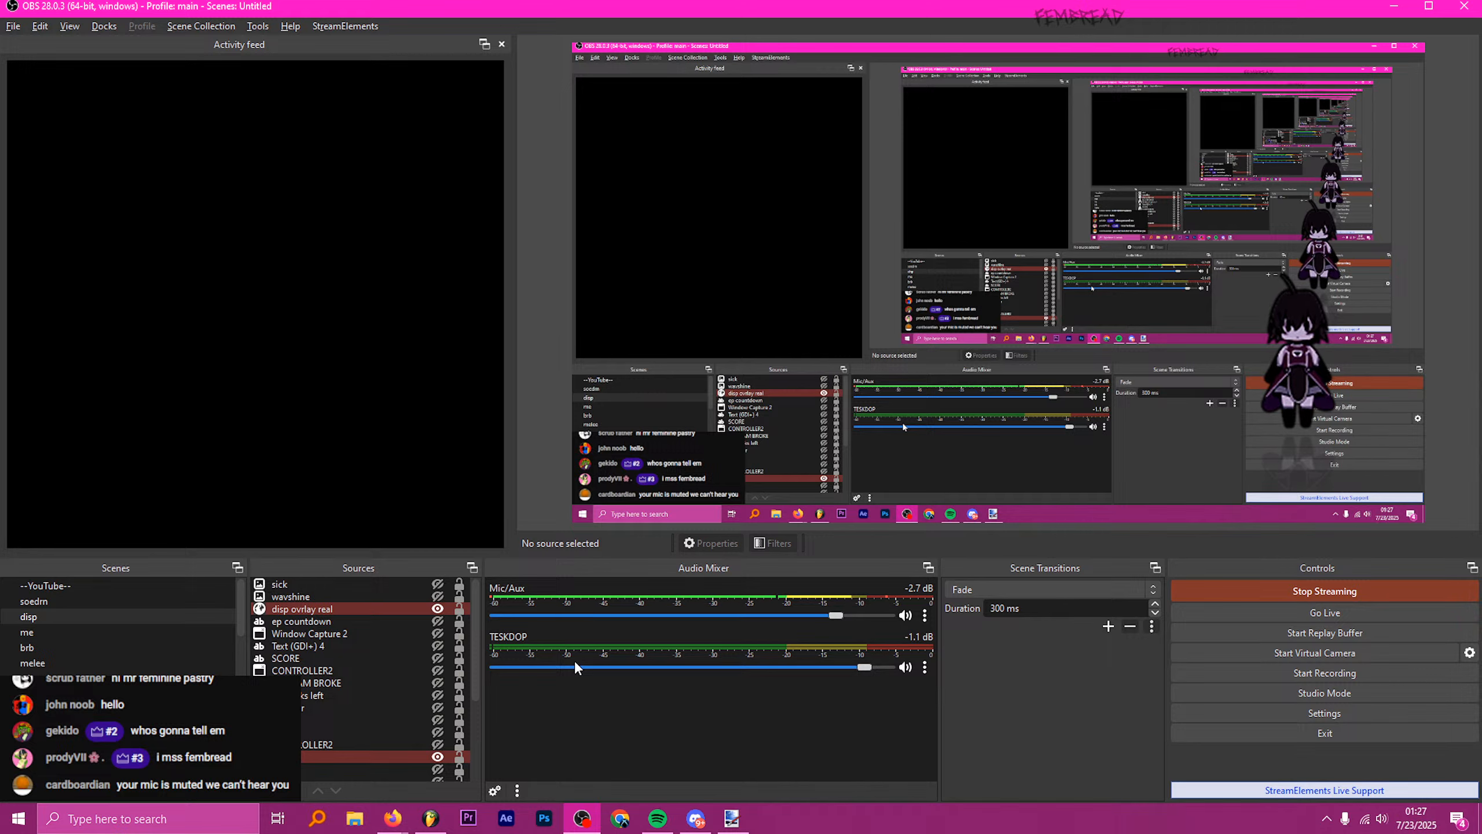
- Switch to the browser window showing the YouTube Studio livestream page and exit the browser
{"action": "key", "text": "alt+Tab"}
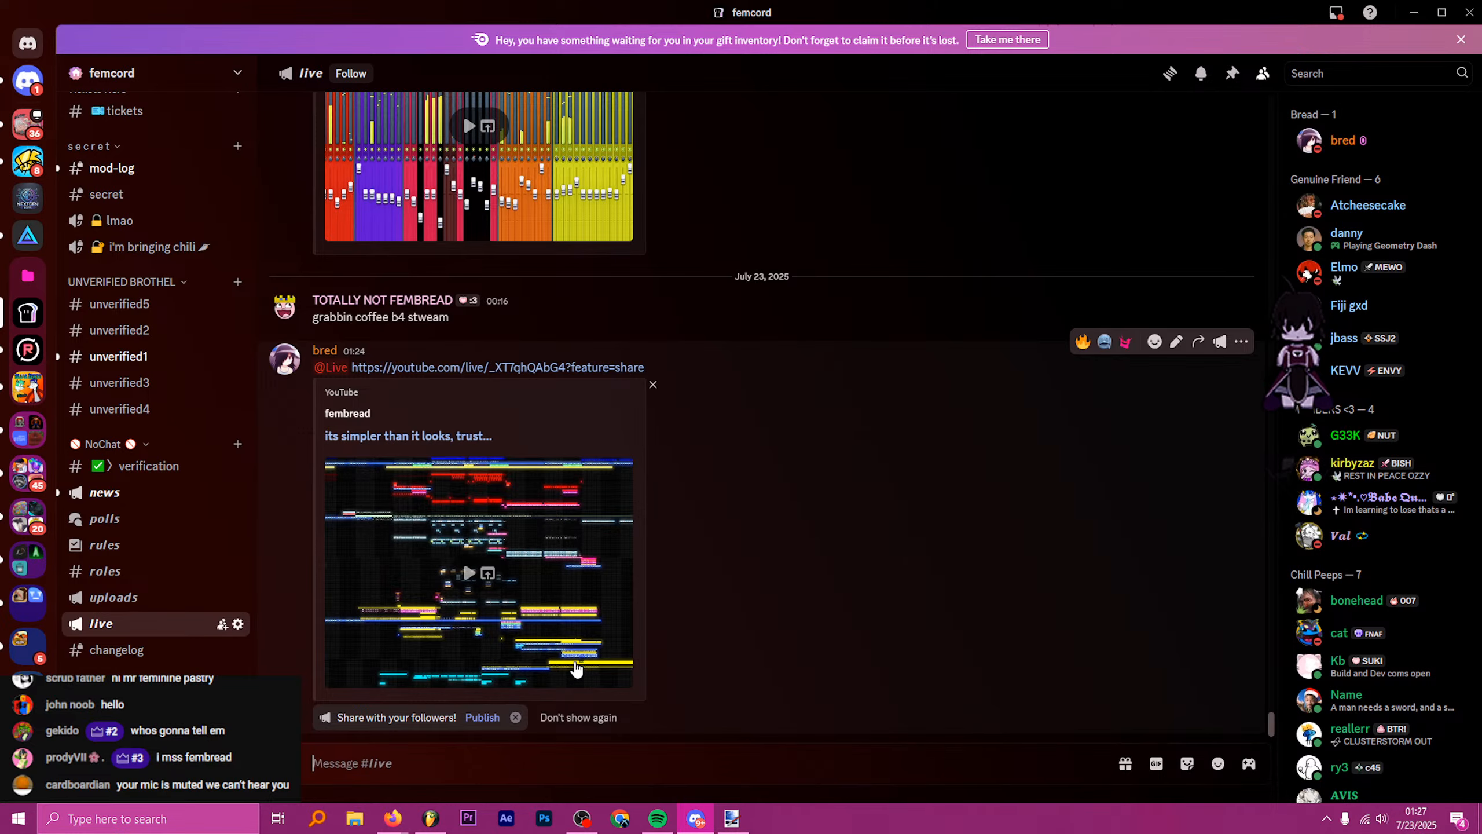
{"action": "key", "text": "alt+Tab"}
{"action": "left_click", "coordinate": [883, 320]}
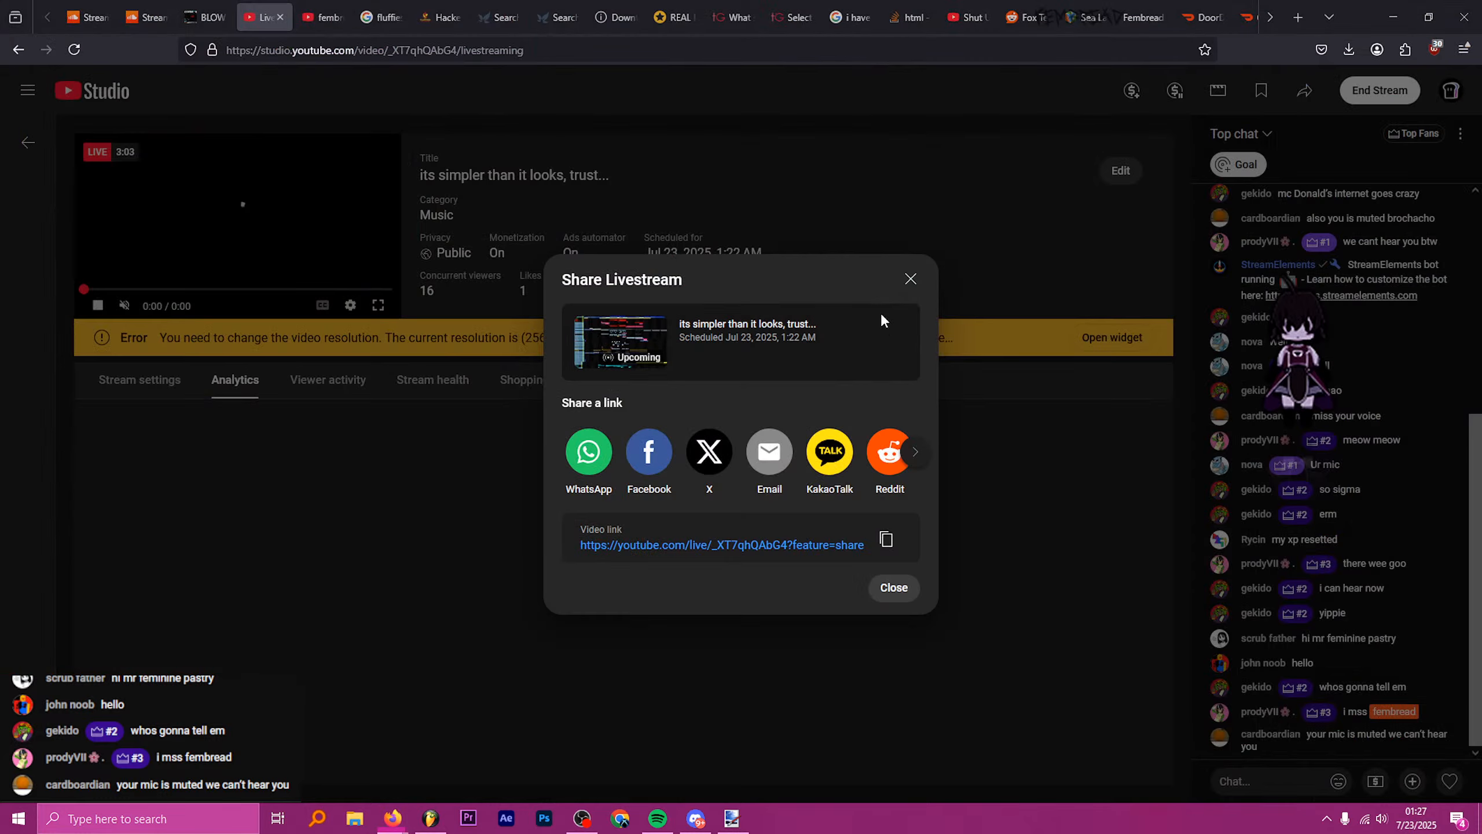
{"action": "left_click", "coordinate": [1461, 55]}
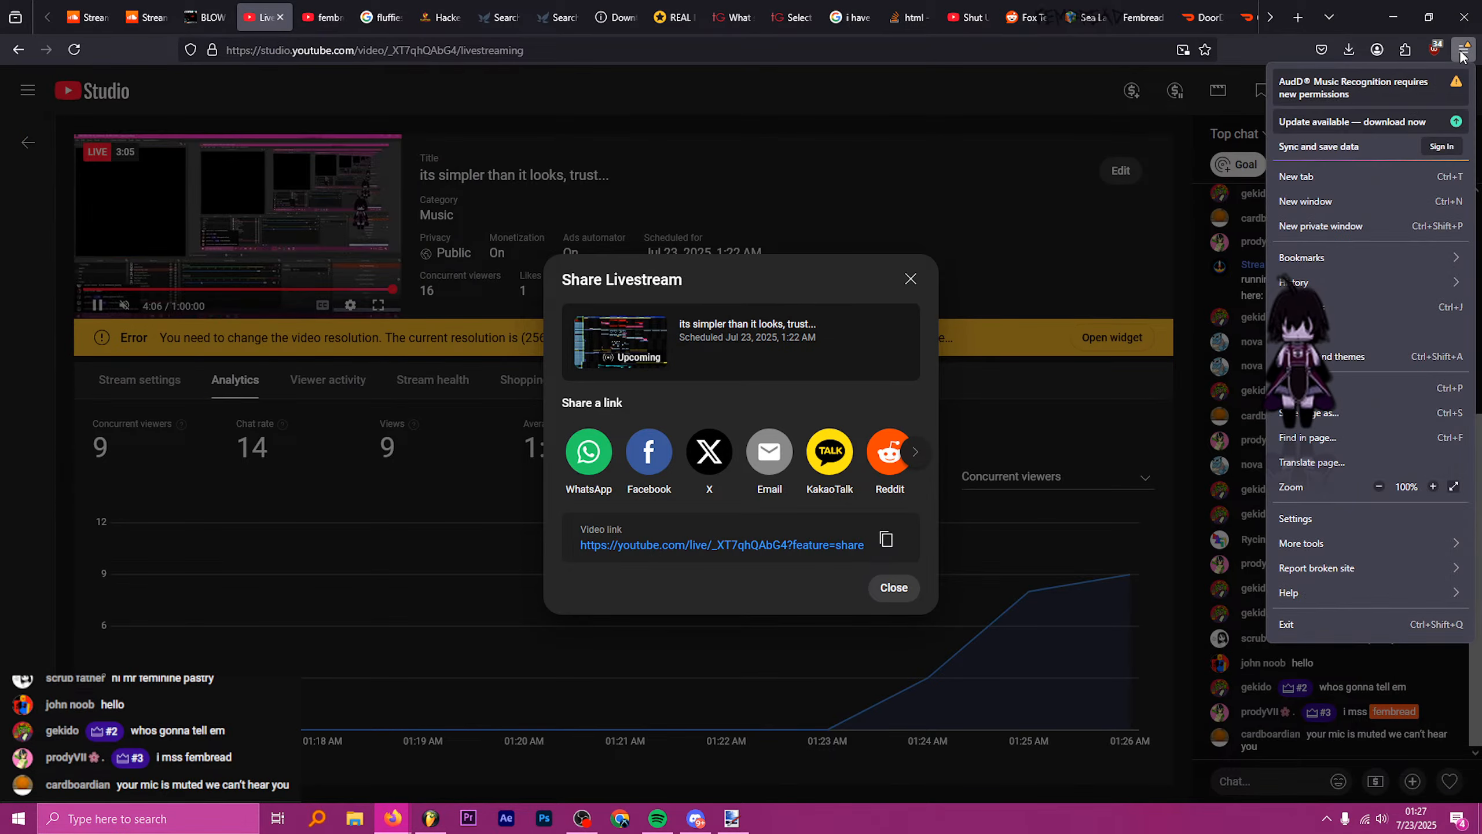
{"action": "left_click", "coordinate": [1338, 619]}
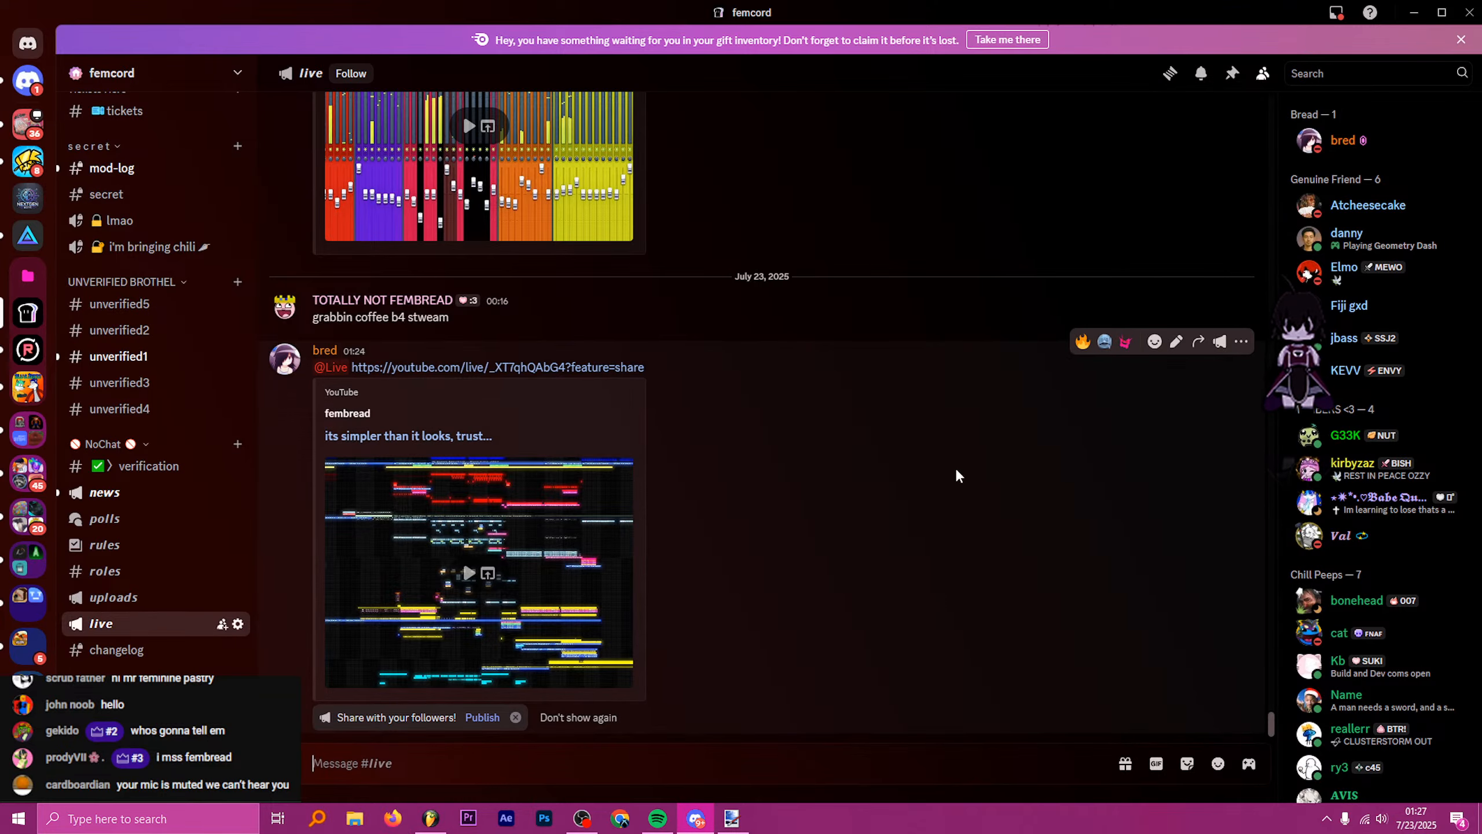
- Close the paint.net window with its simple.png and switch to the FL Studio project
{"action": "key", "text": "alt+Tab"}
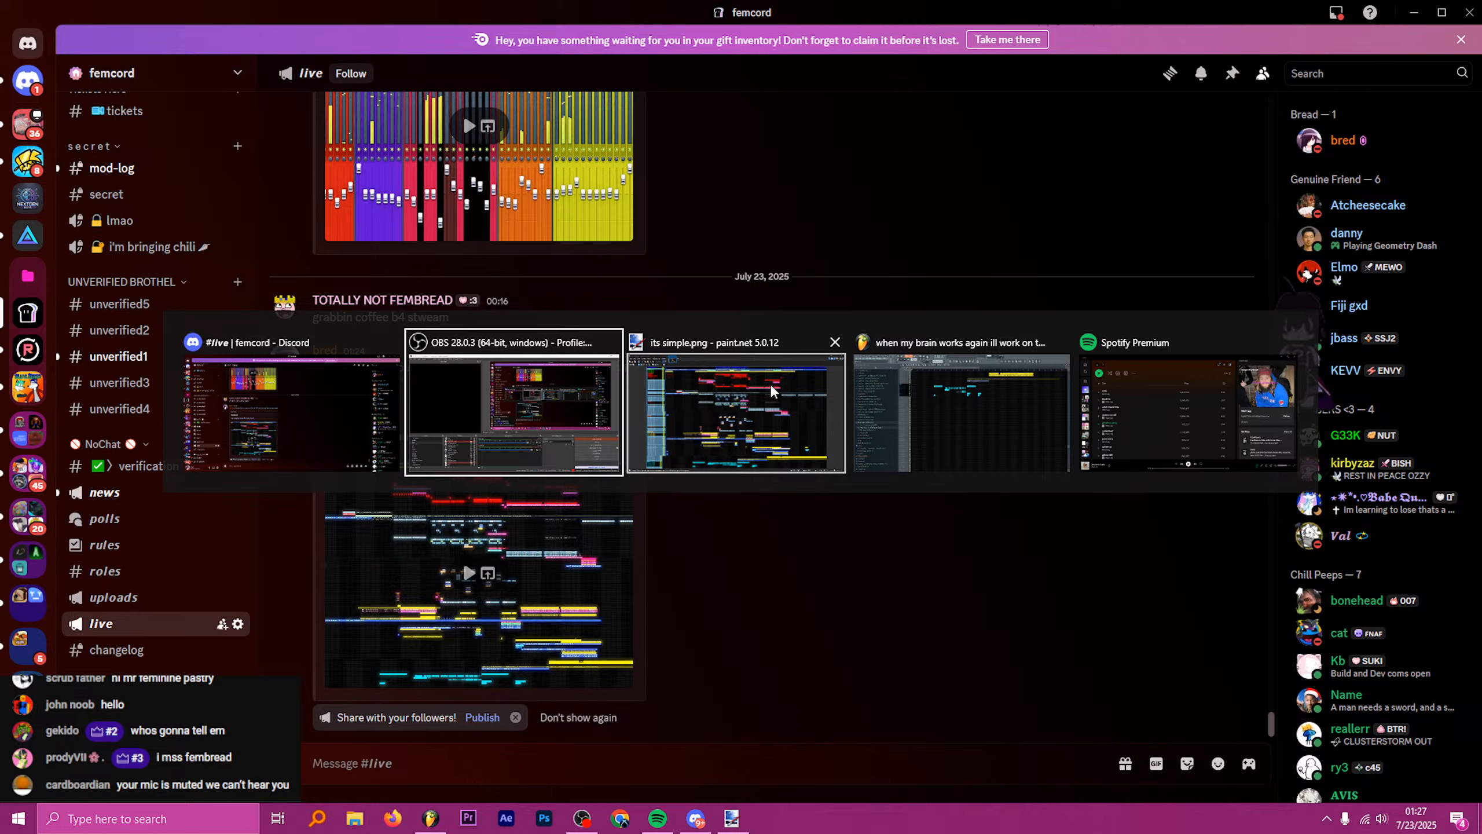
{"action": "key", "text": "alt+Tab"}
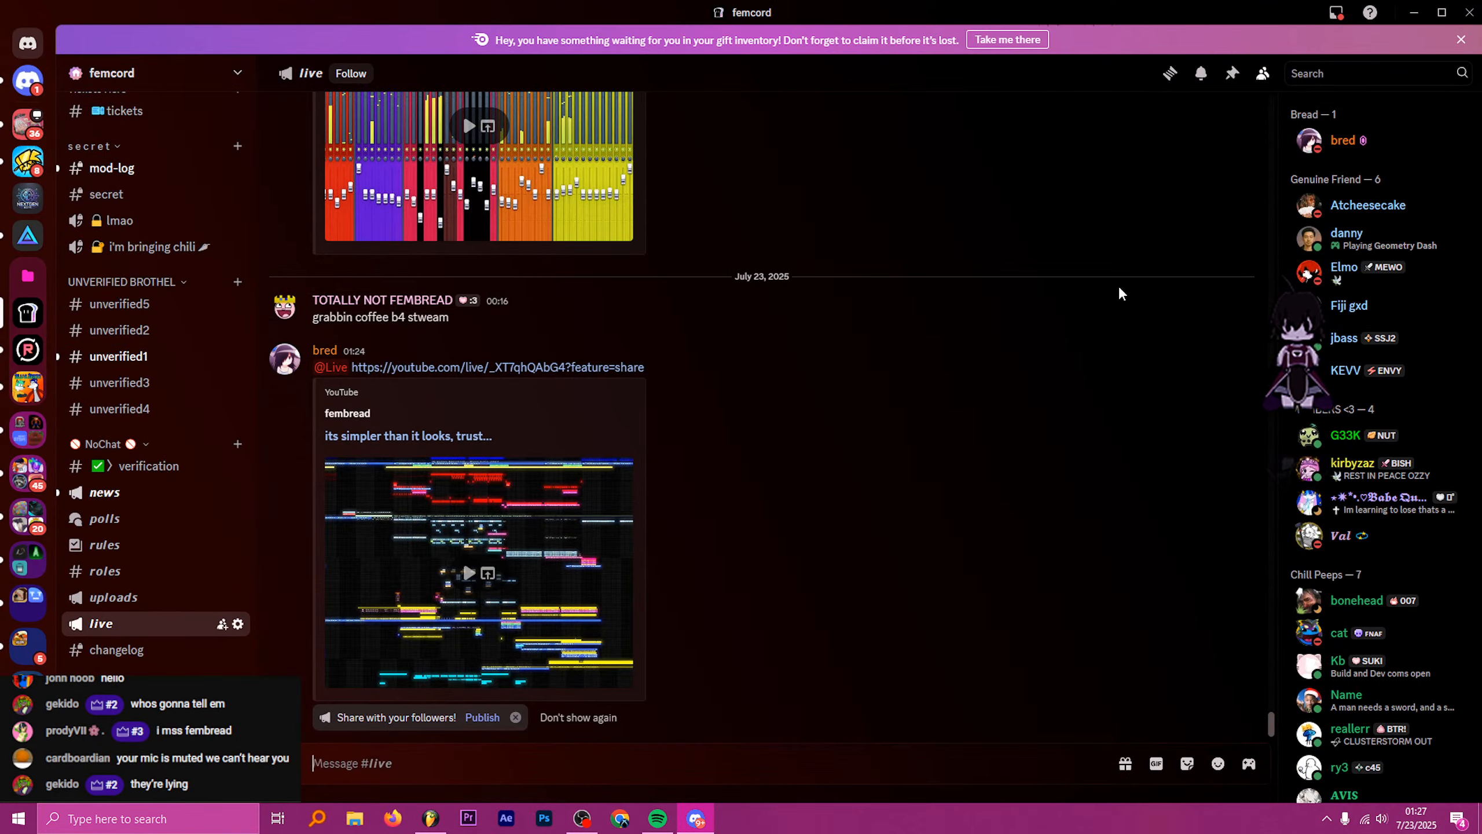
{"action": "key", "text": "alt+Tab"}
{"action": "left_click", "coordinate": [870, 379]}
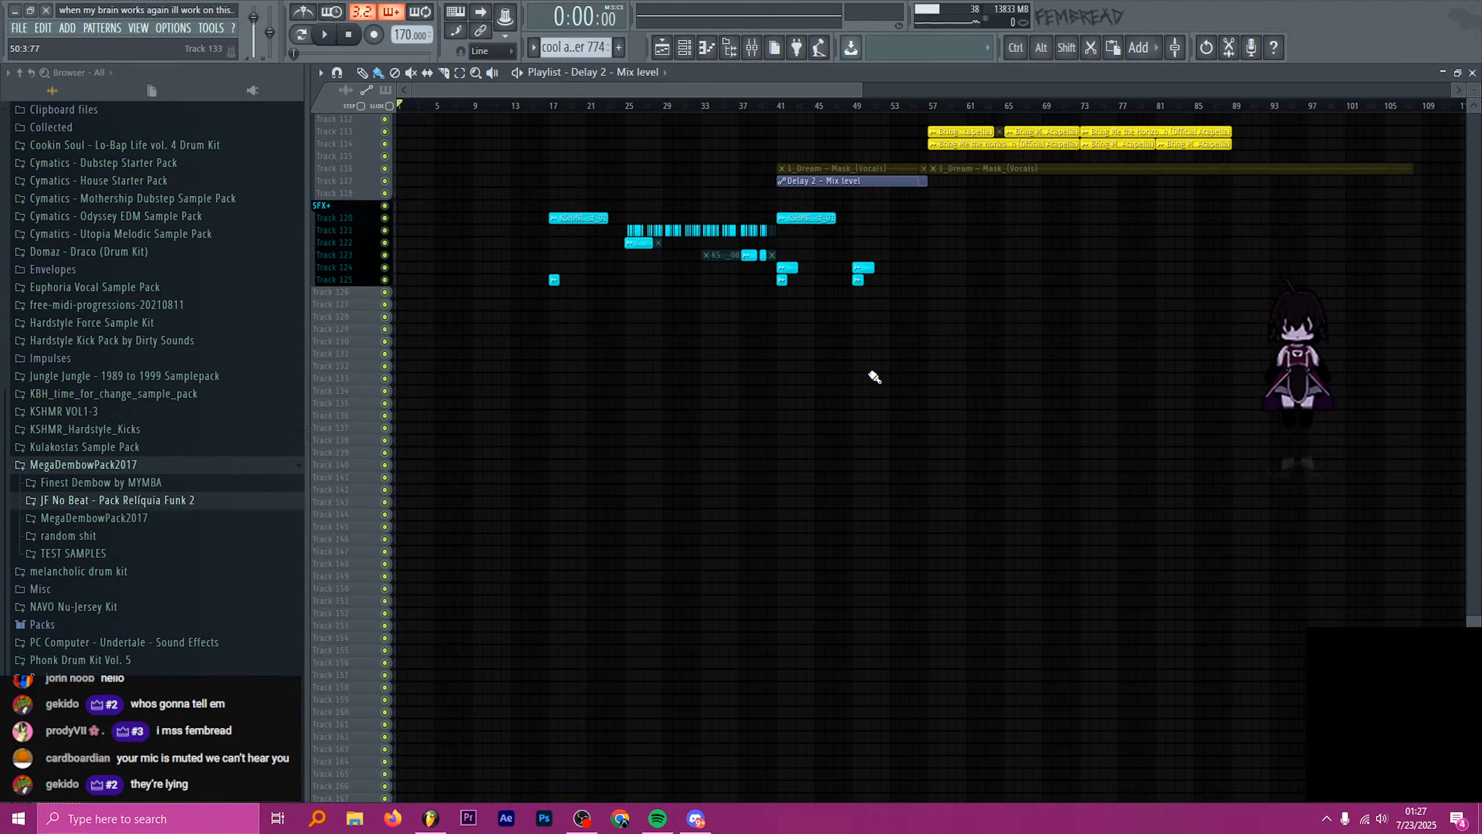
- Move the song position to bar 5 and start playback of the playlist arrangement
{"action": "scroll", "coordinate": [851, 306], "scroll_direction": "up", "scroll_amount": 8}
{"action": "scroll", "coordinate": [846, 300], "scroll_direction": "up", "scroll_amount": 2}
{"action": "scroll", "coordinate": [788, 263], "scroll_direction": "down", "scroll_amount": 3}
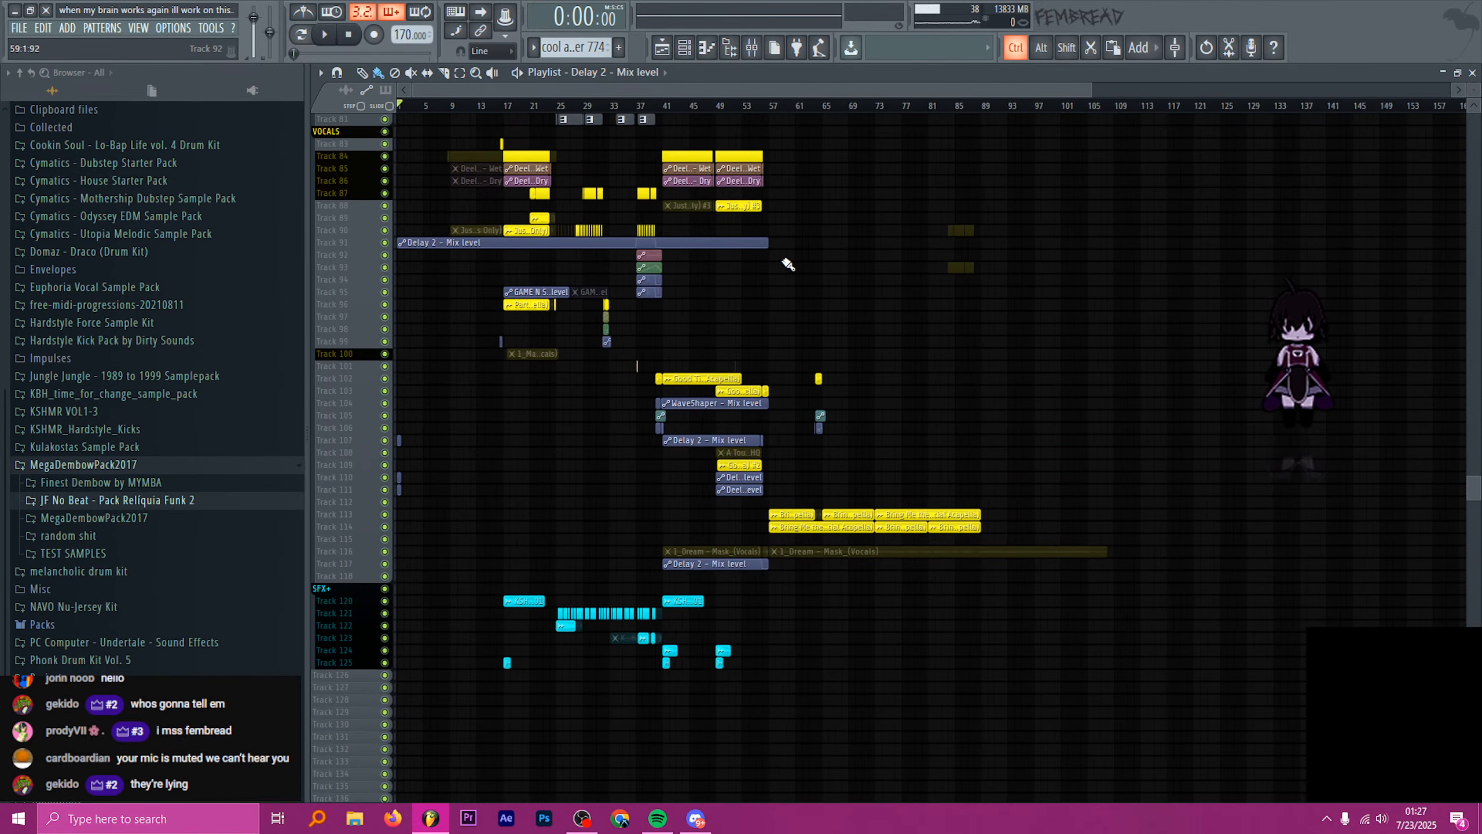
{"action": "scroll", "coordinate": [718, 274], "scroll_direction": "up", "scroll_amount": 4}
{"action": "scroll", "coordinate": [612, 284], "scroll_direction": "up", "scroll_amount": 8}
{"action": "scroll", "coordinate": [434, 258], "scroll_direction": "up", "scroll_amount": 15}
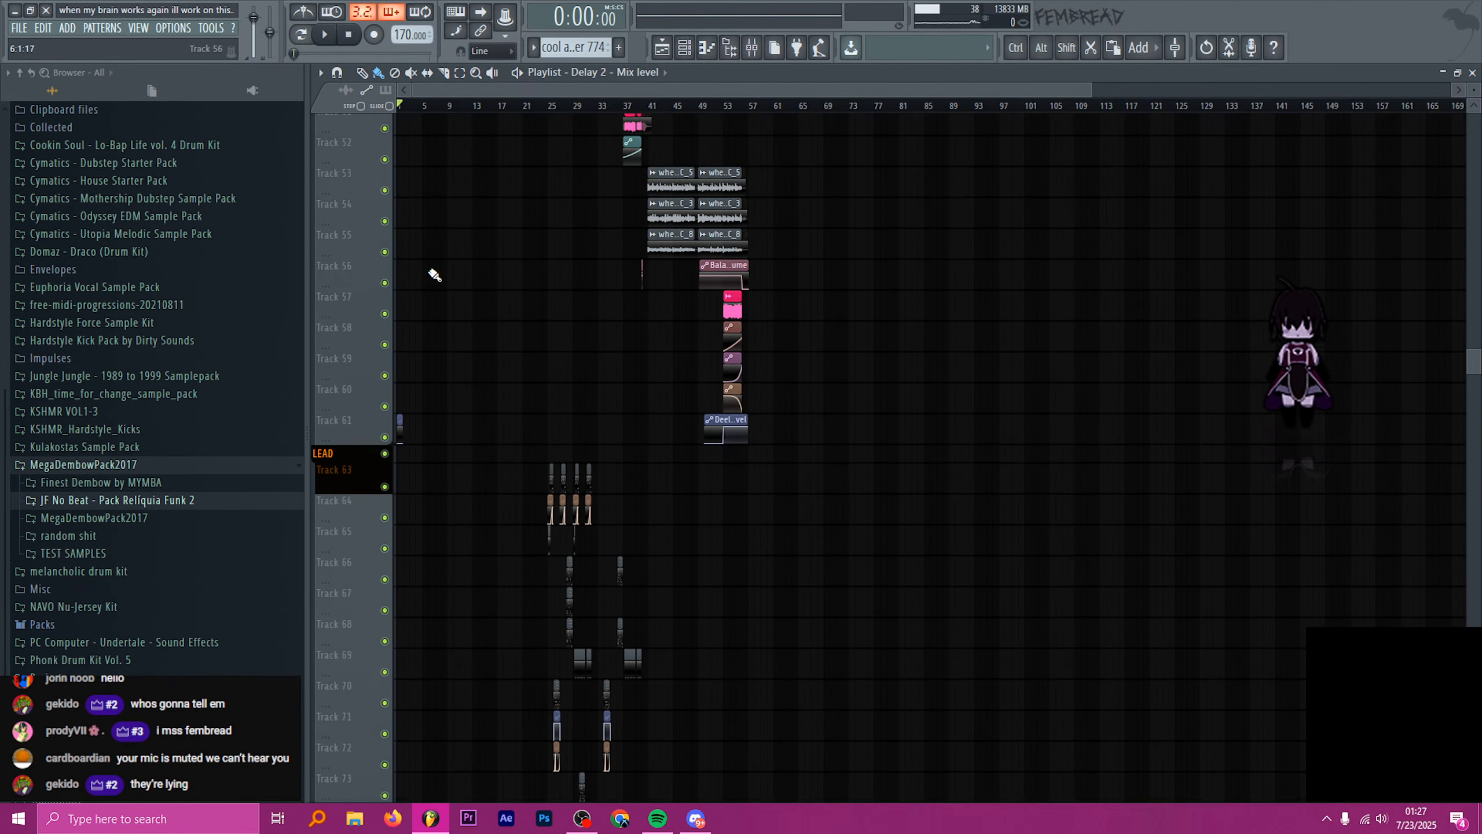
{"action": "scroll", "coordinate": [434, 257], "scroll_direction": "up", "scroll_amount": 5}
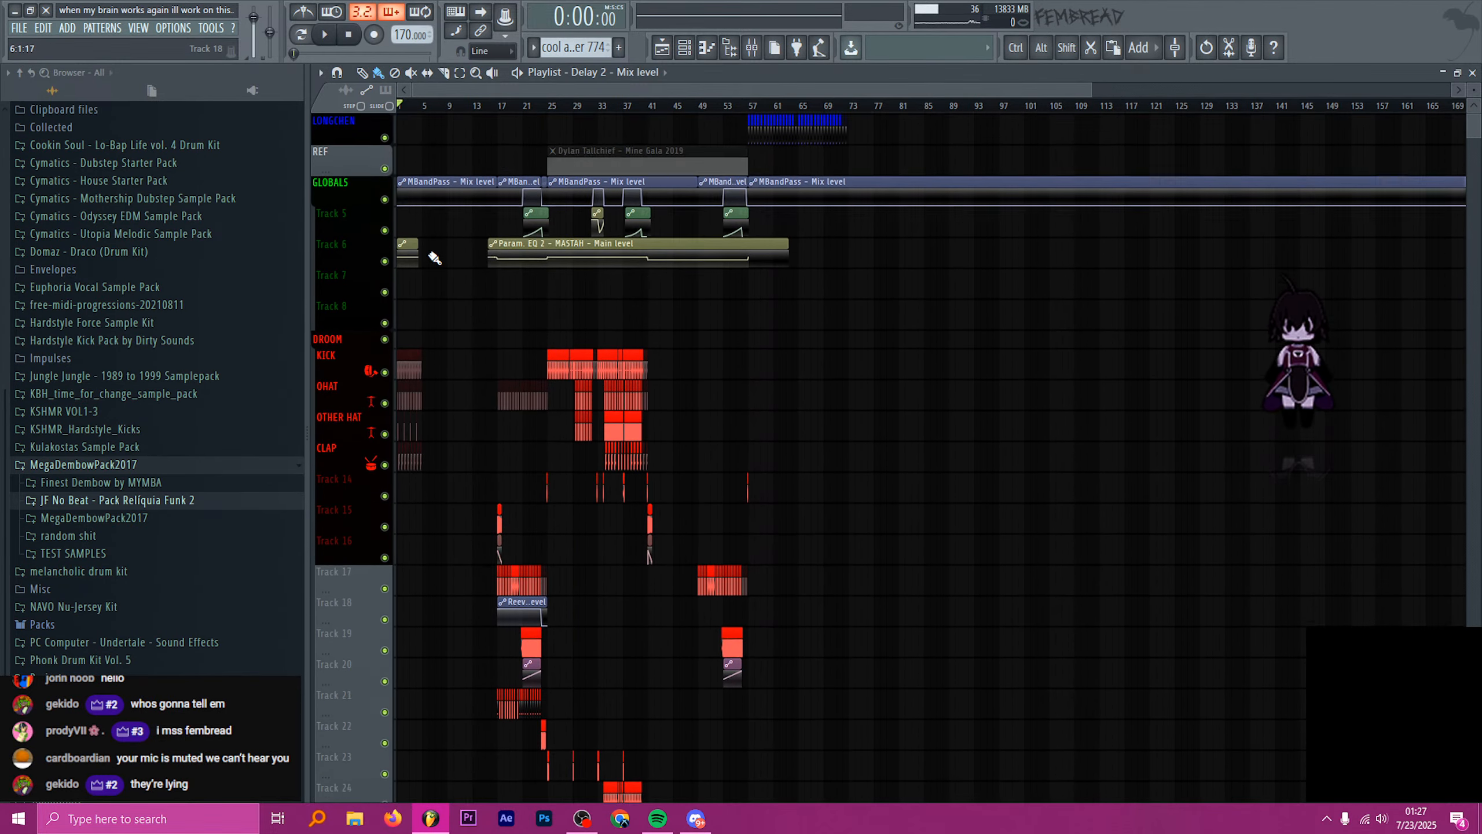
{"action": "left_click", "coordinate": [433, 118]}
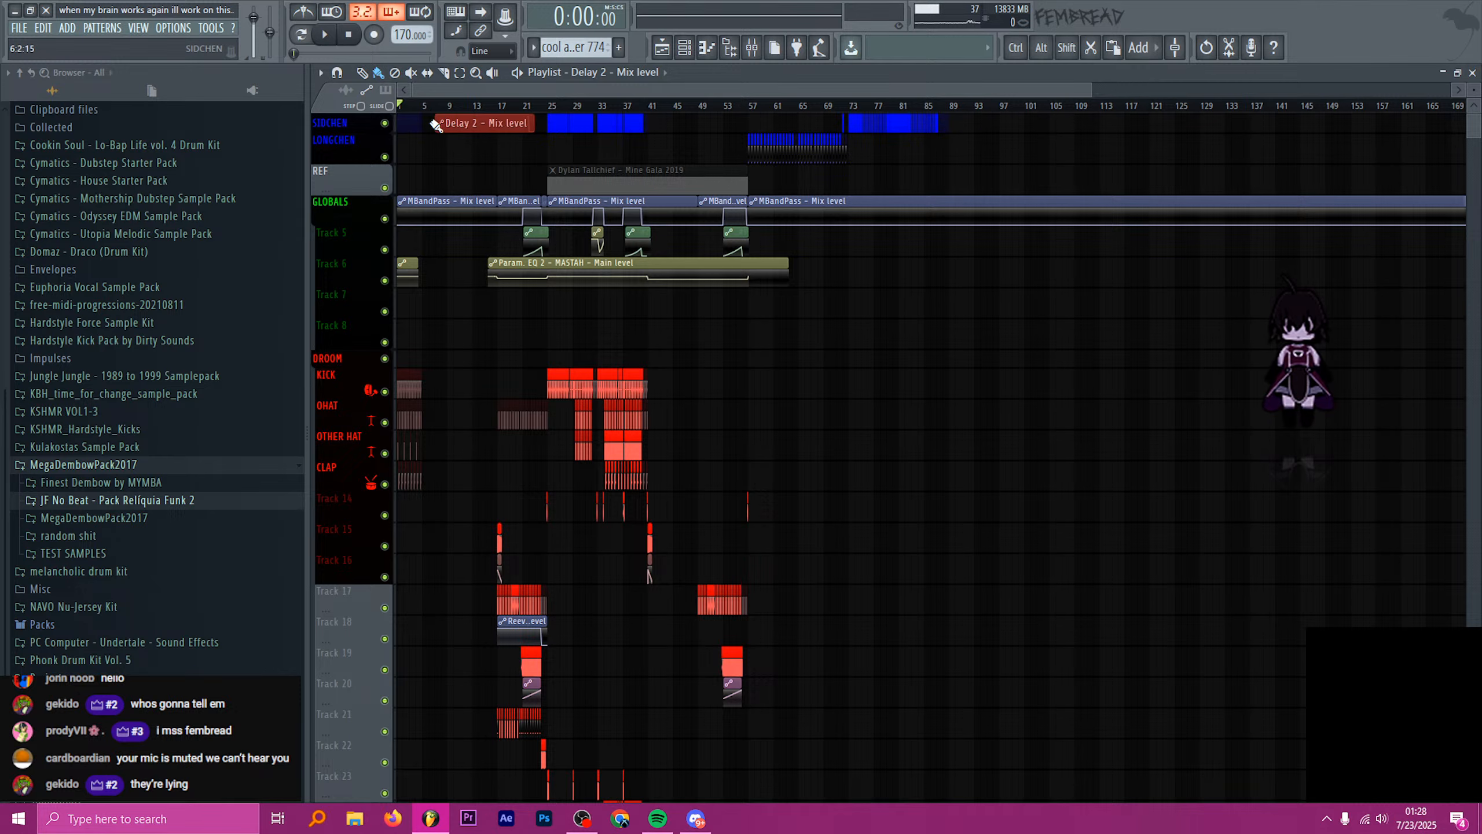
{"action": "right_click", "coordinate": [432, 120]}
{"action": "left_click_drag", "start_coordinate": [426, 107], "coordinate": [465, 107]}
{"action": "scroll", "coordinate": [415, 177], "scroll_direction": "up", "scroll_amount": 5}
{"action": "key", "text": "space"}
- Follow the playing song from the drum tracks through the bass and lead tracks to the vocals and SFX tracks
{"action": "scroll", "coordinate": [519, 294], "scroll_direction": "down", "scroll_amount": 1}
{"action": "scroll", "coordinate": [521, 293], "scroll_direction": "down", "scroll_amount": 6}
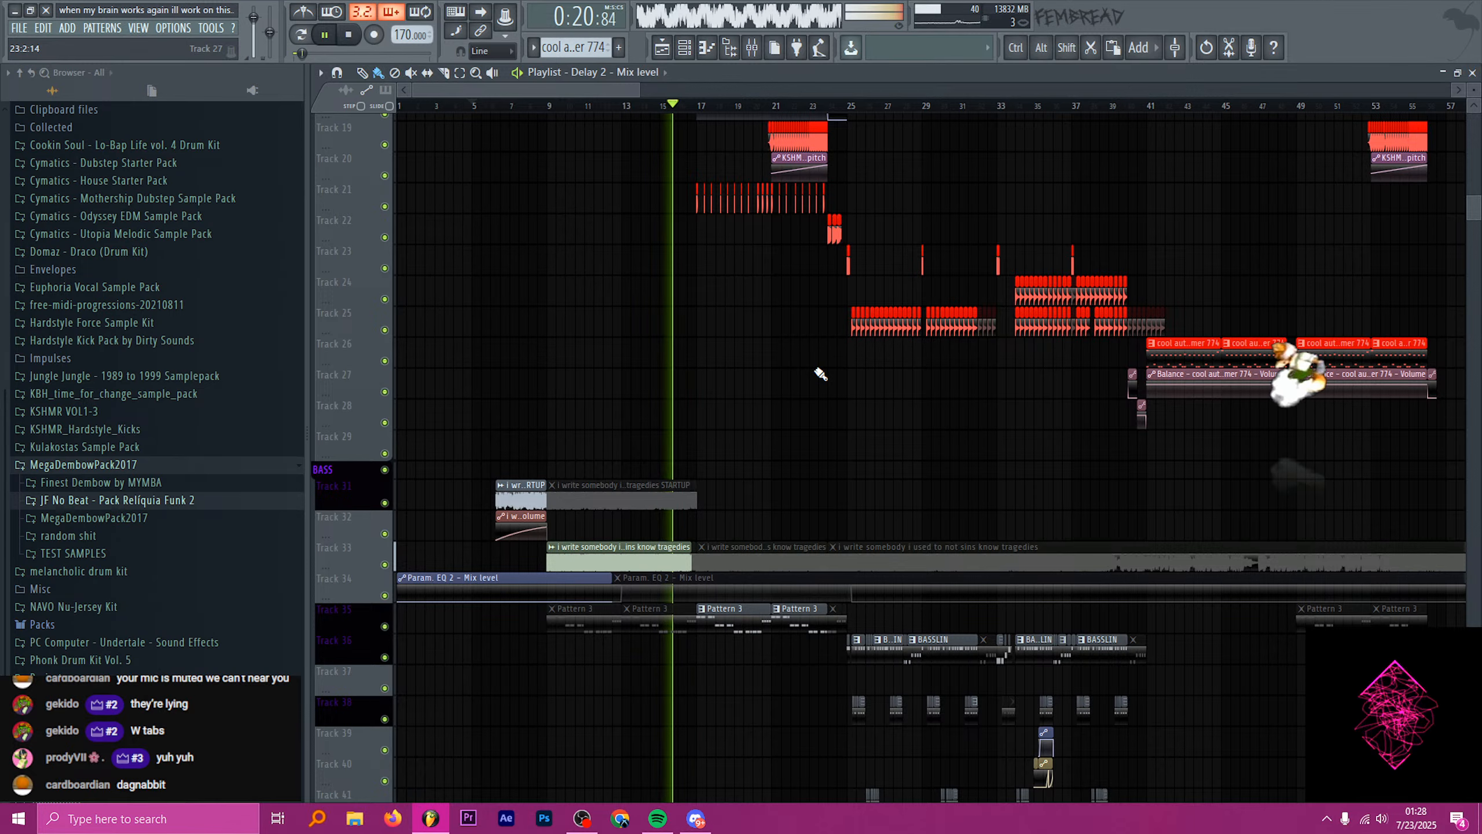
{"action": "scroll", "coordinate": [810, 425], "scroll_direction": "down", "scroll_amount": 8}
{"action": "scroll", "coordinate": [805, 430], "scroll_direction": "down", "scroll_amount": 20}
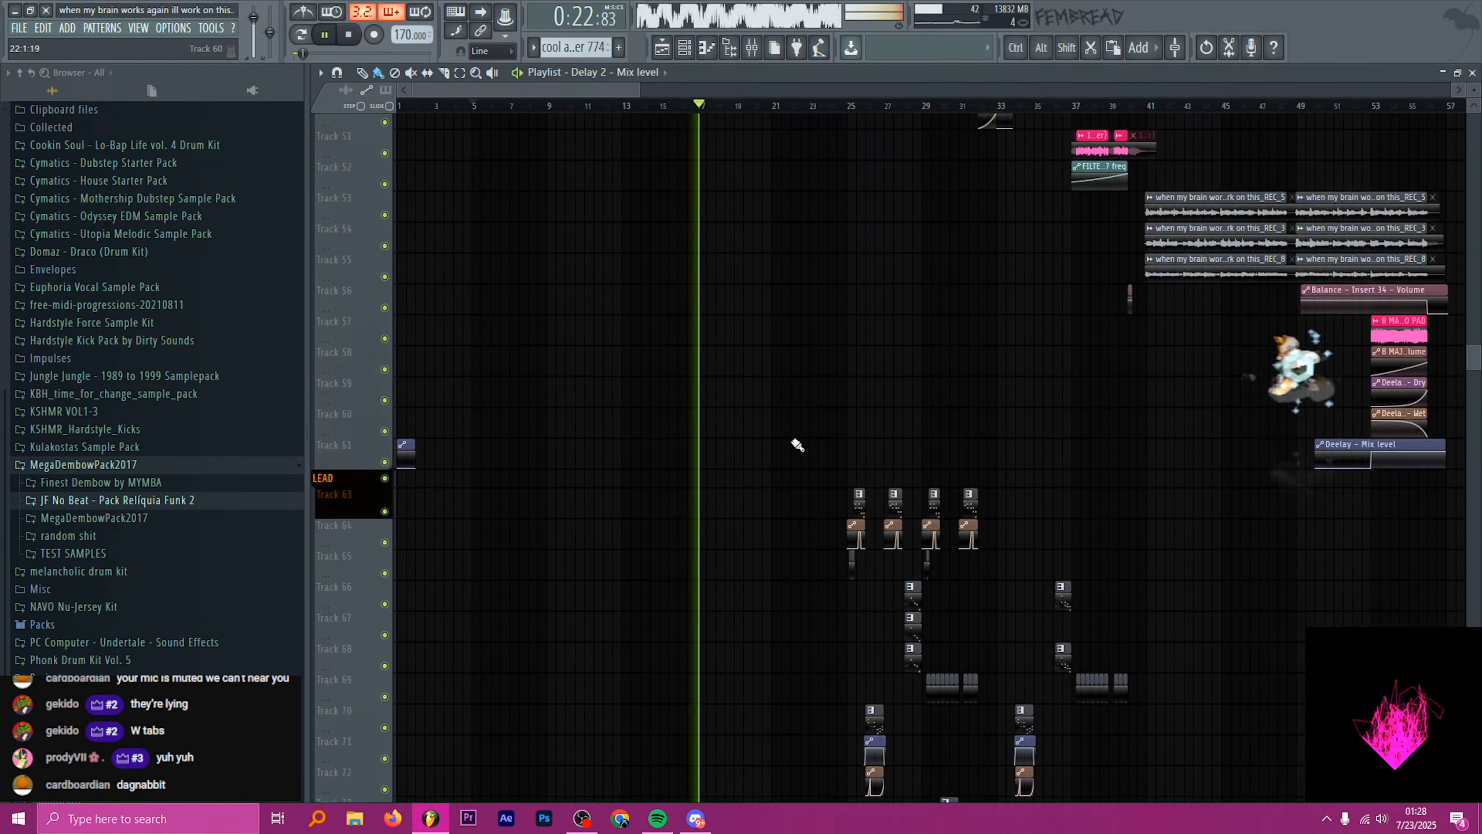
{"action": "scroll", "coordinate": [606, 409], "scroll_direction": "down", "scroll_amount": 2}
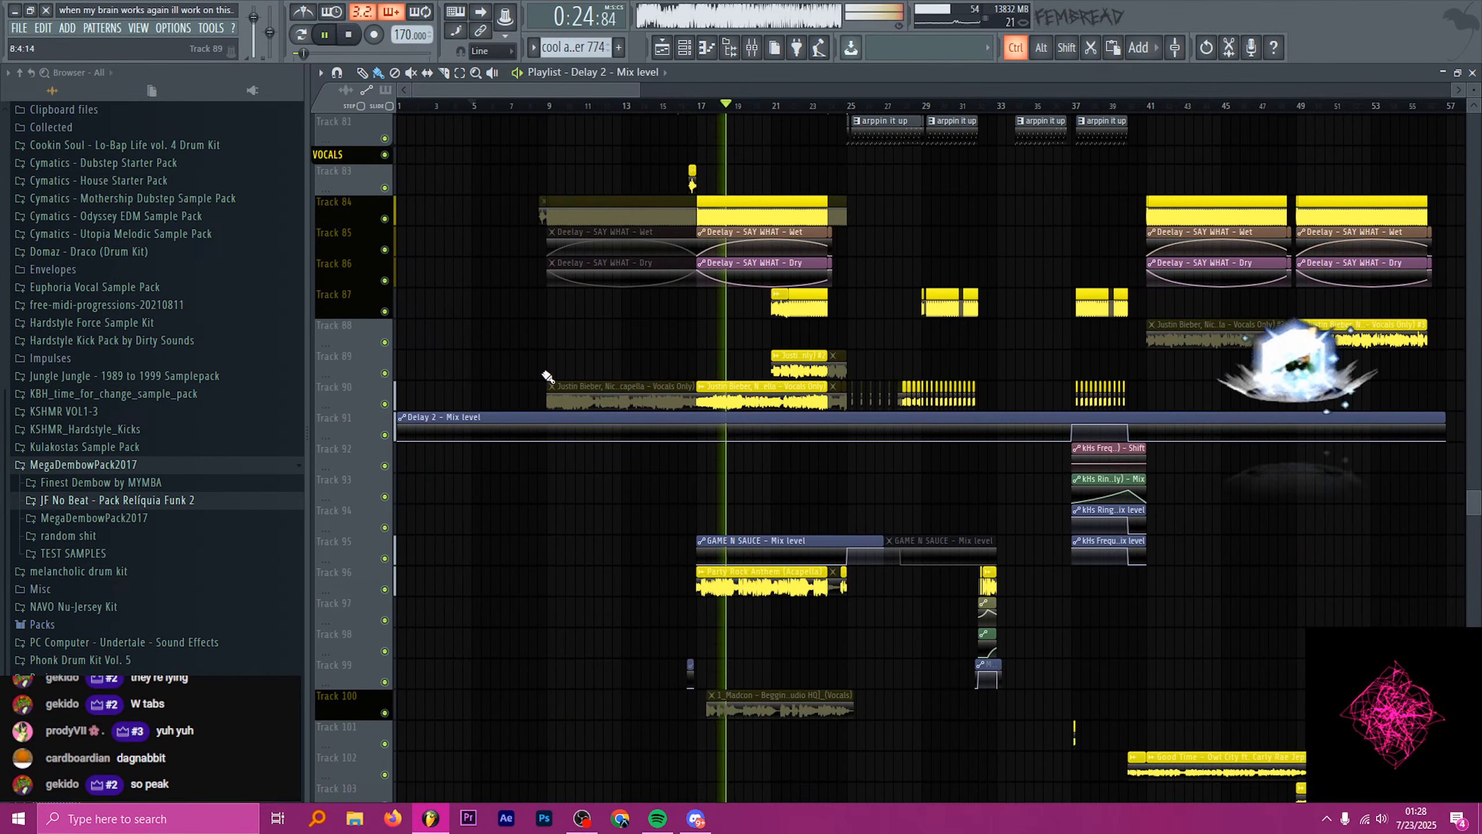
{"action": "scroll", "coordinate": [755, 325], "scroll_direction": "up", "scroll_amount": 3}
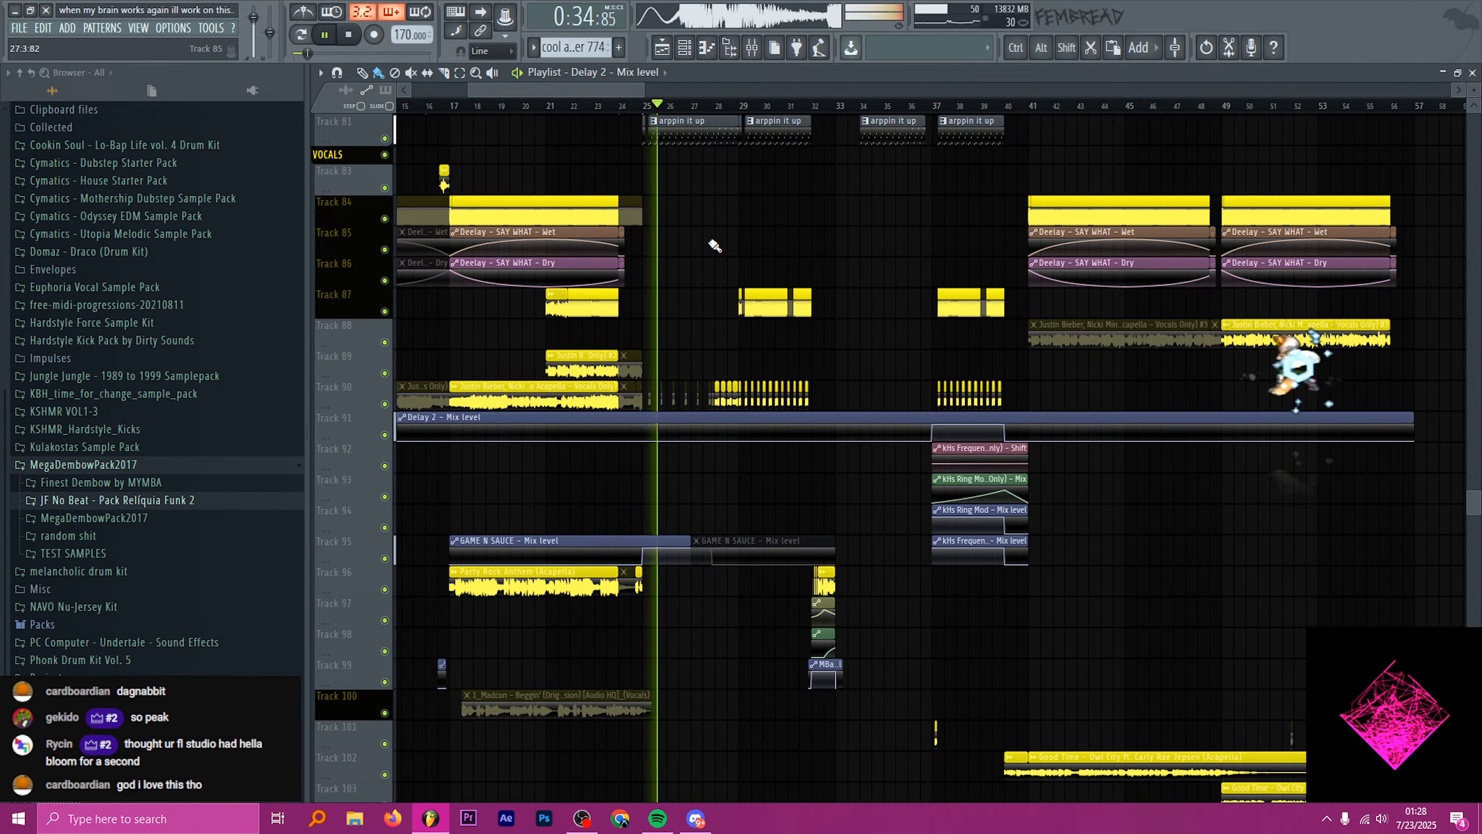
{"action": "scroll", "coordinate": [669, 214], "scroll_direction": "down", "scroll_amount": 2}
{"action": "scroll", "coordinate": [751, 214], "scroll_direction": "up", "scroll_amount": 3}
{"action": "scroll", "coordinate": [732, 255], "scroll_direction": "down", "scroll_amount": 3}
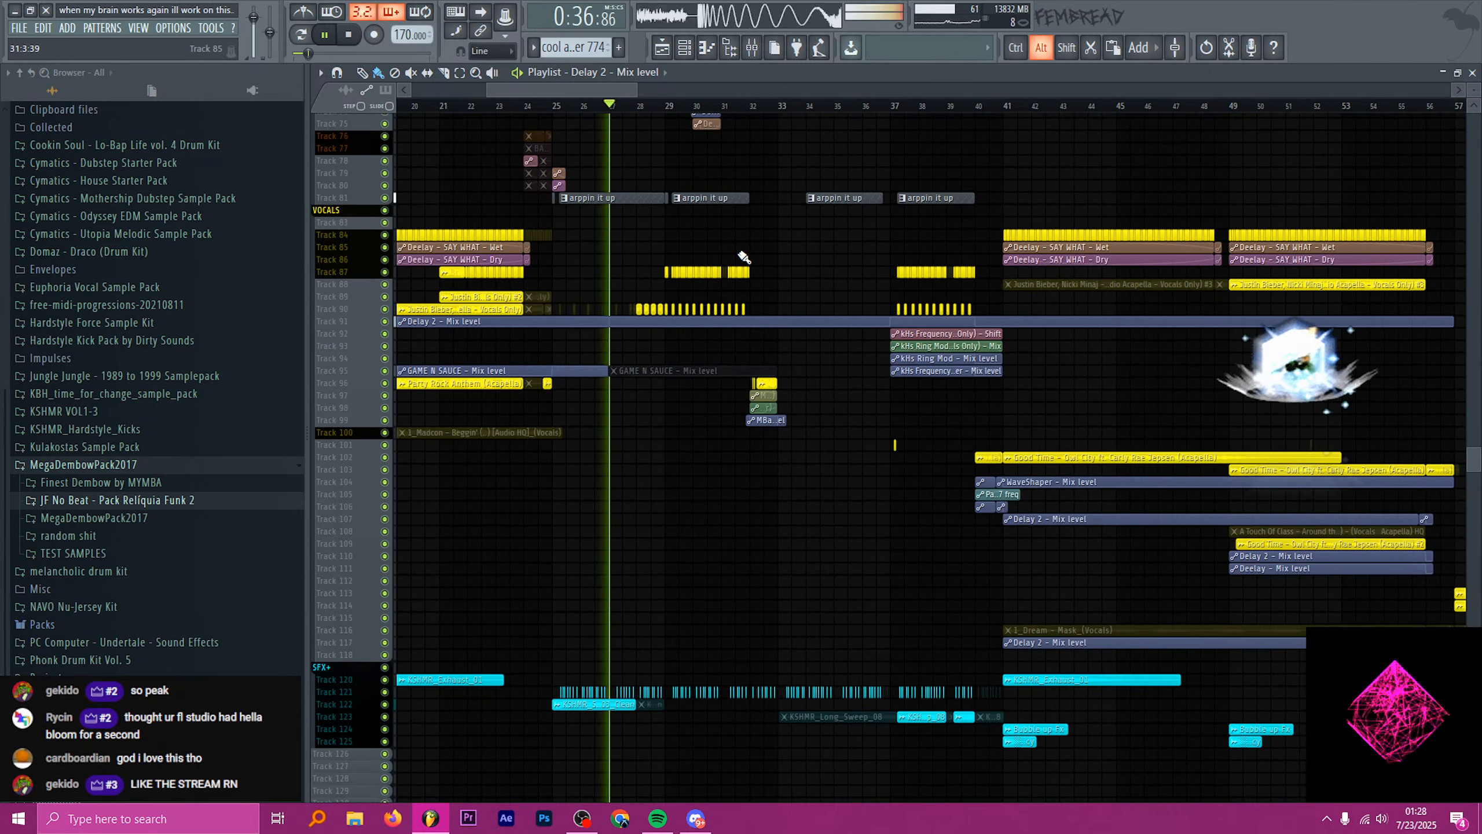
- Examine the LEAD, SYNF and BASS track groups while the song plays through bars 29 to 41
{"action": "scroll", "coordinate": [793, 264], "scroll_direction": "up", "scroll_amount": 2}
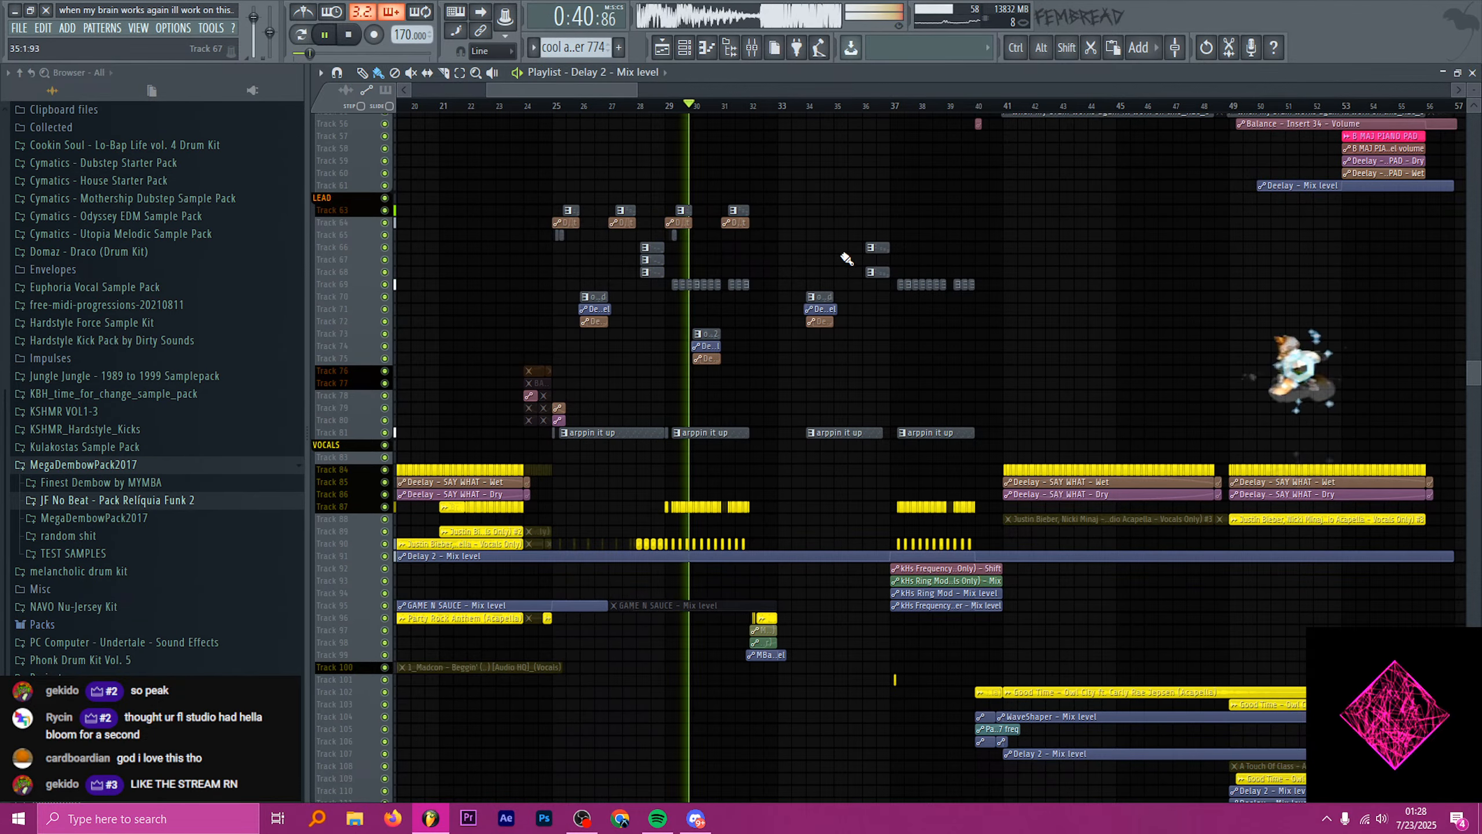
{"action": "scroll", "coordinate": [851, 291], "scroll_direction": "up", "scroll_amount": 6}
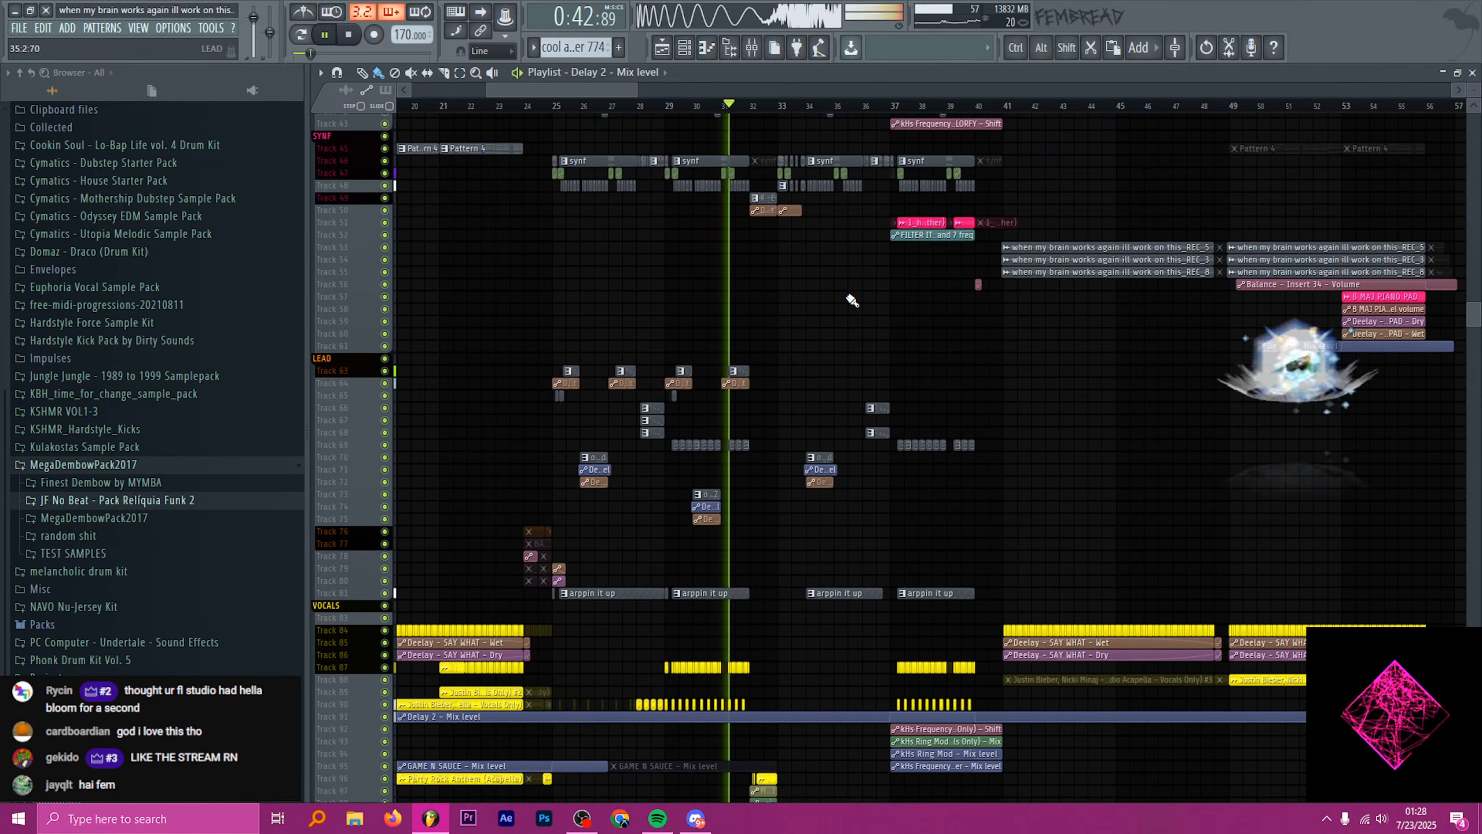
{"action": "scroll", "coordinate": [850, 298], "scroll_direction": "up", "scroll_amount": 6}
{"action": "scroll", "coordinate": [892, 295], "scroll_direction": "up", "scroll_amount": 3}
{"action": "scroll", "coordinate": [823, 304], "scroll_direction": "up", "scroll_amount": 2}
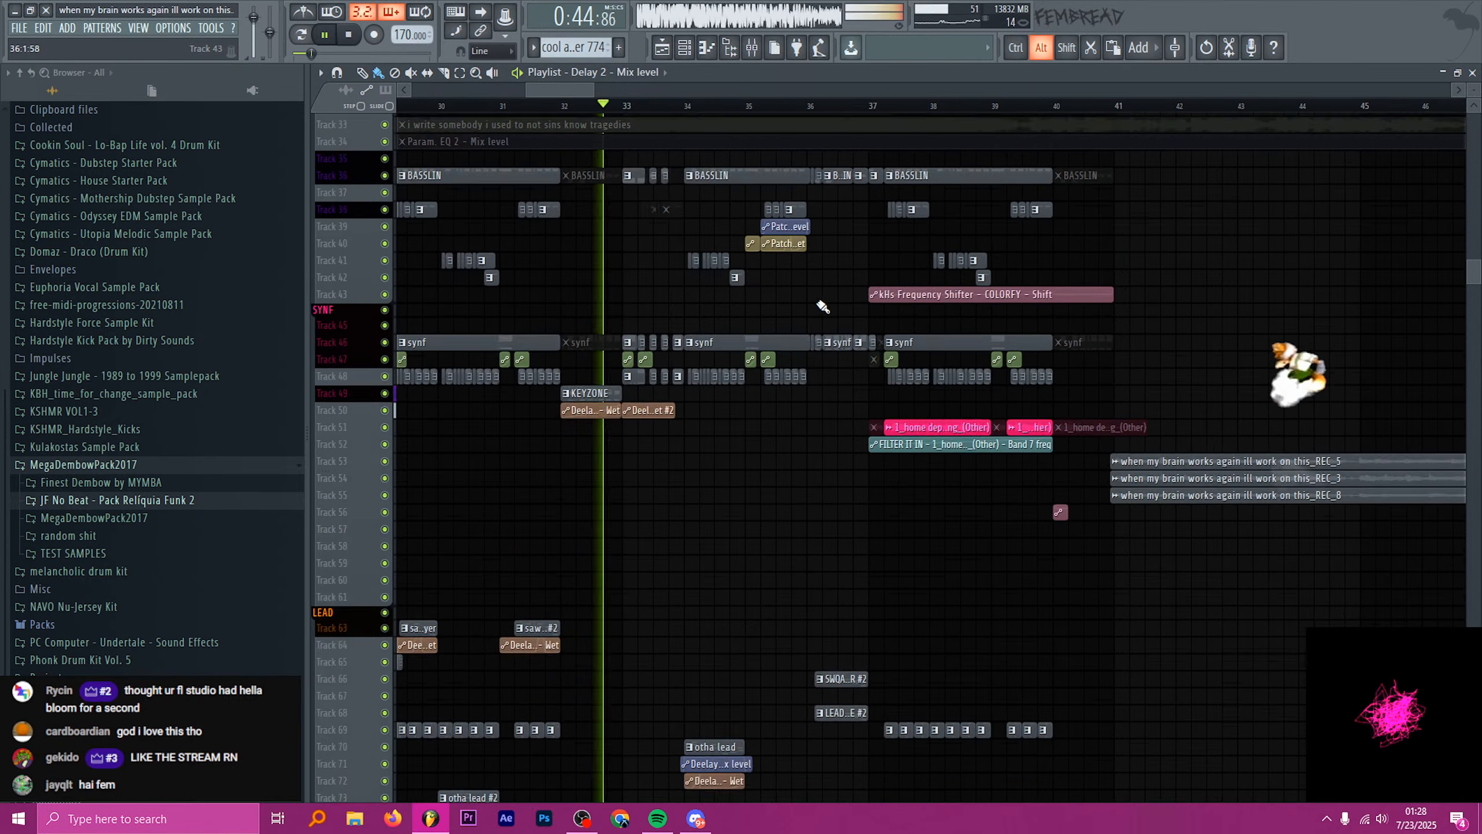
{"action": "scroll", "coordinate": [823, 304], "scroll_direction": "up", "scroll_amount": 2}
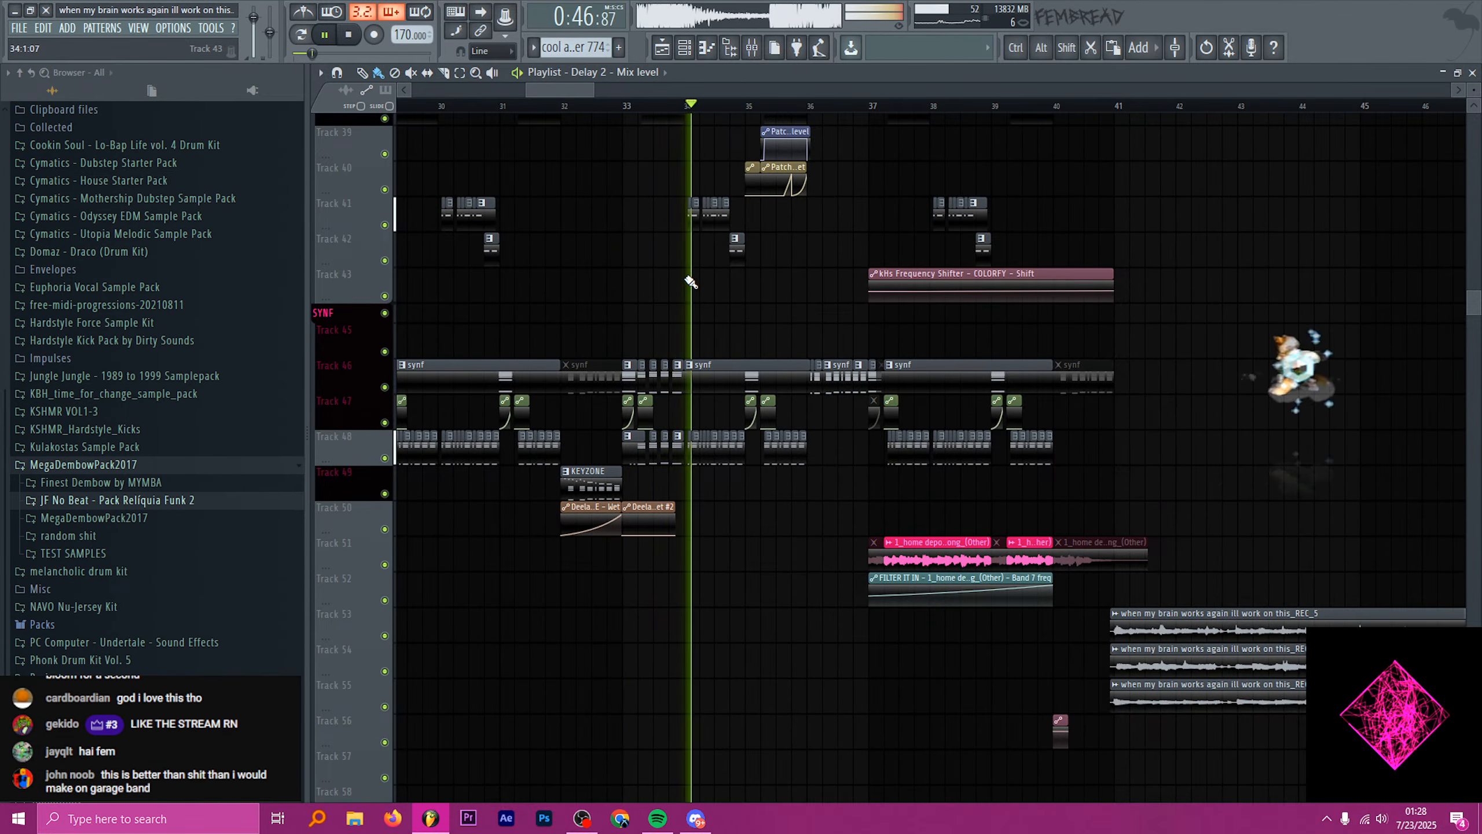
{"action": "scroll", "coordinate": [671, 278], "scroll_direction": "down", "scroll_amount": 5}
{"action": "scroll", "coordinate": [865, 269], "scroll_direction": "up", "scroll_amount": 3}
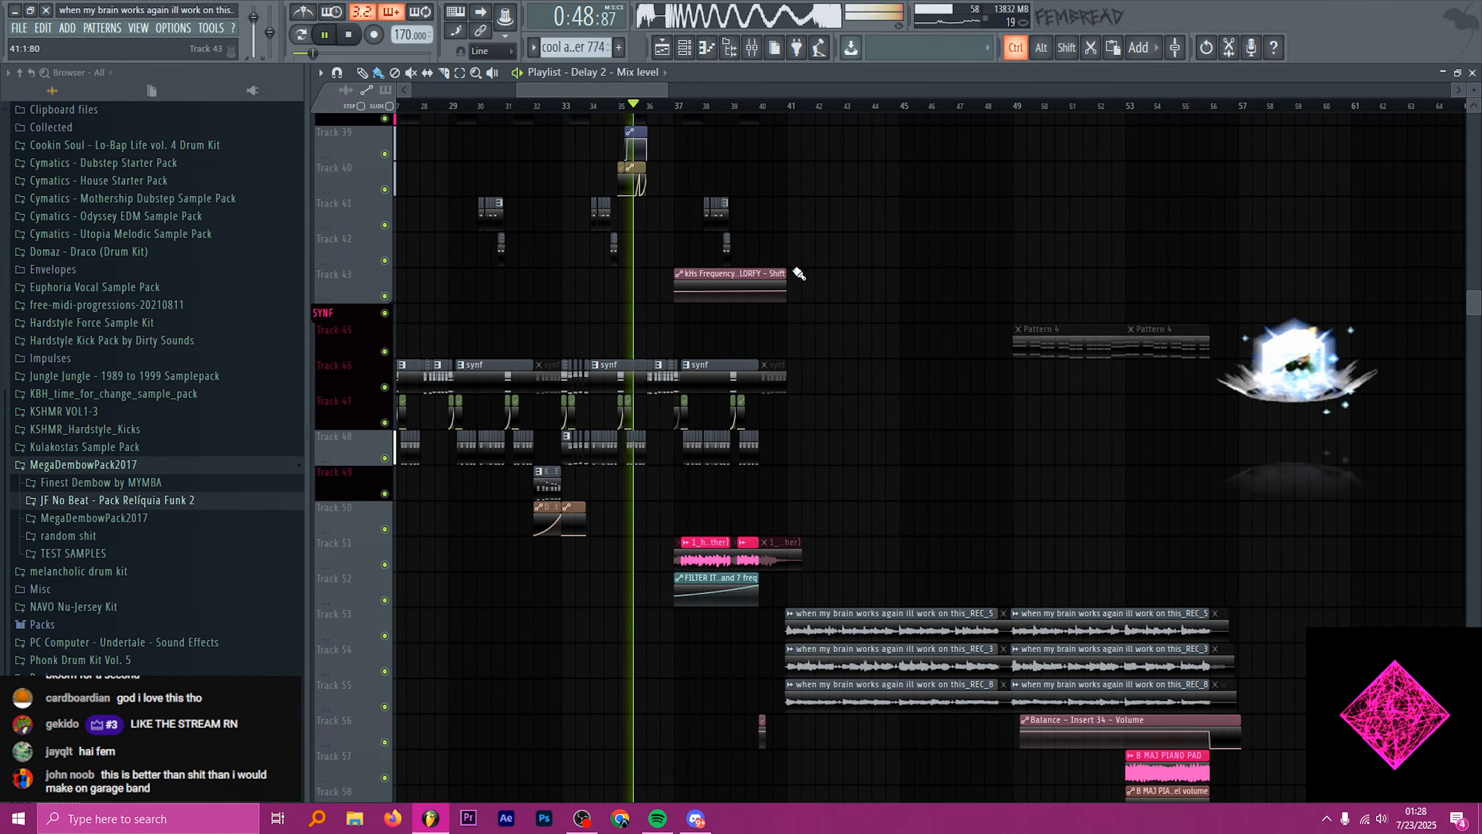
{"action": "scroll", "coordinate": [822, 363], "scroll_direction": "up", "scroll_amount": 3}
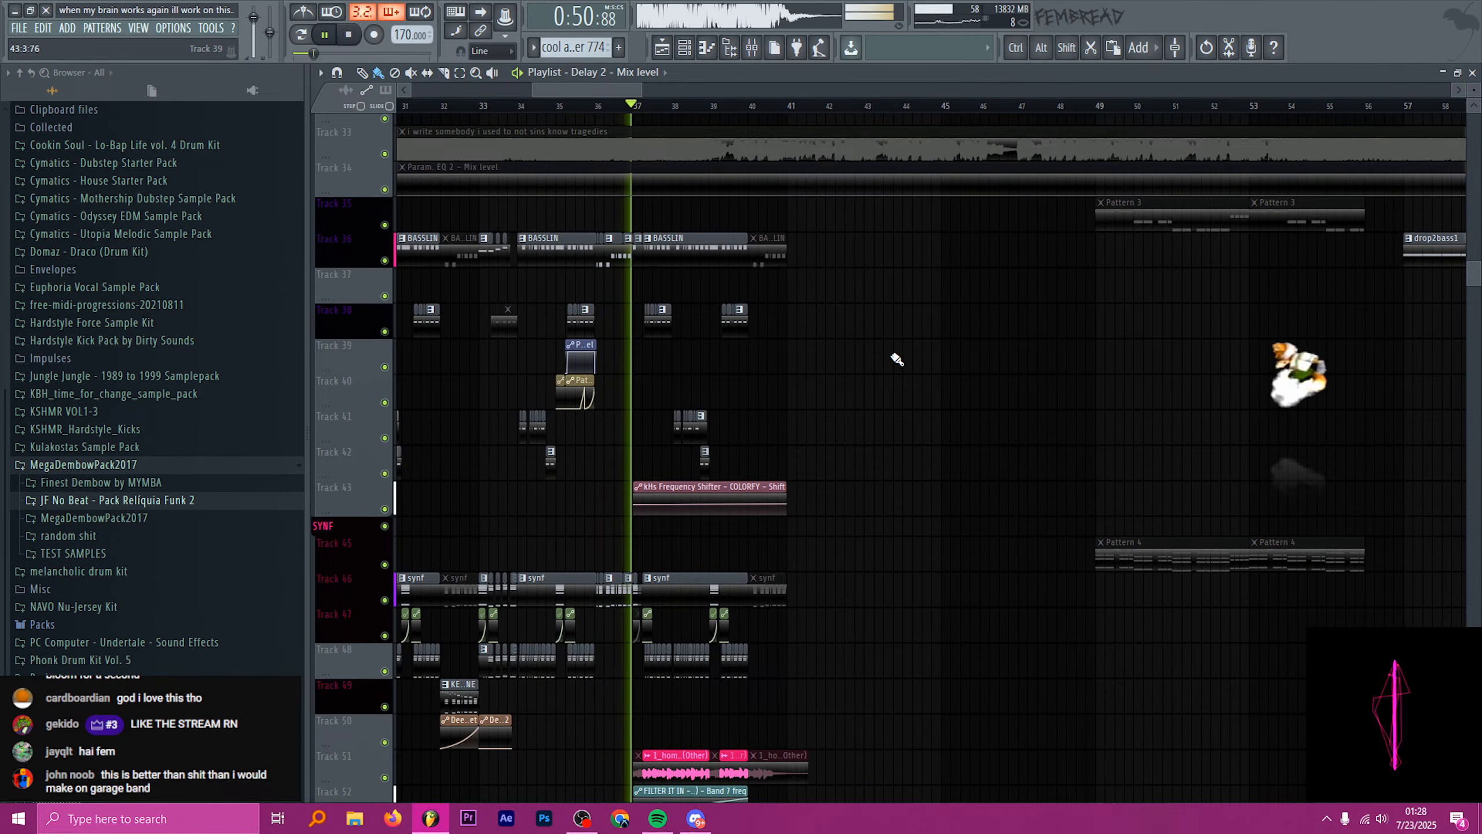
{"action": "key", "text": "ctrl"}
{"action": "scroll", "coordinate": [929, 341], "scroll_direction": "up", "scroll_amount": 2}
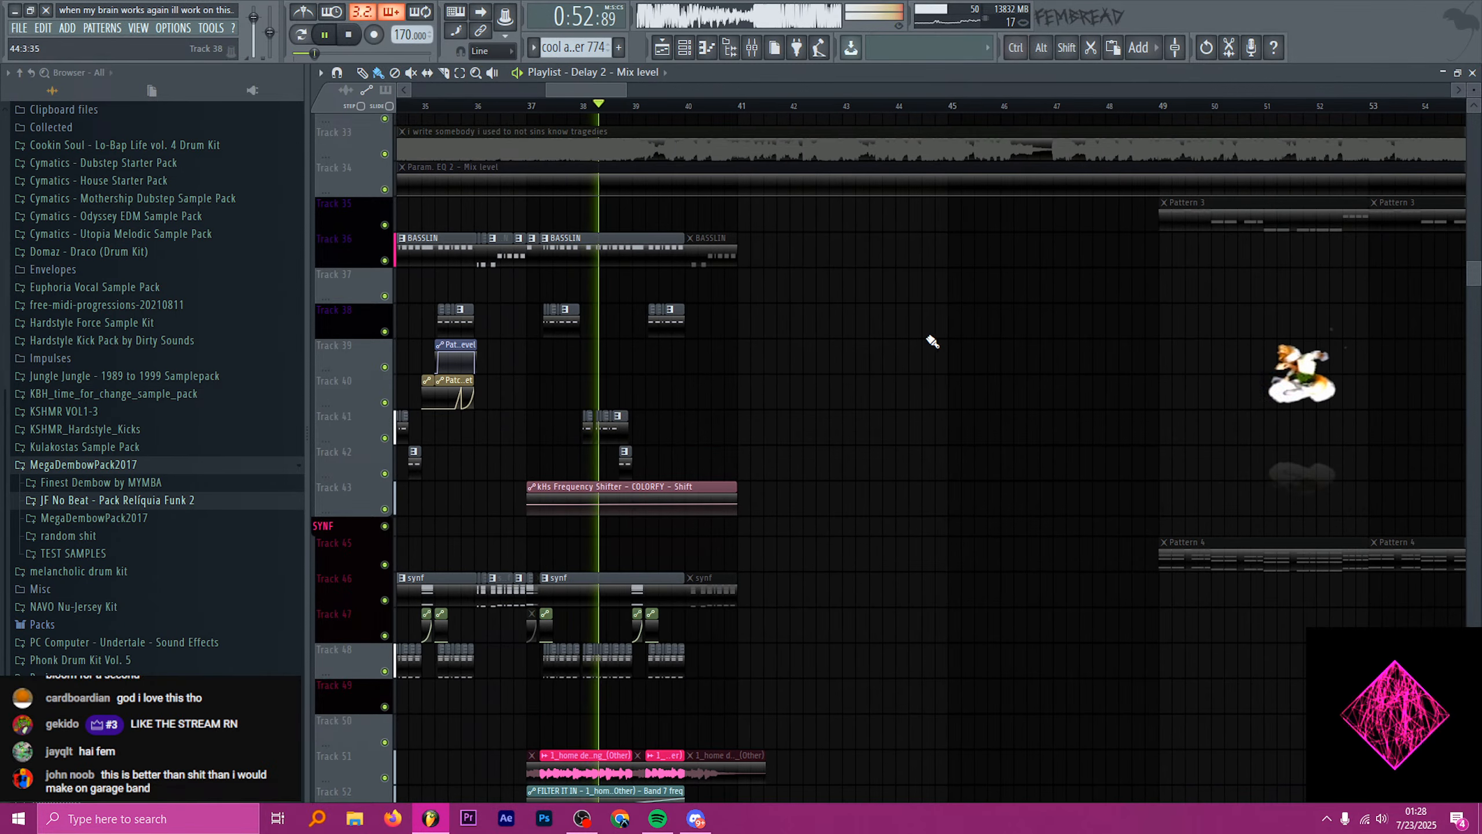
{"action": "scroll", "coordinate": [761, 320], "scroll_direction": "down", "scroll_amount": 3}
{"action": "scroll", "coordinate": [963, 340], "scroll_direction": "down", "scroll_amount": 7}
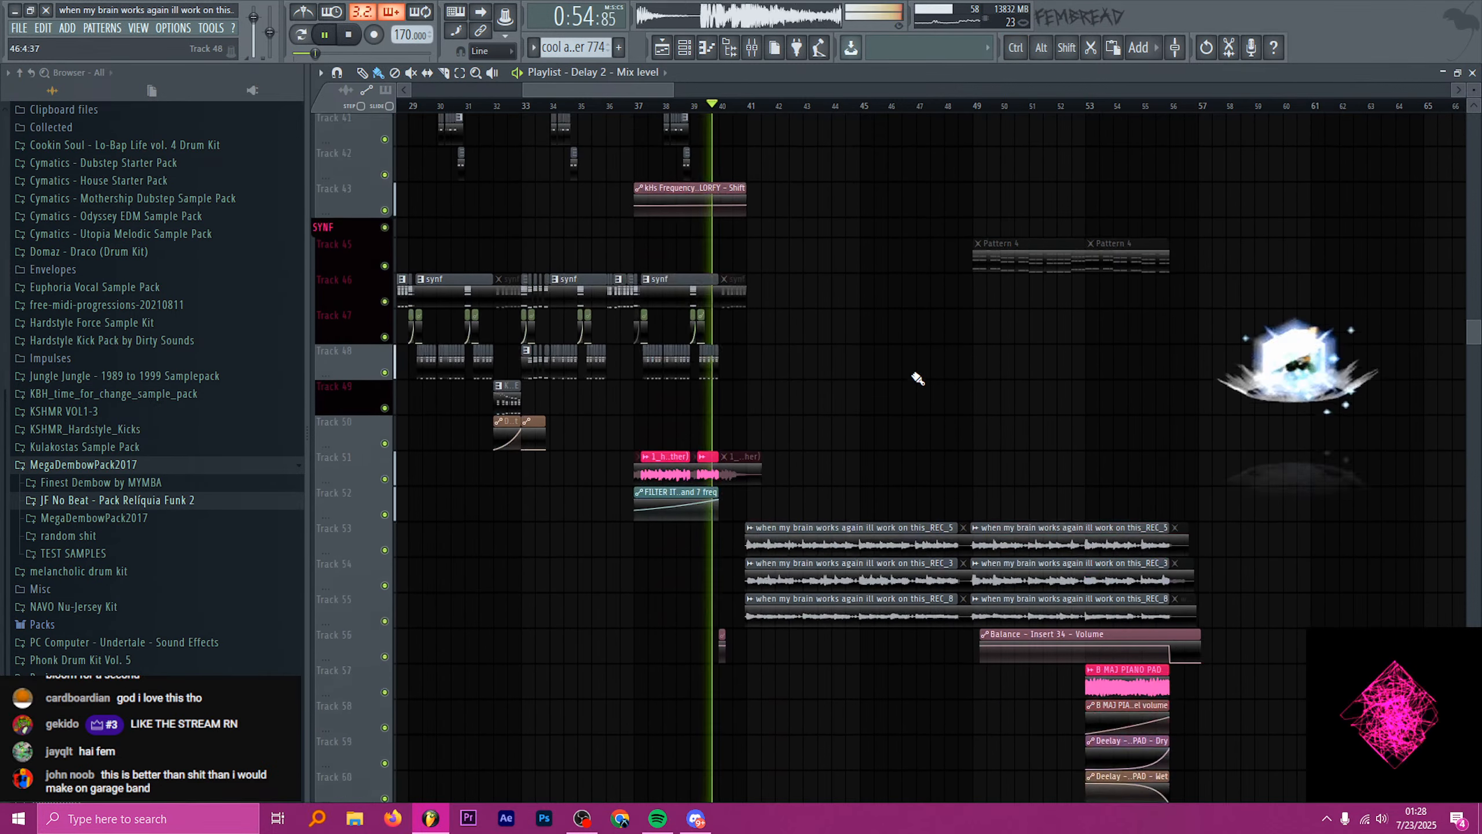
{"action": "scroll", "coordinate": [889, 358], "scroll_direction": "down", "scroll_amount": 2}
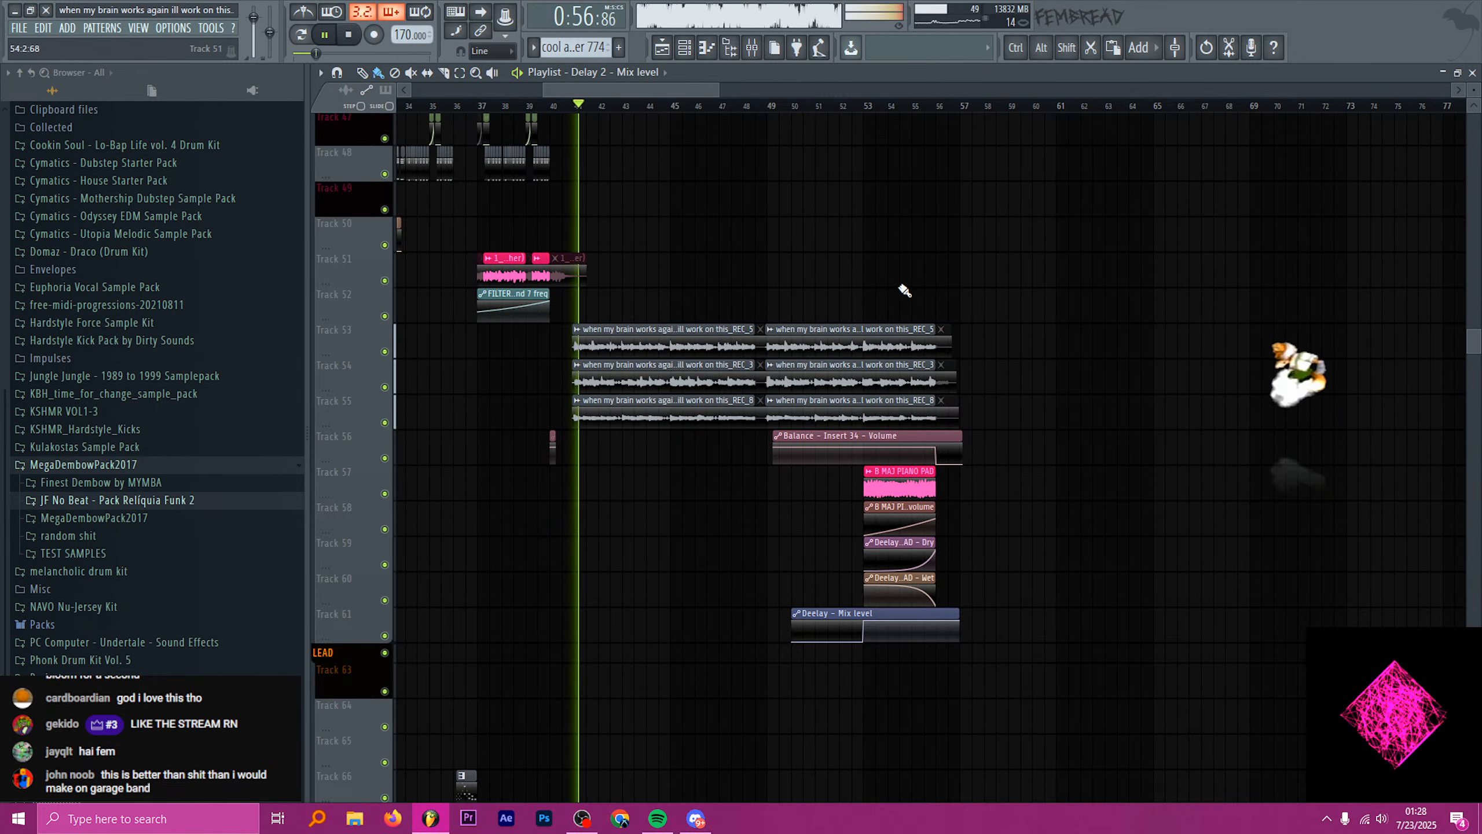
- Examine the drum, vocal, recording and pad clips between bars 41 and 57 during playback, and stop the song
{"action": "scroll", "coordinate": [758, 296], "scroll_direction": "up", "scroll_amount": 8}
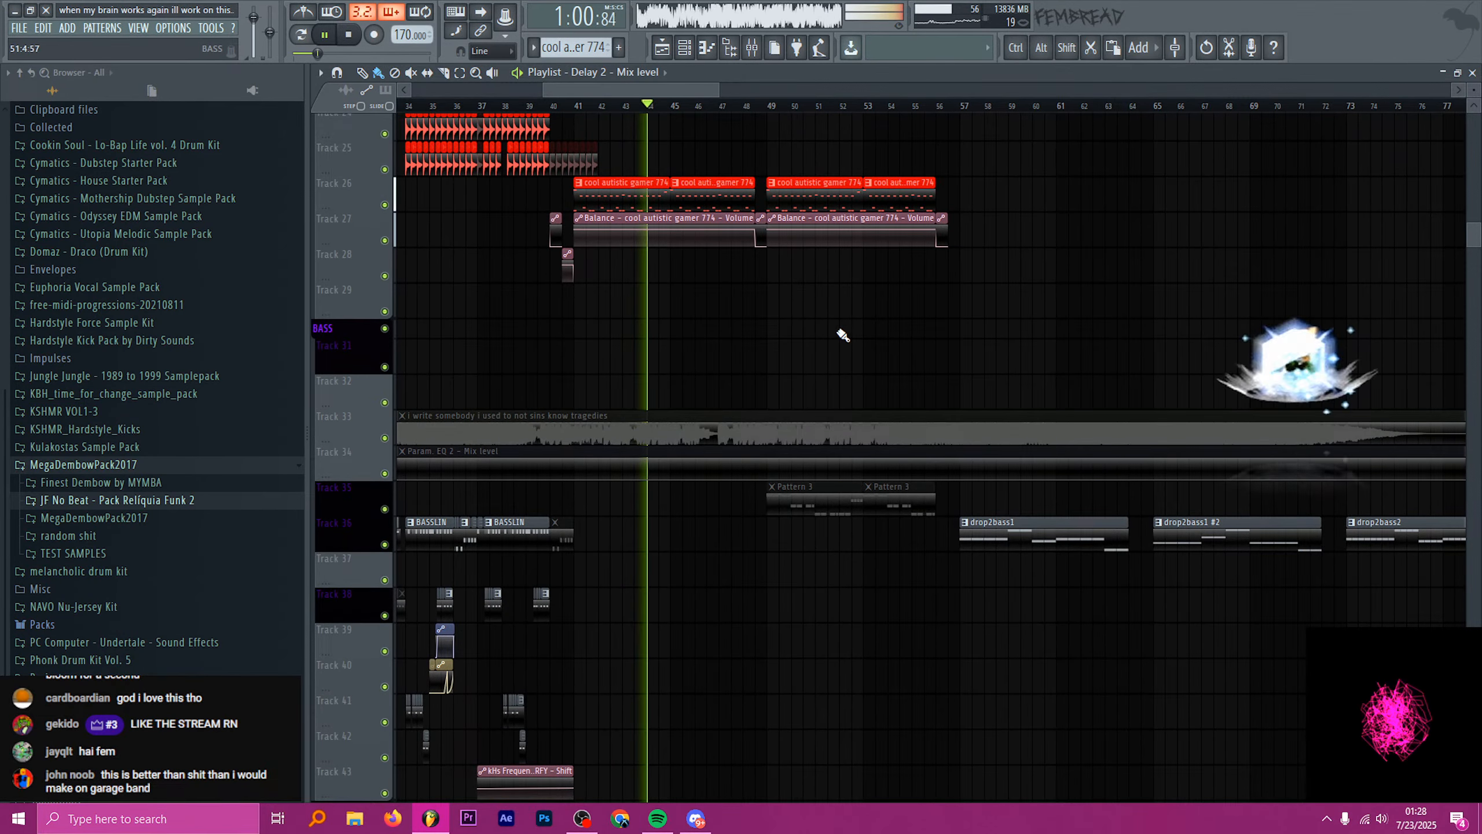
{"action": "scroll", "coordinate": [844, 364], "scroll_direction": "down", "scroll_amount": 14}
{"action": "scroll", "coordinate": [843, 391], "scroll_direction": "down", "scroll_amount": 4}
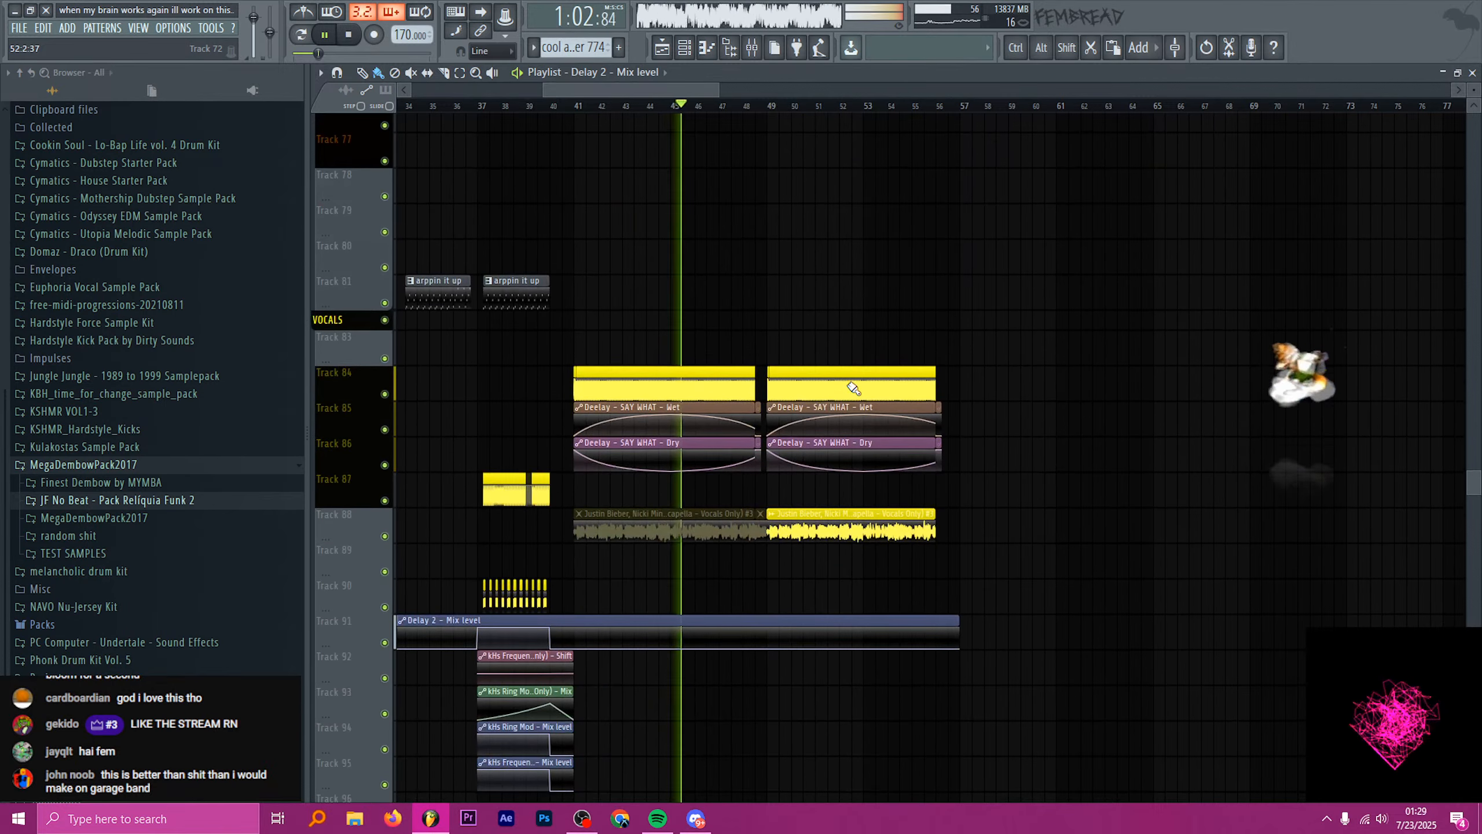
{"action": "scroll", "coordinate": [893, 312], "scroll_direction": "up", "scroll_amount": 1, "text": "ctrl"}
{"action": "scroll", "coordinate": [902, 308], "scroll_direction": "up", "scroll_amount": 1, "text": "ctrl"}
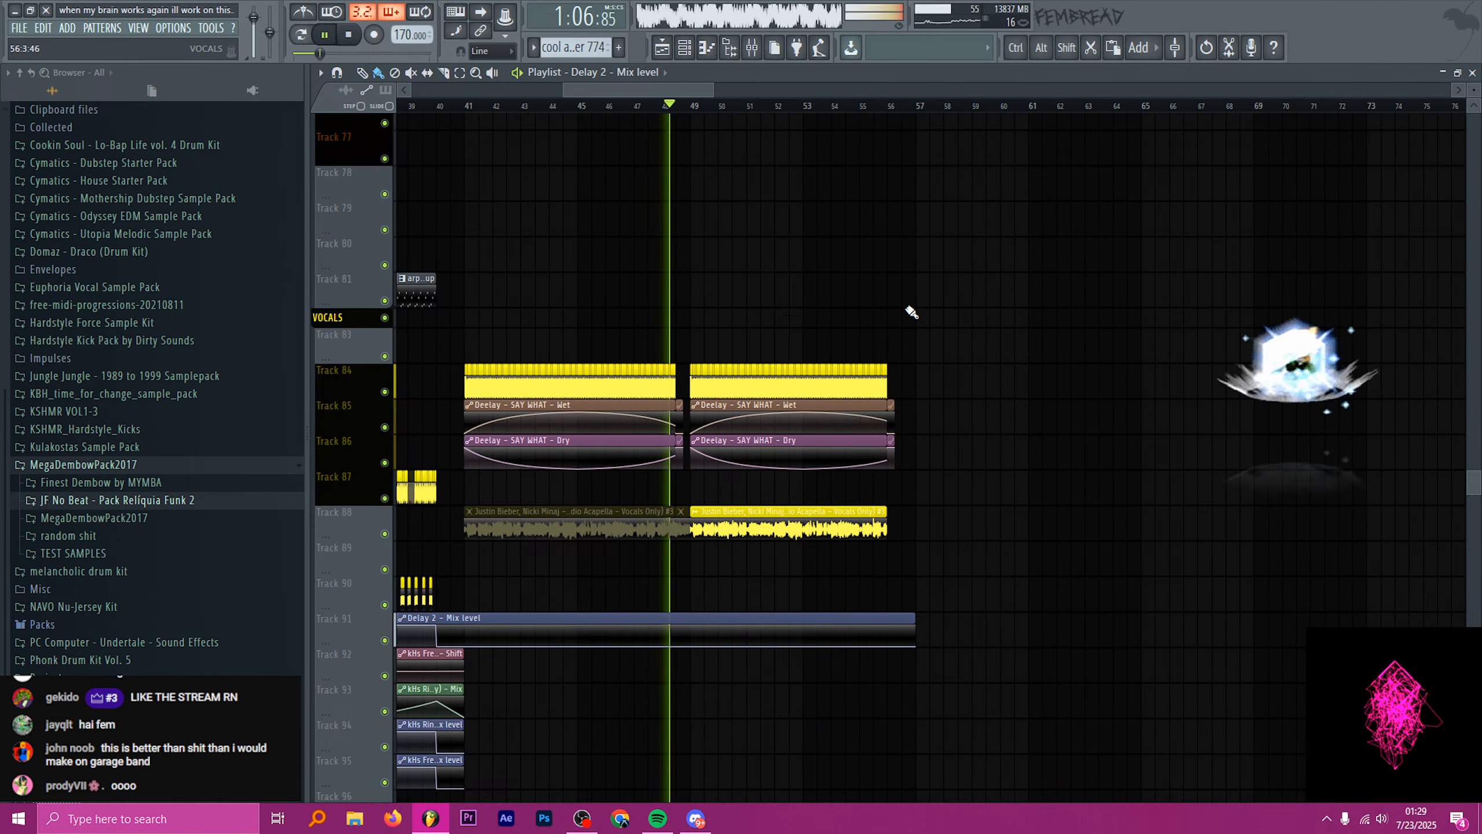
{"action": "scroll", "coordinate": [963, 304], "scroll_direction": "up", "scroll_amount": 4}
{"action": "scroll", "coordinate": [985, 328], "scroll_direction": "up", "scroll_amount": 6}
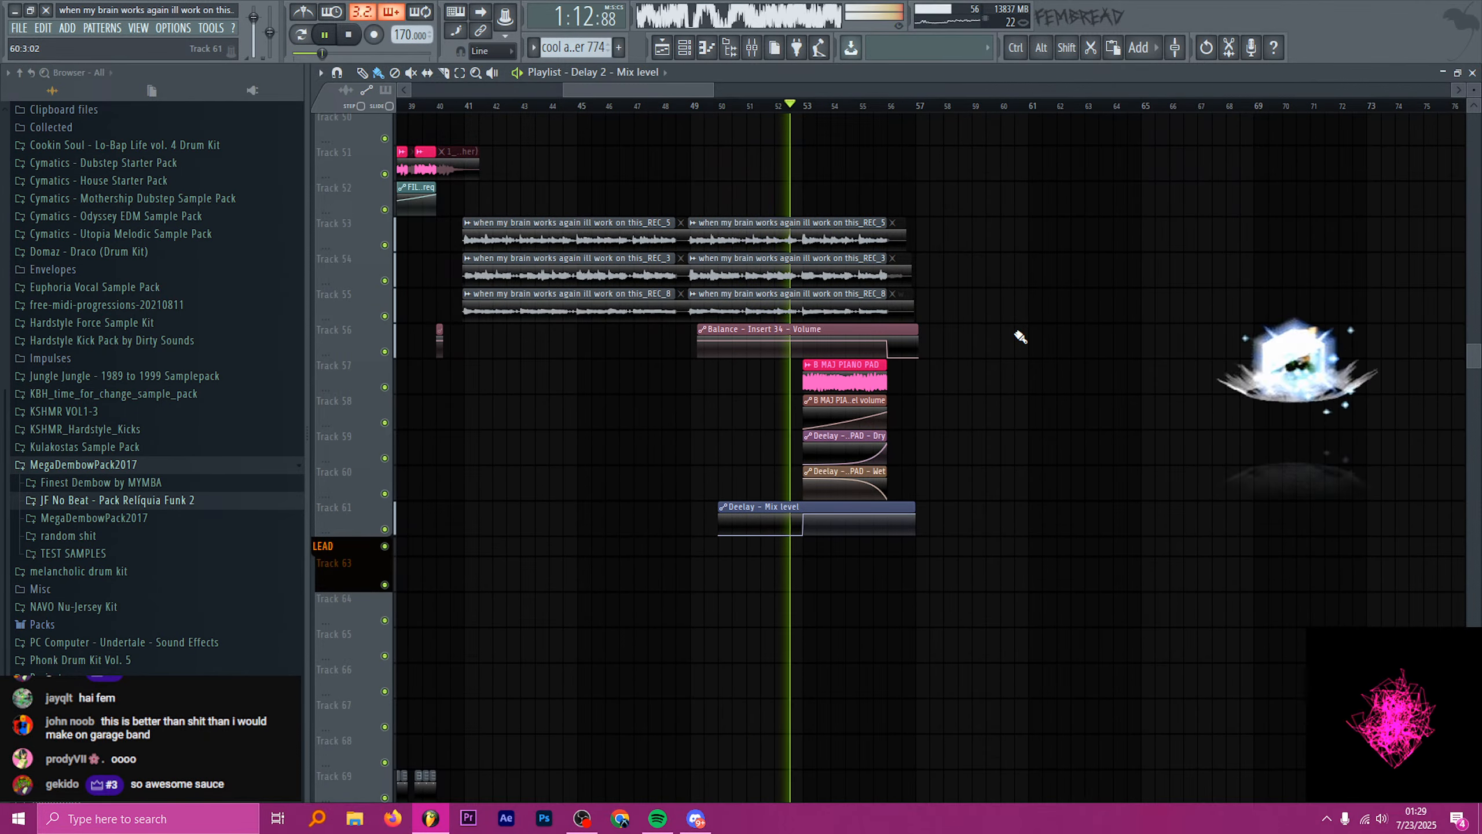
{"action": "scroll", "coordinate": [1020, 337], "scroll_direction": "up", "scroll_amount": 2}
{"action": "scroll", "coordinate": [1020, 337], "scroll_direction": "up", "scroll_amount": 12}
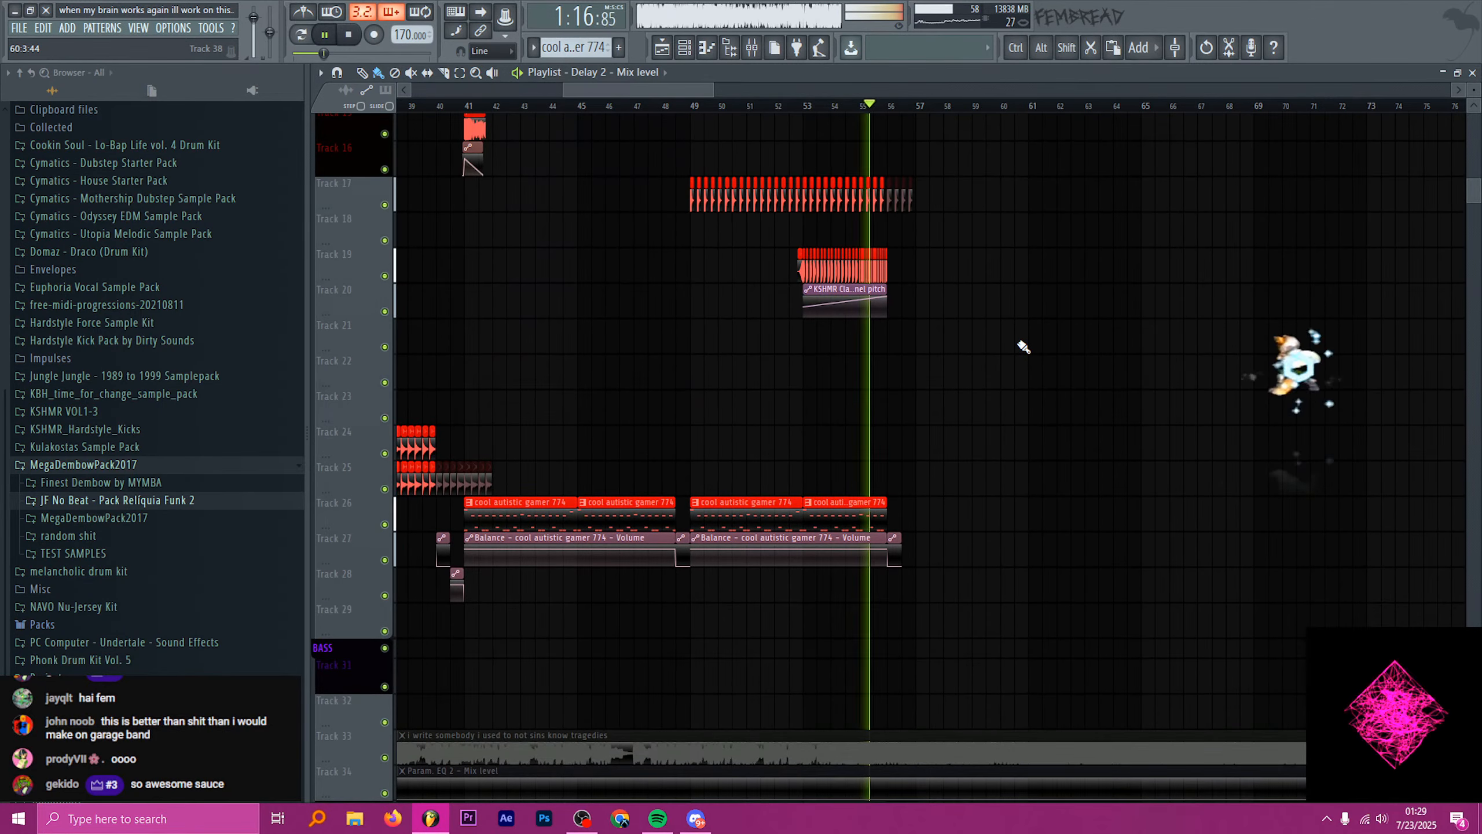
{"action": "scroll", "coordinate": [956, 321], "scroll_direction": "up", "scroll_amount": 5}
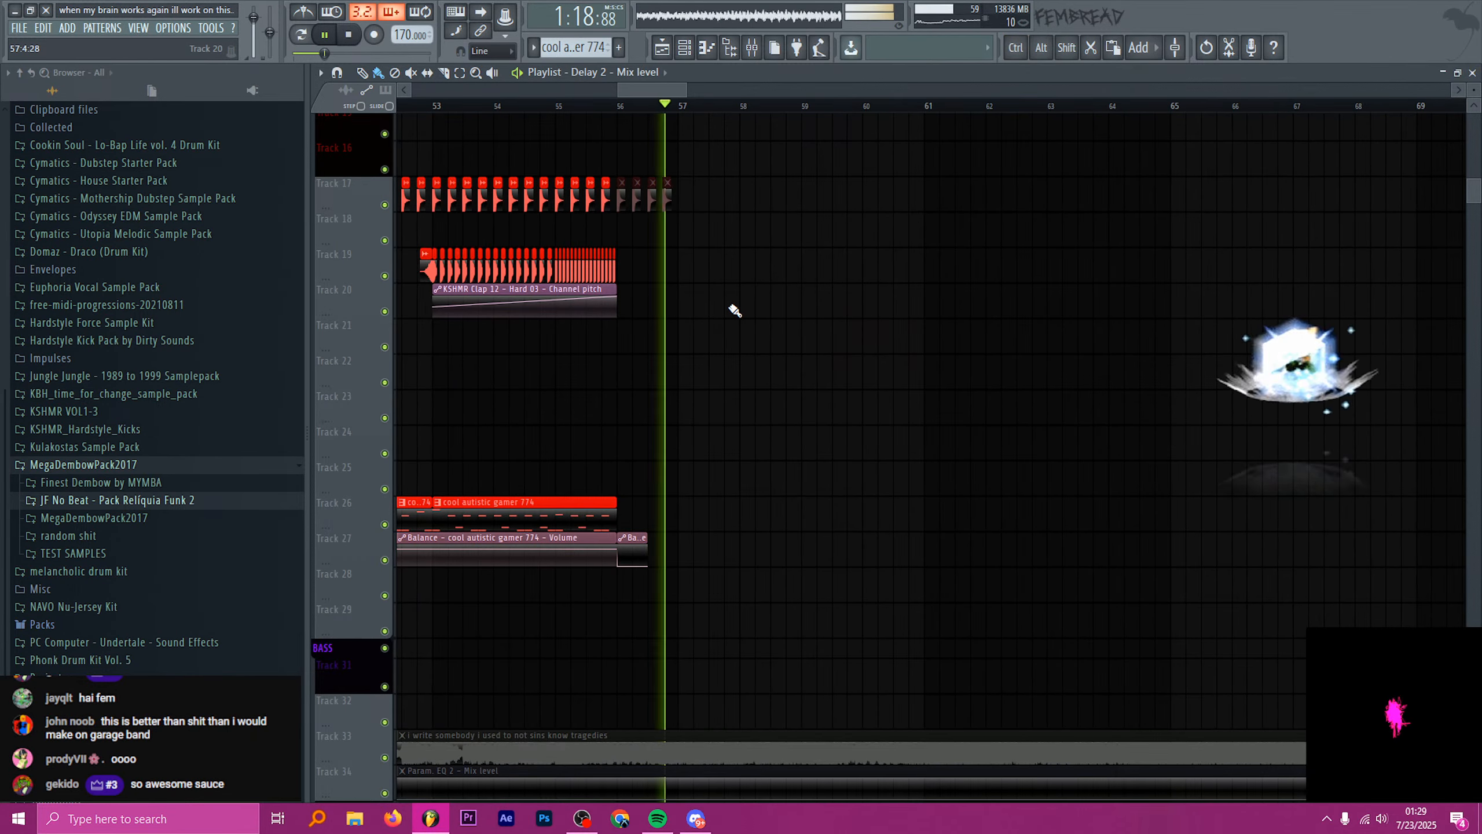
{"action": "key", "text": "space"}
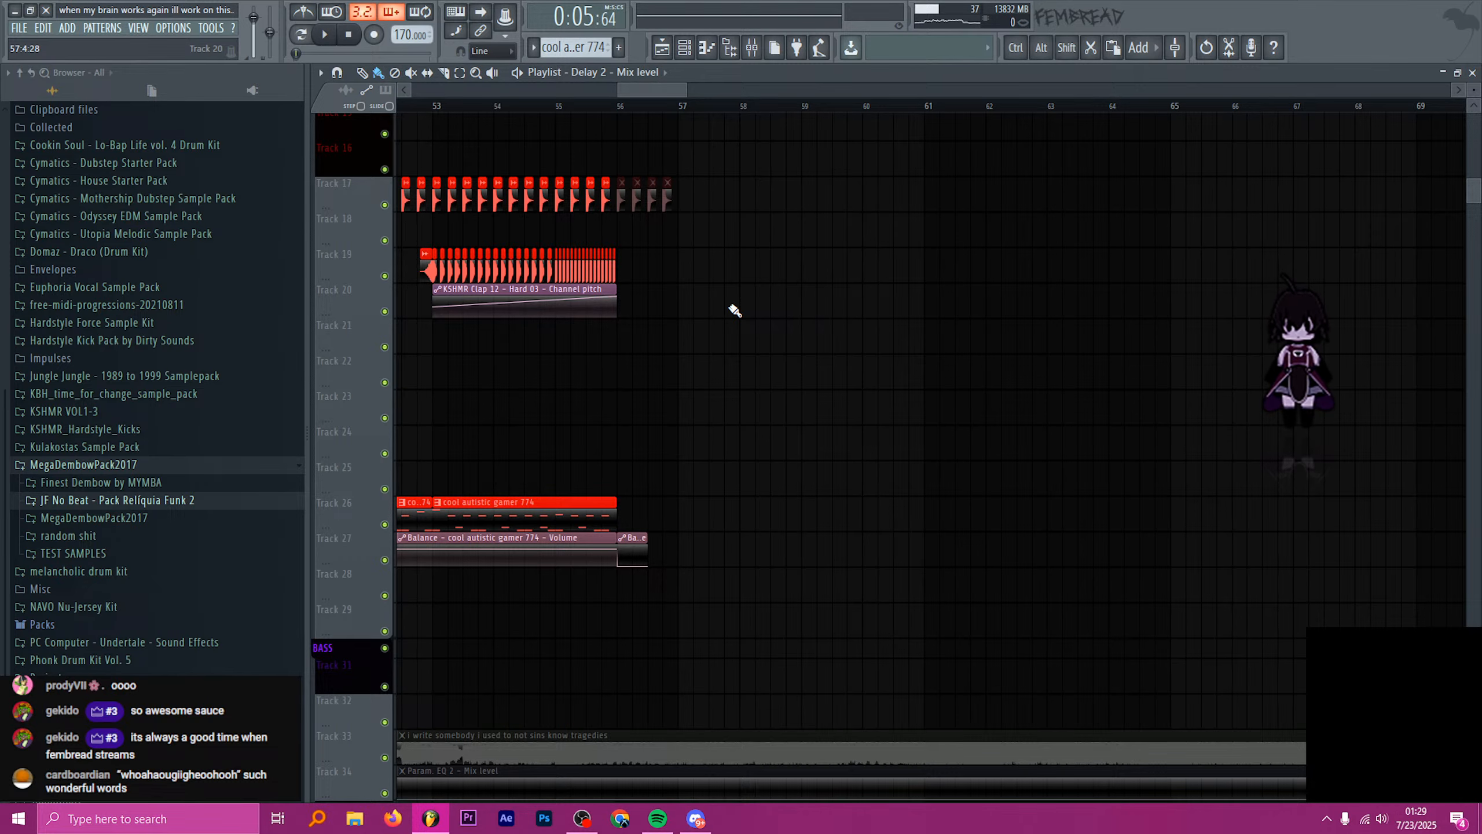
- Set the song position to bar 57, at the start of the drop2bass1 clip in the BASS tracks
{"action": "scroll", "coordinate": [642, 257], "scroll_direction": "down", "scroll_amount": 4}
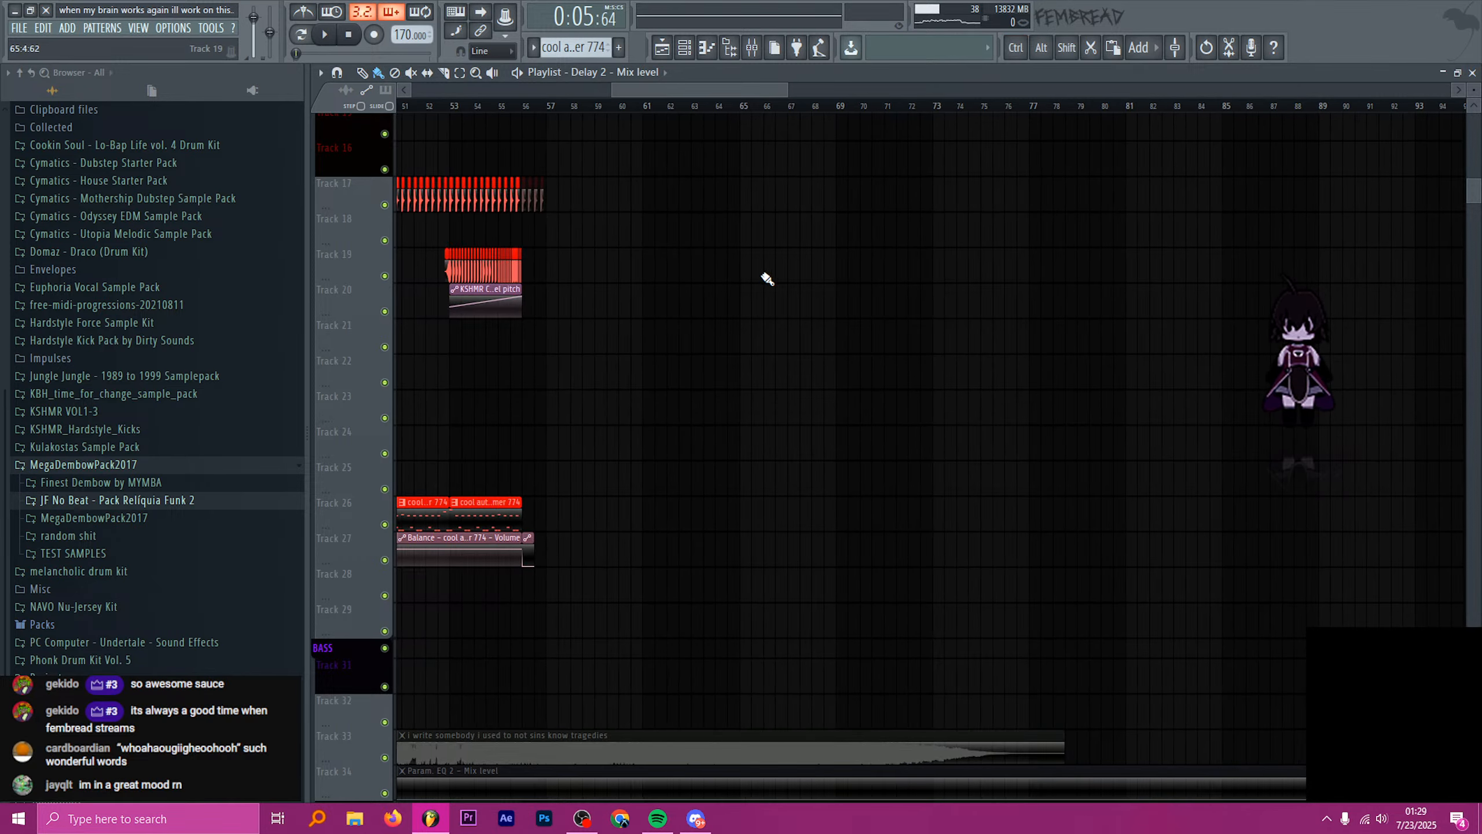
{"action": "left_click", "coordinate": [548, 107]}
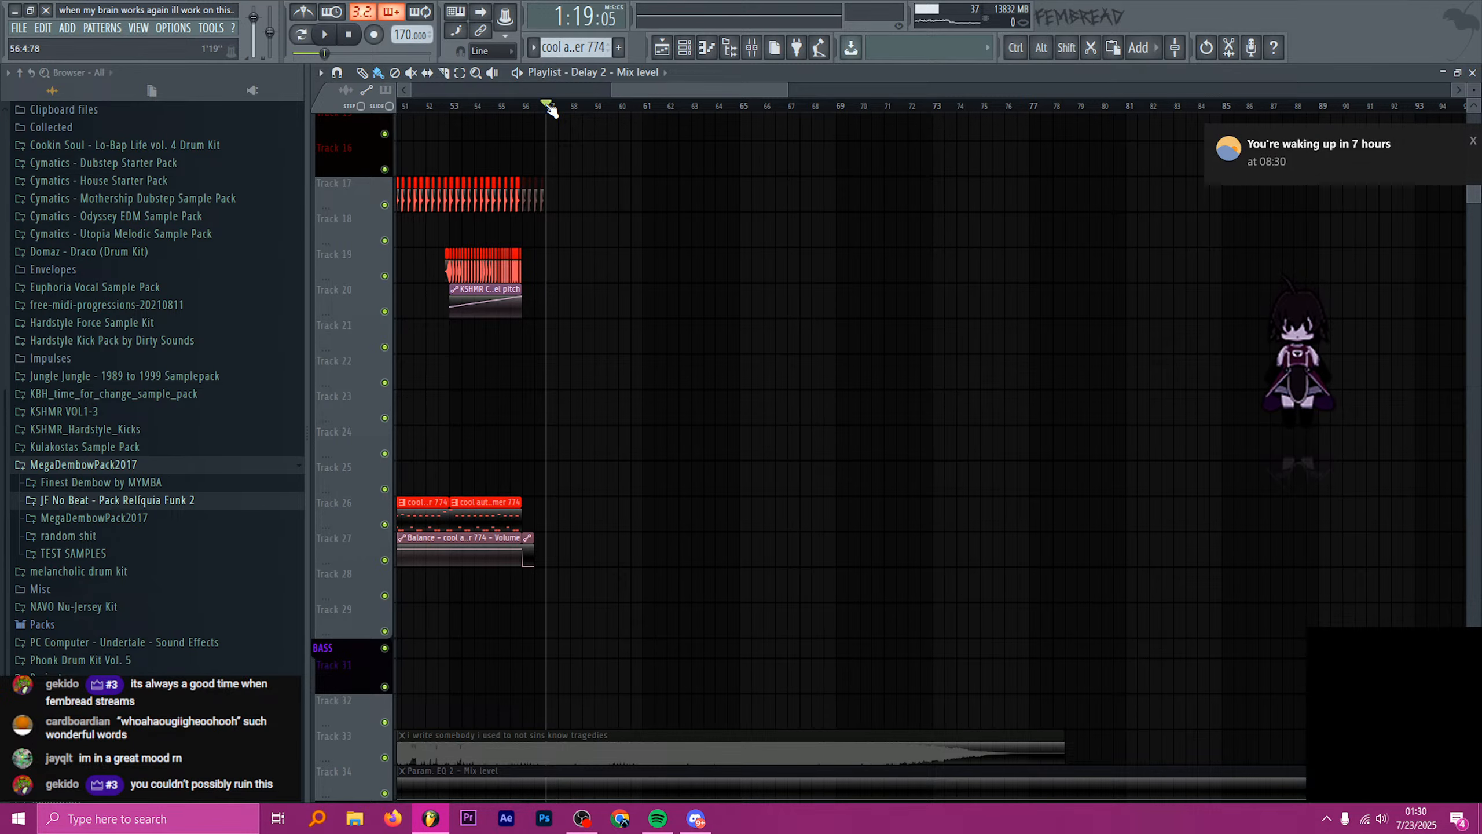
{"action": "scroll", "coordinate": [644, 280], "scroll_direction": "down", "scroll_amount": 5}
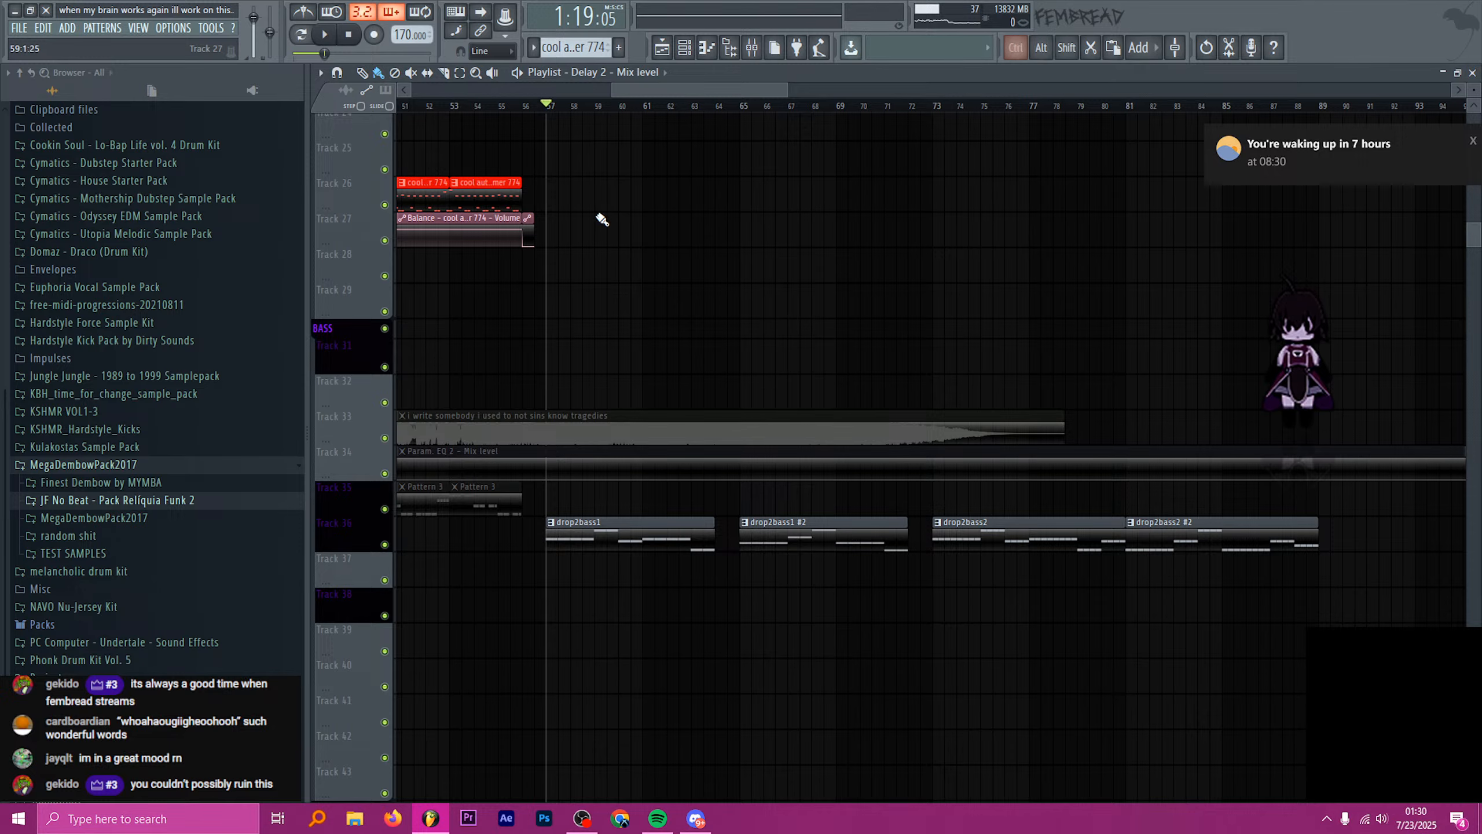
- Examine the arrangement from the vocal tracks up to the drum tracks around bar 57, playing the start of the second drop
{"action": "scroll", "coordinate": [621, 268], "scroll_direction": "down", "scroll_amount": 20}
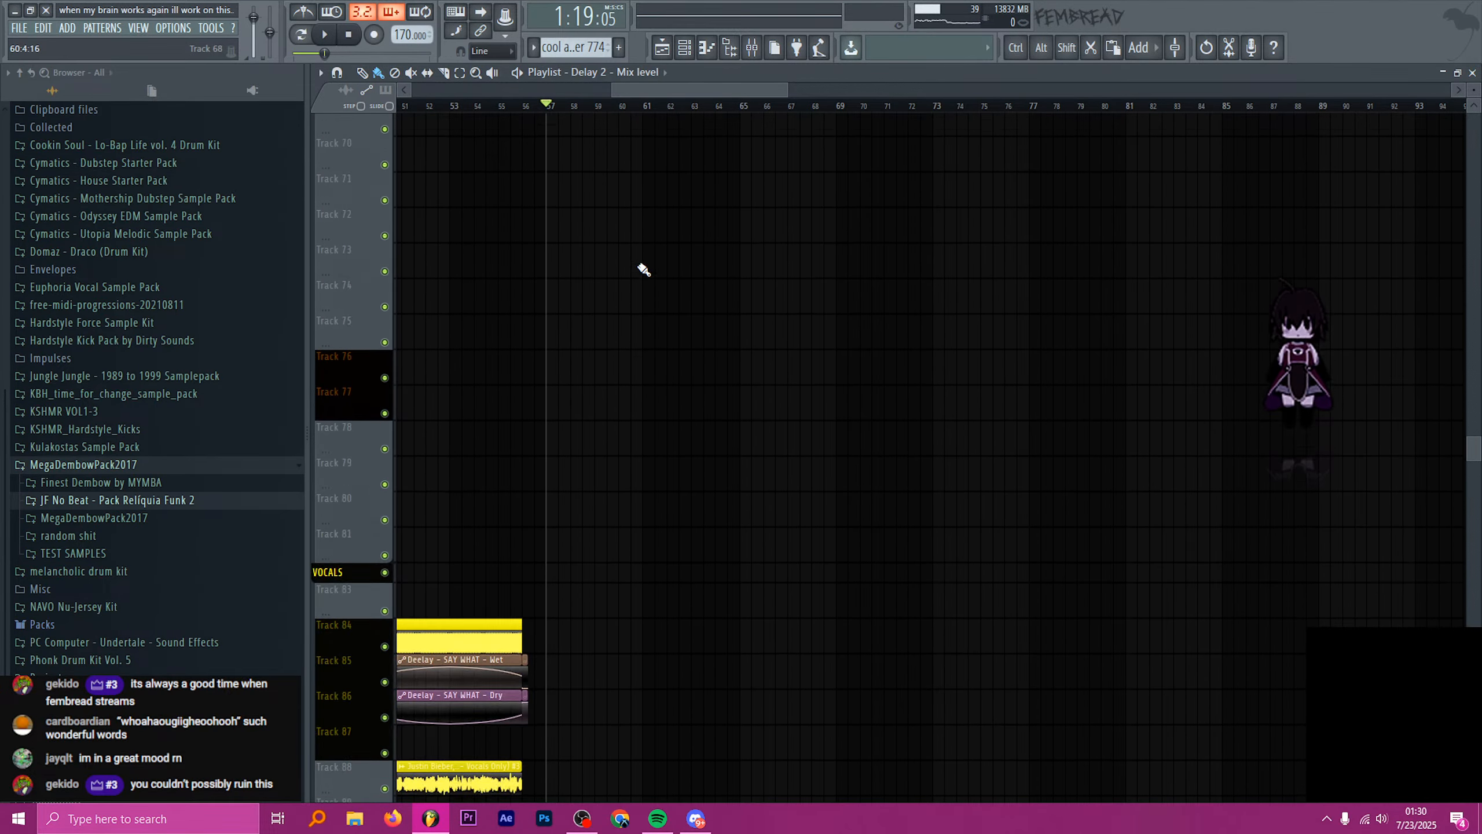
{"action": "scroll", "coordinate": [644, 269], "scroll_direction": "down", "scroll_amount": 16}
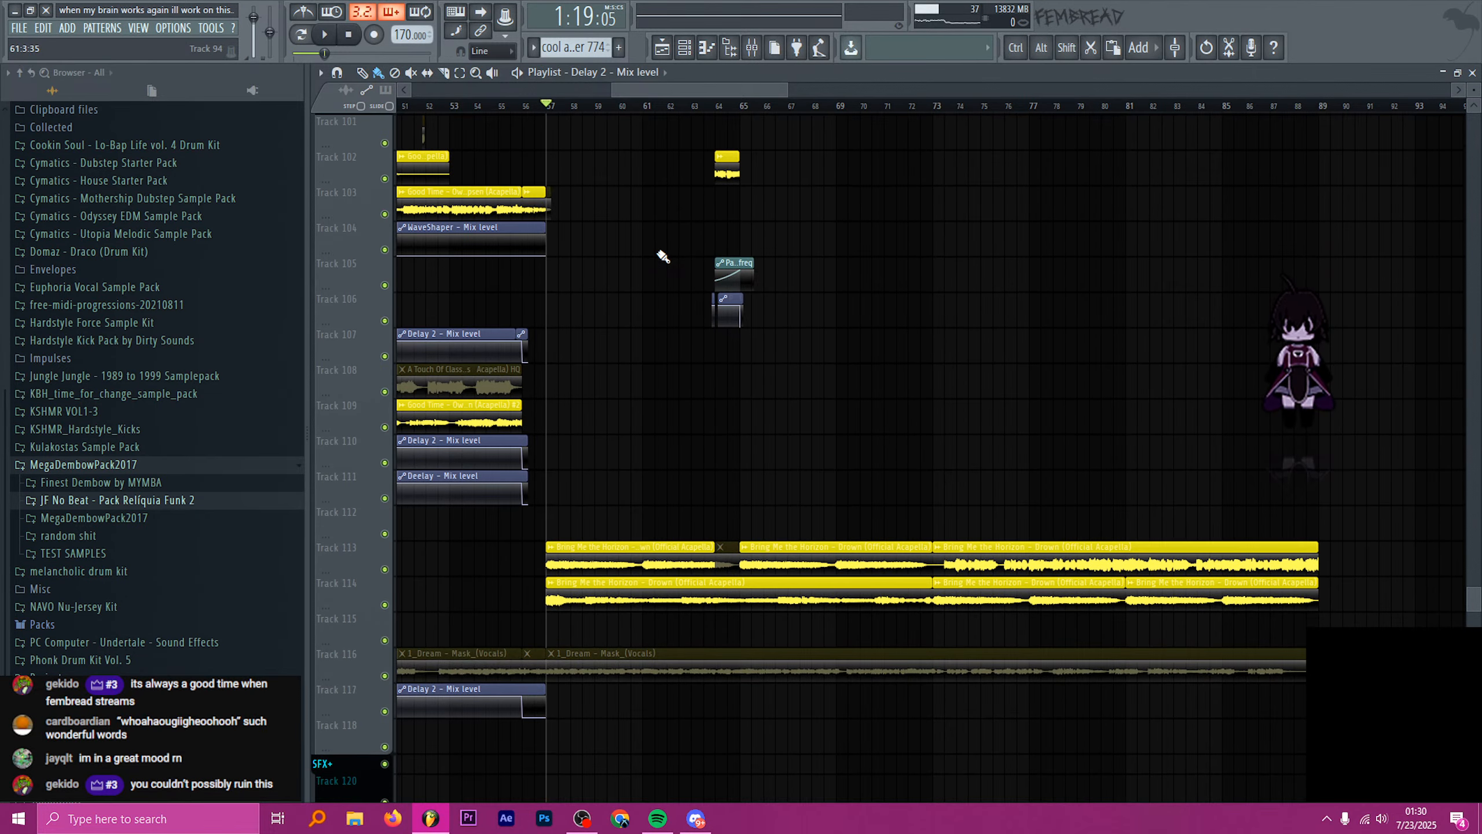
{"action": "key", "text": "space"}
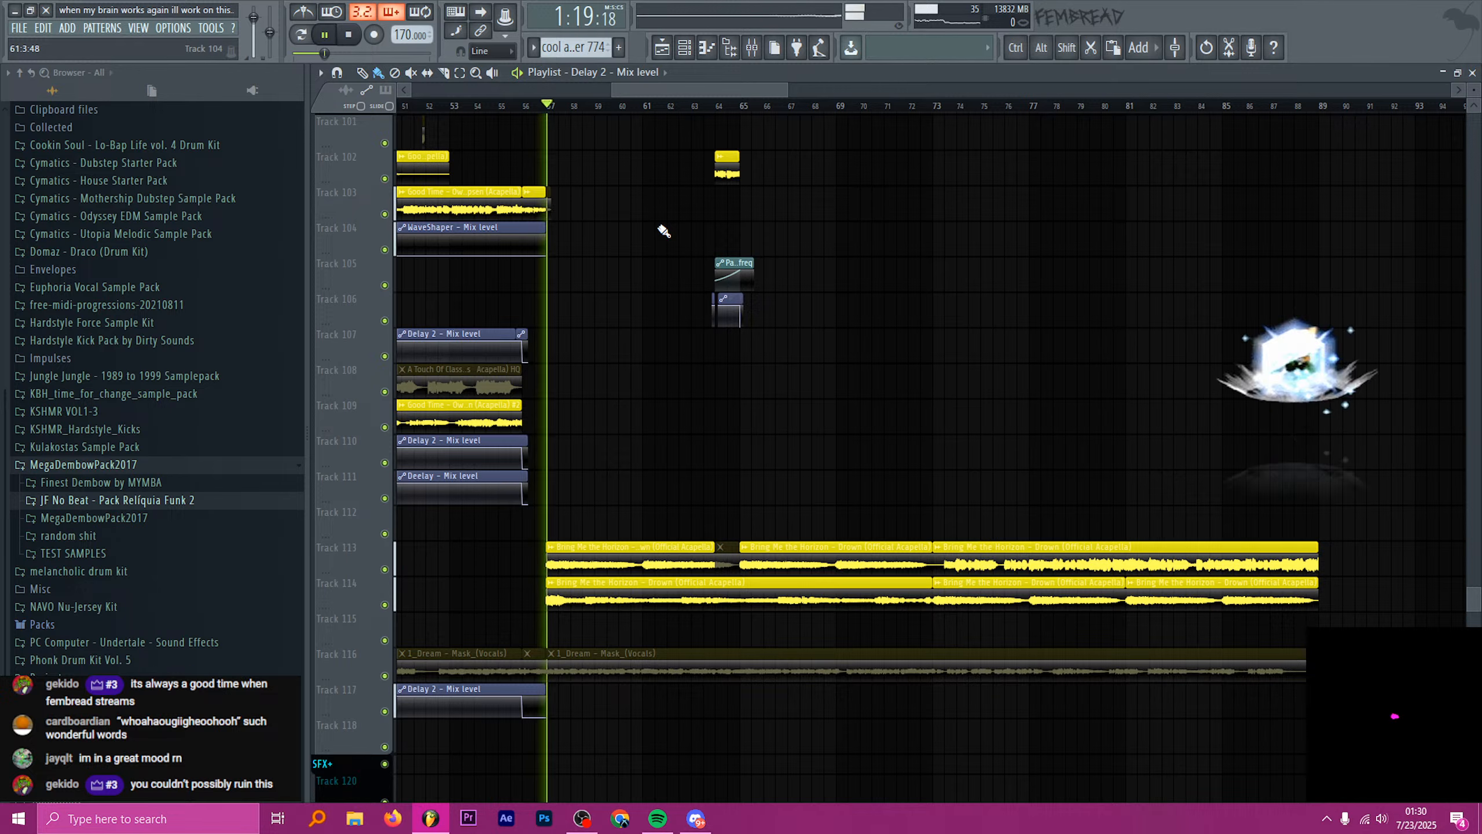
{"action": "scroll", "coordinate": [688, 234], "scroll_direction": "up", "scroll_amount": 2}
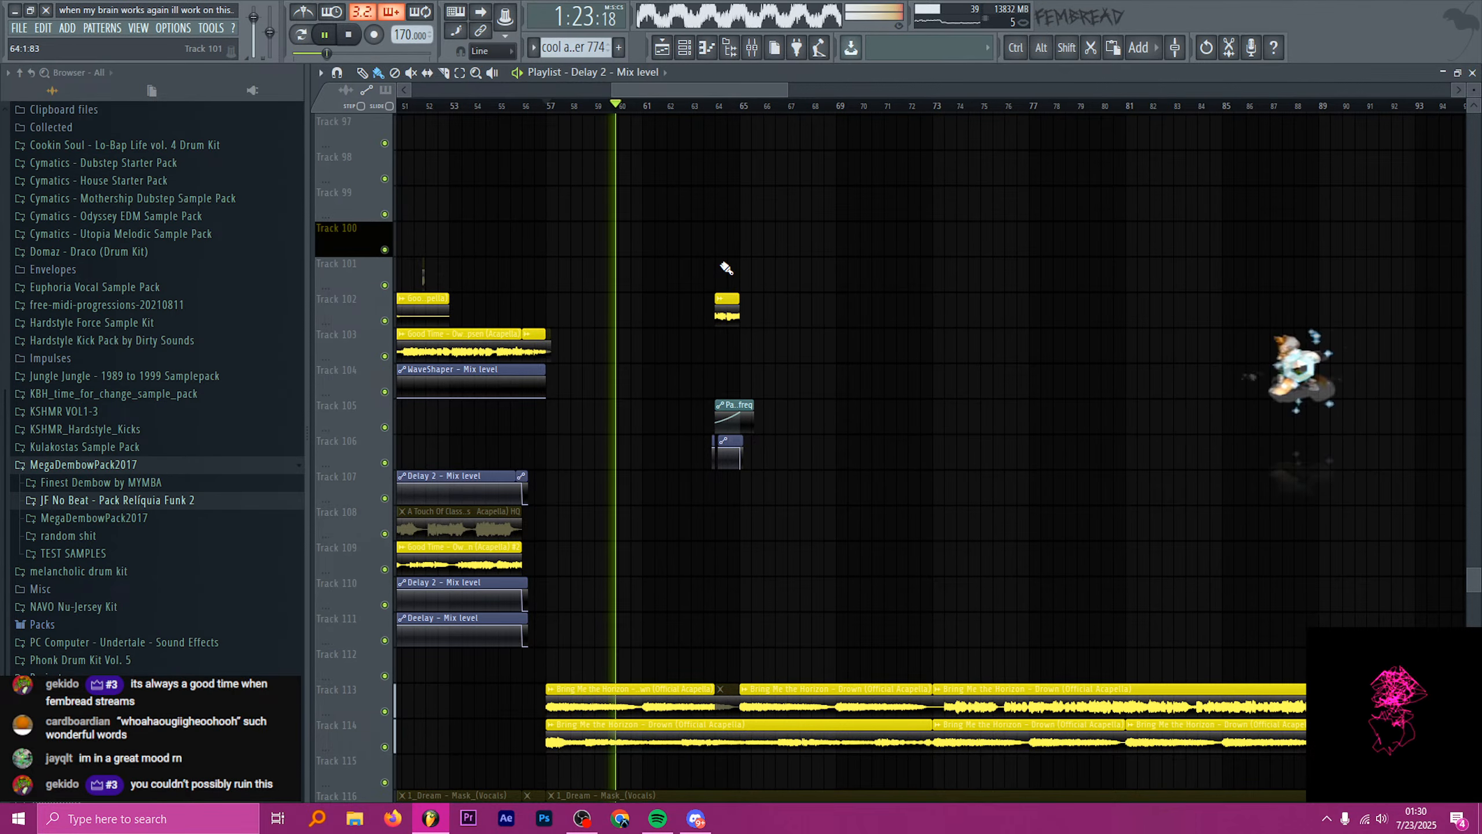
{"action": "key", "text": "space"}
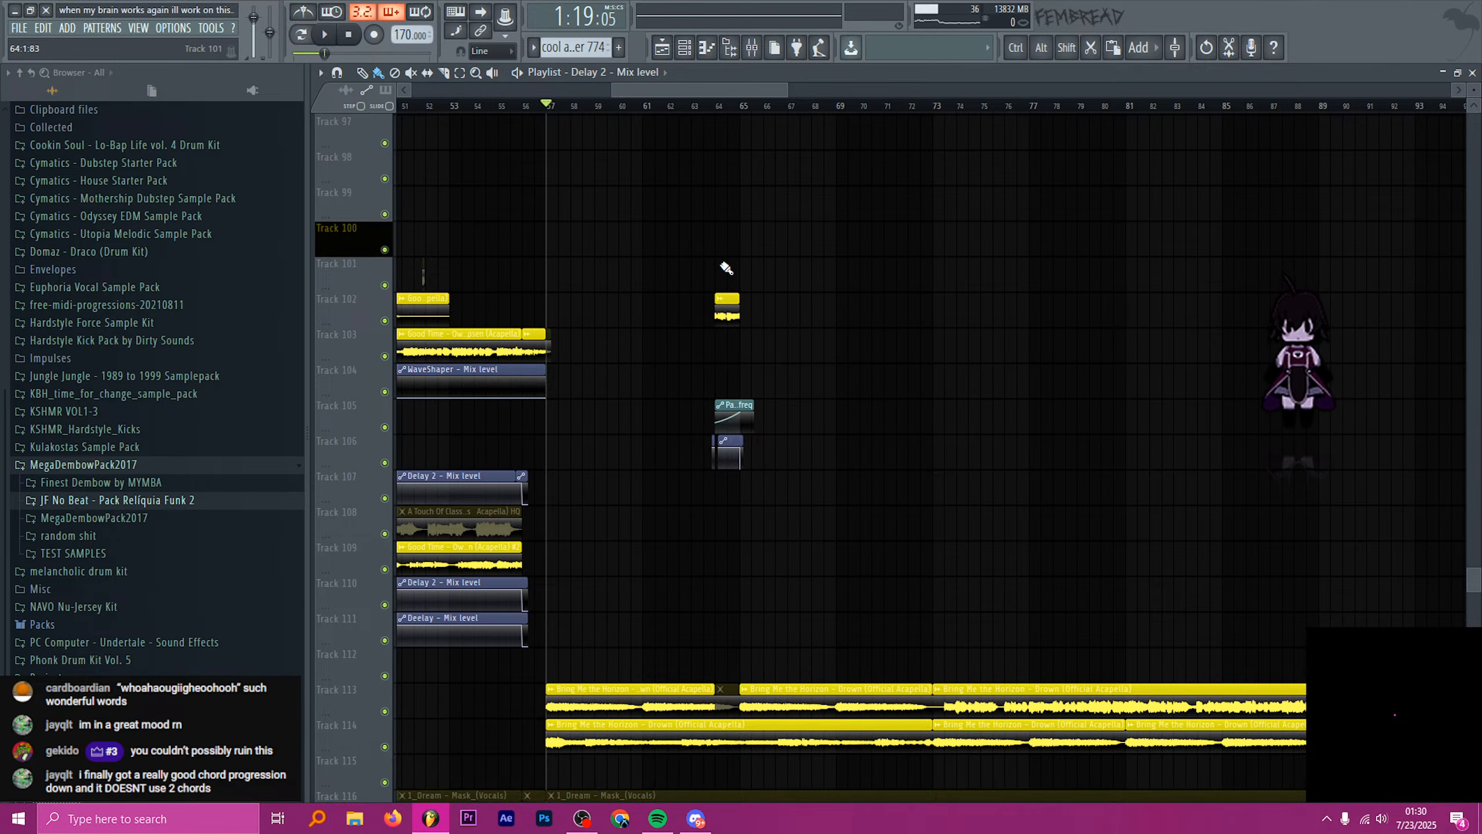
{"action": "scroll", "coordinate": [622, 350], "scroll_direction": "up", "scroll_amount": 15}
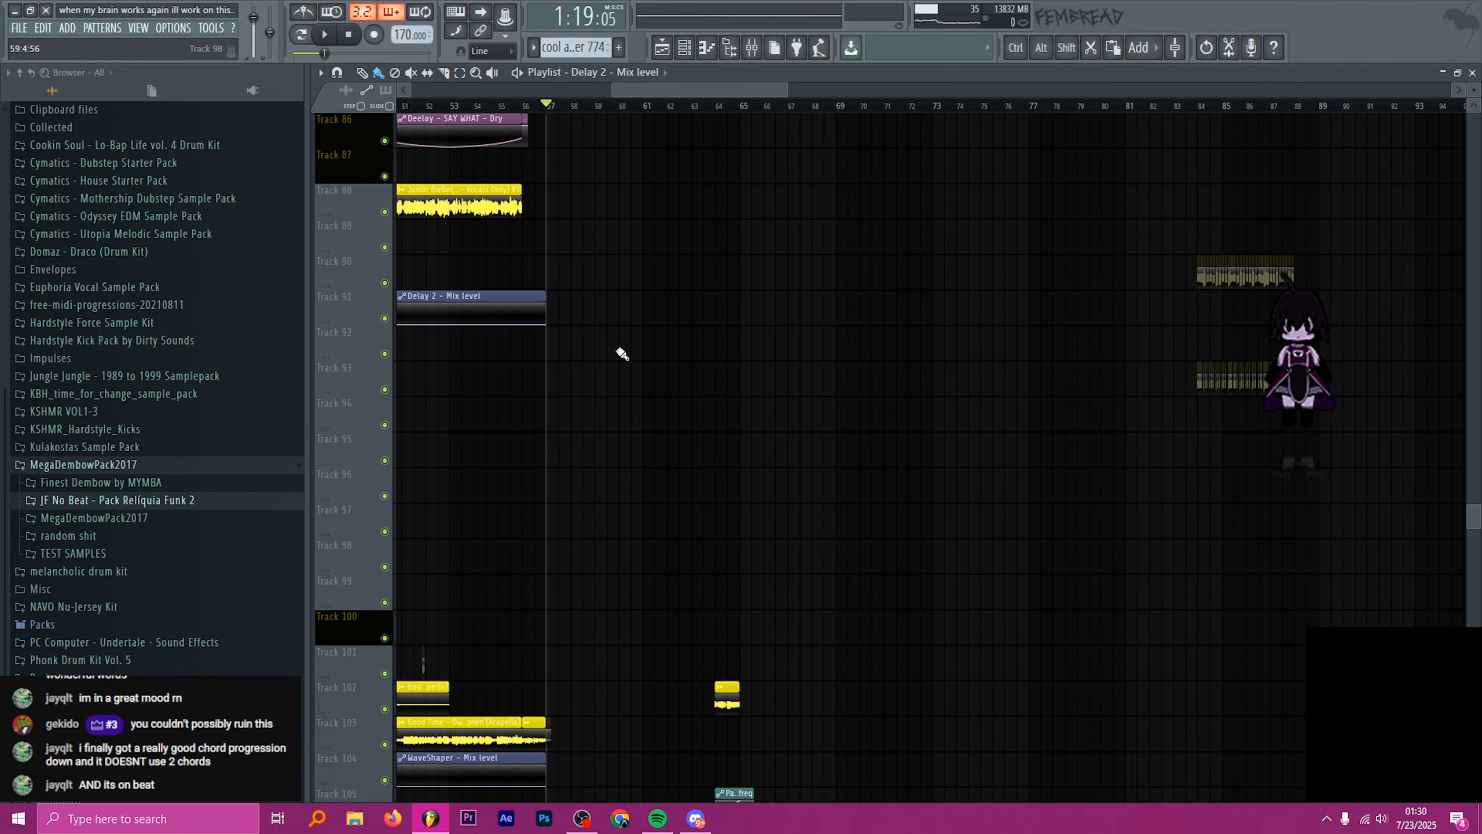
{"action": "scroll", "coordinate": [621, 353], "scroll_direction": "up", "scroll_amount": 17}
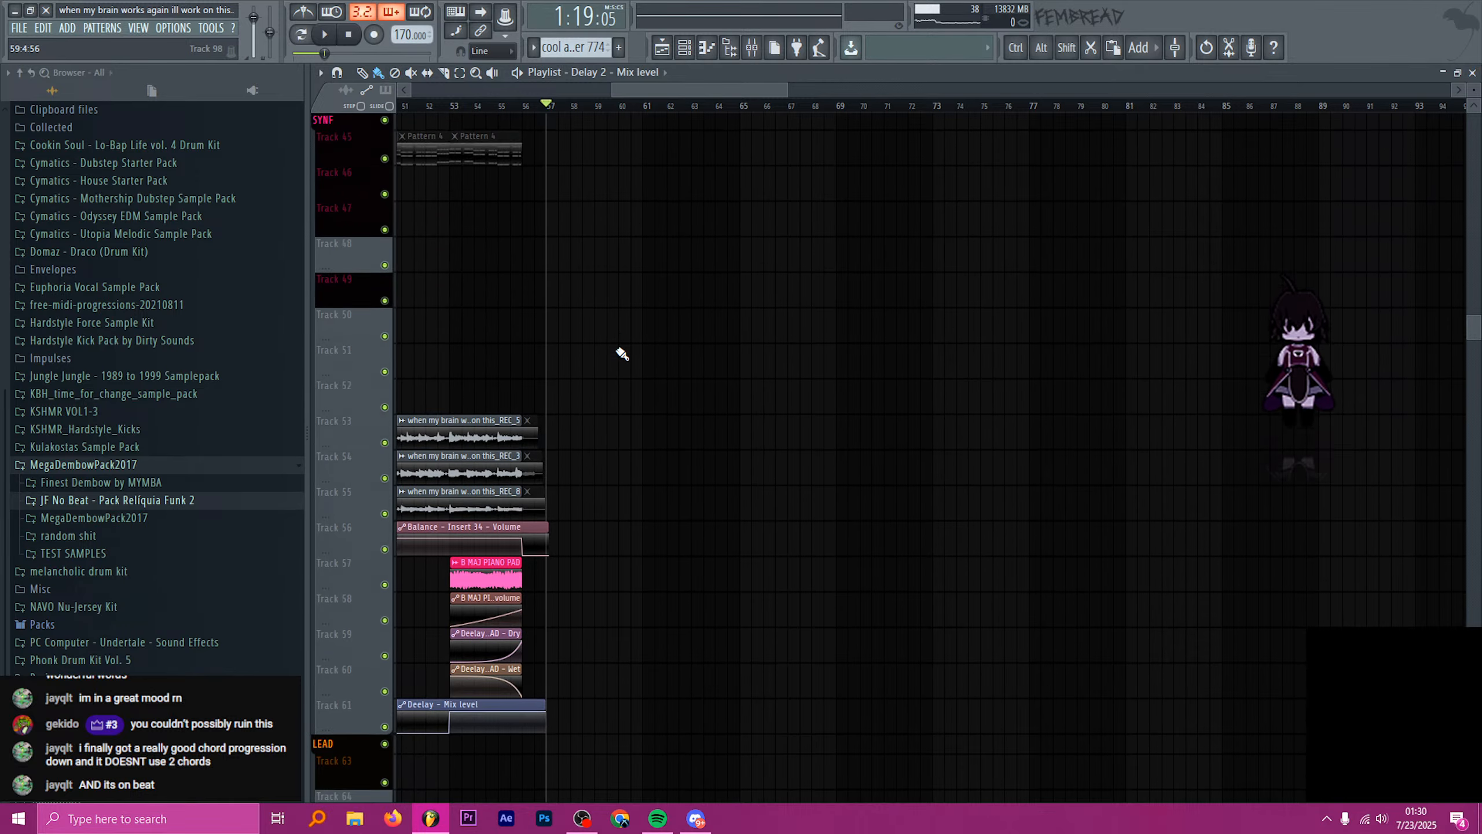
{"action": "scroll", "coordinate": [621, 353], "scroll_direction": "up", "scroll_amount": 8}
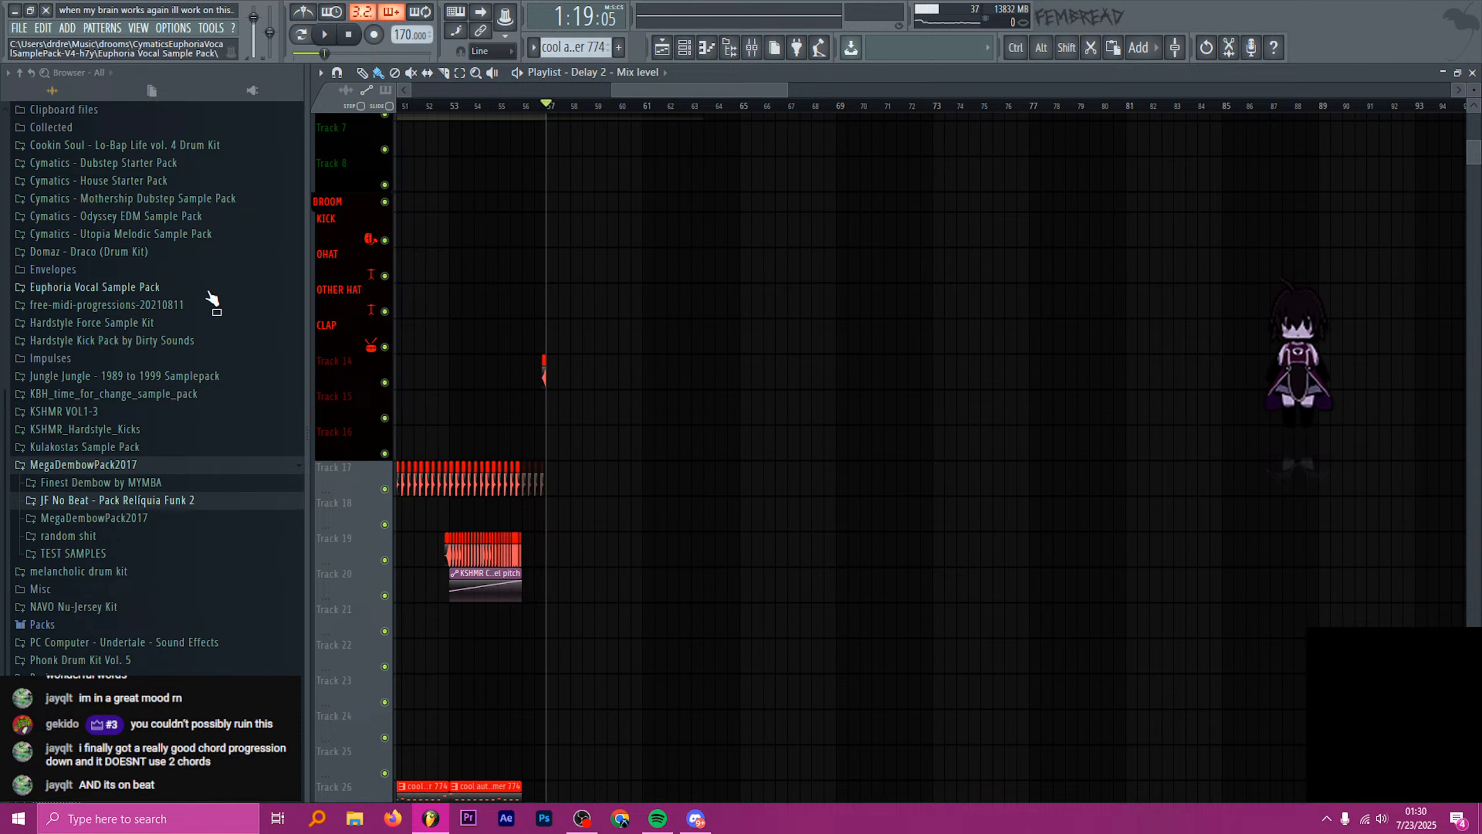
- Browse MegaDembowPack2017 to the Nicest percussion one-shots in Finest Dembow by MYMBA and preview PERC_NICEST_DANCEHALL
{"action": "scroll", "coordinate": [212, 297], "scroll_direction": "up", "scroll_amount": 3}
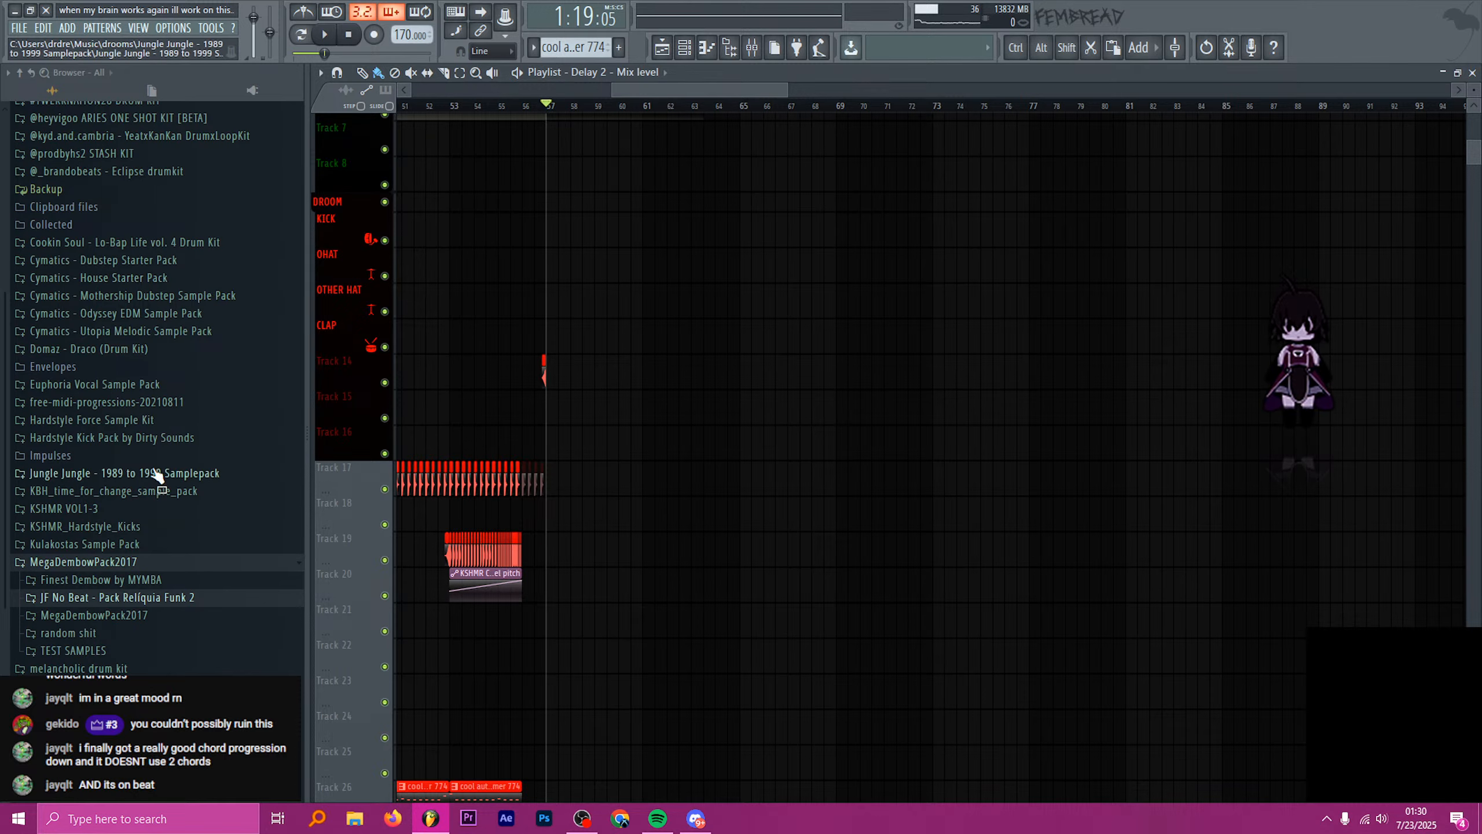
{"action": "left_click", "coordinate": [155, 616]}
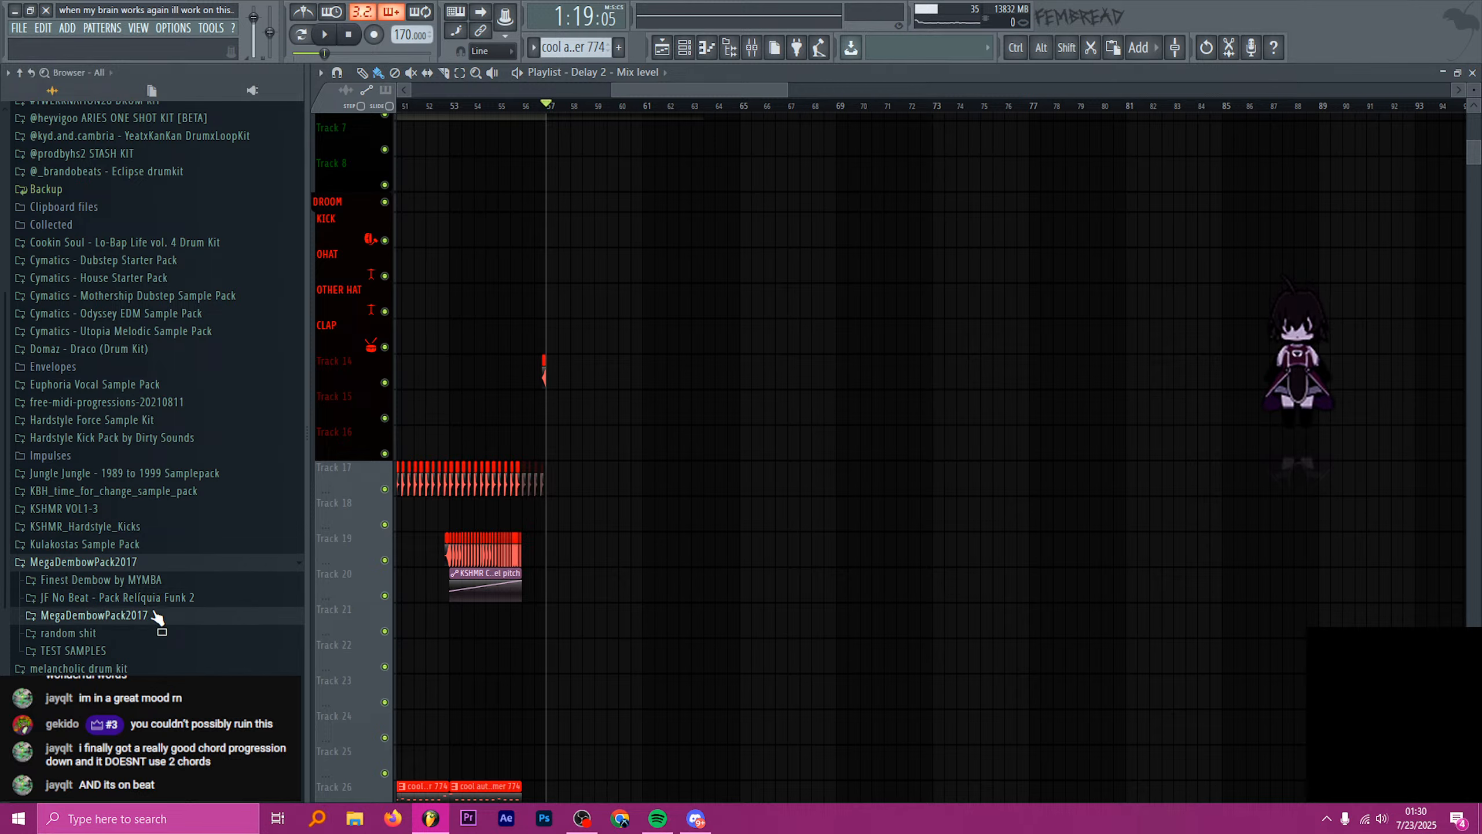
{"action": "left_click", "coordinate": [129, 402]}
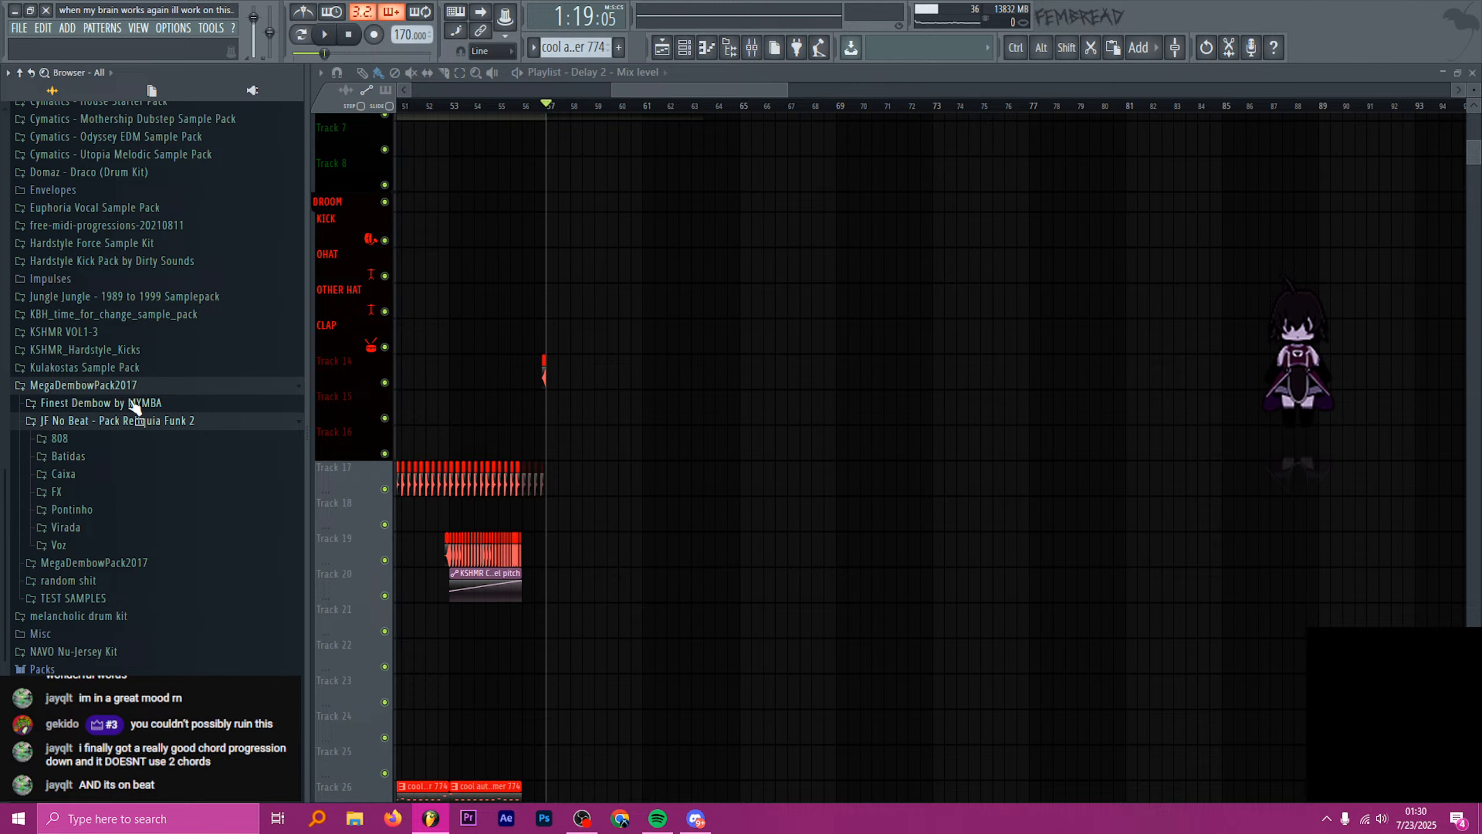
{"action": "left_click", "coordinate": [132, 402]}
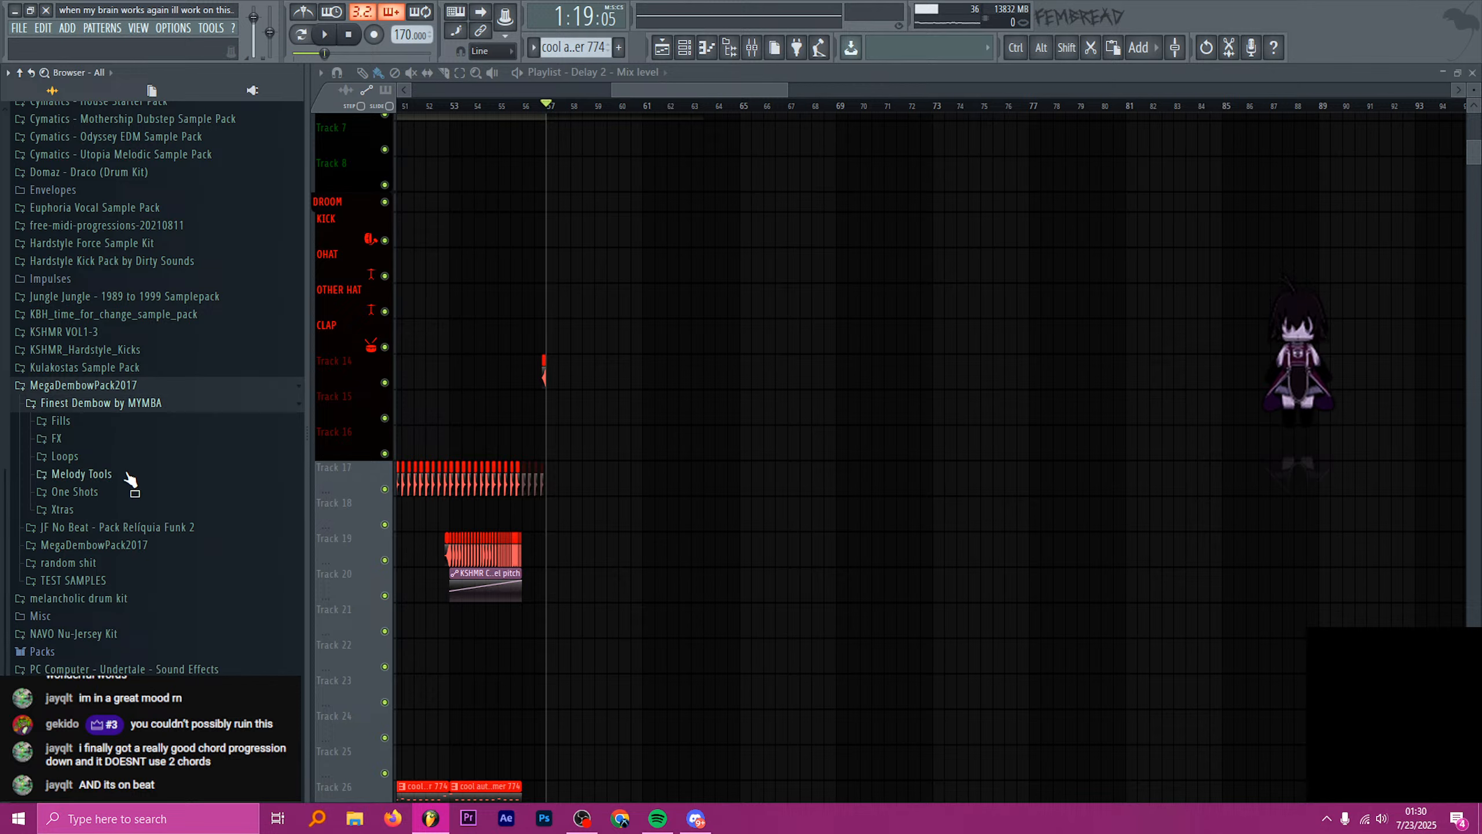
{"action": "left_click", "coordinate": [146, 496]}
{"action": "left_click", "coordinate": [124, 599]}
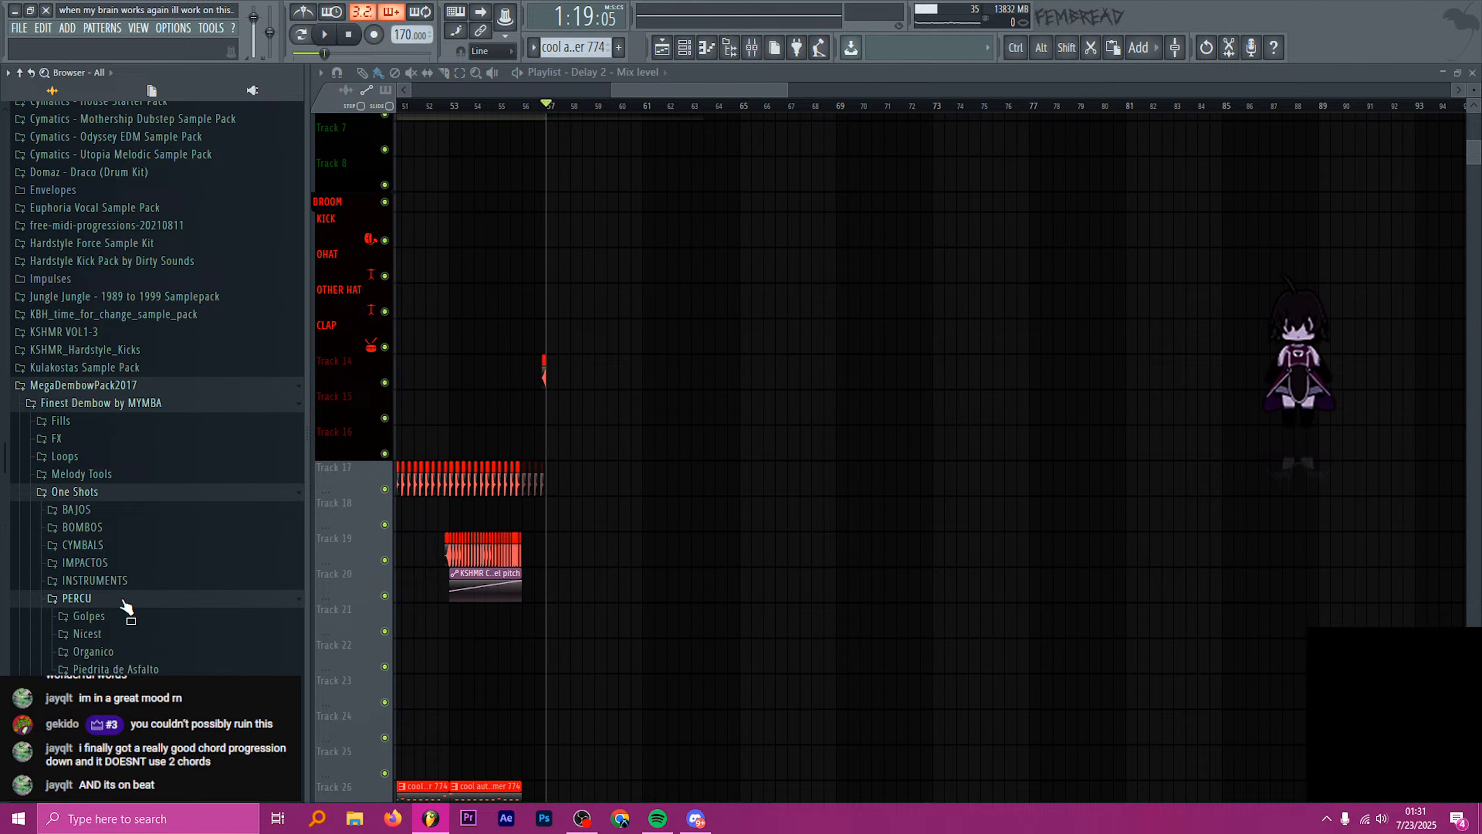
{"action": "left_click", "coordinate": [146, 442]}
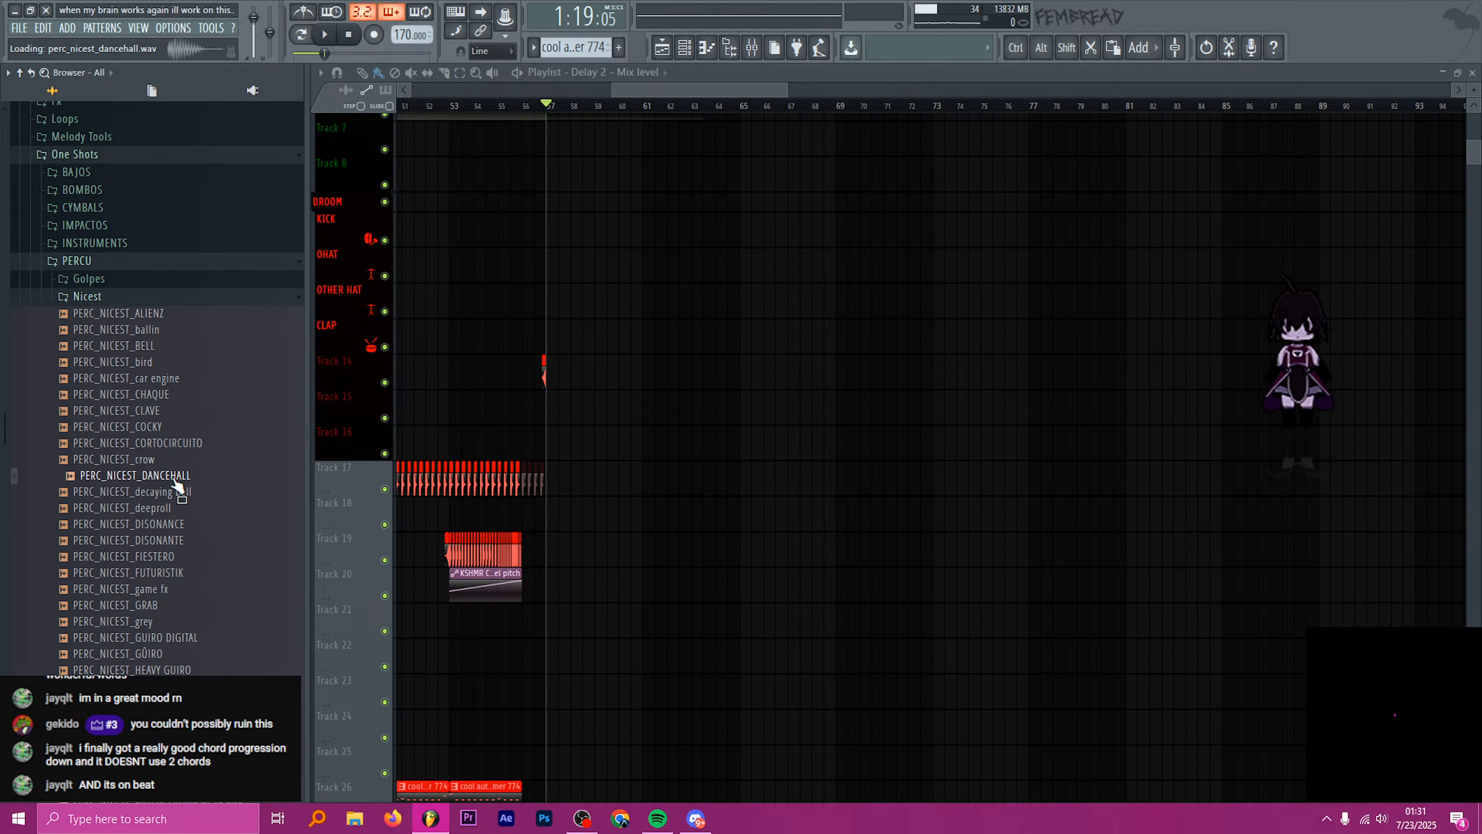
{"action": "left_click_drag", "start_coordinate": [163, 475], "coordinate": [445, 442]}
{"action": "left_click_drag", "start_coordinate": [574, 499], "coordinate": [577, 490]}
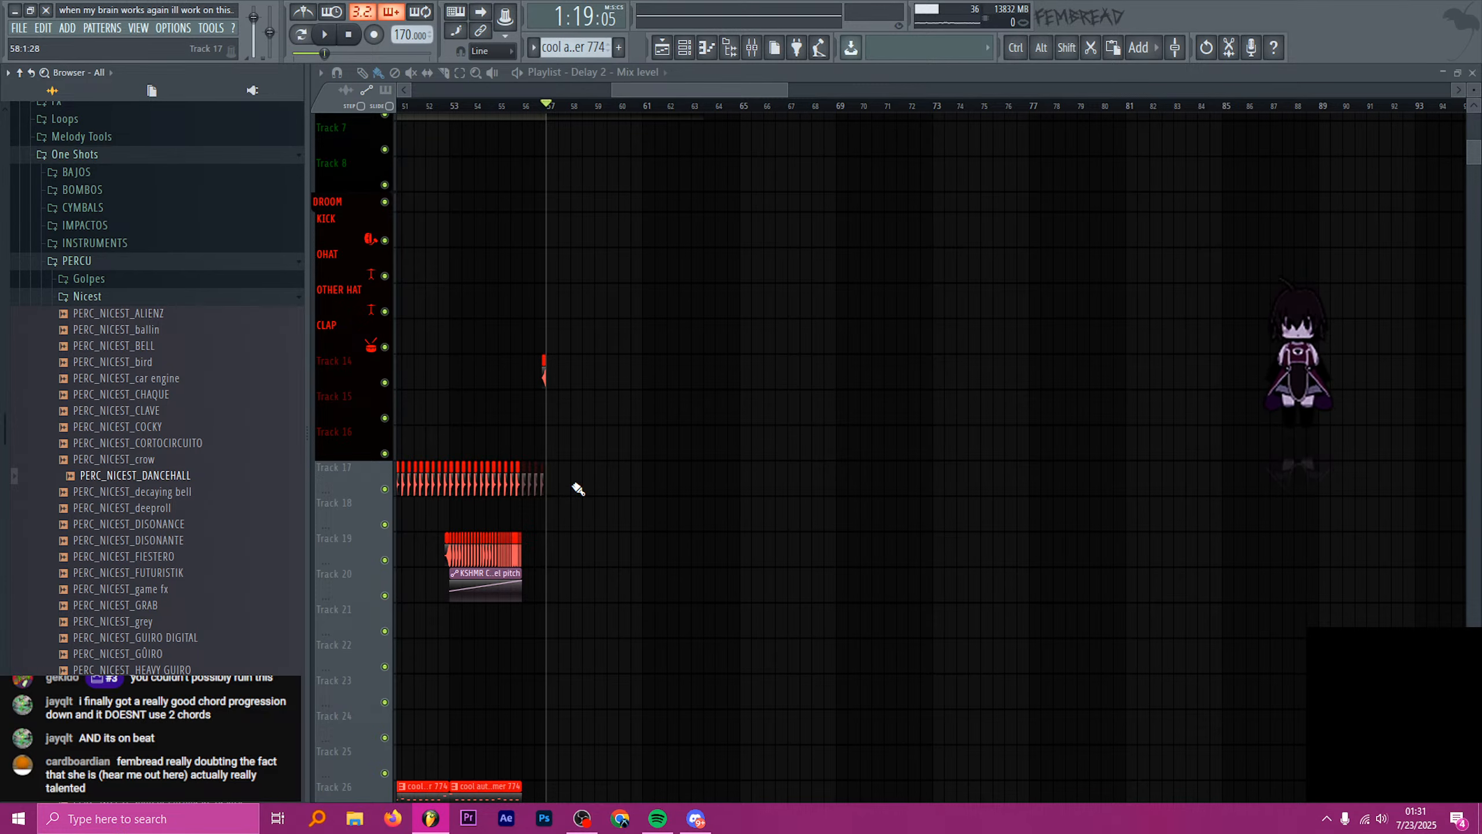
- Check the empty drum tracks around bar 57 and open the channel rack at the Audio Clip channels
{"action": "scroll", "coordinate": [578, 489], "scroll_direction": "down", "scroll_amount": 8}
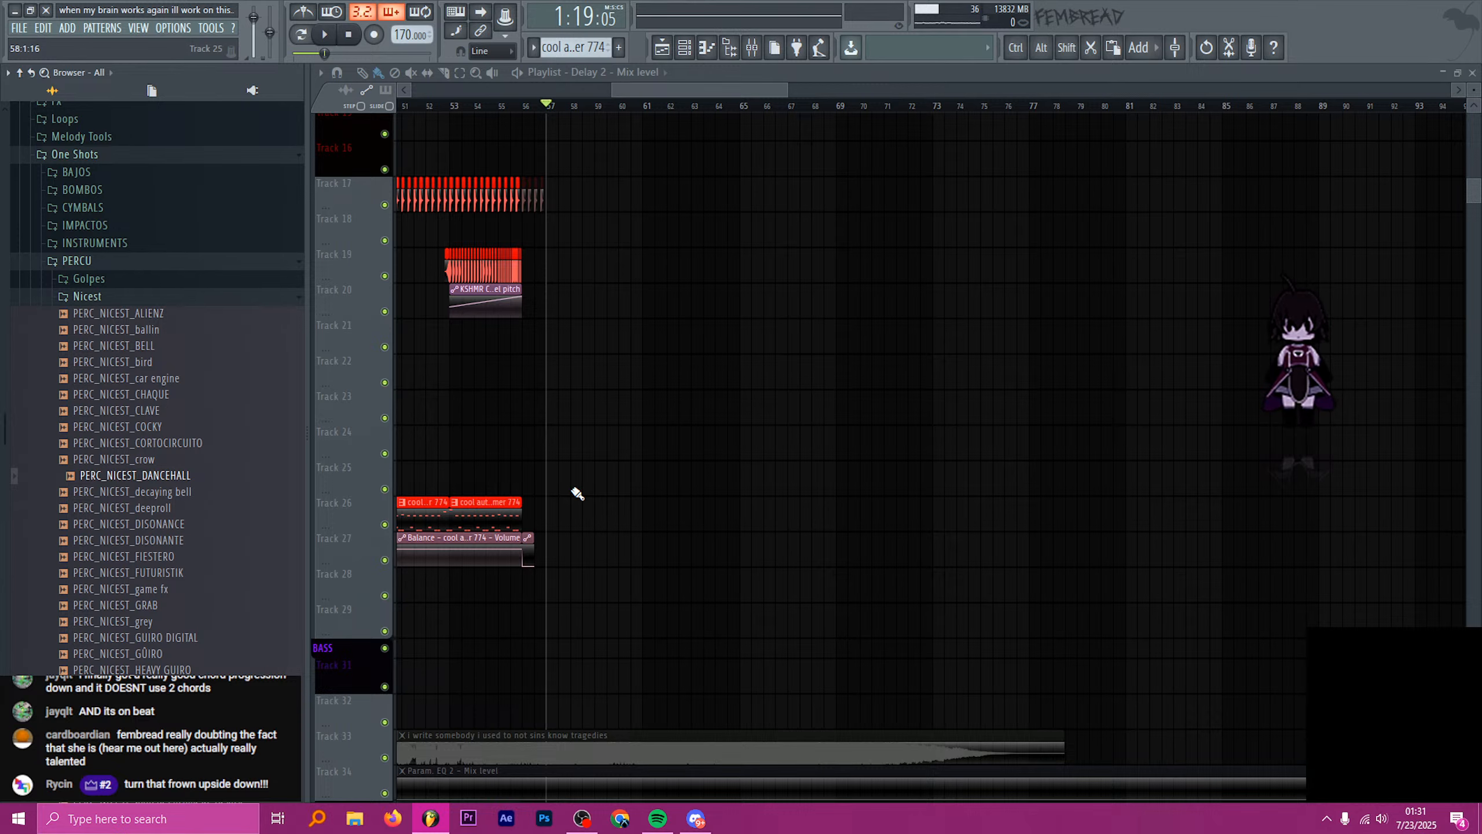
{"action": "scroll", "coordinate": [571, 488], "scroll_direction": "up", "scroll_amount": 4}
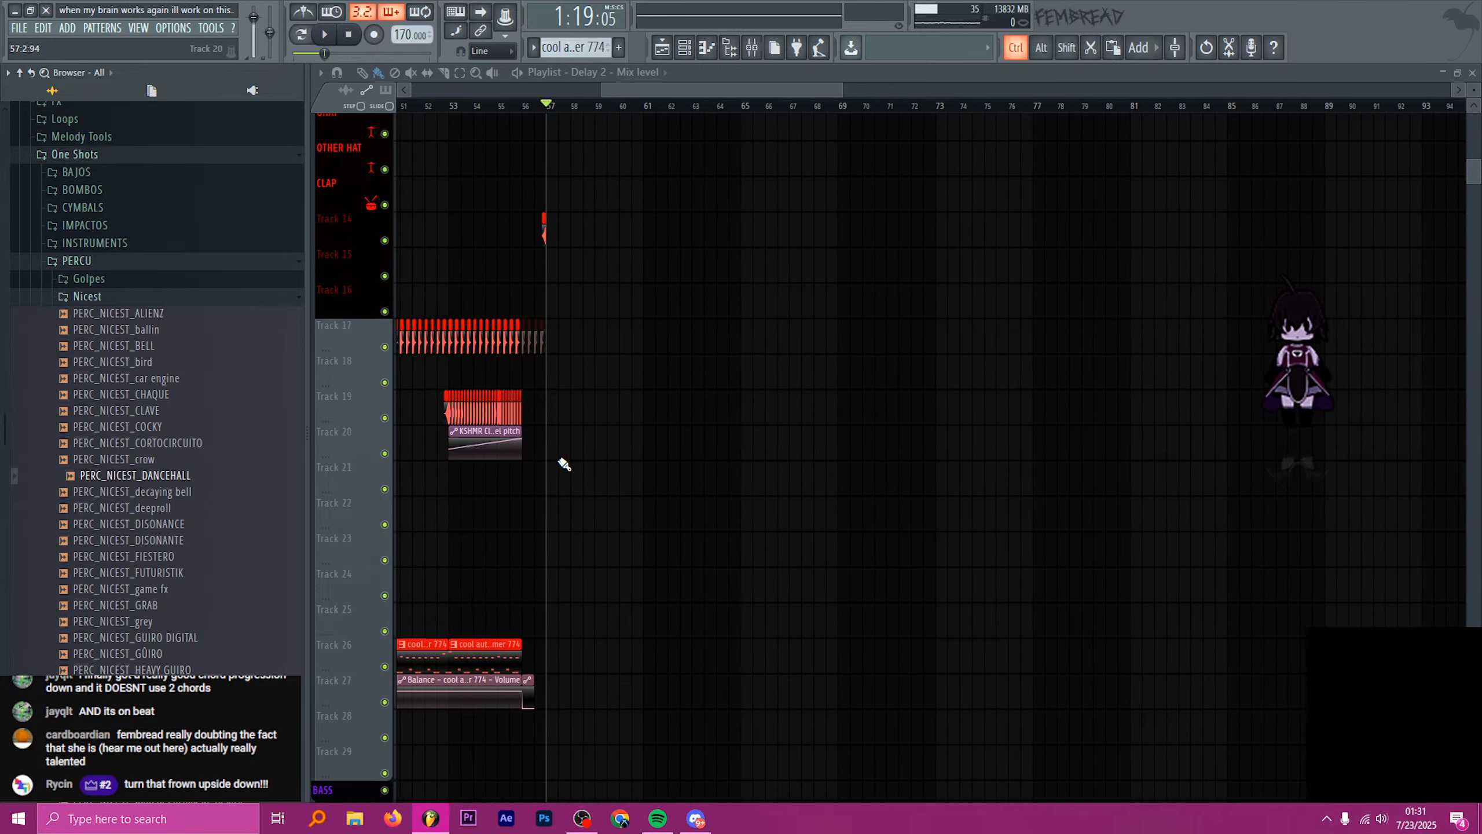
{"action": "scroll", "coordinate": [560, 473], "scroll_direction": "down", "scroll_amount": 11}
{"action": "scroll", "coordinate": [561, 498], "scroll_direction": "down", "scroll_amount": 3}
{"action": "scroll", "coordinate": [561, 500], "scroll_direction": "down", "scroll_amount": 2}
{"action": "scroll", "coordinate": [566, 480], "scroll_direction": "up", "scroll_amount": 9}
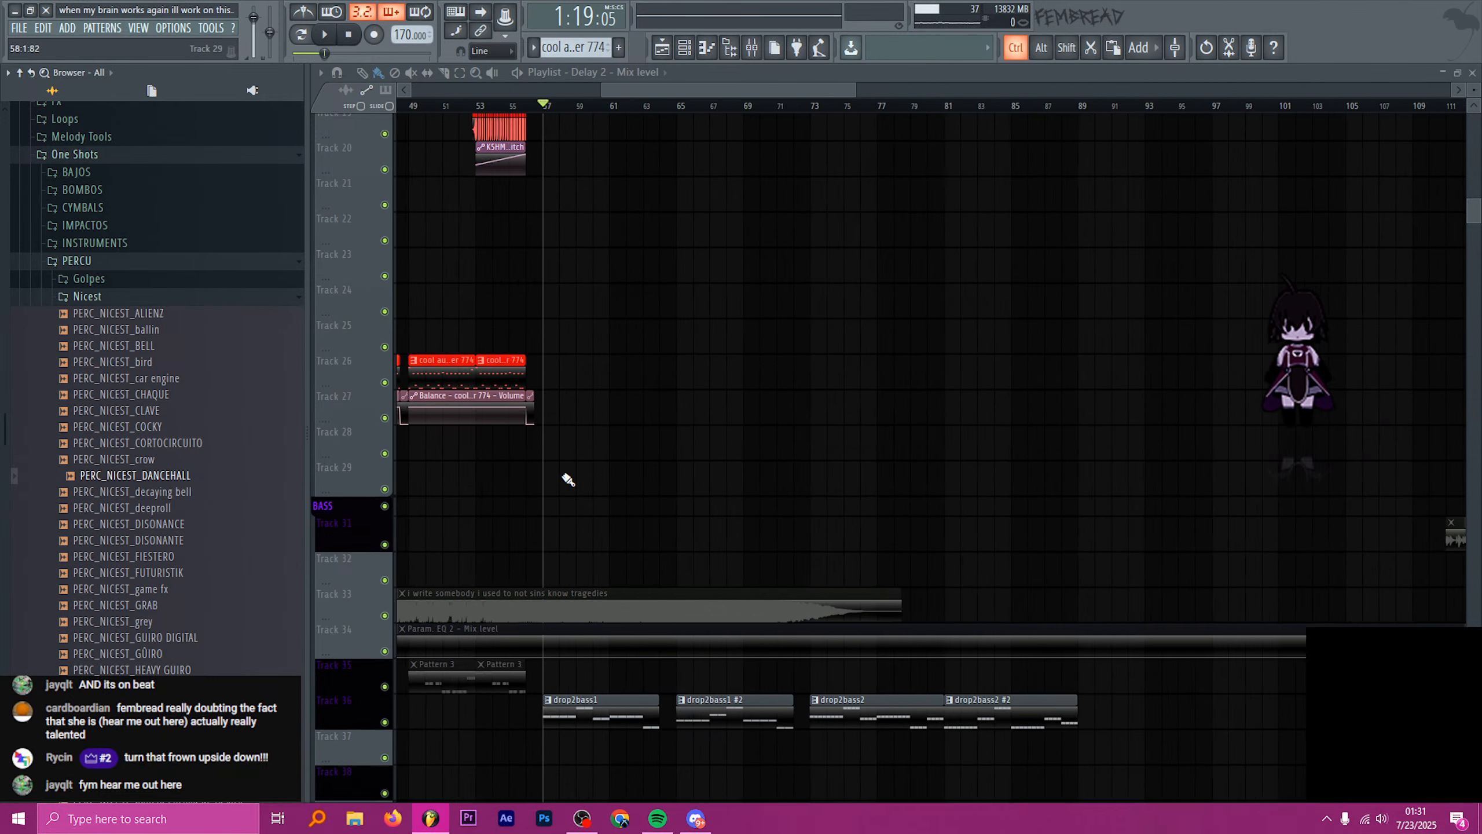
{"action": "left_click", "coordinate": [684, 48]}
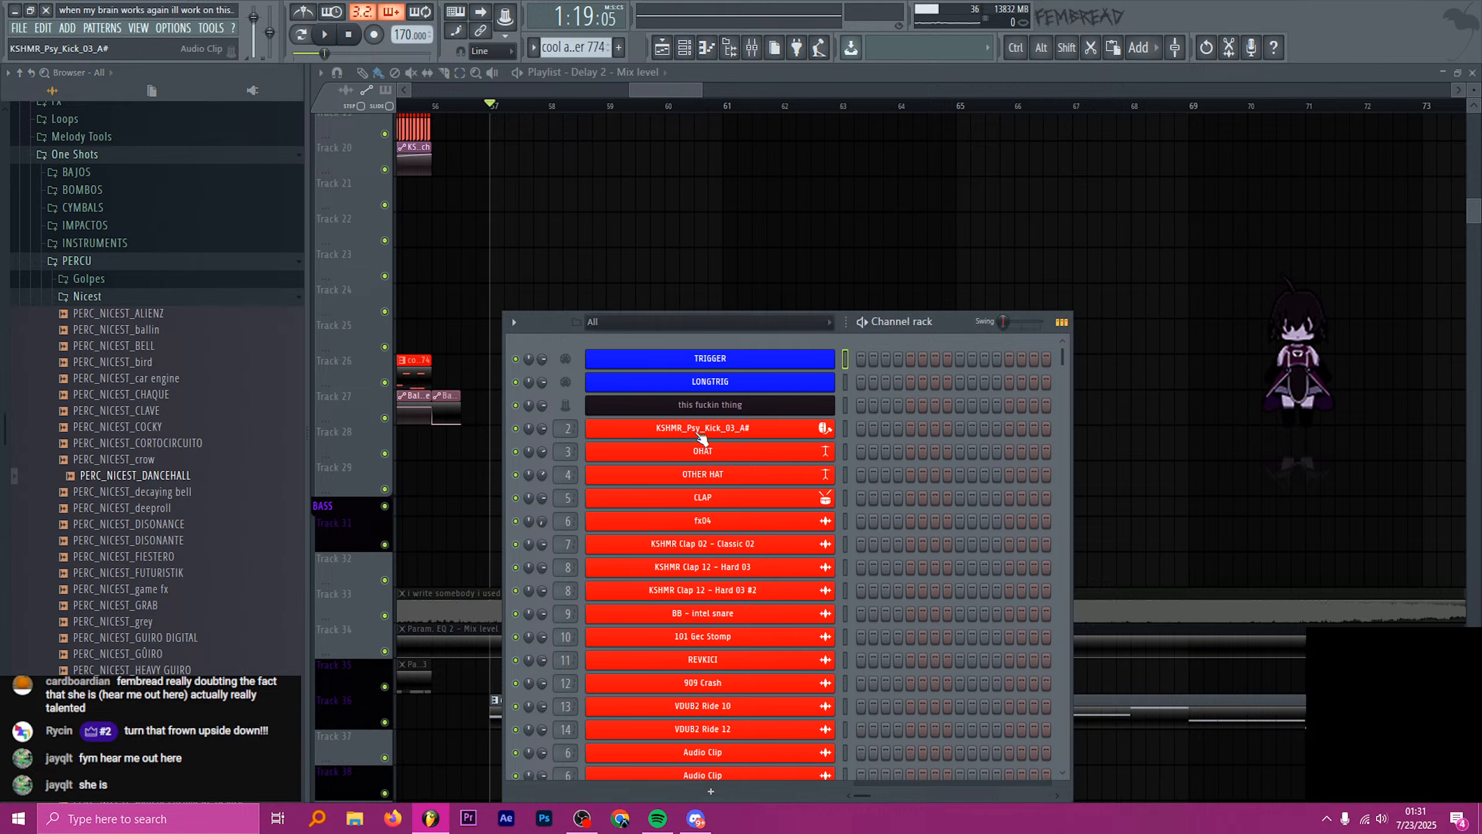
{"action": "scroll", "coordinate": [797, 486], "scroll_direction": "down", "scroll_amount": 5}
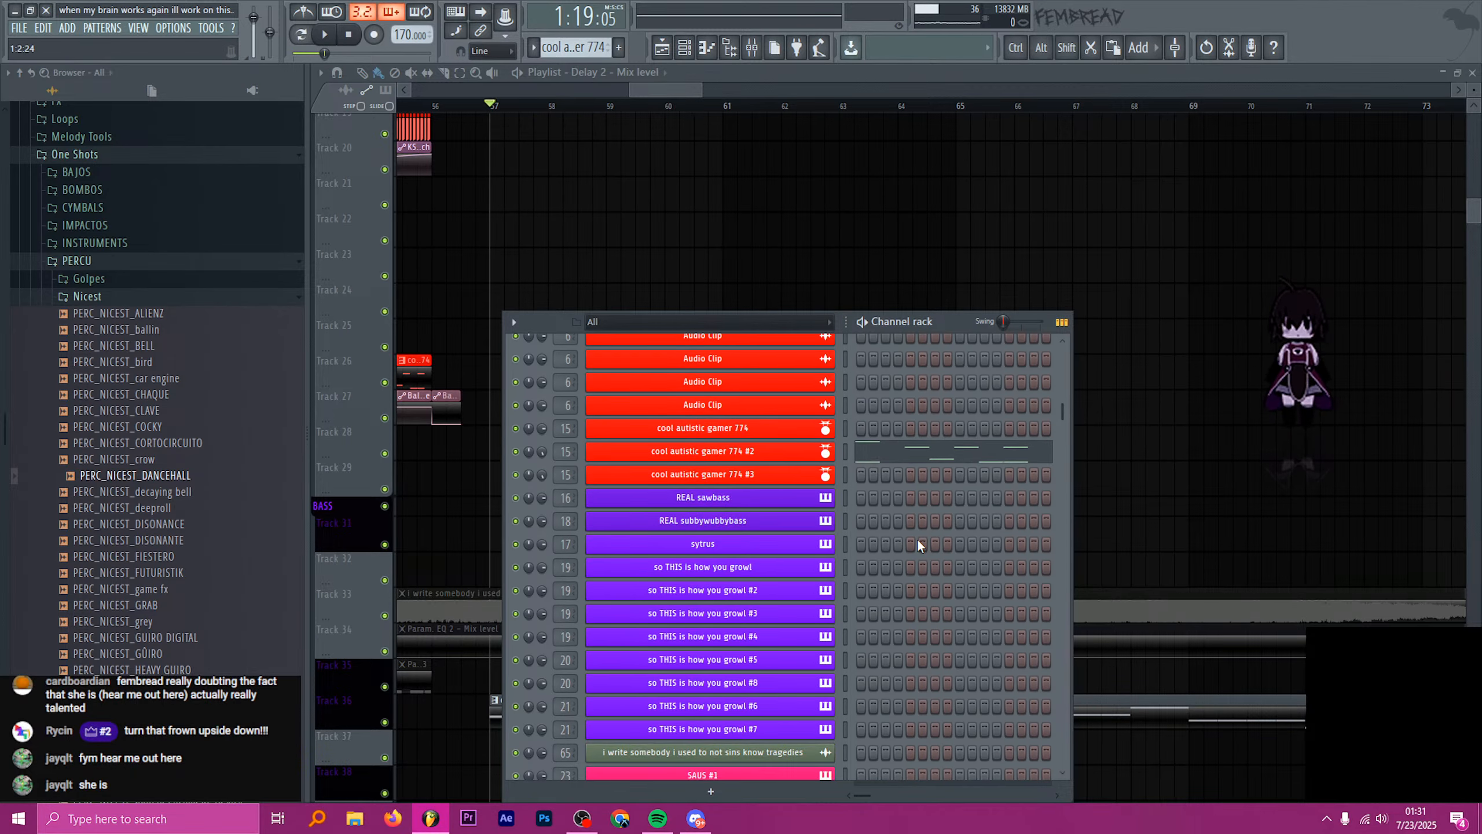
- Exit one of the background apps running in the system tray
{"action": "left_click", "coordinate": [1326, 819]}
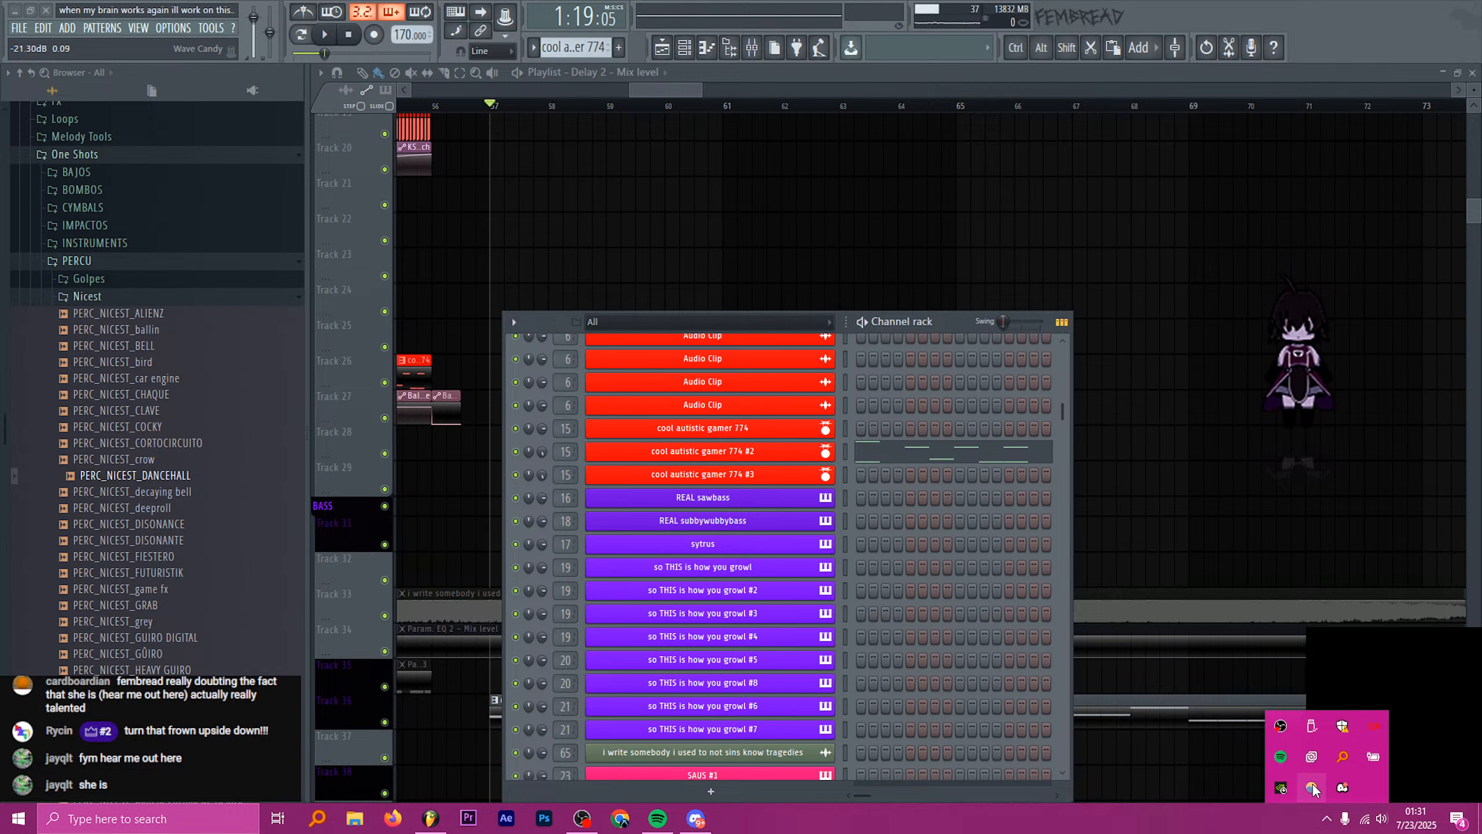
{"action": "right_click", "coordinate": [1280, 785]}
{"action": "left_click", "coordinate": [1275, 774]}
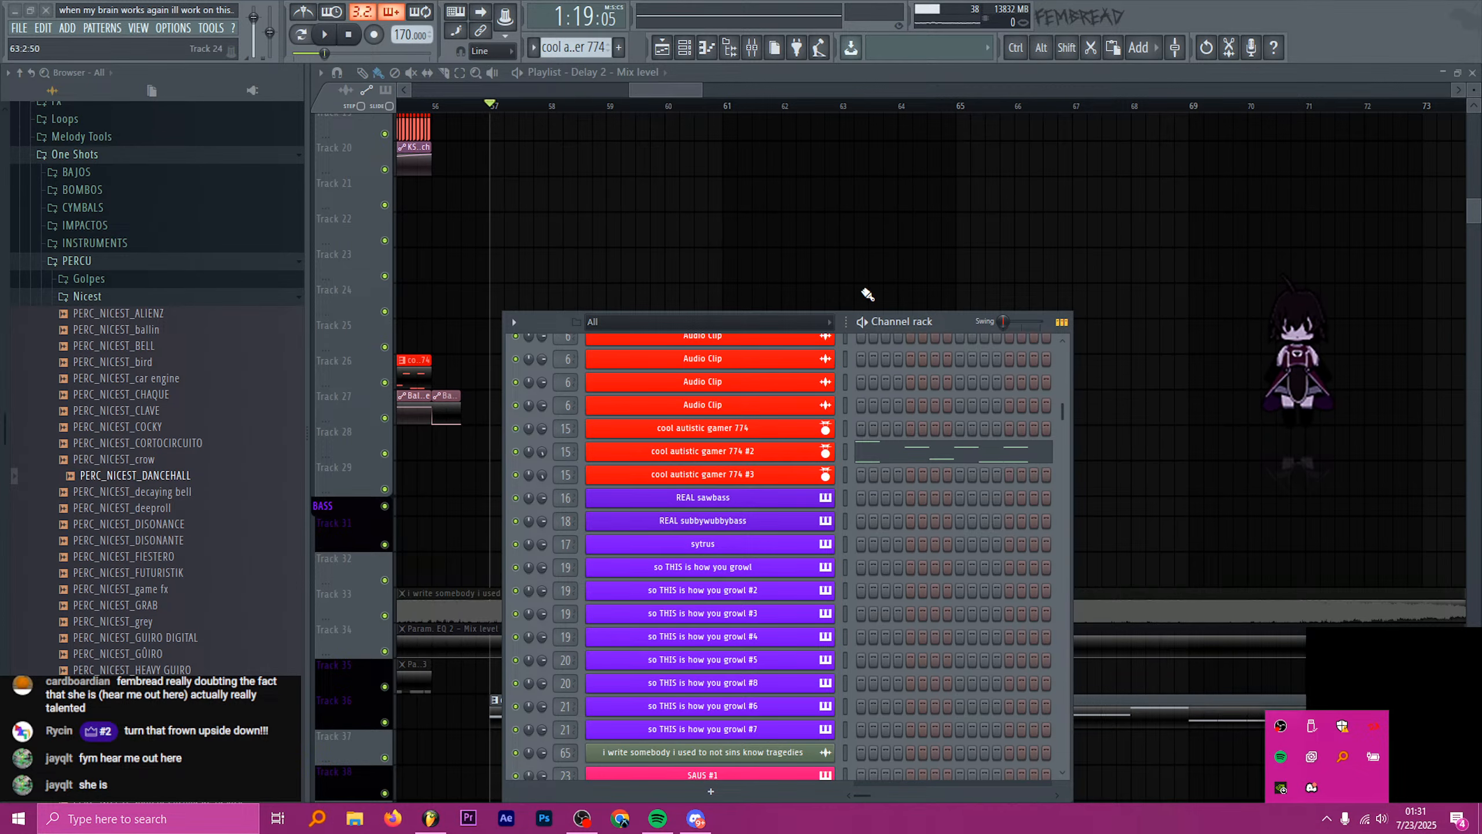
- Load PERC_NICEST_DANCEHALL into the first Audio Clip channel and set its root note to C4
{"action": "left_click_drag", "start_coordinate": [949, 325], "coordinate": [970, 244]}
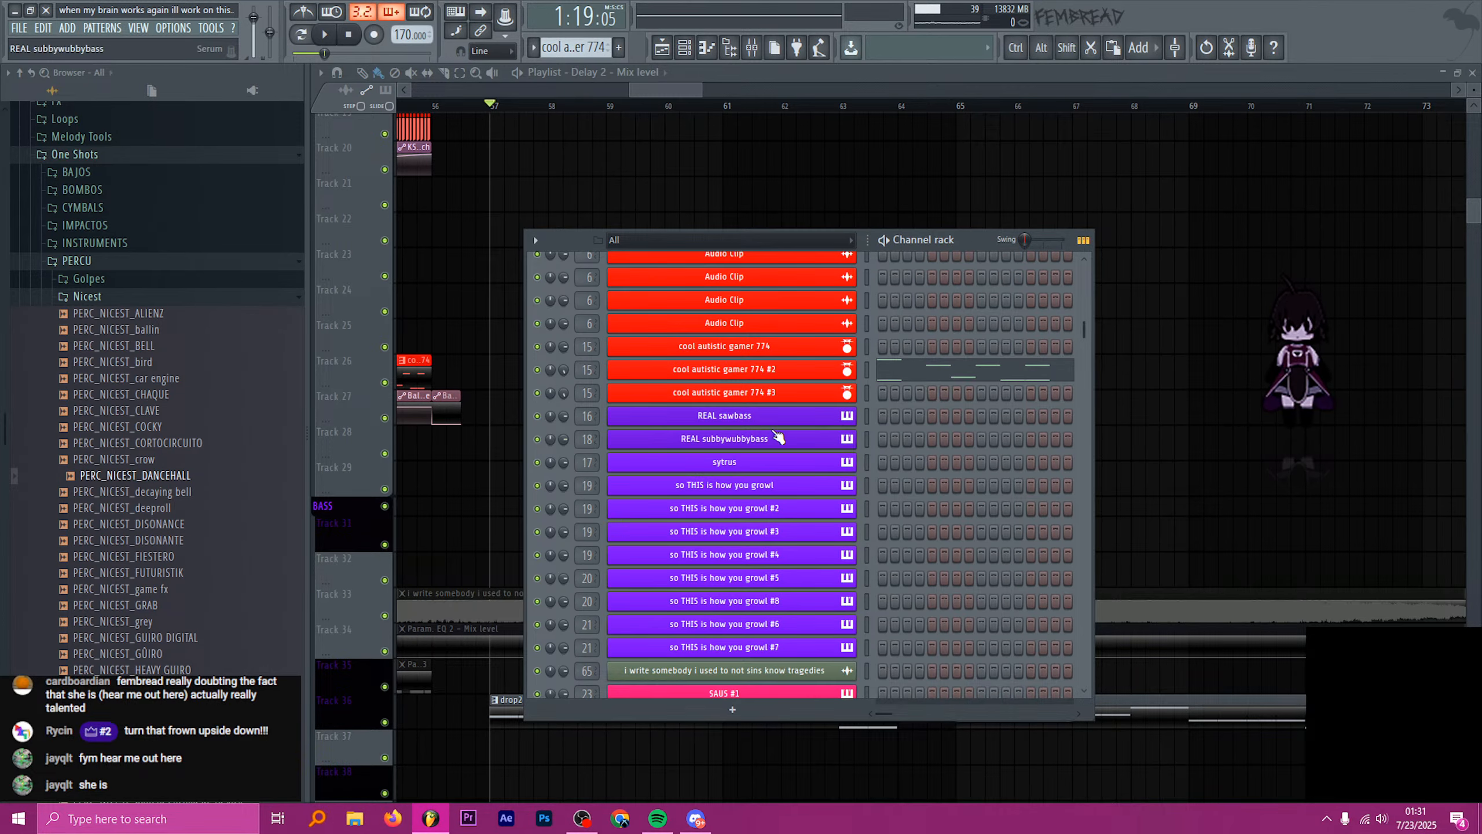
{"action": "scroll", "coordinate": [873, 420], "scroll_direction": "up", "scroll_amount": 3}
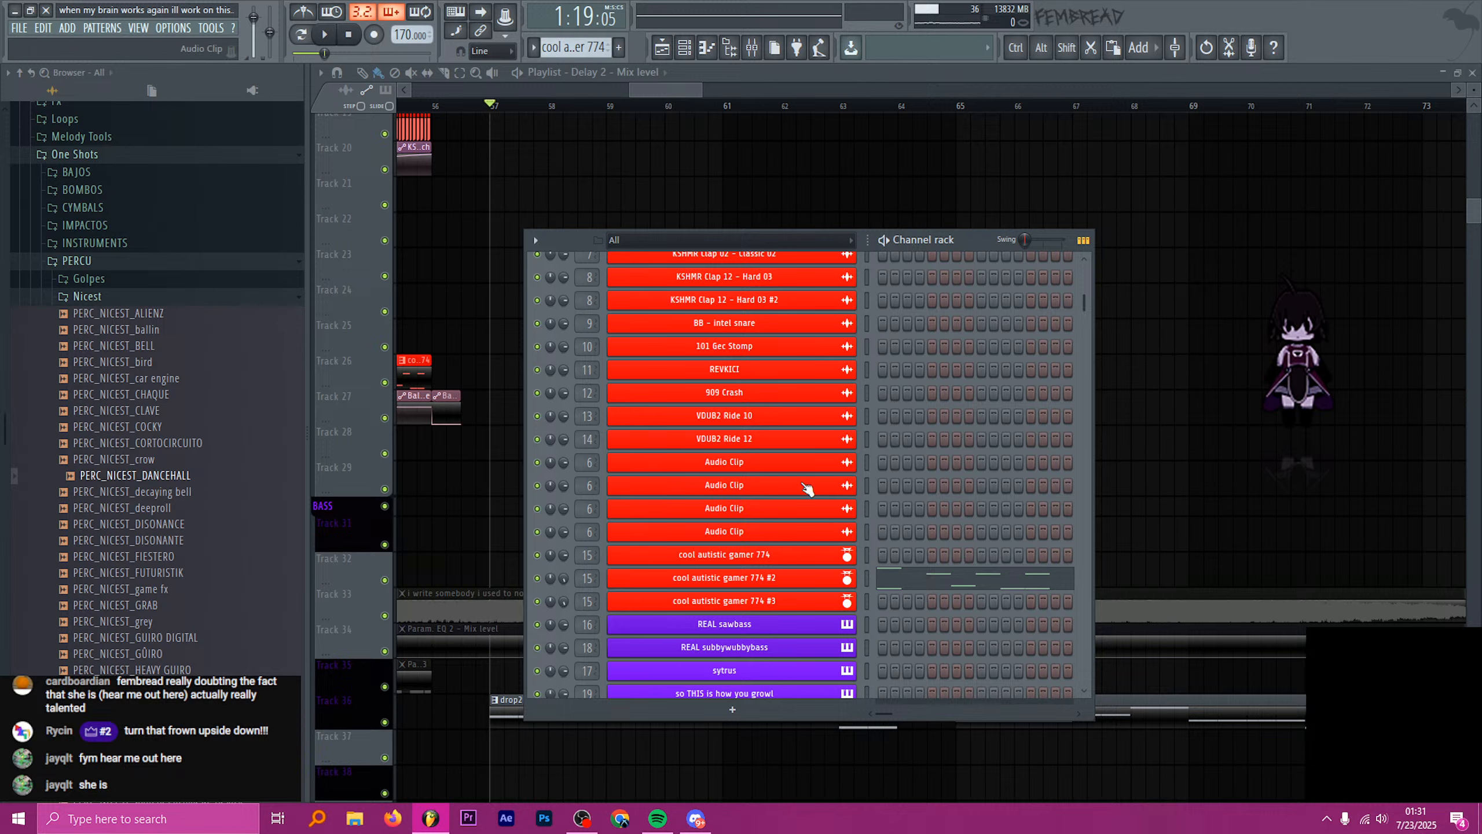
{"action": "left_click_drag", "start_coordinate": [178, 476], "coordinate": [635, 489]}
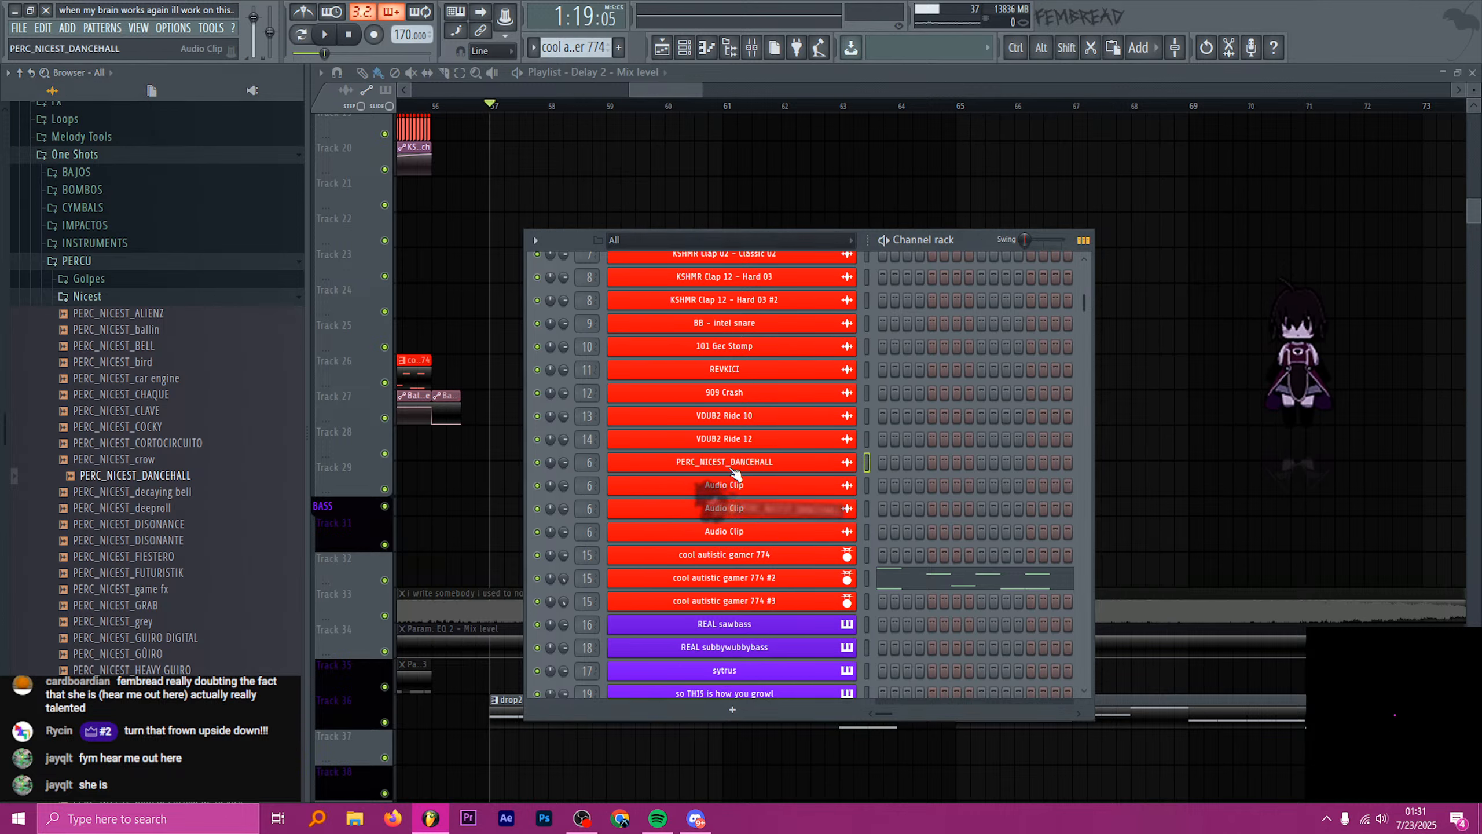
{"action": "left_click", "coordinate": [572, 371]}
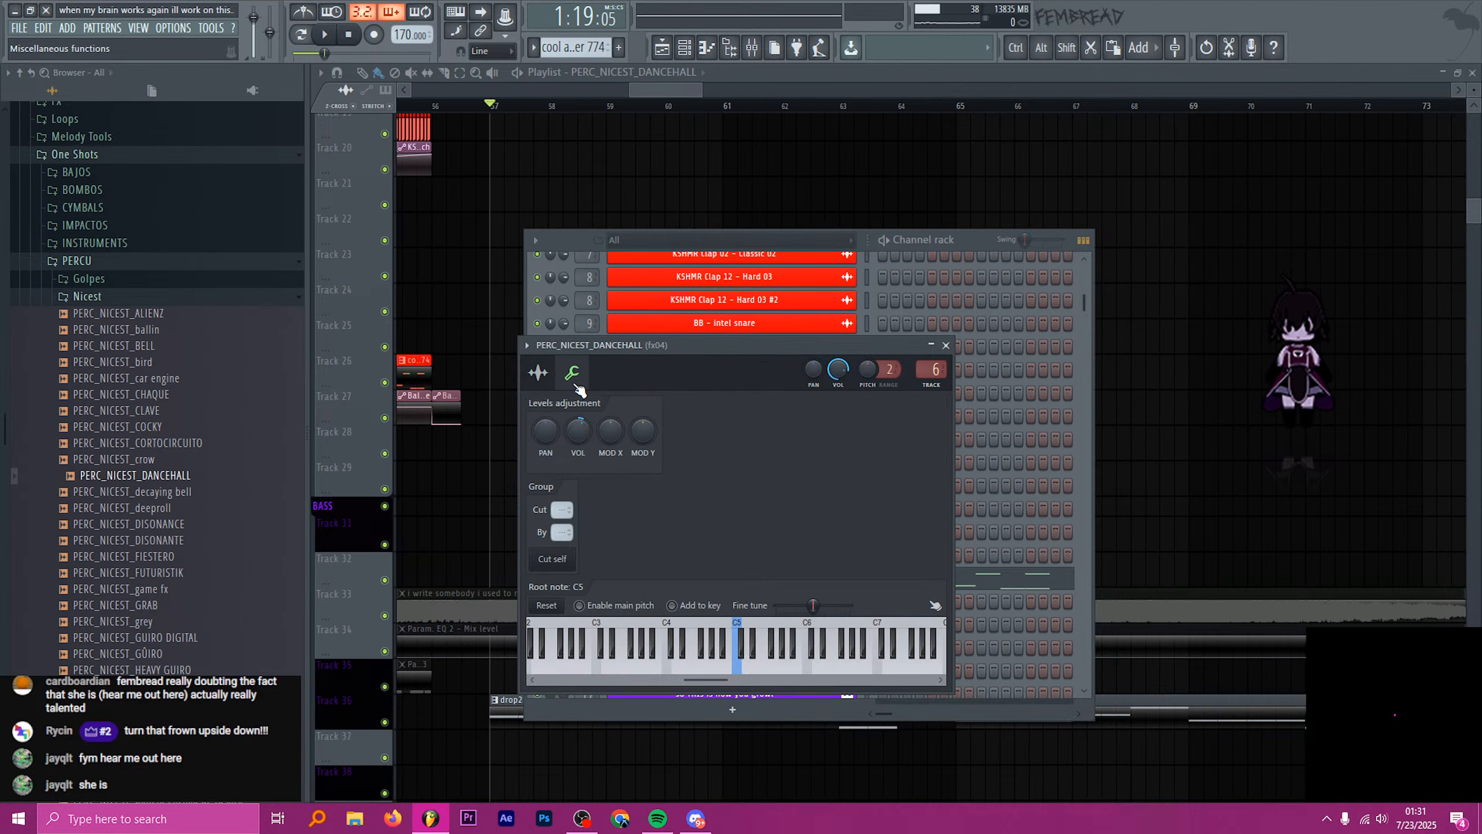
{"action": "left_click", "coordinate": [667, 659]}
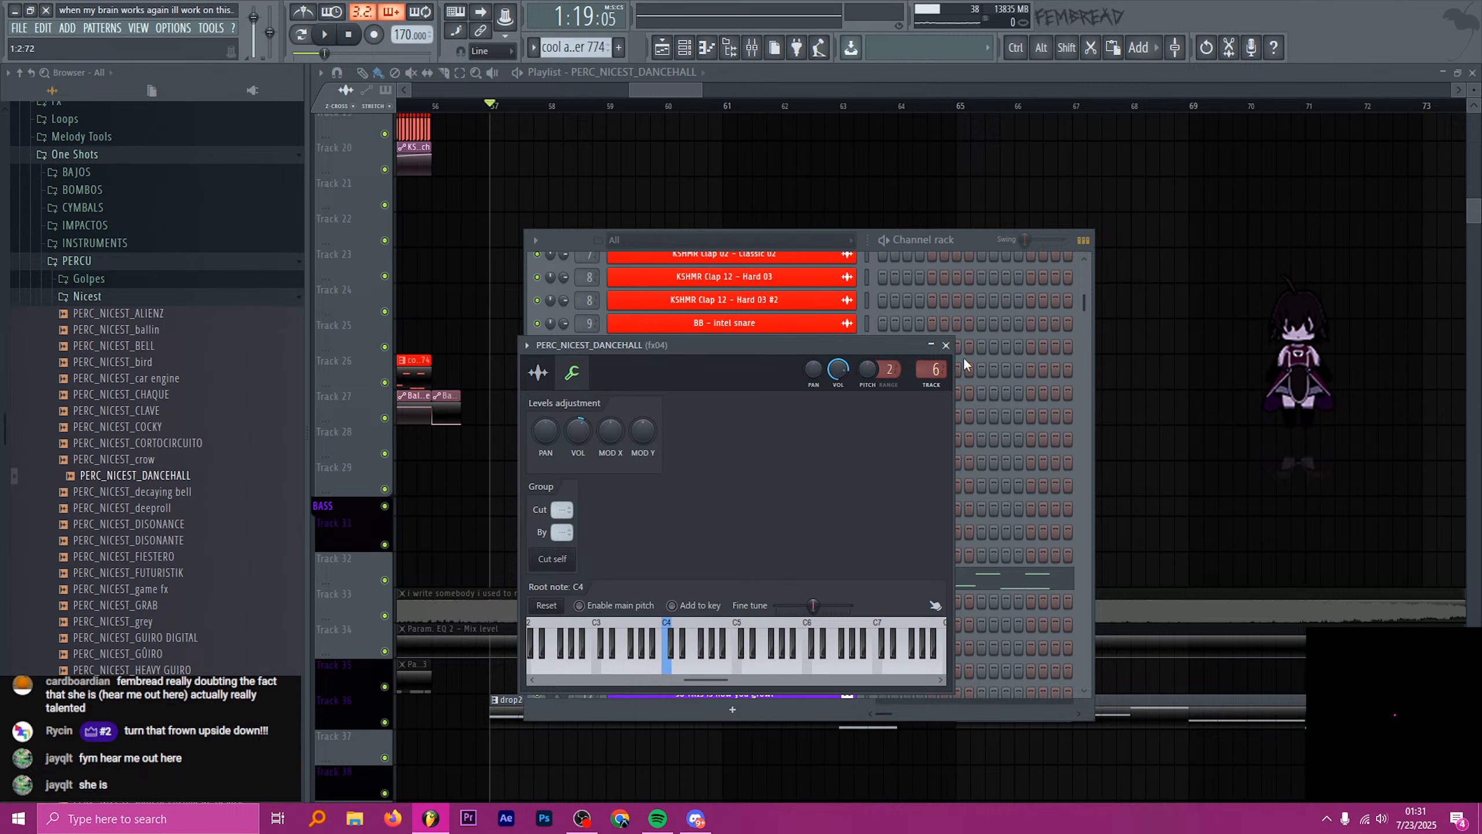
{"action": "left_click", "coordinate": [946, 346]}
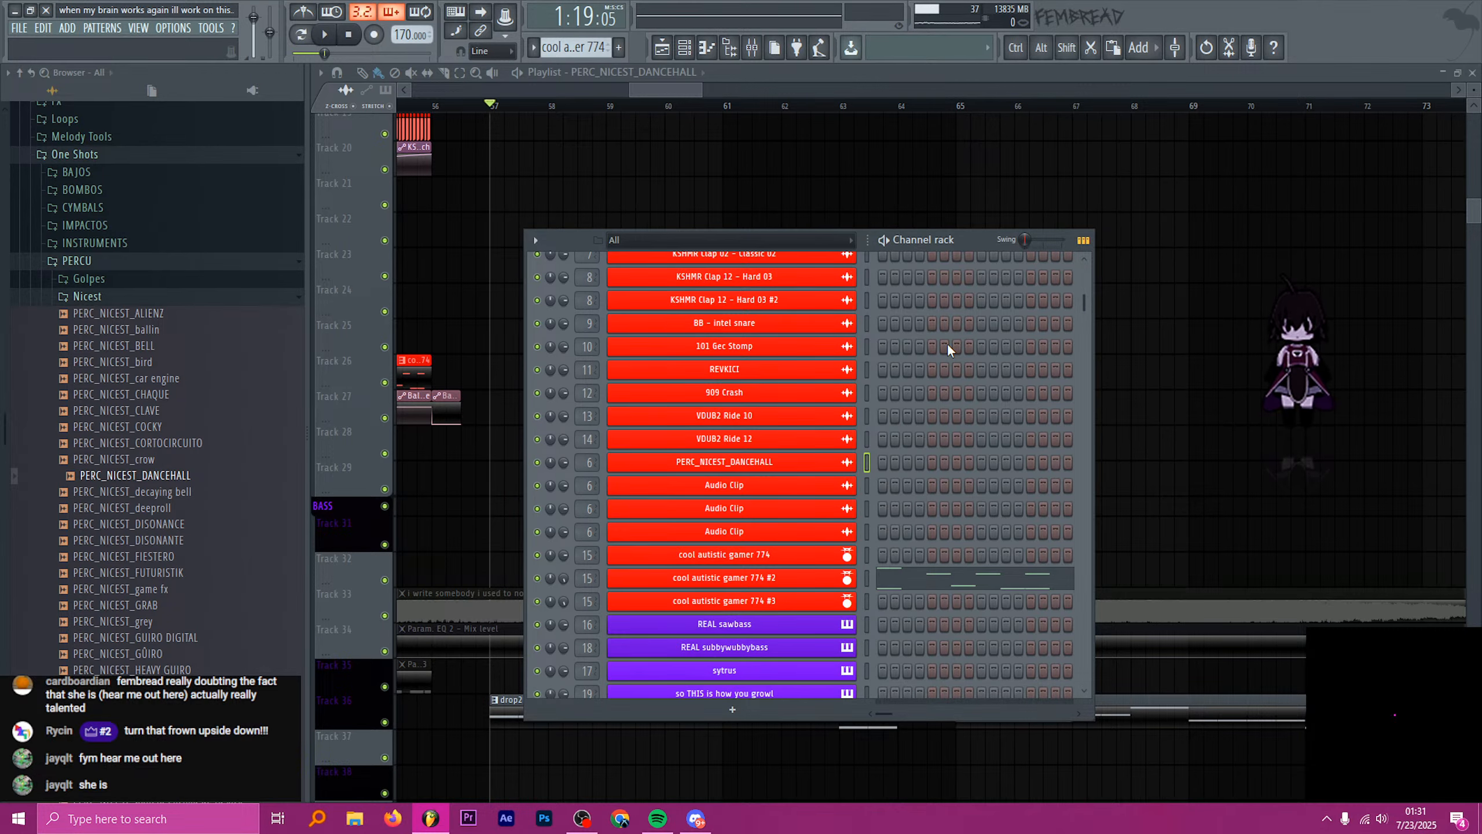
- Route the PERC_NICEST_DANCEHALL channel to a free mixer track and move that track directly after cool autistic gamer 774
{"action": "left_click", "coordinate": [792, 463]}
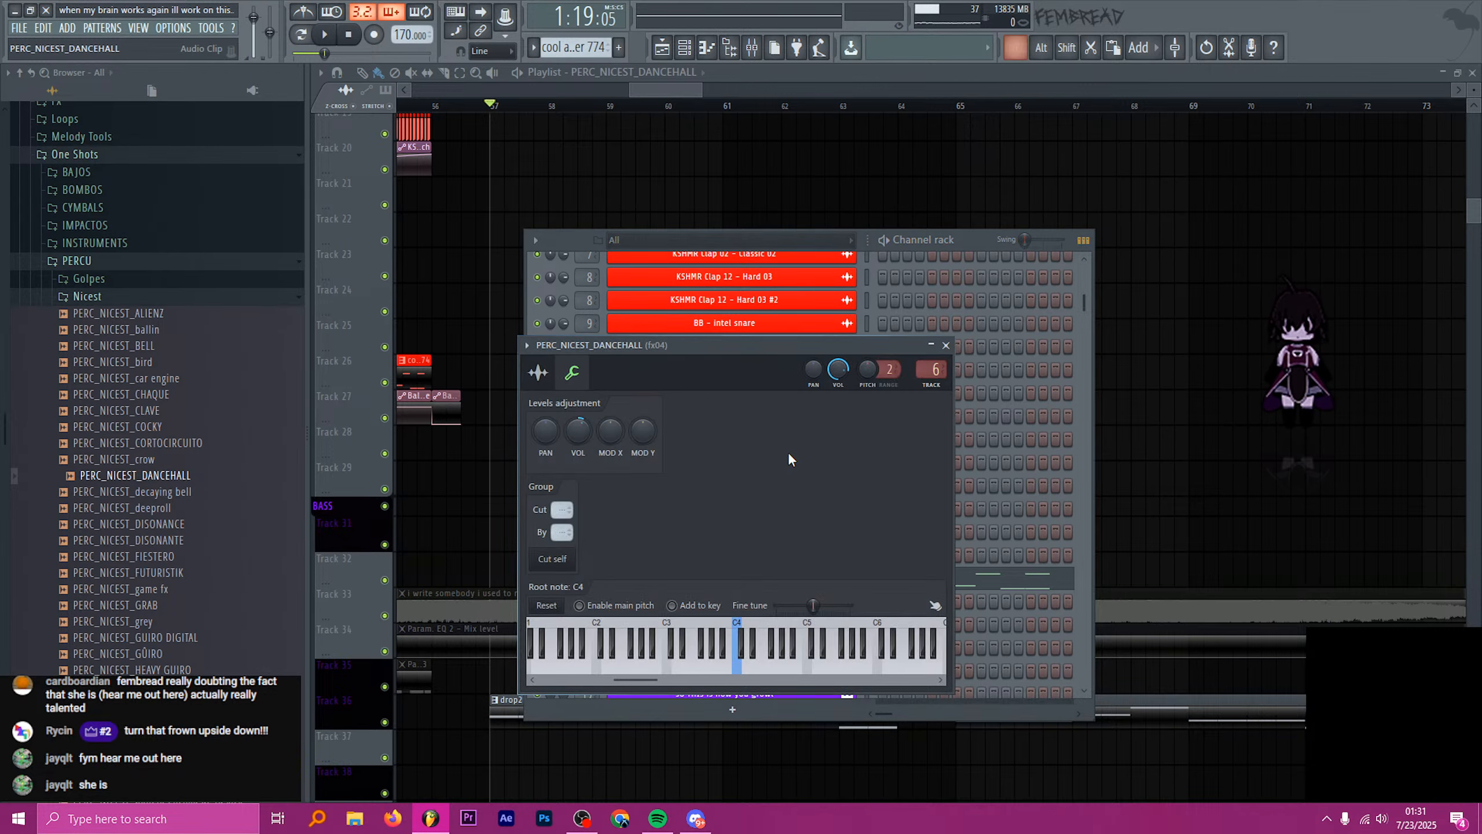
{"action": "key", "text": "F9"}
{"action": "key", "text": "ctrl+l"}
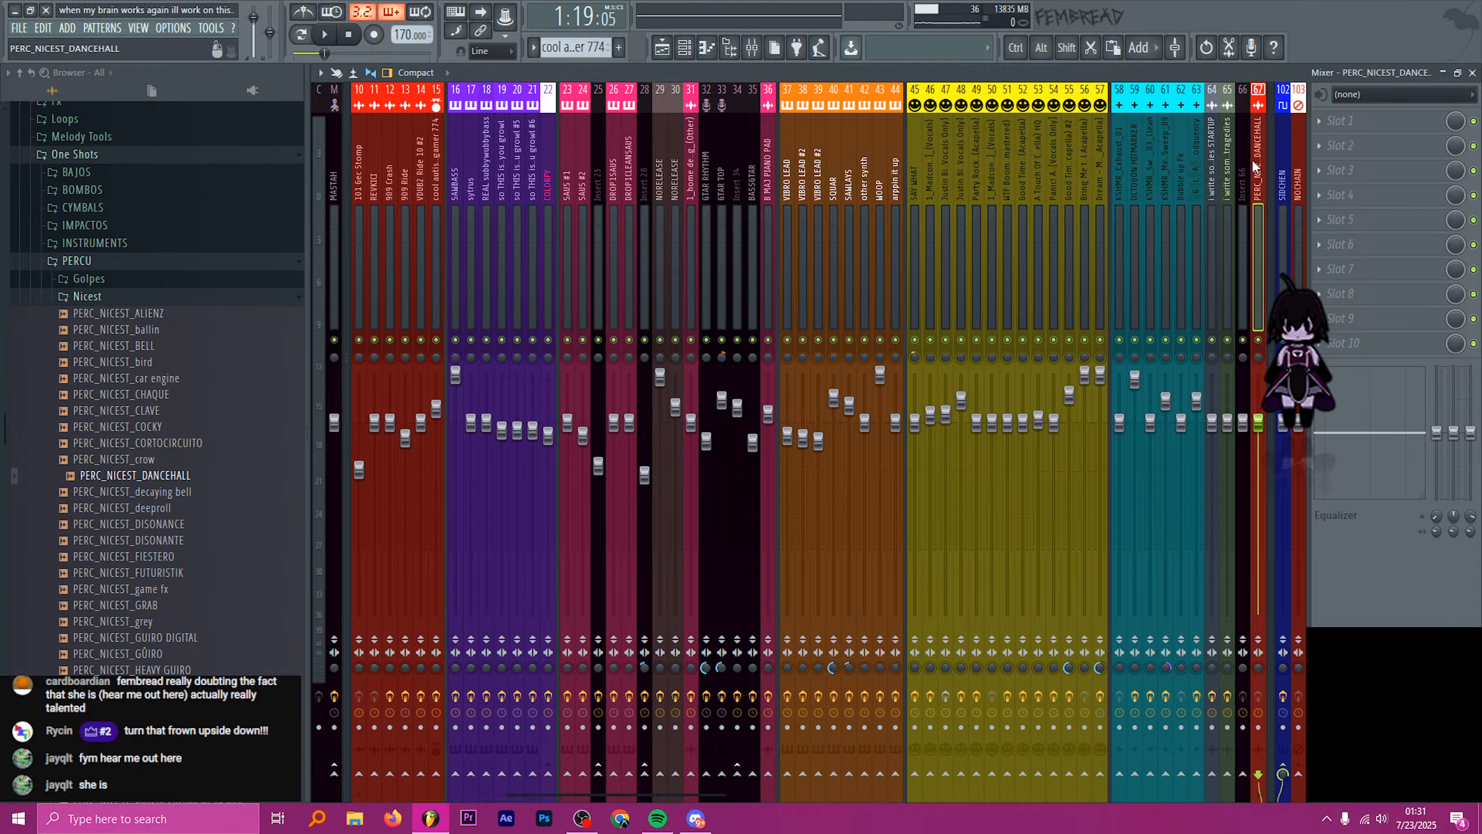
{"action": "left_click_drag", "start_coordinate": [1258, 160], "coordinate": [452, 160]}
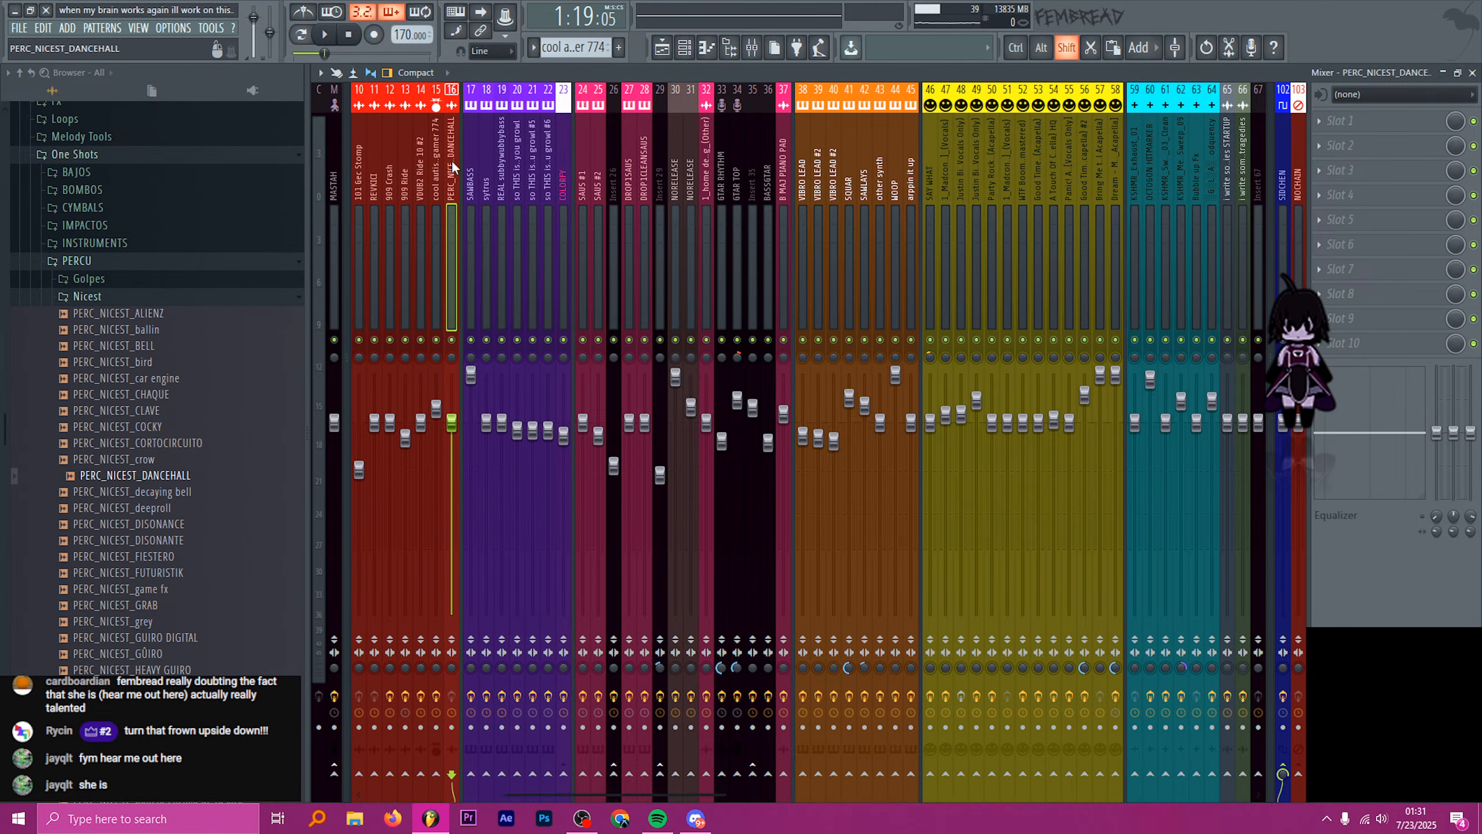
- Insert two empty playlist tracks directly above the BASS track group
{"action": "left_click", "coordinate": [659, 47]}
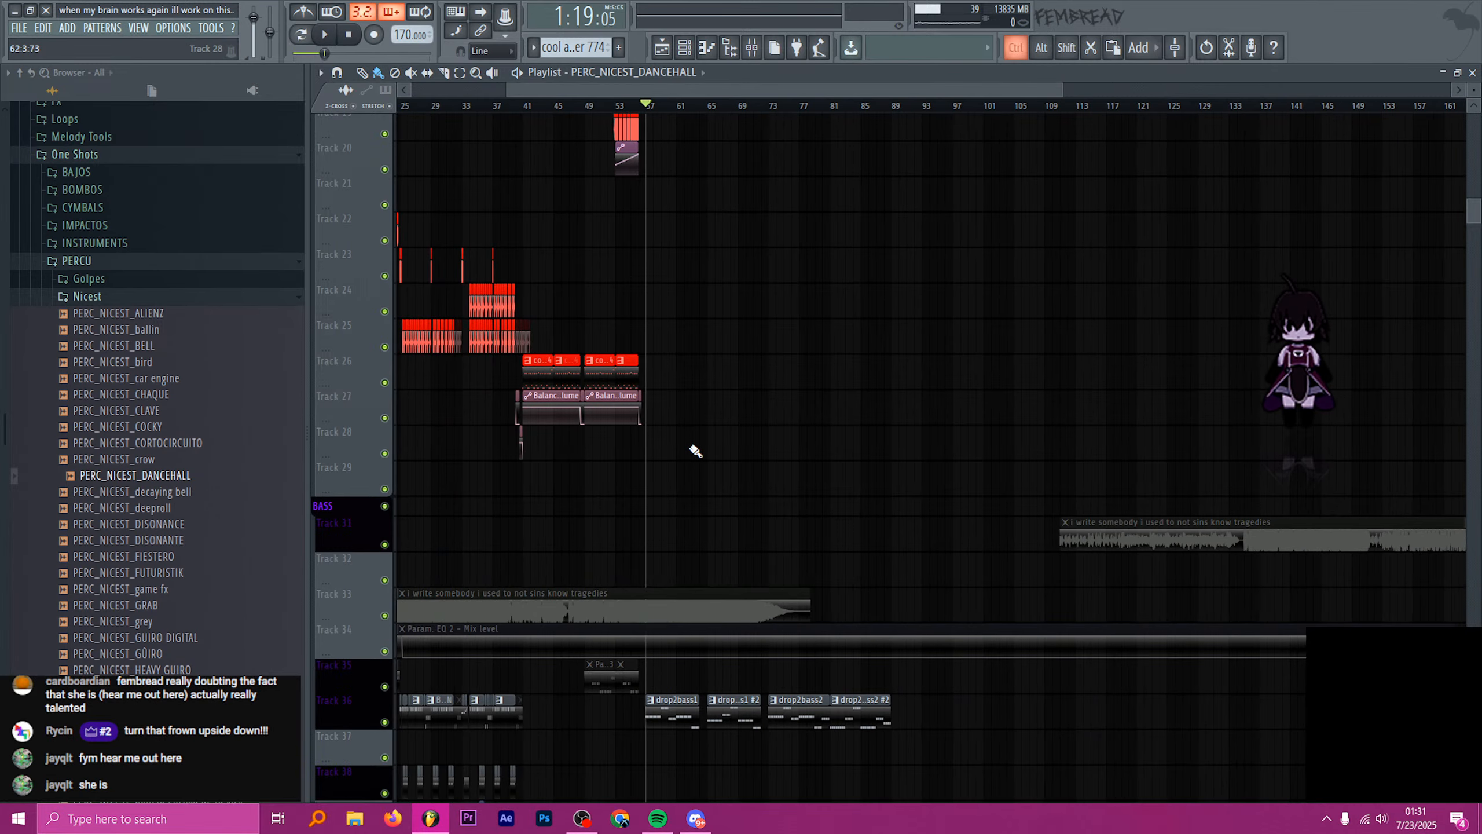
{"action": "right_click", "coordinate": [367, 466]}
{"action": "key", "text": "i"}
{"action": "right_click", "coordinate": [367, 514]}
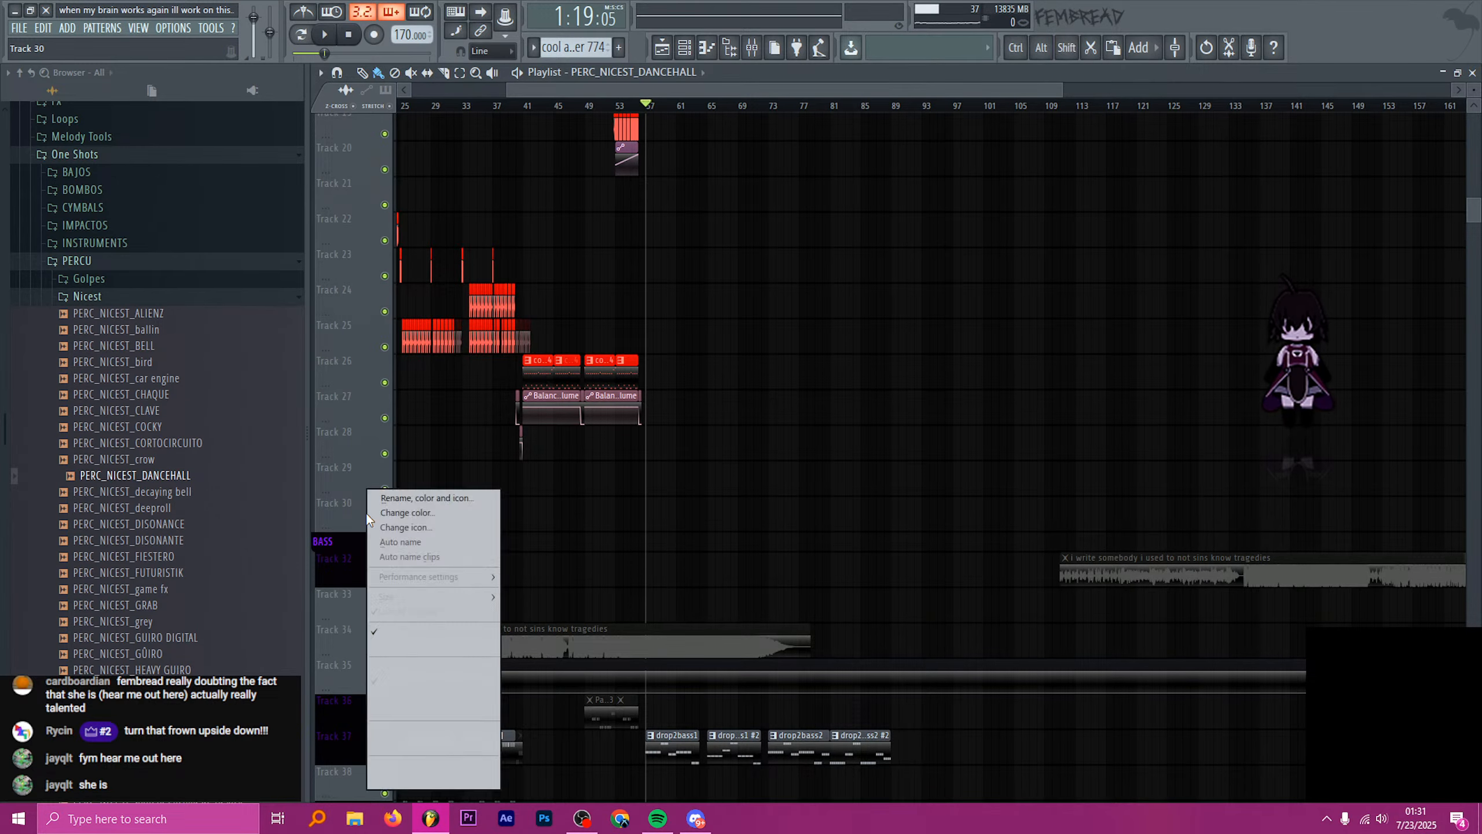
{"action": "key", "text": "i"}
- Place a PERC_NICEST_DANCEHALL clip on Track 29 just after the start of bar 57
{"action": "scroll", "coordinate": [685, 523], "scroll_direction": "up", "scroll_amount": 10}
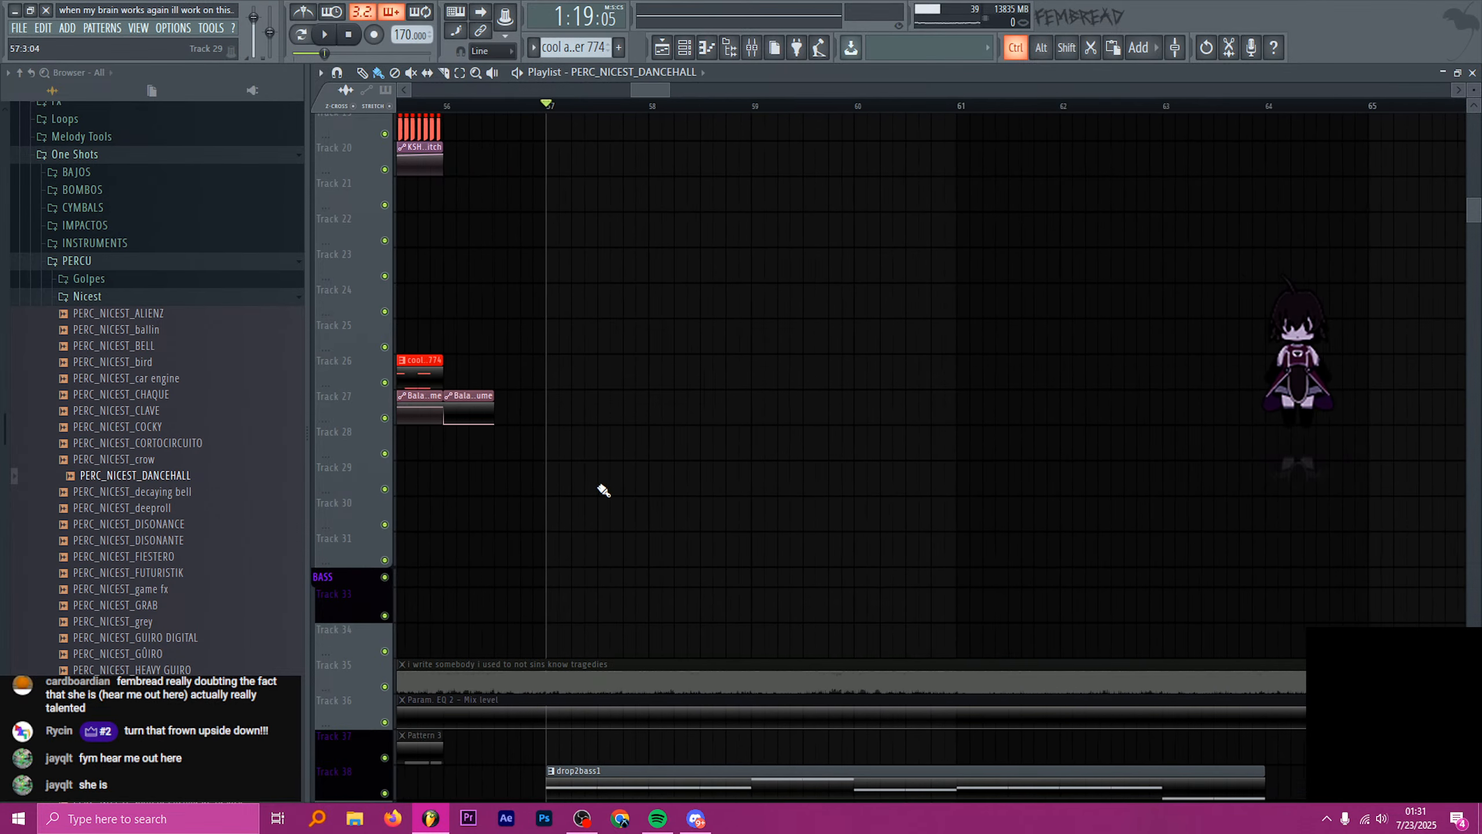
{"action": "left_click", "coordinate": [483, 486]}
{"action": "right_click", "coordinate": [484, 486]}
{"action": "left_click", "coordinate": [510, 482]}
{"action": "scroll", "coordinate": [509, 483], "scroll_direction": "up", "scroll_amount": 4}
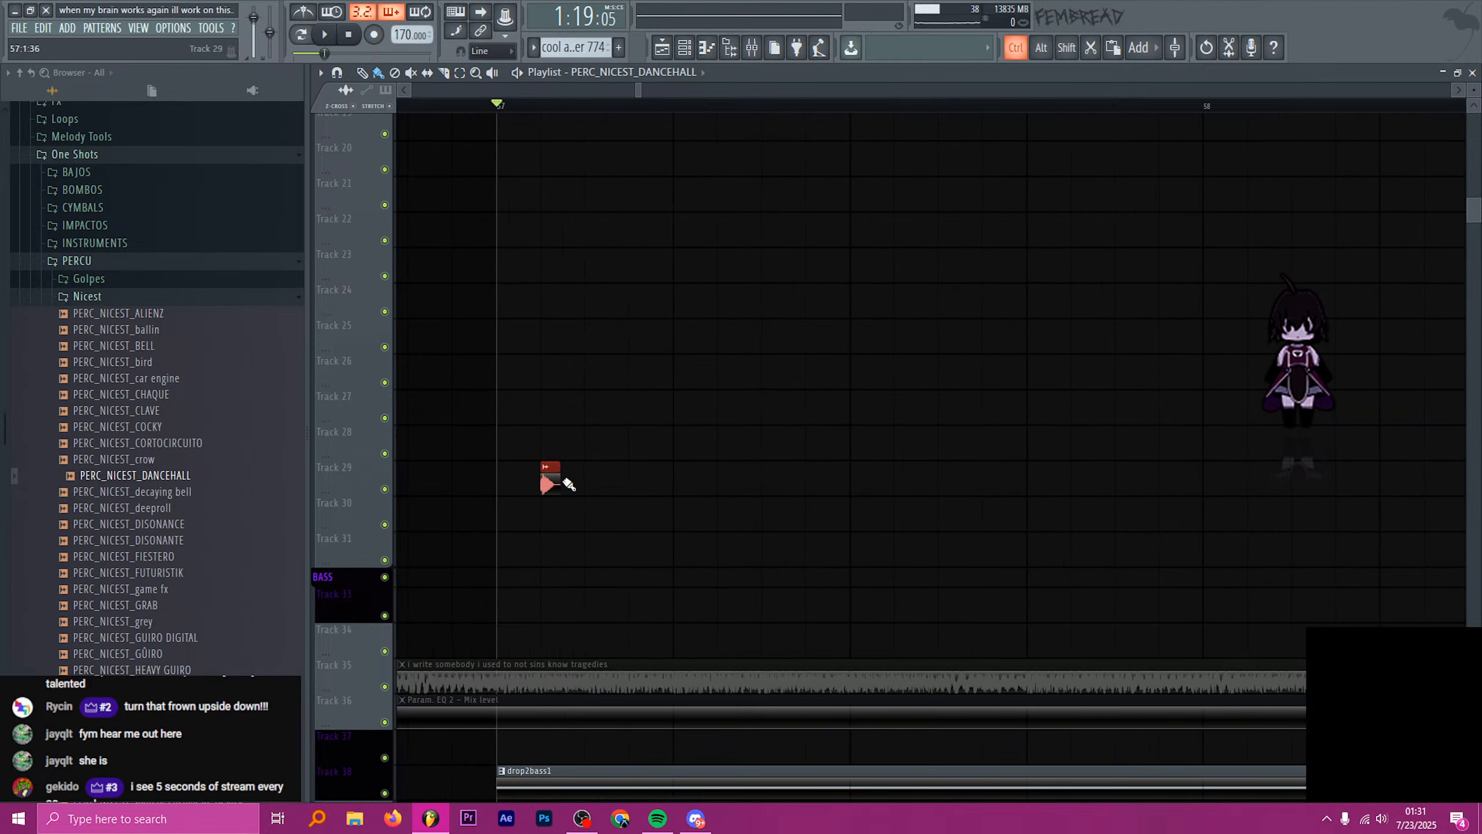
- Replace the misplaced PERC_NICEST_DANCEHALL clip on Track 29 with one starting exactly at bar 57
{"action": "right_click", "coordinate": [550, 481]}
{"action": "left_click", "coordinate": [497, 483]}
{"action": "scroll", "coordinate": [535, 371], "scroll_direction": "left", "scroll_amount": 2}
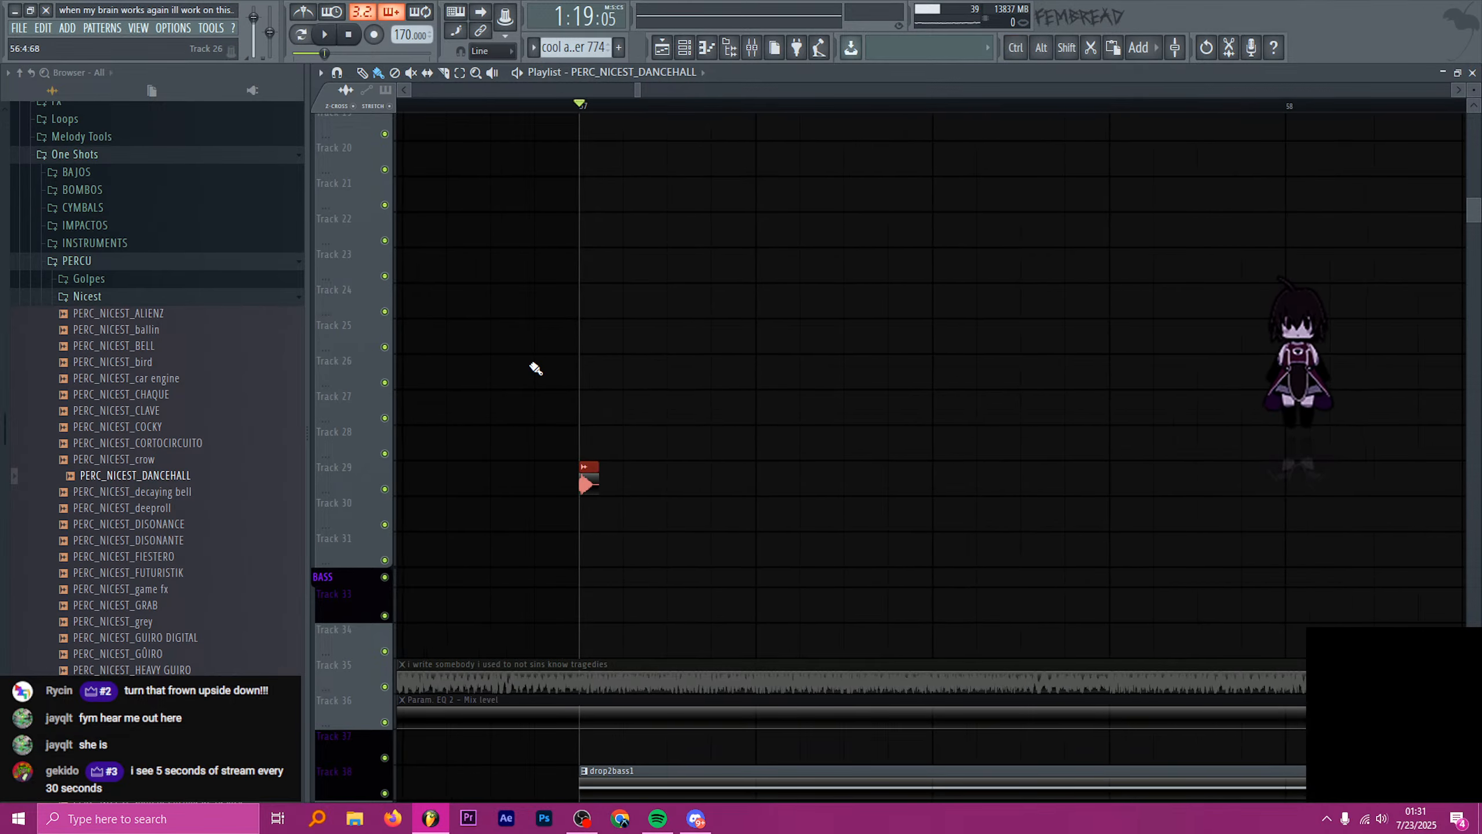
- Load Fruity Parametric EQ 2 into the first effect slot of the PERC_NICEST_DANCEHALL mixer track
{"action": "left_click", "coordinate": [752, 48]}
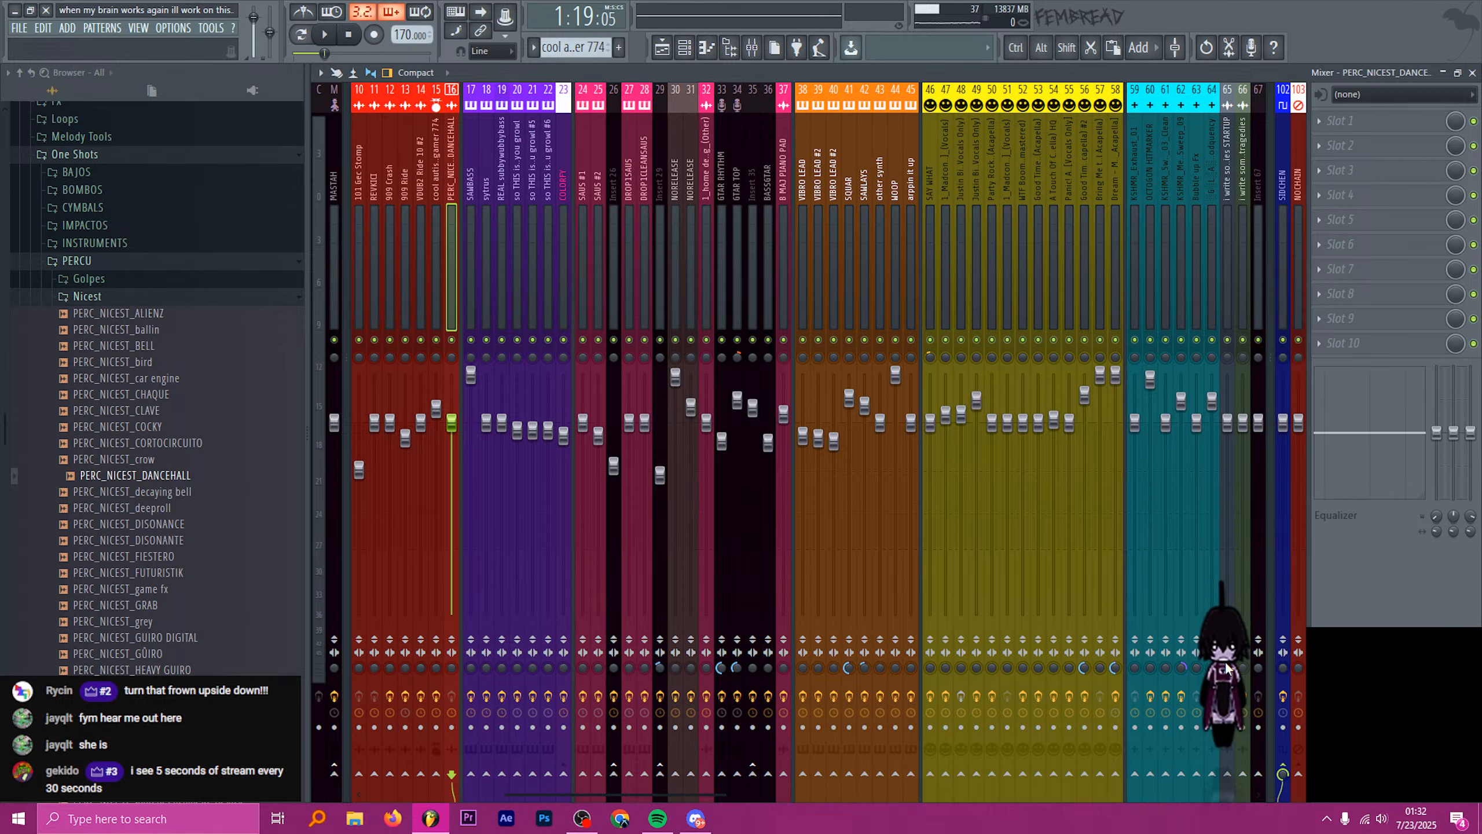
{"action": "left_click", "coordinate": [1339, 121]}
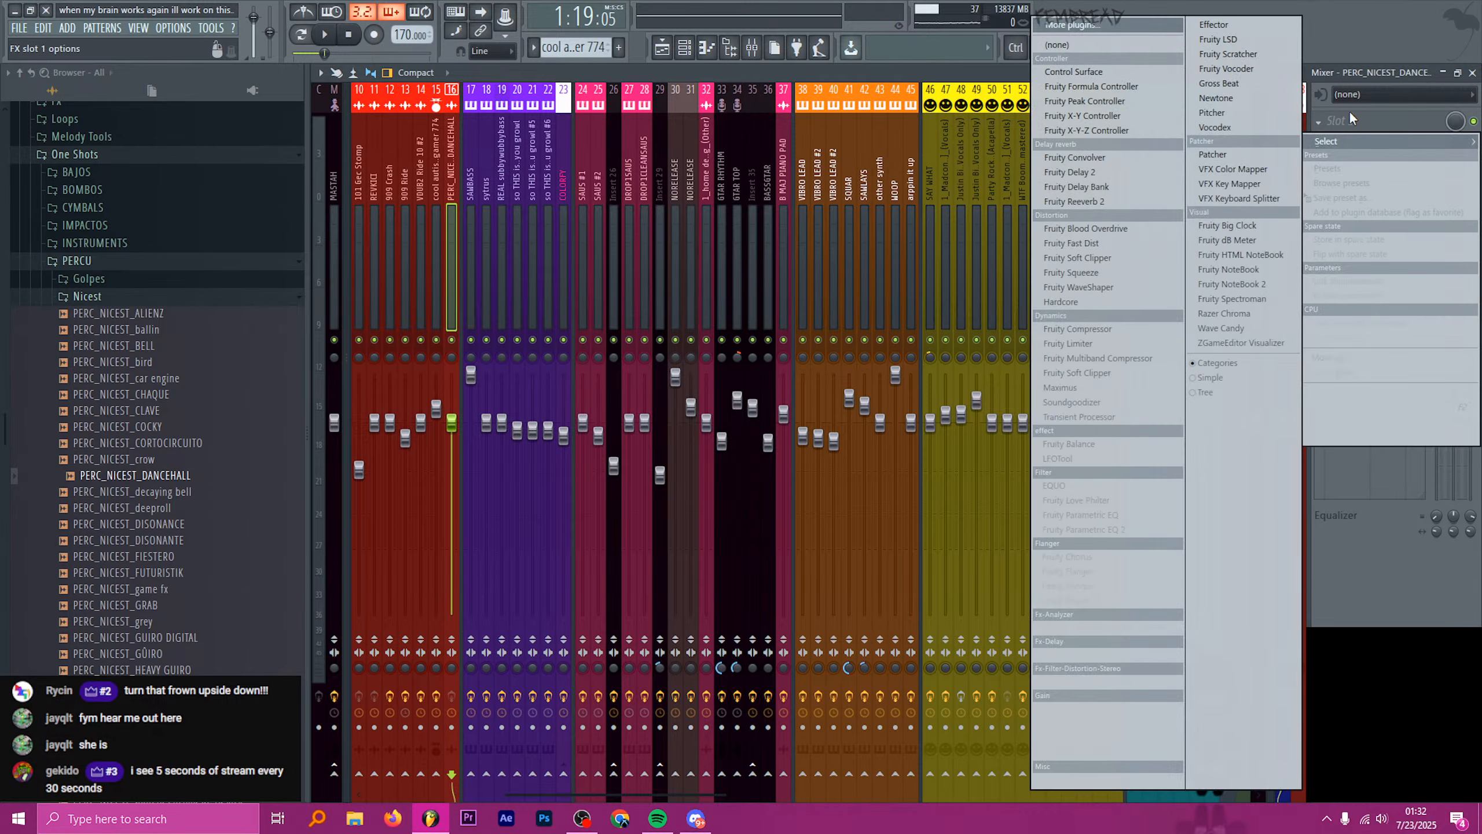
{"action": "left_click", "coordinate": [1075, 542]}
{"action": "left_click_drag", "start_coordinate": [529, 144], "coordinate": [775, 170]}
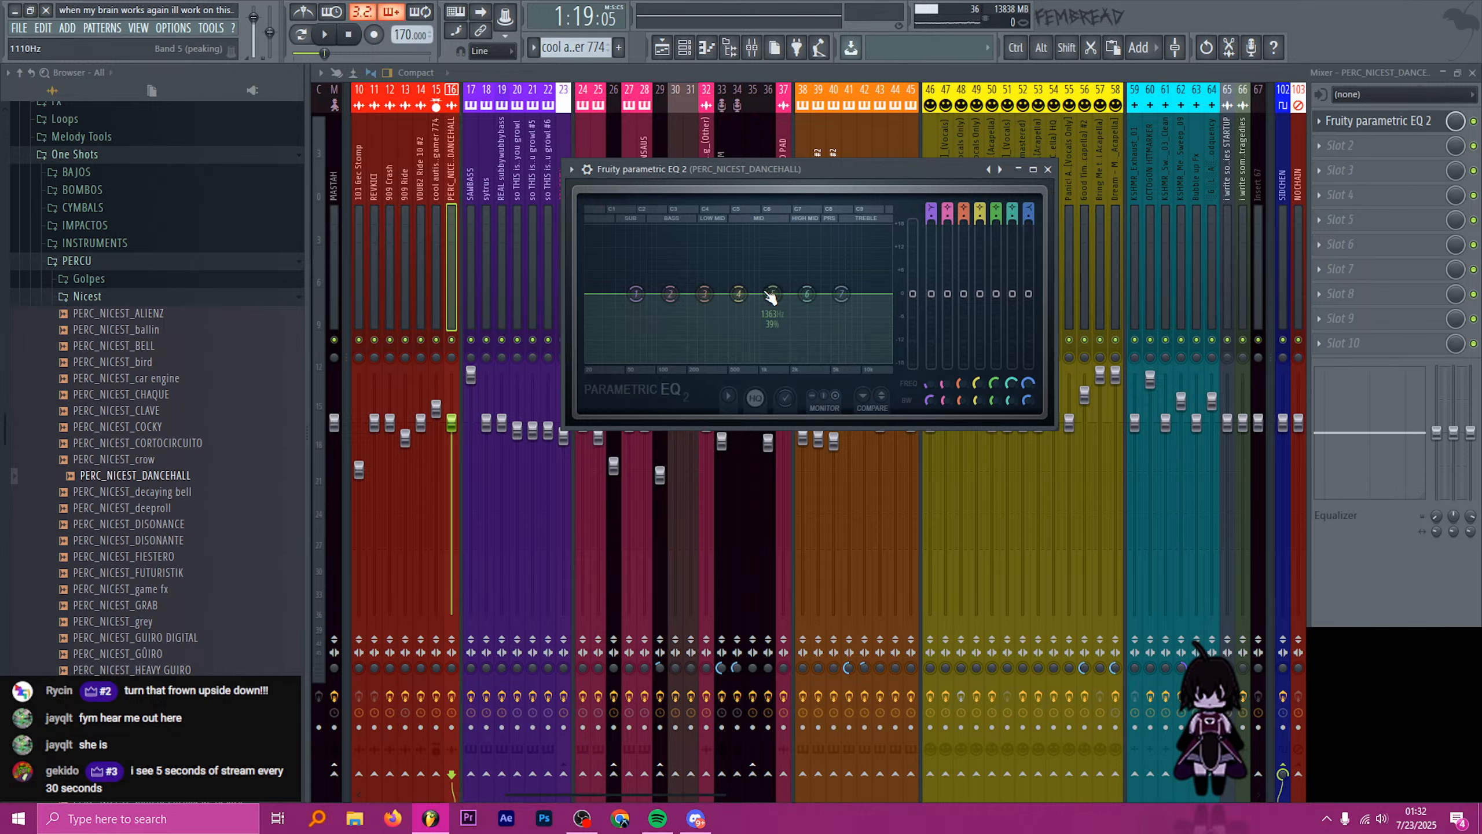
{"action": "left_click", "coordinate": [1378, 120]}
{"action": "left_click", "coordinate": [1376, 140]}
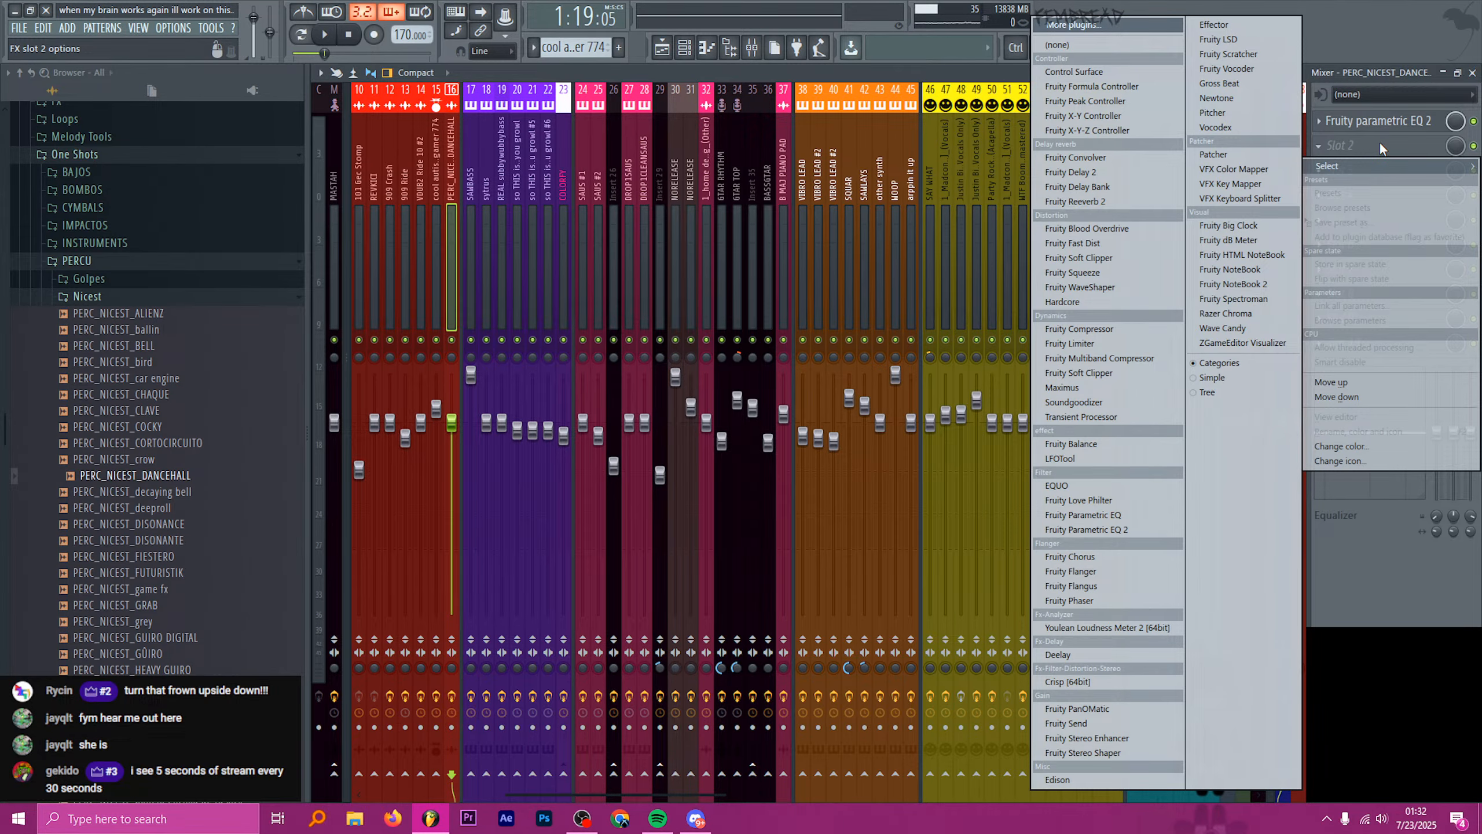
{"action": "left_click", "coordinate": [1379, 141]}
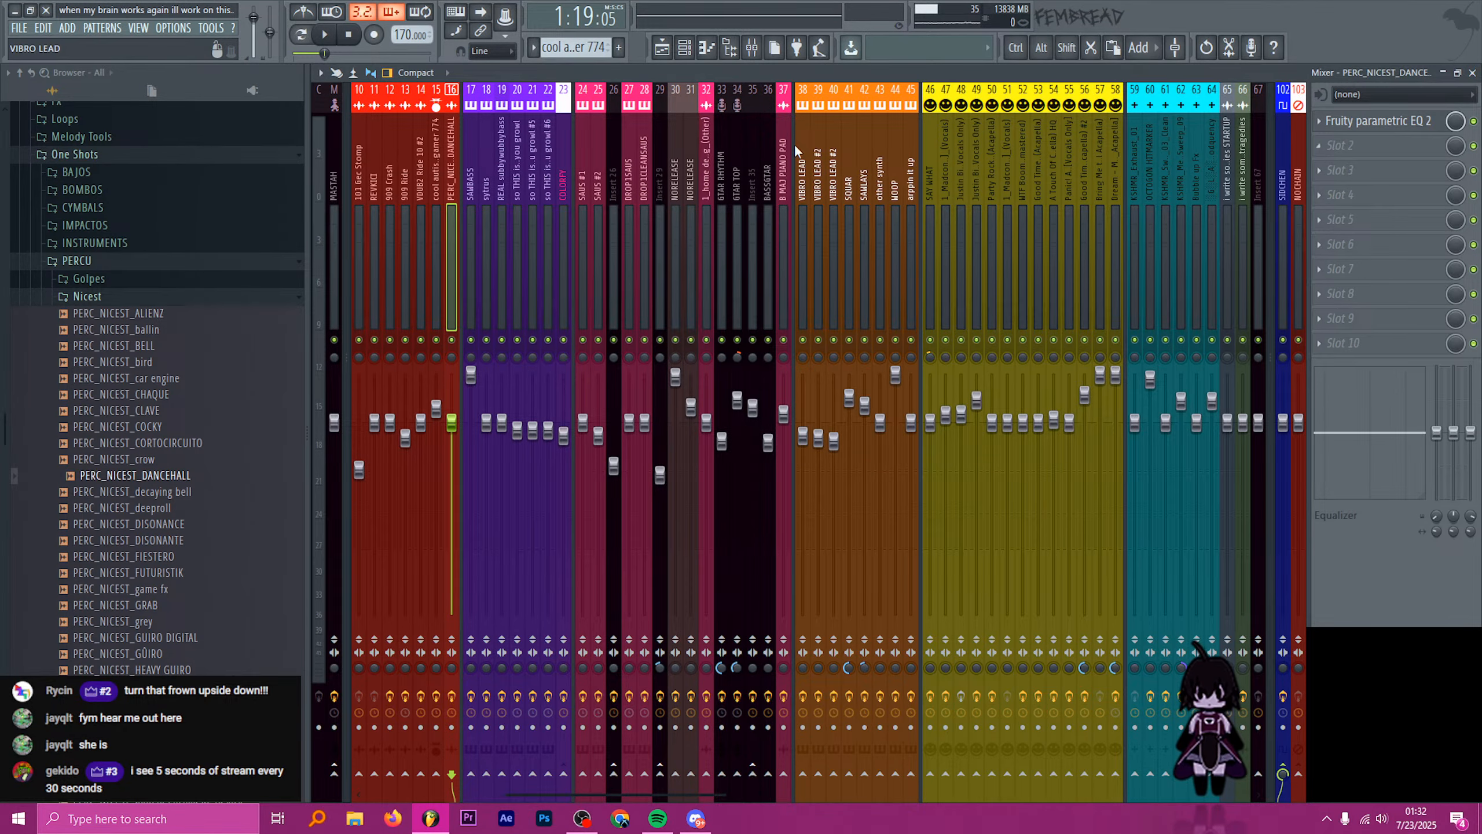
- Open the recent project daria3slop.flp and examine its percussion clips around bars 33 to 40 in the playlist
{"action": "left_click", "coordinate": [19, 27]}
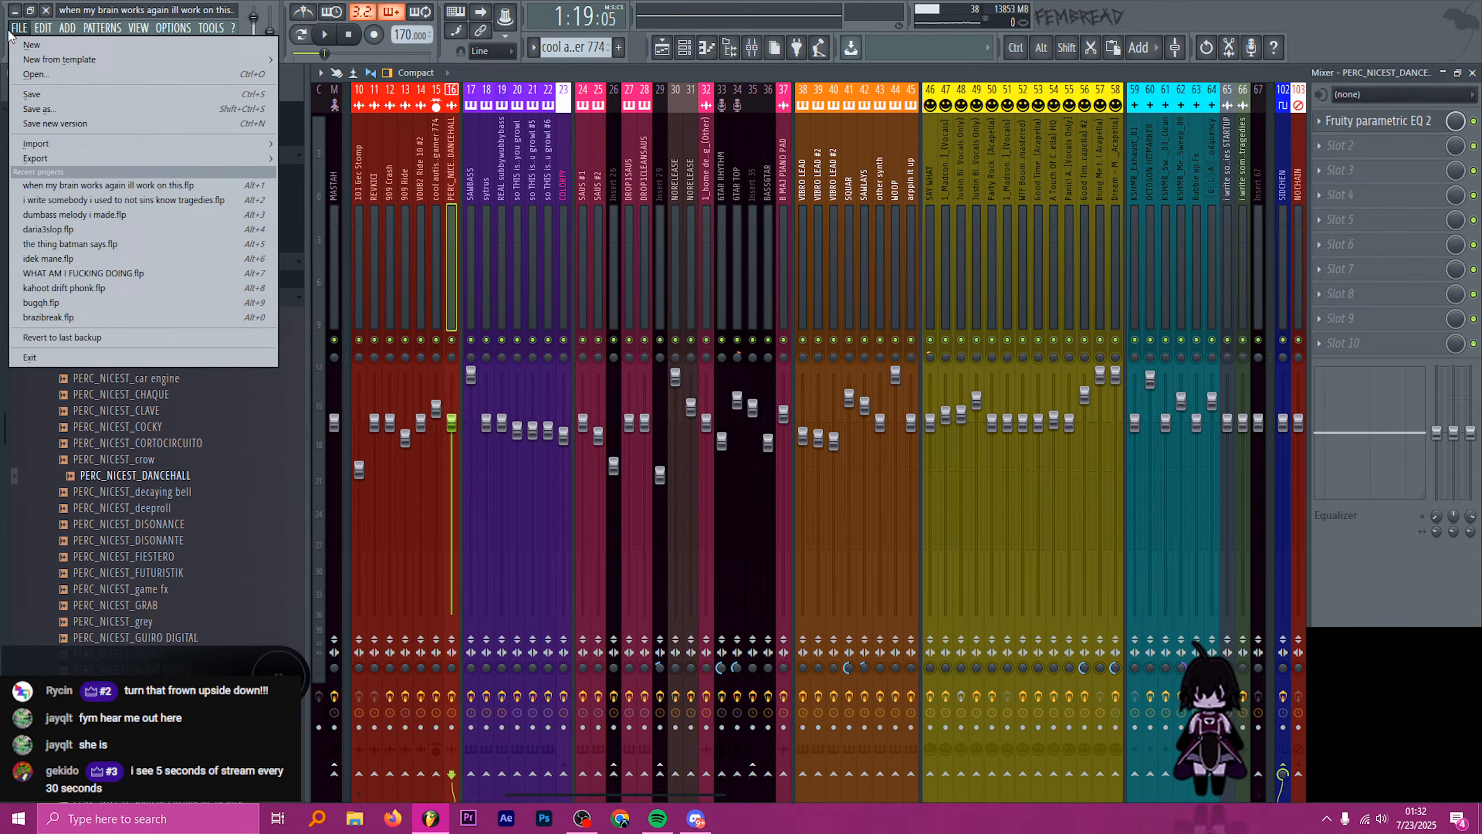
{"action": "left_click", "coordinate": [77, 227]}
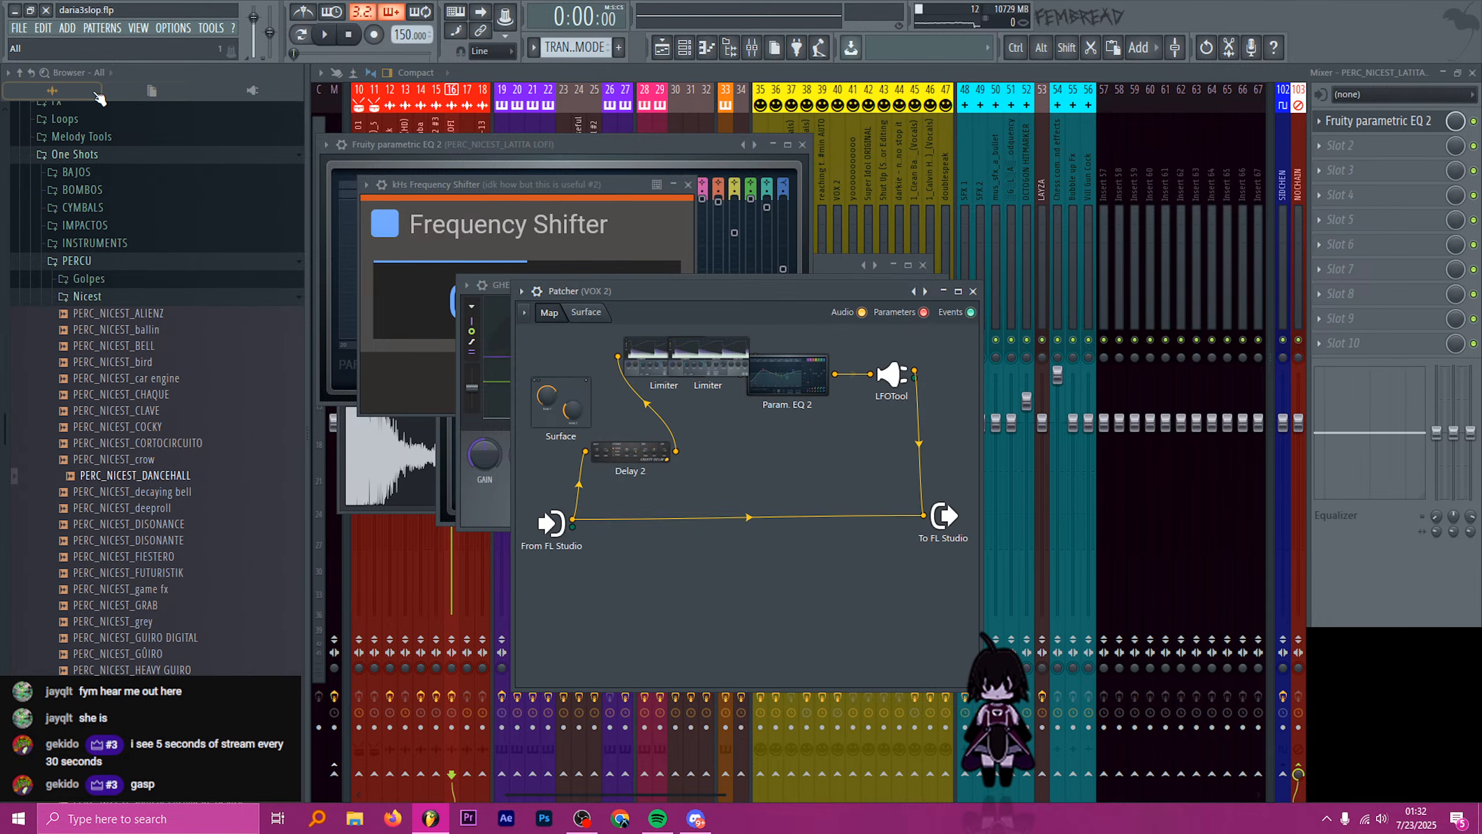
{"action": "left_click", "coordinate": [661, 48]}
{"action": "scroll", "coordinate": [619, 212], "scroll_direction": "down", "scroll_amount": 10}
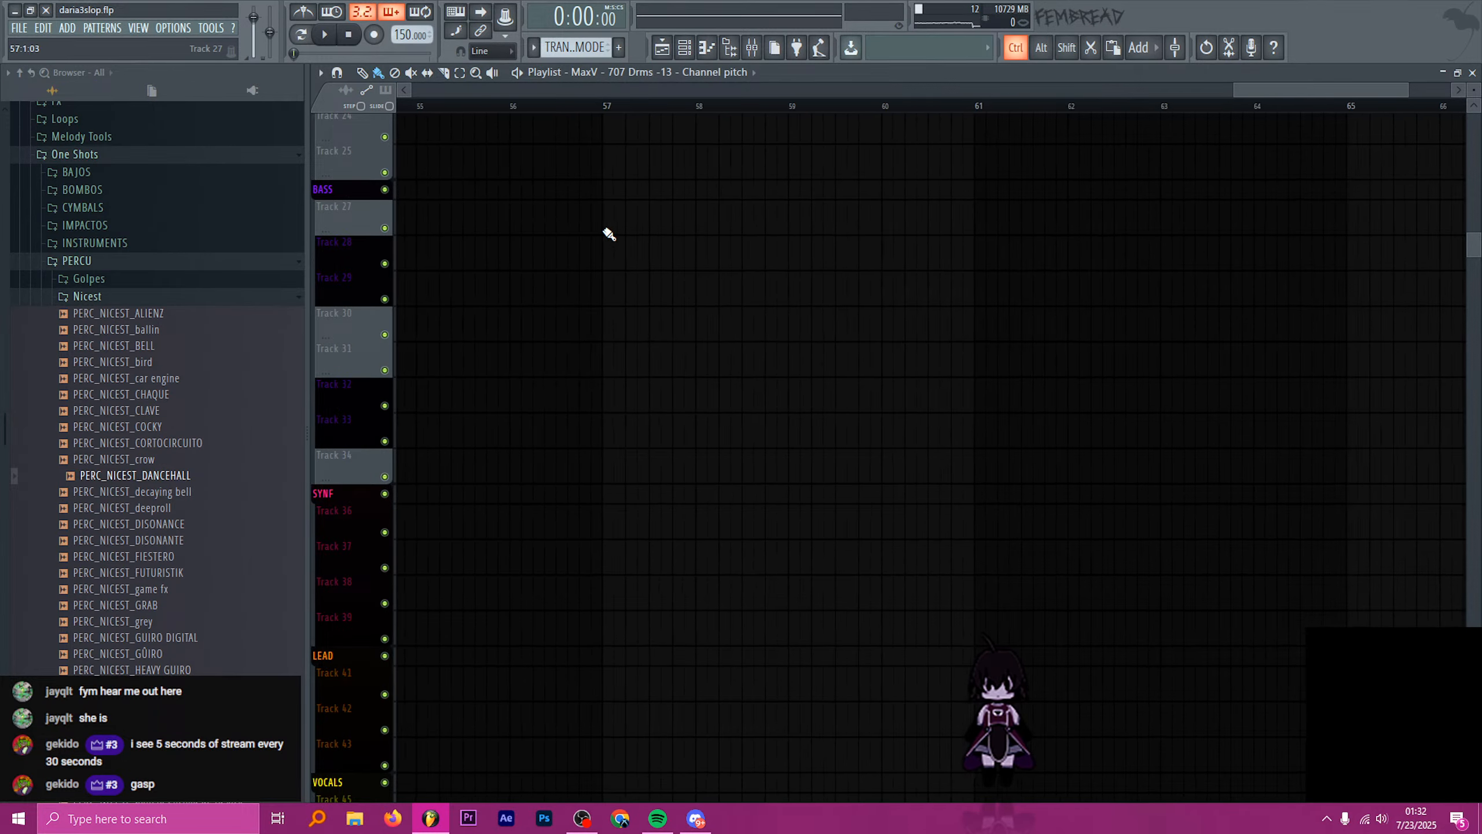
{"action": "scroll", "coordinate": [1004, 260], "scroll_direction": "up", "scroll_amount": 5}
{"action": "scroll", "coordinate": [838, 387], "scroll_direction": "up", "scroll_amount": 5}
{"action": "scroll", "coordinate": [838, 388], "scroll_direction": "up", "scroll_amount": 2}
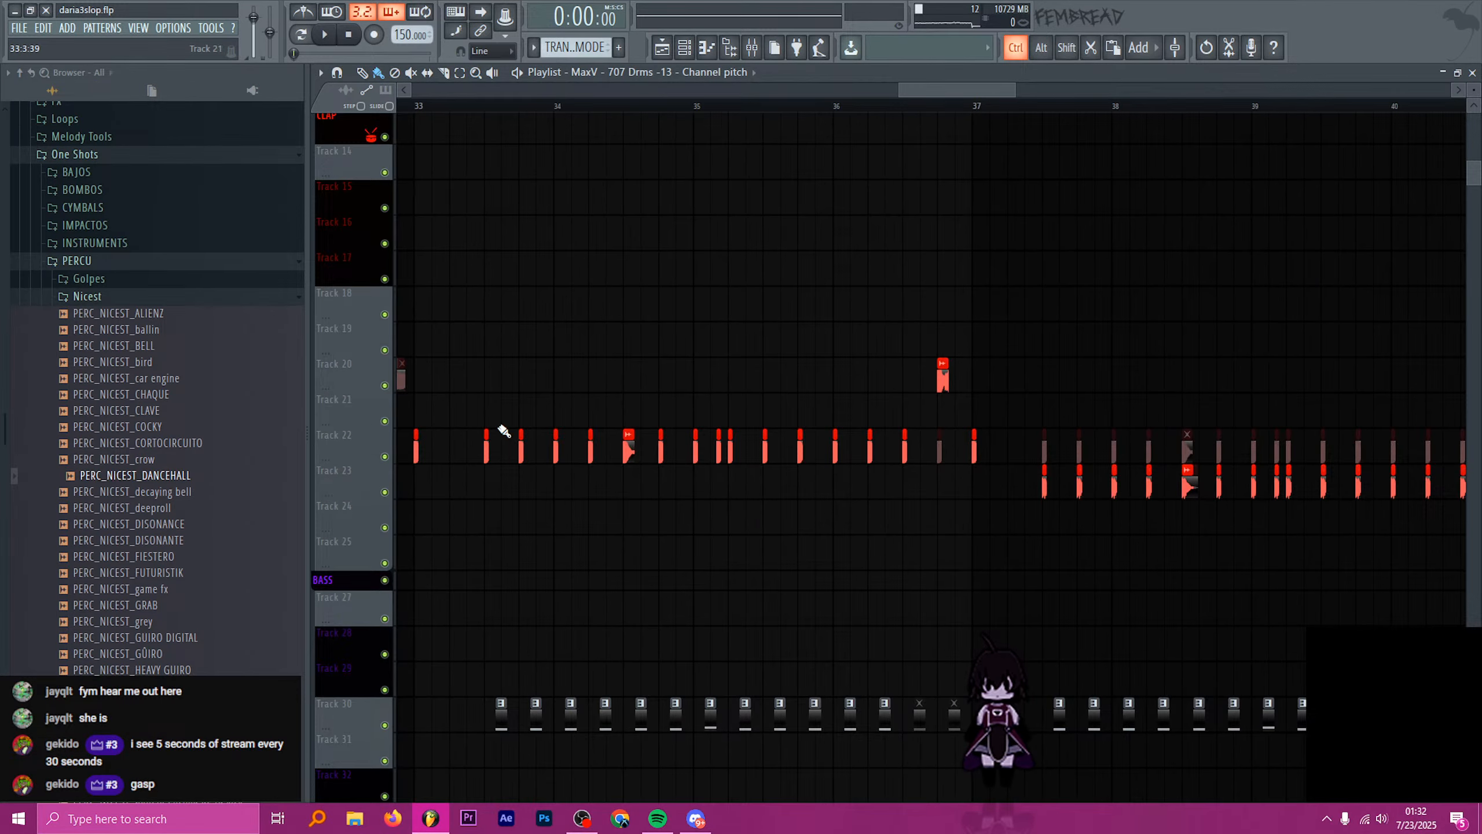
{"action": "scroll", "coordinate": [496, 429], "scroll_direction": "up", "scroll_amount": 5}
{"action": "double_click", "coordinate": [662, 445]}
- Check the effects on the percussion mixer tracks of daria3slop.flp, from PERC_GOLPES_tumba through fx04
{"action": "left_click", "coordinate": [752, 48]}
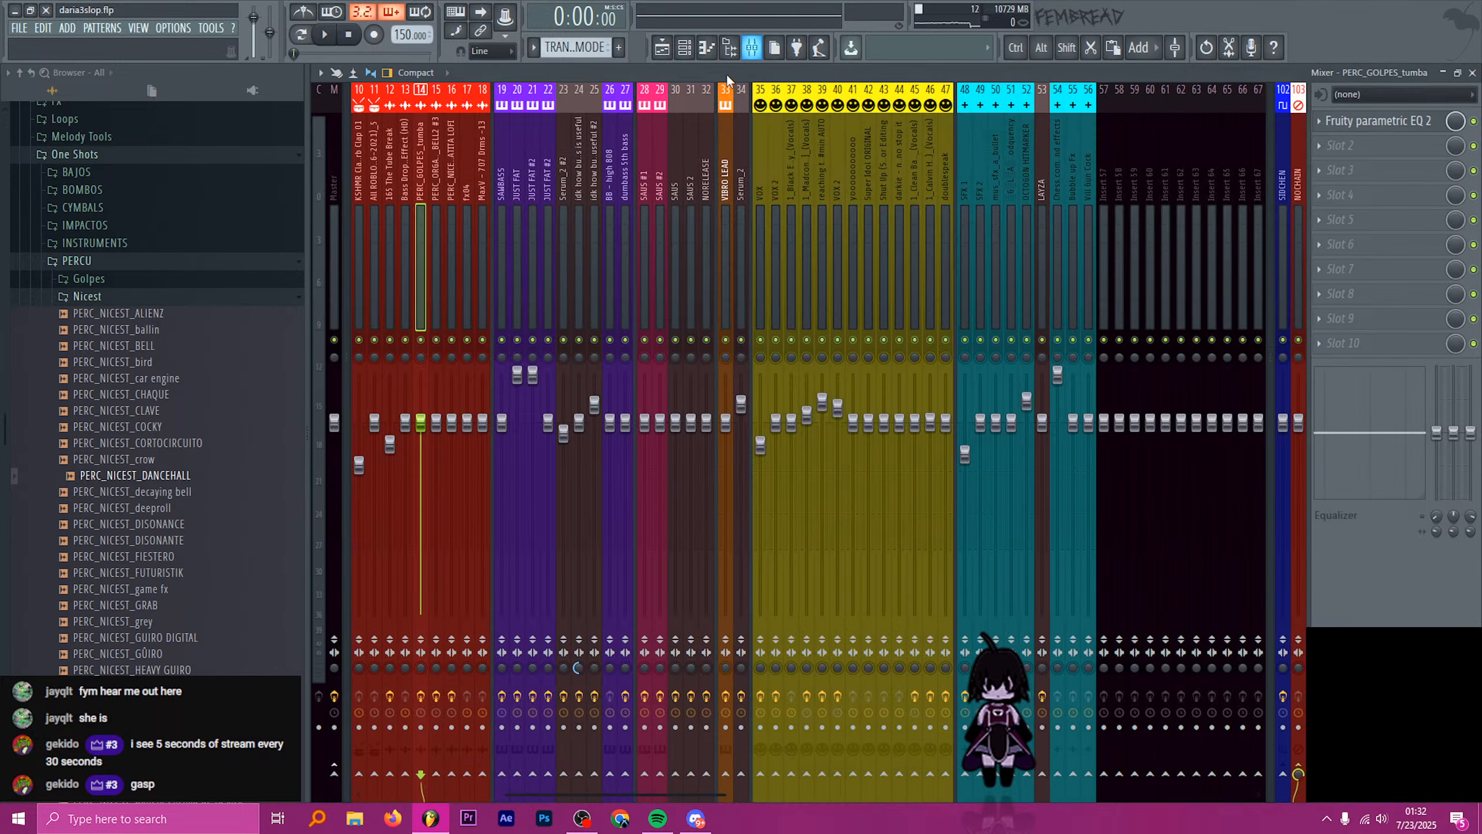
{"action": "left_click", "coordinate": [437, 147]}
{"action": "left_click", "coordinate": [452, 148]}
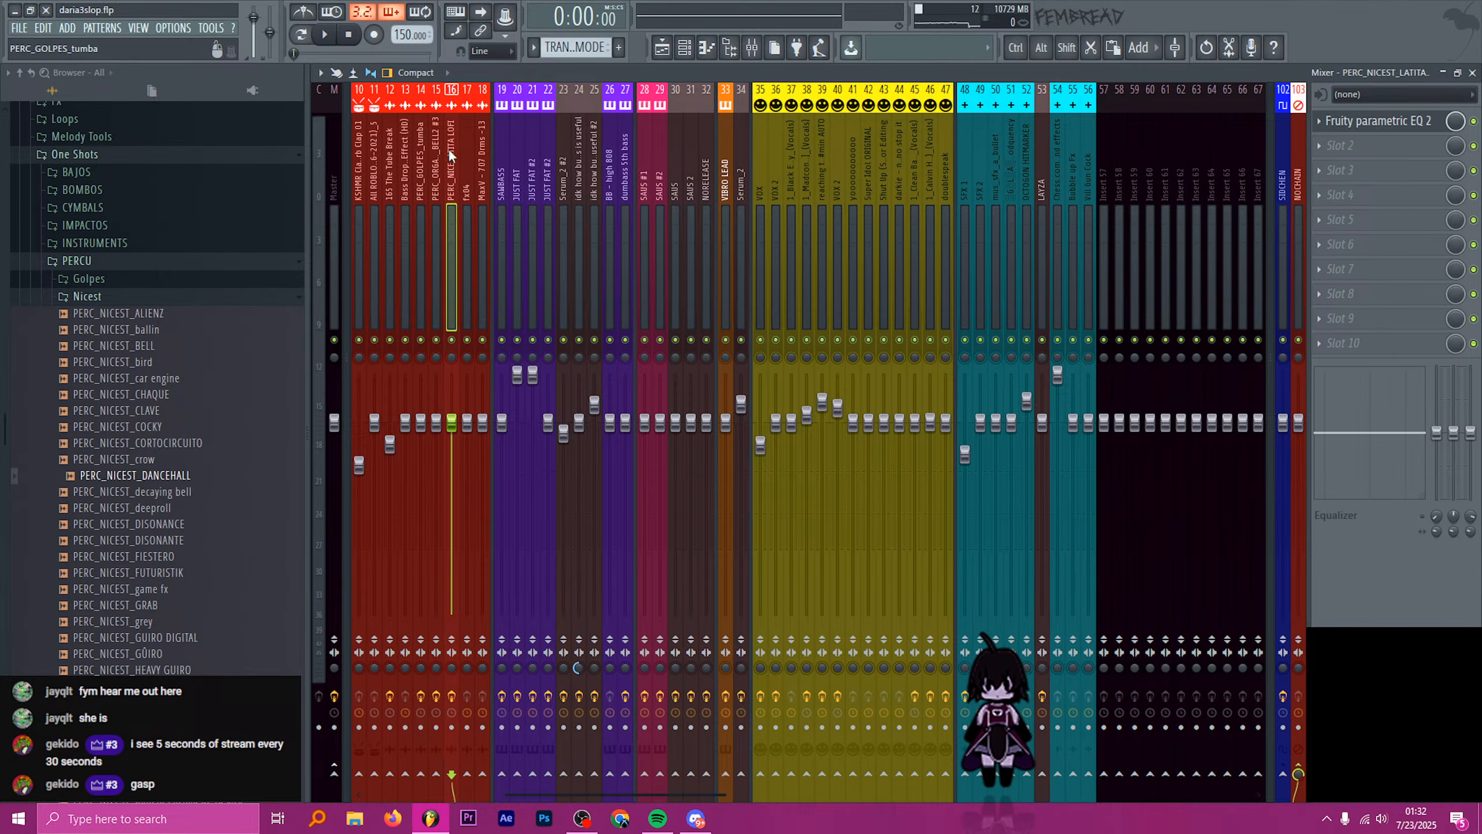
{"action": "left_click", "coordinate": [468, 148]}
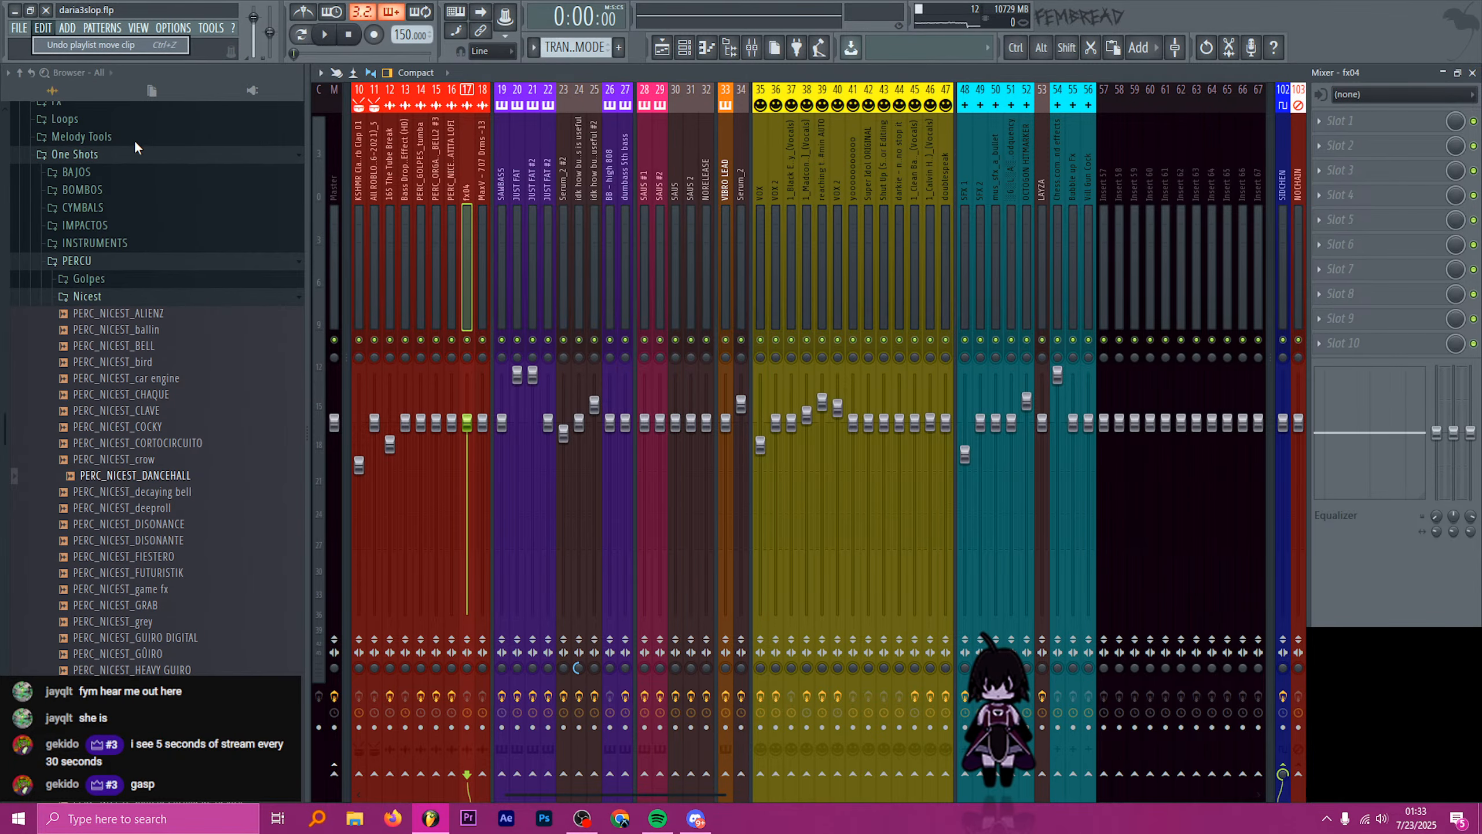
- Reopen the project "when my brain works again ill work on this.flp" without saving changes to daria3slop.flp
{"action": "left_click", "coordinate": [16, 27]}
{"action": "left_click", "coordinate": [154, 200]}
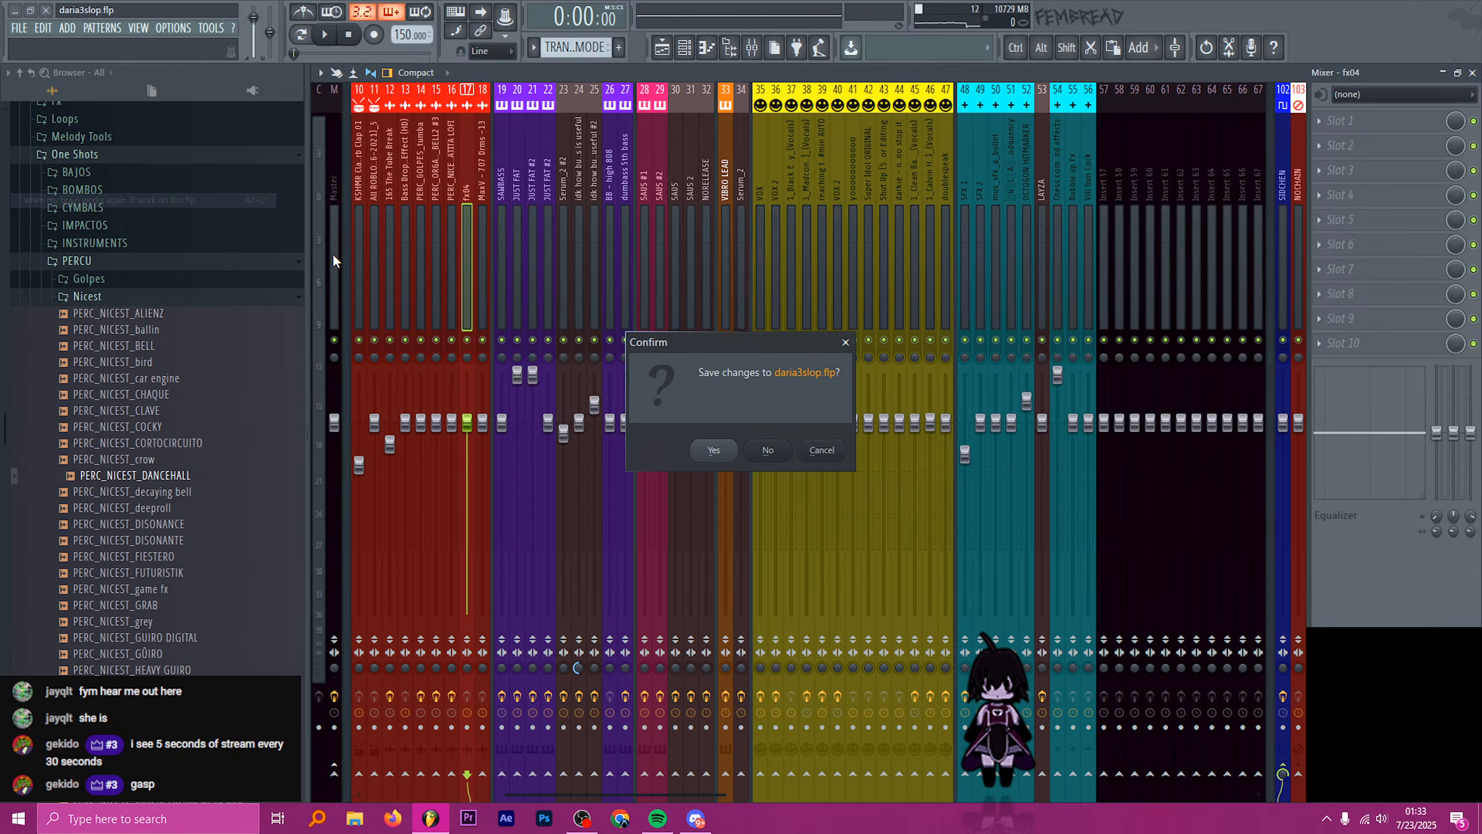
{"action": "left_click", "coordinate": [760, 453]}
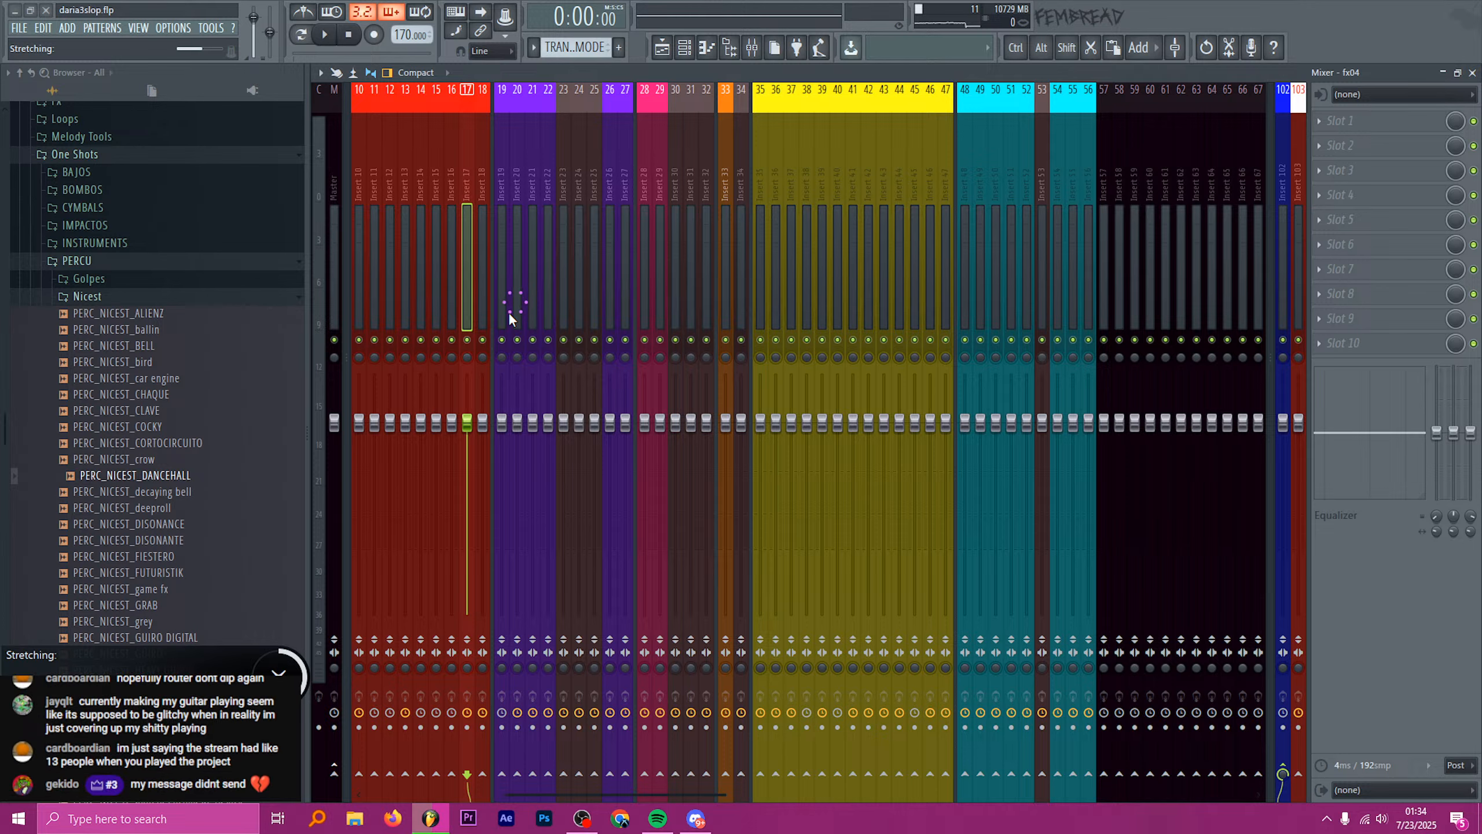
- Switch to OBS and change the chat view of the "ches" source from Top chat to Live chat
{"action": "mouse_move", "coordinate": [582, 819]}
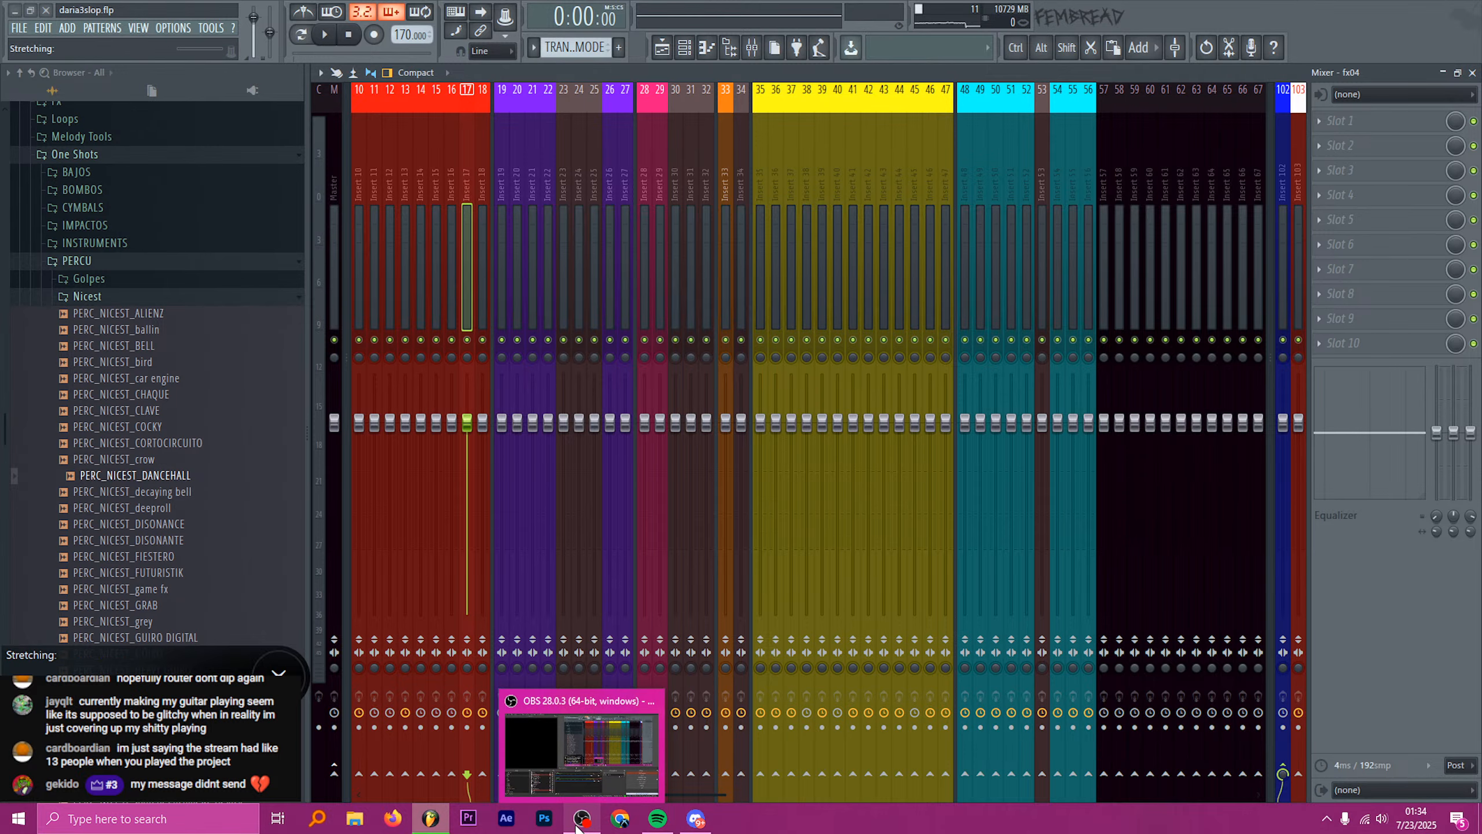
{"action": "left_click", "coordinate": [583, 751]}
{"action": "left_click", "coordinate": [340, 755]}
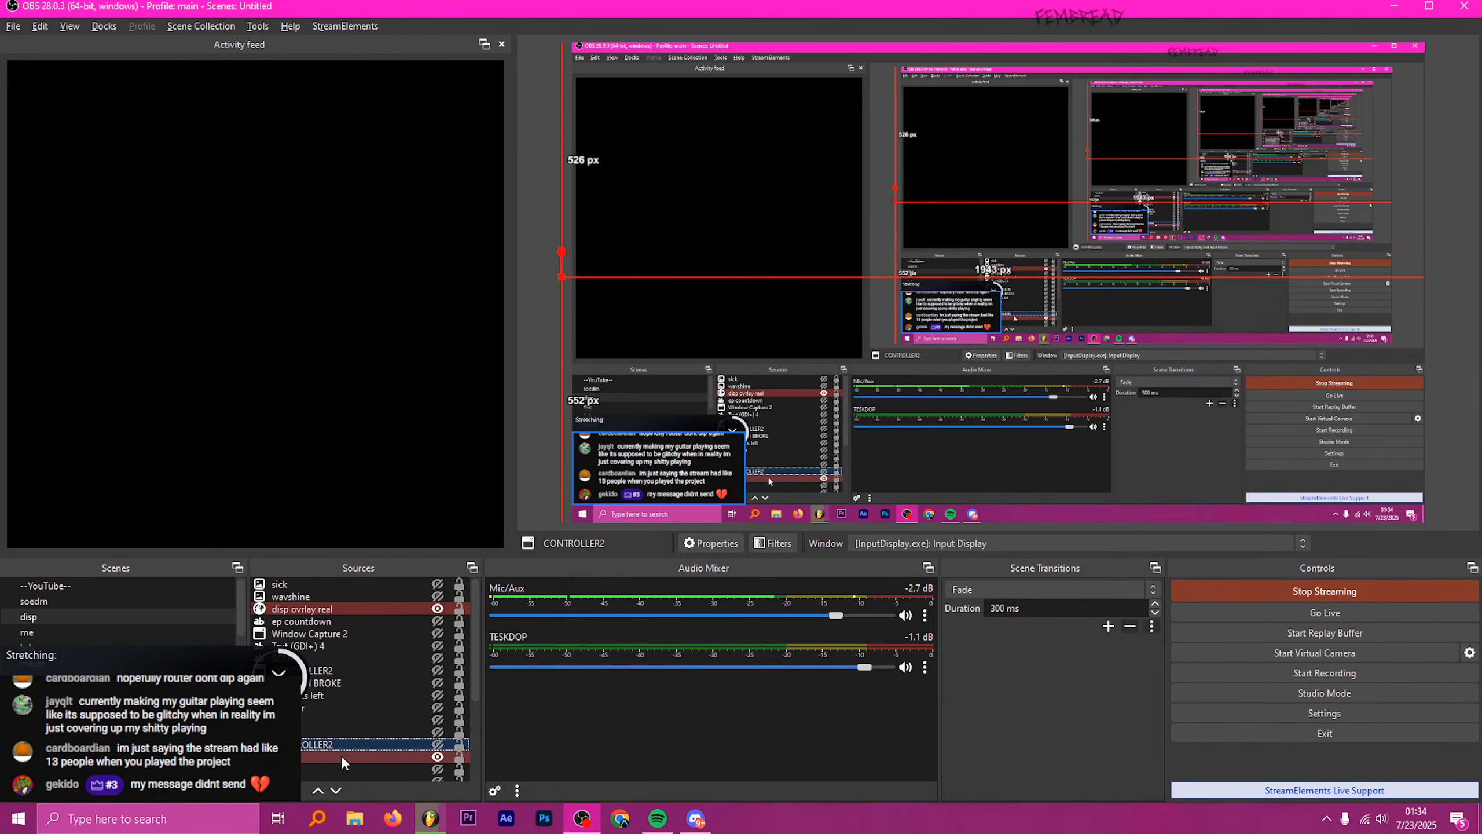
{"action": "left_click", "coordinate": [818, 544]}
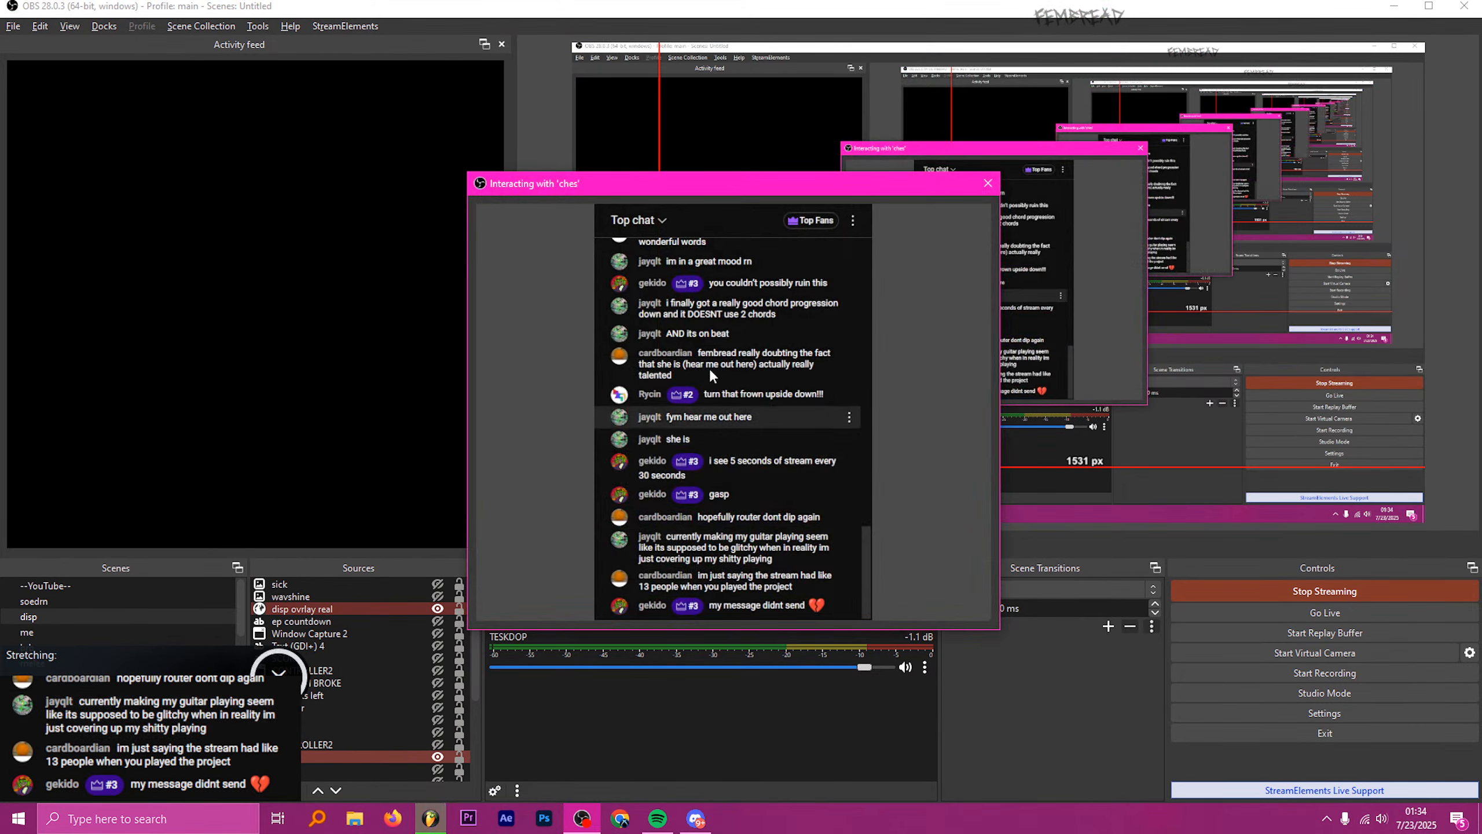
{"action": "left_click", "coordinate": [648, 223]}
{"action": "left_click", "coordinate": [691, 289]}
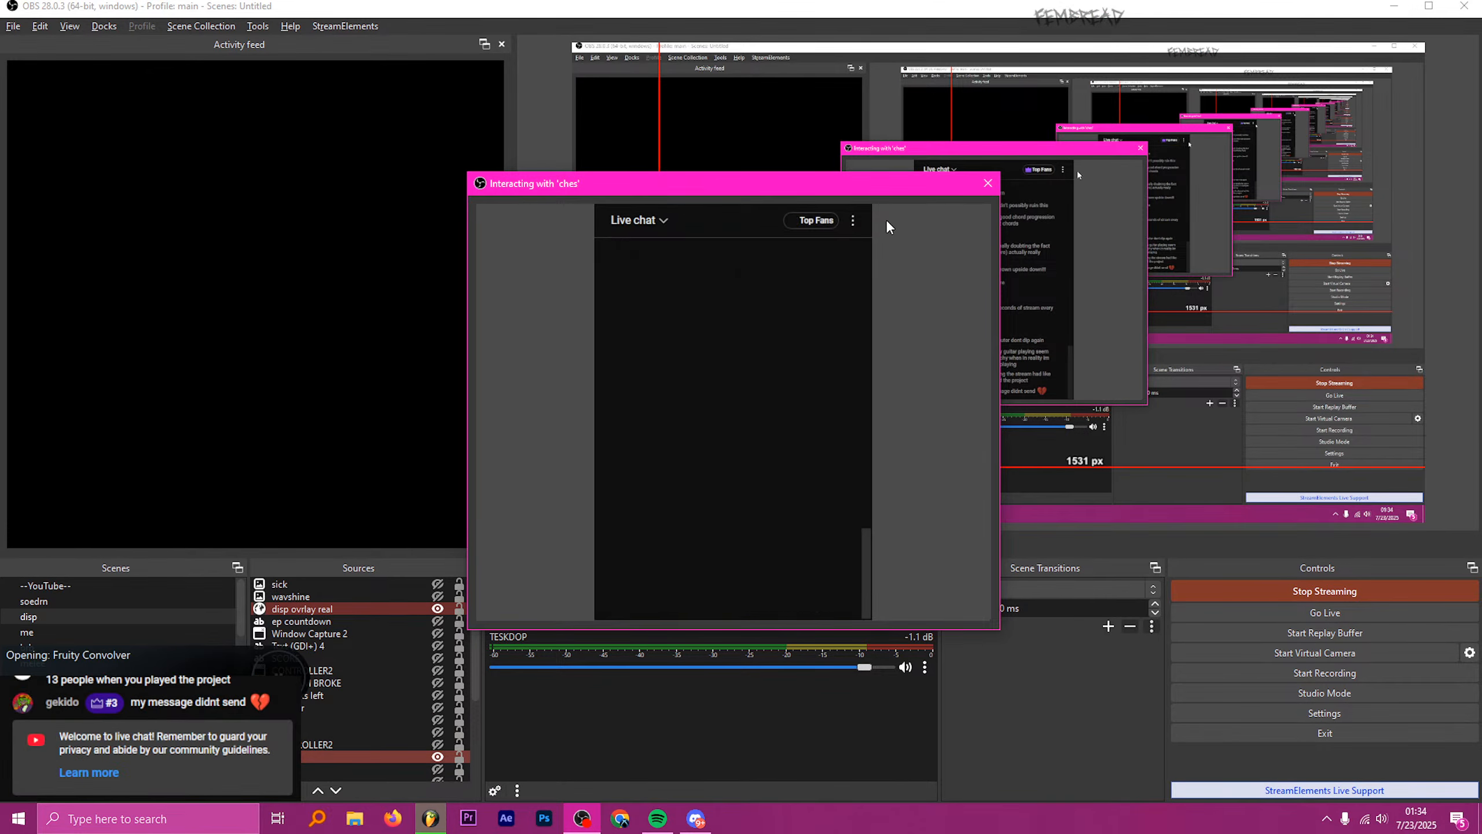
- Close the chat interaction window, disable the OBS preview and switch back to FL Studio
{"action": "left_click", "coordinate": [987, 184]}
{"action": "right_click", "coordinate": [910, 200]}
{"action": "left_click", "coordinate": [953, 210]}
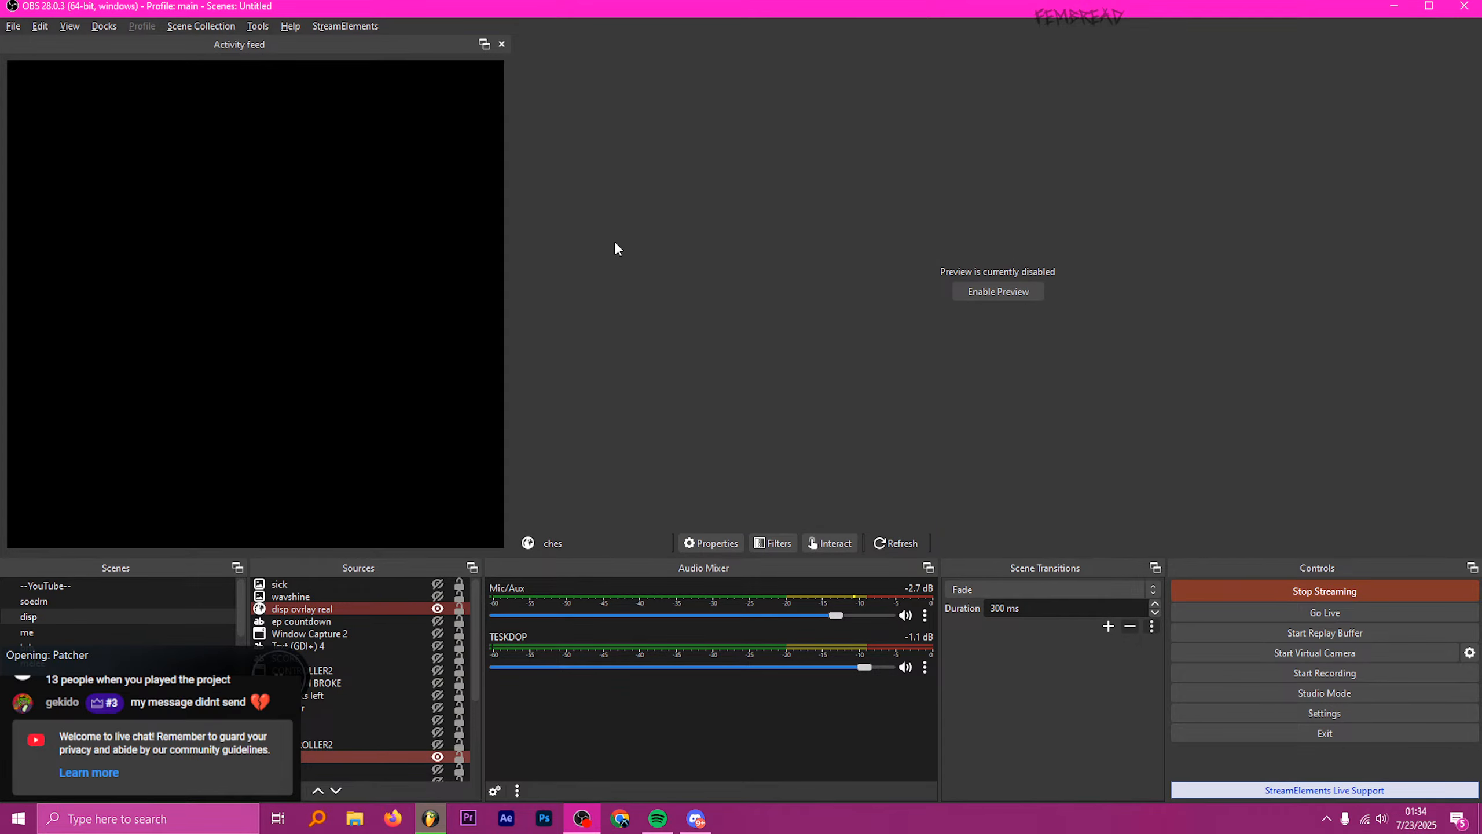
{"action": "key", "text": "alt+Tab"}
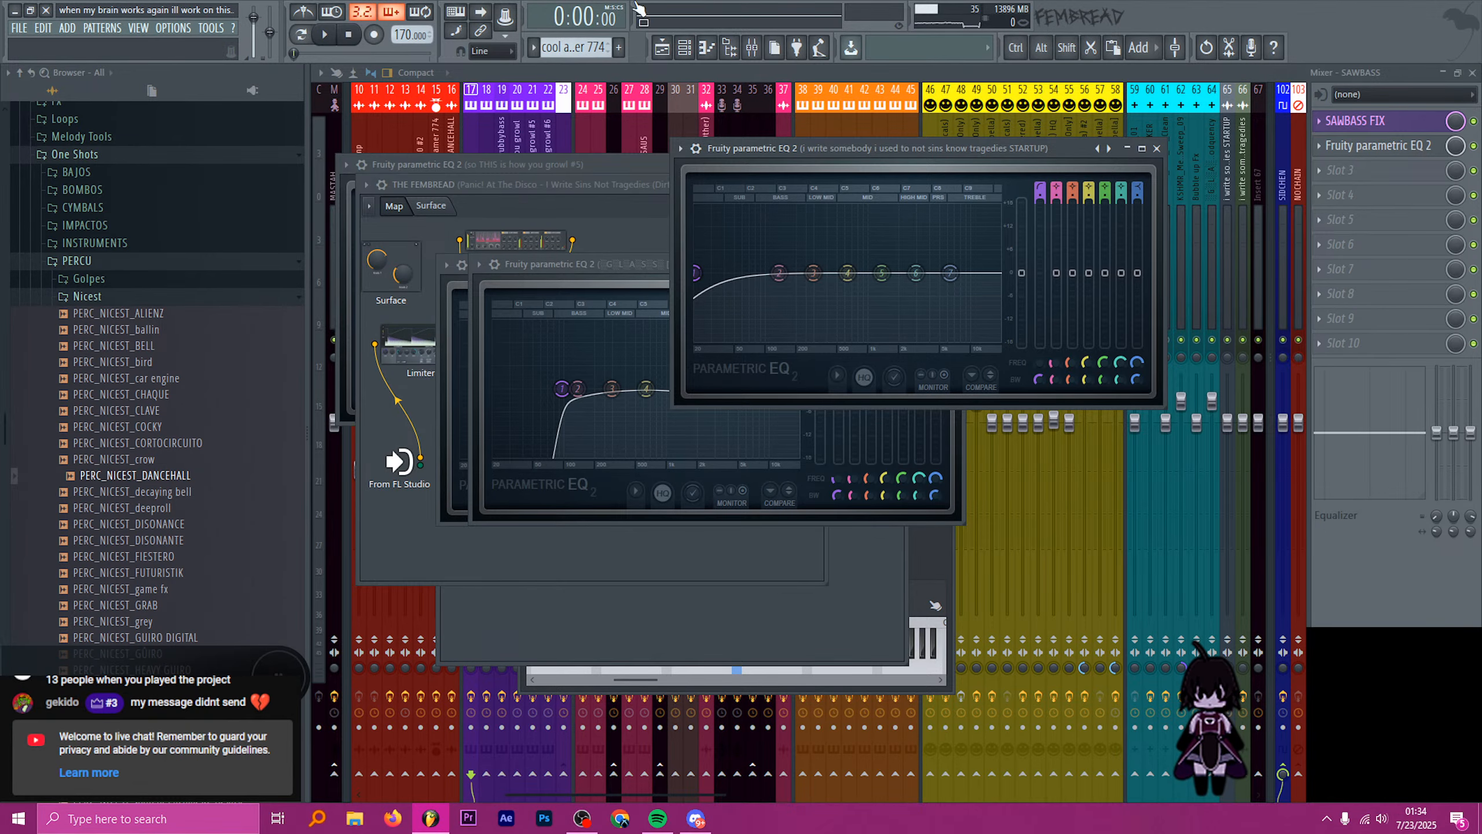
- Set the playlist's song position to the start of bar 57
{"action": "left_click", "coordinate": [662, 47]}
{"action": "scroll", "coordinate": [635, 258], "scroll_direction": "down", "scroll_amount": 6}
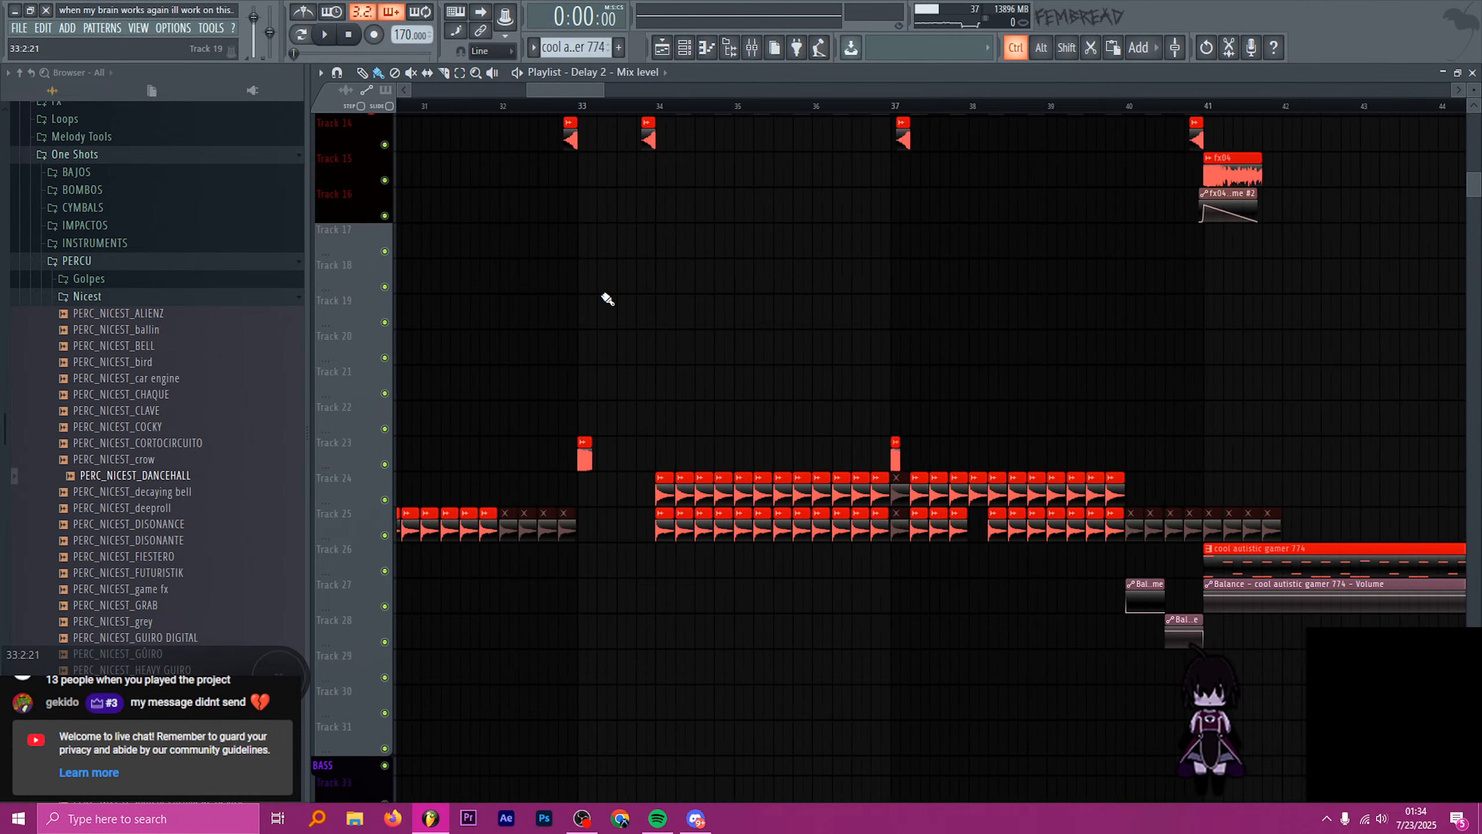
{"action": "scroll", "coordinate": [887, 397], "scroll_direction": "up", "scroll_amount": 10}
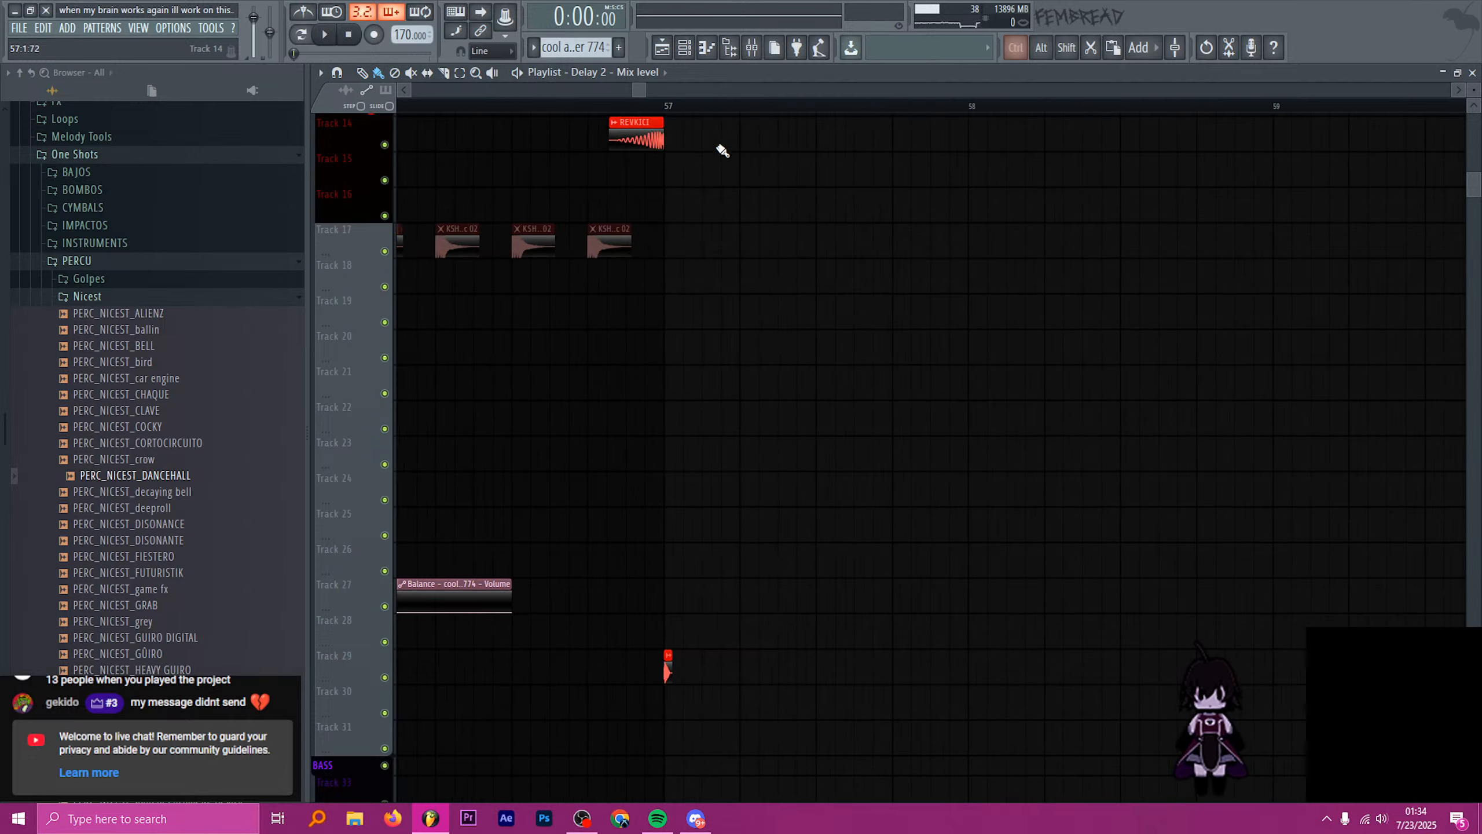
{"action": "left_click", "coordinate": [666, 107]}
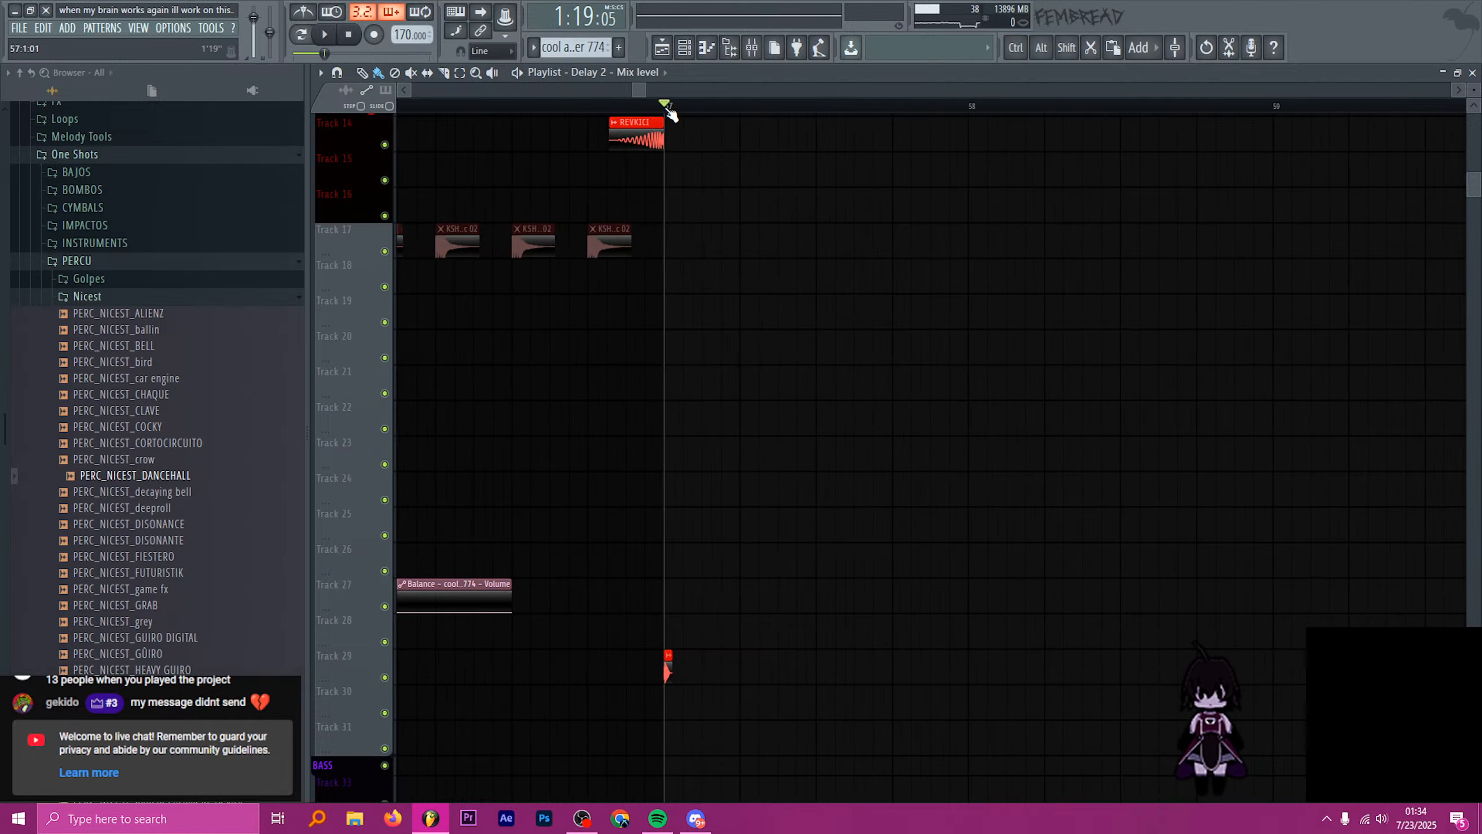
- Route the PERC_NICEST_DANCEHALL mixer track only to the NOCHAIN track
{"action": "left_click", "coordinate": [752, 48]}
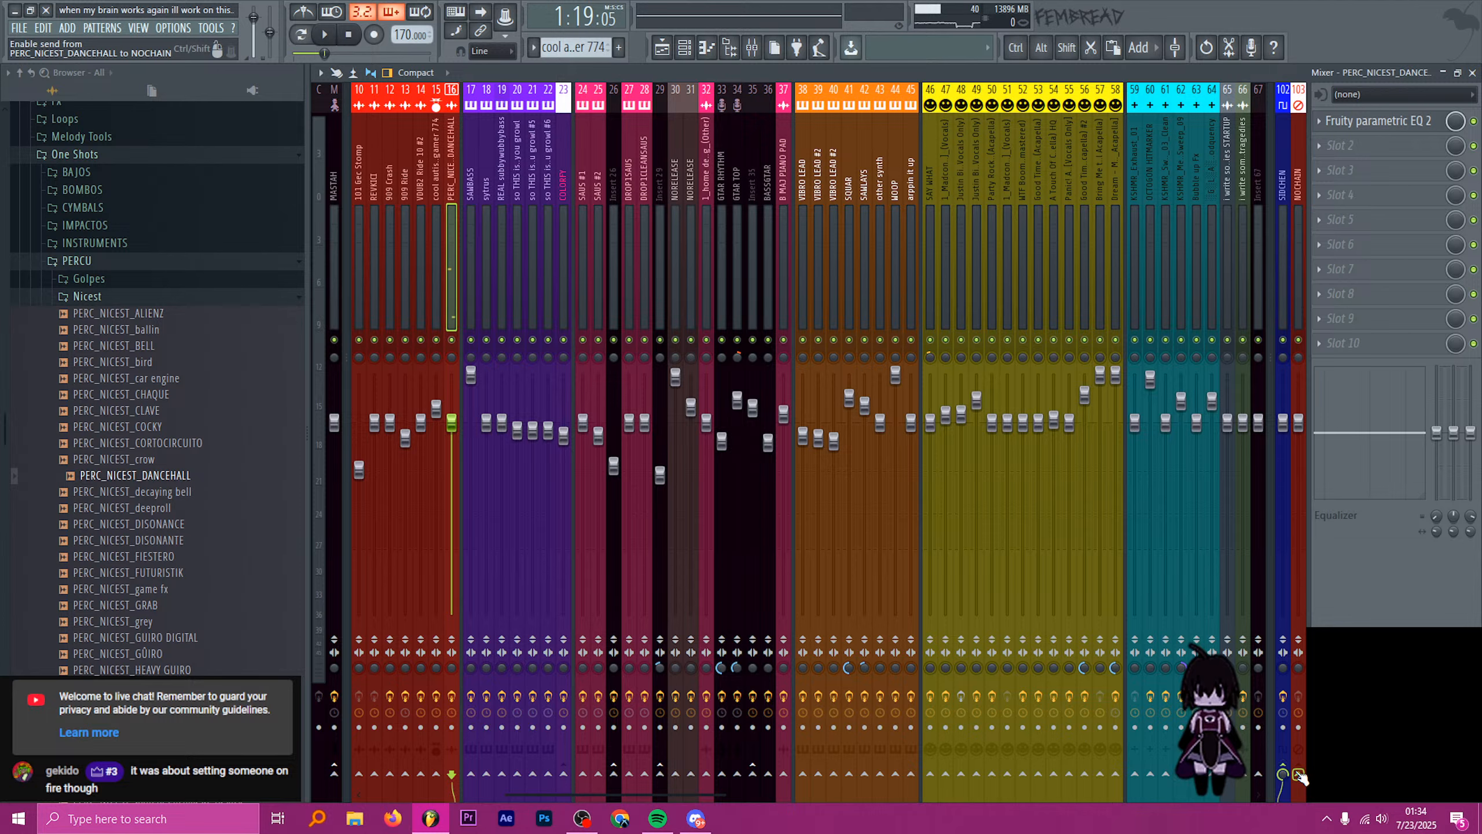
{"action": "right_click", "coordinate": [1297, 774]}
{"action": "left_click", "coordinate": [1355, 745]}
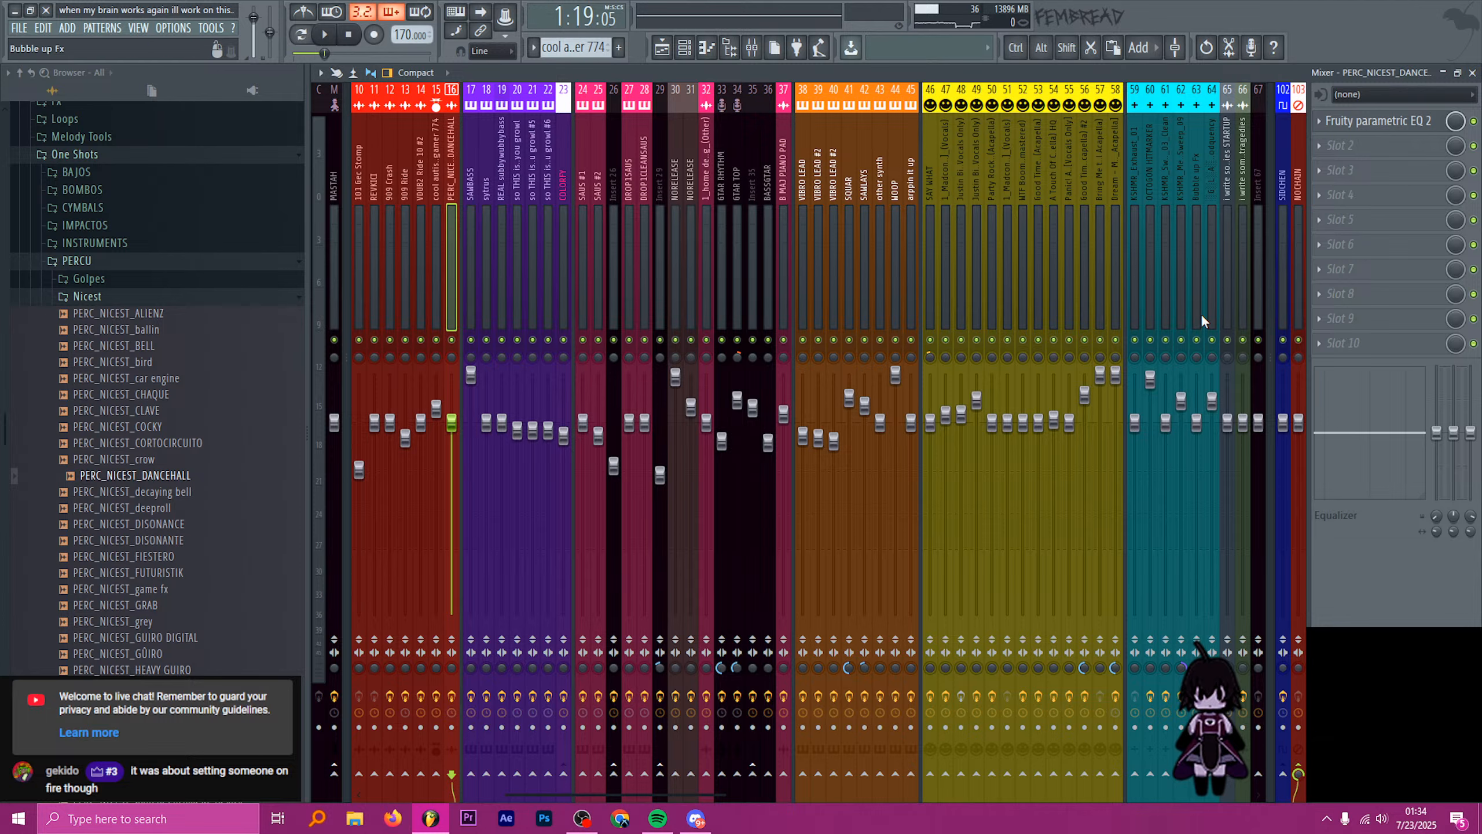
- Shape EQ band 5 of the PERC_NICEST_DANCEHALL track into a narrow boost at about 1.6 kHz, and solo the track for playback
{"action": "left_click", "coordinate": [1377, 120]}
{"action": "mouse_move", "coordinate": [738, 294]}
{"action": "left_mouse_down"}
{"action": "mouse_move", "coordinate": [783, 245]}
{"action": "mouse_move", "coordinate": [802, 287]}
{"action": "mouse_move", "coordinate": [777, 266]}
{"action": "mouse_move", "coordinate": [759, 291]}
{"action": "left_mouse_up"}
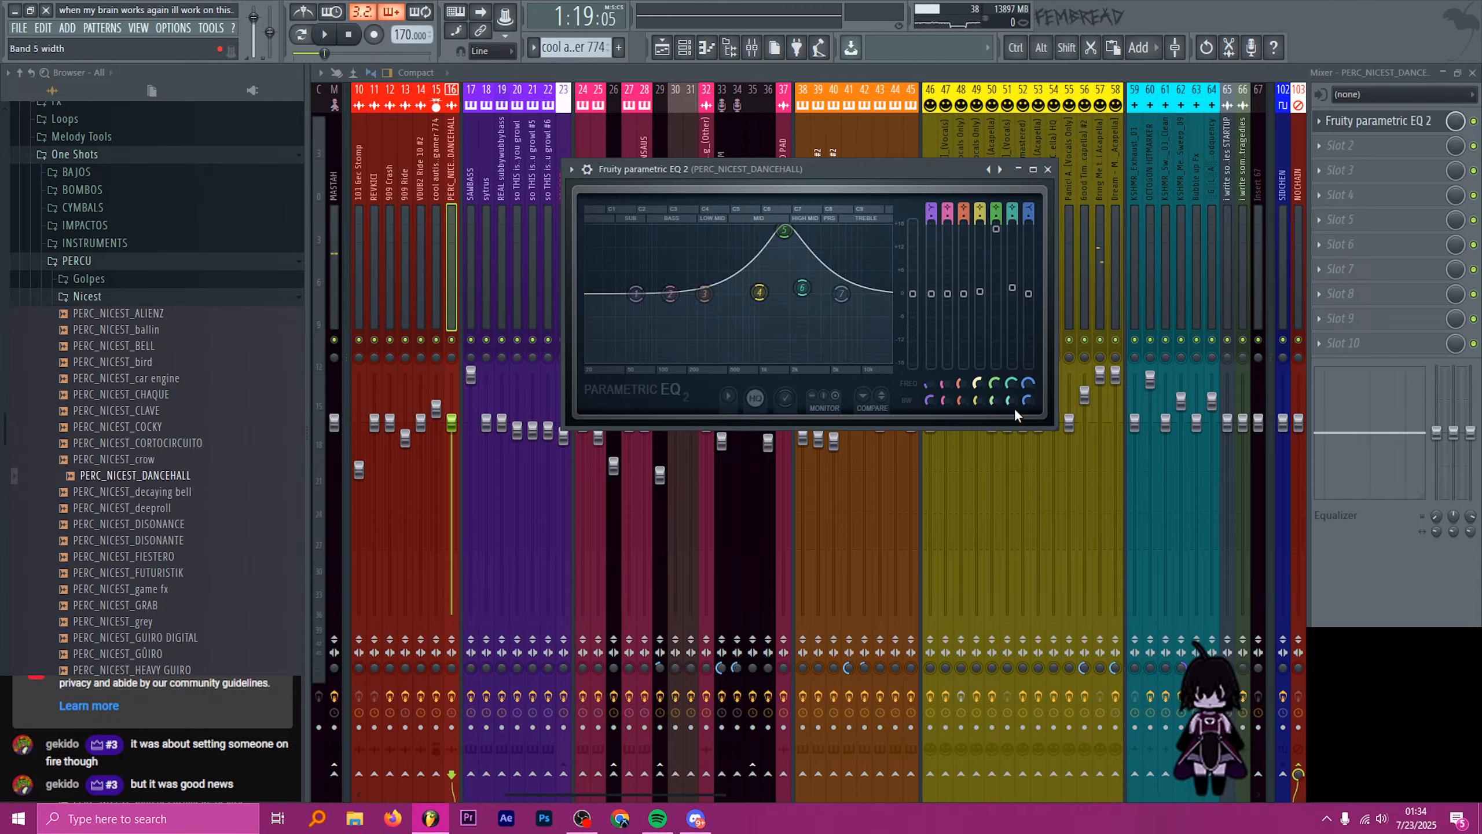
{"action": "left_click_drag", "start_coordinate": [995, 401], "coordinate": [995, 446]}
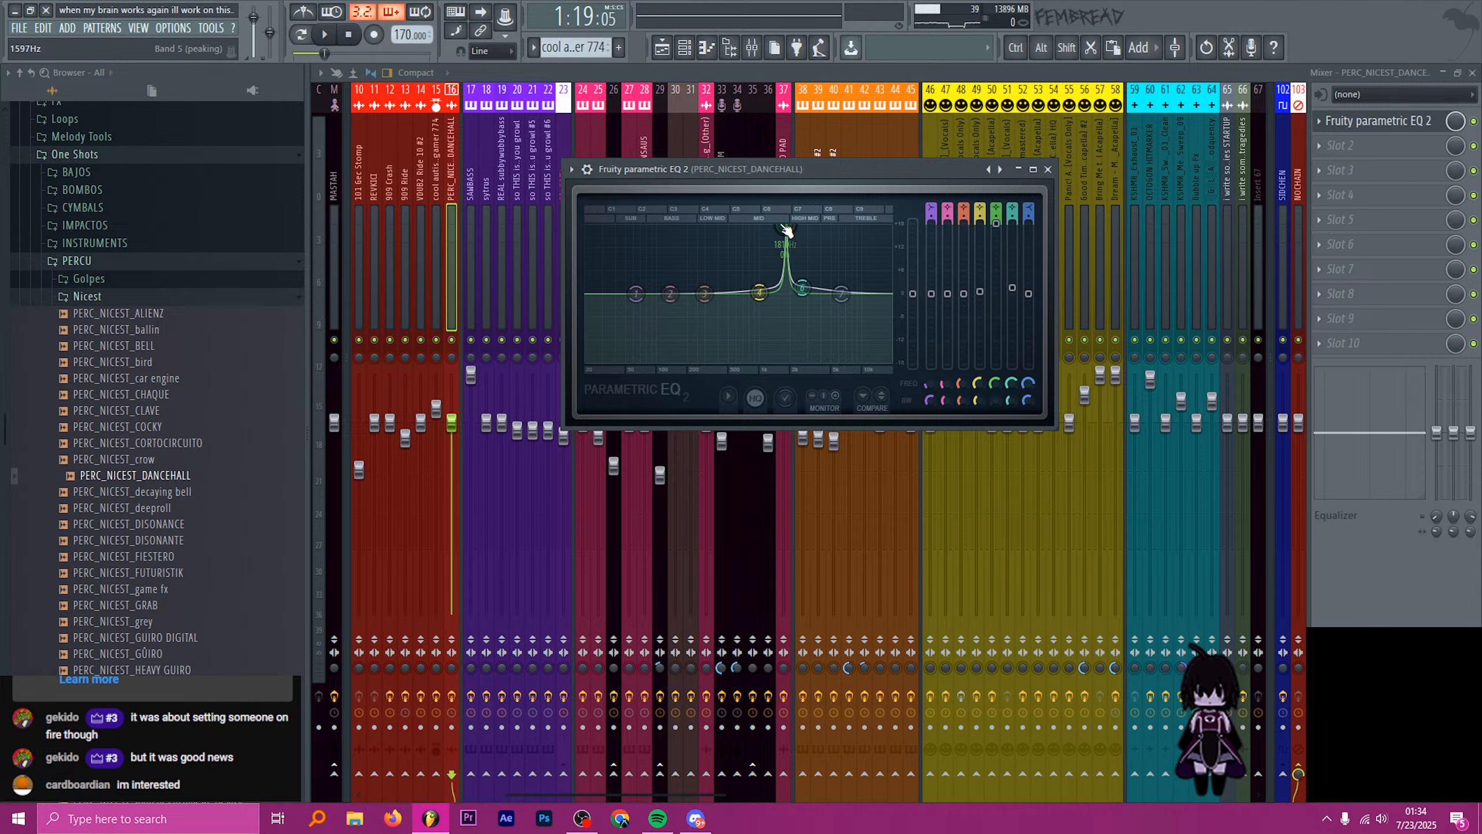
{"action": "left_click", "coordinate": [453, 179]}
{"action": "key", "text": "s"}
{"action": "key", "text": "space"}
- Shift the band 5 peak slightly higher in frequency and turn band 1 into a steep high-pass filter
{"action": "left_click", "coordinate": [1396, 122]}
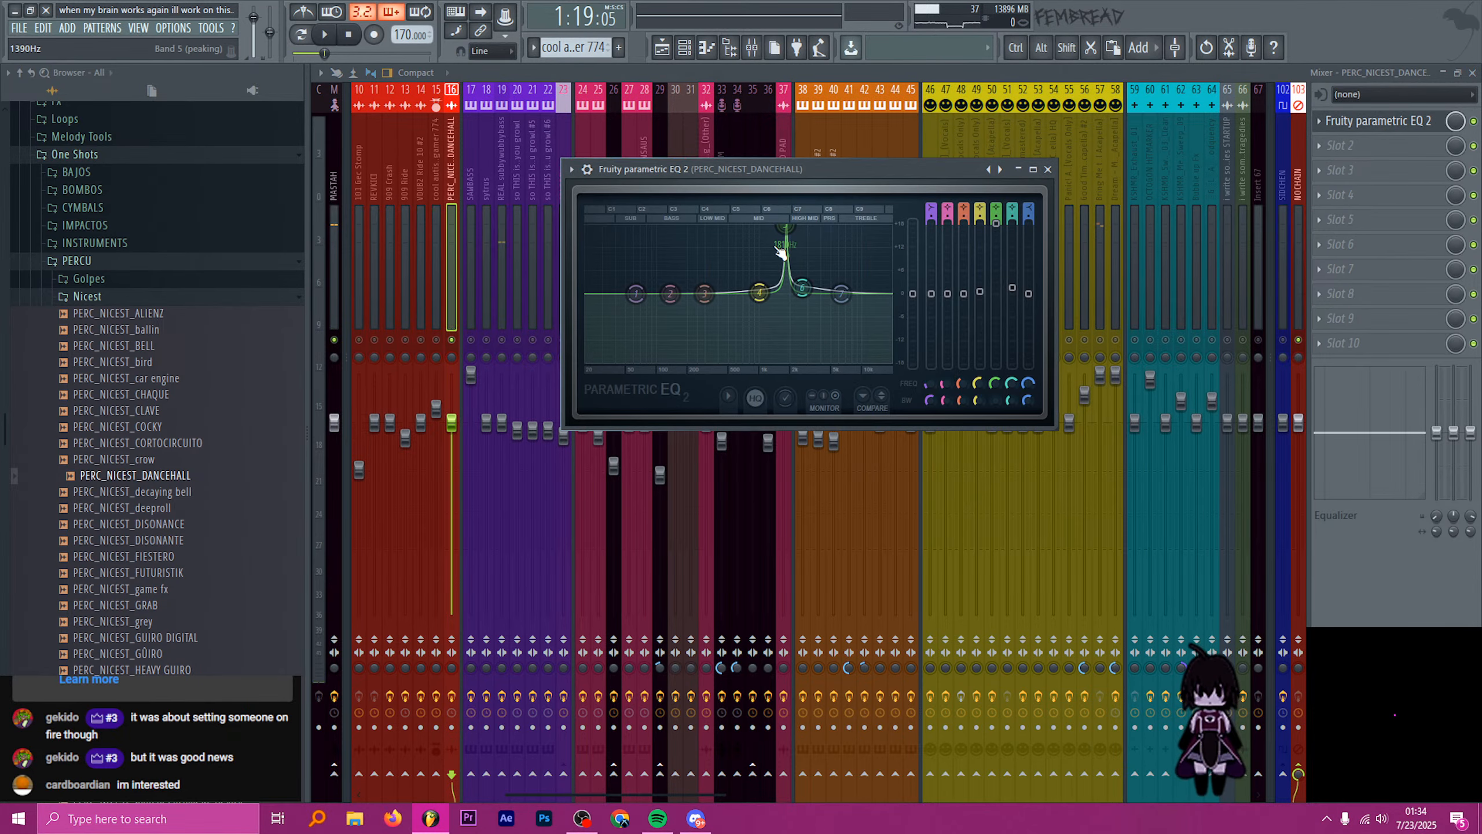
{"action": "left_click_drag", "start_coordinate": [785, 245], "coordinate": [790, 225]}
{"action": "key", "text": "space"}
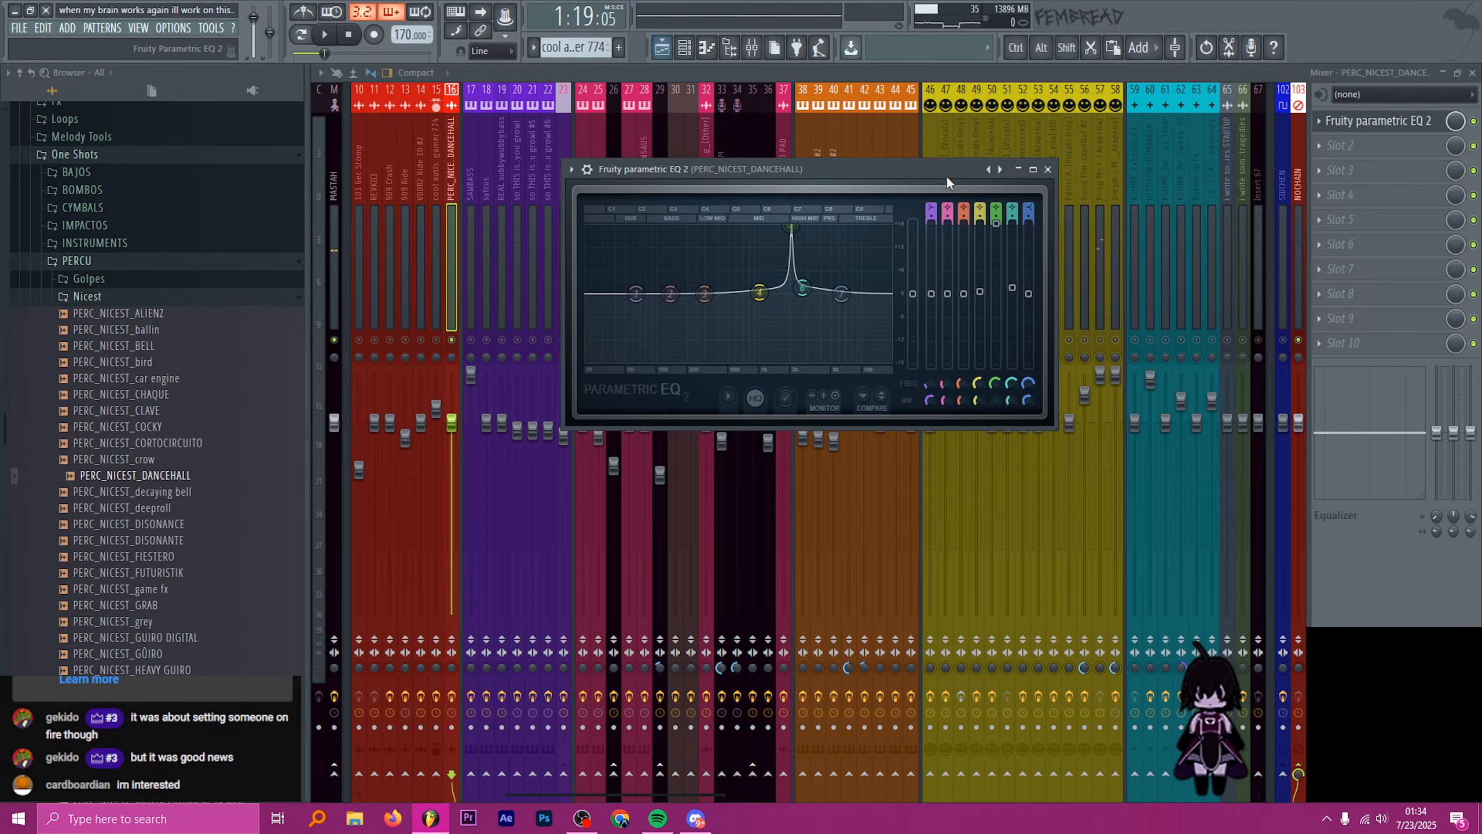
{"action": "left_click", "coordinate": [933, 206]}
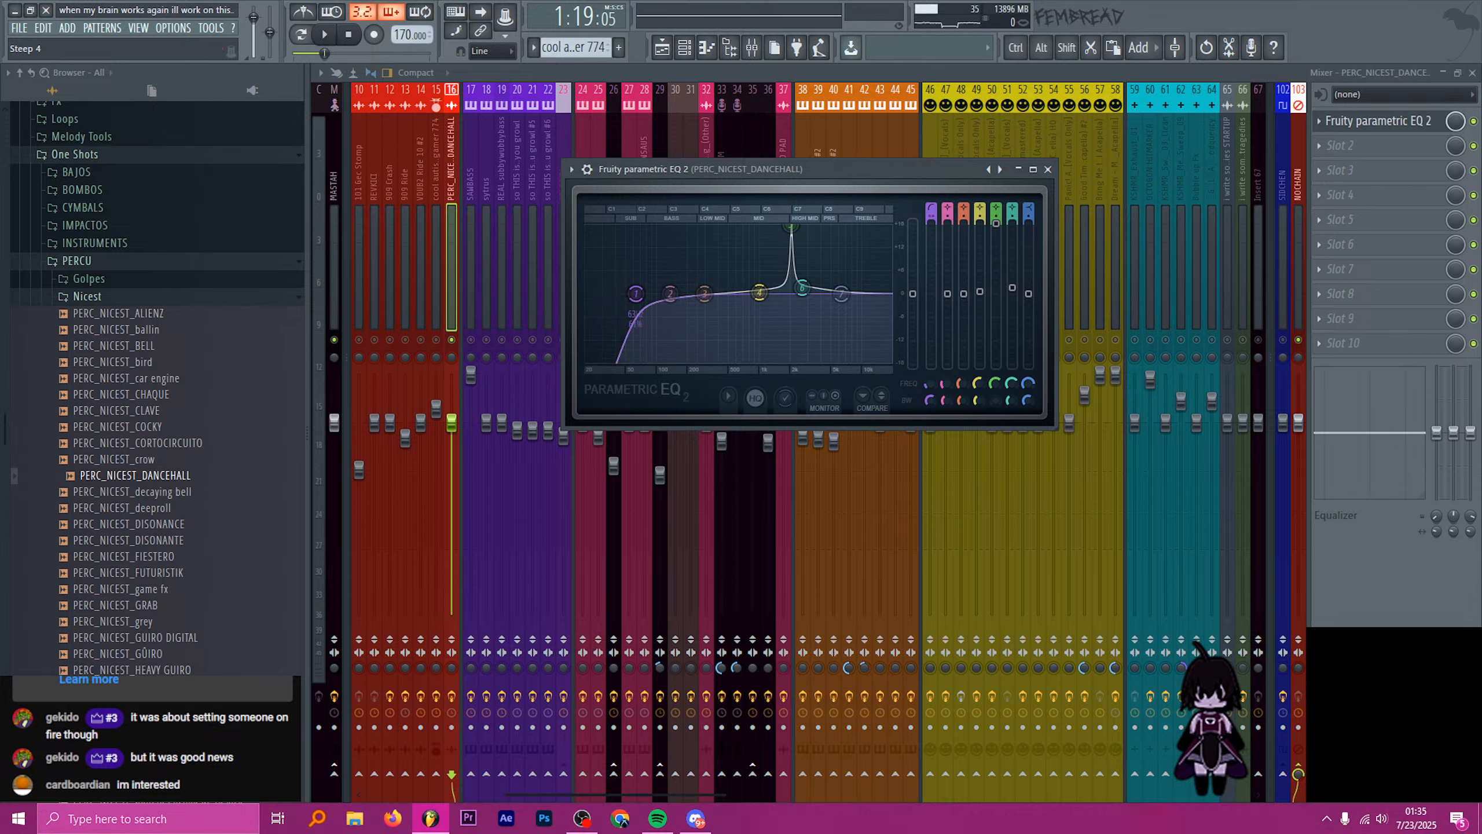
{"action": "left_click_drag", "start_coordinate": [933, 216], "coordinate": [932, 205]}
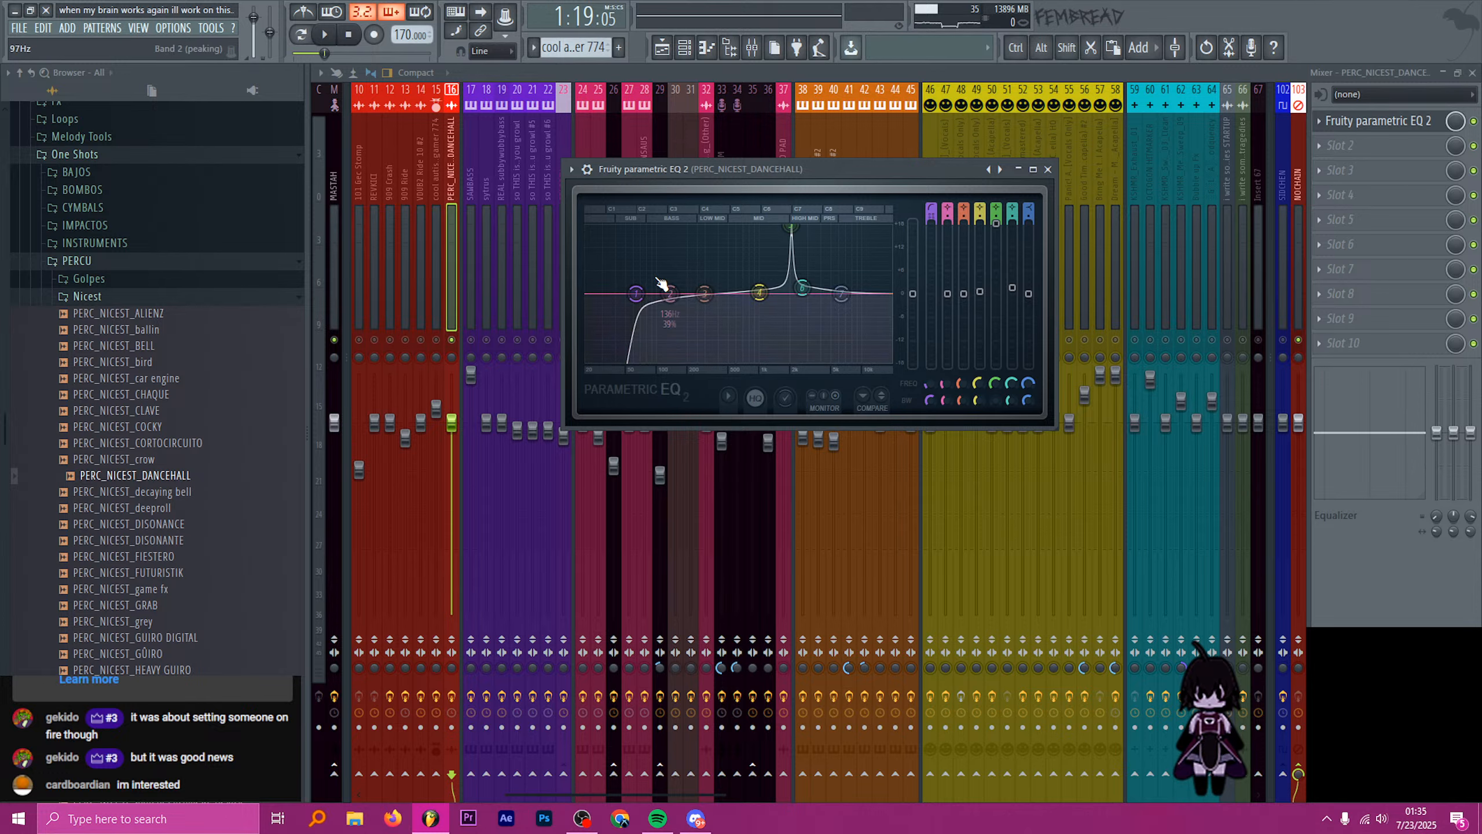
- Replace the sample in the PERC_NICEST_DANCEHALL channel with PERC_NICEST_decaying bell from the Nicest folder
{"action": "left_click", "coordinate": [662, 48]}
{"action": "left_click", "coordinate": [196, 493]}
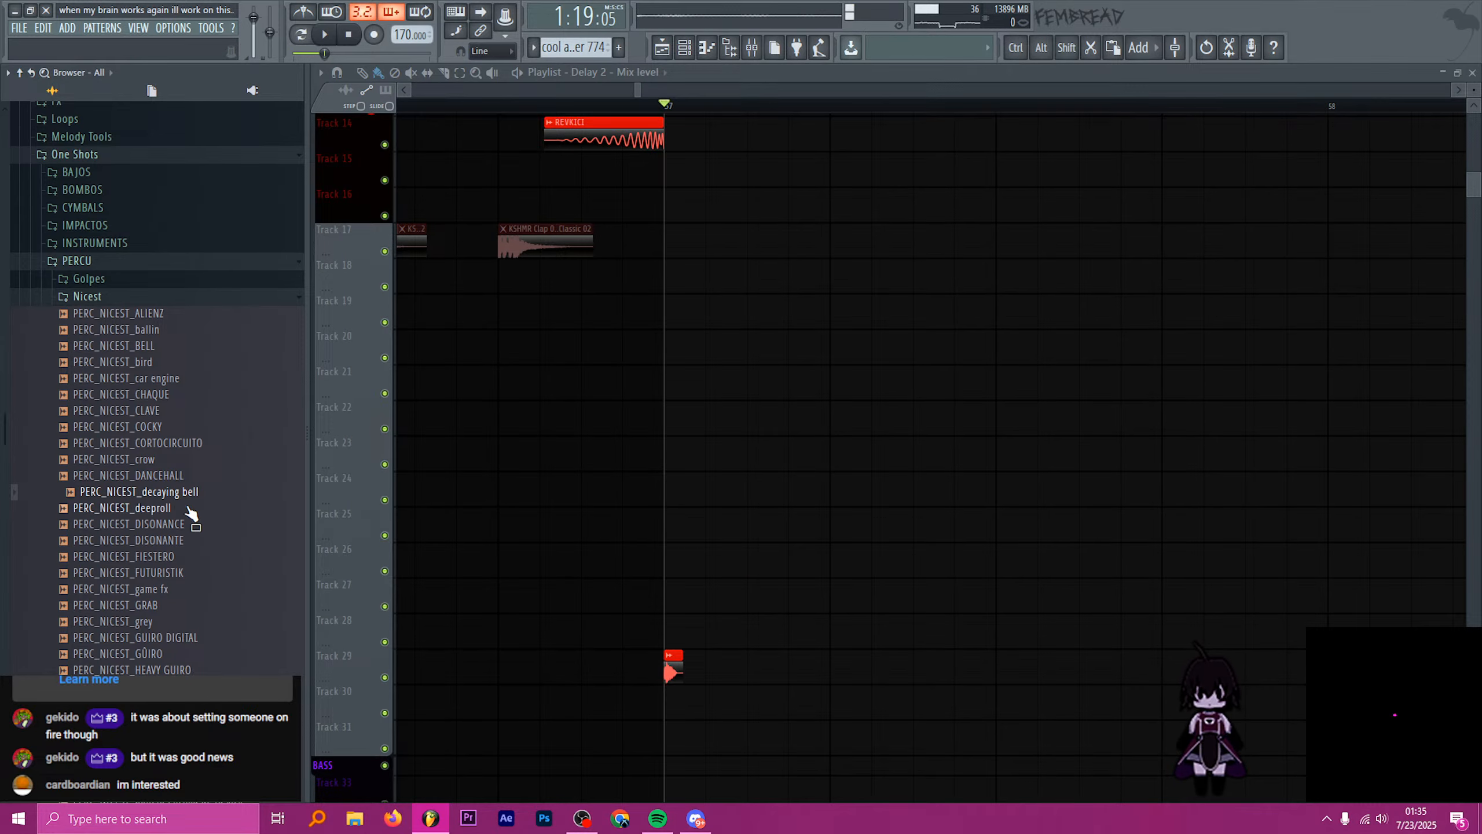
{"action": "double_click", "coordinate": [674, 669]}
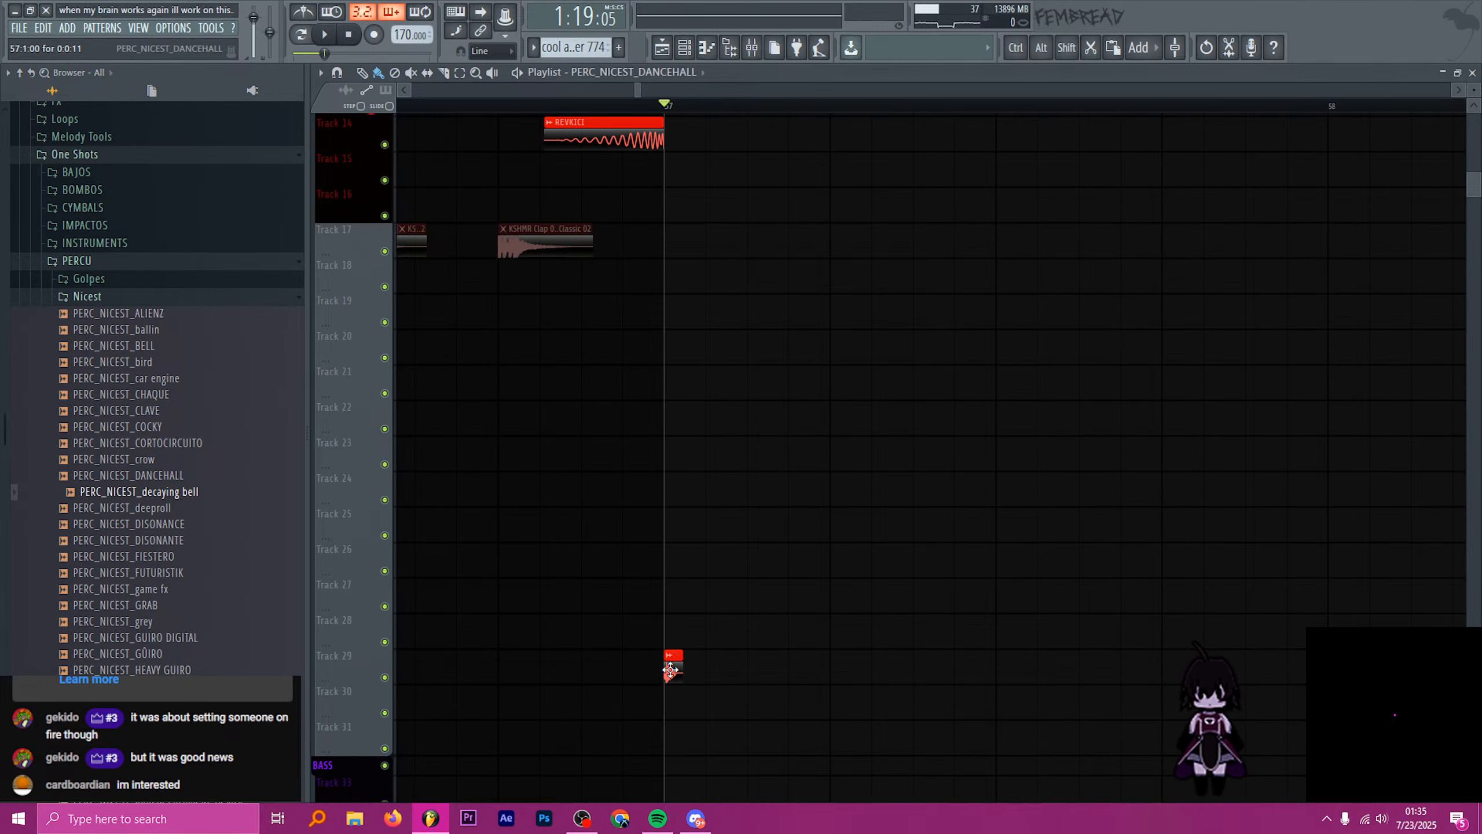
{"action": "left_click_drag", "start_coordinate": [186, 489], "coordinate": [628, 661]}
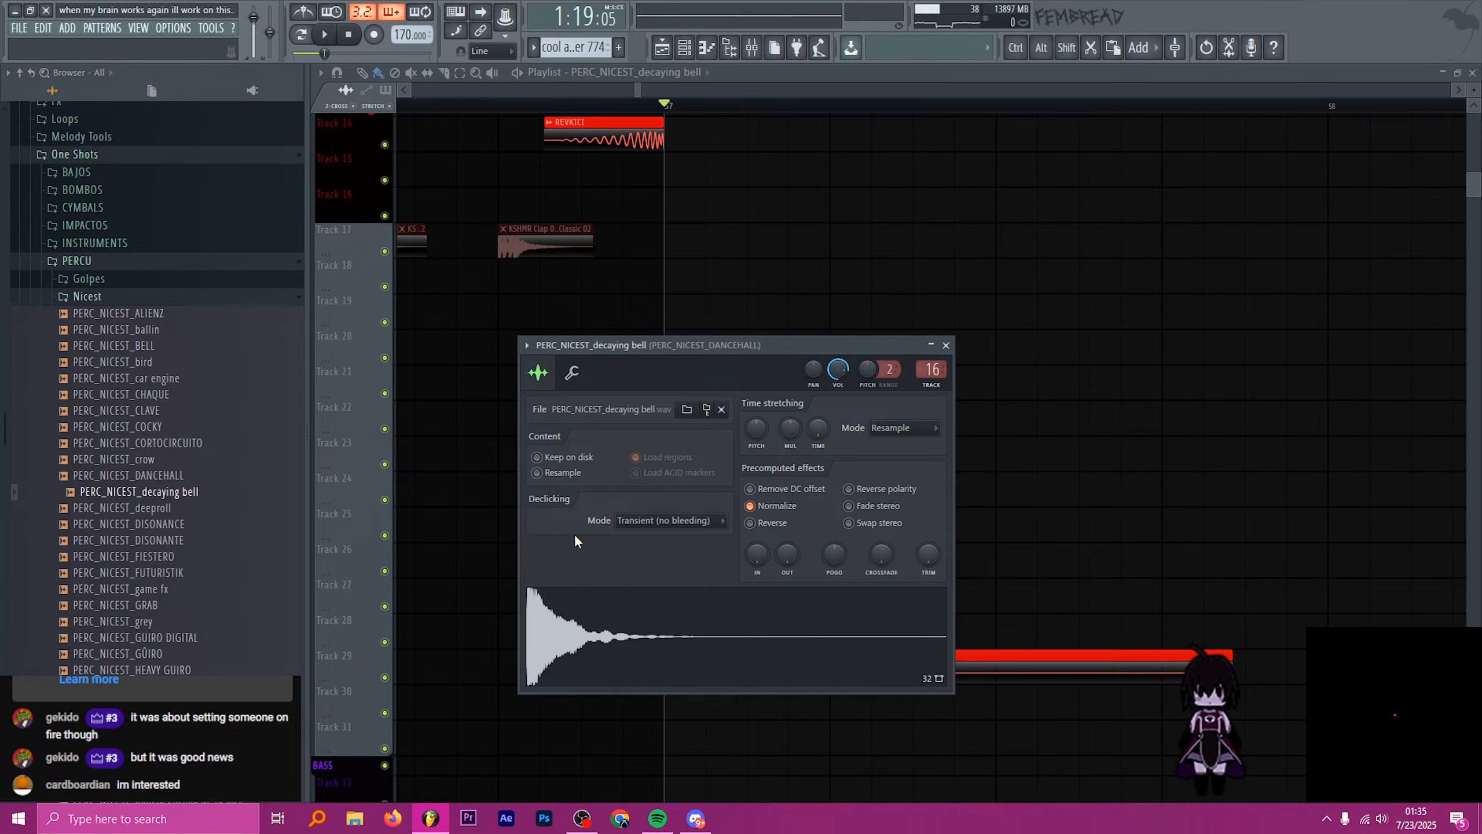
- Set the decaying bell channel's root note to G4, lower its fine tune, and audition the pitch
{"action": "left_click", "coordinate": [573, 373]}
{"action": "right_click", "coordinate": [778, 666]}
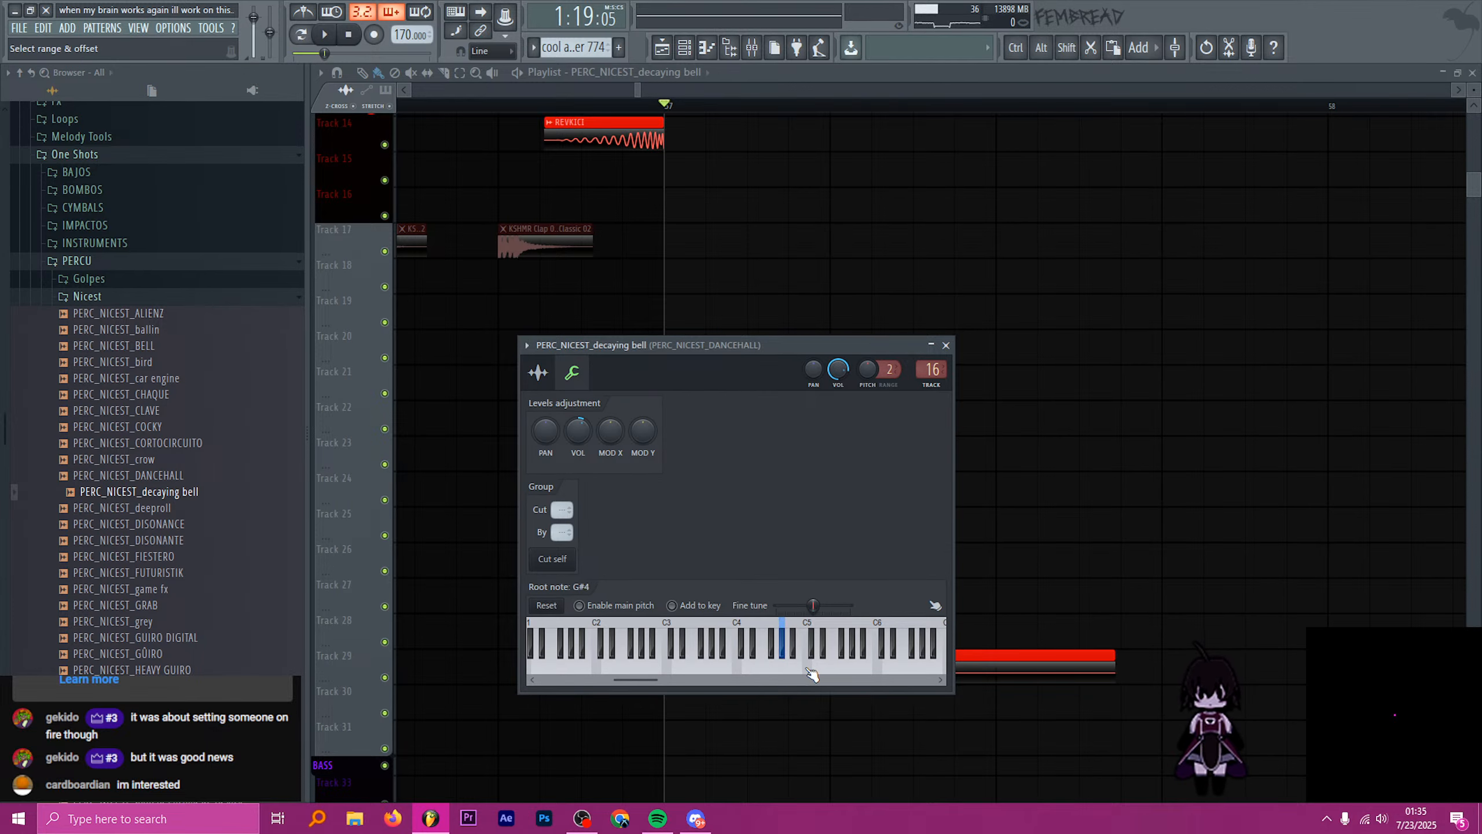
{"action": "left_click", "coordinate": [797, 666]}
{"action": "left_click", "coordinate": [785, 661]}
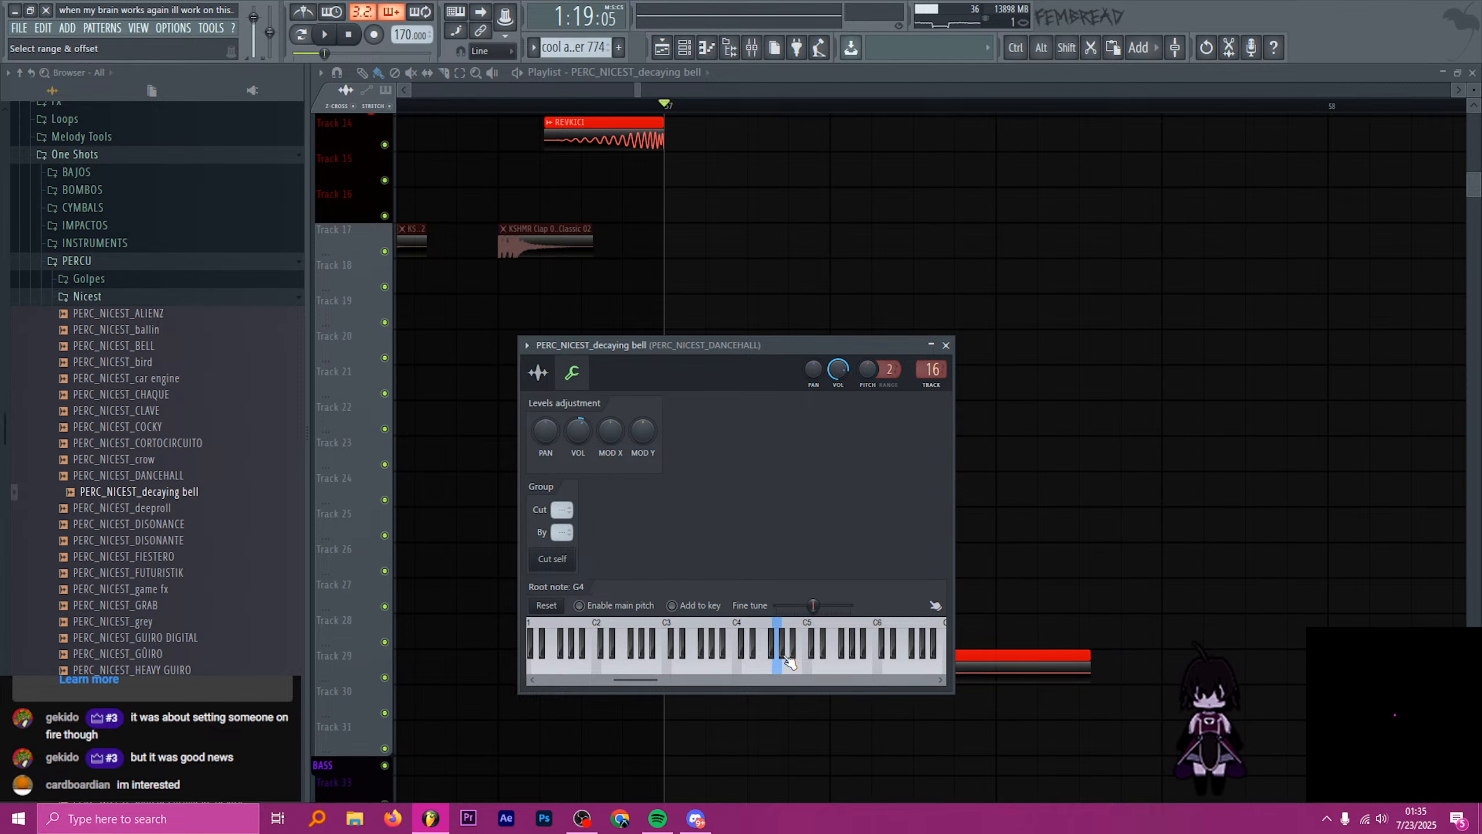
{"action": "left_click_drag", "start_coordinate": [813, 605], "coordinate": [803, 605]}
{"action": "left_click", "coordinate": [815, 666]}
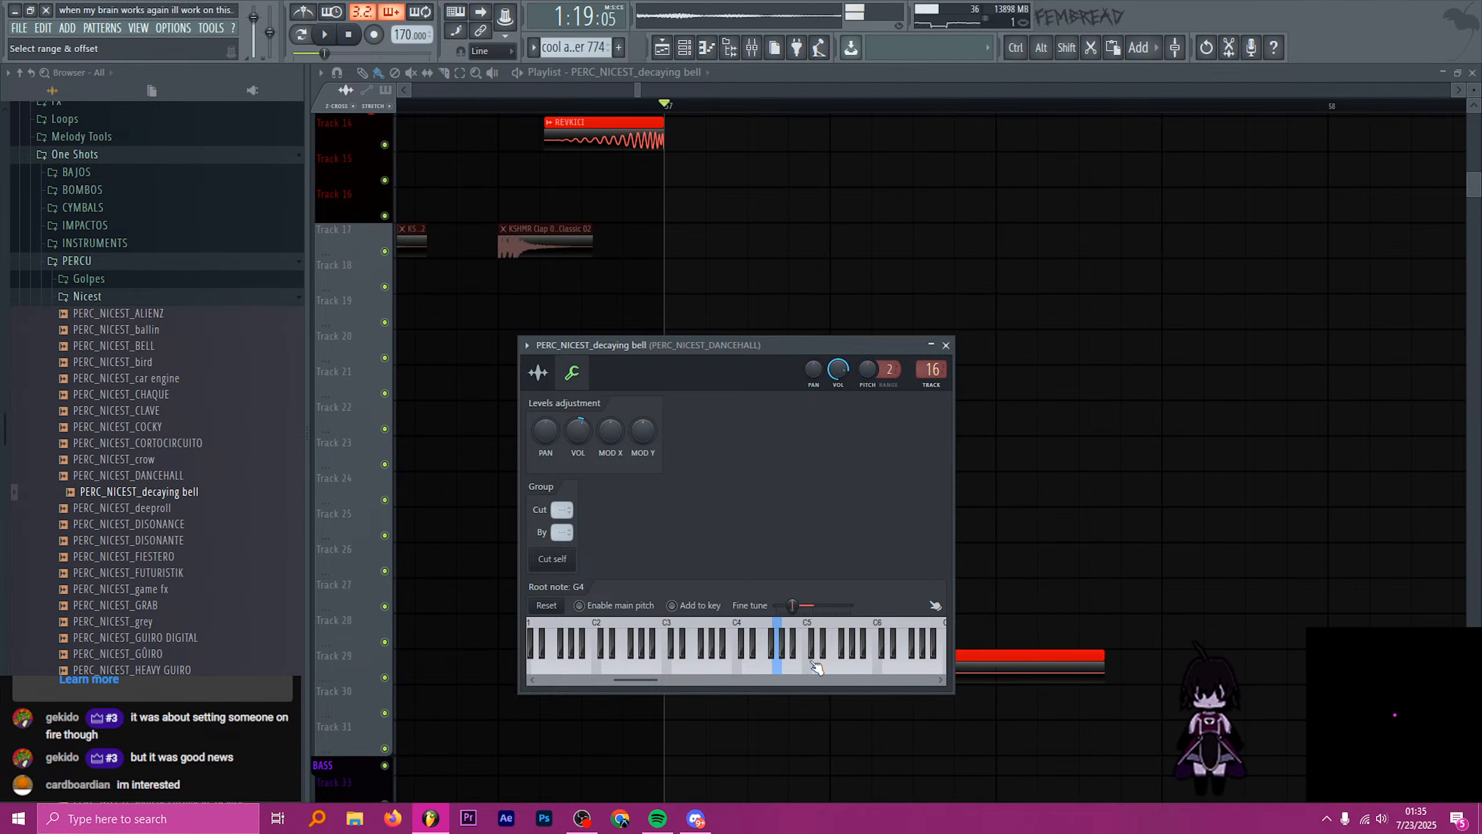
- Shift the narrow band 5 peak in the PERC_NICEST_DANCEHALL track's EQ down to about 500 Hz during playback
{"action": "key", "text": "F9"}
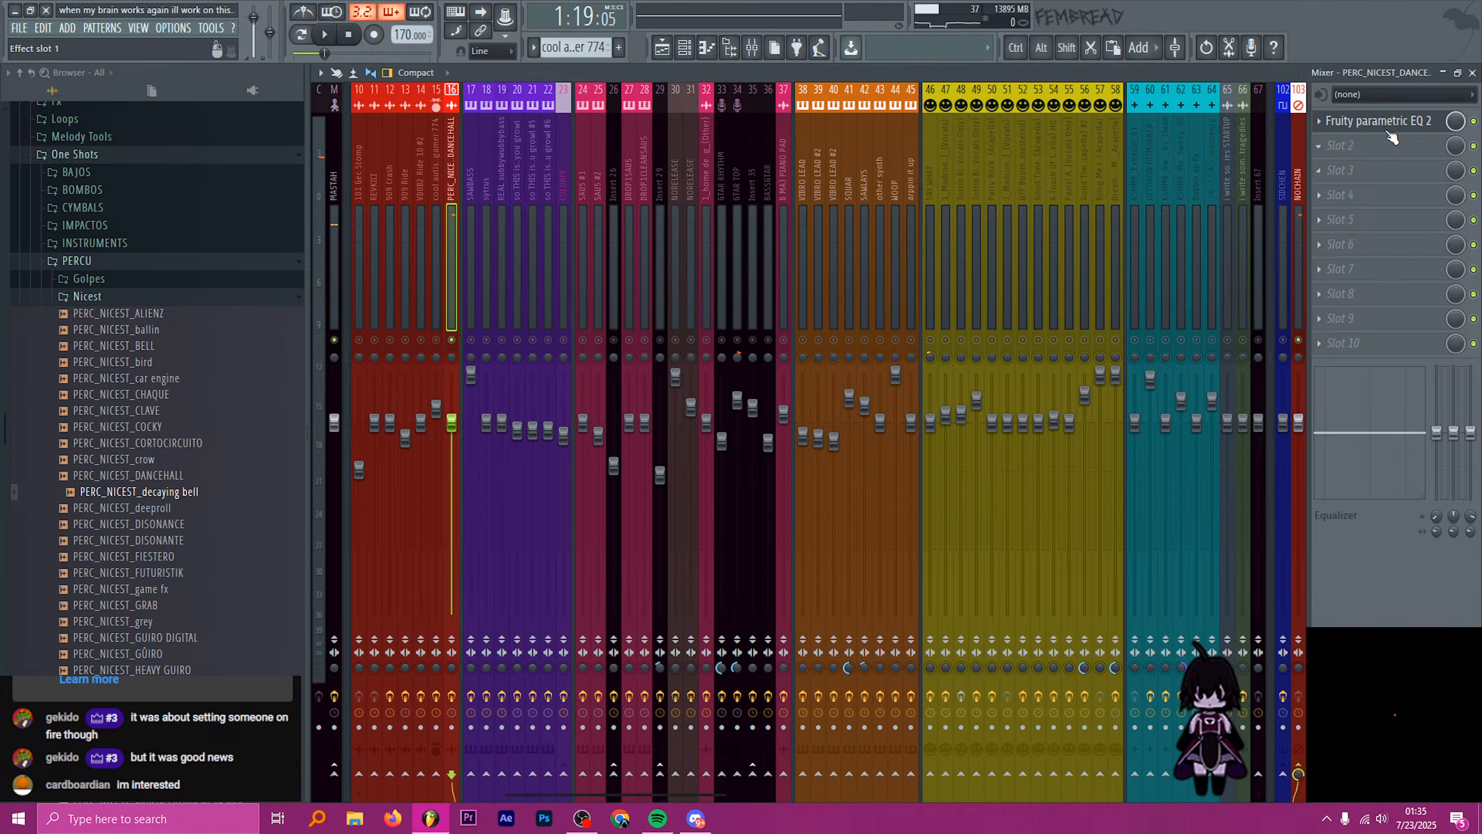
{"action": "left_click", "coordinate": [1391, 130]}
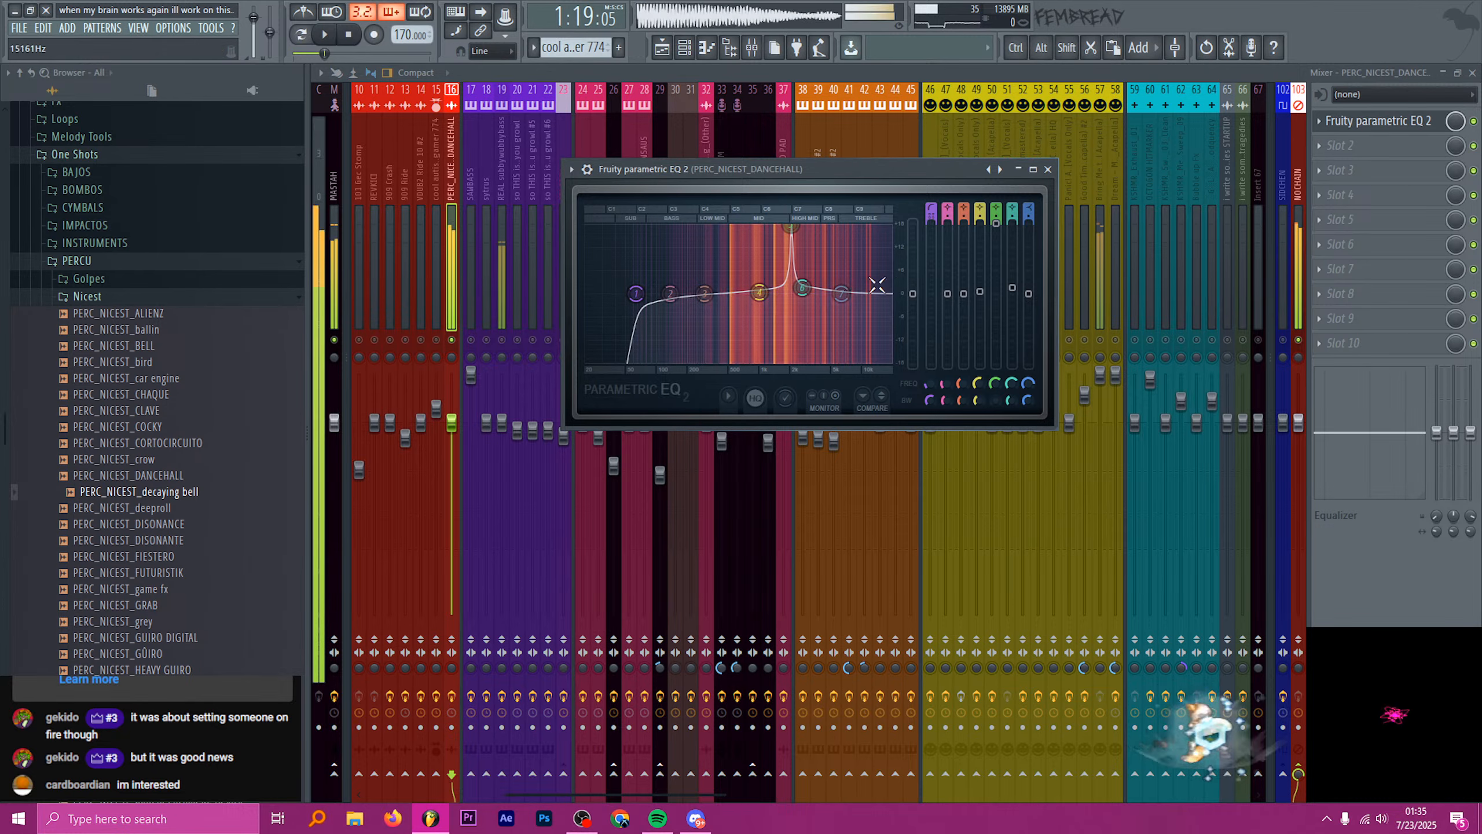
{"action": "left_click_drag", "start_coordinate": [778, 227], "coordinate": [729, 227]}
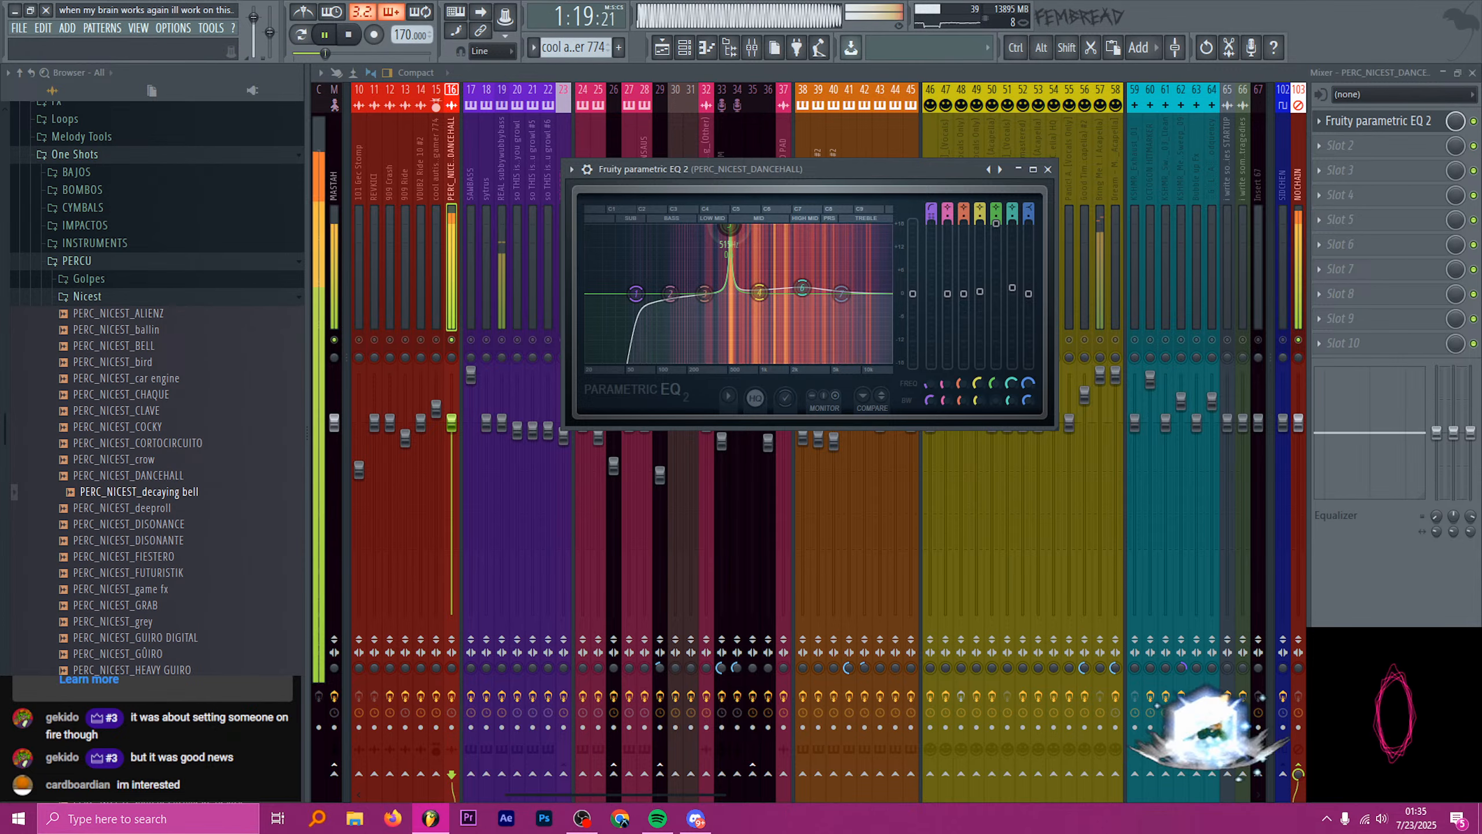
{"action": "key", "text": "space"}
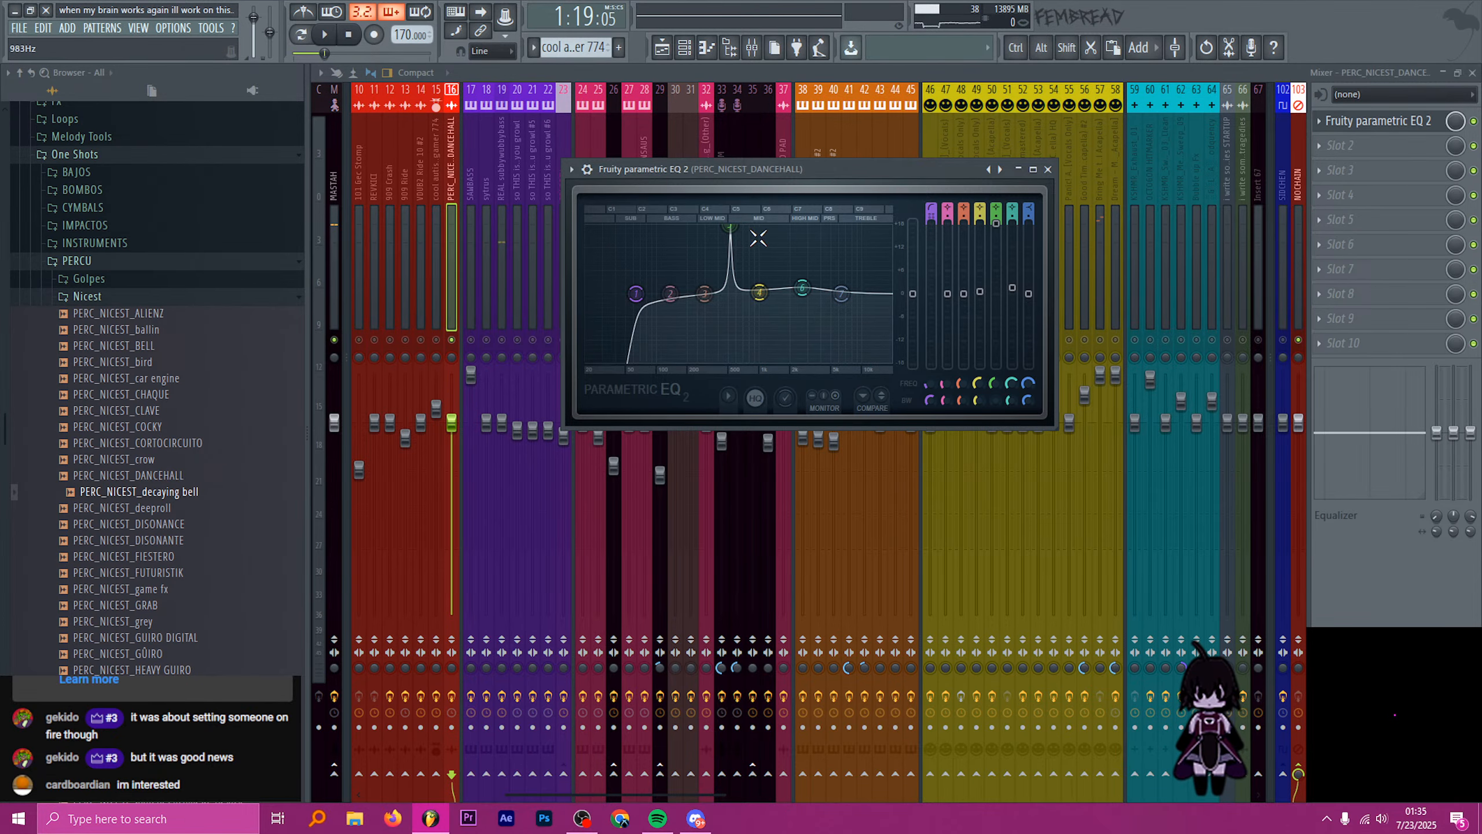
- Trim the decaying bell clip at bar 57 short and set its sample's declicking mode to Generic (bleeding)
{"action": "left_click", "coordinate": [665, 51]}
{"action": "scroll", "coordinate": [675, 714], "scroll_direction": "up", "scroll_amount": 2}
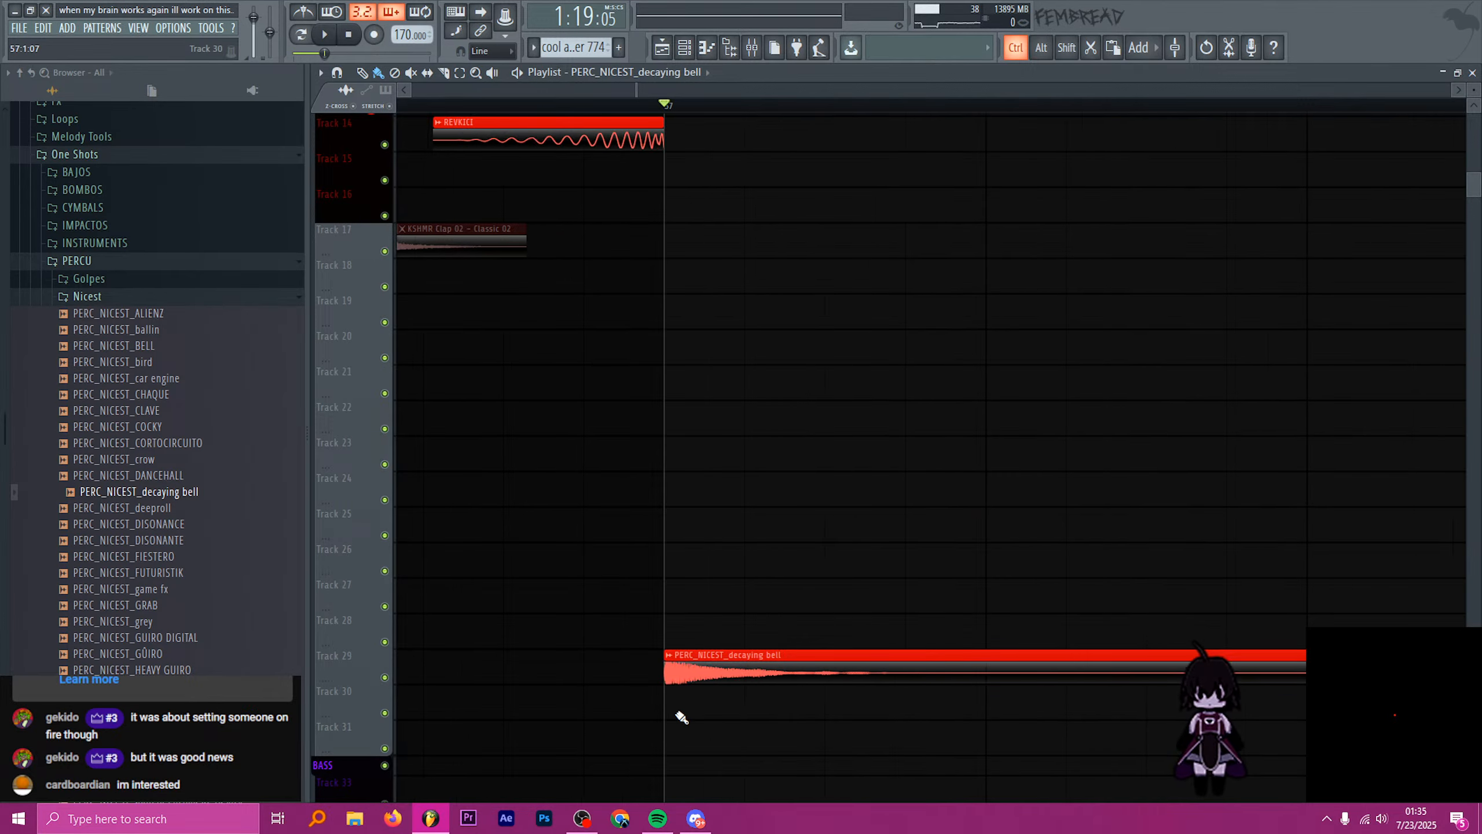
{"action": "double_click", "coordinate": [769, 677]}
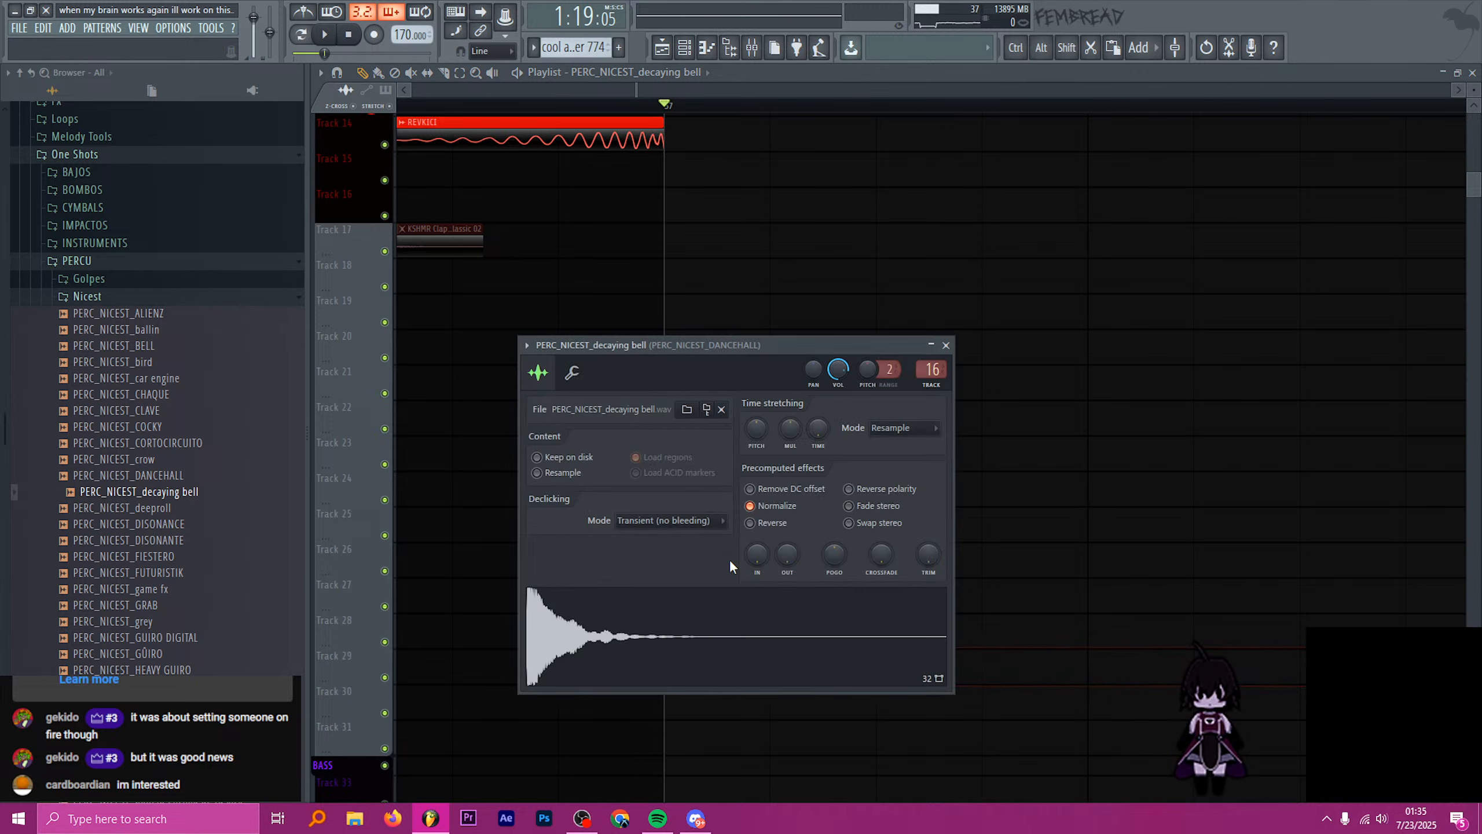
{"action": "left_click", "coordinate": [665, 520]}
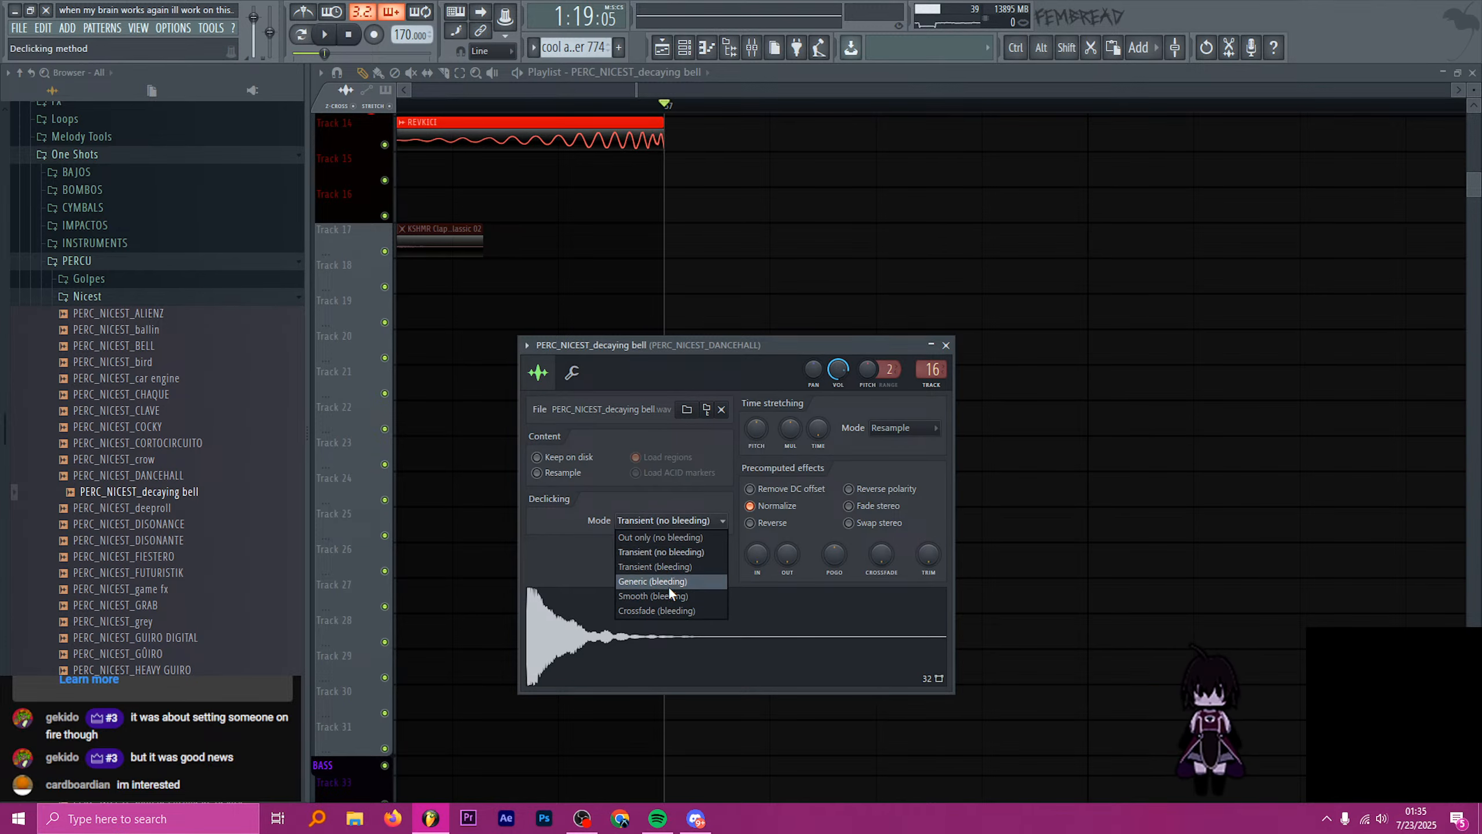
{"action": "left_click", "coordinate": [668, 586]}
{"action": "left_click", "coordinate": [946, 345]}
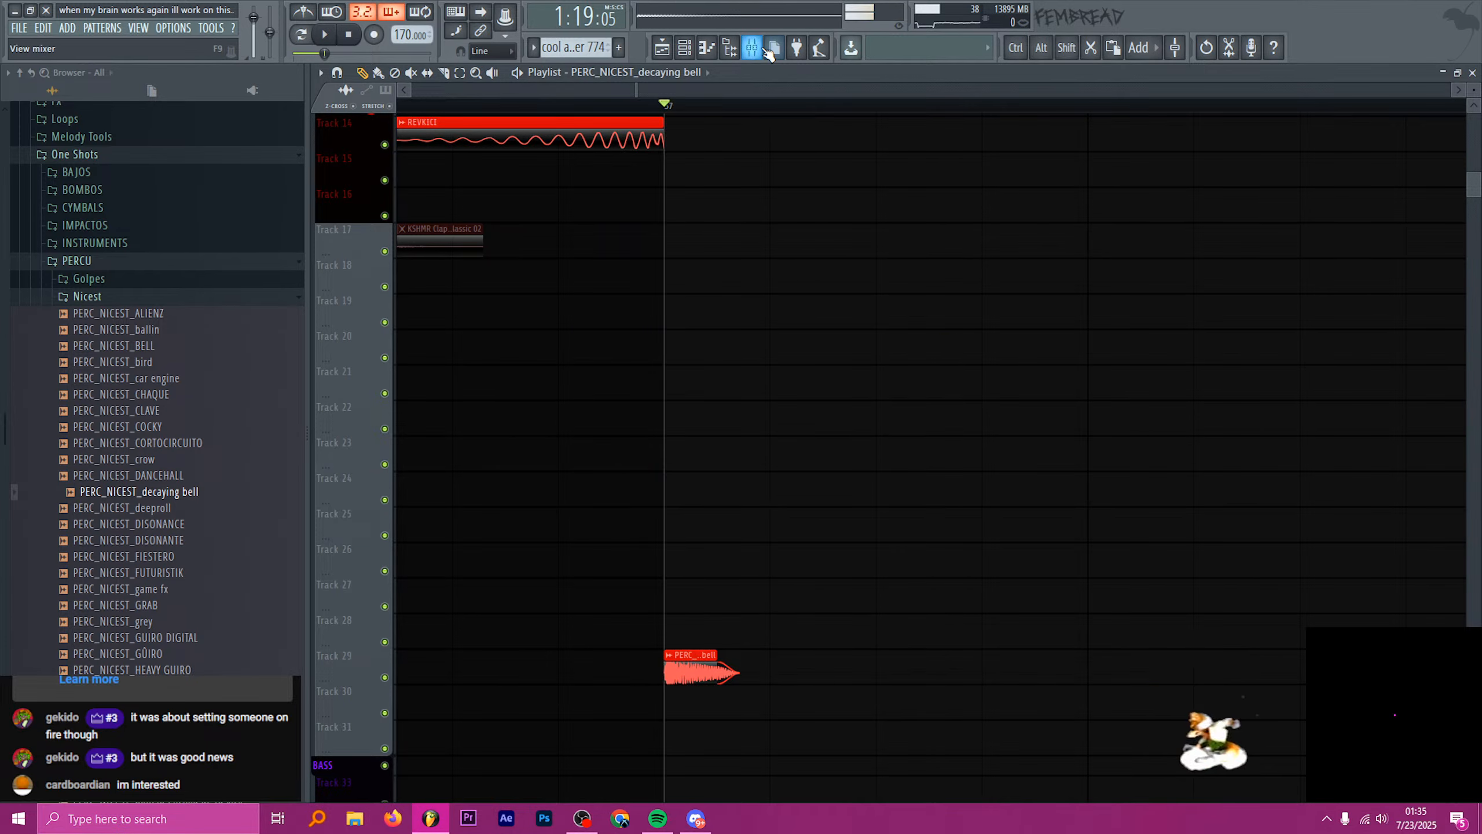
- Reset band 5 in the percussion track's EQ and raise bands 4 and 5 into broad boosts around 500 to 750 Hz
{"action": "key", "text": "F9"}
{"action": "left_click", "coordinate": [1400, 124]}
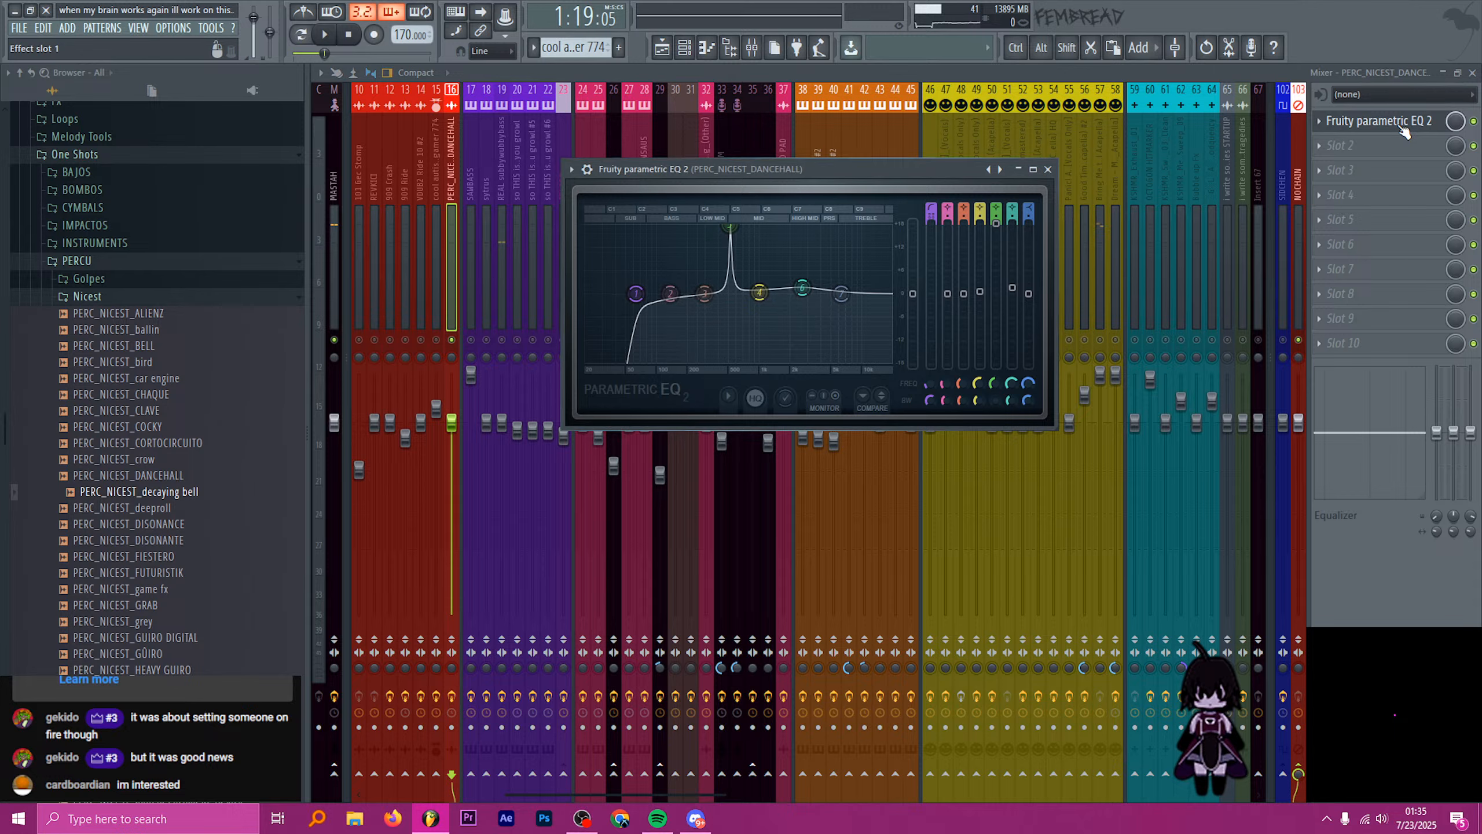
{"action": "right_click", "coordinate": [736, 236]}
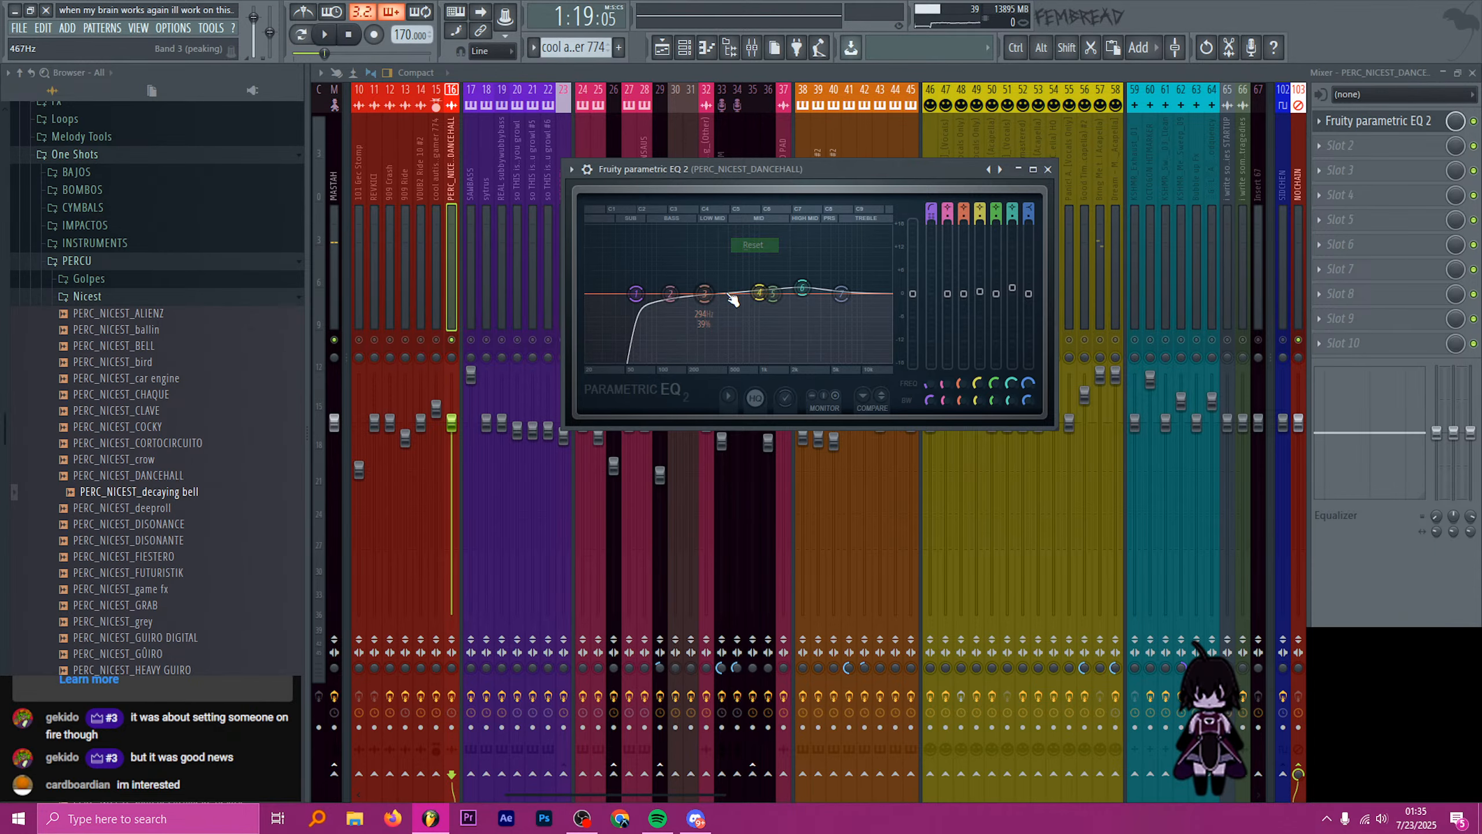
{"action": "left_click_drag", "start_coordinate": [756, 293], "coordinate": [729, 227]}
{"action": "left_click_drag", "start_coordinate": [771, 293], "coordinate": [746, 244]}
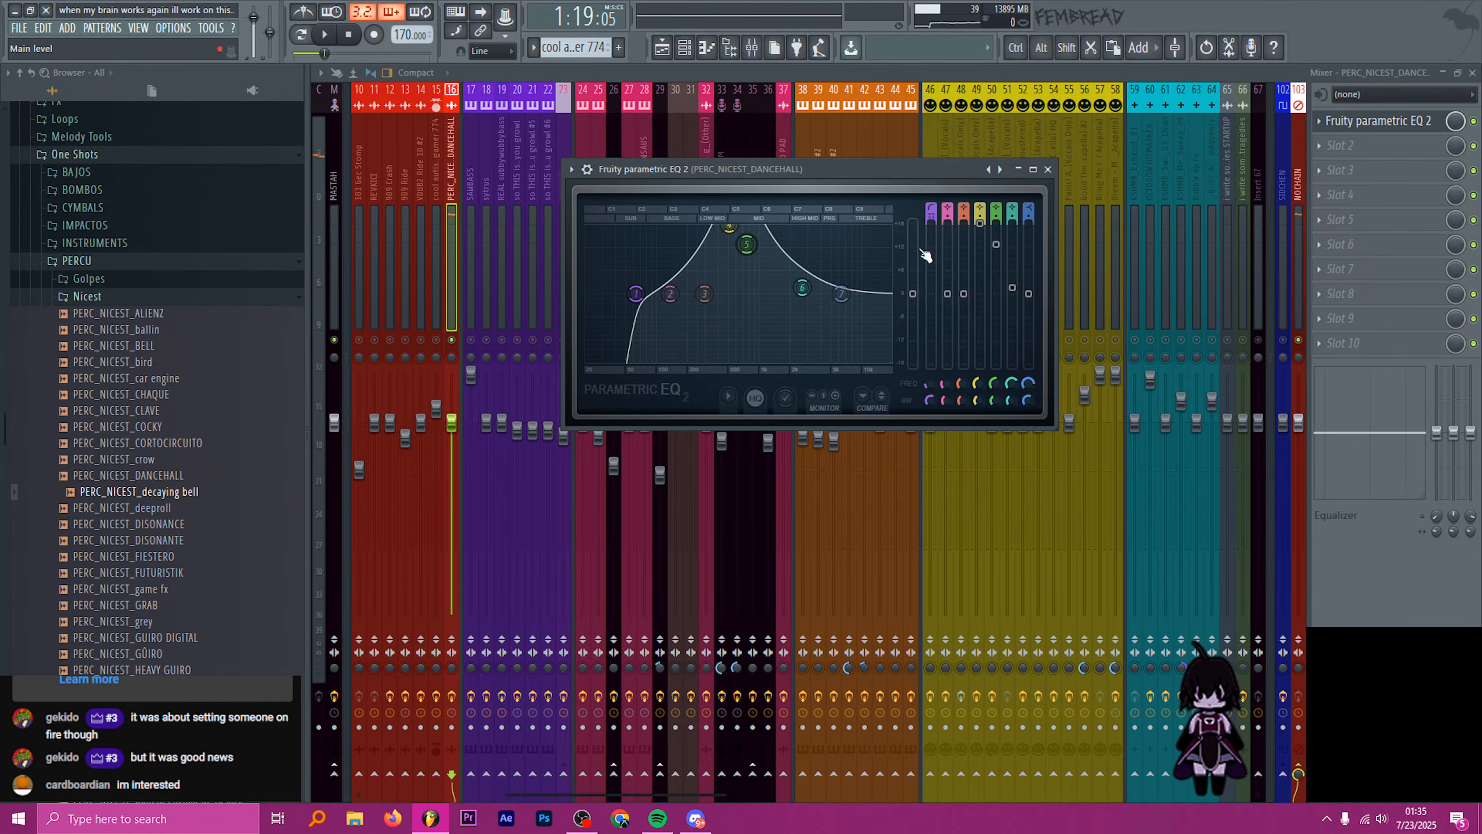
- Replace the high-pass on EQ band 1 with a low shelf boosted to 18 dB near 59 Hz, and move band 4's peak closer to band 5
{"action": "right_click", "coordinate": [932, 207]}
{"action": "left_click", "coordinate": [954, 214]}
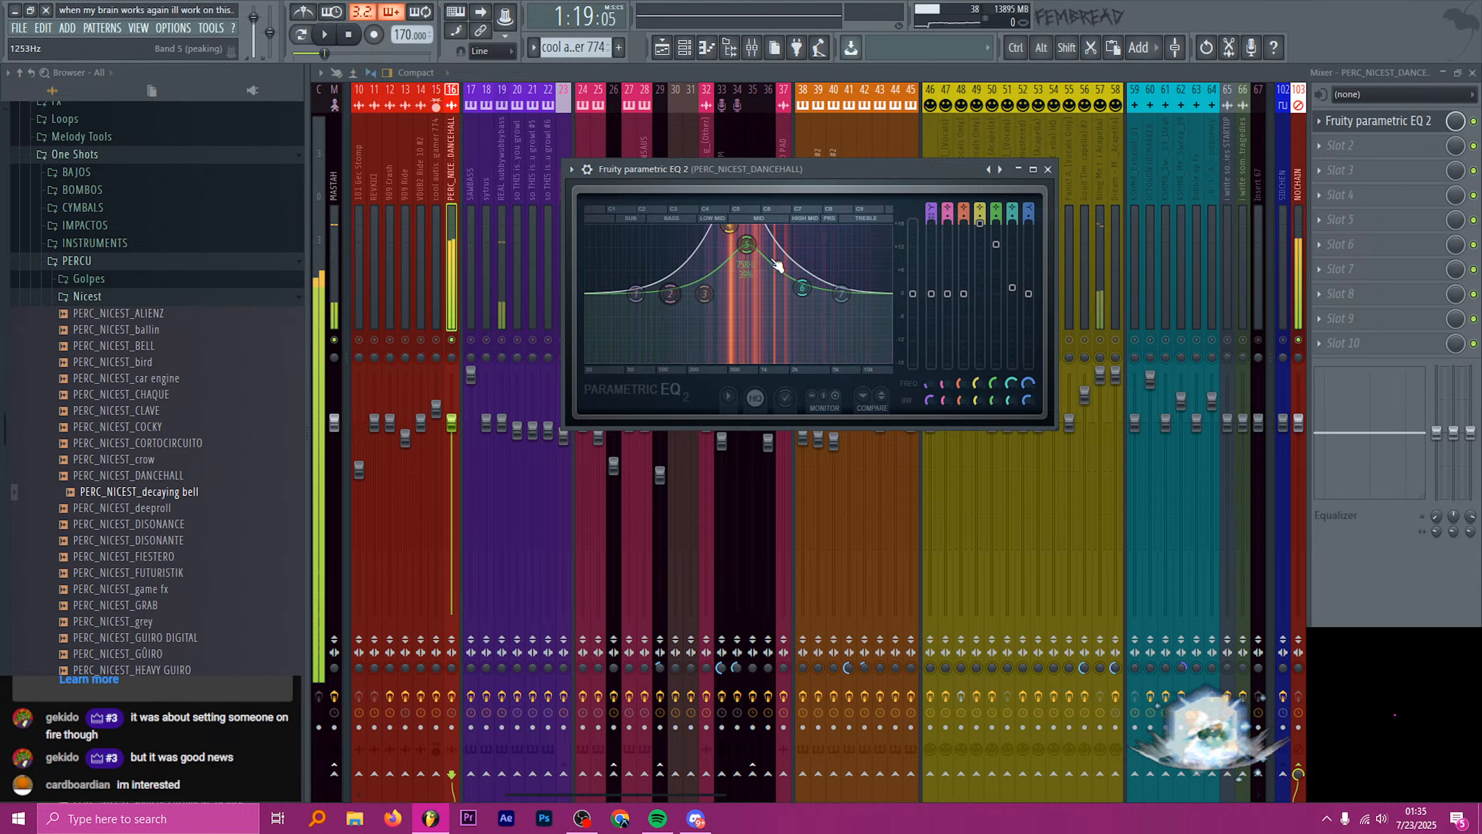
{"action": "left_click_drag", "start_coordinate": [729, 227], "coordinate": [744, 244]}
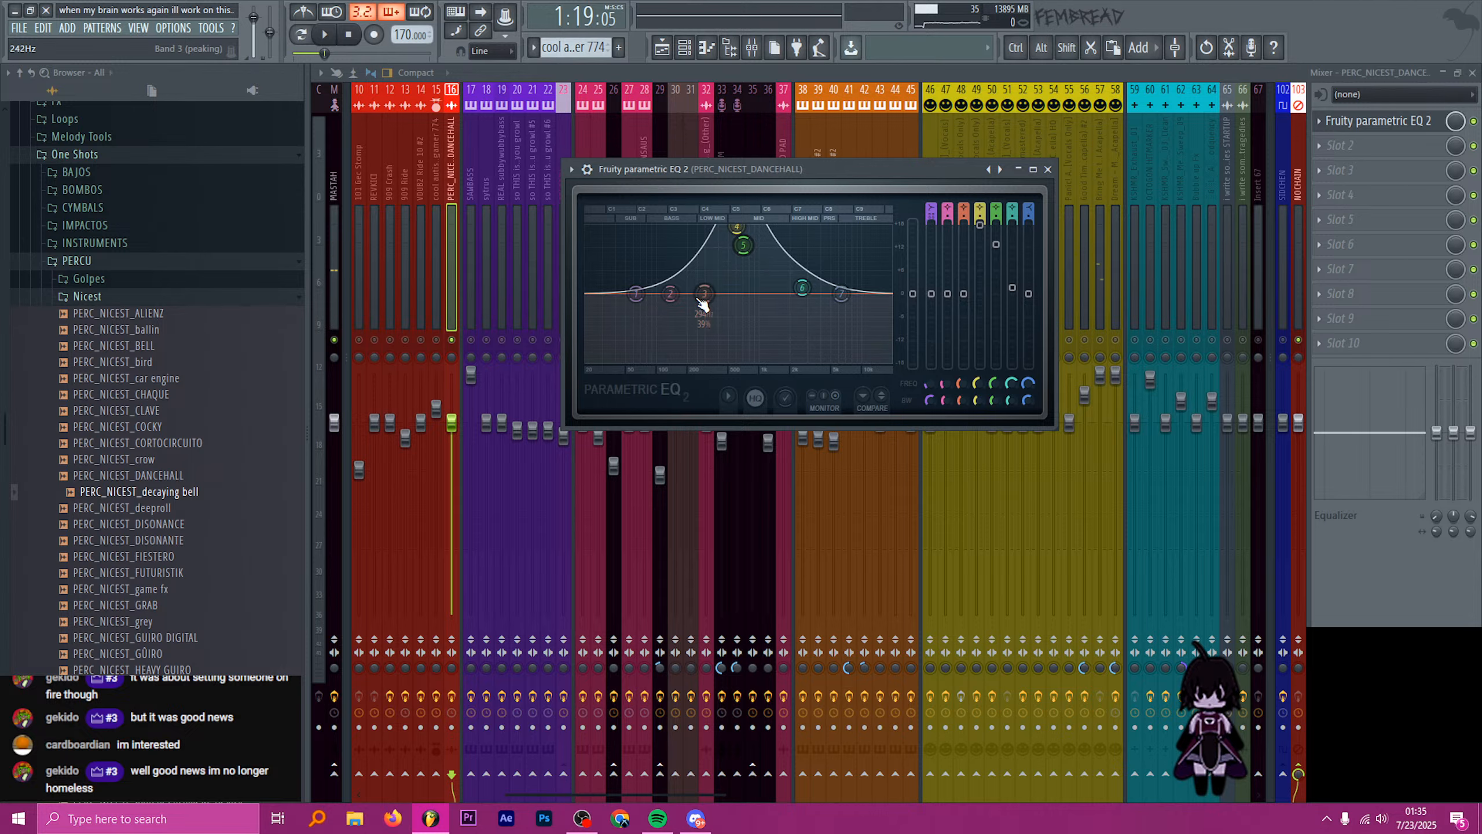
{"action": "left_click_drag", "start_coordinate": [650, 298], "coordinate": [645, 238]}
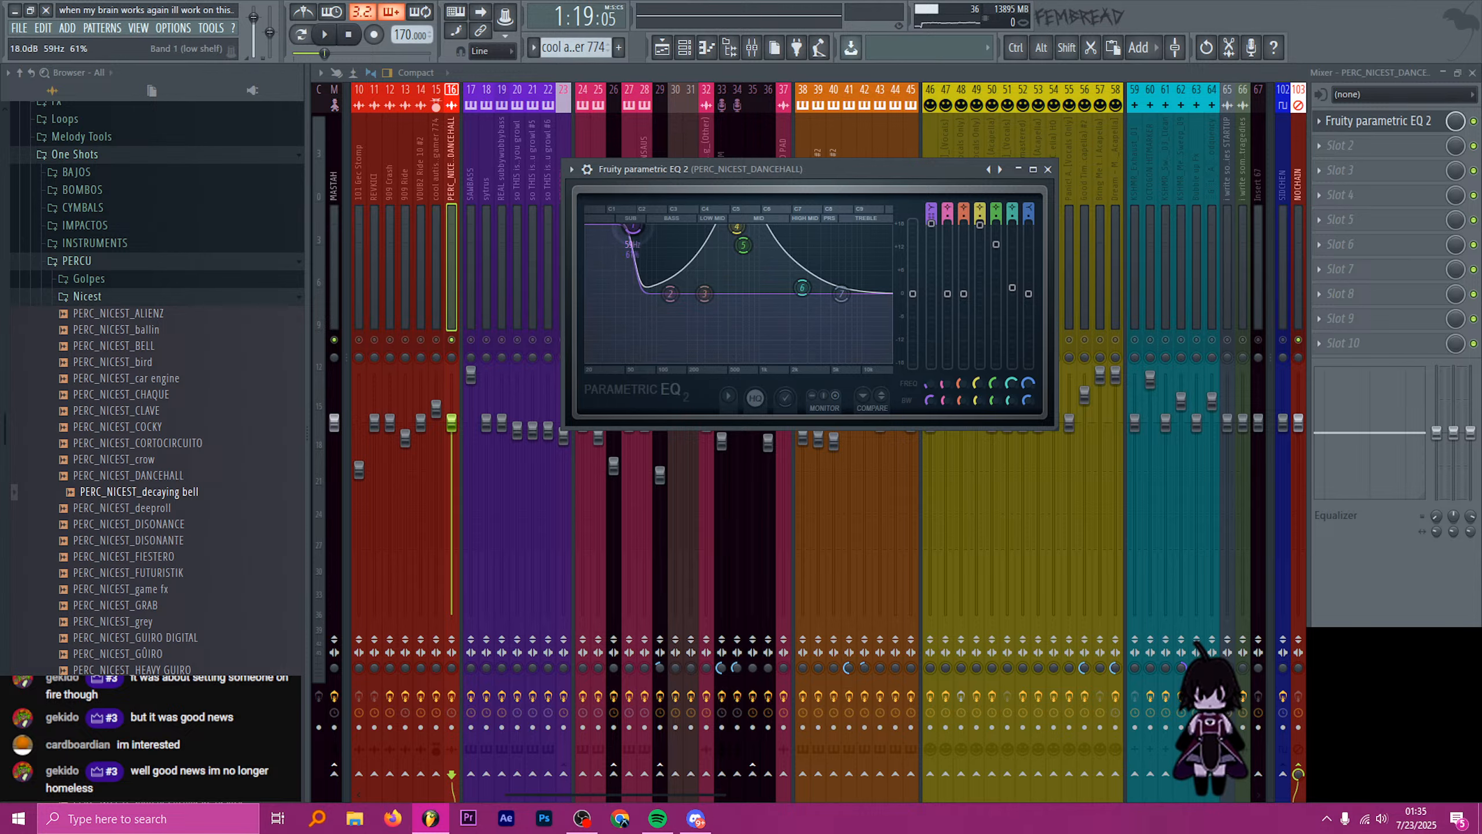
{"action": "mouse_move", "coordinate": [633, 226]}
{"action": "left_mouse_down"}
{"action": "mouse_move", "coordinate": [634, 258]}
{"action": "mouse_move", "coordinate": [626, 224]}
{"action": "left_mouse_up"}
{"action": "right_click", "coordinate": [932, 216]}
{"action": "left_click", "coordinate": [951, 226]}
- Raise EQ bands 2 and 3 into strong boosts around 30 Hz and below, and audition the percussion
{"action": "left_click_drag", "start_coordinate": [669, 294], "coordinate": [601, 233]}
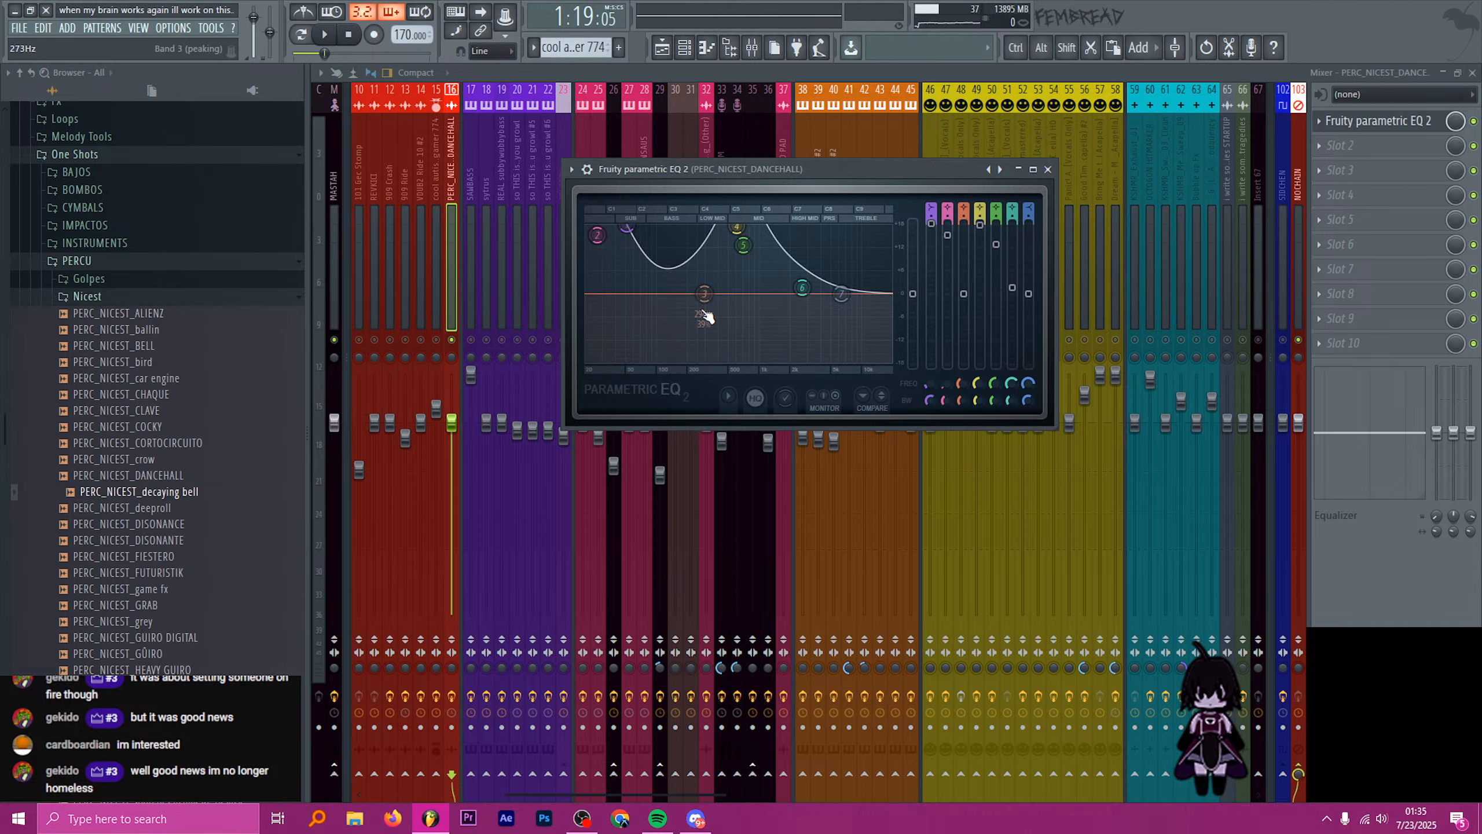
{"action": "left_click_drag", "start_coordinate": [705, 294], "coordinate": [603, 246]}
{"action": "key", "text": "space"}
{"action": "key", "text": "space"}
{"action": "key", "text": "space"}
{"action": "key", "text": "space"}
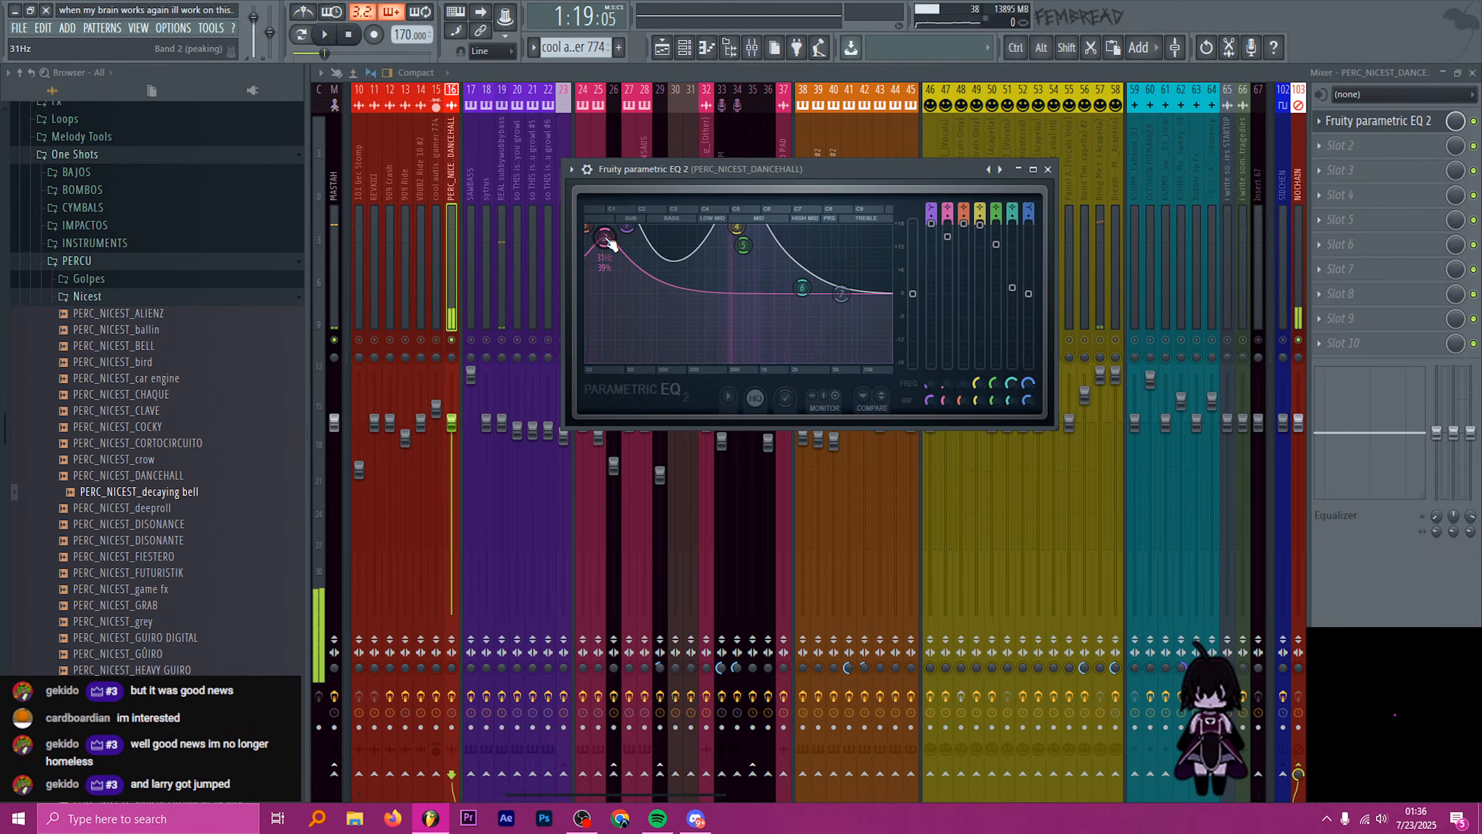
{"action": "key", "text": "space"}
{"action": "key", "text": "space"}
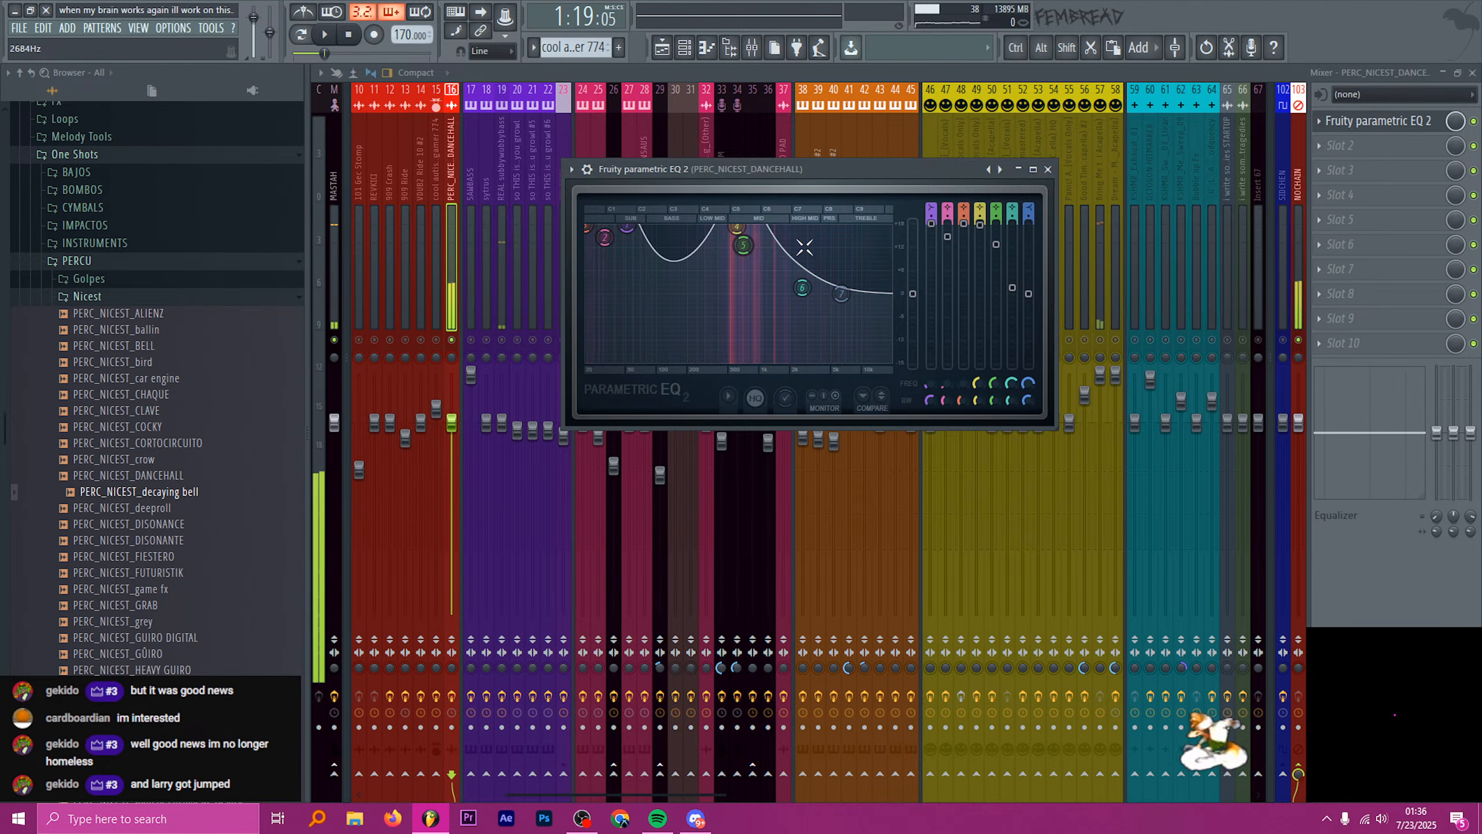
- Close the EQ, unsolo the percussion track, and play the drop with the full mix
{"action": "left_click", "coordinate": [1048, 169]}
{"action": "left_click", "coordinate": [667, 50]}
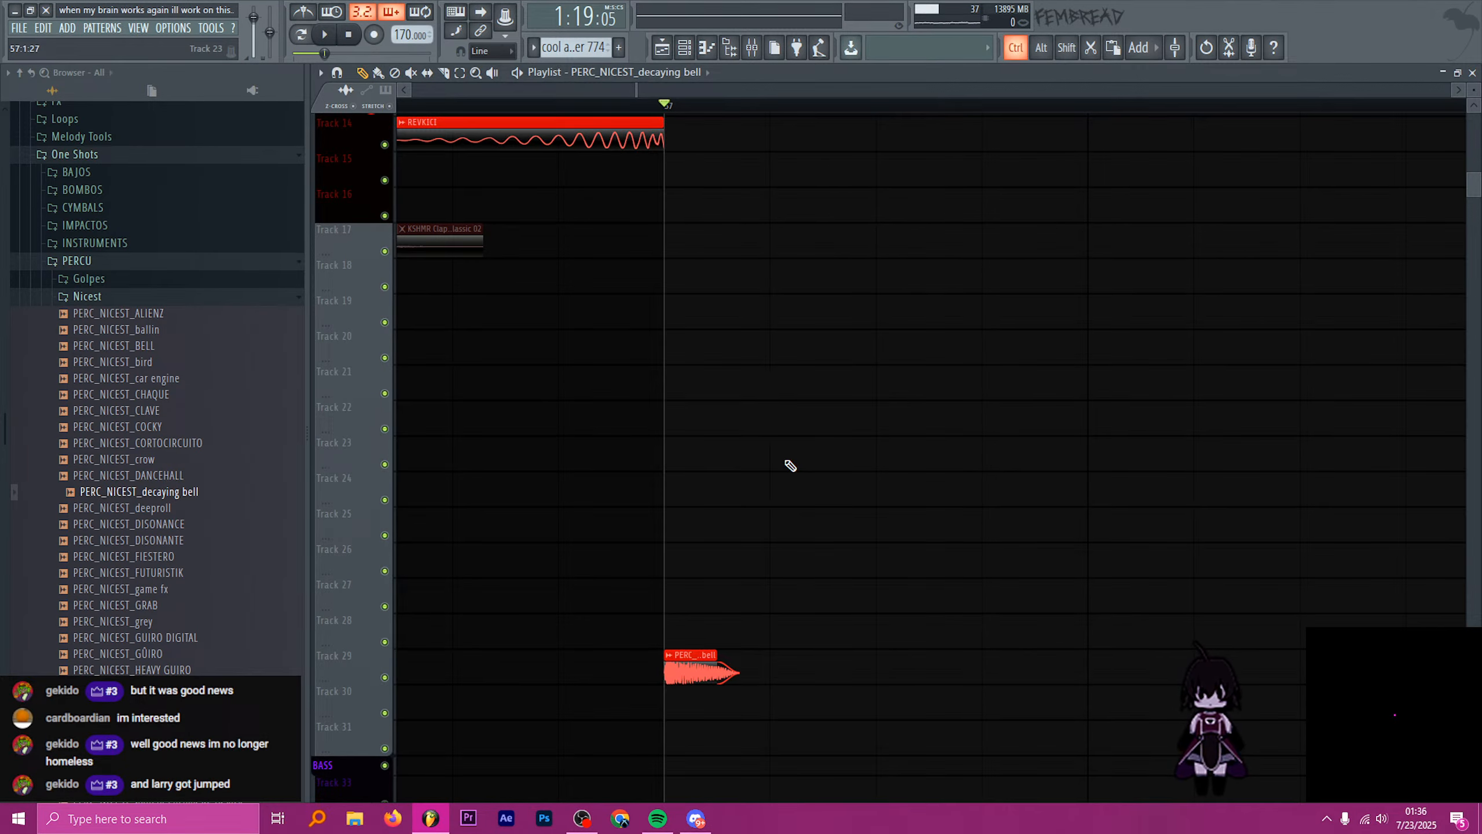
{"action": "left_click", "coordinate": [752, 47]}
{"action": "key", "text": "space"}
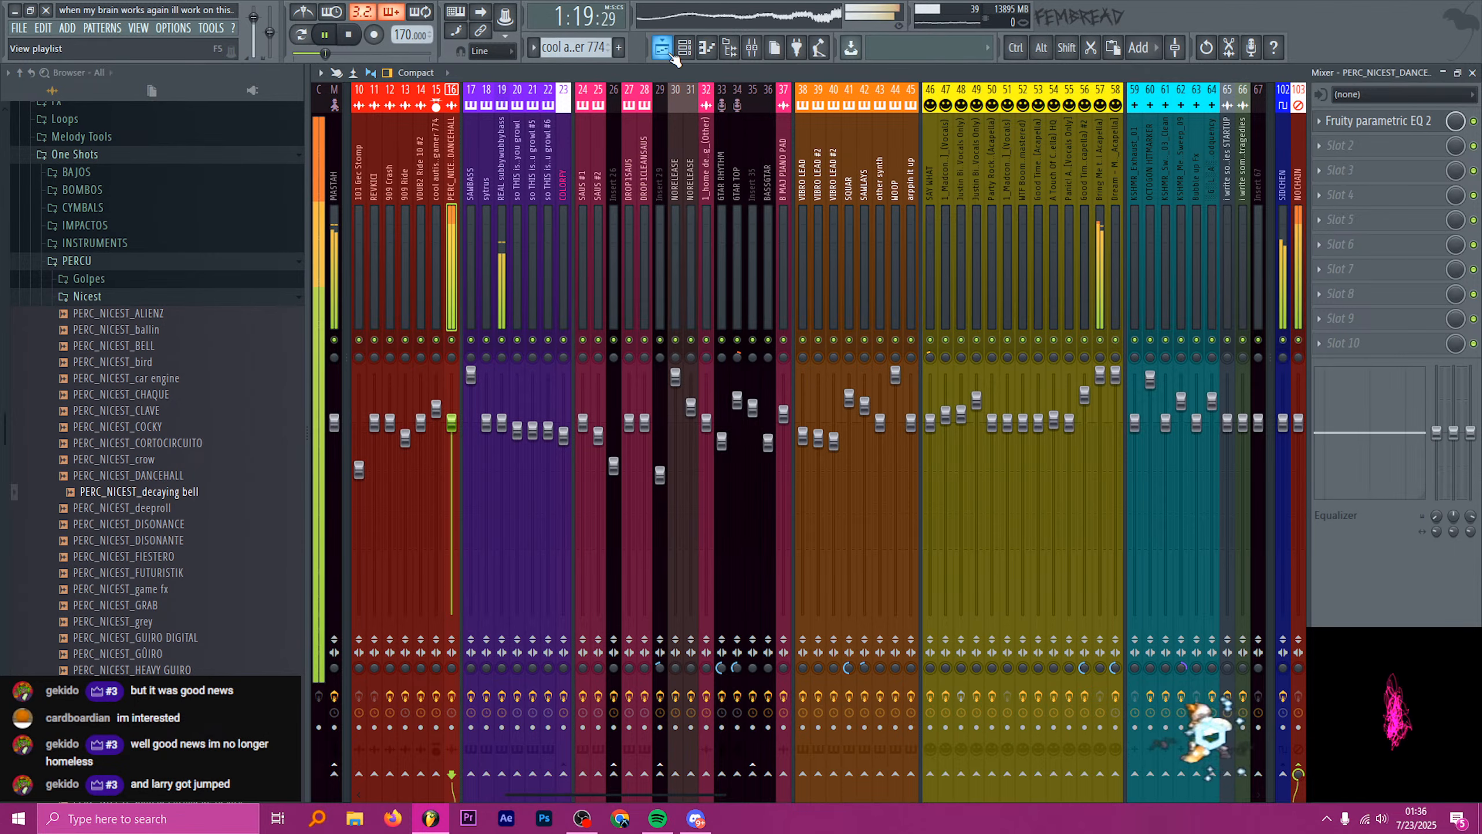
{"action": "left_click", "coordinate": [662, 48]}
{"action": "key", "text": "space"}
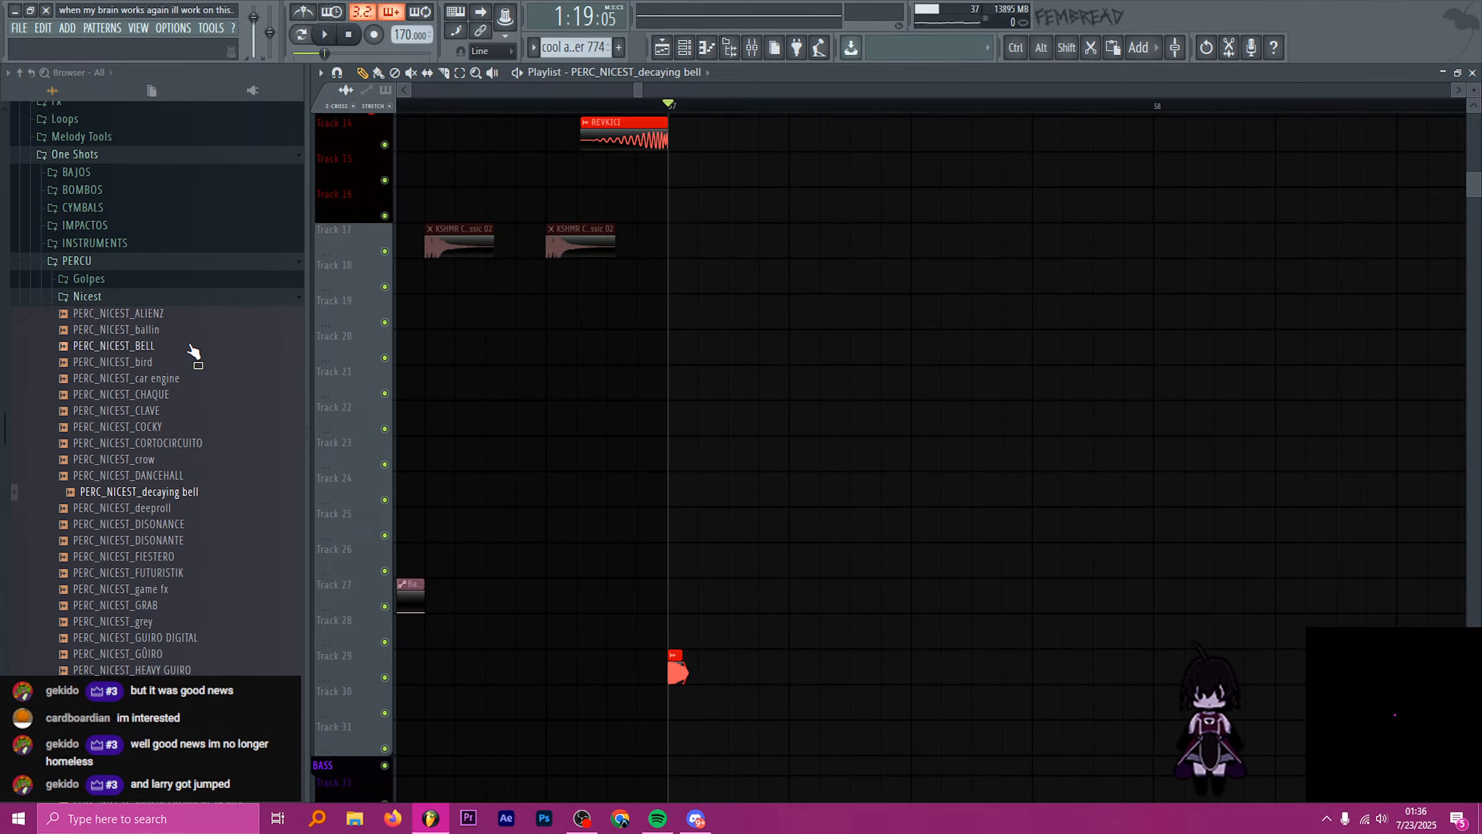
- Replace the decaying bell sample in the percussion channel with PERC_NICEST_DANCEHALL from the Nicest folder
{"action": "scroll", "coordinate": [195, 379], "scroll_direction": "up", "scroll_amount": 2}
{"action": "scroll", "coordinate": [689, 668], "scroll_direction": "up", "scroll_amount": 2}
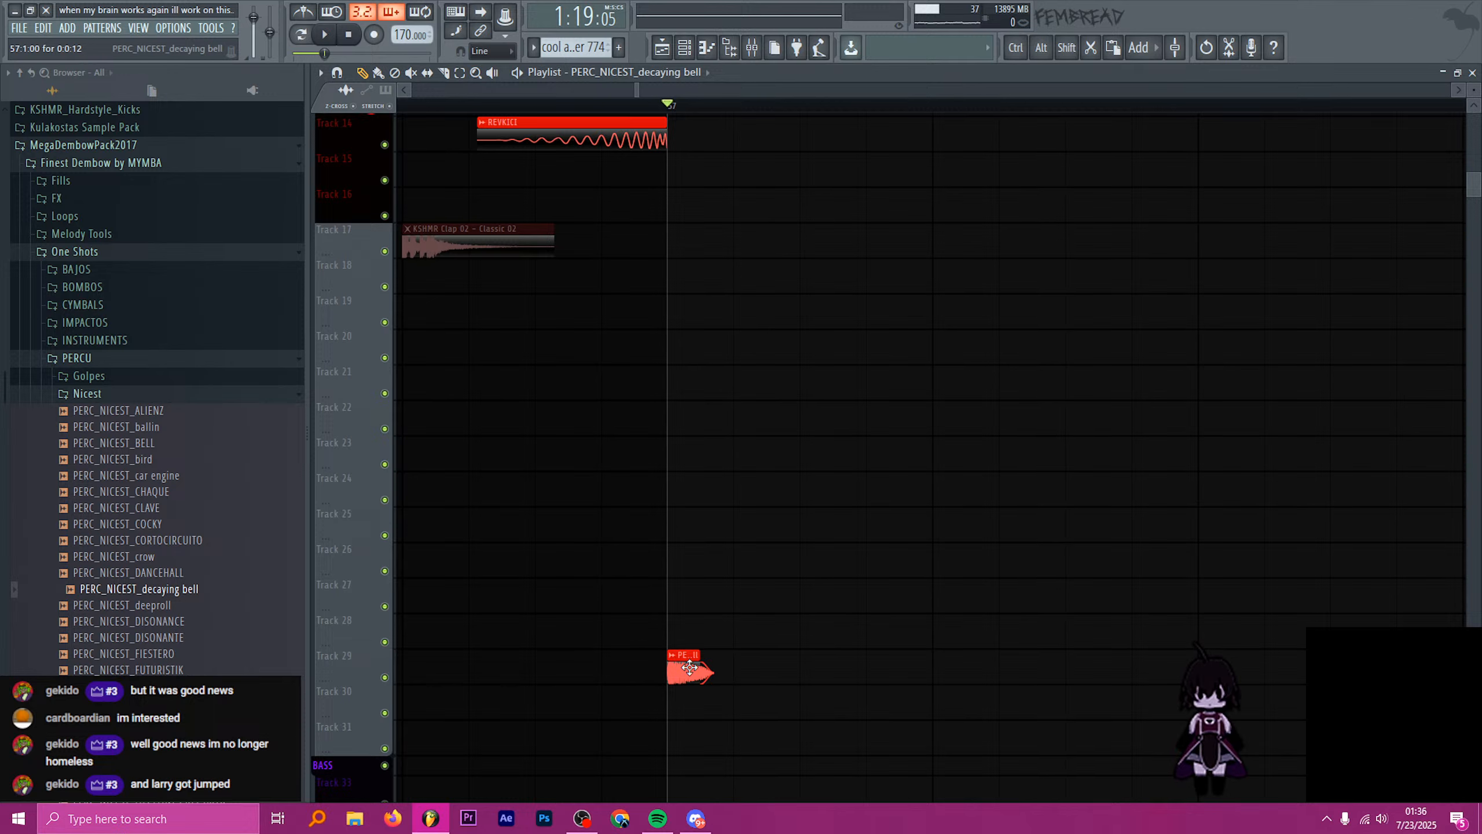
{"action": "double_click", "coordinate": [689, 668]}
{"action": "left_click", "coordinate": [167, 574]}
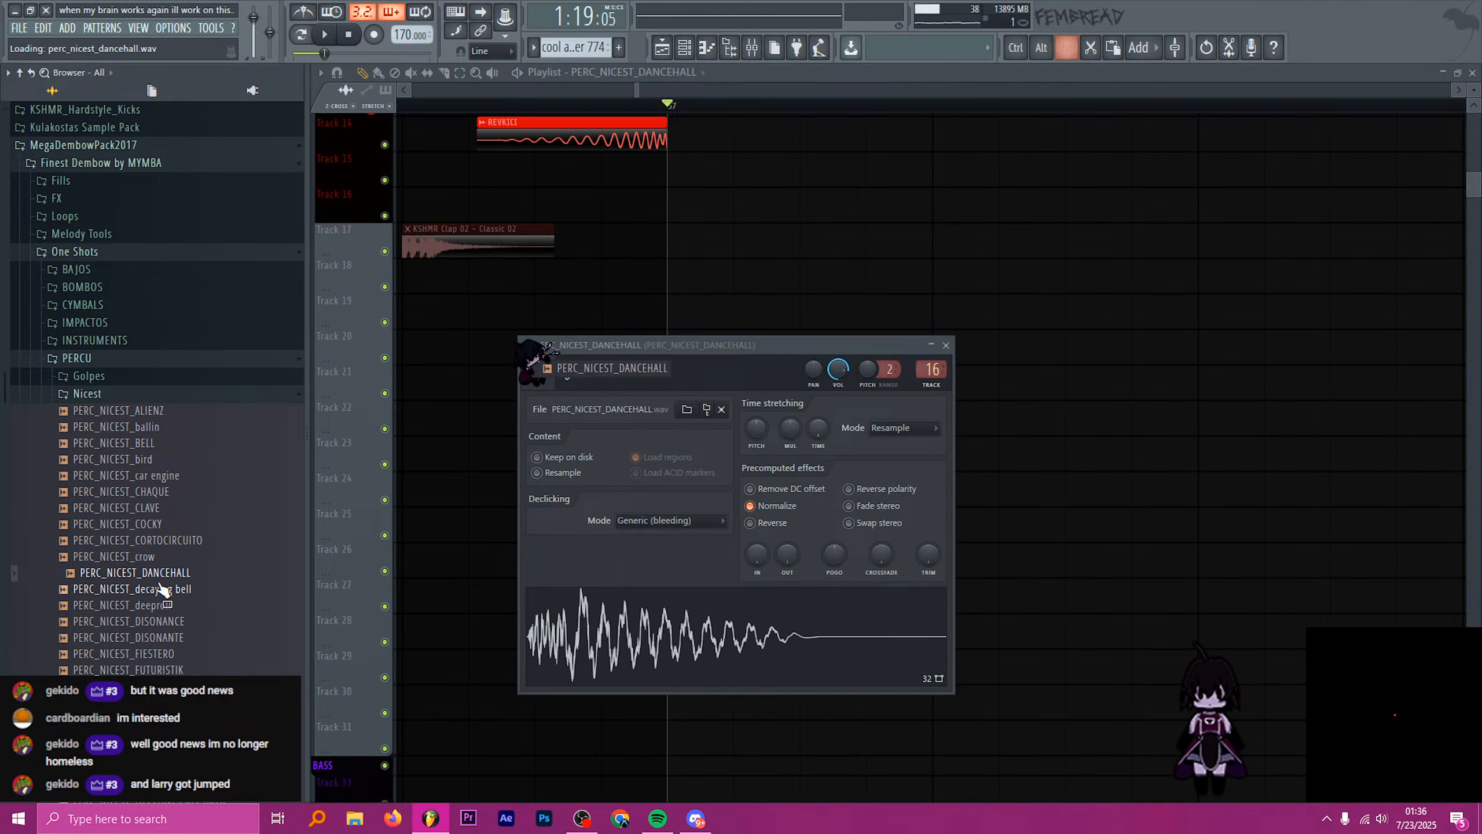
- Set the PERC_NICEST_DANCEHALL sample's root note to C4, raise its fine tune slightly, and audition it
{"action": "left_click", "coordinate": [572, 372]}
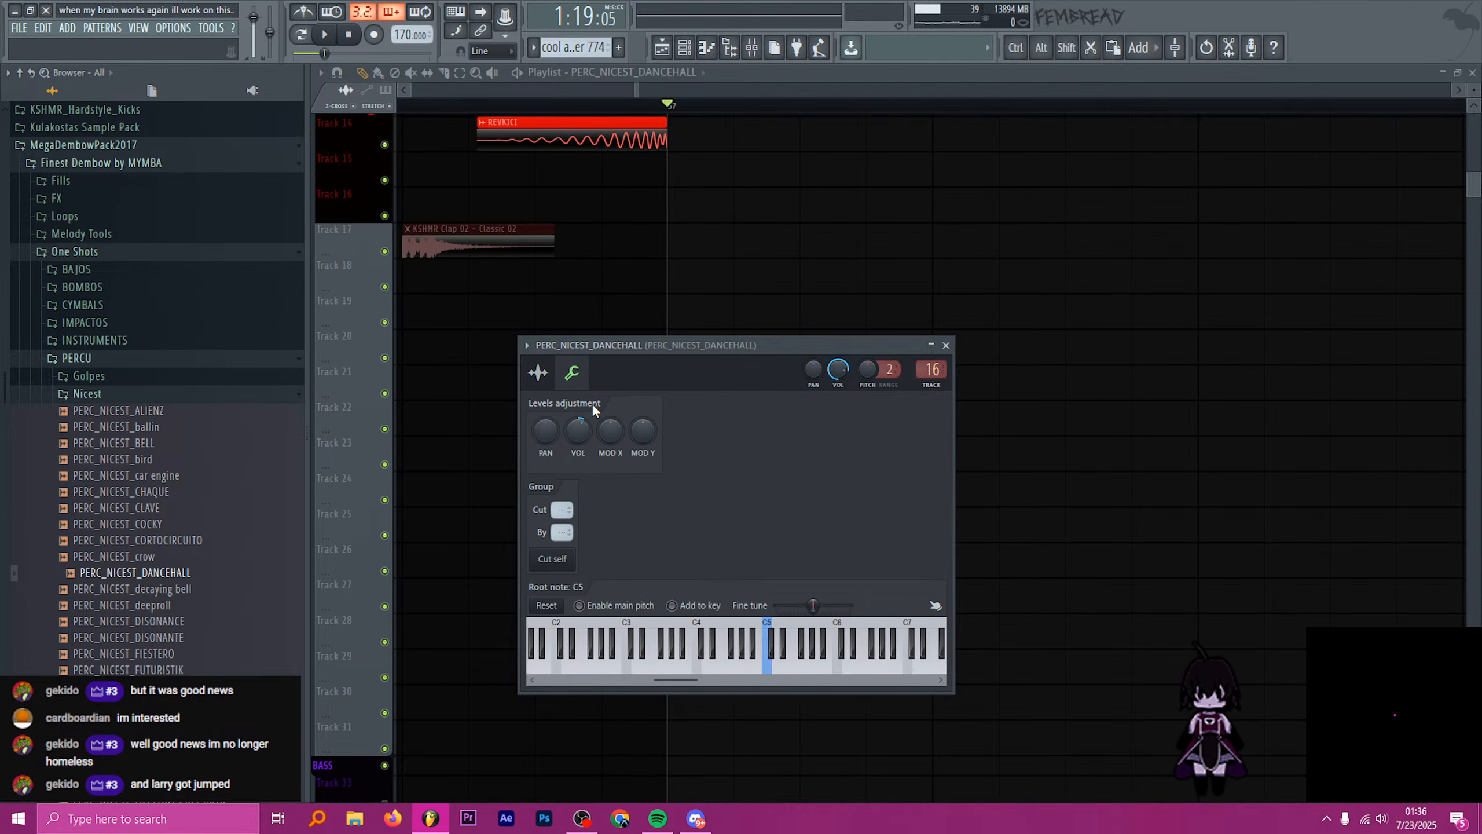
{"action": "left_click", "coordinate": [699, 672]}
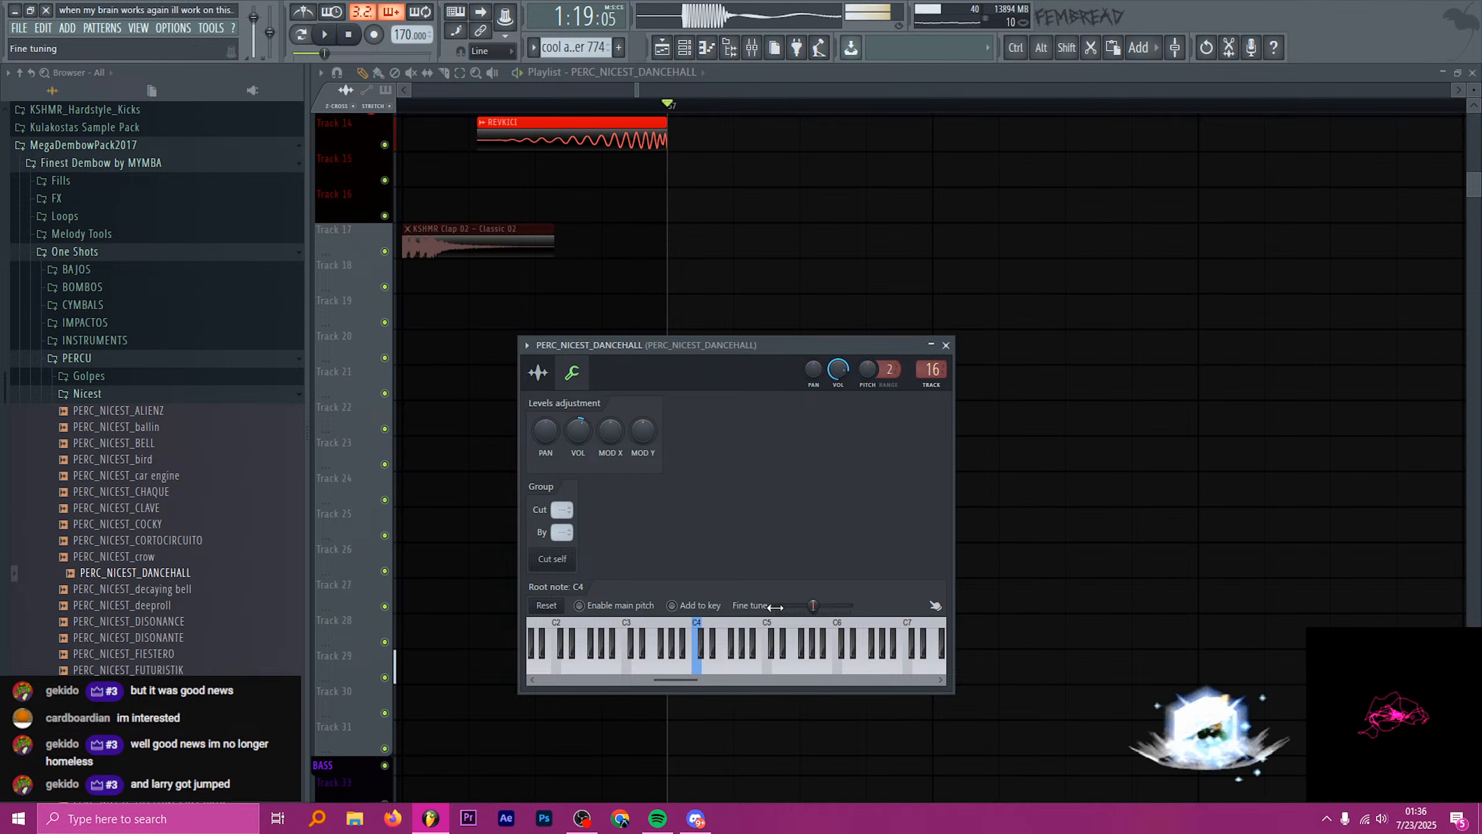
{"action": "left_click_drag", "start_coordinate": [813, 605], "coordinate": [828, 607]}
{"action": "key", "text": "space"}
{"action": "key", "text": "space"}
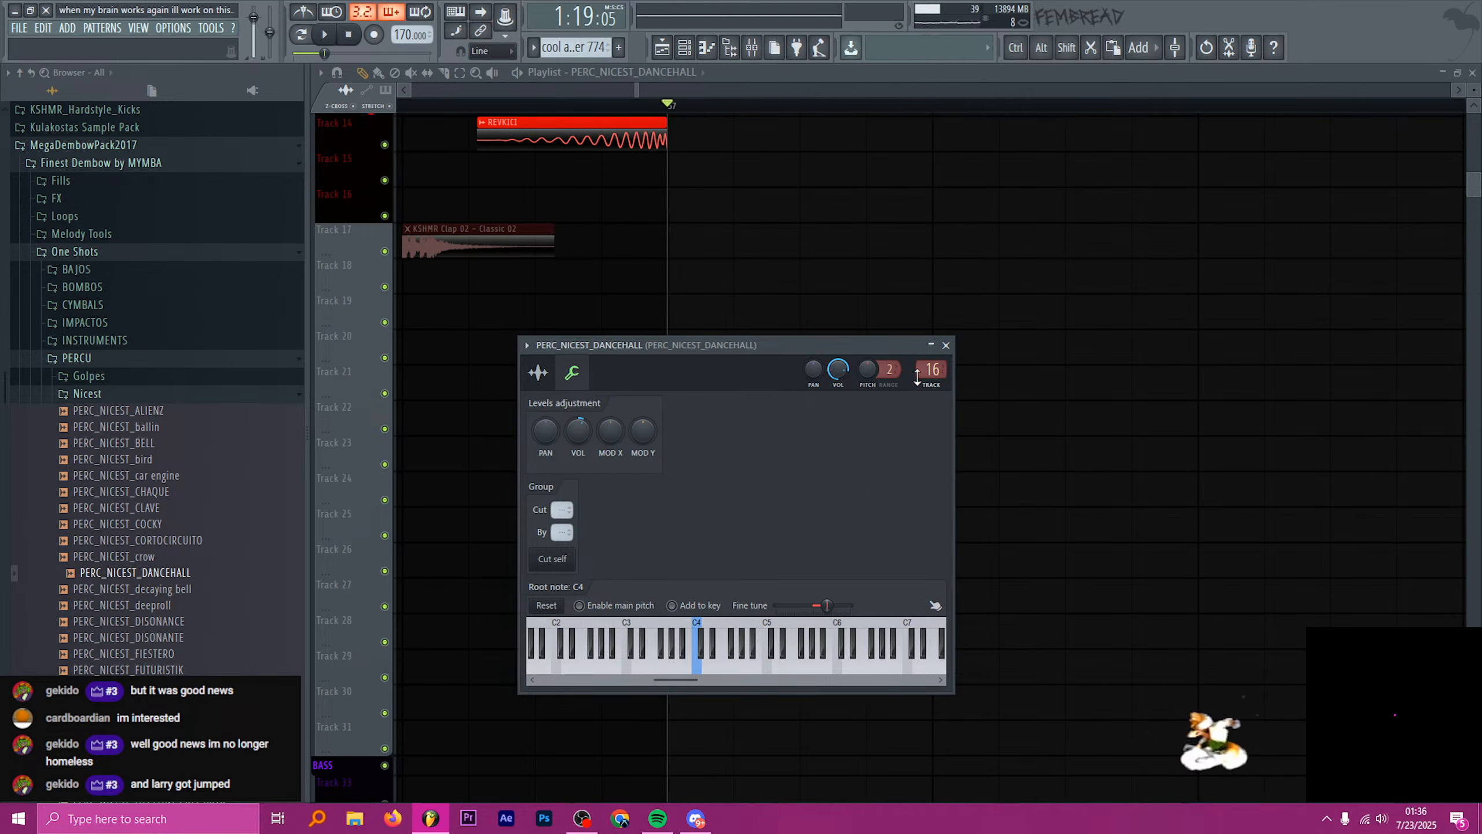
{"action": "left_click", "coordinate": [946, 345]}
- Try lengthening the PERC_NICEST_DANCEHALL clip, undo it, and raise the volume in the channel's levels adjustment
{"action": "scroll", "coordinate": [724, 648], "scroll_direction": "up", "scroll_amount": 3}
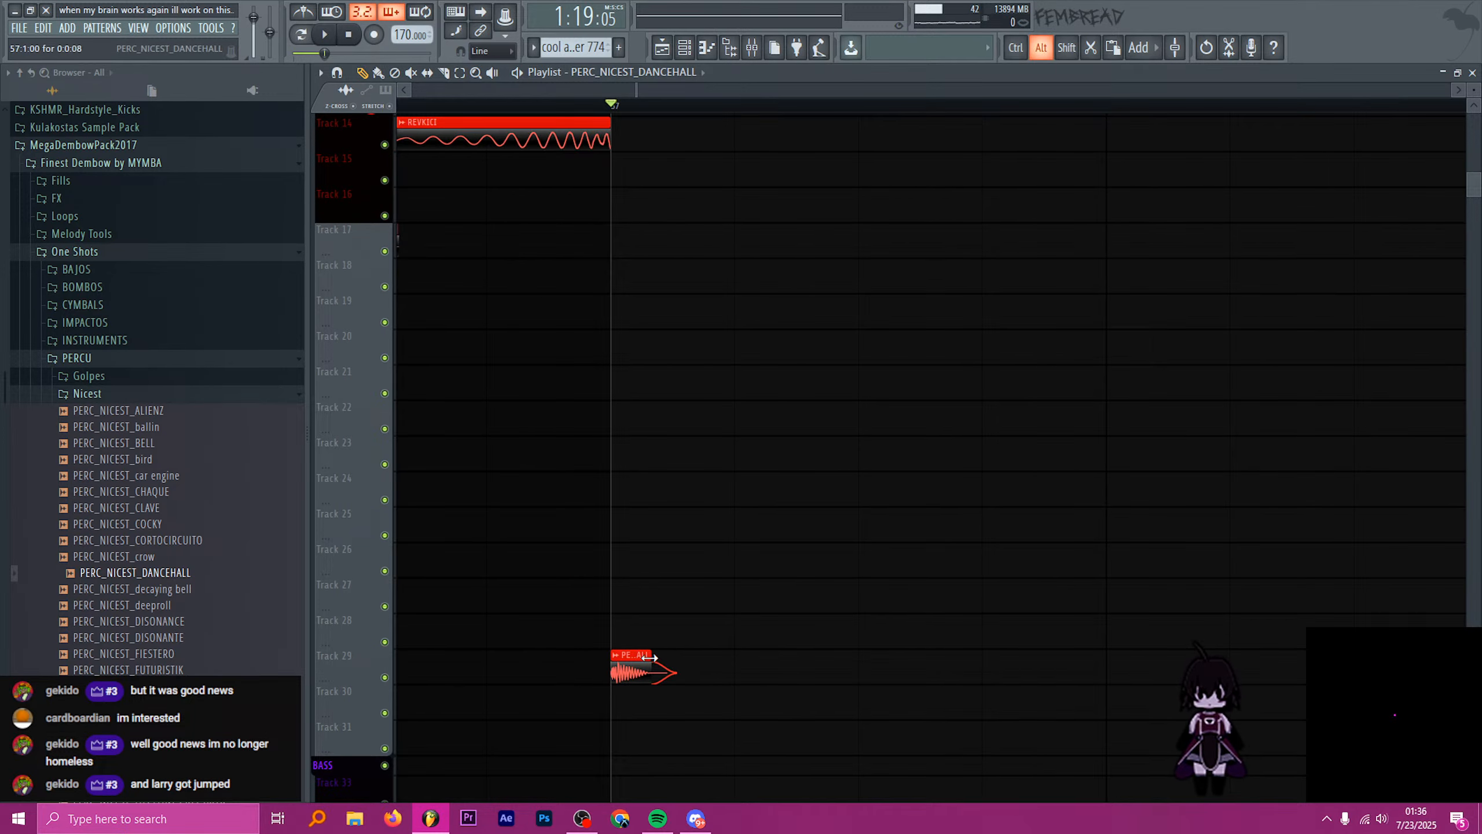
{"action": "left_click_drag", "start_coordinate": [674, 669], "coordinate": [732, 666]}
{"action": "key", "text": "ctrl+z"}
{"action": "double_click", "coordinate": [640, 663]}
{"action": "left_click", "coordinate": [572, 375]}
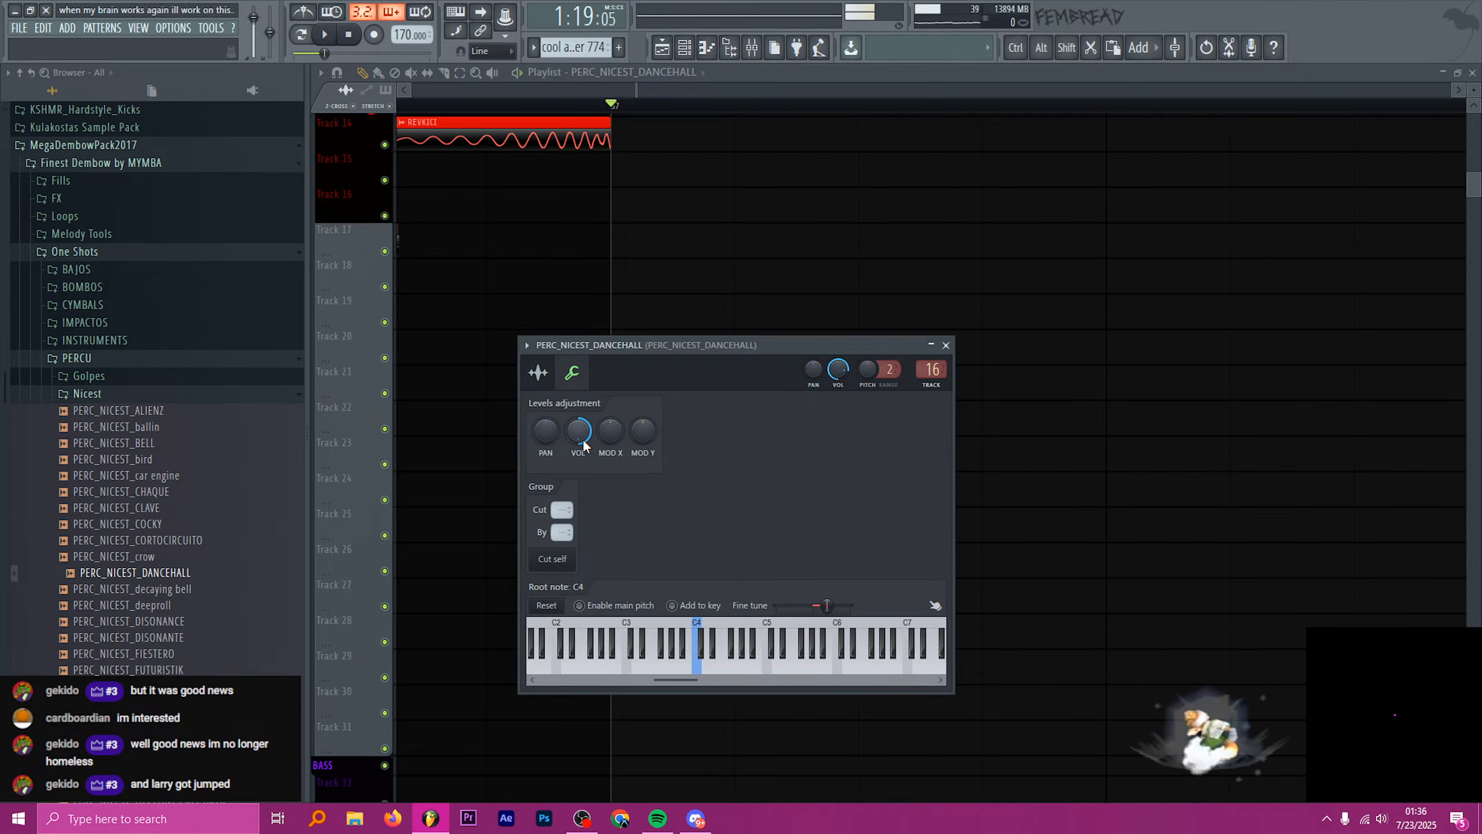
{"action": "left_click", "coordinate": [947, 346]}
- Try PERC_NICEST_deeproll in the percussion channel and preview PERC_NICEST_DISONANCE and PERC_NICEST_DISONANTE
{"action": "left_click", "coordinate": [195, 572]}
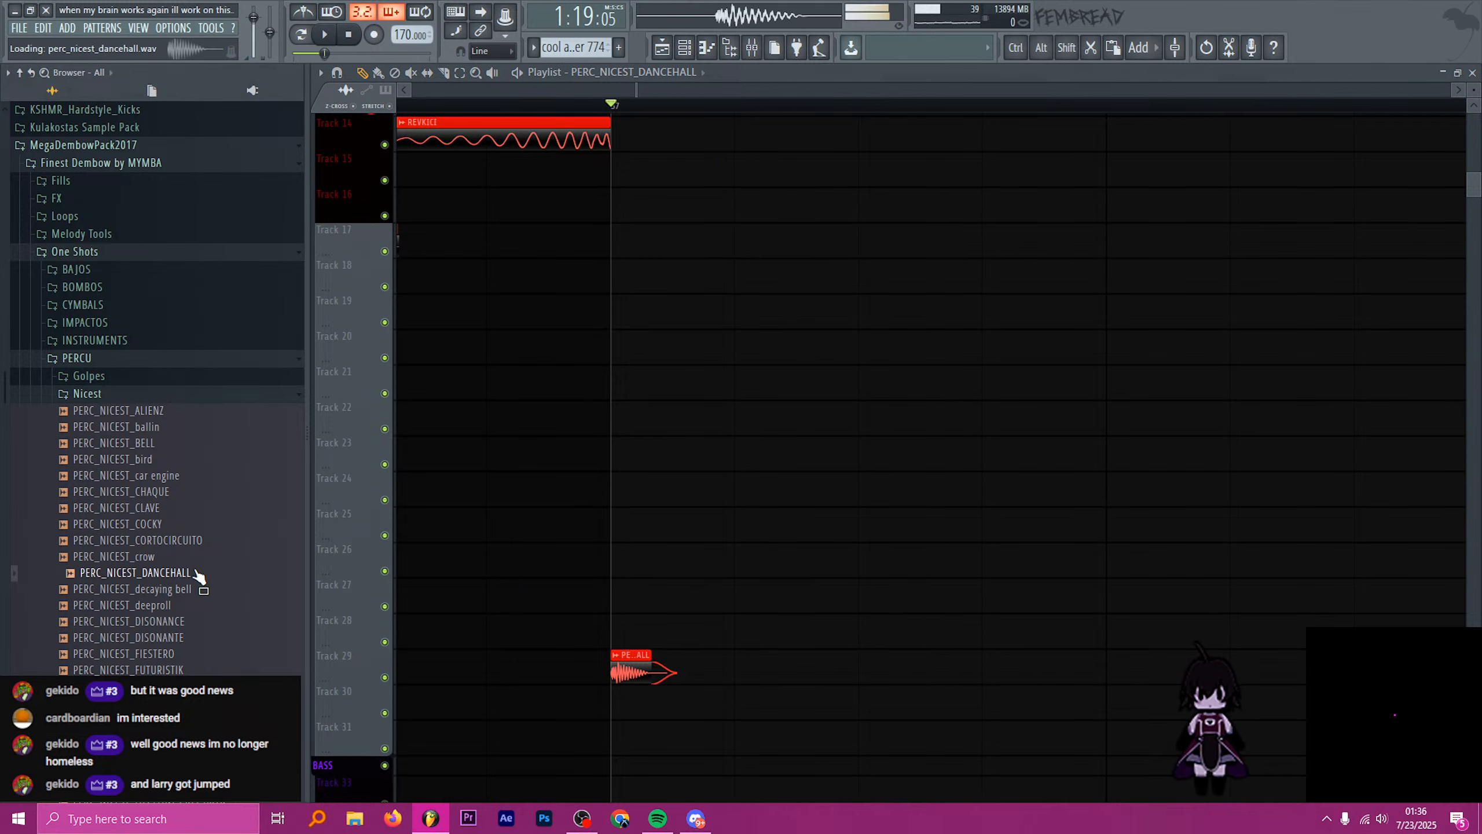
{"action": "key", "text": "shift+Down"}
{"action": "key", "text": "shift+Down"}
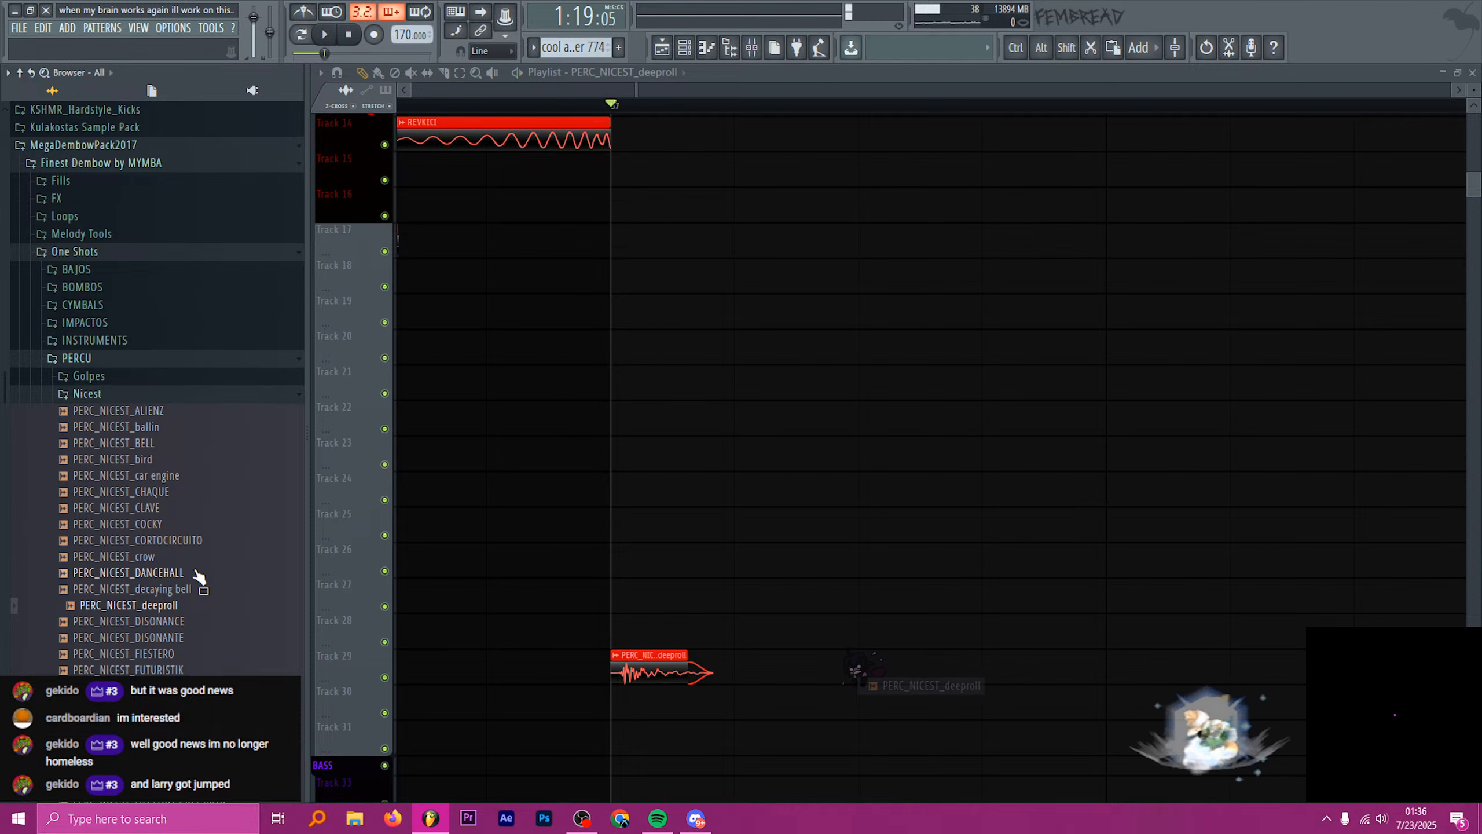
{"action": "key", "text": "Down"}
{"action": "key", "text": "Down"}
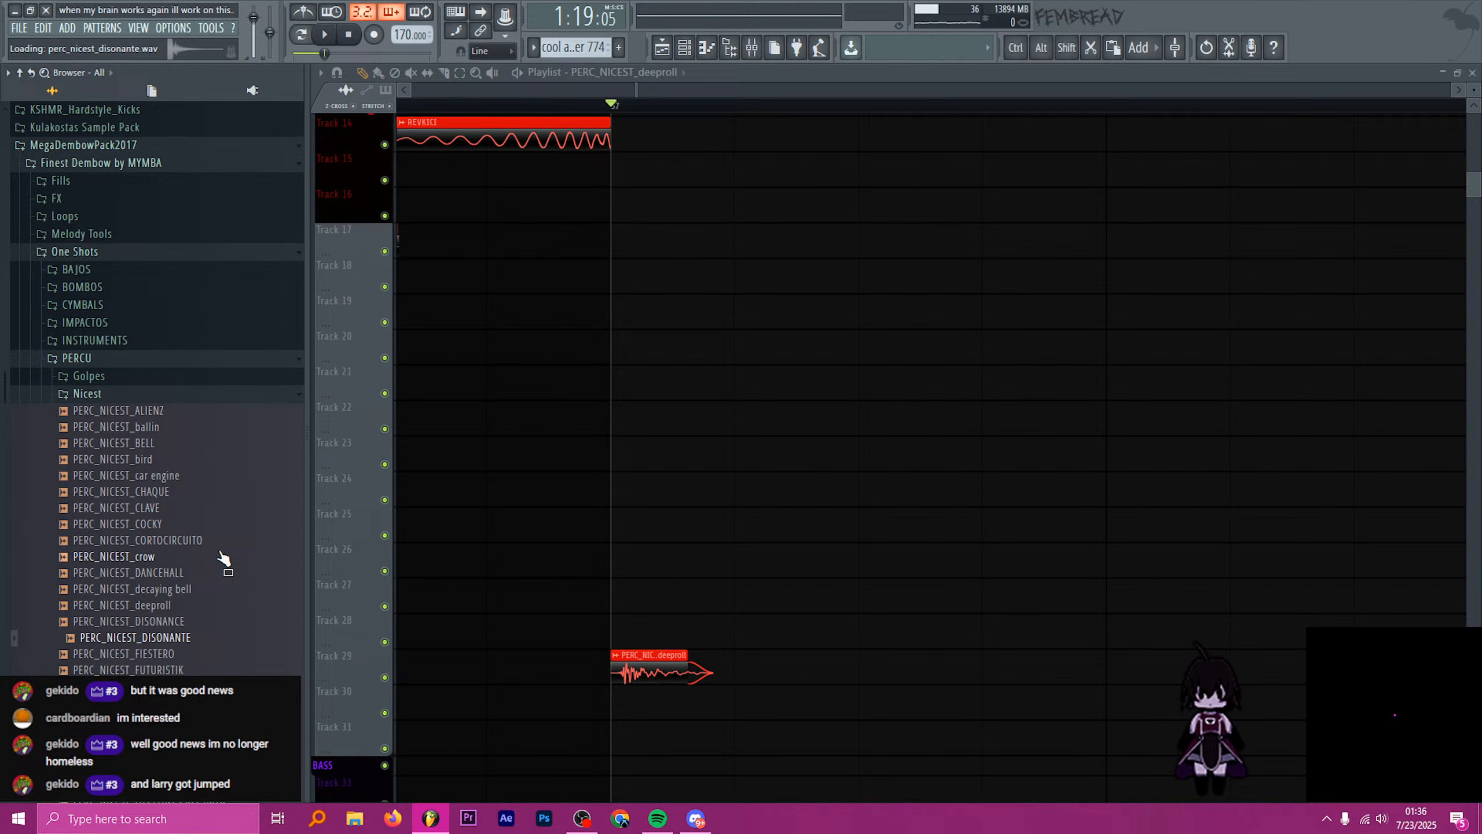
- Replace the sample in the percussion channel with PERC_NICEST_decaying bell from the Nicest folder
{"action": "key", "text": "shift+Up"}
{"action": "key", "text": "shift+Up"}
{"action": "key", "text": "shift+Up"}
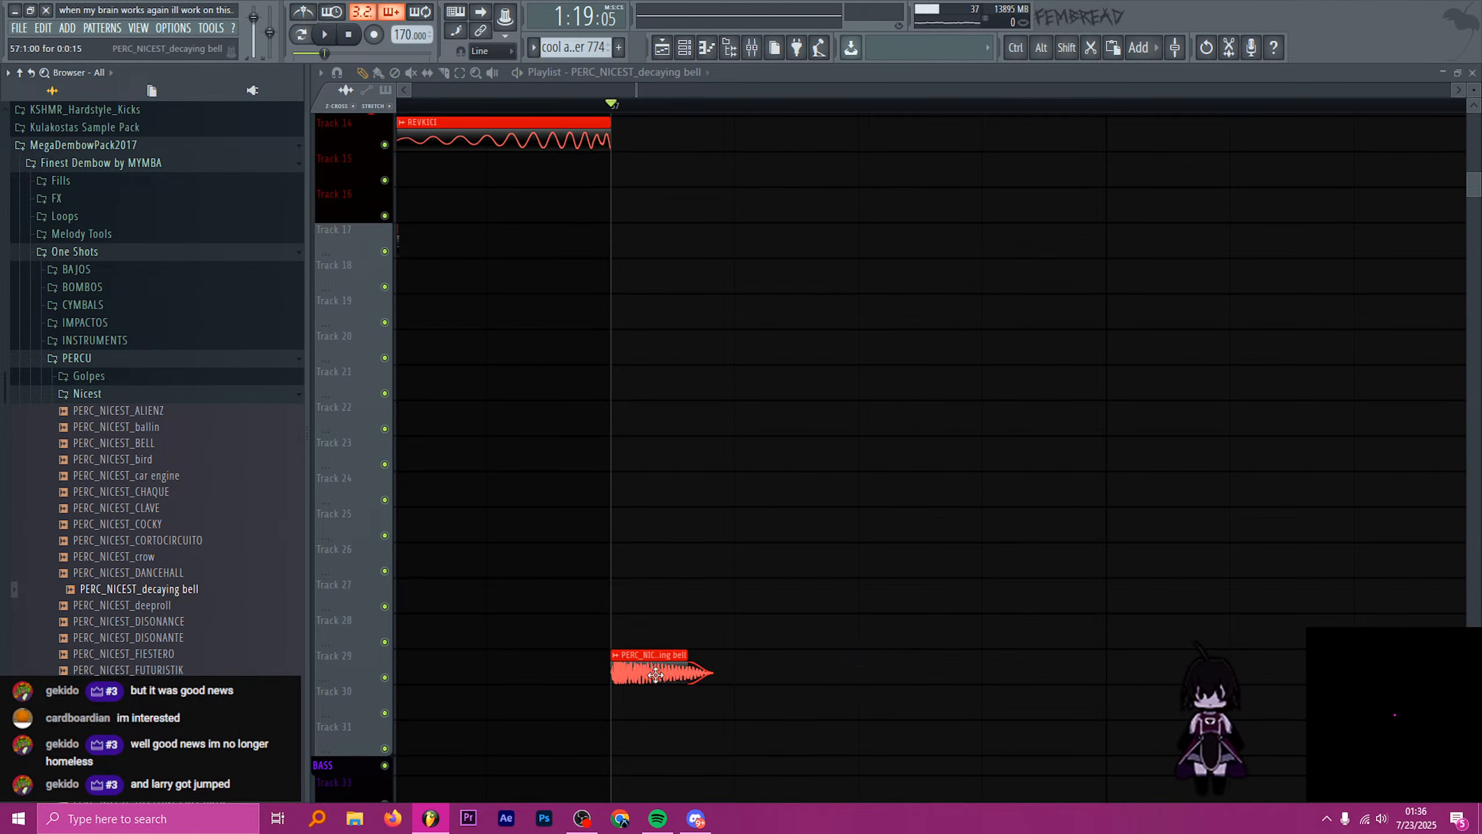
- Lower the decaying bell sample's fine tune and try the root notes A4 and F#4 while auditioning it
{"action": "double_click", "coordinate": [632, 672]}
{"action": "left_click", "coordinate": [572, 373]}
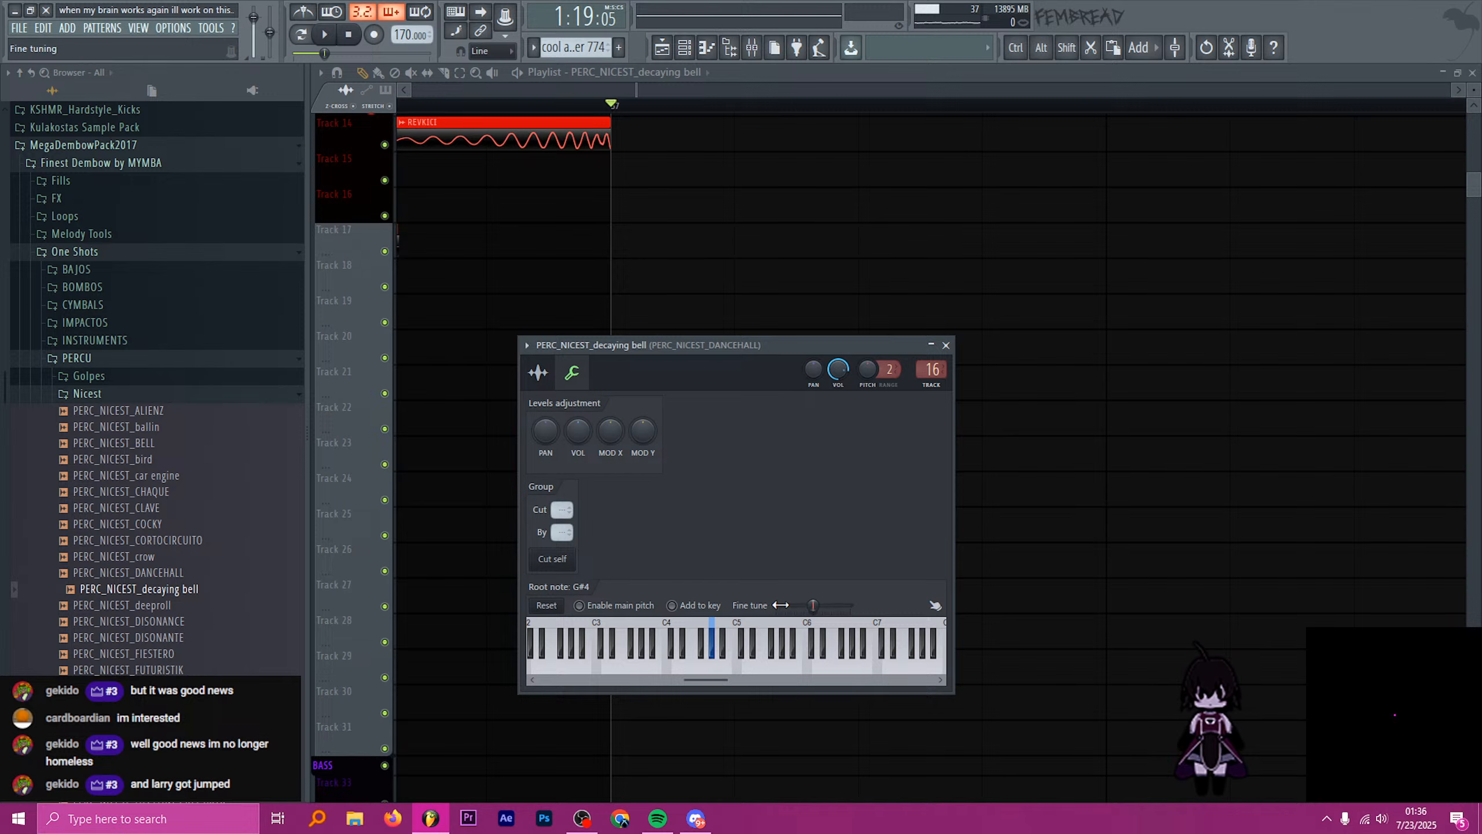
{"action": "left_click_drag", "start_coordinate": [806, 609], "coordinate": [798, 609]}
{"action": "key", "text": "space"}
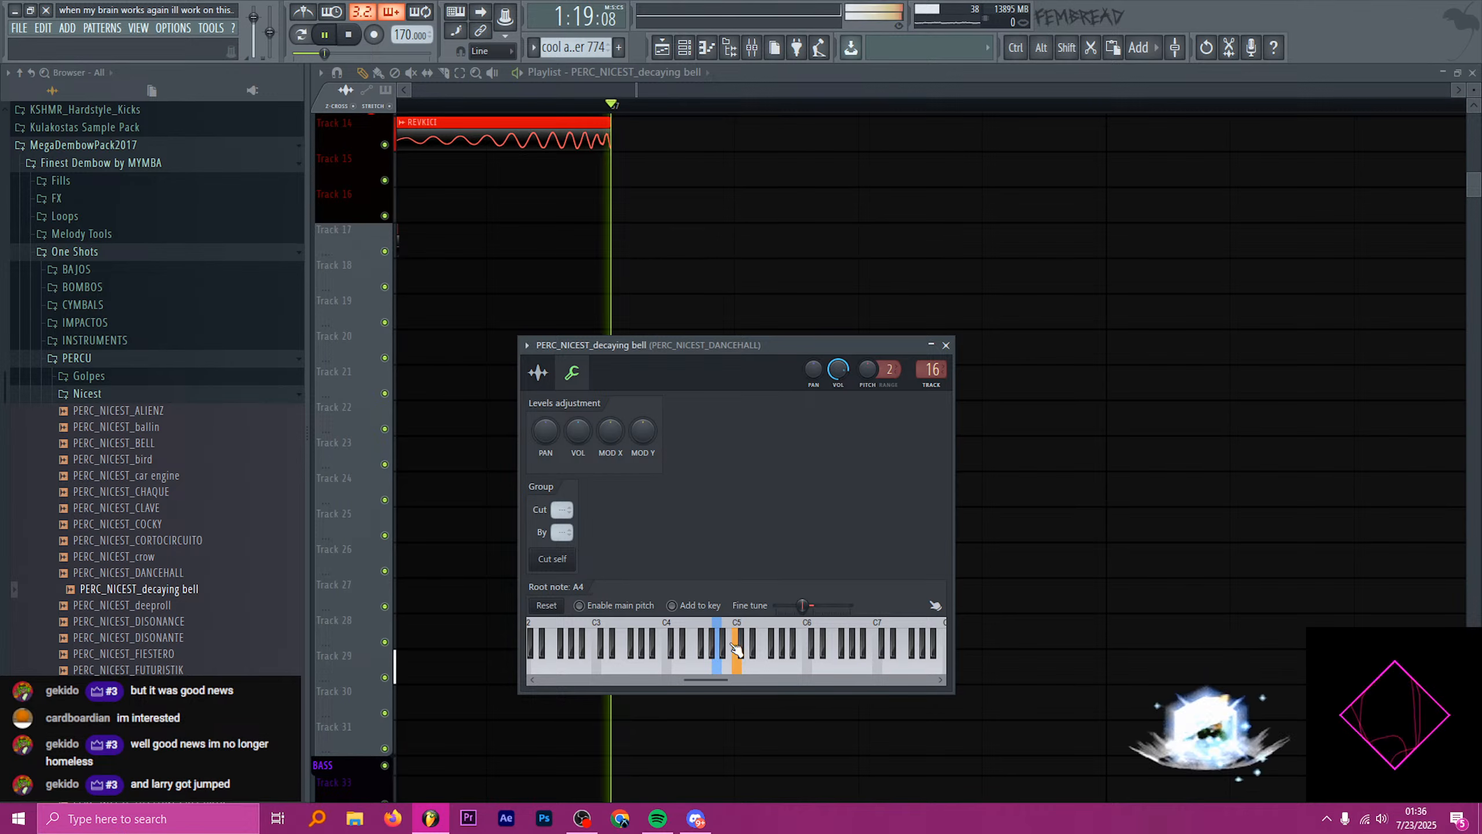
{"action": "key", "text": "space"}
{"action": "right_click", "coordinate": [701, 646]}
{"action": "key", "text": "space"}
{"action": "key", "text": "space"}
{"action": "key", "text": "space"}
{"action": "key", "text": "space"}
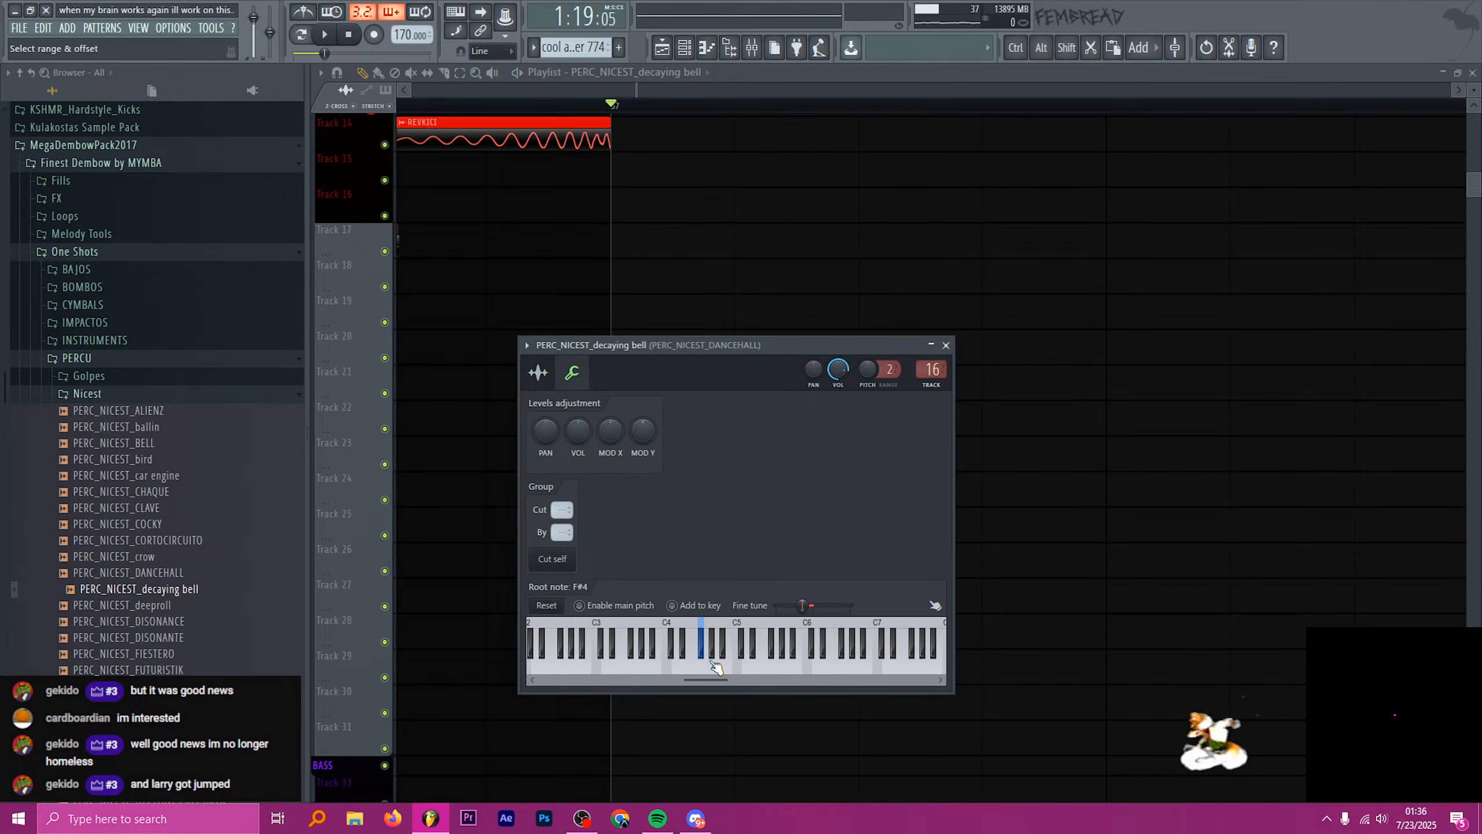
- Set the decaying bell's root note to G4 and lower its fine tune a little further, auditioning it
{"action": "right_click", "coordinate": [707, 653]}
{"action": "key", "text": "space"}
{"action": "left_click_drag", "start_coordinate": [801, 605], "coordinate": [795, 605]}
{"action": "key", "text": "space"}
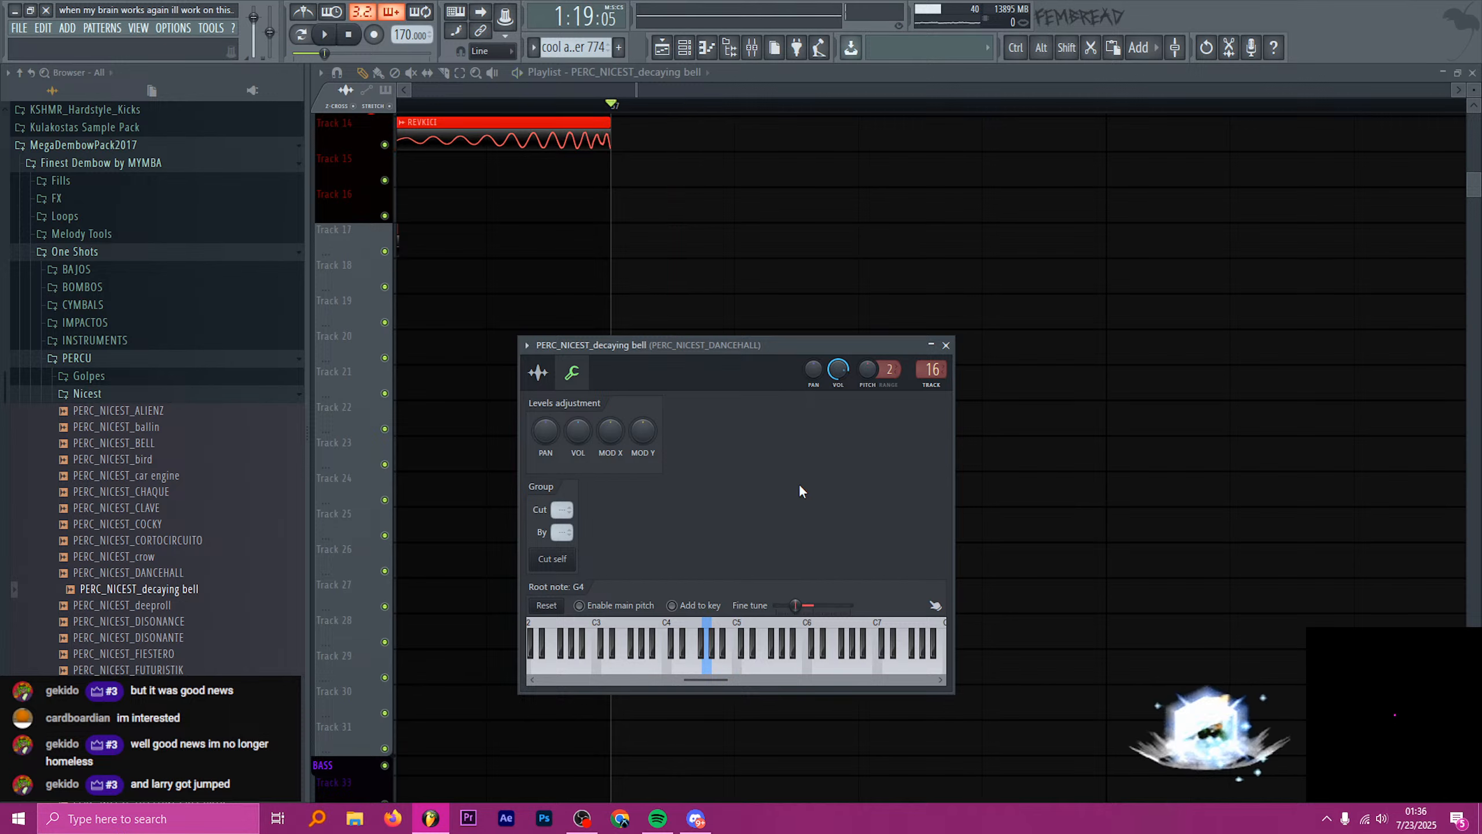
- Add a second Fruity Parametric EQ 2 on mixer track 16, boosting band 7 at about 5851 Hz and band 6 at about 9835 Hz
{"action": "left_click", "coordinate": [752, 48]}
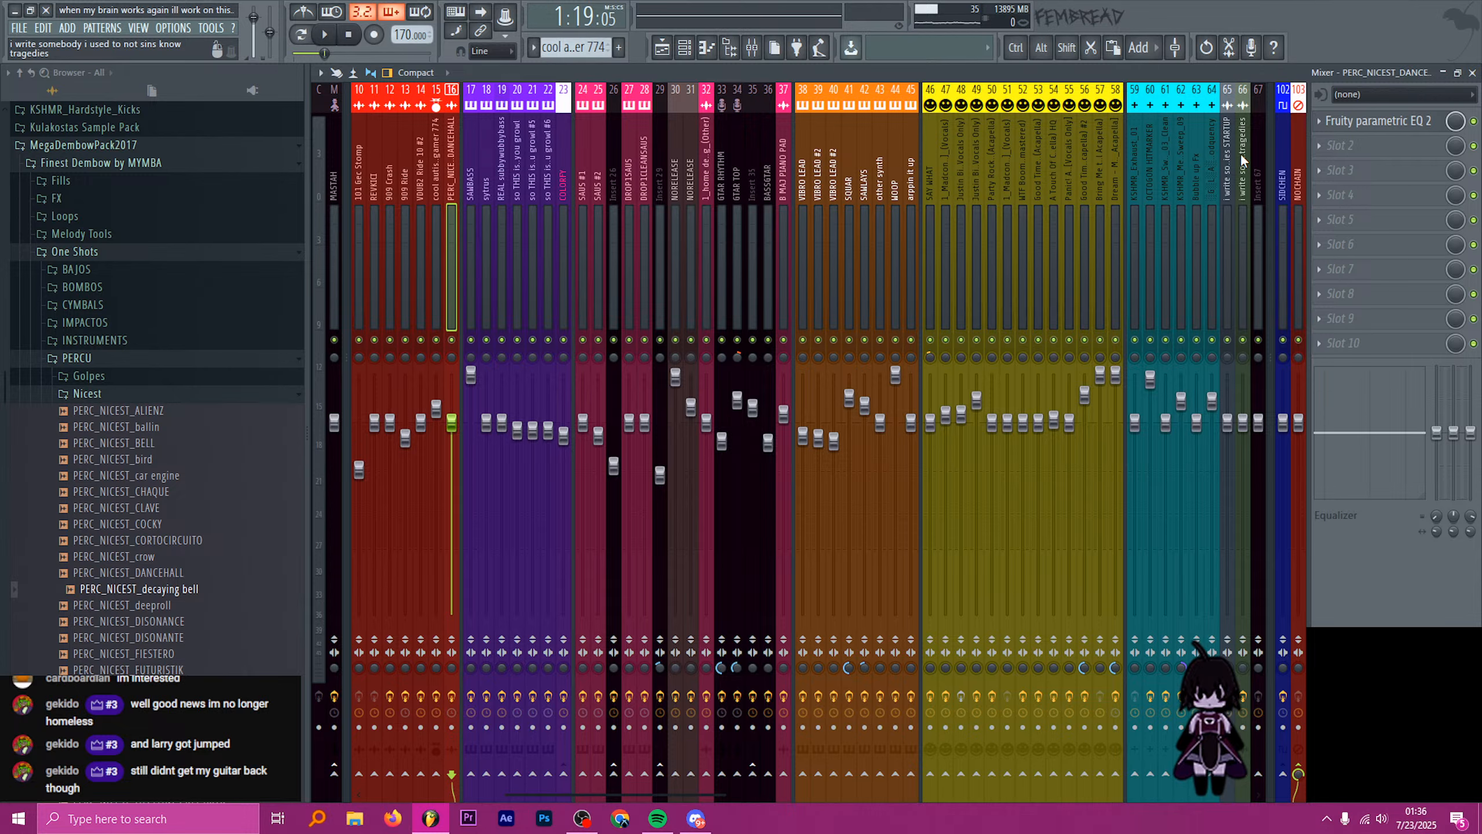
{"action": "left_click", "coordinate": [1351, 123]}
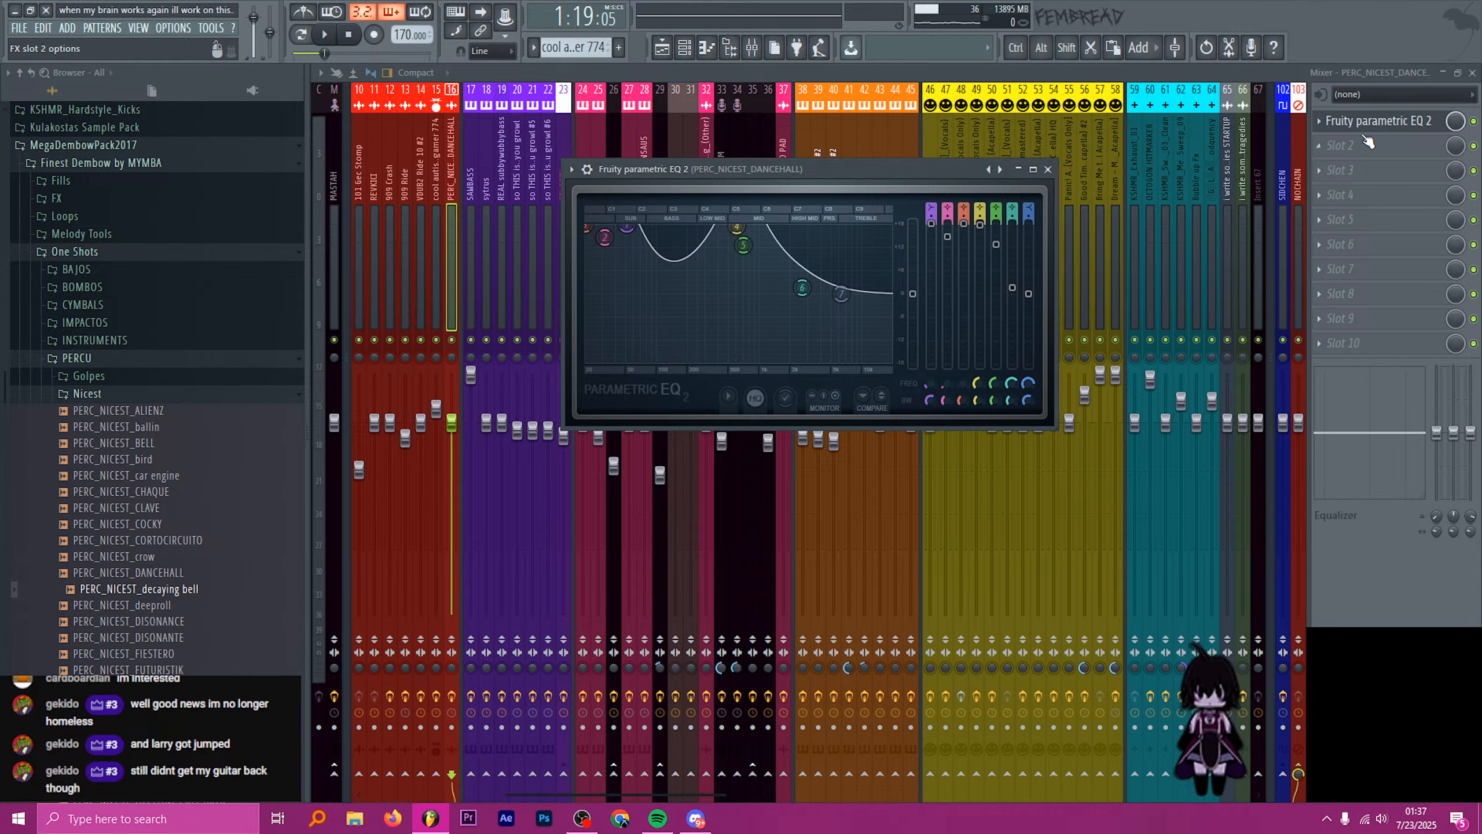
{"action": "left_click", "coordinate": [1359, 146]}
{"action": "left_click", "coordinate": [1114, 529]}
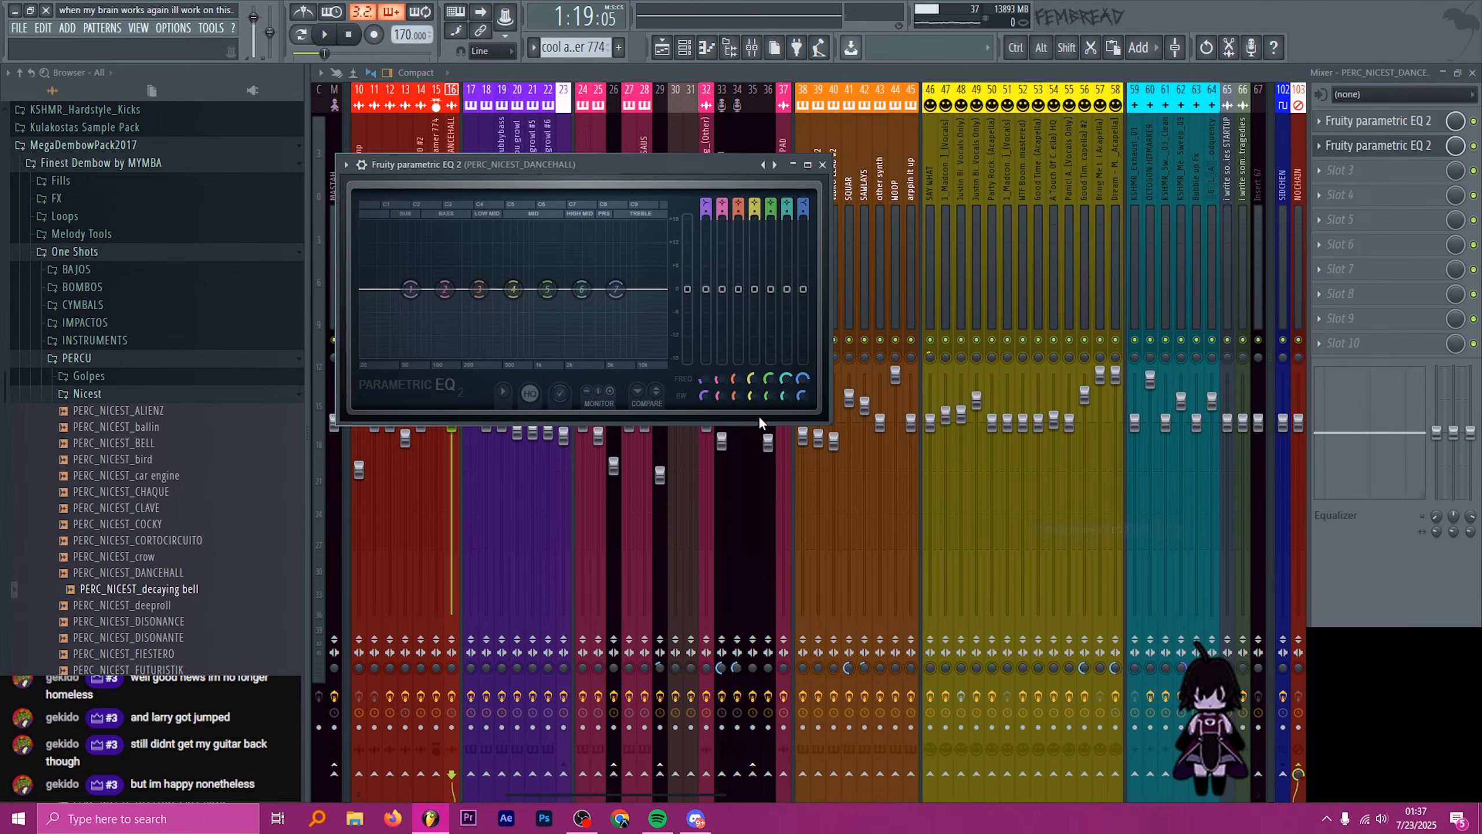
{"action": "left_click_drag", "start_coordinate": [635, 314], "coordinate": [618, 228]}
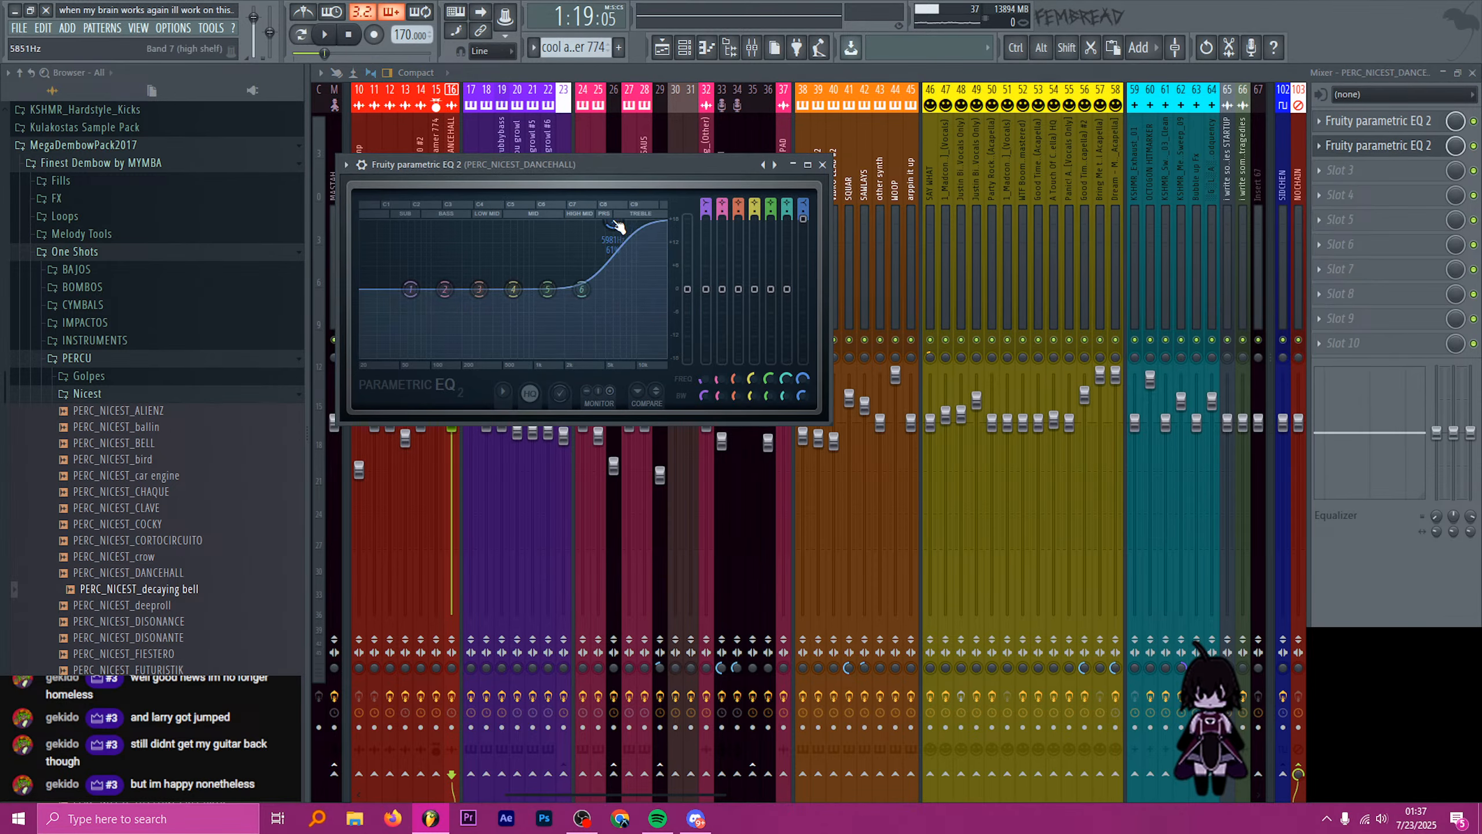
{"action": "left_click_drag", "start_coordinate": [581, 288], "coordinate": [636, 259]}
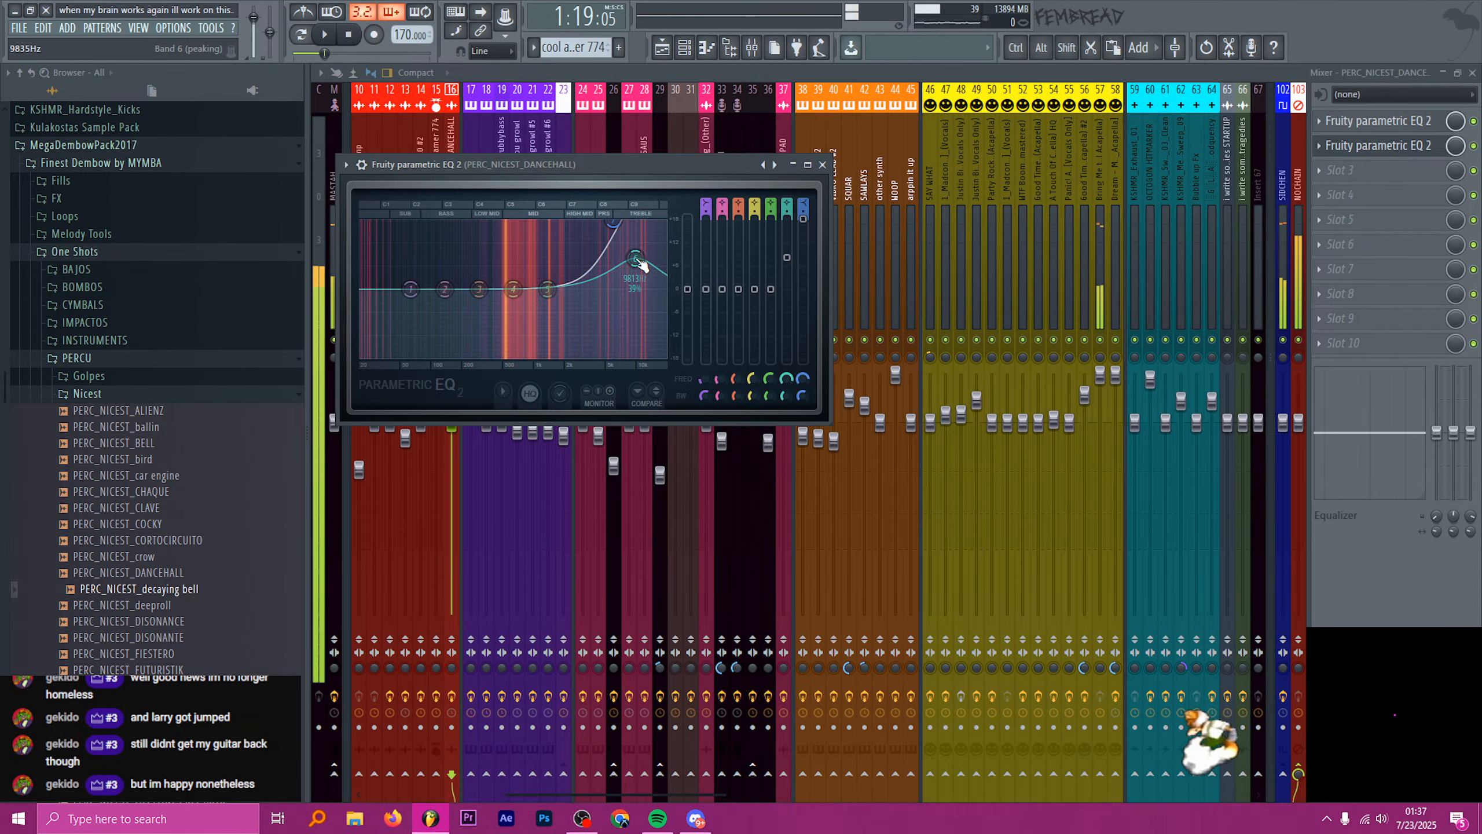
{"action": "left_click", "coordinate": [824, 165]}
{"action": "left_click", "coordinate": [659, 54]}
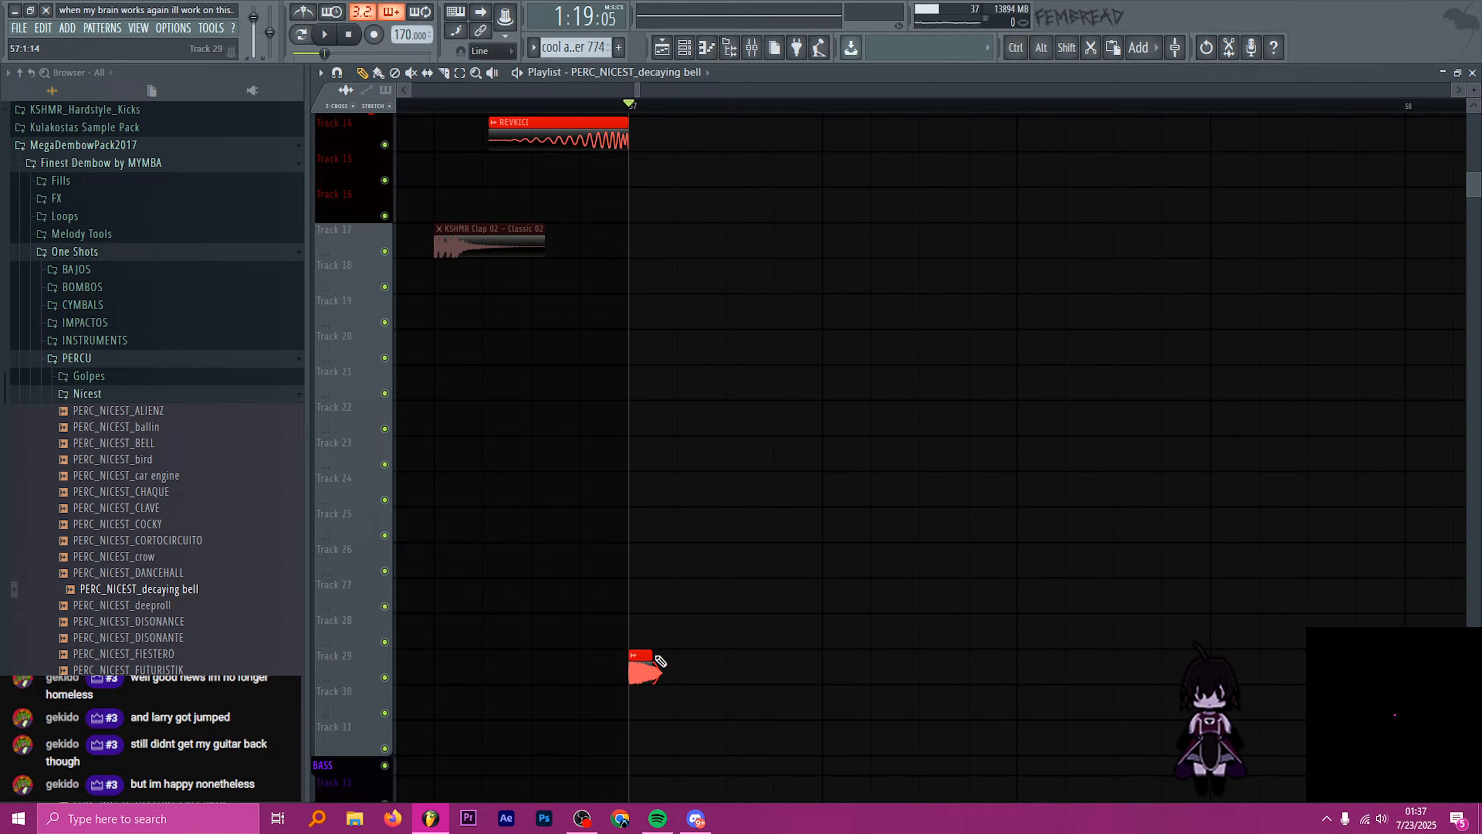
- Select the first half of bar 57 and duplicate its bell clips twice, up to the middle of bar 58
{"action": "scroll", "coordinate": [777, 354], "scroll_direction": "down", "scroll_amount": 3}
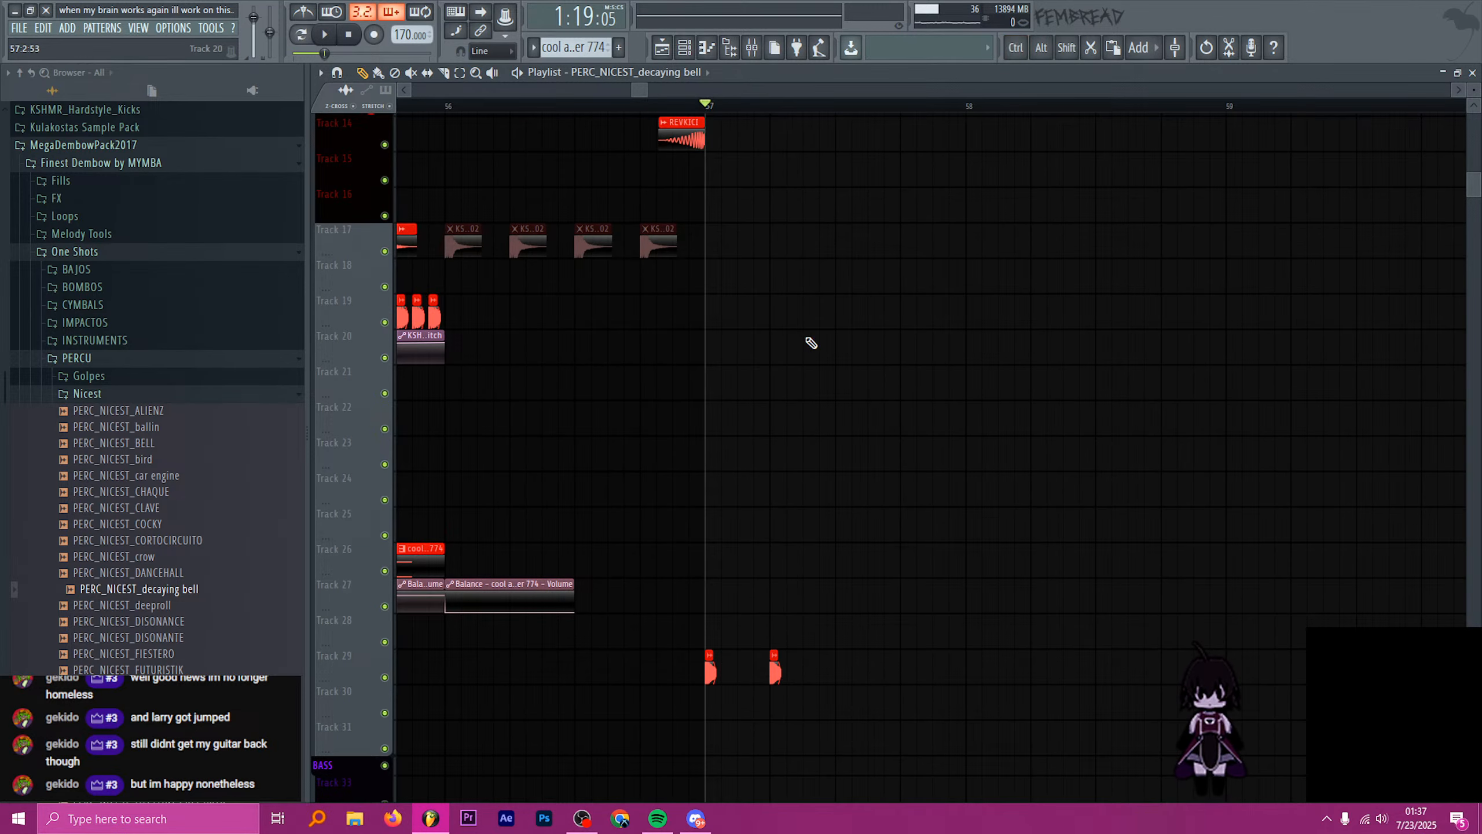
{"action": "scroll", "coordinate": [831, 455], "scroll_direction": "up", "scroll_amount": 2}
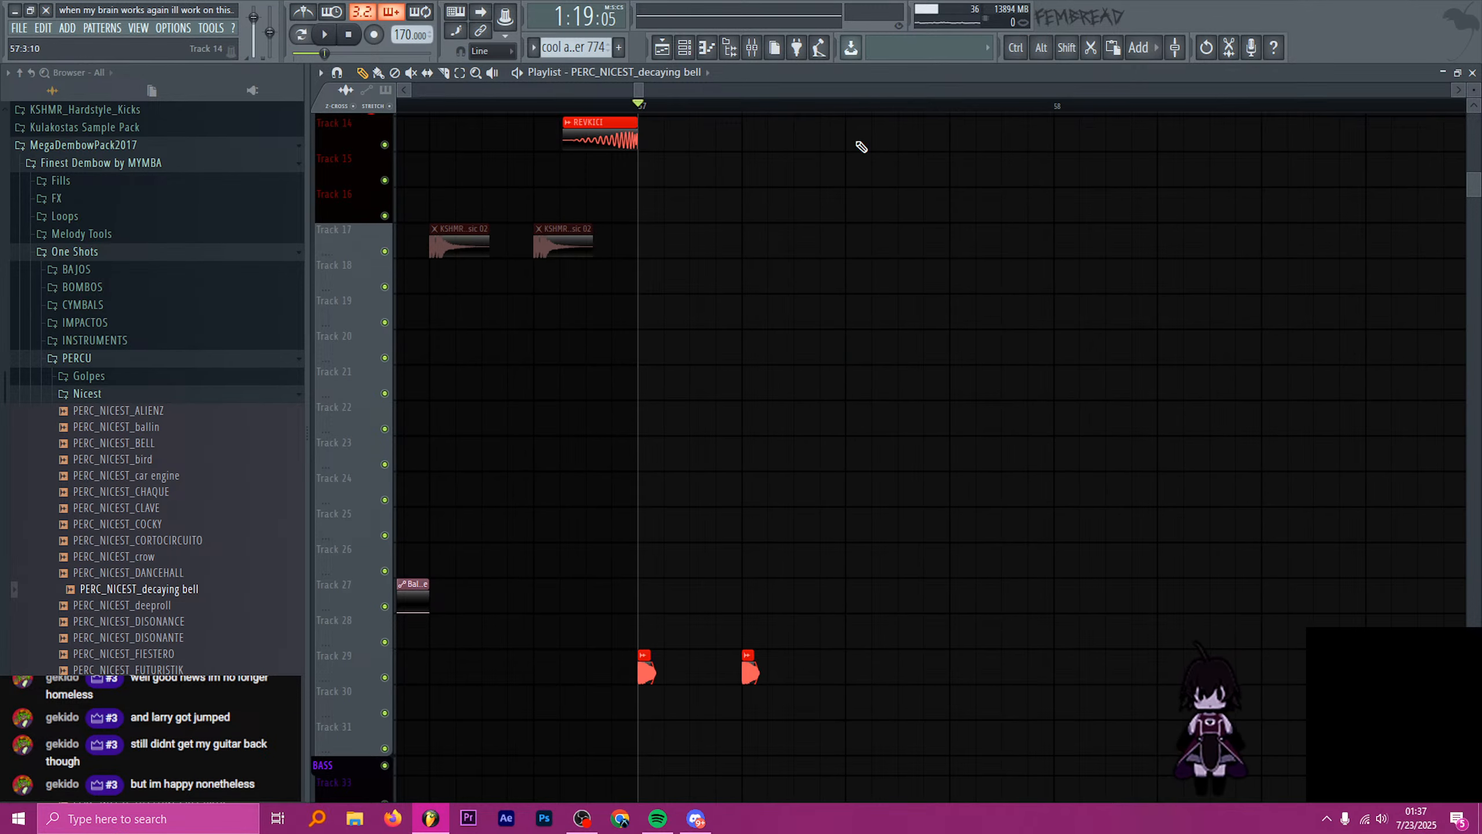
{"action": "left_click_drag", "start_coordinate": [861, 147], "coordinate": [681, 110]}
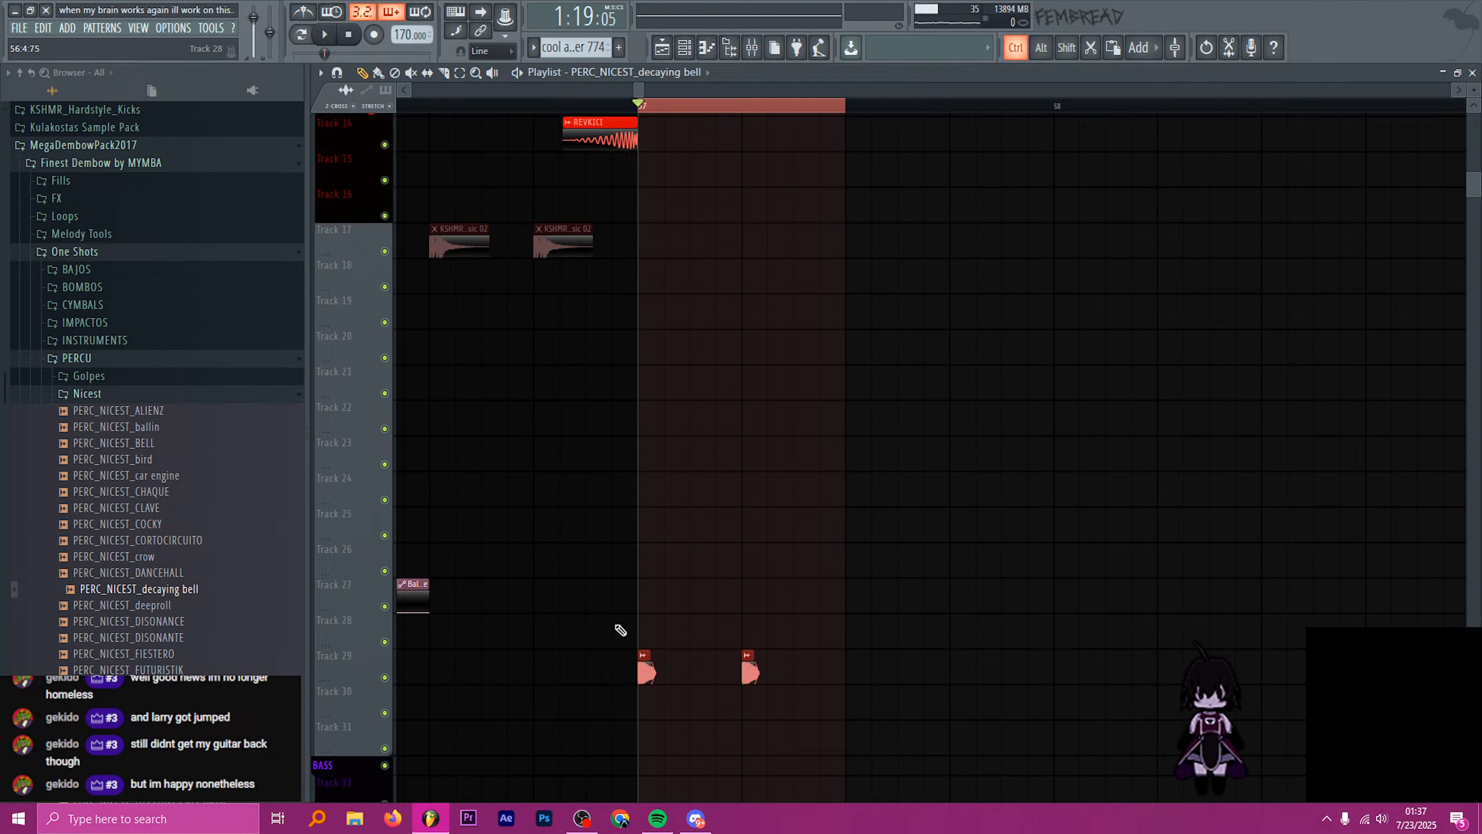
{"action": "key", "text": "ctrl+b"}
{"action": "scroll", "coordinate": [677, 583], "scroll_direction": "down", "scroll_amount": 2}
{"action": "key", "text": "ctrl+b"}
{"action": "scroll", "coordinate": [835, 674], "scroll_direction": "up", "scroll_amount": 3}
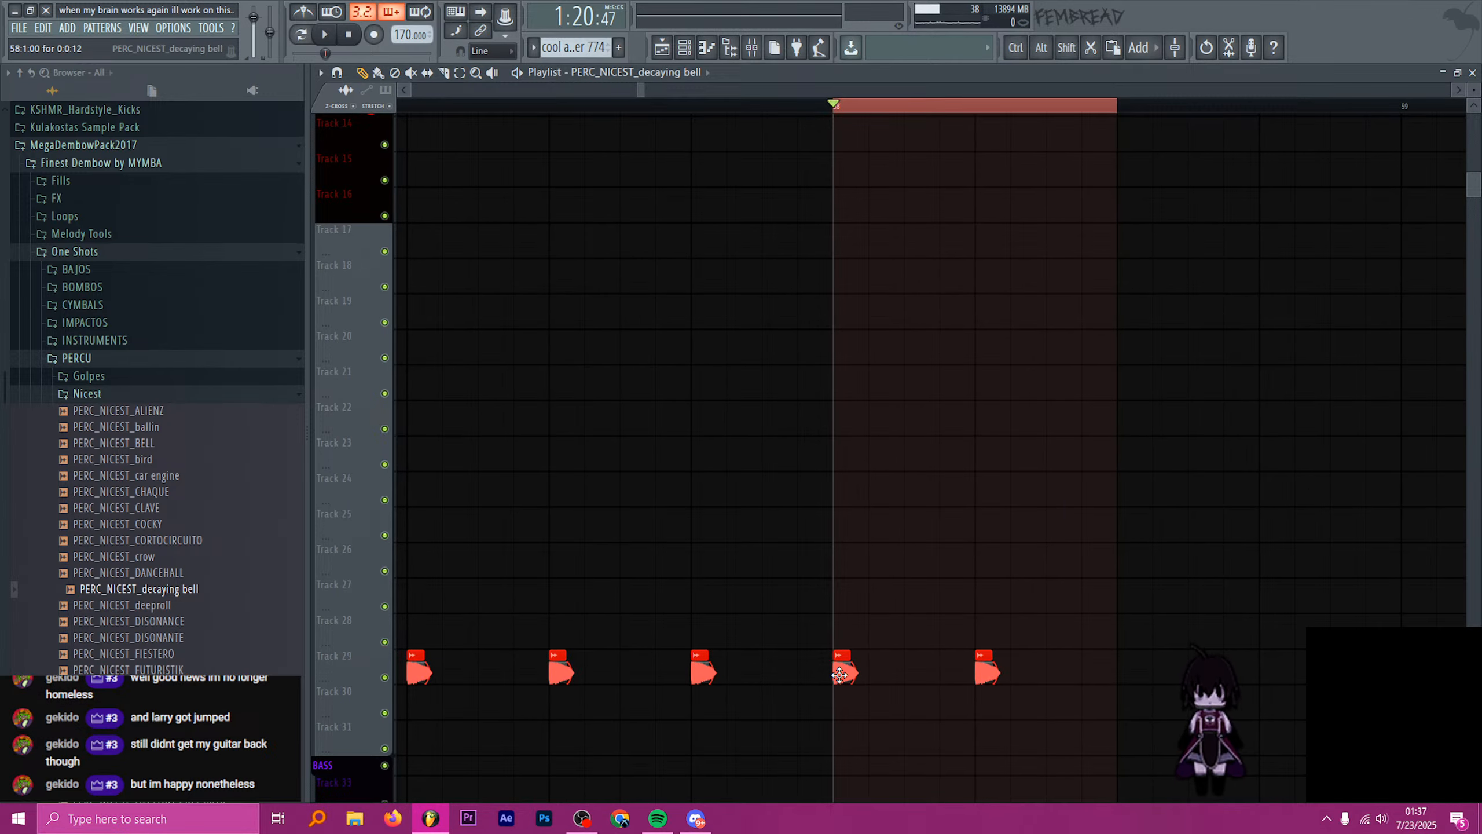
- Move the two bell clips in bar 58 to Track 30 as a unique second bell channel with root note G#4
{"action": "left_click_drag", "start_coordinate": [839, 674], "coordinate": [840, 708]}
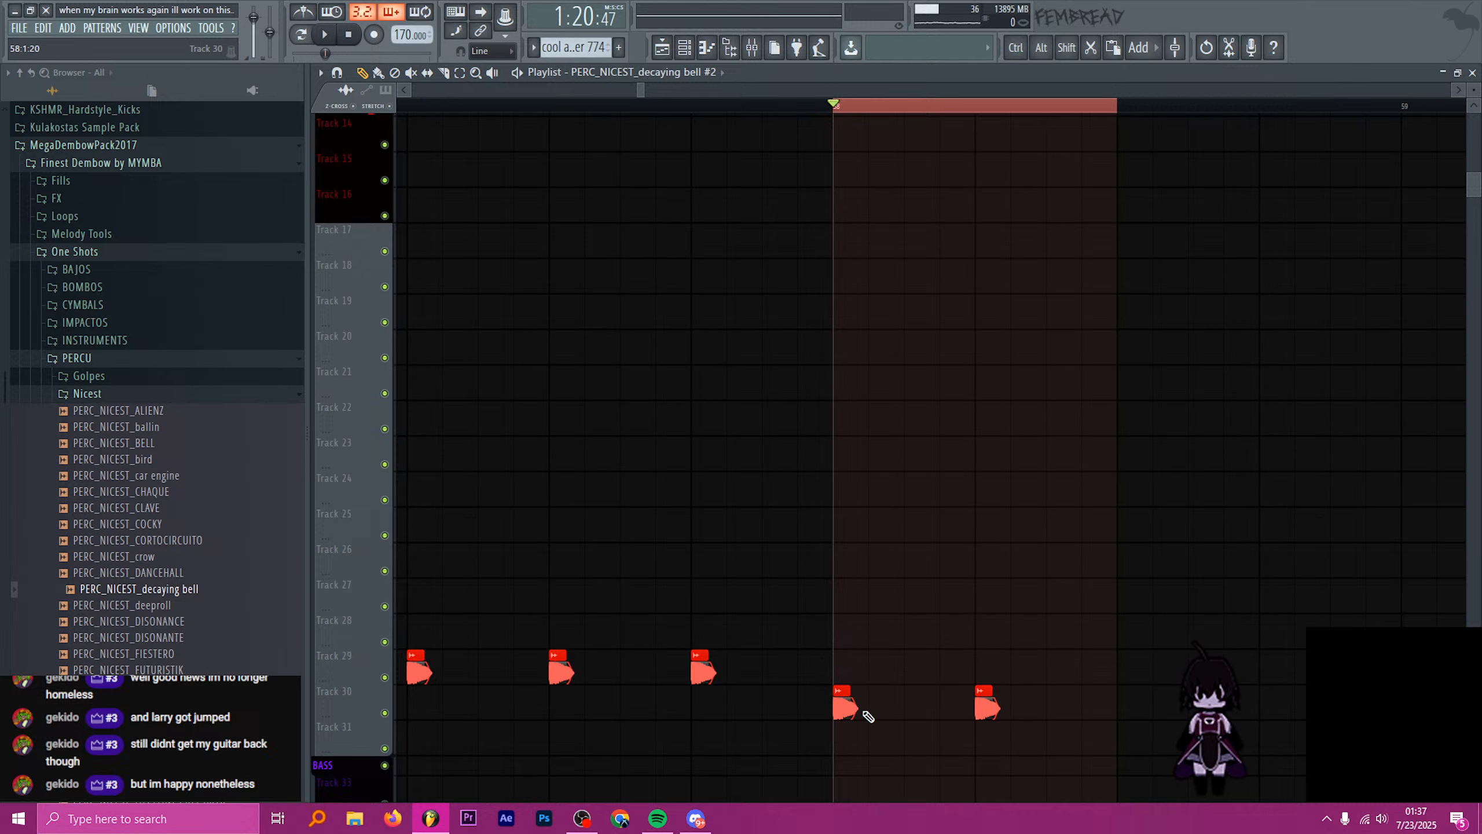
{"action": "double_click", "coordinate": [844, 709]}
{"action": "left_click", "coordinate": [451, 253]}
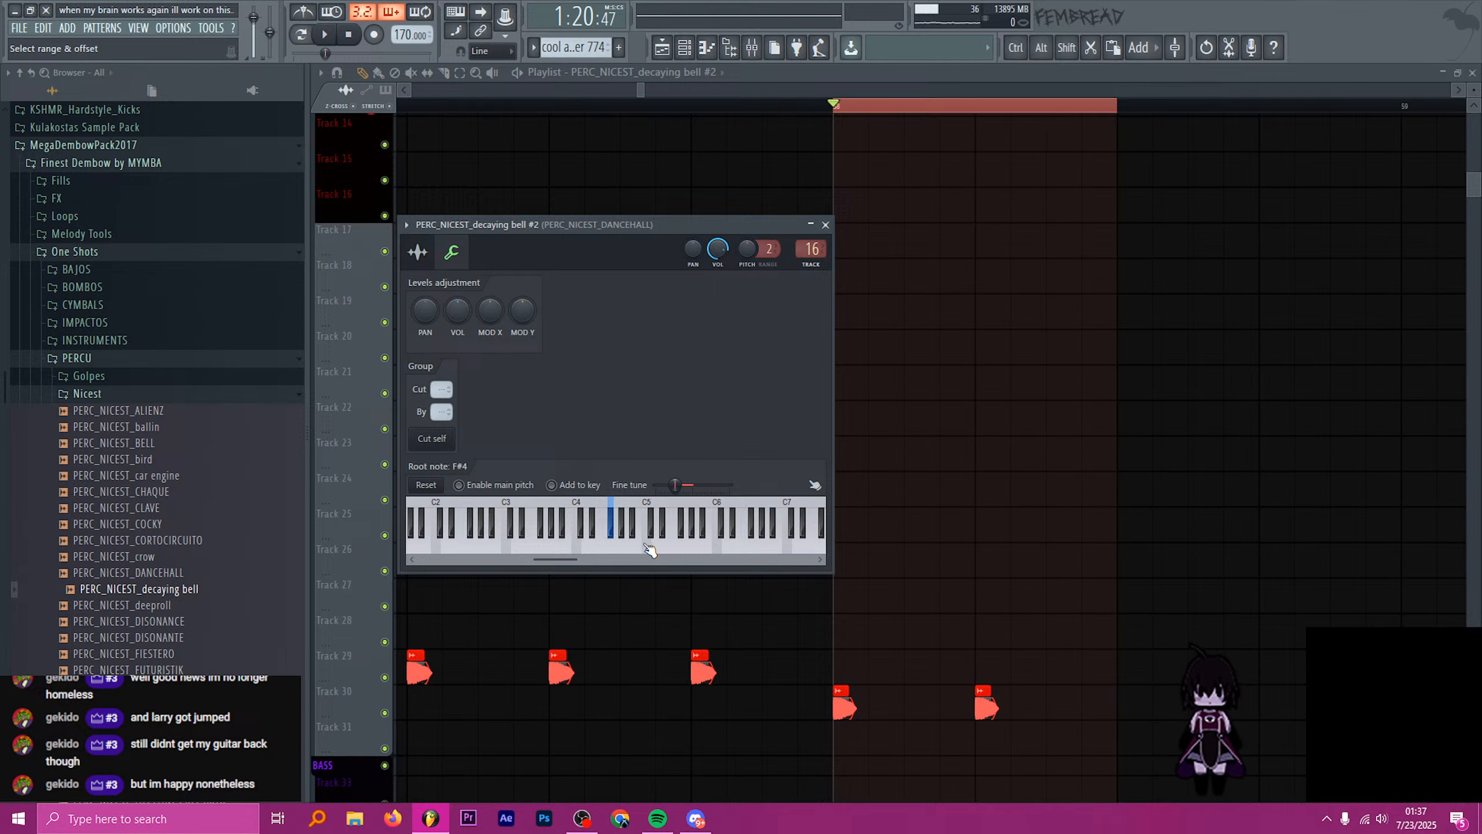
{"action": "right_click", "coordinate": [621, 523]}
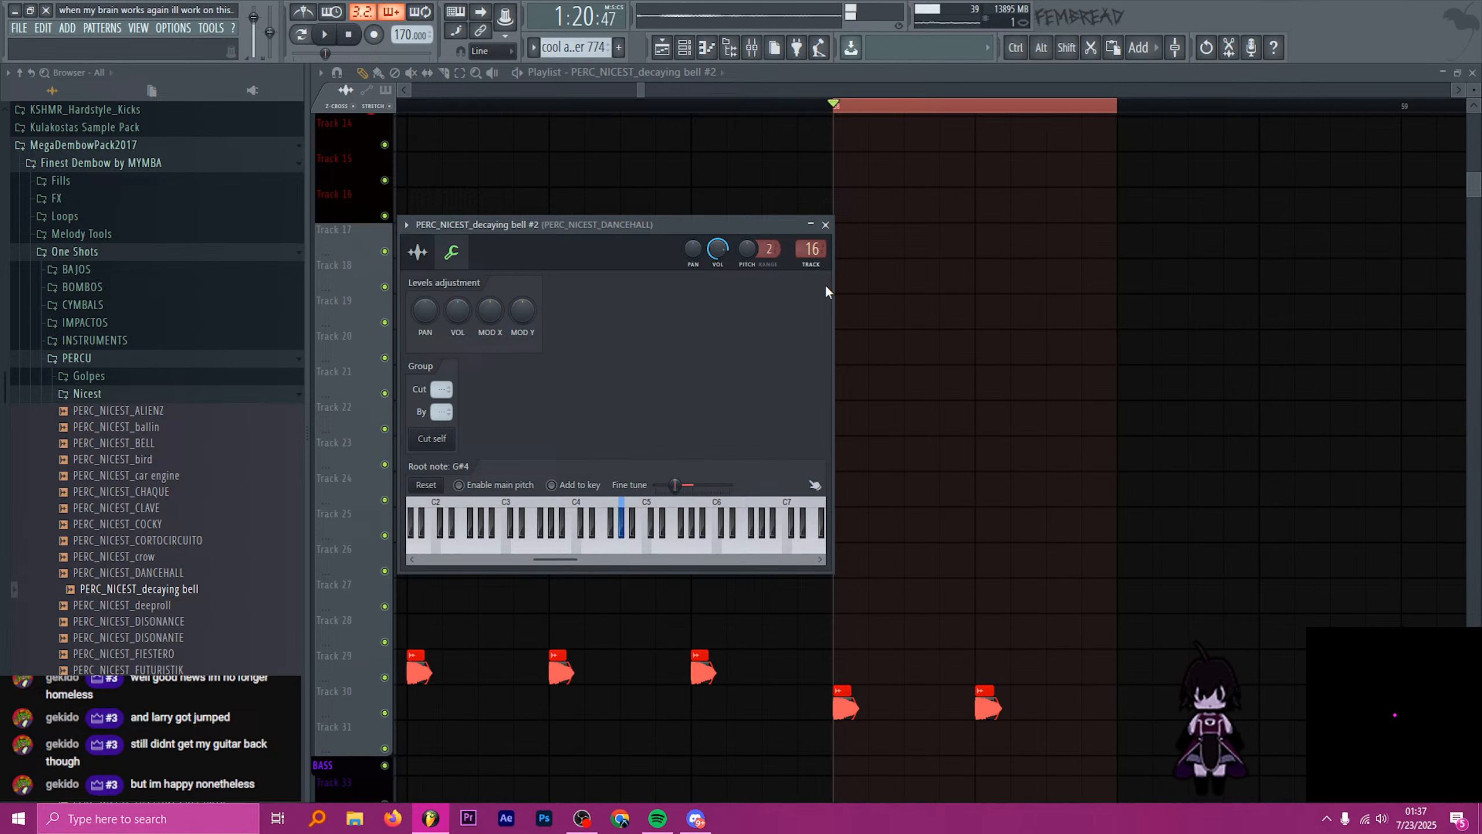
{"action": "left_click", "coordinate": [825, 224]}
- Audition the pattern from bar 57, delete the second and fourth bell clips in bar 57 and clear the Track 30 clips
{"action": "scroll", "coordinate": [728, 202], "scroll_direction": "down", "scroll_amount": 3}
{"action": "left_click", "coordinate": [512, 107]}
{"action": "key", "text": "space"}
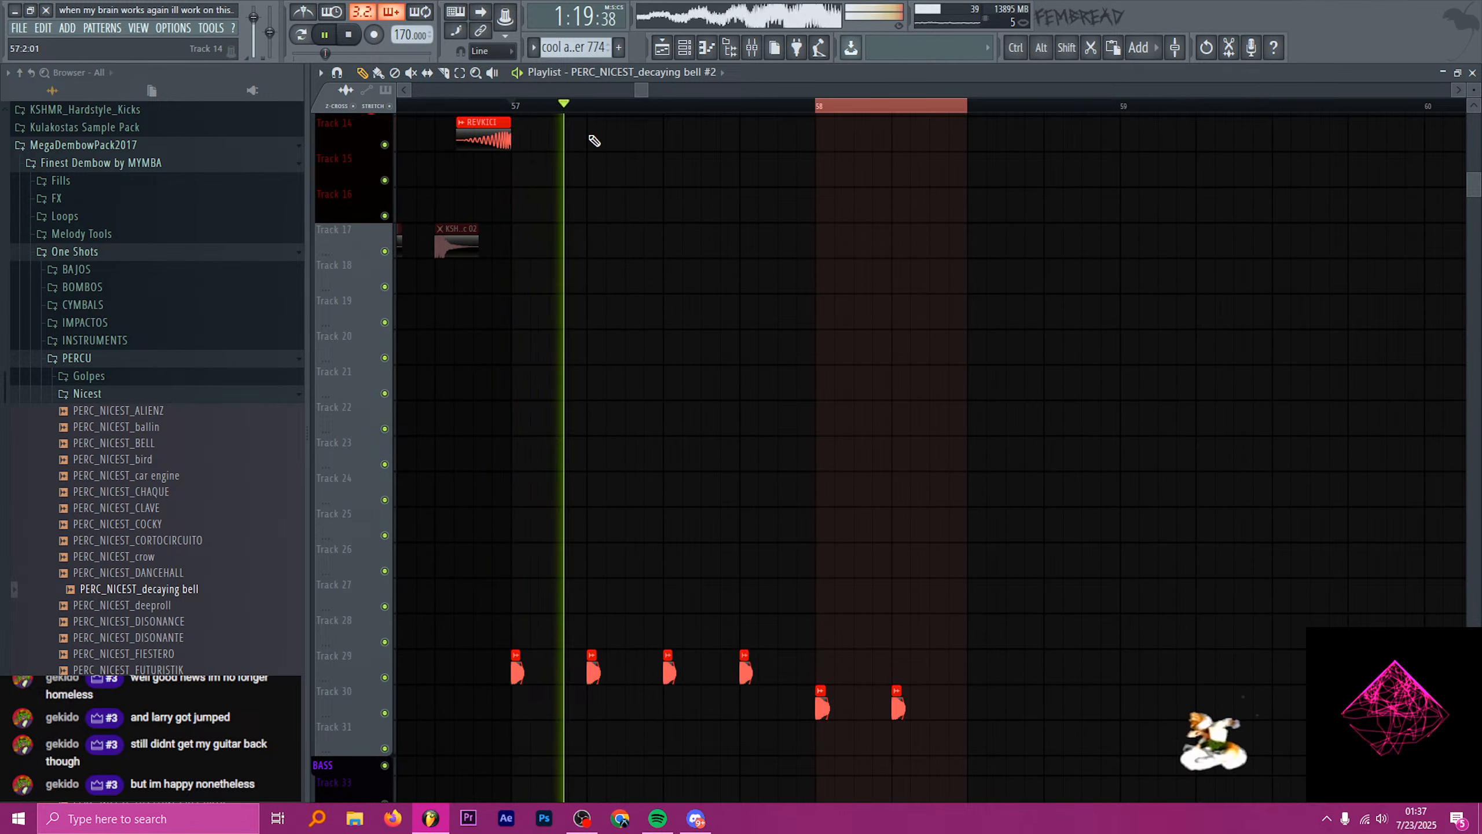
{"action": "key", "text": "space"}
{"action": "scroll", "coordinate": [629, 570], "scroll_direction": "down", "scroll_amount": 2}
{"action": "right_click", "coordinate": [602, 669]}
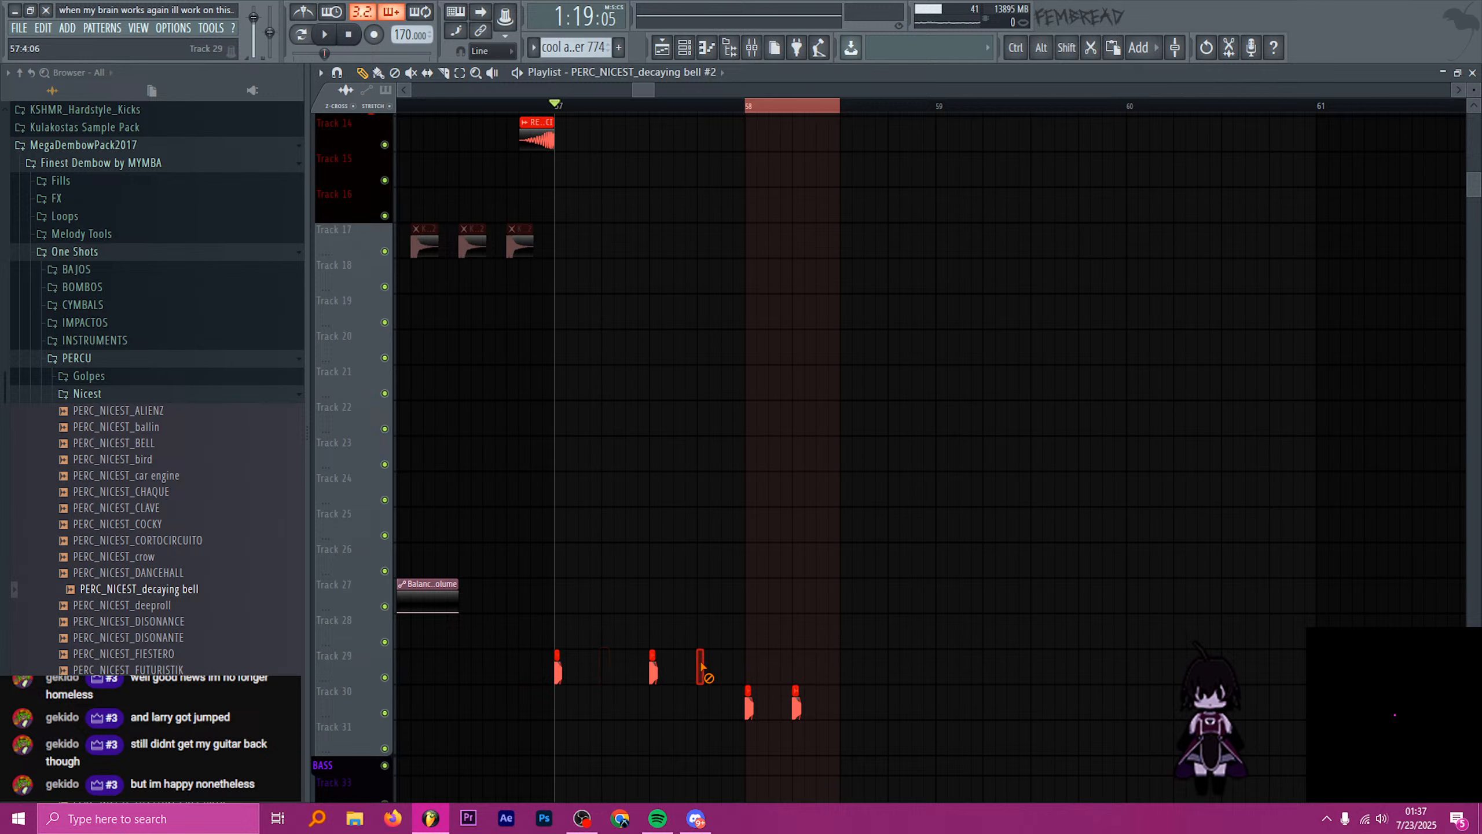
- Select bar 57 and duplicate its two bell clips into bars 58 and 59
{"action": "left_click_drag", "start_coordinate": [737, 111], "coordinate": [553, 114]}
{"action": "key", "text": "ctrl+b"}
{"action": "scroll", "coordinate": [612, 572], "scroll_direction": "down", "scroll_amount": 2}
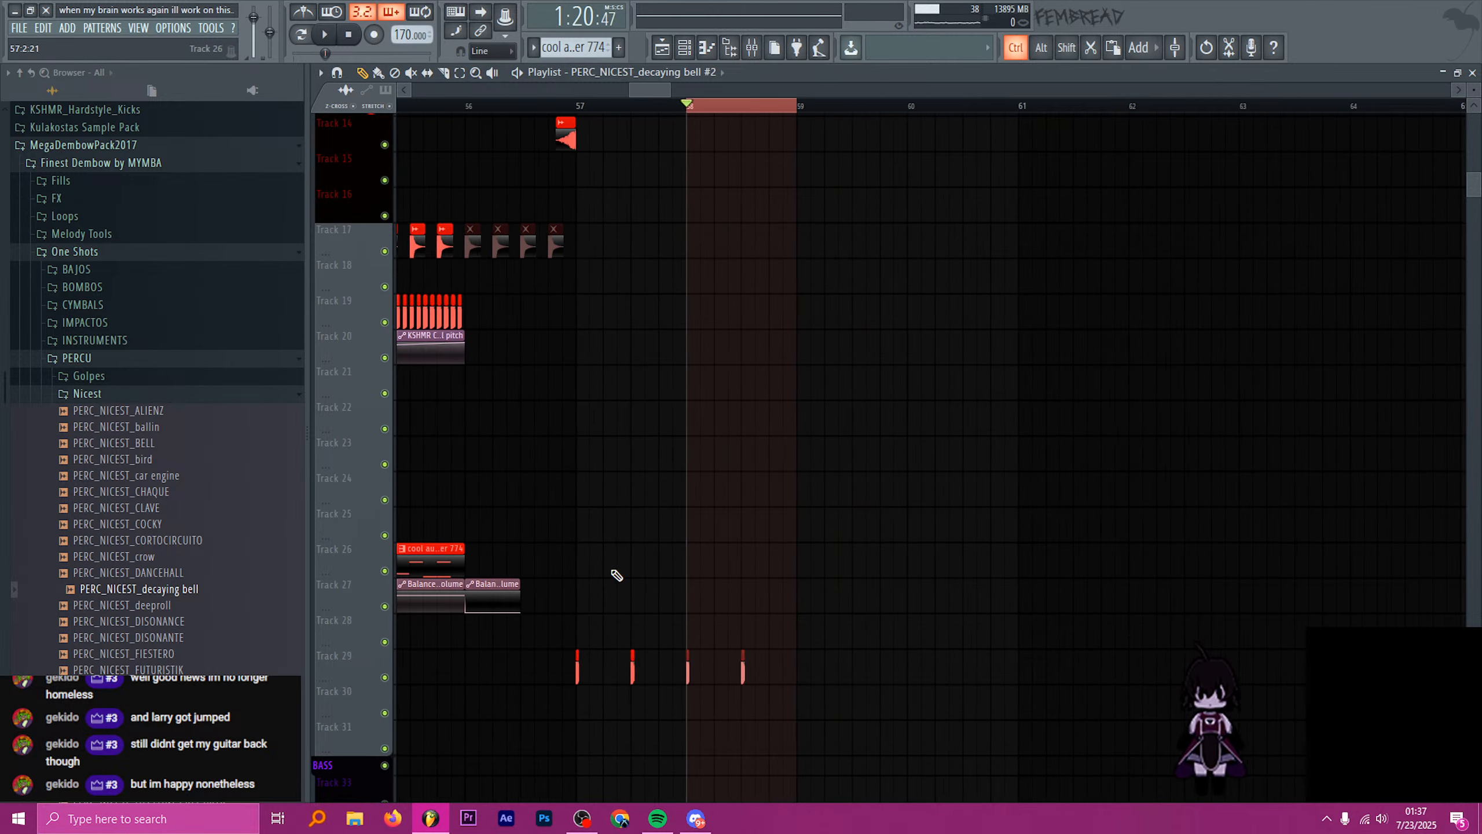
{"action": "key", "text": "ctrl+b"}
{"action": "scroll", "coordinate": [770, 682], "scroll_direction": "up", "scroll_amount": 2}
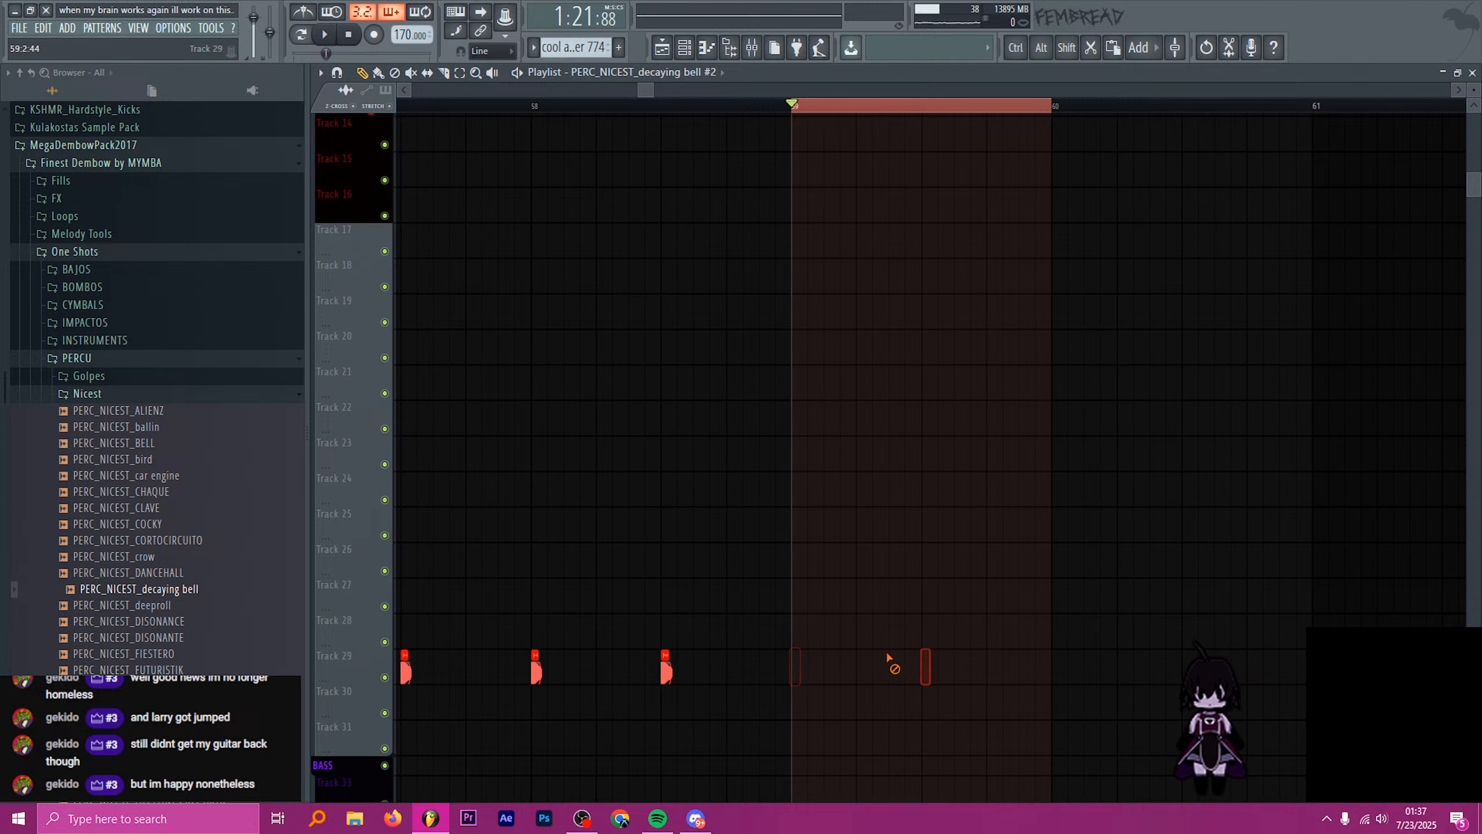
- Replace the bar 59 bell clips with two PERC_NICEST_decaying bell #2 clips and move them to Track 30
{"action": "scroll", "coordinate": [799, 678], "scroll_direction": "up", "scroll_amount": 3}
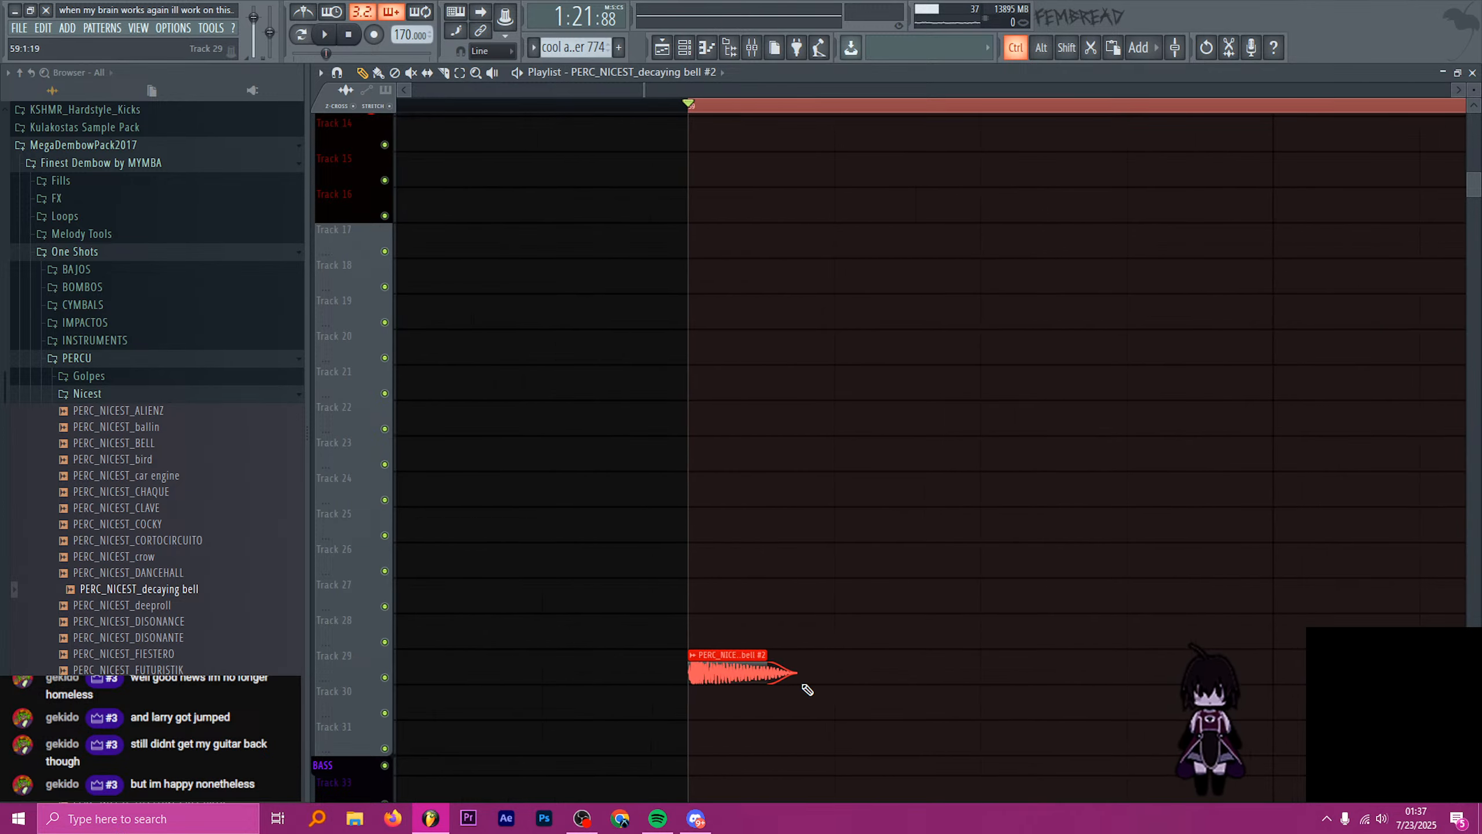
{"action": "scroll", "coordinate": [802, 683], "scroll_direction": "down", "scroll_amount": 2}
{"action": "scroll", "coordinate": [548, 696], "scroll_direction": "up", "scroll_amount": 4}
{"action": "scroll", "coordinate": [554, 692], "scroll_direction": "down", "scroll_amount": 4}
{"action": "scroll", "coordinate": [770, 691], "scroll_direction": "up", "scroll_amount": 2}
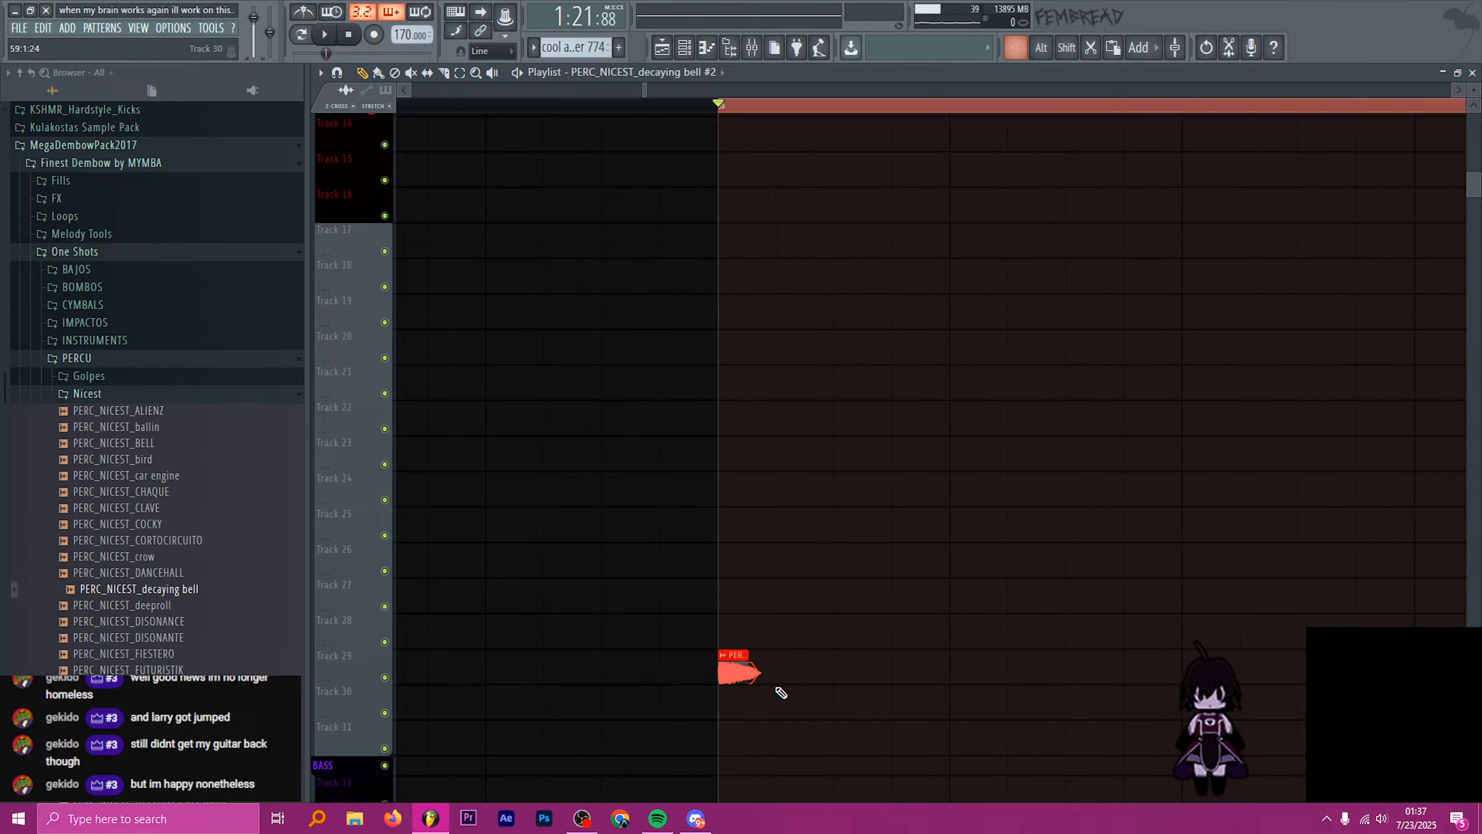
{"action": "left_click_drag", "start_coordinate": [781, 692], "coordinate": [709, 673]}
{"action": "key", "text": "shift+Down"}
{"action": "scroll", "coordinate": [802, 695], "scroll_direction": "down", "scroll_amount": 4}
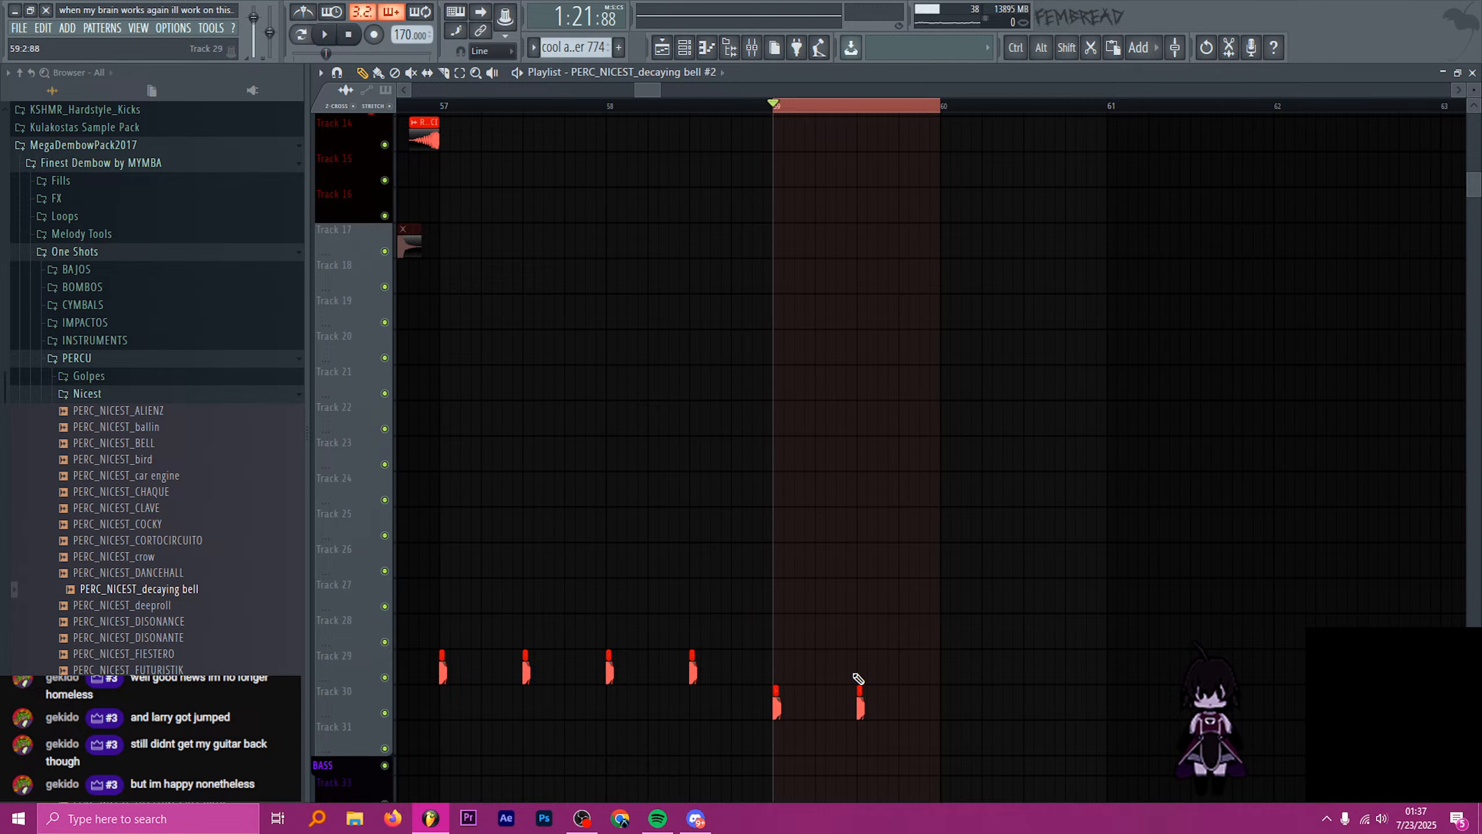
- Duplicate the bar 59 bell clips into bar 60 and play the four-bar pattern from bar 57
{"action": "scroll", "coordinate": [858, 678], "scroll_direction": "down", "scroll_amount": 2}
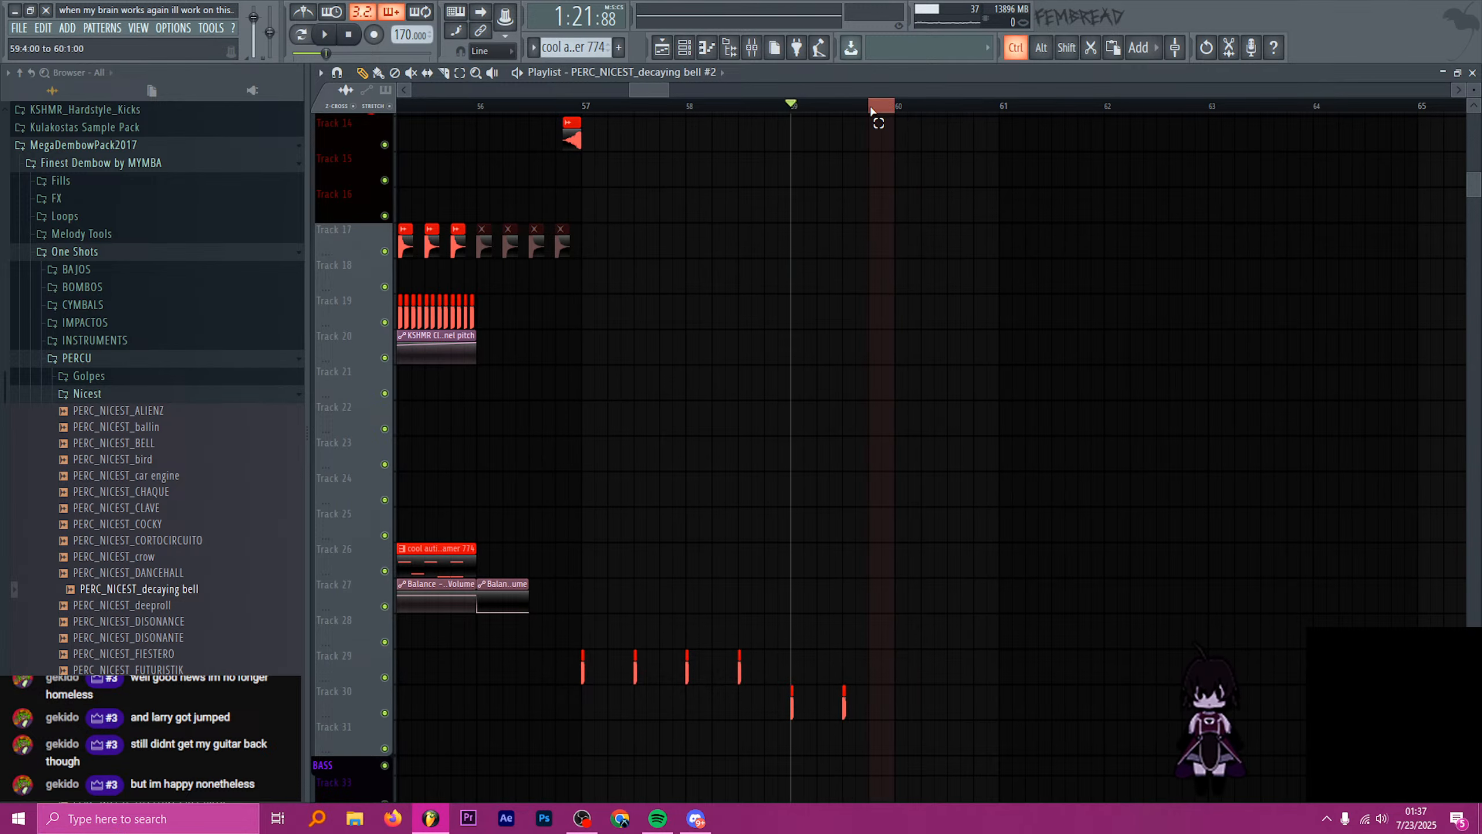
{"action": "key", "text": "ctrl+b"}
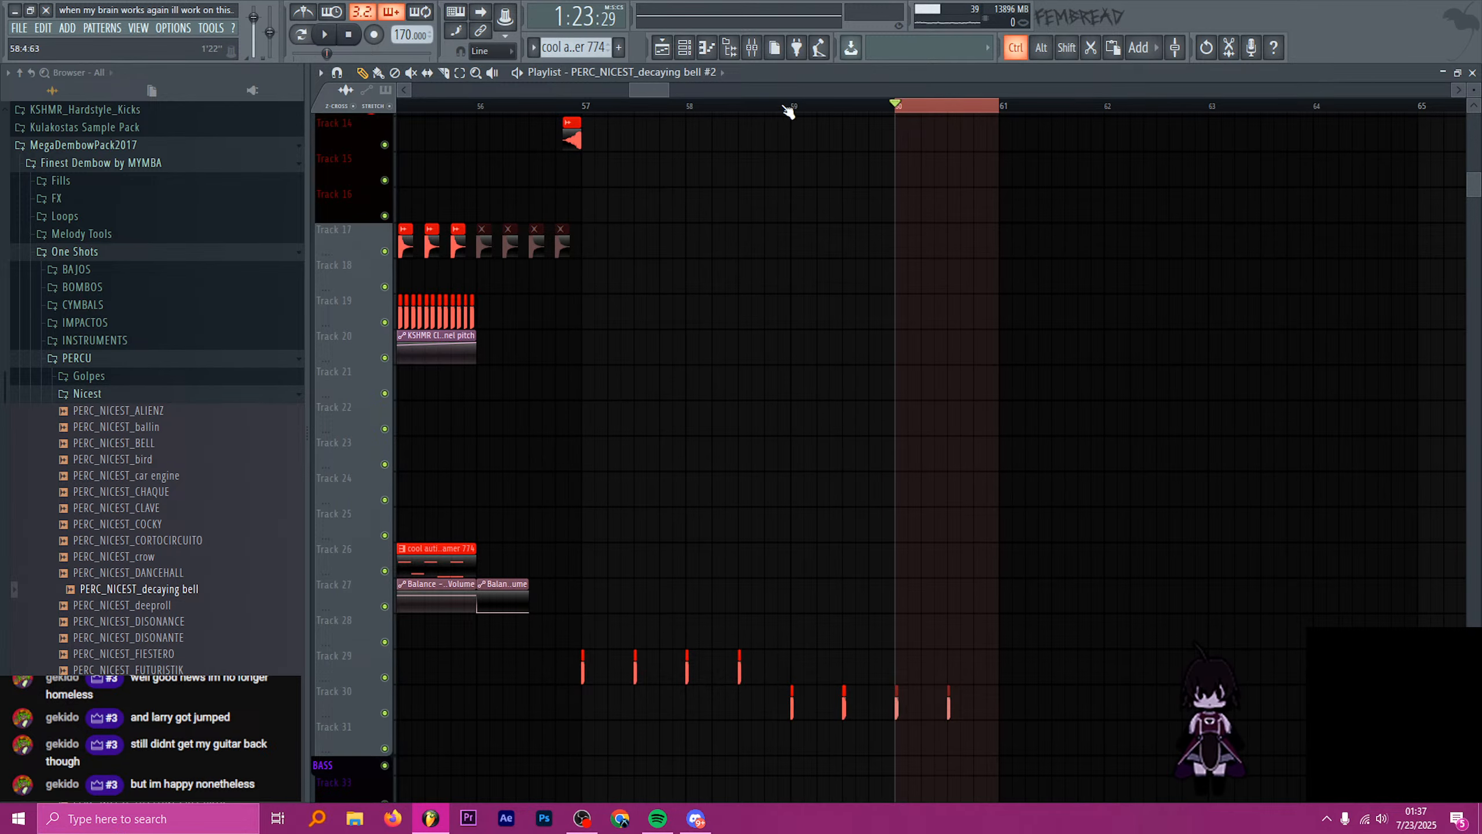
{"action": "left_click", "coordinate": [787, 107], "text": "ctrl"}
{"action": "left_click", "coordinate": [585, 107]}
{"action": "key", "text": "space"}
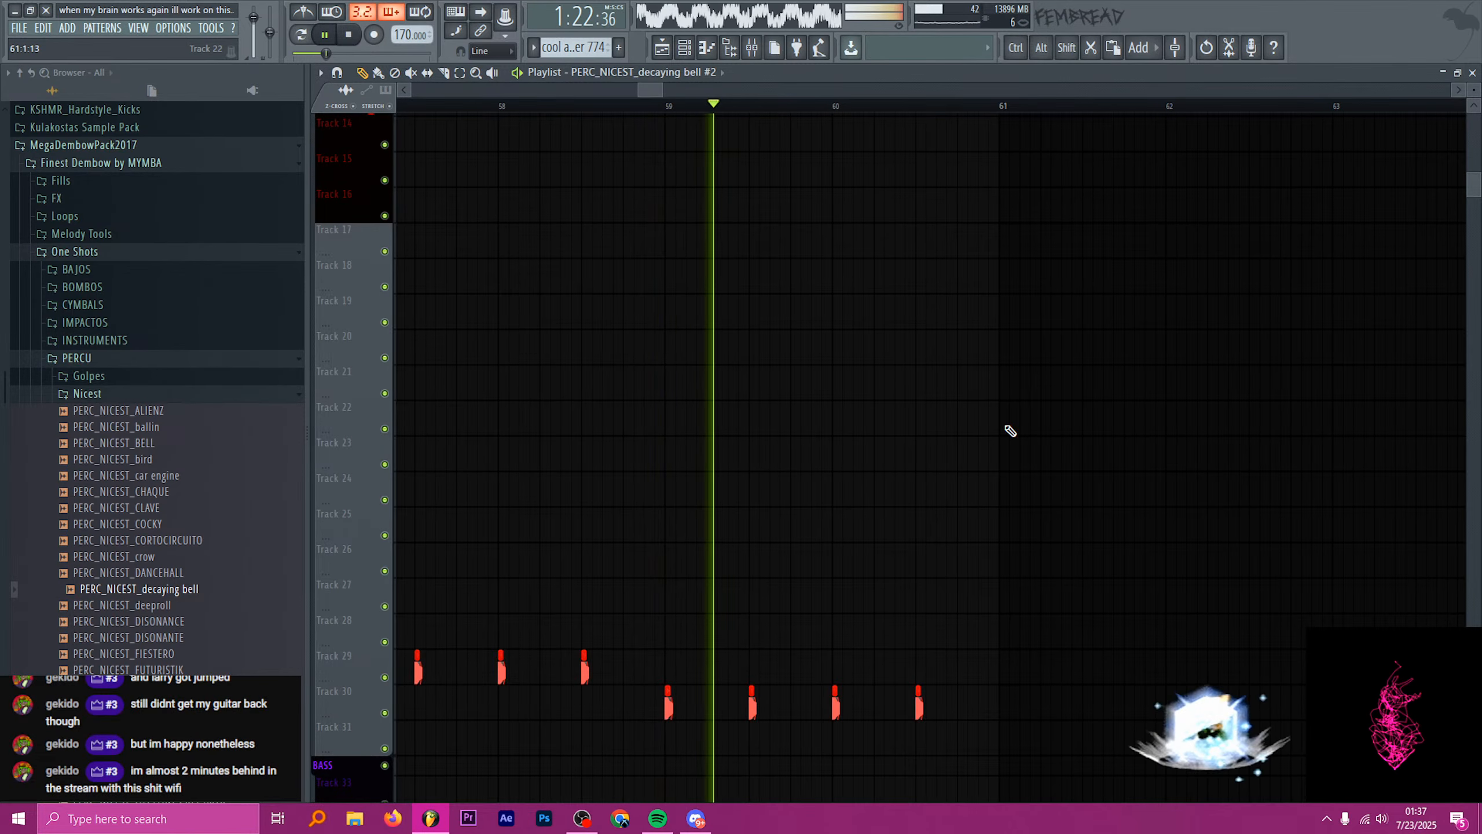
{"action": "scroll", "coordinate": [985, 362], "scroll_direction": "down", "scroll_amount": 1}
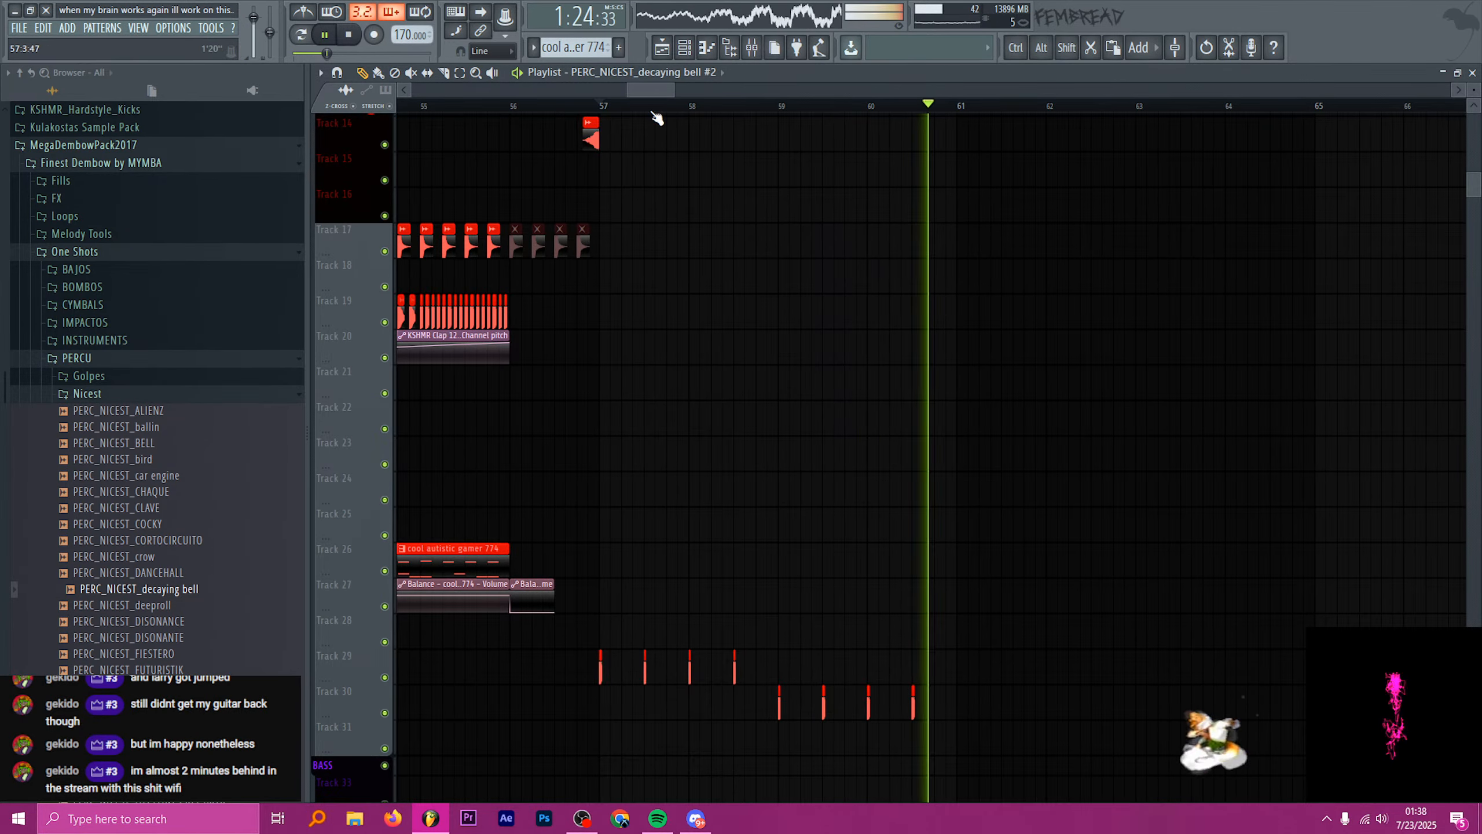
{"action": "key", "text": "space"}
- Select bars 57 to 60, duplicate the bell pattern twice through bar 68, and set the playback position to bar 61
{"action": "scroll", "coordinate": [829, 383], "scroll_direction": "down", "scroll_amount": 4}
{"action": "scroll", "coordinate": [826, 376], "scroll_direction": "down", "scroll_amount": 1}
{"action": "scroll", "coordinate": [869, 107], "scroll_direction": "down", "scroll_amount": 1}
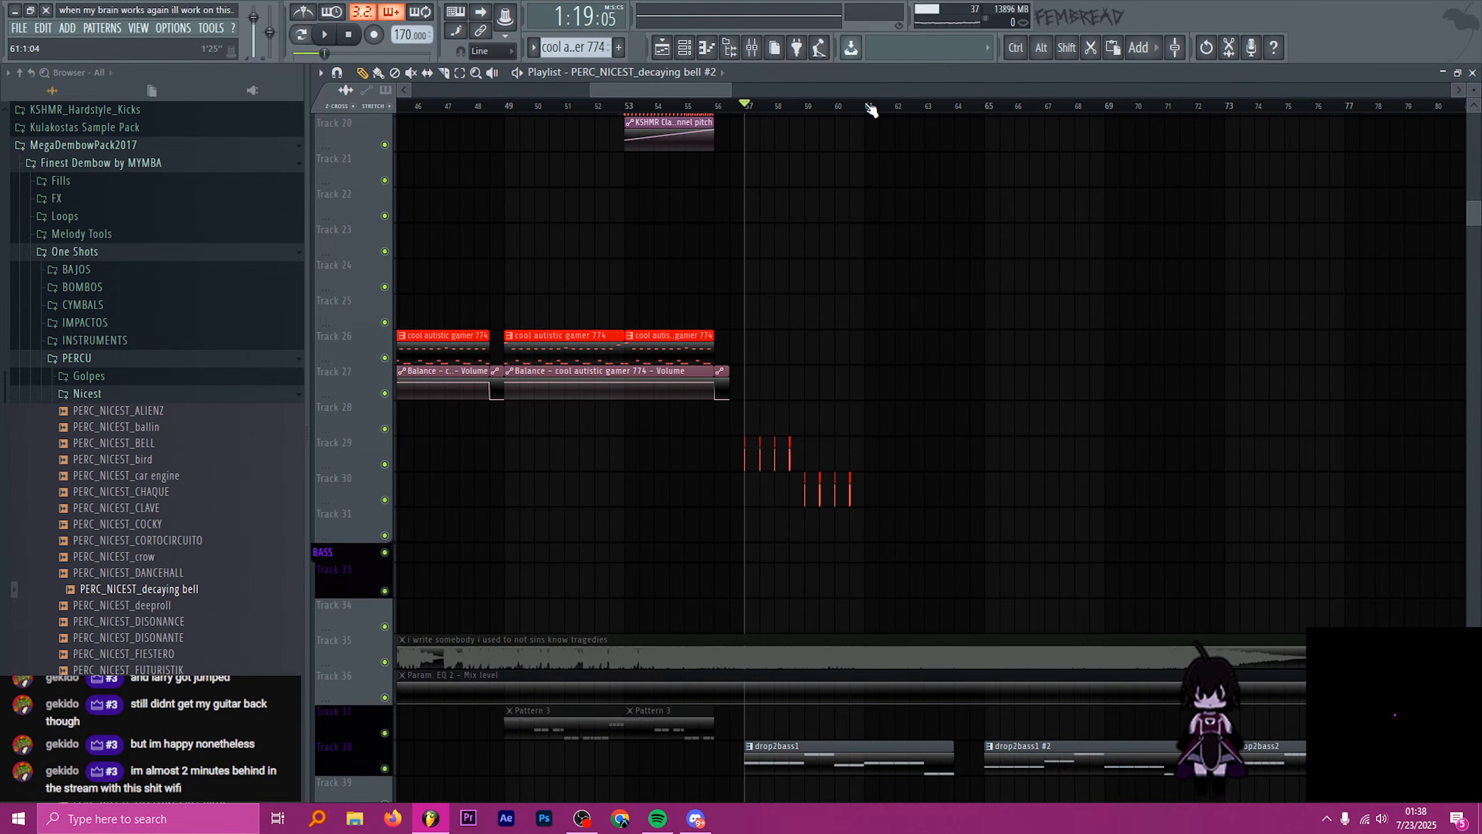
{"action": "left_click_drag", "start_coordinate": [869, 107], "coordinate": [738, 102]}
{"action": "key", "text": "ctrl+d"}
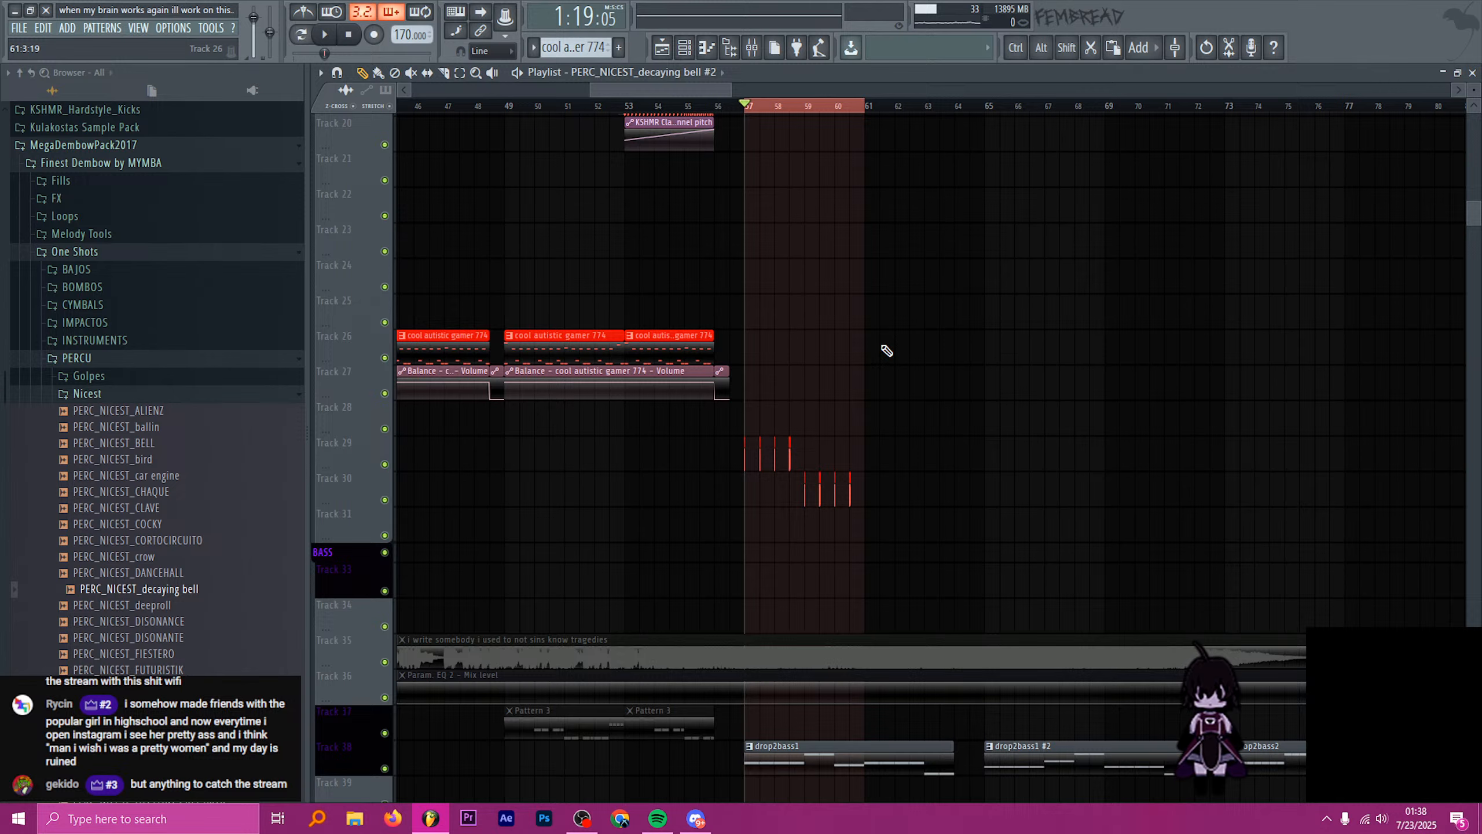
{"action": "left_click_drag", "start_coordinate": [922, 536], "coordinate": [726, 406]}
{"action": "key", "text": "ctrl+b"}
{"action": "scroll", "coordinate": [834, 376], "scroll_direction": "down", "scroll_amount": 2}
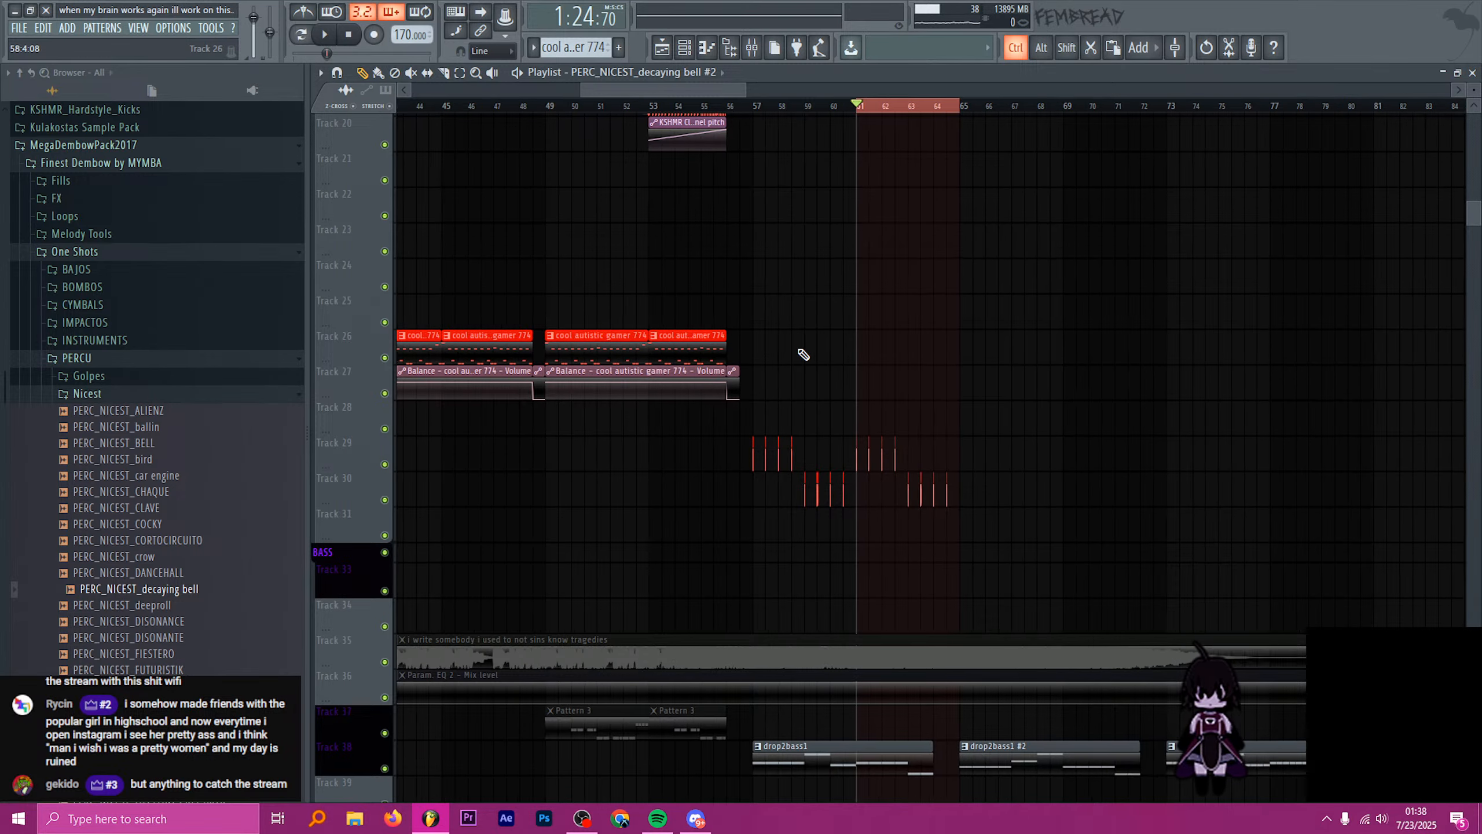
{"action": "scroll", "coordinate": [969, 251], "scroll_direction": "up", "scroll_amount": 3}
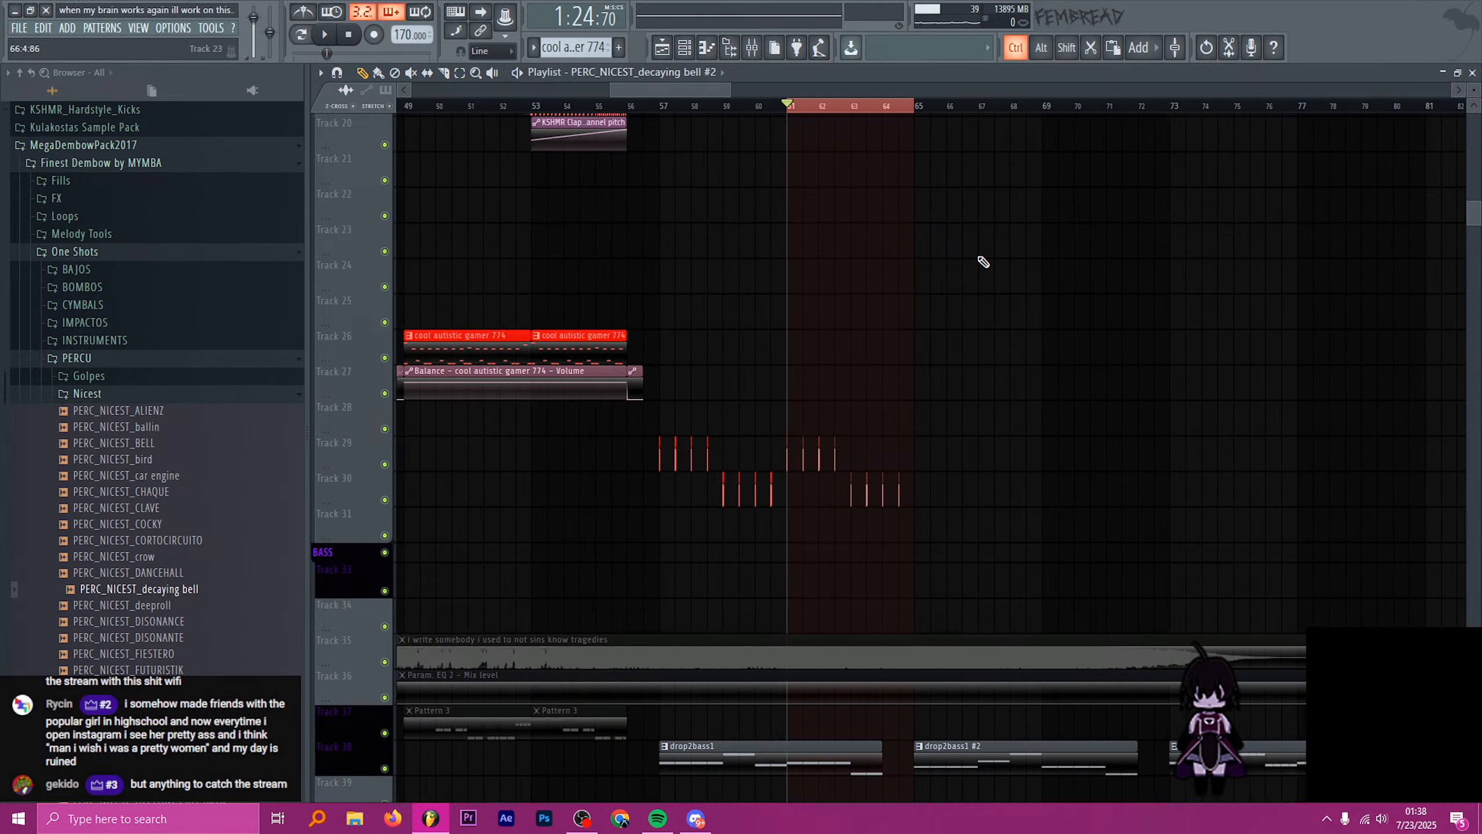
{"action": "key", "text": "ctrl+b"}
{"action": "left_click", "coordinate": [630, 106]}
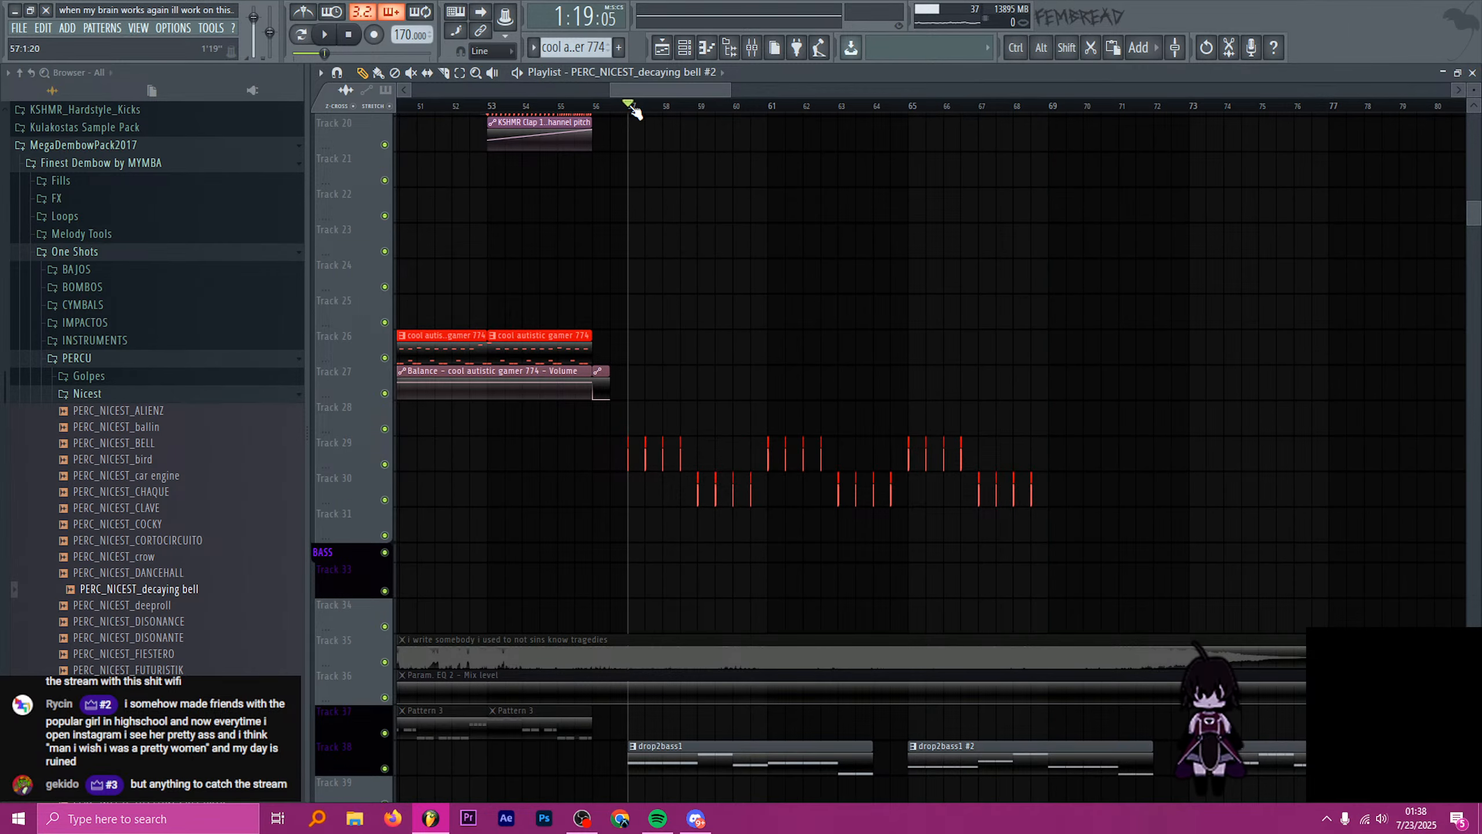
{"action": "left_click", "coordinate": [770, 107]}
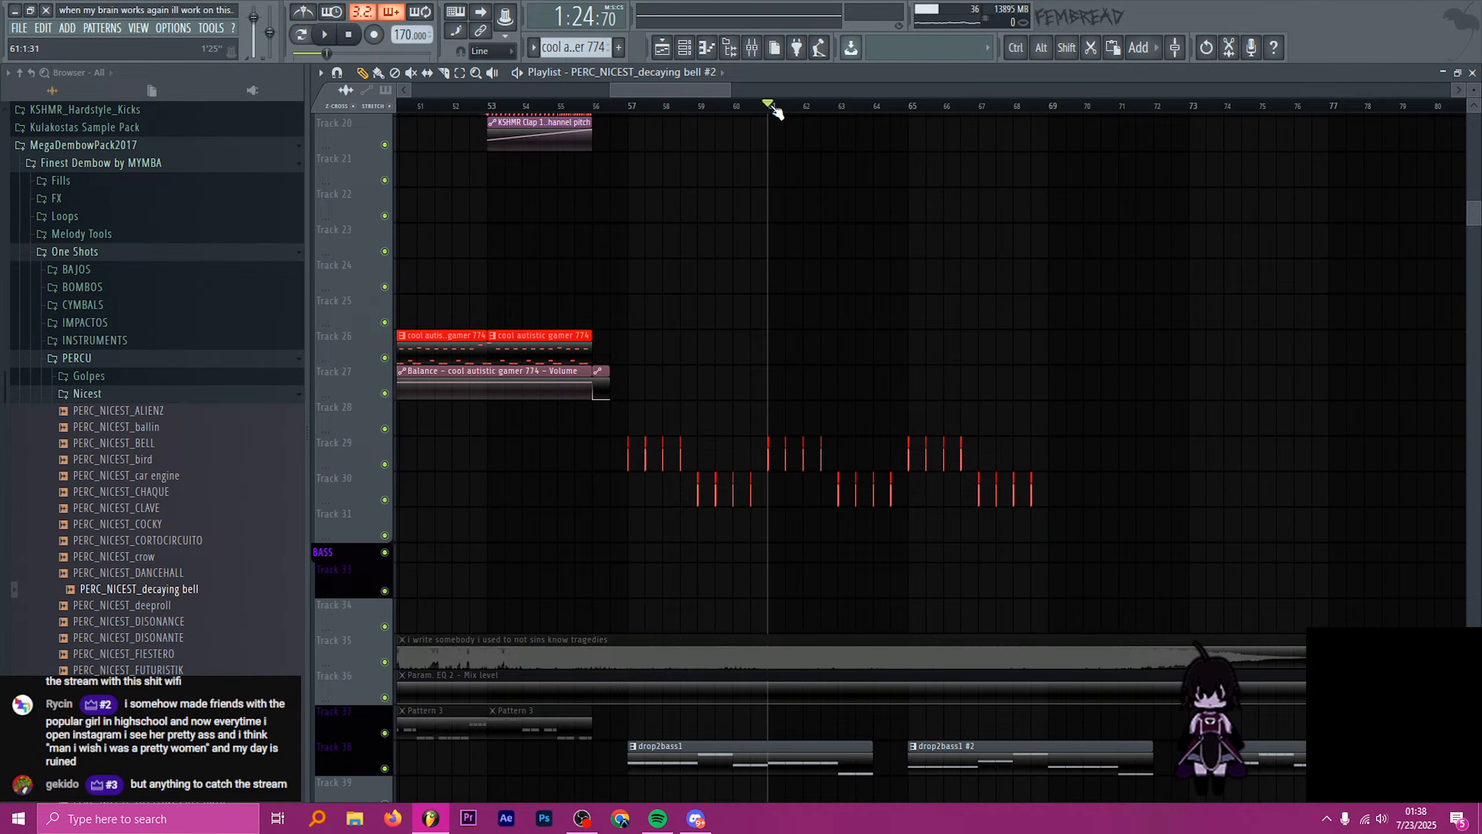
- Set the playback position to bar 57, add Effector to the PERC_NICEST_DANCEHALL mixer track, and activate it in Lo-Fi mode
{"action": "left_click", "coordinate": [637, 108]}
{"action": "left_click", "coordinate": [752, 47]}
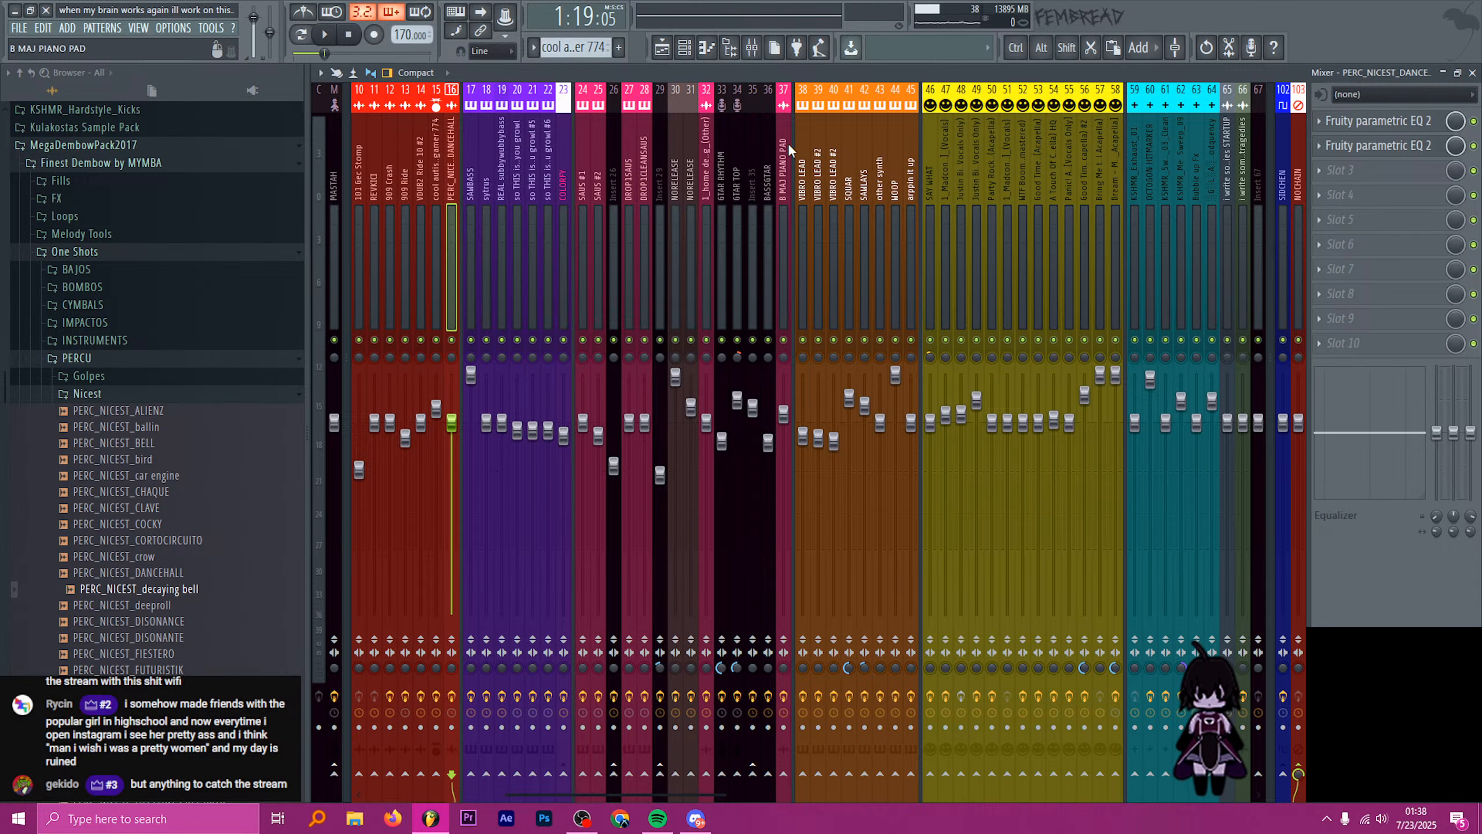
{"action": "left_click", "coordinate": [1374, 181]}
{"action": "left_click", "coordinate": [1250, 32]}
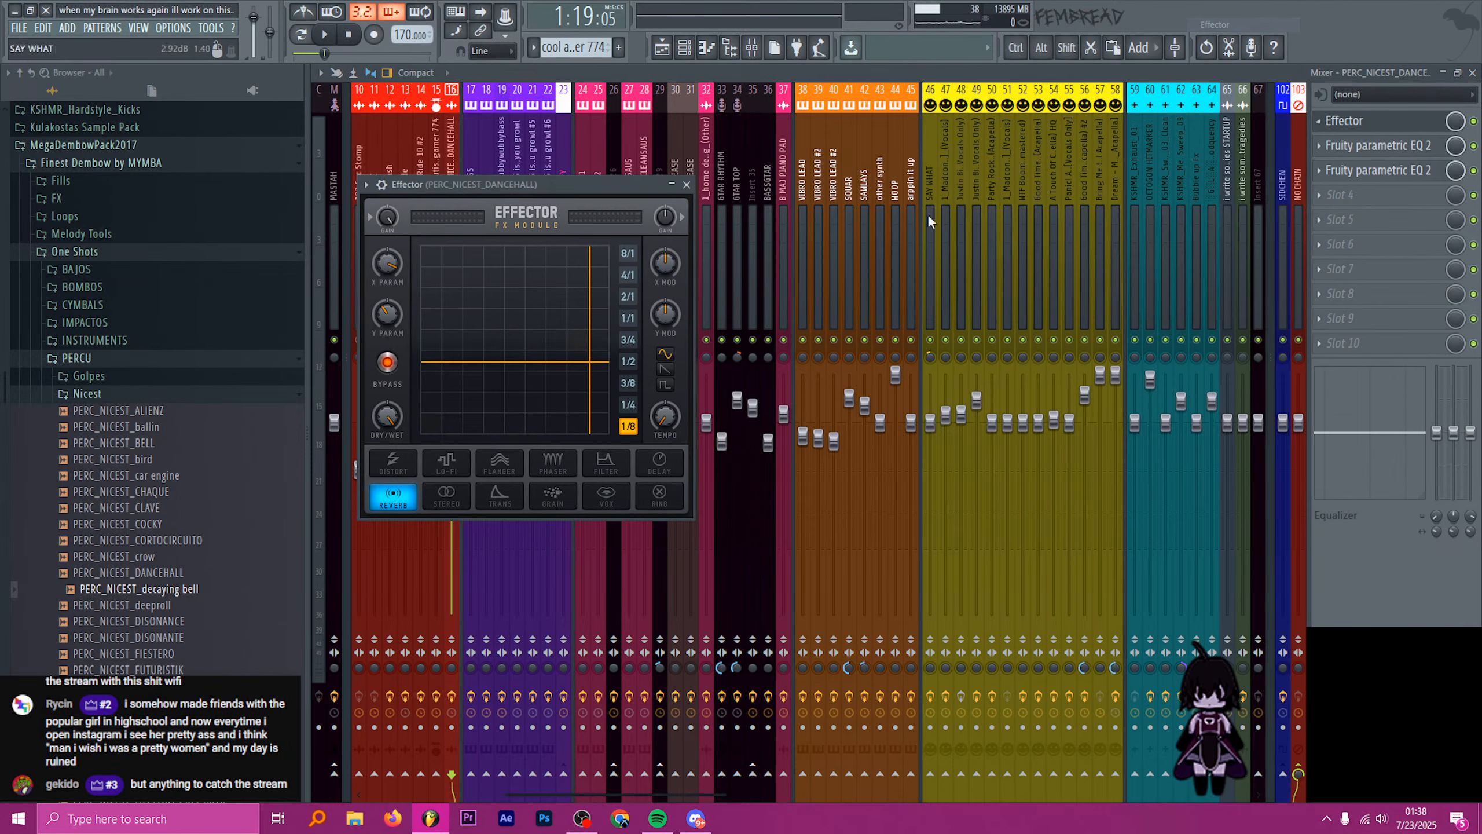
{"action": "left_click", "coordinate": [388, 363]}
{"action": "left_click", "coordinate": [447, 464]}
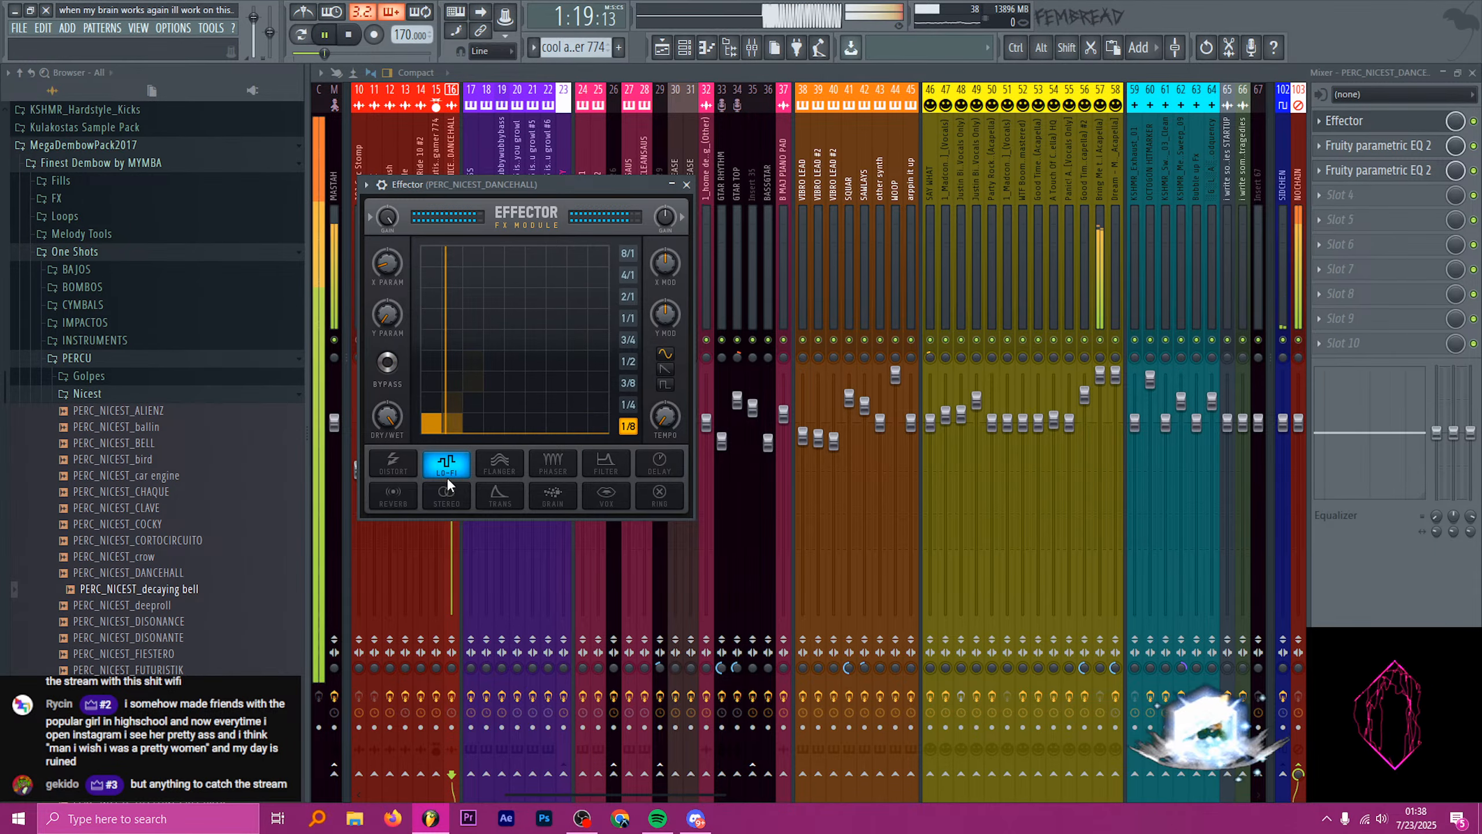
- Adjust Effector's Lo-Fi amount slightly while playing the drop, and stop playback
{"action": "key", "text": "space"}
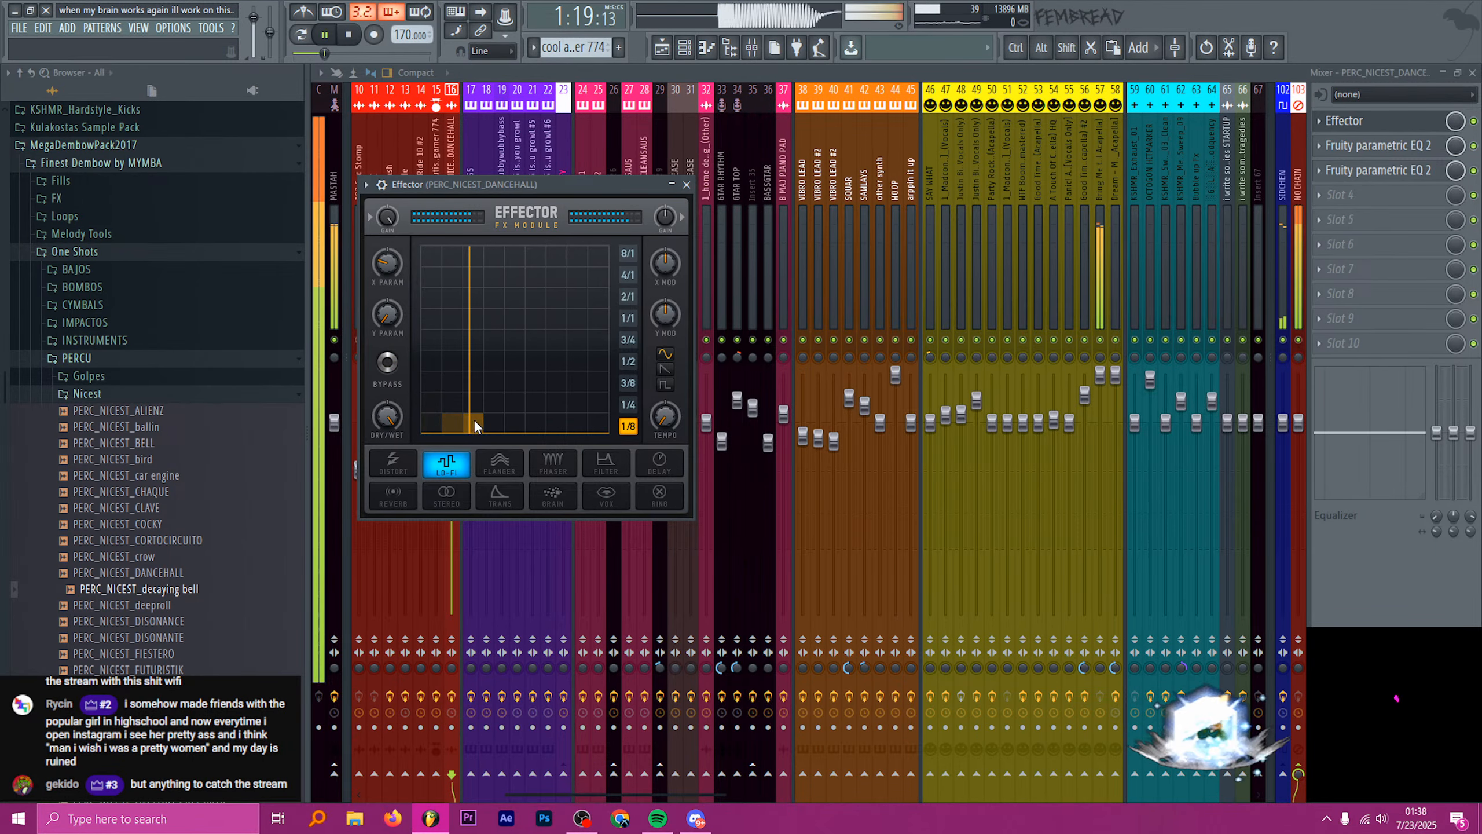
{"action": "left_click_drag", "start_coordinate": [457, 435], "coordinate": [467, 438]}
{"action": "left_click", "coordinate": [686, 185]}
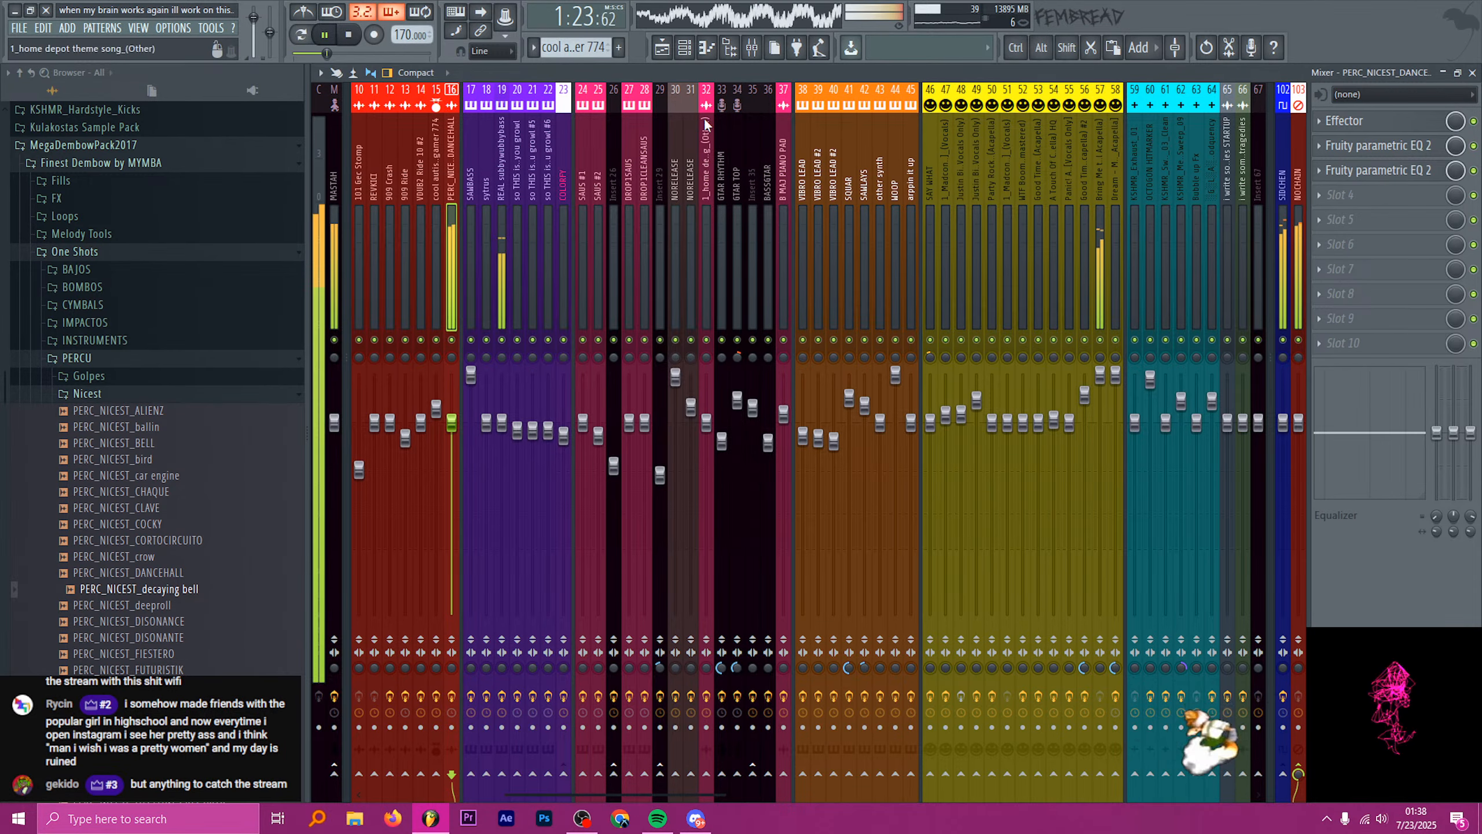
{"action": "key", "text": "space"}
- Add Fruity Soft Clipper in effect slot 4 of the PERC_NICEST_DANCEHALL mixer track and close its window
{"action": "left_click", "coordinate": [1348, 193]}
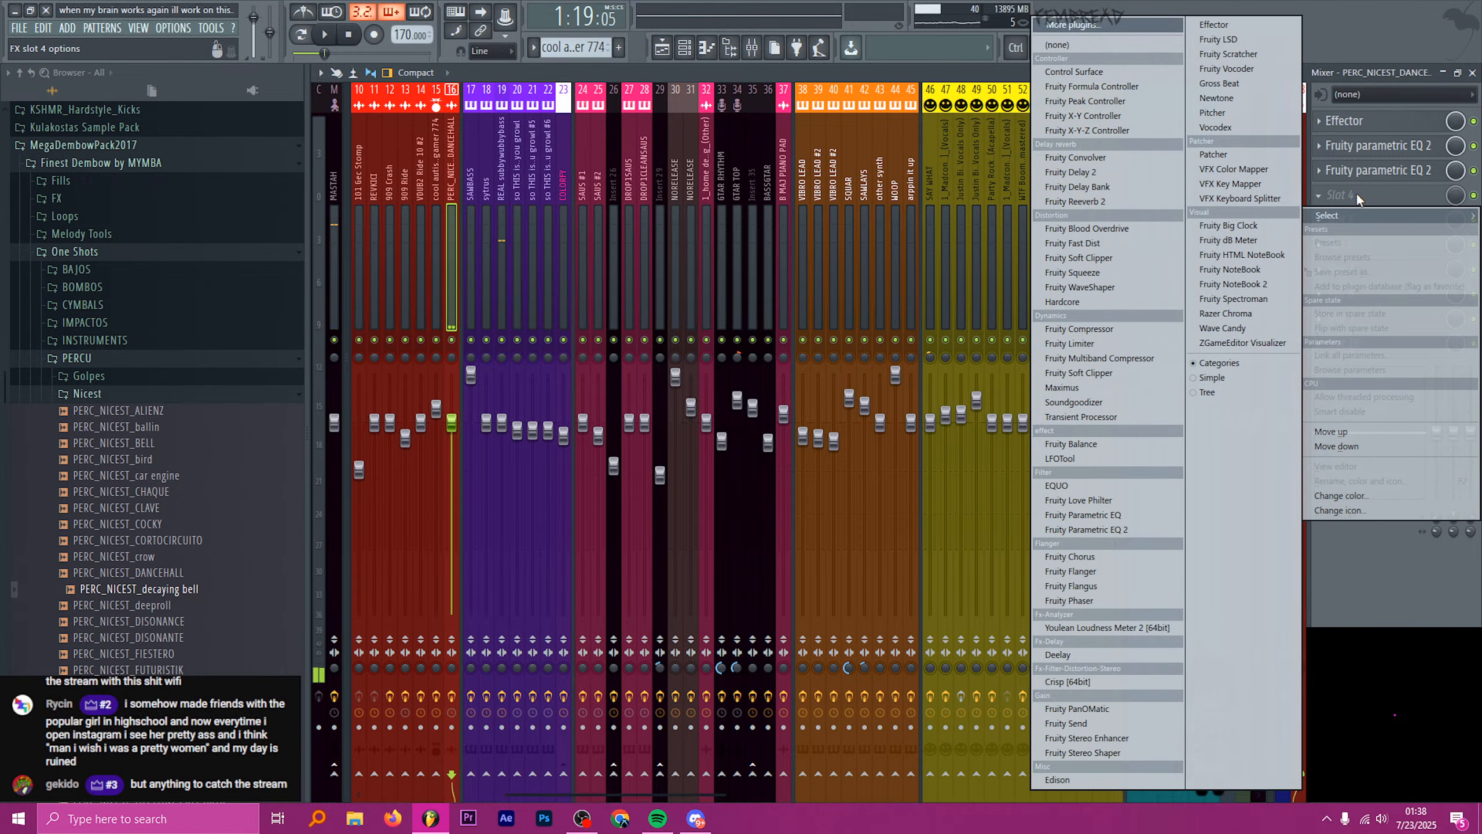
{"action": "left_click", "coordinate": [1118, 257]}
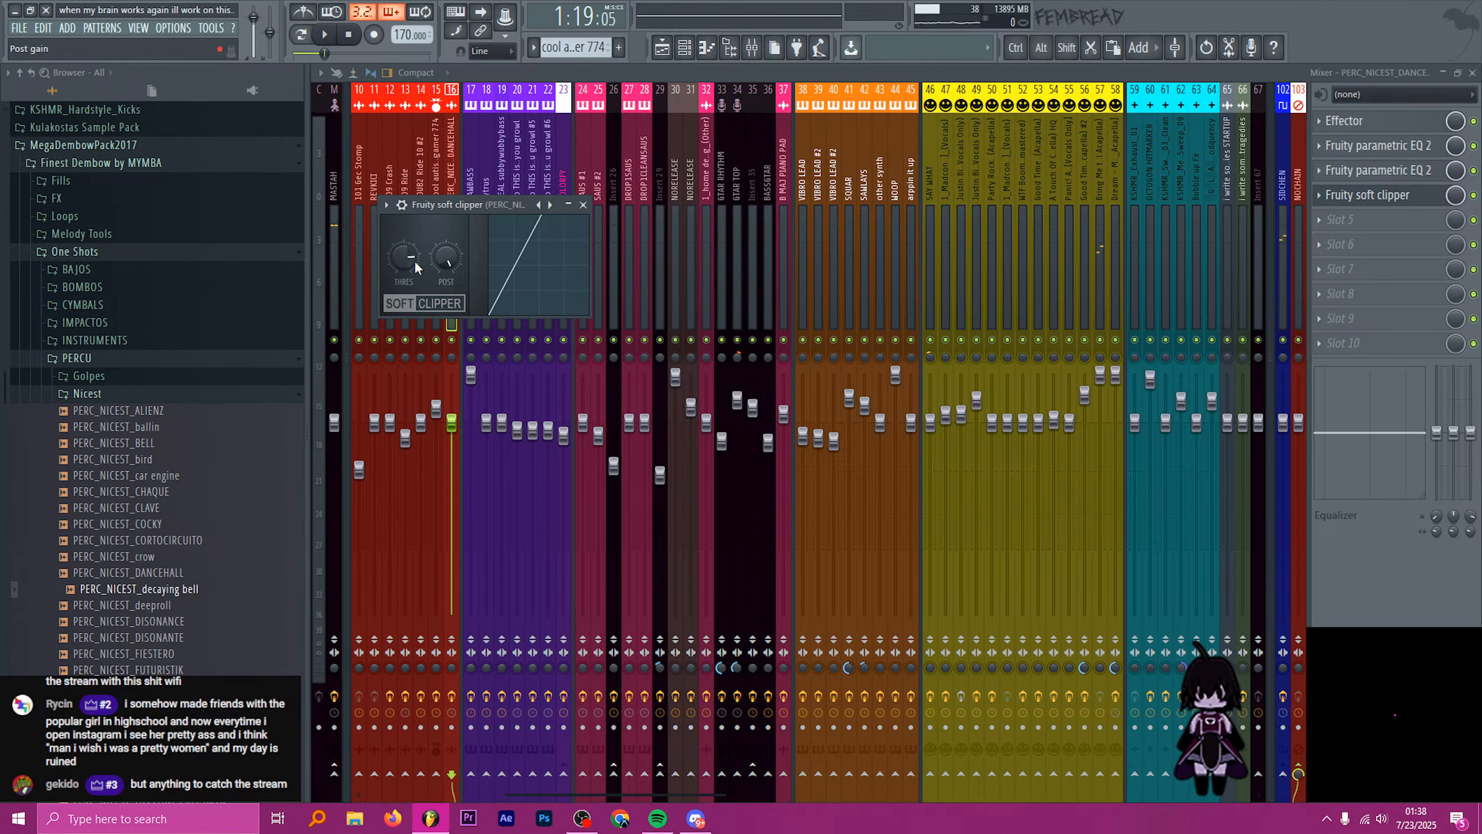
{"action": "left_click", "coordinate": [583, 204]}
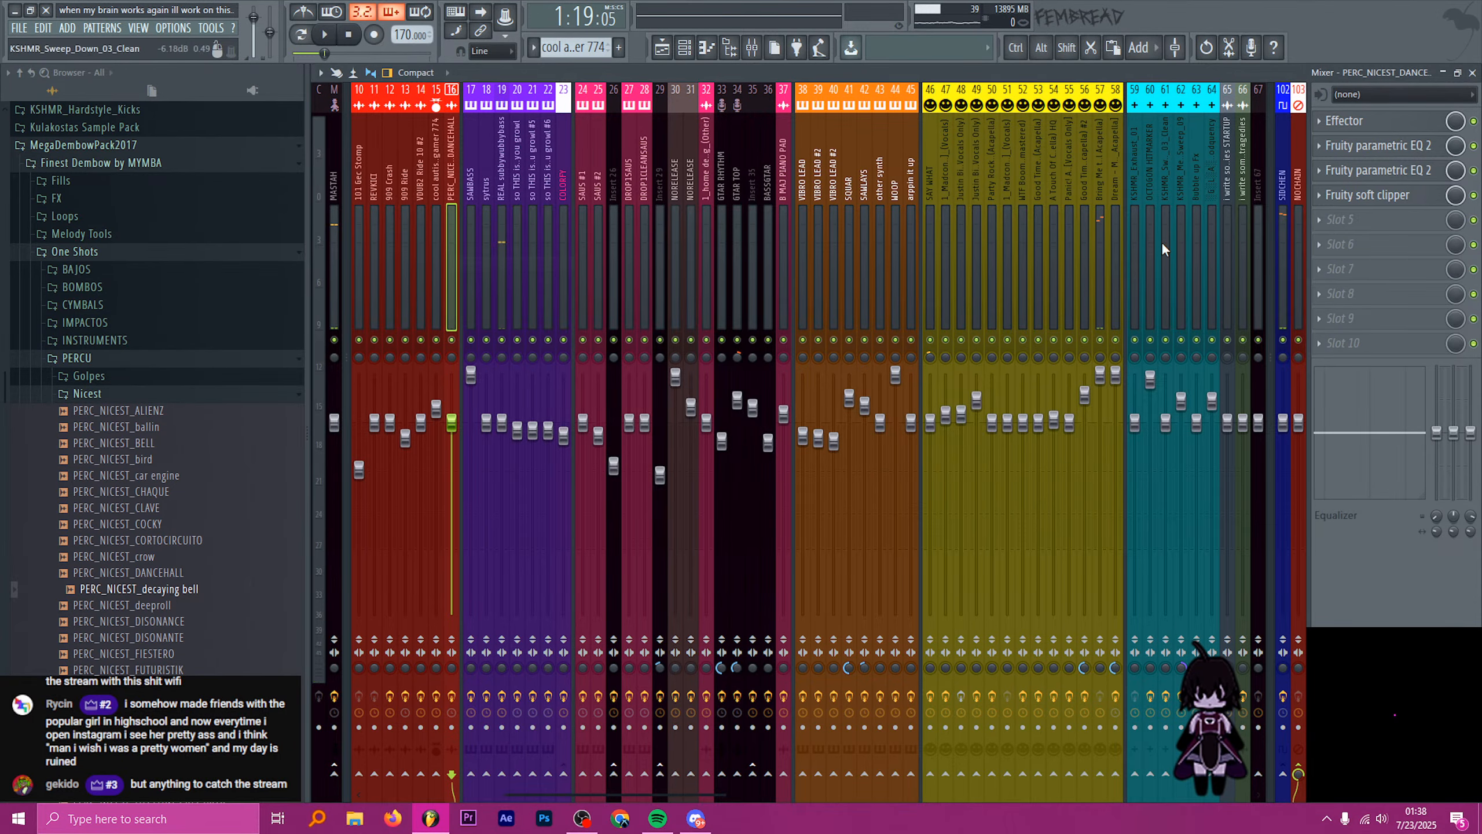
- Add Fruity Parametric EQ 2 in effect slot 5 and set band 1 as a high-pass at about 26 Hz
{"action": "left_click", "coordinate": [1371, 220]}
{"action": "left_click", "coordinate": [1138, 529]}
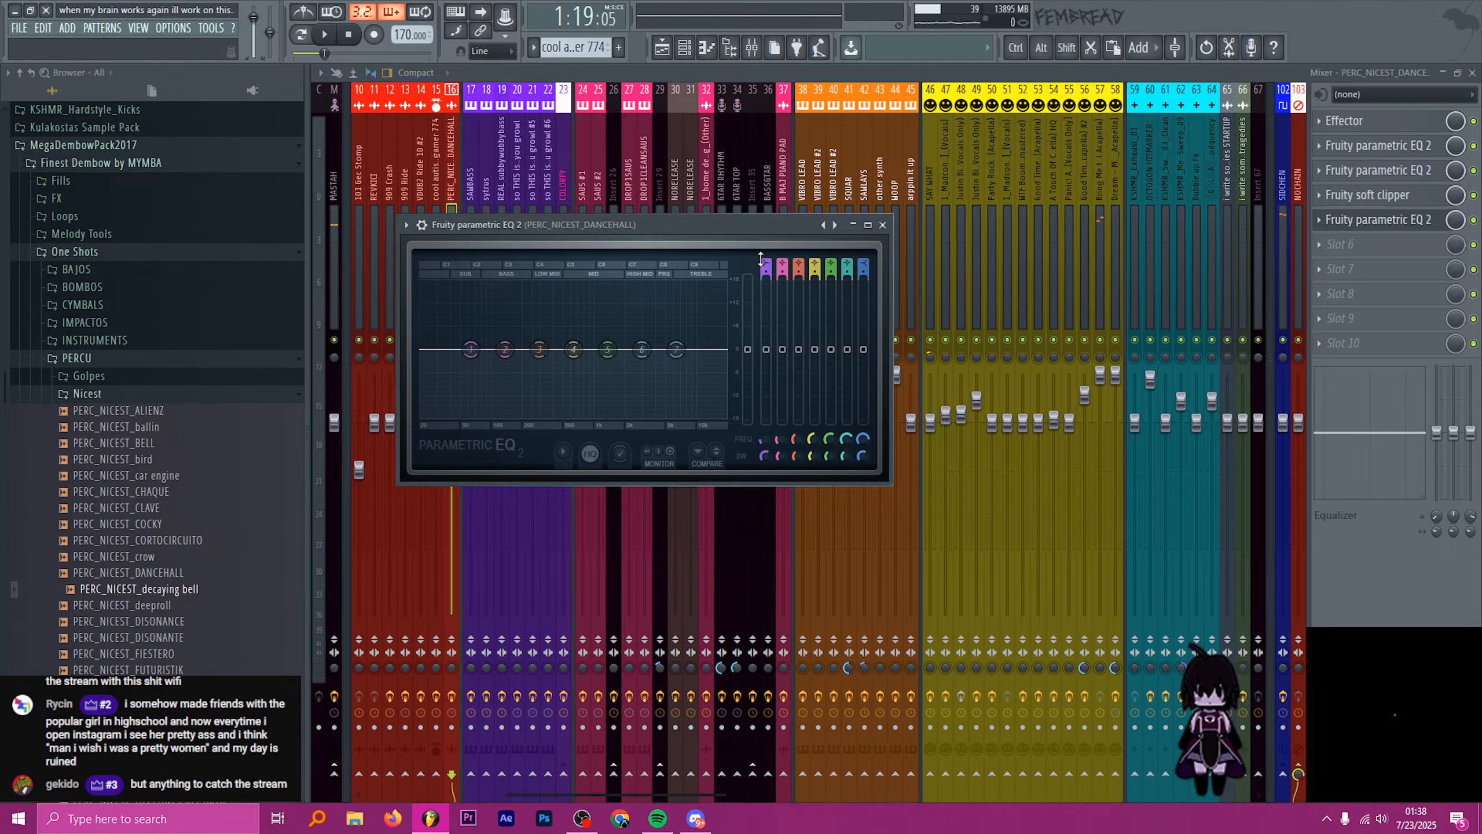
{"action": "left_click_drag", "start_coordinate": [766, 268], "coordinate": [766, 276]}
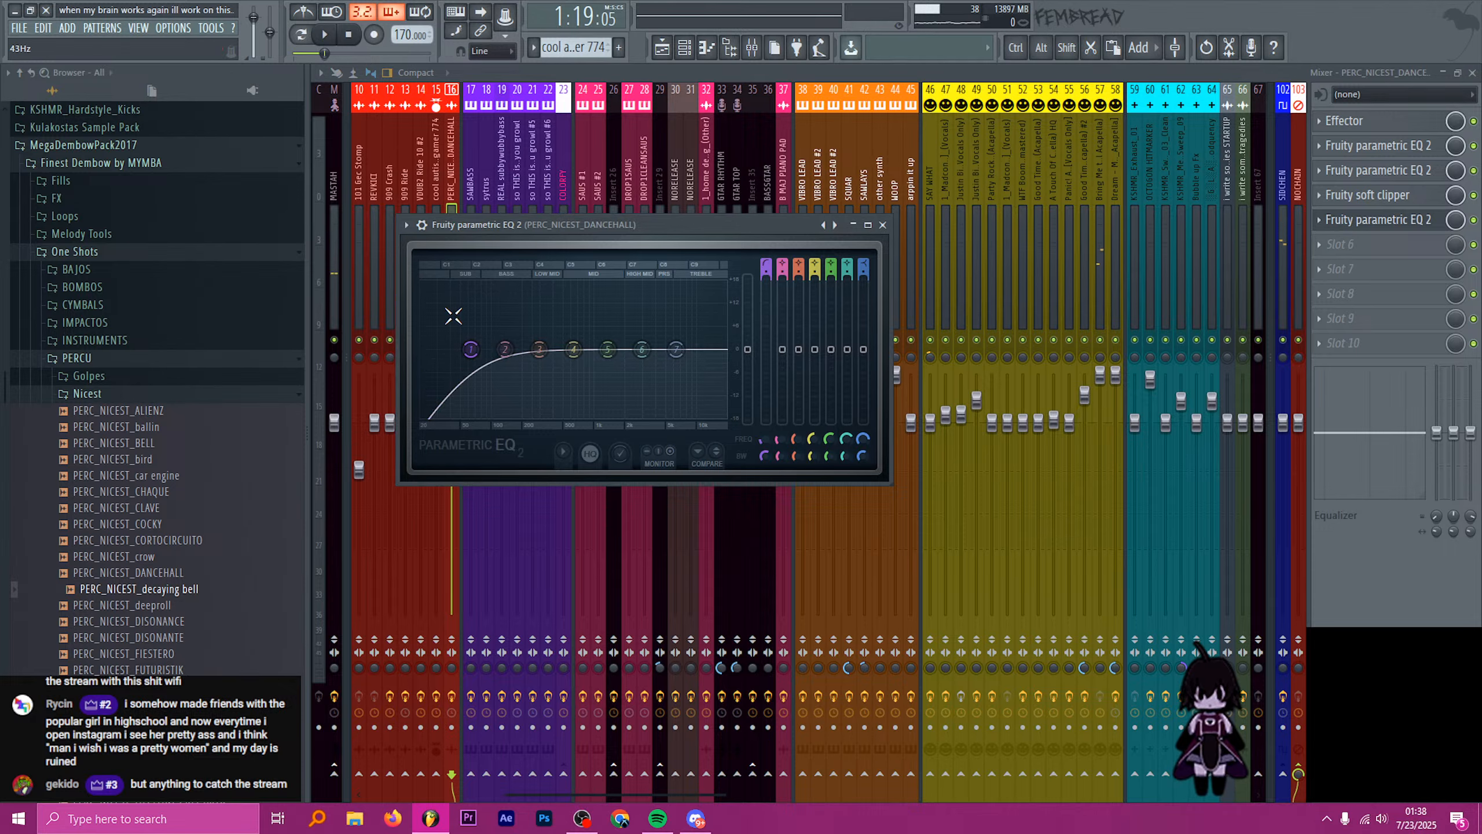
{"action": "left_click_drag", "start_coordinate": [470, 349], "coordinate": [432, 350]}
- Play the drop and compare the bell with the soft clipper and the slot 5 EQ bypassed
{"action": "key", "text": "space"}
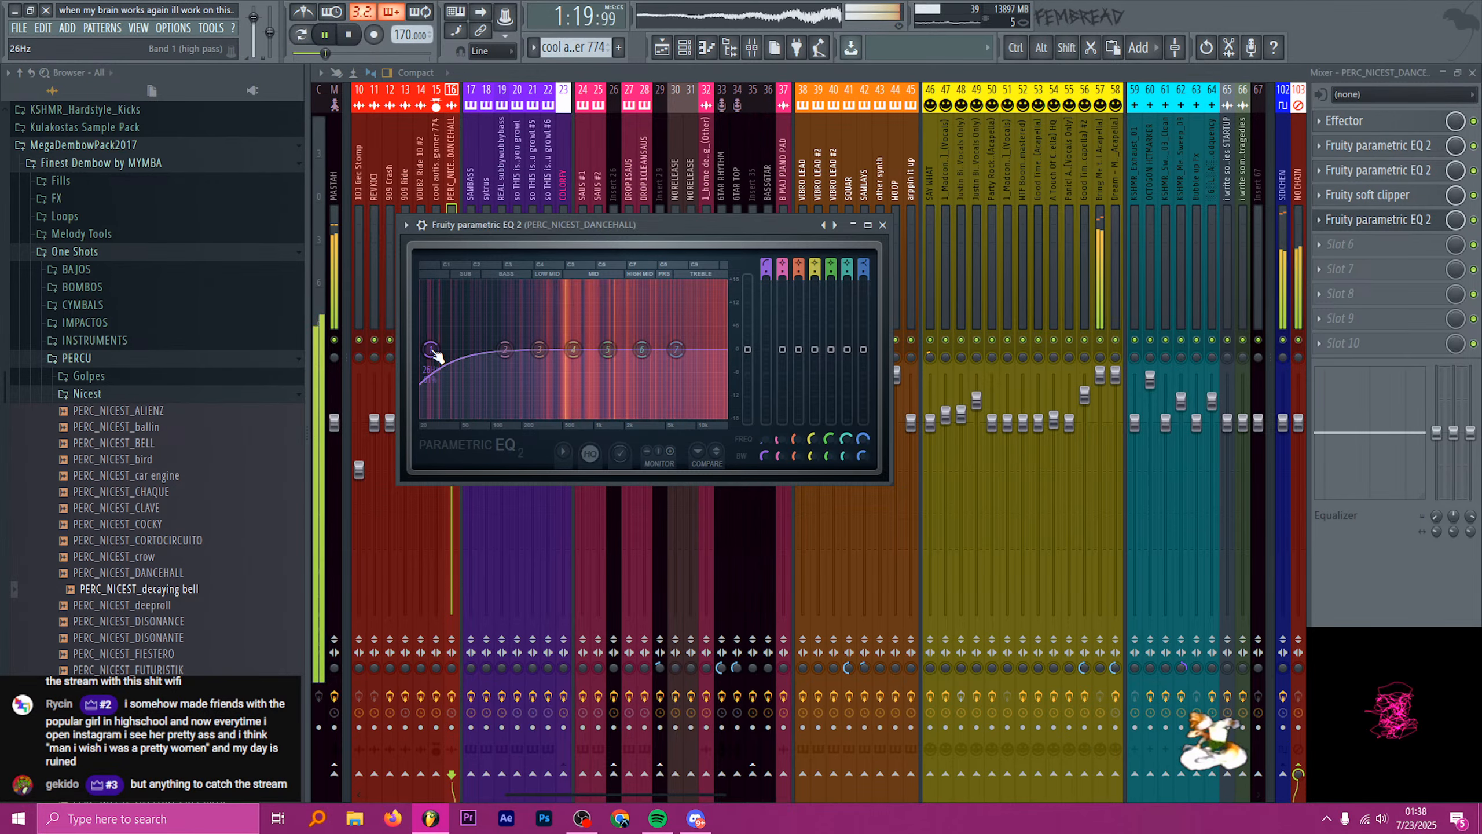
{"action": "left_click", "coordinate": [1473, 222]}
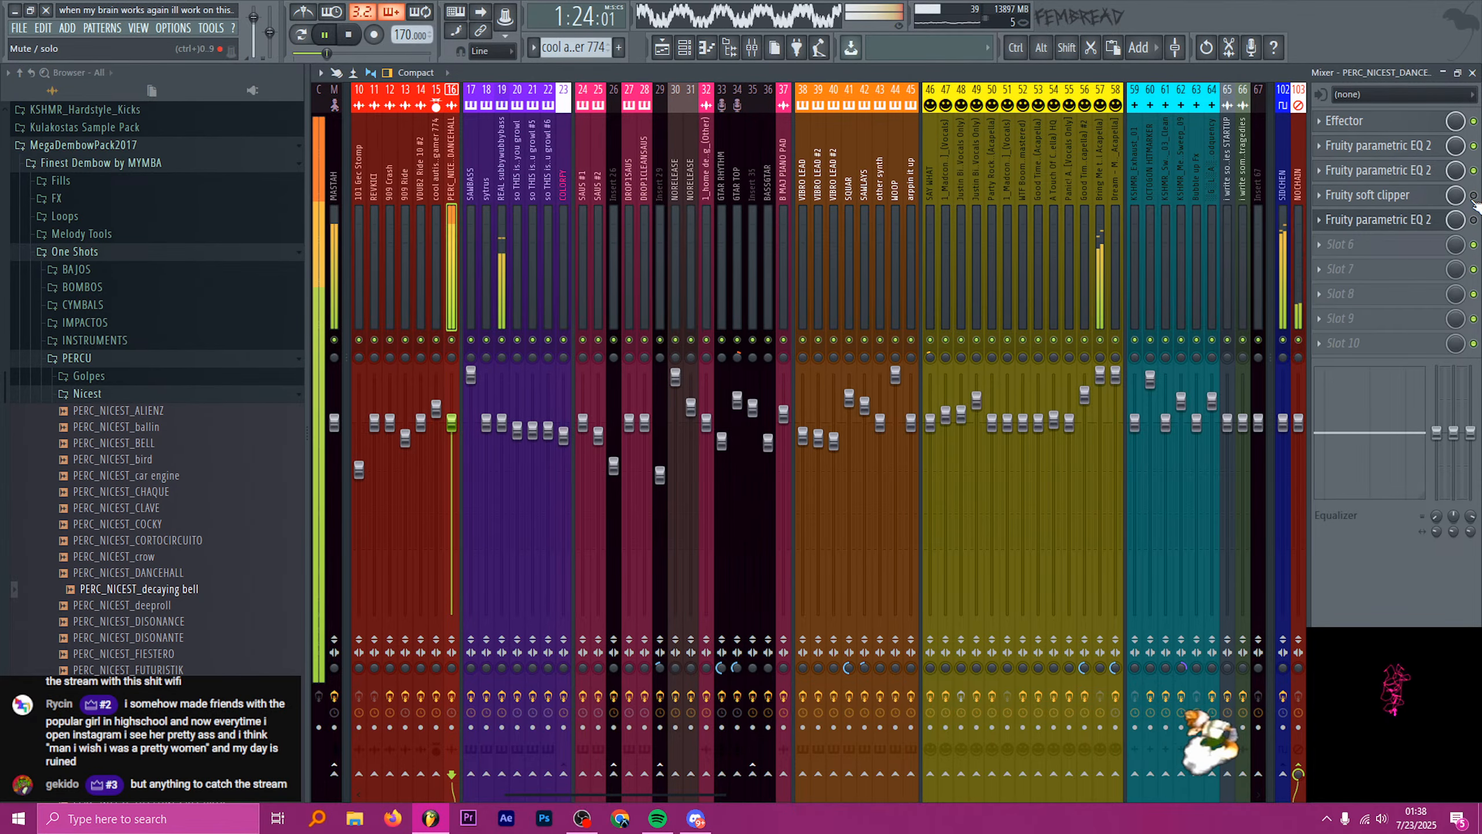
{"action": "key", "text": "space"}
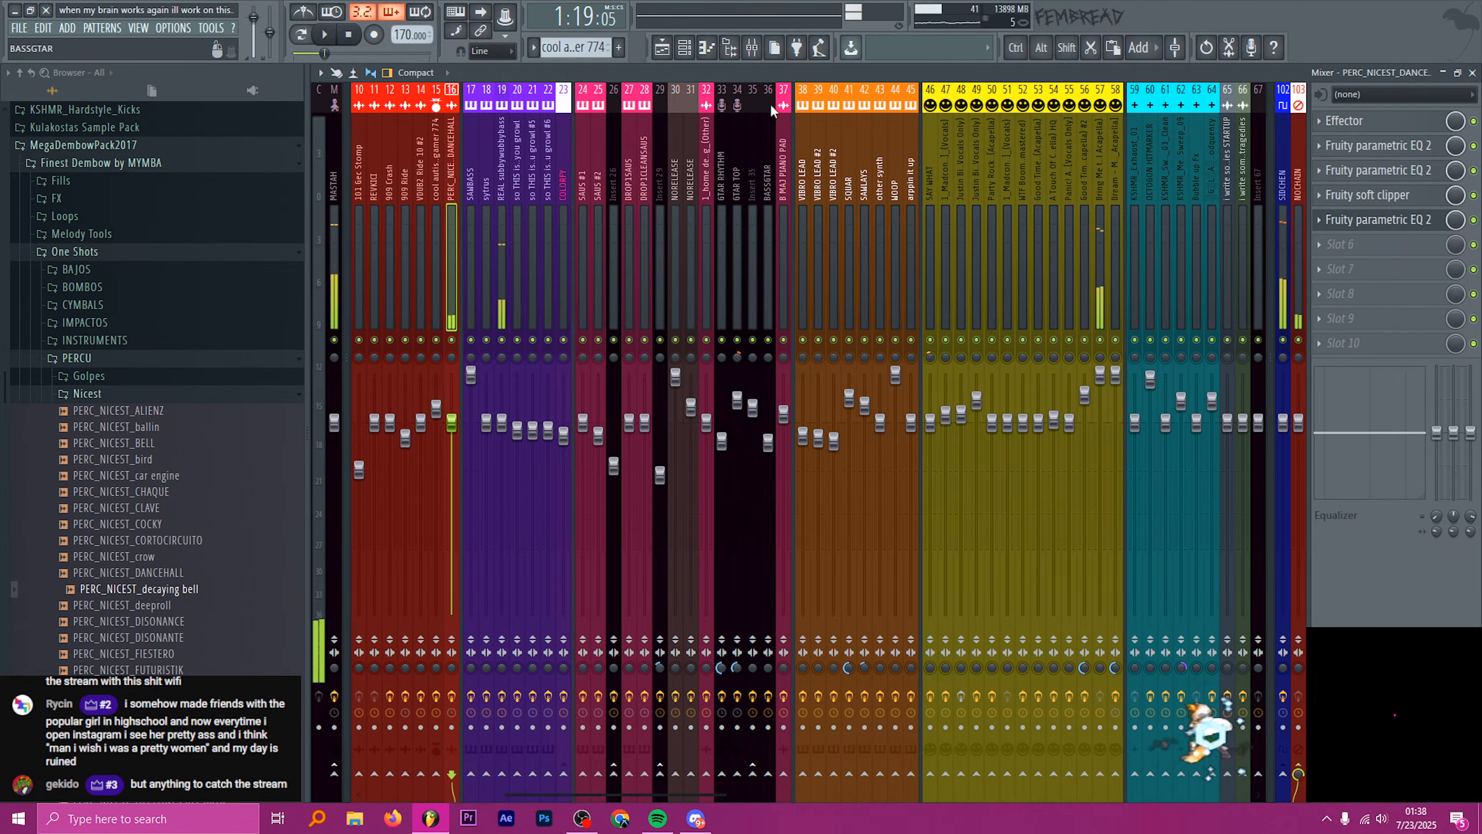
- Play the bell pattern from bar 61 in the playlist and mute the last bell clip of bar 64 on Track 30
{"action": "left_click", "coordinate": [665, 50]}
{"action": "scroll", "coordinate": [632, 258], "scroll_direction": "down", "scroll_amount": 4}
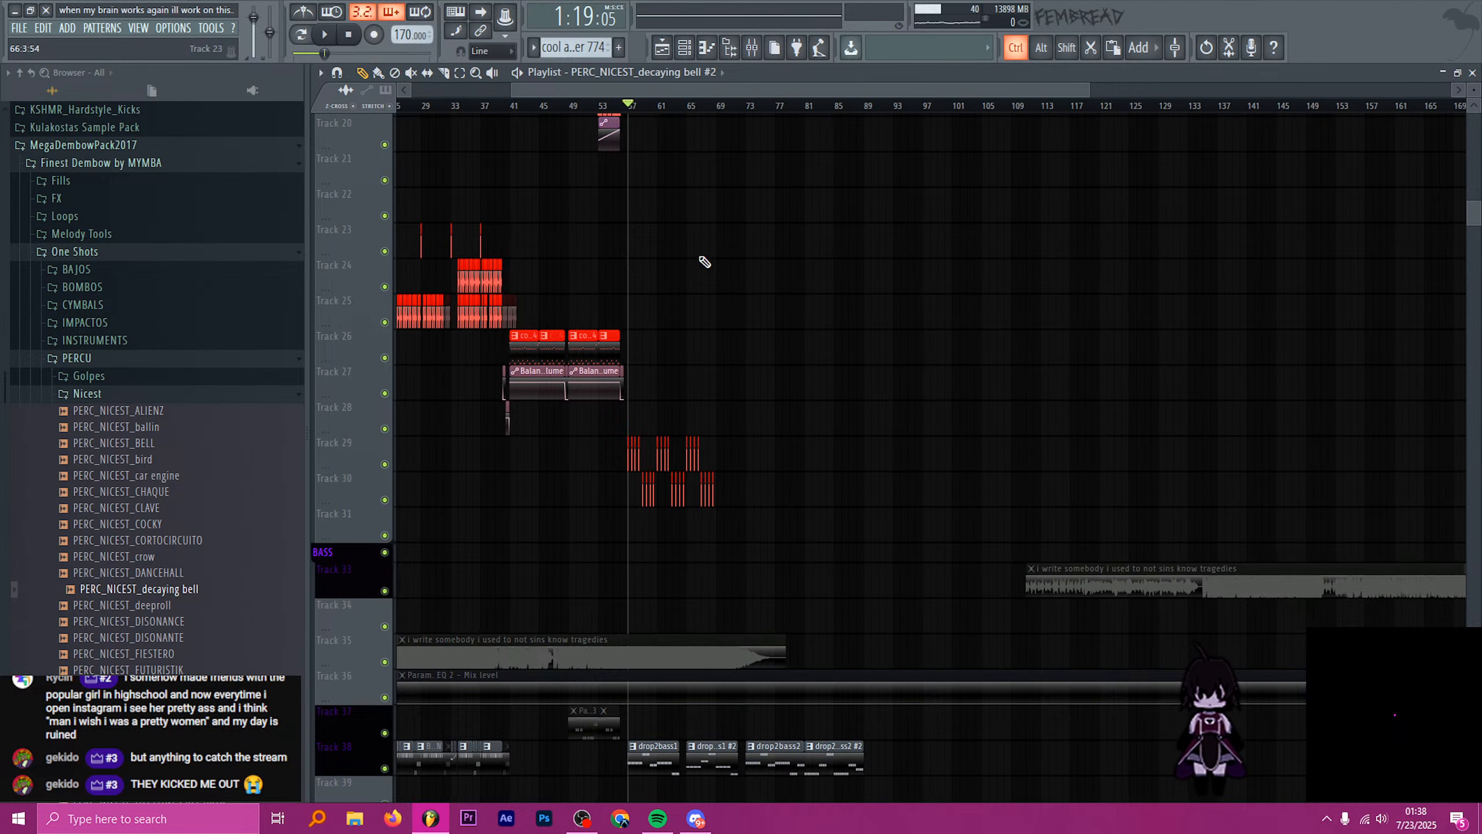
{"action": "scroll", "coordinate": [555, 238], "scroll_direction": "up", "scroll_amount": 5}
{"action": "left_click_drag", "start_coordinate": [627, 107], "coordinate": [698, 113]}
{"action": "key", "text": "space"}
{"action": "scroll", "coordinate": [777, 364], "scroll_direction": "up", "scroll_amount": 3}
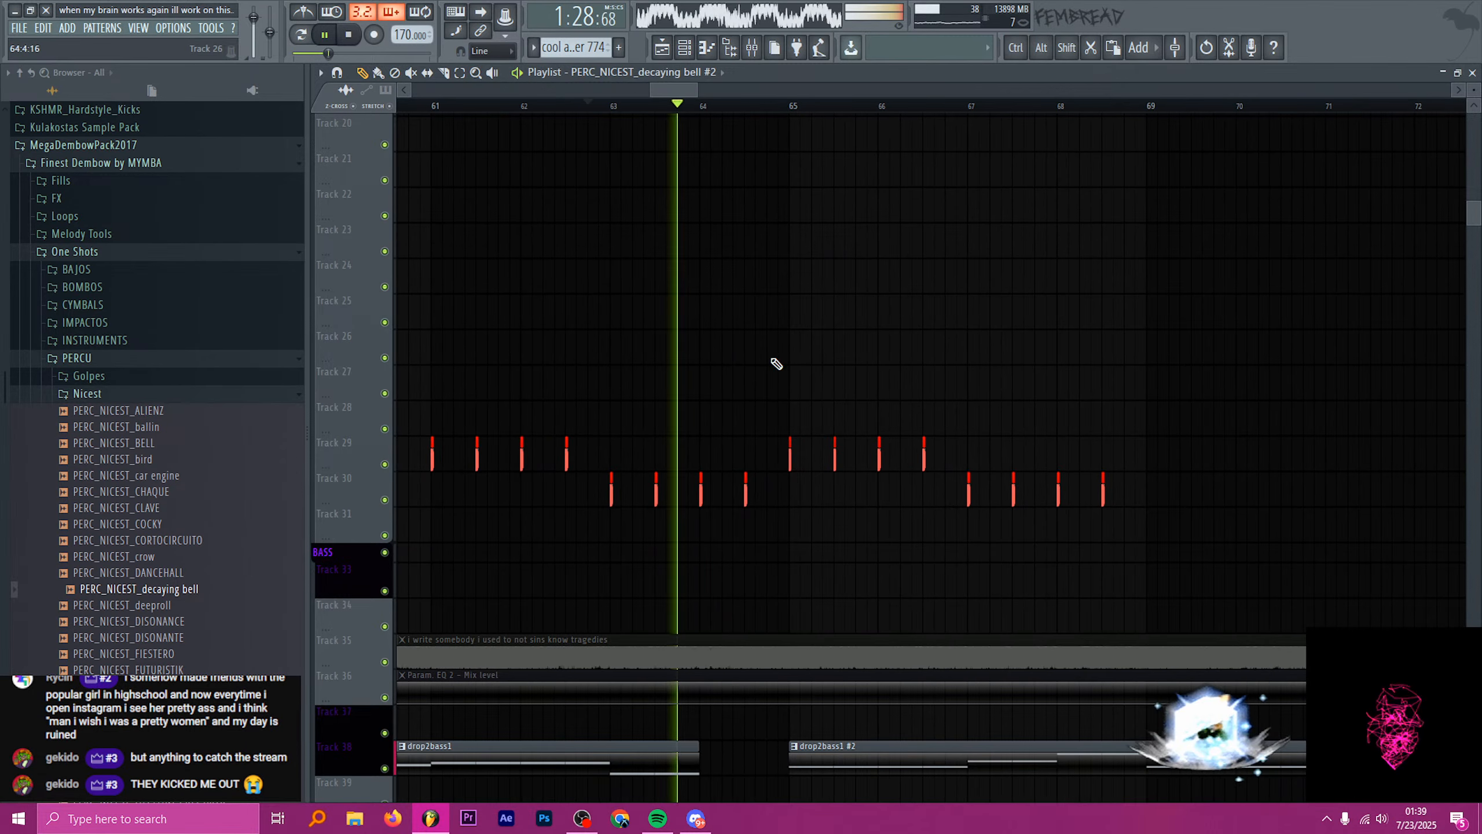
{"action": "key", "text": "space"}
{"action": "left_click", "coordinate": [710, 108]}
{"action": "key", "text": "space"}
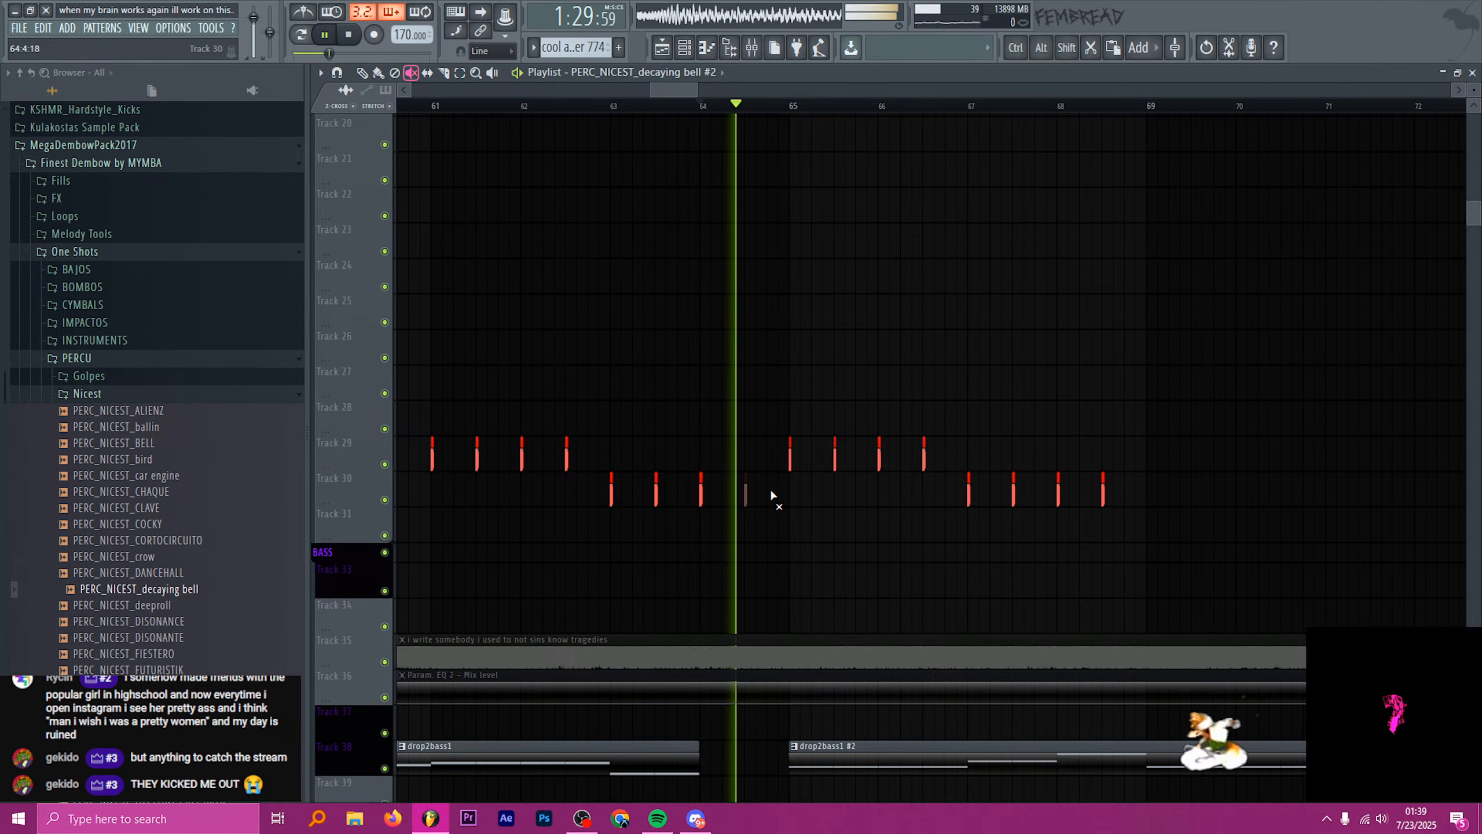
{"action": "key", "text": "space"}
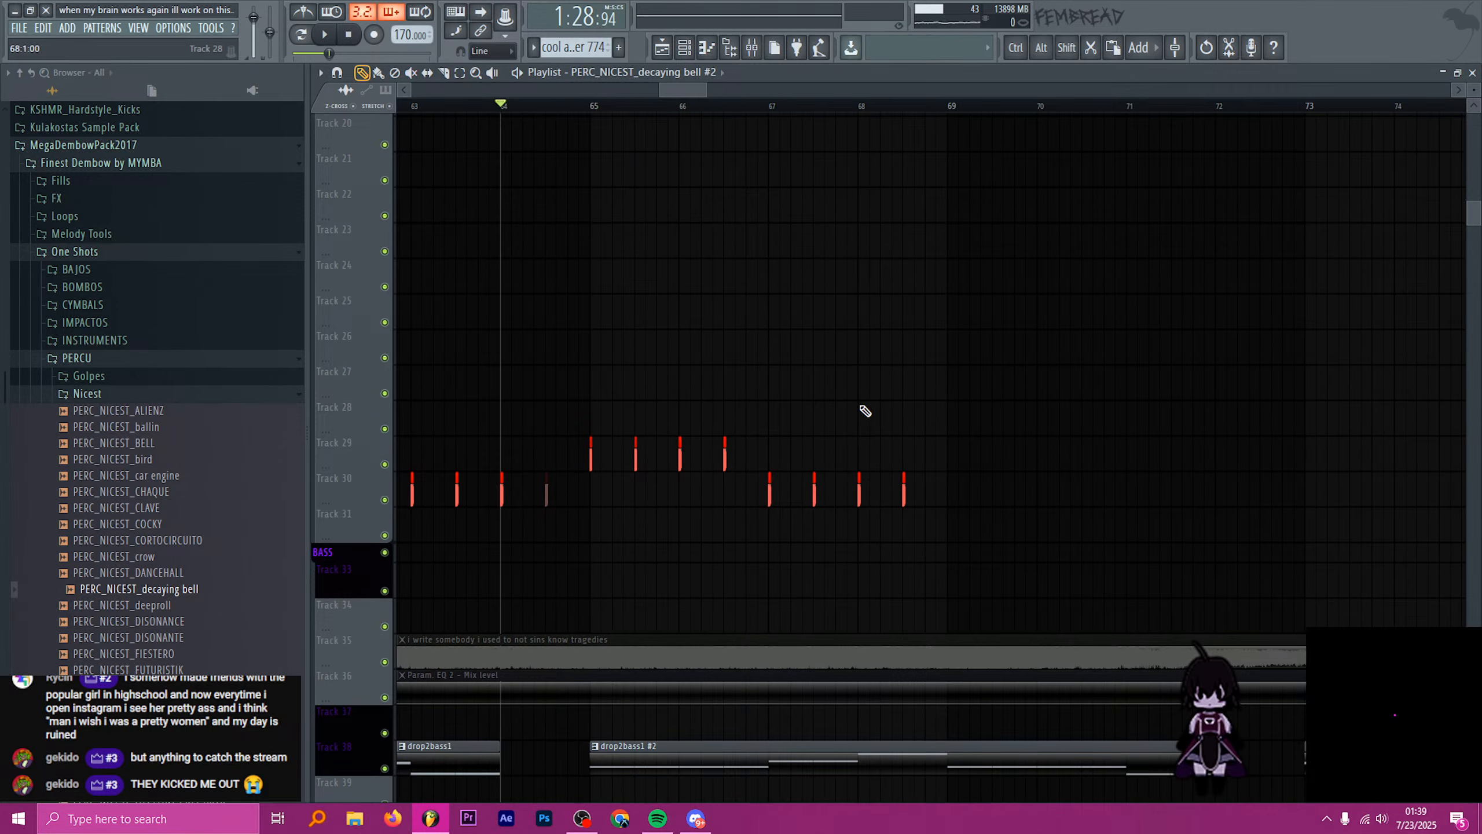
- Return the playback position to bar 57 and insert one empty playlist track above the BASS section
{"action": "scroll", "coordinate": [817, 362], "scroll_direction": "down", "scroll_amount": 4}
{"action": "left_click", "coordinate": [495, 108]}
{"action": "scroll", "coordinate": [705, 334], "scroll_direction": "down", "scroll_amount": 3}
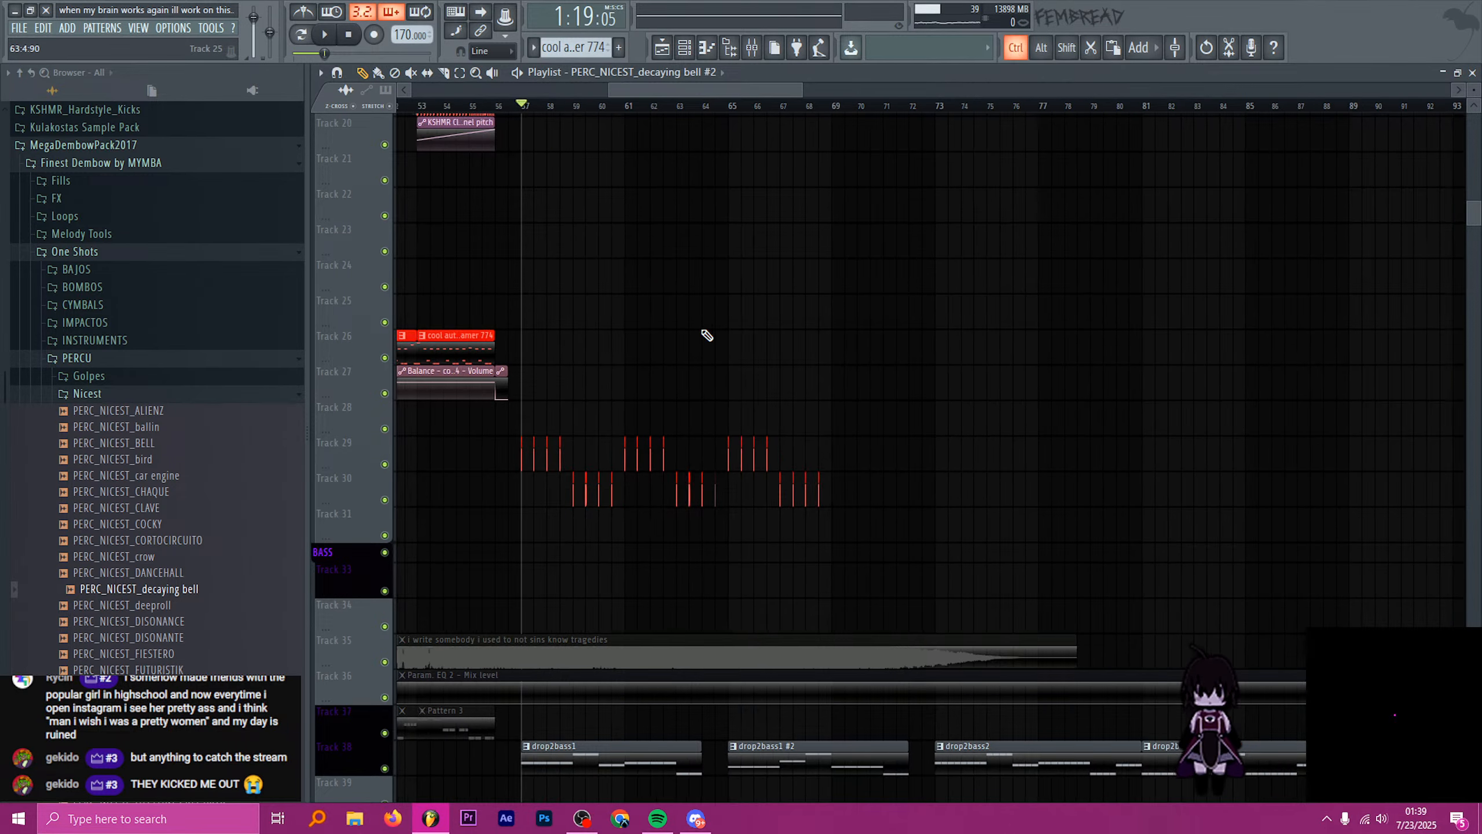
{"action": "scroll", "coordinate": [622, 345], "scroll_direction": "down", "scroll_amount": 1}
{"action": "scroll", "coordinate": [611, 348], "scroll_direction": "up", "scroll_amount": 3}
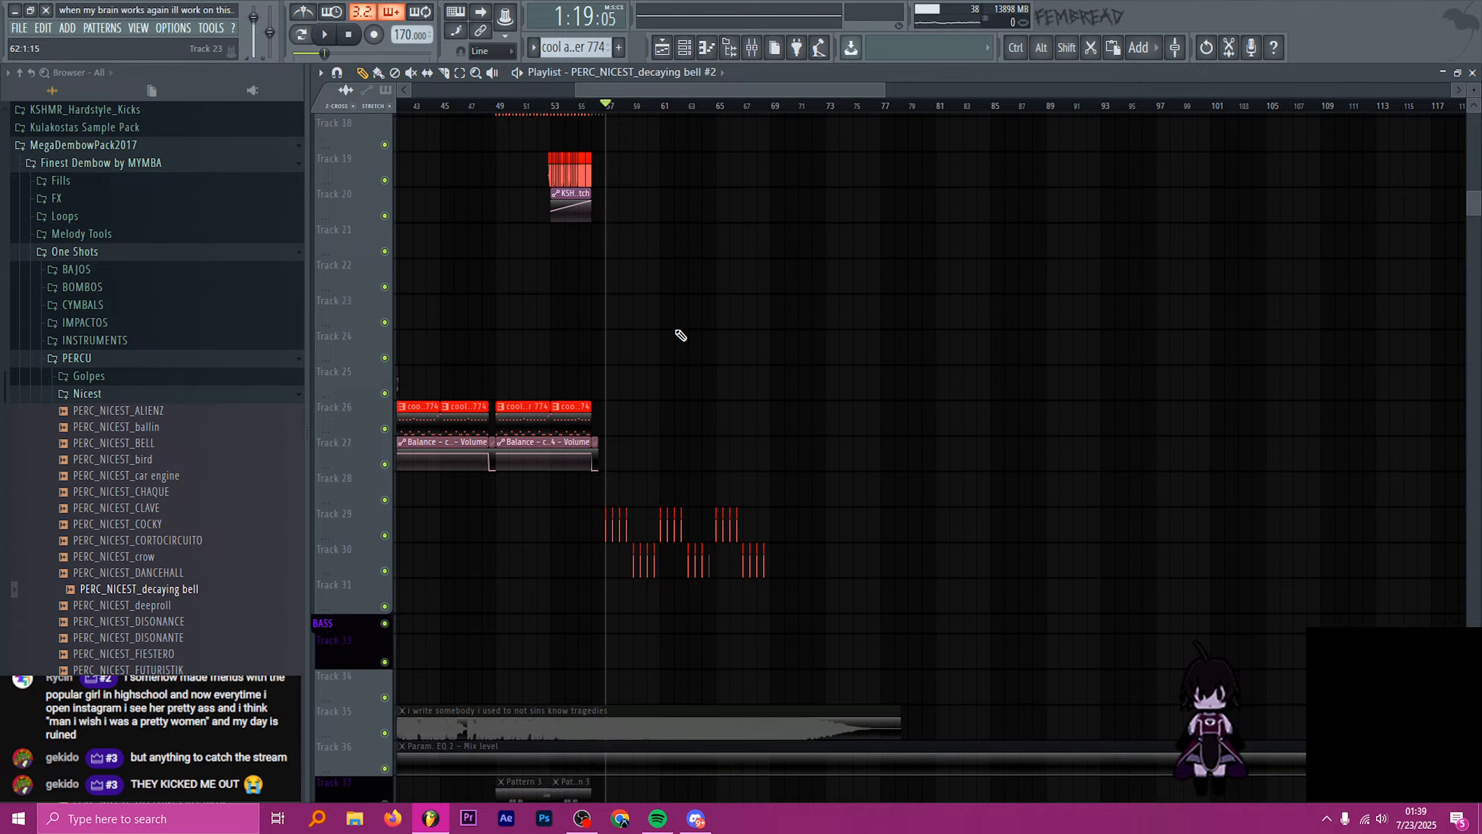
{"action": "scroll", "coordinate": [675, 302], "scroll_direction": "down", "scroll_amount": 4}
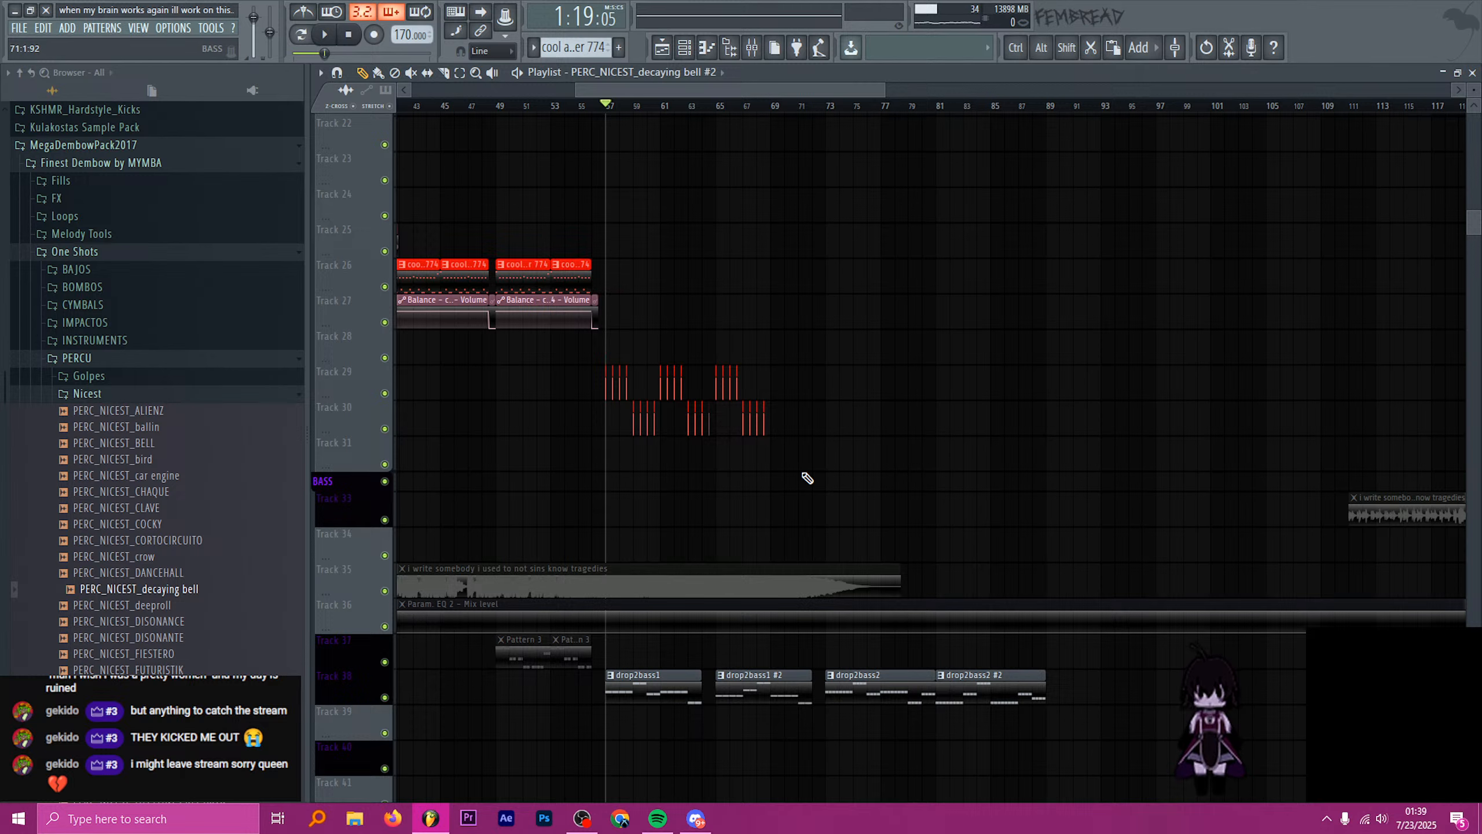
{"action": "right_click", "coordinate": [365, 456]}
{"action": "key", "text": "i"}
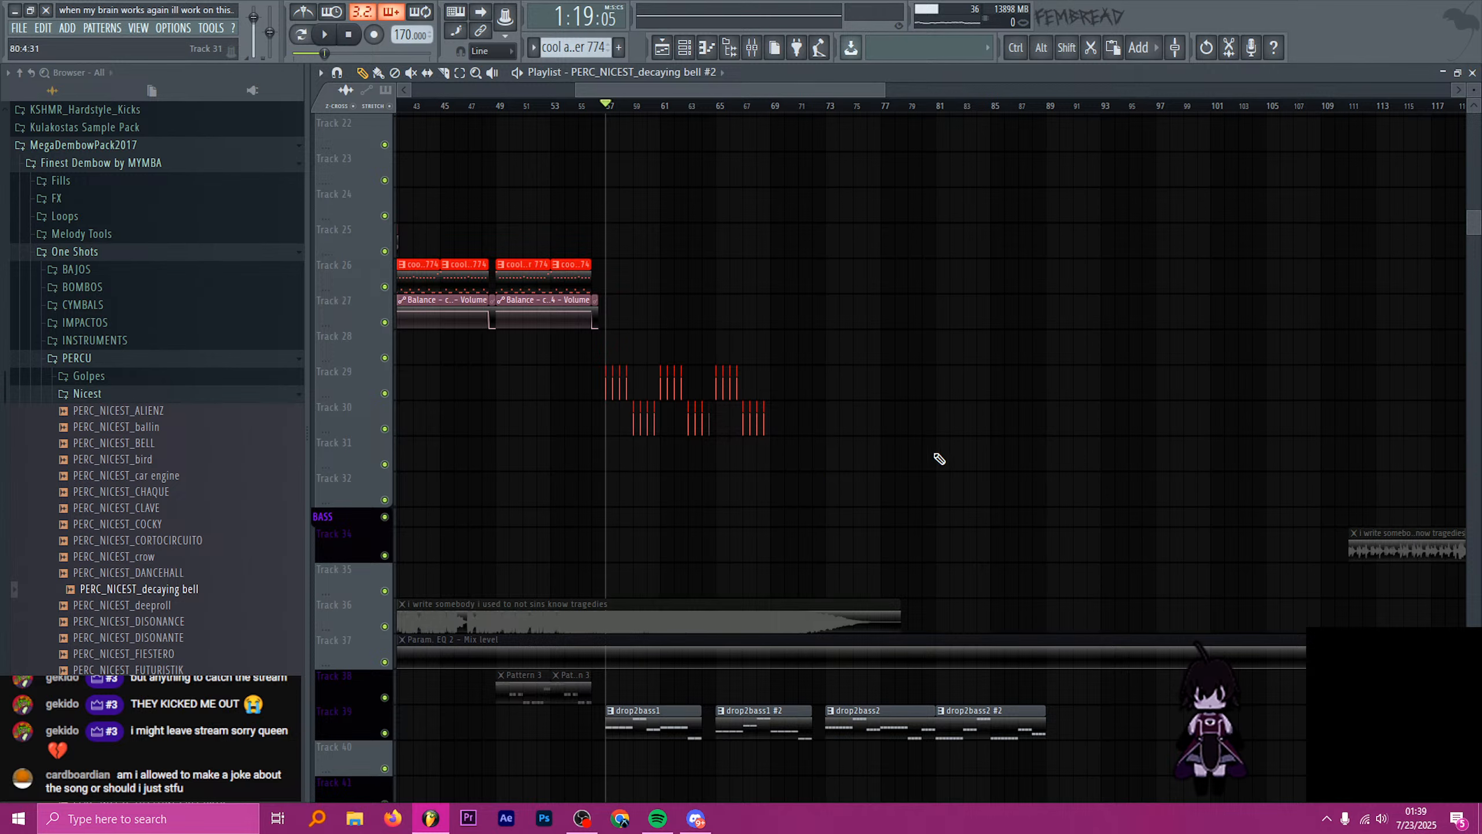
- Insert four empty playlist tracks above the LEAD section
{"action": "scroll", "coordinate": [892, 445], "scroll_direction": "down", "scroll_amount": 11}
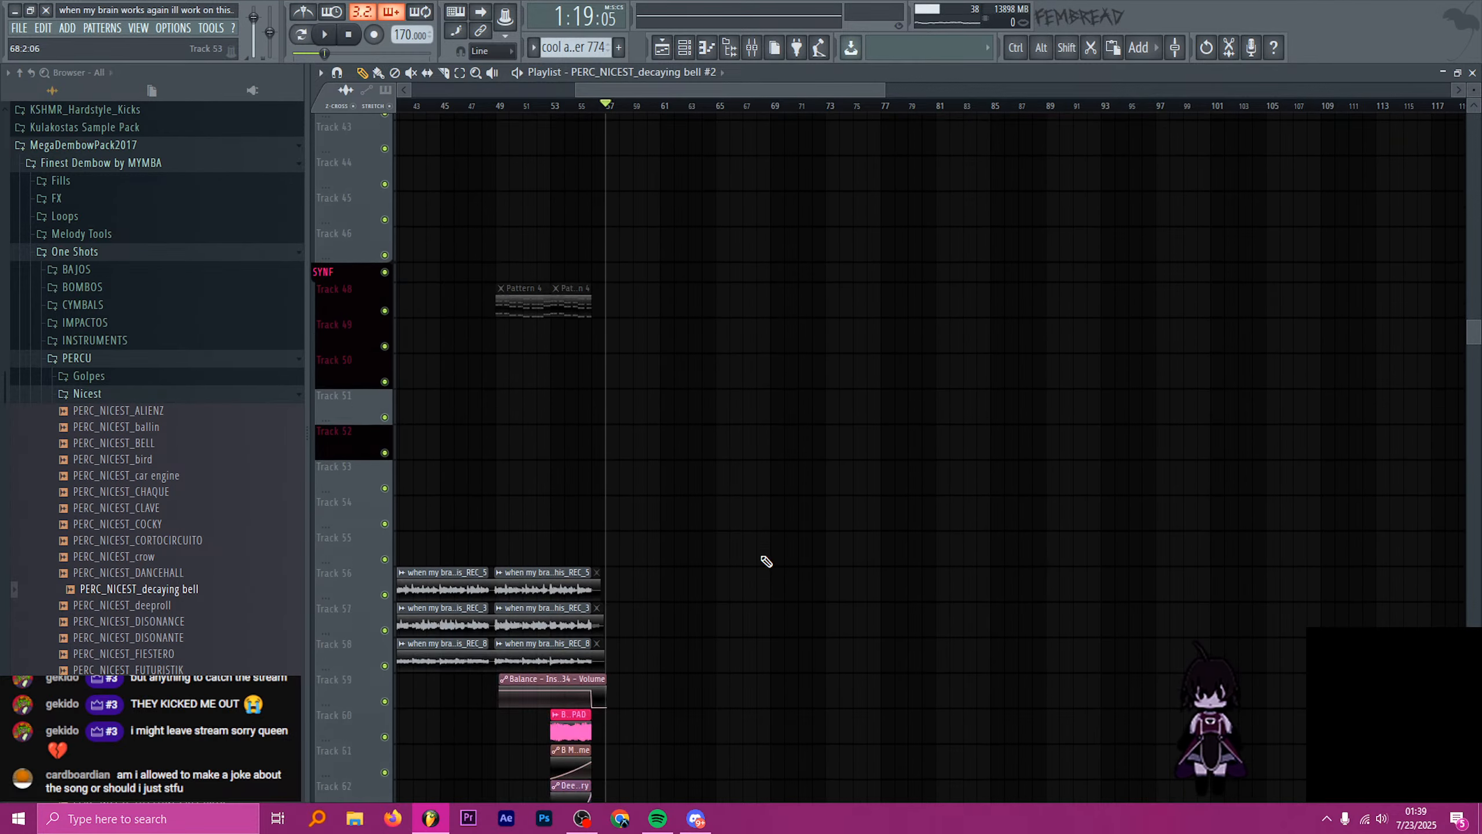
{"action": "scroll", "coordinate": [737, 461], "scroll_direction": "down", "scroll_amount": 3}
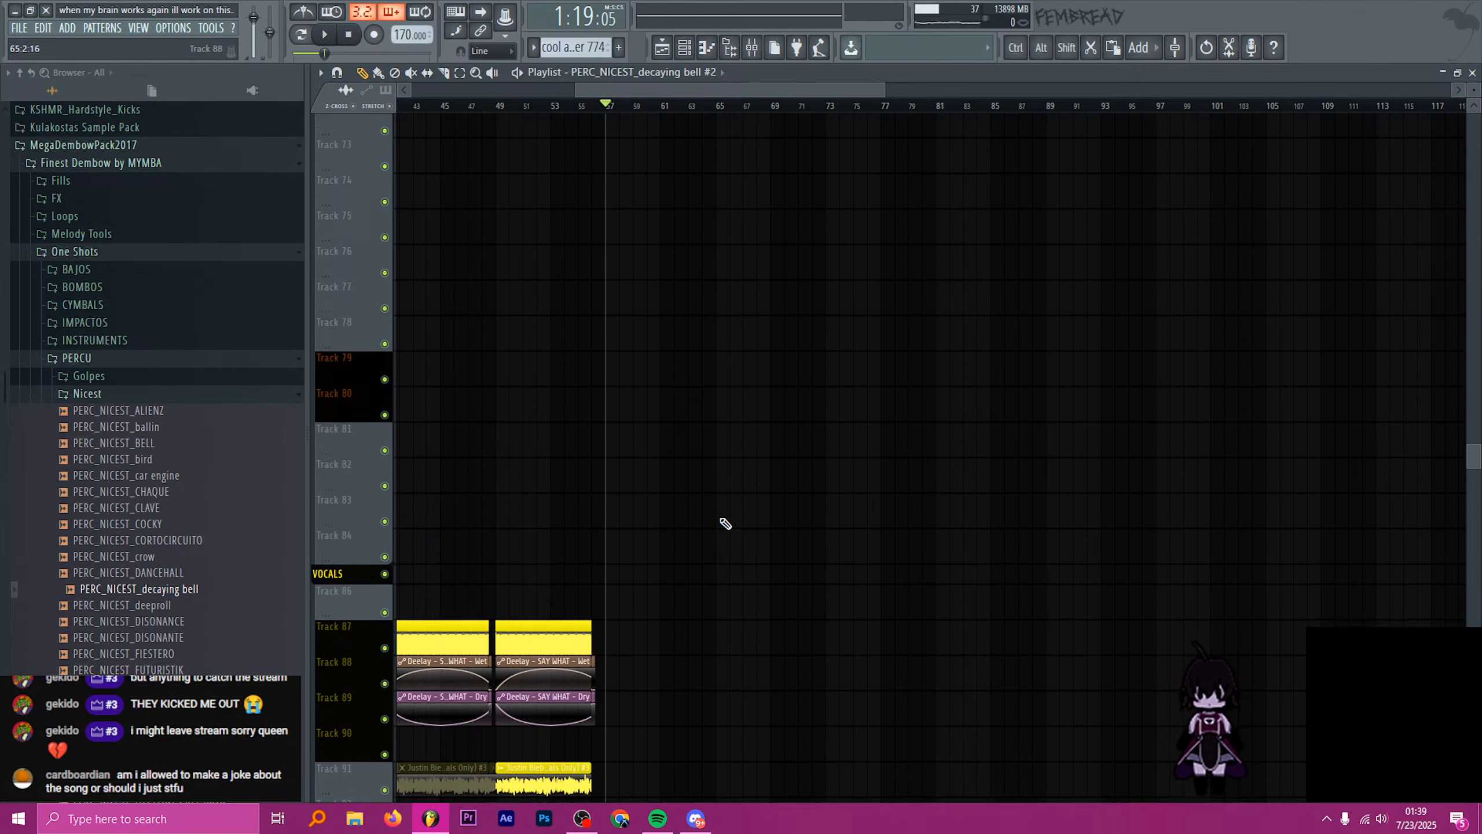
{"action": "scroll", "coordinate": [730, 519], "scroll_direction": "up", "scroll_amount": 5}
{"action": "scroll", "coordinate": [734, 514], "scroll_direction": "down", "scroll_amount": 4}
{"action": "scroll", "coordinate": [694, 538], "scroll_direction": "down", "scroll_amount": 2}
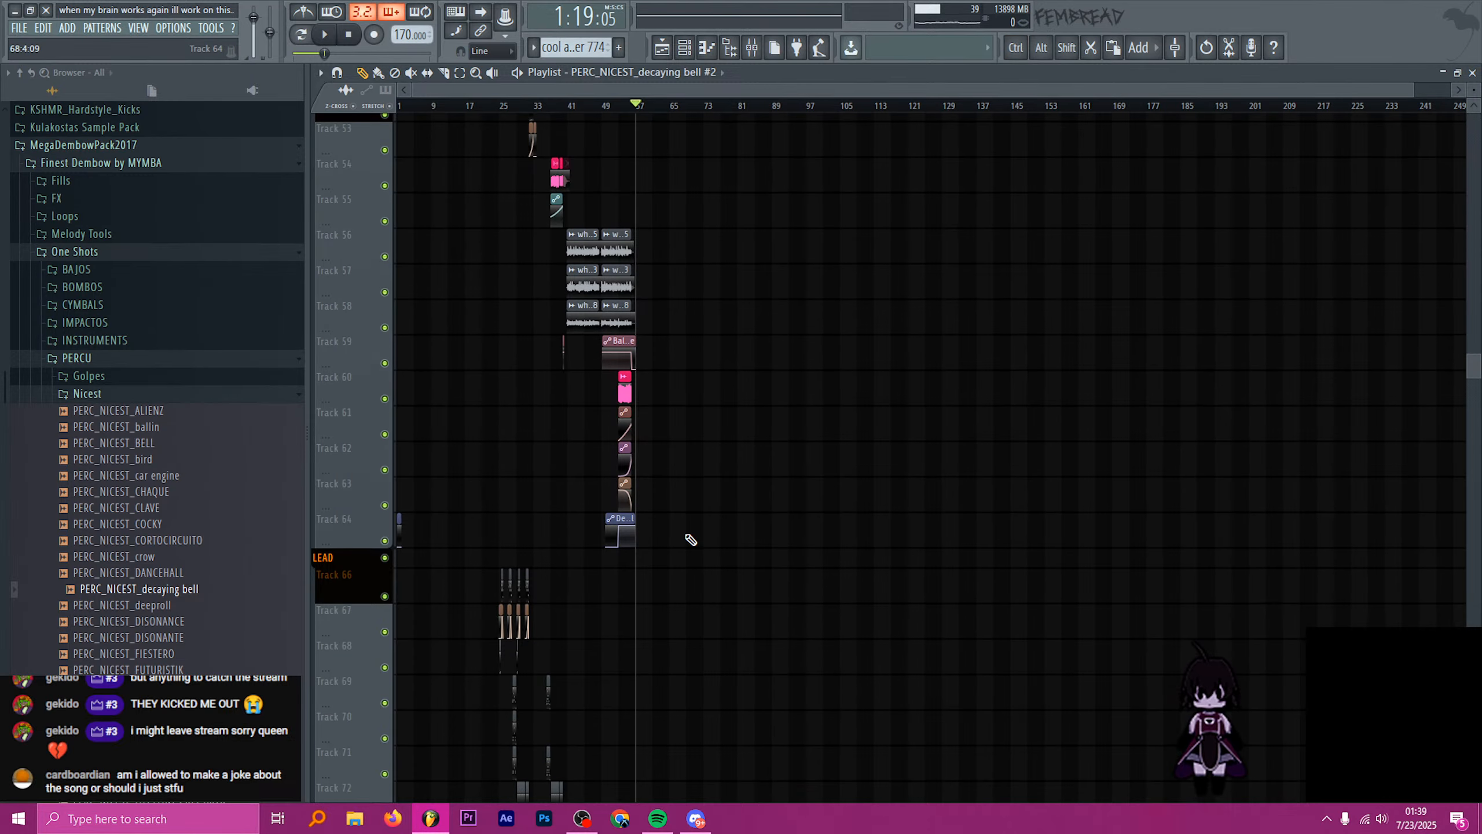
{"action": "scroll", "coordinate": [665, 534], "scroll_direction": "up", "scroll_amount": 2}
{"action": "right_click", "coordinate": [341, 487]}
{"action": "key", "text": "i"}
{"action": "right_click", "coordinate": [341, 487]}
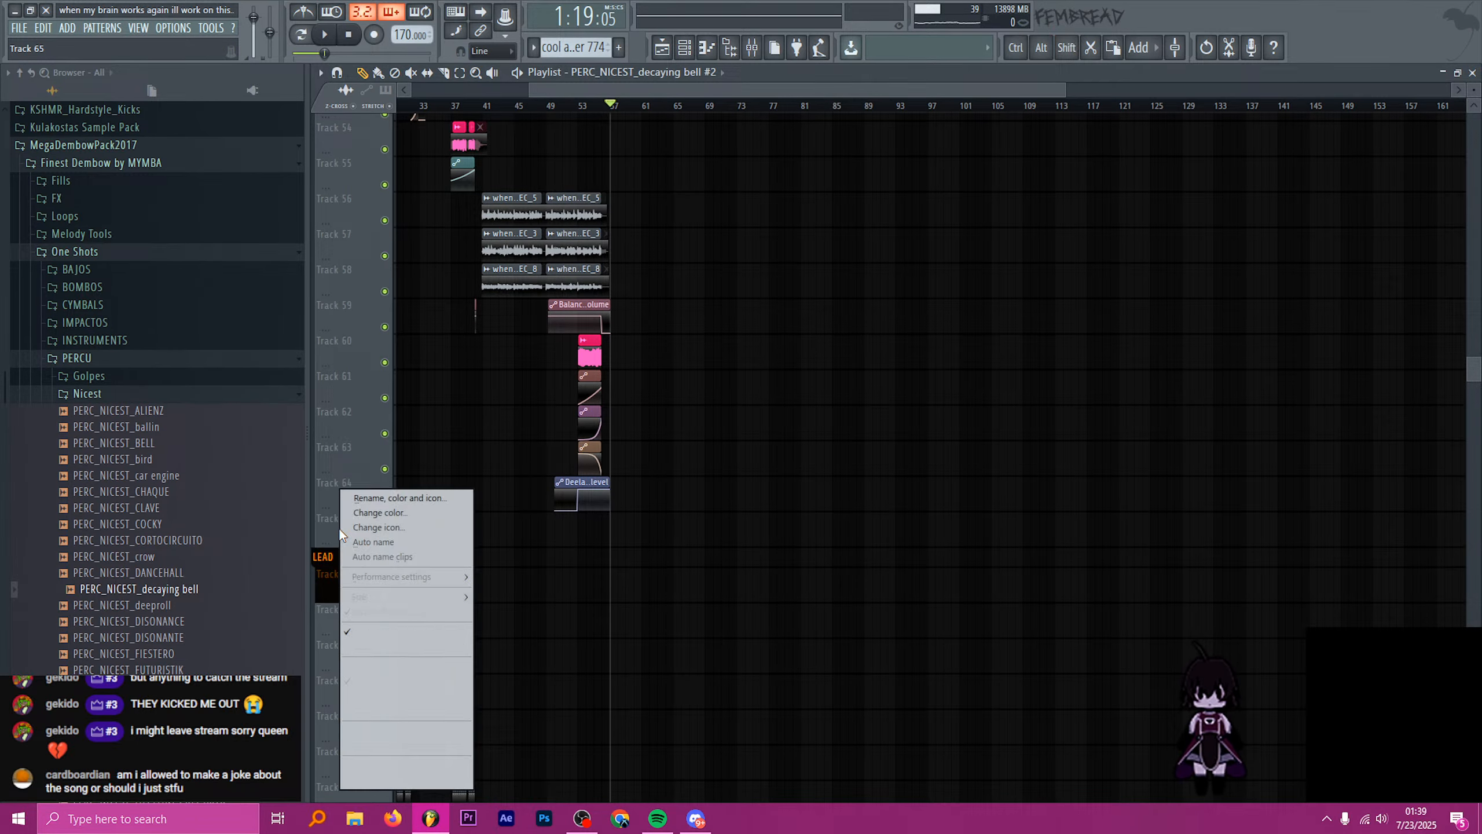
{"action": "key", "text": "i"}
{"action": "right_click", "coordinate": [353, 529]}
{"action": "key", "text": "i"}
- Filter the channel rack to the SAUS group, compare SAUS #1 with DROP1SAUS, and select the DROP1SAUS channel
{"action": "scroll", "coordinate": [607, 578], "scroll_direction": "up", "scroll_amount": 3}
{"action": "scroll", "coordinate": [607, 579], "scroll_direction": "up", "scroll_amount": 3}
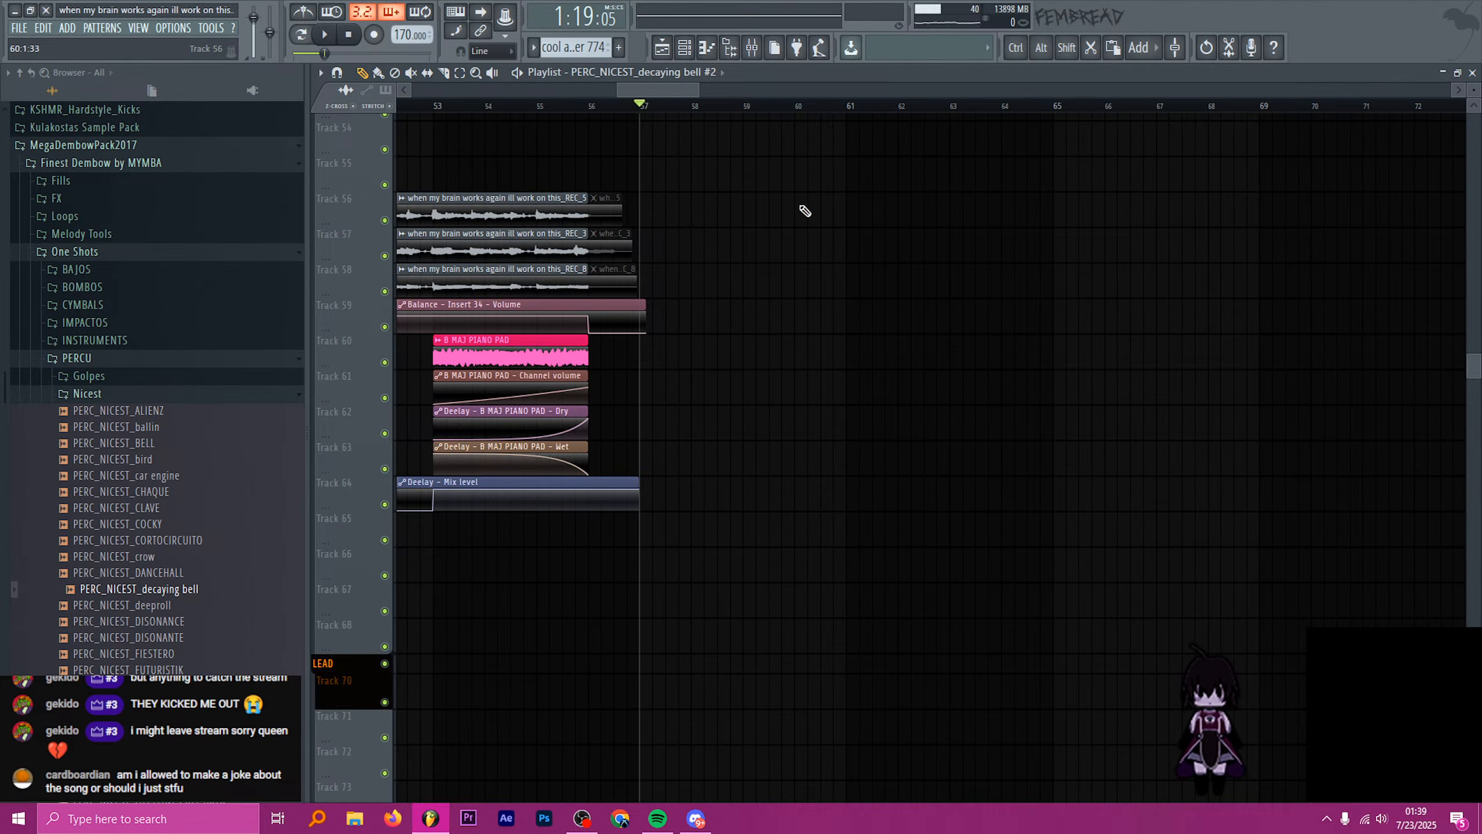
{"action": "key", "text": "F6"}
{"action": "scroll", "coordinate": [709, 253], "scroll_direction": "down", "scroll_amount": 6}
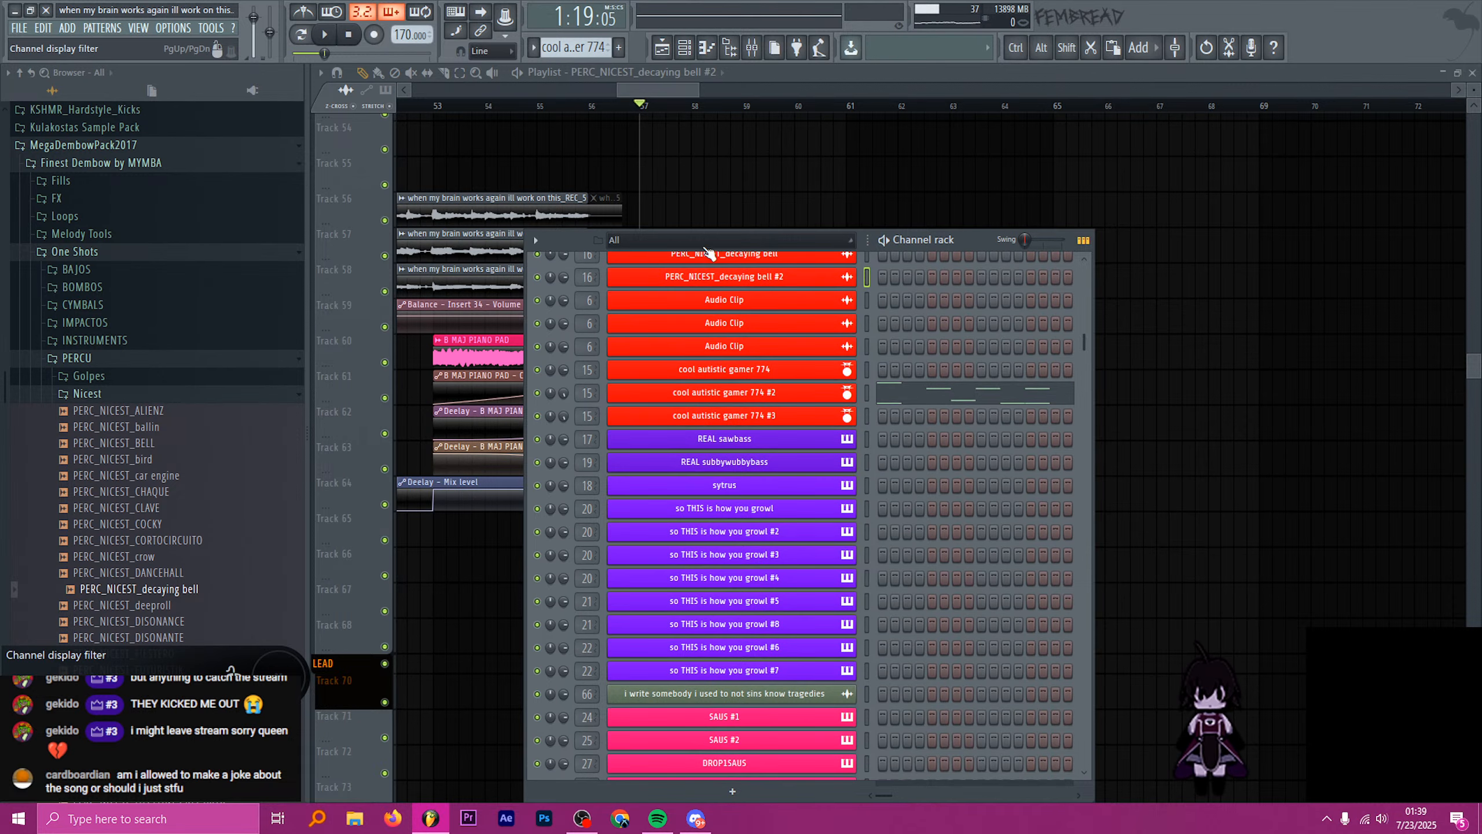
{"action": "left_click", "coordinate": [699, 237]}
{"action": "left_click", "coordinate": [674, 351]}
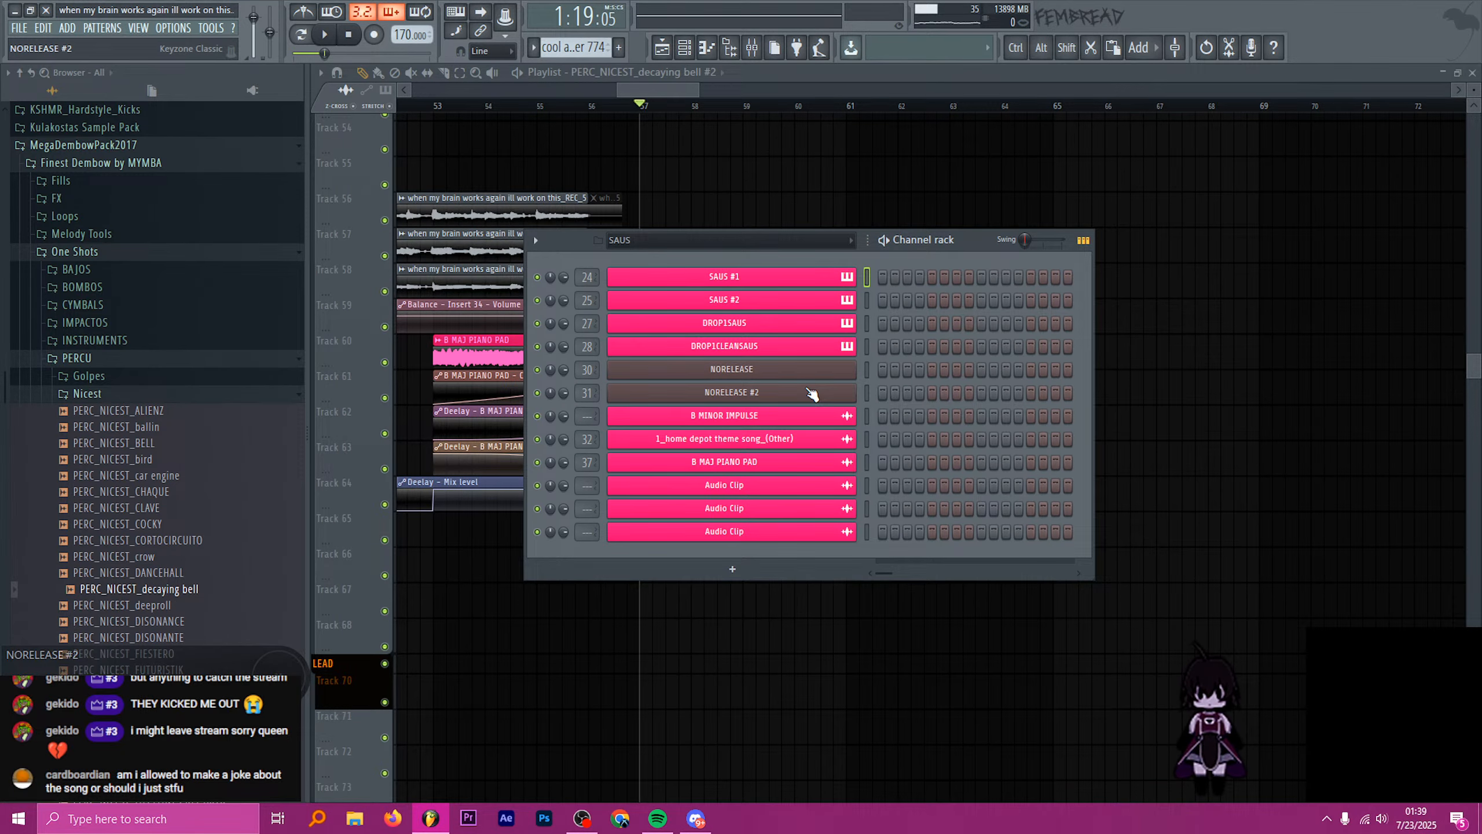
{"action": "left_click", "coordinate": [868, 324]}
{"action": "left_click", "coordinate": [867, 276]}
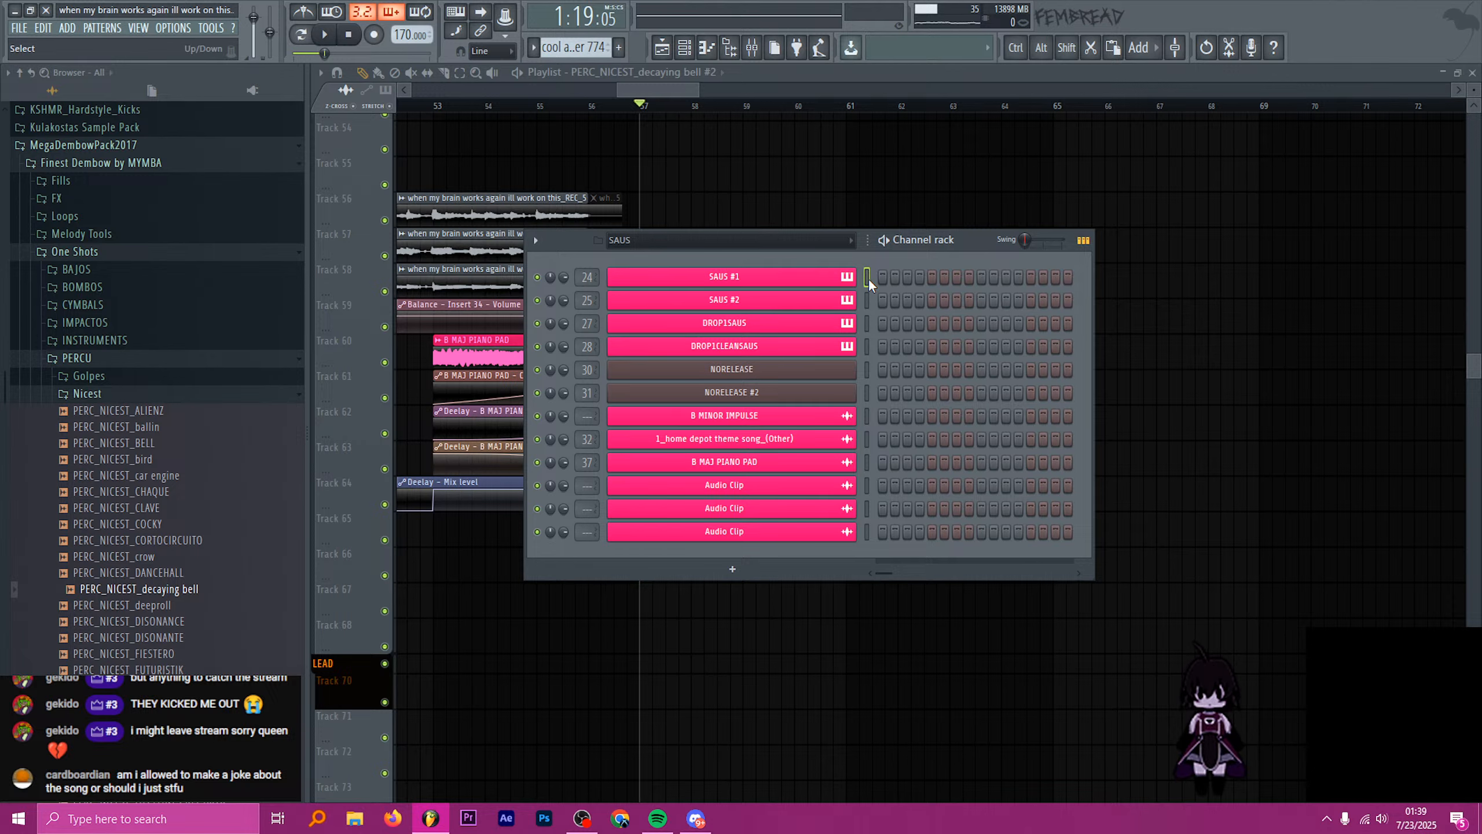
{"action": "left_click", "coordinate": [868, 324]}
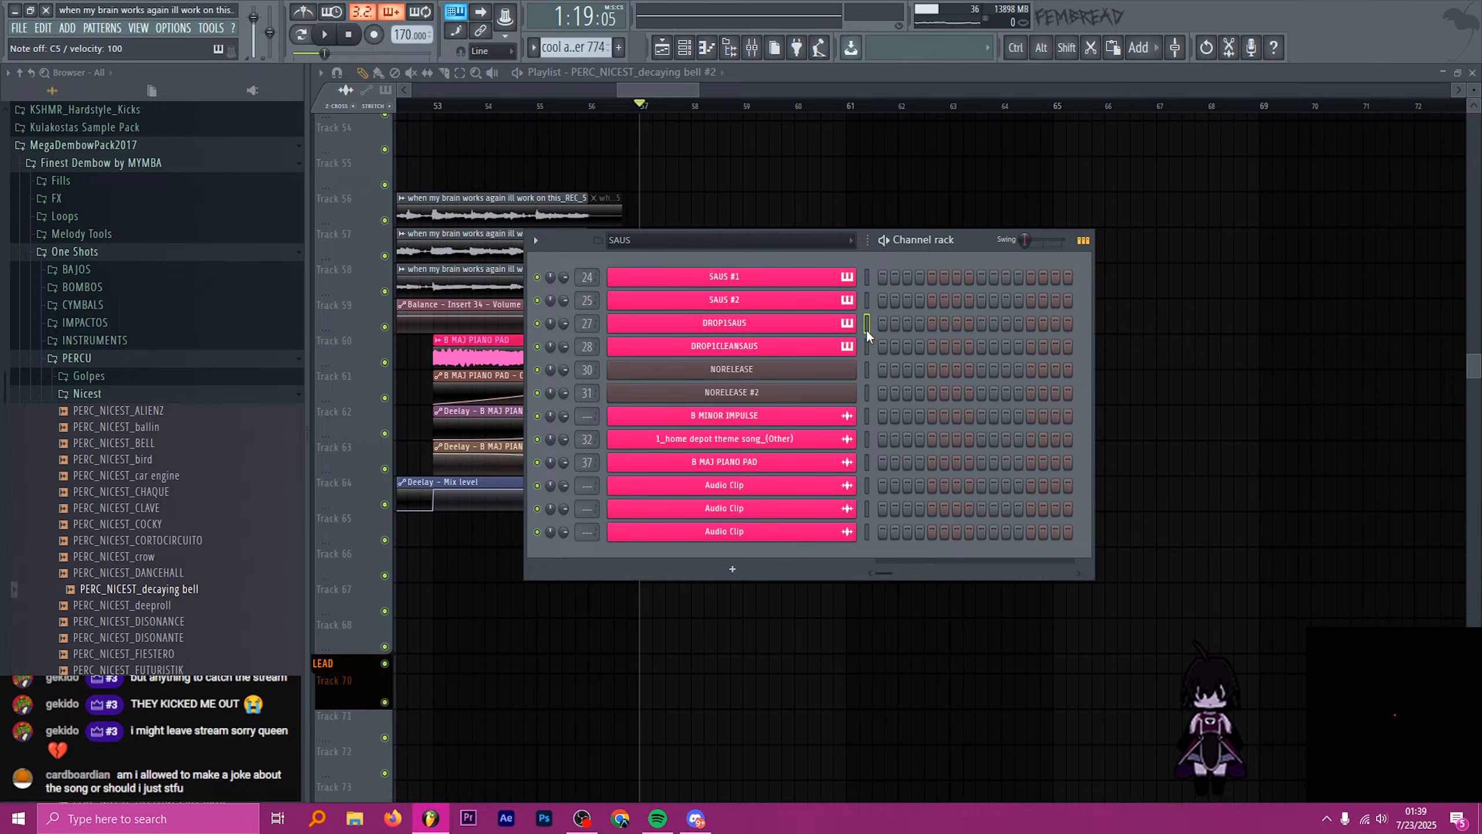
{"action": "left_click", "coordinate": [758, 67]}
- Create a new pattern named drop2synf for the SYNF section of the second drop
{"action": "scroll", "coordinate": [703, 343], "scroll_direction": "up", "scroll_amount": 2}
{"action": "scroll", "coordinate": [708, 348], "scroll_direction": "up", "scroll_amount": 6}
{"action": "scroll", "coordinate": [709, 348], "scroll_direction": "down", "scroll_amount": 8, "text": "ctrl"}
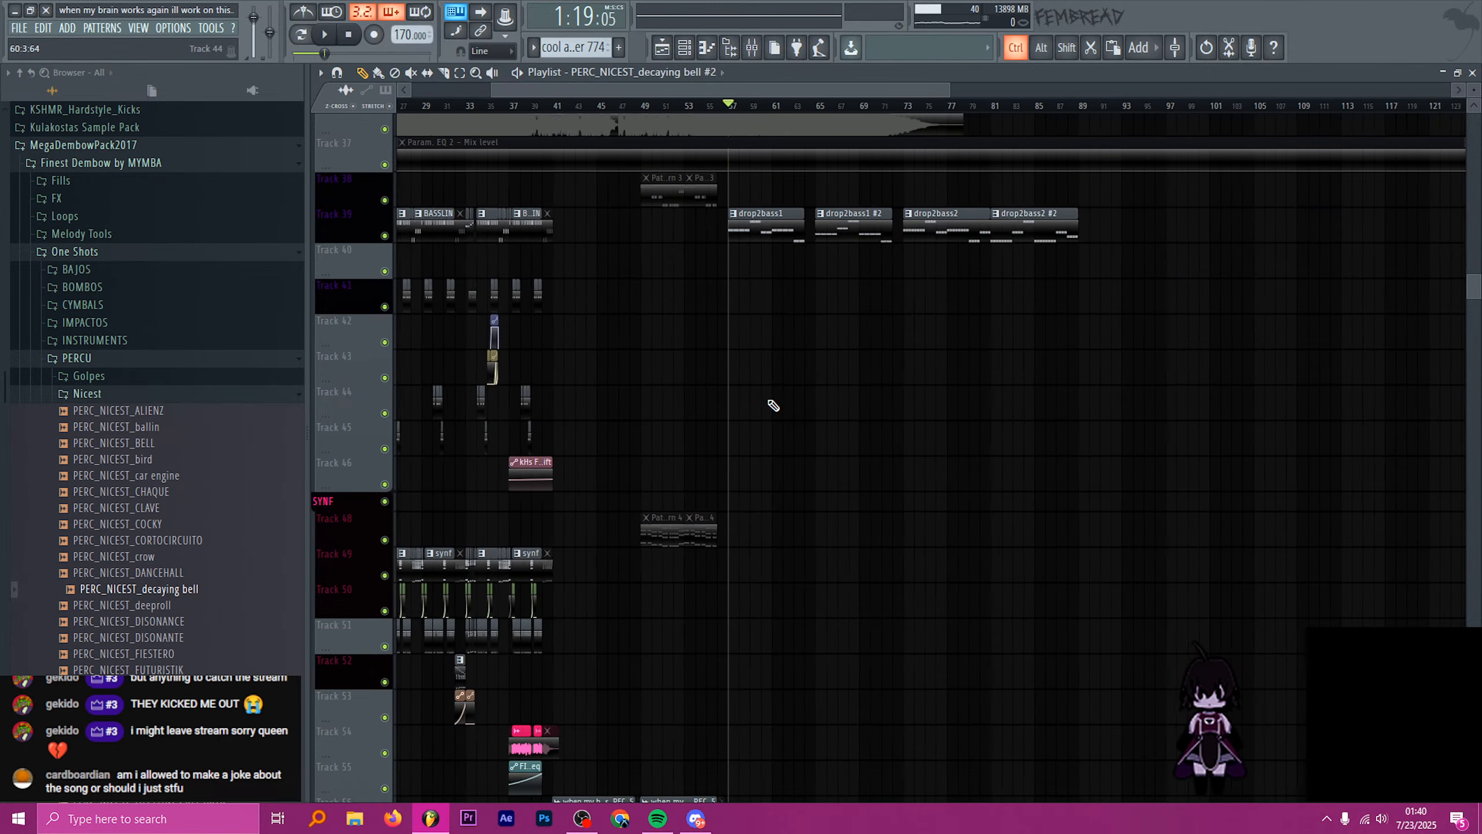
{"action": "scroll", "coordinate": [705, 464], "scroll_direction": "up", "scroll_amount": 8, "text": "ctrl"}
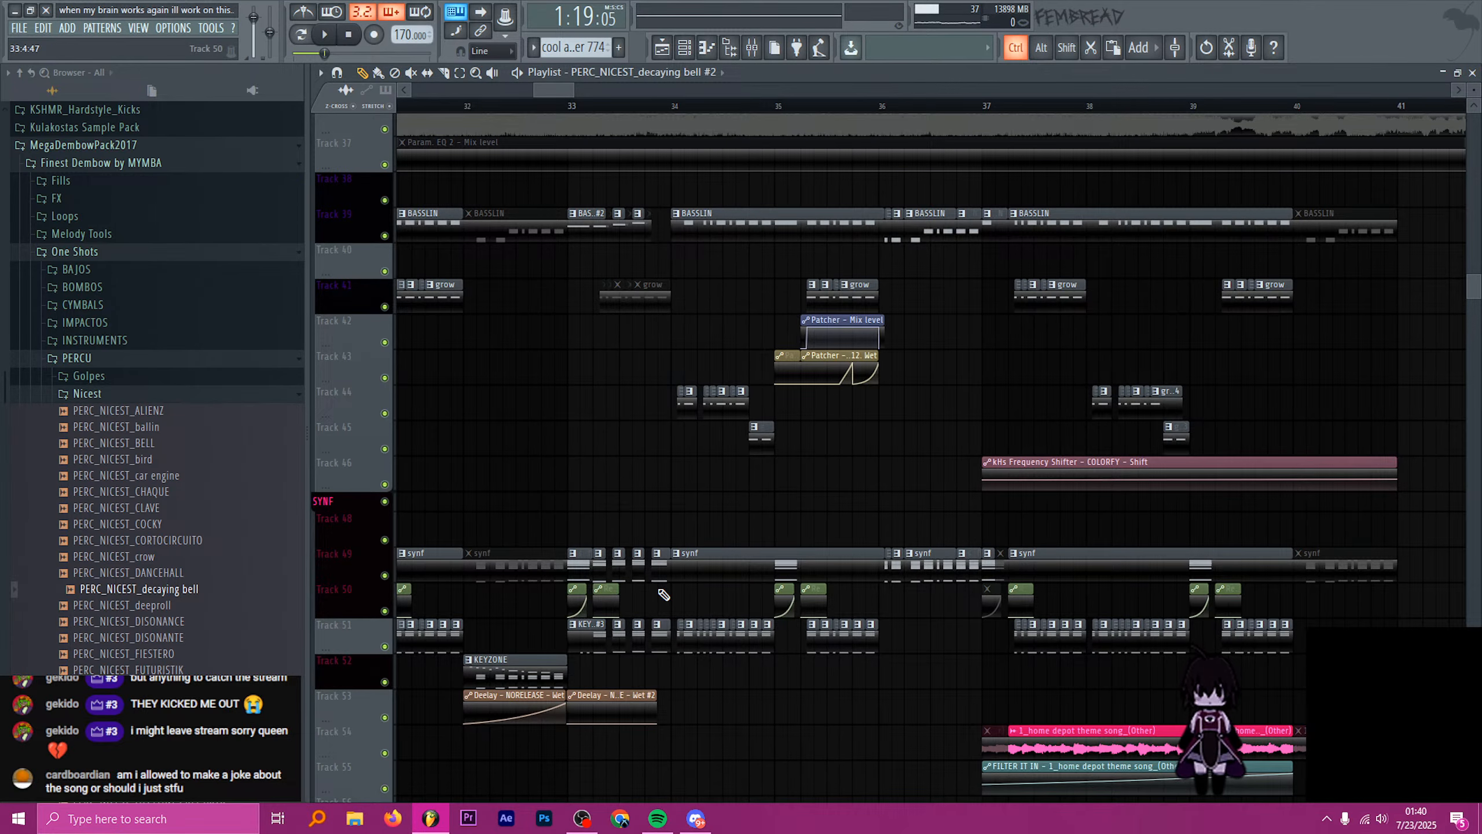
{"action": "scroll", "coordinate": [1089, 585], "scroll_direction": "down", "scroll_amount": 4, "text": "ctrl"}
{"action": "scroll", "coordinate": [1089, 586], "scroll_direction": "up", "scroll_amount": 3, "text": "ctrl"}
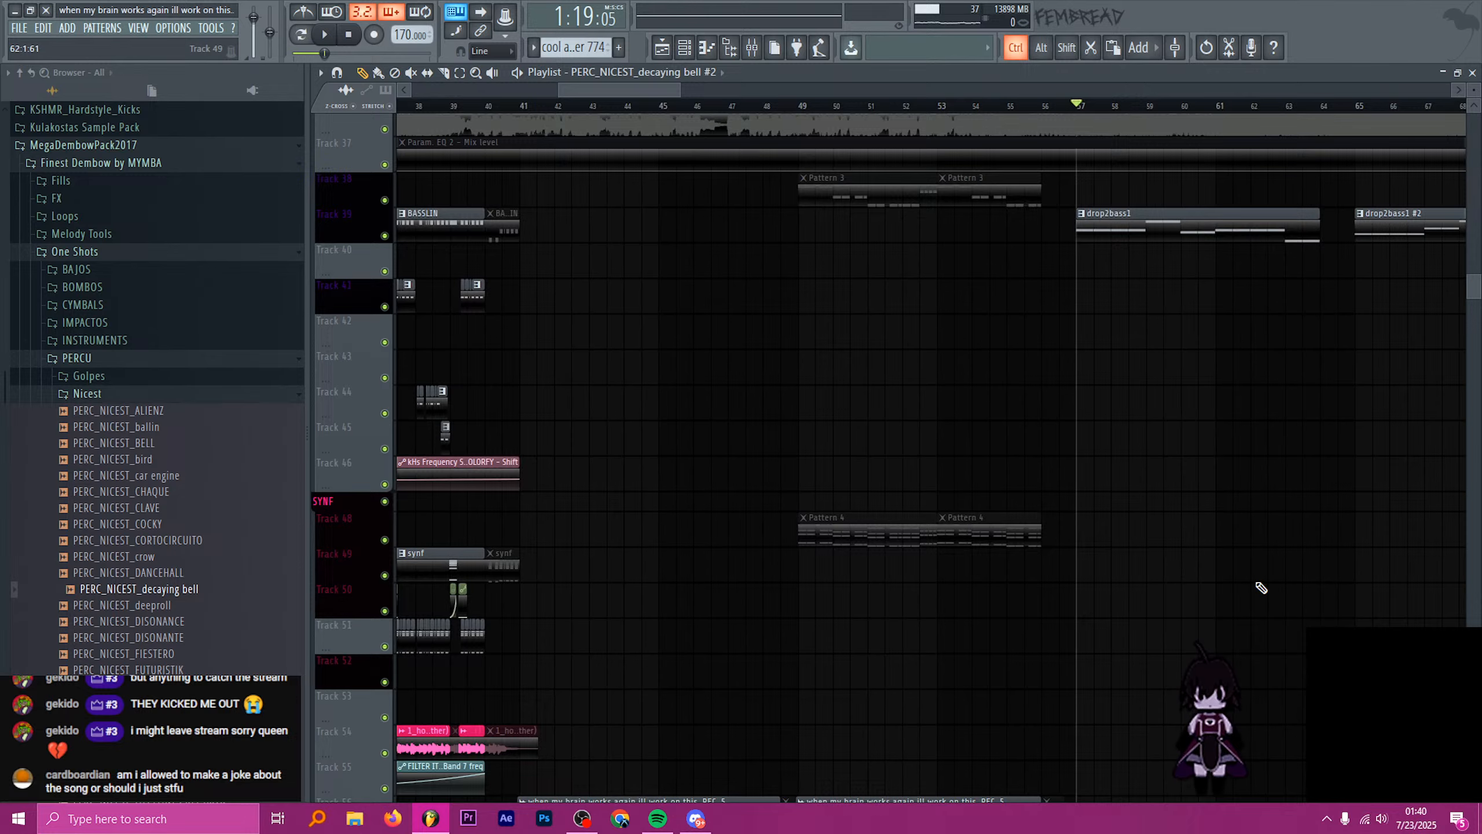
{"action": "scroll", "coordinate": [834, 316], "scroll_direction": "down", "scroll_amount": 4, "text": "ctrl"}
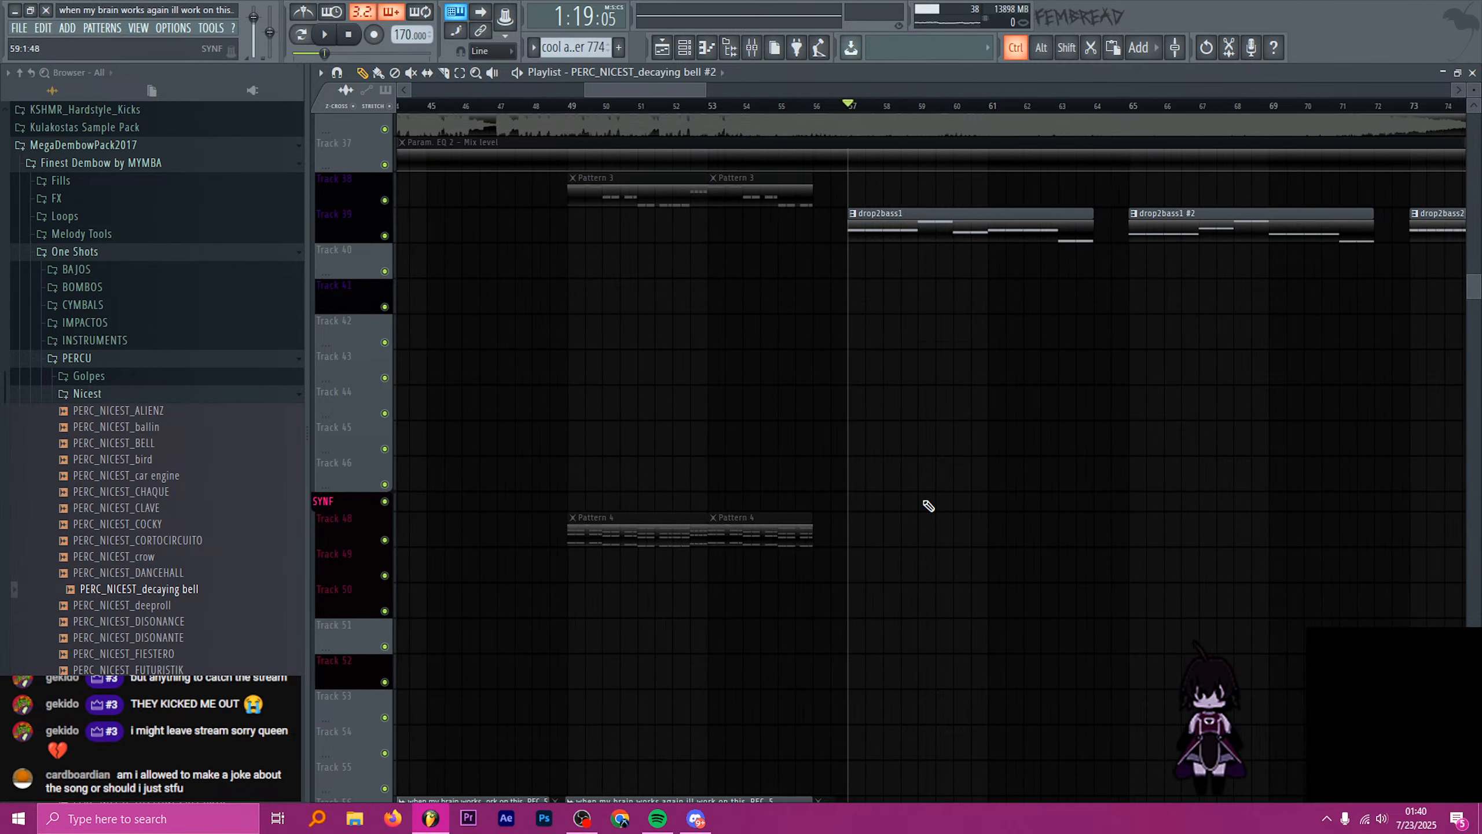
{"action": "scroll", "coordinate": [928, 571], "scroll_direction": "up", "scroll_amount": 3, "text": "ctrl"}
{"action": "scroll", "coordinate": [834, 577], "scroll_direction": "up", "scroll_amount": 1, "text": "ctrl"}
{"action": "key", "text": "F4"}
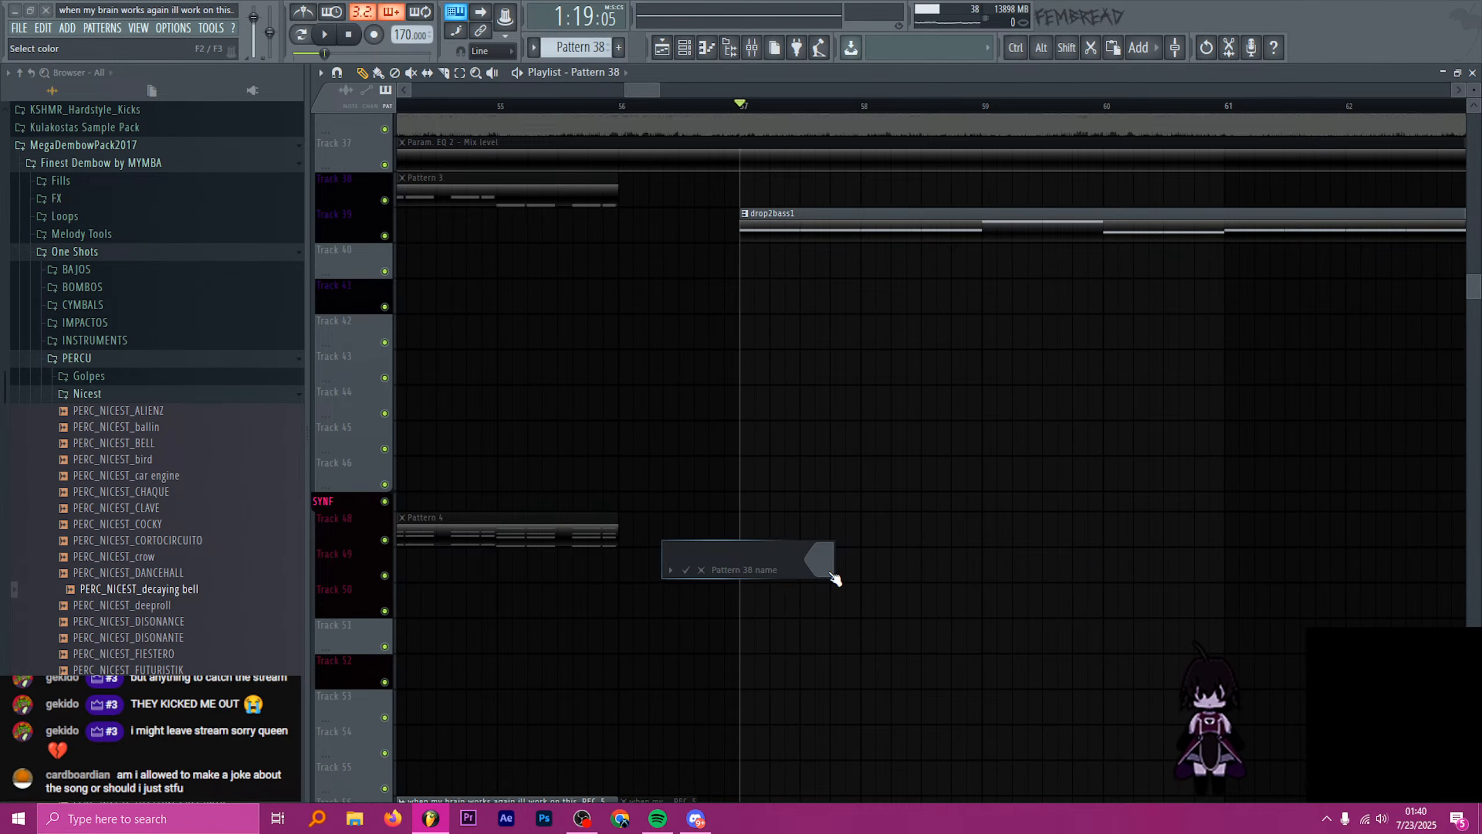
{"action": "type", "text": "fd"}
{"action": "key", "text": "BackSpace"}
{"action": "key", "text": "BackSpace"}
{"action": "type", "text": "drop2synf"}
{"action": "key", "text": "Return"}
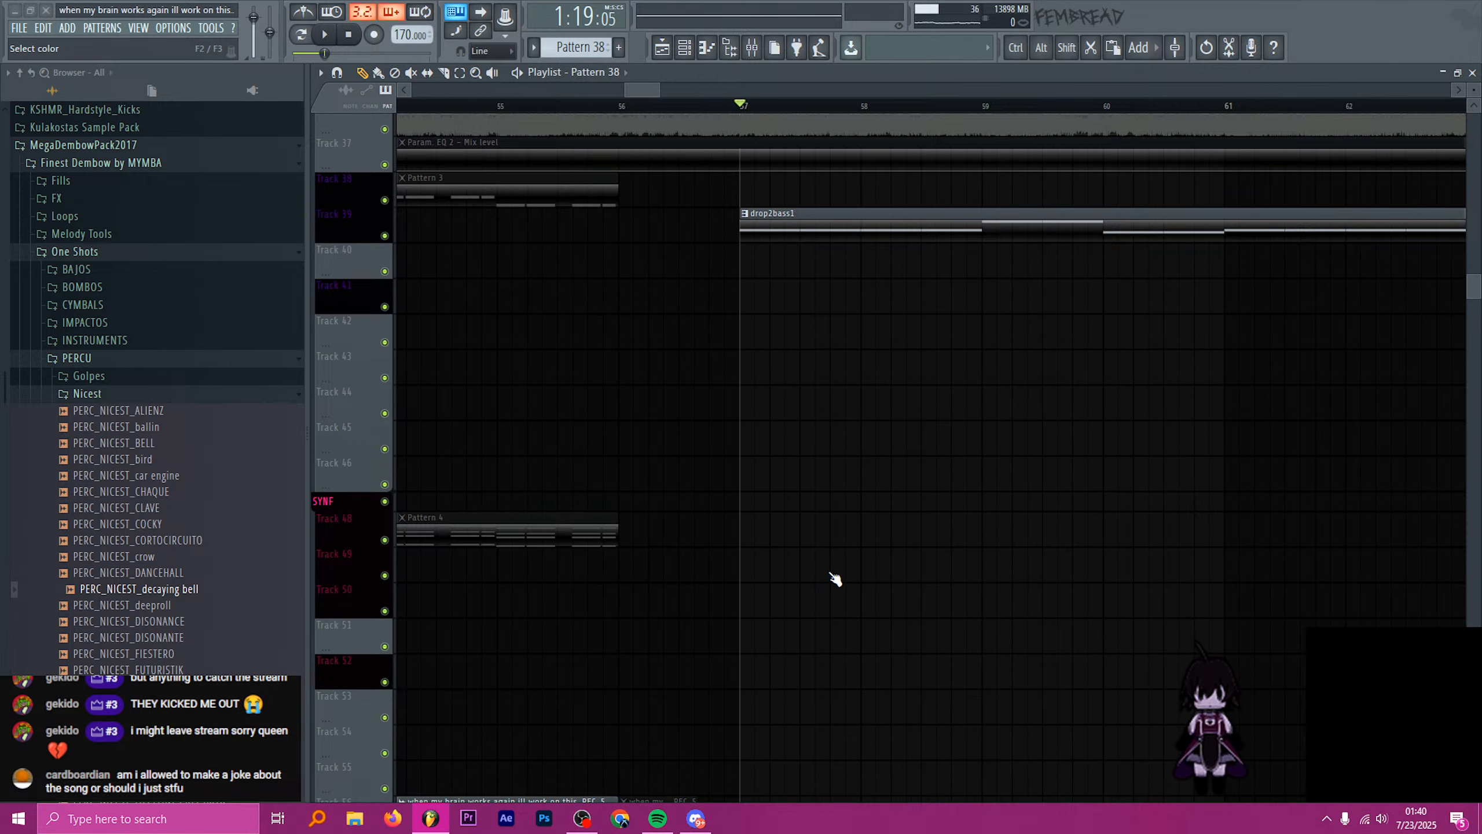
- Place the drop2synf clip on Track 49 at bar 57 and extend it to just before bar 65
{"action": "left_click", "coordinate": [765, 563]}
{"action": "scroll", "coordinate": [827, 566], "scroll_direction": "down", "scroll_amount": 1, "text": "ctrl"}
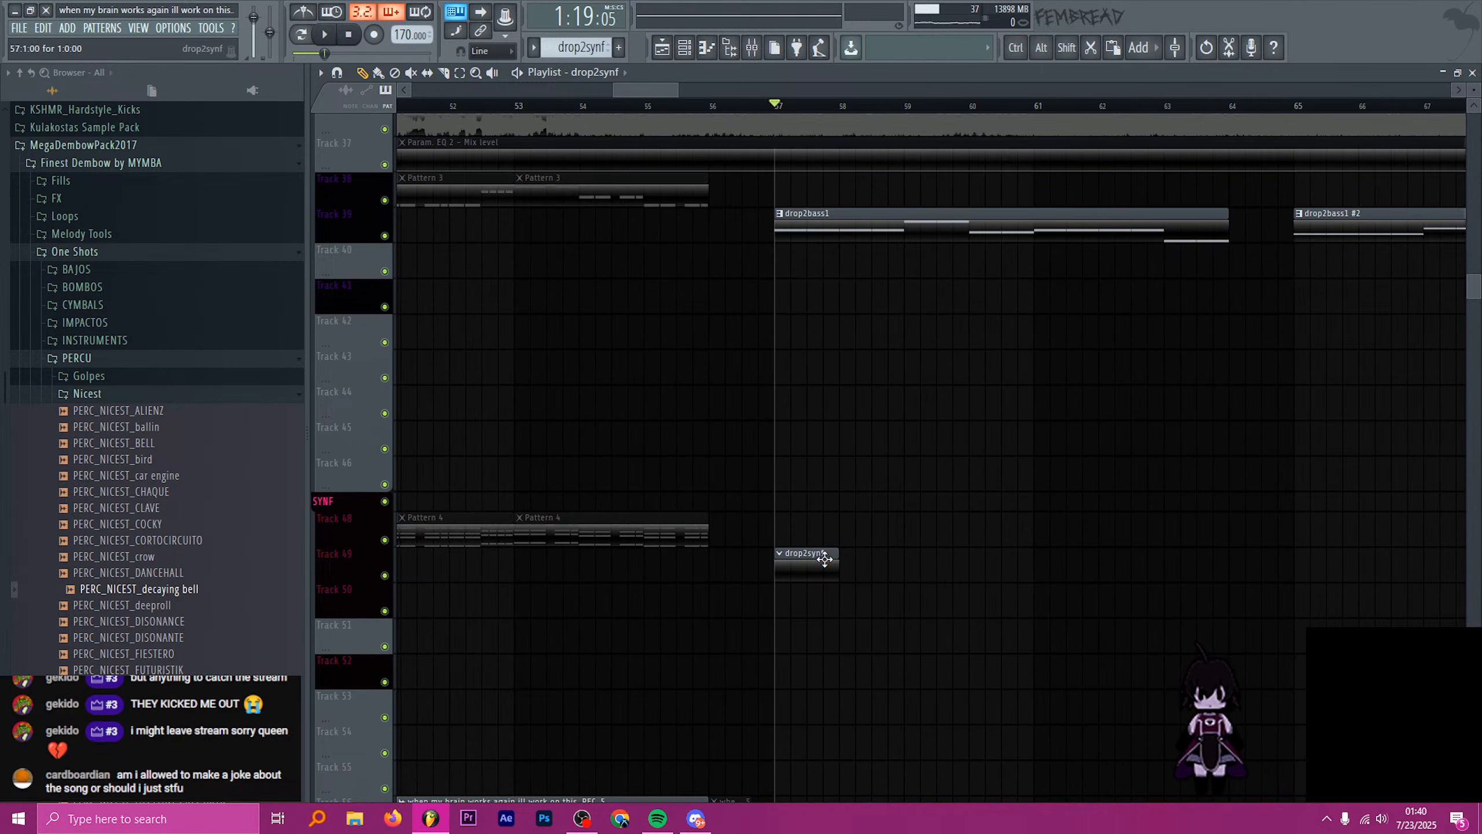
{"action": "left_click_drag", "start_coordinate": [833, 560], "coordinate": [1206, 558]}
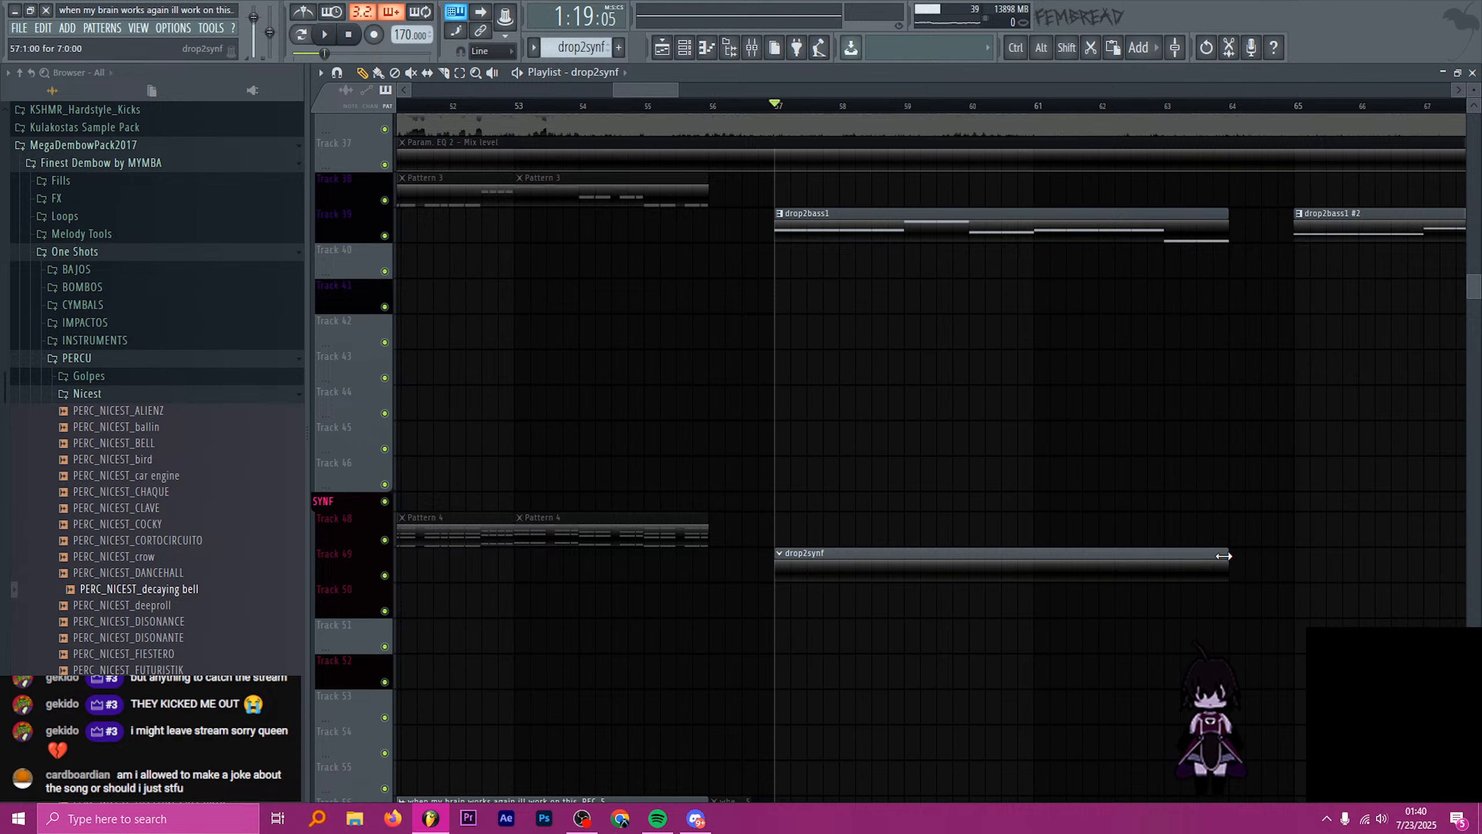
{"action": "scroll", "coordinate": [986, 503], "scroll_direction": "down", "scroll_amount": 1, "text": "ctrl"}
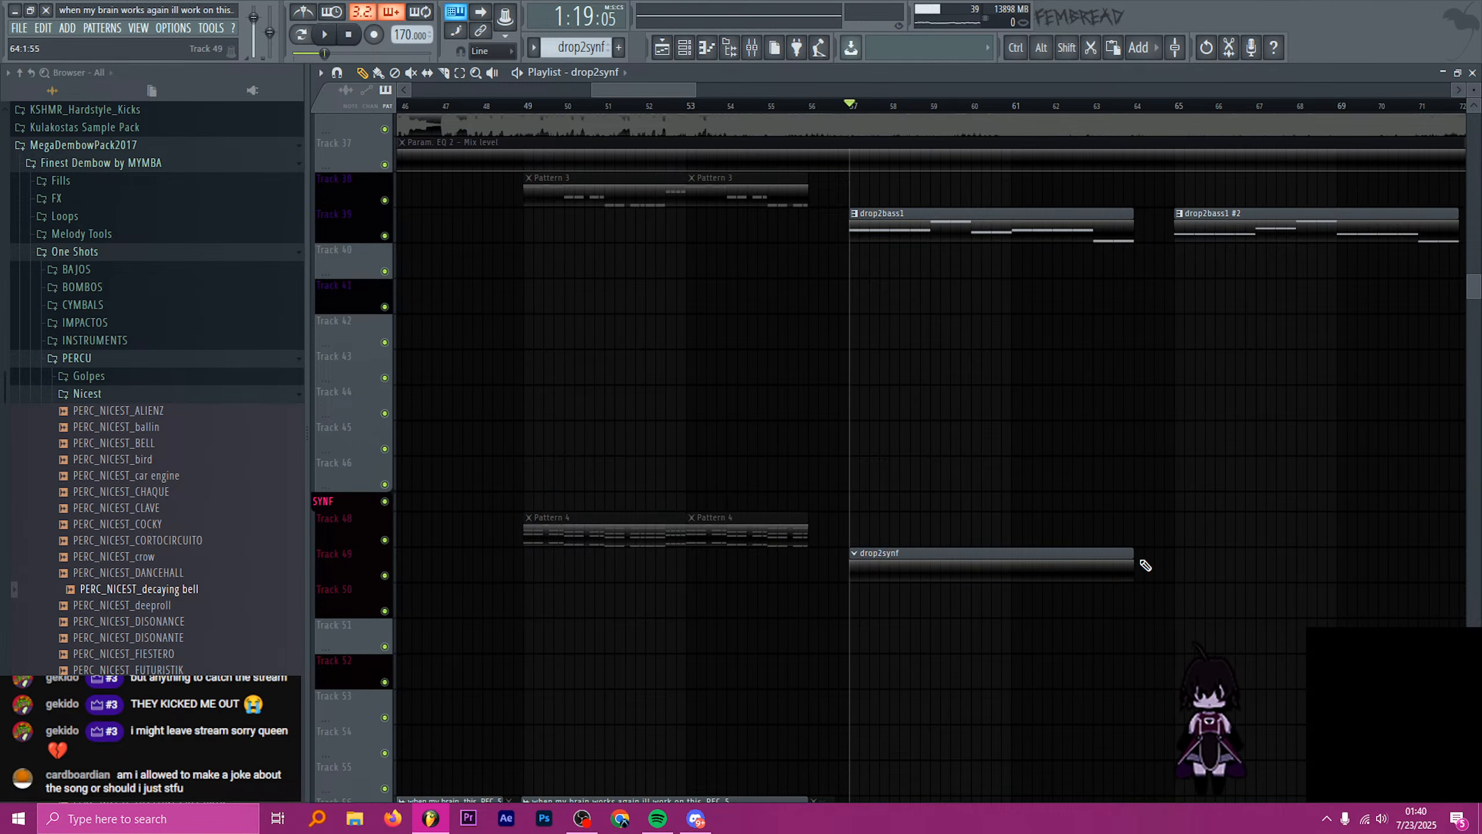
{"action": "mouse_move", "coordinate": [1145, 565]}
{"action": "left_mouse_down"}
{"action": "mouse_move", "coordinate": [1185, 563]}
{"action": "mouse_move", "coordinate": [1163, 562]}
{"action": "left_mouse_up"}
- Open the drop2bass1 pattern at bar 57 and copy its bass notes
{"action": "left_click", "coordinate": [1025, 227]}
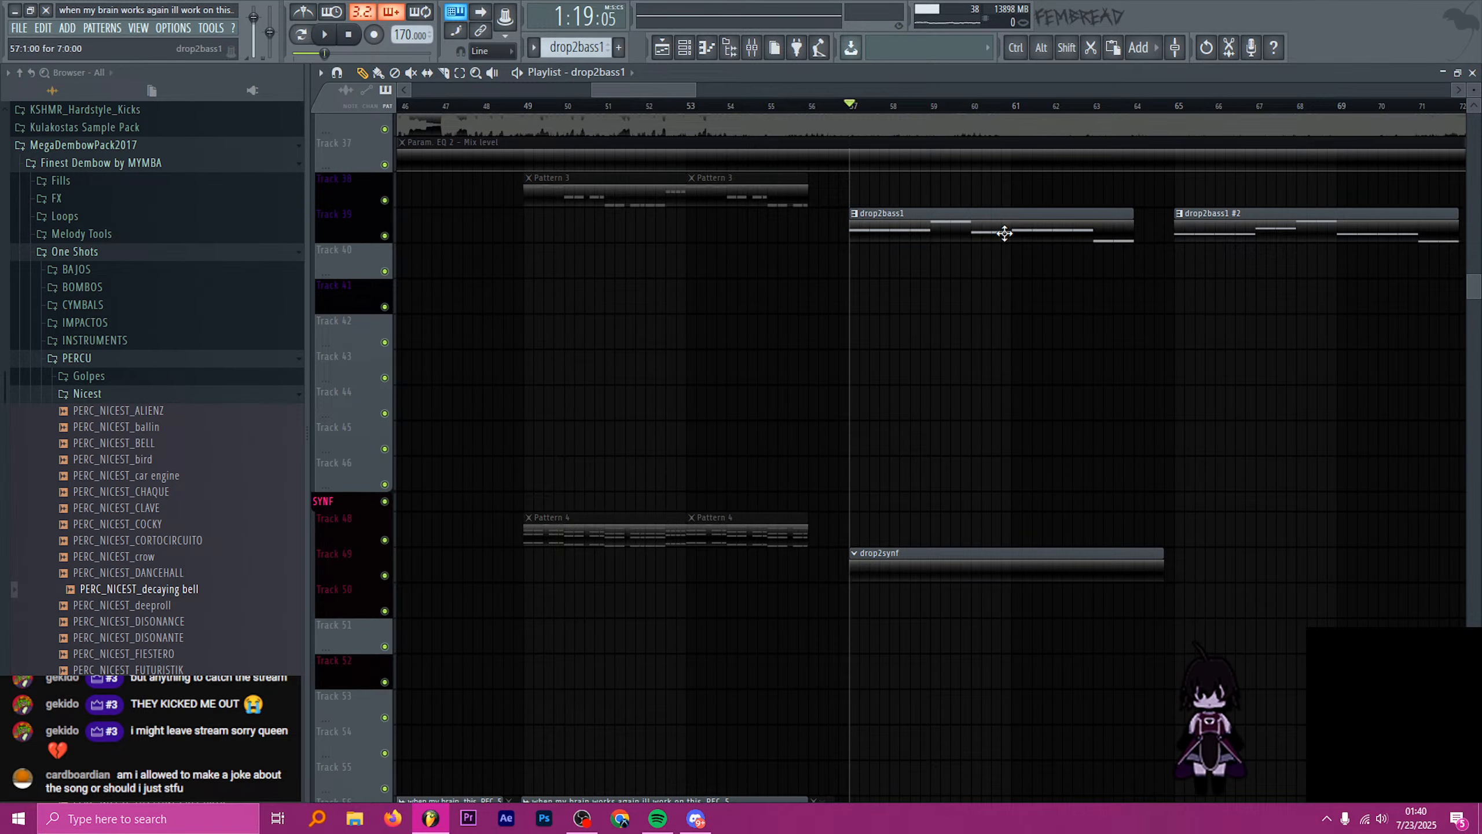
{"action": "double_click", "coordinate": [1005, 233]}
{"action": "scroll", "coordinate": [986, 292], "scroll_direction": "down", "scroll_amount": 4, "text": "ctrl"}
{"action": "left_click", "coordinate": [664, 48]}
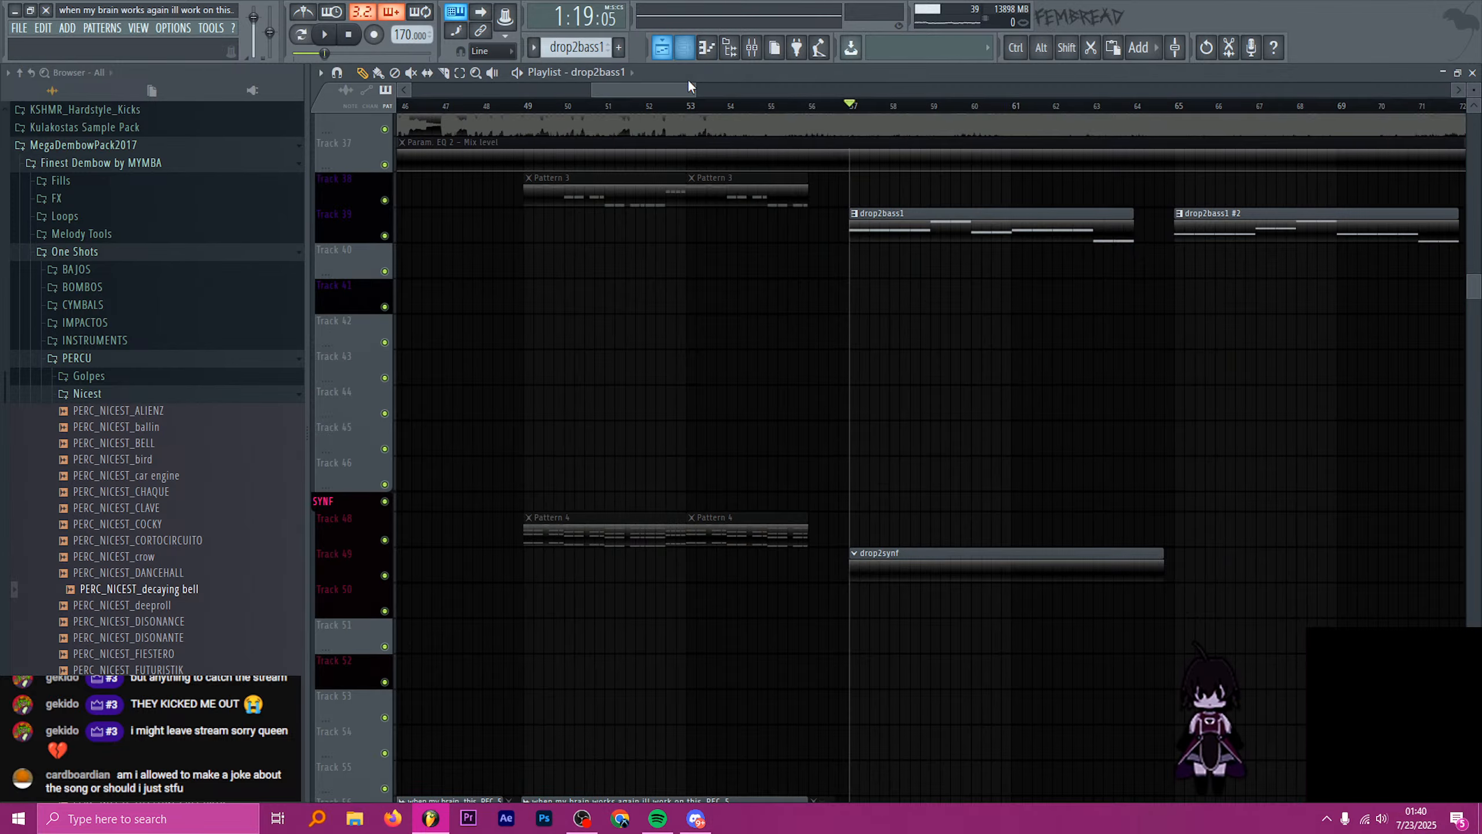
- Paste the bass notes into the DROP1SAUS channel of the drop2synf pattern and switch playback to pattern mode
{"action": "double_click", "coordinate": [910, 562]}
{"action": "left_click", "coordinate": [758, 241]}
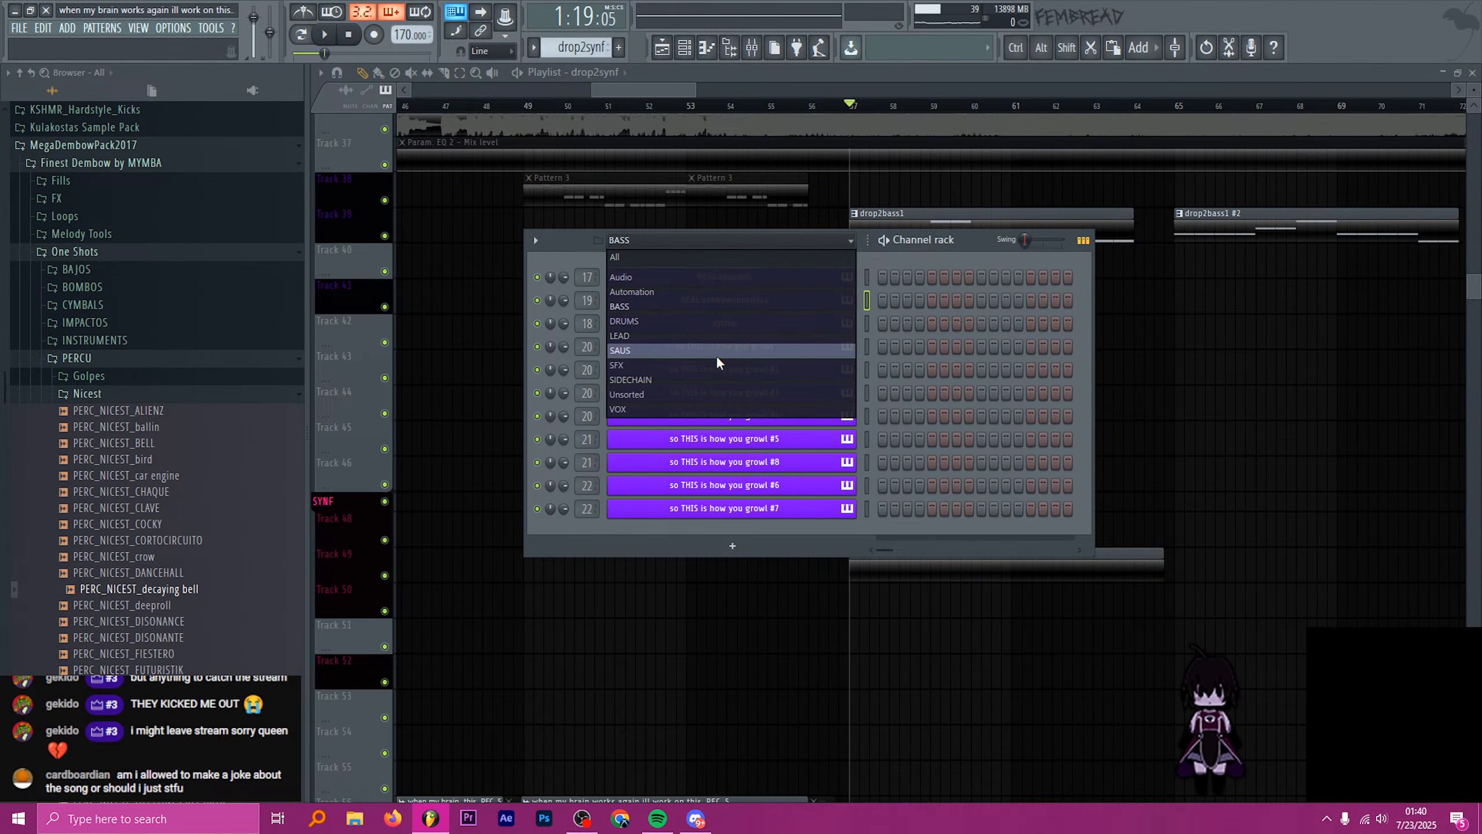
{"action": "left_click", "coordinate": [716, 351]}
{"action": "right_click", "coordinate": [808, 321]}
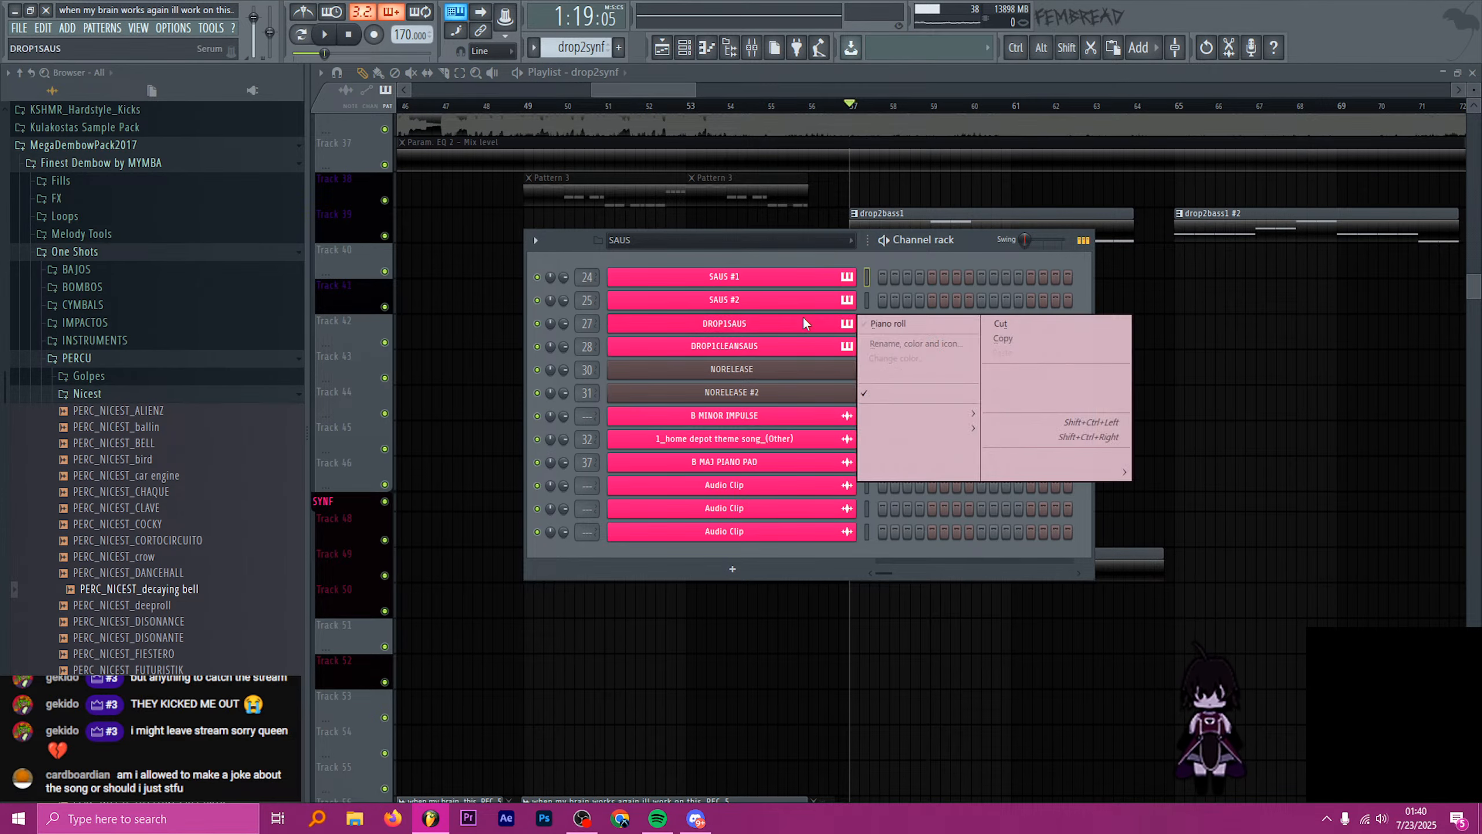
{"action": "left_click", "coordinate": [884, 322]}
{"action": "left_click", "coordinate": [301, 34]}
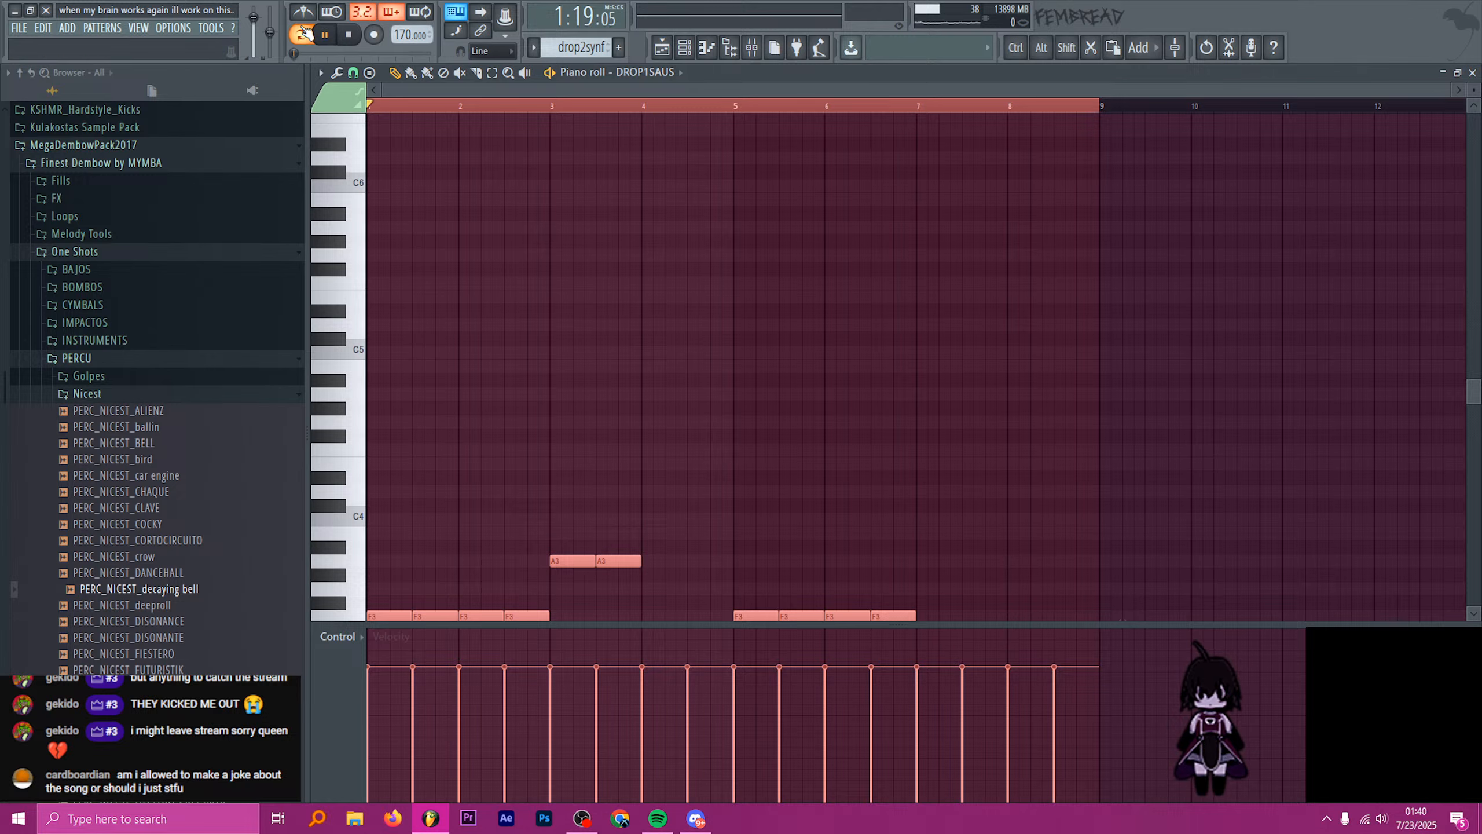
- Transpose the pasted notes down one octave so they start on F2, auditioning them and trying the octave below
{"action": "key", "text": "alt+Down"}
{"action": "key", "text": "ctrl+Down"}
{"action": "key", "text": "space"}
{"action": "key", "text": "space"}
{"action": "key", "text": "space"}
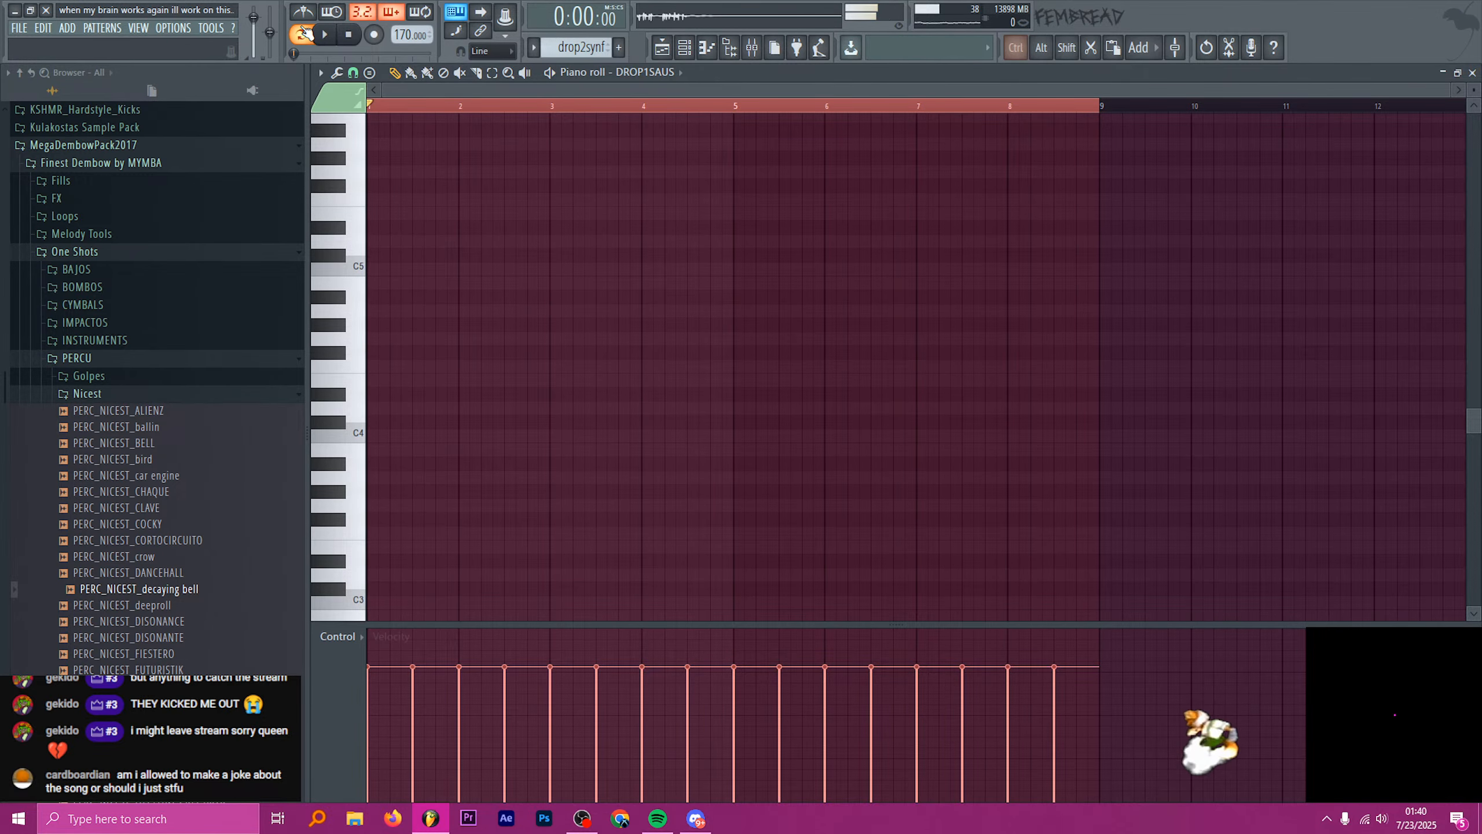
{"action": "key", "text": "space"}
{"action": "scroll", "coordinate": [470, 250], "scroll_direction": "down", "scroll_amount": 10}
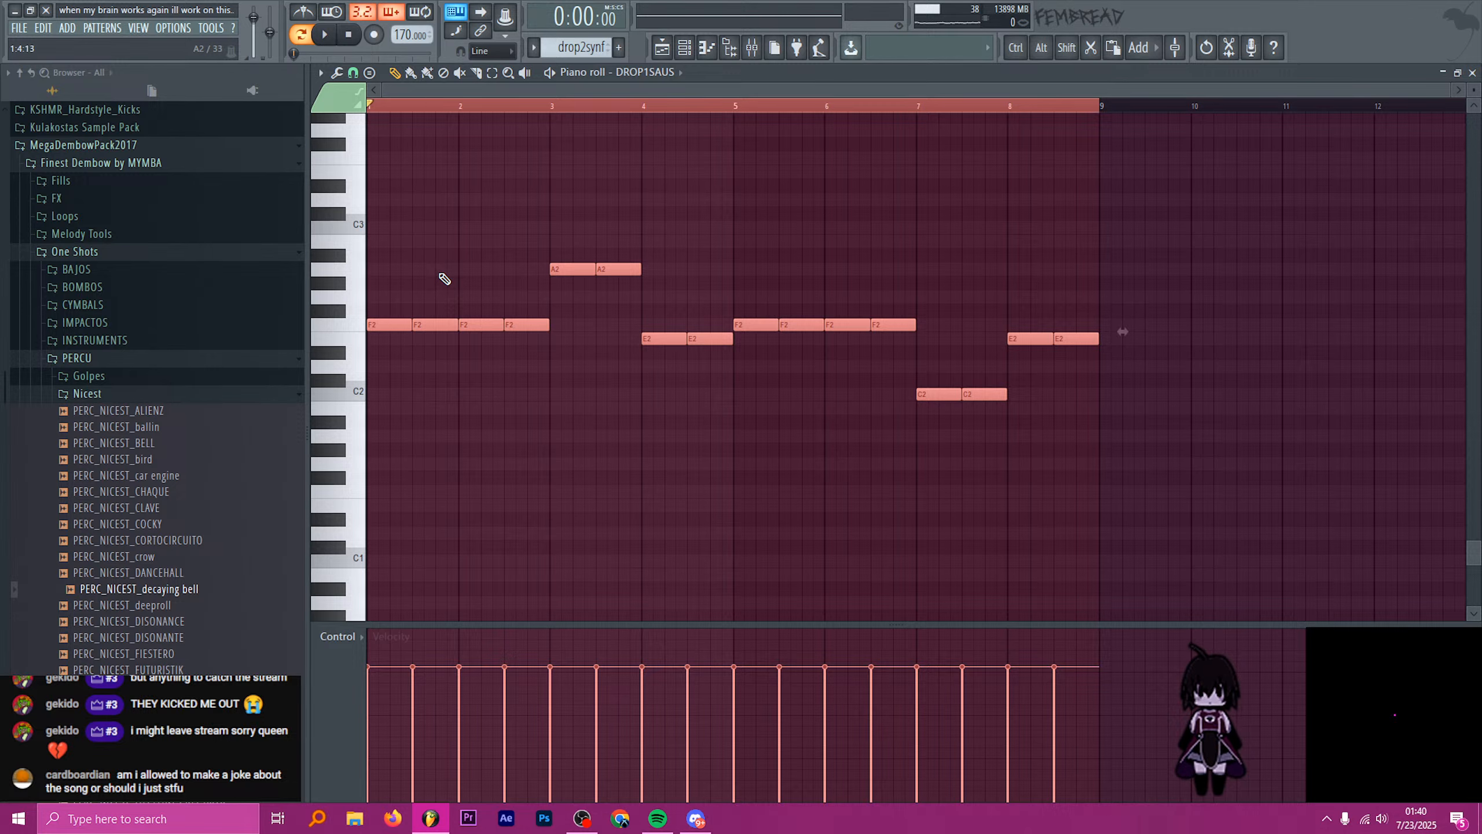
{"action": "key", "text": "ctrl+Down"}
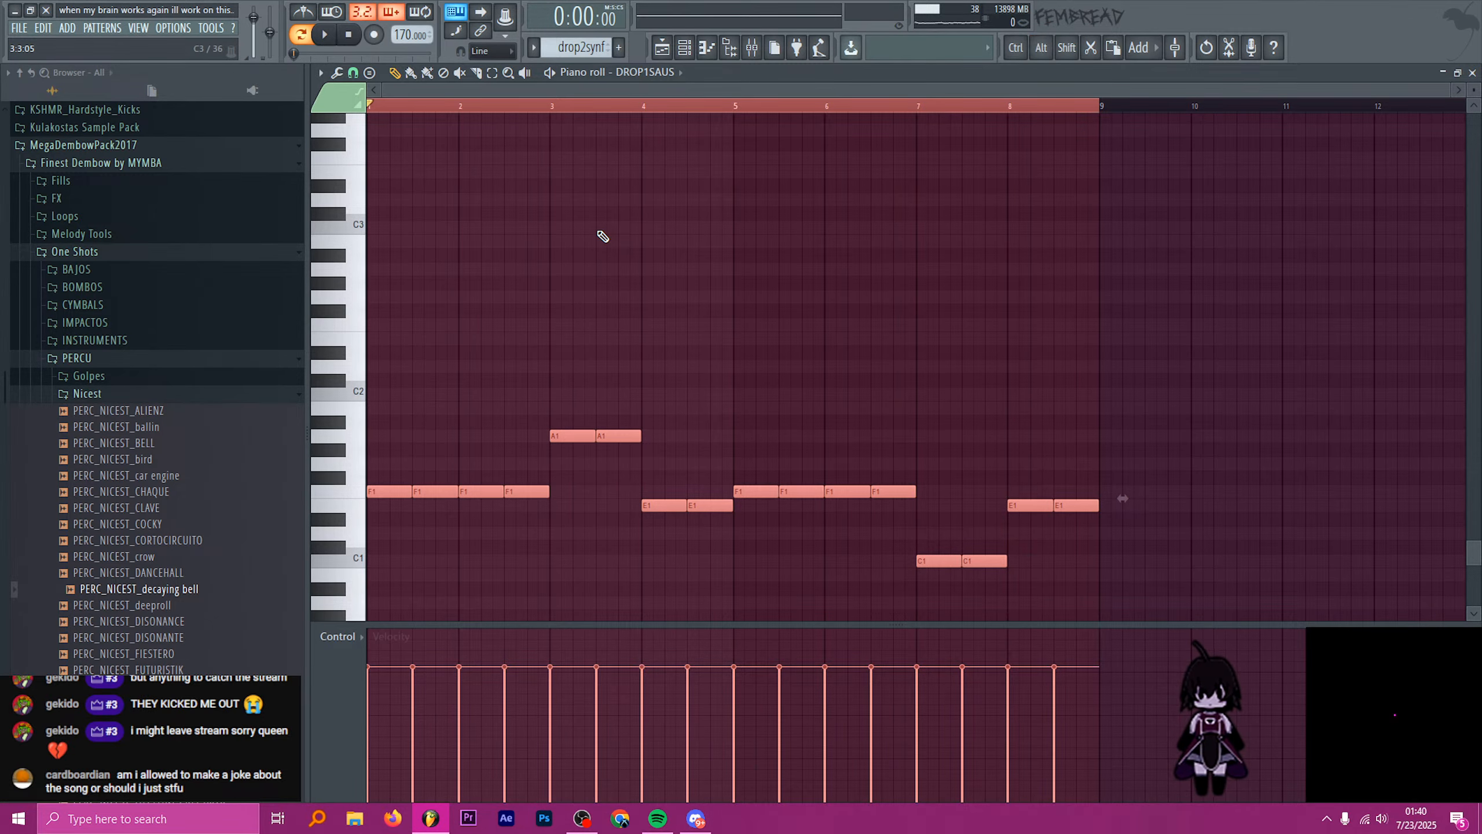
{"action": "key", "text": "ctrl+Up"}
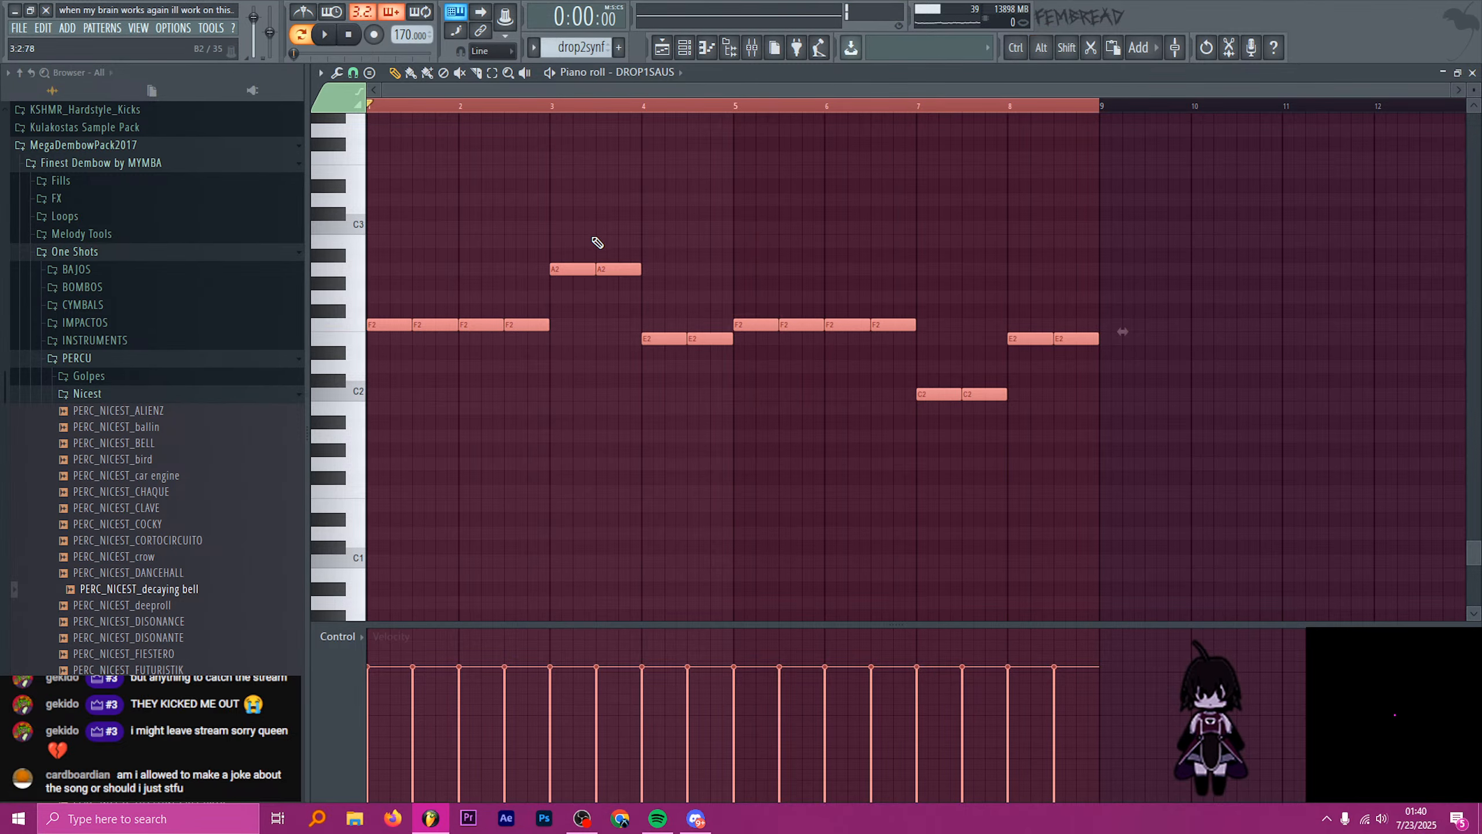
{"action": "scroll", "coordinate": [598, 249], "scroll_direction": "up", "scroll_amount": 3}
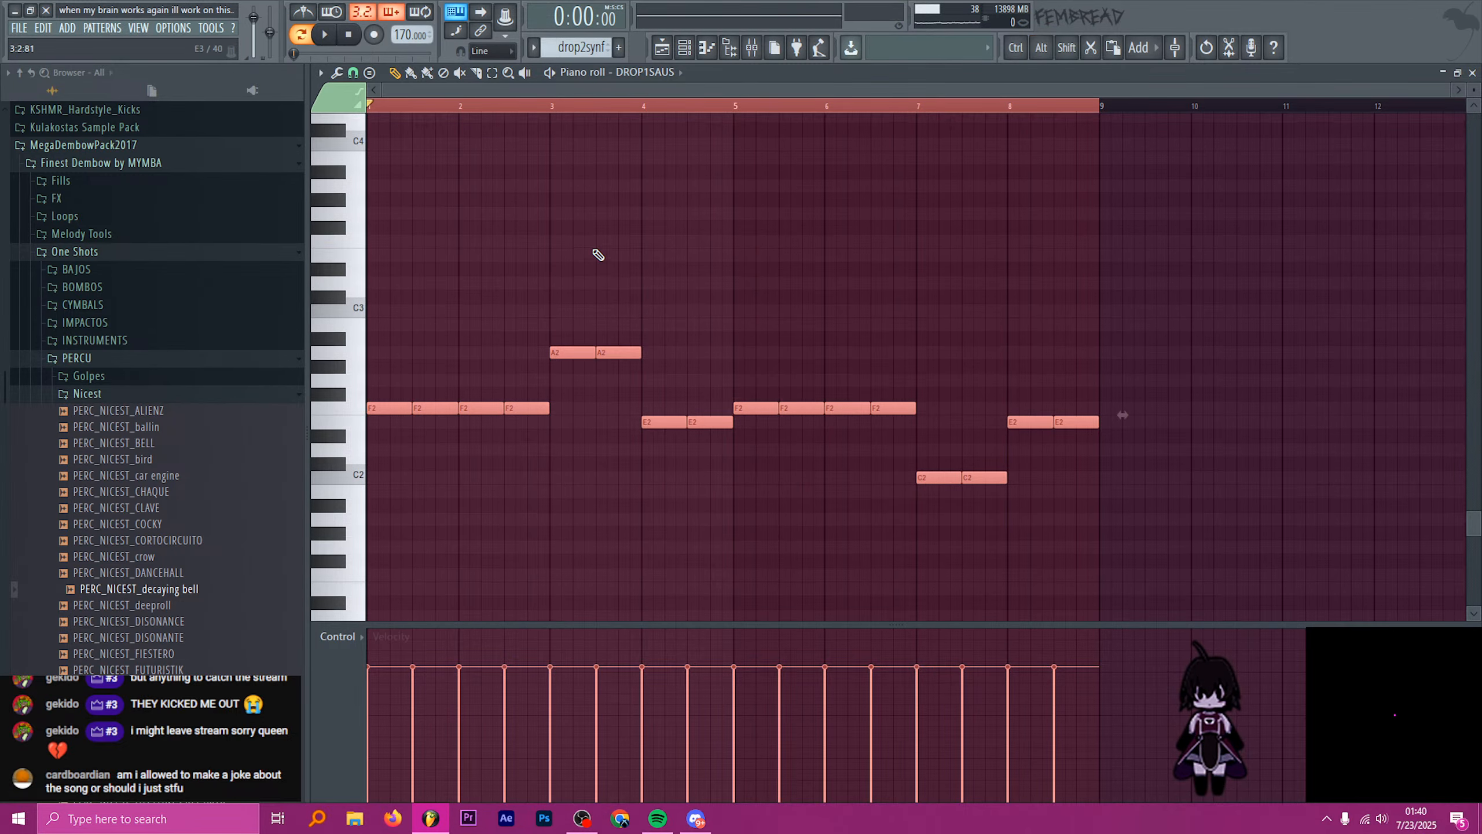
{"action": "left_click", "coordinate": [532, 258]}
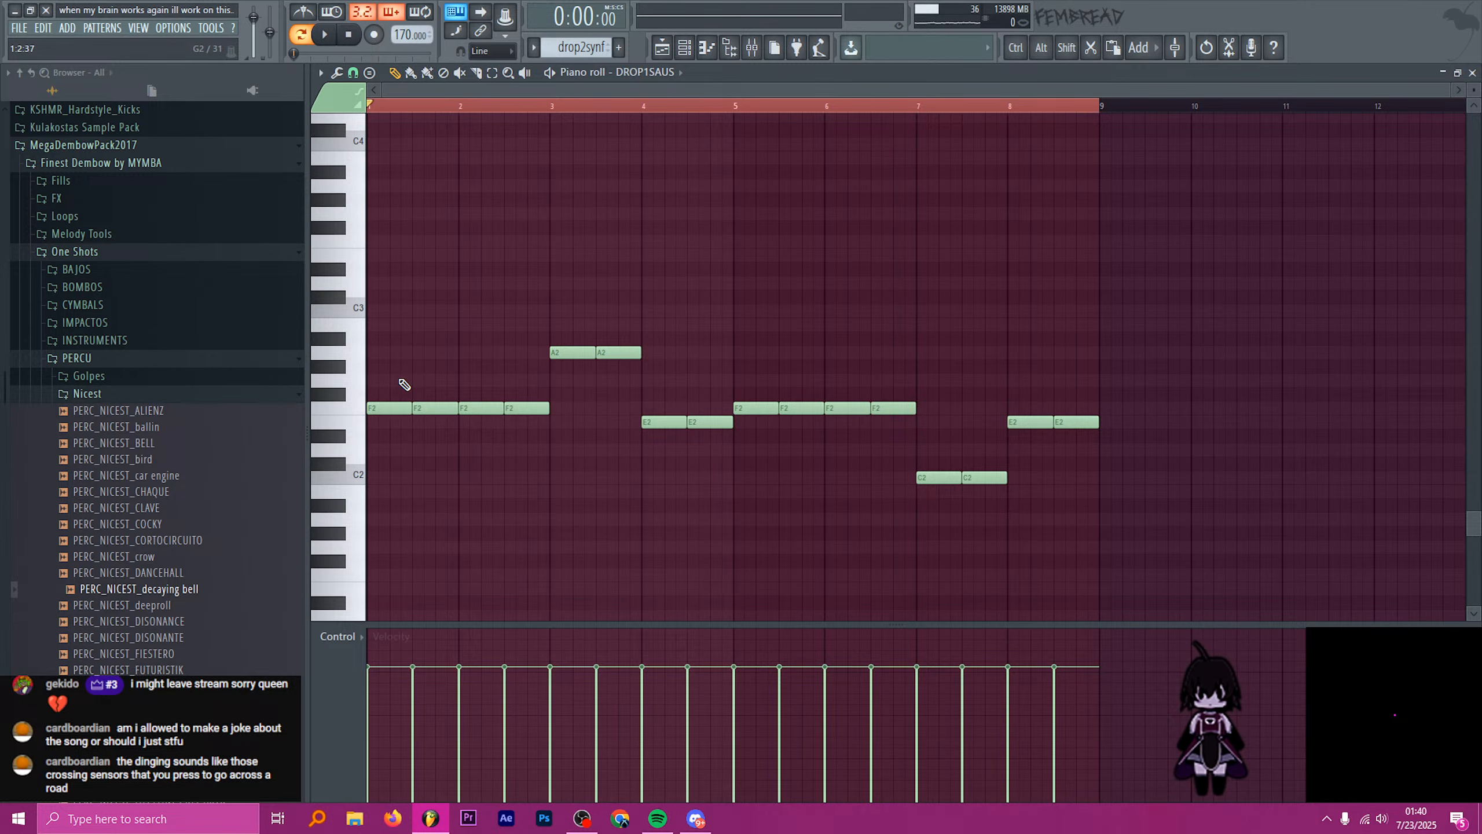
- Stack half-bar notes G4, C5, E5, G5, C6 and E6 at the start of bar 1 above the root note
{"action": "scroll", "coordinate": [404, 384], "scroll_direction": "up", "scroll_amount": 6}
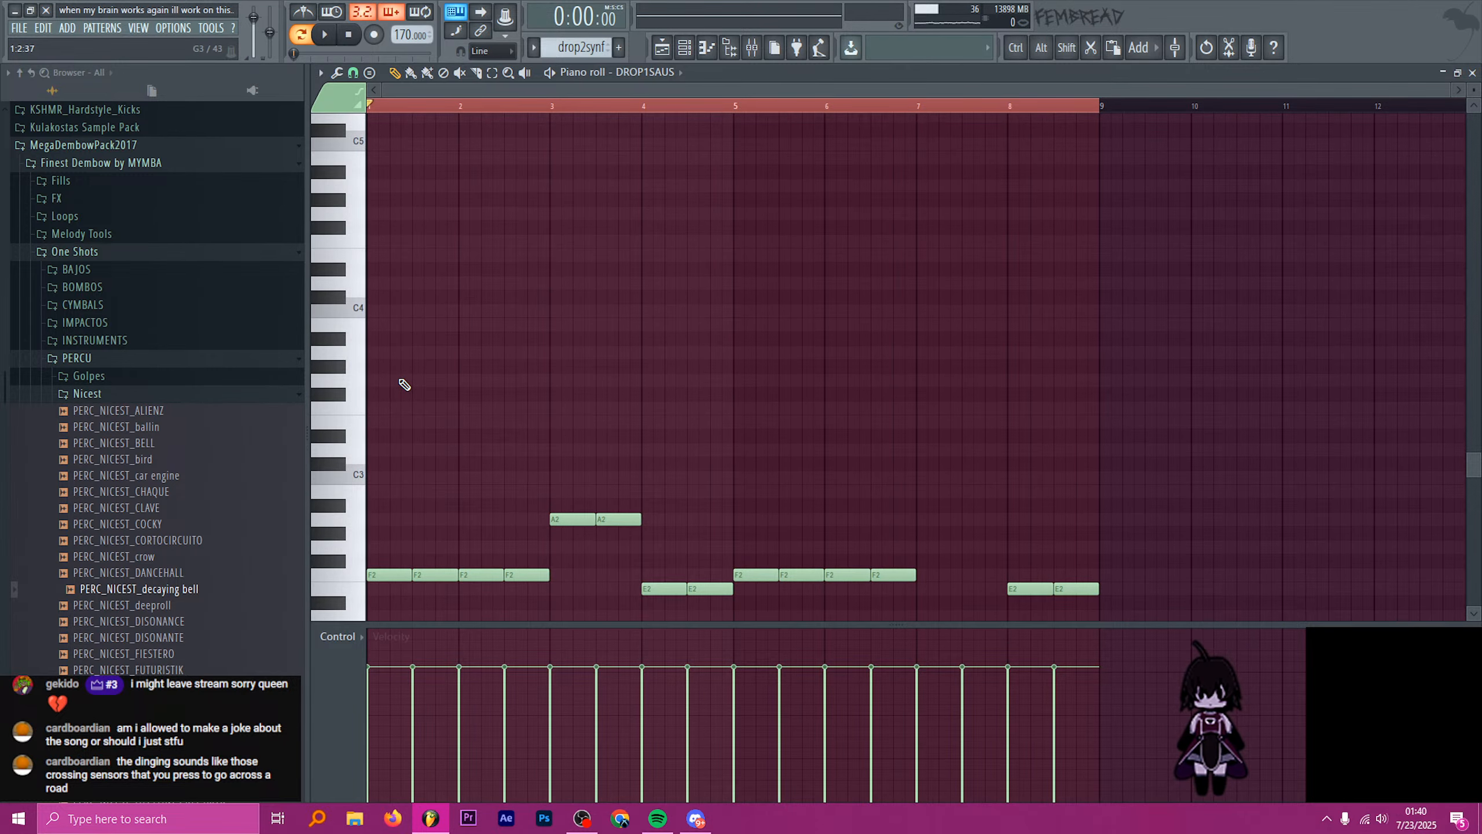
{"action": "scroll", "coordinate": [396, 381], "scroll_direction": "up", "scroll_amount": 2}
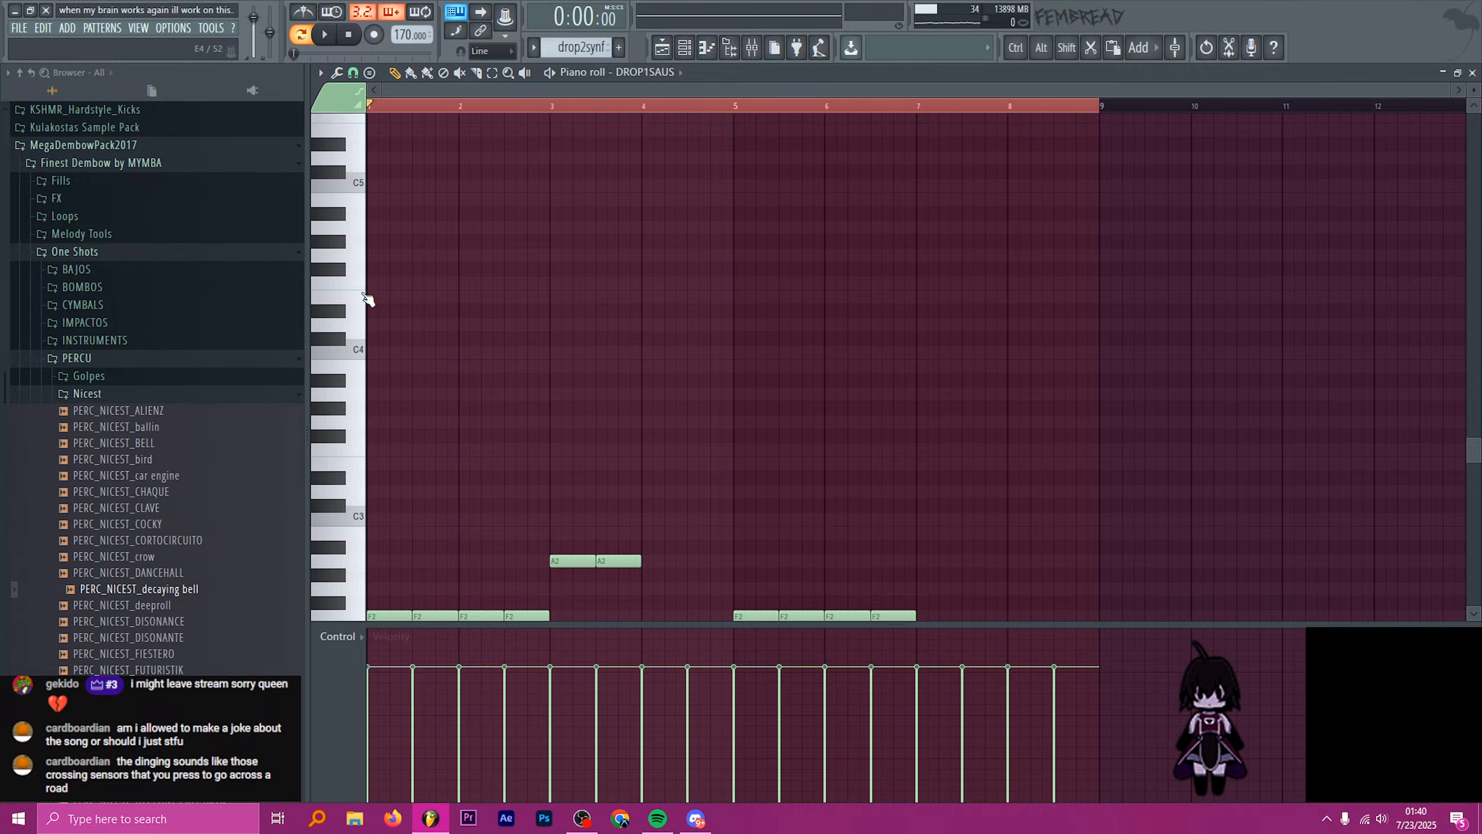
{"action": "scroll", "coordinate": [341, 280], "scroll_direction": "up", "scroll_amount": 5, "text": "ctrl"}
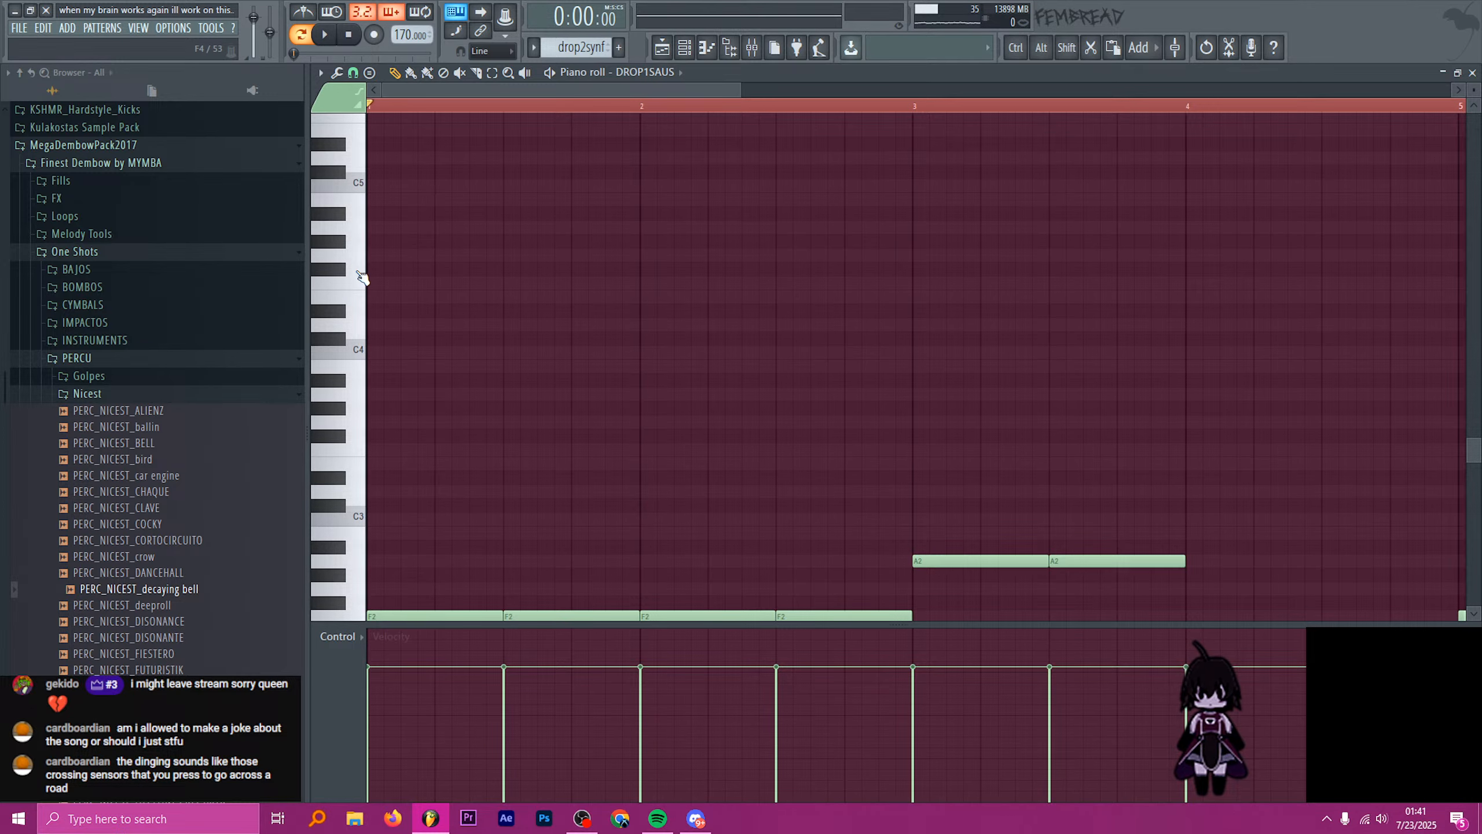
{"action": "scroll", "coordinate": [357, 264], "scroll_direction": "up", "scroll_amount": 3}
{"action": "left_click", "coordinate": [369, 338]}
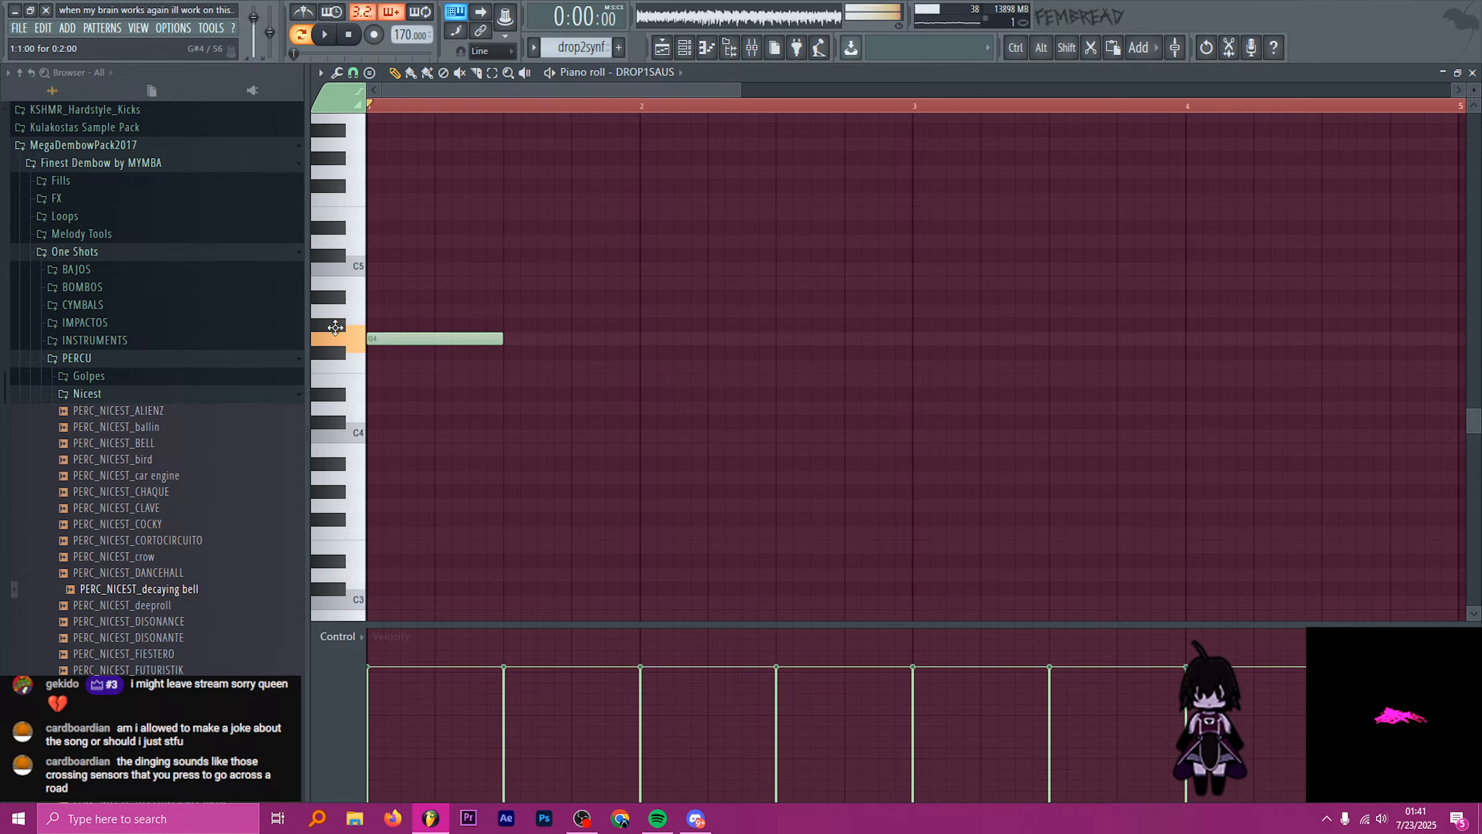
{"action": "left_click", "coordinate": [369, 283]}
{"action": "left_click", "coordinate": [368, 214]}
{"action": "scroll", "coordinate": [355, 260], "scroll_direction": "up", "scroll_amount": 3}
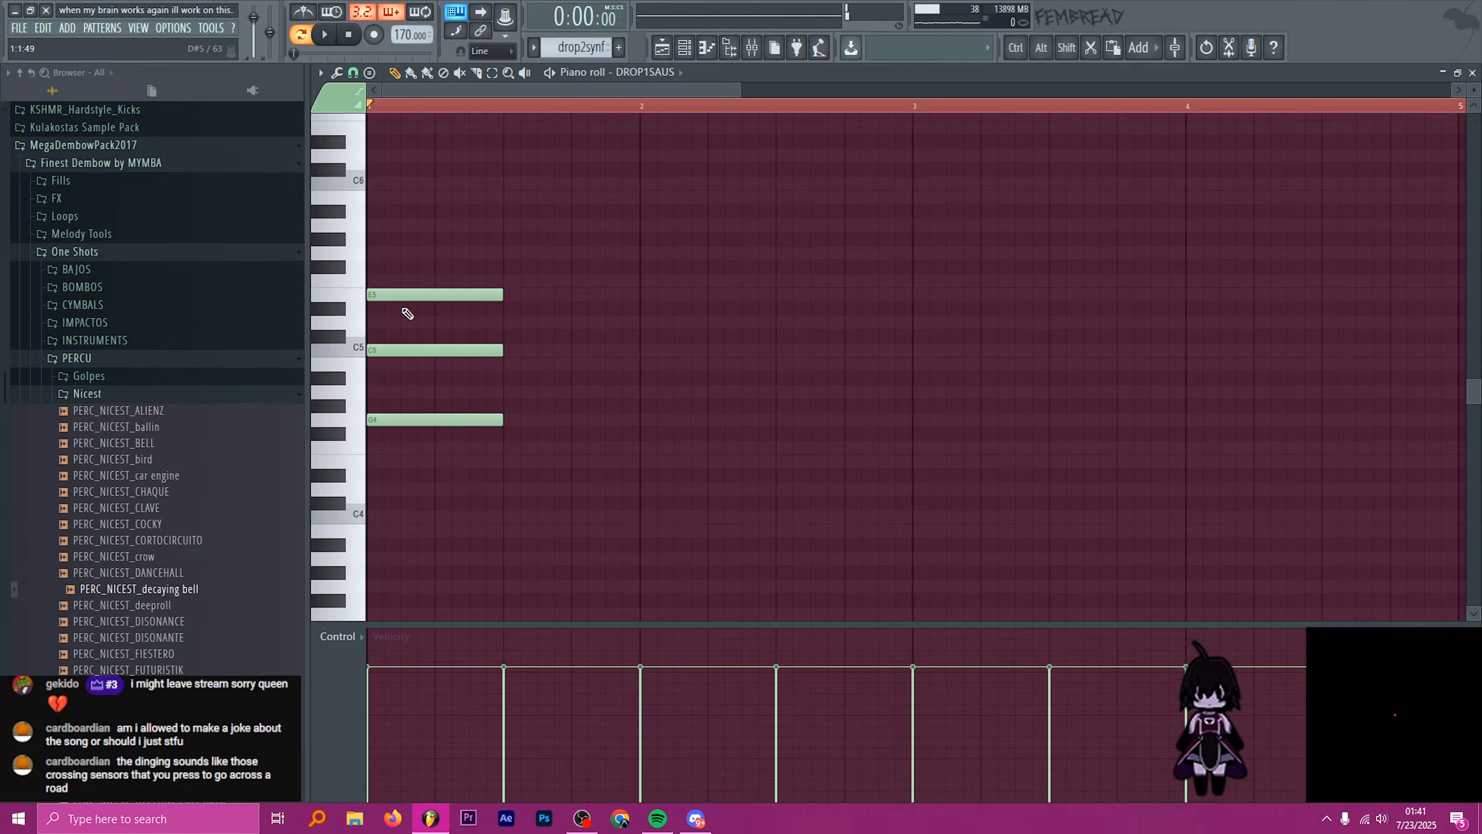
{"action": "left_click", "coordinate": [368, 254]}
{"action": "scroll", "coordinate": [357, 263], "scroll_direction": "up", "scroll_amount": 3}
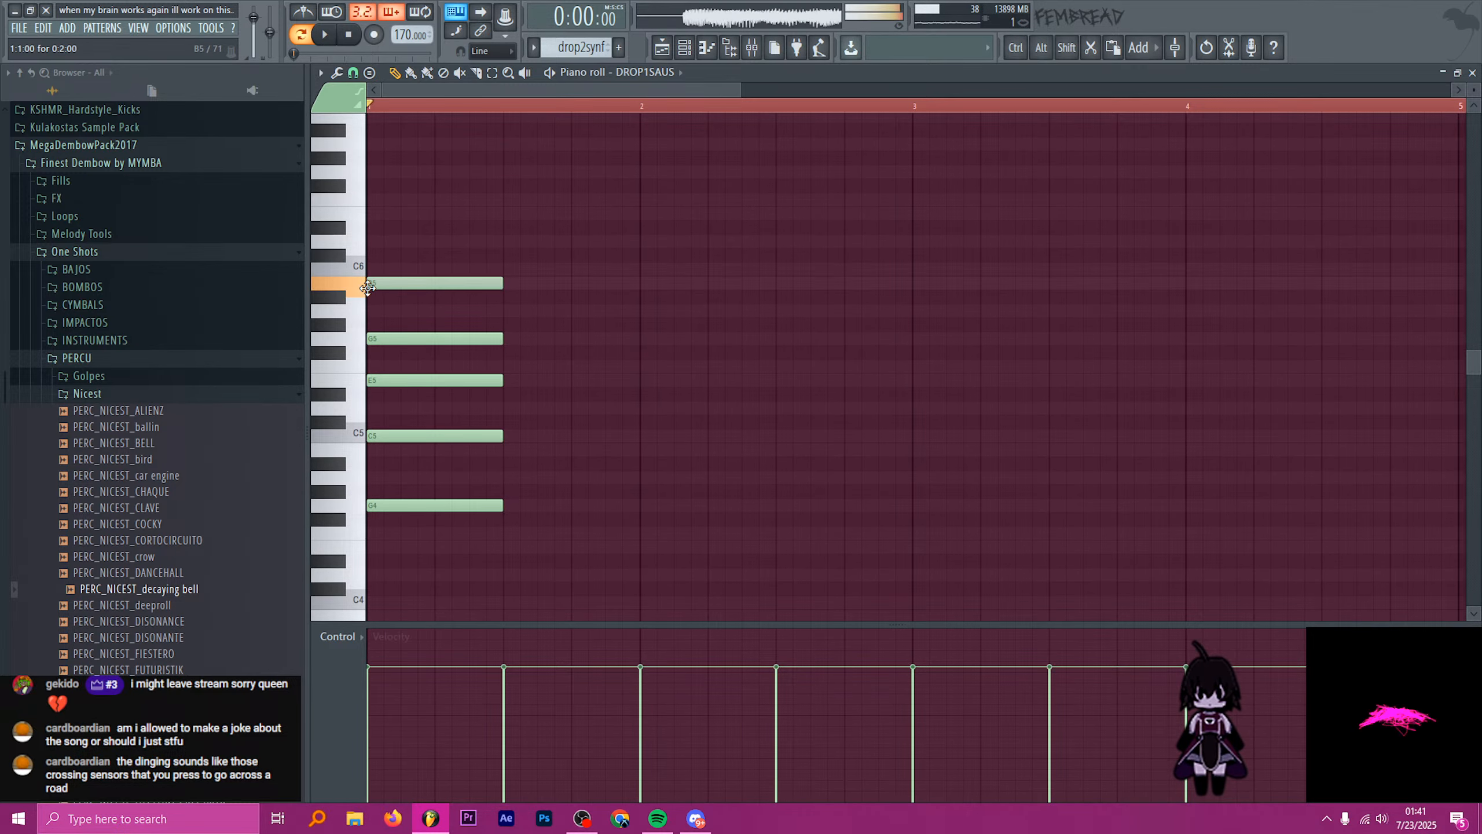
{"action": "left_click", "coordinate": [369, 269]}
{"action": "left_click", "coordinate": [369, 213]}
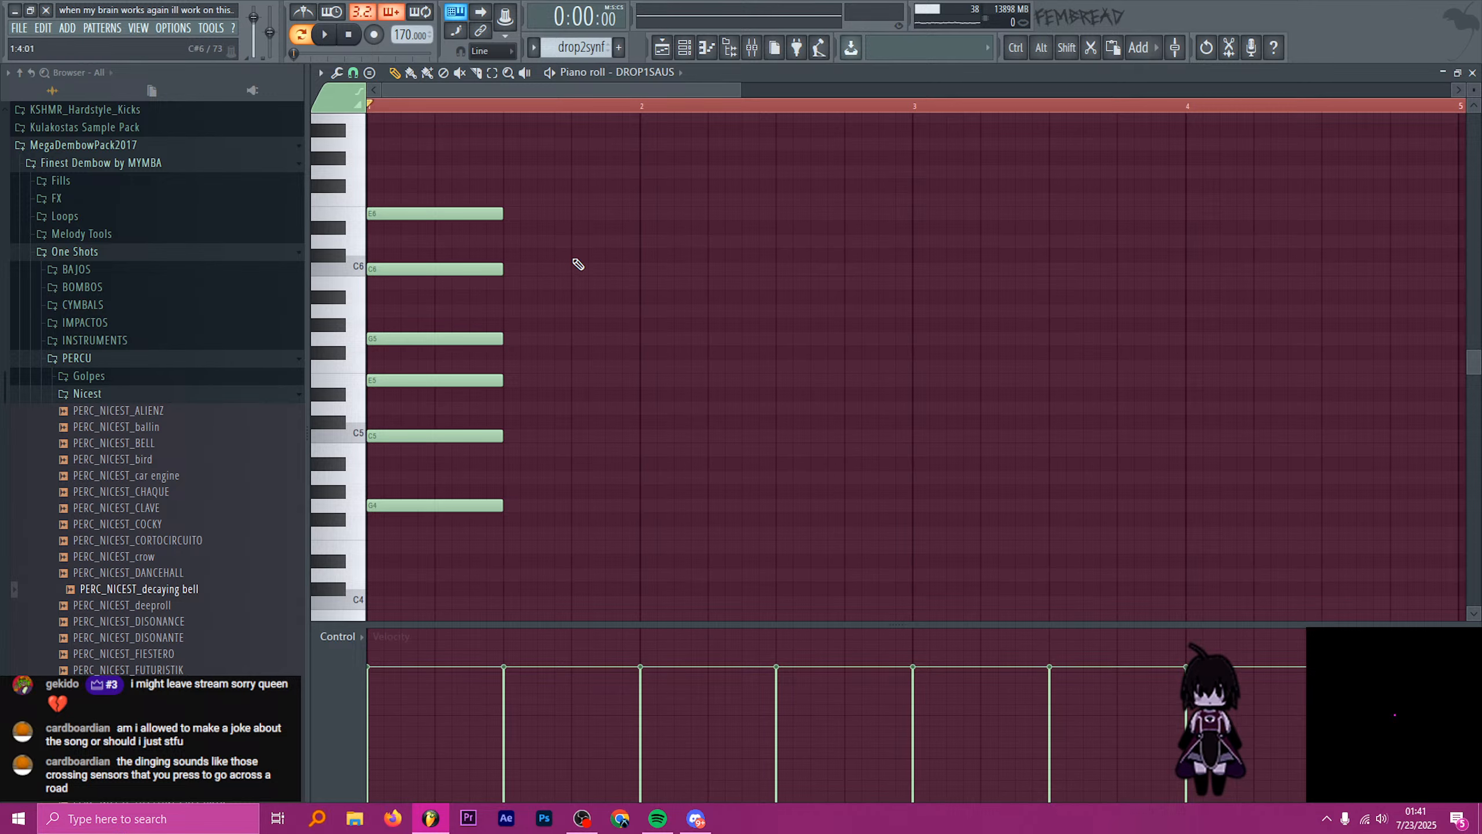
- Remove the G4 note from the bar 1 chord, add B4 and D5, and audition the chord
{"action": "scroll", "coordinate": [414, 475], "scroll_direction": "down", "scroll_amount": 4}
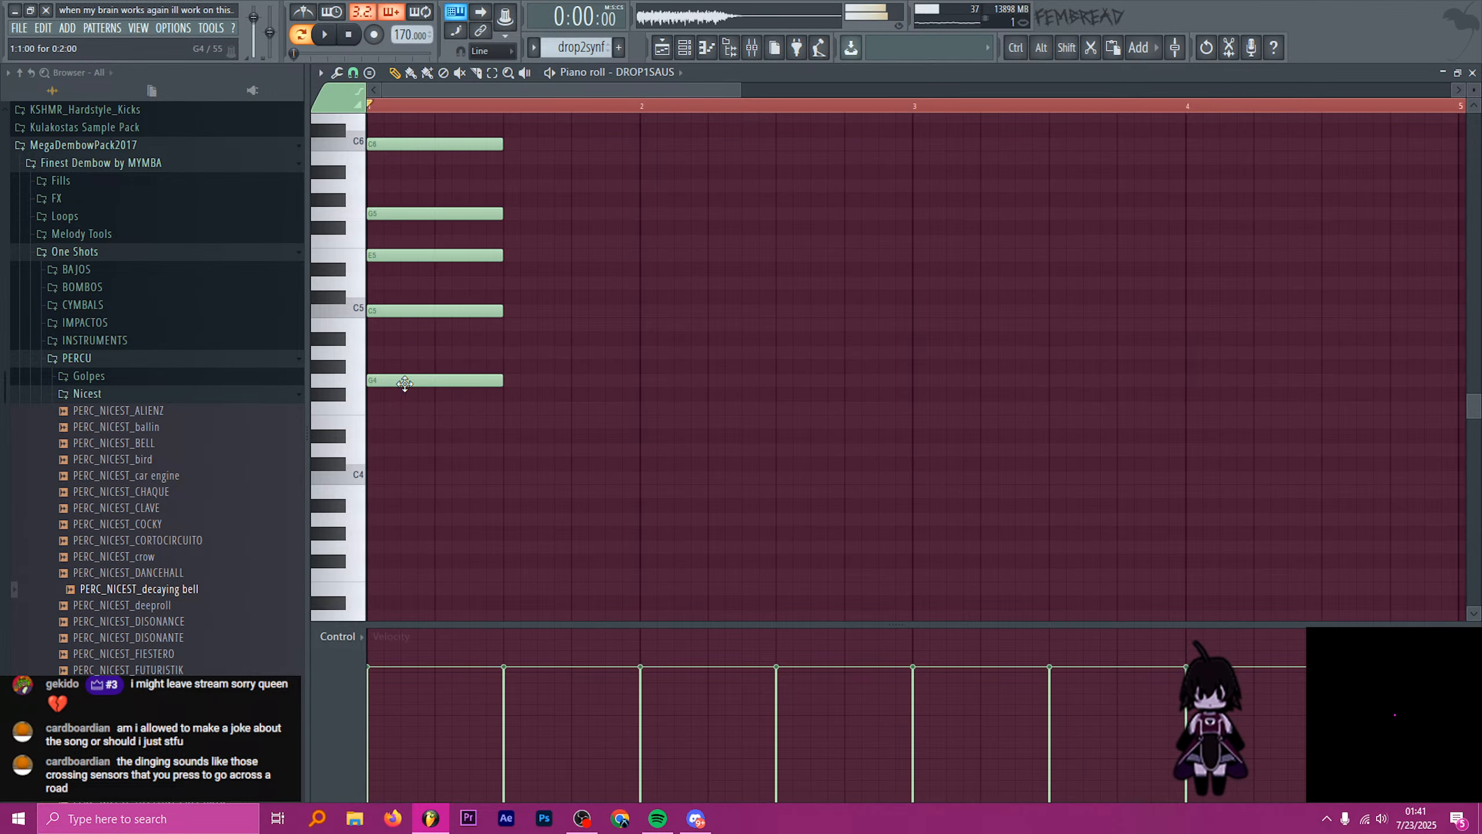
{"action": "right_click", "coordinate": [399, 380]}
{"action": "left_click", "coordinate": [382, 325]}
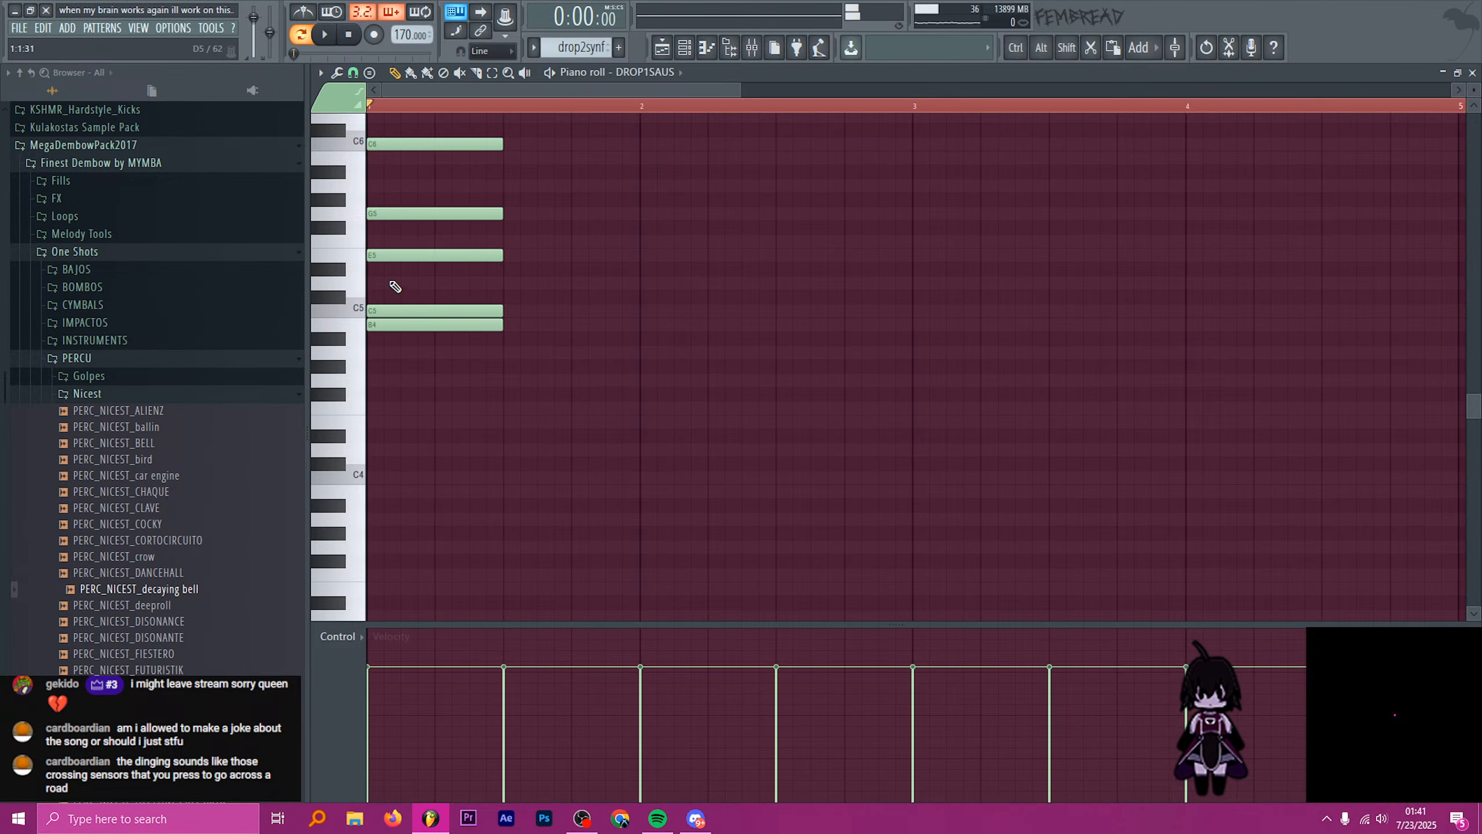
{"action": "left_click", "coordinate": [382, 284]}
{"action": "scroll", "coordinate": [427, 334], "scroll_direction": "up", "scroll_amount": 3}
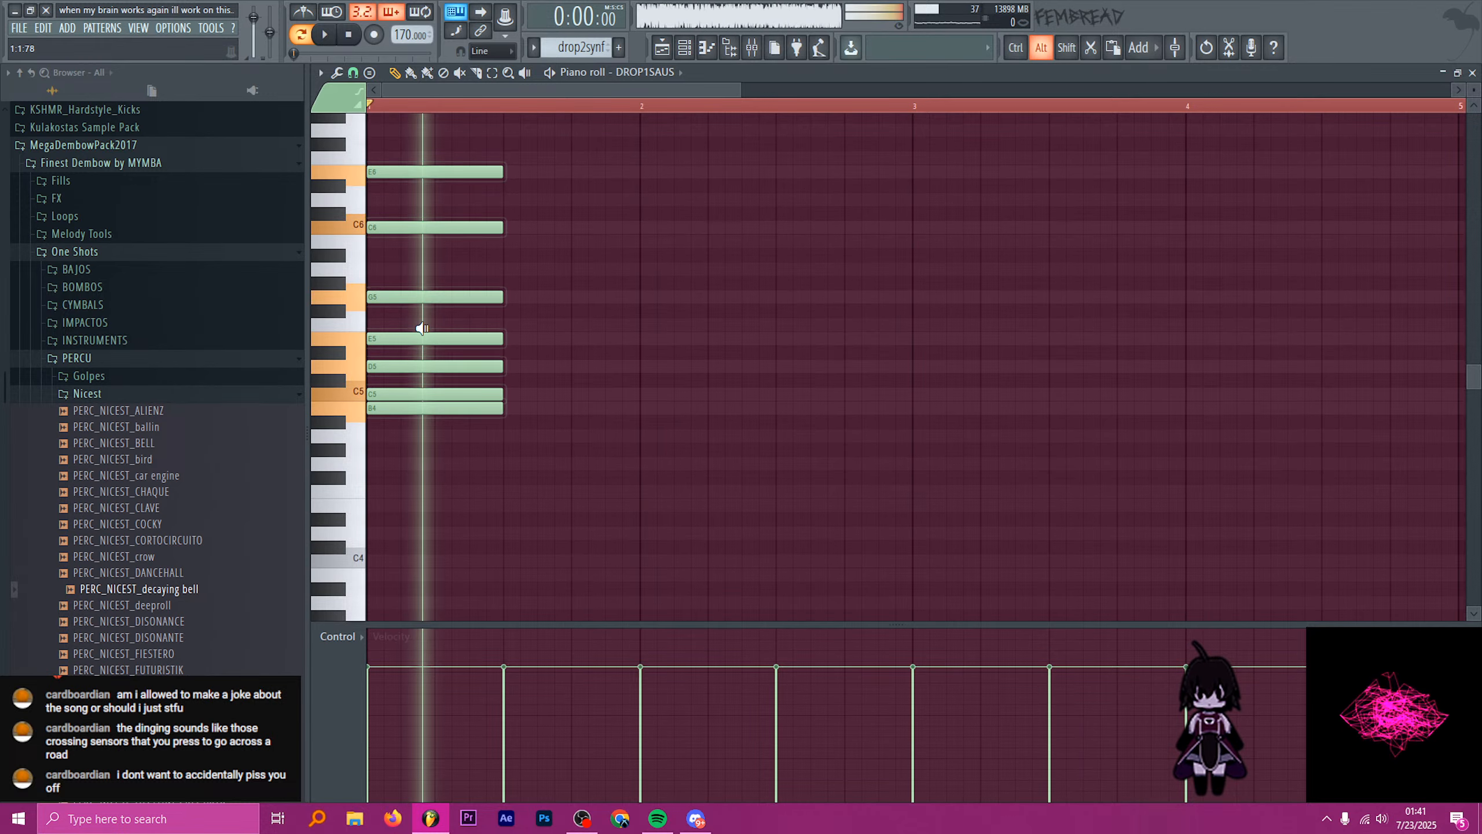
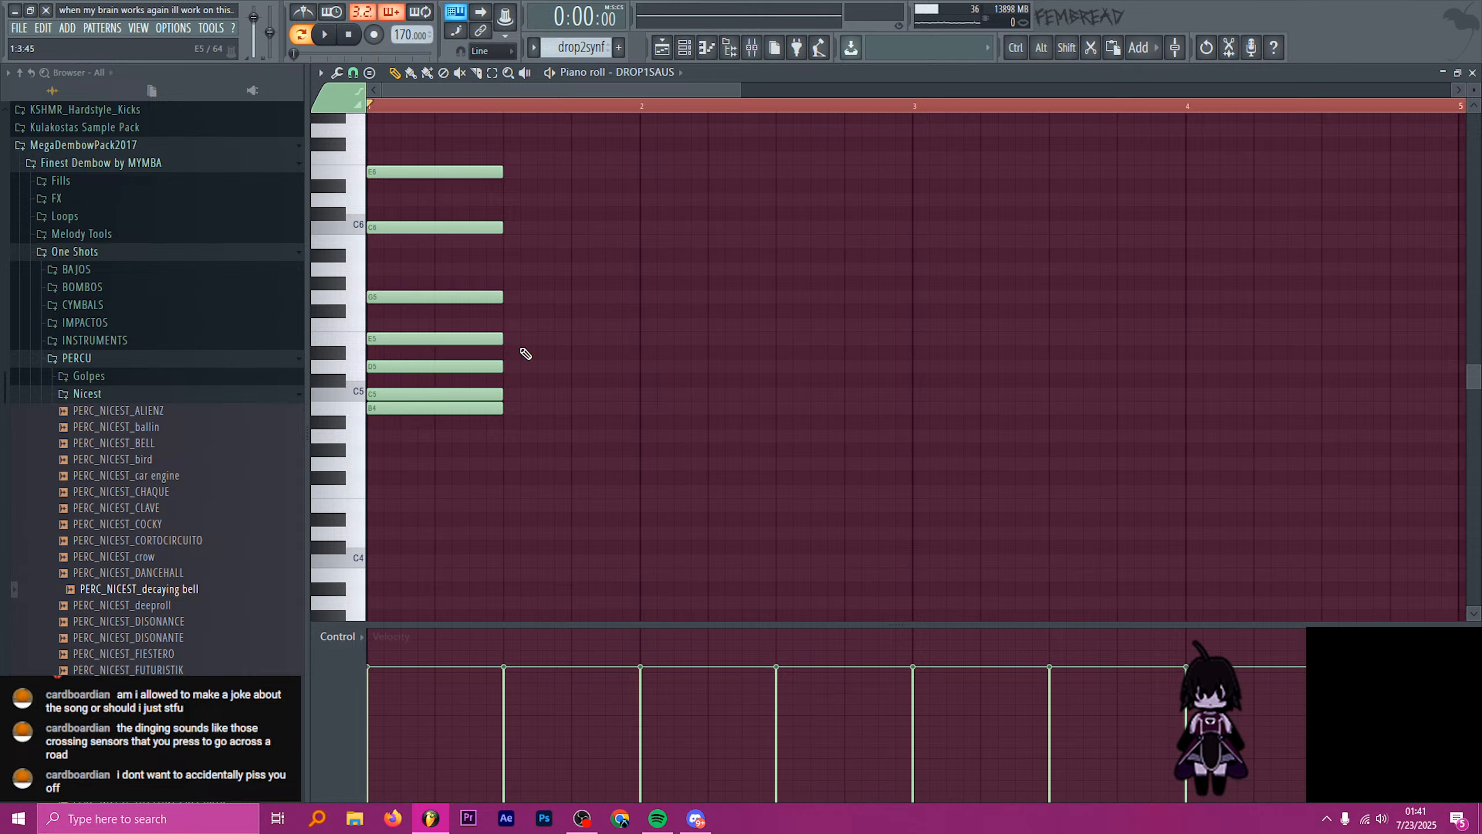
- Audition the chord without D5, delete the B4 note, and put D5 back
{"action": "right_click", "coordinate": [415, 369]}
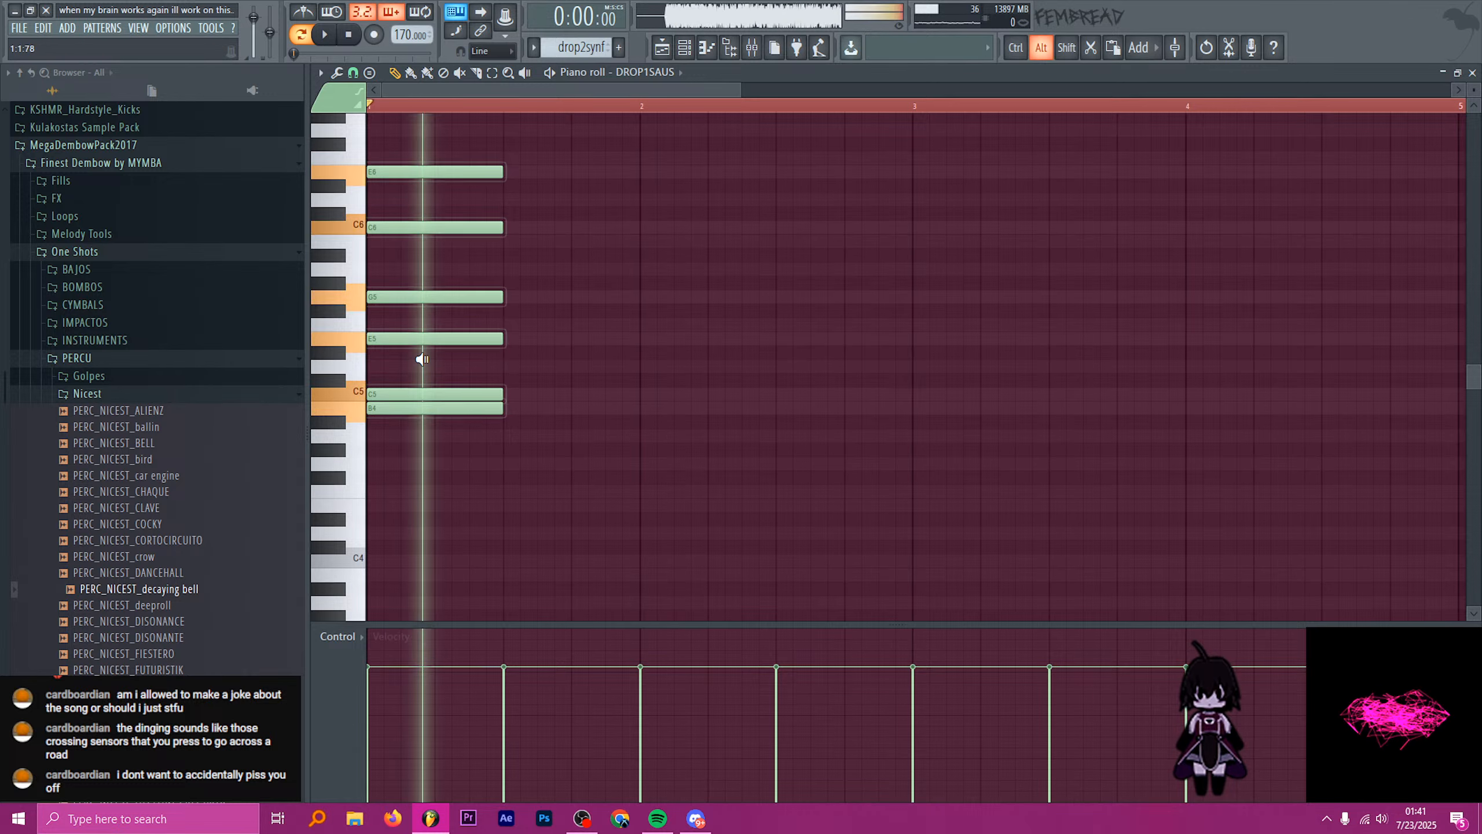
{"action": "right_click", "coordinate": [414, 408]}
{"action": "left_click", "coordinate": [412, 365]}
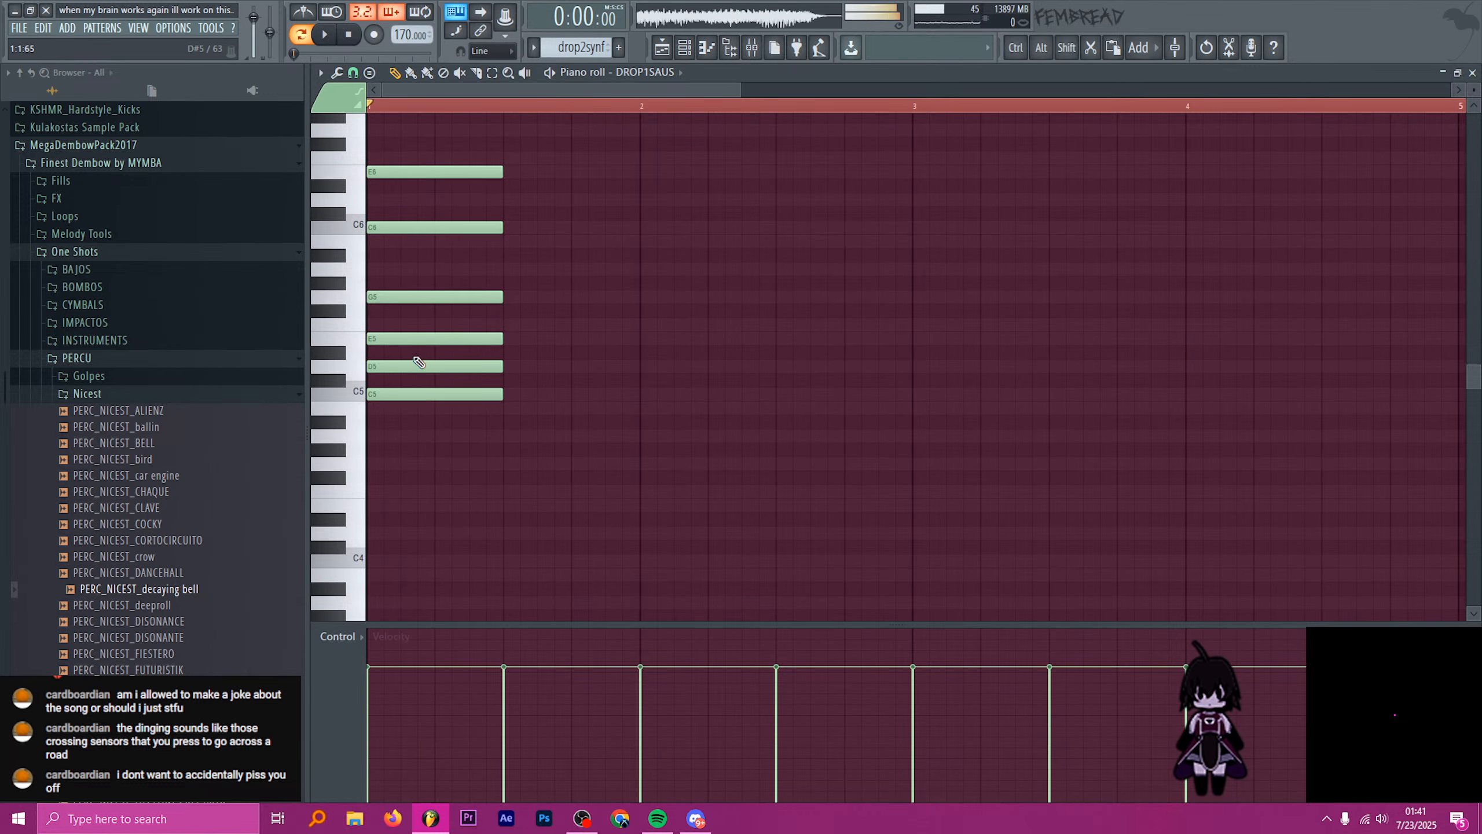
{"action": "key", "text": "space"}
{"action": "key", "text": "space"}
- Delete the D5 note from the bar 1 chord and audition the remaining notes
{"action": "right_click", "coordinate": [412, 366]}
{"action": "left_click_drag", "start_coordinate": [388, 267], "coordinate": [372, 268]}
{"action": "right_click", "coordinate": [373, 270]}
{"action": "right_click", "coordinate": [392, 293], "text": "alt"}
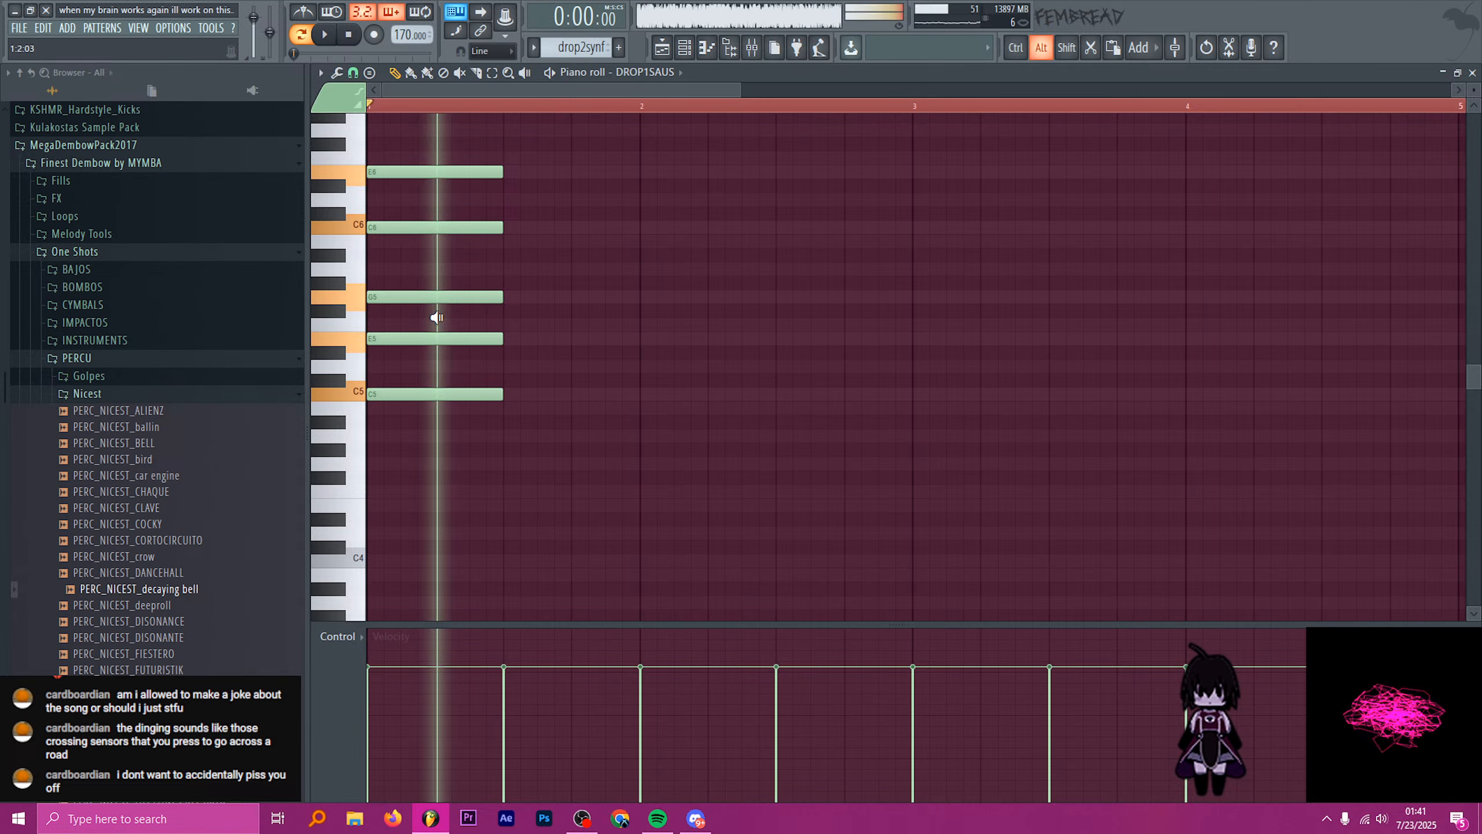
{"action": "scroll", "coordinate": [540, 365], "scroll_direction": "down", "scroll_amount": 2}
{"action": "scroll", "coordinate": [359, 296], "scroll_direction": "up", "scroll_amount": 3}
{"action": "scroll", "coordinate": [342, 297], "scroll_direction": "up", "scroll_amount": 2}
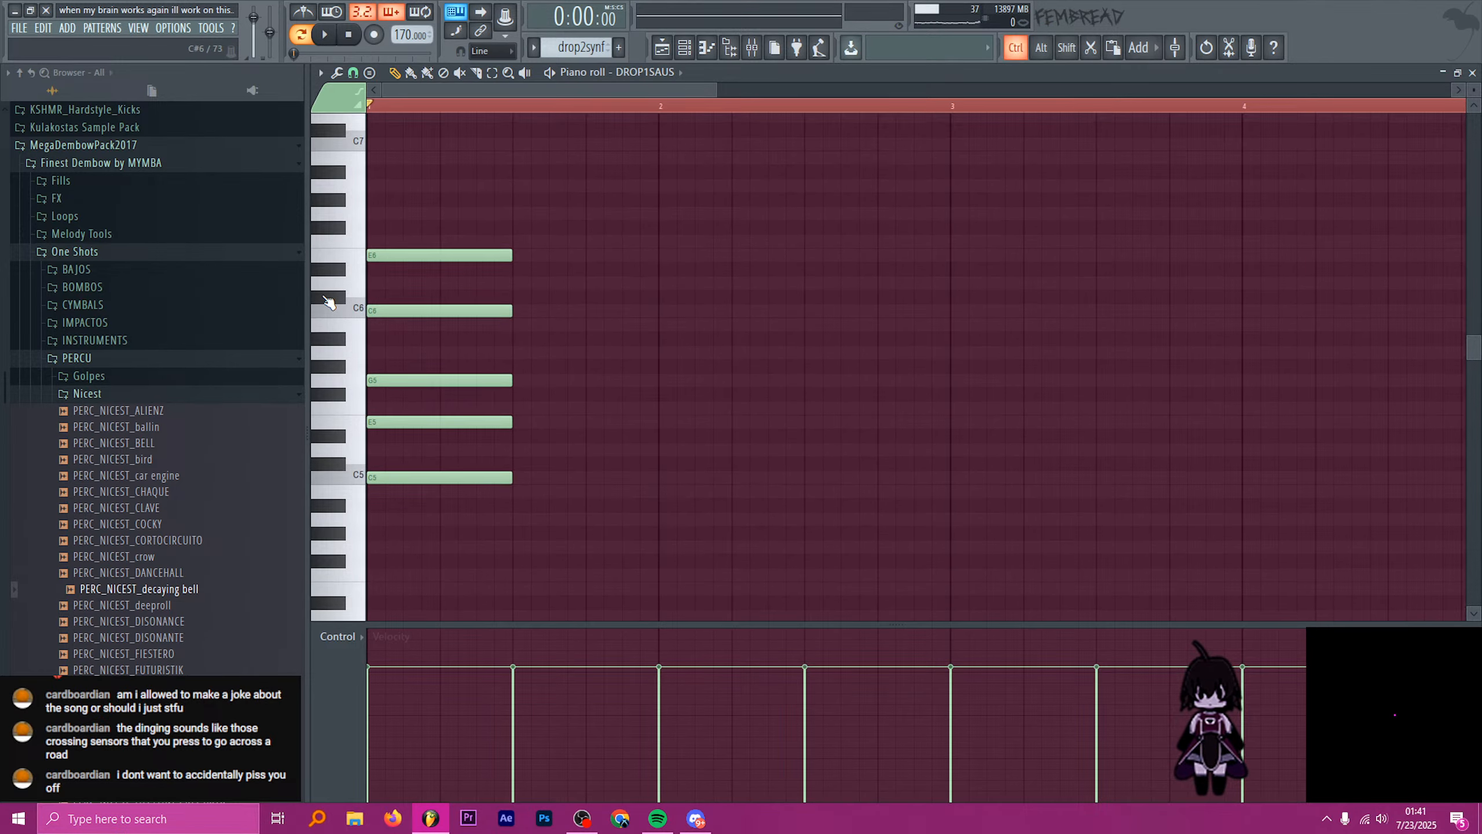
- Add B5 and D6 notes to the bar 1 chord and audition it after each addition
{"action": "scroll", "coordinate": [362, 309], "scroll_direction": "up", "scroll_amount": 2}
{"action": "left_click", "coordinate": [429, 326]}
{"action": "right_click", "coordinate": [429, 326], "text": "alt"}
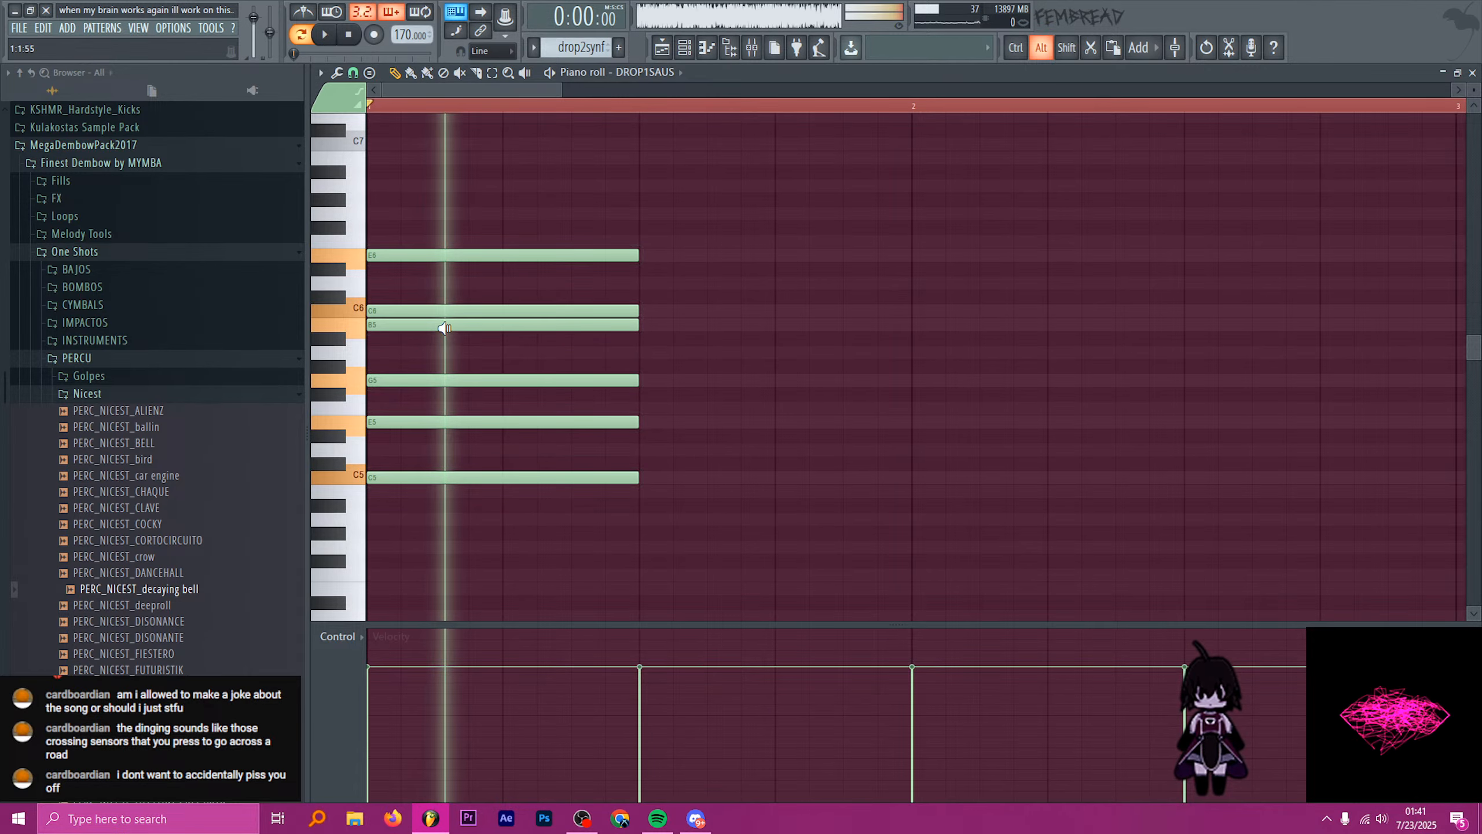
{"action": "left_click", "coordinate": [388, 284]}
{"action": "right_click", "coordinate": [453, 362], "text": "alt"}
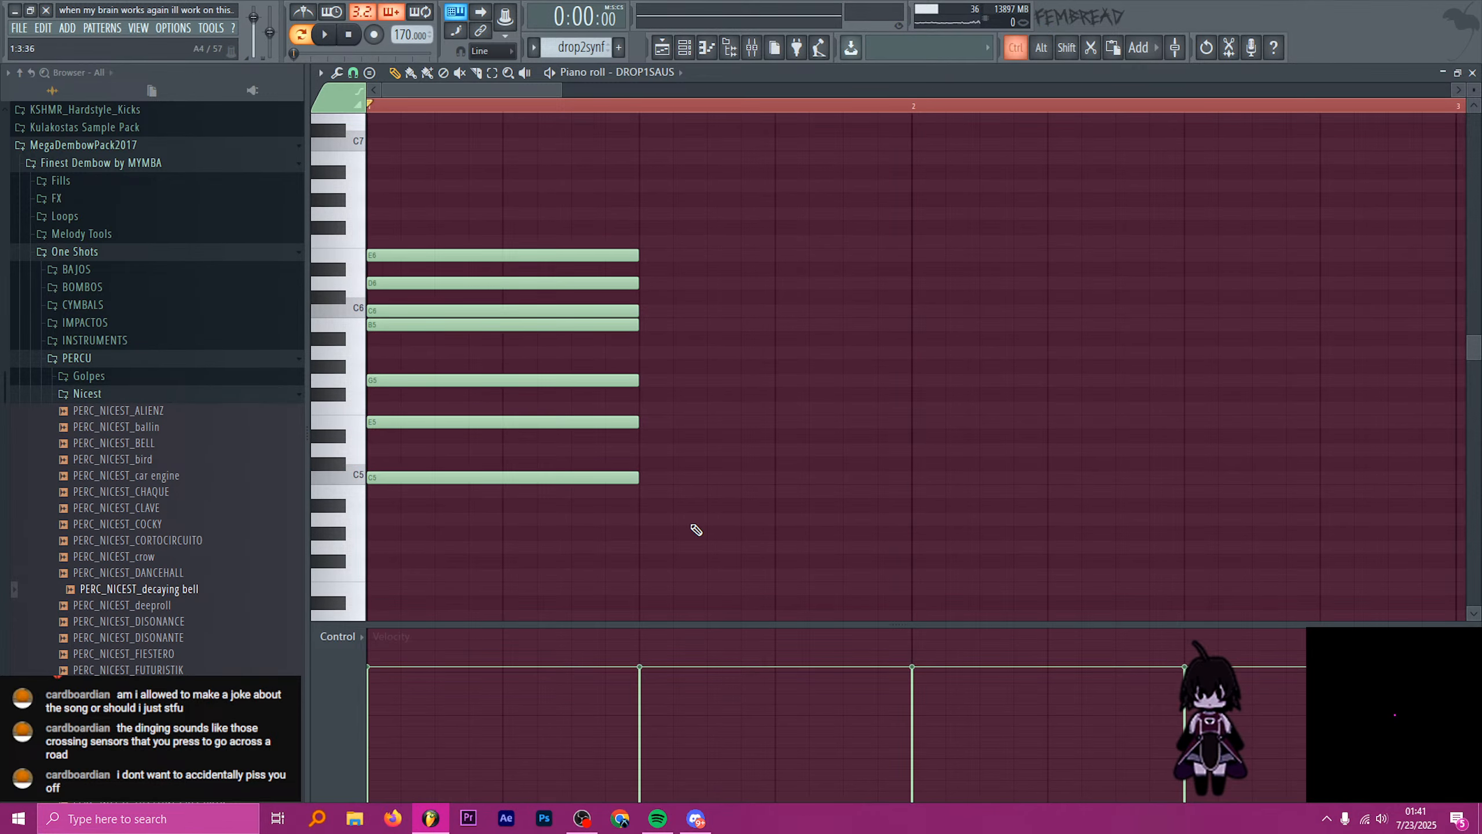
{"action": "left_click_drag", "start_coordinate": [701, 547], "coordinate": [517, 233]}
{"action": "scroll", "coordinate": [616, 329], "scroll_direction": "down", "scroll_amount": 5}
{"action": "key", "text": "ctrl+b"}
{"action": "key", "text": "ctrl+z"}
{"action": "scroll", "coordinate": [624, 362], "scroll_direction": "down", "scroll_amount": 2}
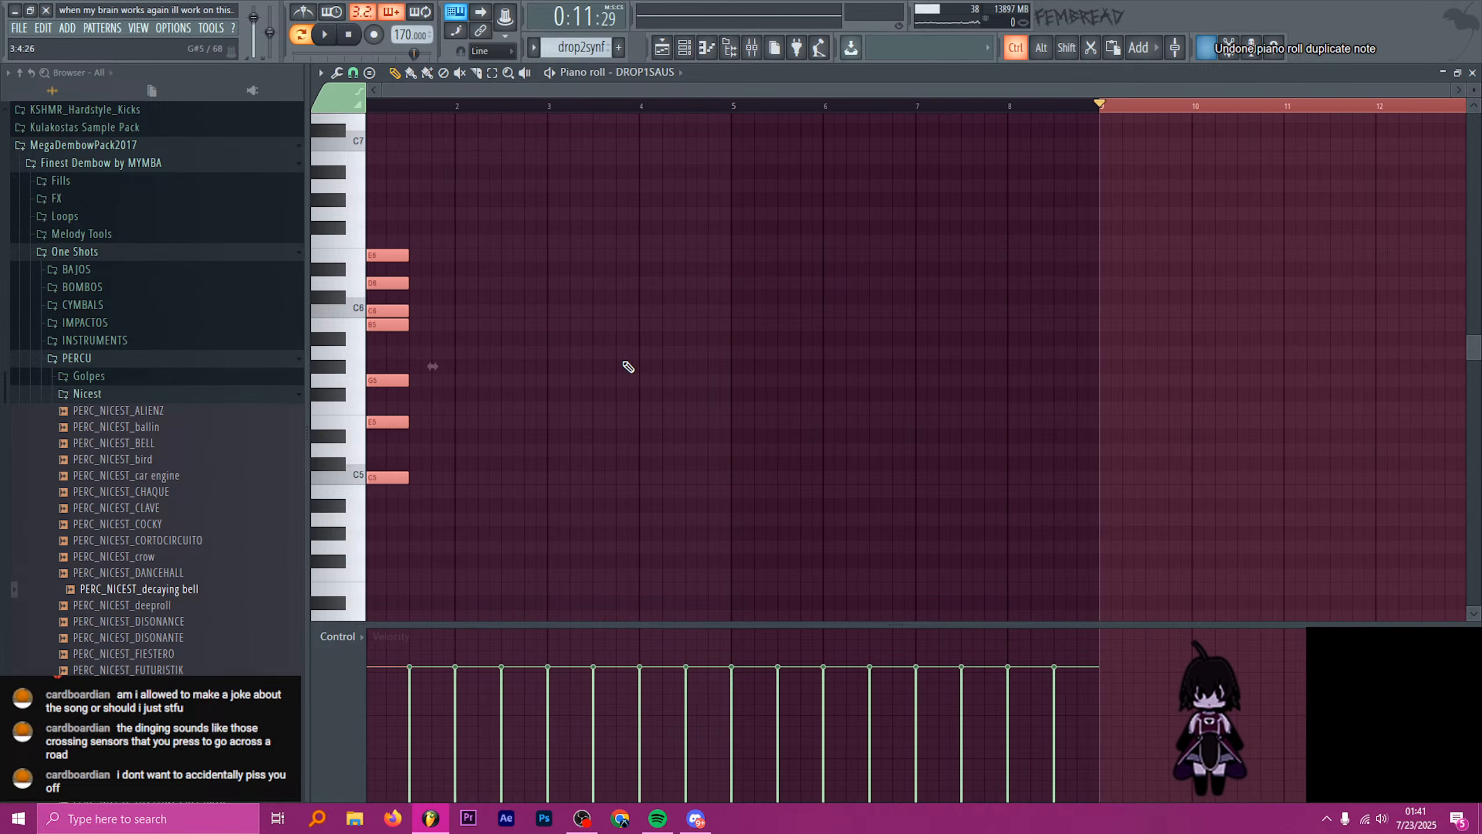
- Duplicate the bar 1 half-bar chord four times in sequence, up to the first half of bar 3
{"action": "left_click", "coordinate": [523, 108], "text": "ctrl"}
{"action": "left_click_drag", "start_coordinate": [541, 524], "coordinate": [382, 253]}
{"action": "scroll", "coordinate": [553, 442], "scroll_direction": "down", "scroll_amount": 3}
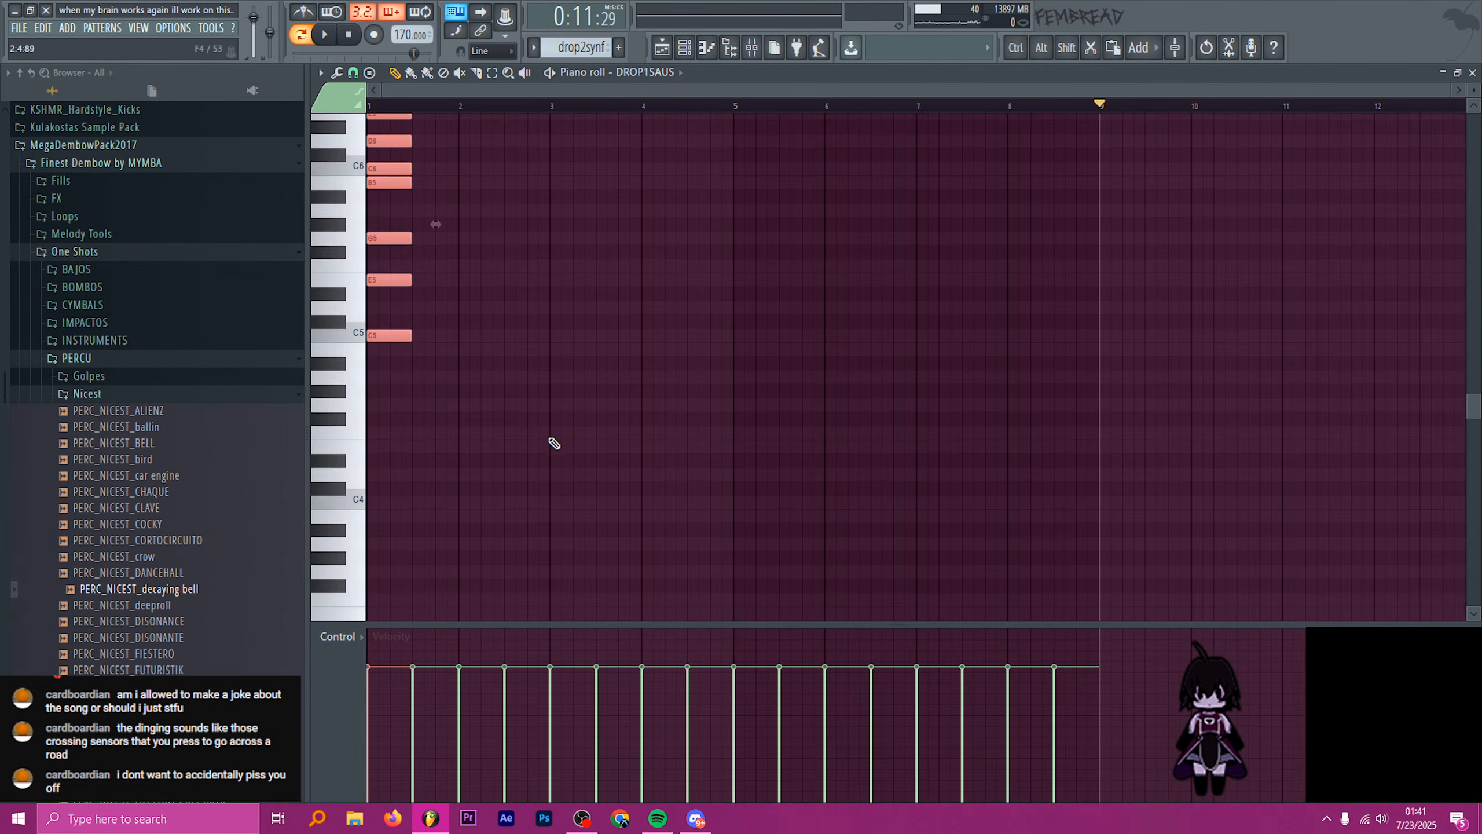
{"action": "scroll", "coordinate": [553, 442], "scroll_direction": "down", "scroll_amount": 1}
{"action": "key", "text": "ctrl+b"}
{"action": "key", "text": "ctrl+b"}
{"action": "key", "text": "ctrl+b"}
{"action": "key", "text": "ctrl+b"}
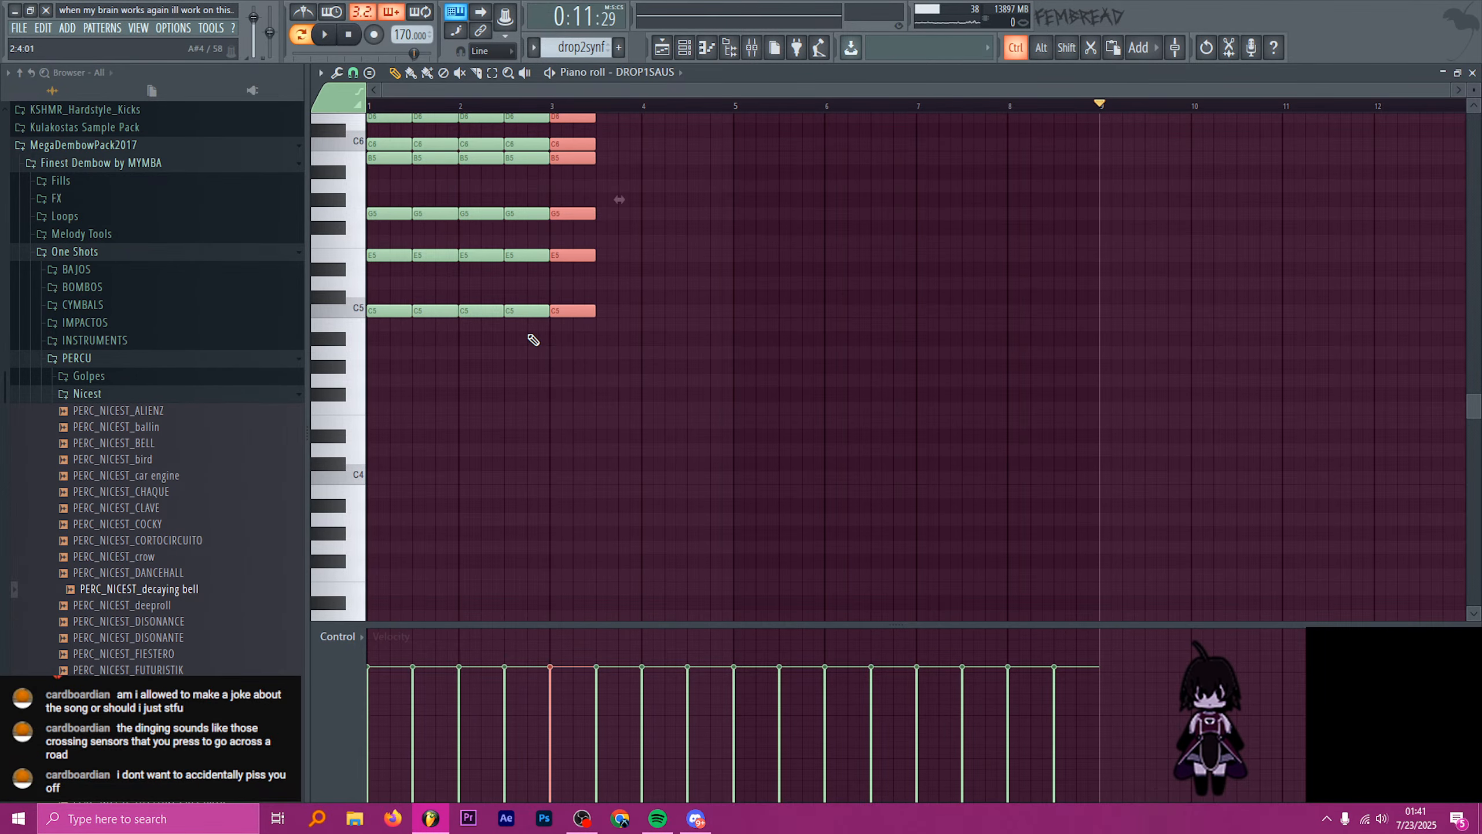
- Audition the chord at the start of bar 3
{"action": "scroll", "coordinate": [565, 346], "scroll_direction": "up", "scroll_amount": 2}
{"action": "scroll", "coordinate": [589, 344], "scroll_direction": "up", "scroll_amount": 1}
{"action": "right_click", "coordinate": [557, 317], "text": "alt"}
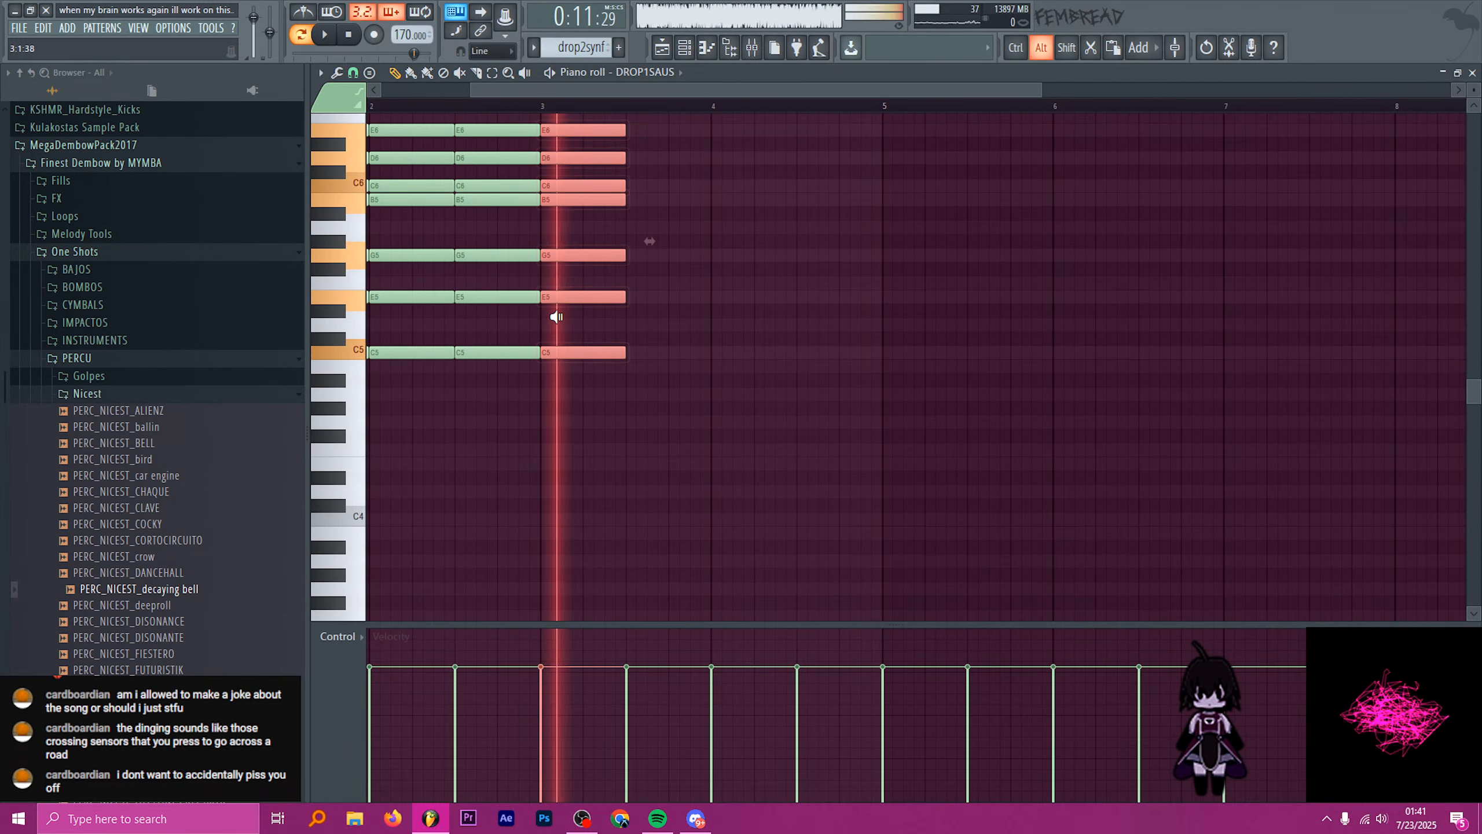
{"action": "left_click", "coordinate": [570, 382], "text": "ctrl"}
{"action": "scroll", "coordinate": [554, 376], "scroll_direction": "up", "scroll_amount": 2}
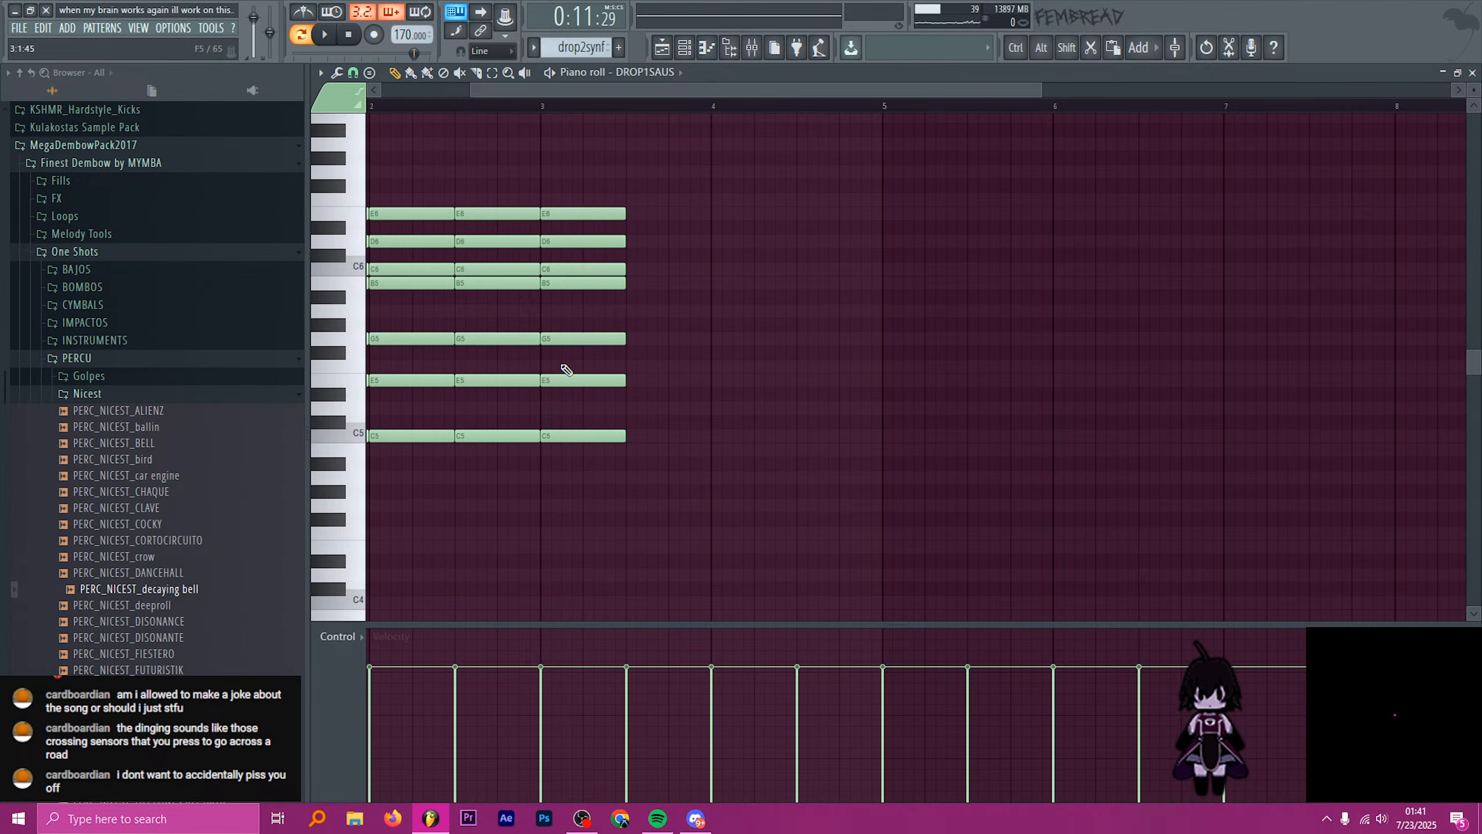
{"action": "scroll", "coordinate": [549, 409], "scroll_direction": "down", "scroll_amount": 2}
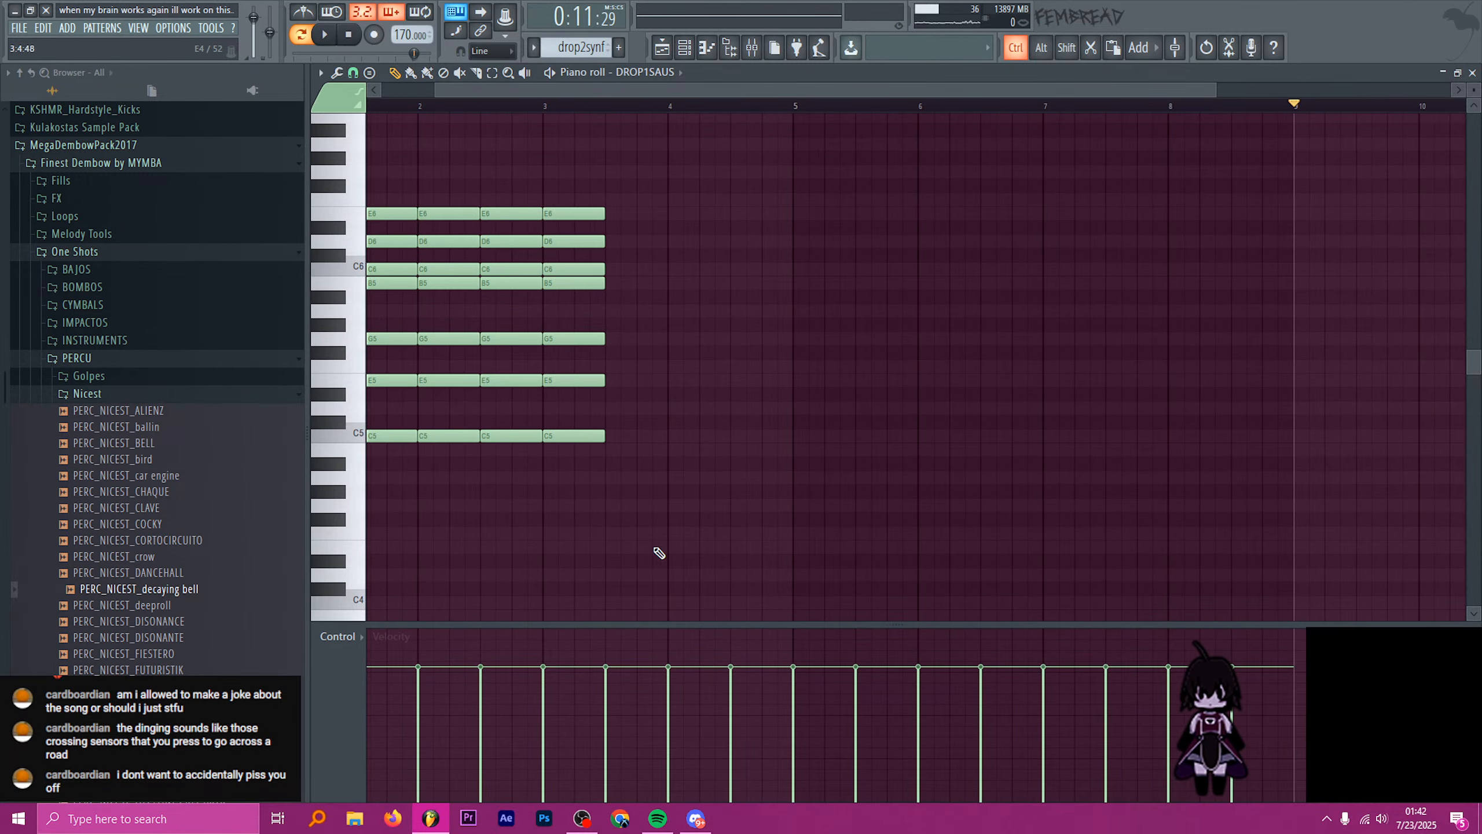
- Duplicate the bar 3 chord repeatedly to fill the pattern through the end of bar 8
{"action": "left_click_drag", "start_coordinate": [655, 549], "coordinate": [575, 192]}
{"action": "scroll", "coordinate": [575, 195], "scroll_direction": "down", "scroll_amount": 2}
{"action": "key", "text": "ctrl+b"}
{"action": "key", "text": "ctrl+b"}
{"action": "key", "text": "ctrl+b"}
{"action": "key", "text": "ctrl+b"}
{"action": "key", "text": "ctrl+b"}
{"action": "key", "text": "ctrl+b"}
{"action": "key", "text": "ctrl+b"}
{"action": "key", "text": "ctrl+b"}
{"action": "key", "text": "ctrl+b"}
{"action": "key", "text": "ctrl+b"}
{"action": "key", "text": "ctrl+b"}
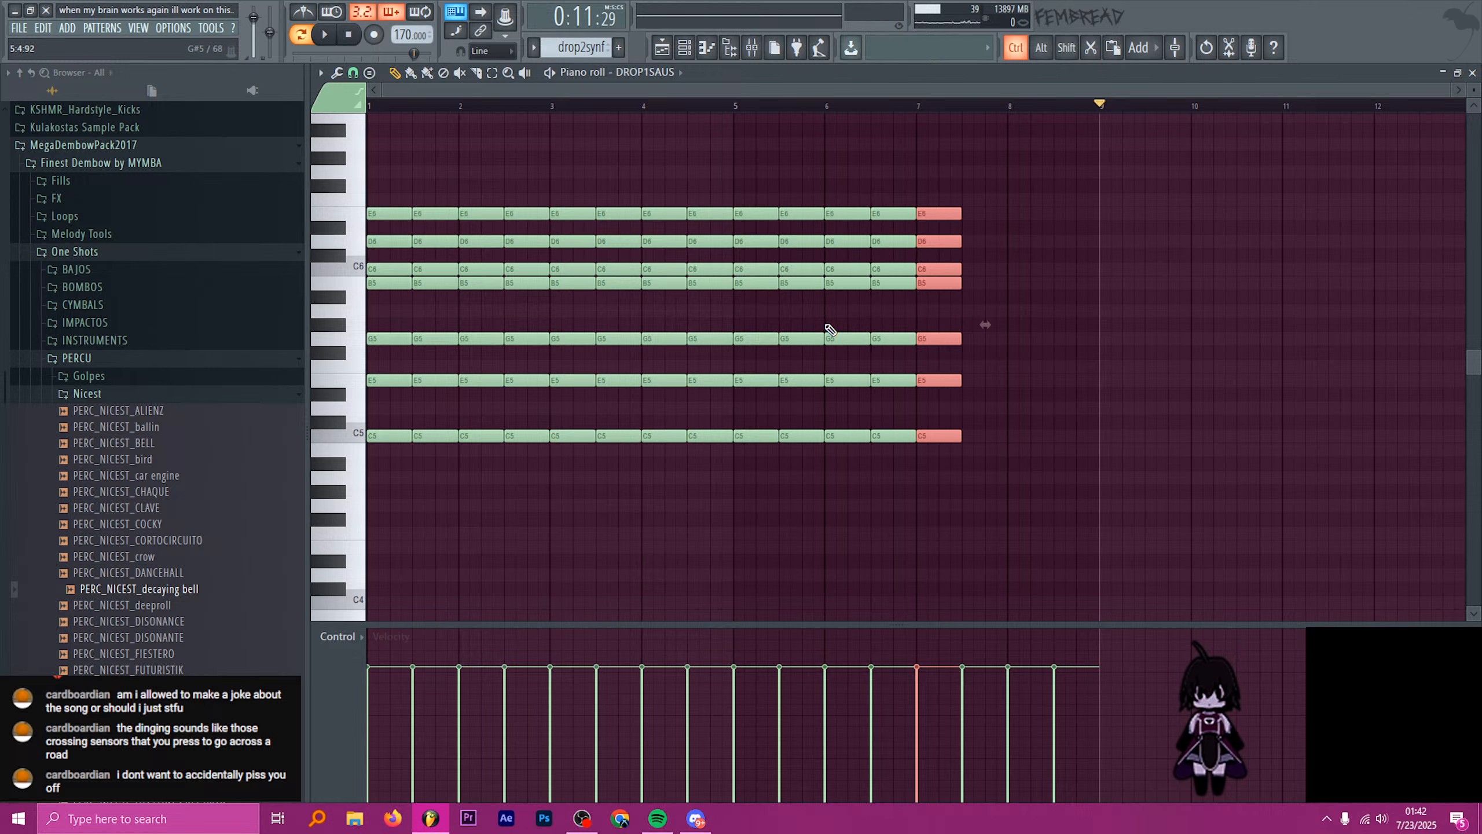
- Audition the repeated chords at several points between bars 4 and 8
{"action": "right_click", "coordinate": [663, 161], "text": "alt"}
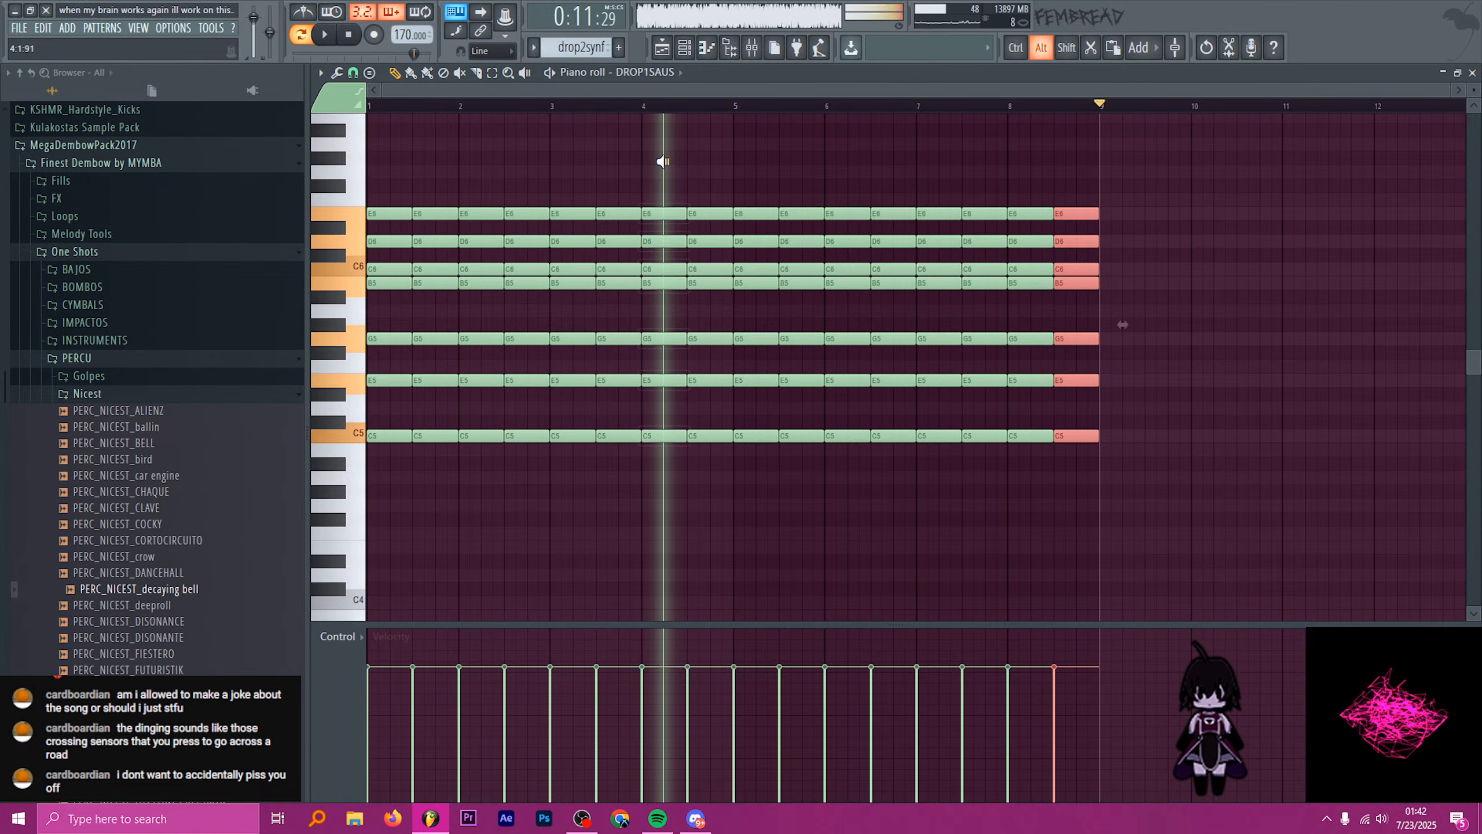
{"action": "right_click", "coordinate": [768, 163], "text": "alt"}
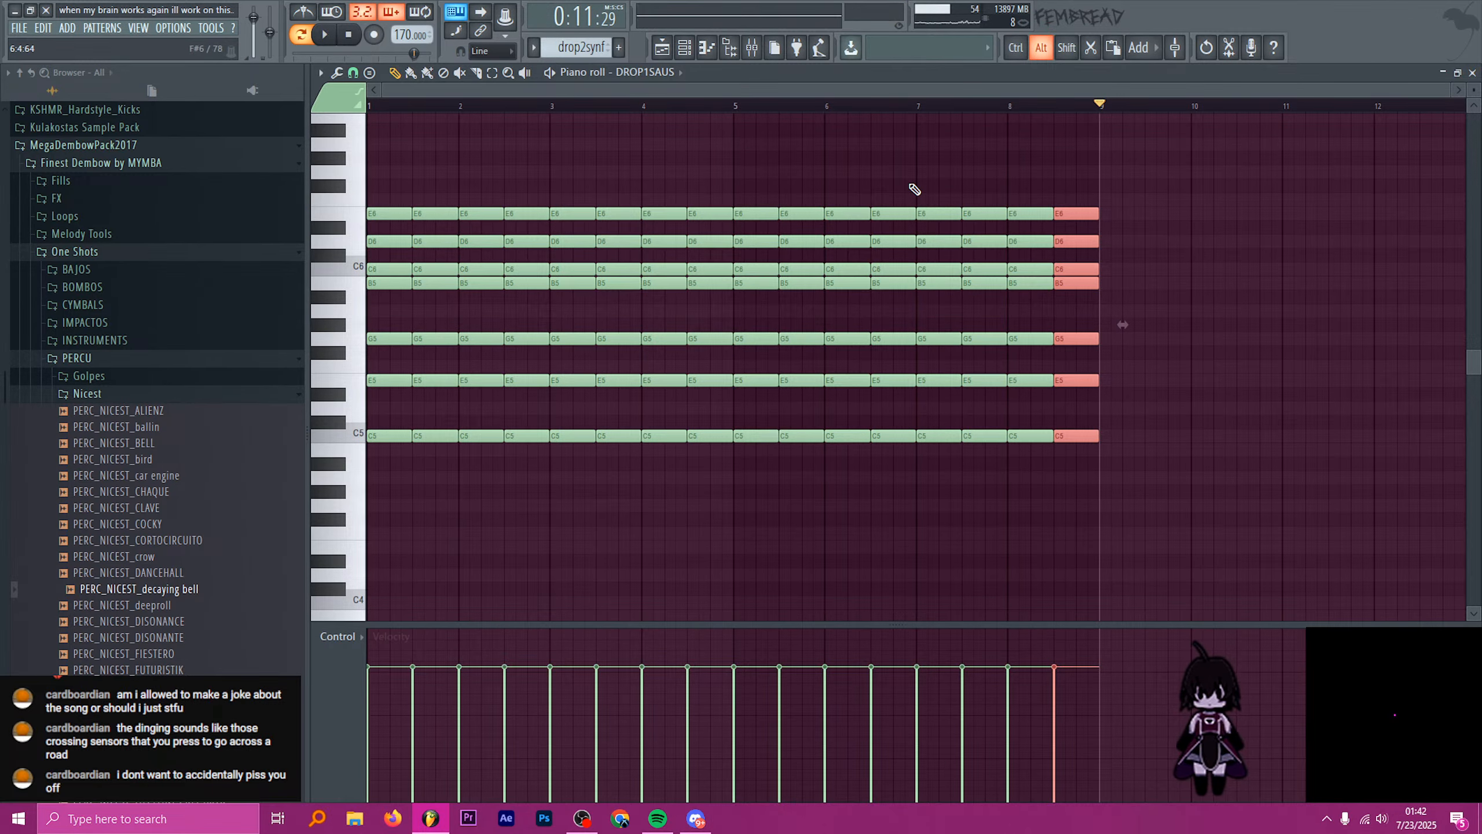
{"action": "right_click", "coordinate": [942, 172], "text": "alt"}
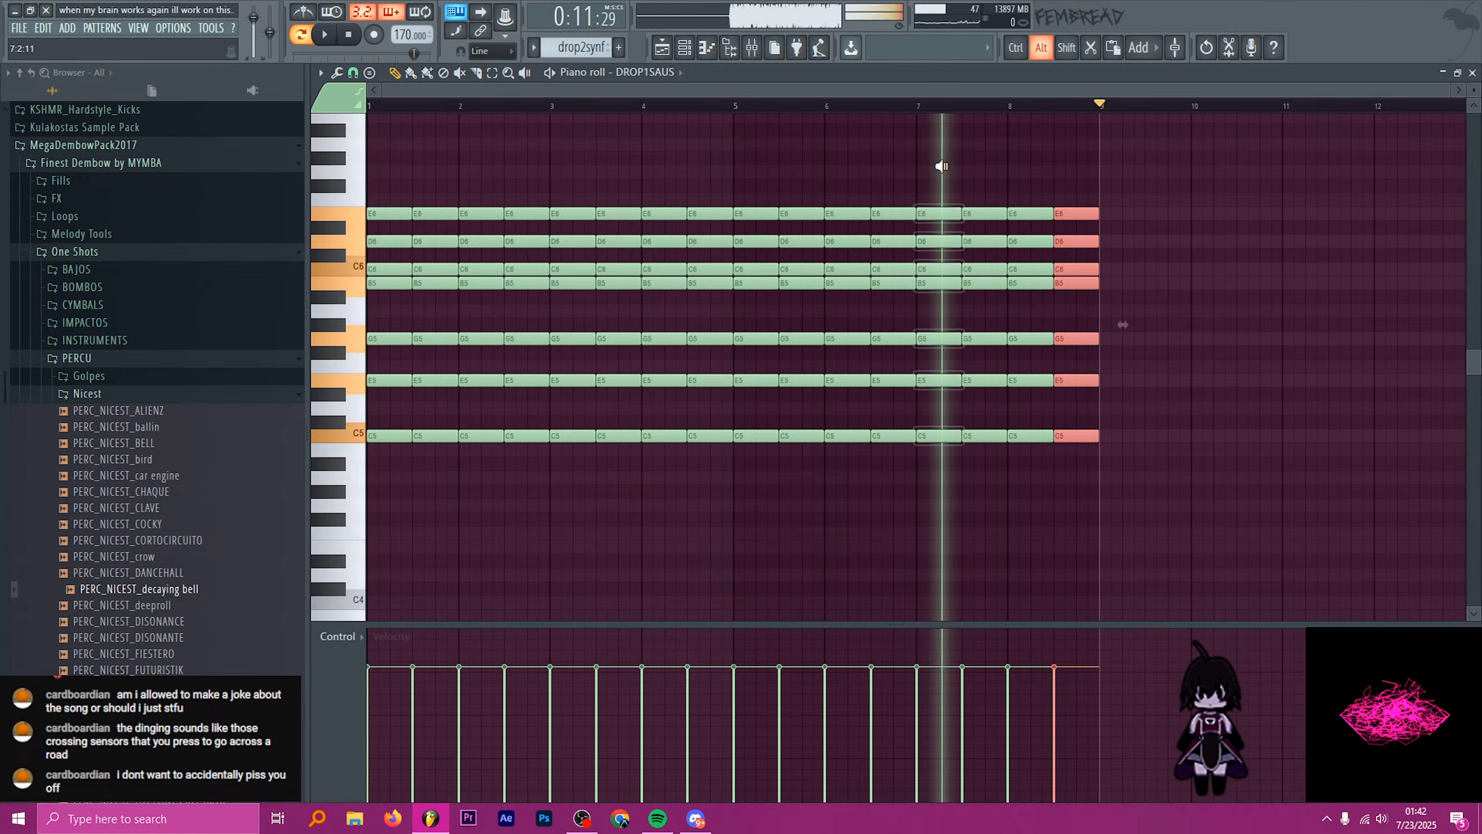
{"action": "right_click", "coordinate": [1030, 158], "text": "alt"}
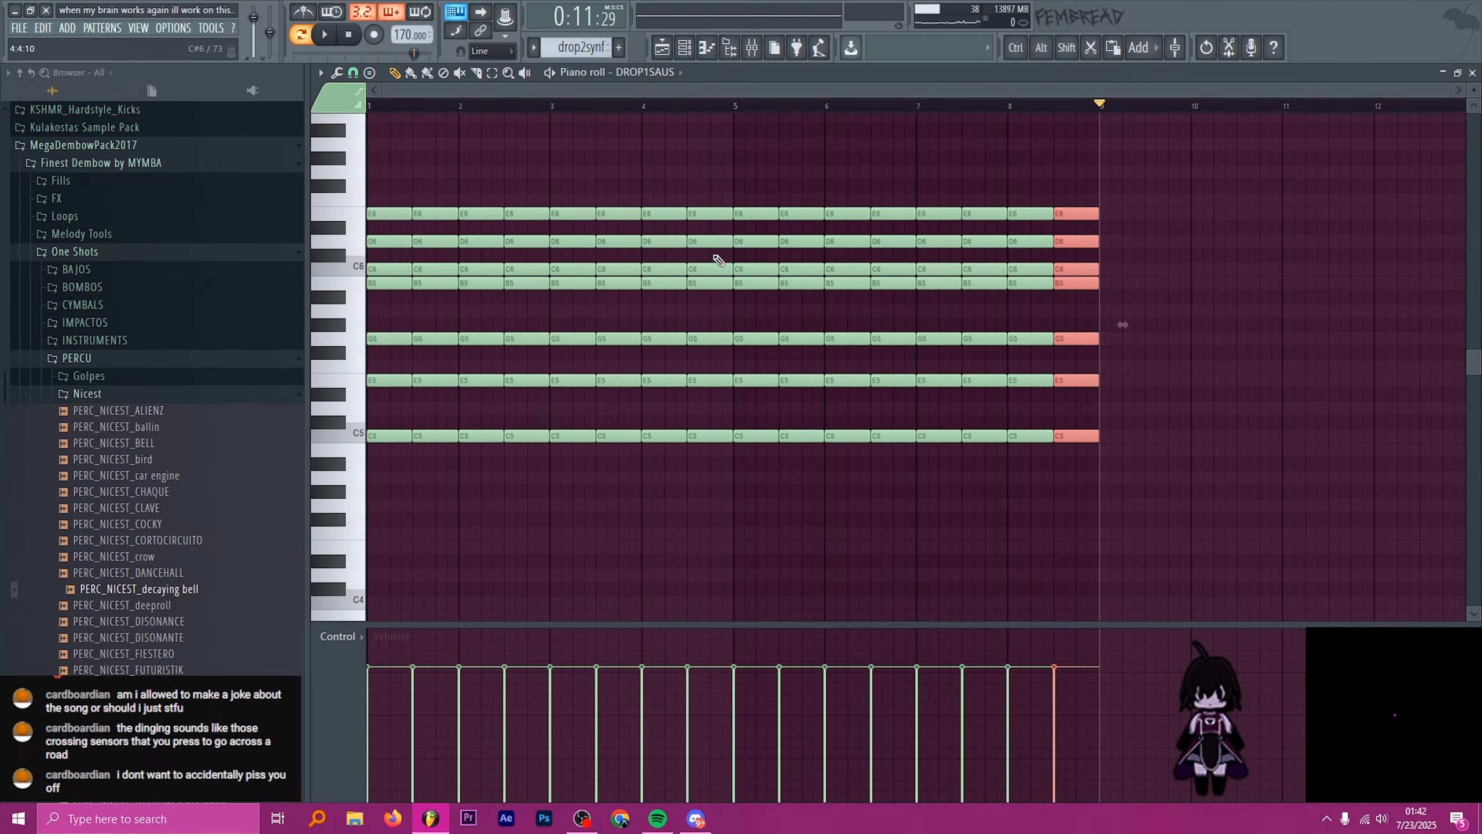
- Delete all chords from bar 3 through bar 8
{"action": "key", "text": "Delete"}
{"action": "left_click_drag", "start_coordinate": [1160, 542], "coordinate": [582, 149]}
{"action": "key", "text": "Delete"}
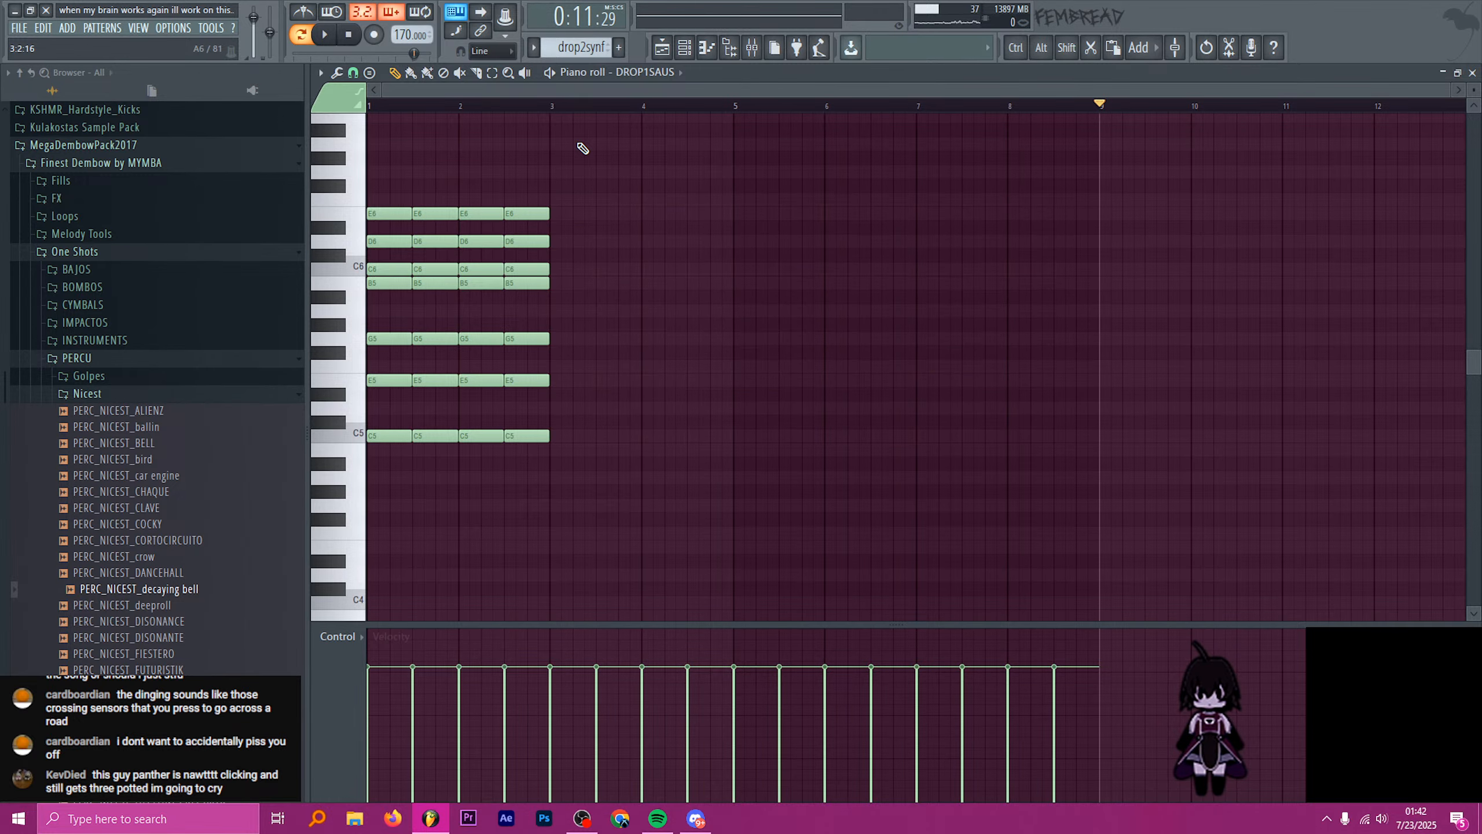
- Duplicate the last bar 2 chord into the first half of bar 3
{"action": "left_click_drag", "start_coordinate": [599, 513], "coordinate": [531, 165]}
{"action": "key", "text": "ctrl+b"}
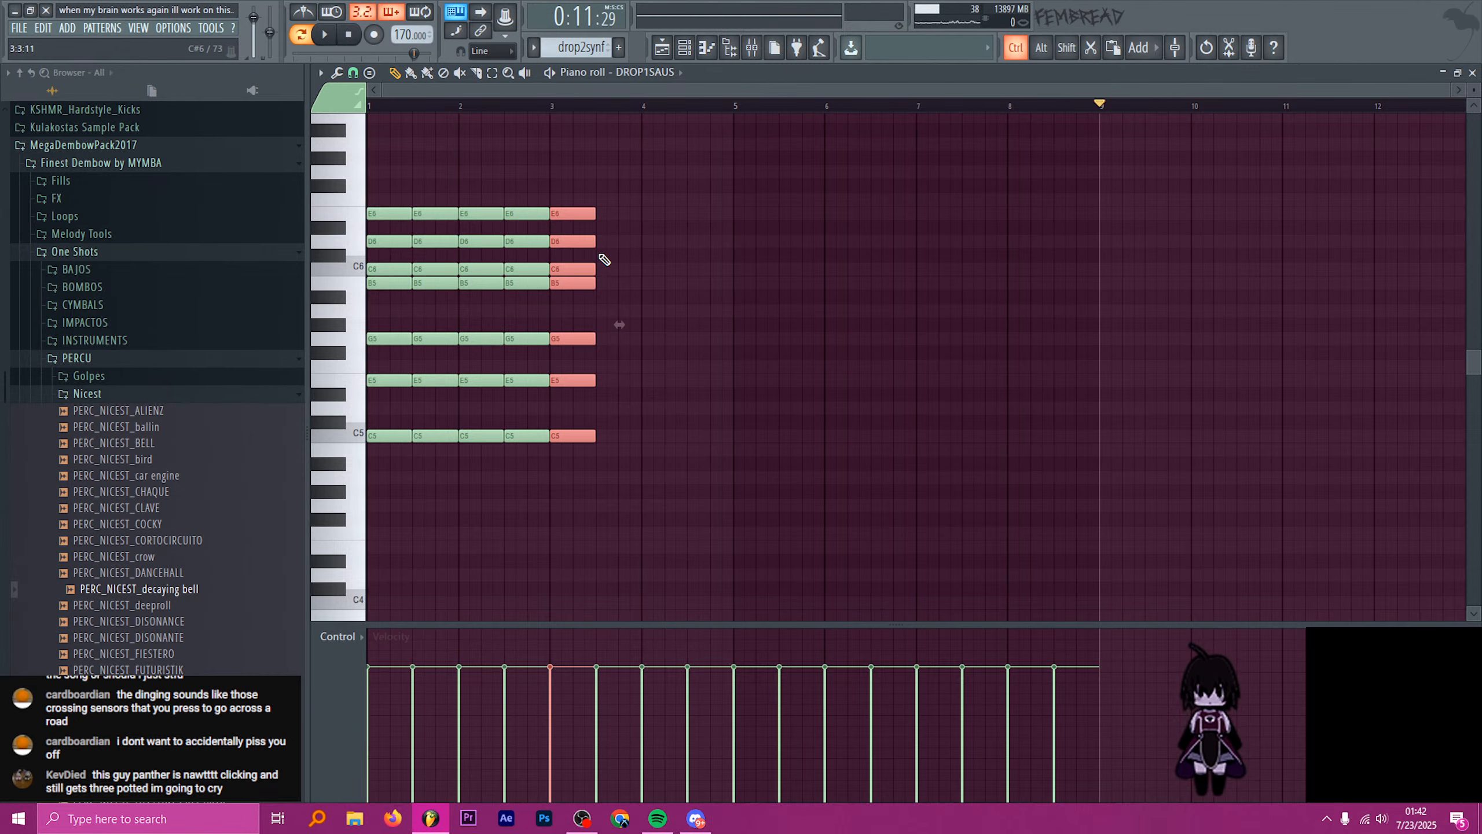
{"action": "scroll", "coordinate": [546, 272], "scroll_direction": "up", "scroll_amount": 6}
{"action": "left_click", "coordinate": [617, 301], "text": "ctrl"}
{"action": "scroll", "coordinate": [617, 311], "scroll_direction": "down", "scroll_amount": 2}
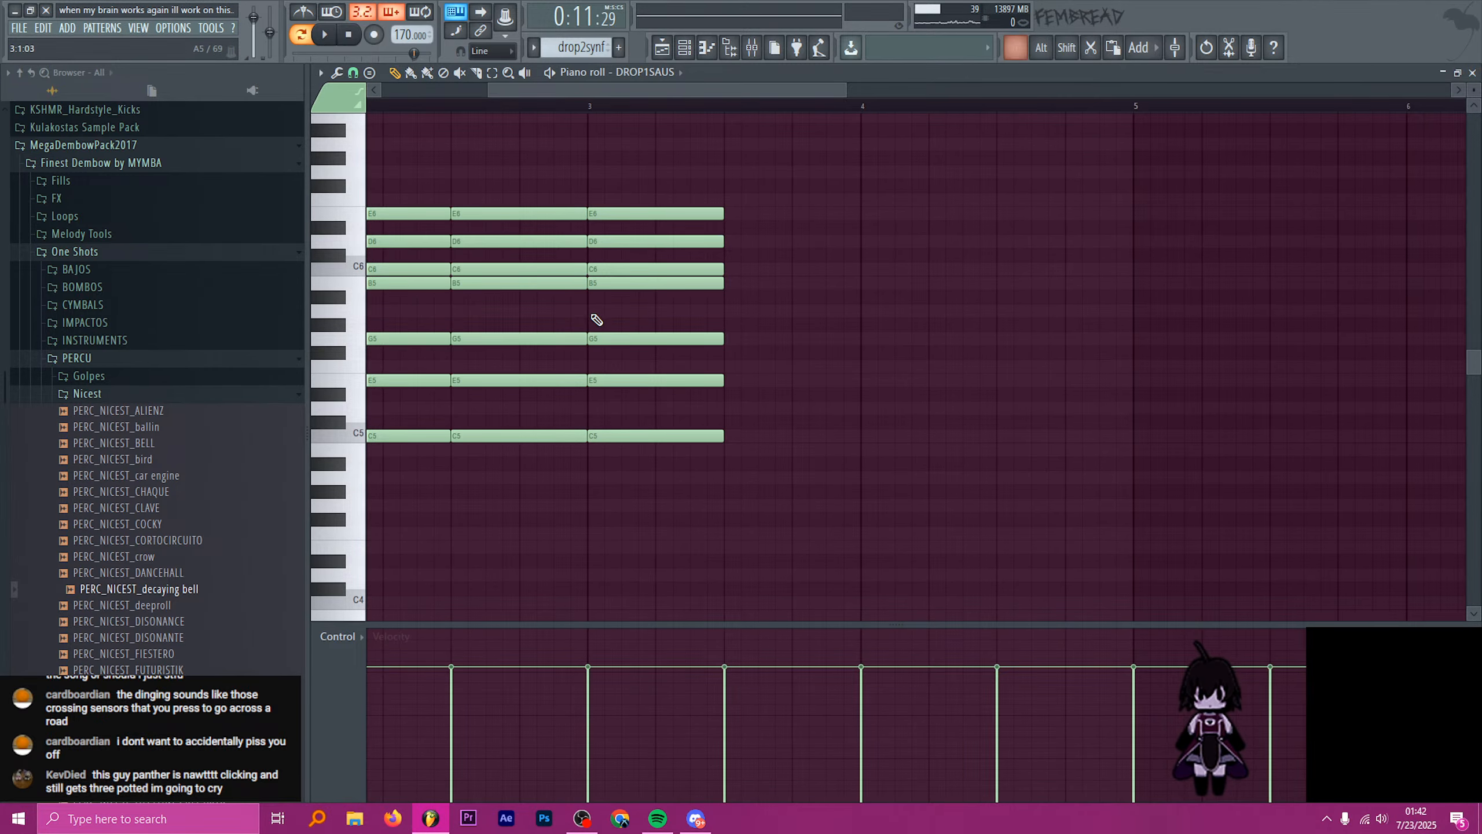
{"action": "scroll", "coordinate": [596, 320], "scroll_direction": "down", "scroll_amount": 3}
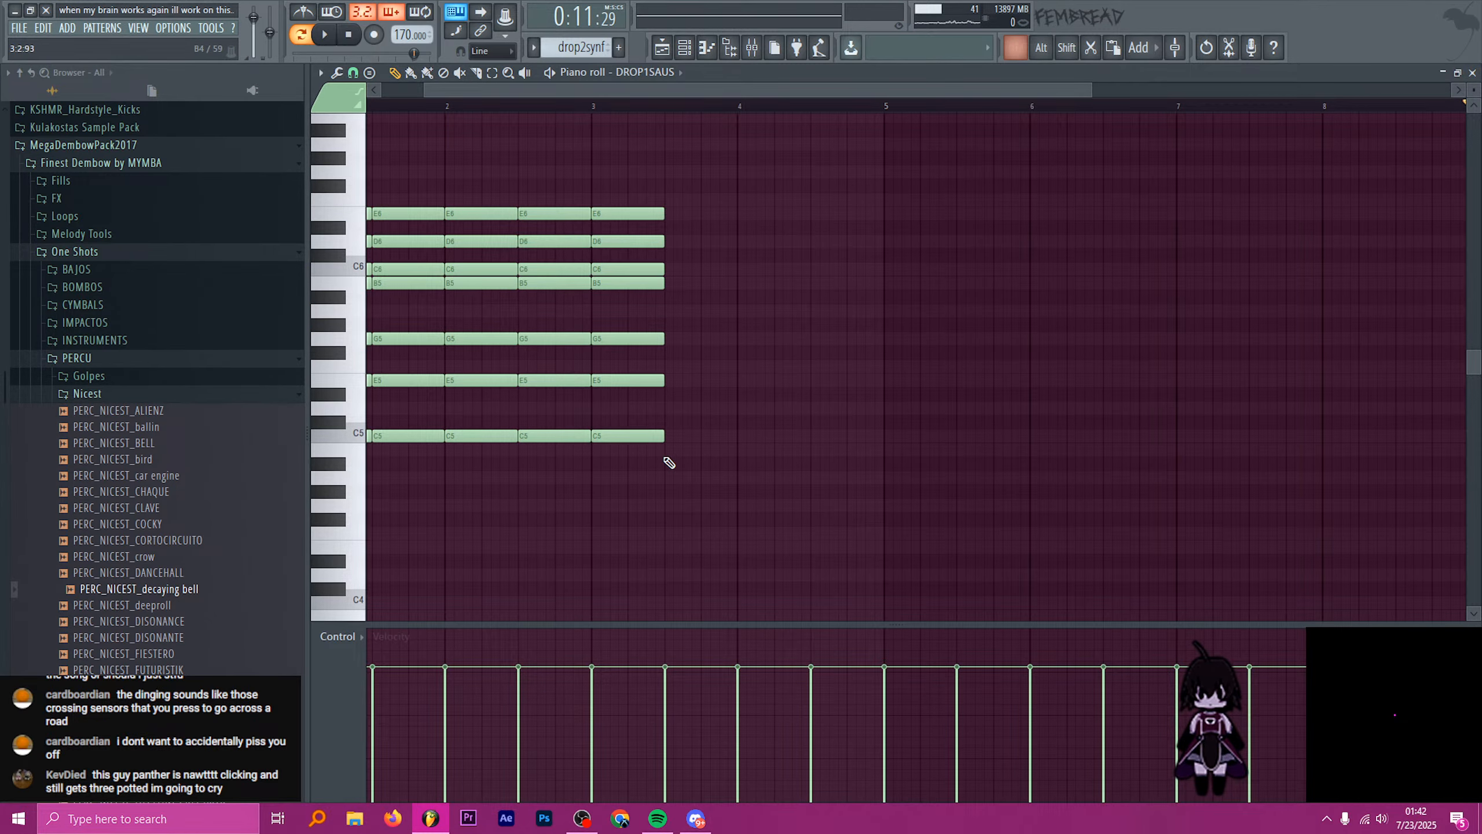
- Raise the C5 note of the bar 3 chord by two octaves to C7
{"action": "left_click", "coordinate": [615, 437], "text": "ctrl"}
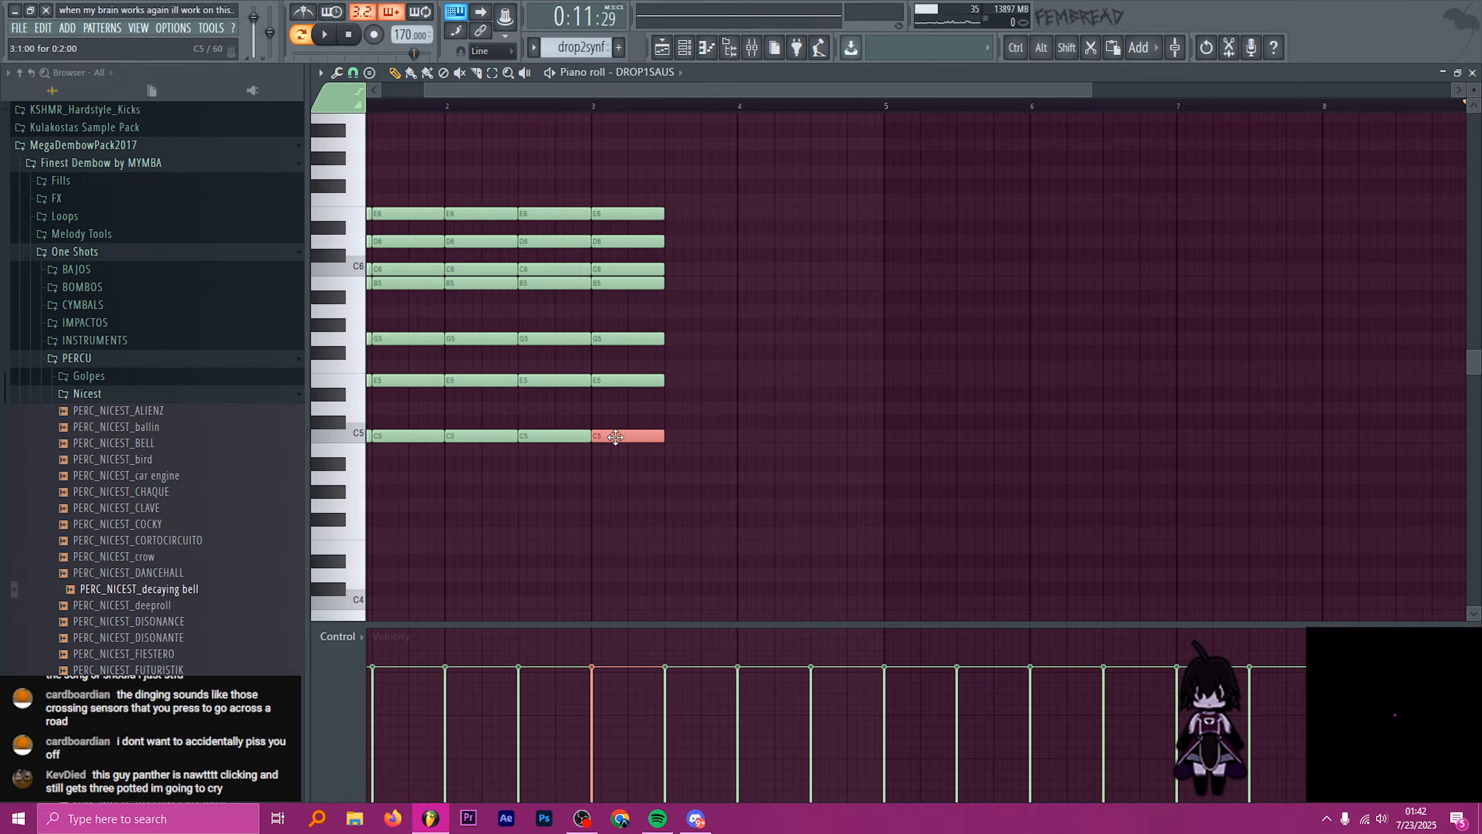
{"action": "key", "text": "ctrl+Up"}
{"action": "scroll", "coordinate": [616, 437], "scroll_direction": "up", "scroll_amount": 2}
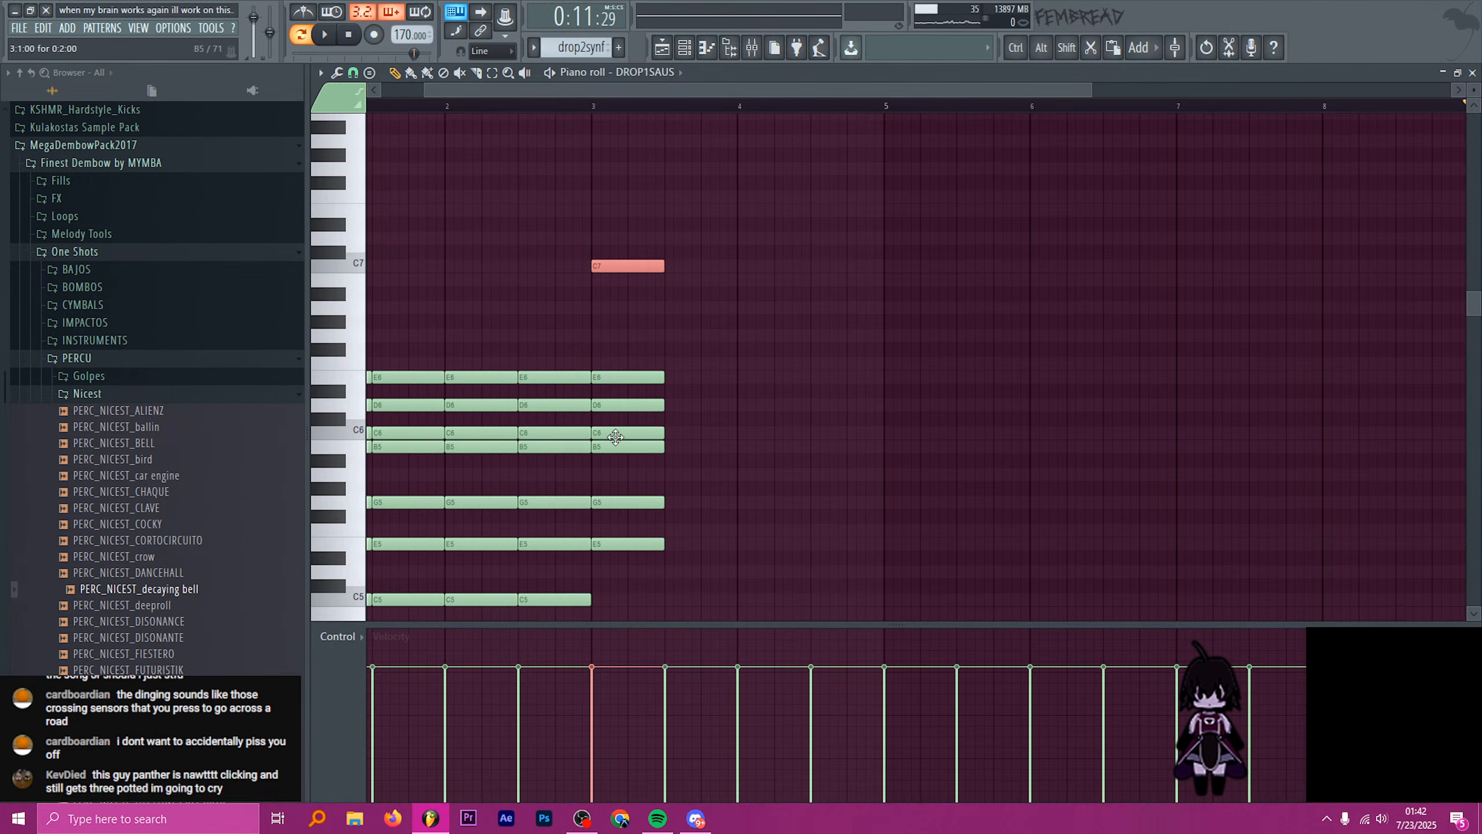
{"action": "scroll", "coordinate": [618, 455], "scroll_direction": "down", "scroll_amount": 1}
- Try shifting the E5 note of the bar 3 chord up by octaves, then return it to E5
{"action": "left_click", "coordinate": [619, 461], "text": "ctrl"}
{"action": "key", "text": "ctrl+Up"}
{"action": "key", "text": "ctrl+Up"}
{"action": "key", "text": "ctrl+Down"}
{"action": "key", "text": "ctrl+Down"}
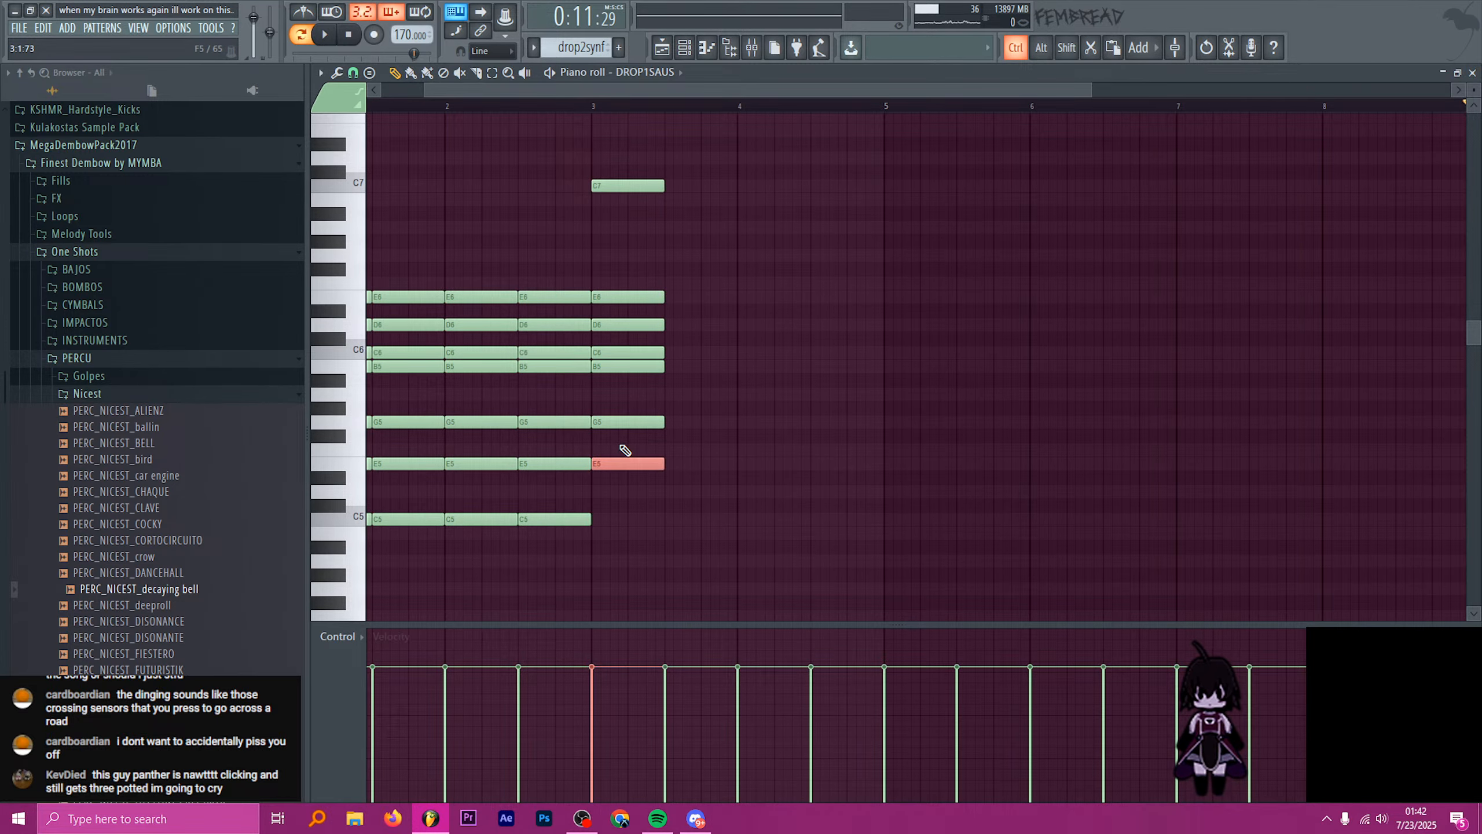
- Replace the C7 note in the bar 3 chord with G6 and audition the chord
{"action": "left_click", "coordinate": [607, 183]}
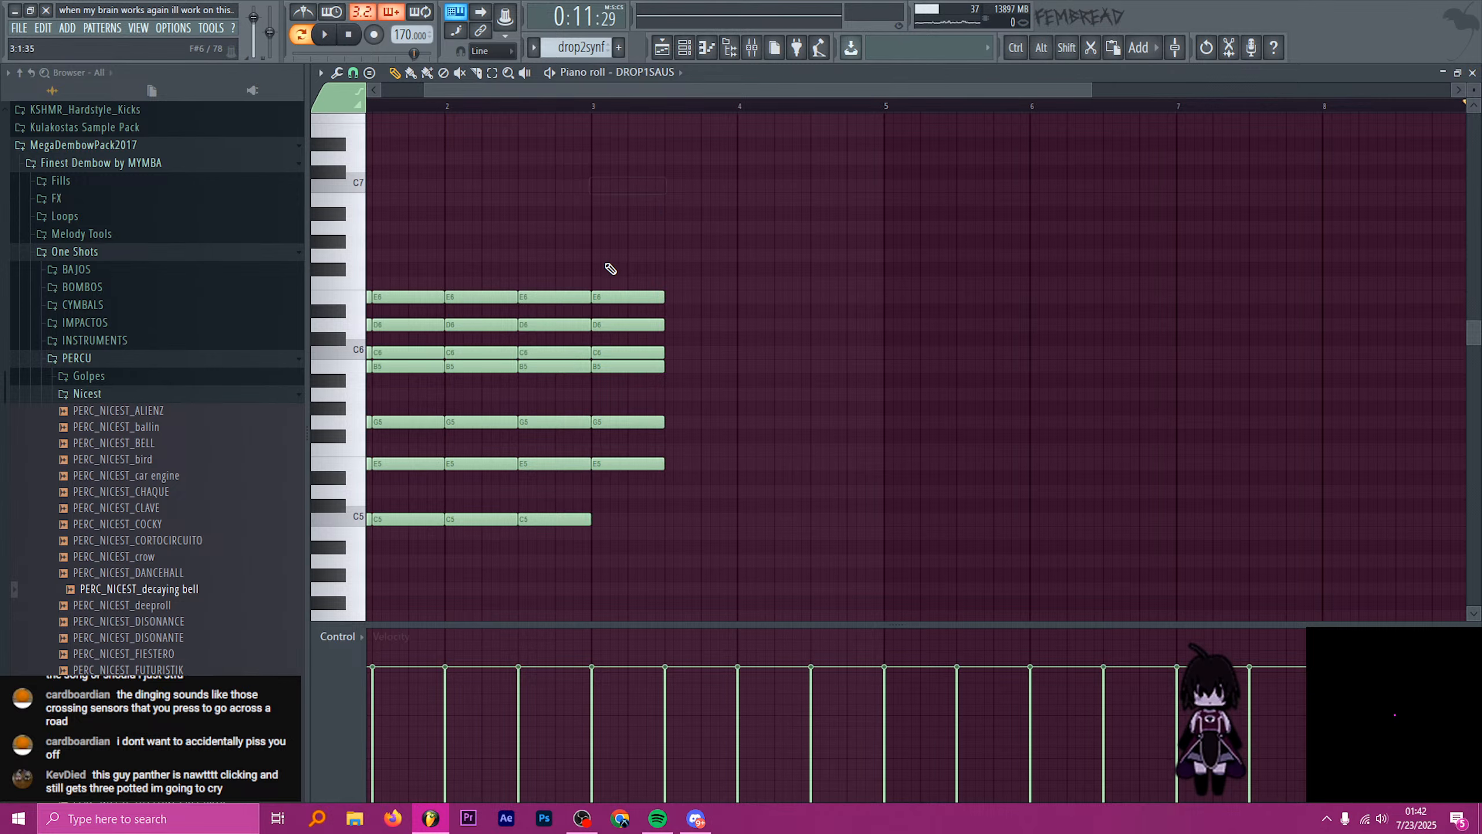
{"action": "left_click_drag", "start_coordinate": [607, 267], "coordinate": [596, 257]}
{"action": "right_click", "coordinate": [553, 257], "text": "alt"}
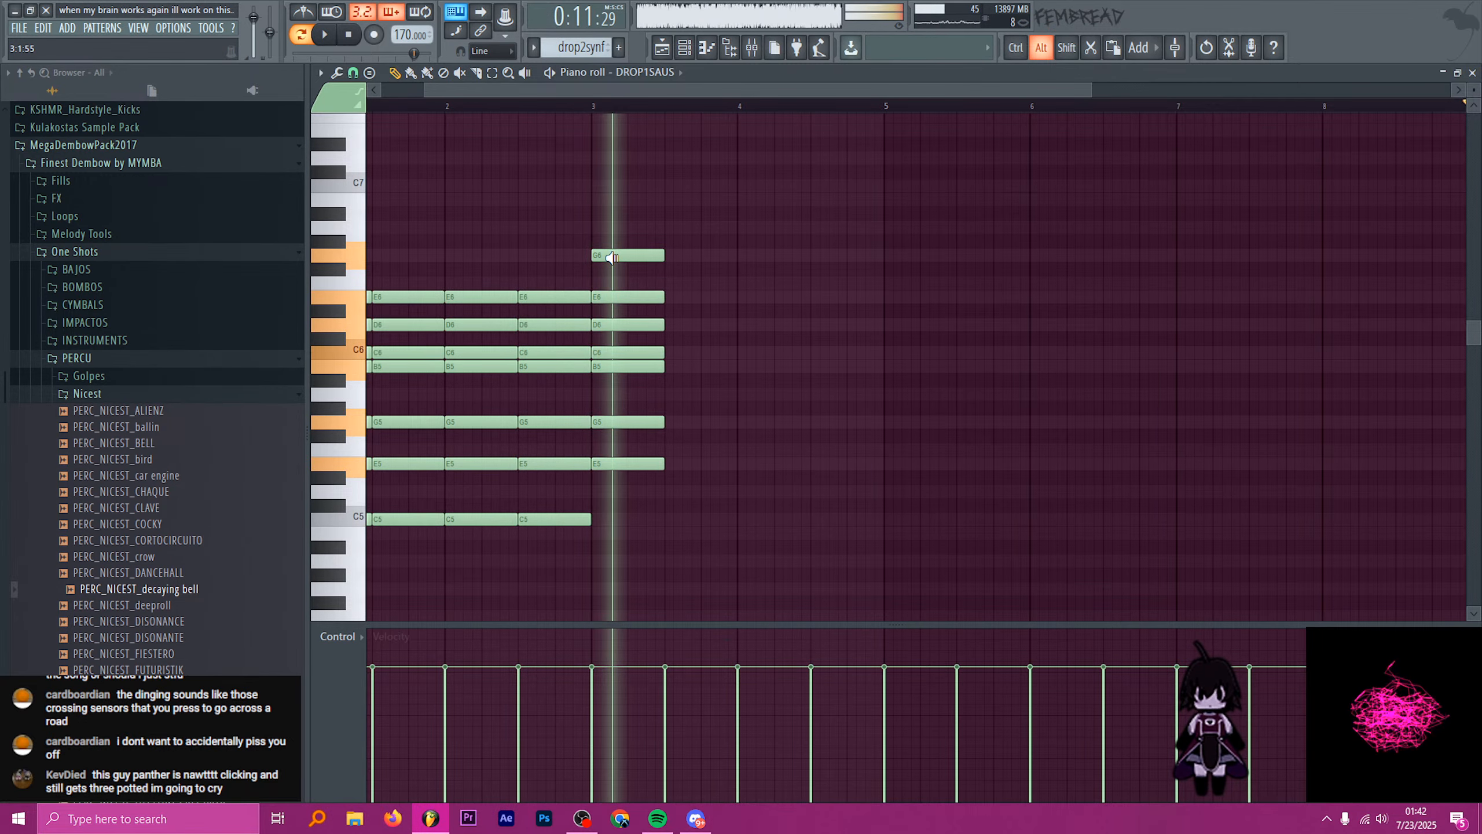
{"action": "scroll", "coordinate": [611, 345], "scroll_direction": "down", "scroll_amount": 3}
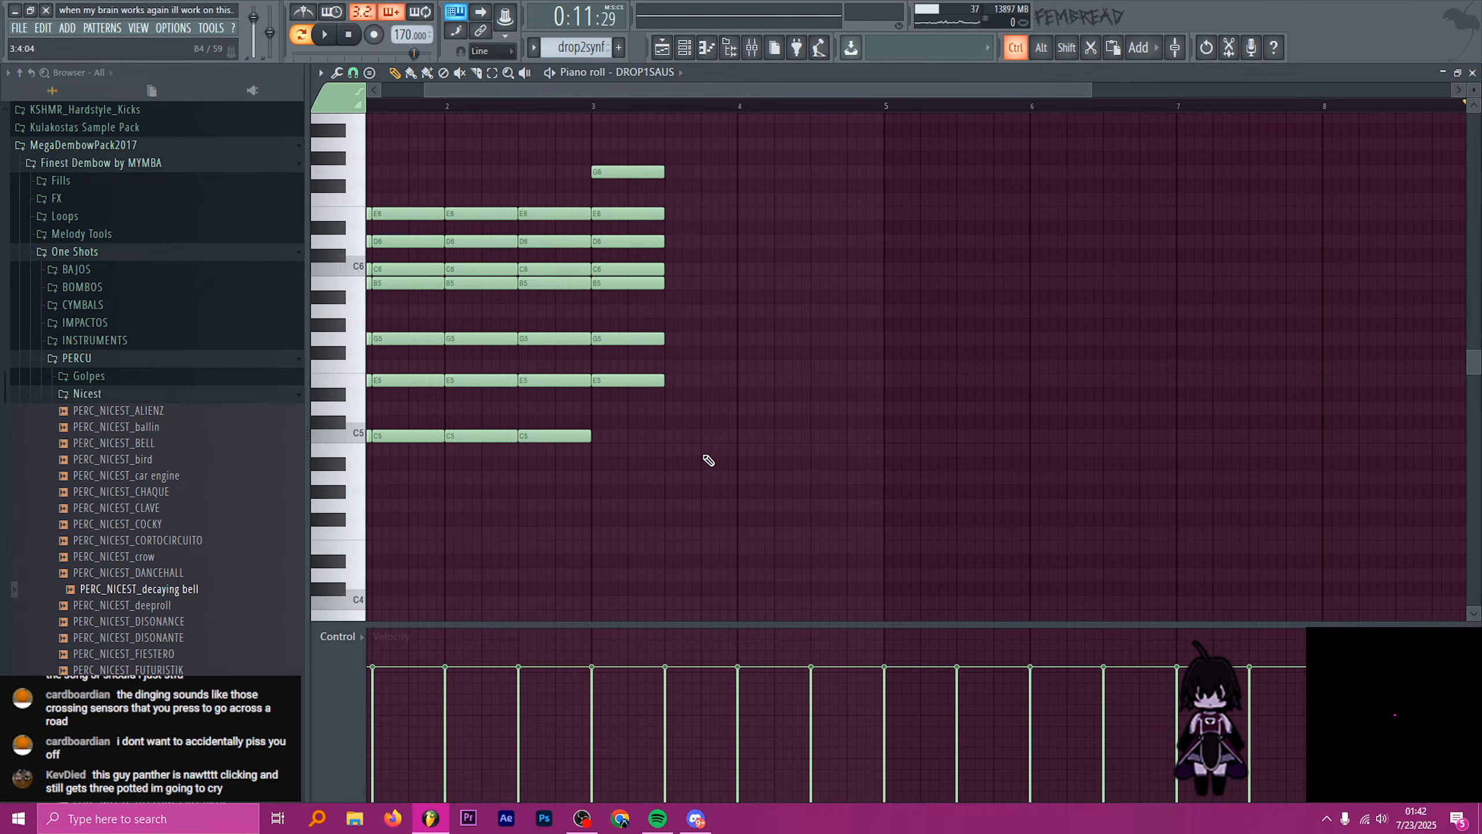
- Duplicate the bar 3 chord twice to fill the second half of bar 3 and the first half of bar 4
{"action": "left_click_drag", "start_coordinate": [707, 459], "coordinate": [613, 156]}
{"action": "key", "text": "ctrl+b"}
{"action": "key", "text": "ctrl+b"}
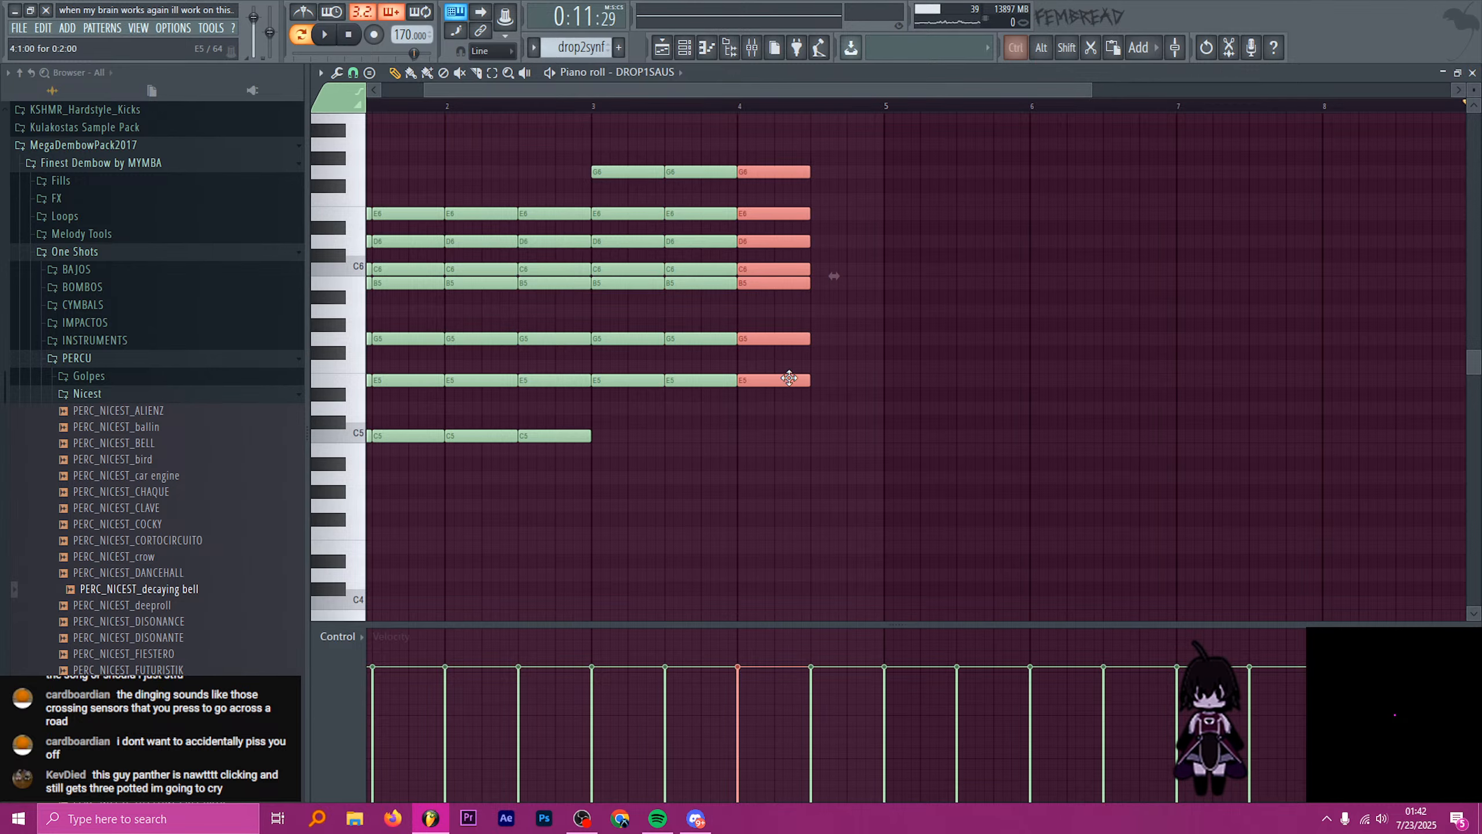
- Lower the E5 note of the bar 4 chord to D5
{"action": "scroll", "coordinate": [774, 385], "scroll_direction": "up", "scroll_amount": 2}
{"action": "left_click", "coordinate": [779, 409]}
{"action": "right_click", "coordinate": [781, 408]}
{"action": "left_click_drag", "start_coordinate": [743, 383], "coordinate": [742, 411]}
{"action": "scroll", "coordinate": [762, 464], "scroll_direction": "up", "scroll_amount": 4}
- Raise the bar 4 chord's upper notes: G6 to B6, E6 to G6, D6 to E6 and C6 to D6
{"action": "left_click_drag", "start_coordinate": [741, 301], "coordinate": [742, 231]}
{"action": "left_click_drag", "start_coordinate": [757, 340], "coordinate": [748, 298]}
{"action": "left_click", "coordinate": [750, 363]}
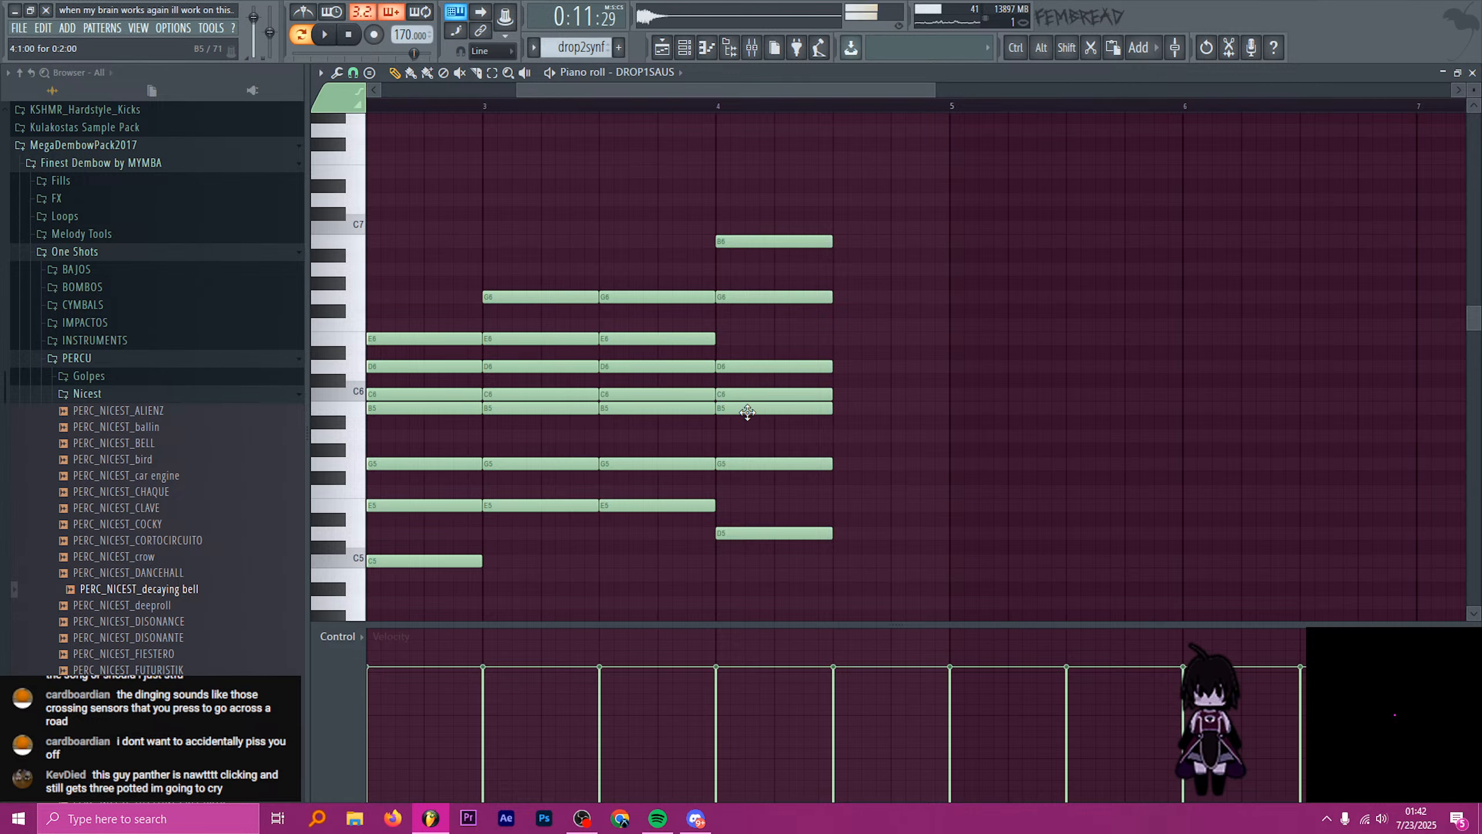
{"action": "left_click_drag", "start_coordinate": [743, 367], "coordinate": [743, 338]}
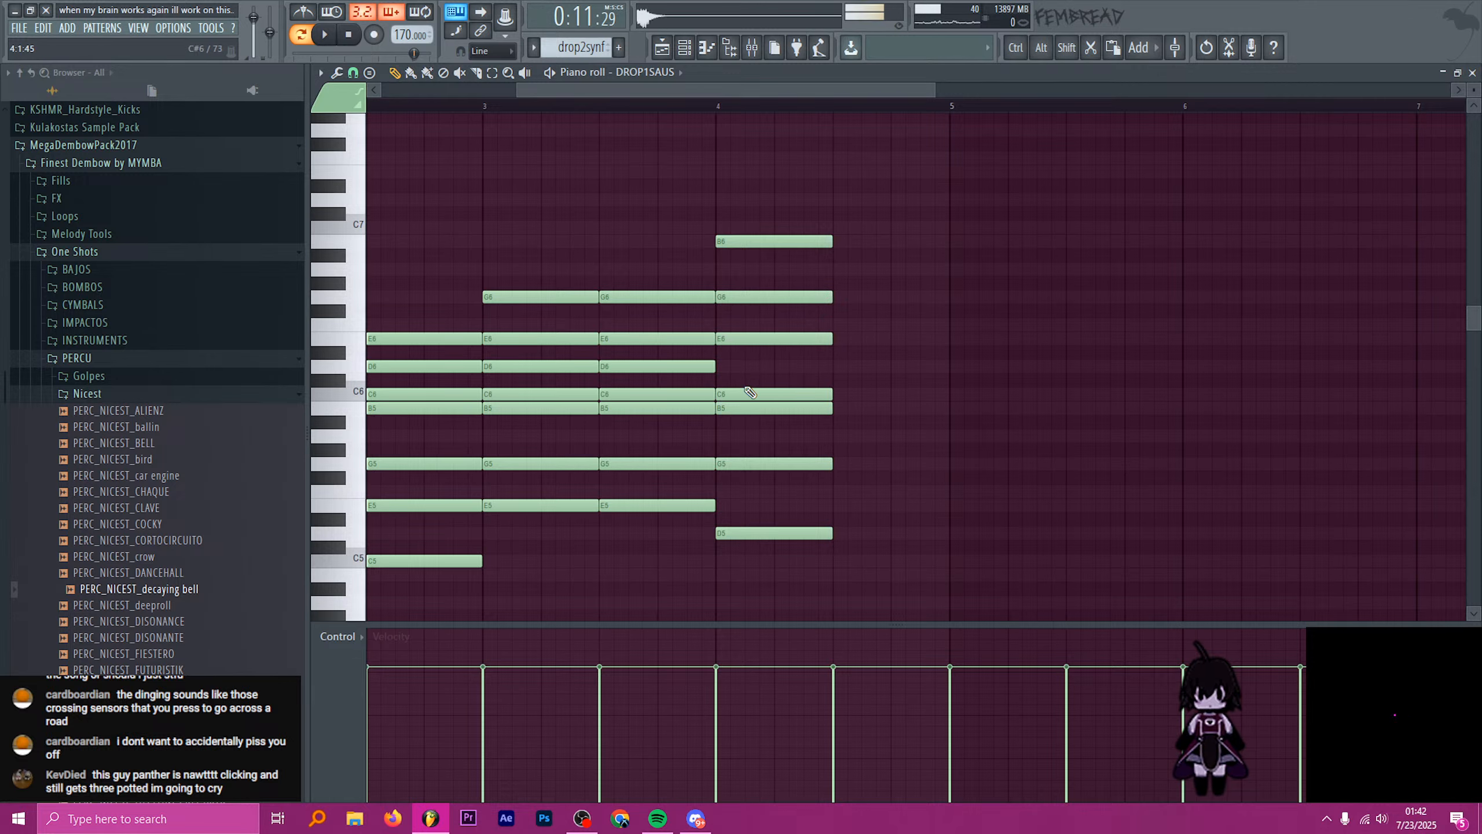
{"action": "mouse_move", "coordinate": [750, 394]}
{"action": "left_mouse_down"}
{"action": "mouse_move", "coordinate": [746, 362]}
{"action": "mouse_move", "coordinate": [663, 361]}
{"action": "mouse_move", "coordinate": [776, 355]}
{"action": "left_mouse_up"}
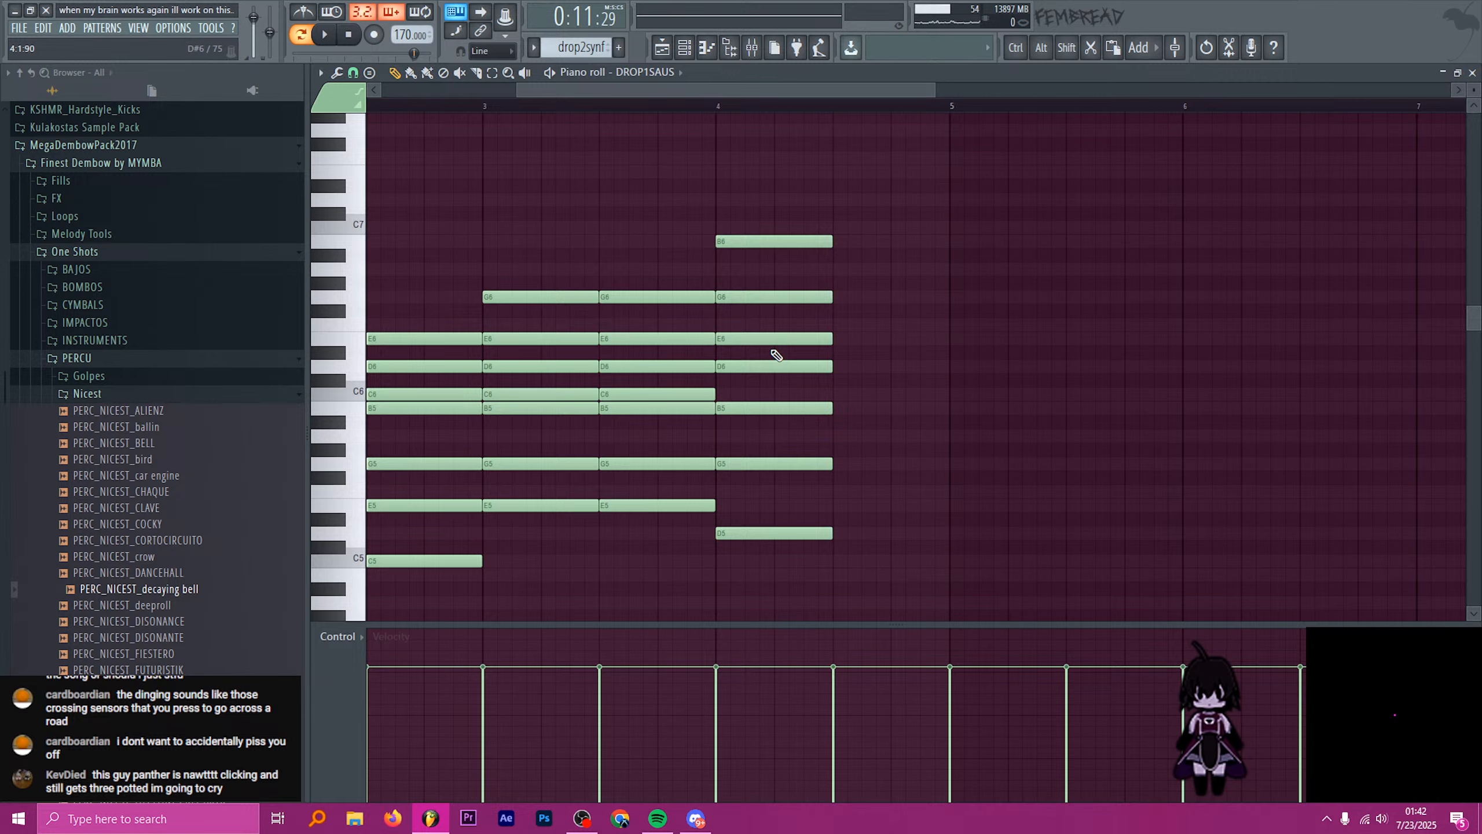
- Duplicate the bar 4 chord into the bar's second half and copy the whole four-bar progression into bars 5 to 8
{"action": "left_click_drag", "start_coordinate": [886, 566], "coordinate": [782, 235]}
{"action": "key", "text": "ctrl+b"}
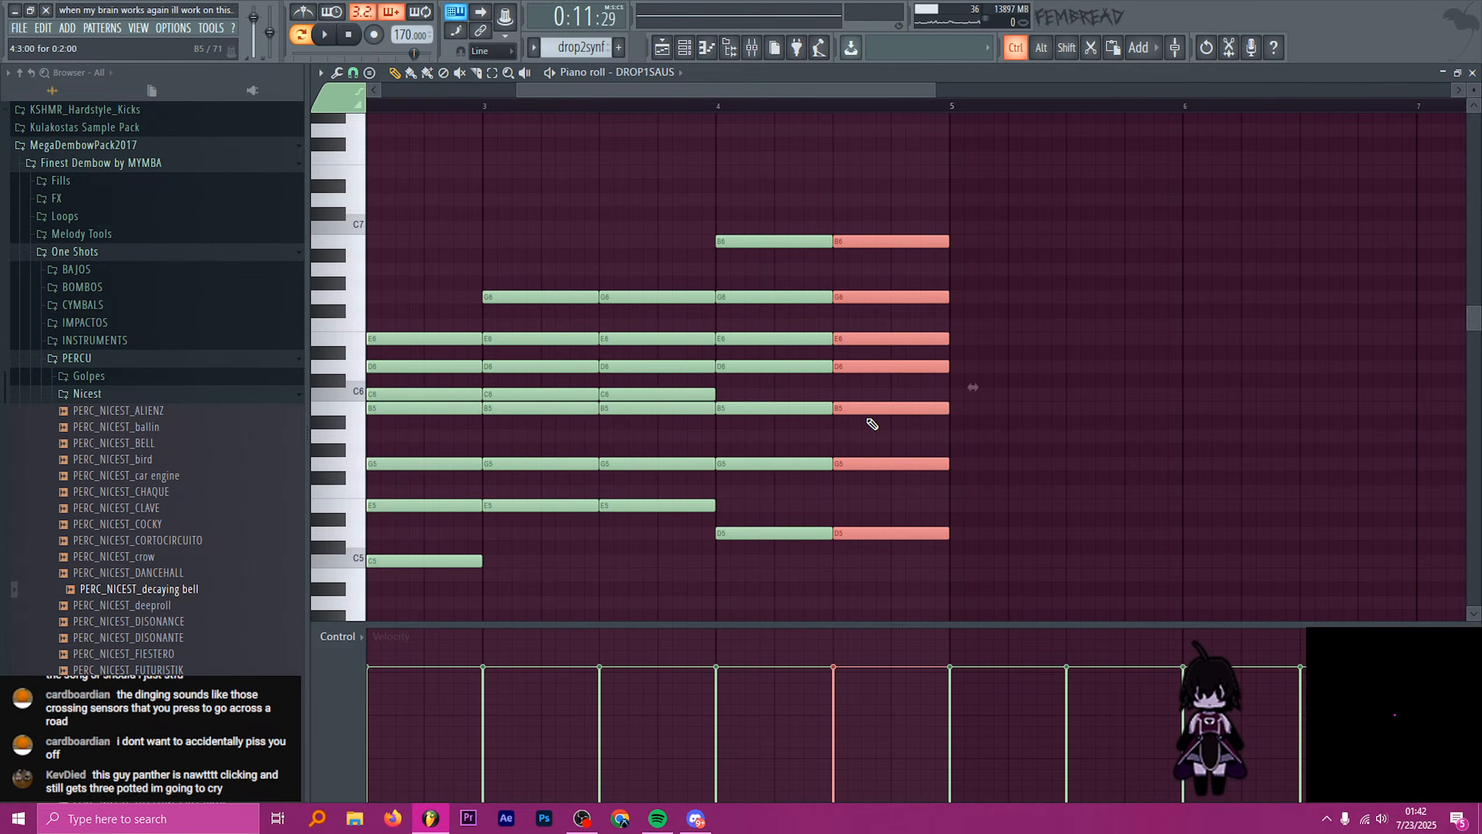
{"action": "scroll", "coordinate": [817, 473], "scroll_direction": "down", "scroll_amount": 3}
{"action": "scroll", "coordinate": [764, 540], "scroll_direction": "down", "scroll_amount": 2}
{"action": "key", "text": "ctrl+a"}
{"action": "scroll", "coordinate": [788, 443], "scroll_direction": "up", "scroll_amount": 2}
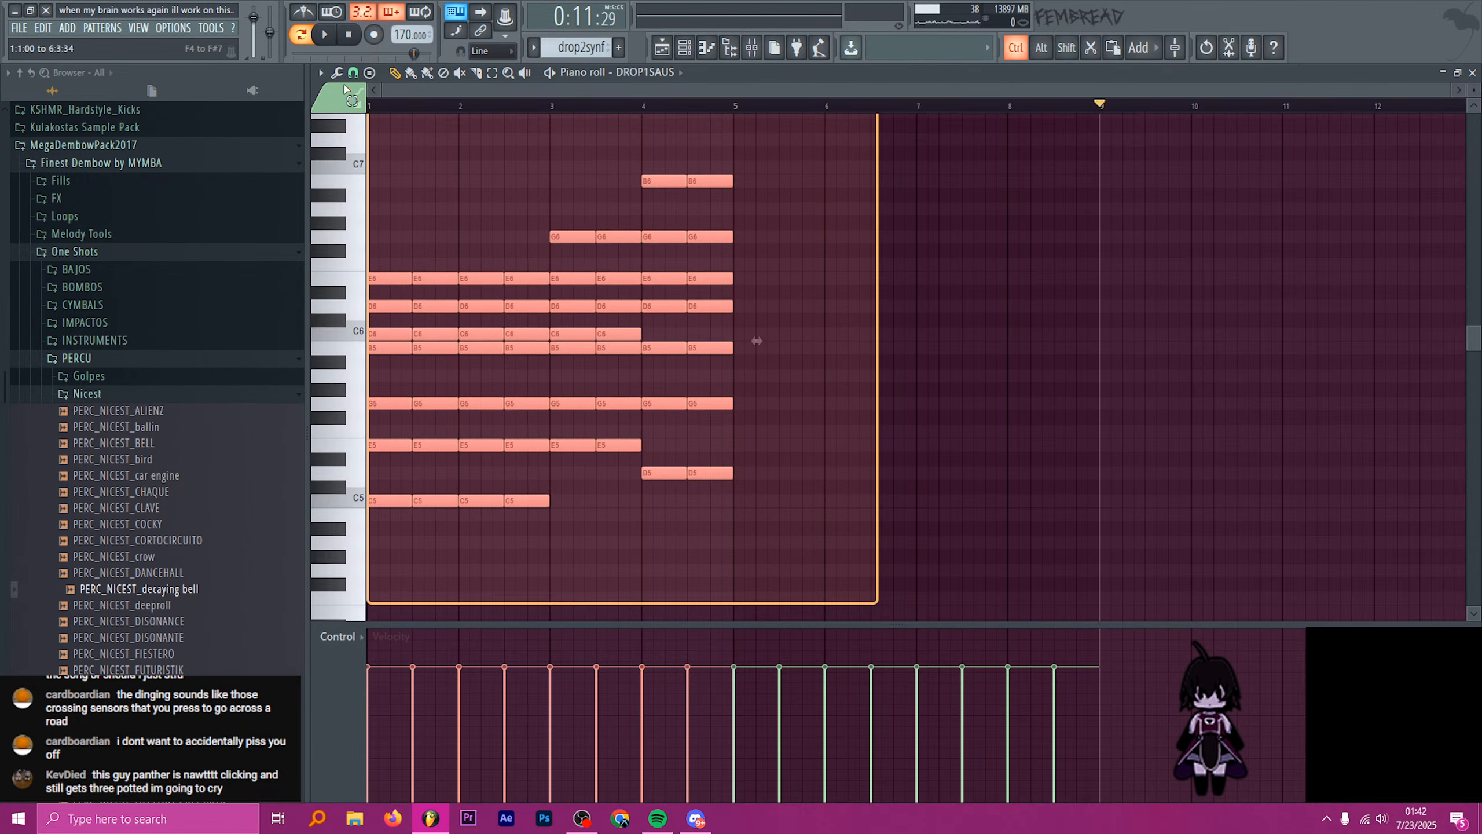
{"action": "key", "text": "ctrl+b"}
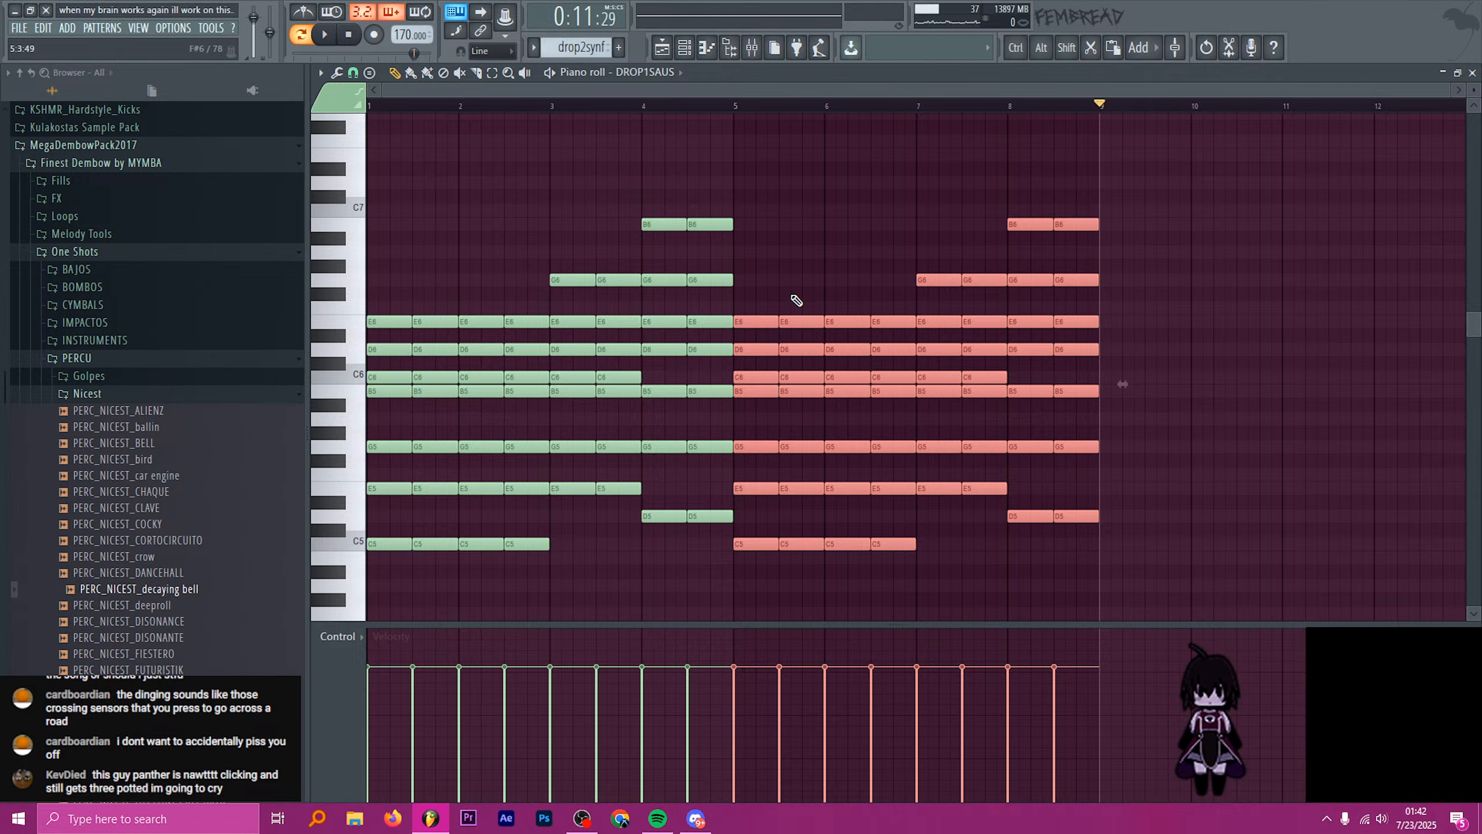
{"action": "left_click", "coordinate": [758, 305]}
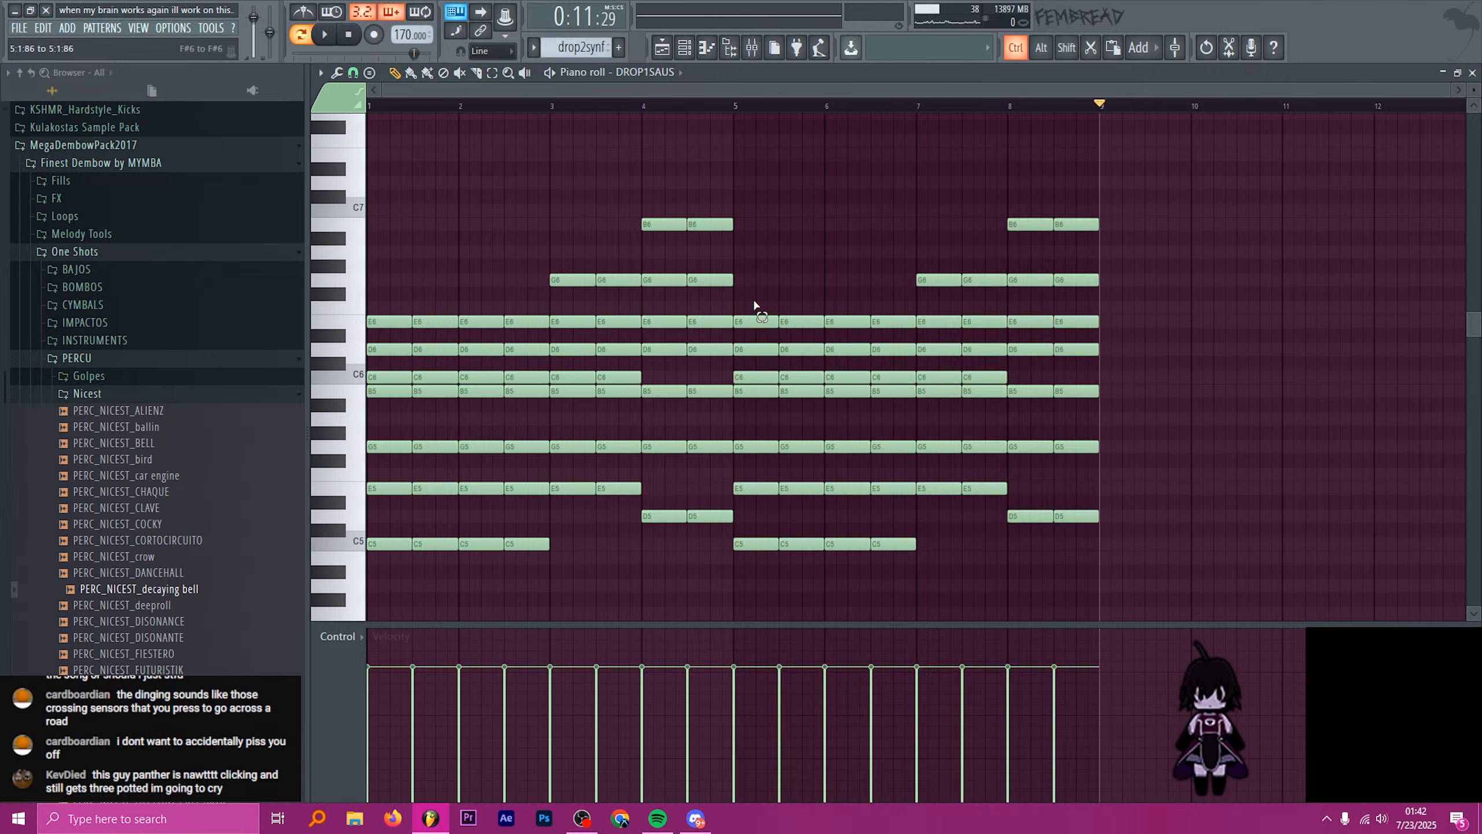
- Move the two C6 notes in bar 5 up to G6 and audition the chord
{"action": "left_click_drag", "start_coordinate": [746, 373], "coordinate": [807, 378]}
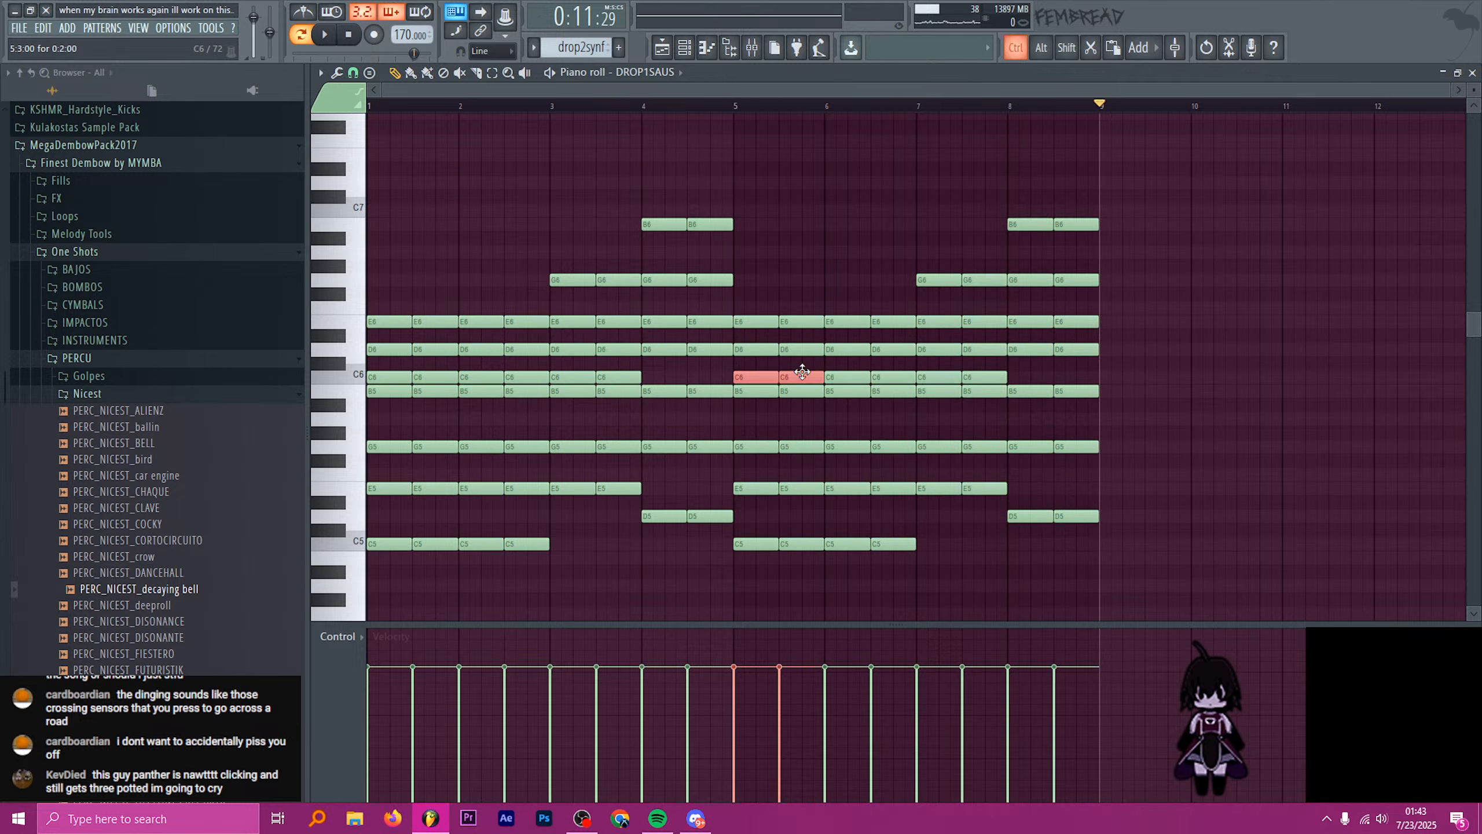
{"action": "key", "text": "ctrl+Up"}
{"action": "key", "text": "Down"}
{"action": "key", "text": "Down"}
{"action": "key", "text": "Down"}
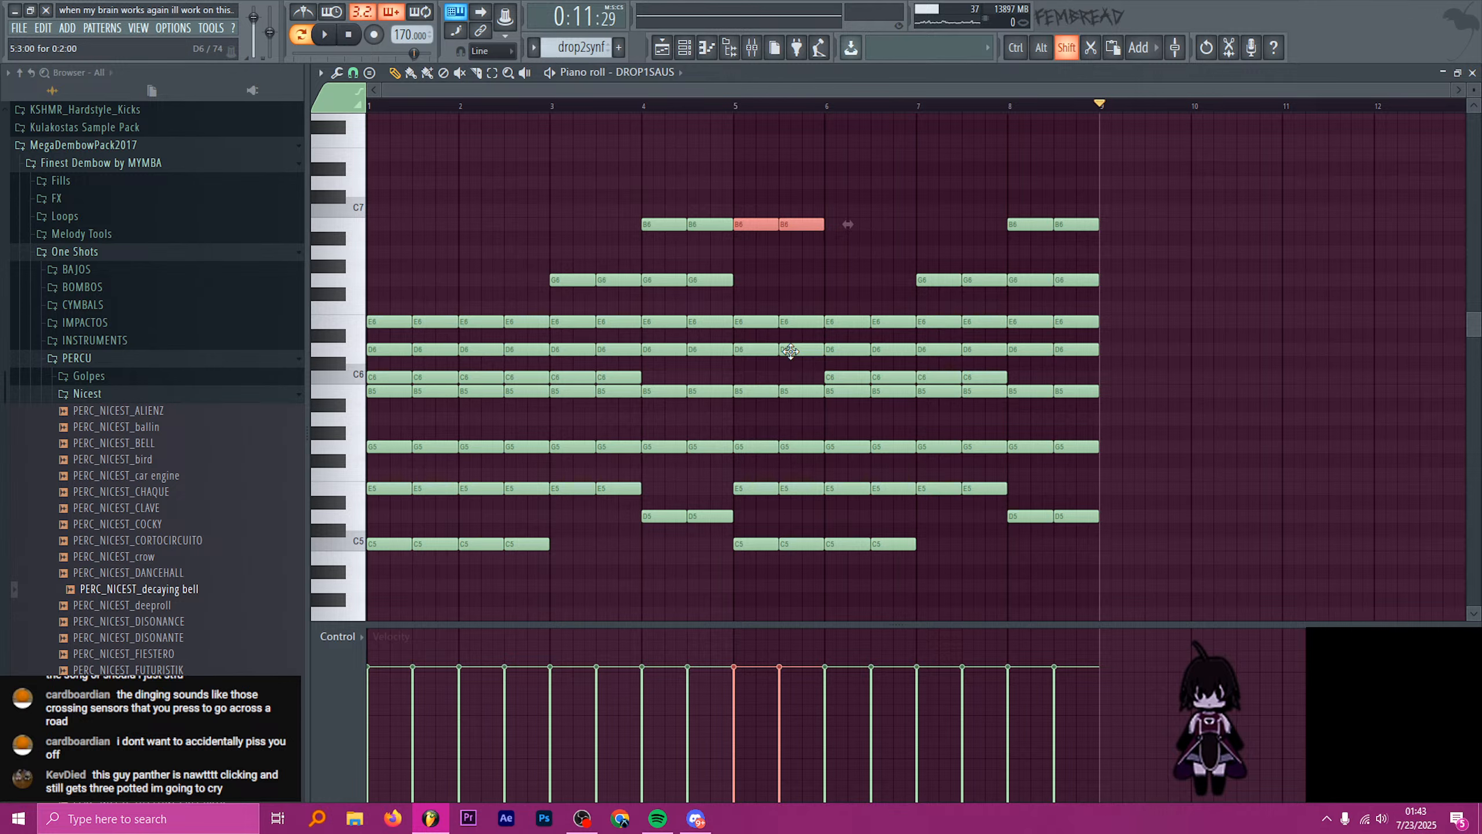
{"action": "right_click", "coordinate": [762, 321], "text": "alt"}
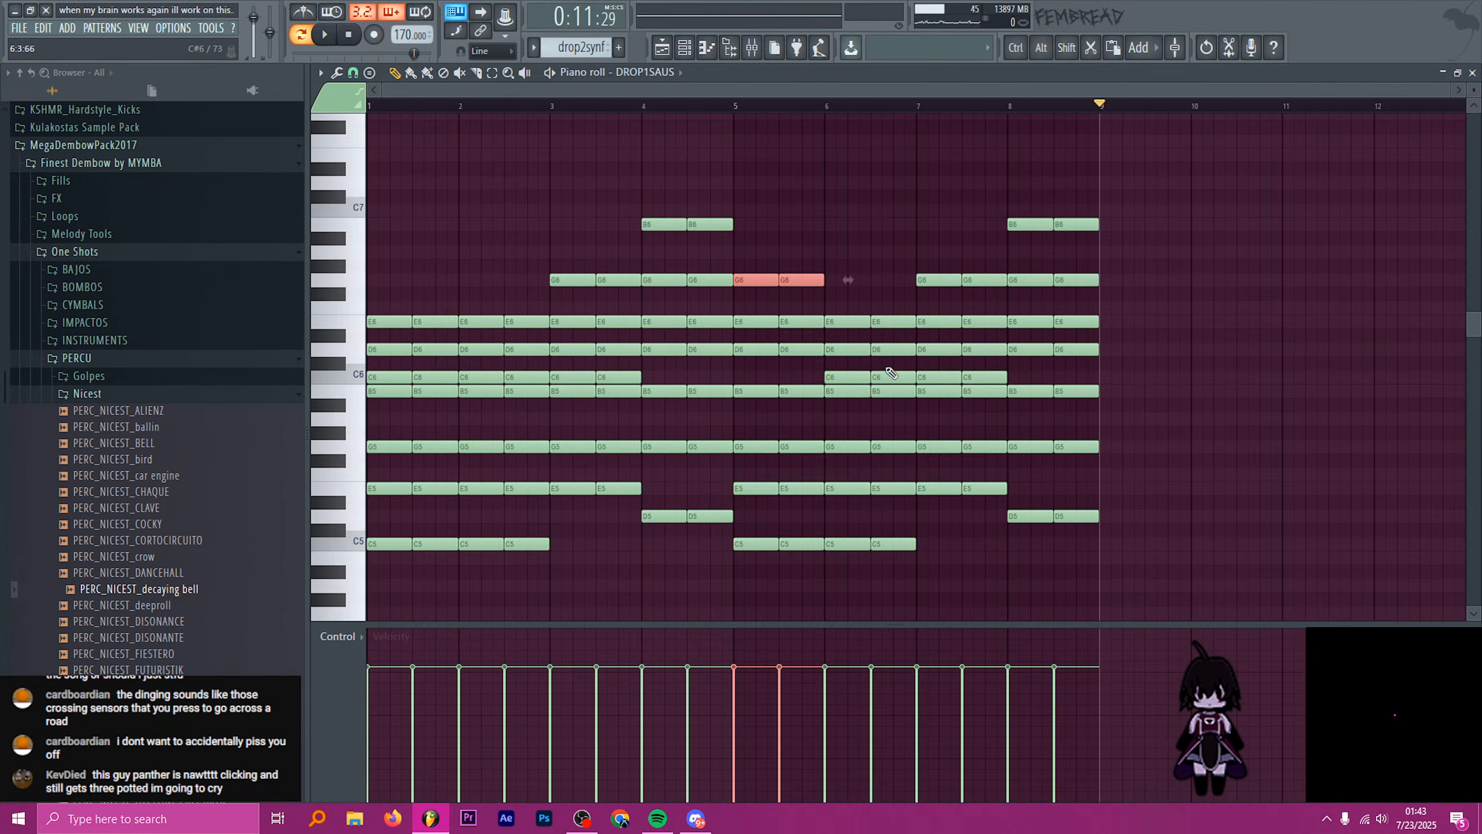
- Move the two C6 notes in bar 6 up to G6 and audition the progression
{"action": "mouse_move", "coordinate": [829, 363]}
{"action": "left_mouse_down"}
{"action": "mouse_move", "coordinate": [894, 378]}
{"action": "mouse_move", "coordinate": [840, 377]}
{"action": "mouse_move", "coordinate": [840, 266]}
{"action": "mouse_move", "coordinate": [840, 280]}
{"action": "left_mouse_up"}
{"action": "key", "text": "ctrl+z"}
{"action": "right_click", "coordinate": [788, 268], "text": "alt"}
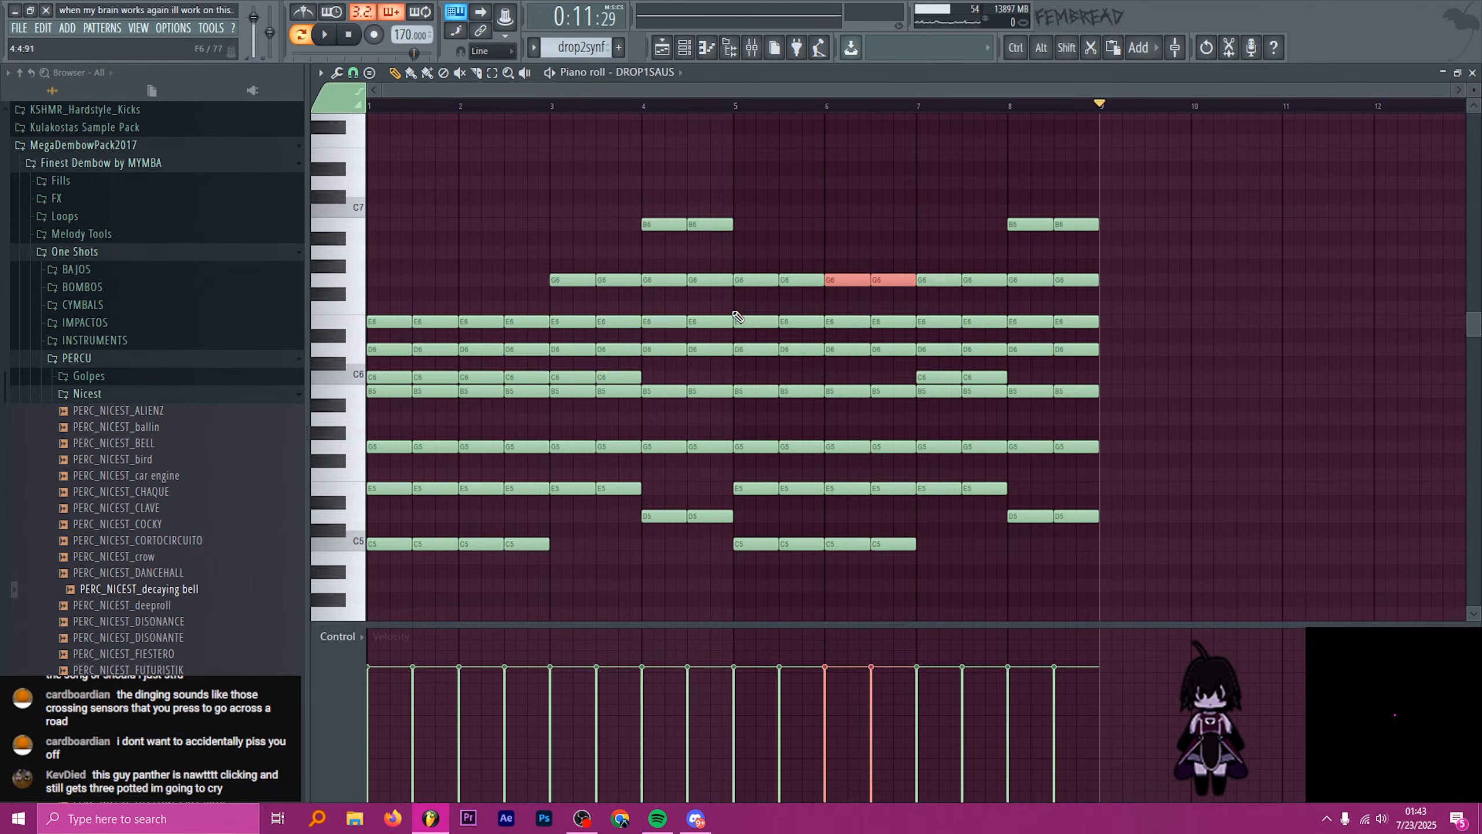
- Delete the two G6 notes from the bar 7 chord
{"action": "scroll", "coordinate": [928, 368], "scroll_direction": "down", "scroll_amount": 2}
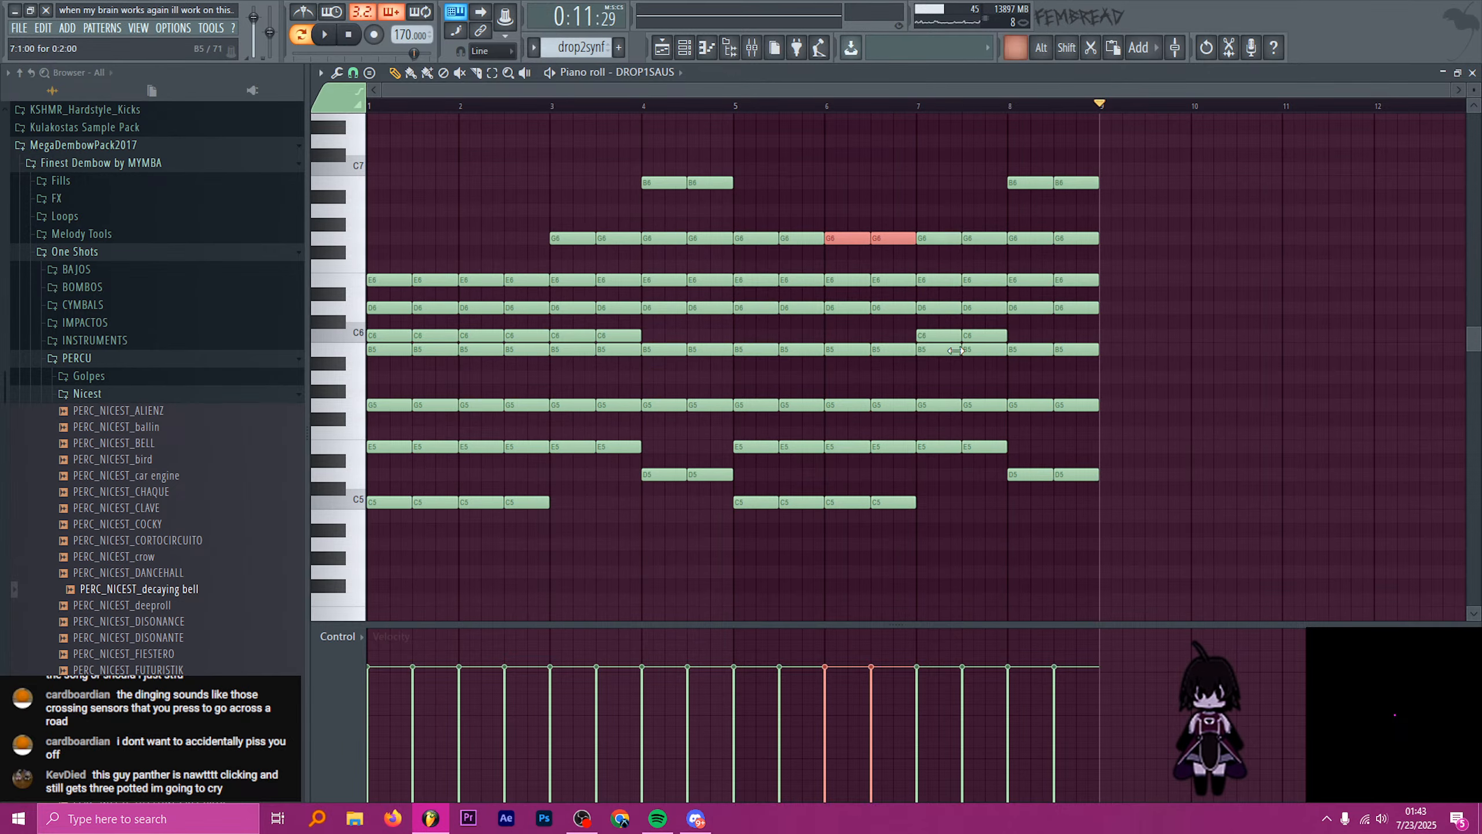
{"action": "scroll", "coordinate": [940, 404], "scroll_direction": "up", "scroll_amount": 2, "text": "ctrl"}
{"action": "scroll", "coordinate": [969, 417], "scroll_direction": "down", "scroll_amount": 2, "text": "ctrl"}
{"action": "left_click", "coordinate": [965, 424], "text": "ctrl"}
{"action": "scroll", "coordinate": [1005, 411], "scroll_direction": "up", "scroll_amount": 1, "text": "ctrl"}
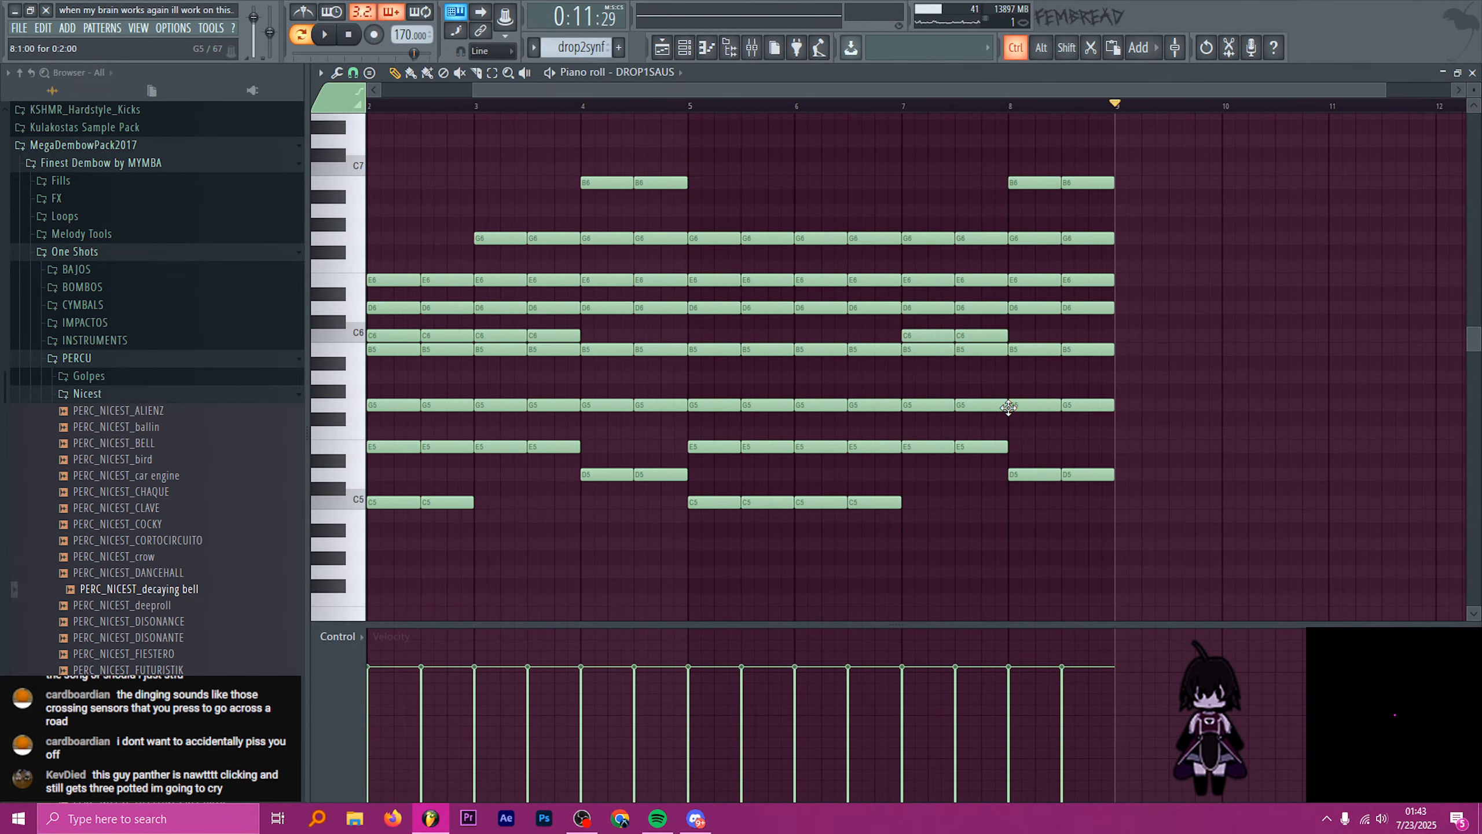
{"action": "scroll", "coordinate": [928, 308], "scroll_direction": "down", "scroll_amount": 1, "text": "ctrl"}
{"action": "left_click_drag", "start_coordinate": [933, 231], "coordinate": [992, 272]}
{"action": "key", "text": "ctrl+Down"}
{"action": "key", "text": "ctrl+Up"}
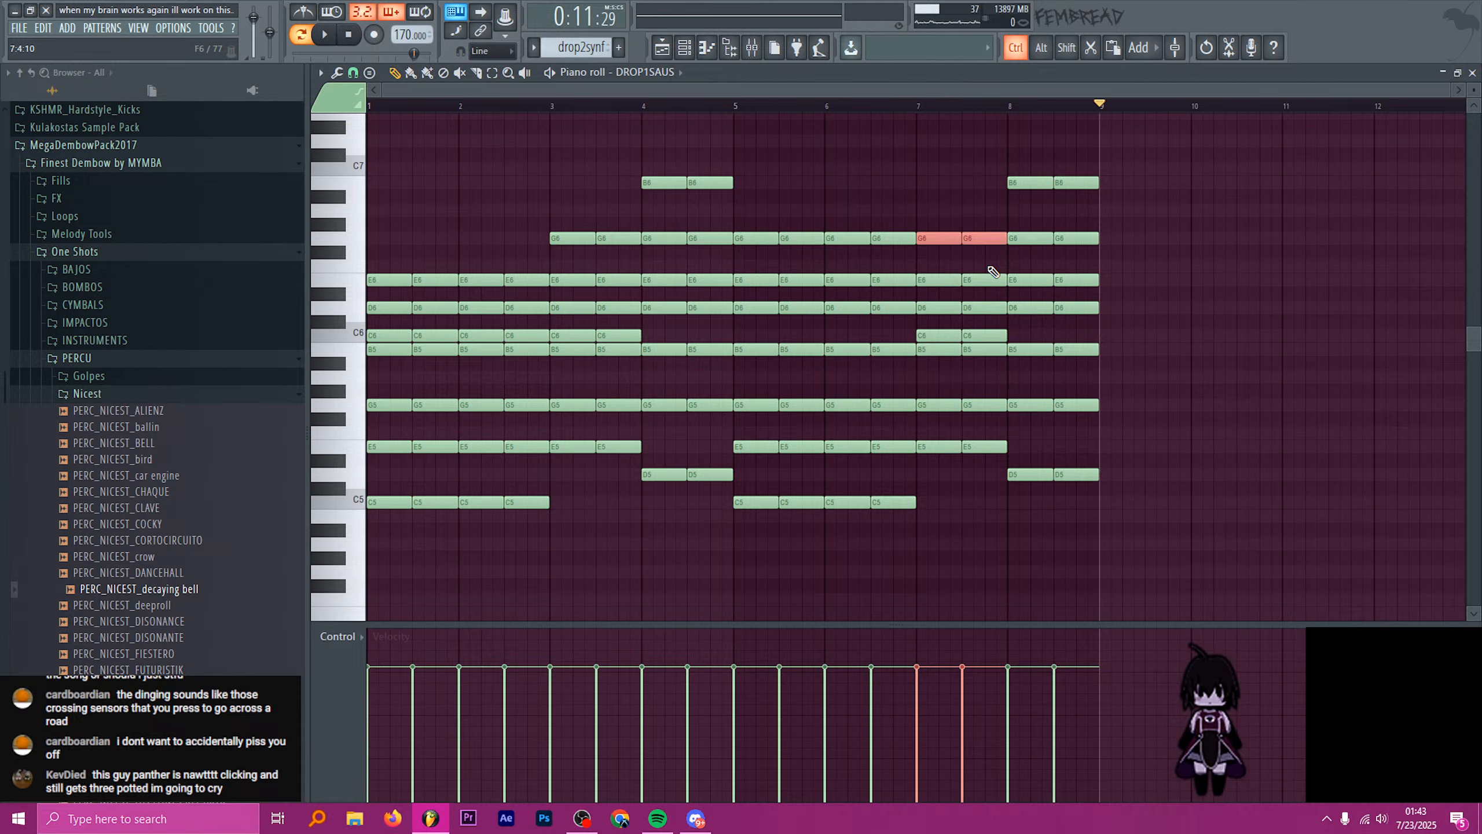
{"action": "right_click", "coordinate": [956, 240]}
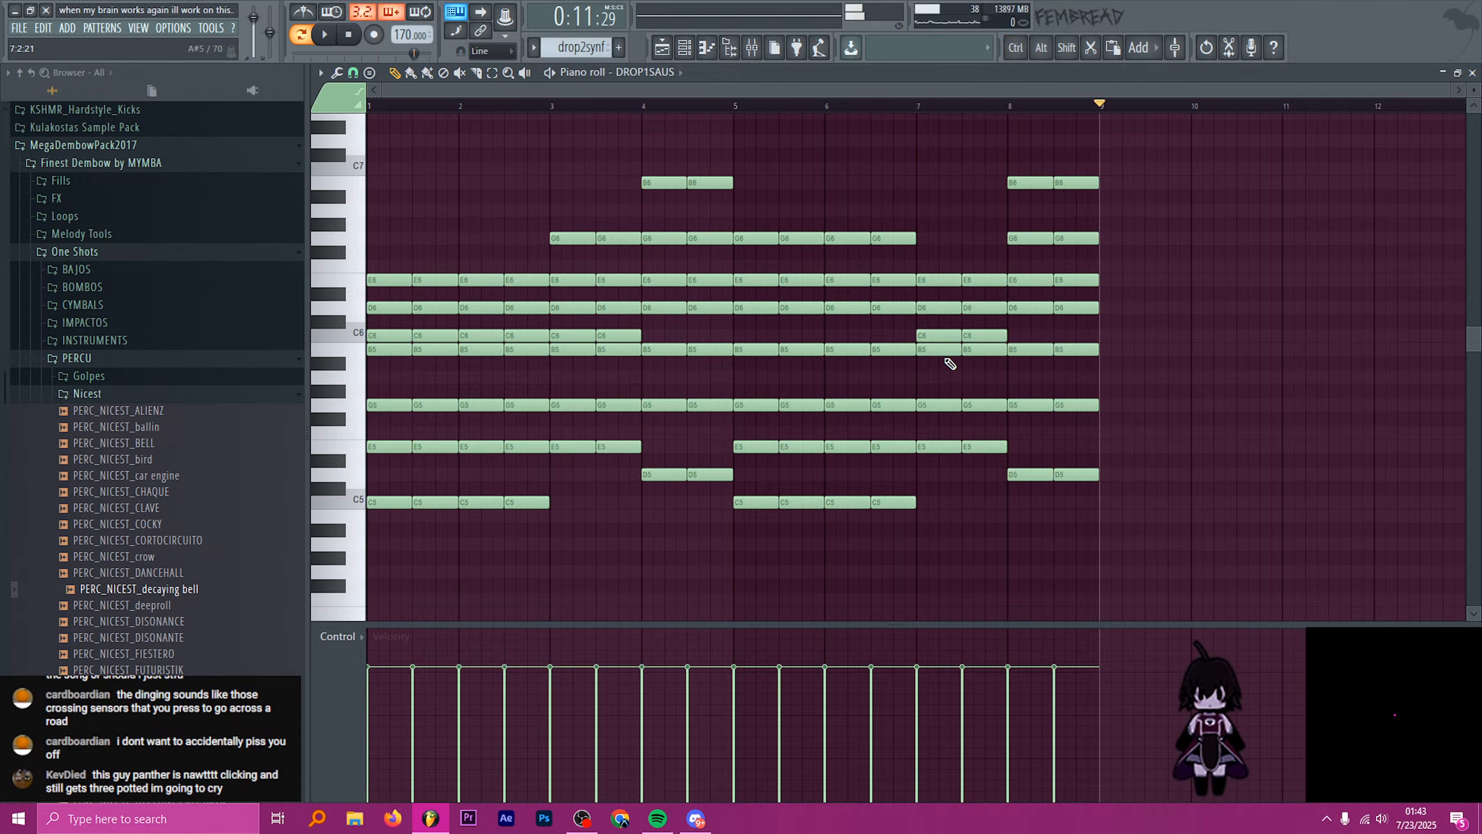
- Add a D5 note to each half of bar 7 and audition the chord
{"action": "left_click", "coordinate": [928, 477]}
{"action": "left_click", "coordinate": [928, 463]}
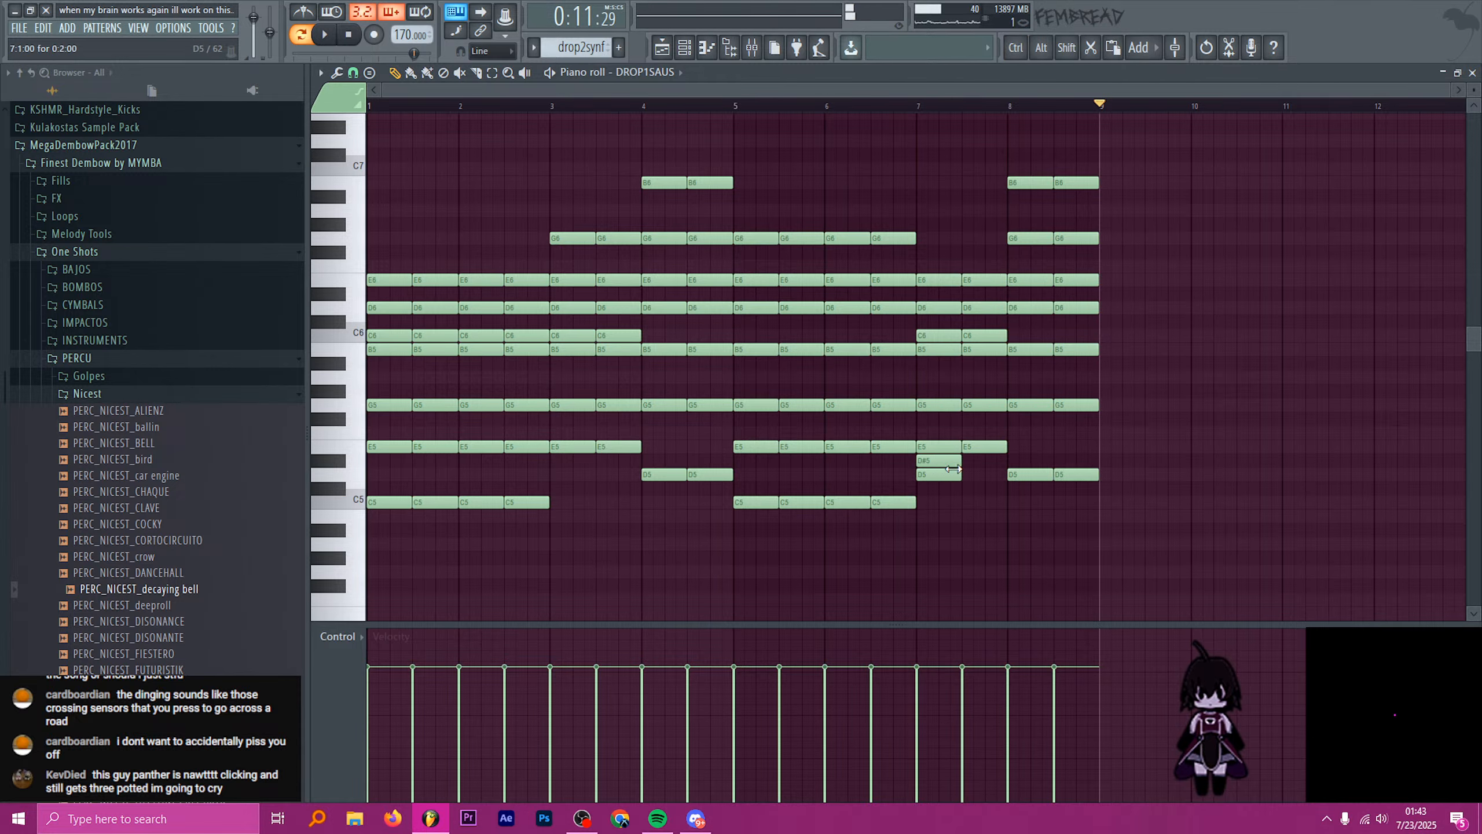
{"action": "left_click", "coordinate": [972, 474]}
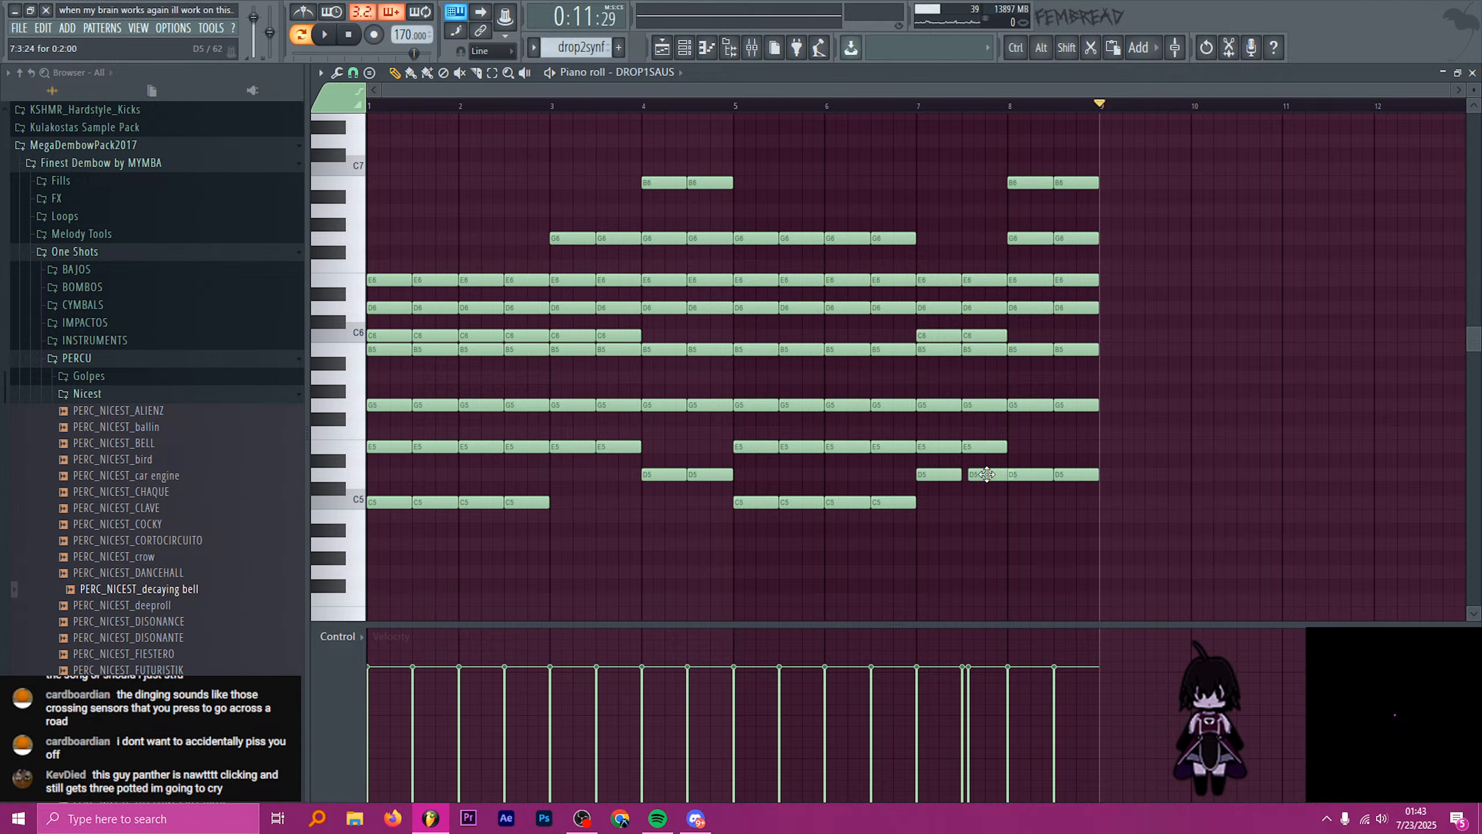
{"action": "left_click_drag", "start_coordinate": [987, 474], "coordinate": [979, 474]}
{"action": "right_click", "coordinate": [868, 429], "text": "alt"}
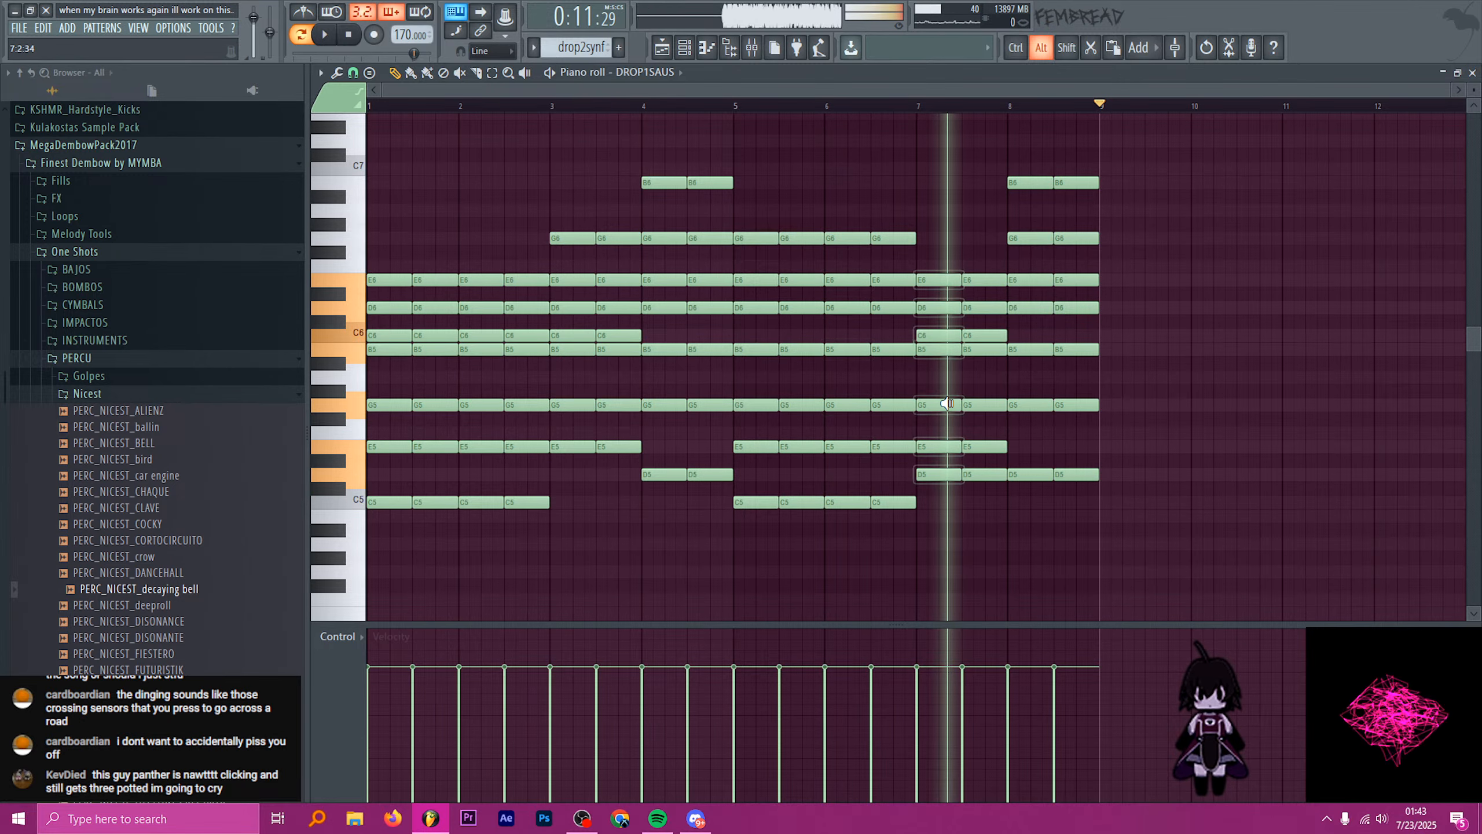
- Try the bar 7 chord without its two E6 notes and redraw them
{"action": "right_click", "coordinate": [942, 274]}
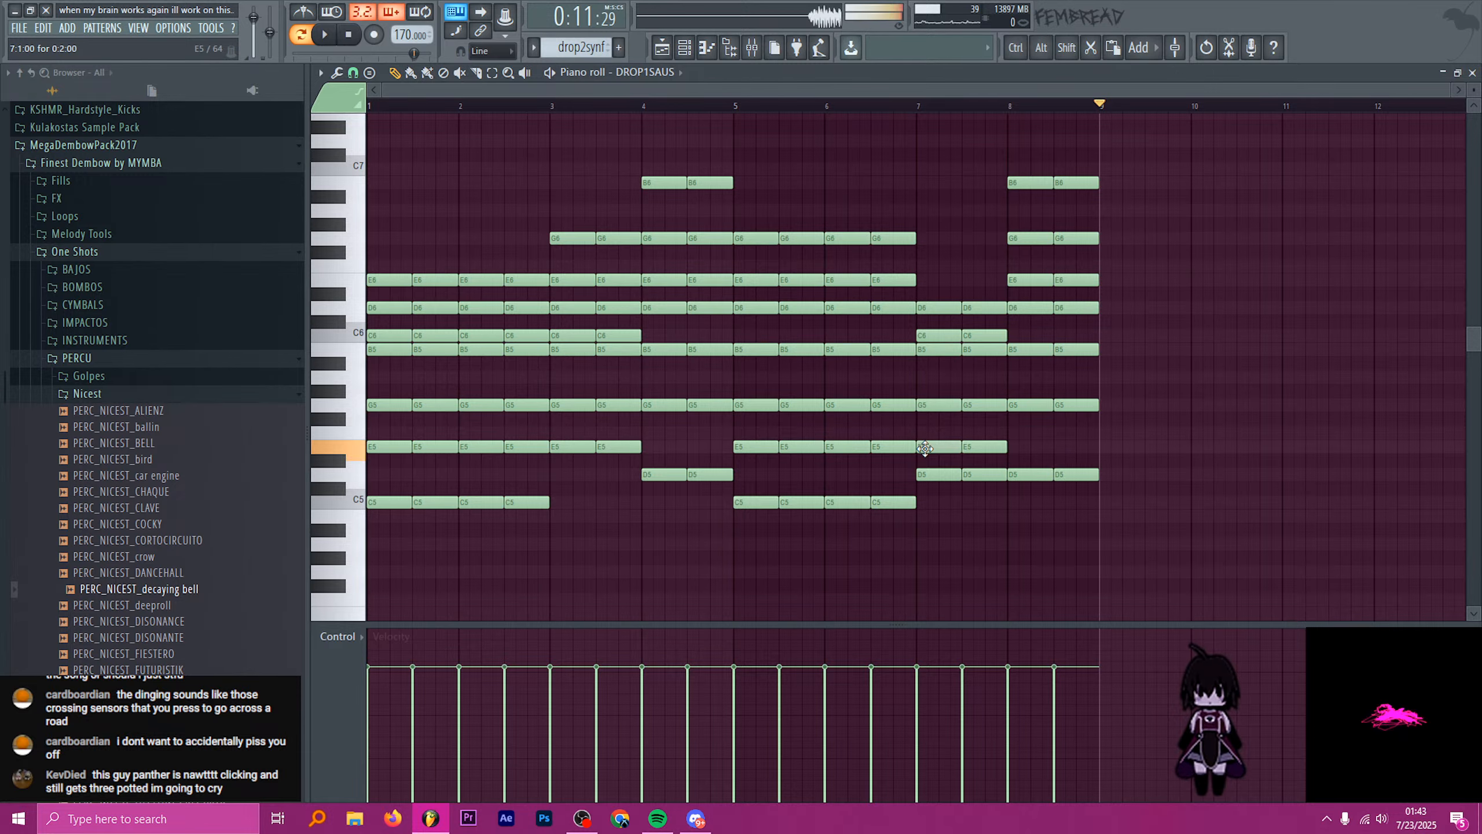
{"action": "left_click", "coordinate": [927, 280]}
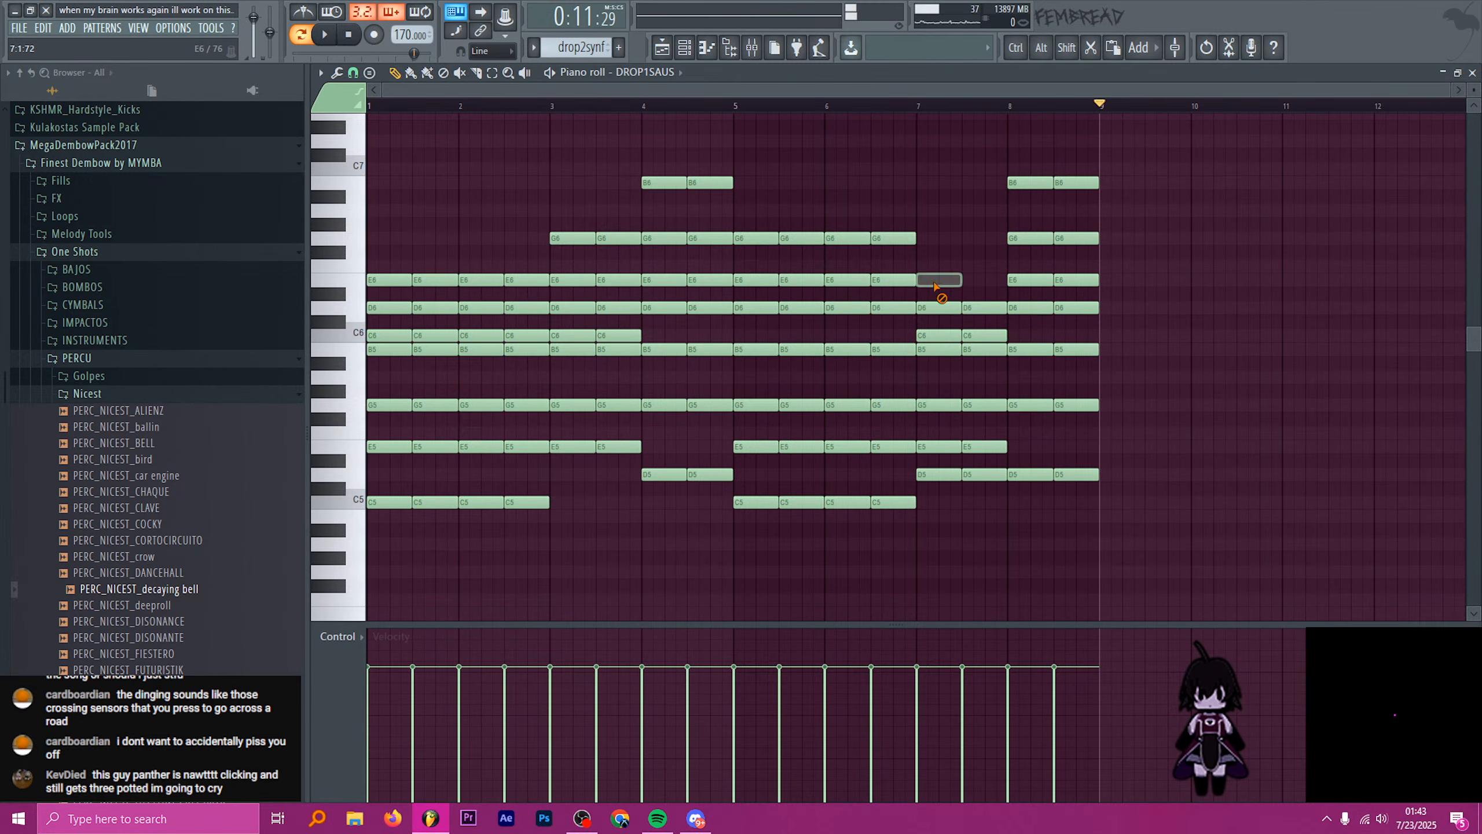
{"action": "right_click", "coordinate": [936, 281]}
{"action": "scroll", "coordinate": [925, 303], "scroll_direction": "up", "scroll_amount": 3}
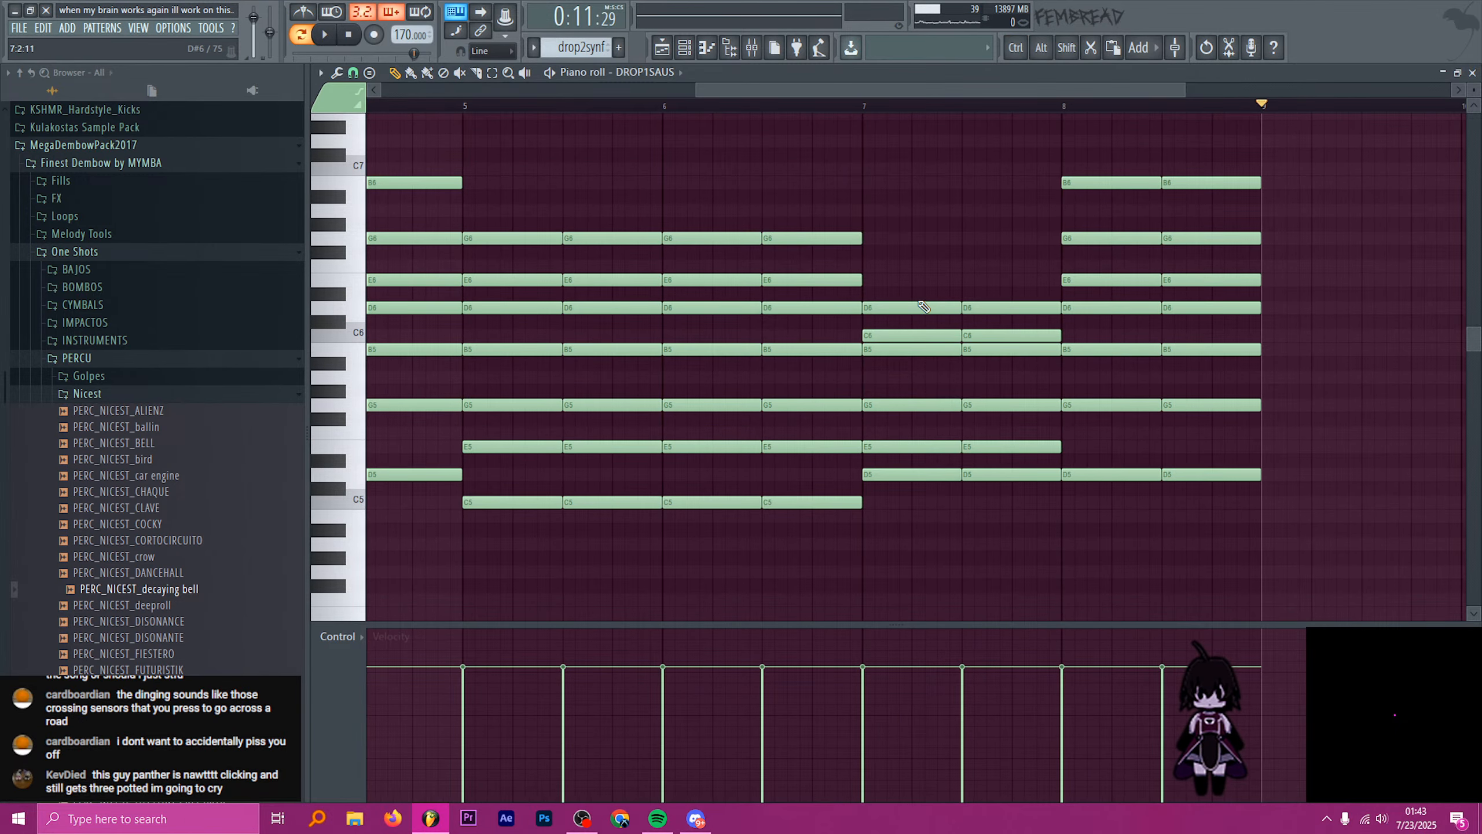
{"action": "left_click", "coordinate": [879, 282]}
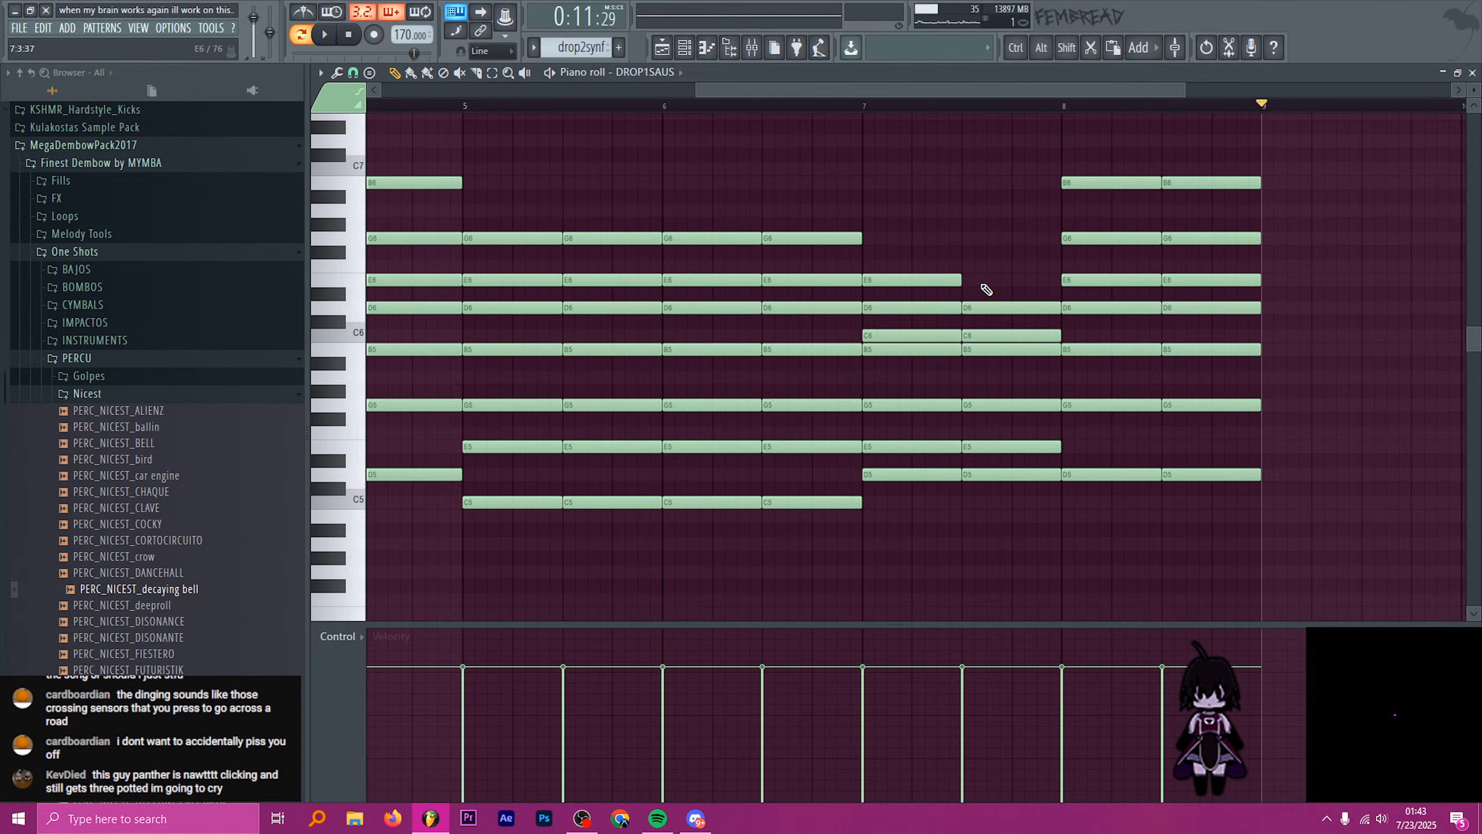
{"action": "left_click", "coordinate": [984, 282]}
- Audition the chords in bars 7 and 8
{"action": "right_click", "coordinate": [901, 240], "text": "alt"}
{"action": "right_click", "coordinate": [1039, 246], "text": "alt"}
{"action": "scroll", "coordinate": [939, 295], "scroll_direction": "down", "scroll_amount": 3}
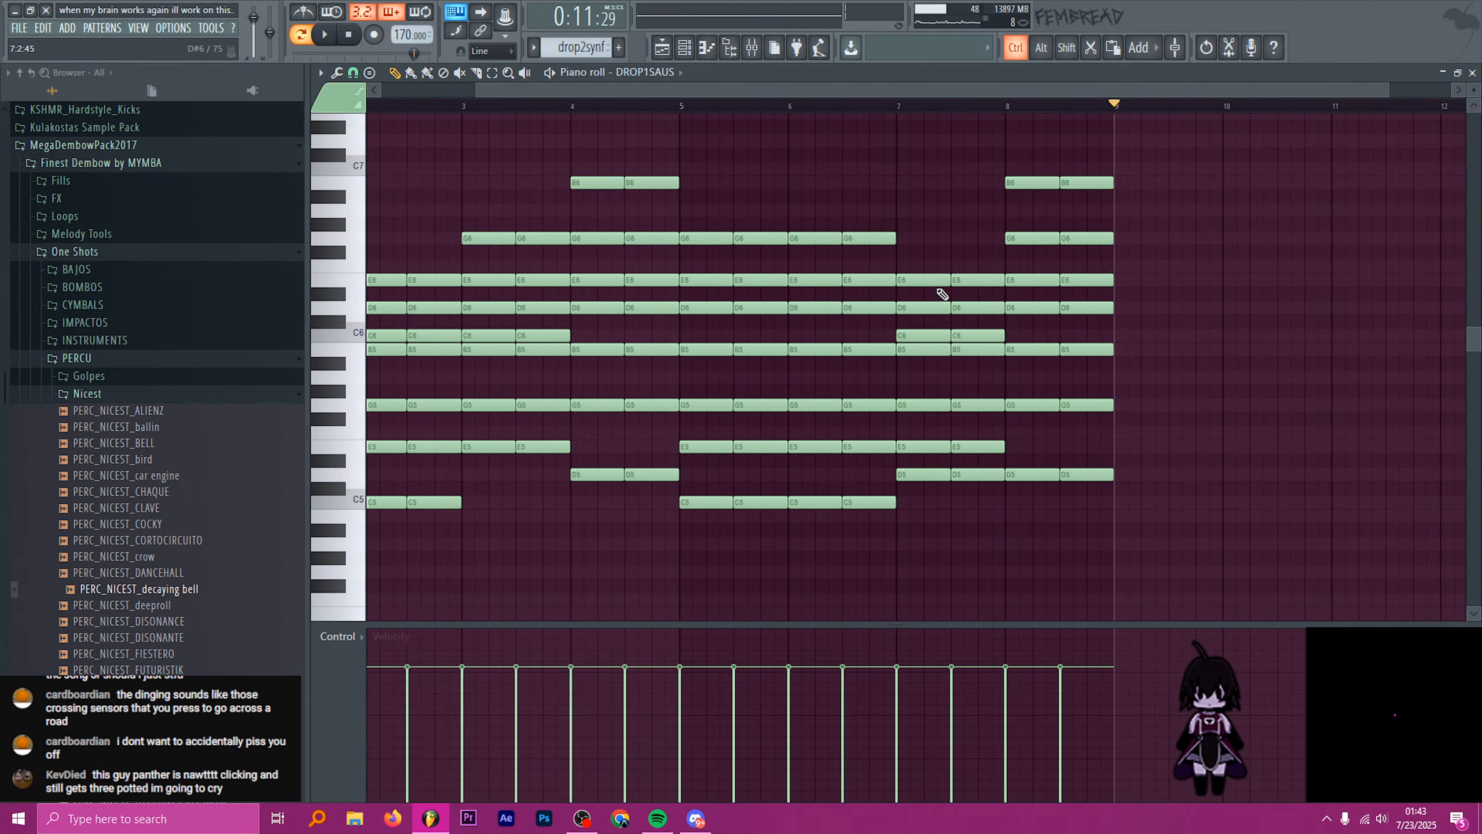
{"action": "right_click", "coordinate": [1008, 263], "text": "alt"}
- Move the four C5 notes in bars 1 and 2 up to G6 and the two G6 notes in bar 3 down to D5
{"action": "scroll", "coordinate": [1021, 261], "scroll_direction": "down", "scroll_amount": 1}
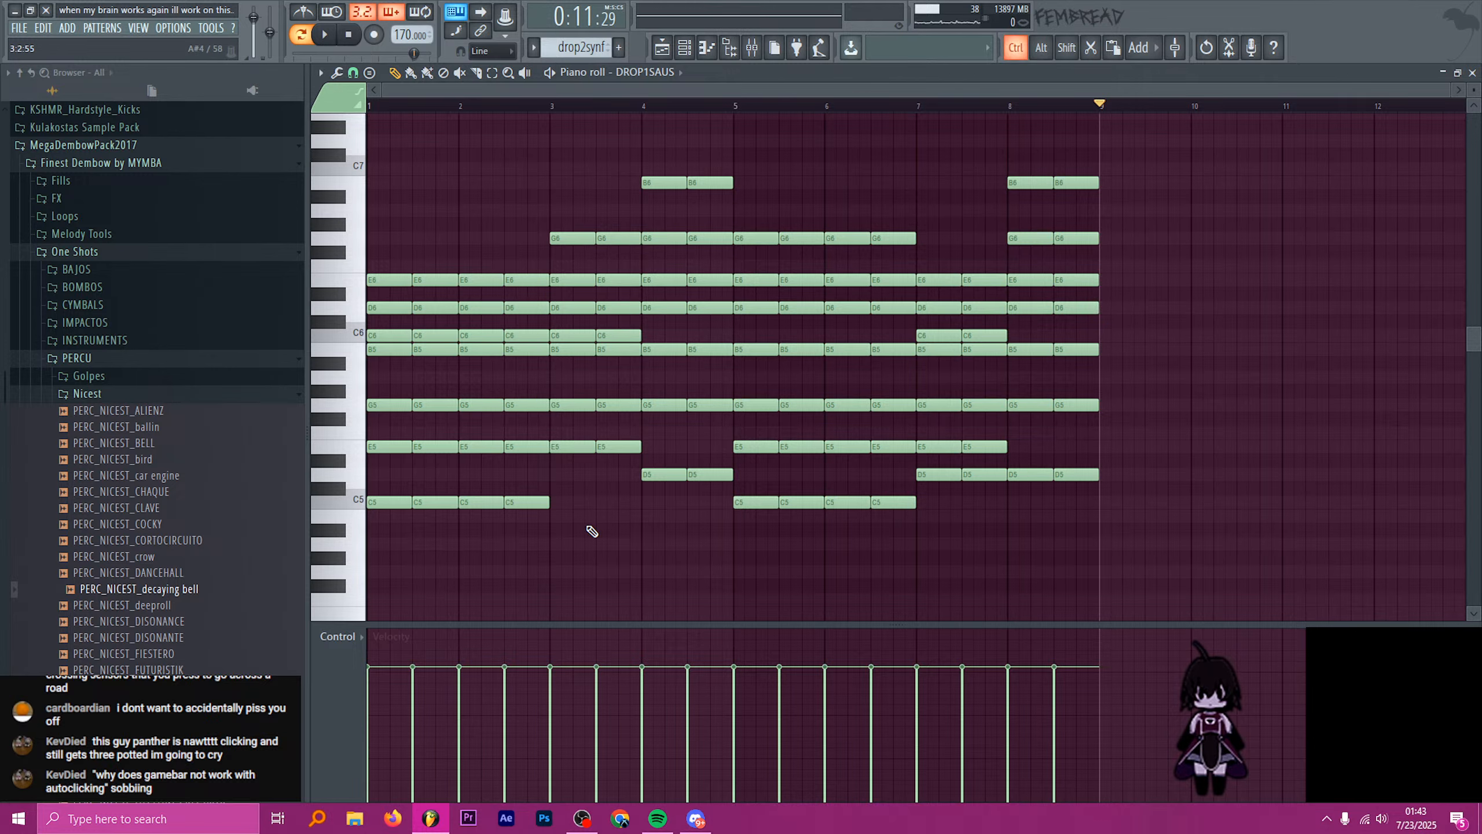
{"action": "left_click_drag", "start_coordinate": [592, 531], "coordinate": [369, 467]}
{"action": "left_click_drag", "start_coordinate": [446, 507], "coordinate": [445, 243]}
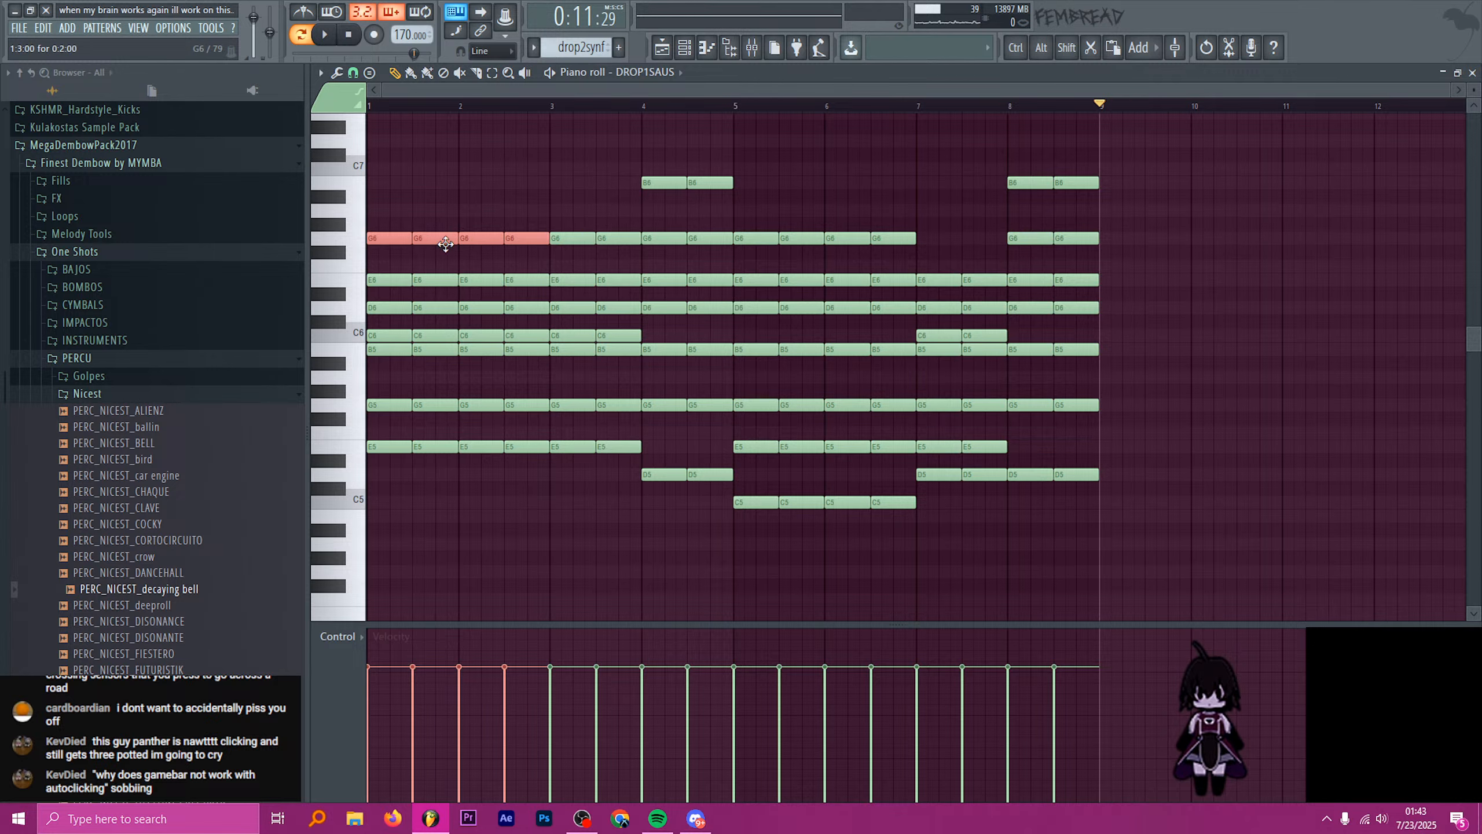
{"action": "mouse_move", "coordinate": [587, 206]}
{"action": "left_mouse_down"}
{"action": "mouse_move", "coordinate": [622, 257]}
{"action": "mouse_move", "coordinate": [577, 480]}
{"action": "left_mouse_up"}
{"action": "right_click", "coordinate": [467, 420], "text": "alt"}
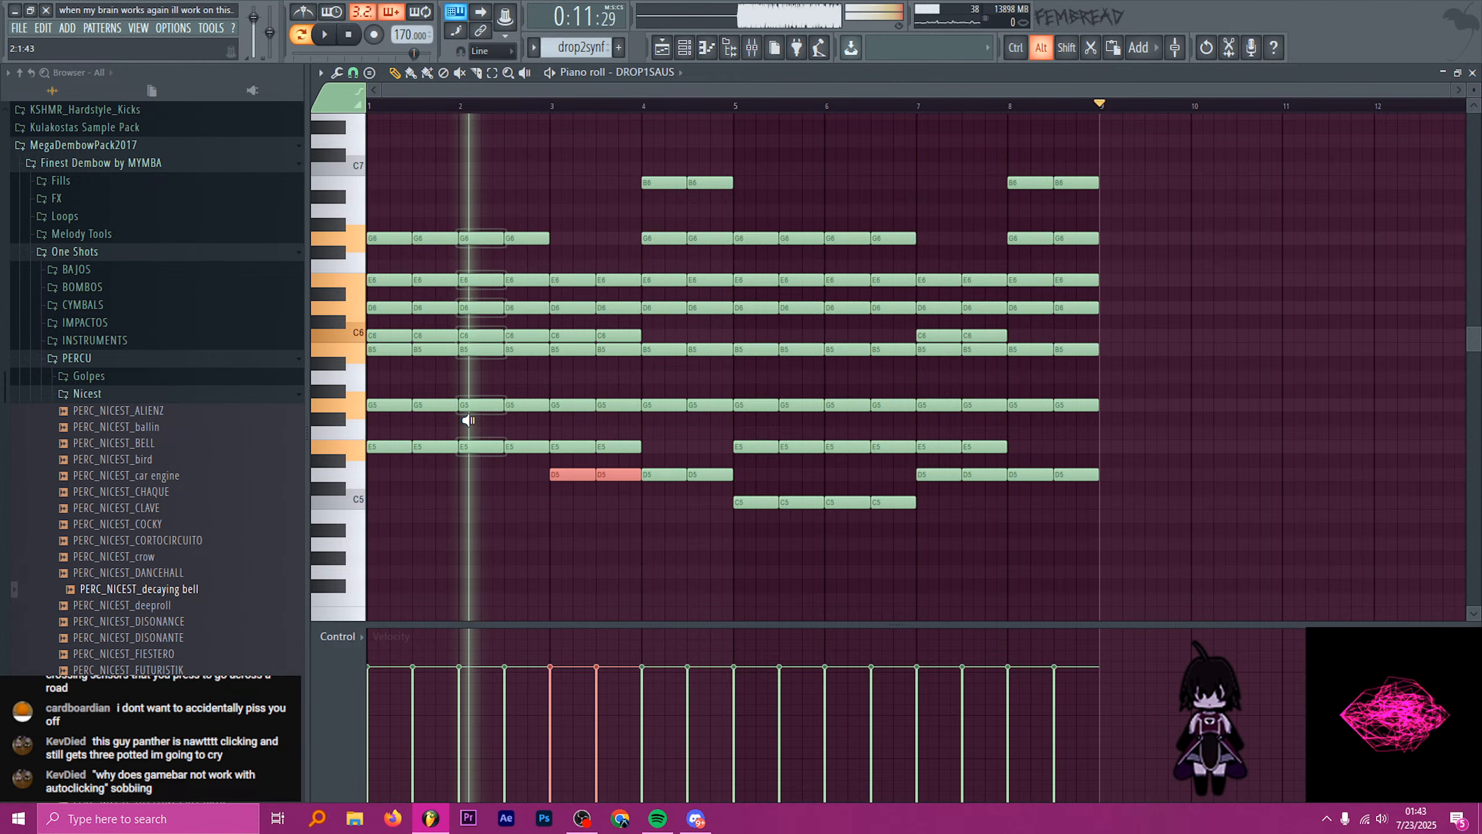
{"action": "right_click", "coordinate": [571, 408], "text": "alt"}
{"action": "right_click", "coordinate": [670, 374], "text": "alt"}
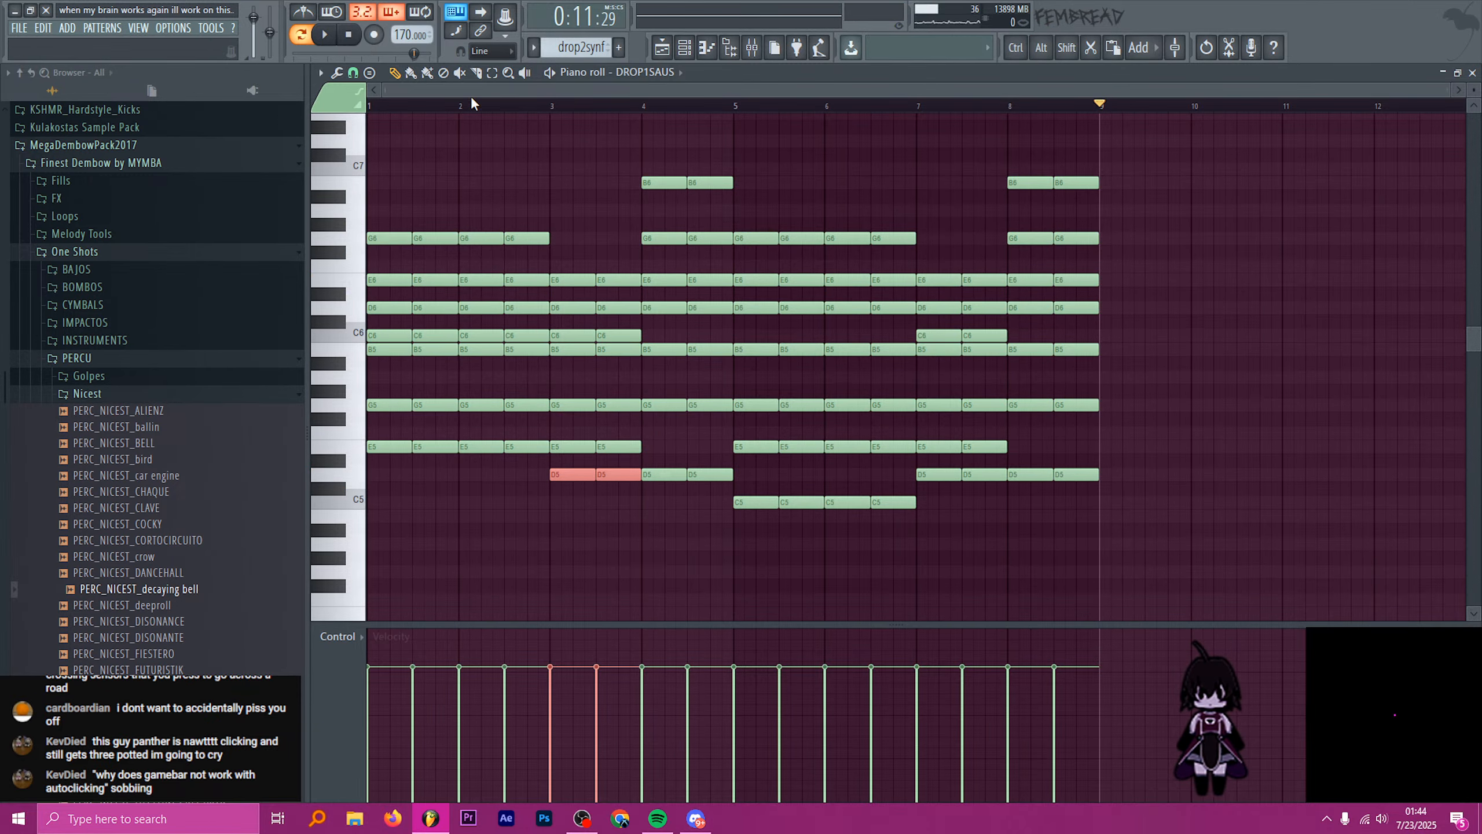
- Copy the DROP1SAUS chord progression into the DROP1CLEANSAUS channel and play the pattern from its start
{"action": "left_click_drag", "start_coordinate": [473, 102], "coordinate": [310, 121]}
{"action": "left_click", "coordinate": [504, 137]}
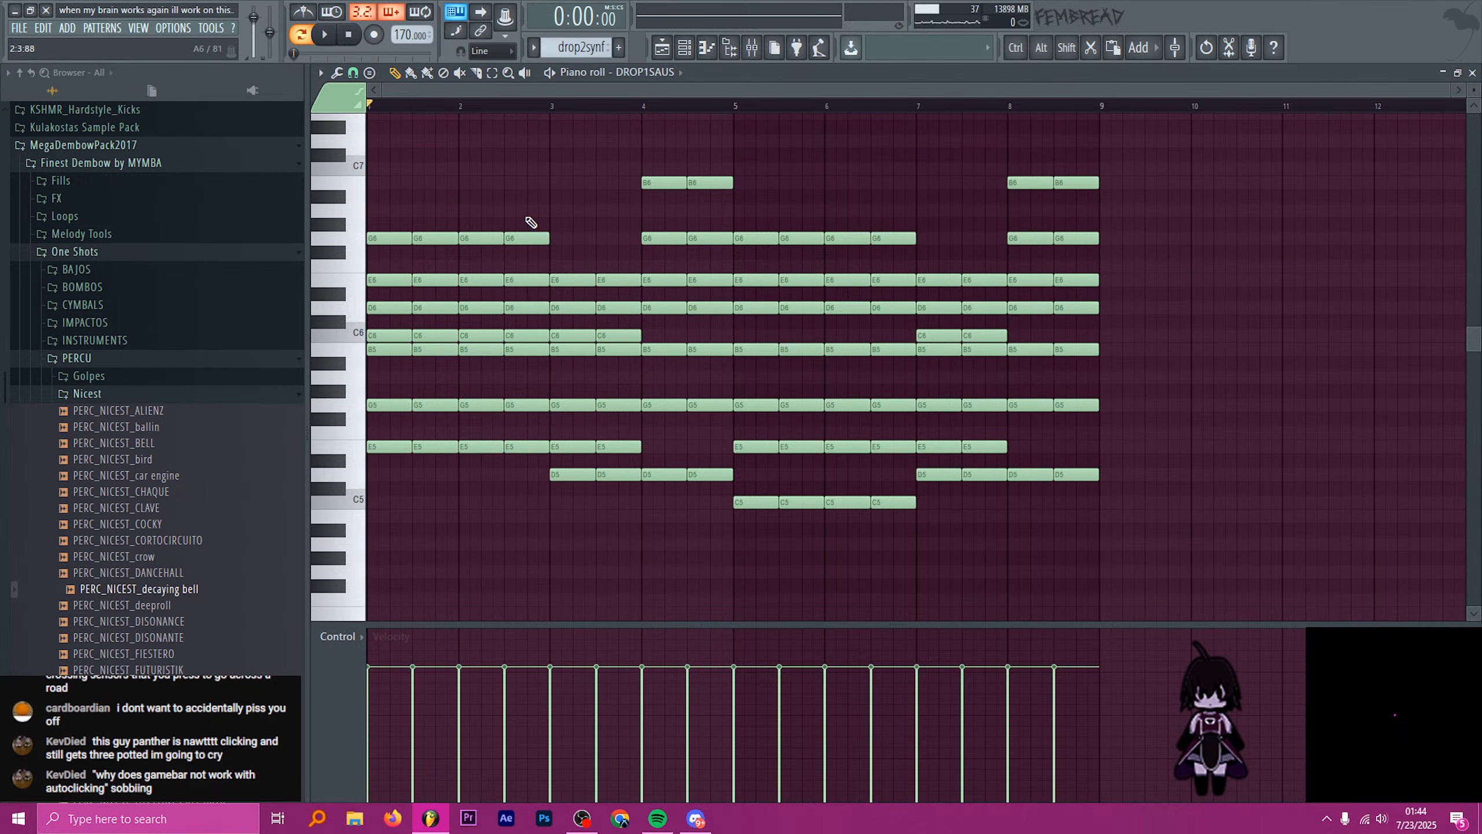
{"action": "scroll", "coordinate": [530, 221], "scroll_direction": "up", "scroll_amount": 3}
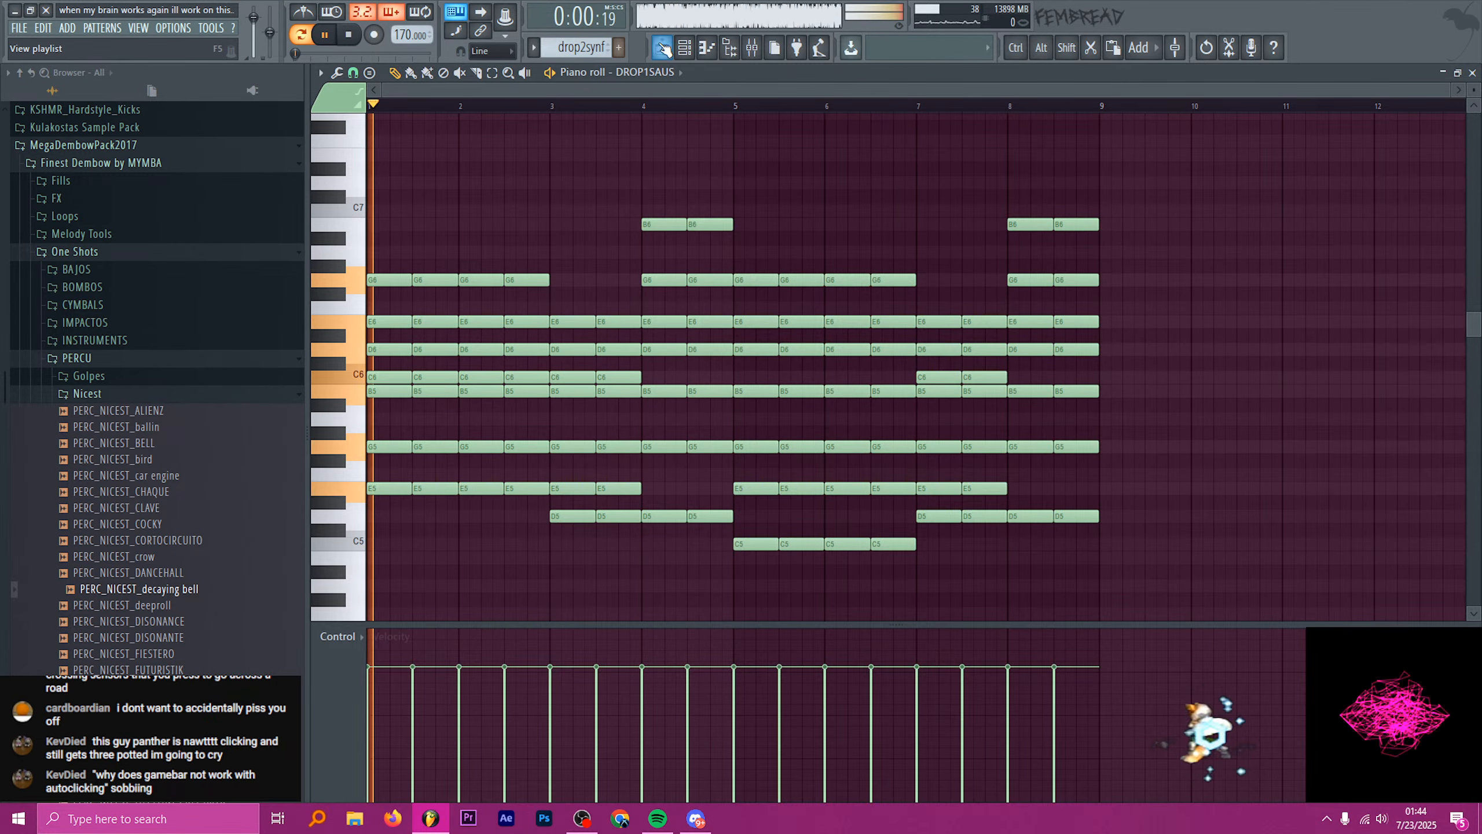
{"action": "key", "text": "F6"}
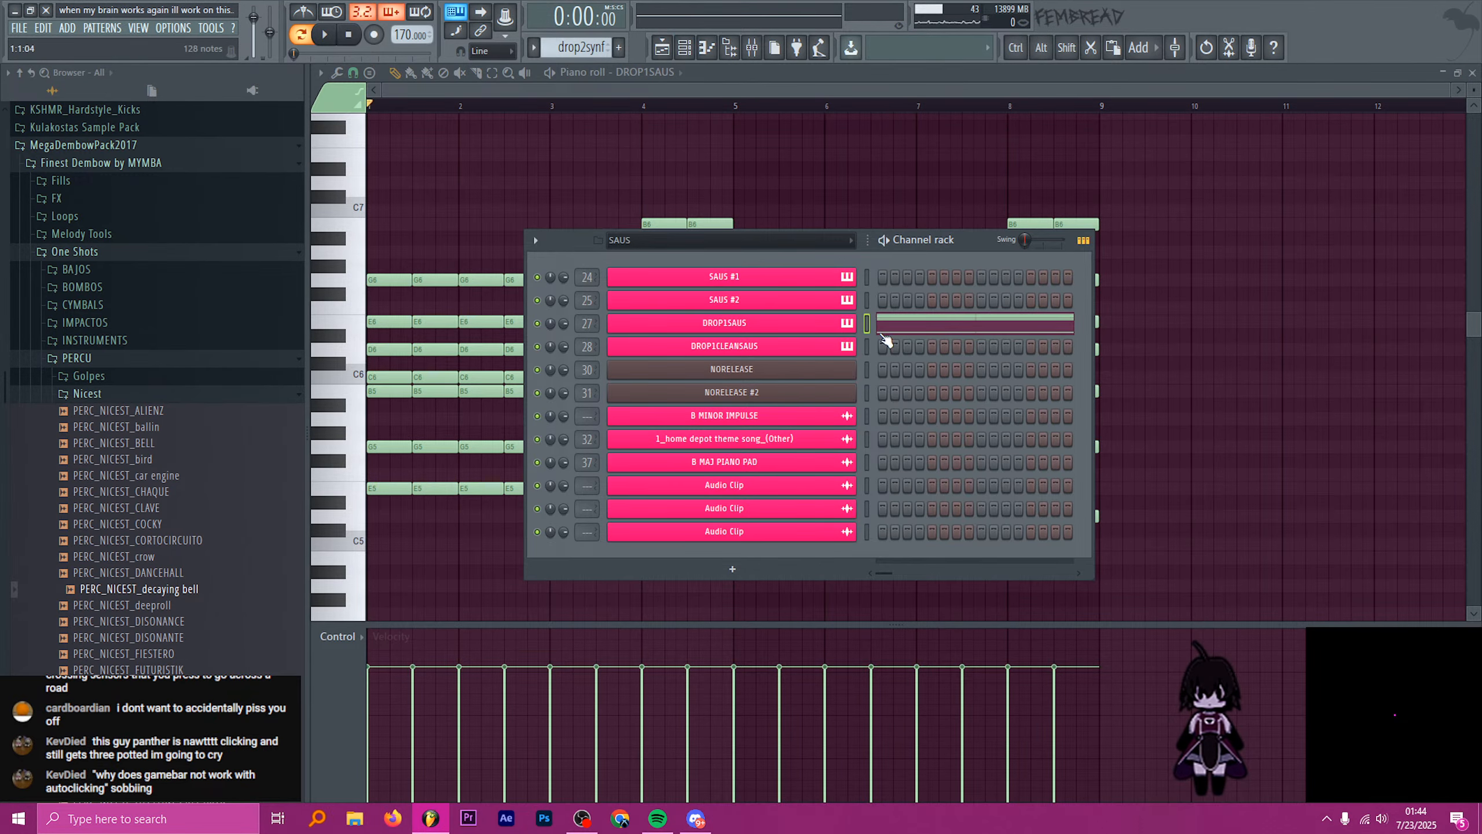
{"action": "left_click", "coordinate": [869, 345]}
{"action": "key", "text": "ctrl+v"}
{"action": "key", "text": "space"}
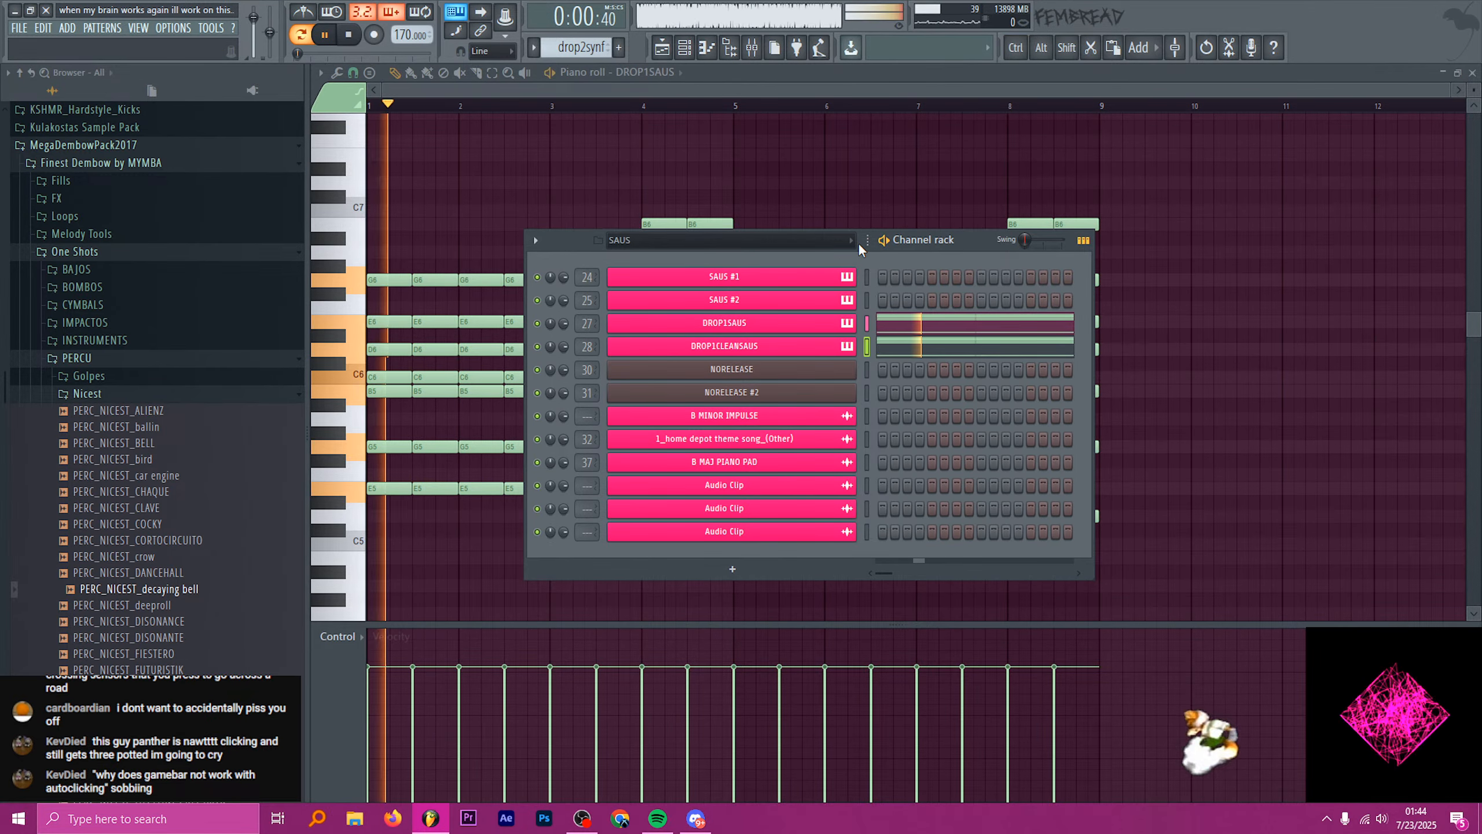
- Play the arrangement in the playlist from just before bar 57
{"action": "left_click", "coordinate": [662, 48]}
{"action": "key", "text": "space"}
{"action": "left_click_drag", "start_coordinate": [850, 107], "coordinate": [840, 106]}
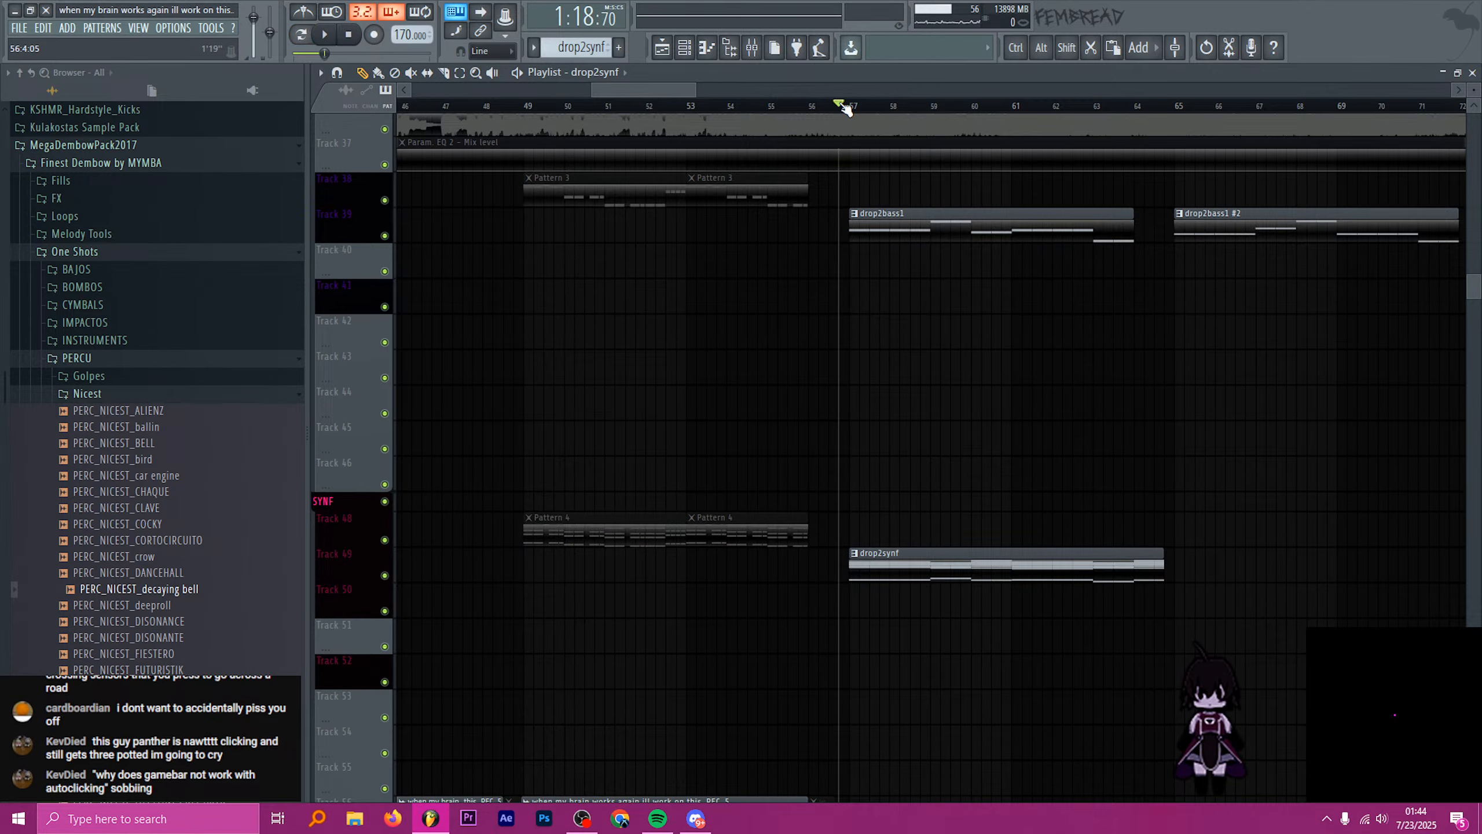
{"action": "key", "text": "space"}
{"action": "scroll", "coordinate": [1032, 315], "scroll_direction": "up", "scroll_amount": 2}
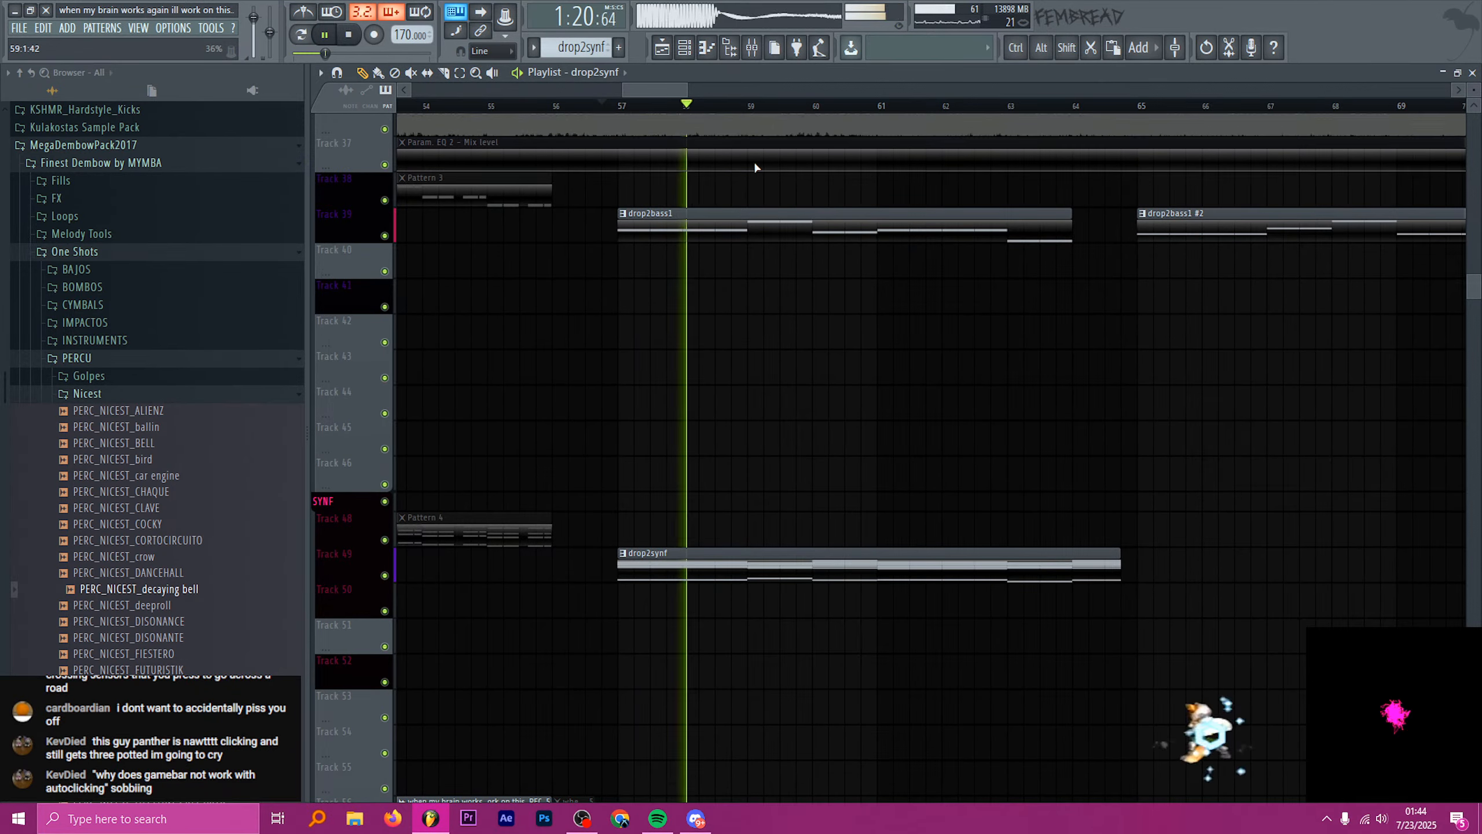
- Reshape the LONGCHEN volume curve on the SIDCHEN mixer track, moving its low point later and its top point earlier
{"action": "key", "text": "F9"}
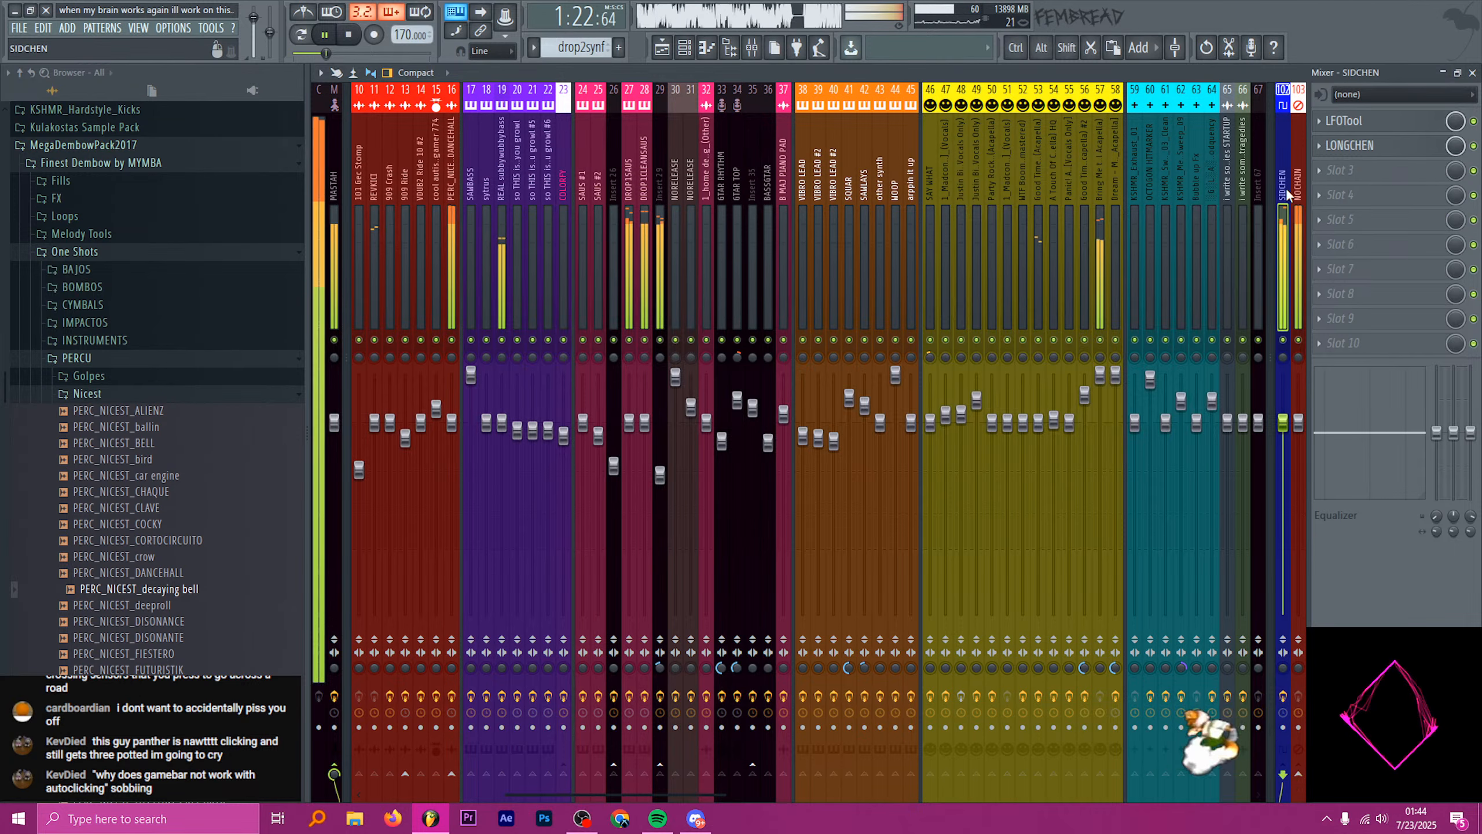
{"action": "left_click", "coordinate": [1287, 192]}
{"action": "left_click", "coordinate": [1392, 147]}
{"action": "key", "text": "space"}
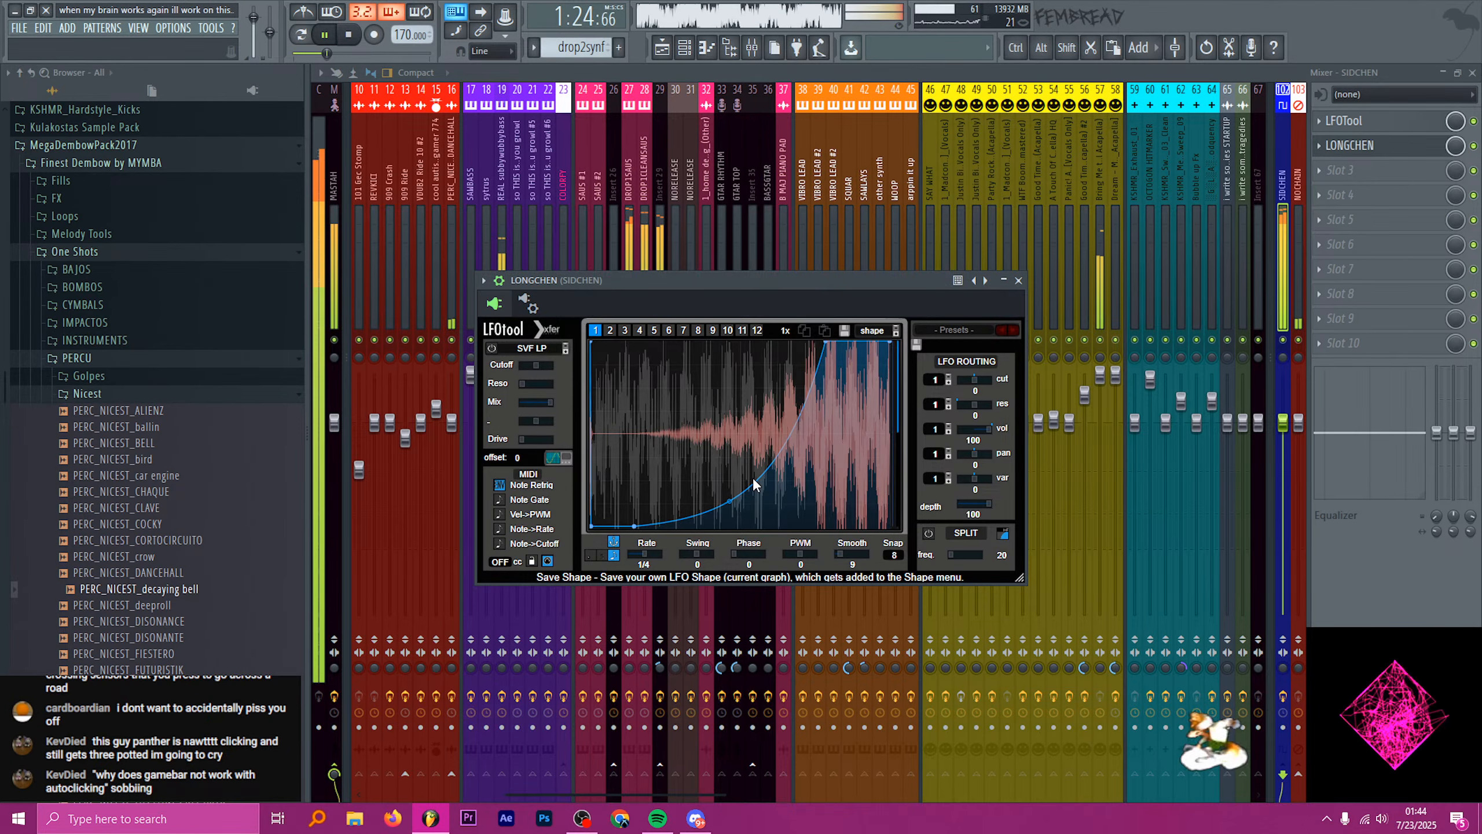
{"action": "left_click_drag", "start_coordinate": [634, 524], "coordinate": [655, 532]}
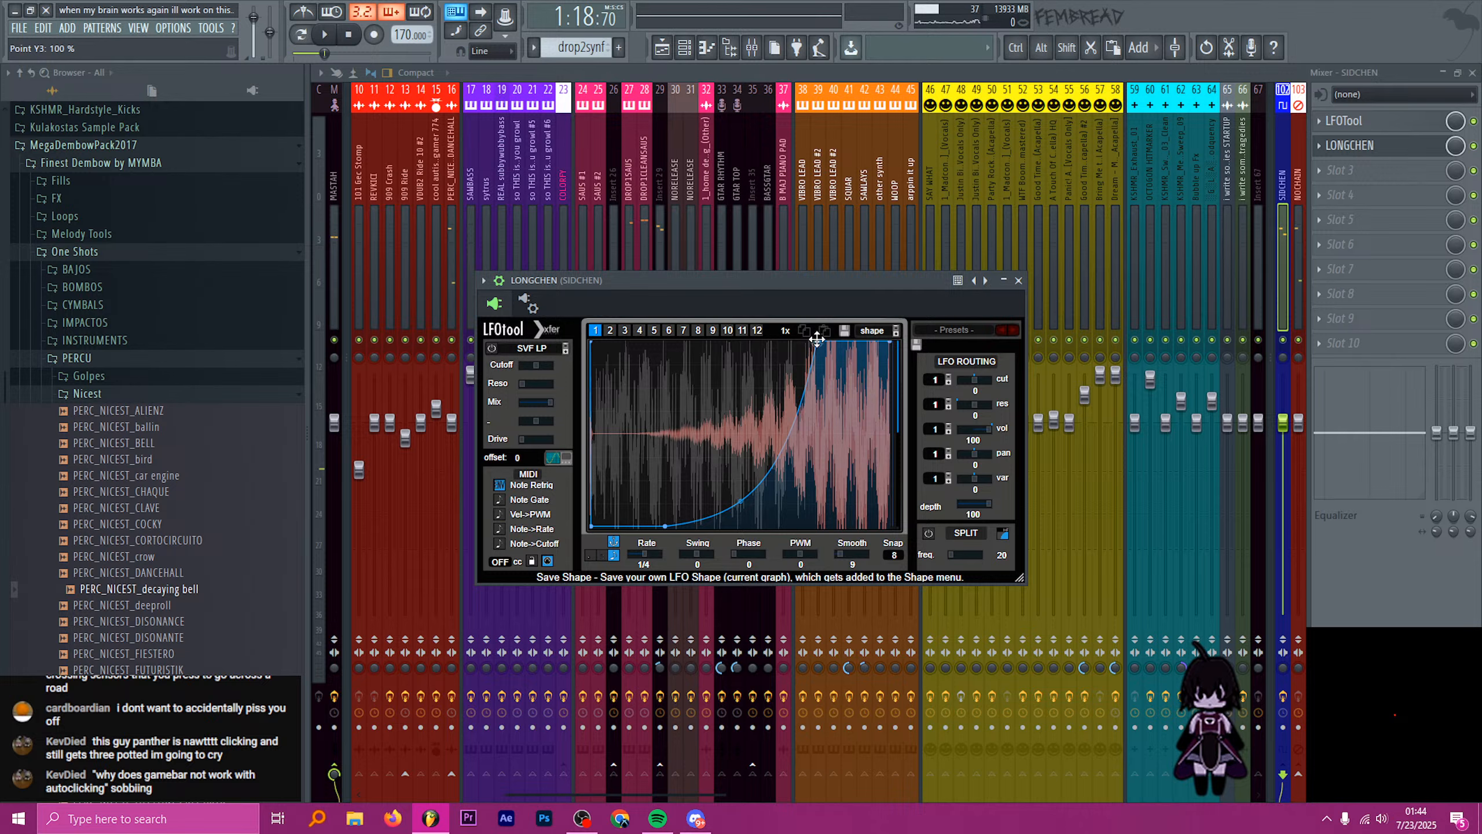
{"action": "left_click_drag", "start_coordinate": [817, 339], "coordinate": [806, 341]}
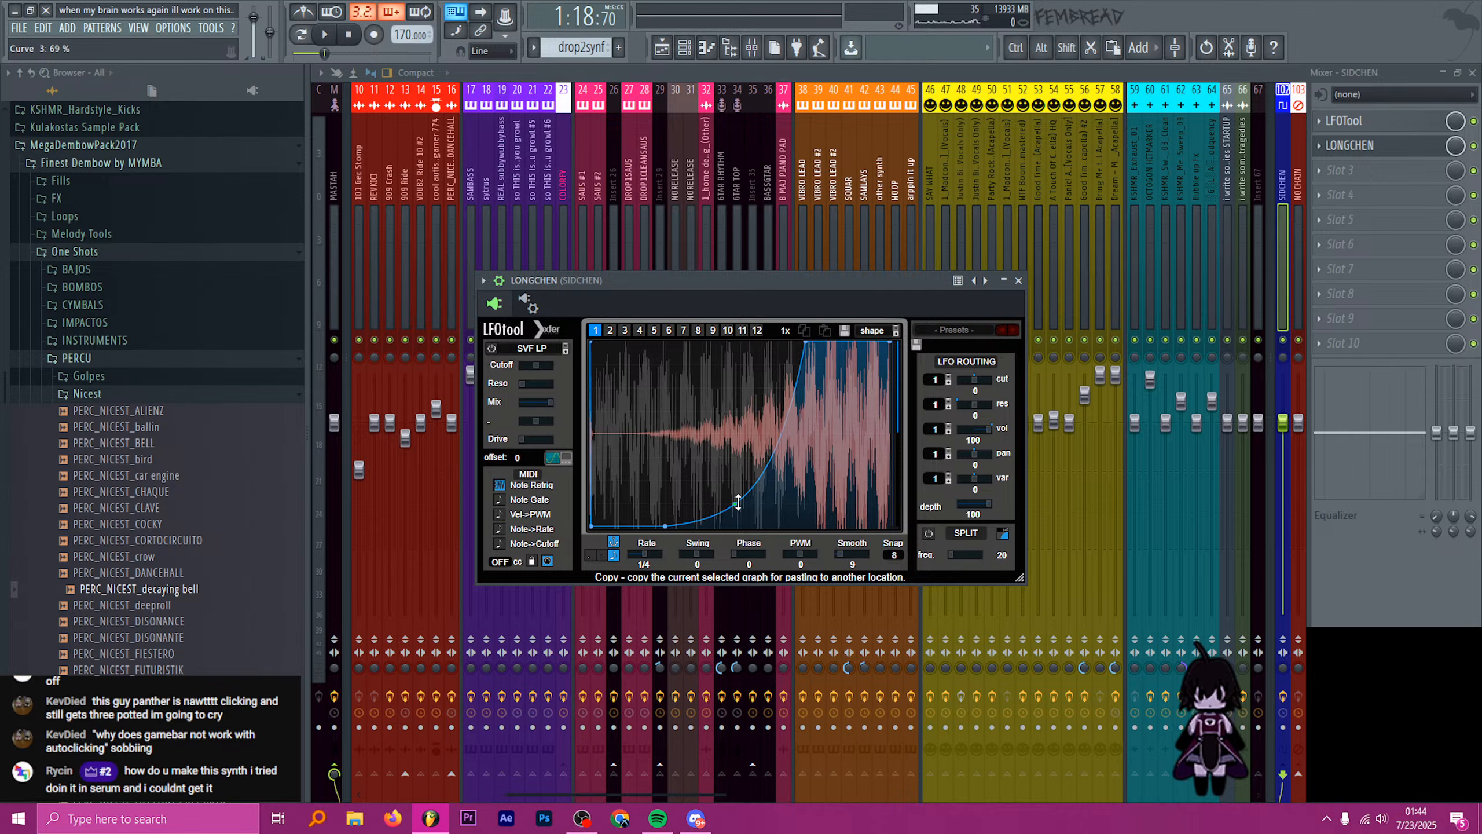
{"action": "left_click", "coordinate": [1018, 280]}
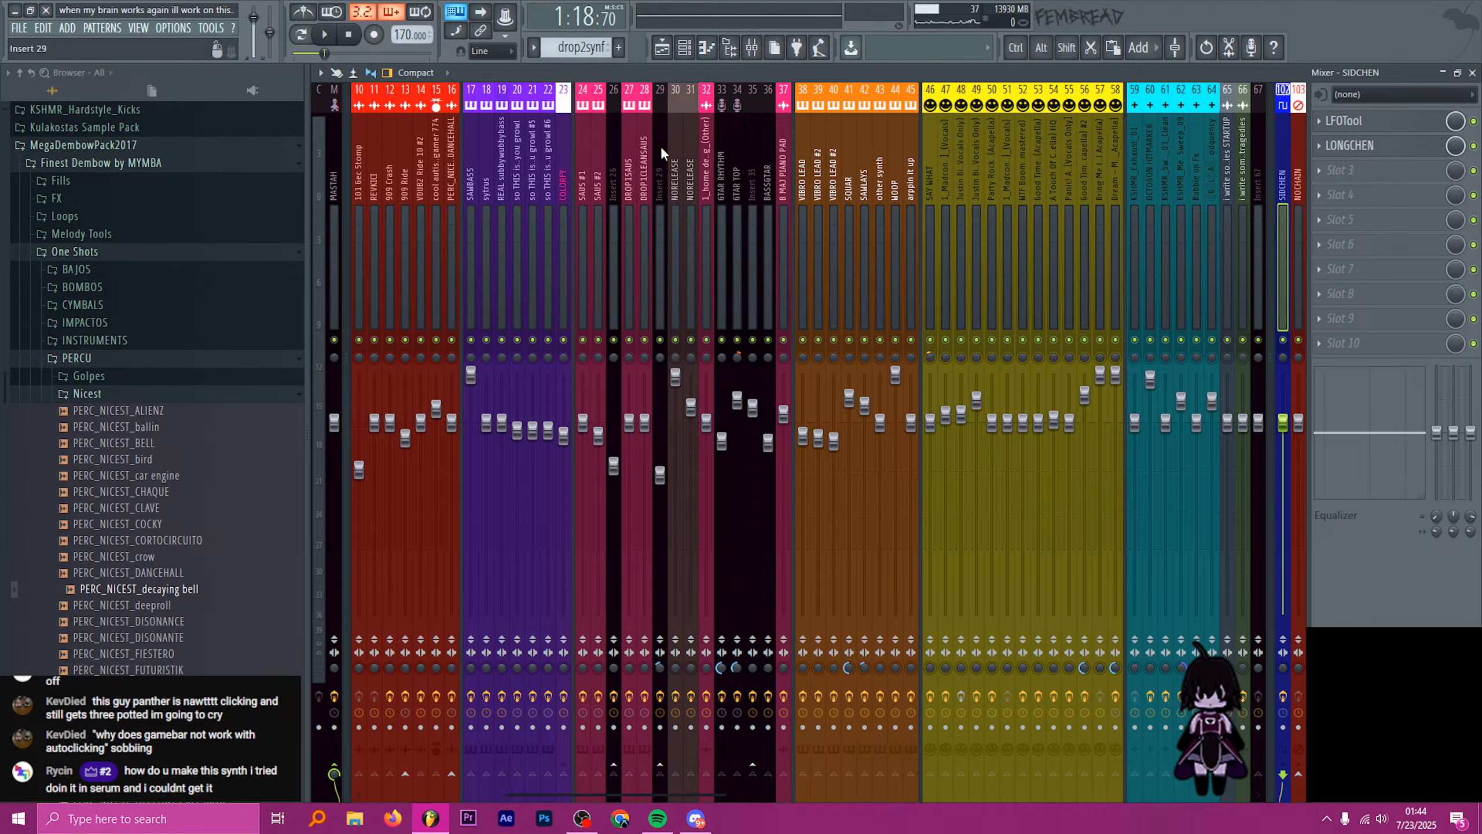
- Solo the DROP1SAUS mixer track and play the drop
{"action": "key", "text": "space"}
{"action": "key", "text": "space"}
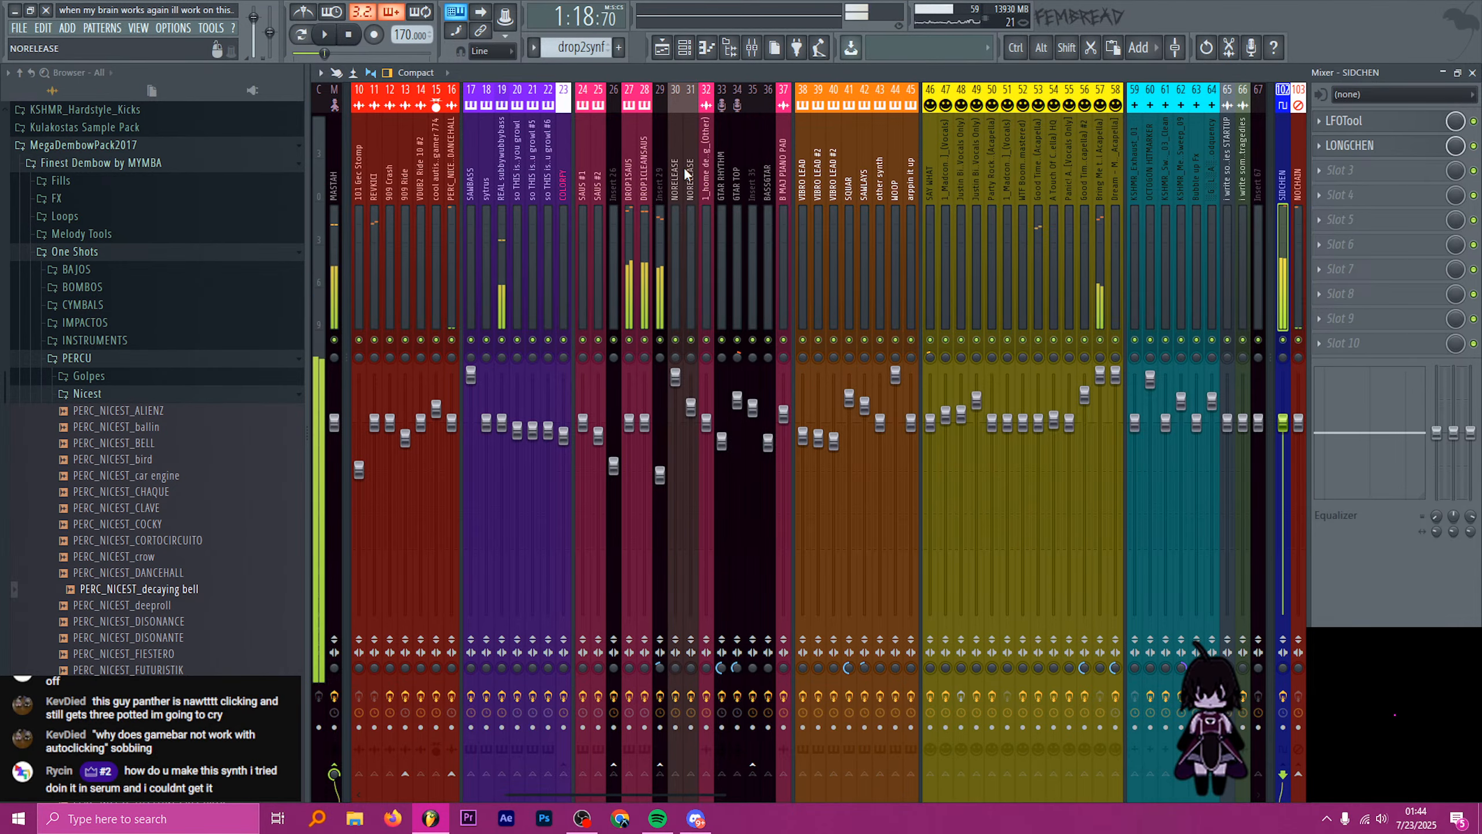
{"action": "left_click", "coordinate": [631, 161]}
{"action": "key", "text": "space"}
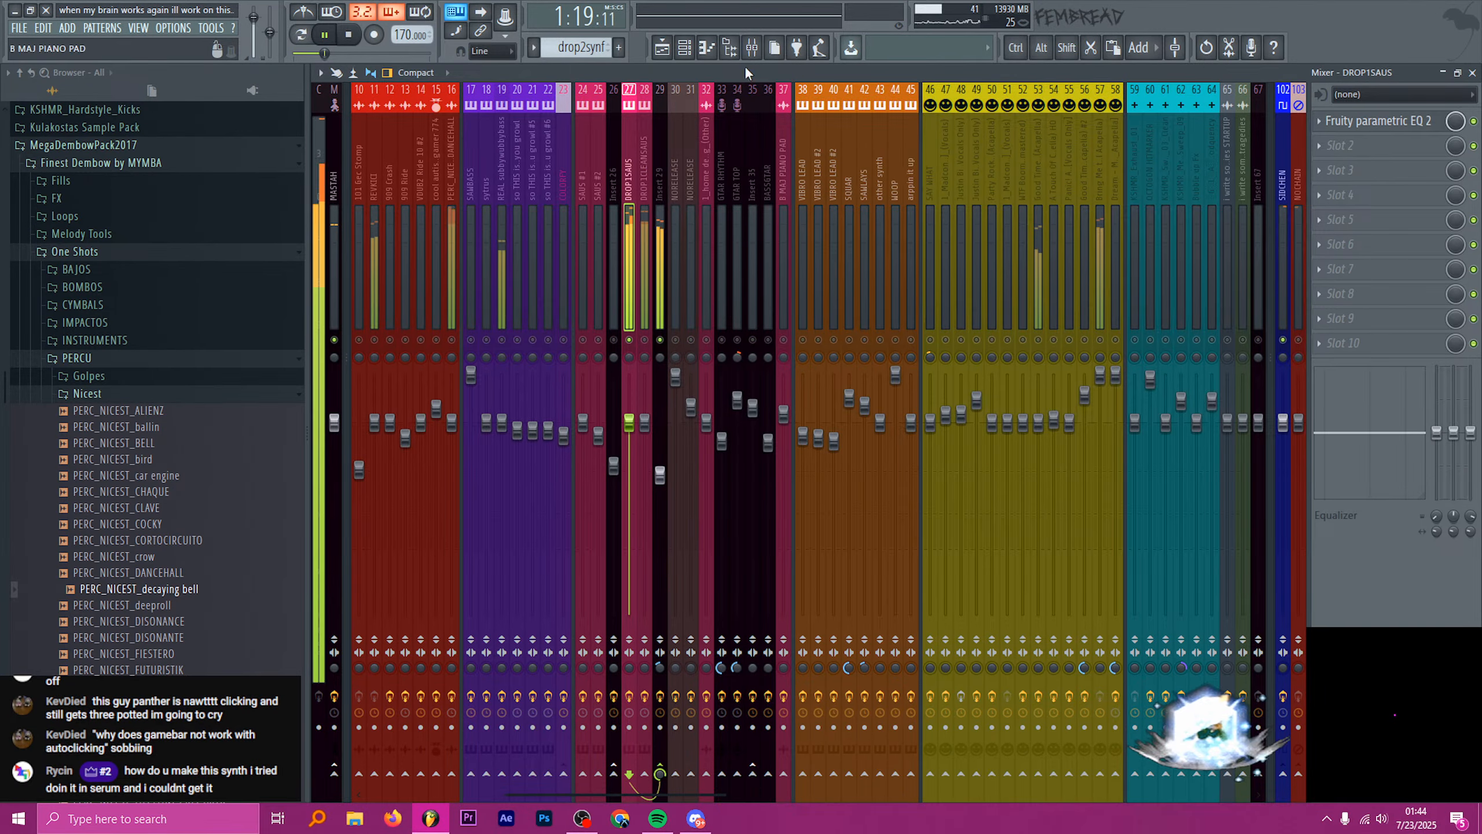
- Stop playback, open the DROP1SAUS channel's Serum synth and look over its effects and oscillator pages
{"action": "left_click", "coordinate": [661, 47]}
{"action": "left_click", "coordinate": [685, 47]}
{"action": "key", "text": "space"}
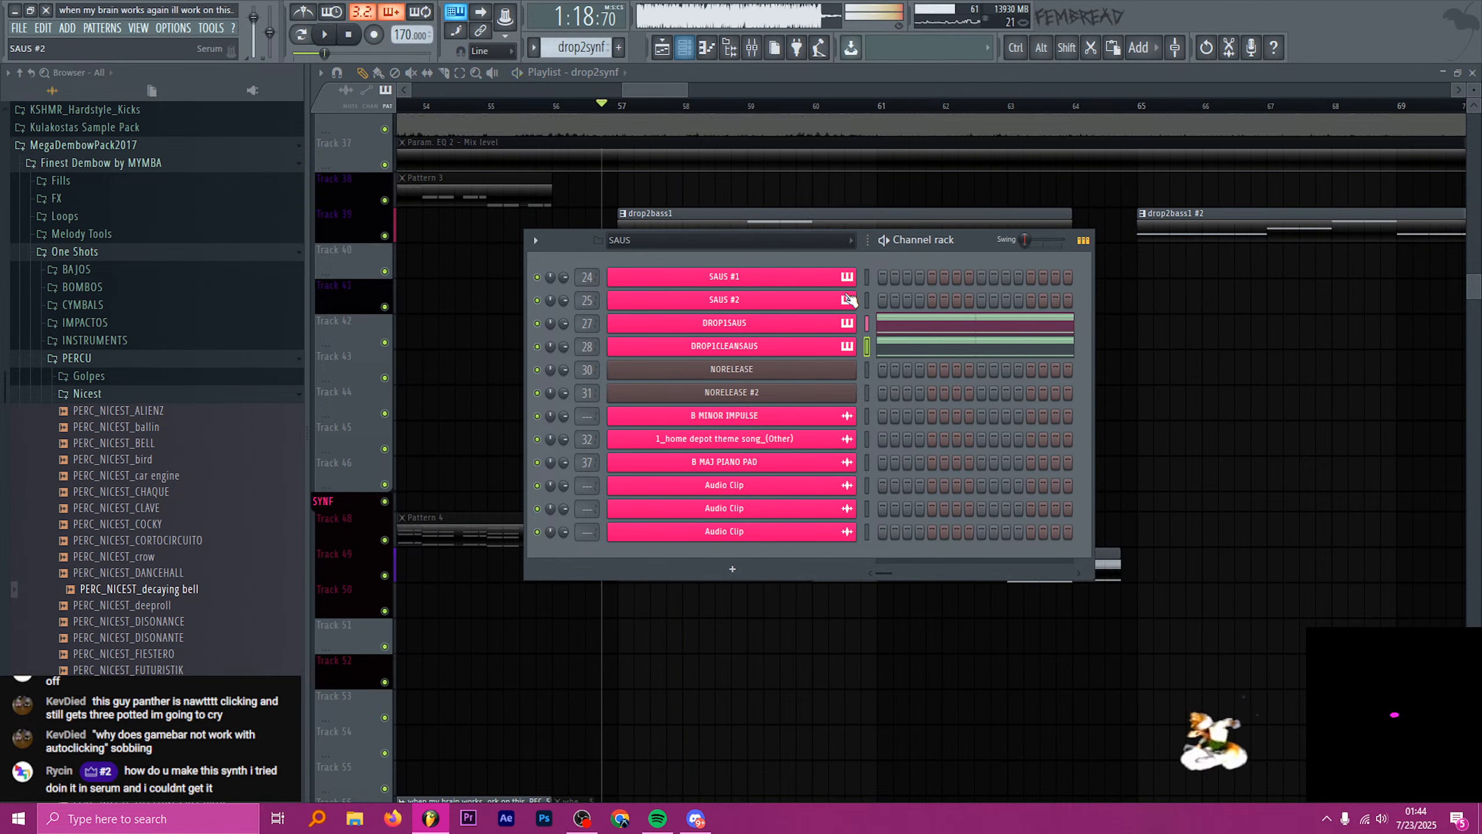
{"action": "left_click", "coordinate": [817, 329]}
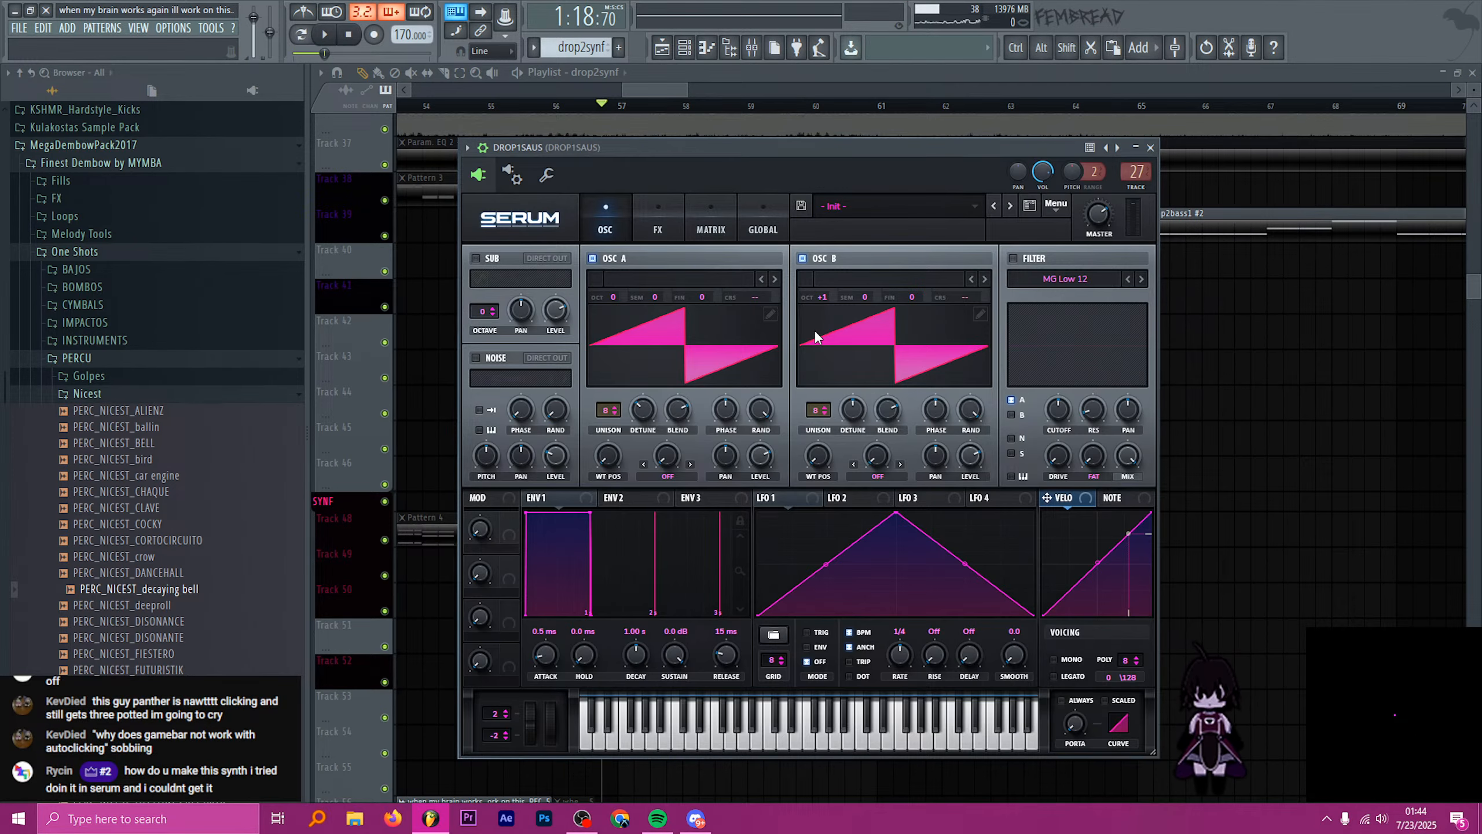
{"action": "left_click", "coordinate": [658, 227]}
{"action": "left_click", "coordinate": [601, 224]}
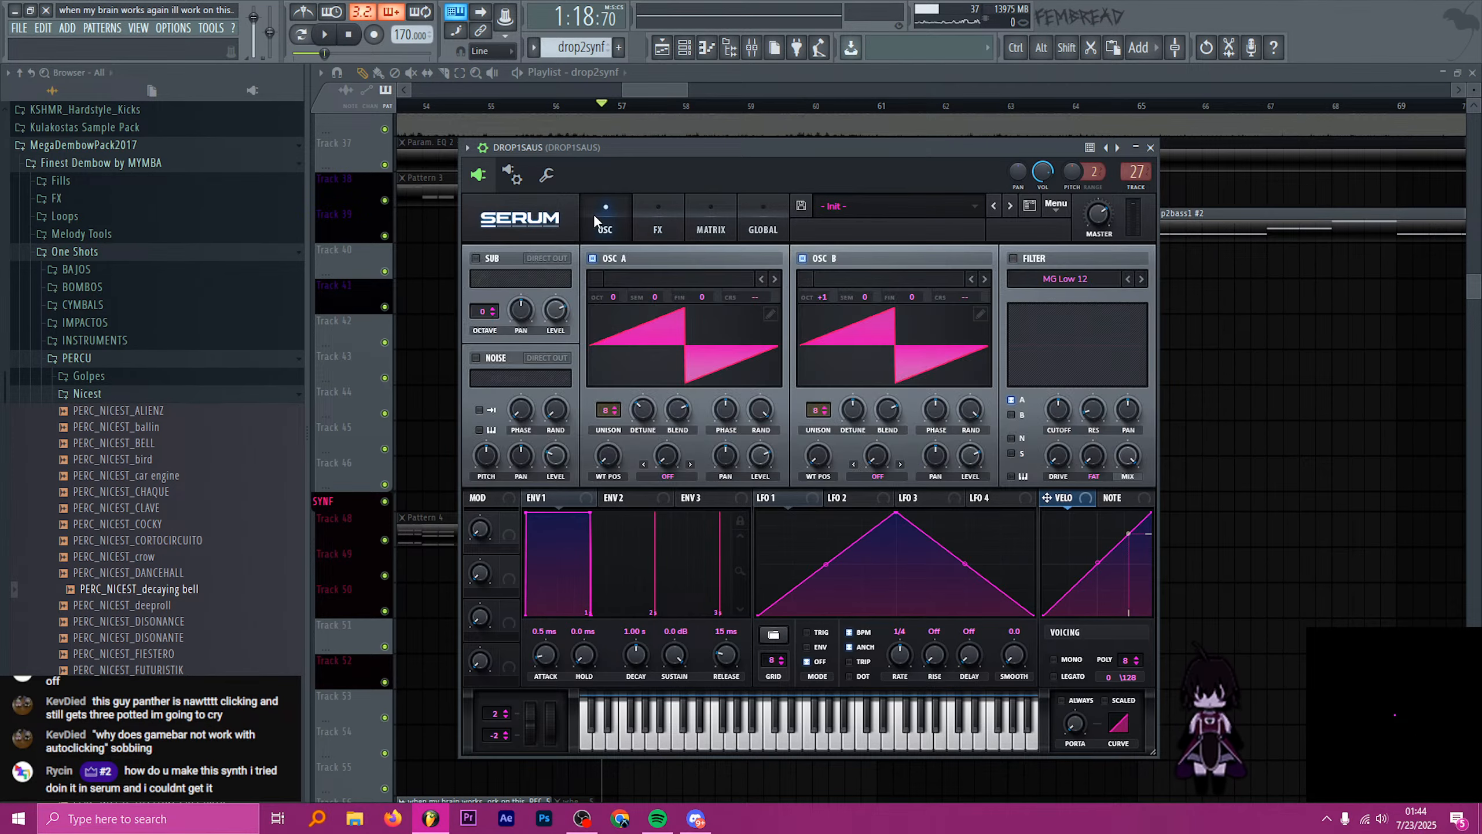
- Turn off Serum's Osc B and check Osc A's unison detune
{"action": "left_click", "coordinate": [811, 260]}
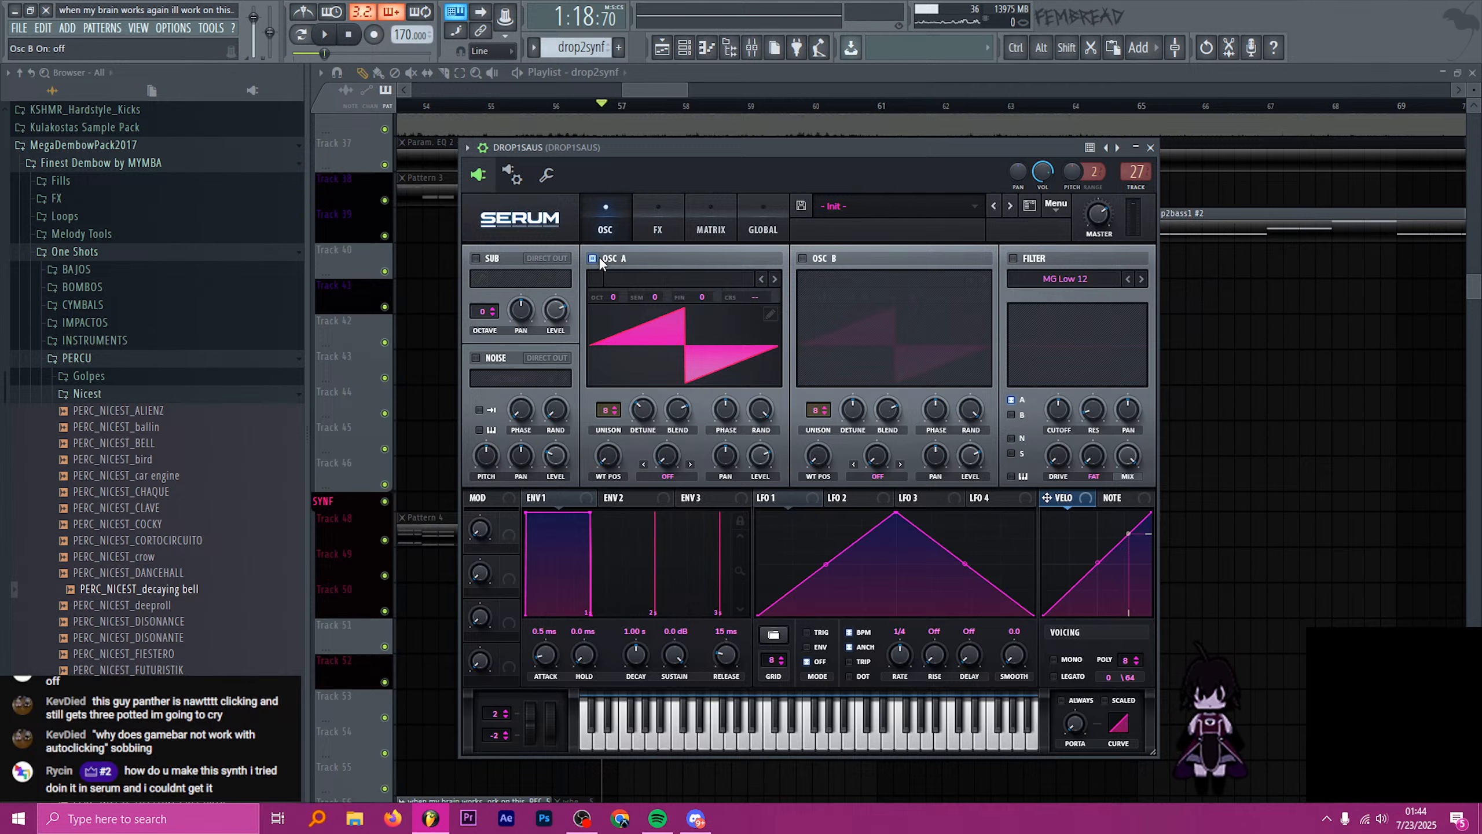
{"action": "left_click", "coordinate": [594, 258]}
{"action": "left_click", "coordinate": [594, 258]}
{"action": "left_click_drag", "start_coordinate": [666, 146], "coordinate": [719, 151]}
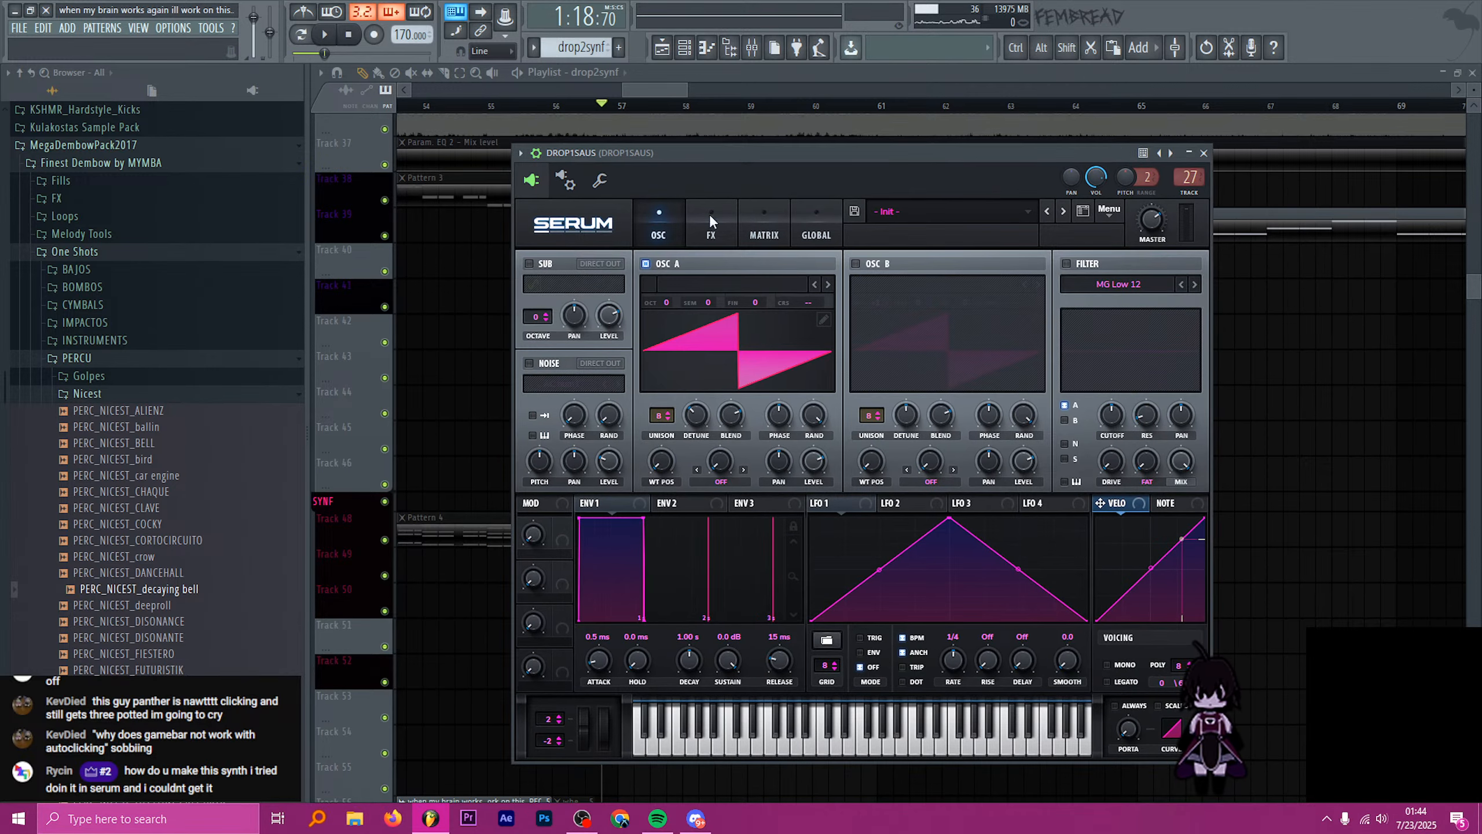
{"action": "left_click", "coordinate": [698, 417]}
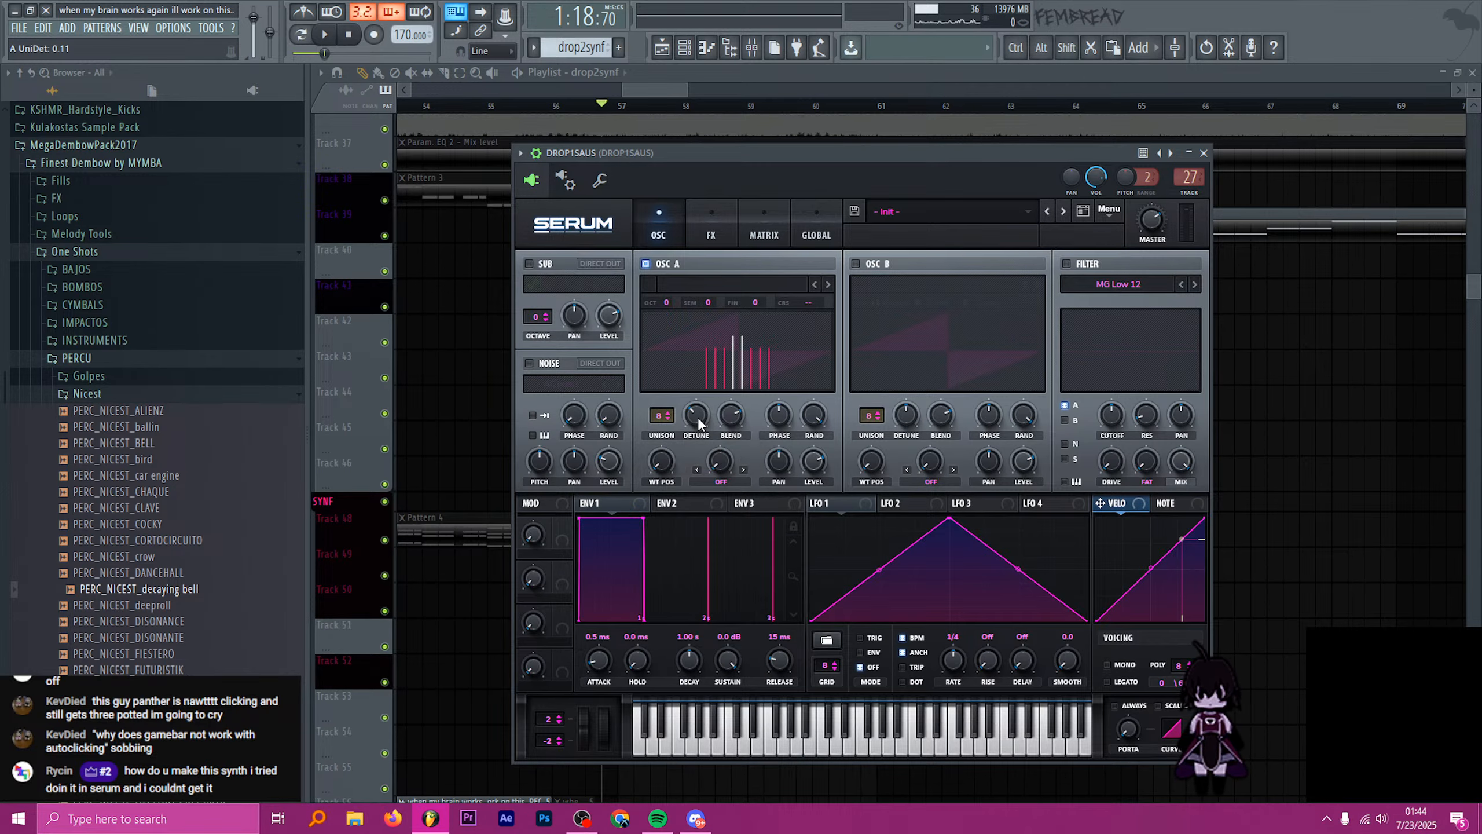
- Audition the drop with Serum's Osc A alone, turn Osc B back on and replay it
{"action": "left_click_drag", "start_coordinate": [763, 156], "coordinate": [701, 132]}
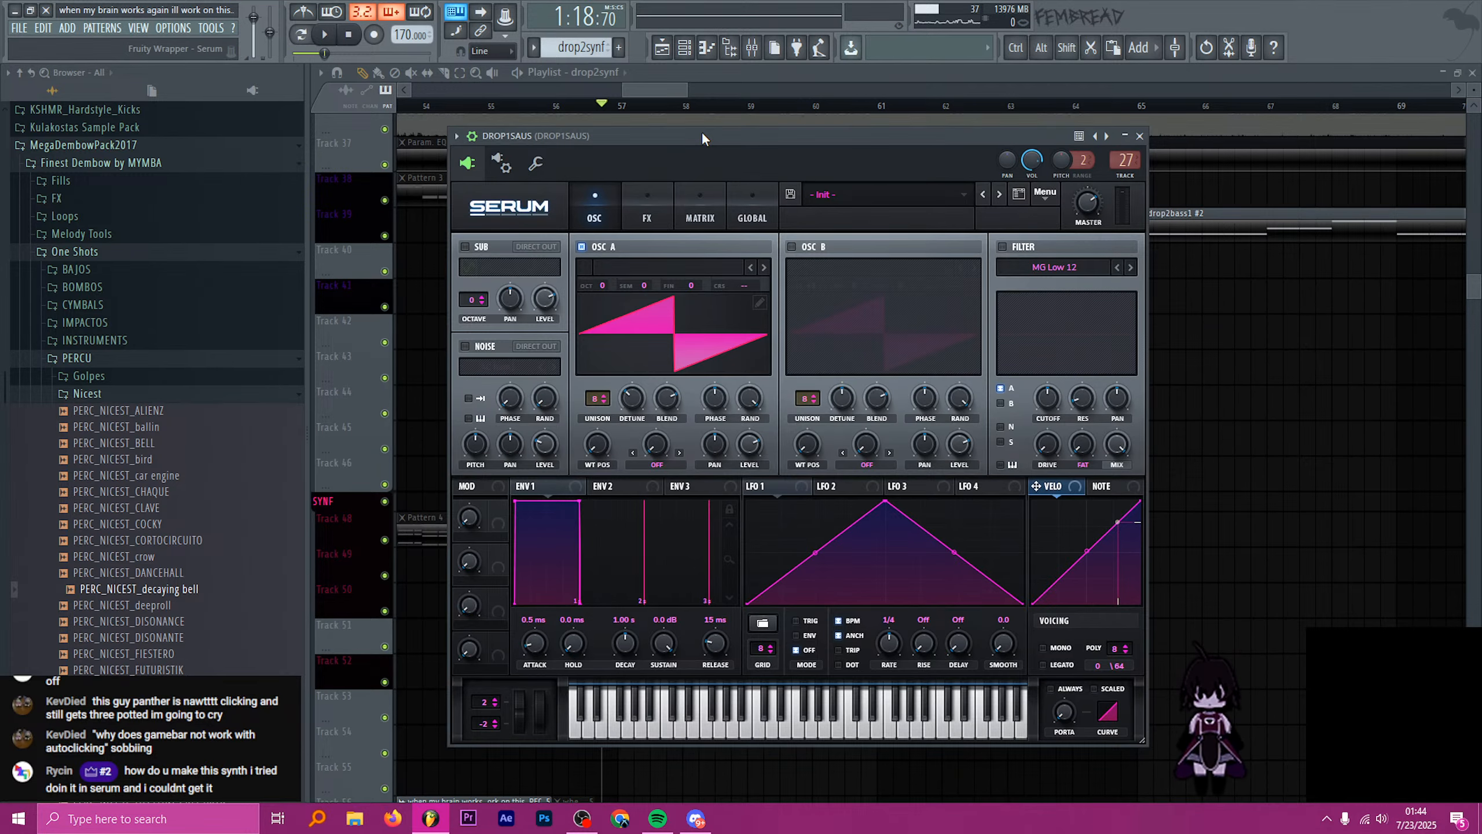
{"action": "key", "text": "space"}
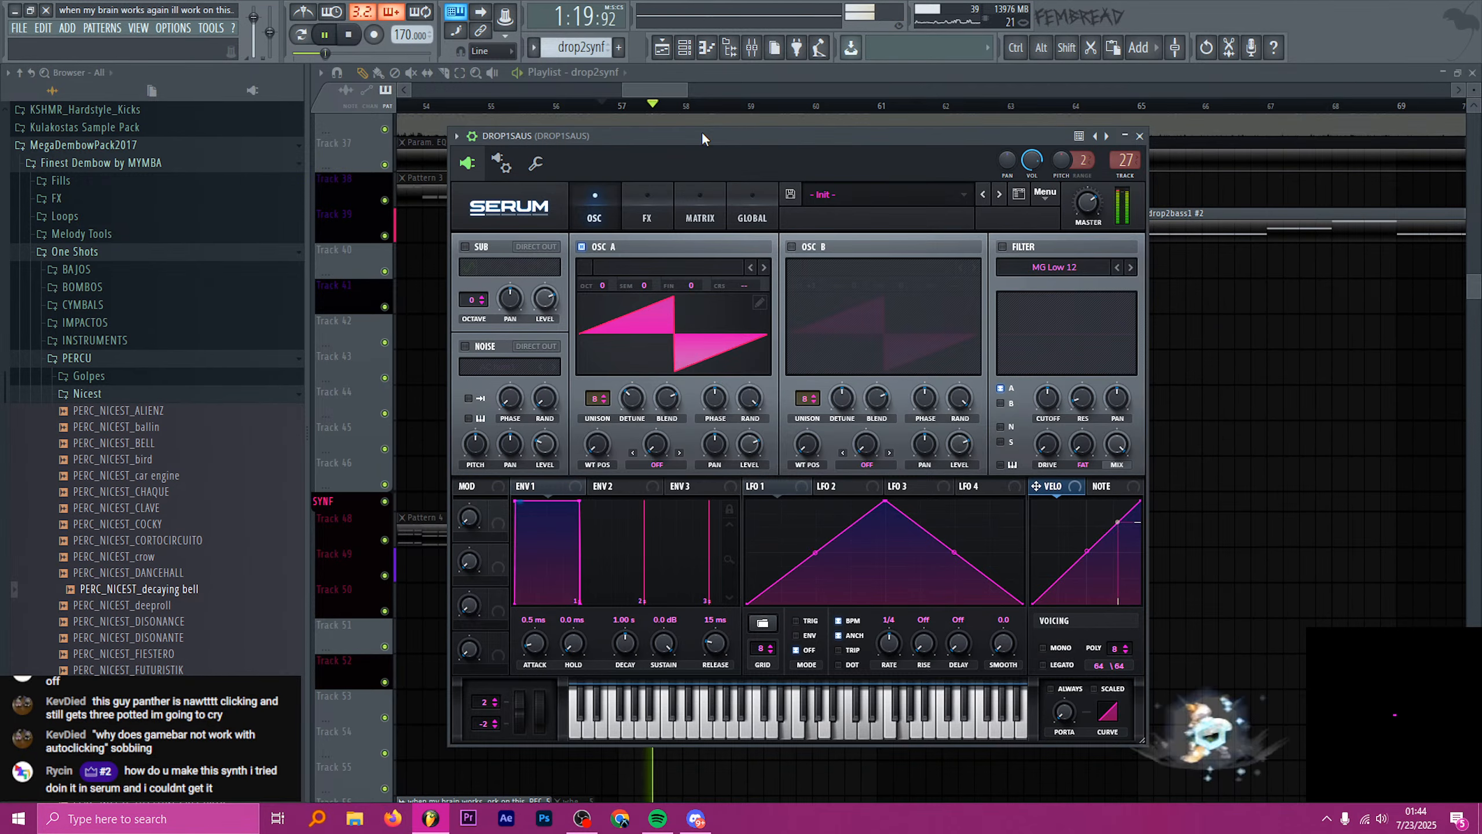
{"action": "key", "text": "space"}
{"action": "left_click", "coordinate": [792, 247]}
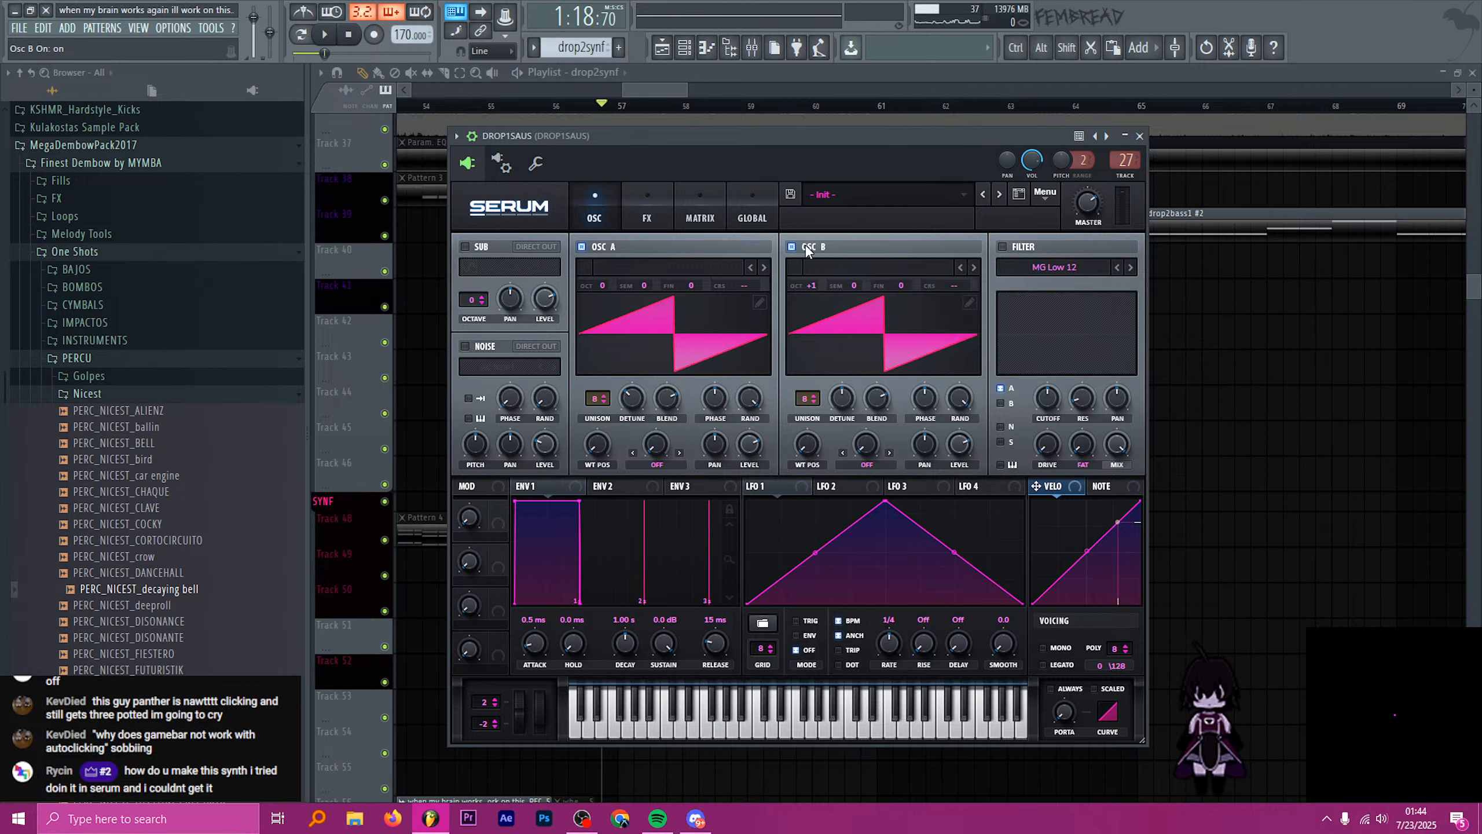
{"action": "key", "text": "space"}
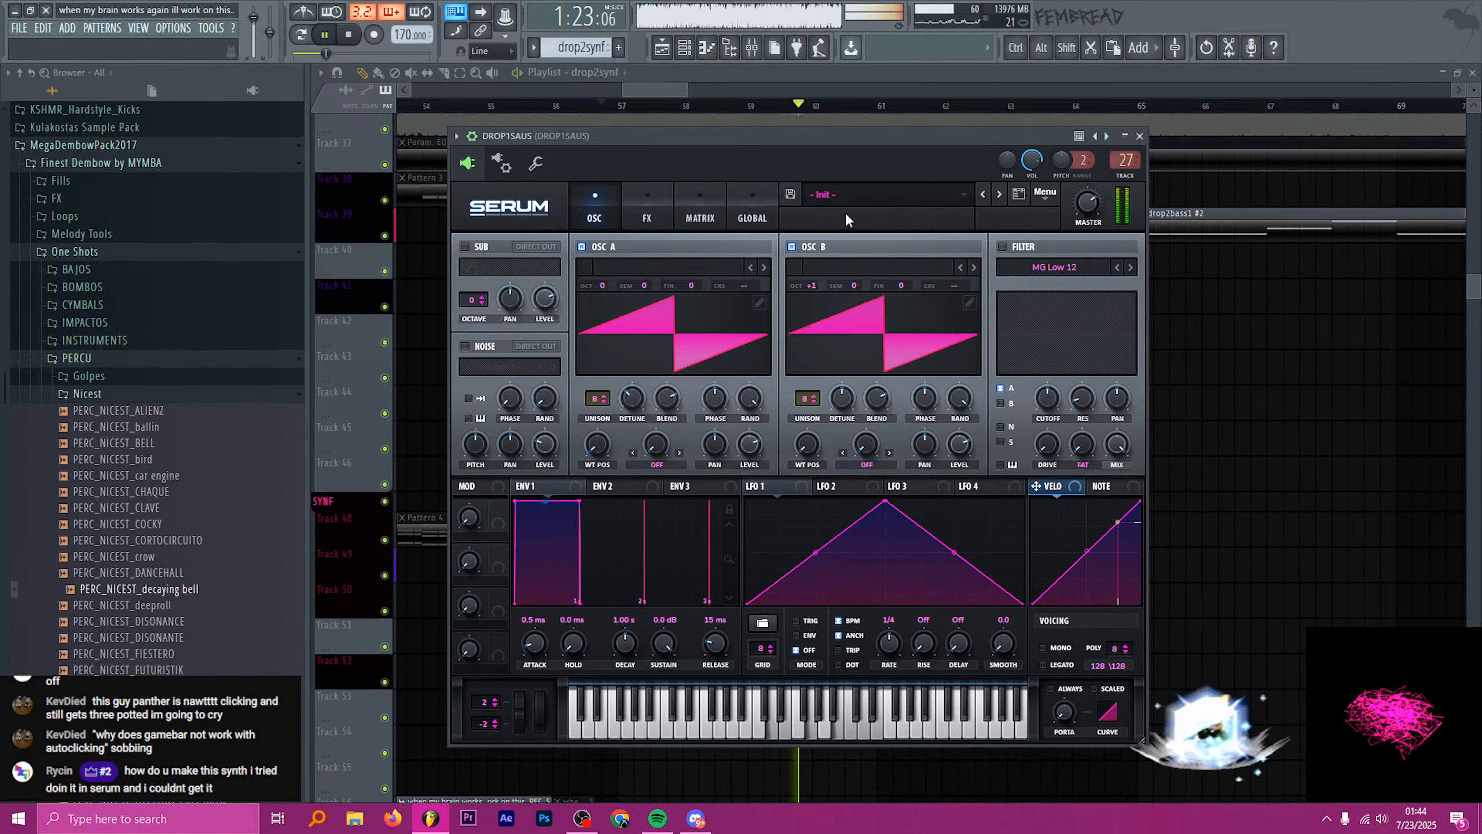
- Open the mixer, replay the drop and select the Insert 29 track
{"action": "key", "text": "F9"}
{"action": "key", "text": "space"}
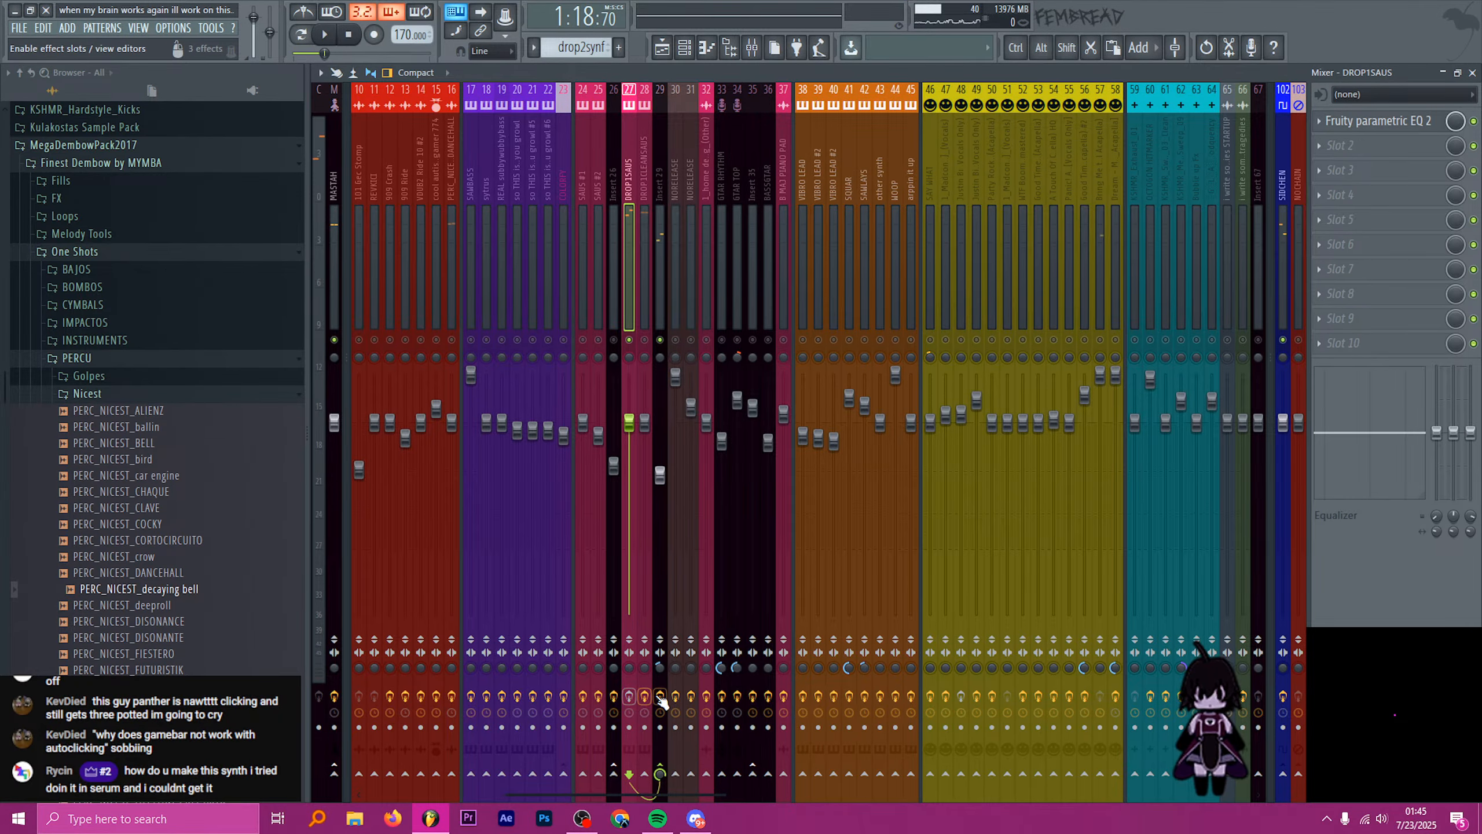
{"action": "key", "text": "space"}
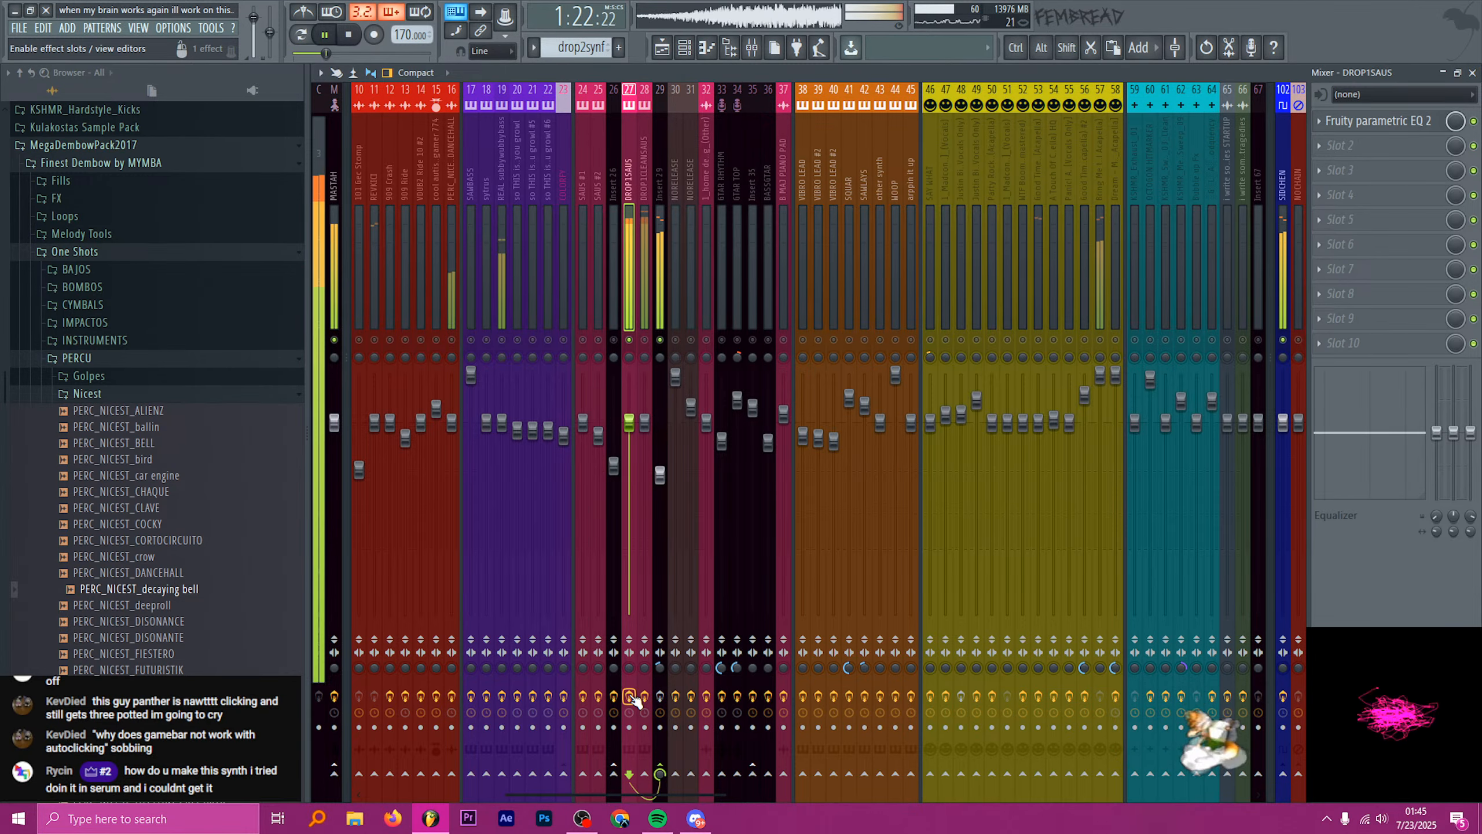
{"action": "left_click", "coordinate": [655, 299]}
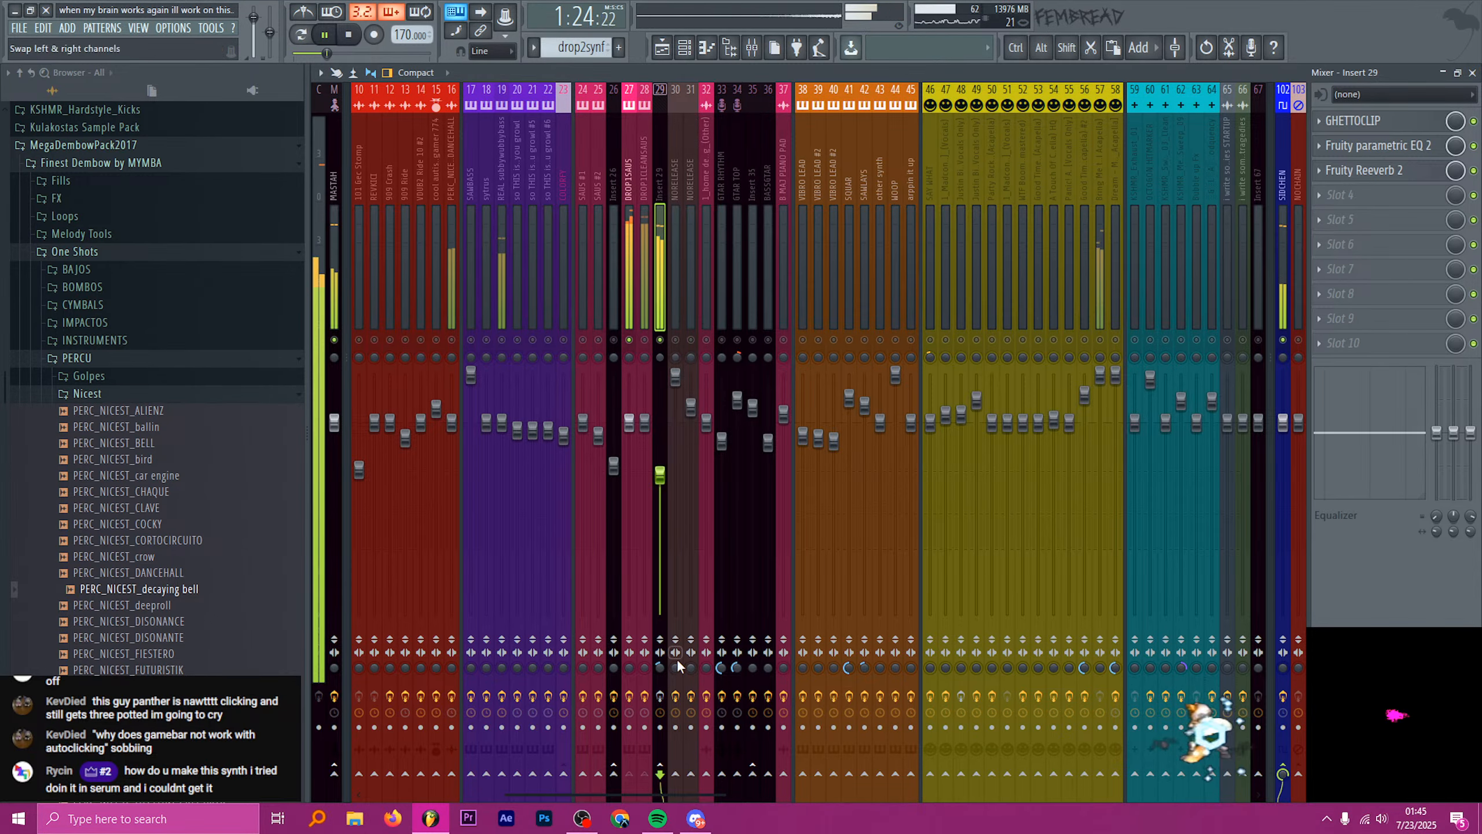
{"action": "key", "text": "space"}
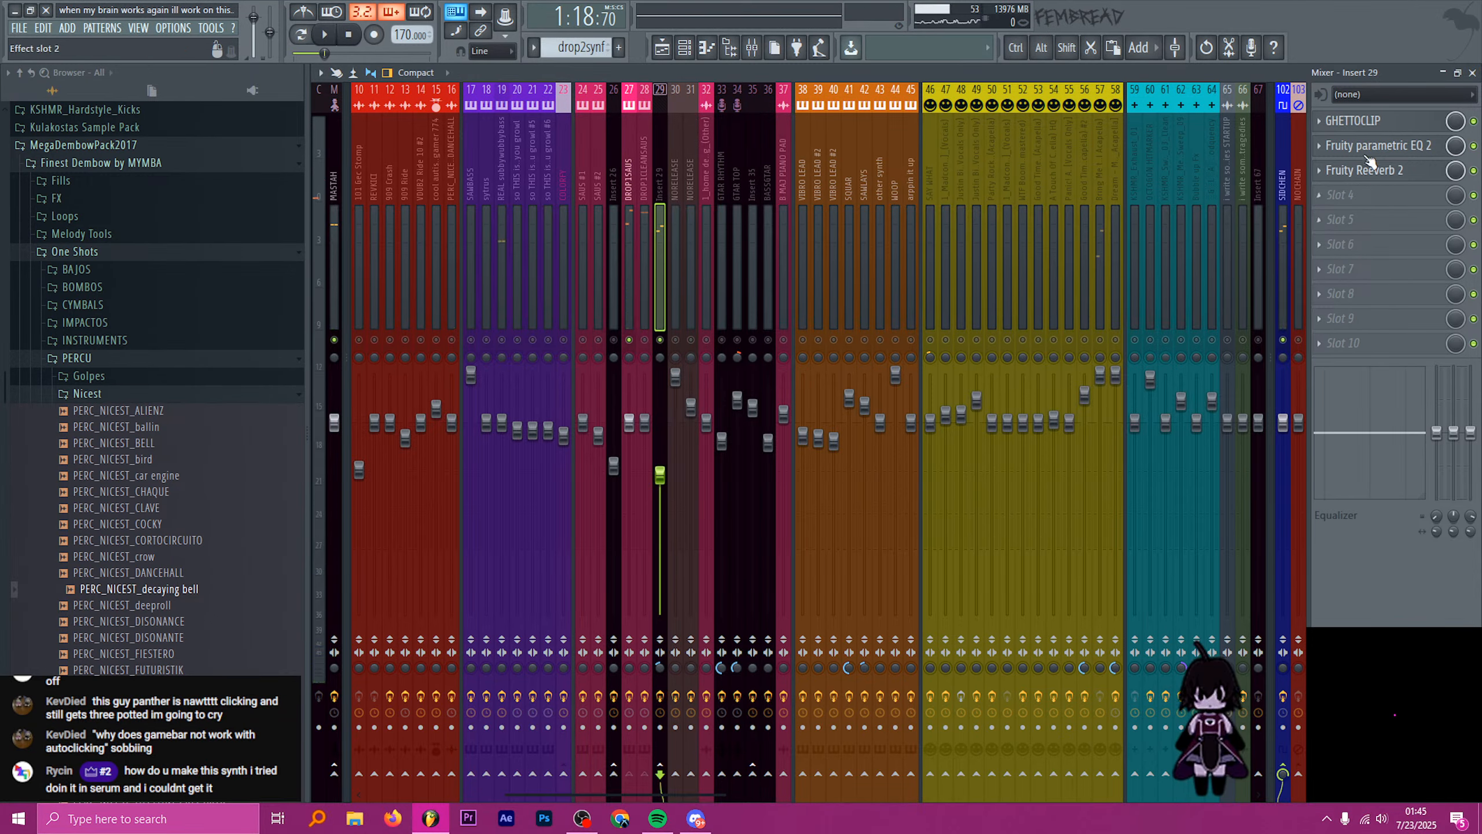
- Look over Insert 29's Fruity parametric EQ 2 and GHETTOCLIP effects while replaying the drop
{"action": "left_click", "coordinate": [1372, 146]}
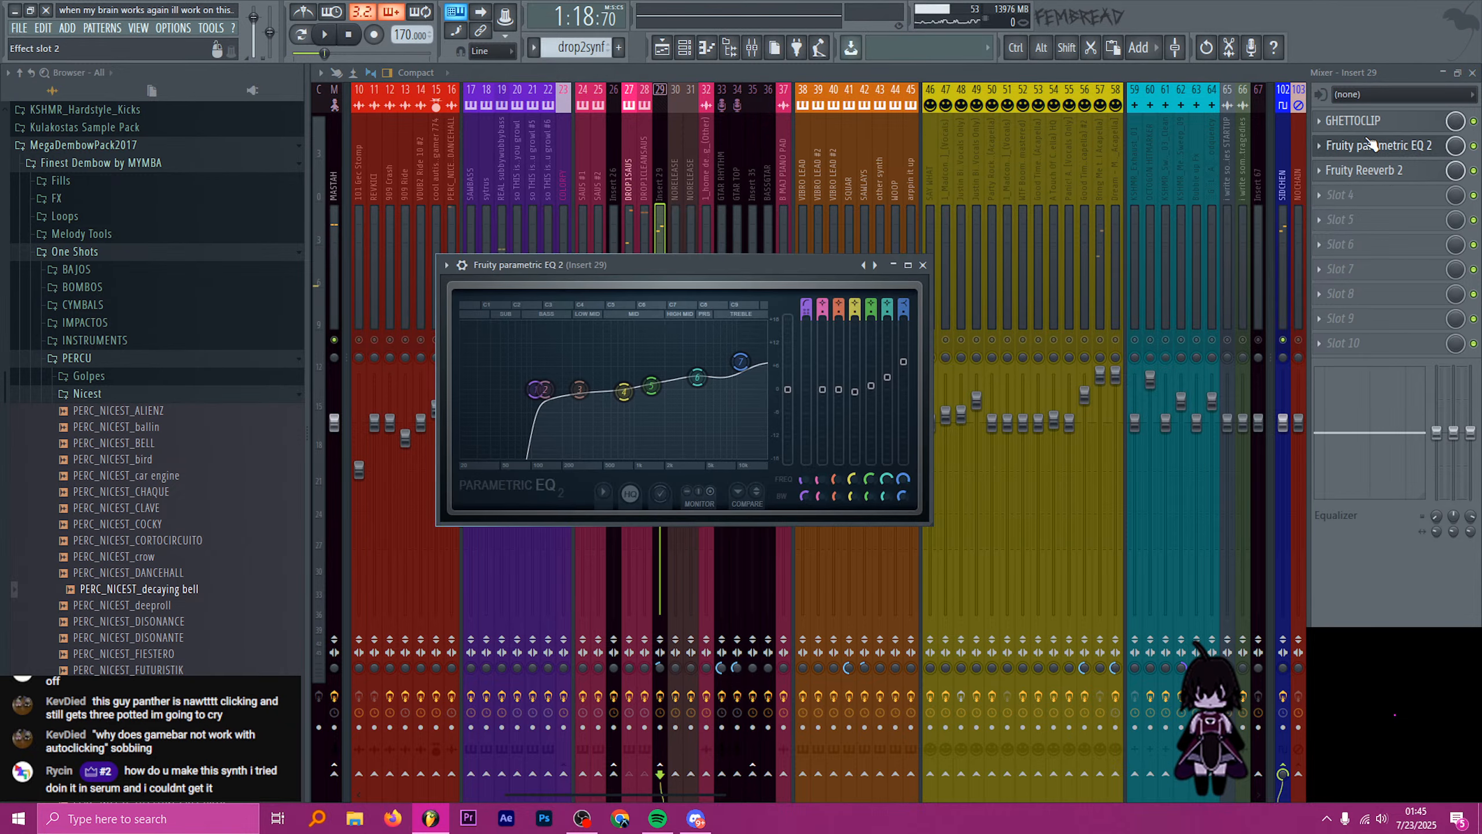
{"action": "left_click", "coordinate": [1371, 146]}
{"action": "left_click", "coordinate": [1363, 120]}
{"action": "left_click", "coordinate": [1374, 123]}
{"action": "key", "text": "space"}
{"action": "left_click", "coordinate": [1374, 121]}
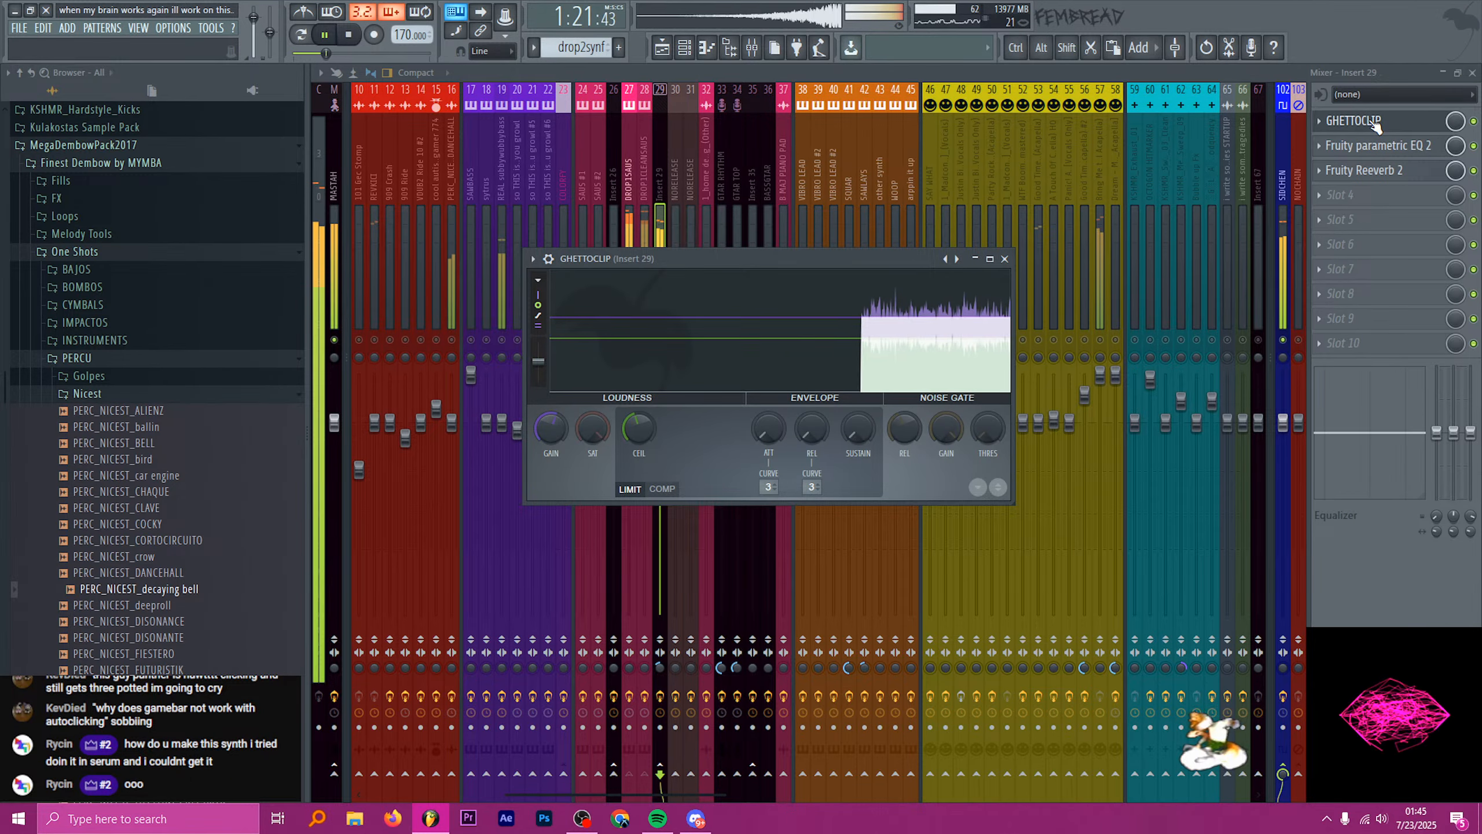
{"action": "left_click", "coordinate": [1374, 122]}
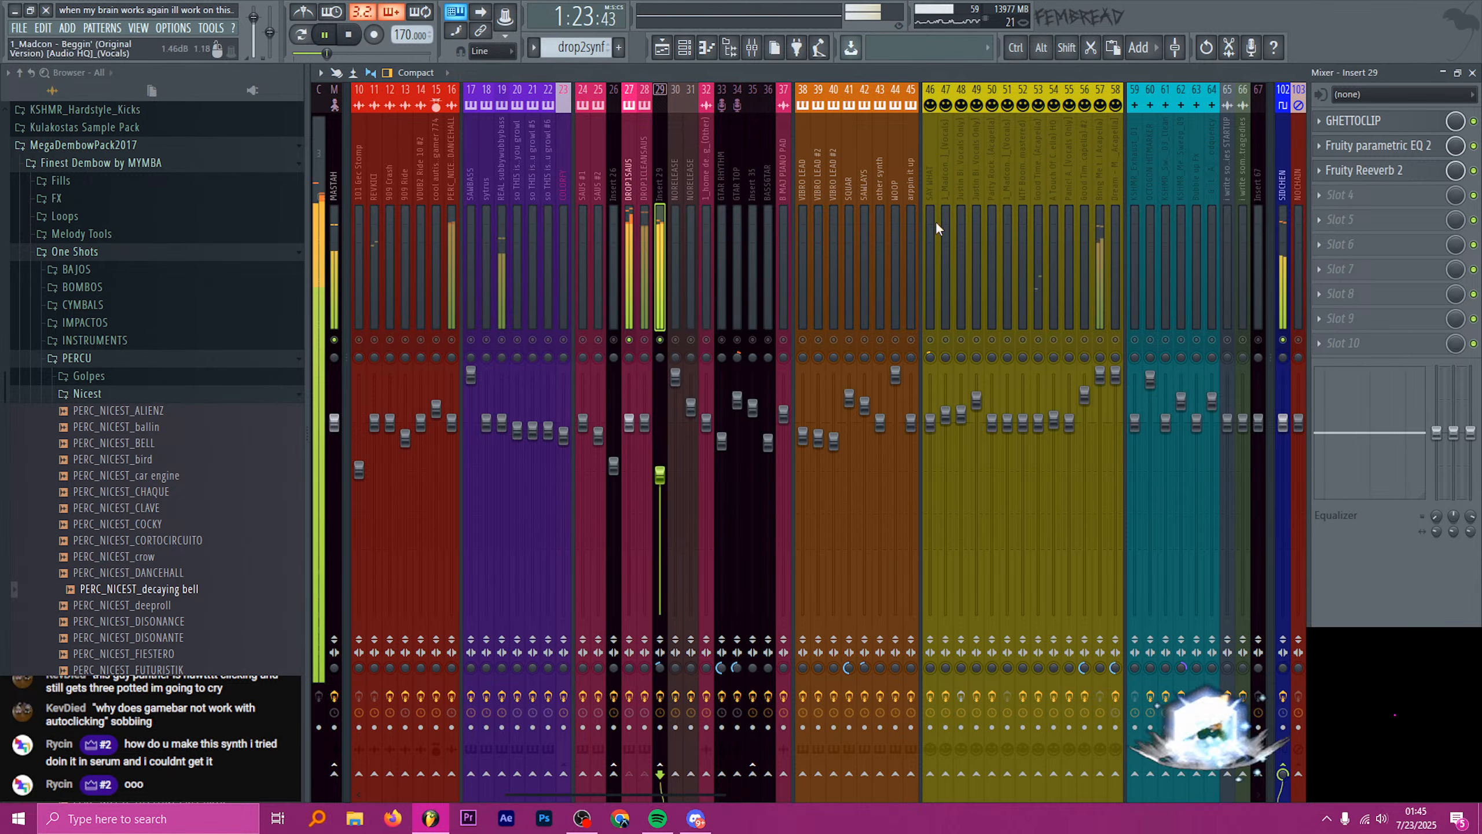
{"action": "key", "text": "space"}
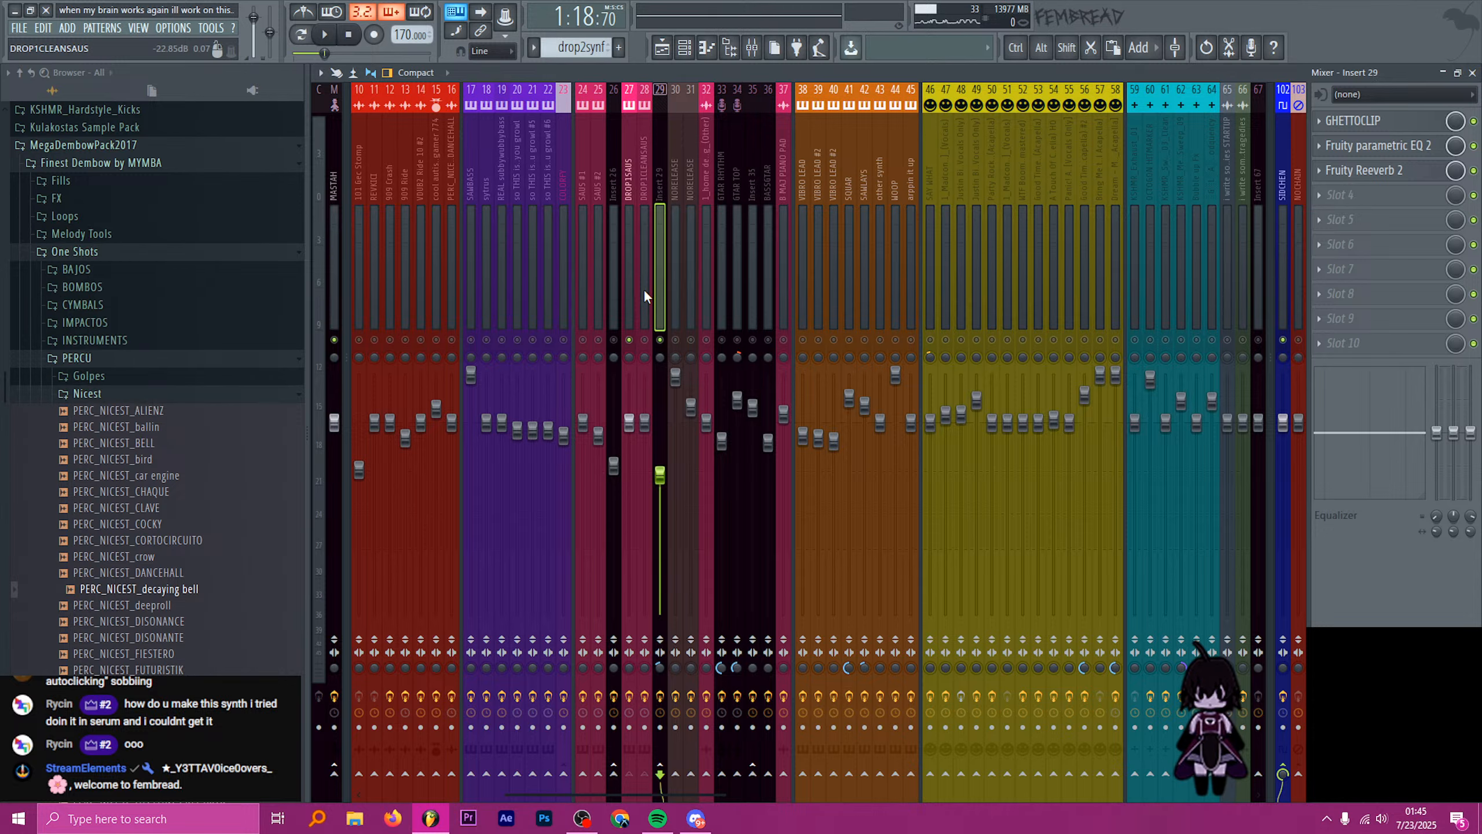
- Add DROP1CLEANSAUS to the soloed tracks, audition it, and unsolo to replay the drop with all mixer tracks enabled
{"action": "left_click", "coordinate": [644, 340]}
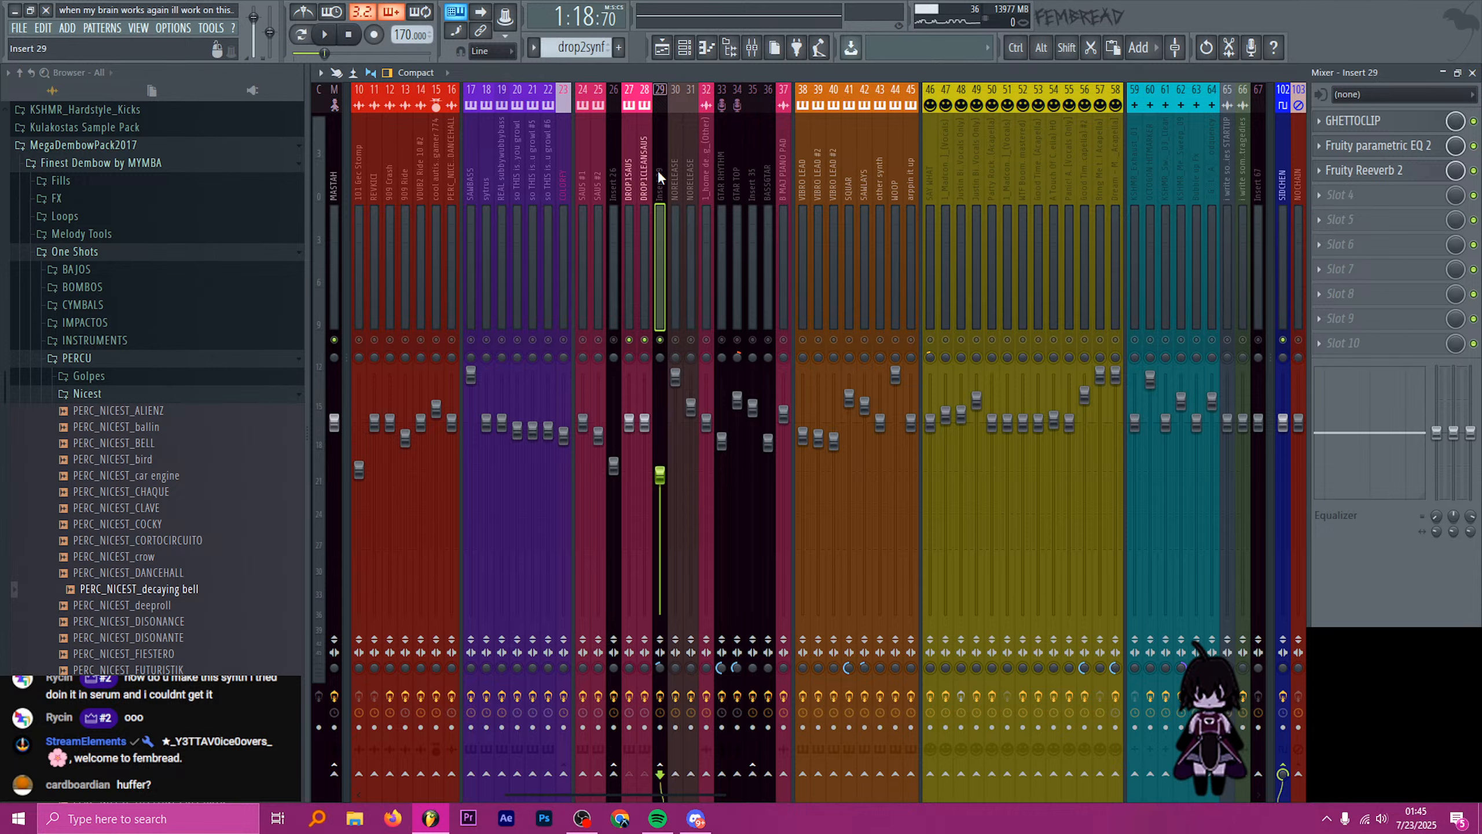
{"action": "key", "text": "space"}
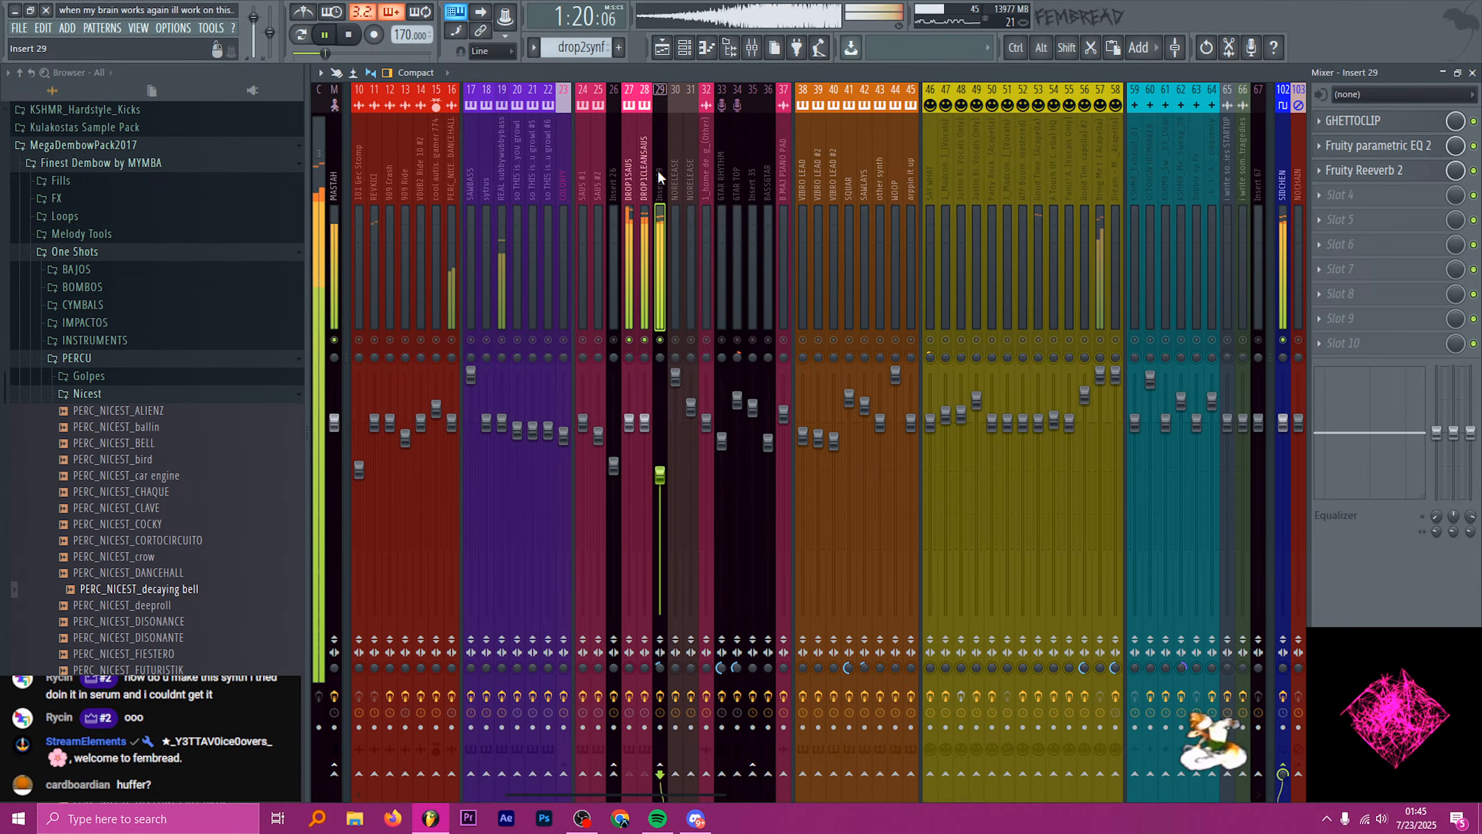
{"action": "key", "text": "space"}
{"action": "key", "text": "space"}
{"action": "key", "text": "space"}
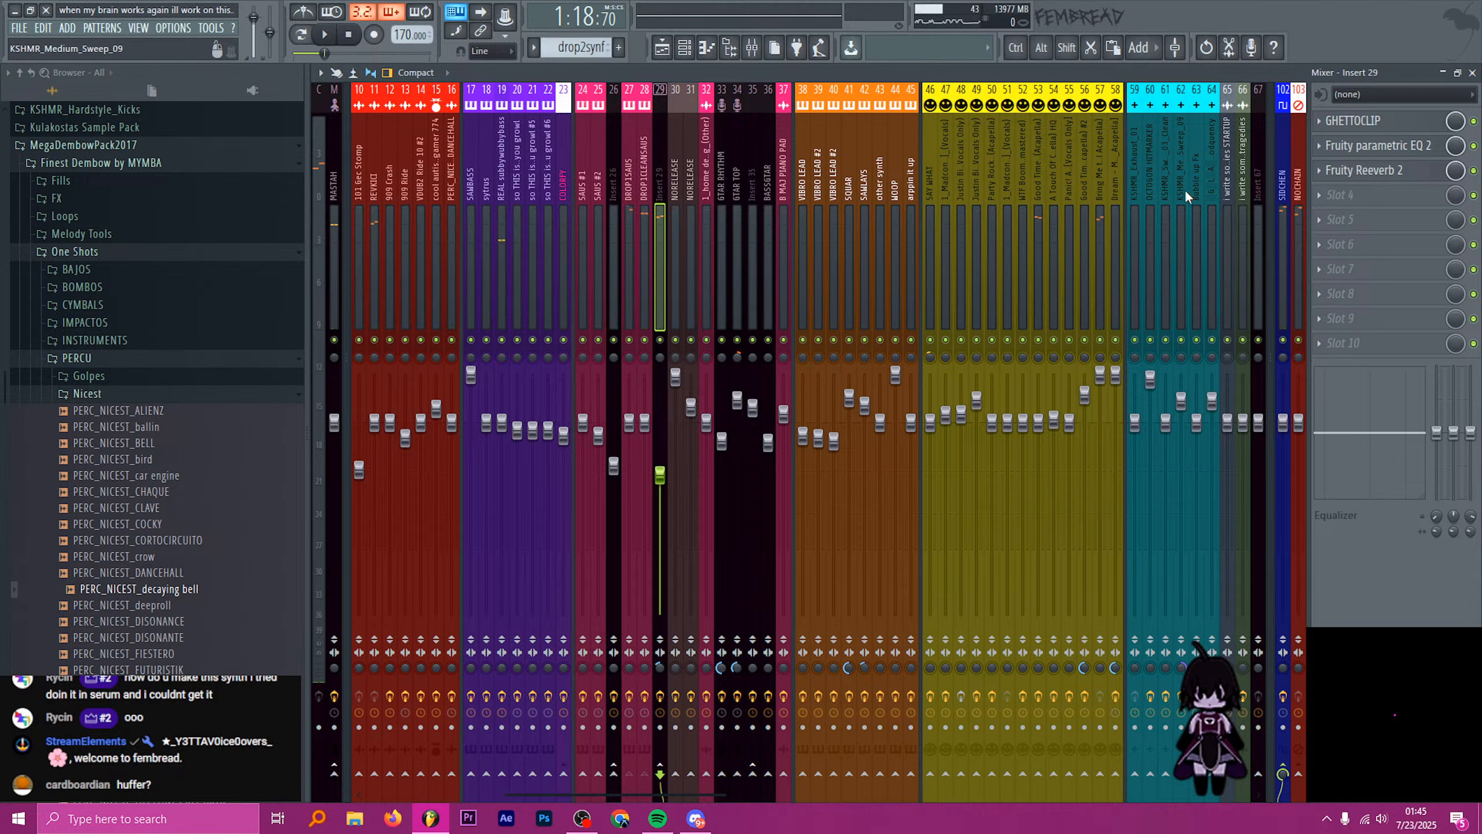
{"action": "key", "text": "space"}
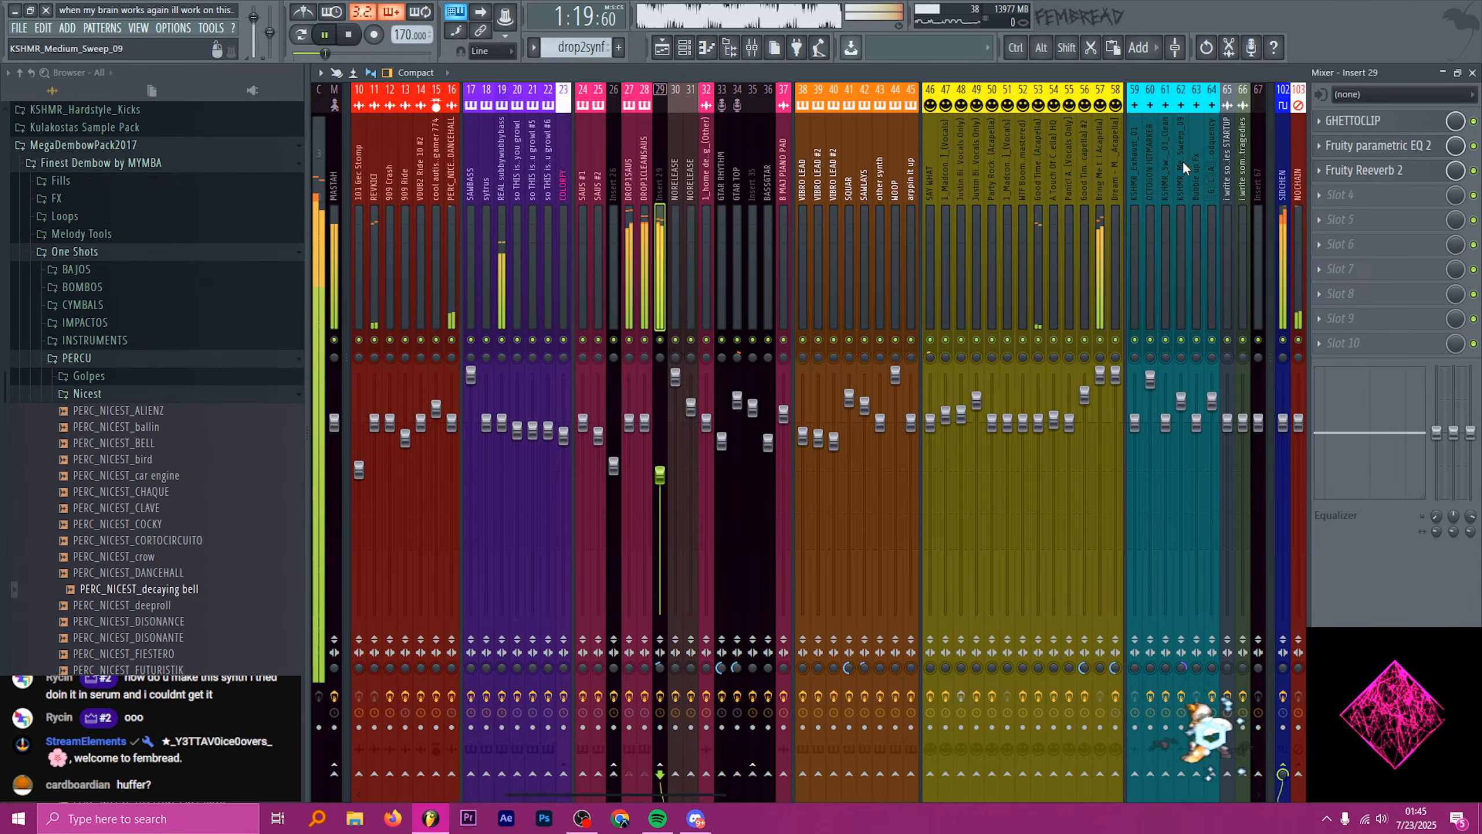
{"action": "key", "text": "space"}
- Move the top point of the LONGCHEN volume curve on the SIDCHEN track earlier, fine-tuning it during playback
{"action": "left_click", "coordinate": [1270, 150]}
{"action": "left_click", "coordinate": [1304, 149]}
{"action": "left_click", "coordinate": [1272, 148]}
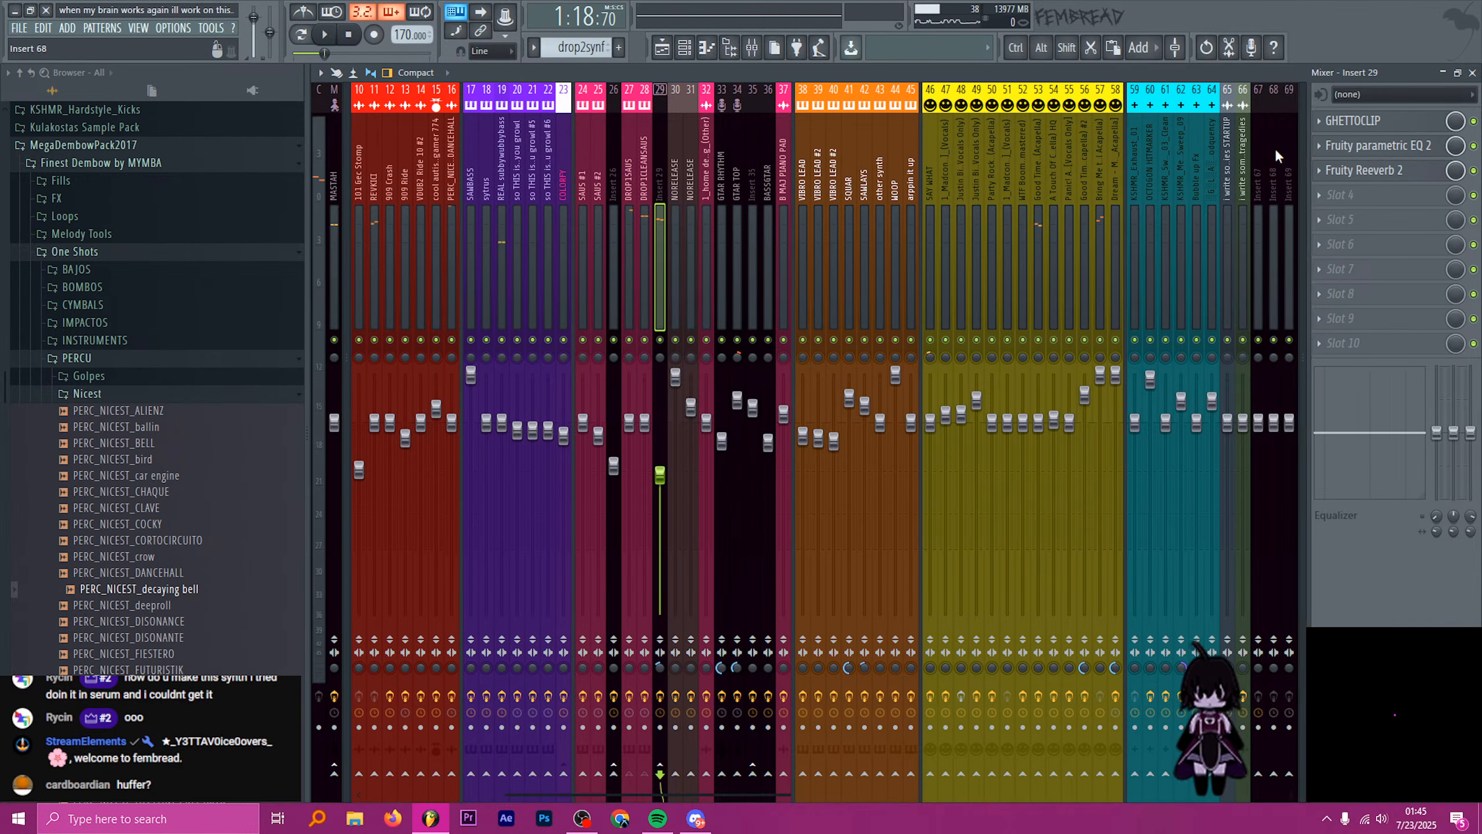
{"action": "left_click", "coordinate": [1302, 147]}
{"action": "left_click", "coordinate": [1282, 146]}
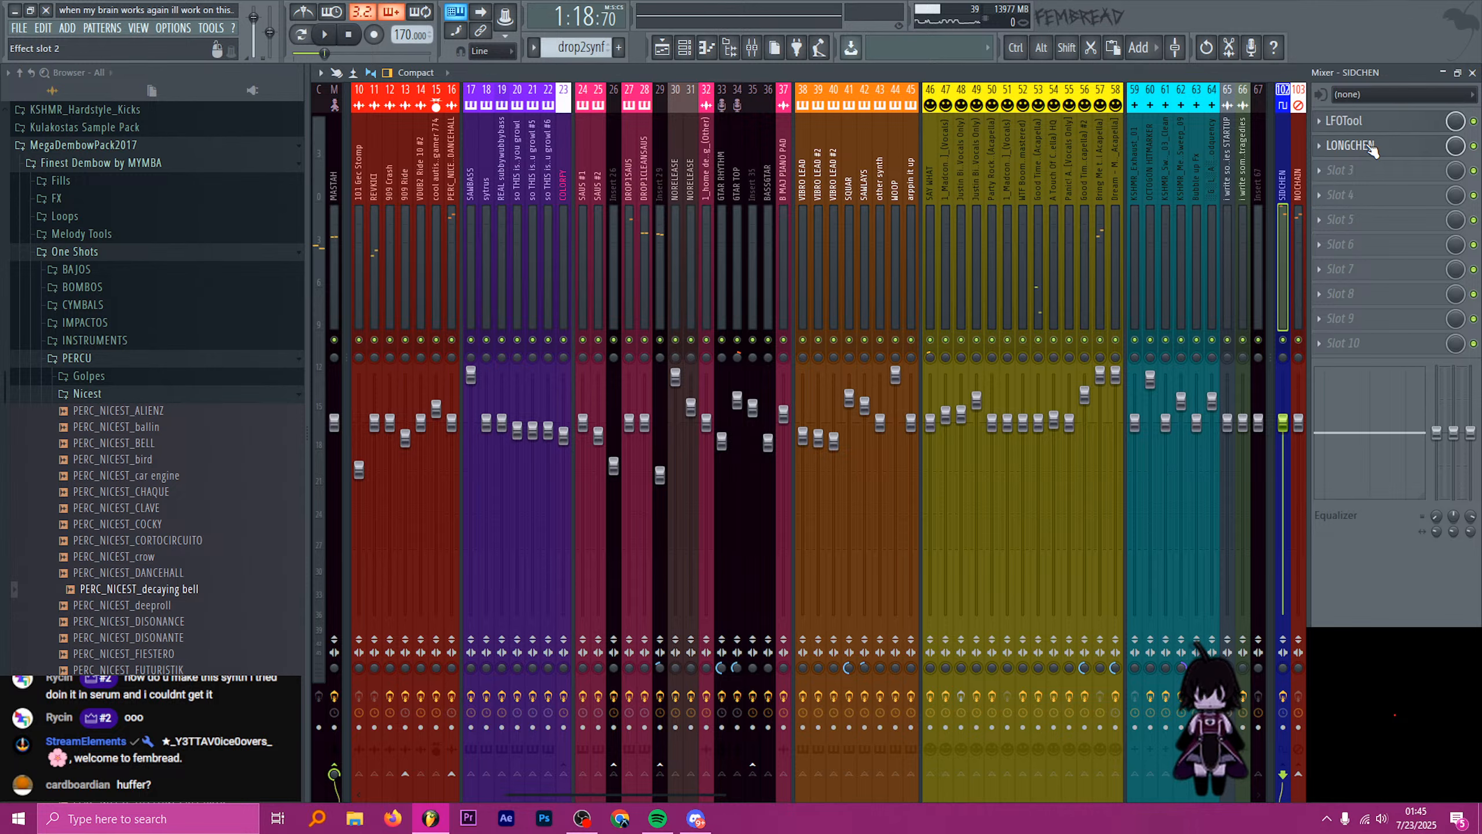
{"action": "left_click", "coordinate": [1371, 147]}
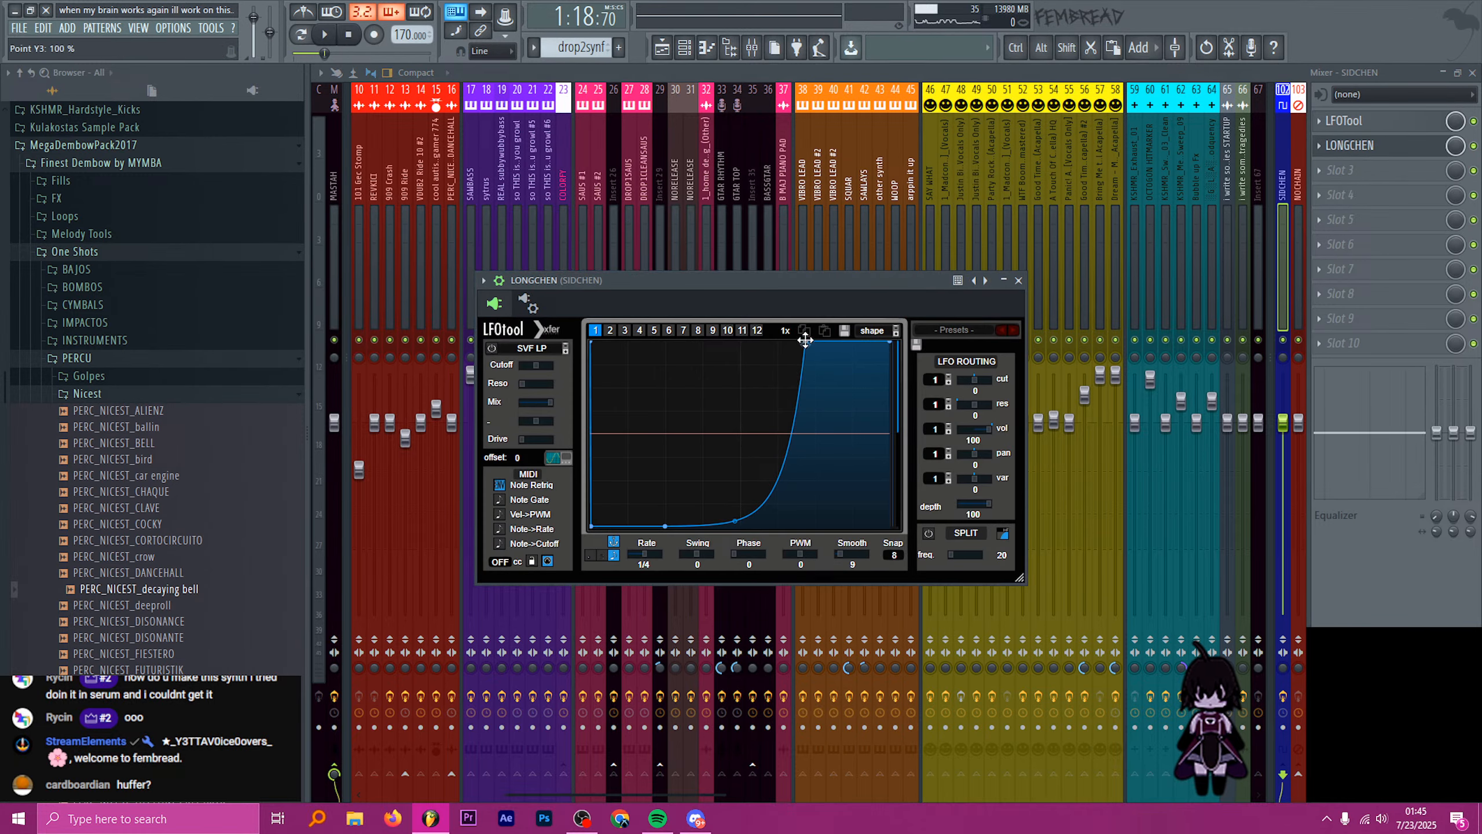
{"action": "left_click_drag", "start_coordinate": [805, 340], "coordinate": [747, 343]}
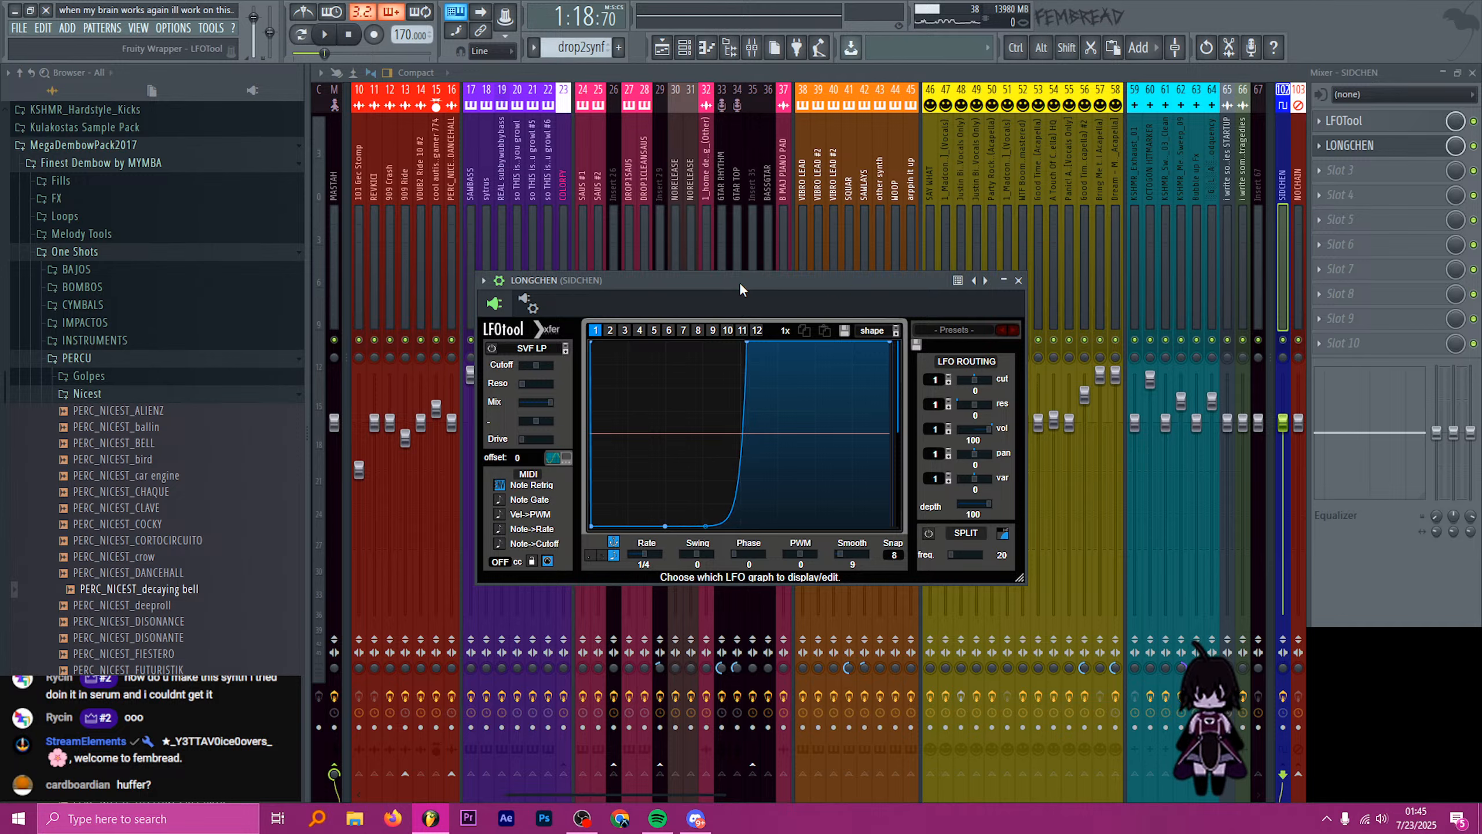
{"action": "left_click_drag", "start_coordinate": [740, 284], "coordinate": [762, 284]}
{"action": "key", "text": "space"}
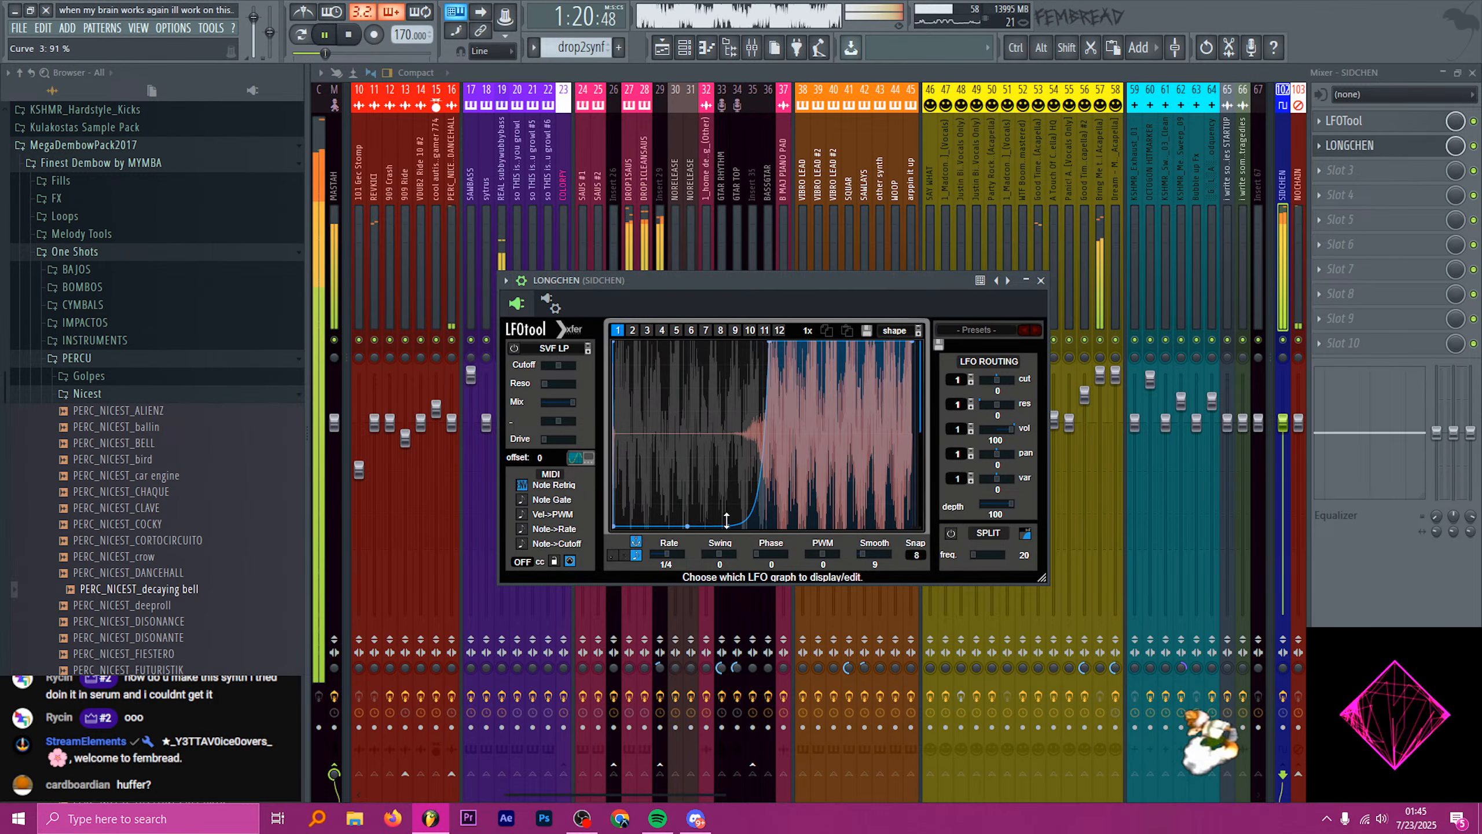
{"action": "left_click_drag", "start_coordinate": [768, 342], "coordinate": [784, 342]}
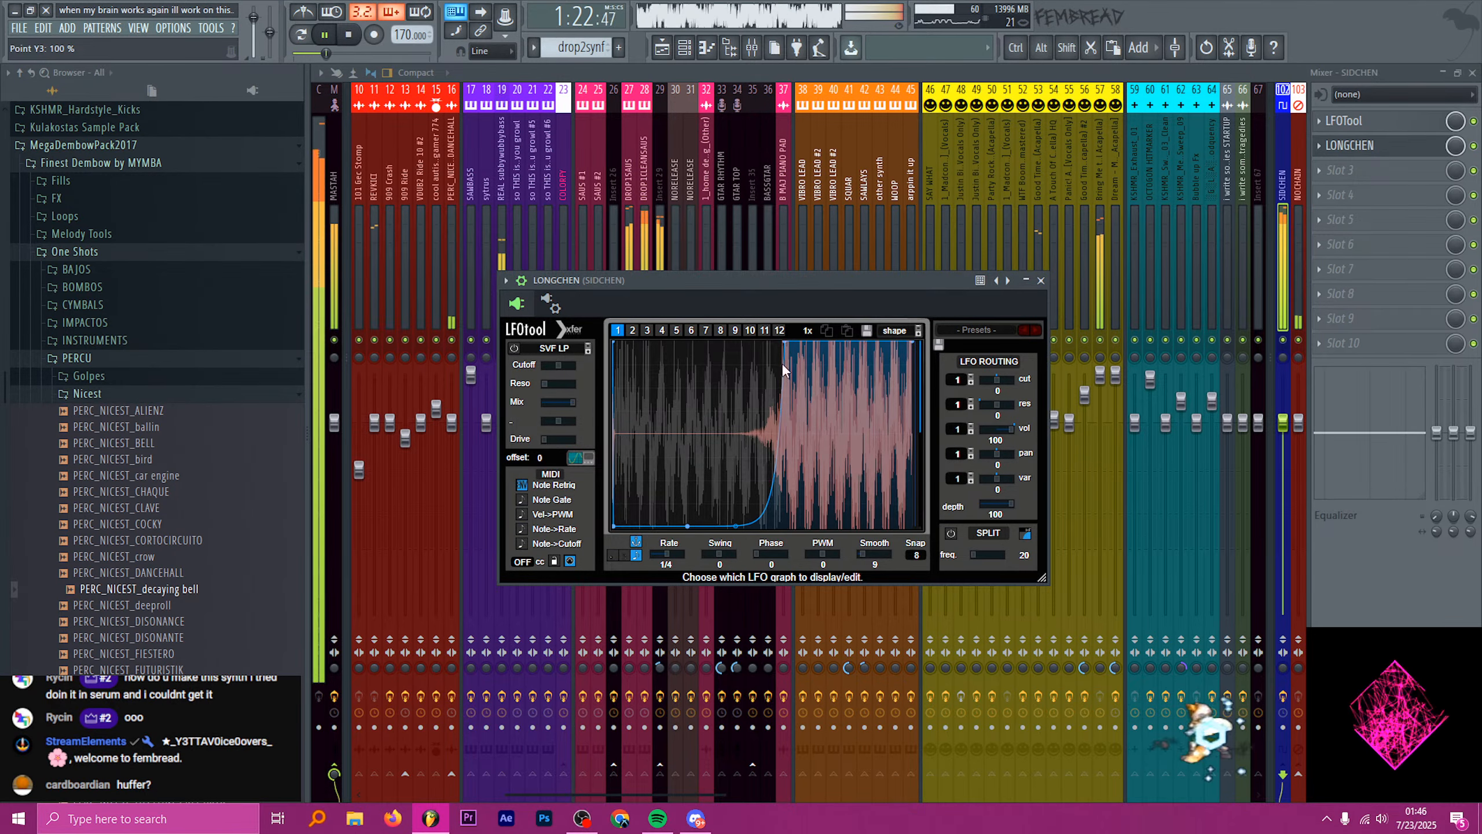
{"action": "left_click", "coordinate": [1040, 280]}
- Open the last Fruity parametric EQ 2 on the PERC_NICEST_DANCEHALL mixer track and stop playback
{"action": "left_click", "coordinate": [449, 187]}
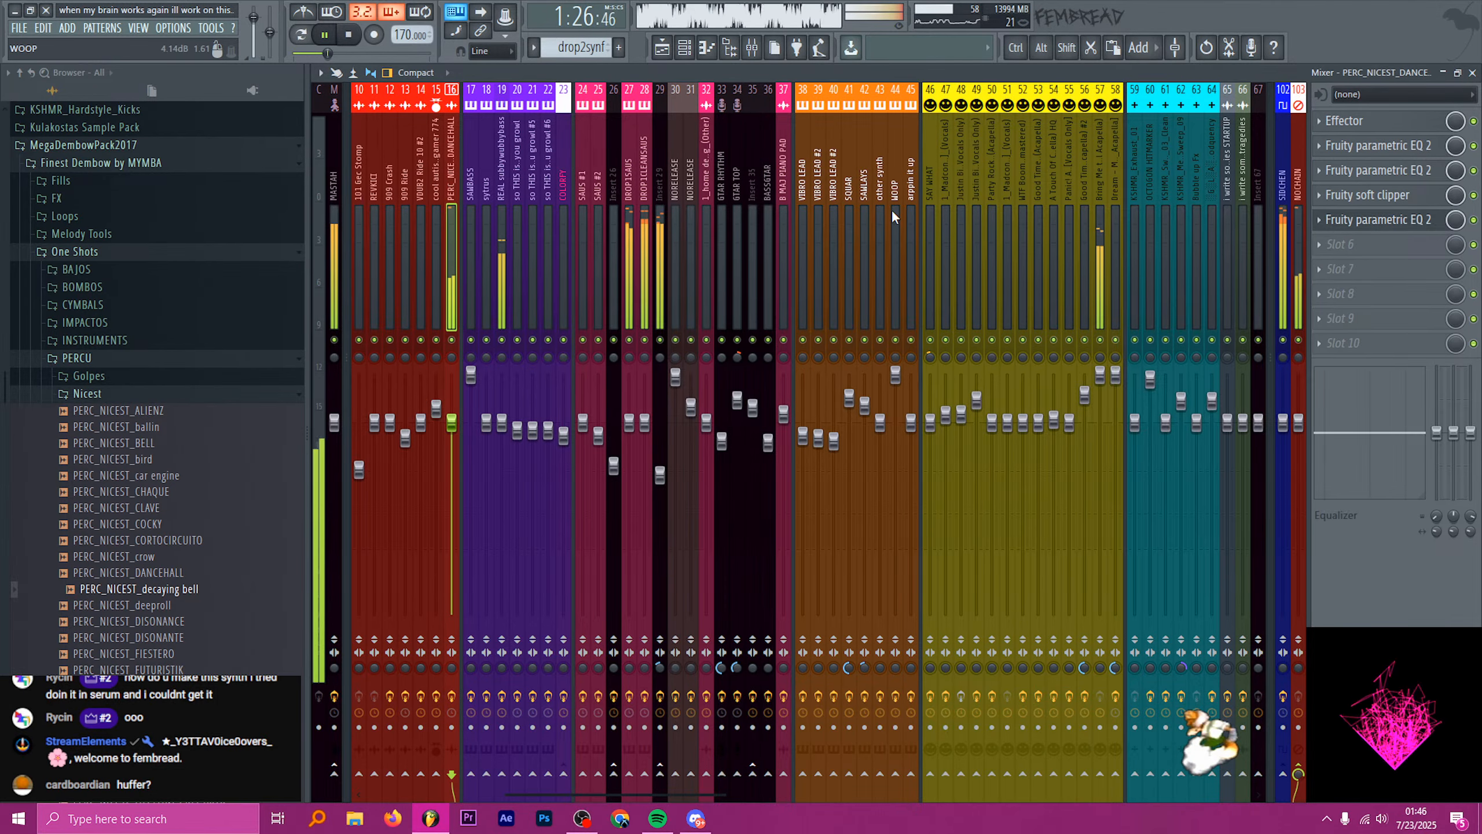
{"action": "left_click", "coordinate": [1404, 222]}
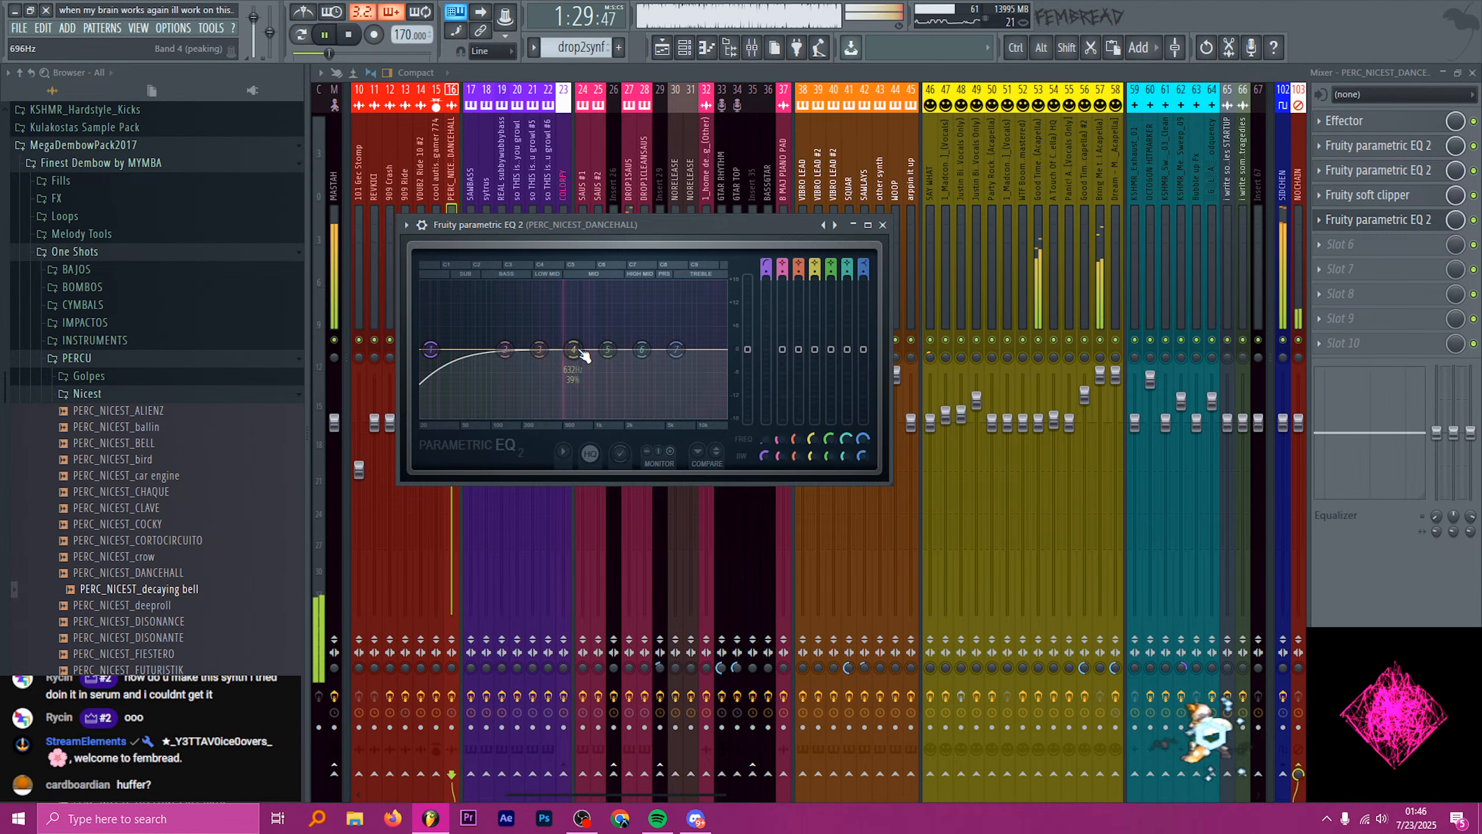
{"action": "key", "text": "space"}
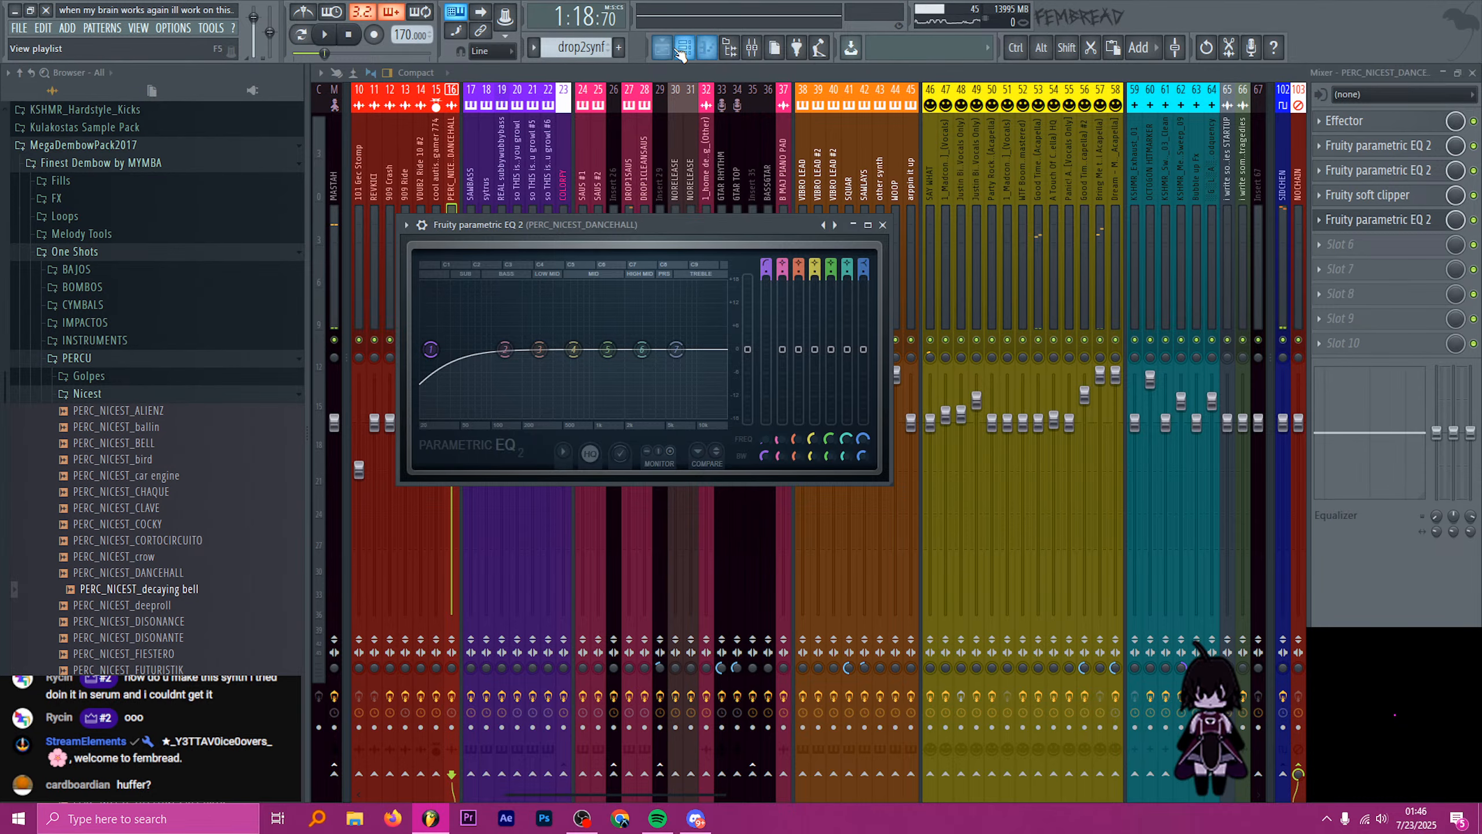
- Slice the drop2synf playlist clip at bar 64 and remove the part after it, aligning its end with drop2bass1
{"action": "left_click", "coordinate": [668, 50]}
{"action": "scroll", "coordinate": [1073, 496], "scroll_direction": "up", "scroll_amount": 2}
{"action": "right_click", "coordinate": [1084, 569]}
{"action": "key", "text": "ctrl+z"}
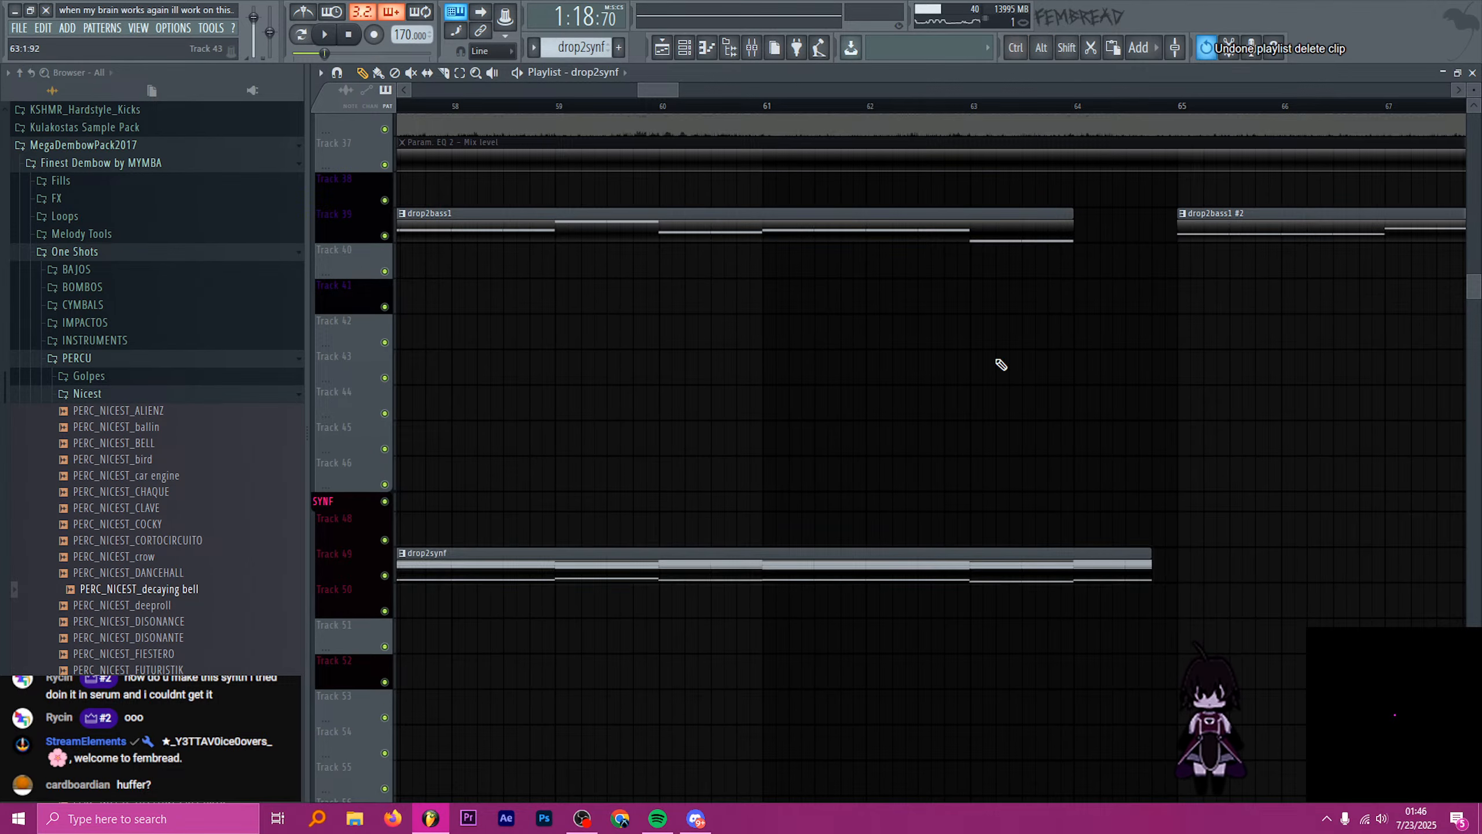
{"action": "left_click", "coordinate": [456, 12]}
{"action": "key", "text": "c"}
{"action": "right_click", "coordinate": [1071, 568], "text": "shift"}
{"action": "key", "text": "ctrl+z"}
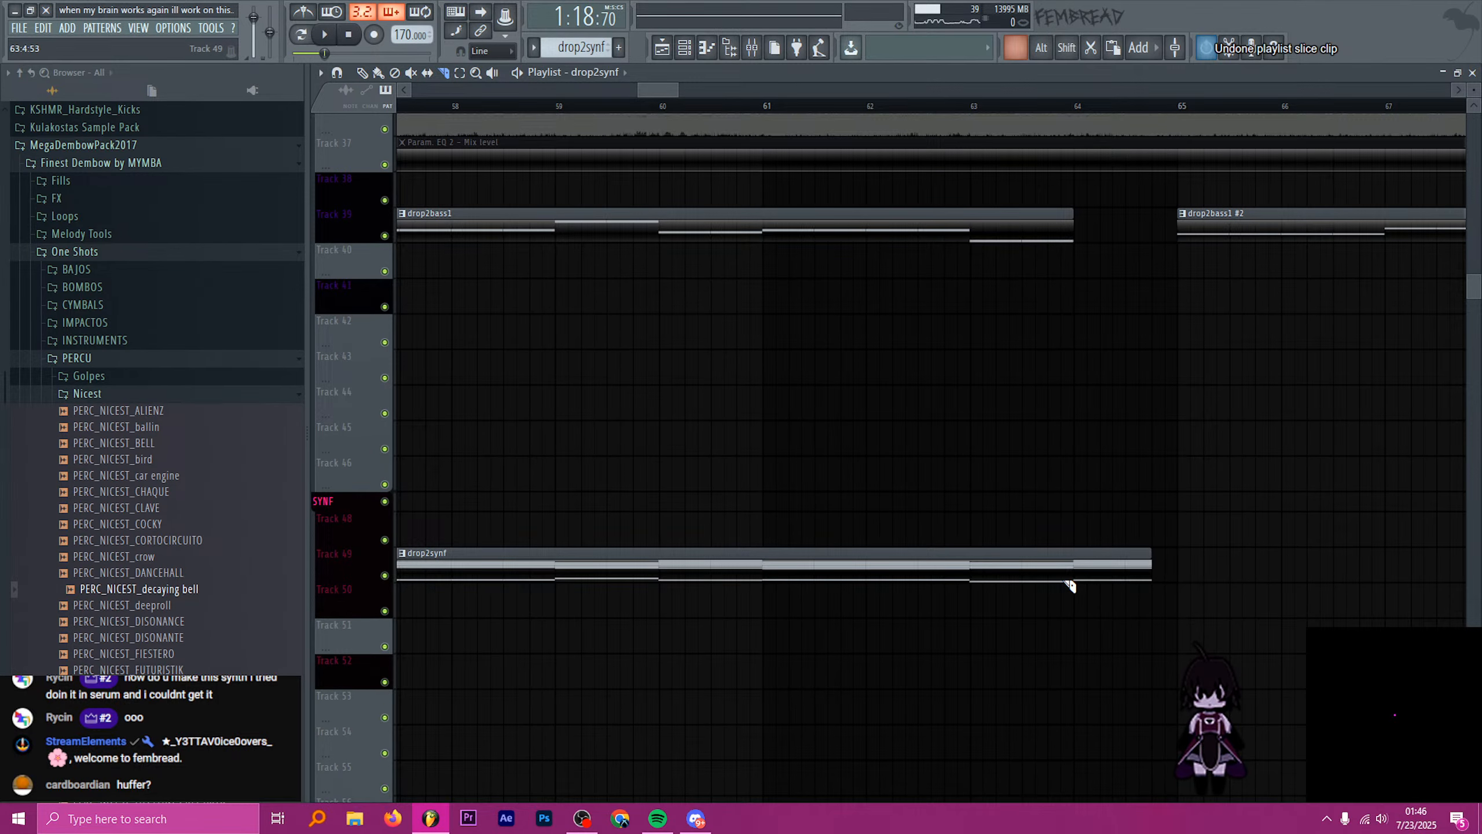
{"action": "right_click", "coordinate": [1074, 579], "text": "shift"}
{"action": "scroll", "coordinate": [923, 401], "scroll_direction": "down", "scroll_amount": 2}
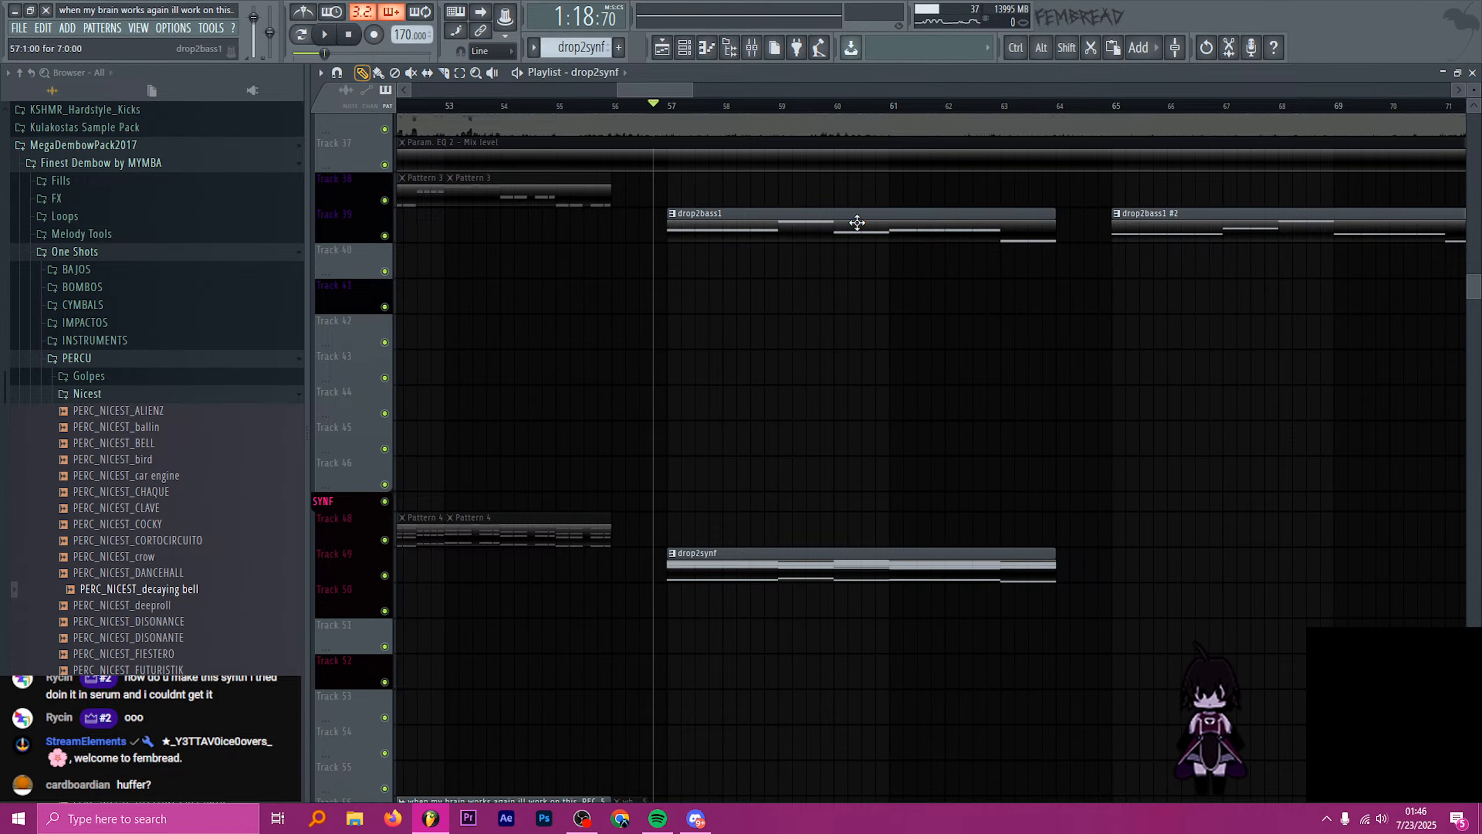
- Playing from bar 61, raise band 3 slightly and cut band 4 near 585 Hz in PERC_NICEST_DANCEHALL's last parametric EQ 2
{"action": "left_click", "coordinate": [891, 106]}
{"action": "key", "text": "space"}
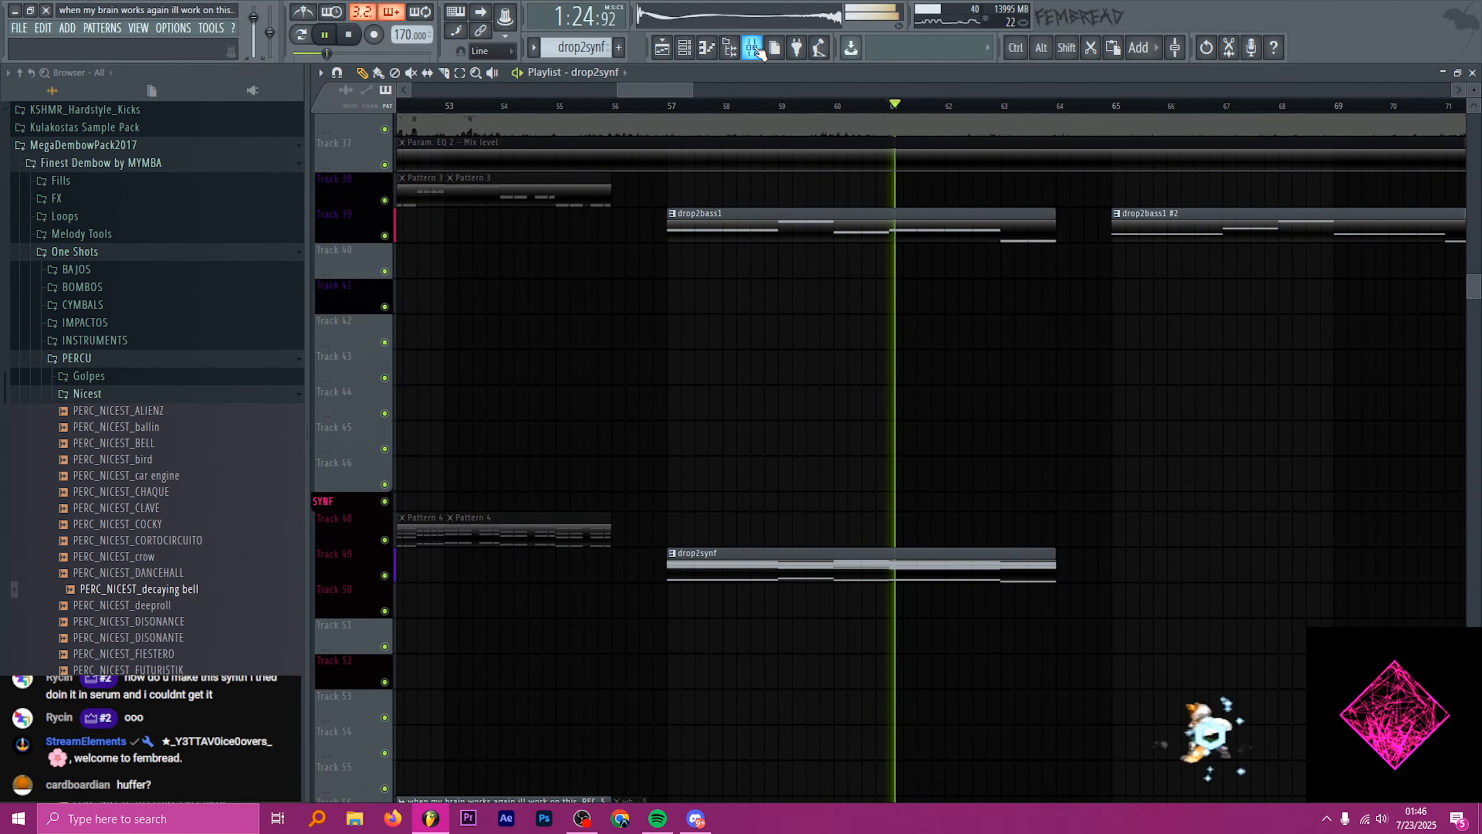
{"action": "left_click", "coordinate": [752, 47]}
{"action": "key", "text": "space"}
{"action": "left_click", "coordinate": [1377, 220]}
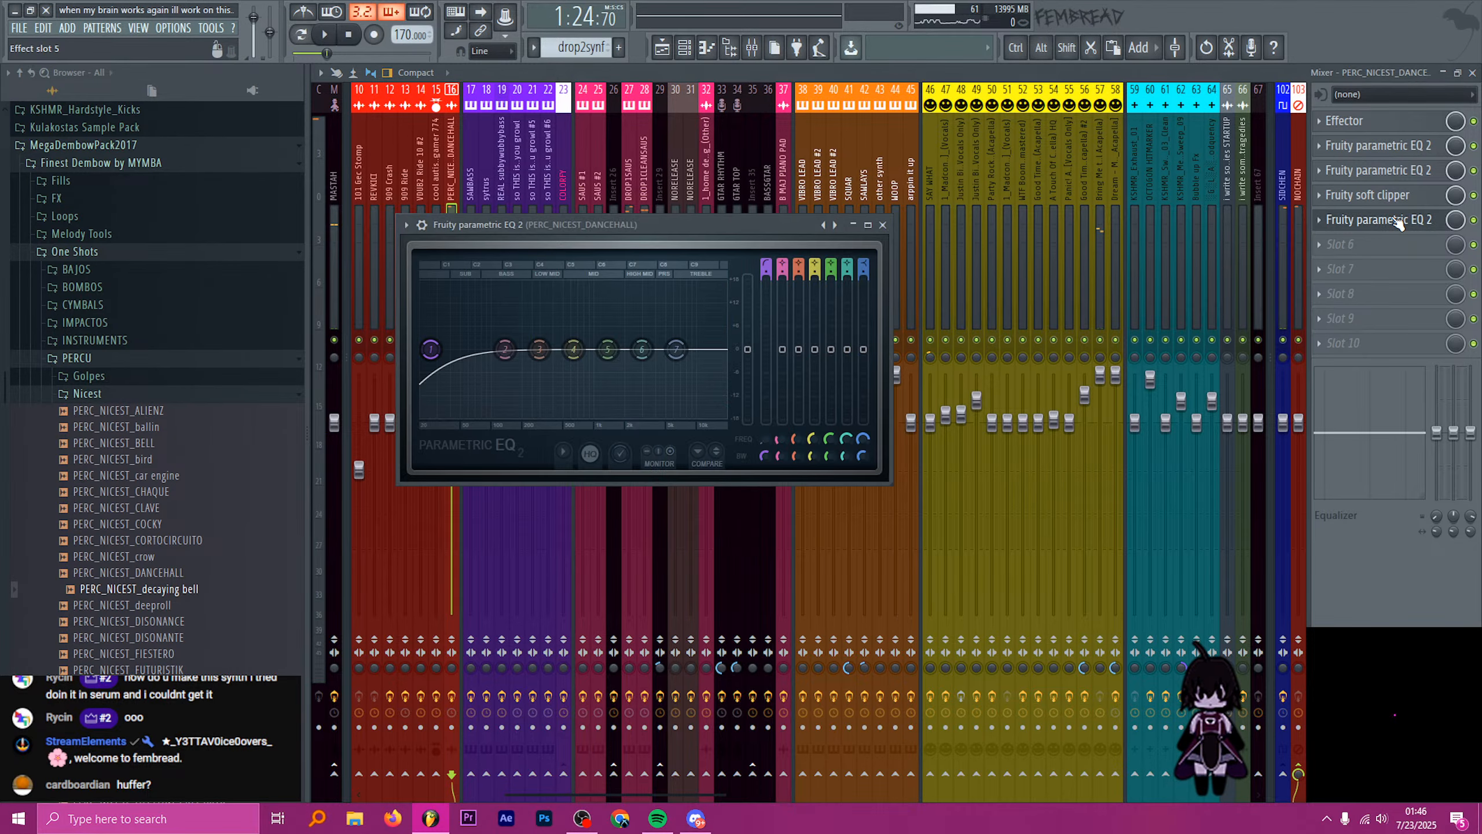
{"action": "key", "text": "space"}
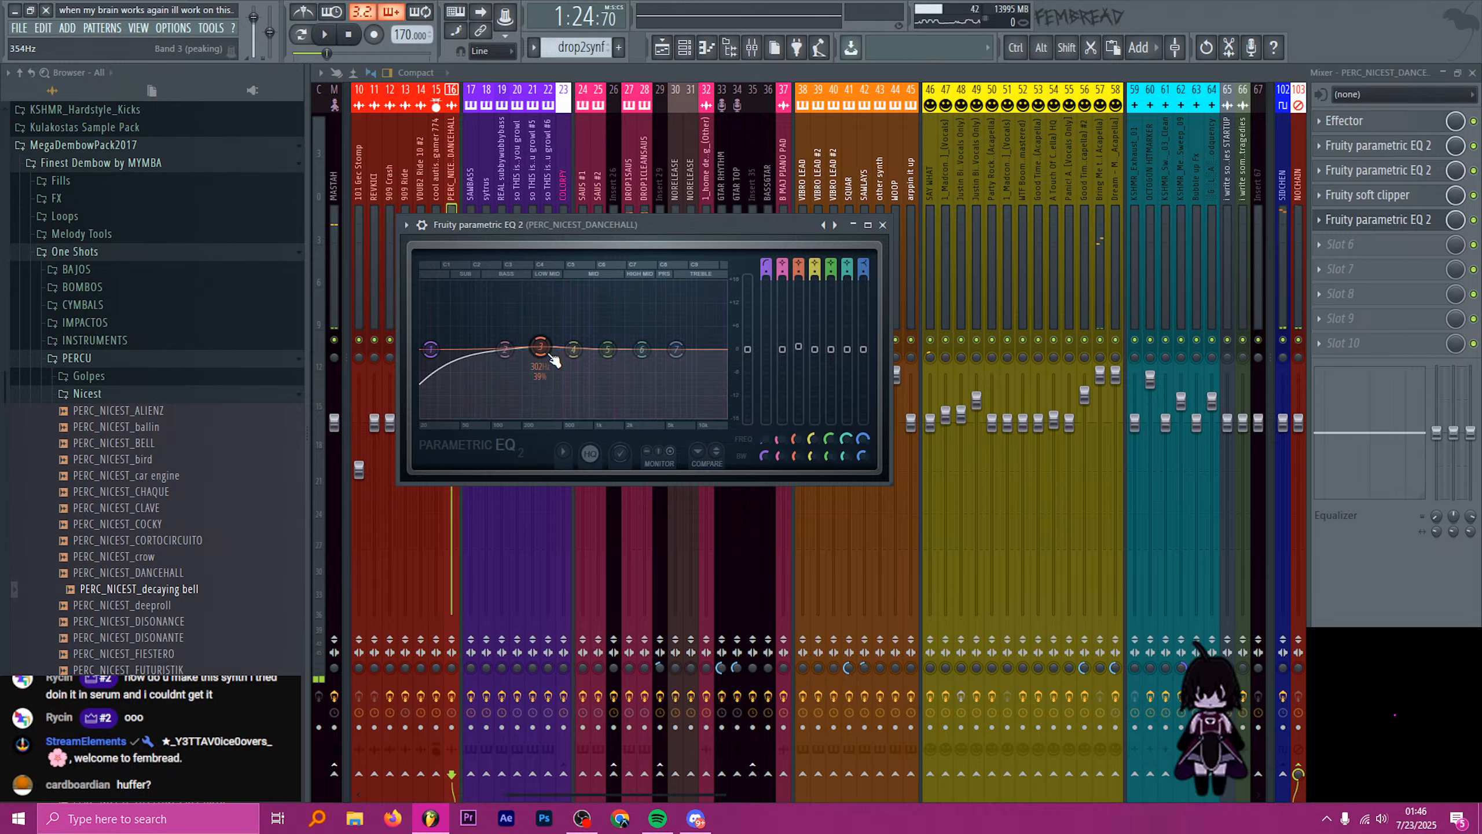
{"action": "left_click_drag", "start_coordinate": [574, 349], "coordinate": [577, 385]}
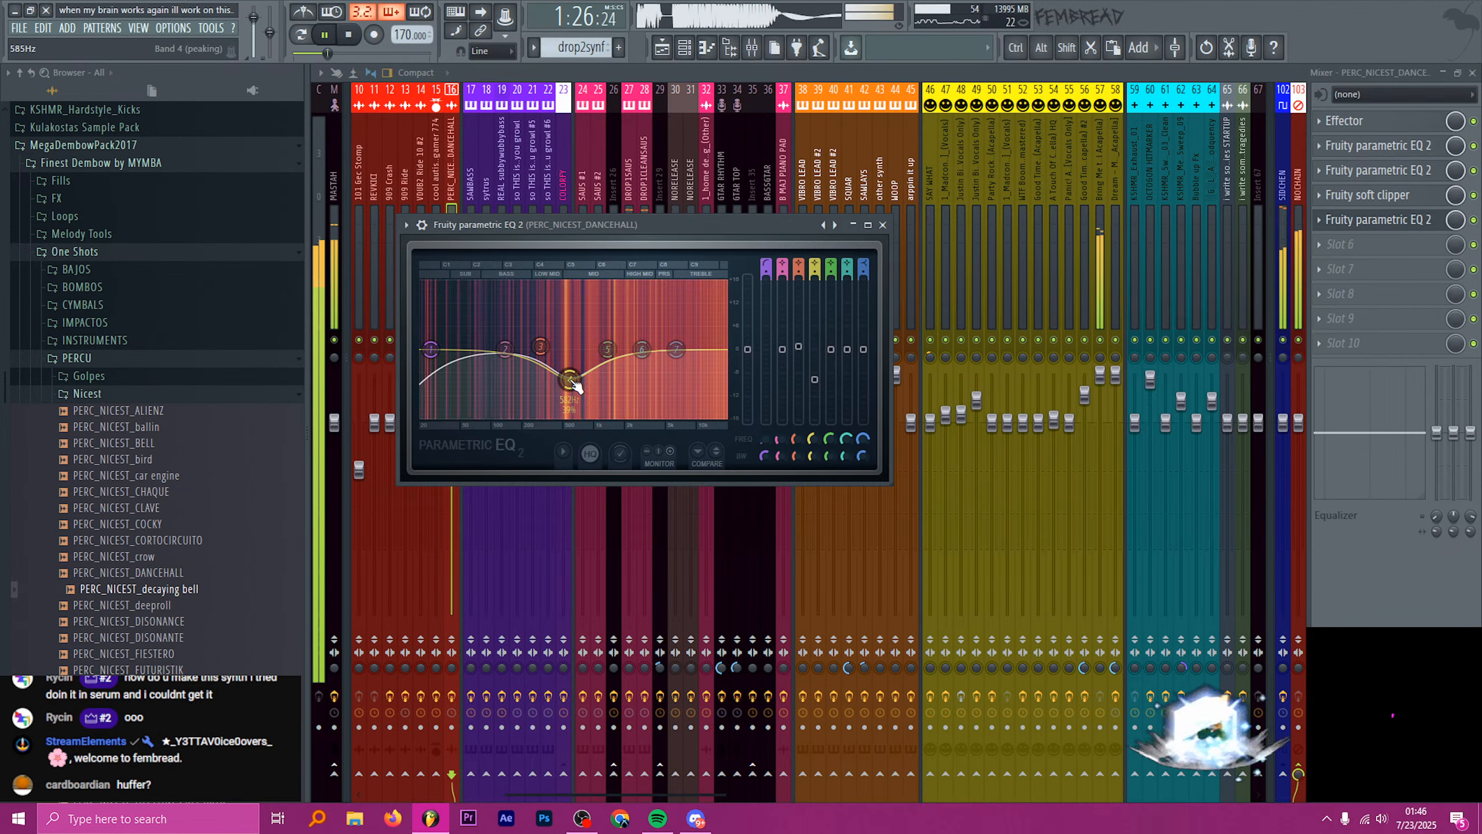
{"action": "left_click", "coordinate": [884, 225]}
- Return to the playlist, stop playback and set the song position to bar 57
{"action": "key", "text": "F5"}
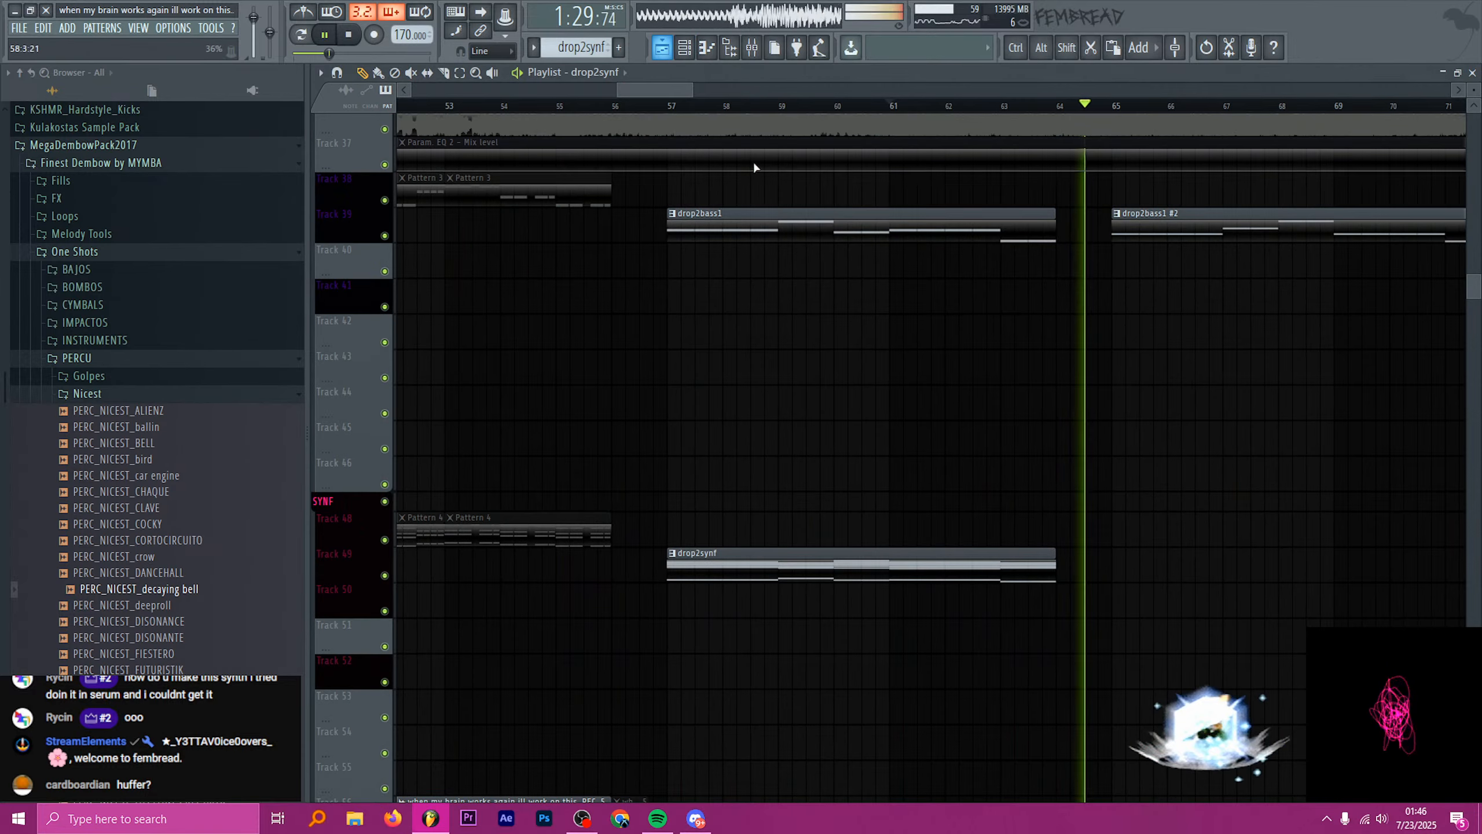
{"action": "key", "text": "space"}
{"action": "left_click", "coordinate": [700, 105]}
{"action": "scroll", "coordinate": [817, 410], "scroll_direction": "down", "scroll_amount": 7}
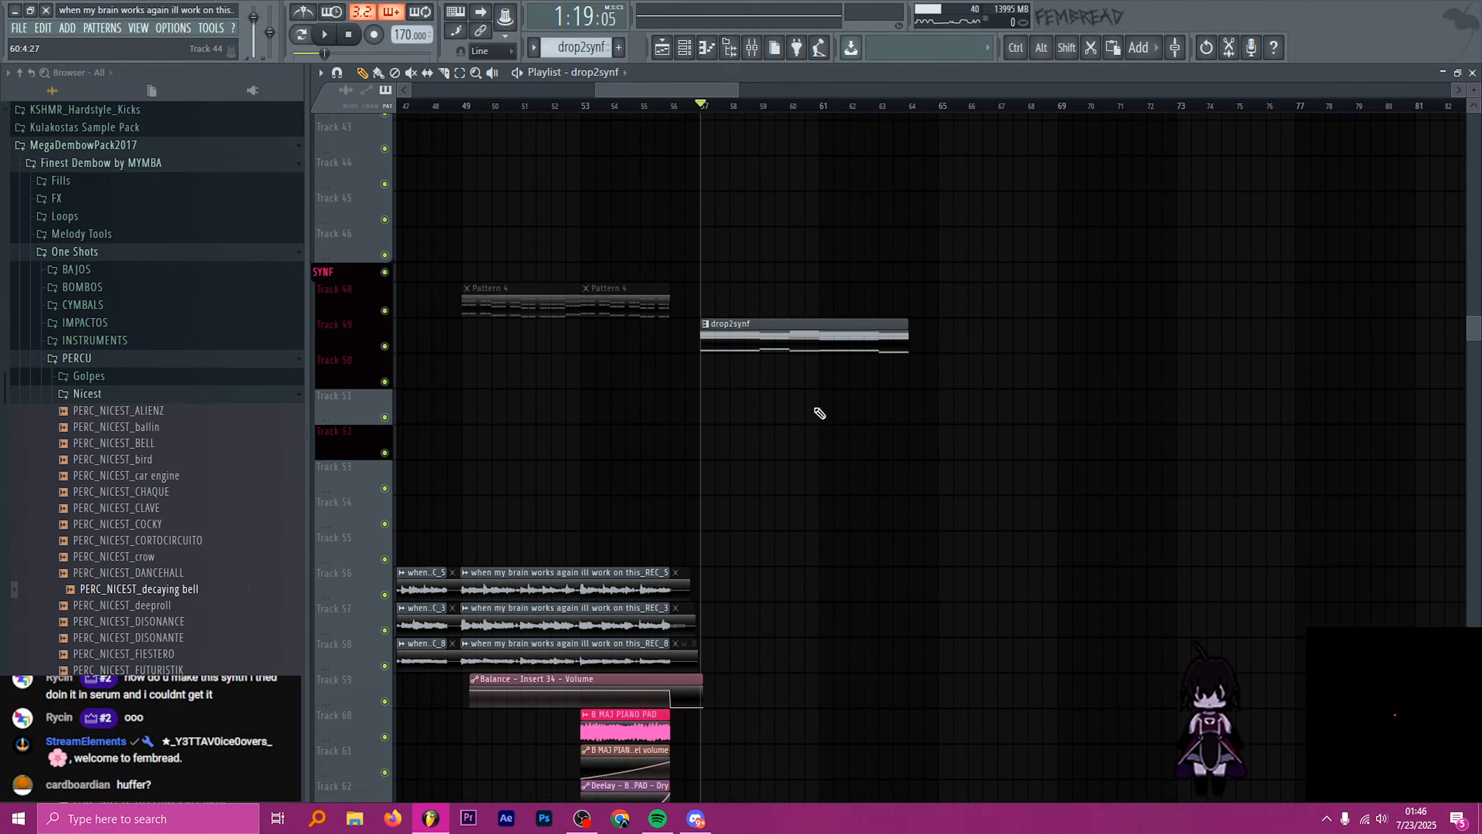
- Place a second drop2synf clip on Track 49 at bar 65 and extend it to bar 73
{"action": "scroll", "coordinate": [819, 413], "scroll_direction": "down", "scroll_amount": 14}
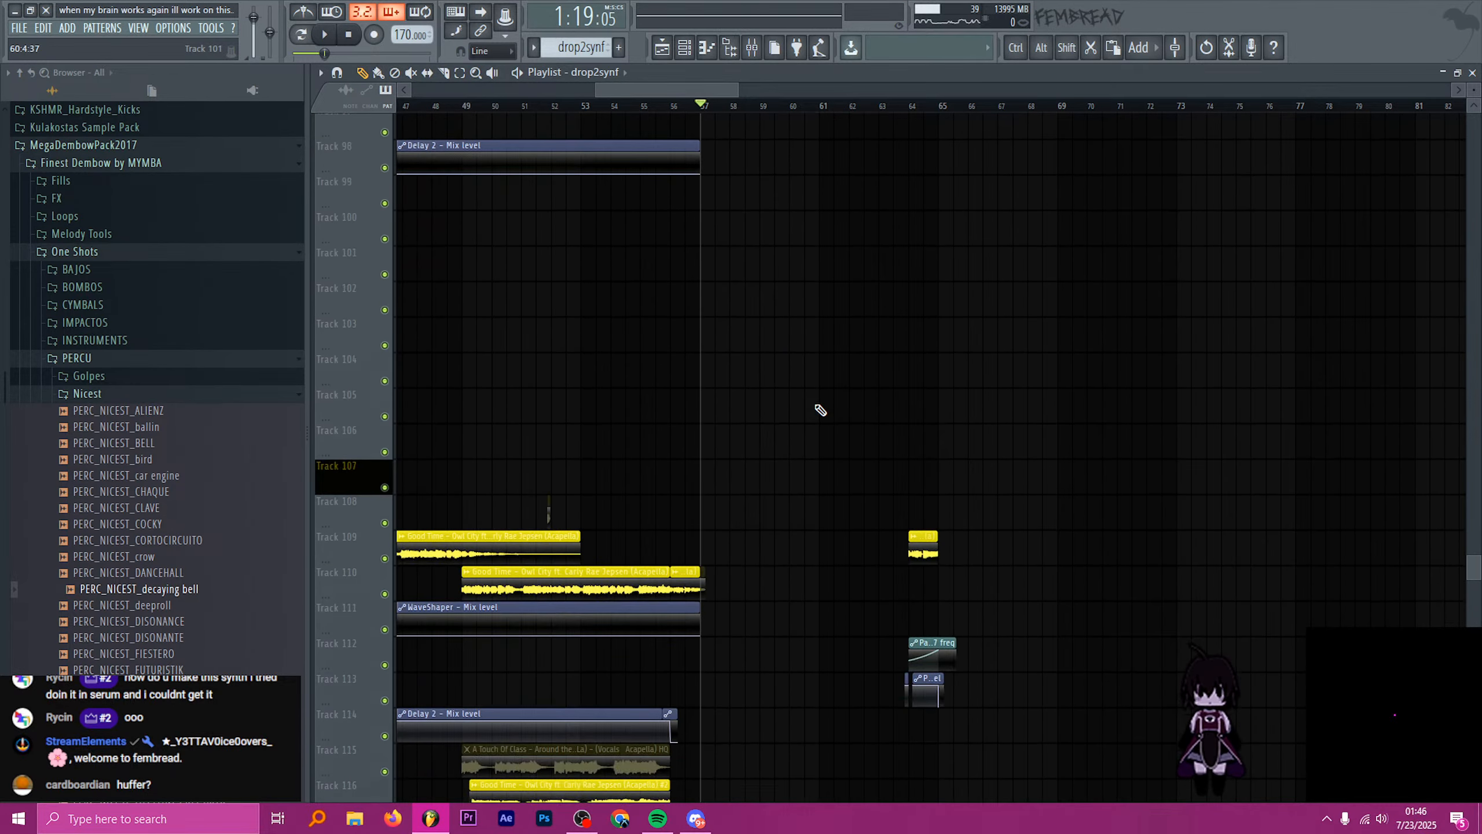
{"action": "scroll", "coordinate": [892, 292], "scroll_direction": "up", "scroll_amount": 10}
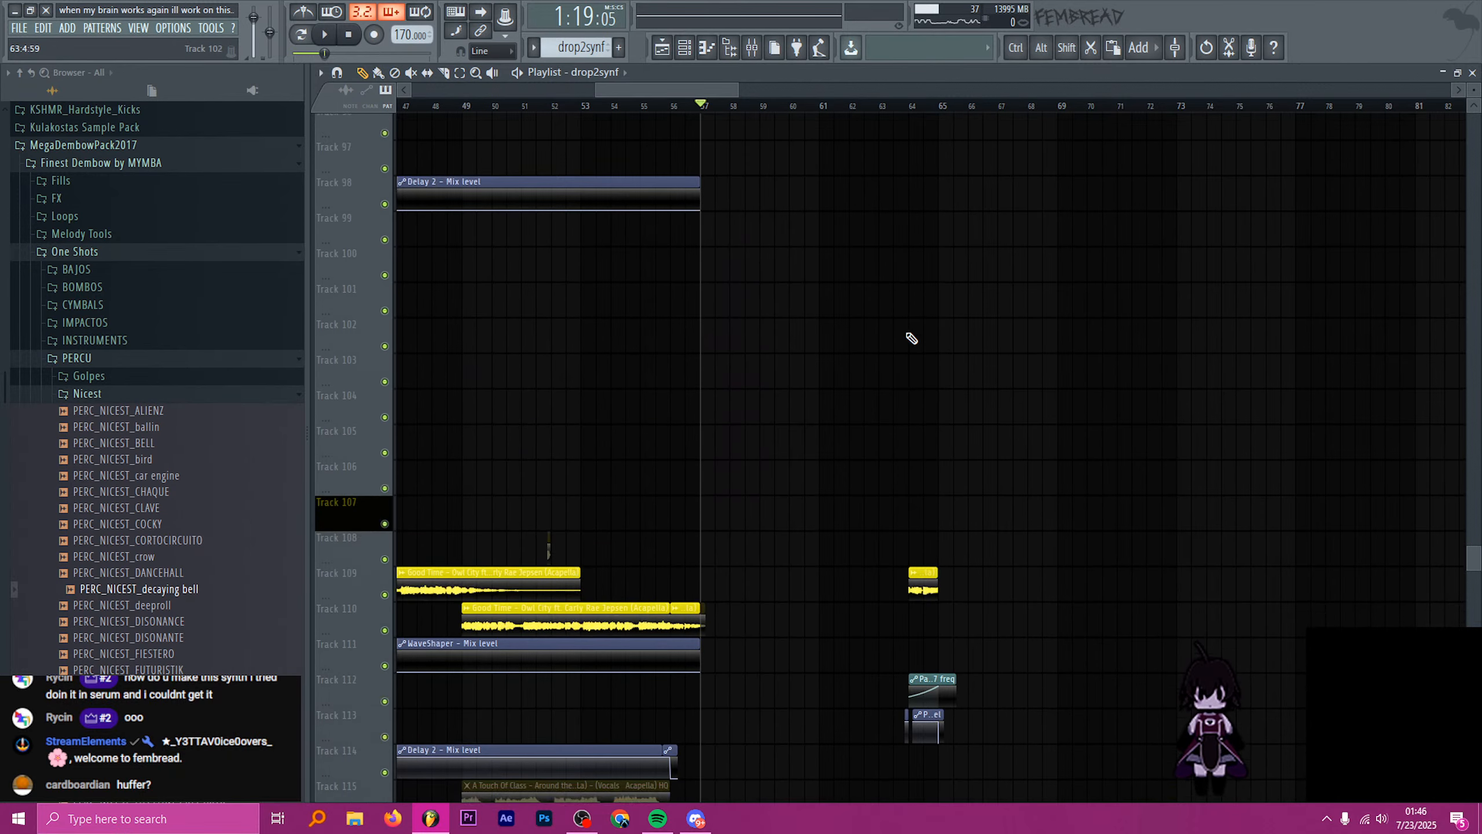
{"action": "scroll", "coordinate": [893, 391], "scroll_direction": "up", "scroll_amount": 10}
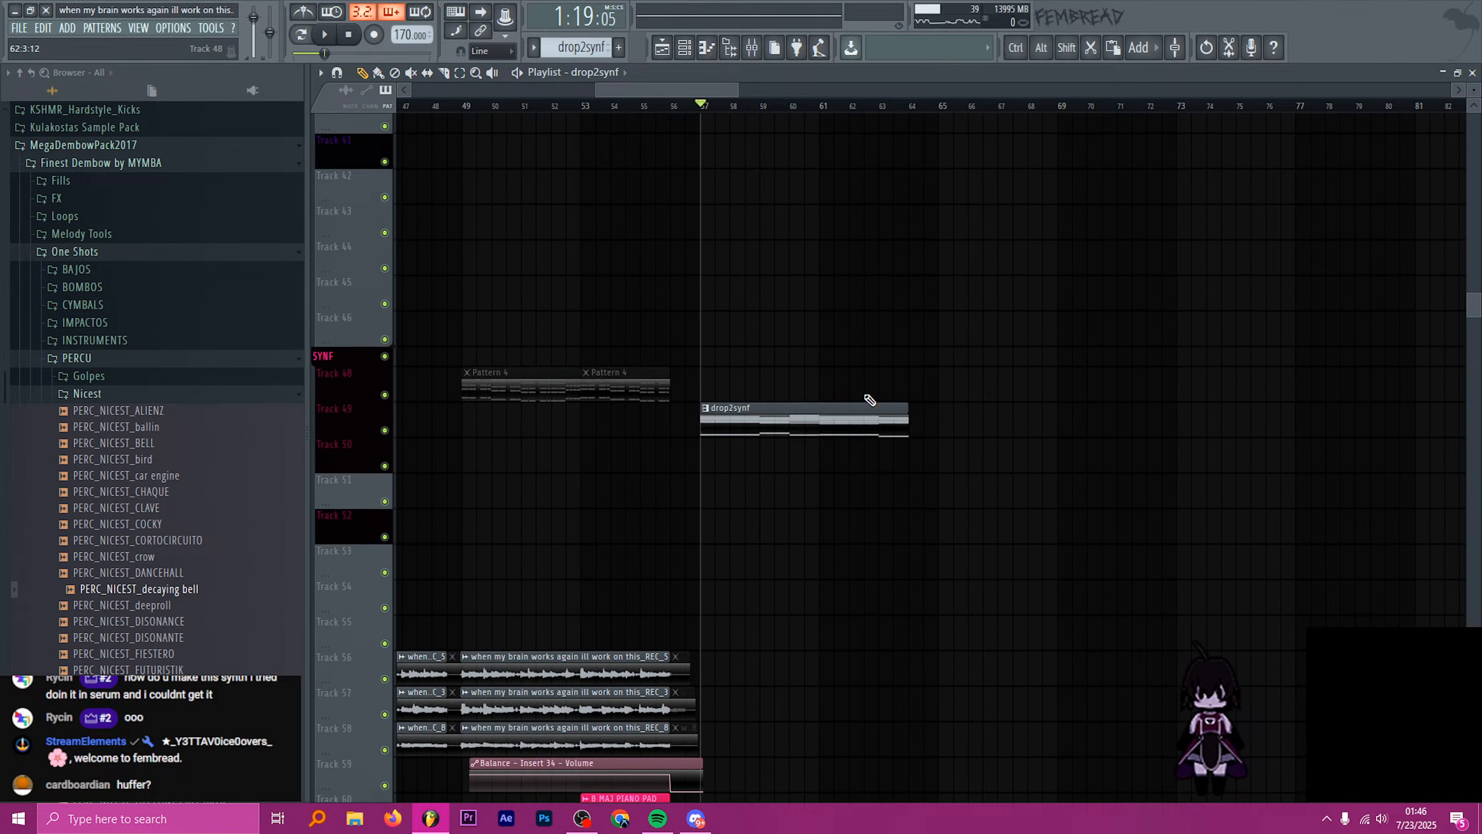
{"action": "scroll", "coordinate": [759, 431], "scroll_direction": "down", "scroll_amount": 3}
{"action": "scroll", "coordinate": [803, 426], "scroll_direction": "up", "scroll_amount": 2}
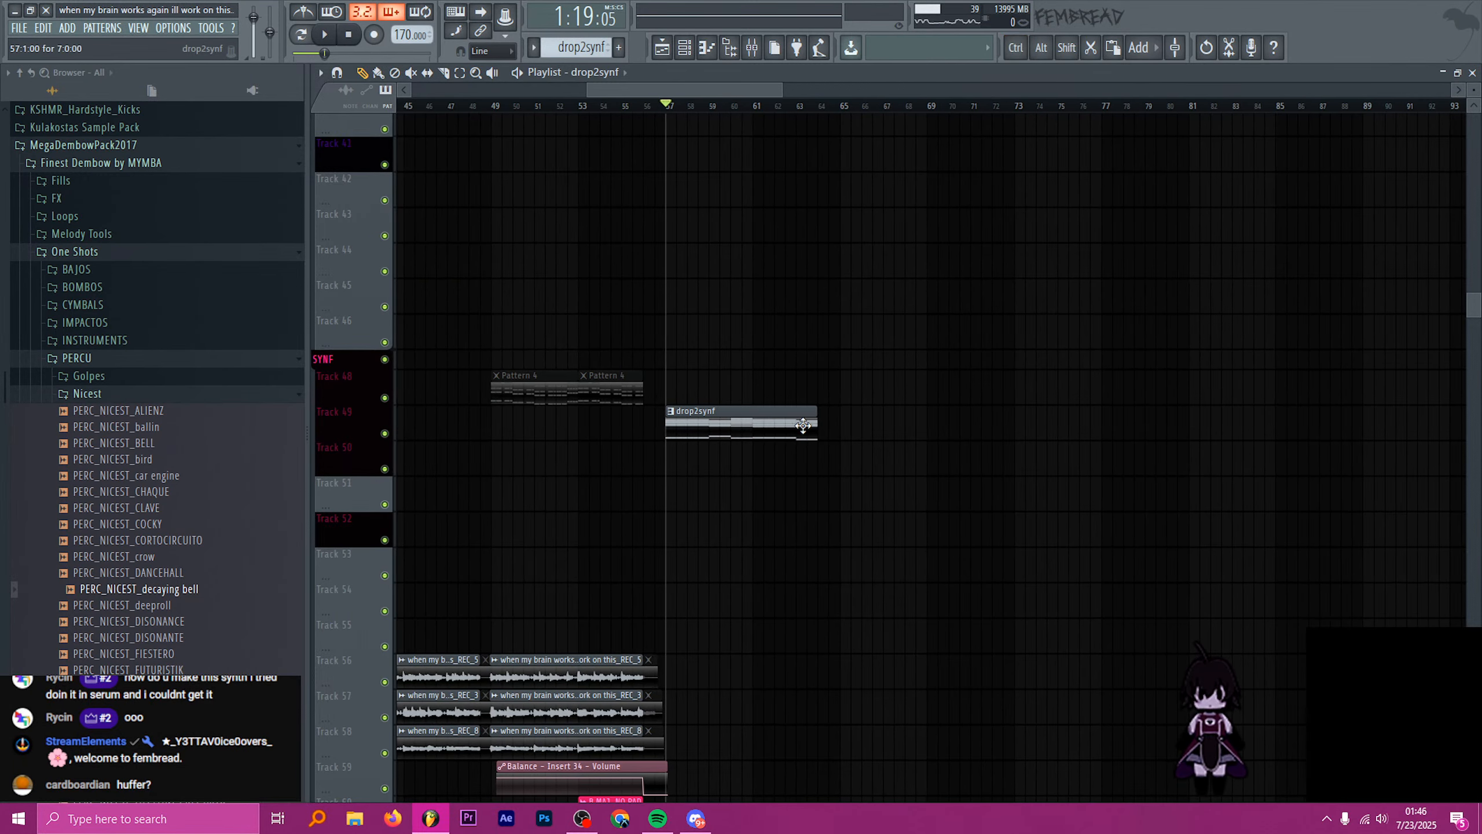
{"action": "left_click", "coordinate": [849, 437]}
{"action": "scroll", "coordinate": [1008, 451], "scroll_direction": "up", "scroll_amount": 2}
{"action": "left_click_drag", "start_coordinate": [992, 599], "coordinate": [1010, 600]}
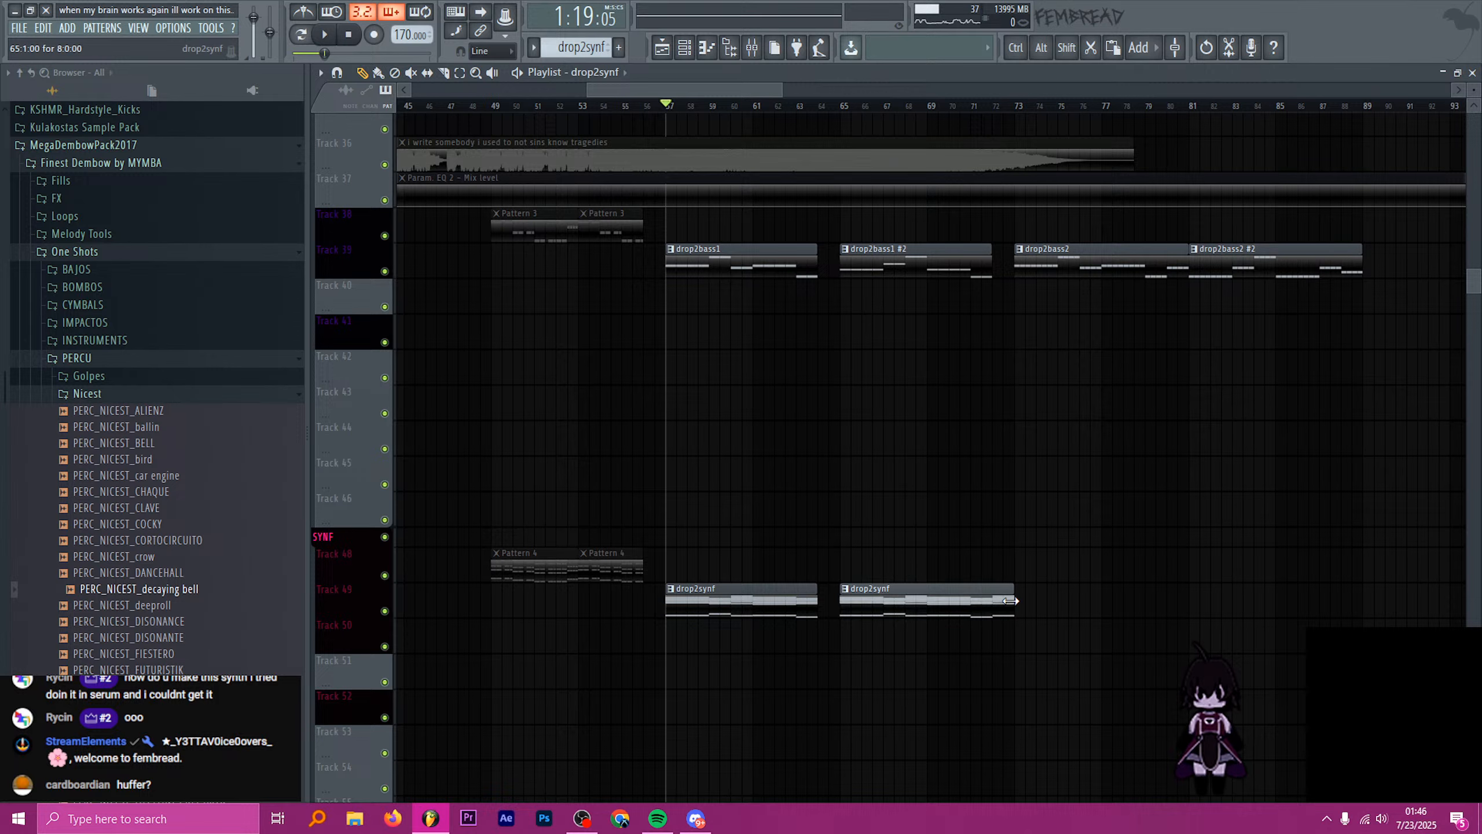
- Make the drop2synf clip at bar 65 unique and delete the low bass notes from its DROP1SAUS part
{"action": "right_click", "coordinate": [942, 601]}
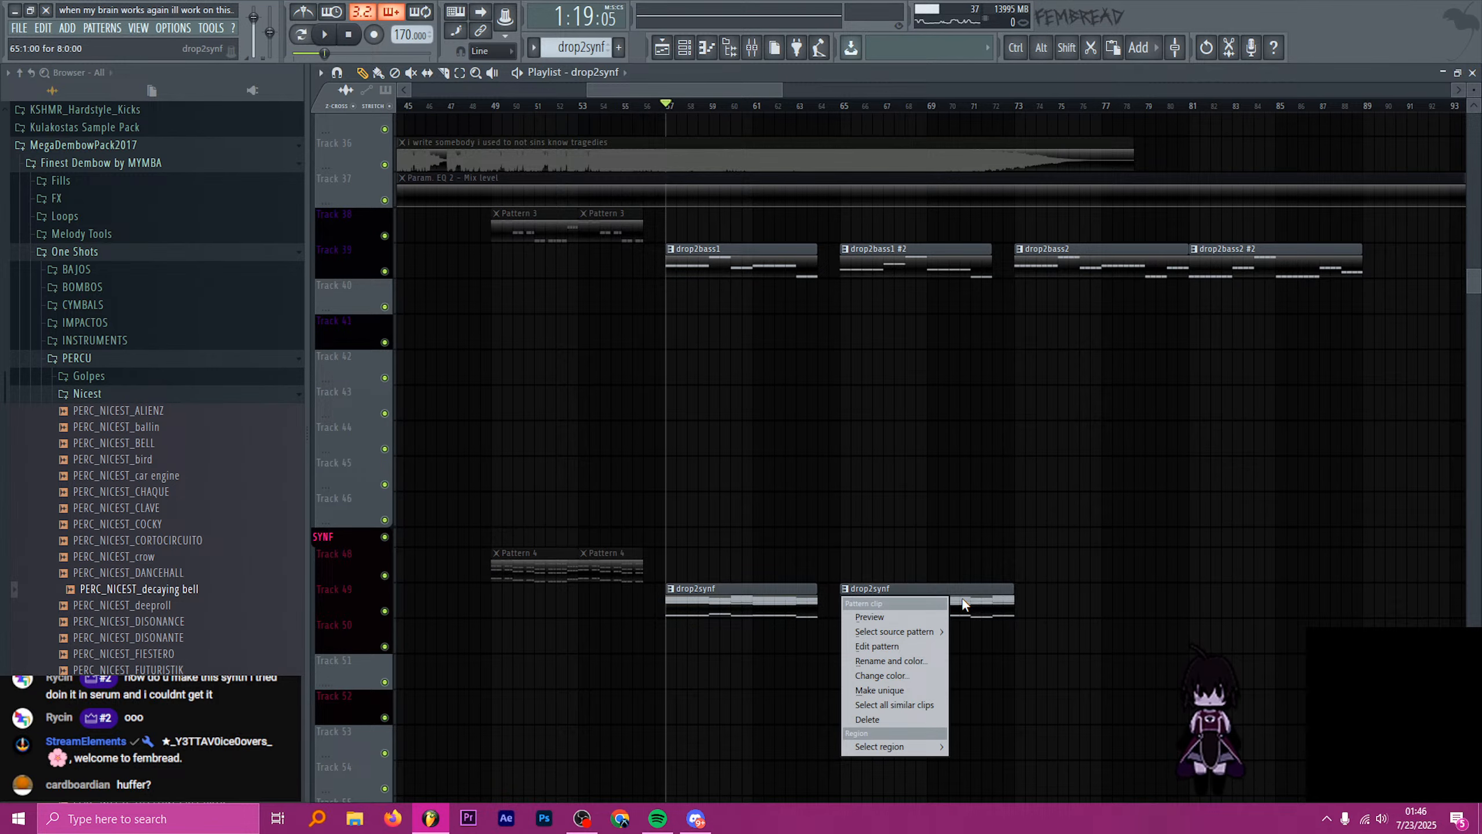
{"action": "key", "text": "m"}
{"action": "double_click", "coordinate": [969, 595]}
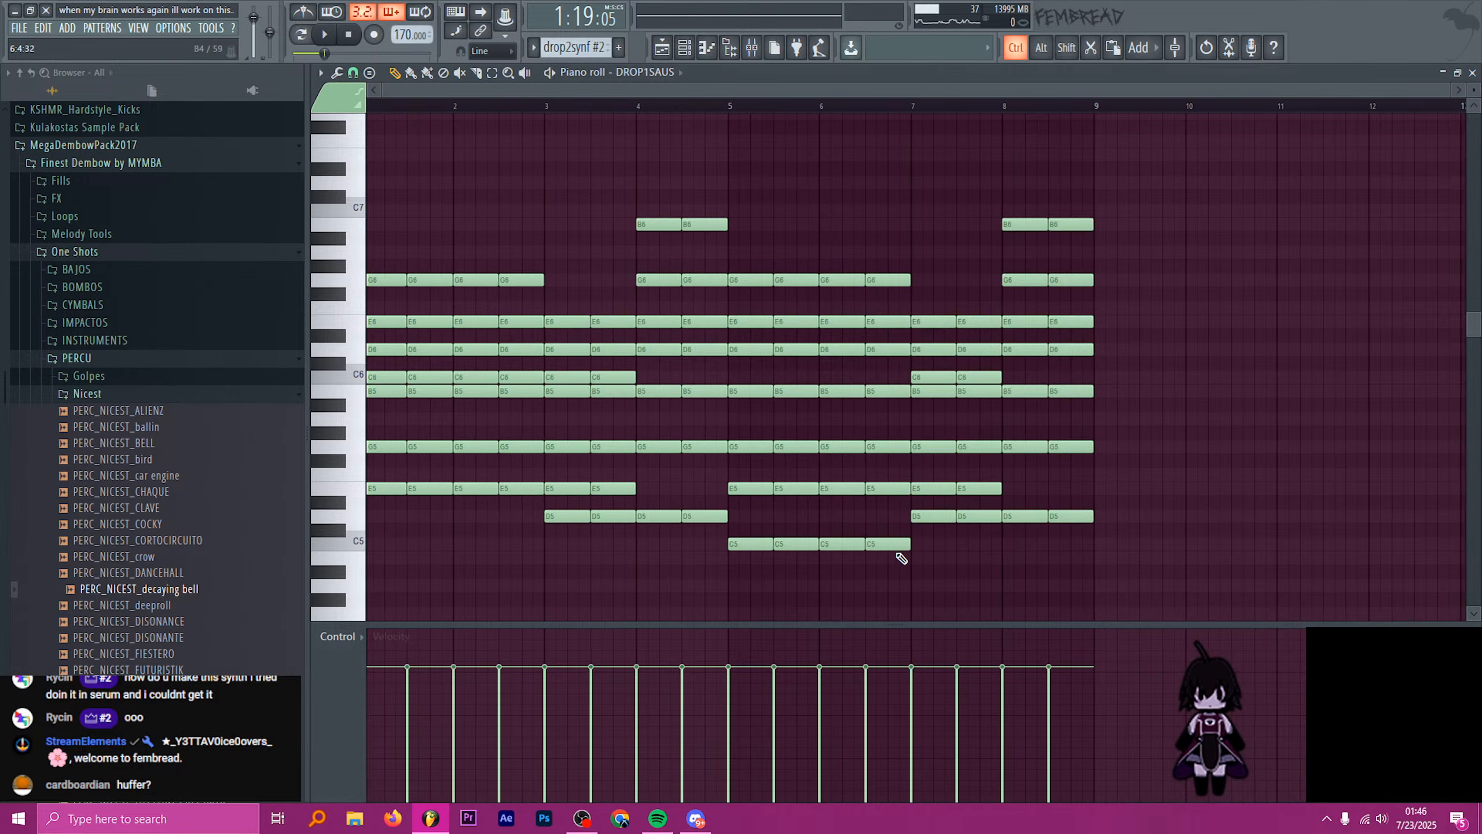
{"action": "scroll", "coordinate": [892, 552], "scroll_direction": "down", "scroll_amount": 8}
{"action": "left_click_drag", "start_coordinate": [1169, 549], "coordinate": [304, 263]}
{"action": "key", "text": "Delete"}
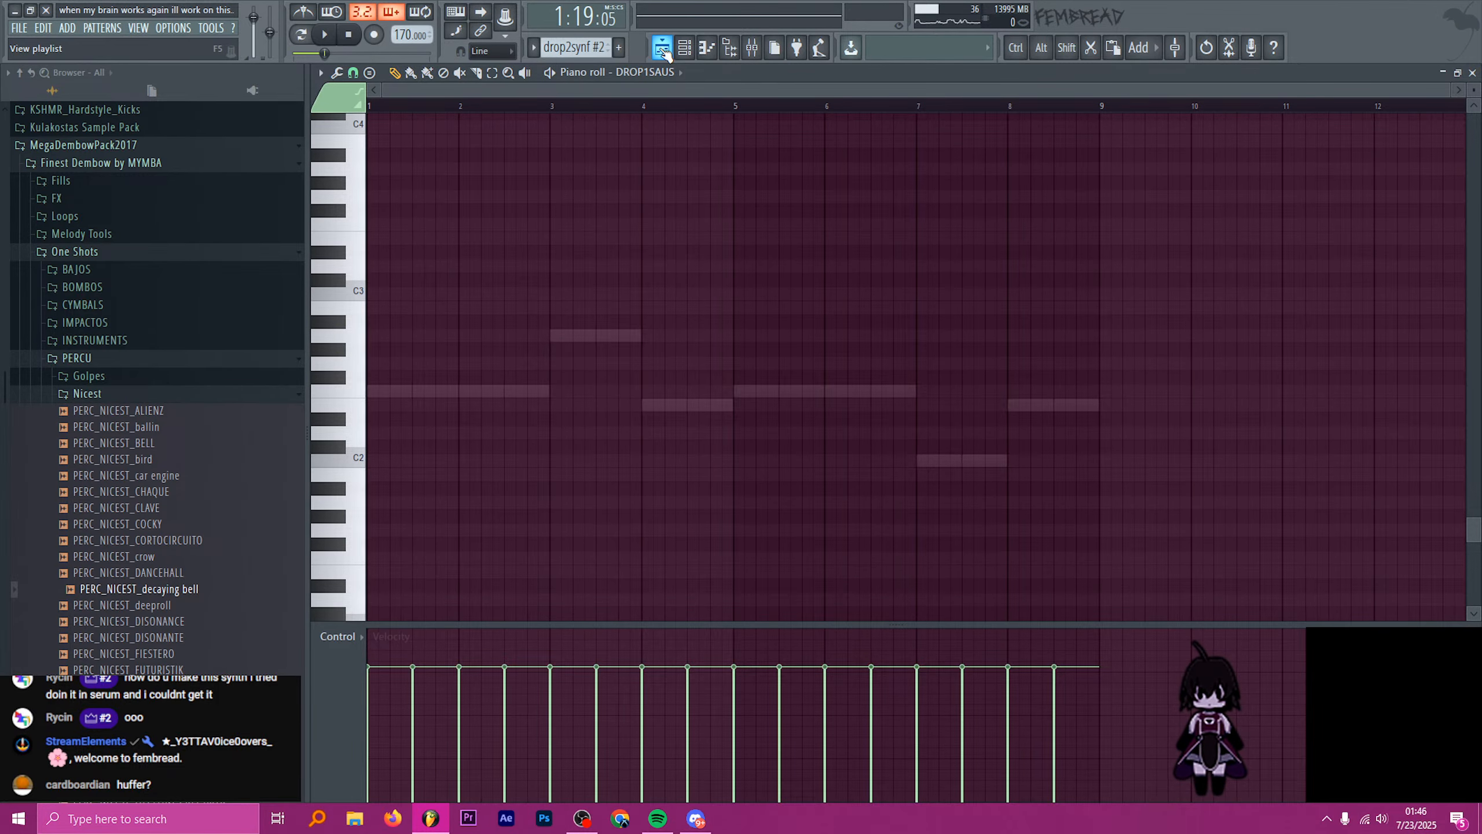
- Copy all REAL subbywubbybass notes from the drop2bass1 #2 pattern
{"action": "left_click", "coordinate": [683, 48]}
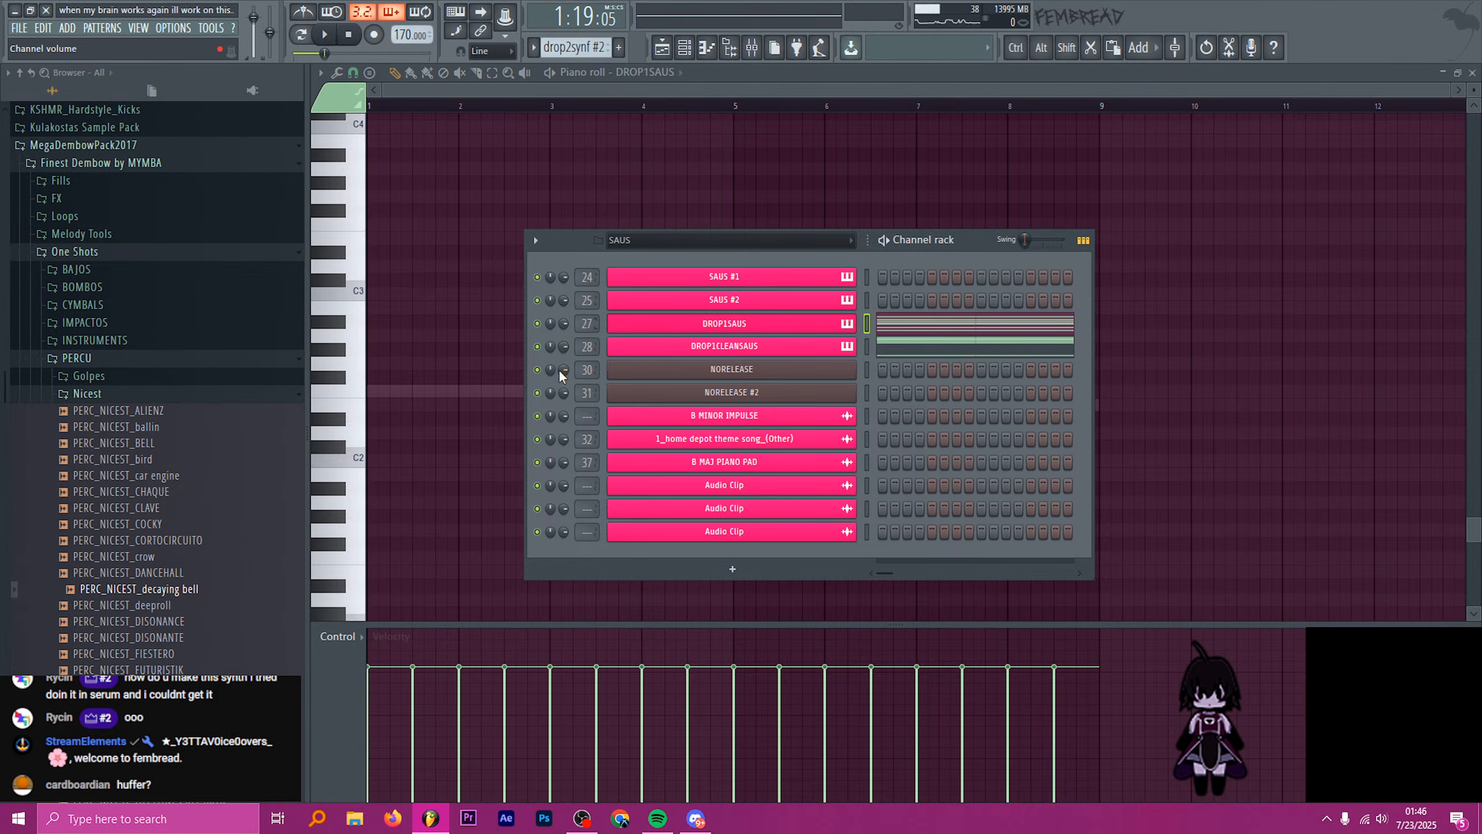
{"action": "left_click", "coordinate": [664, 46]}
{"action": "double_click", "coordinate": [866, 253]}
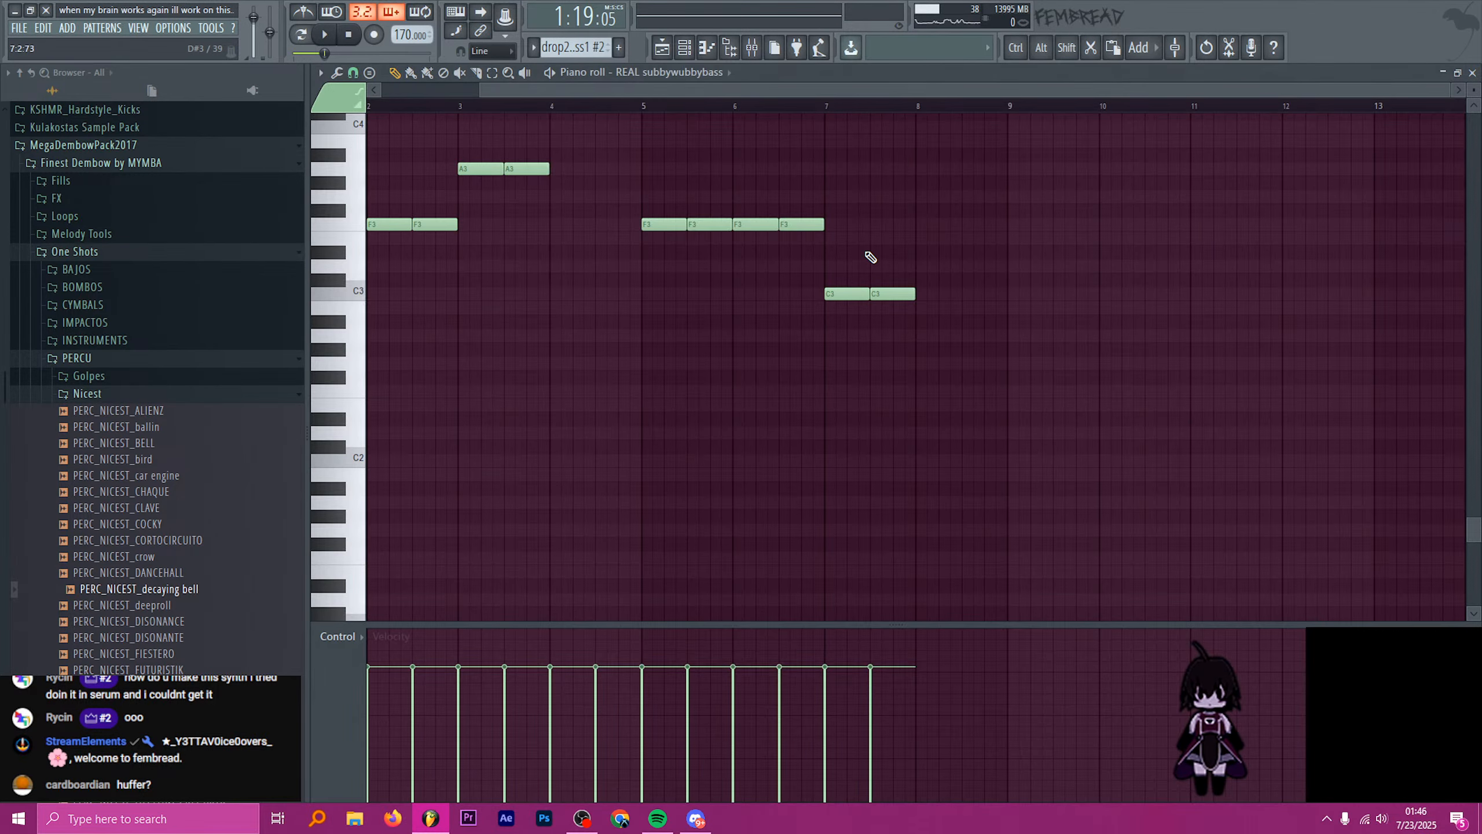
{"action": "scroll", "coordinate": [864, 366], "scroll_direction": "up", "scroll_amount": 2}
{"action": "left_click_drag", "start_coordinate": [1097, 564], "coordinate": [344, 218]}
{"action": "key", "text": "ctrl+c"}
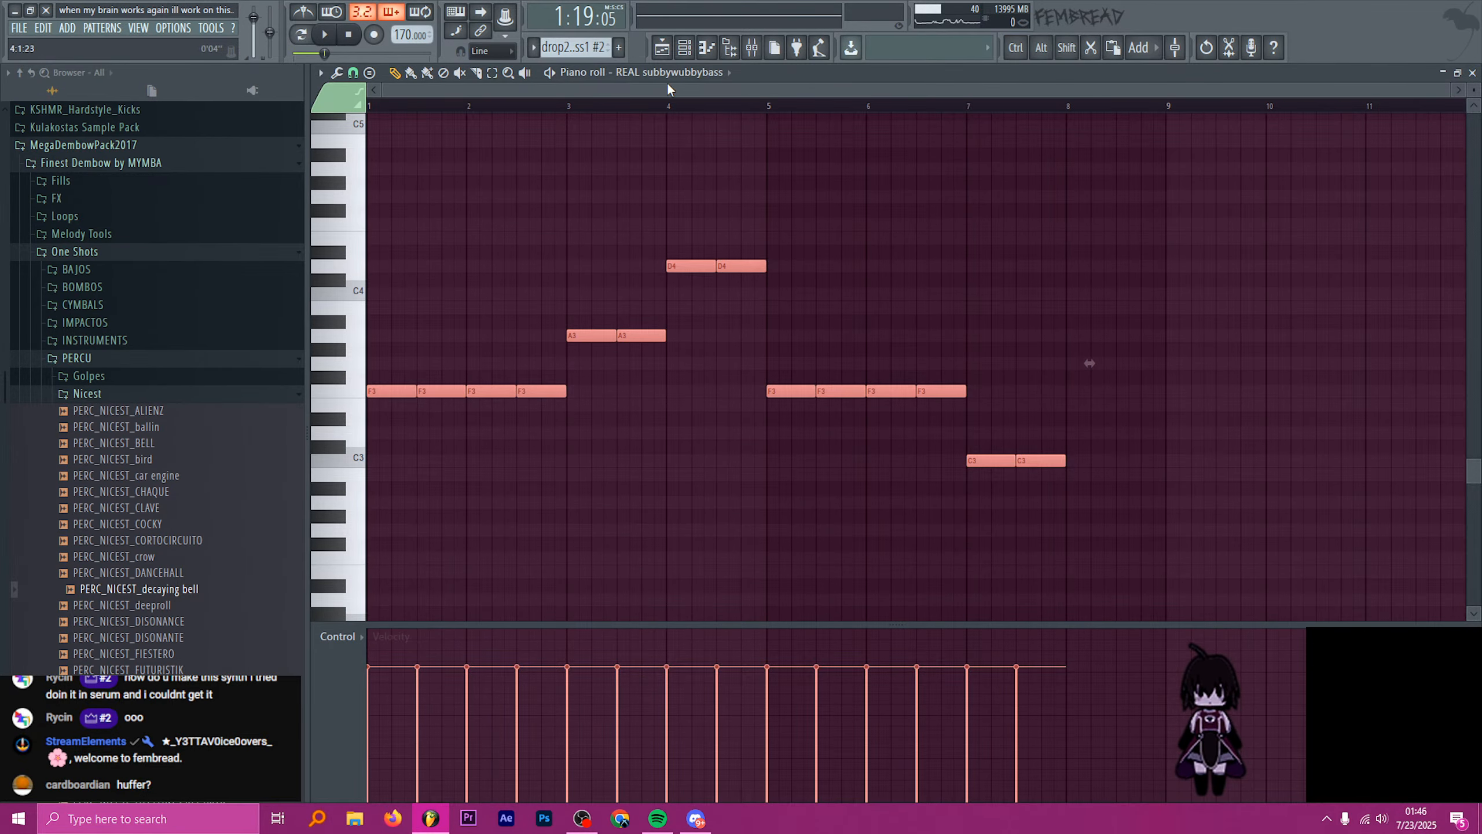
- Paste the copied bass notes into the DROP1SAUS part of drop2synf #2 and transpose them down one octave
{"action": "left_click", "coordinate": [661, 46]}
{"action": "double_click", "coordinate": [906, 586]}
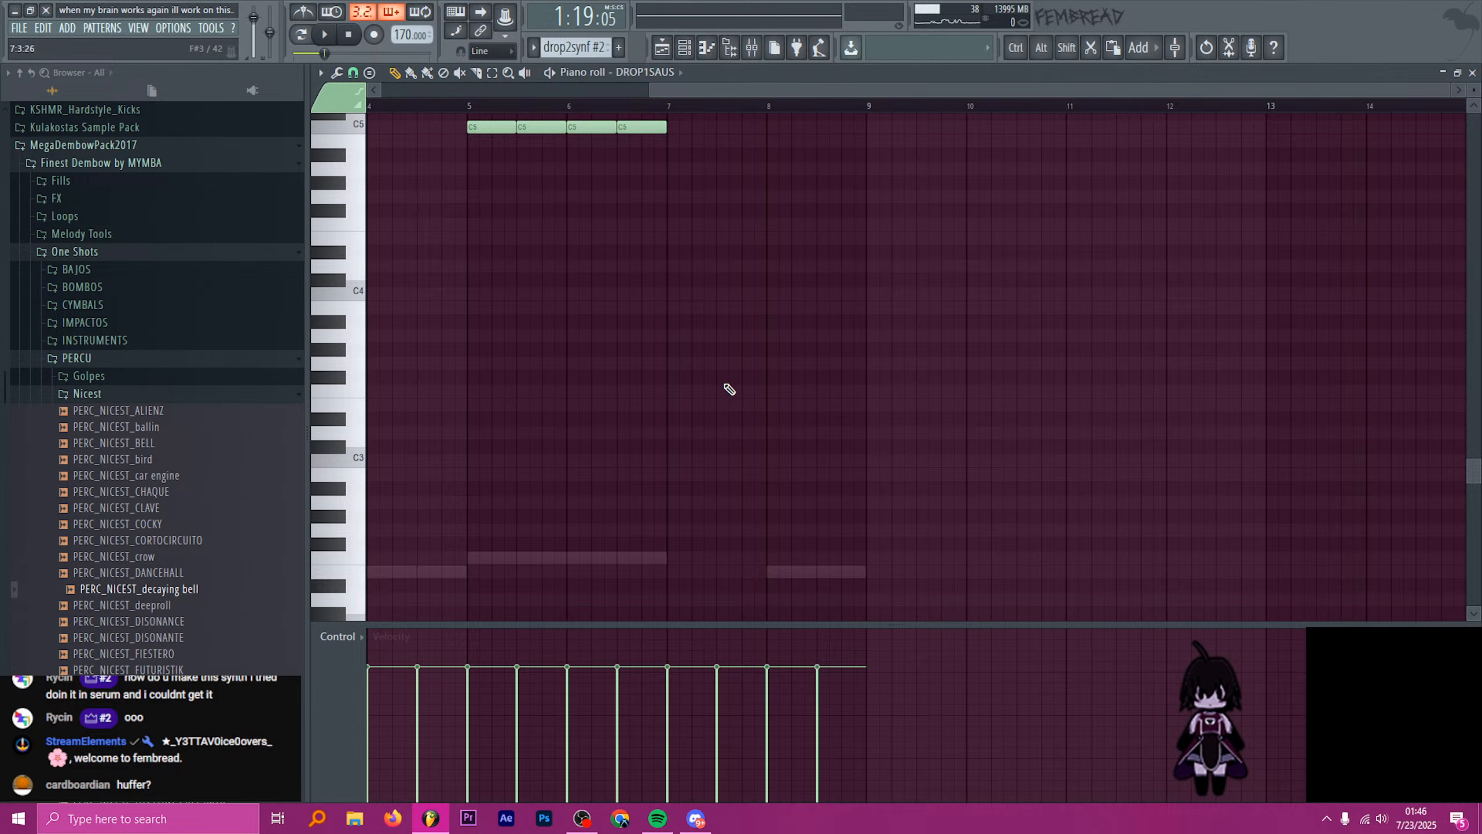
{"action": "scroll", "coordinate": [807, 281], "scroll_direction": "up", "scroll_amount": 3}
{"action": "key", "text": "ctrl+v"}
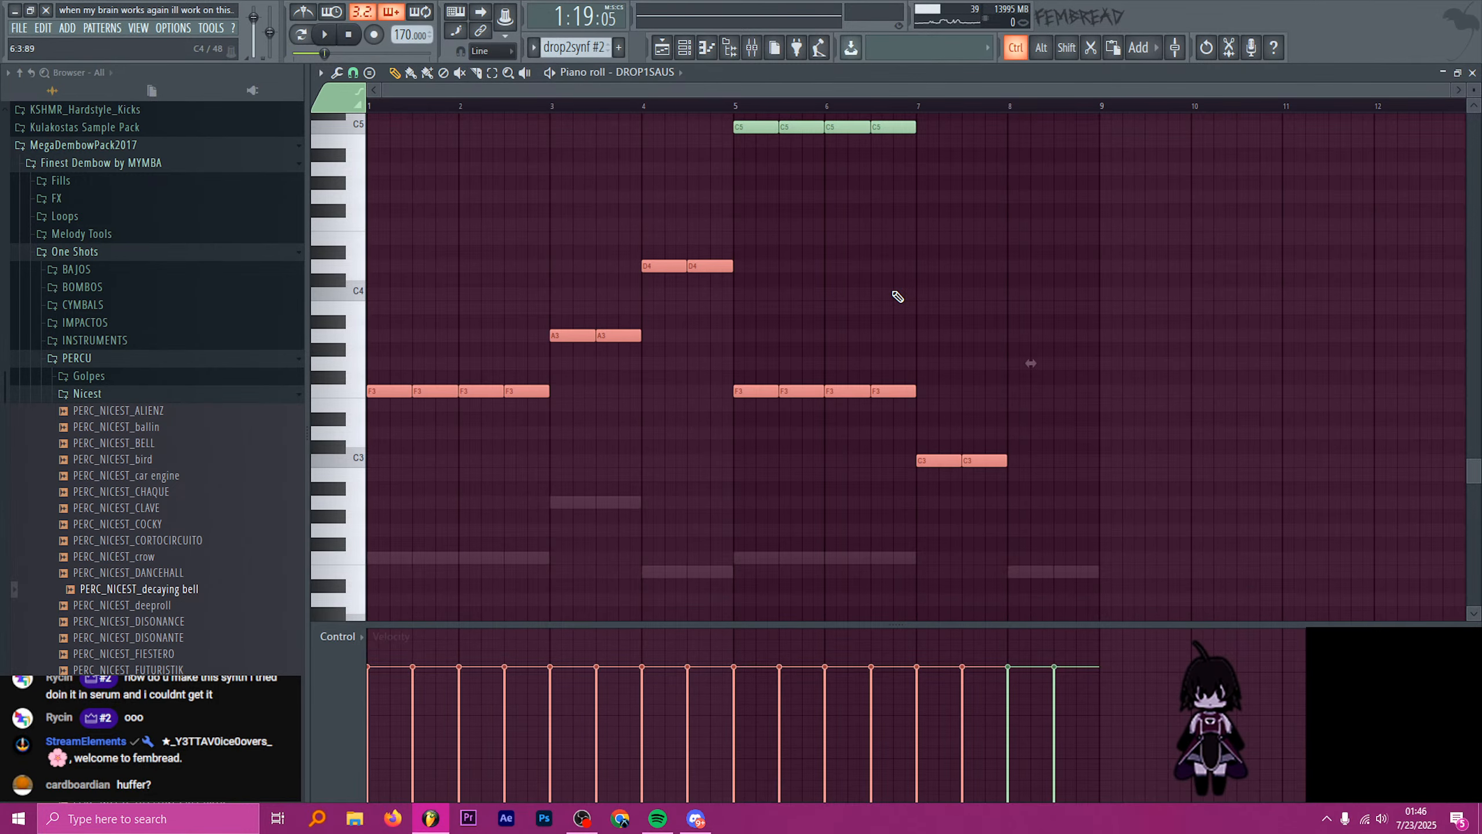
{"action": "scroll", "coordinate": [875, 327], "scroll_direction": "down", "scroll_amount": 3}
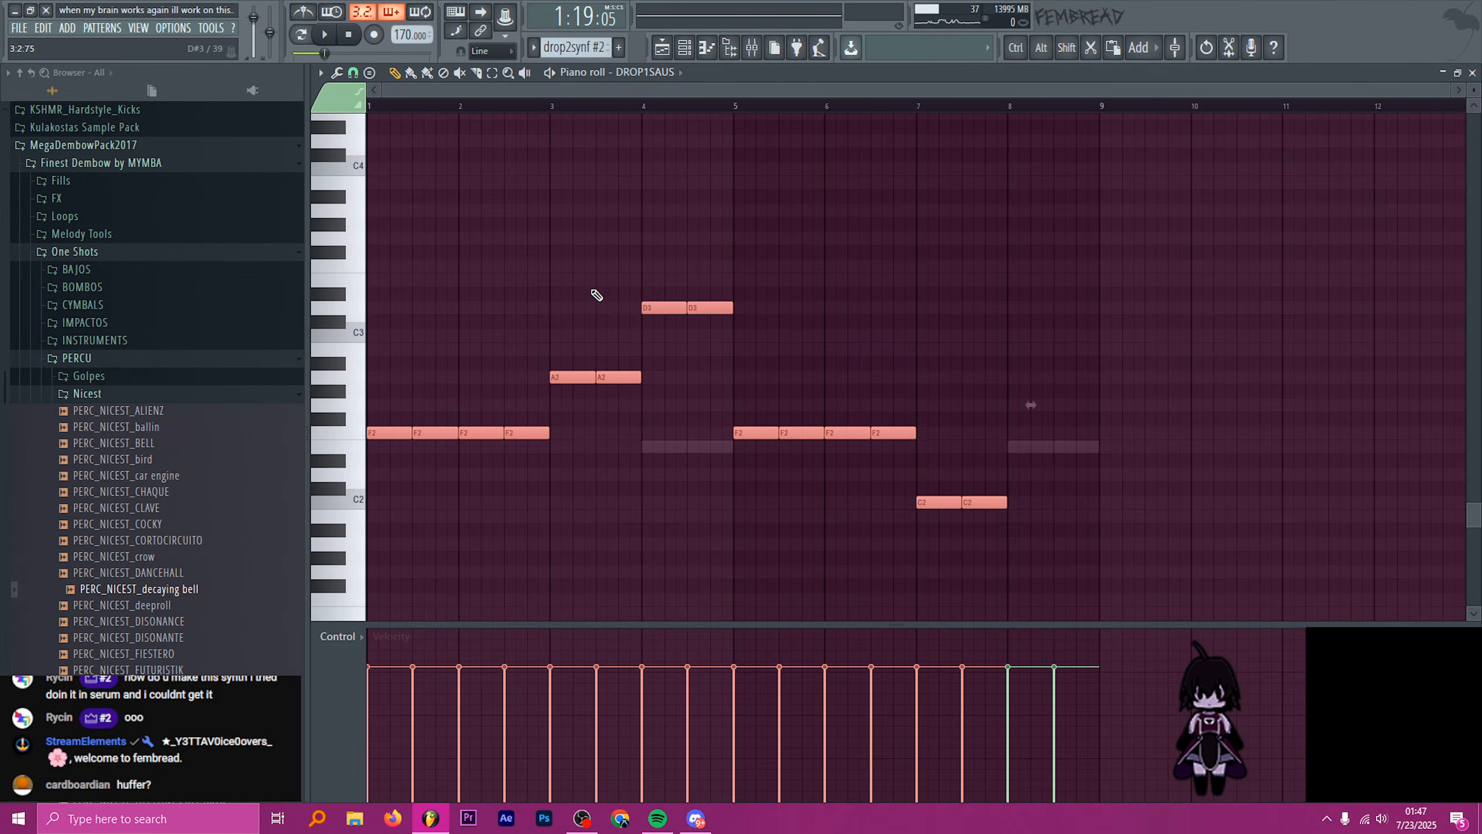
- Mute the DROP1CLEANSAUS channel
{"action": "scroll", "coordinate": [595, 295], "scroll_direction": "up", "scroll_amount": 2}
{"action": "key", "text": "space"}
{"action": "key", "text": "space"}
{"action": "scroll", "coordinate": [473, 272], "scroll_direction": "up", "scroll_amount": 3}
{"action": "scroll", "coordinate": [498, 271], "scroll_direction": "down", "scroll_amount": 3}
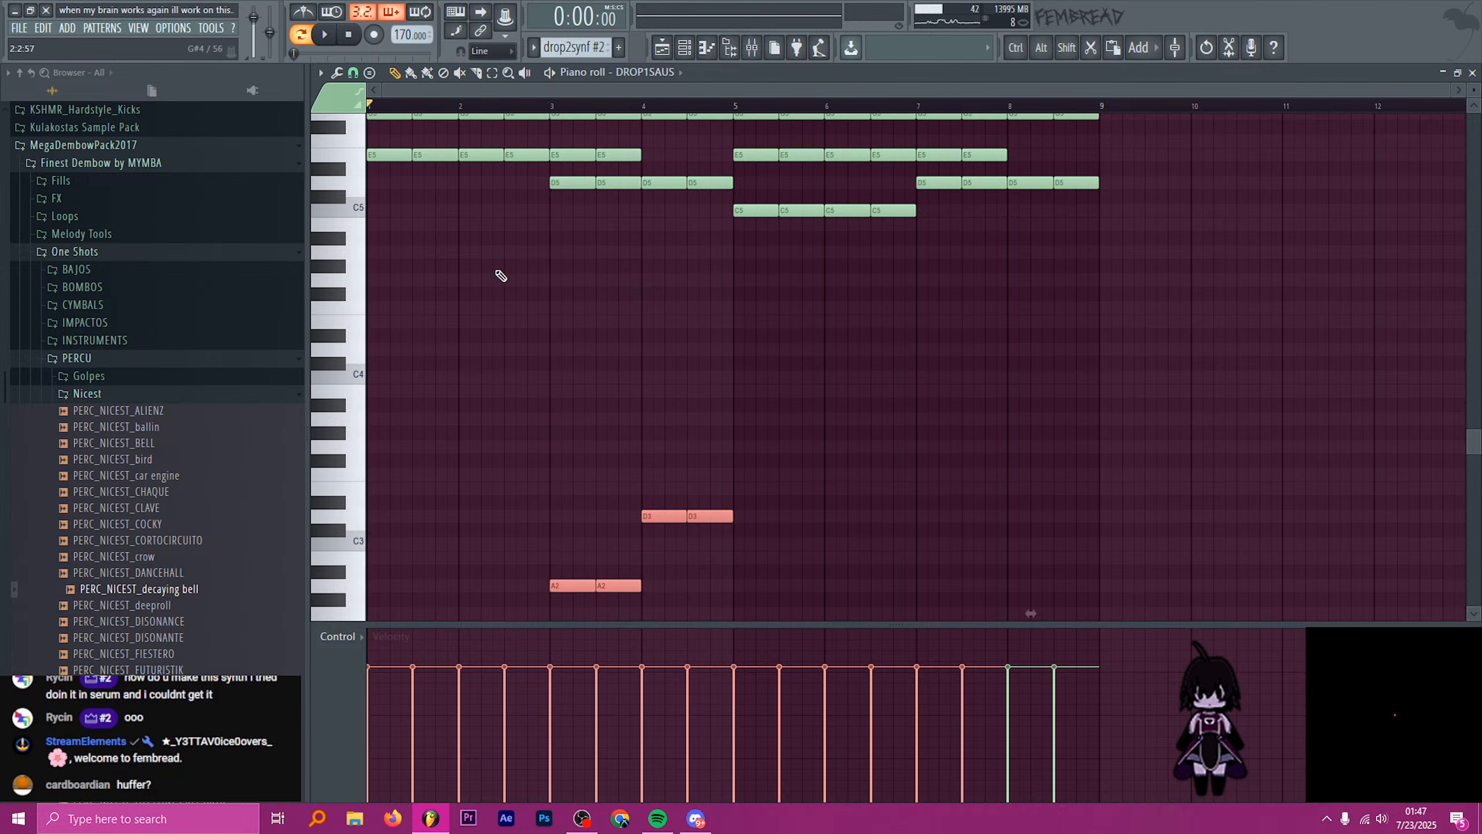
{"action": "scroll", "coordinate": [506, 288], "scroll_direction": "up", "scroll_amount": 6}
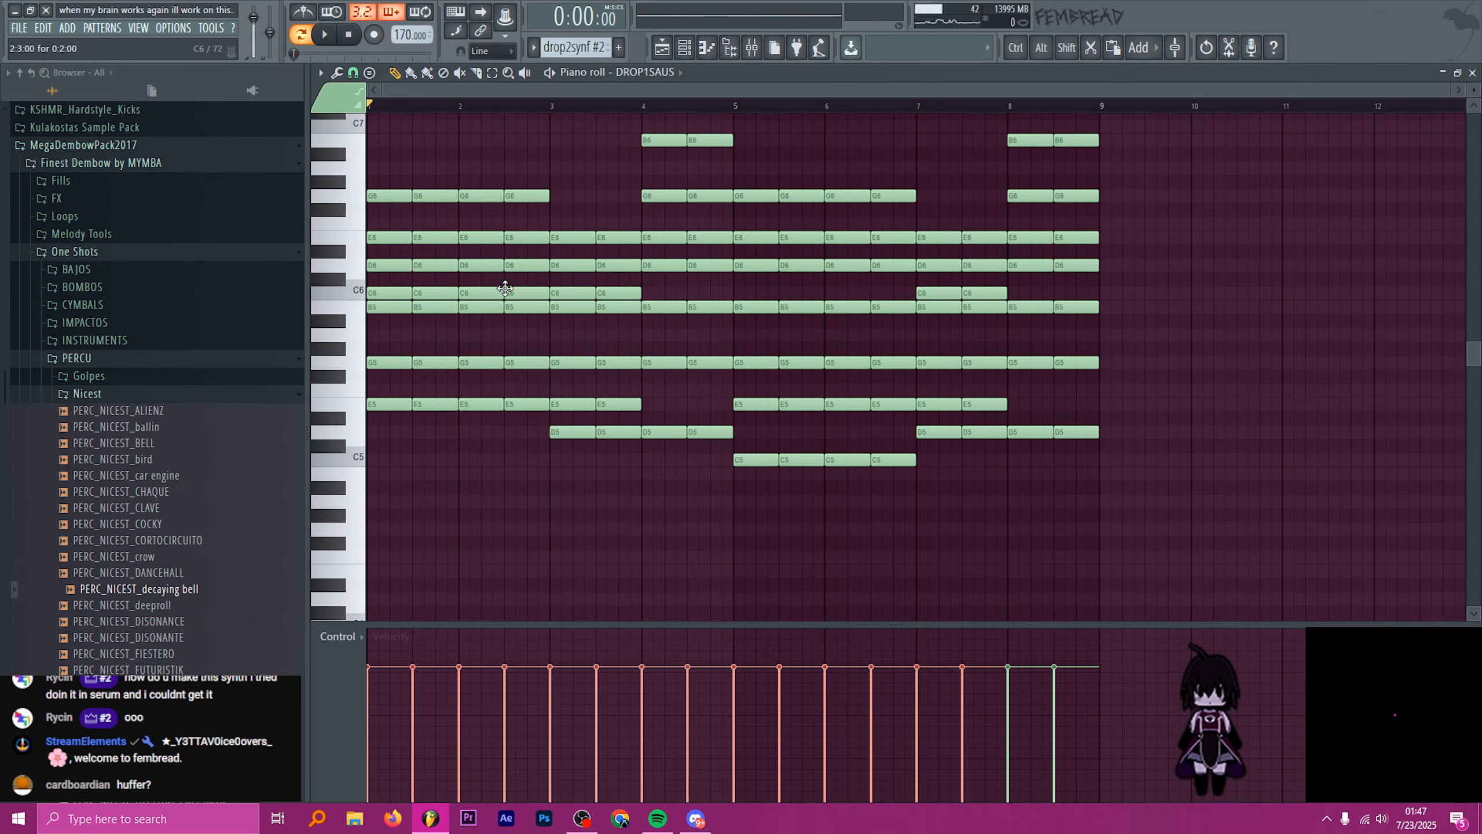
{"action": "left_click", "coordinate": [694, 51]}
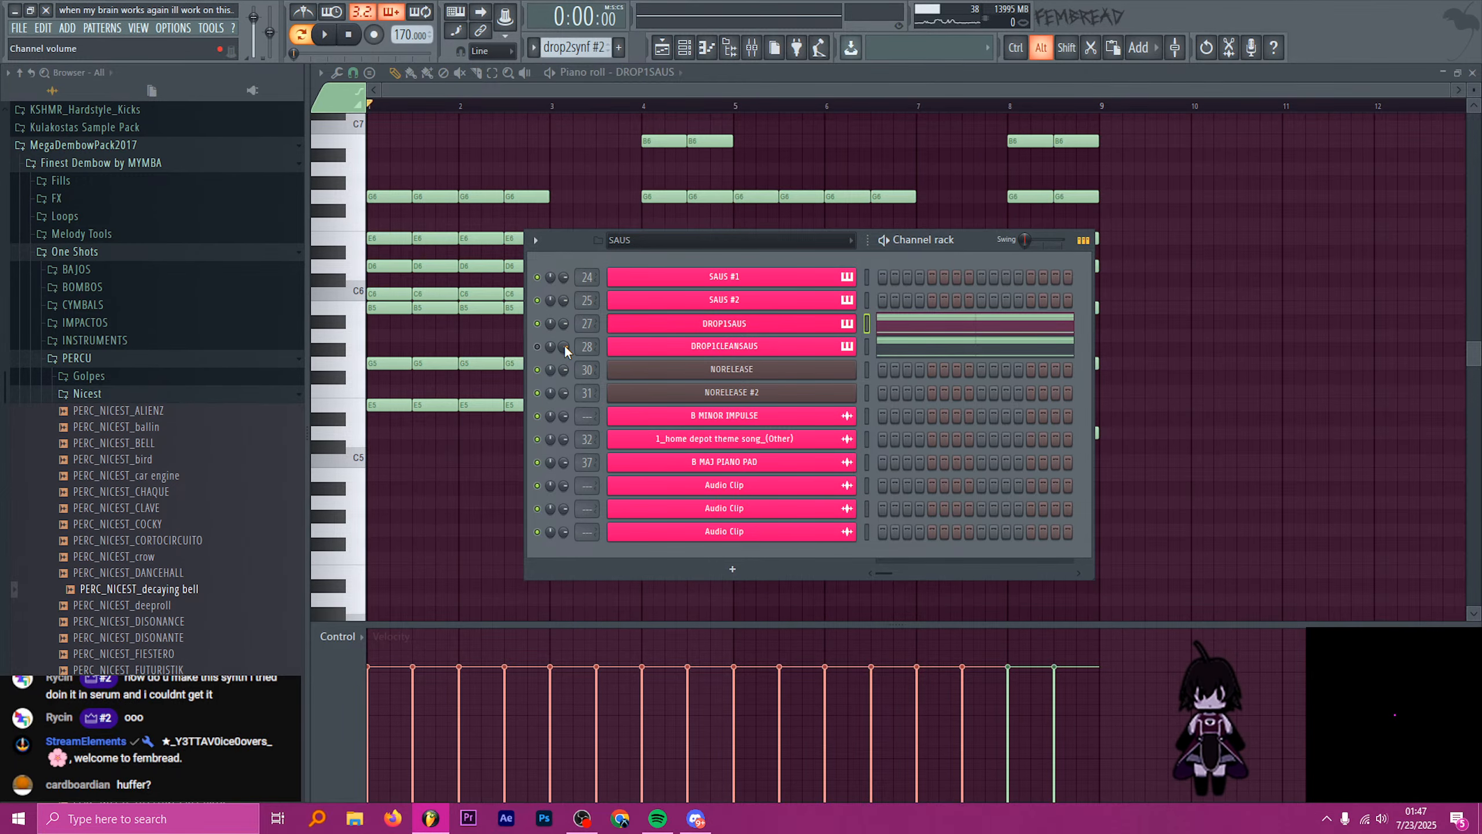
- Audition the DROP1SAUS chords by scrubbing through the first four bars and compare them with the bass notes
{"action": "left_click", "coordinate": [446, 153]}
{"action": "right_click", "coordinate": [447, 154]}
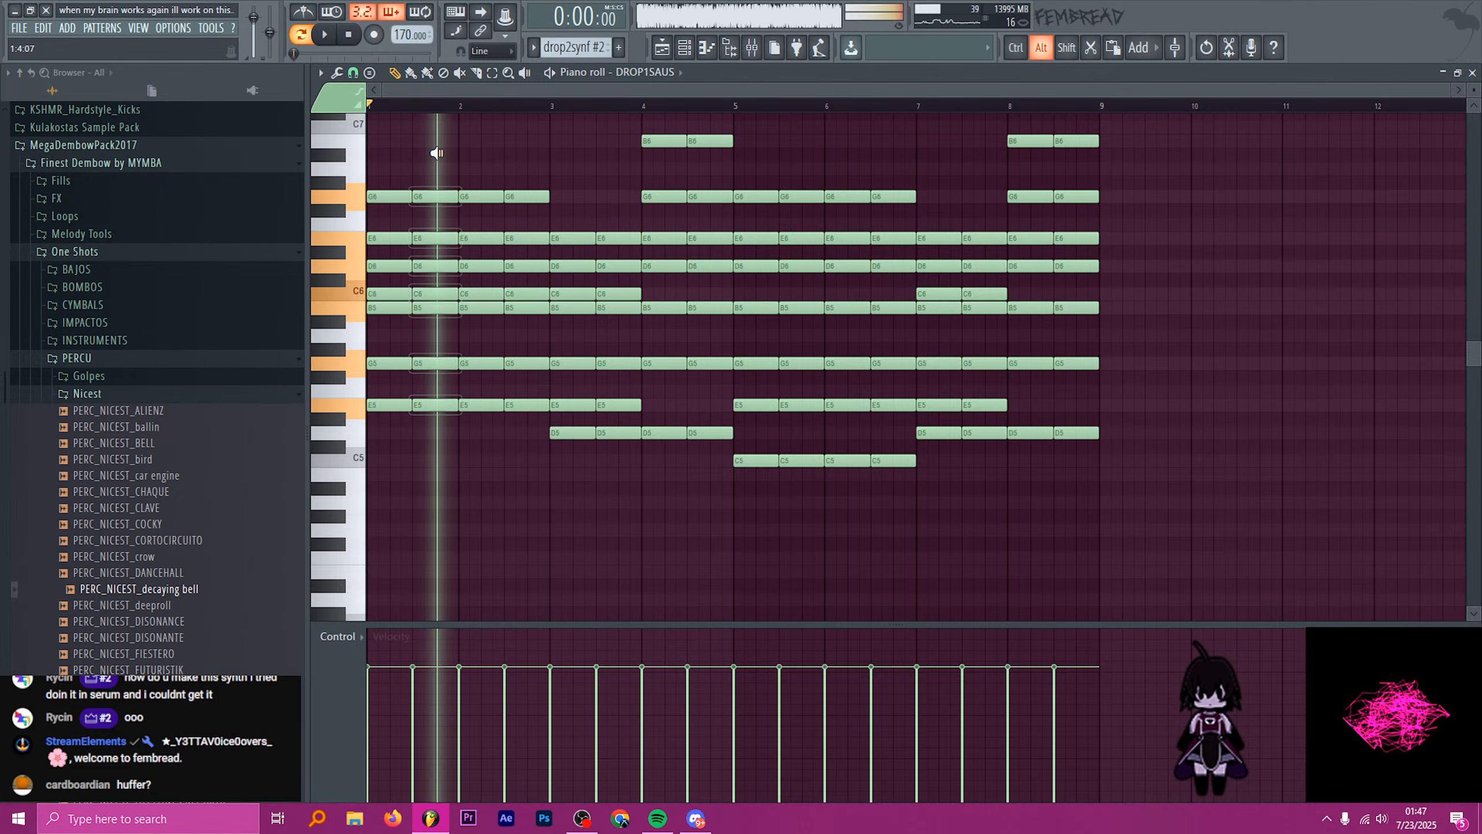
{"action": "scroll", "coordinate": [373, 172], "scroll_direction": "up", "scroll_amount": 2}
{"action": "scroll", "coordinate": [375, 175], "scroll_direction": "up", "scroll_amount": 2}
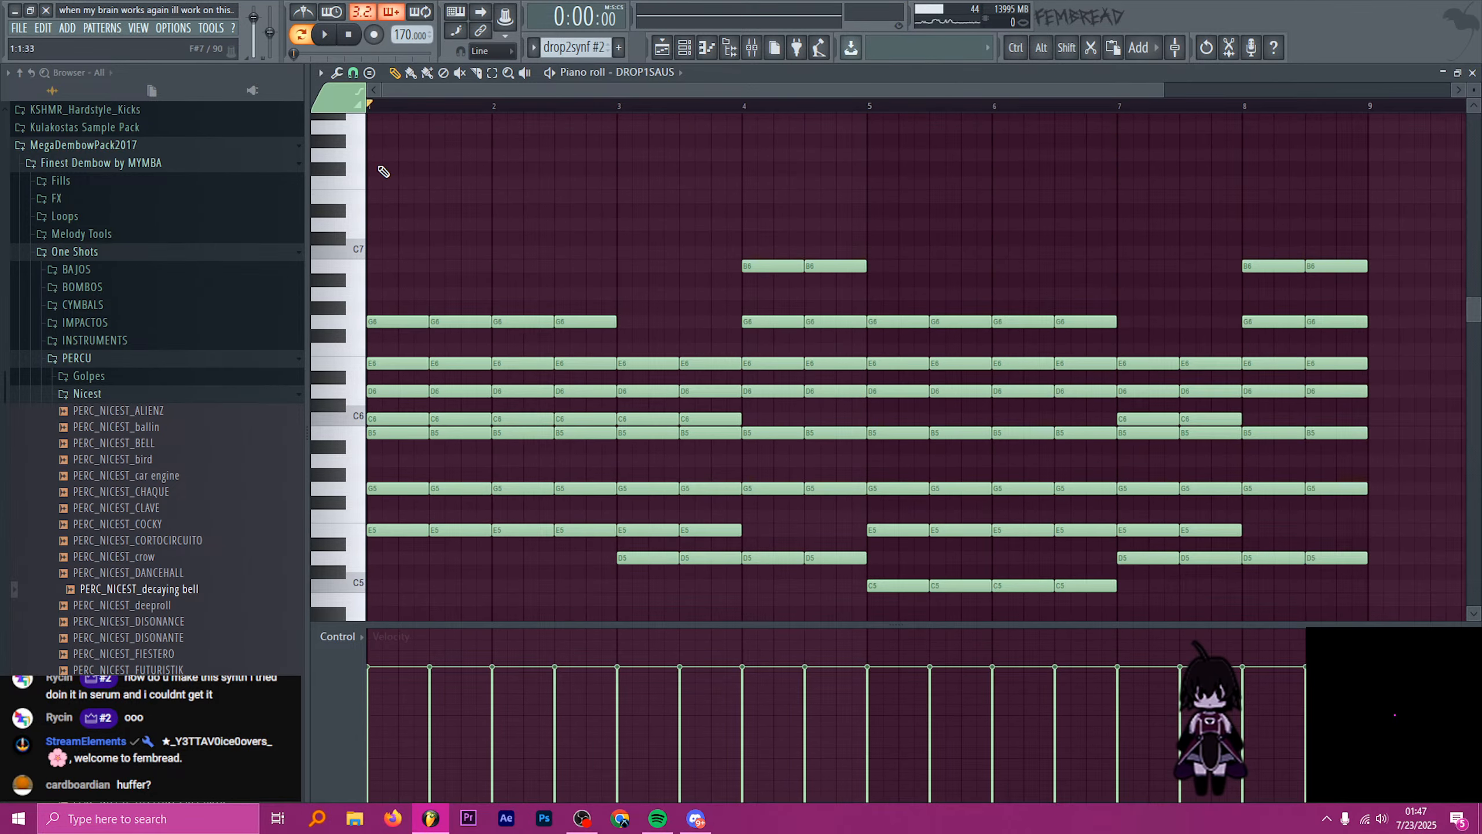
{"action": "scroll", "coordinate": [630, 275], "scroll_direction": "down", "scroll_amount": 5}
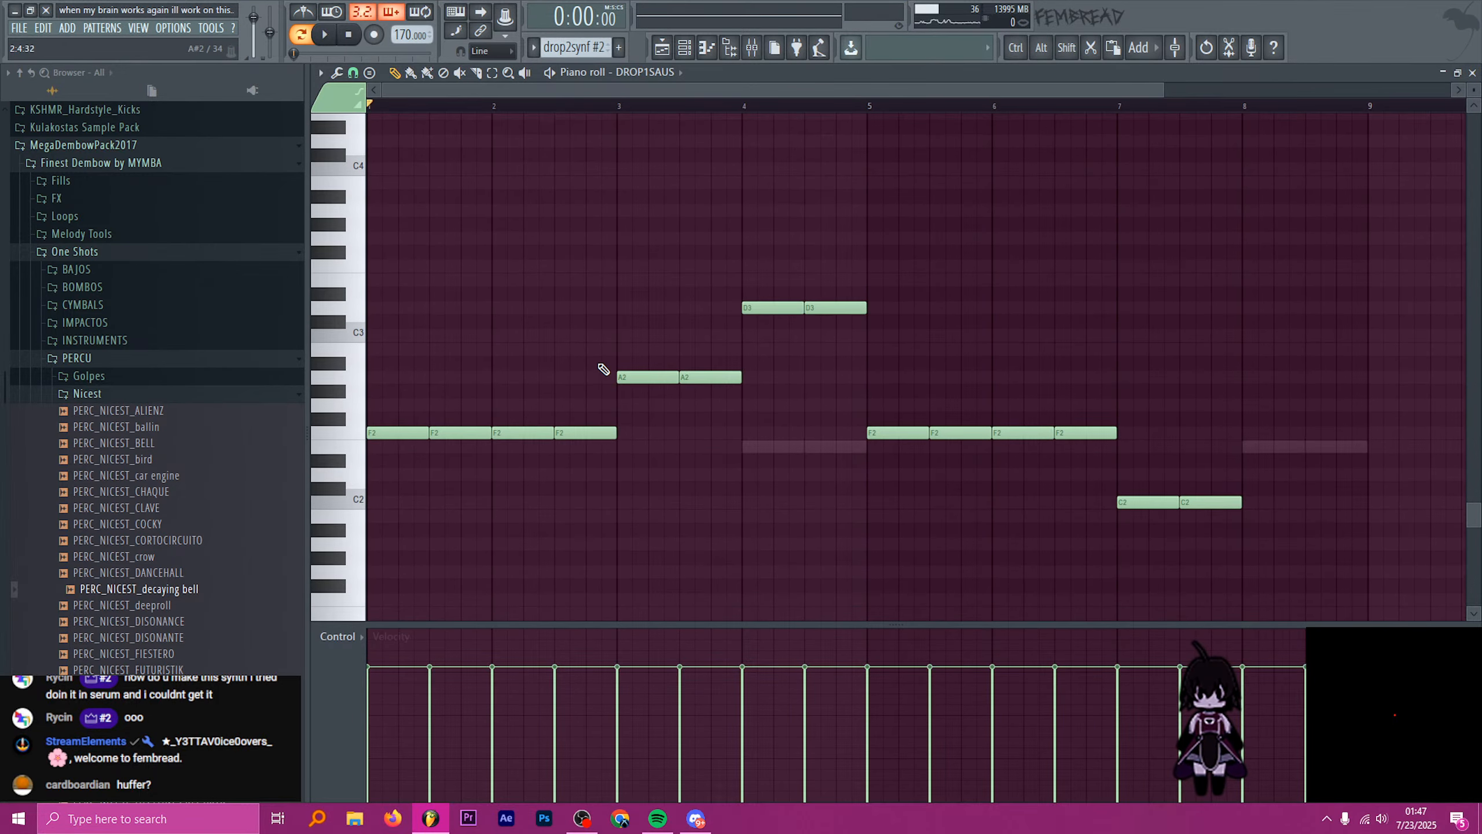
{"action": "left_click", "coordinate": [635, 356], "text": "alt"}
{"action": "left_click_drag", "start_coordinate": [636, 356], "coordinate": [760, 331]}
{"action": "scroll", "coordinate": [770, 337], "scroll_direction": "up", "scroll_amount": 4}
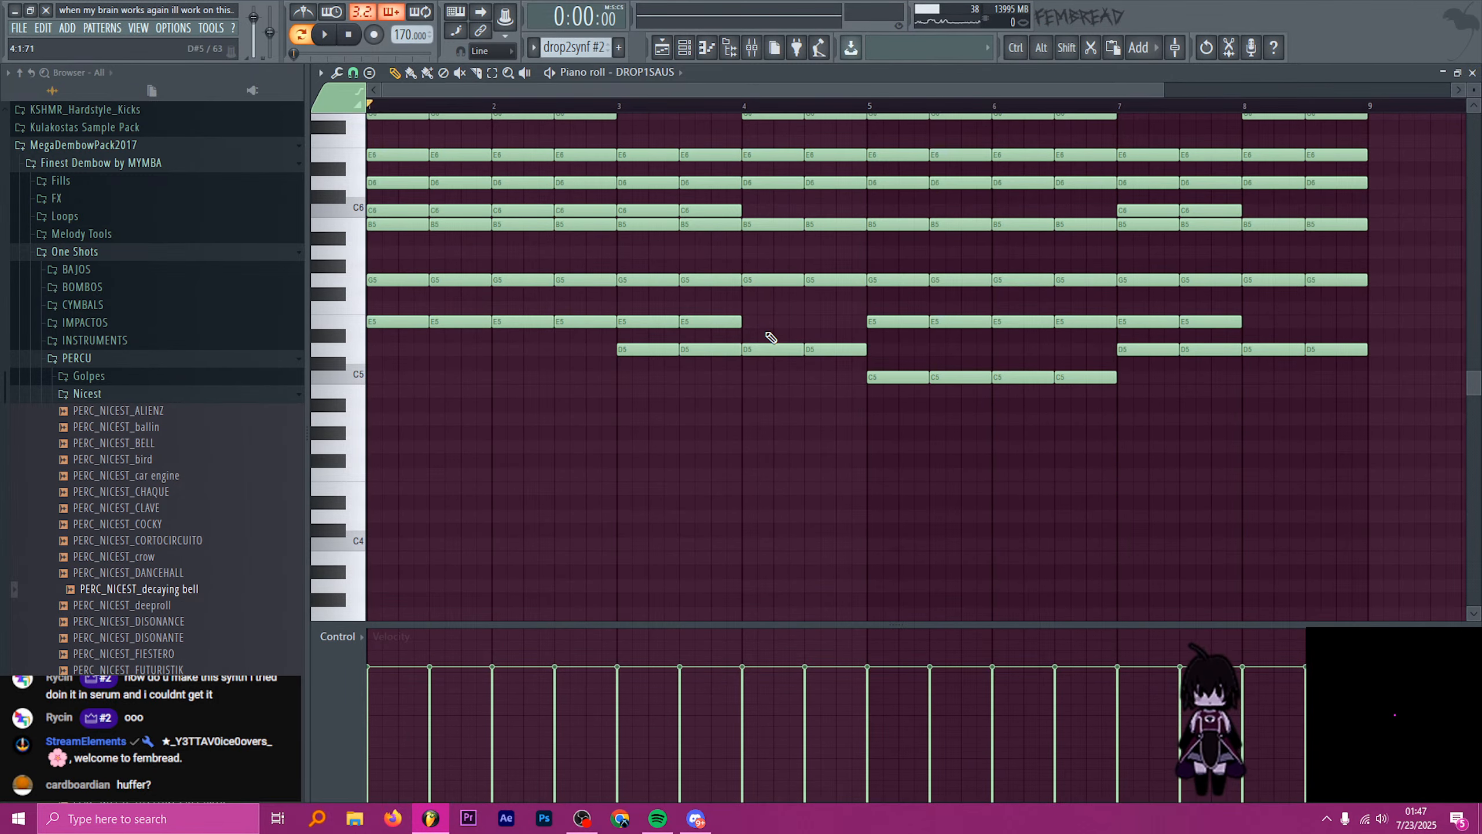
{"action": "scroll", "coordinate": [670, 301], "scroll_direction": "up", "scroll_amount": 3}
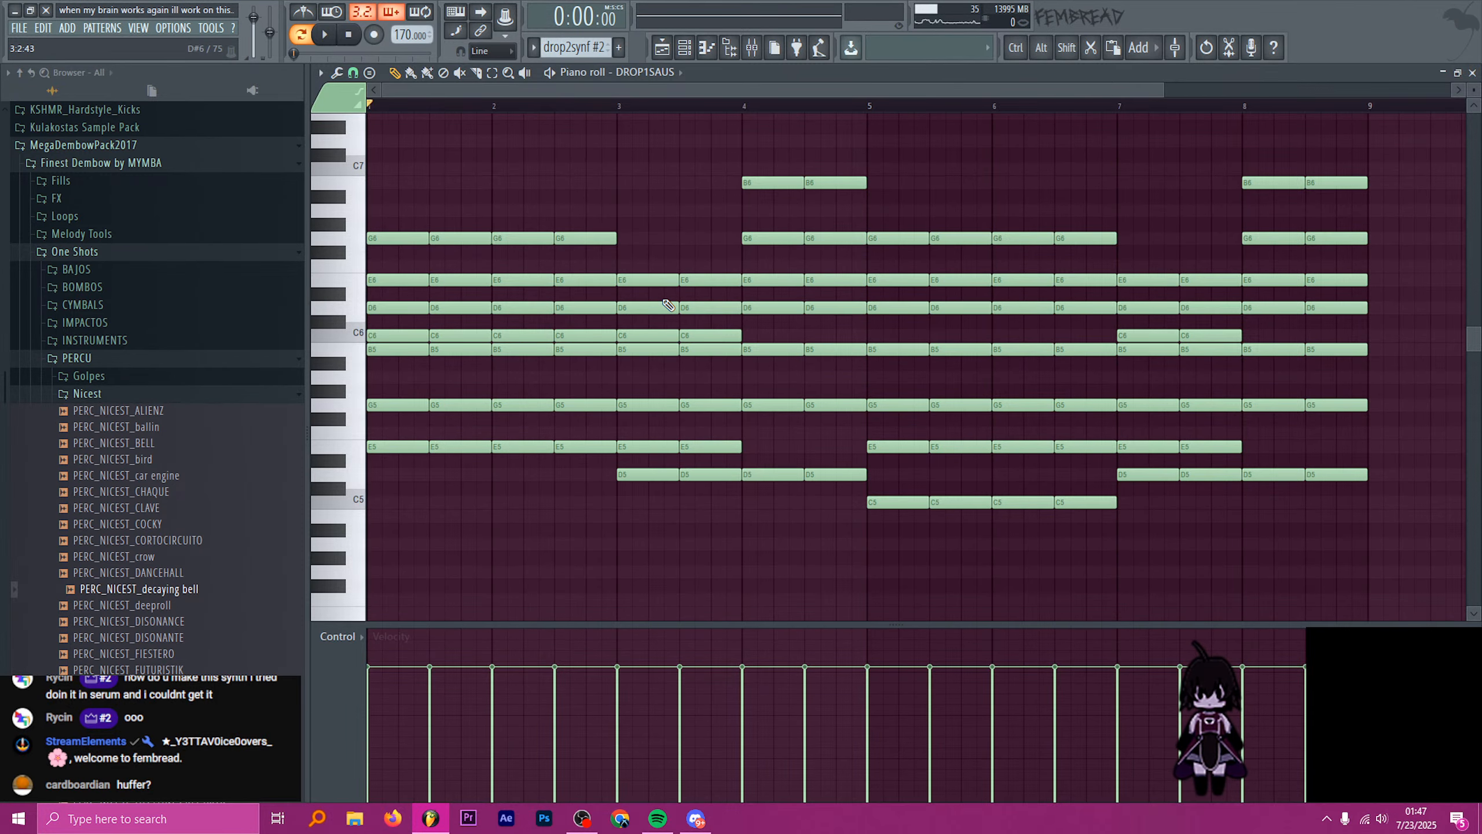
{"action": "scroll", "coordinate": [695, 352], "scroll_direction": "up", "scroll_amount": 2}
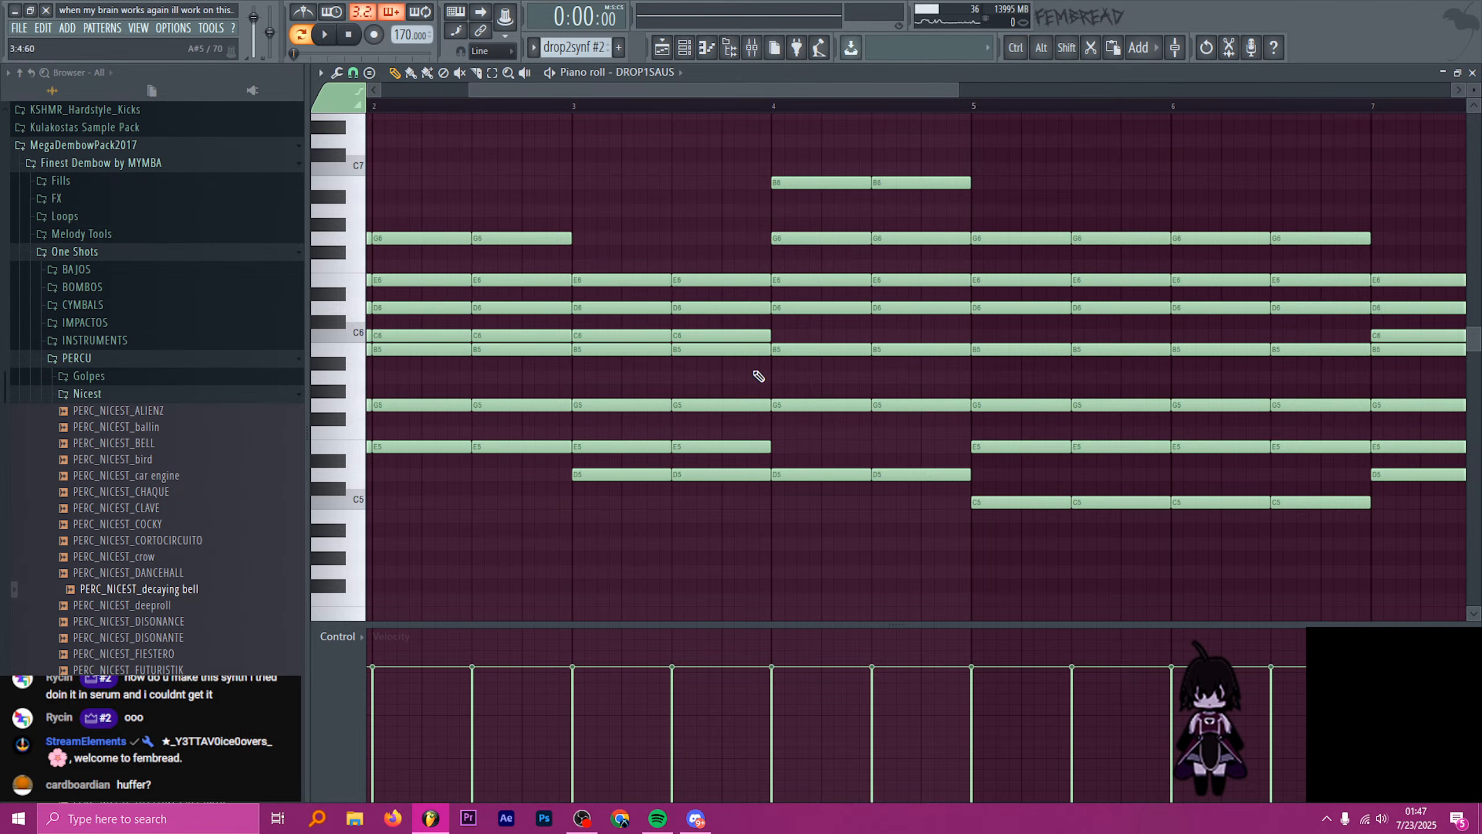
{"action": "right_click", "coordinate": [864, 317], "text": "alt"}
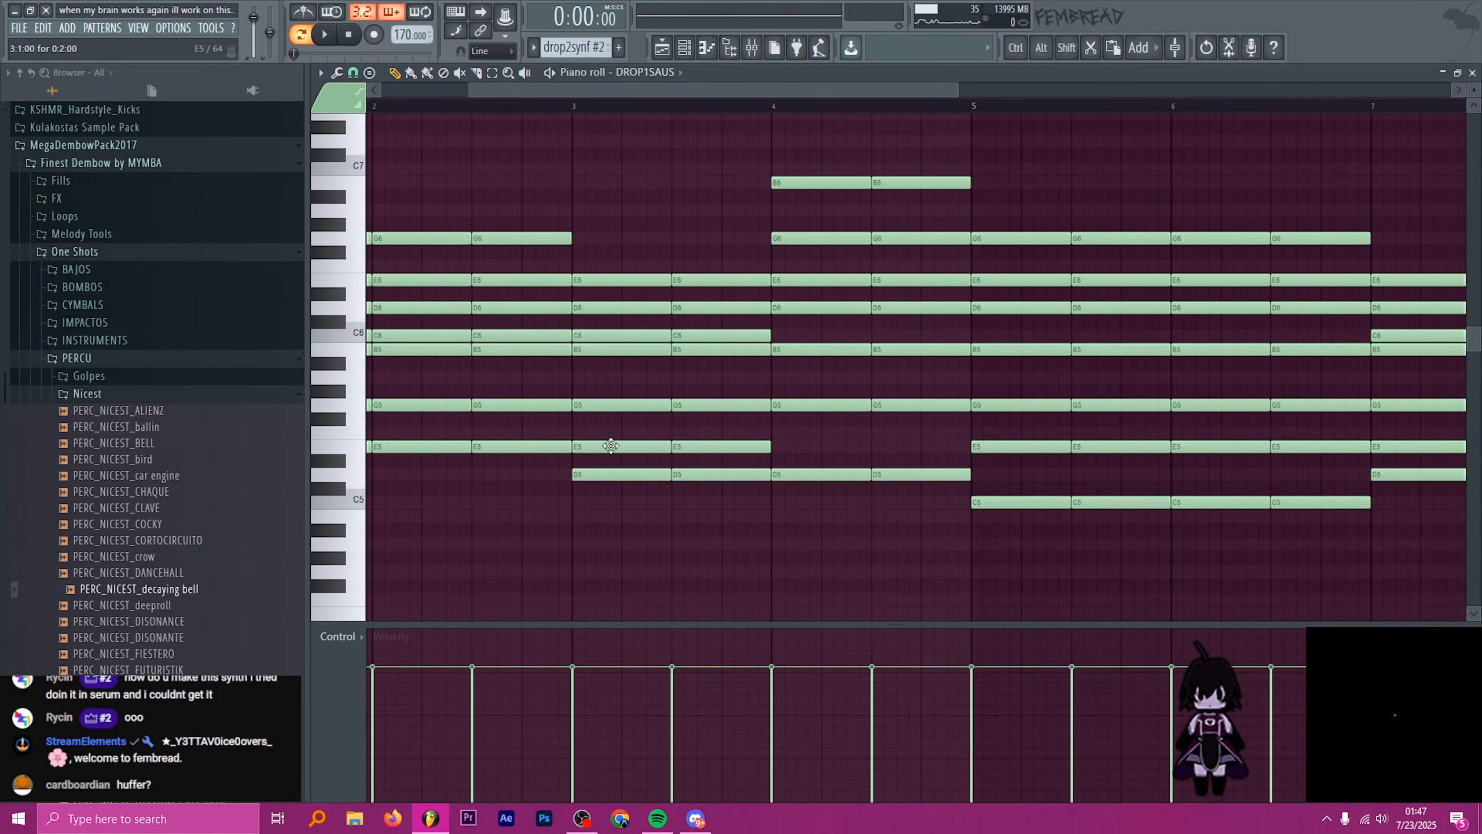
{"action": "scroll", "coordinate": [613, 461], "scroll_direction": "down", "scroll_amount": 3}
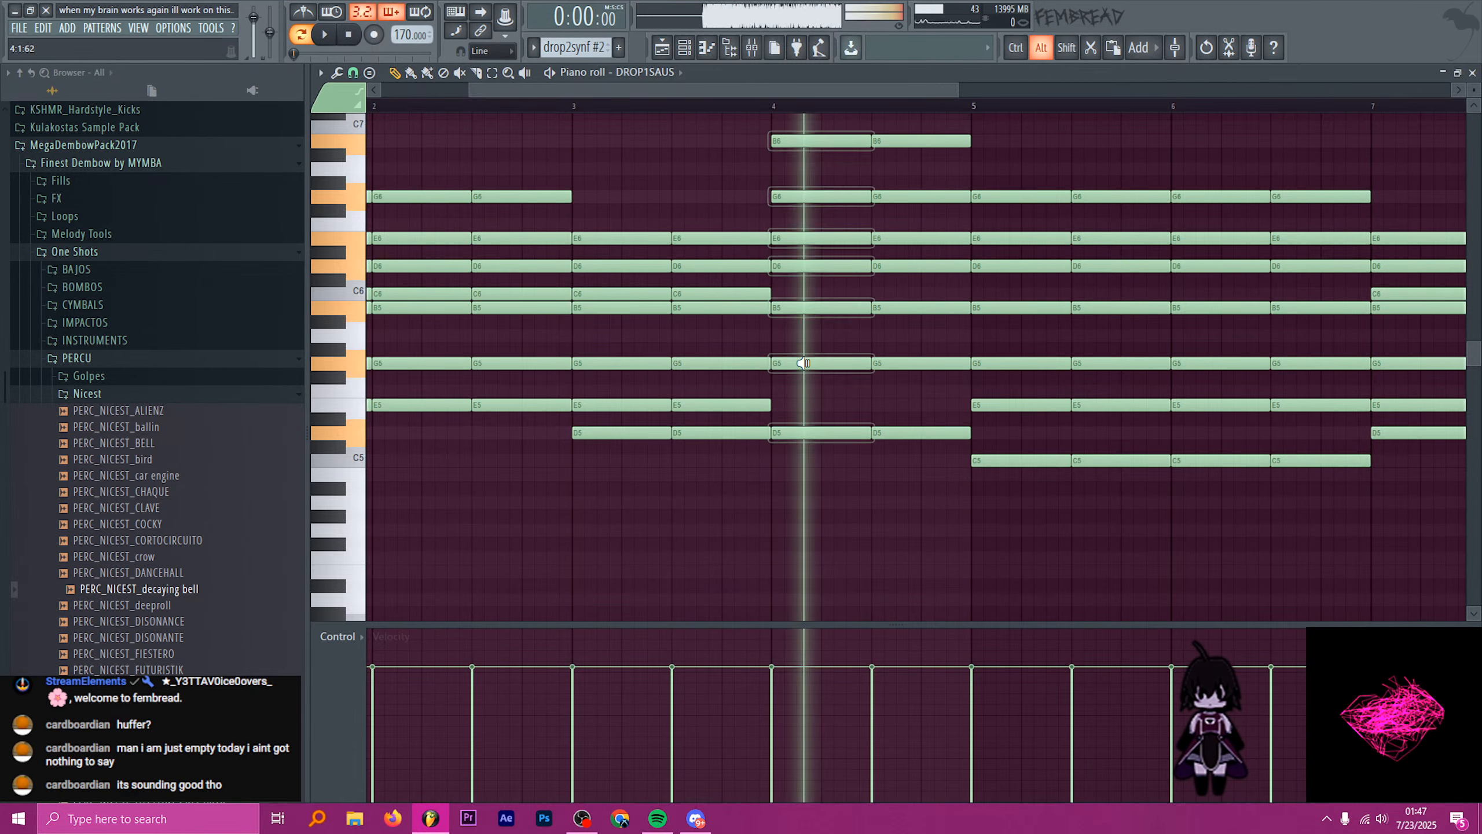
{"action": "scroll", "coordinate": [888, 382], "scroll_direction": "down", "scroll_amount": 1}
{"action": "scroll", "coordinate": [888, 382], "scroll_direction": "up", "scroll_amount": 3}
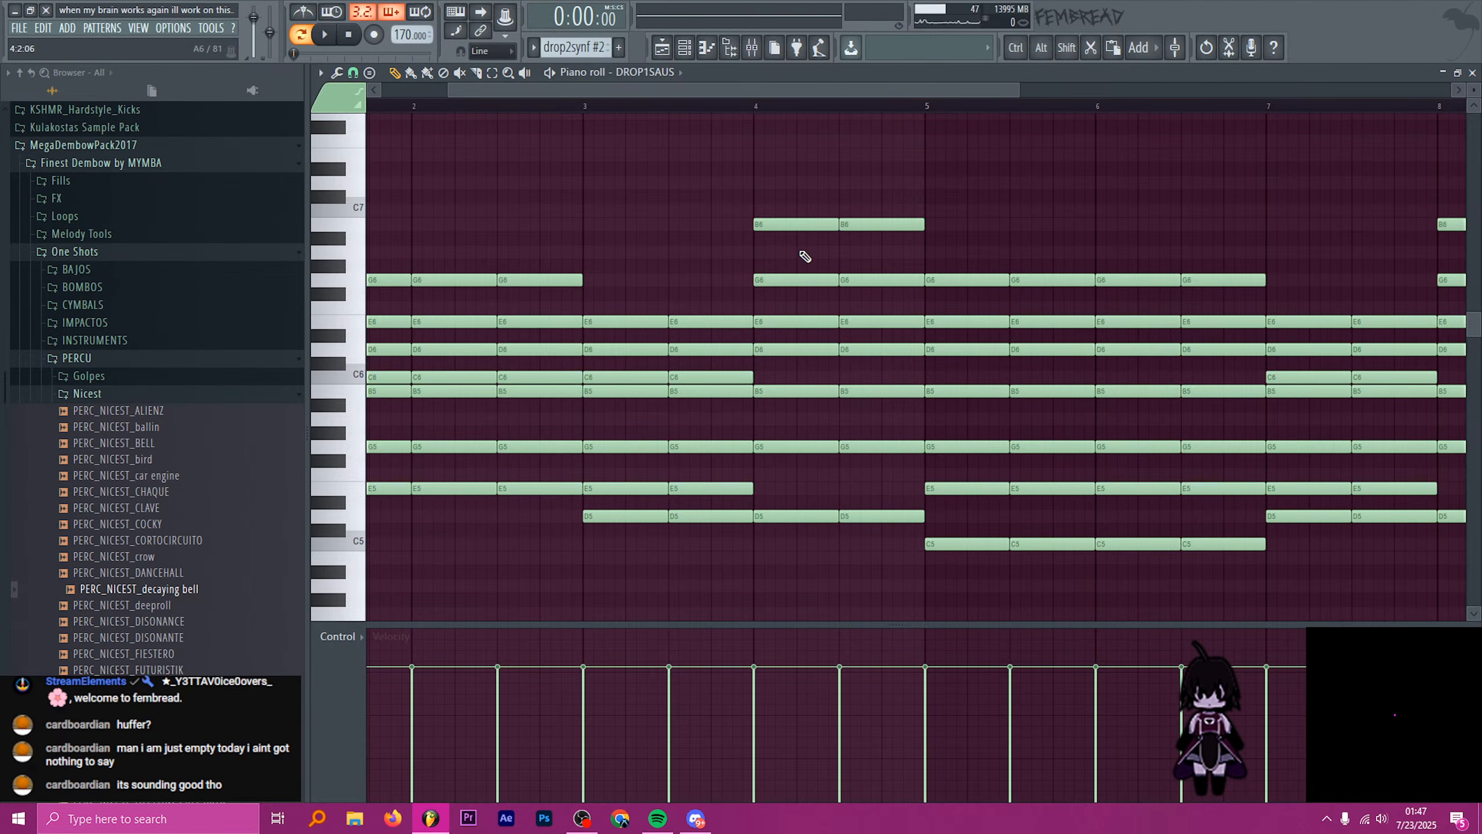
- Move the two D6 notes in bar 4 up one octave to D7 and audition the chord
{"action": "left_click", "coordinate": [793, 230]}
{"action": "left_click", "coordinate": [793, 349]}
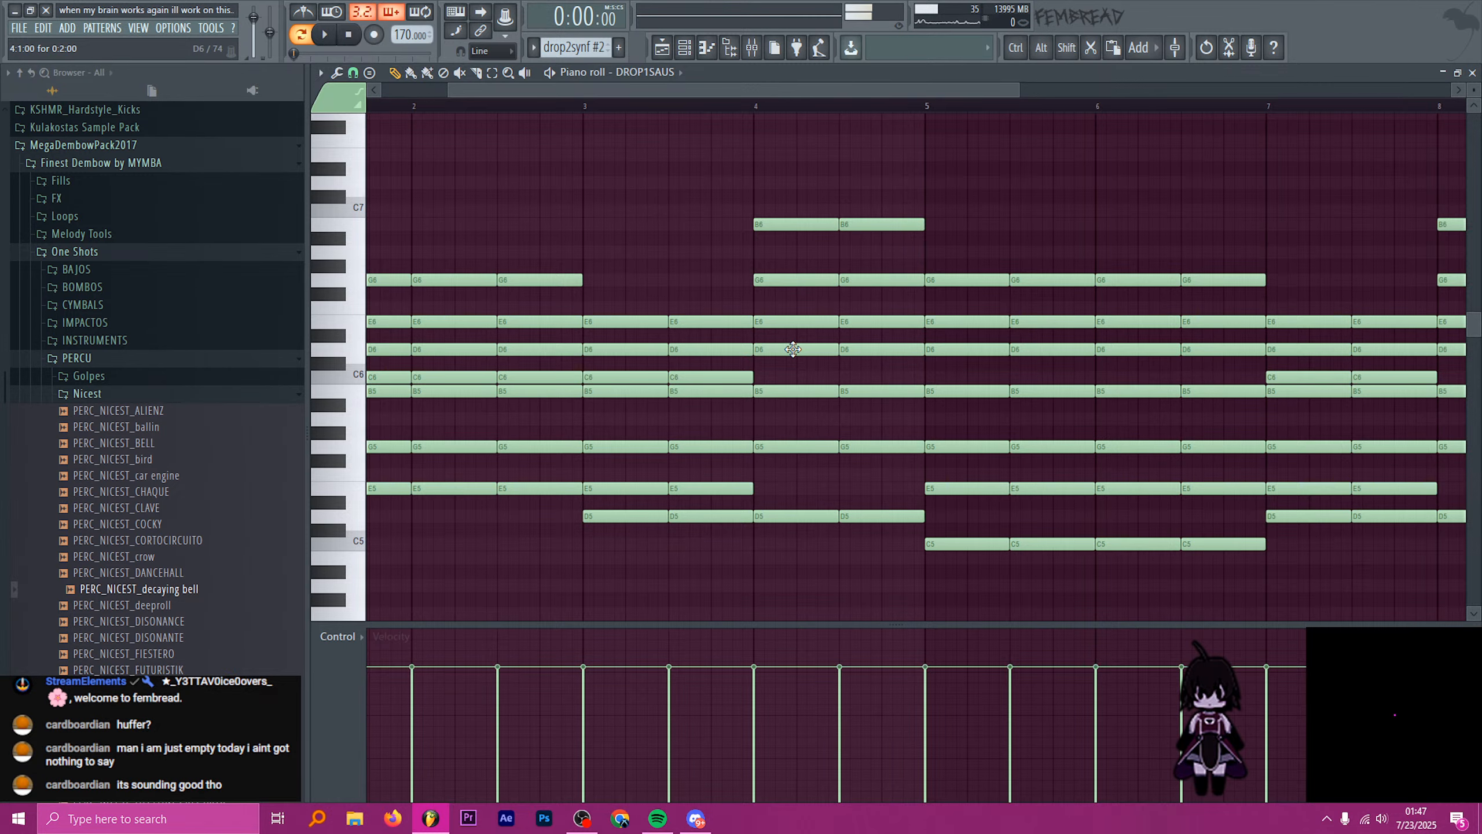
{"action": "left_click_drag", "start_coordinate": [805, 379], "coordinate": [865, 343]}
{"action": "scroll", "coordinate": [865, 346], "scroll_direction": "up", "scroll_amount": 1}
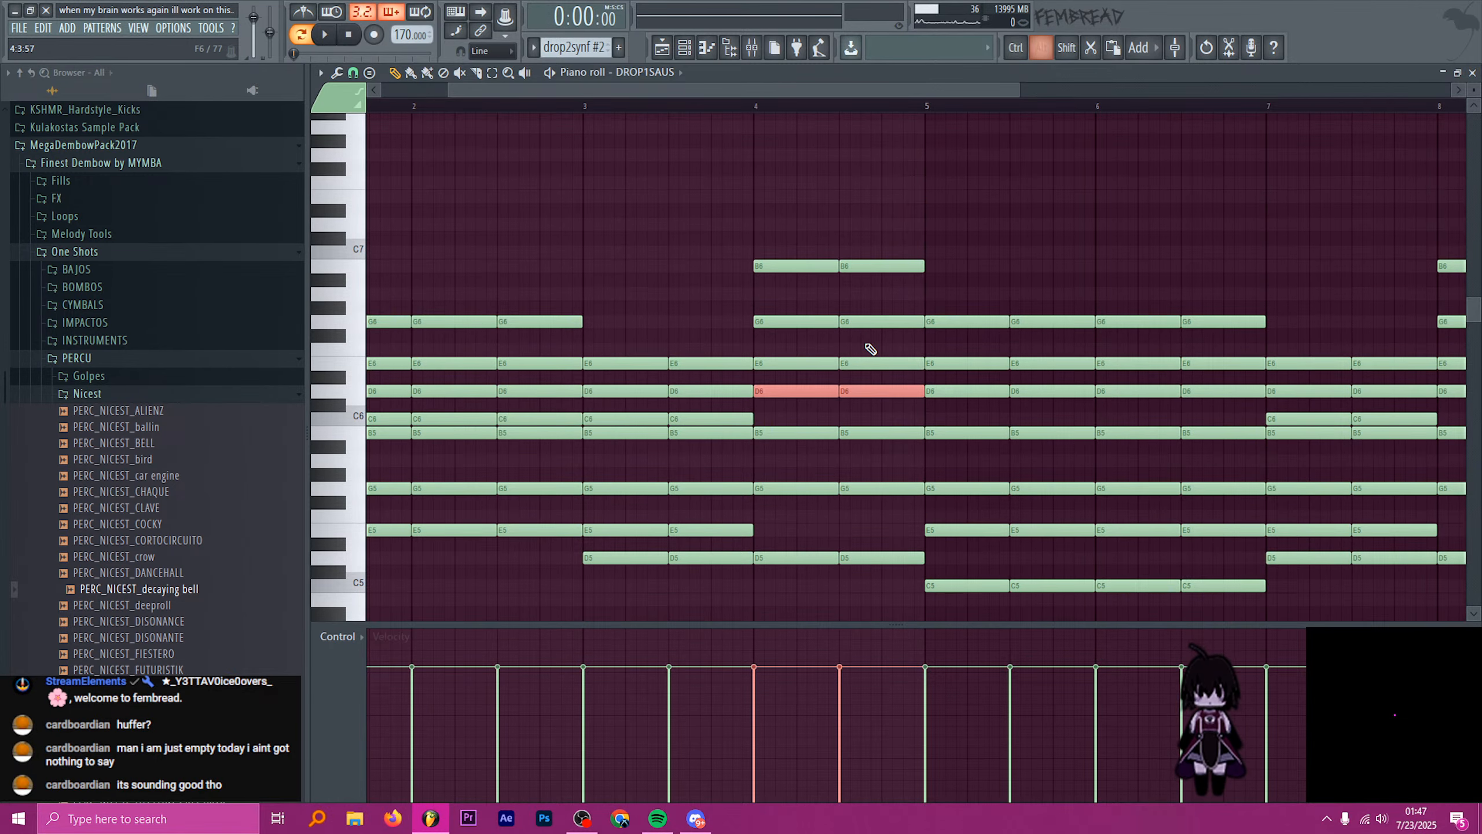
{"action": "key", "text": "ctrl+Up"}
{"action": "right_click", "coordinate": [786, 350], "text": "alt"}
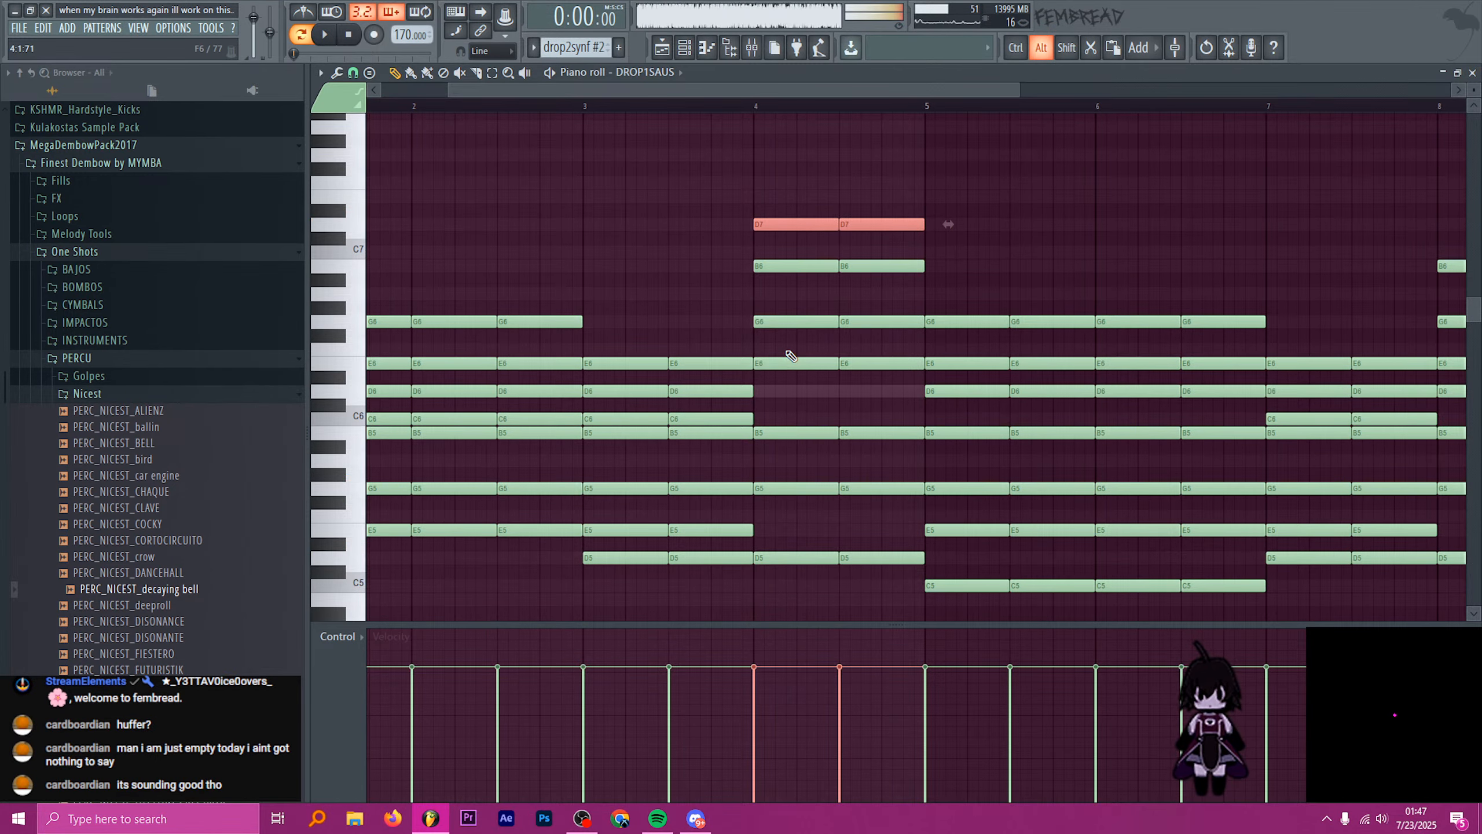
- Move the two D5 notes in bar 4 up one octave to D6 and audition the chords into bar 5
{"action": "left_click_drag", "start_coordinate": [781, 552], "coordinate": [879, 562]}
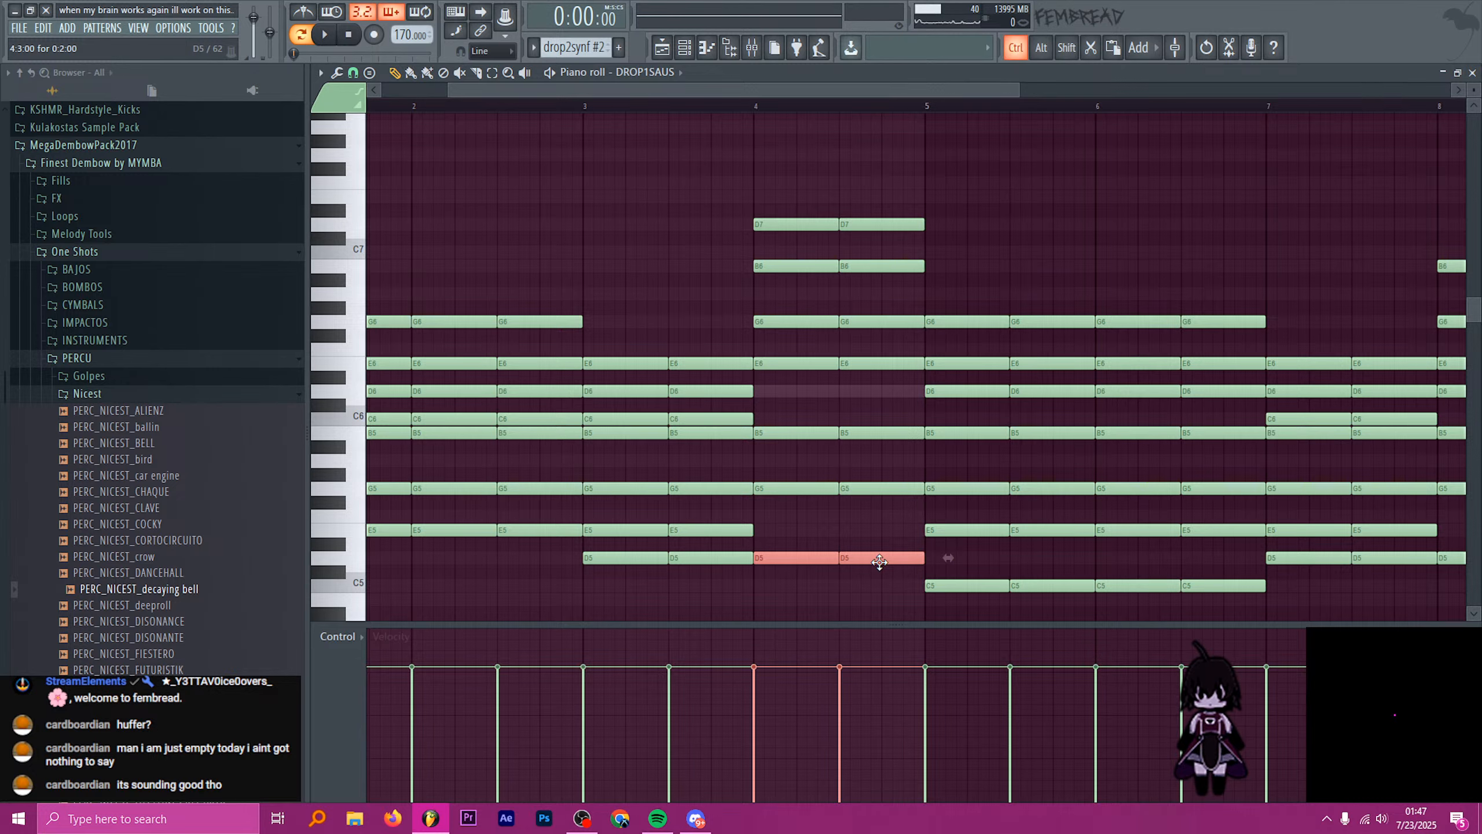
{"action": "key", "text": "ctrl+Up"}
{"action": "right_click", "coordinate": [705, 407], "text": "alt"}
{"action": "right_click", "coordinate": [819, 376], "text": "alt"}
{"action": "right_click", "coordinate": [870, 381], "text": "alt"}
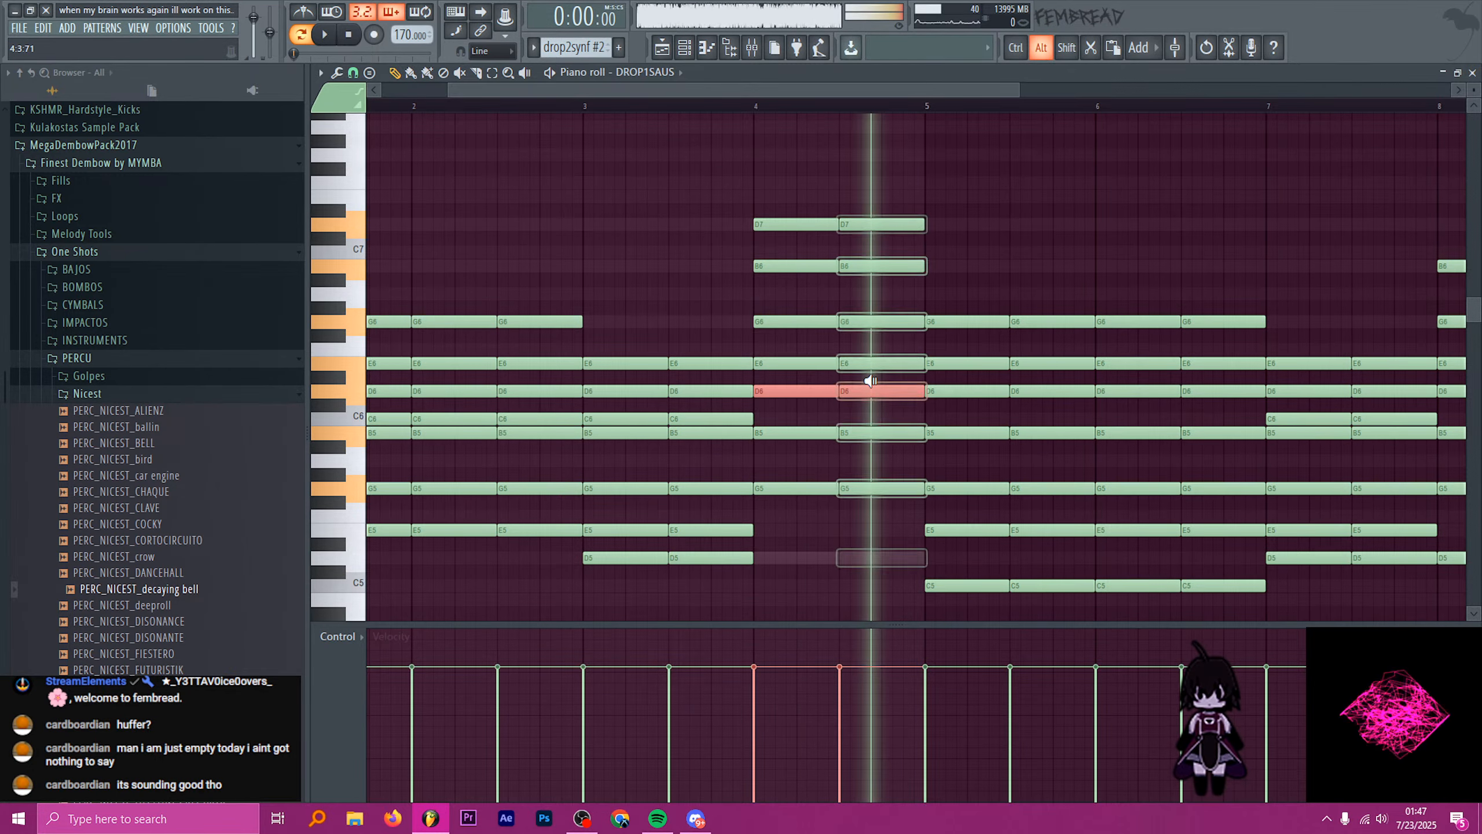
{"action": "right_click", "coordinate": [939, 380], "text": "alt"}
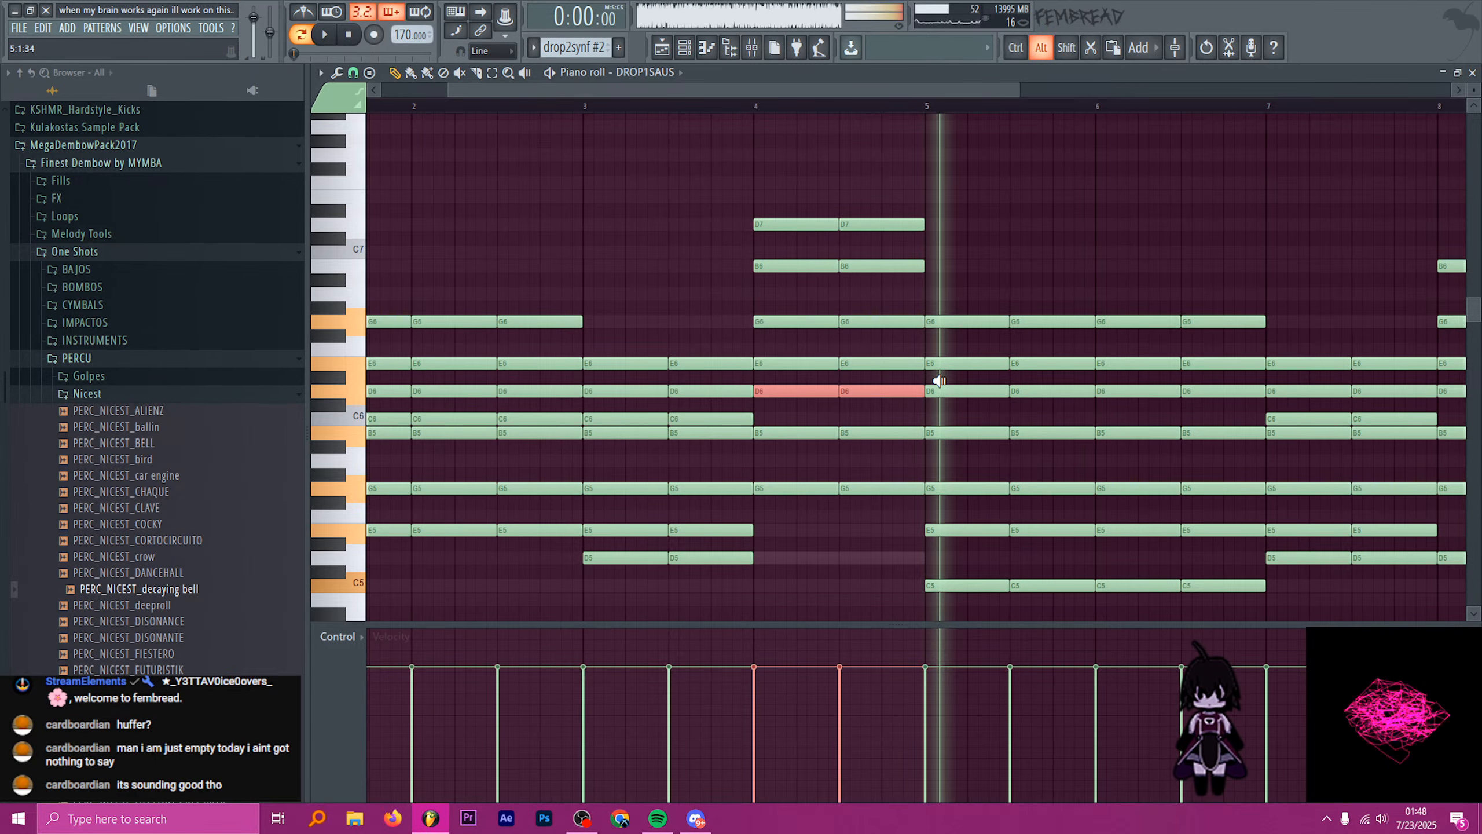
- Move the four B5 notes in bars 5 and 6 up one octave to B6
{"action": "scroll", "coordinate": [948, 385], "scroll_direction": "down", "scroll_amount": 2}
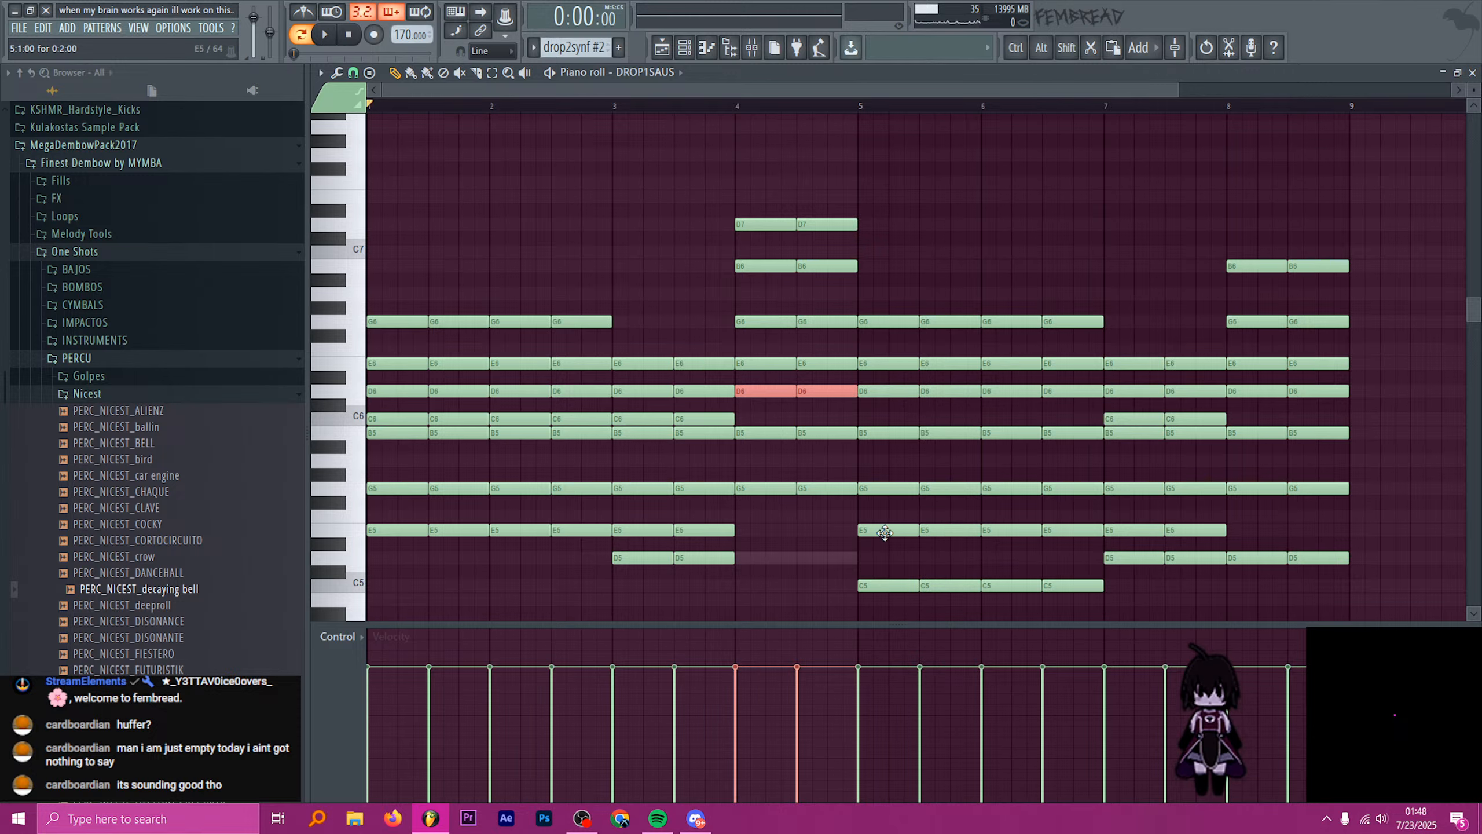
{"action": "left_click", "coordinate": [884, 532]}
{"action": "left_click", "coordinate": [883, 433]}
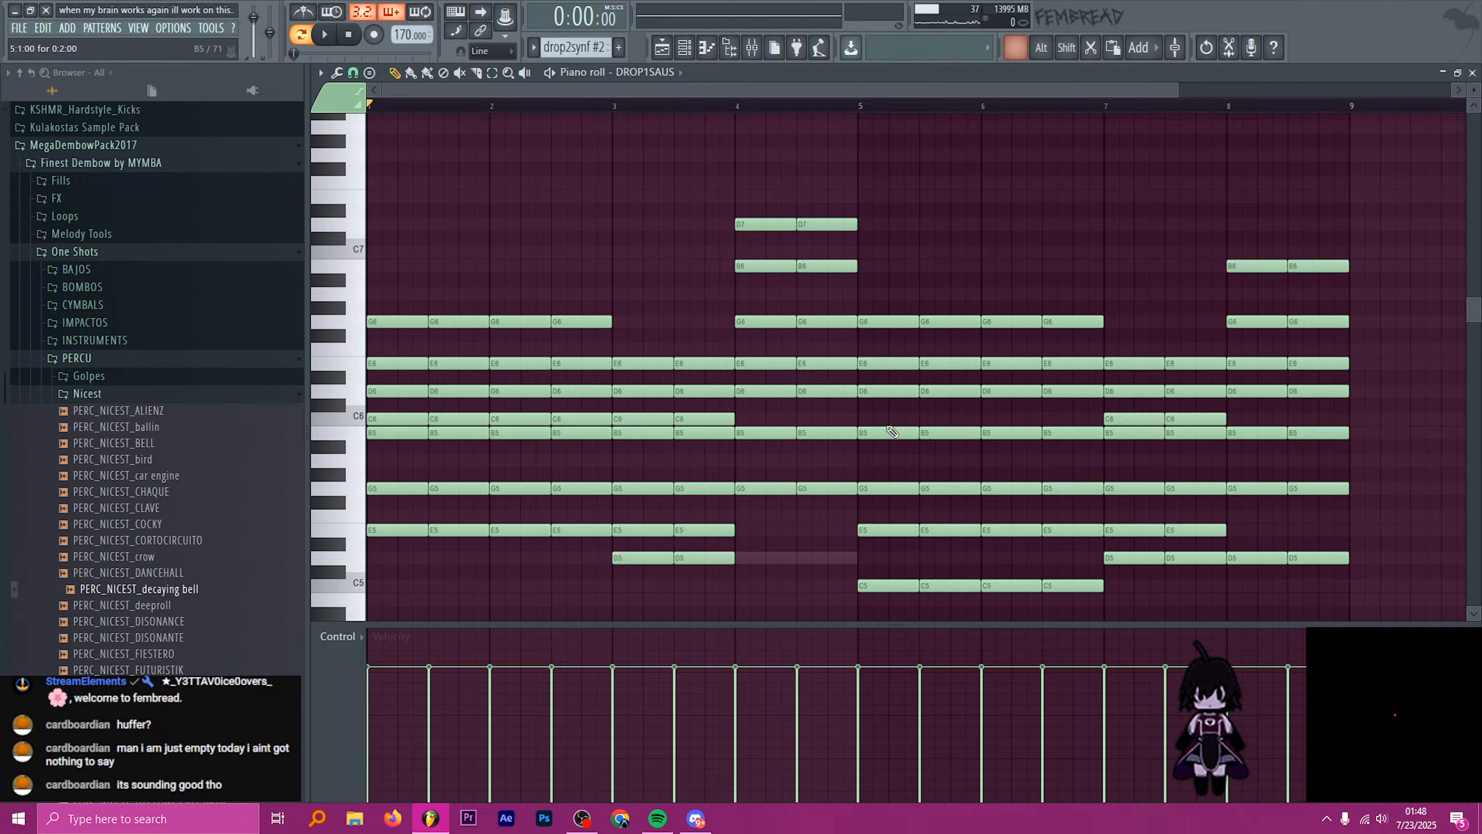
{"action": "left_click_drag", "start_coordinate": [883, 435], "coordinate": [1103, 449]}
{"action": "key", "text": "ctrl+Up"}
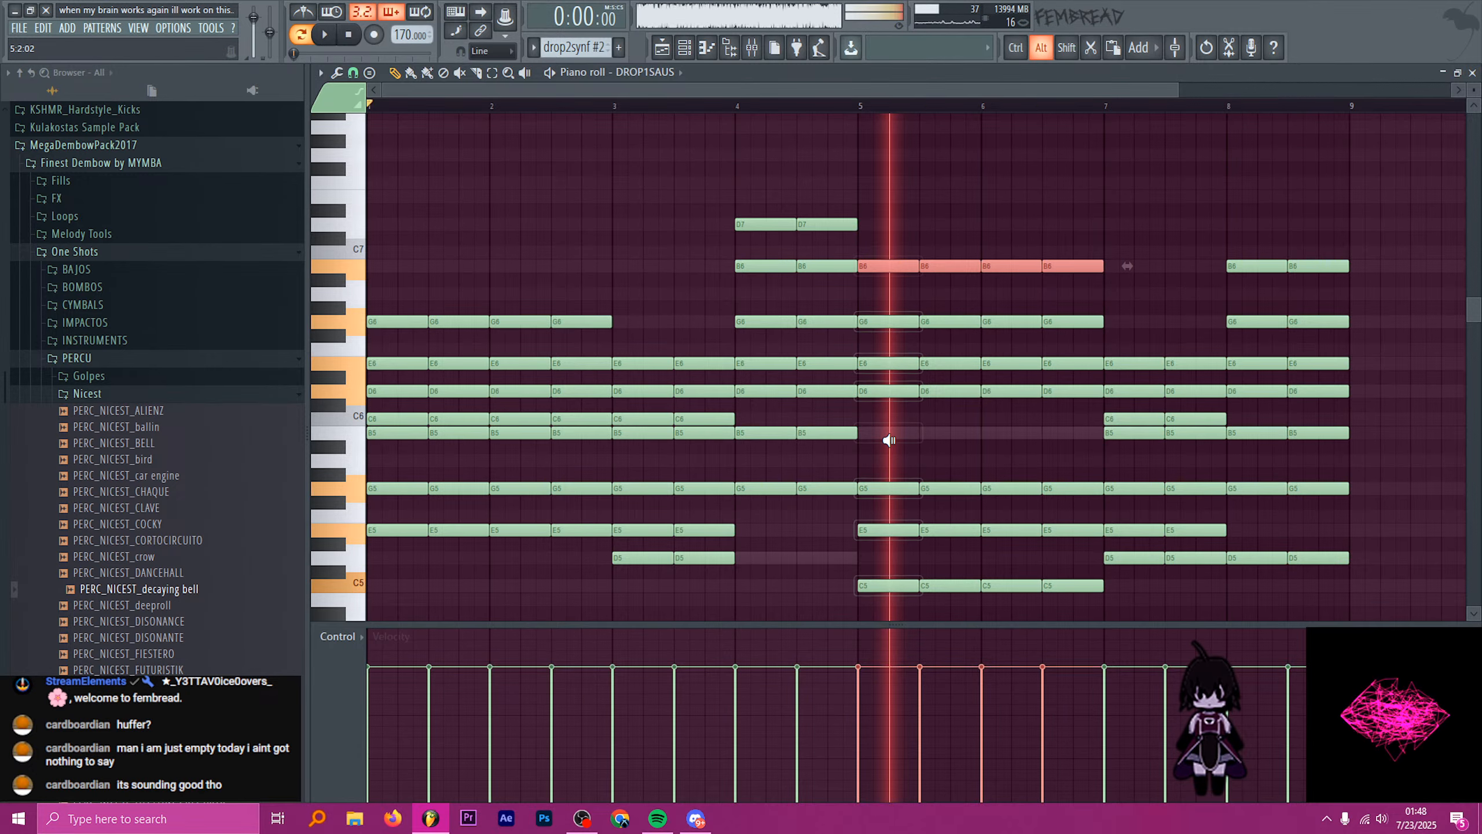
- Move the four C5 notes in bars 5 and 6 up to B5 and audition the chord
{"action": "left_click_drag", "start_coordinate": [853, 568], "coordinate": [1113, 594]}
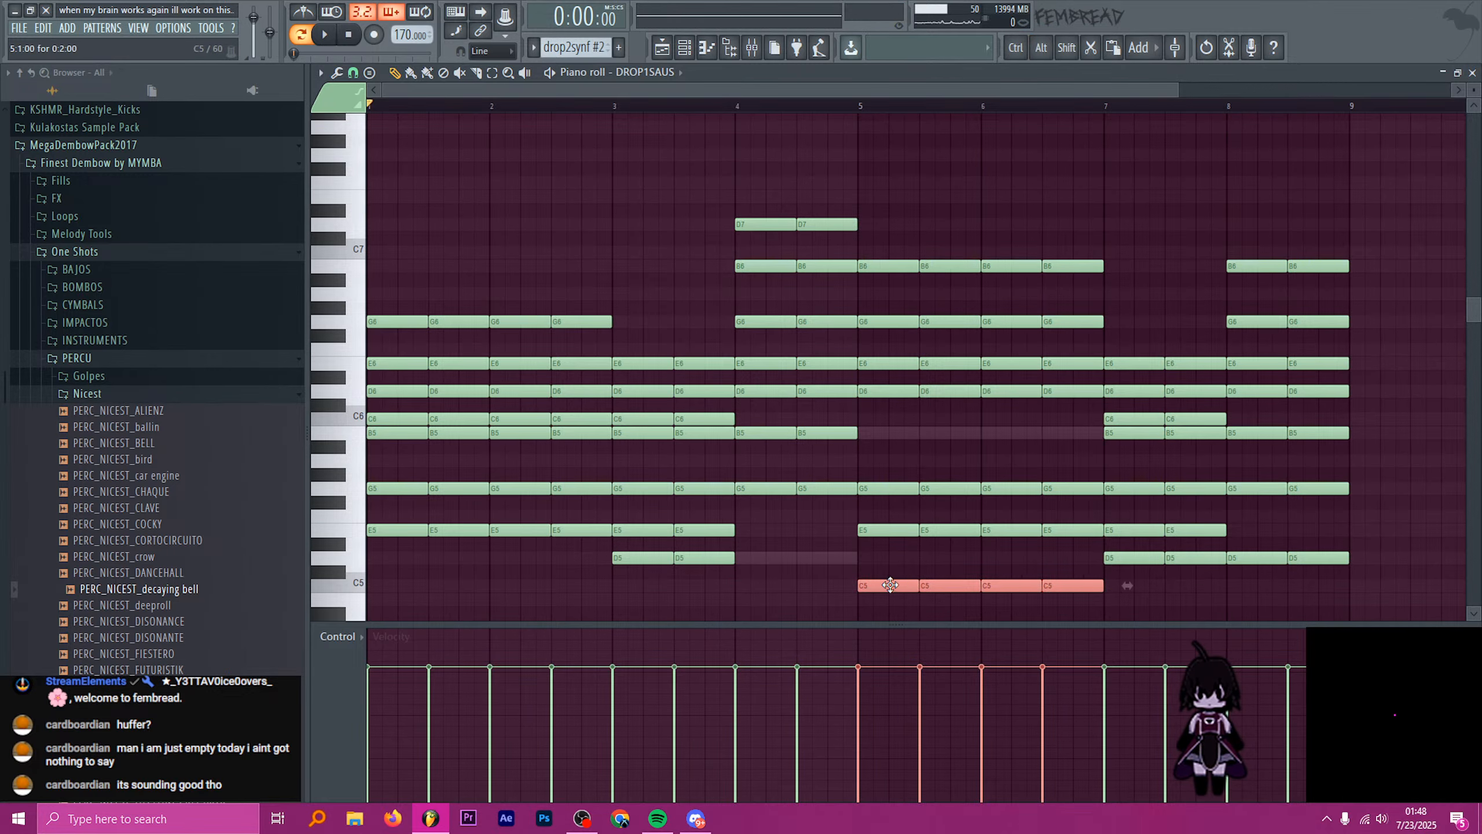
{"action": "left_click_drag", "start_coordinate": [883, 573], "coordinate": [884, 426]}
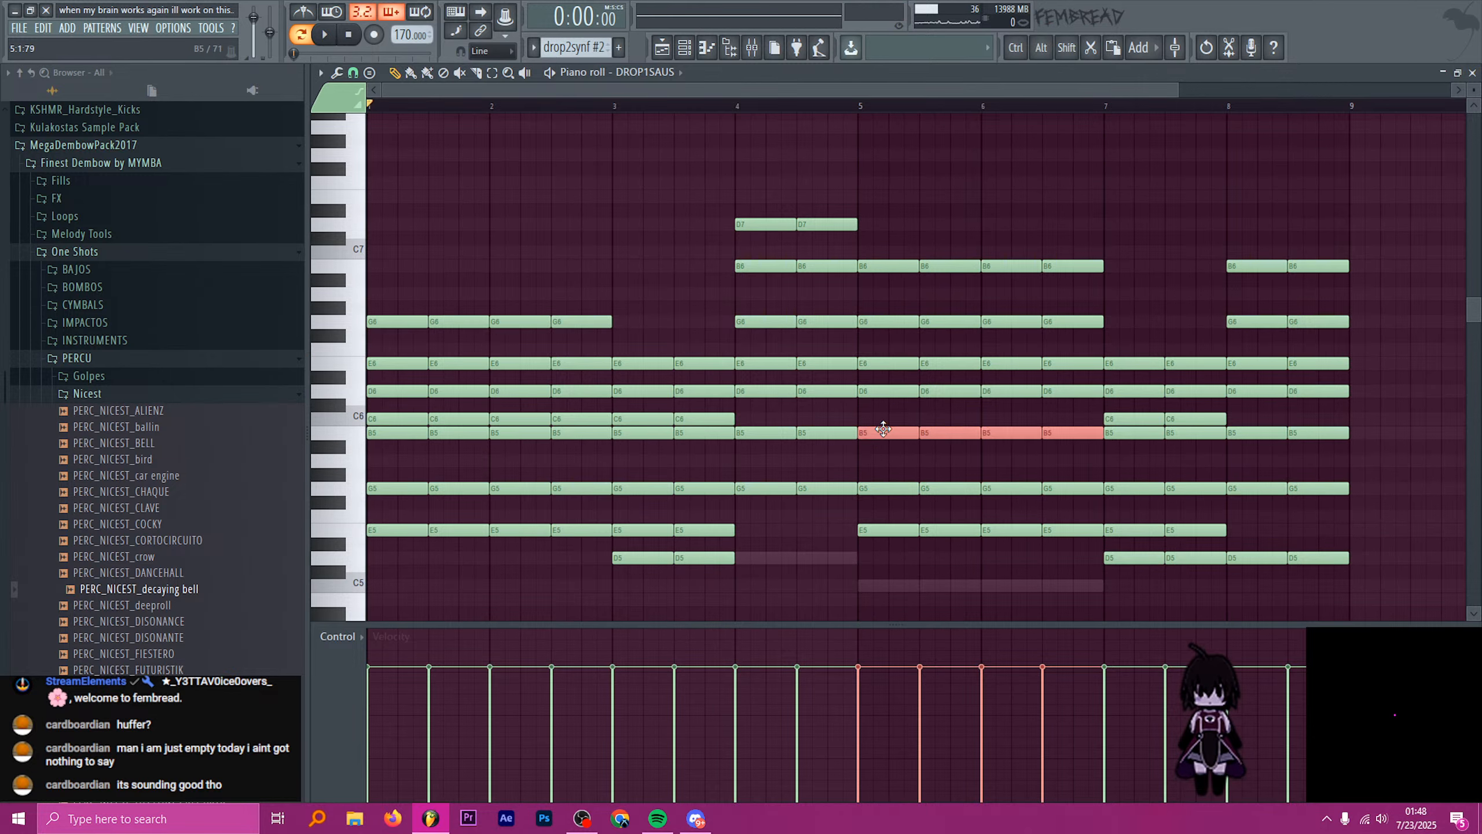
{"action": "right_click", "coordinate": [877, 425], "text": "alt"}
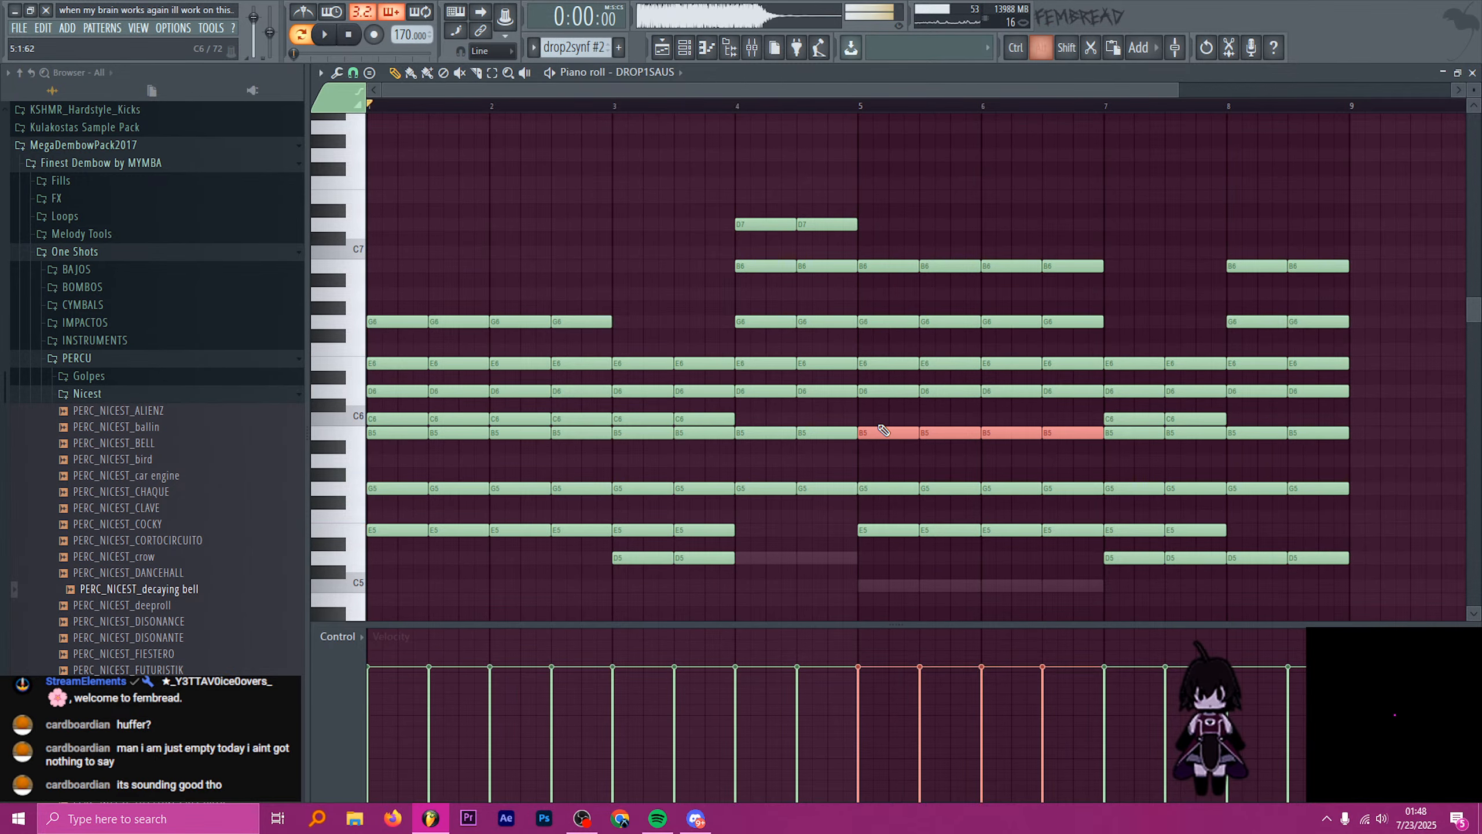
- Play the DROP1SAUS chords from bar 1 and from late in bar 3, and scrub the chords in bars 5, 7 and 8
{"action": "key", "text": "space"}
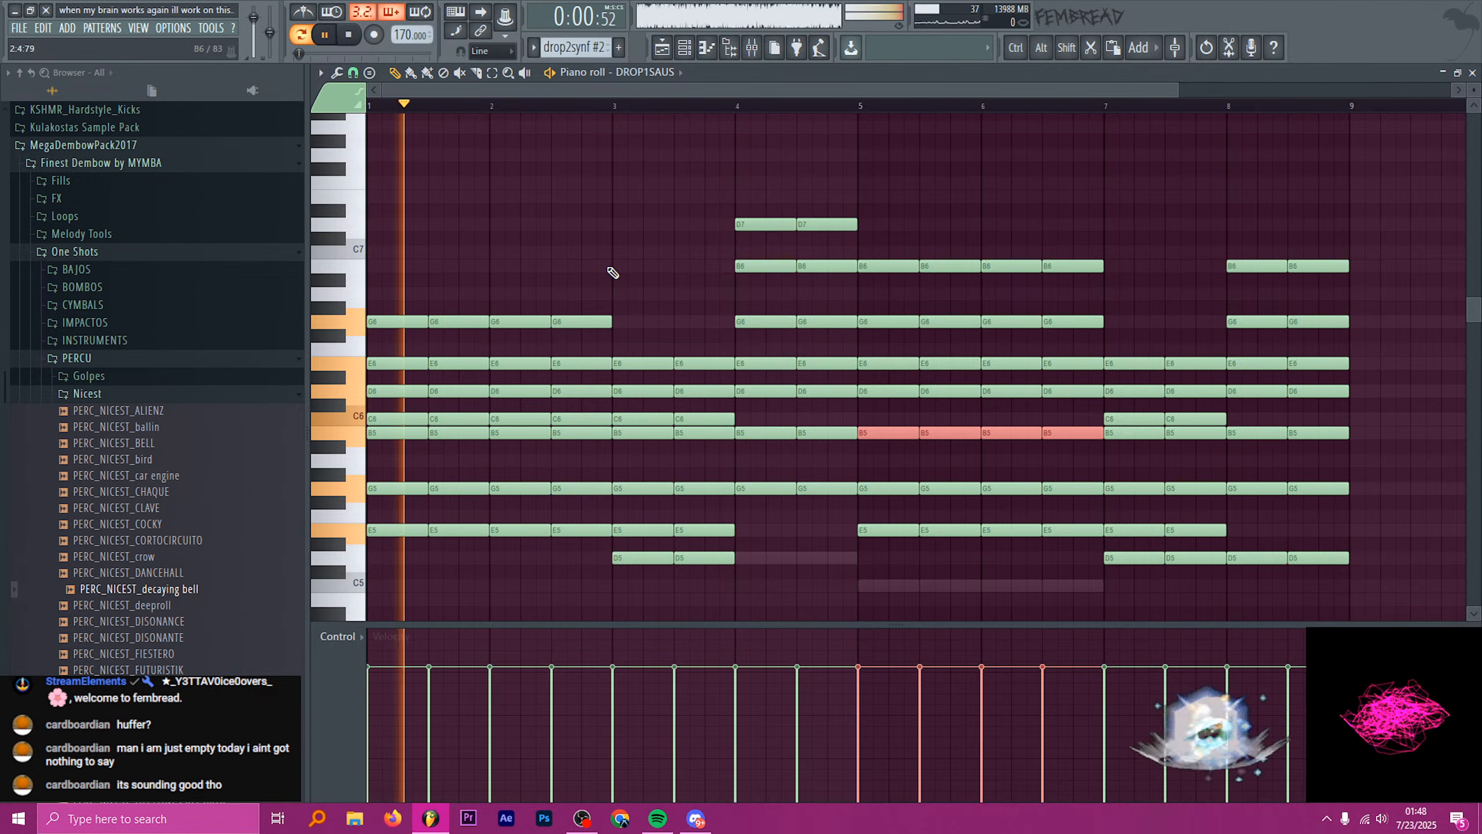
{"action": "key", "text": "space"}
{"action": "left_click", "coordinate": [699, 109]}
{"action": "key", "text": "space"}
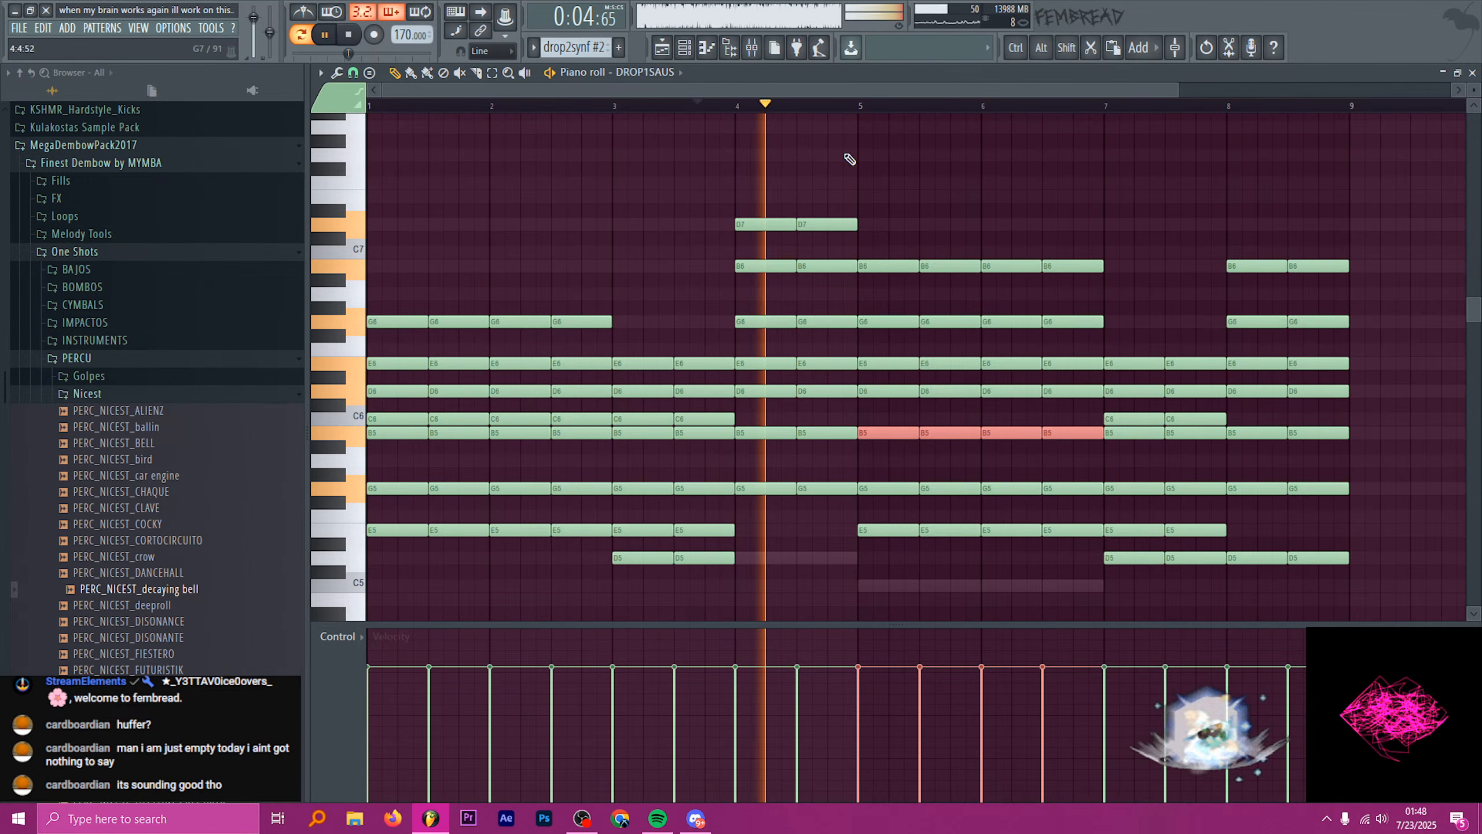
{"action": "key", "text": "space"}
{"action": "right_click", "coordinate": [884, 177], "text": "alt"}
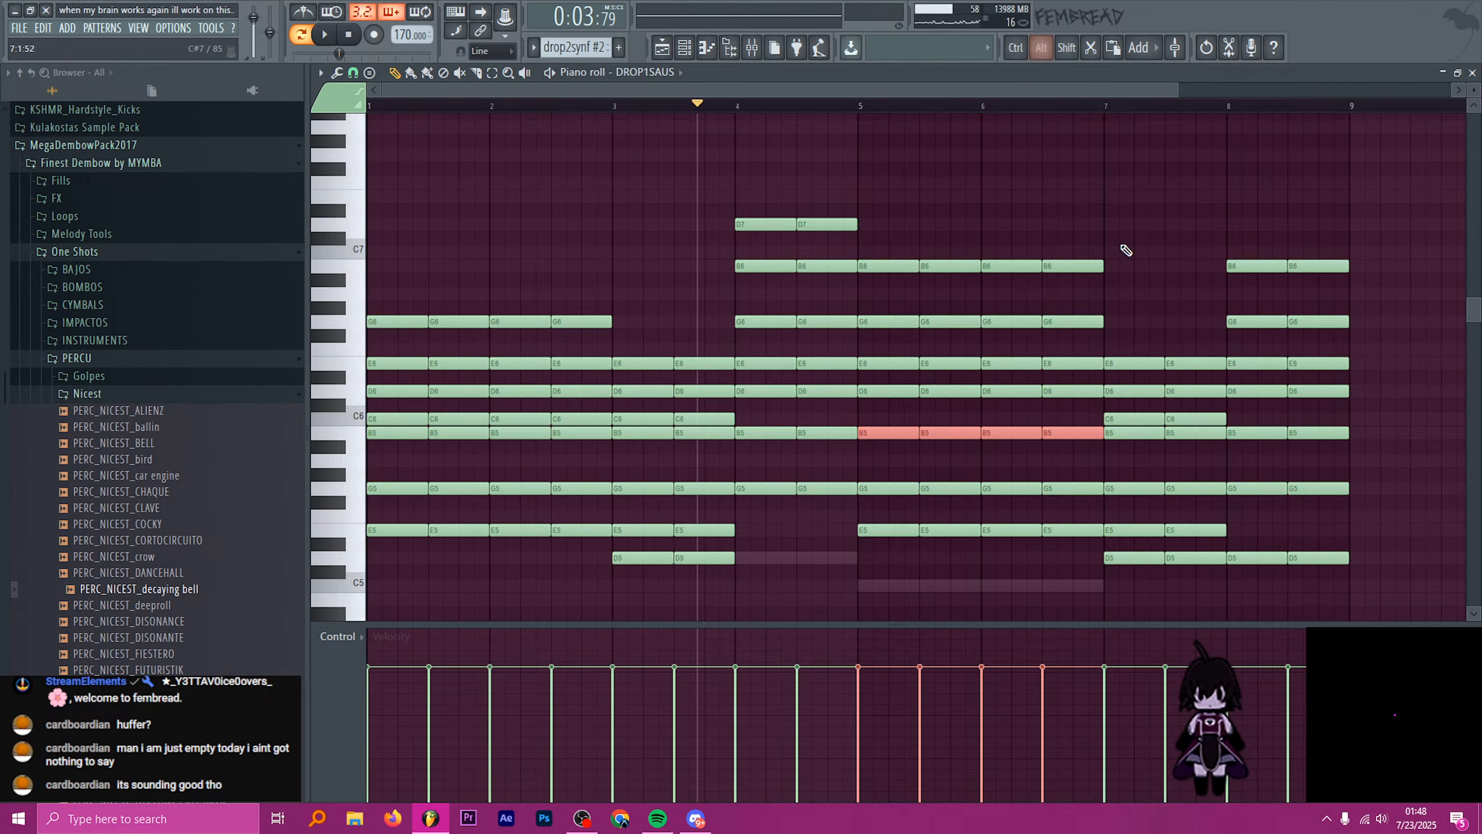
{"action": "right_click", "coordinate": [1119, 246], "text": "alt"}
{"action": "right_click", "coordinate": [1257, 258], "text": "alt"}
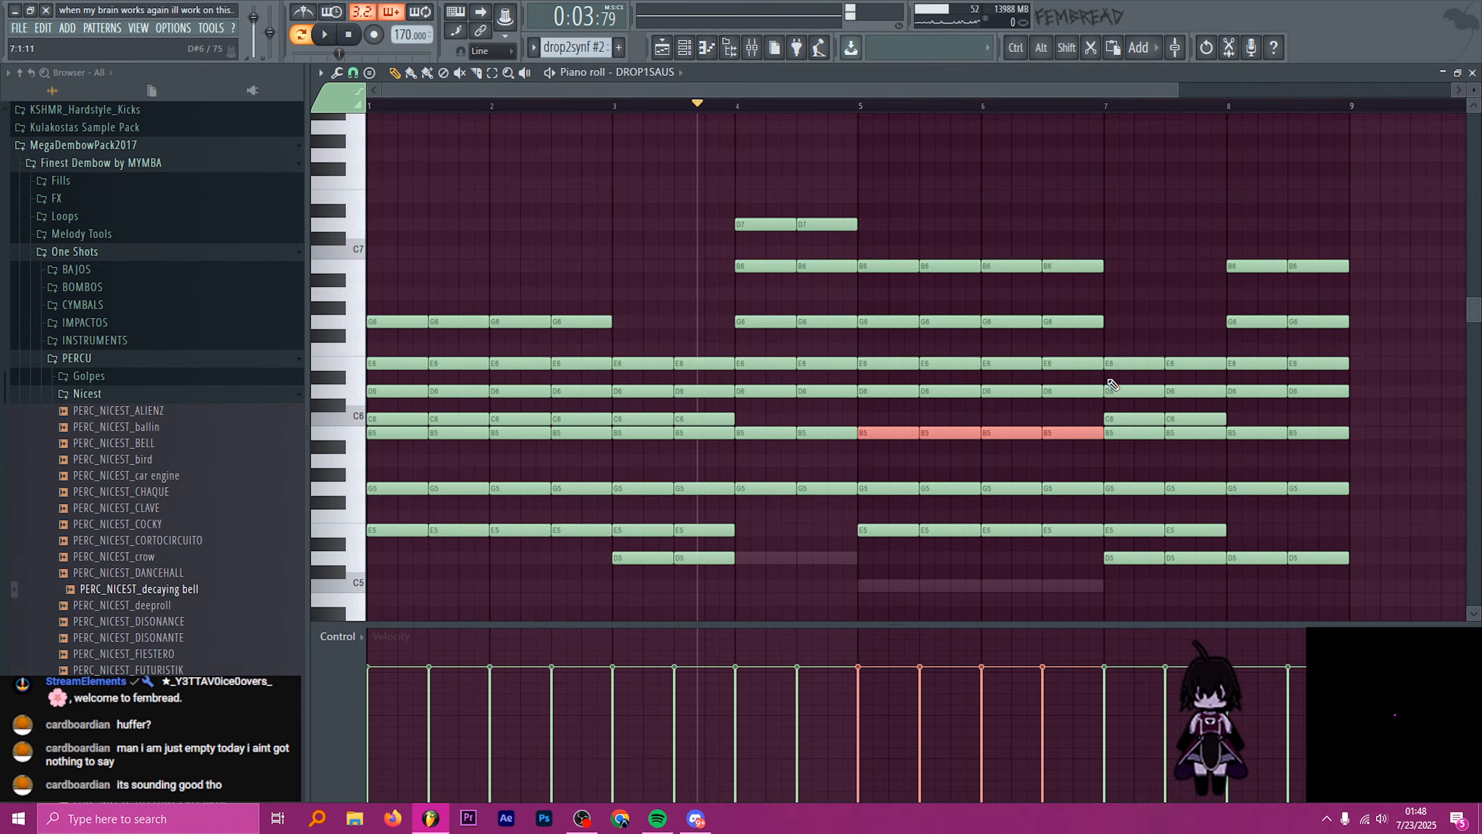
- Compare the ending with the low bass notes and delete the chord notes in bar 8
{"action": "scroll", "coordinate": [1108, 387], "scroll_direction": "down", "scroll_amount": 12}
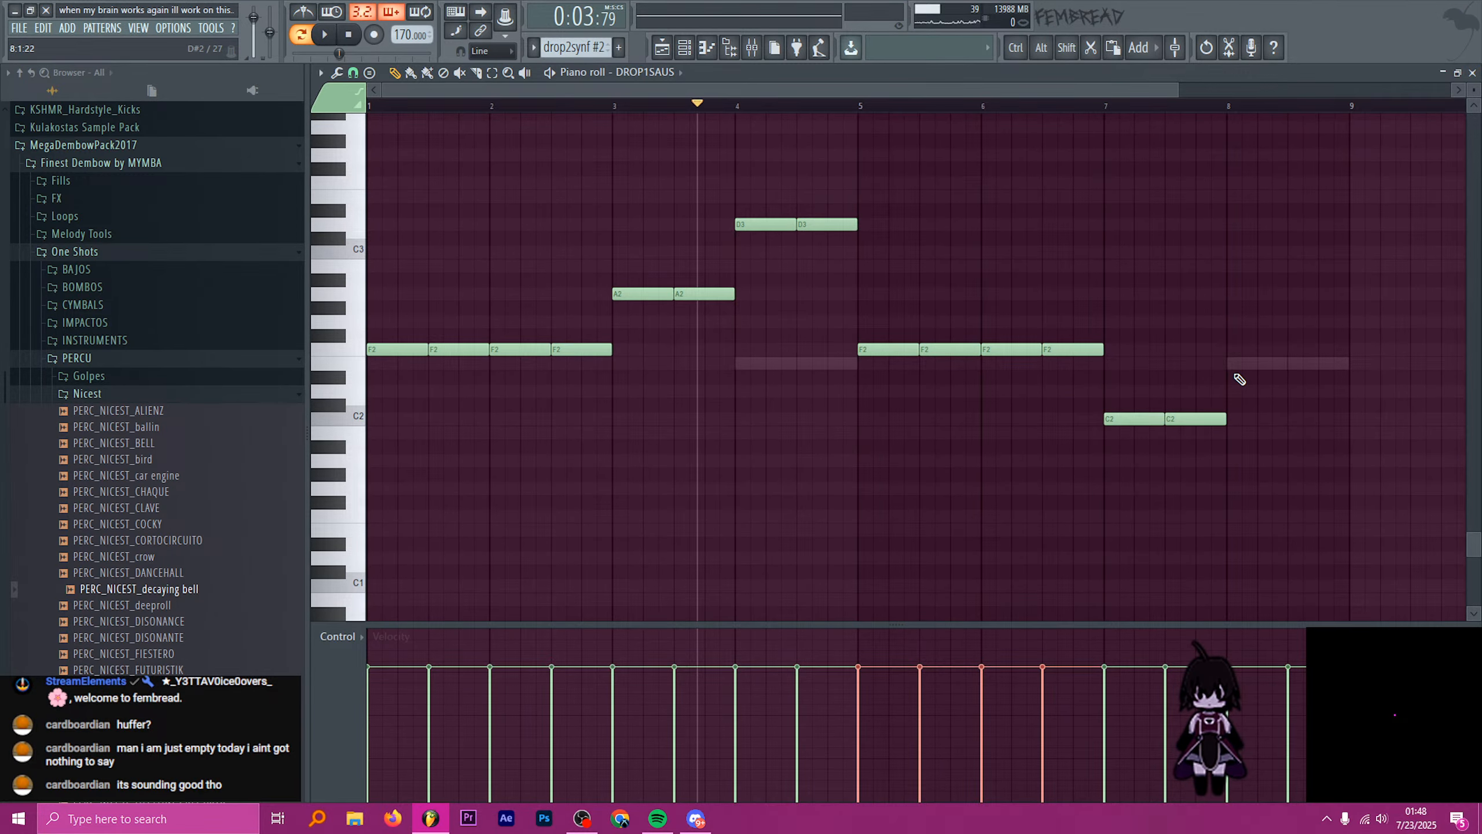
{"action": "scroll", "coordinate": [1240, 380], "scroll_direction": "up", "scroll_amount": 11}
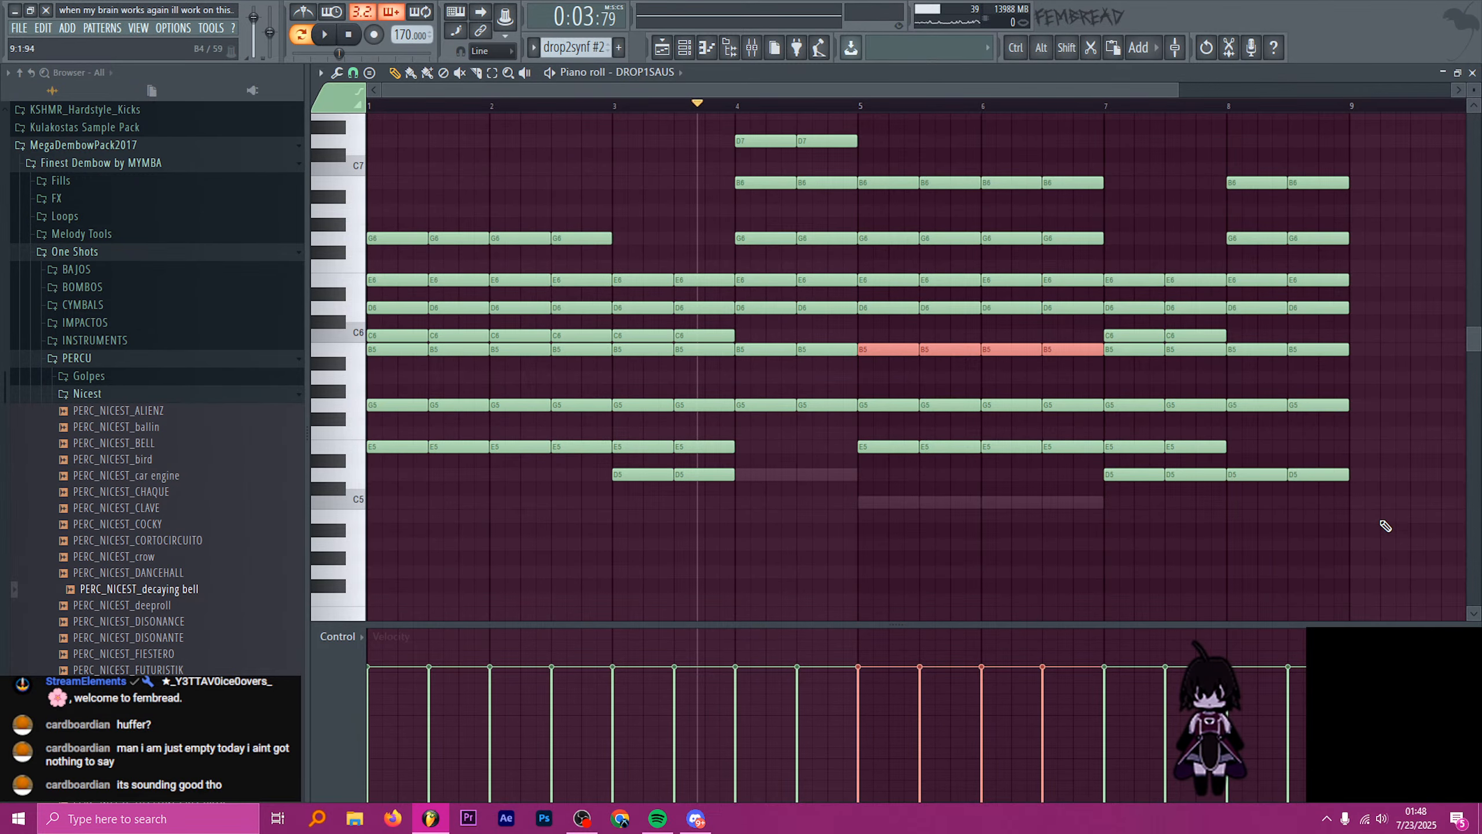
{"action": "left_click_drag", "start_coordinate": [1374, 551], "coordinate": [1241, 144]}
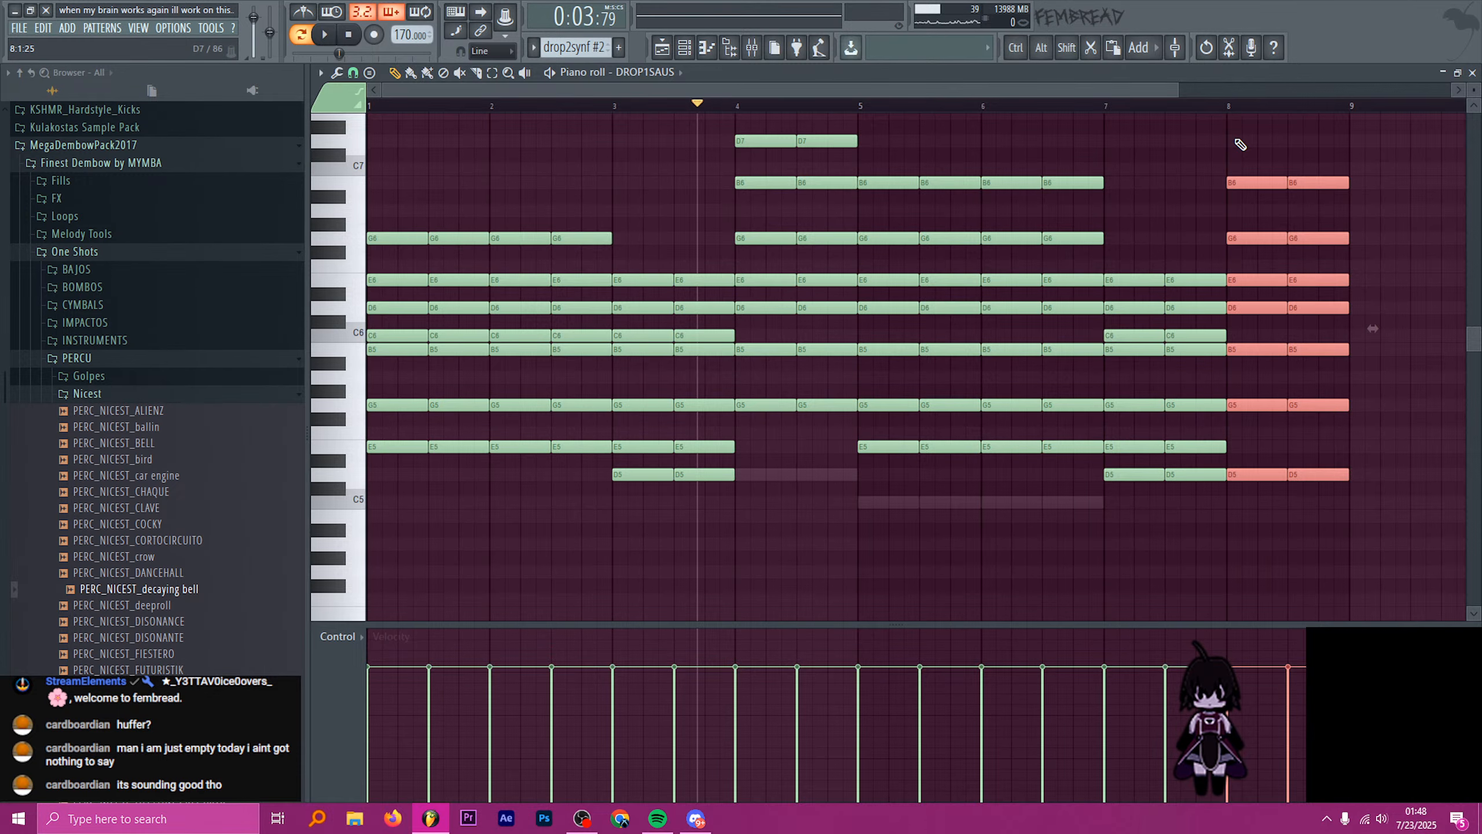
{"action": "key", "text": "Delete"}
{"action": "scroll", "coordinate": [1191, 180], "scroll_direction": "down", "scroll_amount": 1}
- Replace the notes of the DROP1CLEANSAUS channel with a copy of all DROP1SAUS notes
{"action": "key", "text": "ctrl+a"}
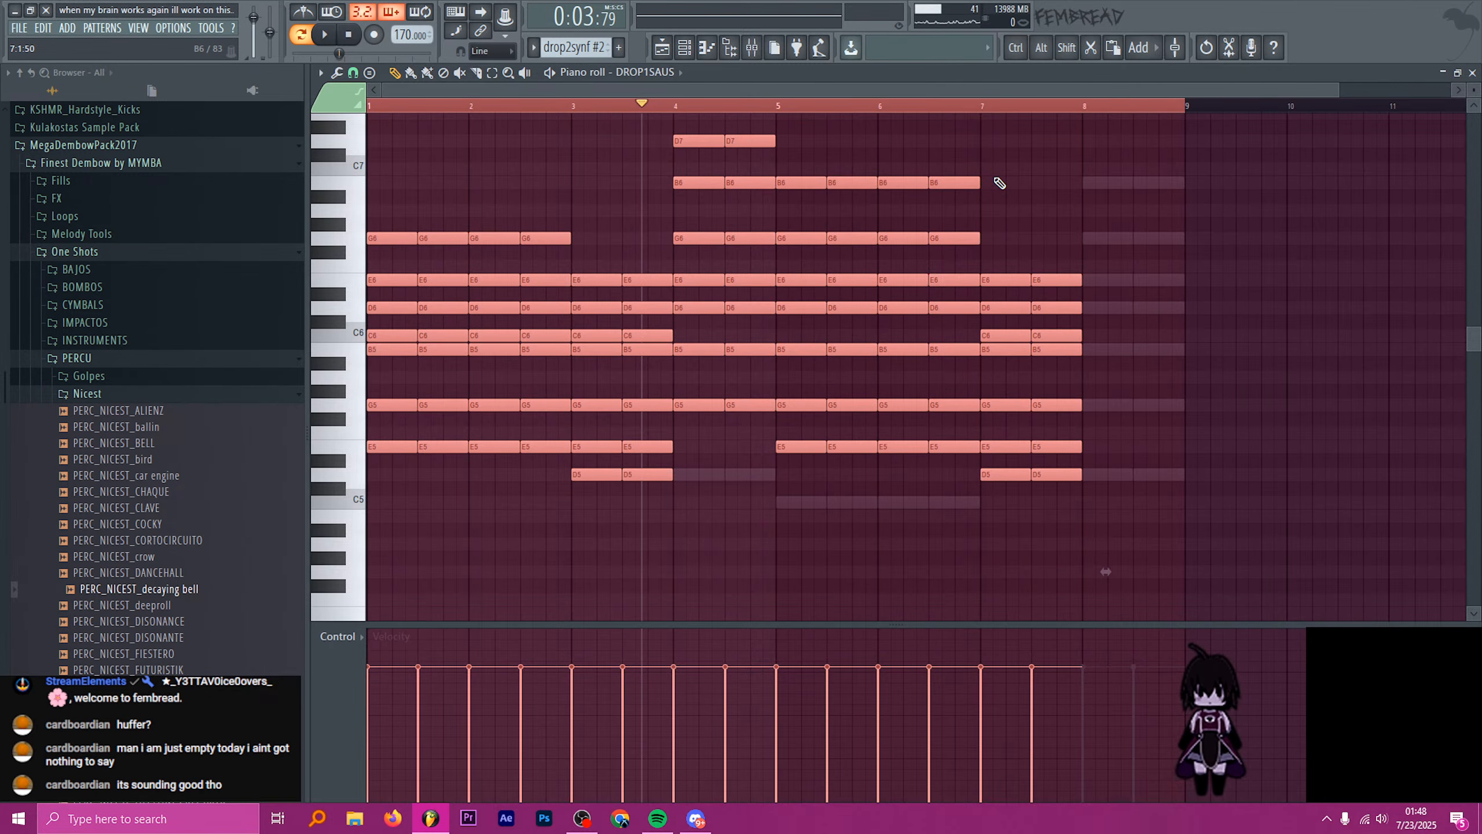
{"action": "key", "text": "Down"}
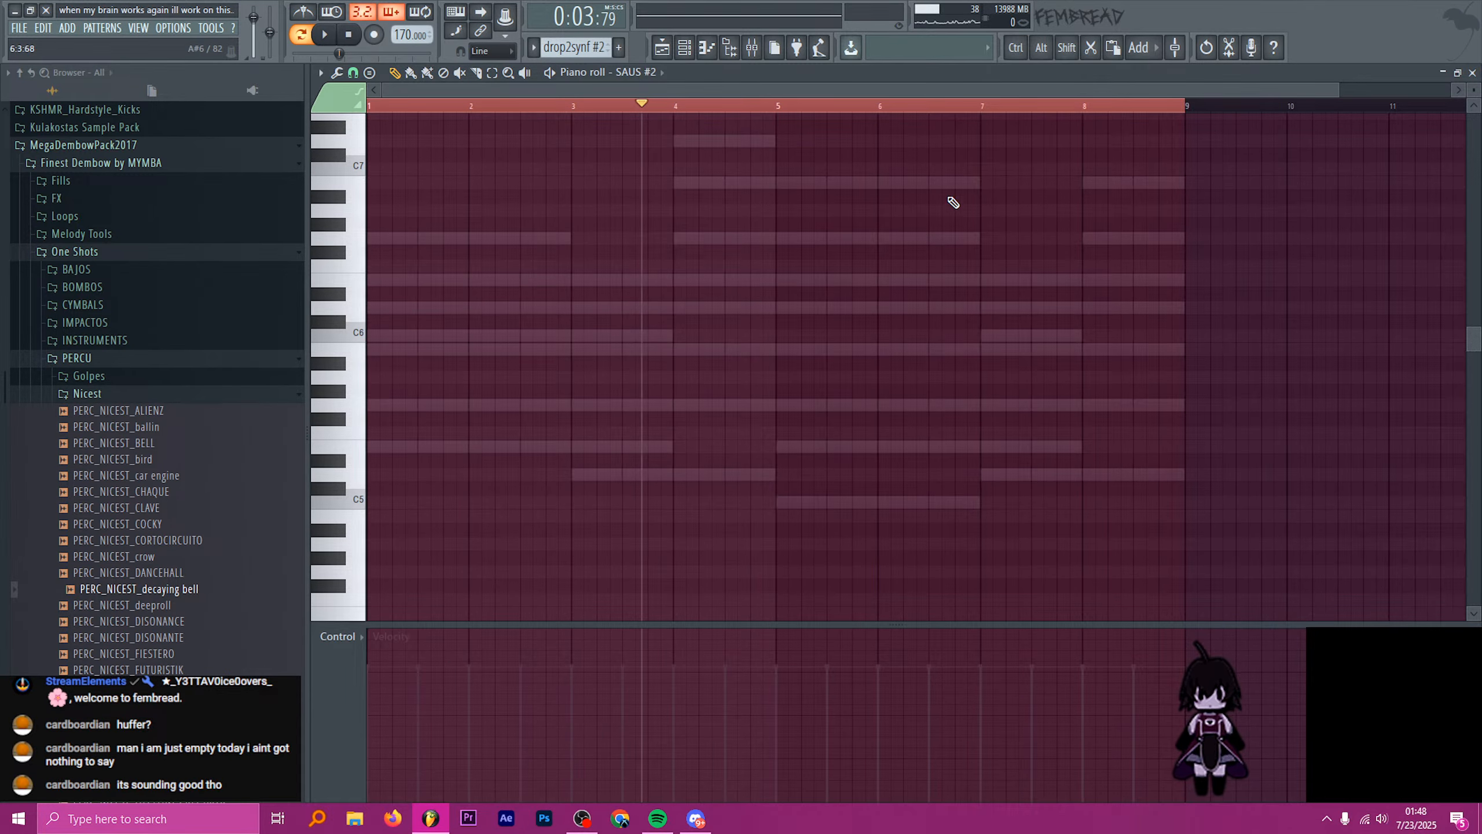
{"action": "left_click", "coordinate": [688, 51]}
{"action": "right_click", "coordinate": [813, 320]}
{"action": "right_click", "coordinate": [821, 341]}
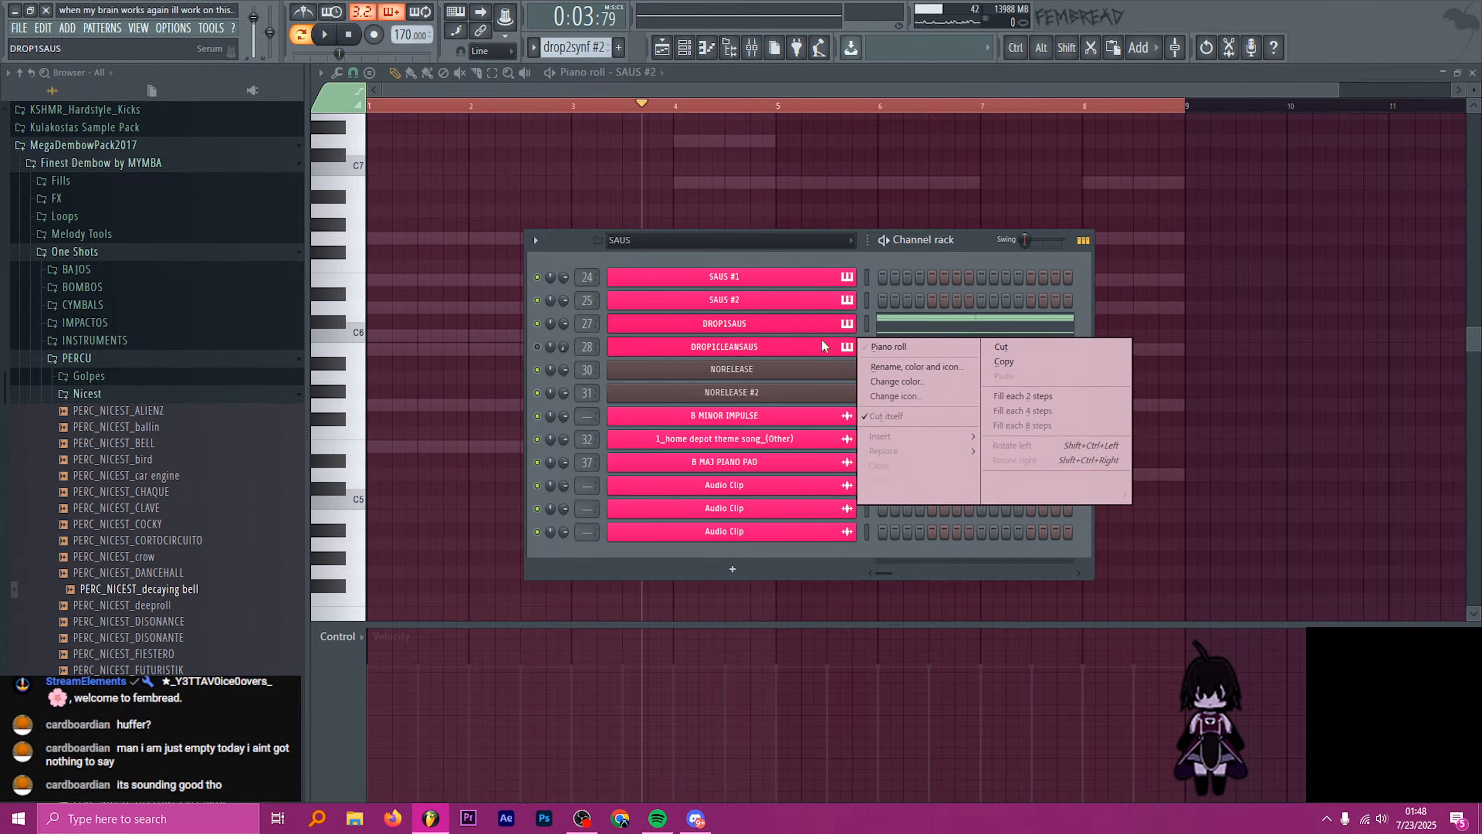
{"action": "left_click", "coordinate": [880, 352]}
{"action": "key", "text": "ctrl+a"}
{"action": "key", "text": "Delete"}
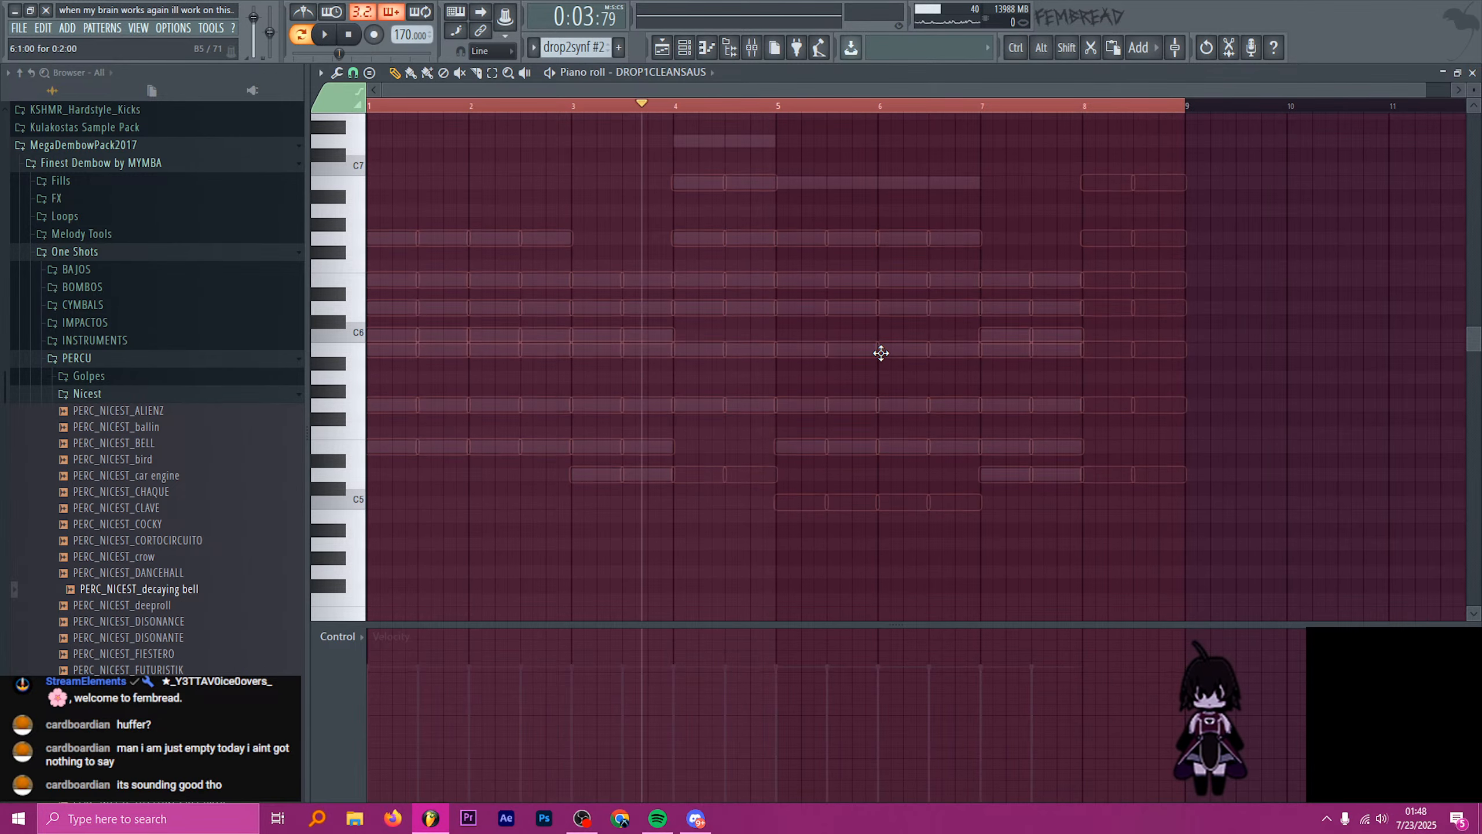
{"action": "key", "text": "ctrl+v"}
- Unmute the DROP1CLEANSAUS channel and reset its volume in the channel rack
{"action": "left_click", "coordinate": [676, 47]}
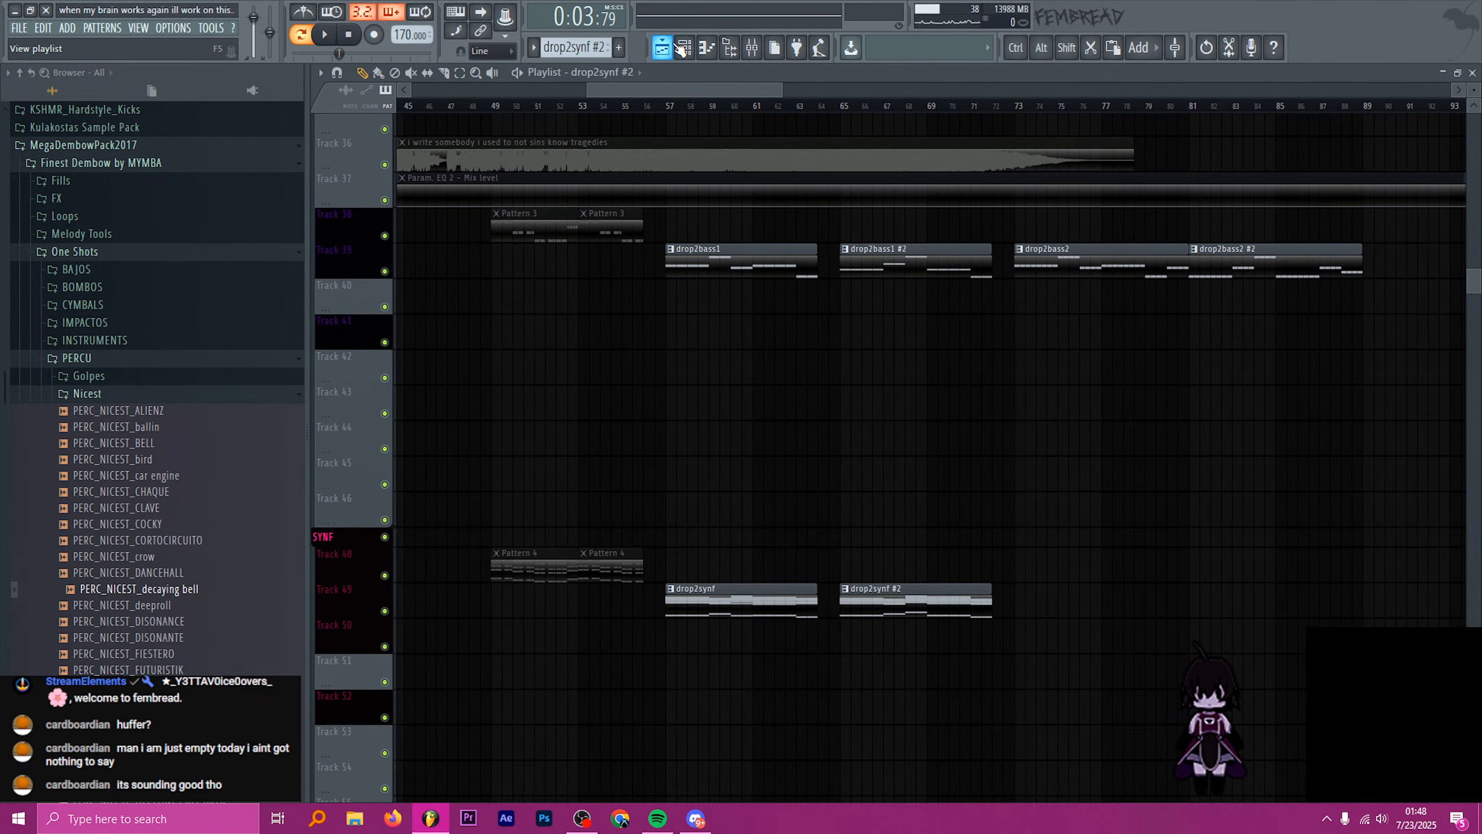
{"action": "left_click", "coordinate": [685, 49]}
{"action": "left_click", "coordinate": [537, 347]}
{"action": "right_click", "coordinate": [562, 347]}
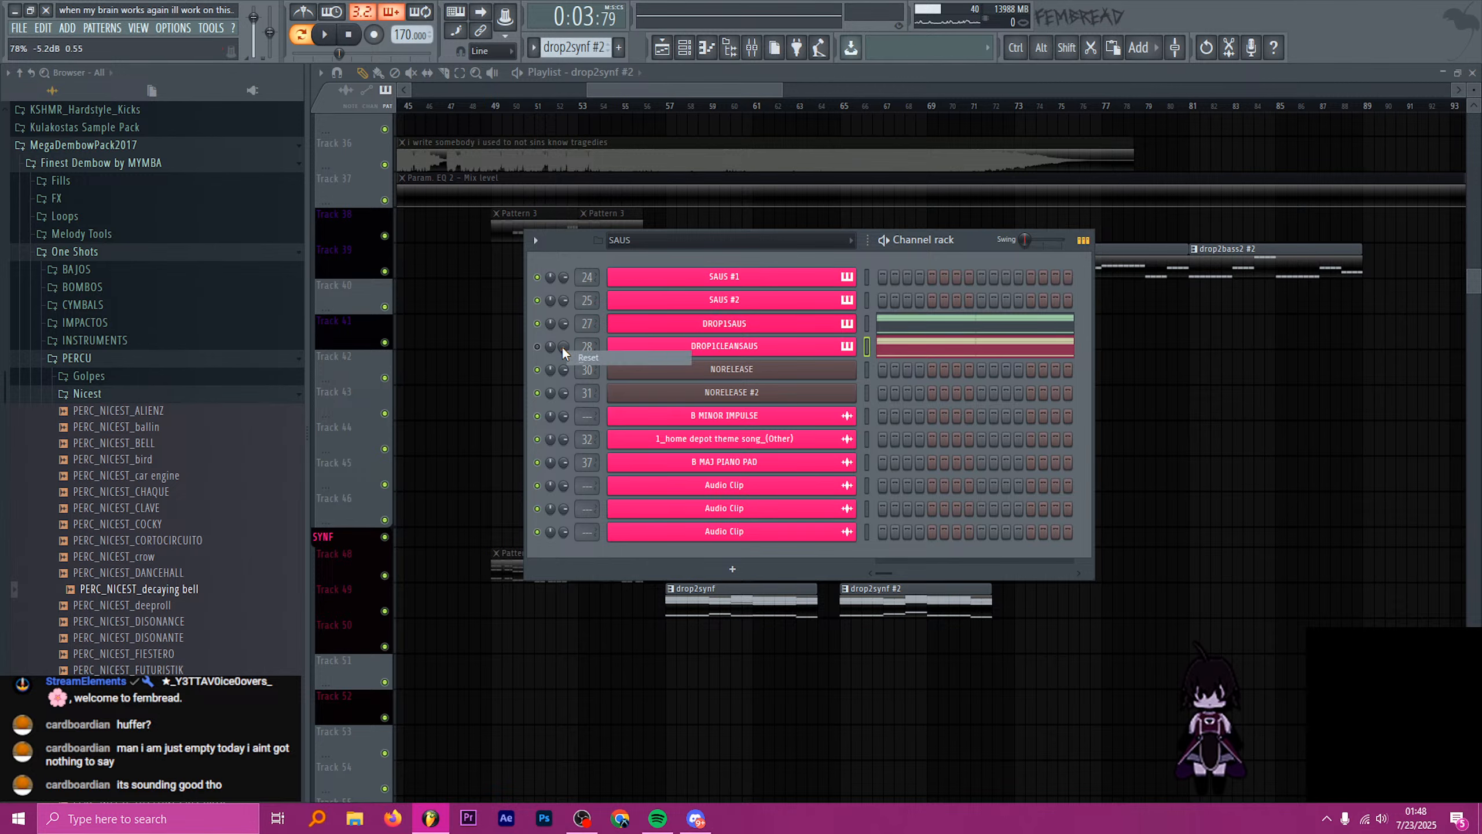
{"action": "left_click", "coordinate": [575, 356]}
{"action": "left_click", "coordinate": [763, 90]}
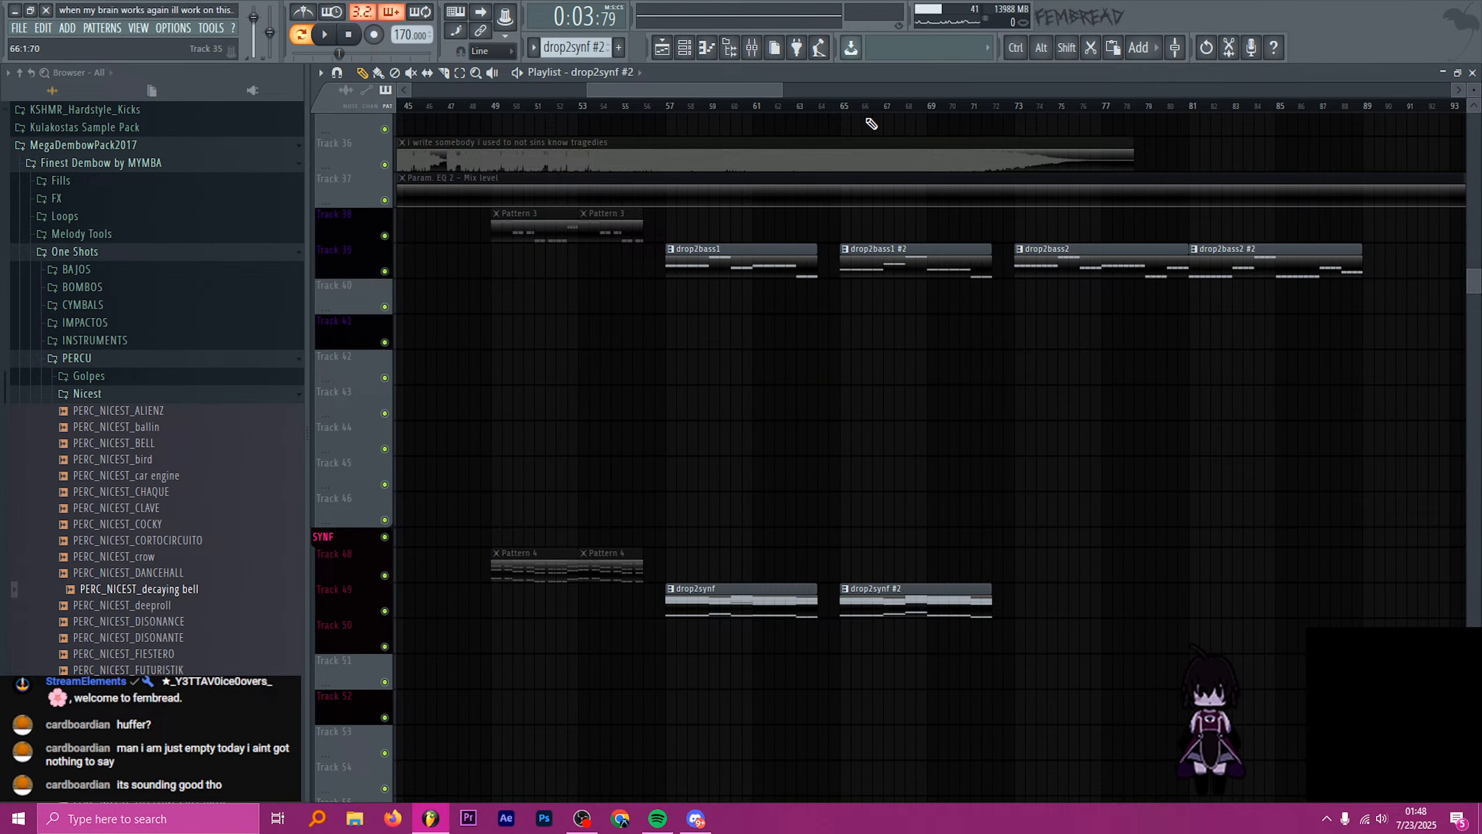
- Play the arrangement from bar 65 and solo the Bring Me the Horizon acapella track in the mixer
{"action": "left_click", "coordinate": [843, 107]}
{"action": "key", "text": "space"}
{"action": "scroll", "coordinate": [968, 173], "scroll_direction": "up", "scroll_amount": 3}
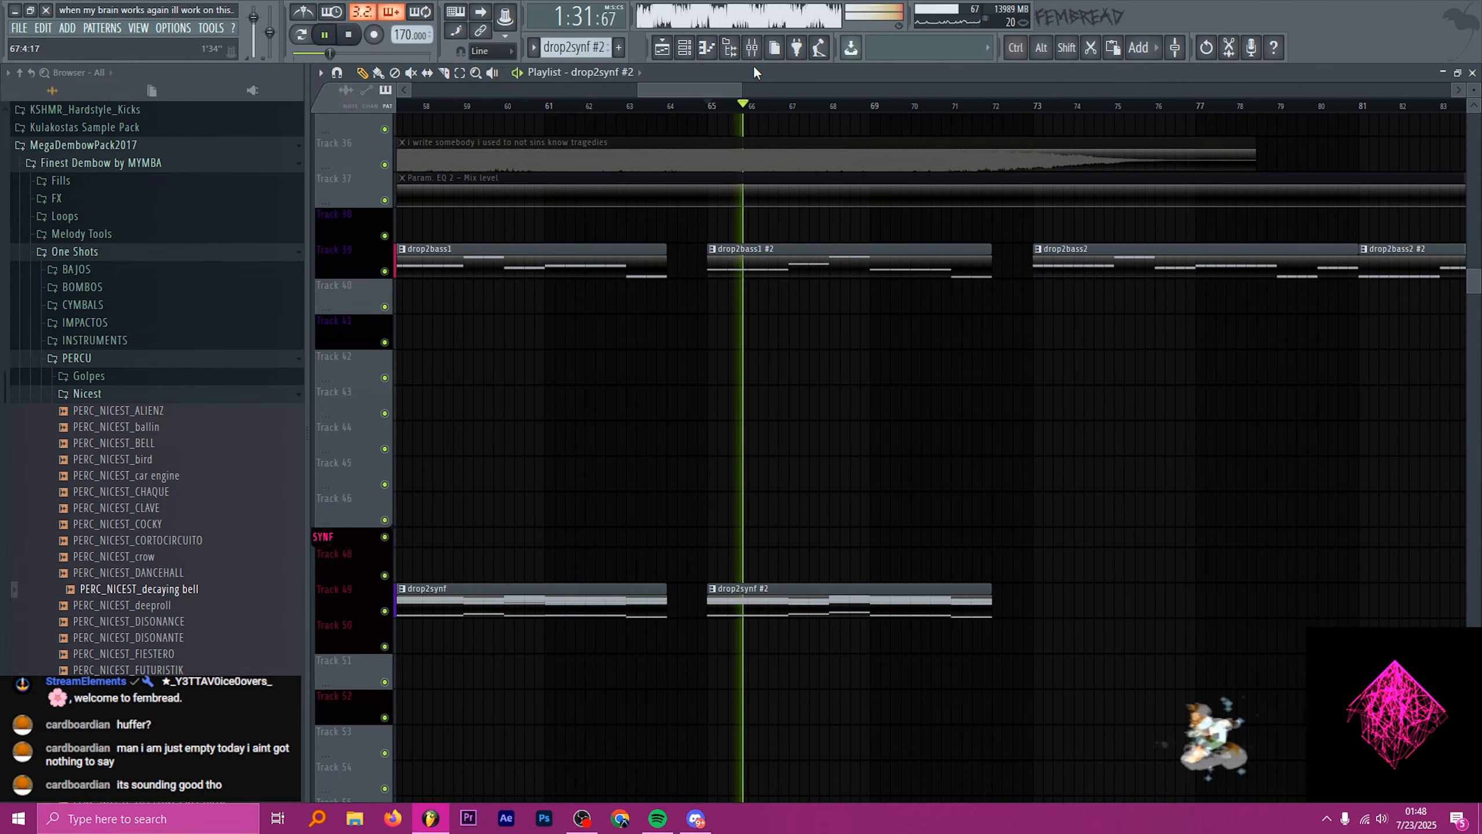
{"action": "left_click", "coordinate": [752, 48]}
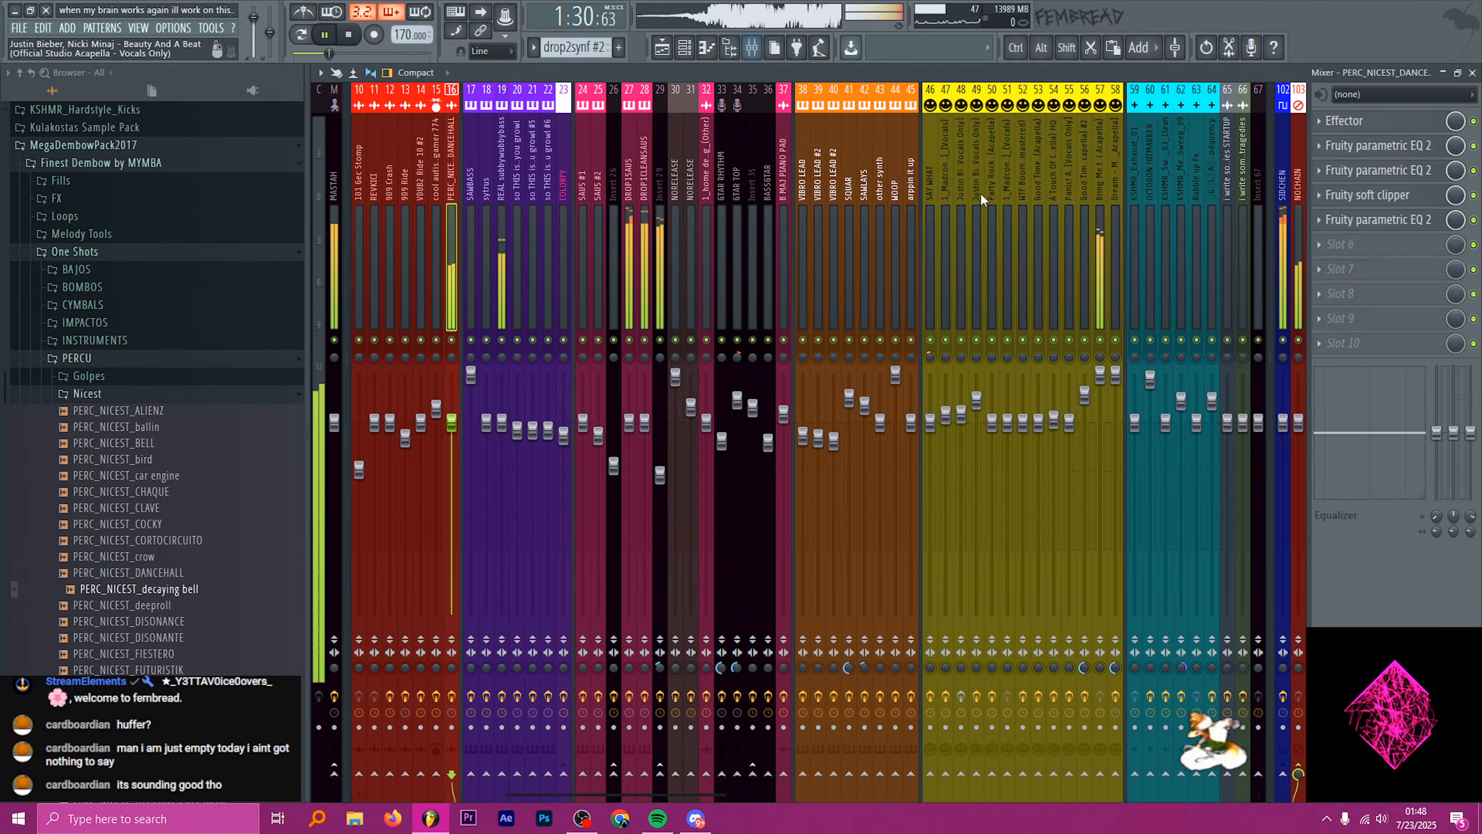
{"action": "left_click", "coordinate": [1098, 208]}
{"action": "key", "text": "space"}
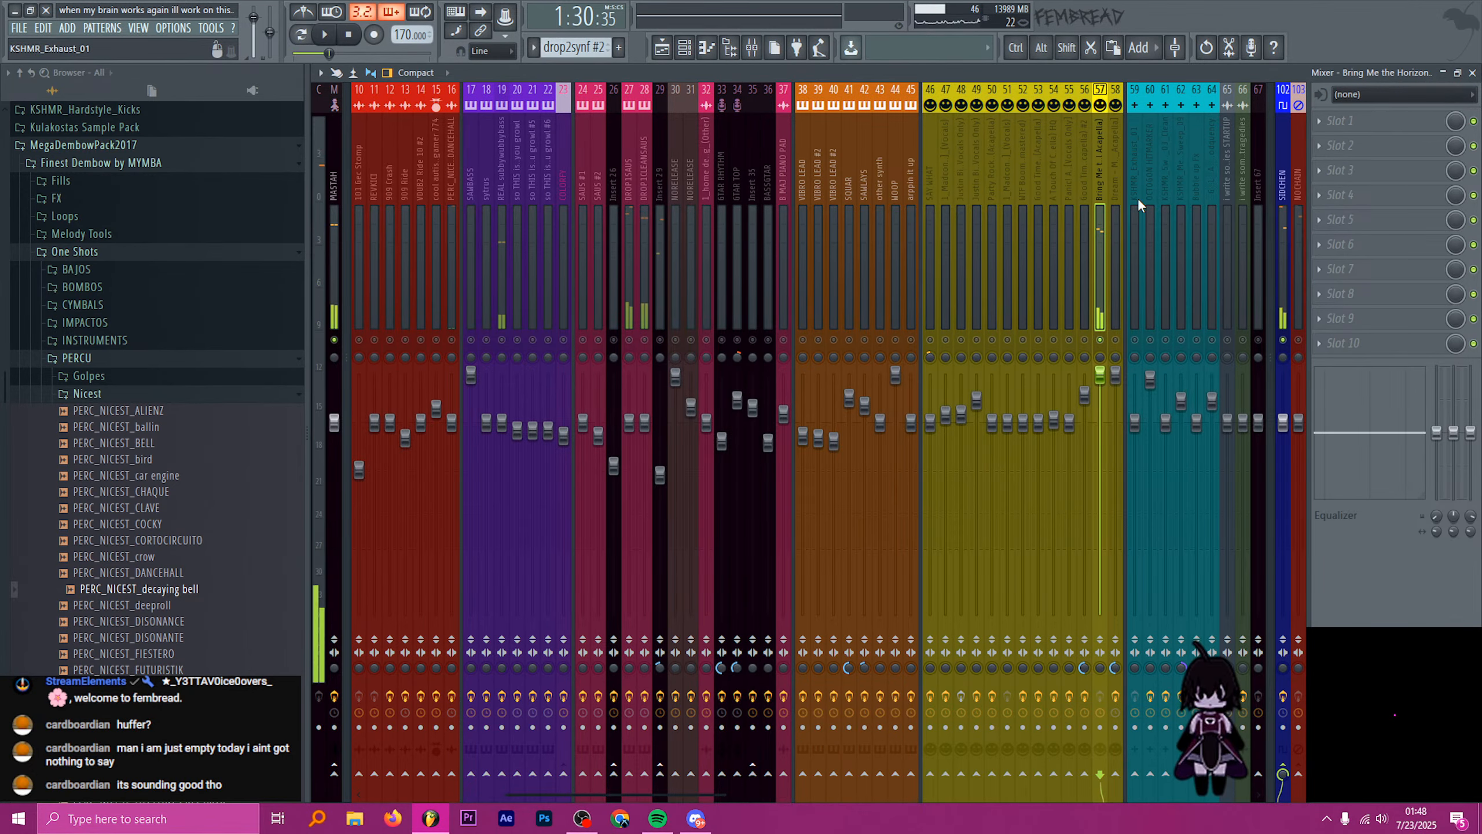
- Locate the acapella clips in the playlist and play the soloed vocal from bar 57 while watching the mixer
{"action": "left_click", "coordinate": [663, 49]}
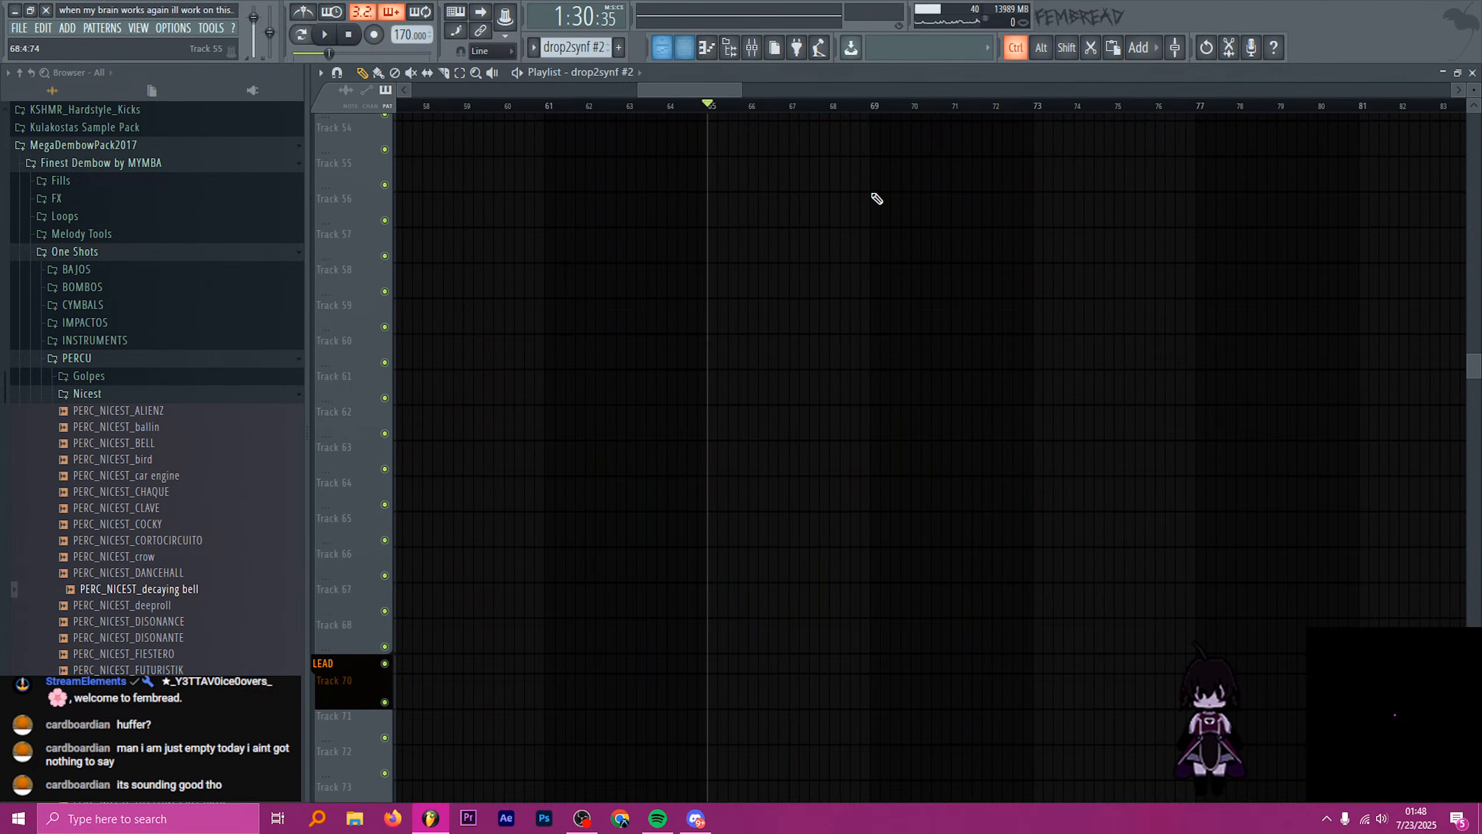
{"action": "scroll", "coordinate": [875, 199], "scroll_direction": "down", "scroll_amount": 5}
{"action": "scroll", "coordinate": [843, 289], "scroll_direction": "down", "scroll_amount": 12}
{"action": "scroll", "coordinate": [862, 267], "scroll_direction": "down", "scroll_amount": 10}
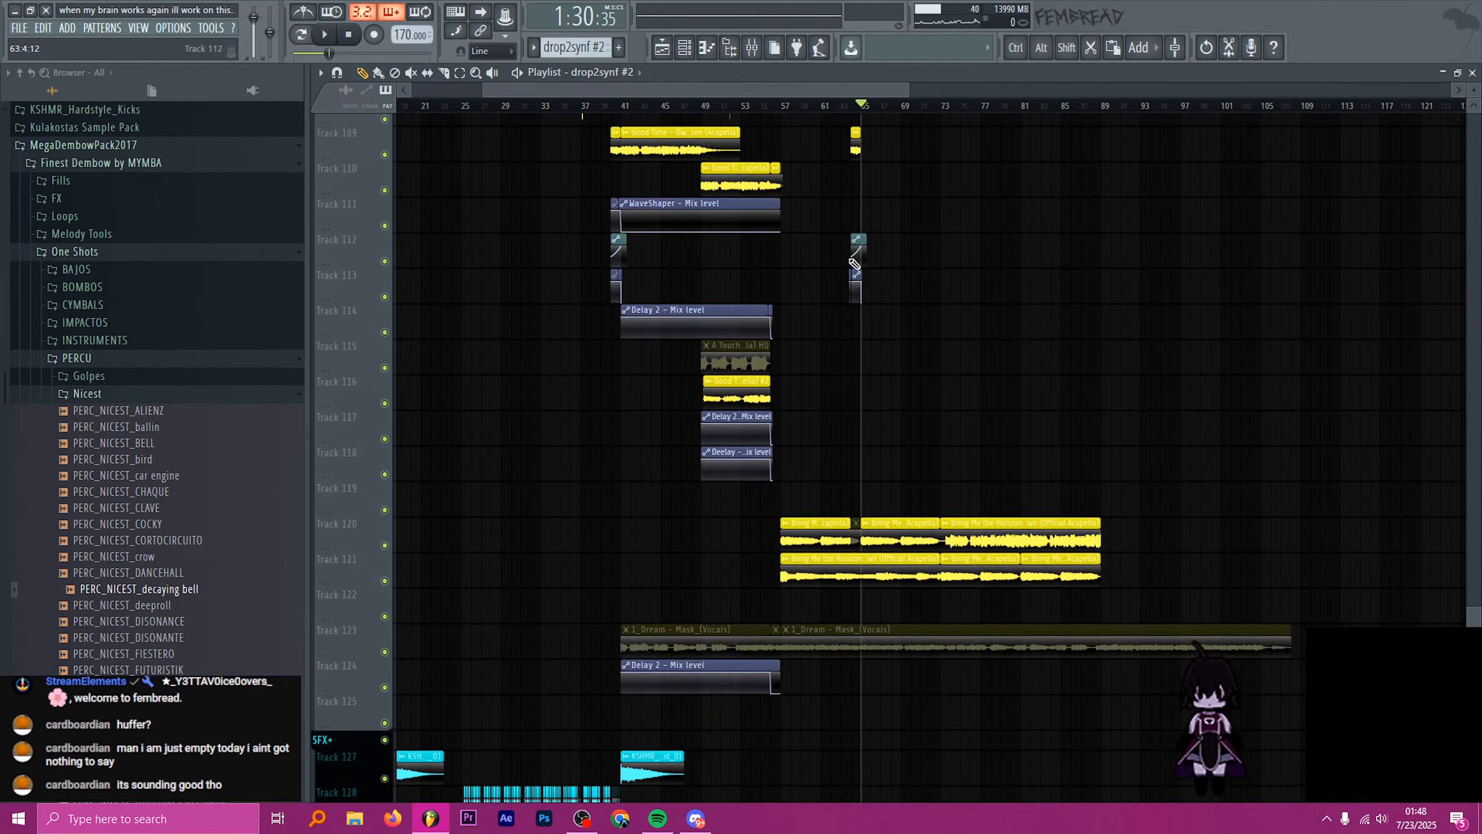
{"action": "scroll", "coordinate": [835, 228], "scroll_direction": "up", "scroll_amount": 3}
{"action": "left_click", "coordinate": [741, 106]}
{"action": "left_click", "coordinate": [752, 48]}
{"action": "key", "text": "space"}
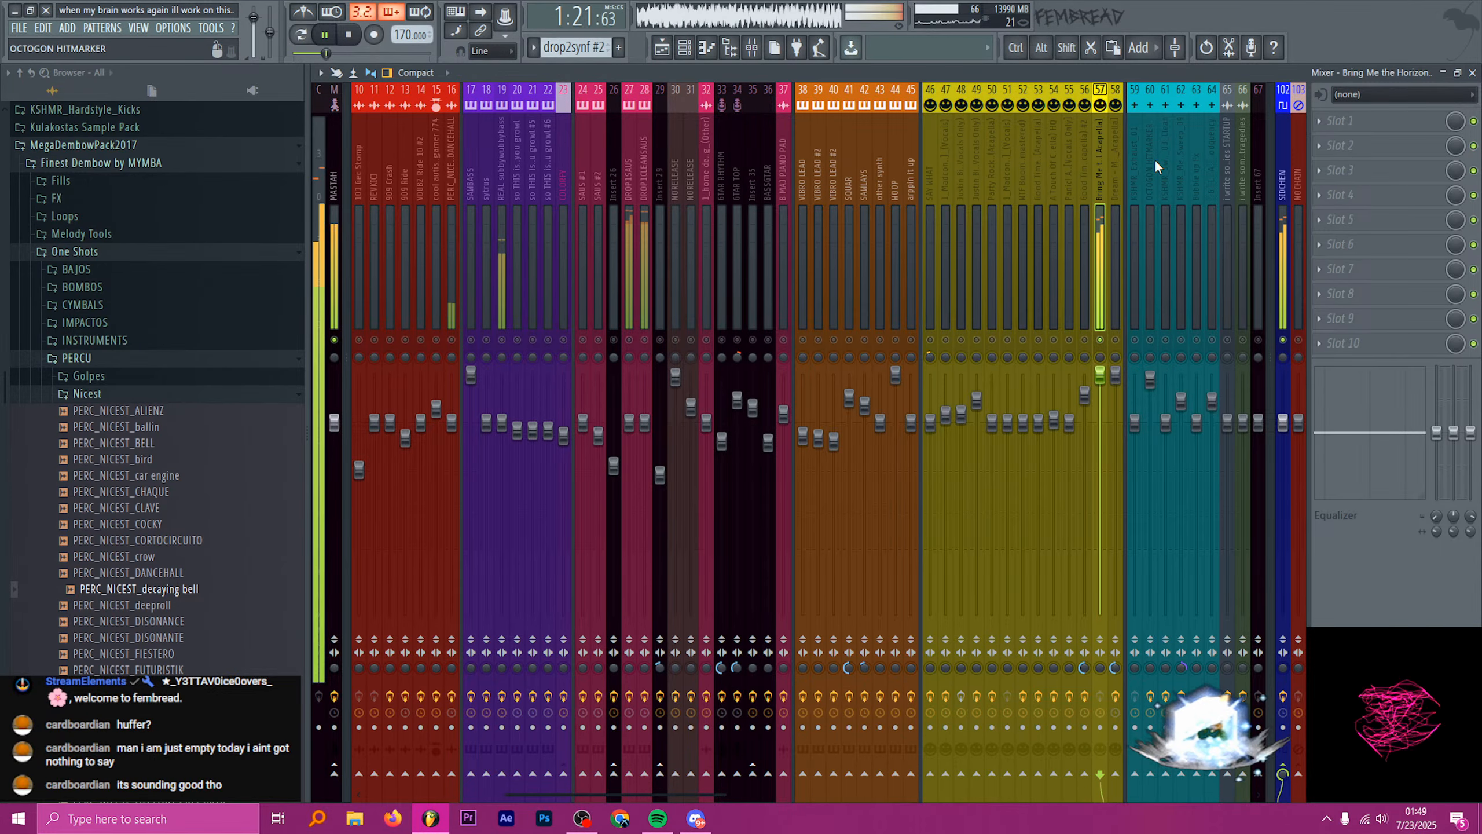
- Examine the SIDCHEN mixer track's effects while replaying the soloed vocal from bar 57
{"action": "left_click", "coordinate": [669, 48]}
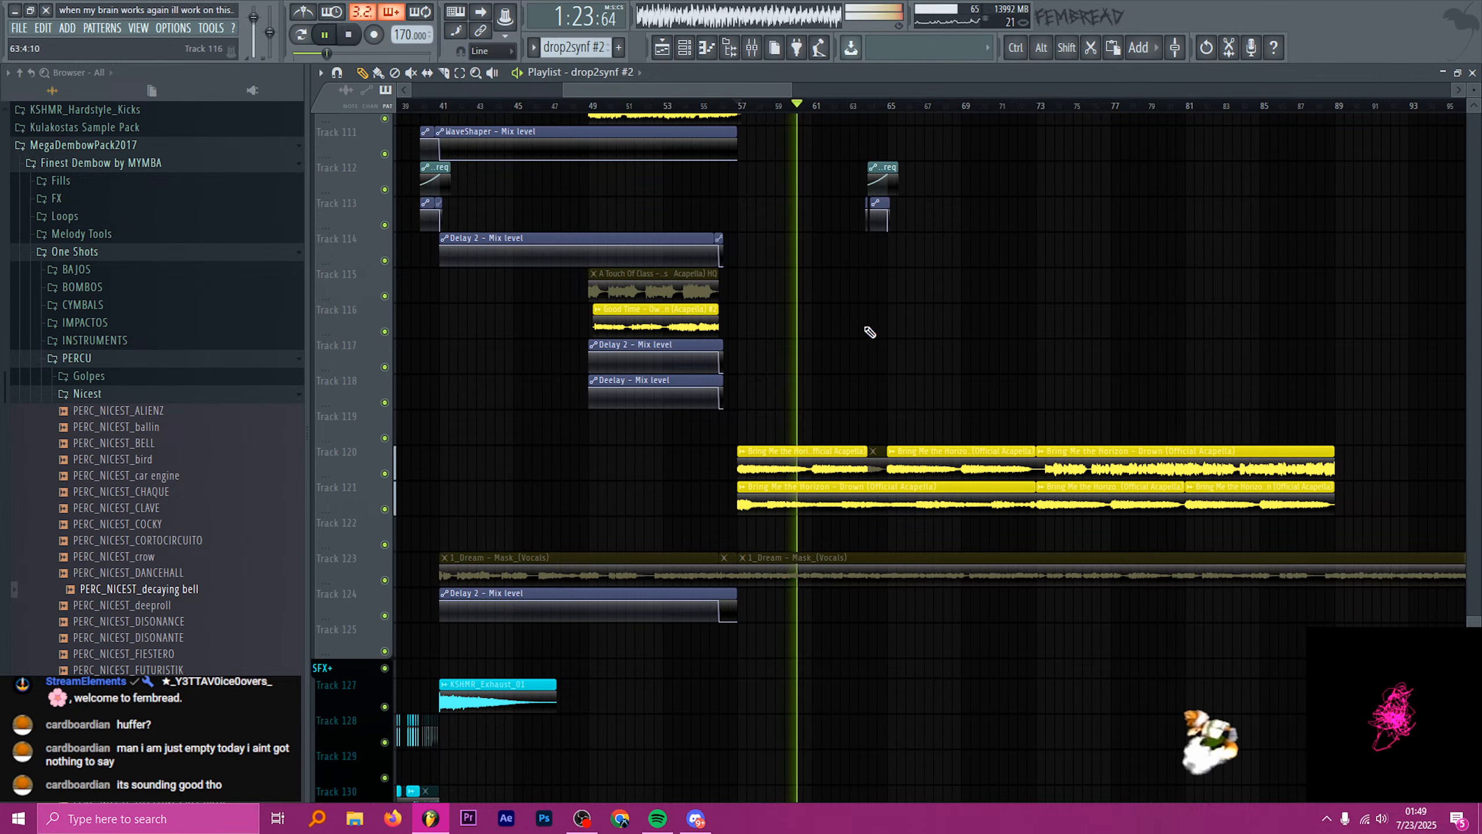
{"action": "left_click", "coordinate": [754, 50]}
{"action": "left_click", "coordinate": [1286, 157]}
{"action": "key", "text": "space"}
{"action": "key", "text": "alt"}
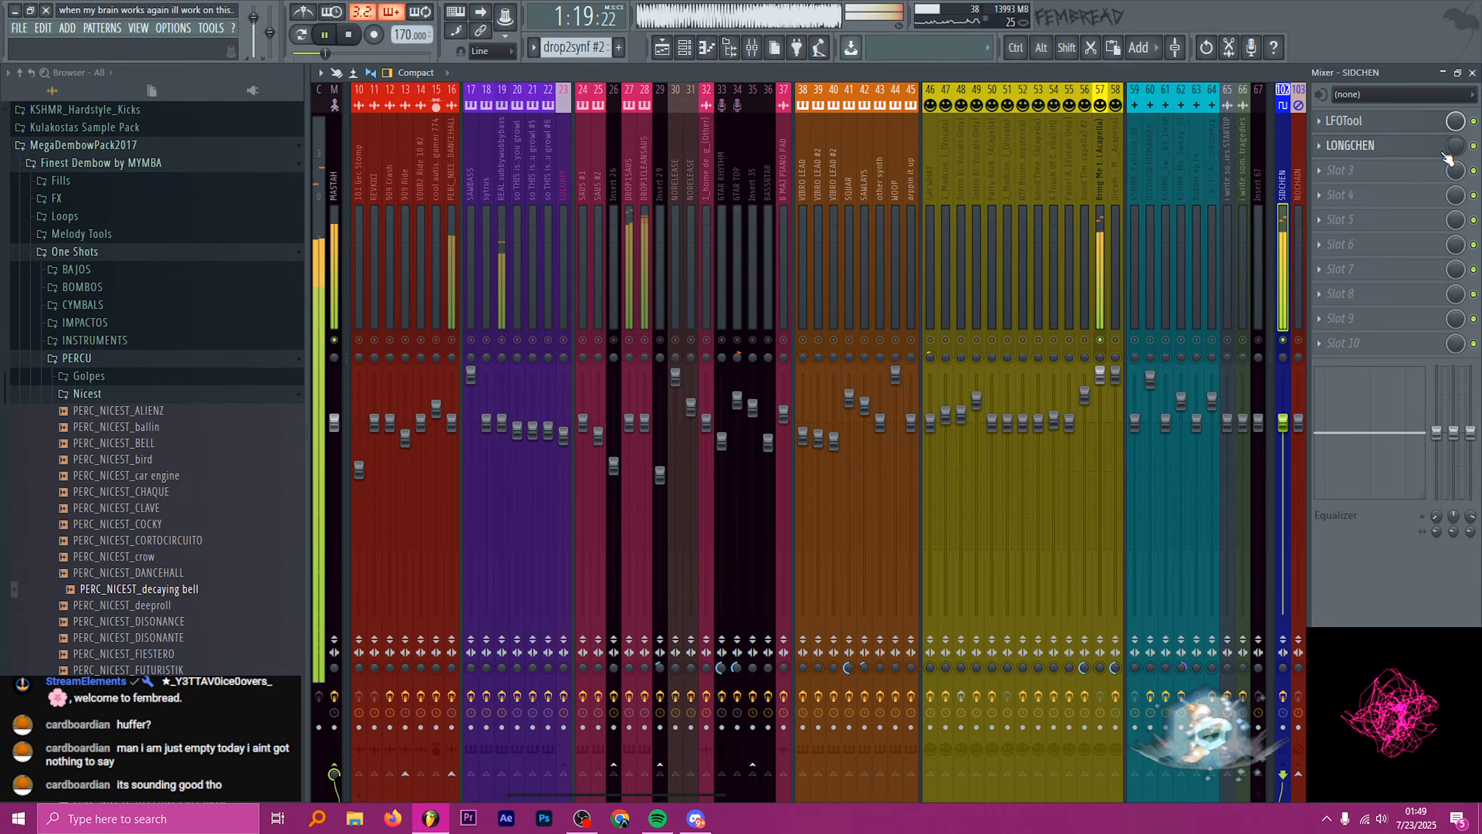
- Swap the acapella clips between bars 73 and 89, putting the long clip on Track 121 and the two shorter clips on Track 120
{"action": "left_click", "coordinate": [661, 49]}
{"action": "scroll", "coordinate": [797, 384], "scroll_direction": "up", "scroll_amount": 5}
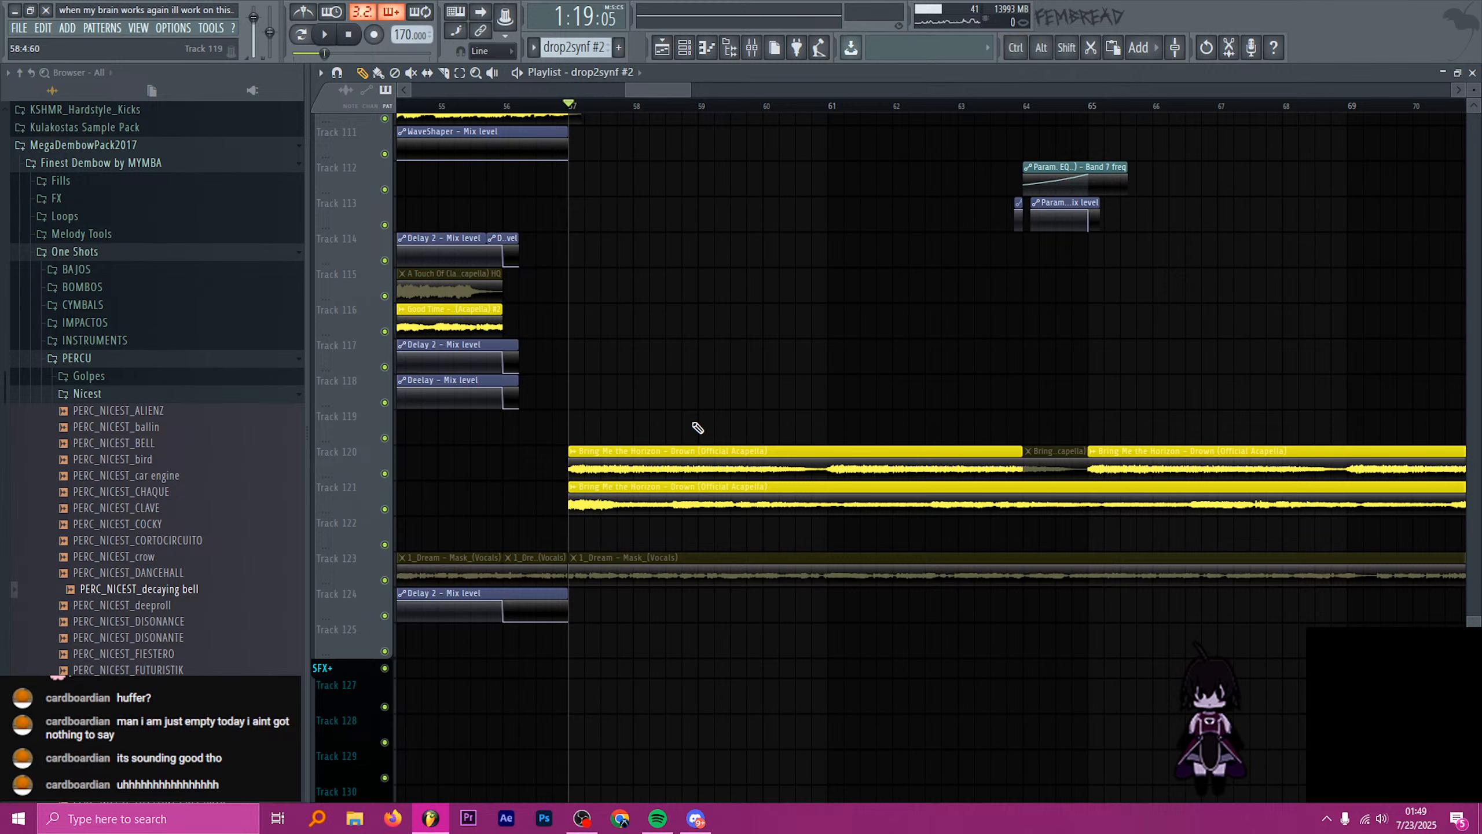
{"action": "scroll", "coordinate": [687, 429], "scroll_direction": "down", "scroll_amount": 3}
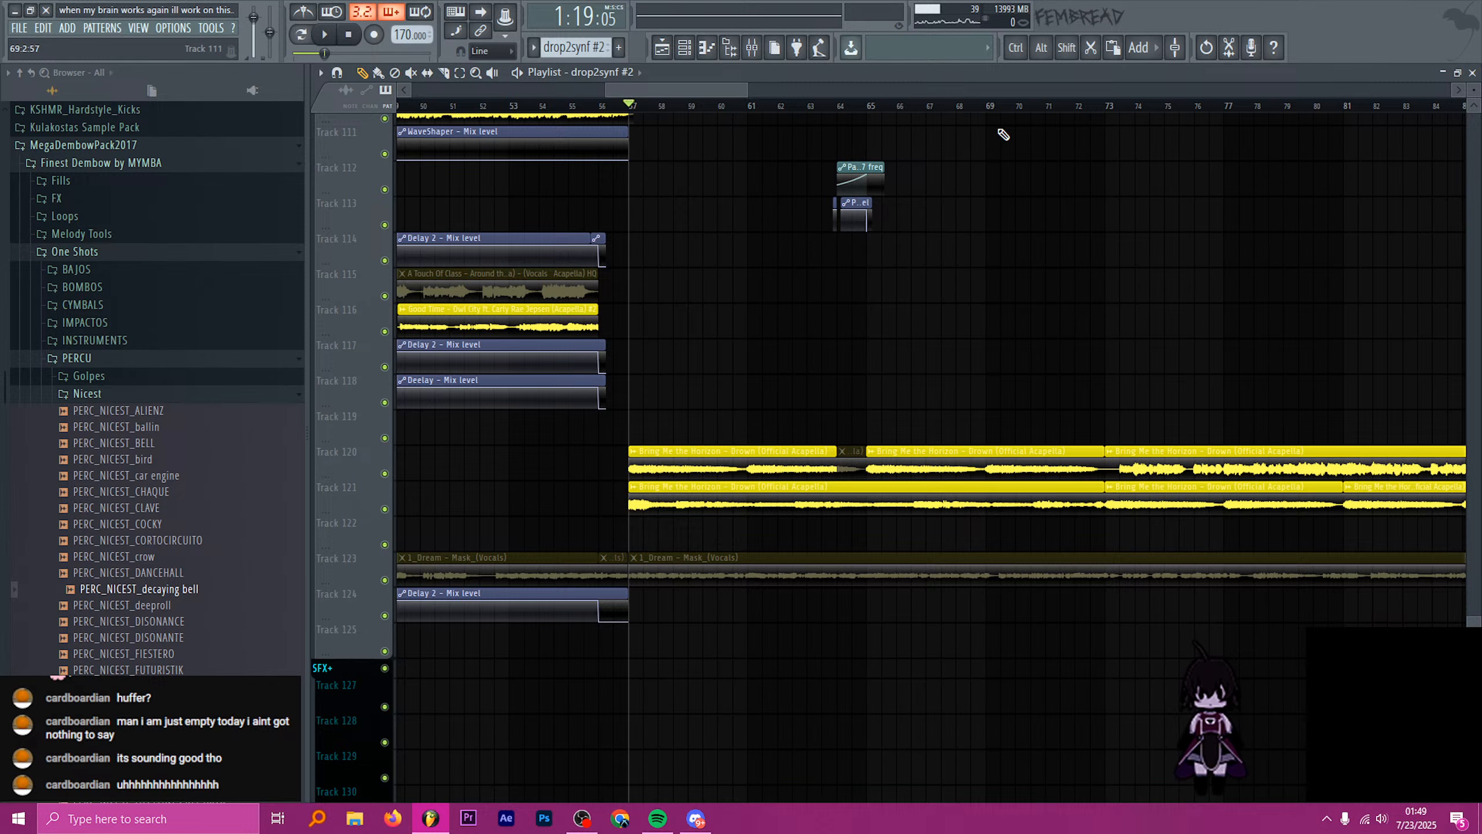
{"action": "left_click_drag", "start_coordinate": [1135, 109], "coordinate": [1106, 111]}
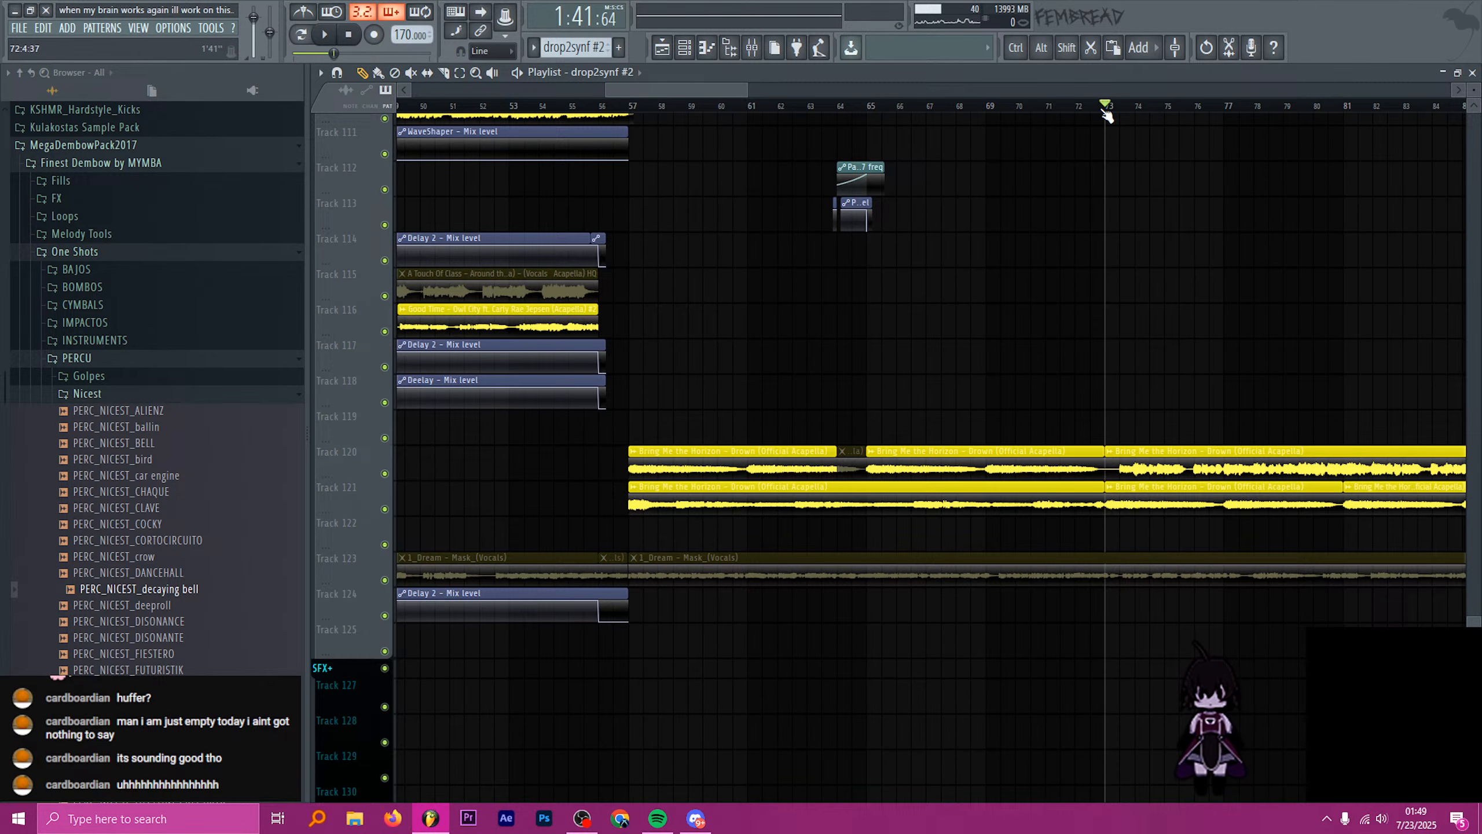
{"action": "scroll", "coordinate": [836, 331], "scroll_direction": "down", "scroll_amount": 3}
{"action": "left_click_drag", "start_coordinate": [1207, 549], "coordinate": [887, 542], "text": "ctrl"}
{"action": "left_click", "coordinate": [986, 456], "text": "ctrl"}
{"action": "key", "text": "shift+Down"}
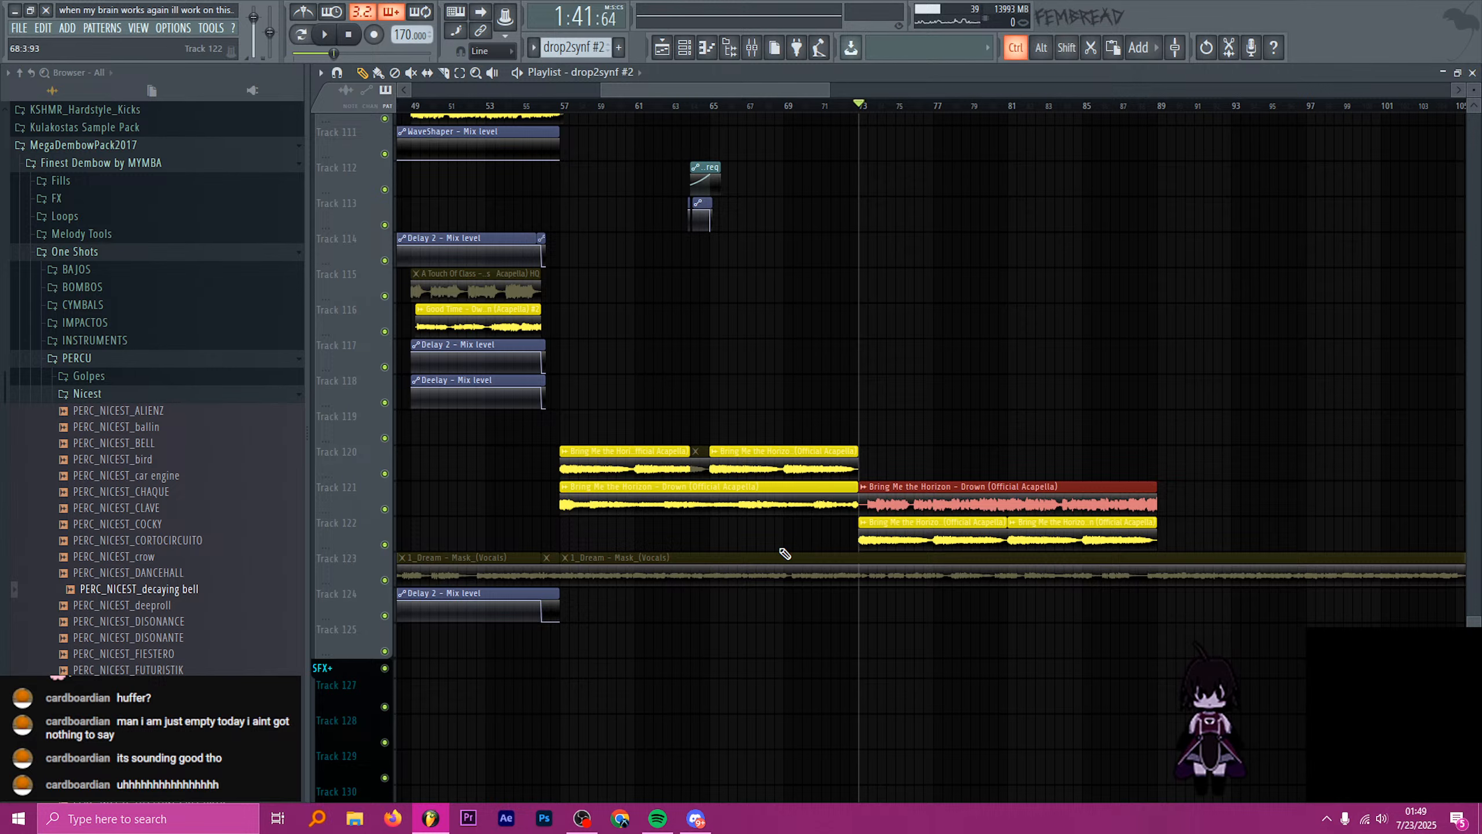
{"action": "left_click_drag", "start_coordinate": [785, 553], "coordinate": [1141, 536], "text": "ctrl"}
{"action": "key", "text": "shift+Up"}
{"action": "key", "text": "shift+Up"}
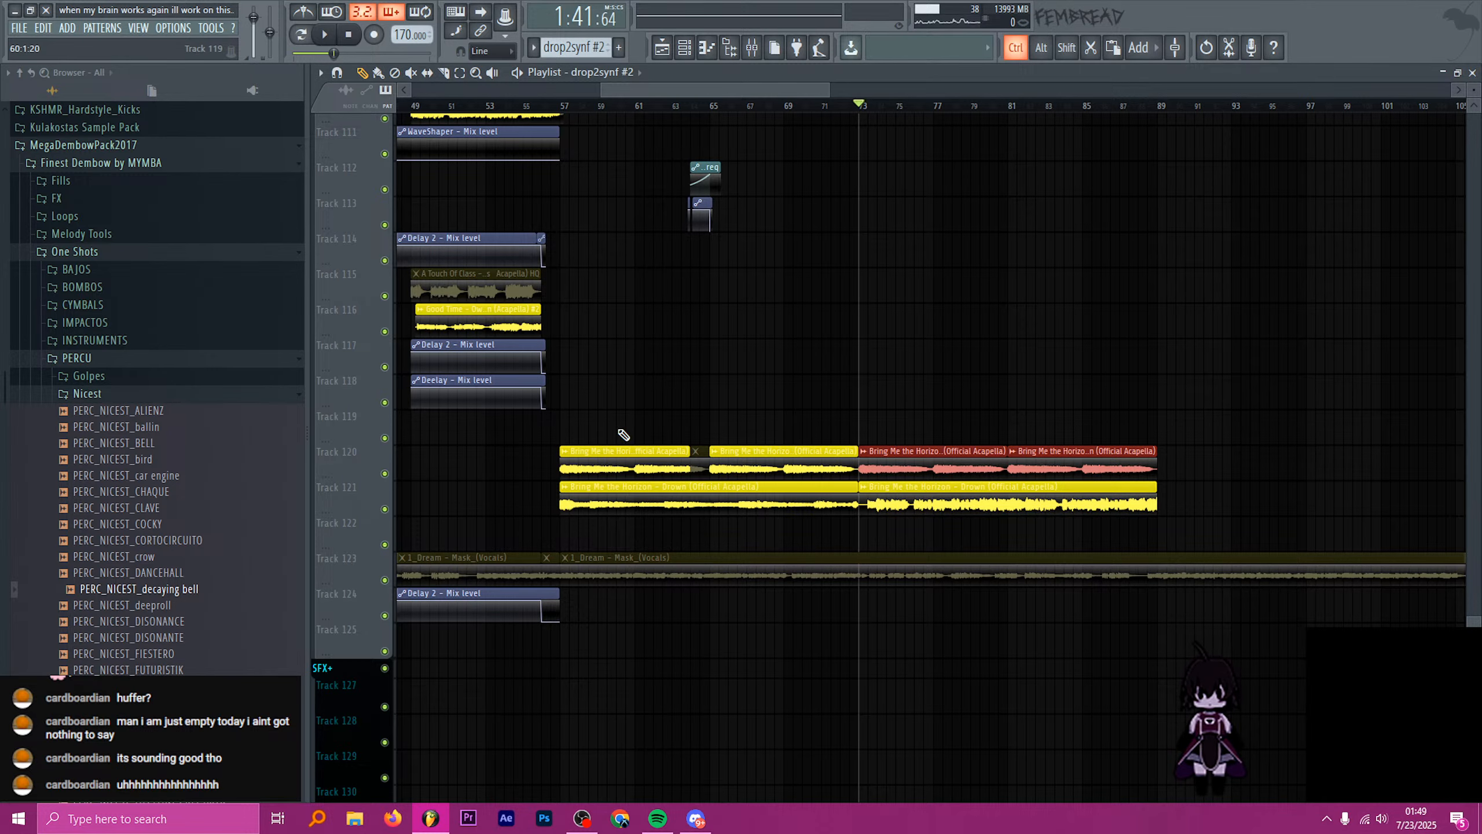
{"action": "left_click", "coordinate": [936, 425]}
{"action": "right_click", "coordinate": [937, 426]}
- Make the Drown acapella clip at bar 73 on Track 120 unique
{"action": "scroll", "coordinate": [912, 459], "scroll_direction": "up", "scroll_amount": 4}
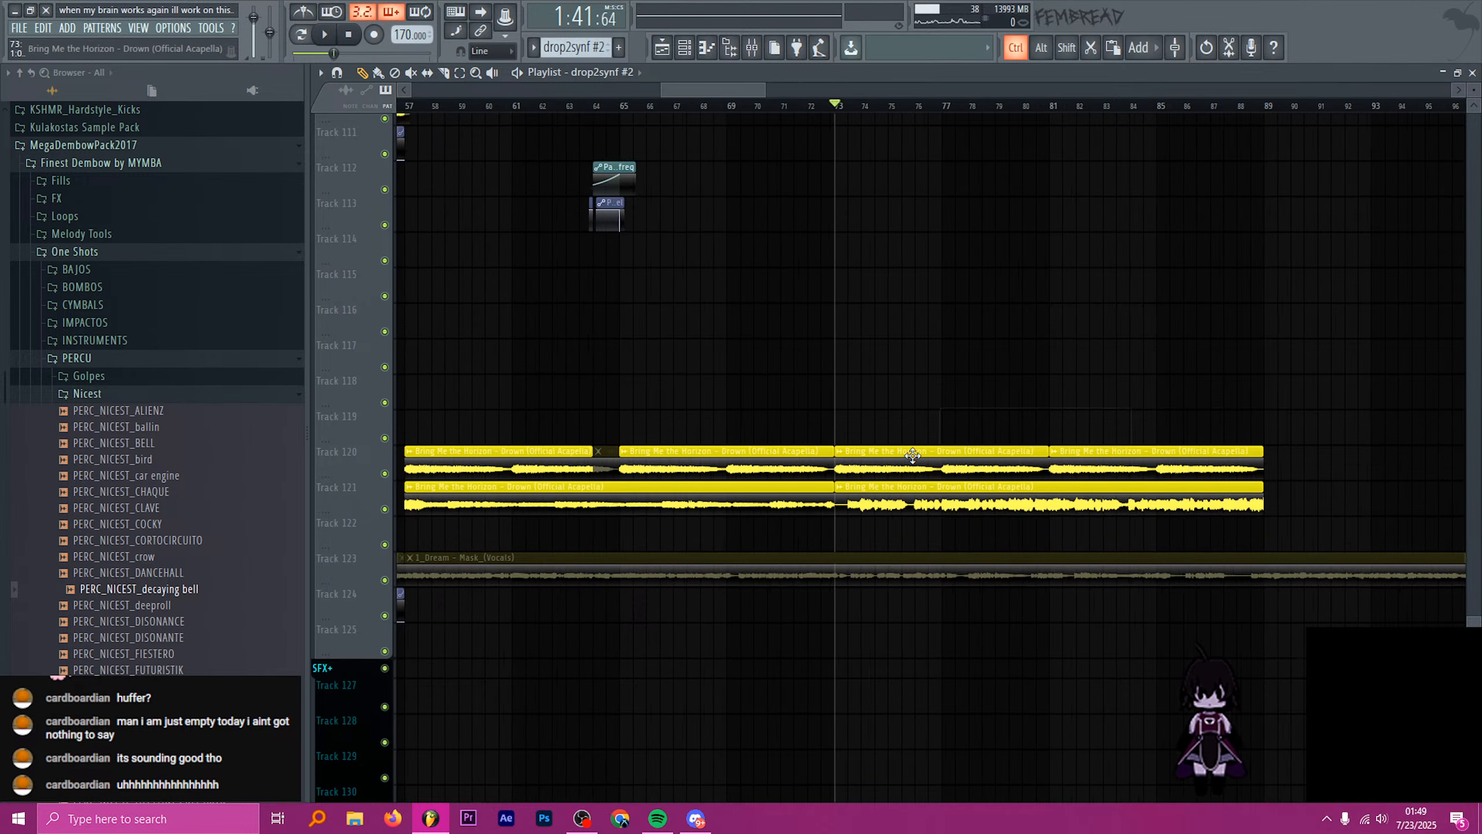
{"action": "right_click", "coordinate": [843, 470], "text": "shift"}
{"action": "key", "text": "m"}
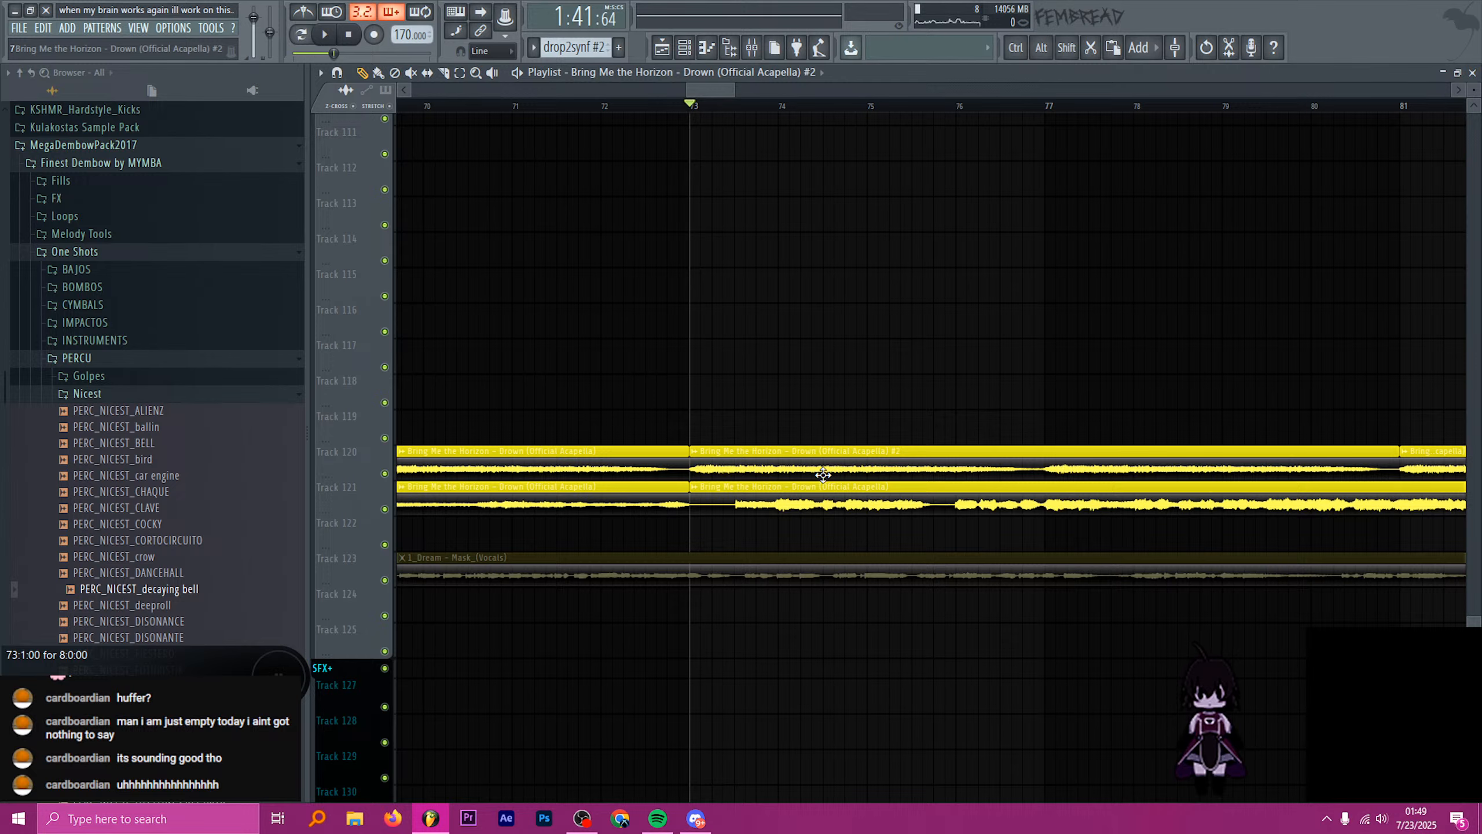
- Delete the three acapella clips on Track 120 between bars 57 and 73
{"action": "scroll", "coordinate": [825, 470], "scroll_direction": "down", "scroll_amount": 4}
{"action": "right_click", "coordinate": [631, 463]}
{"action": "right_click", "coordinate": [665, 464]}
{"action": "right_click", "coordinate": [735, 464]}
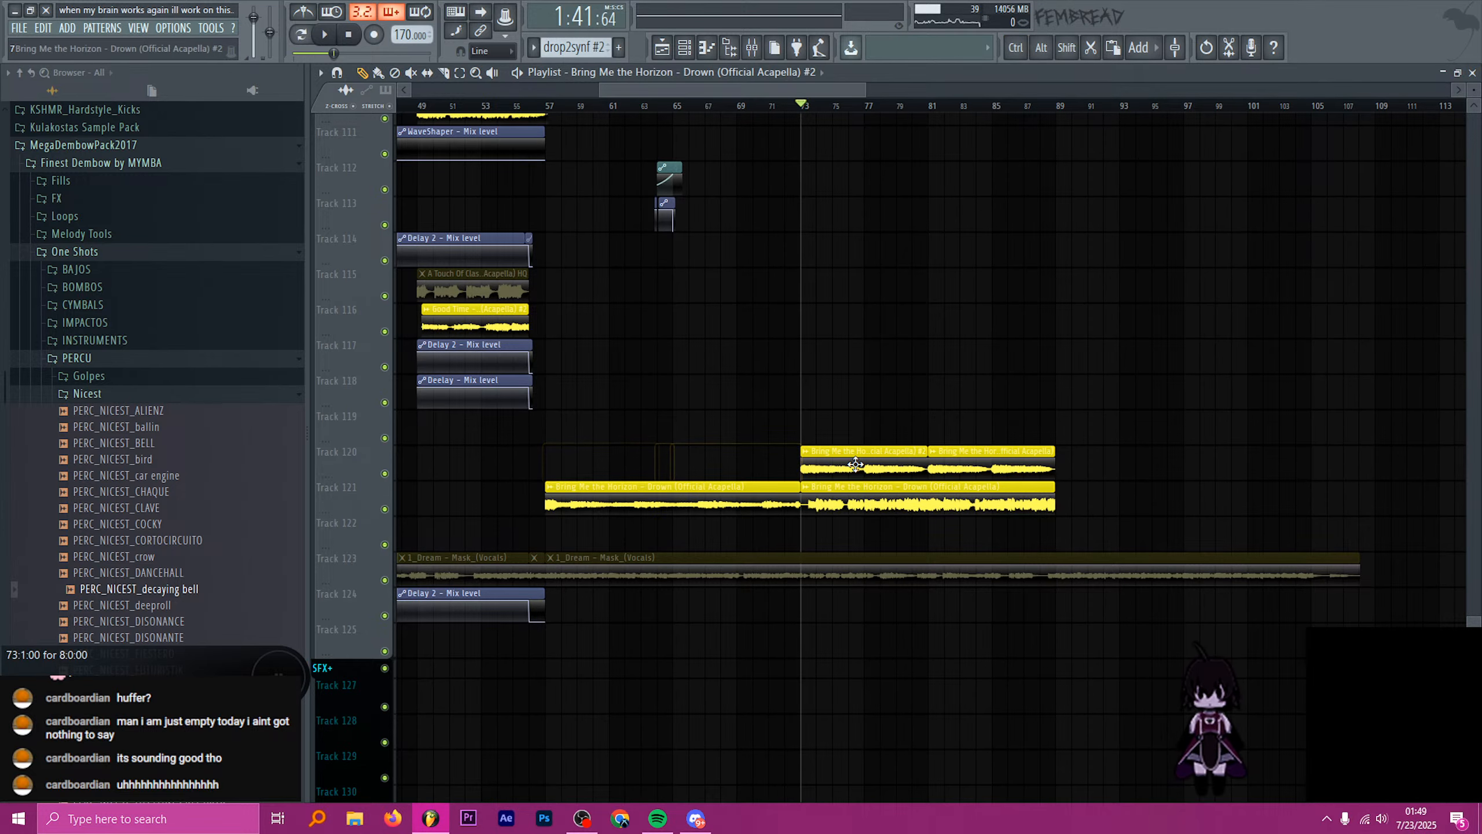
- Fill Track 120 from bar 57 to 89 with the unique #2 acapella clip, moved to bar 57 and duplicated three times
{"action": "left_click_drag", "start_coordinate": [855, 463], "coordinate": [599, 455]}
{"action": "right_click", "coordinate": [963, 456]}
{"action": "left_click_drag", "start_coordinate": [724, 458], "coordinate": [593, 454], "text": "ctrl"}
{"action": "key", "text": "ctrl+b"}
{"action": "key", "text": "ctrl+b"}
{"action": "key", "text": "ctrl+b"}
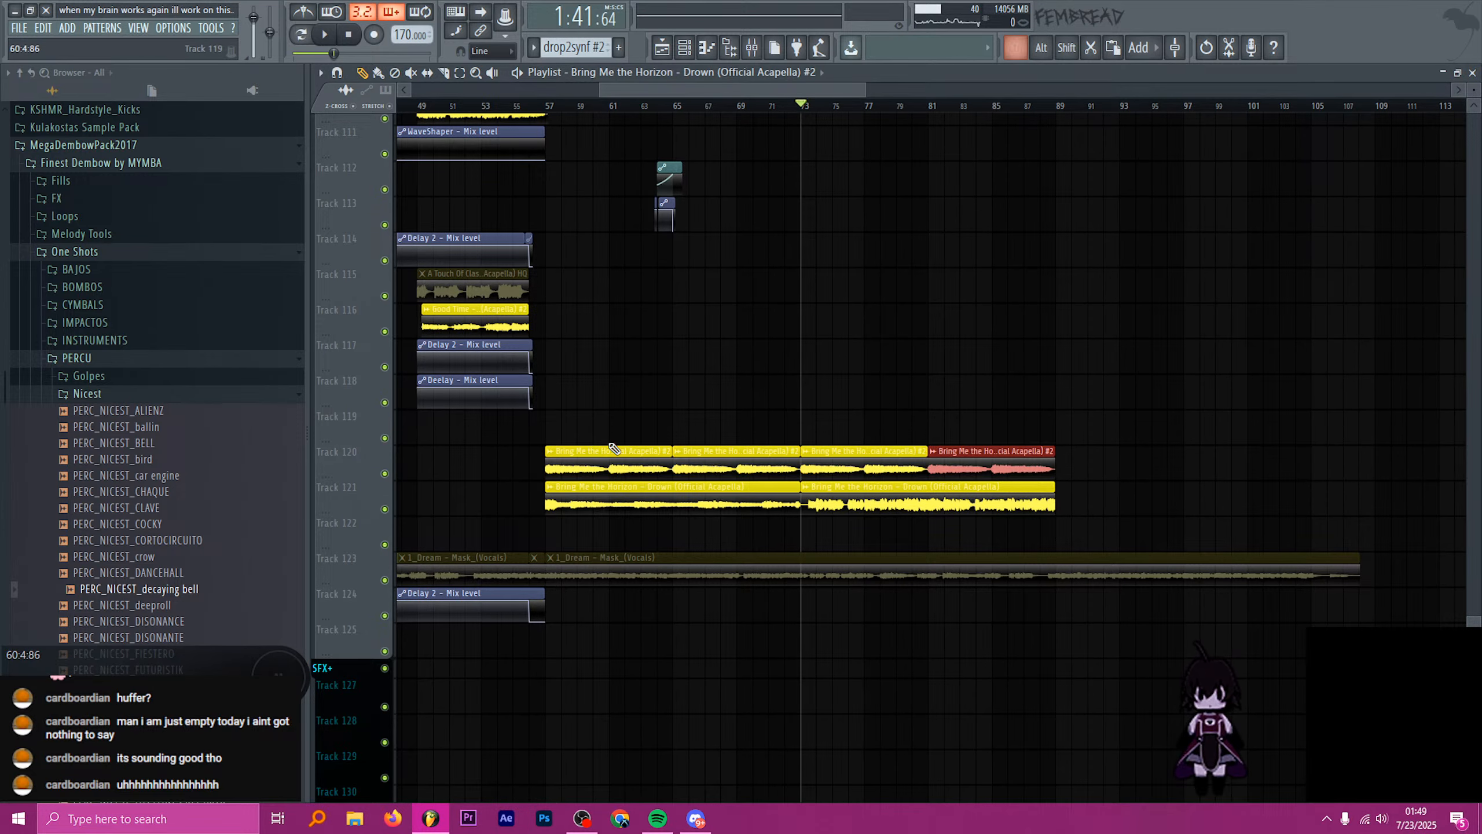
- Route the Drown acapella #2 clip to its own mixer track, move that track to insert 58 among the yellow vocals, and test playback
{"action": "scroll", "coordinate": [573, 446], "scroll_direction": "up", "scroll_amount": 2}
{"action": "double_click", "coordinate": [575, 449]}
{"action": "left_click_drag", "start_coordinate": [752, 242], "coordinate": [719, 239]}
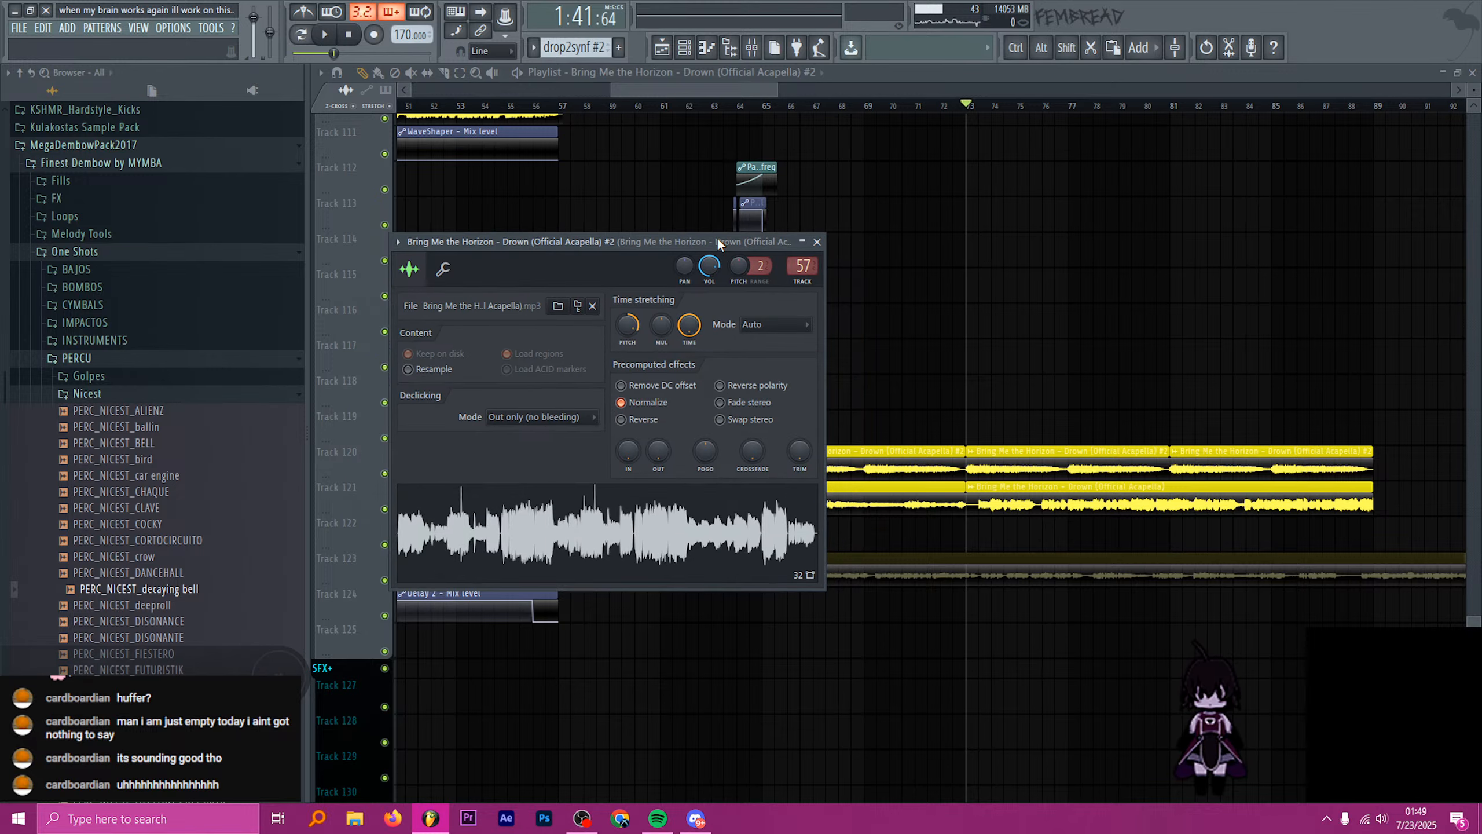
{"action": "key", "text": "ctrl+l"}
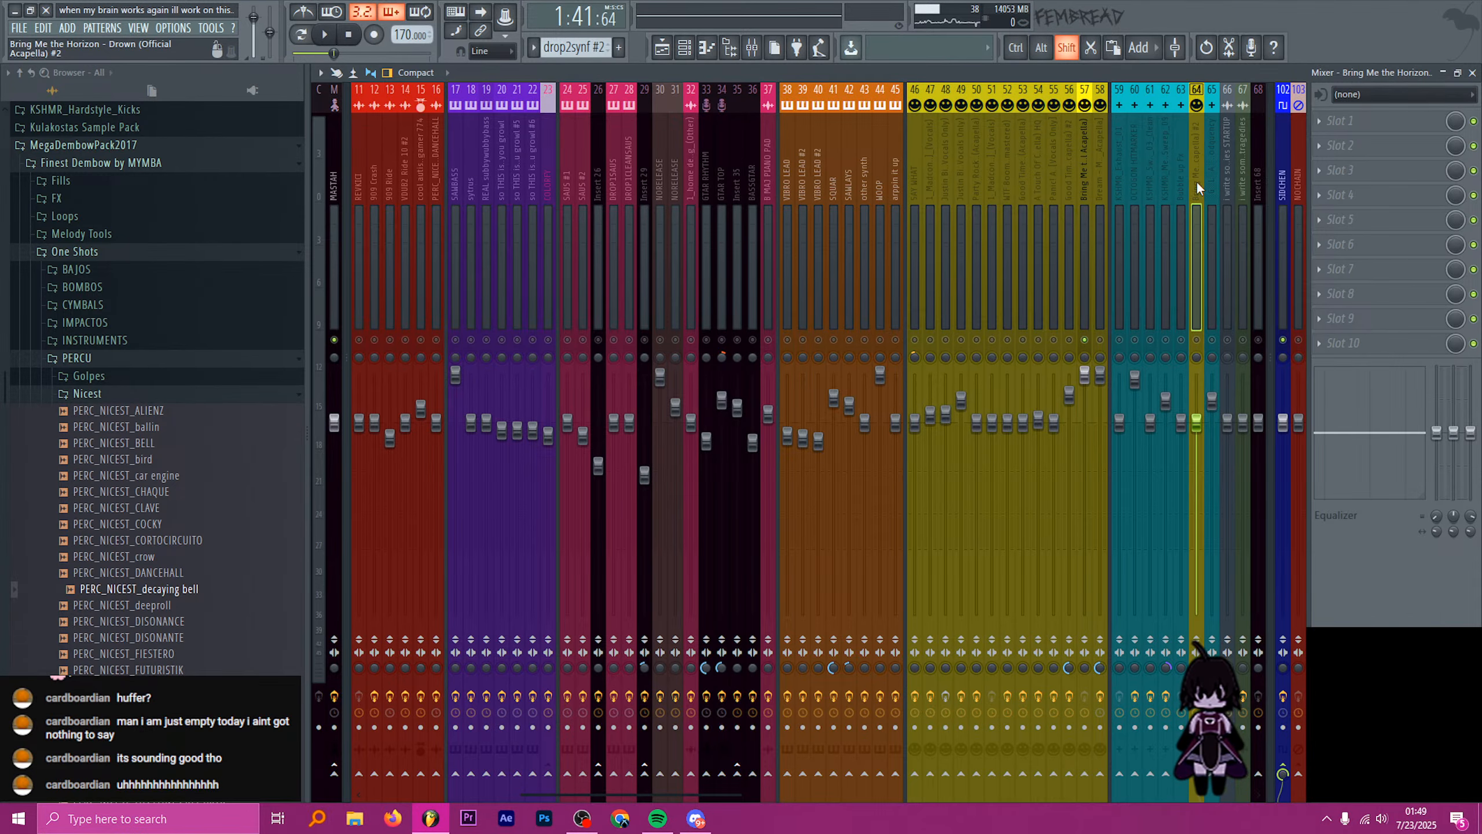
{"action": "key", "text": "s"}
{"action": "key", "text": "space"}
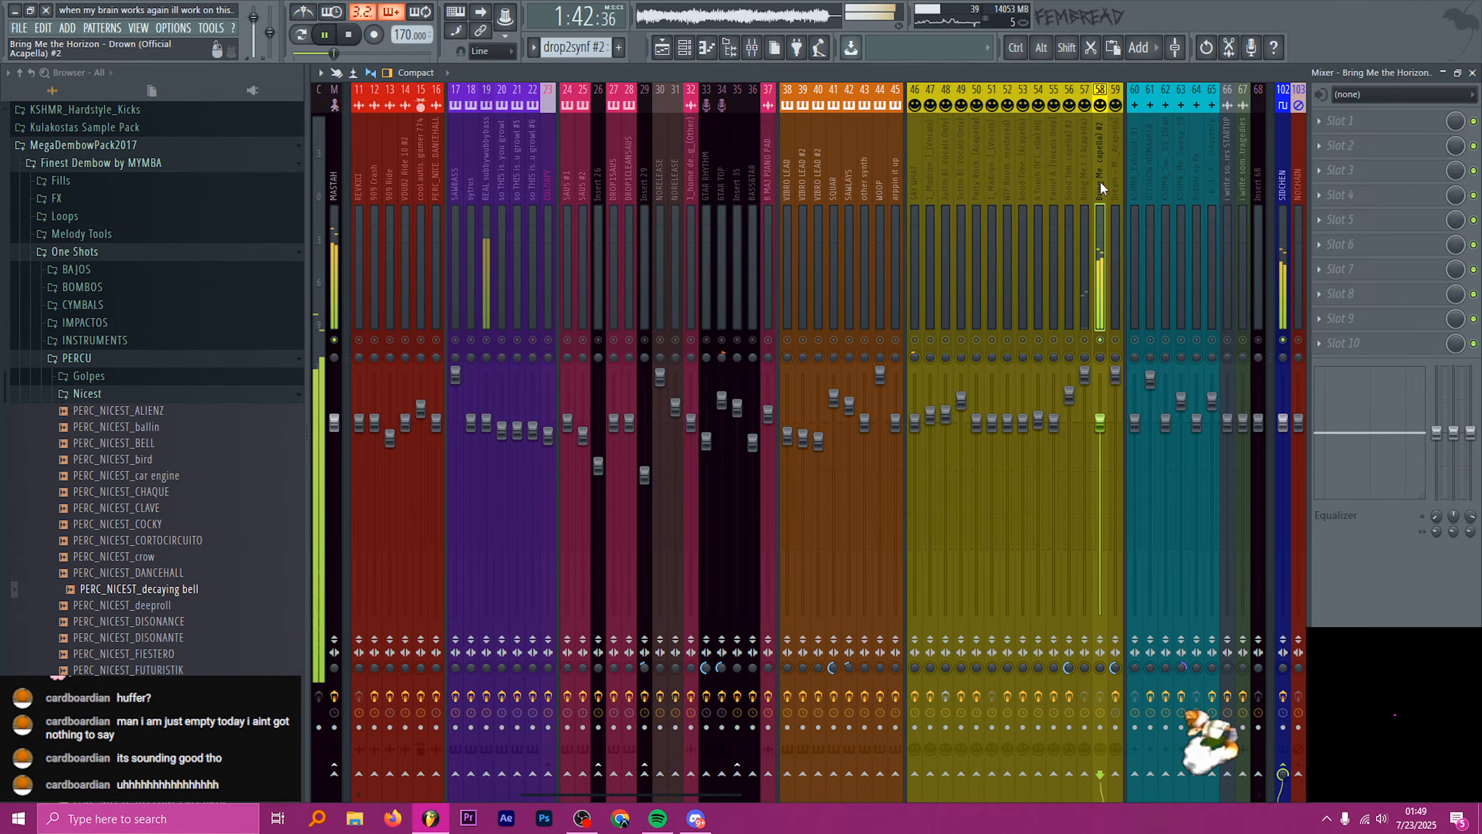
{"action": "key", "text": "space"}
- Play the drop from bar 57 and cut the #2 acapella out of Track 120 between bars 64 and 65
{"action": "left_click", "coordinate": [662, 48]}
{"action": "scroll", "coordinate": [572, 100], "scroll_direction": "left", "scroll_amount": 2}
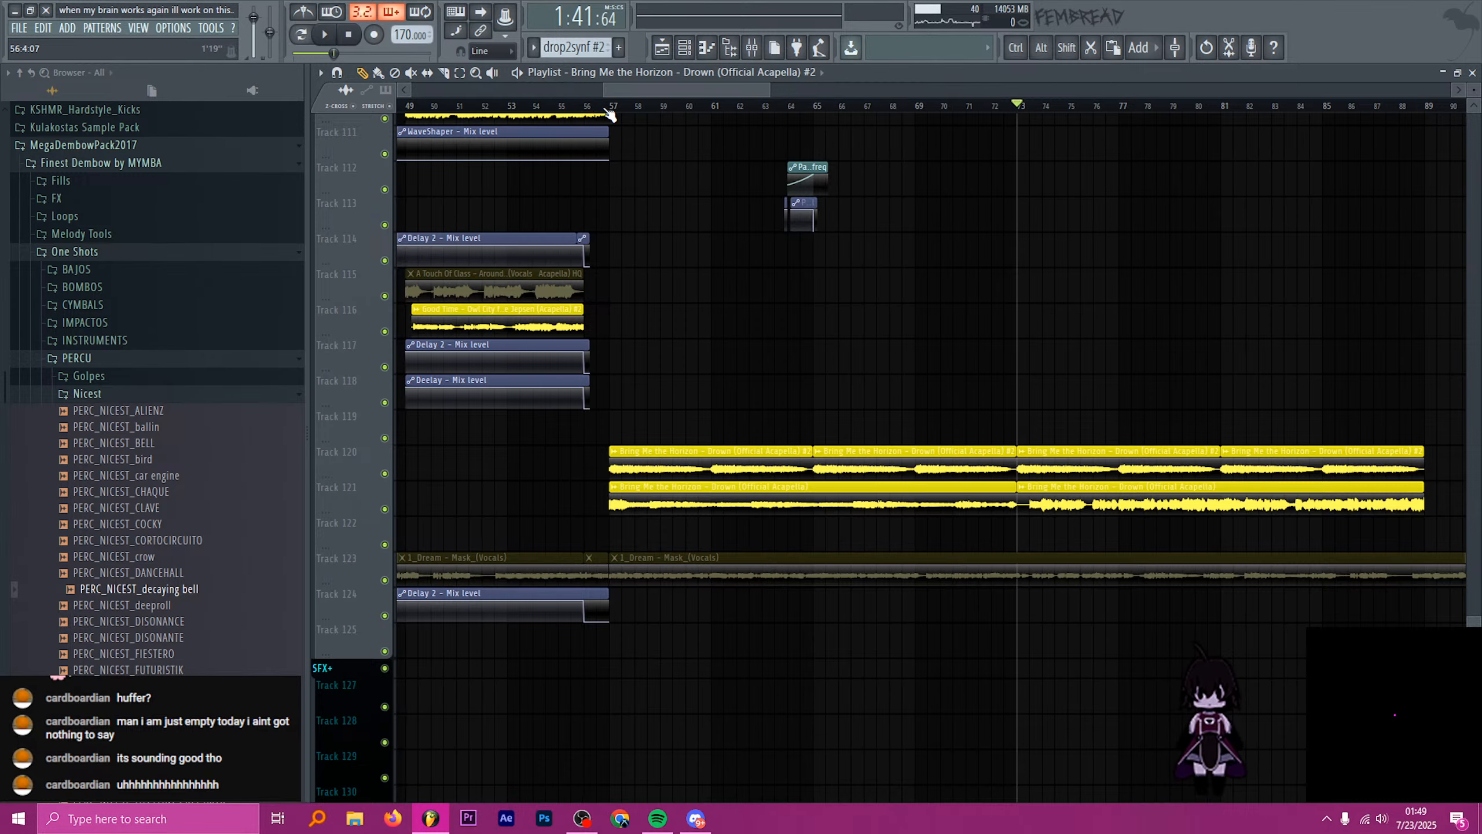
{"action": "left_click", "coordinate": [610, 106]}
{"action": "key", "text": "space"}
{"action": "scroll", "coordinate": [777, 297], "scroll_direction": "up", "scroll_amount": 6, "text": "ctrl"}
{"action": "scroll", "coordinate": [843, 380], "scroll_direction": "up", "scroll_amount": 5}
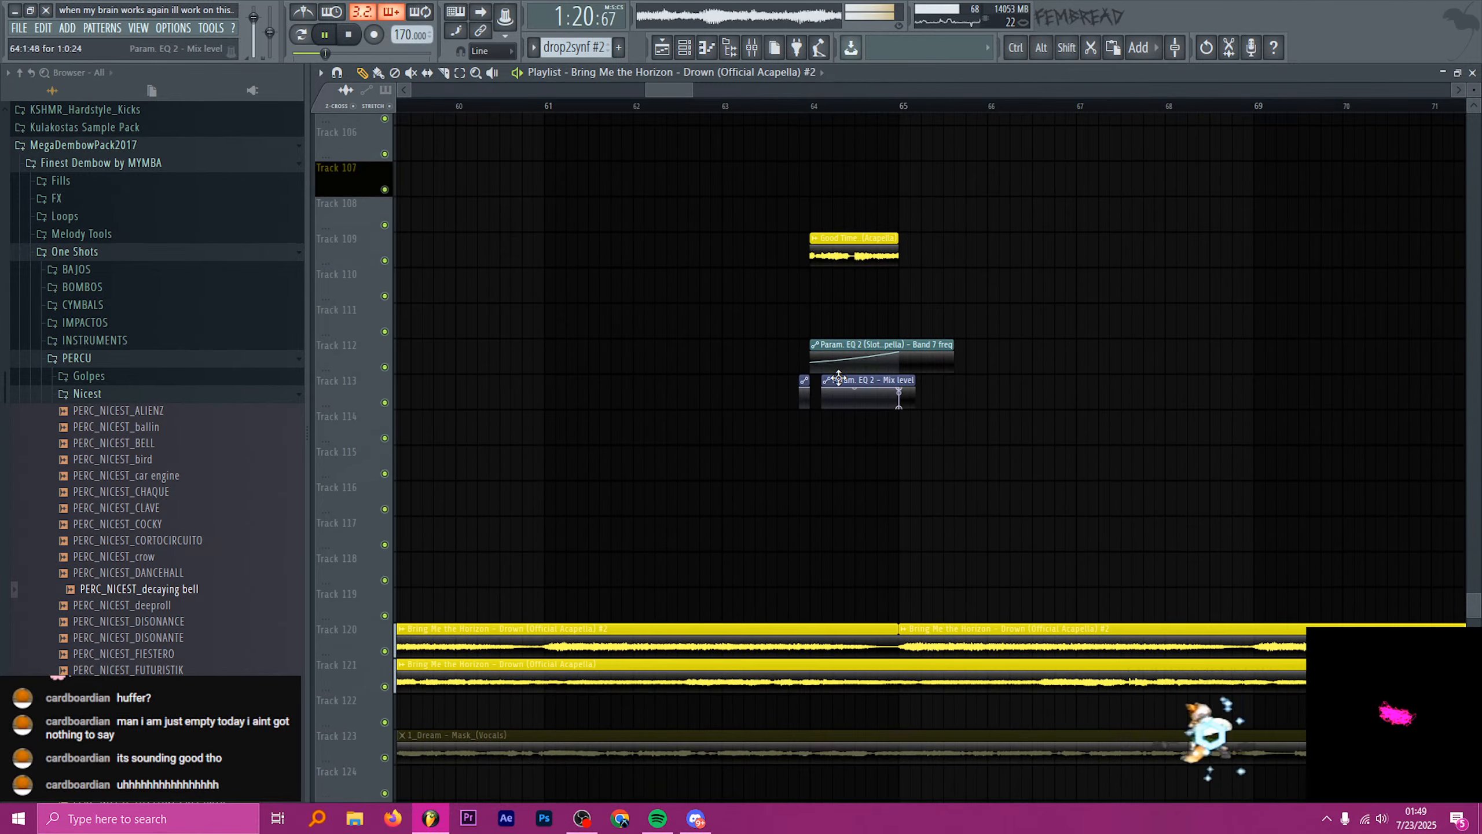
{"action": "scroll", "coordinate": [831, 402], "scroll_direction": "down", "scroll_amount": 4}
{"action": "right_click", "coordinate": [817, 463]}
{"action": "scroll", "coordinate": [897, 445], "scroll_direction": "down", "scroll_amount": 3, "text": "ctrl"}
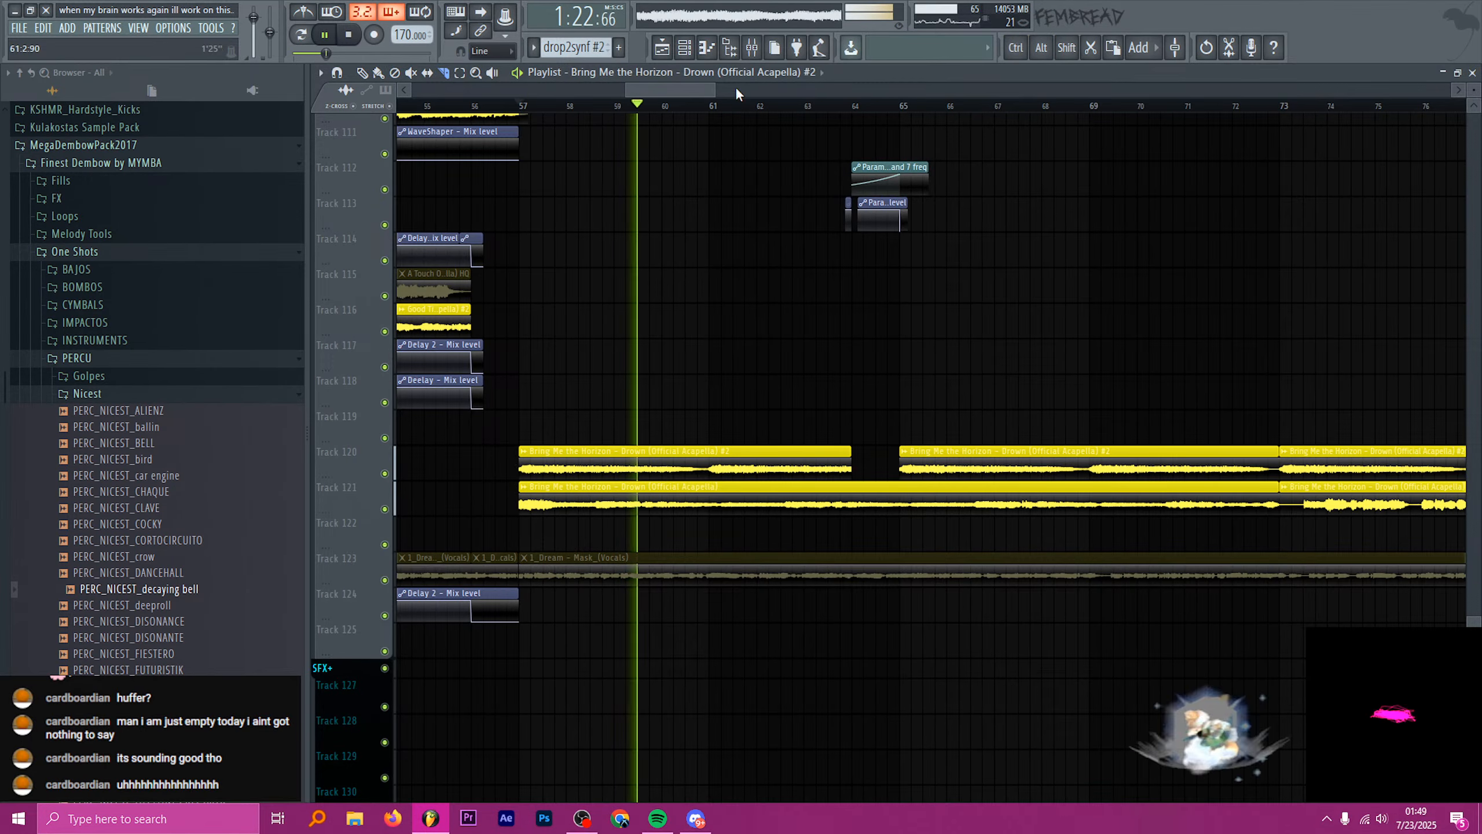
- Add Patcher to slot 1 of the #2 acapella's mixer track and load THE FEMBREAD preset
{"action": "left_click", "coordinate": [751, 48]}
{"action": "key", "text": "space"}
{"action": "left_click", "coordinate": [1340, 120]}
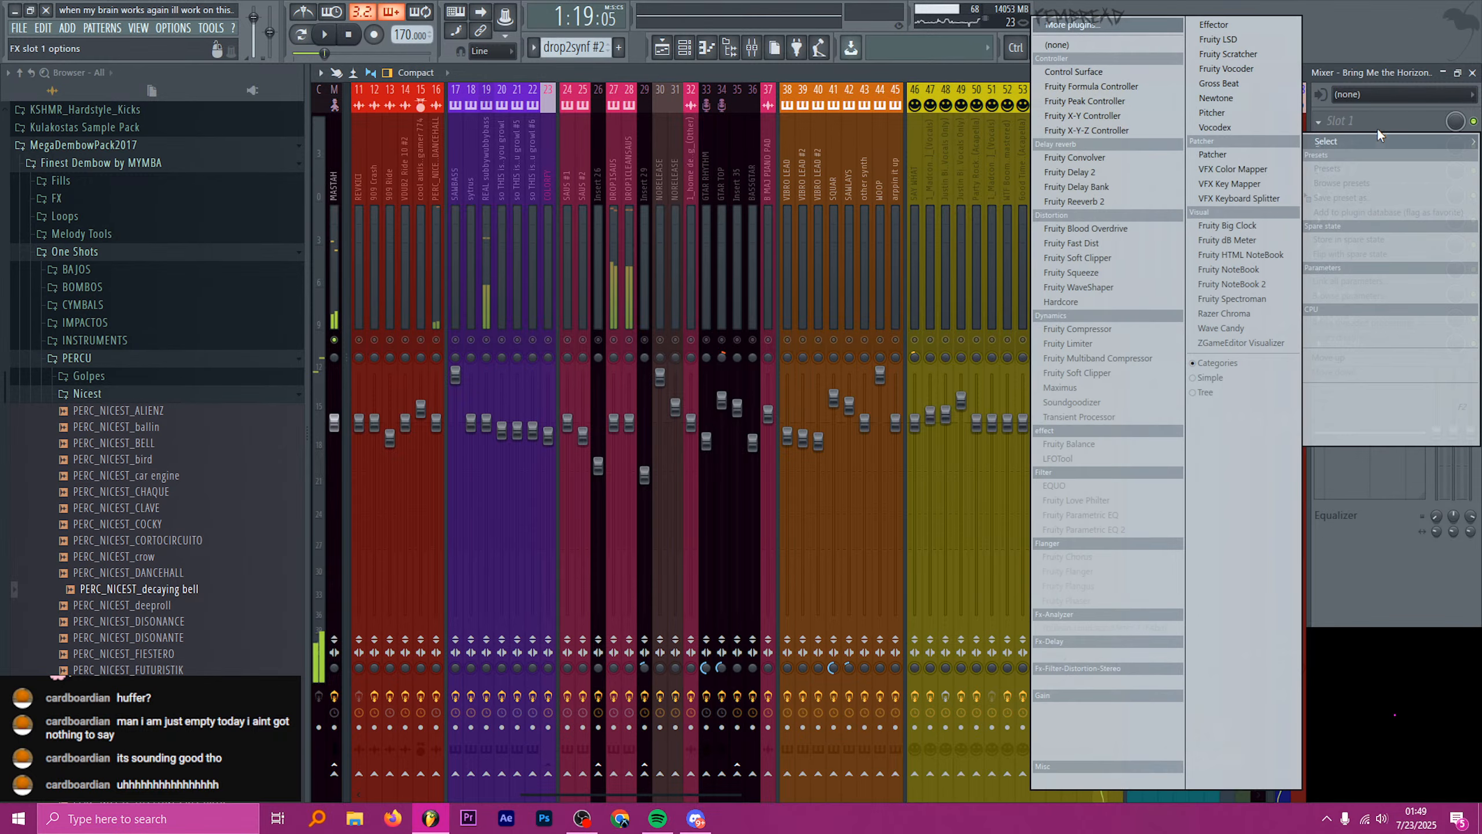
{"action": "left_click", "coordinate": [1215, 154]}
{"action": "right_click", "coordinate": [771, 185]}
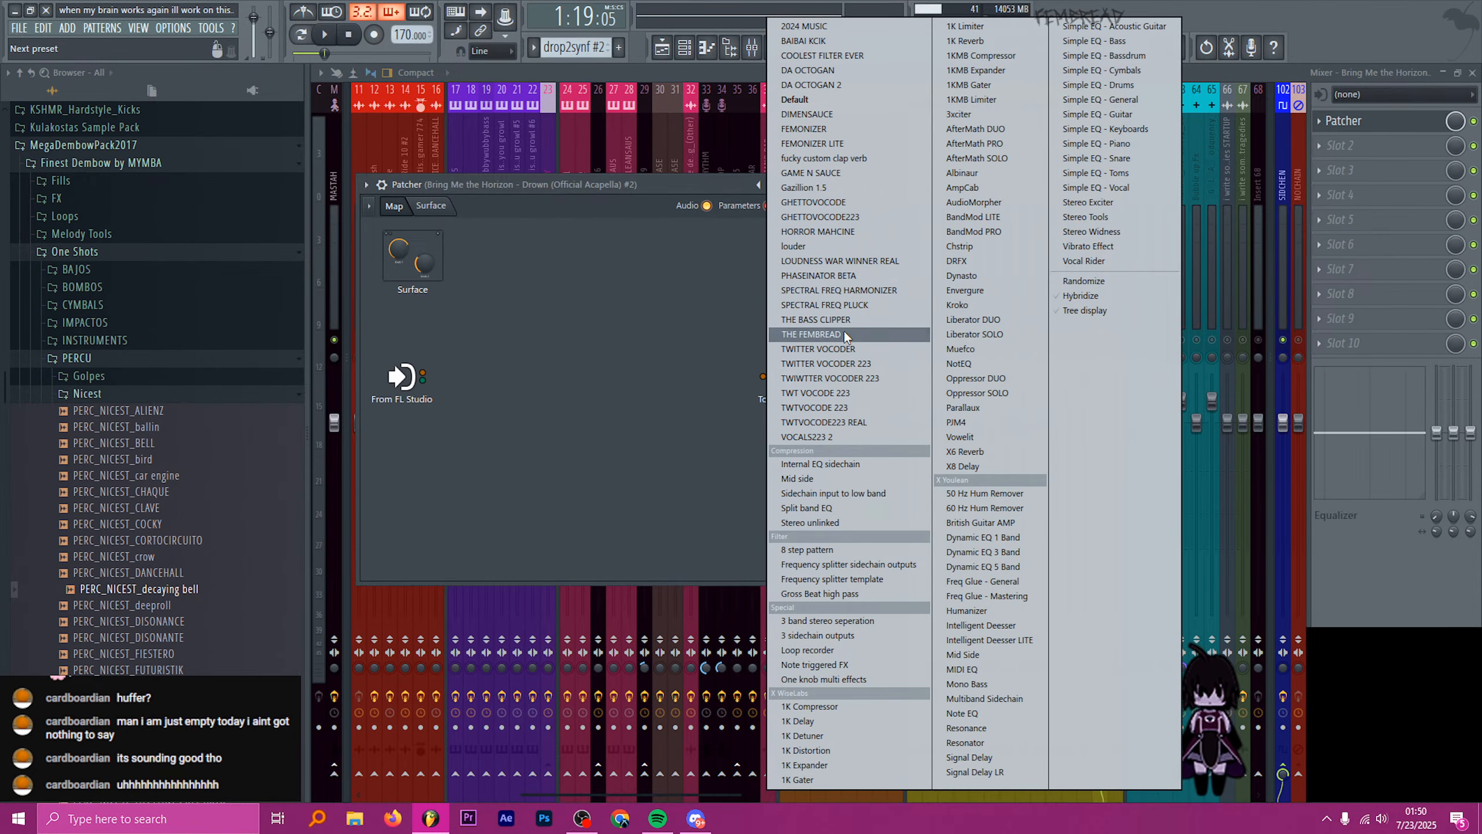
{"action": "left_click", "coordinate": [829, 338]}
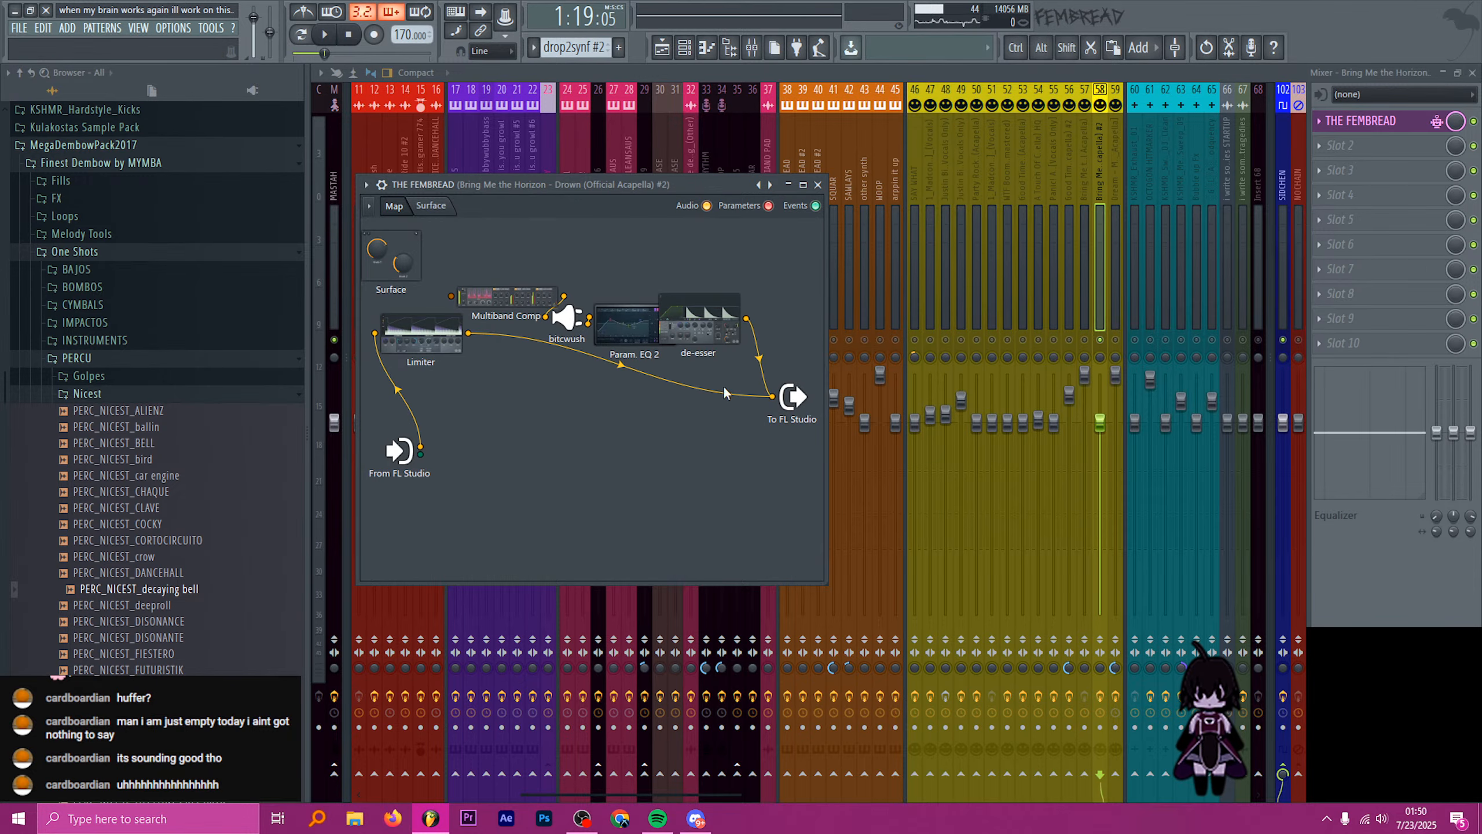
- Lower the compressor threshold of THE FEMBREAD's Limiter to about -19.9 dB during playback
{"action": "left_click", "coordinate": [439, 354]}
{"action": "left_click_drag", "start_coordinate": [439, 353], "coordinate": [529, 362]}
{"action": "key", "text": "space"}
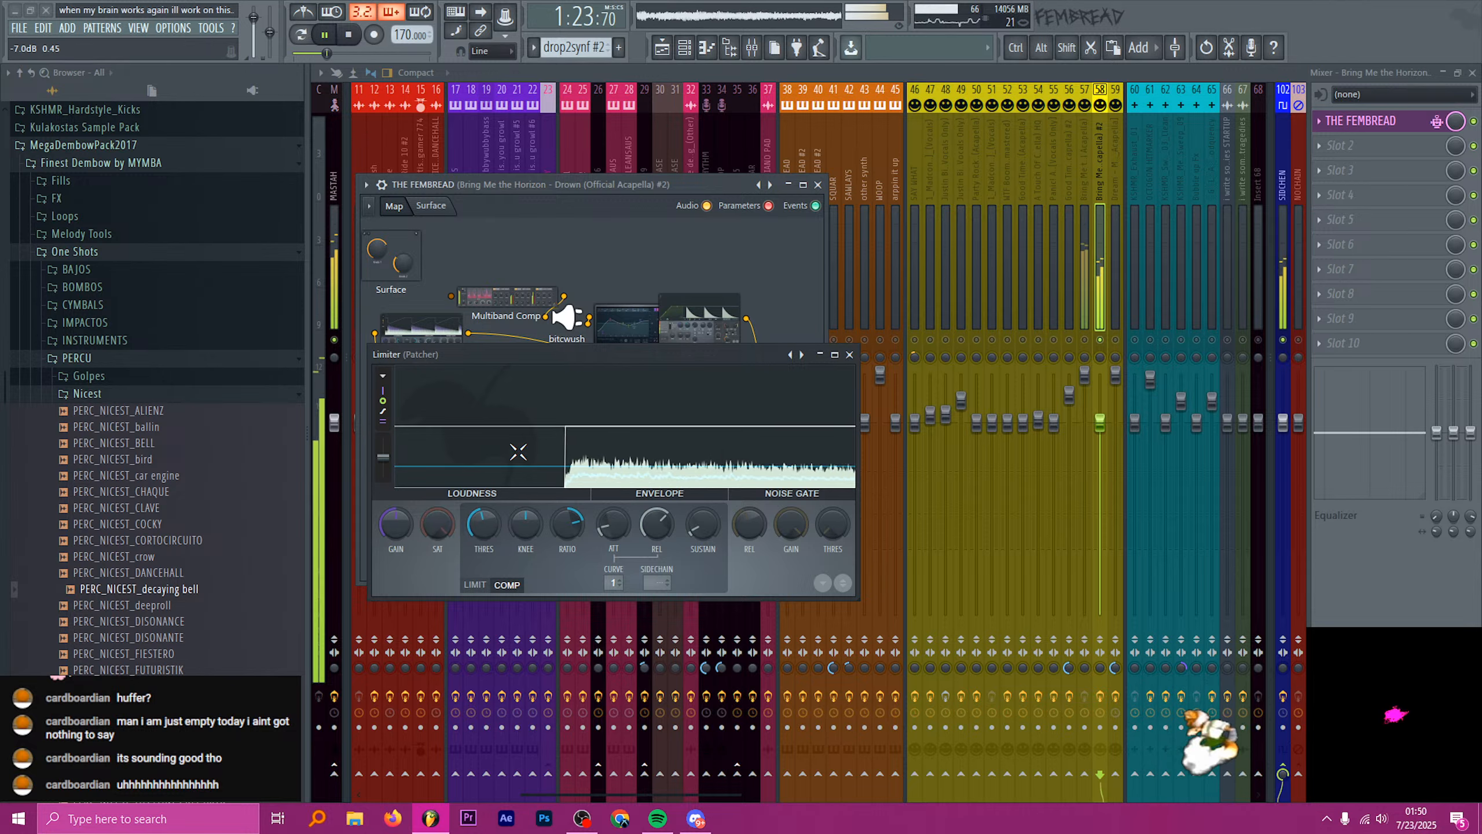
{"action": "scroll", "coordinate": [490, 531], "scroll_direction": "down", "scroll_amount": 5}
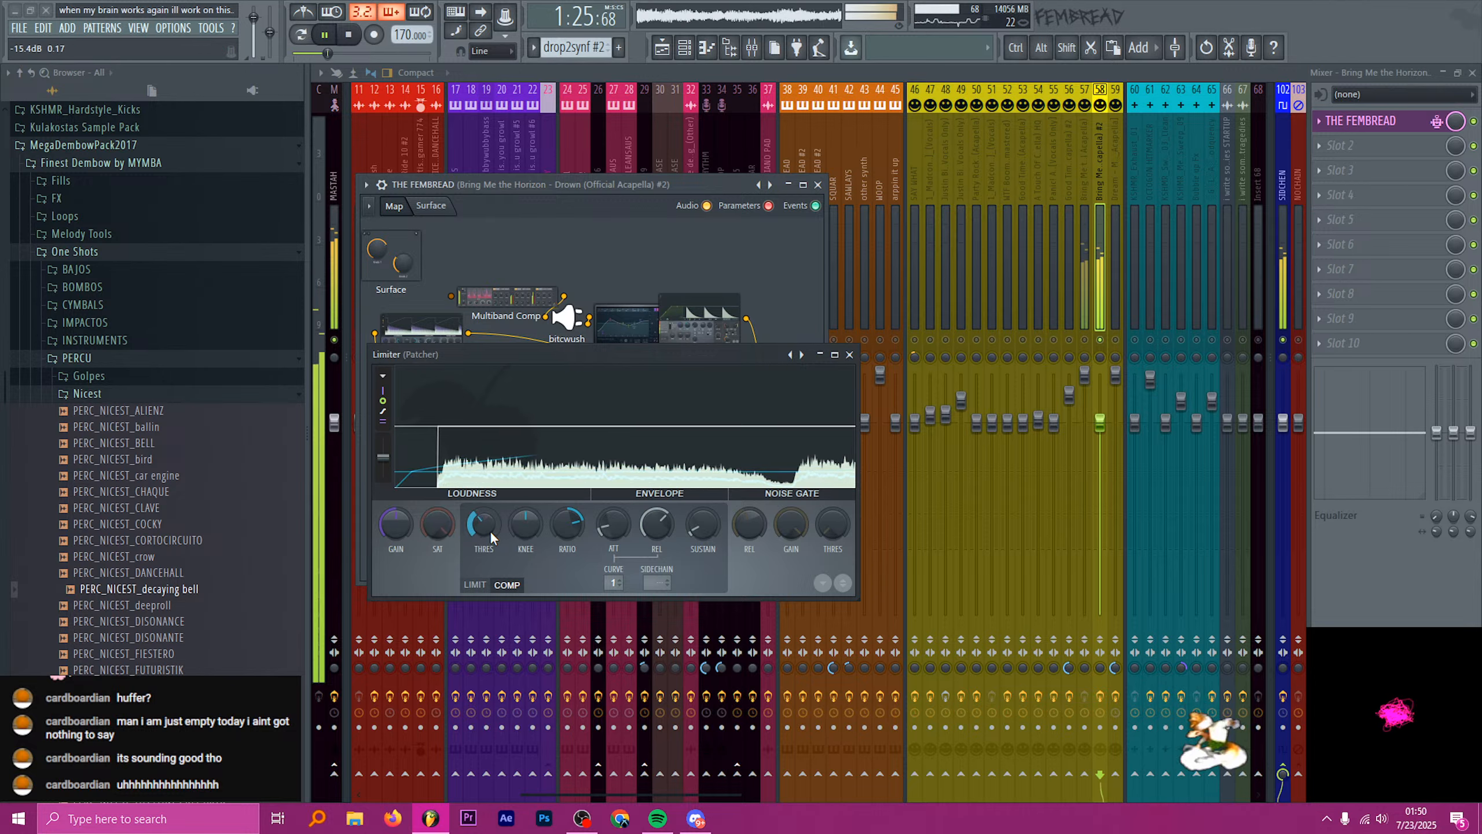
{"action": "scroll", "coordinate": [485, 531], "scroll_direction": "down", "scroll_amount": 1}
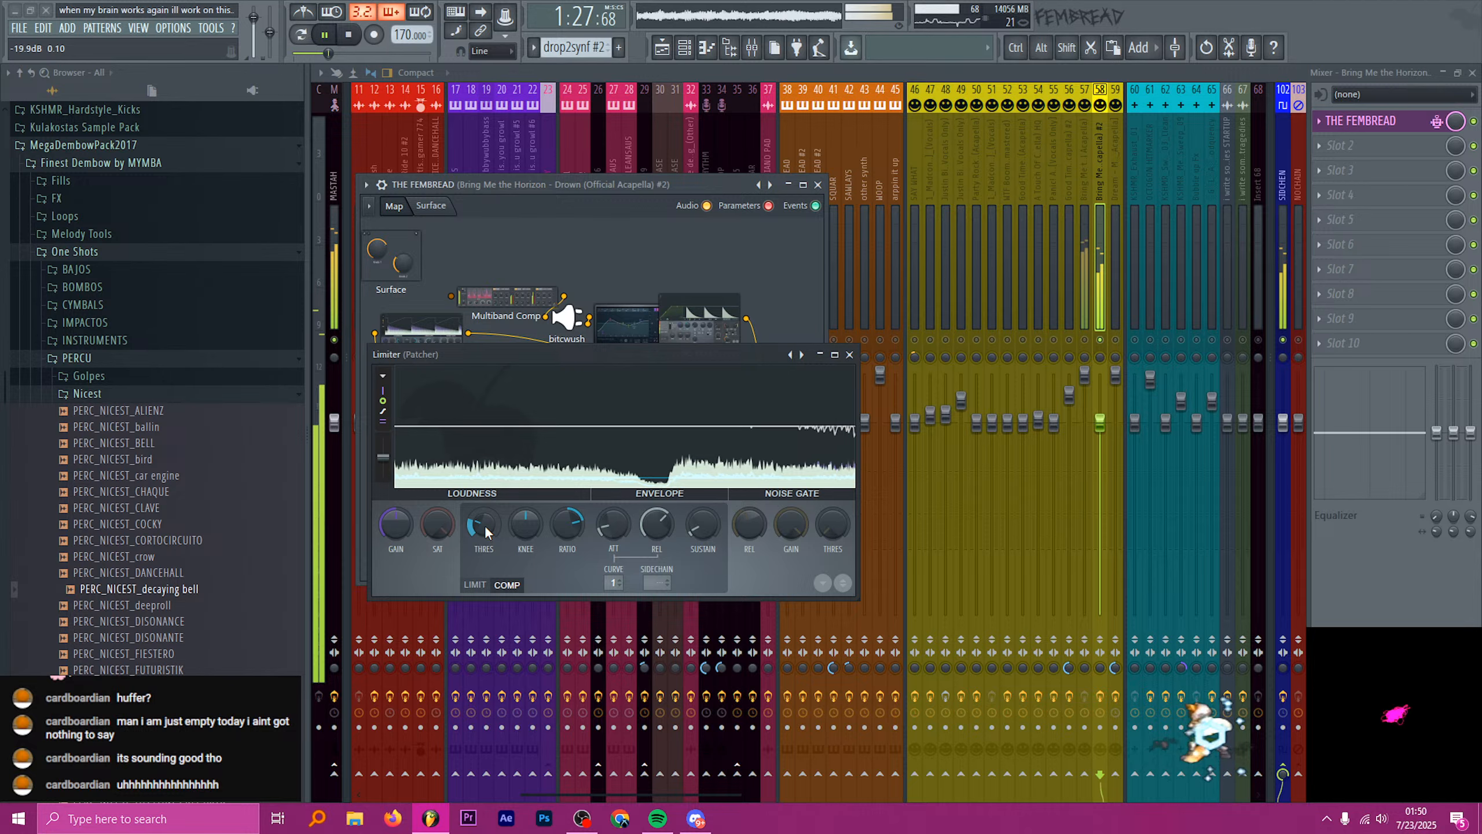
{"action": "key", "text": "space"}
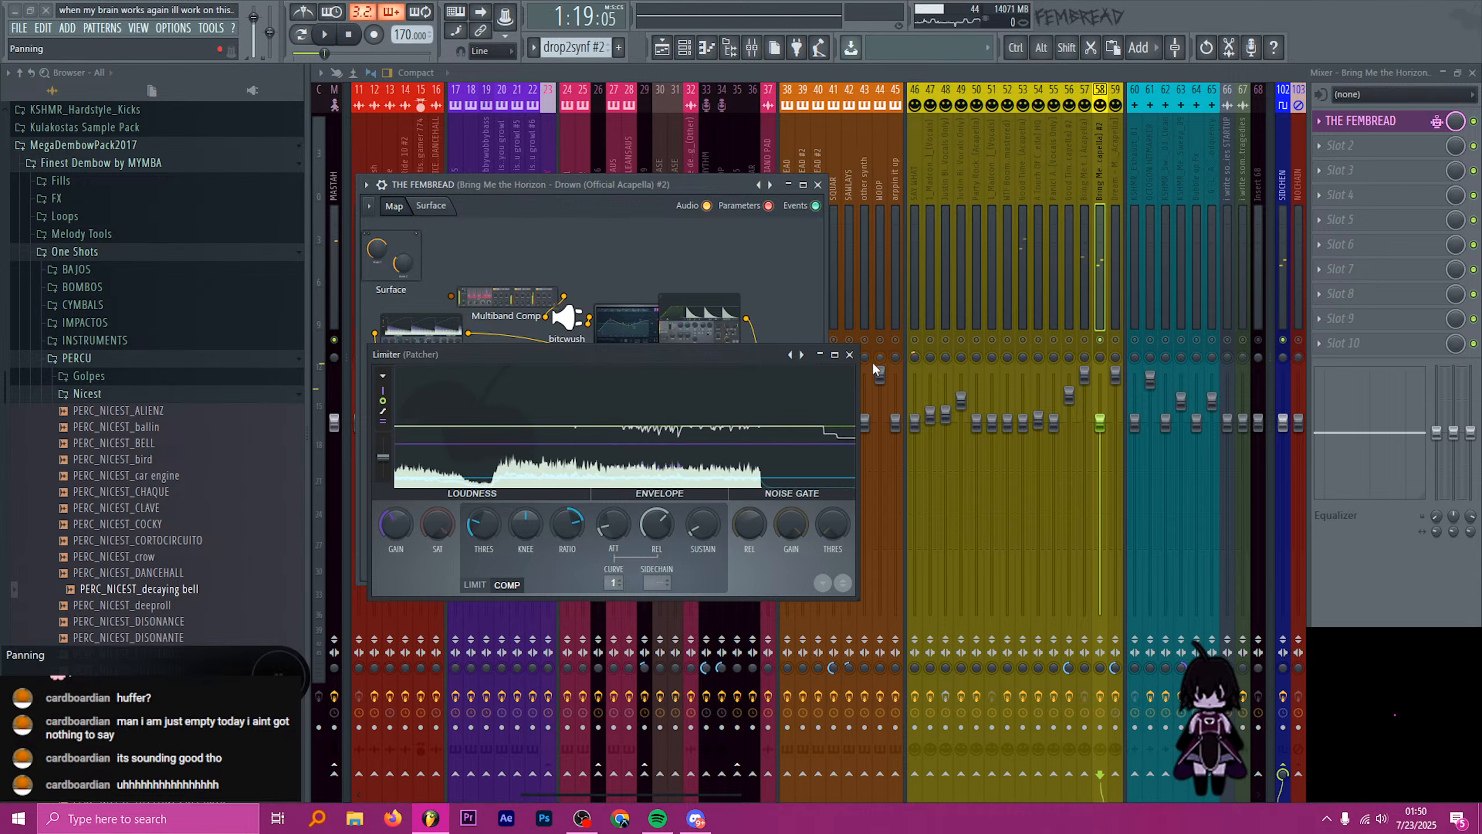
{"action": "left_click", "coordinate": [849, 354]}
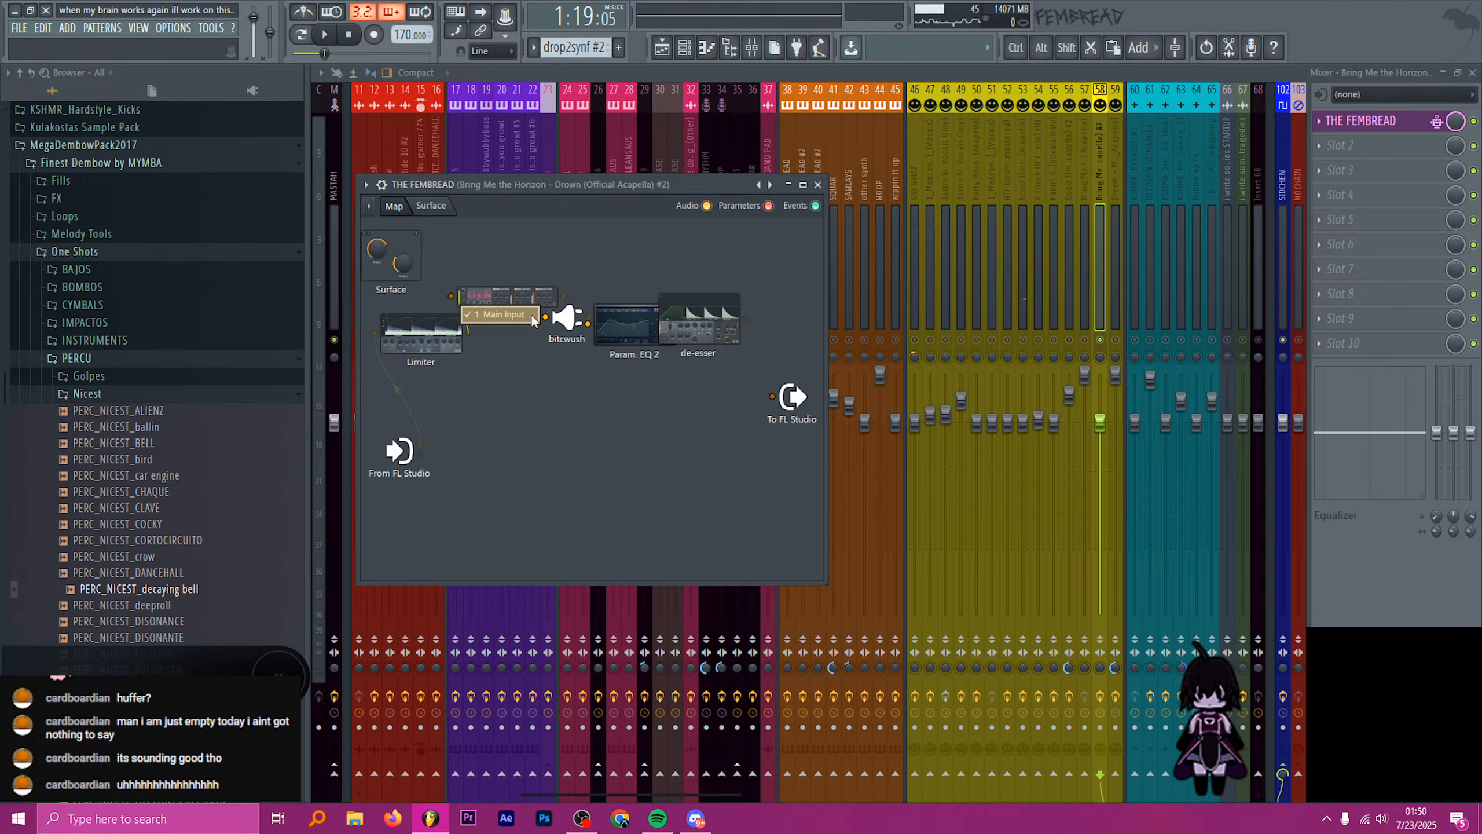
- Wire the patch's Multiband Comp between the Limiter and the FL Studio output, and audition it
{"action": "left_click_drag", "start_coordinate": [508, 308], "coordinate": [492, 270]}
{"action": "left_click", "coordinate": [492, 270]}
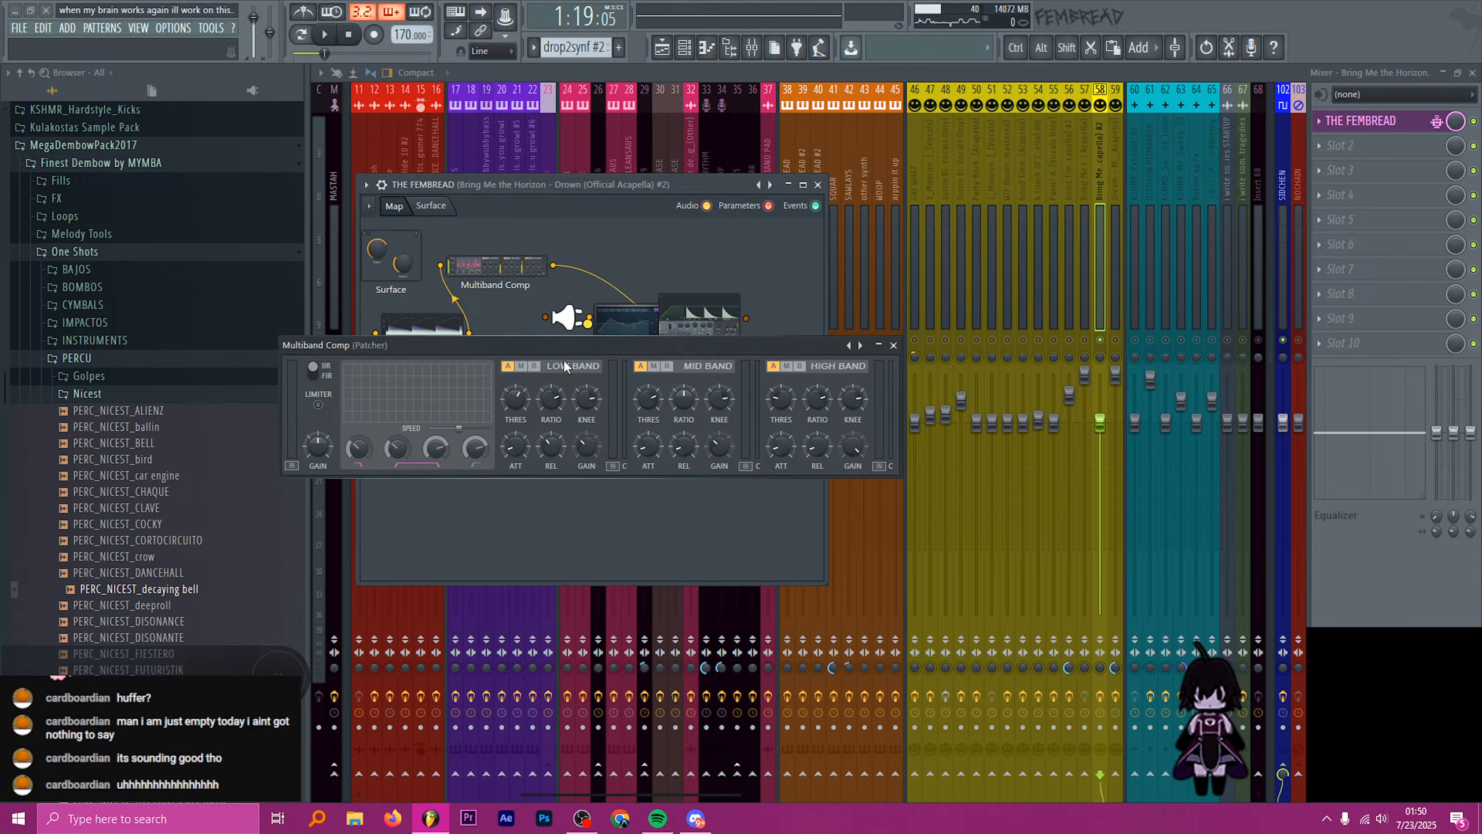
{"action": "left_click", "coordinate": [654, 367]}
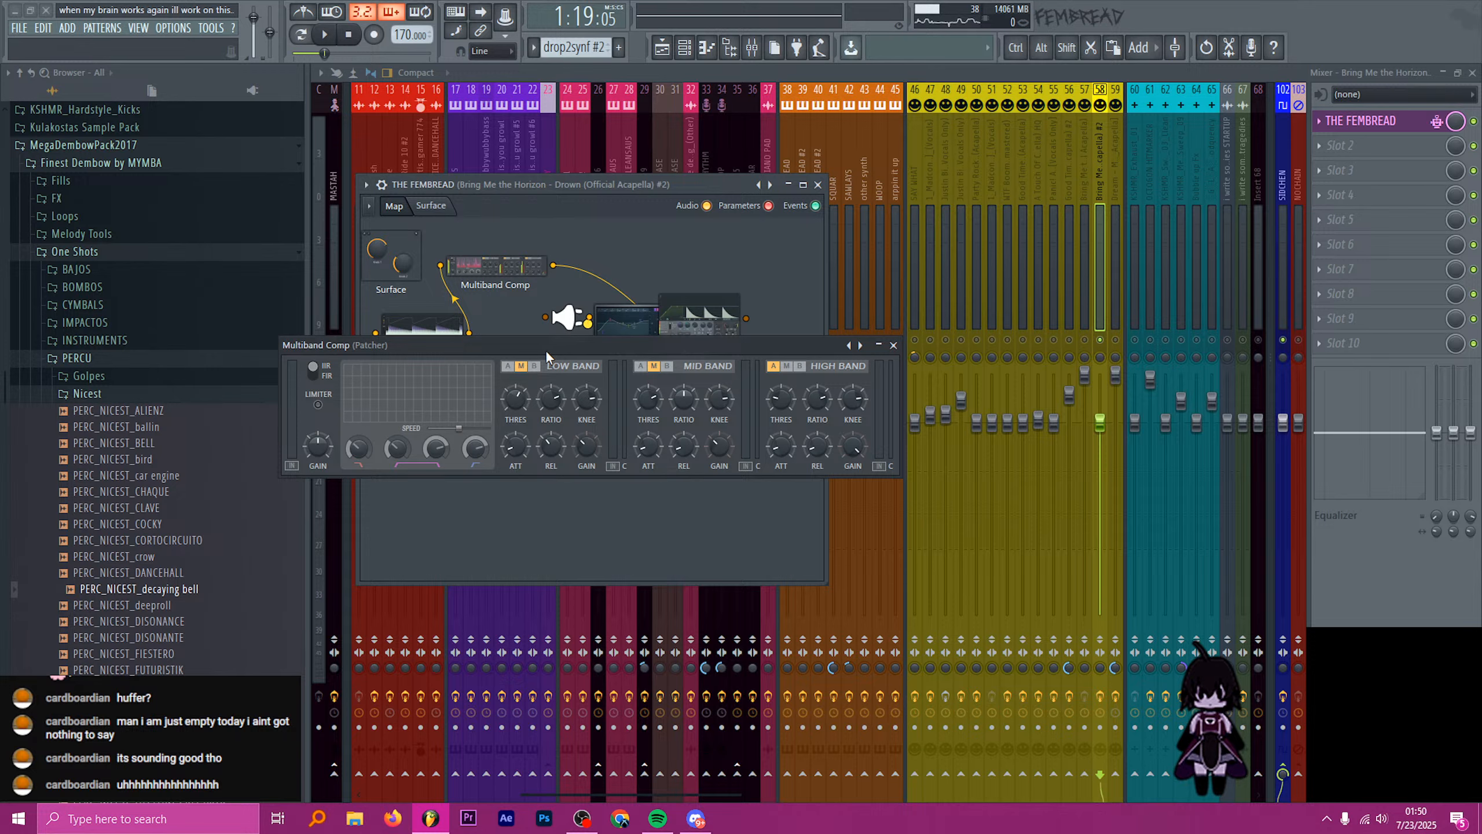
{"action": "left_click_drag", "start_coordinate": [545, 351], "coordinate": [581, 351]}
{"action": "left_click_drag", "start_coordinate": [682, 350], "coordinate": [689, 350]}
{"action": "key", "text": "space"}
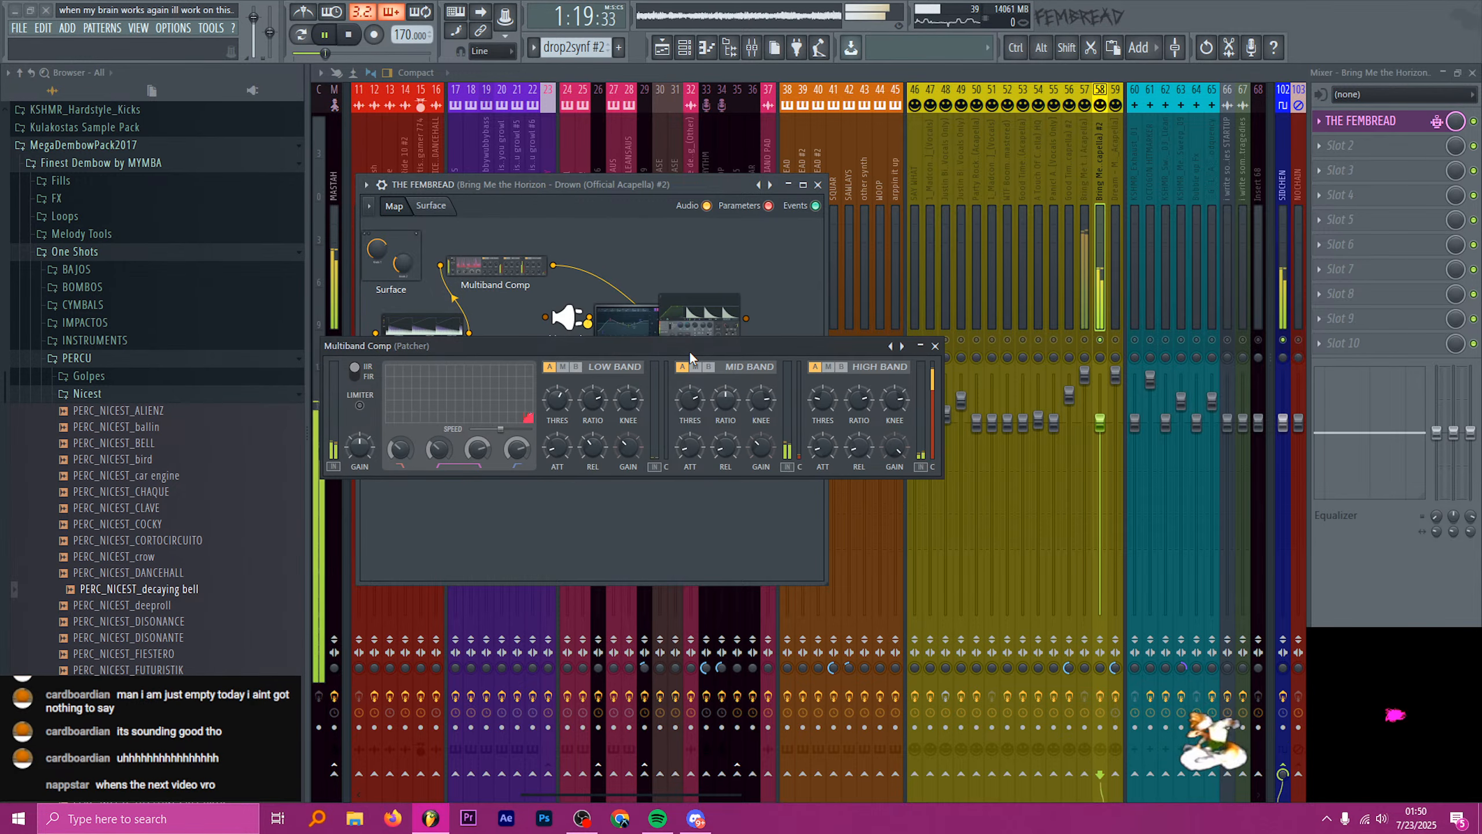
{"action": "key", "text": "space"}
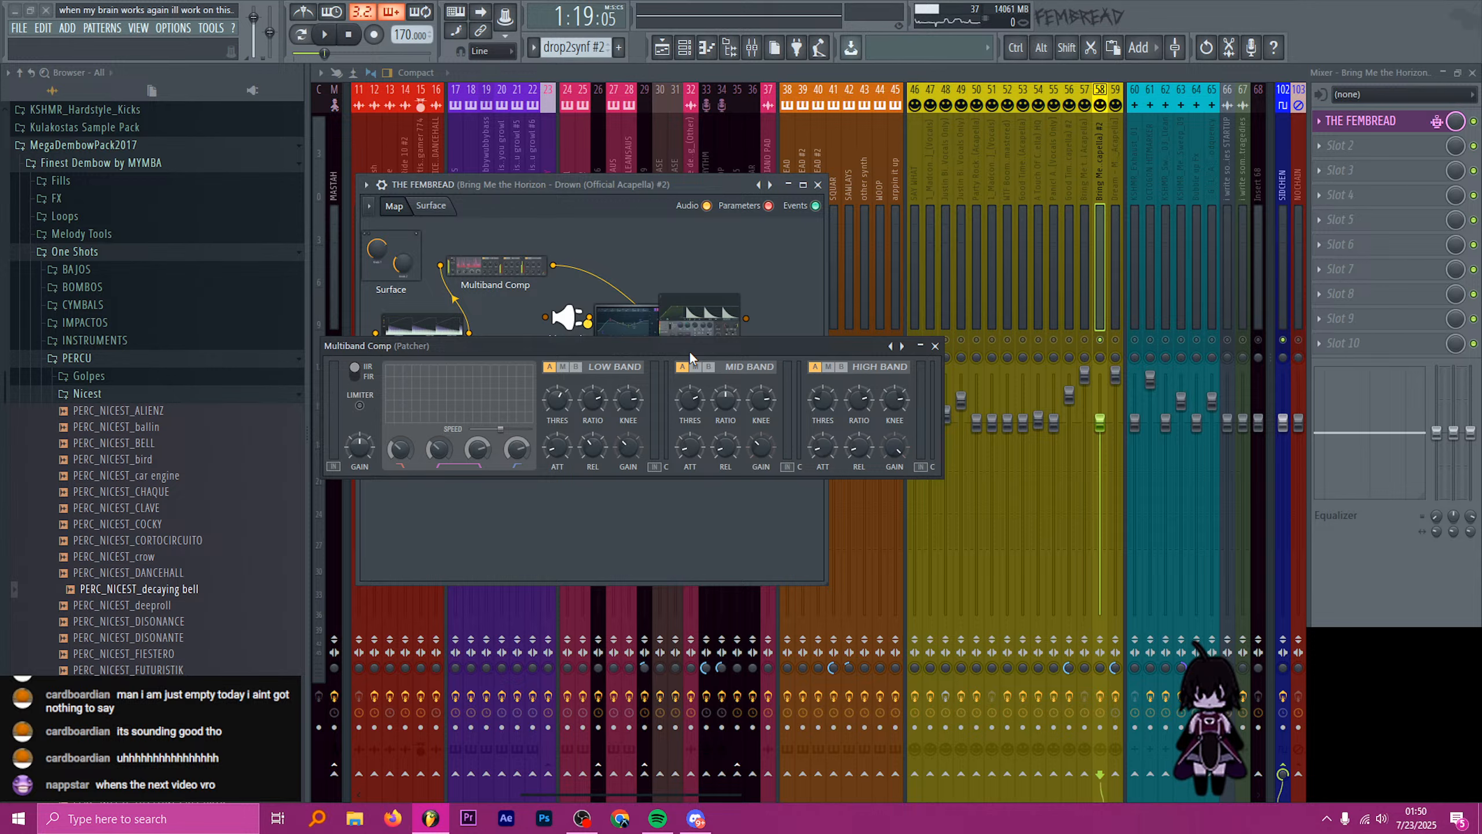
{"action": "left_click", "coordinate": [935, 346]}
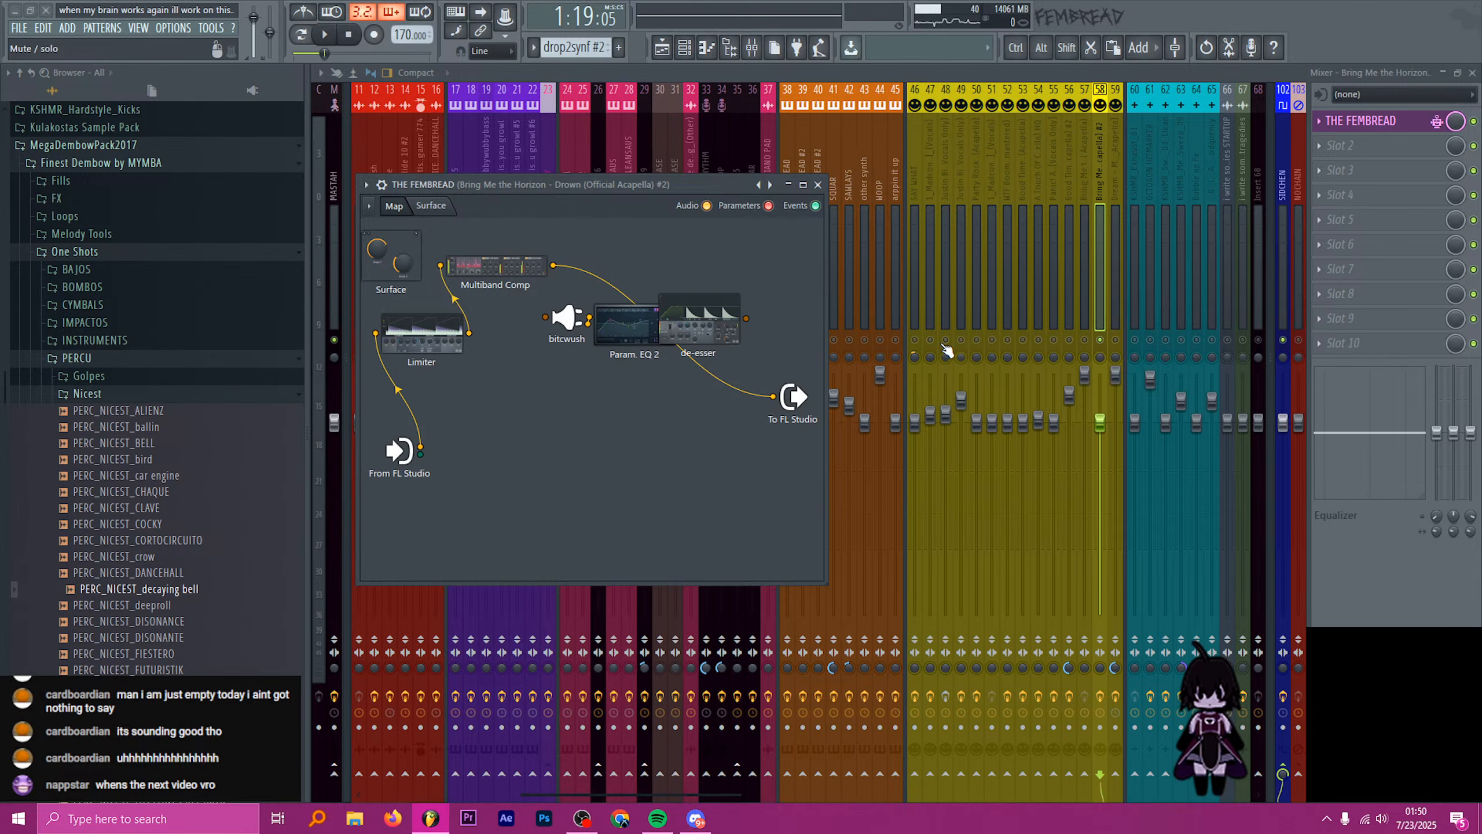
- Move Param. EQ 2 and the de-esser out of the way and wire bitcwush between Multiband Comp and the output
{"action": "left_click_drag", "start_coordinate": [711, 317], "coordinate": [733, 272]}
{"action": "left_click_drag", "start_coordinate": [620, 340], "coordinate": [631, 291]}
{"action": "left_click_drag", "start_coordinate": [777, 405], "coordinate": [645, 340]}
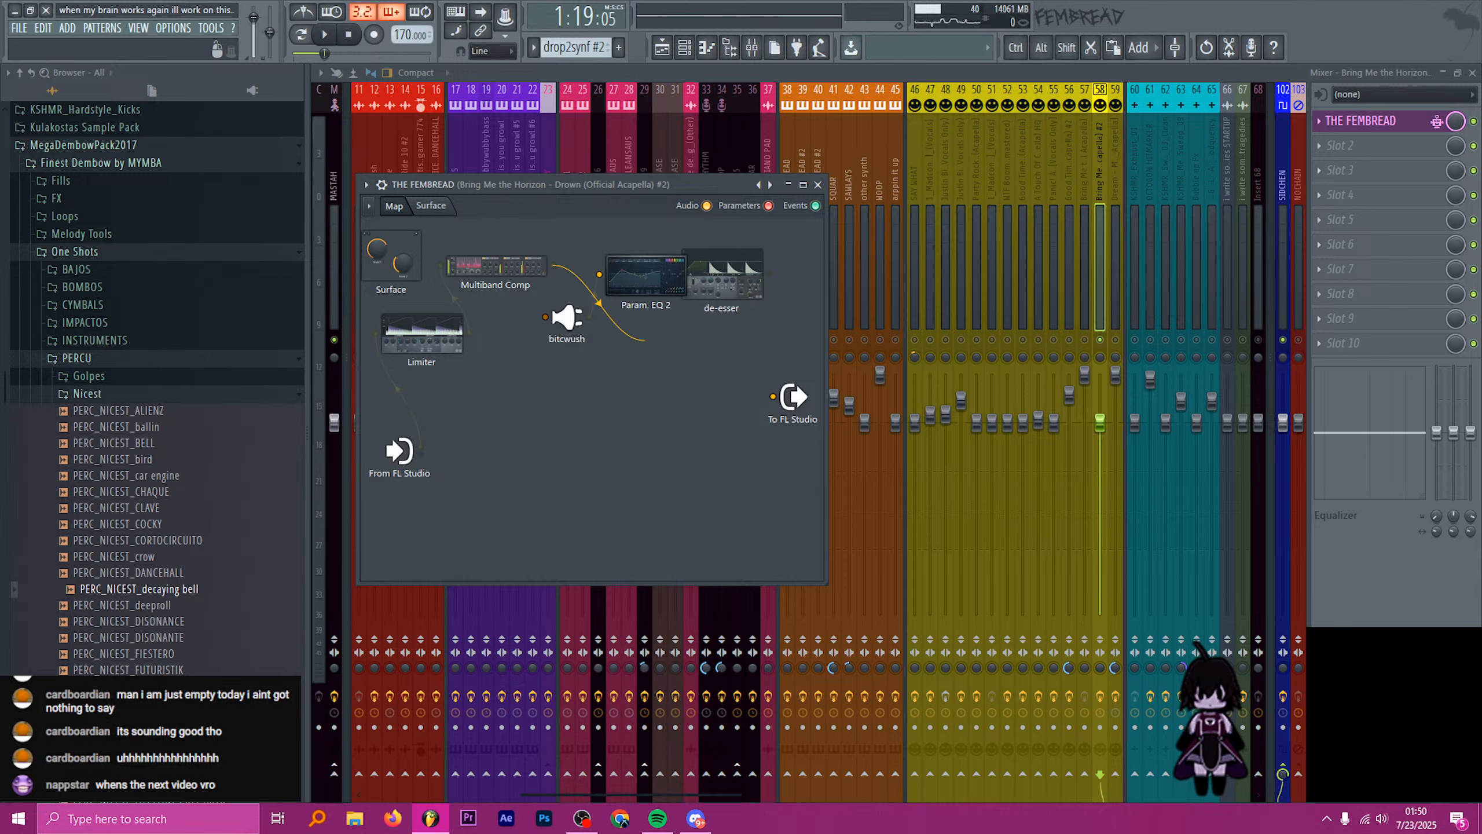
{"action": "left_click_drag", "start_coordinate": [544, 317], "coordinate": [545, 316]}
{"action": "left_click_drag", "start_coordinate": [599, 274], "coordinate": [772, 396]}
{"action": "left_click_drag", "start_coordinate": [571, 320], "coordinate": [569, 346]}
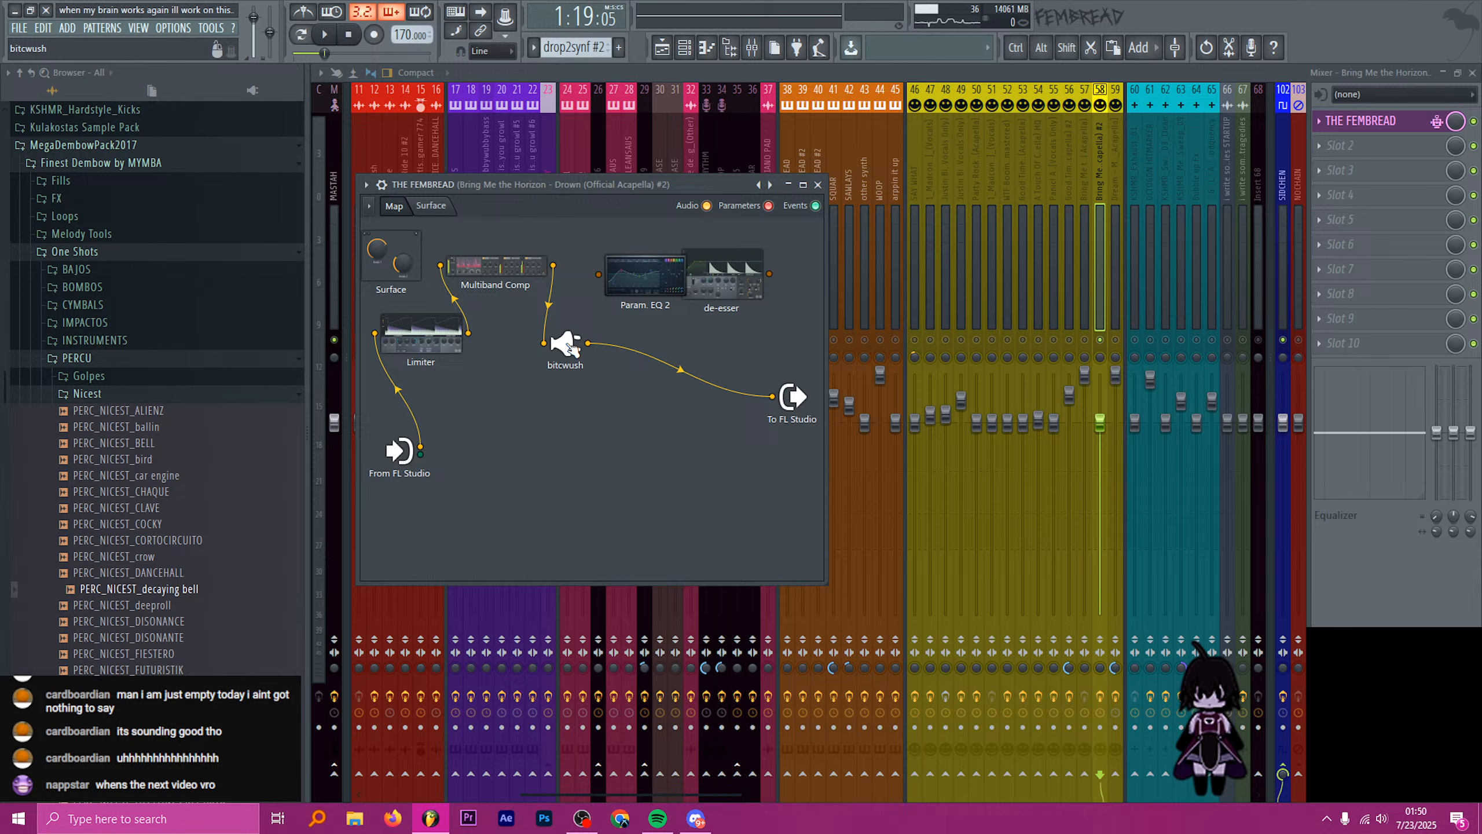
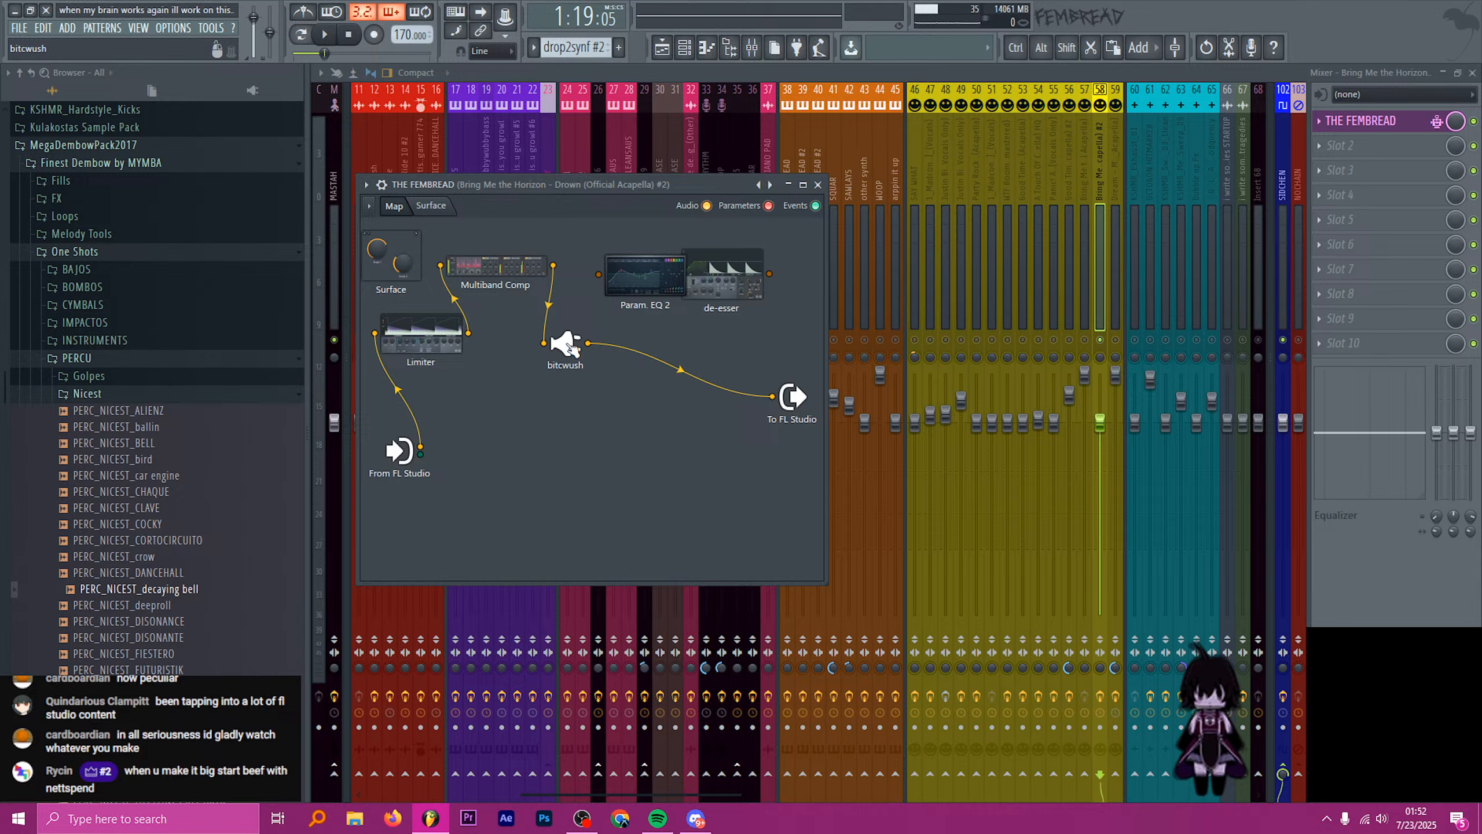
- Set bitcwush's X parameter to about 16.9 while the drop plays
{"action": "left_click", "coordinate": [569, 344]}
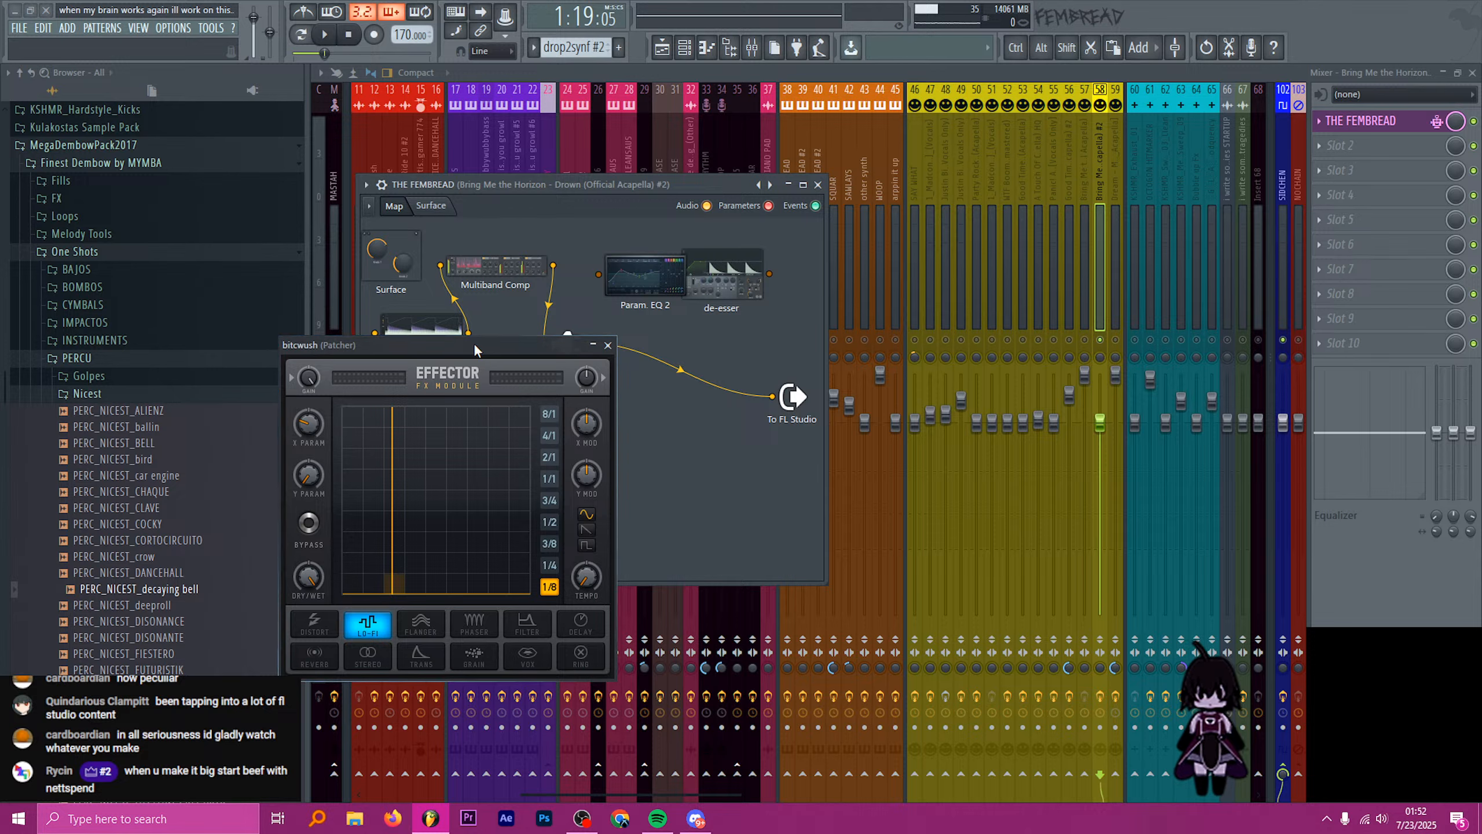
{"action": "left_click_drag", "start_coordinate": [474, 342], "coordinate": [649, 393]}
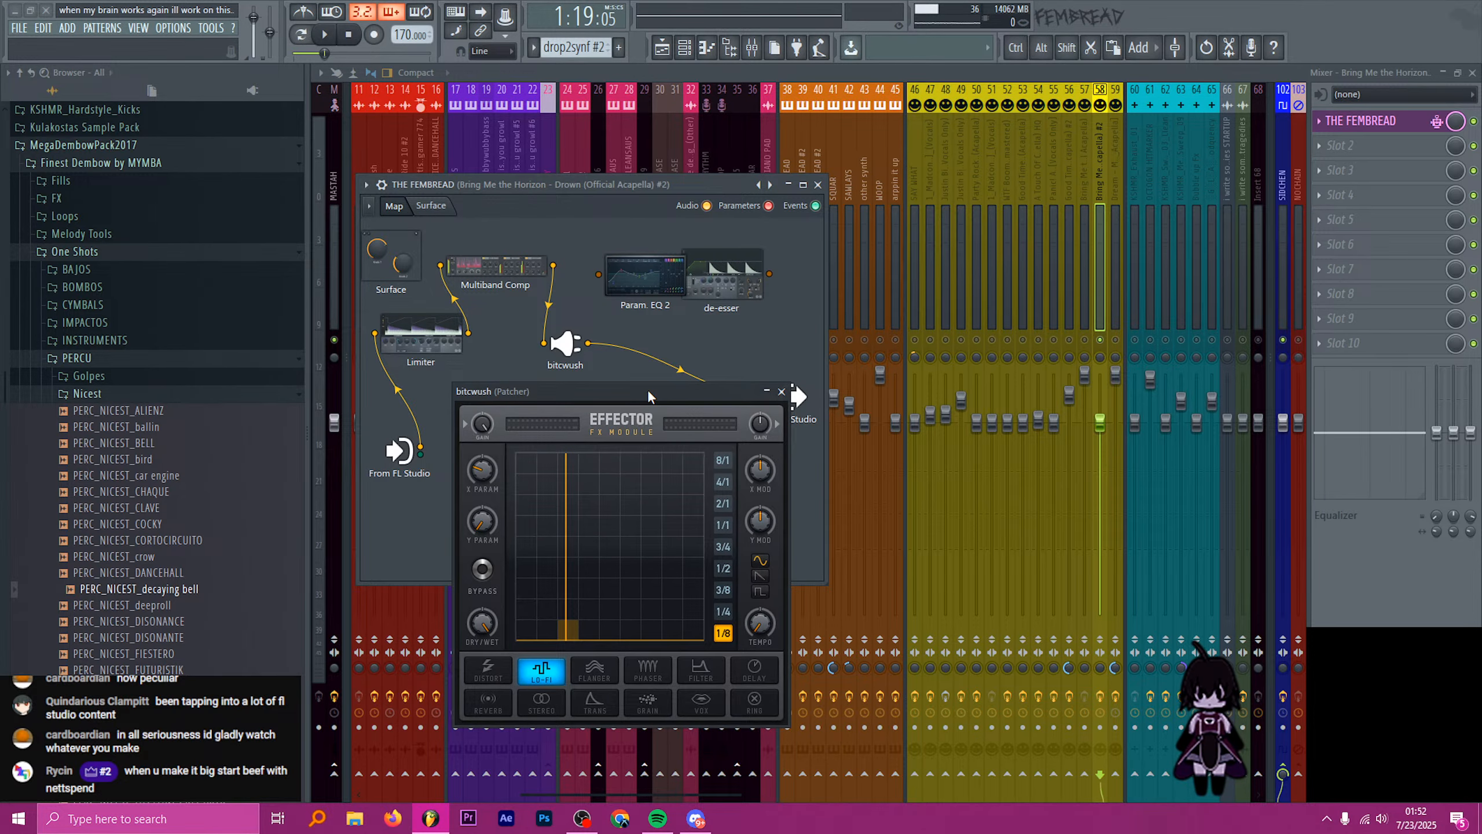
{"action": "key", "text": "space"}
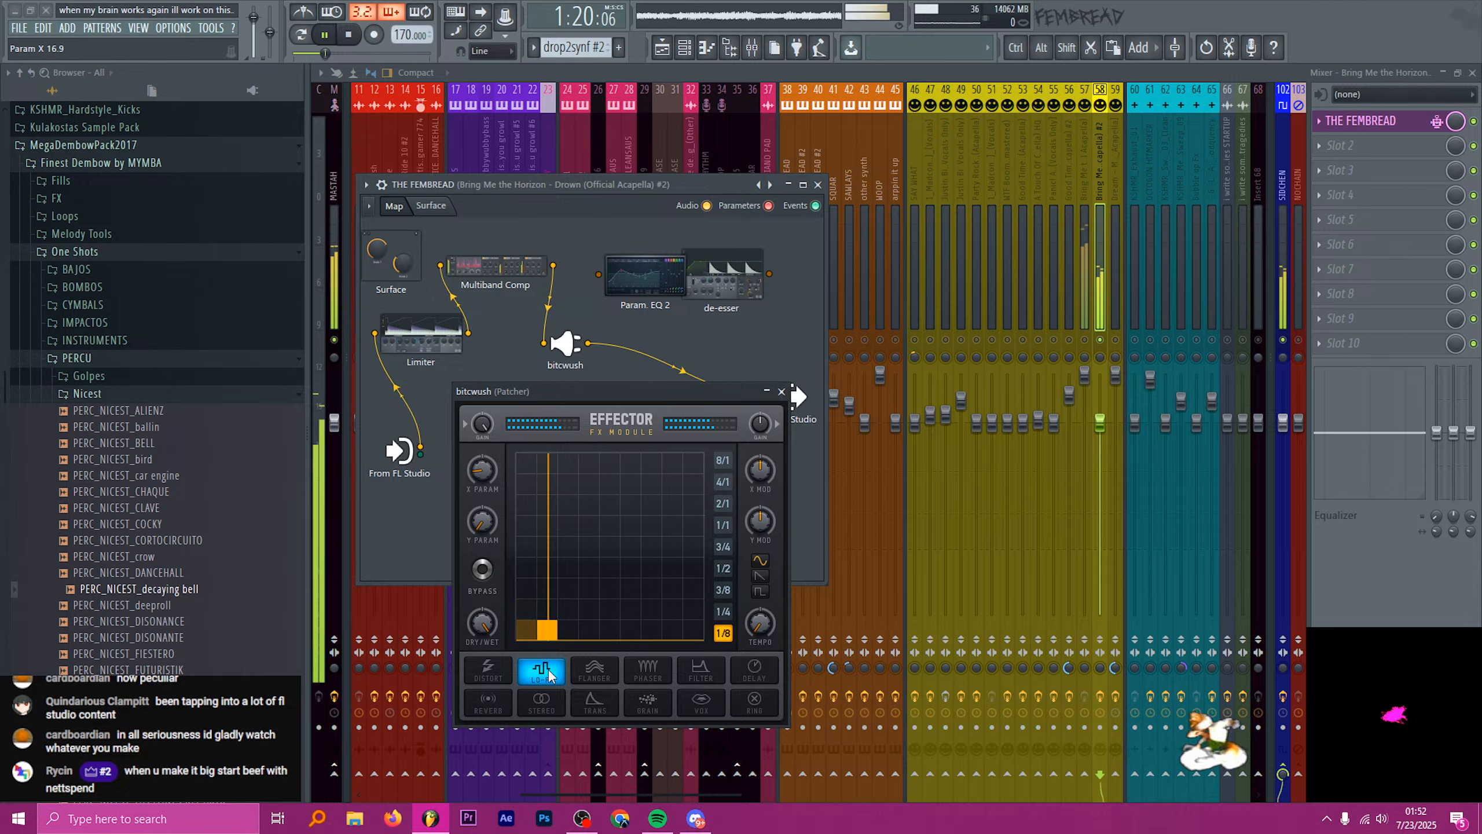
{"action": "left_click", "coordinate": [782, 392]}
- Route bitcwush through Param. EQ 2 and the de-esser to the output, and load a low-cut preset in the EQ
{"action": "left_click_drag", "start_coordinate": [790, 397], "coordinate": [598, 275]}
{"action": "key", "text": "space"}
{"action": "double_click", "coordinate": [645, 274]}
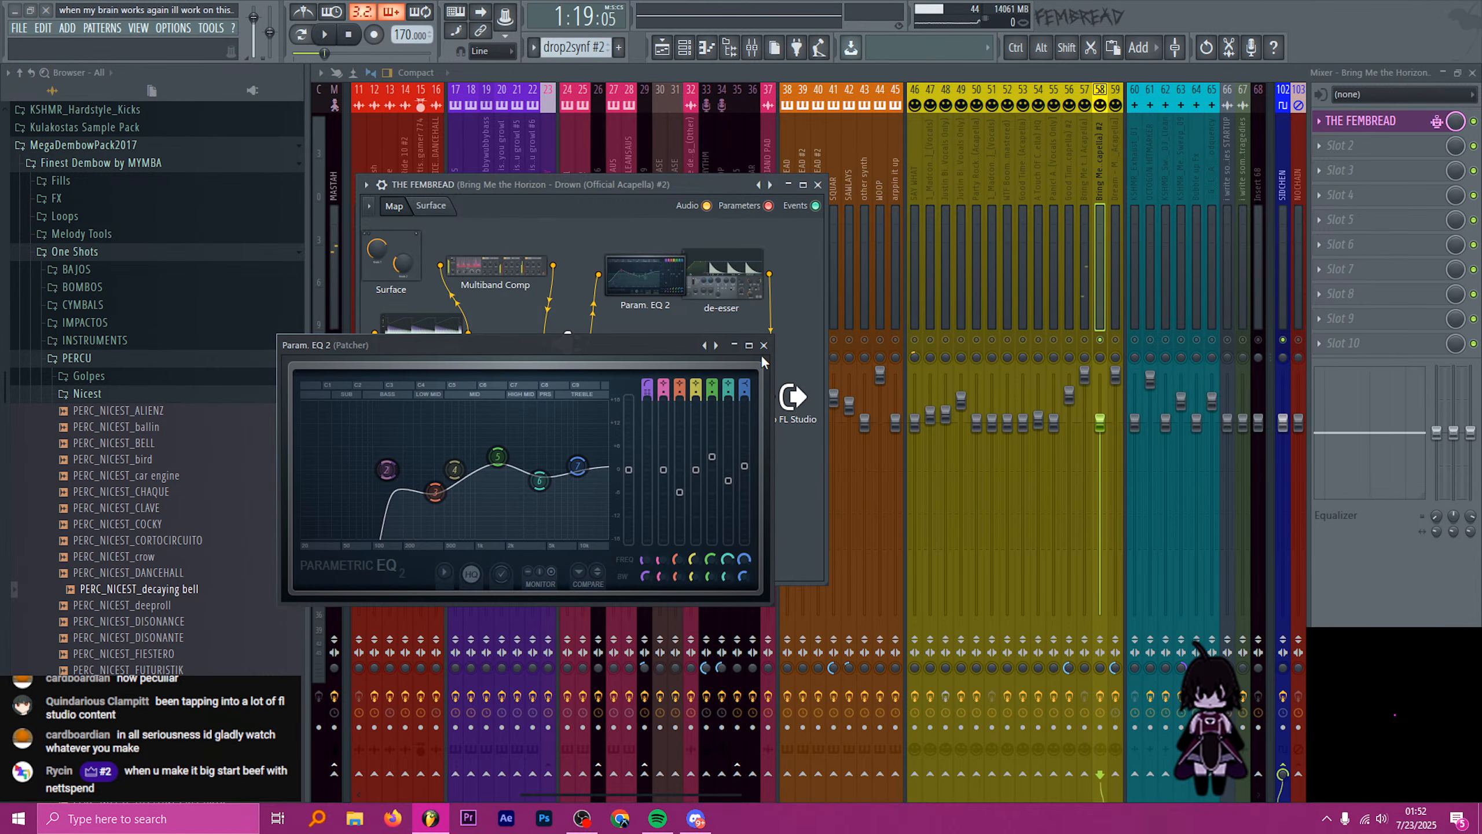
{"action": "right_click", "coordinate": [704, 345]}
{"action": "left_click", "coordinate": [753, 398]}
{"action": "left_click_drag", "start_coordinate": [563, 344], "coordinate": [590, 347]}
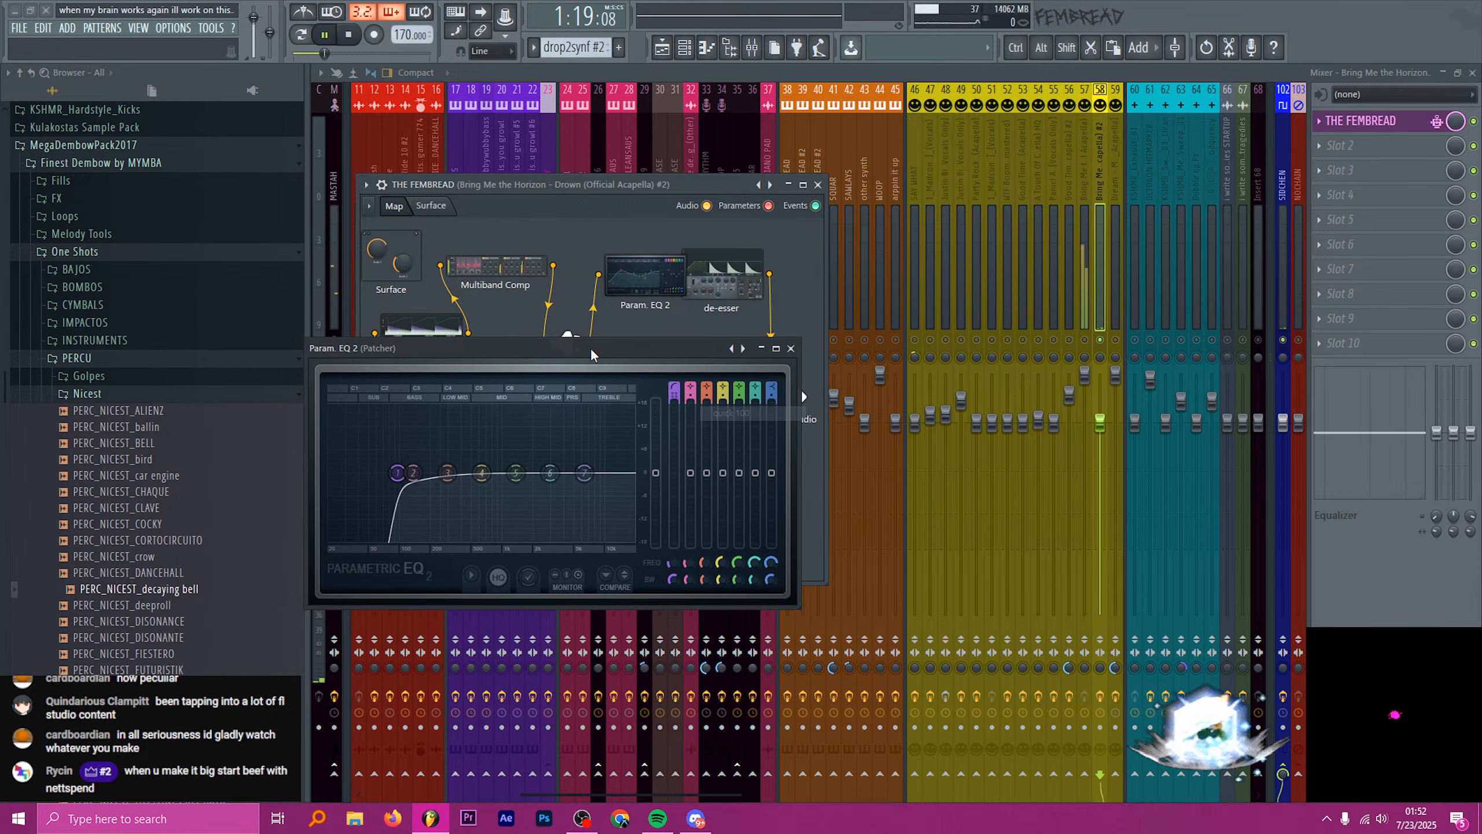
- Shape the acapella EQ during playback by boosting band 4 in the mids and cutting bands 5, 6 and 7
{"action": "key", "text": "space"}
{"action": "mouse_move", "coordinate": [550, 477]}
{"action": "left_mouse_down"}
{"action": "mouse_move", "coordinate": [490, 463]}
{"action": "mouse_move", "coordinate": [520, 487]}
{"action": "mouse_move", "coordinate": [546, 480]}
{"action": "left_mouse_up"}
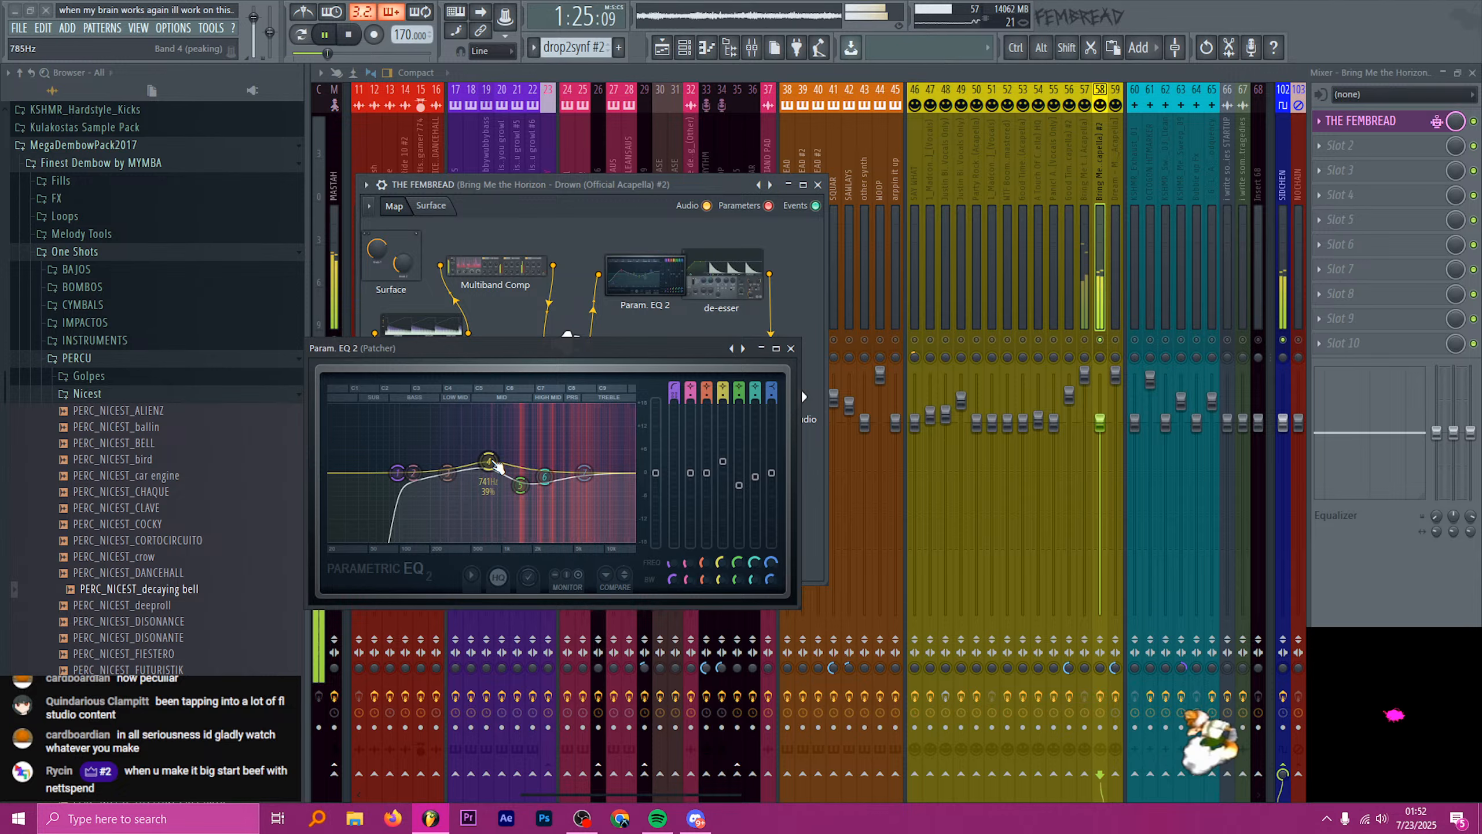
{"action": "left_click_drag", "start_coordinate": [584, 473], "coordinate": [608, 495]}
{"action": "left_click", "coordinate": [791, 349]}
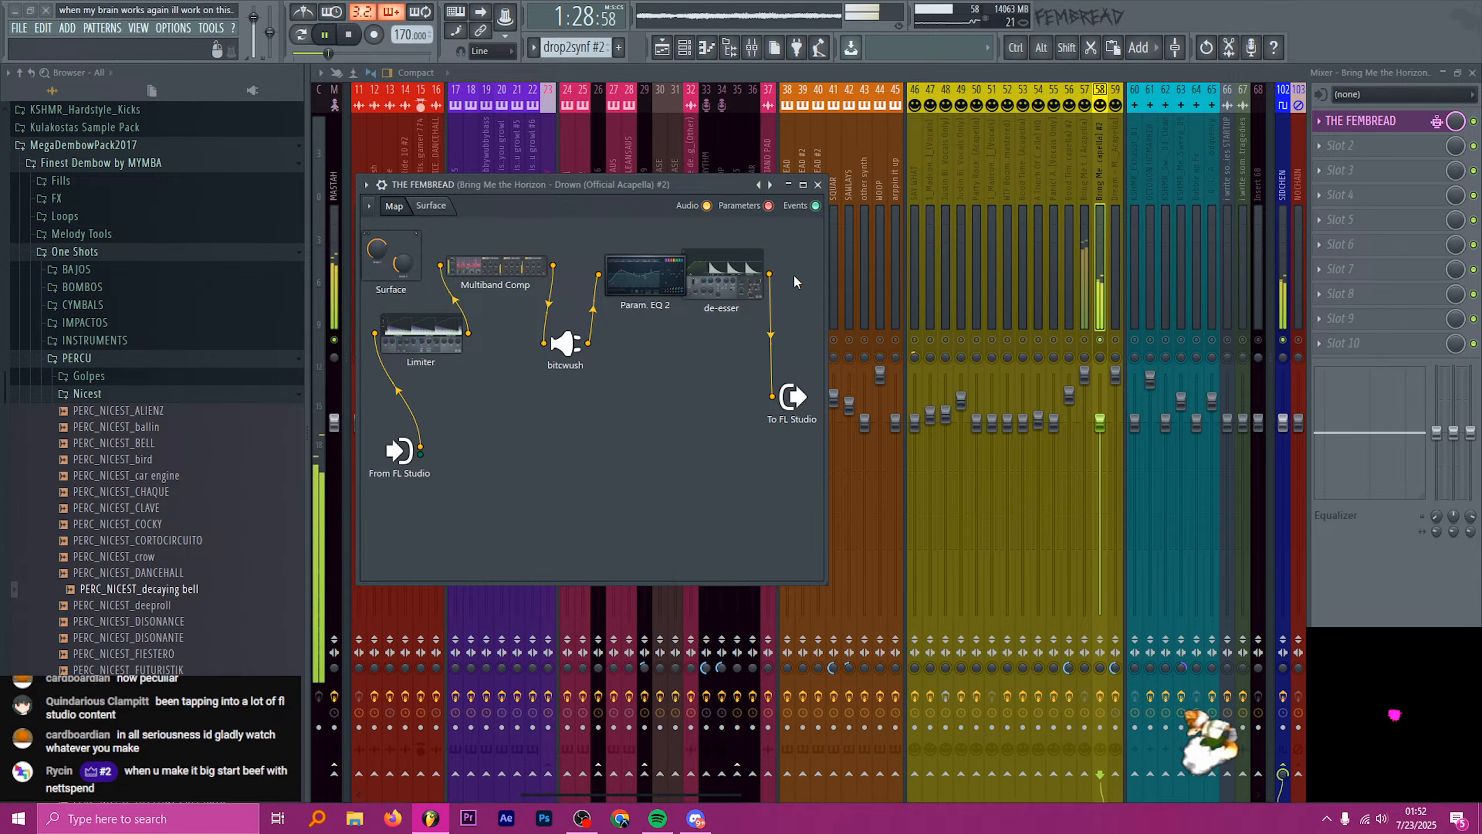
{"action": "left_click", "coordinate": [817, 185]}
{"action": "key", "text": "space"}
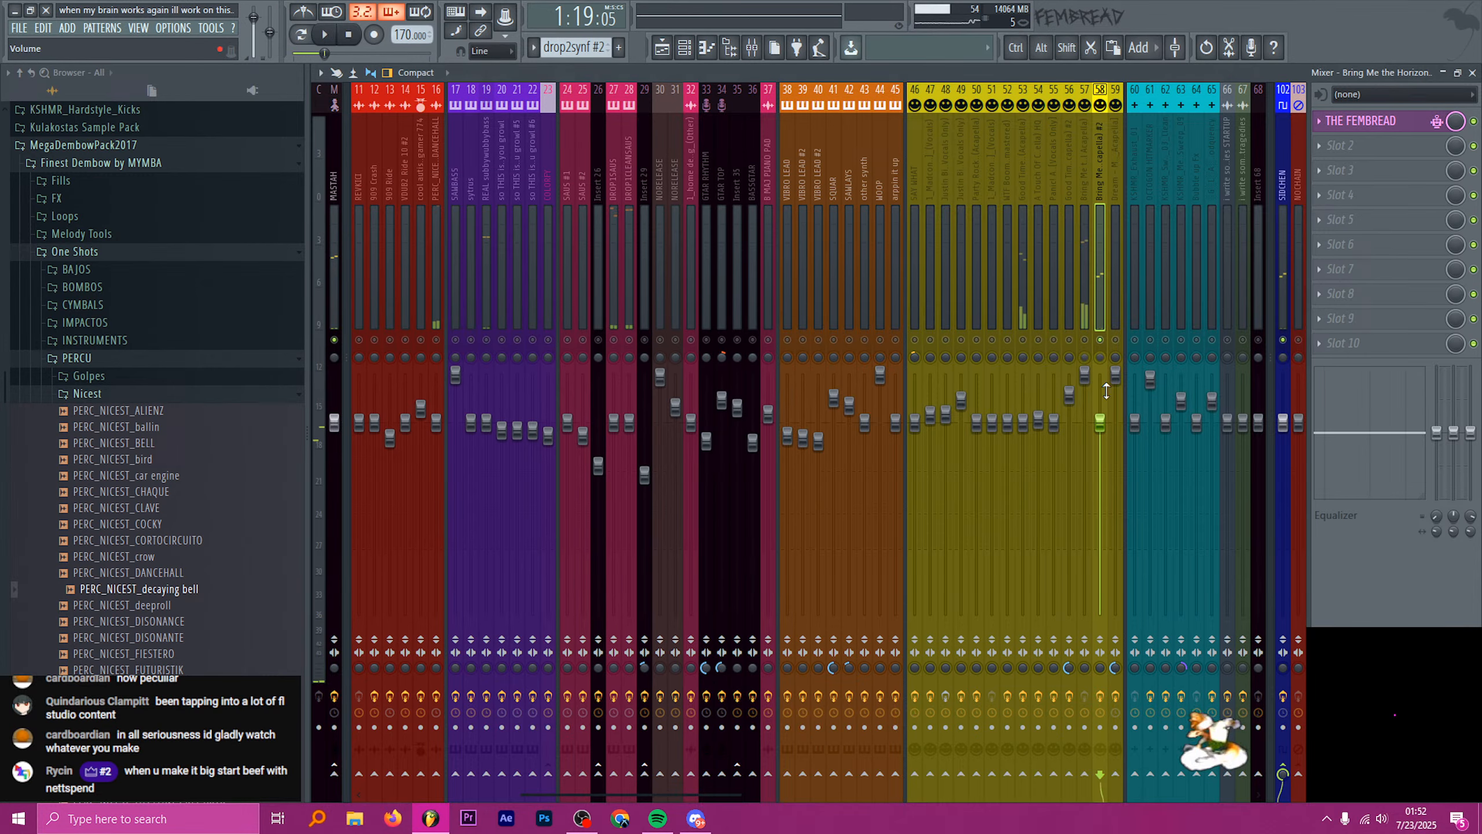
- Add a second Patcher in slot 2 of the acapella track and load the GAME N SAUCE preset
{"action": "left_click", "coordinate": [1369, 146]}
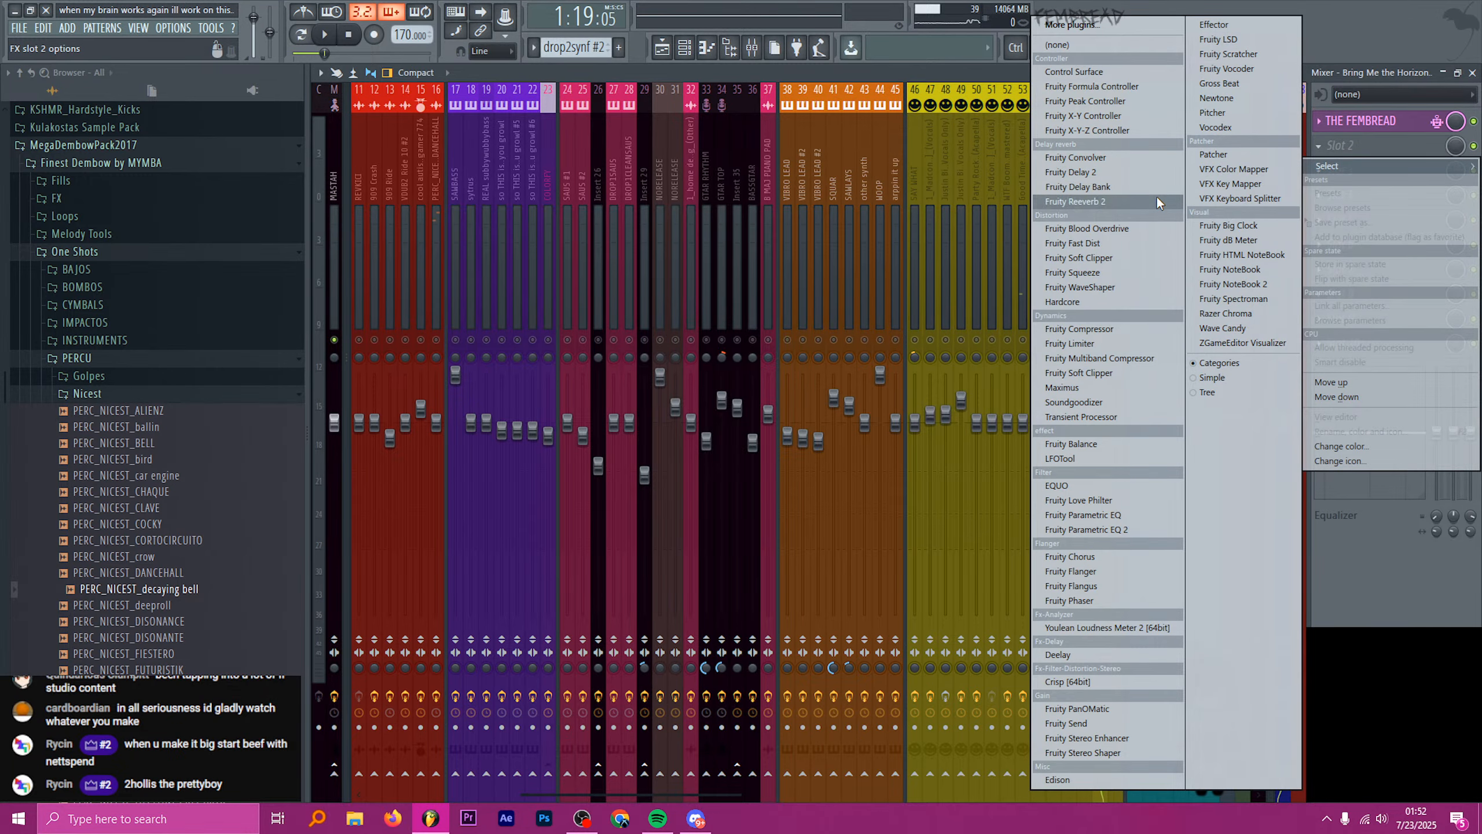
{"action": "left_click", "coordinate": [1251, 154]}
{"action": "left_click", "coordinate": [779, 204]}
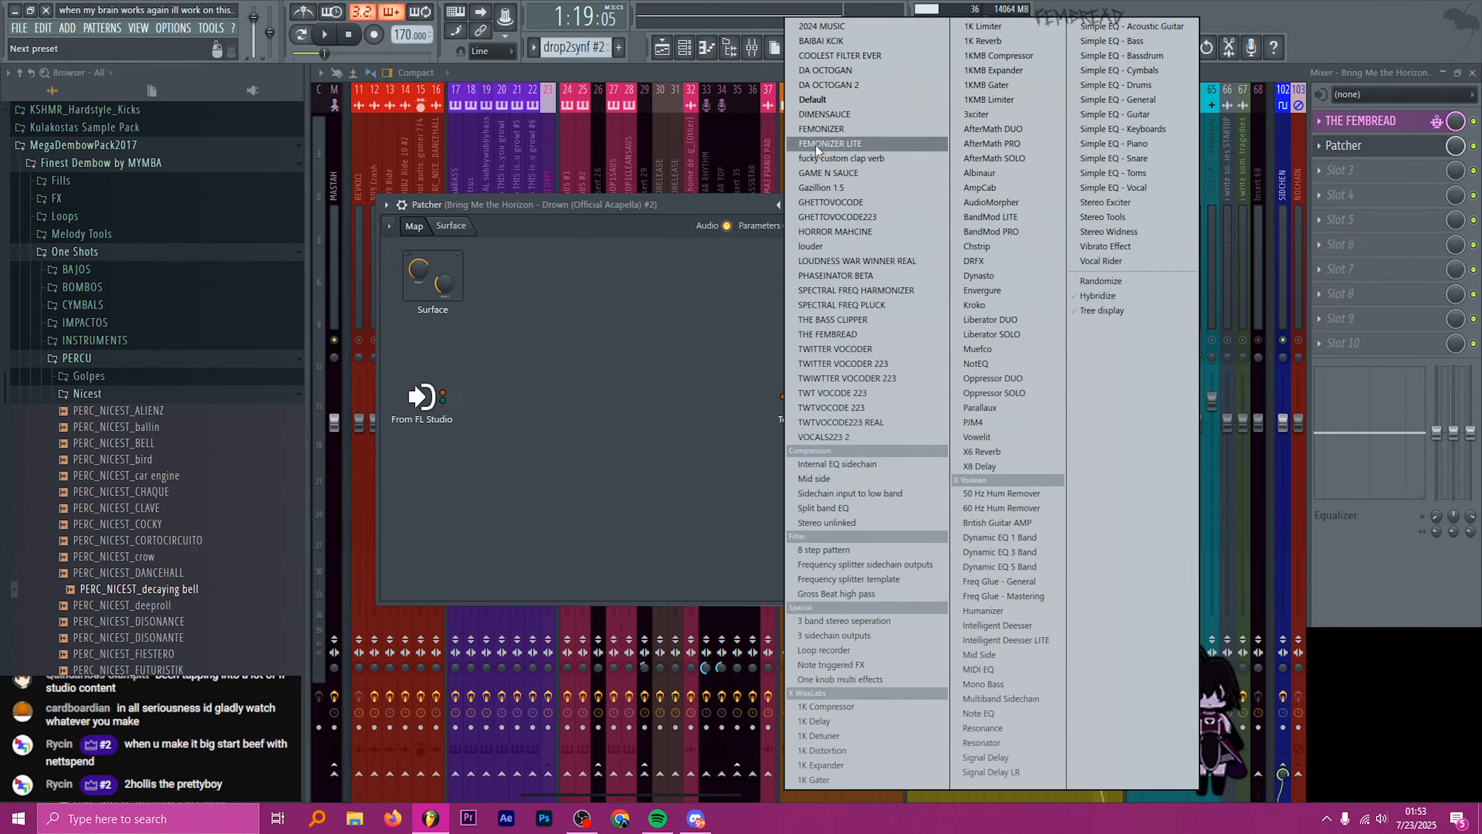
{"action": "left_click", "coordinate": [864, 171]}
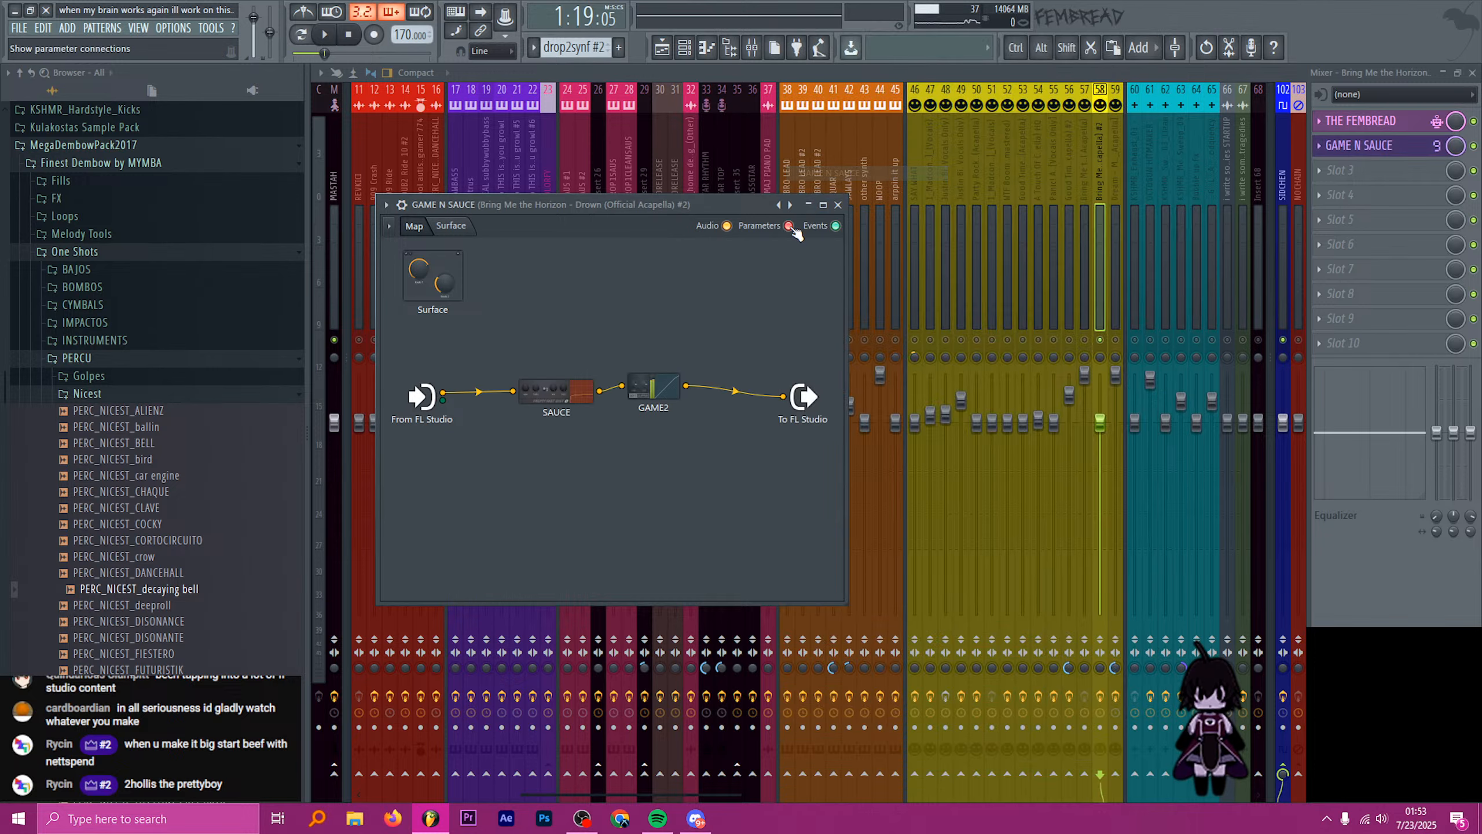
{"action": "left_click", "coordinate": [838, 206]}
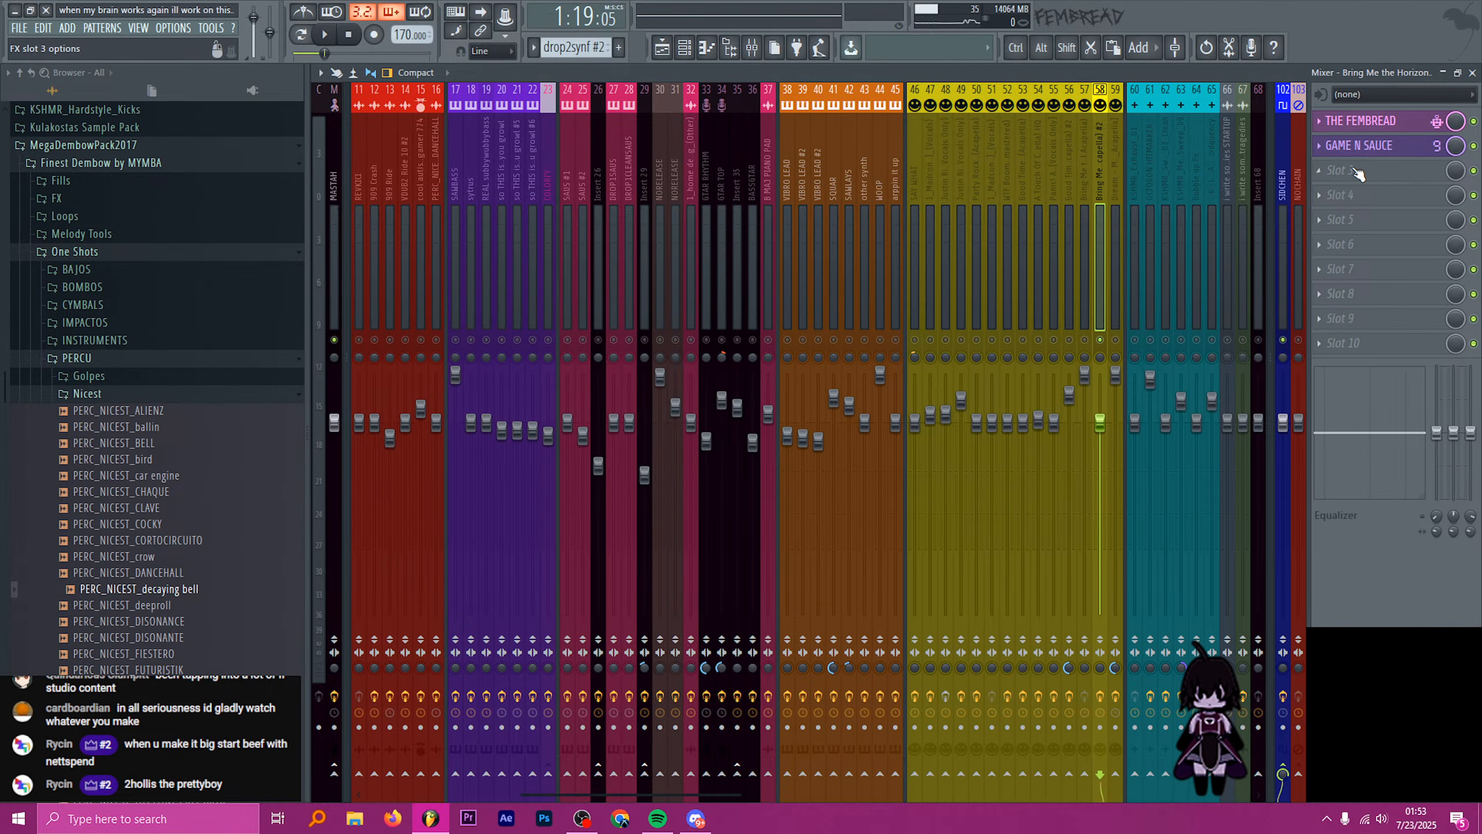
- Add the Deelay effect to slot 3 of the Drown acapella #2 mixer track
{"action": "left_click", "coordinate": [1397, 177]}
{"action": "left_click", "coordinate": [1109, 24]}
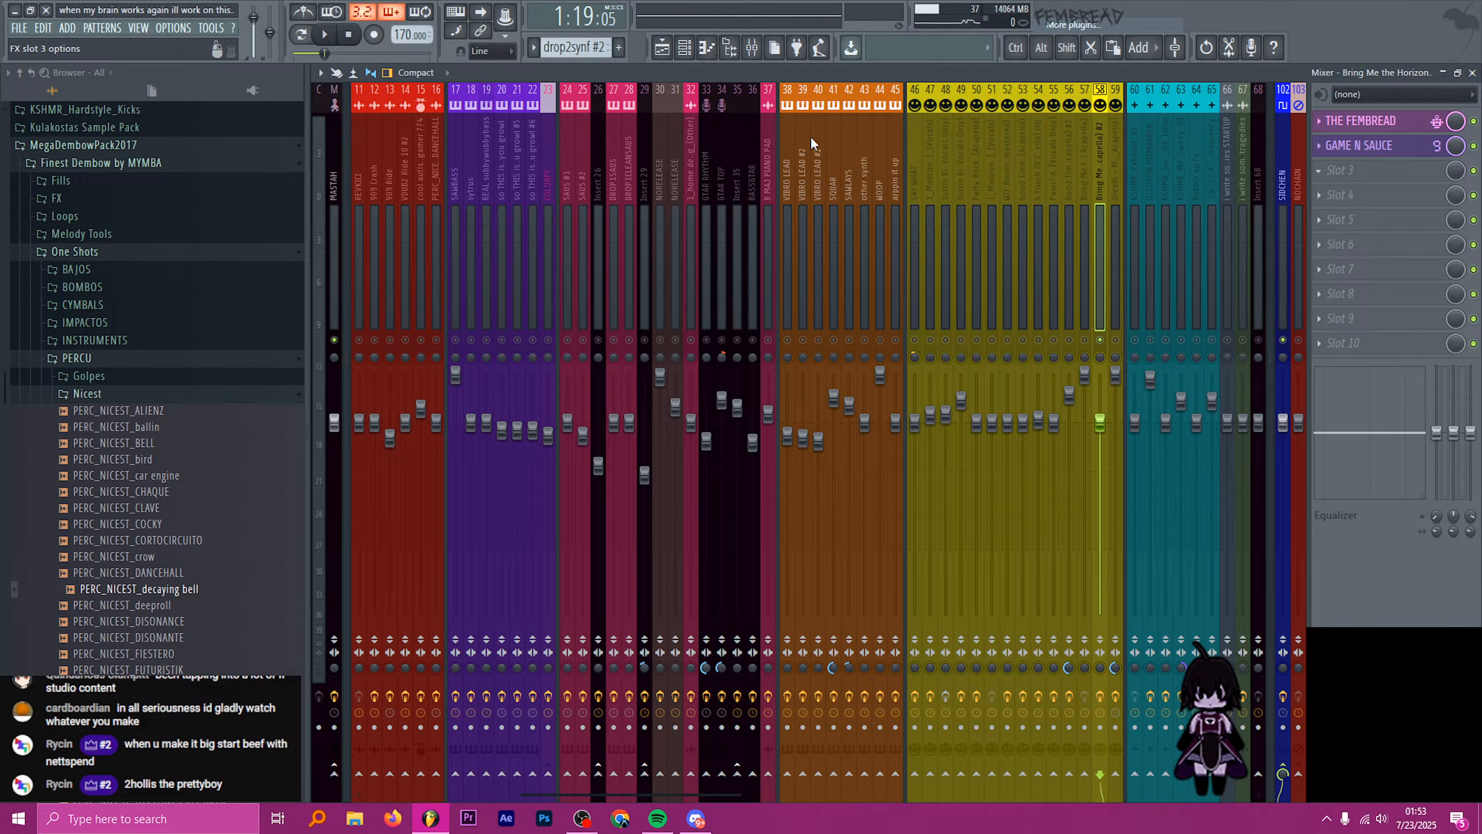
{"action": "type", "text": "dee"}
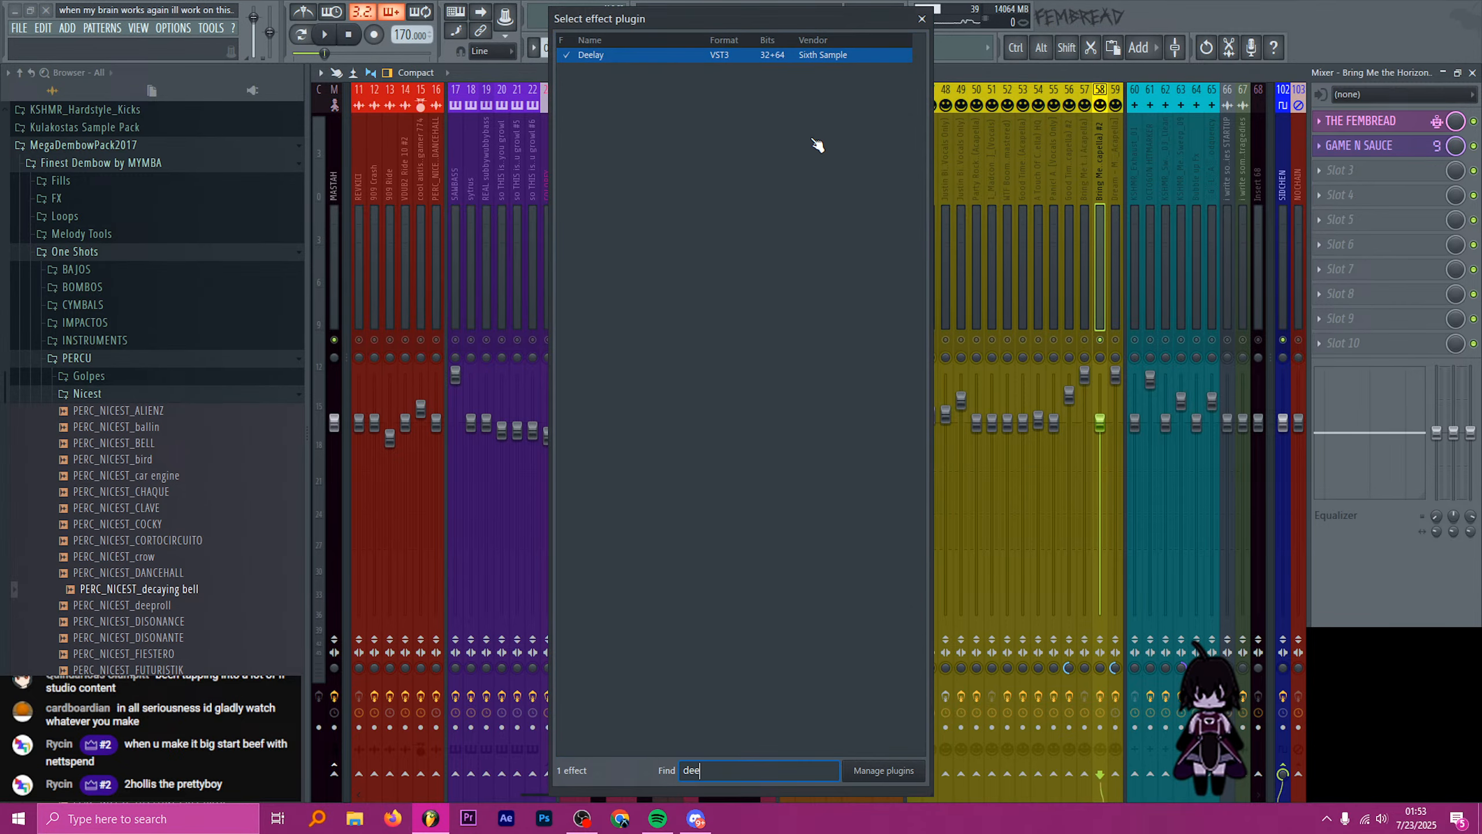
{"action": "double_click", "coordinate": [652, 59]}
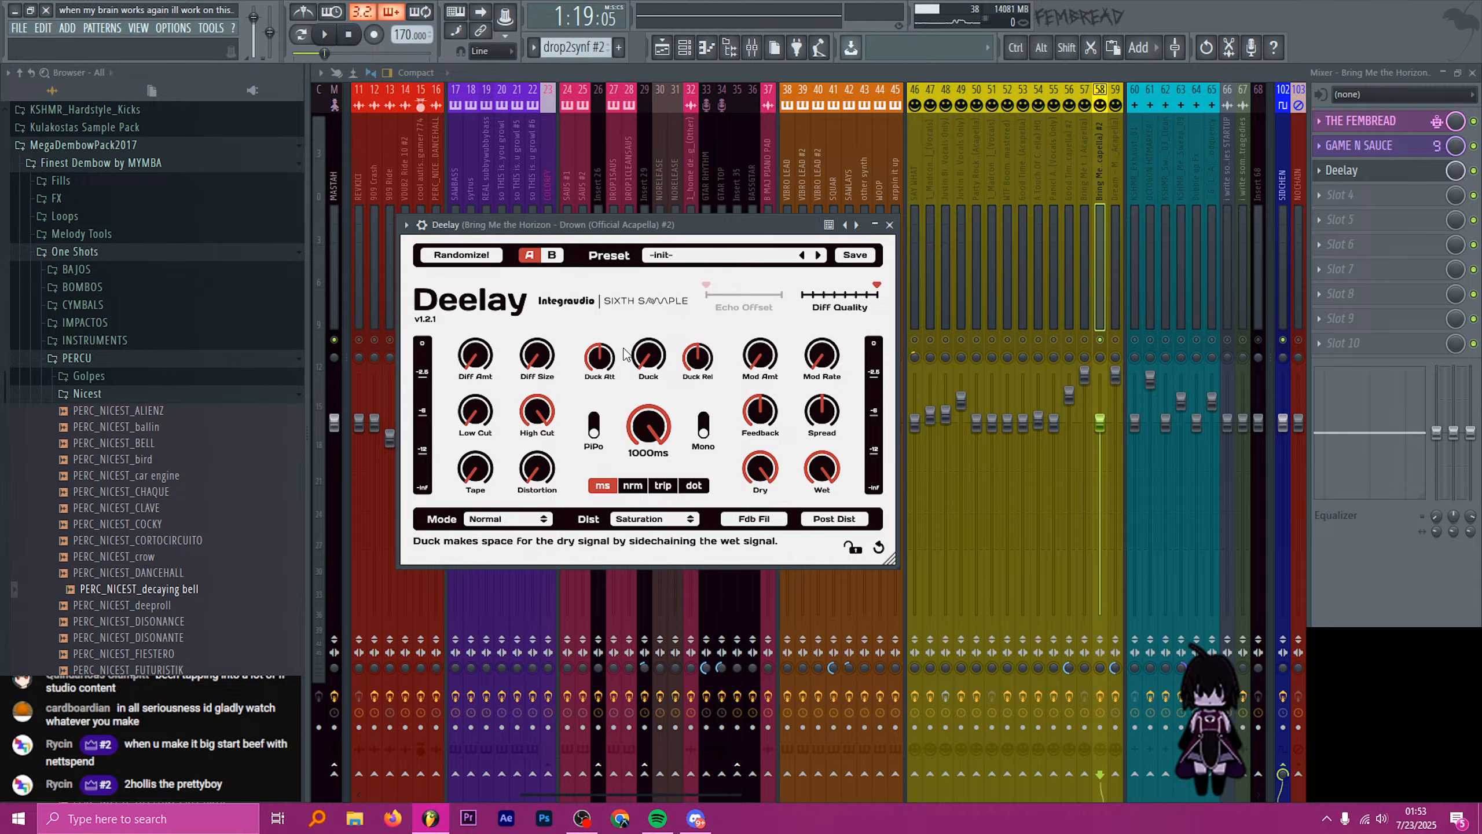
- Raise Deelay's diffusion amount and size fully, raise its low cut, lower its high cut slightly, and set the time to 874 ms
{"action": "left_click_drag", "start_coordinate": [475, 354], "coordinate": [531, 50]}
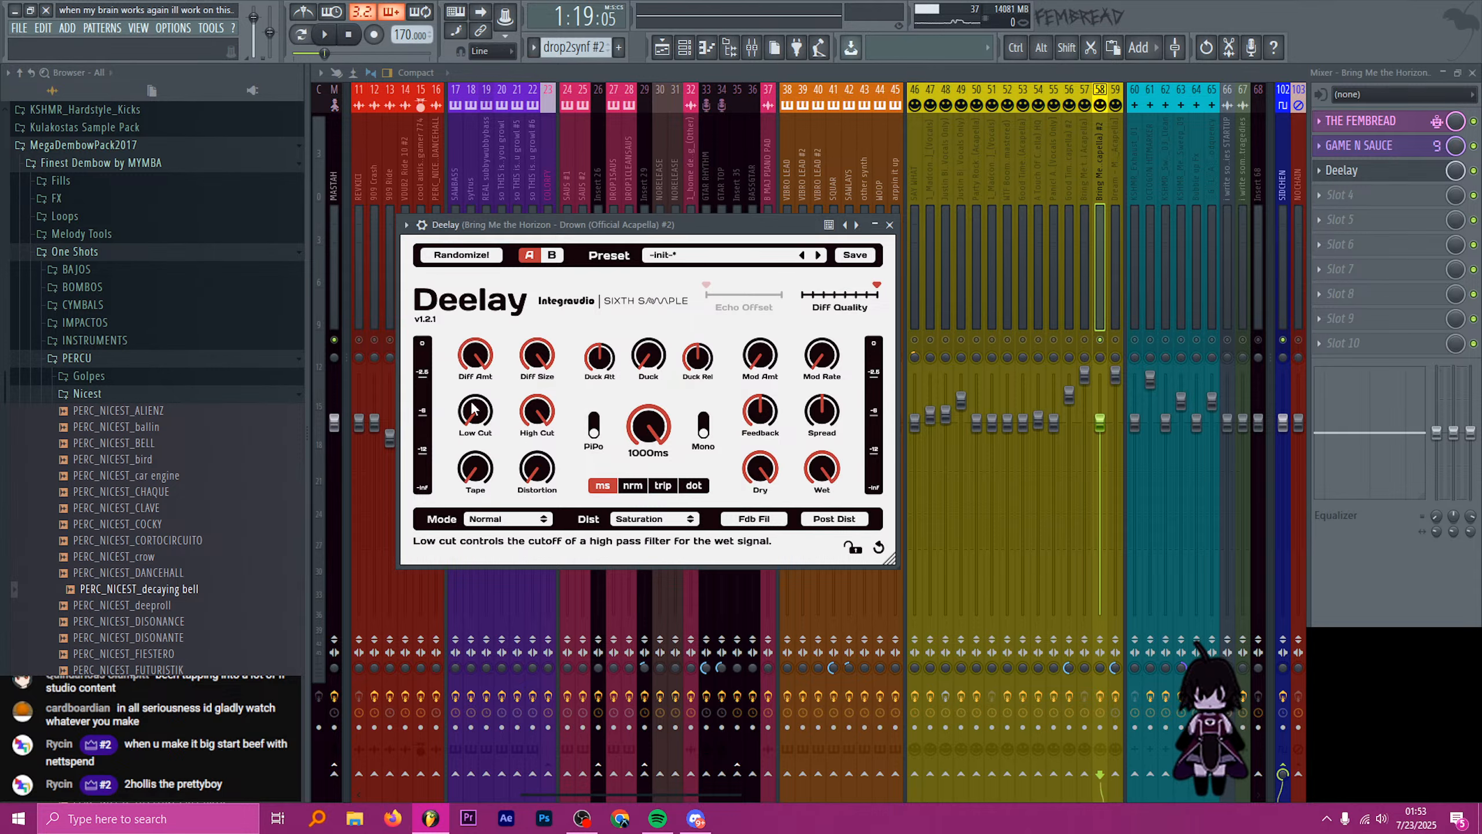
{"action": "left_click_drag", "start_coordinate": [475, 411], "coordinate": [476, 345]}
{"action": "left_click_drag", "start_coordinate": [534, 411], "coordinate": [476, 403]}
{"action": "left_click_drag", "start_coordinate": [648, 427], "coordinate": [649, 438]}
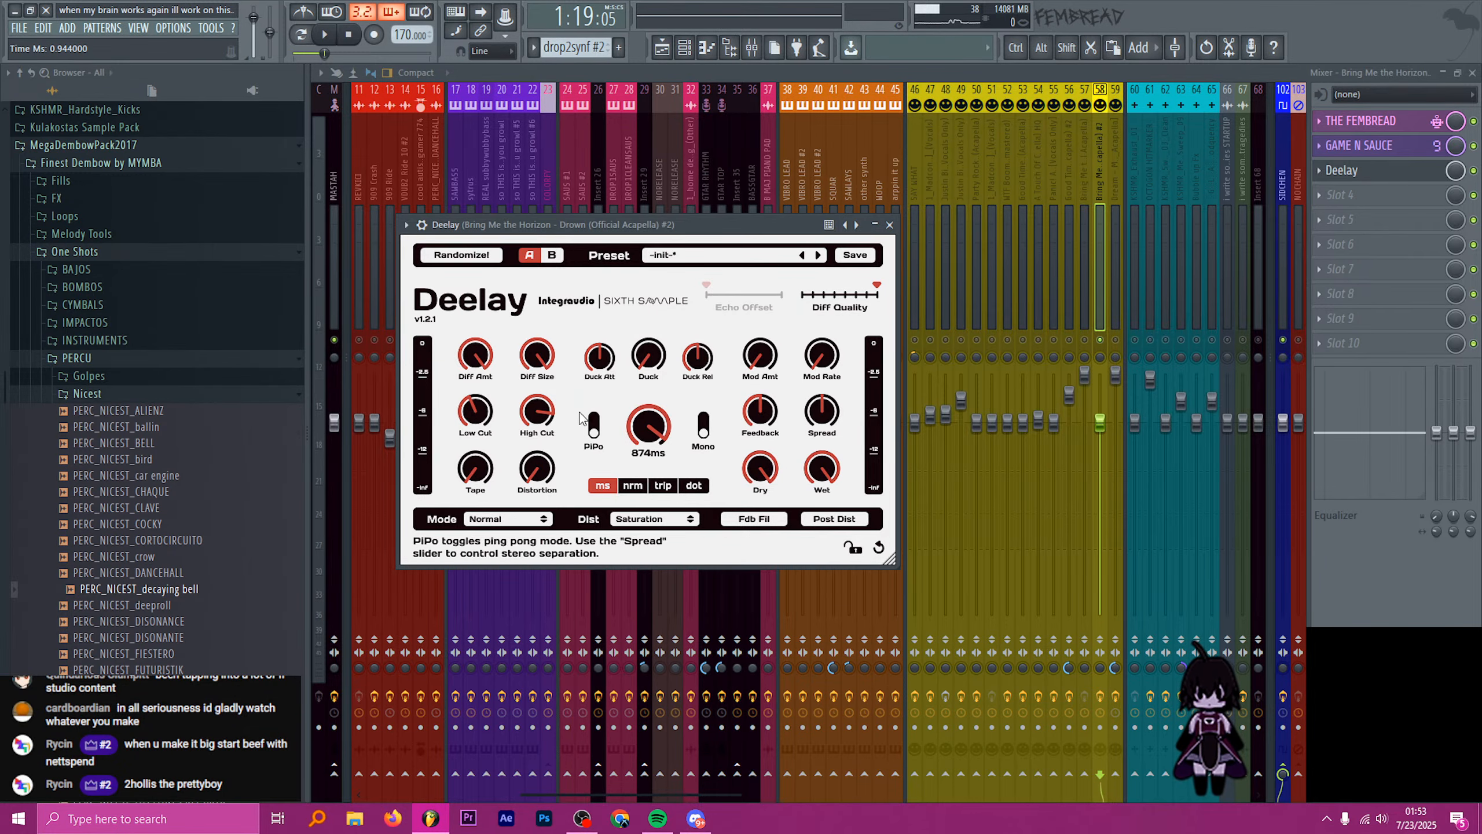
{"action": "left_click", "coordinate": [889, 225]}
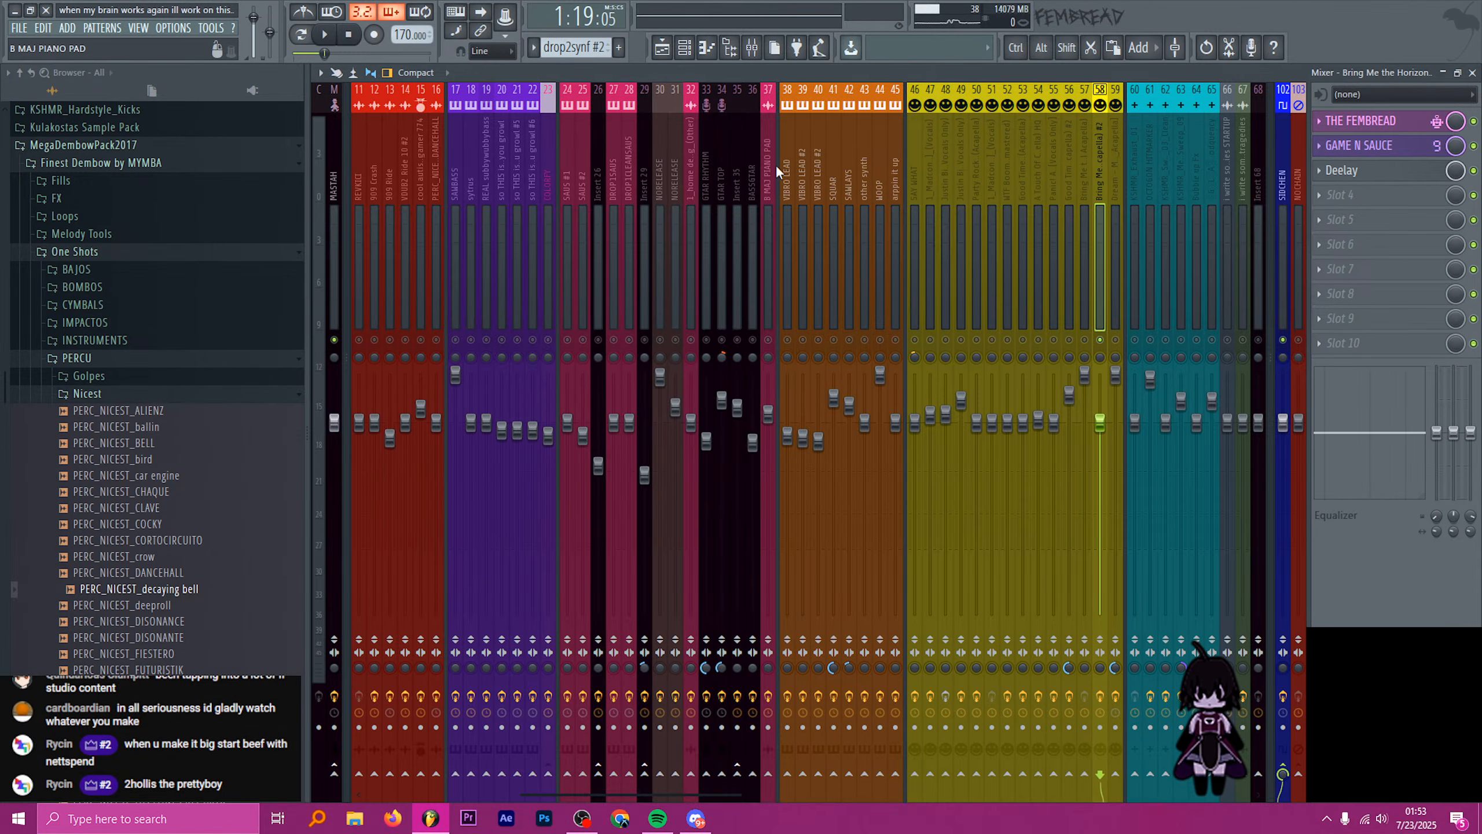
- Create an automation clip for Deelay's mix level spanning bars 57 to 65 of the playlist
{"action": "key", "text": "F5"}
{"action": "scroll", "coordinate": [799, 408], "scroll_direction": "down", "scroll_amount": 3}
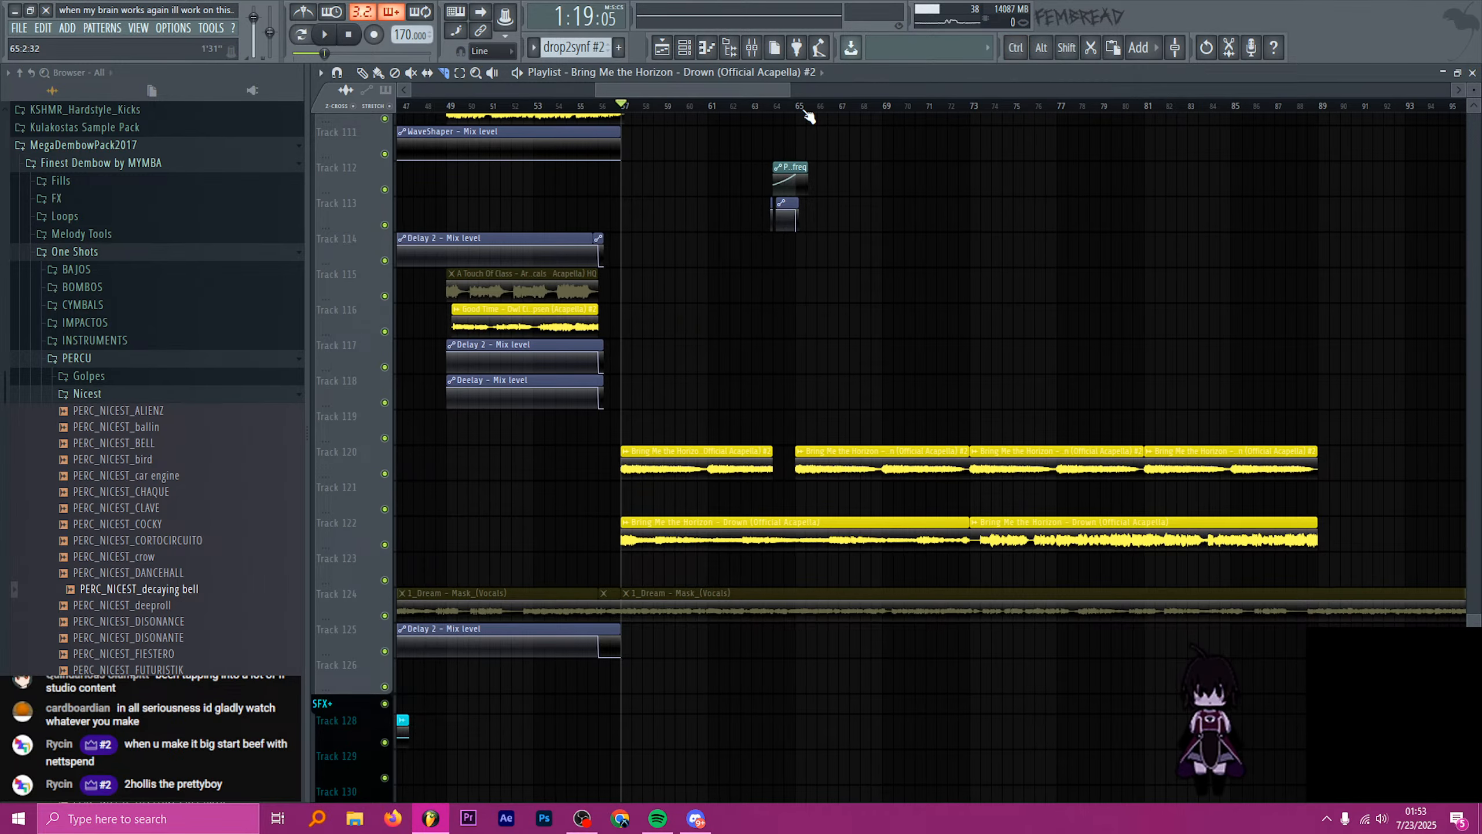
{"action": "left_click_drag", "start_coordinate": [801, 110], "coordinate": [625, 119]}
{"action": "left_click", "coordinate": [752, 48]}
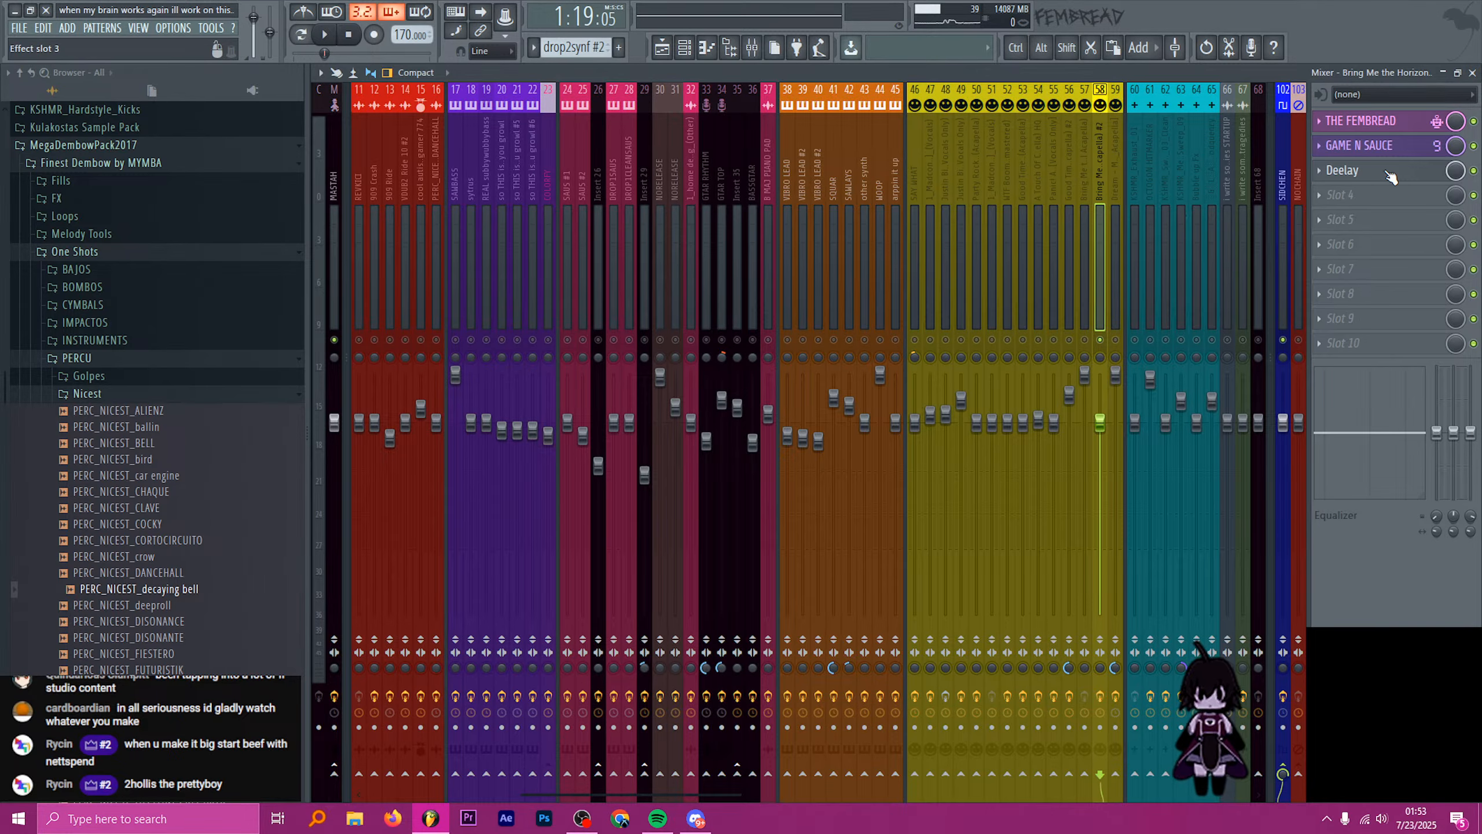
{"action": "left_click", "coordinate": [1342, 169]}
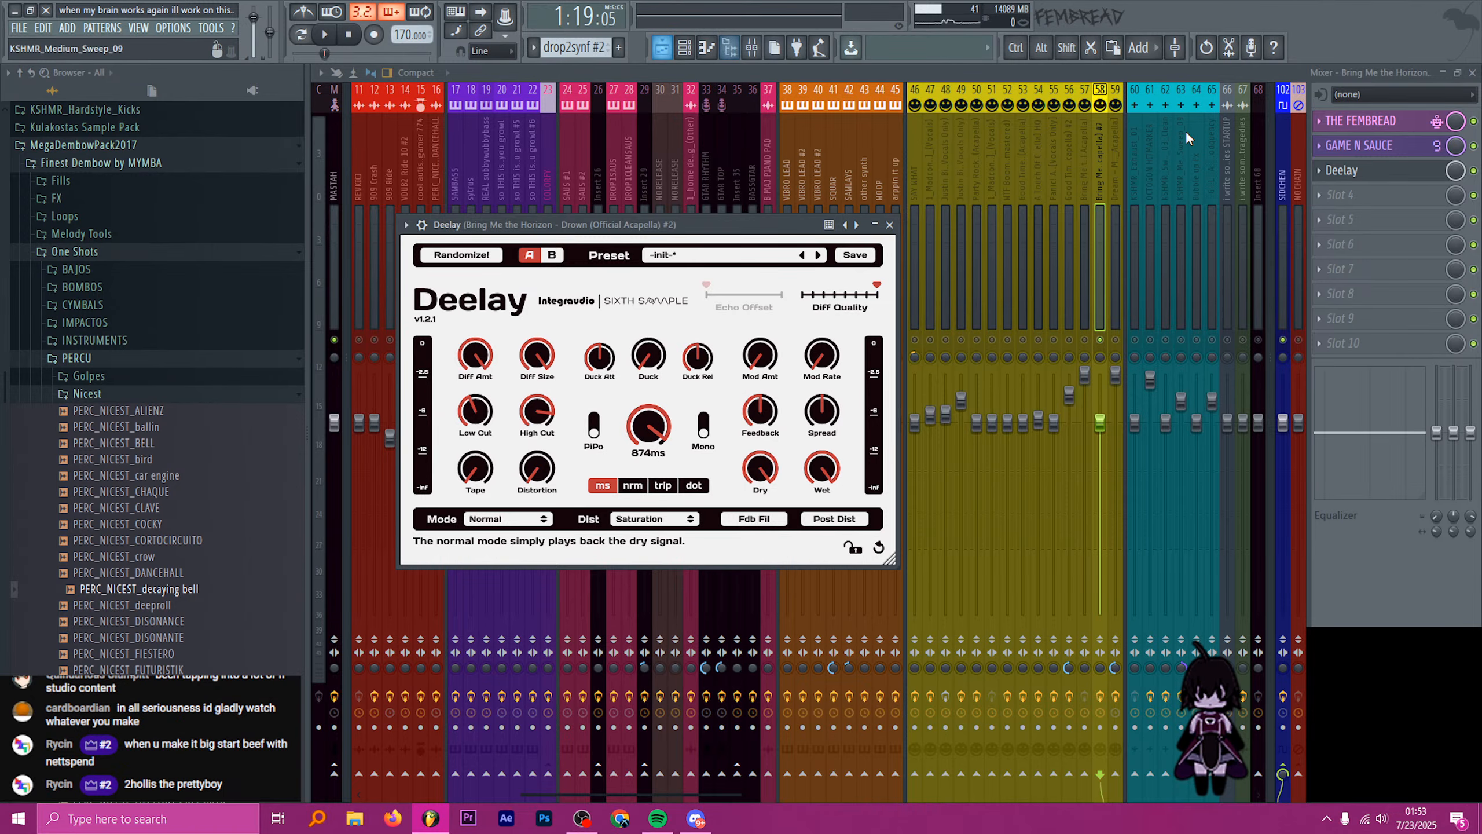
{"action": "left_click", "coordinate": [1440, 169]}
{"action": "left_click", "coordinate": [662, 48]}
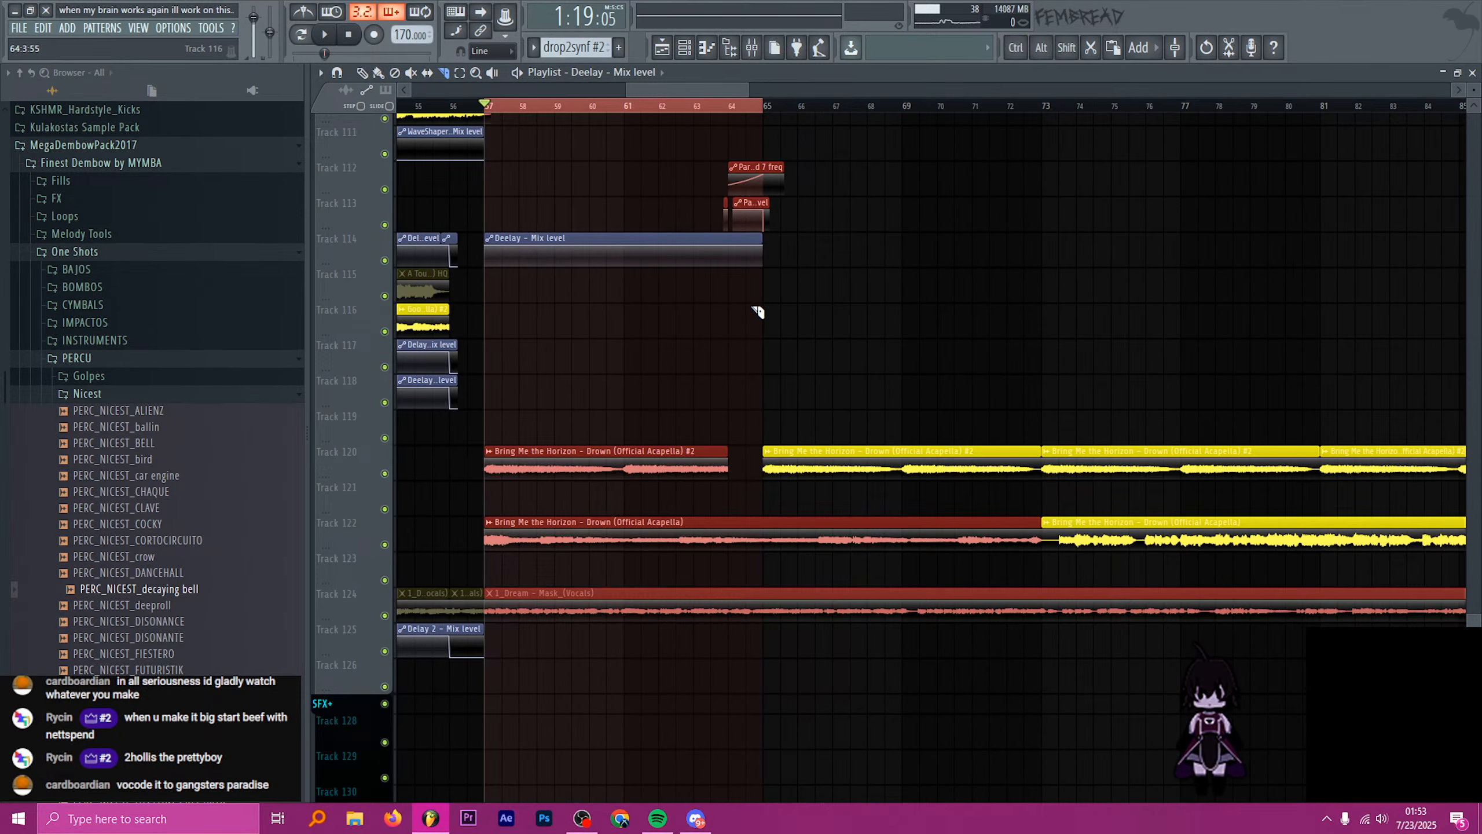
- Move the Deelay mix level automation clip down to track 121, between the two Drown acapella layers
{"action": "left_click", "coordinate": [678, 251]}
{"action": "key", "text": "shift+Down"}
{"action": "key", "text": "shift+Down"}
{"action": "key", "text": "shift+Down"}
{"action": "key", "text": "shift+Down"}
{"action": "key", "text": "shift+Down"}
{"action": "key", "text": "shift+Down"}
{"action": "key", "text": "shift+Down"}
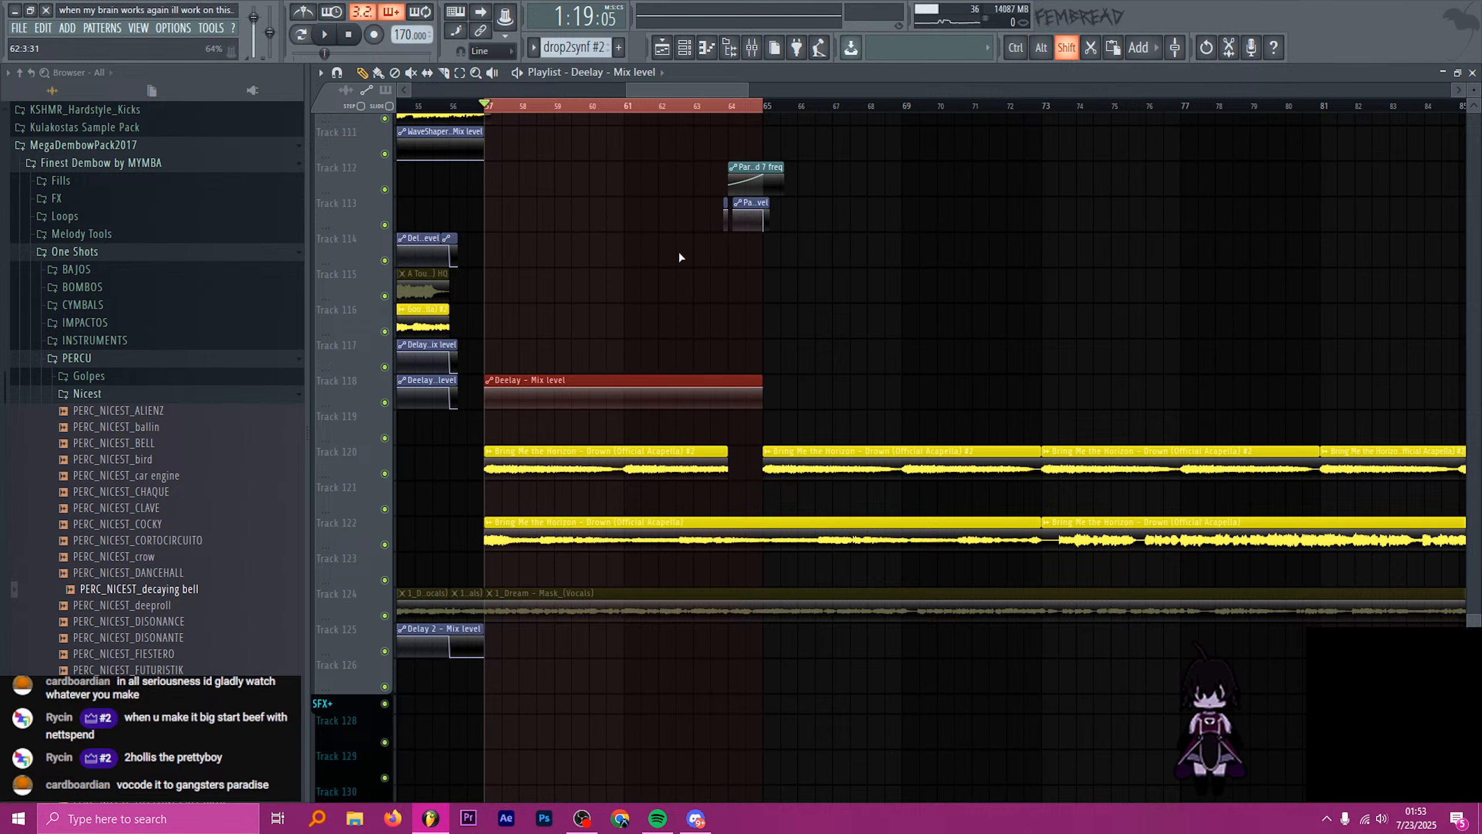
- Shape the Deelay mix level automation to hold until bar 64, drop to 0%, and stay there until bar 65
{"action": "scroll", "coordinate": [725, 513], "scroll_direction": "up", "scroll_amount": 4}
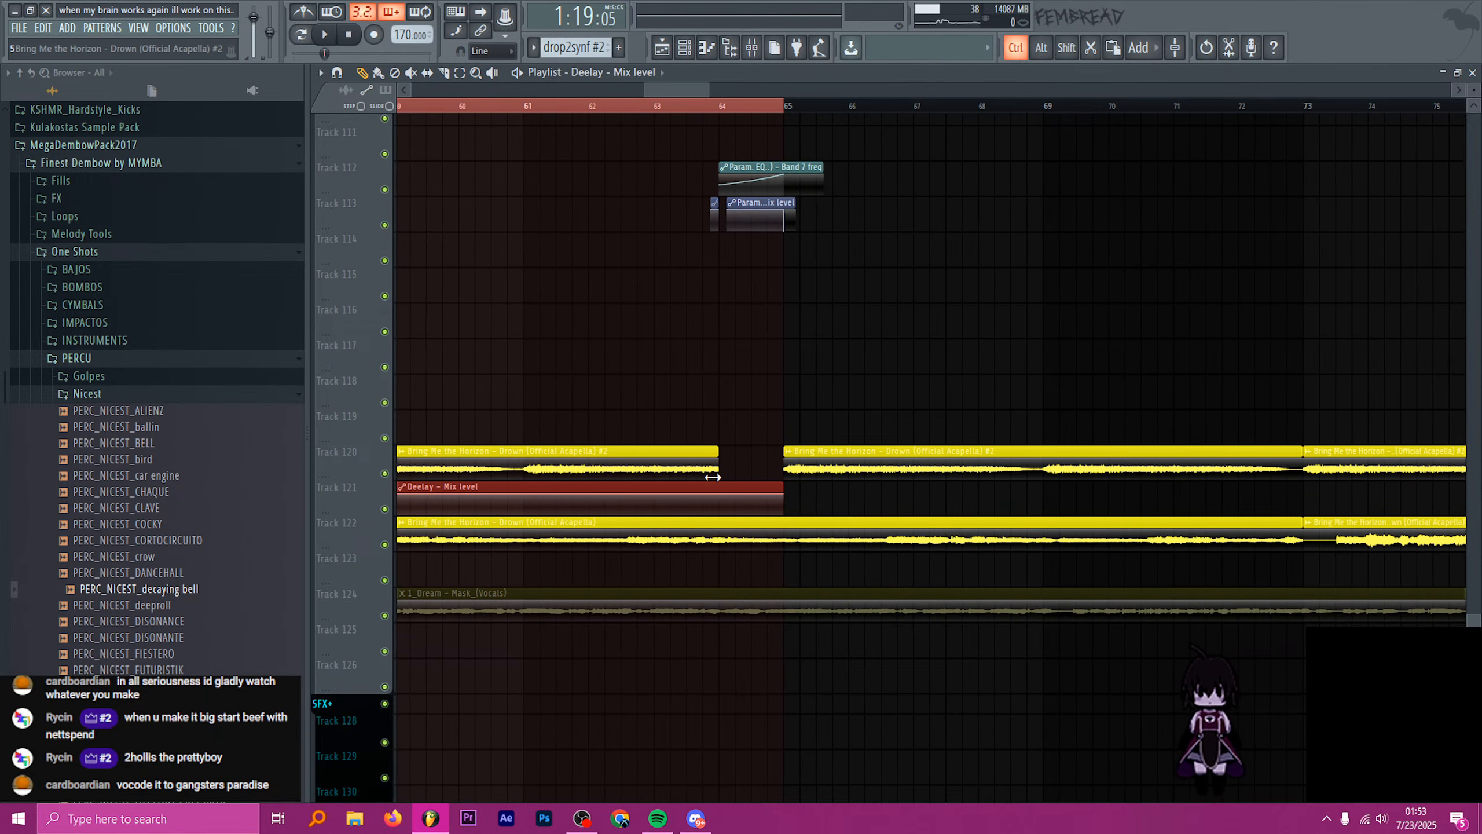
{"action": "left_click", "coordinate": [718, 513]}
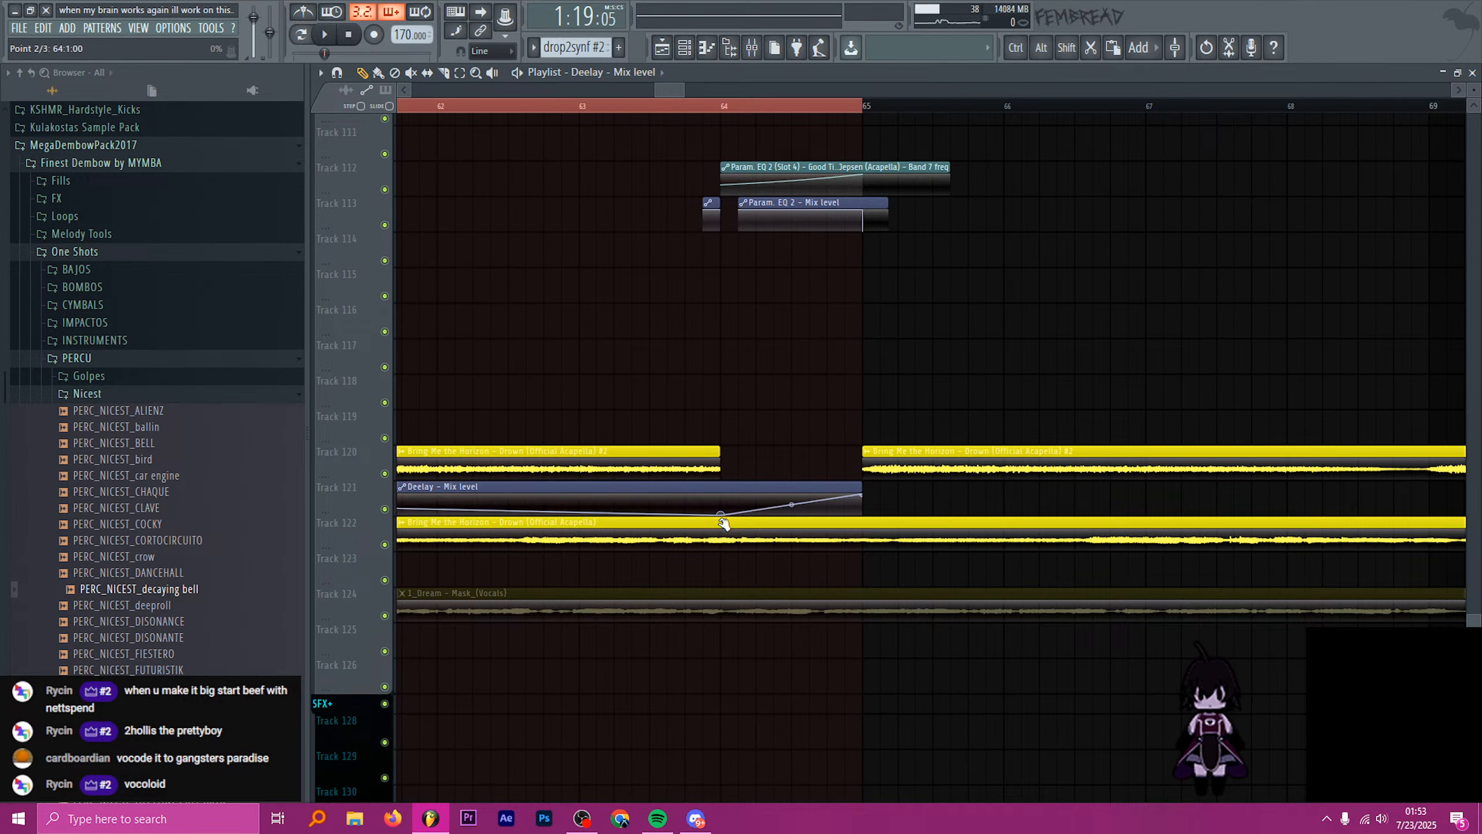
{"action": "right_click", "coordinate": [723, 514]}
{"action": "left_click", "coordinate": [758, 579]}
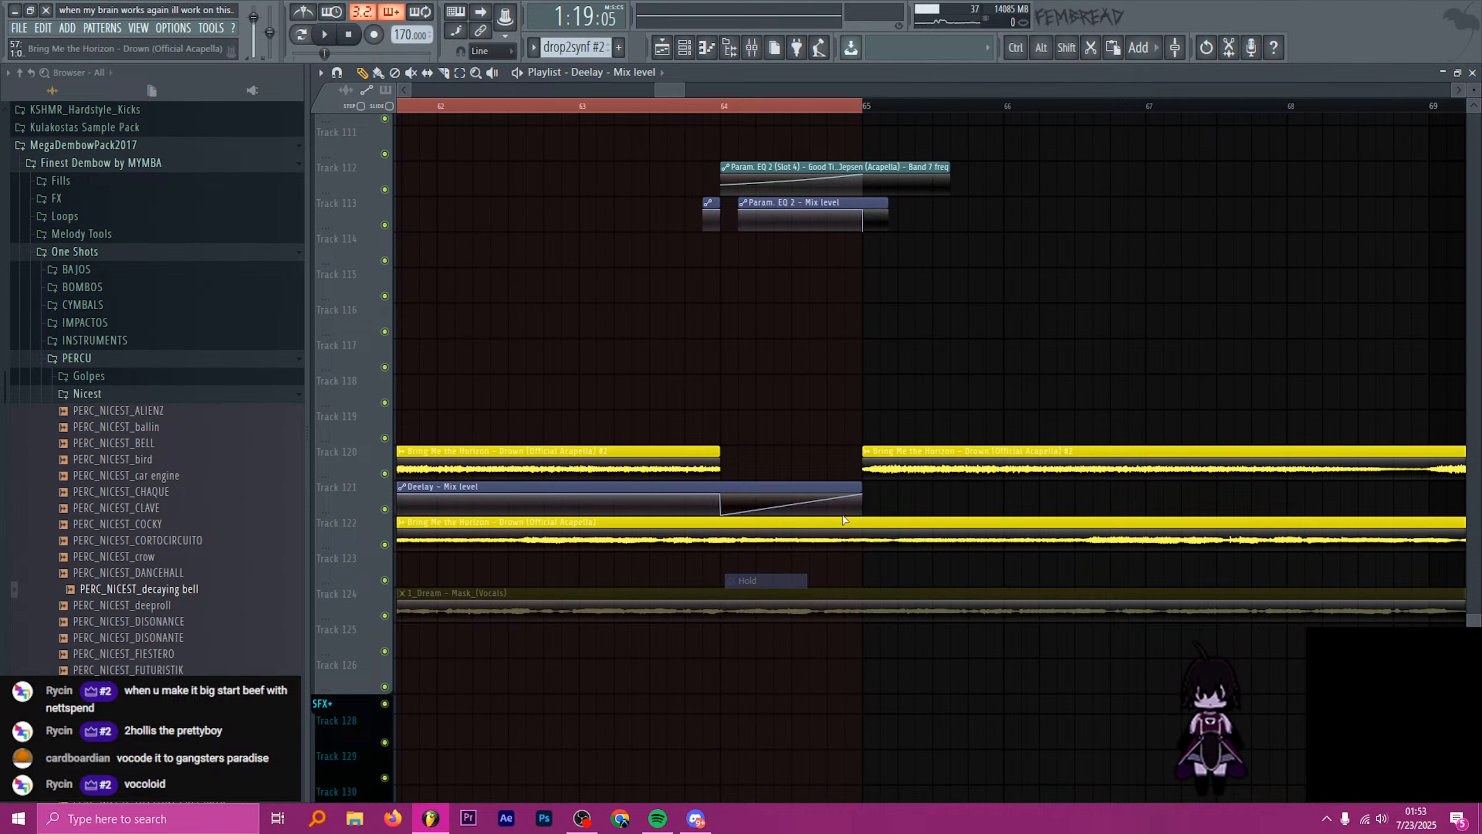
{"action": "left_click_drag", "start_coordinate": [864, 496], "coordinate": [863, 514]}
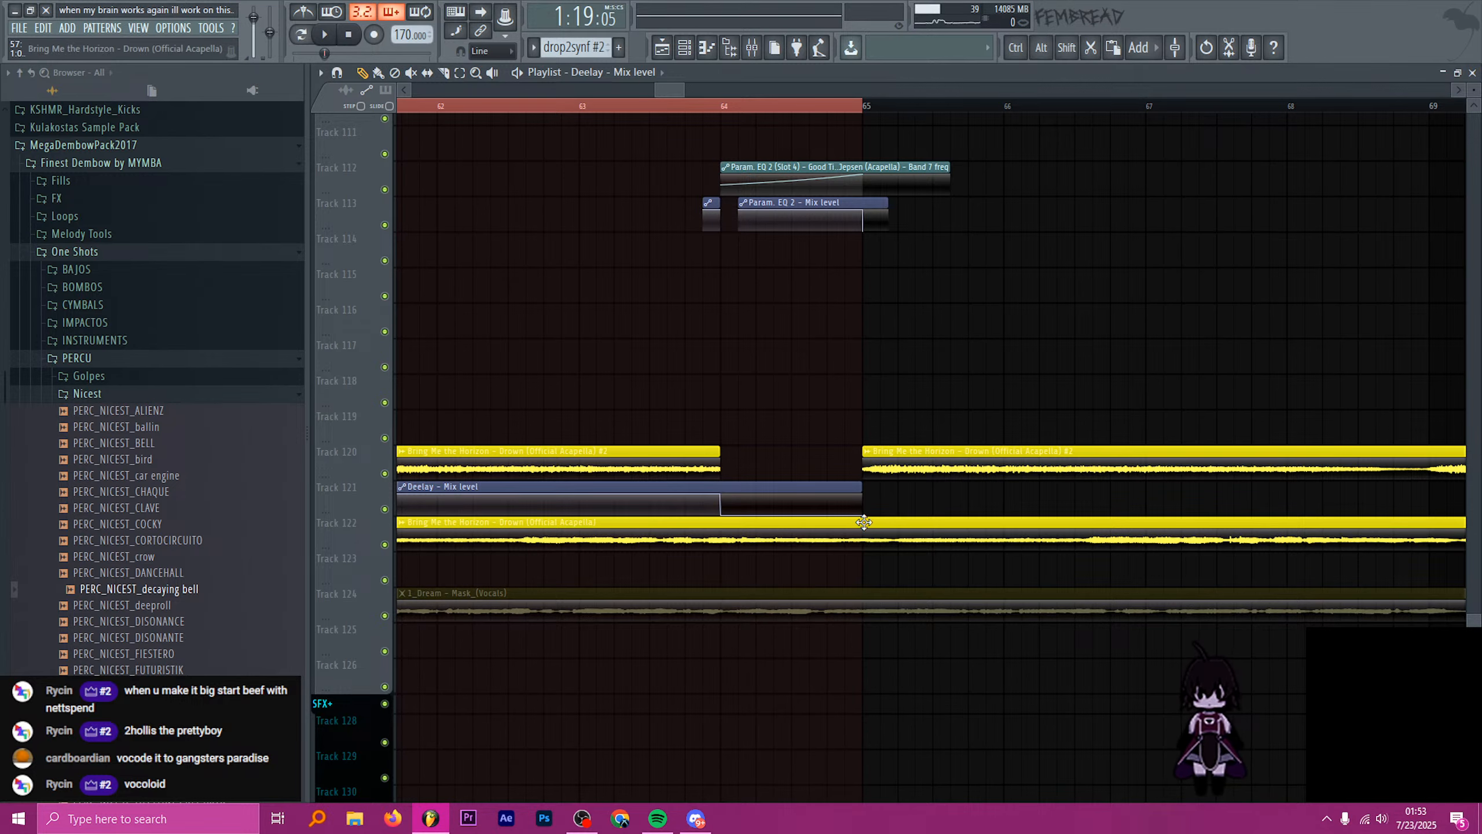
{"action": "scroll", "coordinate": [767, 354], "scroll_direction": "down", "scroll_amount": 4}
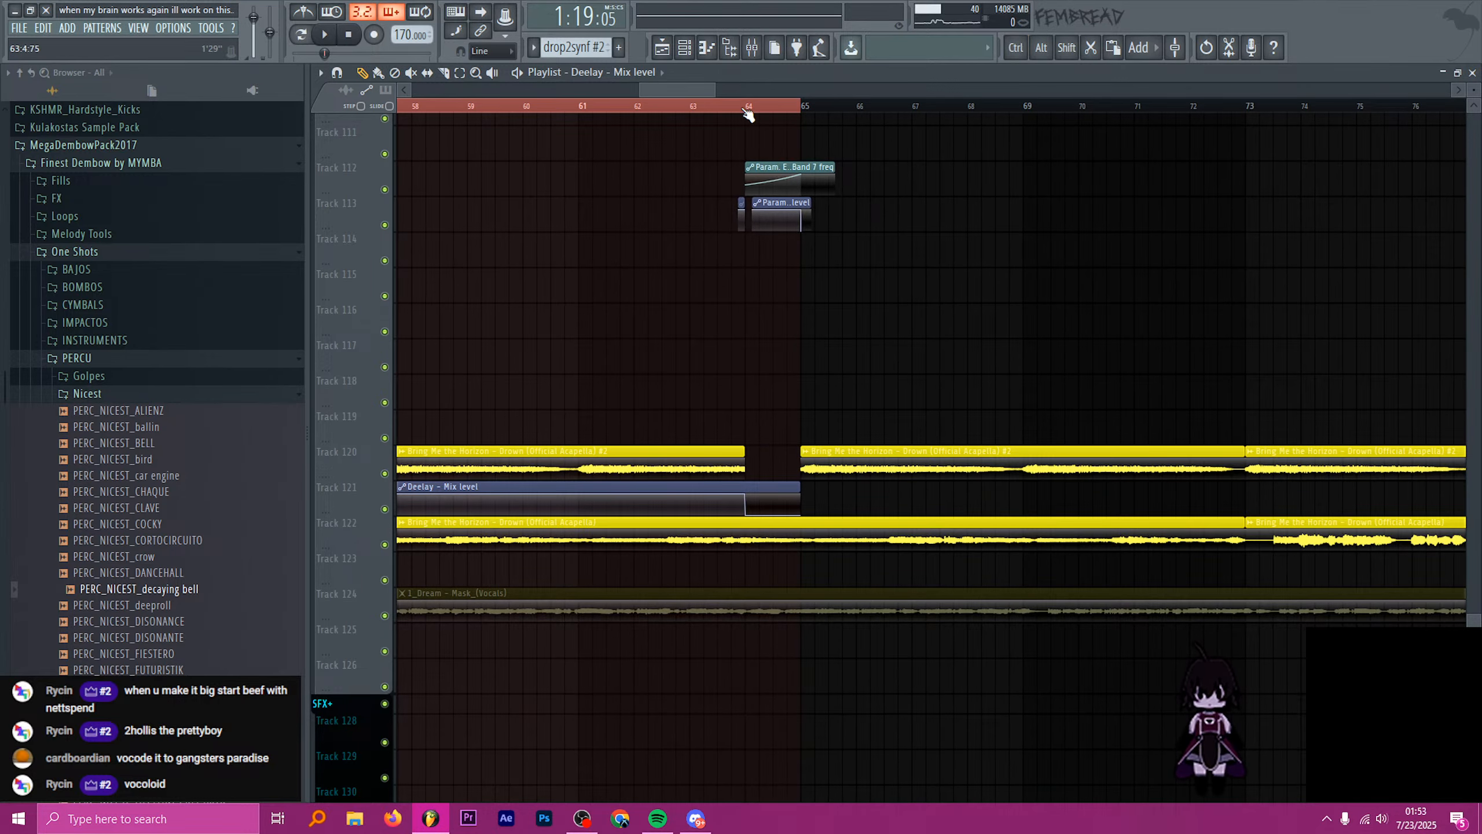
- Play the drop from bar 57 to check the delayed acapella levels in the mixer, and clear the time selection
{"action": "left_click", "coordinate": [703, 106]}
{"action": "scroll", "coordinate": [687, 115], "scroll_direction": "down", "scroll_amount": 4}
{"action": "left_click", "coordinate": [598, 106]}
{"action": "key", "text": "space"}
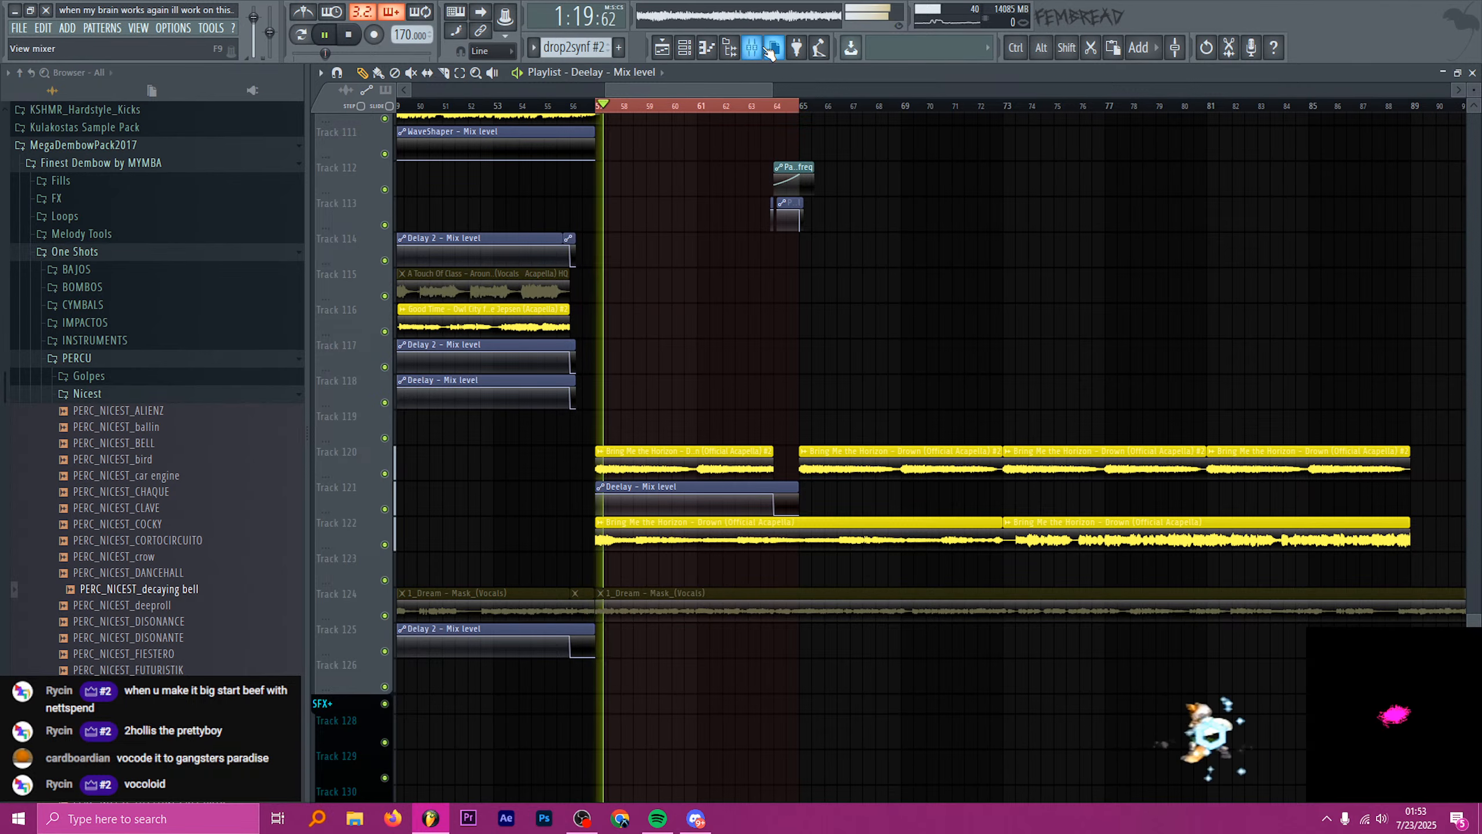
{"action": "key", "text": "F9"}
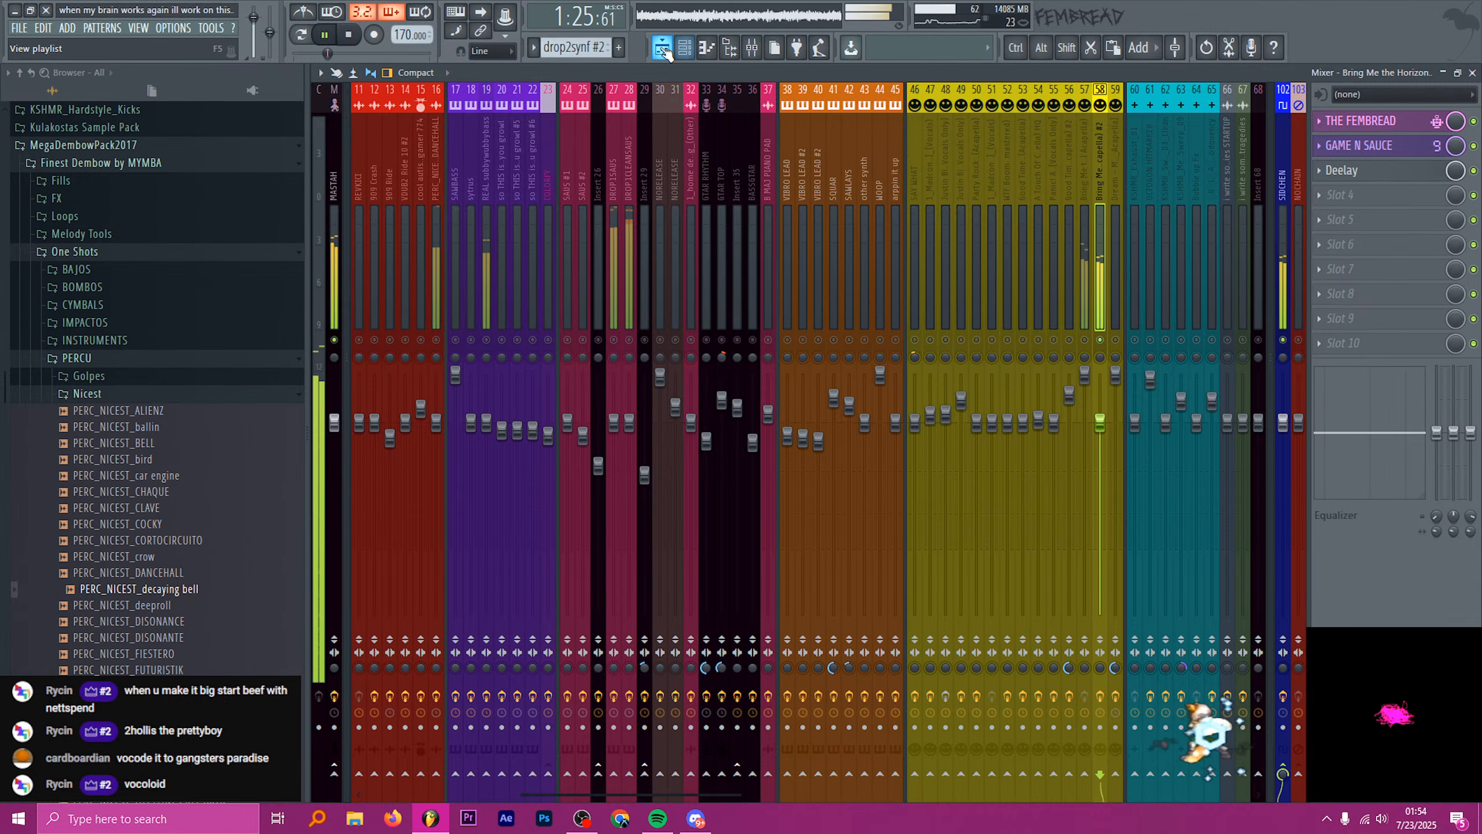
{"action": "key", "text": "F5"}
{"action": "left_click", "coordinate": [764, 110], "text": "ctrl"}
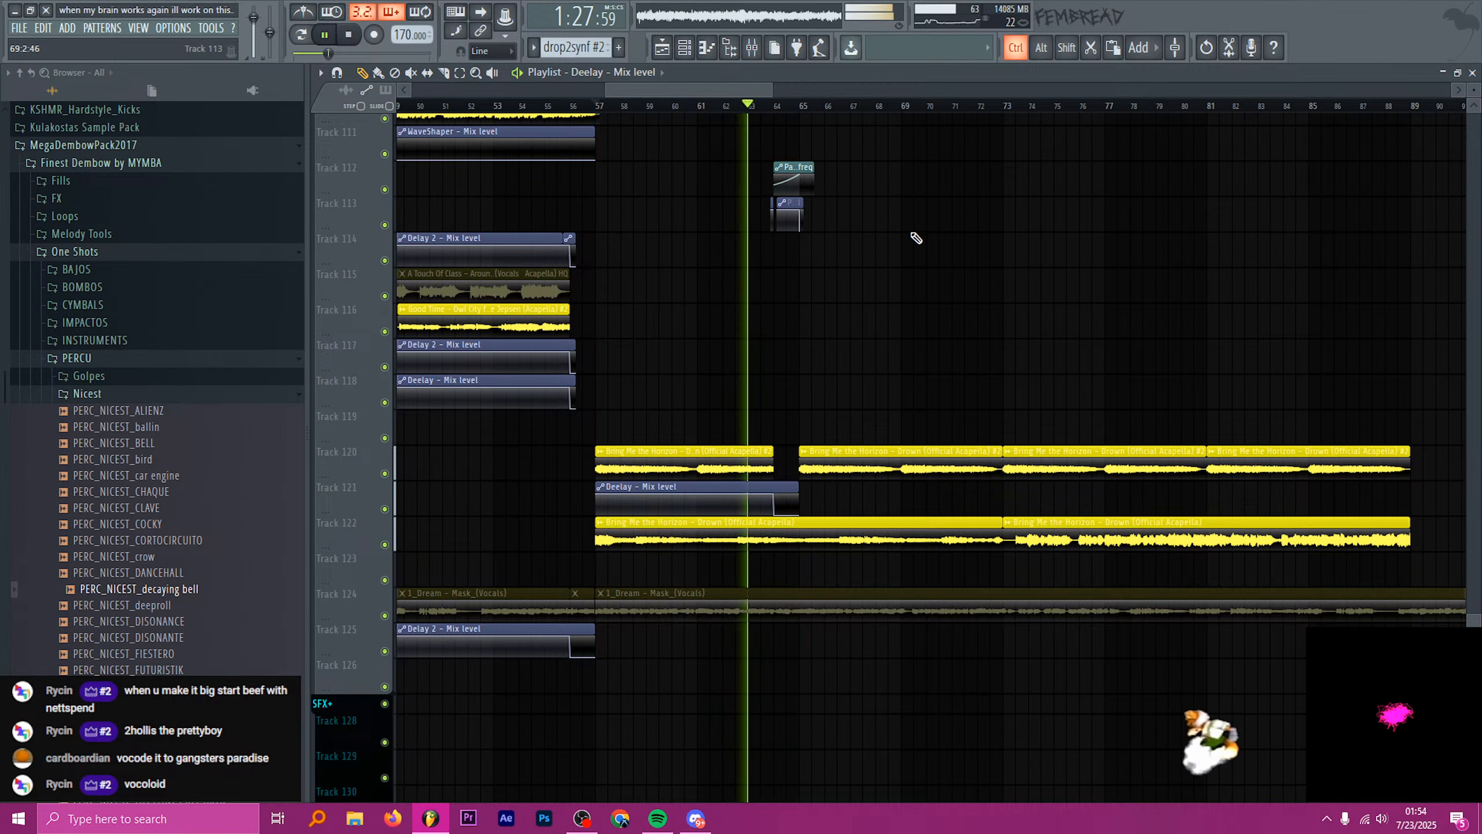
- Duplicate the Deelay mix level automation clip on track 121 so the copy covers bars 65 to 73
{"action": "scroll", "coordinate": [905, 257], "scroll_direction": "up", "scroll_amount": 1}
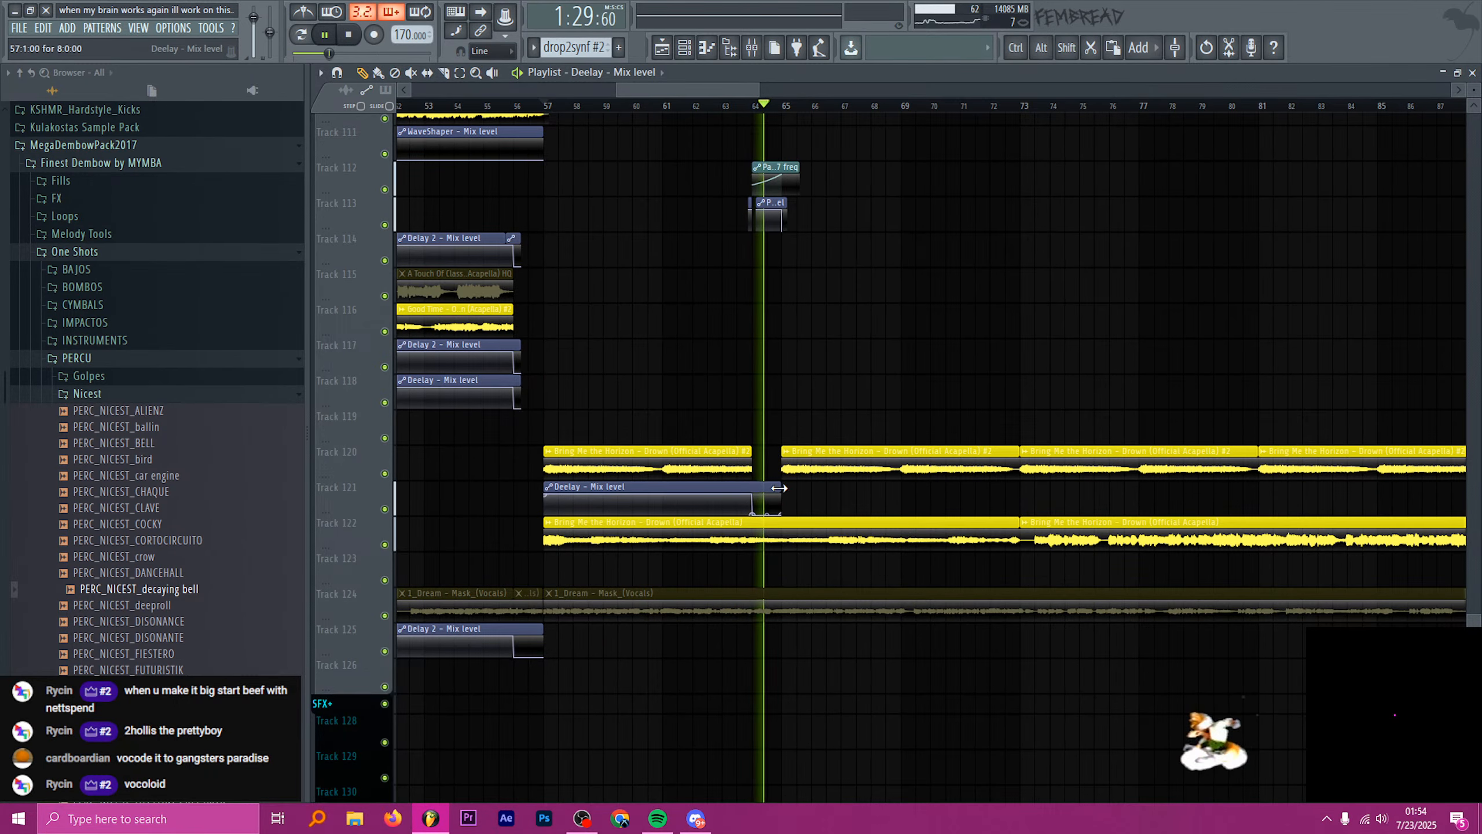
{"action": "key", "text": "ctrl+b"}
{"action": "scroll", "coordinate": [855, 366], "scroll_direction": "down", "scroll_amount": 1}
{"action": "scroll", "coordinate": [855, 367], "scroll_direction": "up", "scroll_amount": 2}
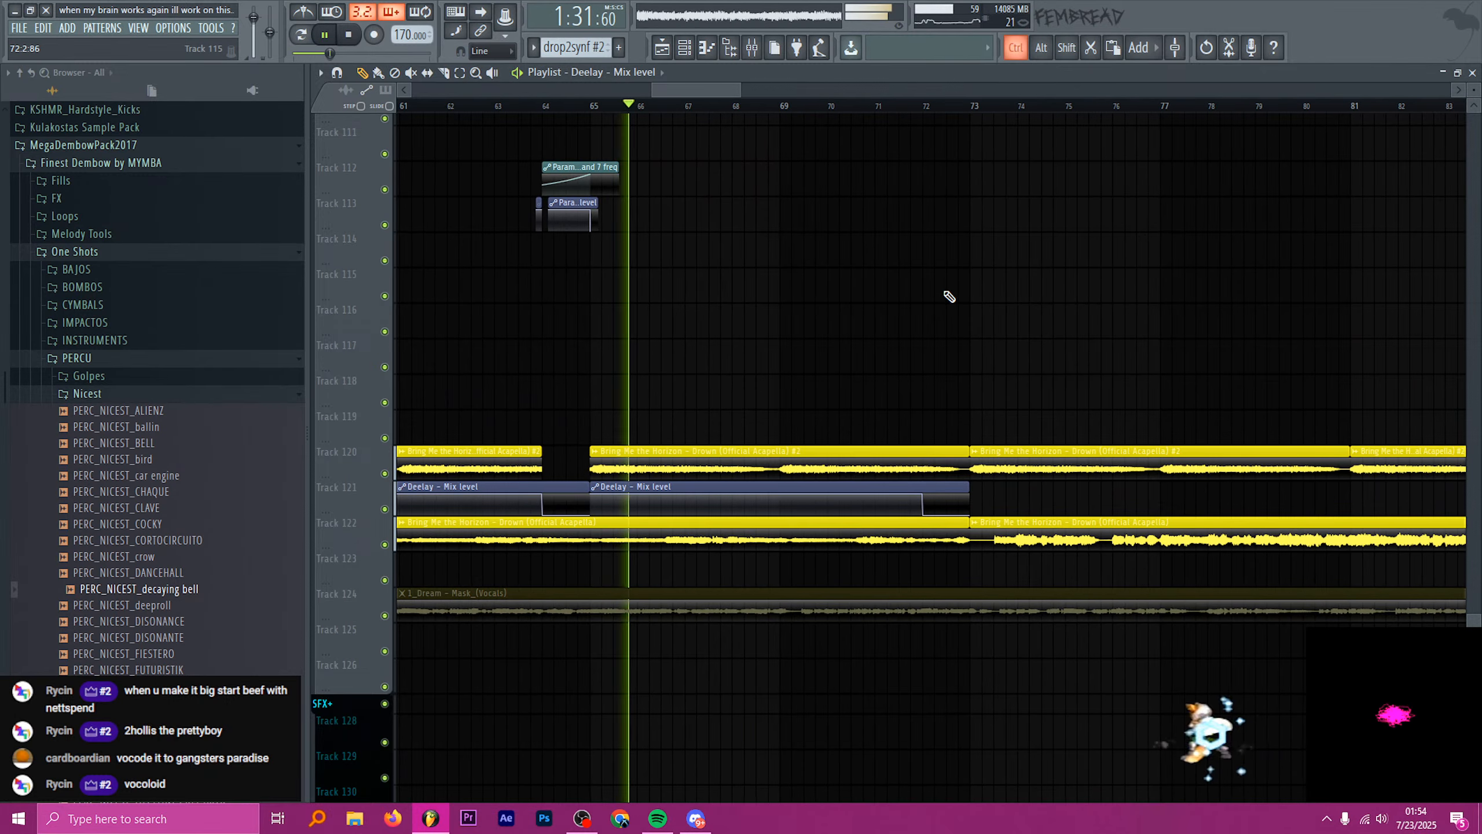
- Slice the second acapella #2 clip on track 120 at bar 72 and remove its last bar
{"action": "scroll", "coordinate": [937, 391], "scroll_direction": "up", "scroll_amount": 10}
{"action": "scroll", "coordinate": [957, 452], "scroll_direction": "up", "scroll_amount": 7}
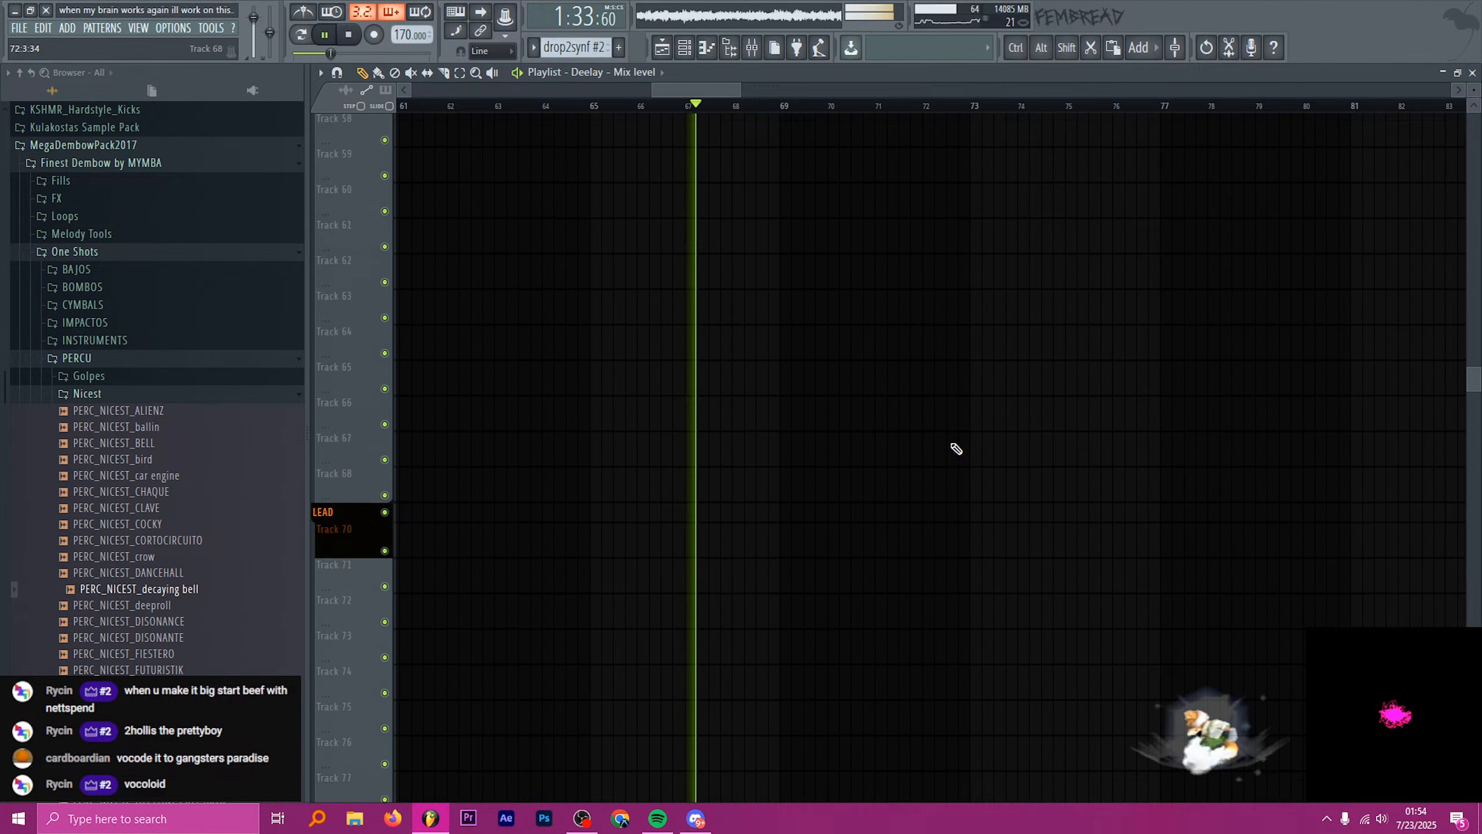
{"action": "scroll", "coordinate": [961, 452], "scroll_direction": "down", "scroll_amount": 17}
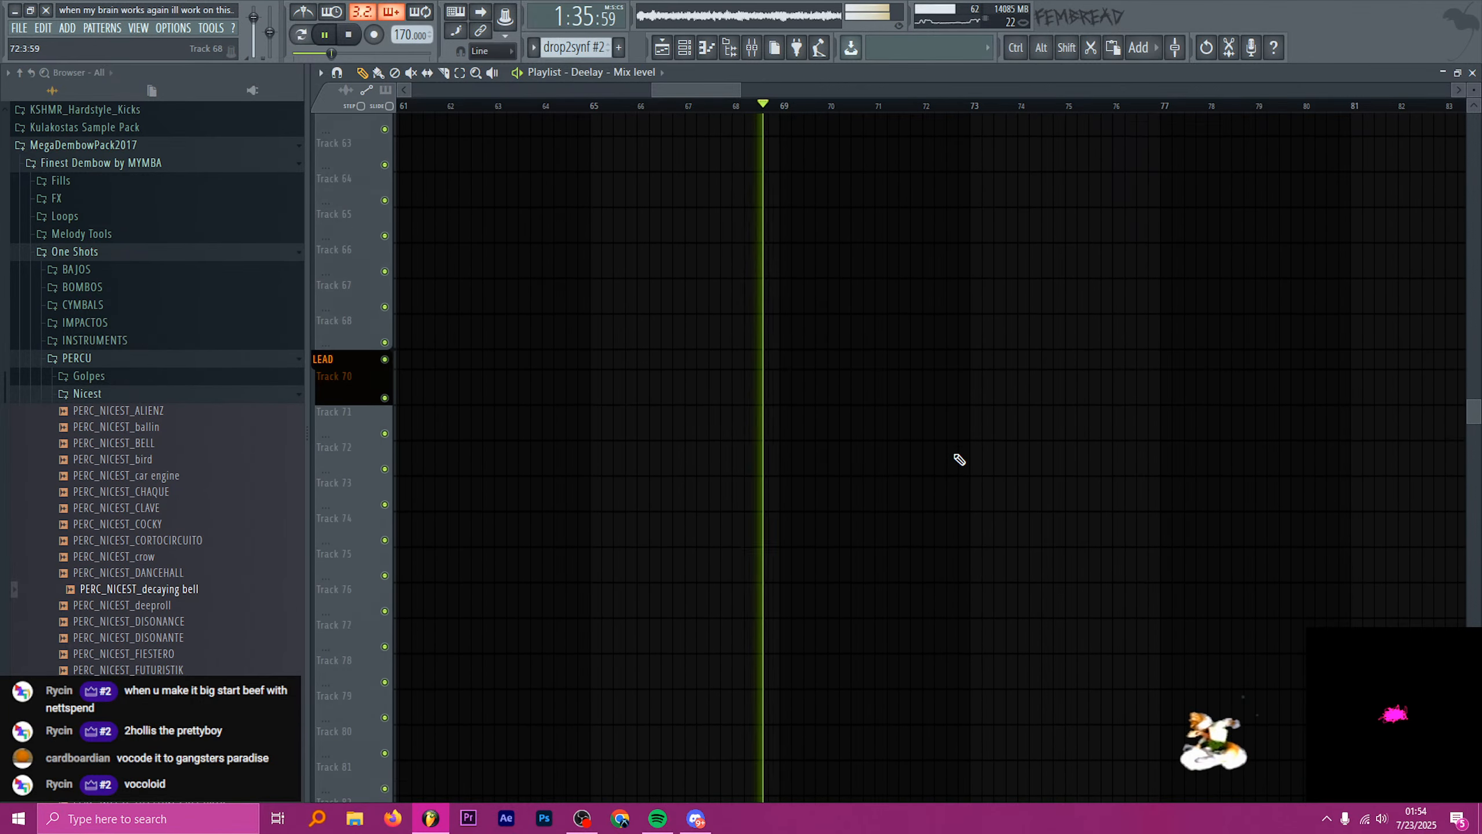
{"action": "scroll", "coordinate": [961, 453], "scroll_direction": "up", "scroll_amount": 2}
{"action": "key", "text": "c"}
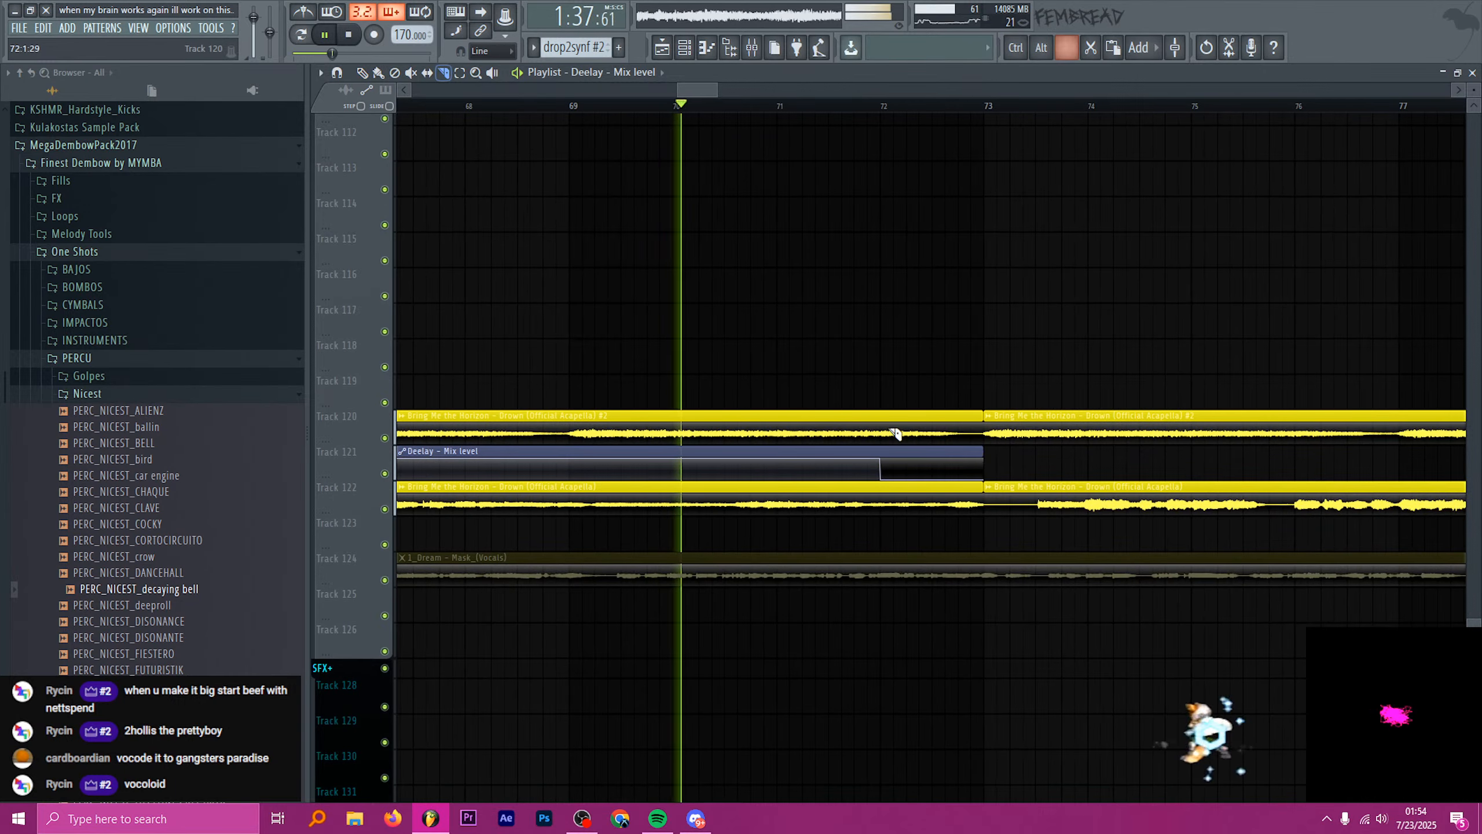
{"action": "right_click", "coordinate": [891, 431]}
{"action": "scroll", "coordinate": [955, 414], "scroll_direction": "down", "scroll_amount": 2}
{"action": "scroll", "coordinate": [955, 412], "scroll_direction": "up", "scroll_amount": 2}
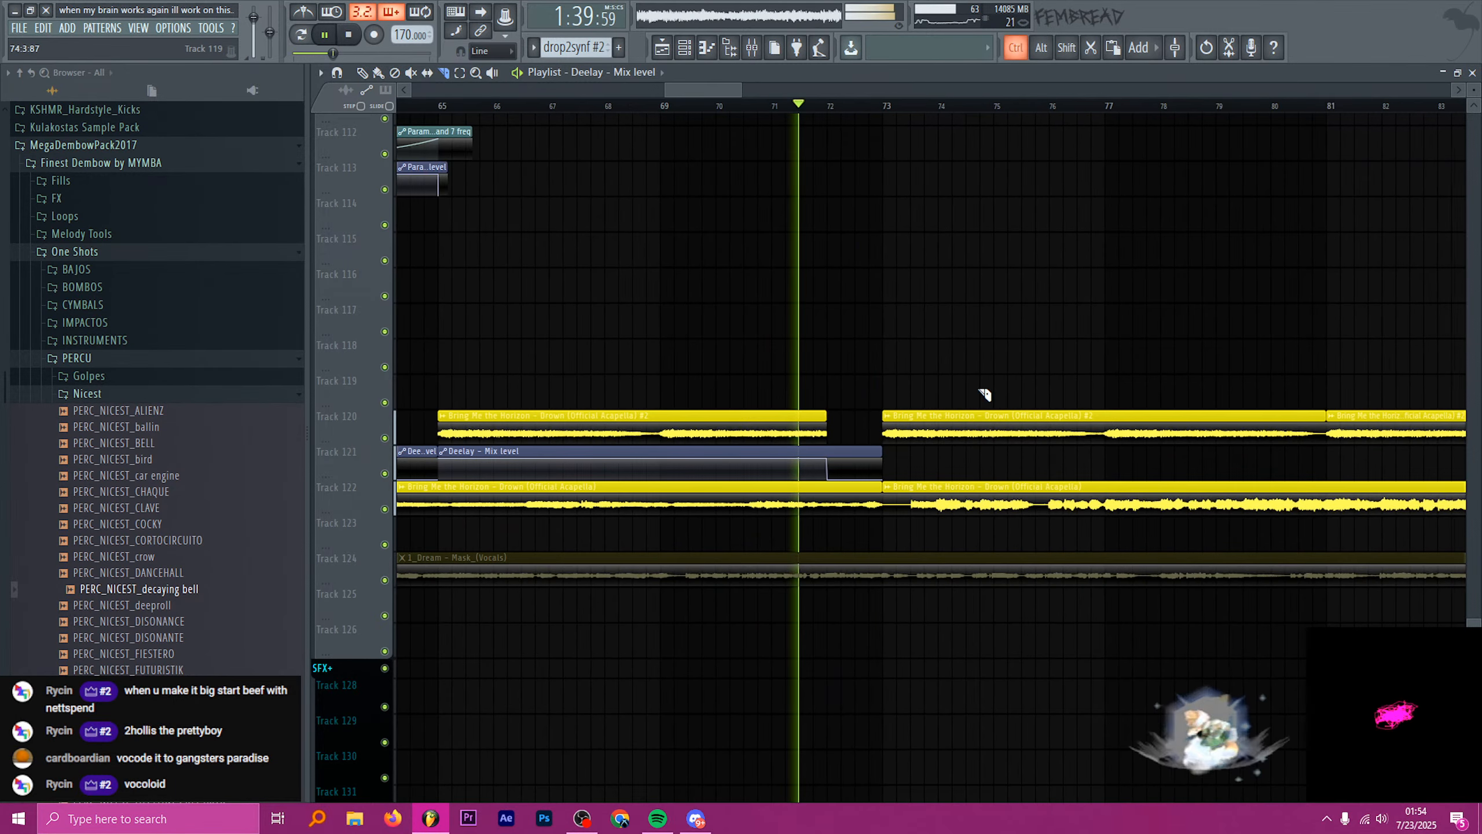
- Play the arrangement from bar 73, and return the playhead to bar 57
{"action": "key", "text": "space"}
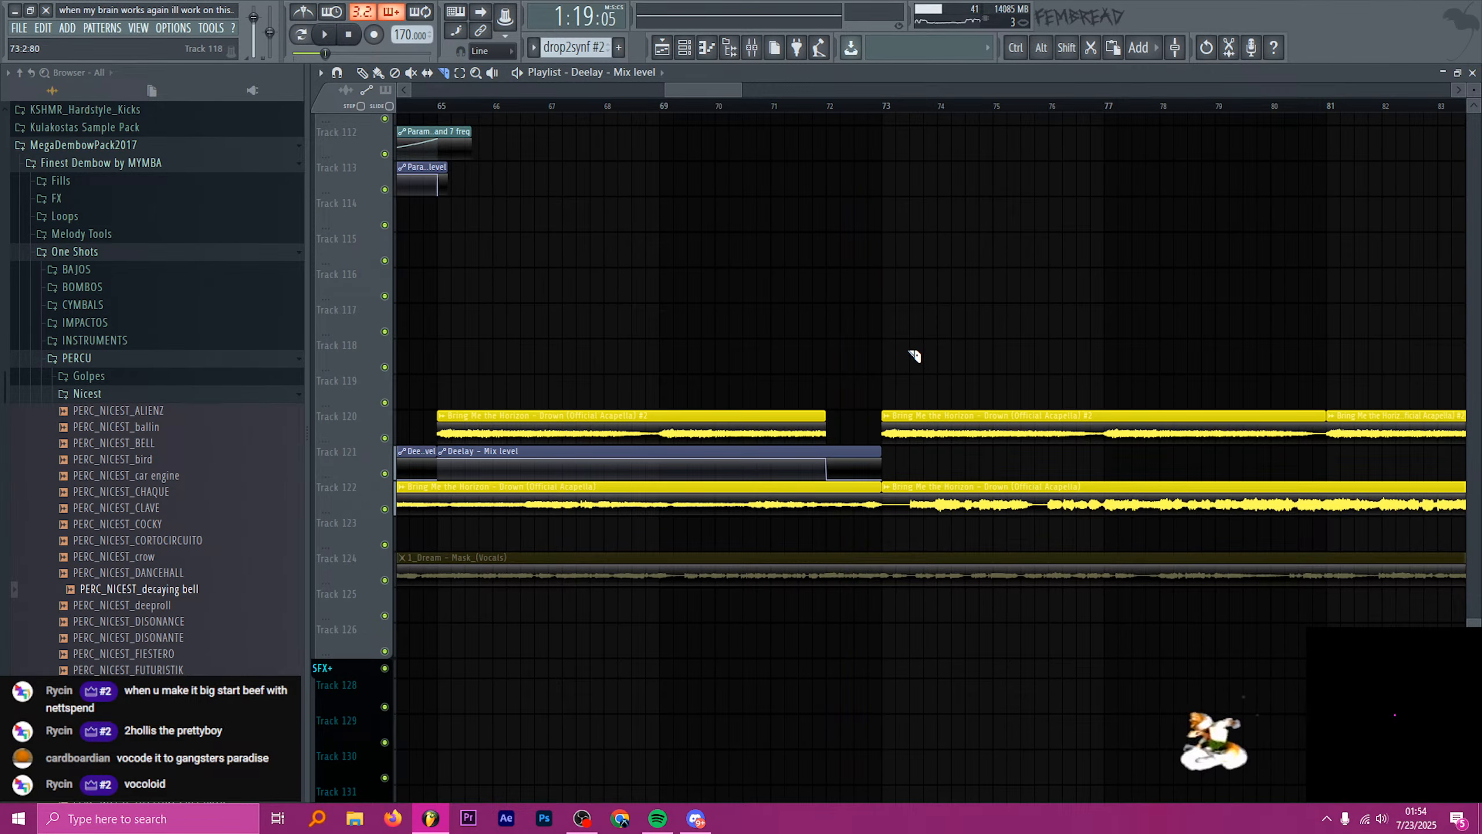
{"action": "scroll", "coordinate": [910, 373], "scroll_direction": "down", "scroll_amount": 3}
{"action": "left_click", "coordinate": [901, 111]}
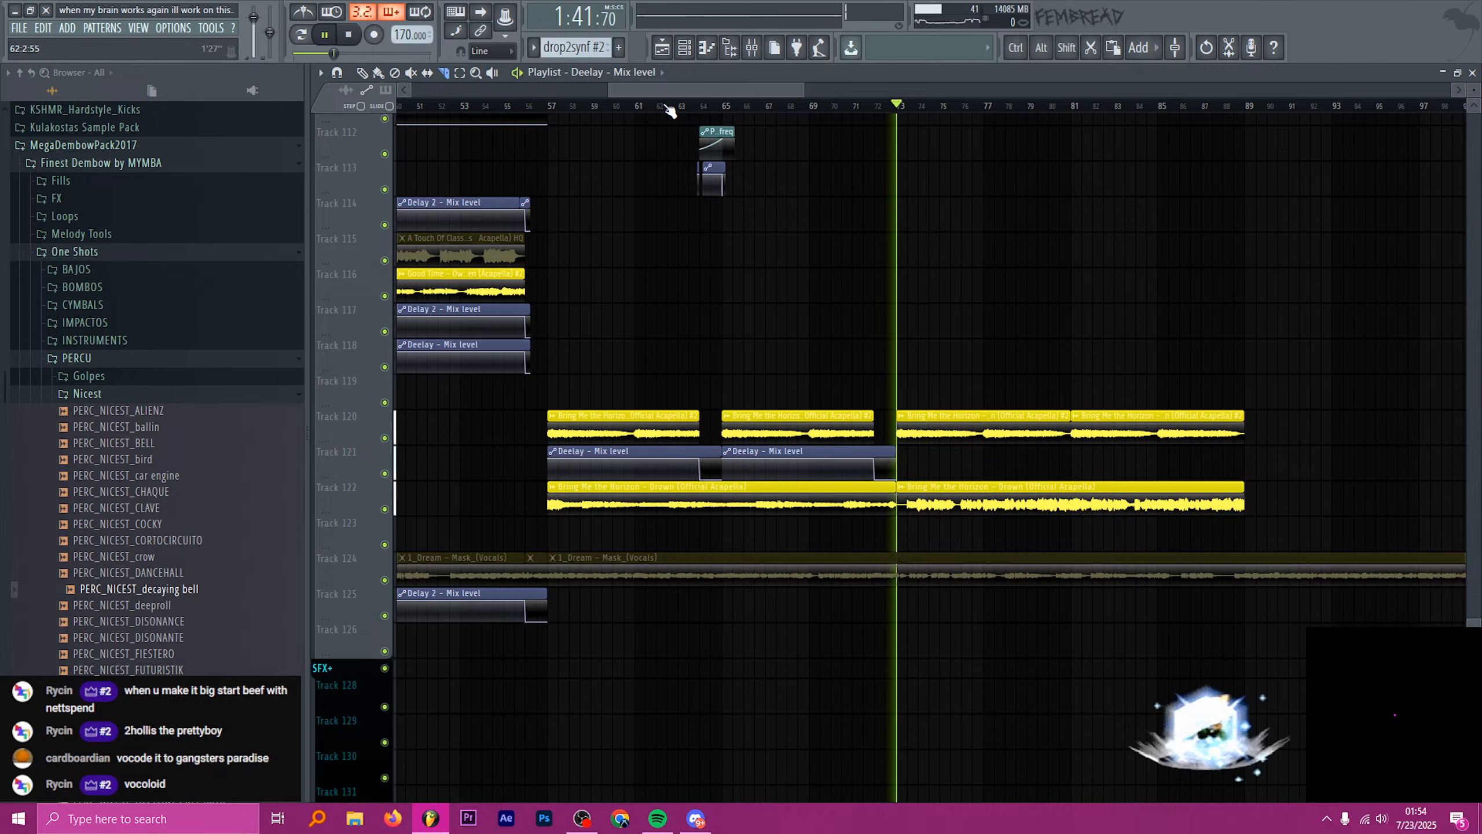
{"action": "left_click", "coordinate": [554, 108]}
{"action": "scroll", "coordinate": [545, 231], "scroll_direction": "up", "scroll_amount": 2}
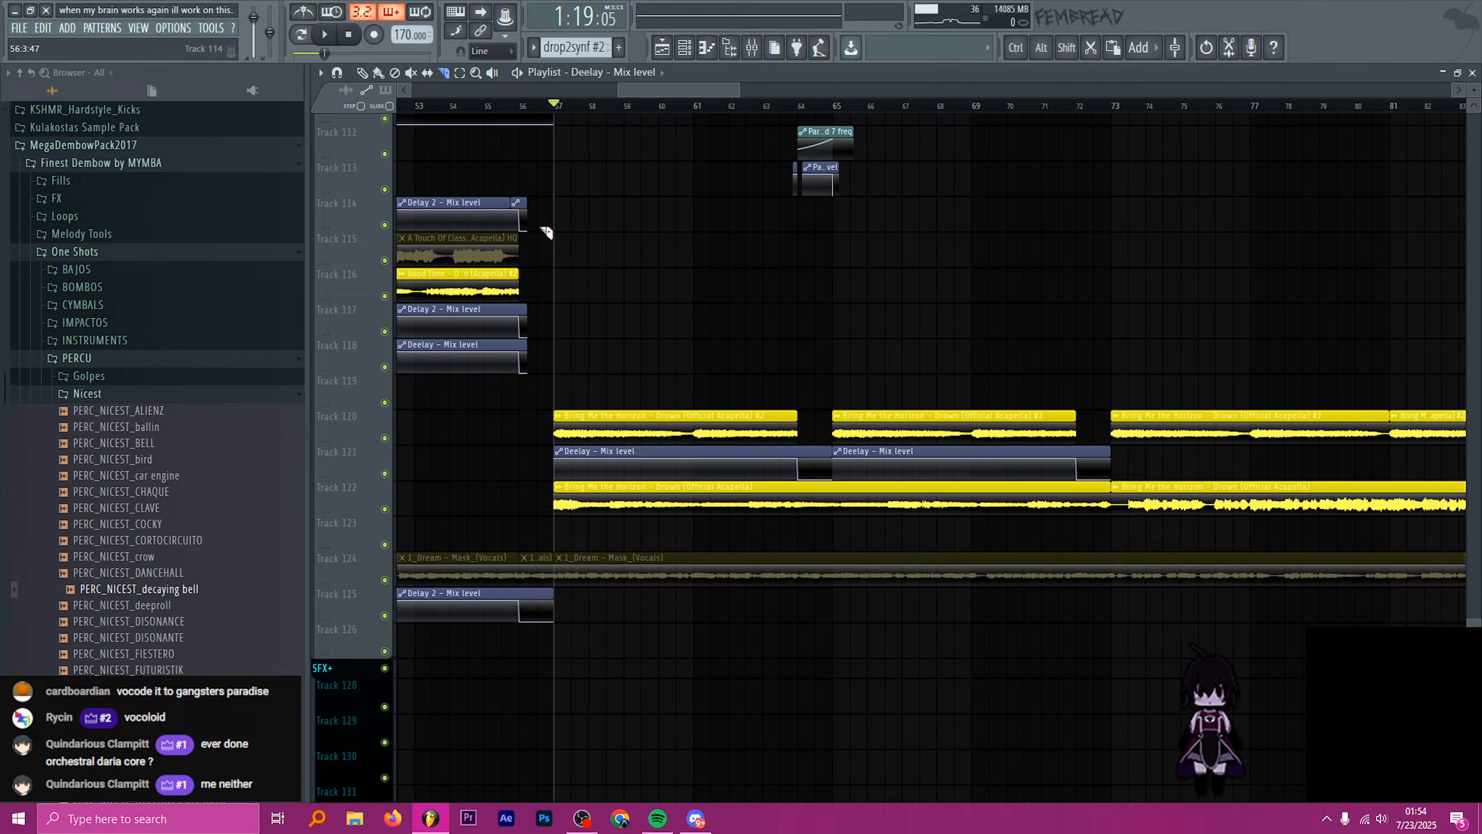
{"action": "scroll", "coordinate": [666, 207], "scroll_direction": "up", "scroll_amount": 3}
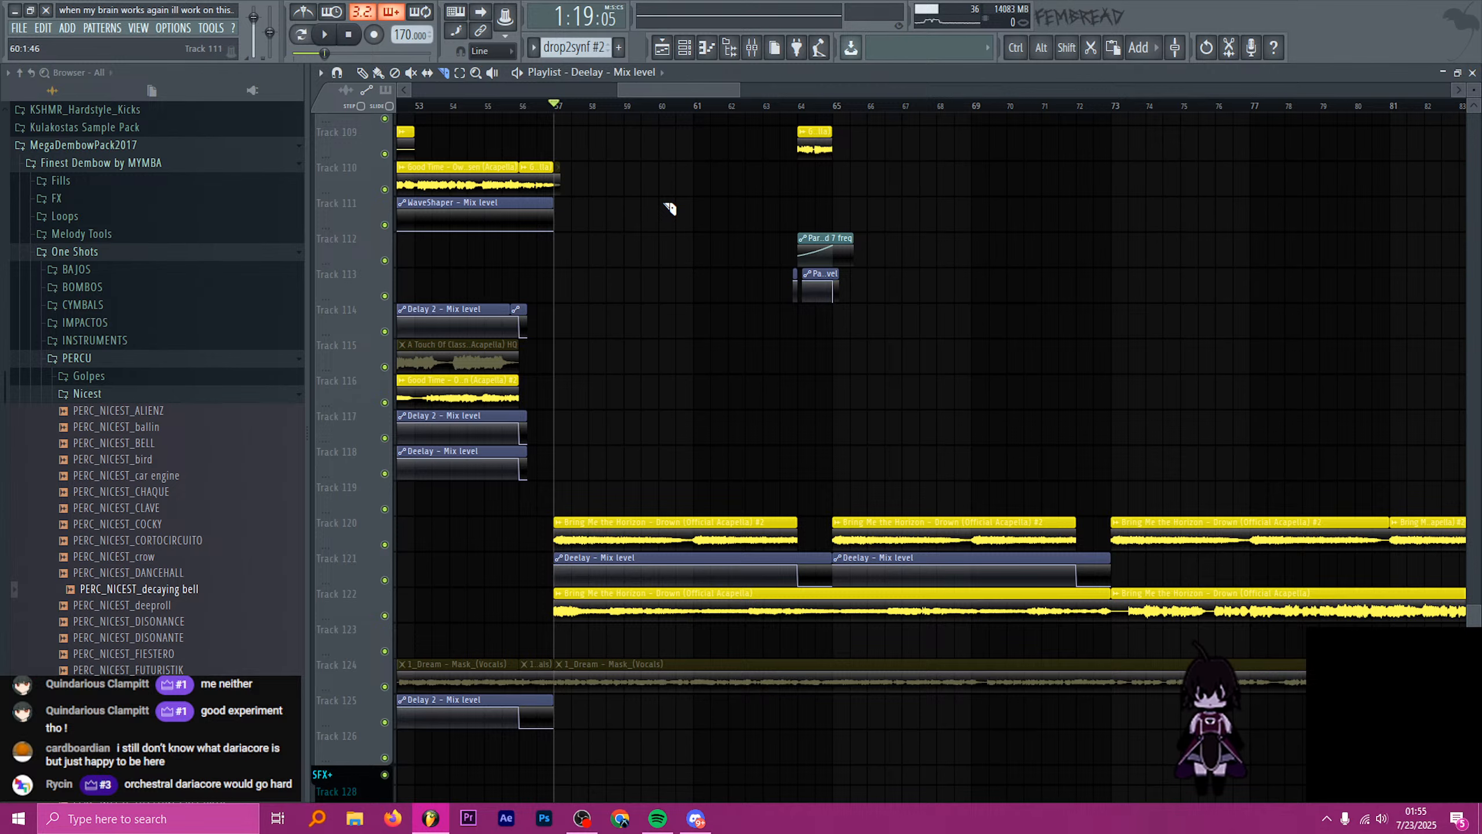
{"action": "scroll", "coordinate": [790, 205], "scroll_direction": "up", "scroll_amount": 6}
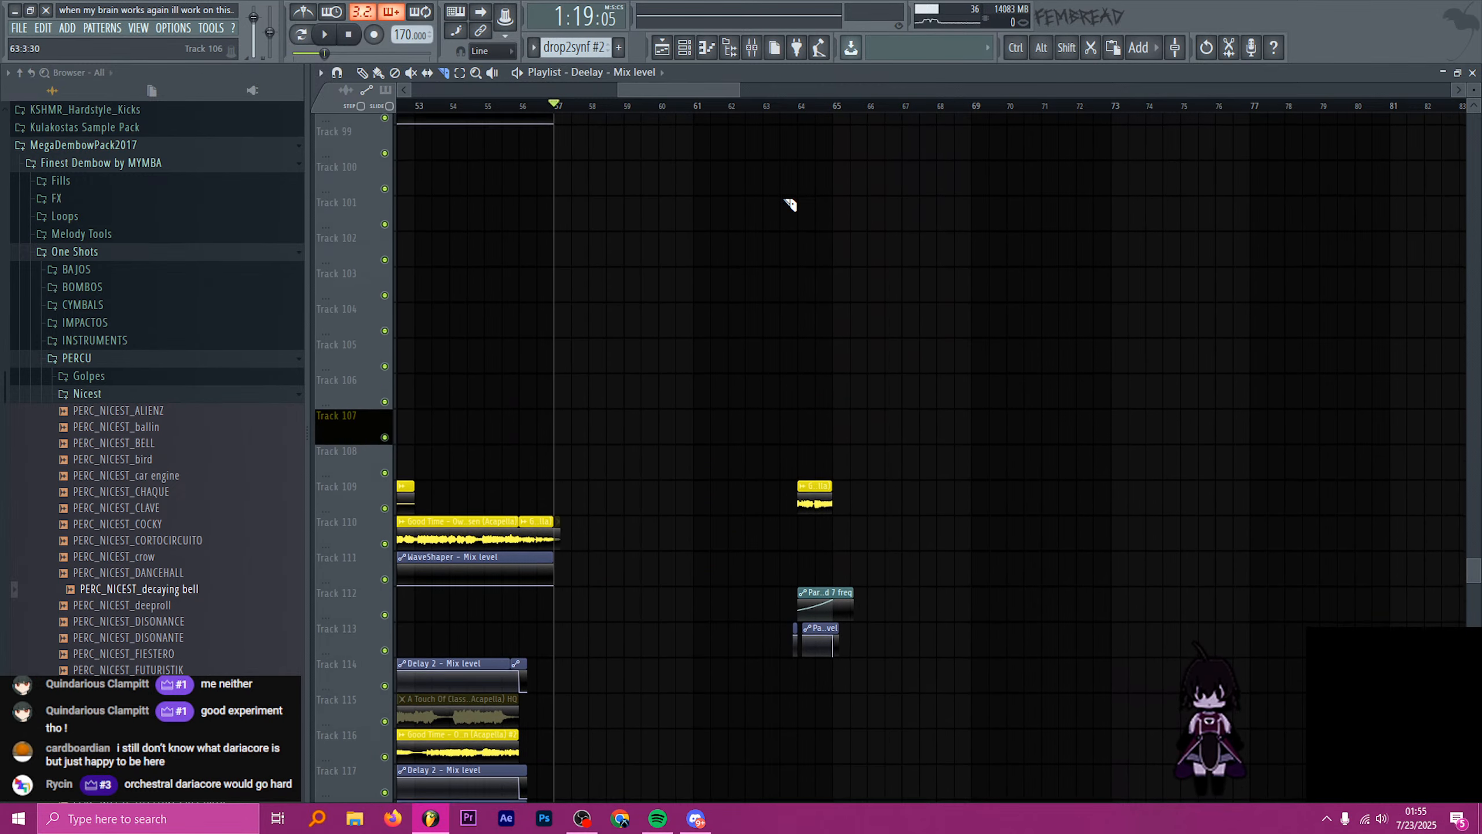
{"action": "scroll", "coordinate": [810, 332], "scroll_direction": "up", "scroll_amount": 11}
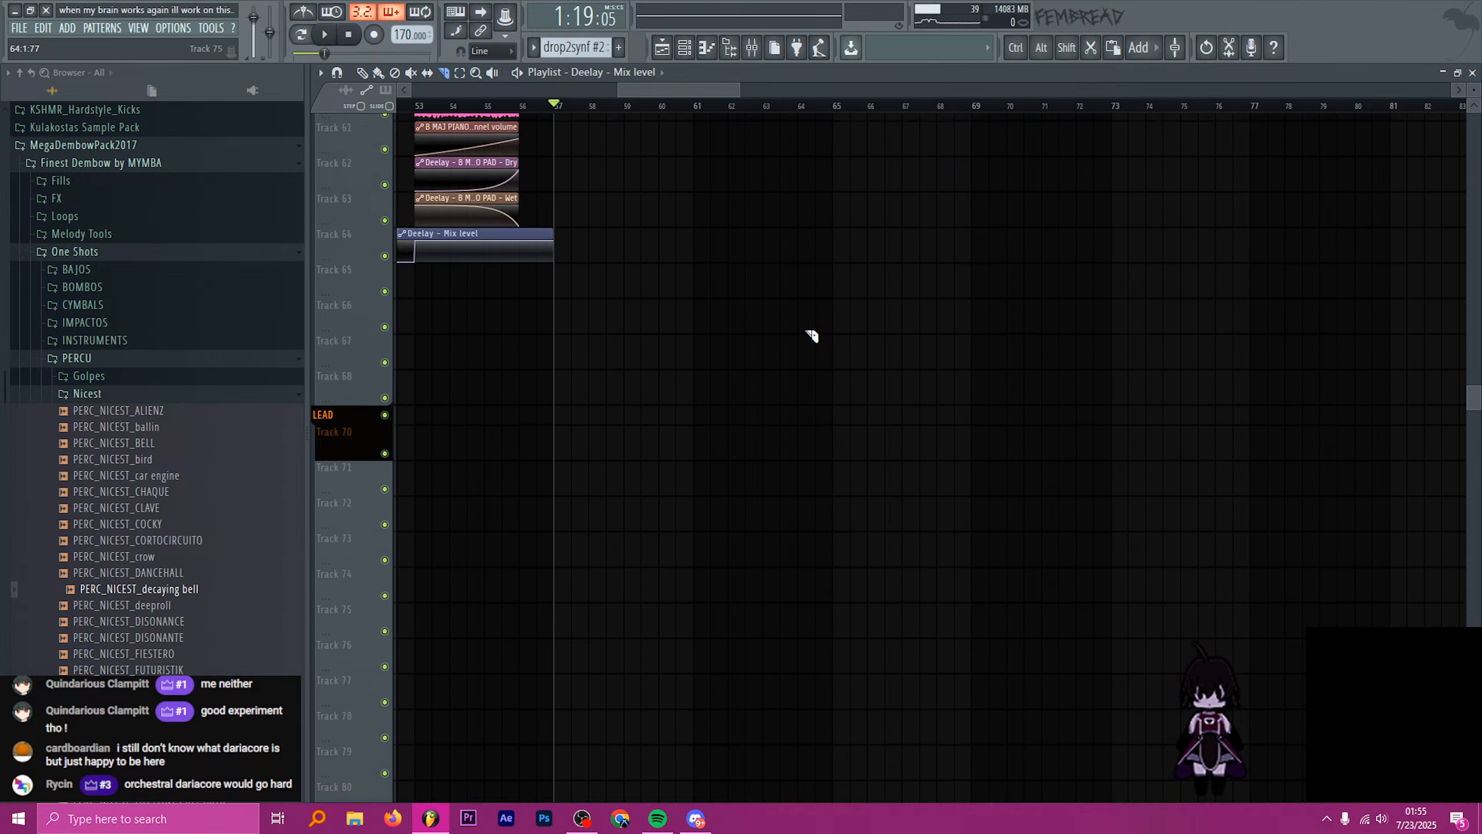
{"action": "scroll", "coordinate": [811, 336], "scroll_direction": "up", "scroll_amount": 5}
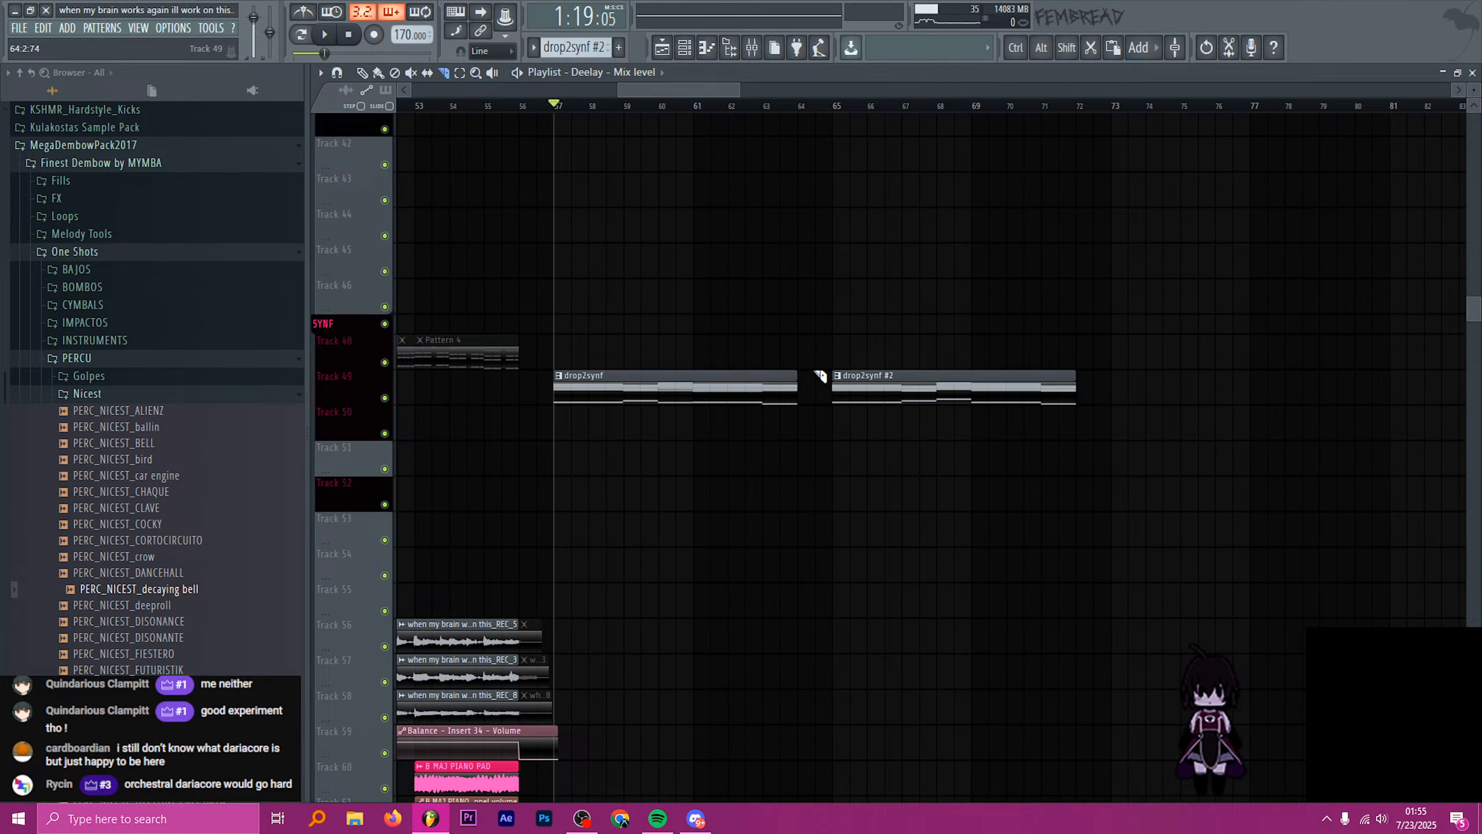
{"action": "scroll", "coordinate": [820, 375], "scroll_direction": "up", "scroll_amount": 2}
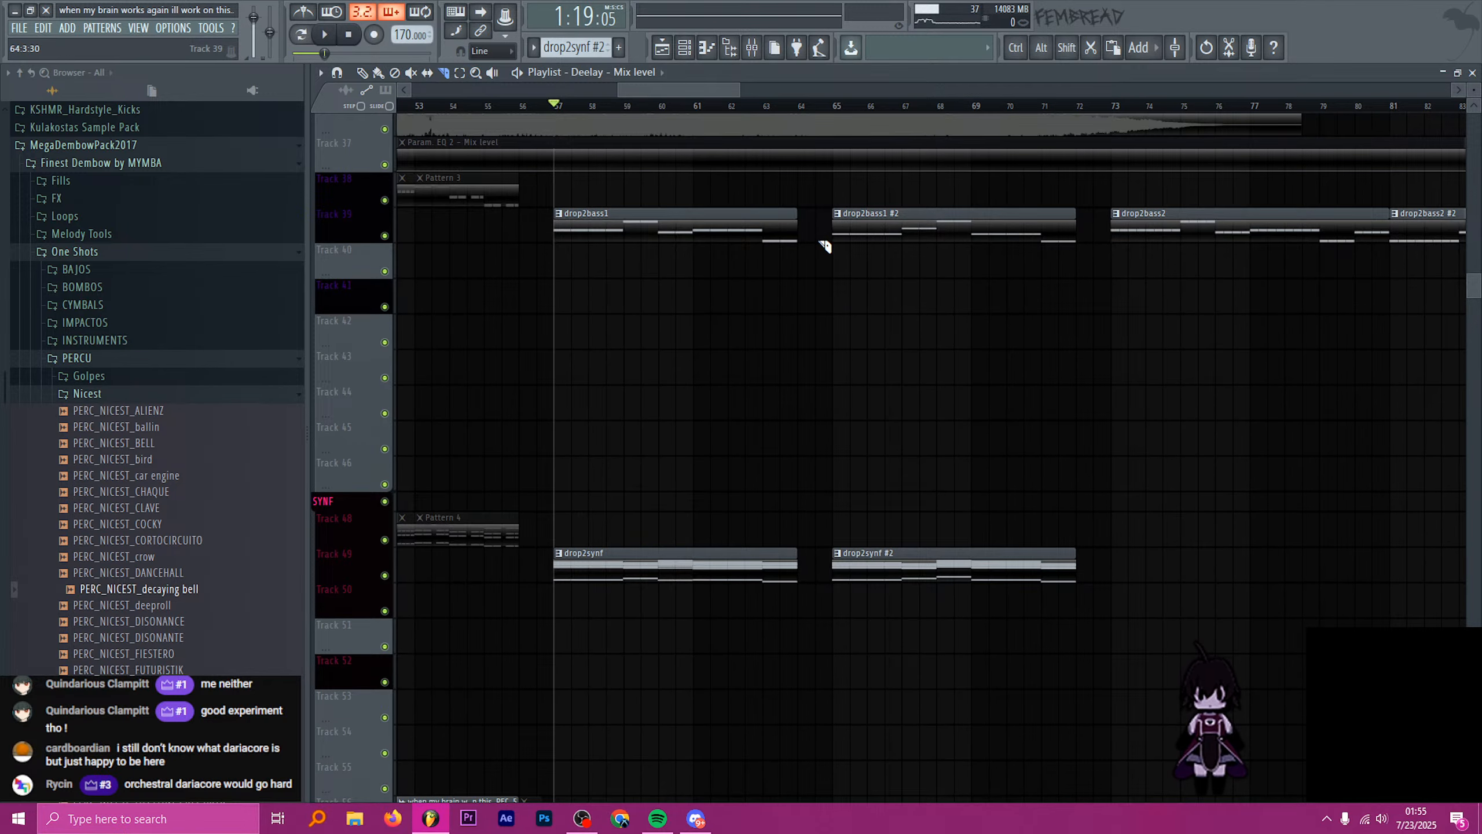
- Load Patcher with the THE FEMBREAD preset in the first effect slot of the Drown acapella's mixer track 57
{"action": "left_click", "coordinate": [752, 47]}
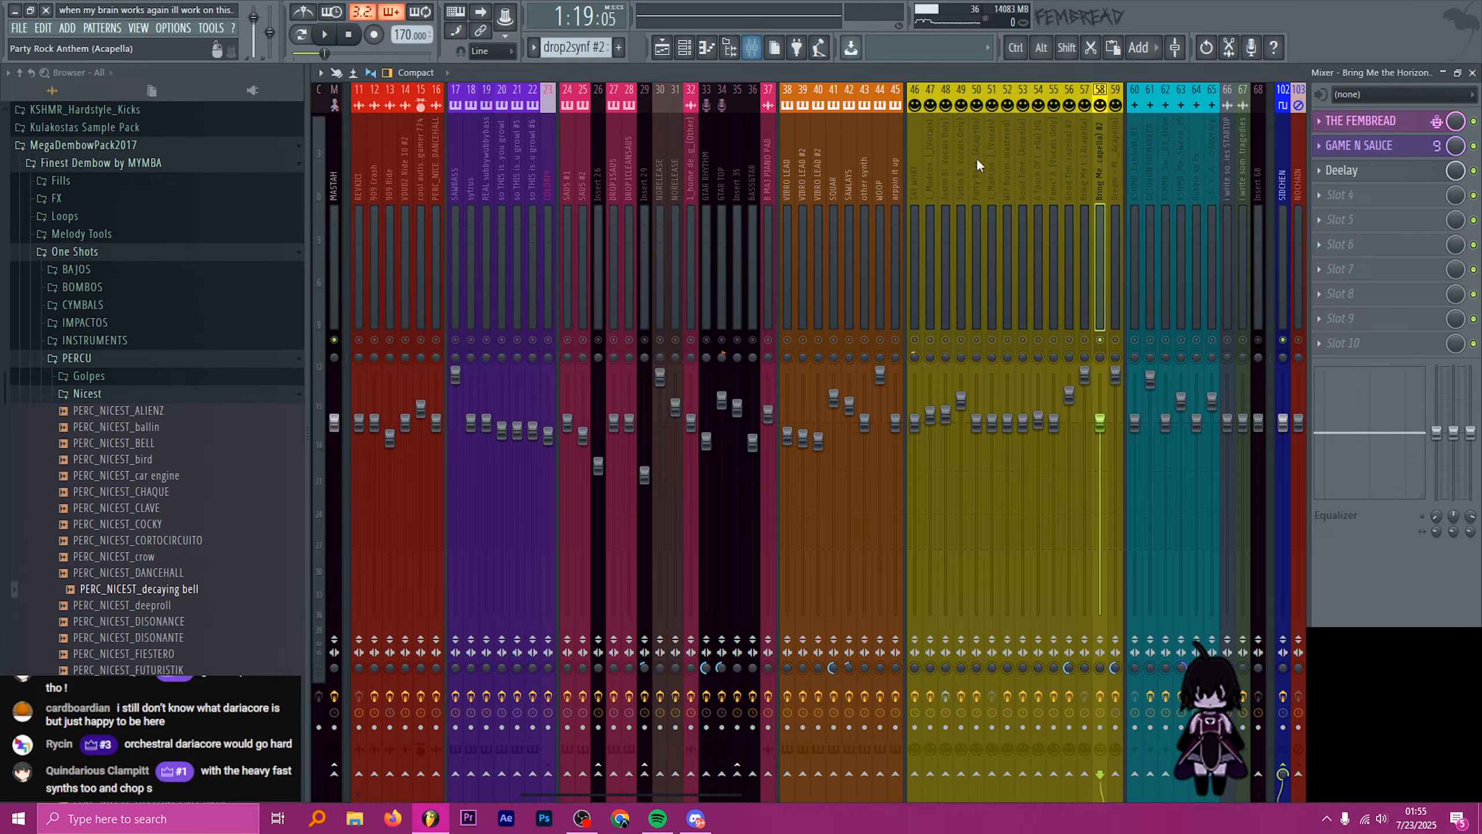
{"action": "left_click", "coordinate": [1082, 179]}
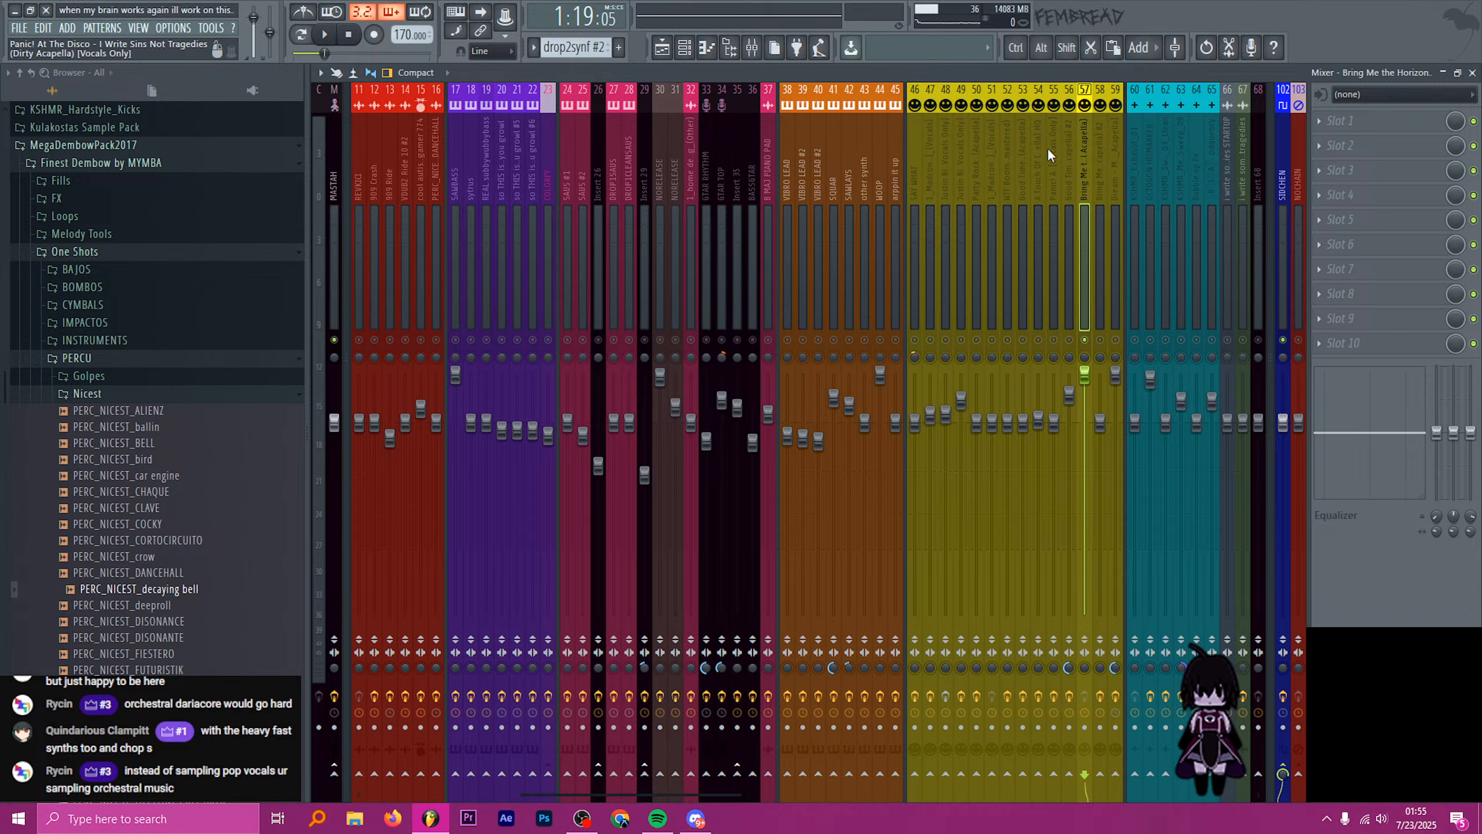
{"action": "left_click", "coordinate": [1352, 121]}
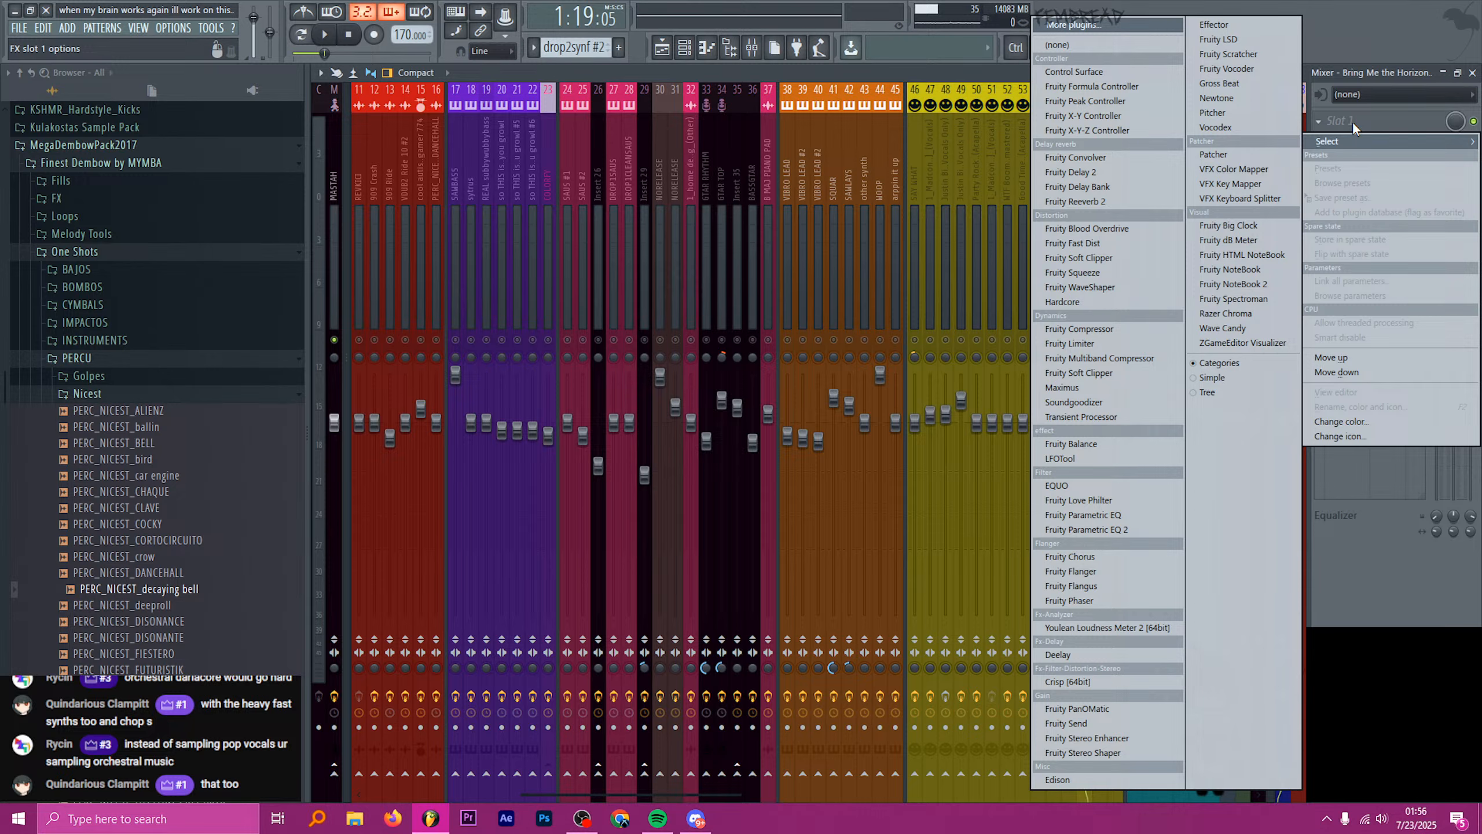
{"action": "left_click", "coordinate": [1213, 154]}
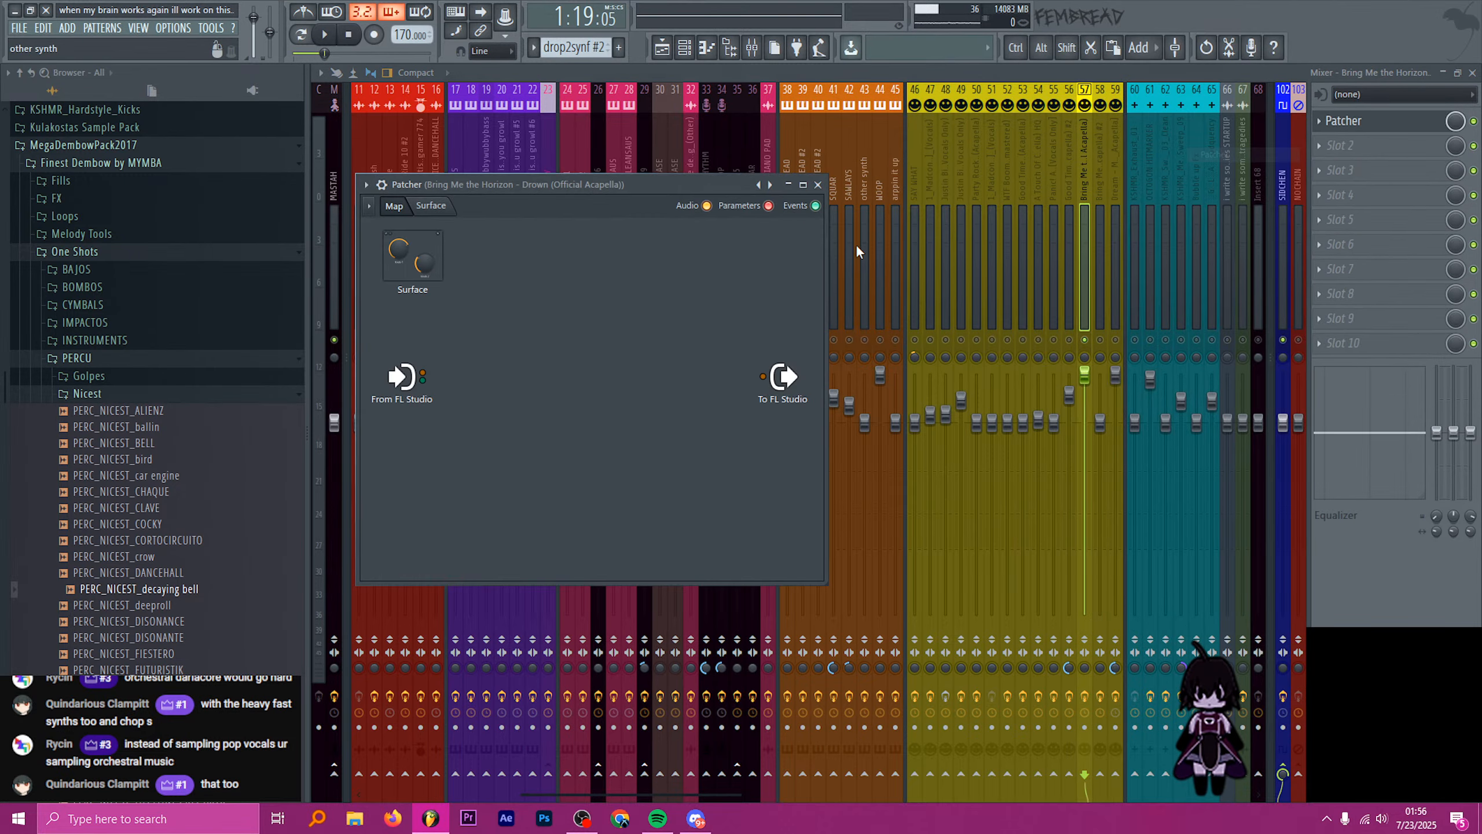
{"action": "right_click", "coordinate": [762, 187]}
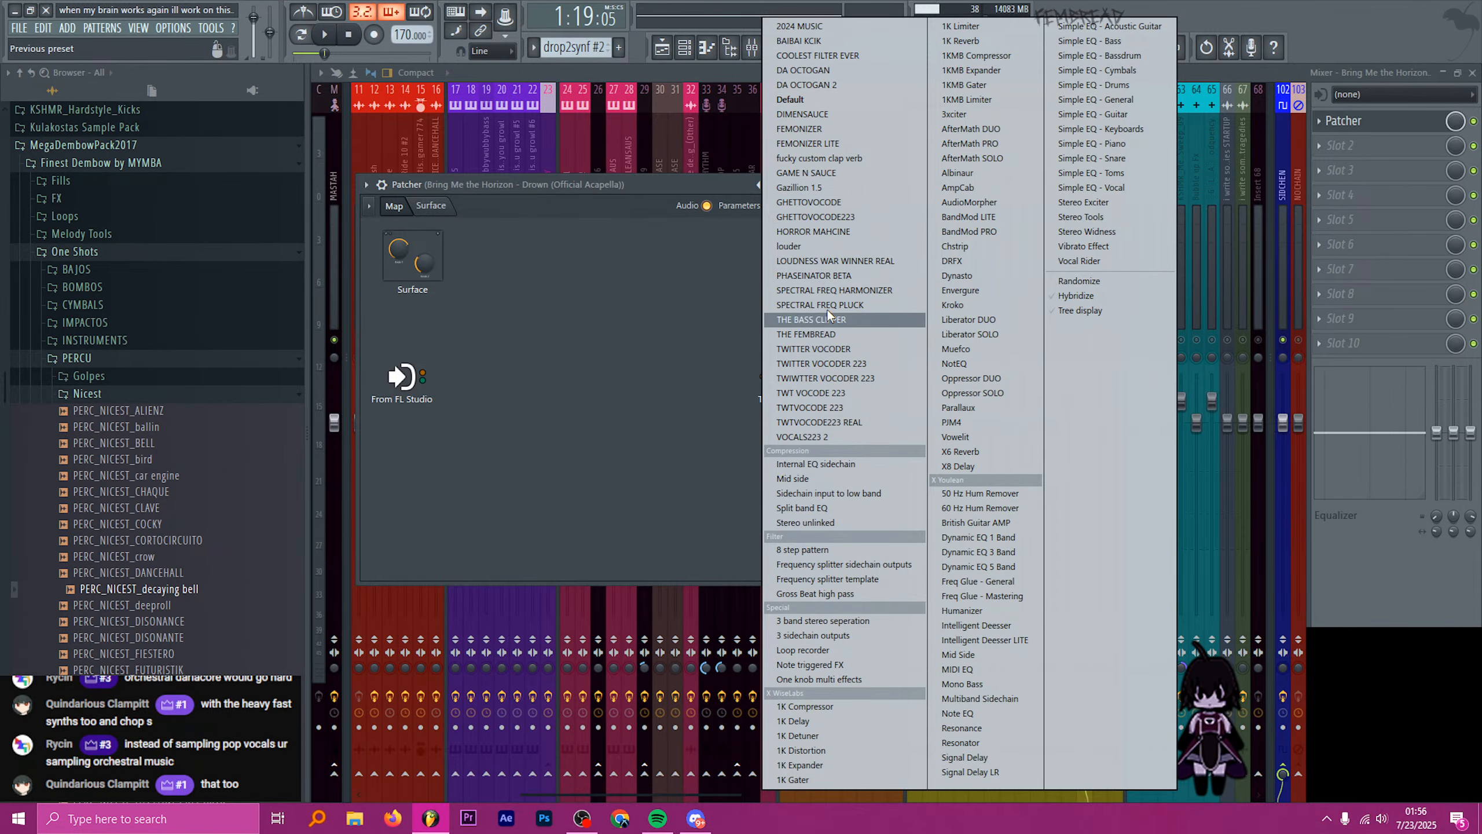
{"action": "left_click", "coordinate": [839, 335]}
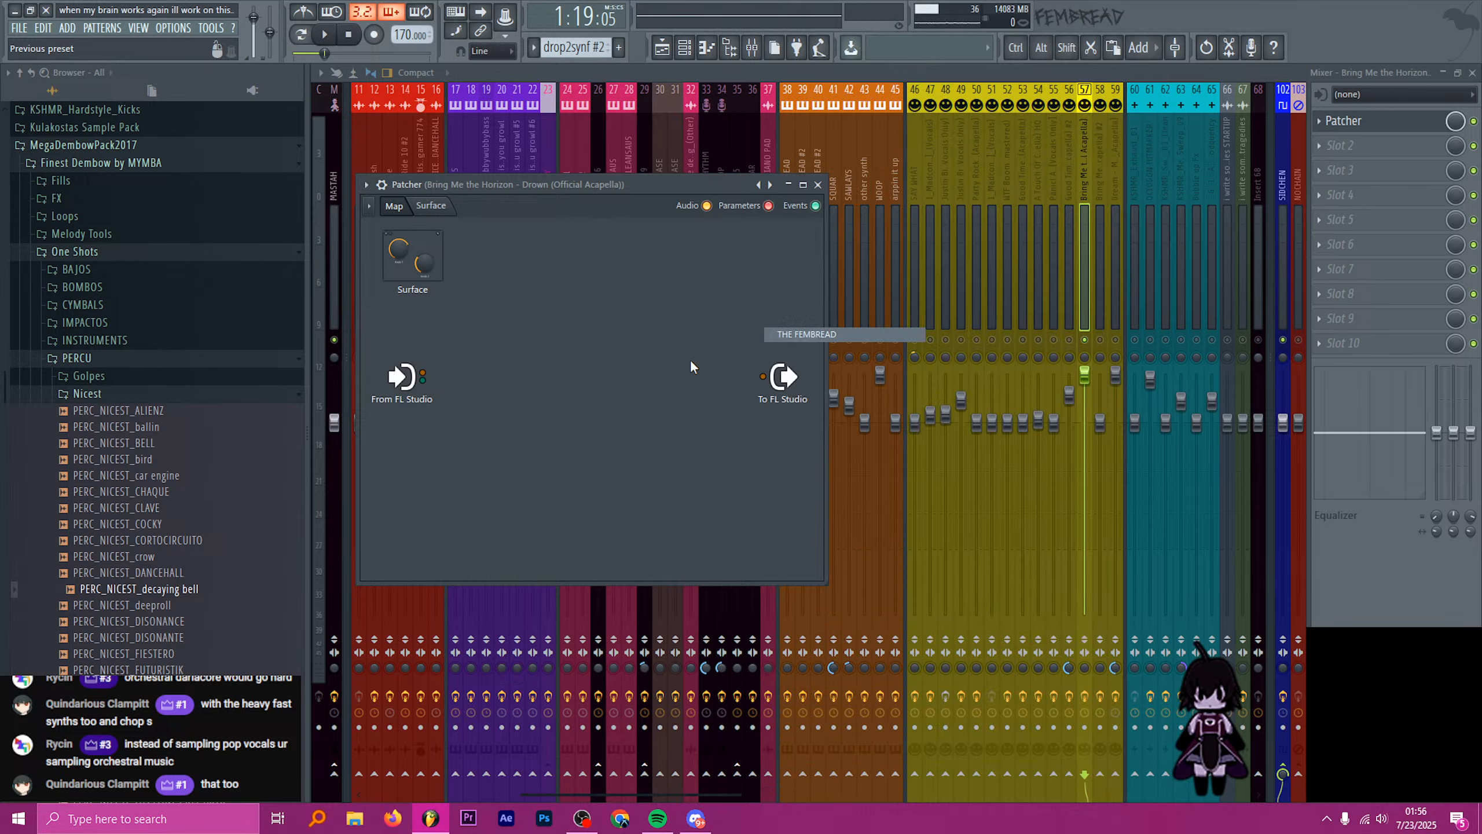
- Rearrange the modules in the THE FEMBREAD map and route the Limiter's output straight to To FL Studio
{"action": "left_click_drag", "start_coordinate": [489, 345], "coordinate": [507, 293]}
{"action": "left_click_drag", "start_coordinate": [558, 335], "coordinate": [571, 301]}
{"action": "left_click_drag", "start_coordinate": [626, 339], "coordinate": [707, 318]}
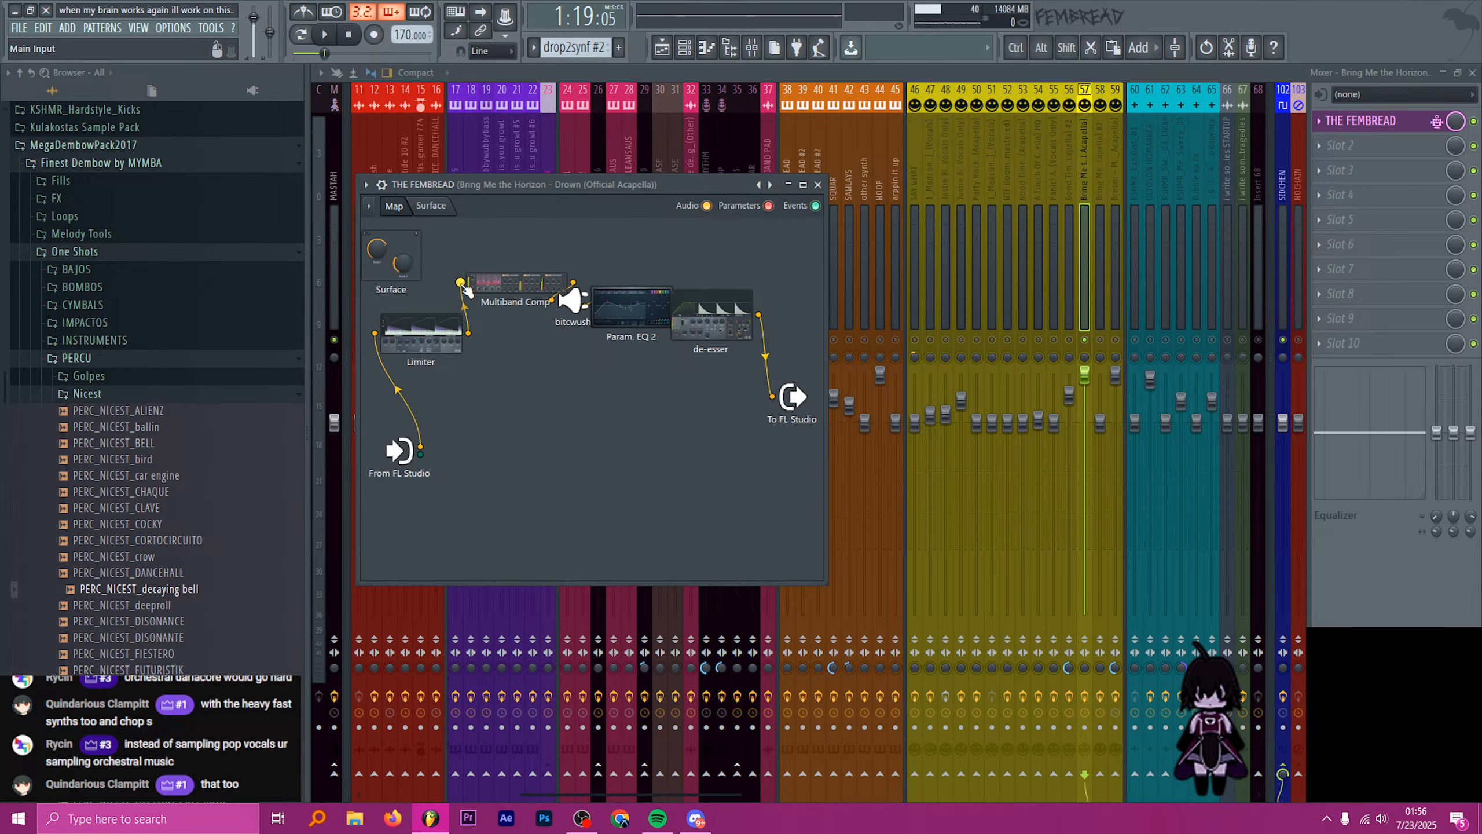
{"action": "left_click_drag", "start_coordinate": [460, 283], "coordinate": [772, 397]}
{"action": "left_click_drag", "start_coordinate": [421, 334], "coordinate": [484, 378]}
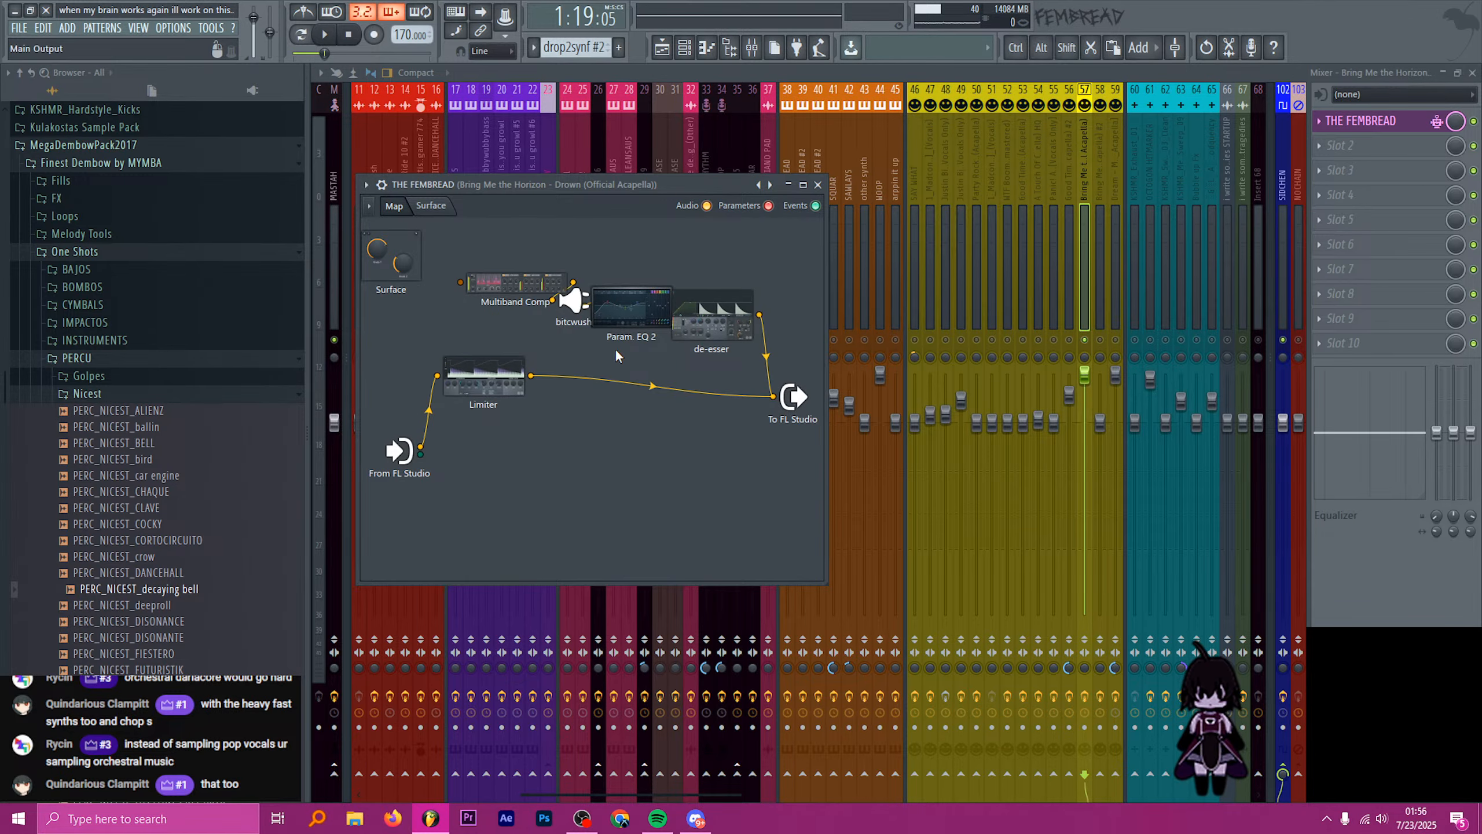
{"action": "left_click_drag", "start_coordinate": [517, 184], "coordinate": [593, 182]}
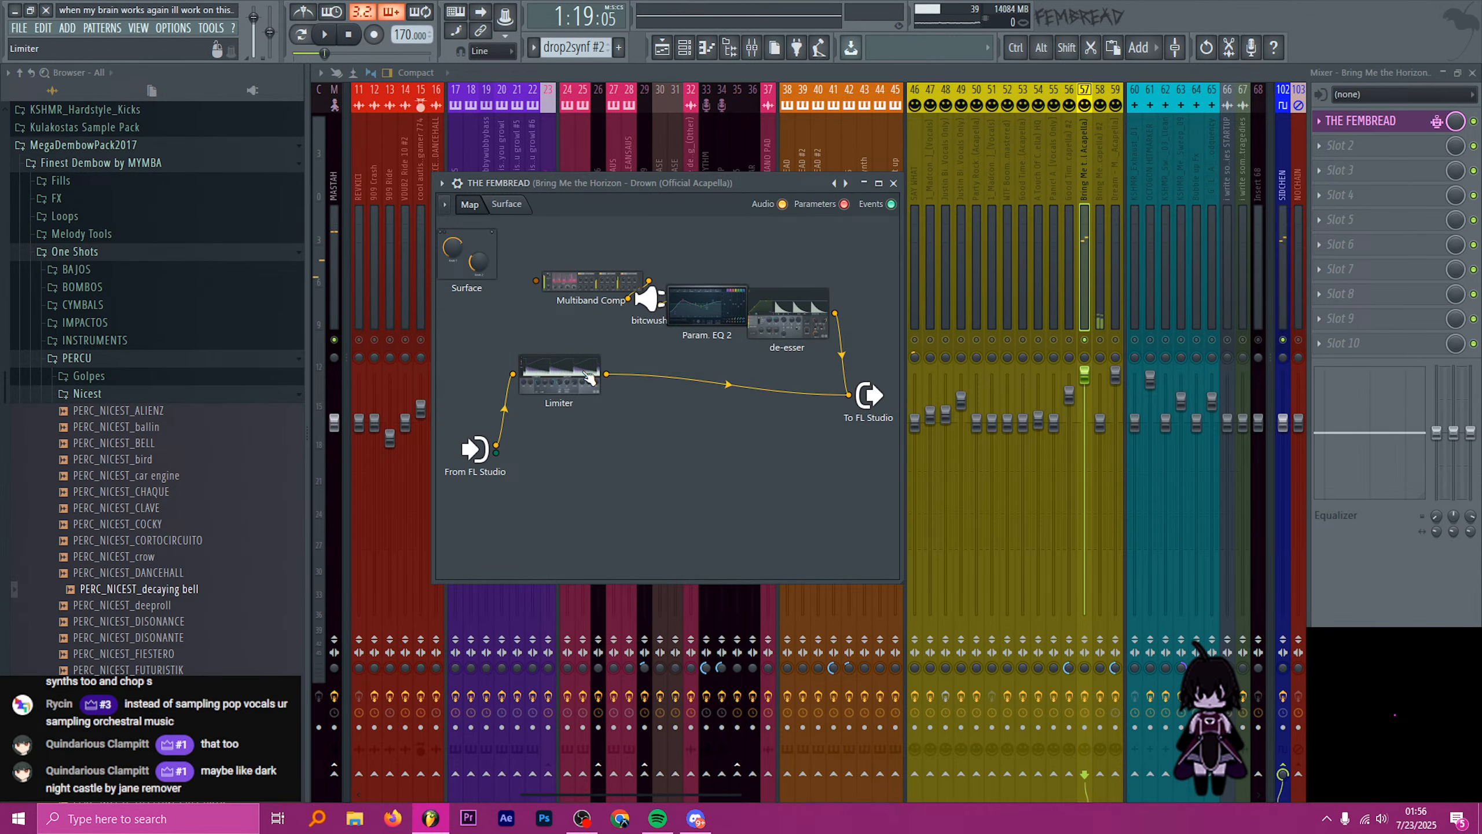
- Lower the compression threshold of the Limiter in the THE FEMBREAD patch and play the drop through it
{"action": "double_click", "coordinate": [590, 378]}
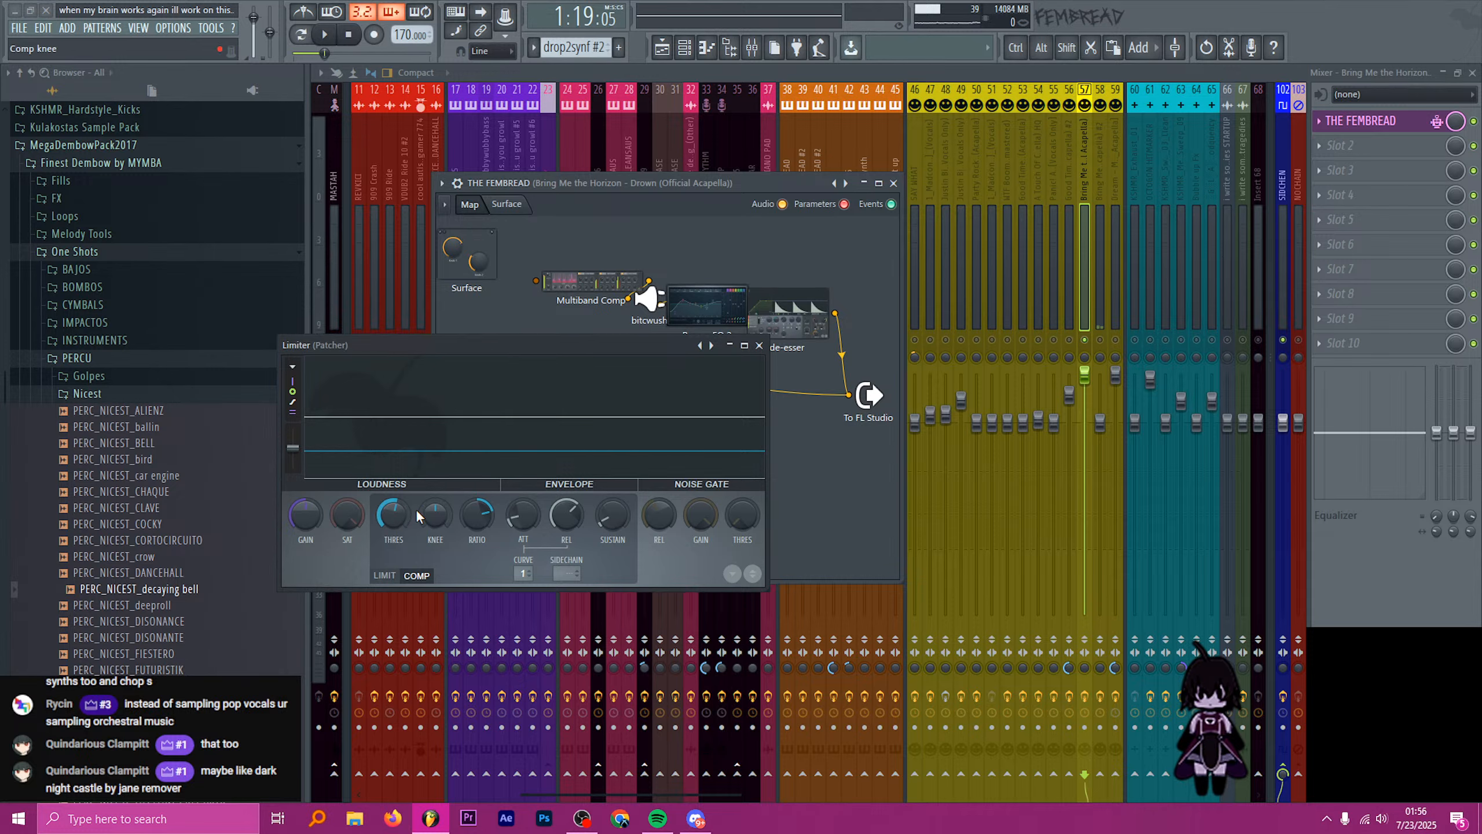
{"action": "left_click_drag", "start_coordinate": [389, 514], "coordinate": [389, 543]}
{"action": "key", "text": "space"}
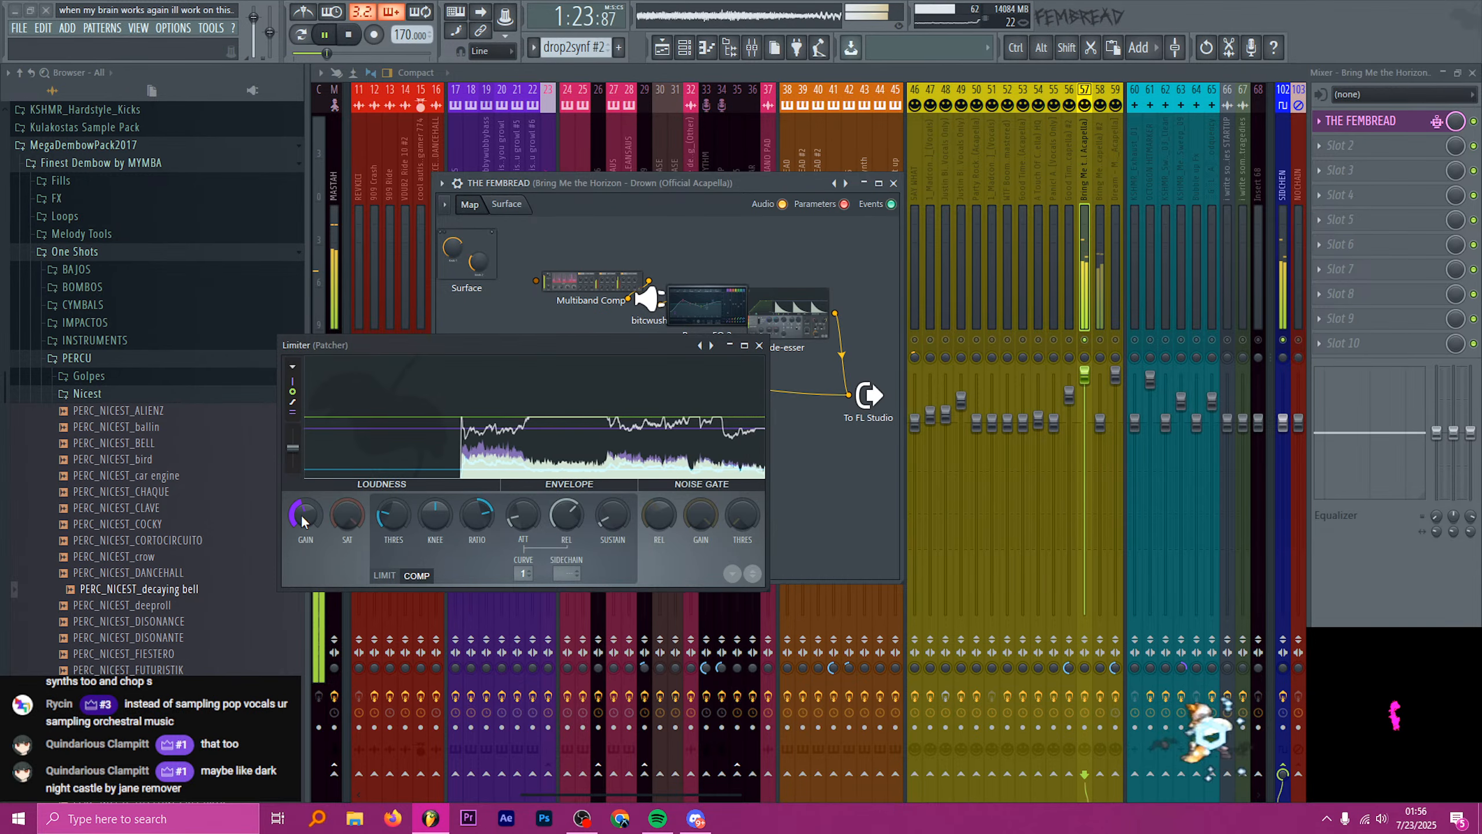
{"action": "left_click", "coordinate": [759, 345]}
{"action": "key", "text": "space"}
- Route the Limiter into Multiband Comp and on to the output, and check the compressor's bands during playback
{"action": "left_click_drag", "start_coordinate": [848, 396], "coordinate": [826, 373]}
{"action": "left_click_drag", "start_coordinate": [848, 395], "coordinate": [536, 280]}
{"action": "left_click_drag", "start_coordinate": [649, 280], "coordinate": [848, 395]}
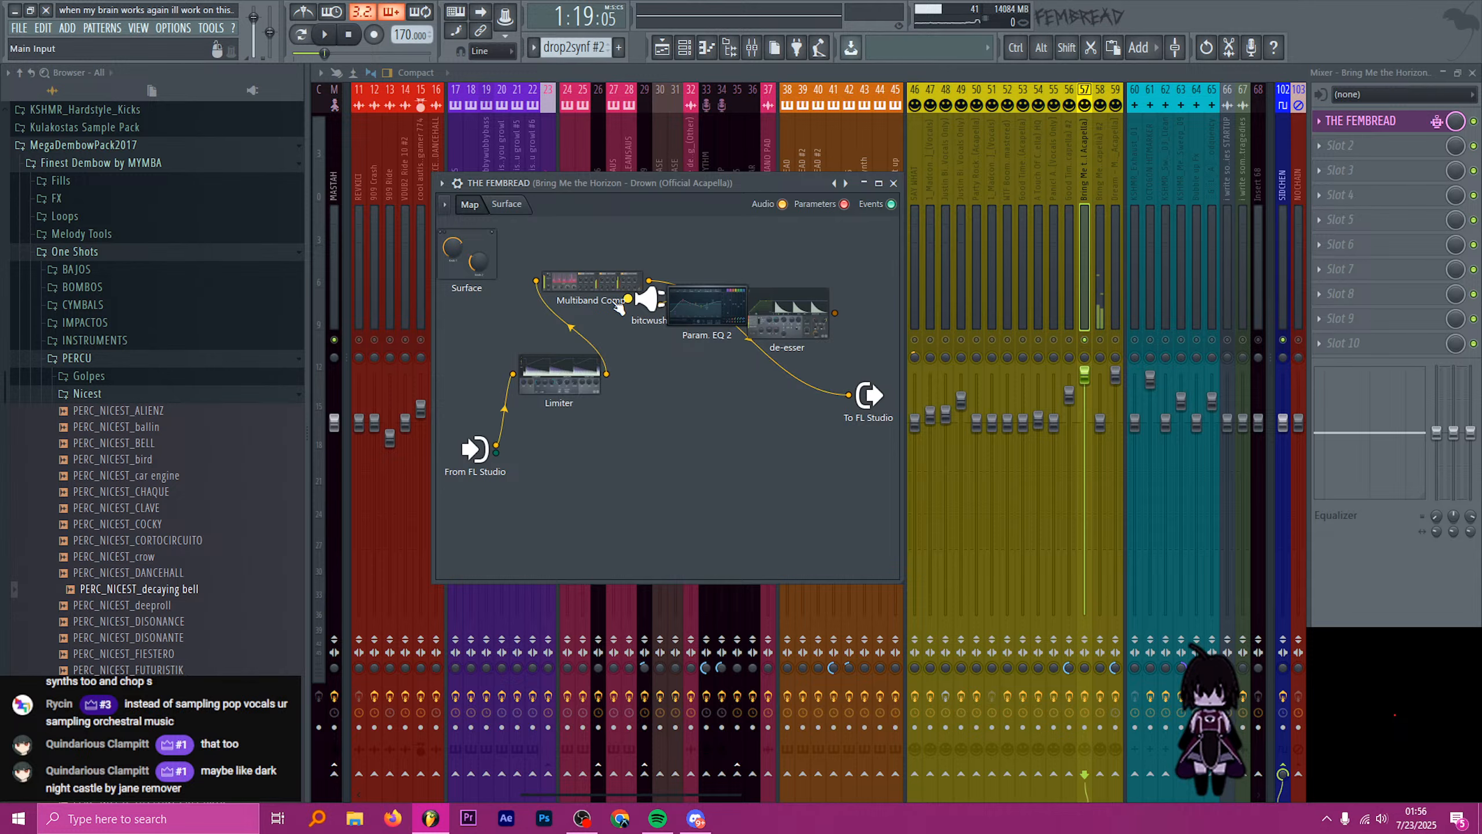
{"action": "double_click", "coordinate": [592, 282]}
{"action": "key", "text": "space"}
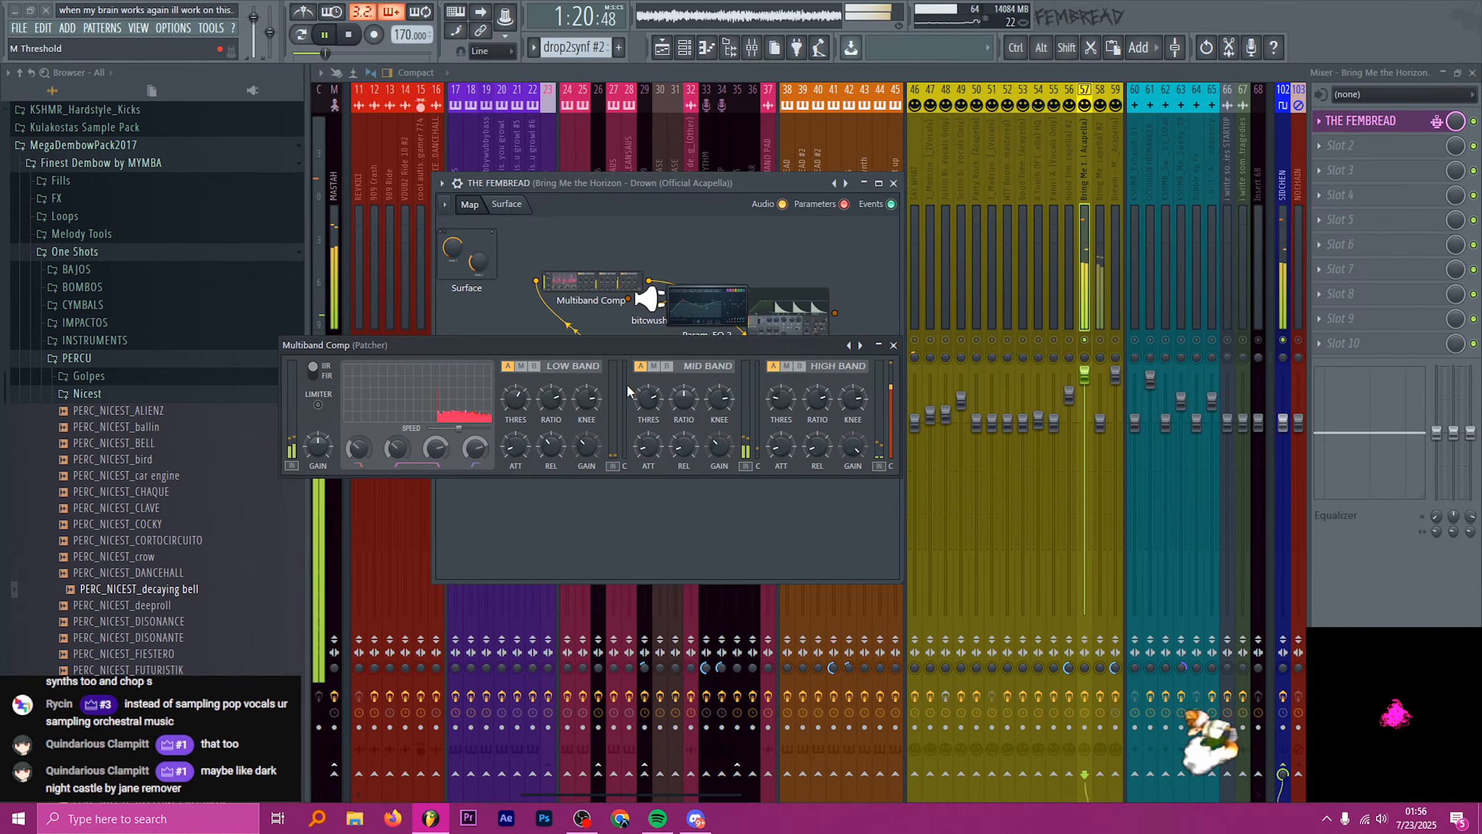
{"action": "left_click", "coordinate": [893, 345]}
- Move Param. EQ 2 clear of bitcwush and complete the chain by connecting the de-esser to To FL Studio
{"action": "left_click_drag", "start_coordinate": [711, 316], "coordinate": [731, 275]}
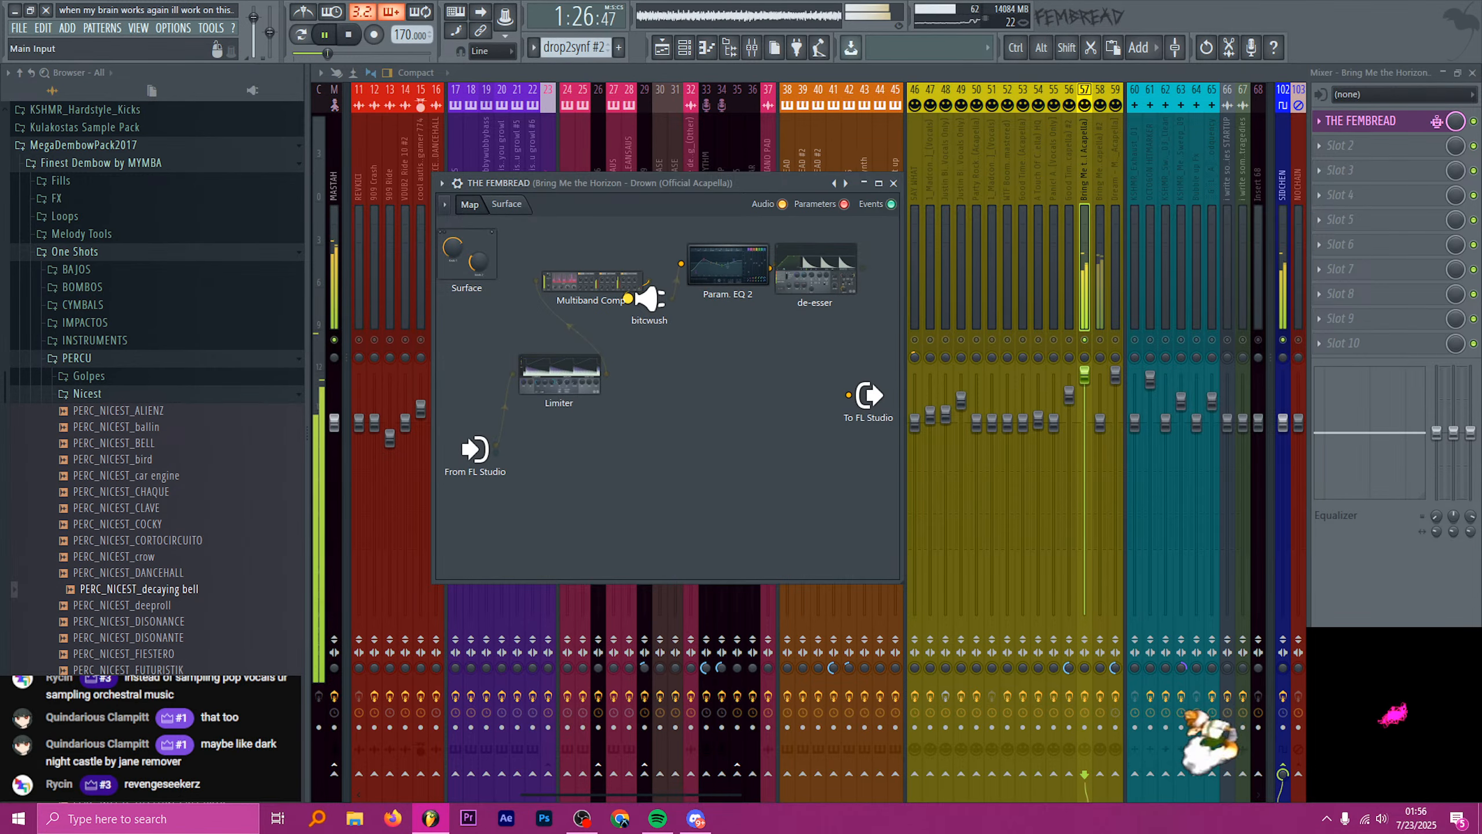
{"action": "key", "text": "space"}
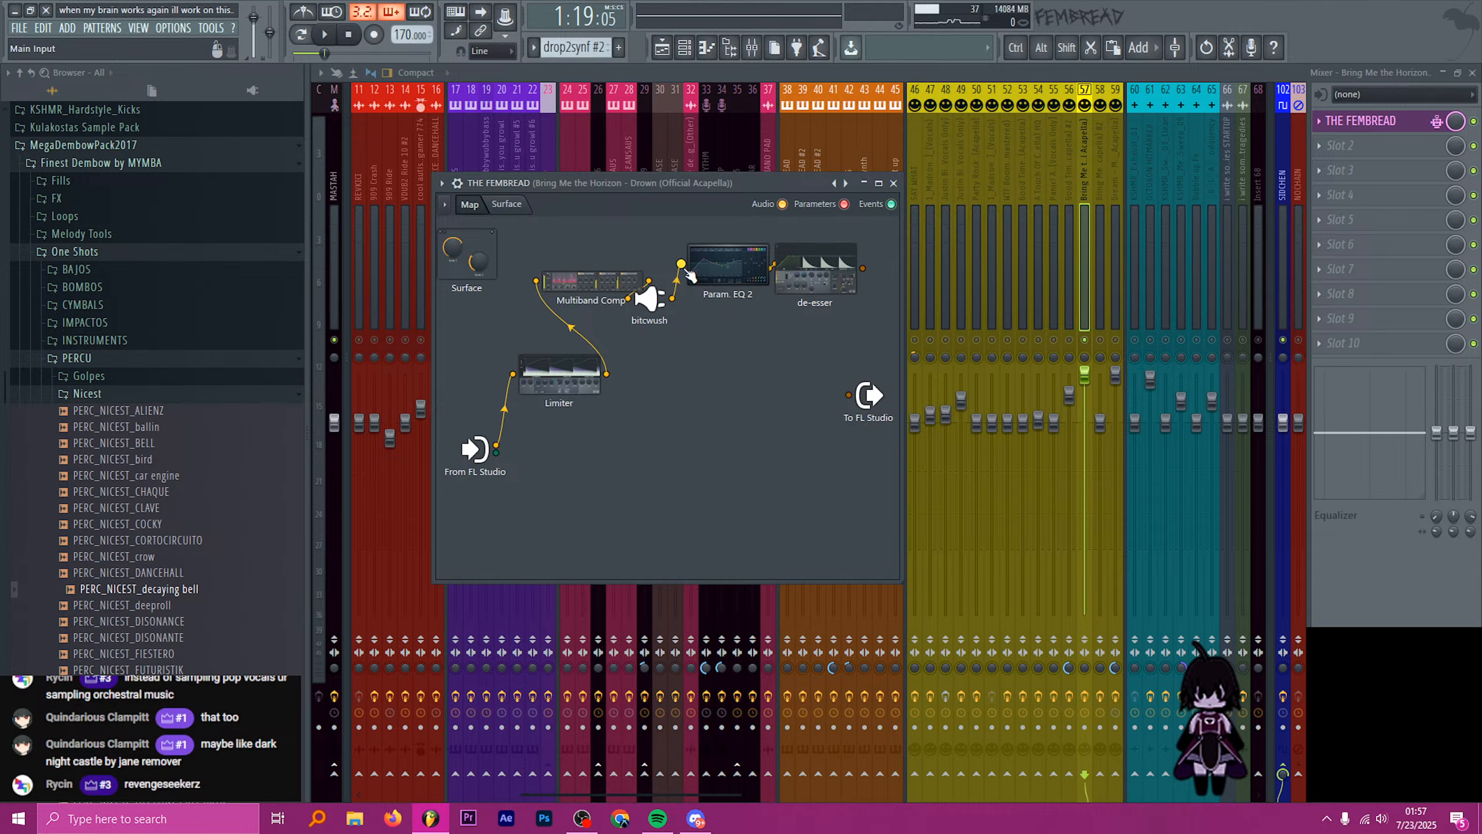
{"action": "left_click_drag", "start_coordinate": [863, 268], "coordinate": [848, 395]}
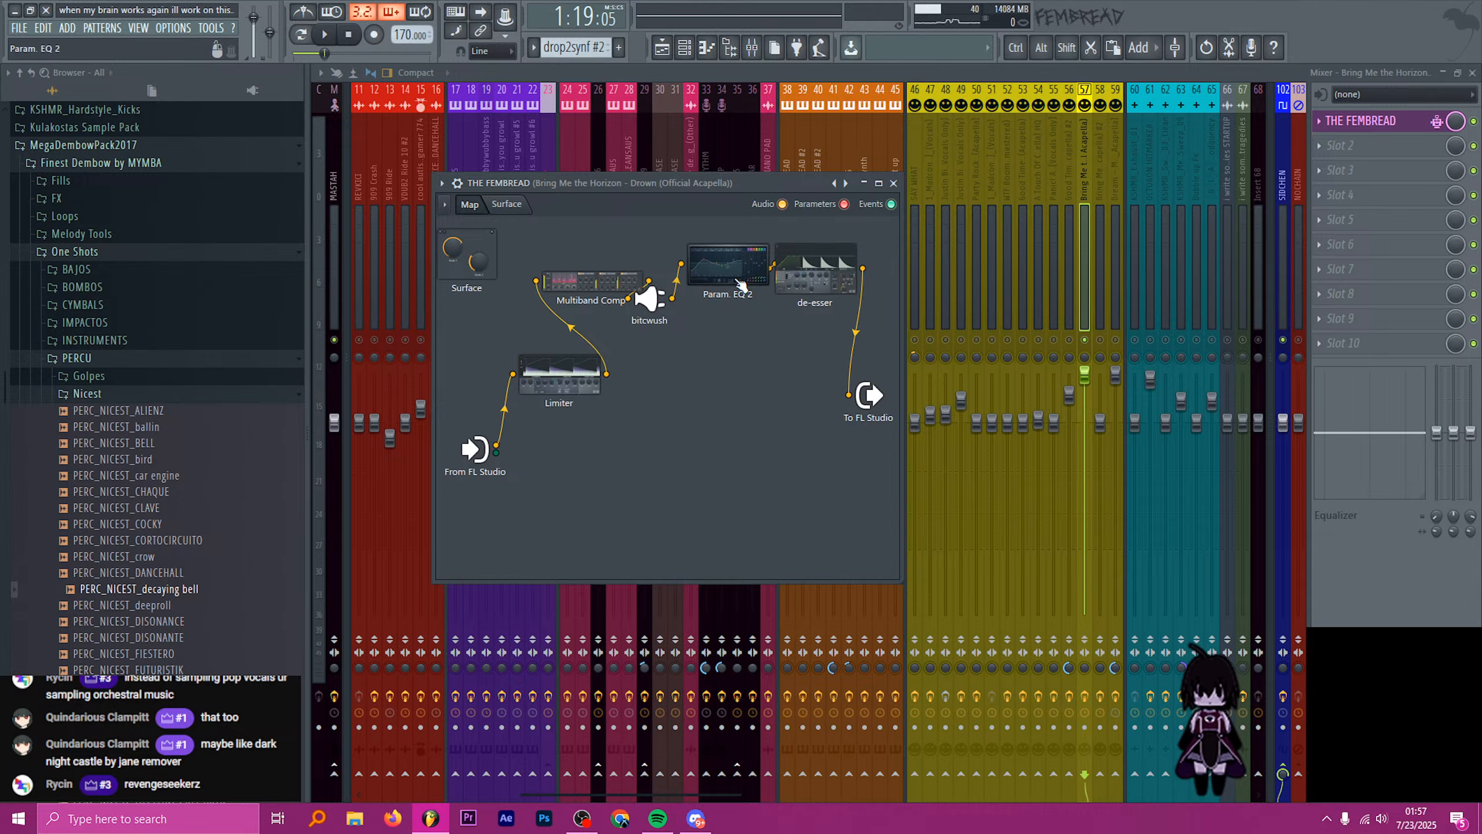
- Load the quick 100 preset into Param. EQ 2 and play the drop through it
{"action": "double_click", "coordinate": [735, 278]}
{"action": "right_click", "coordinate": [706, 346]}
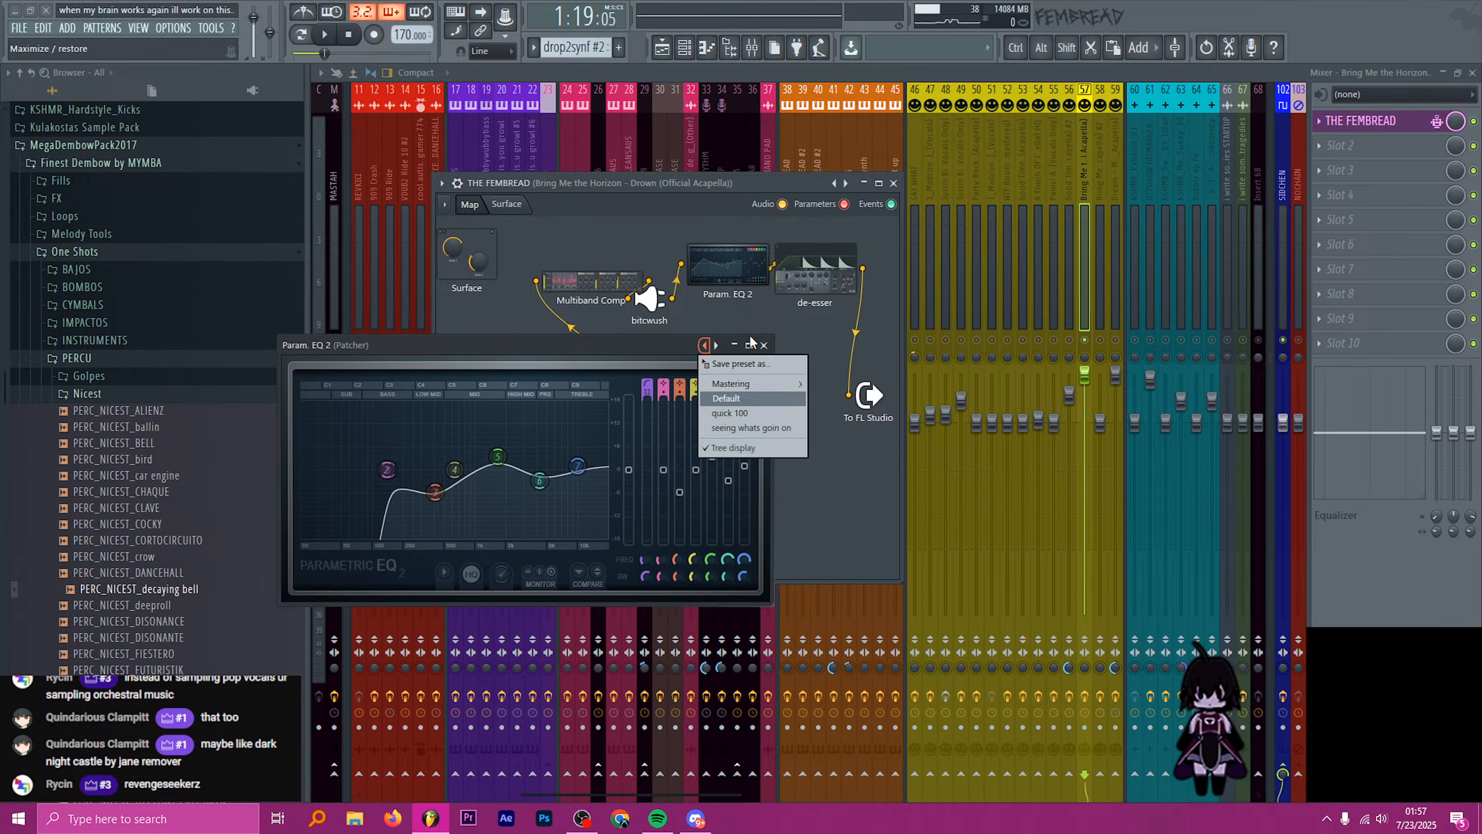
{"action": "left_click", "coordinate": [746, 413]}
{"action": "left_click_drag", "start_coordinate": [591, 354], "coordinate": [626, 353]}
{"action": "key", "text": "space"}
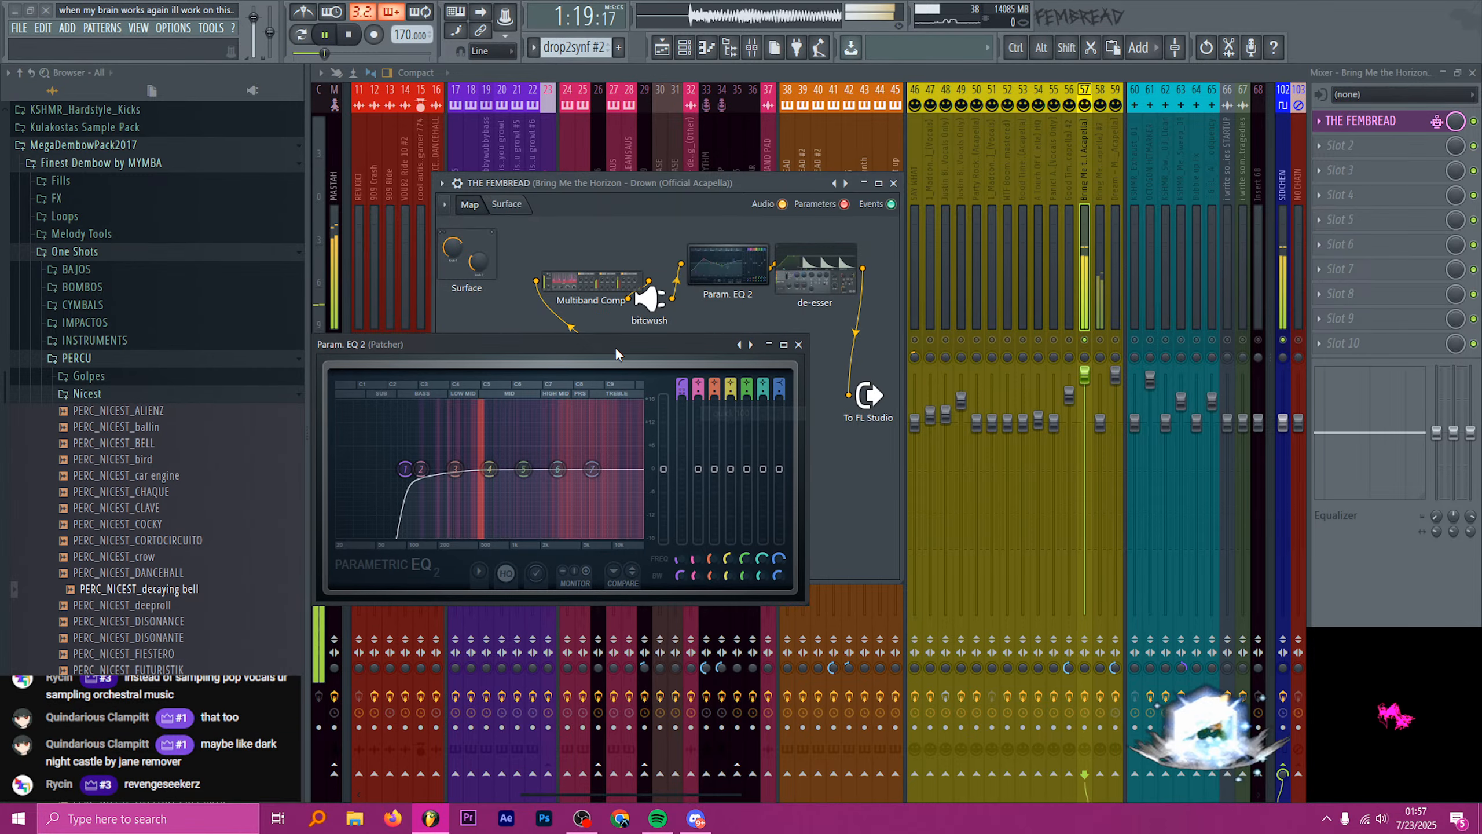
{"action": "left_click", "coordinate": [798, 345]}
- Choose the Lo-Fi effect in the bitcwush Effector with its X parameter at 19.8
{"action": "double_click", "coordinate": [649, 299]}
{"action": "left_click", "coordinate": [367, 623]}
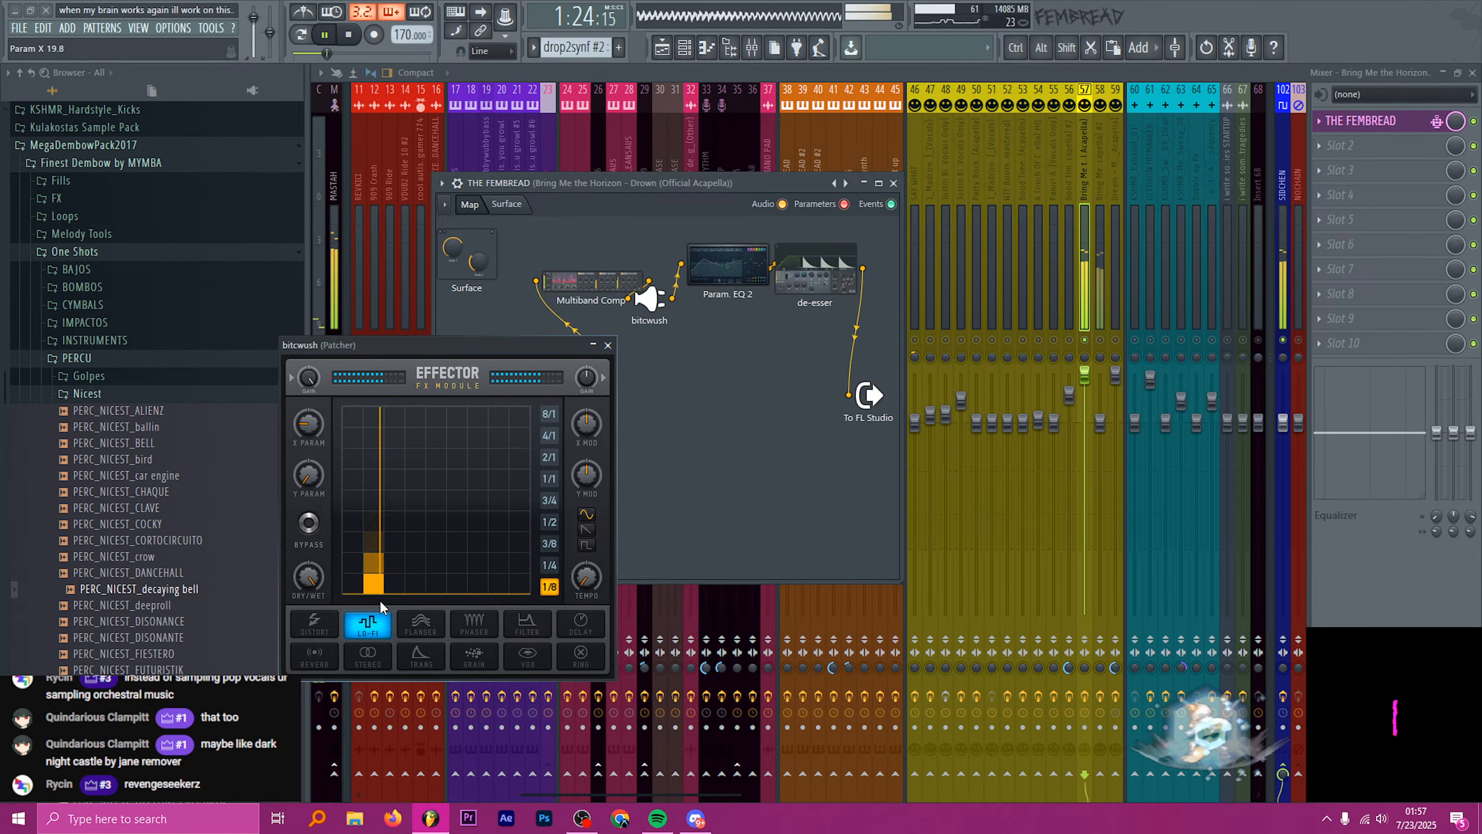
{"action": "left_click", "coordinate": [607, 344]}
- Shape Param. EQ 2 by cutting bands 3 and 4 slightly and boosting bands 5 and 6, with band 5 about 3.3 dB at 1634 Hz
{"action": "double_click", "coordinate": [708, 298]}
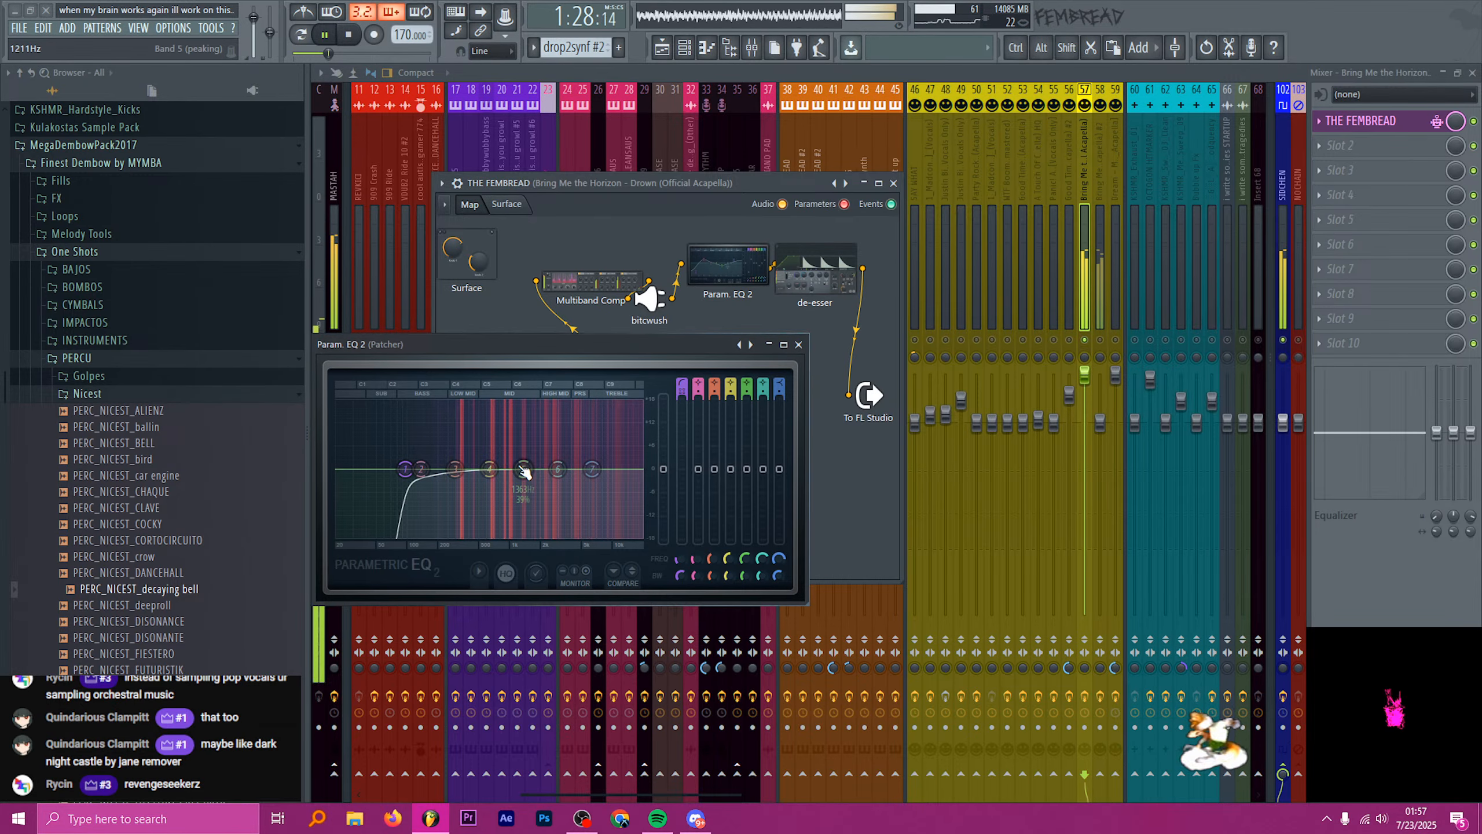
{"action": "mouse_move", "coordinate": [557, 469]}
{"action": "left_mouse_down"}
{"action": "mouse_move", "coordinate": [557, 446]}
{"action": "mouse_move", "coordinate": [484, 482]}
{"action": "mouse_move", "coordinate": [455, 477]}
{"action": "mouse_move", "coordinate": [488, 480]}
{"action": "mouse_move", "coordinate": [531, 456]}
{"action": "left_mouse_up"}
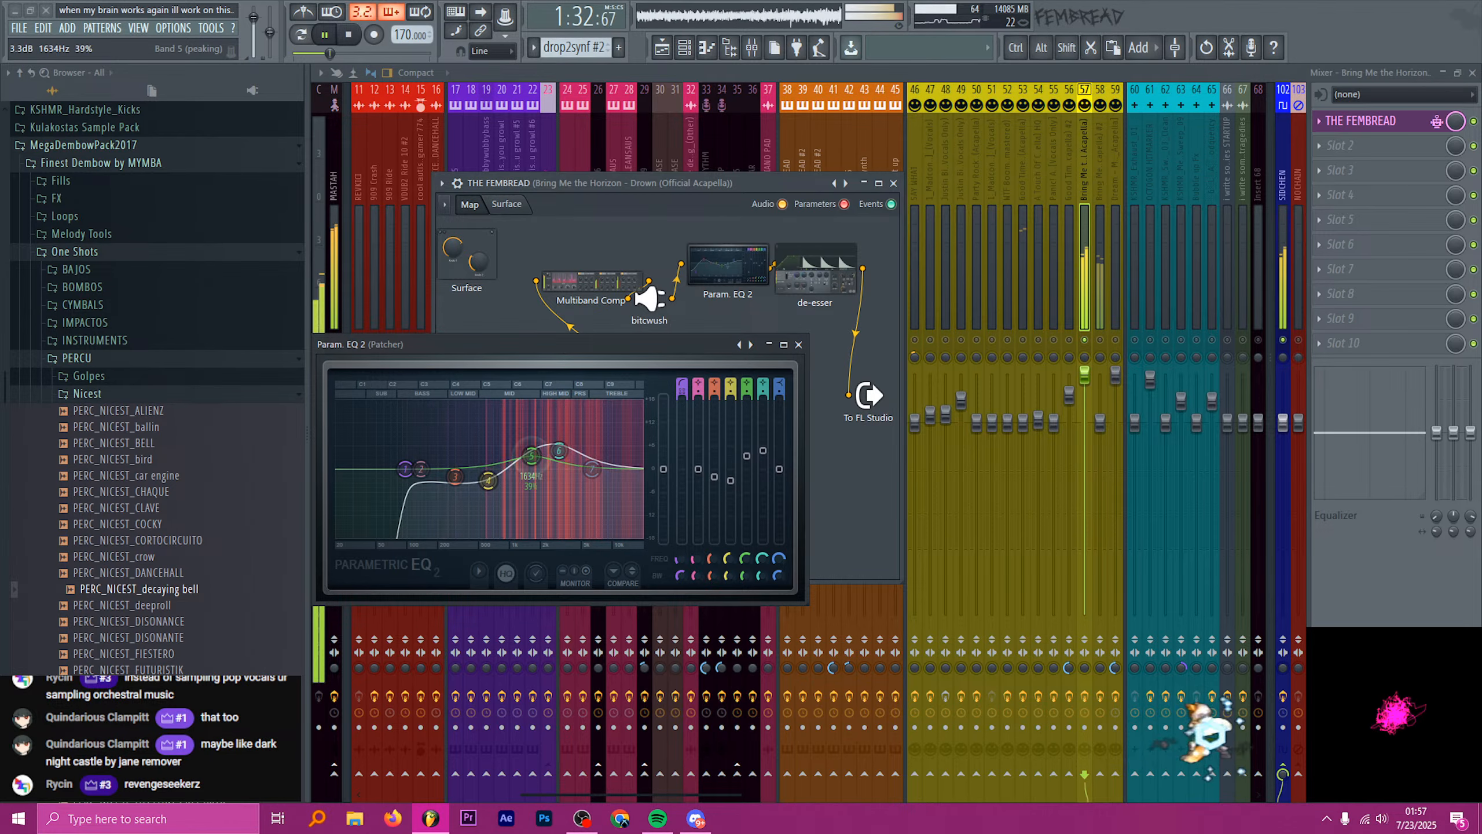
{"action": "left_click", "coordinate": [798, 344]}
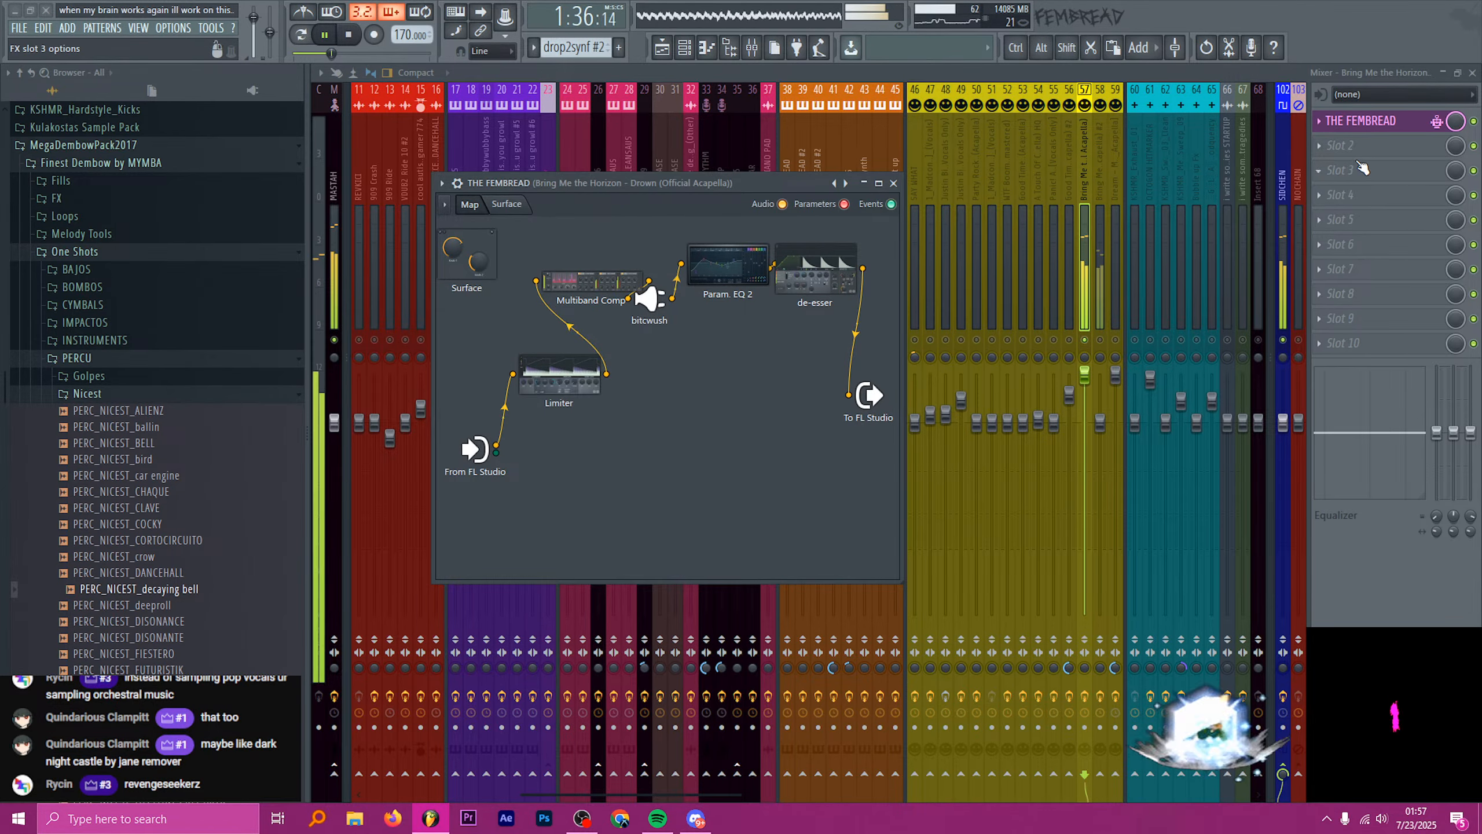
- Add a second Patcher with the GAME N SAUCE preset to mixer track 57's second slot and close its window
{"action": "left_click", "coordinate": [1360, 123]}
{"action": "left_click", "coordinate": [1354, 153]}
{"action": "left_click", "coordinate": [1279, 152]}
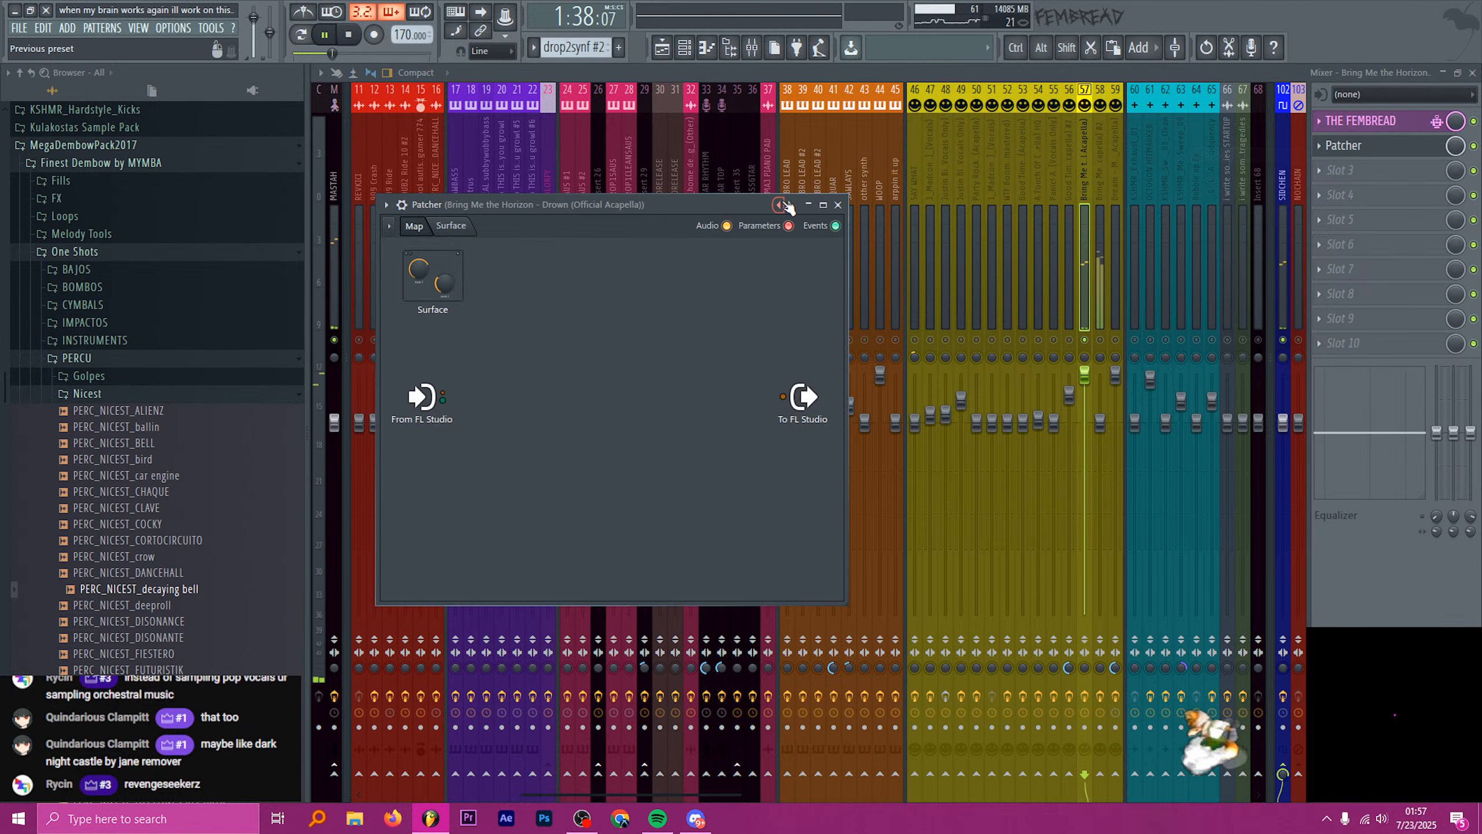
{"action": "right_click", "coordinate": [782, 206]}
{"action": "left_click", "coordinate": [827, 172]}
{"action": "left_click", "coordinate": [840, 204]}
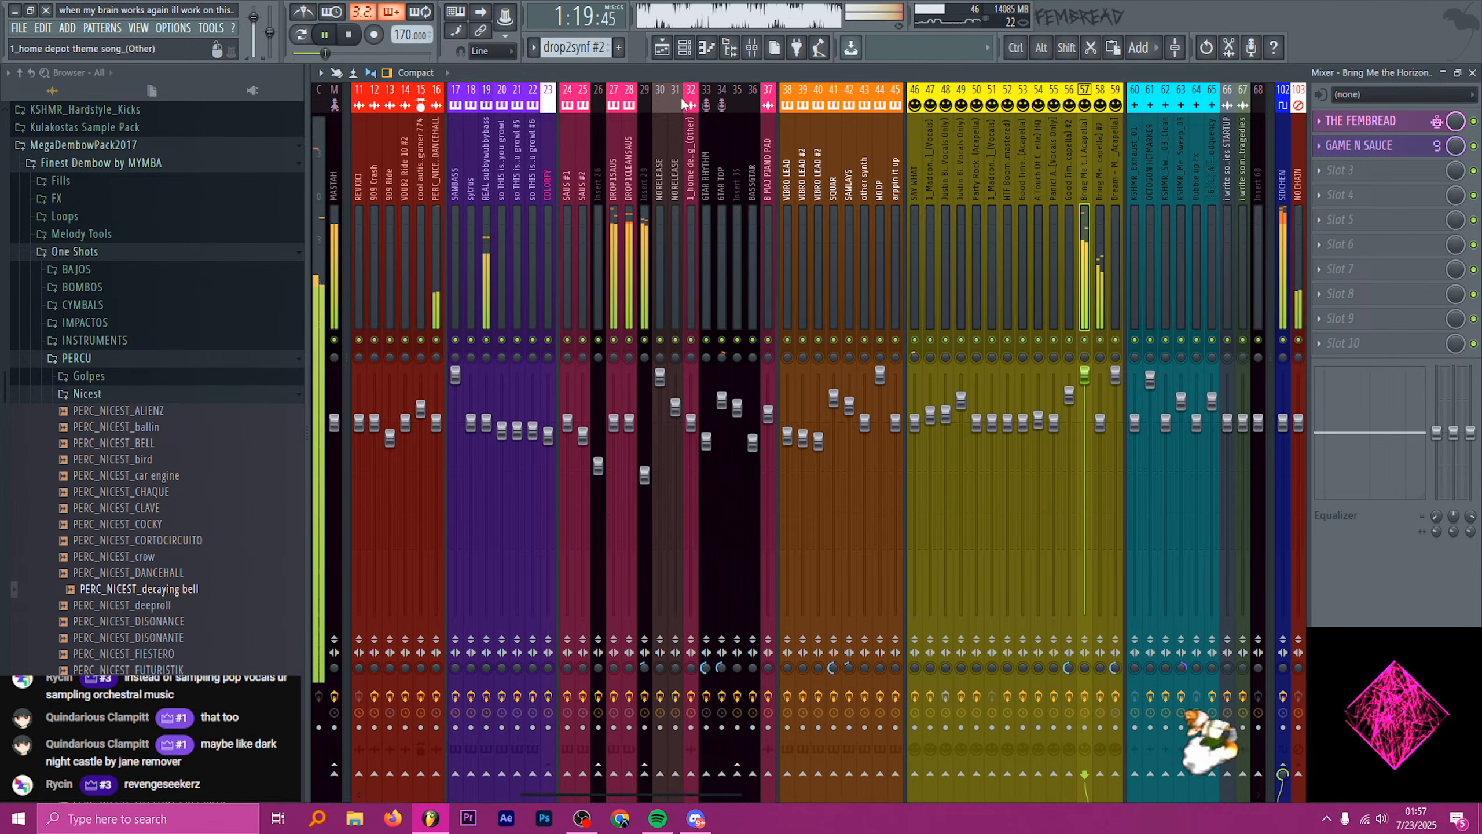
- Reset the LONGCHEN effect's mix level on the SIDCHEN mixer track and play the drop
{"action": "key", "text": "space"}
{"action": "mouse_move", "coordinate": [1270, 172]}
{"action": "left_mouse_down"}
{"action": "mouse_move", "coordinate": [1327, 167]}
{"action": "mouse_move", "coordinate": [1271, 163]}
{"action": "left_mouse_up"}
{"action": "left_click", "coordinate": [1299, 164]}
{"action": "left_click", "coordinate": [1279, 162]}
{"action": "left_click", "coordinate": [1455, 145], "text": "alt"}
{"action": "key", "text": "space"}
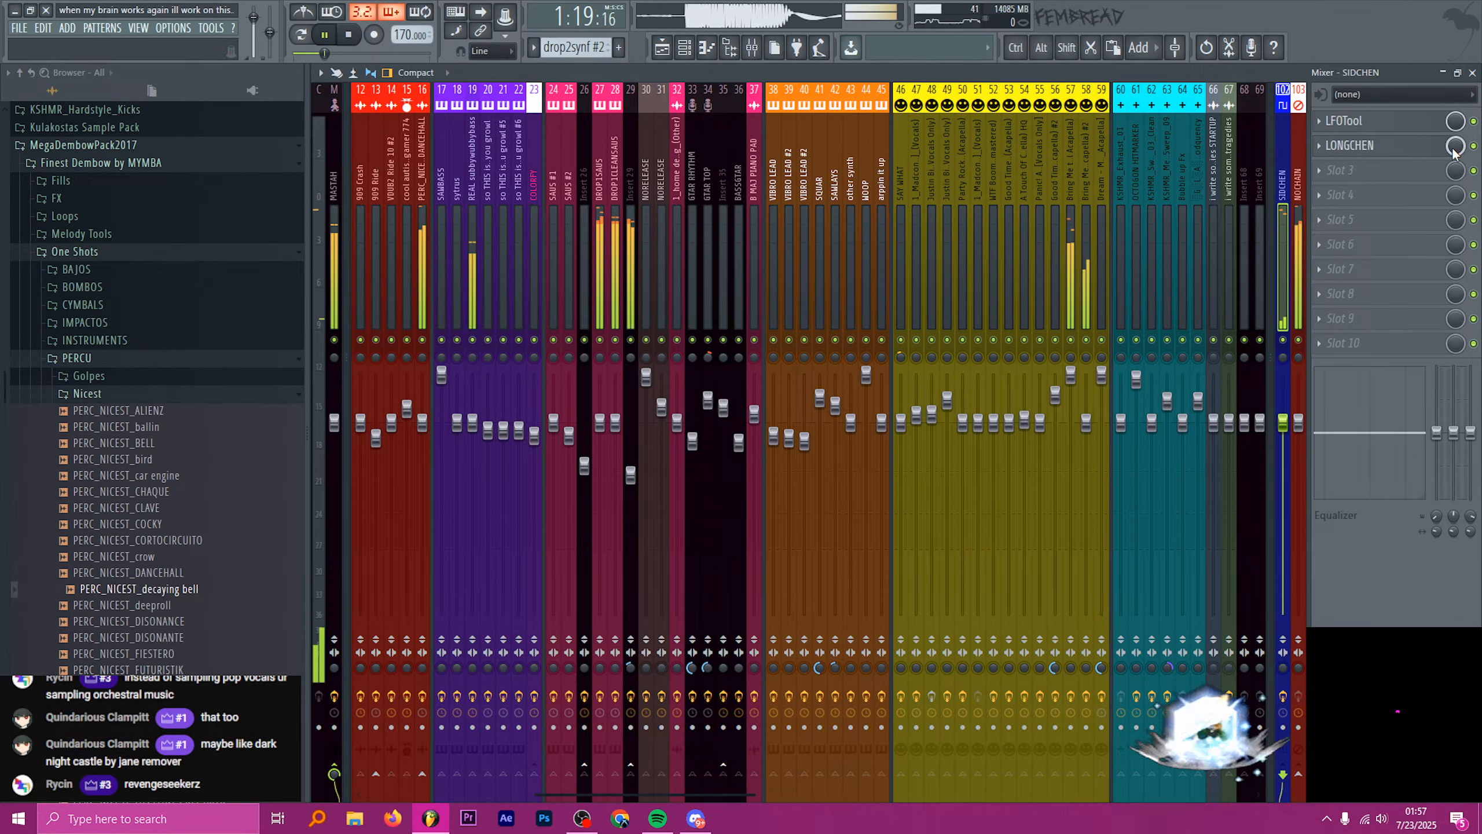
{"action": "scroll", "coordinate": [737, 146], "scroll_direction": "up", "scroll_amount": 9}
- Stop playback and inspect the effects on the DROP1CLEANSAUS and REAL subbywubbybass mixer tracks
{"action": "key", "text": "space"}
{"action": "left_click", "coordinate": [743, 162]}
{"action": "left_click", "coordinate": [757, 159]}
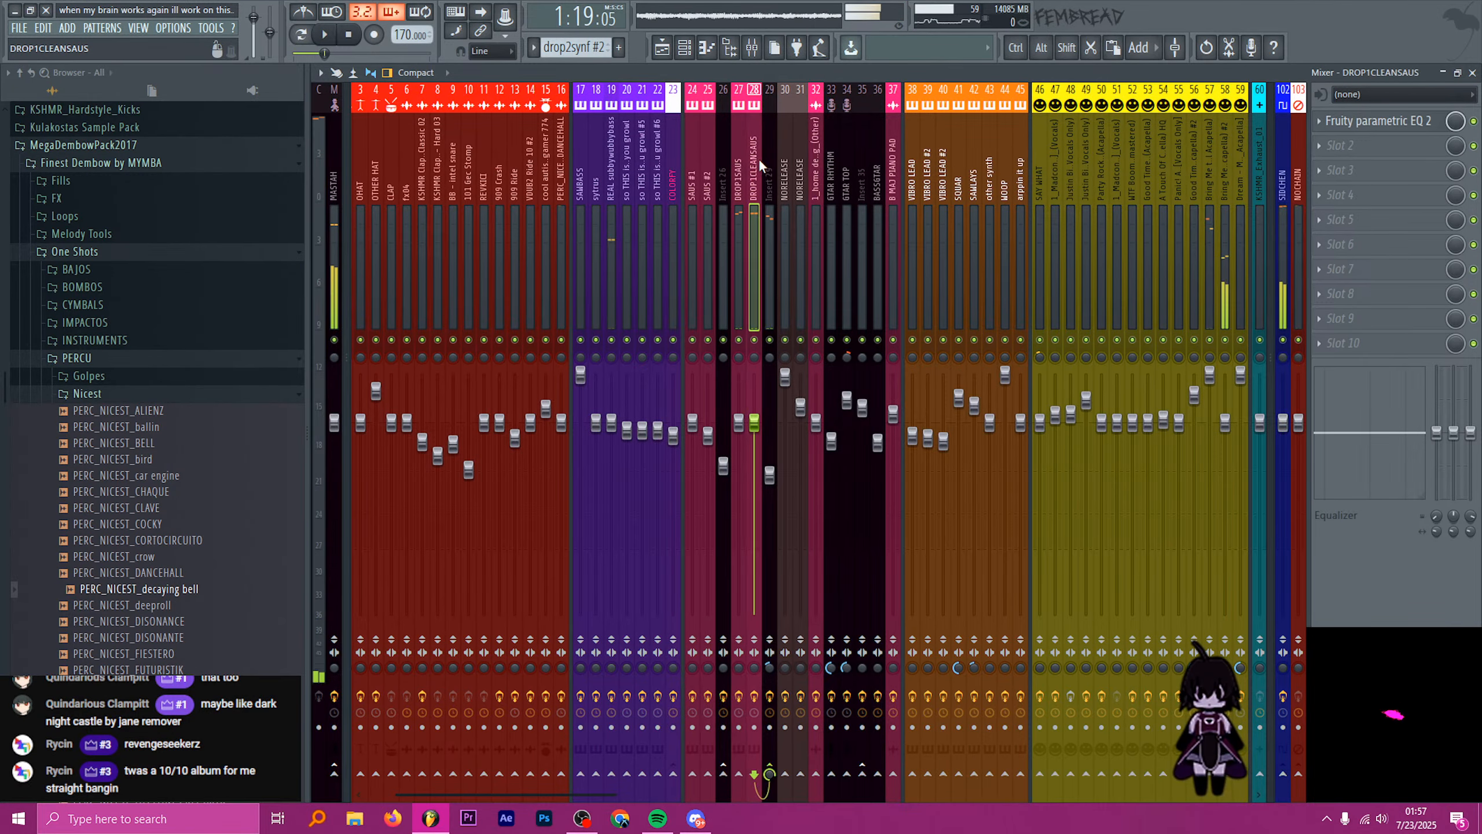
{"action": "left_click", "coordinate": [767, 159]}
{"action": "left_click", "coordinate": [614, 161]}
{"action": "scroll", "coordinate": [626, 164], "scroll_direction": "up", "scroll_amount": 2}
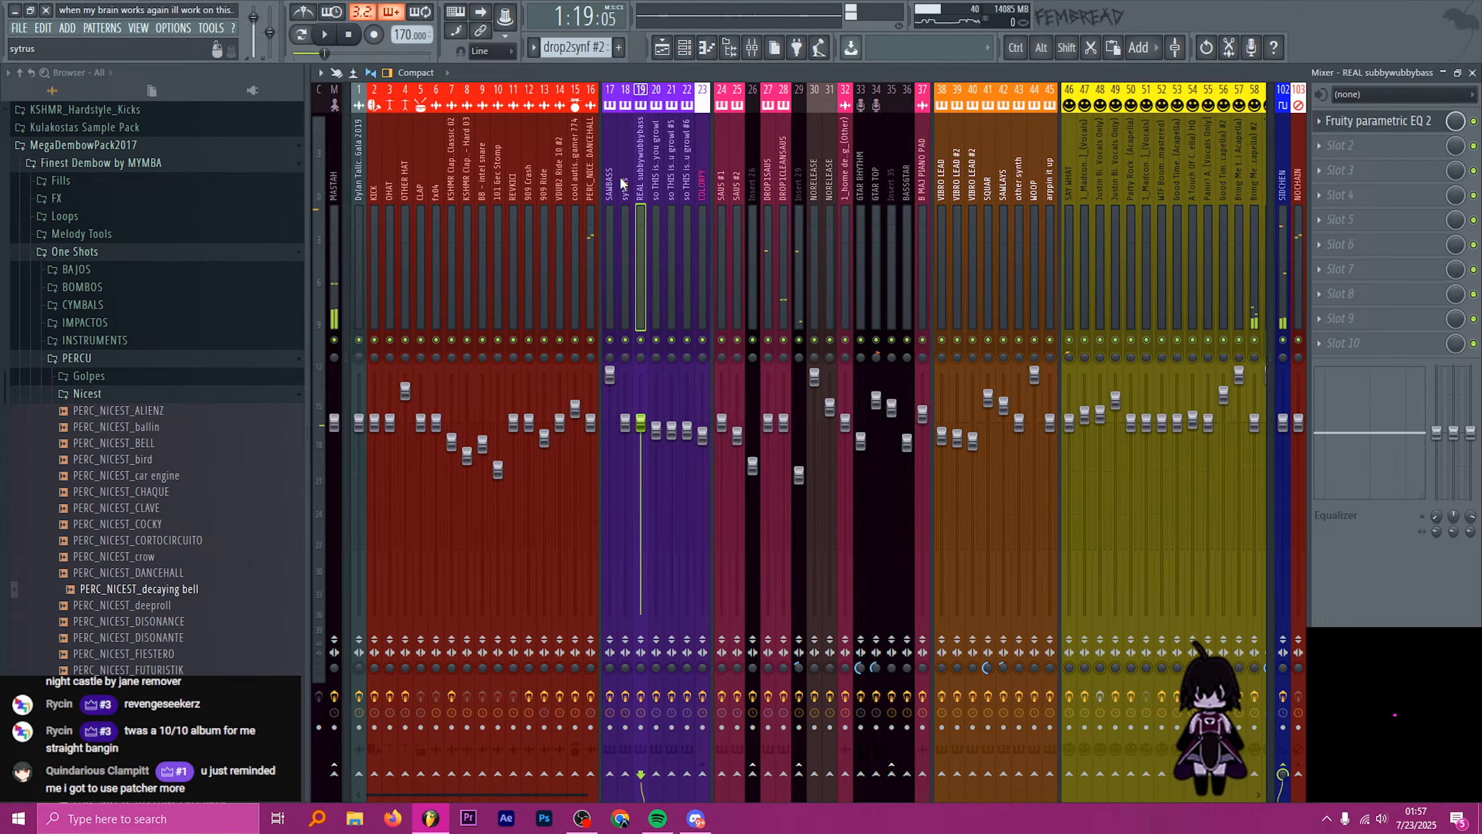
- Move an empty mixer track from beyond the used inserts to the first position beside the master
{"action": "scroll", "coordinate": [626, 218], "scroll_direction": "down", "scroll_amount": 5}
{"action": "scroll", "coordinate": [625, 217], "scroll_direction": "down", "scroll_amount": 20}
{"action": "left_click", "coordinate": [959, 145]}
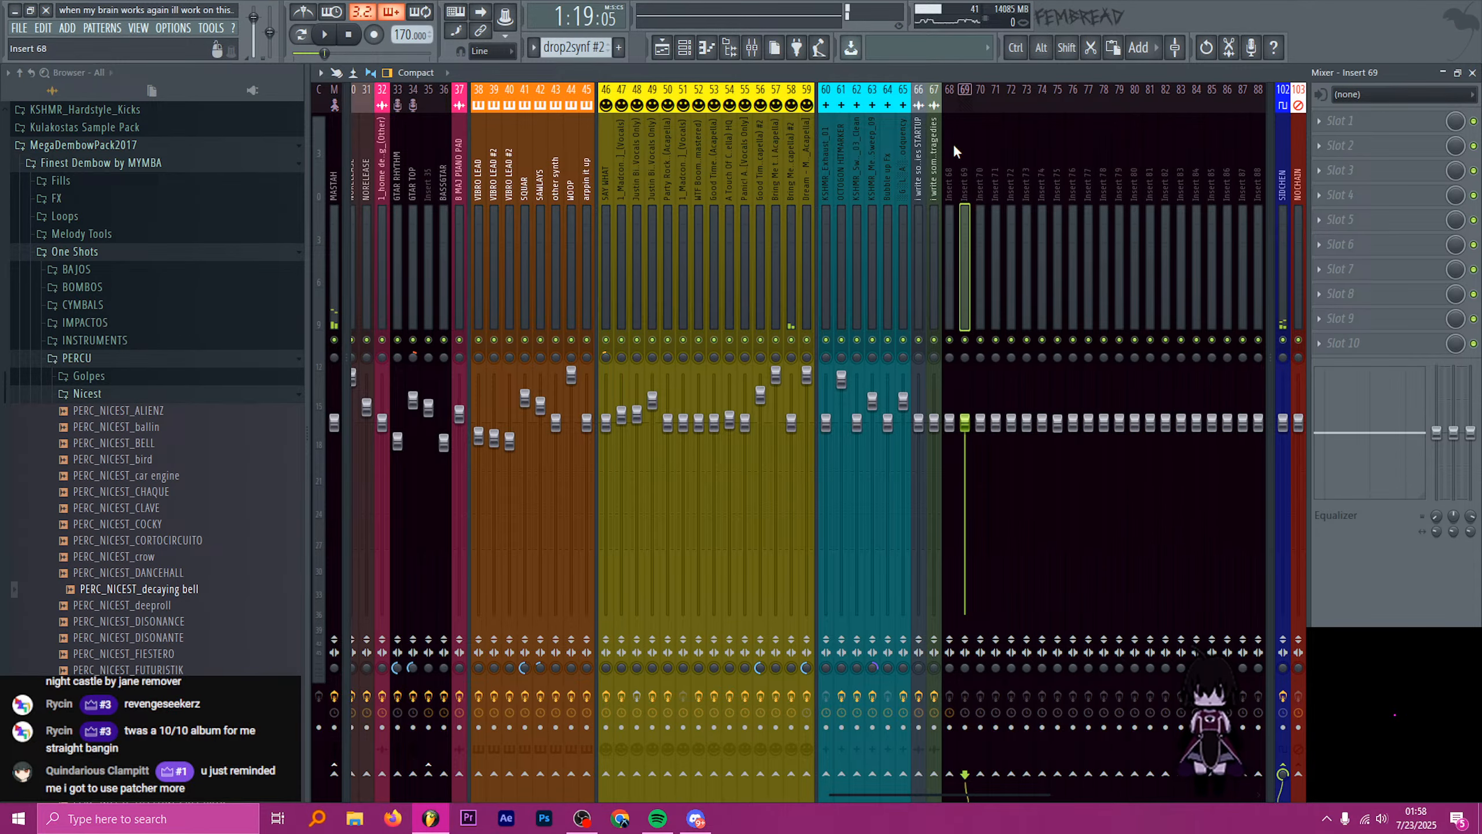
{"action": "left_click_drag", "start_coordinate": [952, 143], "coordinate": [359, 172]}
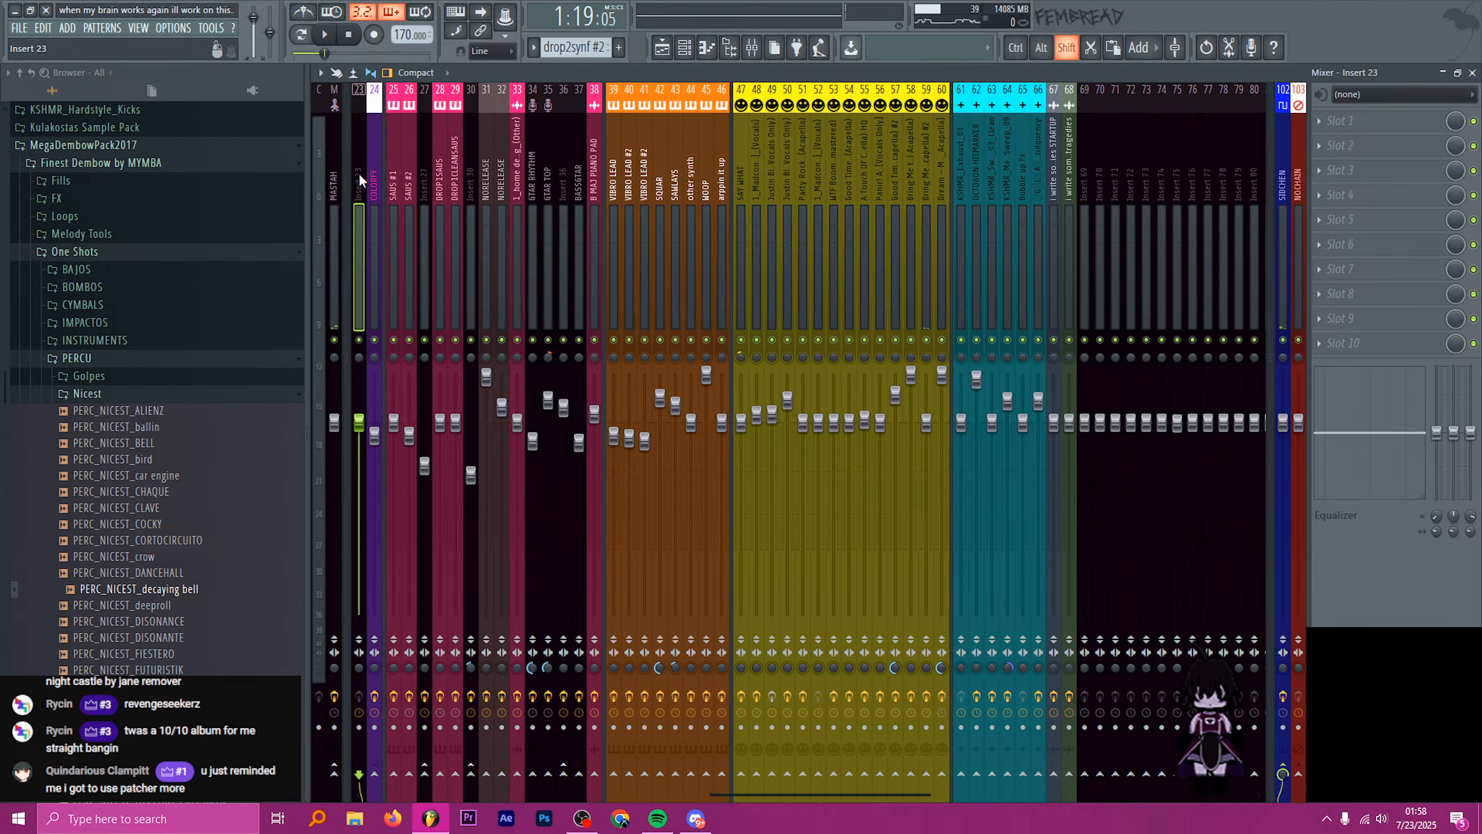
{"action": "scroll", "coordinate": [359, 173], "scroll_direction": "up", "scroll_amount": 20}
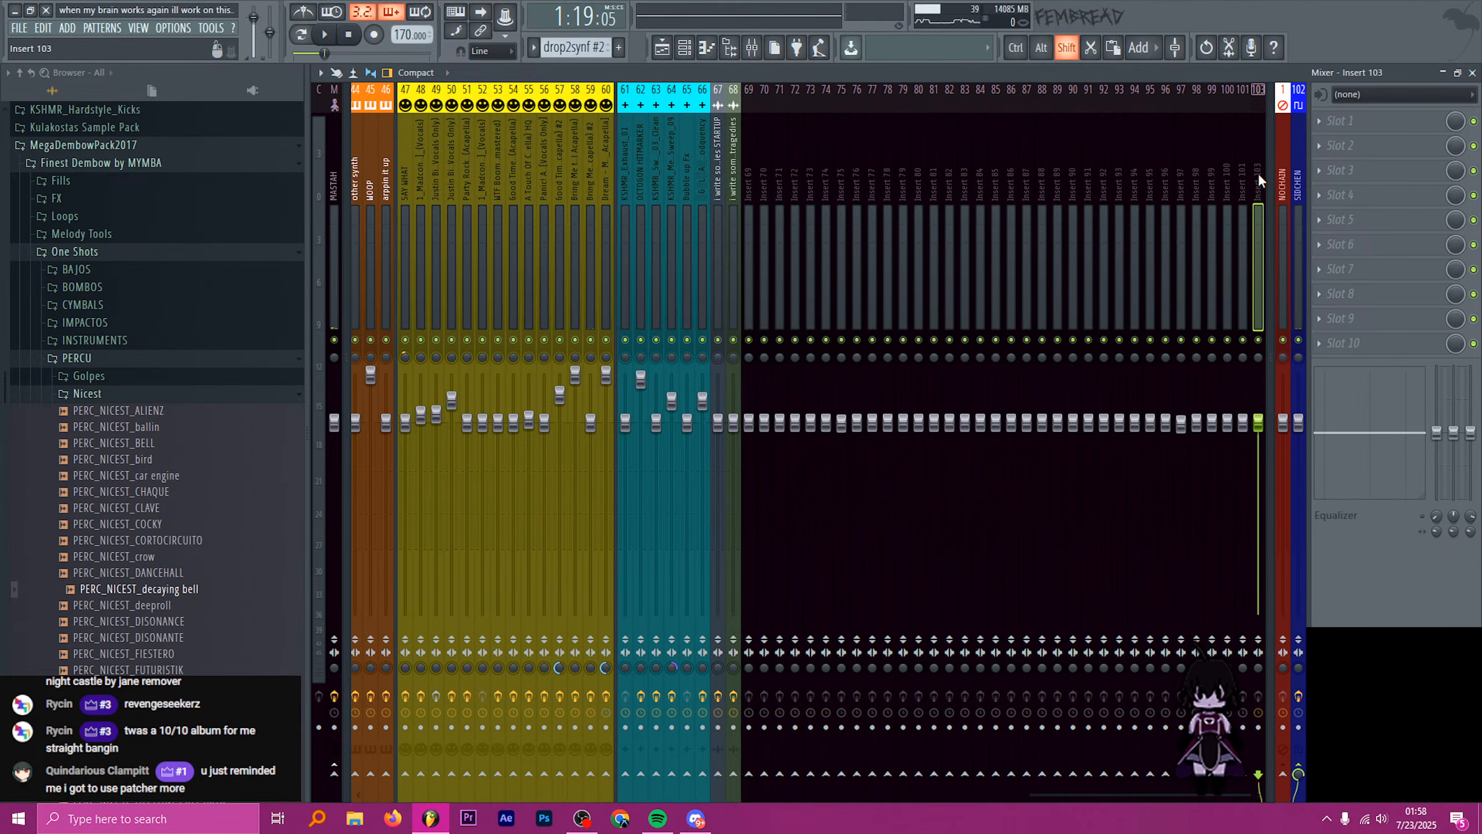
{"action": "scroll", "coordinate": [1258, 173], "scroll_direction": "down", "scroll_amount": 1}
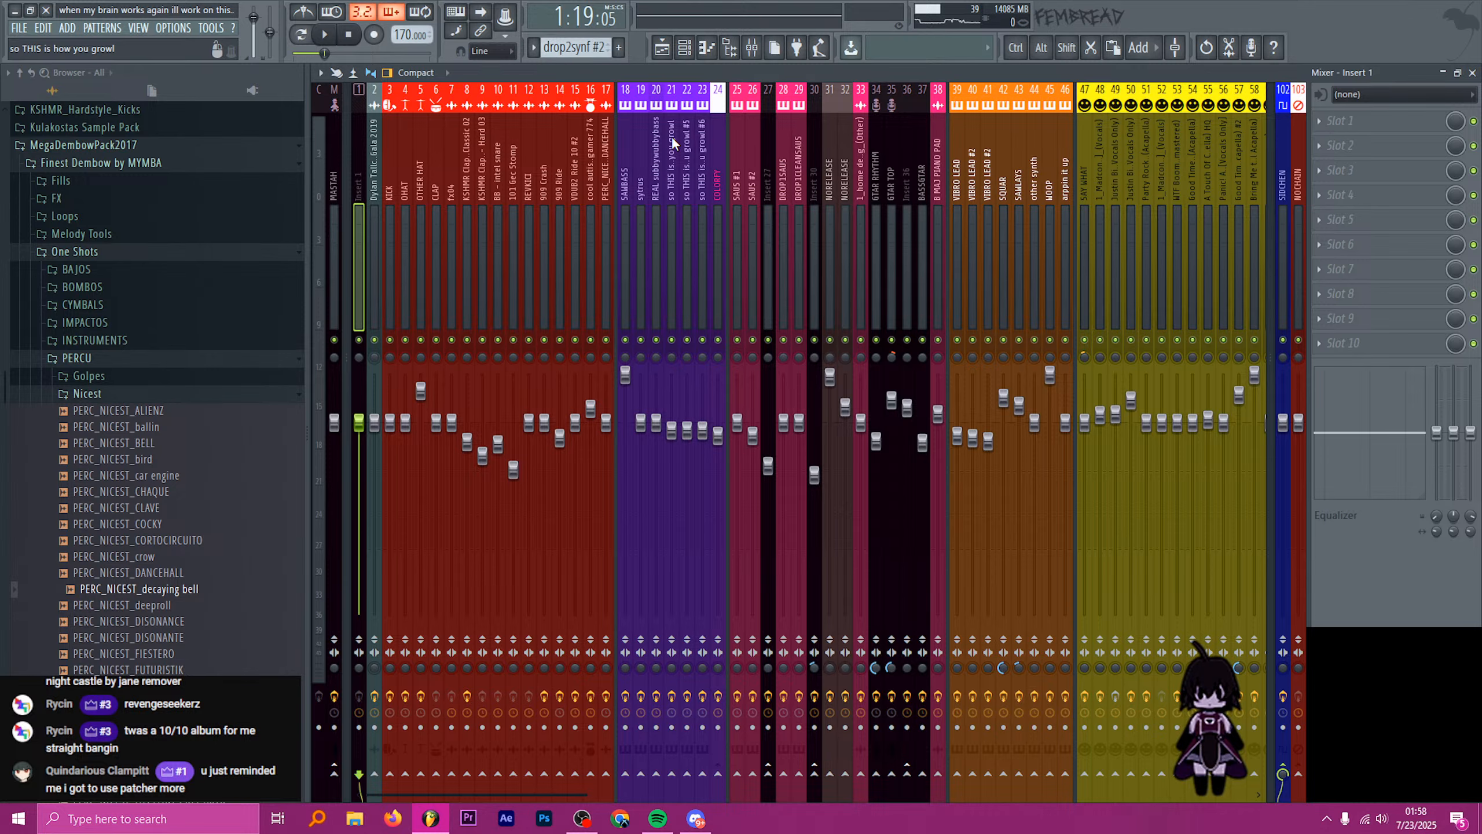
- Add a Patcher with THE BASS CLIPPER preset to the first slot of Insert 1 and close its window
{"action": "left_click", "coordinate": [1357, 122]}
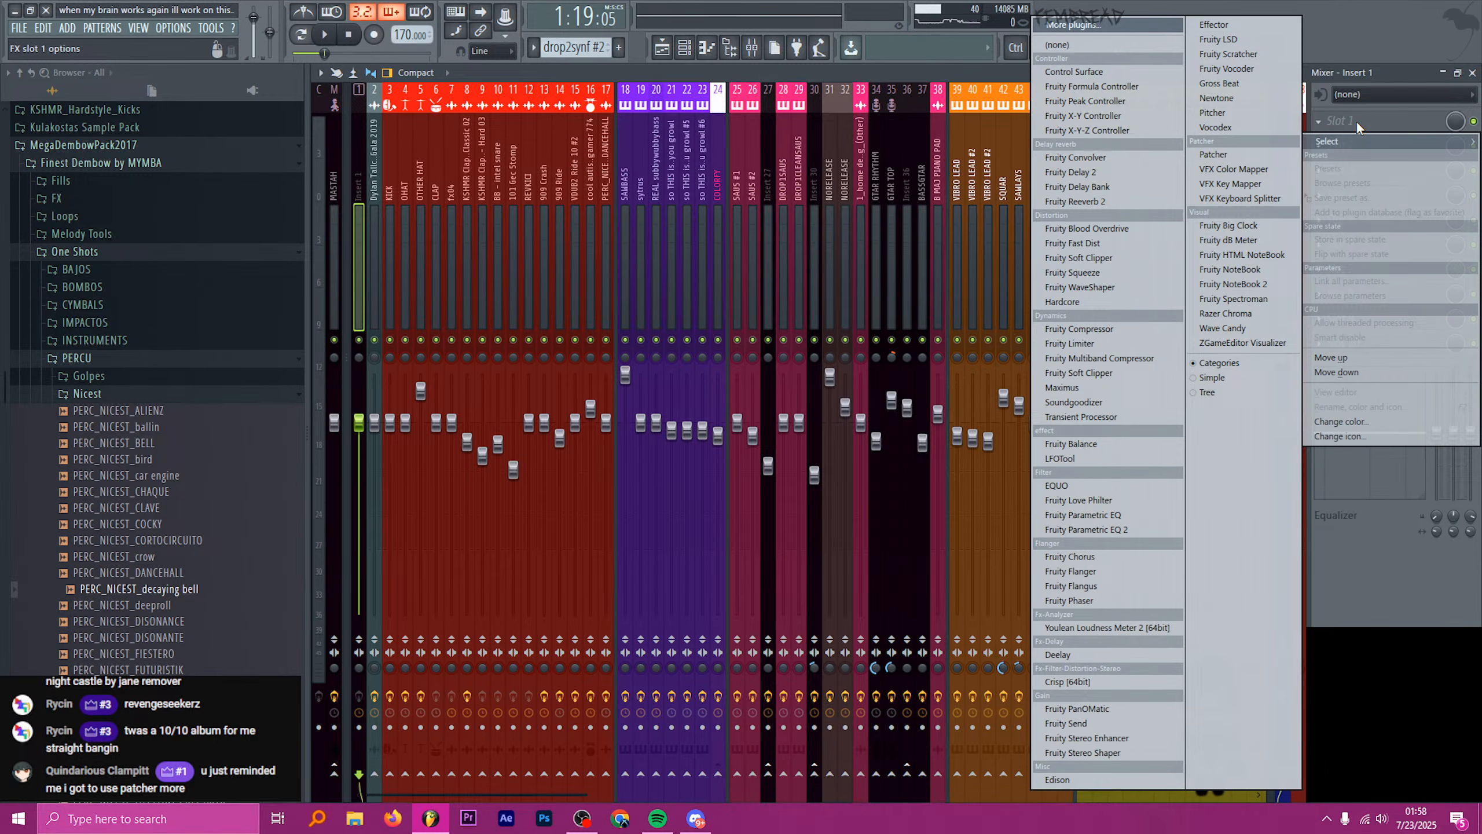
{"action": "left_click", "coordinate": [1242, 155]}
{"action": "right_click", "coordinate": [851, 265]}
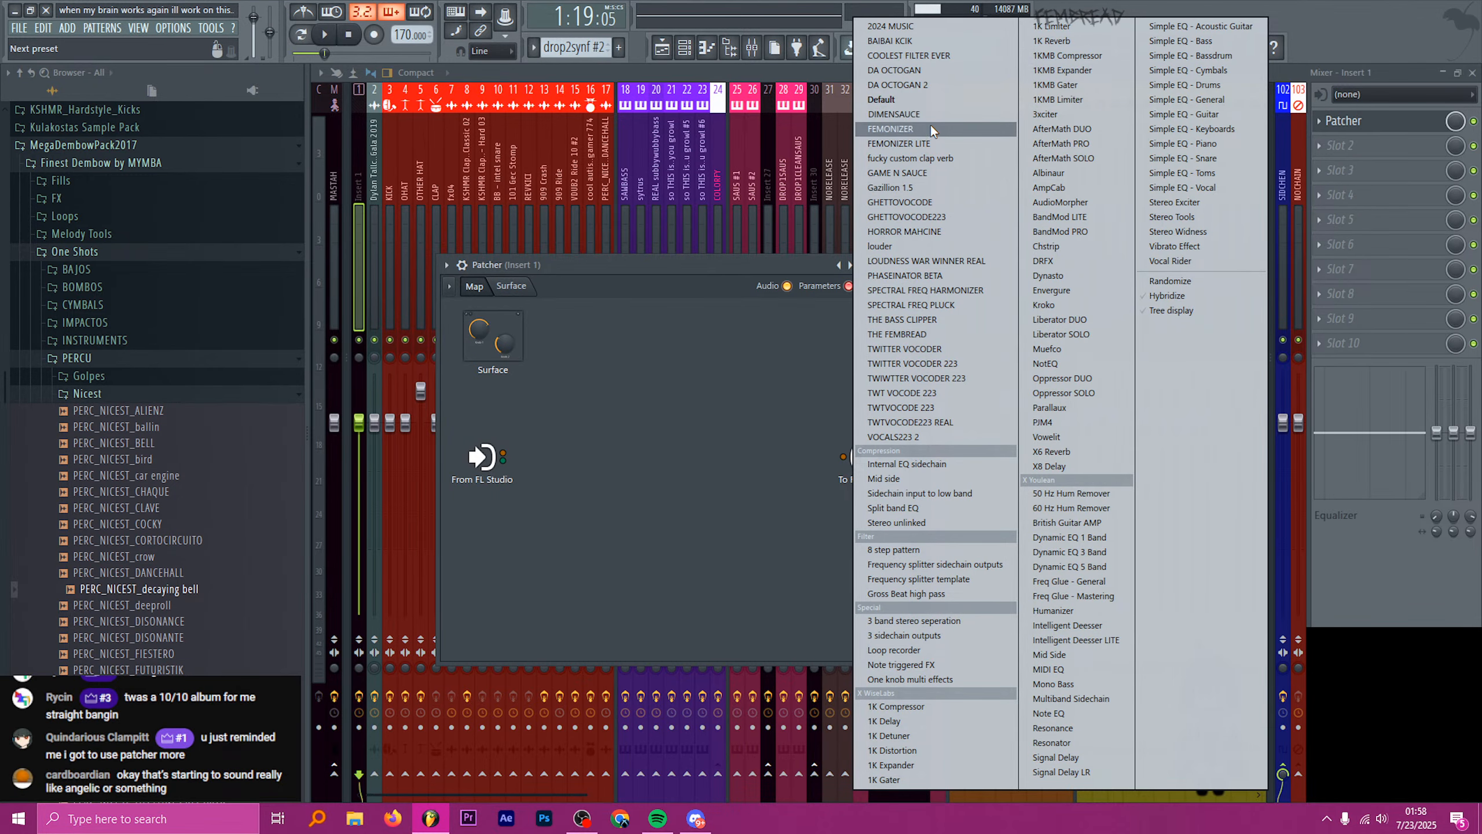
{"action": "left_click", "coordinate": [942, 325]}
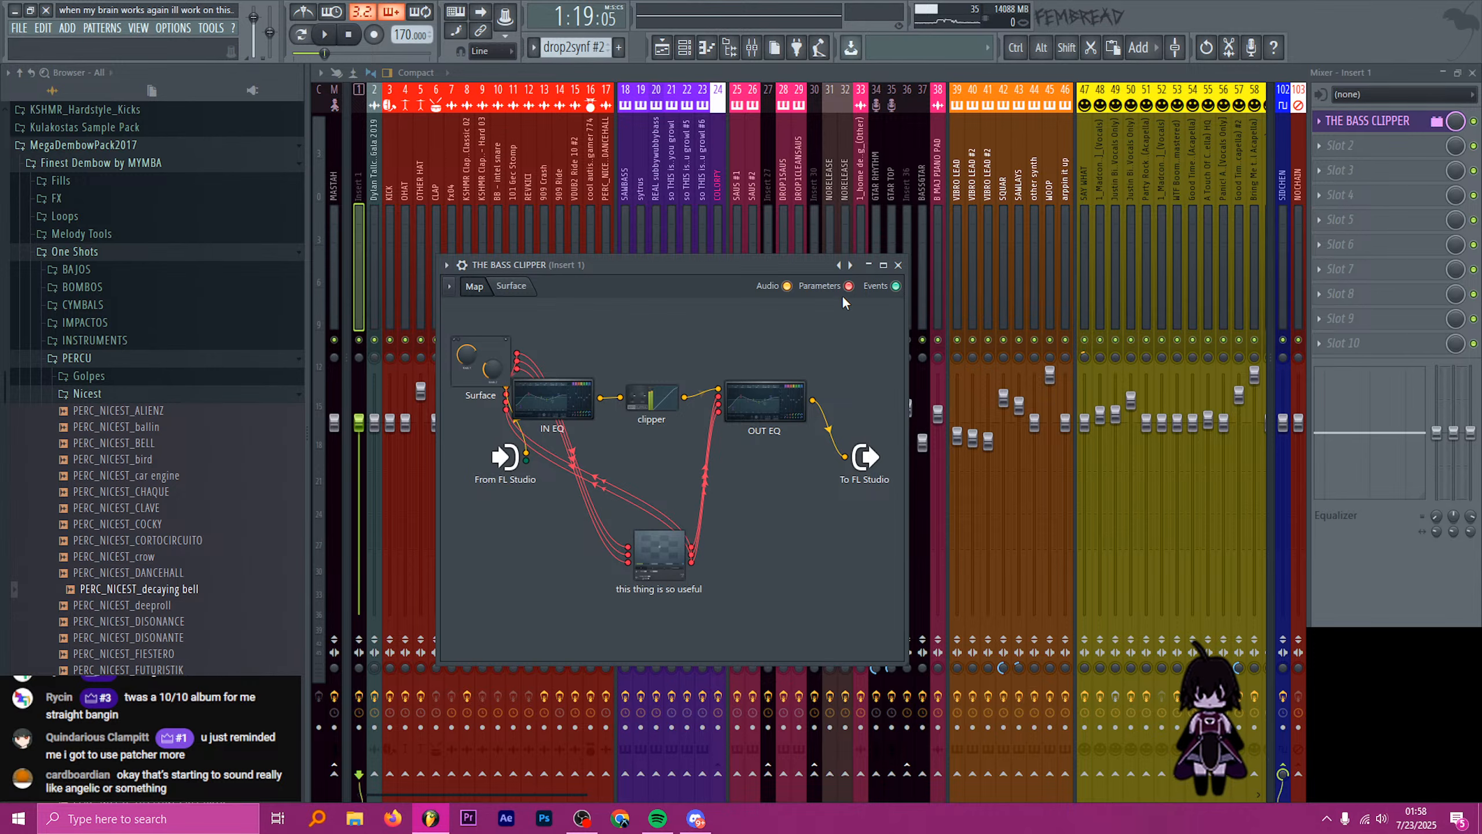
{"action": "left_click", "coordinate": [897, 265]}
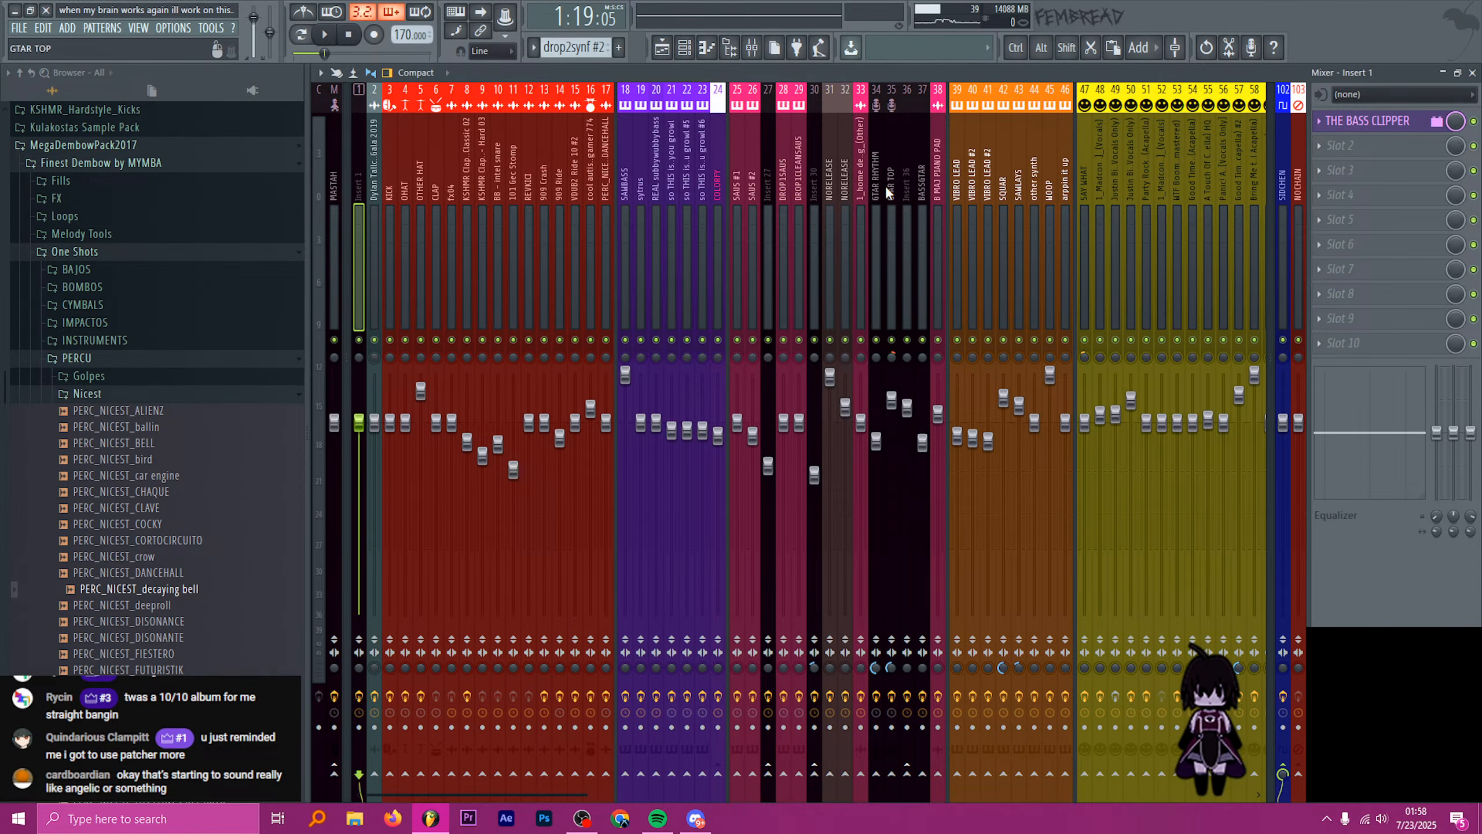
- Select the DROP1SAUS, DROP1CLEANSAUS and Insert 30 mixer tracks and play the drop to check their levels
{"action": "left_click", "coordinate": [866, 183]}
{"action": "key", "text": "space"}
{"action": "key", "text": "space"}
{"action": "left_click", "coordinate": [801, 189]}
{"action": "left_click", "coordinate": [786, 191]}
{"action": "left_click", "coordinate": [798, 192], "text": "ctrl+shift"}
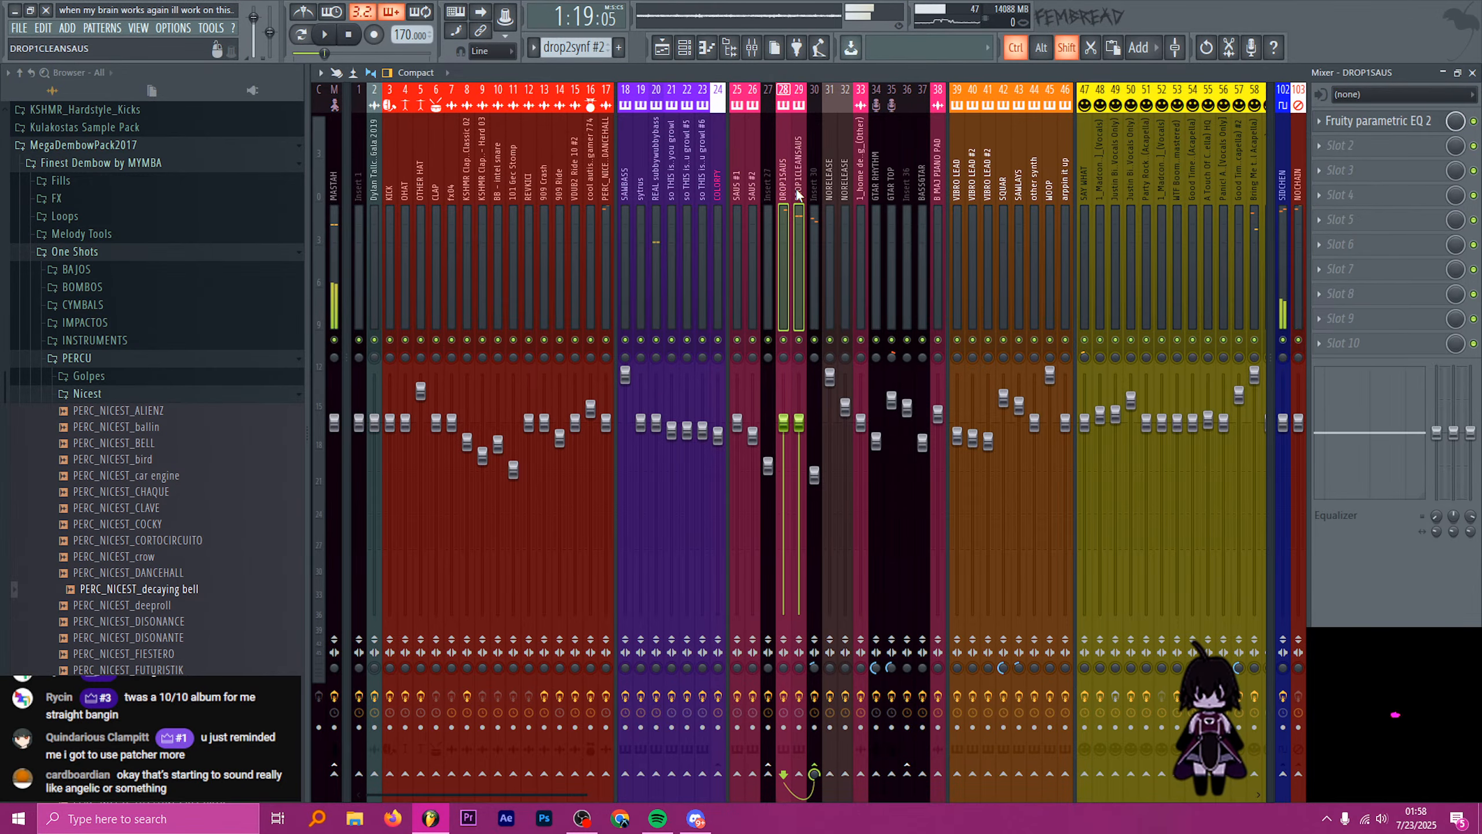
{"action": "left_click", "coordinate": [811, 188], "text": "ctrl+shift"}
{"action": "key", "text": "space"}
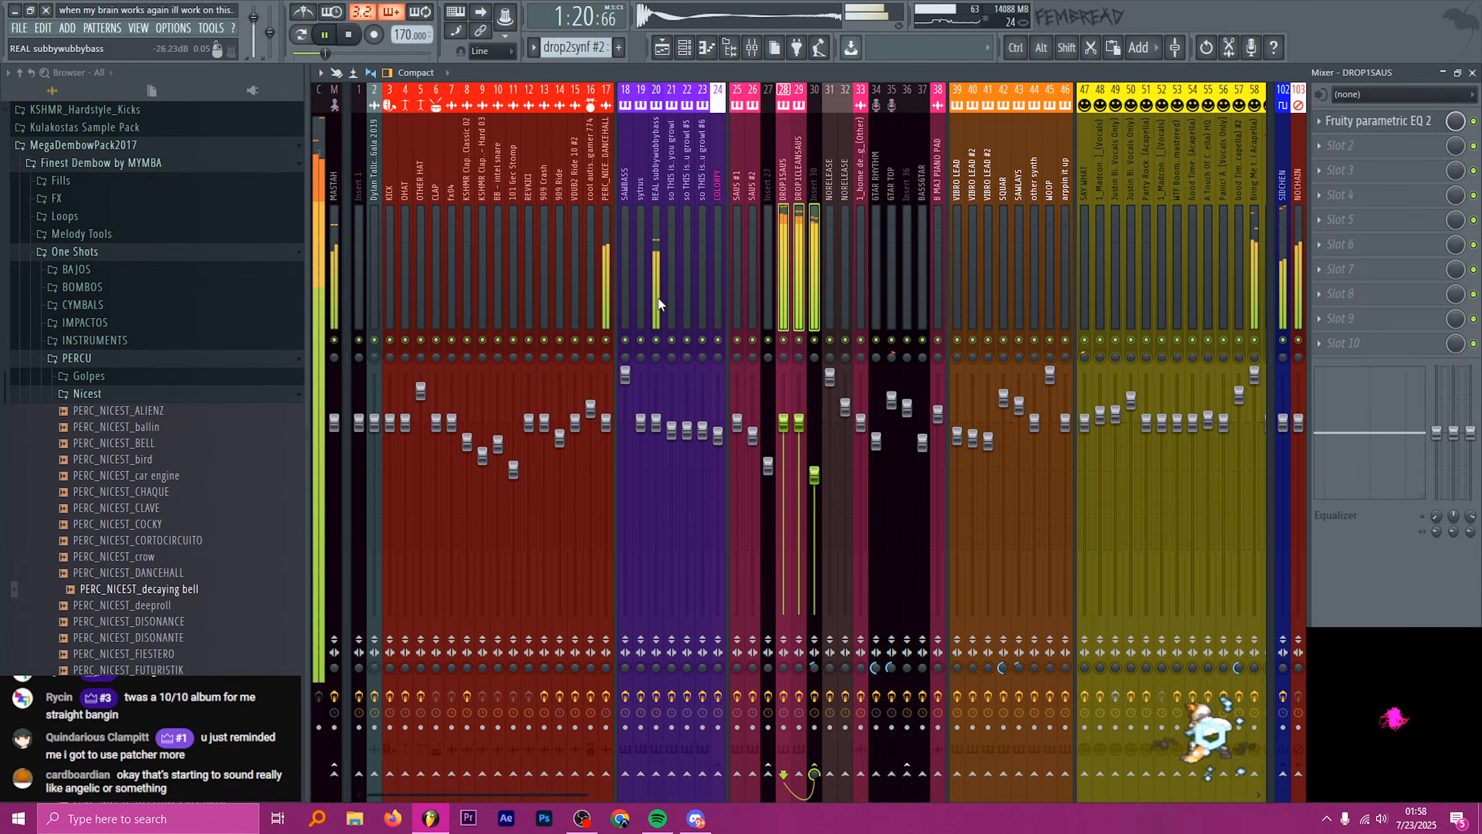
{"action": "key", "text": "space"}
- Add Fruity Parametric EQ 2 to the fourth slot of the Drown acapella #2 track and raise its main level to 8.8 dB during playback
{"action": "scroll", "coordinate": [1034, 260], "scroll_direction": "right", "scroll_amount": 3}
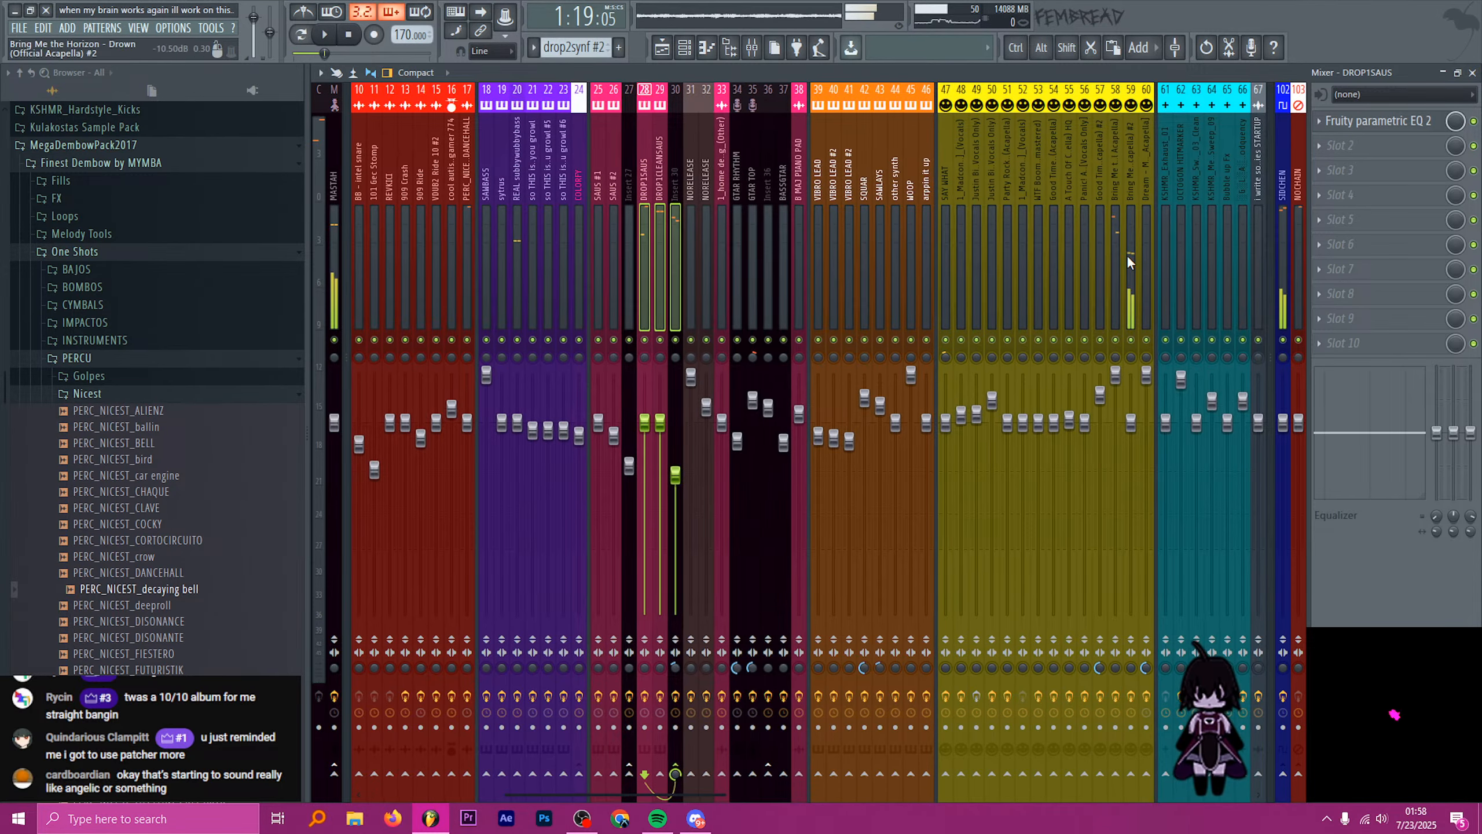
{"action": "left_click", "coordinate": [1129, 257]}
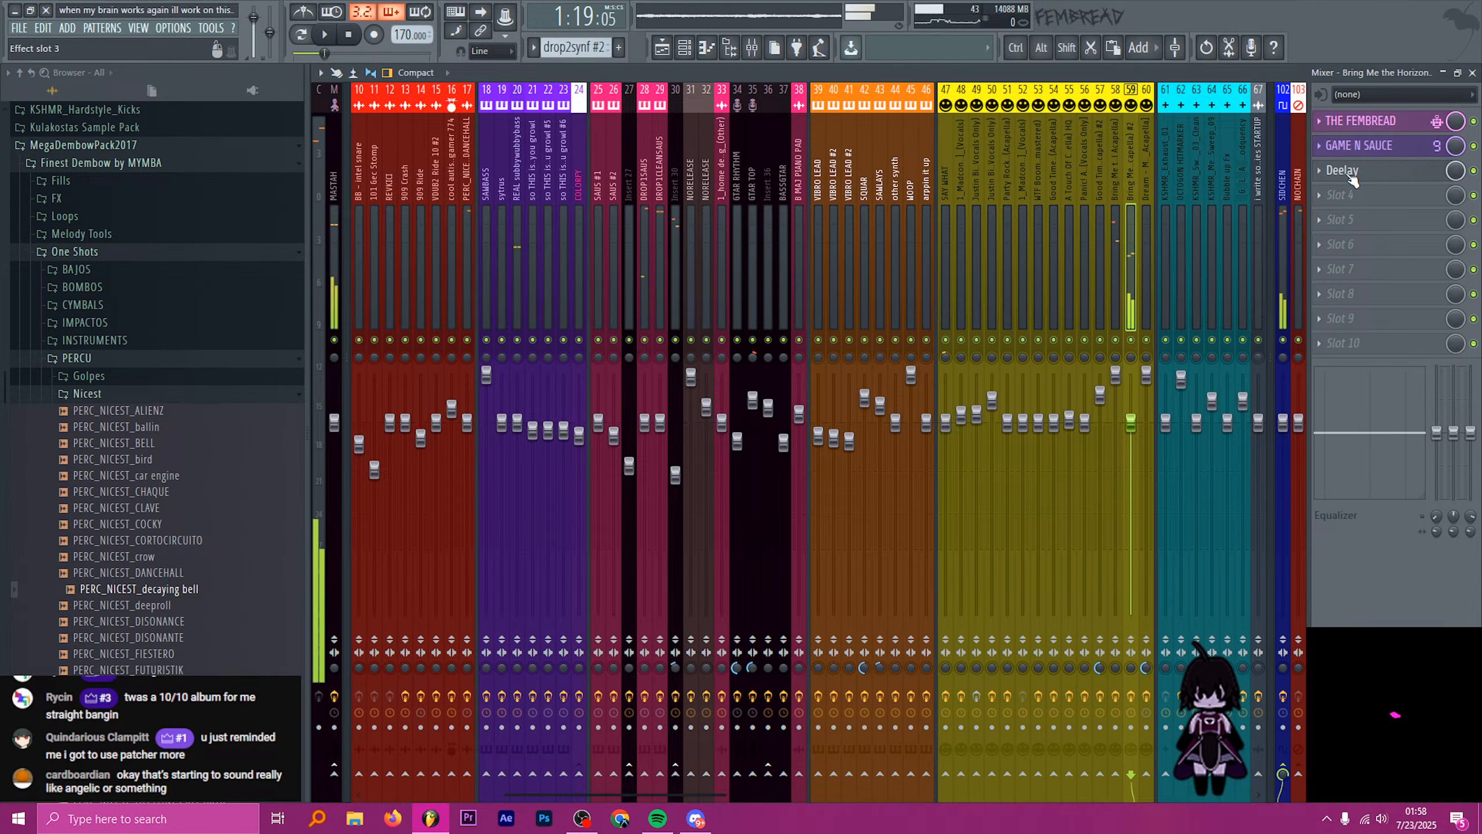
{"action": "left_click", "coordinate": [1381, 169]}
{"action": "left_click", "coordinate": [1382, 169]}
{"action": "left_click", "coordinate": [1385, 195]}
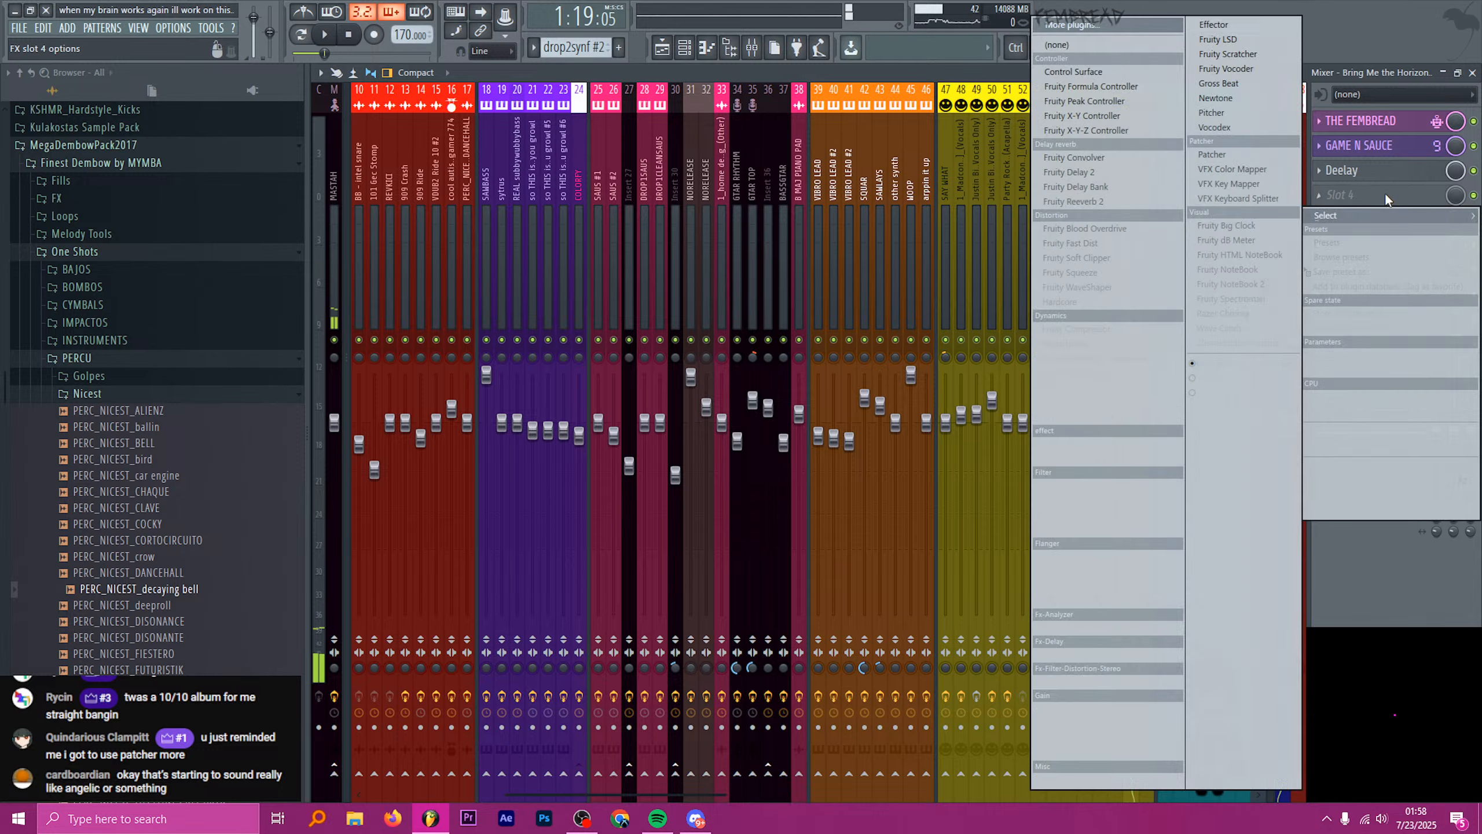
{"action": "left_click", "coordinate": [1080, 529]}
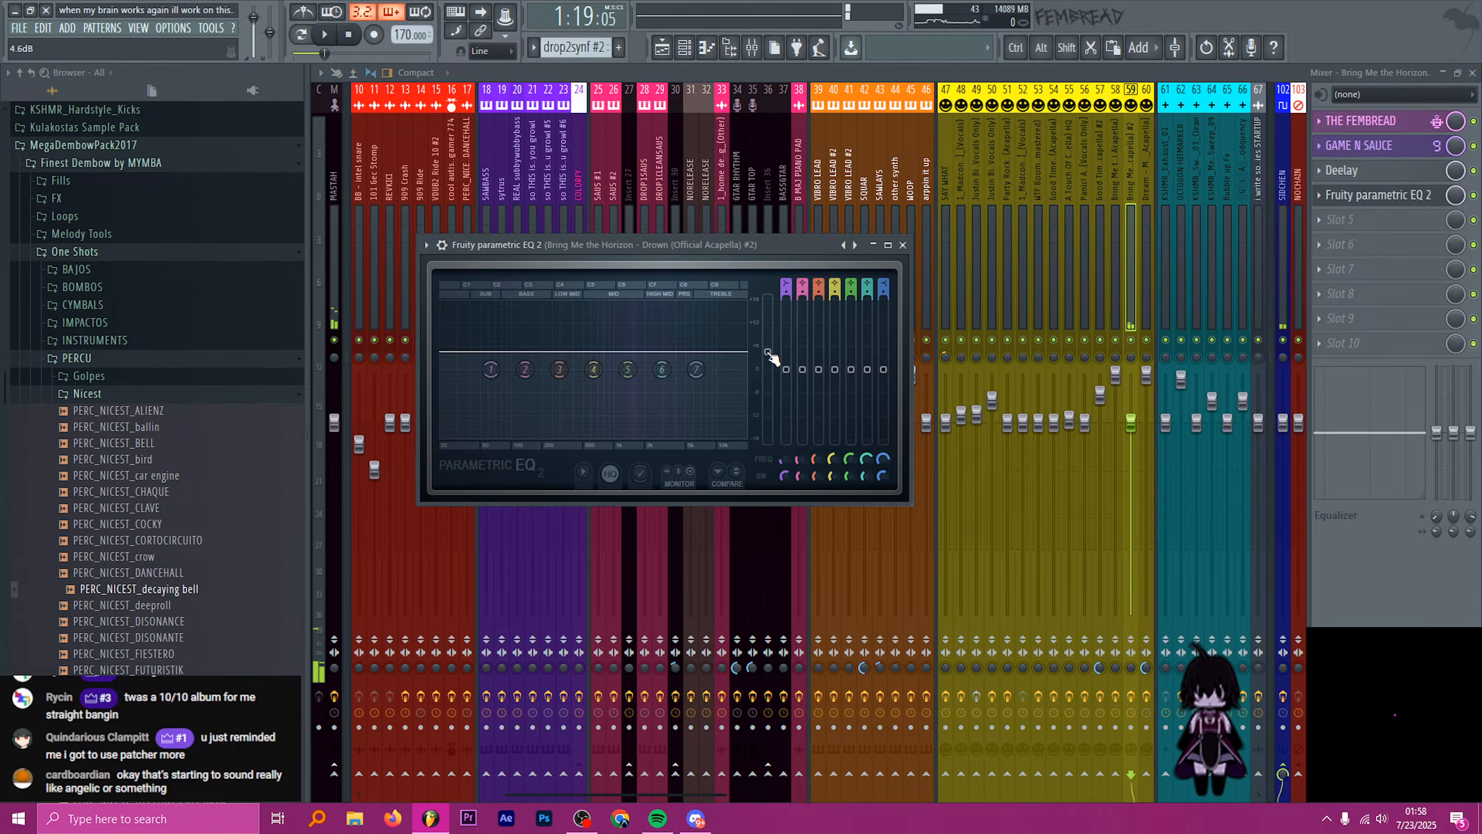
{"action": "key", "text": "space"}
{"action": "left_click_drag", "start_coordinate": [768, 352], "coordinate": [768, 335]}
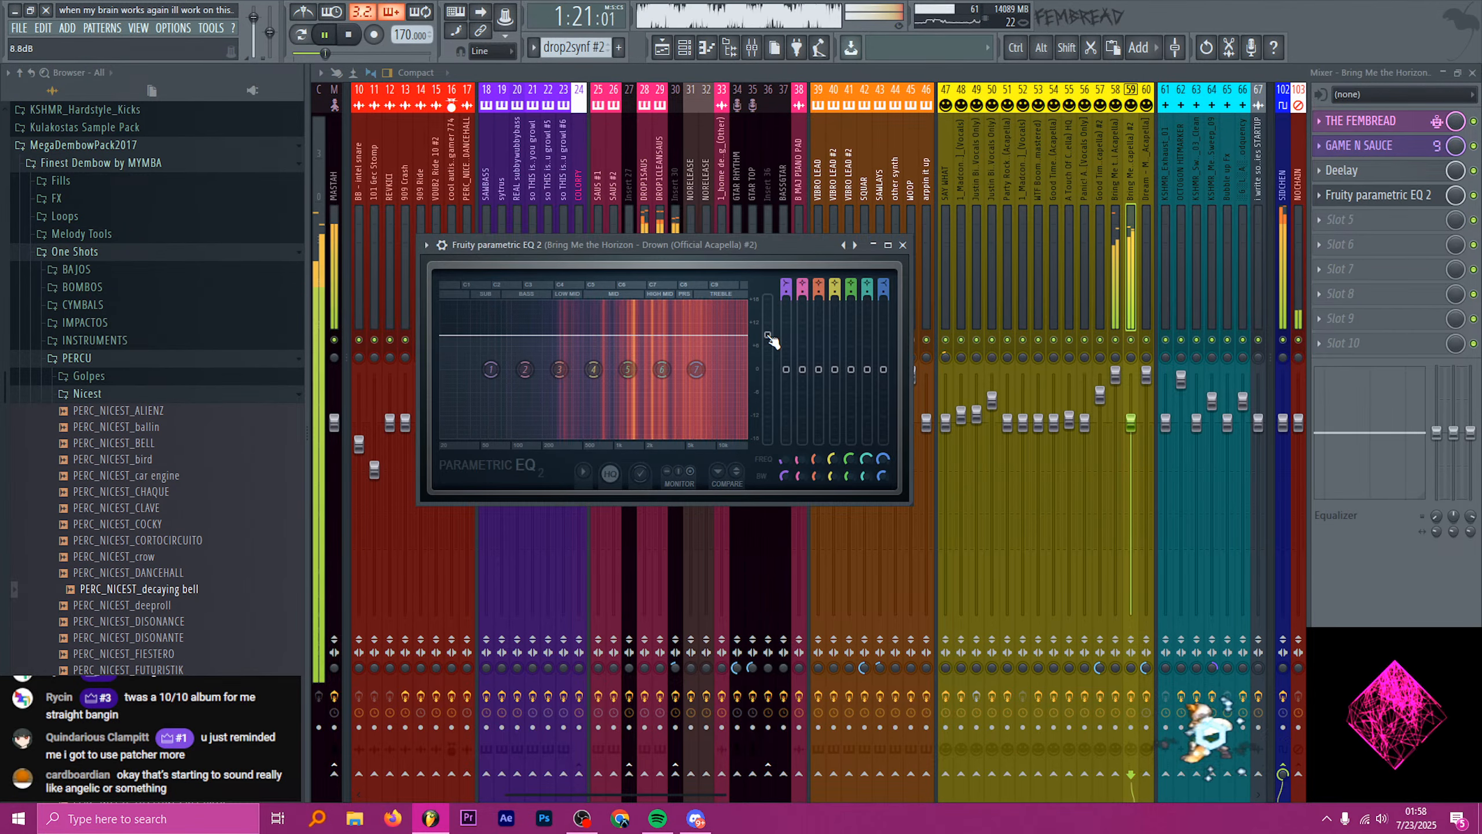
{"action": "left_click", "coordinate": [902, 246]}
{"action": "scroll", "coordinate": [926, 272], "scroll_direction": "up", "scroll_amount": 2}
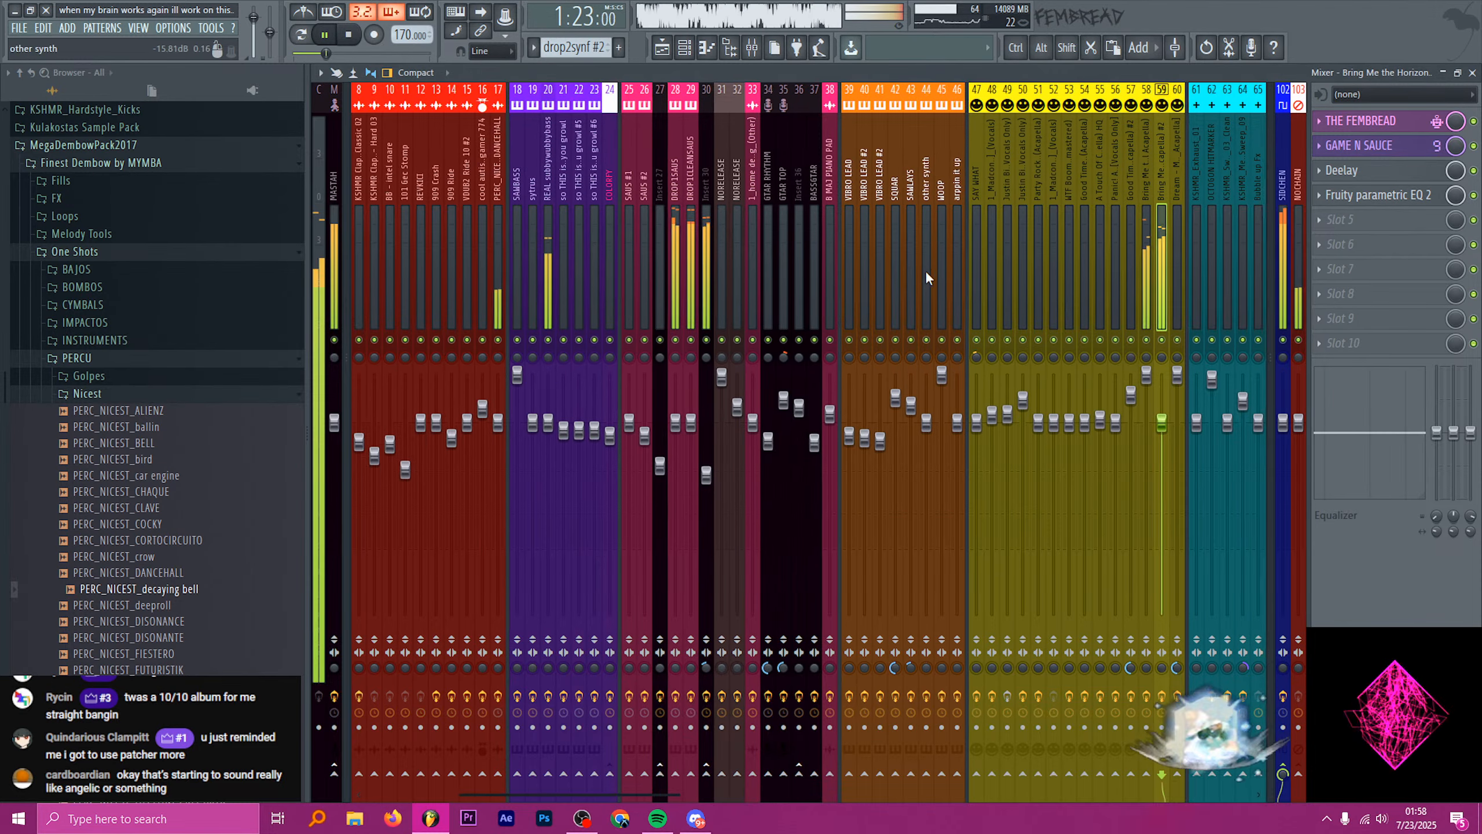
{"action": "scroll", "coordinate": [925, 270], "scroll_direction": "up", "scroll_amount": 4}
{"action": "key", "text": "space"}
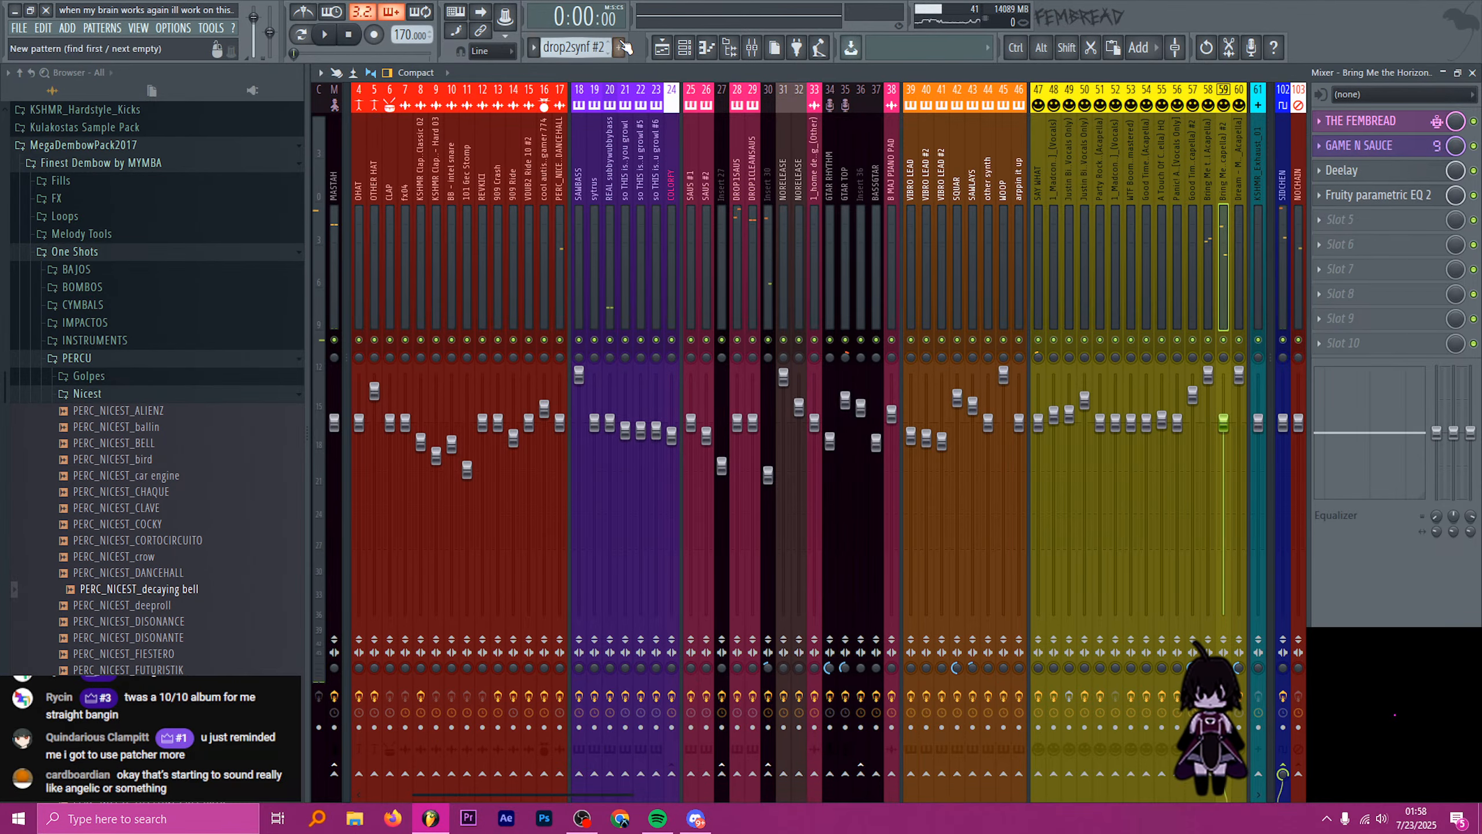
- Select DROP1SAUS, DROP1CLEANSAUS and Insert 30 together, and select Insert 30 alone to check its routing to Insert 1
{"action": "left_click", "coordinate": [737, 172]}
{"action": "left_click", "coordinate": [763, 182], "text": "ctrl+shift"}
{"action": "left_click", "coordinate": [750, 185], "text": "ctrl+shift"}
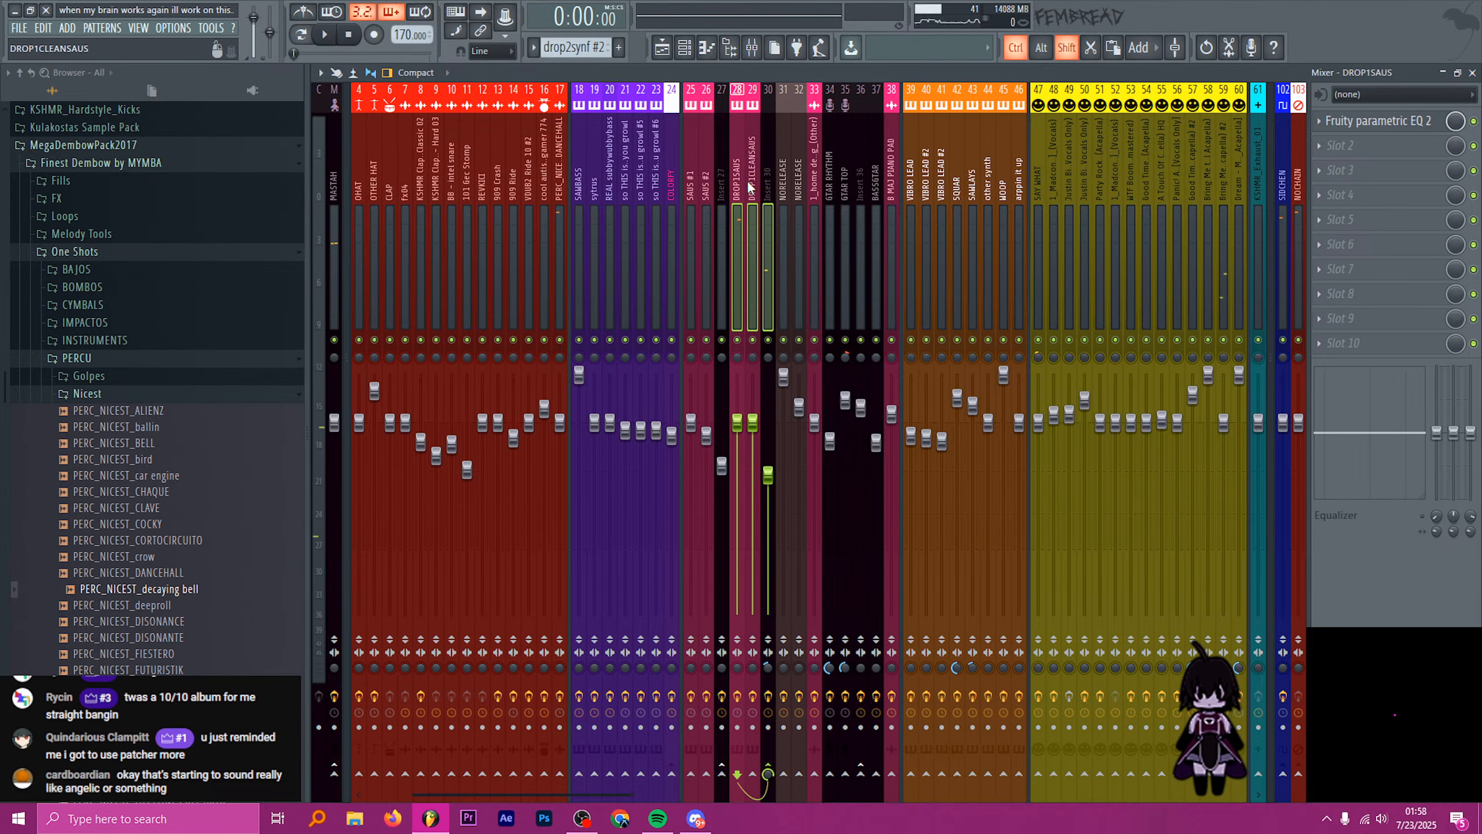
{"action": "scroll", "coordinate": [758, 190], "scroll_direction": "up", "scroll_amount": 3}
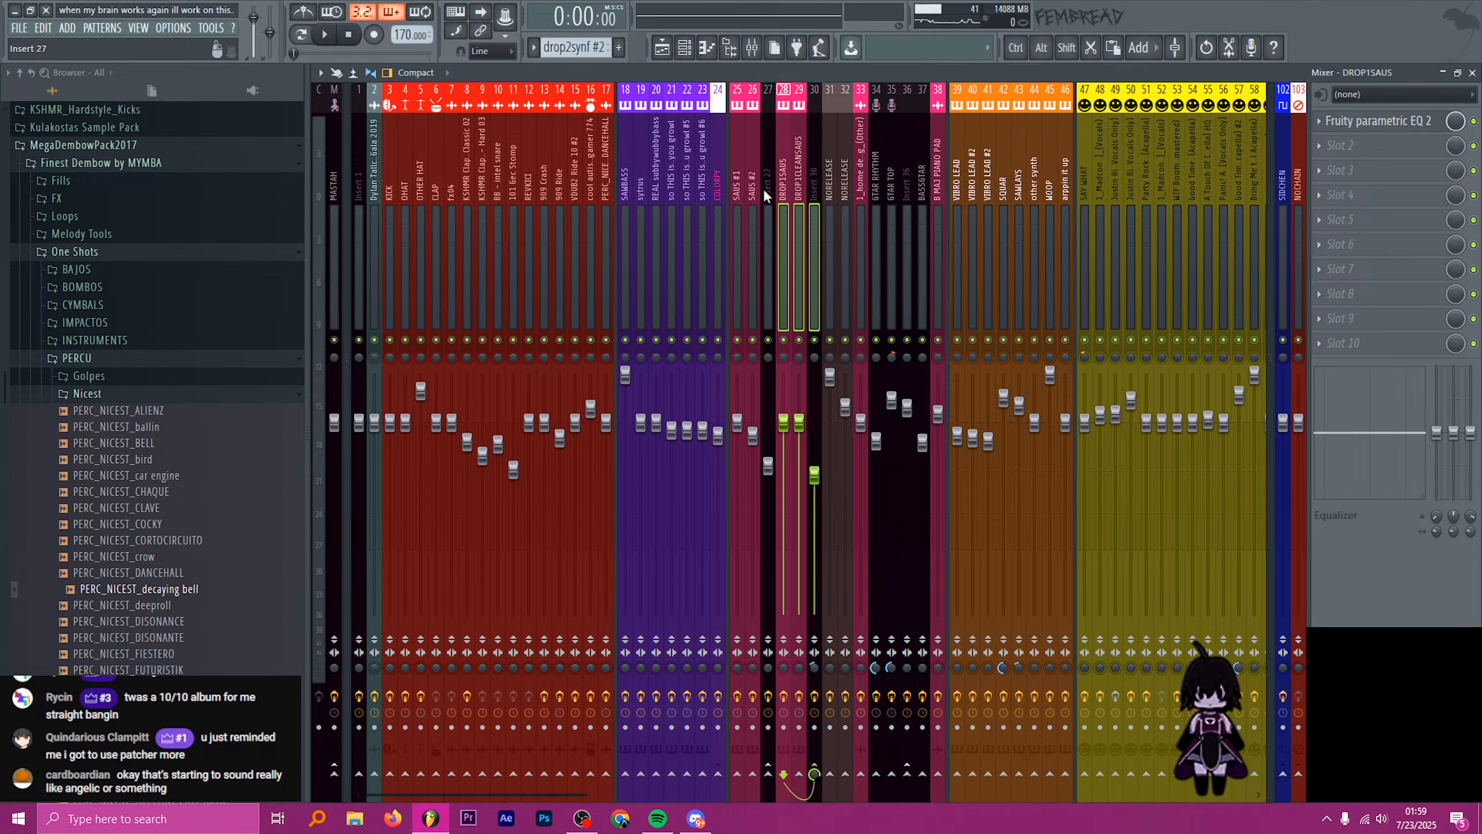
{"action": "left_click", "coordinate": [814, 181]}
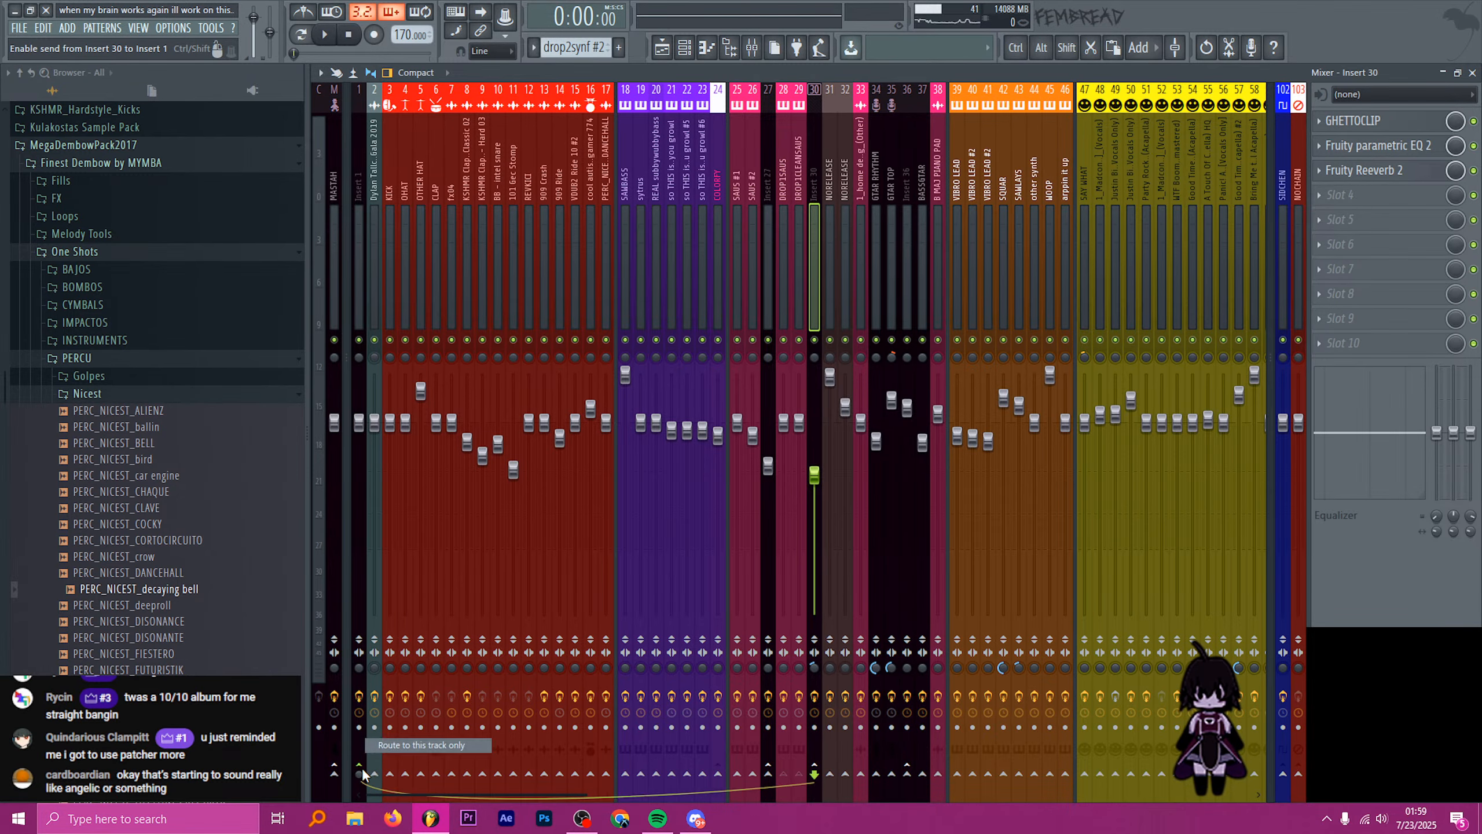
- Add a separator at the Dylan Tallchief - Mine Gala 2019 mixer track to set Insert 1 apart
{"action": "left_click", "coordinate": [376, 164]}
{"action": "right_click", "coordinate": [373, 160]}
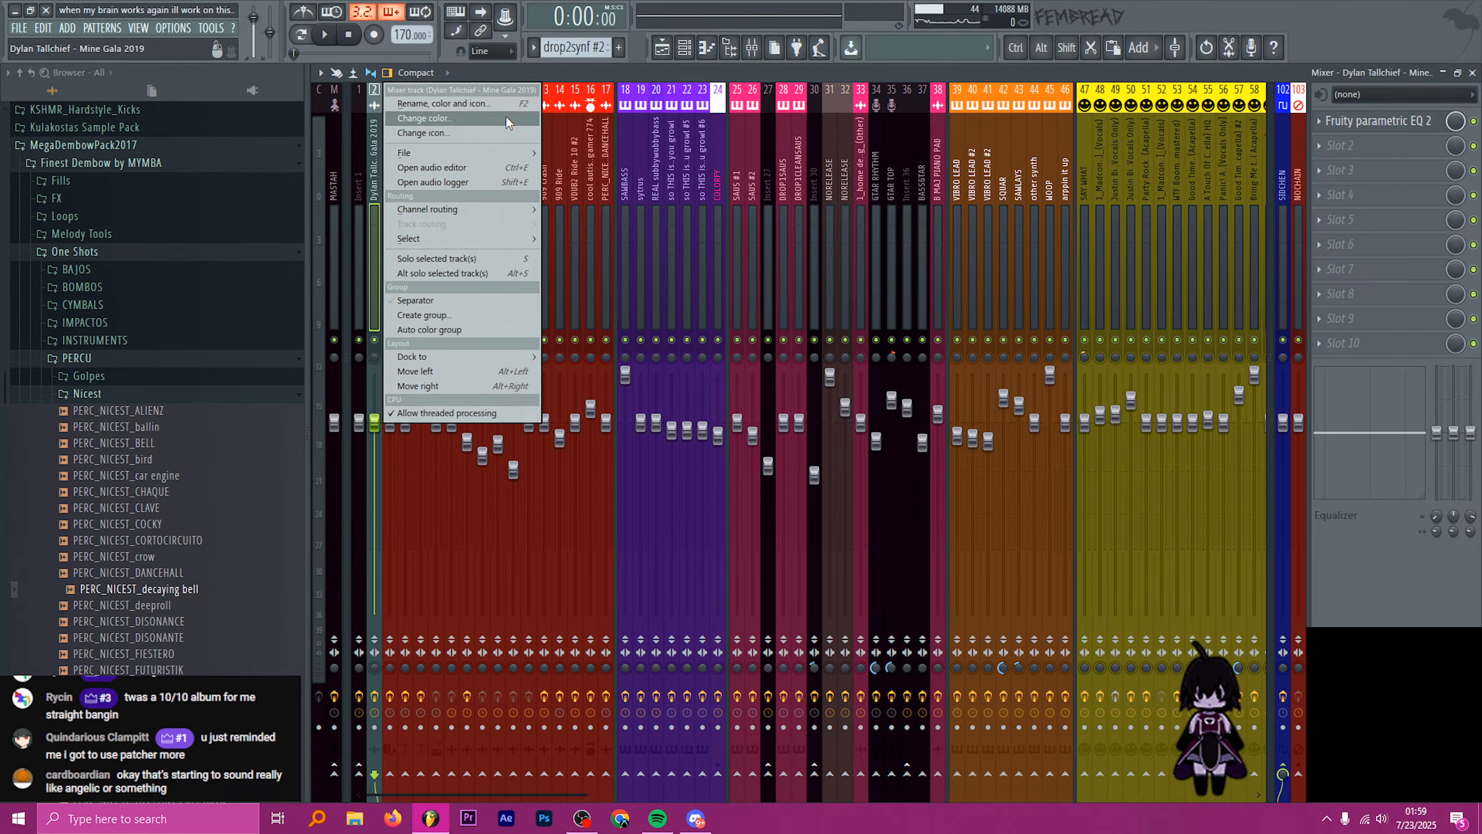
{"action": "left_click", "coordinate": [461, 300]}
- Rename mixer Insert 1 as BASS CLIPPA and give it a green colour and a waveform icon
{"action": "right_click", "coordinate": [364, 164]}
{"action": "left_click", "coordinate": [399, 104]}
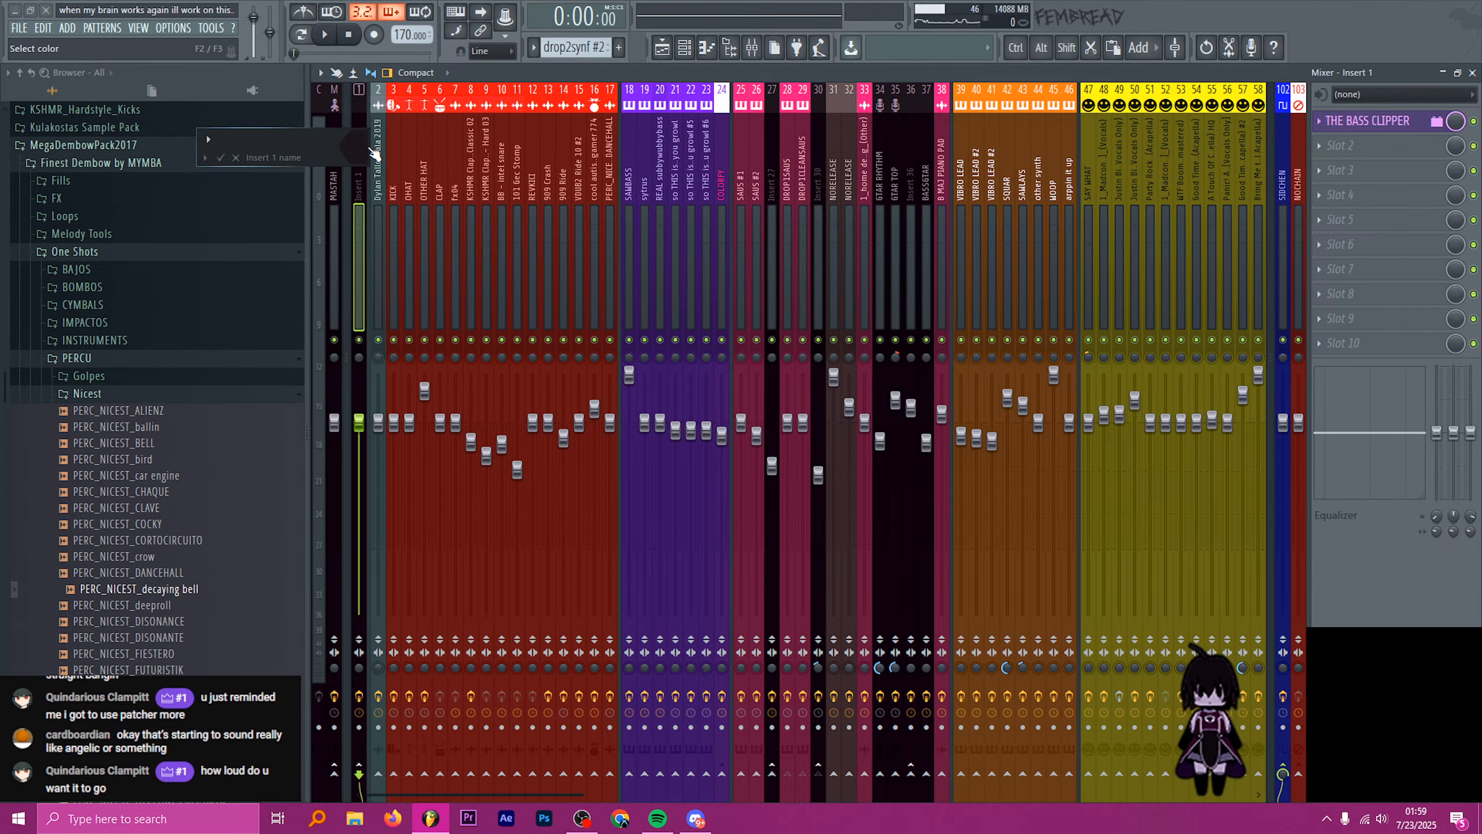
{"action": "left_click", "coordinate": [356, 145]}
{"action": "left_click", "coordinate": [627, 274]}
{"action": "key", "text": "Return"}
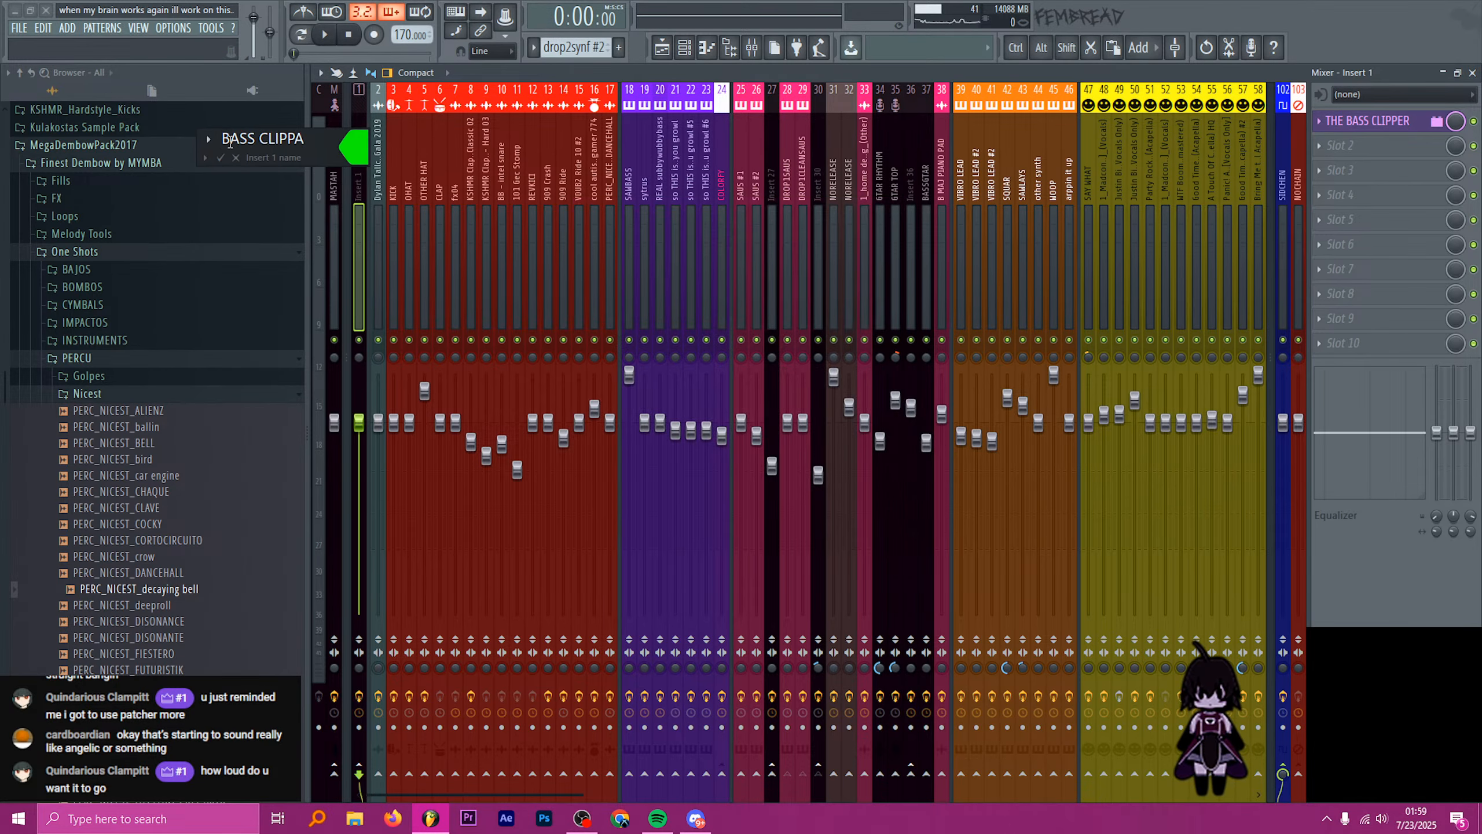
{"action": "left_click", "coordinate": [209, 139]}
{"action": "left_click", "coordinate": [389, 214]}
{"action": "key", "text": "Return"}
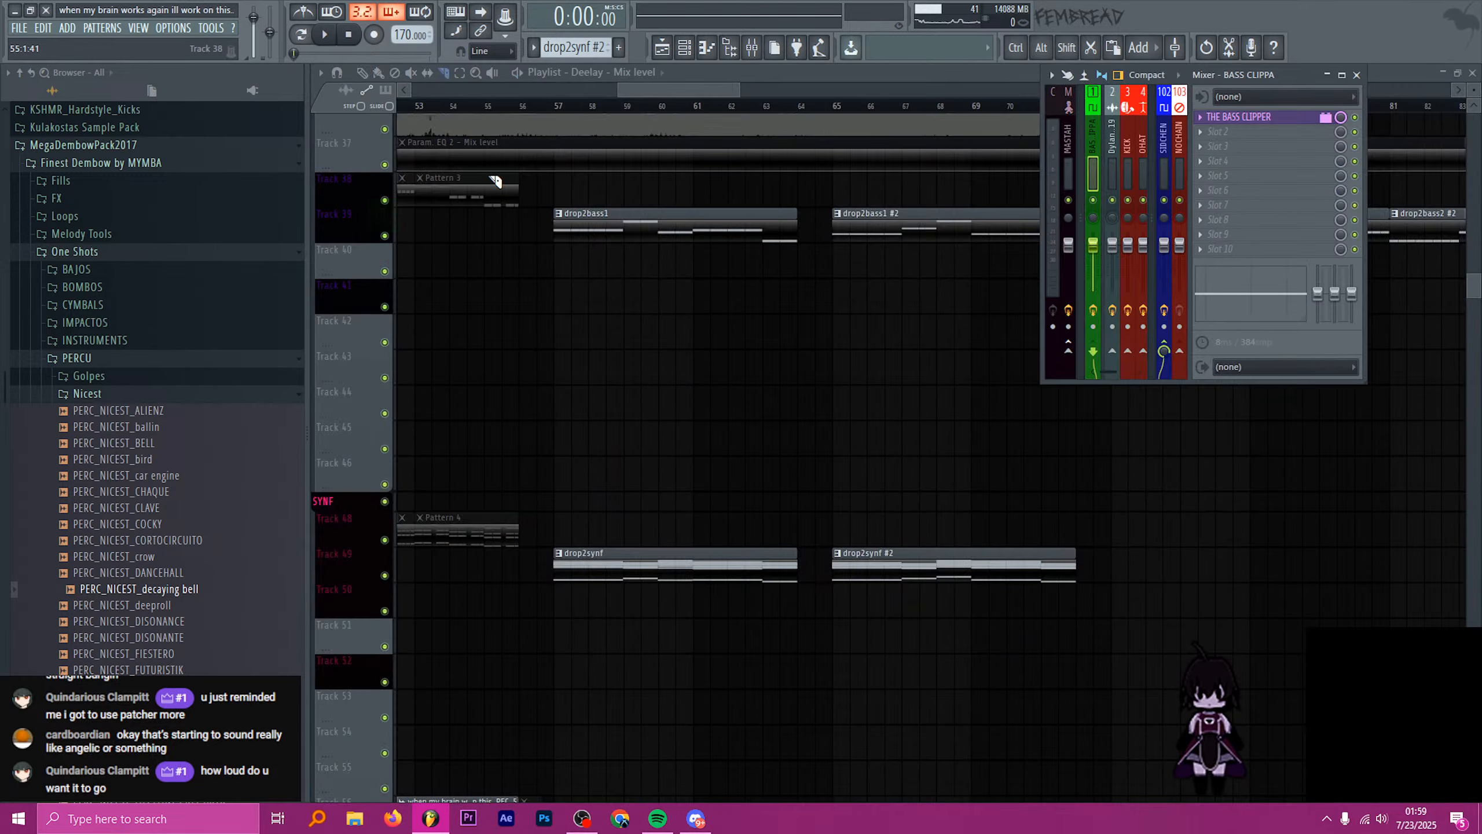
{"action": "key", "text": "Return"}
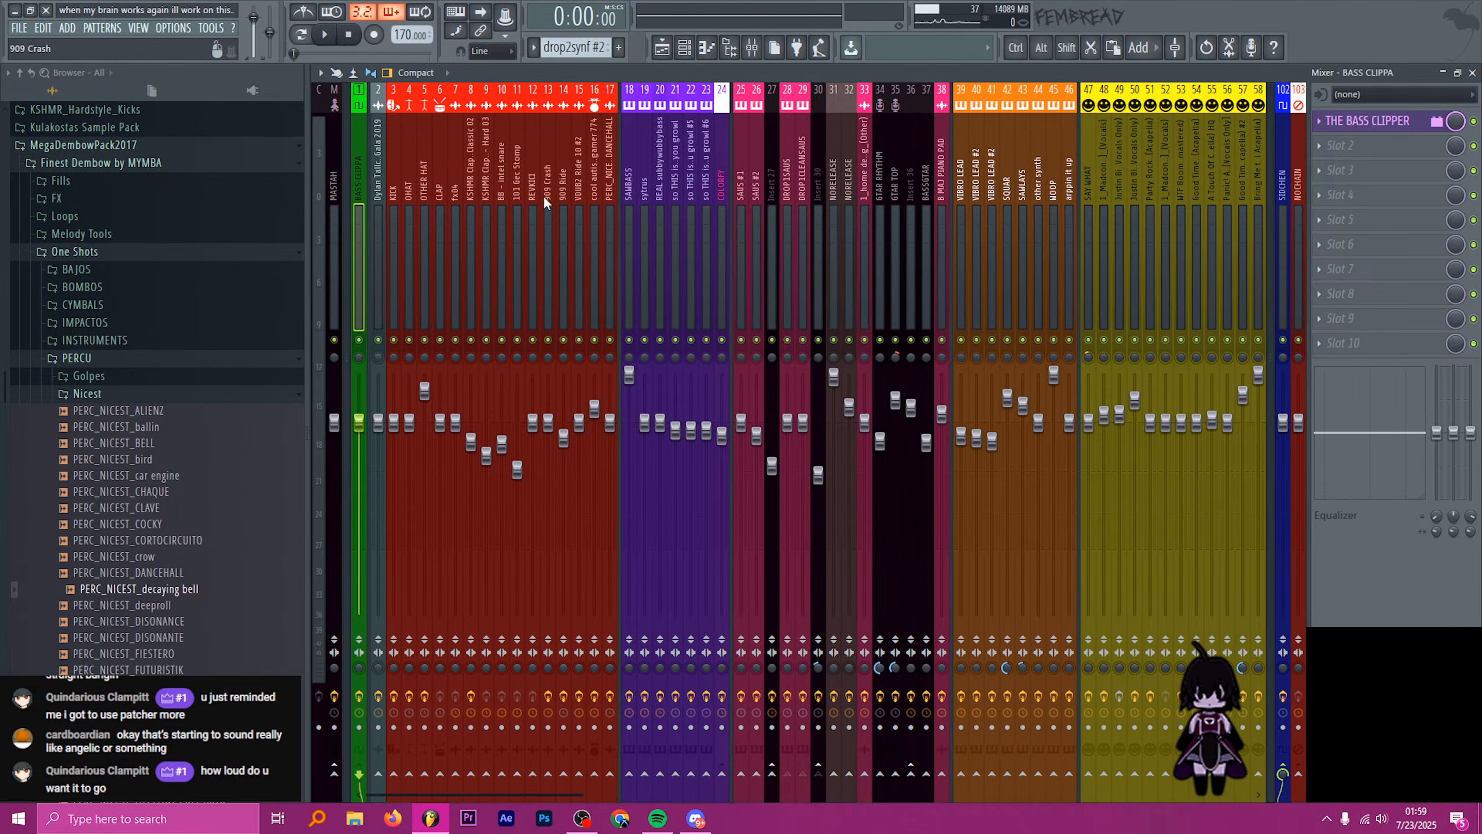
- Check the playlist's sidechain, global and drum tracks around the second drop and return to the mixer
{"action": "key", "text": "F5"}
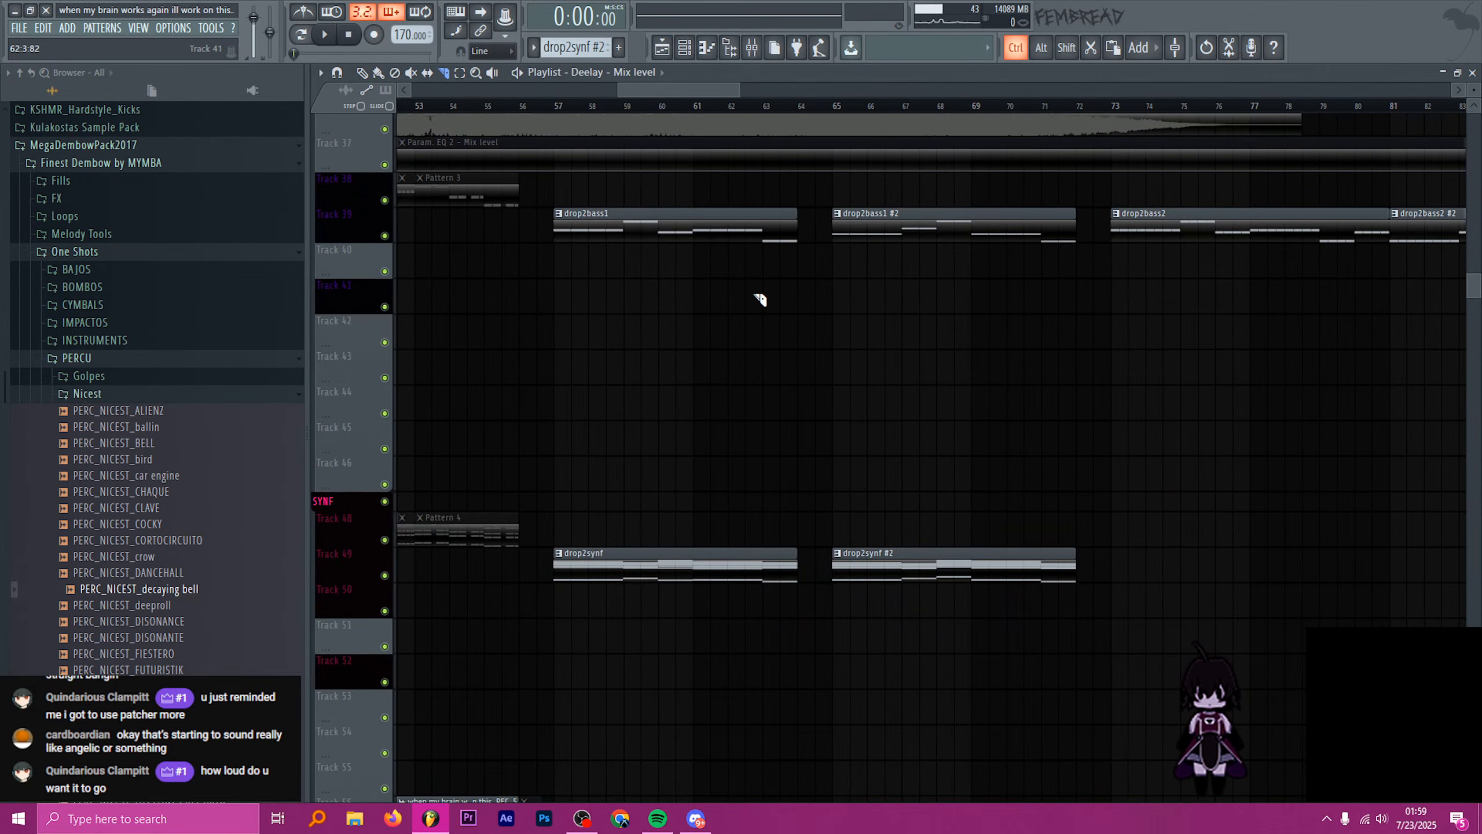
{"action": "scroll", "coordinate": [752, 327], "scroll_direction": "up", "scroll_amount": 5}
{"action": "scroll", "coordinate": [740, 366], "scroll_direction": "up", "scroll_amount": 7}
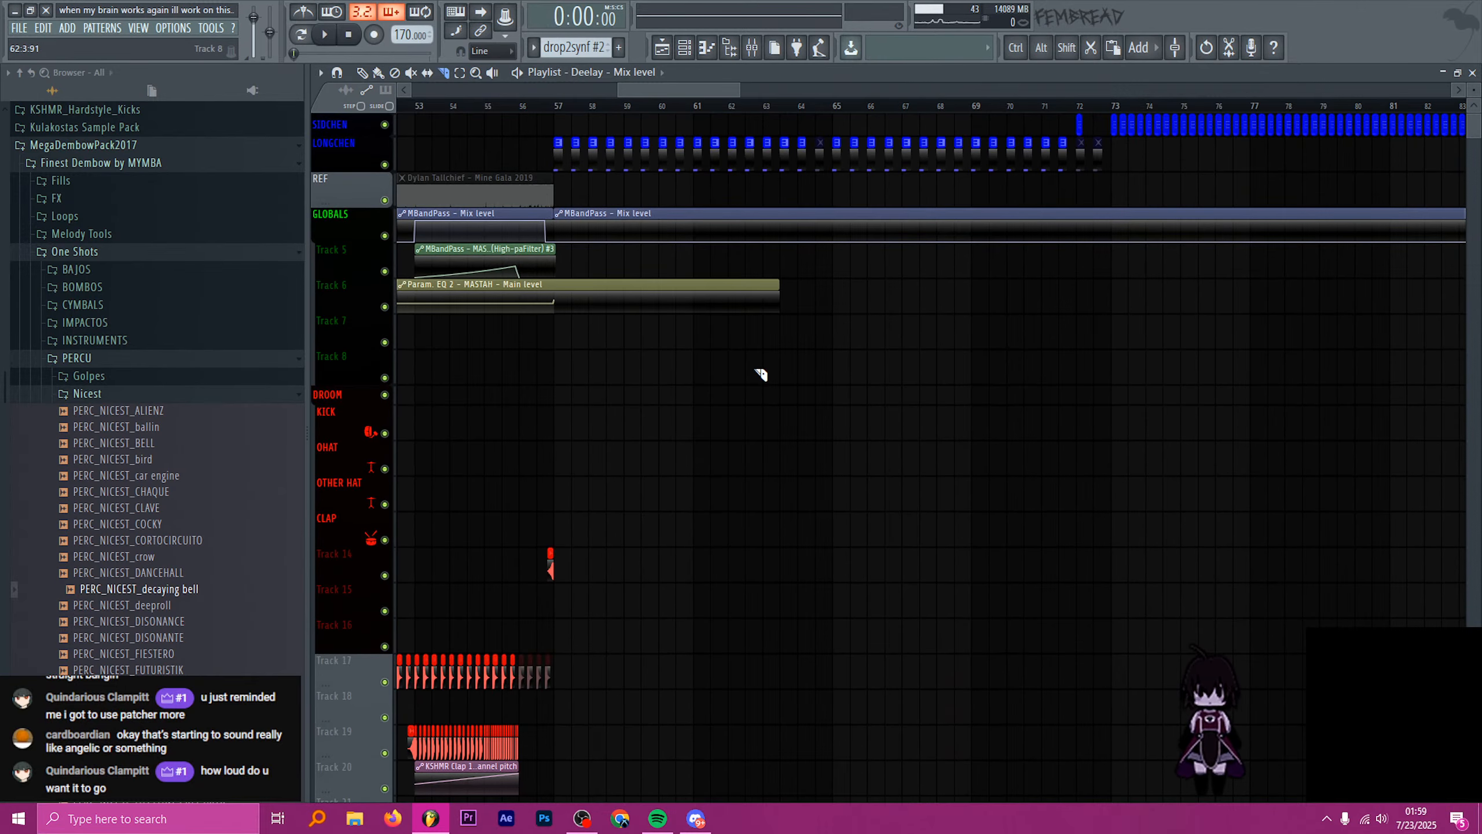
{"action": "scroll", "coordinate": [765, 369], "scroll_direction": "down", "scroll_amount": 7}
{"action": "left_click", "coordinate": [752, 48]}
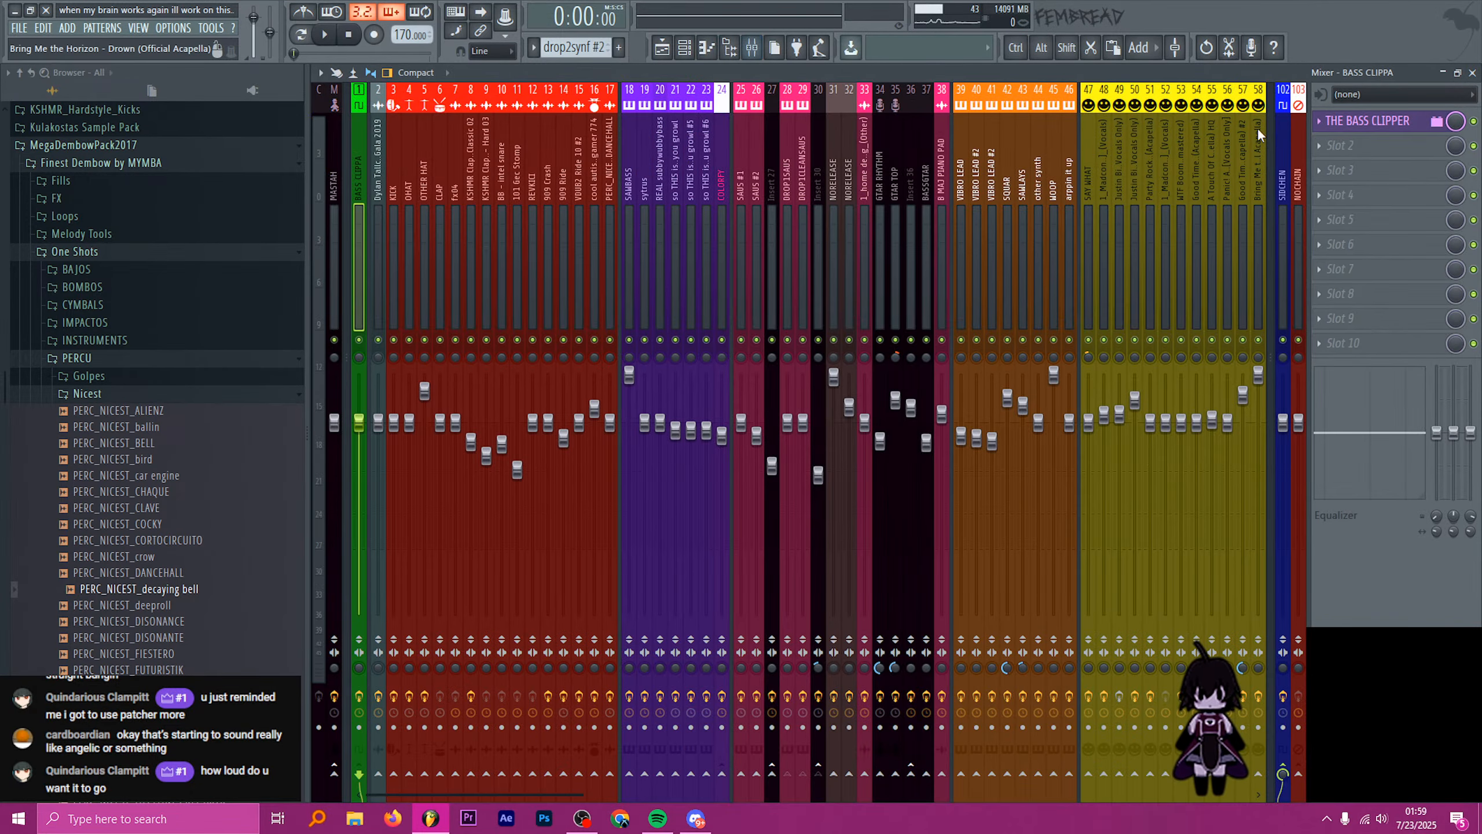
- Open THE BASS CLIPPER and arrange its IN EQ and OUT EQ windows beside the Patcher map
{"action": "left_click", "coordinate": [1392, 122]}
{"action": "double_click", "coordinate": [567, 396]}
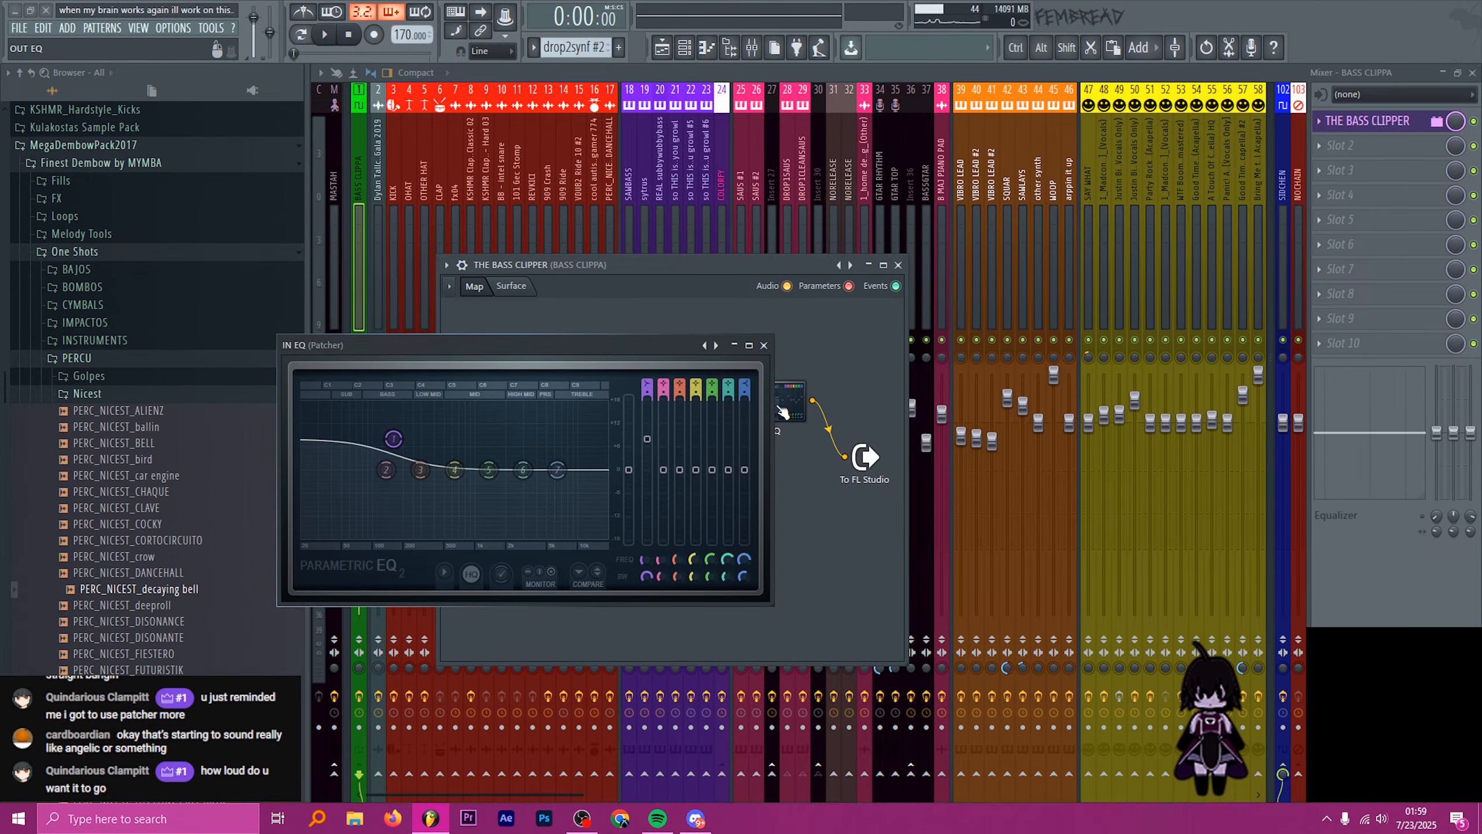
{"action": "left_click_drag", "start_coordinate": [610, 351], "coordinate": [634, 72]}
{"action": "double_click", "coordinate": [769, 399]}
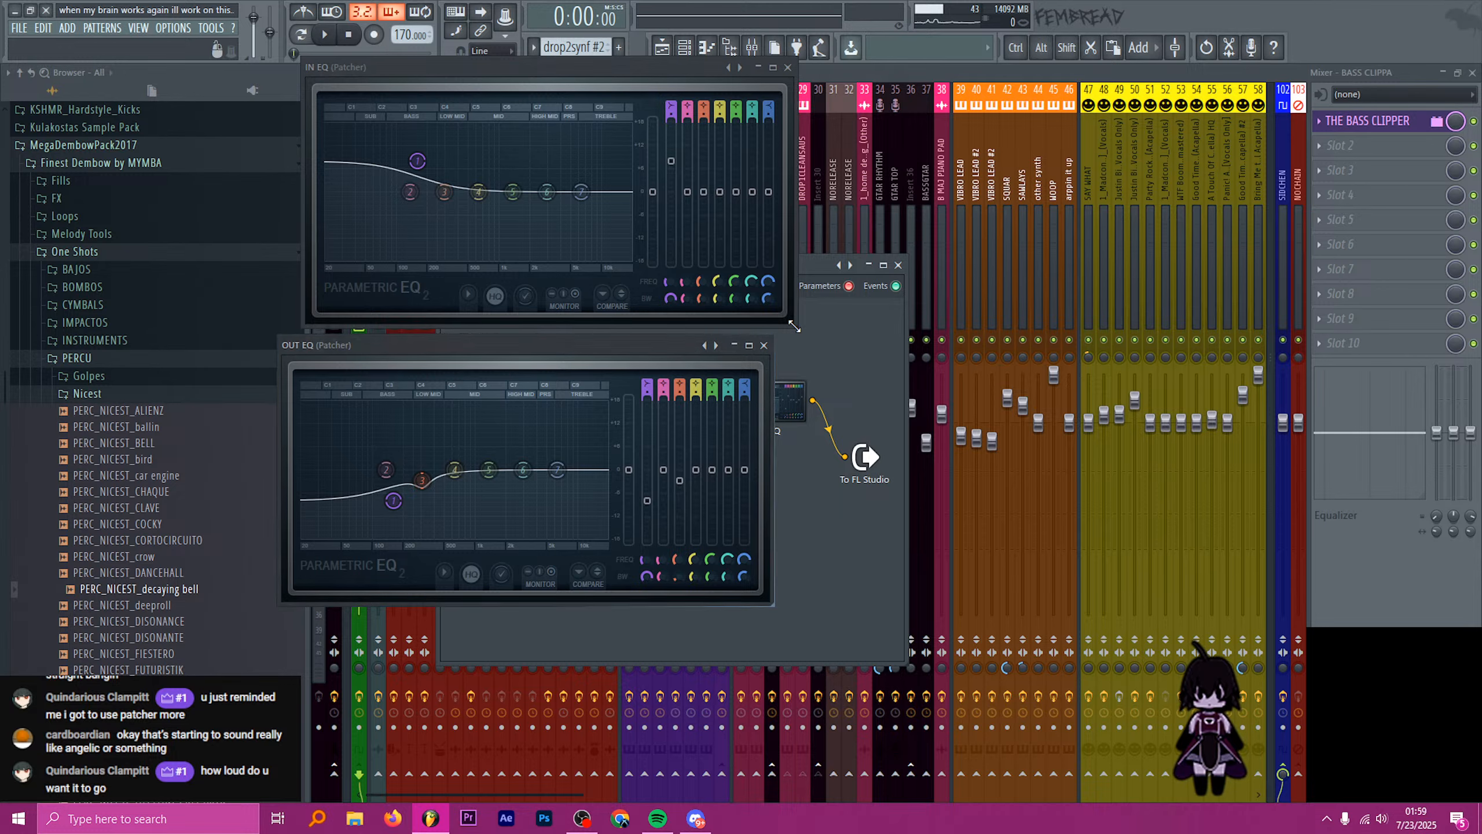
{"action": "left_click_drag", "start_coordinate": [811, 272], "coordinate": [1202, 279]}
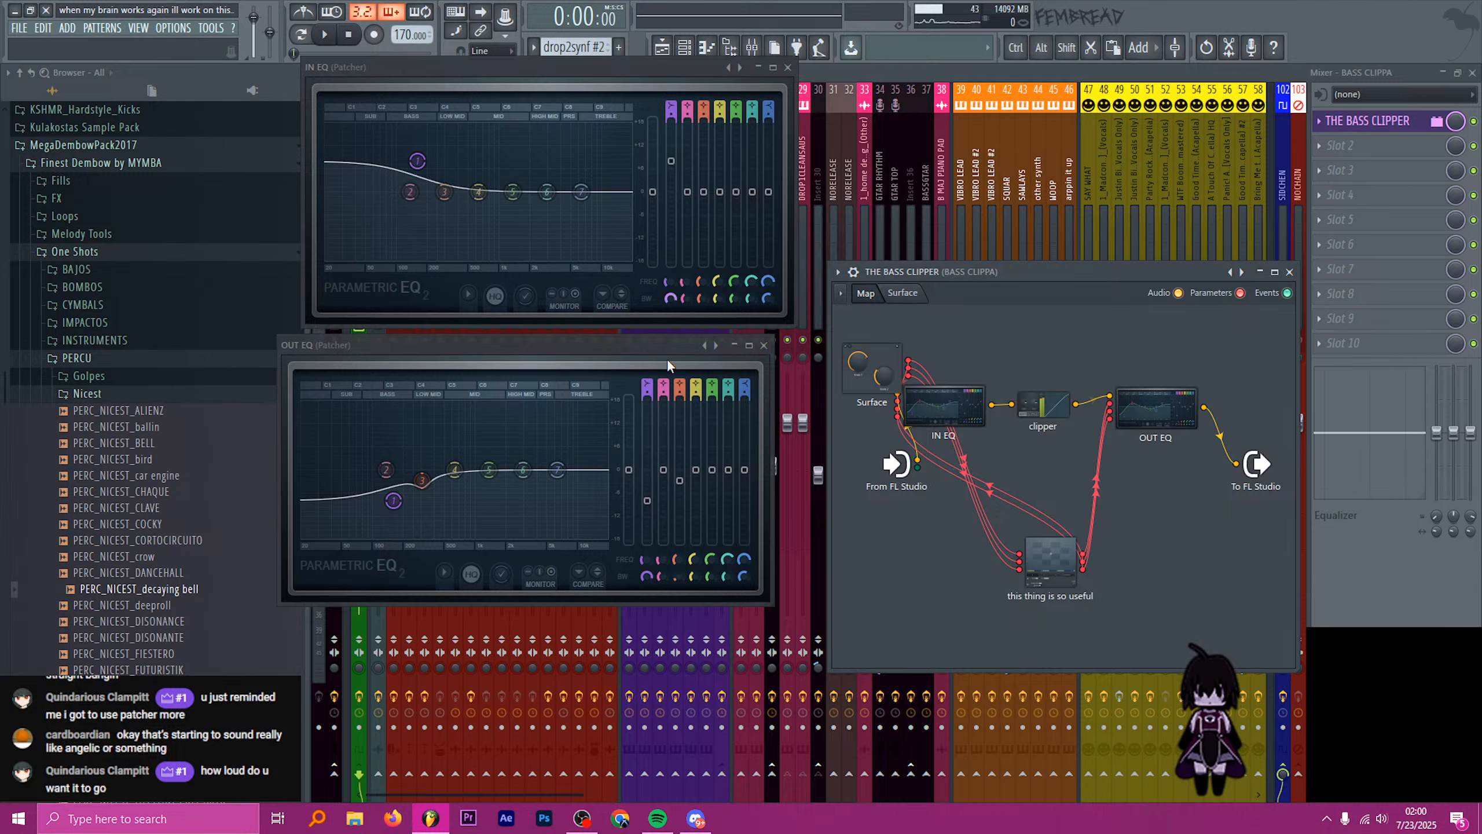
- Try a higher BASS! setting on THE BASS CLIPPER's surface, compare both EQ curves, and leave the knob slightly below its starting position
{"action": "left_click", "coordinate": [902, 293]}
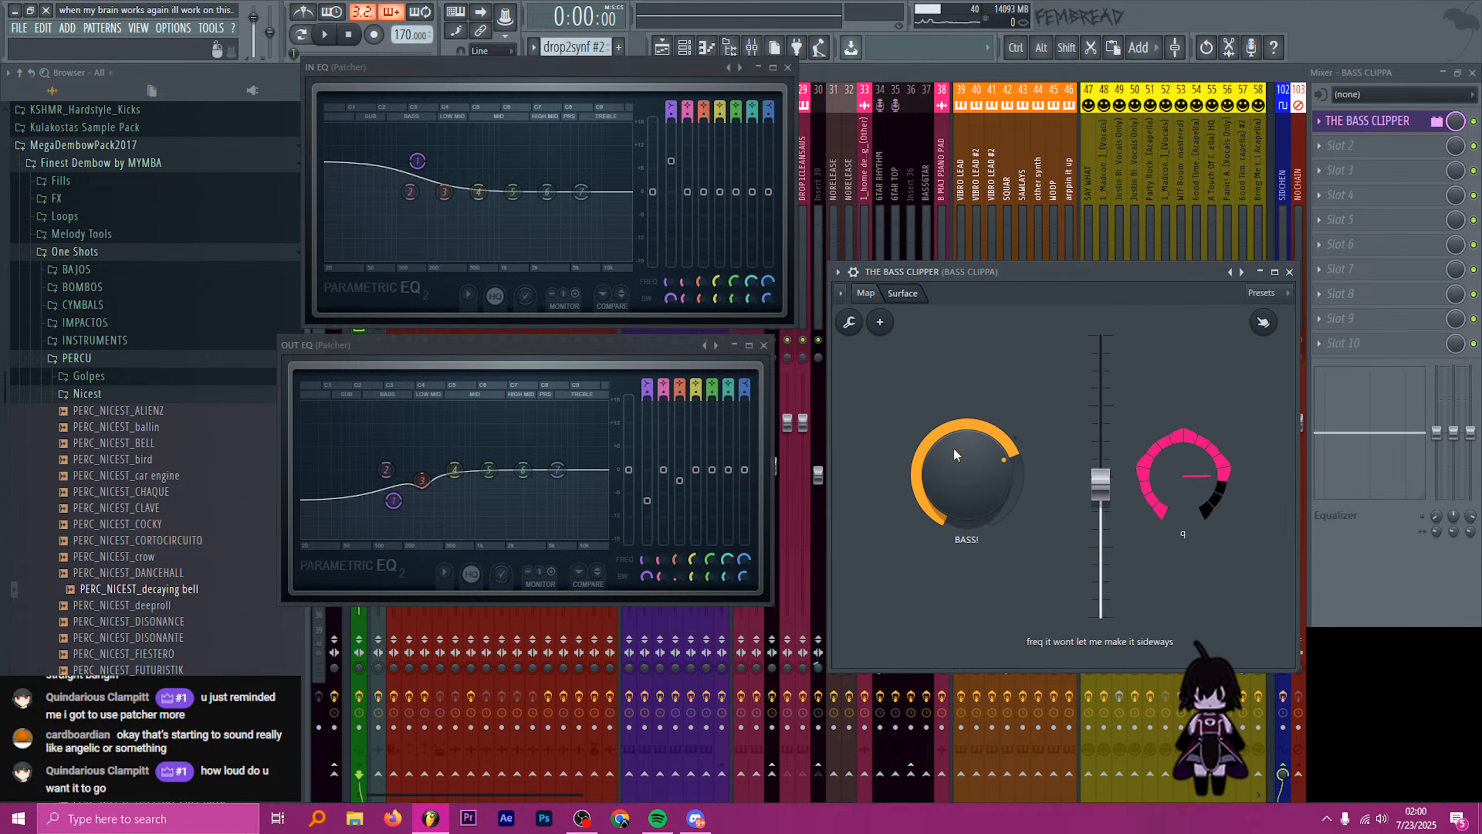
{"action": "mouse_move", "coordinate": [953, 447]}
{"action": "left_mouse_down"}
{"action": "mouse_move", "coordinate": [953, 469]}
{"action": "mouse_move", "coordinate": [953, 445]}
{"action": "left_mouse_up"}
{"action": "left_click", "coordinate": [867, 296]}
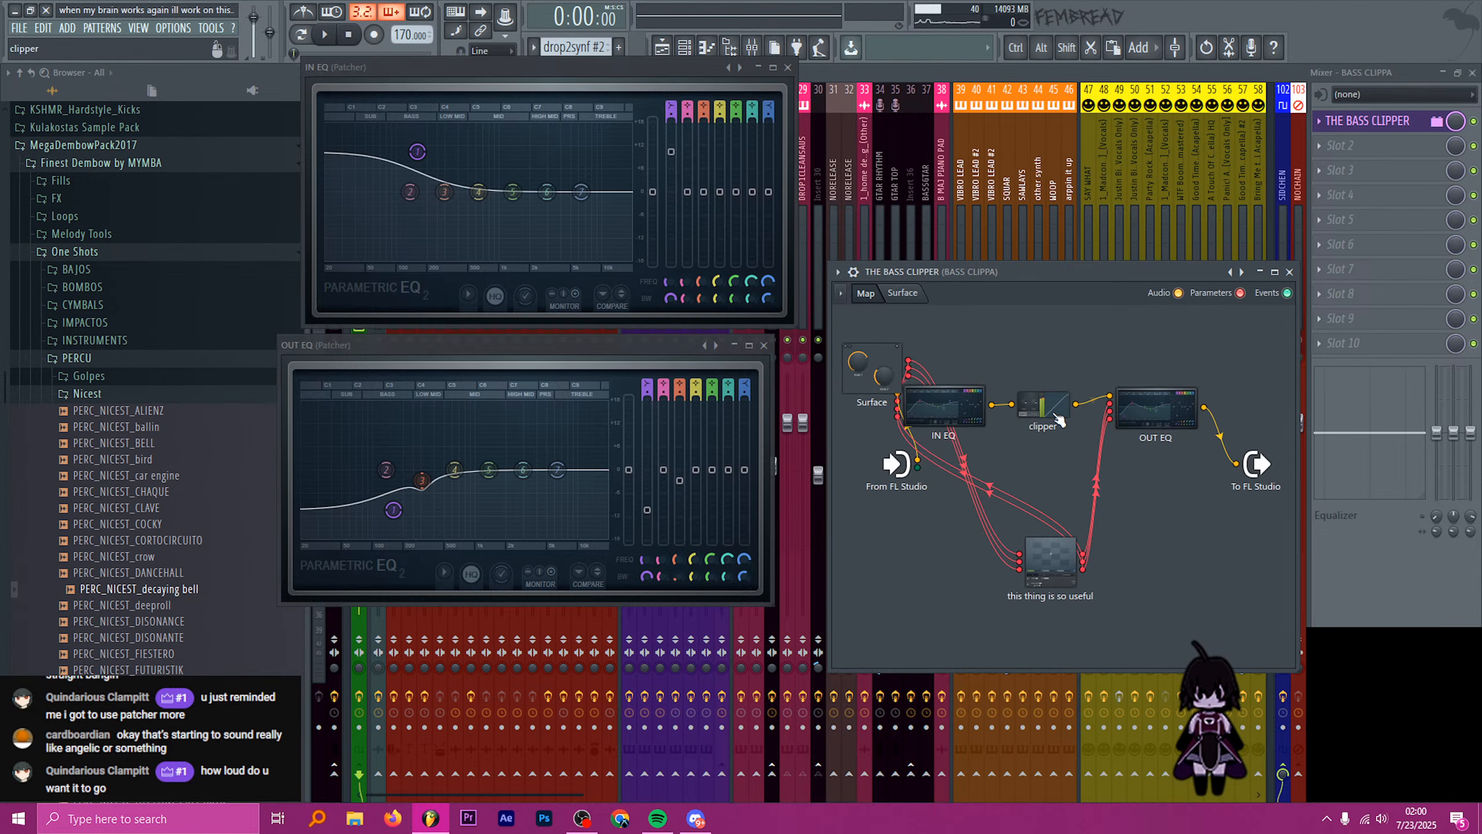
{"action": "left_click", "coordinate": [904, 294]}
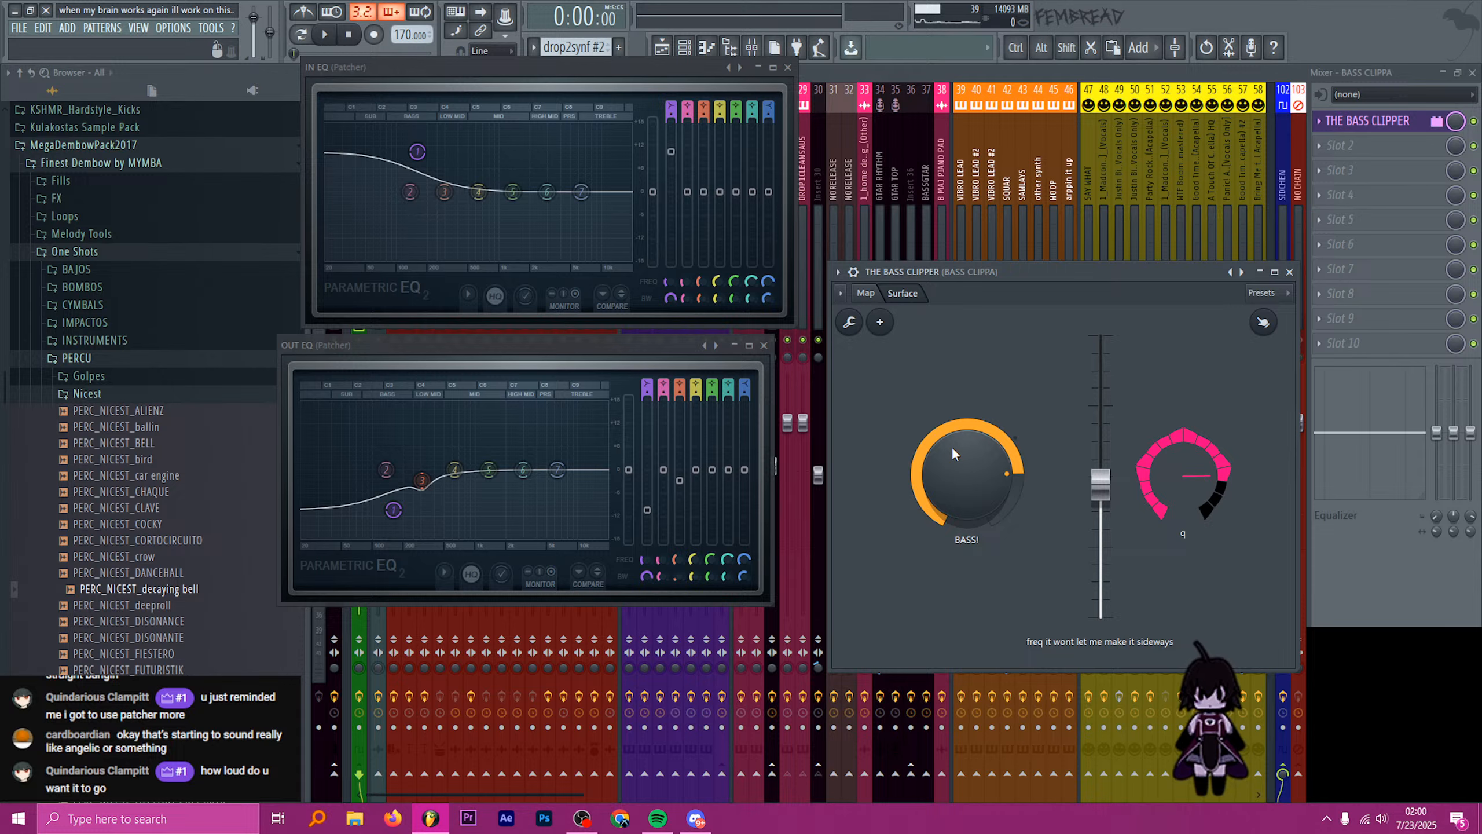
{"action": "left_click_drag", "start_coordinate": [952, 446], "coordinate": [952, 460]}
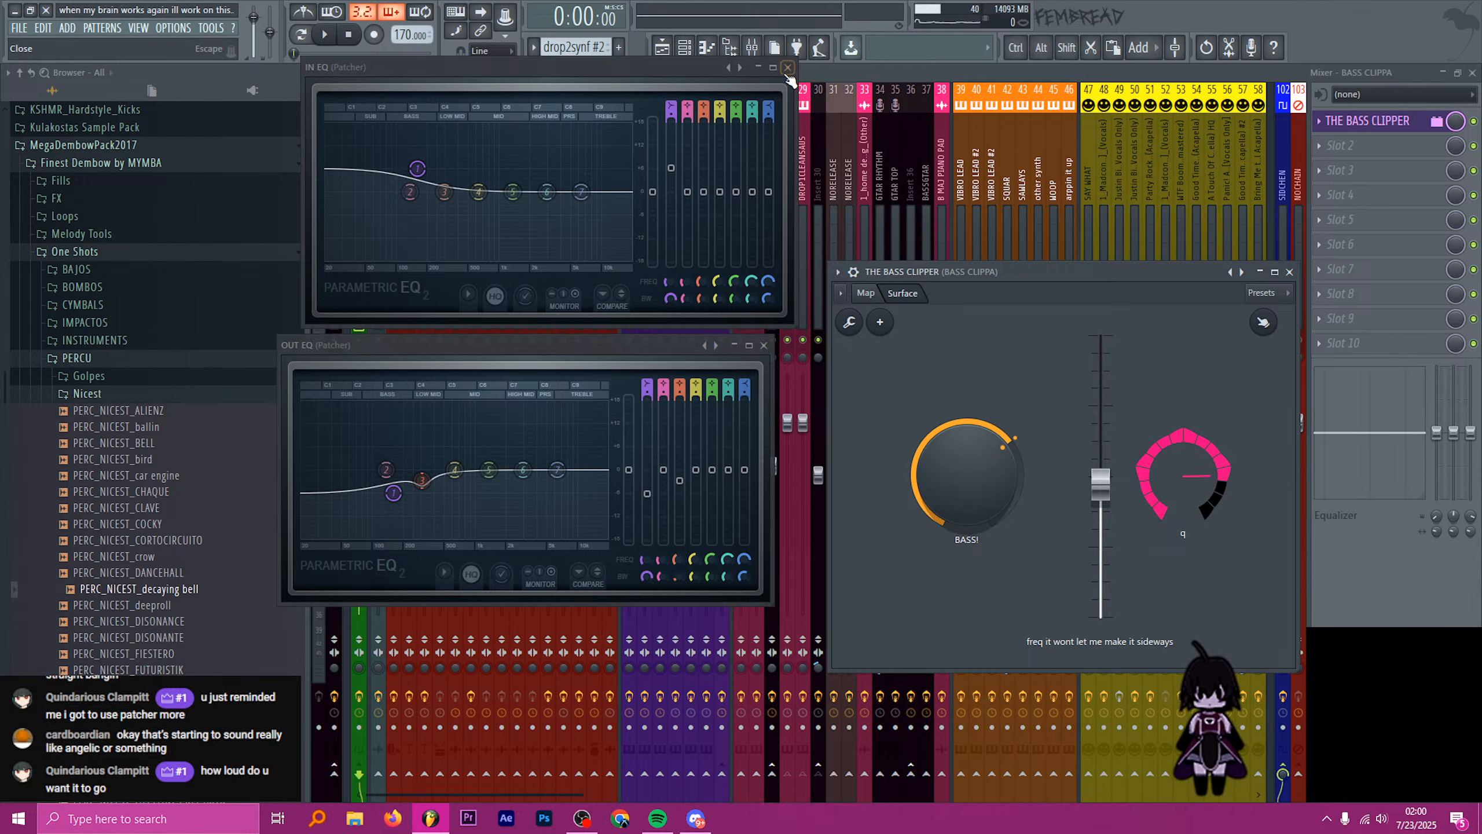
- Close the IN EQ and OUT EQ windows and place the playlist's playback position at bar 57
{"action": "left_click", "coordinate": [787, 67]}
{"action": "left_click", "coordinate": [764, 345]}
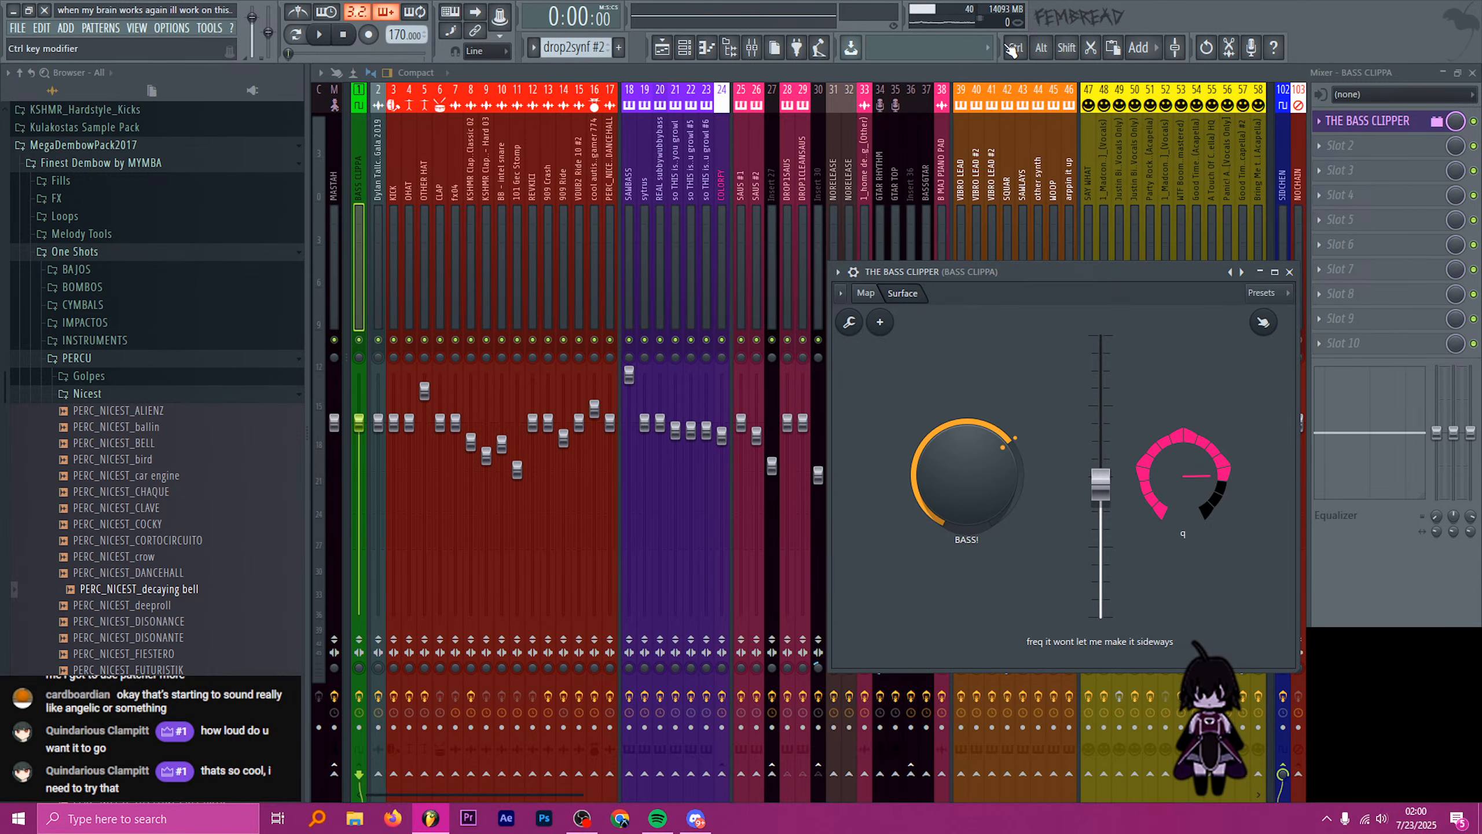
{"action": "left_click", "coordinate": [1154, 51]}
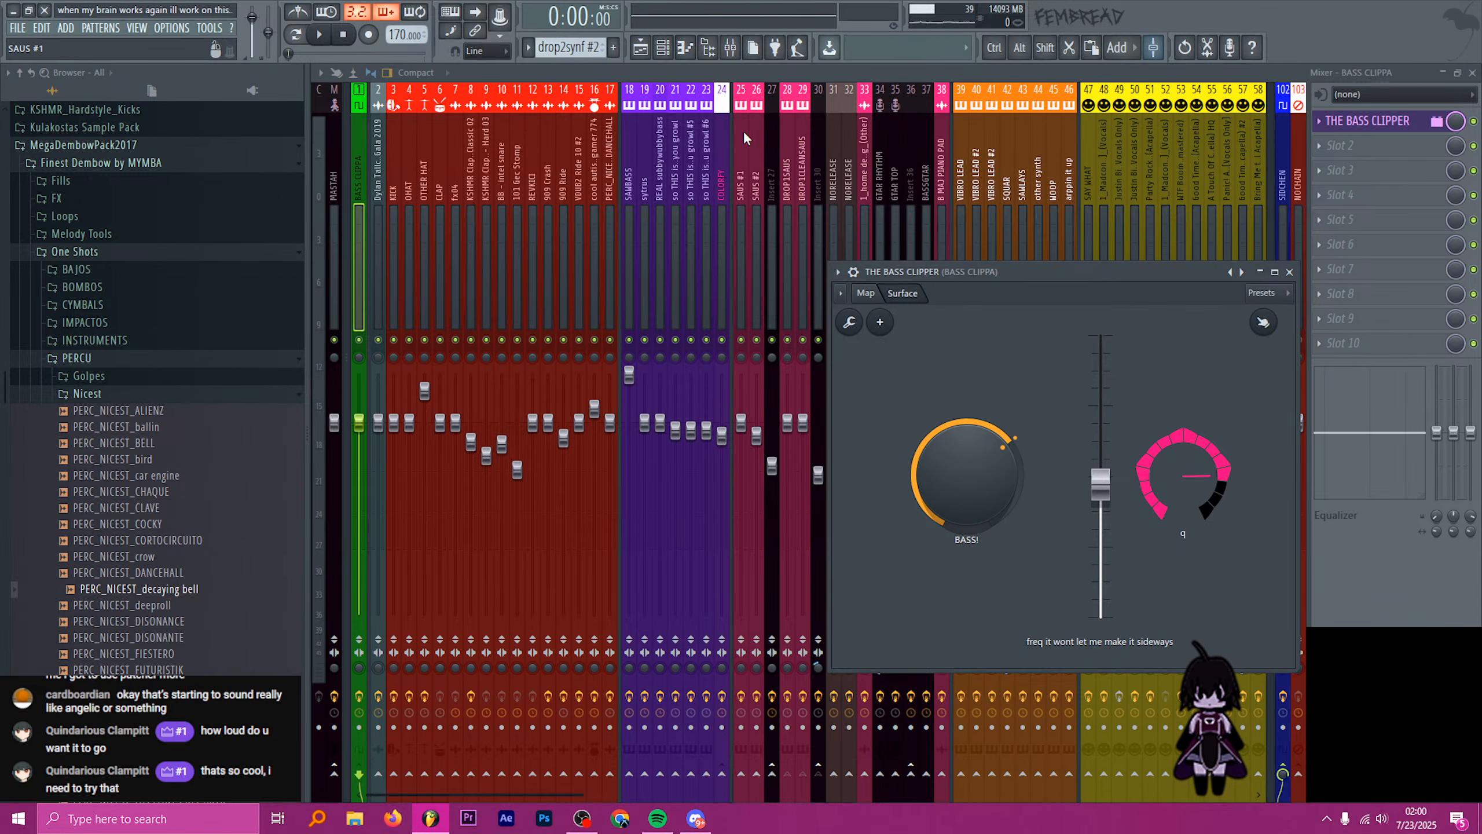
{"action": "left_click", "coordinate": [641, 48]}
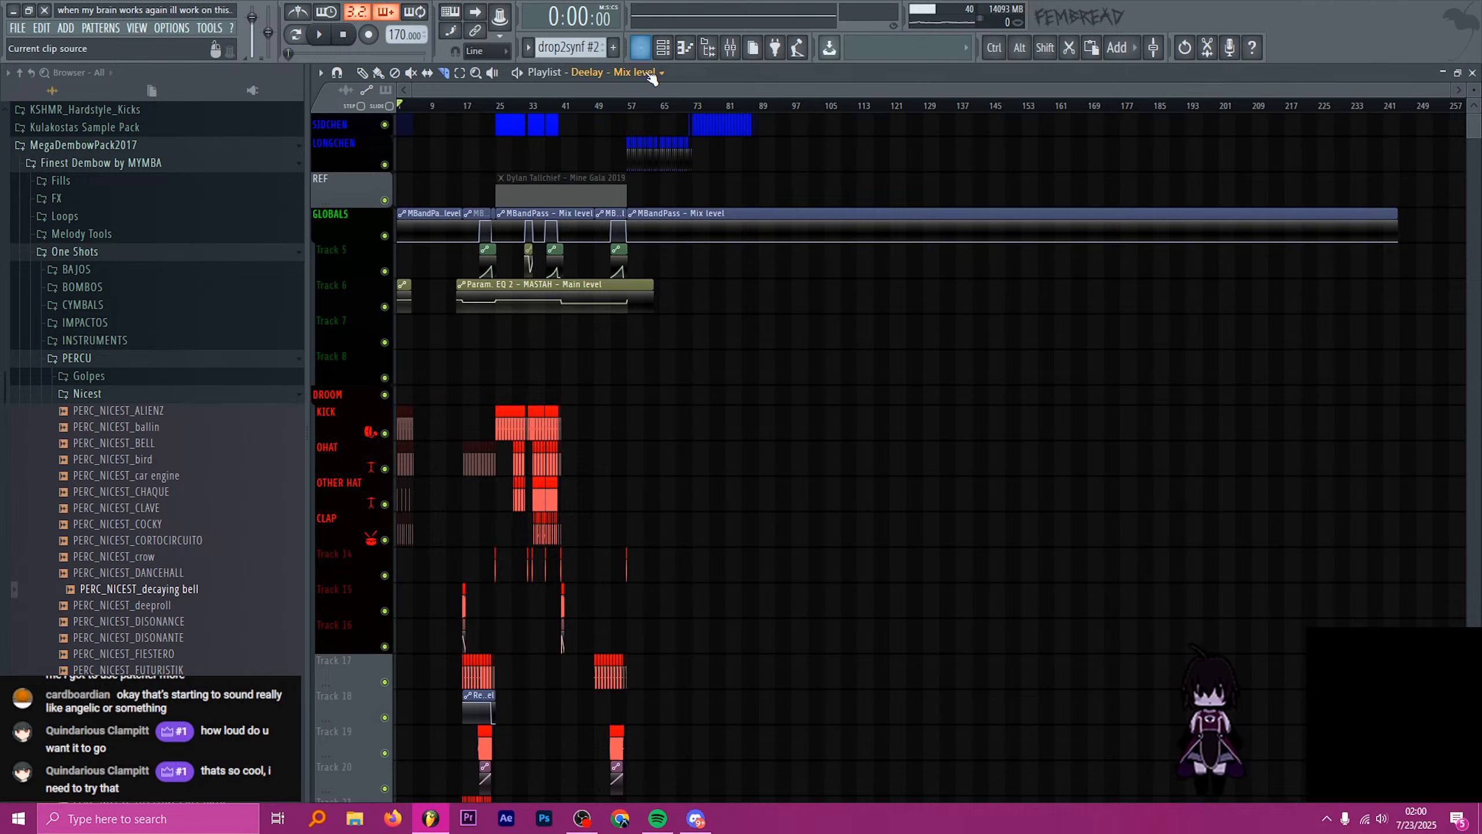
{"action": "mouse_move", "coordinate": [612, 108]}
{"action": "left_mouse_down"}
{"action": "mouse_move", "coordinate": [595, 110]}
{"action": "mouse_move", "coordinate": [626, 123]}
{"action": "left_mouse_up"}
{"action": "scroll", "coordinate": [628, 231], "scroll_direction": "up", "scroll_amount": 6}
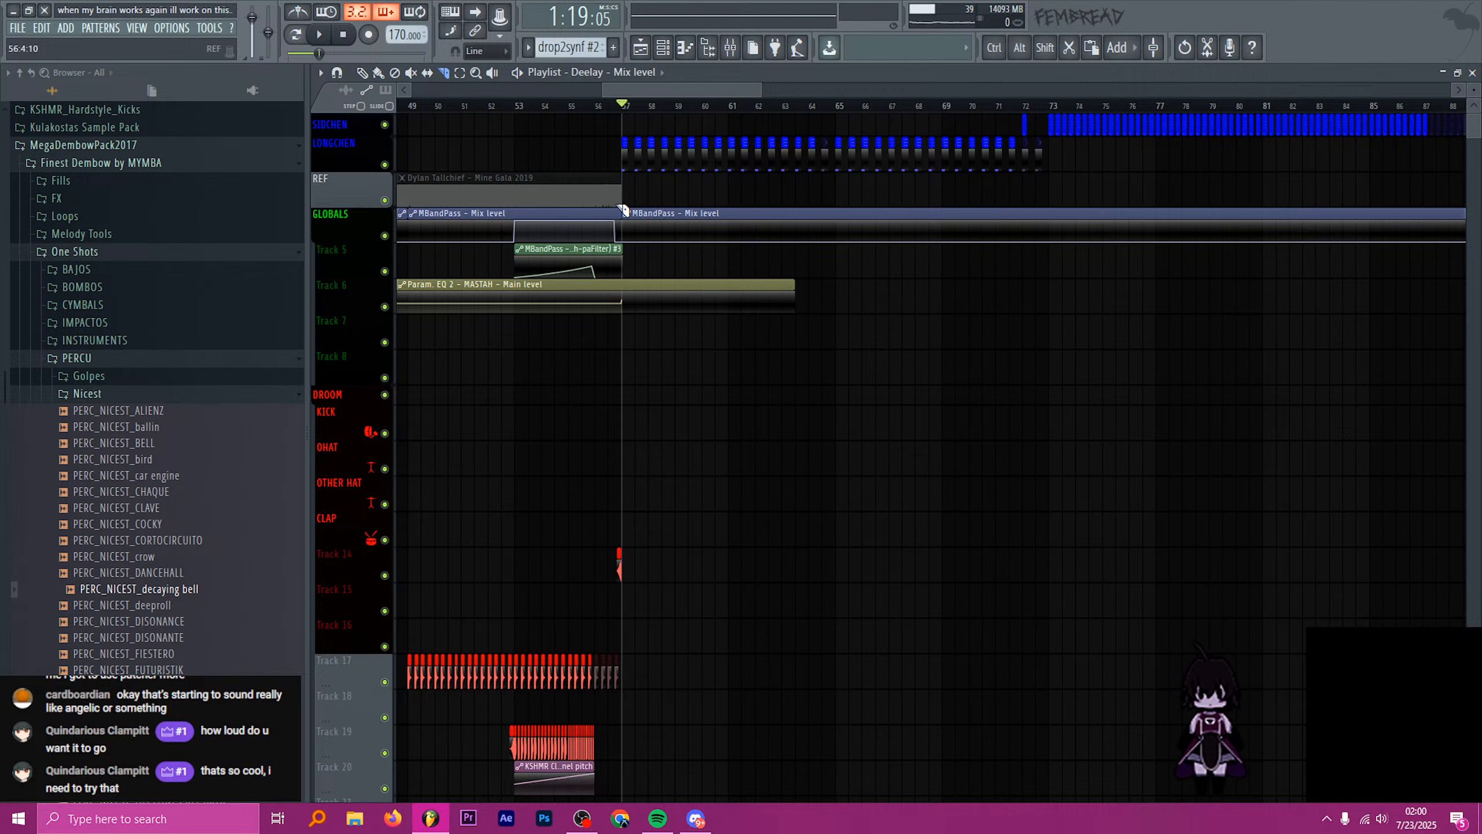
- Review the x output mapping of the "this thing is so useful" module in THE BASS CLIPPER's map and close both windows
{"action": "left_click", "coordinate": [730, 48]}
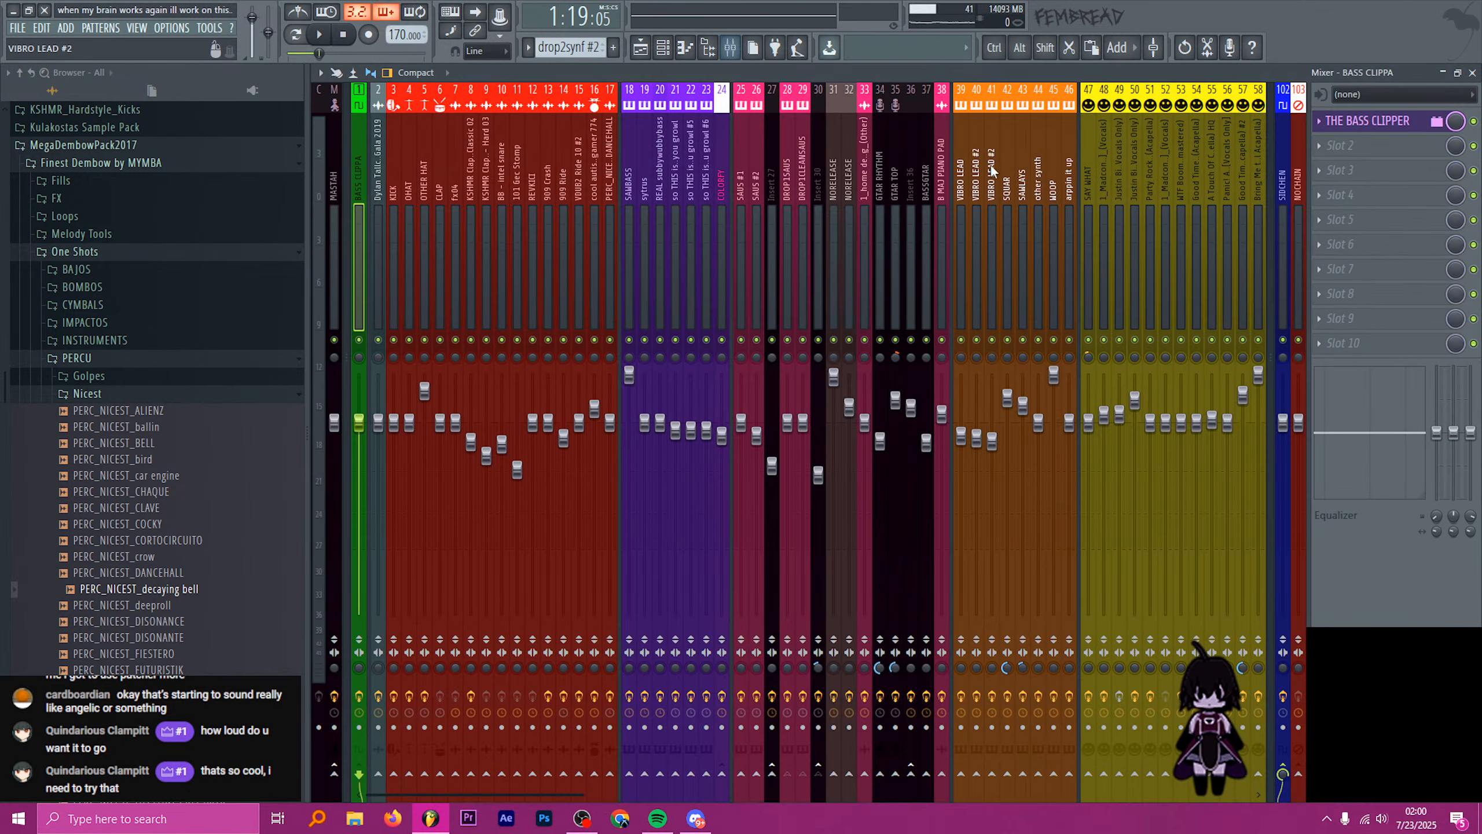
{"action": "left_click", "coordinate": [1419, 122]}
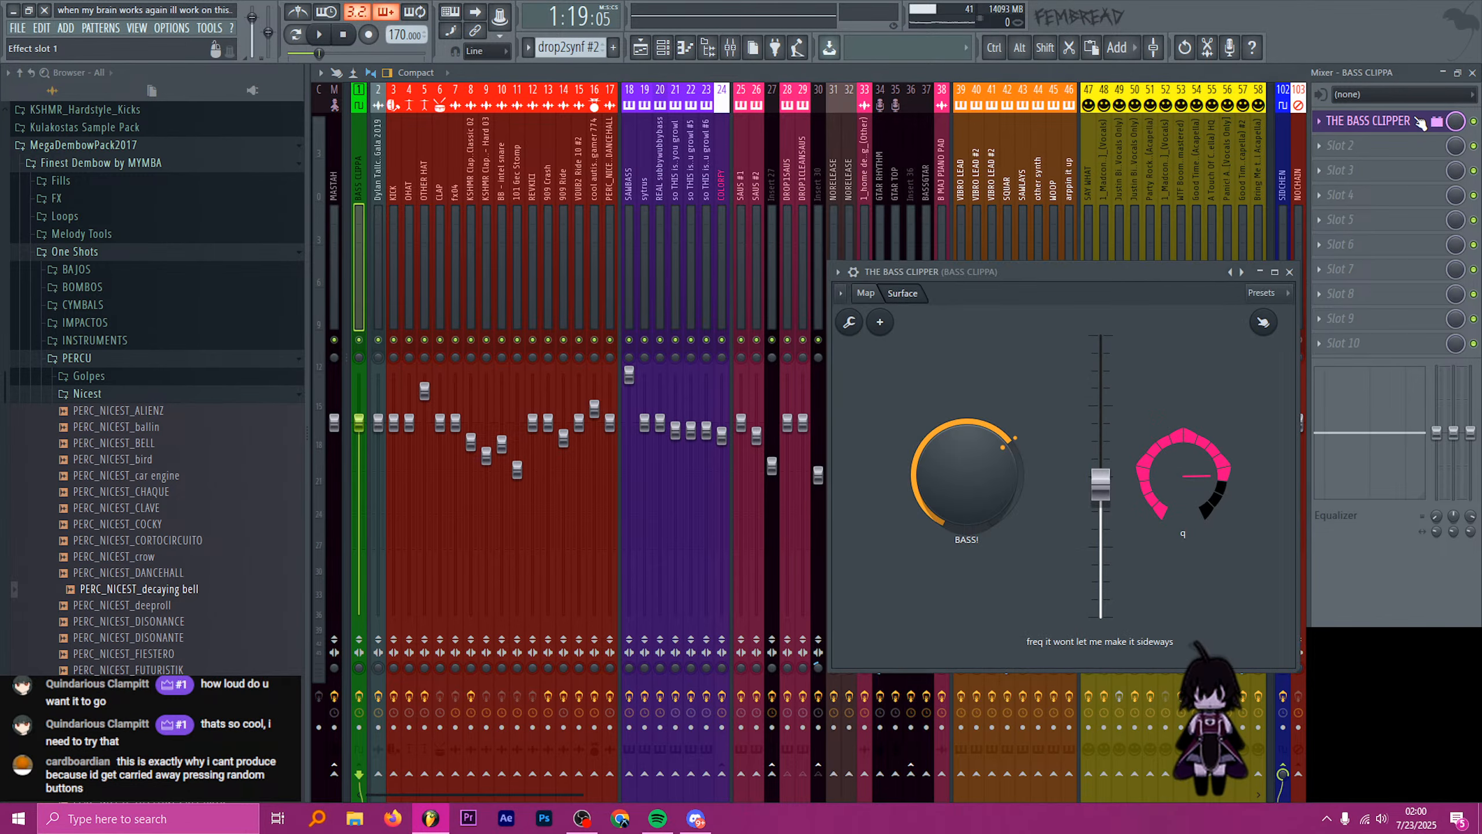
{"action": "left_click", "coordinate": [866, 292]}
{"action": "left_click", "coordinate": [1056, 559]}
{"action": "left_click", "coordinate": [558, 599]}
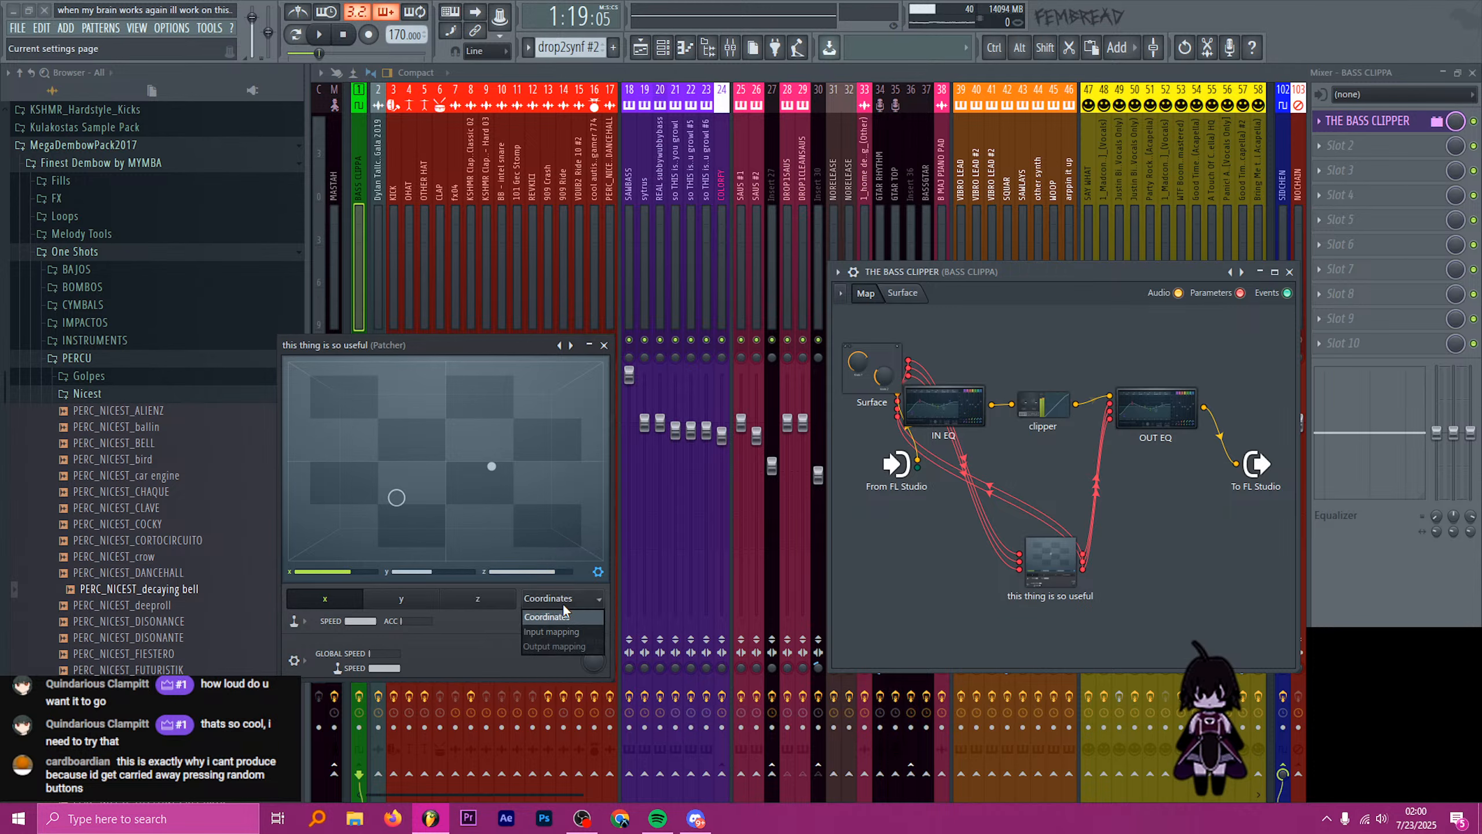
{"action": "left_click", "coordinate": [558, 645]}
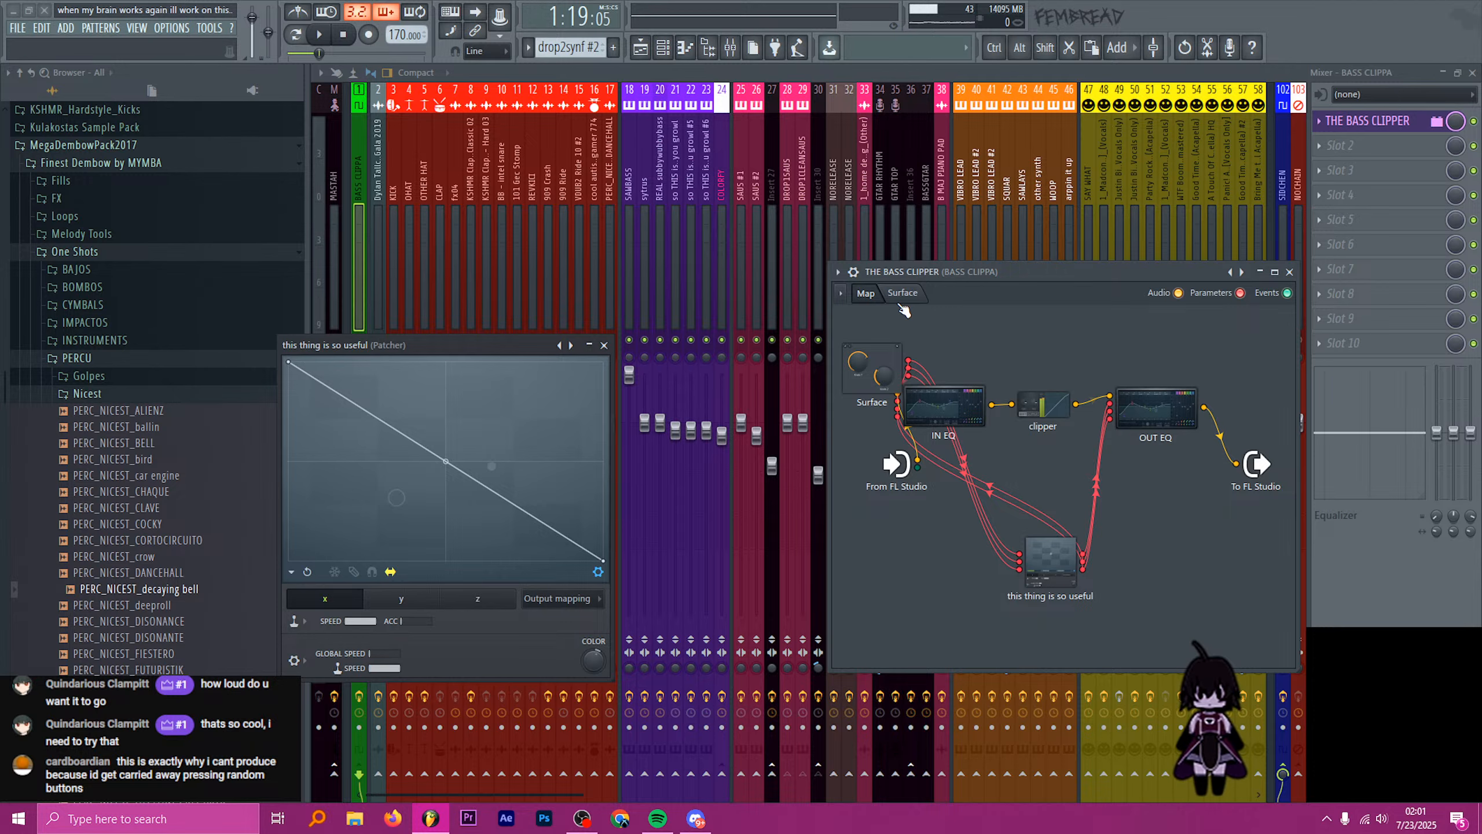
{"action": "left_click", "coordinate": [604, 345]}
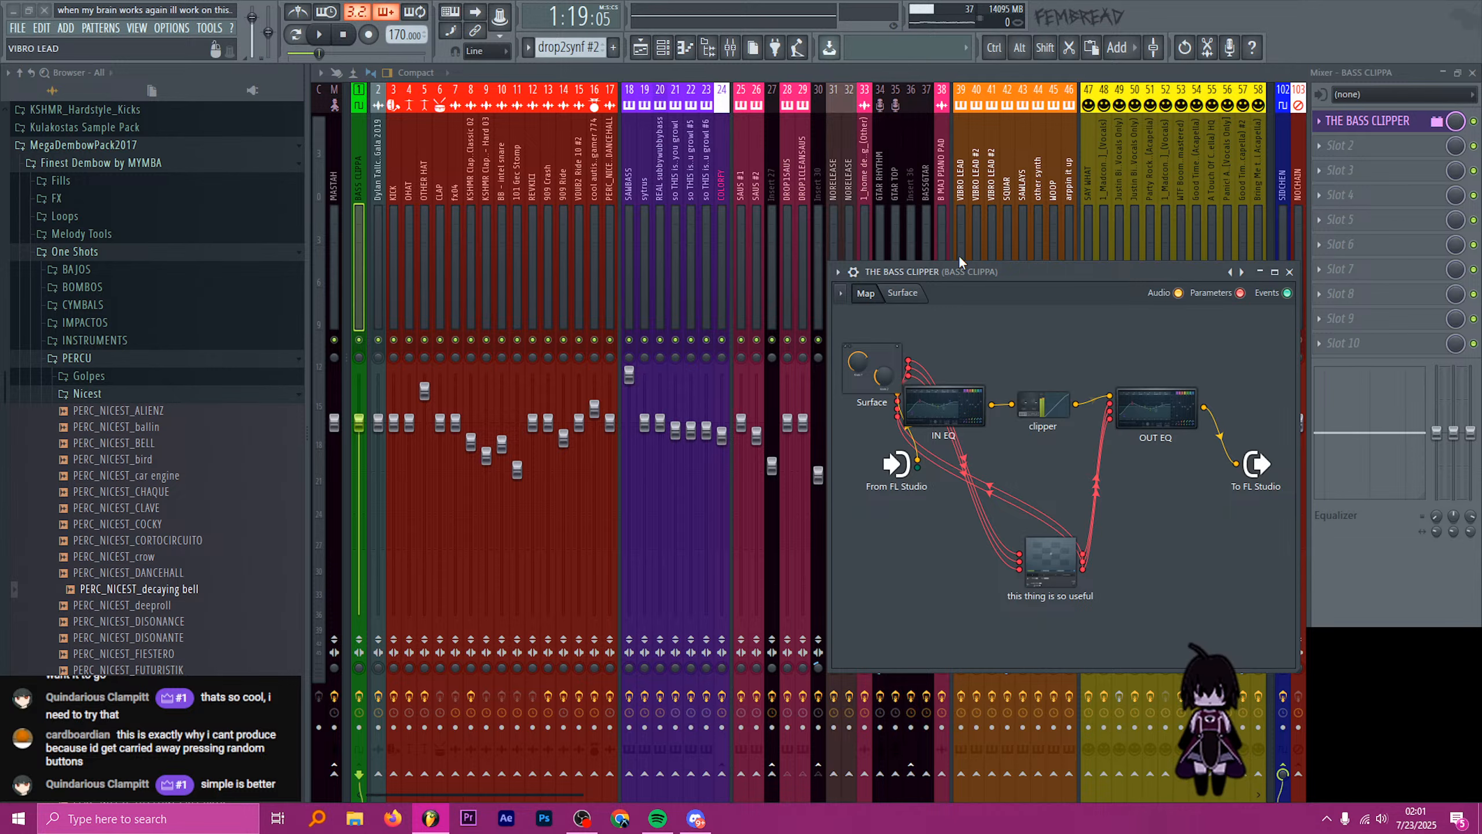
{"action": "left_click", "coordinate": [1289, 272]}
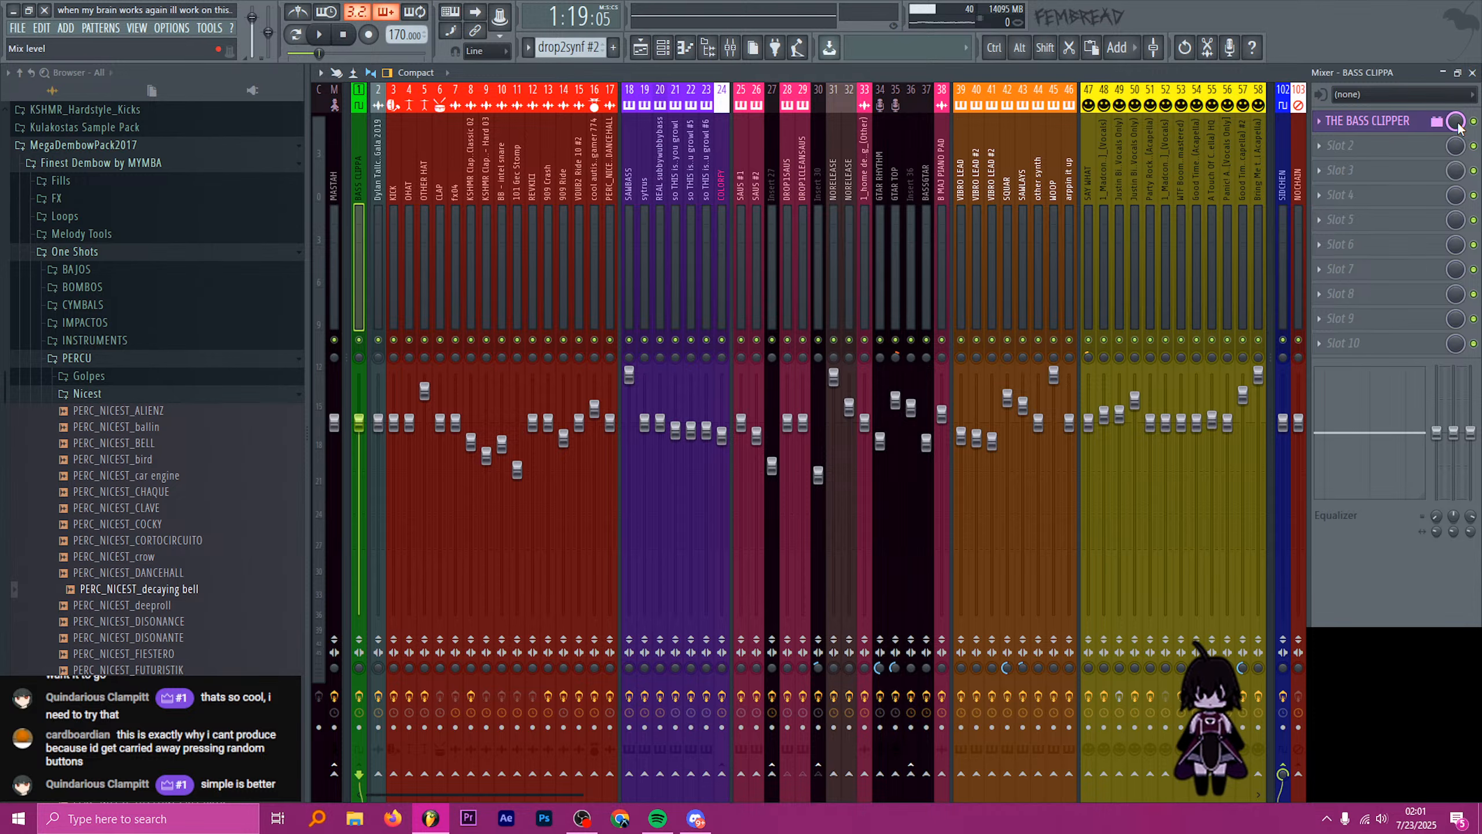
- Automate THE BASS CLIPPER's mix level on Track 7, keeping it at zero before bar 57 and raising it abruptly there
{"action": "left_click", "coordinate": [640, 48]}
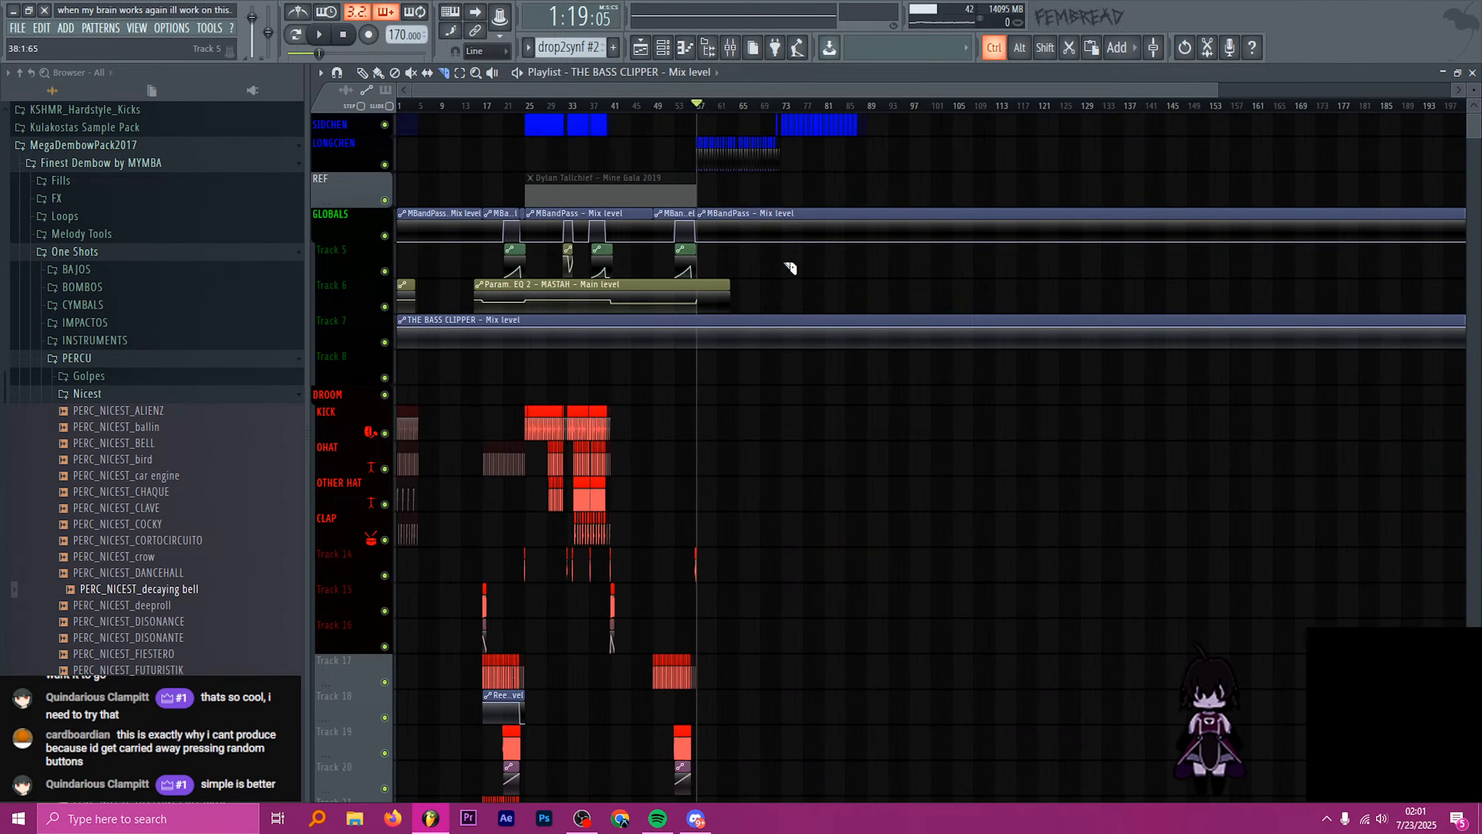
{"action": "scroll", "coordinate": [702, 315], "scroll_direction": "up", "scroll_amount": 10}
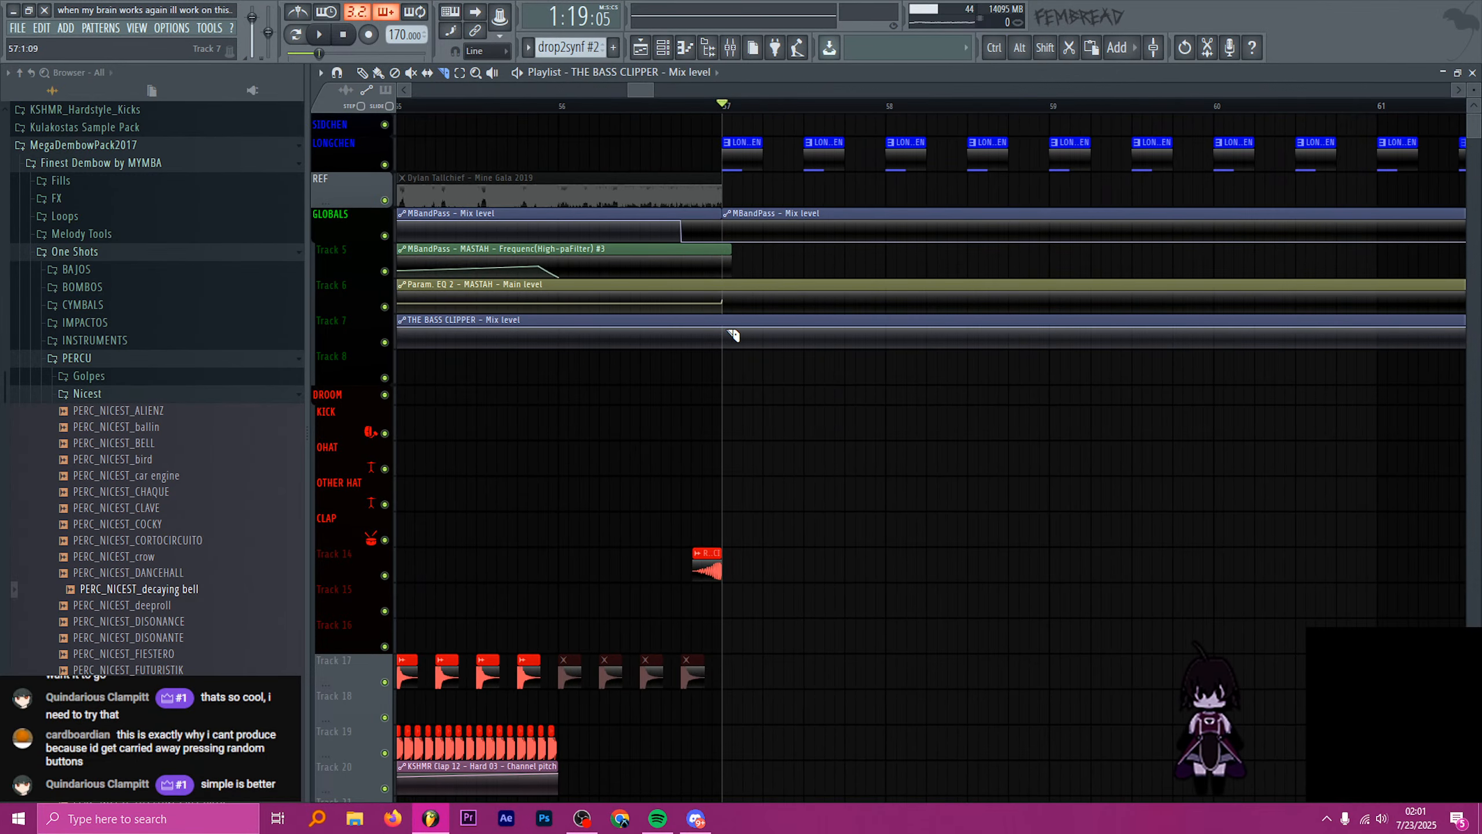
{"action": "scroll", "coordinate": [738, 345], "scroll_direction": "up", "scroll_amount": 3}
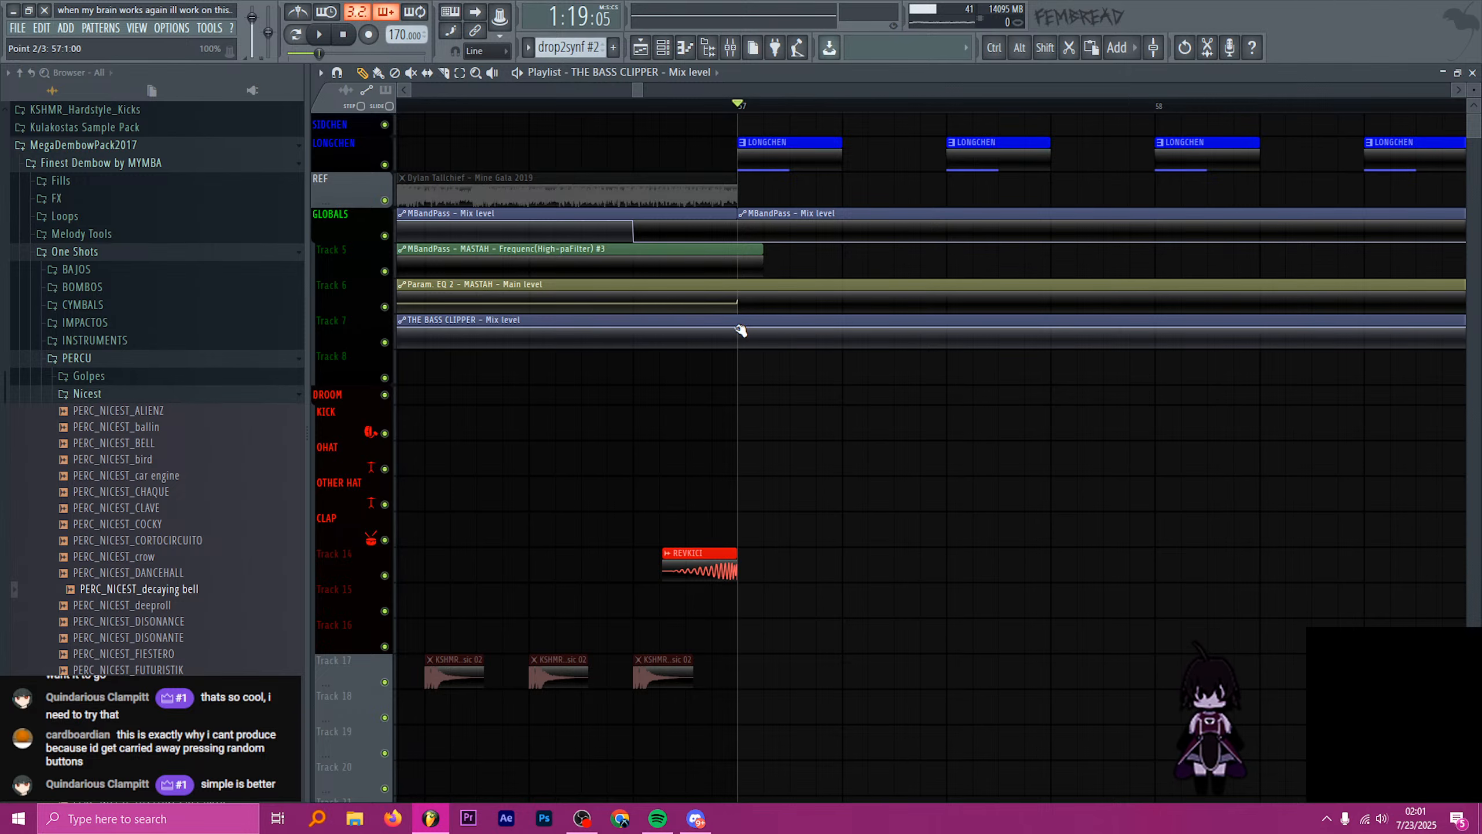
{"action": "scroll", "coordinate": [740, 331], "scroll_direction": "down", "scroll_amount": 15}
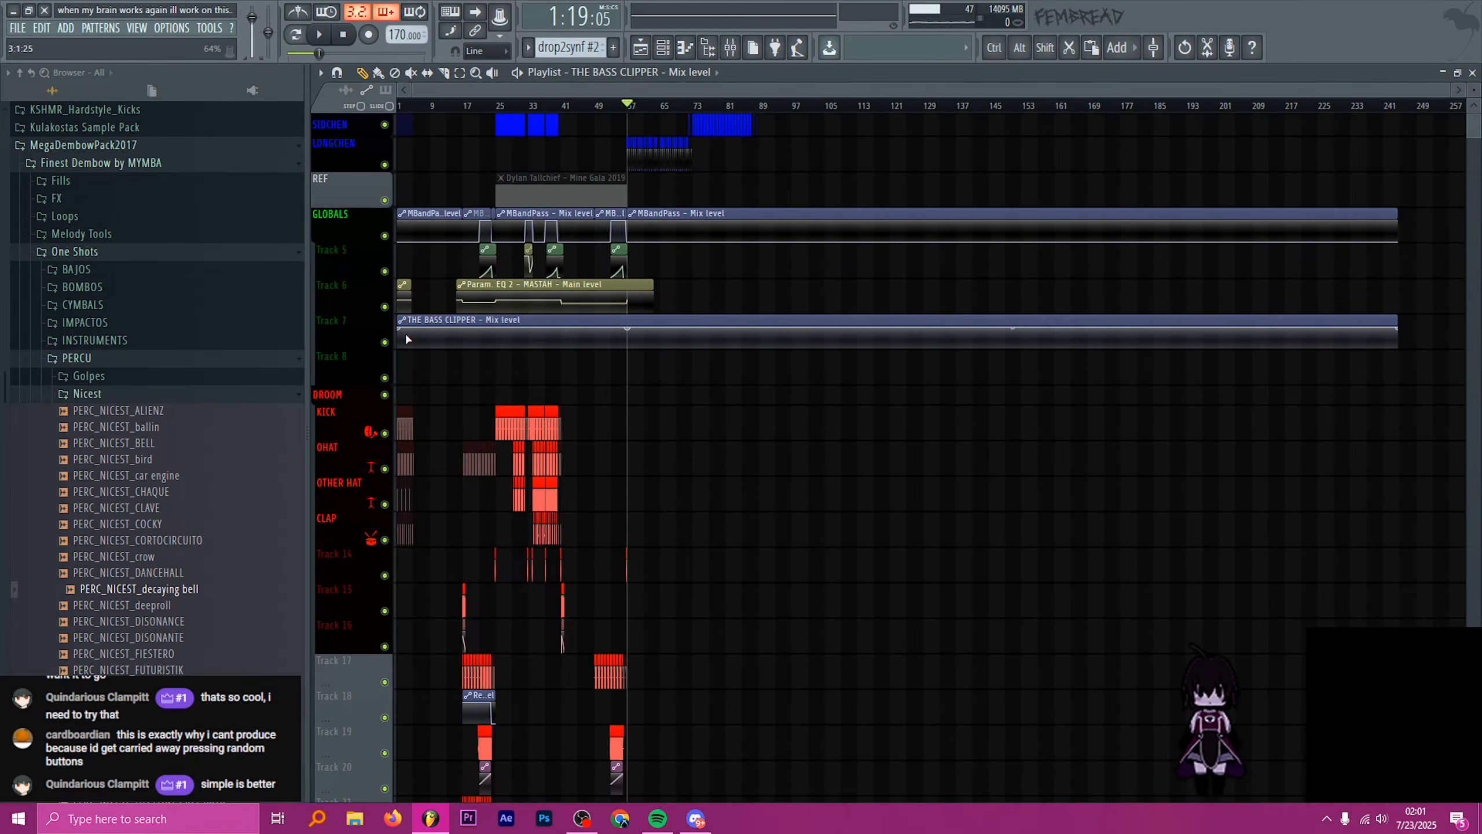
{"action": "scroll", "coordinate": [605, 348], "scroll_direction": "up", "scroll_amount": 8}
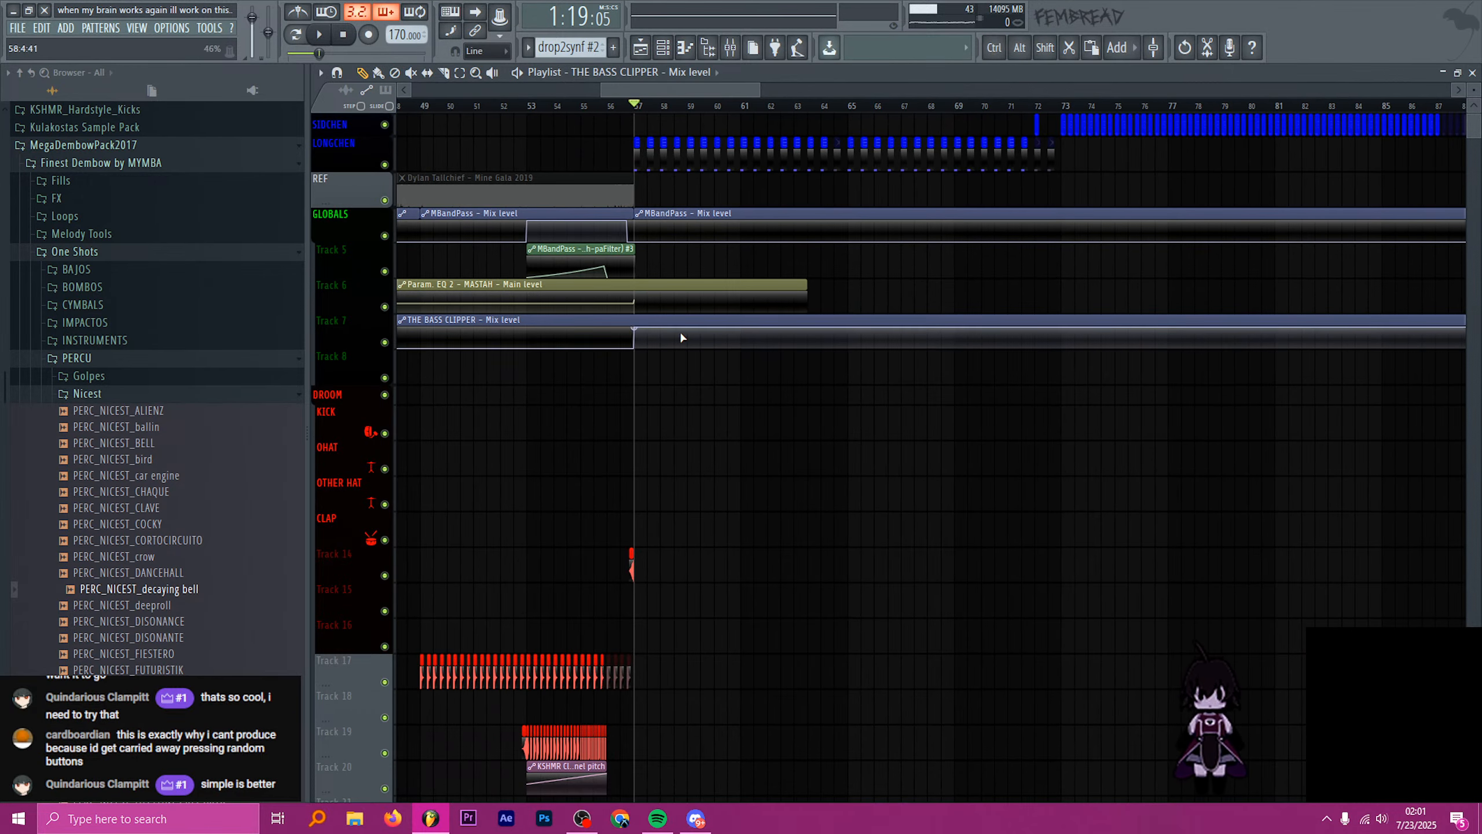
- Identify the second drop's bass by playing it, and route the REAL subbywubbybass mixer track to BASS CLIPPA only
{"action": "scroll", "coordinate": [698, 403], "scroll_direction": "down", "scroll_amount": 4}
{"action": "scroll", "coordinate": [698, 404], "scroll_direction": "down", "scroll_amount": 9}
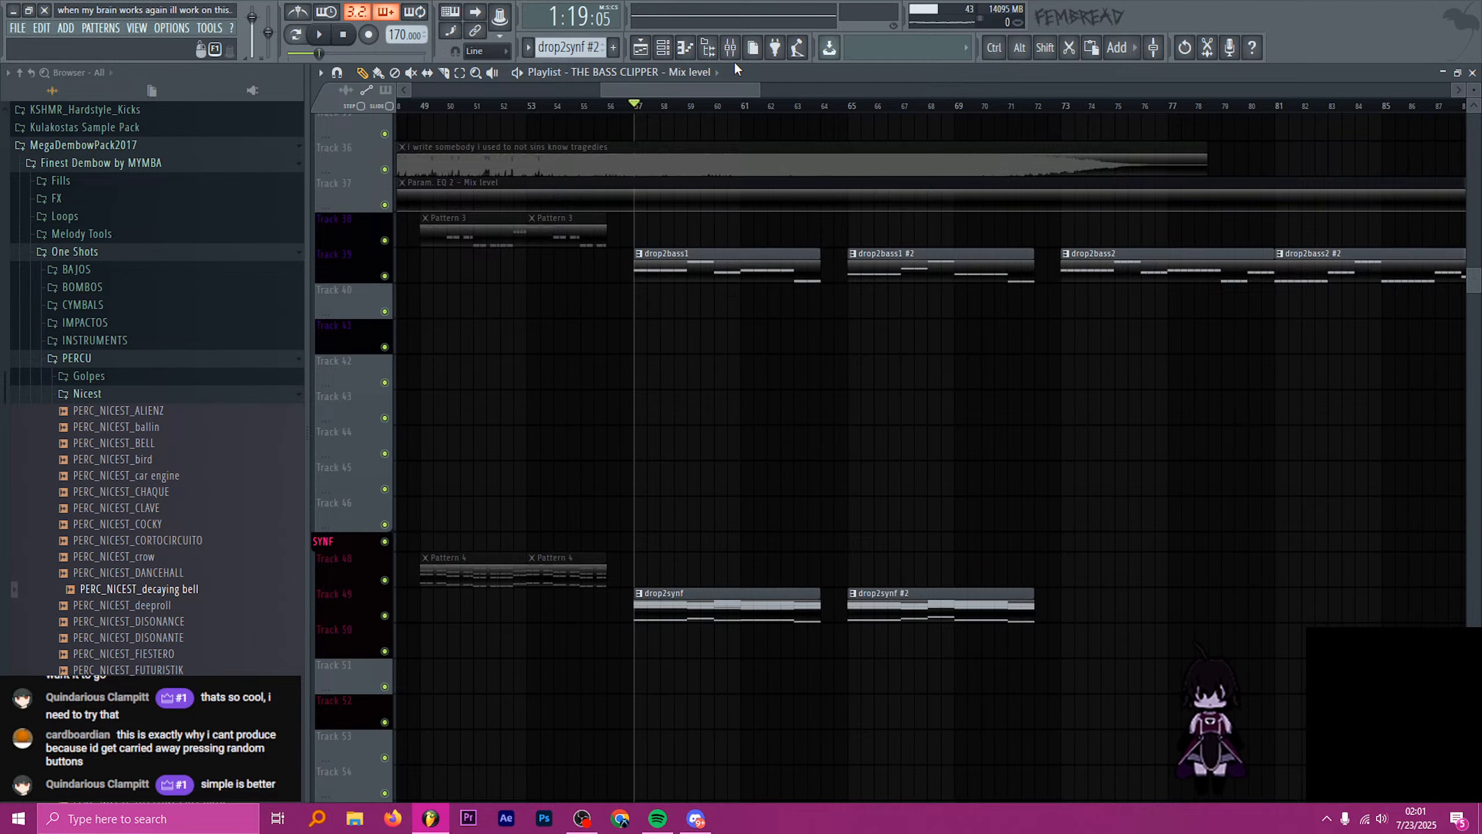
{"action": "left_click", "coordinate": [730, 48]}
{"action": "key", "text": "space"}
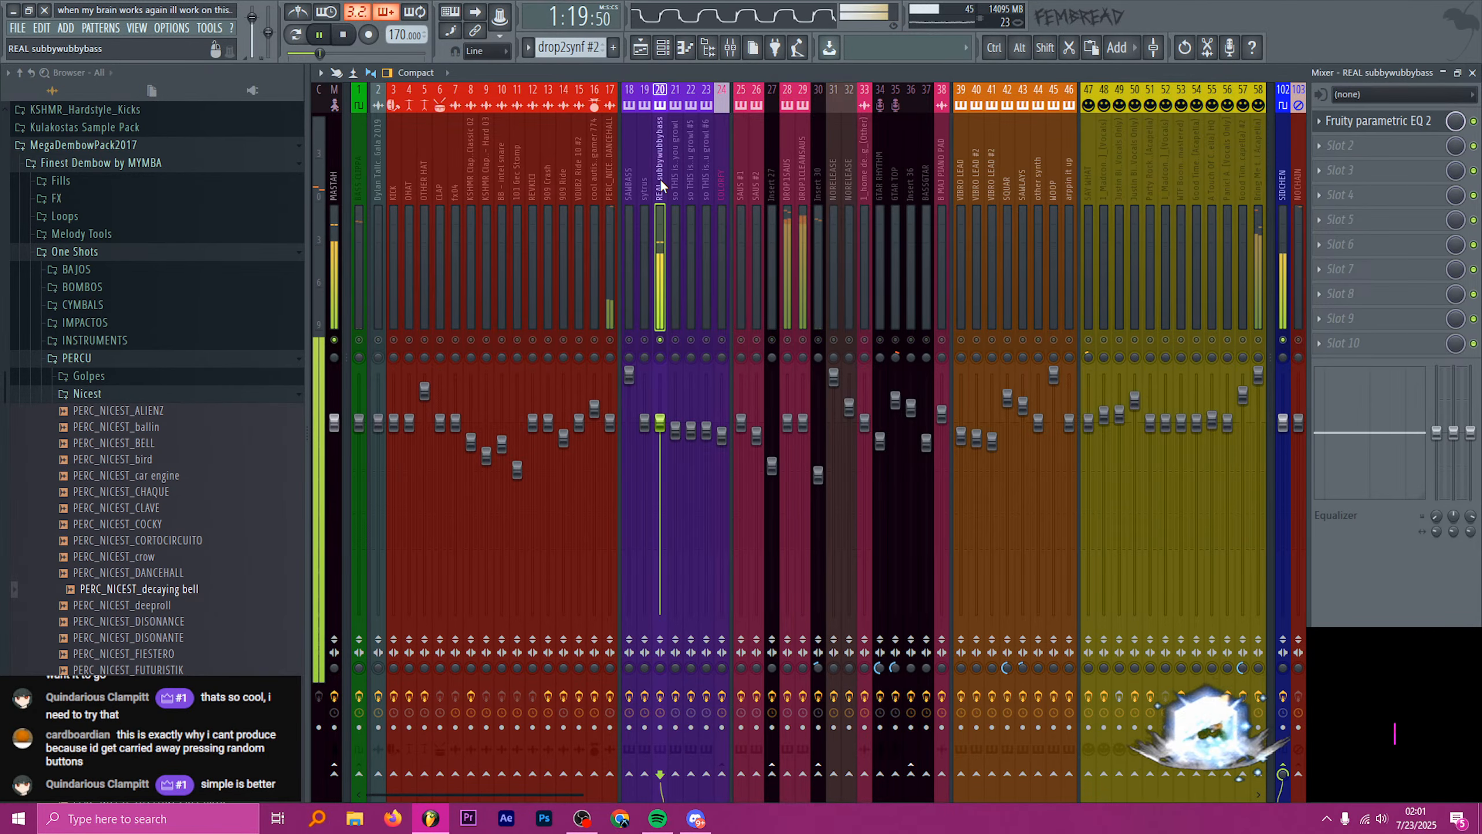
{"action": "key", "text": "space"}
{"action": "right_click", "coordinate": [357, 774]}
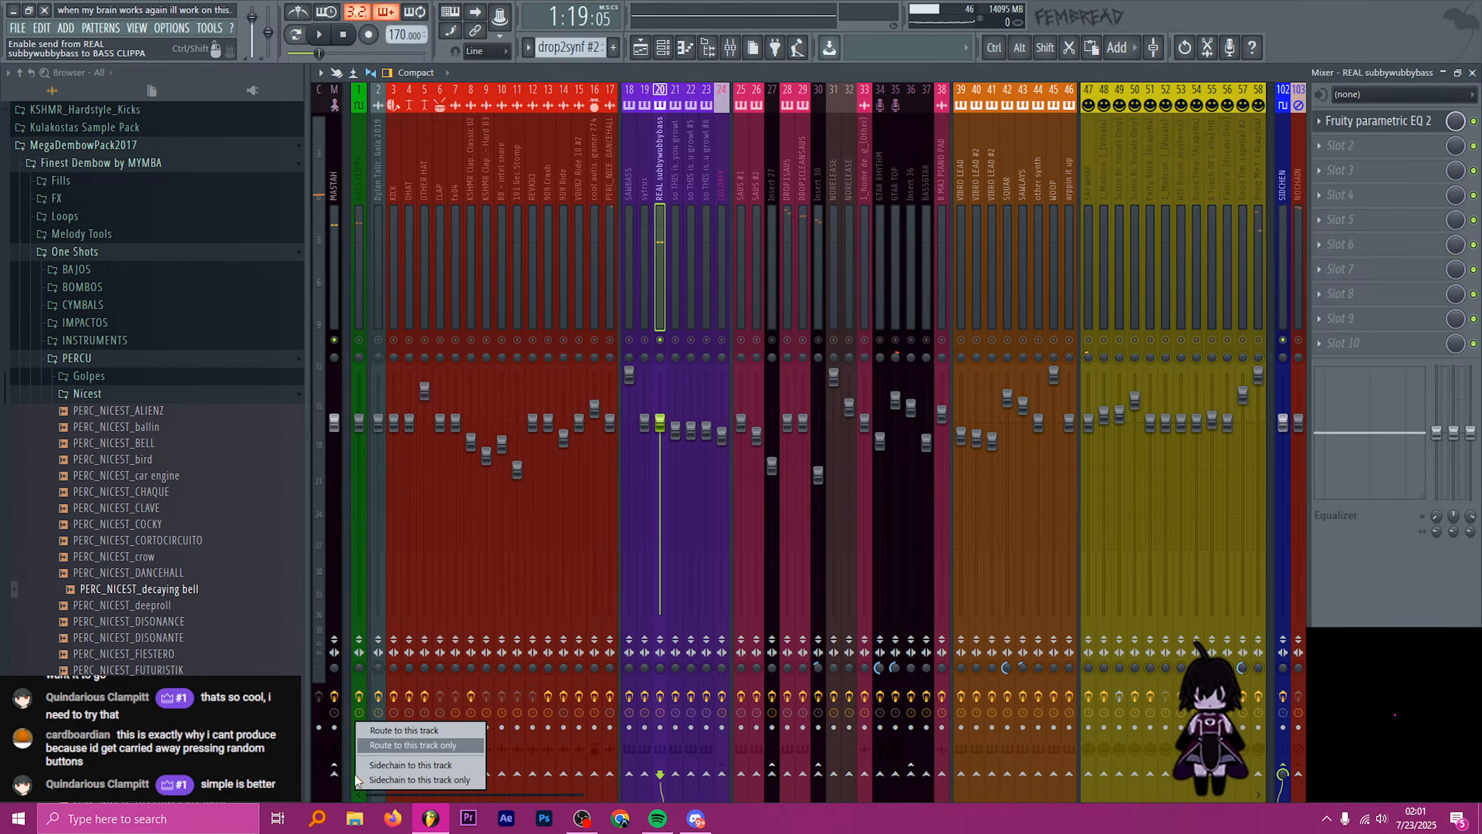
{"action": "left_click", "coordinate": [414, 744]}
- Audition the clipped bass together with mixer tracks 28 and 29 and Insert 30 from bar 57
{"action": "key", "text": "space"}
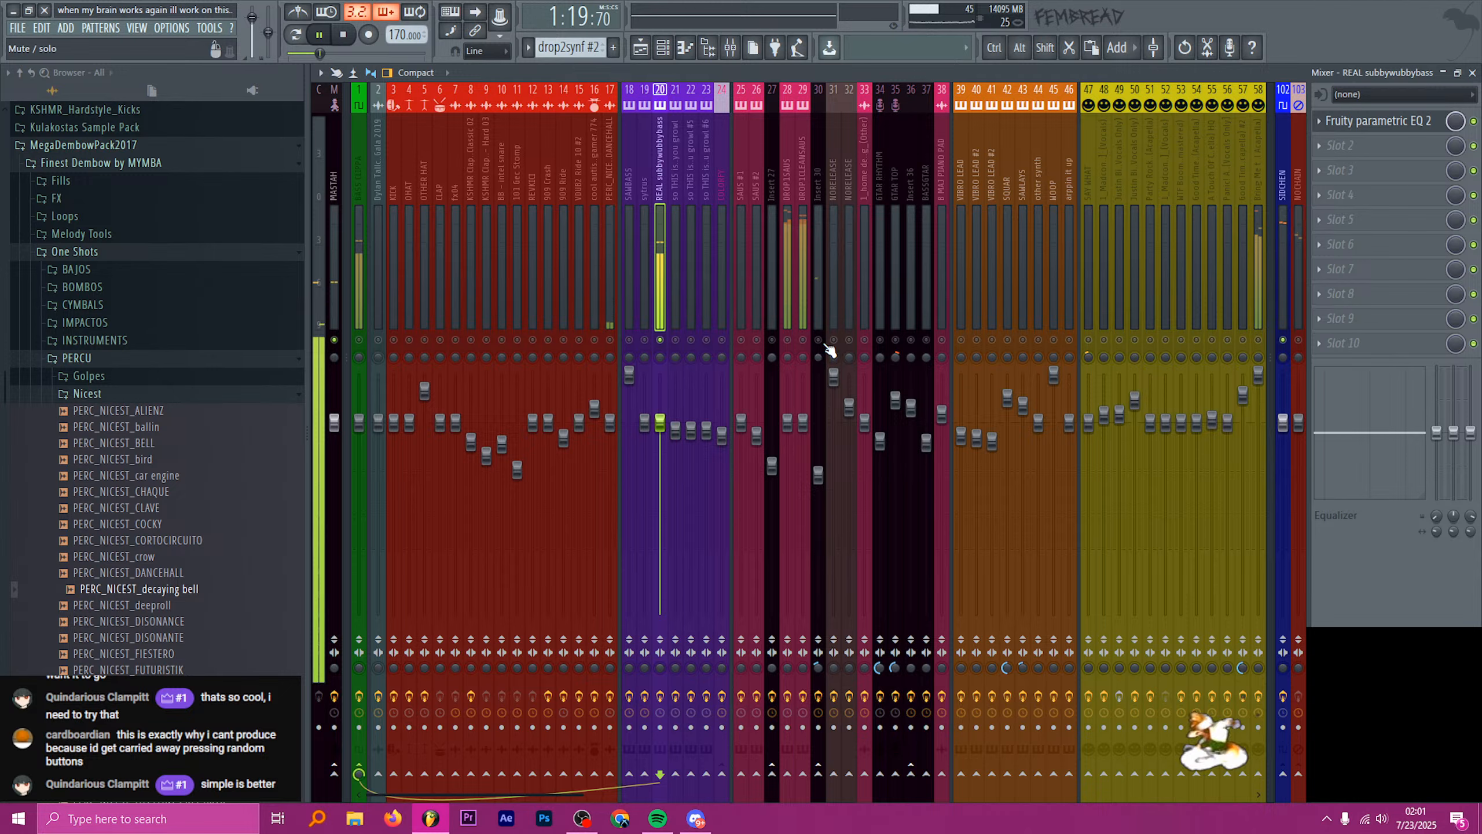
{"action": "left_click", "coordinate": [786, 341]}
{"action": "left_click", "coordinate": [786, 342]}
{"action": "left_click", "coordinate": [803, 340]}
{"action": "left_click", "coordinate": [789, 340]}
{"action": "left_click", "coordinate": [817, 339]}
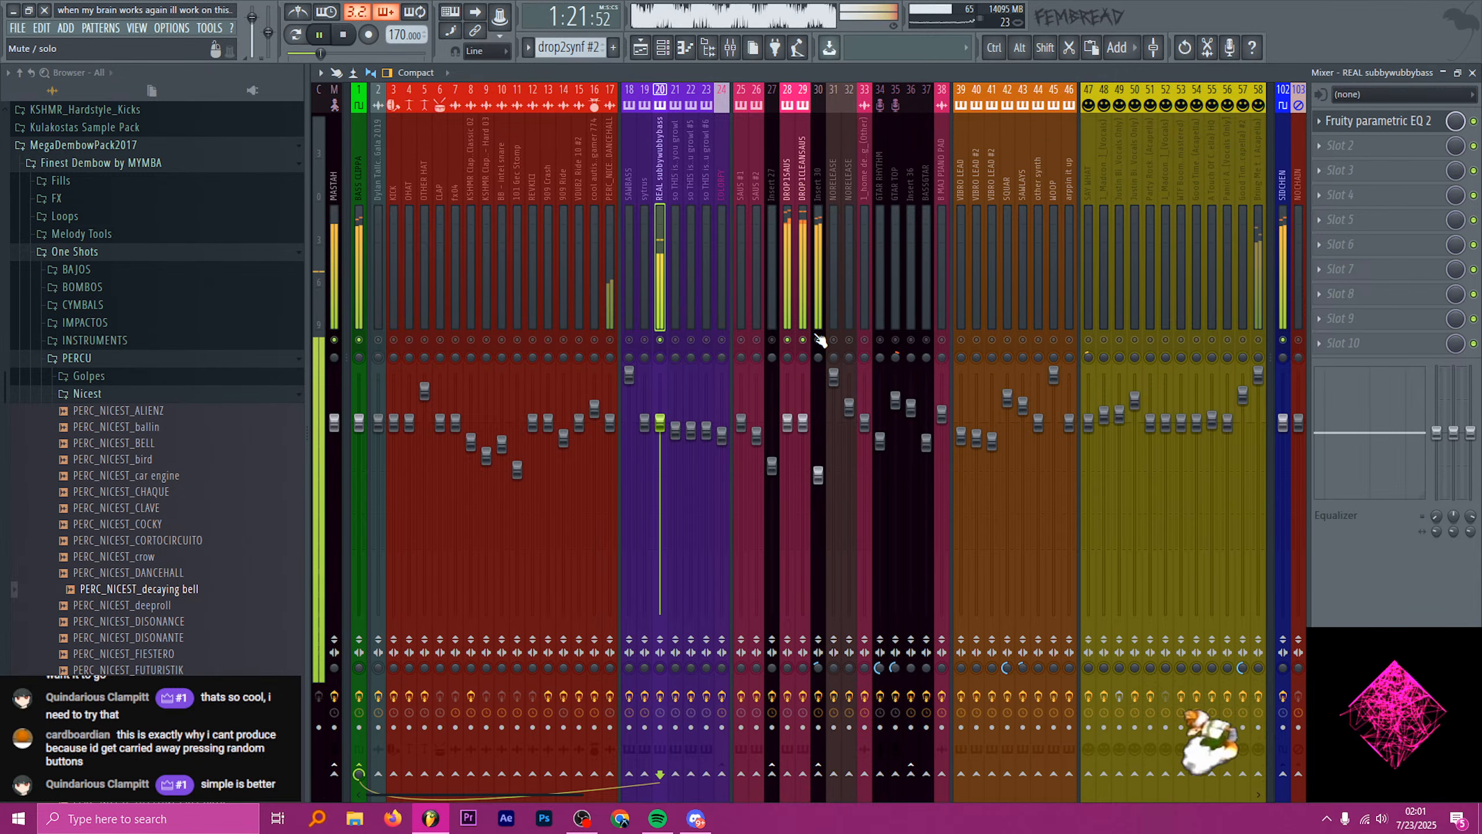
{"action": "left_click", "coordinate": [817, 320]}
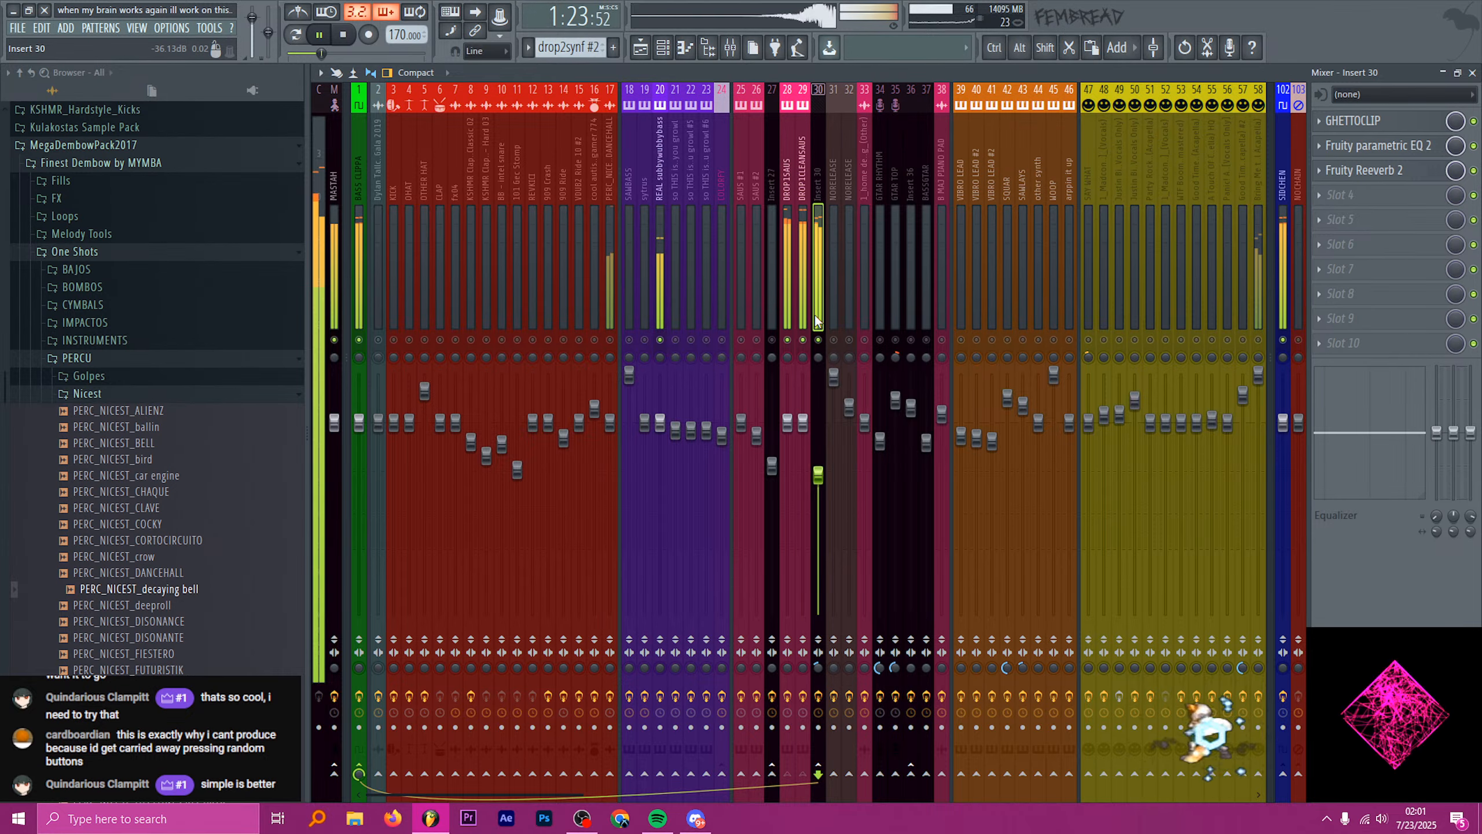
- Raise THE BASS CLIPPER's BASS! knob slightly while listening to the drop, and close the plugin window
{"action": "left_click", "coordinate": [359, 251]}
{"action": "key", "text": "space"}
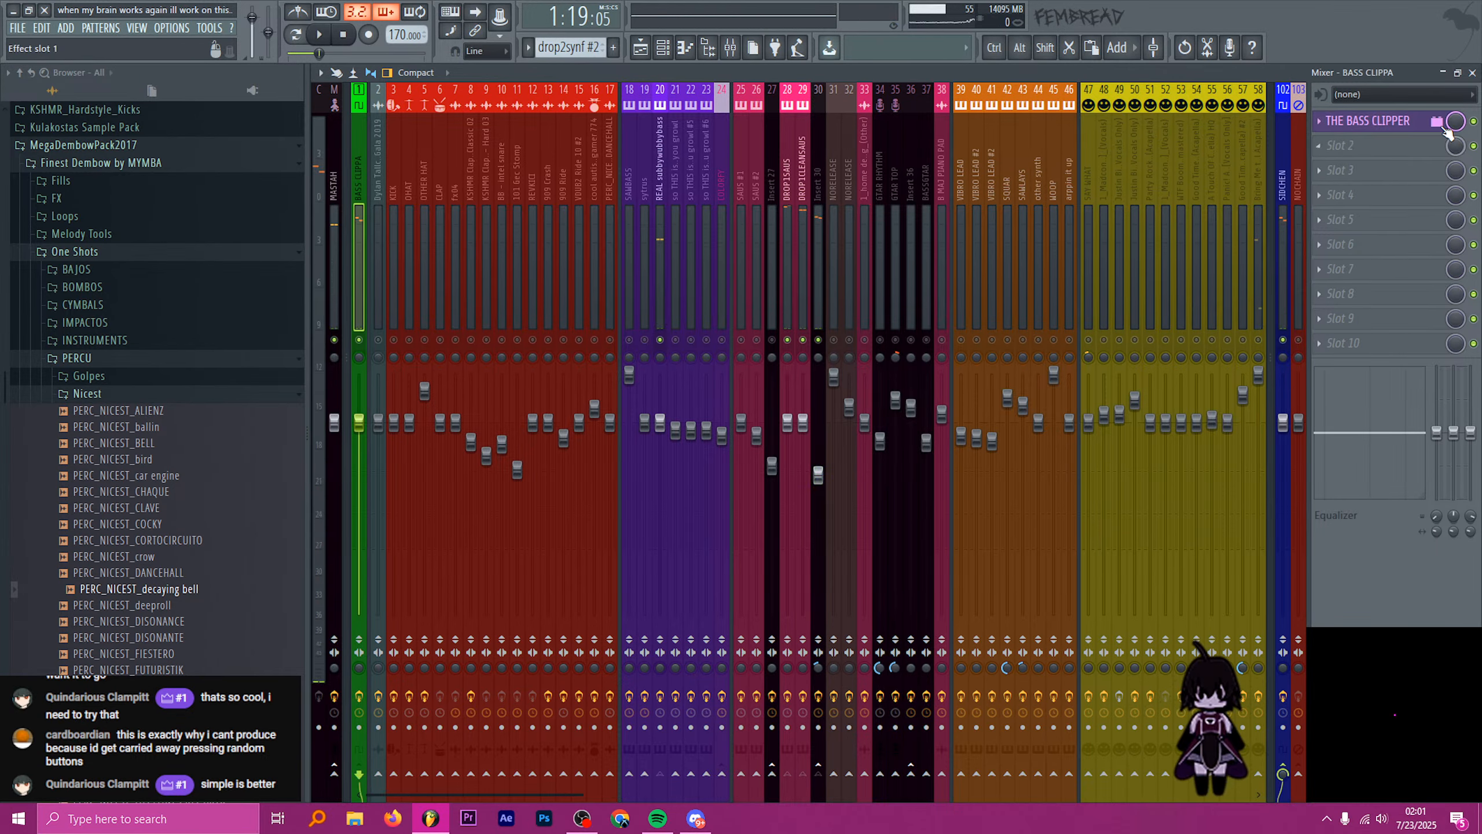
{"action": "left_click", "coordinate": [1448, 131]}
{"action": "left_click", "coordinate": [902, 293]}
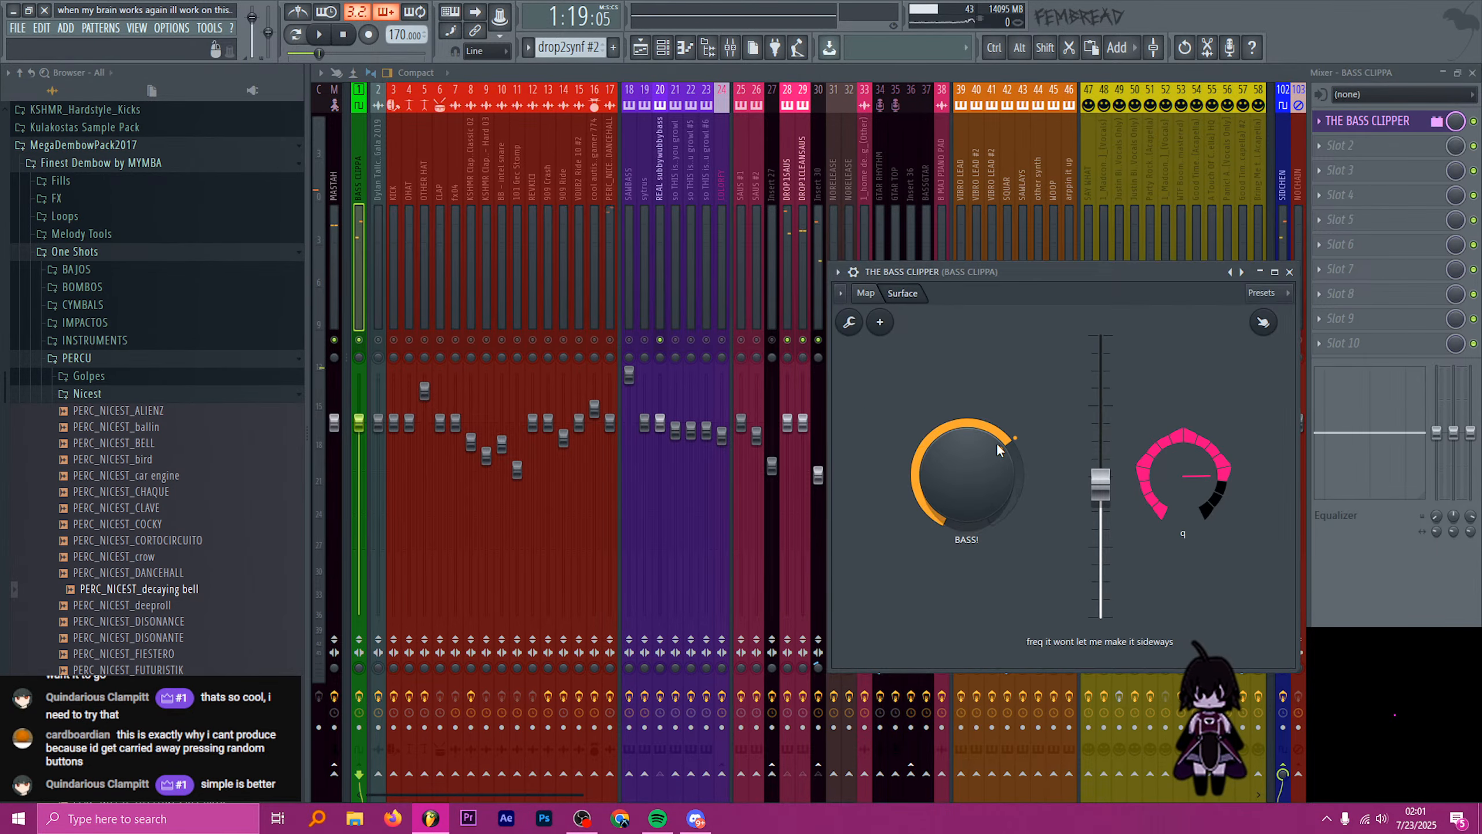
{"action": "key", "text": "space"}
{"action": "left_click_drag", "start_coordinate": [986, 479], "coordinate": [986, 478]}
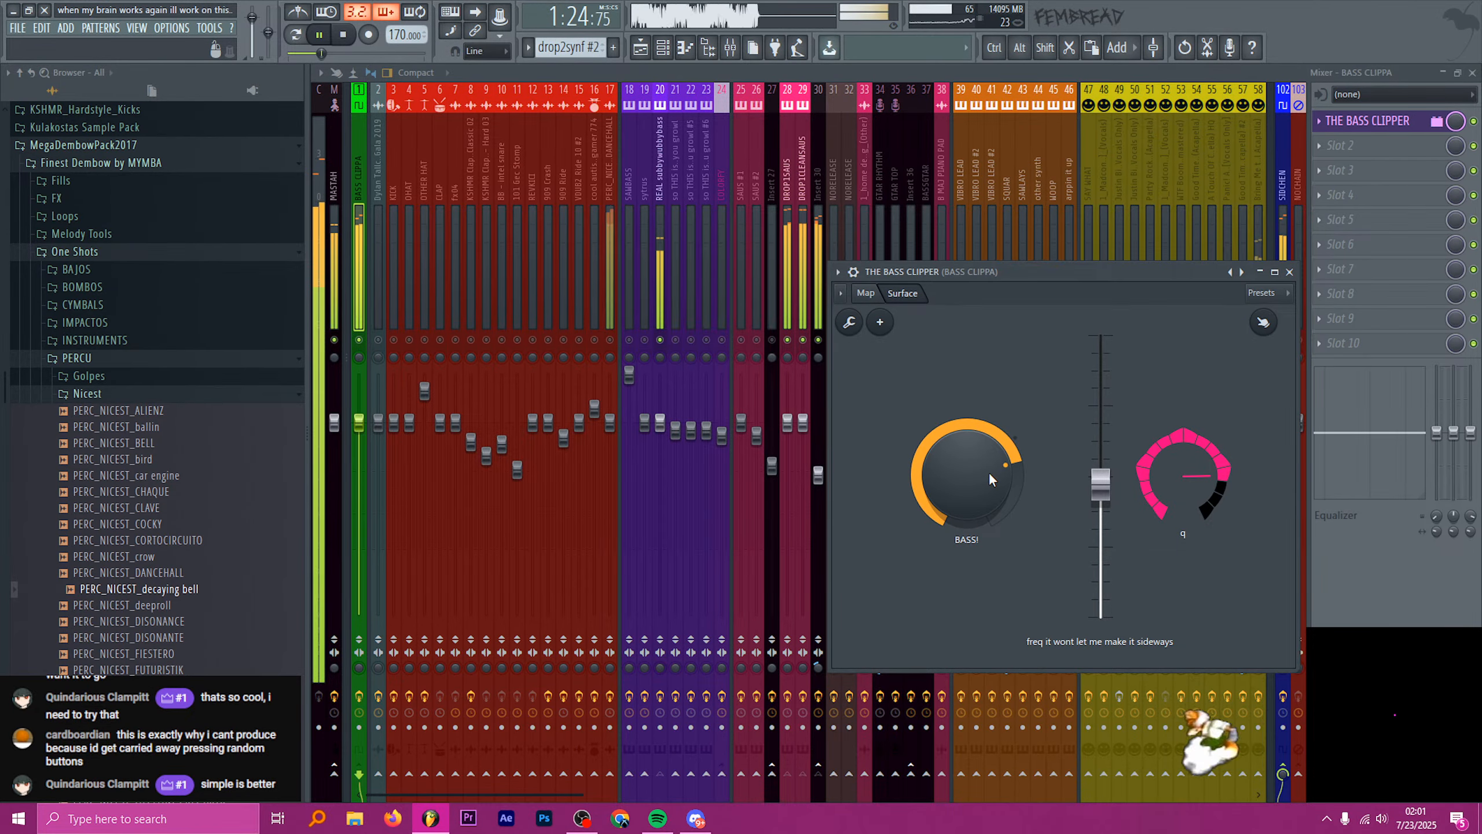
{"action": "left_click_drag", "start_coordinate": [964, 469], "coordinate": [963, 471]}
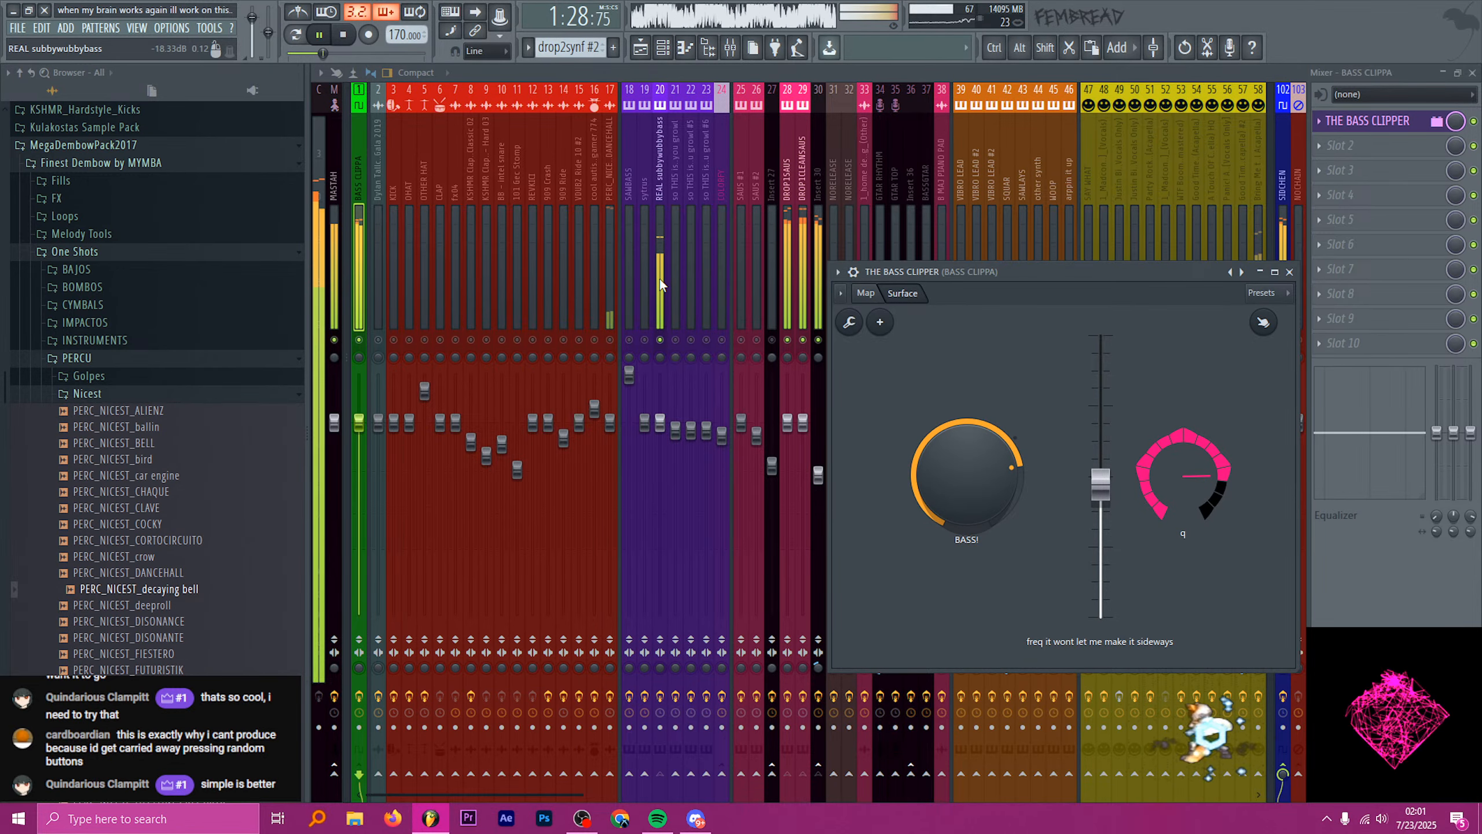
{"action": "key", "text": "space"}
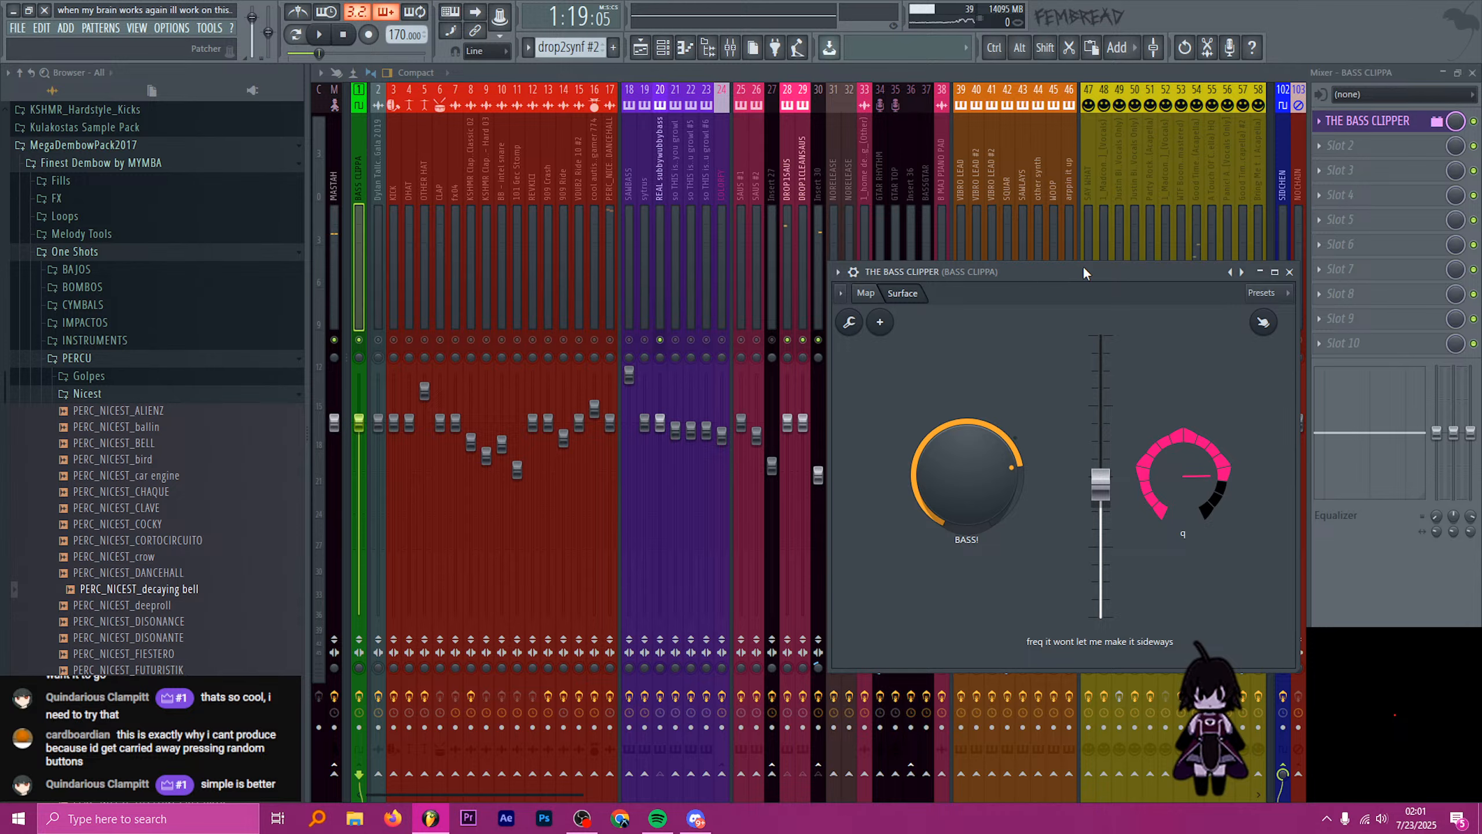
{"action": "left_click", "coordinate": [1288, 272]}
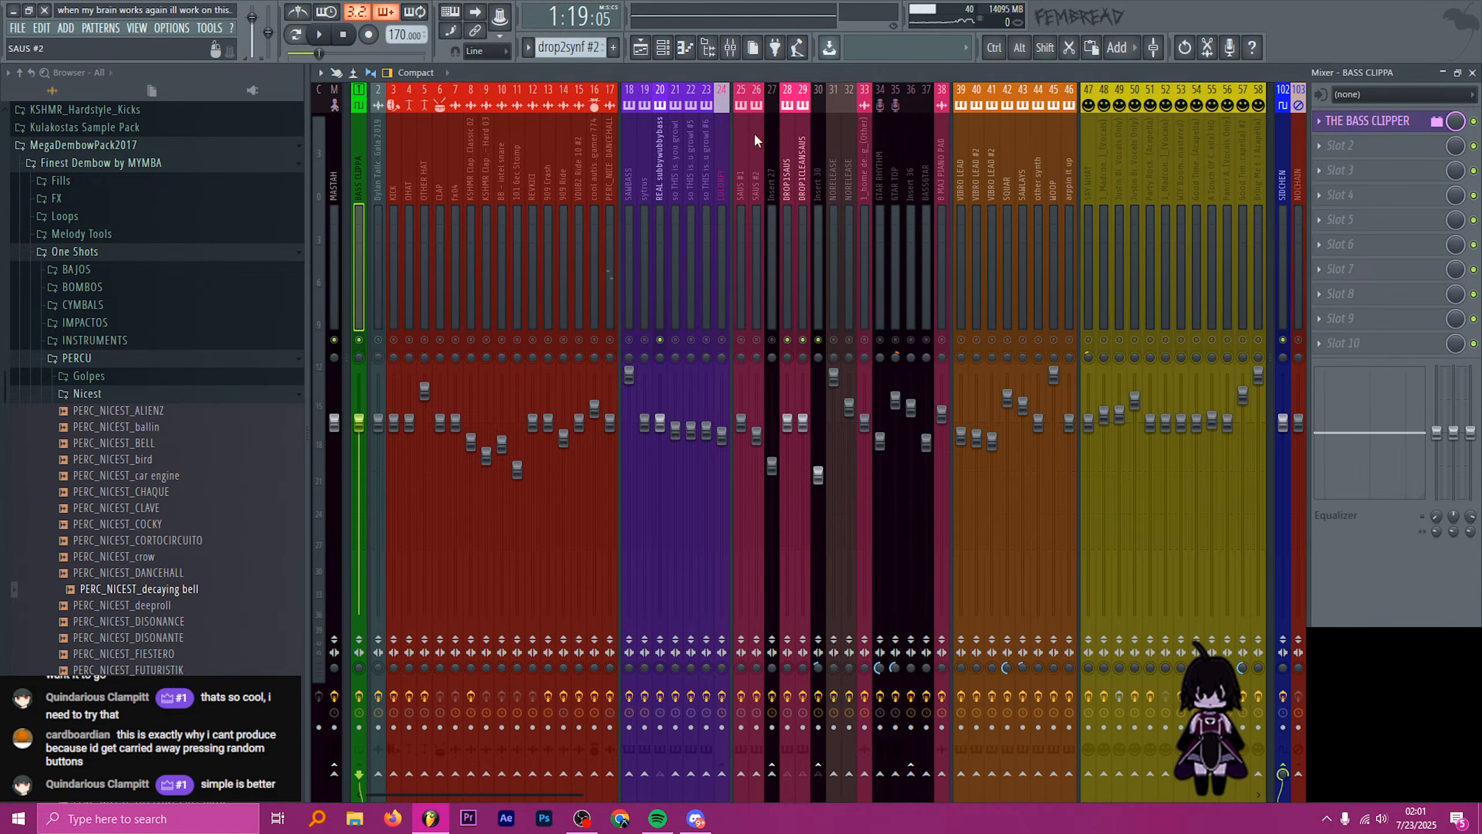
- Duplicate the drop2synf and drop2synf #2 clips on Track 49 so the copies start at bars 73 and 81
{"action": "left_click", "coordinate": [835, 158]}
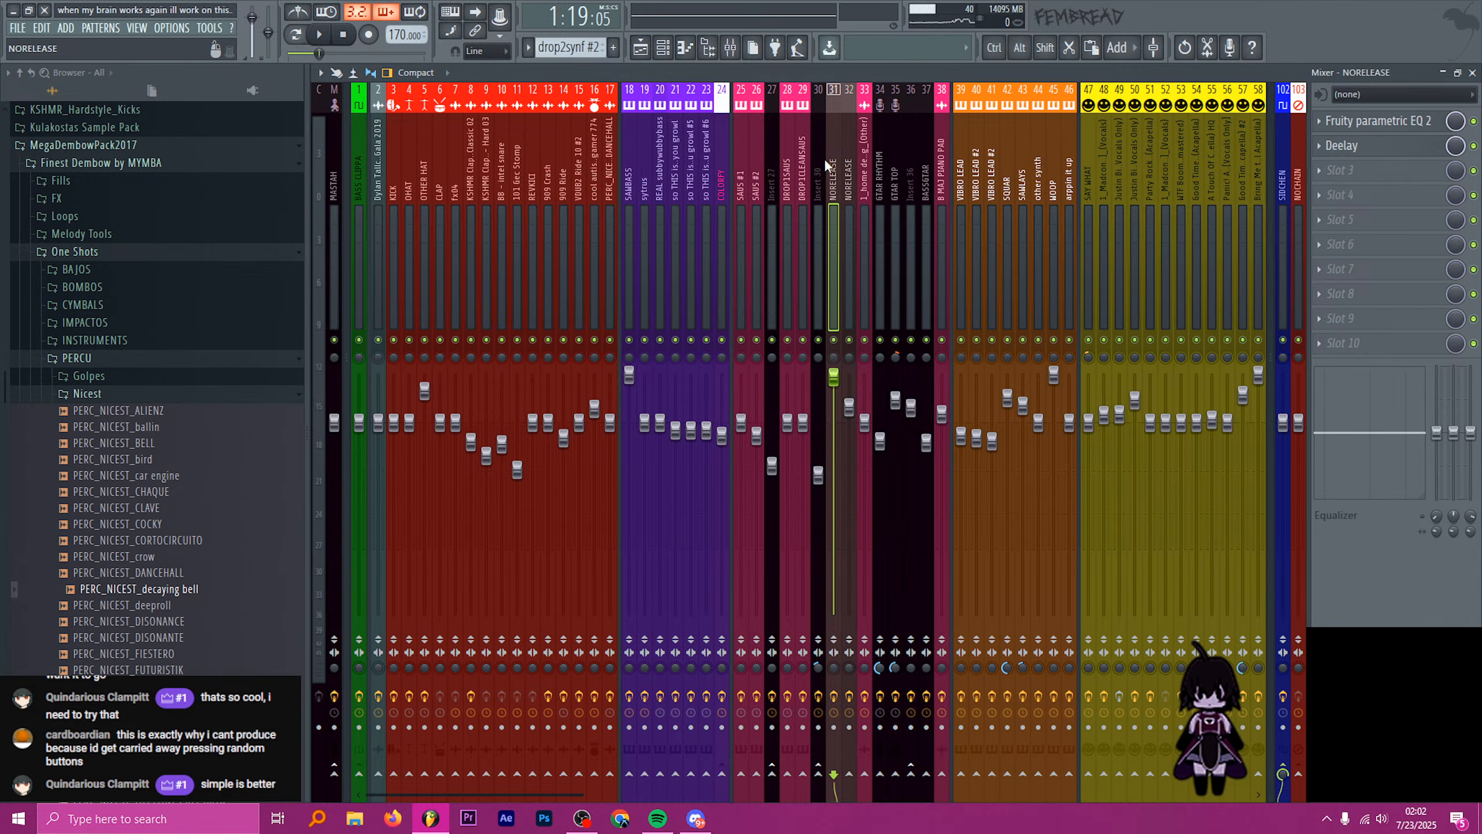
{"action": "left_click", "coordinate": [642, 50]}
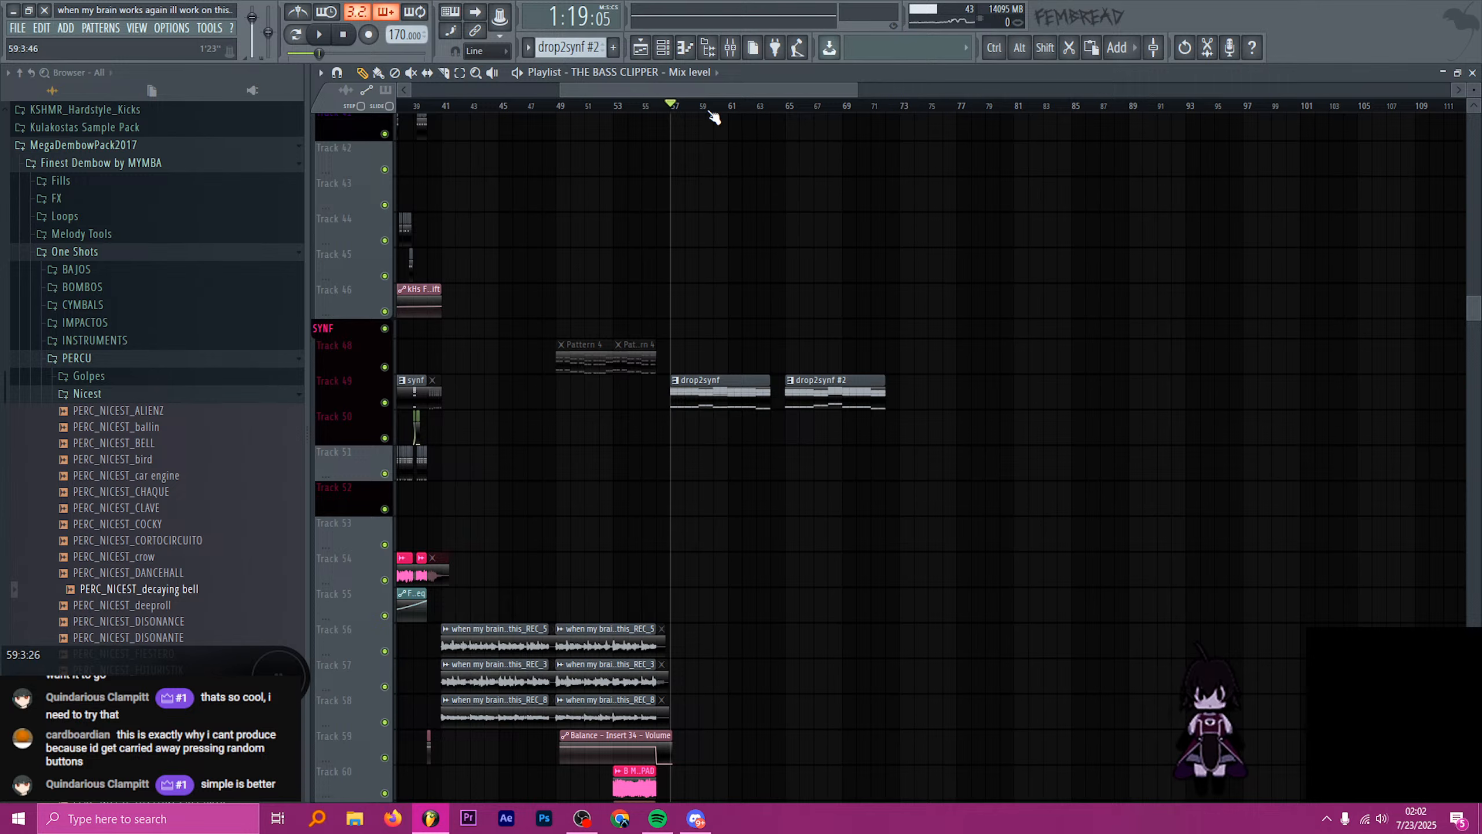
{"action": "mouse_move", "coordinate": [928, 395]}
{"action": "left_mouse_down"}
{"action": "mouse_move", "coordinate": [718, 398]}
{"action": "mouse_move", "coordinate": [956, 401]}
{"action": "mouse_move", "coordinate": [936, 394]}
{"action": "left_mouse_up"}
- Play the arrangement from bar 73 and check the mixer levels under the duplicated synth clips
{"action": "left_click", "coordinate": [902, 106]}
{"action": "key", "text": "space"}
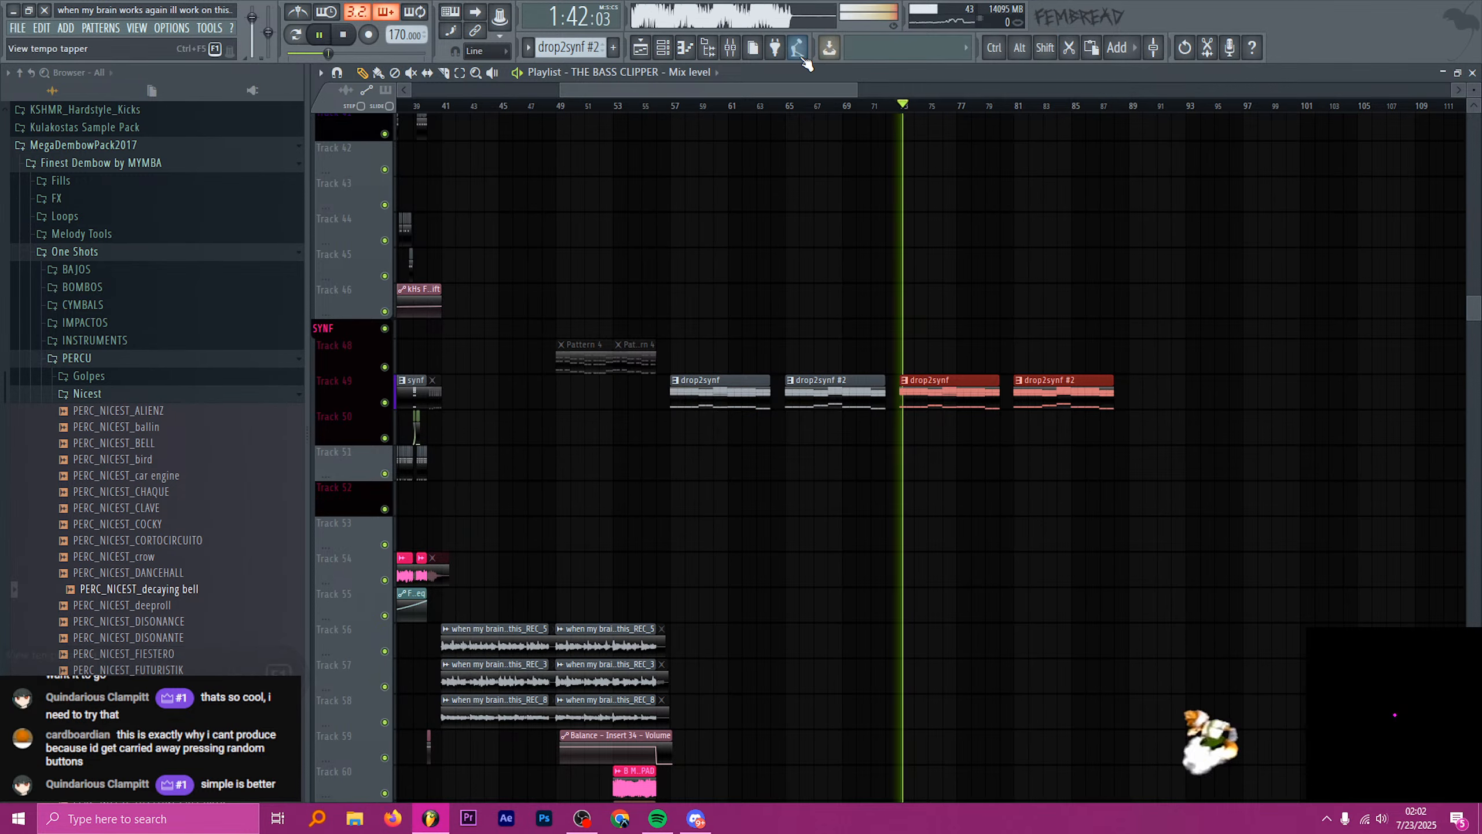
{"action": "left_click", "coordinate": [731, 48]}
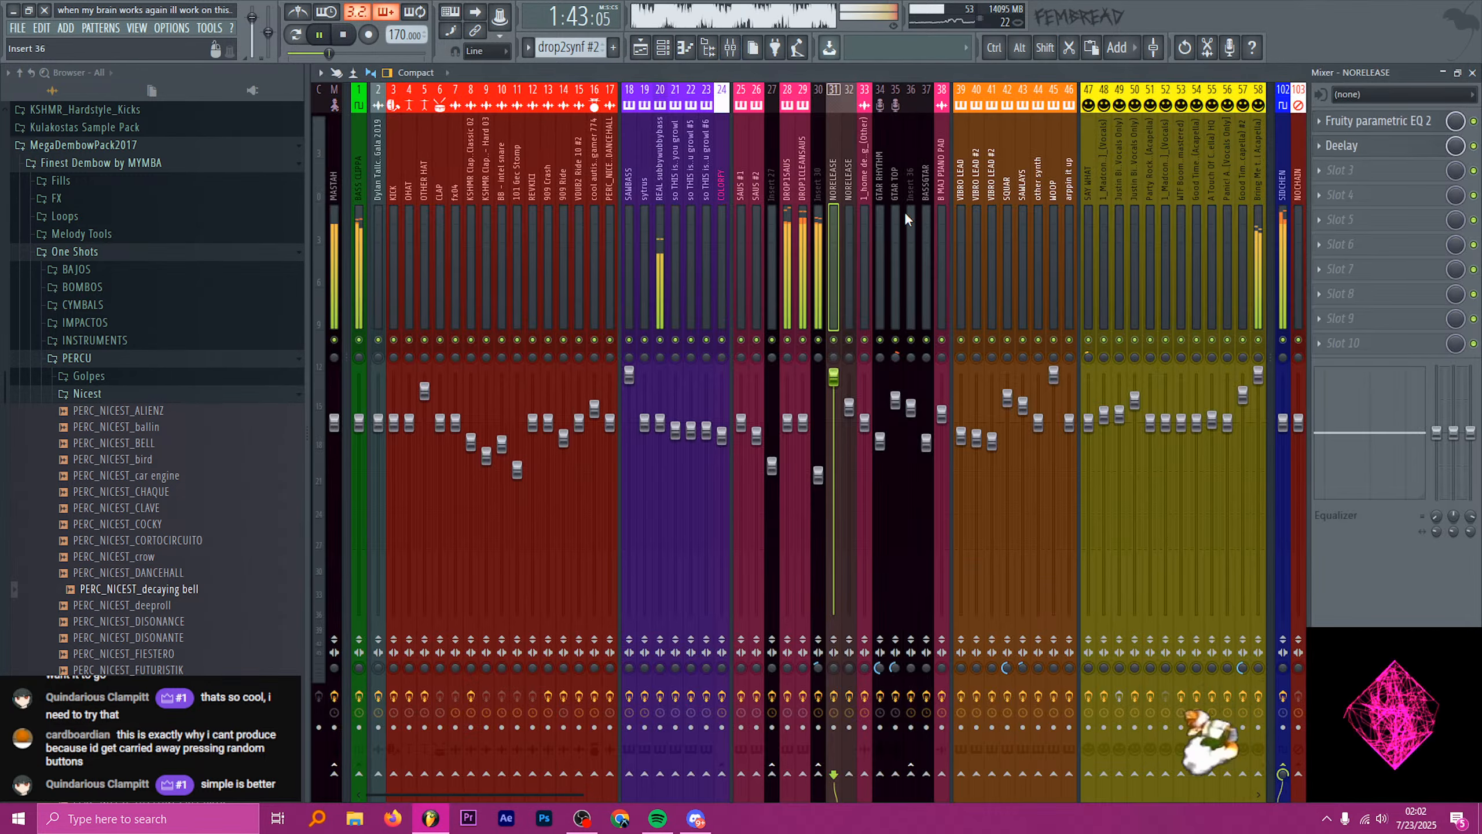
{"action": "scroll", "coordinate": [875, 214], "scroll_direction": "down", "scroll_amount": 4}
{"action": "left_click", "coordinate": [641, 48]}
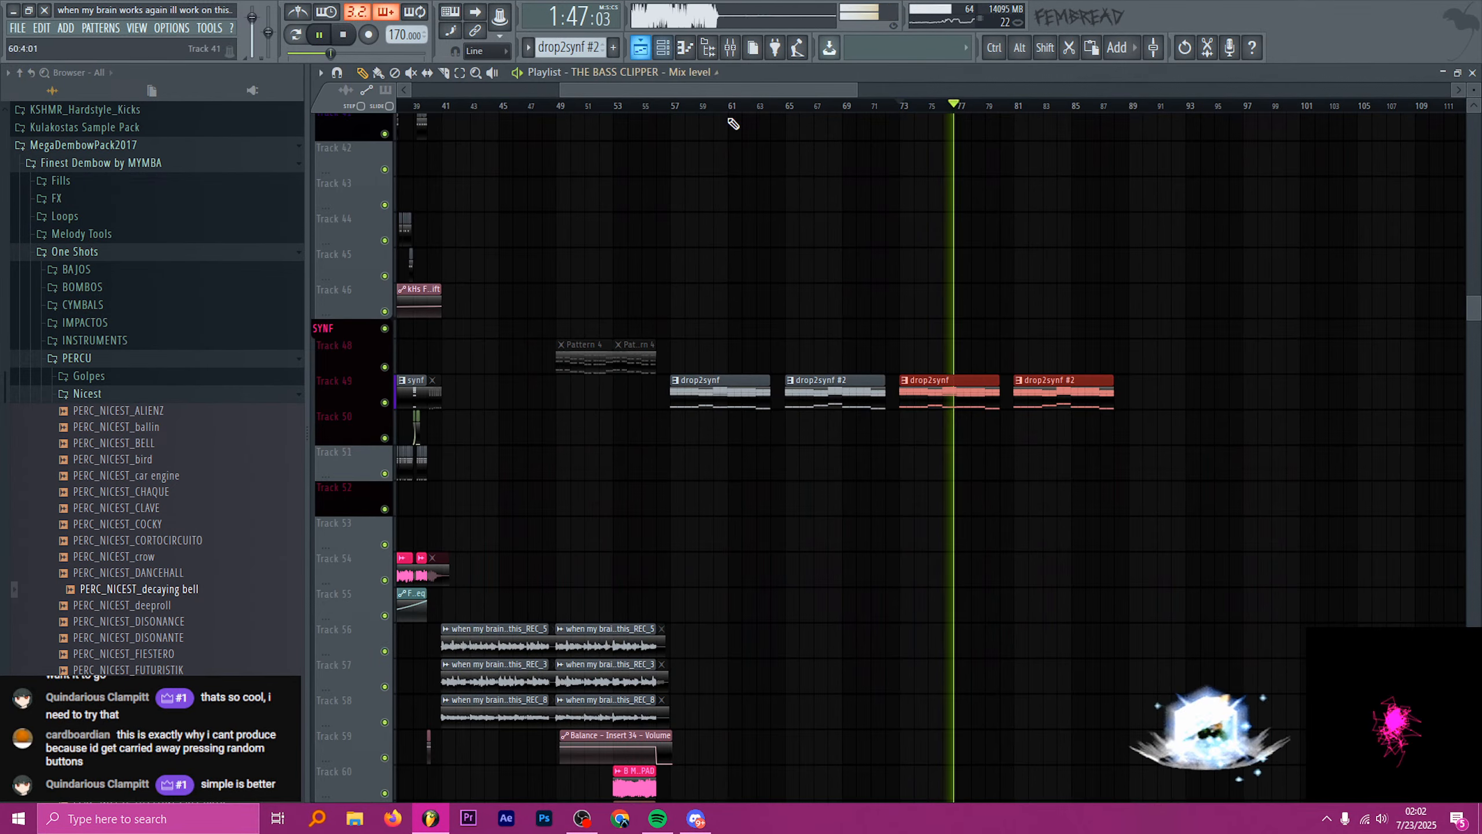
{"action": "key", "text": "space"}
- Replay the second drop from bar 57 while looking through the lead and vocal tracks in the playlist
{"action": "scroll", "coordinate": [766, 203], "scroll_direction": "down", "scroll_amount": 2}
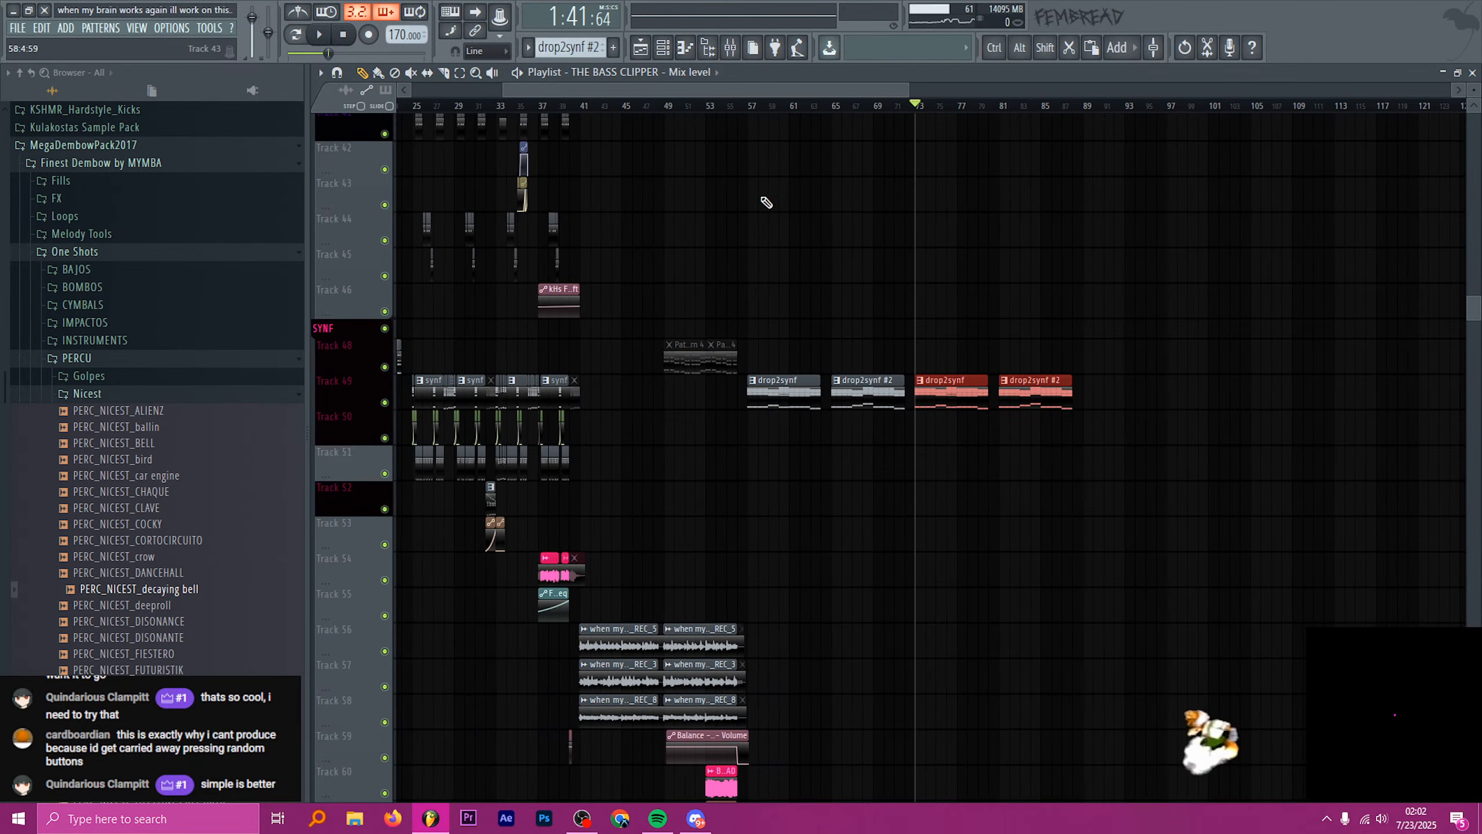
{"action": "left_click", "coordinate": [752, 107]}
{"action": "scroll", "coordinate": [817, 330], "scroll_direction": "down", "scroll_amount": 10}
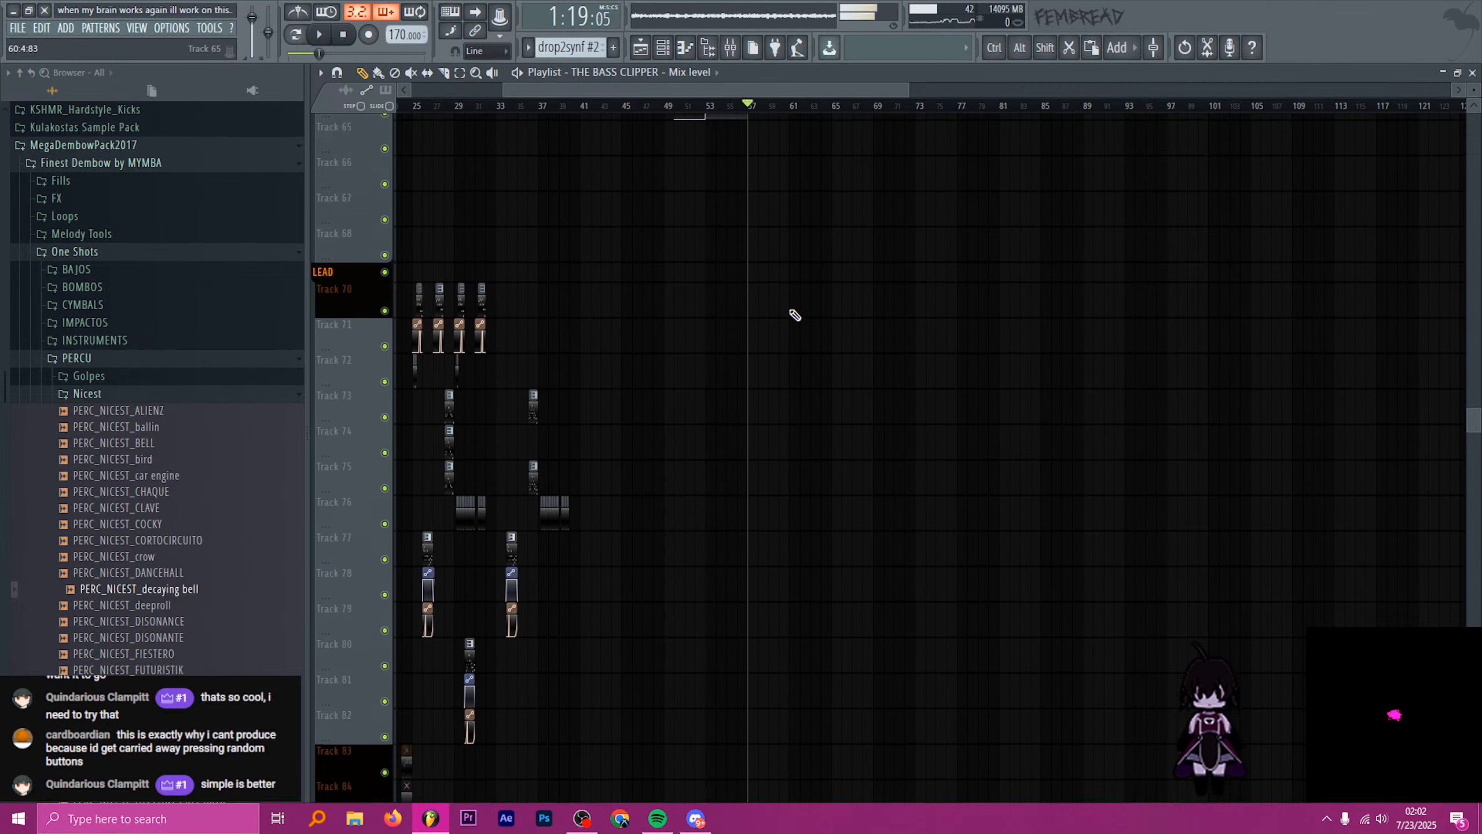
{"action": "key", "text": "space"}
{"action": "scroll", "coordinate": [800, 246], "scroll_direction": "up", "scroll_amount": 3}
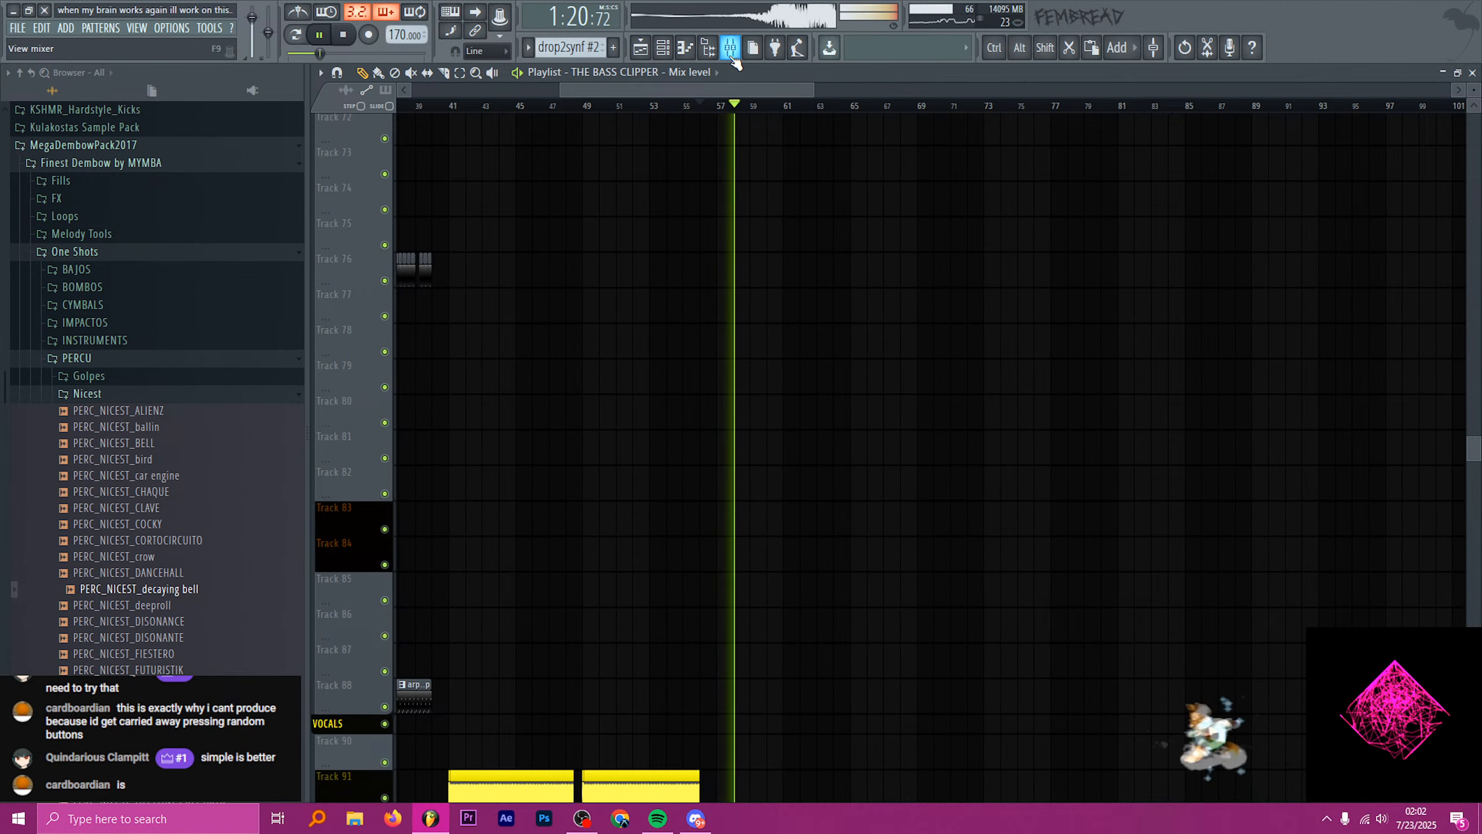
- Check the mixer track levels while the second drop plays, and stop playback
{"action": "key", "text": "F9"}
{"action": "scroll", "coordinate": [605, 178], "scroll_direction": "left", "scroll_amount": 5}
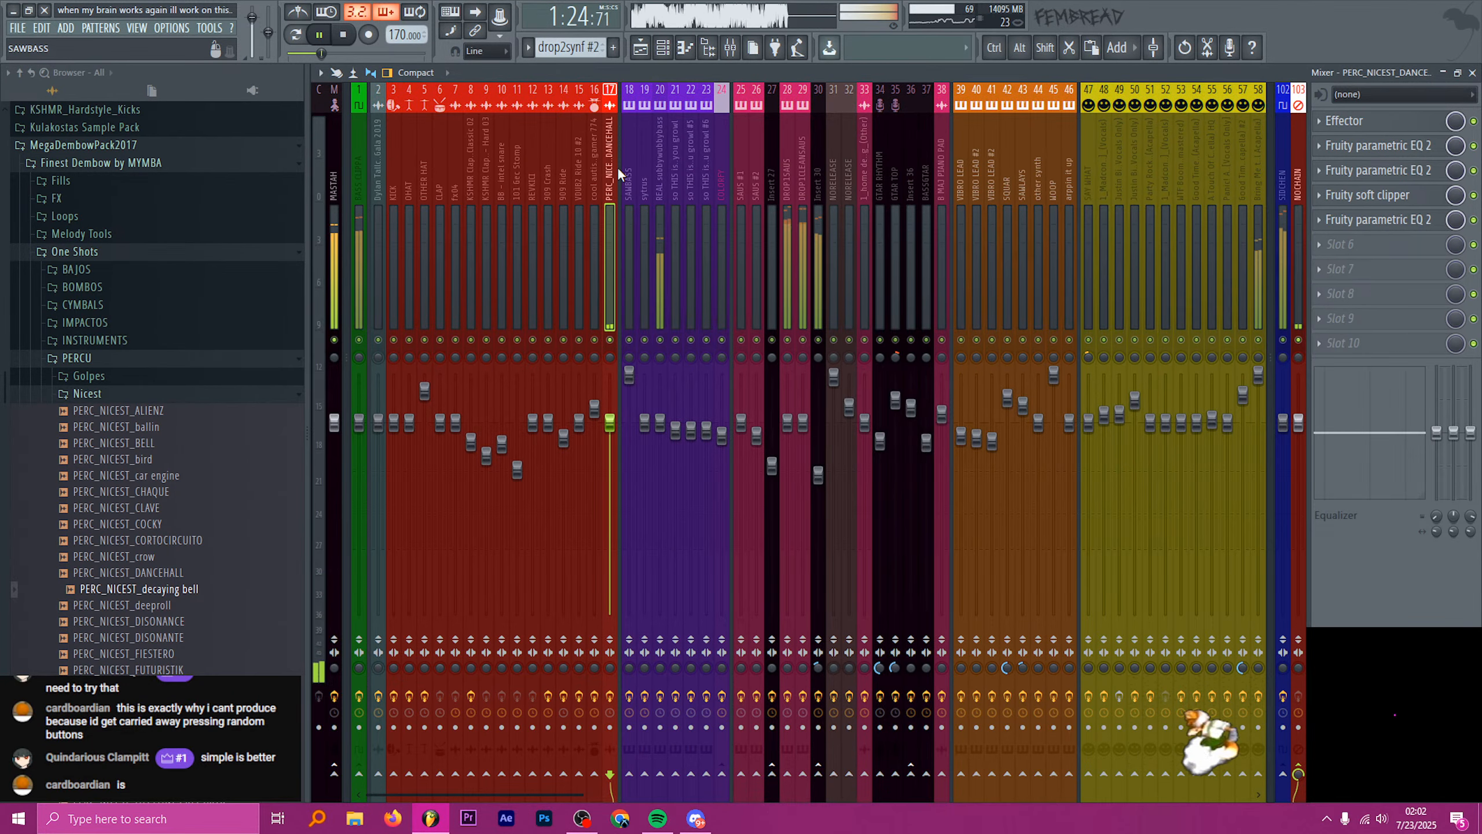
{"action": "key", "text": "space"}
- Look through the playlist tracks of the second drop and set the song position to bar 57
{"action": "left_click", "coordinate": [662, 50]}
{"action": "scroll", "coordinate": [754, 318], "scroll_direction": "down", "scroll_amount": 10}
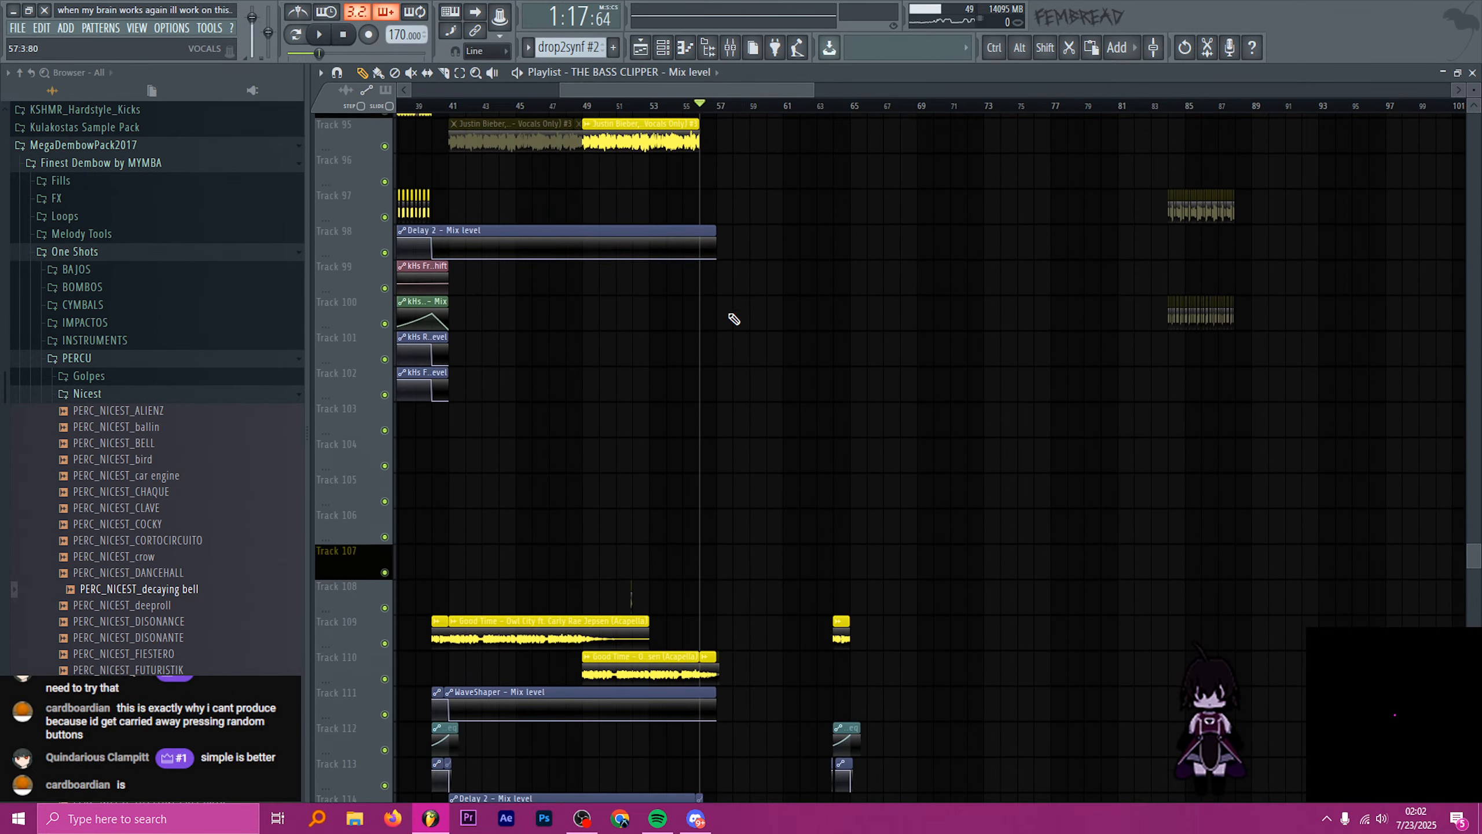
{"action": "scroll", "coordinate": [724, 328], "scroll_direction": "up", "scroll_amount": 19}
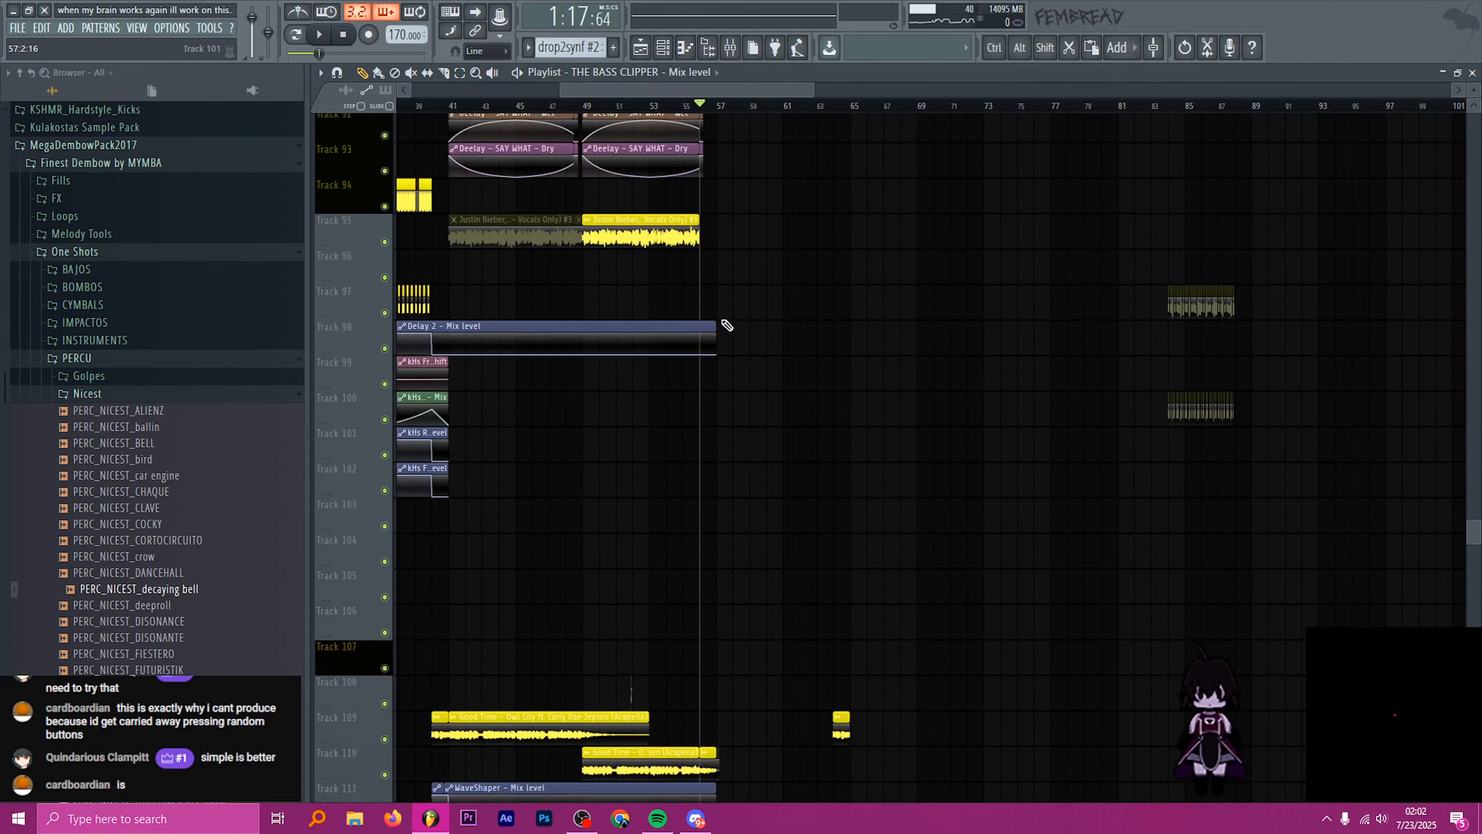
{"action": "scroll", "coordinate": [751, 307], "scroll_direction": "up", "scroll_amount": 5}
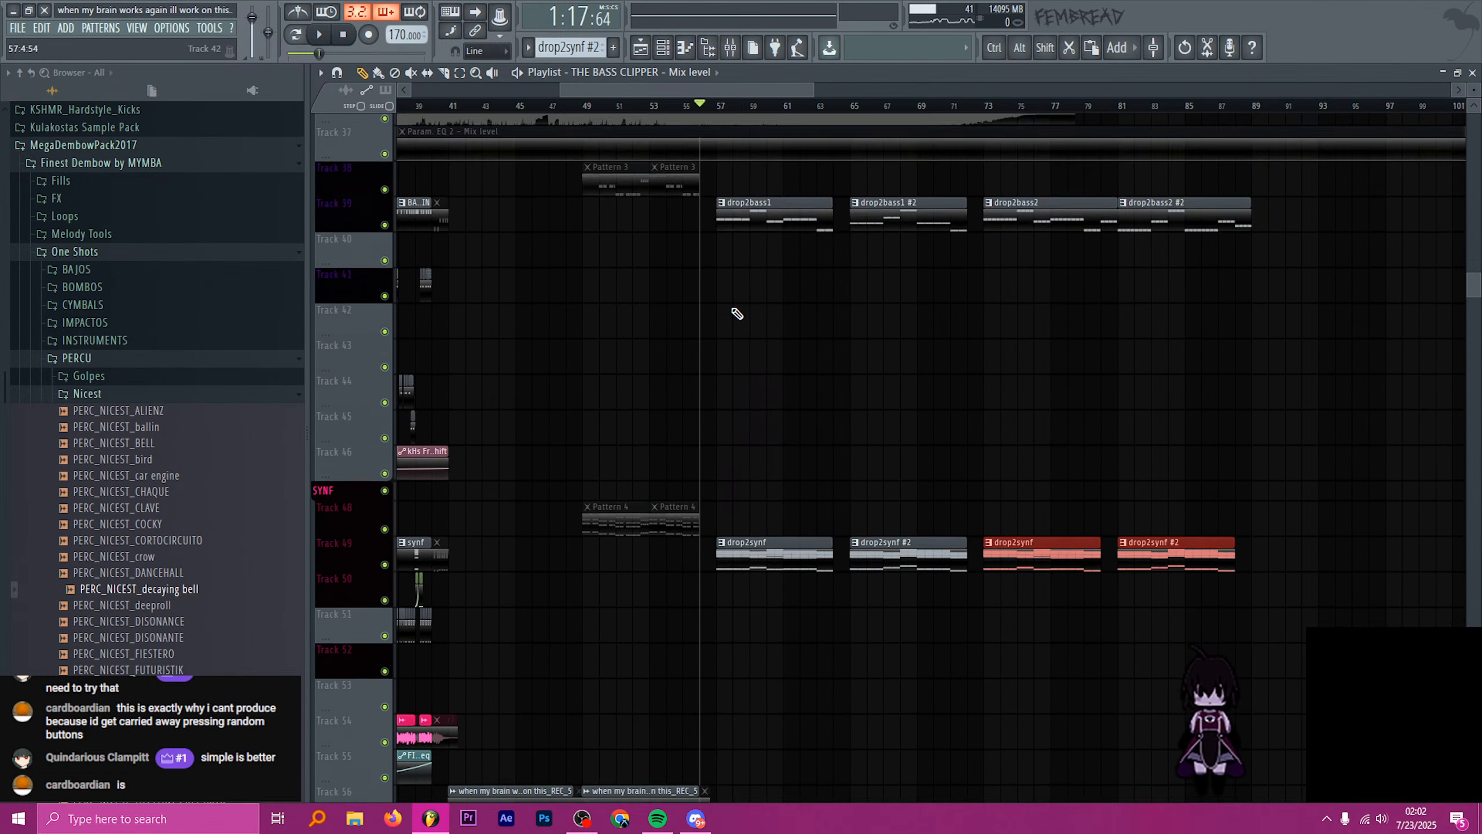
{"action": "scroll", "coordinate": [735, 315], "scroll_direction": "up", "scroll_amount": 11}
{"action": "left_click", "coordinate": [644, 107]}
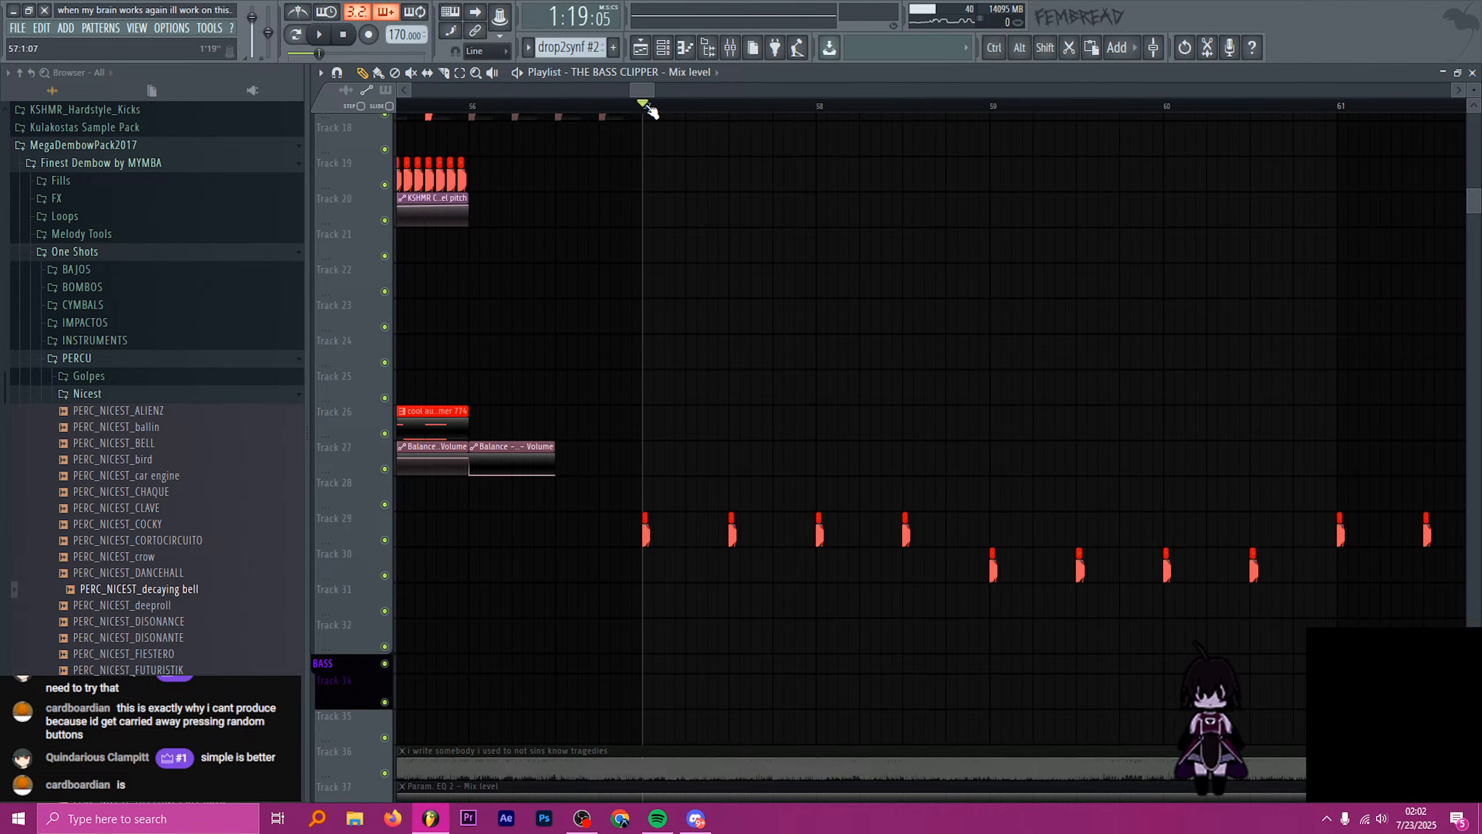
- Look through the hardstyle sample packs and preview the Brennan Heart F#4 kick from Hardstyle Kick Pack by Dirty Sounds
{"action": "scroll", "coordinate": [292, 242], "scroll_direction": "up", "scroll_amount": 8}
{"action": "left_click", "coordinate": [127, 532]}
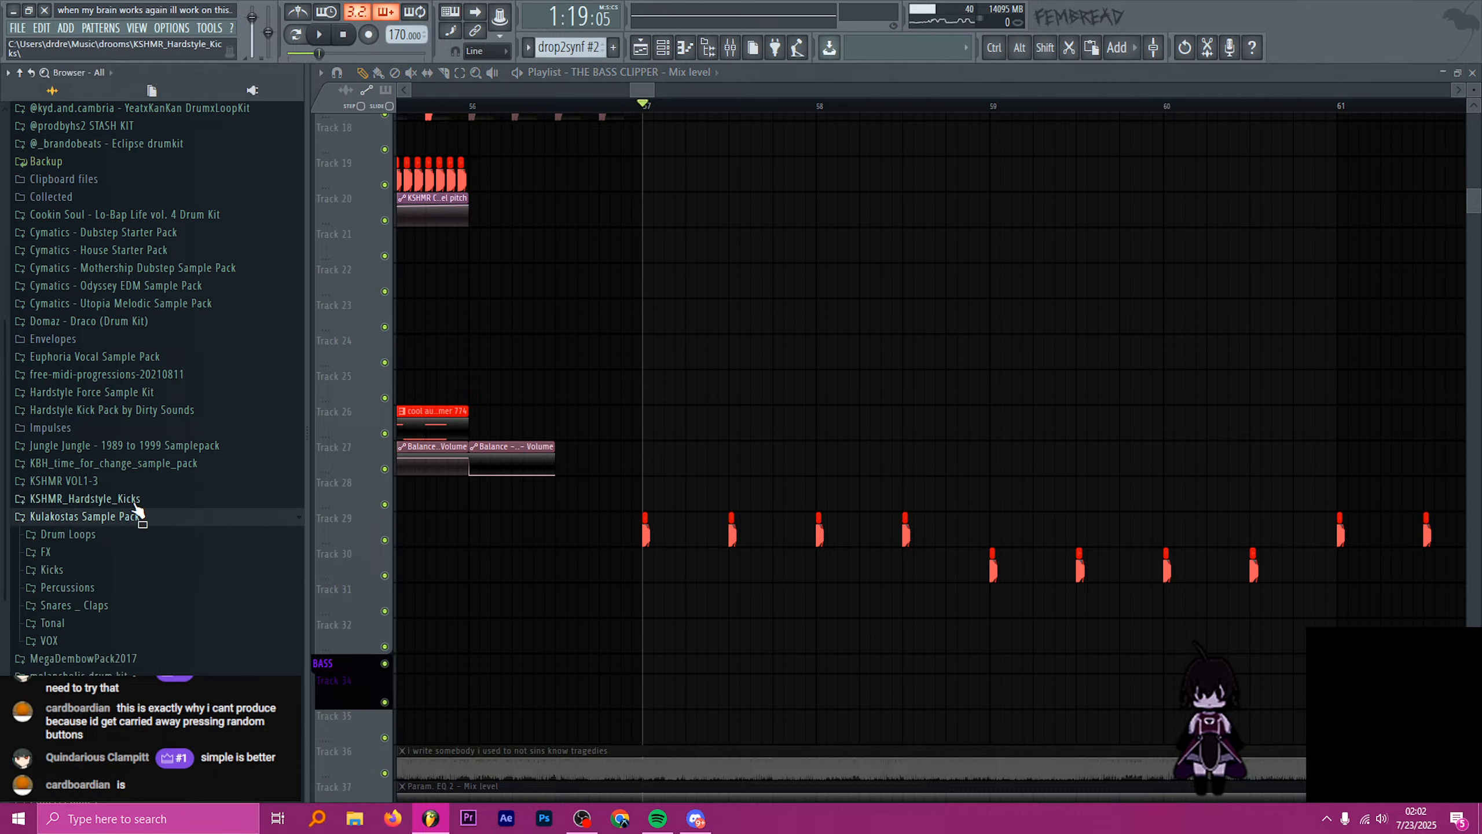
{"action": "left_click", "coordinate": [135, 500]}
{"action": "left_click", "coordinate": [190, 505]}
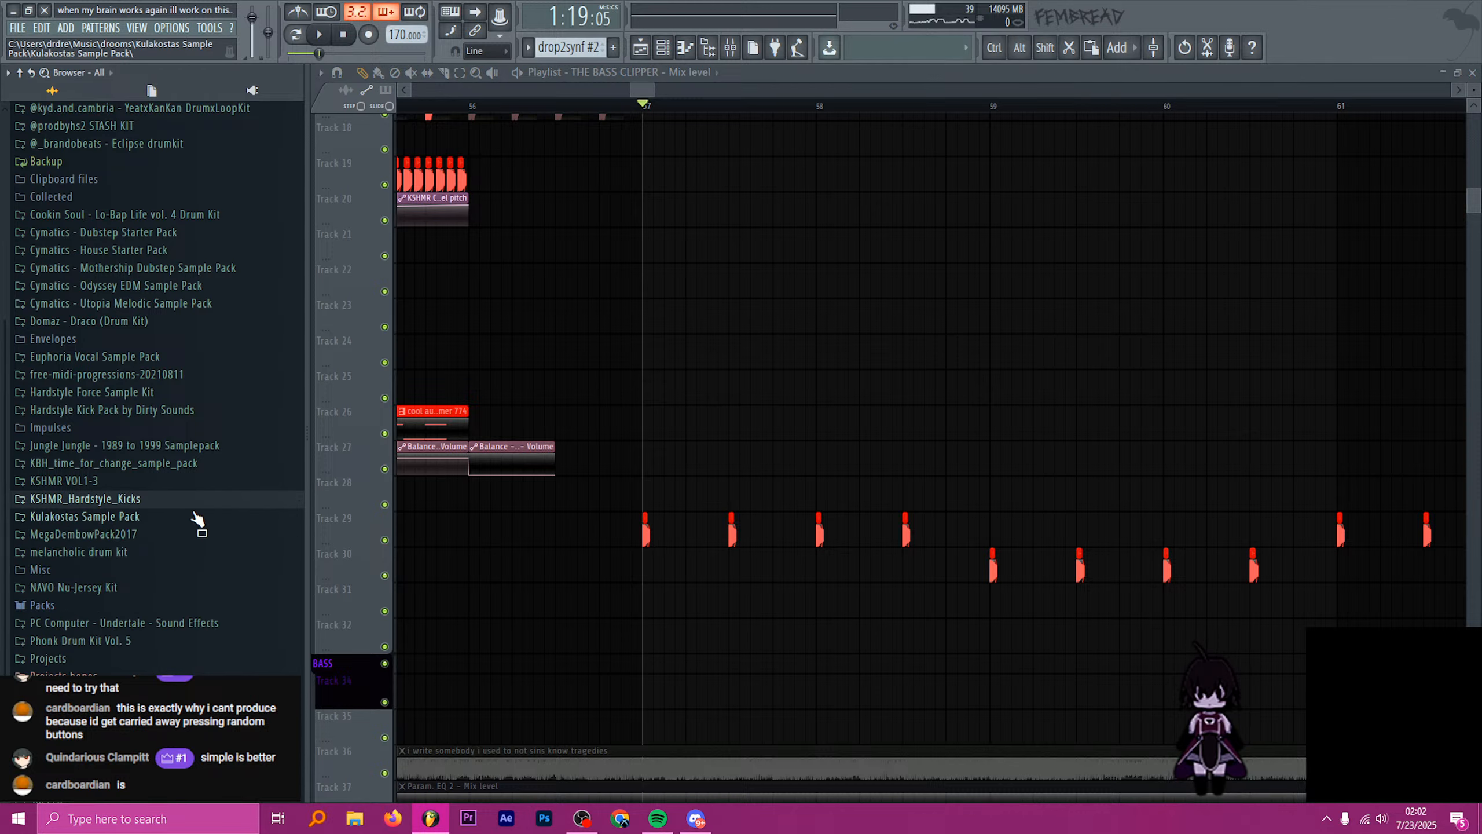
{"action": "left_click", "coordinate": [173, 395]}
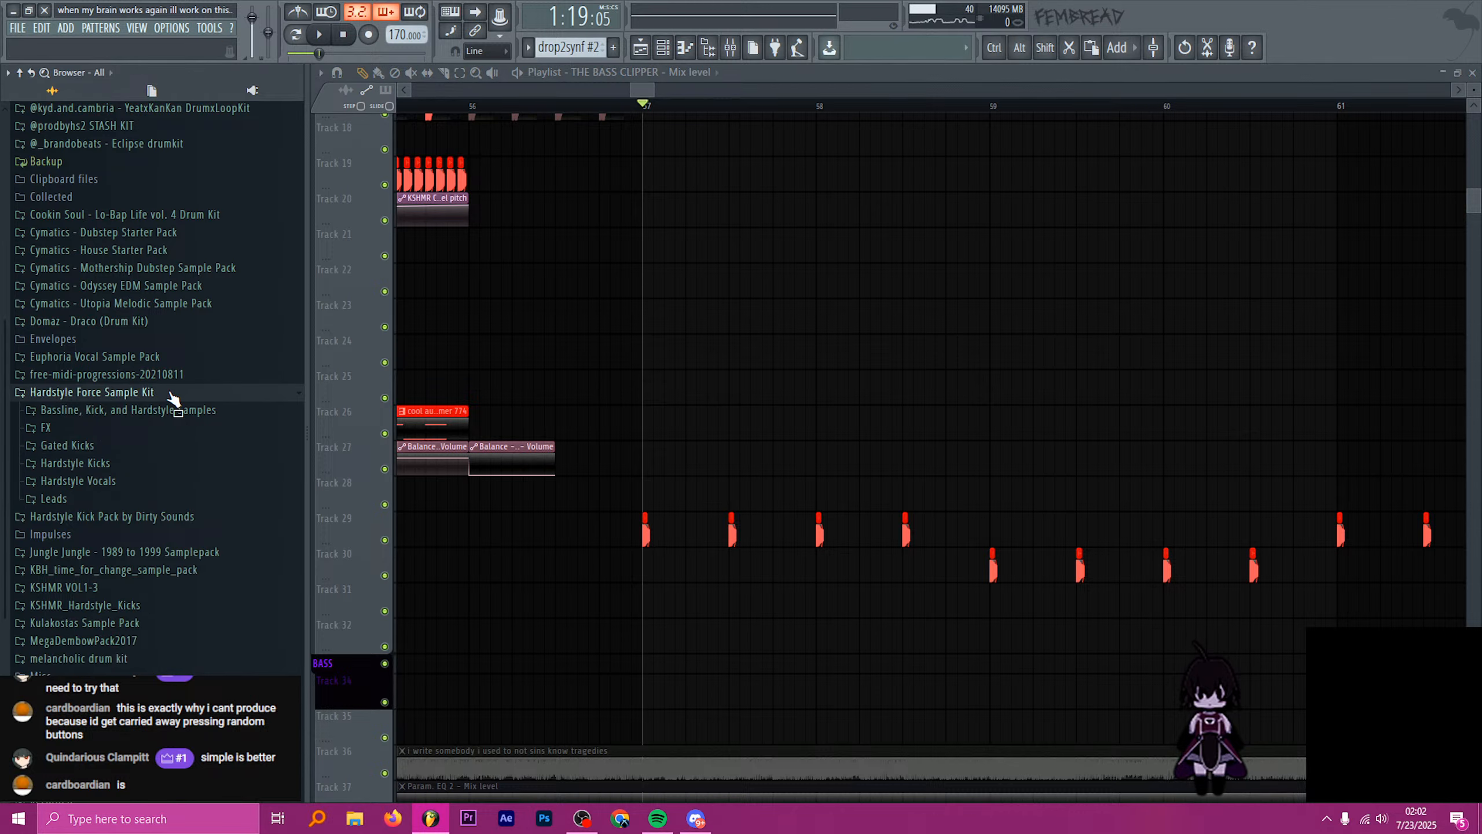
{"action": "left_click", "coordinate": [178, 394]}
{"action": "left_click", "coordinate": [179, 410]}
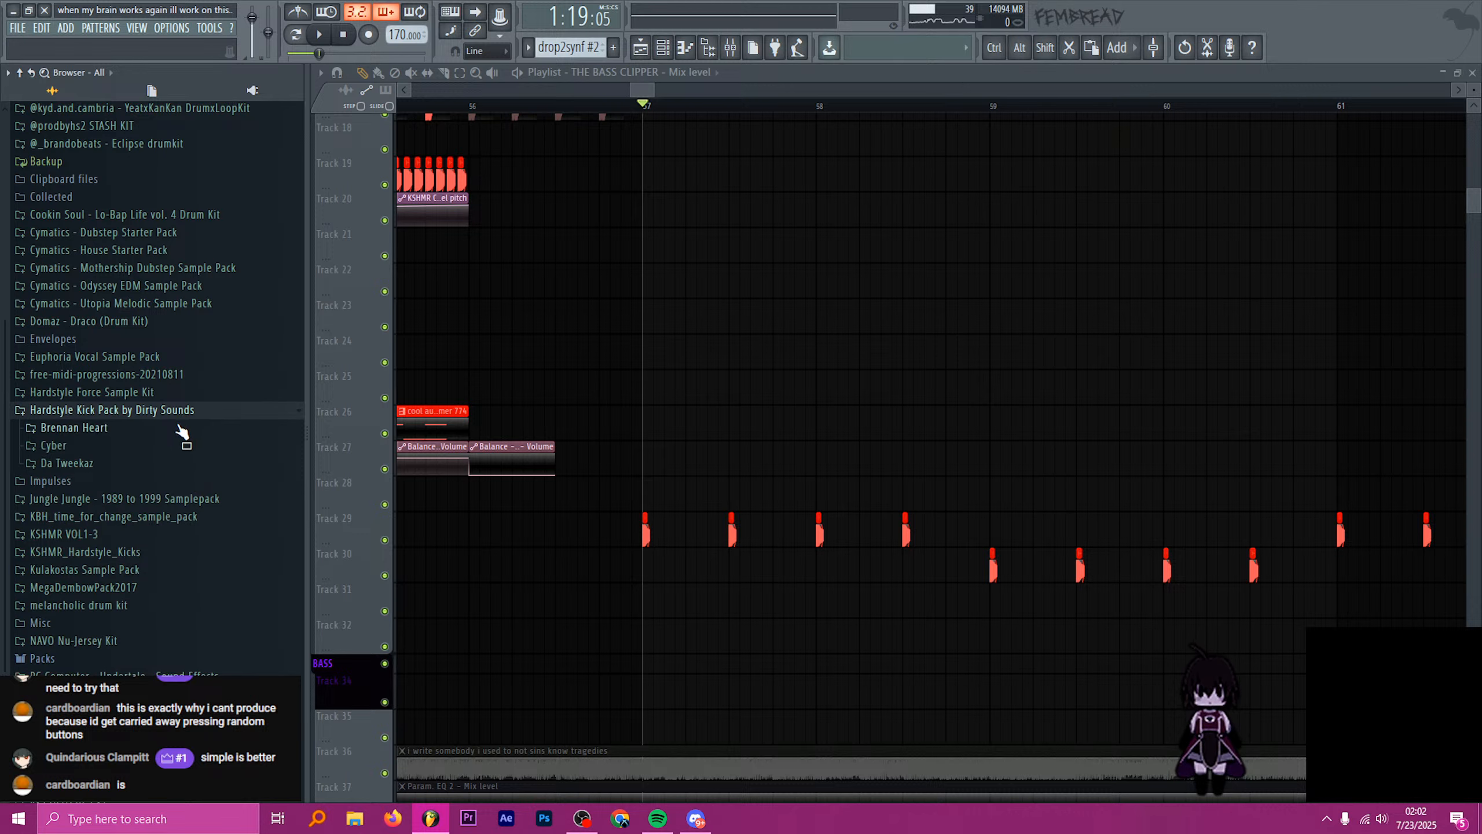
{"action": "left_click", "coordinate": [180, 428]}
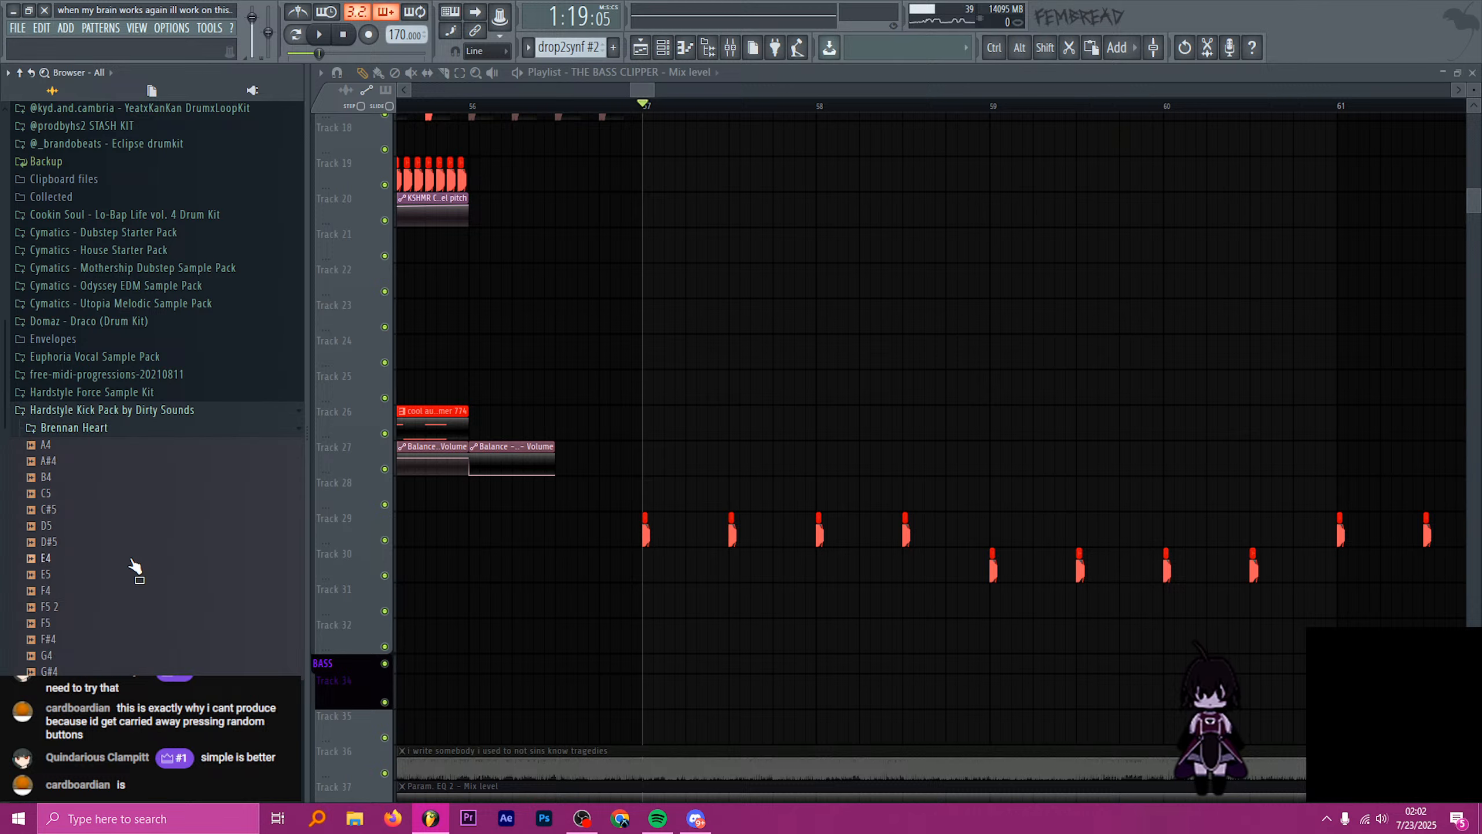
{"action": "left_click", "coordinate": [139, 639]}
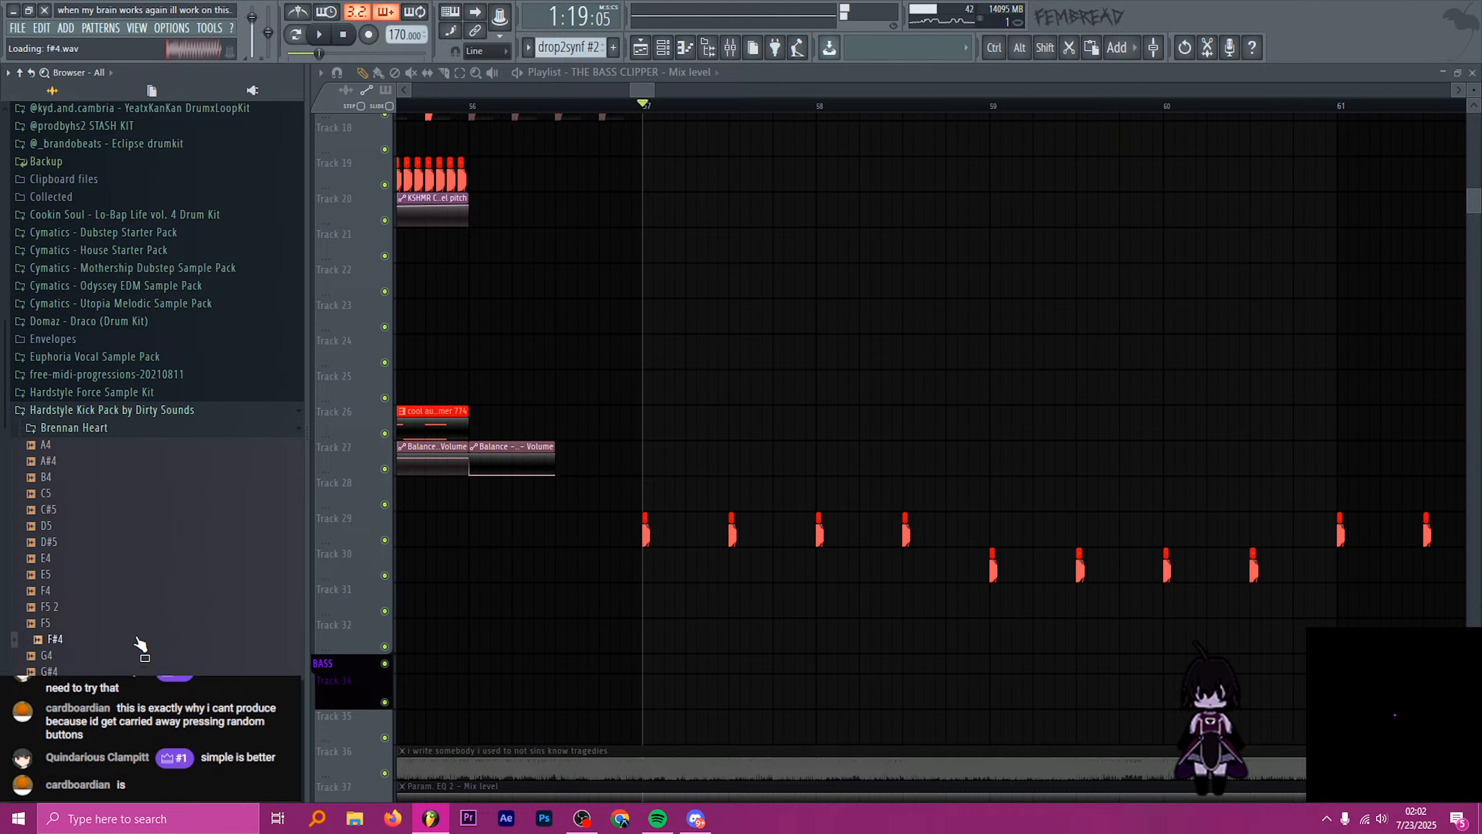
- Filter the channel rack to the DRUMS group and clone an Audio Clip channel twice
{"action": "scroll", "coordinate": [733, 443], "scroll_direction": "up", "scroll_amount": 5}
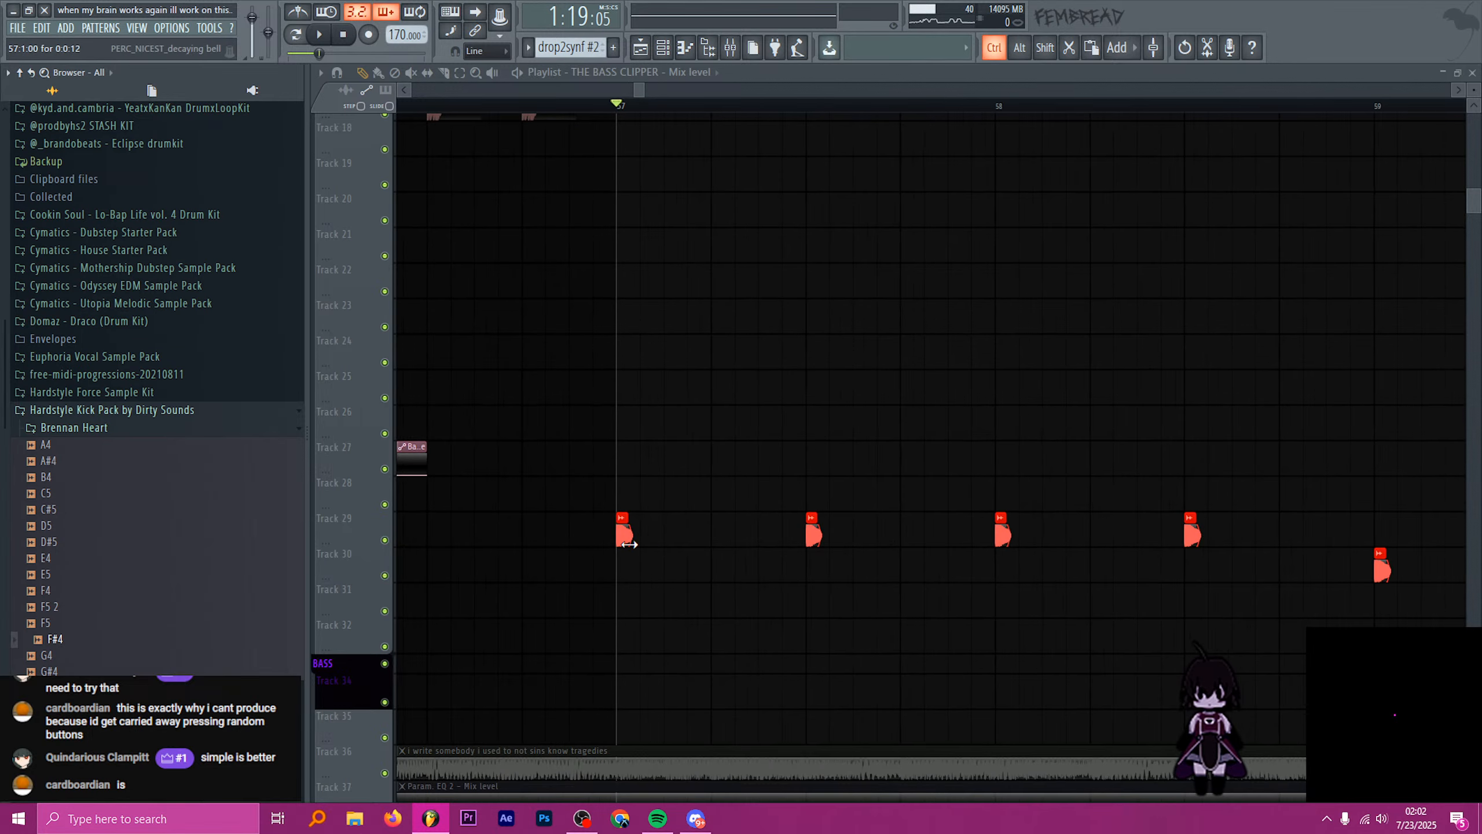
{"action": "scroll", "coordinate": [733, 444], "scroll_direction": "down", "scroll_amount": 6}
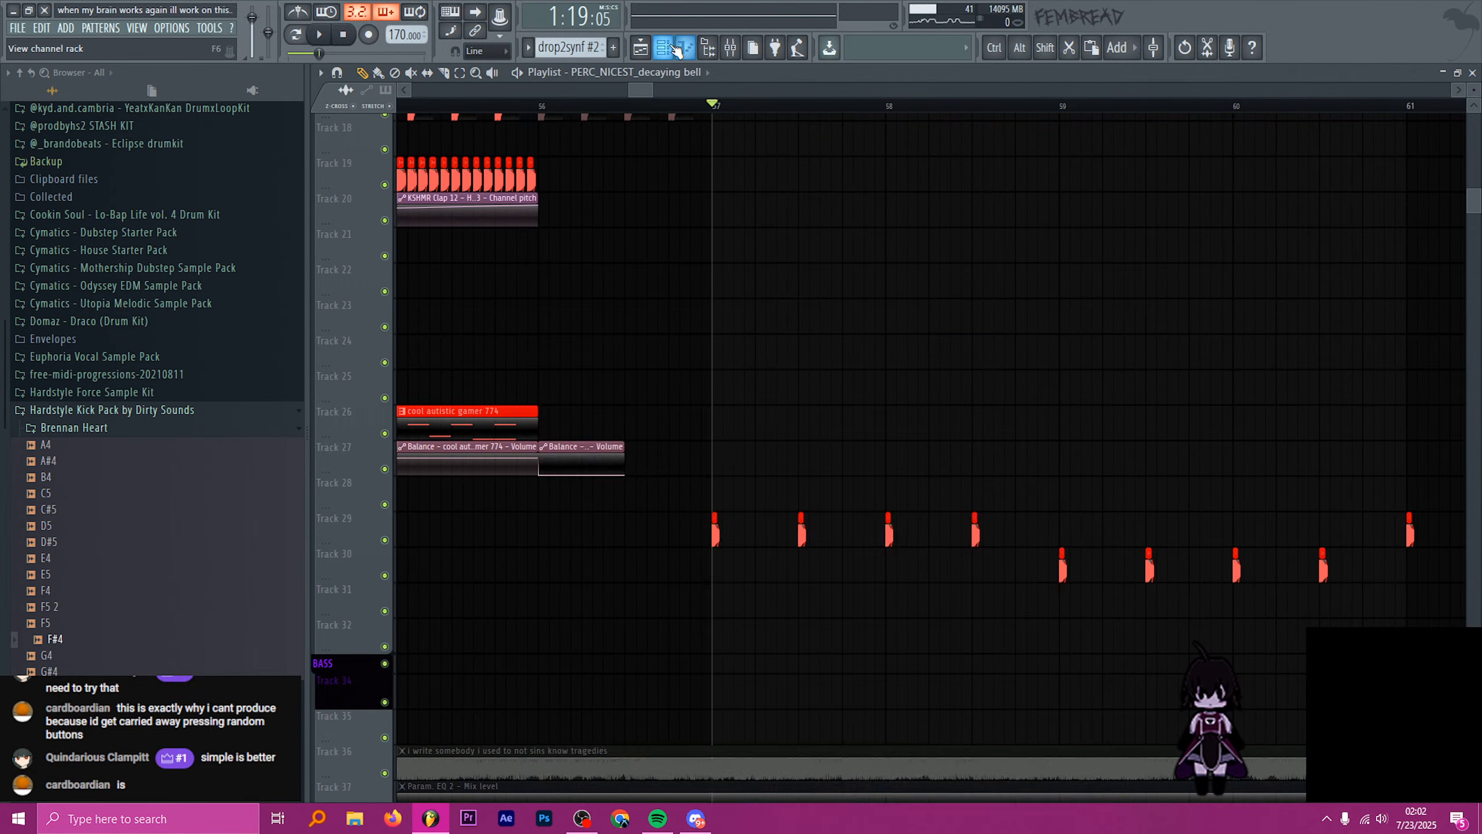
{"action": "left_click", "coordinate": [677, 51]}
{"action": "left_click", "coordinate": [695, 240]}
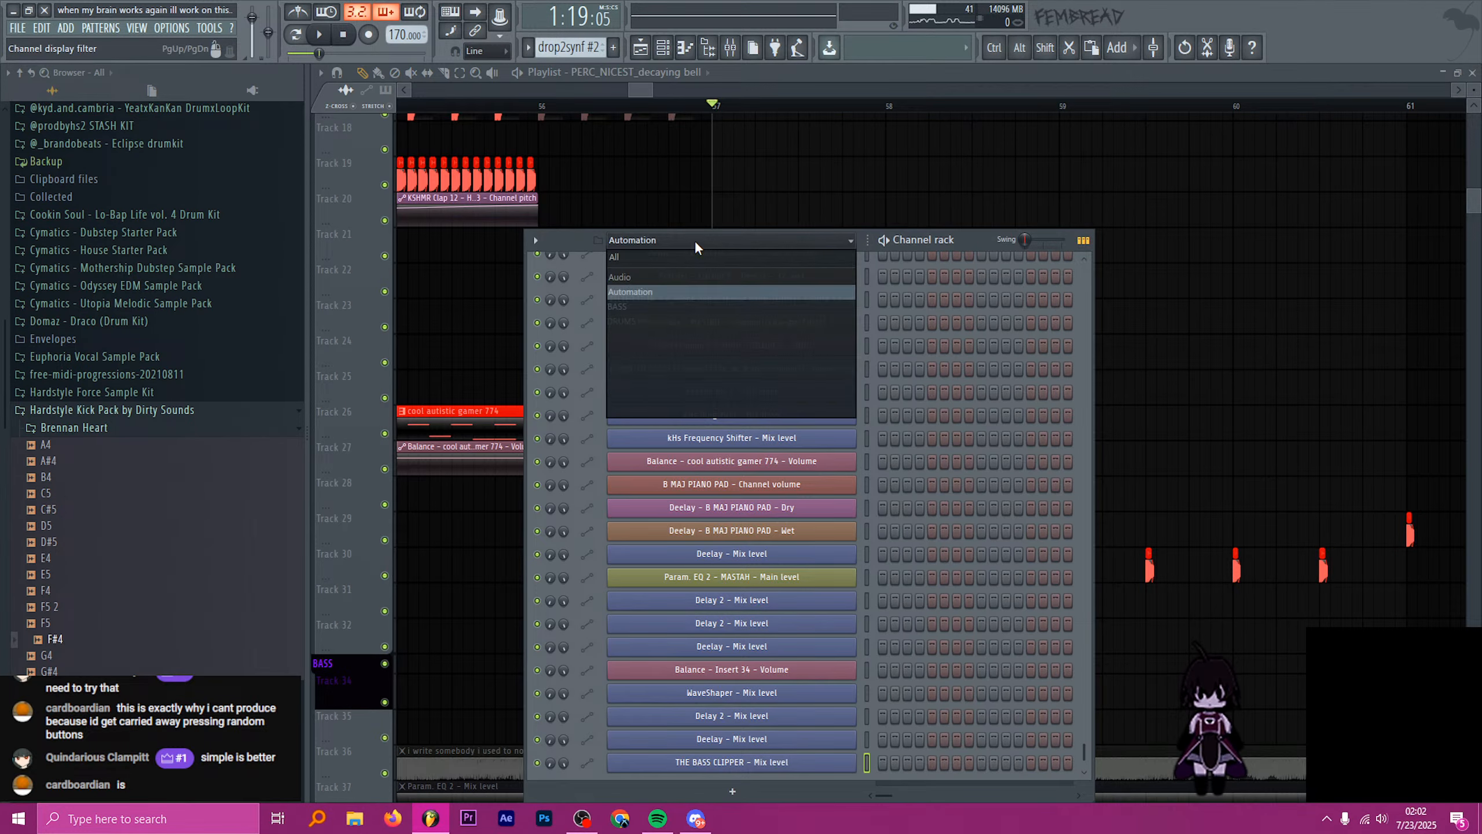
{"action": "left_click", "coordinate": [659, 321]}
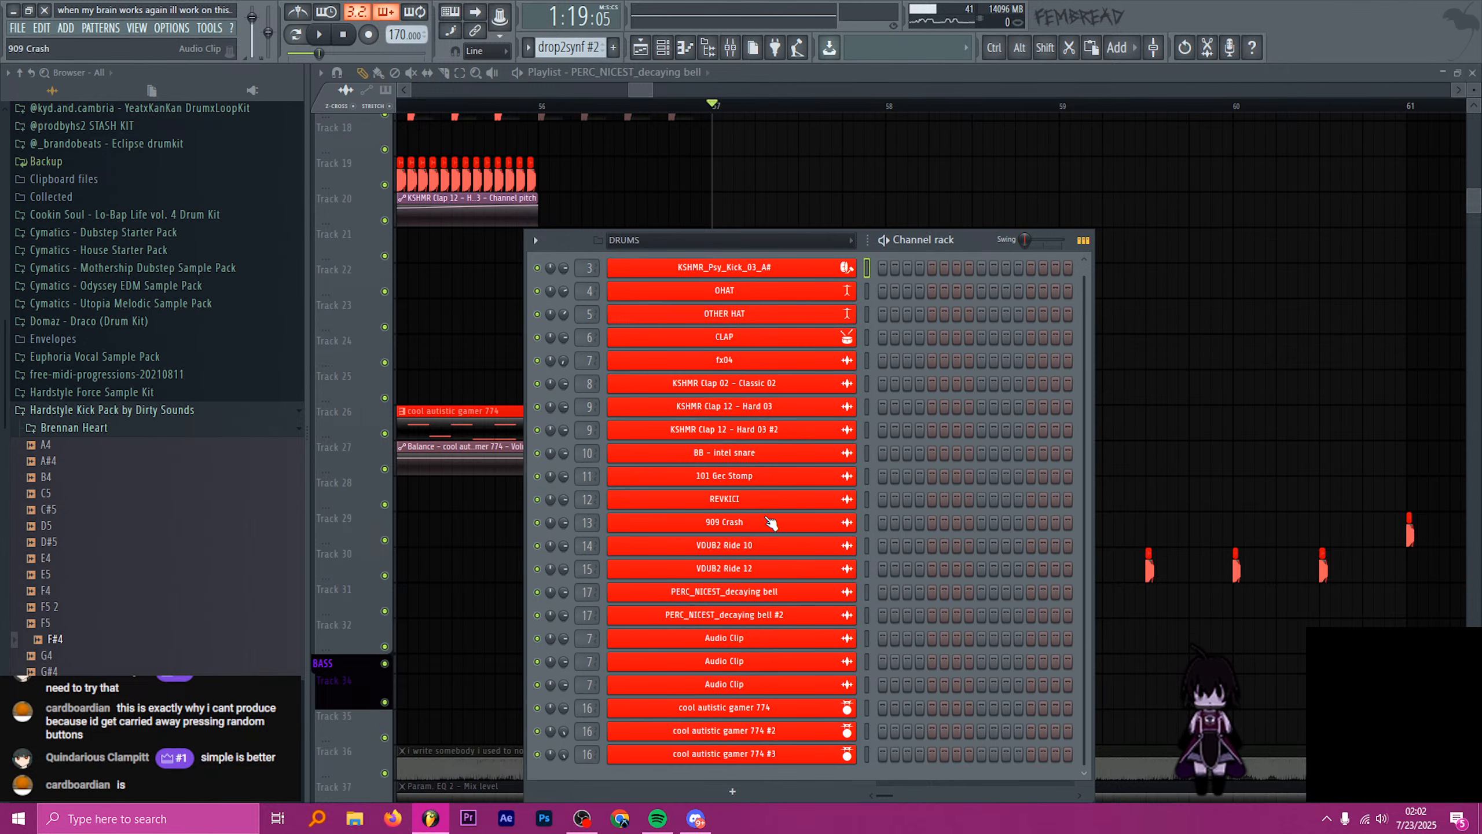
{"action": "left_click", "coordinate": [872, 643]}
{"action": "key", "text": "alt+c"}
{"action": "key", "text": "alt+c"}
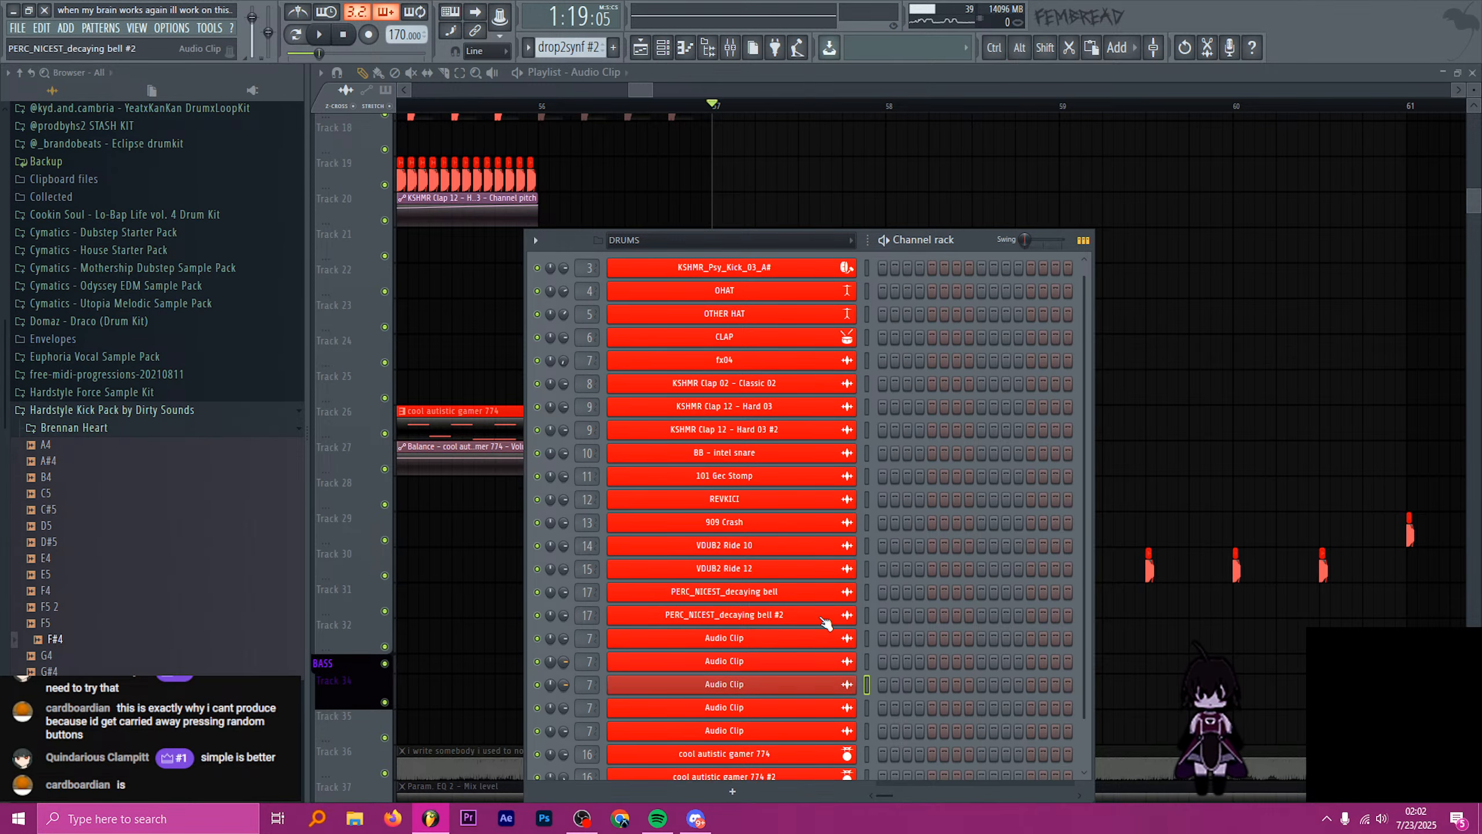
- Compare the Brennan Heart and Cyber F#4 kicks and load the Cyber F#4 sample into an Audio Clip channel
{"action": "scroll", "coordinate": [99, 610], "scroll_direction": "down", "scroll_amount": 3}
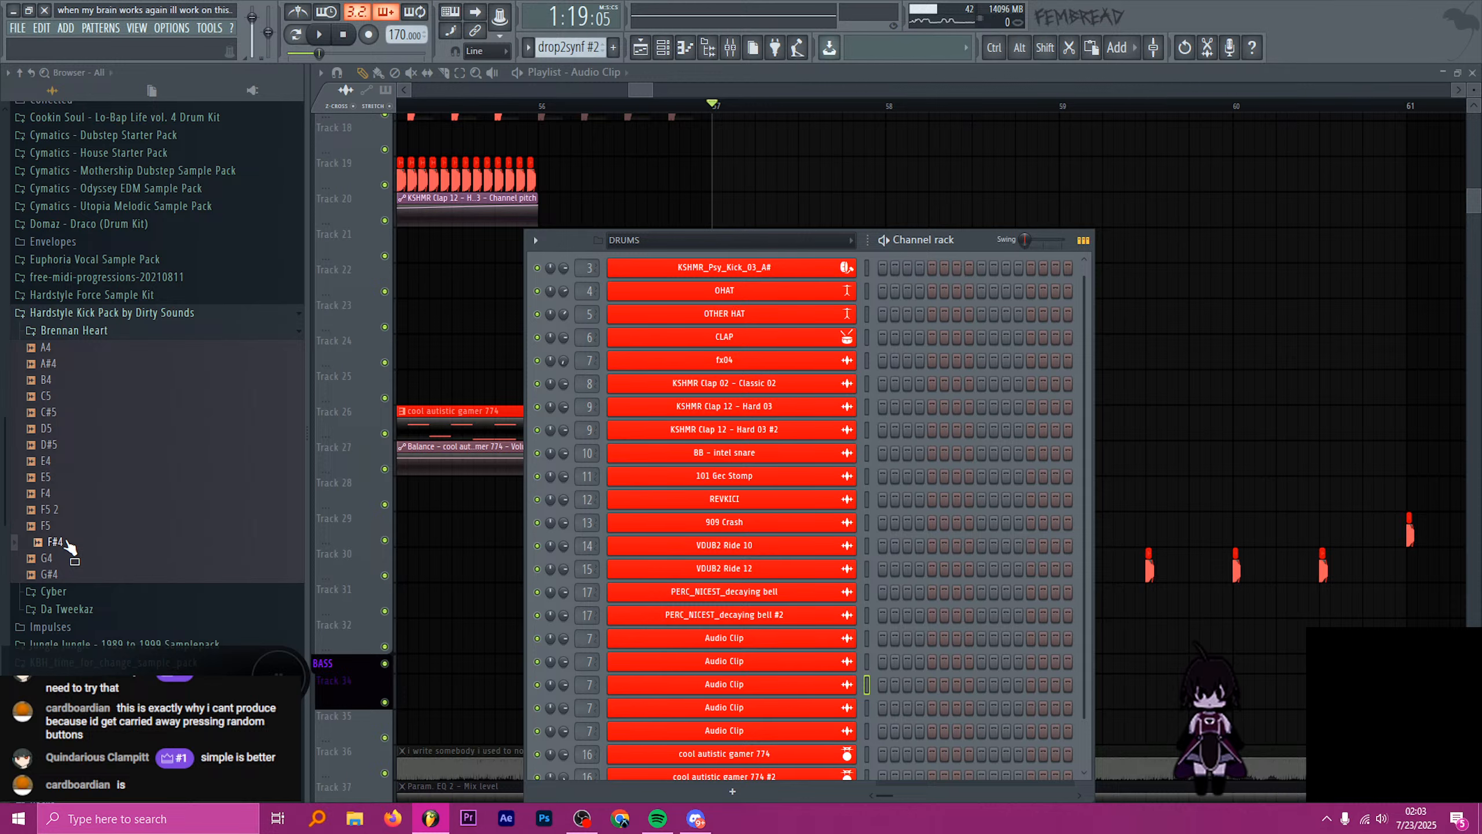
{"action": "mouse_move", "coordinate": [69, 545]}
{"action": "left_mouse_down"}
{"action": "mouse_move", "coordinate": [647, 610]}
{"action": "mouse_move", "coordinate": [583, 659]}
{"action": "mouse_move", "coordinate": [679, 701]}
{"action": "mouse_move", "coordinate": [93, 545]}
{"action": "left_mouse_up"}
{"action": "left_click", "coordinate": [125, 331]}
{"action": "left_click", "coordinate": [126, 348]}
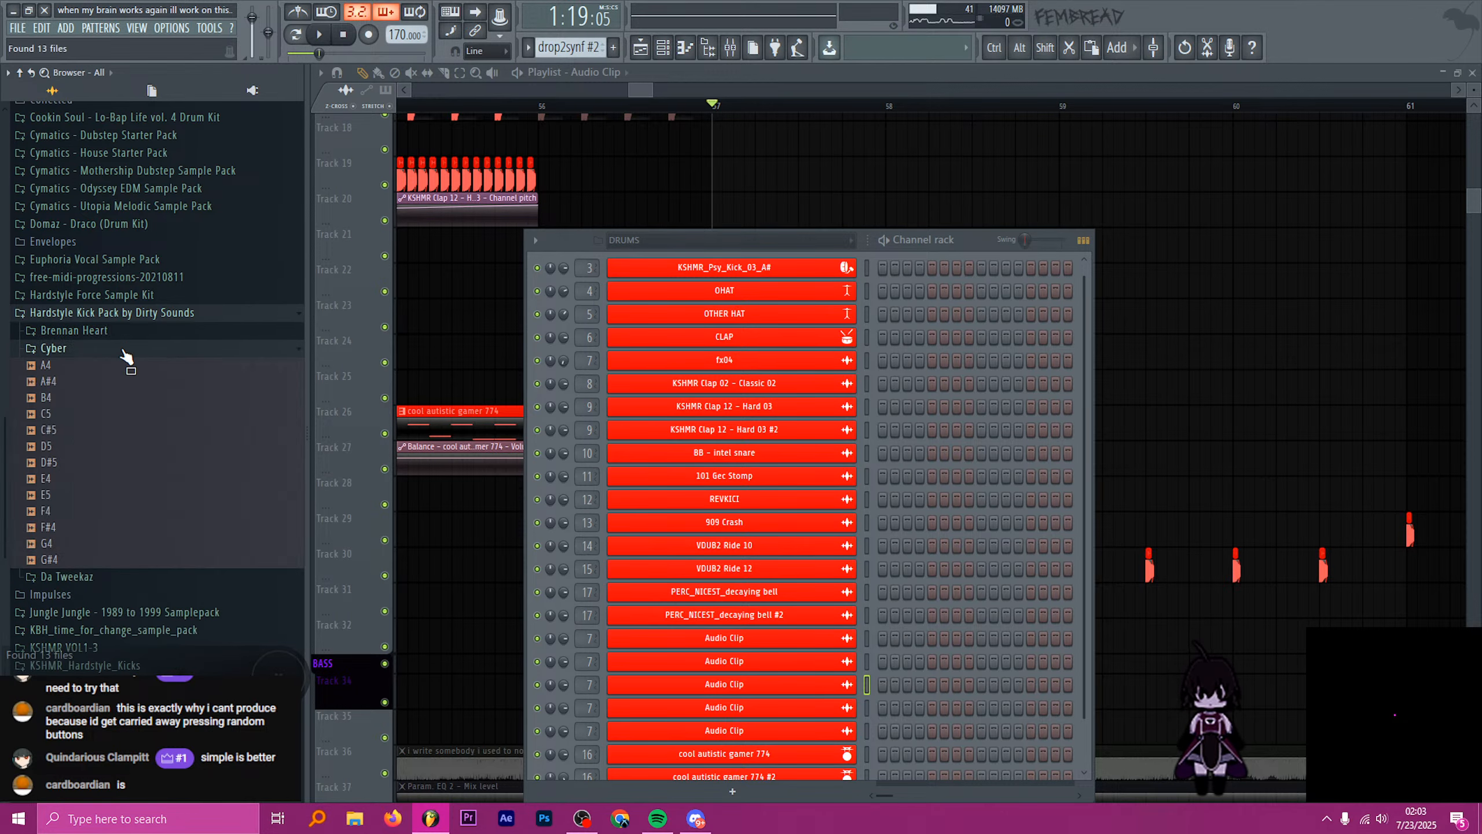
{"action": "left_click", "coordinate": [80, 534]}
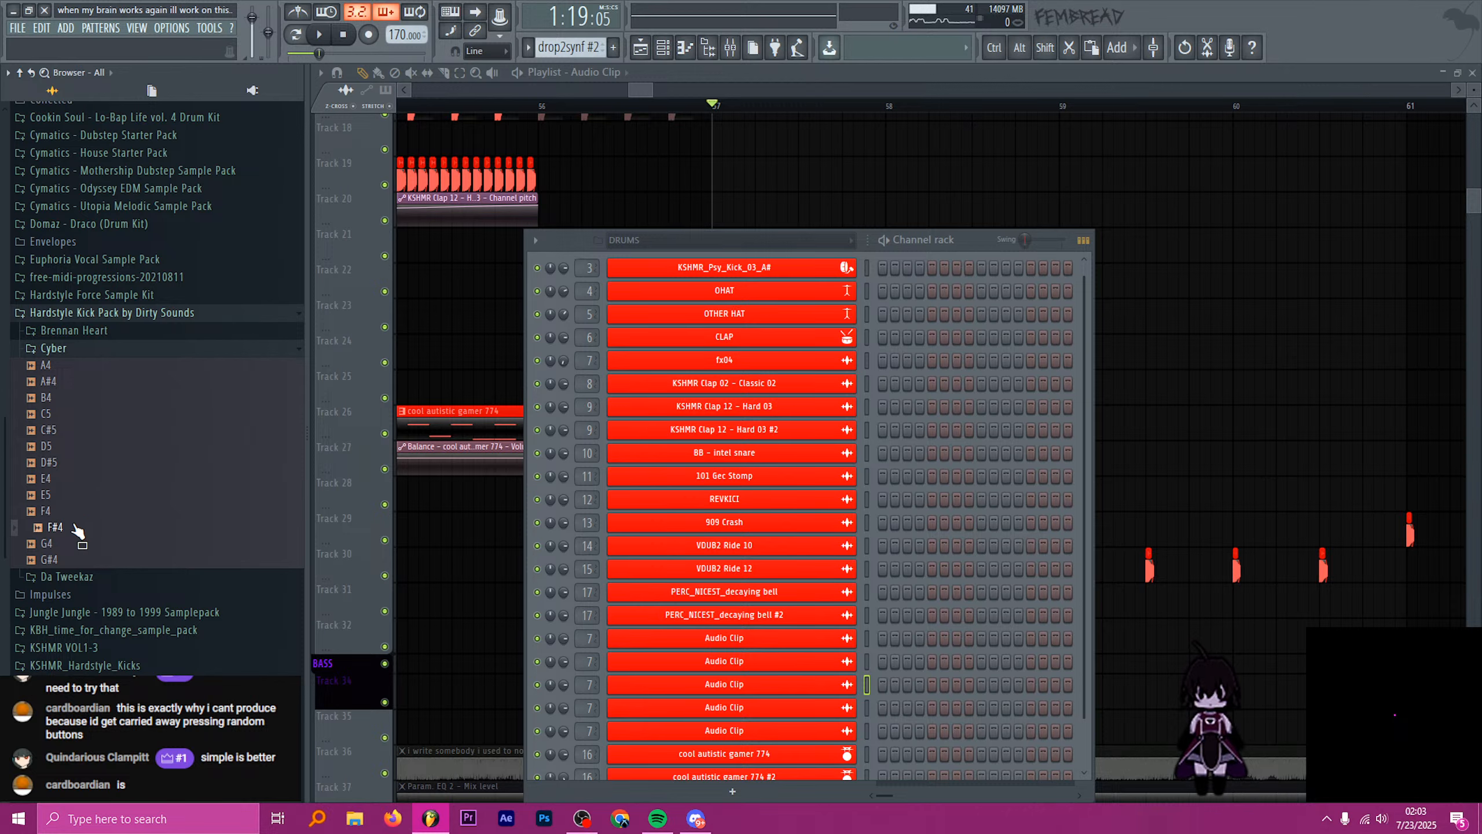
{"action": "left_click_drag", "start_coordinate": [70, 535], "coordinate": [745, 682]}
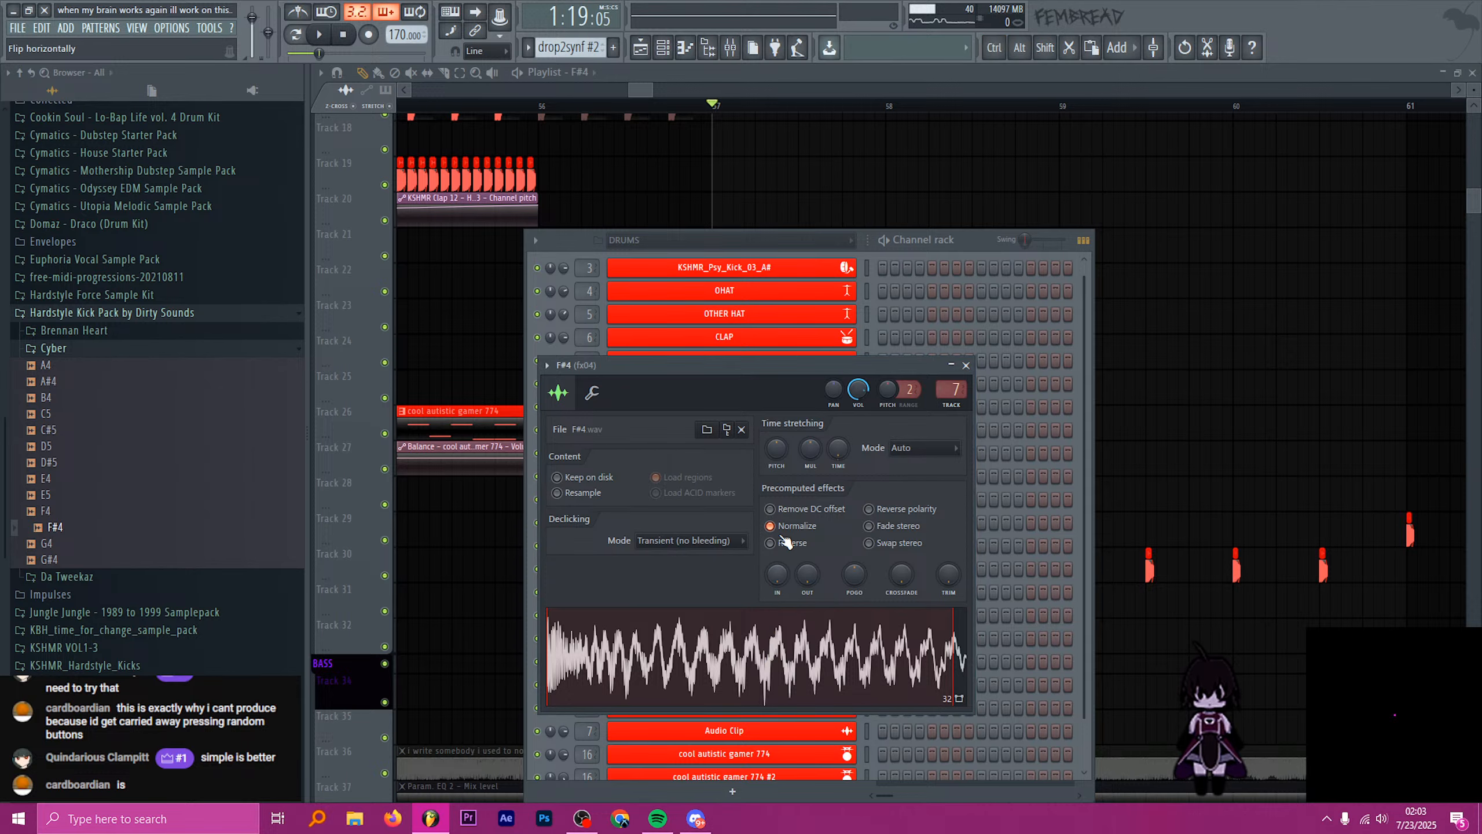
- Route the F#4 channel to its own mixer track, placed as track 18 beside the PERC_NICEST_DANCEHALL track, and solo it
{"action": "key", "text": "ctrl+l"}
{"action": "left_click_drag", "start_coordinate": [1256, 184], "coordinate": [452, 183]}
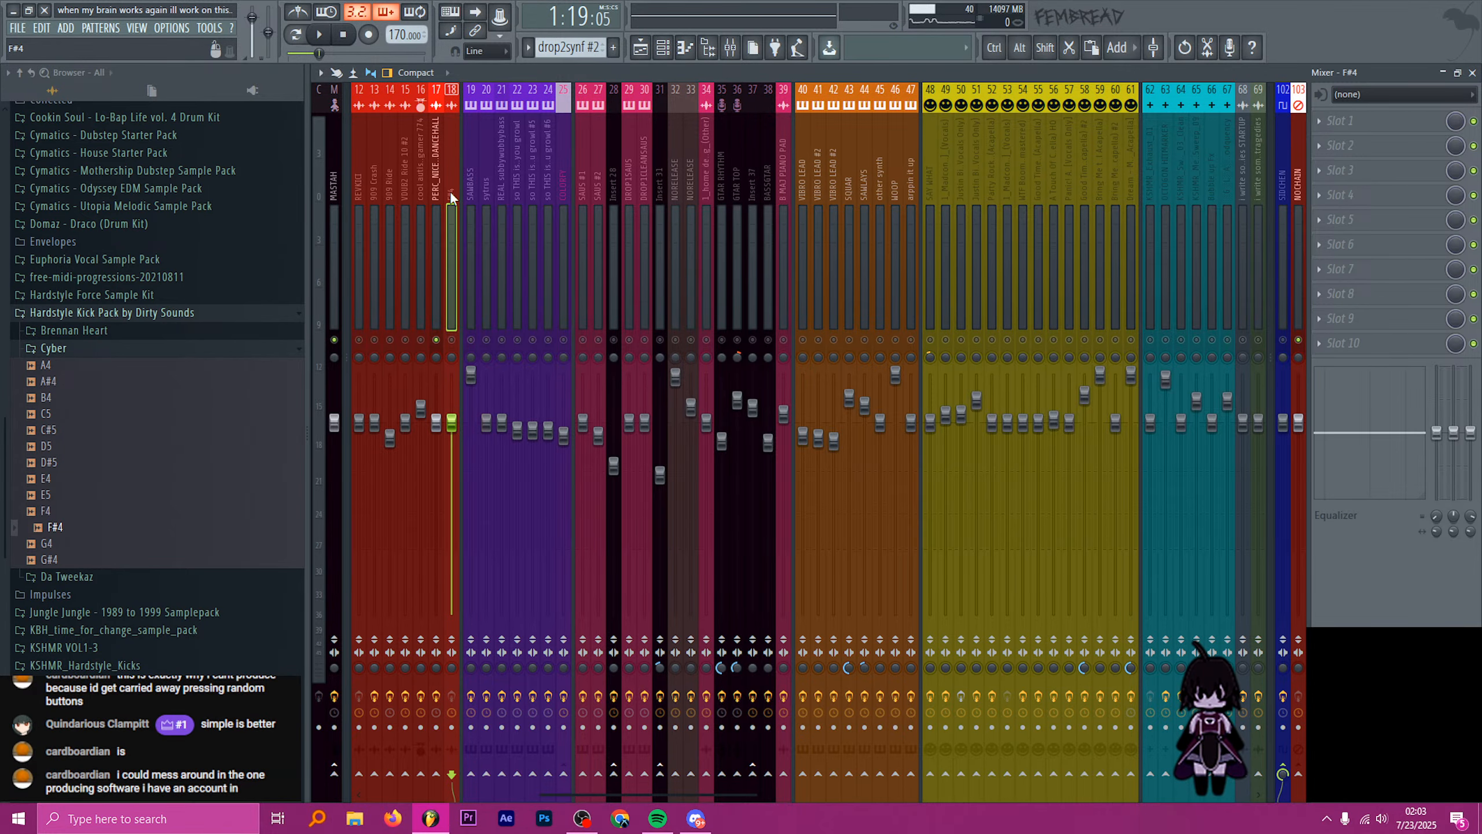
{"action": "key", "text": "s"}
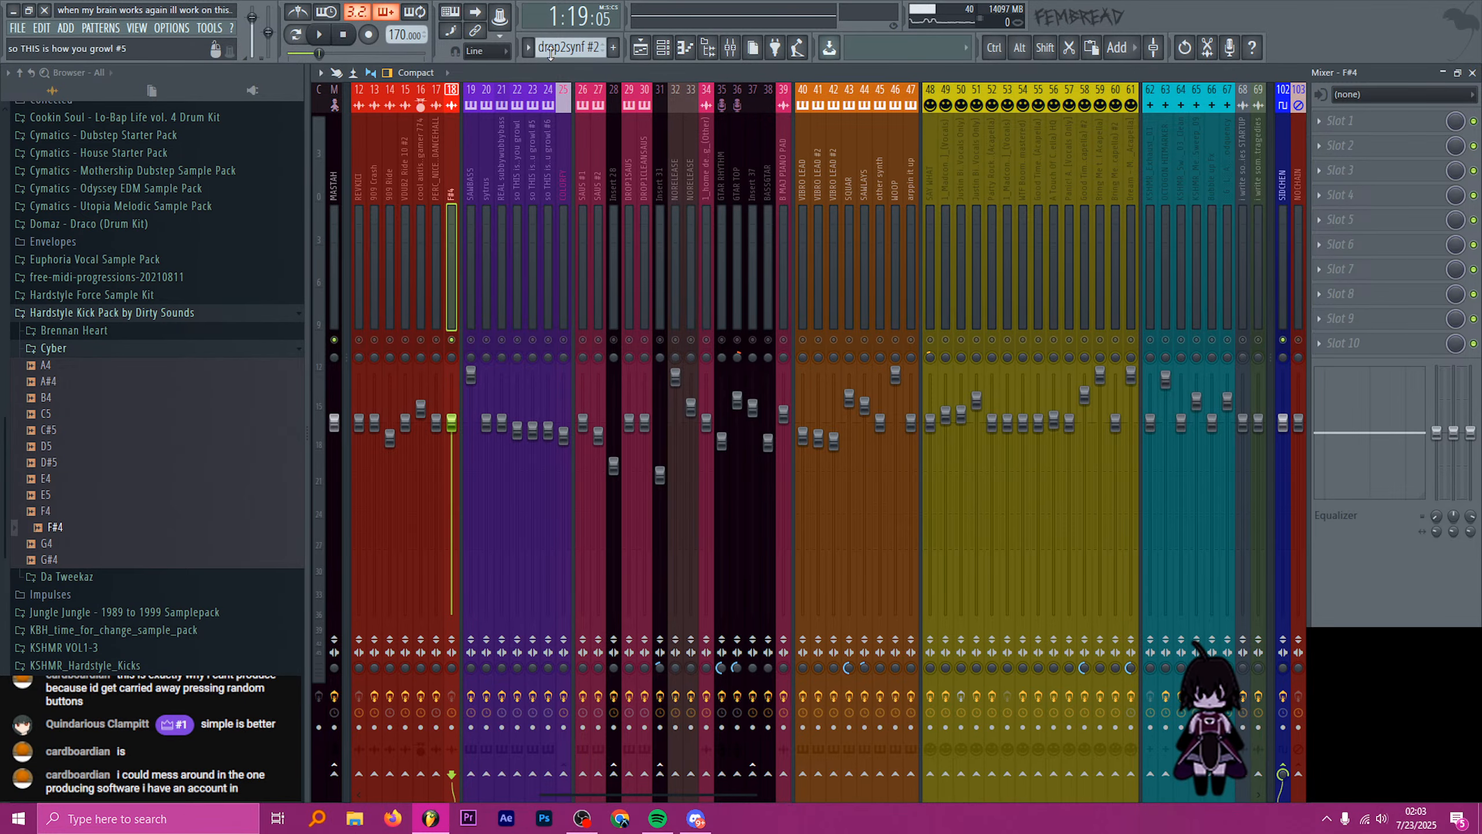
- Mute the first four decaying bell clips on Track 29, from bar 57 to bar 59
{"action": "left_click", "coordinate": [641, 49]}
{"action": "scroll", "coordinate": [709, 468], "scroll_direction": "down", "scroll_amount": 3}
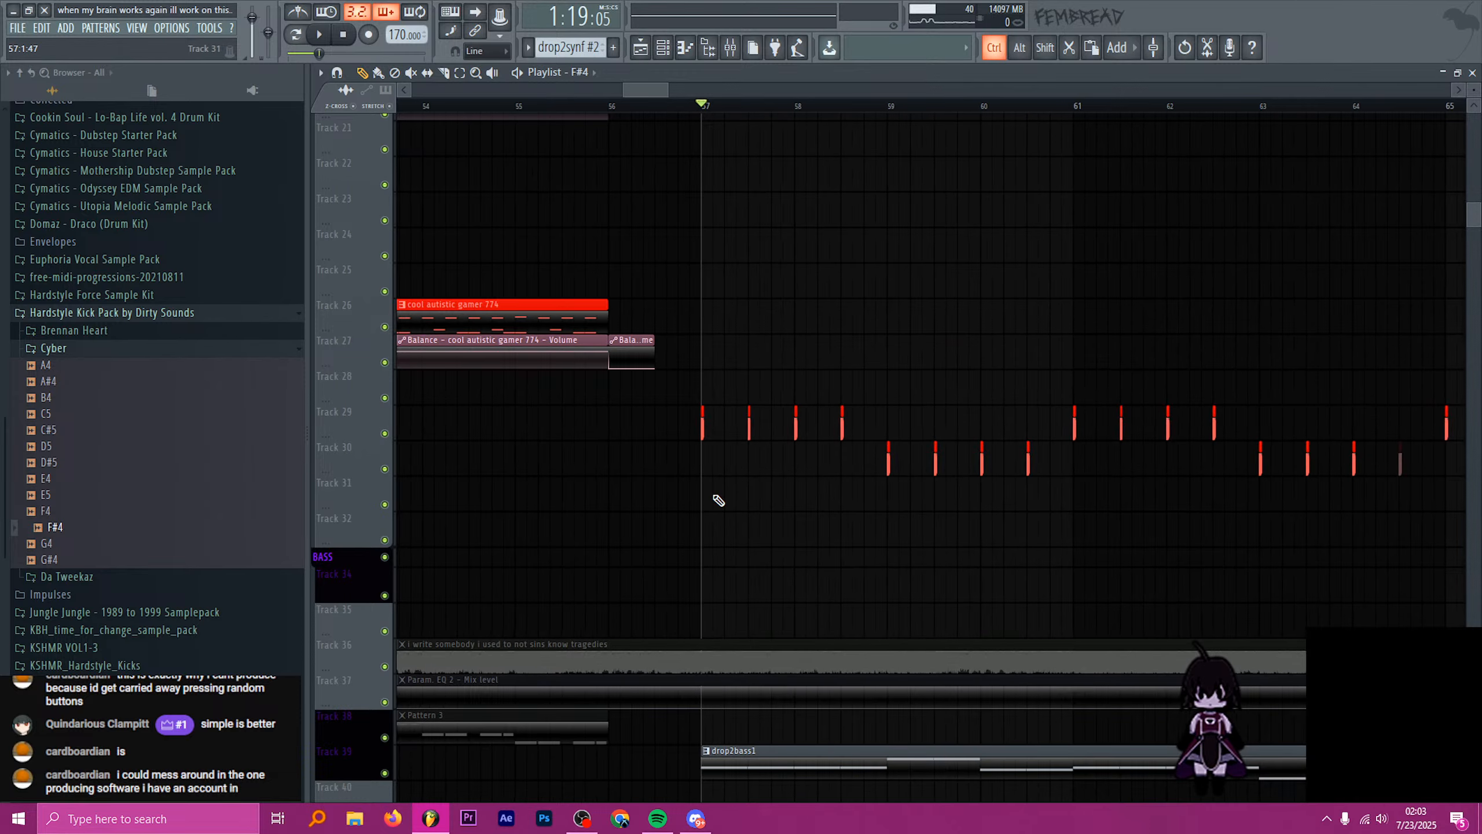
{"action": "scroll", "coordinate": [759, 420], "scroll_direction": "up", "scroll_amount": 2}
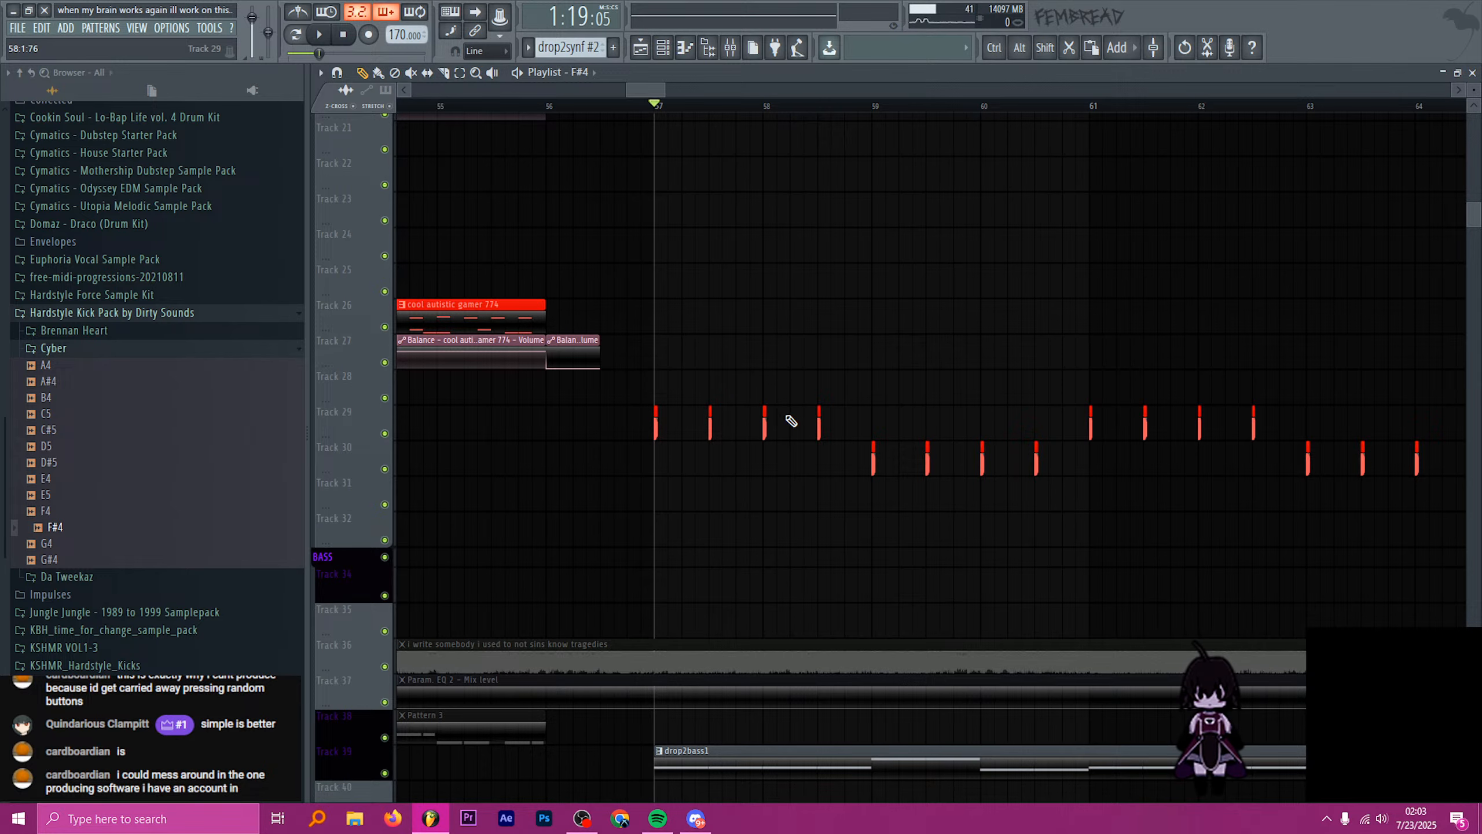
{"action": "key", "text": "t"}
{"action": "left_click_drag", "start_coordinate": [647, 429], "coordinate": [882, 404]}
{"action": "key", "text": "p"}
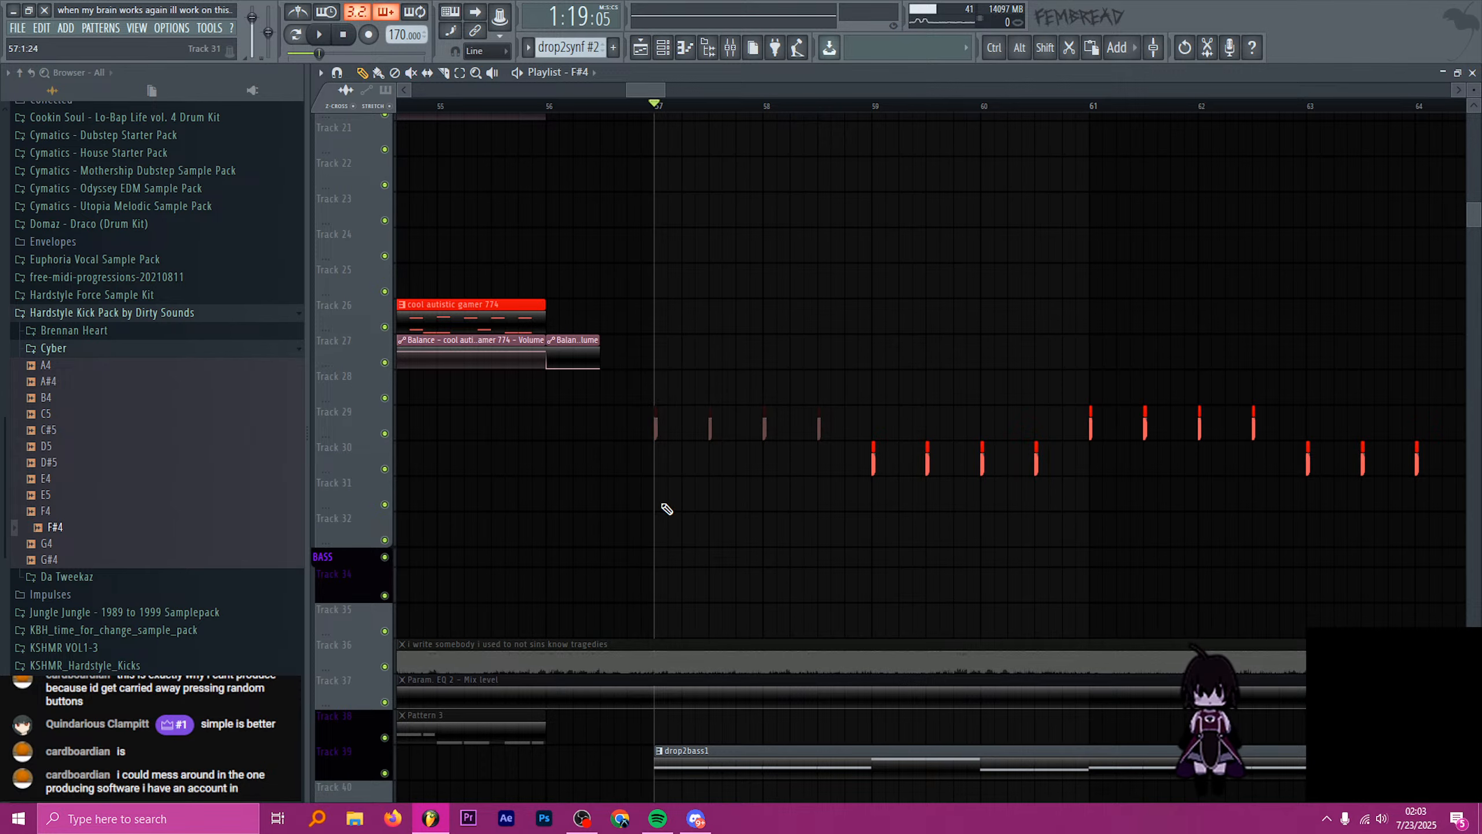
- Place the F#4 kick clip at bar 57 on Track 31 and slice off its long tail, keeping only the short attack
{"action": "left_click", "coordinate": [660, 493]}
{"action": "scroll", "coordinate": [618, 497], "scroll_direction": "up", "scroll_amount": 4}
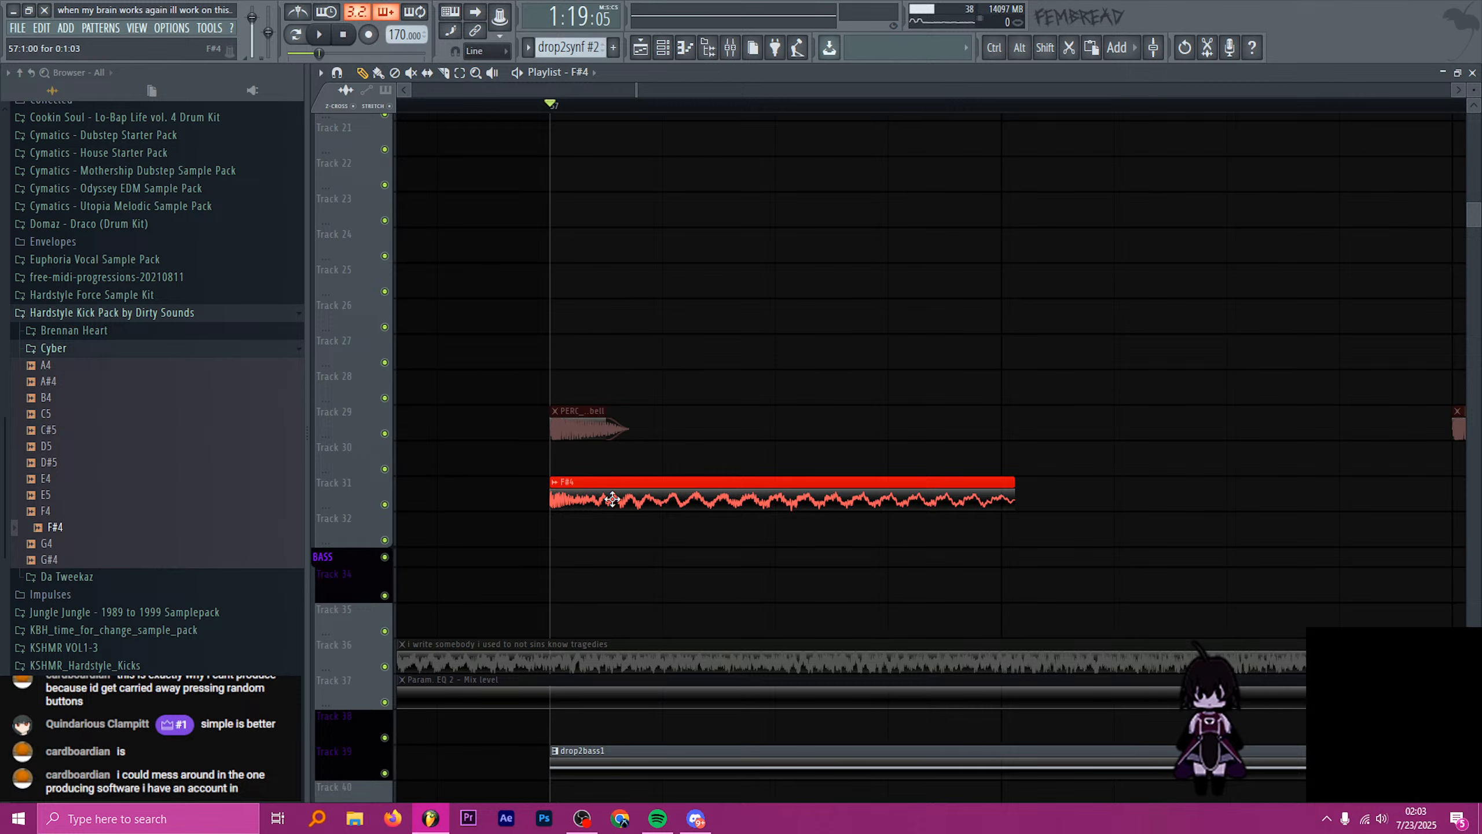
{"action": "scroll", "coordinate": [622, 496], "scroll_direction": "up", "scroll_amount": 1, "text": "ctrl"}
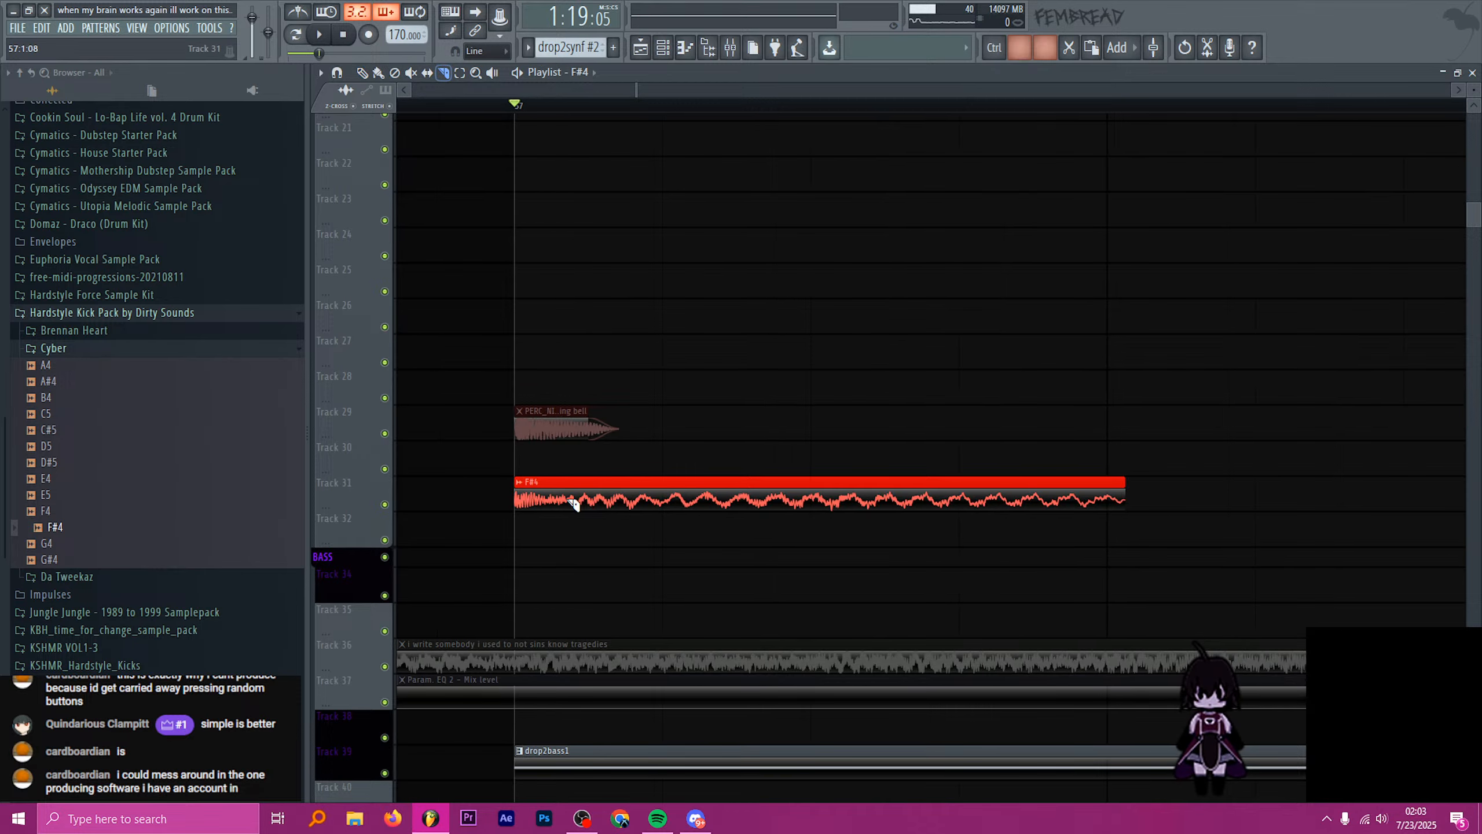
{"action": "right_click", "coordinate": [559, 503], "text": "alt+shift"}
- Set the F#4 channel's declicking mode to Generic (bleeding) and check the decaying bell channel's sample settings
{"action": "double_click", "coordinate": [541, 493]}
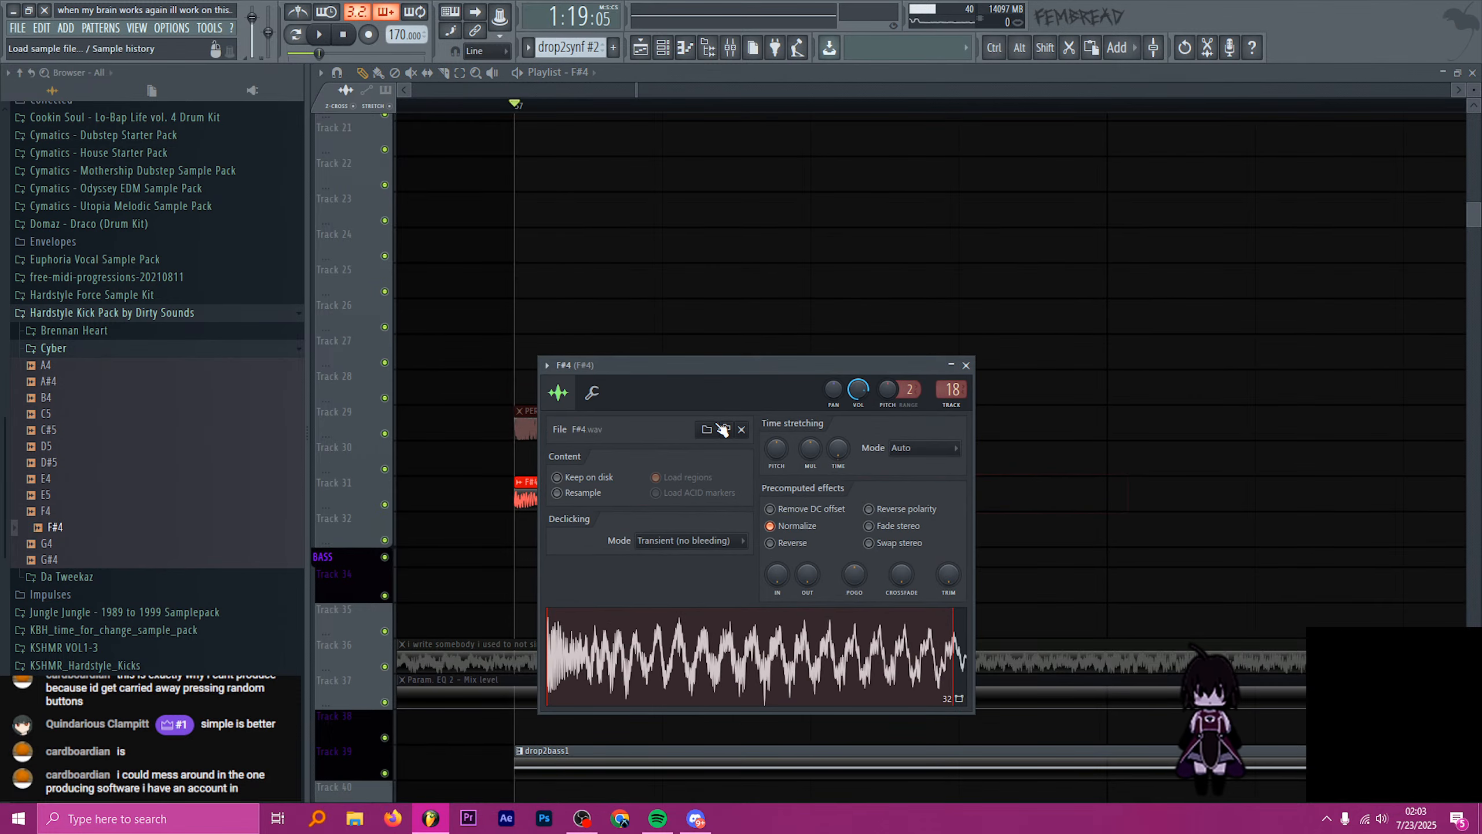
{"action": "left_click", "coordinate": [694, 542]}
{"action": "left_click", "coordinate": [678, 606]}
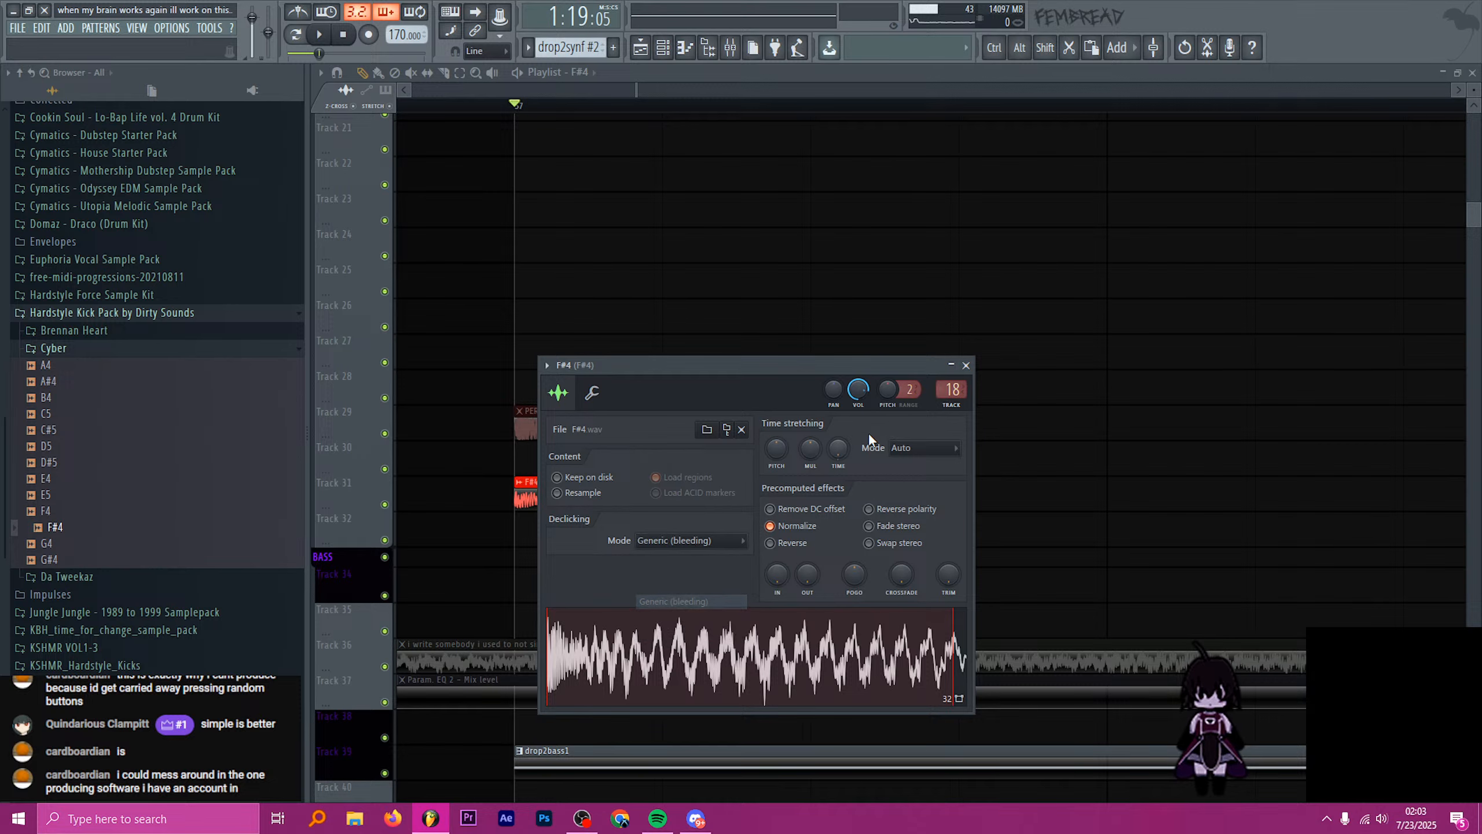
{"action": "left_click", "coordinate": [965, 365]}
{"action": "double_click", "coordinate": [571, 431]}
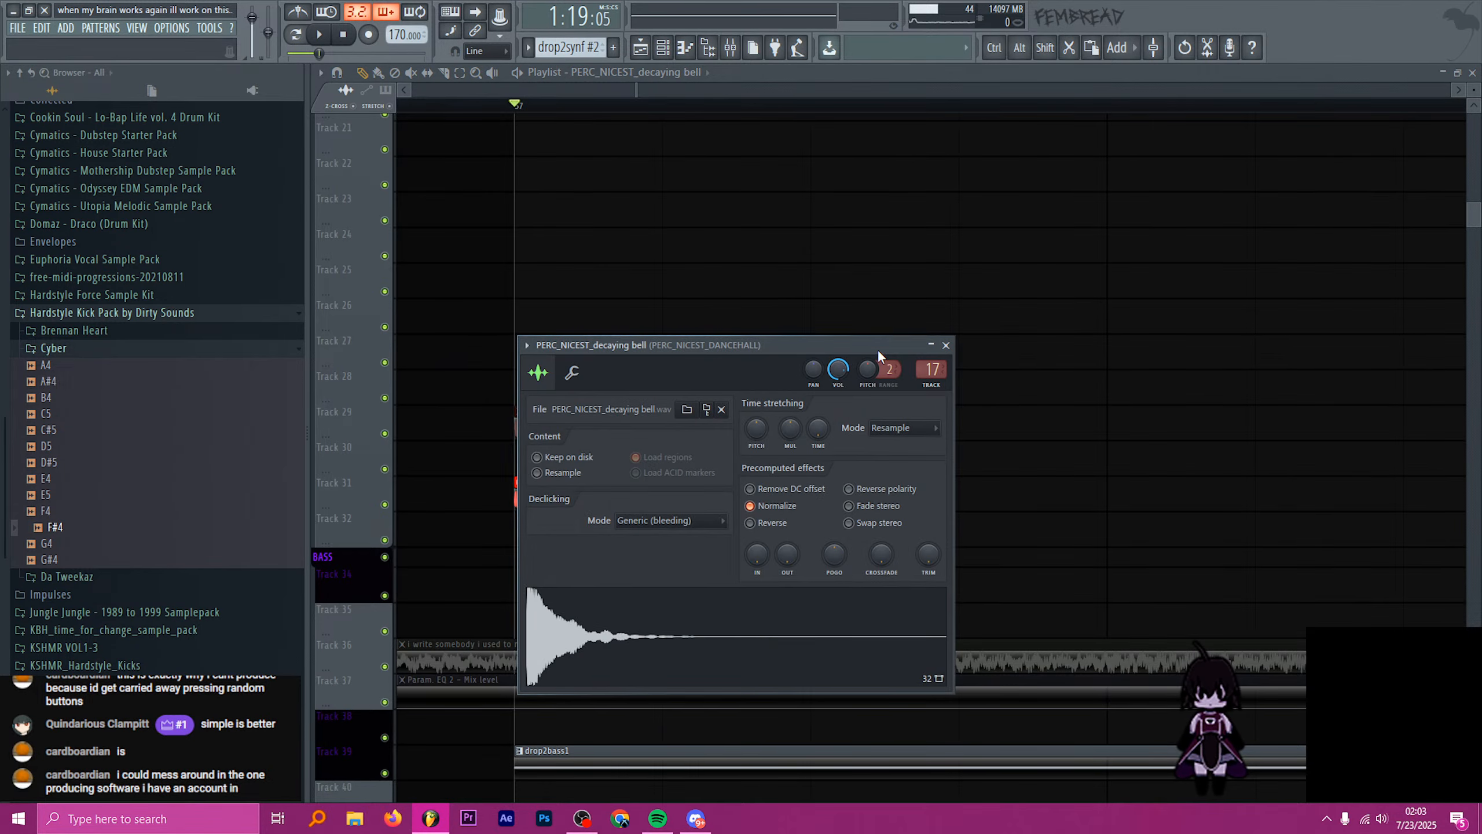
{"action": "left_click", "coordinate": [938, 352]}
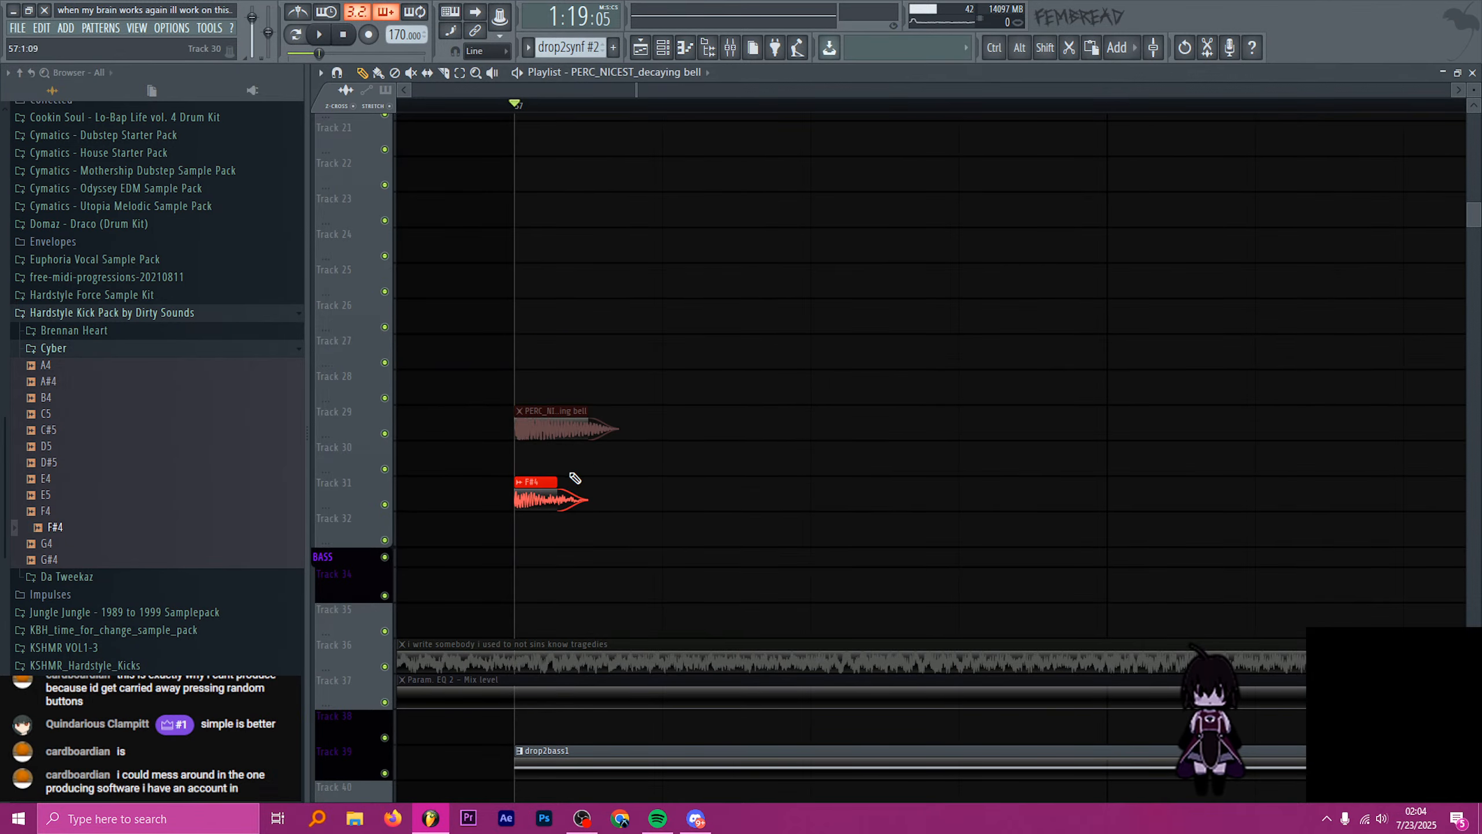
- Copy the PERC_NICEST_DANCEHALL mixer track's state, including its effects chain, onto the F#4 kick's track 18
{"action": "left_click", "coordinate": [730, 47]}
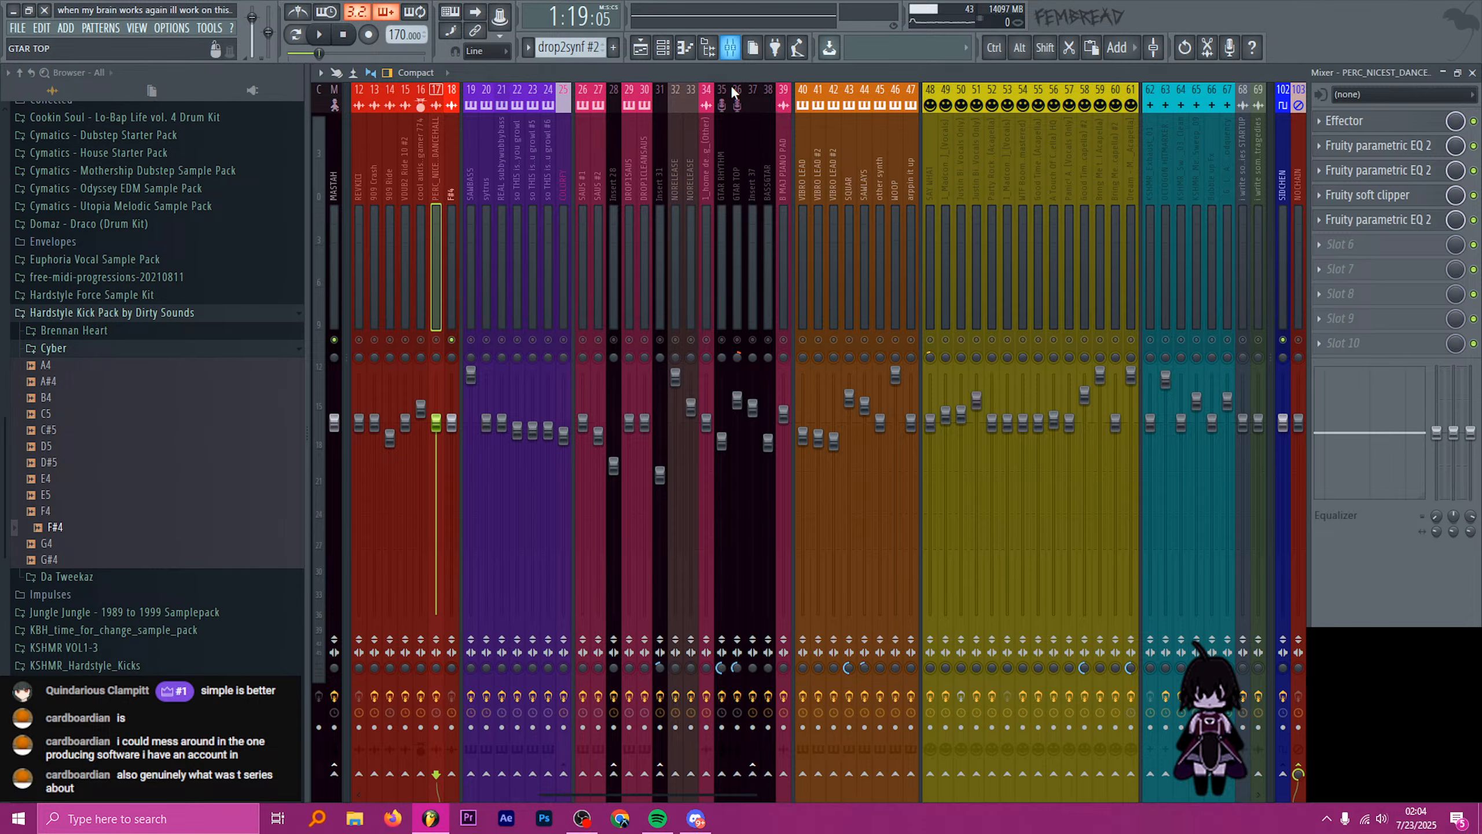
{"action": "left_click", "coordinate": [445, 154]}
{"action": "left_click", "coordinate": [441, 150]}
{"action": "double_click", "coordinate": [437, 149]}
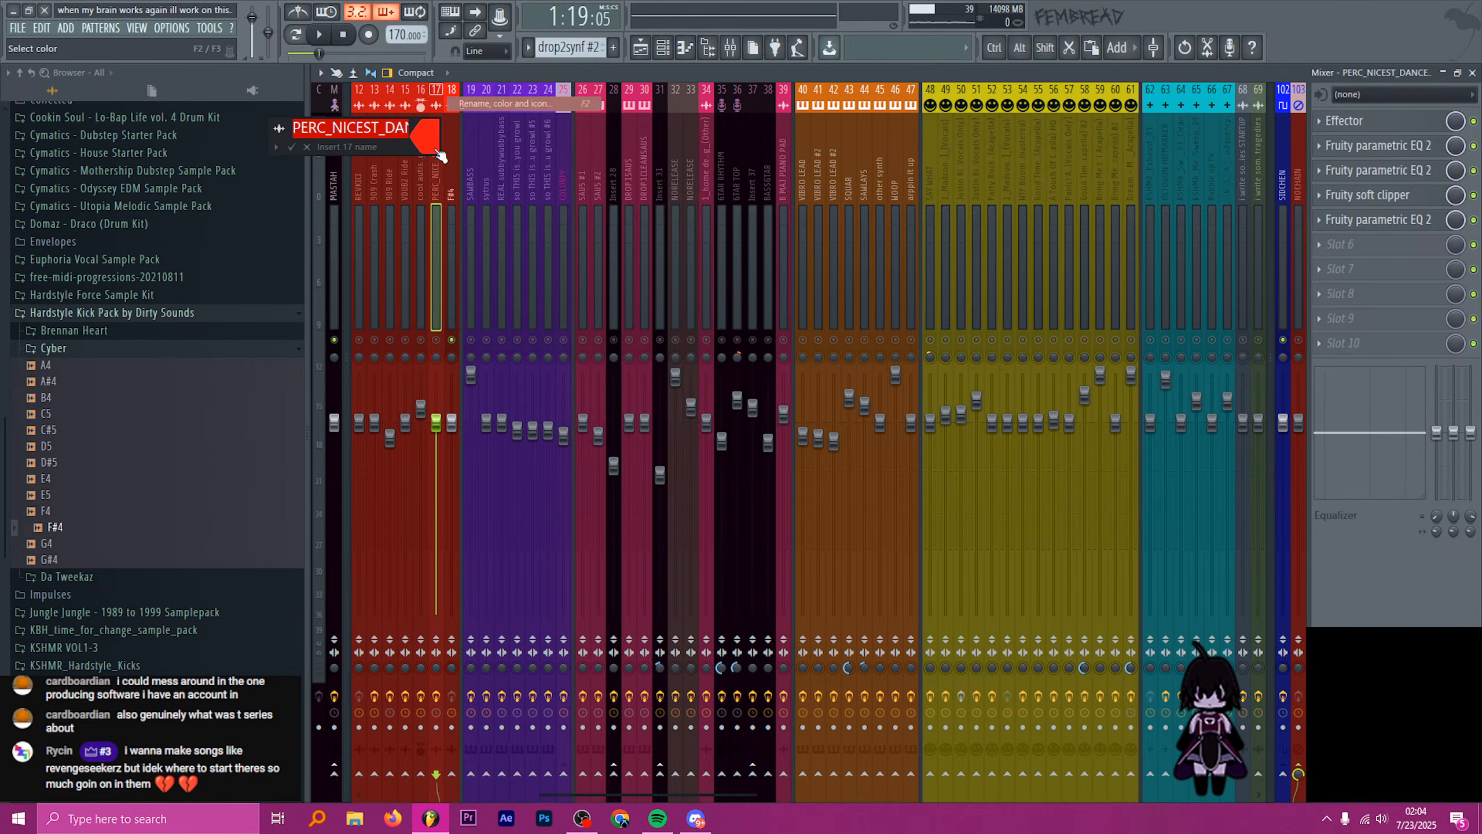
{"action": "key", "text": "Return"}
{"action": "right_click", "coordinate": [438, 166]}
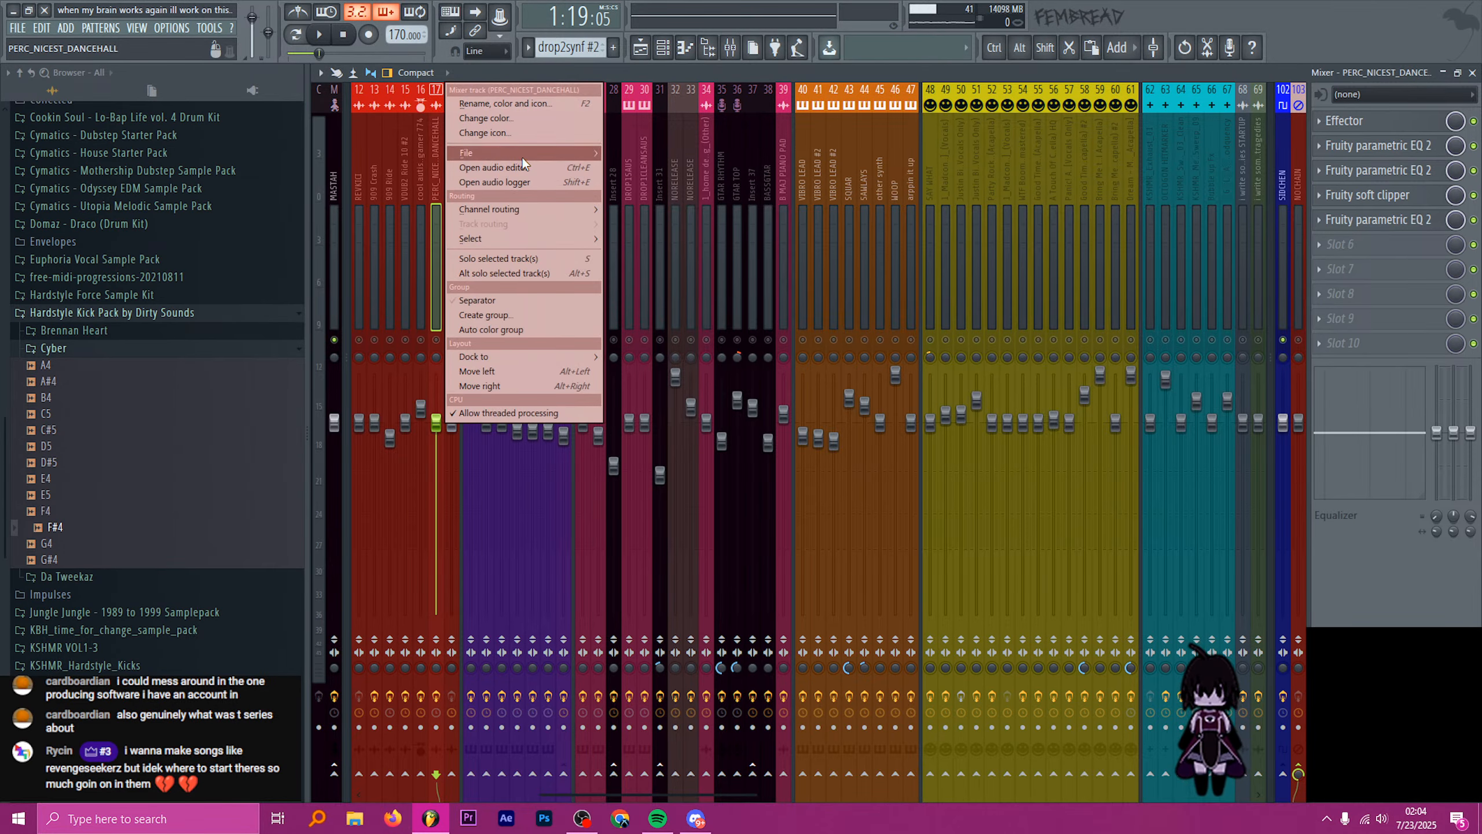
{"action": "mouse_move", "coordinate": [546, 157]}
{"action": "key", "text": "Escape"}
{"action": "left_click", "coordinate": [449, 177]}
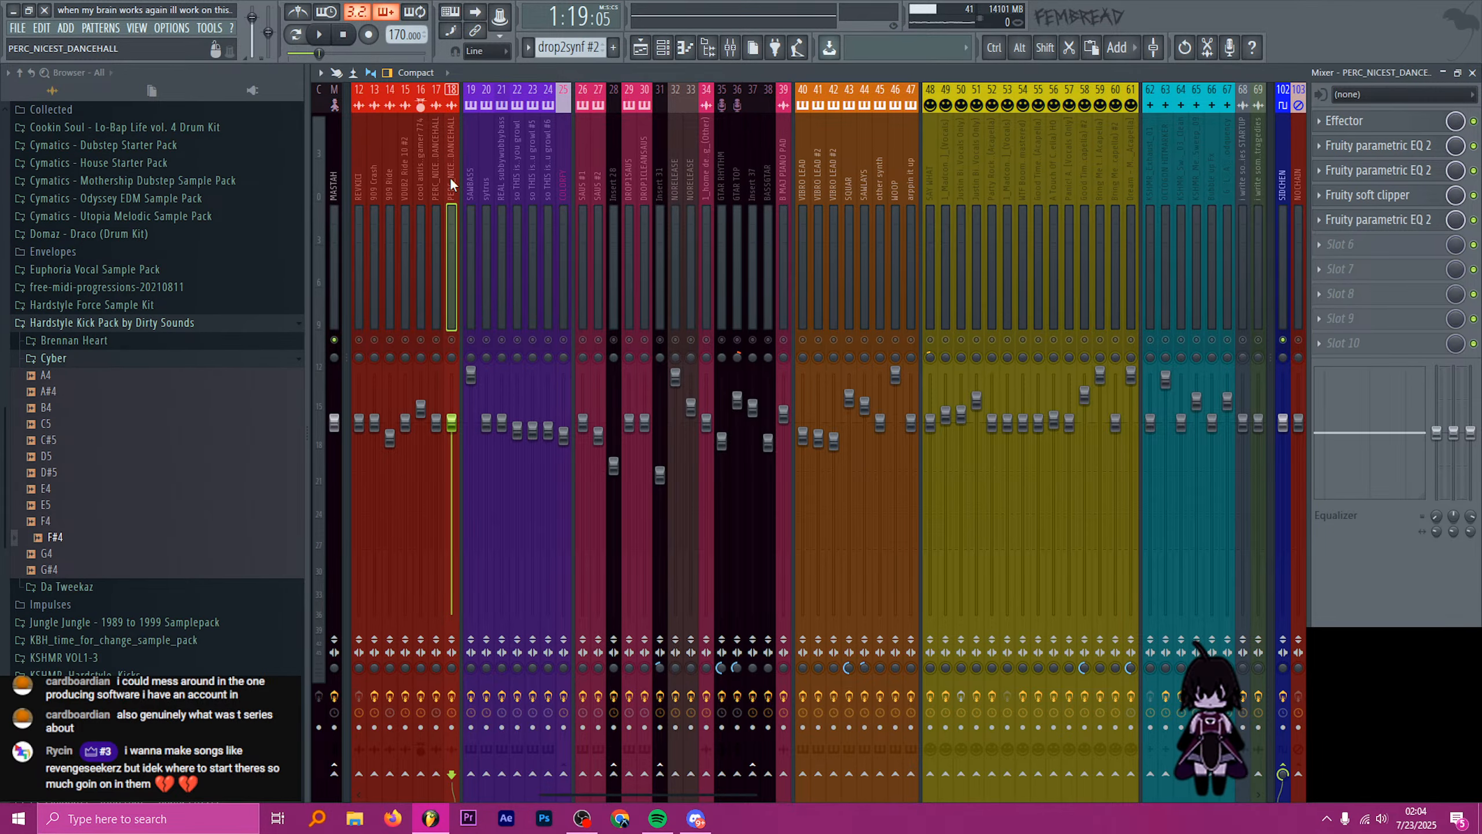
- Route the F#4 kick's mixer track 18 only to track 103 and turn off its solo
{"action": "left_click", "coordinate": [640, 49]}
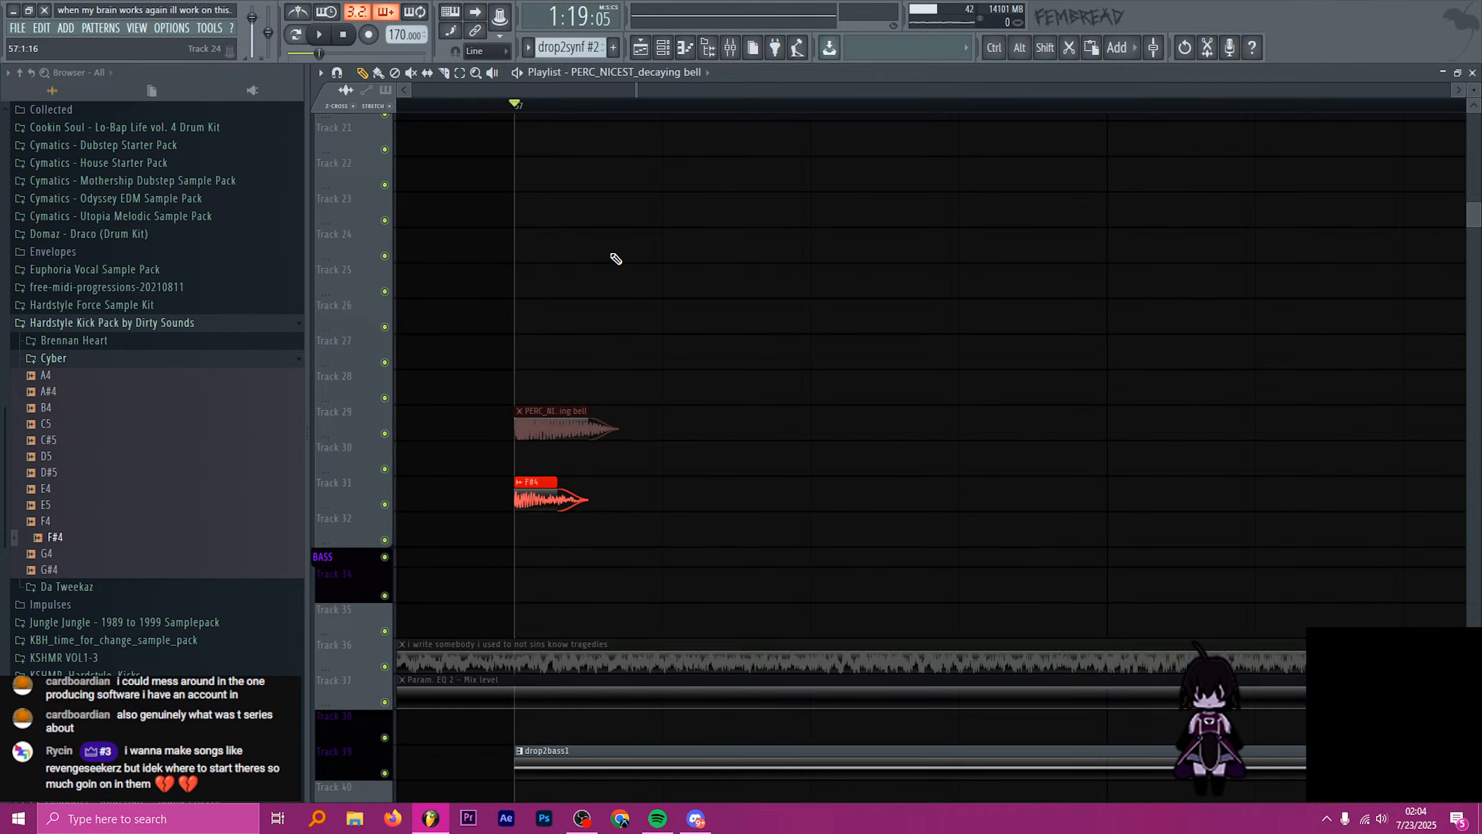
{"action": "left_click", "coordinate": [752, 48]}
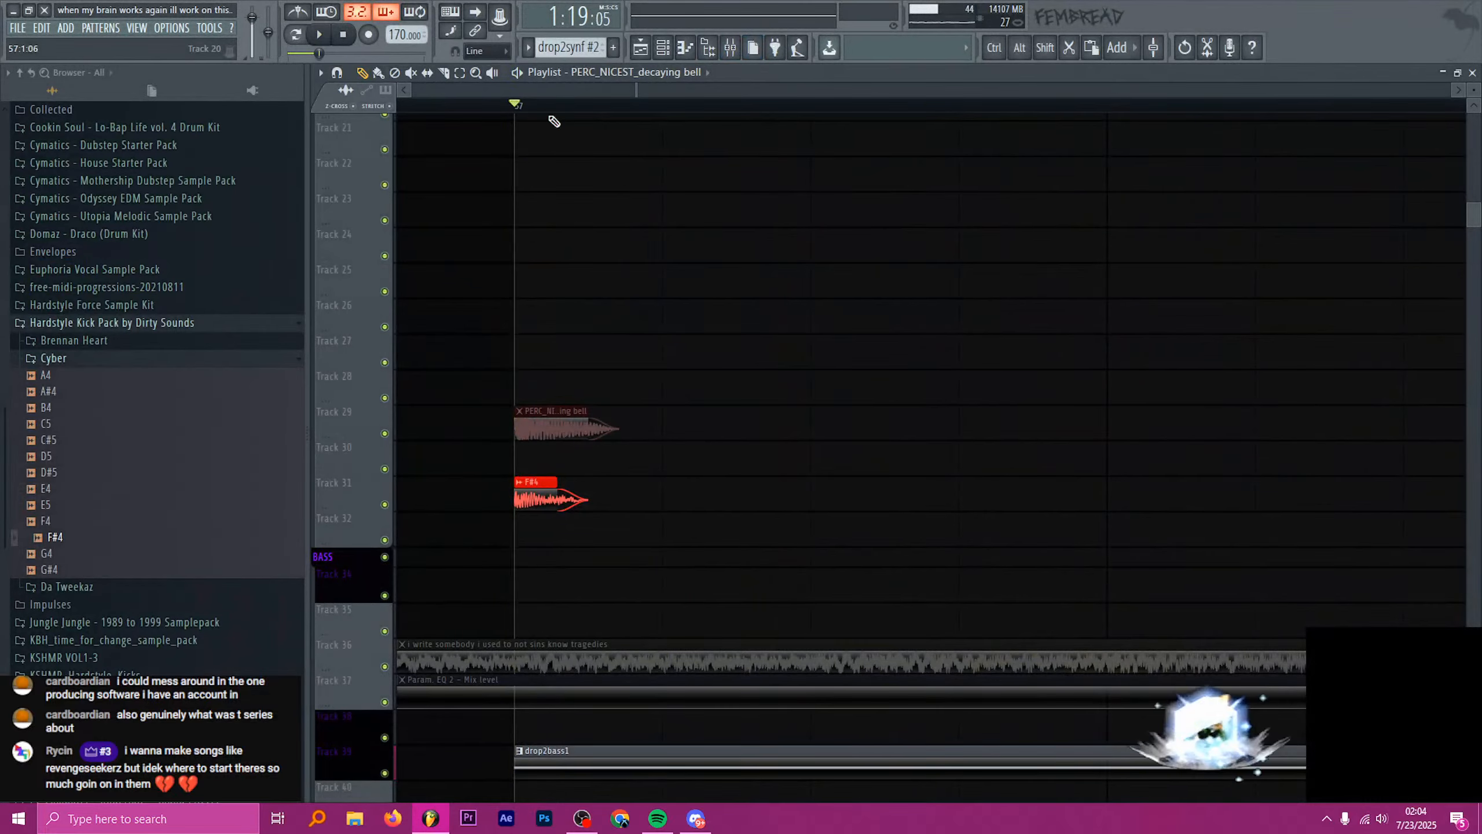
{"action": "left_click", "coordinate": [733, 50]}
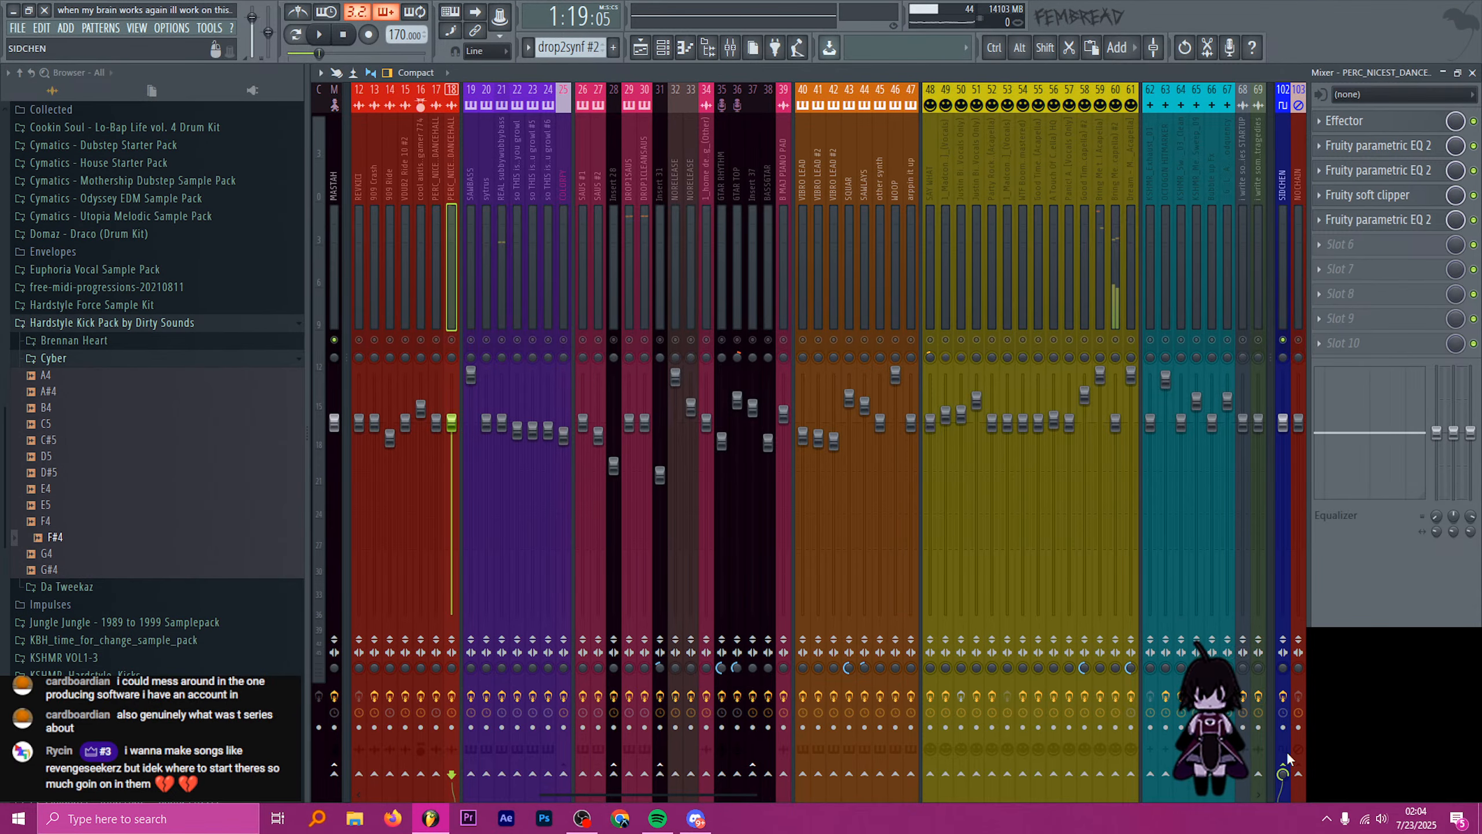
{"action": "right_click", "coordinate": [1301, 775]}
{"action": "left_click", "coordinate": [1300, 774]}
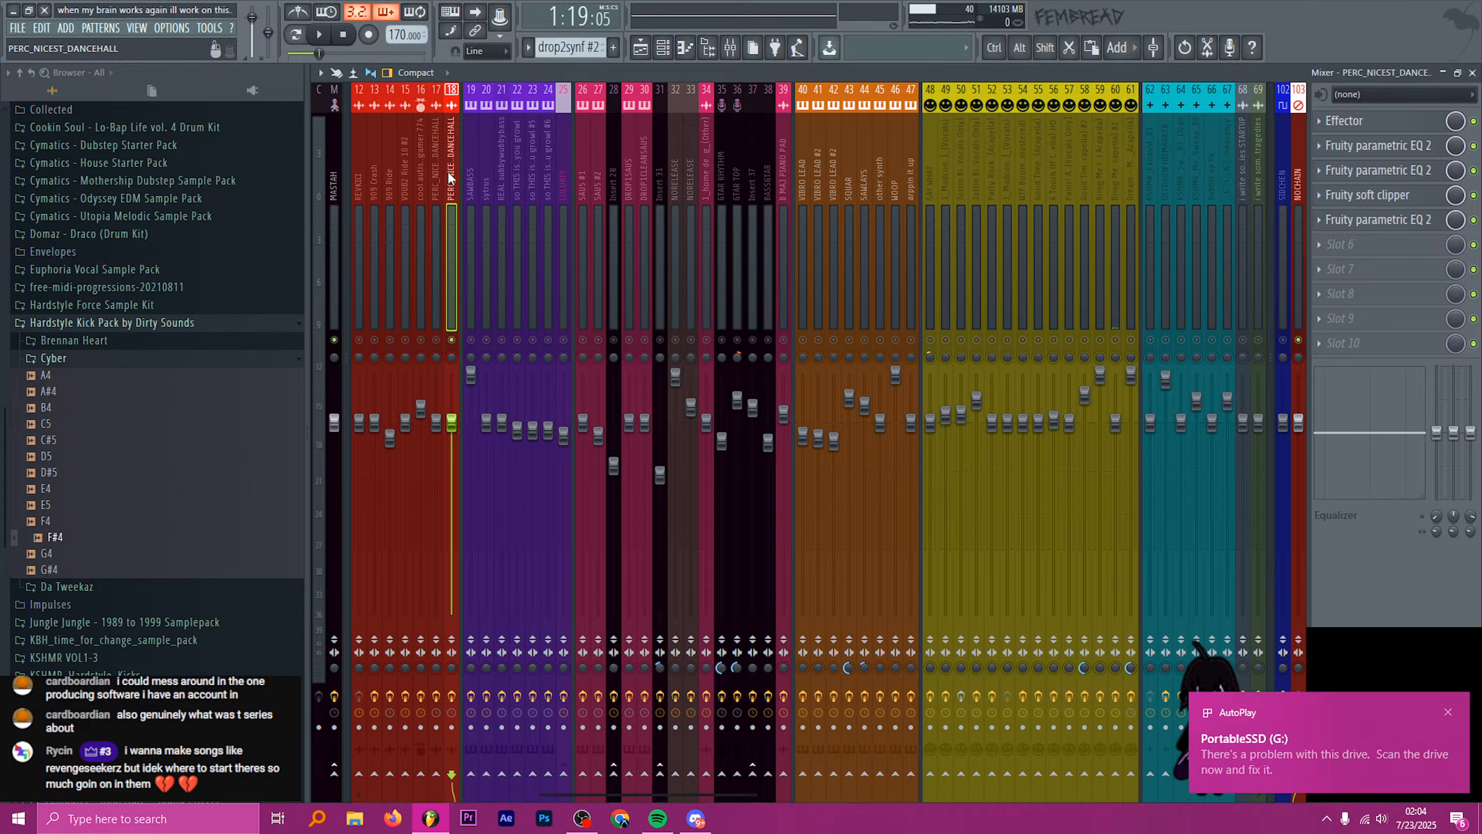
{"action": "key", "text": "s"}
{"action": "key", "text": "space"}
{"action": "key", "text": "space"}
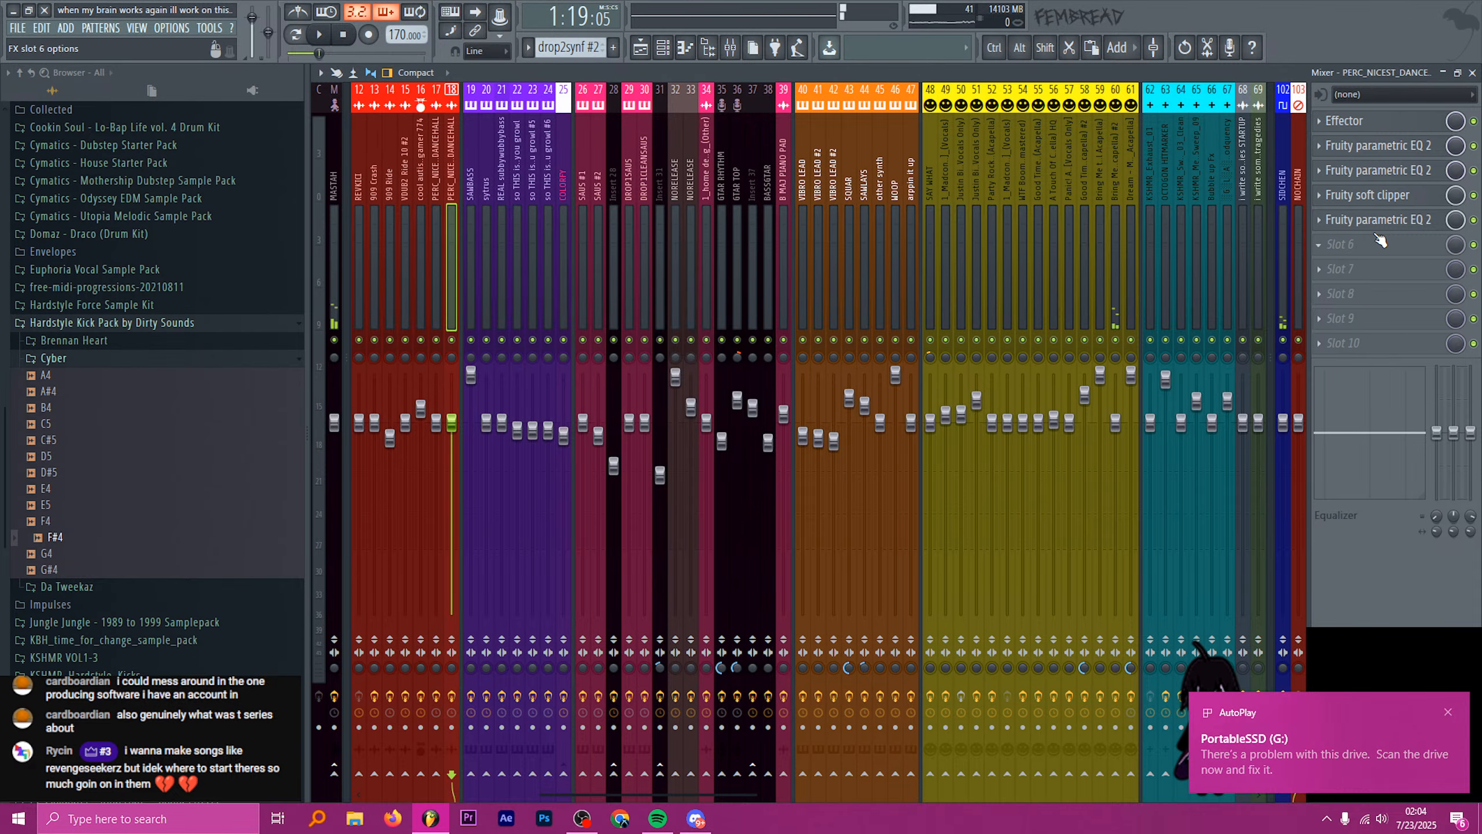
- Insert a Fruity parametric EQ 2 in slot 2 of mixer track 18 and boost band 4 into a narrow low-mid peak
{"action": "scroll", "coordinate": [1382, 242], "scroll_direction": "up", "scroll_amount": 4}
{"action": "left_click", "coordinate": [1383, 145]}
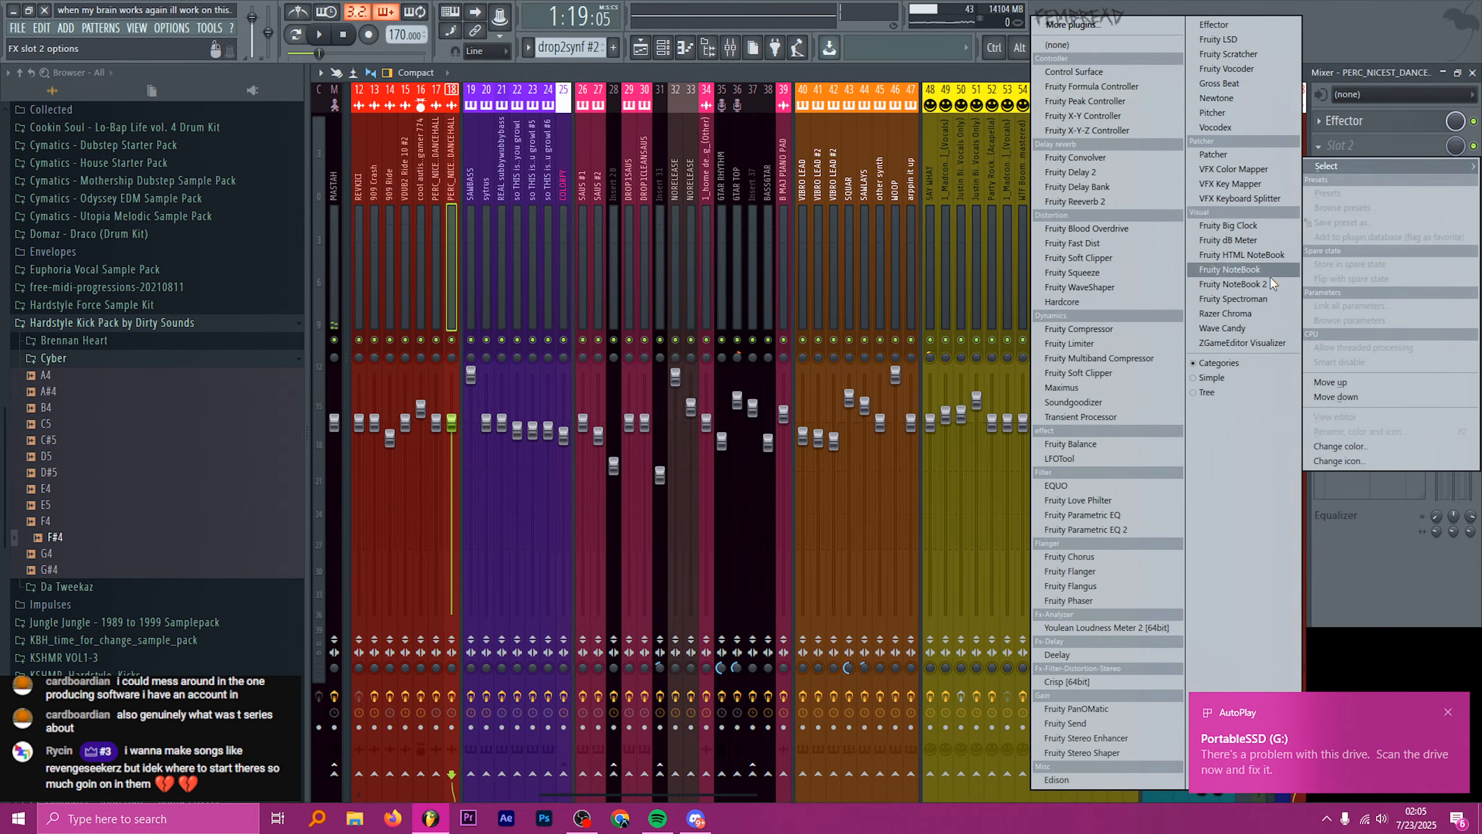
{"action": "left_click", "coordinate": [1102, 532]}
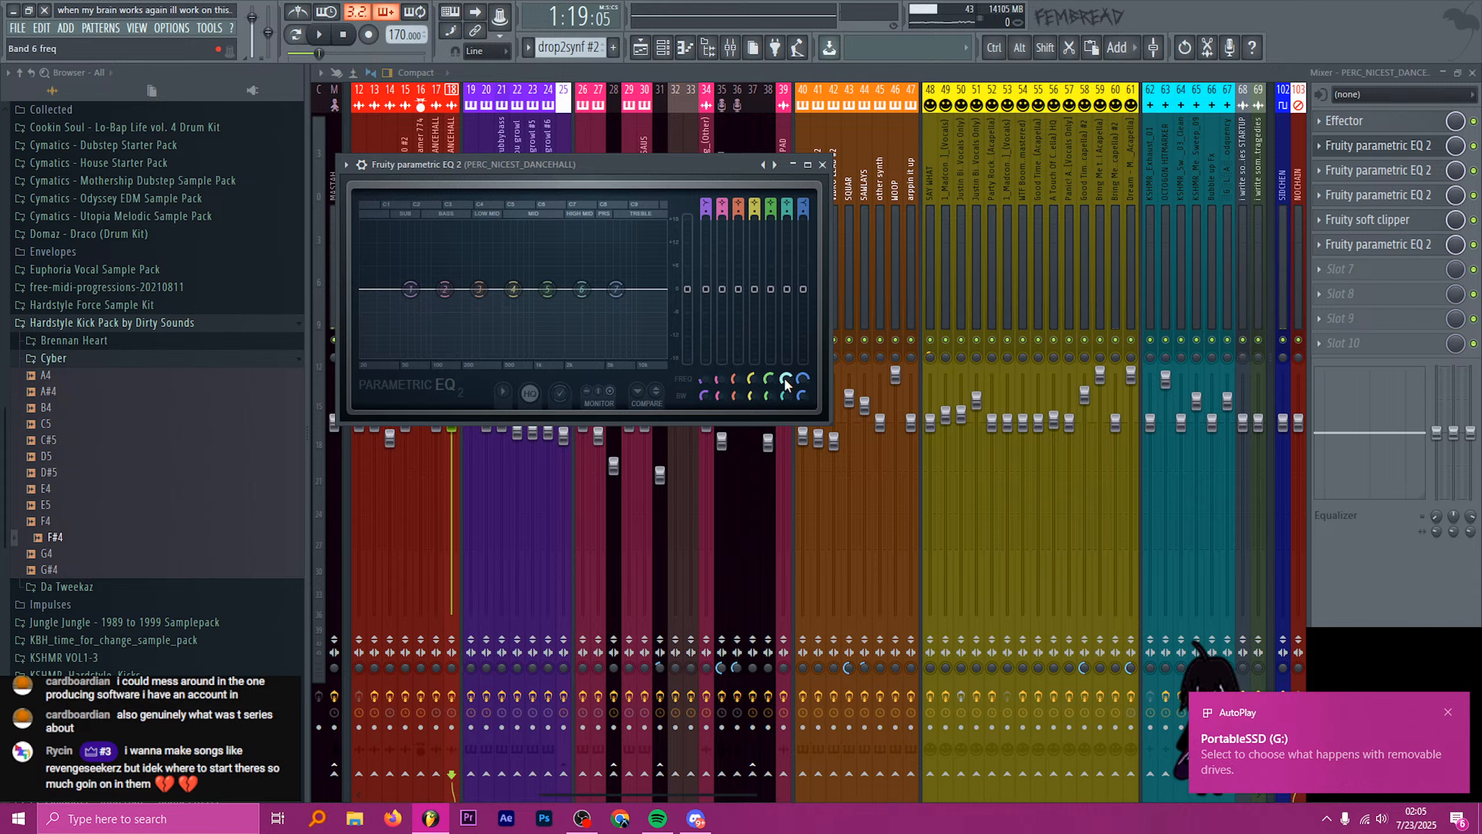
{"action": "left_click_drag", "start_coordinate": [513, 289], "coordinate": [505, 222]}
{"action": "scroll", "coordinate": [492, 267], "scroll_direction": "down", "scroll_amount": 8}
{"action": "key", "text": "space"}
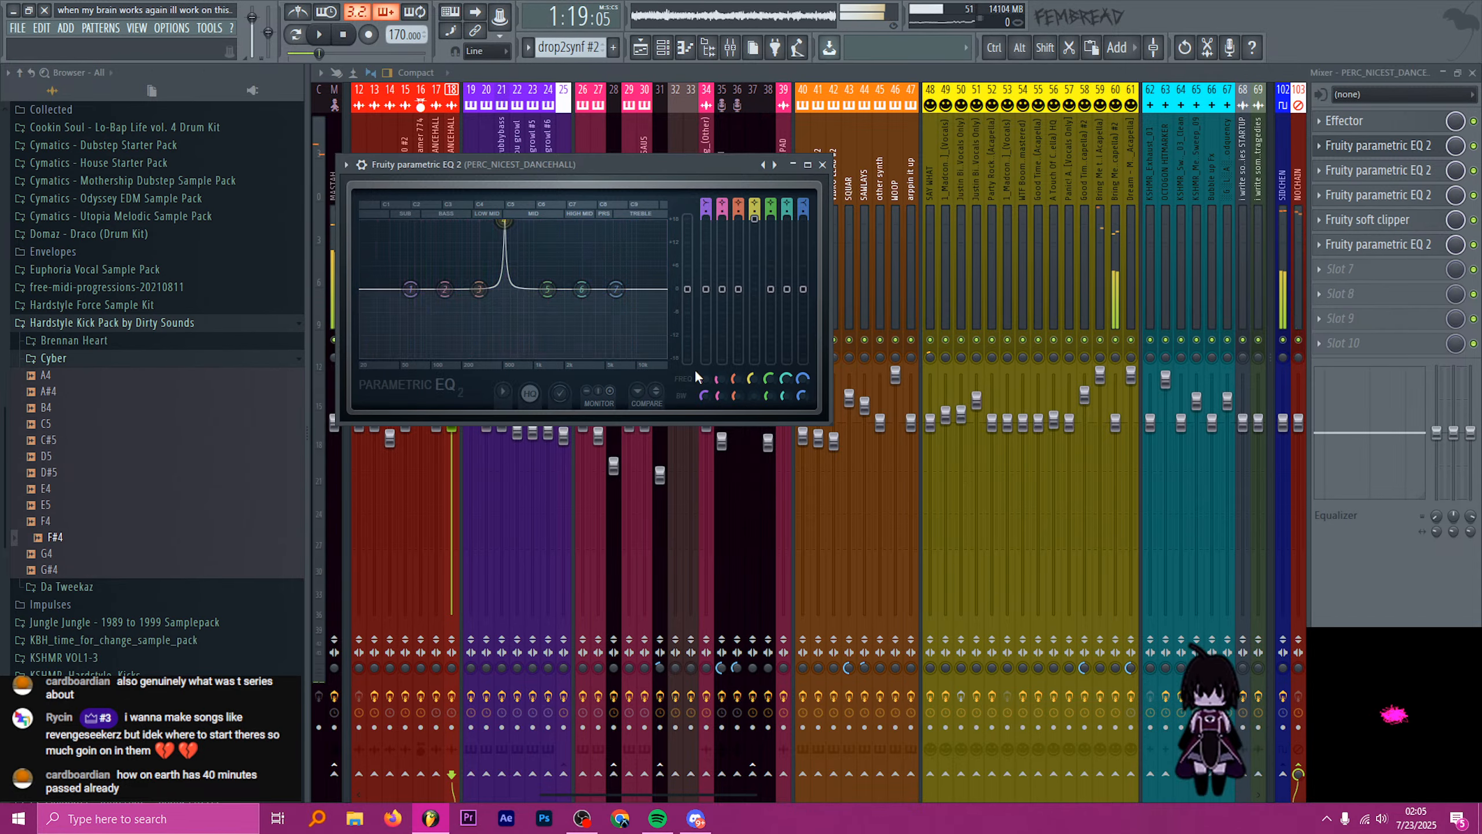
{"action": "scroll", "coordinate": [504, 222], "scroll_direction": "up", "scroll_amount": 1}
{"action": "key", "text": "space"}
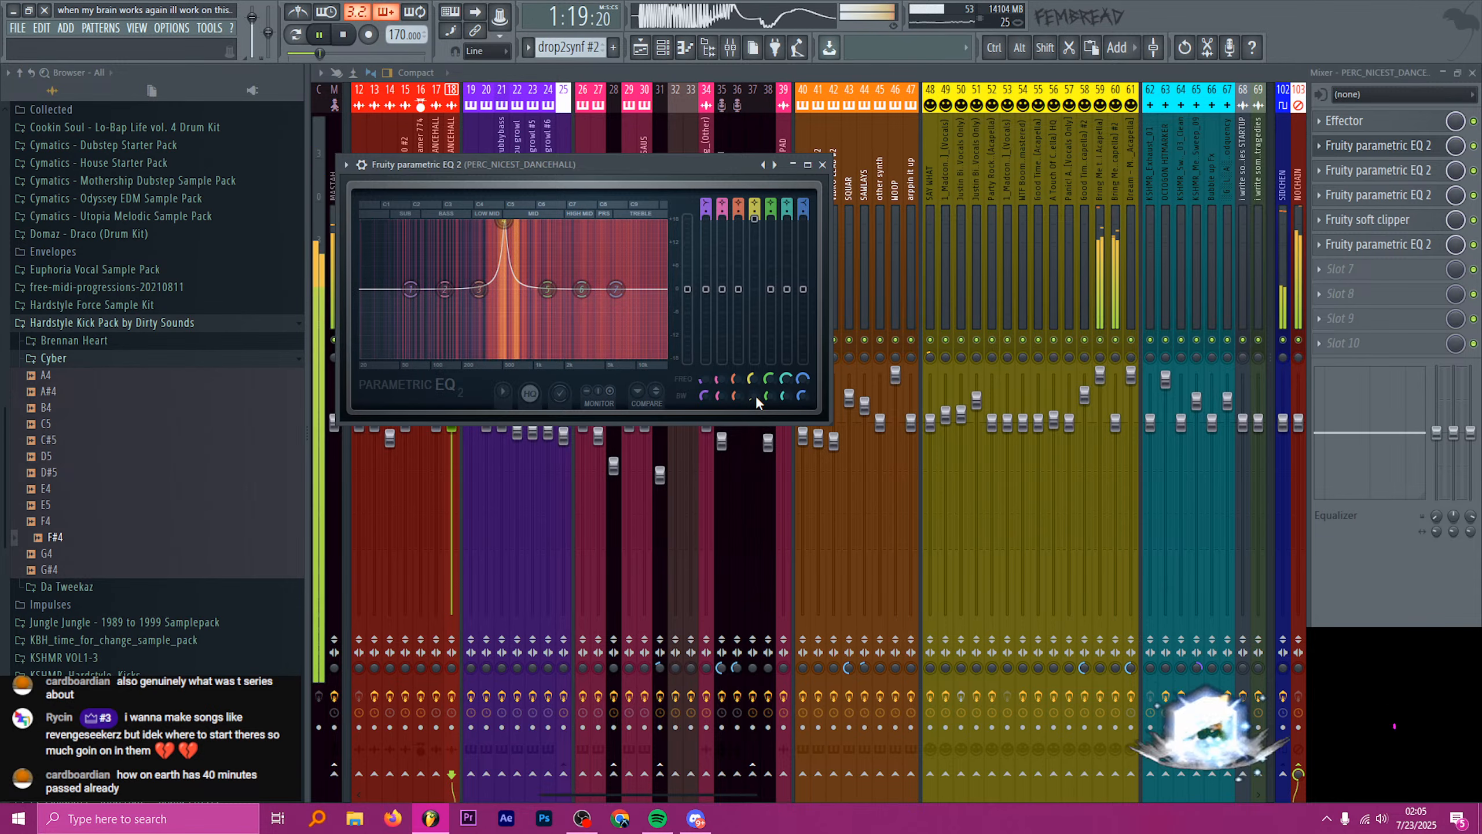
{"action": "key", "text": "space"}
- Move the F#4 channel's root note just above C5
{"action": "key", "text": "F5"}
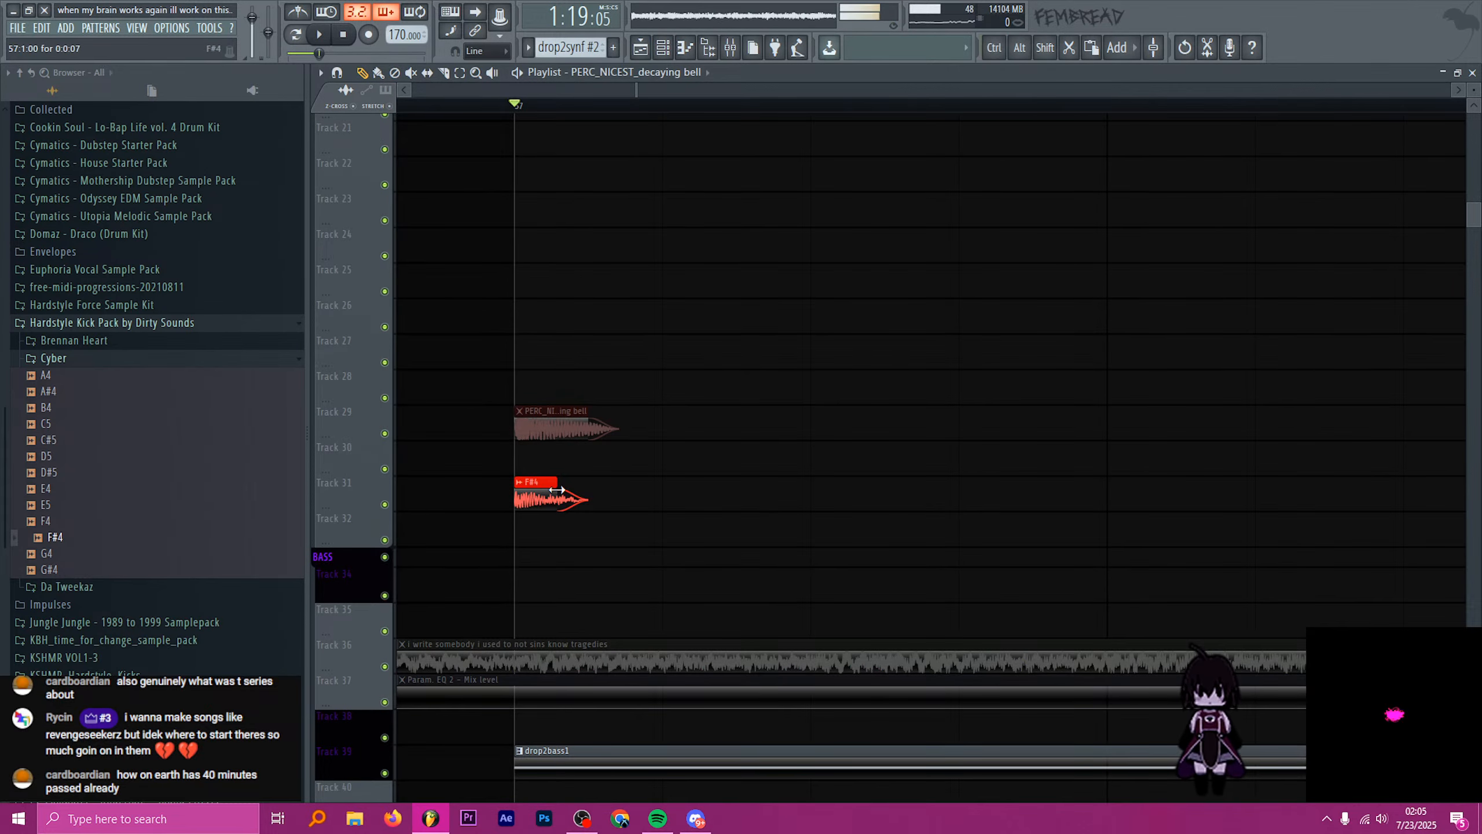
{"action": "left_click", "coordinate": [532, 482]}
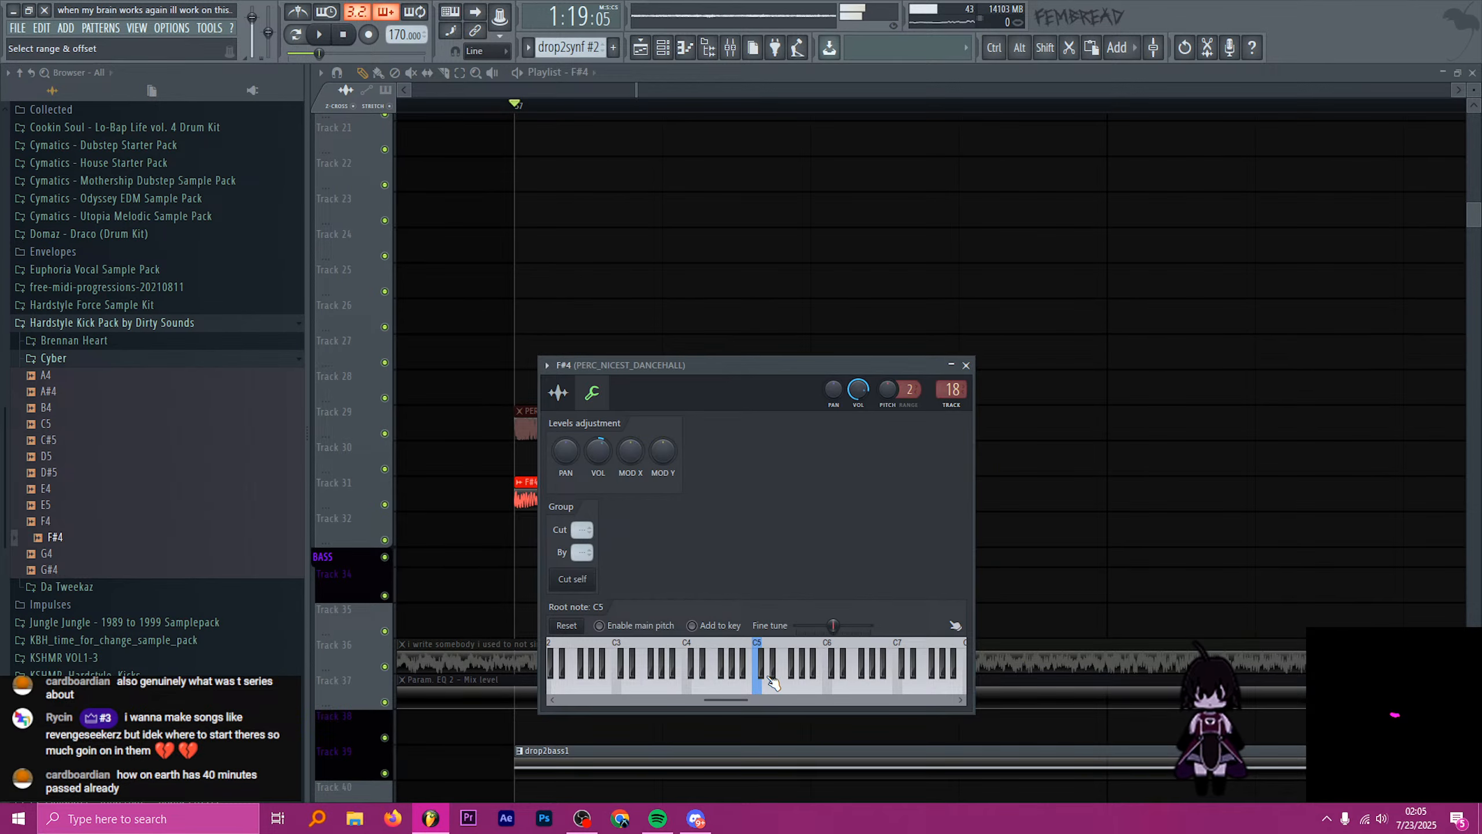
{"action": "right_click", "coordinate": [768, 678]}
{"action": "left_click", "coordinate": [966, 366]}
- Play the transition into bar 57 to hear the F#4 kick hit in context
{"action": "scroll", "coordinate": [941, 421], "scroll_direction": "down", "scroll_amount": 3}
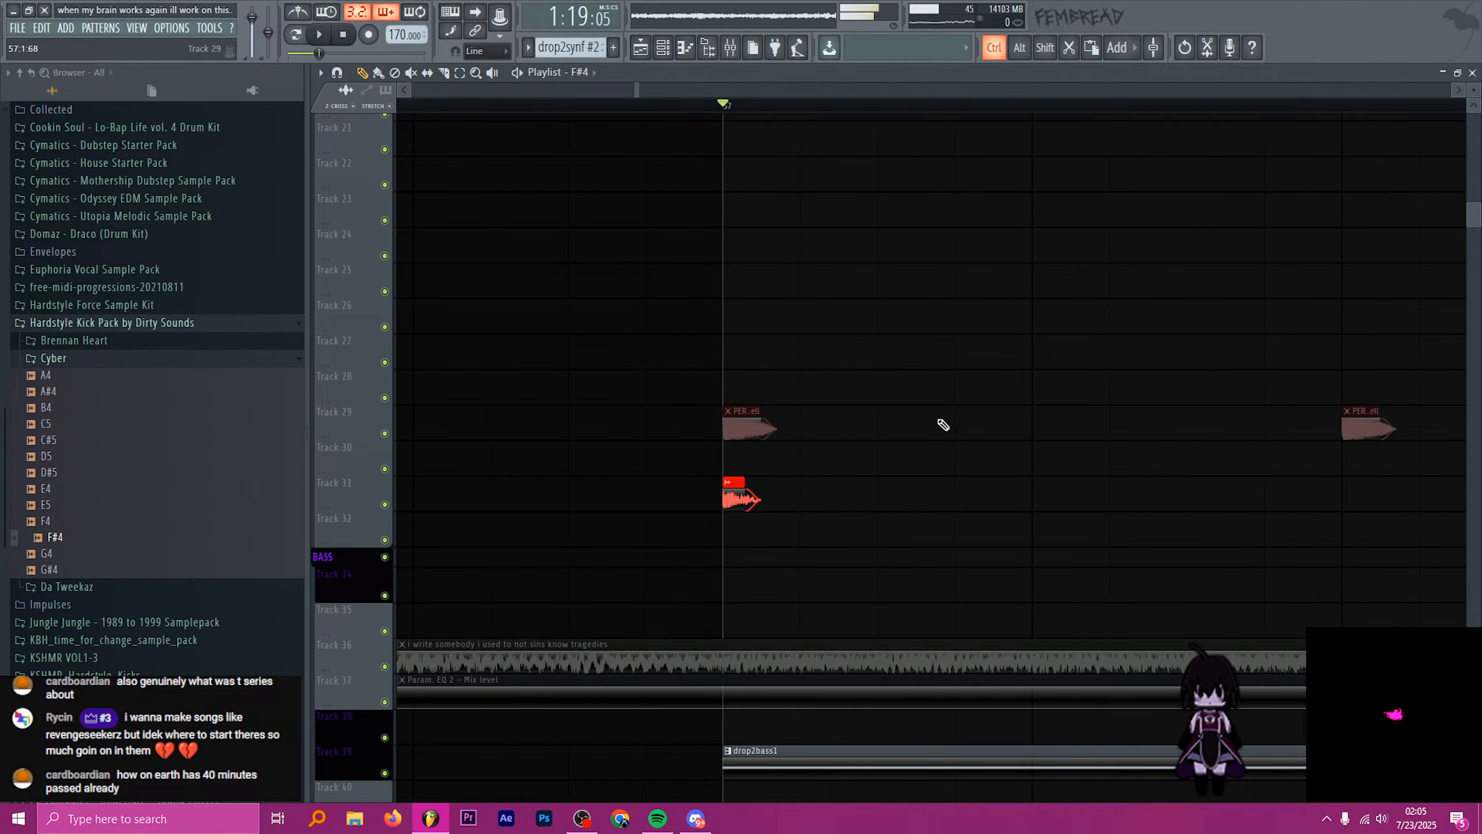
{"action": "scroll", "coordinate": [943, 425], "scroll_direction": "down", "scroll_amount": 3}
{"action": "left_click_drag", "start_coordinate": [758, 107], "coordinate": [741, 108]}
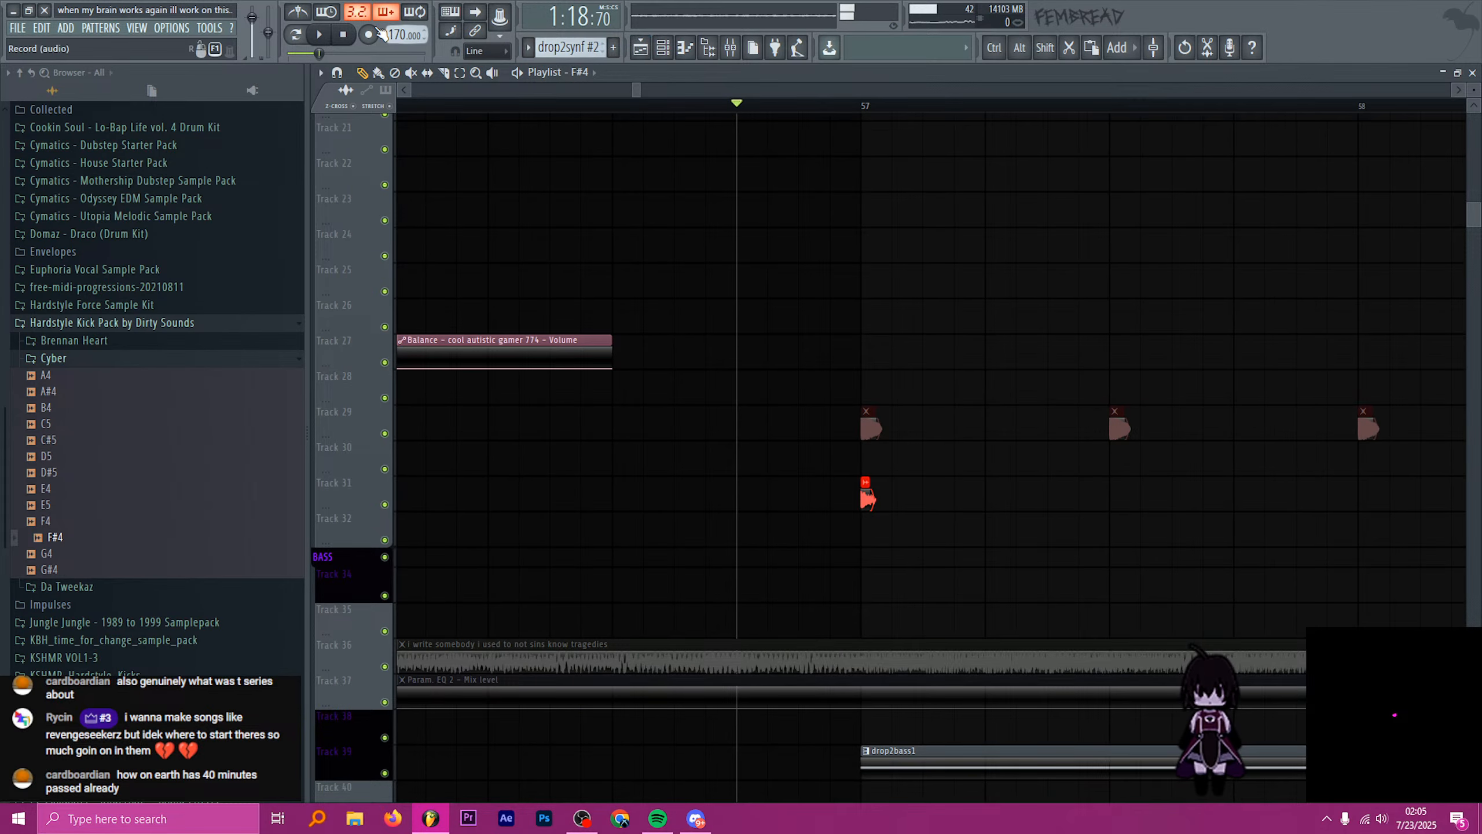
{"action": "left_click", "coordinate": [344, 33]}
{"action": "left_click", "coordinate": [614, 108]}
{"action": "scroll", "coordinate": [738, 164], "scroll_direction": "down", "scroll_amount": 3}
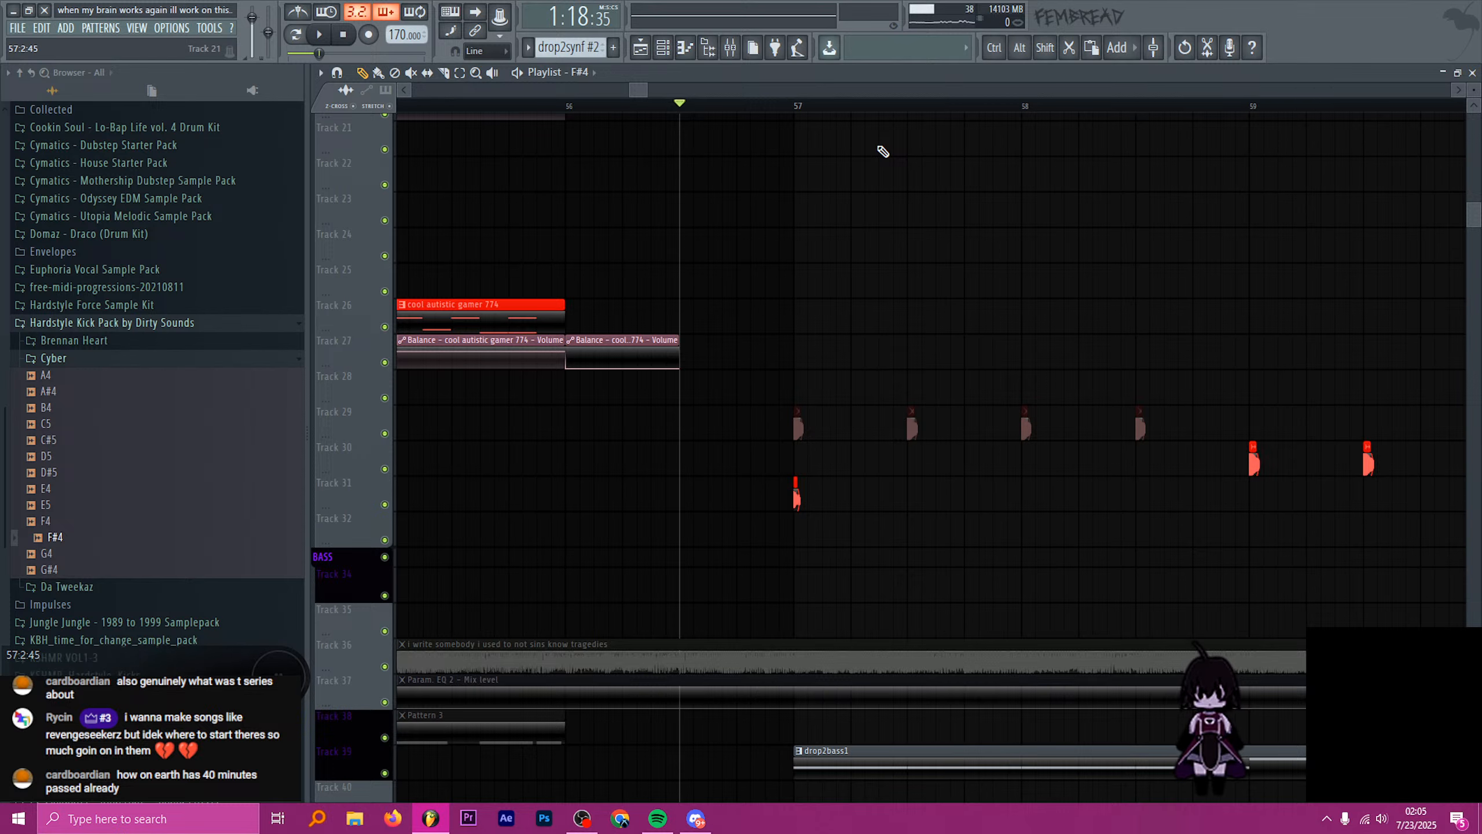
{"action": "key", "text": "space"}
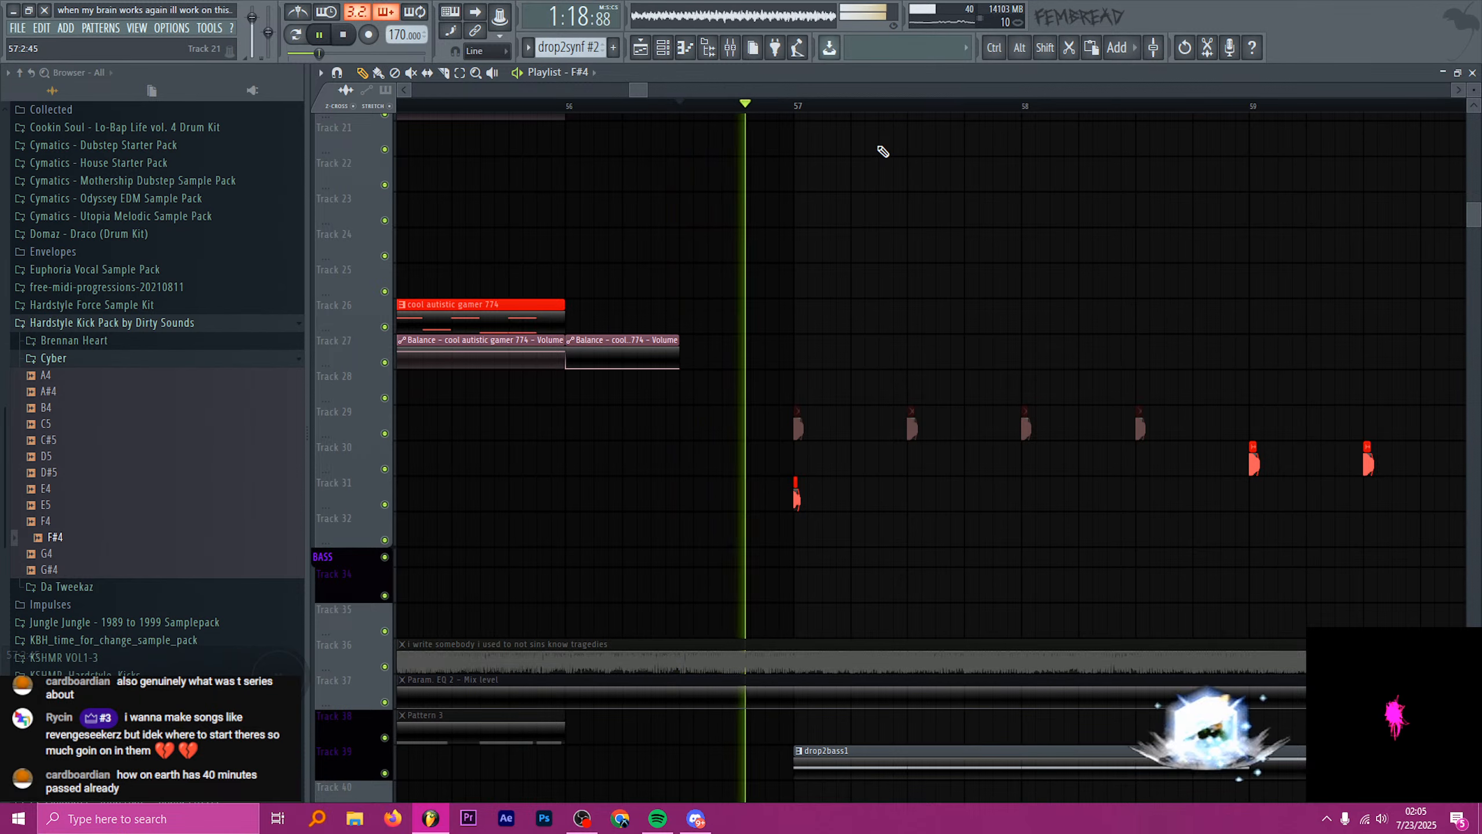
{"action": "key", "text": "space"}
- Unmute the decaying bell clip at bar 57 on Track 29 and mute the F#4 clip on Track 31
{"action": "scroll", "coordinate": [866, 292], "scroll_direction": "up", "scroll_amount": 3}
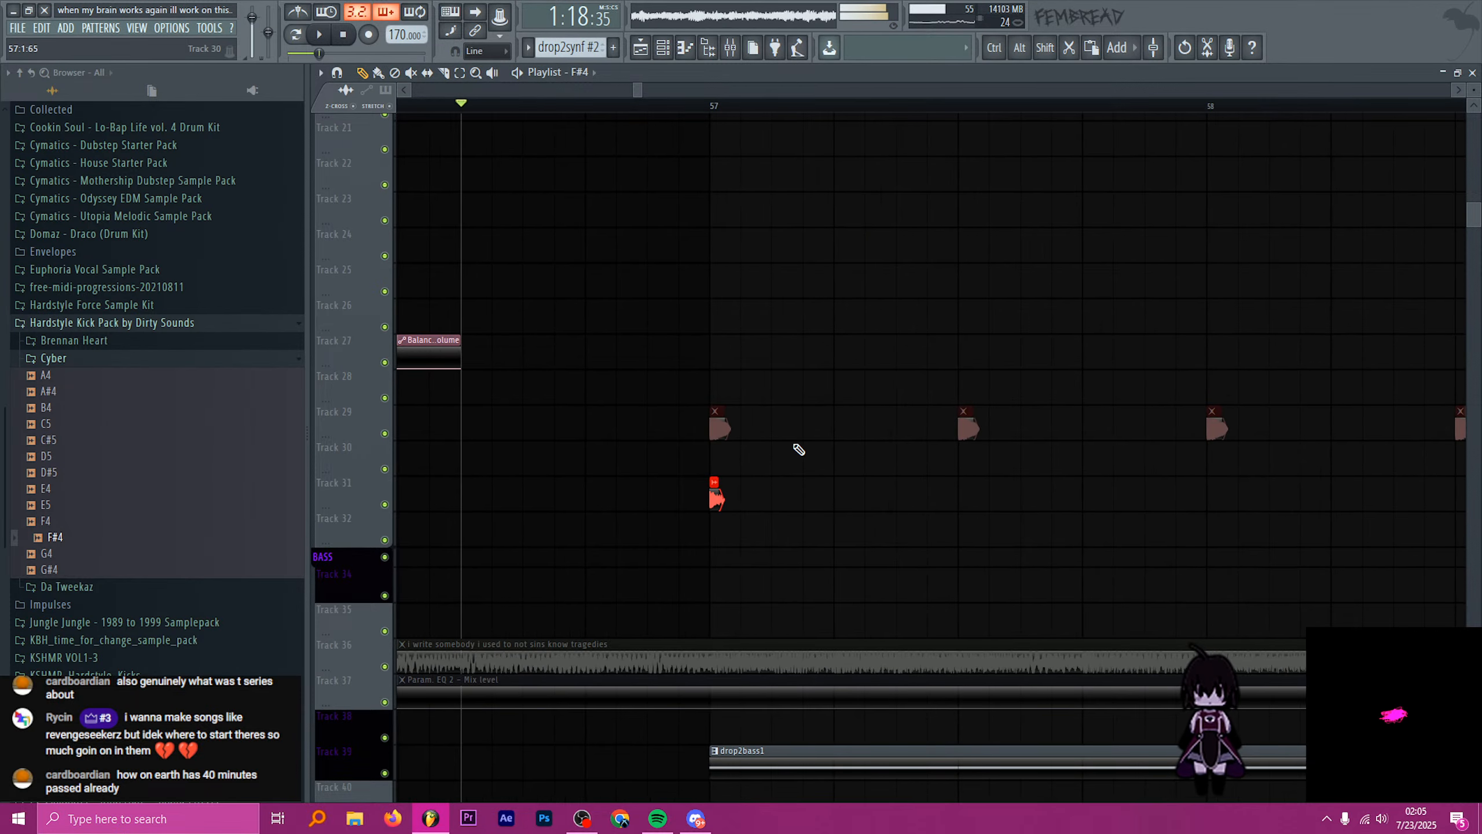
{"action": "key", "text": "t"}
{"action": "left_click", "coordinate": [724, 428]}
{"action": "key", "text": "space"}
{"action": "left_click", "coordinate": [713, 496]}
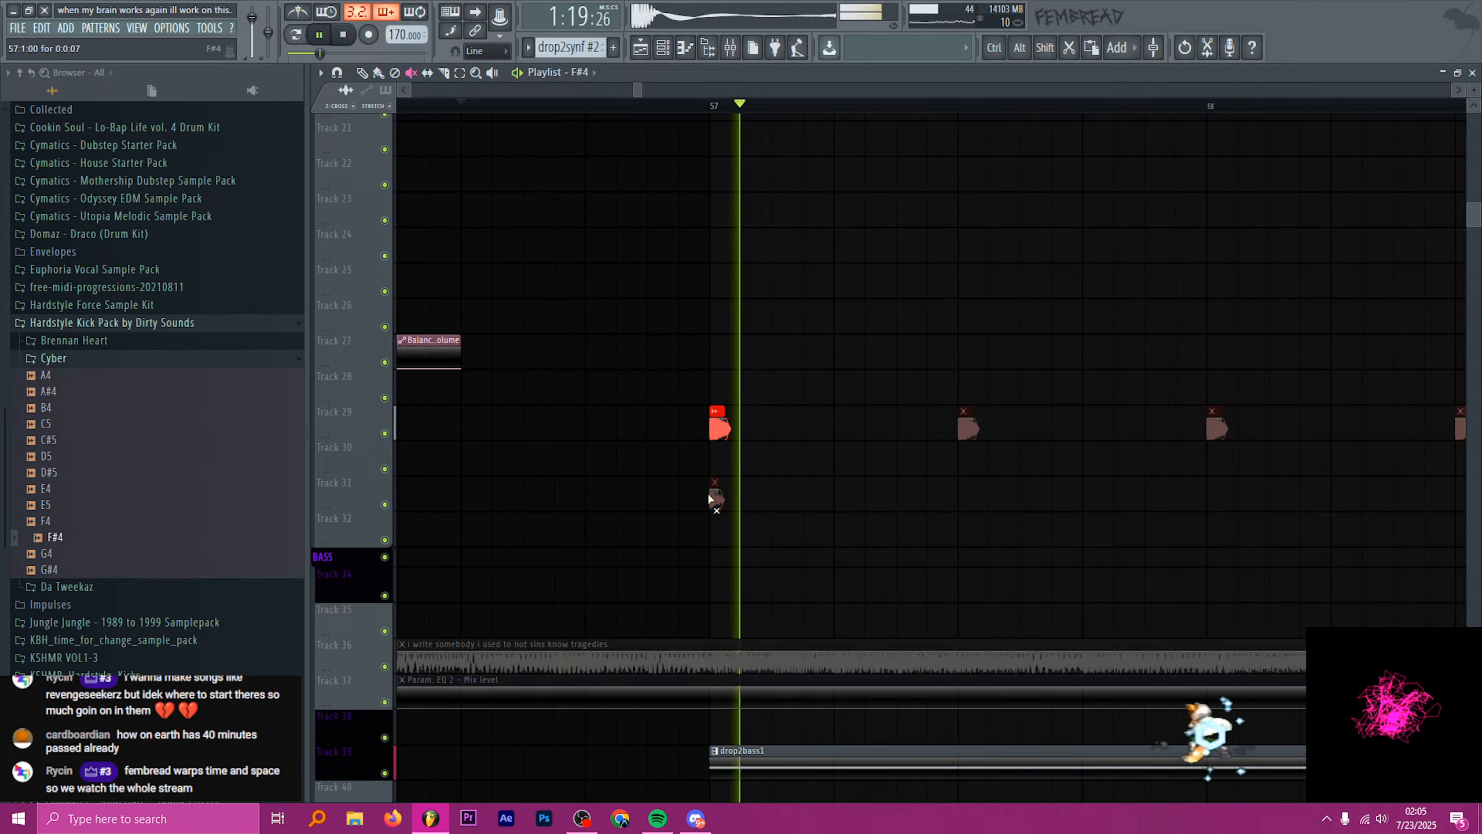
{"action": "key", "text": "space"}
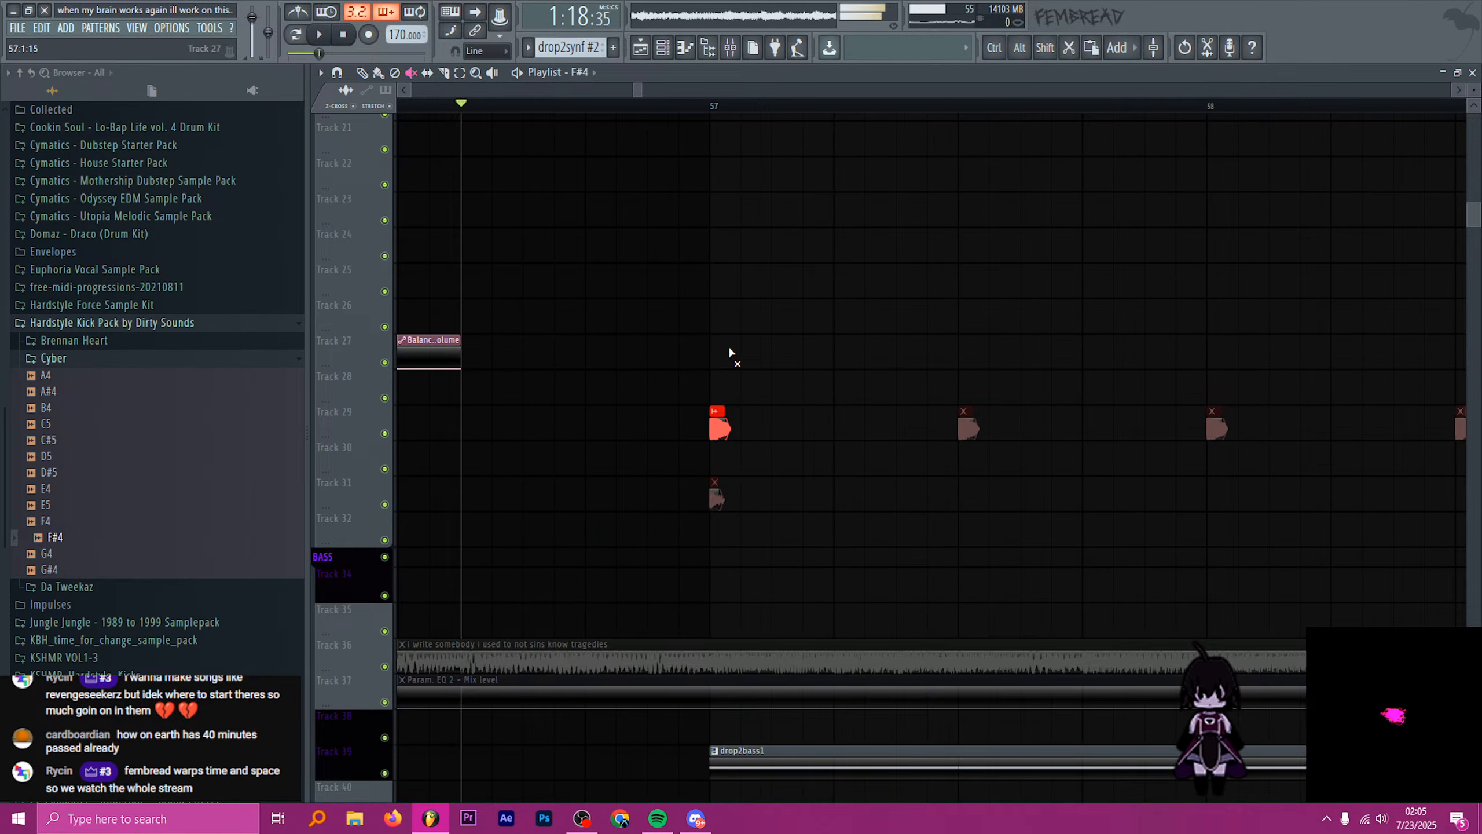
- Check the slot 2 EQ on mixer track 18 and the slot 5 EQ on PERC_NICEST_DANCEHALL track 17
{"action": "left_click", "coordinate": [720, 107]}
{"action": "left_click", "coordinate": [730, 47]}
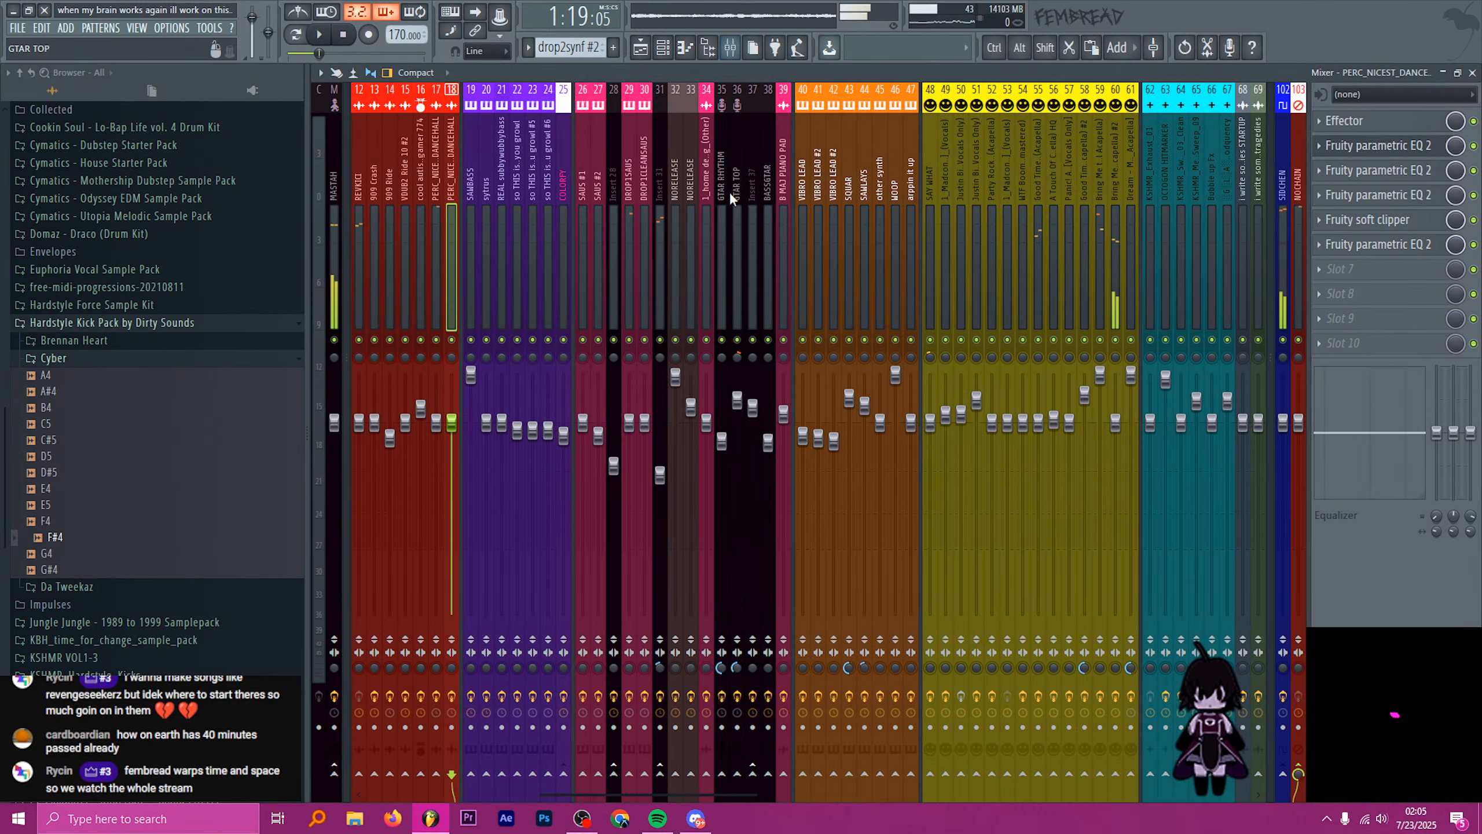
{"action": "left_click", "coordinate": [1424, 146]}
{"action": "left_click", "coordinate": [1423, 147]}
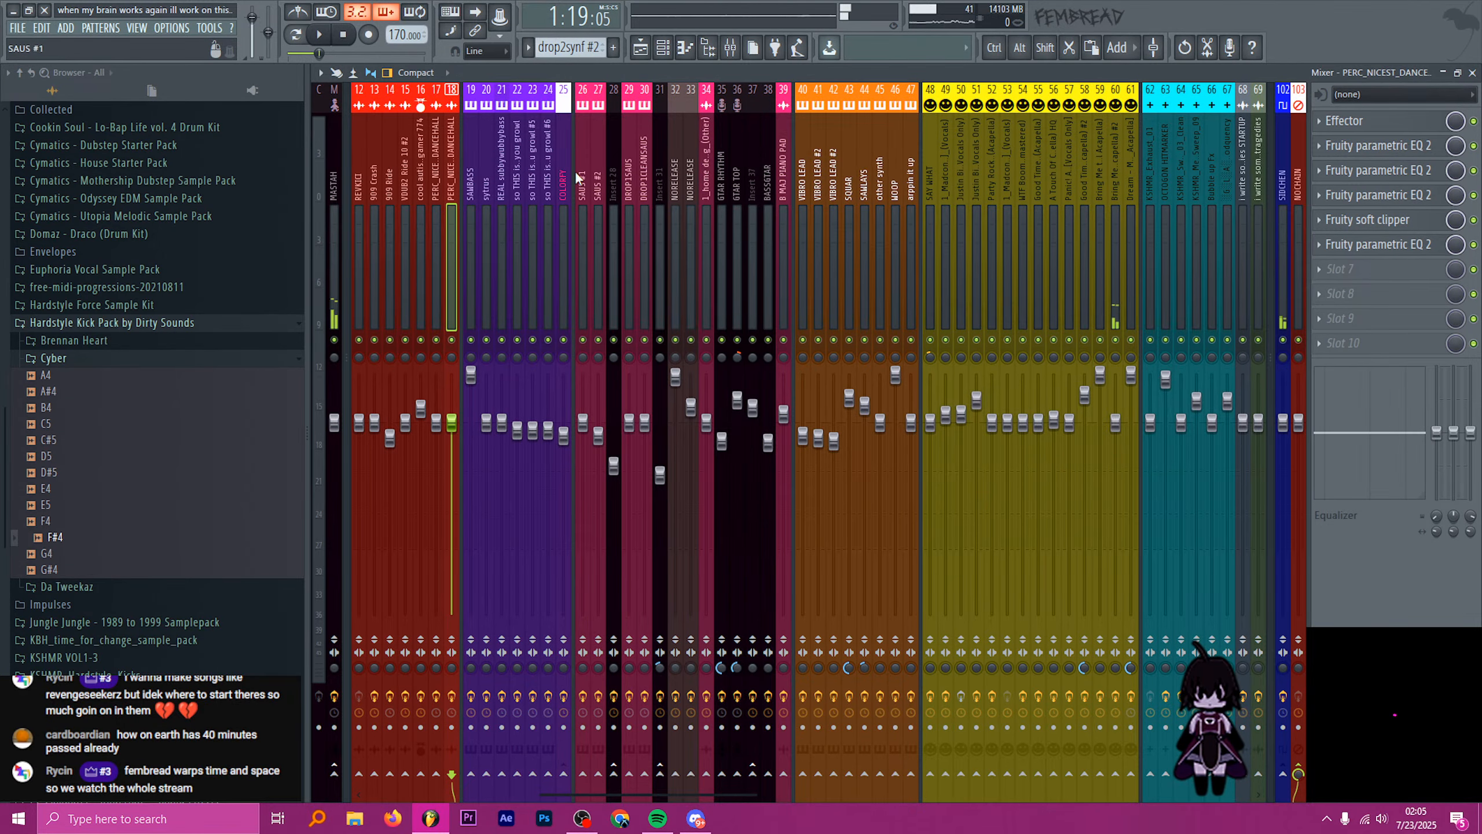
{"action": "left_click", "coordinate": [436, 146]}
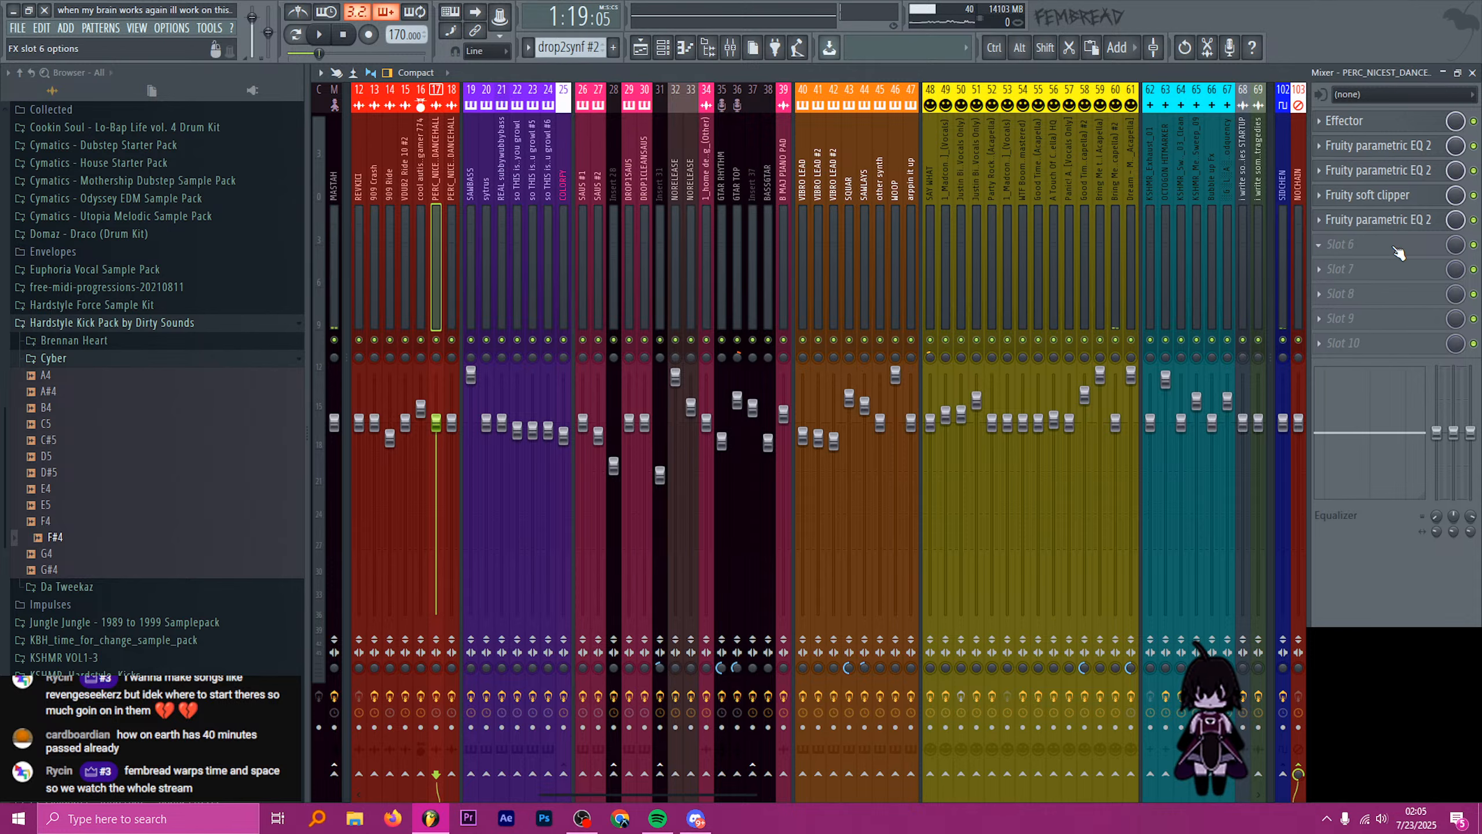
{"action": "left_click", "coordinate": [1396, 222]}
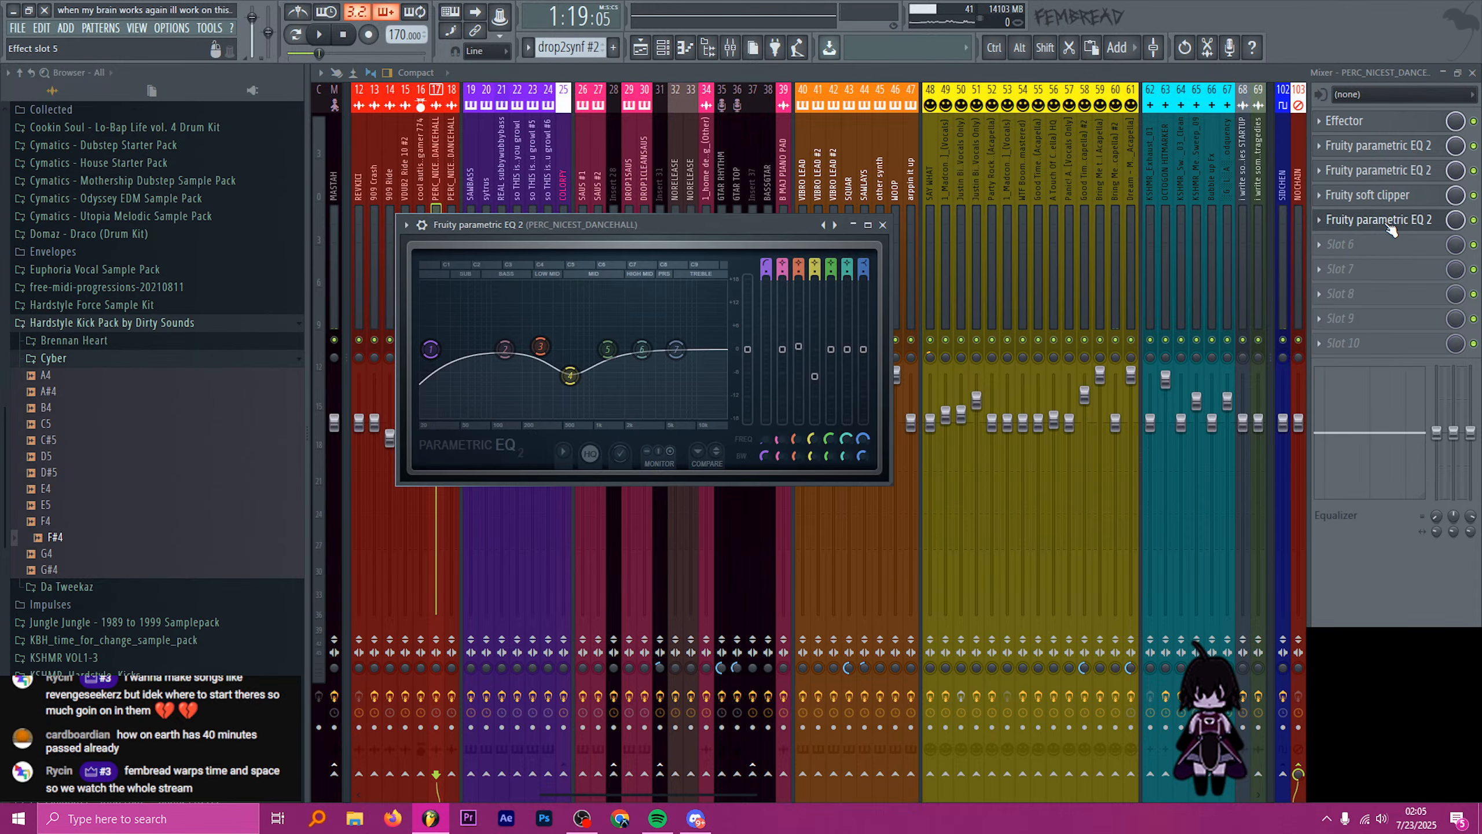
{"action": "left_click", "coordinate": [1397, 224]}
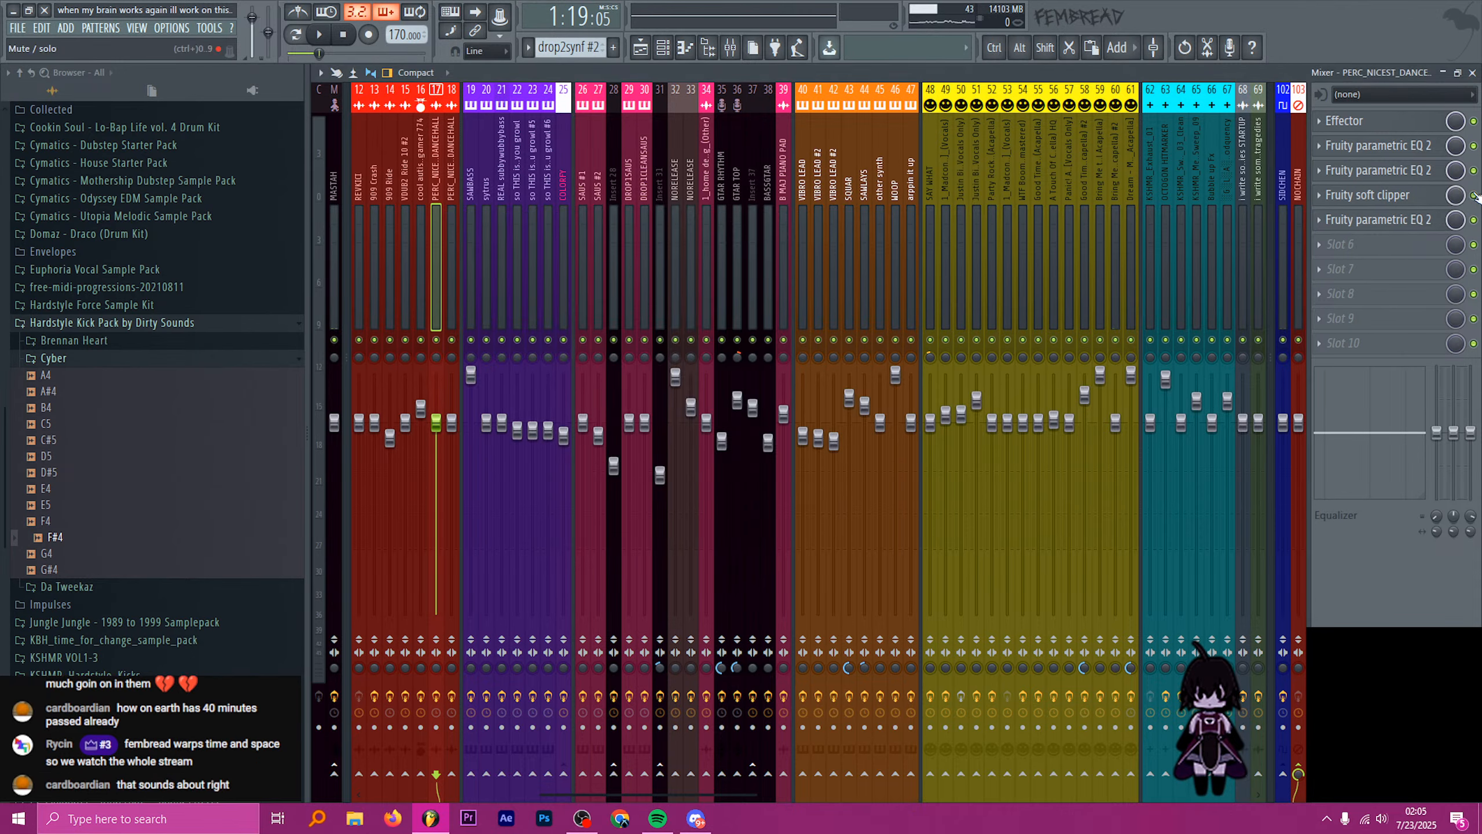
- Bypass the Fruity soft clipper in slot 4 of mixer track 17 and play the drop from bar 57
{"action": "key", "text": "space"}
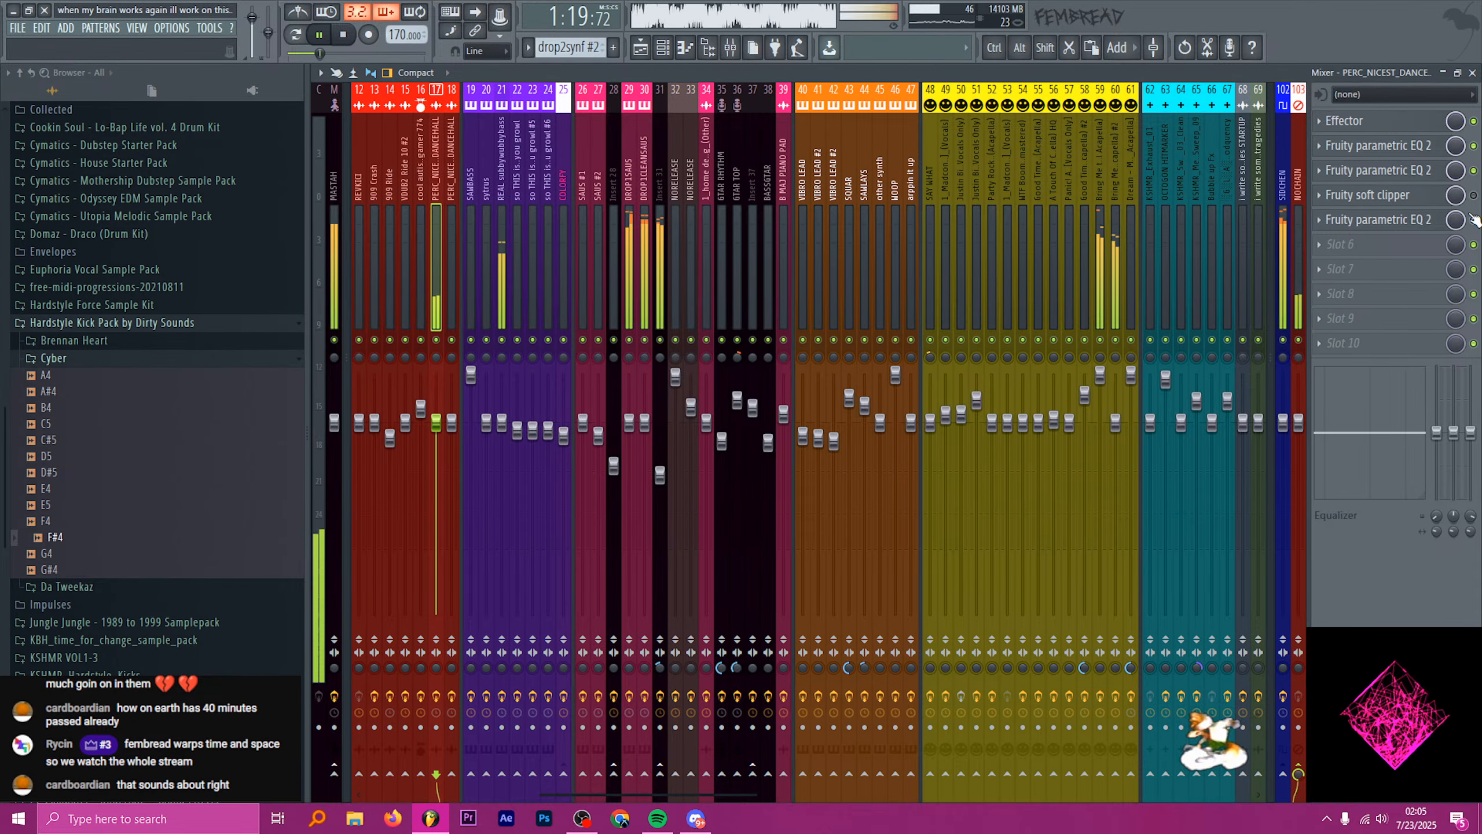
{"action": "key", "text": "space"}
{"action": "key", "text": "F9"}
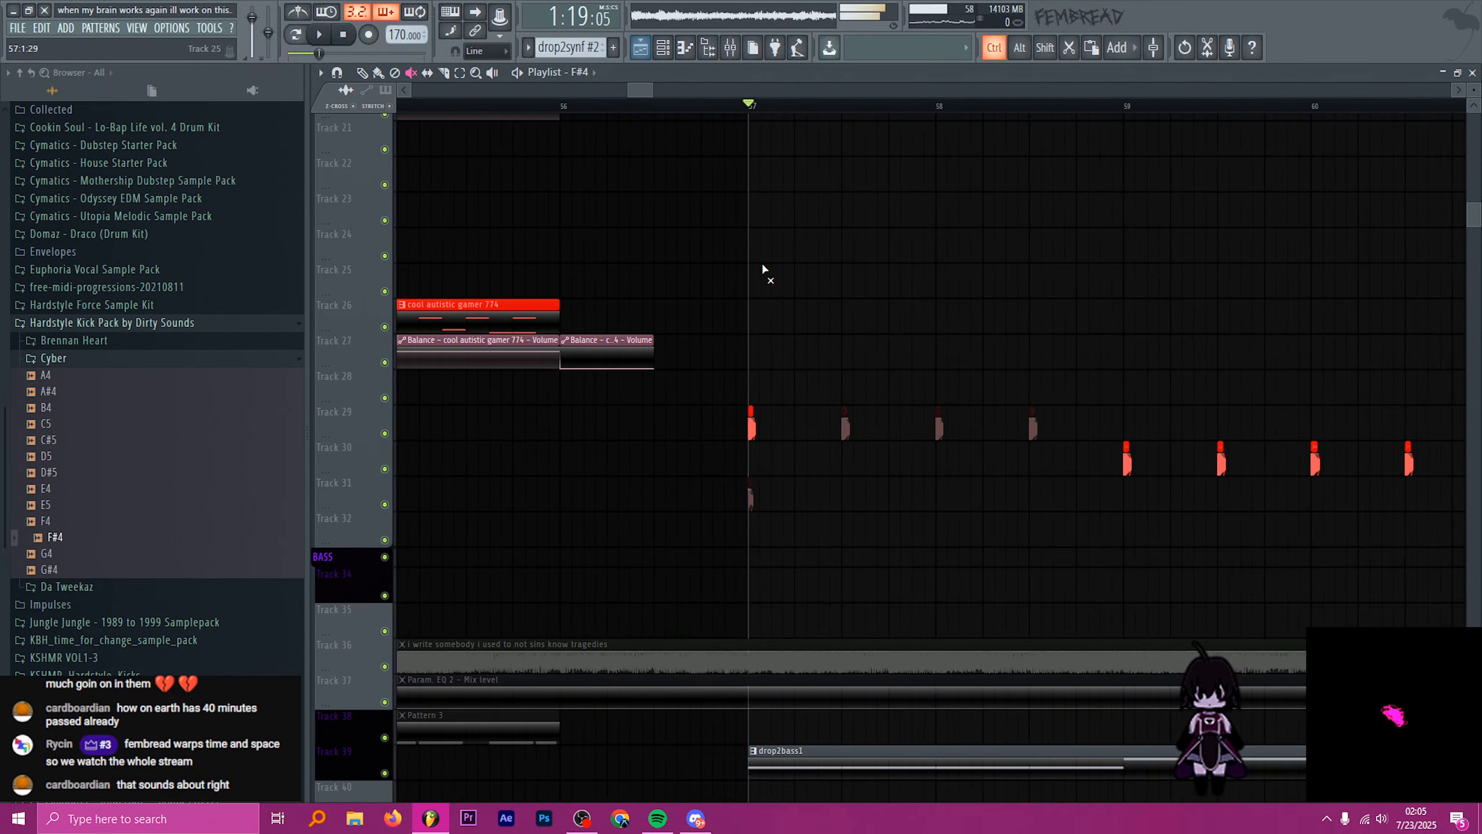
{"action": "key", "text": "space"}
{"action": "left_click", "coordinate": [753, 51]}
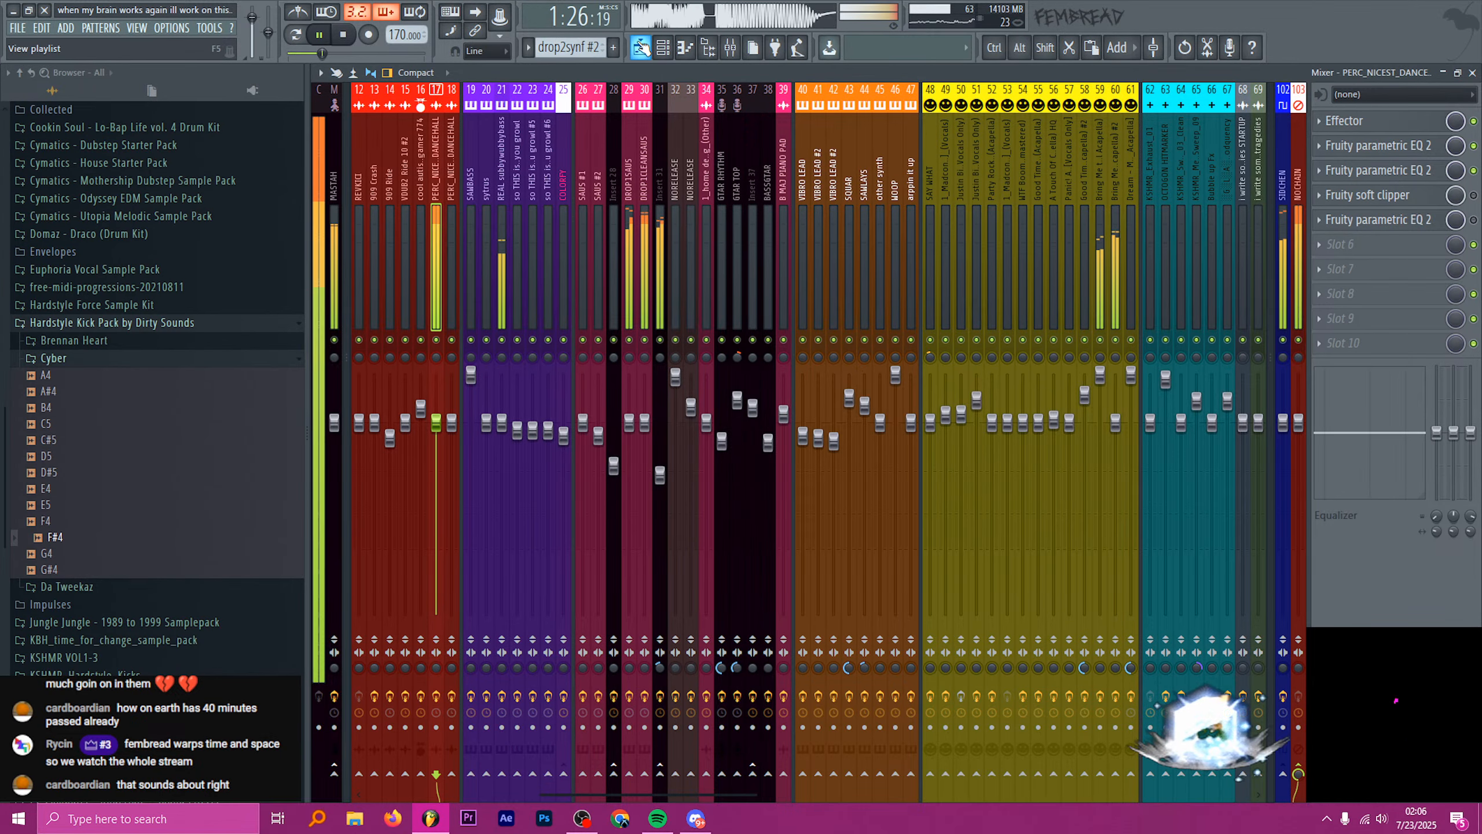
{"action": "scroll", "coordinate": [686, 146], "scroll_direction": "left", "scroll_amount": 3}
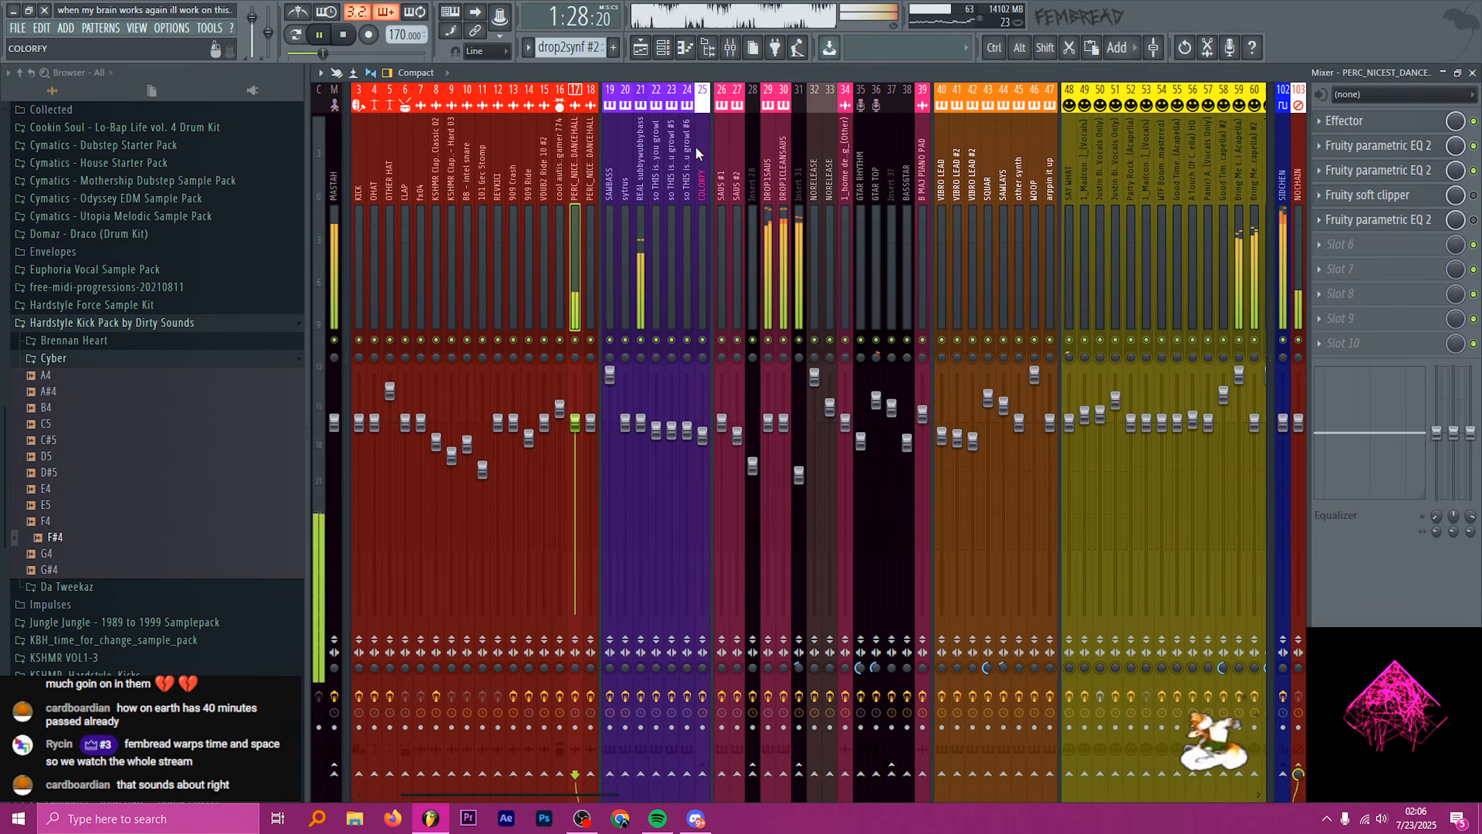
{"action": "key", "text": "space"}
{"action": "scroll", "coordinate": [720, 166], "scroll_direction": "left", "scroll_amount": 1}
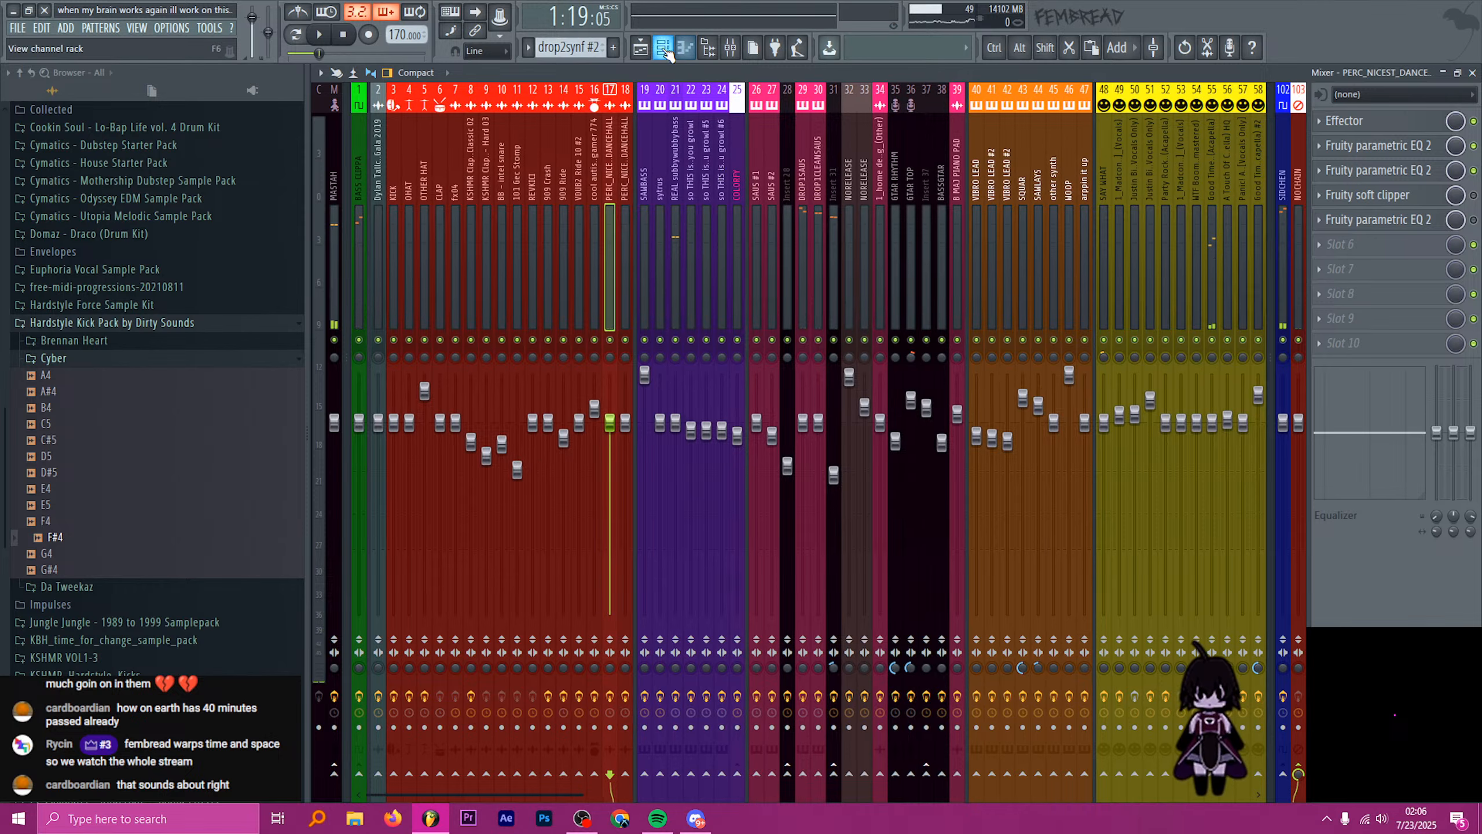
- Play the drop from bar 60 and review the LONGCHEN sidechain clips up to bar 64
{"action": "left_click", "coordinate": [642, 48]}
{"action": "scroll", "coordinate": [768, 288], "scroll_direction": "down", "scroll_amount": 4}
{"action": "scroll", "coordinate": [966, 304], "scroll_direction": "up", "scroll_amount": 4}
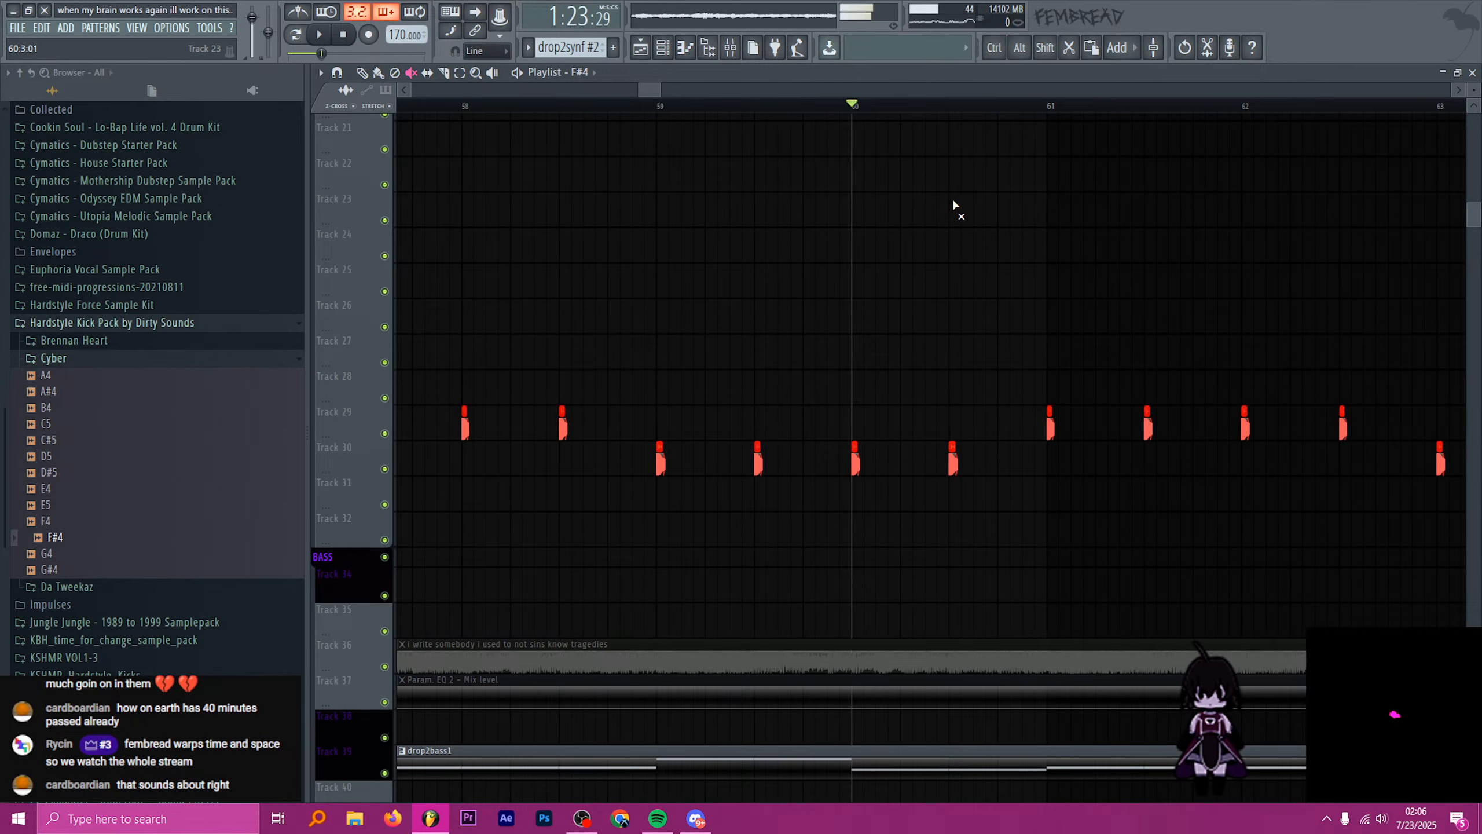
{"action": "key", "text": "space"}
{"action": "scroll", "coordinate": [1050, 327], "scroll_direction": "up", "scroll_amount": 8}
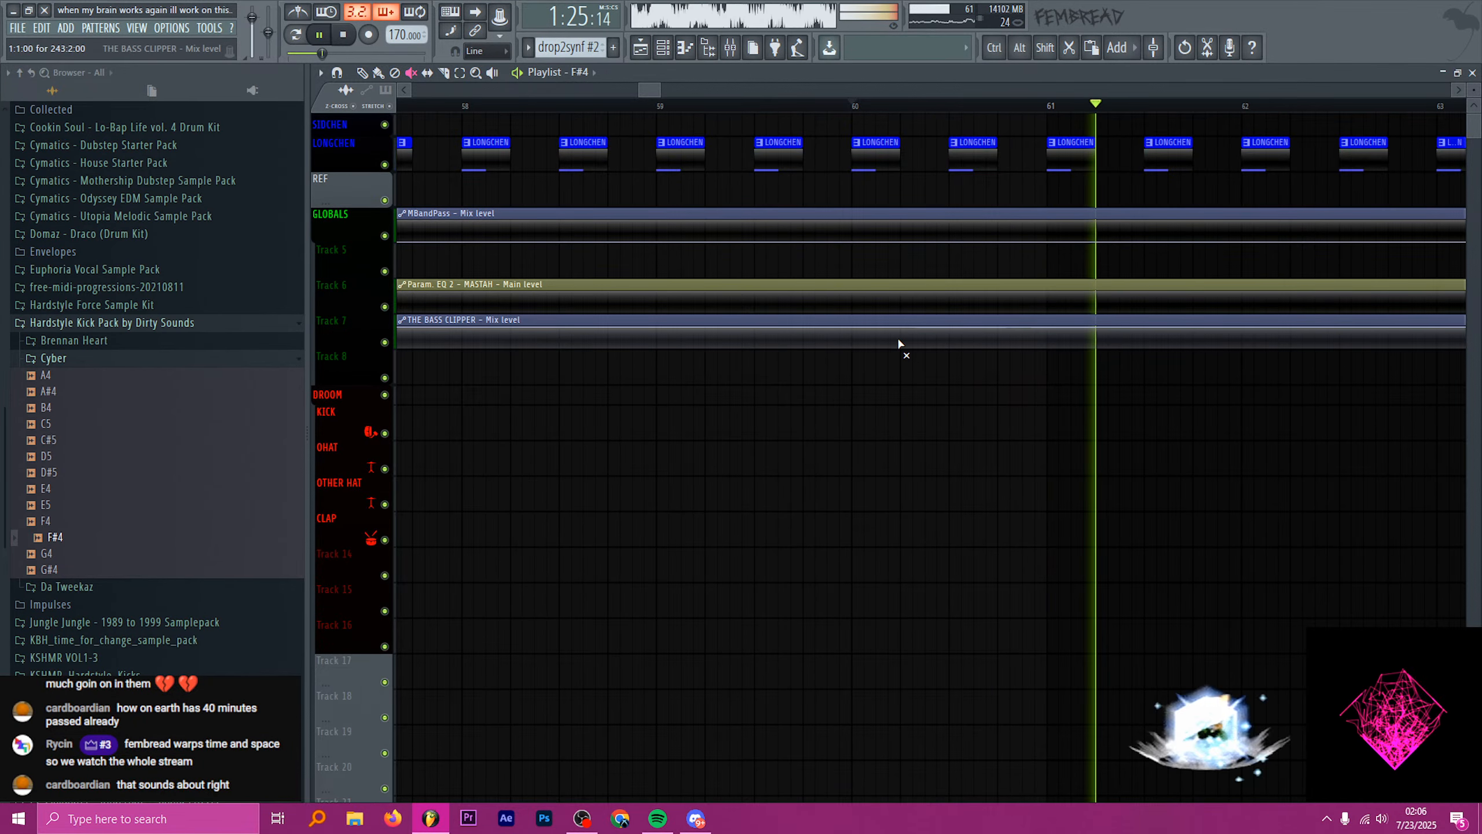
{"action": "scroll", "coordinate": [815, 353], "scroll_direction": "down", "scroll_amount": 3}
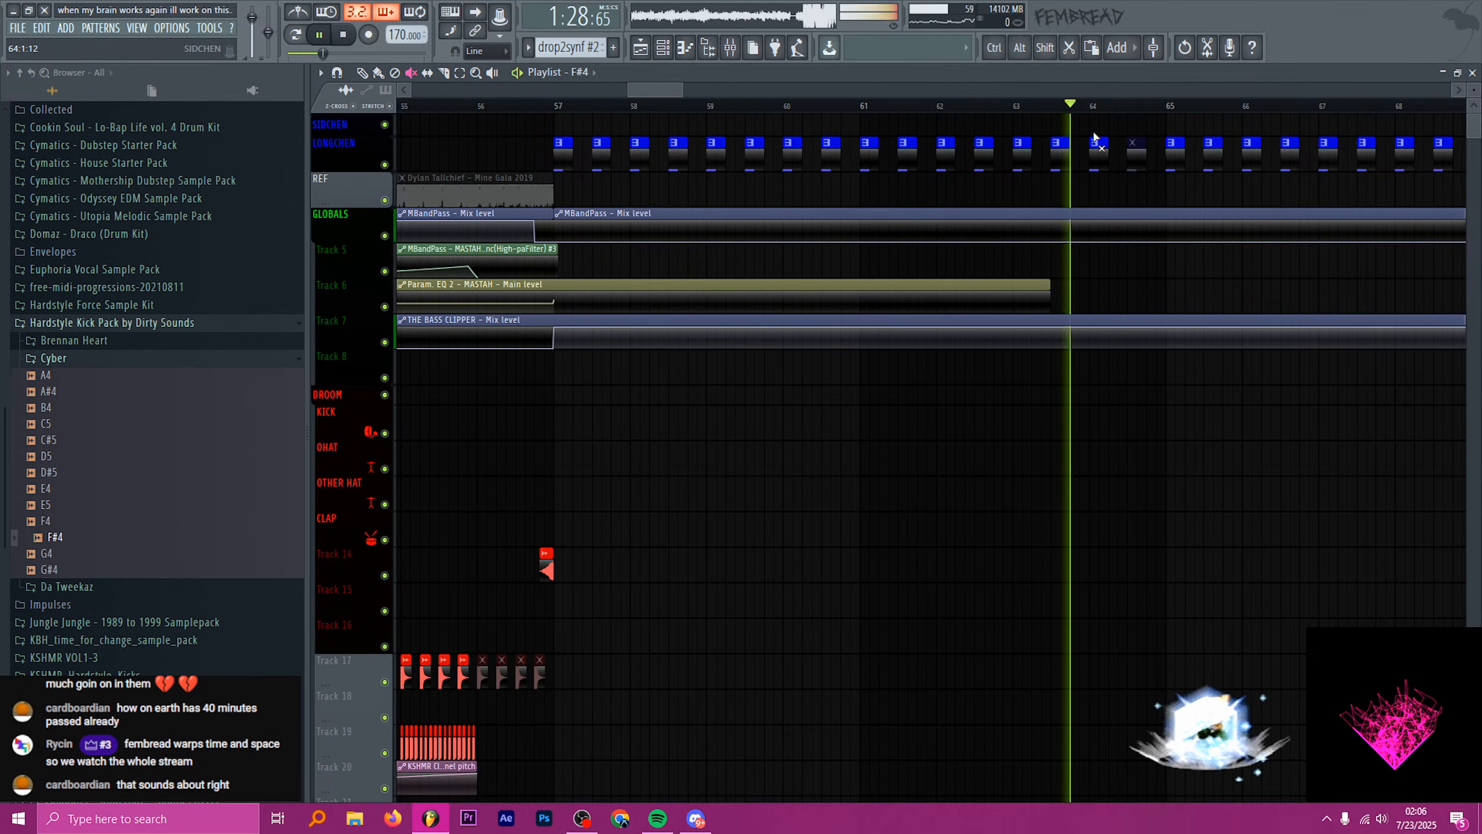
{"action": "scroll", "coordinate": [1094, 138], "scroll_direction": "up", "scroll_amount": 3}
{"action": "key", "text": "space"}
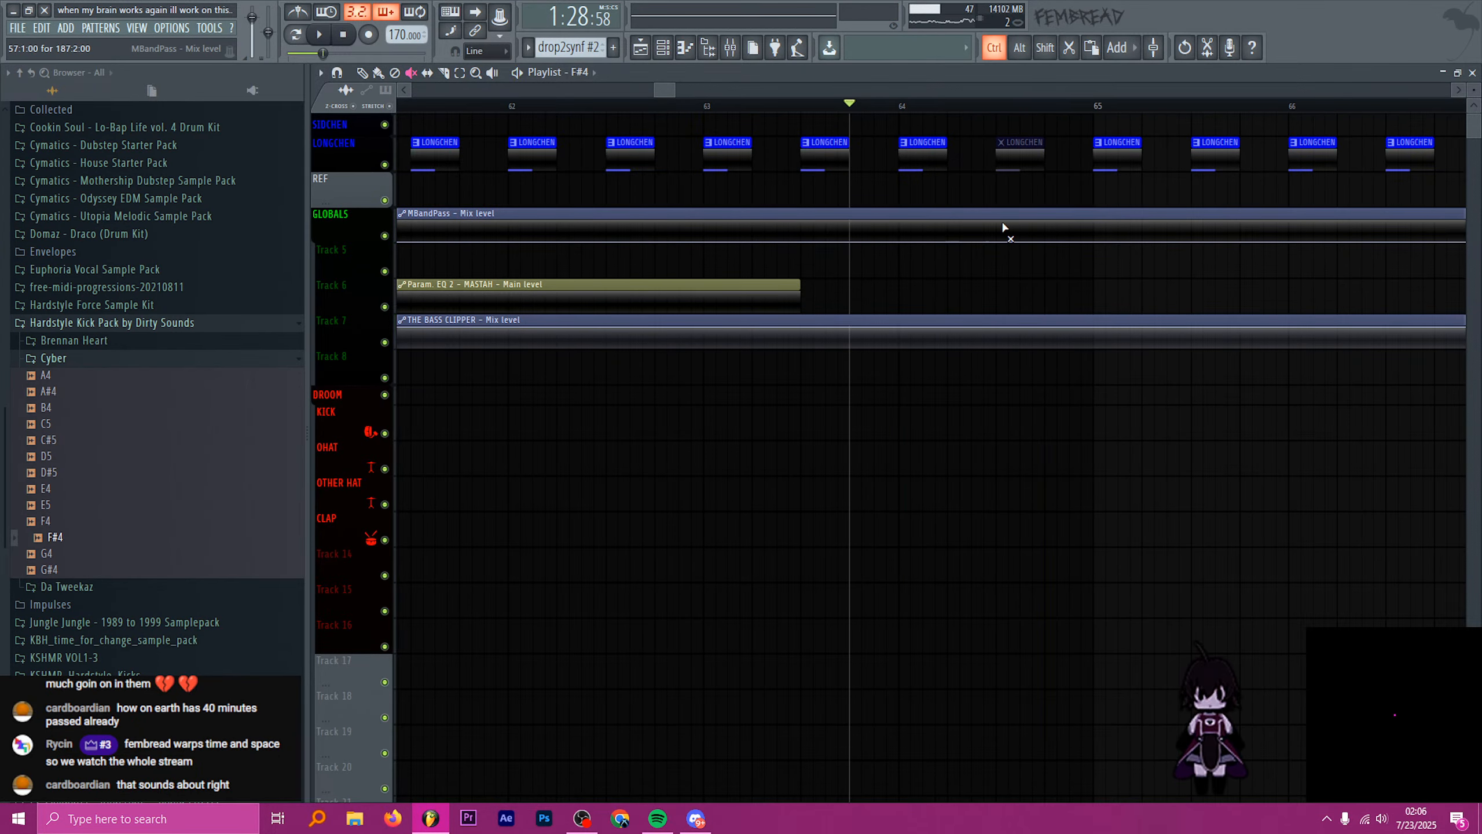
- Place a SIDCHEN pattern clip at bar 64 on the SIDCHEN track and play the arrangement from bar 63
{"action": "scroll", "coordinate": [997, 239], "scroll_direction": "down", "scroll_amount": 6}
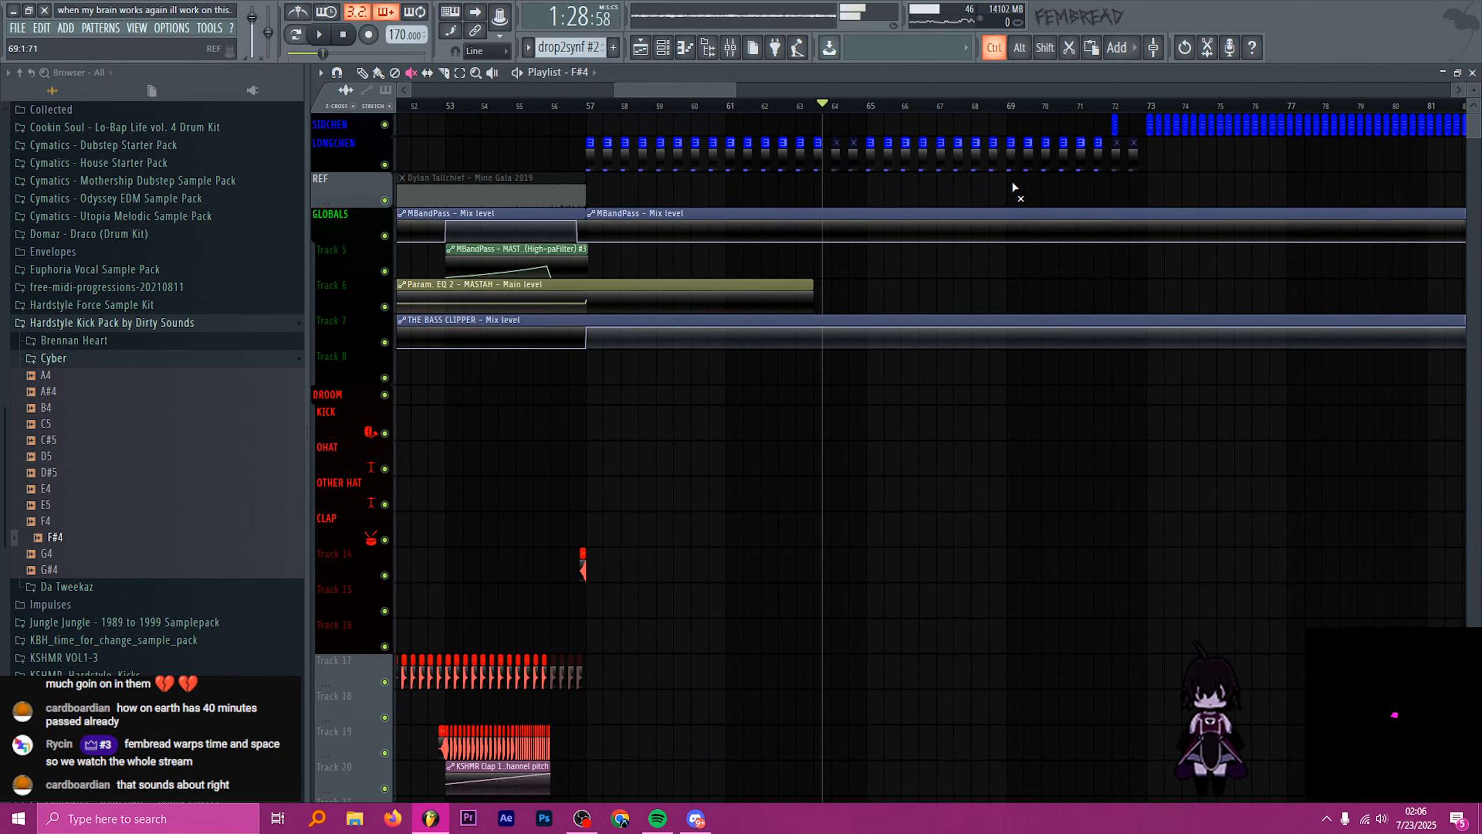
{"action": "key", "text": "p"}
{"action": "left_click", "coordinate": [1114, 131]}
{"action": "scroll", "coordinate": [833, 143], "scroll_direction": "up", "scroll_amount": 3}
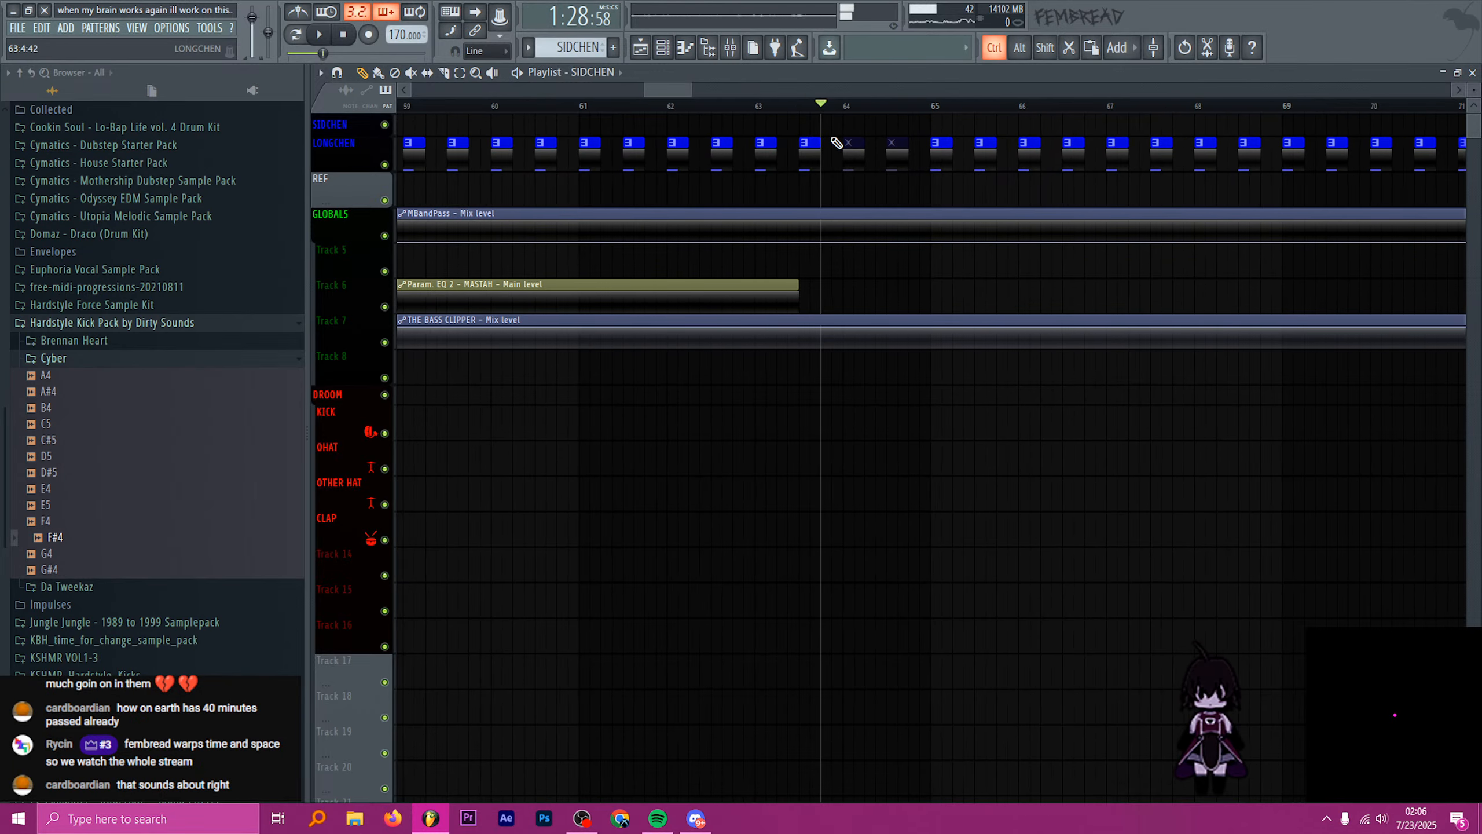
{"action": "left_click", "coordinate": [856, 125]}
{"action": "scroll", "coordinate": [858, 145], "scroll_direction": "up", "scroll_amount": 3}
{"action": "right_click", "coordinate": [850, 129]}
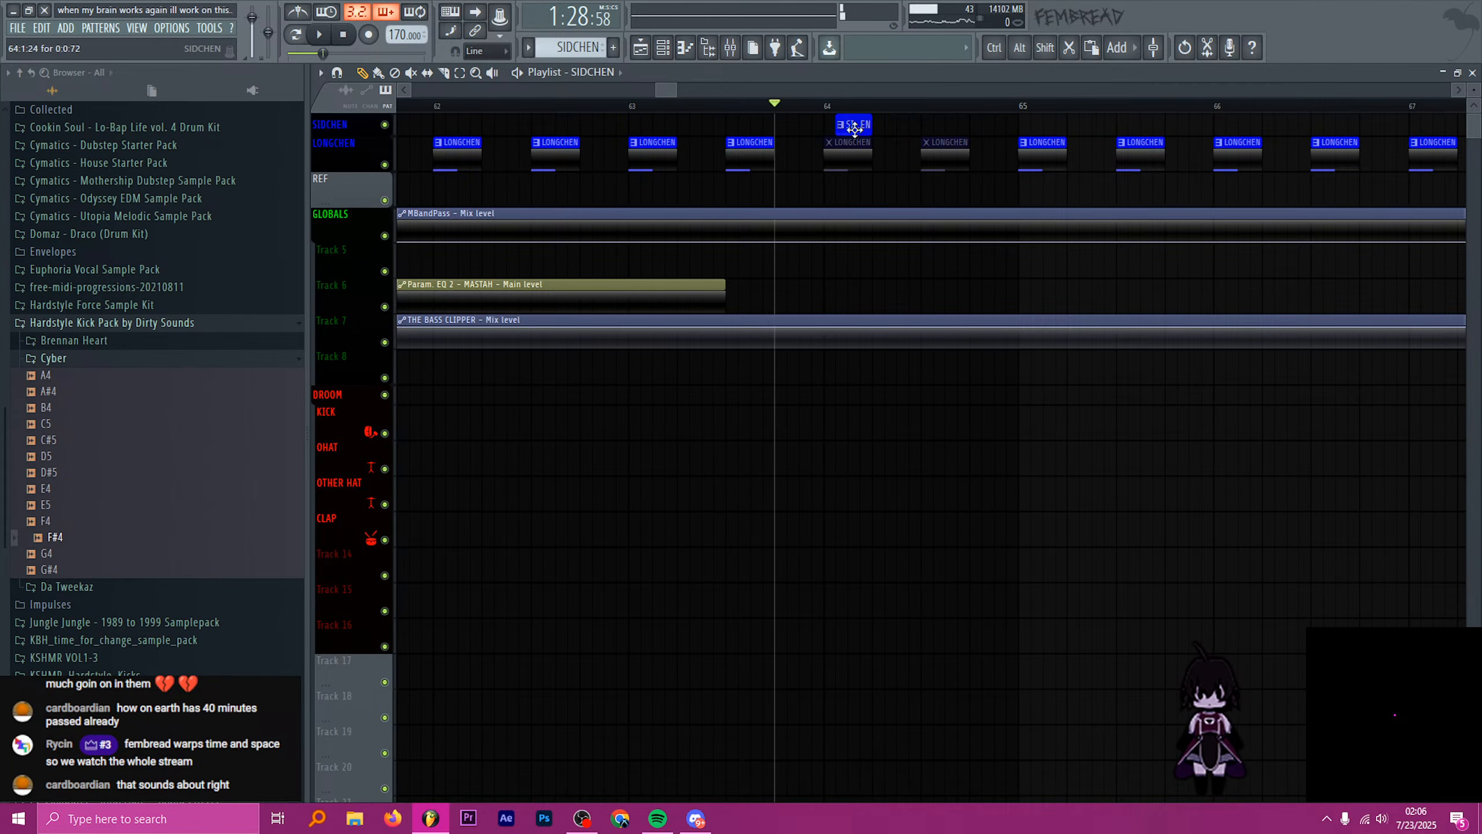
{"action": "left_click", "coordinate": [632, 113]}
{"action": "key", "text": "space"}
{"action": "scroll", "coordinate": [947, 233], "scroll_direction": "up", "scroll_amount": 2}
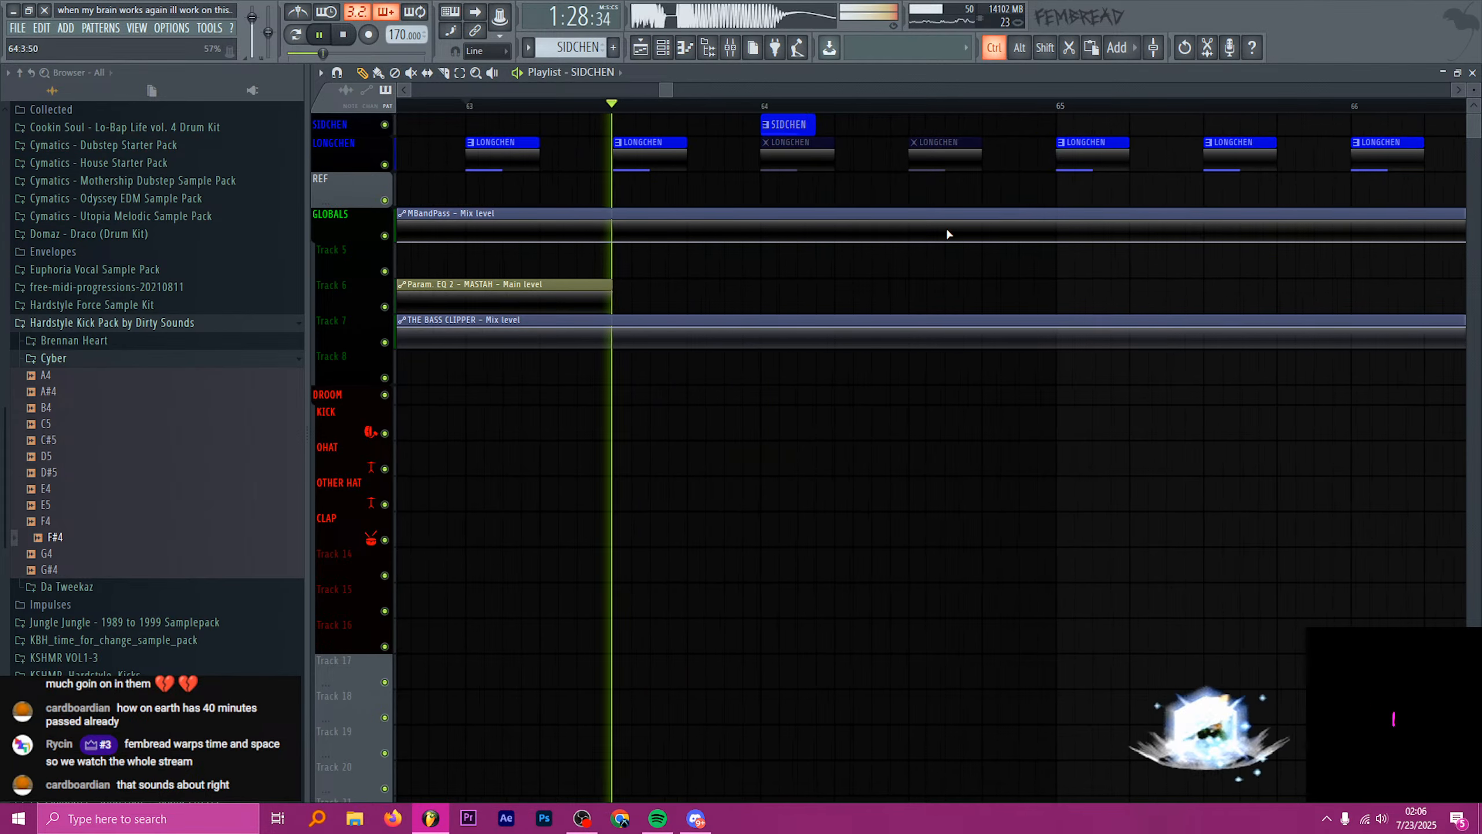
{"action": "scroll", "coordinate": [836, 252], "scroll_direction": "down", "scroll_amount": 5}
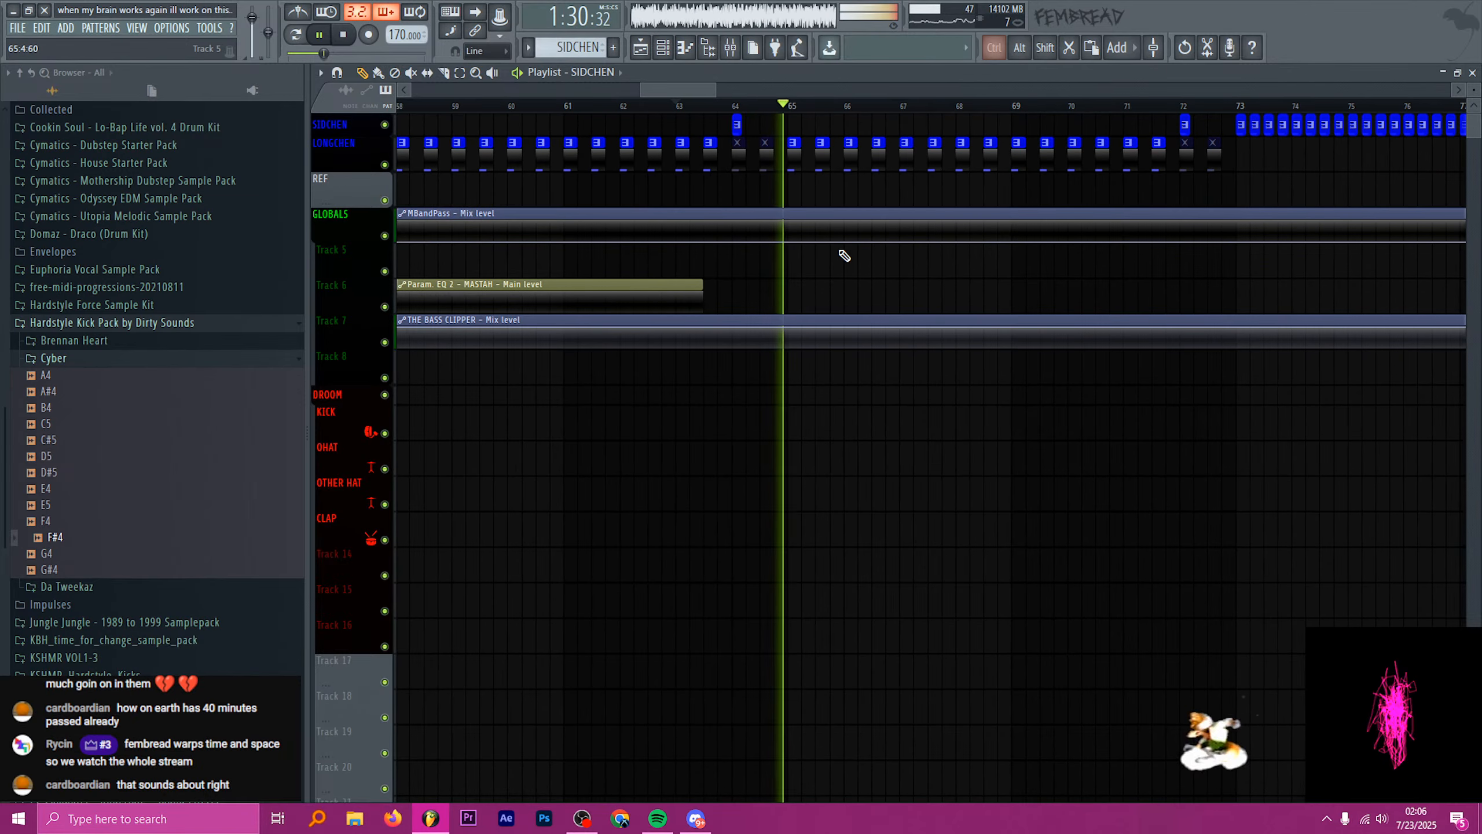
- Set the stereo separation of the PERC_NICEST_DANCEHALL mixer track 17 to 100% separated, then stop playback
{"action": "left_click", "coordinate": [731, 49]}
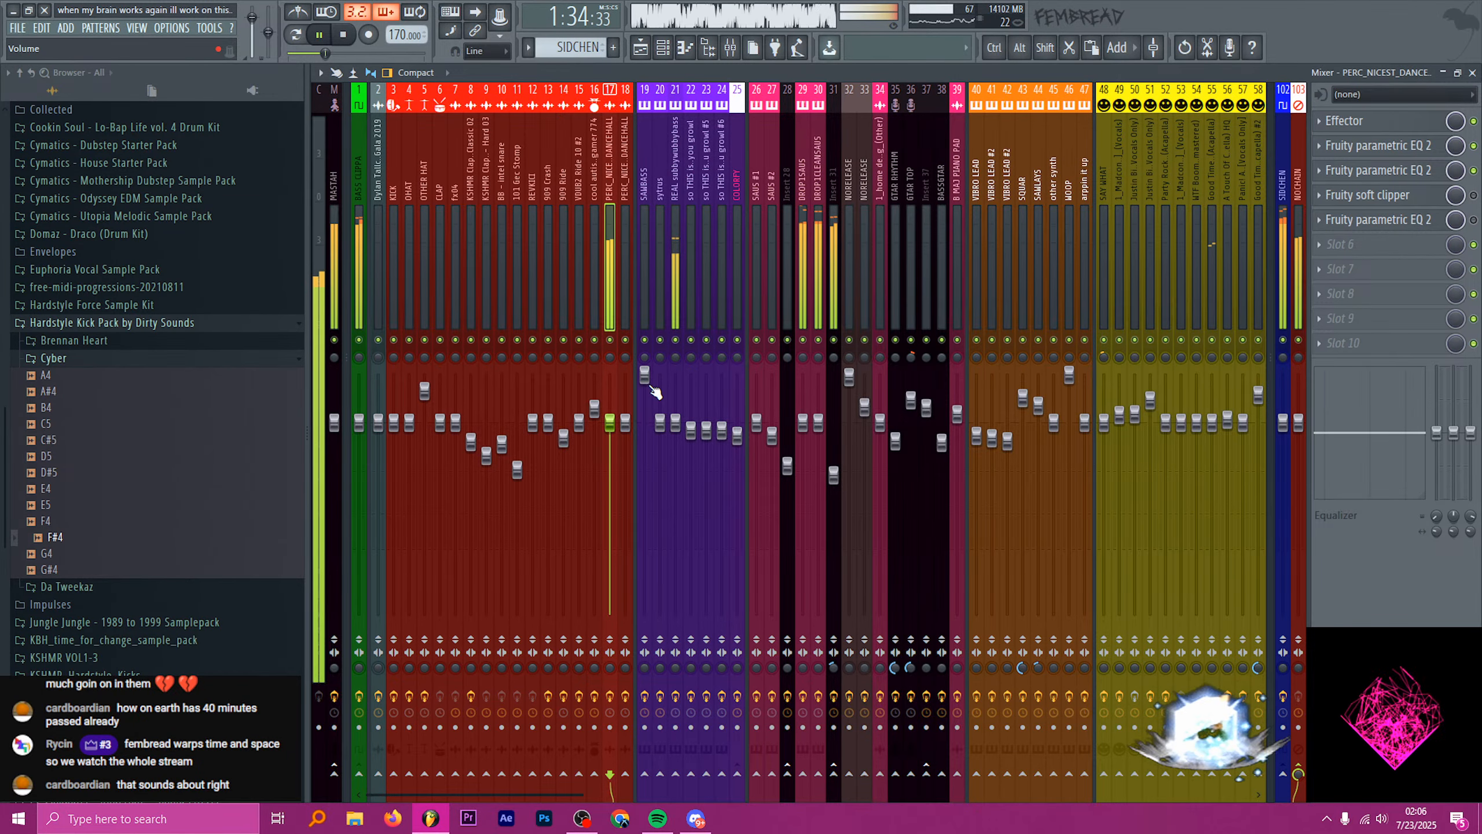
{"action": "scroll", "coordinate": [609, 667], "scroll_direction": "down", "scroll_amount": 8}
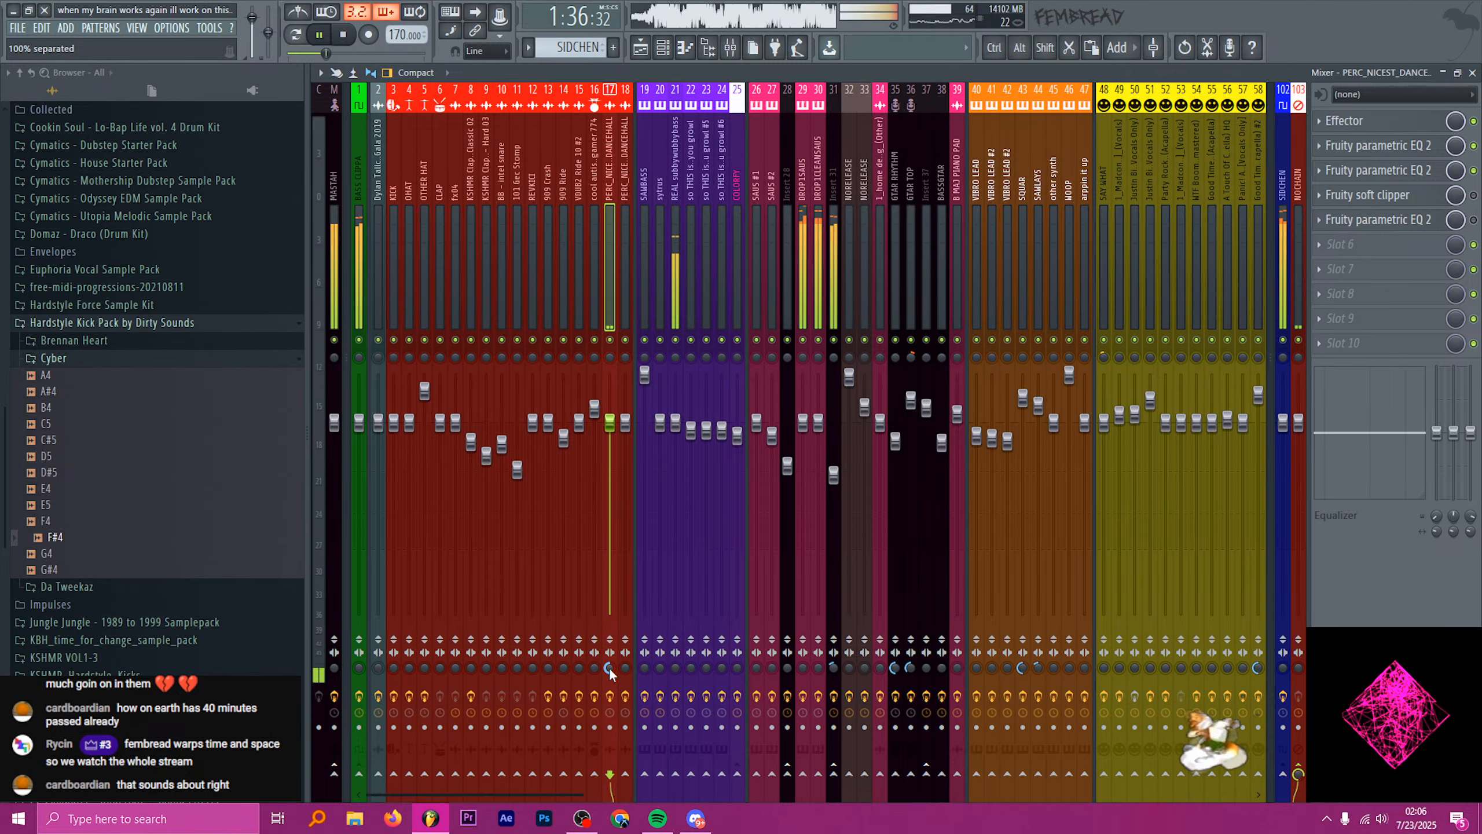
{"action": "key", "text": "space"}
- Duplicate the percussion hits in bars 65 to 68 on Tracks 29 and 30 so they repeat from bar 69
{"action": "left_click", "coordinate": [640, 48]}
{"action": "scroll", "coordinate": [721, 408], "scroll_direction": "down", "scroll_amount": 8}
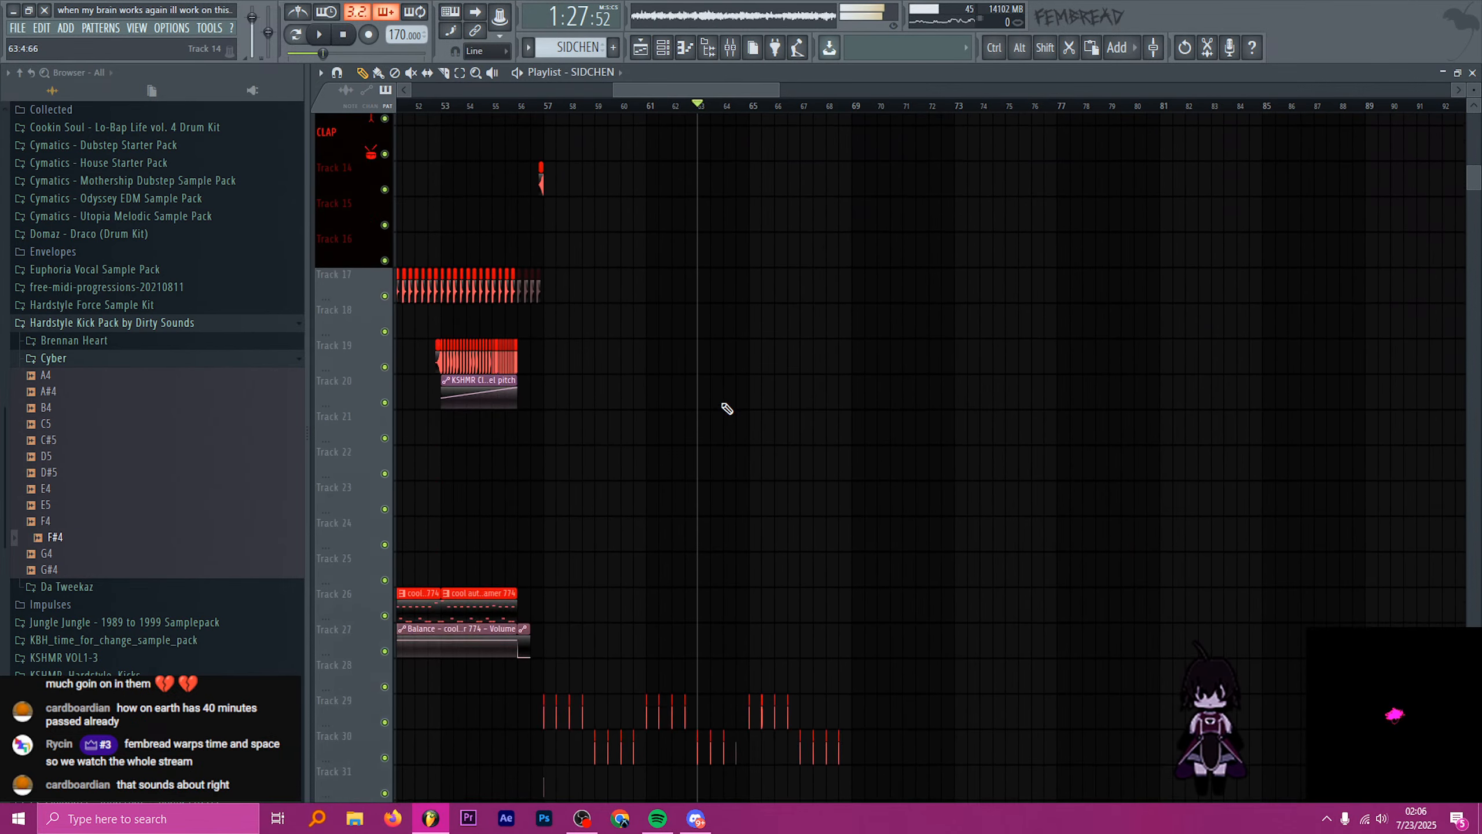
{"action": "left_click_drag", "start_coordinate": [754, 106], "coordinate": [857, 120]}
{"action": "left_click_drag", "start_coordinate": [897, 452], "coordinate": [746, 361]}
{"action": "key", "text": "ctrl+b"}
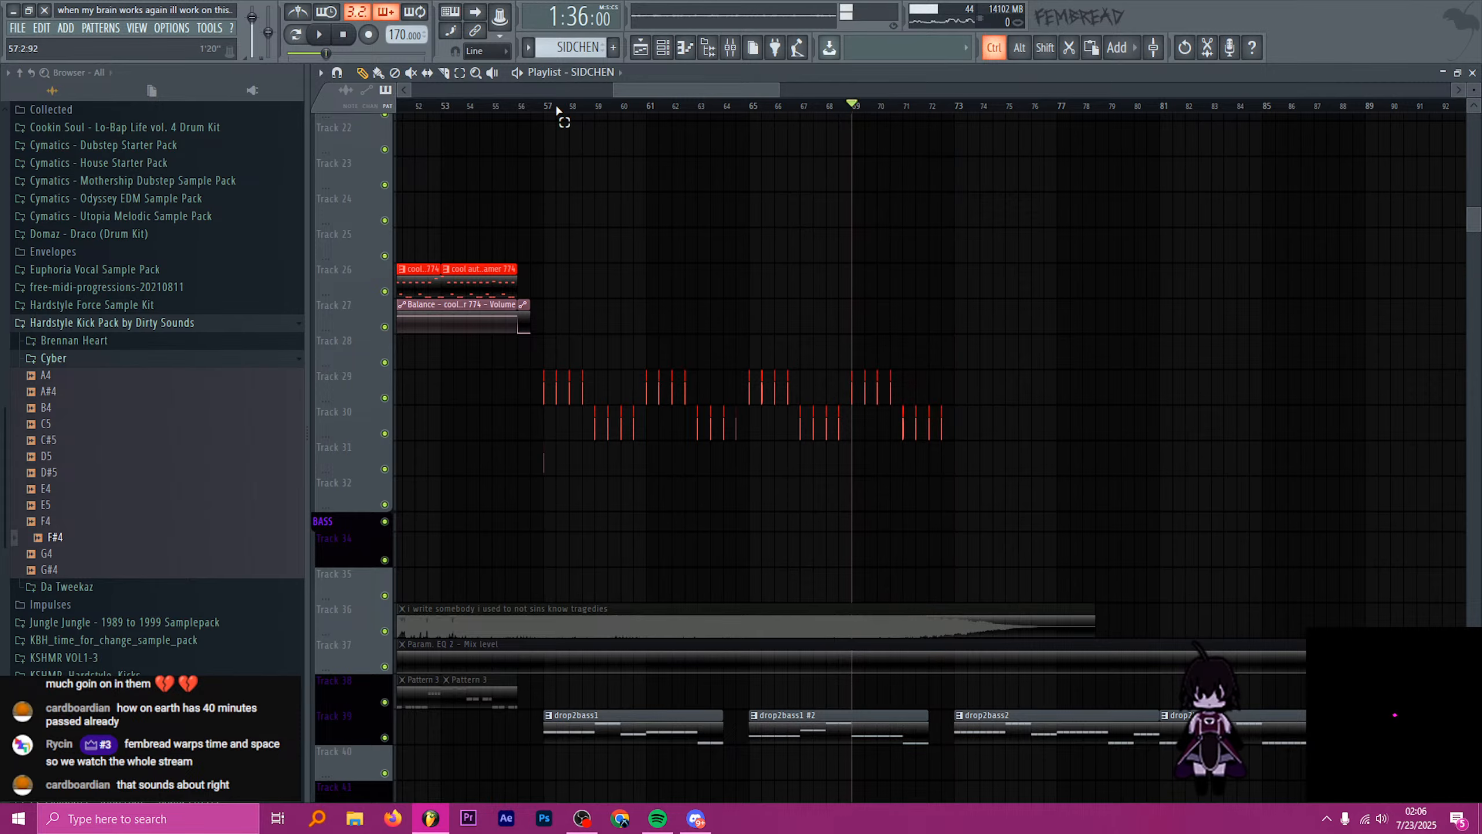
- Play the drop from bar 57 and adjust the SAUCE distortion's pre amp inside GAME N SAUCE on vocal mixer track 60
{"action": "left_click", "coordinate": [558, 111]}
{"action": "key", "text": "space"}
{"action": "key", "text": "F9"}
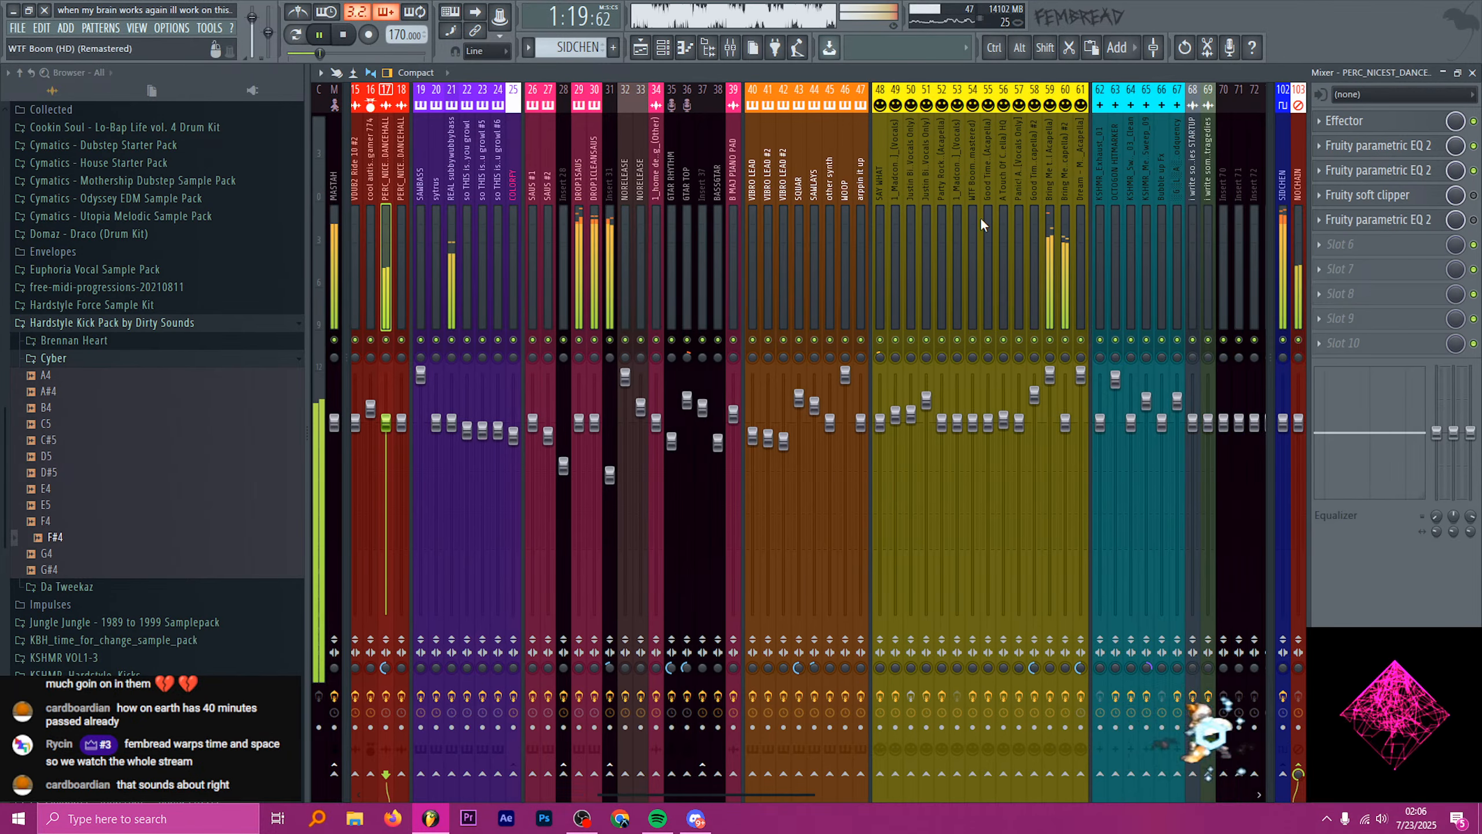
{"action": "left_click", "coordinate": [1056, 187]}
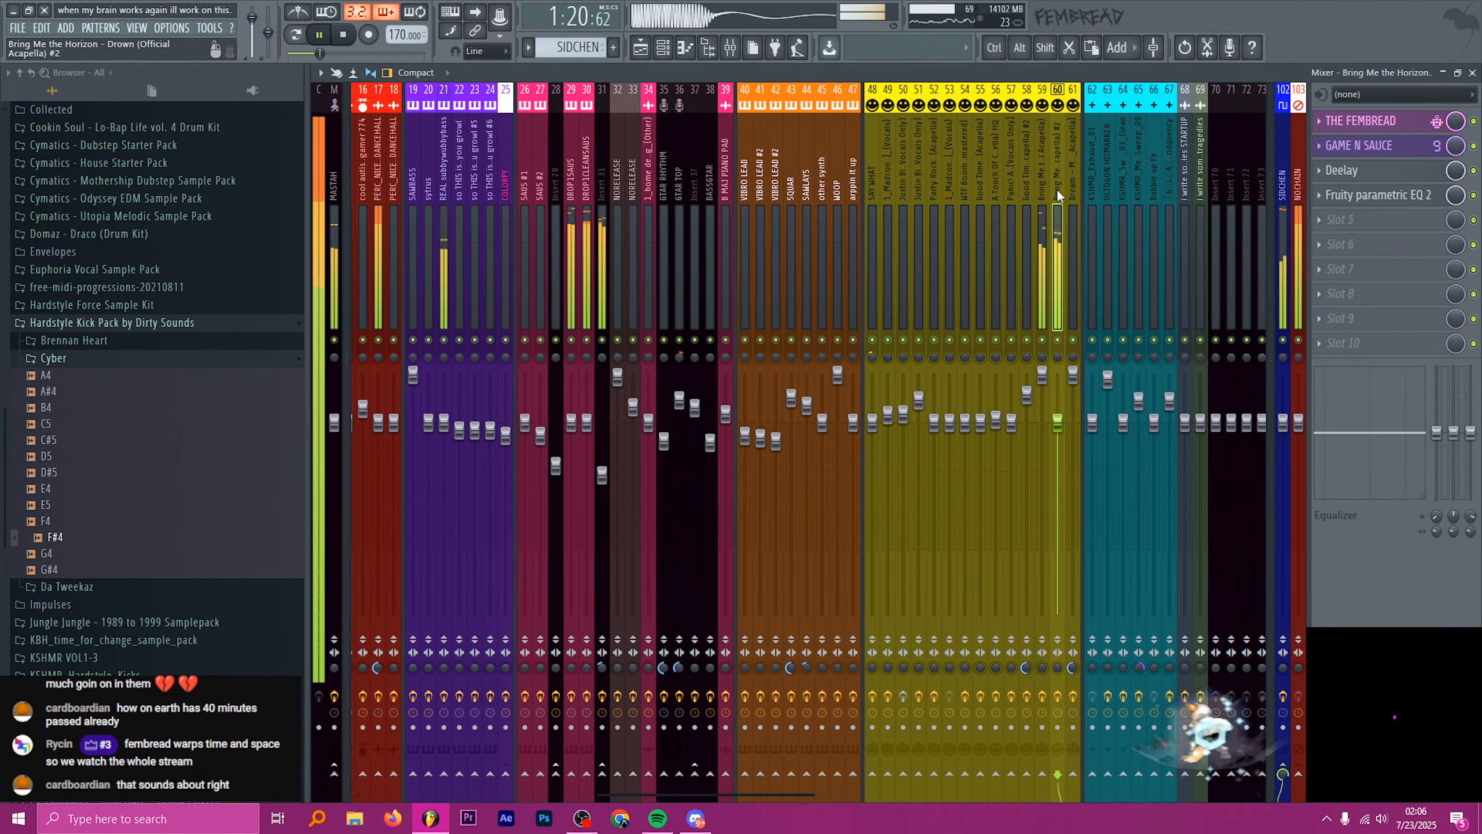
{"action": "left_click", "coordinate": [1355, 153]}
{"action": "double_click", "coordinate": [584, 390]}
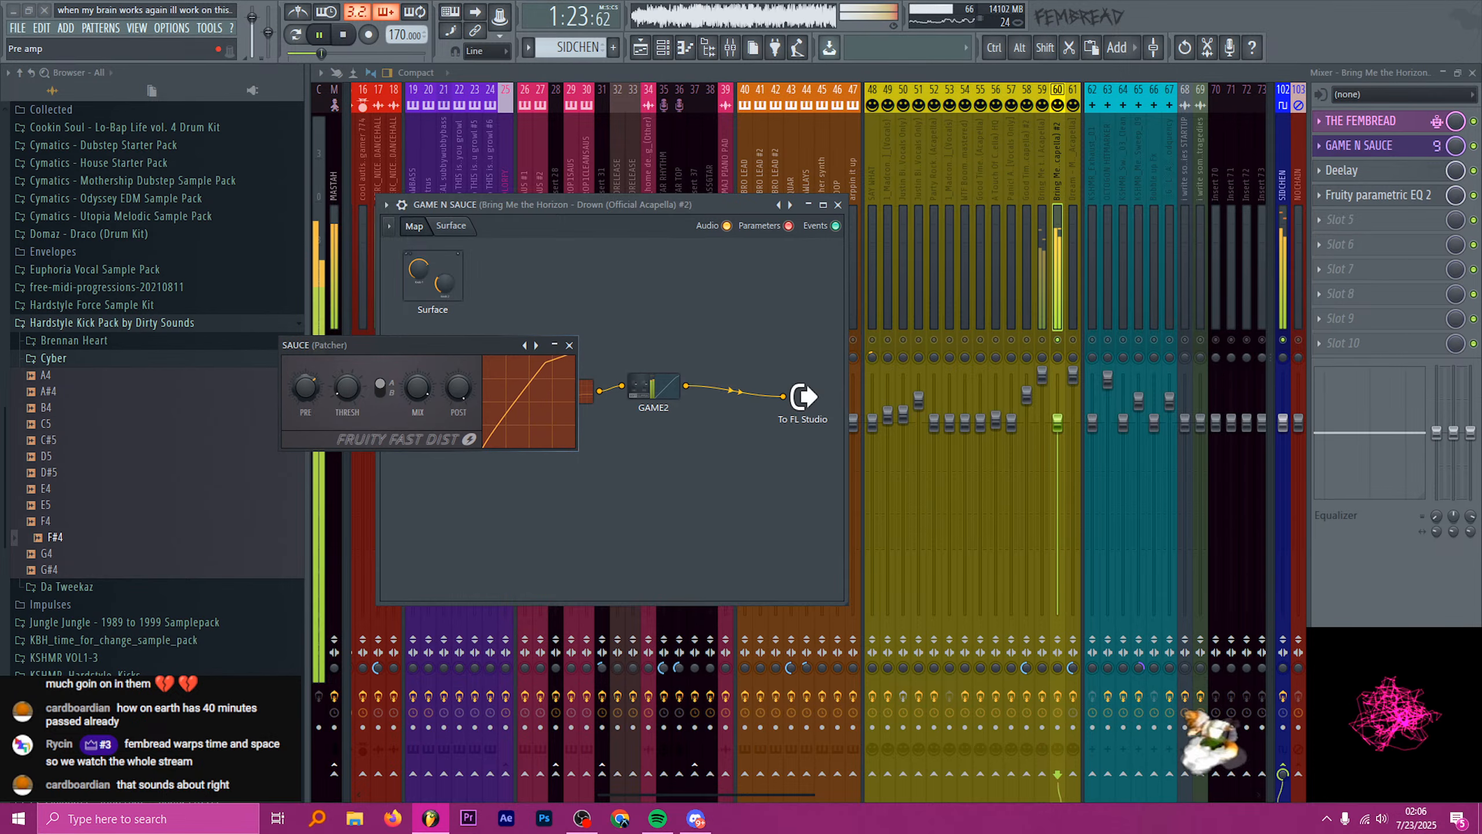
{"action": "left_click_drag", "start_coordinate": [305, 388], "coordinate": [337, 356]}
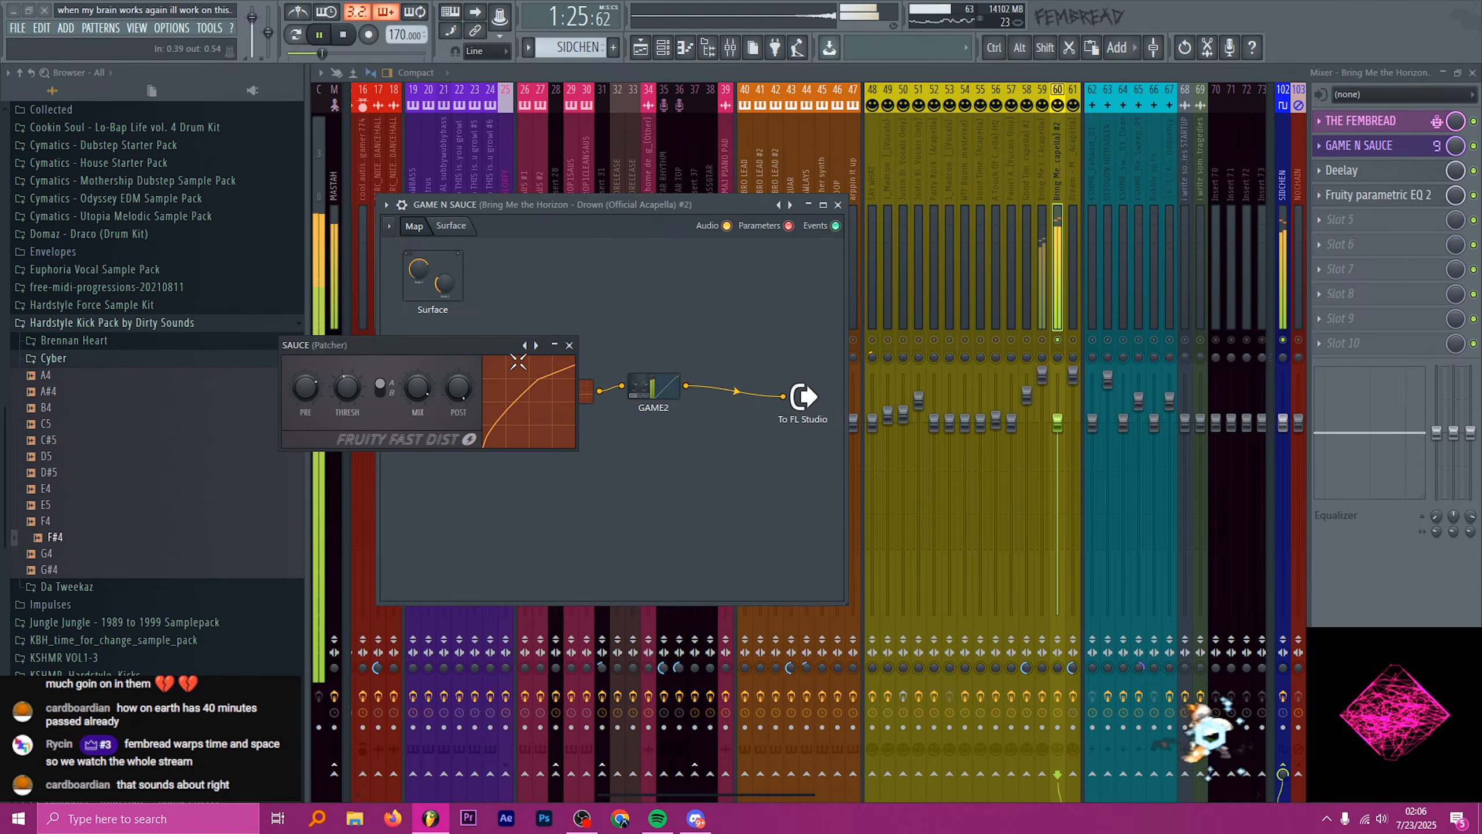
{"action": "left_click", "coordinate": [570, 345]}
- Free up slot 3 below GAME N SAUCE on mixer track 60 and load a Fruity Parametric EQ 2 there
{"action": "left_click", "coordinate": [1403, 149]}
{"action": "scroll", "coordinate": [1382, 225], "scroll_direction": "up", "scroll_amount": 2}
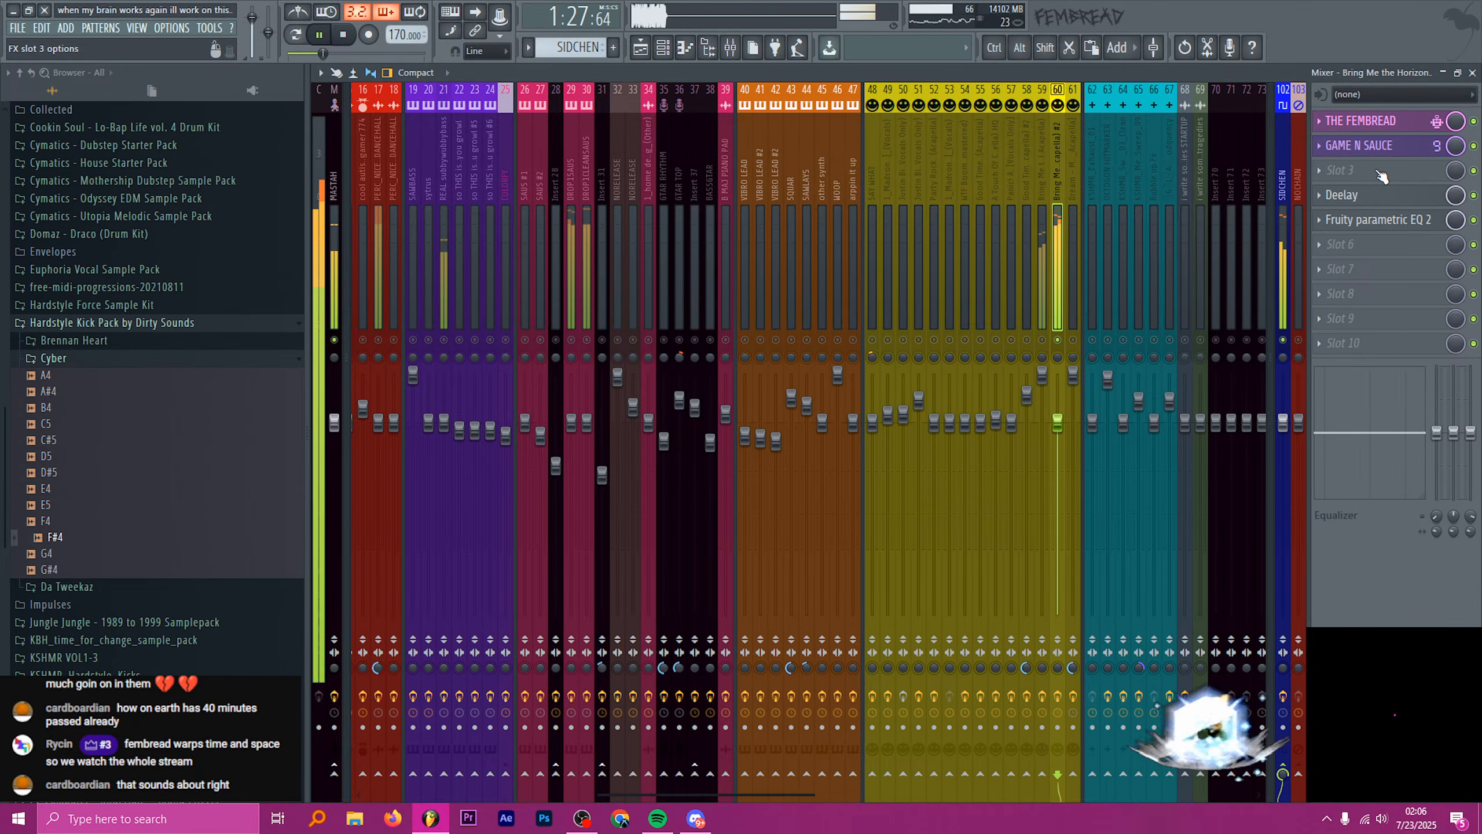
{"action": "left_click", "coordinate": [1382, 176]}
{"action": "left_click", "coordinate": [1109, 526]}
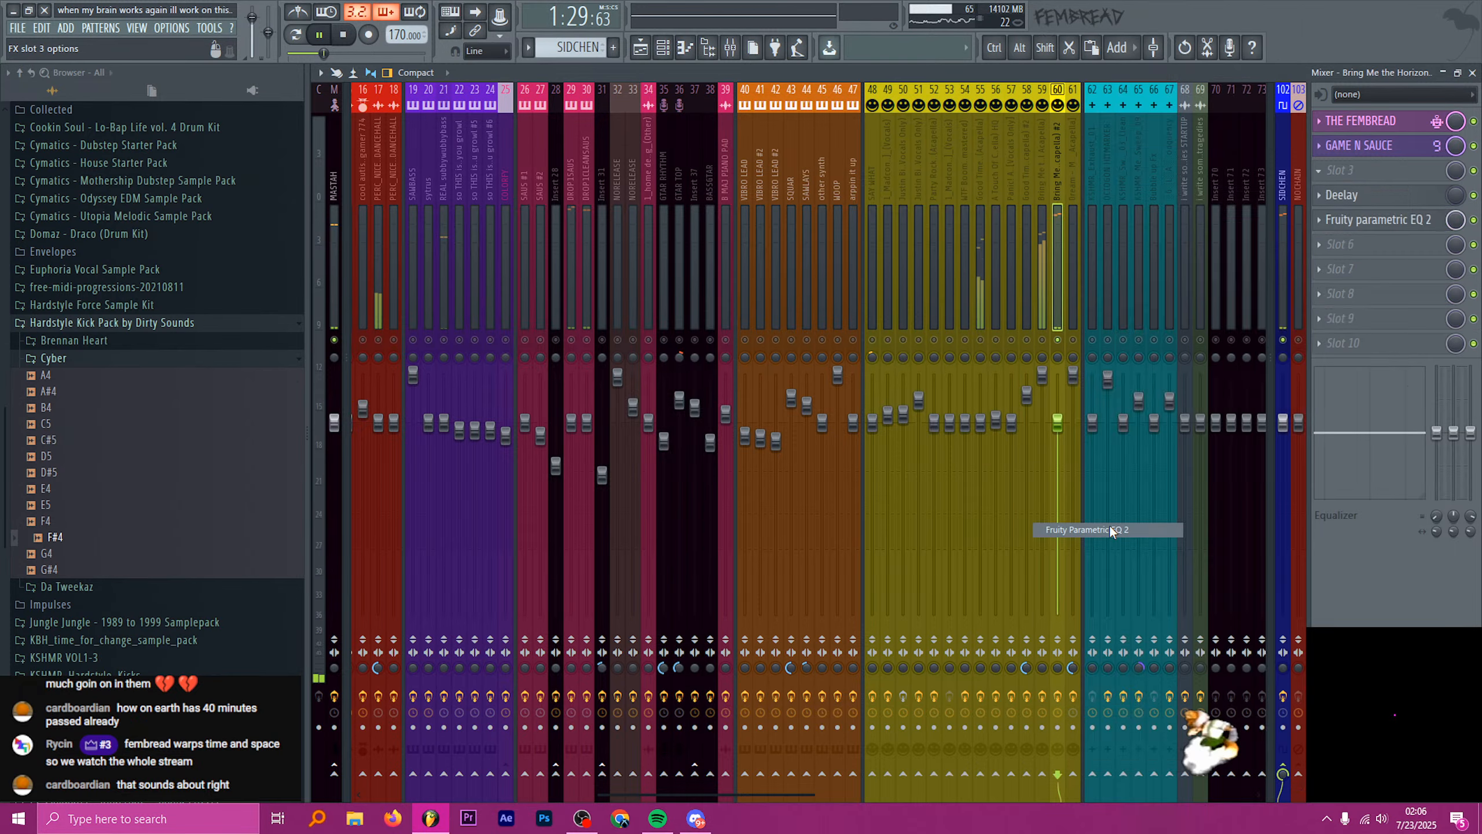
- Dip bands 5 and 6 and raise the band 7 high shelf in the slot 3 EQ on mixer track 60
{"action": "left_click_drag", "start_coordinate": [648, 390], "coordinate": [684, 403]}
{"action": "left_click_drag", "start_coordinate": [718, 391], "coordinate": [722, 380]}
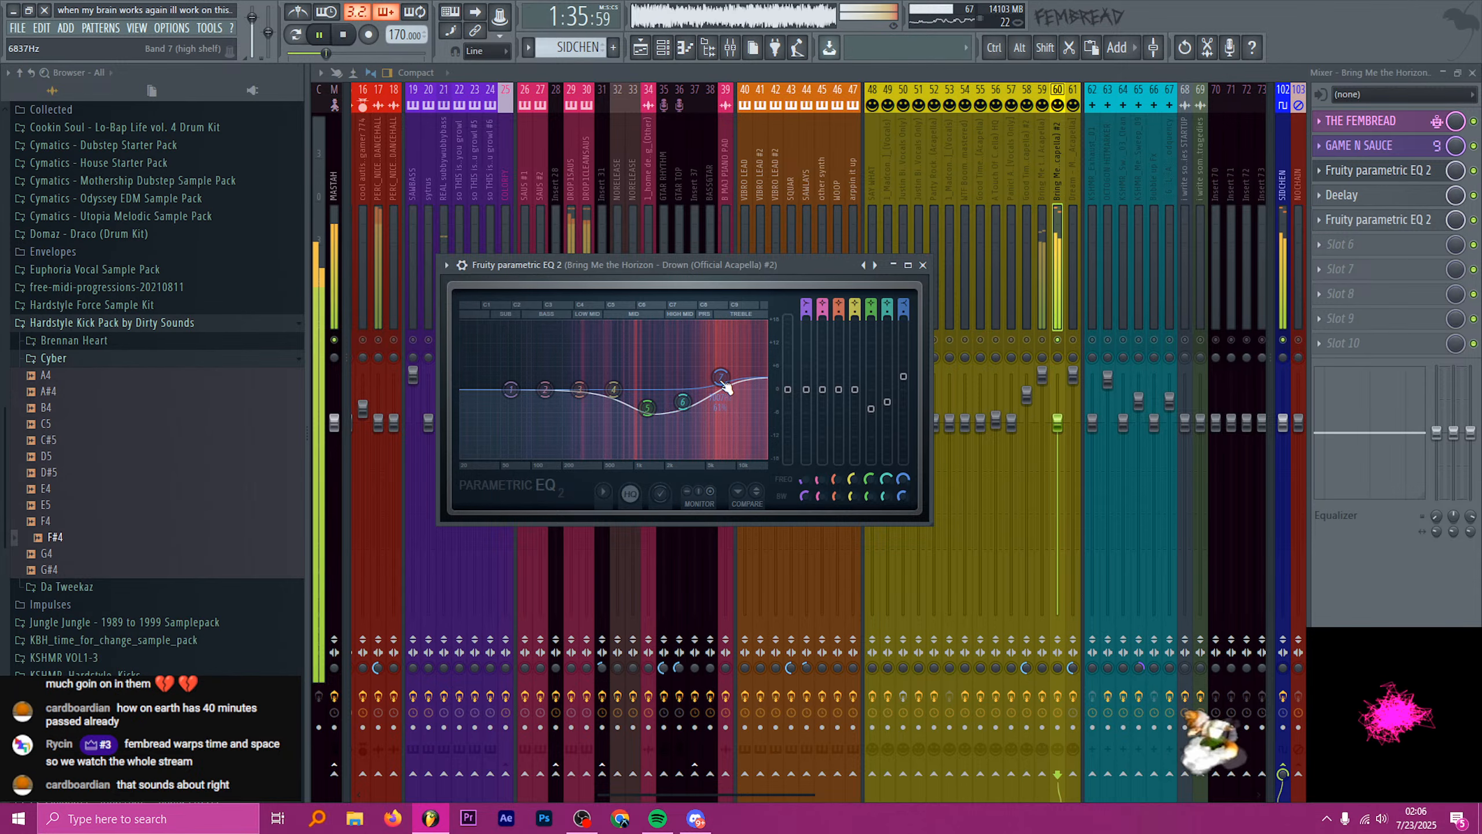
{"action": "key", "text": "Escape"}
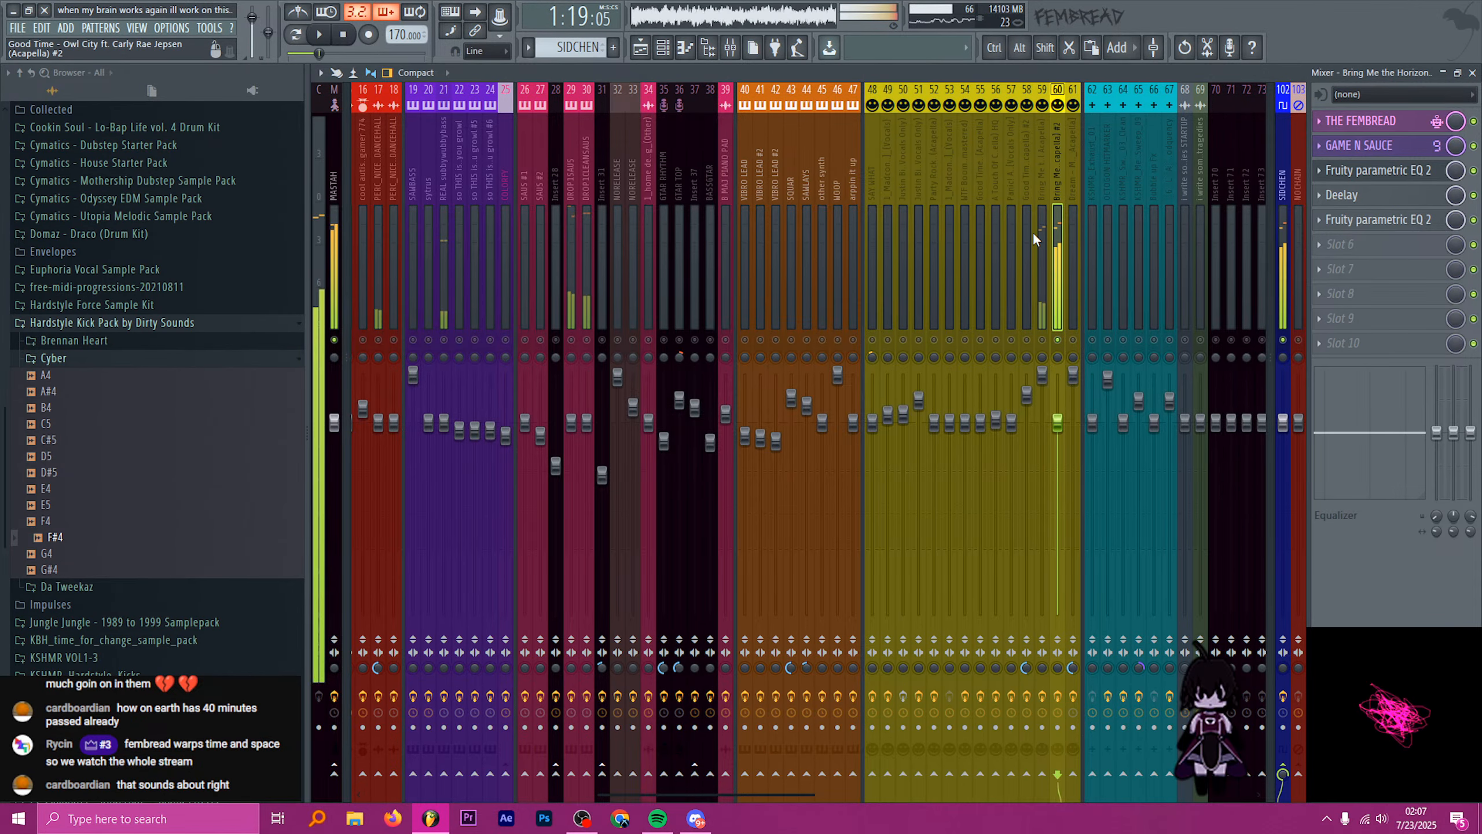
{"action": "left_click", "coordinate": [1391, 171]}
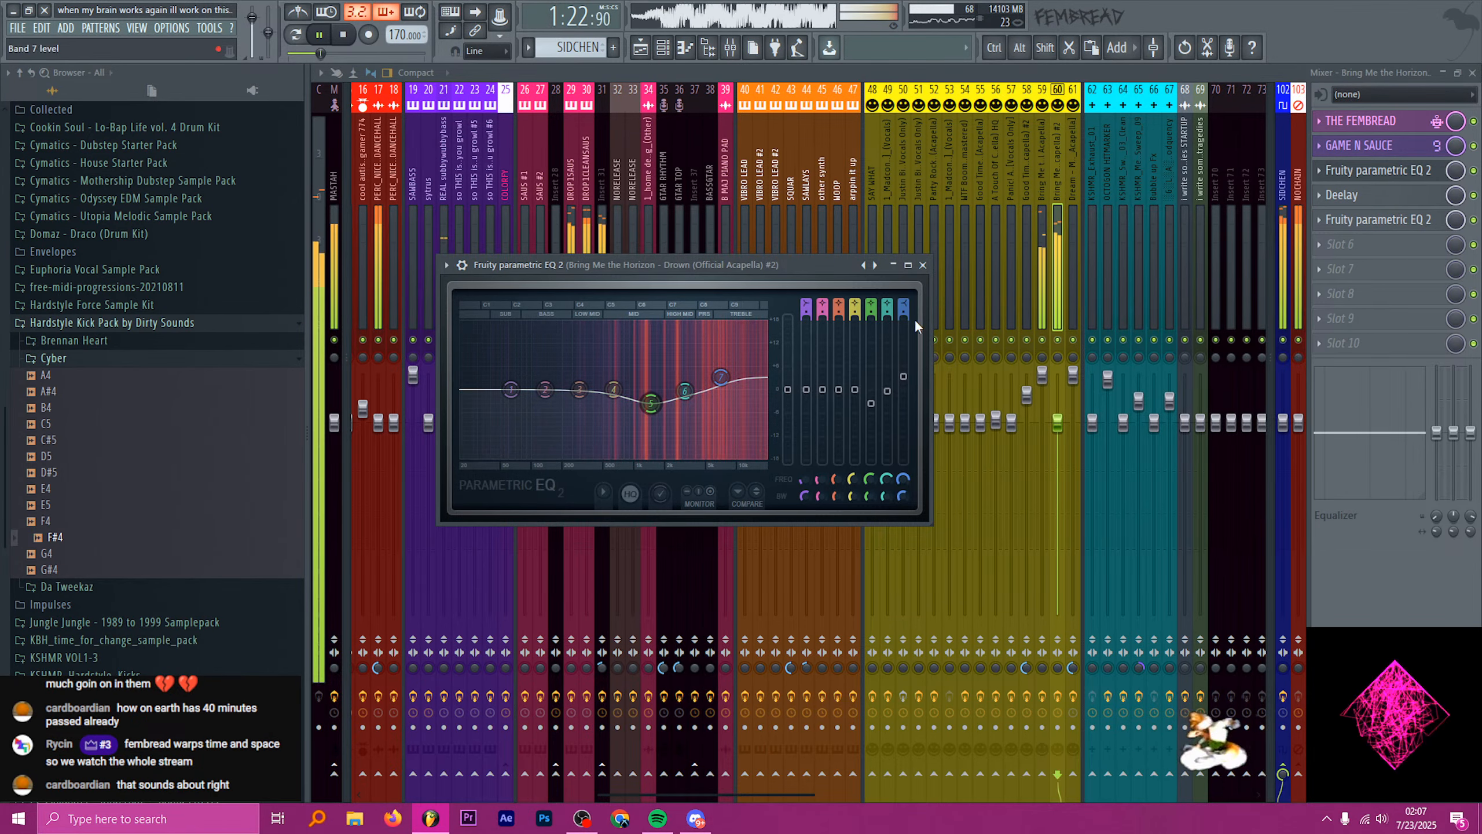
{"action": "left_click", "coordinate": [923, 266]}
- Audition the Bring Me the Horizon - Drown acapella on mixer track 59 from bar 57, including in solo
{"action": "left_click", "coordinate": [1048, 237]}
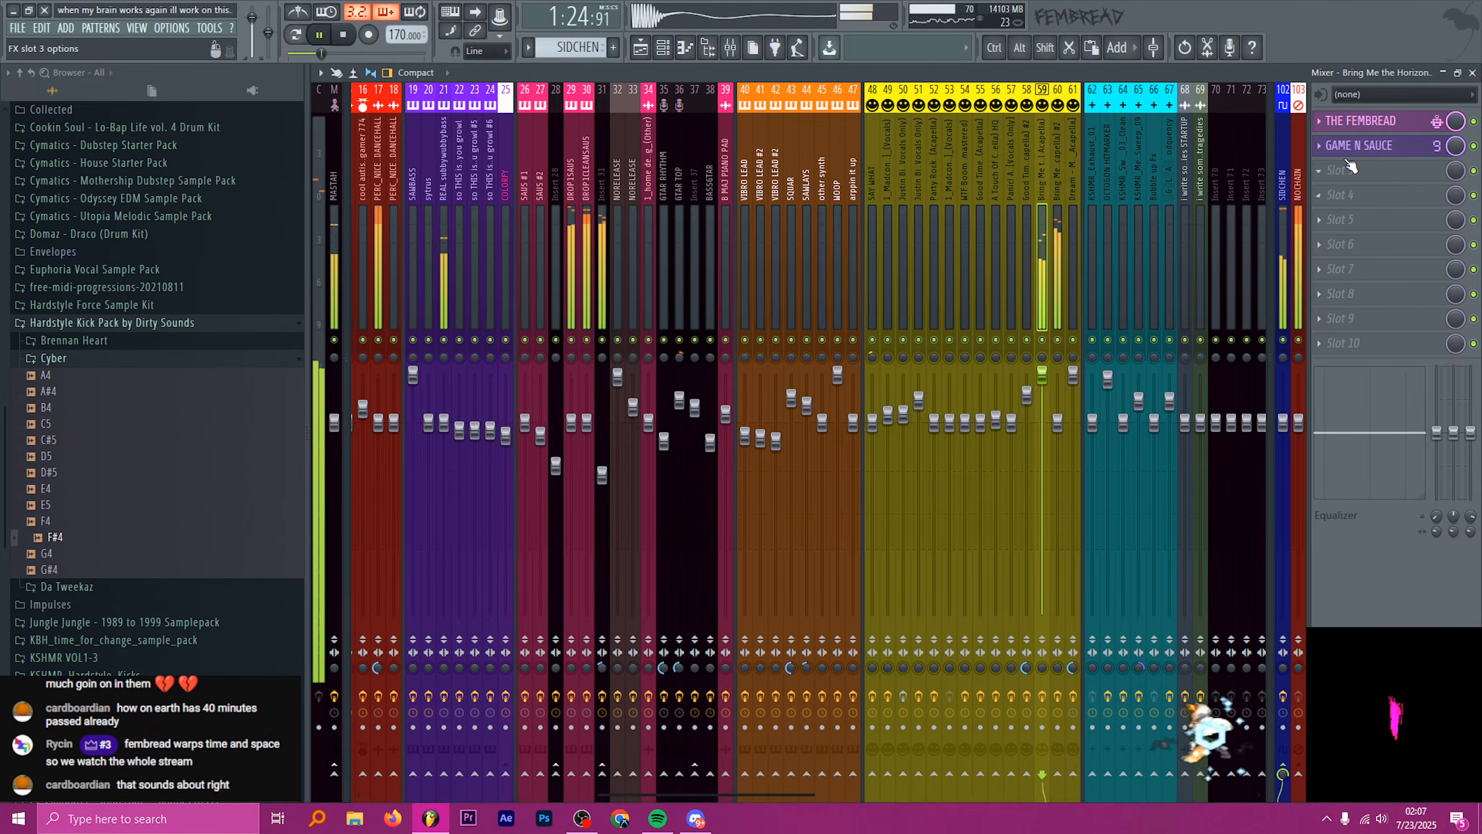
{"action": "key", "text": "space"}
{"action": "key", "text": "space"}
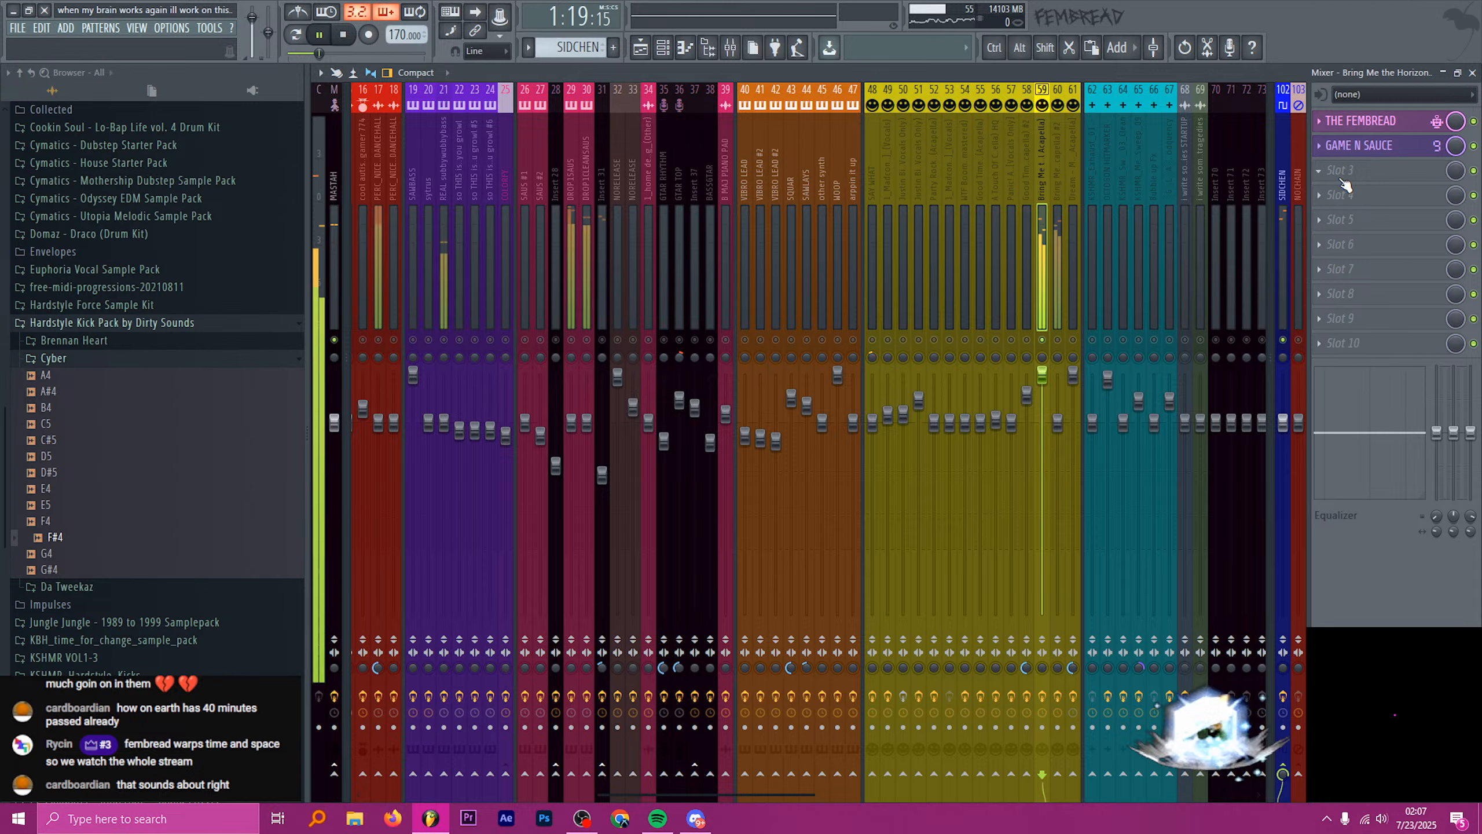
{"action": "key", "text": "space"}
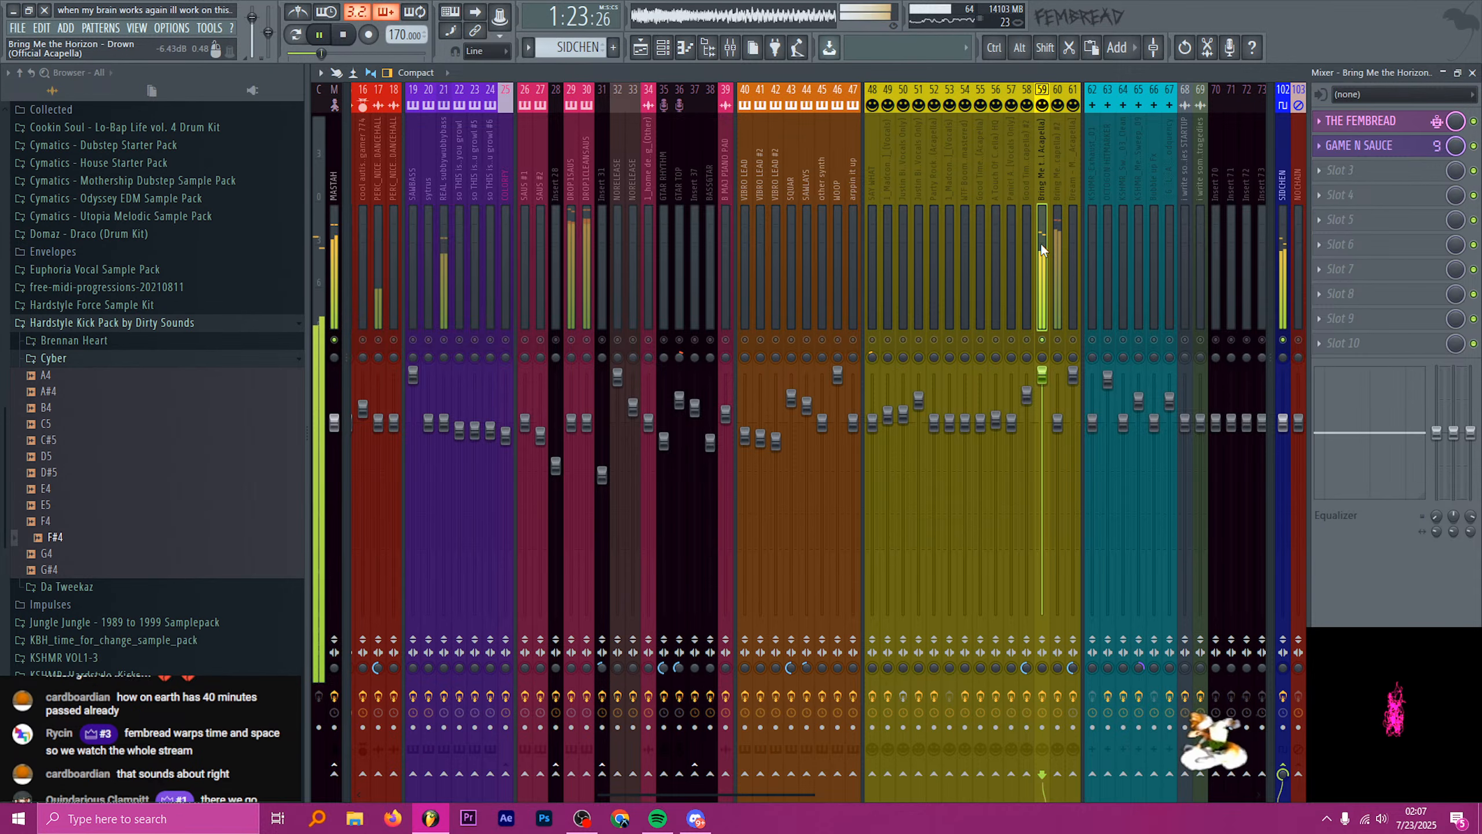
{"action": "key", "text": "space"}
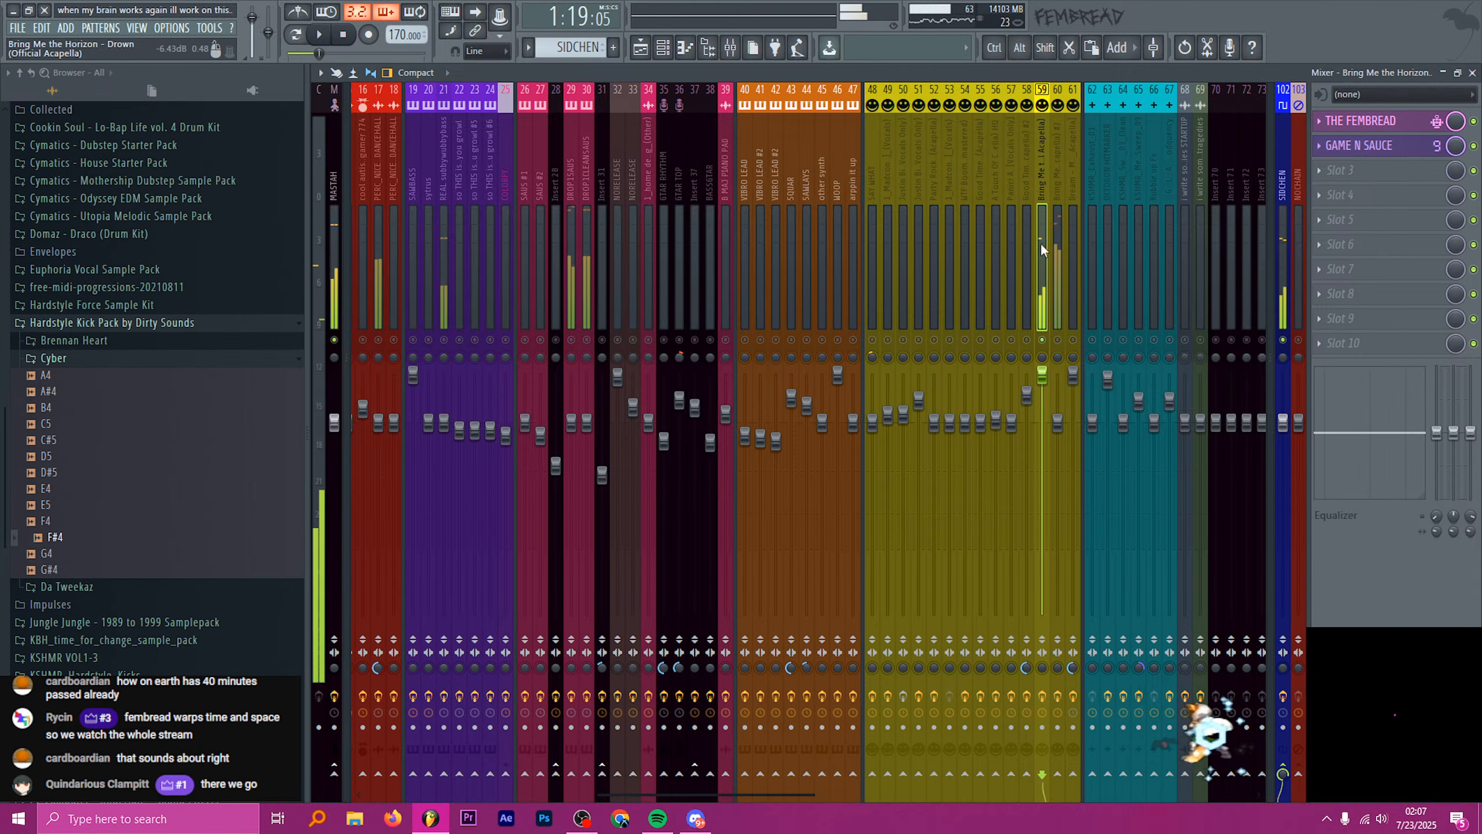
{"action": "left_click", "coordinate": [1362, 147]}
{"action": "left_click", "coordinate": [1362, 147]}
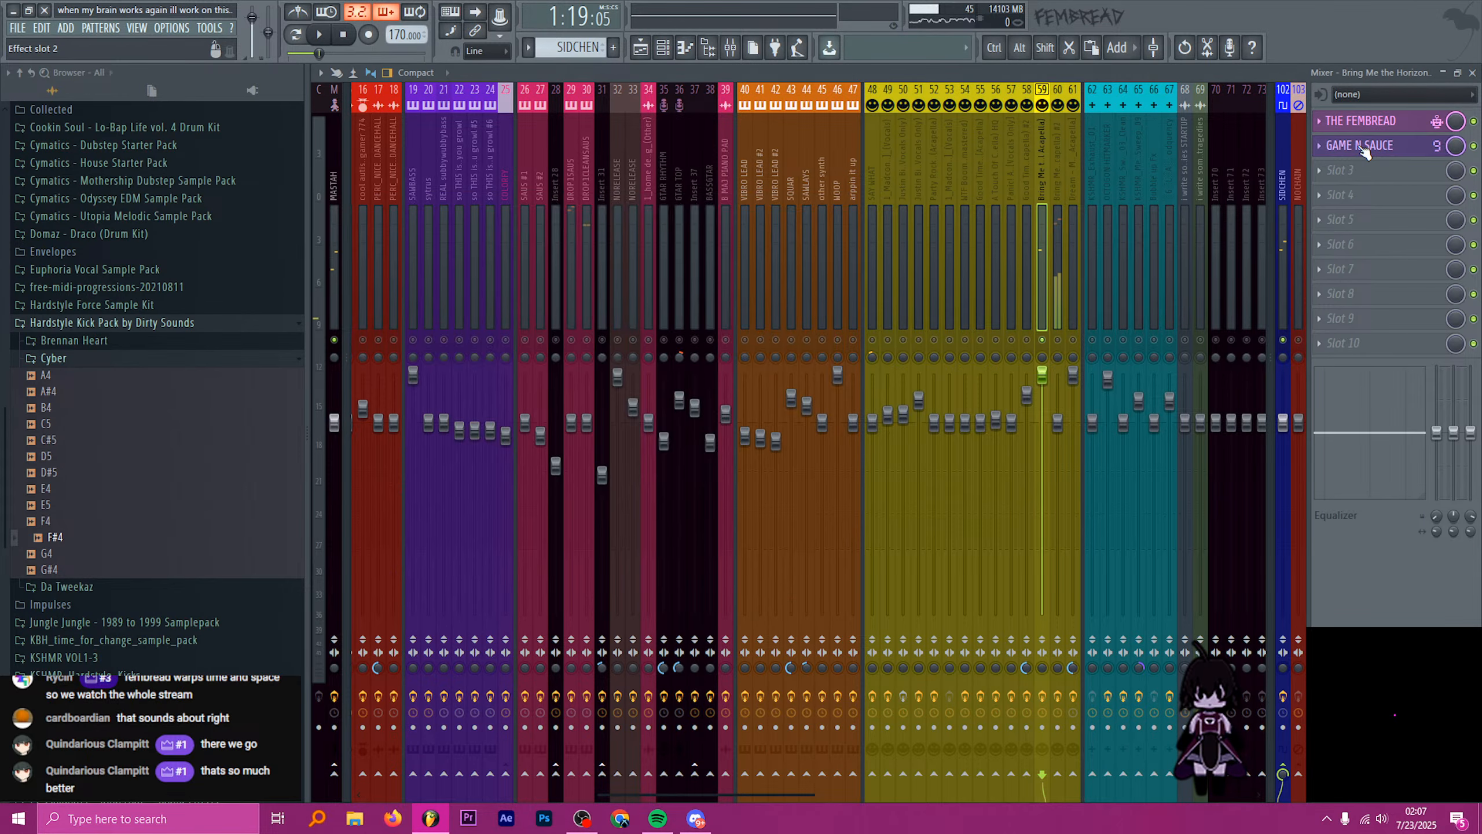
{"action": "left_click", "coordinate": [1362, 171]}
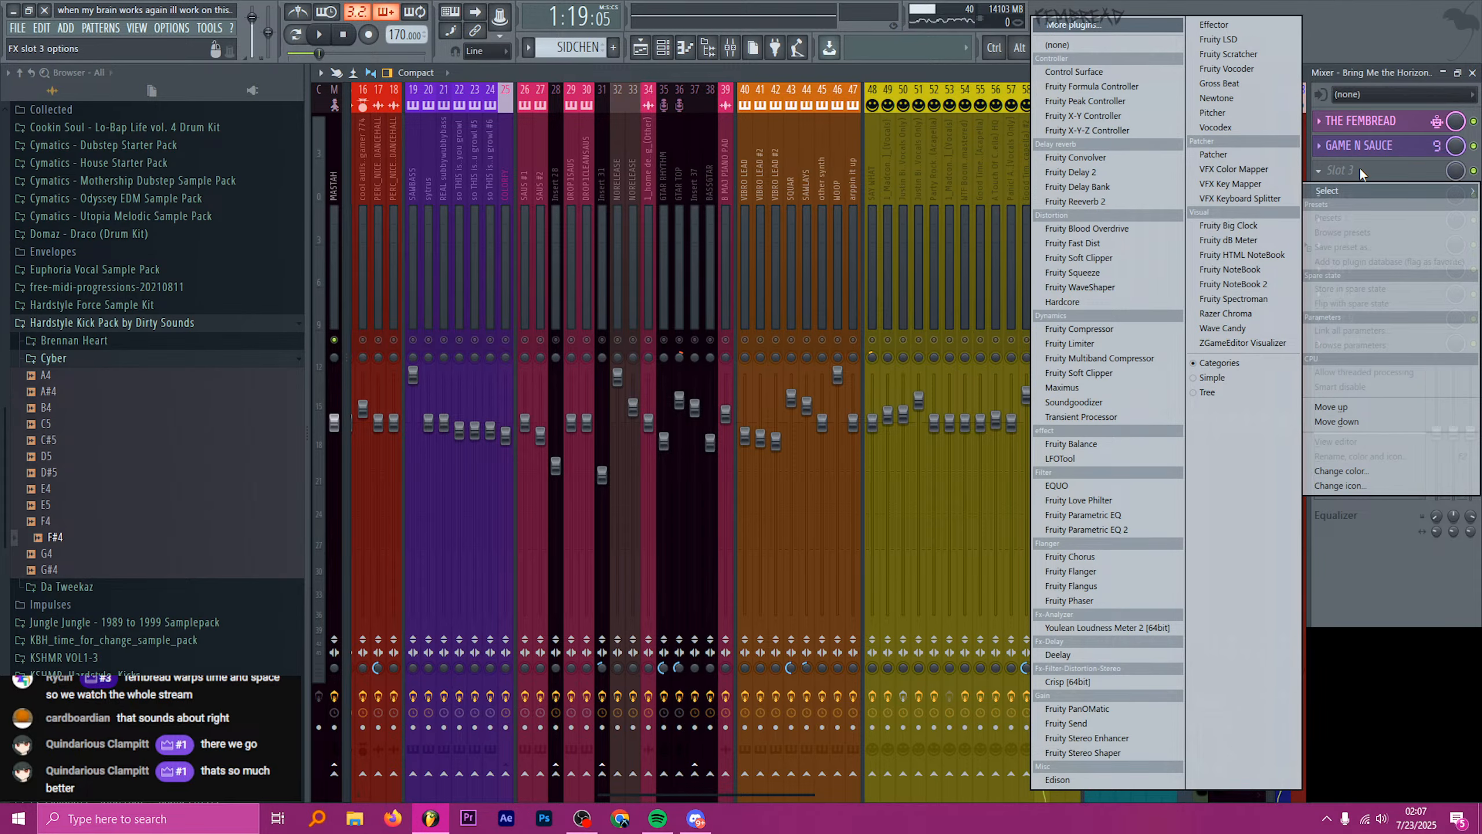
{"action": "left_click", "coordinate": [1359, 167]}
{"action": "left_click", "coordinate": [1361, 151]}
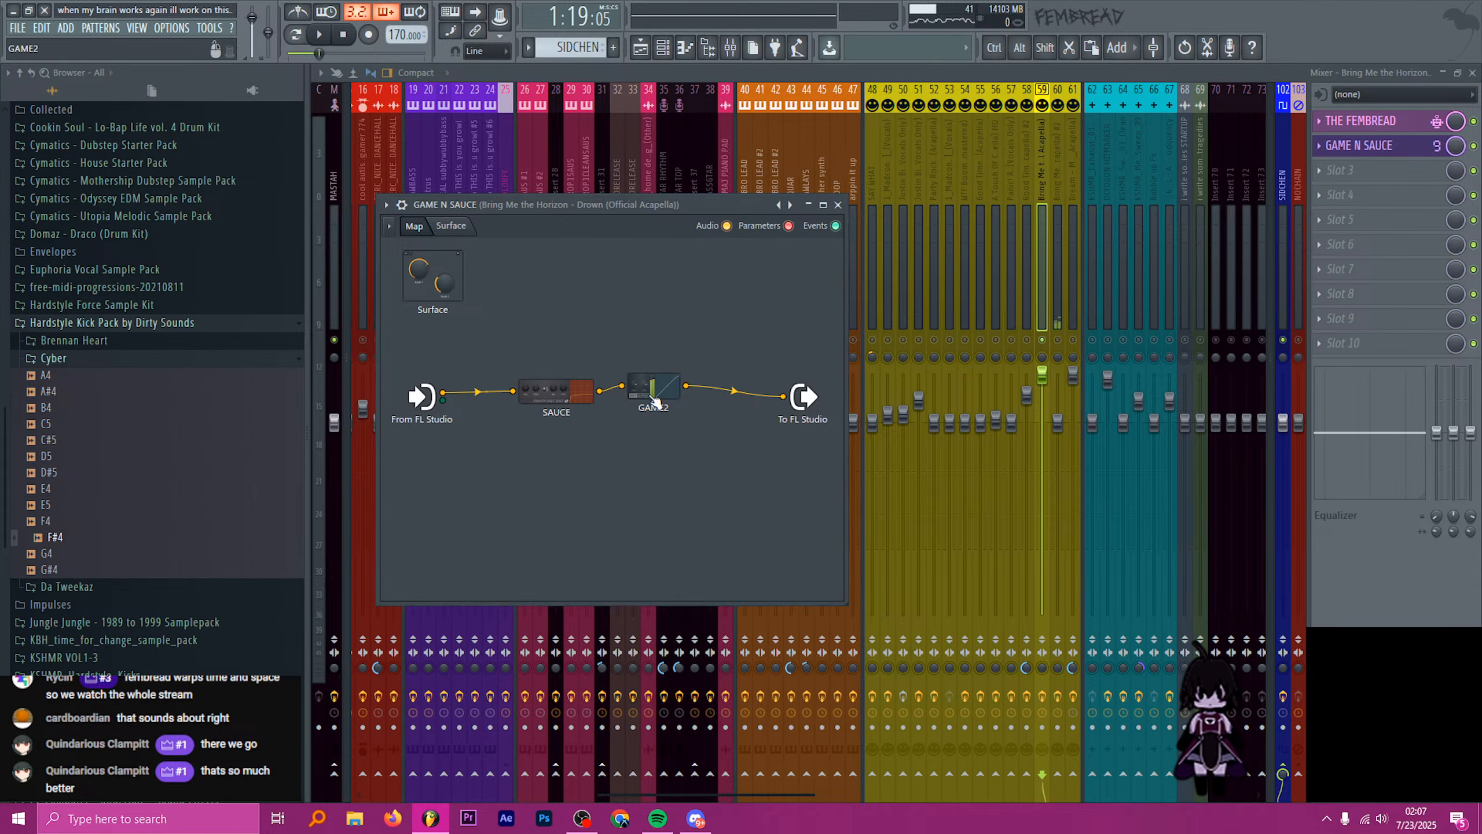
{"action": "left_click_drag", "start_coordinate": [799, 405], "coordinate": [874, 408]}
{"action": "key", "text": "ctrl+f"}
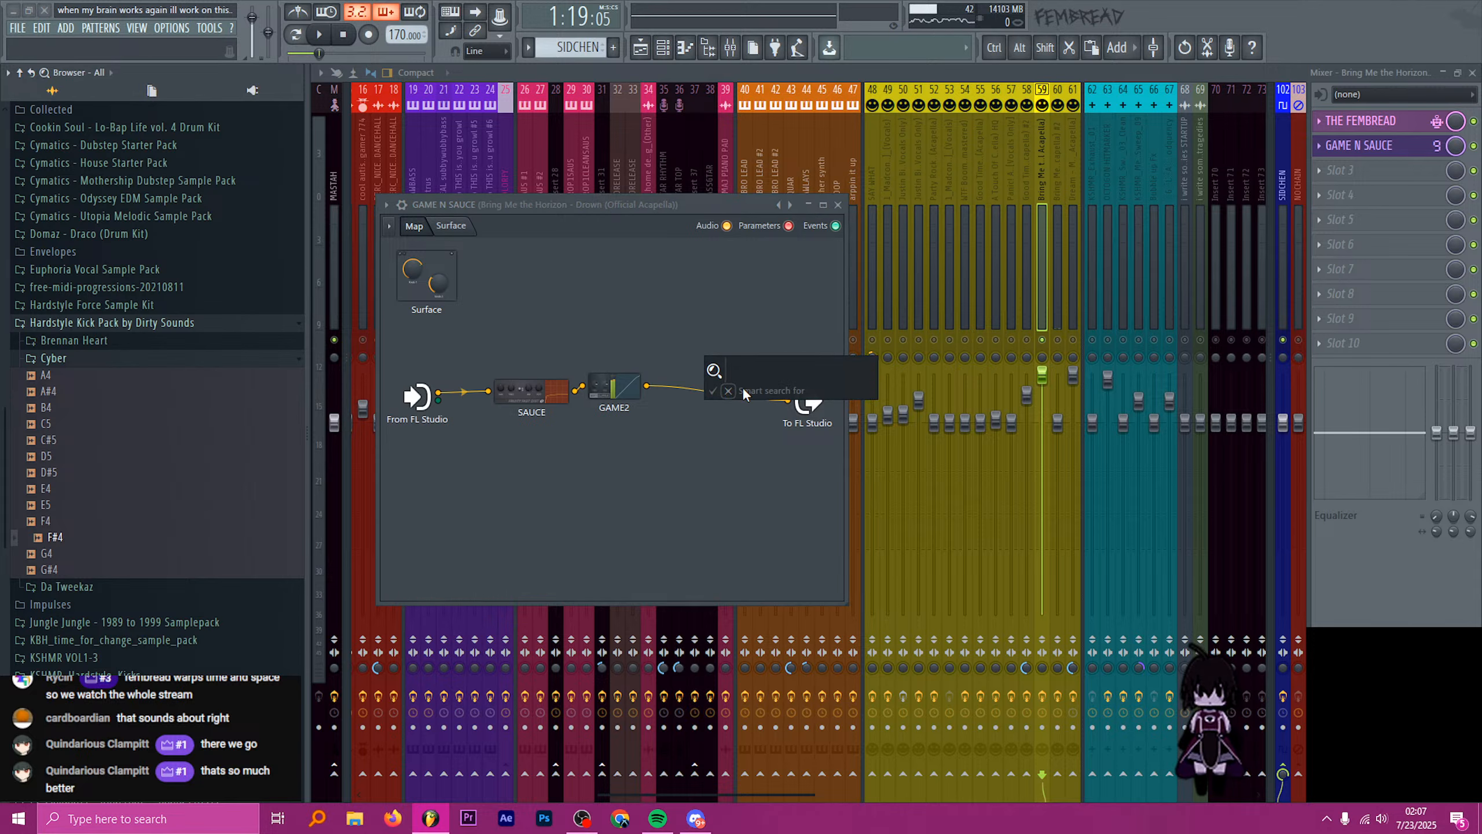
{"action": "key", "text": "Escape"}
{"action": "left_click", "coordinate": [838, 205]}
- Copy the GAME N SAUCE preset into slot 3 of mixer track 59 and play the drop with the track unsoloed
{"action": "left_click", "coordinate": [1324, 151]}
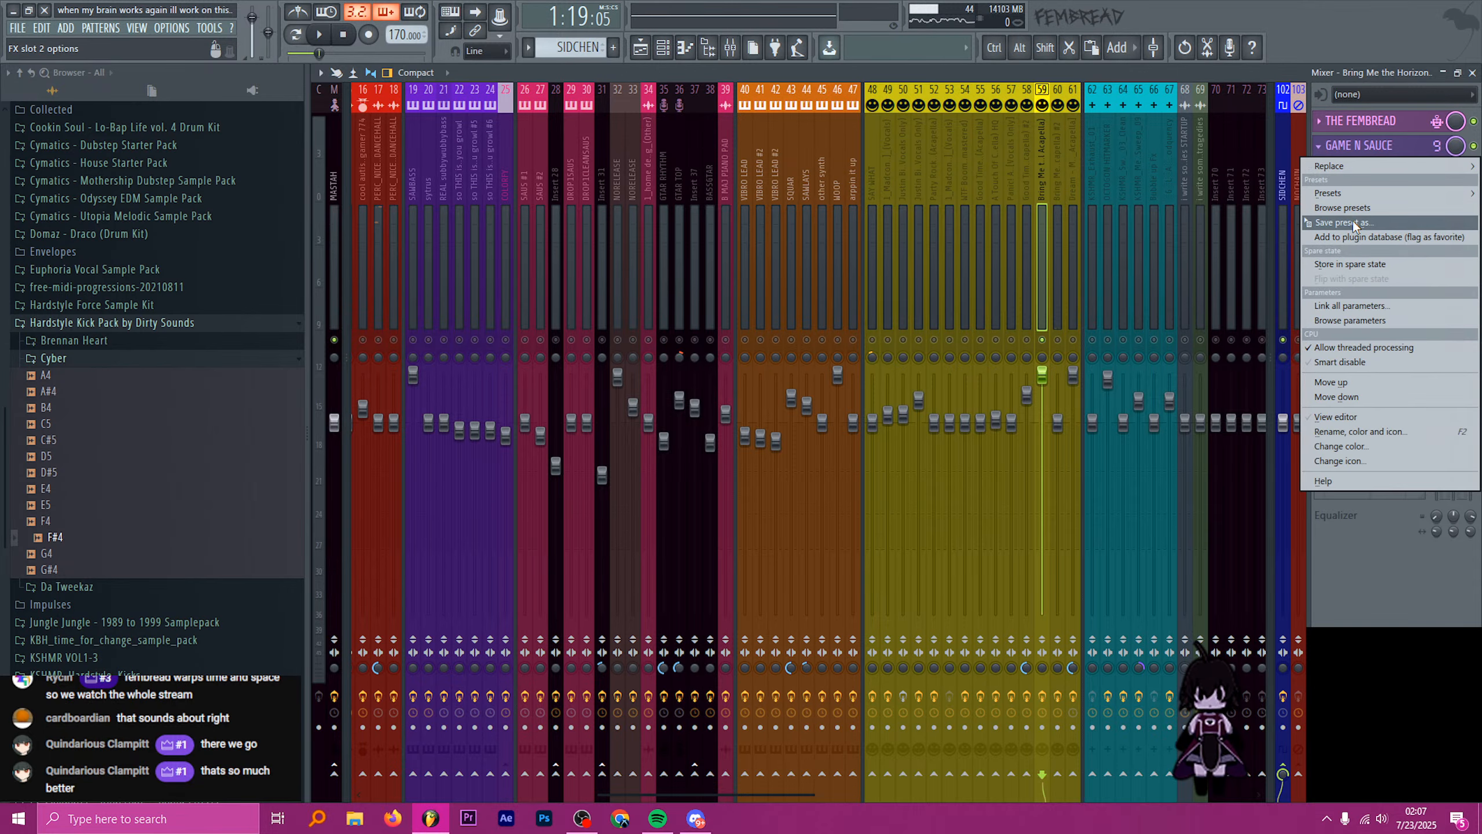
{"action": "left_click", "coordinate": [1353, 220]}
{"action": "key", "text": "space"}
{"action": "left_click", "coordinate": [1032, 188]}
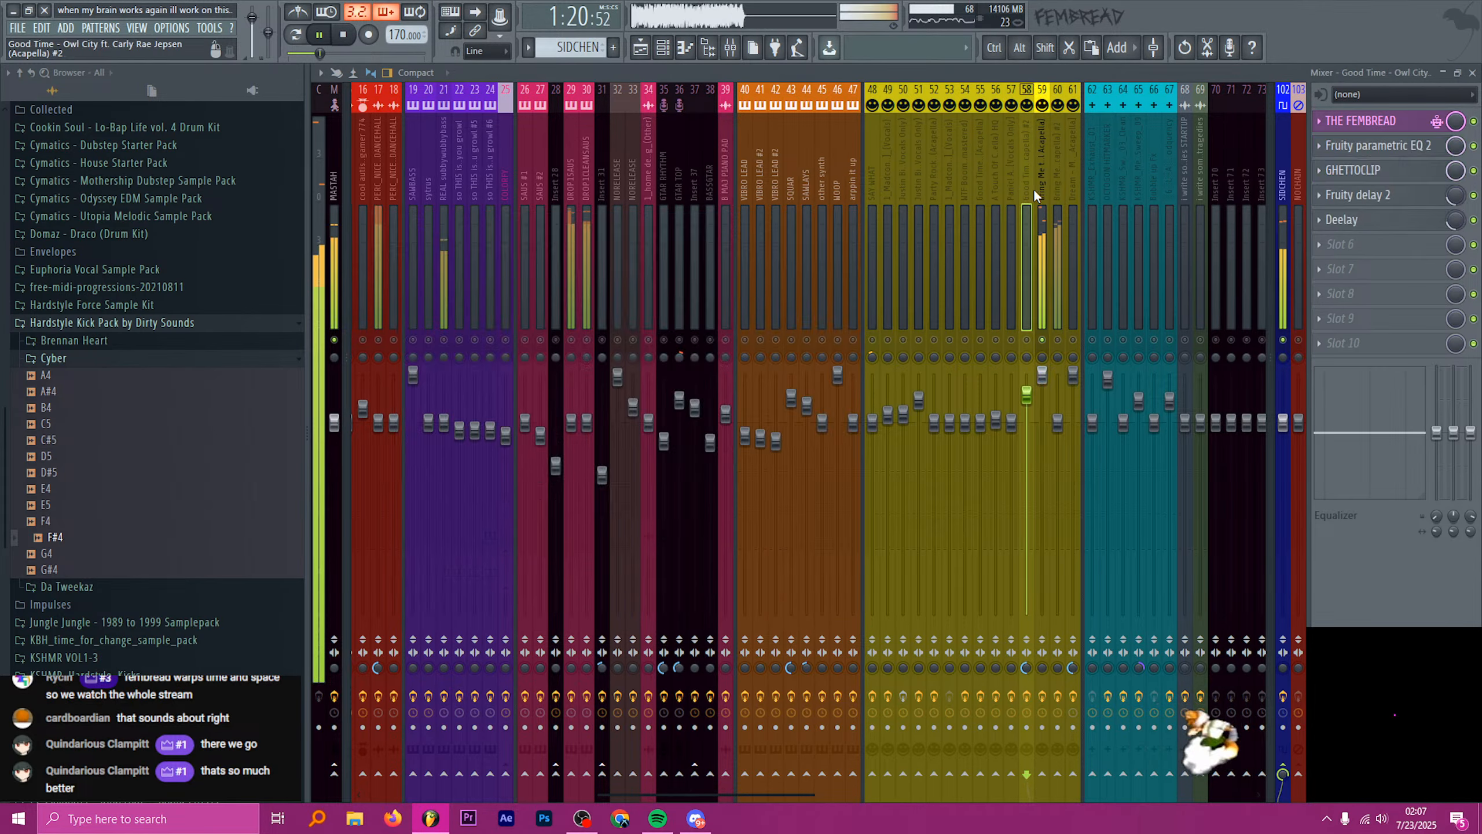
{"action": "left_click", "coordinate": [1044, 187]}
{"action": "key", "text": "s"}
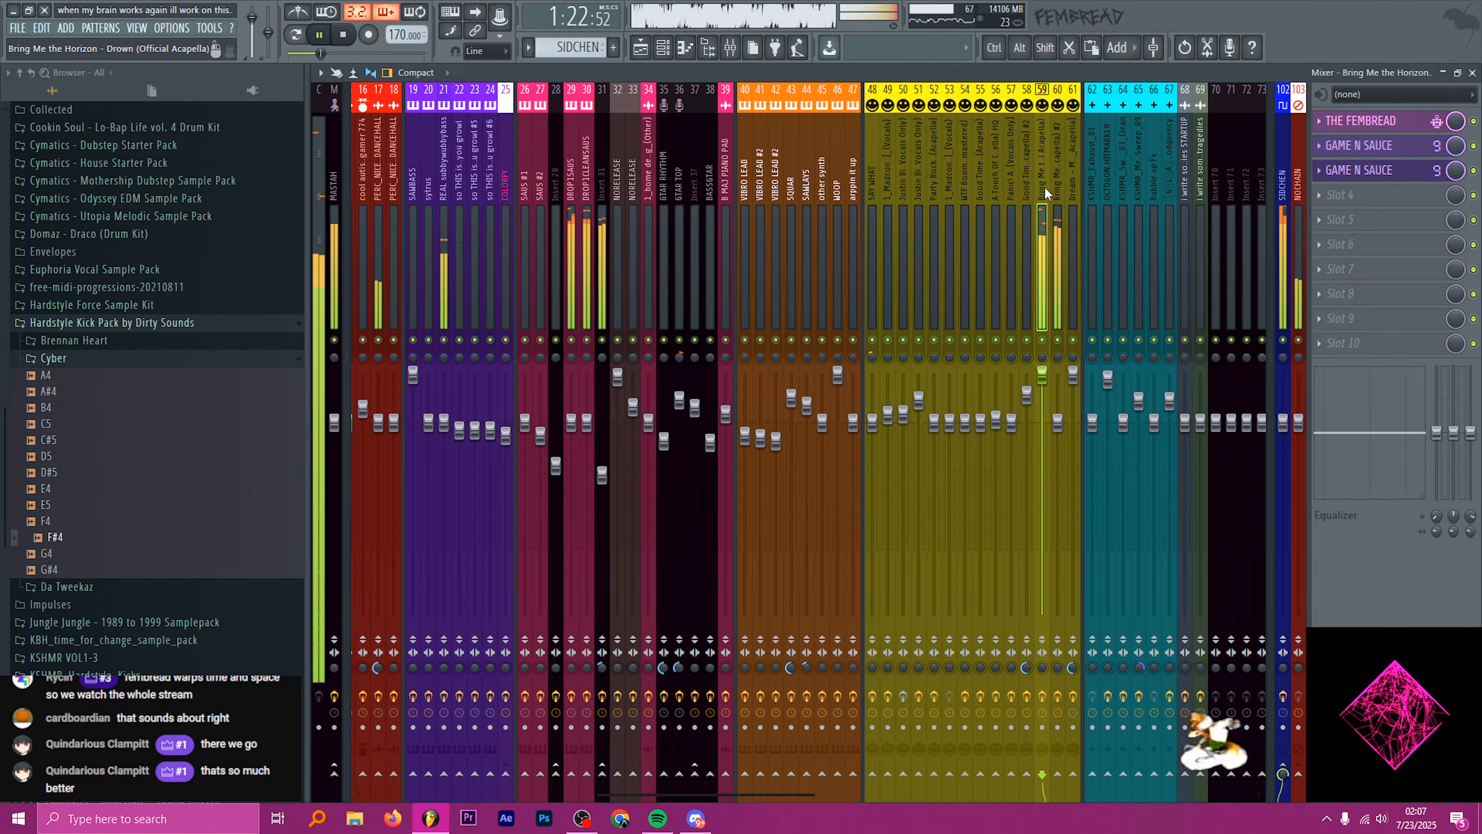
- Try lowering the PERC_NICEST_DANCEHALL mixer track 17 volume to 84% (-3.7 dB), then reset the fader
{"action": "scroll", "coordinate": [898, 185], "scroll_direction": "up", "scroll_amount": 5}
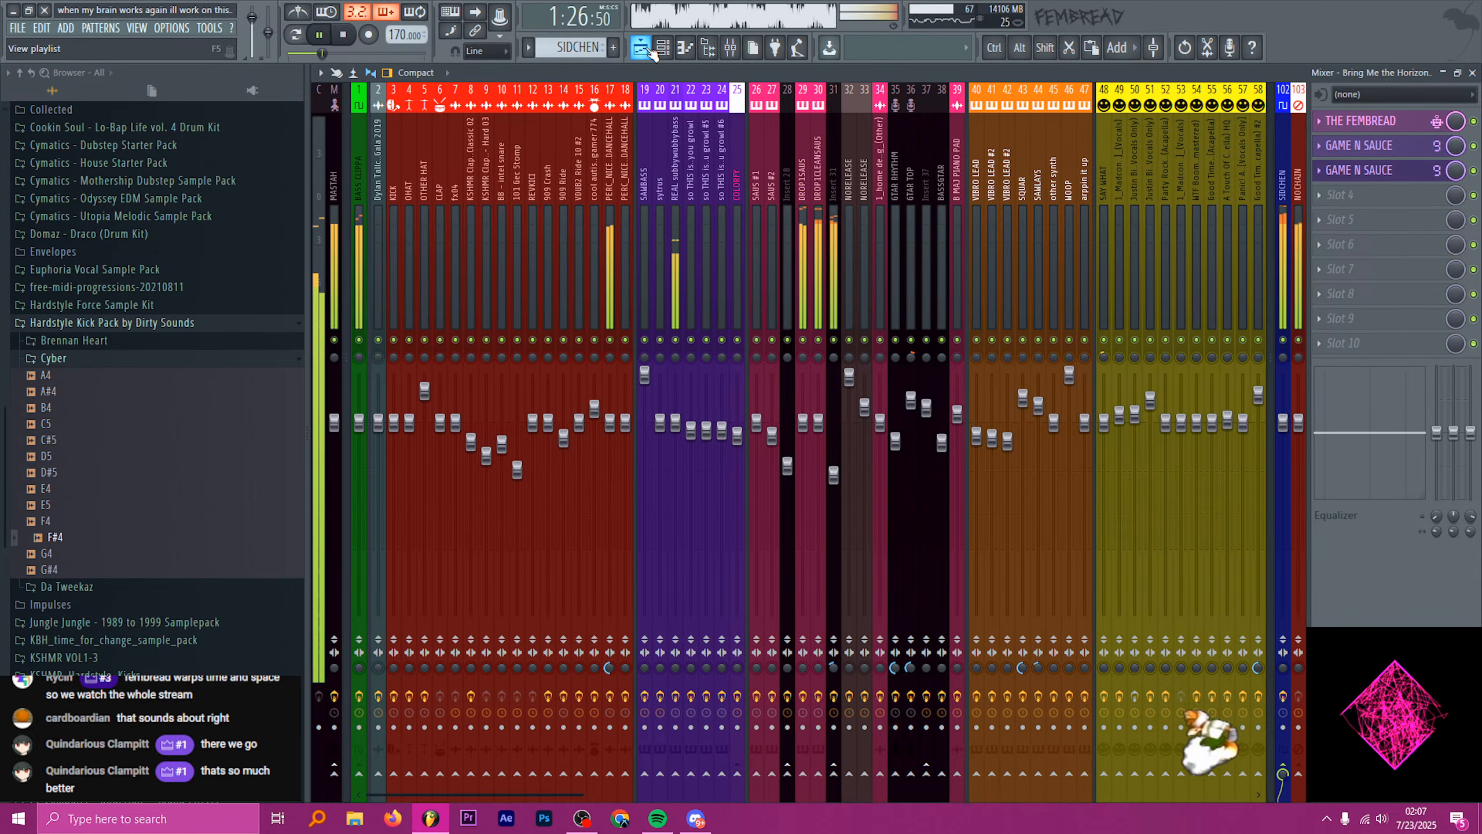
{"action": "scroll", "coordinate": [801, 209], "scroll_direction": "down", "scroll_amount": 1}
{"action": "left_click_drag", "start_coordinate": [563, 420], "coordinate": [564, 448]}
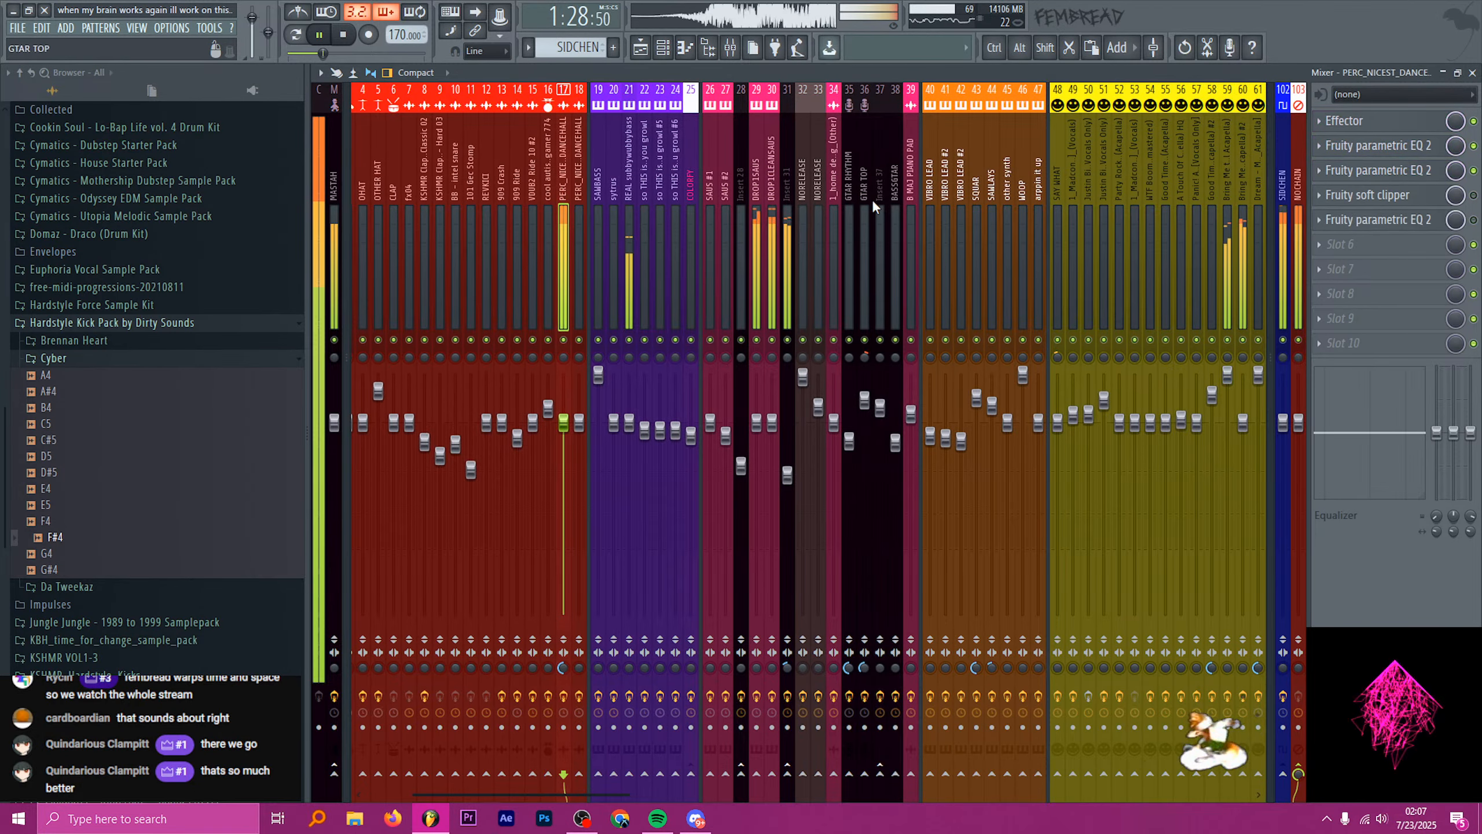
{"action": "right_click", "coordinate": [564, 449]}
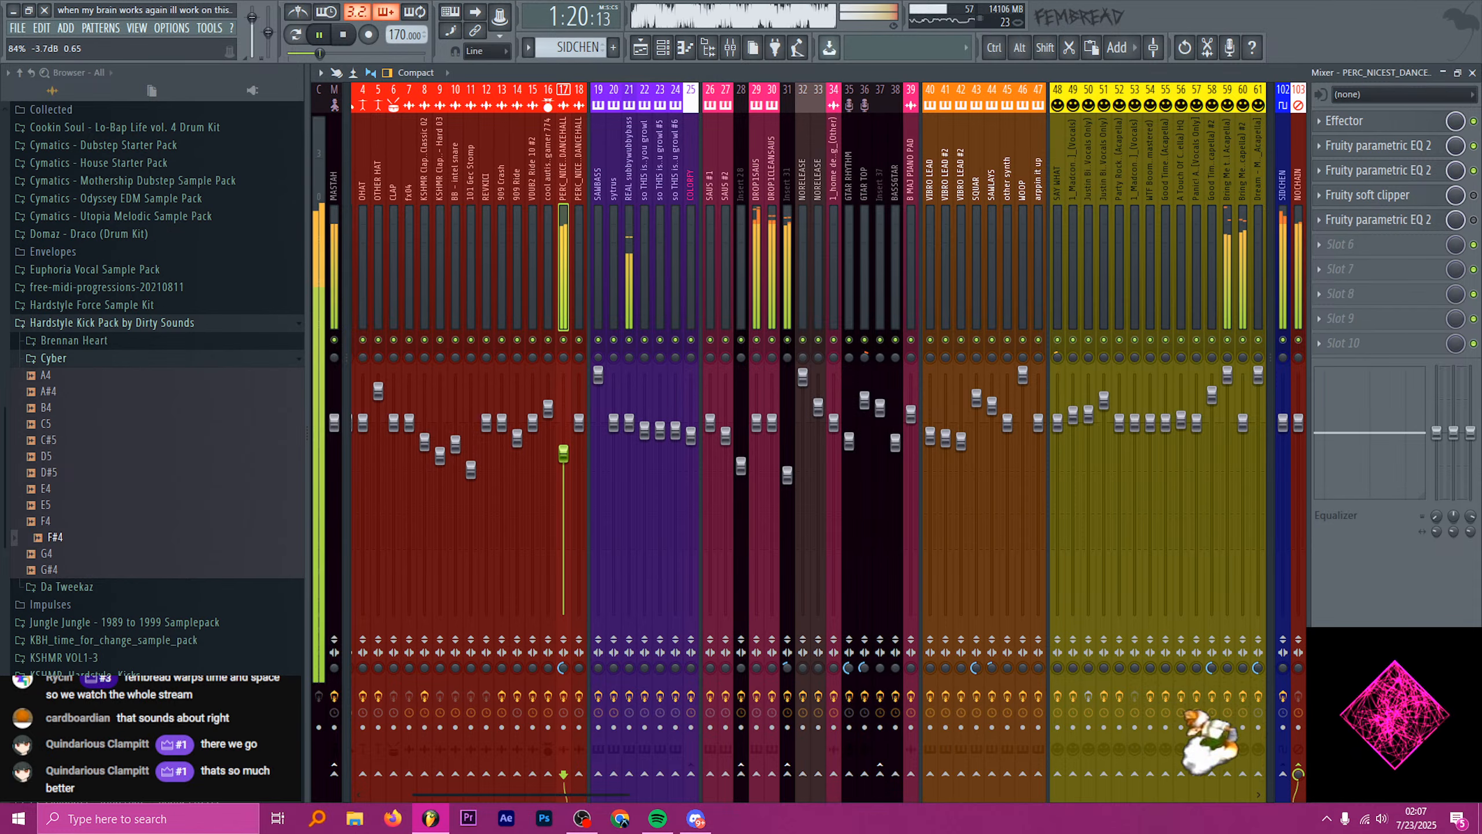
{"action": "left_click", "coordinate": [566, 501]}
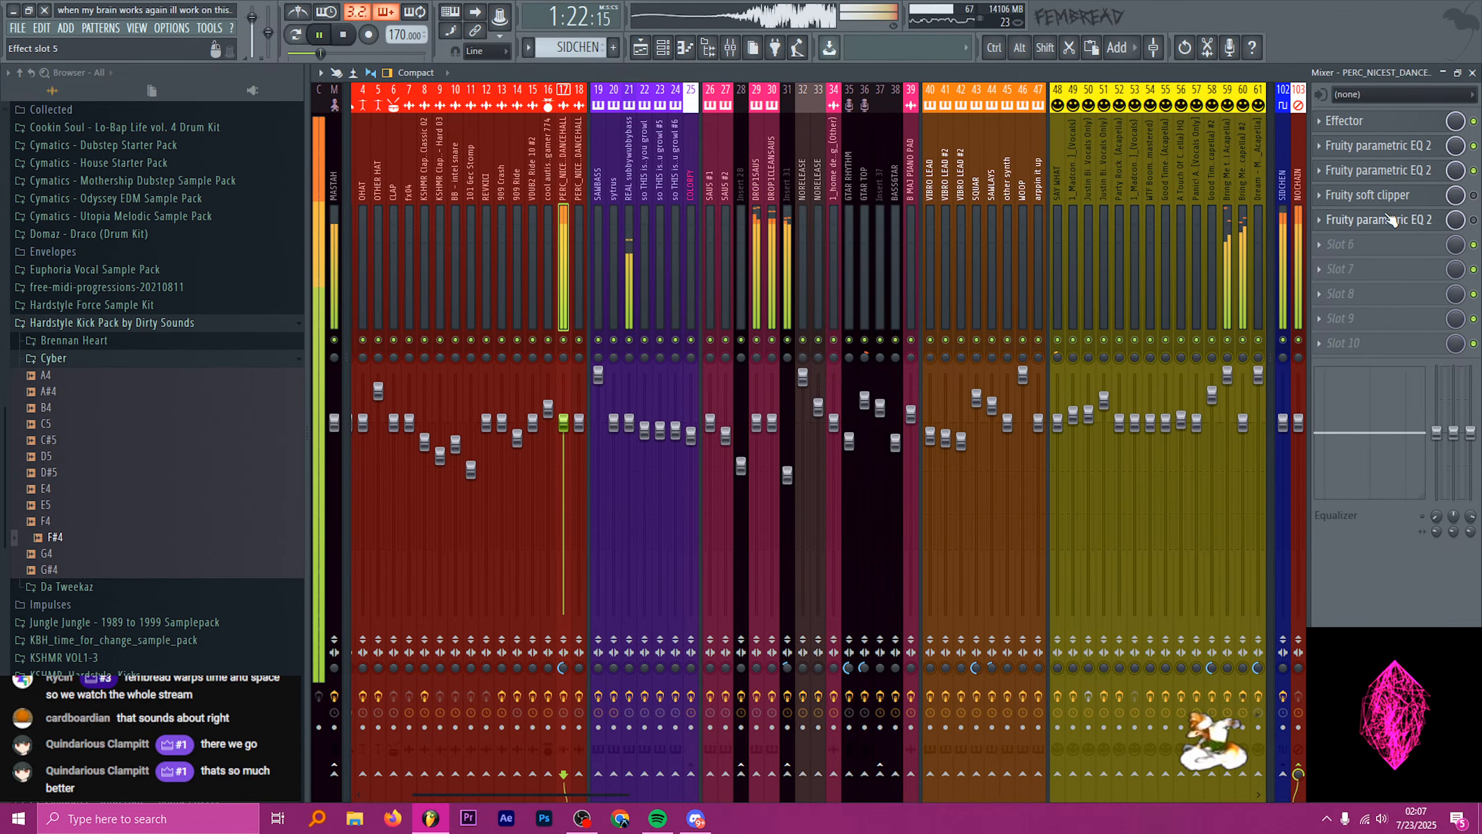
- Lower the main level of the slot 5 Fruity parametric EQ 2 on the PERC_NICEST_DANCEHALL mixer track 17 while playing the drop
{"action": "key", "text": "space"}
{"action": "left_click", "coordinate": [1429, 197]}
{"action": "left_click", "coordinate": [1430, 198]}
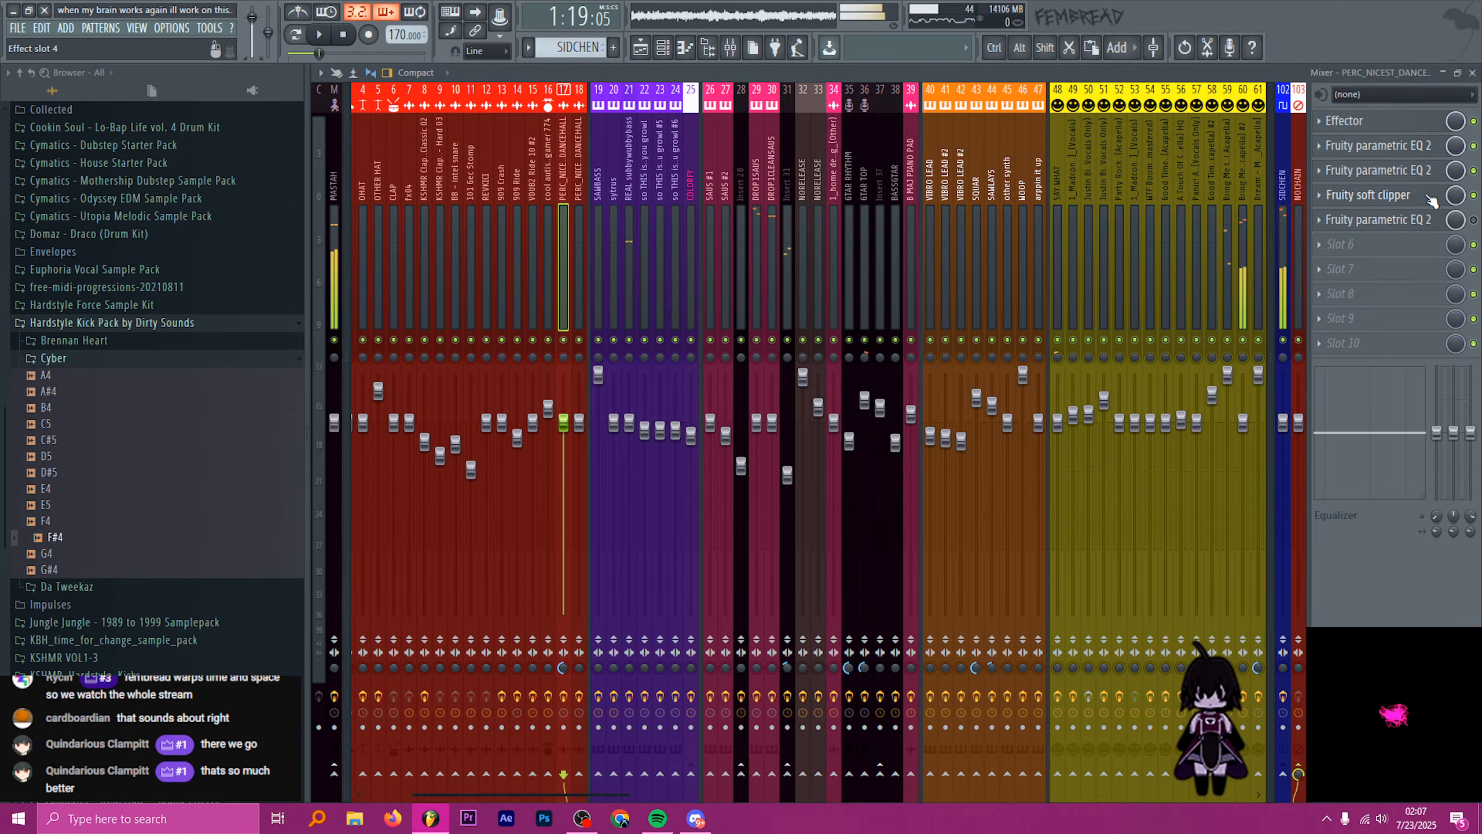
{"action": "left_click", "coordinate": [1436, 221]}
{"action": "key", "text": "space"}
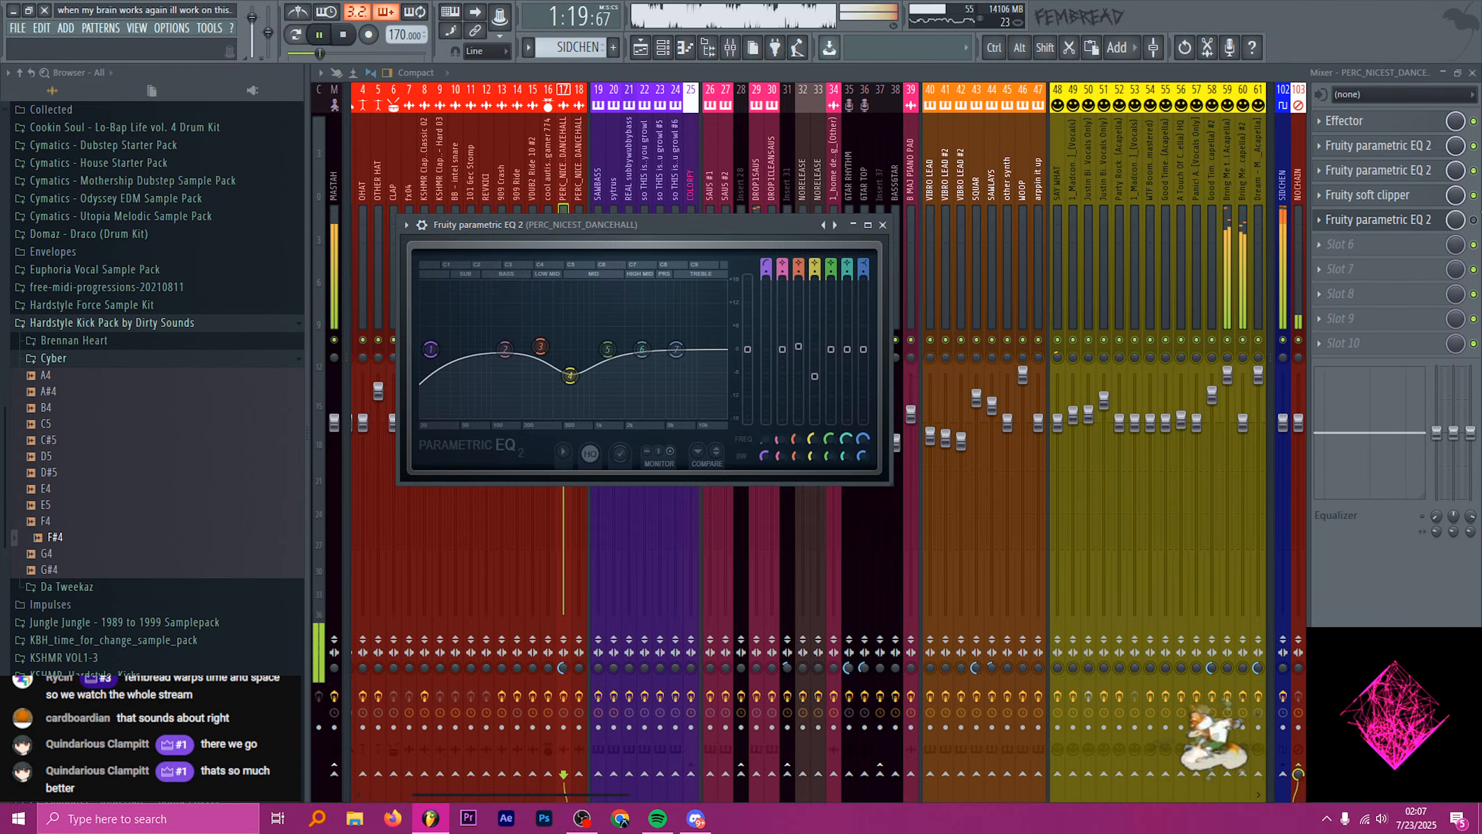
{"action": "left_click", "coordinate": [1408, 224]}
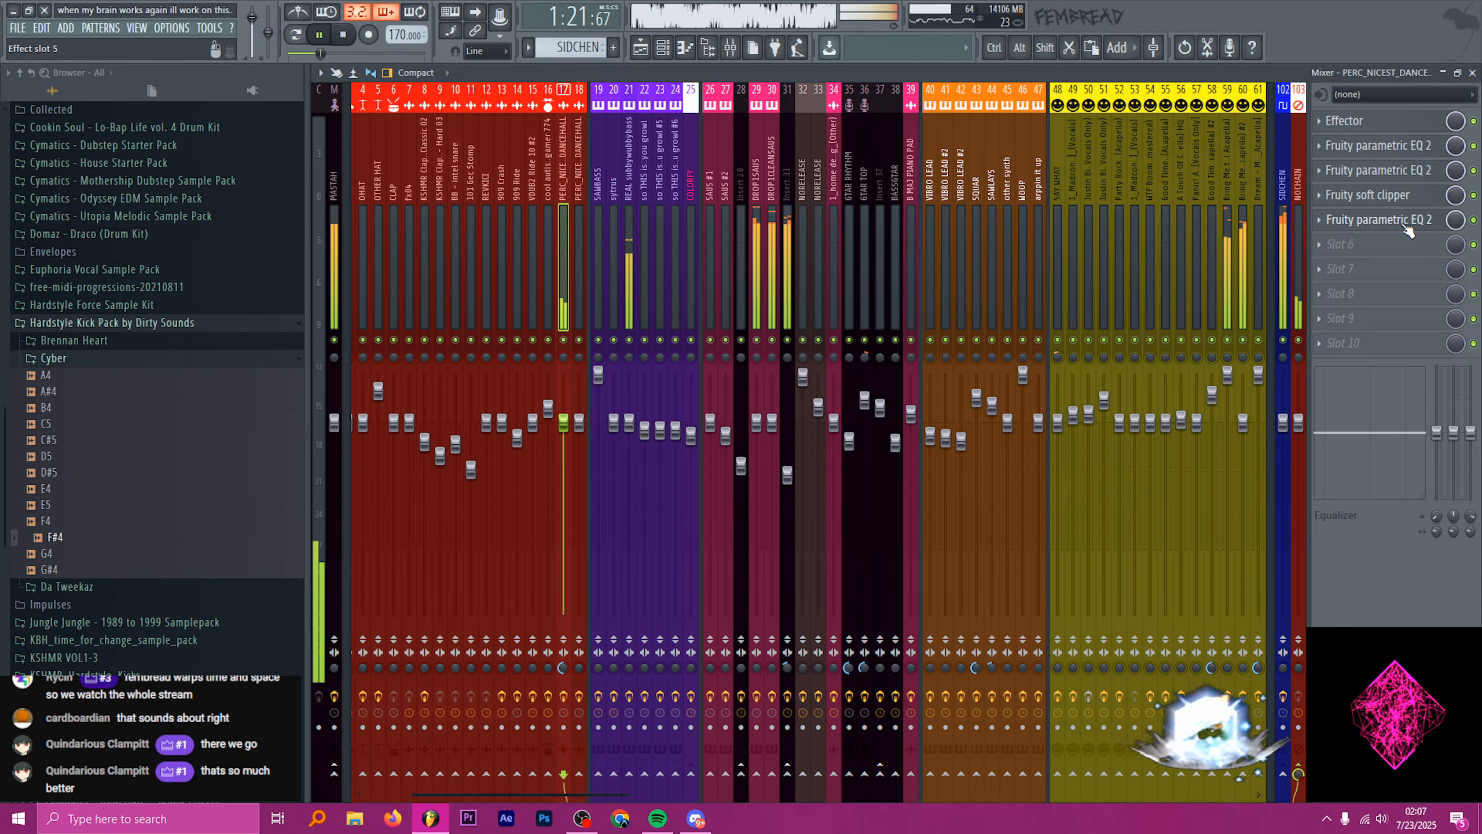
{"action": "left_click", "coordinate": [1408, 225]}
{"action": "left_click_drag", "start_coordinate": [747, 349], "coordinate": [757, 371]}
{"action": "left_click", "coordinate": [882, 224]}
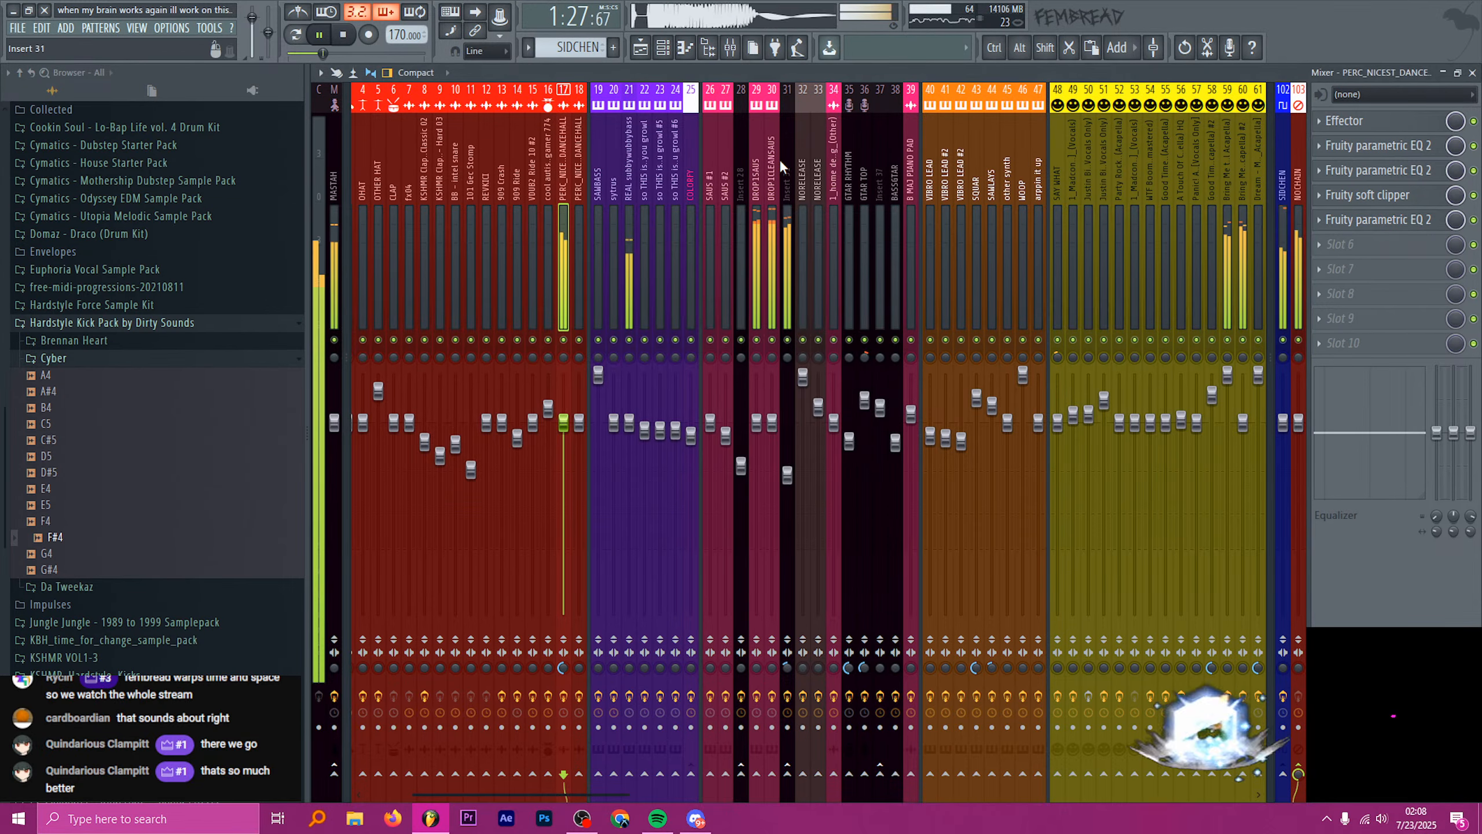
- Check the Drown acapella's effects on mixer track 59 and examine the second drop's percussion, bass and synth clips from bar 57 in the playlist
{"action": "scroll", "coordinate": [1038, 163], "scroll_direction": "right", "scroll_amount": 6}
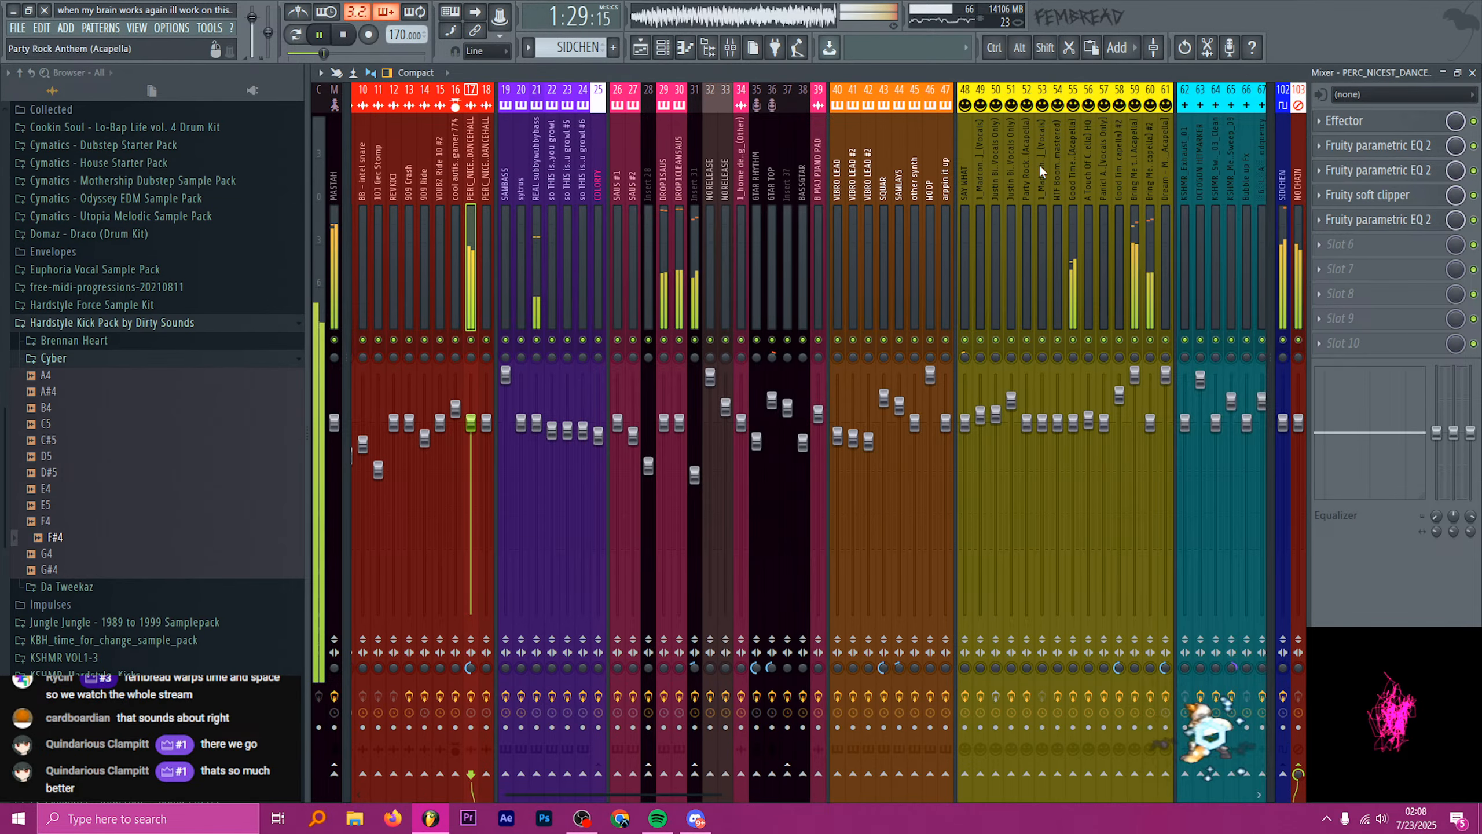
{"action": "left_click", "coordinate": [1127, 152]}
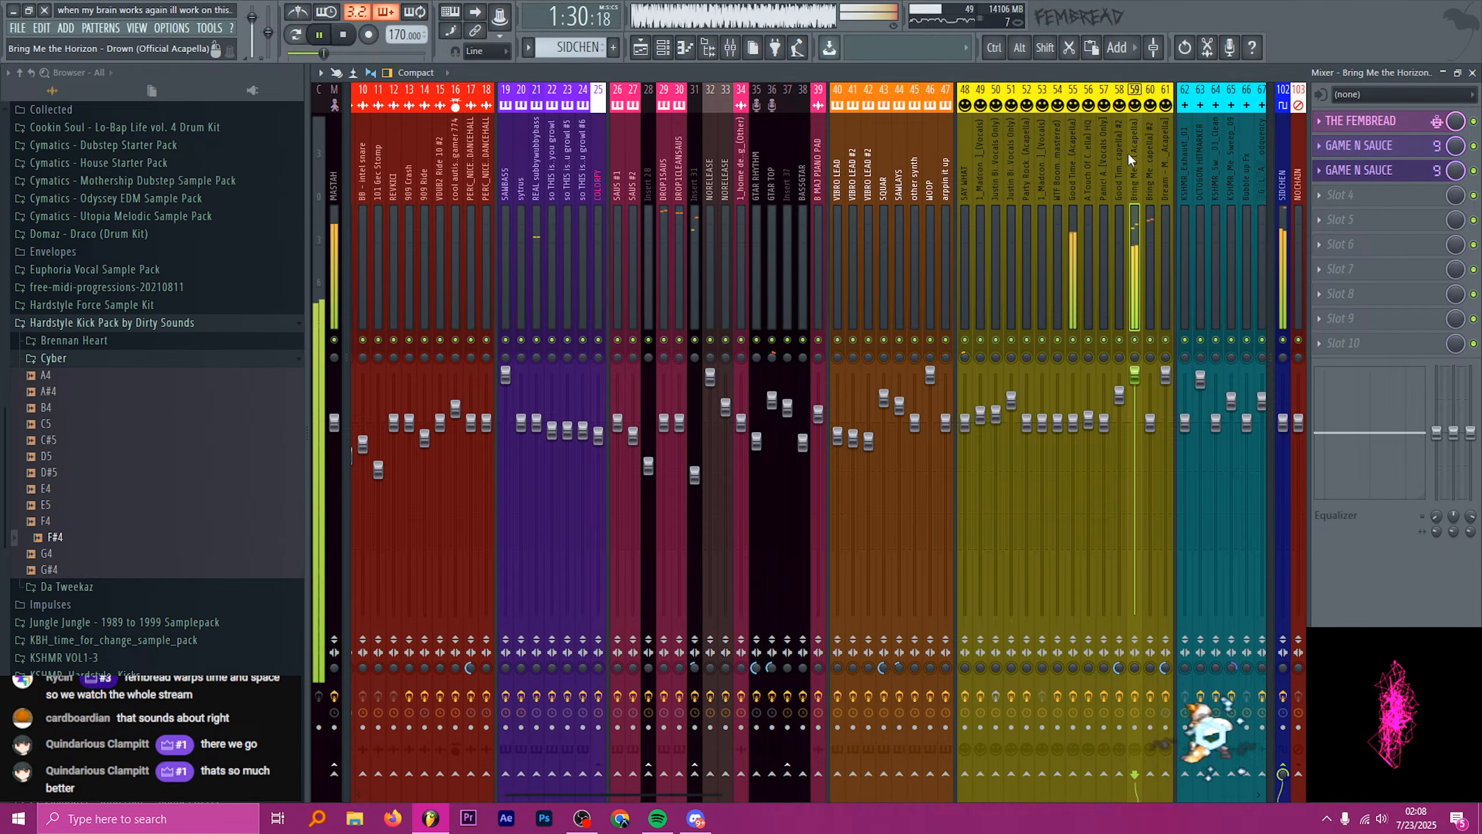
{"action": "left_click", "coordinate": [641, 48]}
{"action": "scroll", "coordinate": [867, 176], "scroll_direction": "down", "scroll_amount": 1}
{"action": "key", "text": "space"}
{"action": "scroll", "coordinate": [782, 230], "scroll_direction": "down", "scroll_amount": 7}
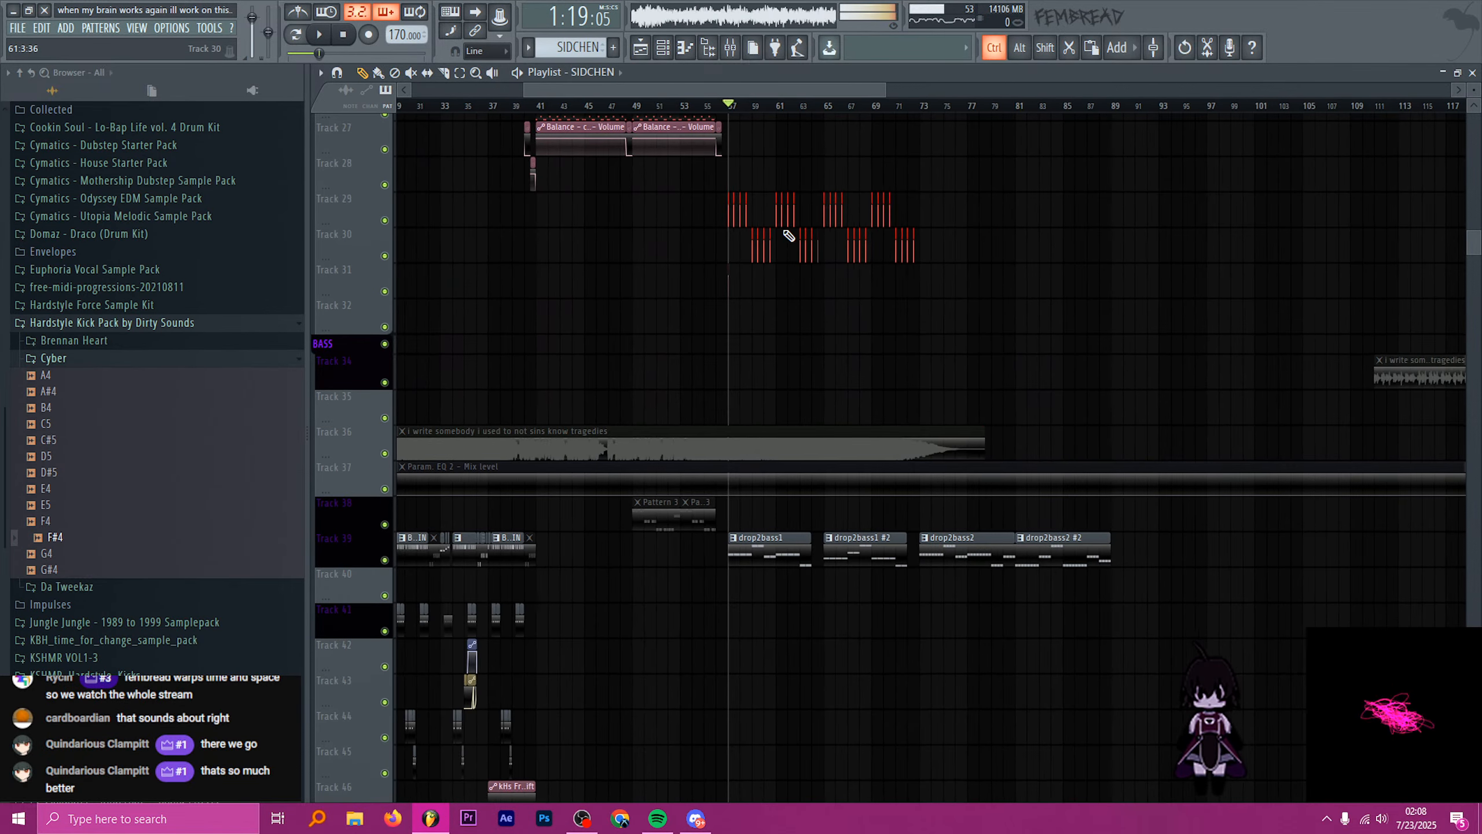
{"action": "scroll", "coordinate": [764, 244], "scroll_direction": "down", "scroll_amount": 3}
{"action": "scroll", "coordinate": [753, 252], "scroll_direction": "up", "scroll_amount": 1, "text": "ctrl"}
{"action": "scroll", "coordinate": [738, 233], "scroll_direction": "up", "scroll_amount": 3}
{"action": "scroll", "coordinate": [730, 222], "scroll_direction": "up", "scroll_amount": 4, "text": "ctrl"}
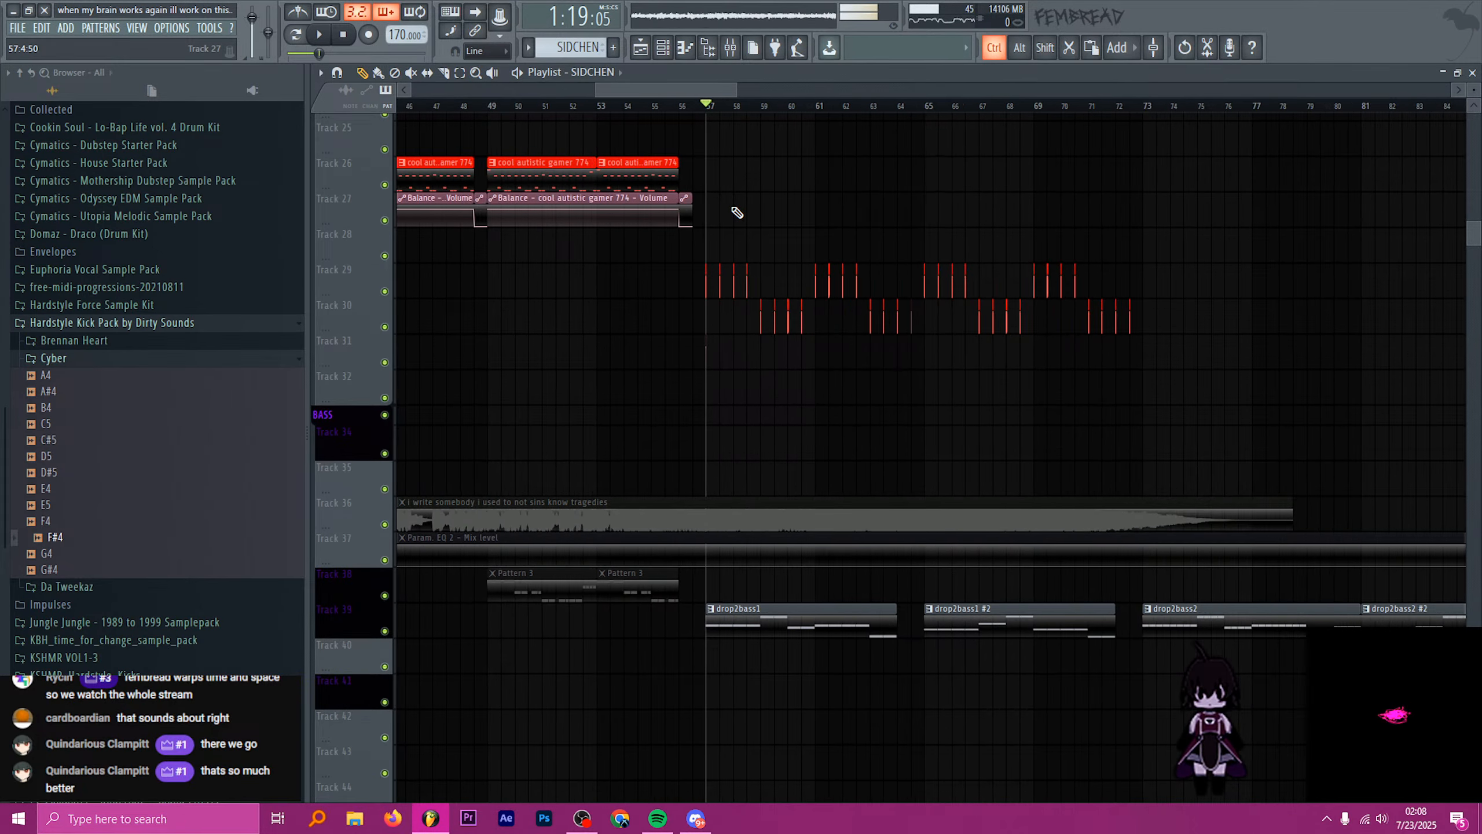
{"action": "scroll", "coordinate": [730, 205], "scroll_direction": "down", "scroll_amount": 5, "text": "ctrl"}
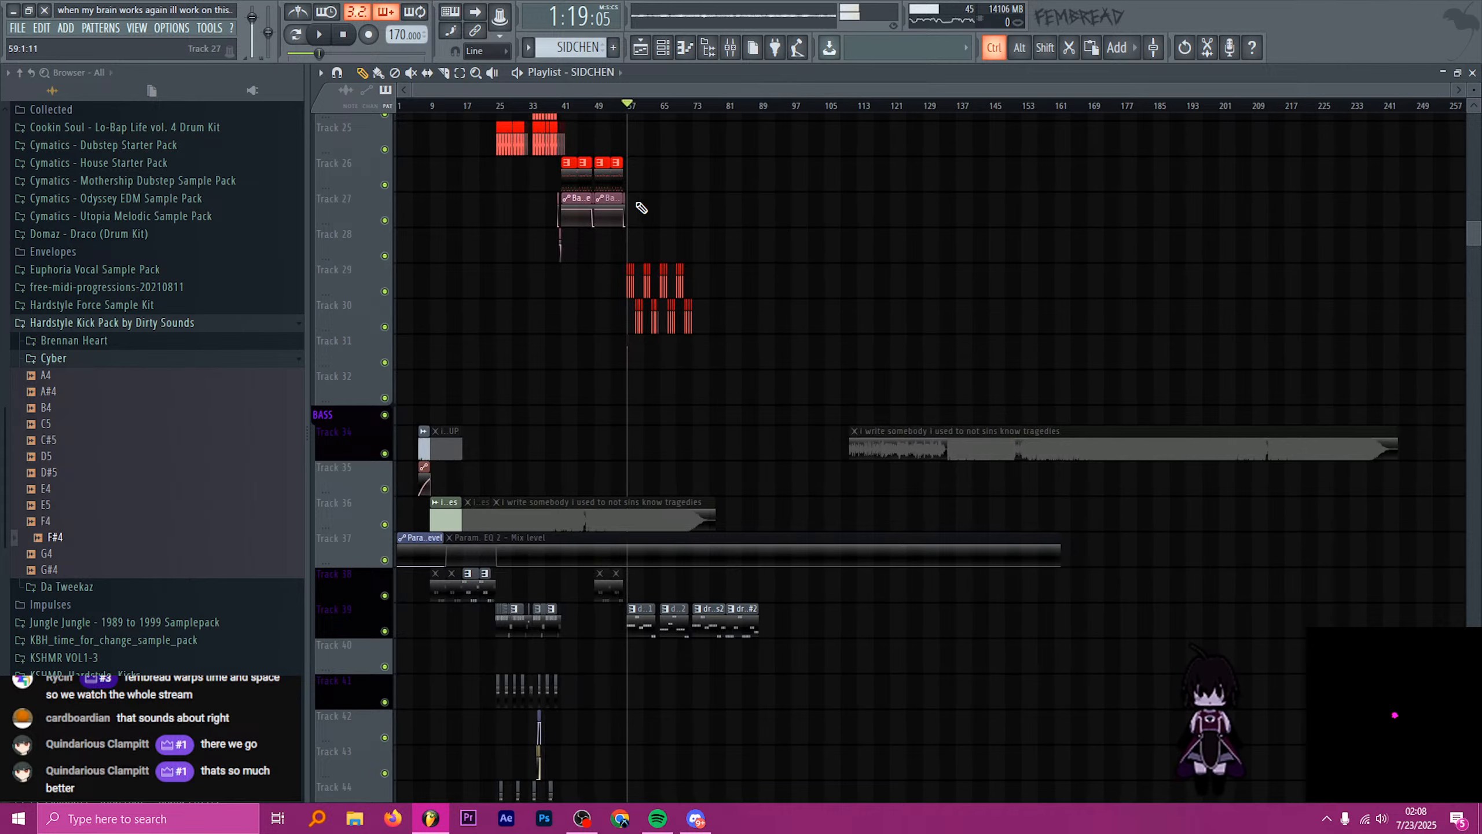
{"action": "scroll", "coordinate": [653, 211], "scroll_direction": "down", "scroll_amount": 9}
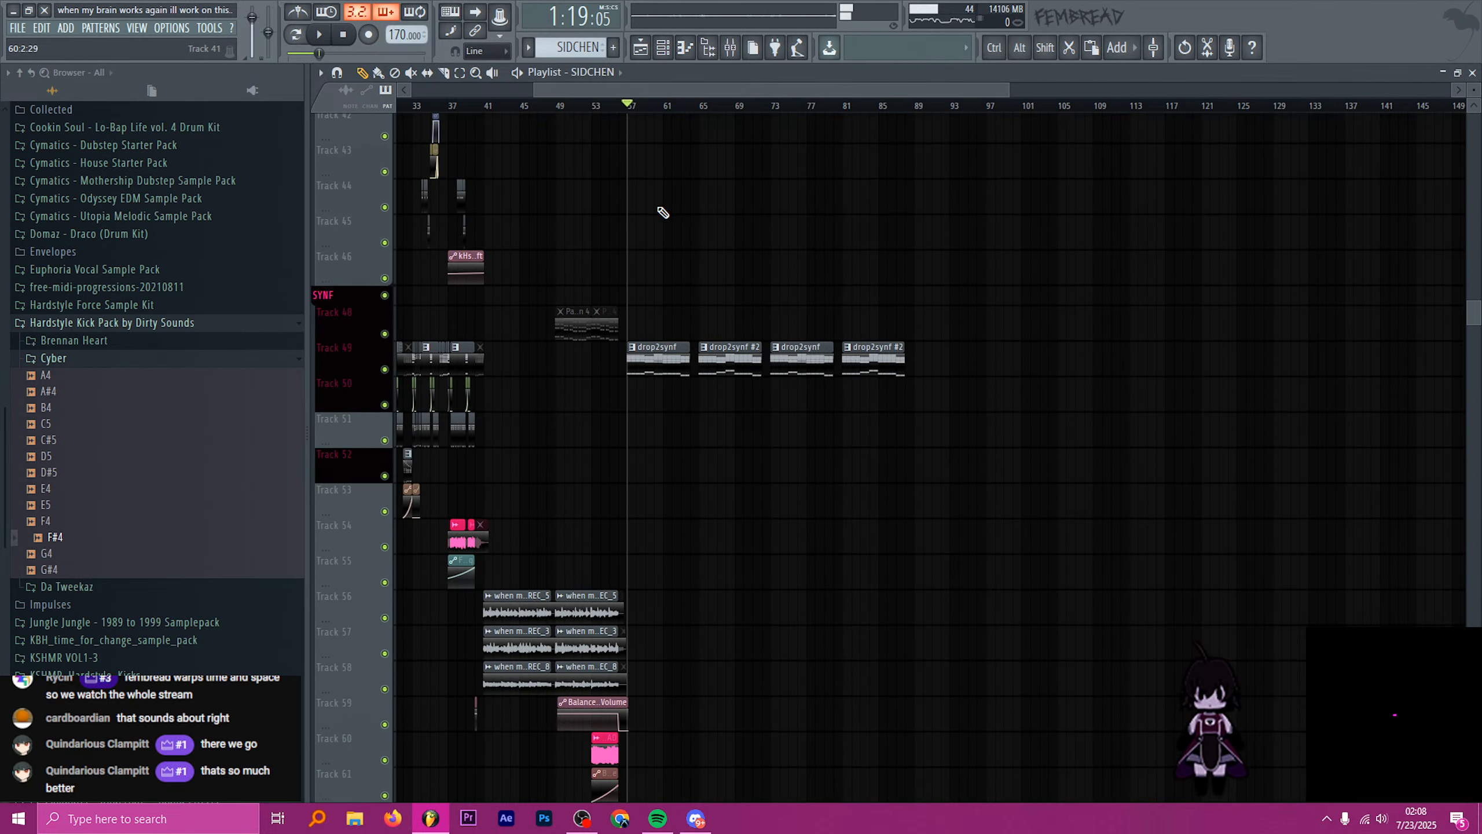
- Look through the playlist's lead and vocal tracks for the existing arp clips and the empty section from bar 57
{"action": "scroll", "coordinate": [687, 217], "scroll_direction": "down", "scroll_amount": 6}
{"action": "scroll", "coordinate": [688, 217], "scroll_direction": "down", "scroll_amount": 3, "text": "ctrl"}
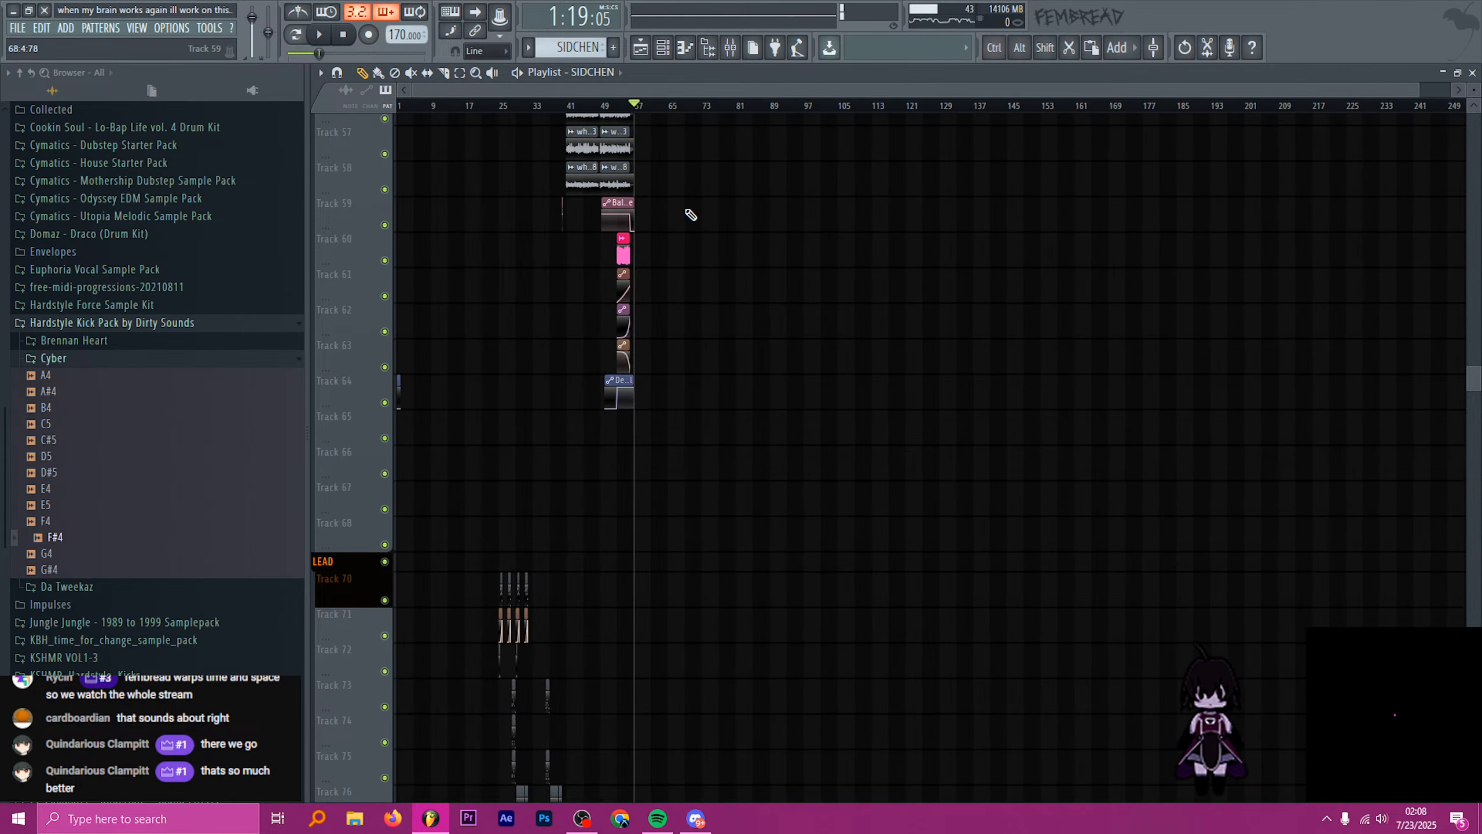
{"action": "scroll", "coordinate": [646, 184], "scroll_direction": "up", "scroll_amount": 5, "text": "ctrl"}
{"action": "scroll", "coordinate": [653, 199], "scroll_direction": "up", "scroll_amount": 3}
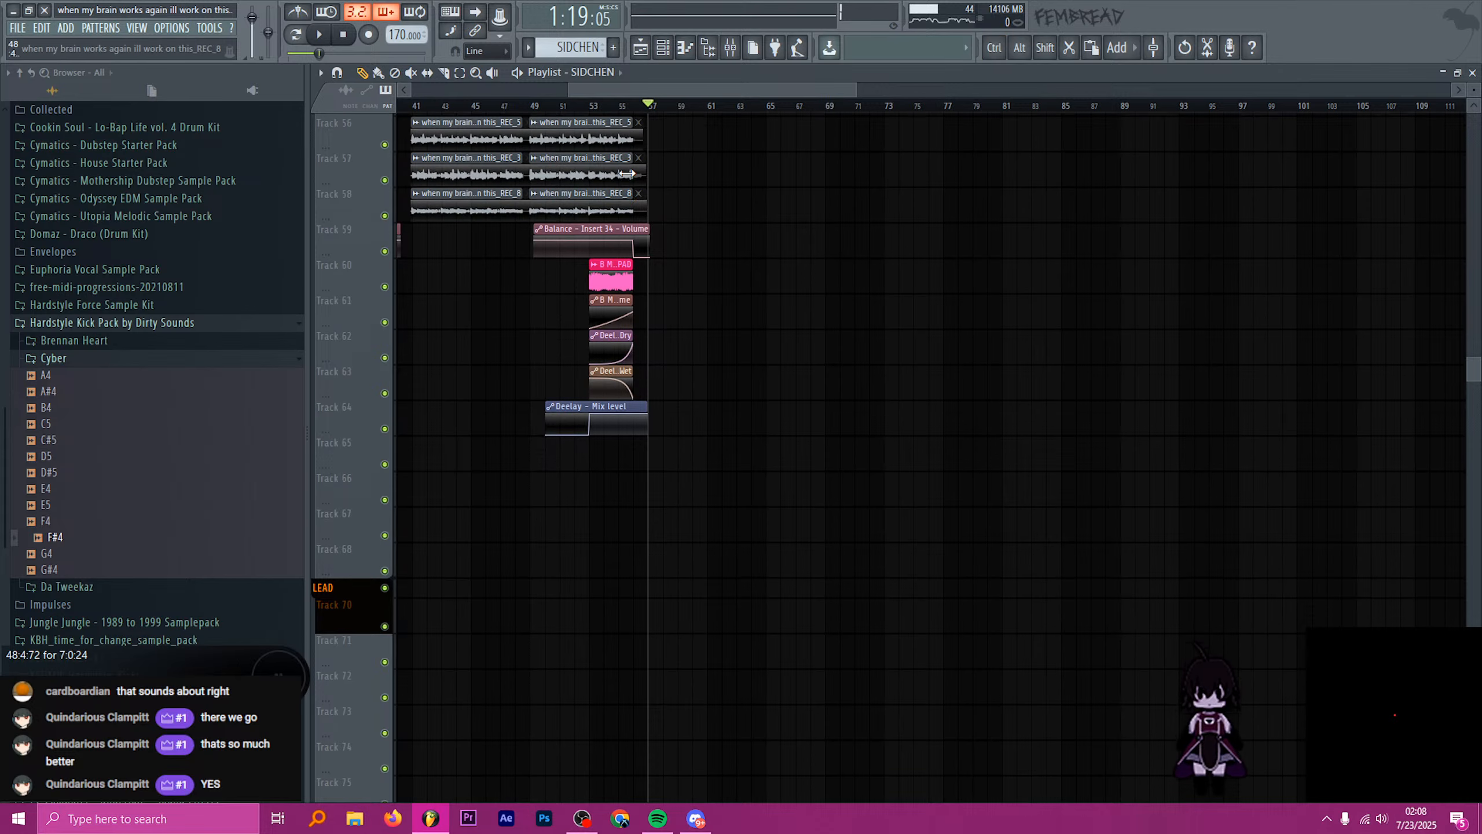
{"action": "scroll", "coordinate": [659, 210], "scroll_direction": "down", "scroll_amount": 3, "text": "ctrl"}
{"action": "scroll", "coordinate": [677, 219], "scroll_direction": "down", "scroll_amount": 5}
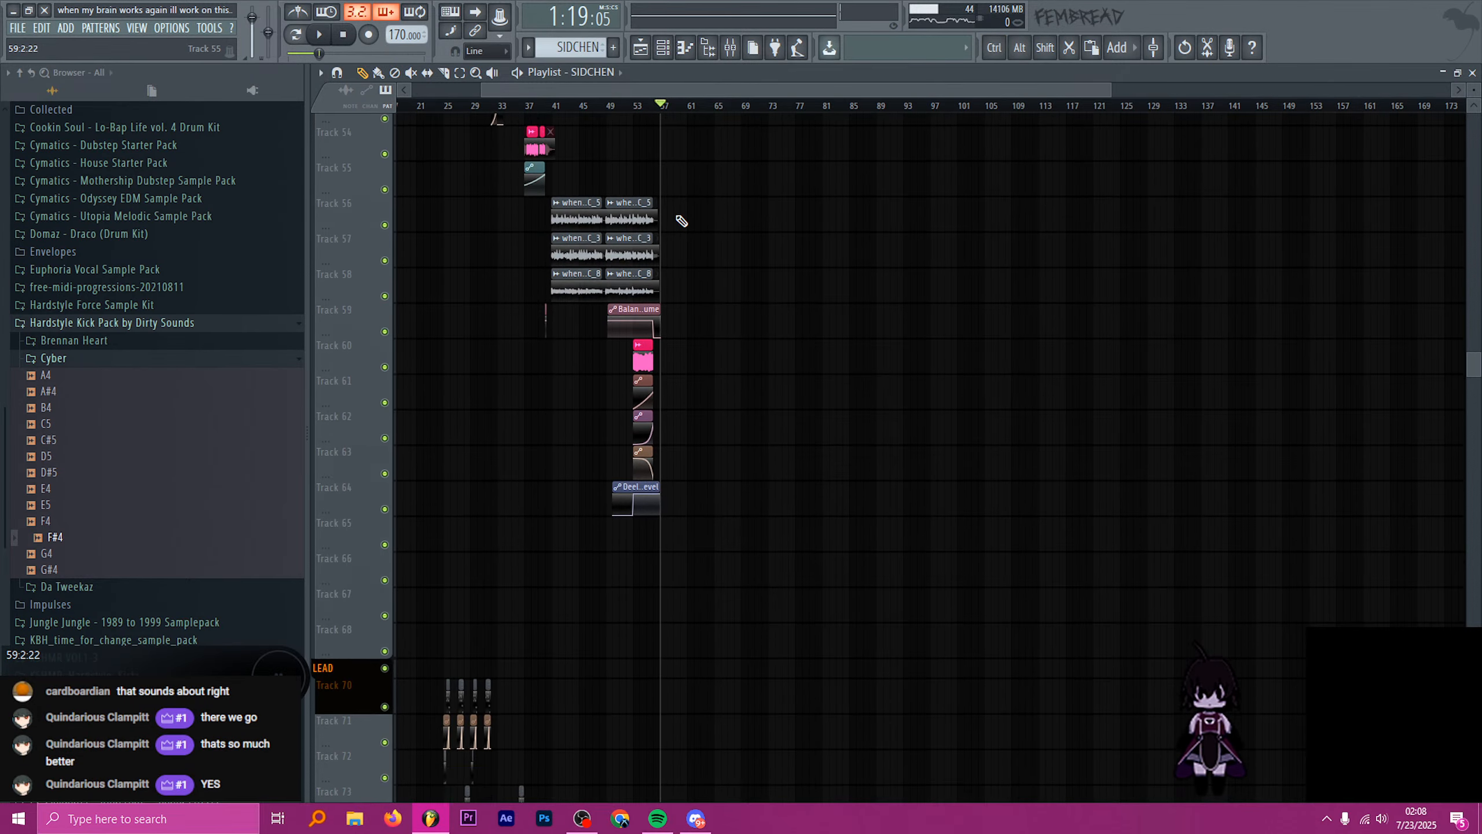
{"action": "scroll", "coordinate": [675, 226], "scroll_direction": "down", "scroll_amount": 10}
{"action": "scroll", "coordinate": [444, 379], "scroll_direction": "up", "scroll_amount": 5, "text": "ctrl"}
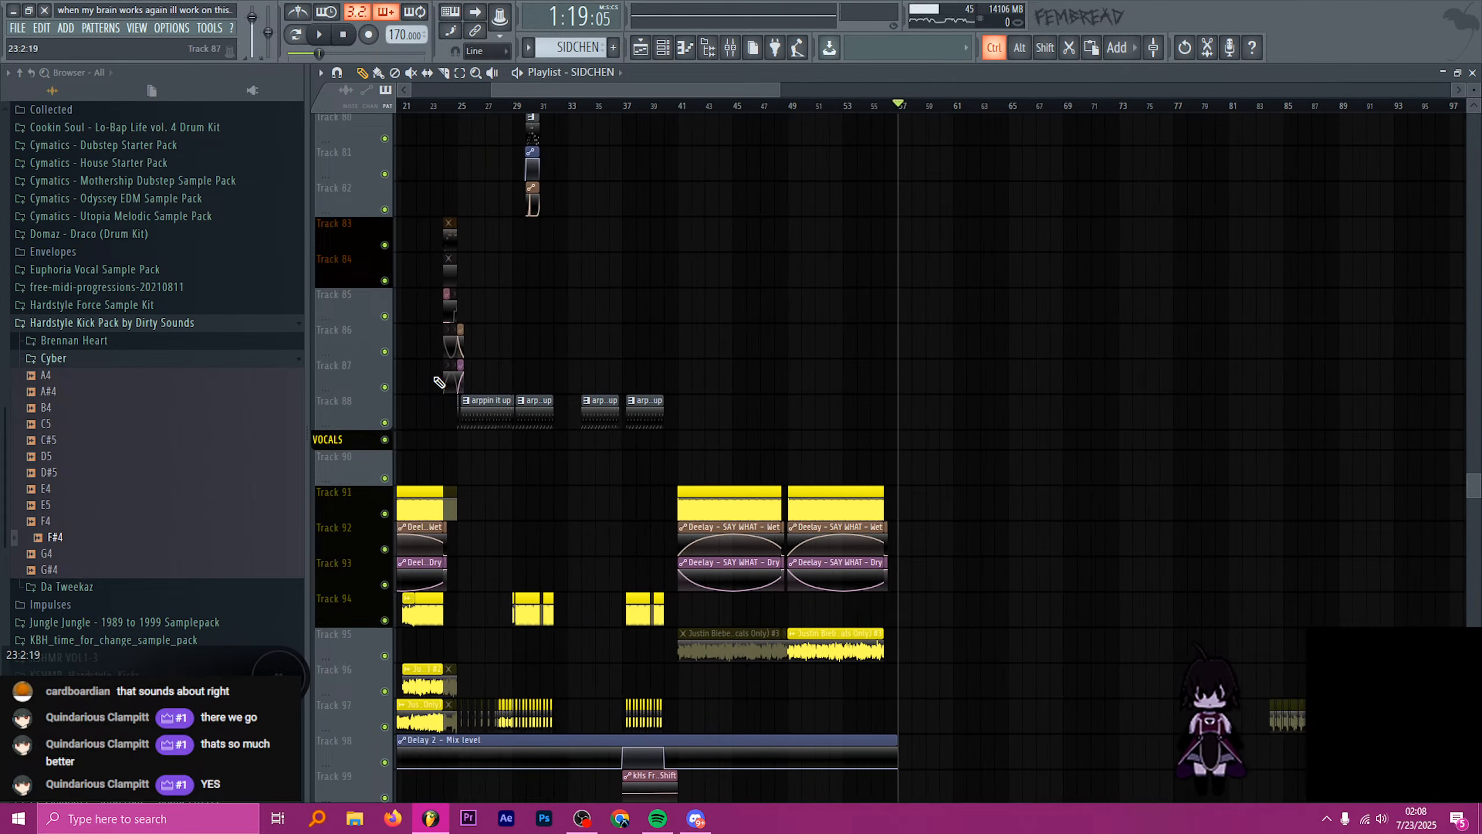
{"action": "scroll", "coordinate": [599, 387], "scroll_direction": "down", "scroll_amount": 5, "text": "ctrl"}
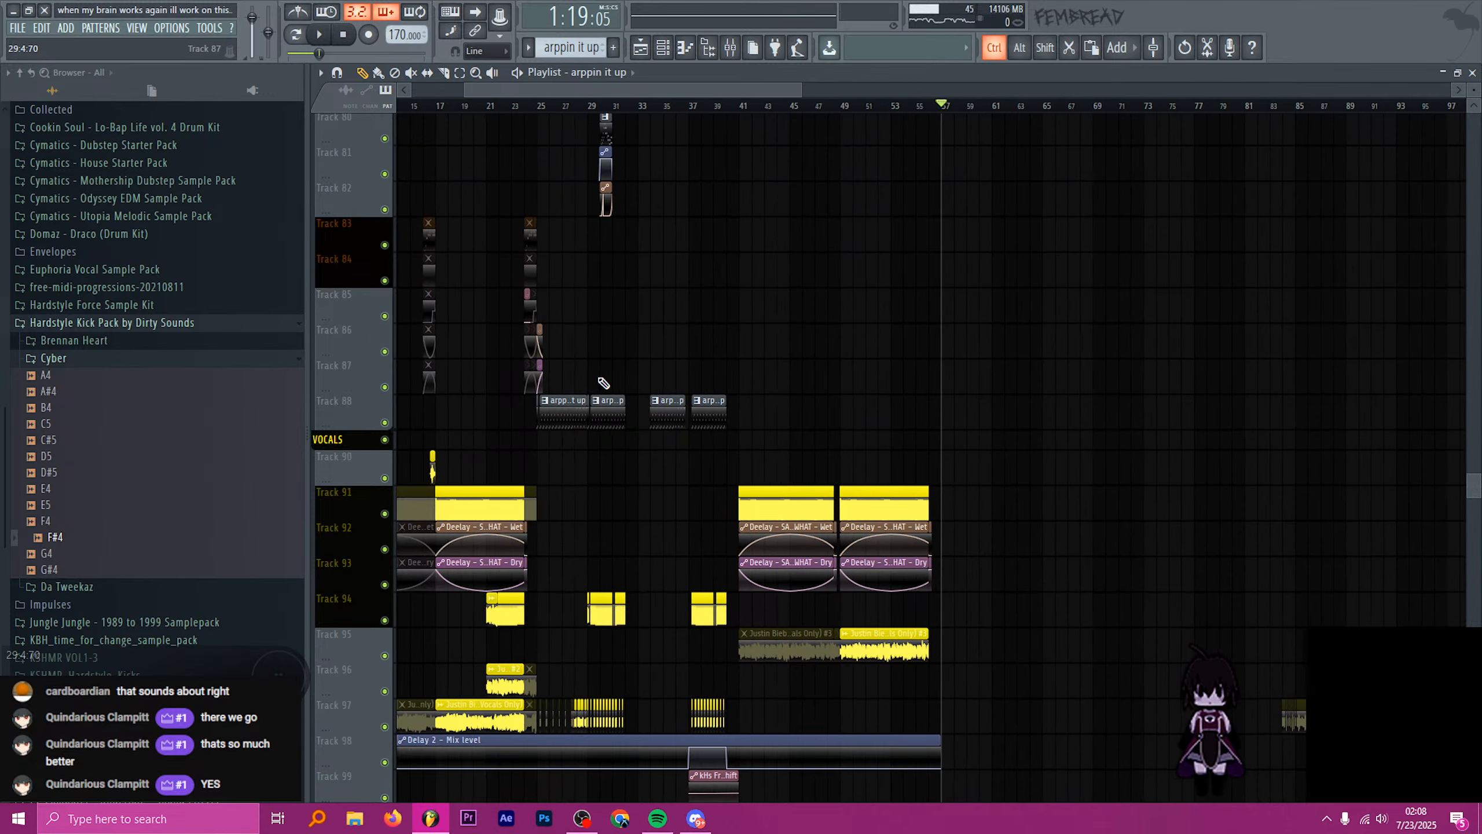
{"action": "scroll", "coordinate": [805, 403], "scroll_direction": "up", "scroll_amount": 4, "text": "ctrl"}
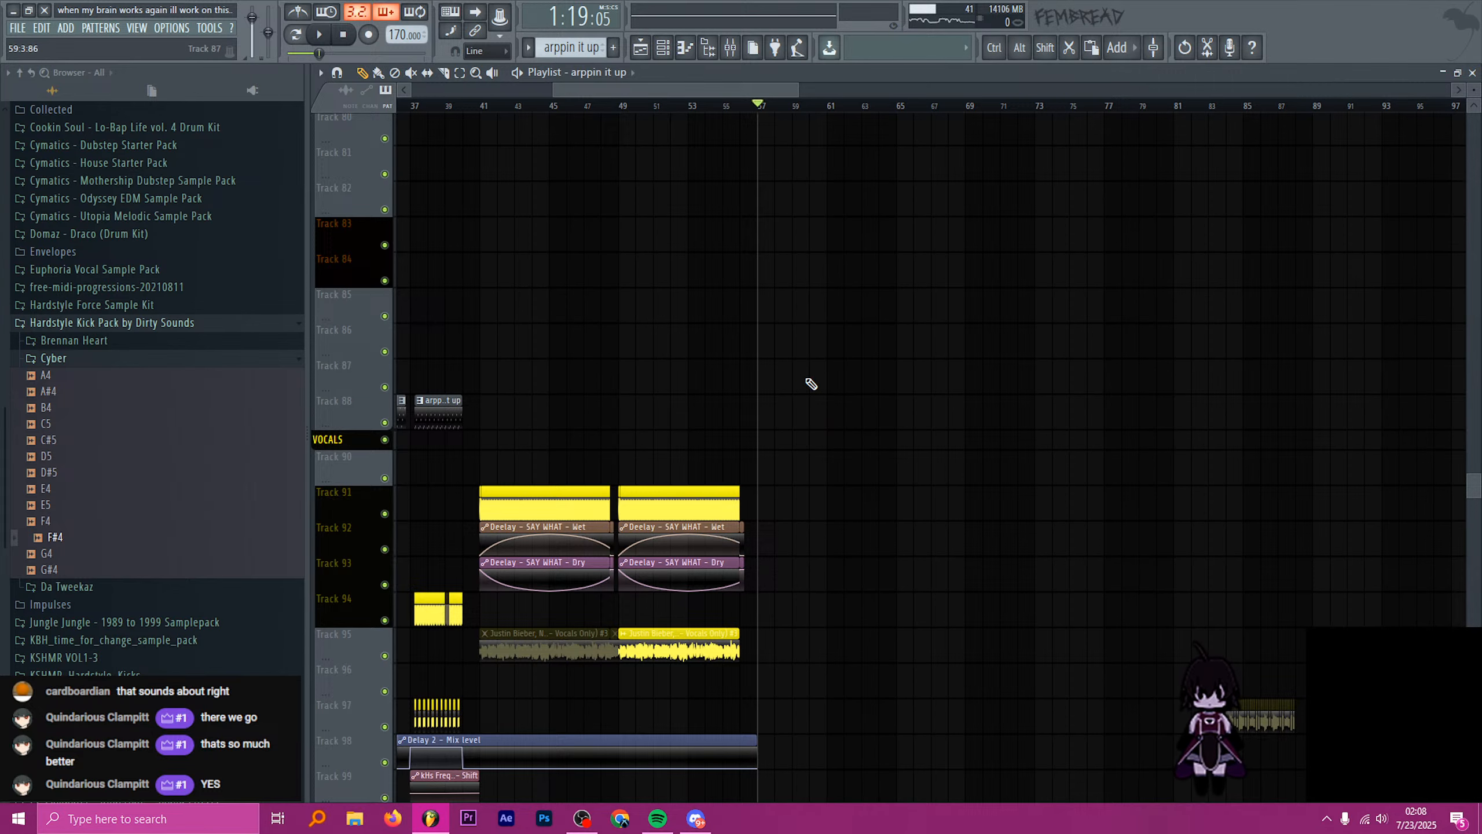
{"action": "scroll", "coordinate": [811, 384], "scroll_direction": "up", "scroll_amount": 4, "text": "ctrl"}
- Create a new pattern named ARP2 and place it on Track 88 of the playlist from bar 57 to bar 61
{"action": "left_click", "coordinate": [664, 48]}
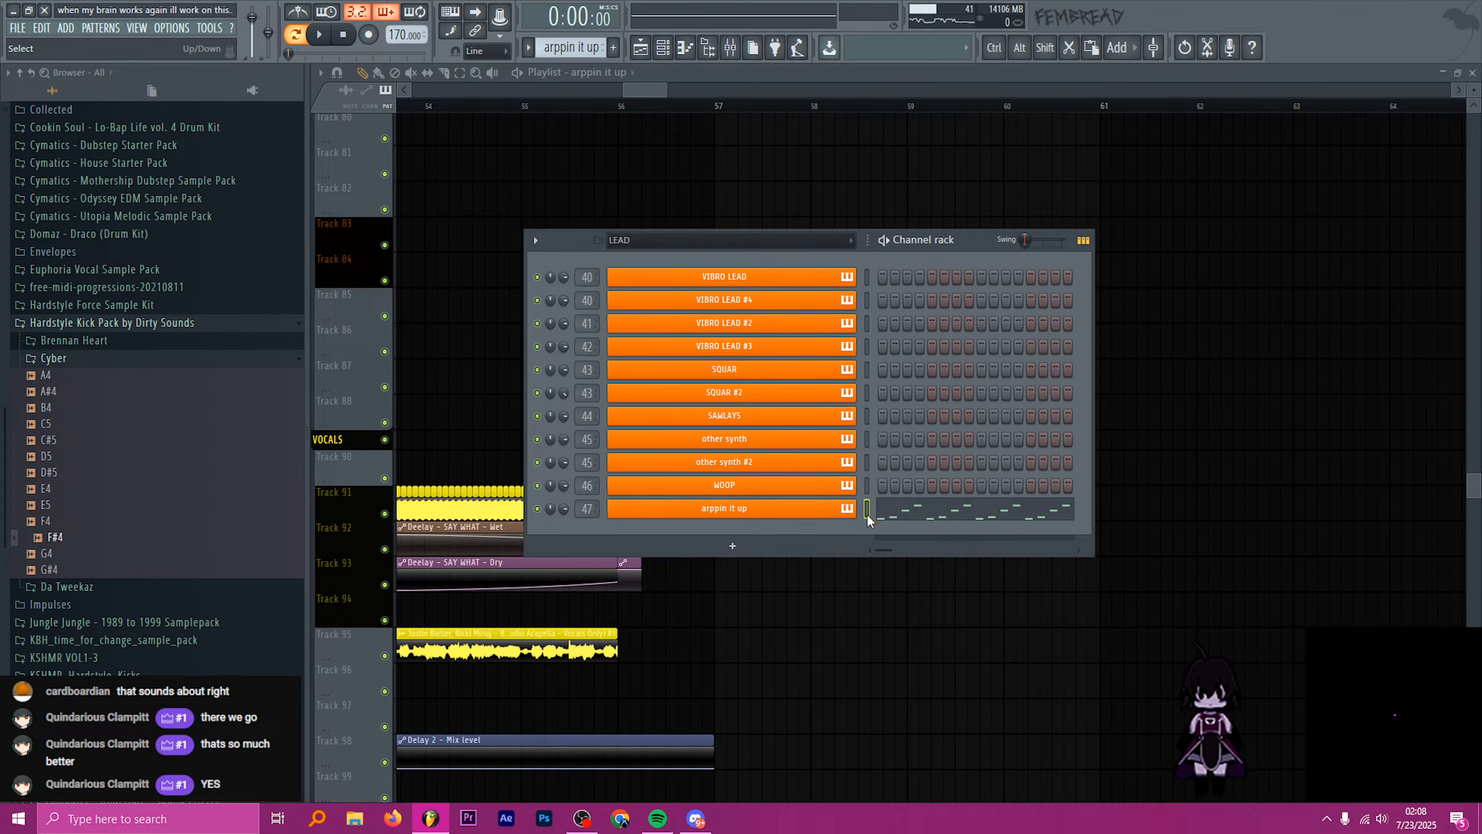
{"action": "left_click", "coordinate": [813, 71]}
{"action": "key", "text": "F4"}
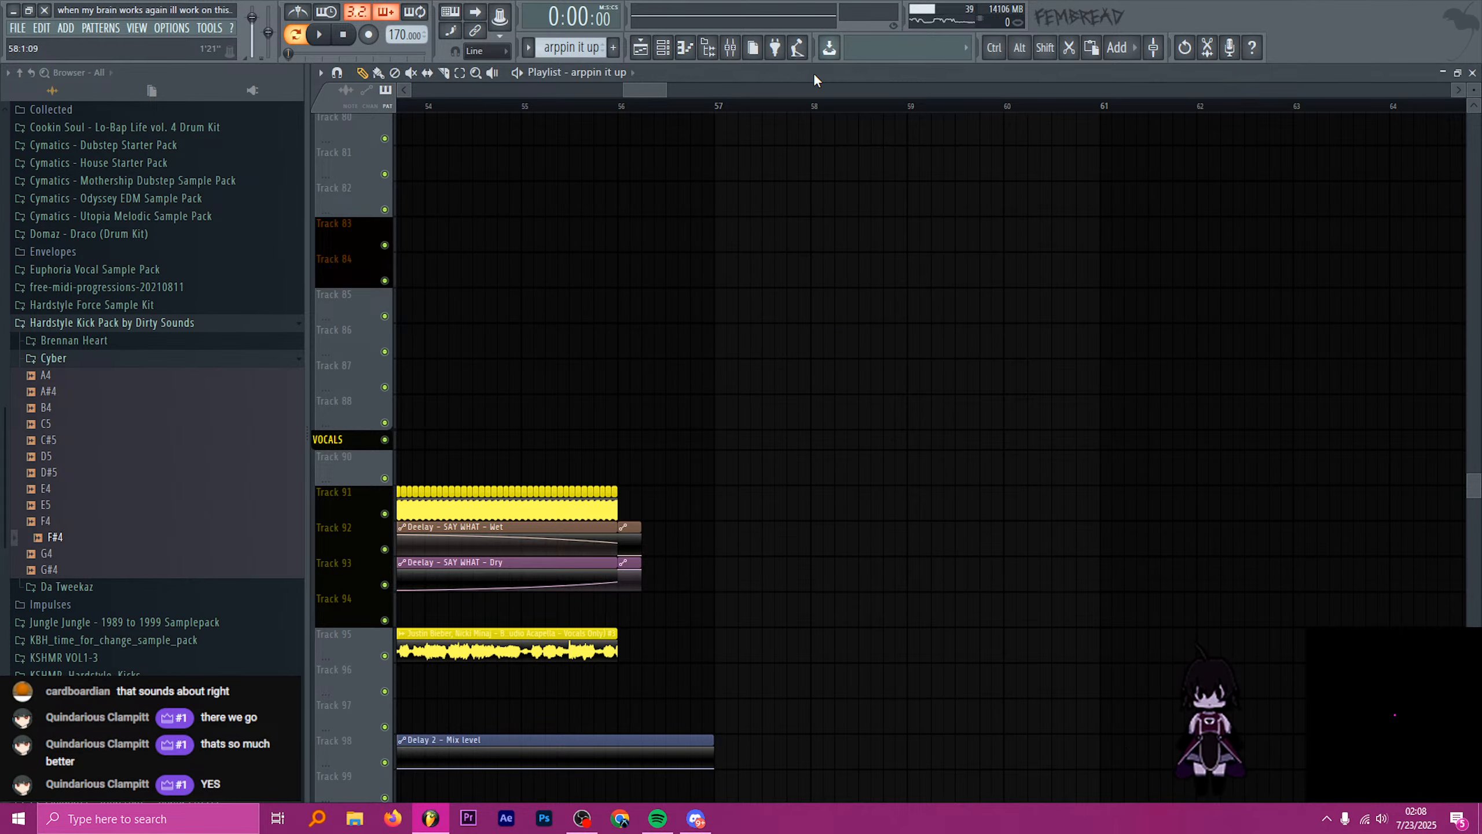
{"action": "type", "text": "AR"}
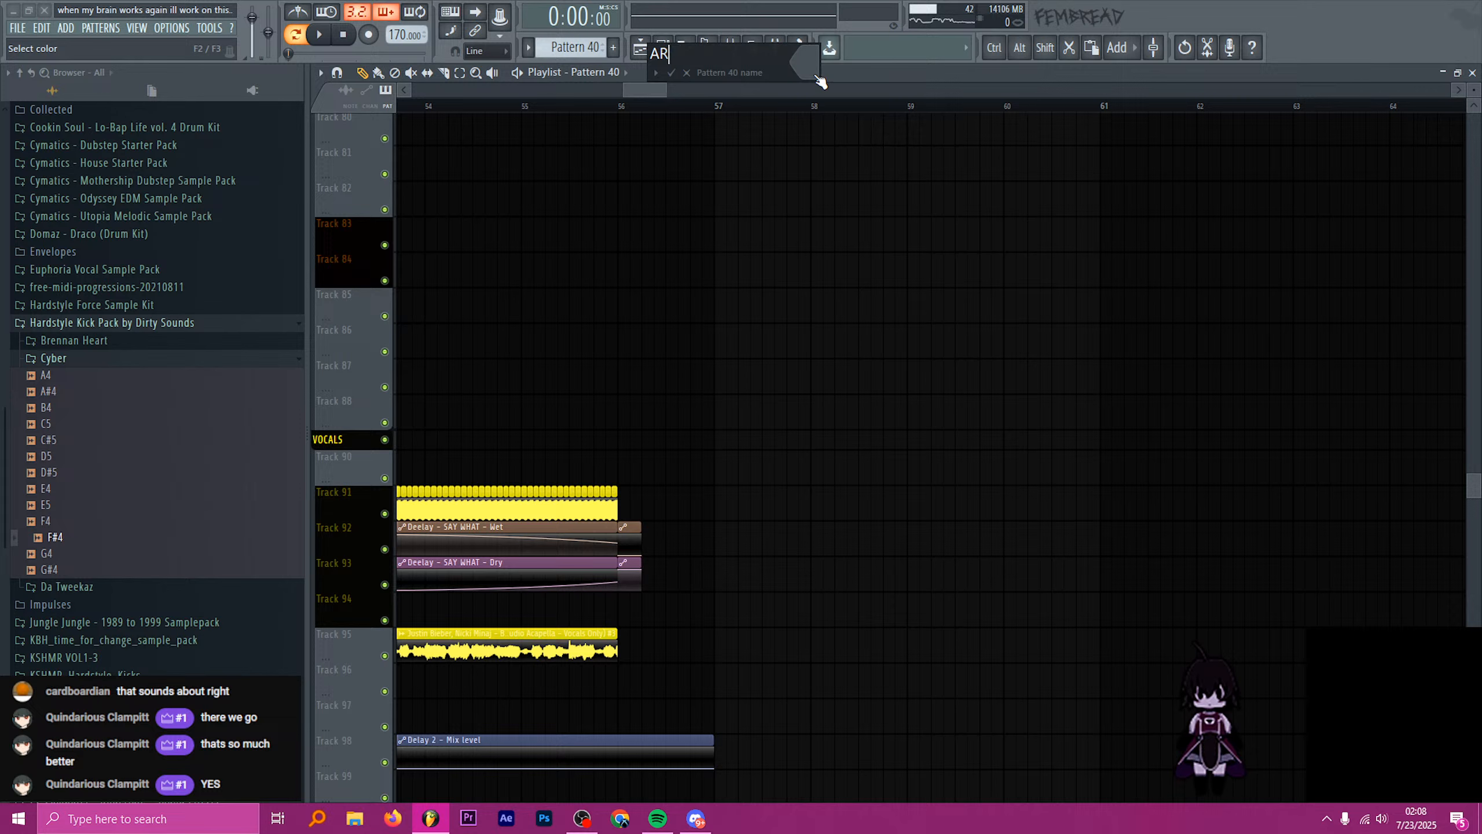
{"action": "type", "text": "P2"}
{"action": "key", "text": "Return"}
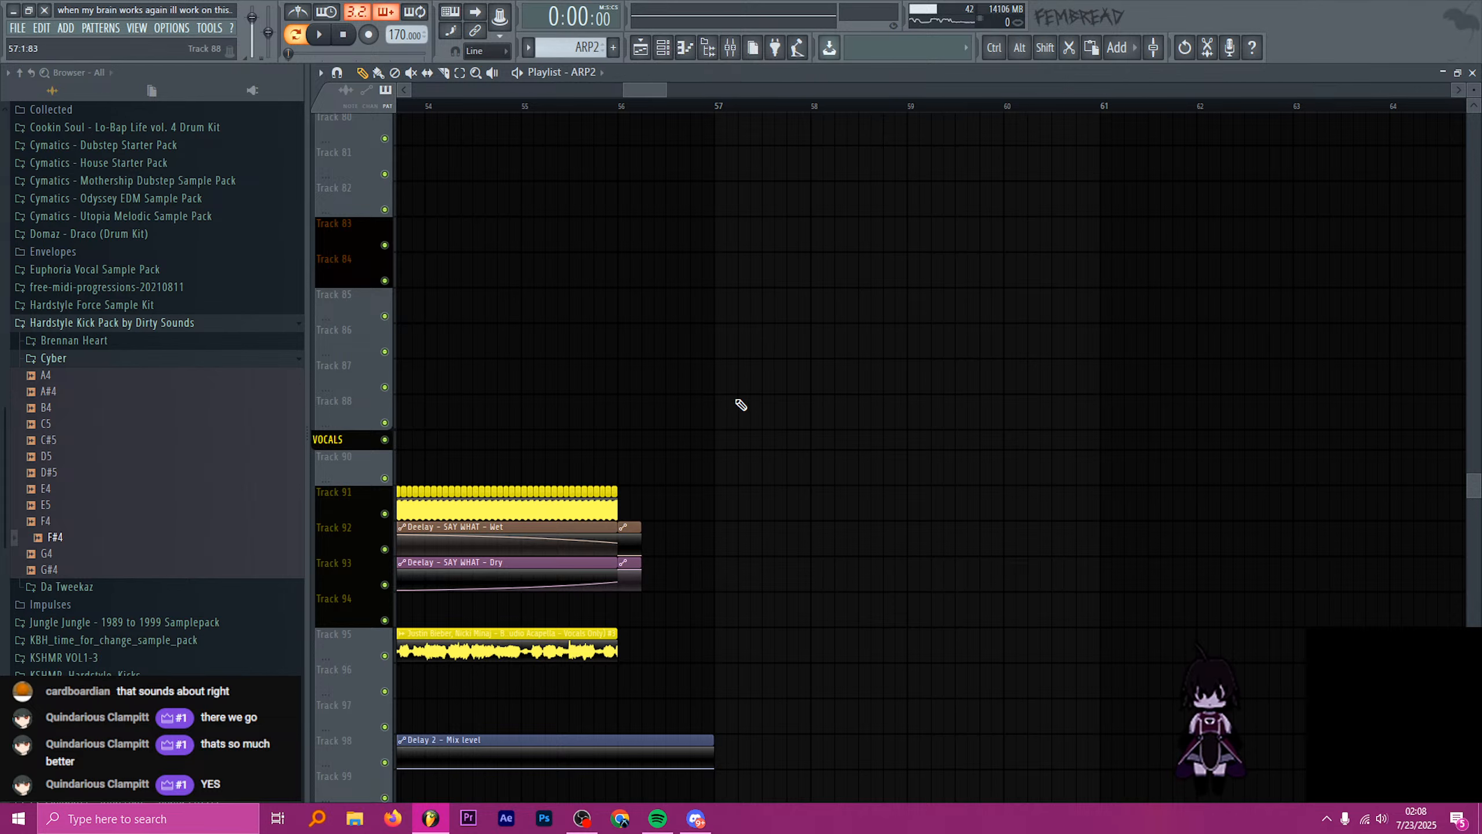
{"action": "left_click_drag", "start_coordinate": [806, 406], "coordinate": [1110, 426]}
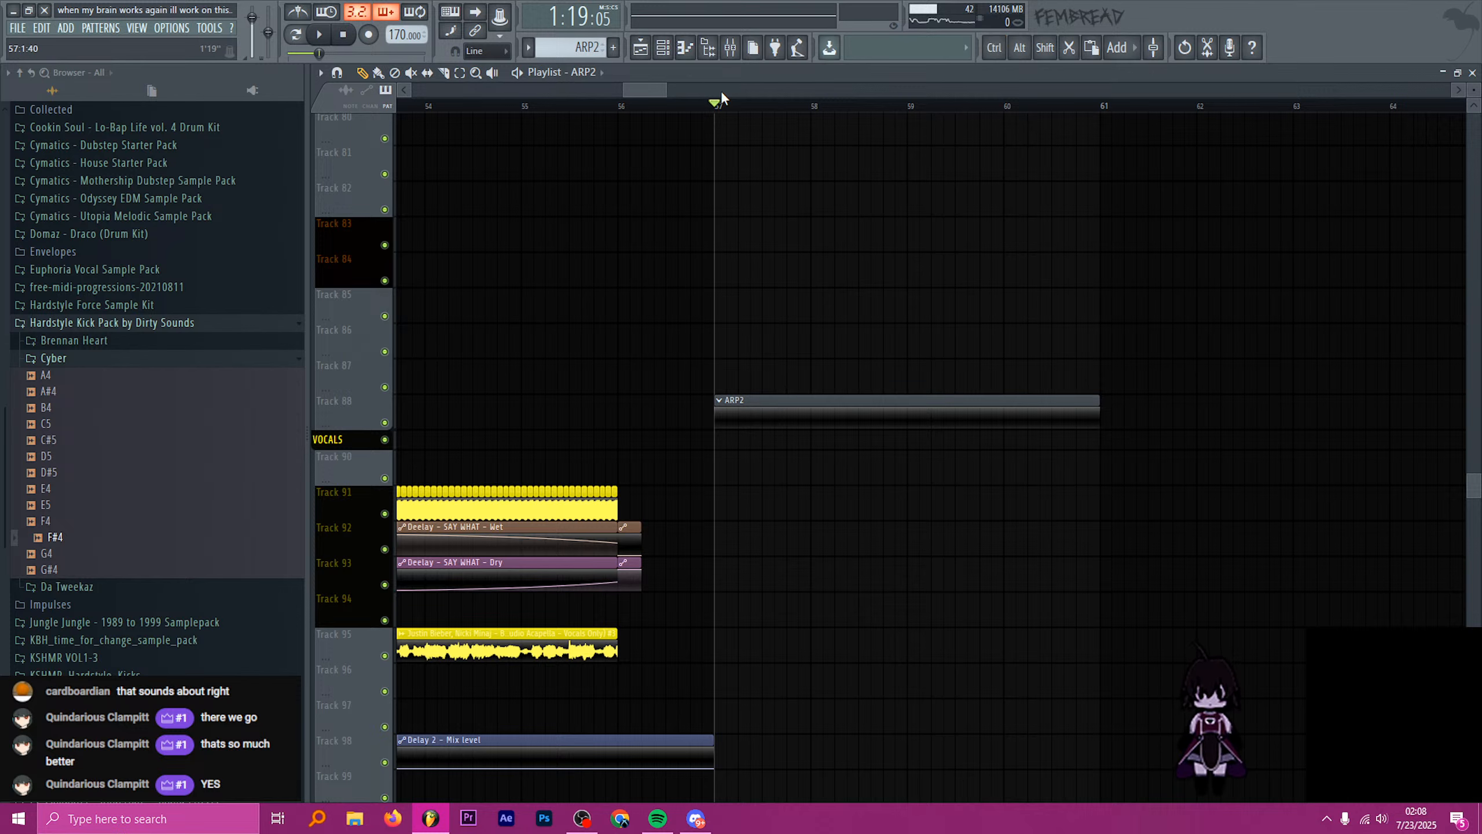
- Open the piano roll of the "arppin it up" channel for the ARP2 pattern
{"action": "key", "text": "F6"}
{"action": "right_click", "coordinate": [849, 507]}
{"action": "left_click", "coordinate": [884, 506]}
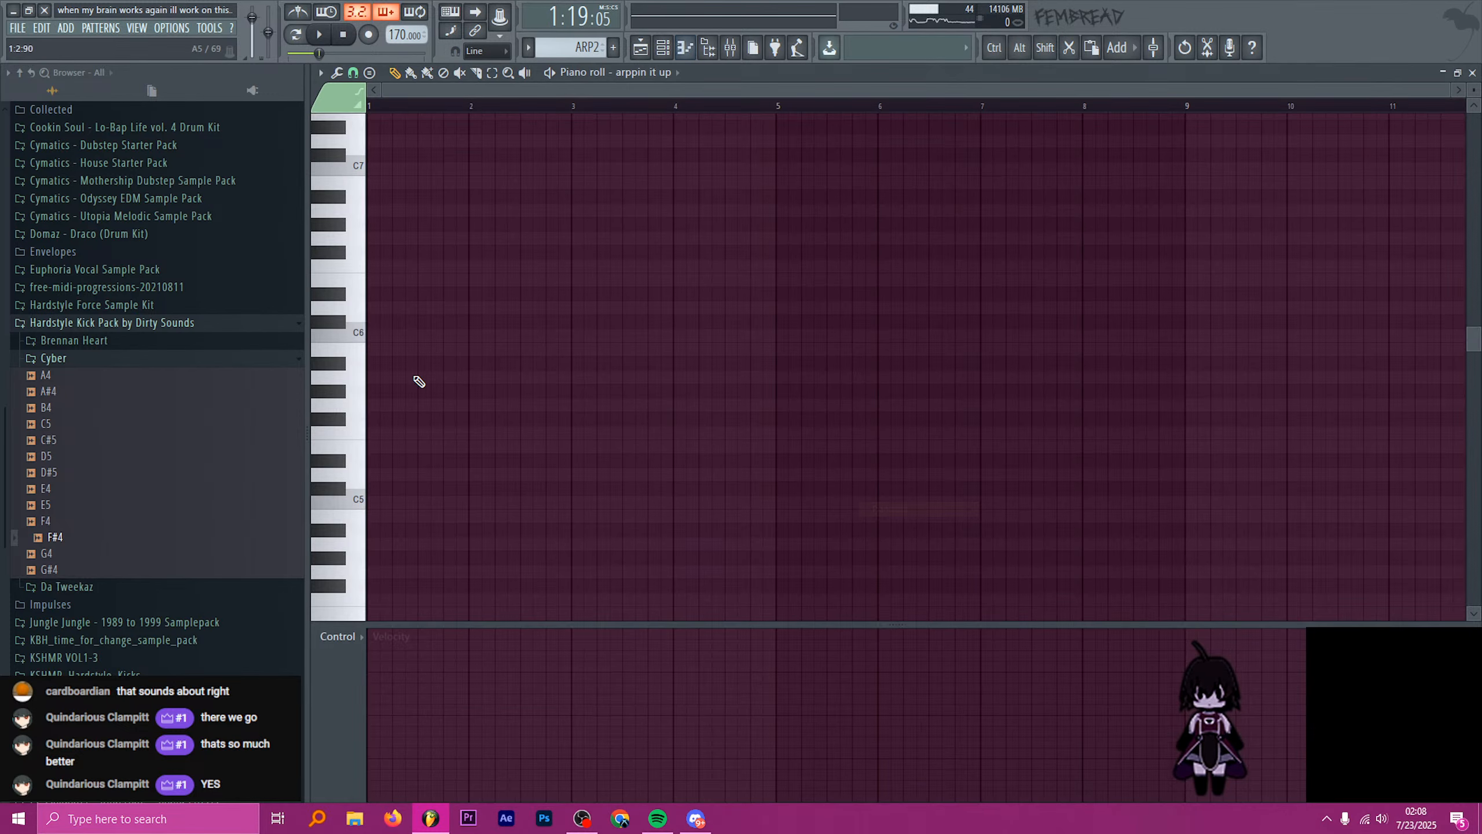
{"action": "scroll", "coordinate": [355, 358], "scroll_direction": "up", "scroll_amount": 2}
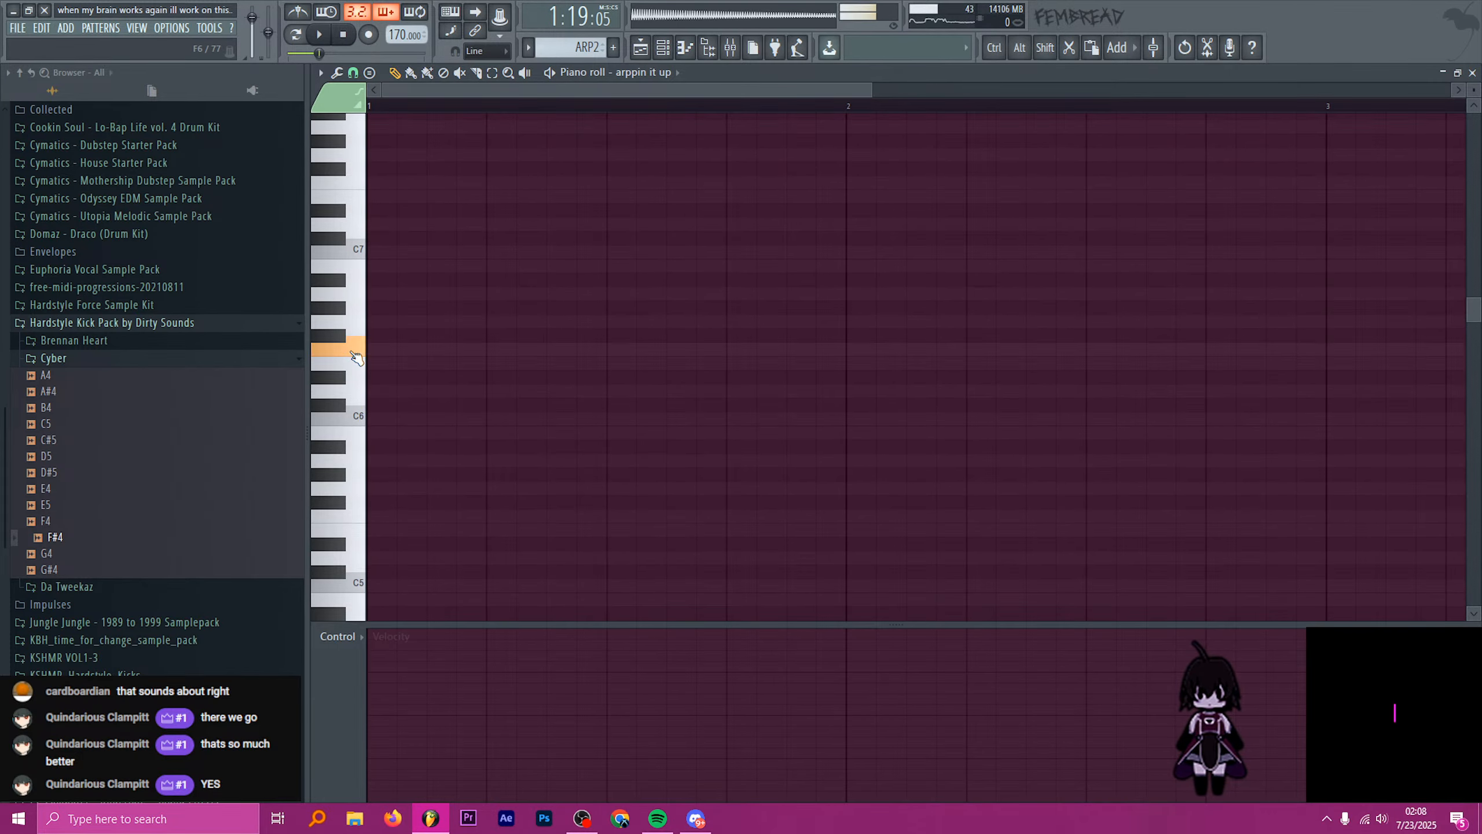
{"action": "left_click", "coordinate": [389, 323]}
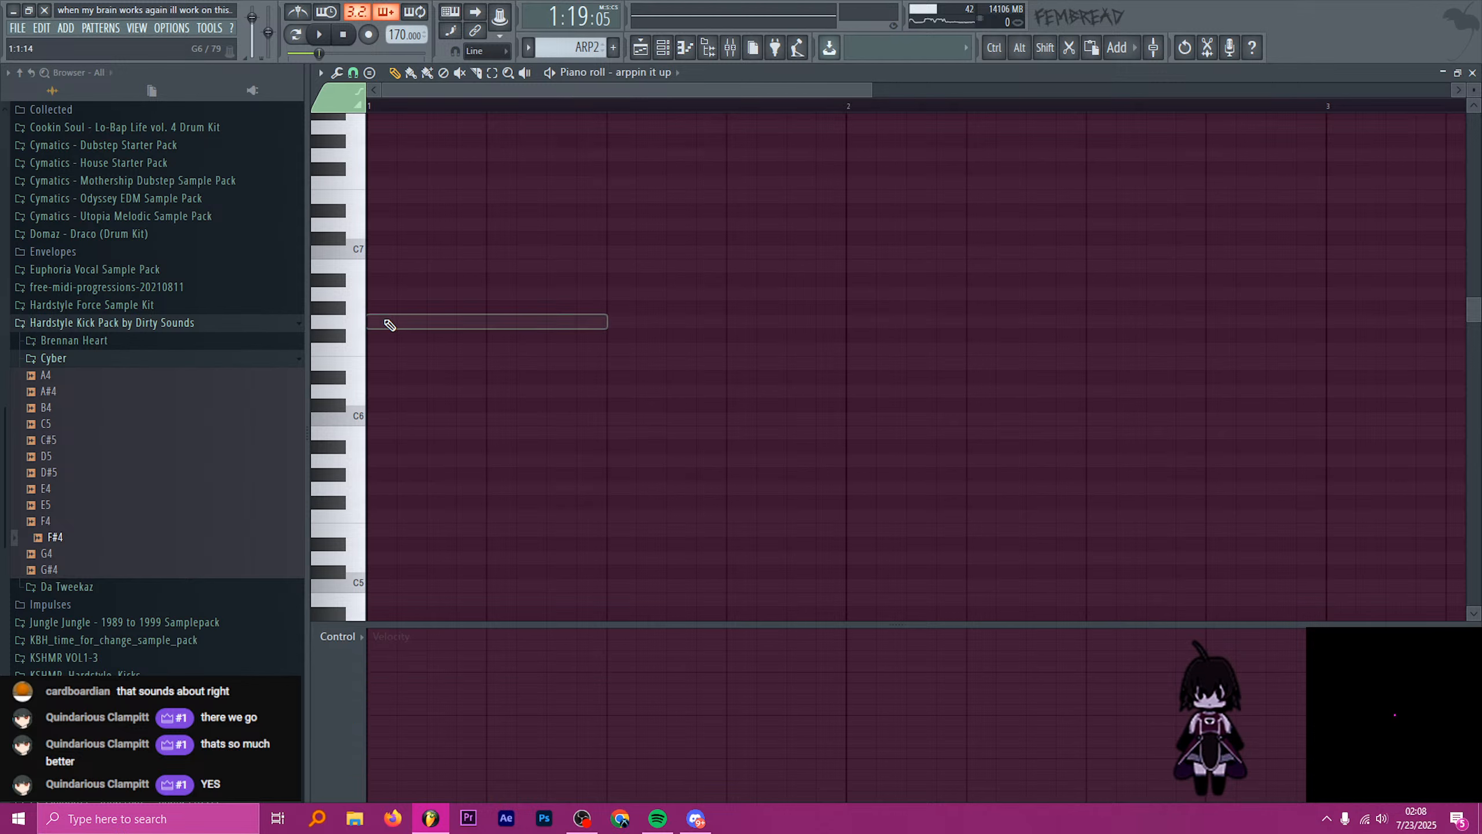
{"action": "left_click", "coordinate": [399, 323]}
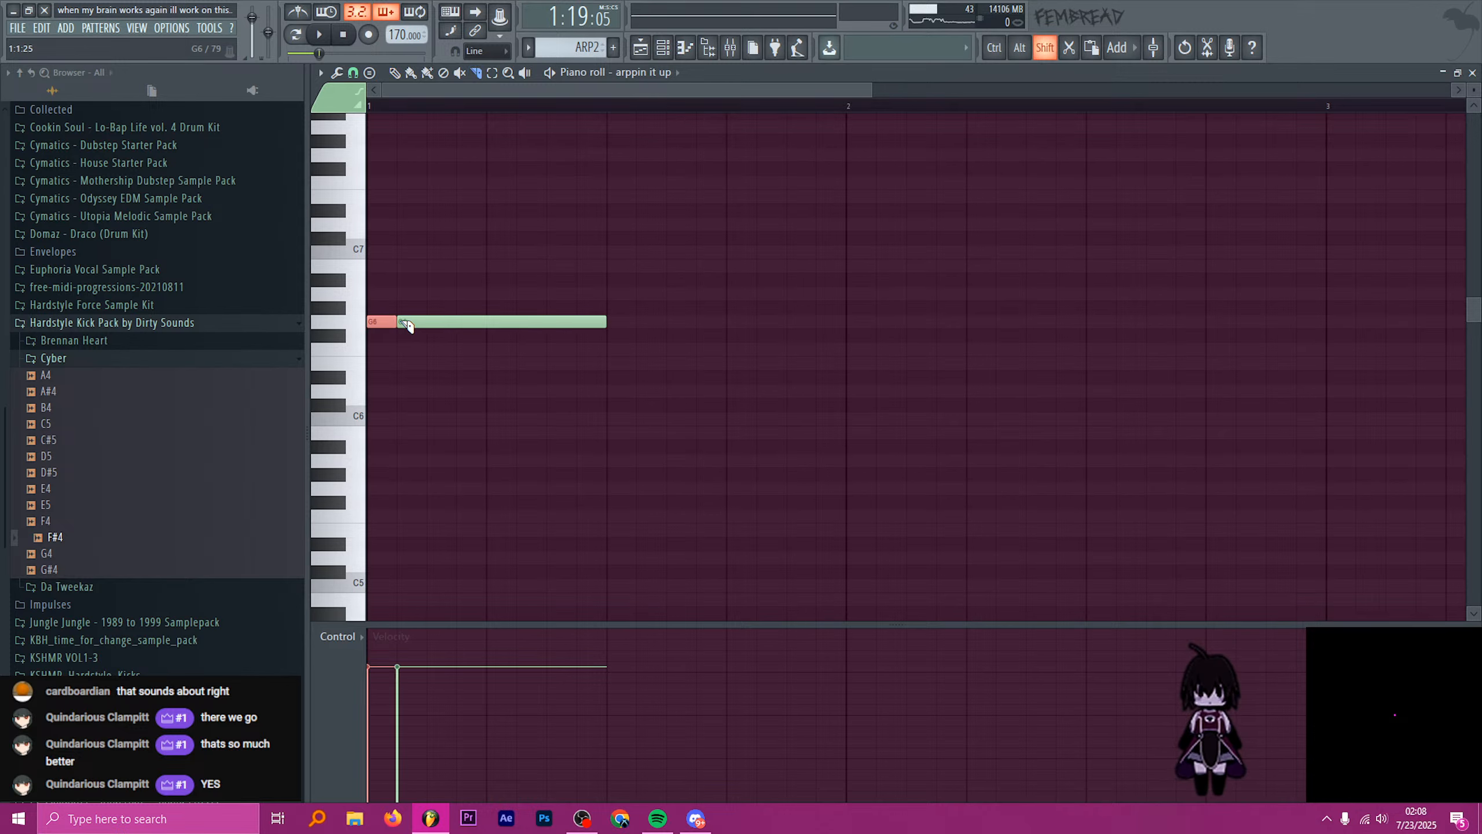
{"action": "right_click", "coordinate": [455, 320]}
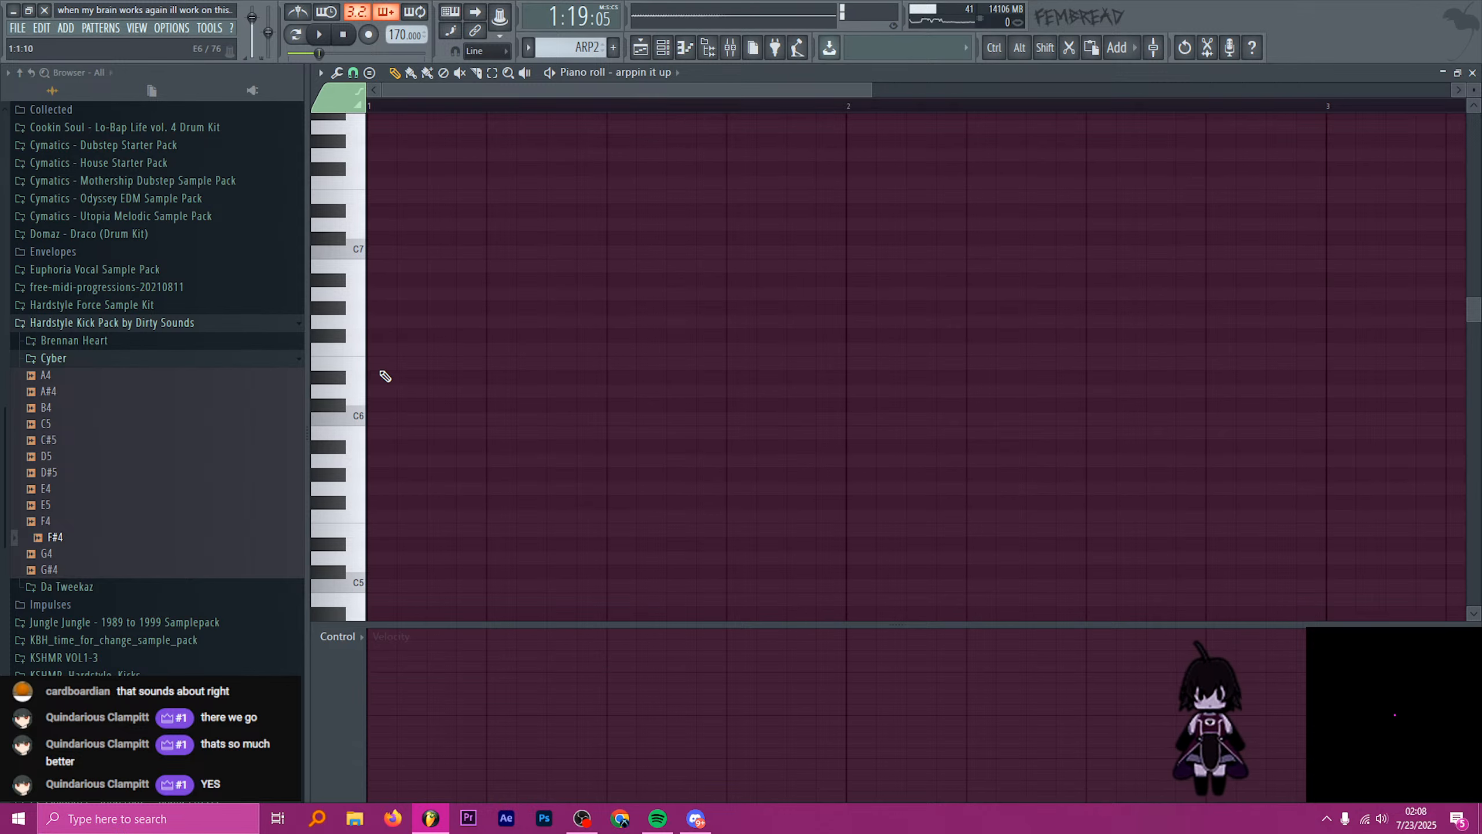
- Enter a rising run of four short consecutive notes, E6, G6, C7 and E7, at the start of bar 1
{"action": "left_click", "coordinate": [429, 362]}
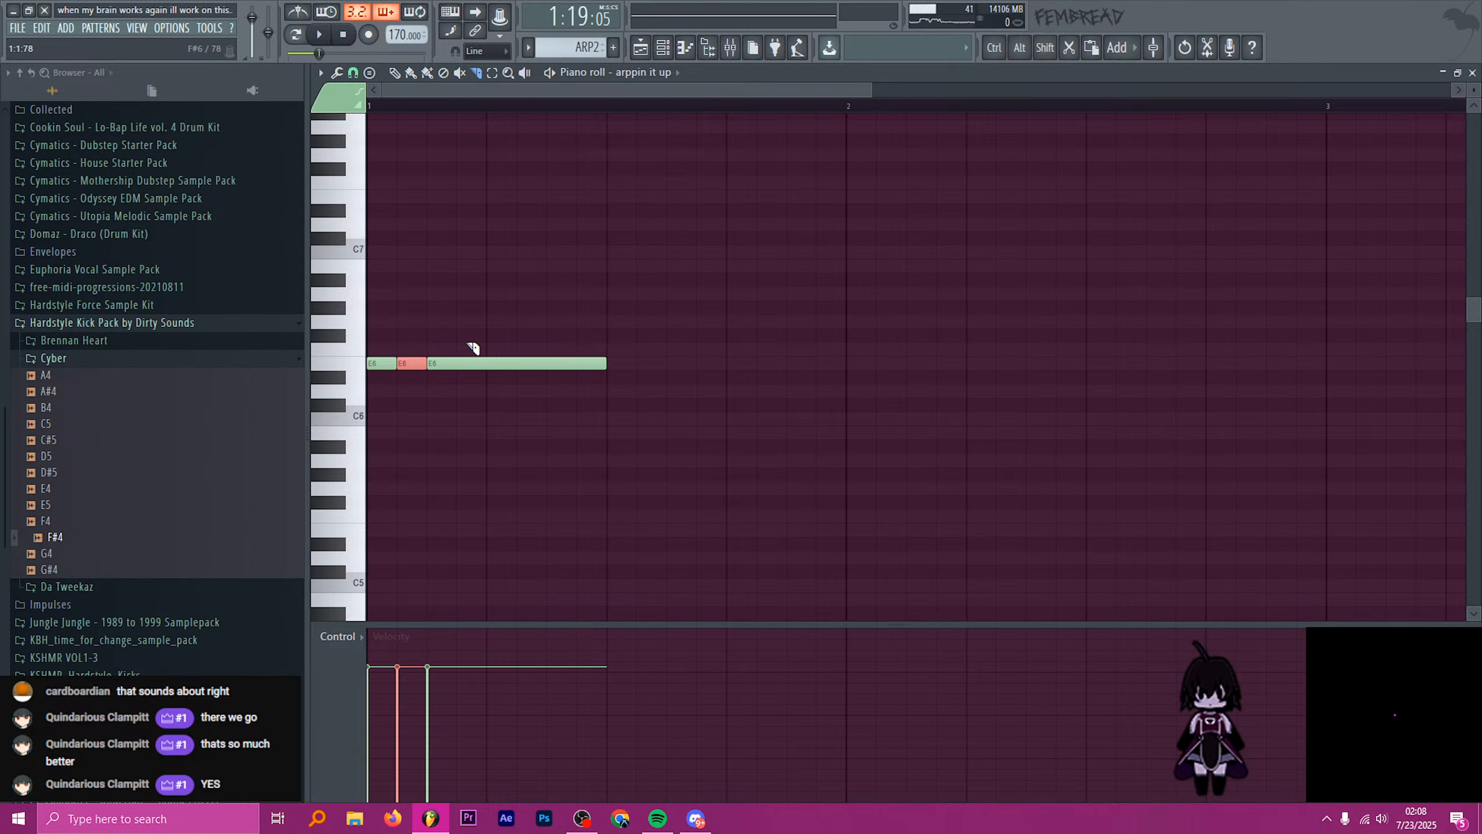
{"action": "right_click", "coordinate": [466, 363]}
{"action": "left_click_drag", "start_coordinate": [406, 363], "coordinate": [411, 327]}
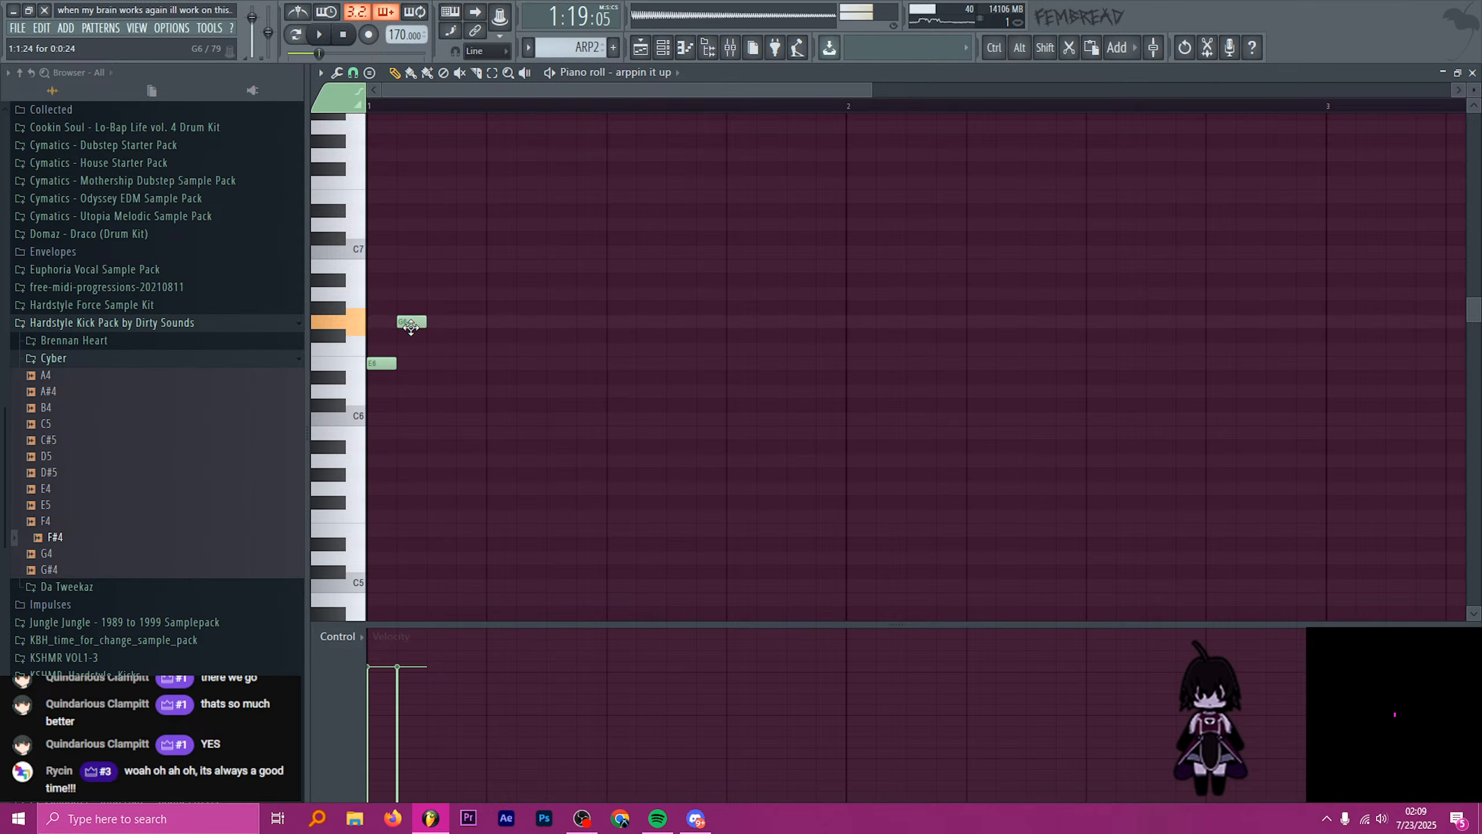
{"action": "left_click_drag", "start_coordinate": [435, 269], "coordinate": [457, 194]}
- Compress the whole four-note run in time to 25% of its length
{"action": "key", "text": "ctrl+a"}
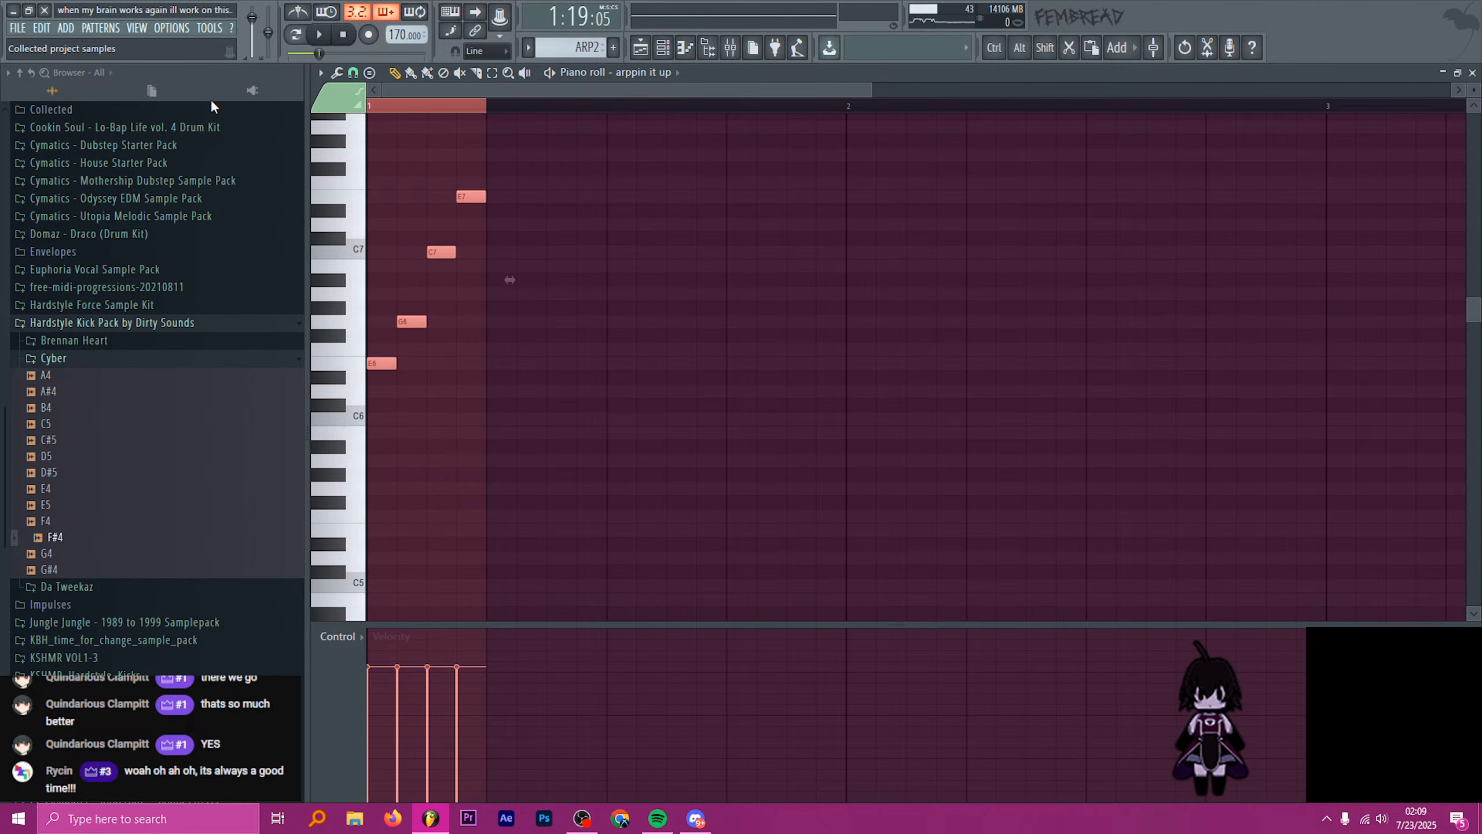
{"action": "left_click_drag", "start_coordinate": [510, 284], "coordinate": [458, 279]}
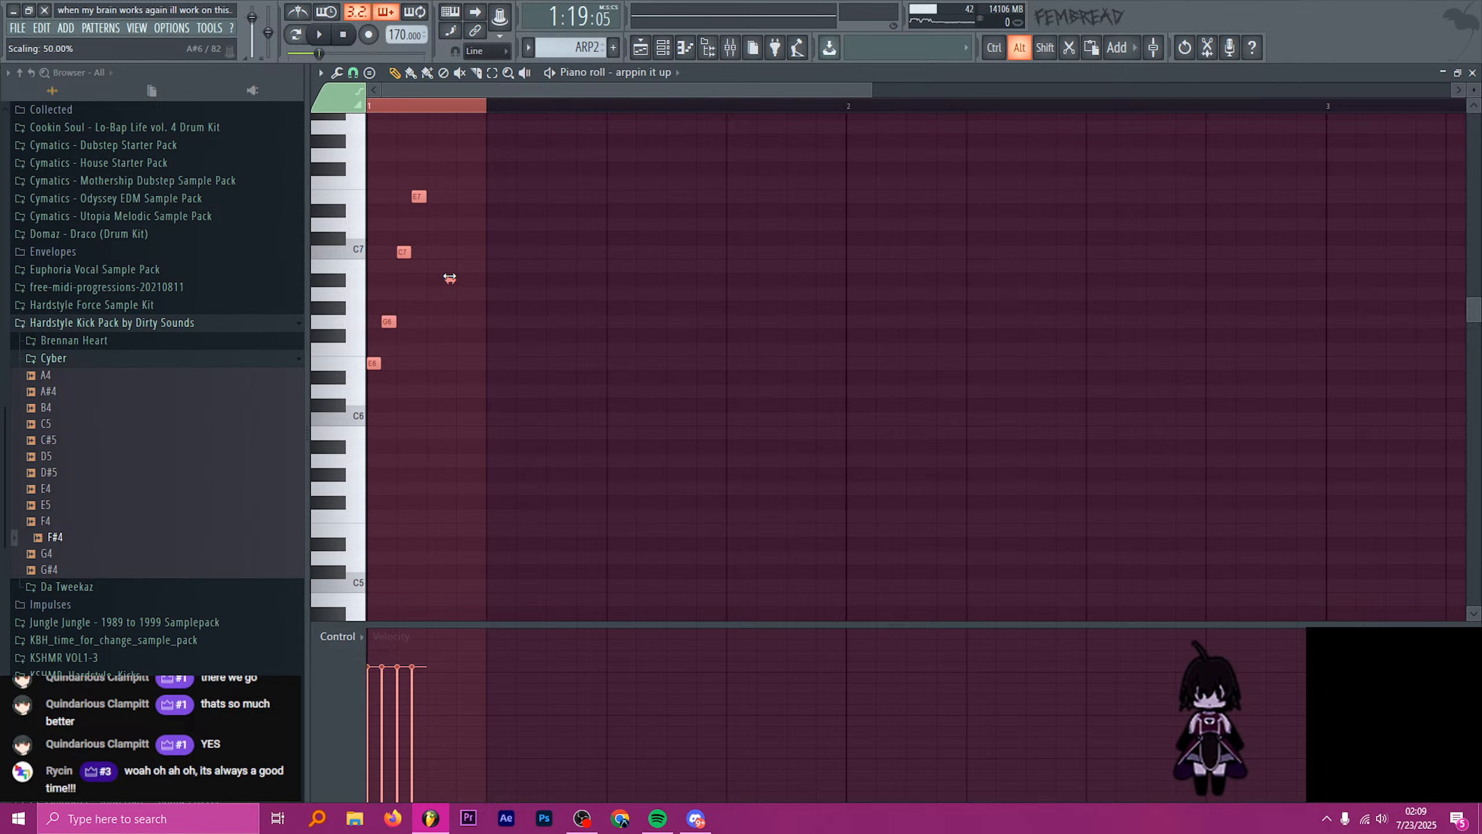
{"action": "left_click_drag", "start_coordinate": [449, 278], "coordinate": [424, 275]}
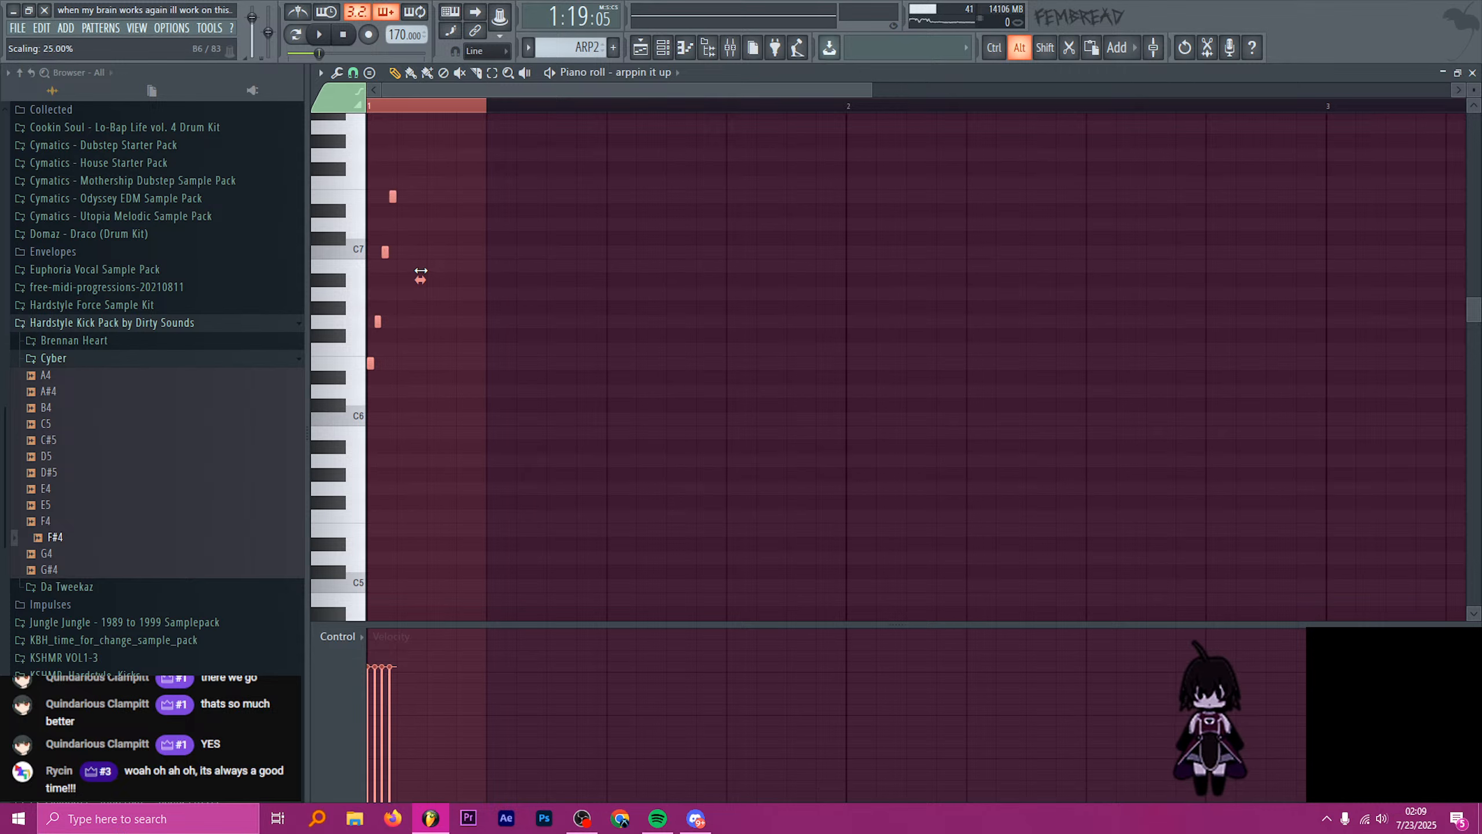
- Duplicate the compressed four-note run until four copies follow one another and fill the first beat
{"action": "left_click", "coordinate": [489, 108], "text": "ctrl"}
{"action": "left_click_drag", "start_coordinate": [401, 109], "coordinate": [370, 109]}
{"action": "key", "text": "ctrl+b"}
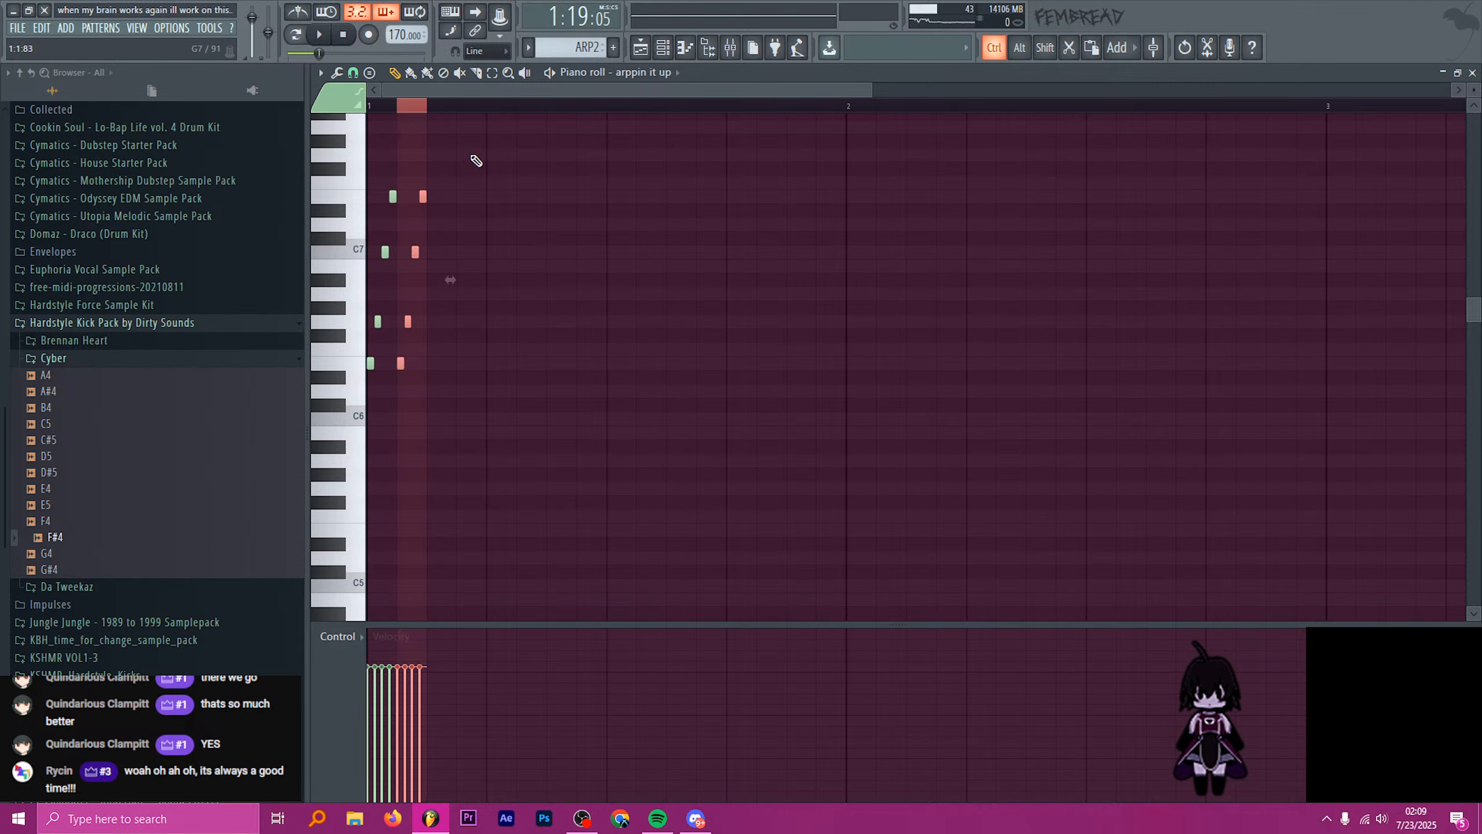
{"action": "key", "text": "ctrl+b"}
- Scale all the notes to 50% of their length and duplicate them once to fill the first beat again
{"action": "key", "text": "ctrl+a"}
{"action": "left_click_drag", "start_coordinate": [505, 281], "coordinate": [451, 280]}
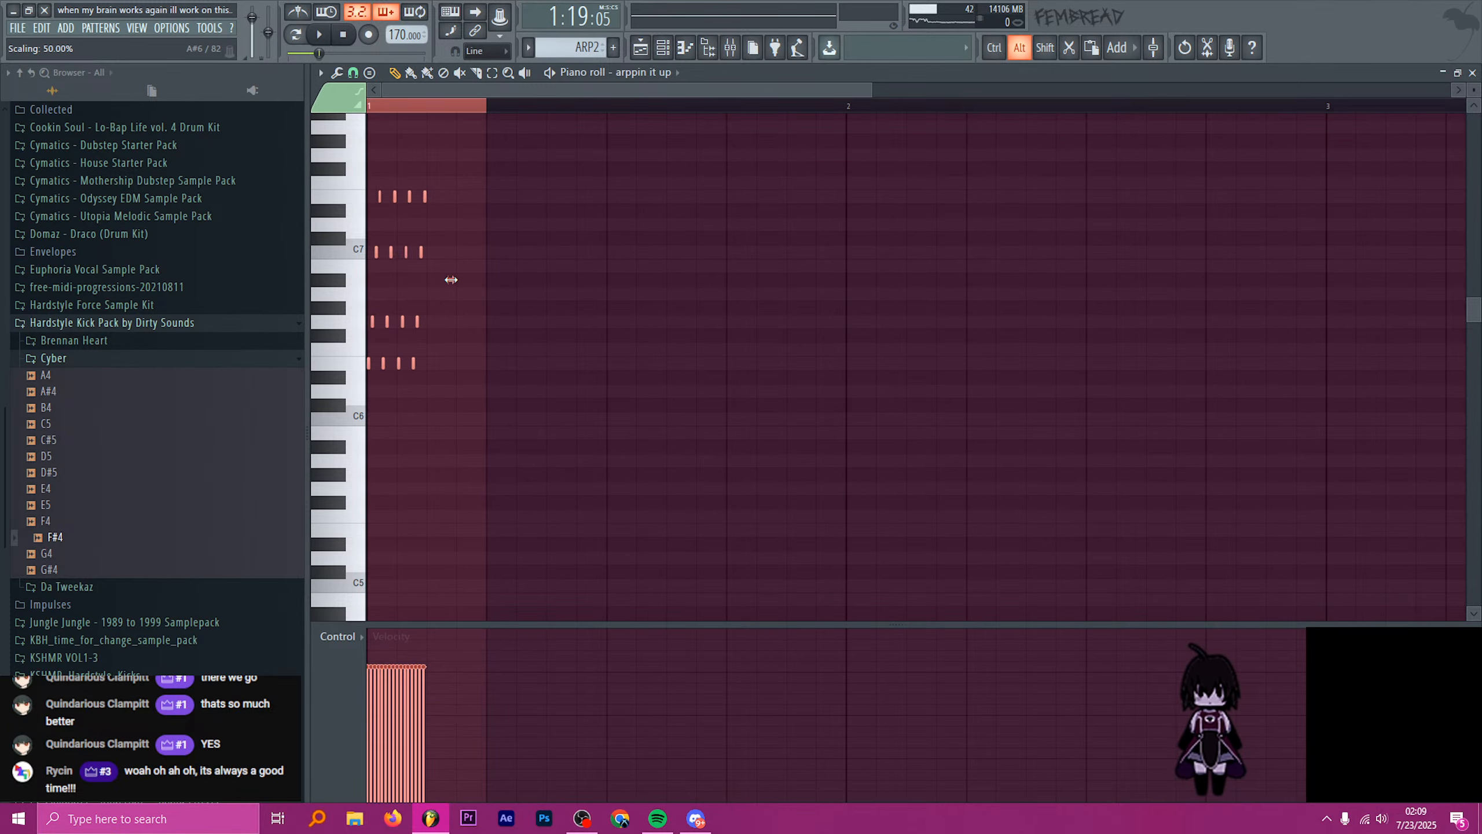
{"action": "left_click", "coordinate": [452, 111], "text": "ctrl"}
{"action": "left_click_drag", "start_coordinate": [431, 109], "coordinate": [373, 111]}
{"action": "key", "text": "ctrl+b"}
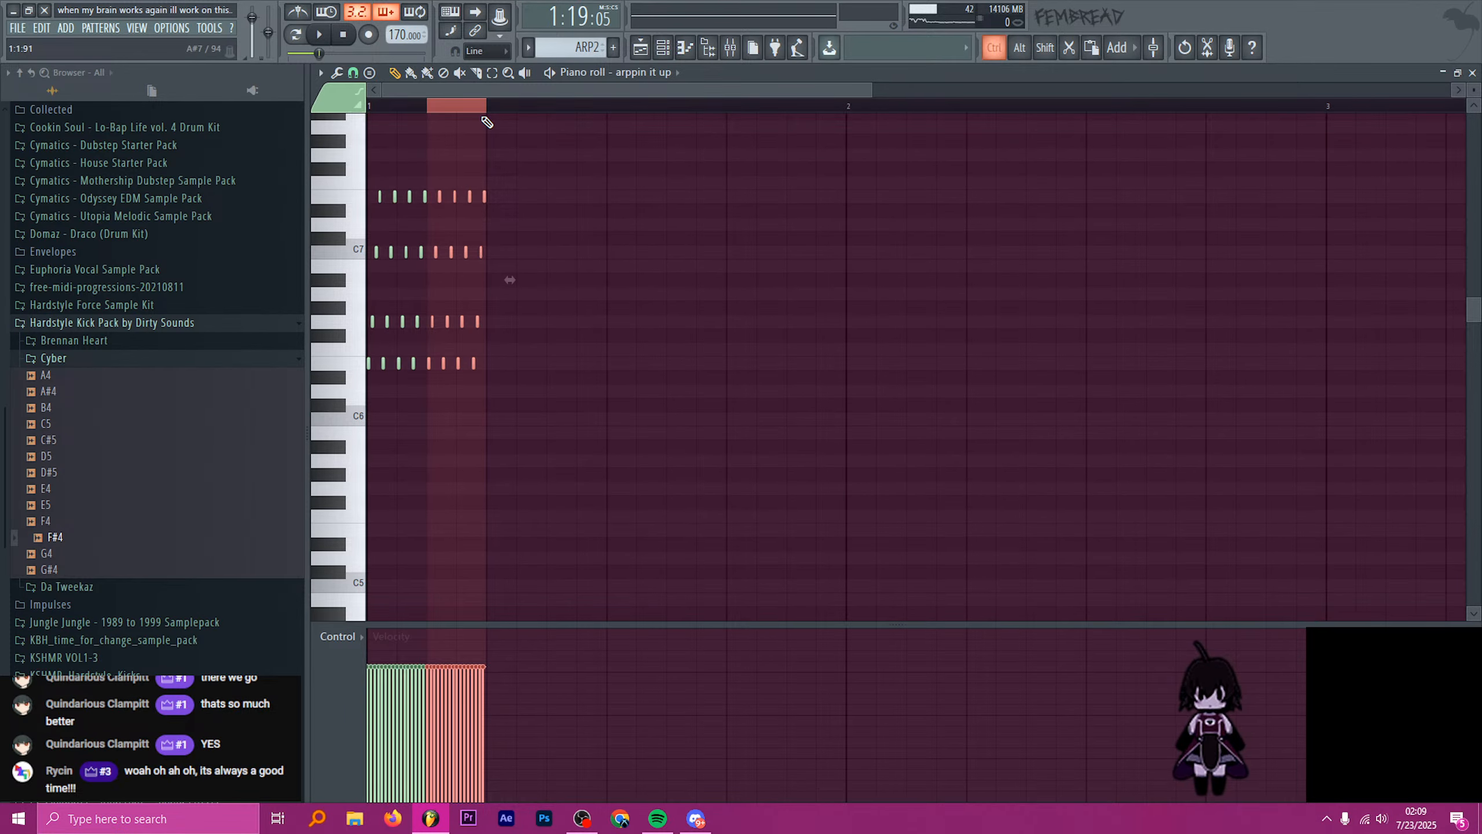
- Duplicate the one-beat arpeggio three times to fill bar 1, and play the ARP2 clip in the playlist
{"action": "left_click_drag", "start_coordinate": [486, 109], "coordinate": [371, 109]}
{"action": "key", "text": "ctrl+b"}
{"action": "key", "text": "ctrl+b"}
{"action": "key", "text": "ctrl+b"}
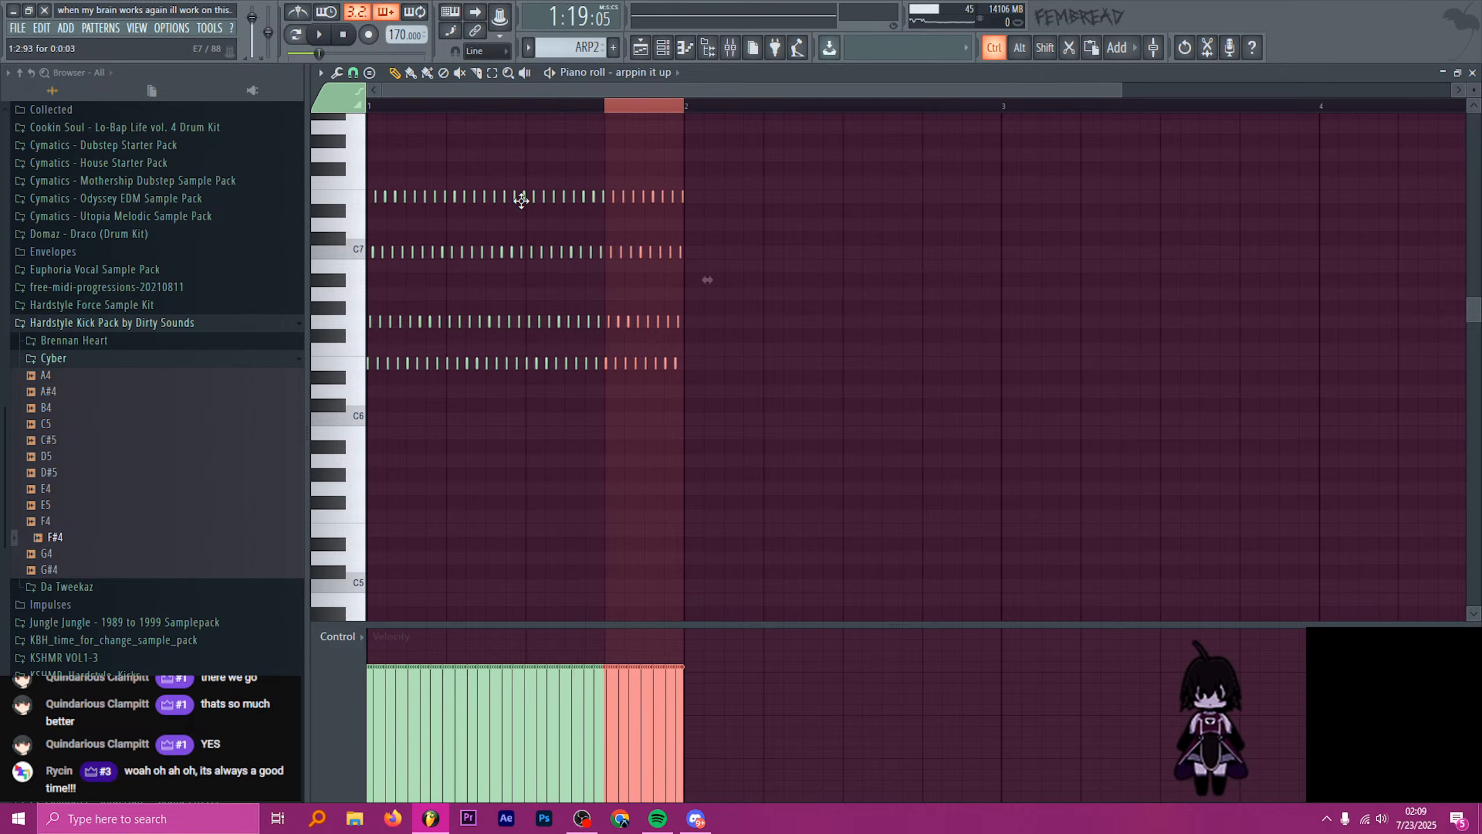
{"action": "left_click", "coordinate": [641, 51]}
{"action": "key", "text": "space"}
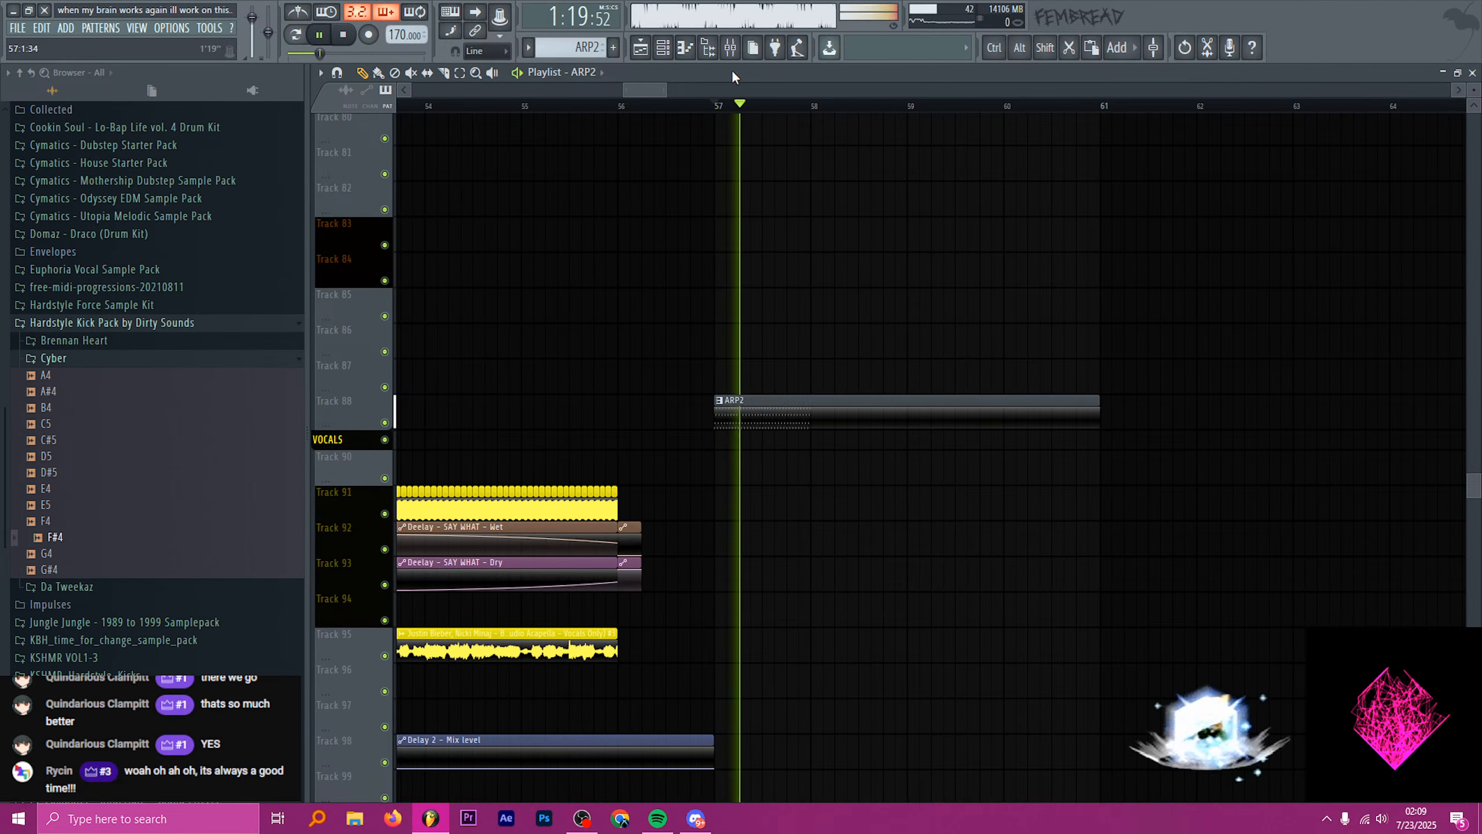
- Insert Patcher in effect slot 2 of the "arppin it up" mixer track
{"action": "left_click", "coordinate": [730, 48]}
{"action": "left_click", "coordinate": [1342, 145]}
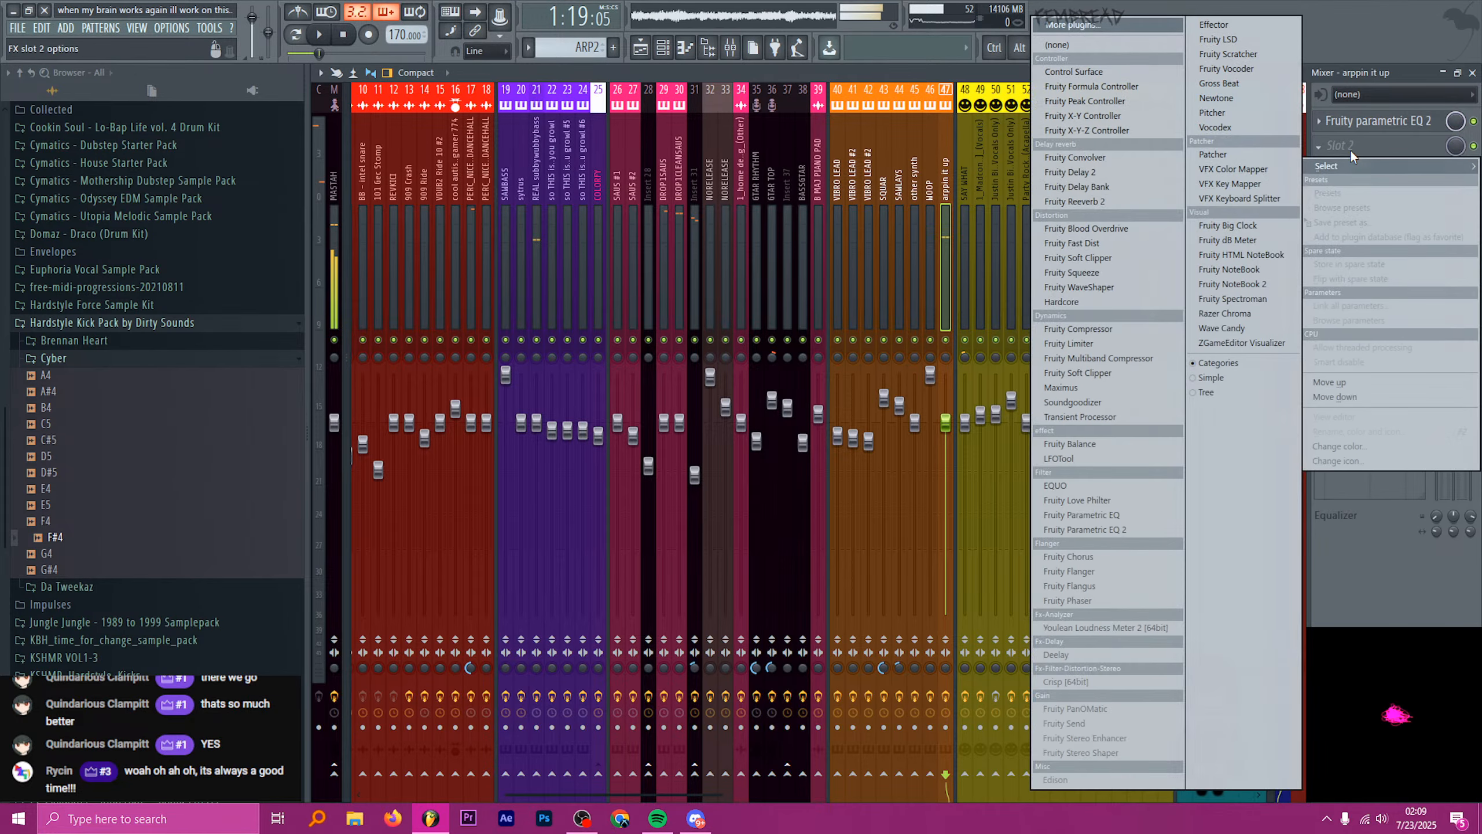
{"action": "left_click", "coordinate": [1268, 155]}
{"action": "left_click", "coordinate": [1330, 145]}
{"action": "left_click", "coordinate": [1322, 145]}
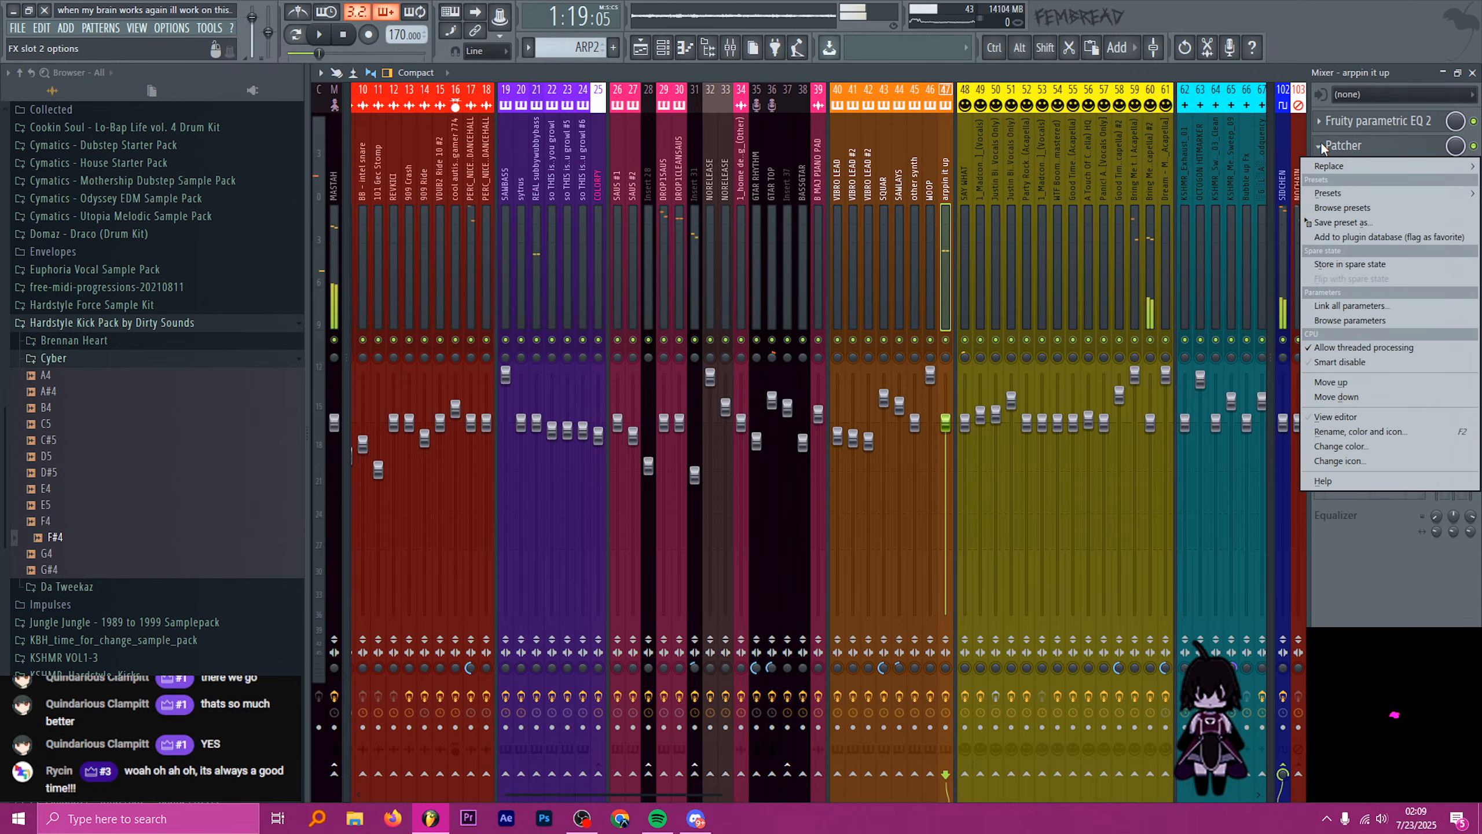
{"action": "left_click", "coordinate": [1374, 142]}
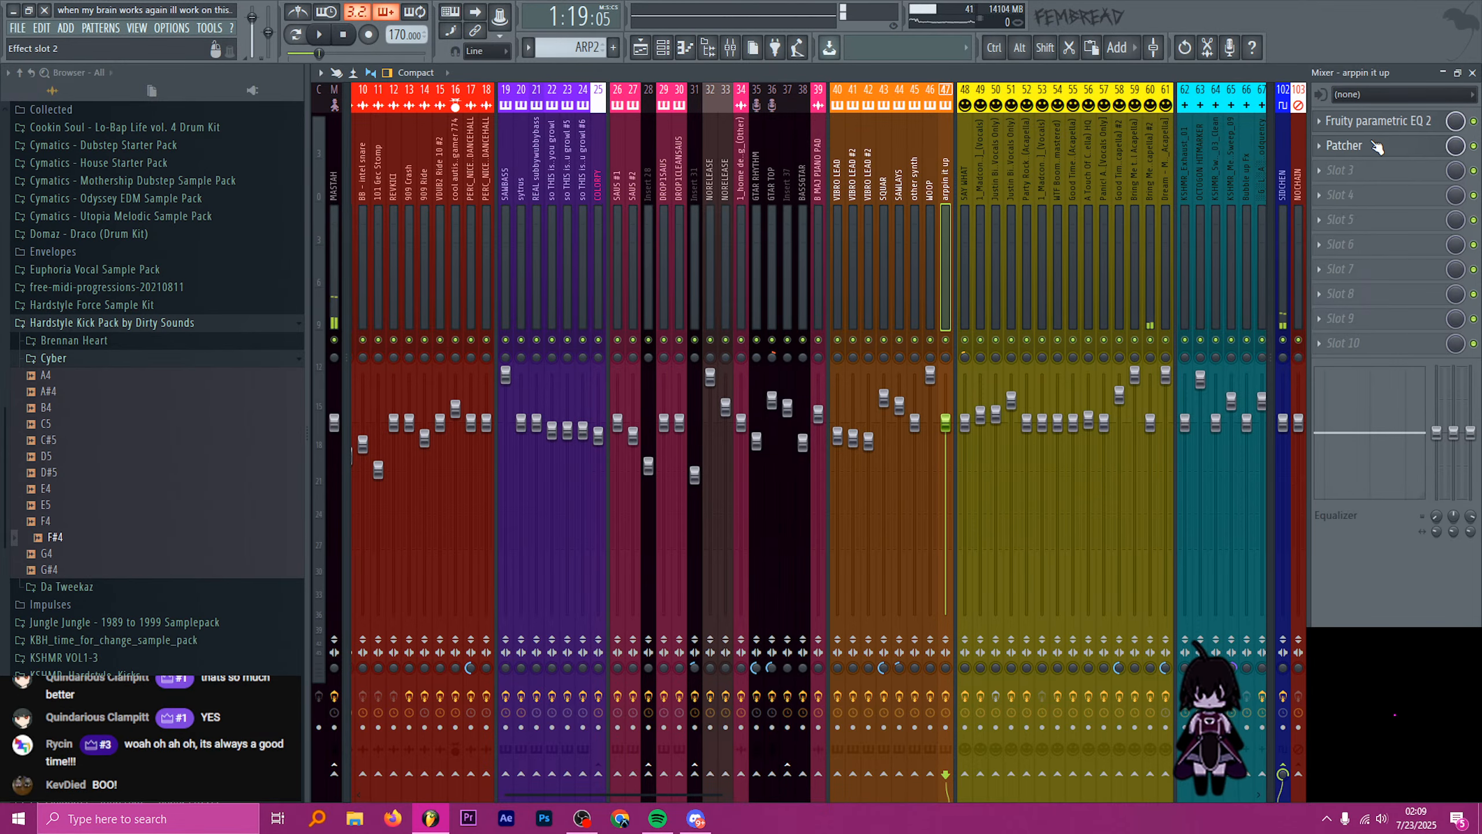
{"action": "left_click", "coordinate": [1373, 142]}
{"action": "left_click", "coordinate": [1373, 142]}
- Rename the Patcher effect as DROP2PATCHER
{"action": "left_click", "coordinate": [1320, 143]}
{"action": "middle_click", "coordinate": [1323, 145]}
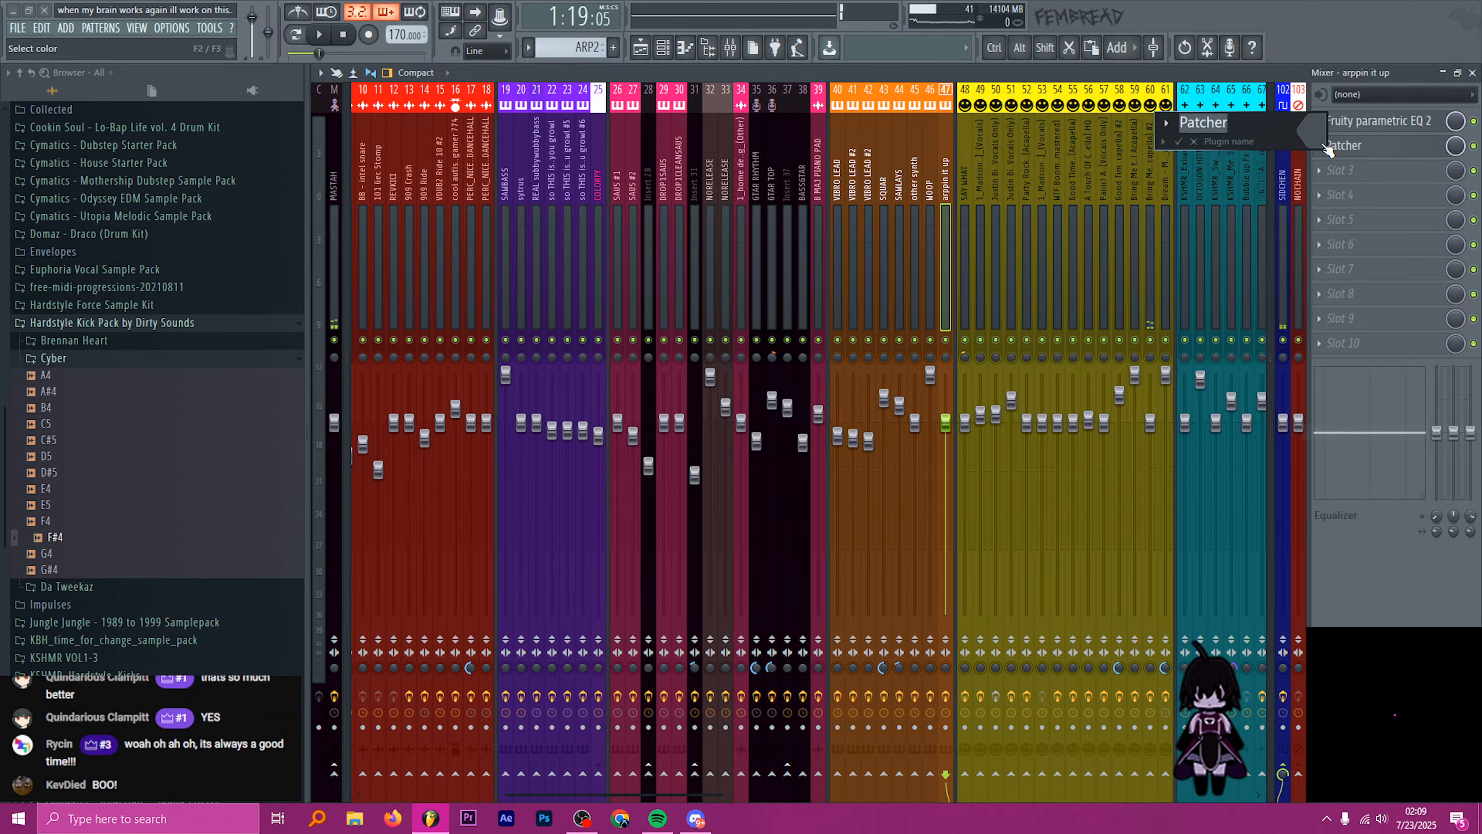
{"action": "type", "text": "DROP2PATCH"}
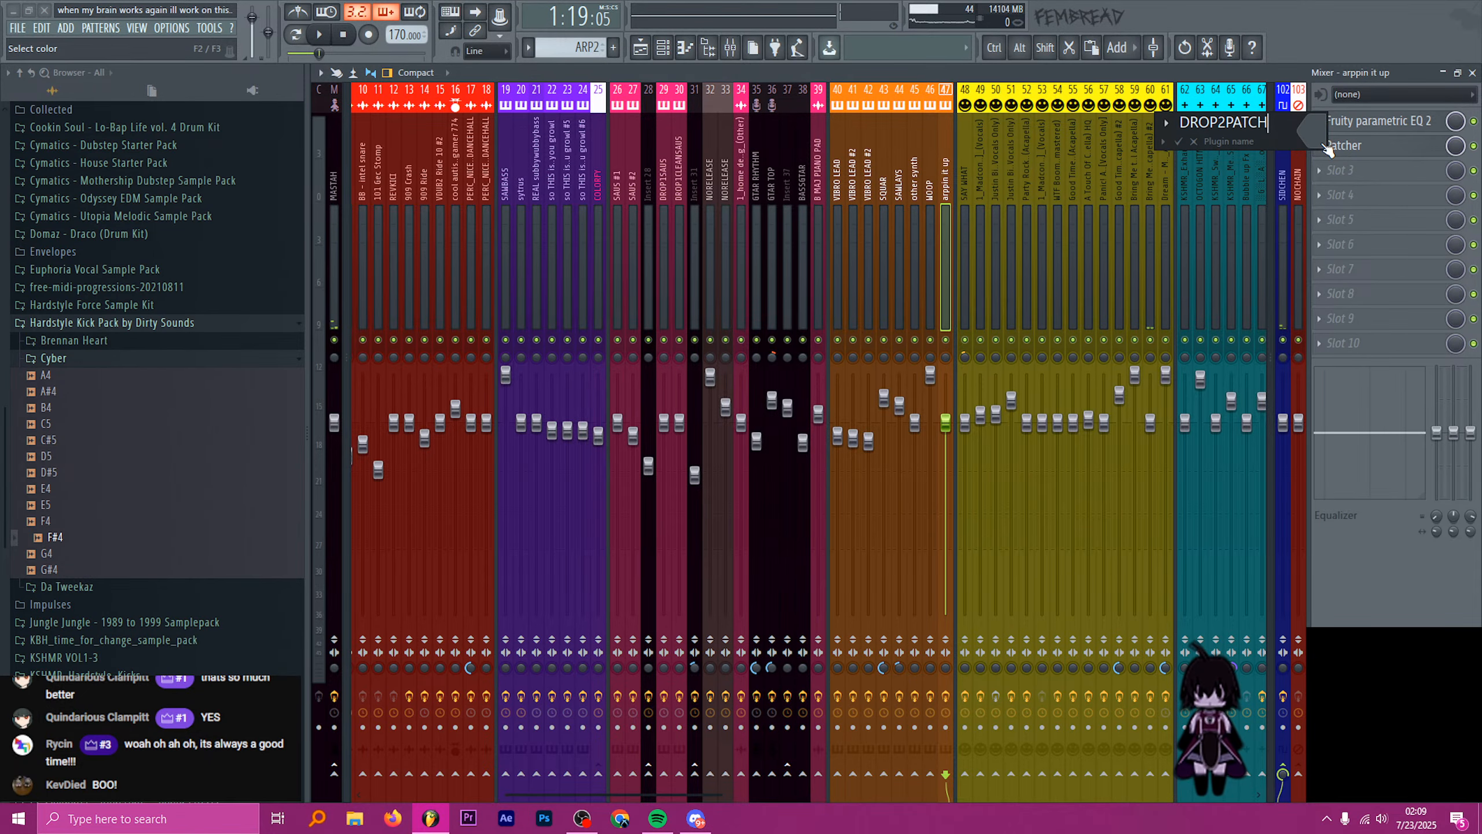
{"action": "key", "text": "Return"}
- Create an automation clip for DROP2PATCHER's mix level spanning bars 55 to 61 of the playlist
{"action": "left_click", "coordinate": [640, 48]}
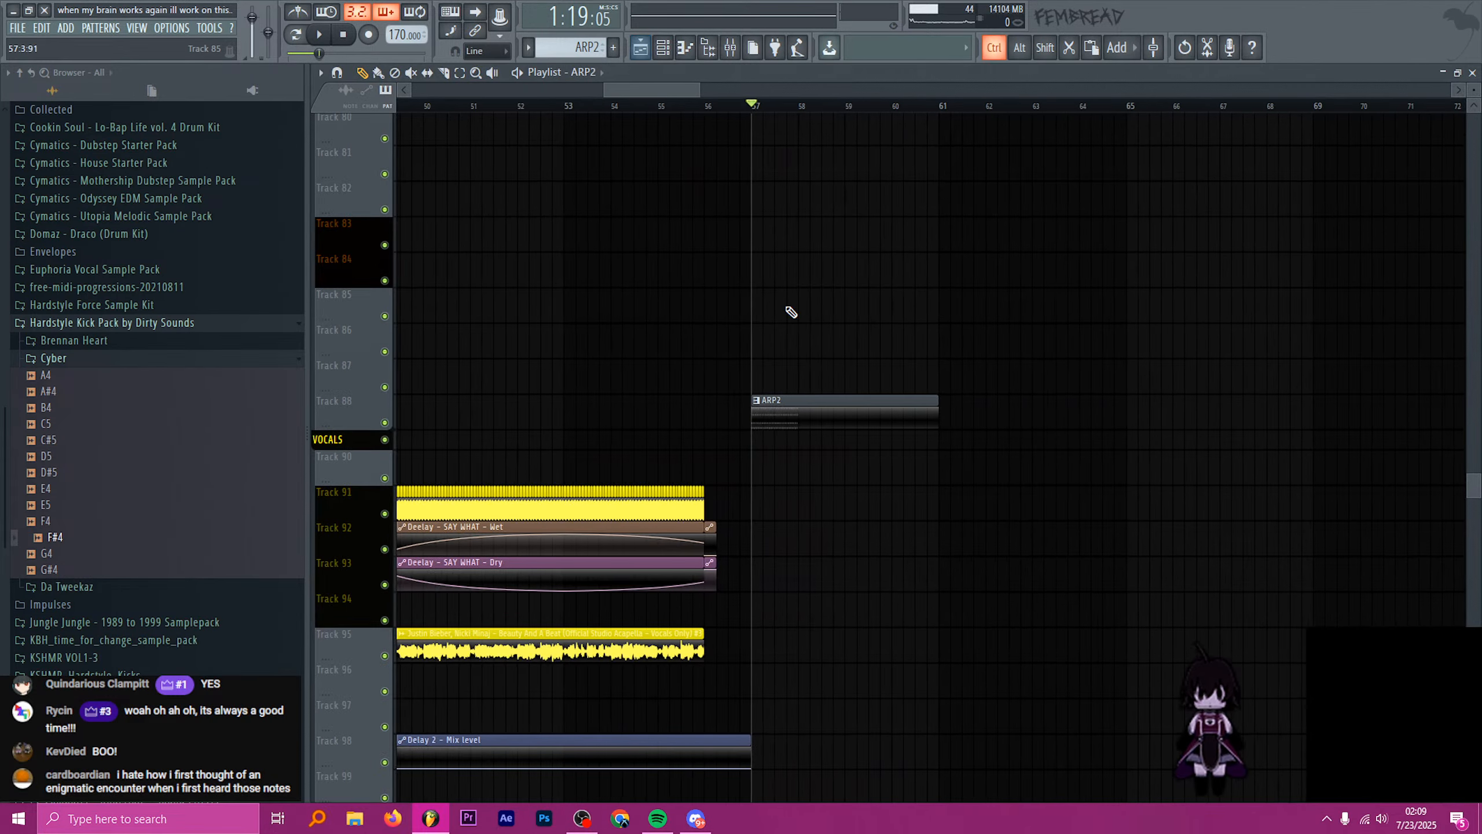
{"action": "scroll", "coordinate": [788, 309], "scroll_direction": "down", "scroll_amount": 1}
{"action": "scroll", "coordinate": [378, 402], "scroll_direction": "down", "scroll_amount": 1}
{"action": "left_click_drag", "start_coordinate": [934, 108], "coordinate": [638, 120]}
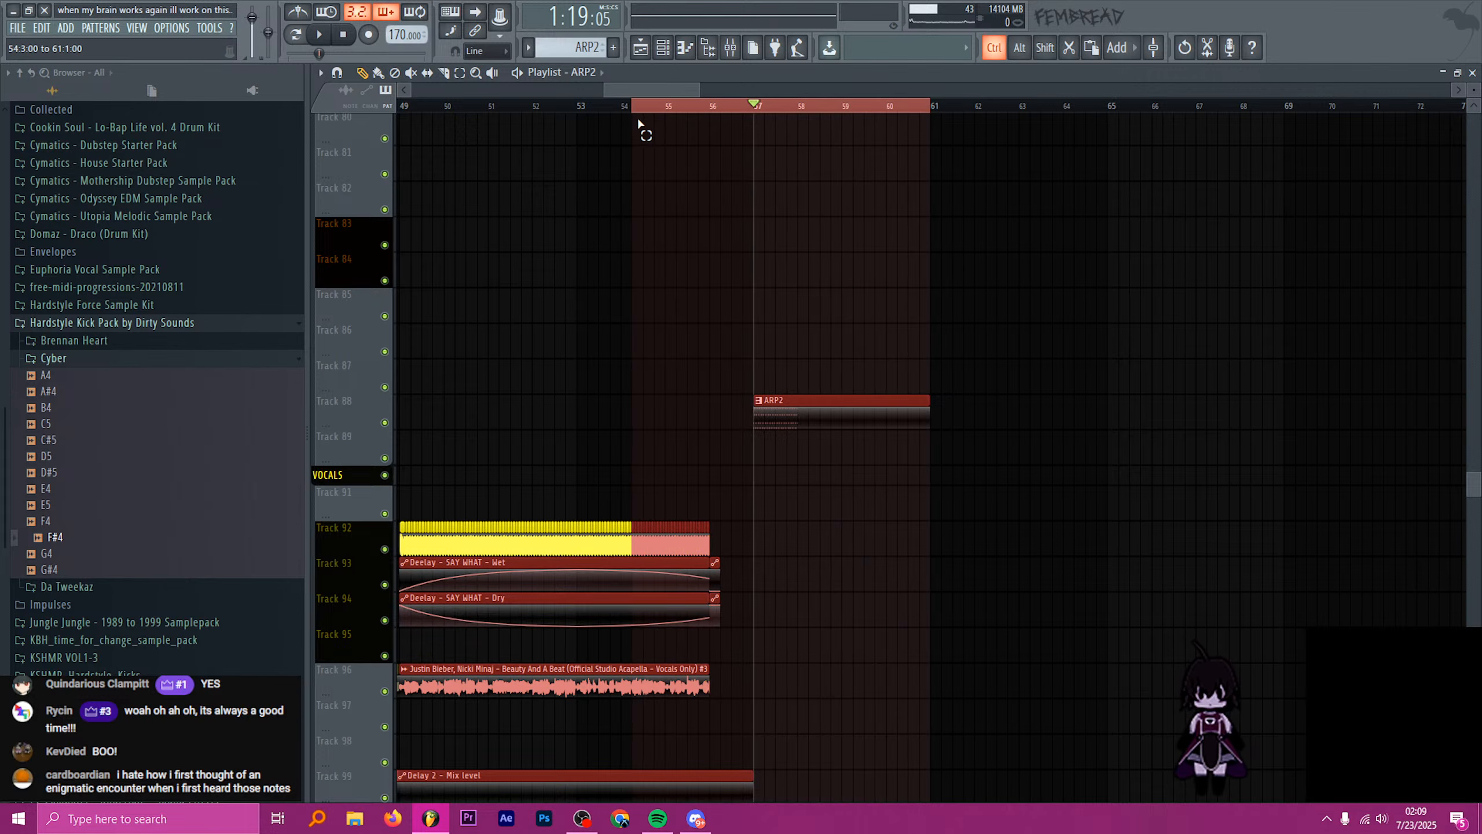
{"action": "left_click", "coordinate": [730, 47]}
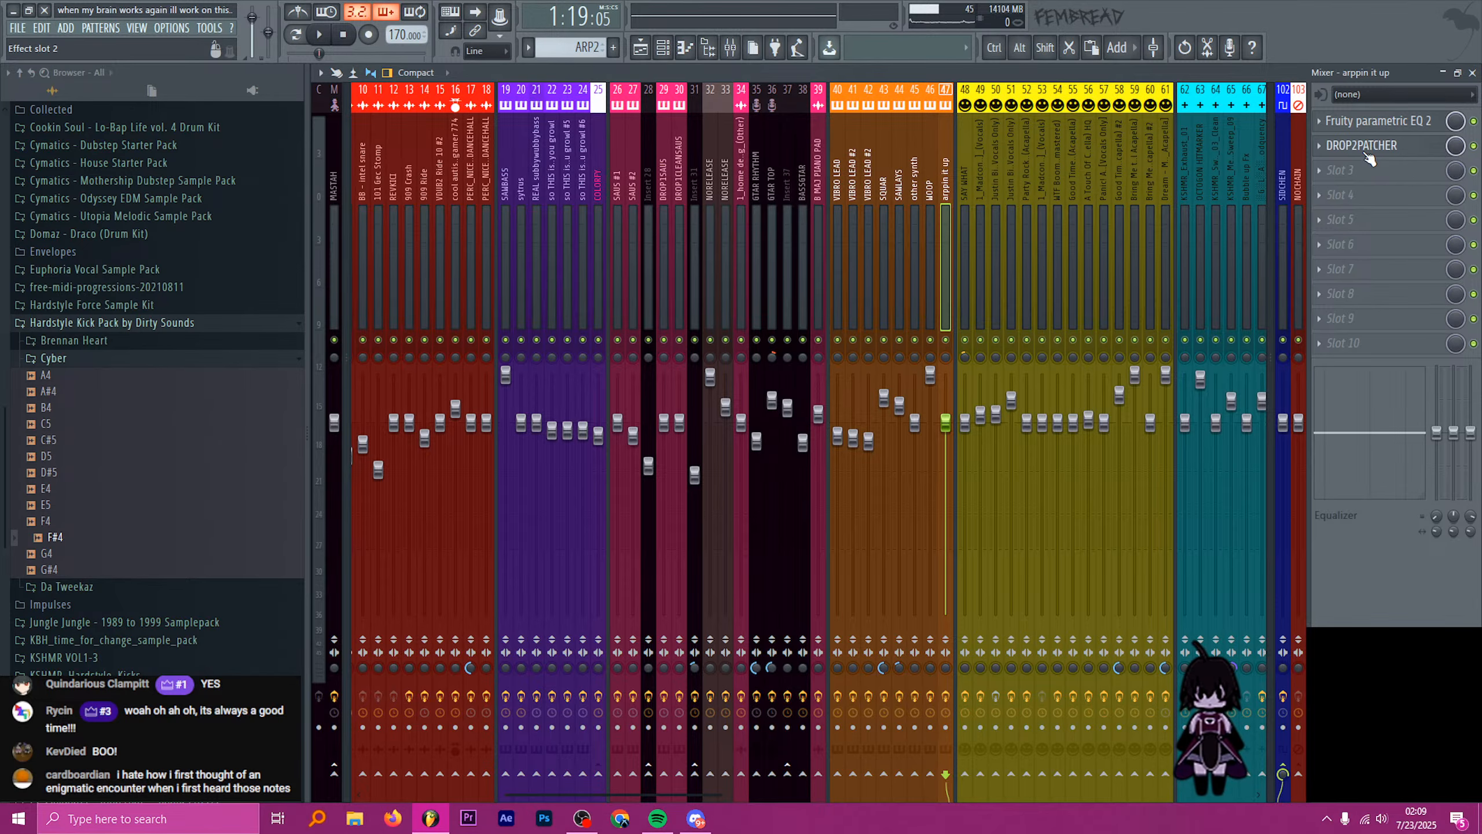
{"action": "right_click", "coordinate": [1453, 148]}
{"action": "left_click", "coordinate": [1429, 245]}
{"action": "left_click", "coordinate": [640, 47]}
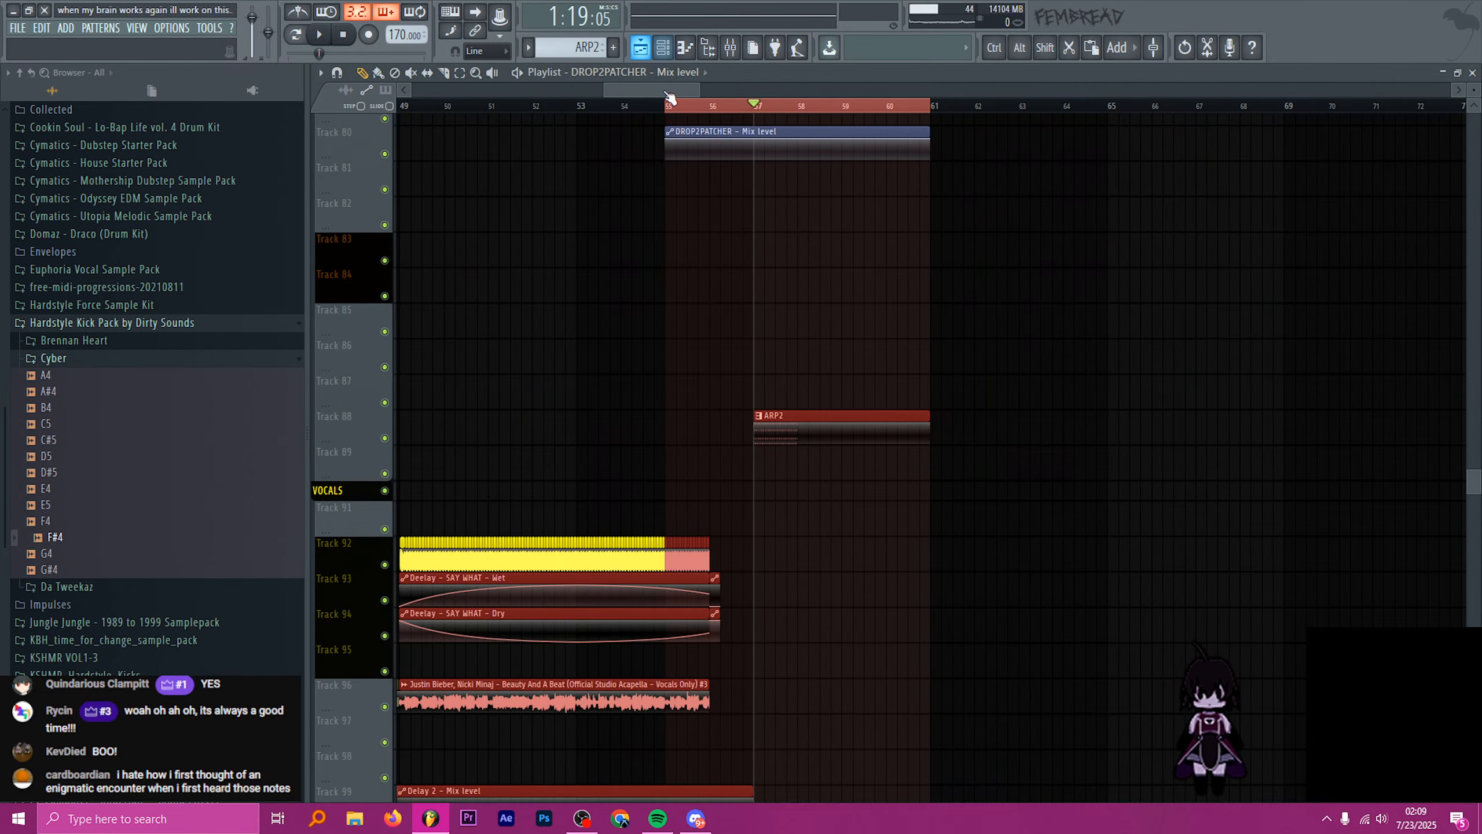
- Move the DROP2PATCHER mix level automation clip to Track 89 under ARP2 and lower its starting level to zero
{"action": "left_click_drag", "start_coordinate": [721, 156], "coordinate": [751, 469]}
{"action": "scroll", "coordinate": [751, 470], "scroll_direction": "up", "scroll_amount": 2}
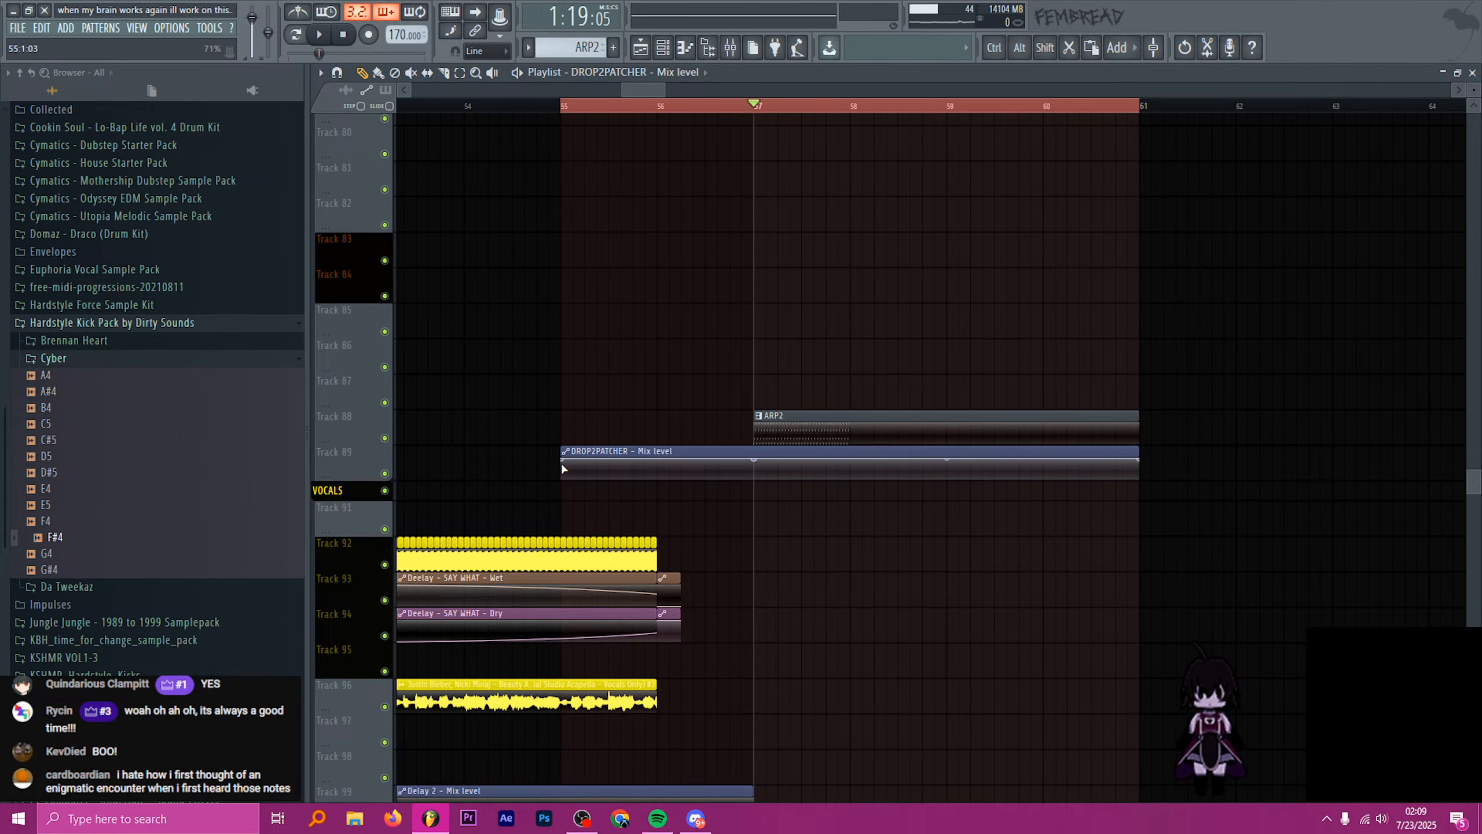
{"action": "left_click_drag", "start_coordinate": [562, 460], "coordinate": [562, 486]}
- Slice the DROP2PATCHER automation clip at bar 56 and delete the part before it
{"action": "right_click", "coordinate": [658, 445], "text": "shift"}
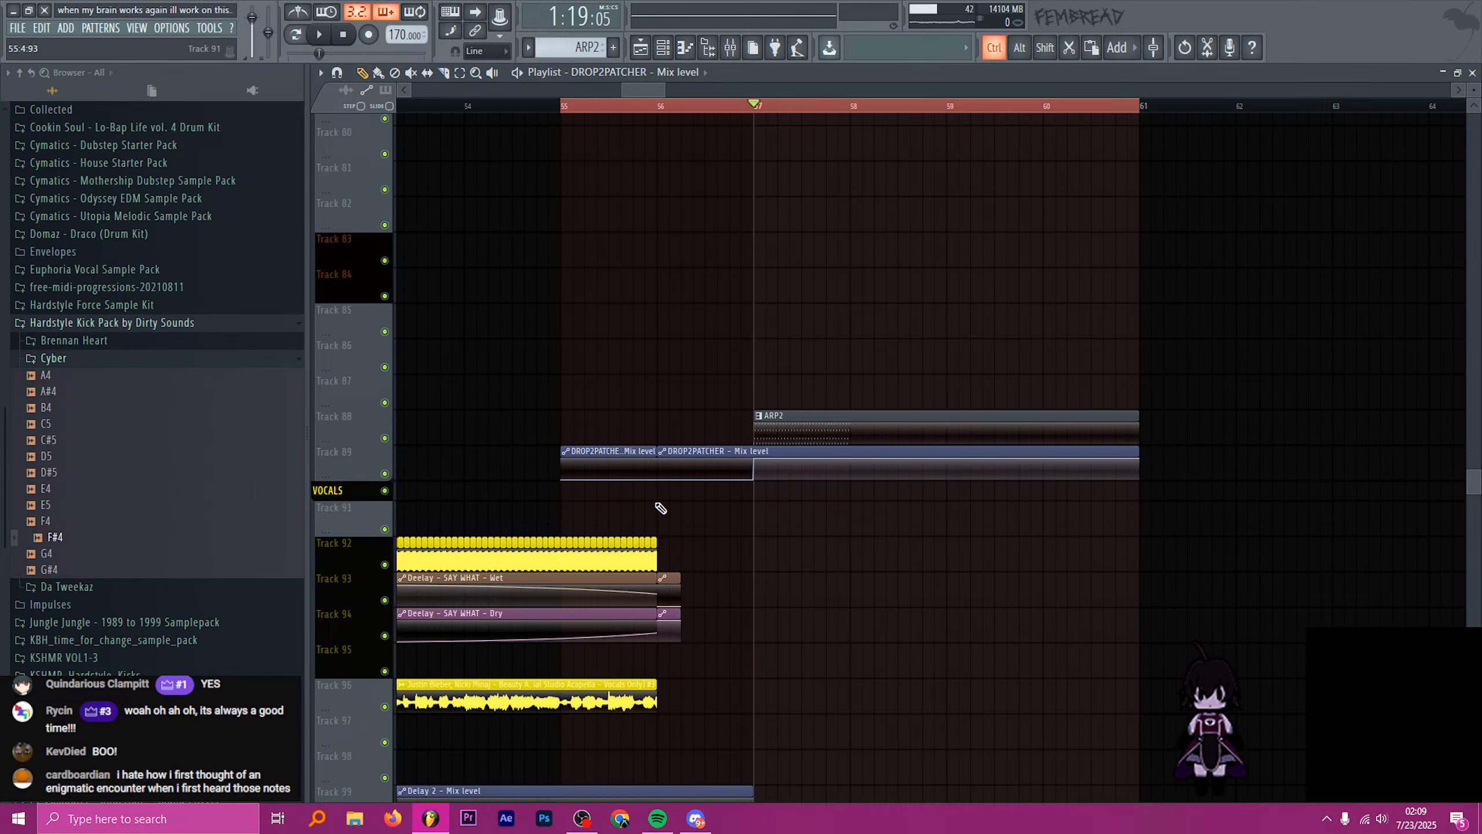
{"action": "right_click", "coordinate": [633, 472]}
{"action": "scroll", "coordinate": [908, 540], "scroll_direction": "down", "scroll_amount": 8}
{"action": "scroll", "coordinate": [364, 459], "scroll_direction": "up", "scroll_amount": 8}
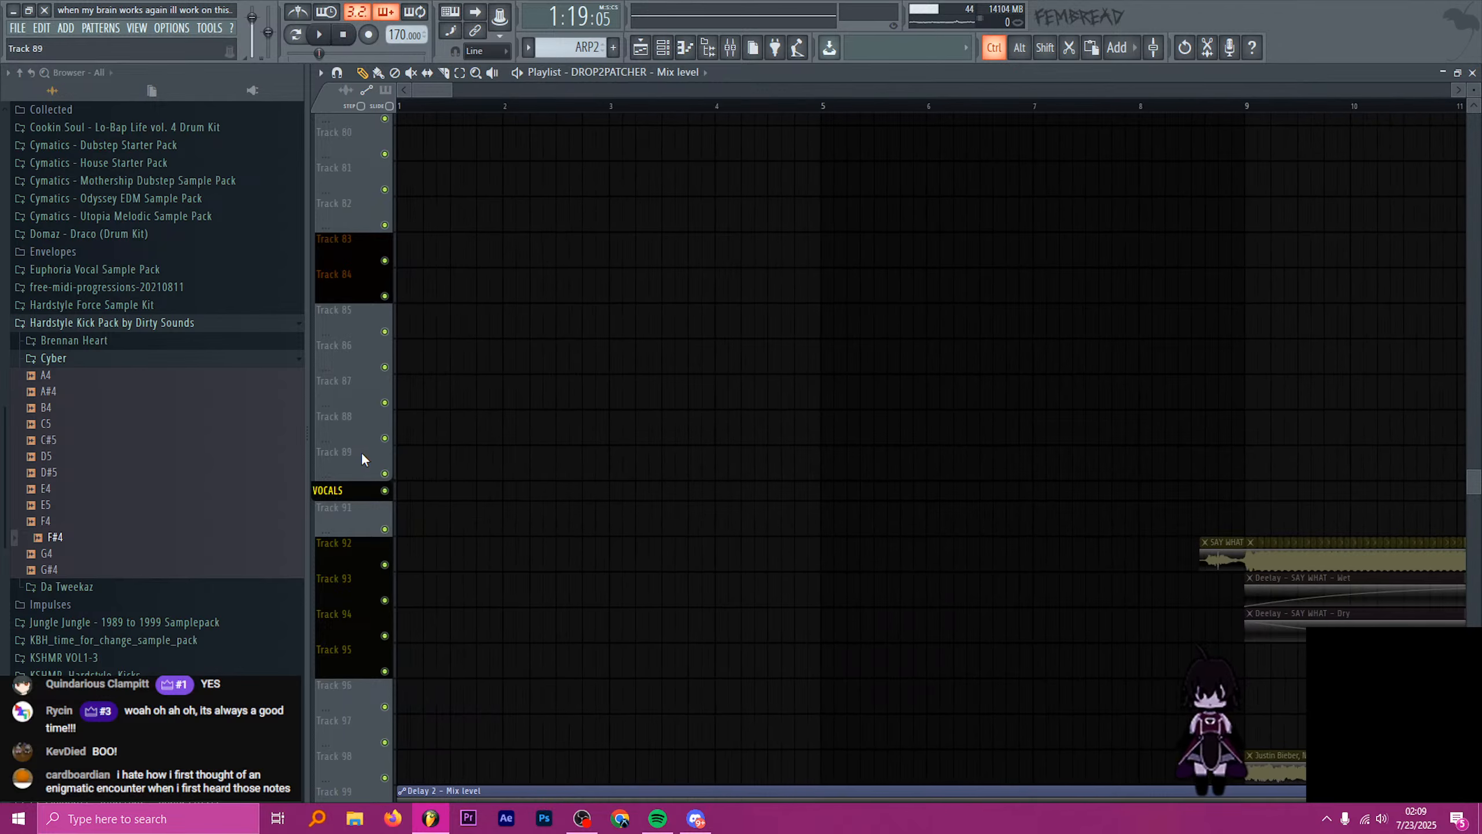
{"action": "scroll", "coordinate": [361, 459], "scroll_direction": "down", "scroll_amount": 6}
{"action": "scroll", "coordinate": [747, 434], "scroll_direction": "up", "scroll_amount": 6}
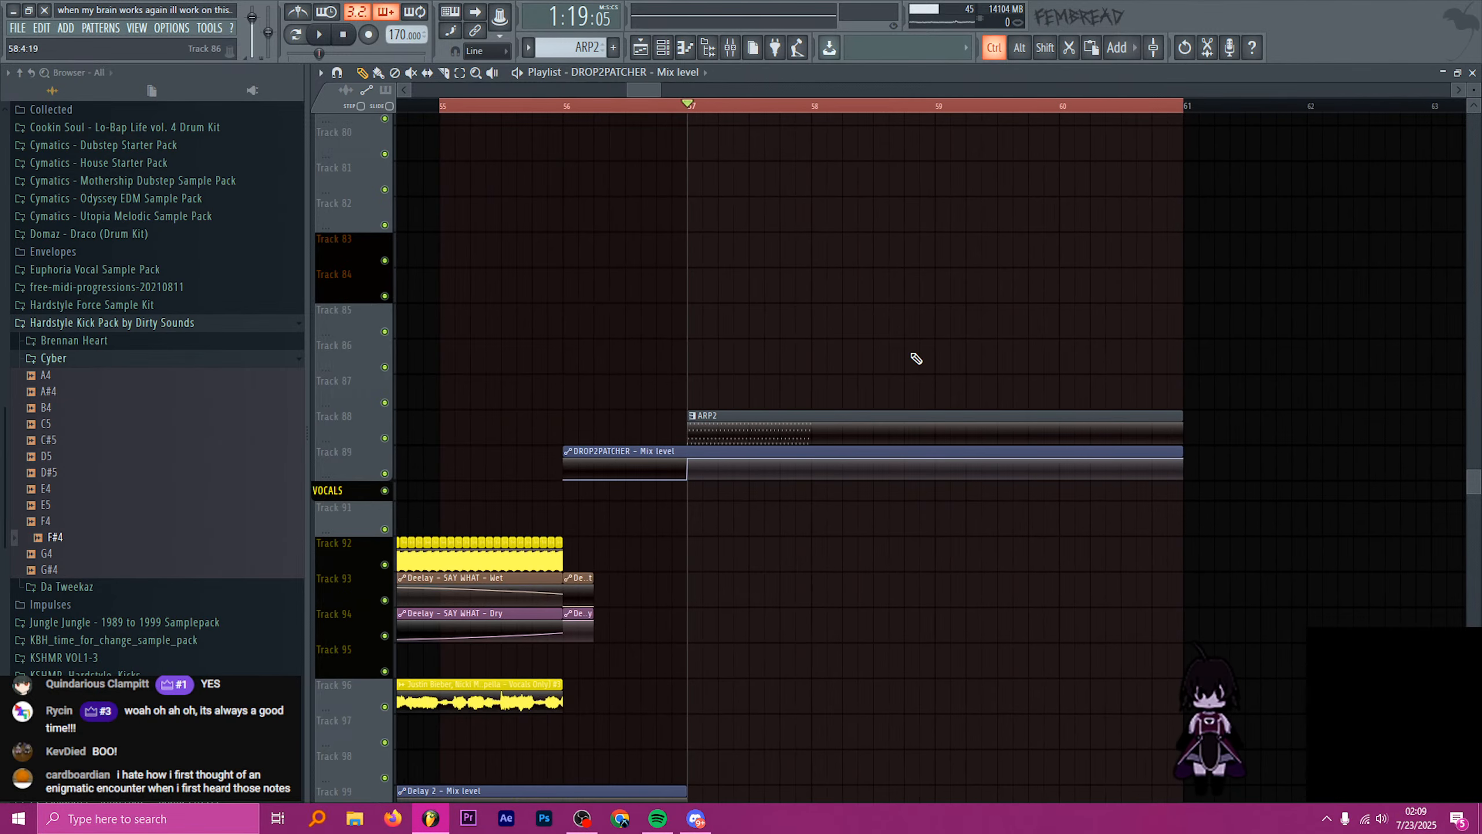
- Find the GAME N SAUCE preset in the browser and add it to the DROP2PATCHER map between input and output
{"action": "left_click", "coordinate": [730, 48]}
{"action": "left_click", "coordinate": [1365, 147]}
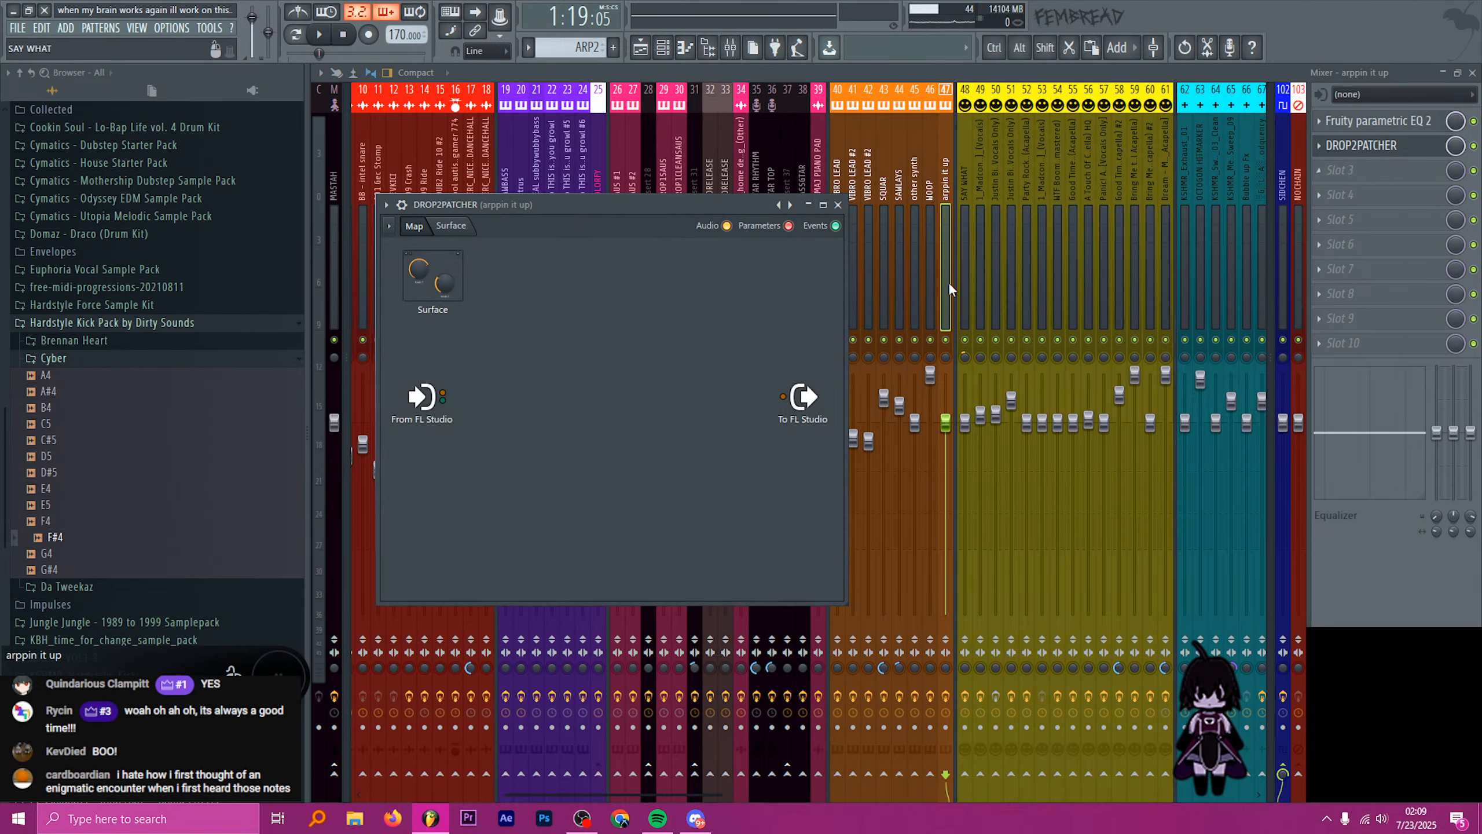
{"action": "key", "text": "ctrl+f"}
{"action": "type", "text": "game n"}
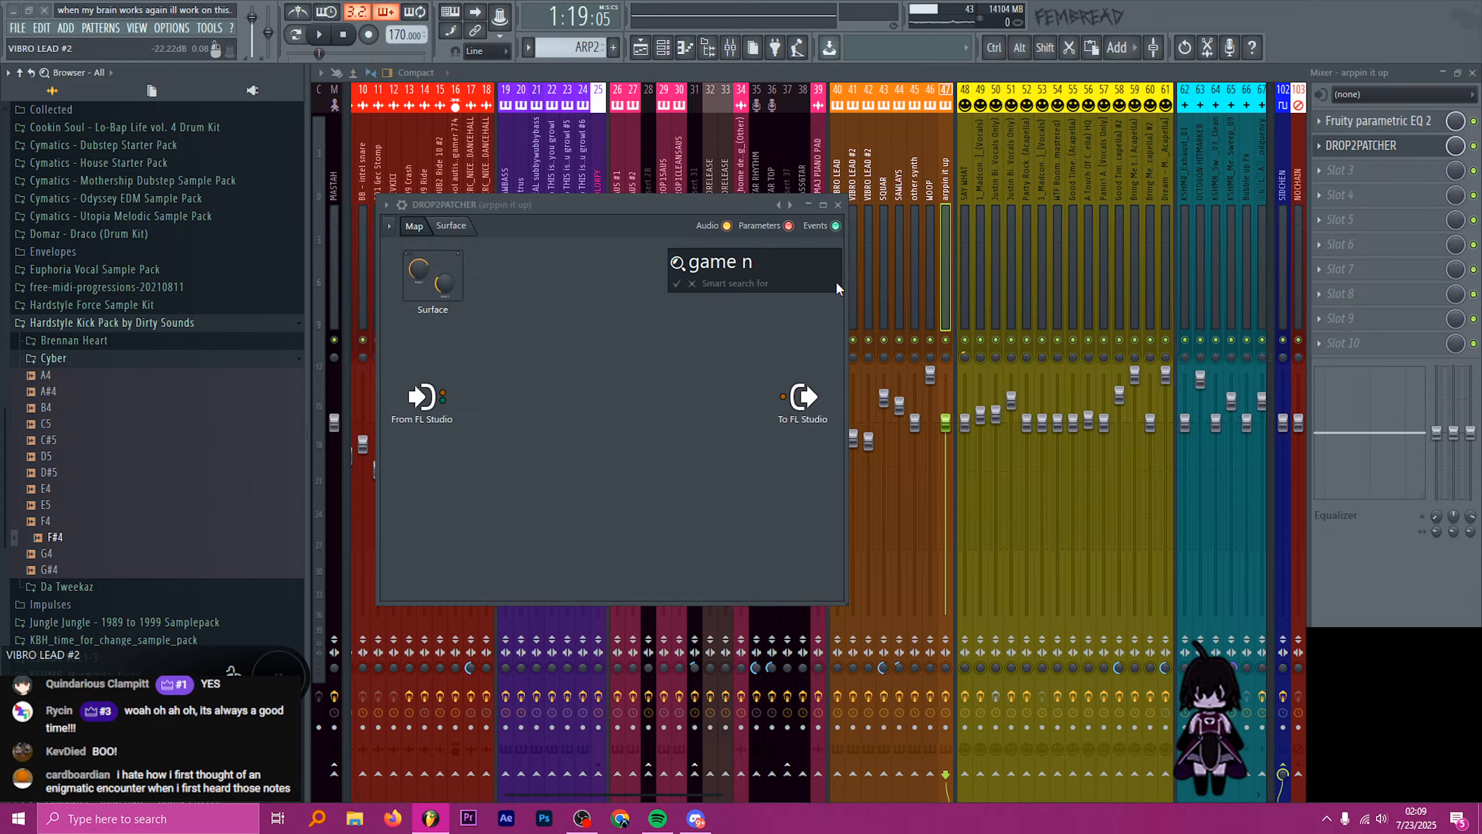
{"action": "key", "text": "Return"}
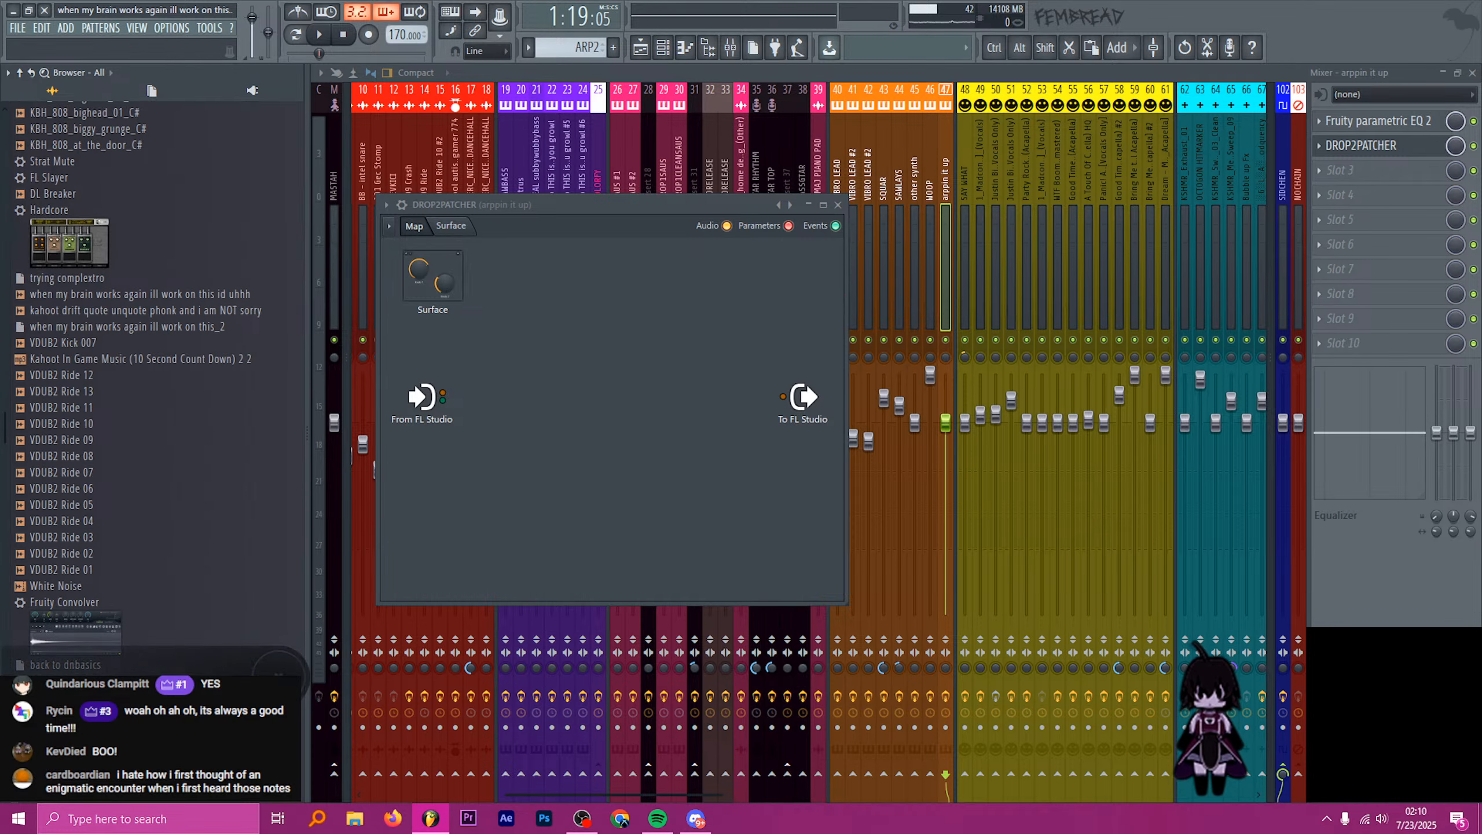
{"action": "scroll", "coordinate": [165, 643], "scroll_direction": "down", "scroll_amount": 4}
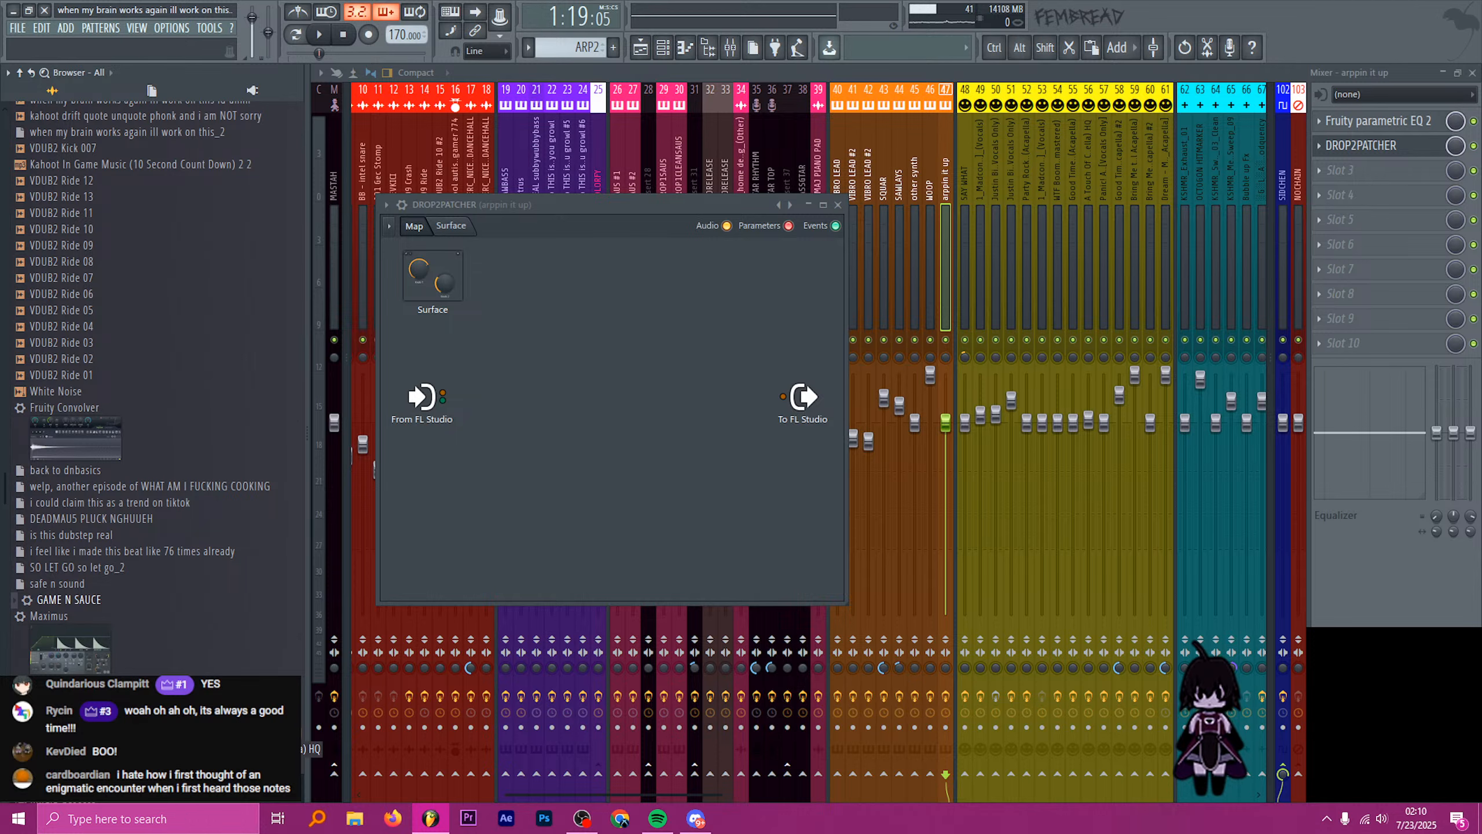
{"action": "left_click_drag", "start_coordinate": [94, 604], "coordinate": [527, 349]}
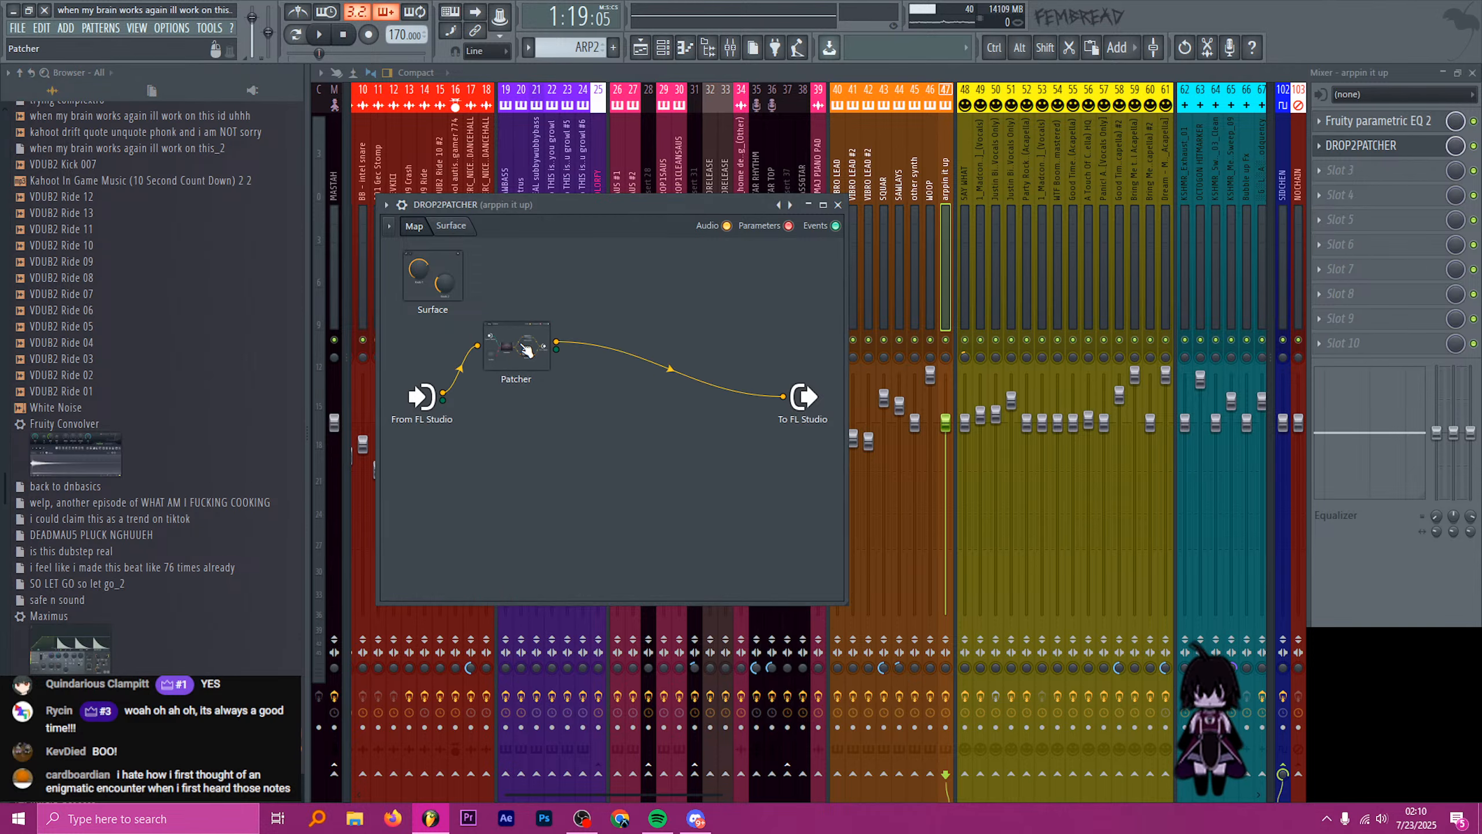
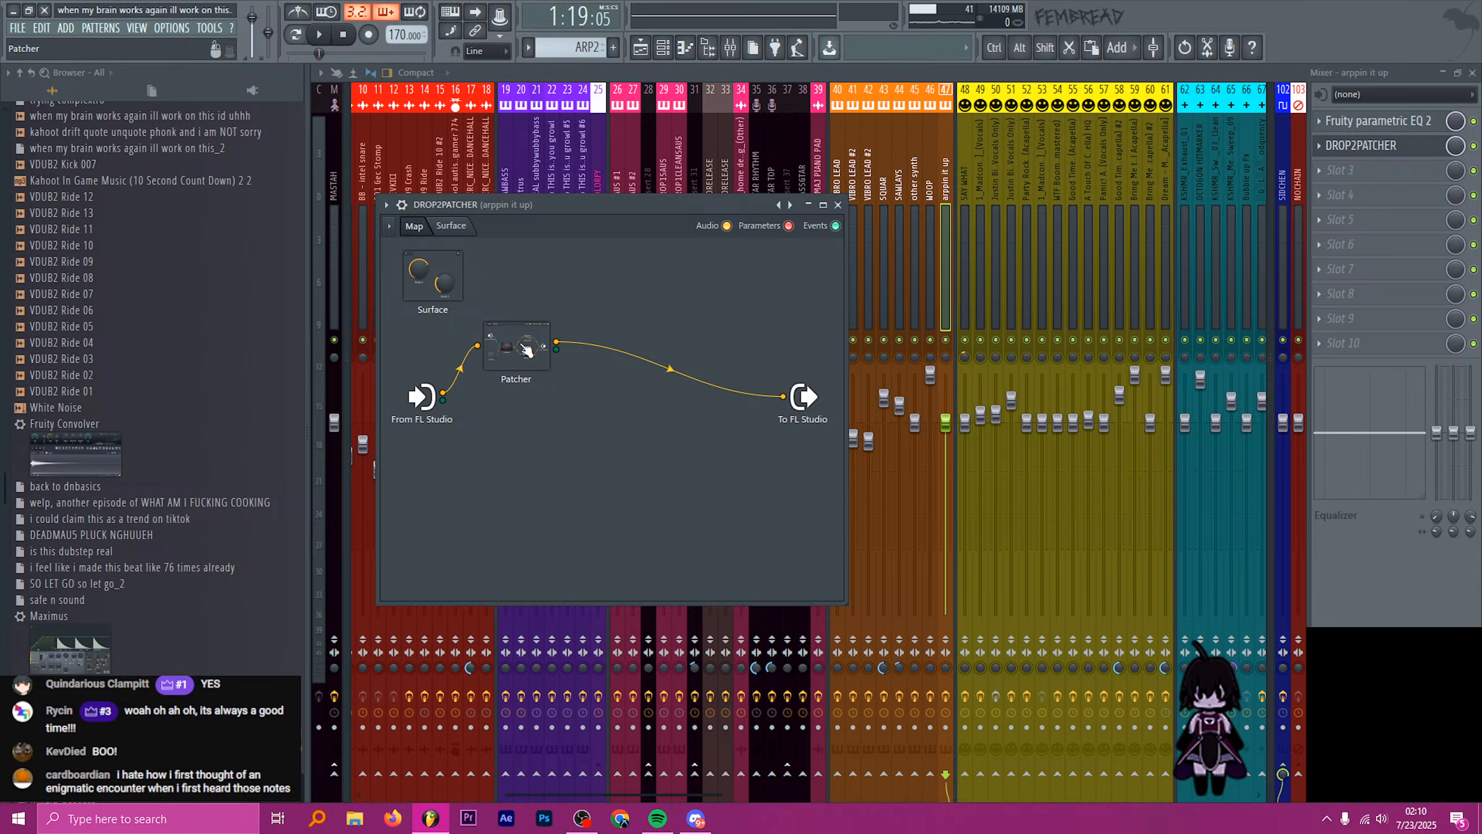
- Search the browser for ghettoclip and insert the GHETTOCLIP limiter preset on the connection between the nested Patcher and the output
{"action": "key", "text": "ctrl+f"}
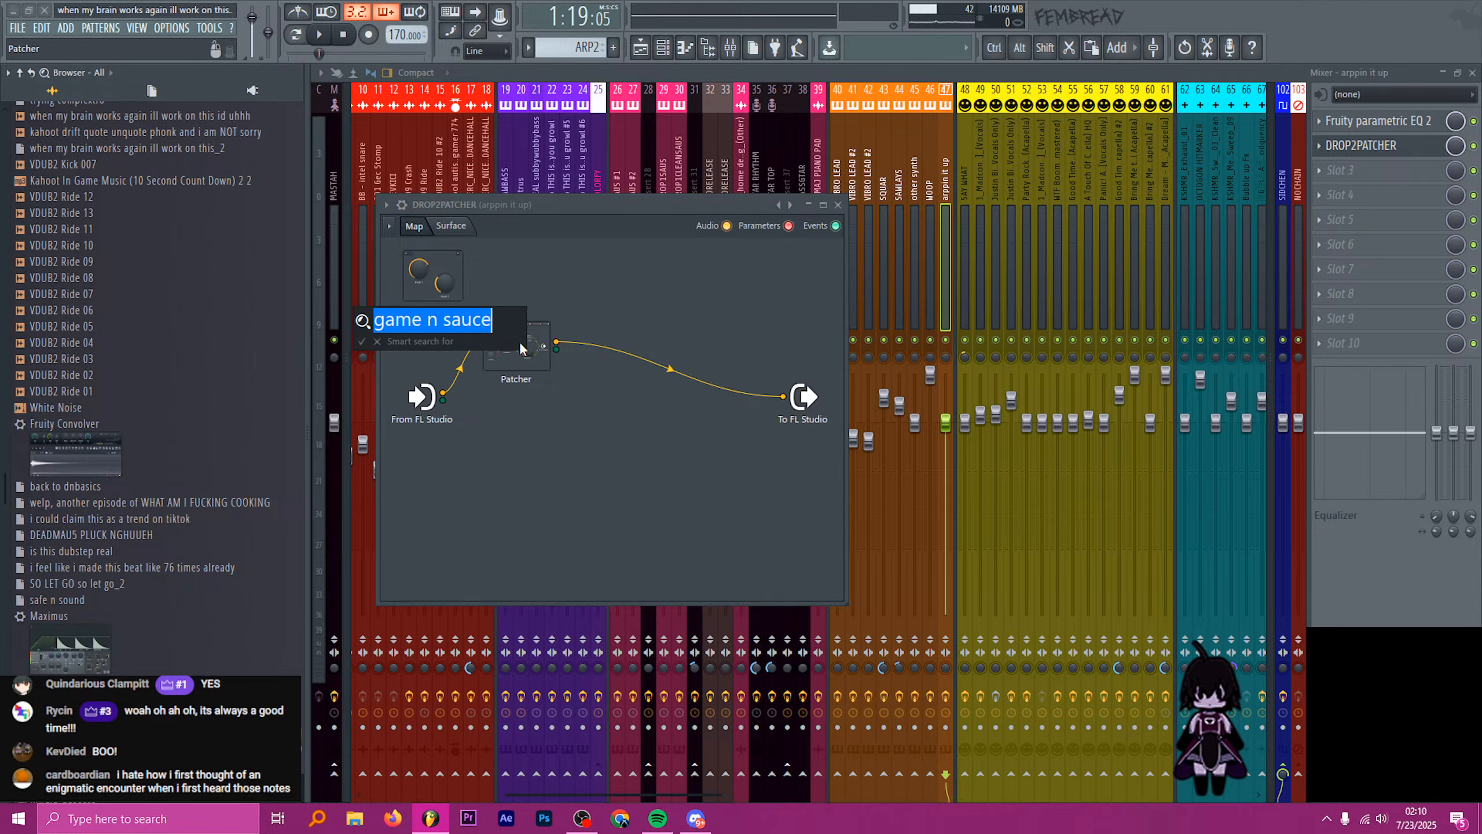
{"action": "type", "text": "glettoc"}
{"action": "key", "text": "BackSpace"}
{"action": "key", "text": "BackSpace"}
{"action": "key", "text": "BackSpace"}
{"action": "key", "text": "BackSpace"}
{"action": "key", "text": "BackSpace"}
{"action": "key", "text": "BackSpace"}
{"action": "type", "text": "hettocli["}
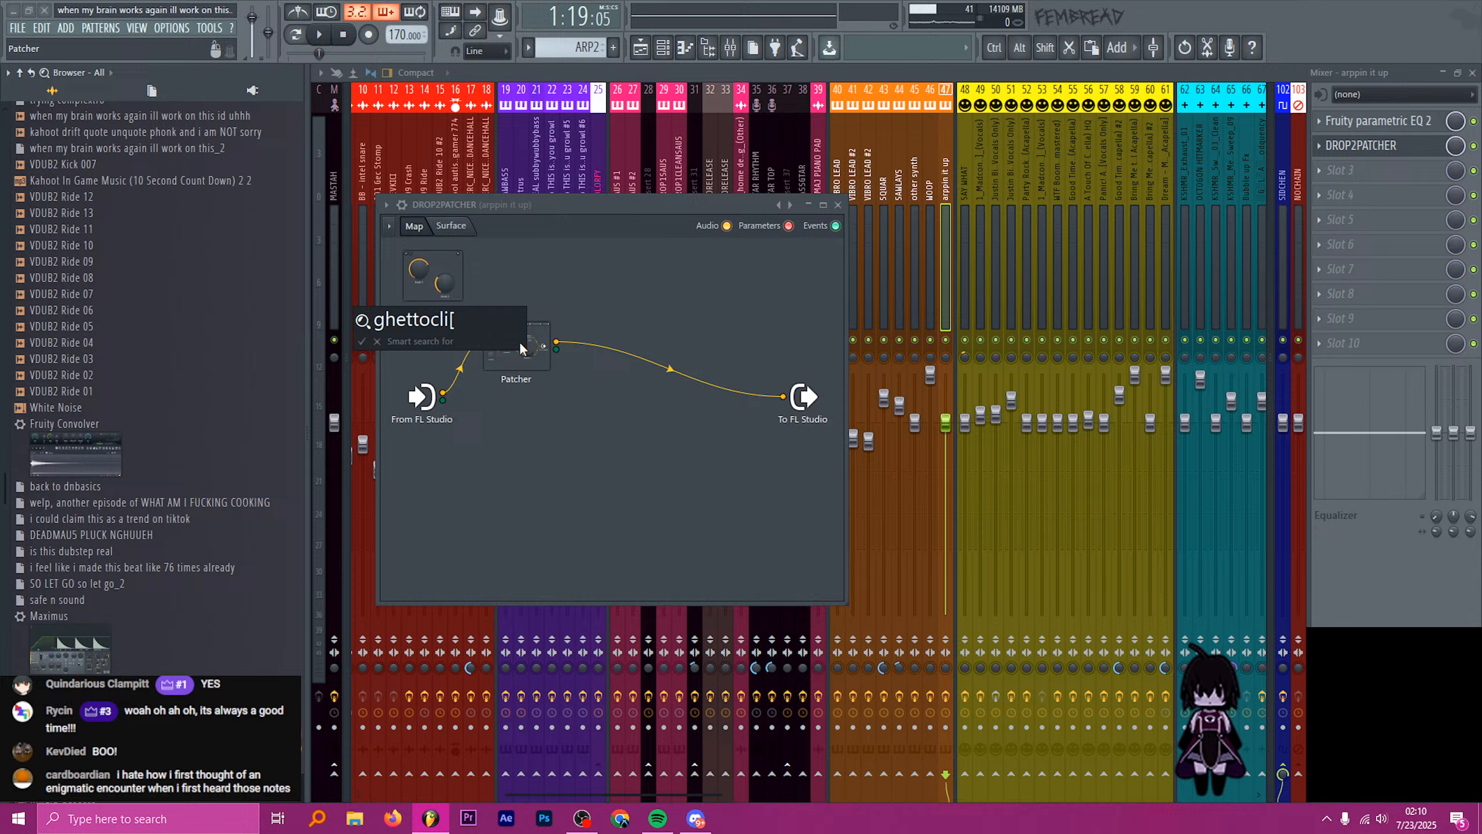
{"action": "key", "text": "BackSpace"}
{"action": "type", "text": "p"}
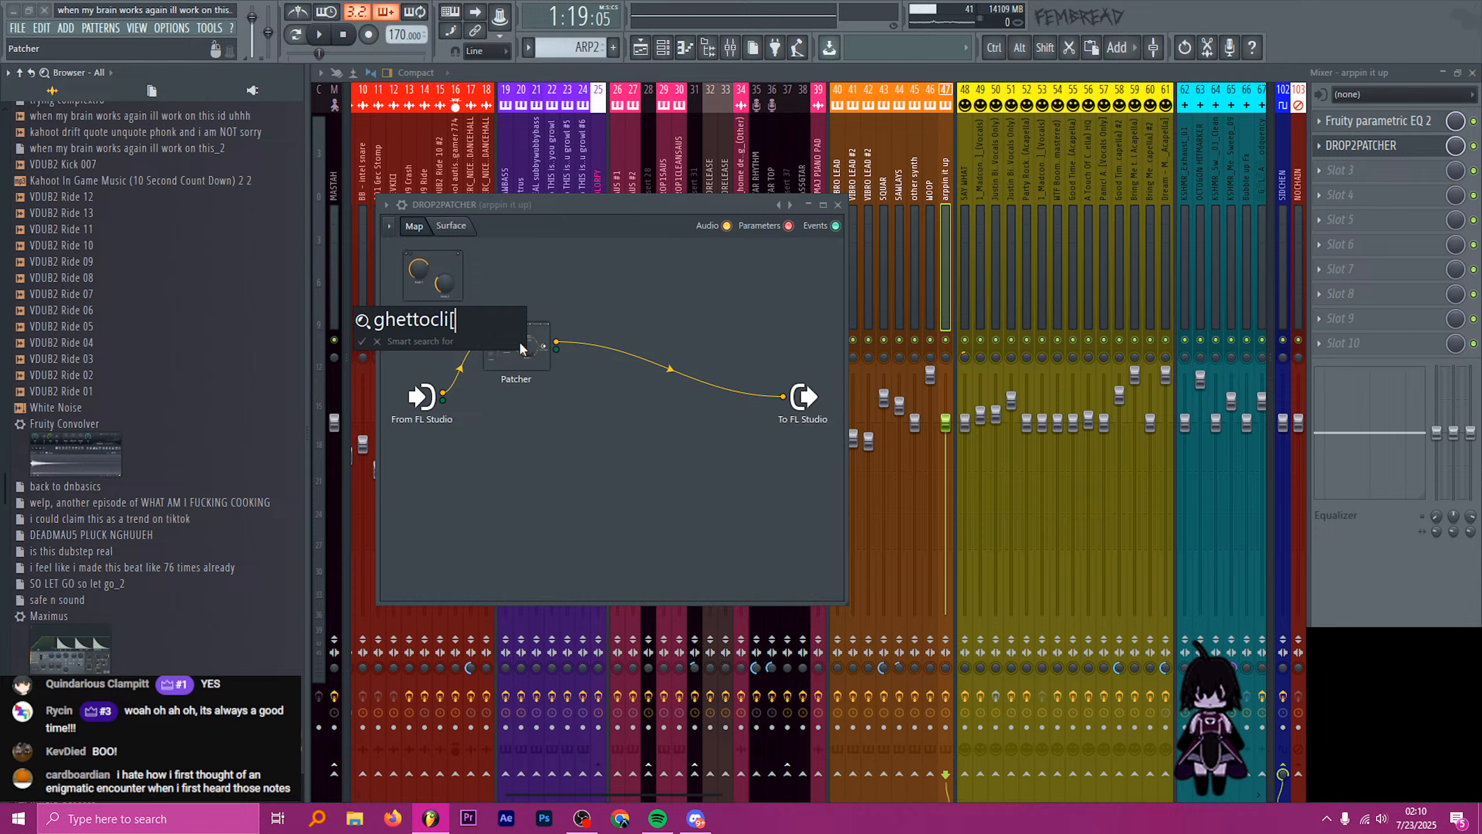
{"action": "key", "text": "Return"}
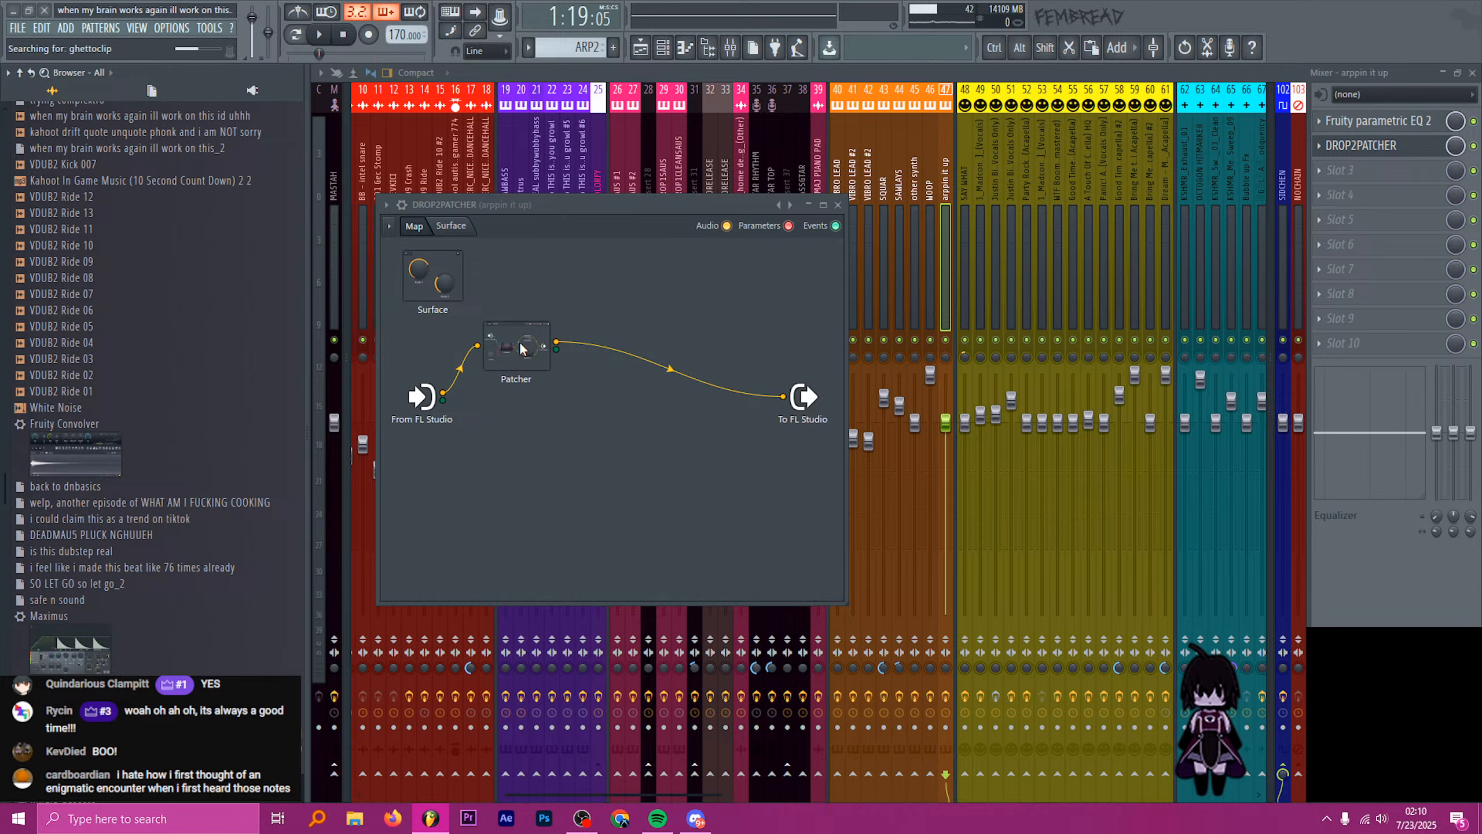
{"action": "left_click_drag", "start_coordinate": [131, 432], "coordinate": [598, 343]}
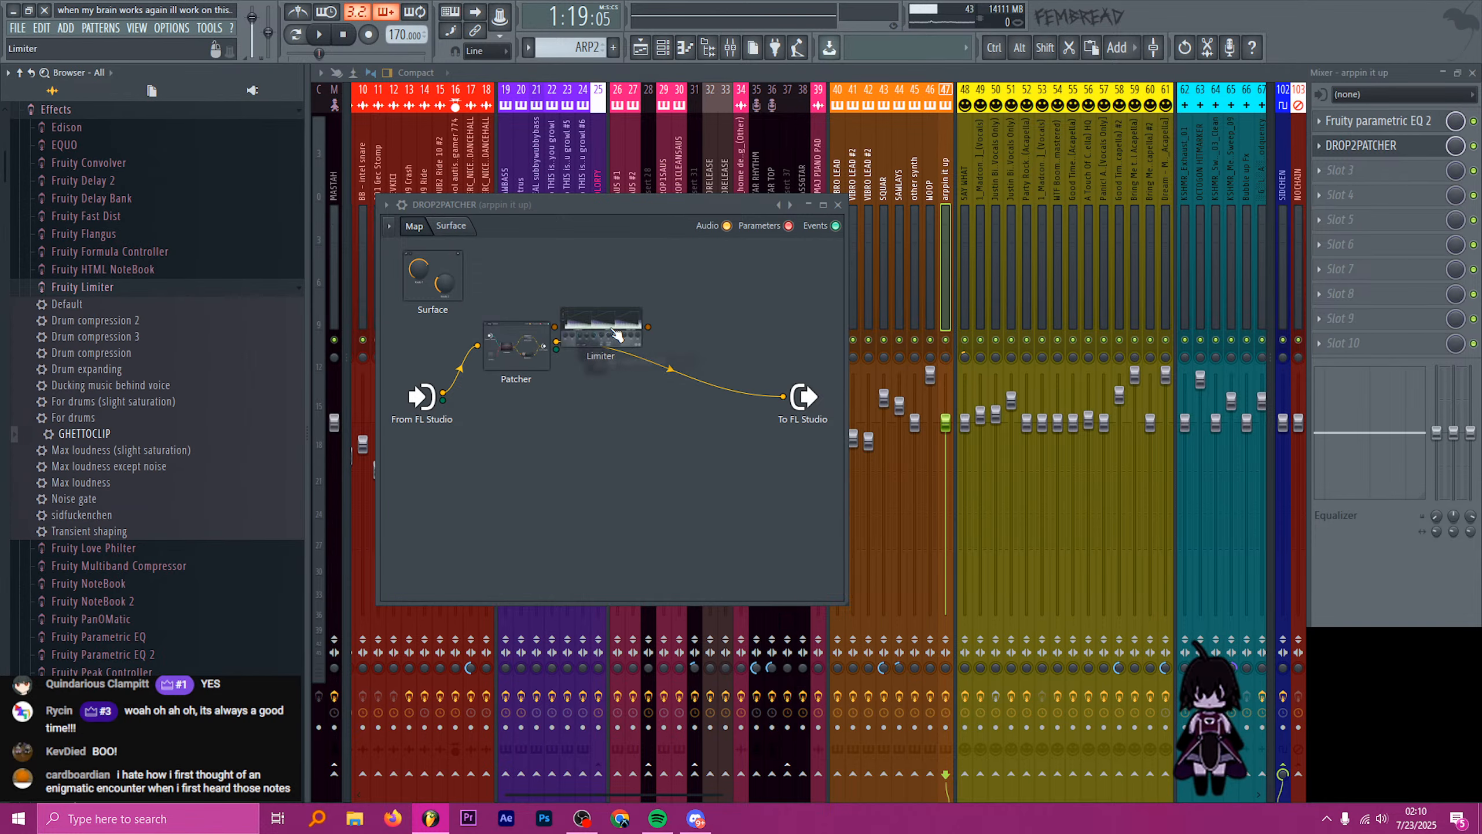
{"action": "right_click", "coordinate": [674, 324]}
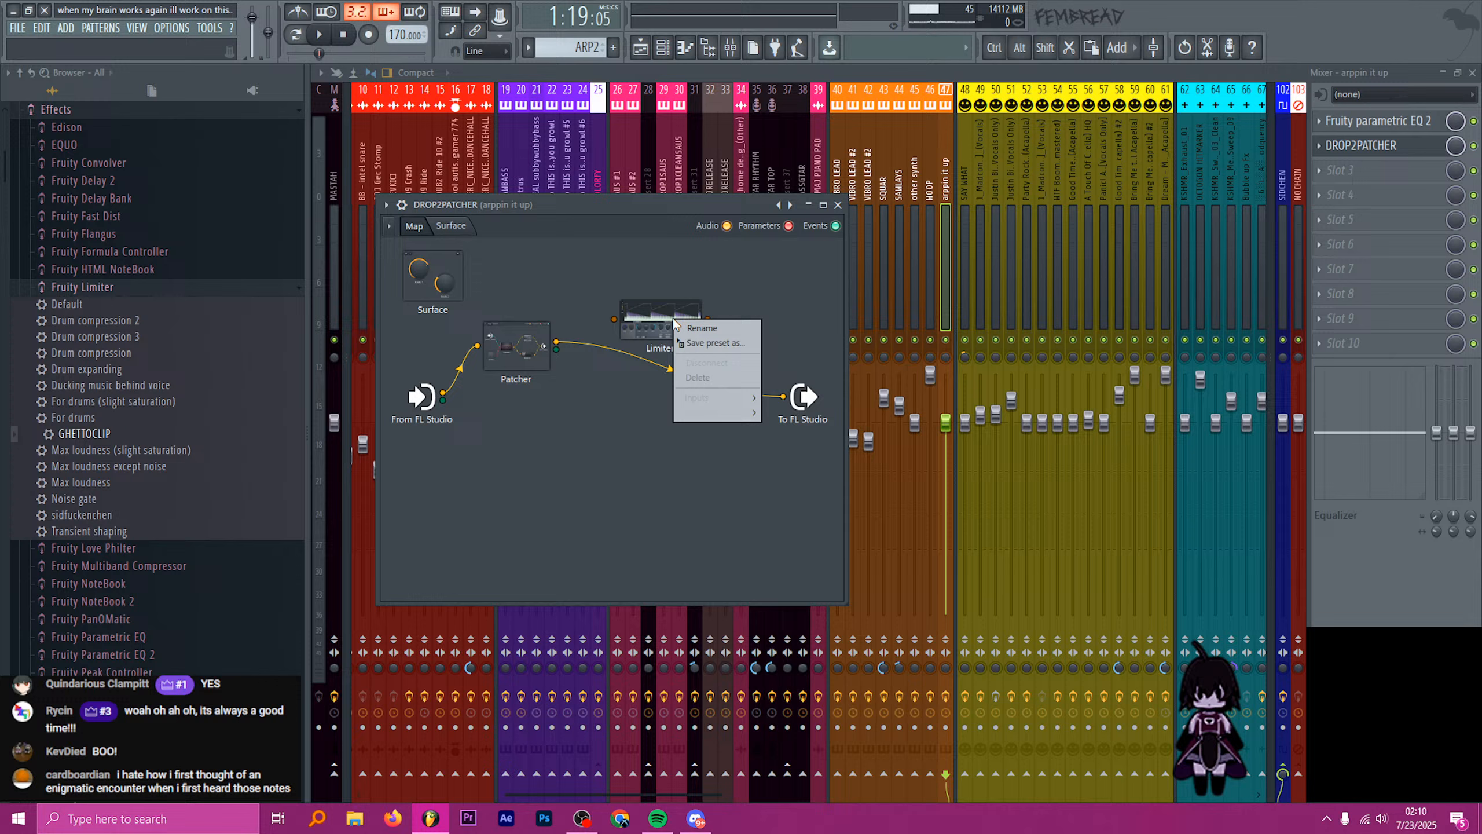
{"action": "left_click", "coordinate": [713, 378]}
{"action": "left_click_drag", "start_coordinate": [140, 435], "coordinate": [635, 318]}
- Find Fruity Parametric EQ 2 by searching for eq 2, insert it after the limiter, and space out the modules in the map
{"action": "key", "text": "ctrl+f"}
{"action": "type", "text": "eq 2"}
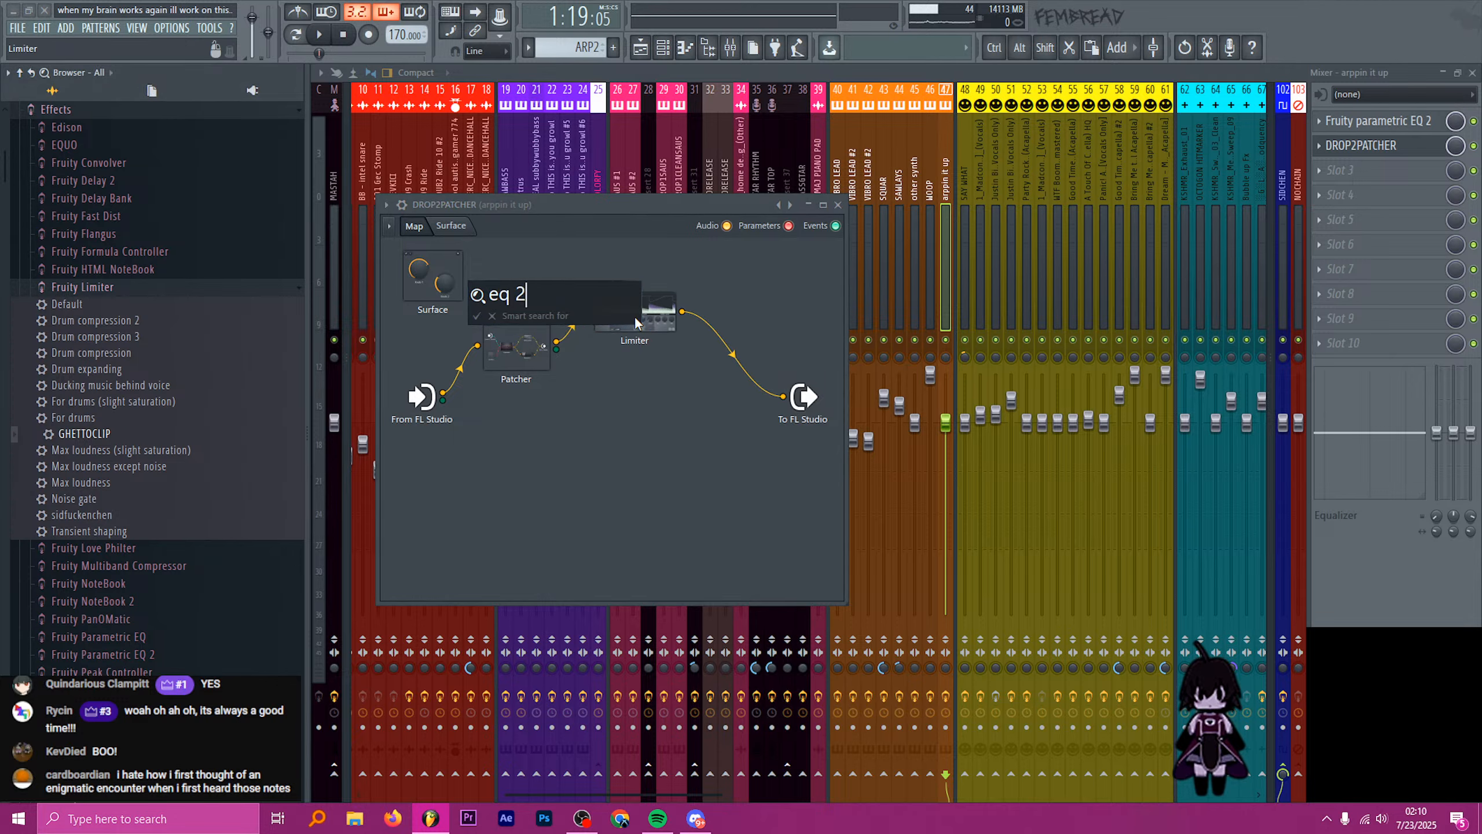
{"action": "key", "text": "Return"}
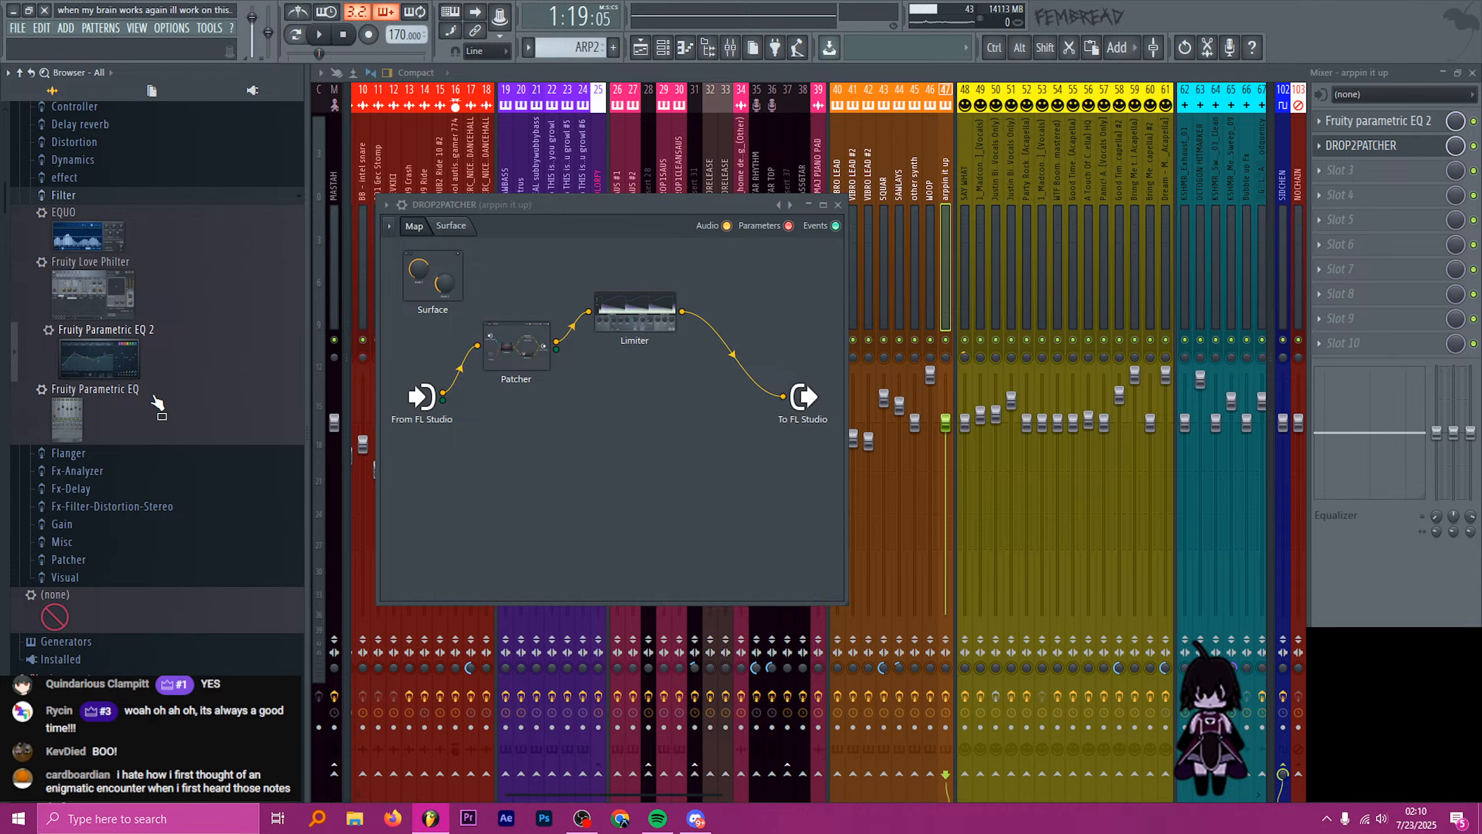
{"action": "left_click_drag", "start_coordinate": [156, 403], "coordinate": [755, 341]}
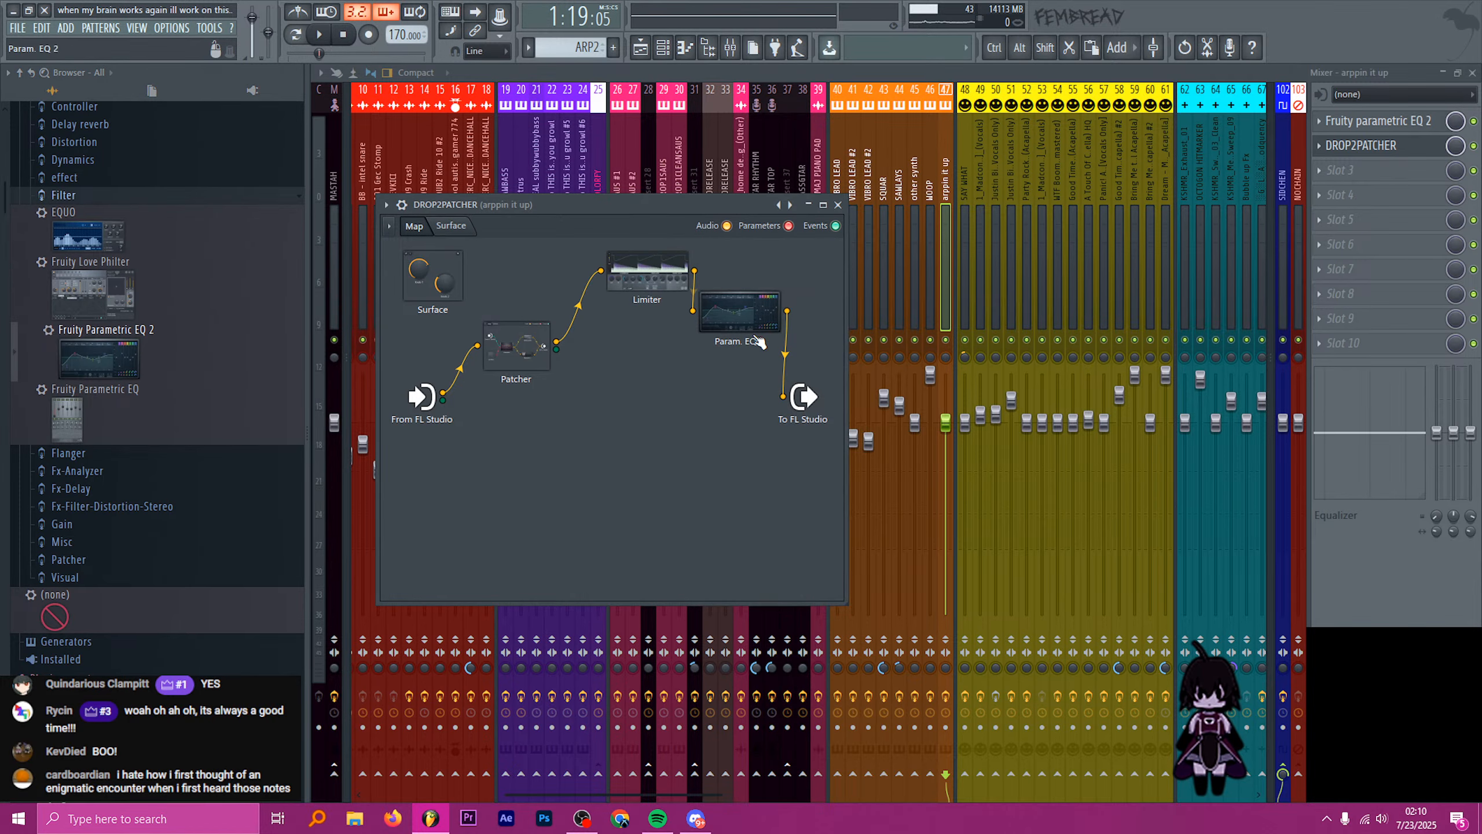
{"action": "left_click_drag", "start_coordinate": [804, 401], "coordinate": [868, 392]}
{"action": "left_click_drag", "start_coordinate": [691, 309], "coordinate": [657, 319]}
- Play the second drop to audition the new effect chain, and close the DROP2PATCHER window
{"action": "key", "text": "space"}
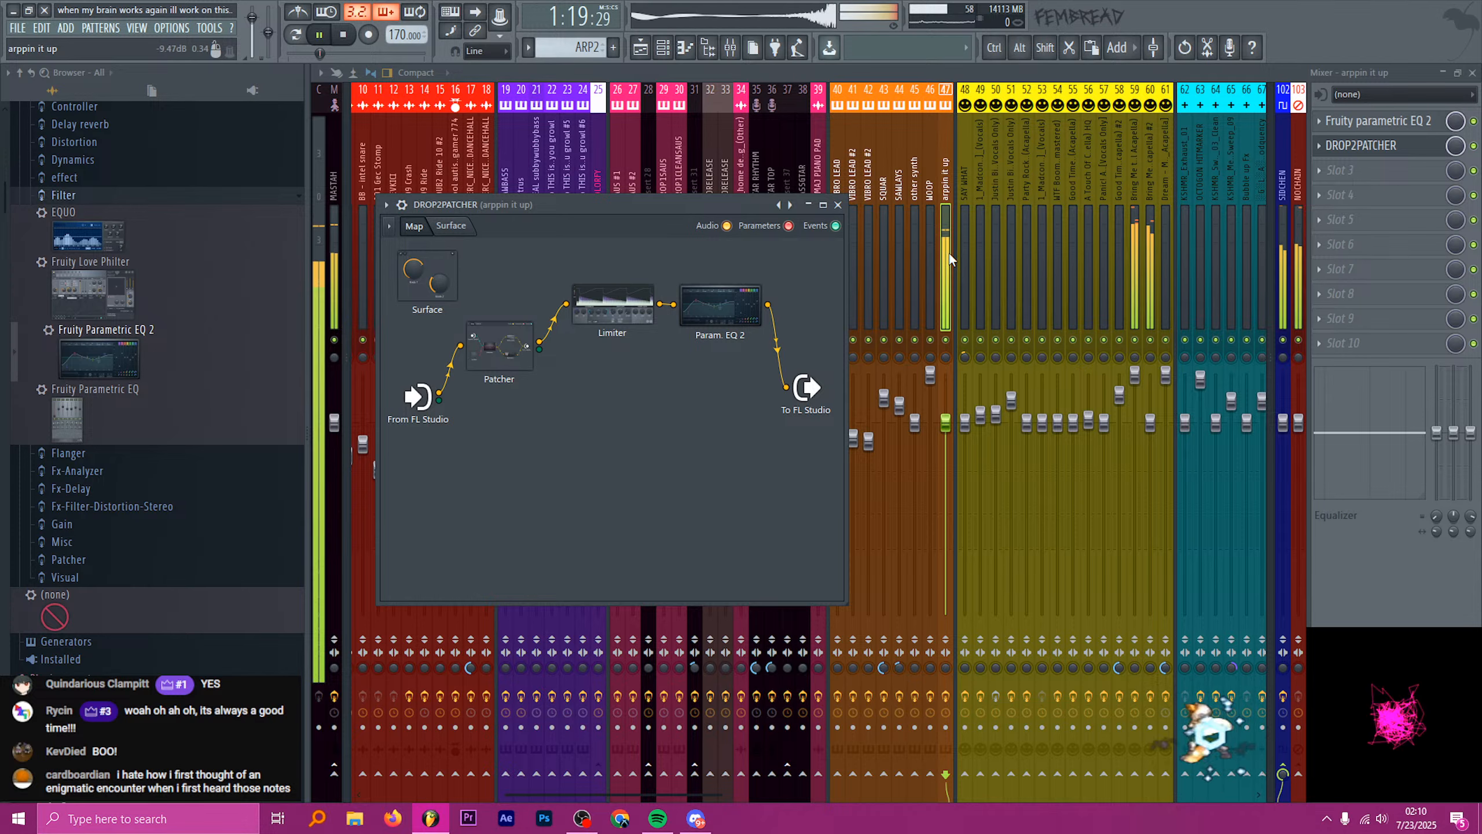
{"action": "key", "text": "Escape"}
{"action": "key", "text": "space"}
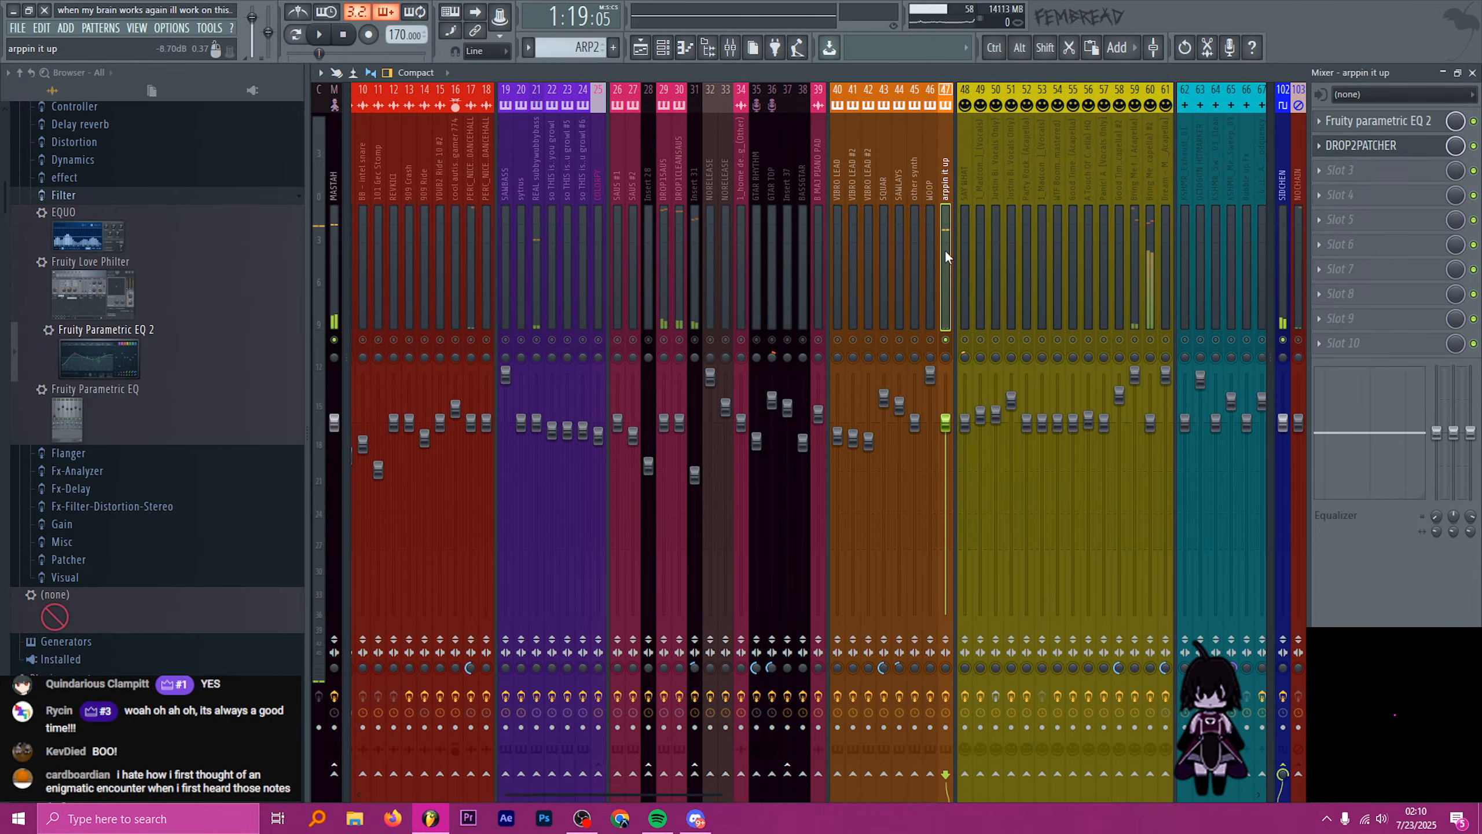
- Open ARP2's notes in the piano roll and stretch all bar 1 notes to twice their length, filling bars 1 and 2
{"action": "left_click", "coordinate": [684, 49]}
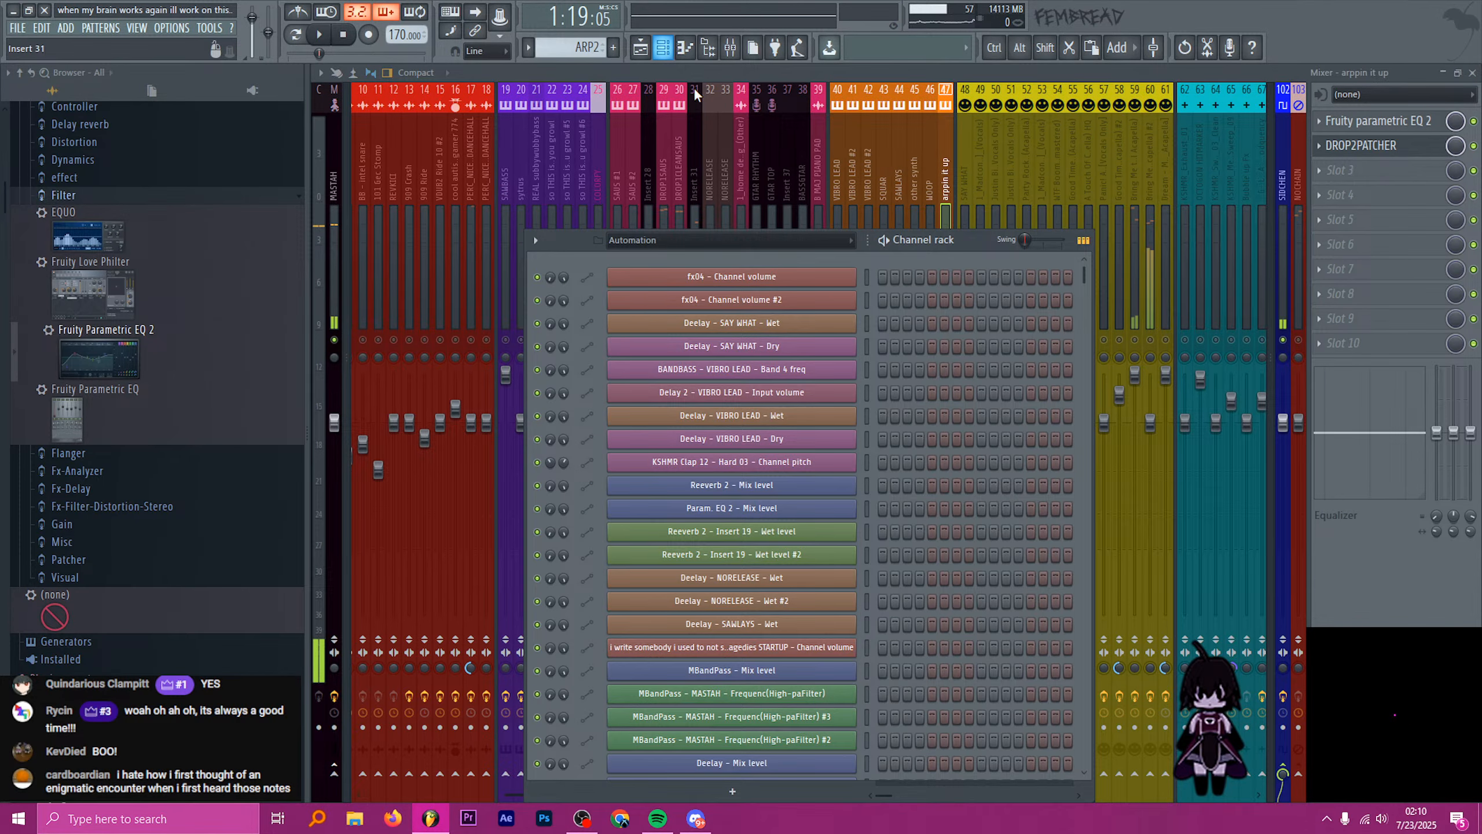
{"action": "left_click", "coordinate": [665, 50]}
{"action": "left_click", "coordinate": [642, 50]}
{"action": "double_click", "coordinate": [737, 428]}
{"action": "scroll", "coordinate": [646, 220], "scroll_direction": "down", "scroll_amount": 1}
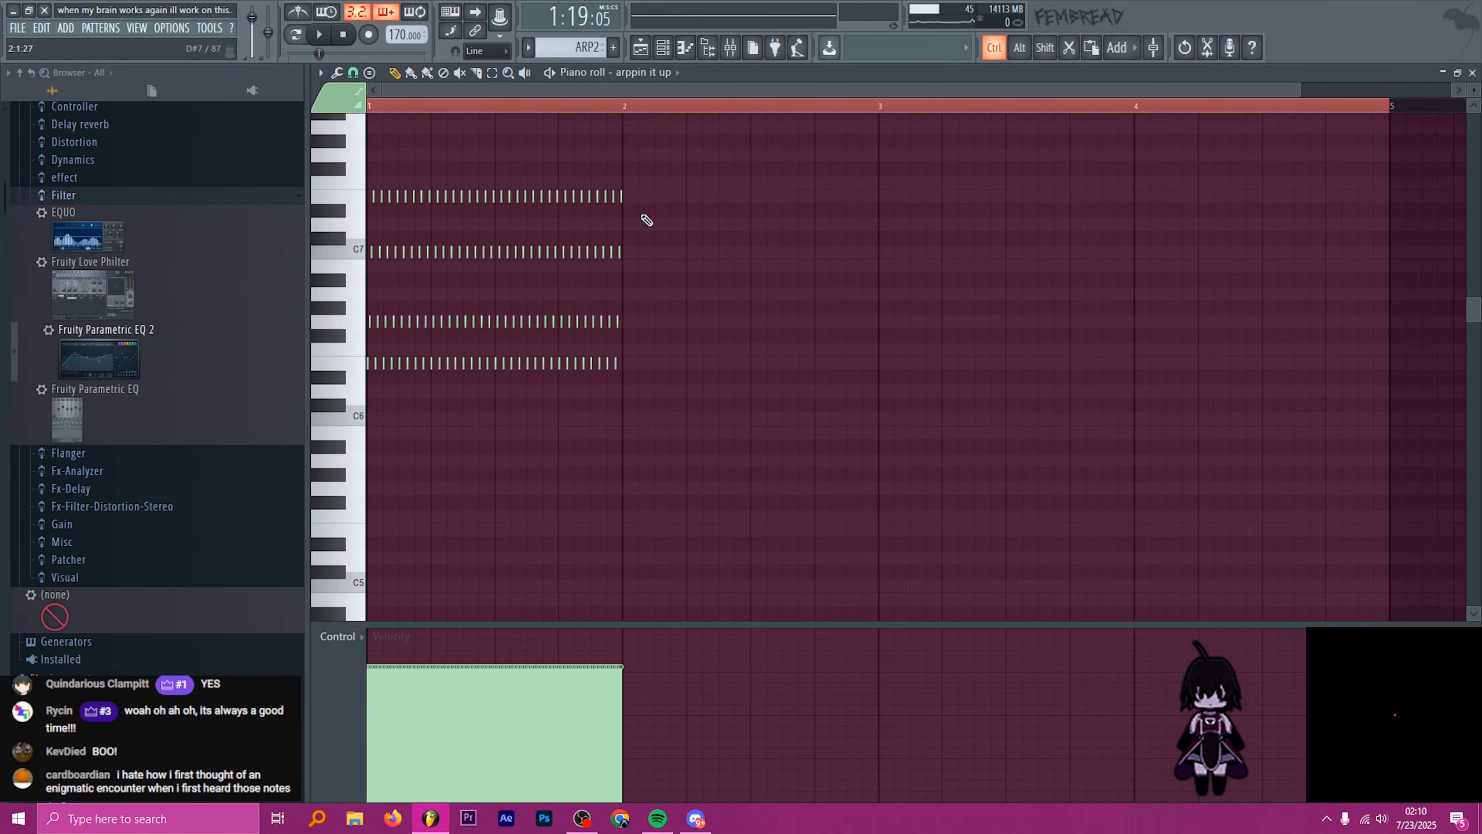
{"action": "left_click_drag", "start_coordinate": [508, 111], "coordinate": [374, 109]}
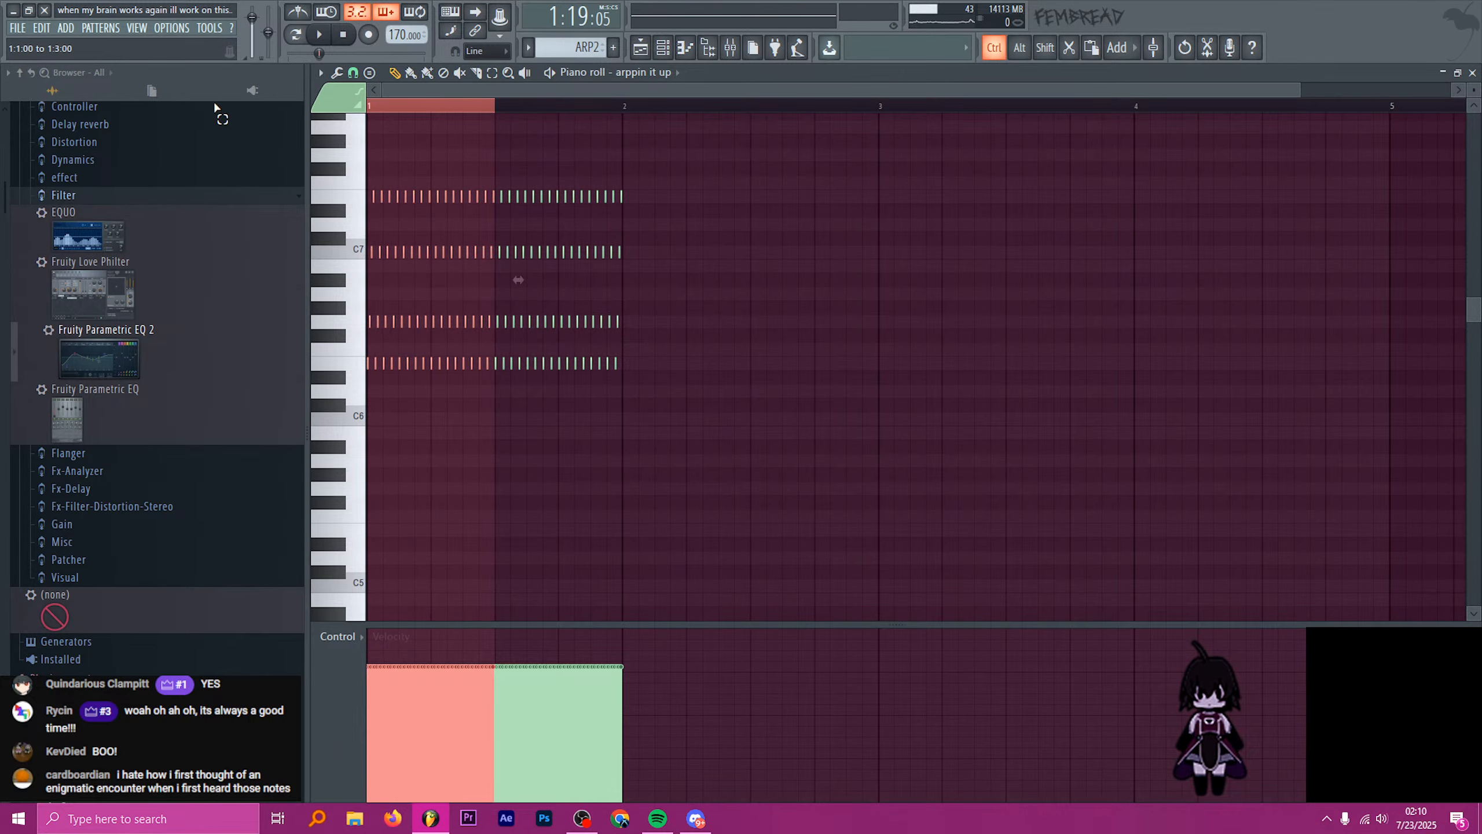
{"action": "left_click_drag", "start_coordinate": [621, 110], "coordinate": [315, 114]}
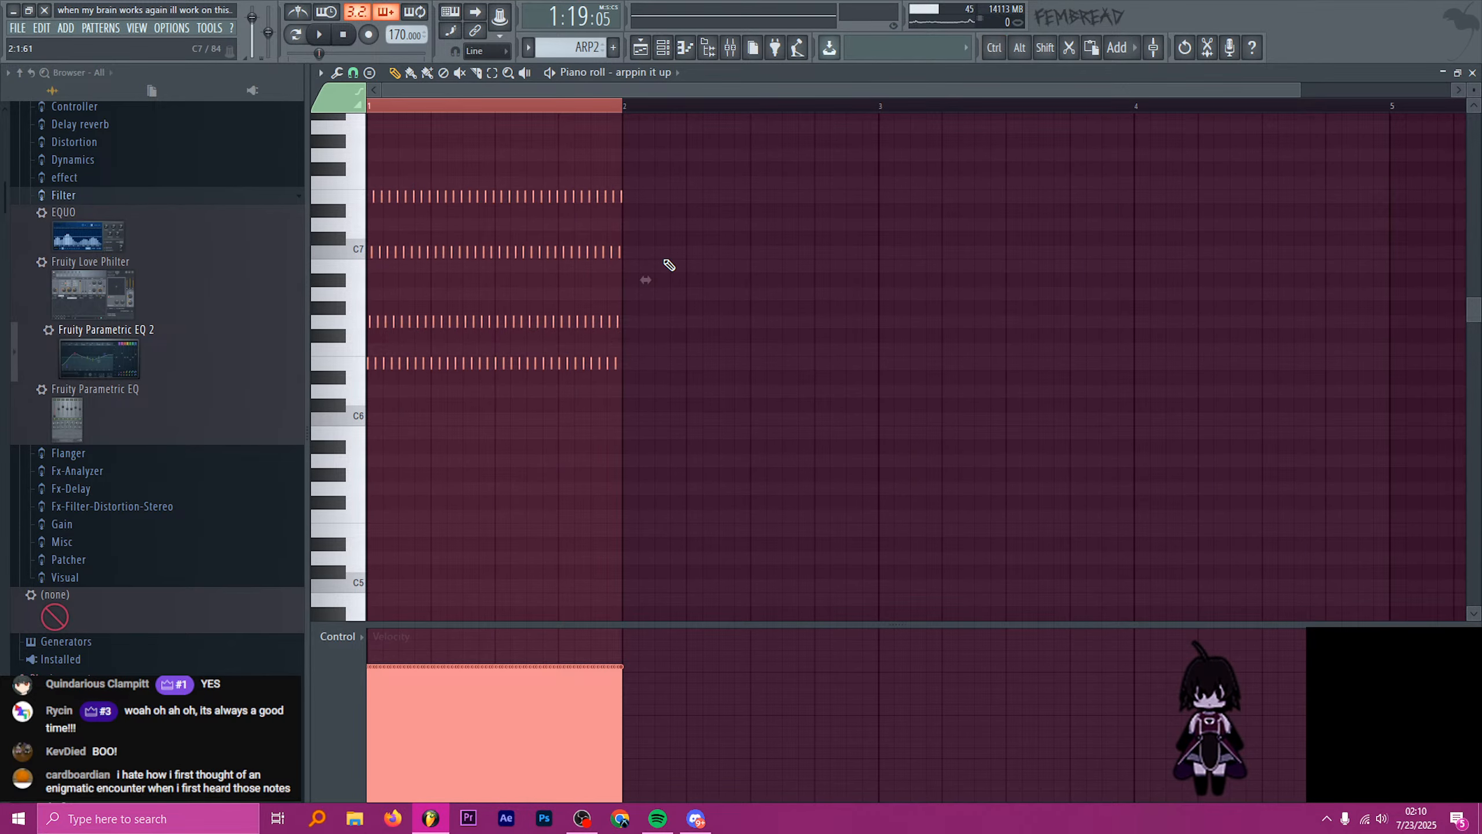
{"action": "left_click_drag", "start_coordinate": [651, 279], "coordinate": [901, 279]}
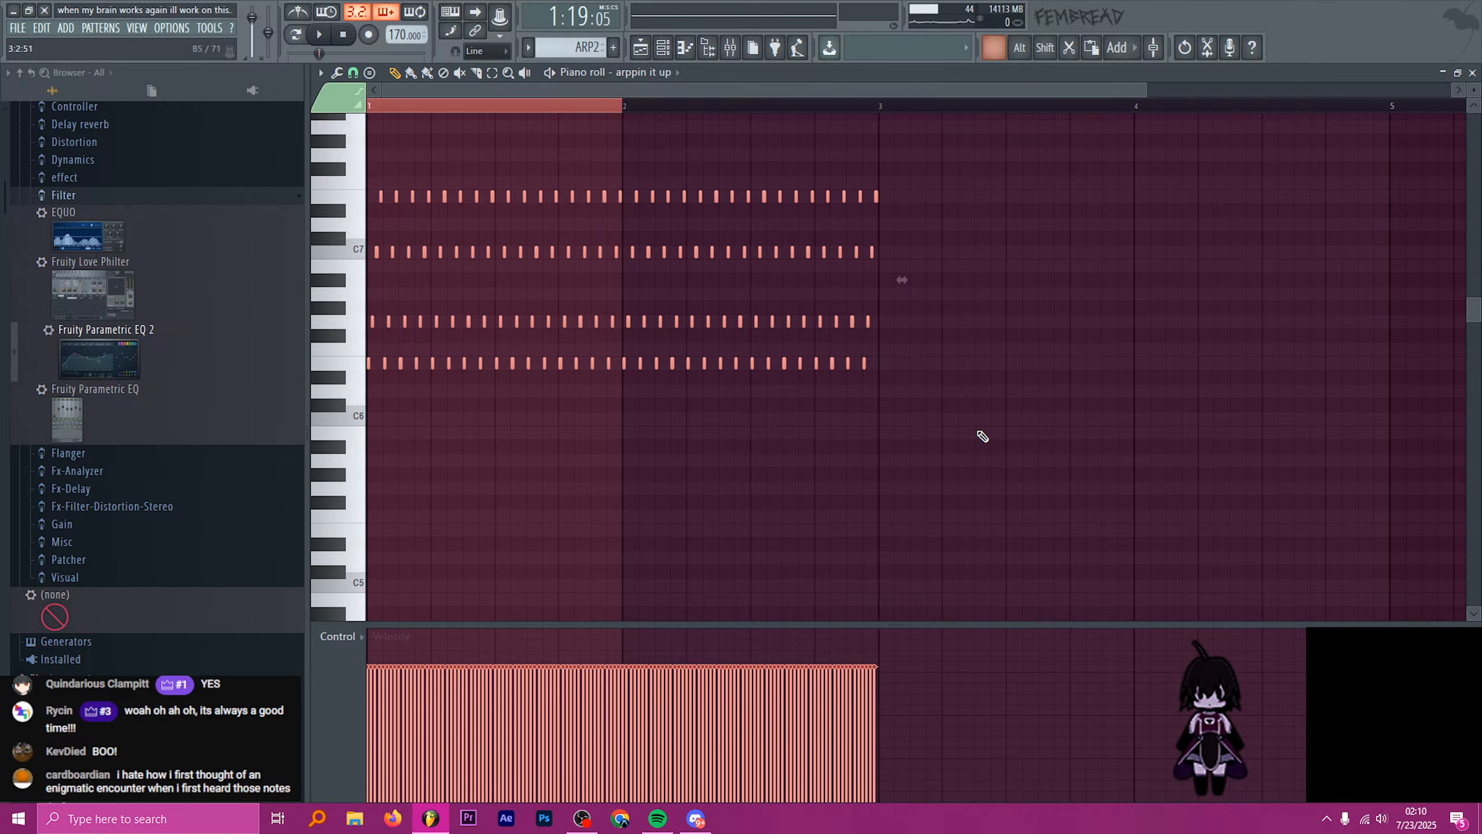
- Delete the stretched arpeggio notes in bar 2 and play back the slower pattern
{"action": "left_click_drag", "start_coordinate": [978, 450], "coordinate": [625, 190]}
{"action": "key", "text": "Delete"}
{"action": "key", "text": "space"}
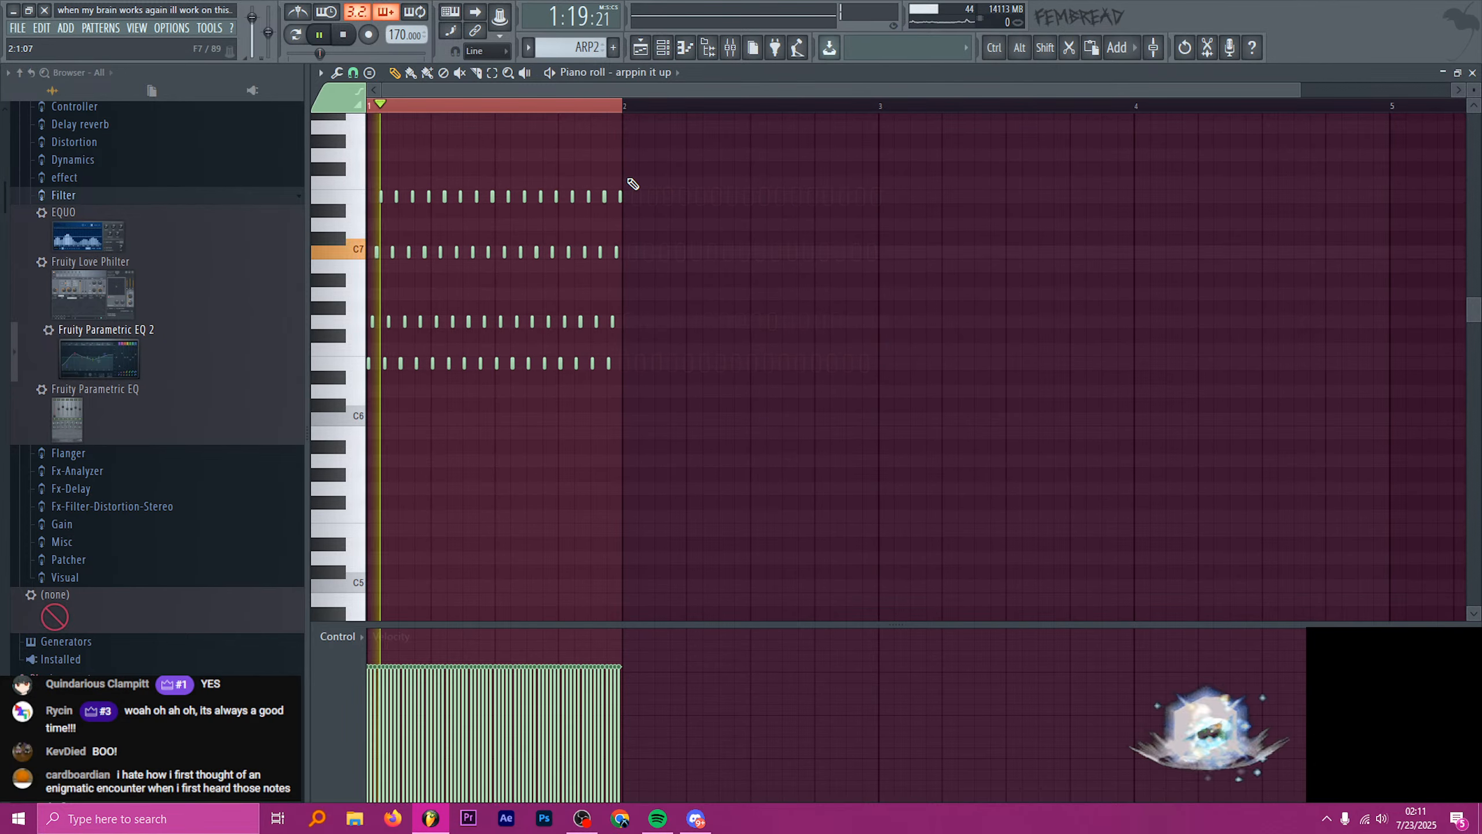
{"action": "key", "text": "space"}
- Clone the "arppin it up" channel and move the ARP2 notes from the original channel to the clone
{"action": "left_click", "coordinate": [730, 48]}
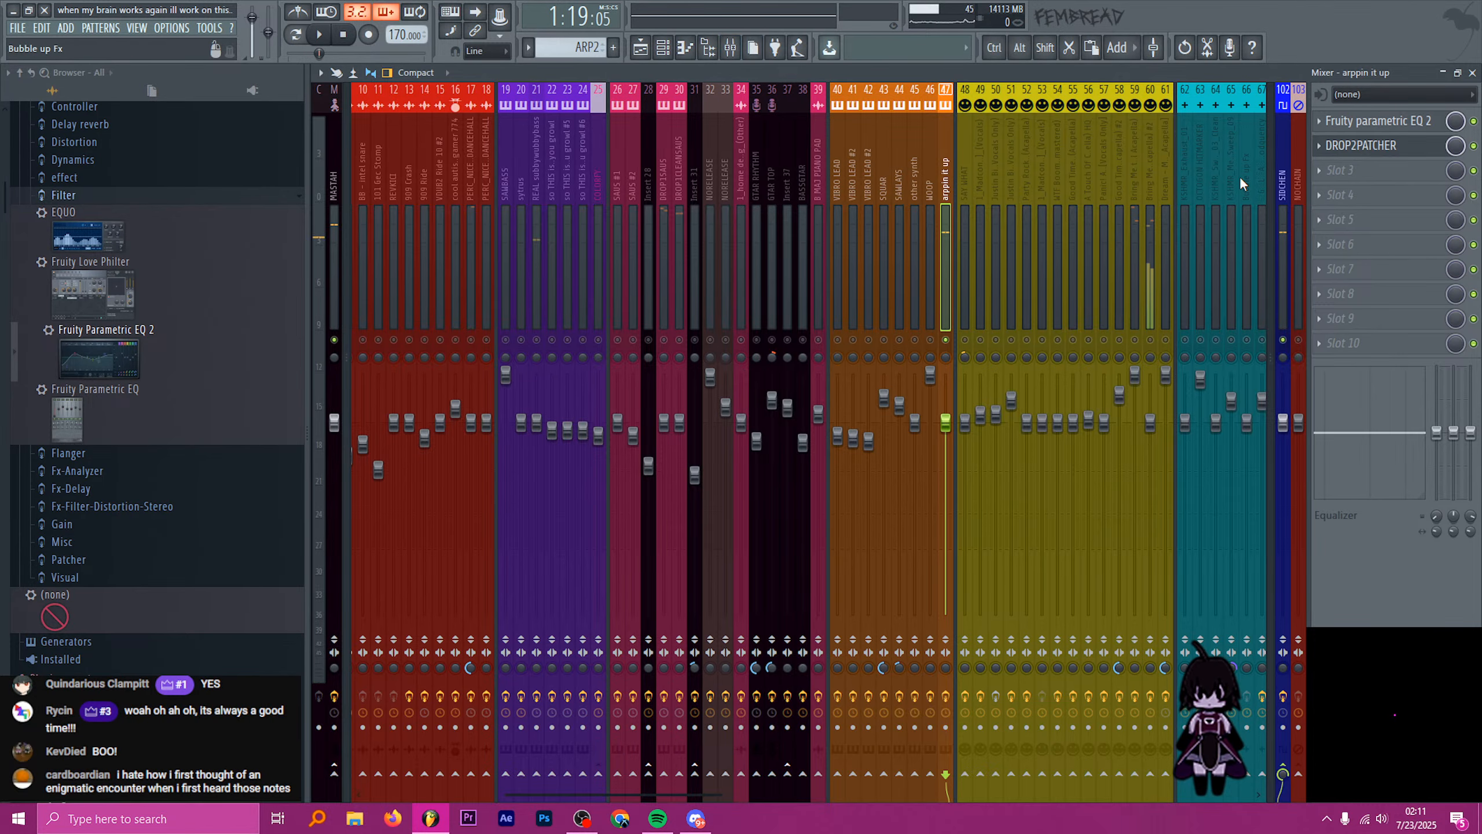
{"action": "left_click", "coordinate": [708, 48]}
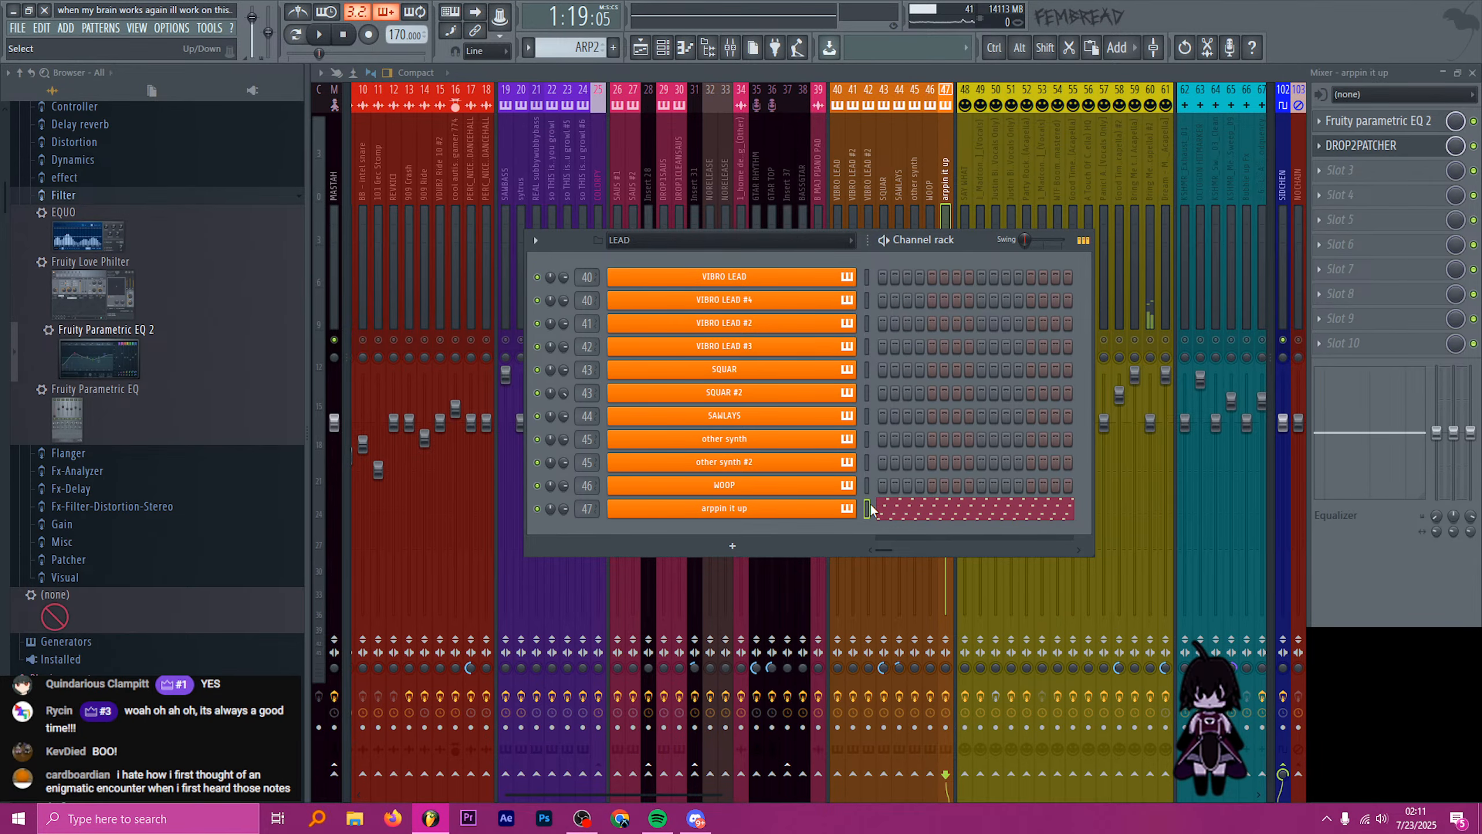
{"action": "key", "text": "alt+c"}
{"action": "left_click", "coordinate": [1237, 206]}
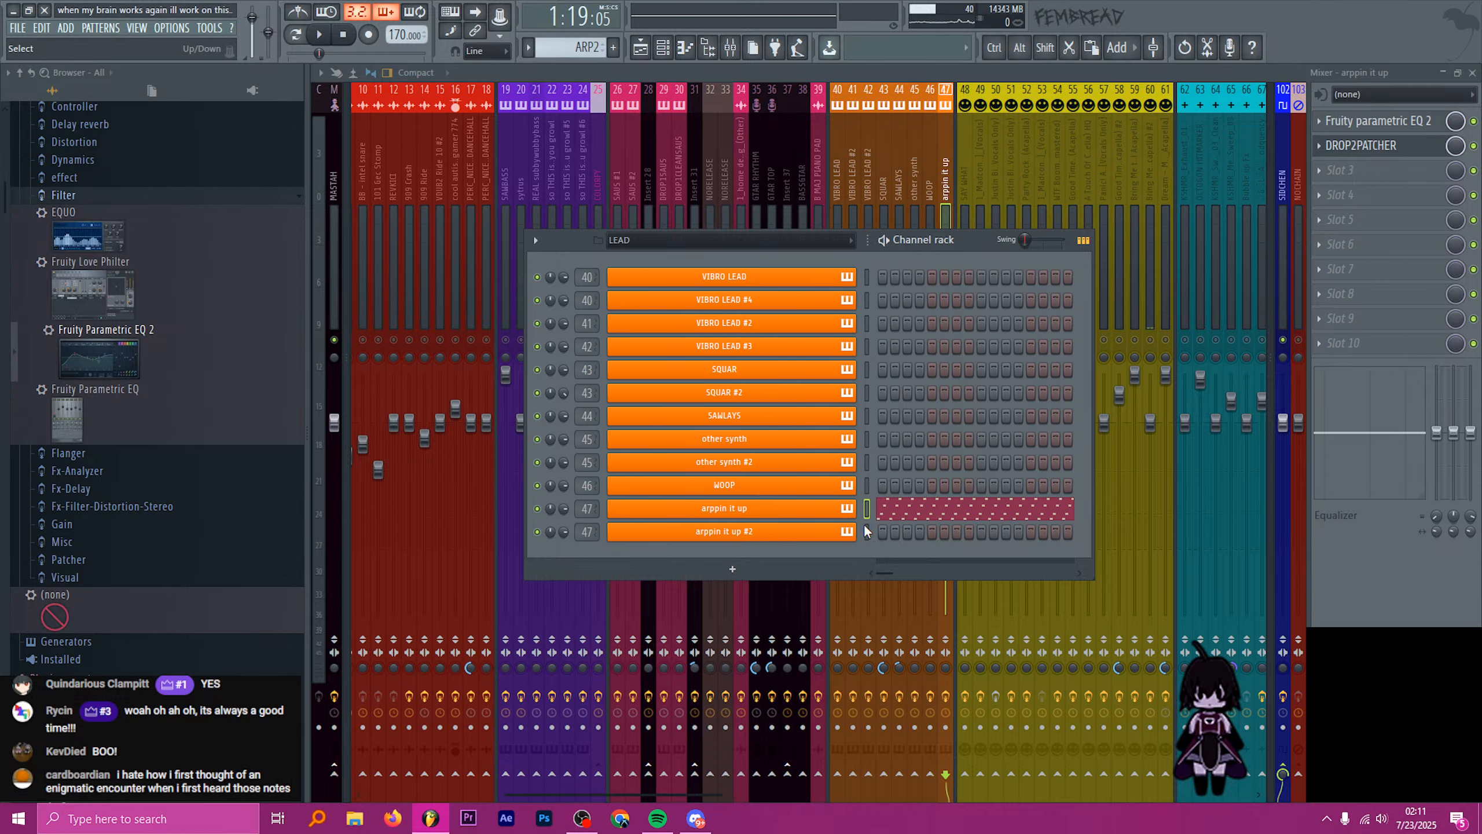
{"action": "key", "text": "ctrl+v"}
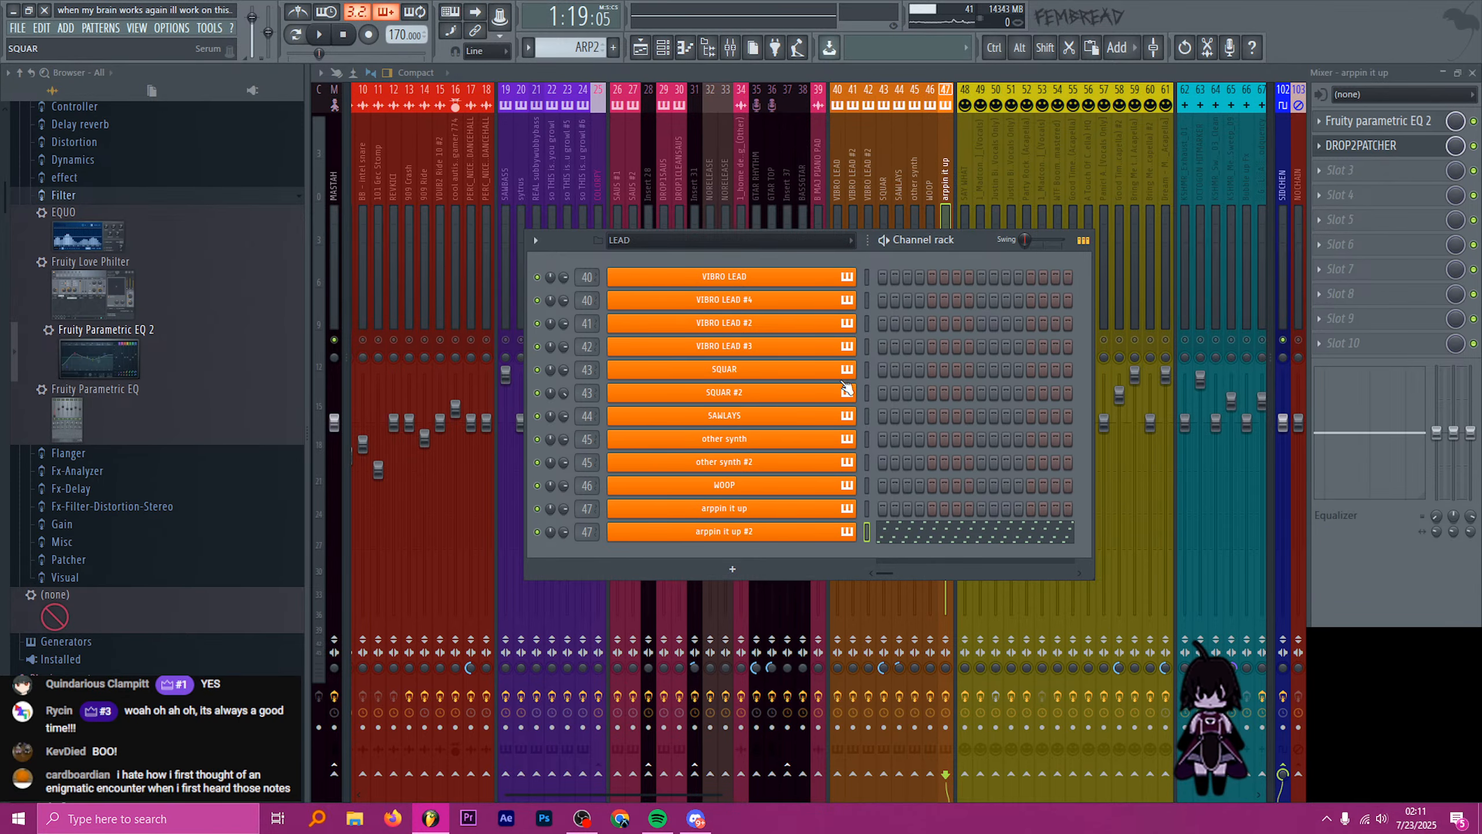
- Lower oscillator A's wavetable position in Serum on "arppin it up #2", auditioning with a test note and song playback
{"action": "left_click", "coordinate": [807, 530]}
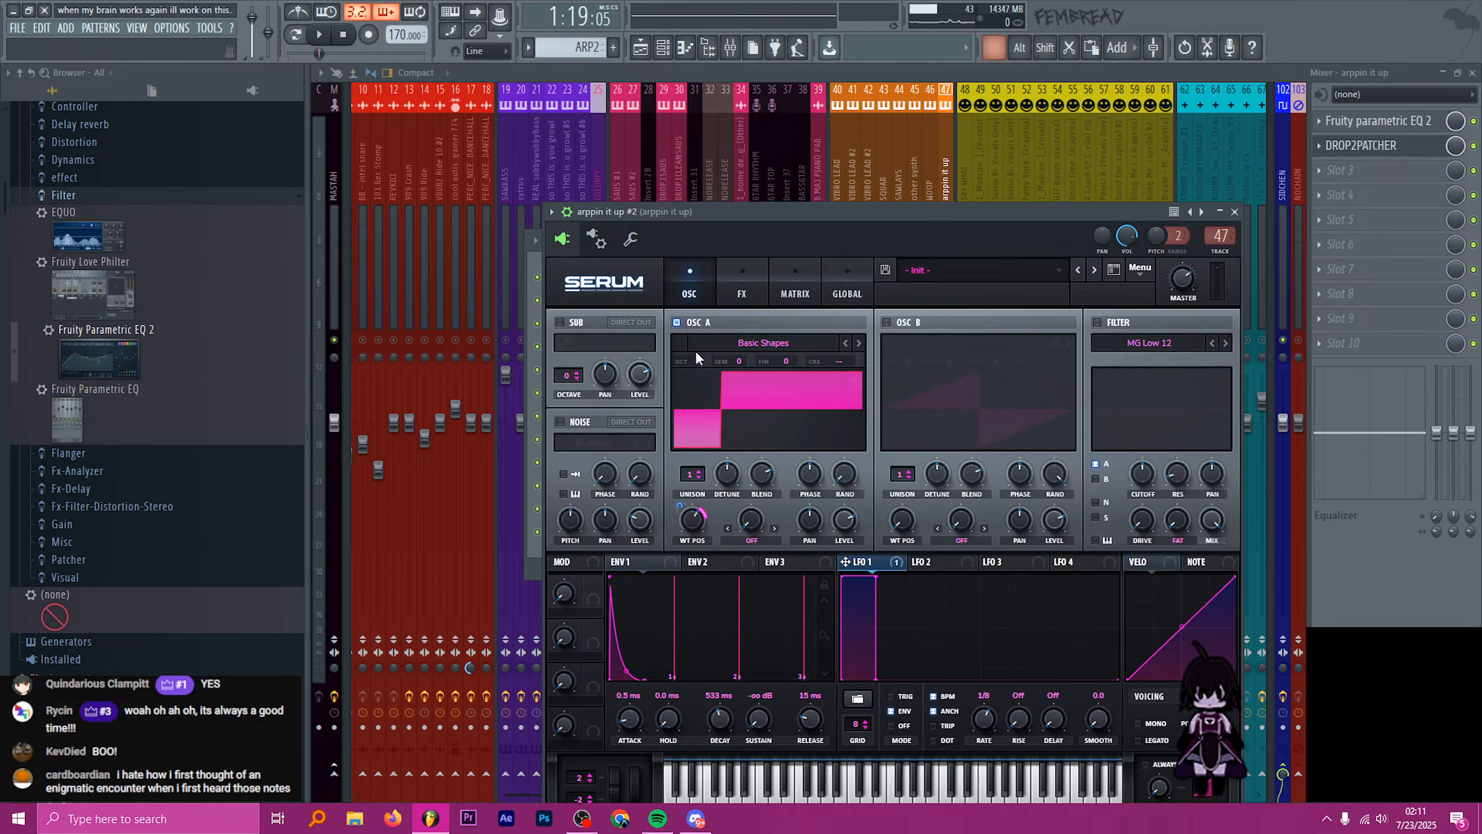
{"action": "key", "text": "ctrl+t"}
{"action": "key", "text": "q"}
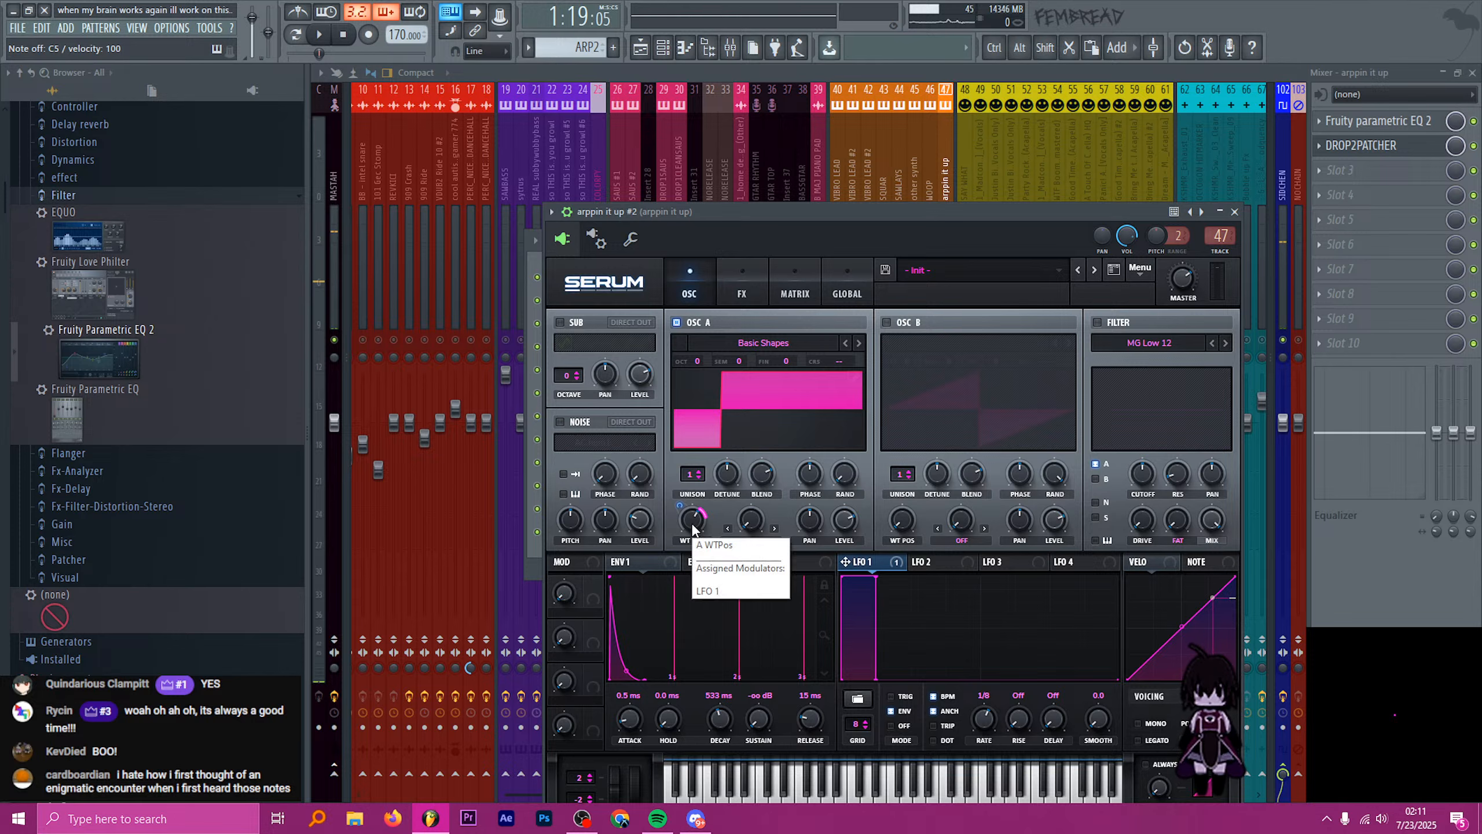
{"action": "left_click_drag", "start_coordinate": [692, 528], "coordinate": [691, 541]}
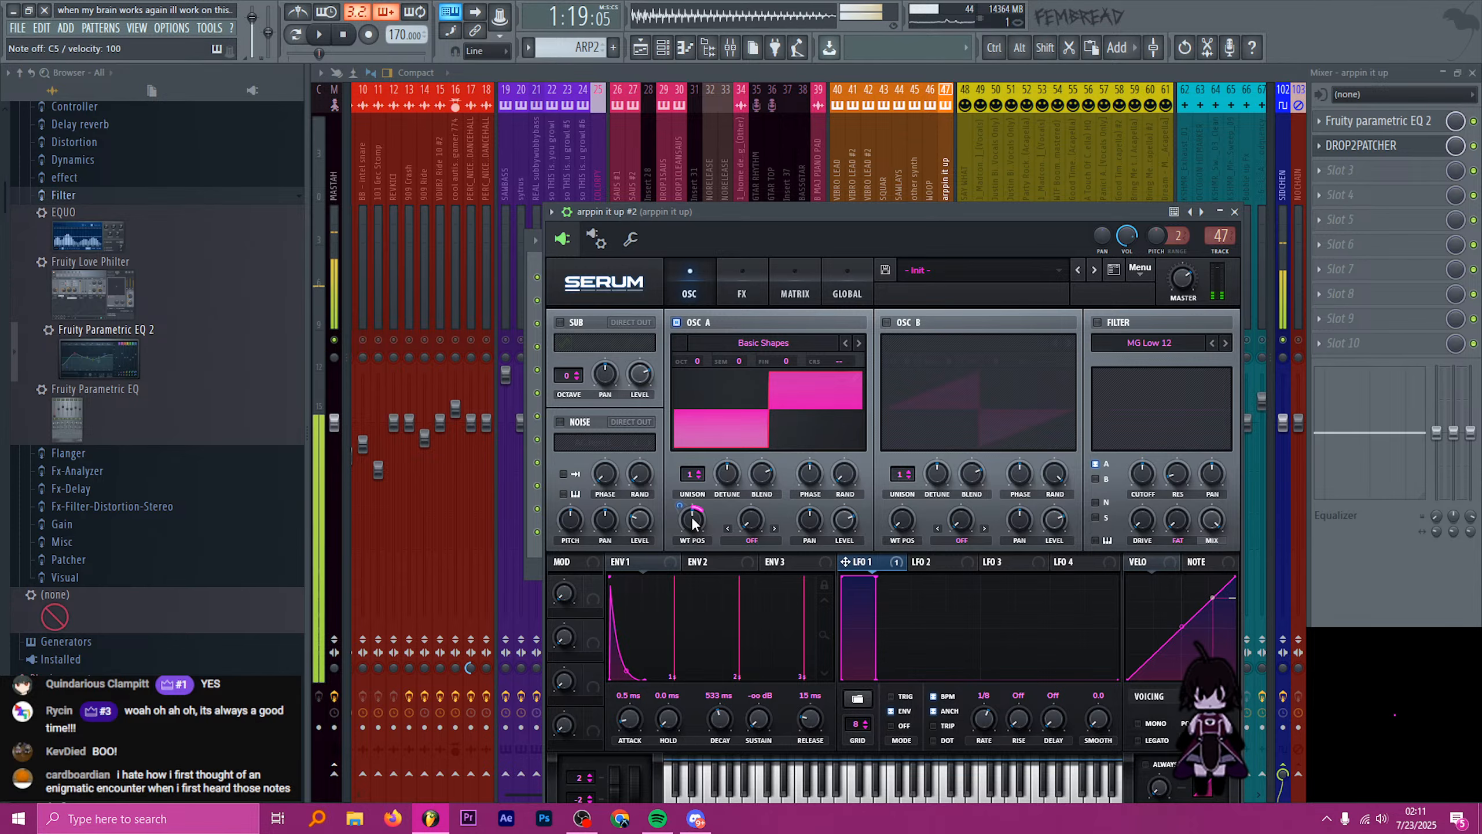
{"action": "left_click", "coordinate": [309, 33]}
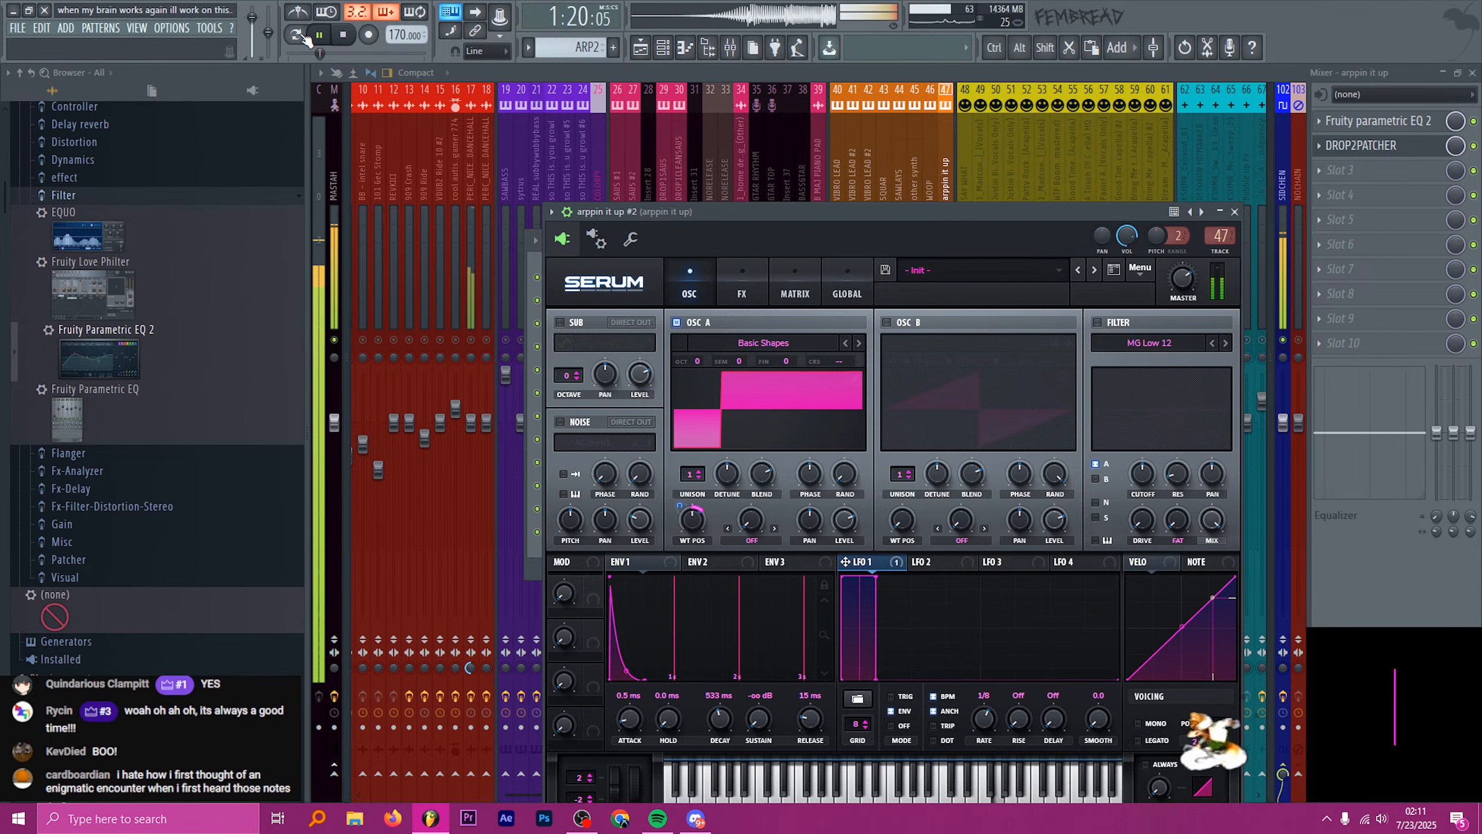
- Close the Serum window and unsolo the "arppin it up" mixer track, auditioning the arpeggio from bar 57
{"action": "key", "text": "space"}
{"action": "left_click", "coordinate": [1231, 212]}
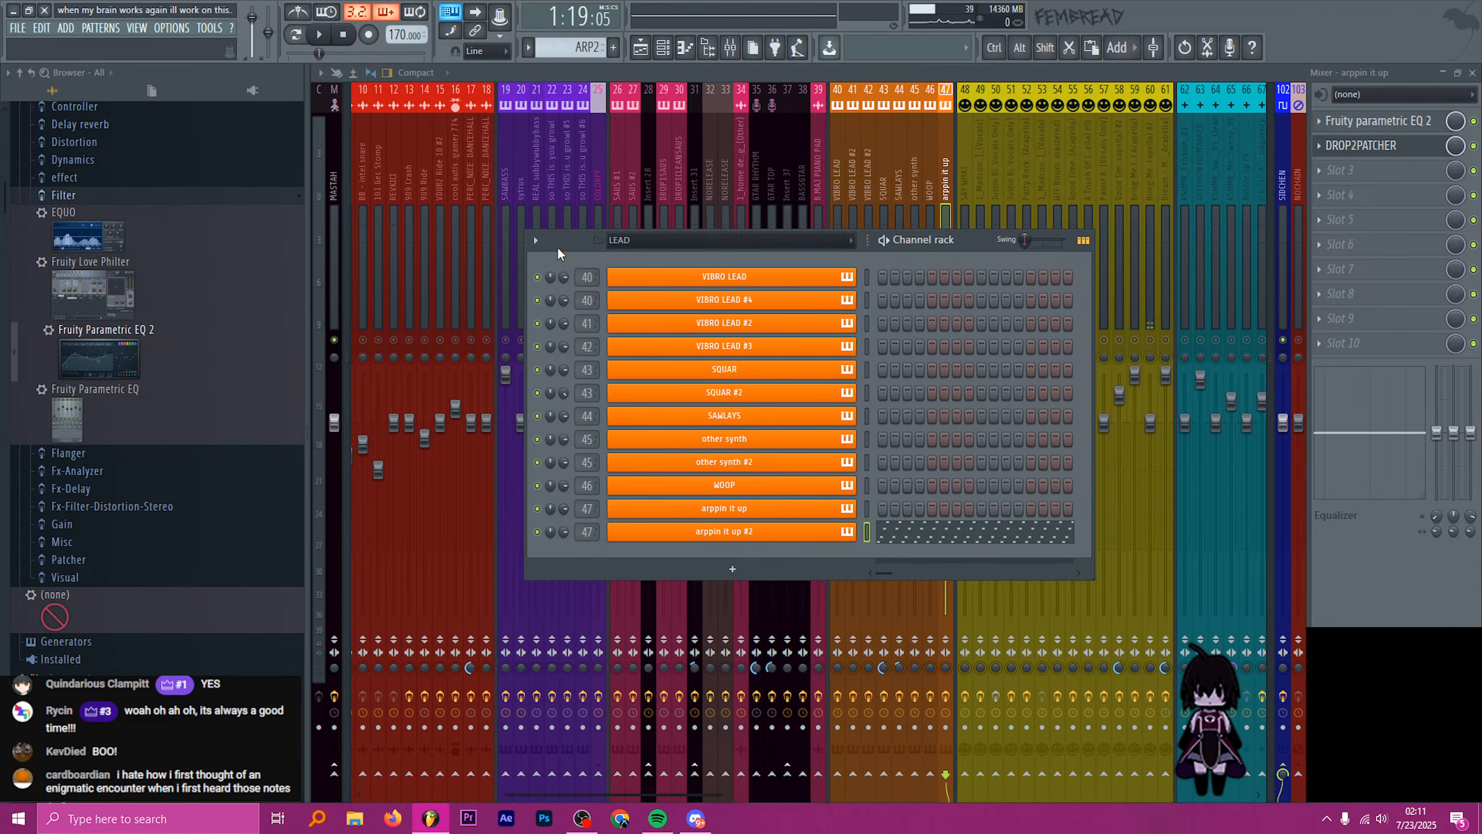
{"action": "key", "text": "F6"}
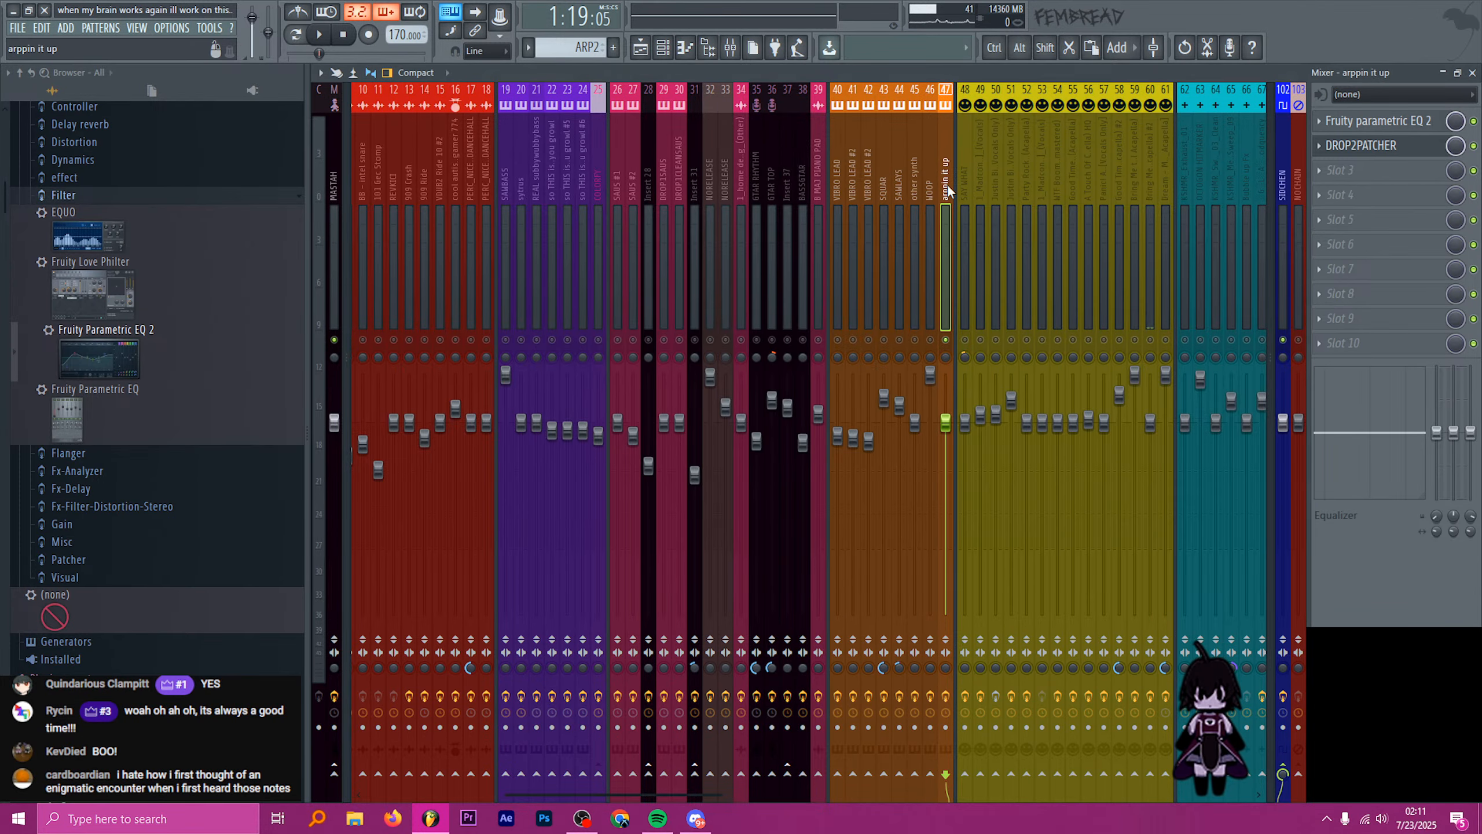
{"action": "key", "text": "space"}
{"action": "left_click", "coordinate": [652, 53]}
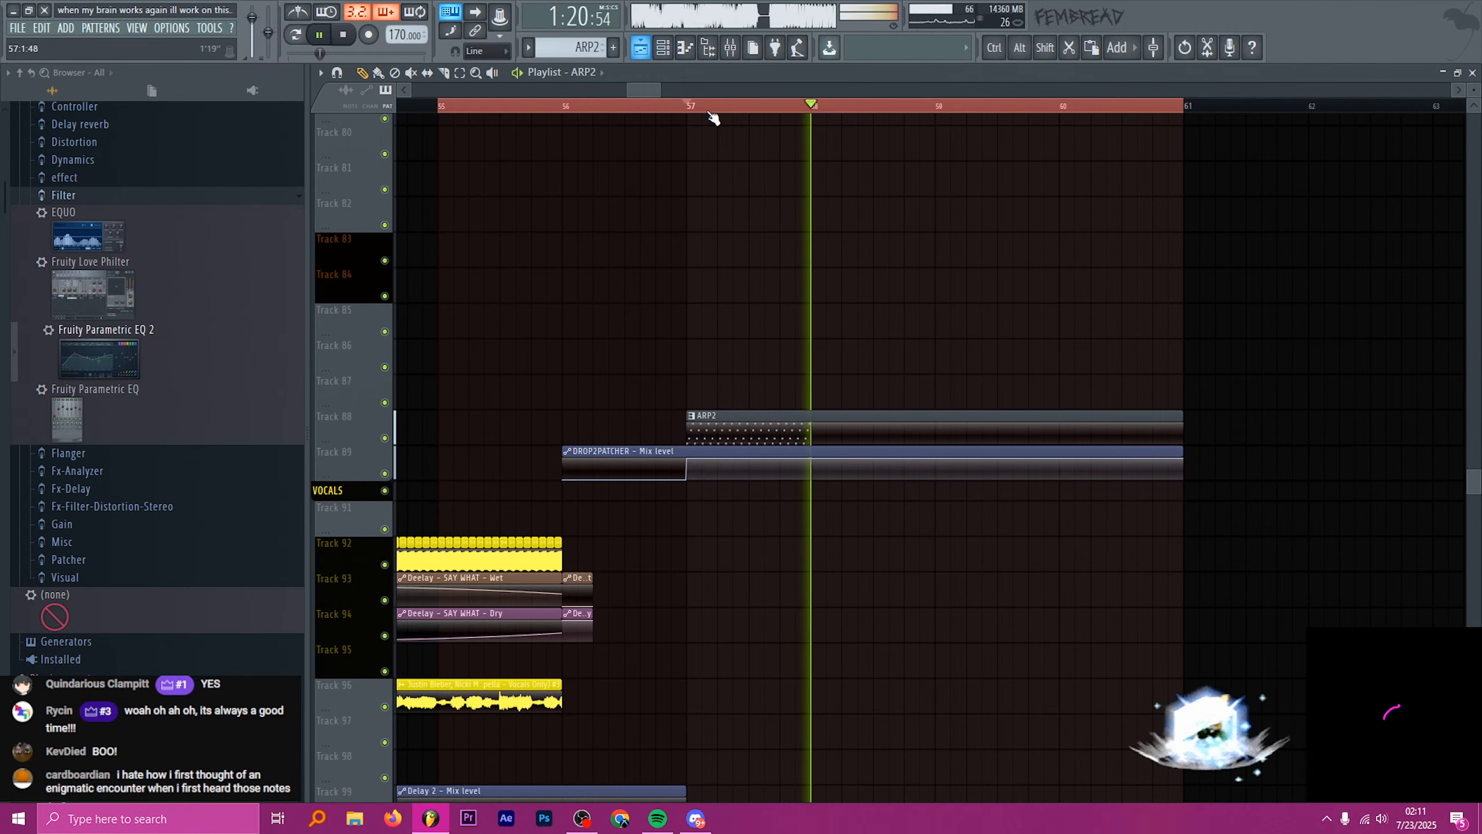
{"action": "key", "text": "space"}
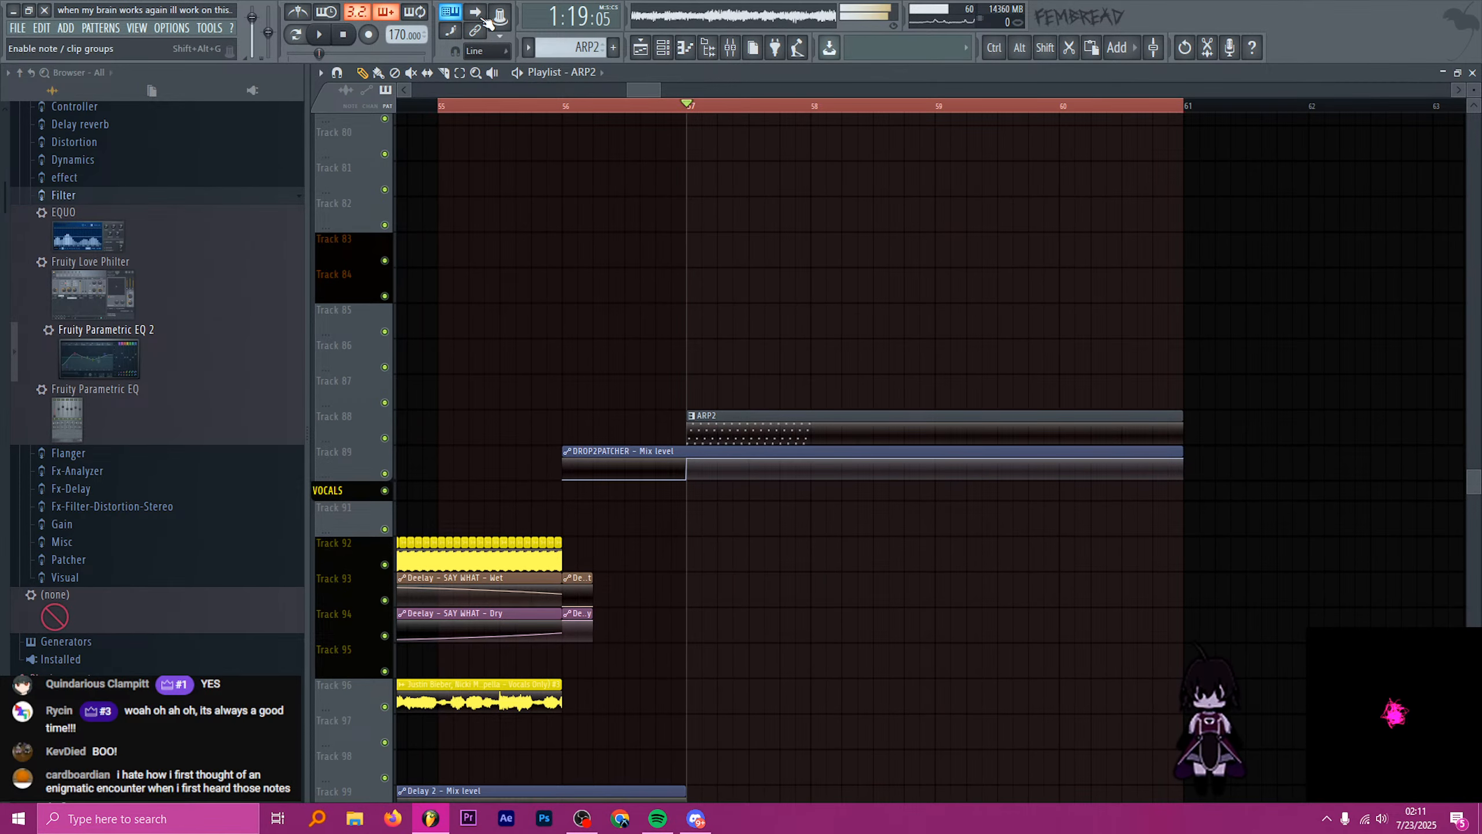
- Route the "arppin it up" mixer track to mixer track 1 and play back the result
{"action": "scroll", "coordinate": [788, 234], "scroll_direction": "up", "scroll_amount": 2}
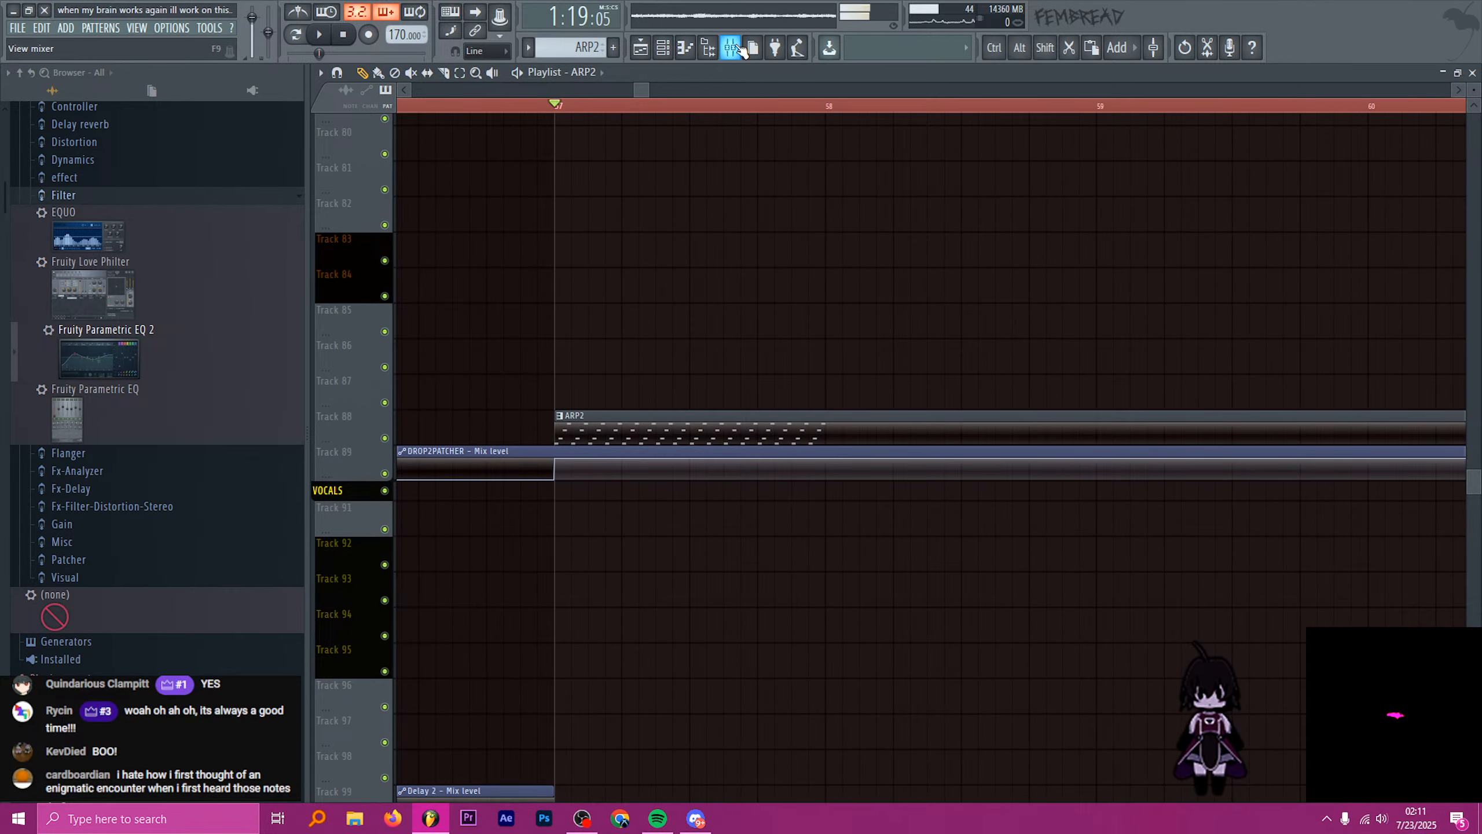
{"action": "key", "text": "F9"}
{"action": "left_click", "coordinate": [562, 513], "text": "alt"}
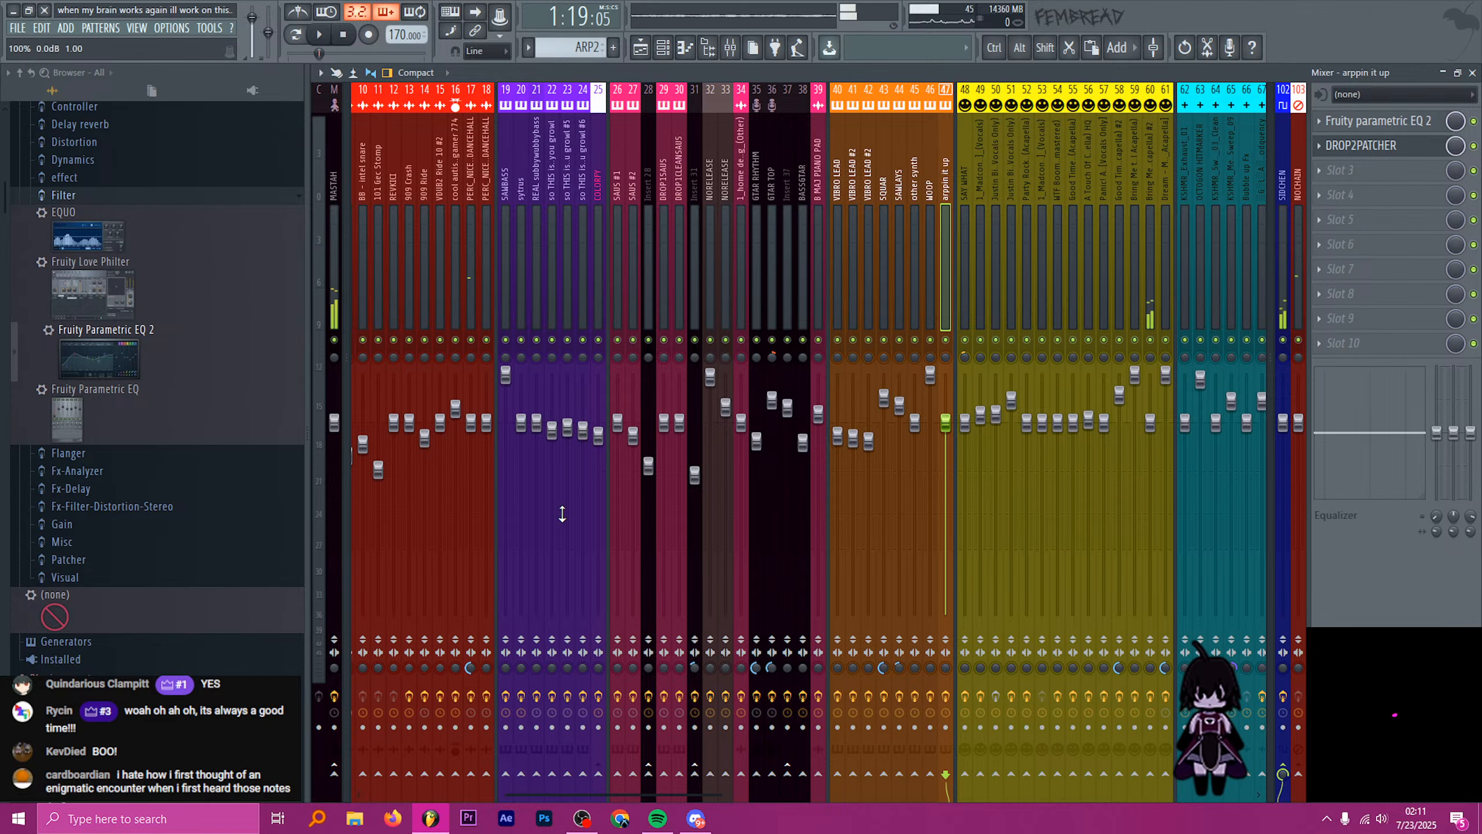
{"action": "scroll", "coordinate": [545, 162], "scroll_direction": "up", "scroll_amount": 3}
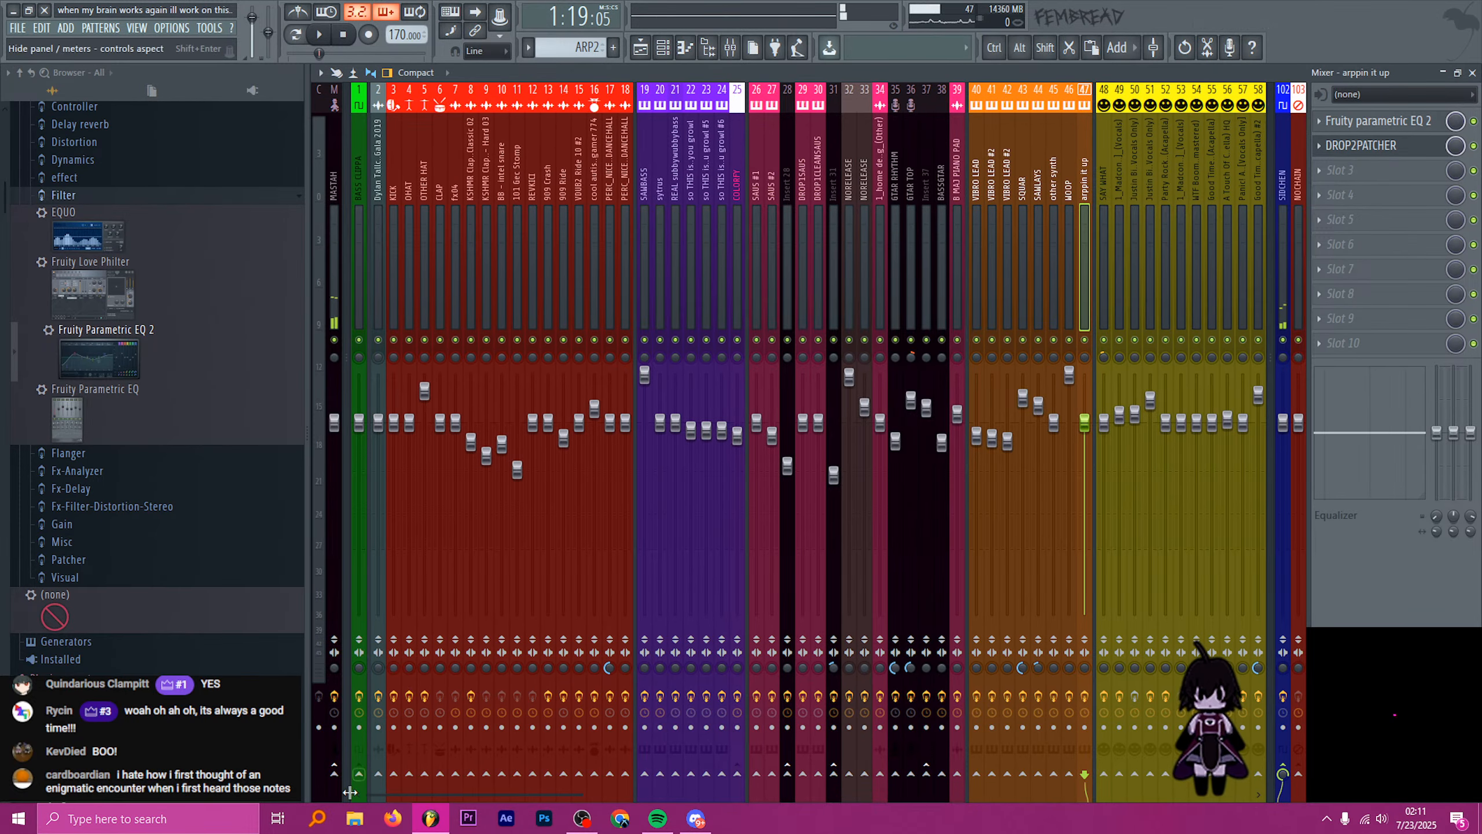
{"action": "right_click", "coordinate": [358, 775]}
{"action": "left_click", "coordinate": [359, 777]}
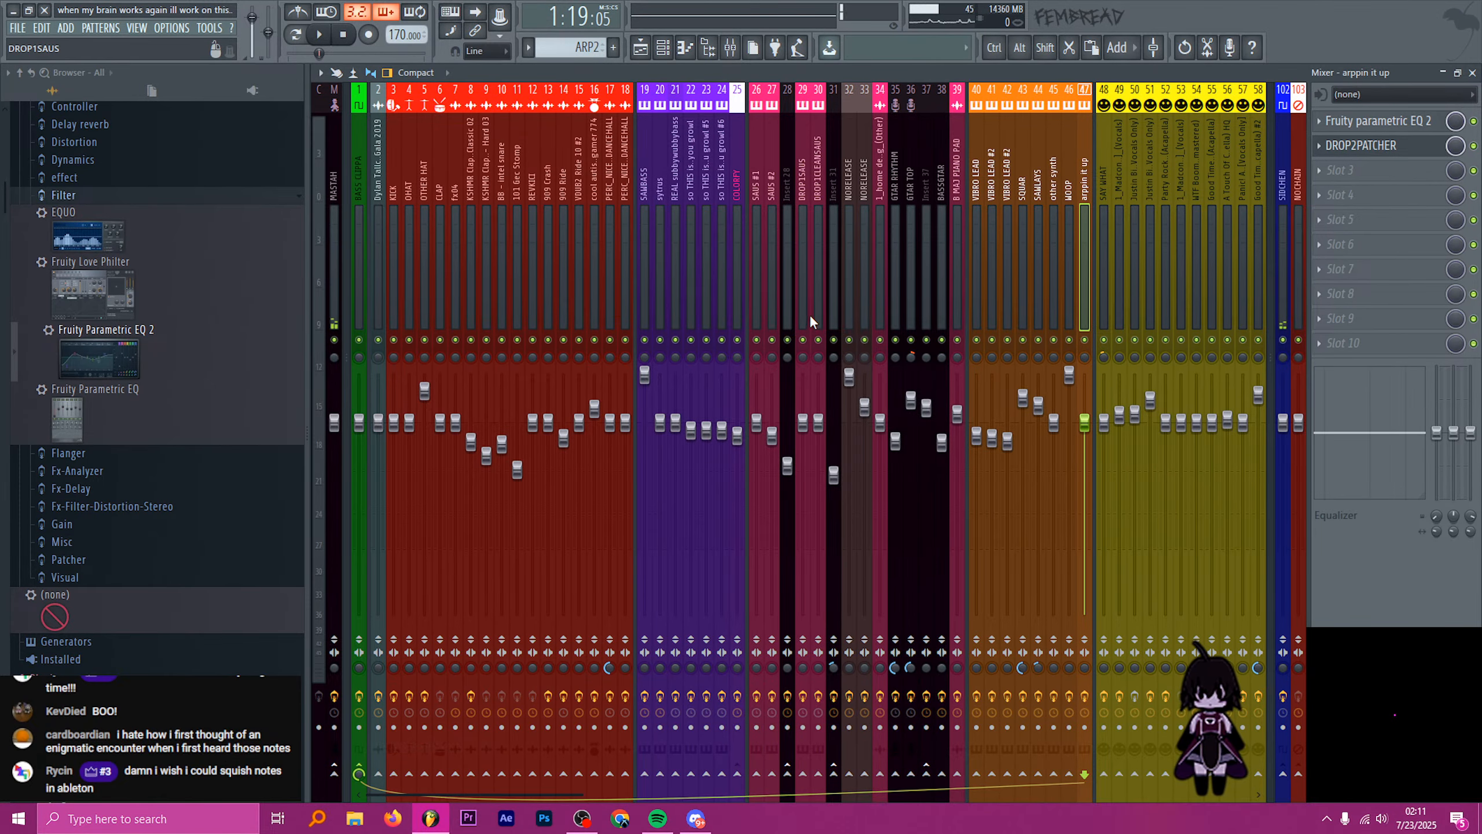
{"action": "key", "text": "space"}
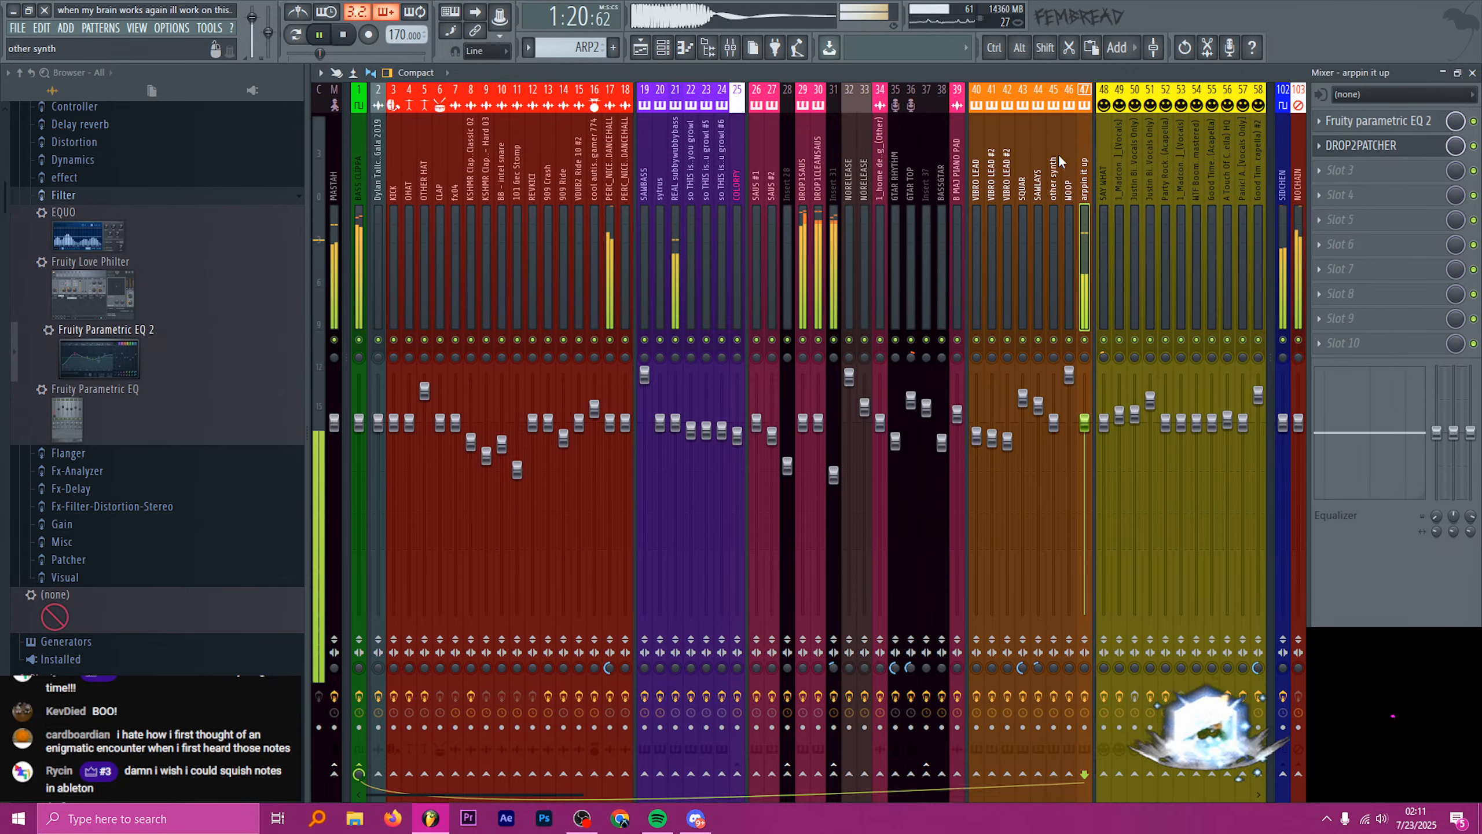
{"action": "key", "text": "space"}
- Open ARP2's notes in the piano roll and duplicate the bar 1 arpeggio until it fills bars 1 to 4
{"action": "left_click", "coordinate": [642, 48]}
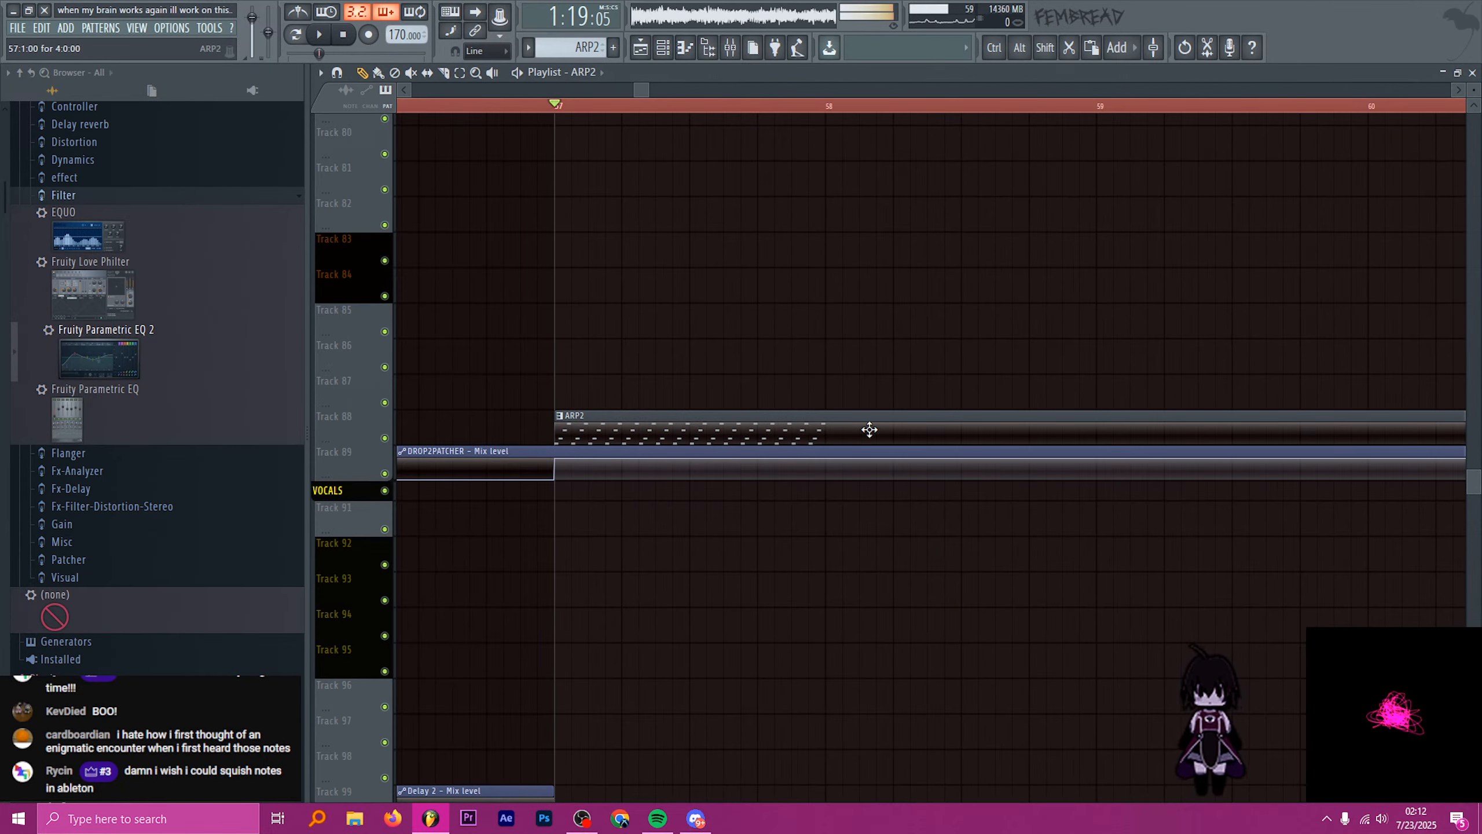
{"action": "double_click", "coordinate": [867, 431]}
{"action": "left_click_drag", "start_coordinate": [590, 108], "coordinate": [319, 106]}
{"action": "key", "text": "ctrl+b"}
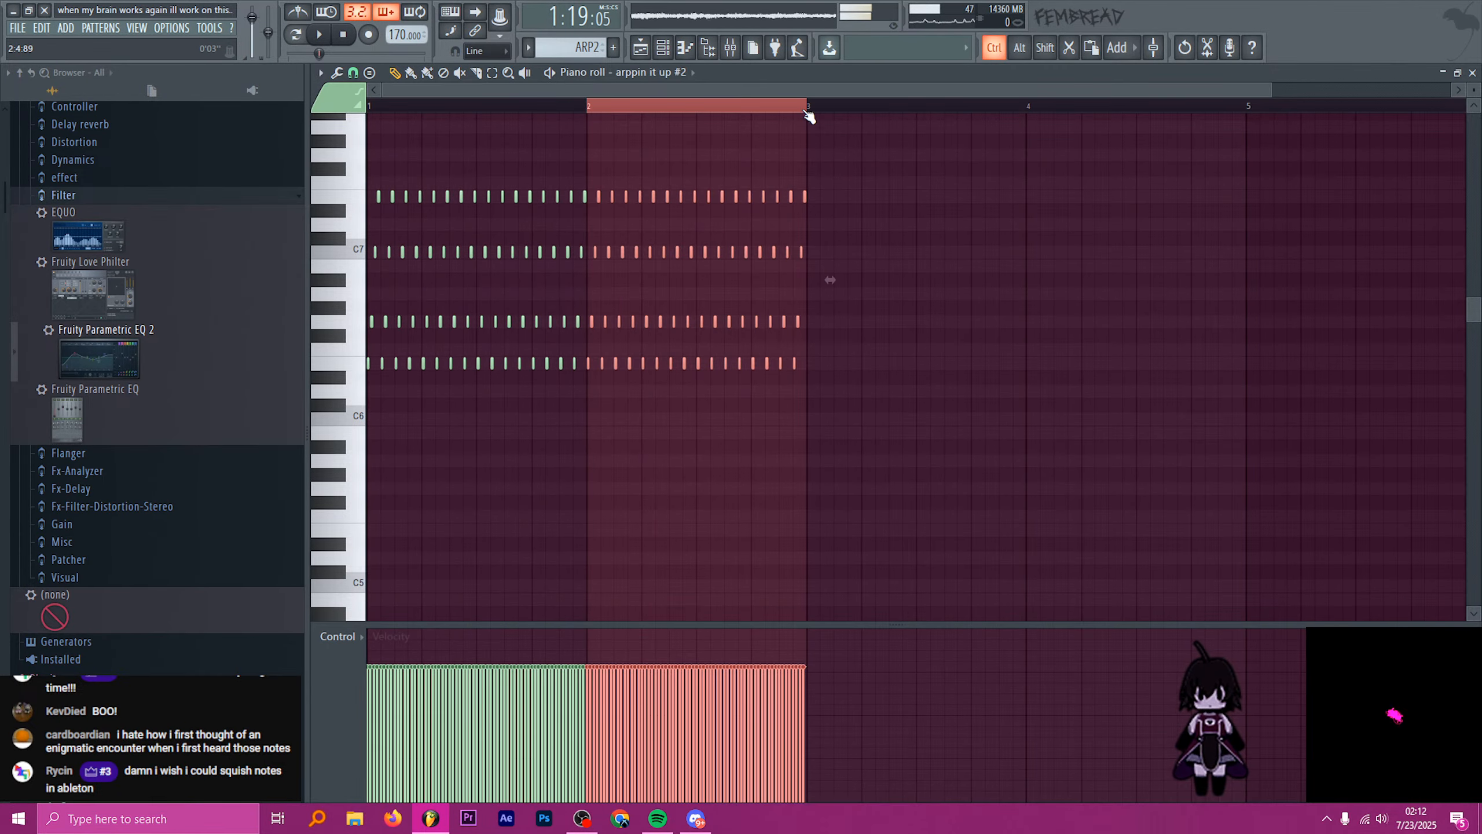
{"action": "left_click_drag", "start_coordinate": [808, 110], "coordinate": [810, 106]}
{"action": "left_click", "coordinate": [296, 36]}
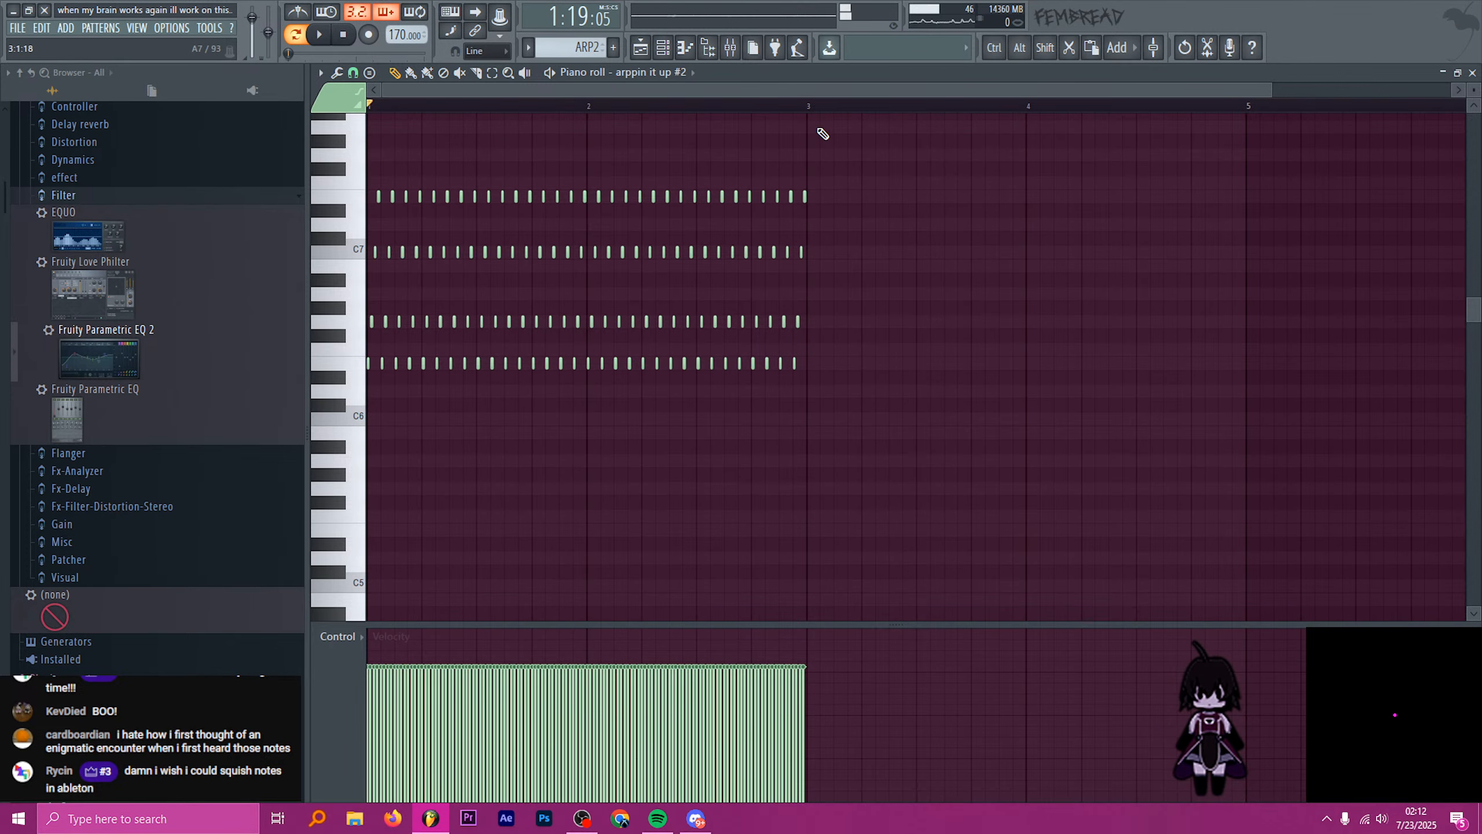
{"action": "key", "text": "ctrl+a"}
{"action": "key", "text": "ctrl+b"}
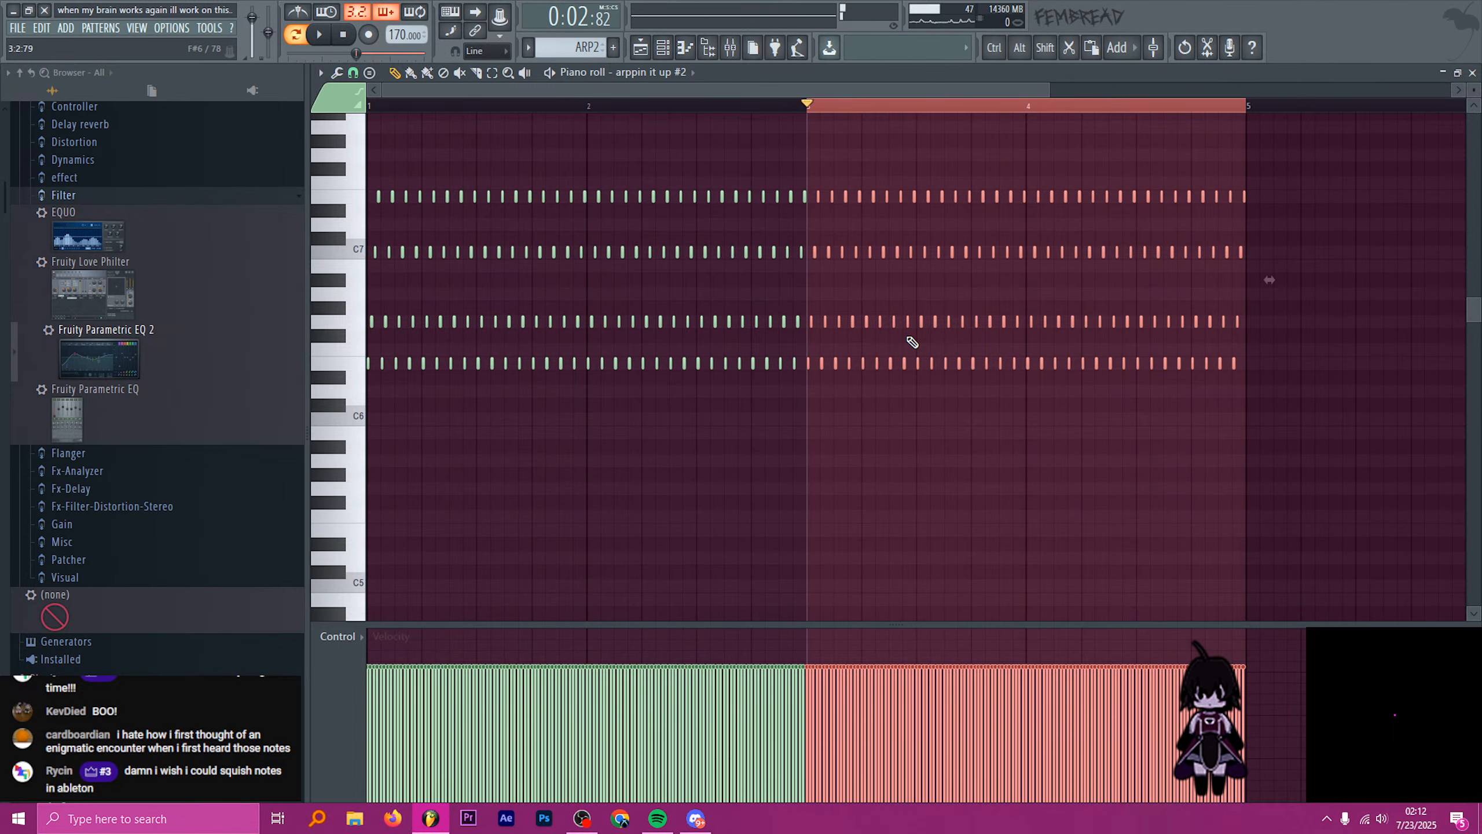
- Raise the two lowest note rows in bars 3 and 4 to G6 and B6, and play back the new chord
{"action": "left_click_drag", "start_coordinate": [1307, 400], "coordinate": [802, 343]}
{"action": "left_click_drag", "start_coordinate": [1342, 437], "coordinate": [809, 326]}
{"action": "key", "text": "shift+Up"}
{"action": "key", "text": "shift+Up"}
{"action": "key", "text": "shift+Up"}
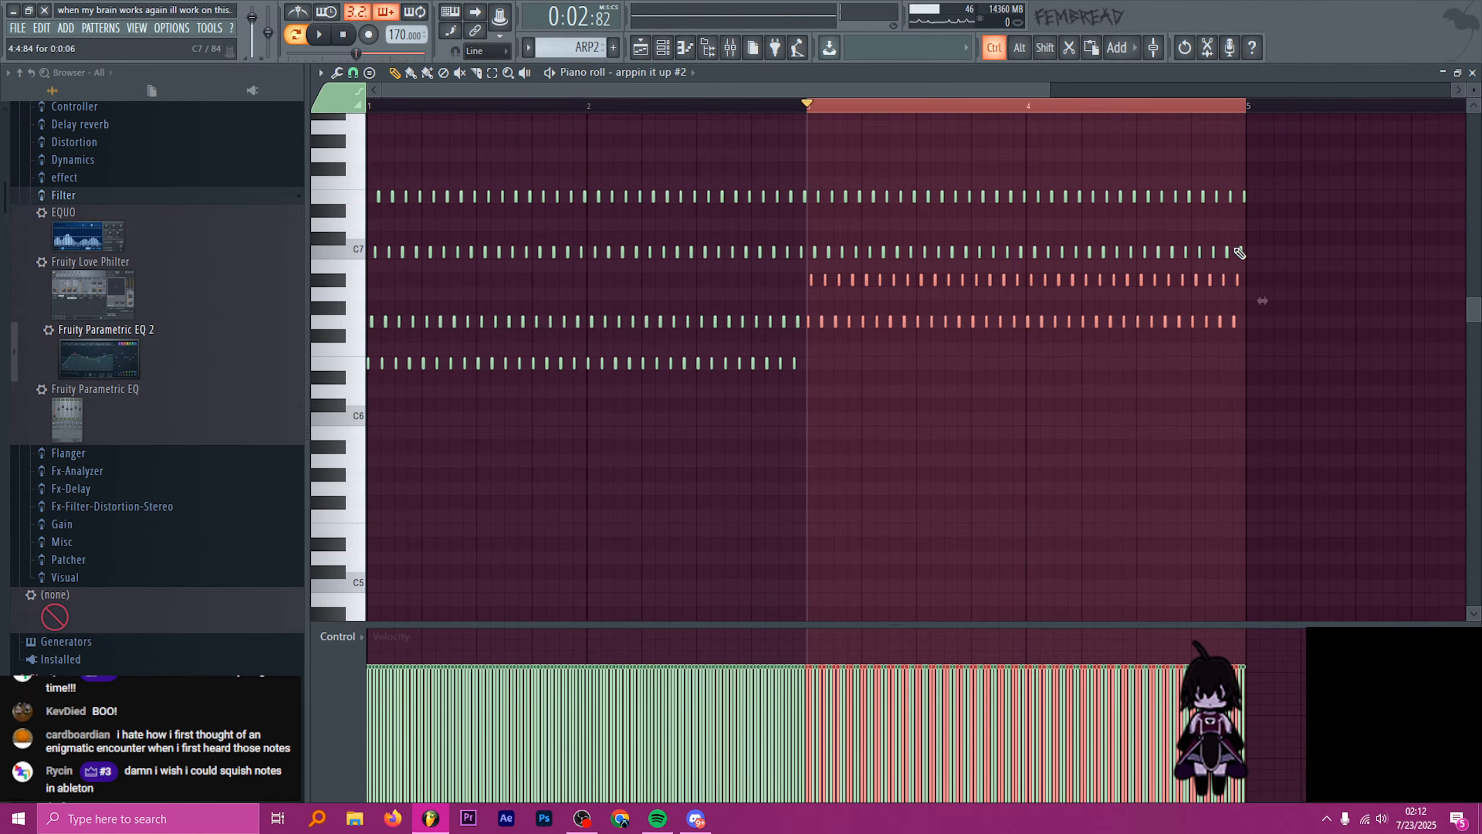
{"action": "left_click_drag", "start_coordinate": [1277, 295], "coordinate": [805, 276]}
{"action": "key", "text": "shift+Up"}
{"action": "key", "text": "space"}
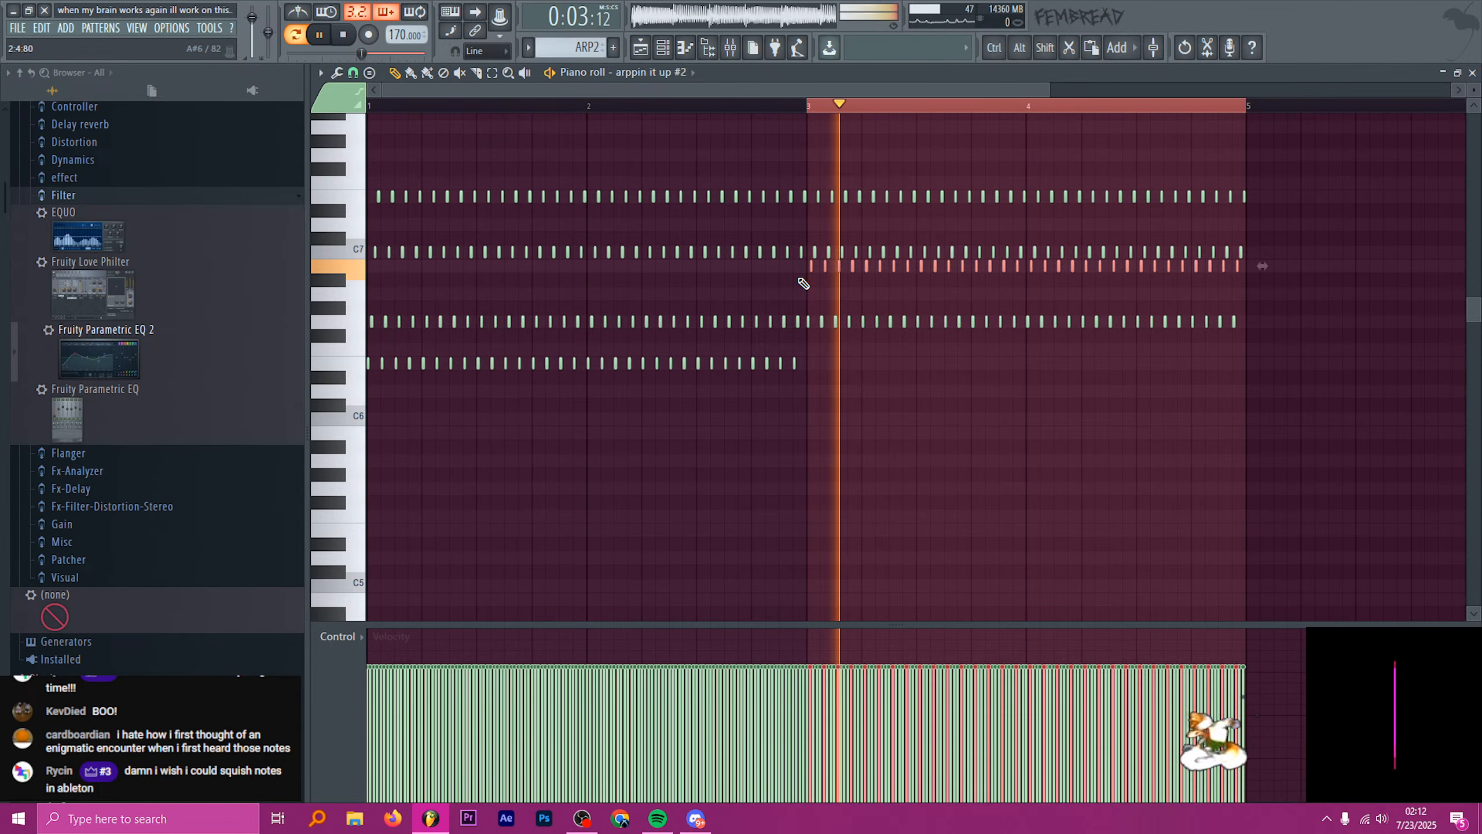
- Transpose all arpeggio notes in bar 4 up four semitones
{"action": "left_click", "coordinate": [1020, 122]}
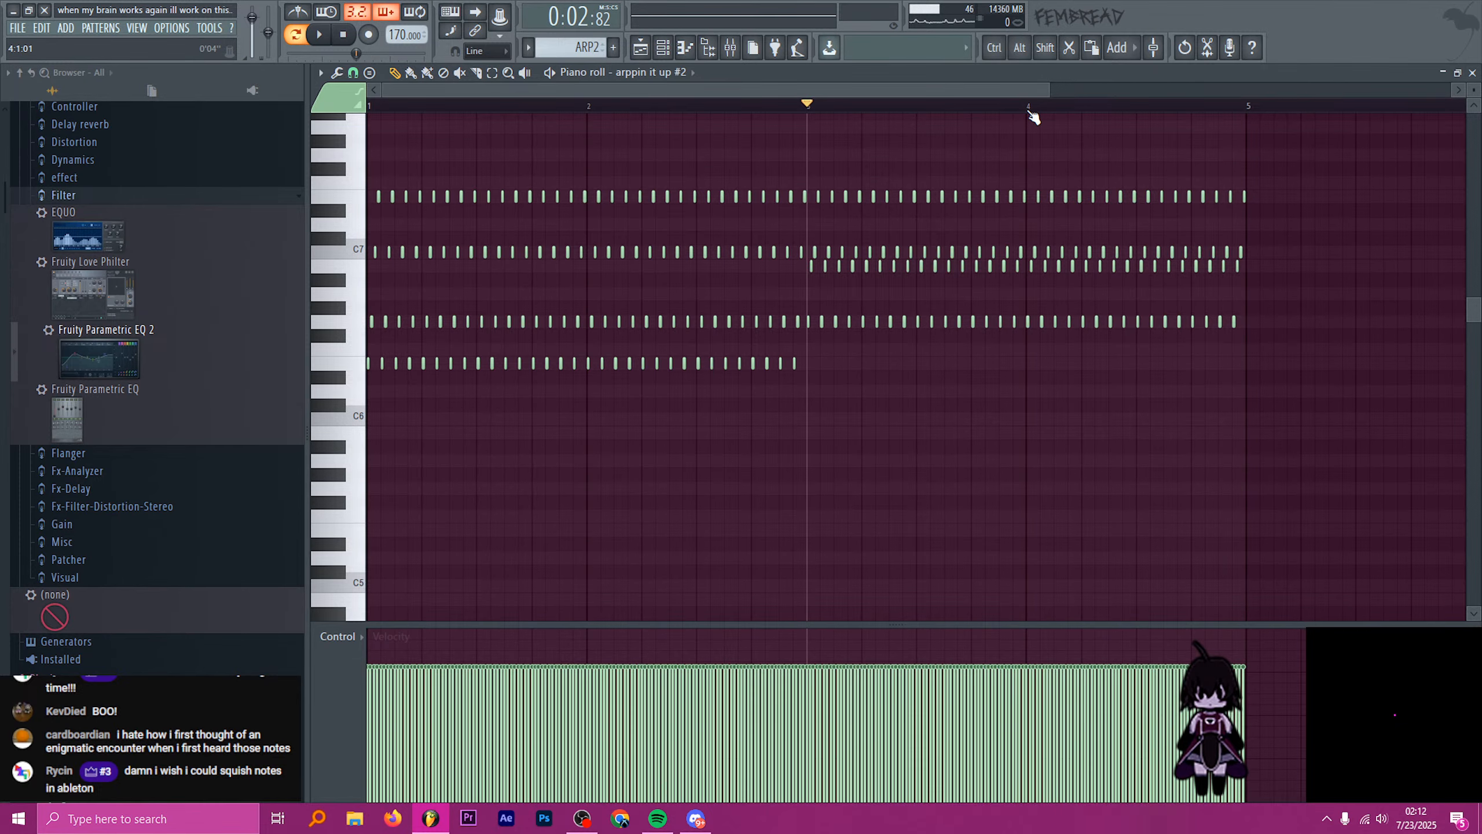
{"action": "scroll", "coordinate": [1251, 288], "scroll_direction": "up", "scroll_amount": 3, "text": "ctrl"}
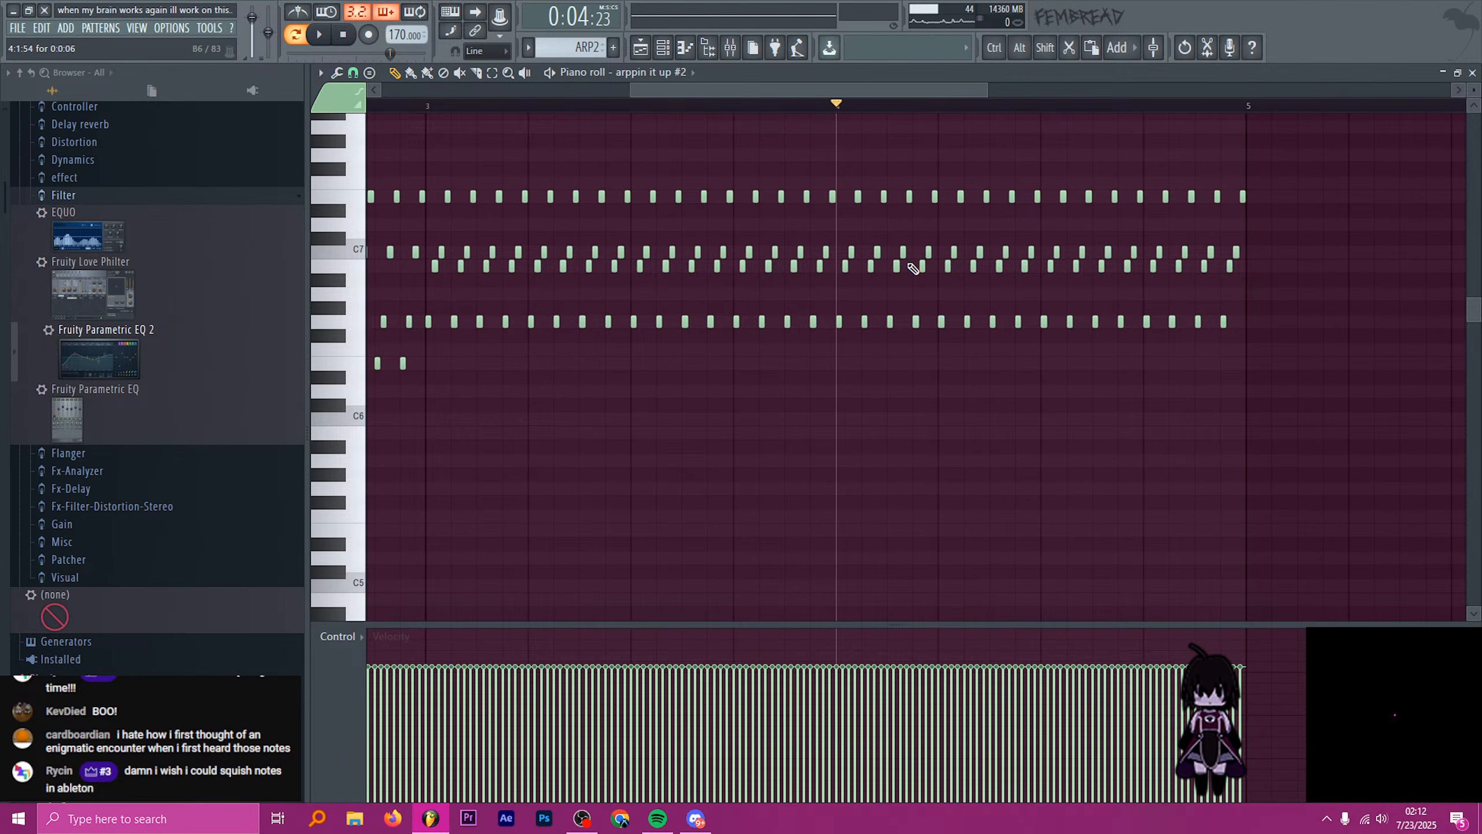
{"action": "left_click_drag", "start_coordinate": [1340, 412], "coordinate": [840, 170]}
{"action": "key", "text": "shift+Up"}
{"action": "key", "text": "shift+Up"}
{"action": "key", "text": "shift+Up"}
{"action": "key", "text": "shift+Up"}
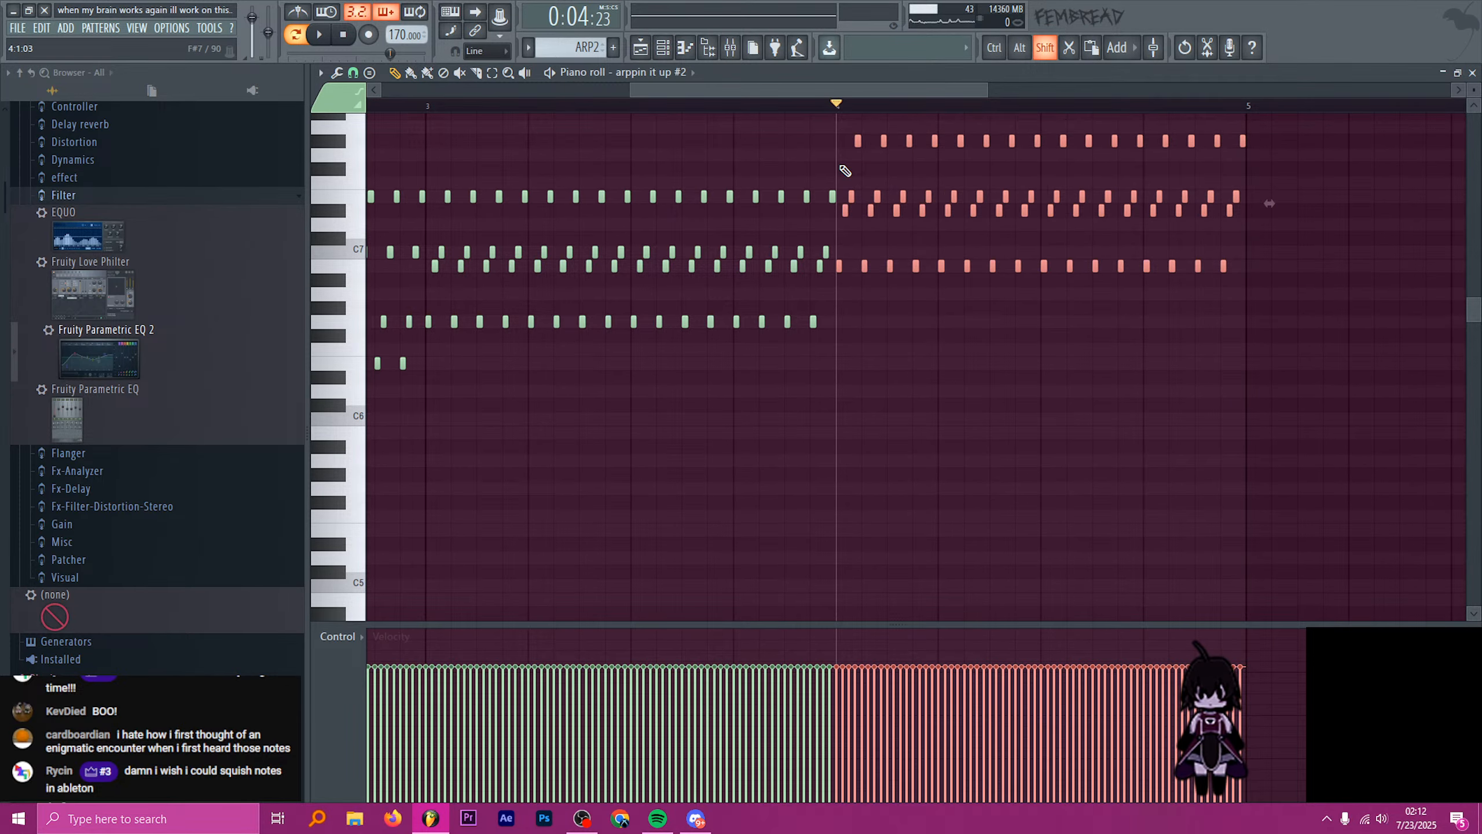
- Lower the D#7 note row in bar 4 three semitones to C7 and undo the stray change to the bar's first note
{"action": "left_click_drag", "start_coordinate": [1266, 244], "coordinate": [842, 204]}
{"action": "key", "text": "shift+Down"}
{"action": "key", "text": "shift+Down"}
{"action": "key", "text": "shift+Down"}
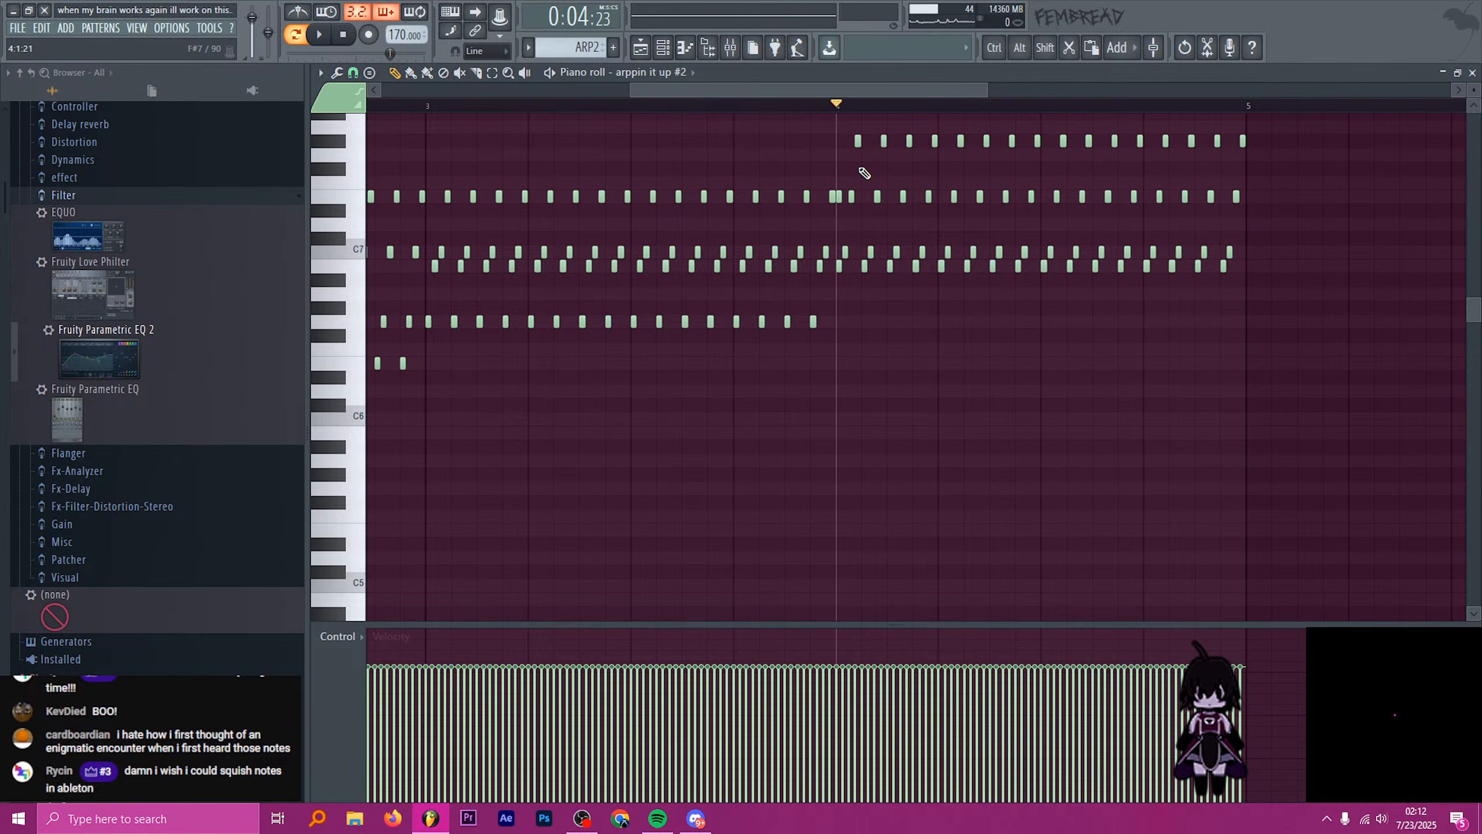
{"action": "key", "text": "ctrl+z"}
{"action": "key", "text": "ctrl+z"}
- Lower the top note row in bar 4 one semitone to G7 and select all of the arpeggio's notes
{"action": "left_click_drag", "start_coordinate": [836, 146], "coordinate": [1352, 114]}
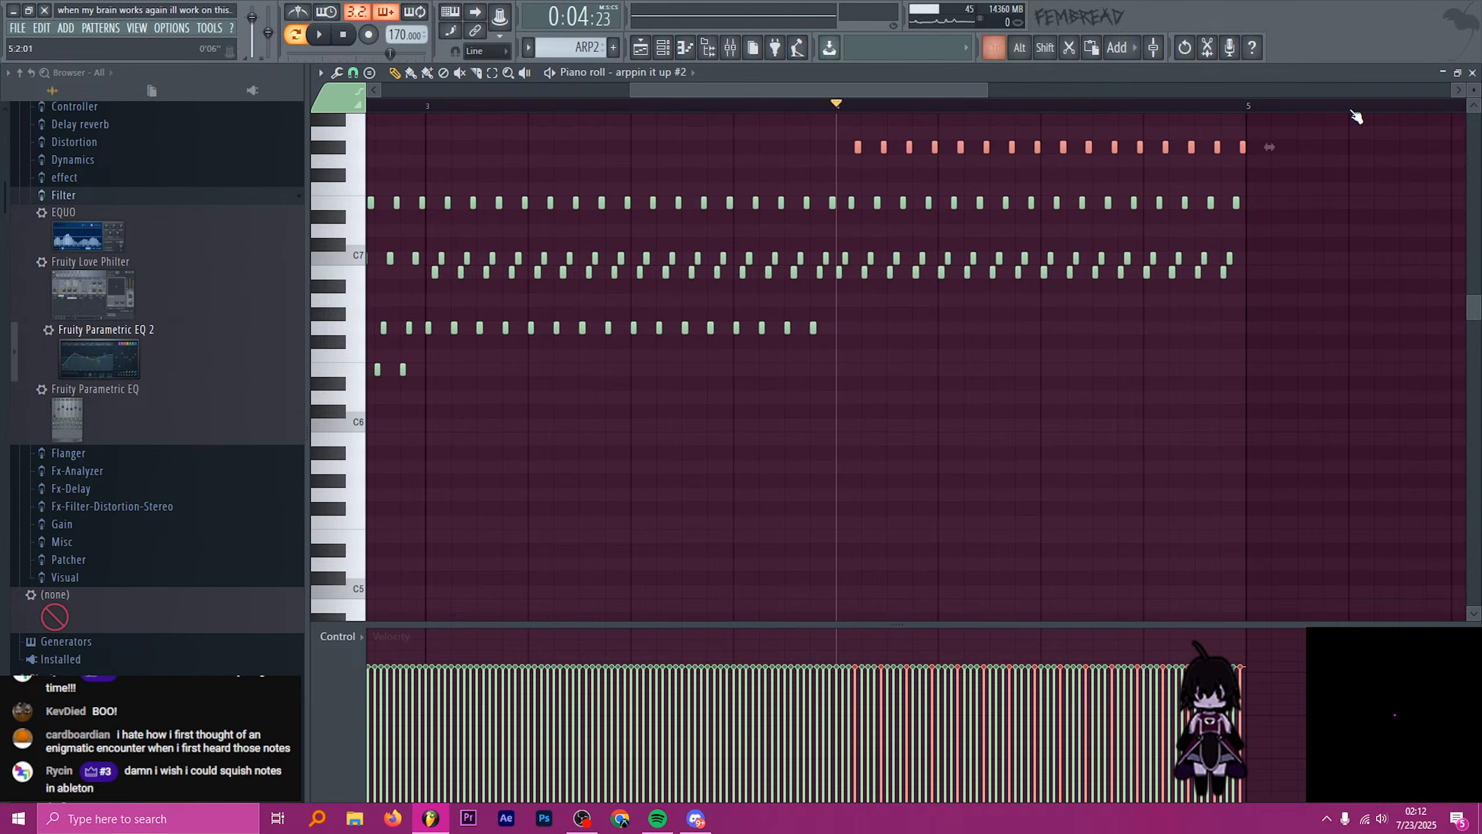
{"action": "key", "text": "shift+Down"}
{"action": "key", "text": "space"}
{"action": "key", "text": "space"}
{"action": "scroll", "coordinate": [986, 191], "scroll_direction": "down", "scroll_amount": 2}
{"action": "scroll", "coordinate": [984, 189], "scroll_direction": "down", "scroll_amount": 2}
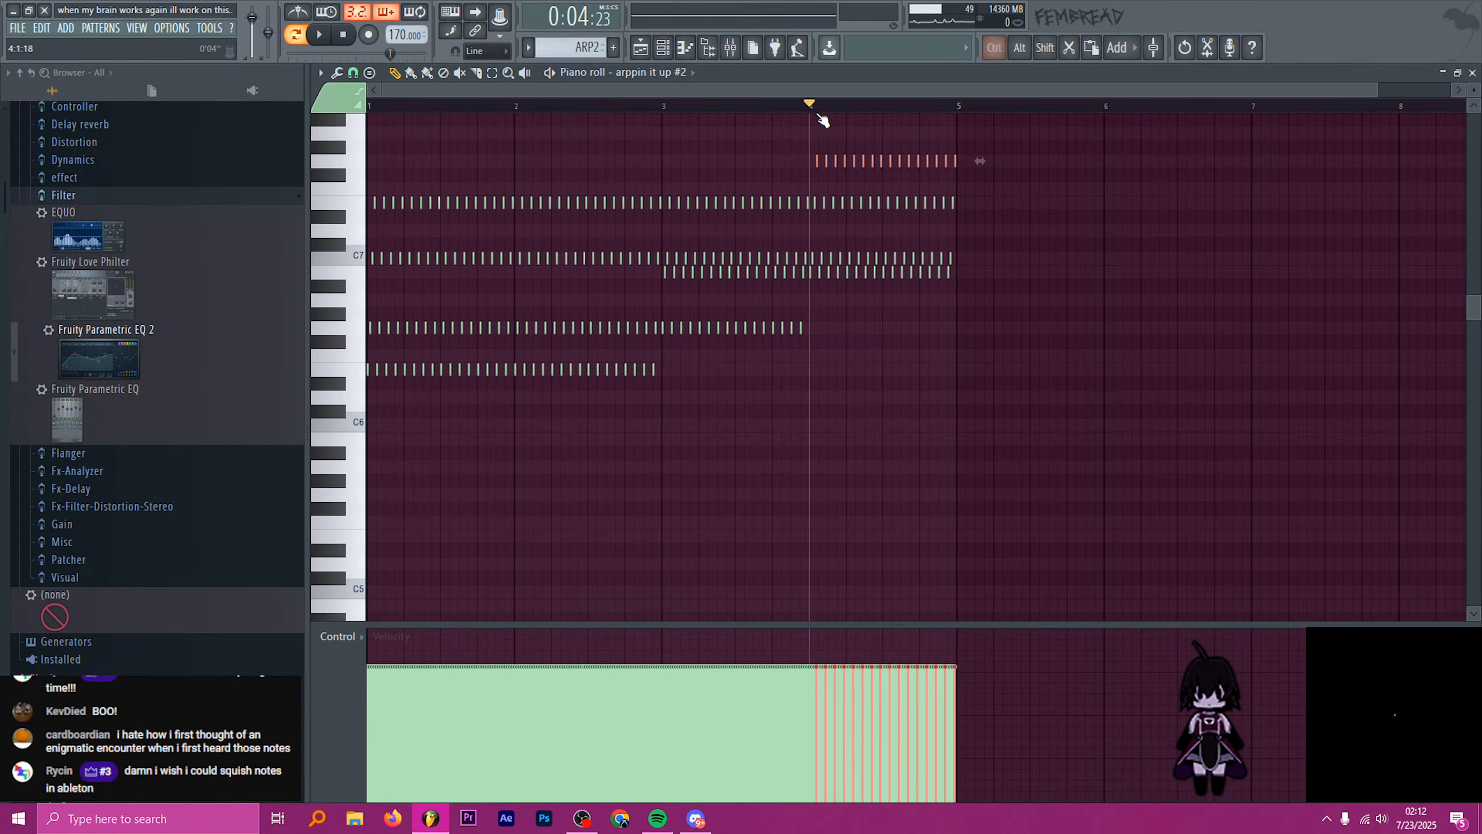
{"action": "key", "text": "ctrl+d"}
{"action": "key", "text": "ctrl+a"}
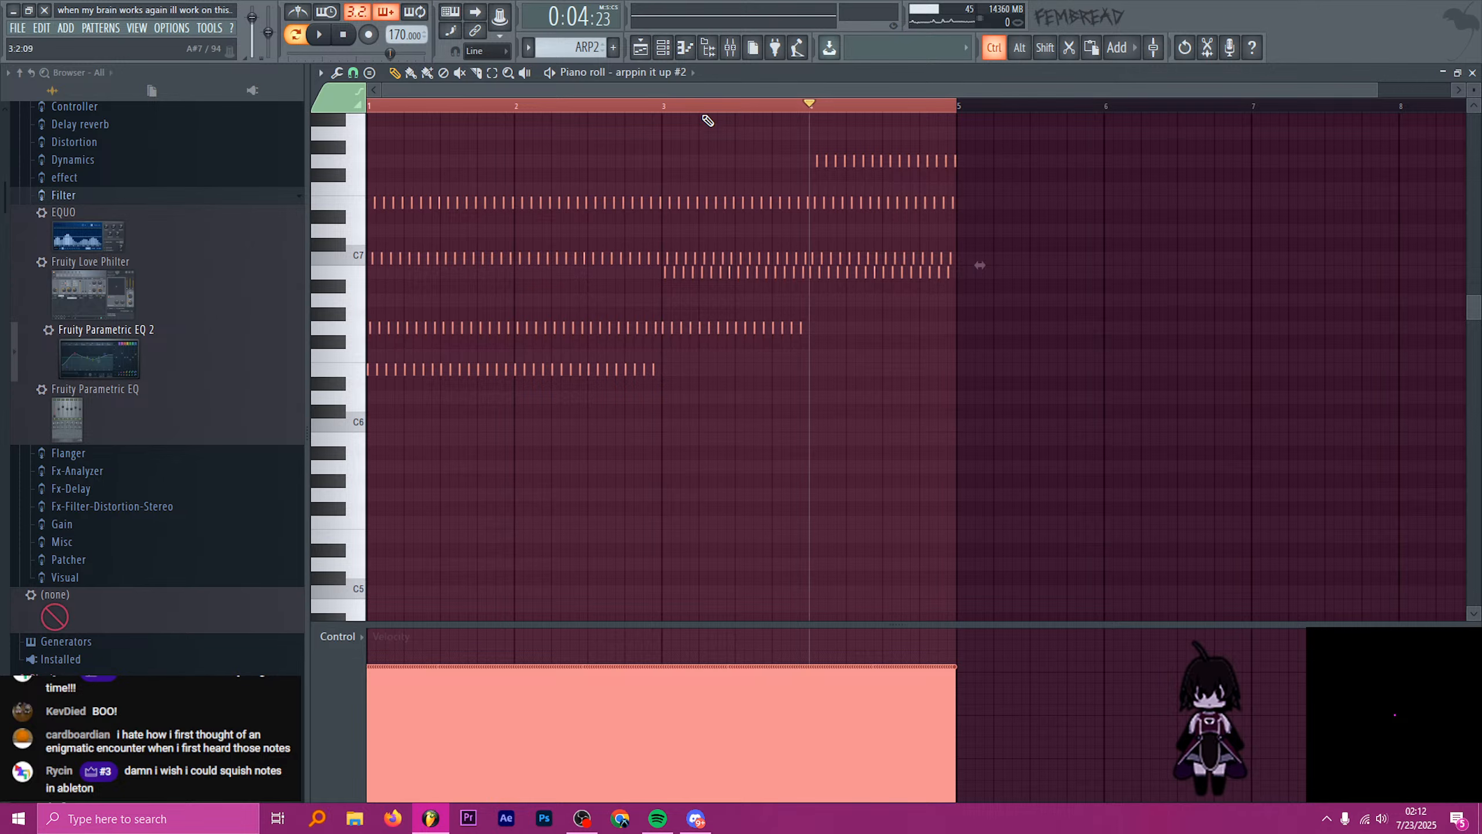
- Play the song from bar 57 in the playlist and duplicate the ARP2 clip to bar 61
{"action": "left_click", "coordinate": [649, 56]}
{"action": "scroll", "coordinate": [820, 424], "scroll_direction": "down", "scroll_amount": 4}
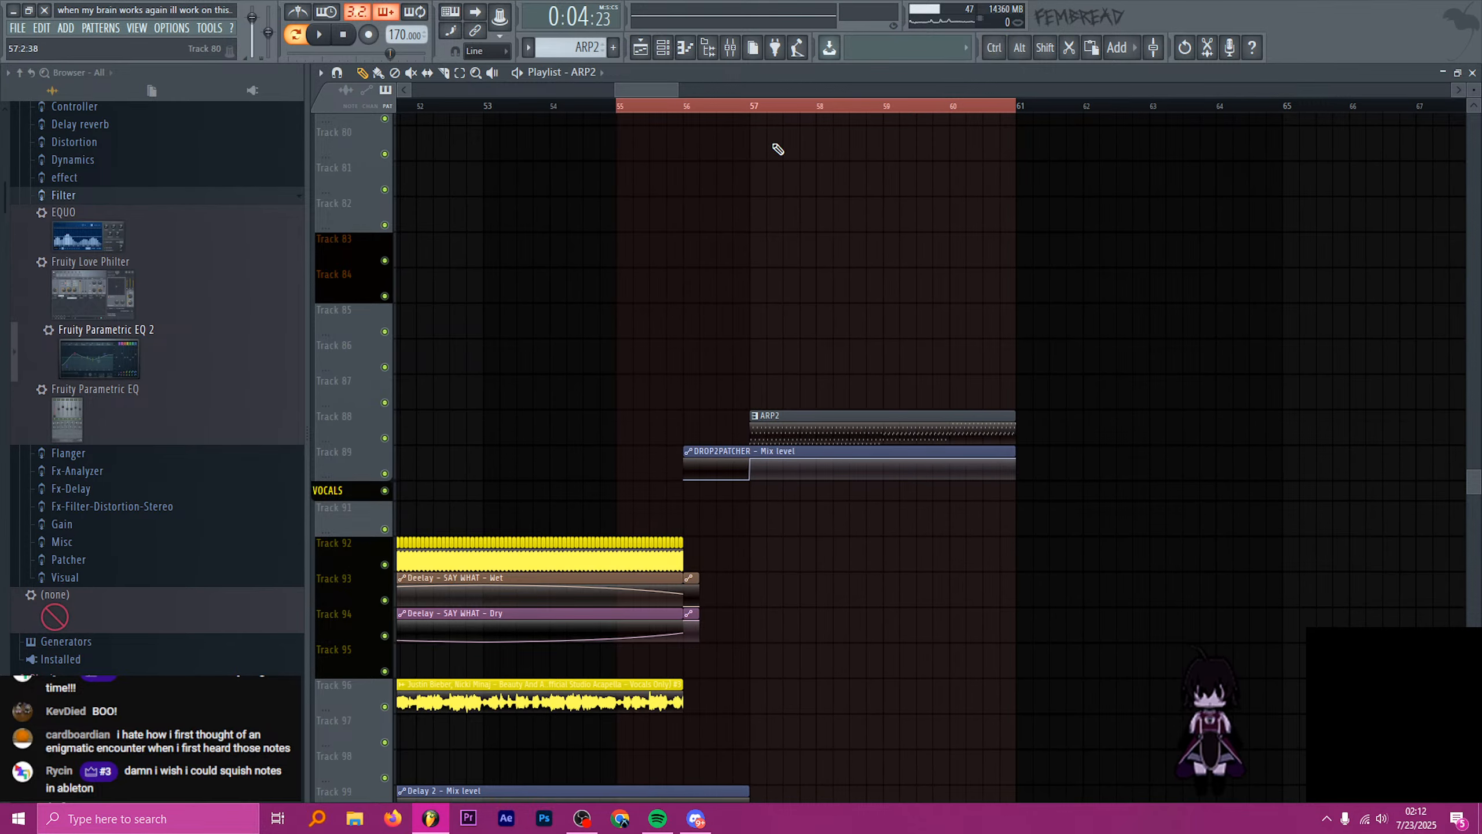
{"action": "left_click", "coordinate": [754, 109]}
{"action": "key", "text": "space"}
{"action": "scroll", "coordinate": [1073, 436], "scroll_direction": "up", "scroll_amount": 2}
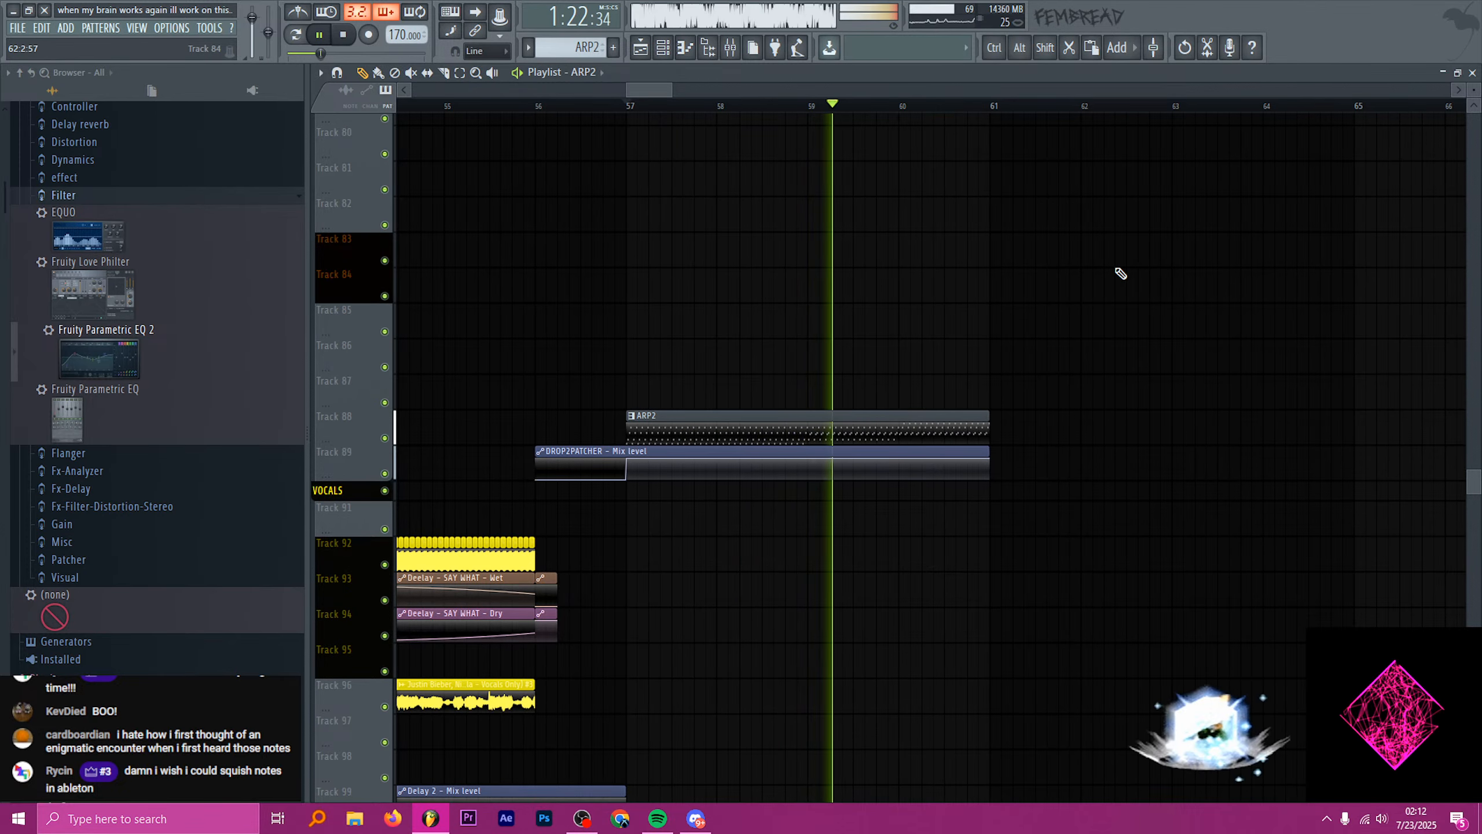
{"action": "left_click_drag", "start_coordinate": [1043, 421], "coordinate": [911, 403]}
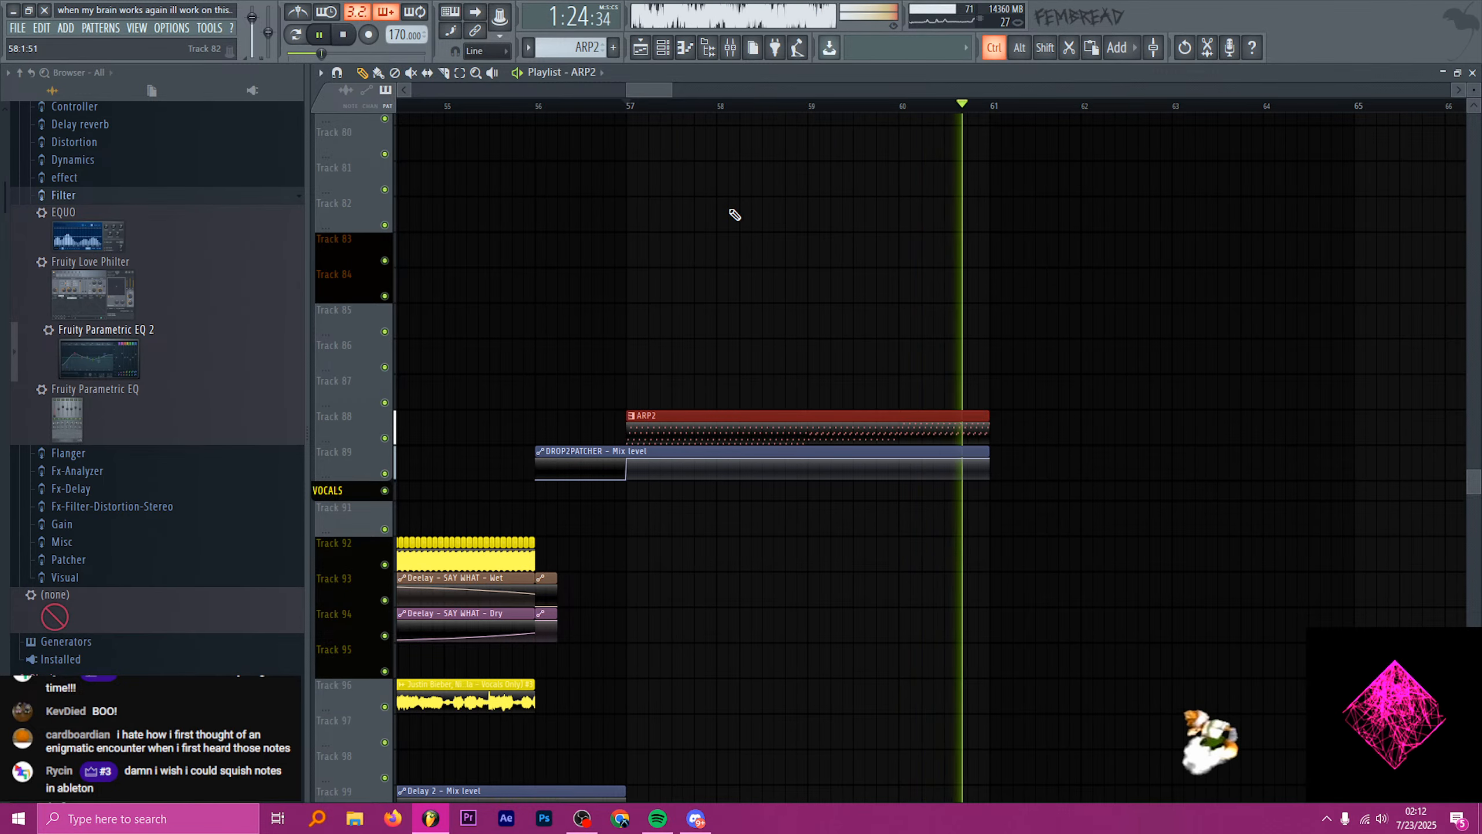
{"action": "key", "text": "ctrl+b"}
{"action": "scroll", "coordinate": [741, 294], "scroll_direction": "down", "scroll_amount": 2}
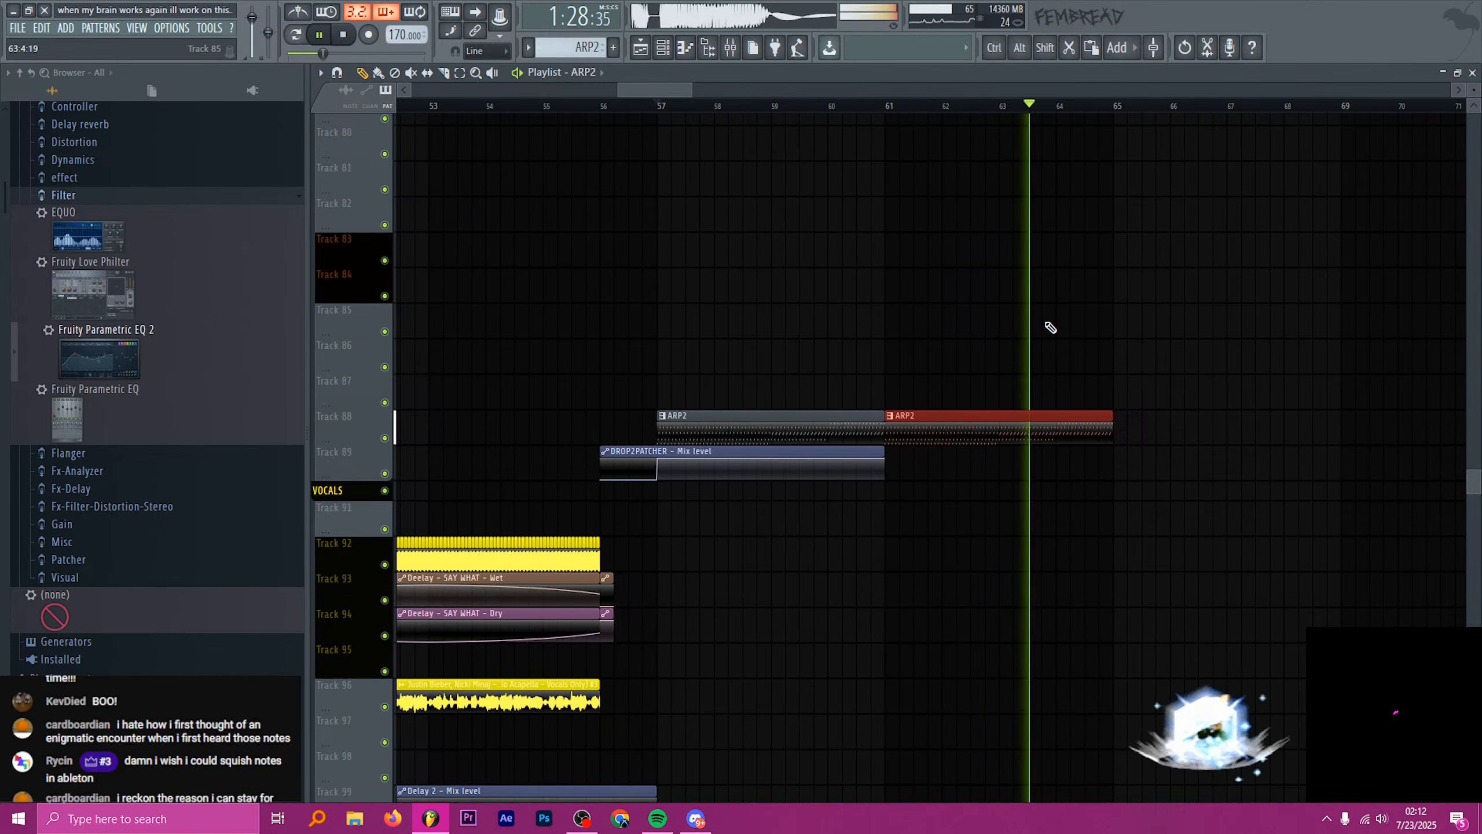
{"action": "key", "text": "space"}
- Shorten the second ARP2 clip in the playlist so it ends at bar 64
{"action": "scroll", "coordinate": [1036, 301], "scroll_direction": "up", "scroll_amount": 2}
{"action": "scroll", "coordinate": [1045, 301], "scroll_direction": "up", "scroll_amount": 2}
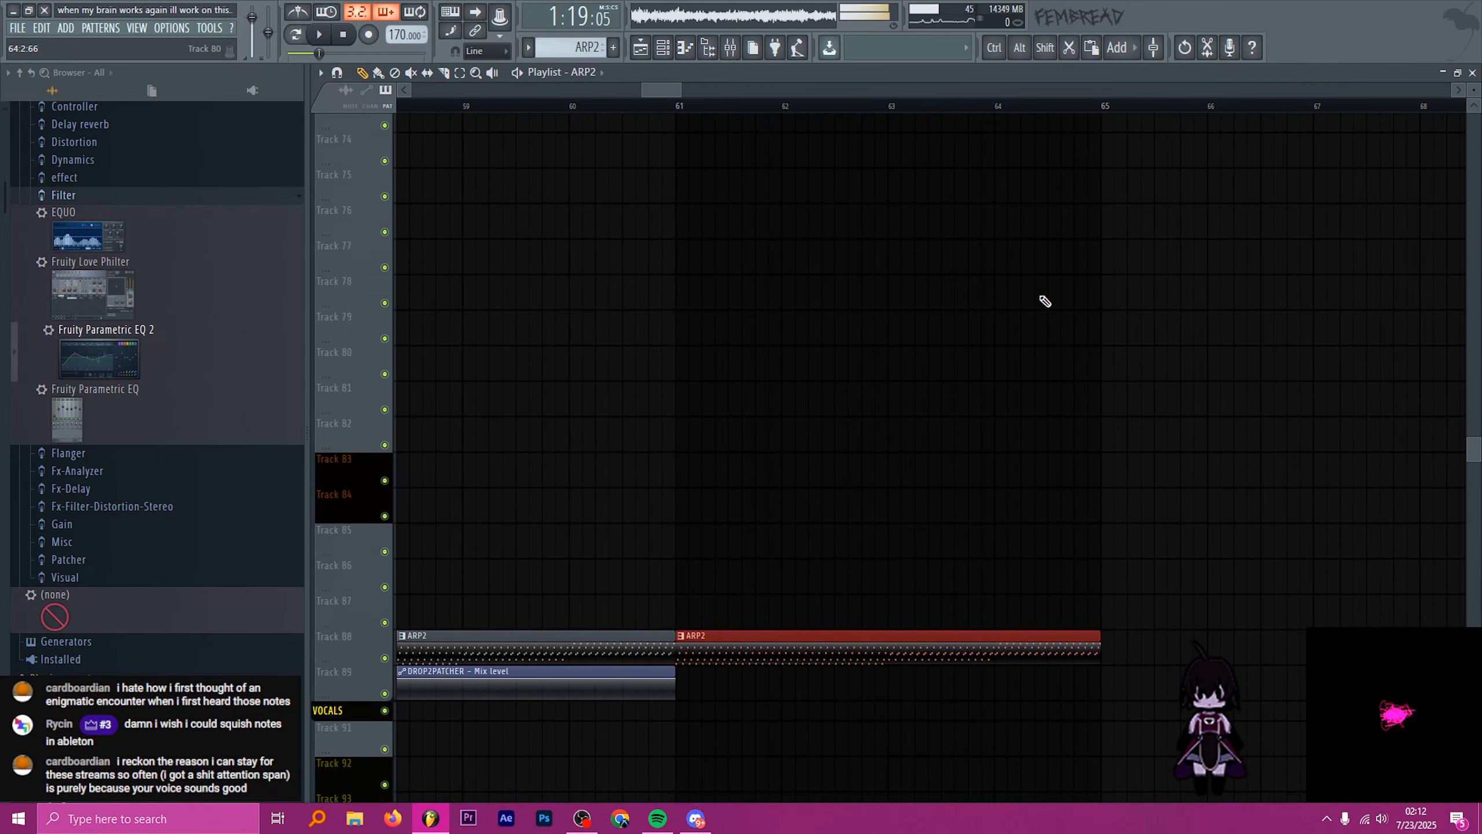
{"action": "scroll", "coordinate": [1036, 328], "scroll_direction": "up", "scroll_amount": 11}
{"action": "scroll", "coordinate": [1033, 324], "scroll_direction": "down", "scroll_amount": 6}
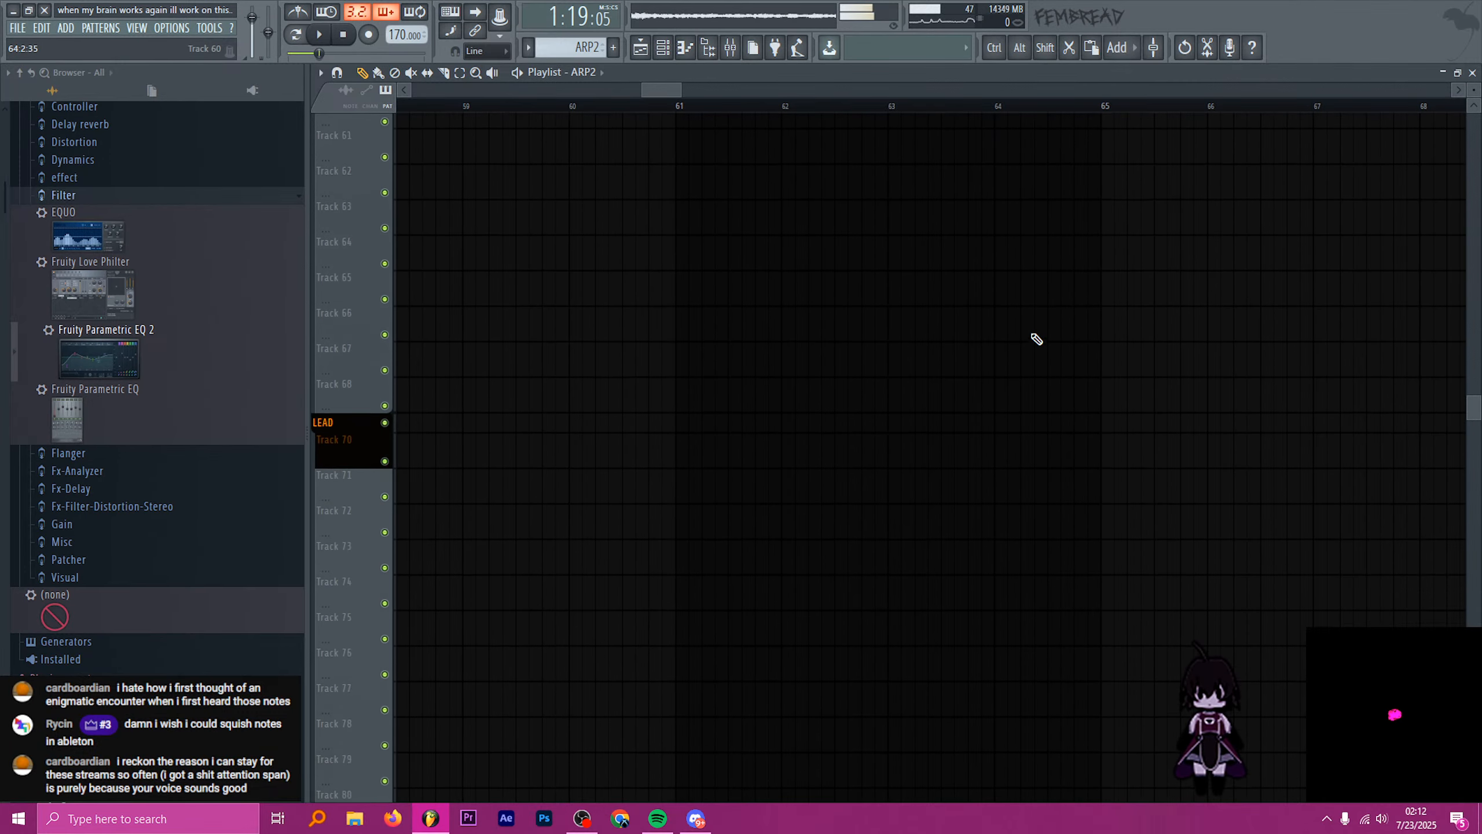
{"action": "scroll", "coordinate": [1015, 391], "scroll_direction": "down", "scroll_amount": 8}
{"action": "scroll", "coordinate": [1006, 401], "scroll_direction": "down", "scroll_amount": 4}
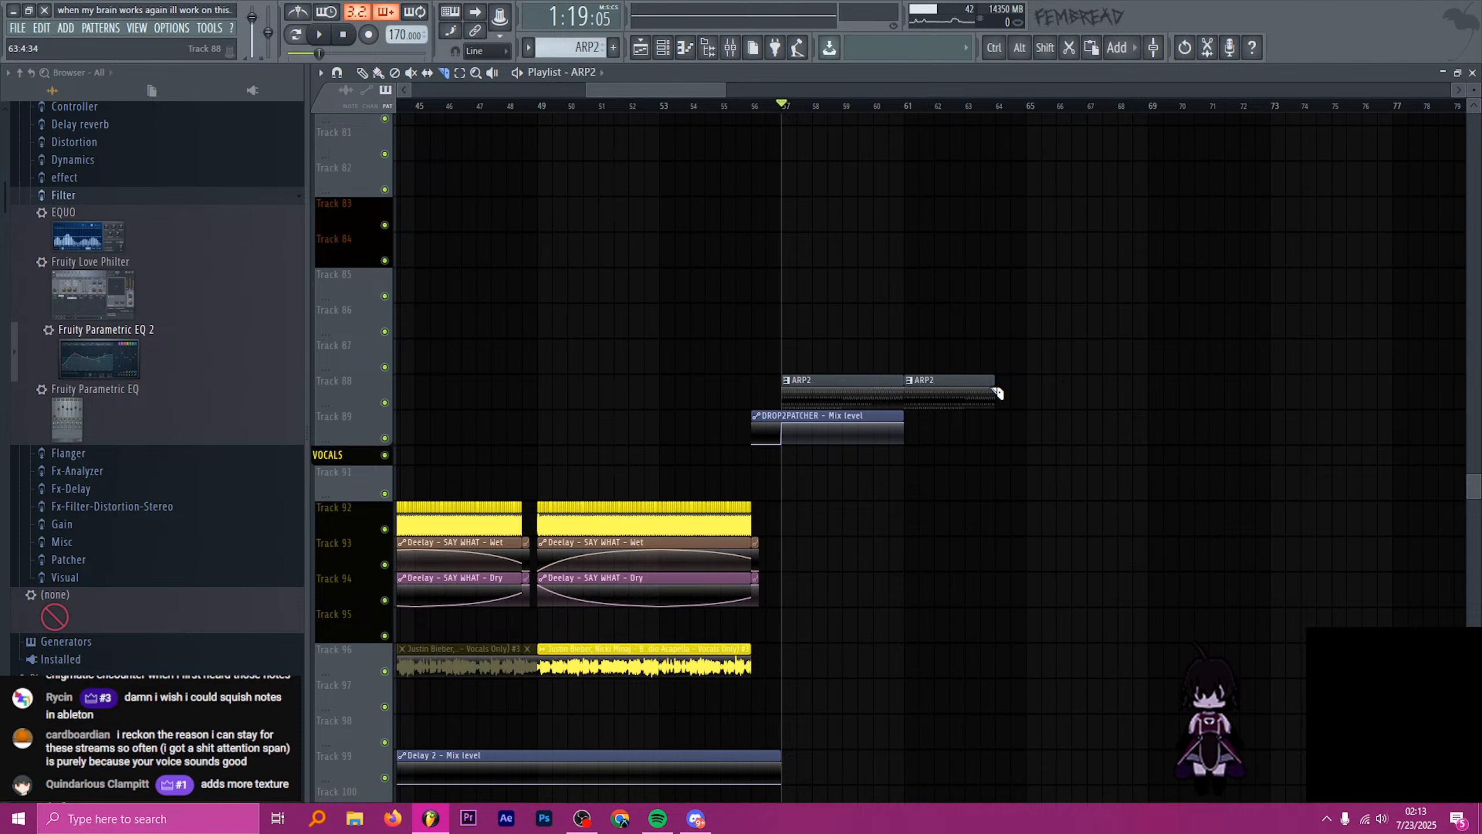
{"action": "scroll", "coordinate": [943, 314], "scroll_direction": "up", "scroll_amount": 3, "text": "ctrl"}
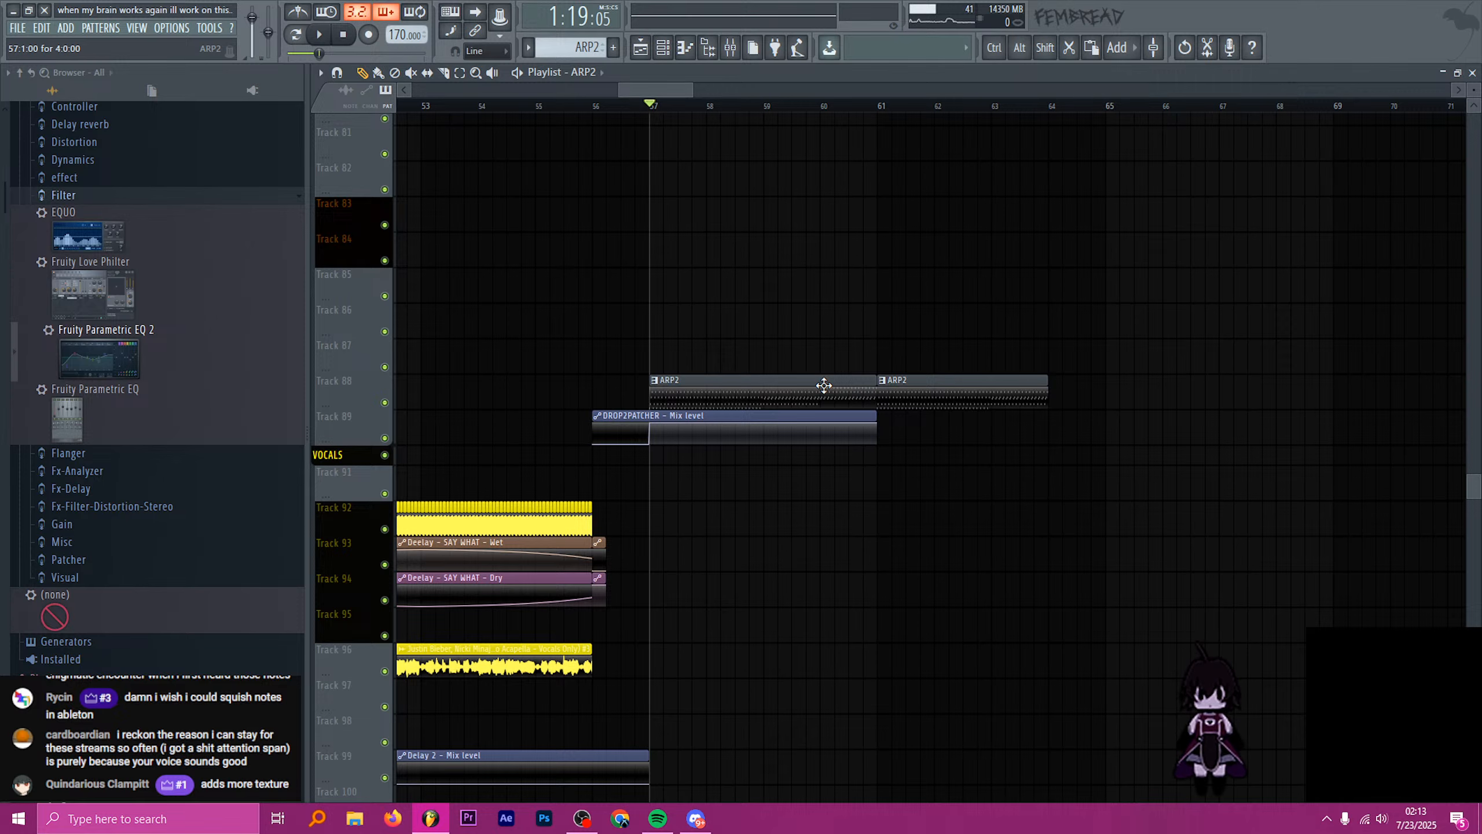
- Remove the single ARP2 clip placed at bar 65 and duplicate both existing ARP2 clips there instead
{"action": "left_click", "coordinate": [1111, 400]}
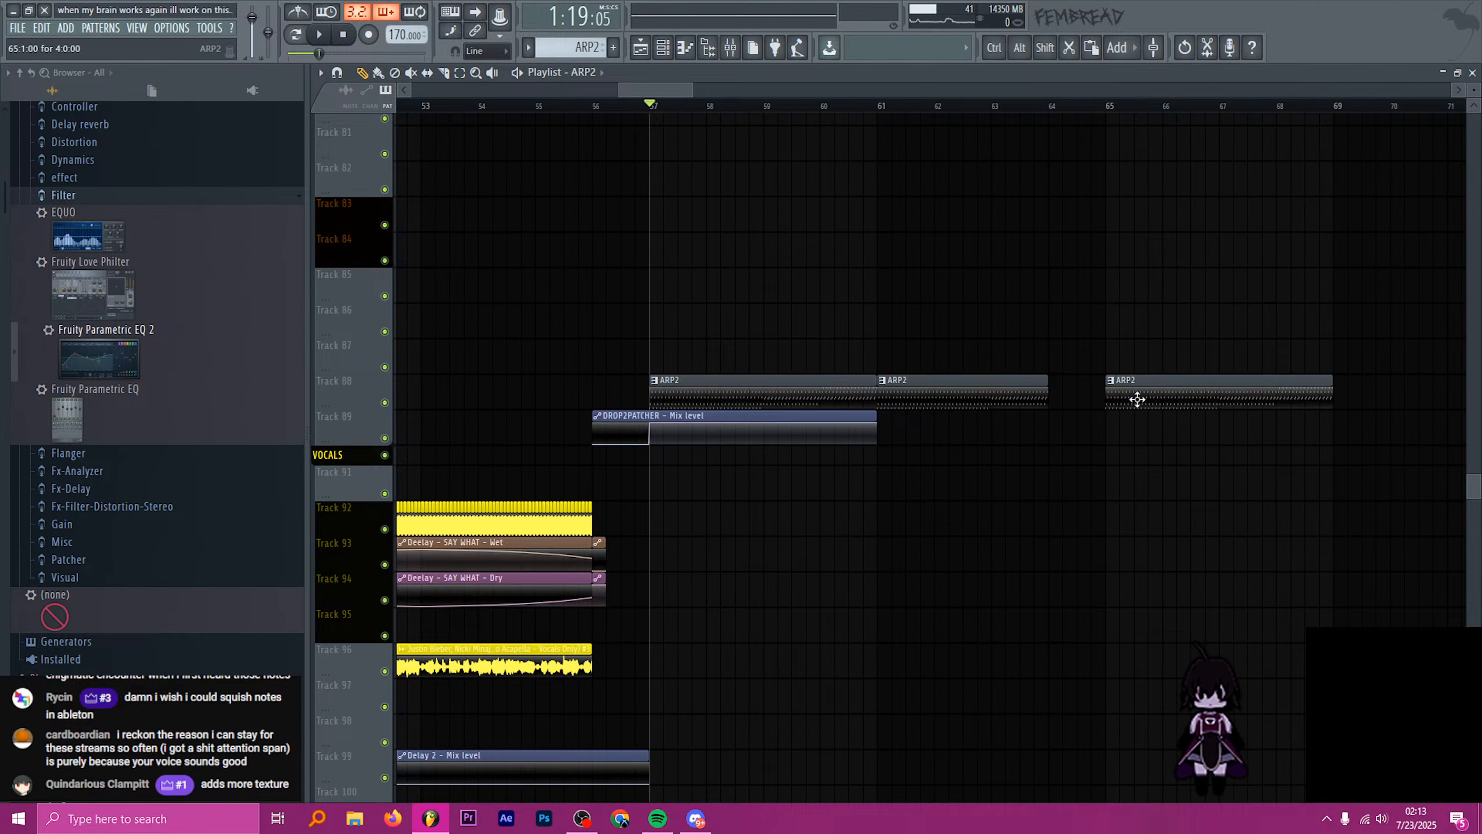
{"action": "right_click", "coordinate": [1134, 401]}
{"action": "scroll", "coordinate": [1123, 400], "scroll_direction": "down", "scroll_amount": 2, "text": "ctrl"}
{"action": "left_click_drag", "start_coordinate": [1117, 400], "coordinate": [1142, 381], "text": "ctrl"}
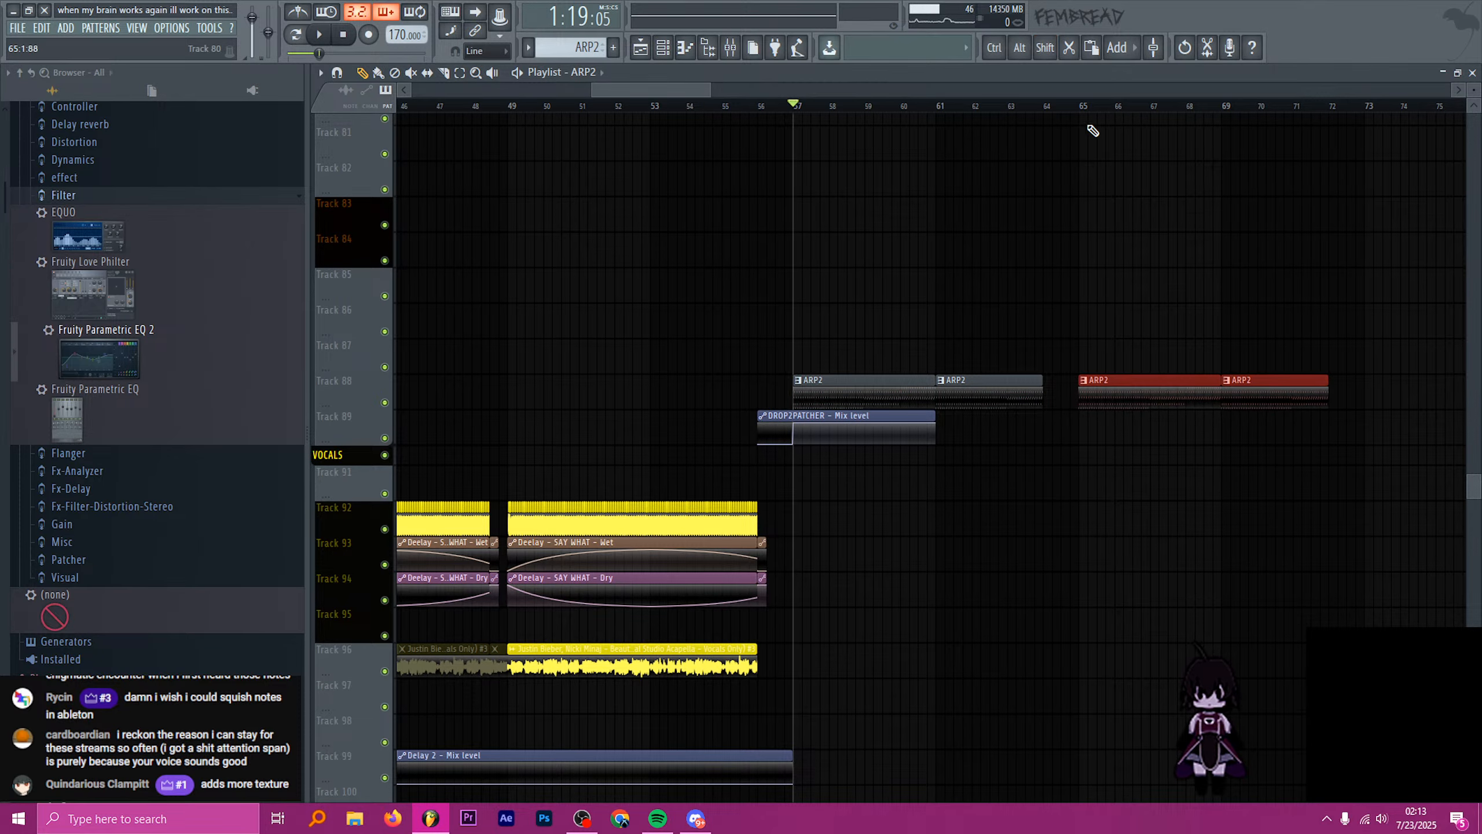
- Play the song from bar 65 and open the second GAME N SAUCE effect on the Bring Me the Horizon acapella's mixer track
{"action": "key", "text": "space"}
{"action": "left_click", "coordinate": [731, 48]}
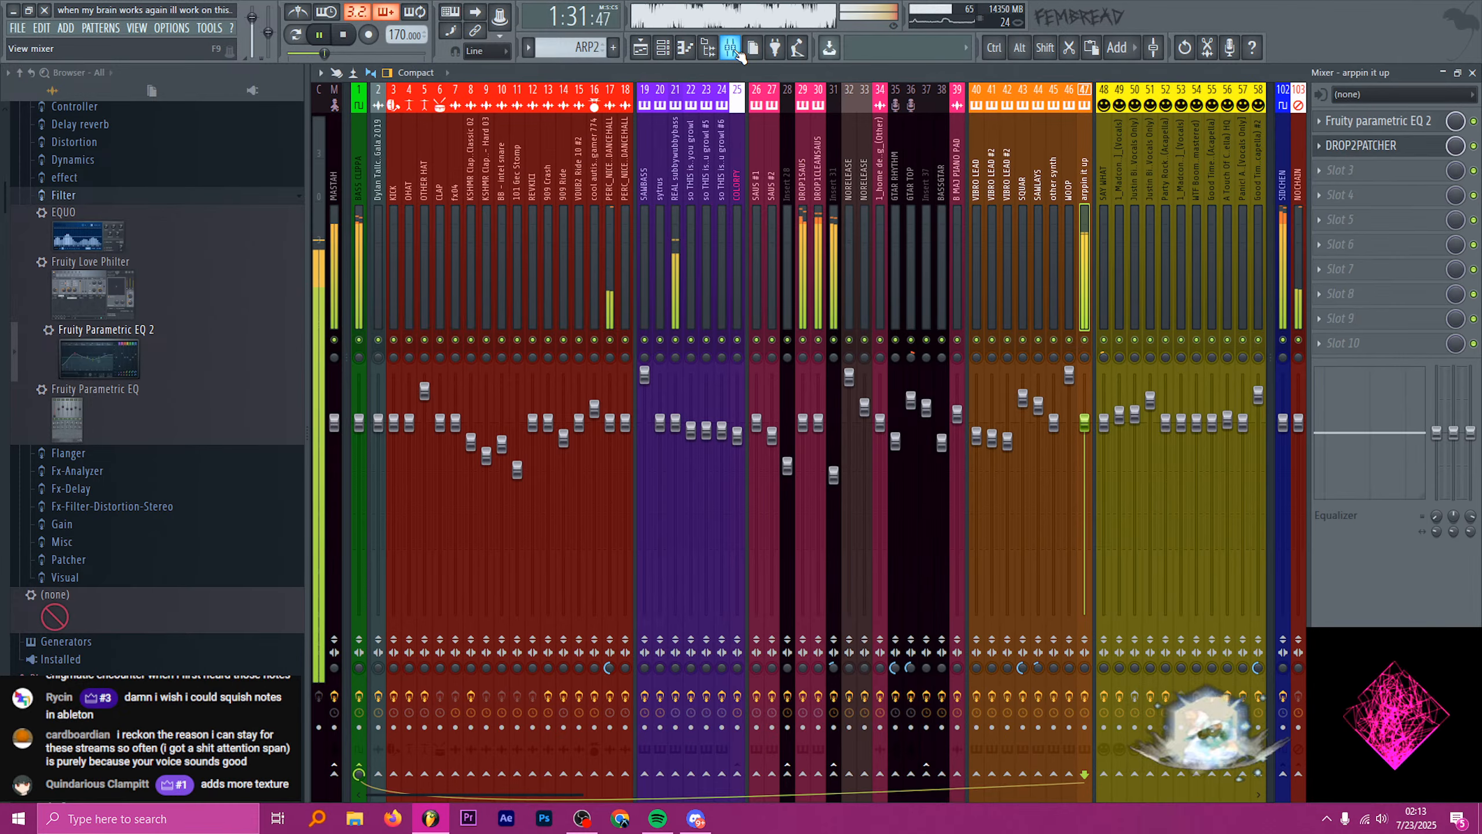
{"action": "scroll", "coordinate": [1006, 206], "scroll_direction": "right", "scroll_amount": 3}
{"action": "left_click", "coordinate": [1133, 187]}
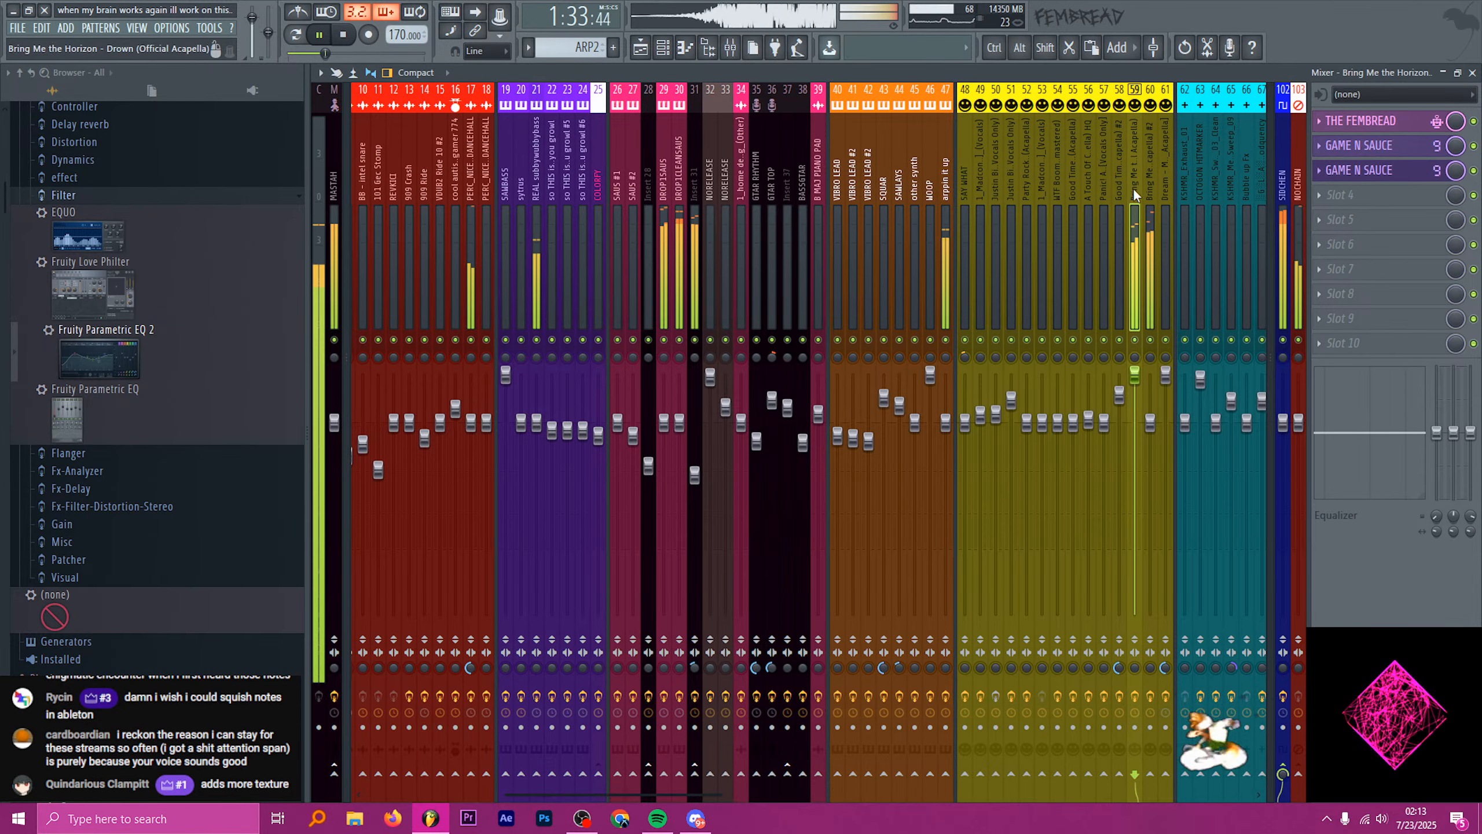
{"action": "left_click", "coordinate": [1360, 170]}
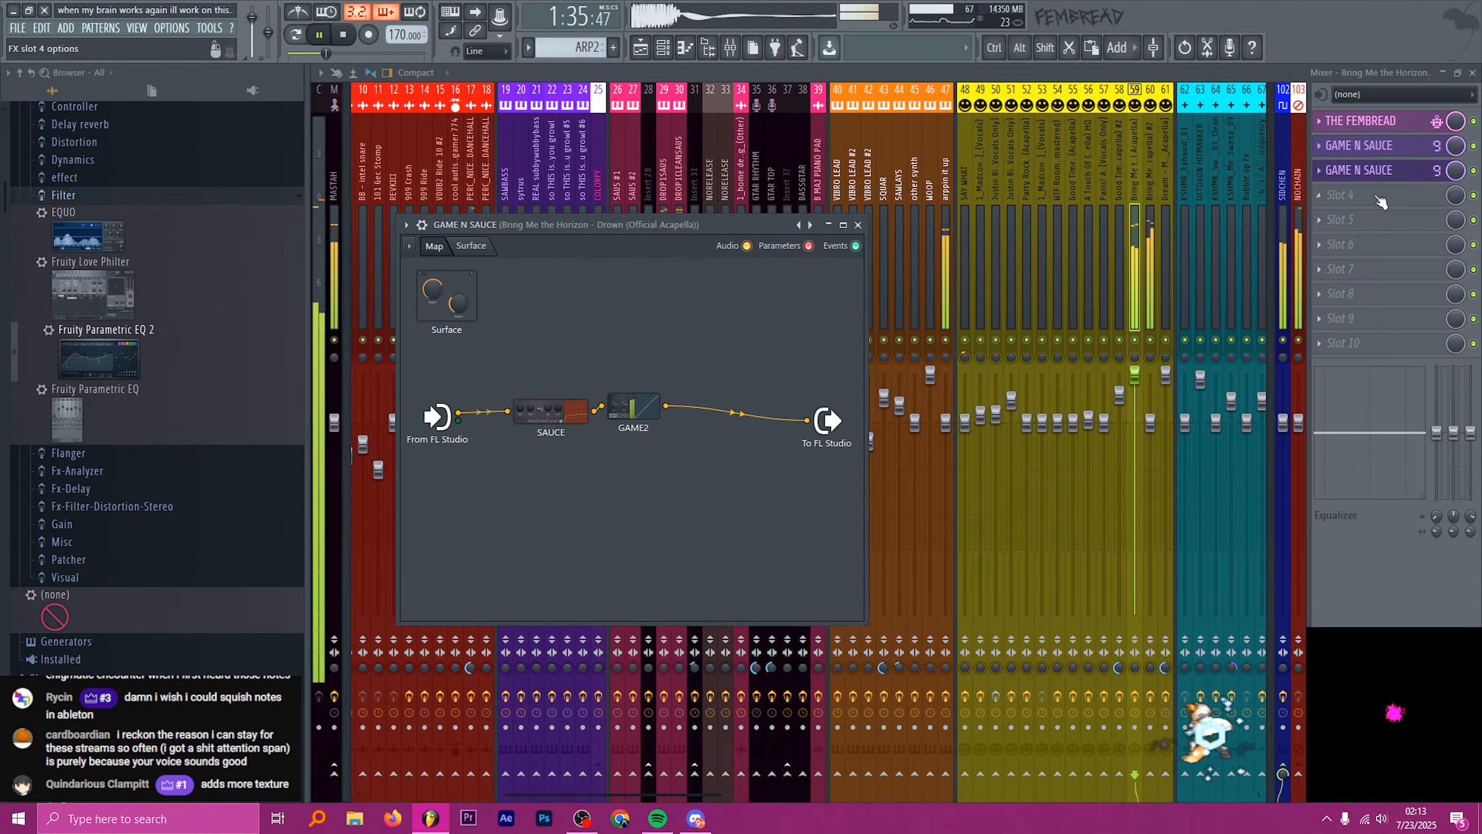
- Add Fruity Parametric EQ 2 in slot 4 of the acapella's mixer track and high-pass it with band 1 at about 193 Hz
{"action": "left_click", "coordinate": [1394, 199]}
{"action": "left_click", "coordinate": [1398, 203]}
{"action": "left_click", "coordinate": [1121, 532]}
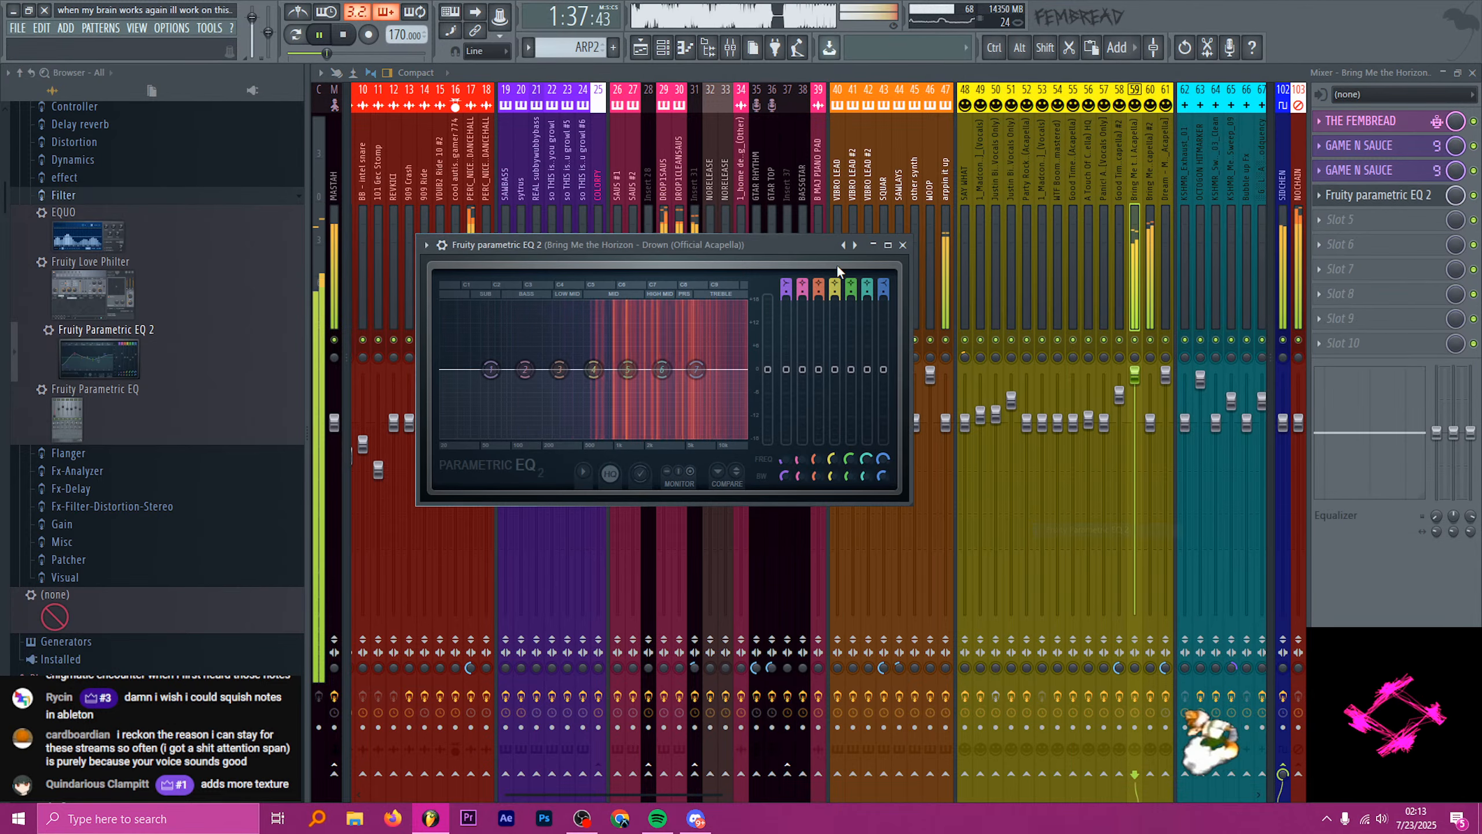
{"action": "right_click", "coordinate": [855, 248]}
{"action": "left_click", "coordinate": [915, 273]}
{"action": "left_click_drag", "start_coordinate": [504, 369], "coordinate": [540, 369]}
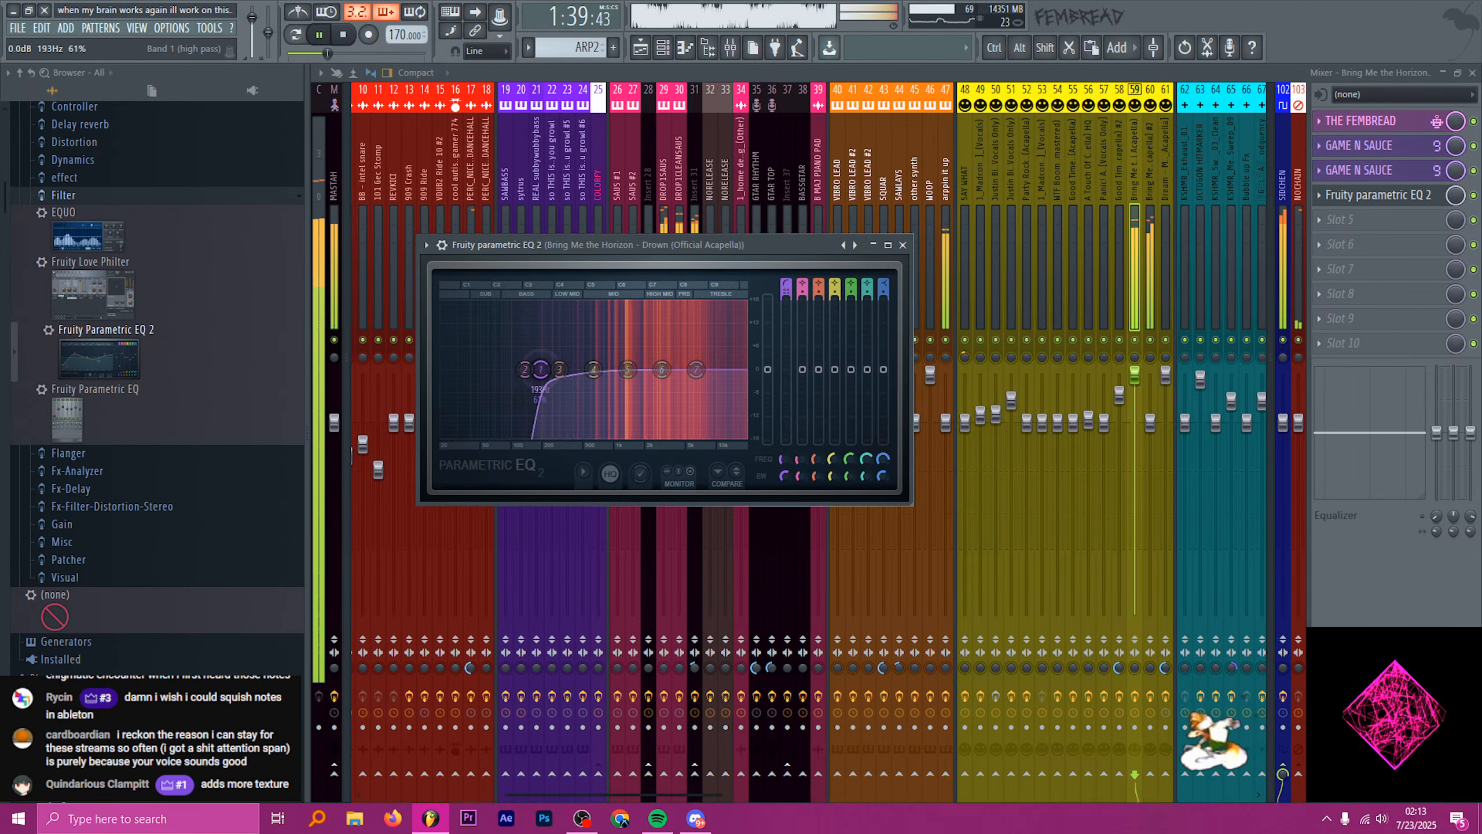
- Stop playback and mute the last two kick clips in bar 72 on Track 30 of the playlist
{"action": "left_click", "coordinate": [640, 46]}
{"action": "key", "text": "space"}
{"action": "scroll", "coordinate": [933, 260], "scroll_direction": "down", "scroll_amount": 2}
{"action": "scroll", "coordinate": [1207, 275], "scroll_direction": "up", "scroll_amount": 5}
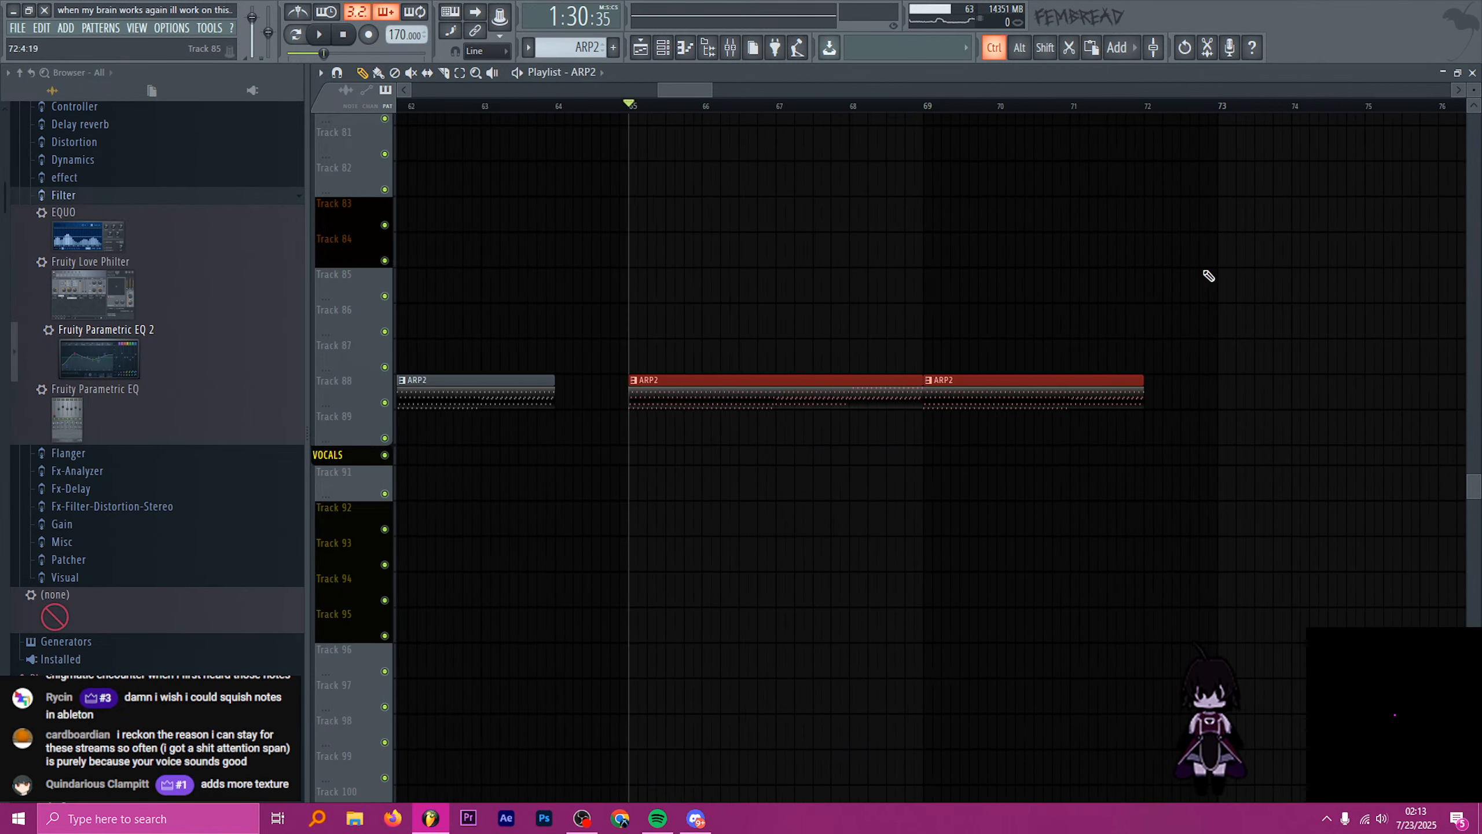
{"action": "left_click", "coordinate": [1142, 122]}
{"action": "left_click", "coordinate": [1141, 106]}
{"action": "scroll", "coordinate": [975, 335], "scroll_direction": "up", "scroll_amount": 5}
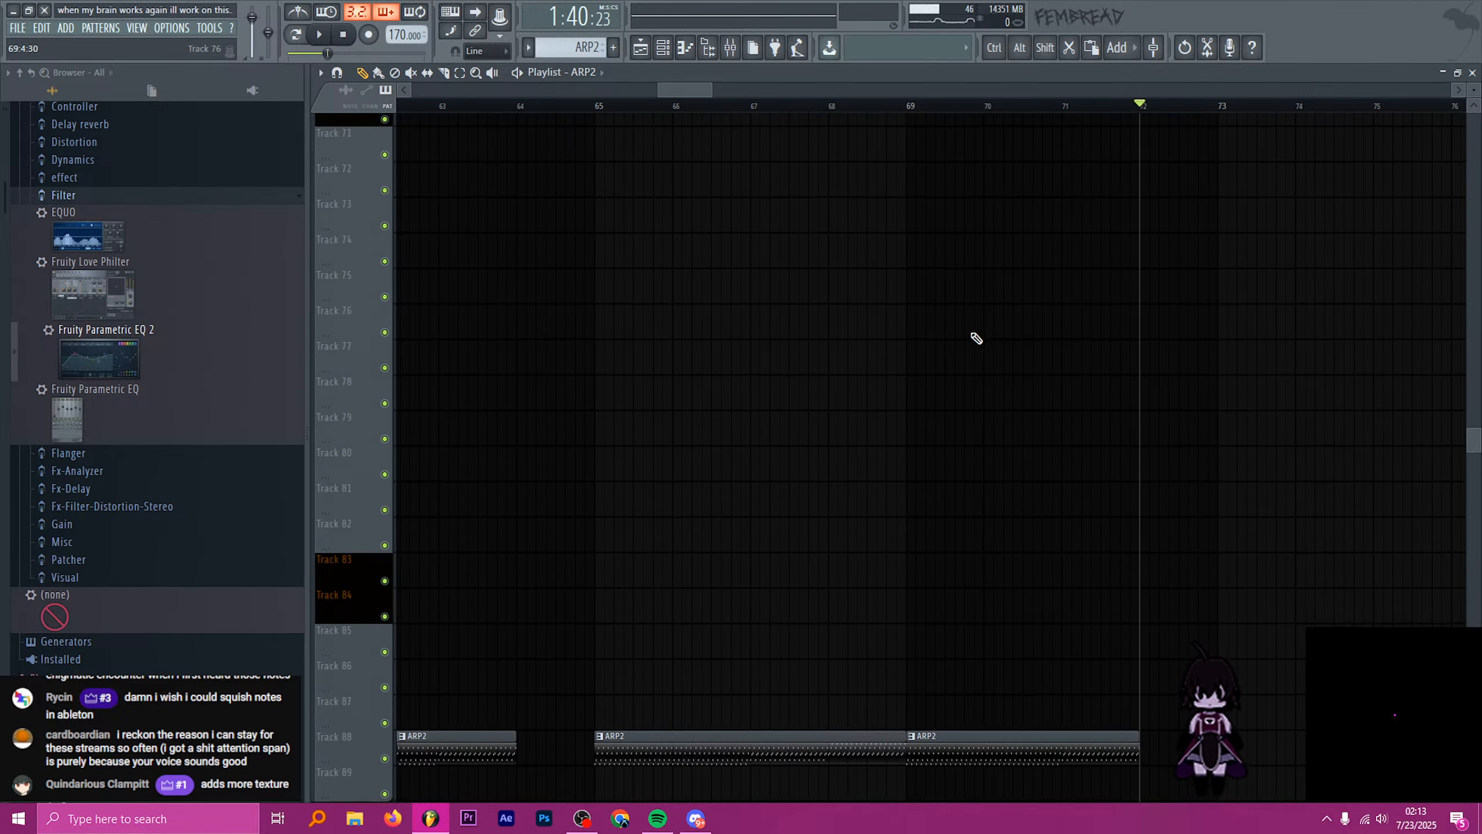
{"action": "scroll", "coordinate": [963, 372], "scroll_direction": "down", "scroll_amount": 2}
{"action": "scroll", "coordinate": [1025, 380], "scroll_direction": "up", "scroll_amount": 15}
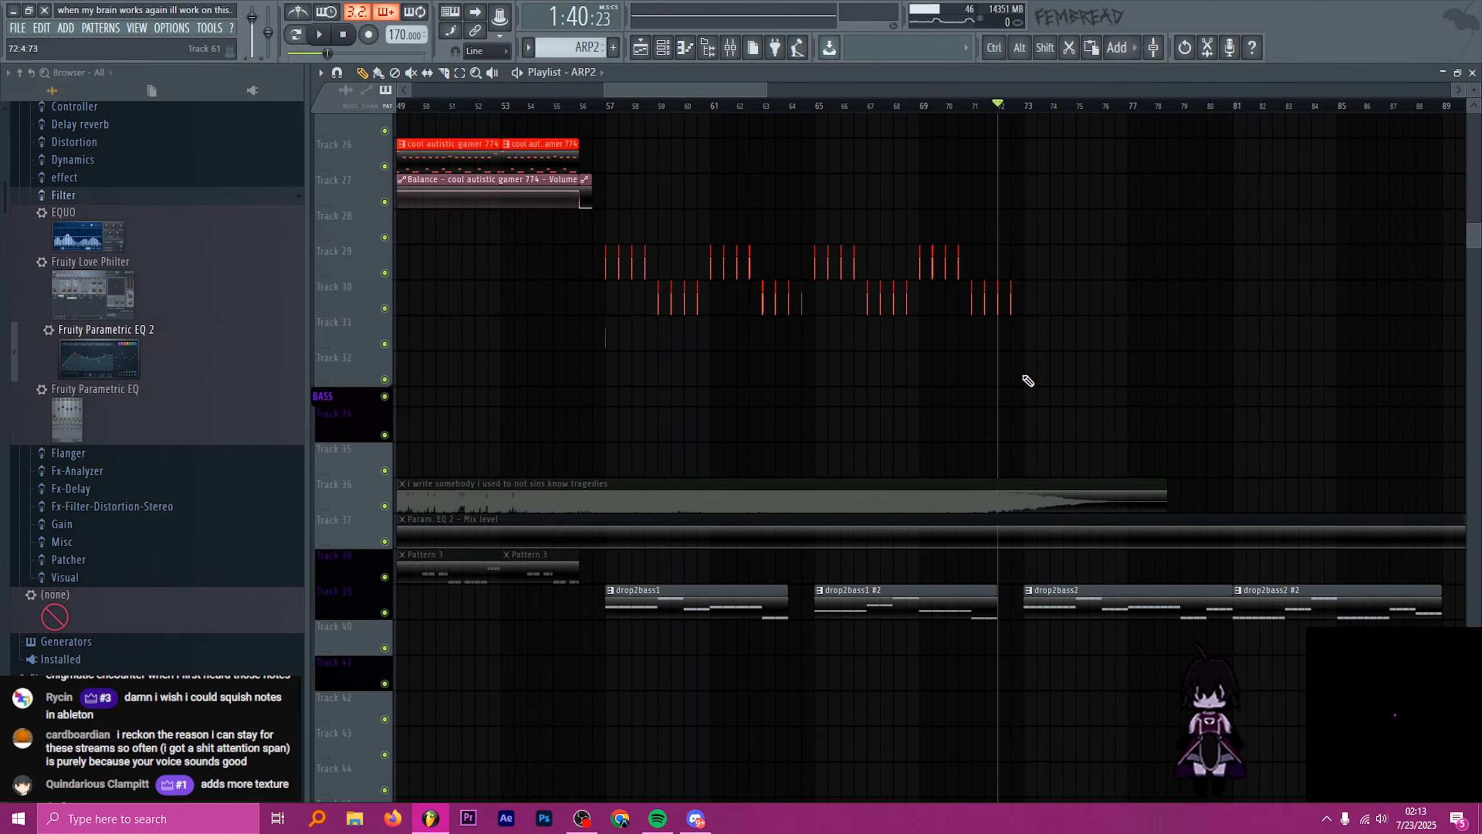
{"action": "scroll", "coordinate": [1025, 403], "scroll_direction": "up", "scroll_amount": 4}
{"action": "scroll", "coordinate": [1016, 418], "scroll_direction": "up", "scroll_amount": 4}
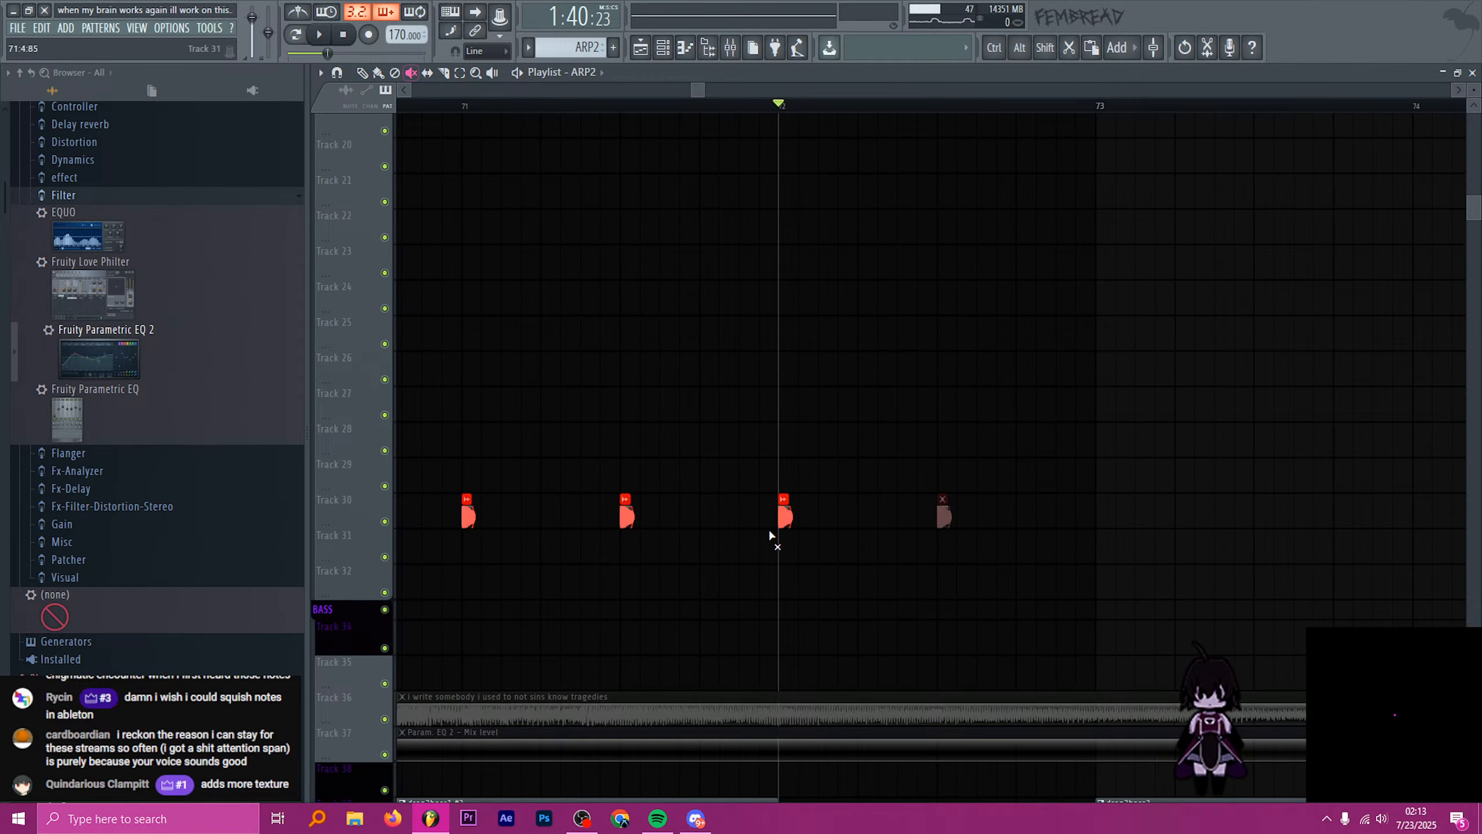
{"action": "scroll", "coordinate": [859, 515], "scroll_direction": "down", "scroll_amount": 8}
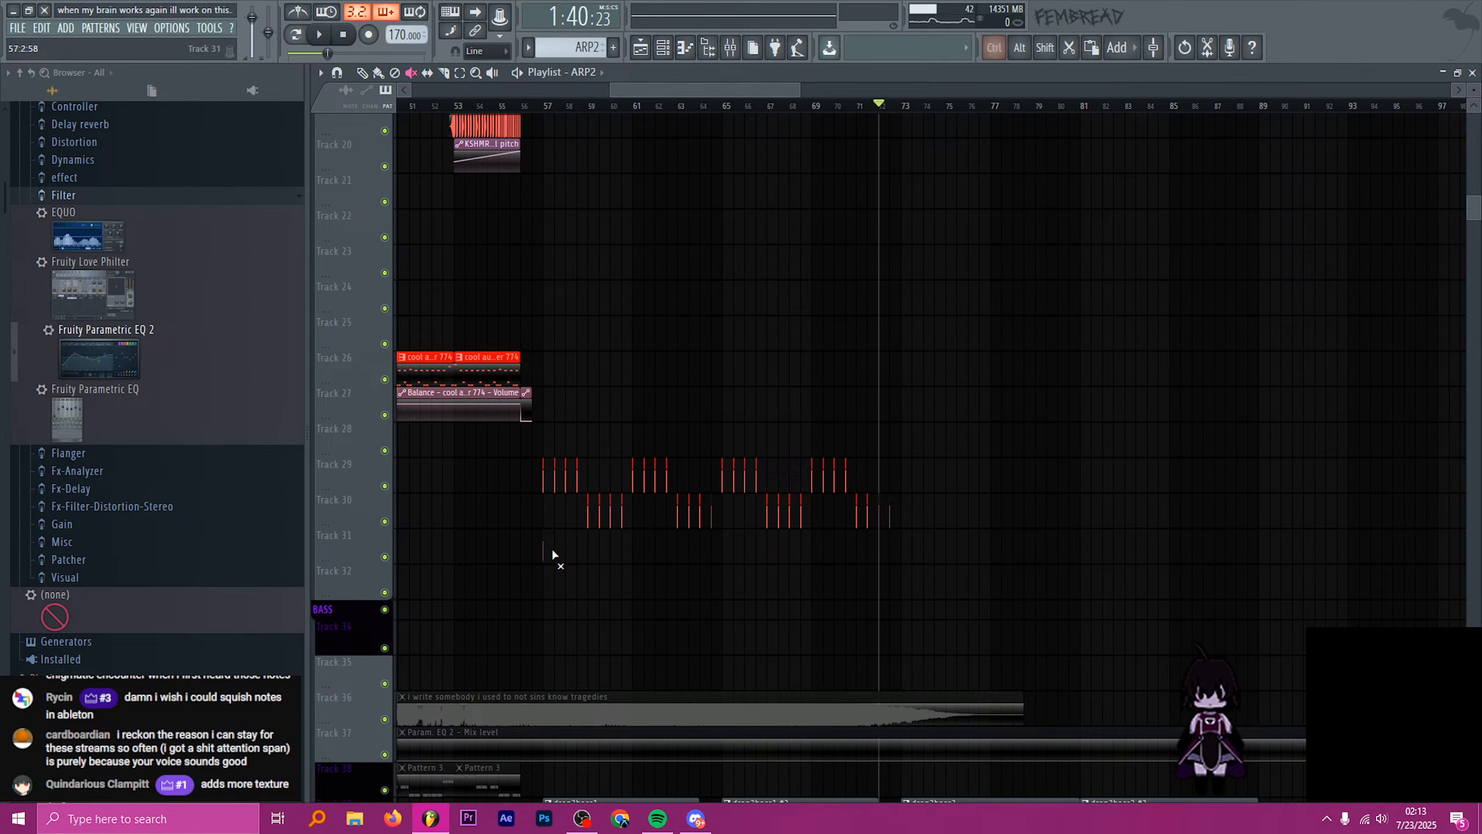
{"action": "scroll", "coordinate": [551, 547], "scroll_direction": "up", "scroll_amount": 5}
{"action": "key", "text": "p"}
{"action": "scroll", "coordinate": [603, 553], "scroll_direction": "up", "scroll_amount": 3}
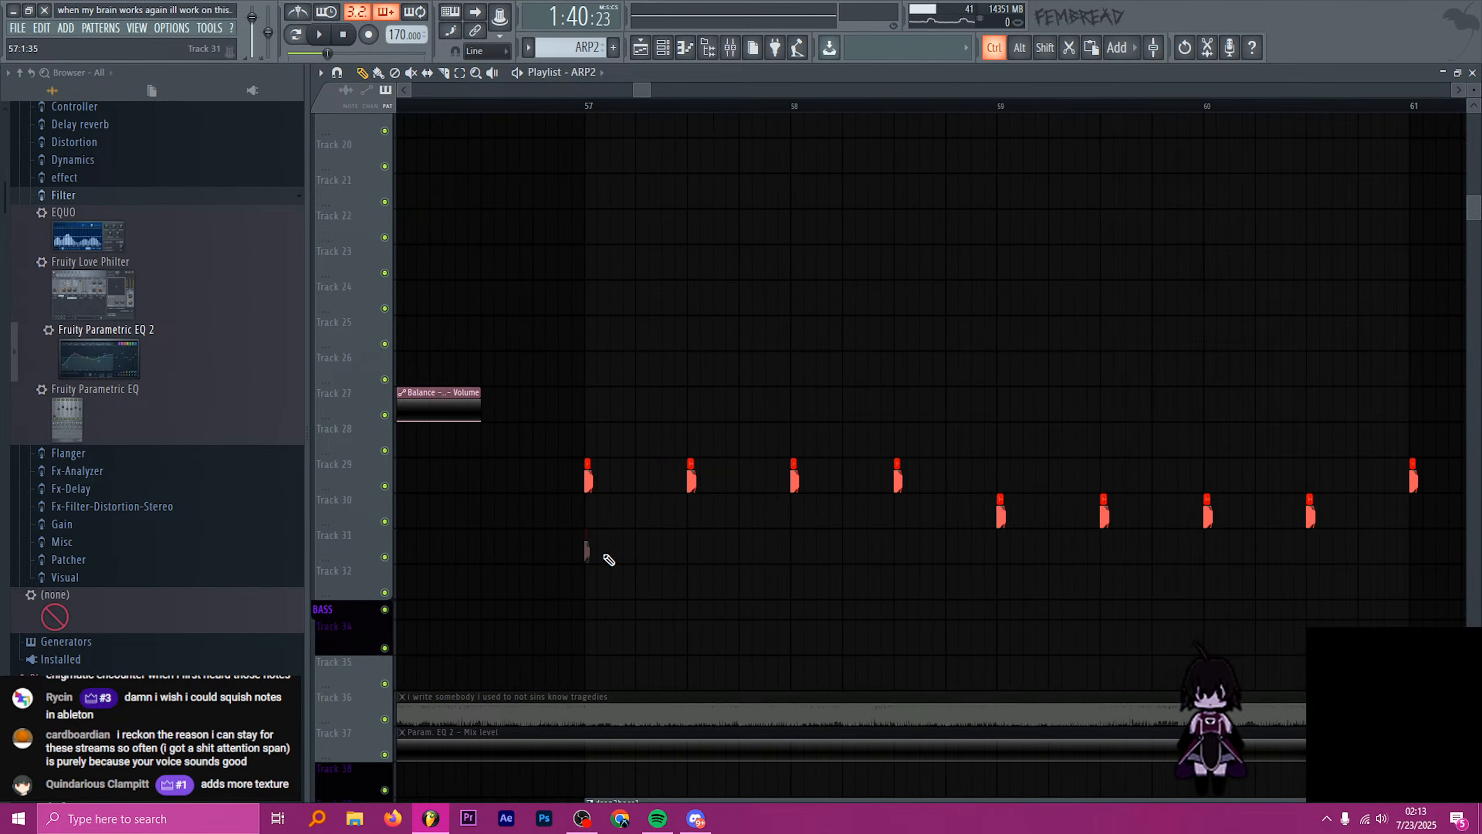
{"action": "right_click", "coordinate": [592, 551]}
{"action": "scroll", "coordinate": [604, 553], "scroll_direction": "down", "scroll_amount": 7}
{"action": "scroll", "coordinate": [957, 559], "scroll_direction": "up", "scroll_amount": 2}
{"action": "scroll", "coordinate": [959, 563], "scroll_direction": "up", "scroll_amount": 2}
{"action": "key", "text": "ctrl+z"}
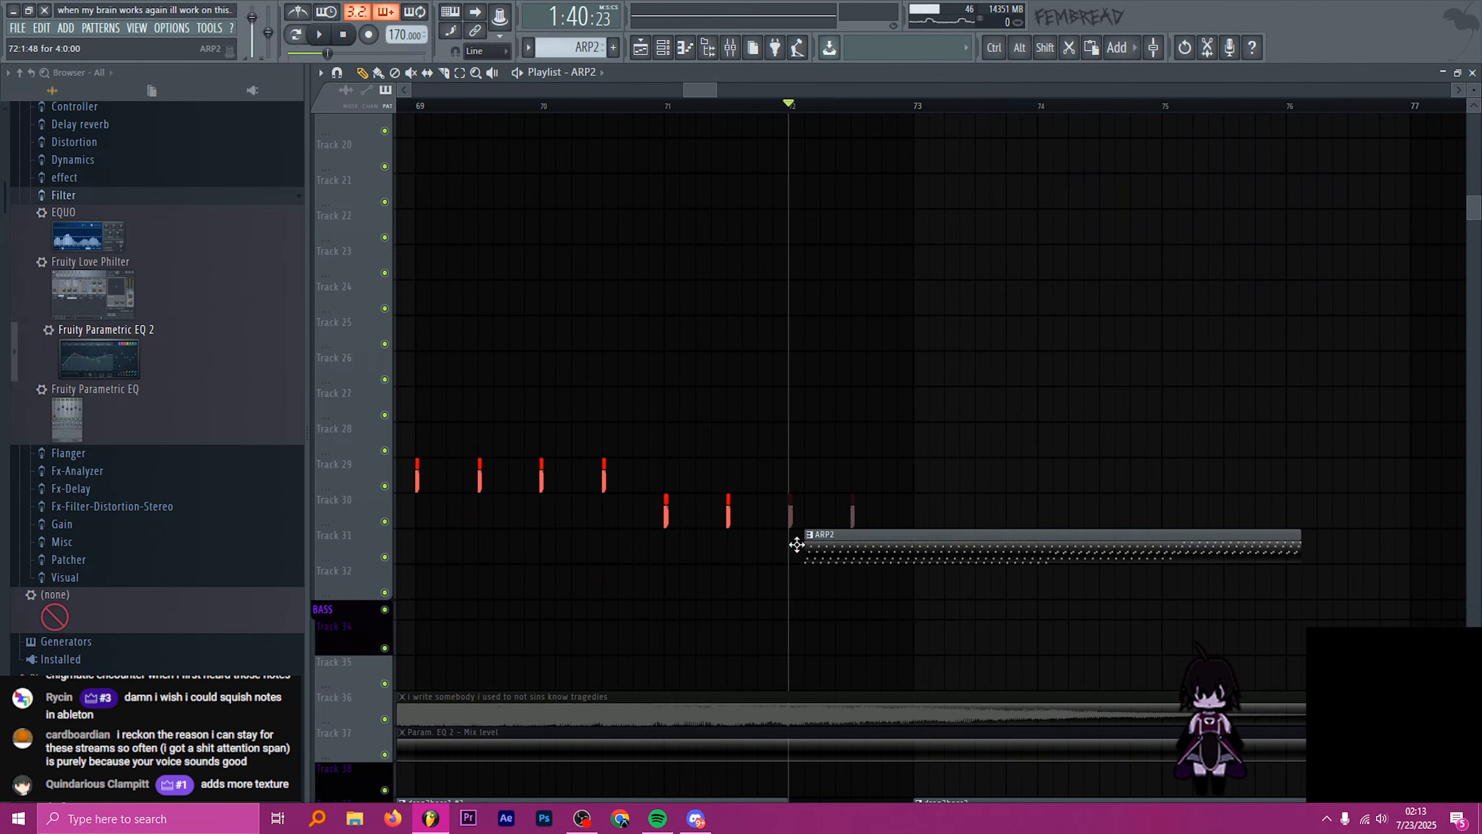
{"action": "scroll", "coordinate": [1014, 548], "scroll_direction": "down", "scroll_amount": 5}
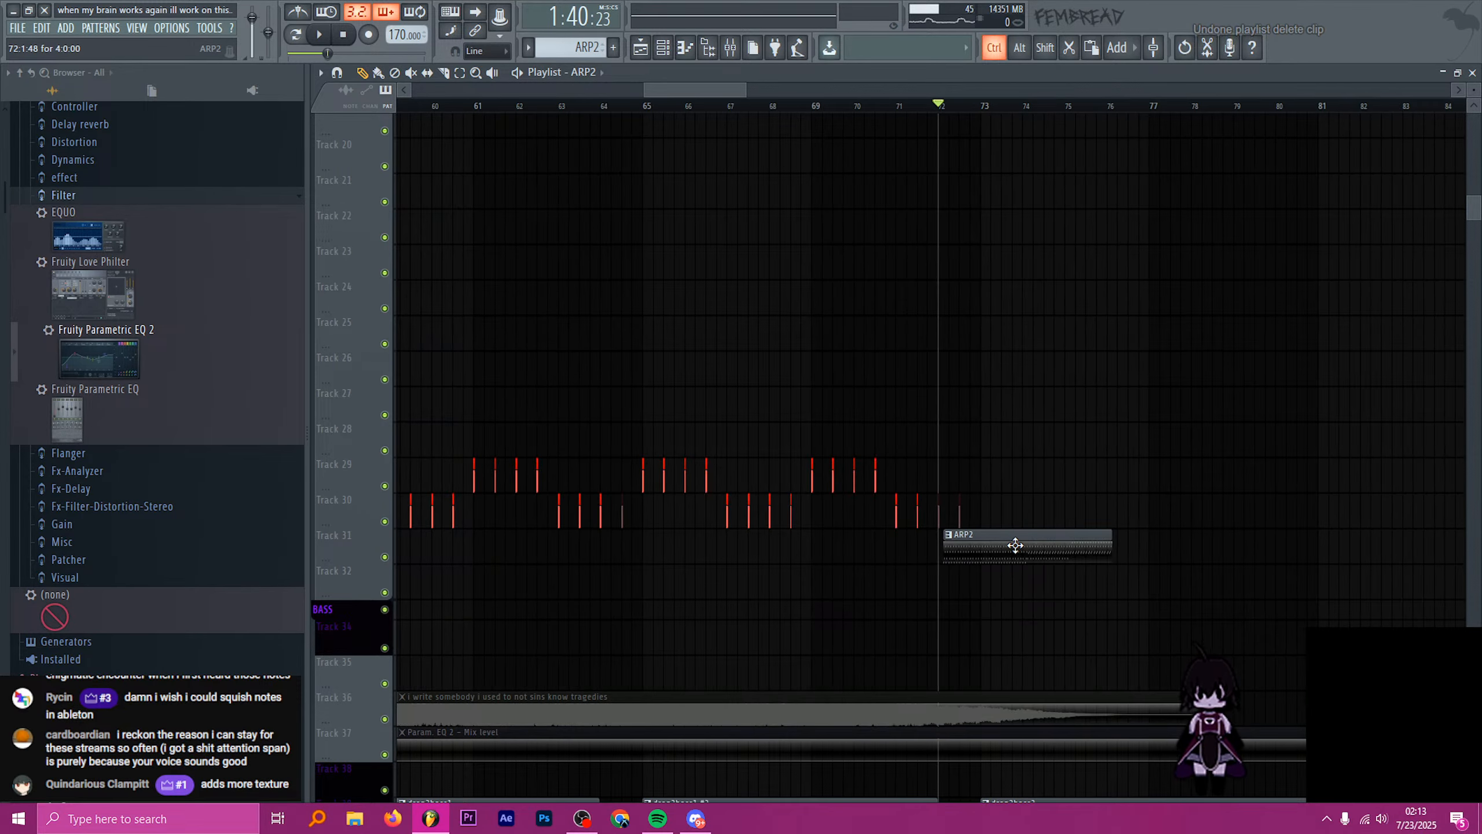
{"action": "key", "text": "ctrl+alt+z"}
{"action": "key", "text": "ctrl+alt+z"}
- Place an unmuted copy of the short F#4 clip from bar 57 at bar 72 on Track 31 and play the result
{"action": "scroll", "coordinate": [758, 553], "scroll_direction": "up", "scroll_amount": 6}
{"action": "scroll", "coordinate": [516, 547], "scroll_direction": "up", "scroll_amount": 3}
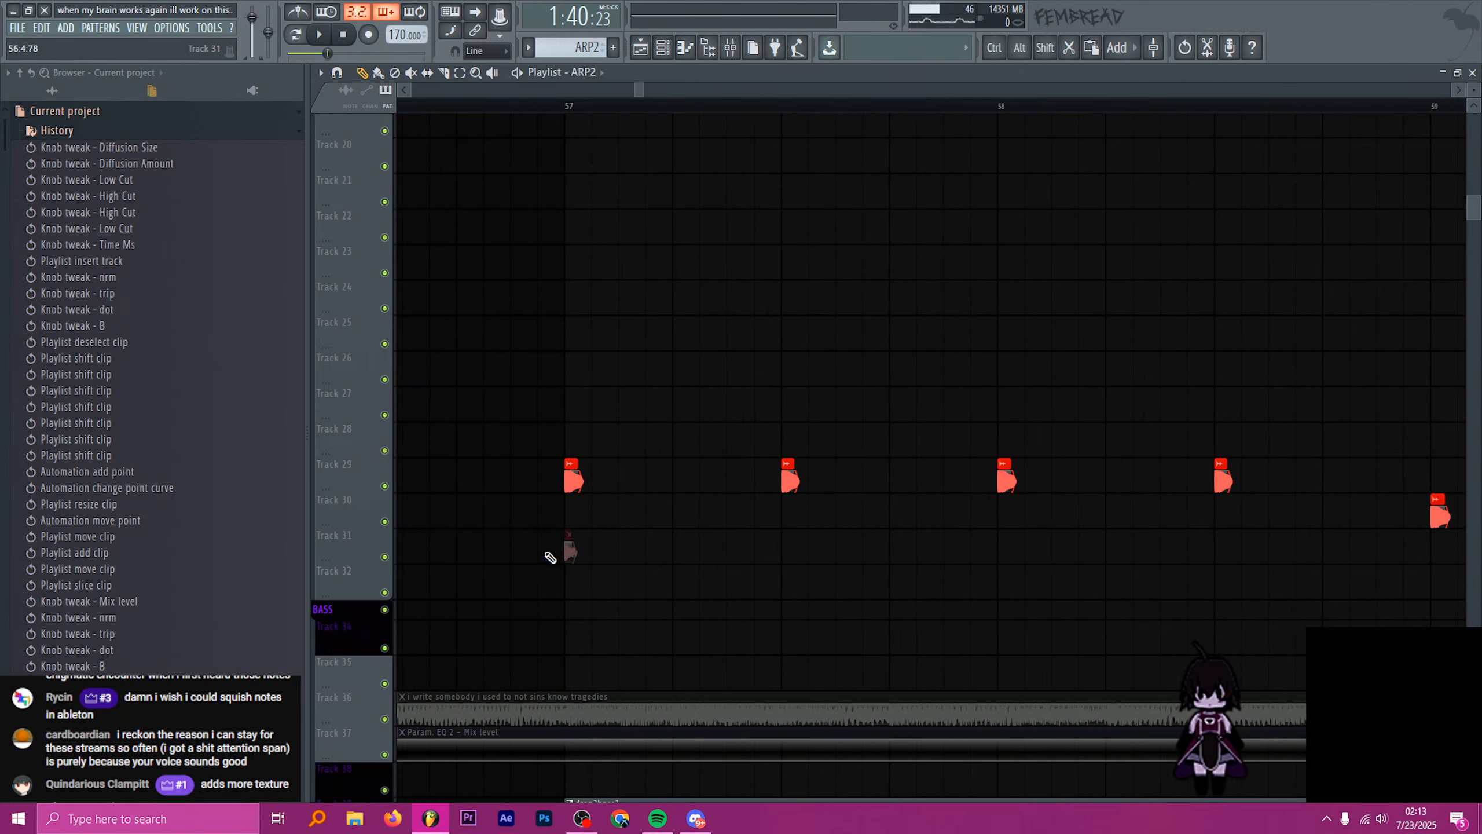
{"action": "scroll", "coordinate": [569, 552], "scroll_direction": "down", "scroll_amount": 5}
{"action": "scroll", "coordinate": [1068, 556], "scroll_direction": "up", "scroll_amount": 5}
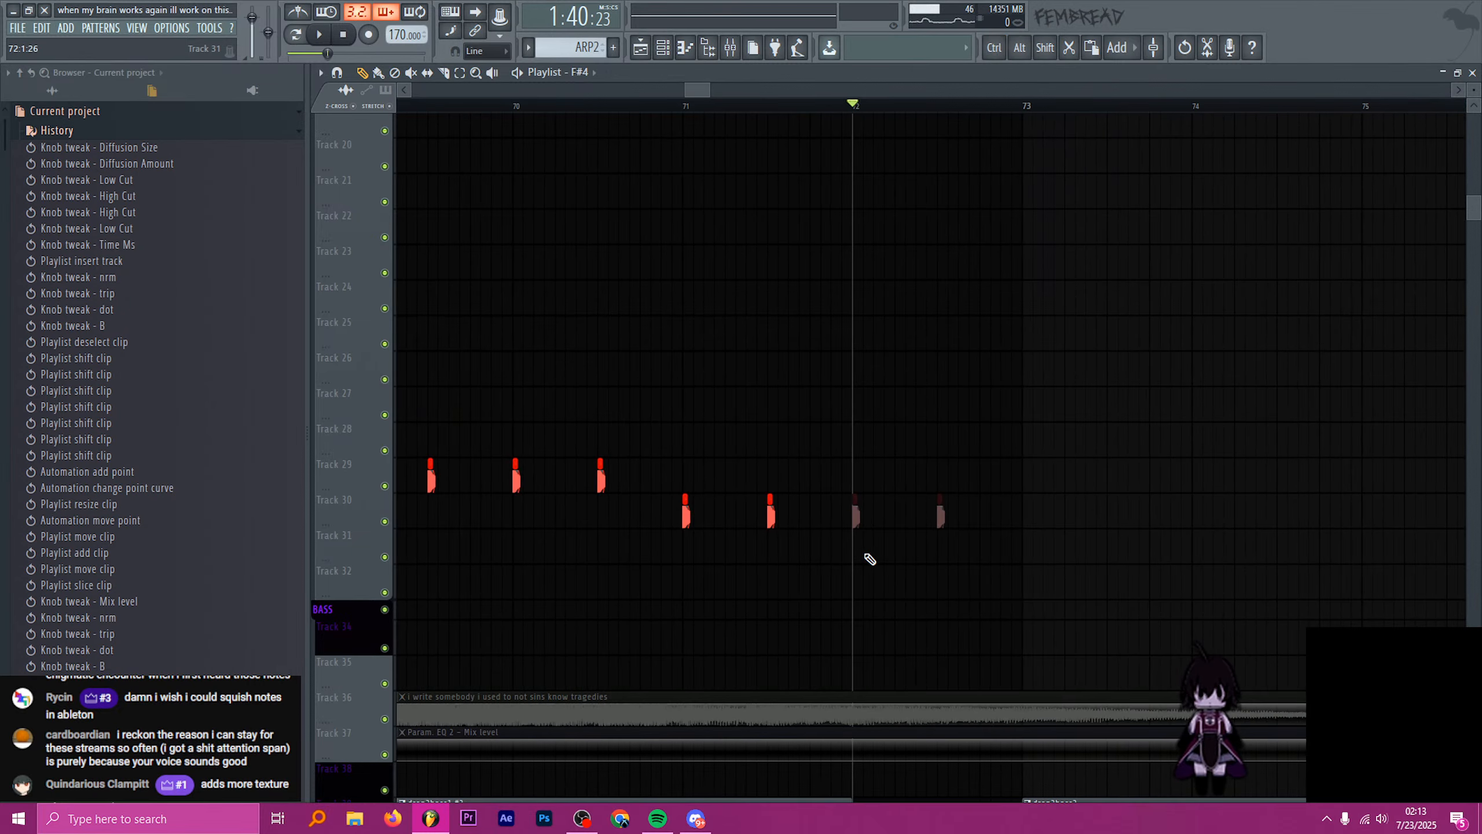
{"action": "key", "text": "space"}
{"action": "left_click", "coordinate": [790, 106]}
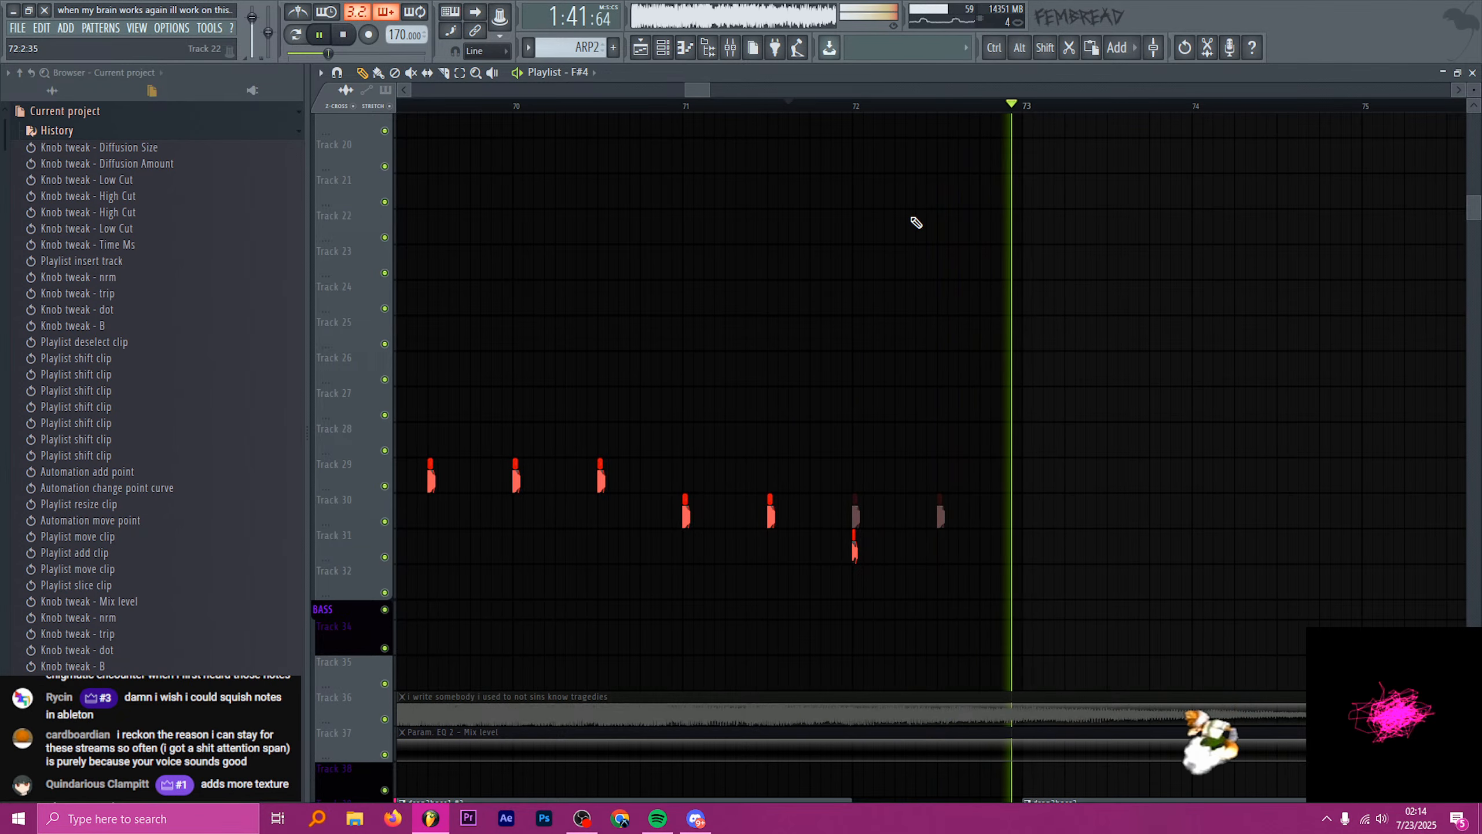
{"action": "key", "text": "space"}
- Place a copy of the REVKICI clip from before bar 57 on Track 14 so it ends at bar 73, and play the transition
{"action": "left_click", "coordinate": [995, 107]}
{"action": "scroll", "coordinate": [1002, 331], "scroll_direction": "up", "scroll_amount": 5}
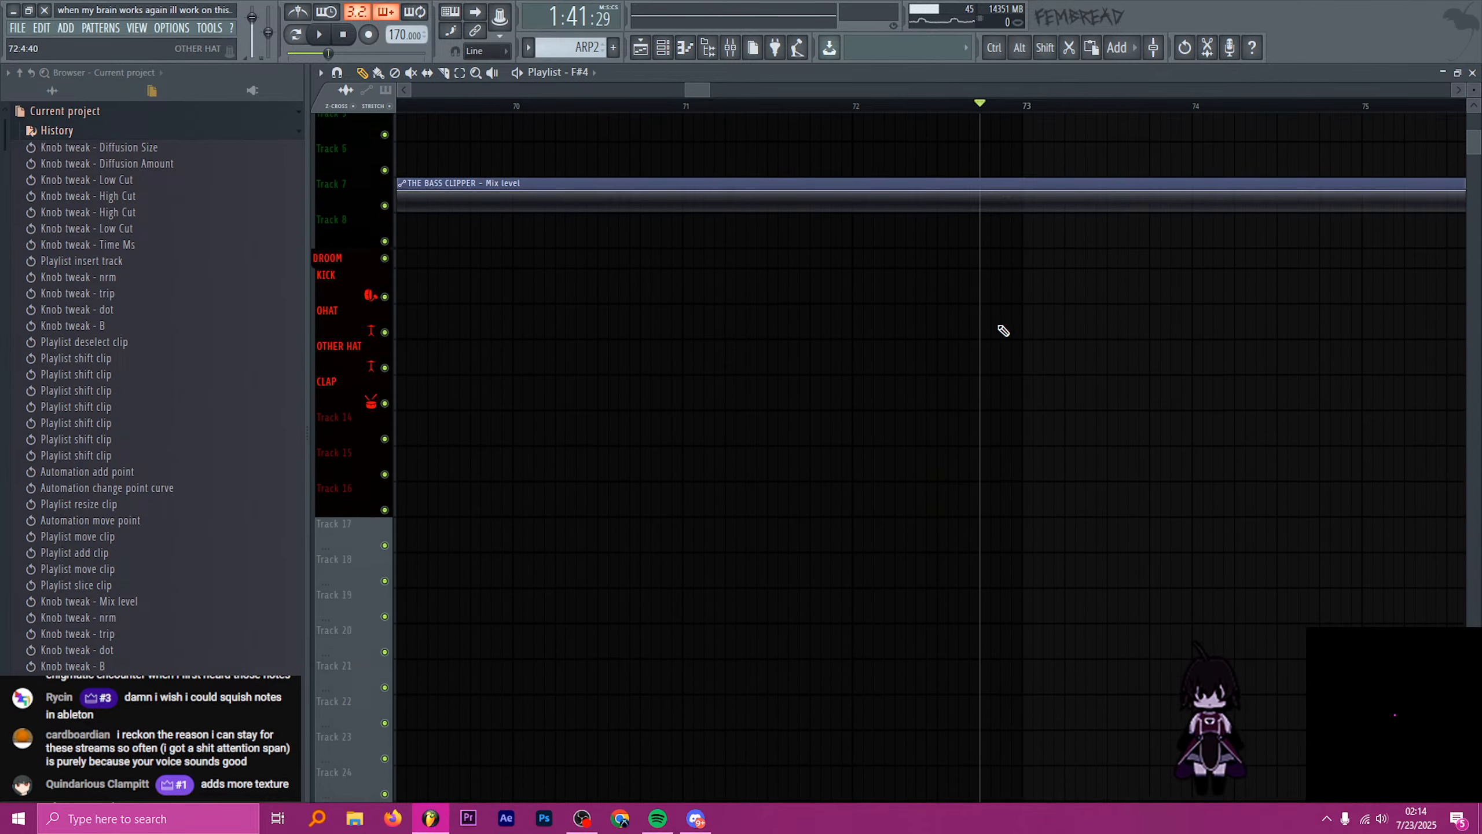
{"action": "scroll", "coordinate": [991, 327], "scroll_direction": "down", "scroll_amount": 5}
{"action": "scroll", "coordinate": [954, 321], "scroll_direction": "up", "scroll_amount": 4}
{"action": "scroll", "coordinate": [767, 337], "scroll_direction": "down", "scroll_amount": 2}
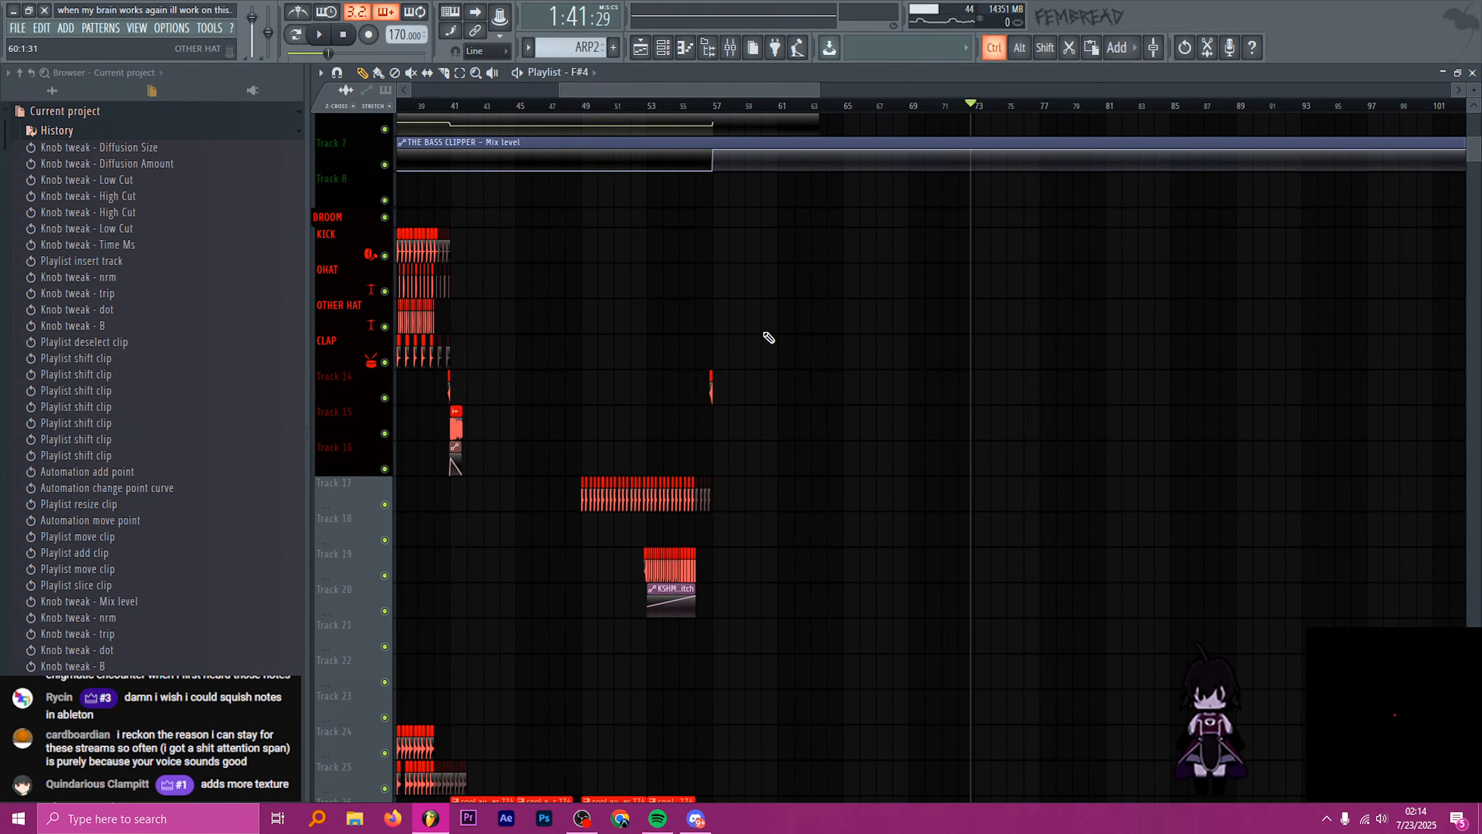
{"action": "scroll", "coordinate": [688, 387], "scroll_direction": "up", "scroll_amount": 5}
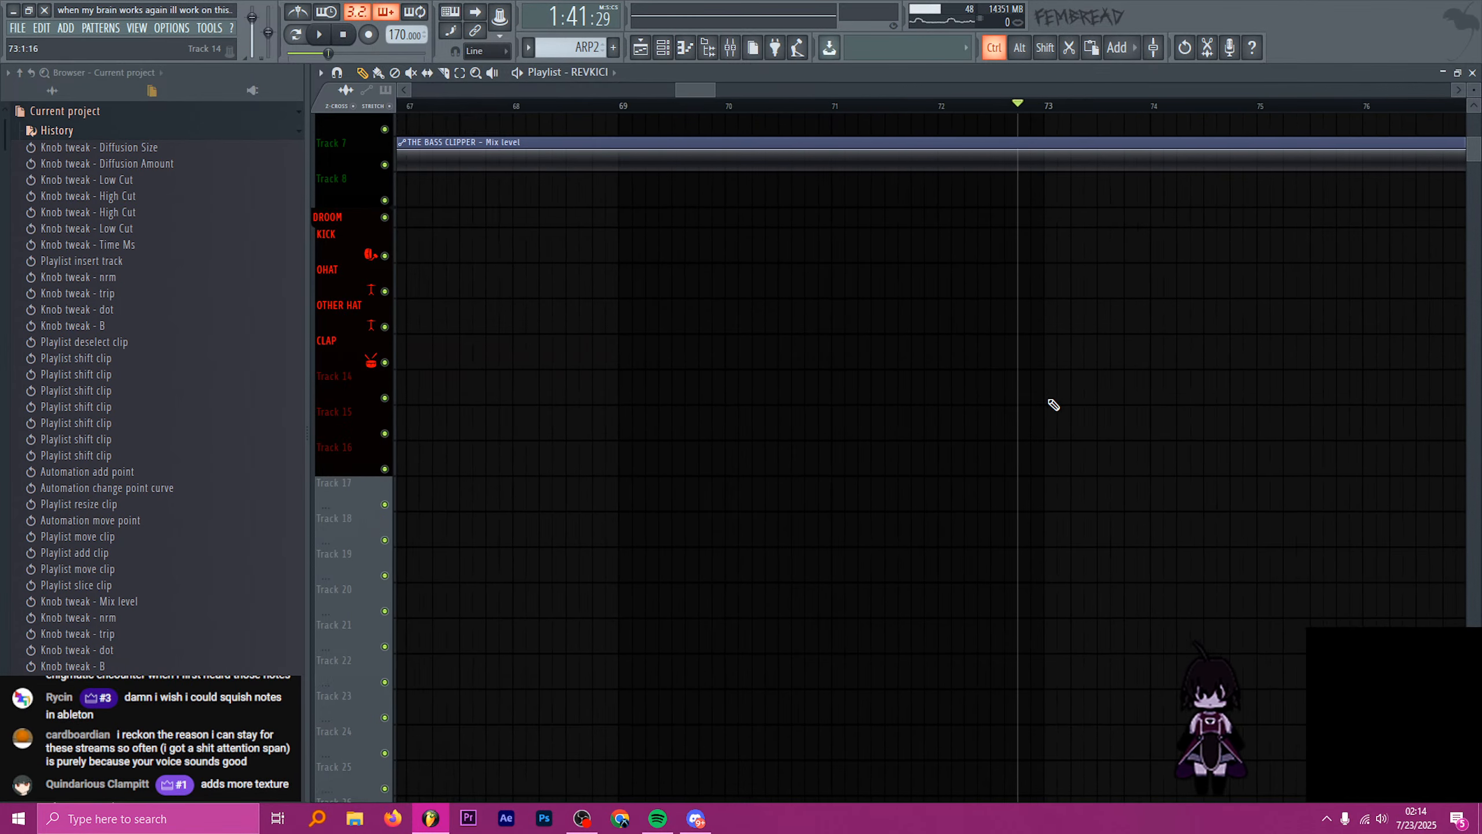
{"action": "left_click_drag", "start_coordinate": [951, 375], "coordinate": [903, 389]}
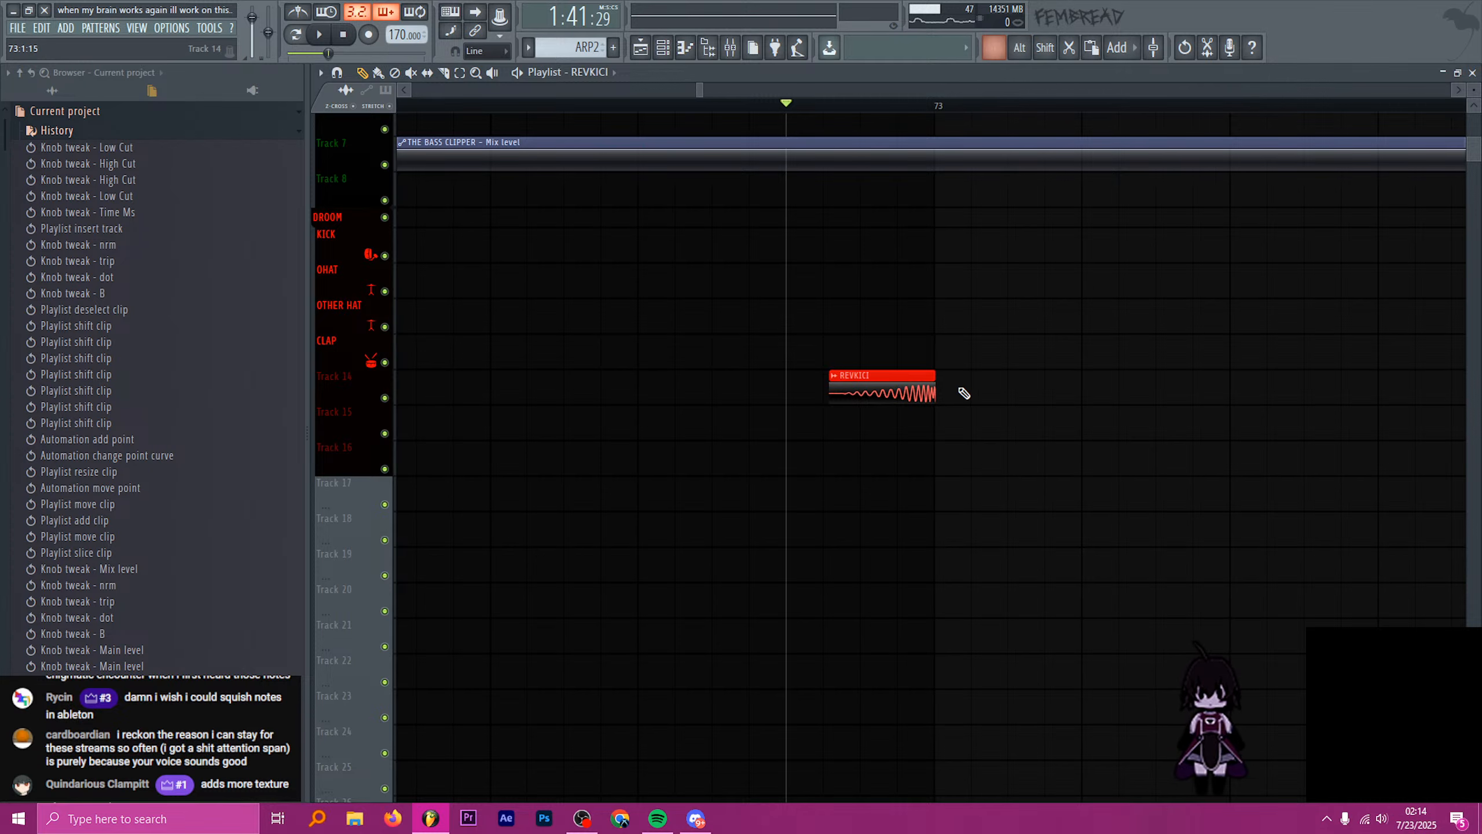
{"action": "scroll", "coordinate": [945, 391], "scroll_direction": "up", "scroll_amount": 3}
{"action": "scroll", "coordinate": [887, 437], "scroll_direction": "down", "scroll_amount": 6}
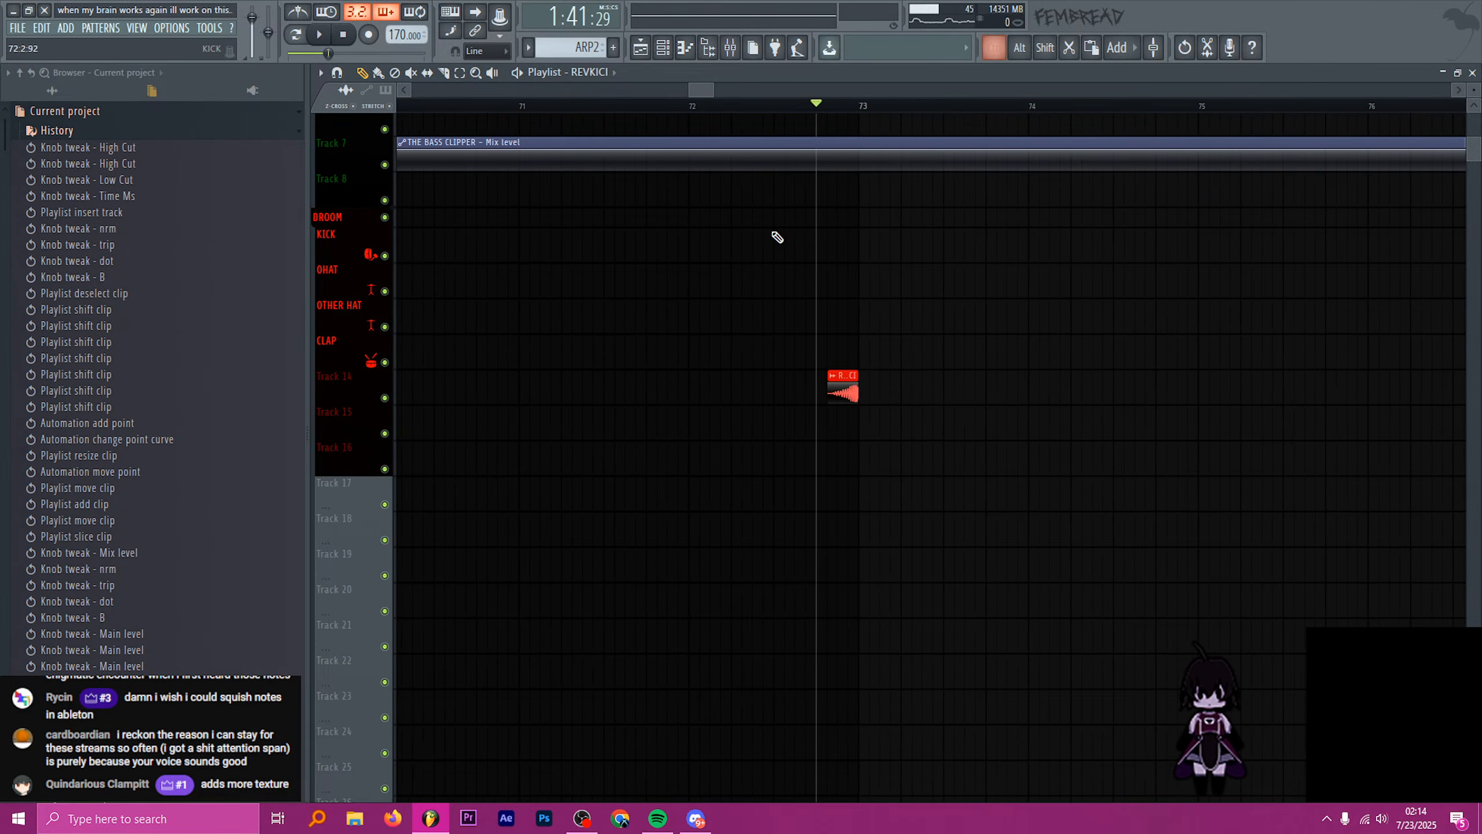
{"action": "key", "text": "space"}
{"action": "scroll", "coordinate": [784, 325], "scroll_direction": "down", "scroll_amount": 8}
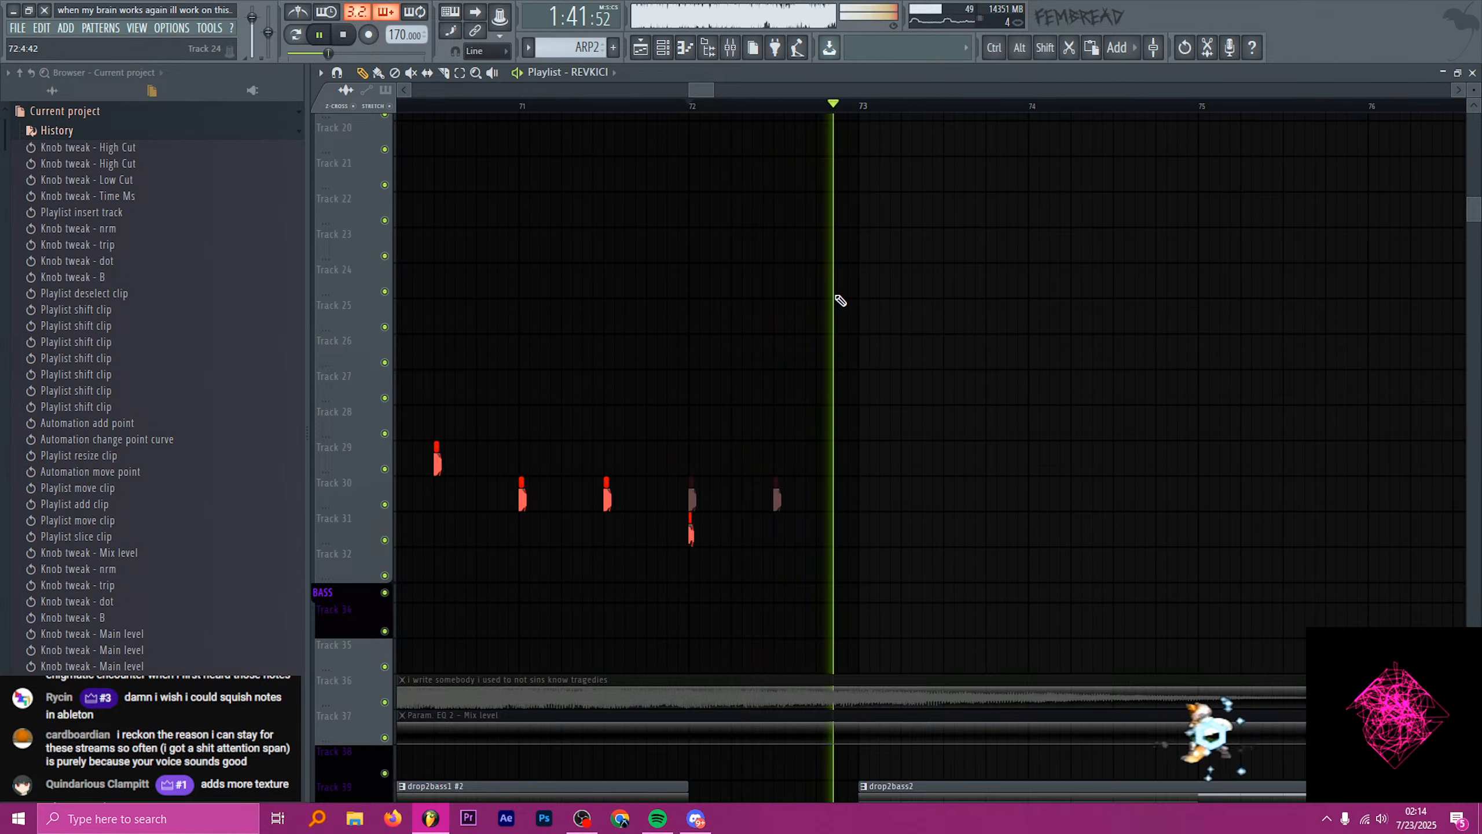
{"action": "key", "text": "space"}
- Try slicing off the last quarter bar of the Bring Me the Horizon acapella clip before bar 73 on Track 123
{"action": "scroll", "coordinate": [823, 327], "scroll_direction": "down", "scroll_amount": 20}
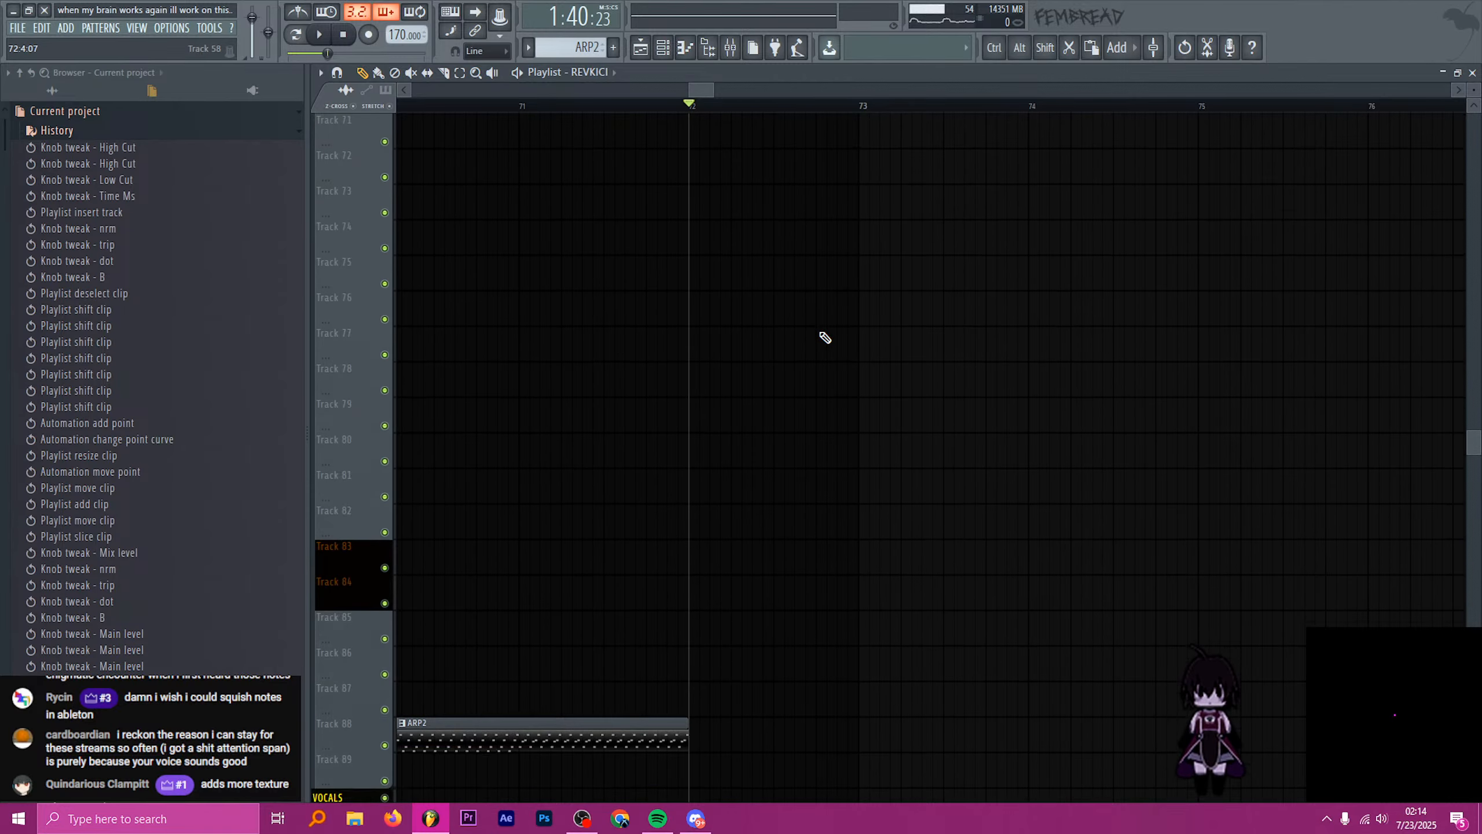
{"action": "scroll", "coordinate": [825, 333], "scroll_direction": "up", "scroll_amount": 15}
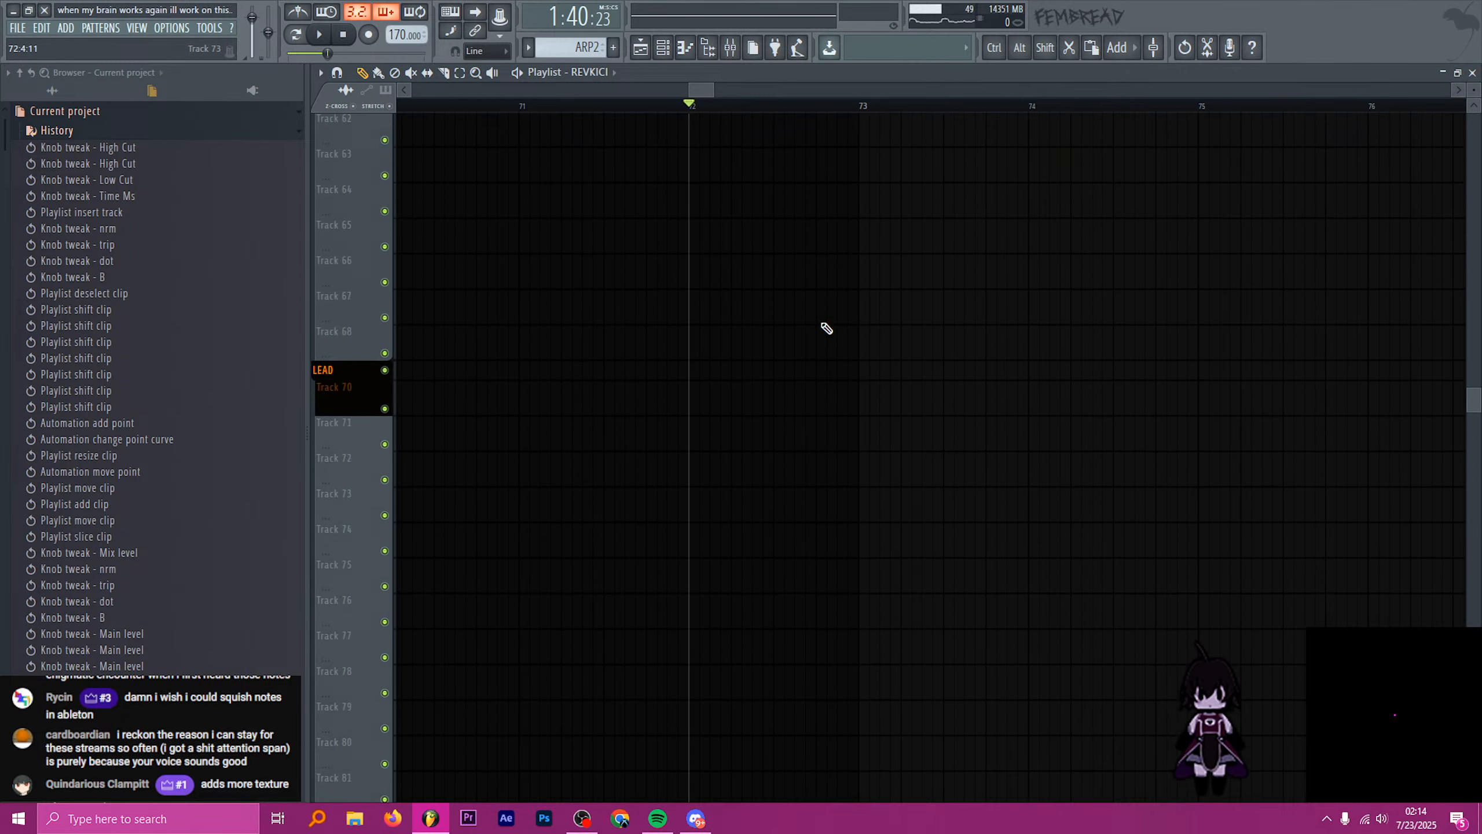
{"action": "scroll", "coordinate": [826, 328], "scroll_direction": "down", "scroll_amount": 20}
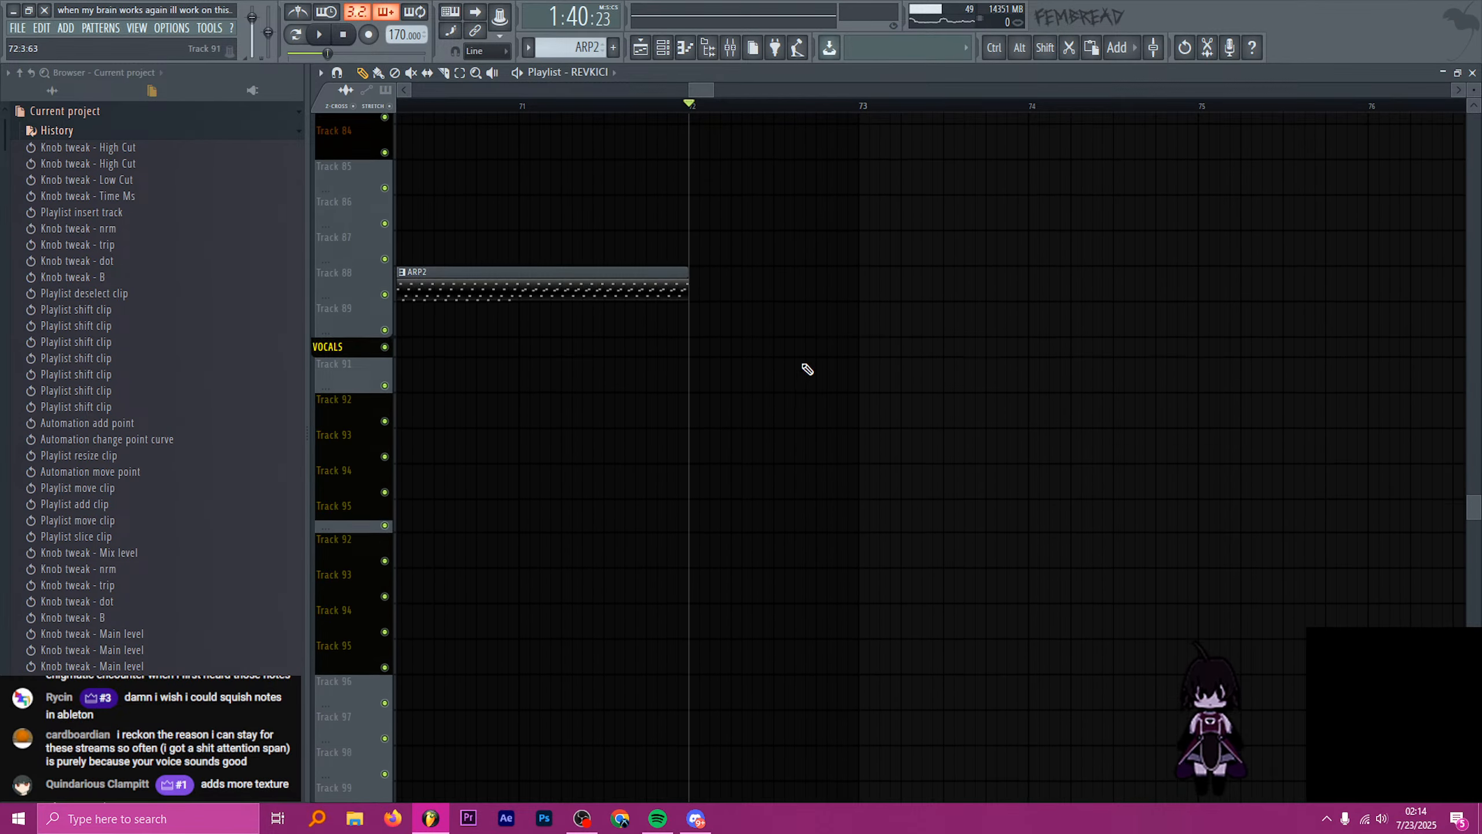
{"action": "scroll", "coordinate": [814, 360], "scroll_direction": "down", "scroll_amount": 6}
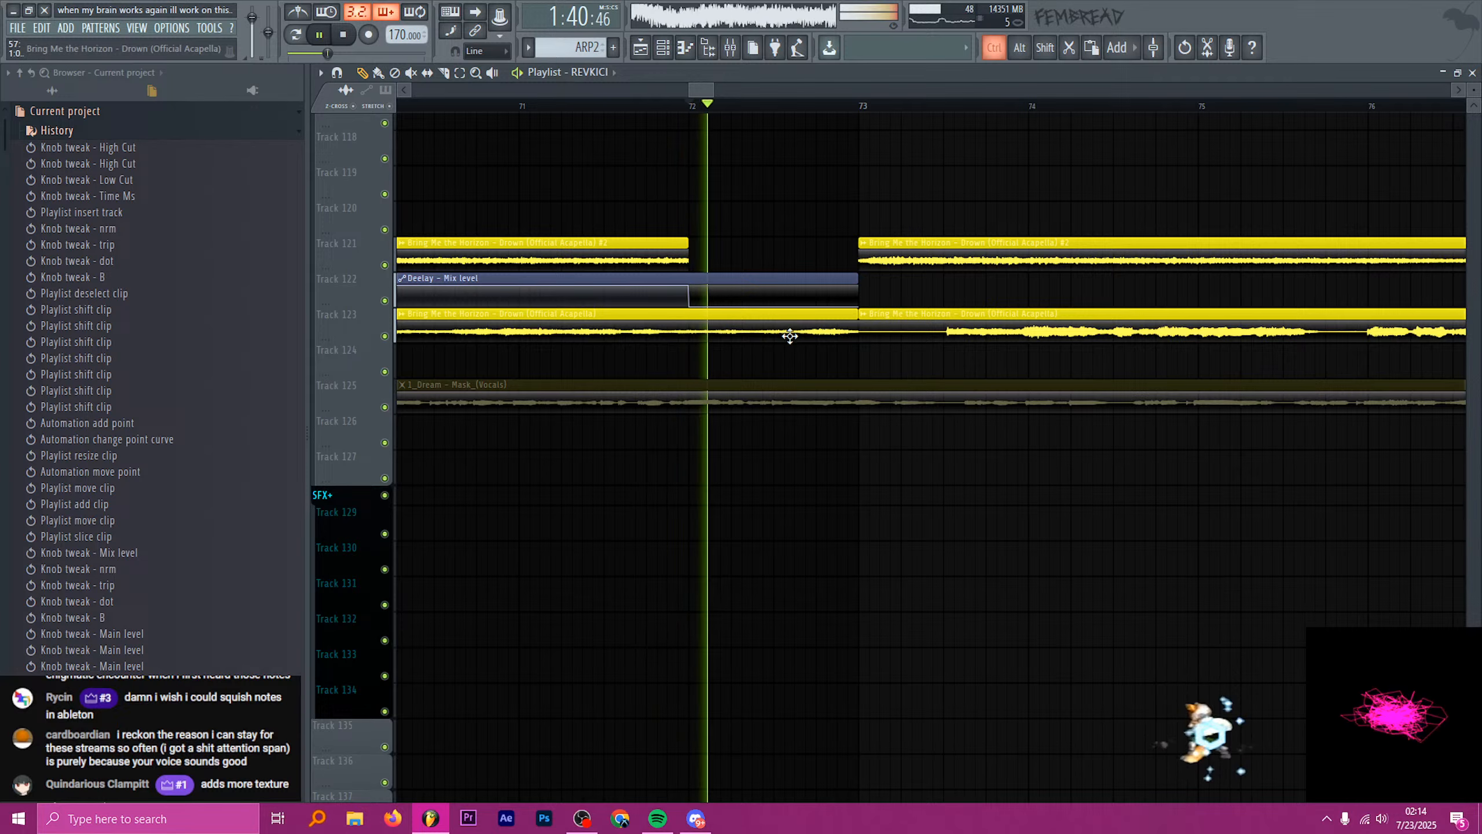
{"action": "scroll", "coordinate": [796, 317], "scroll_direction": "up", "scroll_amount": 3}
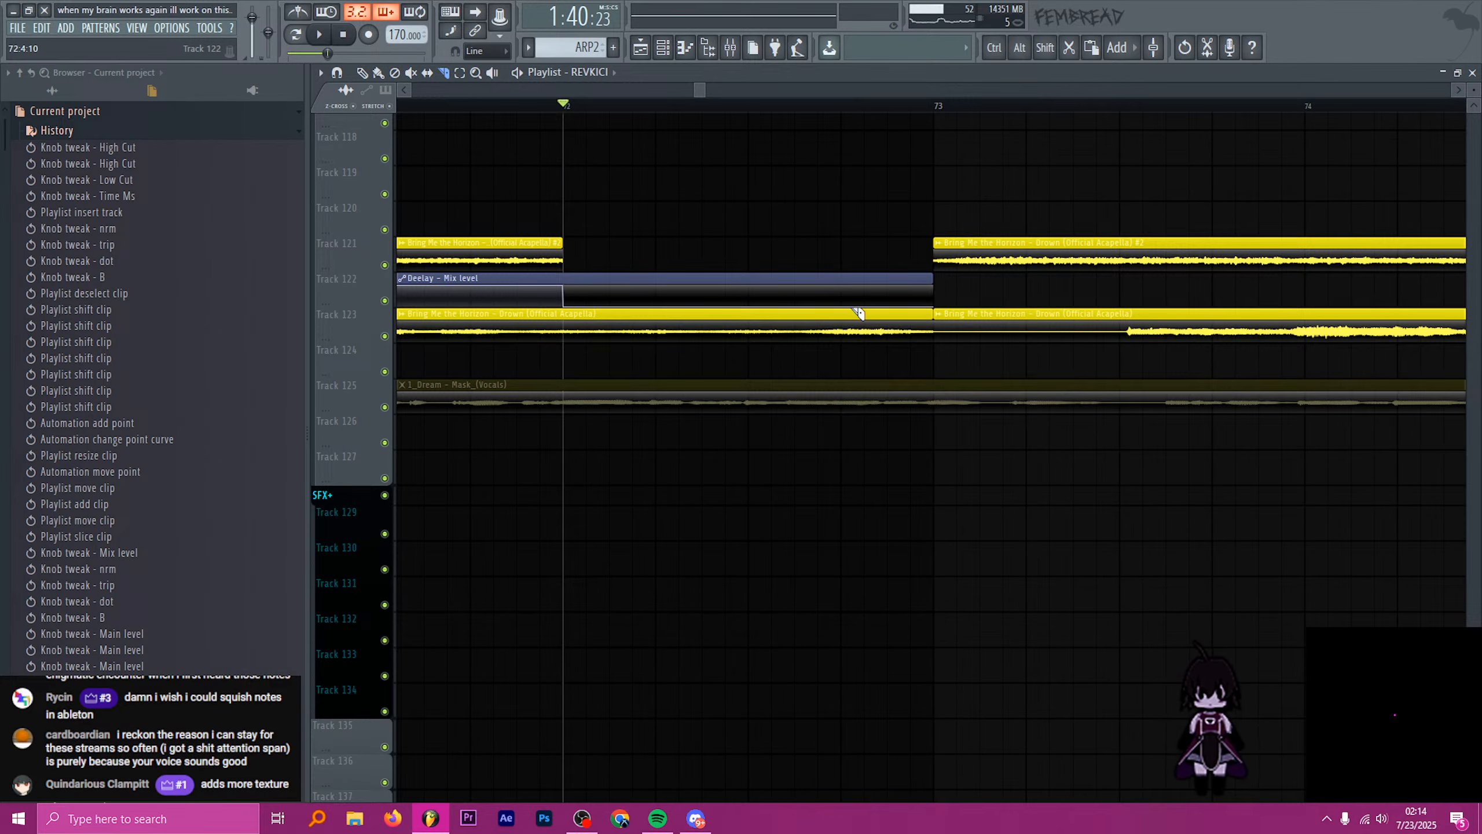
{"action": "left_click_drag", "start_coordinate": [849, 323], "coordinate": [849, 323]}
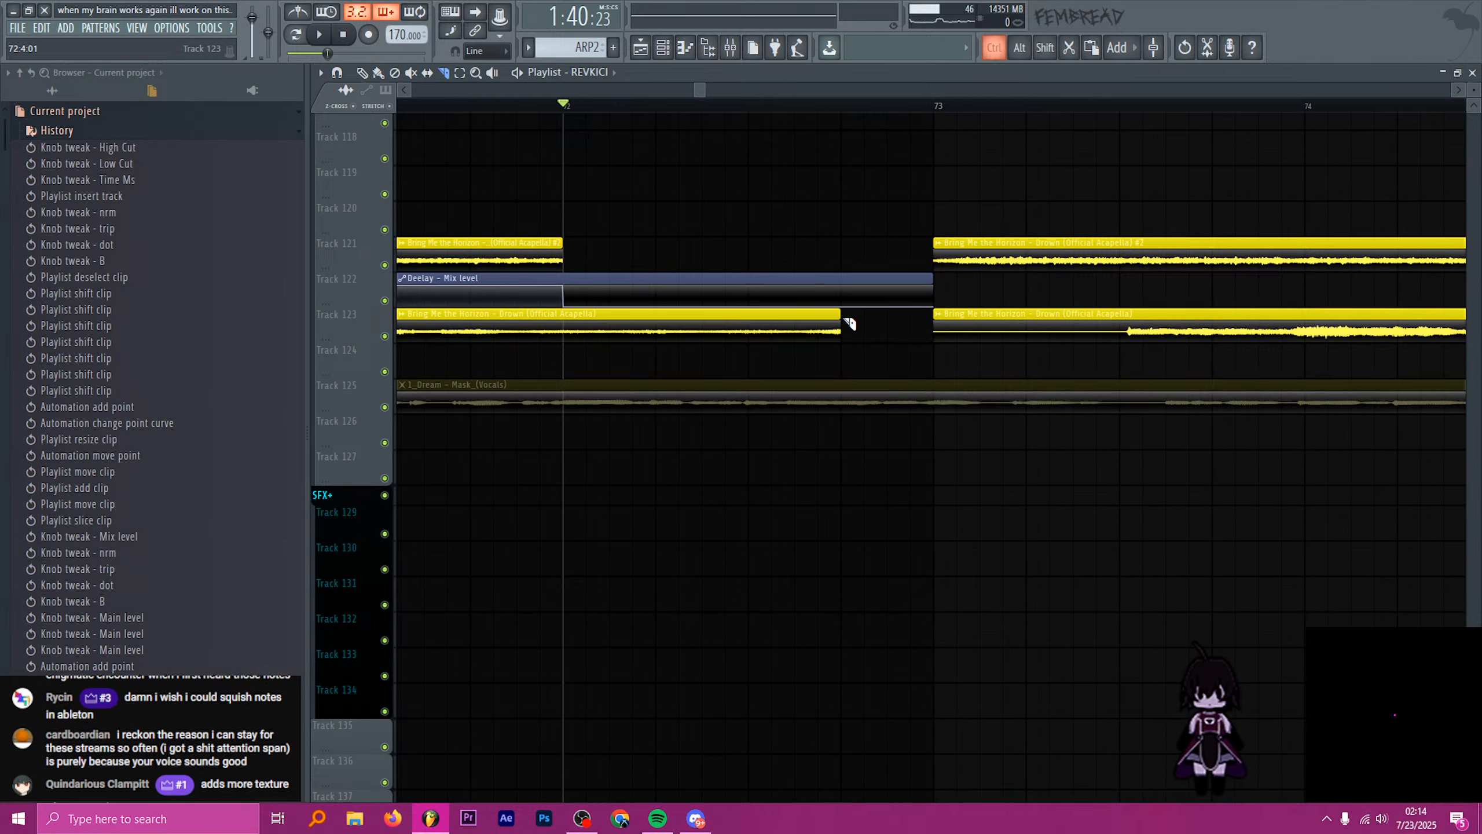
{"action": "key", "text": "ctrl+z"}
- Review the SFX tracks in the playlist and show only the SFX group in the channel rack
{"action": "scroll", "coordinate": [884, 341], "scroll_direction": "down", "scroll_amount": 10}
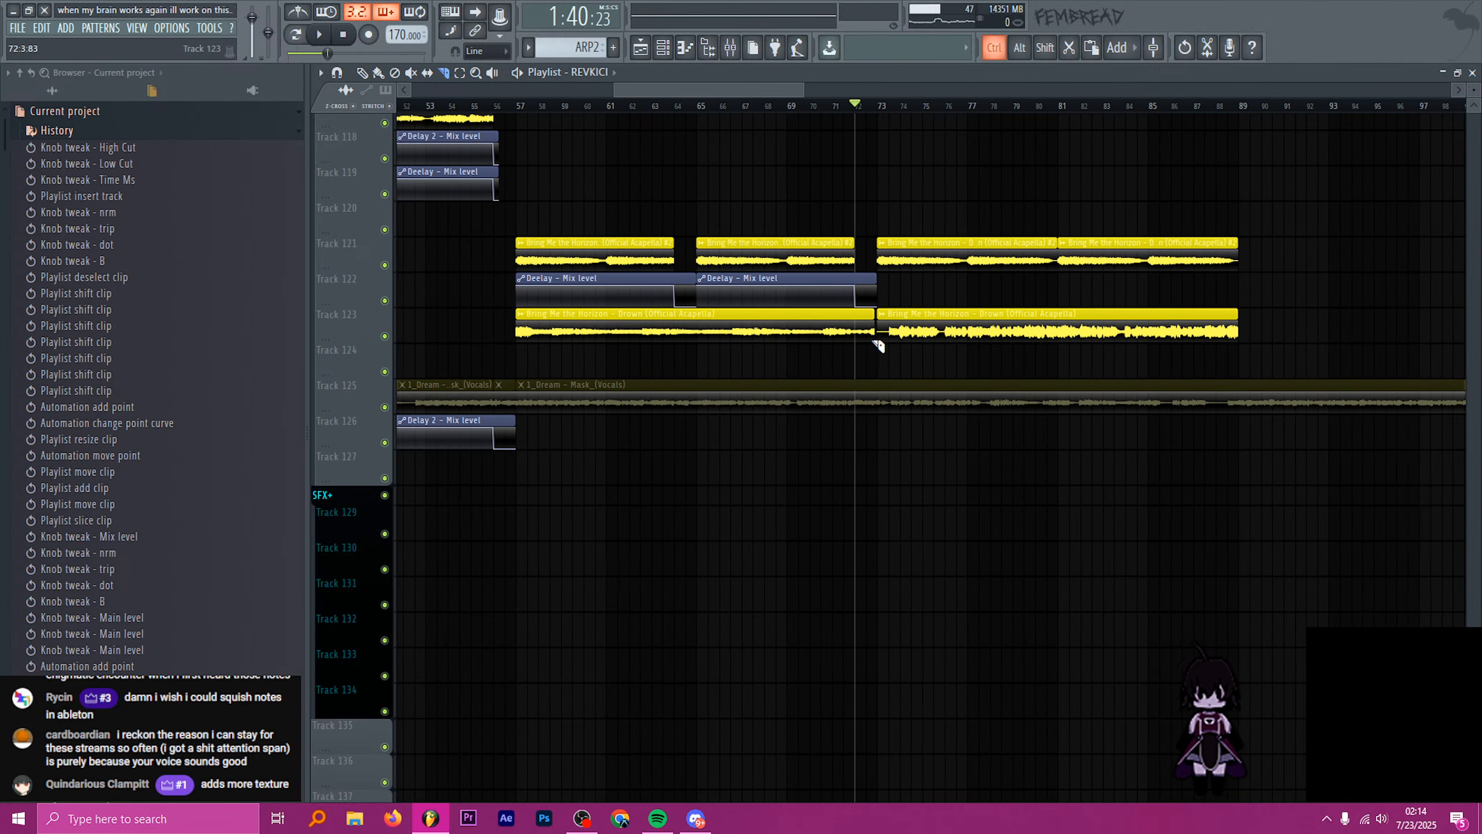
{"action": "scroll", "coordinate": [642, 350], "scroll_direction": "down", "scroll_amount": 4}
{"action": "scroll", "coordinate": [569, 344], "scroll_direction": "up", "scroll_amount": 12}
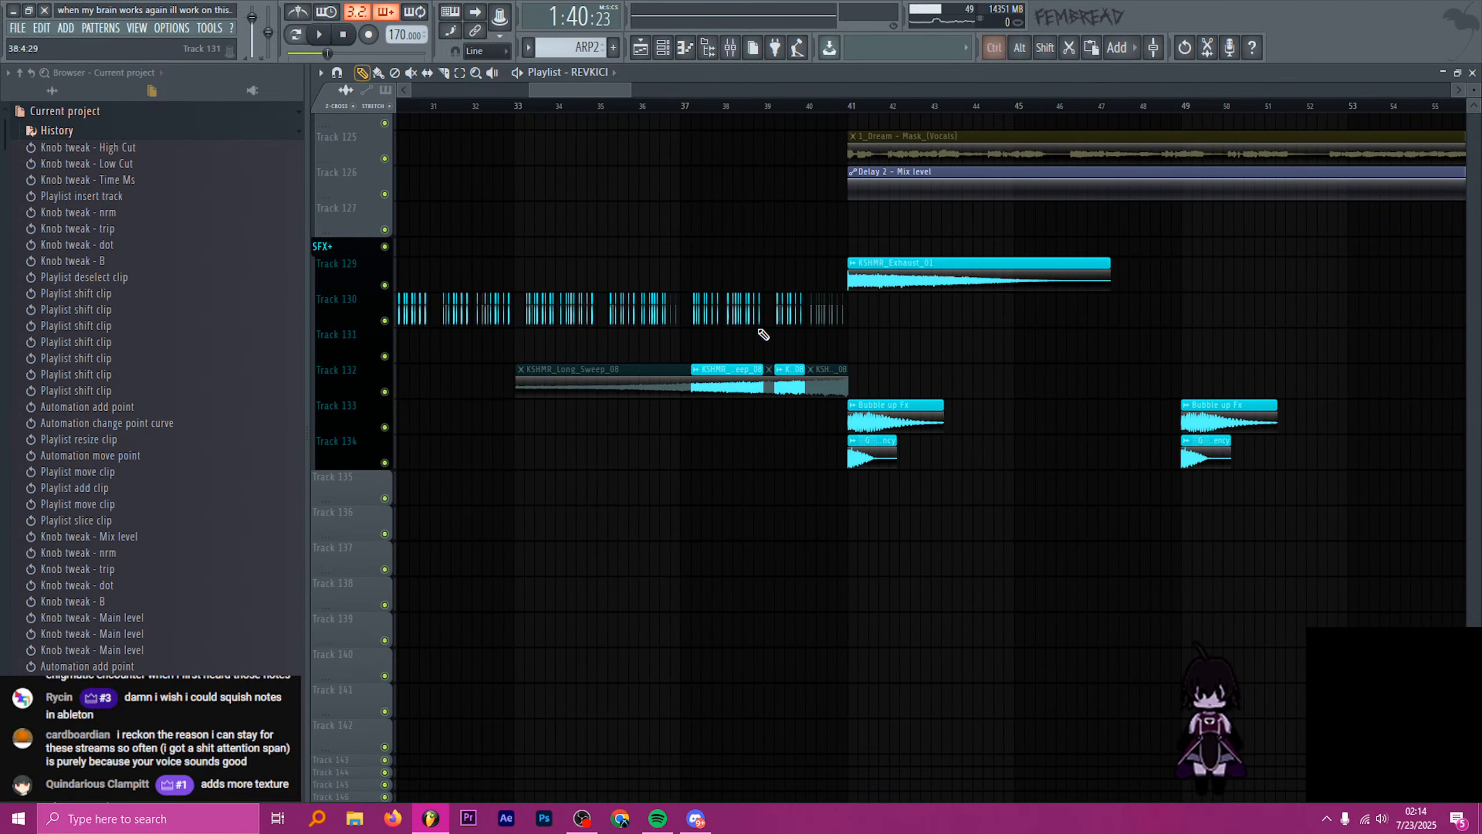
{"action": "scroll", "coordinate": [767, 369], "scroll_direction": "down", "scroll_amount": 12}
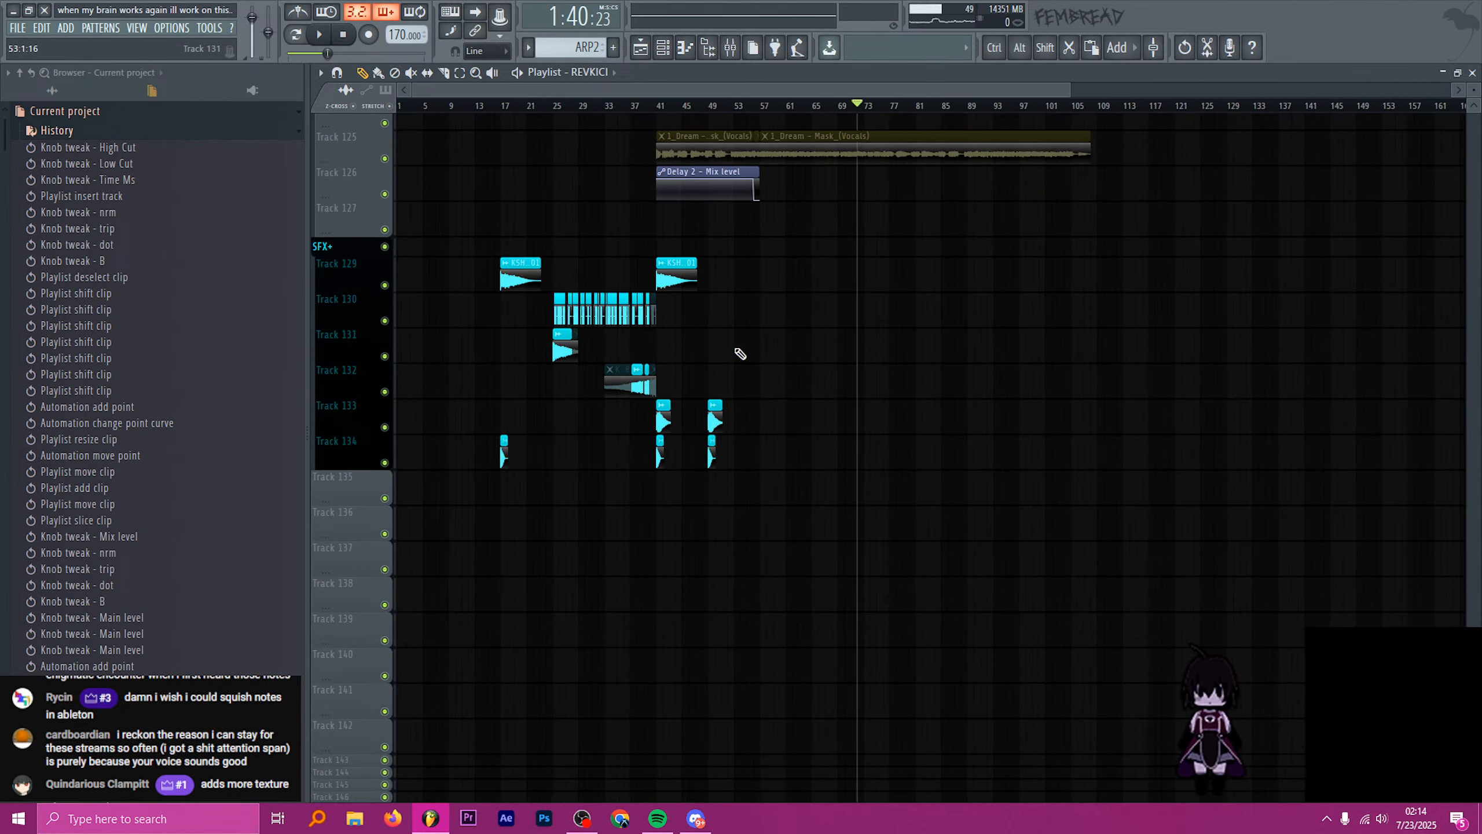
{"action": "scroll", "coordinate": [841, 320], "scroll_direction": "up", "scroll_amount": 3}
{"action": "left_click", "coordinate": [663, 47]}
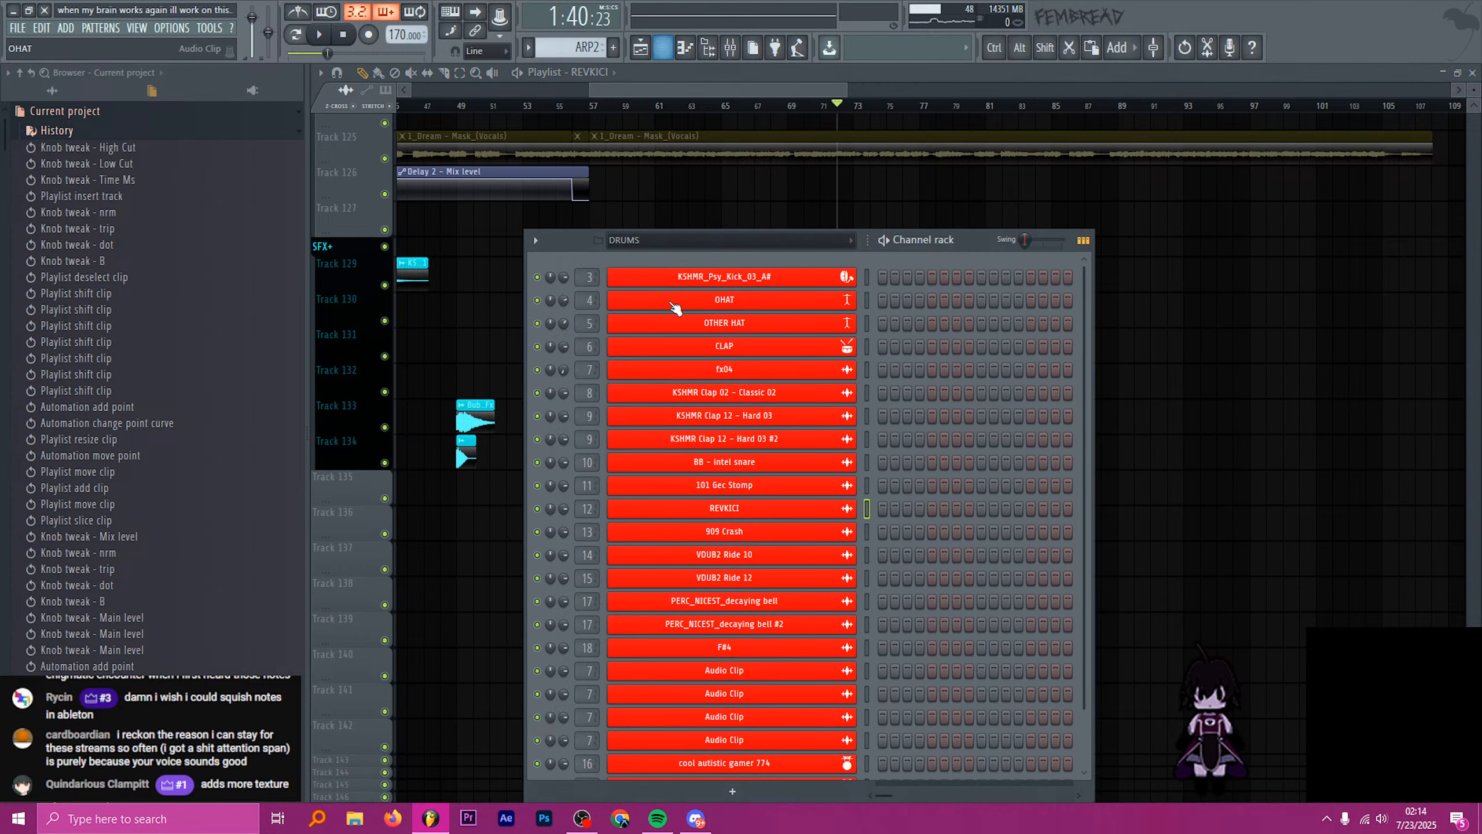
{"action": "left_click", "coordinate": [681, 245]}
{"action": "left_click", "coordinate": [680, 245]}
{"action": "left_click", "coordinate": [681, 245]}
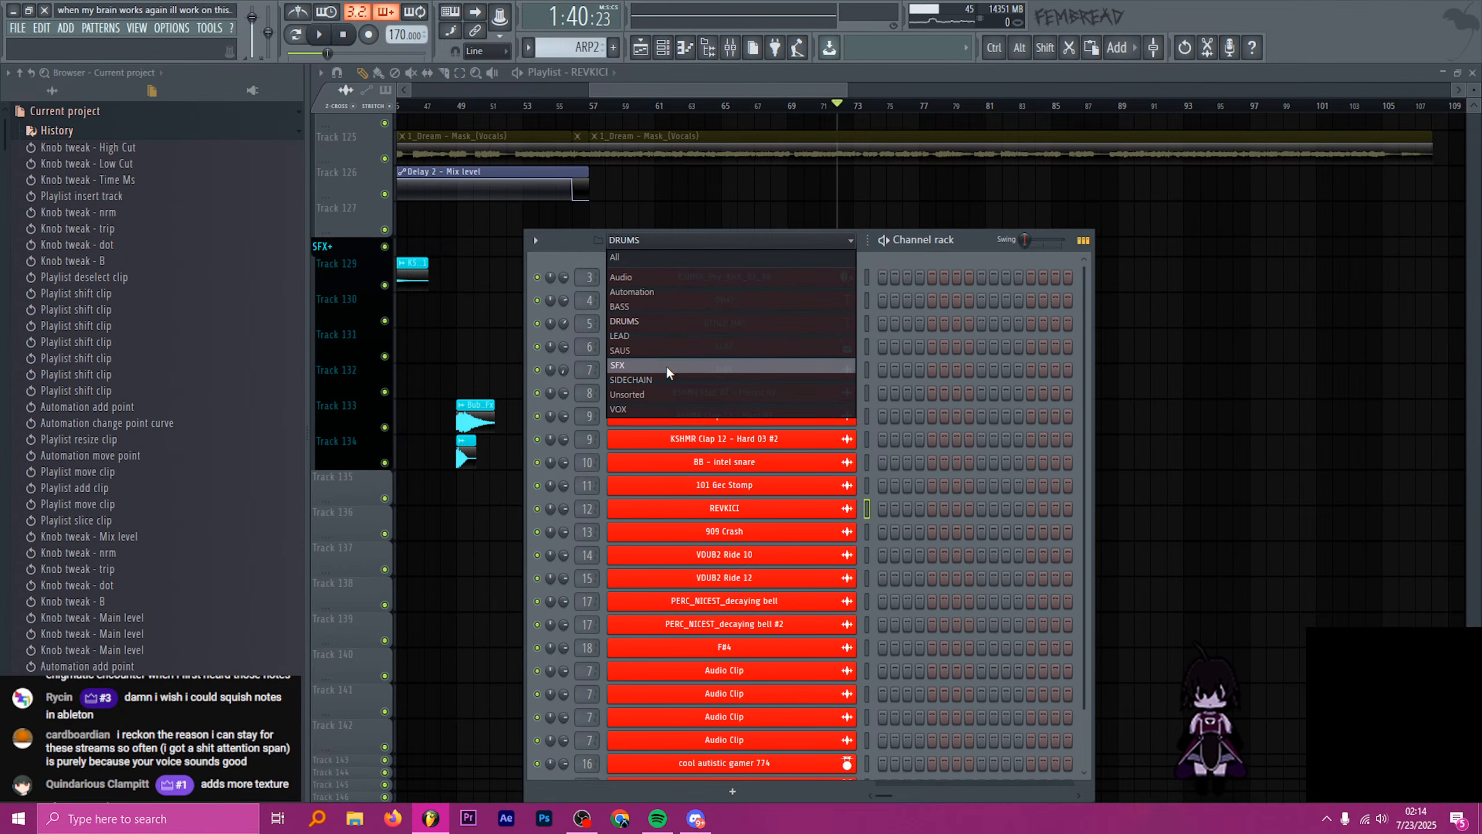
{"action": "left_click", "coordinate": [666, 365]}
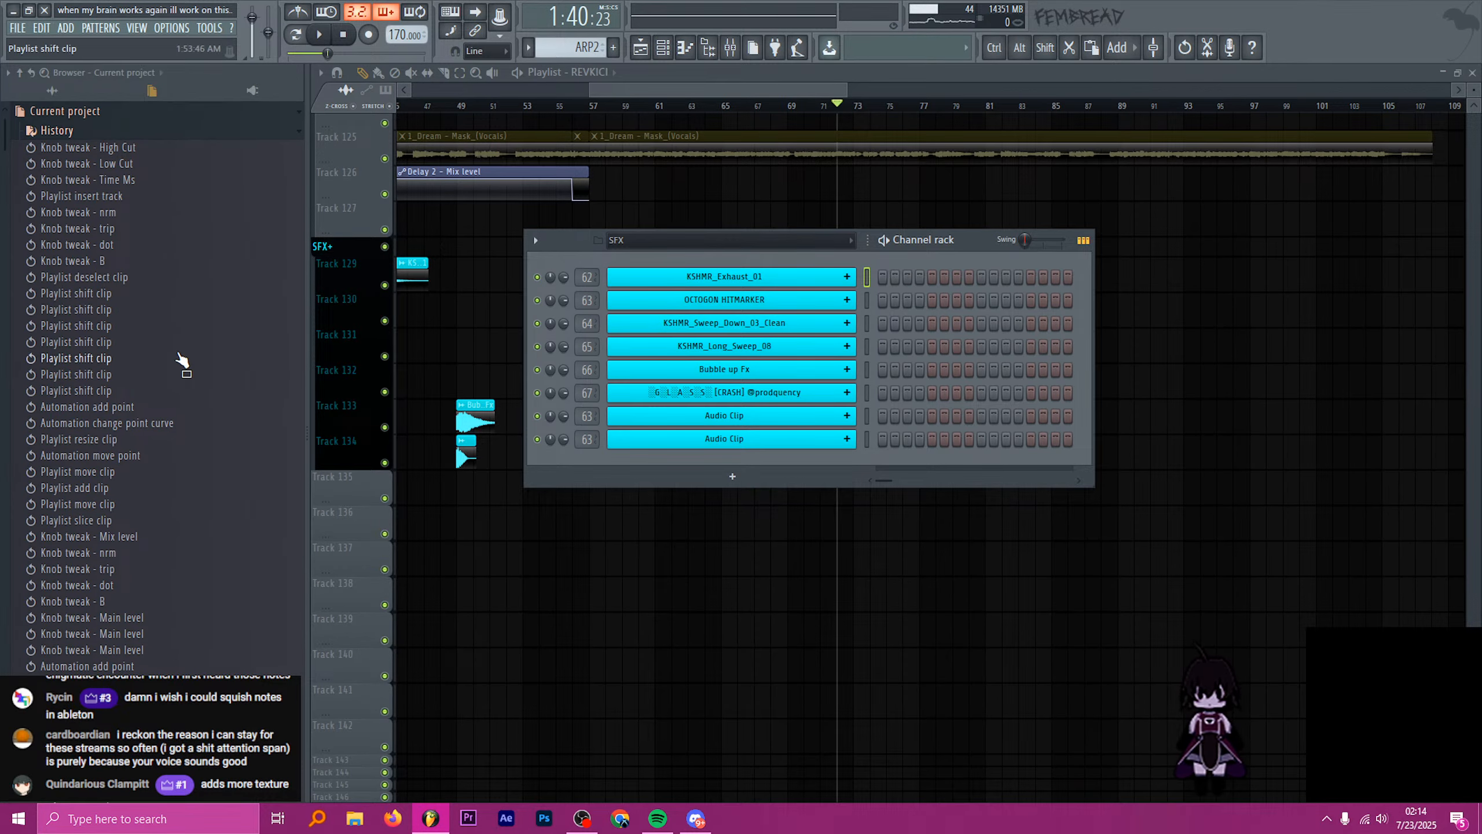
{"action": "left_click", "coordinate": [78, 112]}
{"action": "left_click", "coordinate": [53, 92]}
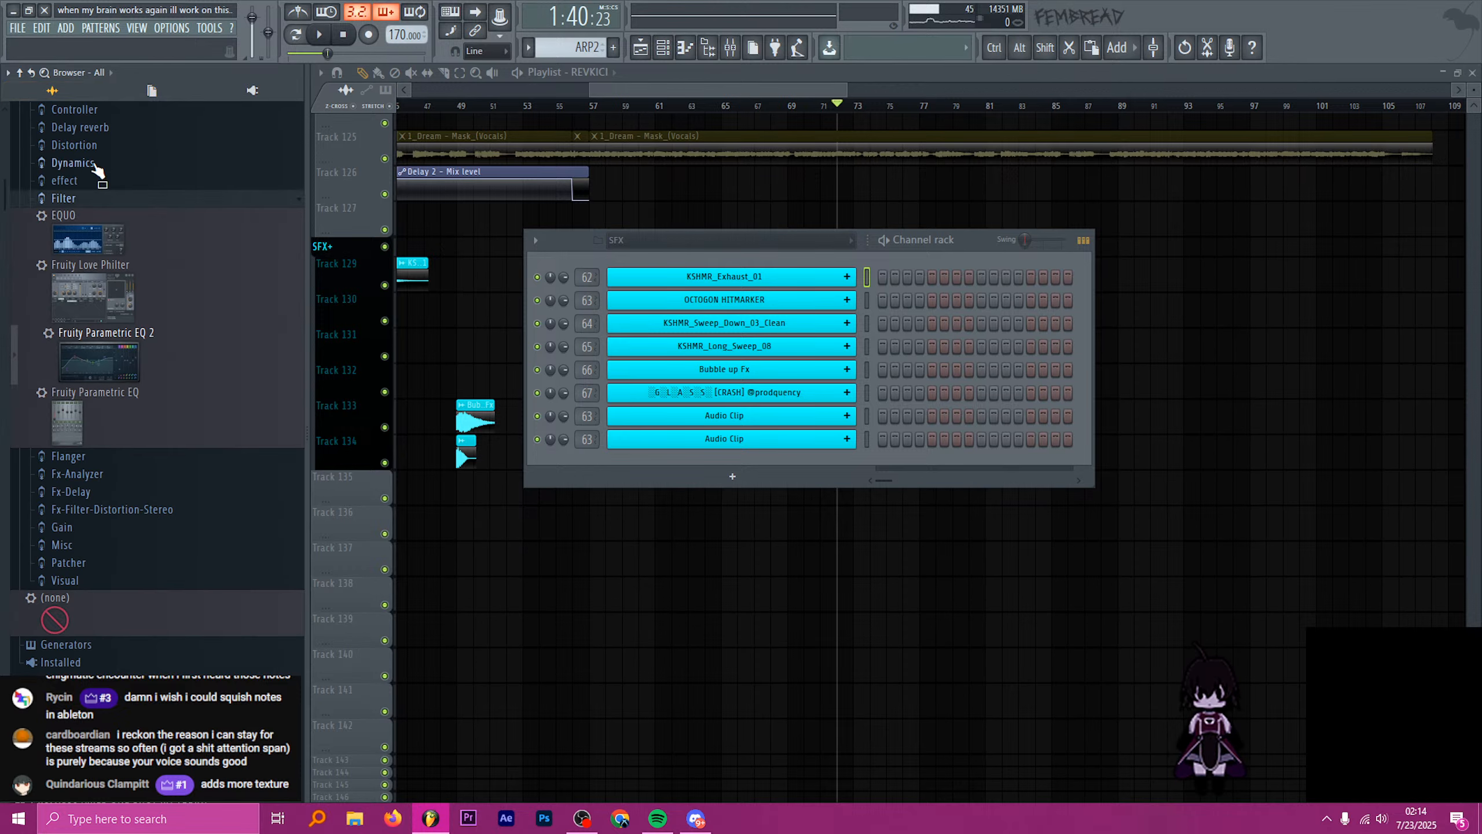
{"action": "scroll", "coordinate": [96, 167], "scroll_direction": "up", "scroll_amount": 3}
{"action": "left_click", "coordinate": [100, 134]}
{"action": "left_click", "coordinate": [94, 117]}
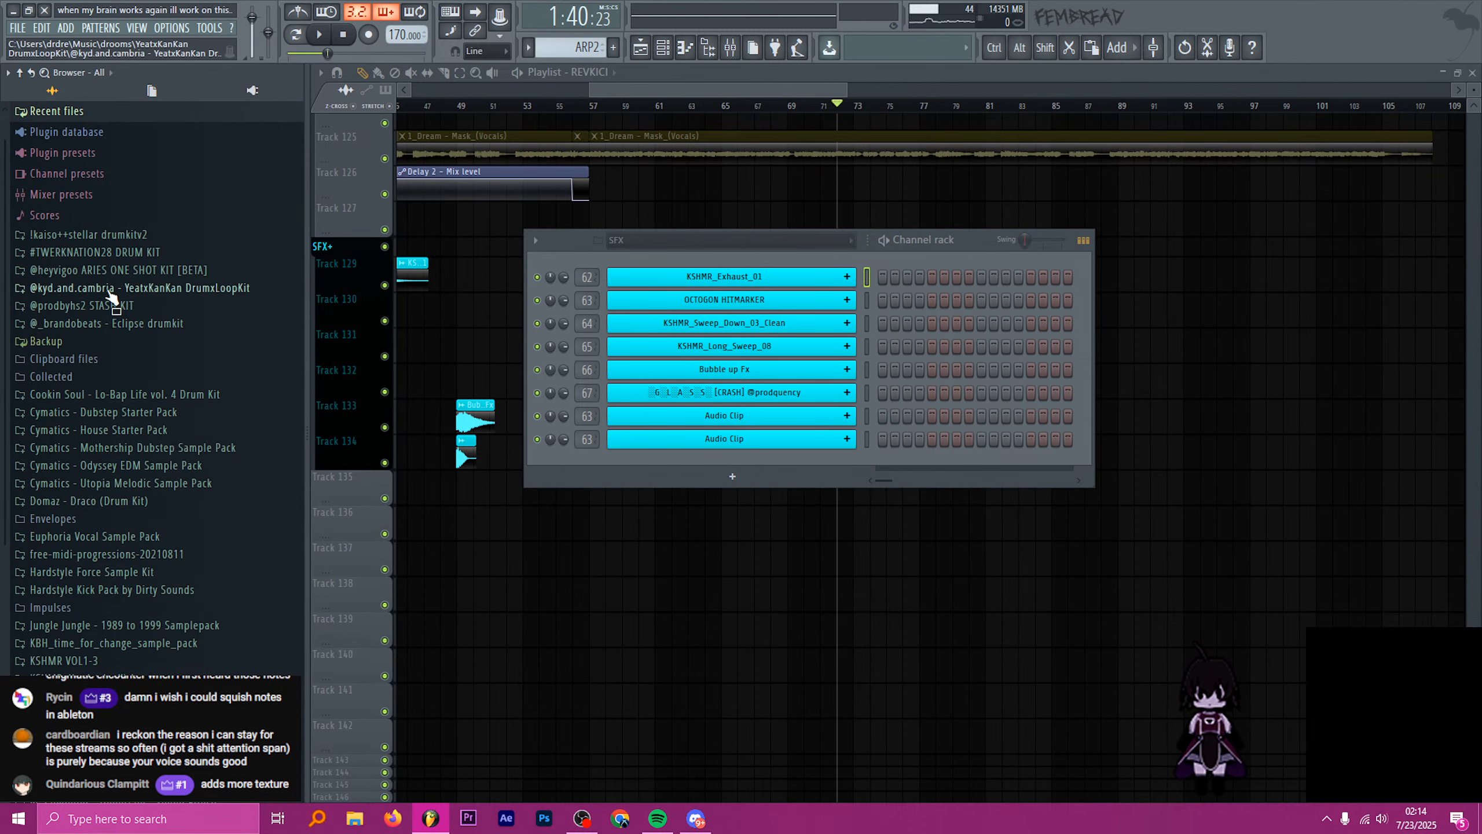
{"action": "left_click", "coordinate": [121, 322]}
{"action": "left_click", "coordinate": [135, 327]}
{"action": "left_click", "coordinate": [131, 308]}
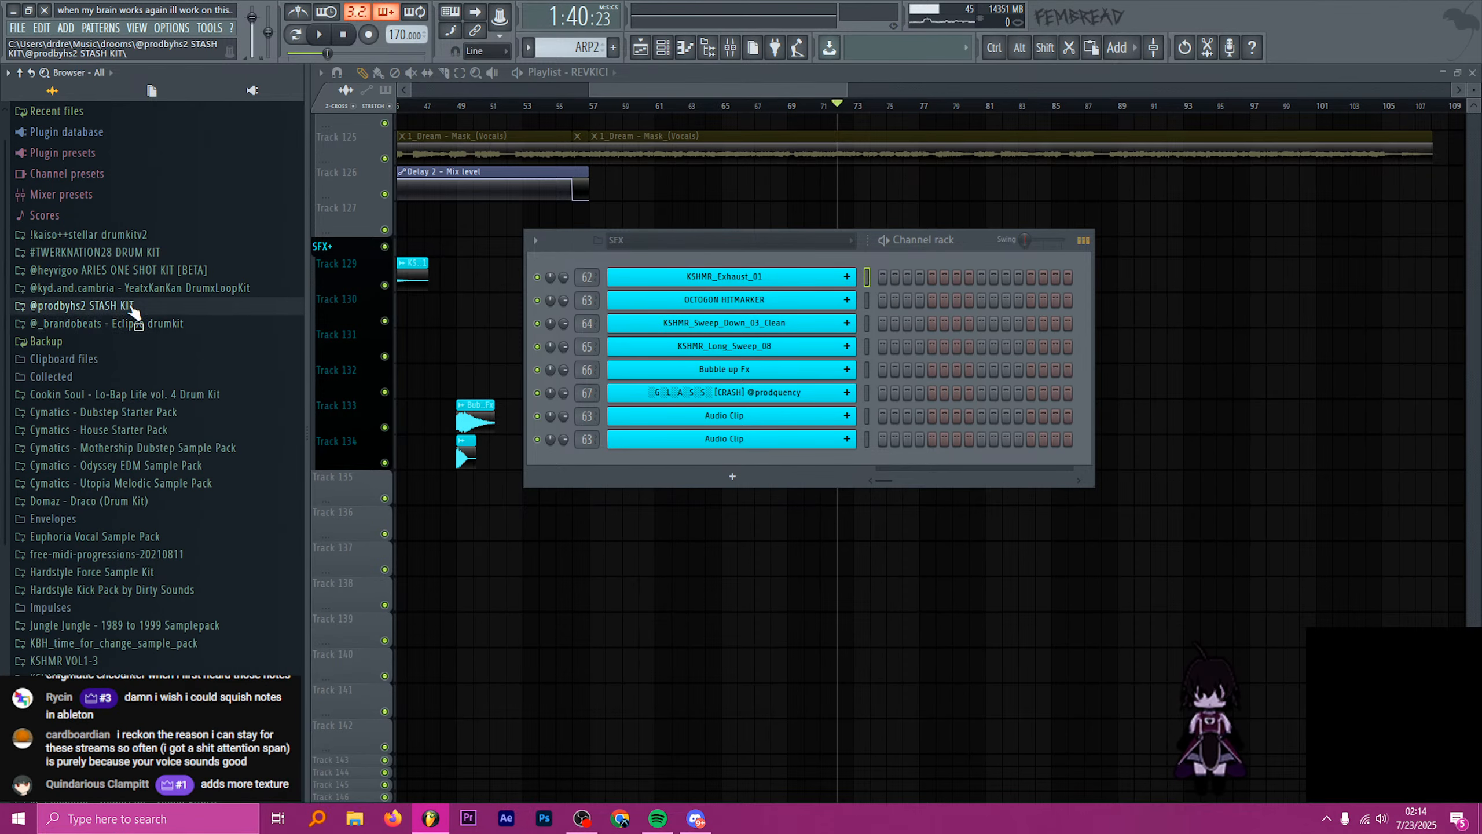
{"action": "left_click", "coordinate": [132, 307]}
{"action": "left_click", "coordinate": [88, 455]}
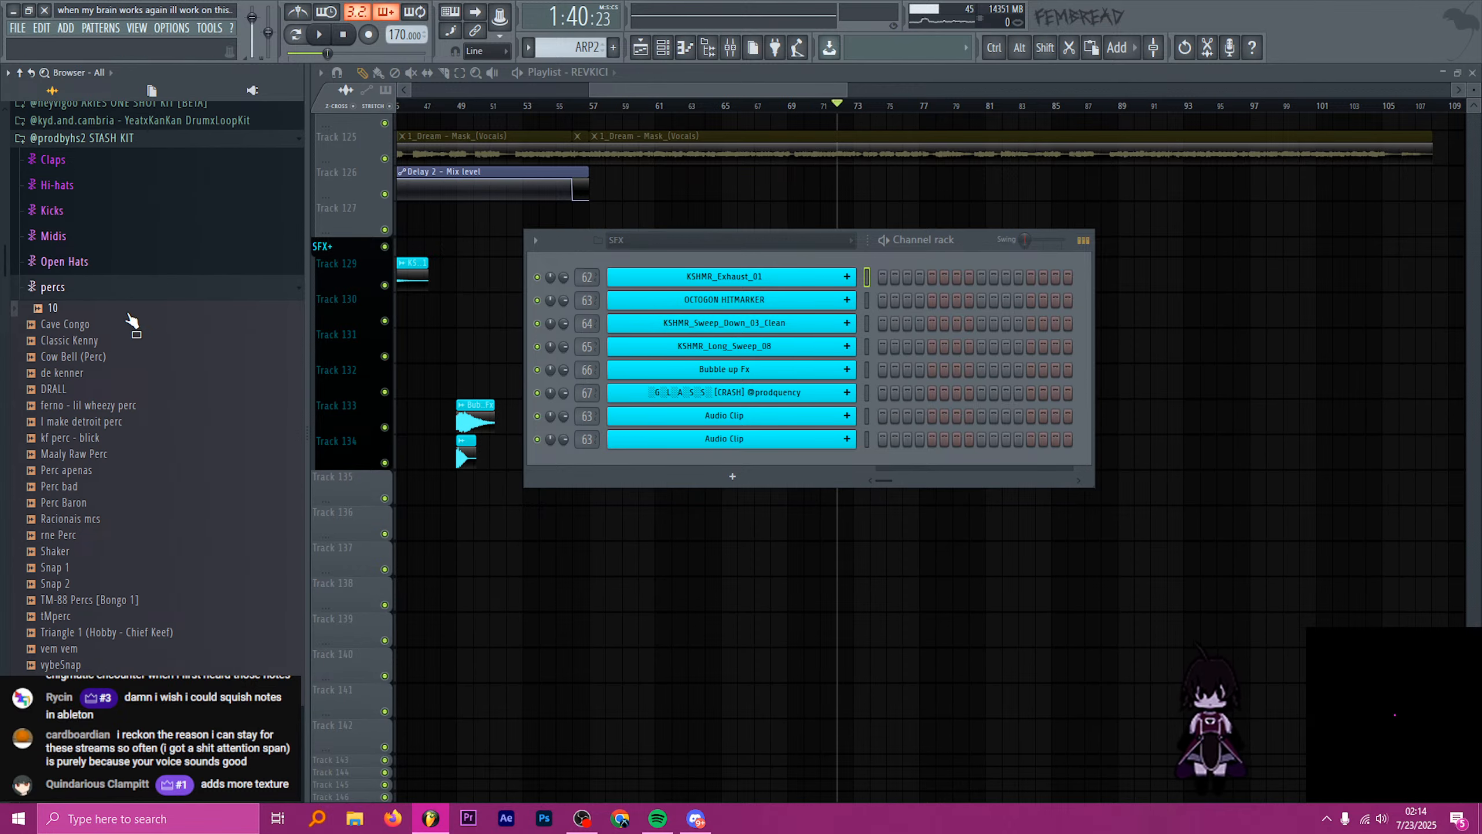
- Load the percs sample 10 into the first empty Audio Clip channel of the SFX group and rename the channel LAYZZA
{"action": "left_click_drag", "start_coordinate": [131, 322], "coordinate": [716, 425]}
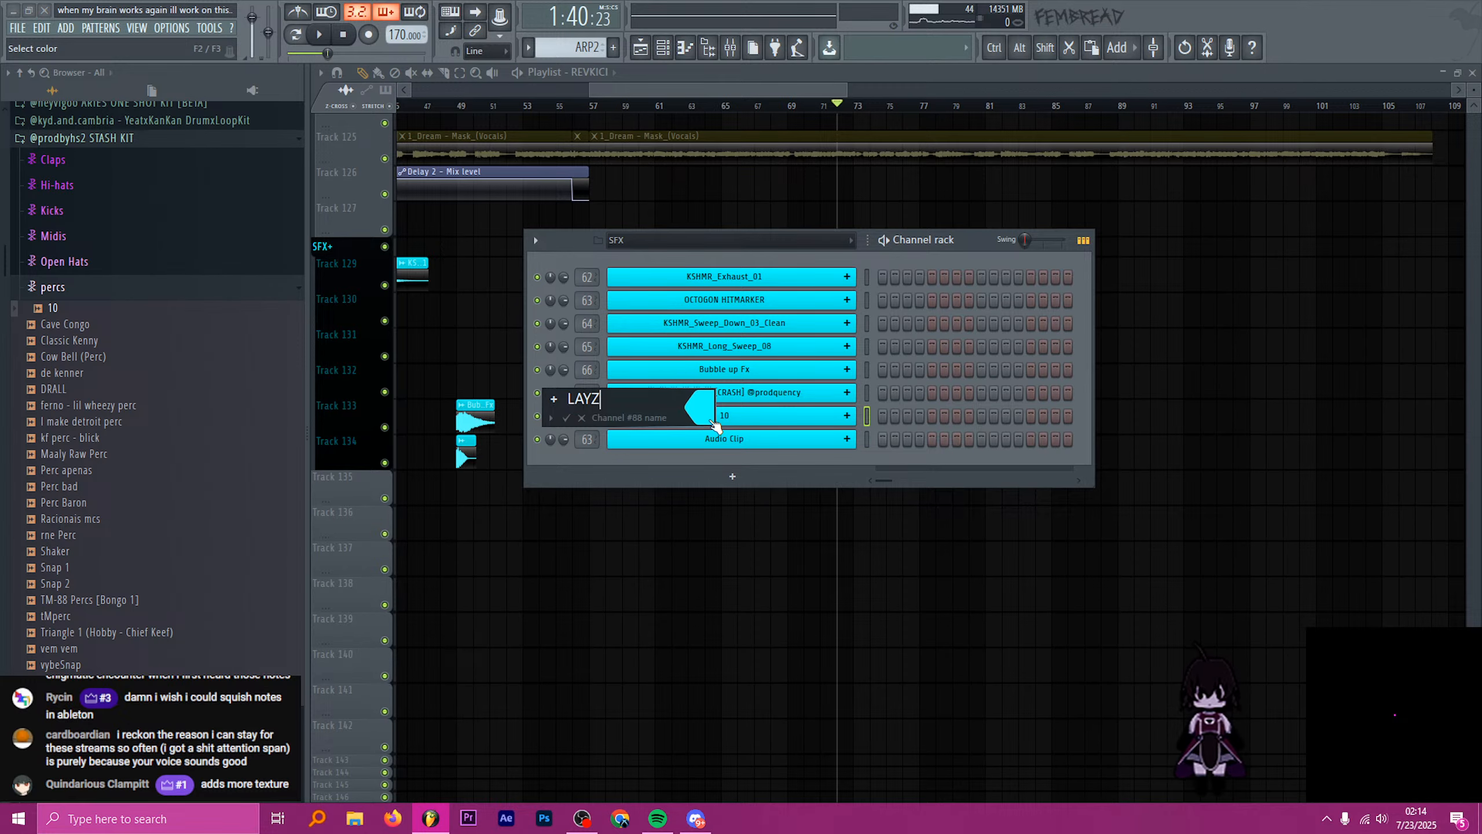
{"action": "type", "text": "LAYZZA"}
{"action": "key", "text": "Return"}
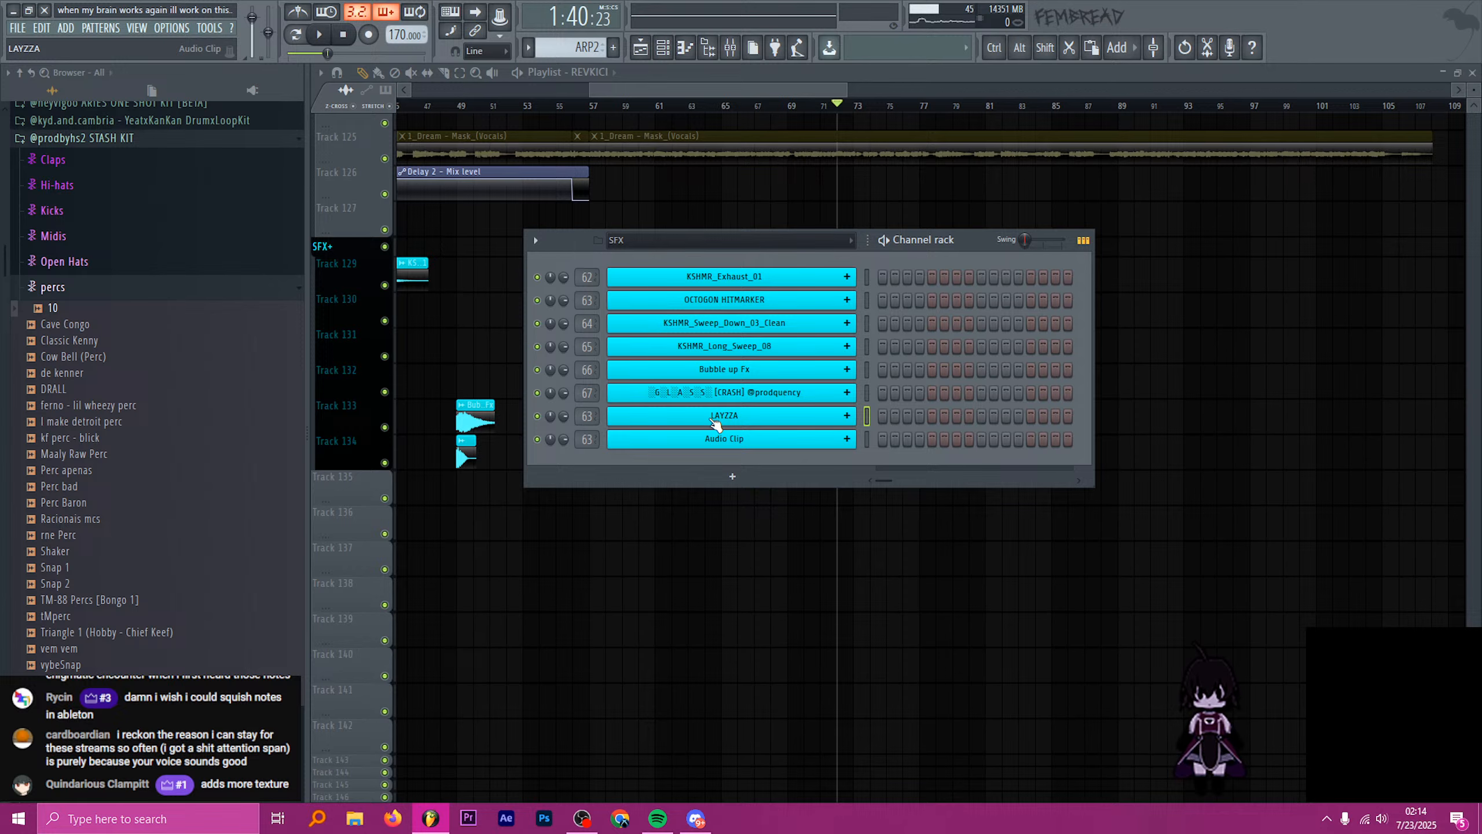
- Move the LAYZZA mixer track left to insert 68 beside the other SFX tracks and normalize the channel's sample
{"action": "key", "text": "F9"}
{"action": "key", "text": "alt+Left"}
{"action": "key", "text": "alt+Left"}
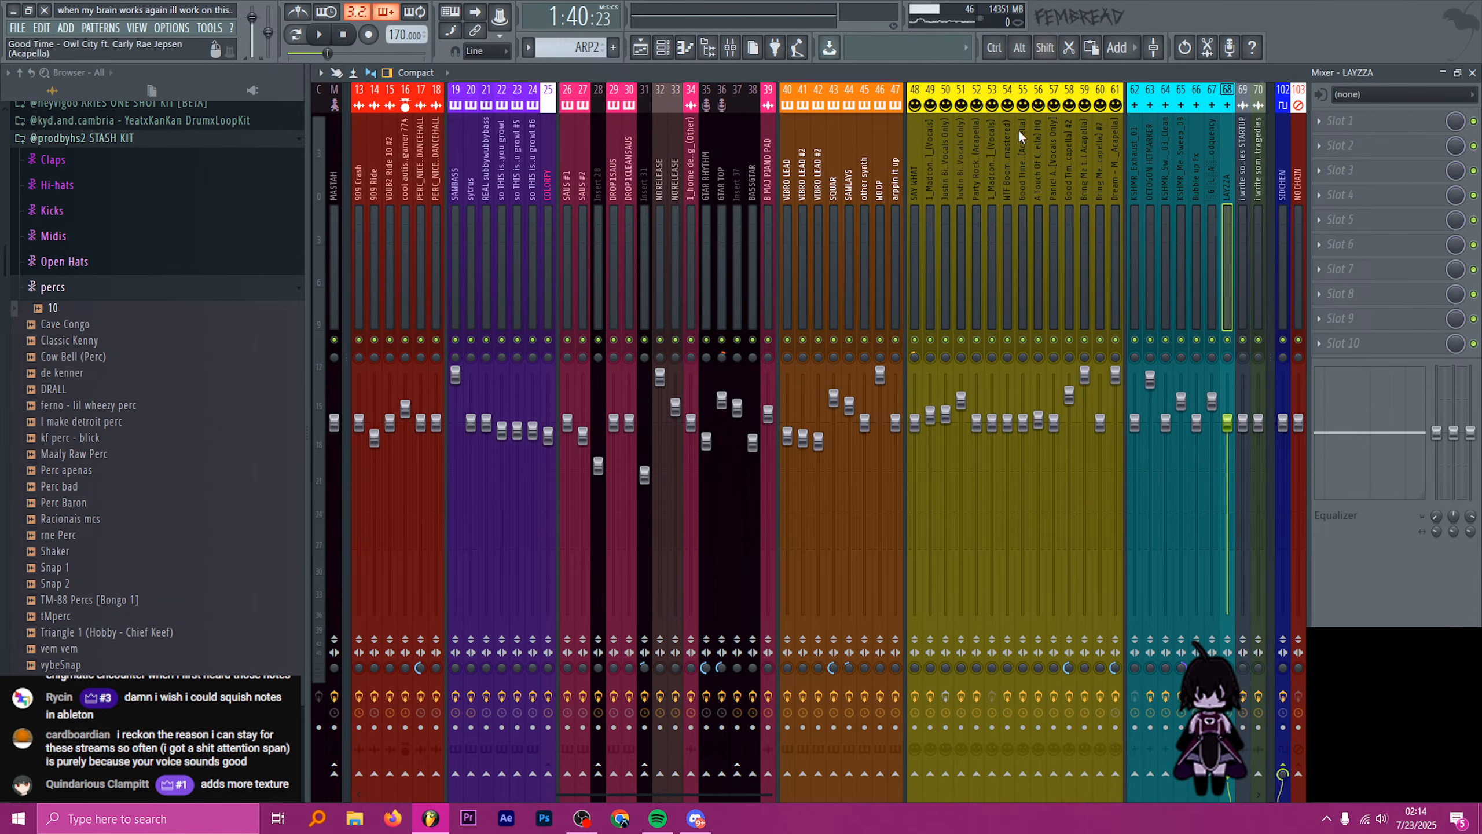
{"action": "left_click", "coordinate": [662, 47]}
{"action": "left_click", "coordinate": [785, 418]}
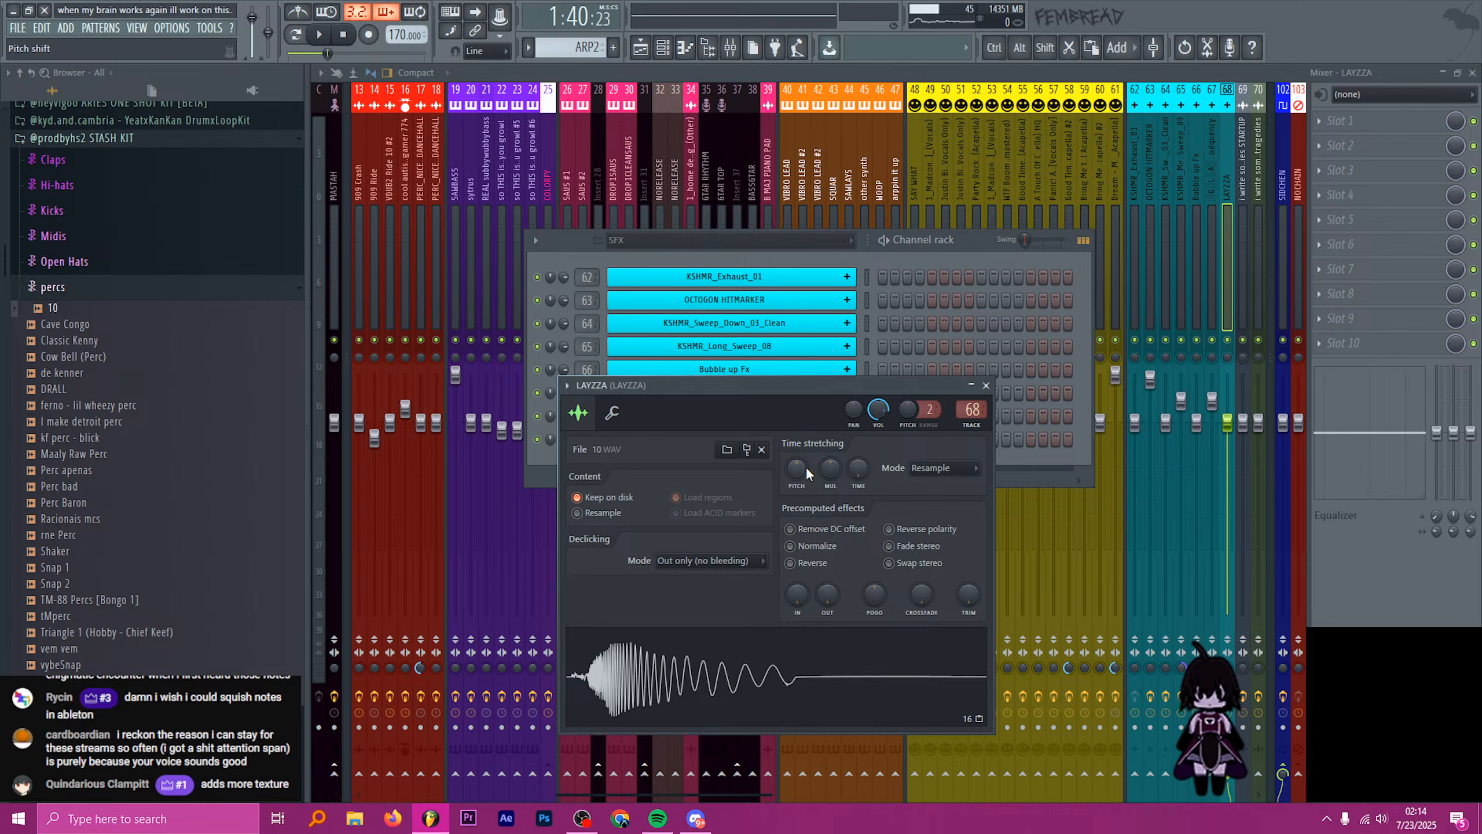
{"action": "left_click", "coordinate": [815, 548]}
{"action": "key", "text": "Escape"}
{"action": "key", "text": "Escape"}
- Add Soundgoodizer and Fruity Parametric EQ 2 with the quick 100 preset to the LAYZZA mixer insert
{"action": "left_click", "coordinate": [1374, 126]}
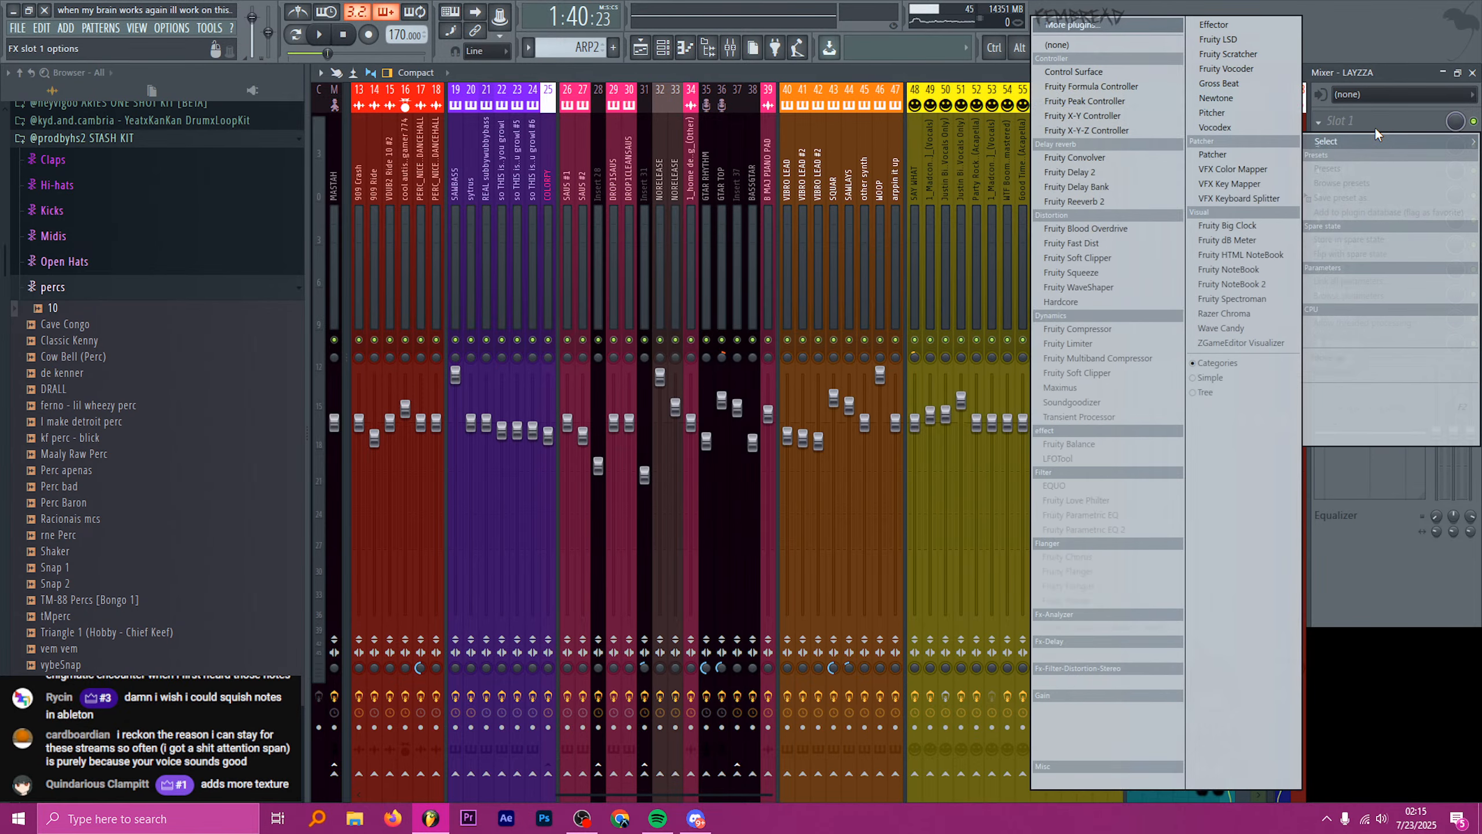
{"action": "left_click", "coordinate": [1099, 401]}
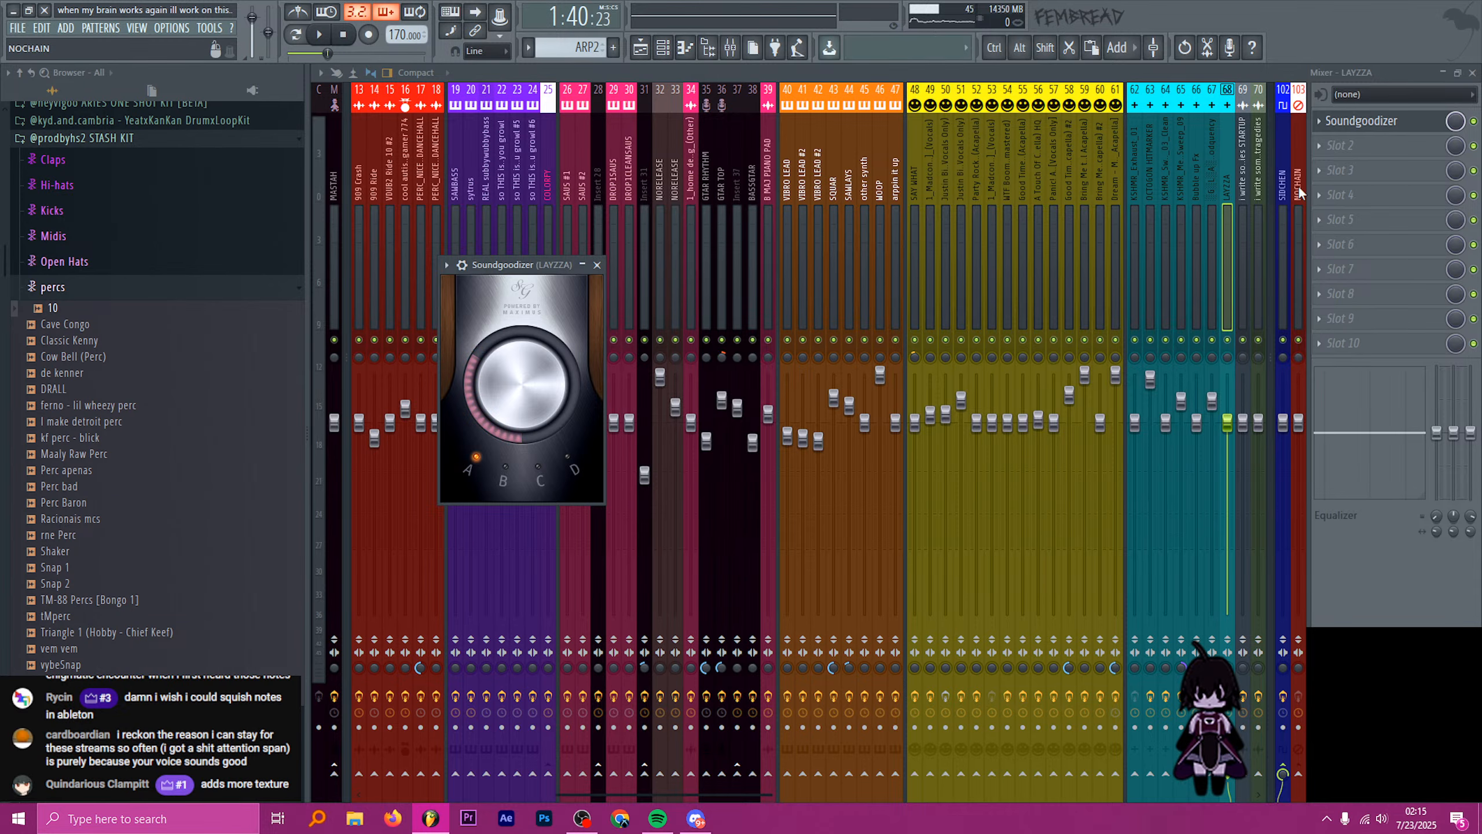
{"action": "key", "text": "Escape"}
{"action": "left_click", "coordinate": [1368, 147]}
{"action": "left_click", "coordinate": [1161, 530]}
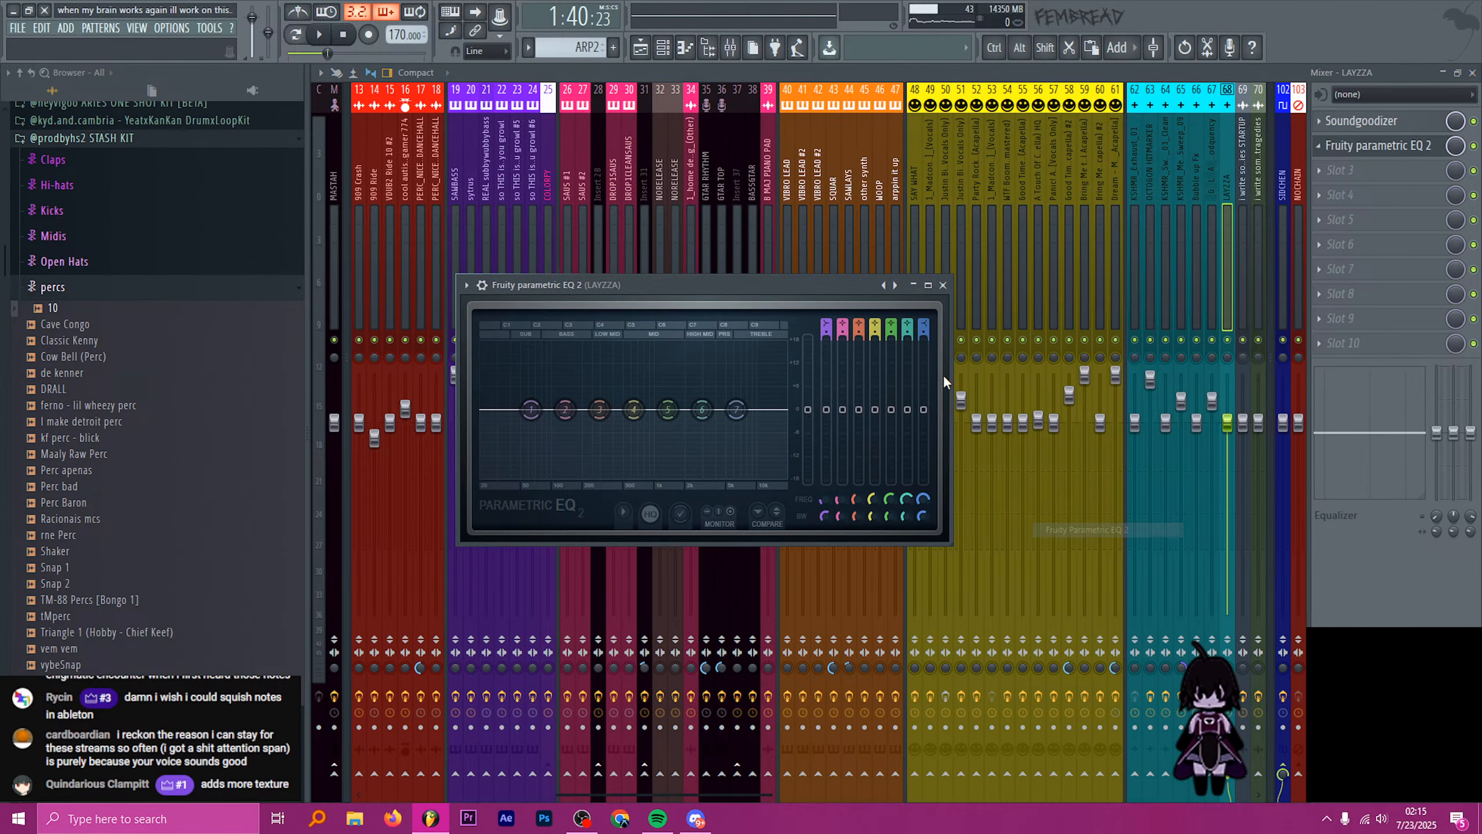
{"action": "left_click", "coordinate": [895, 285]}
{"action": "left_click", "coordinate": [934, 317]}
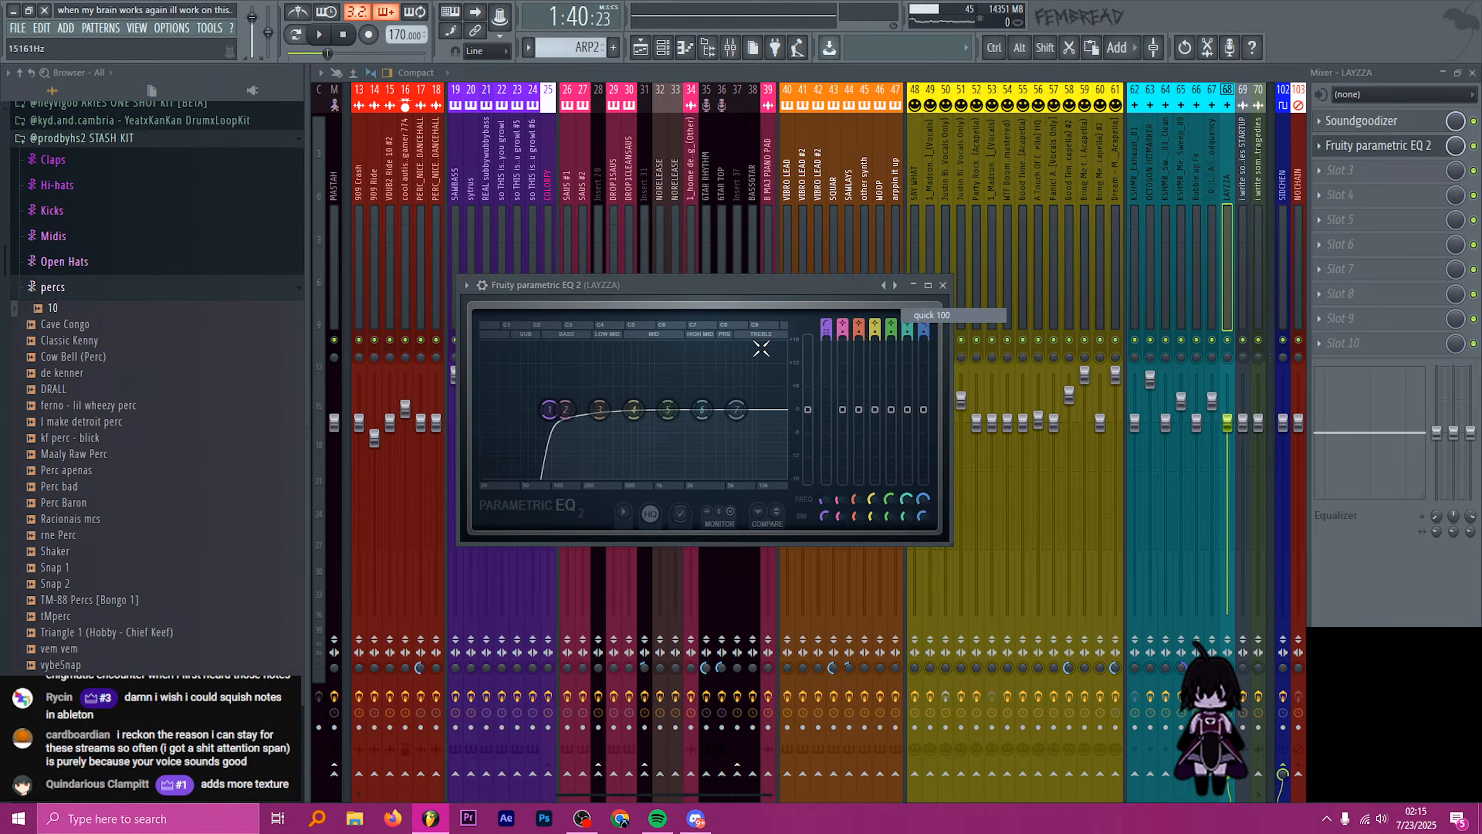
- Place a short LAYZZA clip on Track 135 just before bar 73 and play the transition
{"action": "left_click", "coordinate": [652, 56]}
{"action": "scroll", "coordinate": [827, 374], "scroll_direction": "down", "scroll_amount": 10}
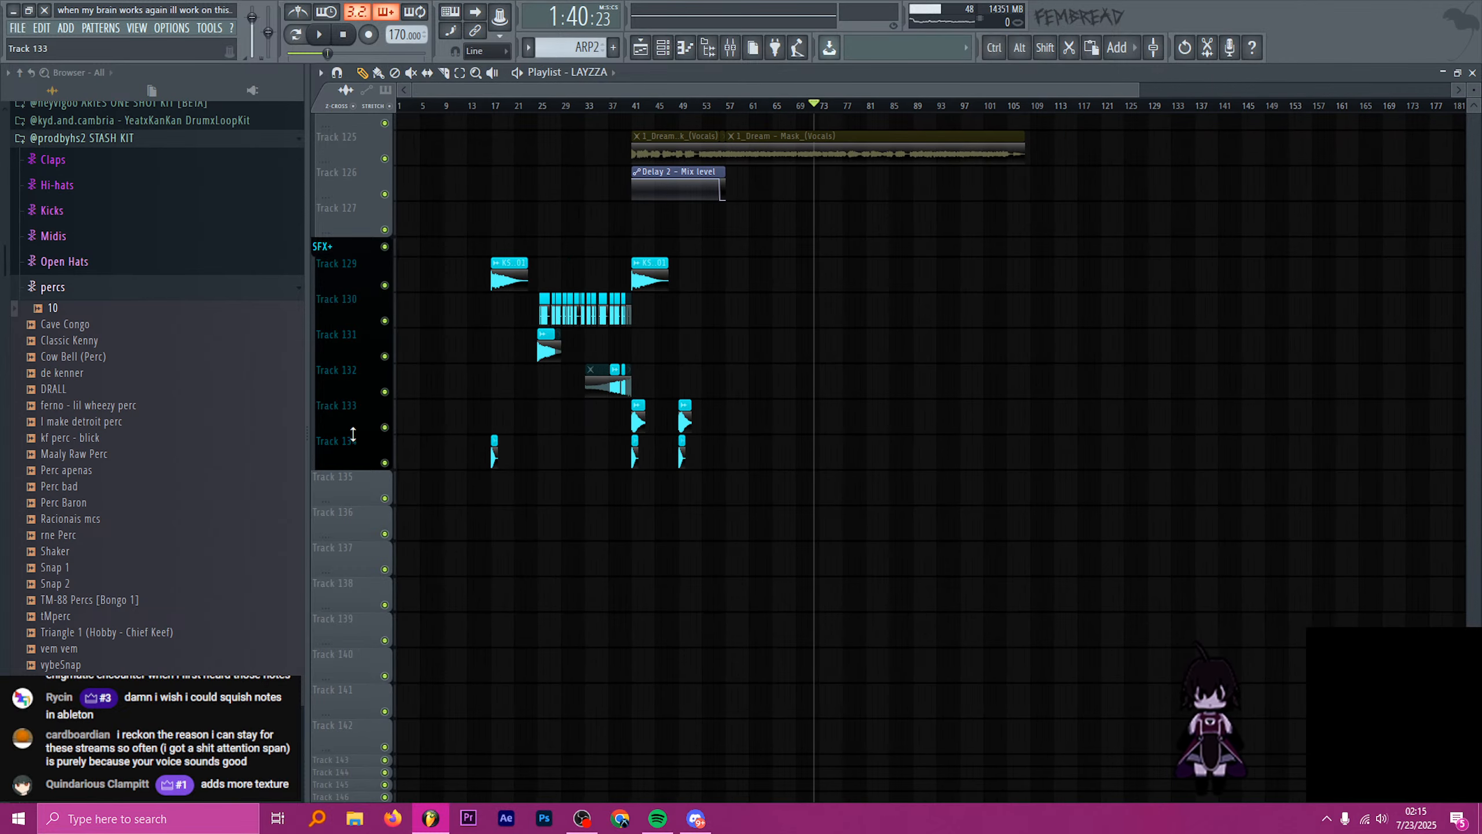
{"action": "scroll", "coordinate": [811, 504], "scroll_direction": "up", "scroll_amount": 10}
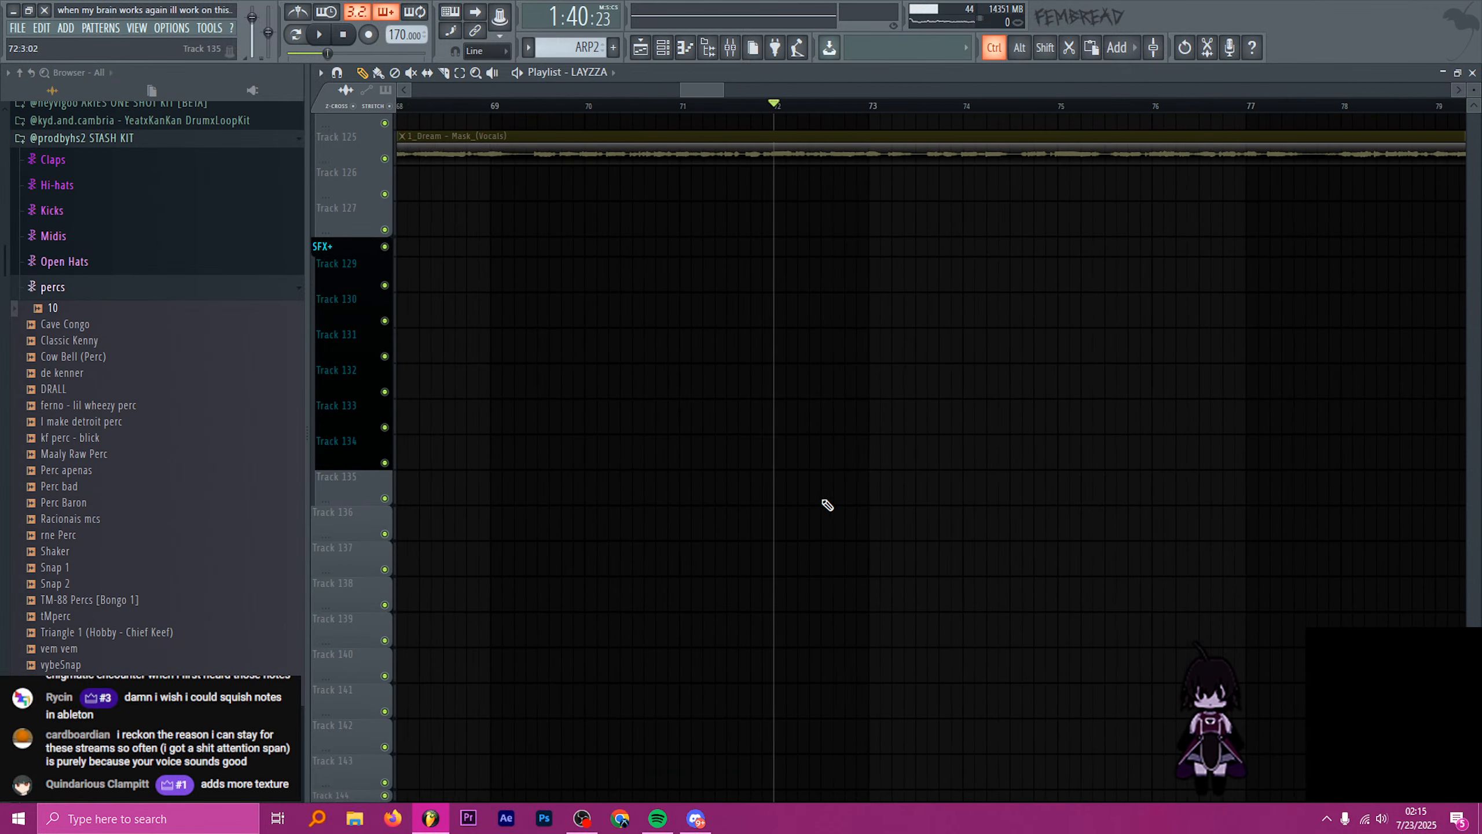
{"action": "scroll", "coordinate": [910, 473], "scroll_direction": "up", "scroll_amount": 2}
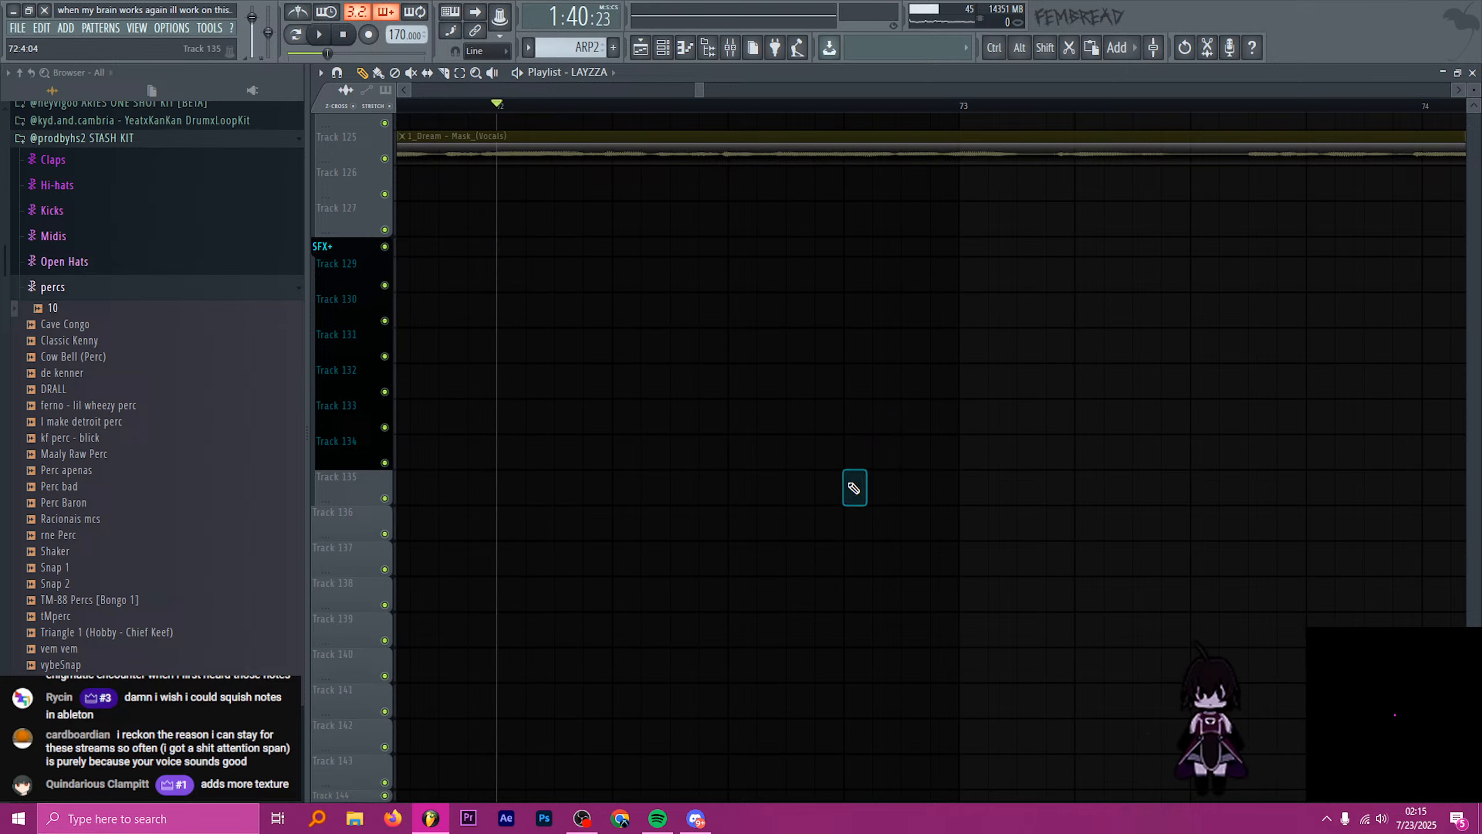
{"action": "key", "text": "space"}
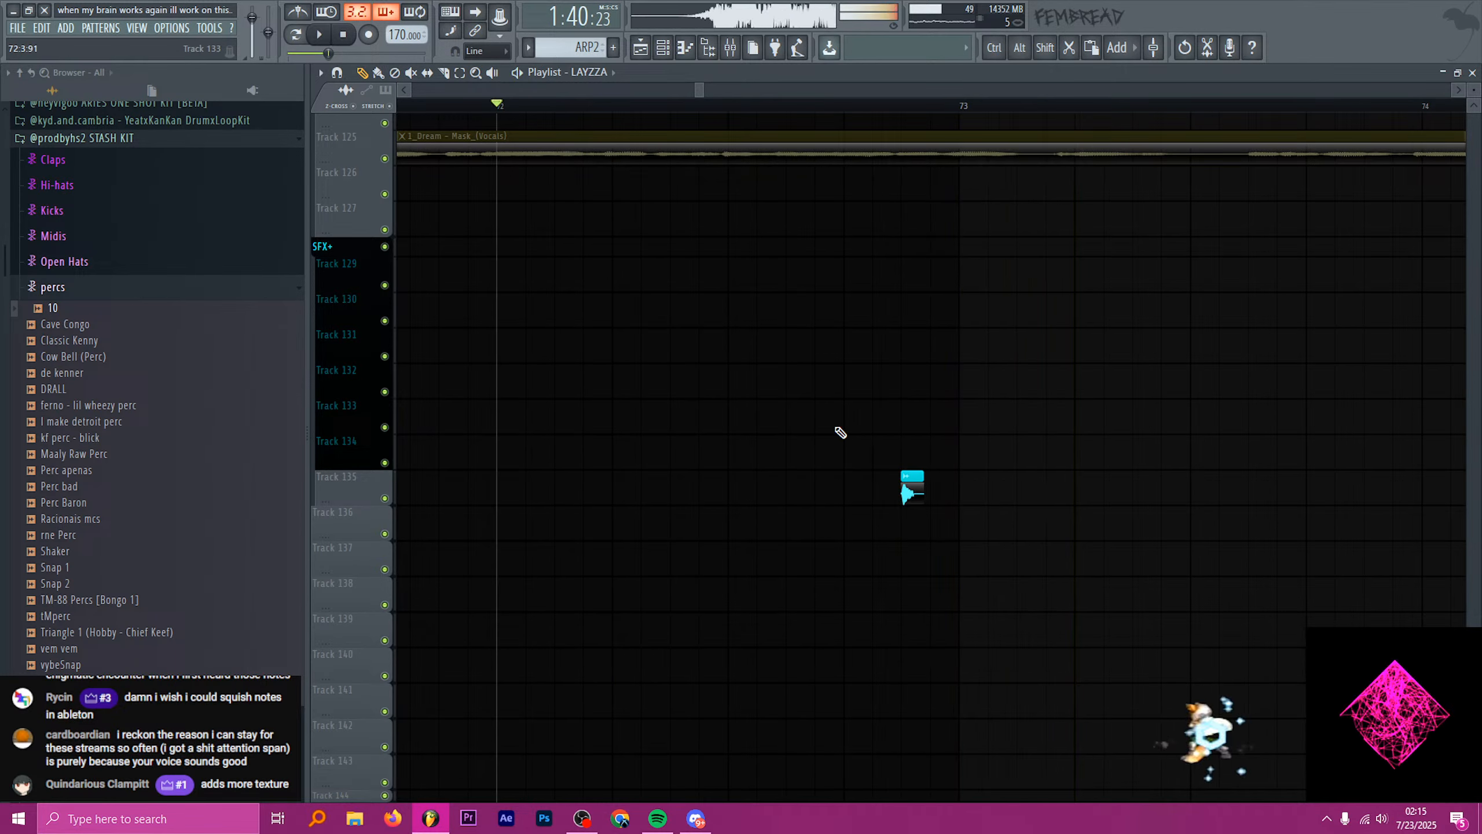
{"action": "key", "text": "space"}
{"action": "scroll", "coordinate": [800, 421], "scroll_direction": "down", "scroll_amount": 2}
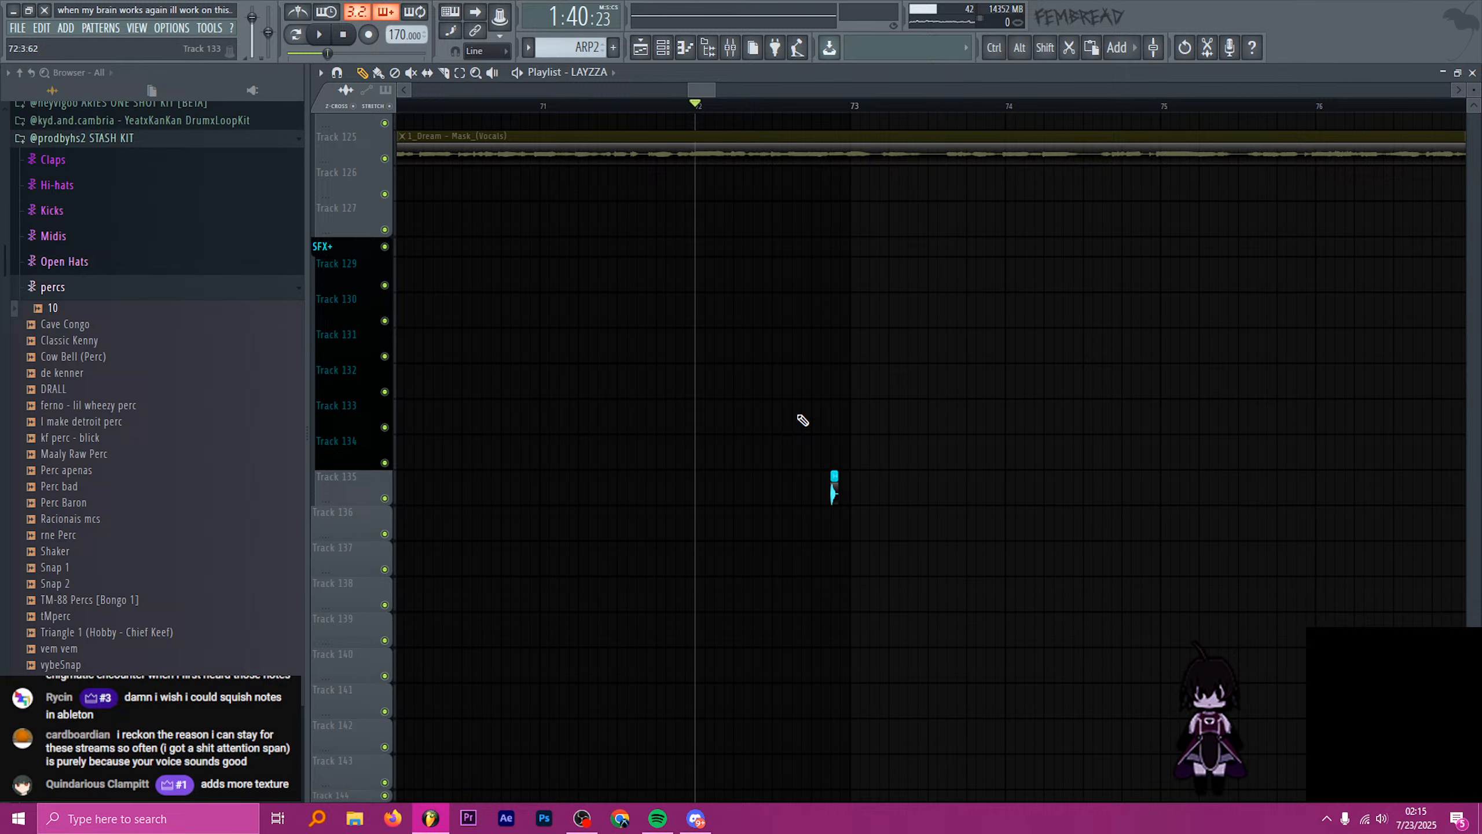
- Find the KSHMR_Psy_Kick_03_A# clips on the KICK track and play the first drop from bar 25
{"action": "scroll", "coordinate": [885, 366], "scroll_direction": "up", "scroll_amount": 15}
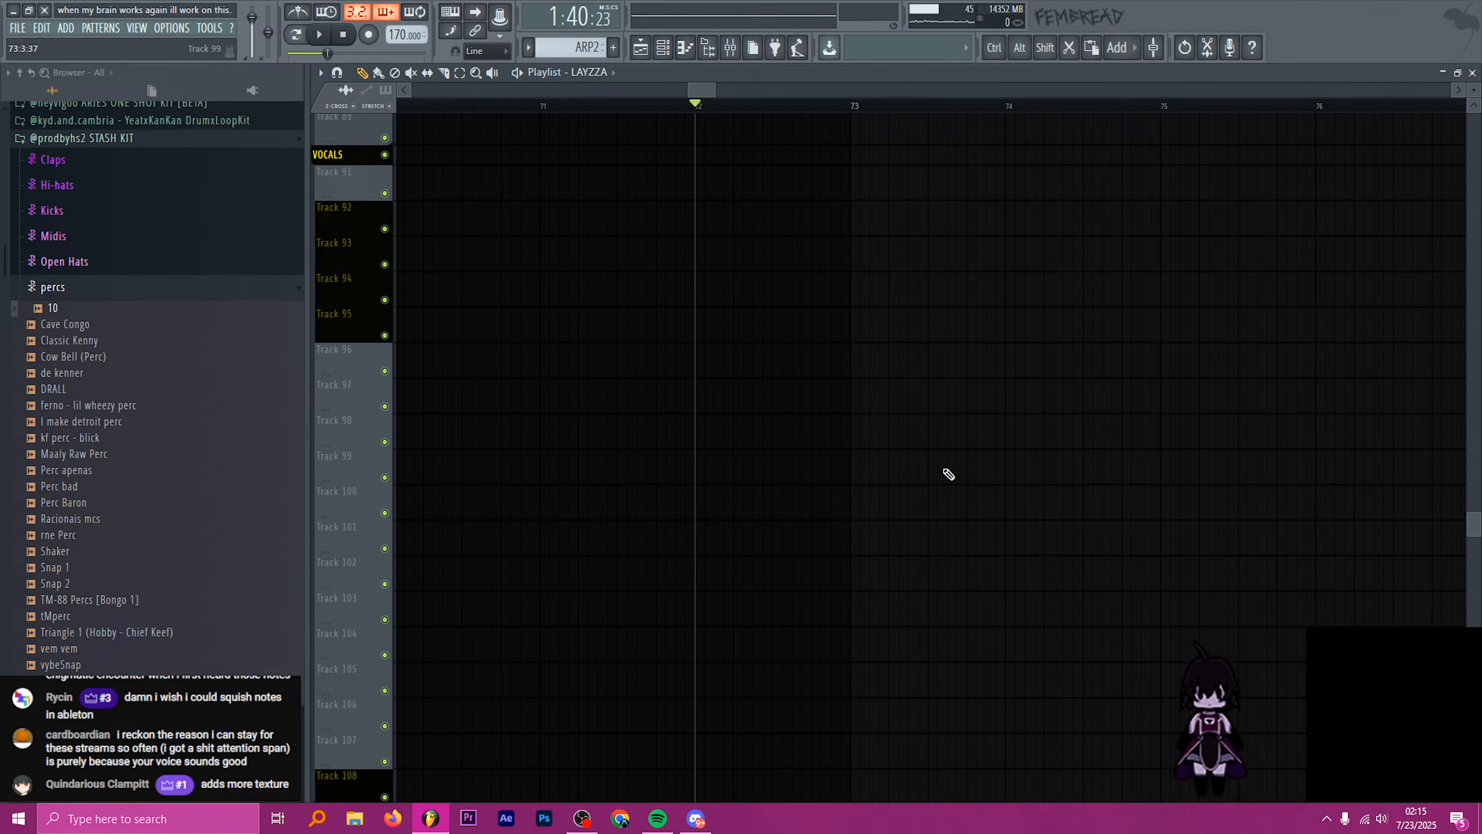
{"action": "scroll", "coordinate": [921, 446], "scroll_direction": "up", "scroll_amount": 18}
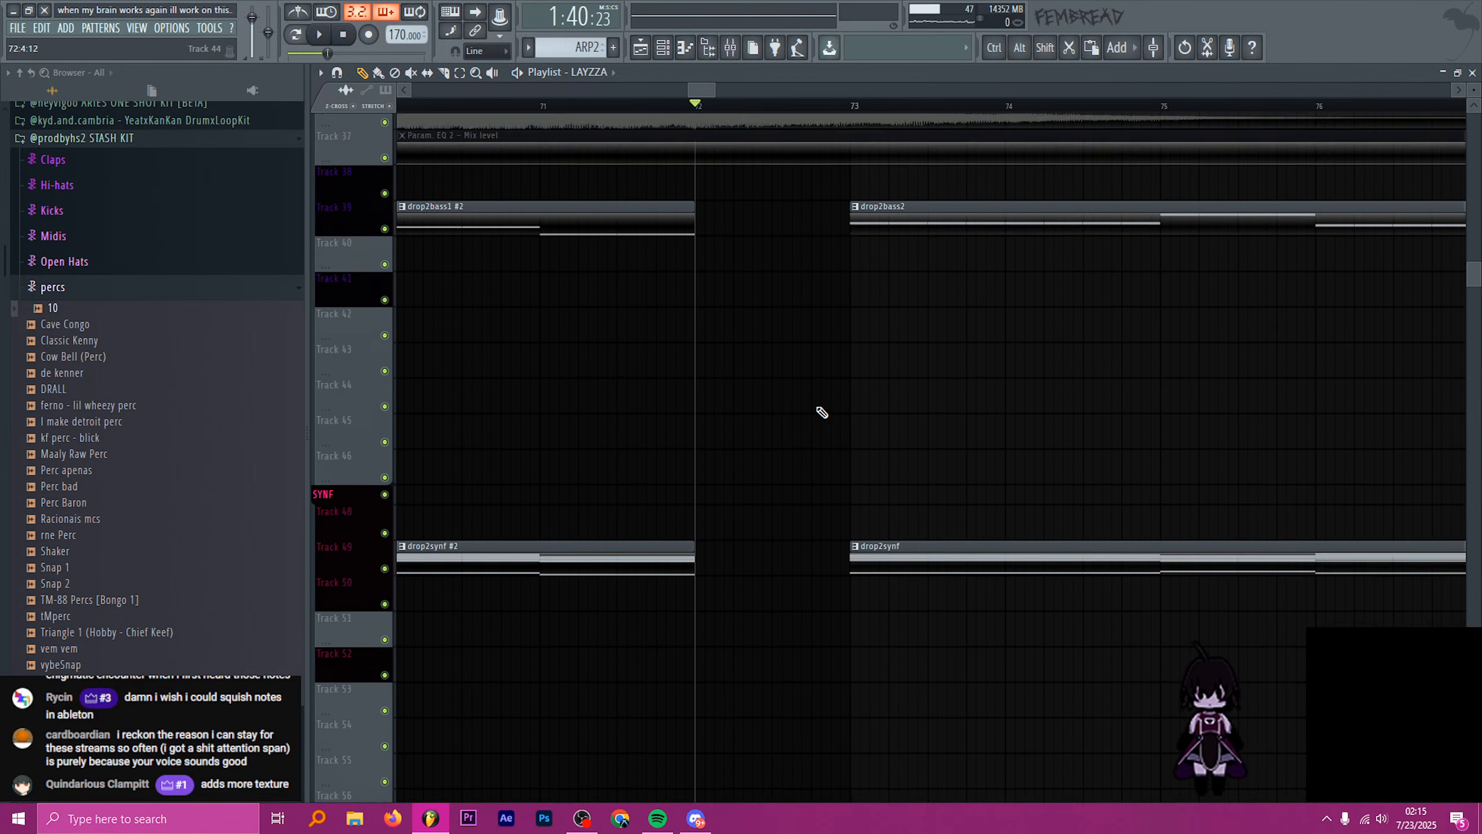
{"action": "scroll", "coordinate": [745, 414], "scroll_direction": "down", "scroll_amount": 4}
{"action": "scroll", "coordinate": [745, 414], "scroll_direction": "up", "scroll_amount": 6}
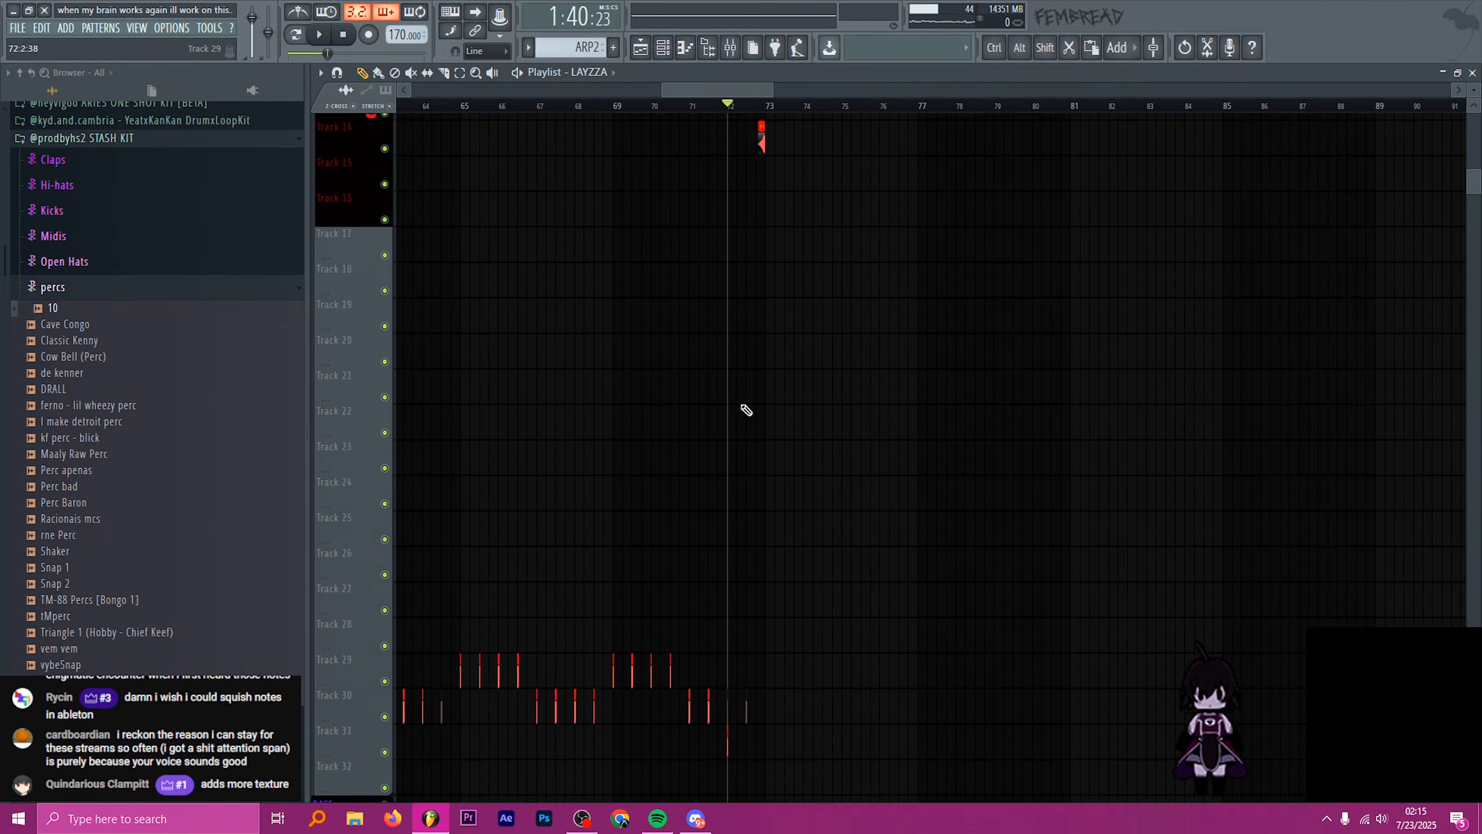
{"action": "scroll", "coordinate": [799, 403], "scroll_direction": "down", "scroll_amount": 5}
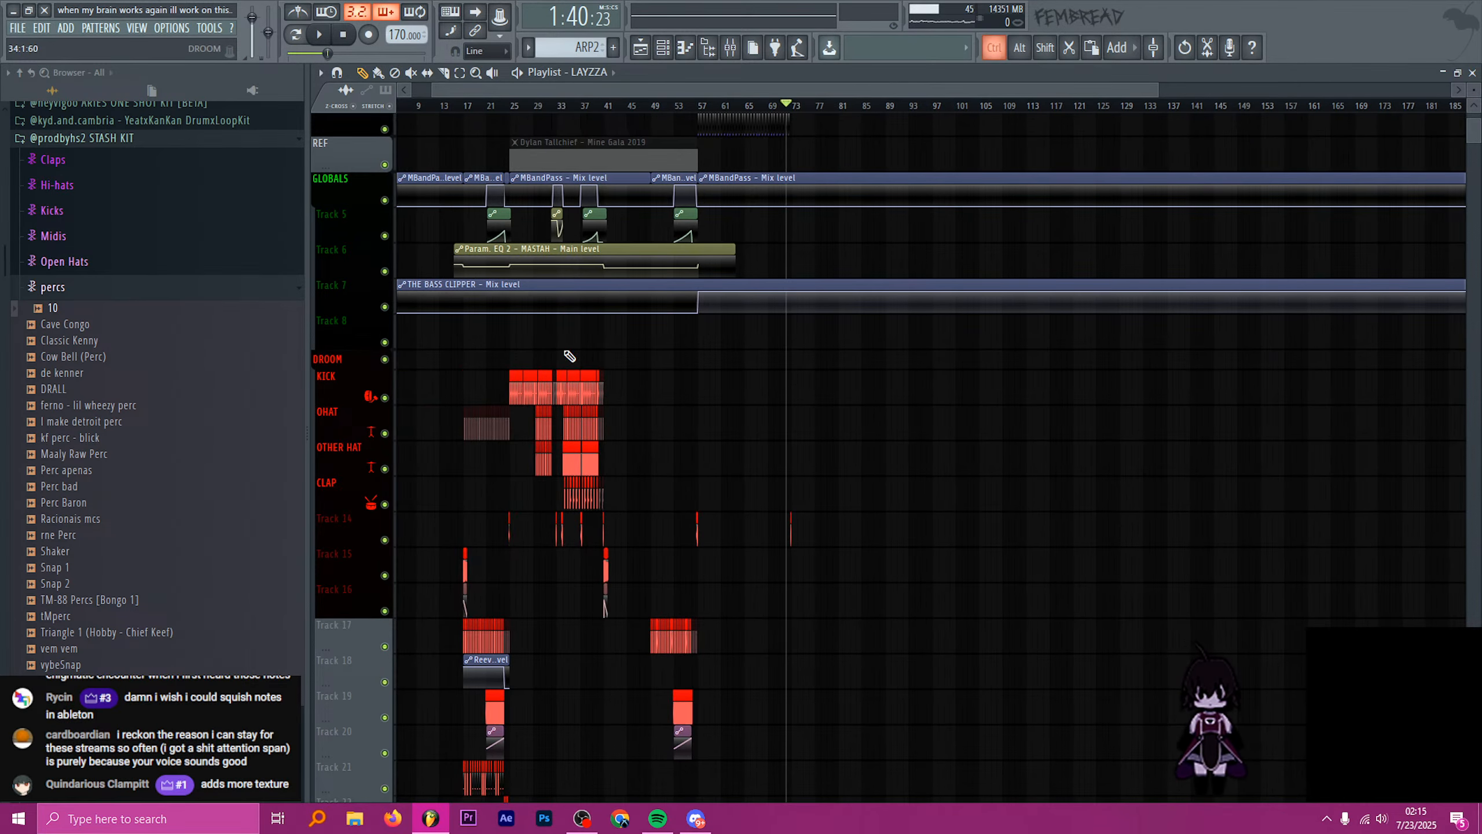
{"action": "scroll", "coordinate": [569, 355], "scroll_direction": "up", "scroll_amount": 5}
{"action": "scroll", "coordinate": [528, 349], "scroll_direction": "up", "scroll_amount": 7}
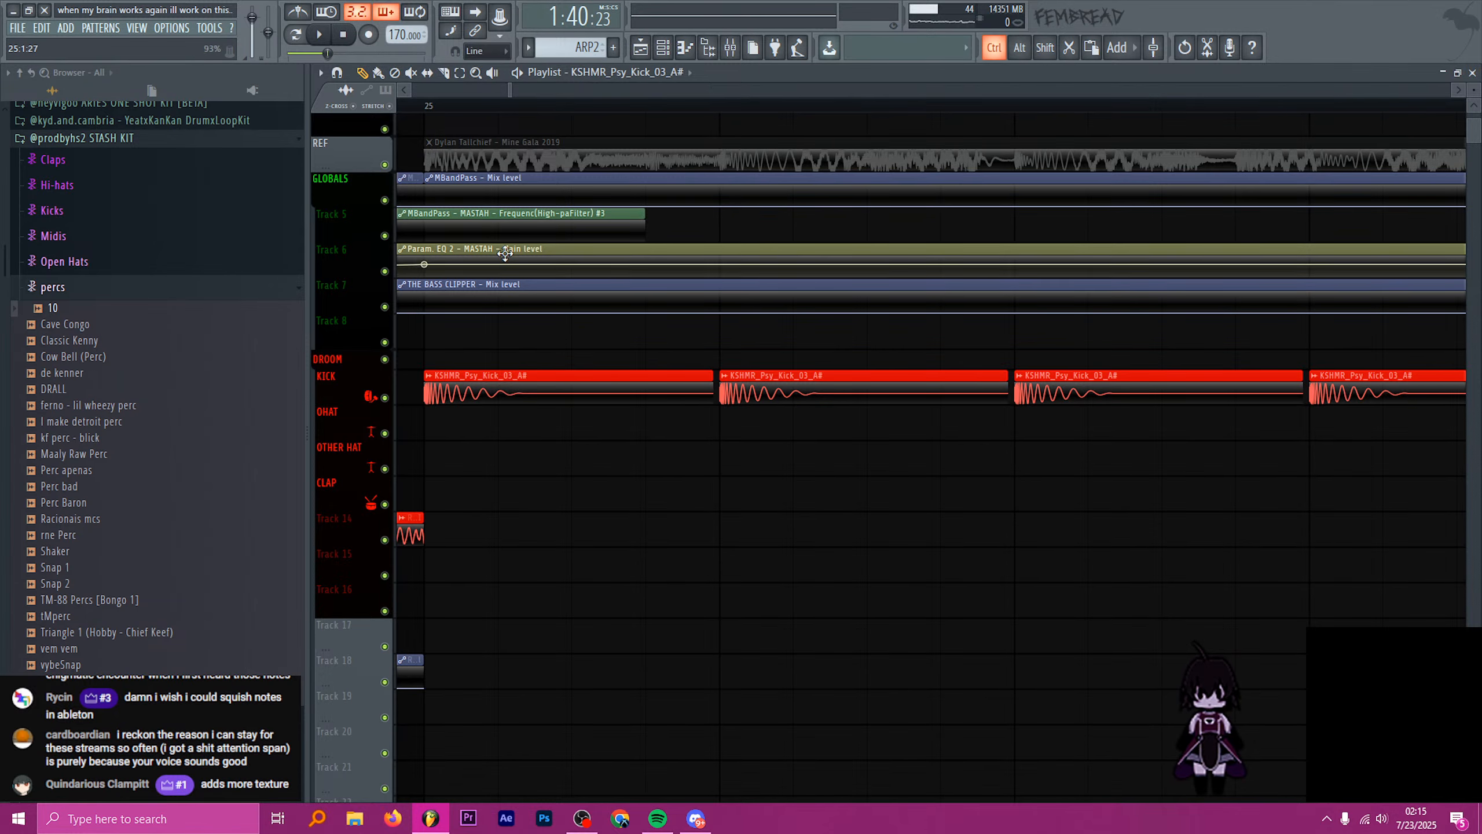
{"action": "left_click", "coordinate": [430, 108]}
{"action": "key", "text": "space"}
{"action": "key", "text": "space"}
{"action": "scroll", "coordinate": [597, 400], "scroll_direction": "down", "scroll_amount": 1}
{"action": "scroll", "coordinate": [598, 400], "scroll_direction": "down", "scroll_amount": 5}
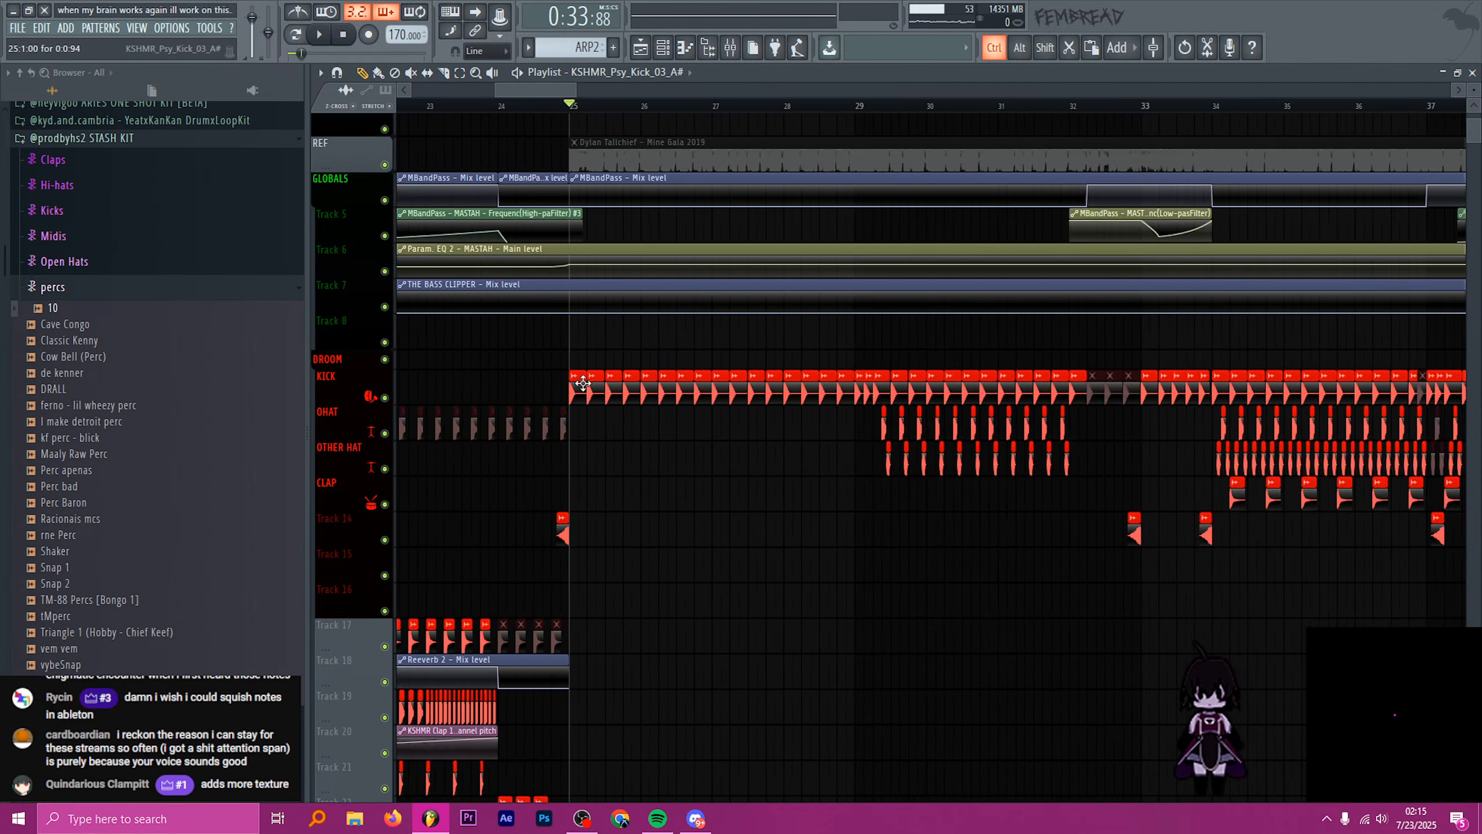
- Examine the drum and bass tracks around bar 73 and set the playback position to bar 73
{"action": "scroll", "coordinate": [875, 418], "scroll_direction": "down", "scroll_amount": 5}
{"action": "scroll", "coordinate": [884, 426], "scroll_direction": "down", "scroll_amount": 2}
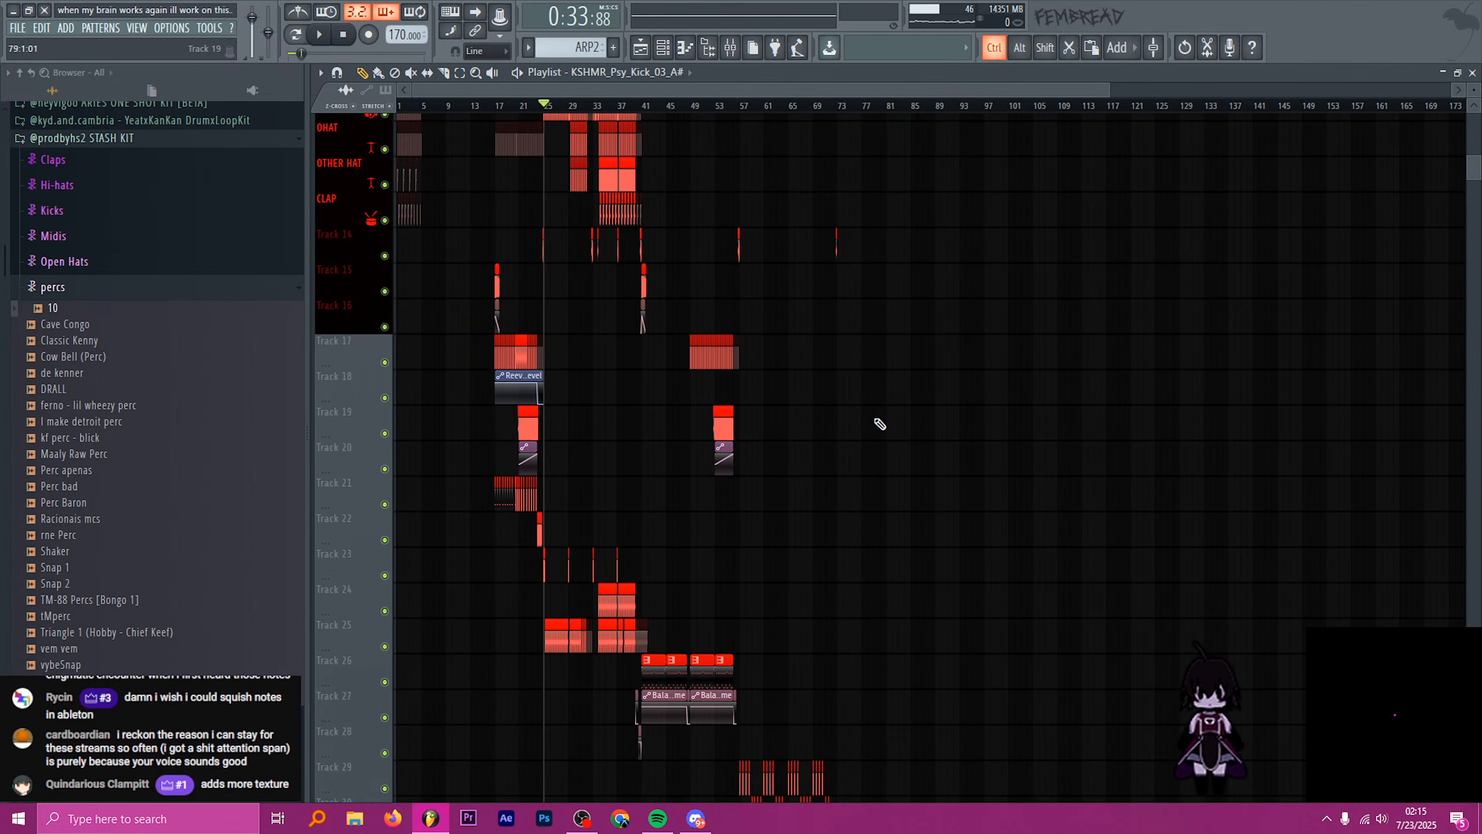
{"action": "scroll", "coordinate": [879, 422], "scroll_direction": "up", "scroll_amount": 3}
{"action": "scroll", "coordinate": [884, 418], "scroll_direction": "down", "scroll_amount": 6}
{"action": "scroll", "coordinate": [854, 400], "scroll_direction": "up", "scroll_amount": 2}
{"action": "scroll", "coordinate": [774, 355], "scroll_direction": "up", "scroll_amount": 4}
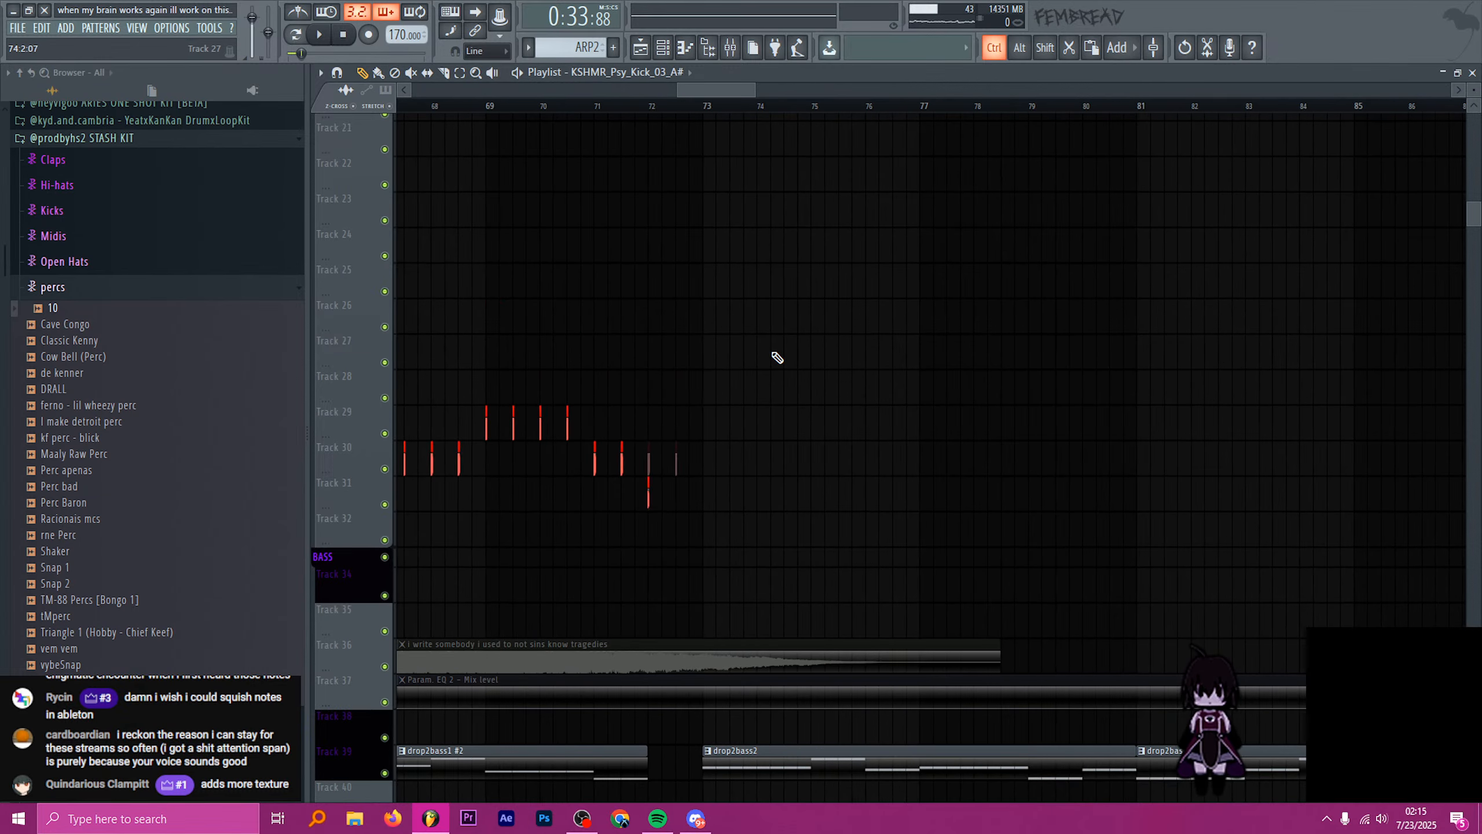
{"action": "scroll", "coordinate": [788, 317], "scroll_direction": "down", "scroll_amount": 4}
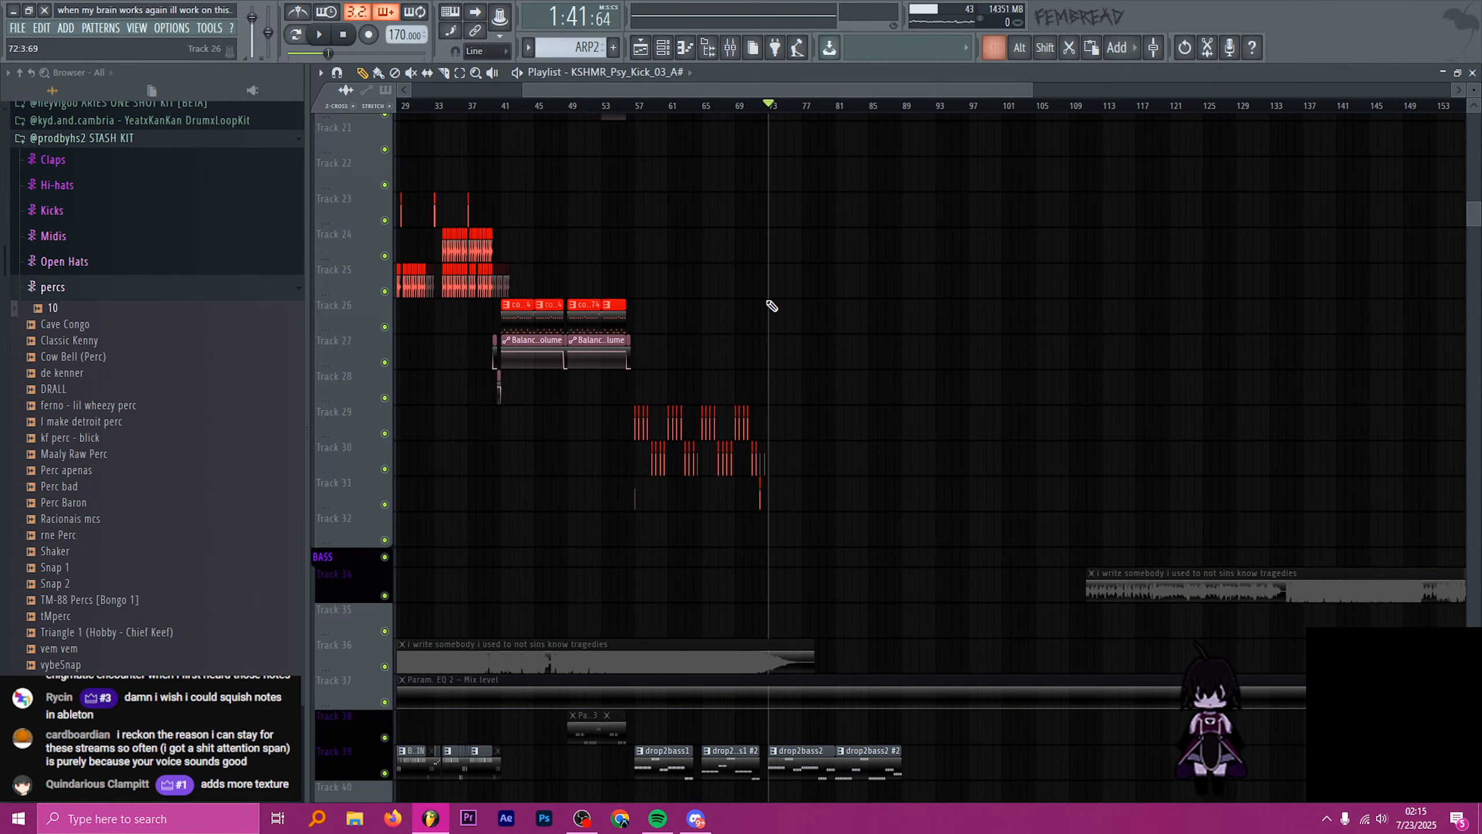
{"action": "scroll", "coordinate": [806, 307], "scroll_direction": "up", "scroll_amount": 5}
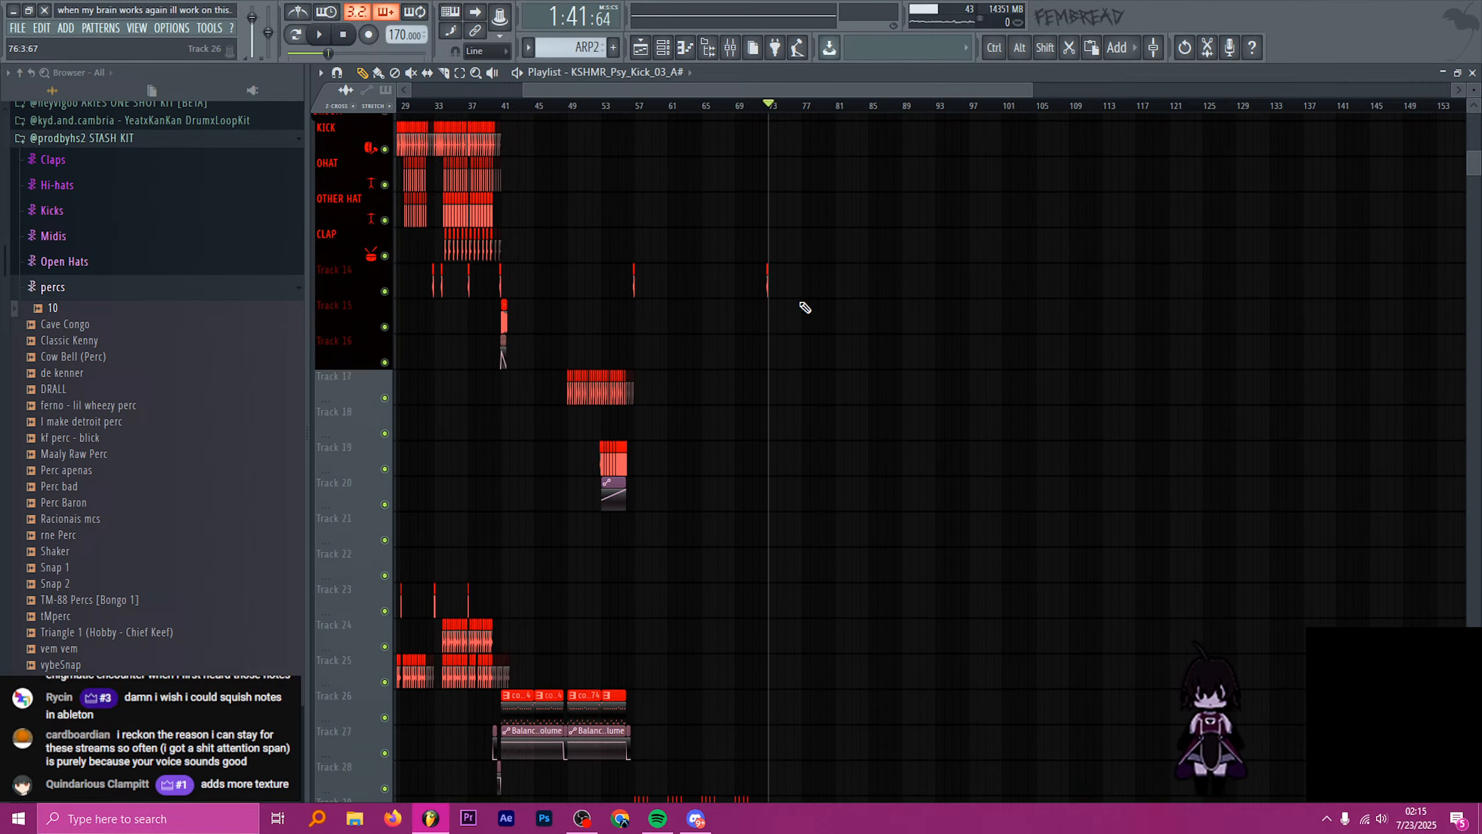
- Browse to the Kicks folder of the NAVO Nu-Jersey Kit and audition the Eminem Kick 10db sample
{"action": "left_click", "coordinate": [143, 140]}
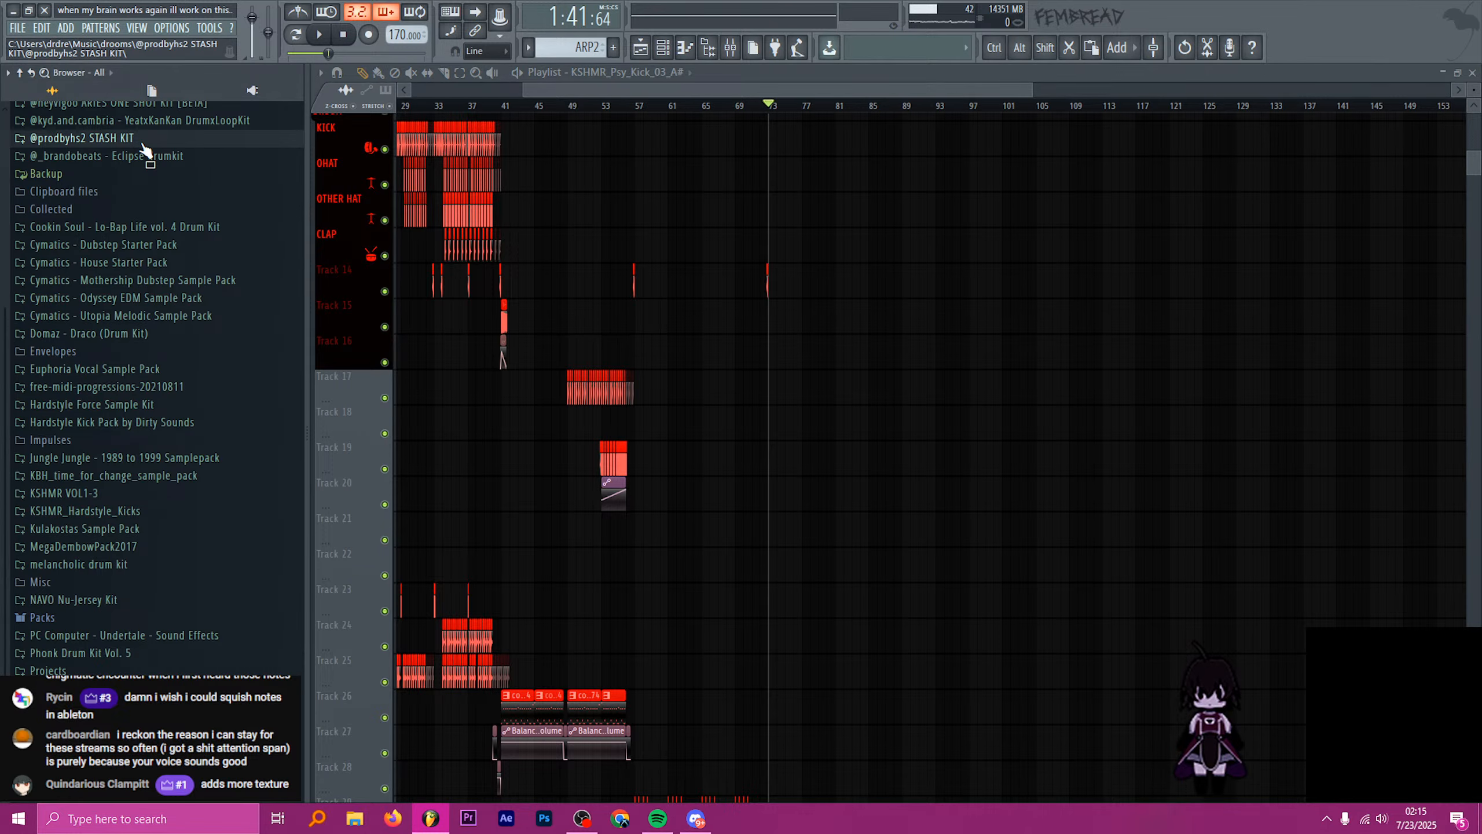
{"action": "scroll", "coordinate": [182, 433], "scroll_direction": "down", "scroll_amount": 4}
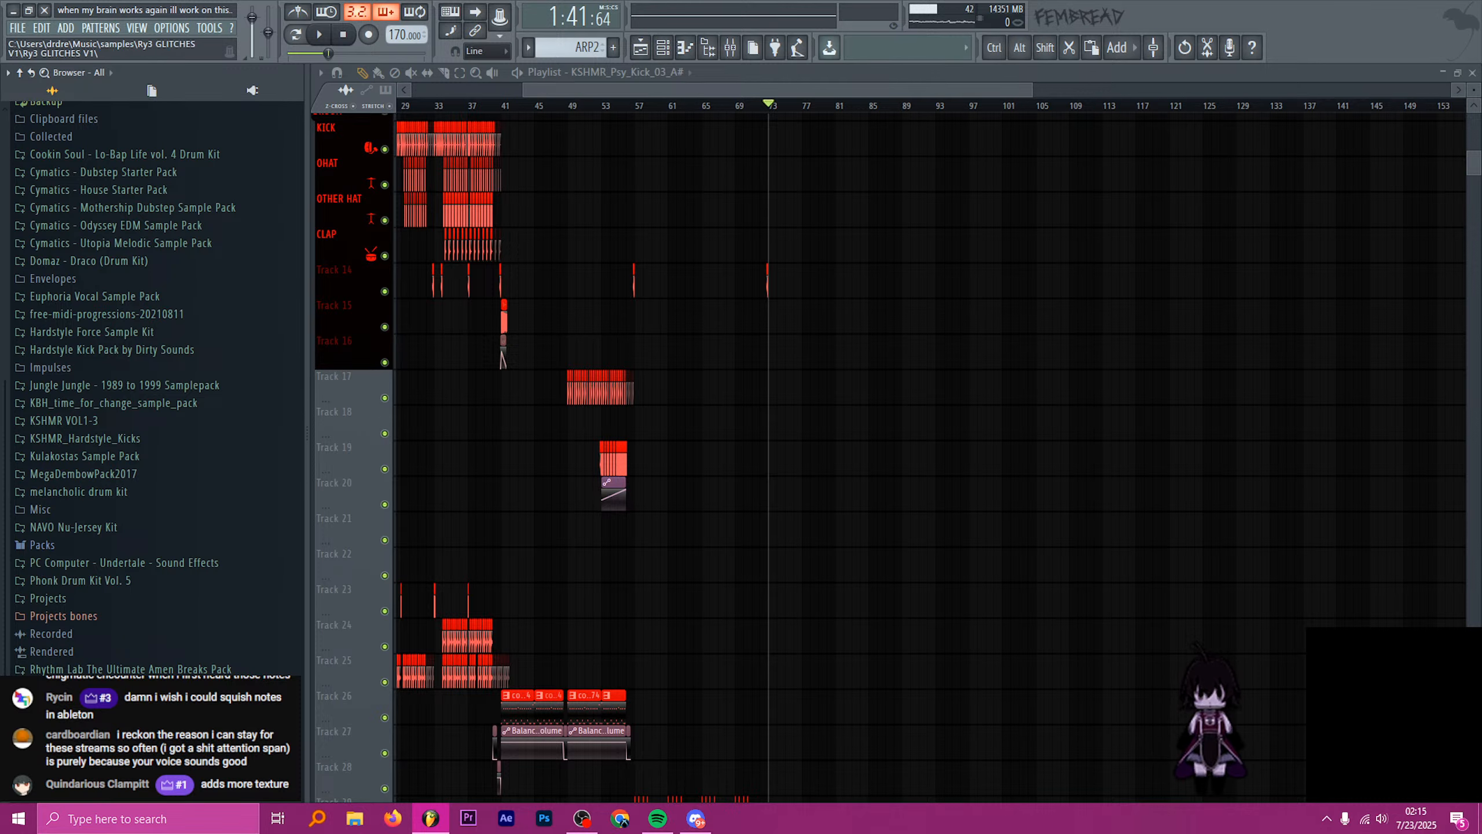
{"action": "left_click", "coordinate": [136, 529]}
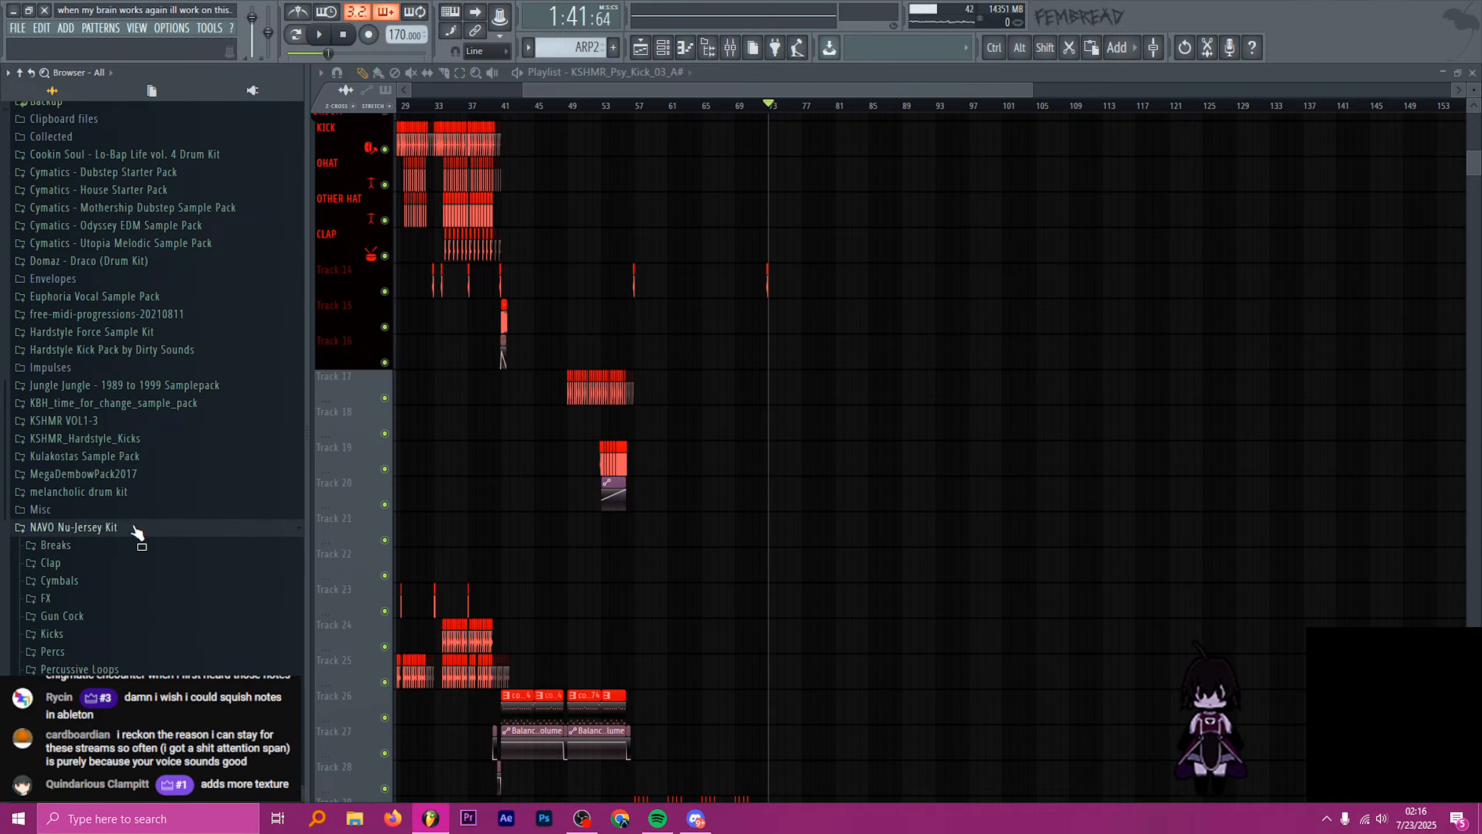
{"action": "left_click", "coordinate": [116, 632]}
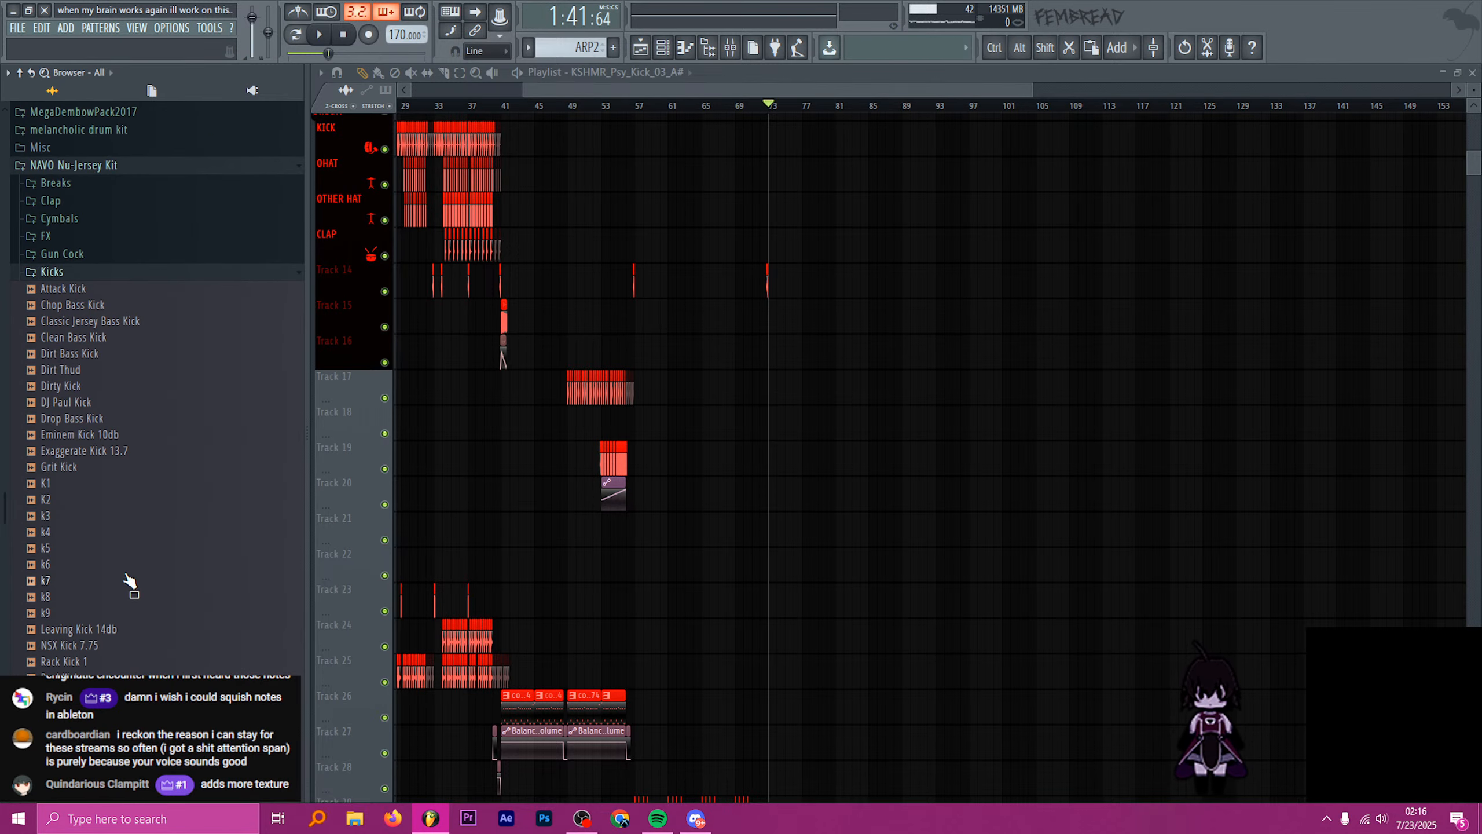
{"action": "left_click", "coordinate": [109, 437]}
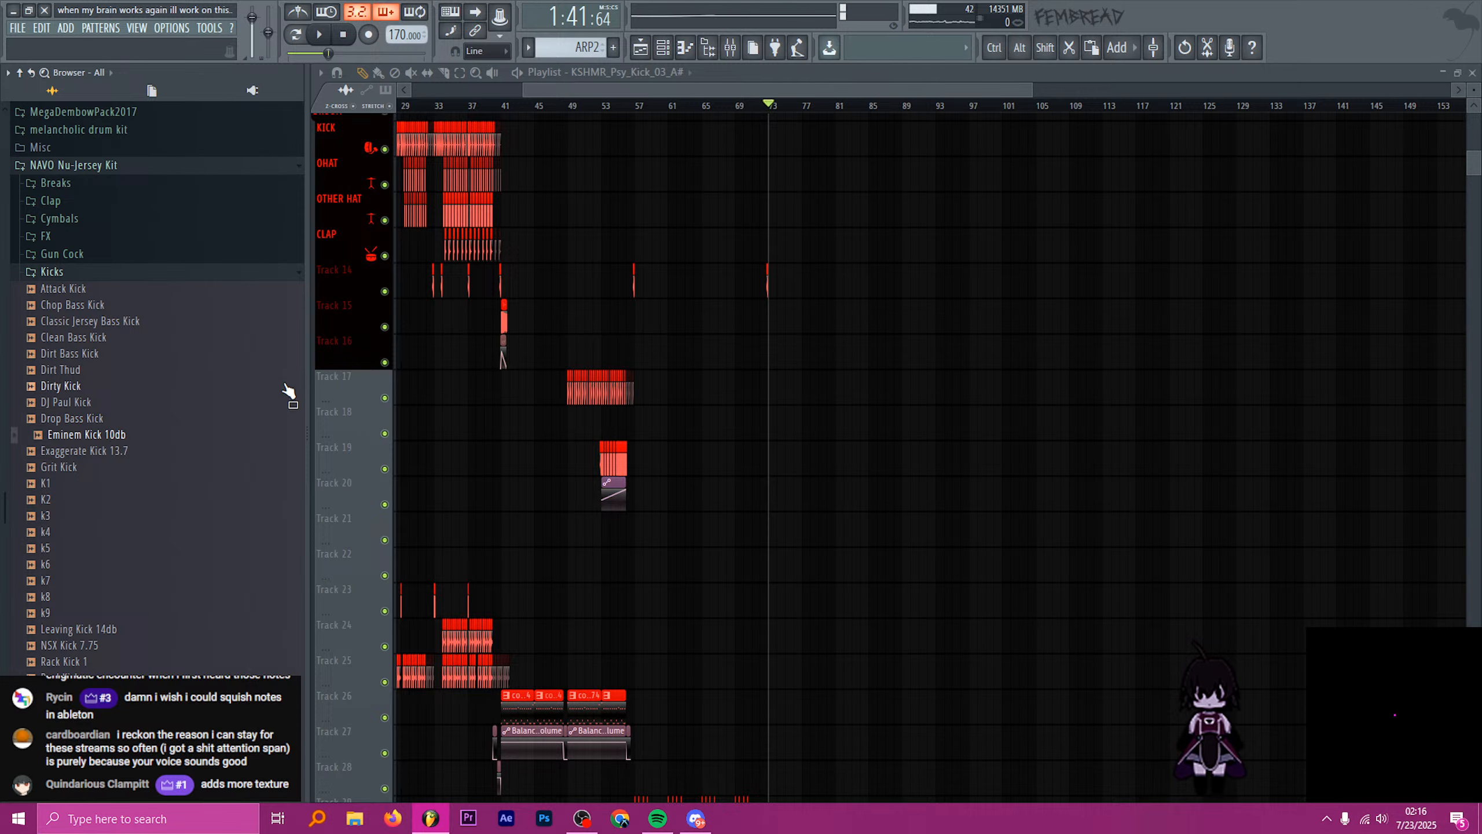
- Insert an empty playlist track directly above the KICK track in the DROOM group
{"action": "scroll", "coordinate": [774, 333], "scroll_direction": "up", "scroll_amount": 5}
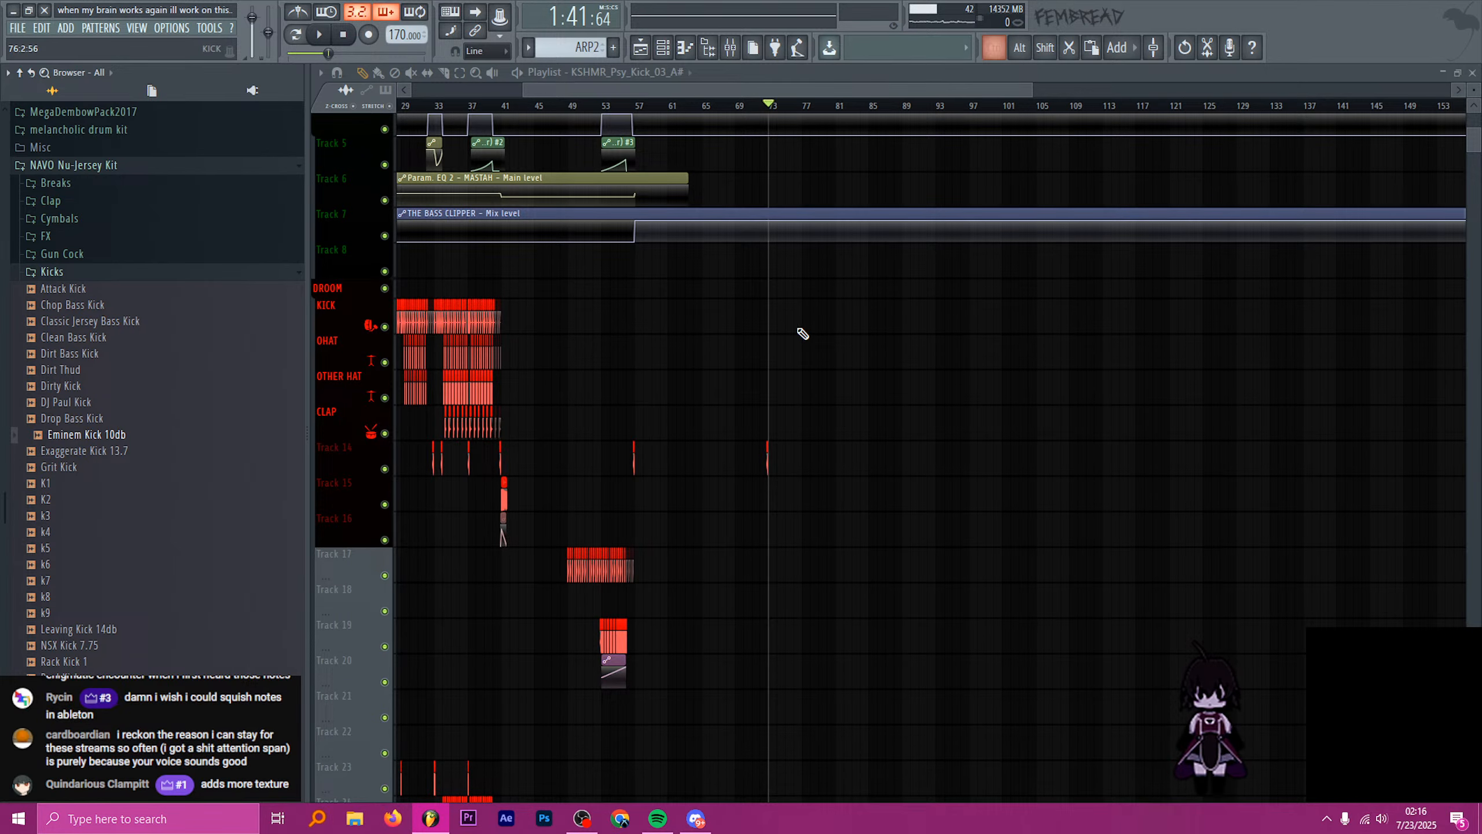
{"action": "key", "text": "shift+Insert"}
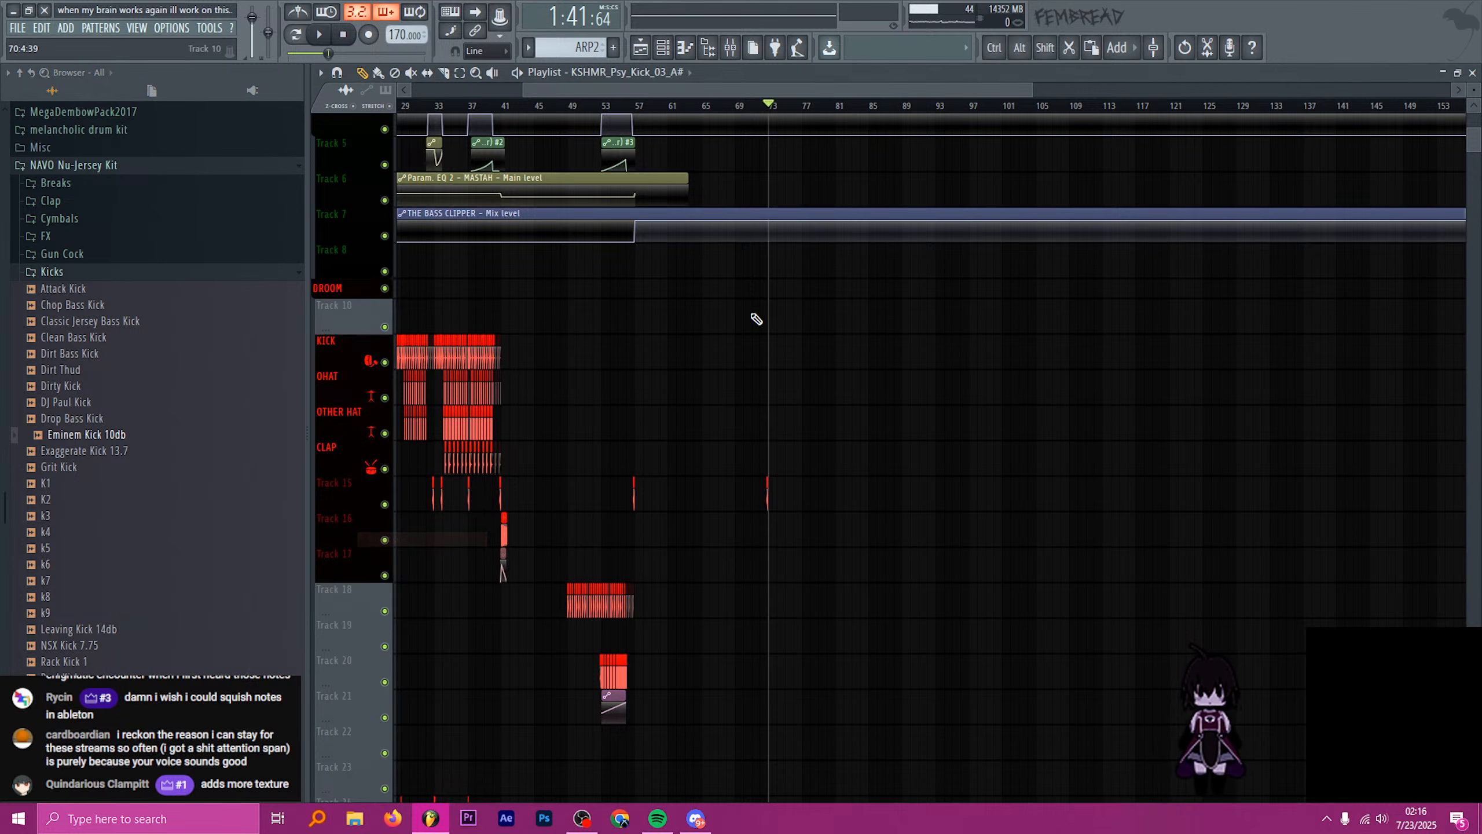
{"action": "scroll", "coordinate": [787, 330], "scroll_direction": "up", "scroll_amount": 3}
- Clone the KSHMR_Psy_Kick_03_A# channel and replace the clone's sample with Eminem Kick 10db
{"action": "left_click", "coordinate": [663, 49]}
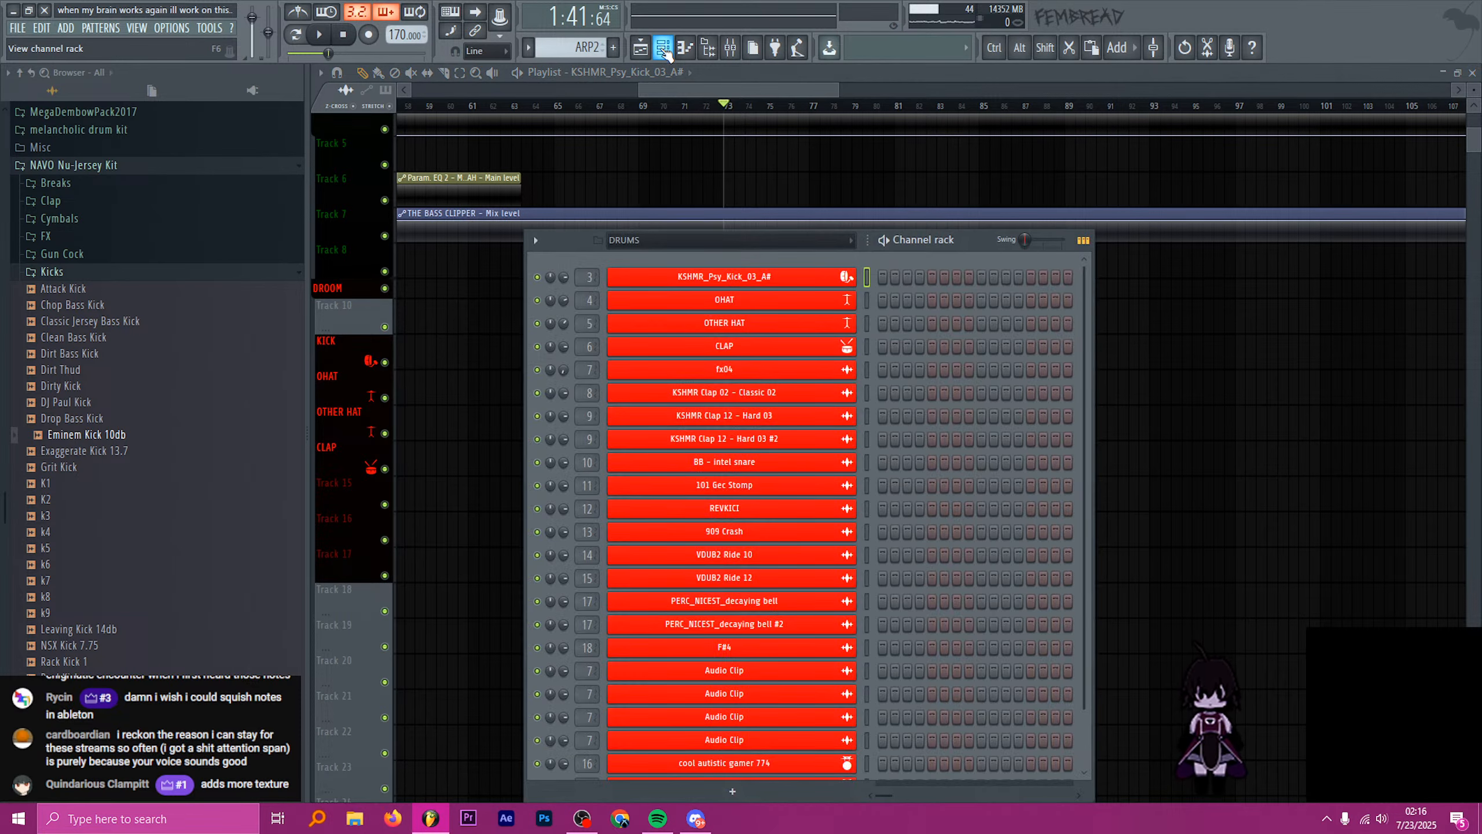
{"action": "key", "text": "alt+c"}
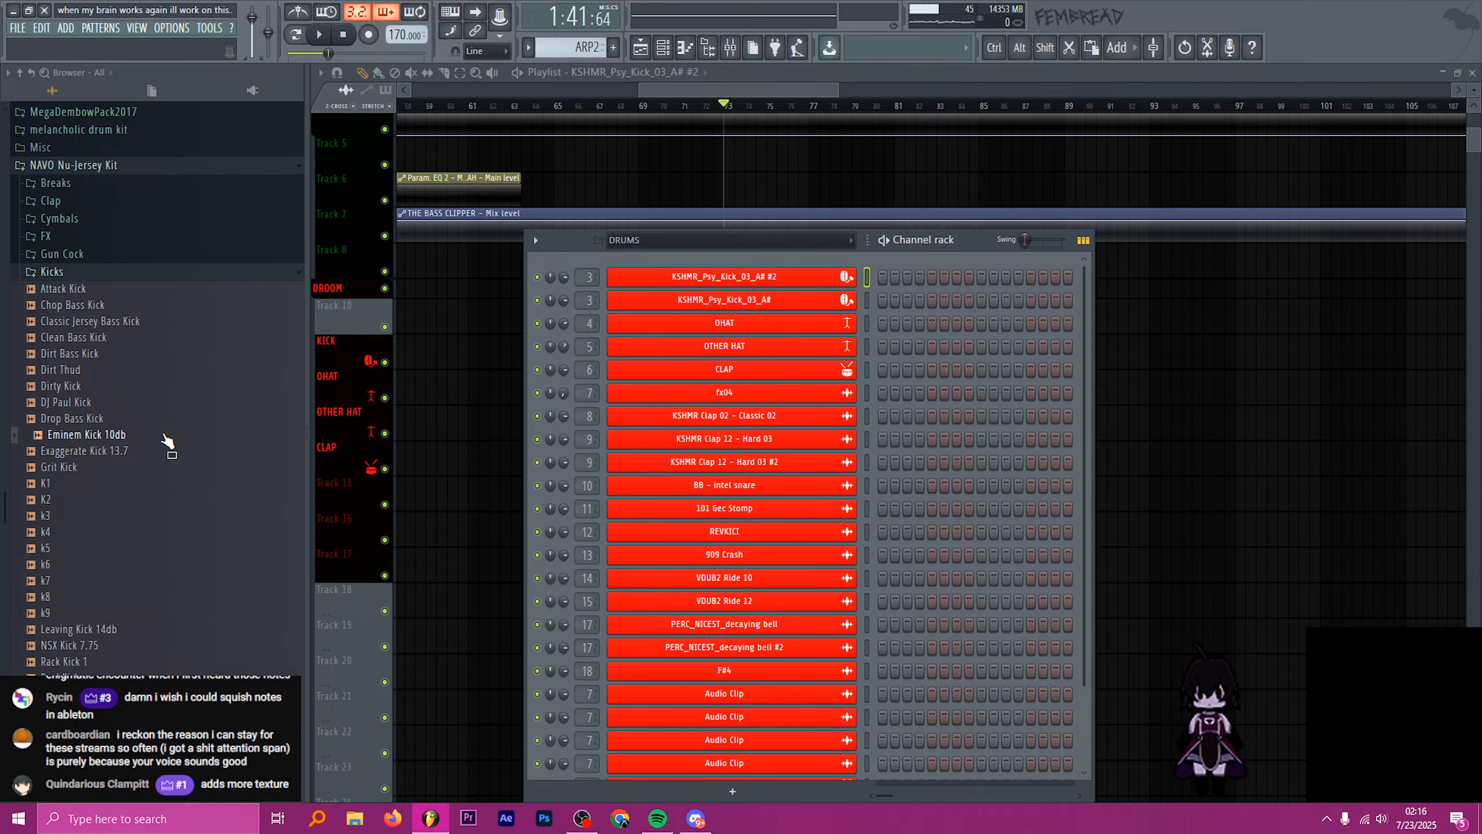
{"action": "left_click", "coordinate": [728, 278]}
{"action": "left_click_drag", "start_coordinate": [86, 437], "coordinate": [1099, 564]}
- Reset the fade-out and pogo effects of the Eminem Kick 10db channel and check its group and root note settings
{"action": "right_click", "coordinate": [1272, 483]}
{"action": "left_click", "coordinate": [1299, 488]}
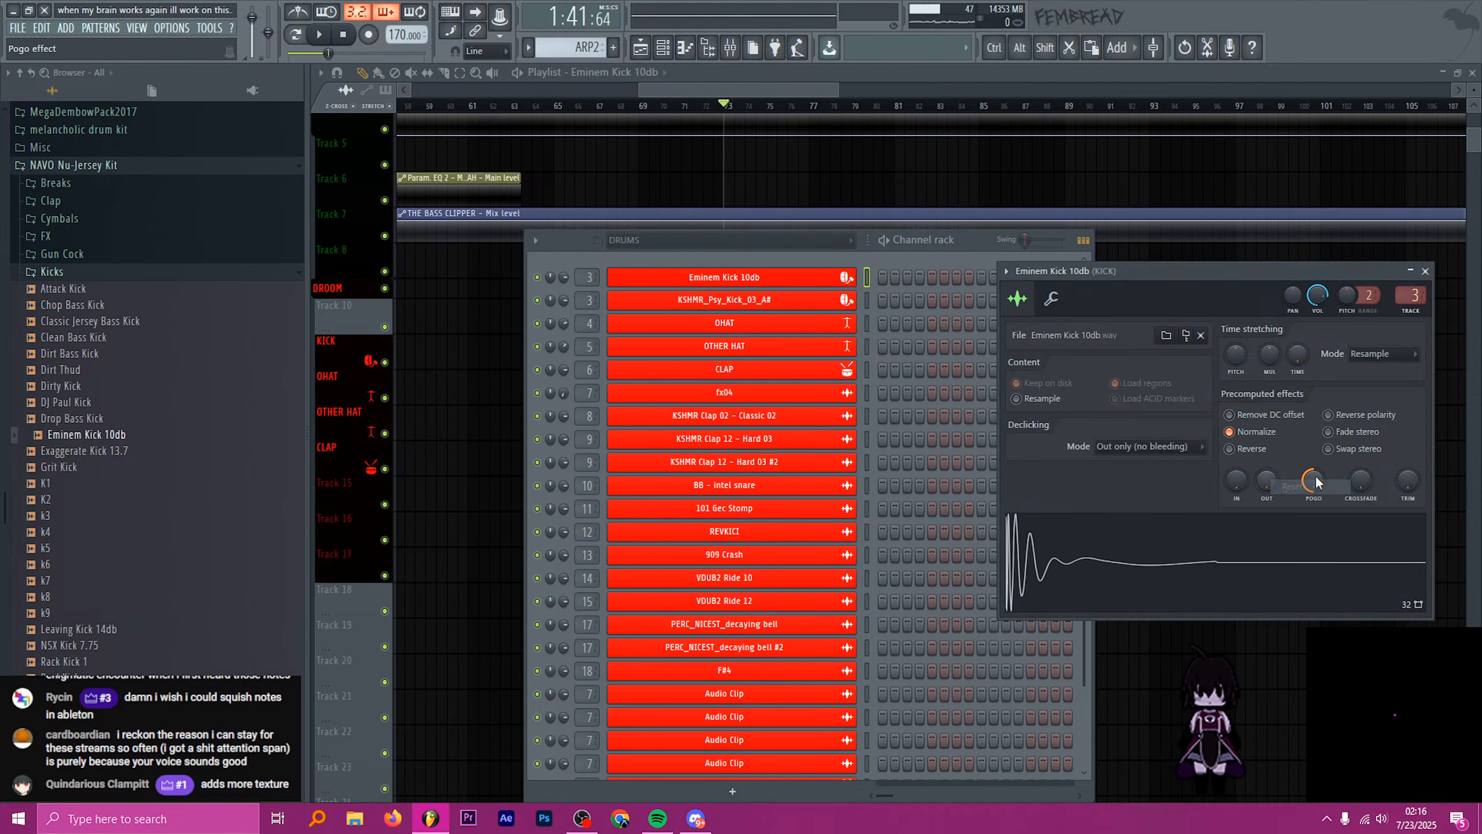
{"action": "right_click", "coordinate": [1317, 481]}
{"action": "left_click", "coordinate": [1341, 487]}
{"action": "left_click", "coordinate": [1067, 301]}
{"action": "left_click_drag", "start_coordinate": [1131, 271], "coordinate": [914, 260]}
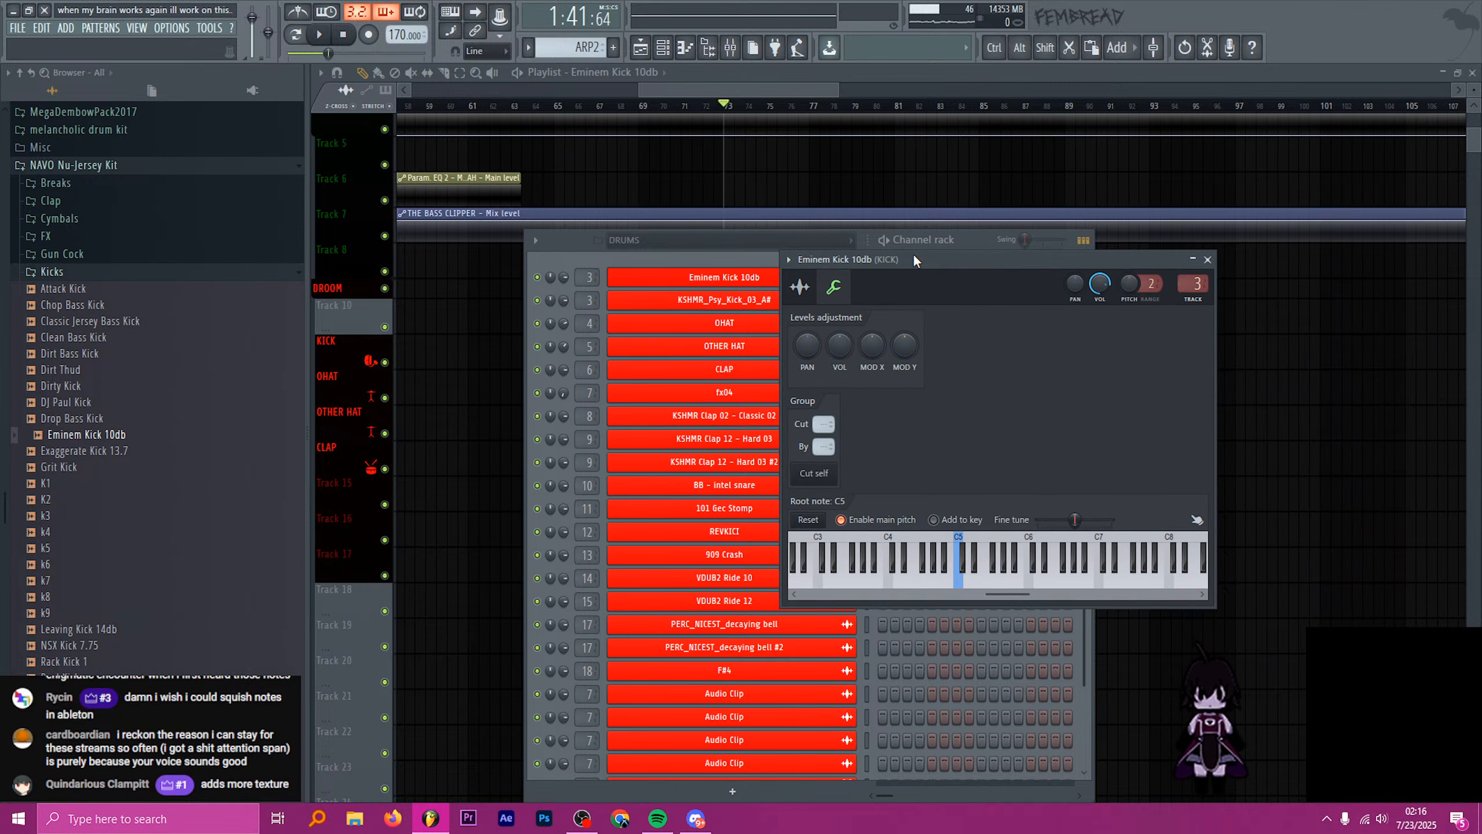
{"action": "left_click", "coordinate": [1208, 260]}
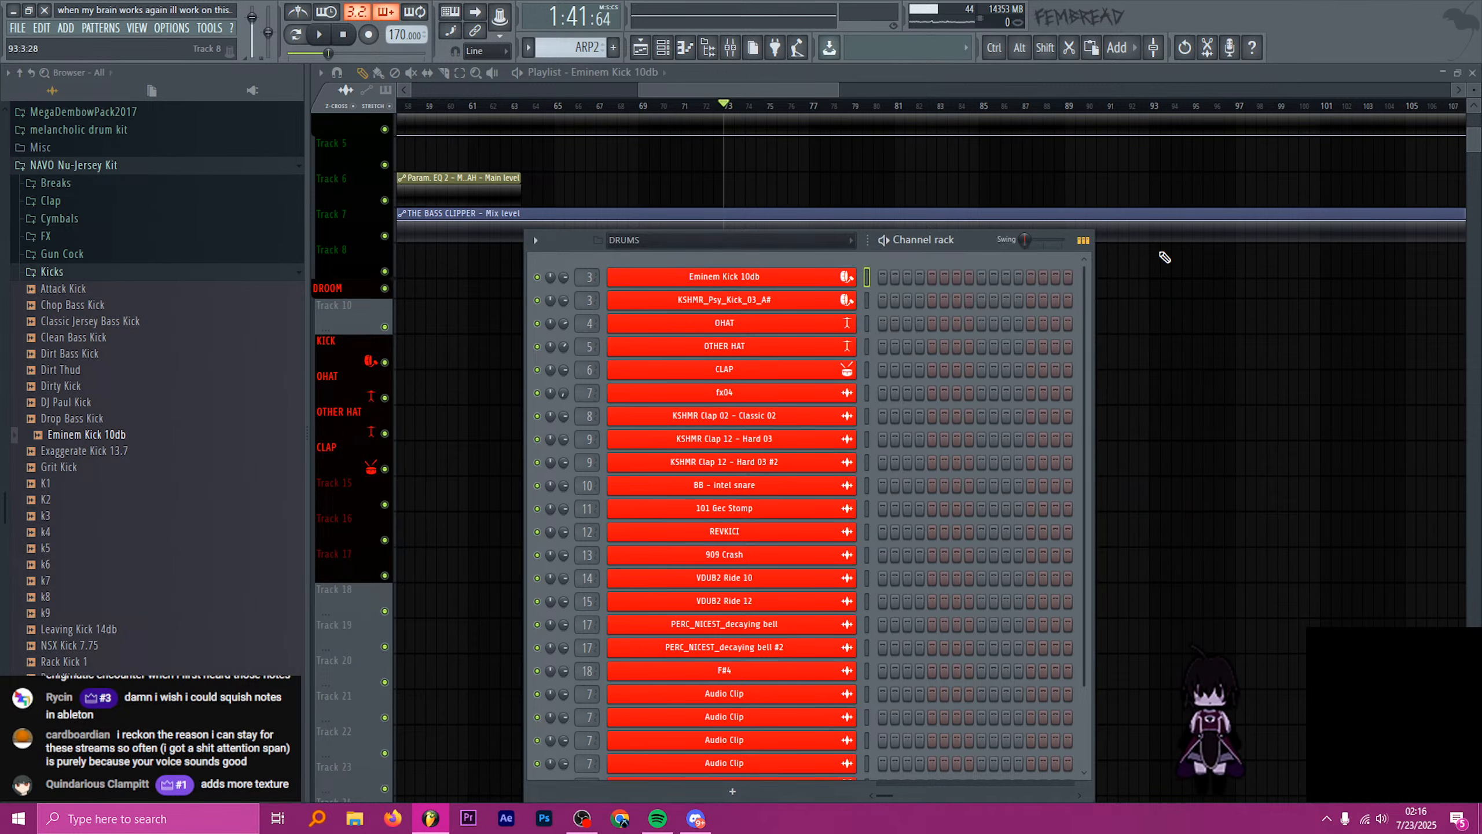
- Move the Eminem Kick 10db mixer insert to the start of the red drum group, directly before KICK
{"action": "left_click", "coordinate": [828, 282]}
{"action": "key", "text": "F9"}
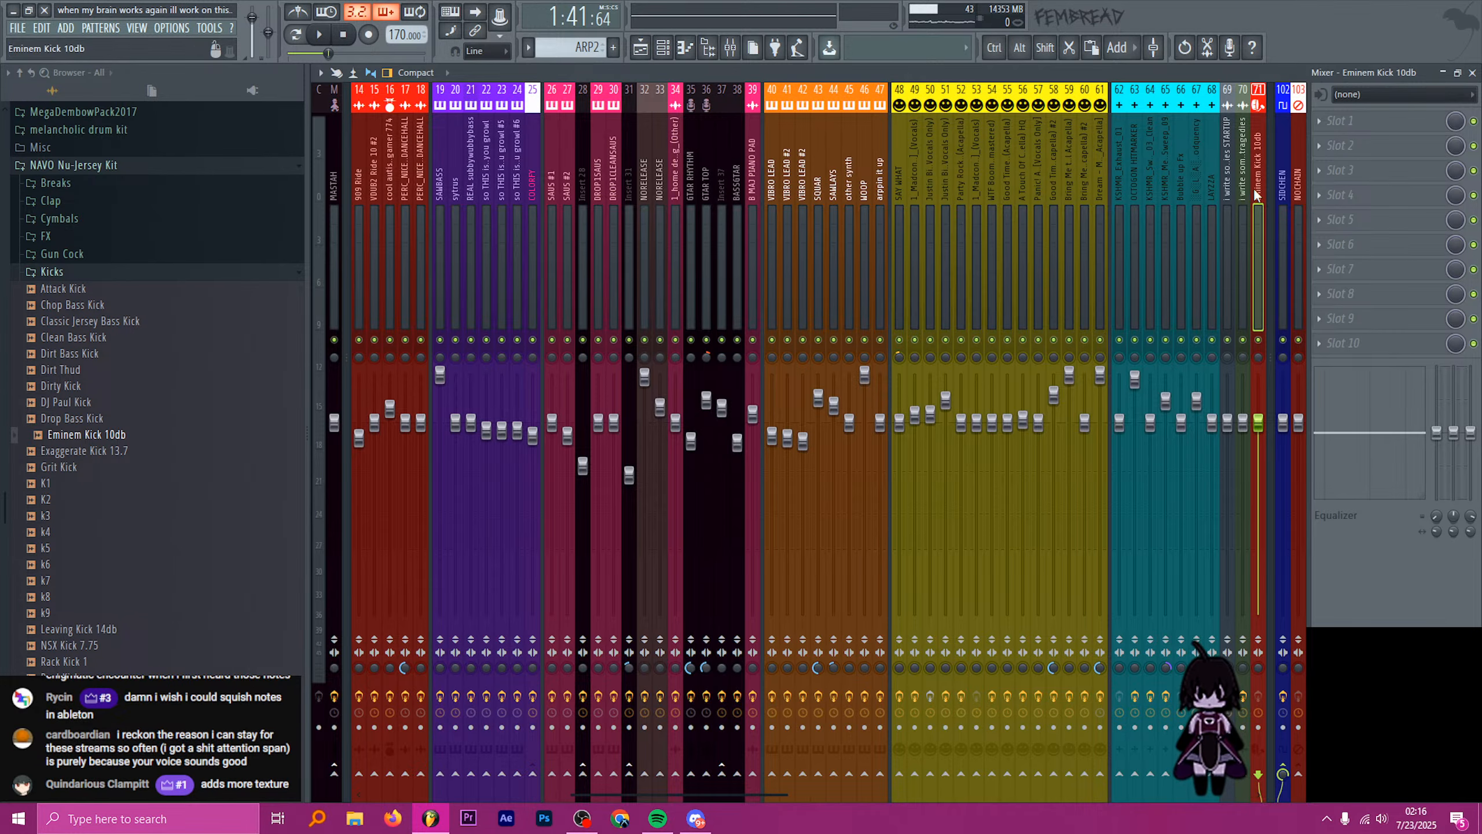
{"action": "left_click_drag", "start_coordinate": [1255, 194], "coordinate": [394, 184]}
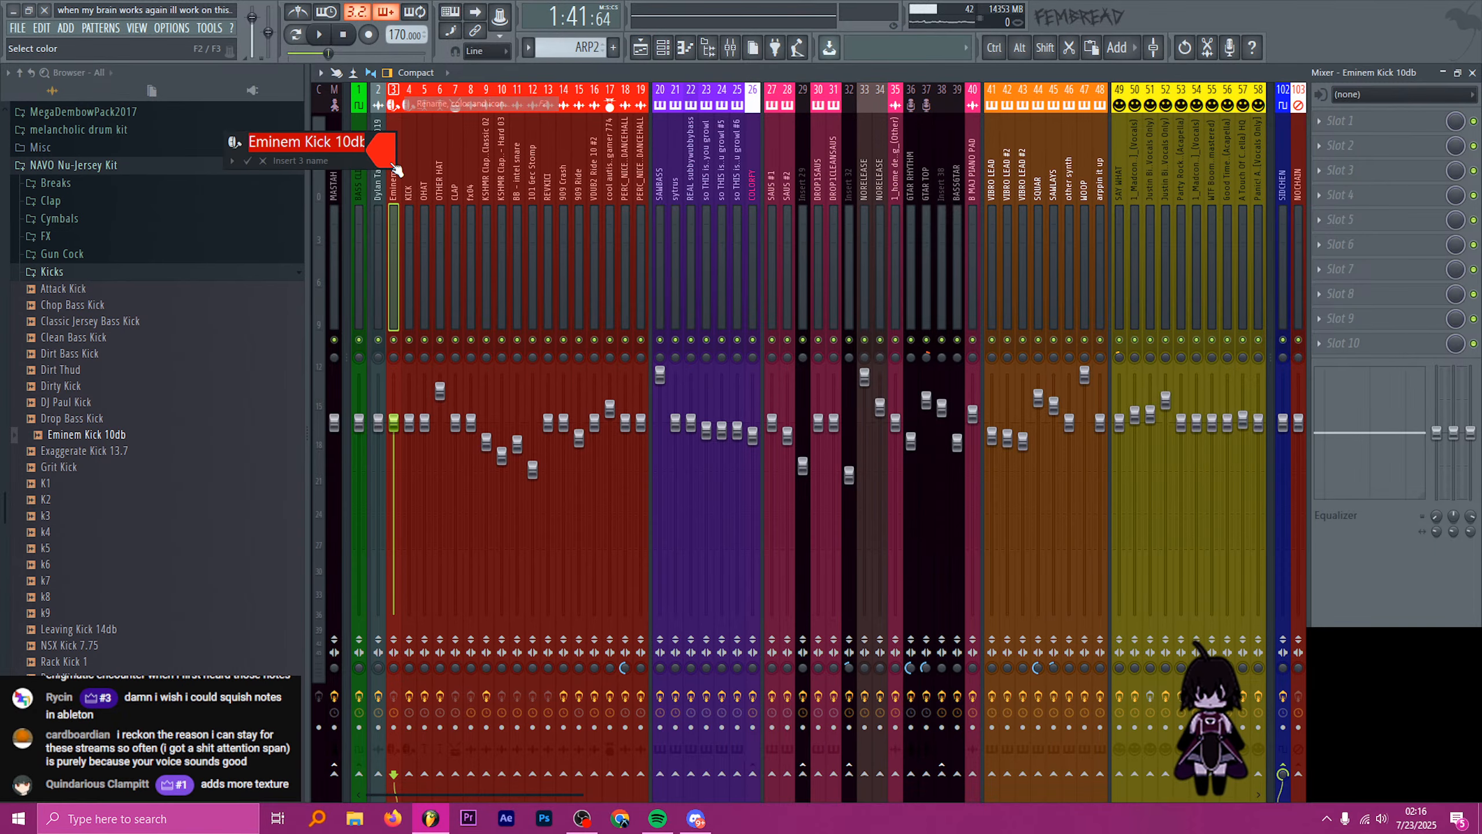
- Load the "if you wanna hard ahh kick (pause)" preset from #TWERKNATION28 DRUM KIT onto insert 3 and rename it Eminem Kick 10db
{"action": "scroll", "coordinate": [175, 231], "scroll_direction": "up", "scroll_amount": 12}
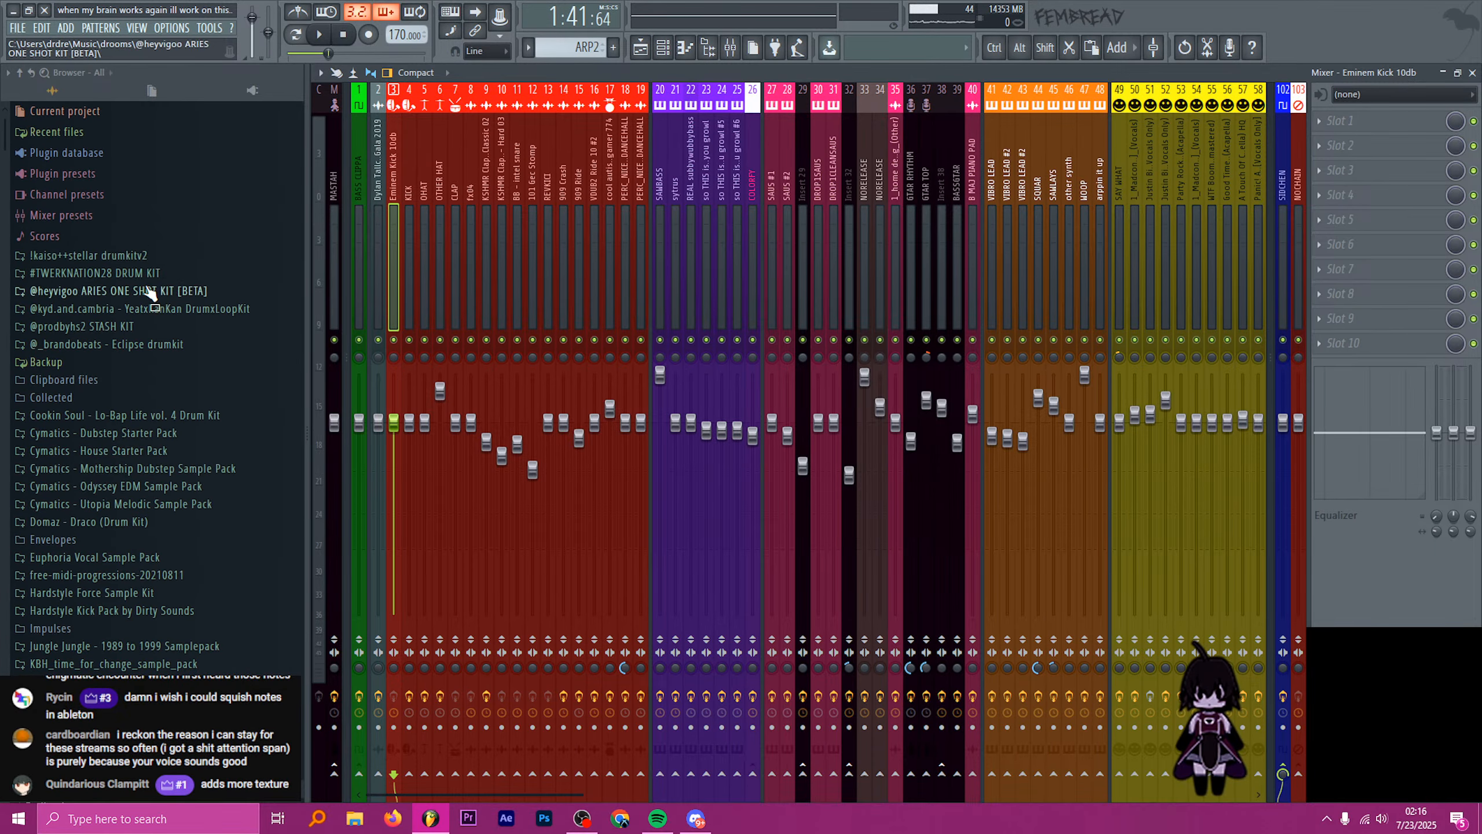
{"action": "left_click", "coordinate": [138, 275]}
{"action": "left_click_drag", "start_coordinate": [143, 444], "coordinate": [394, 182]}
{"action": "middle_click", "coordinate": [394, 180]}
{"action": "left_click", "coordinate": [240, 162]}
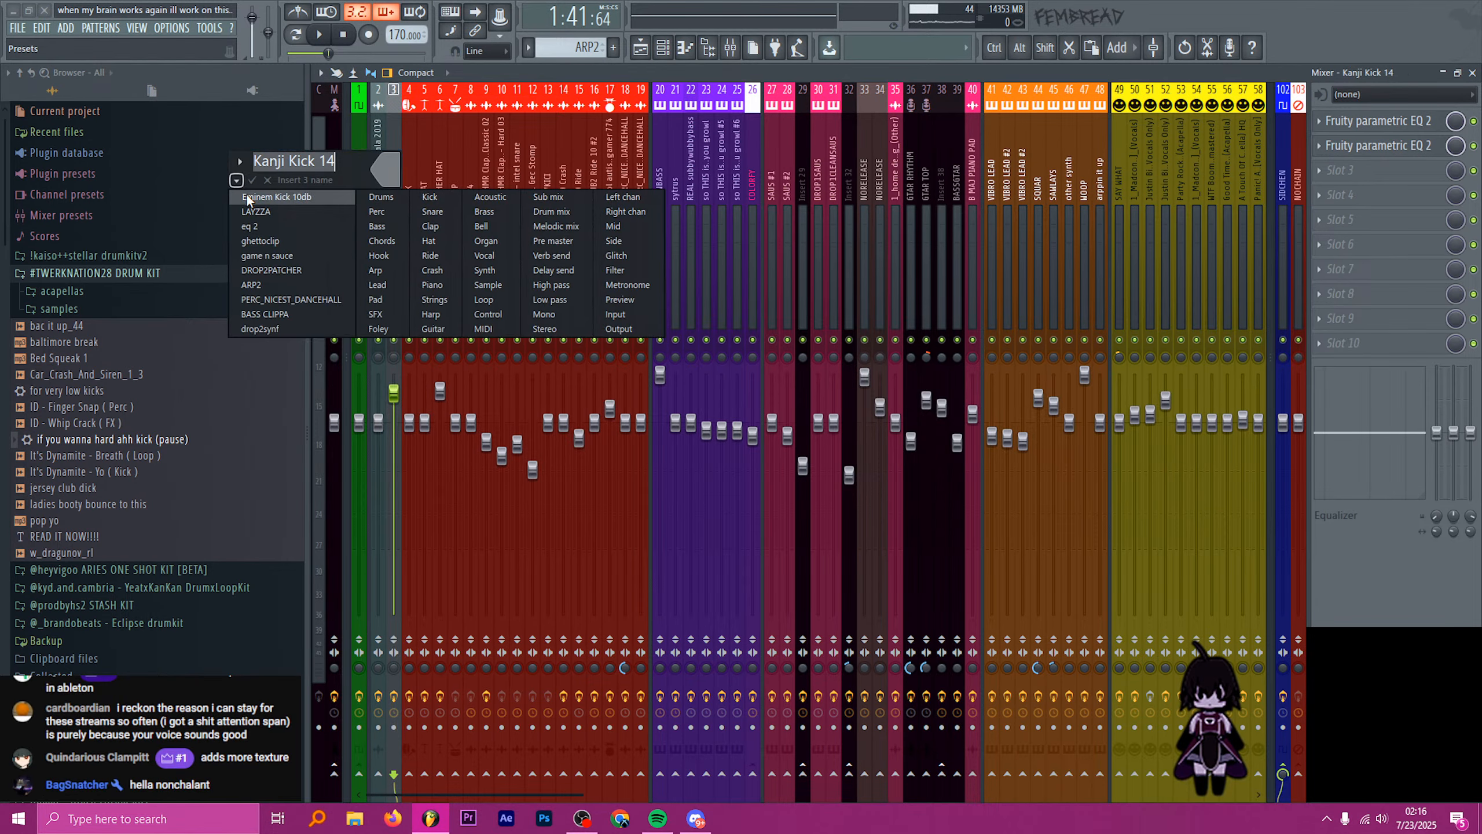
{"action": "left_click", "coordinate": [247, 196]}
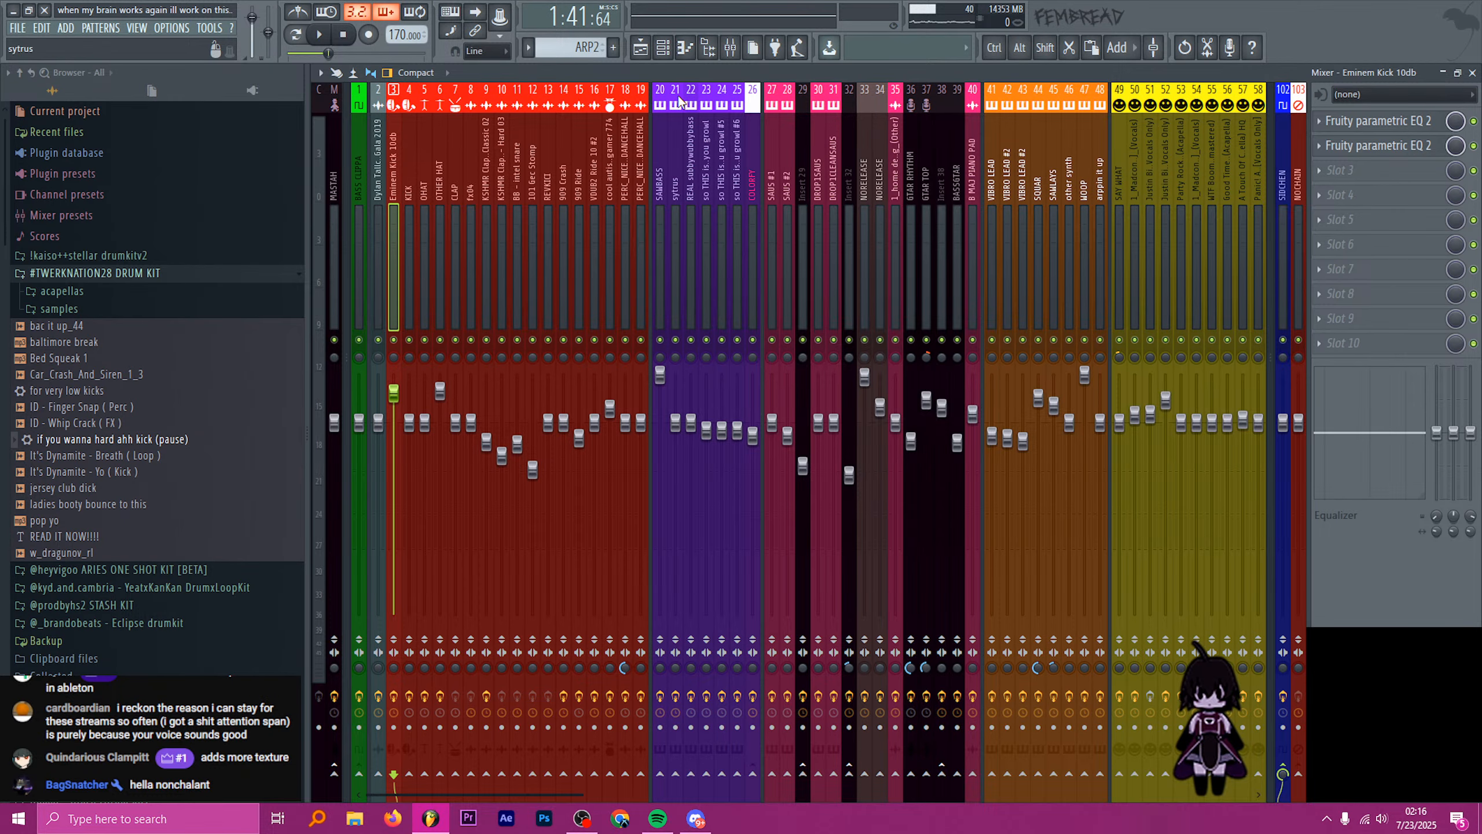
- Place an Eminem Kick 10db clip in the playlist on Track 10 at bar 73
{"action": "left_click", "coordinate": [641, 47]}
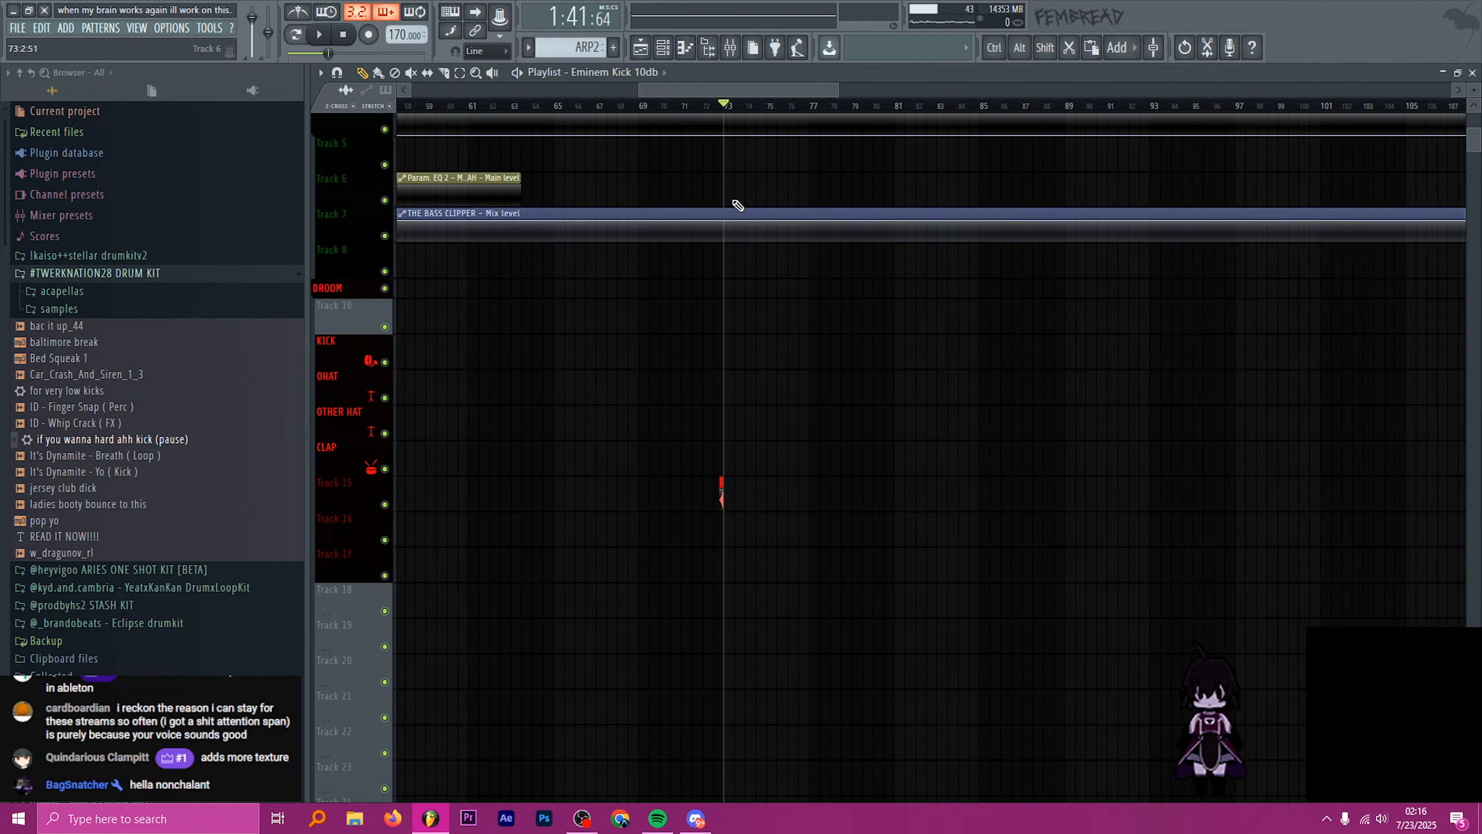
{"action": "scroll", "coordinate": [759, 320], "scroll_direction": "up", "scroll_amount": 4}
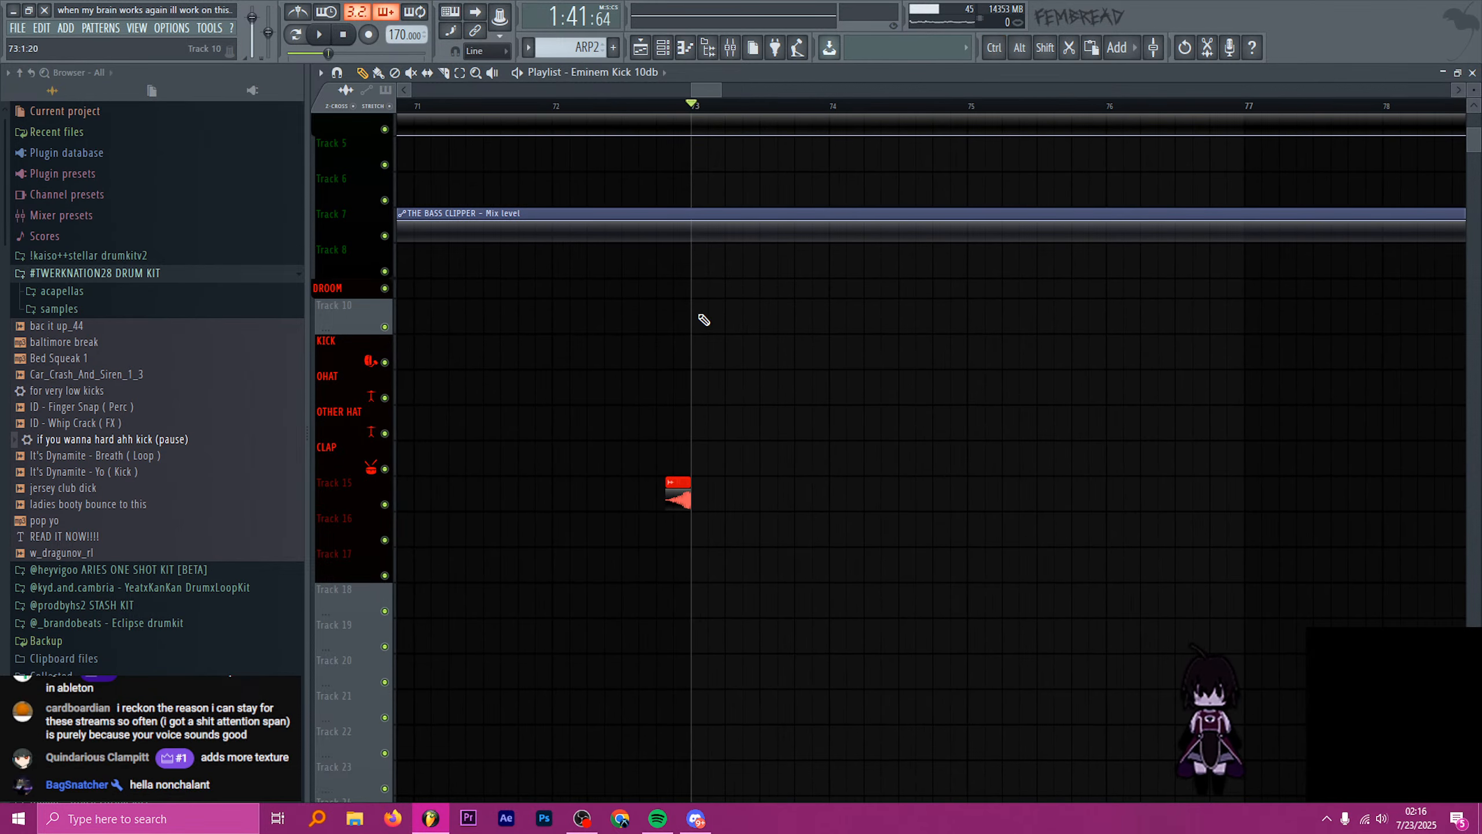
{"action": "left_click", "coordinate": [709, 320]}
{"action": "scroll", "coordinate": [732, 330], "scroll_direction": "up", "scroll_amount": 2}
{"action": "scroll", "coordinate": [737, 337], "scroll_direction": "up", "scroll_amount": 2}
- Add some fade-out to the Eminem Kick 10db sample in its channel settings
{"action": "double_click", "coordinate": [736, 321]}
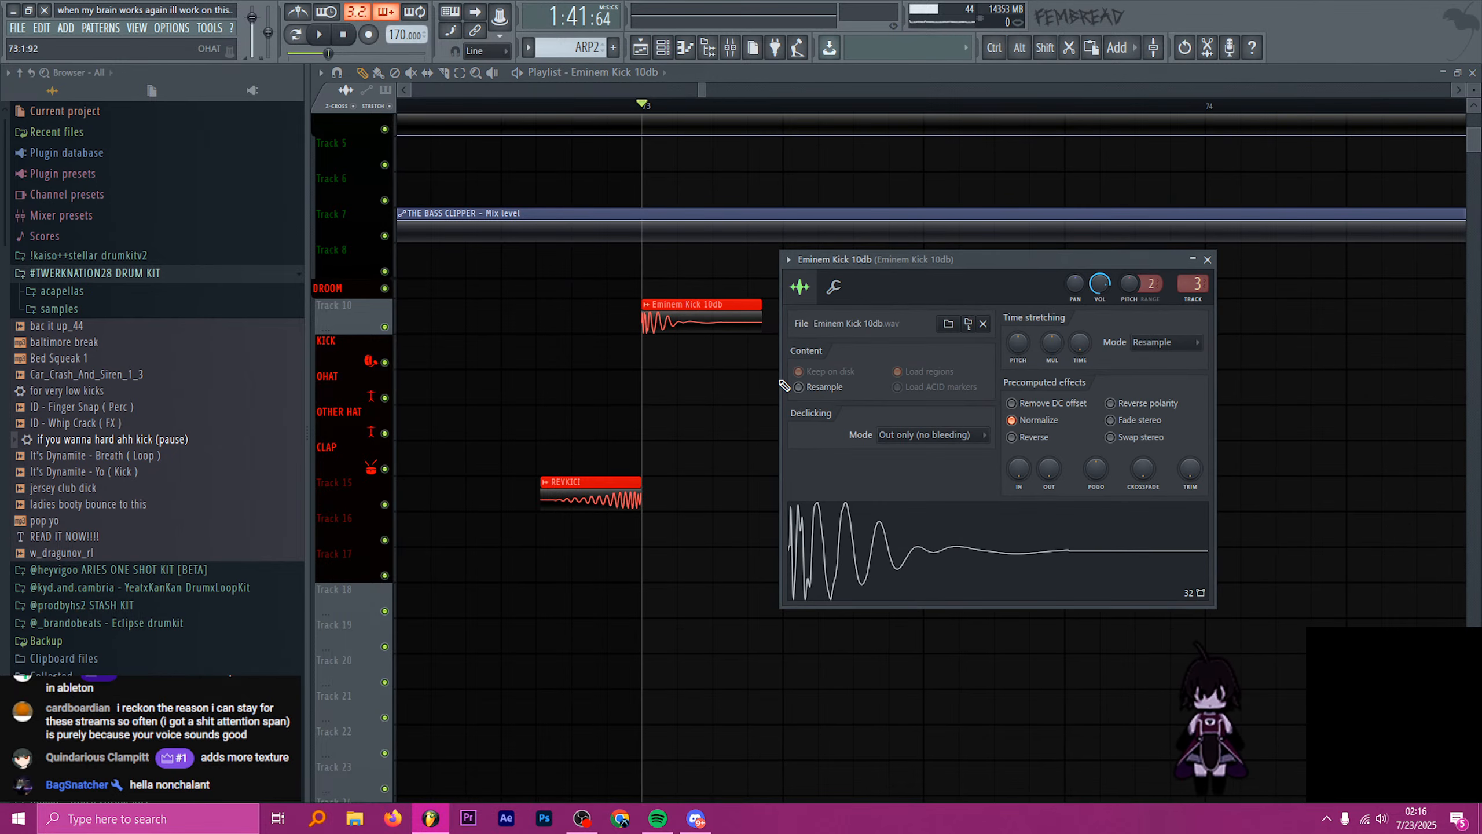
{"action": "left_click_drag", "start_coordinate": [1048, 469], "coordinate": [1048, 445]}
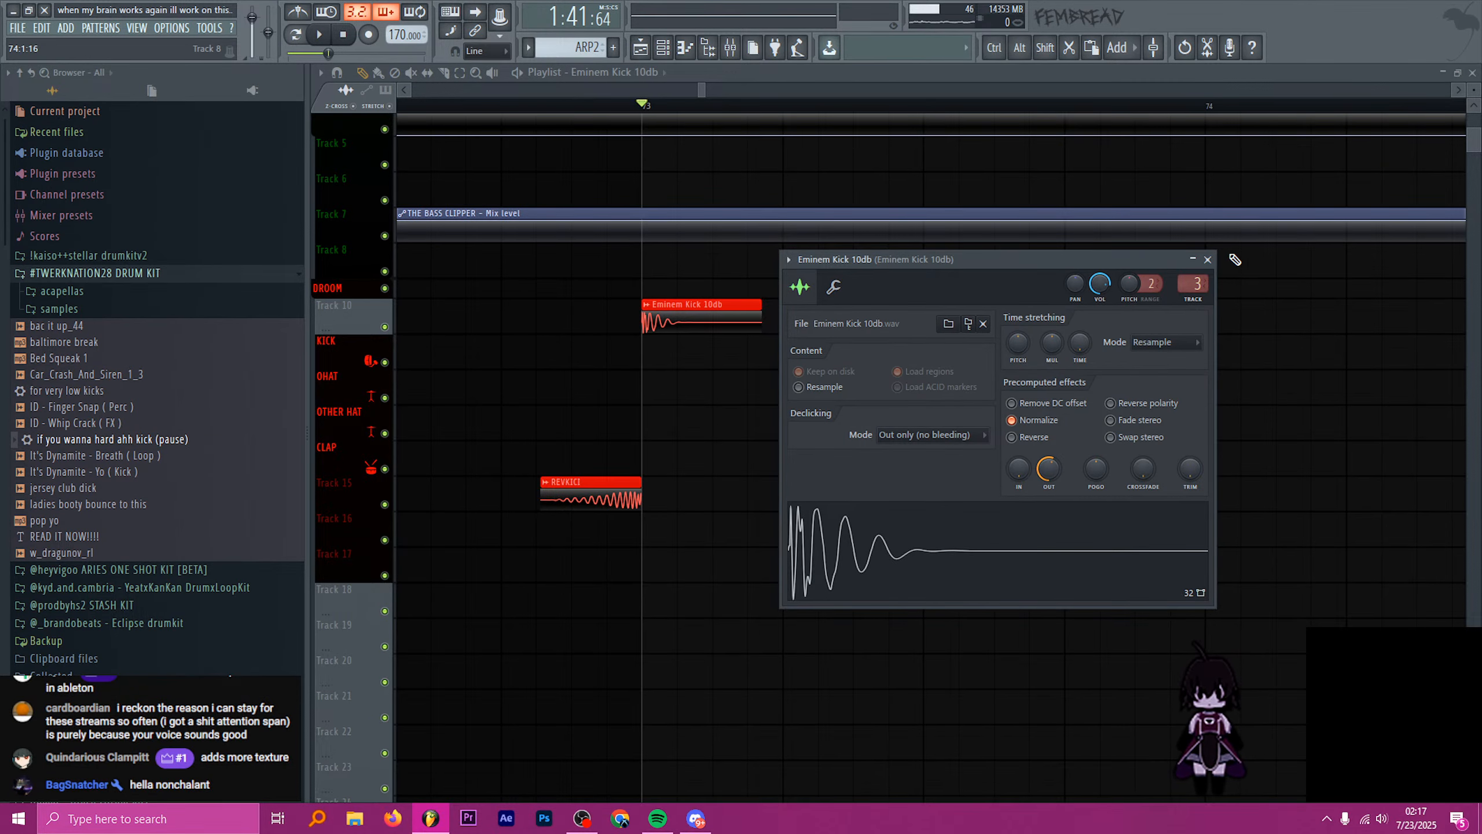
{"action": "left_click", "coordinate": [1207, 259]}
- Place three more Eminem Kick 10db clips on the remaining beats of bar 73 and select all four kicks
{"action": "scroll", "coordinate": [748, 336], "scroll_direction": "down", "scroll_amount": 2}
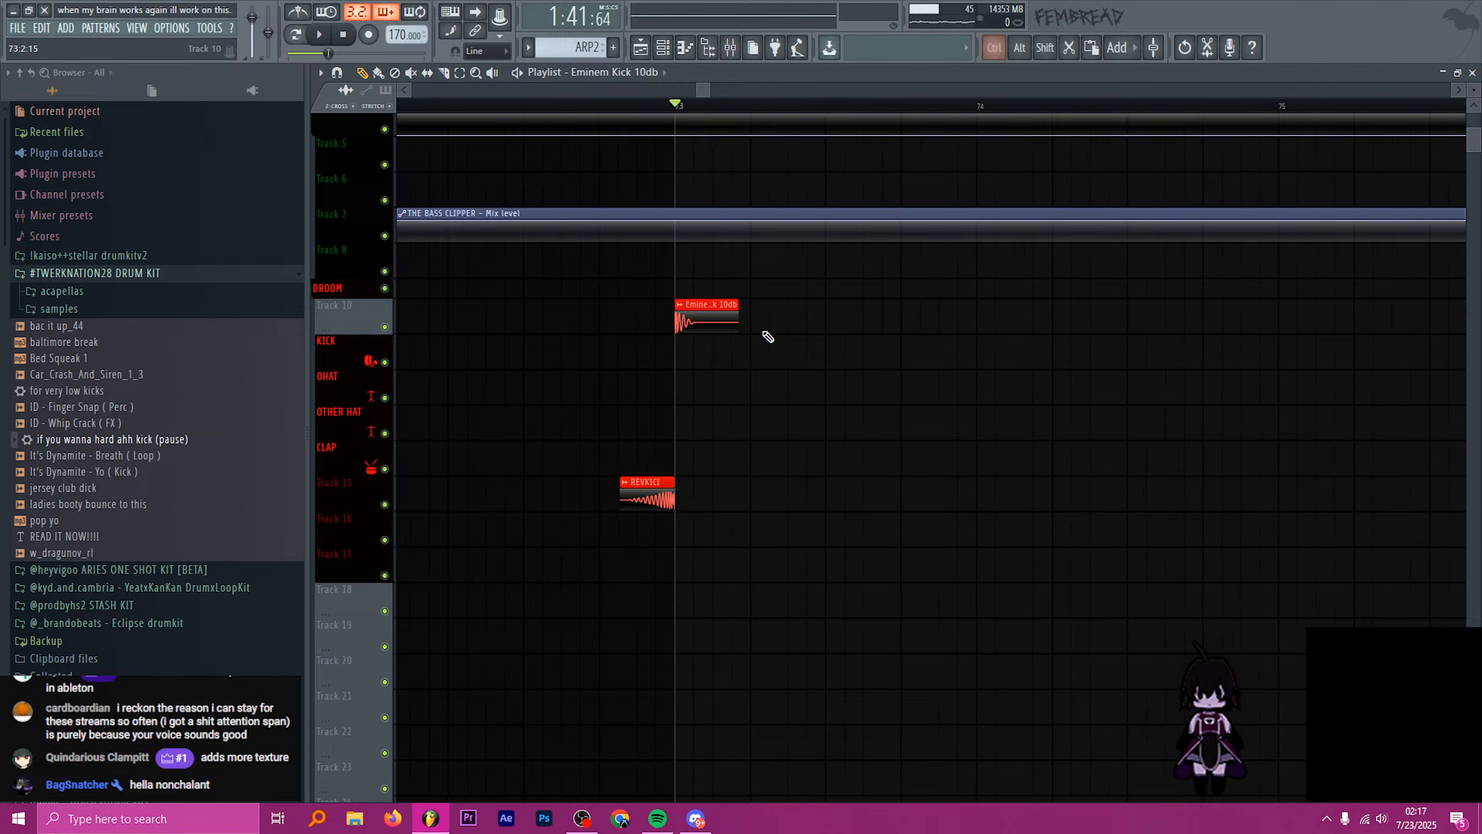
{"action": "left_click", "coordinate": [764, 322]}
{"action": "left_click", "coordinate": [840, 320]}
{"action": "left_click", "coordinate": [905, 321]}
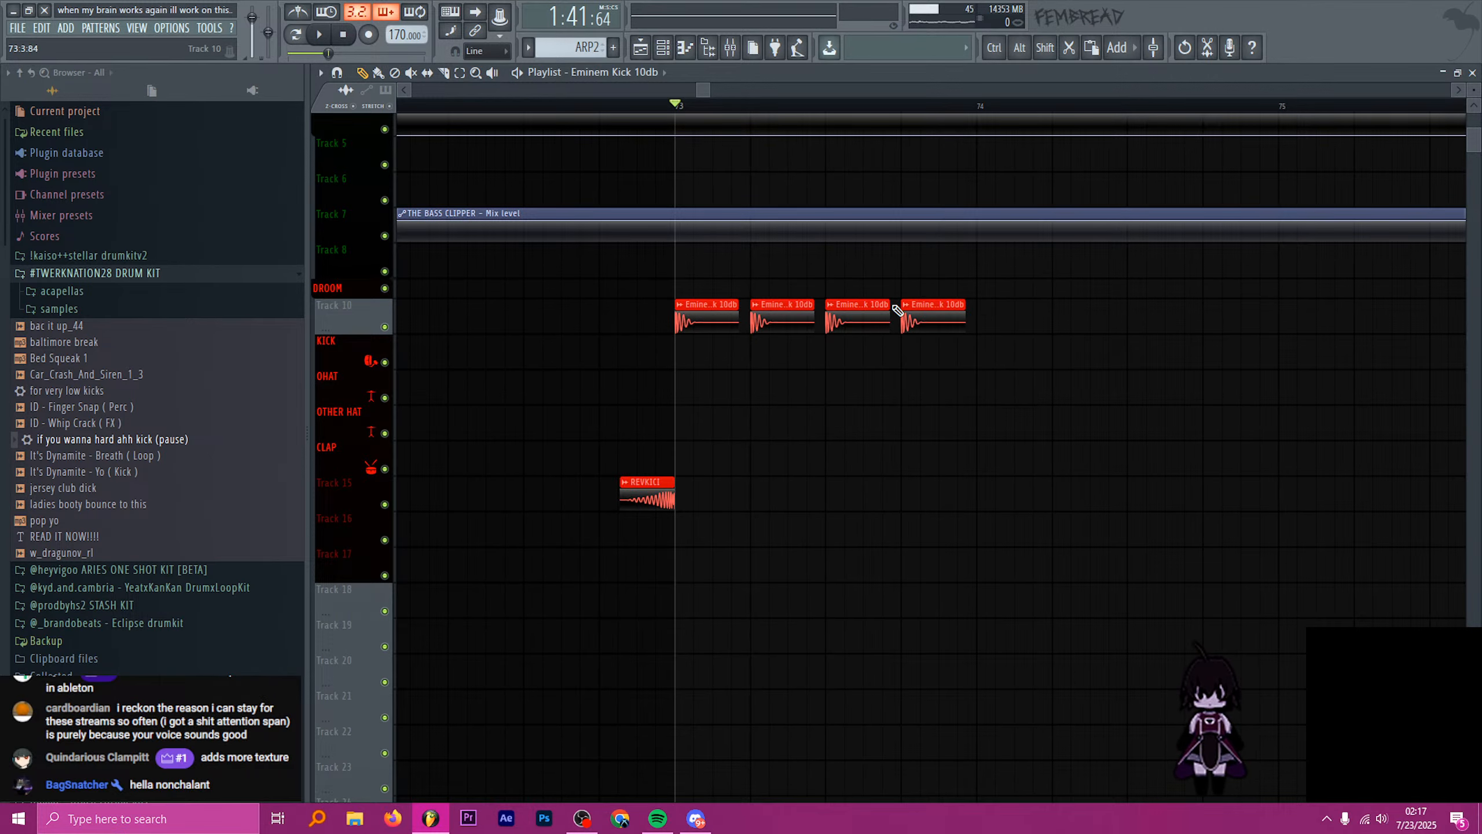
{"action": "scroll", "coordinate": [897, 309], "scroll_direction": "down", "scroll_amount": 2}
{"action": "left_click_drag", "start_coordinate": [949, 105], "coordinate": [734, 109]}
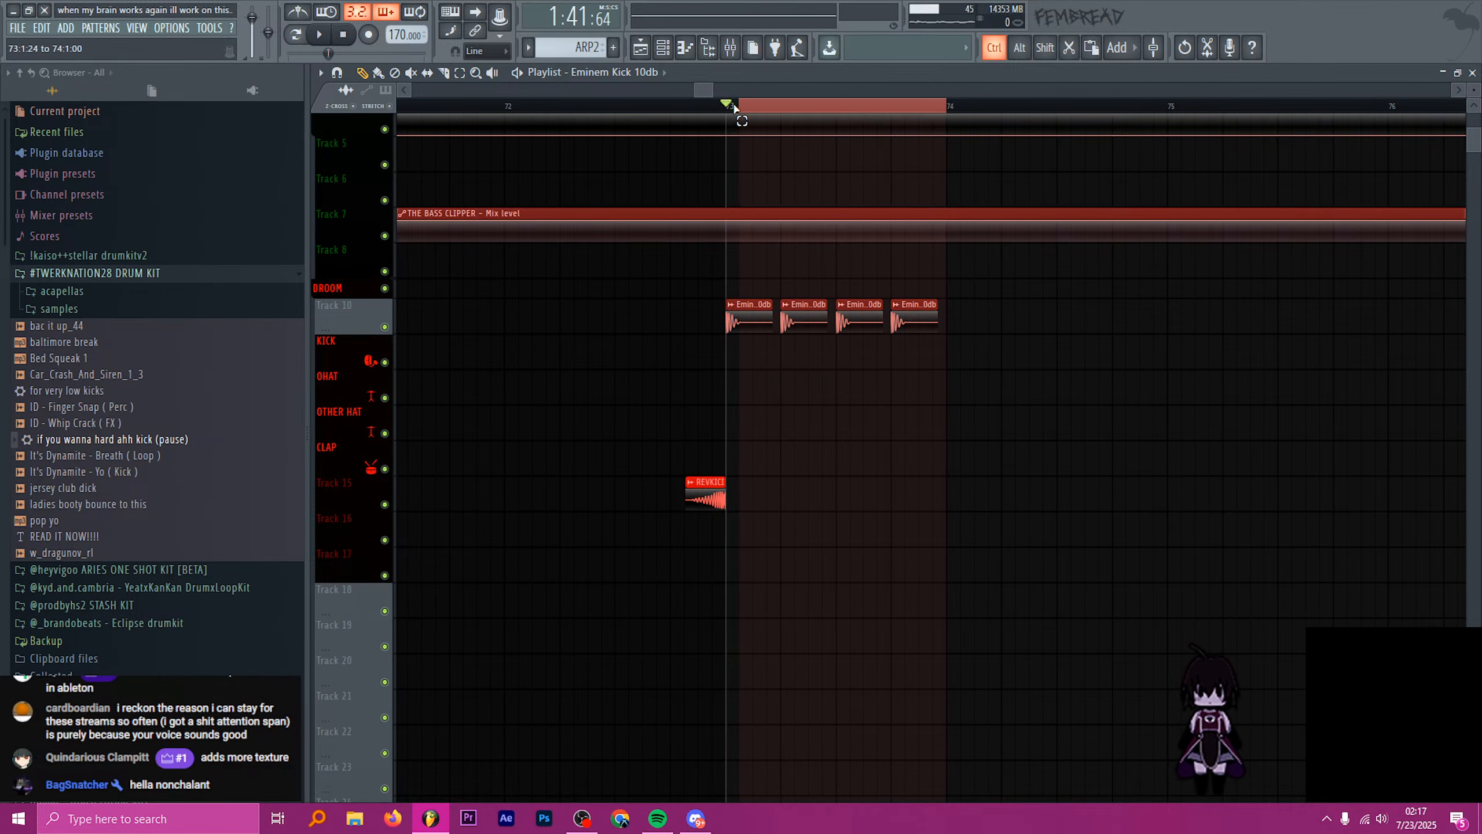
{"action": "scroll", "coordinate": [706, 281], "scroll_direction": "down", "scroll_amount": 2}
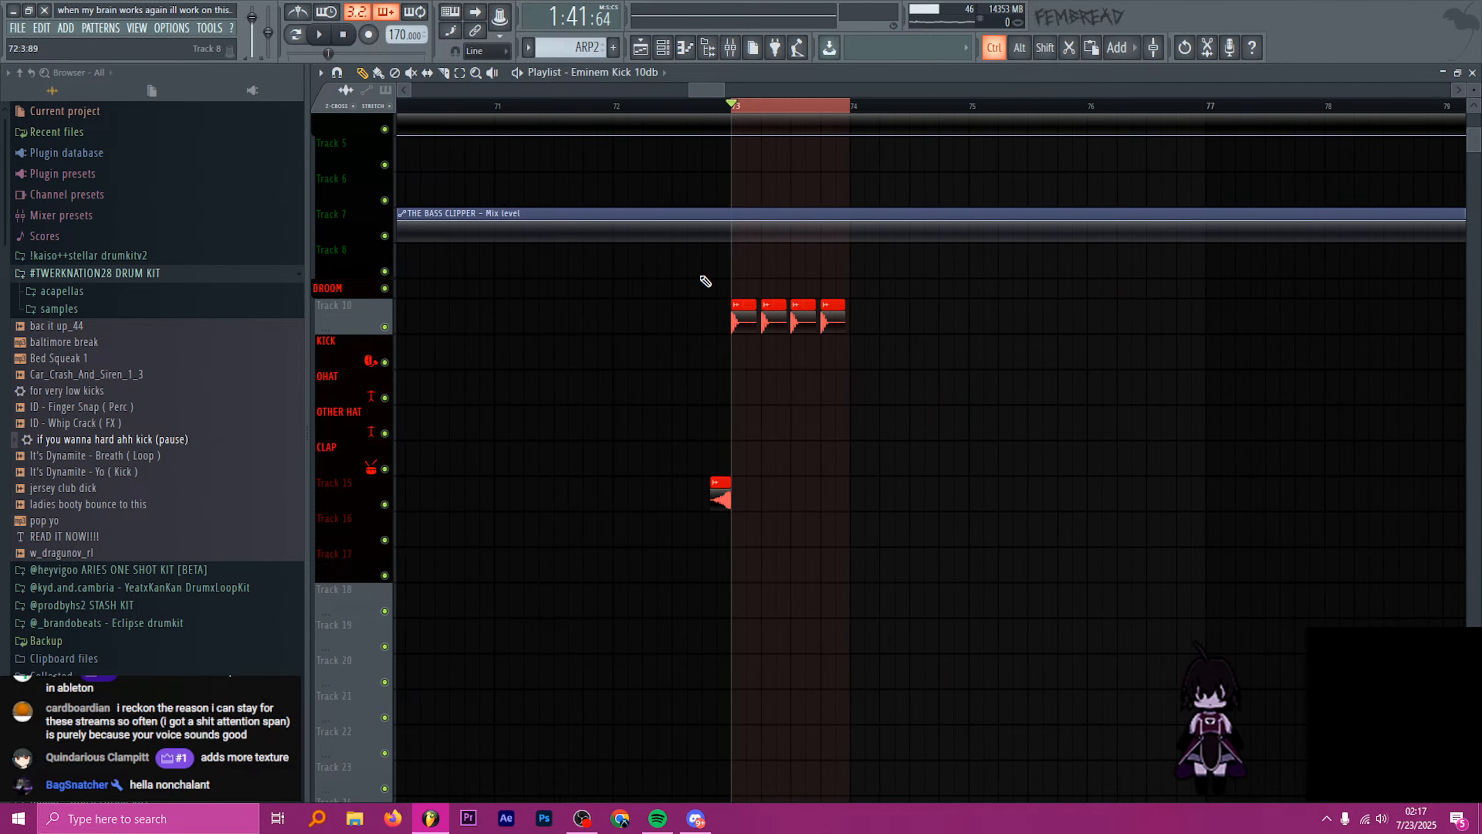
{"action": "left_click_drag", "start_coordinate": [706, 281], "coordinate": [877, 332]}
{"action": "scroll", "coordinate": [758, 287], "scroll_direction": "right", "scroll_amount": 2}
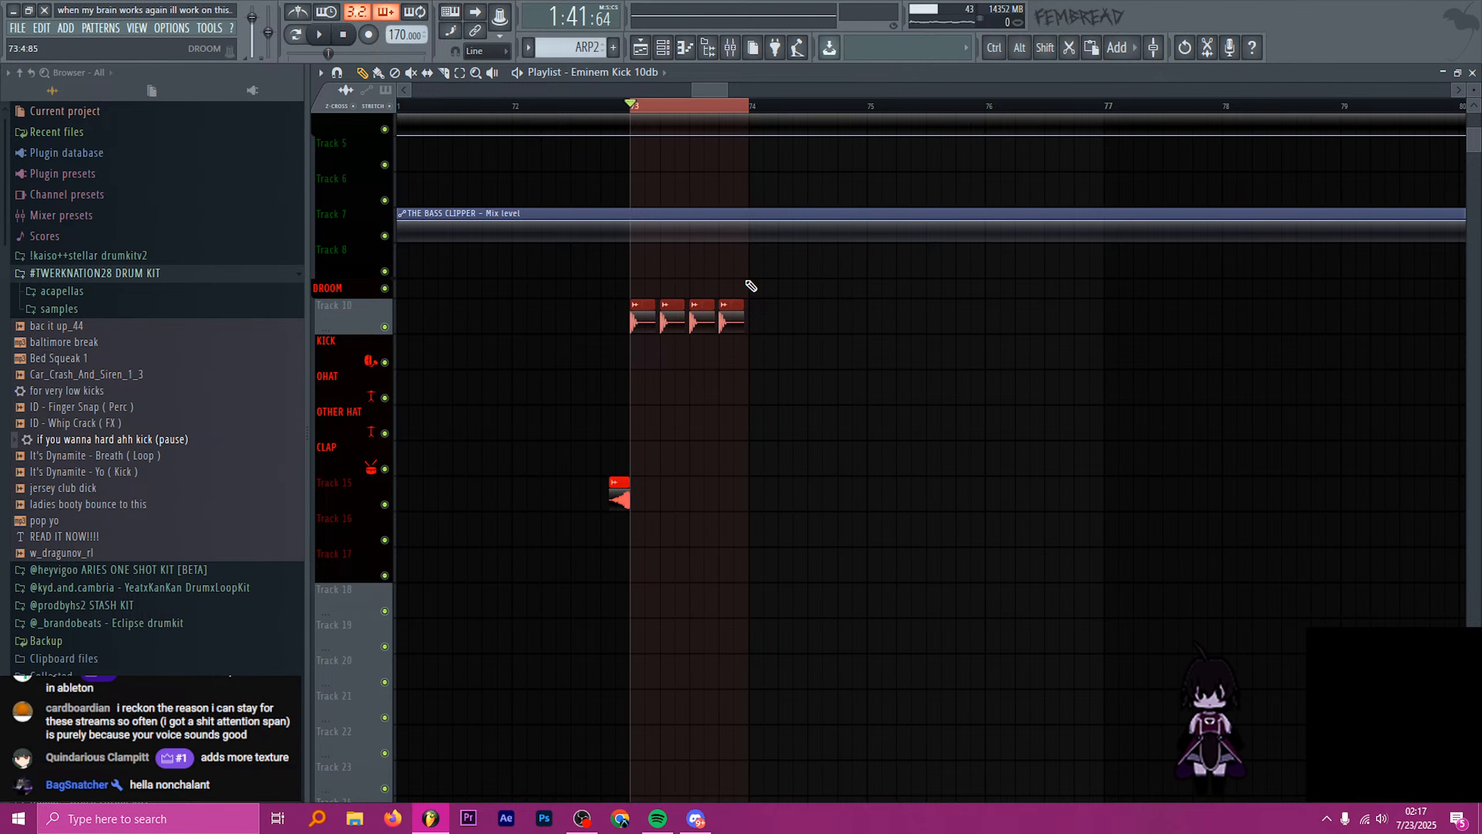
- Route the Eminem Kick 10db mixer insert to the NOCHAIN track only
{"action": "left_click", "coordinate": [731, 48]}
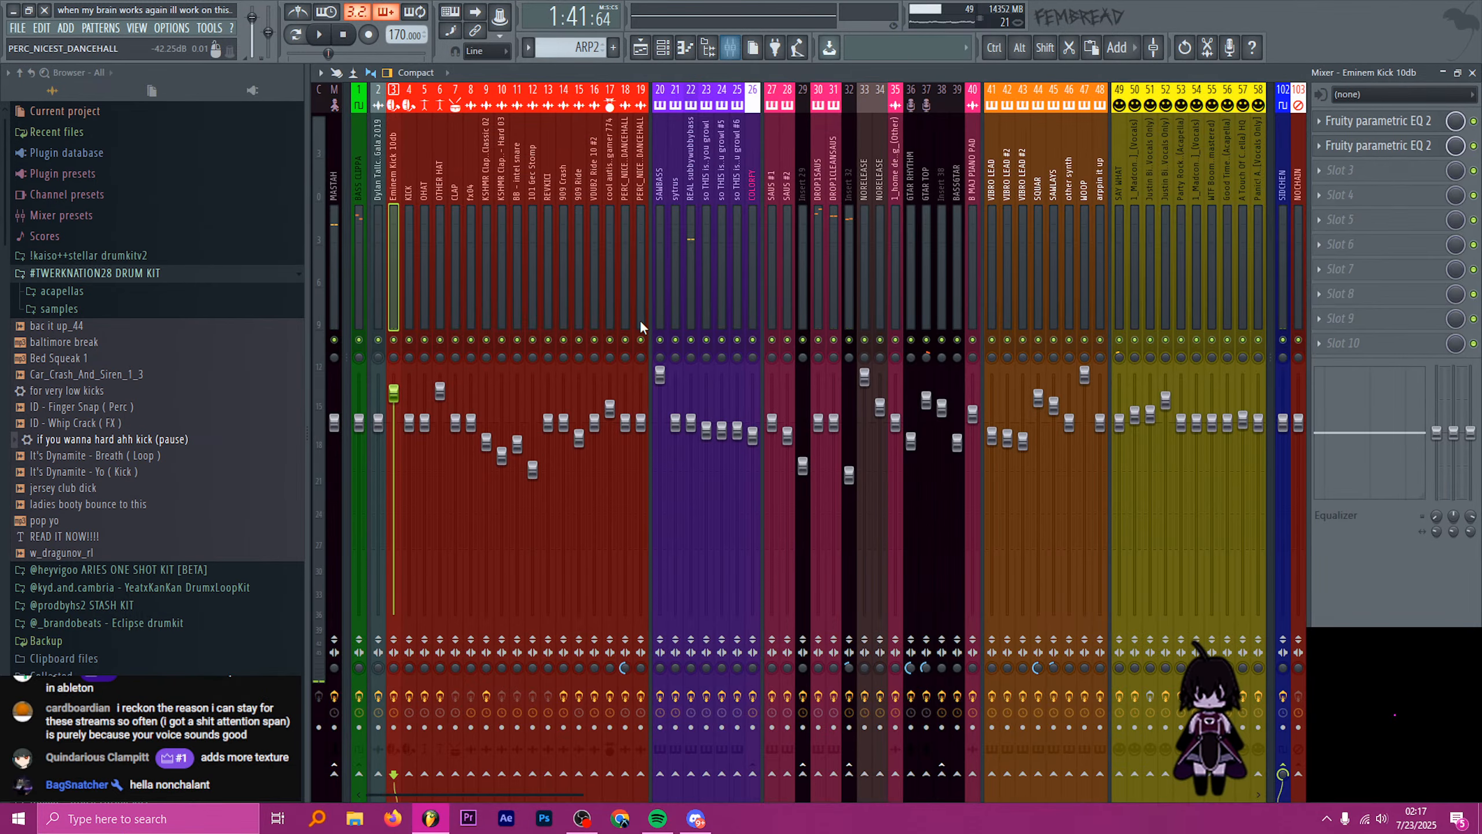
{"action": "right_click", "coordinate": [1294, 772]}
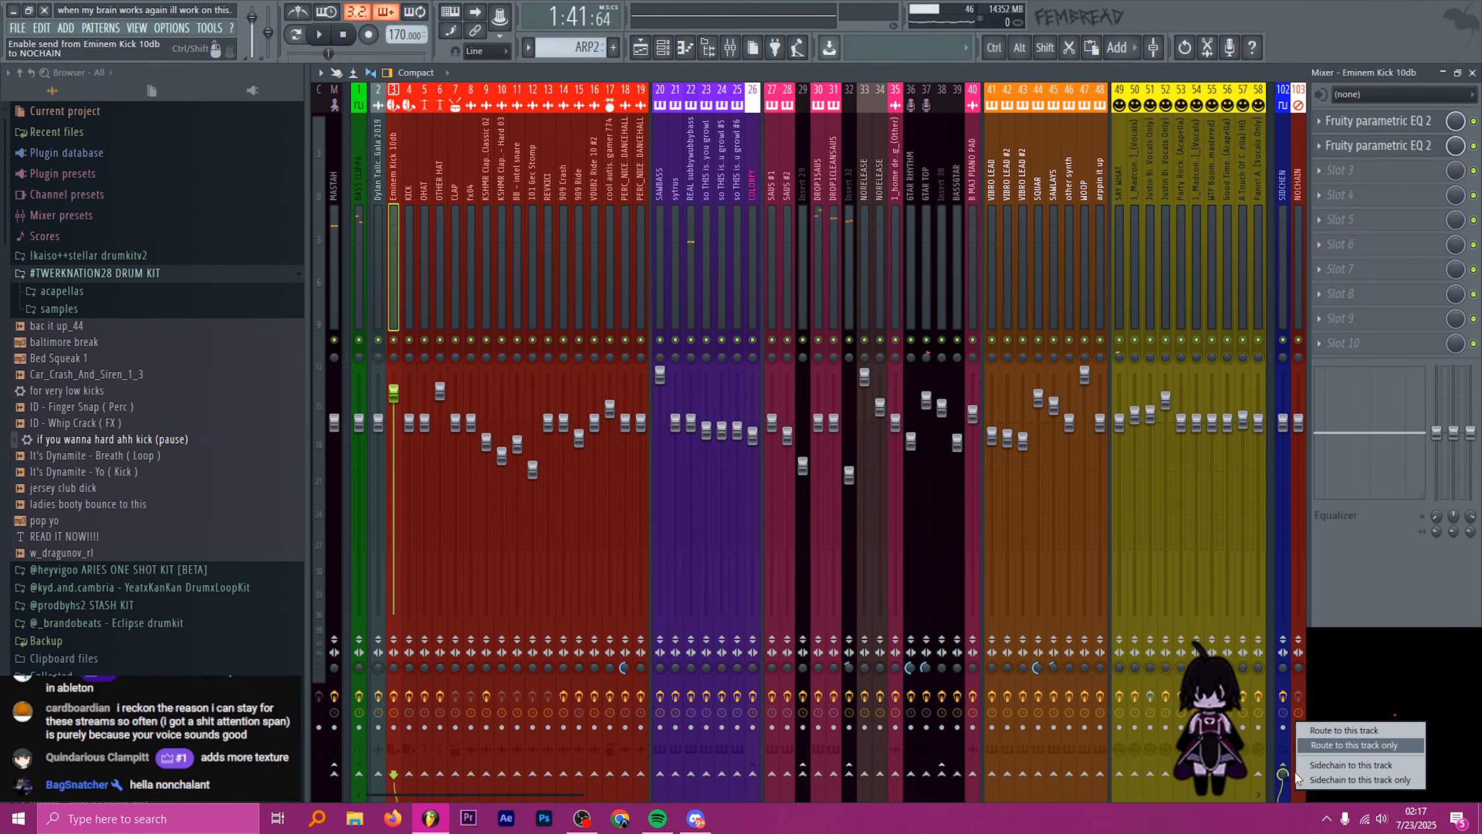
{"action": "left_click", "coordinate": [1352, 745]}
- Duplicate the selected bar of Eminem Kick 10db clips three times to fill bars 73 to 76
{"action": "left_click", "coordinate": [641, 48]}
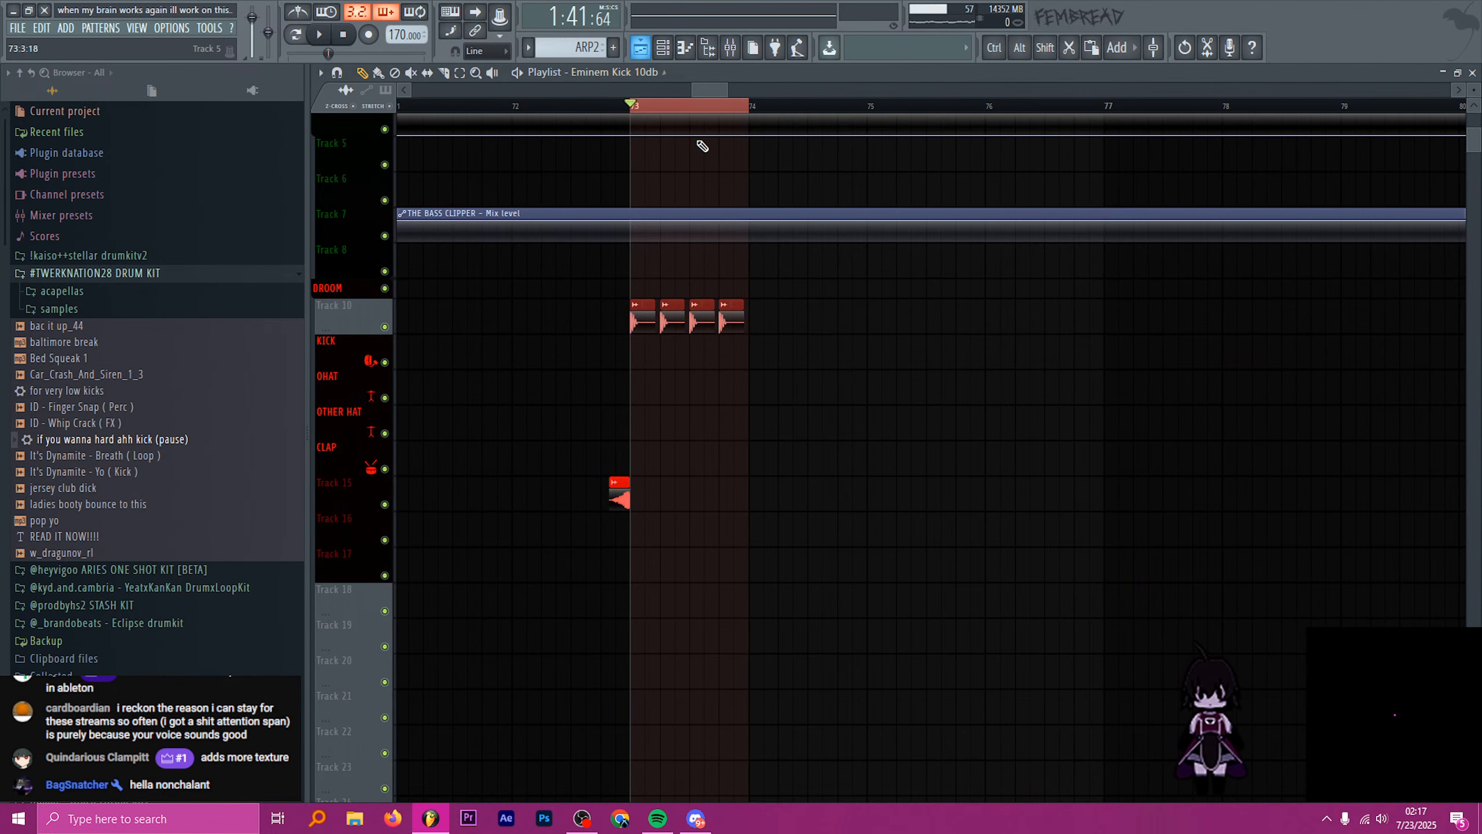
{"action": "key", "text": "ctrl+b"}
{"action": "key", "text": "ctrl+b"}
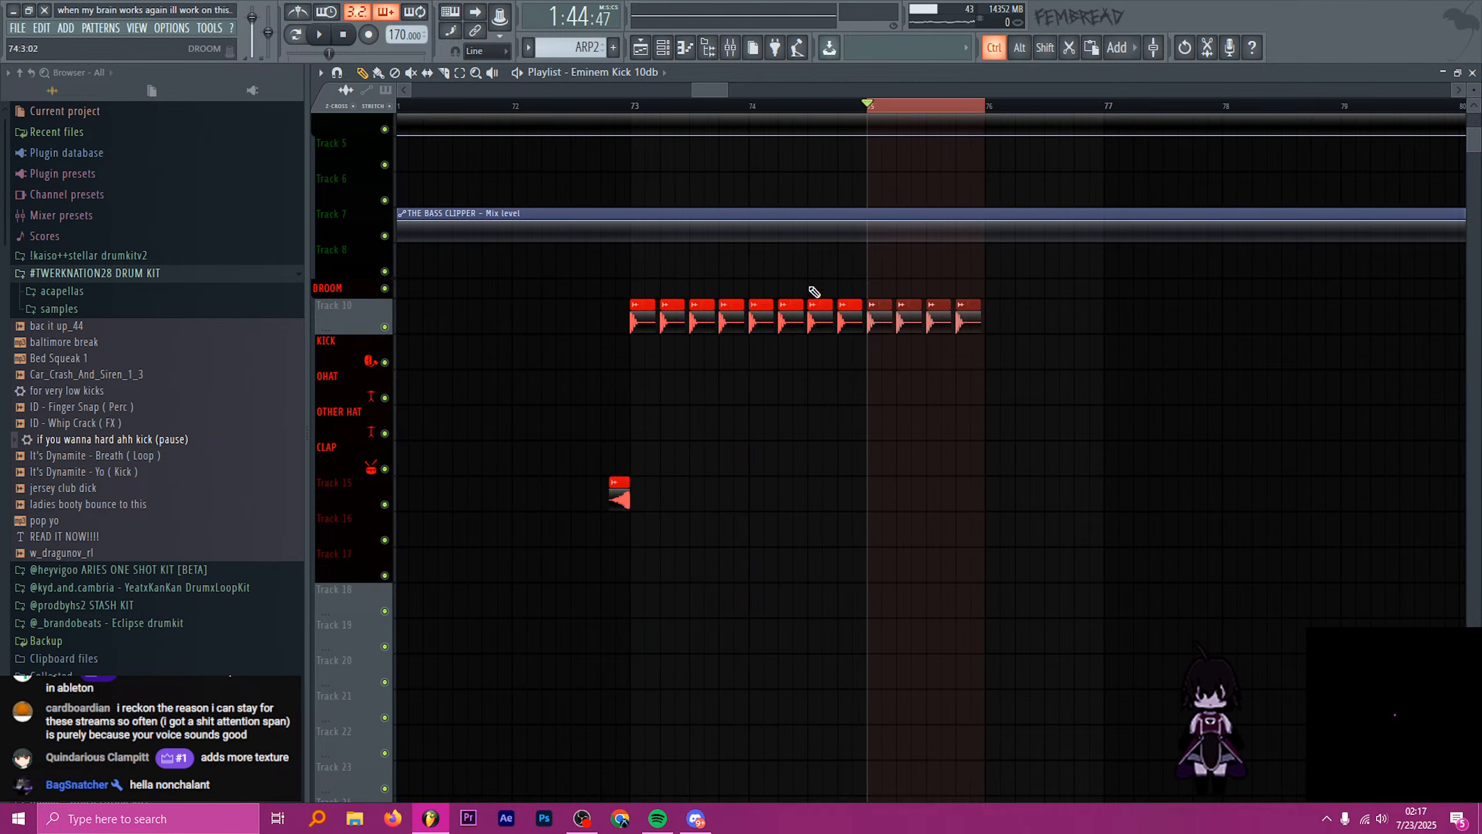
{"action": "key", "text": "ctrl+b"}
{"action": "left_click_drag", "start_coordinate": [725, 89], "coordinate": [640, 107]}
{"action": "scroll", "coordinate": [746, 255], "scroll_direction": "down", "scroll_amount": 10}
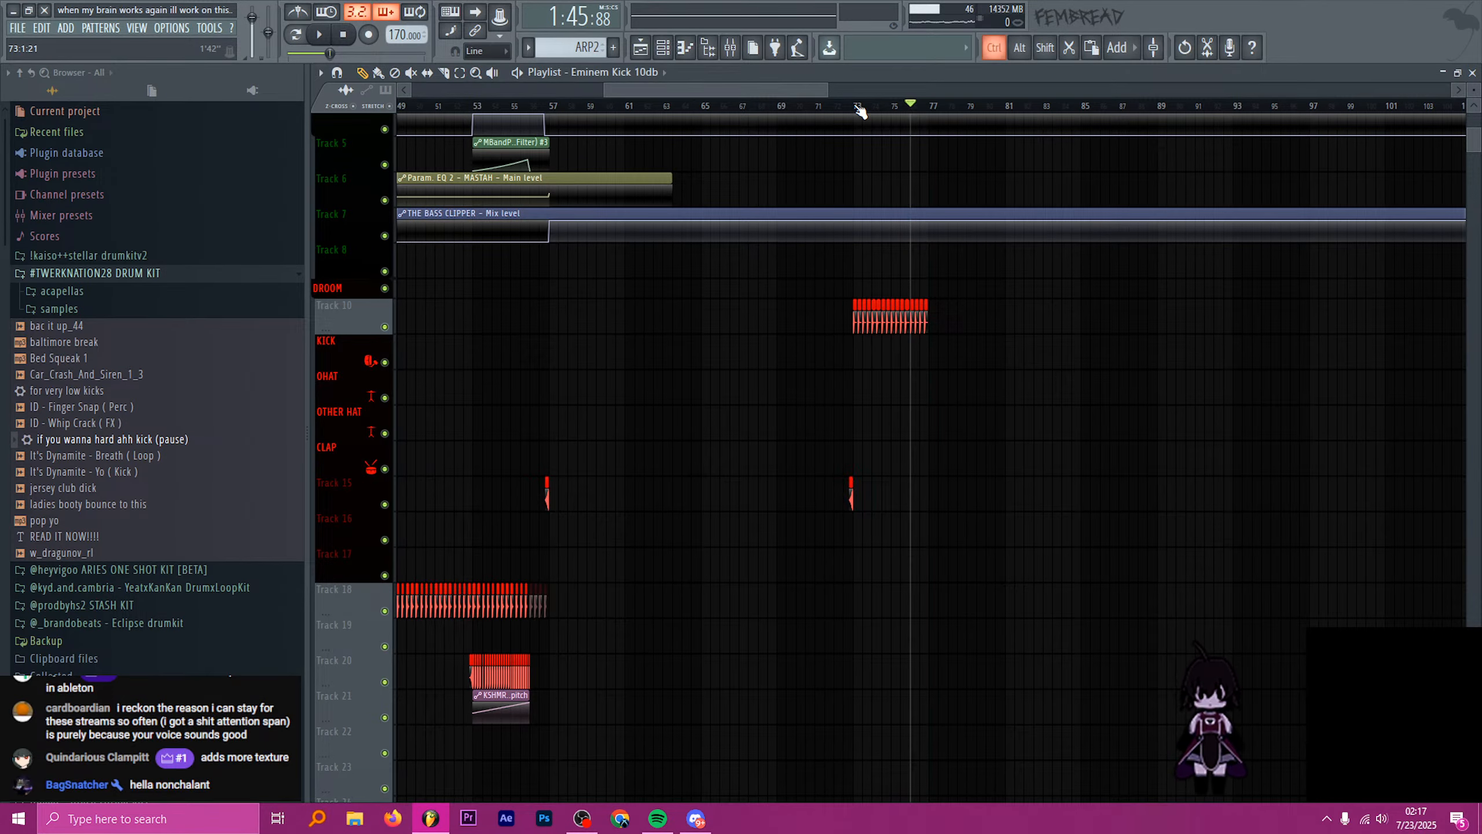
- Return the song position to bar 73 and clear the kick selection
{"action": "left_click", "coordinate": [854, 109]}
{"action": "scroll", "coordinate": [901, 193], "scroll_direction": "up", "scroll_amount": 3}
{"action": "left_click_drag", "start_coordinate": [960, 112], "coordinate": [797, 117]}
{"action": "left_click", "coordinate": [811, 109], "text": "ctrl"}
{"action": "scroll", "coordinate": [886, 312], "scroll_direction": "down", "scroll_amount": 5}
{"action": "scroll", "coordinate": [768, 328], "scroll_direction": "up", "scroll_amount": 8}
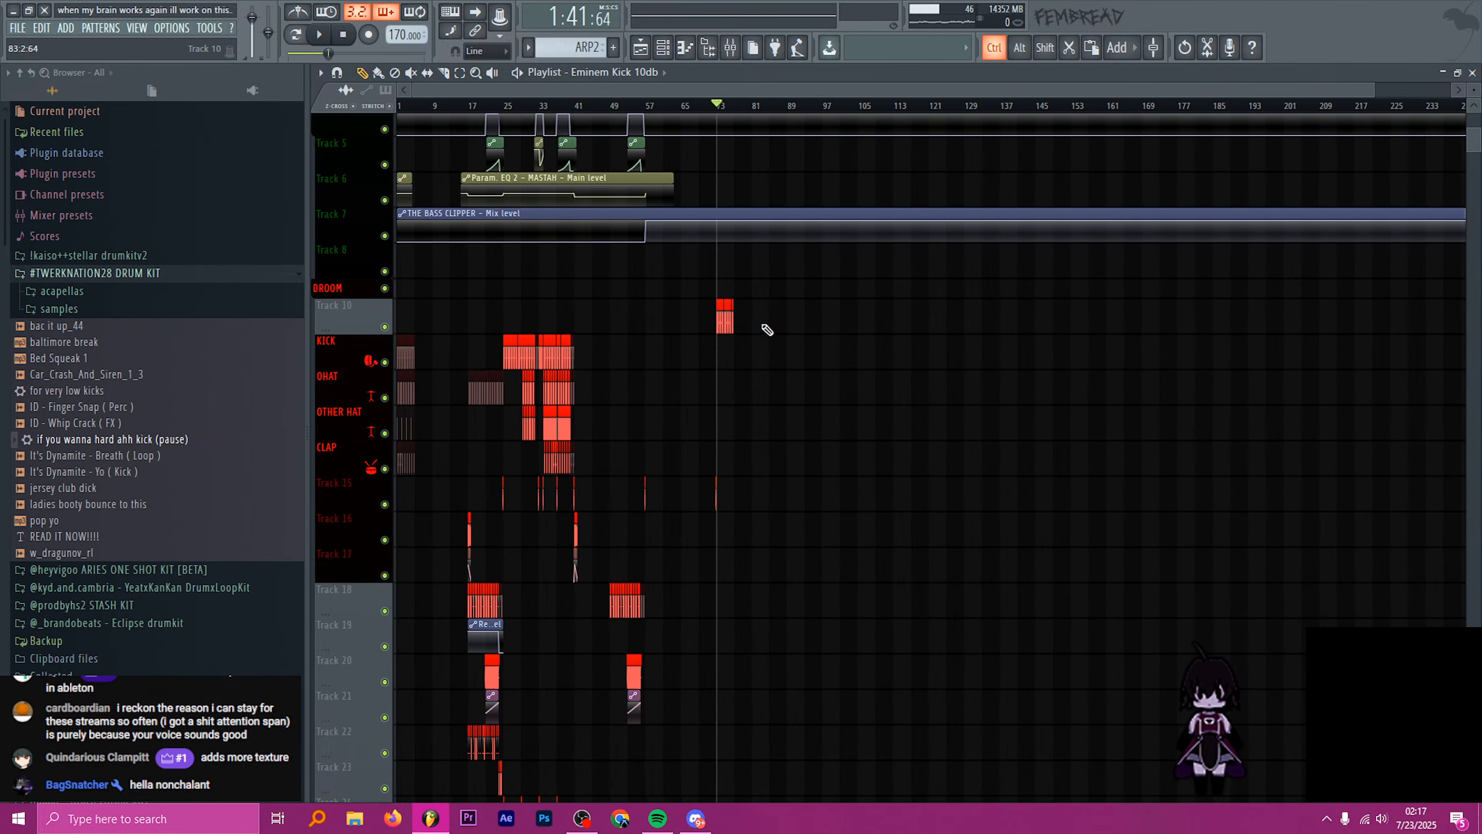
- Pick the OHAT clip from the section at bar 29 and place it on the four offbeats of bar 73
{"action": "scroll", "coordinate": [544, 420], "scroll_direction": "up", "scroll_amount": 6}
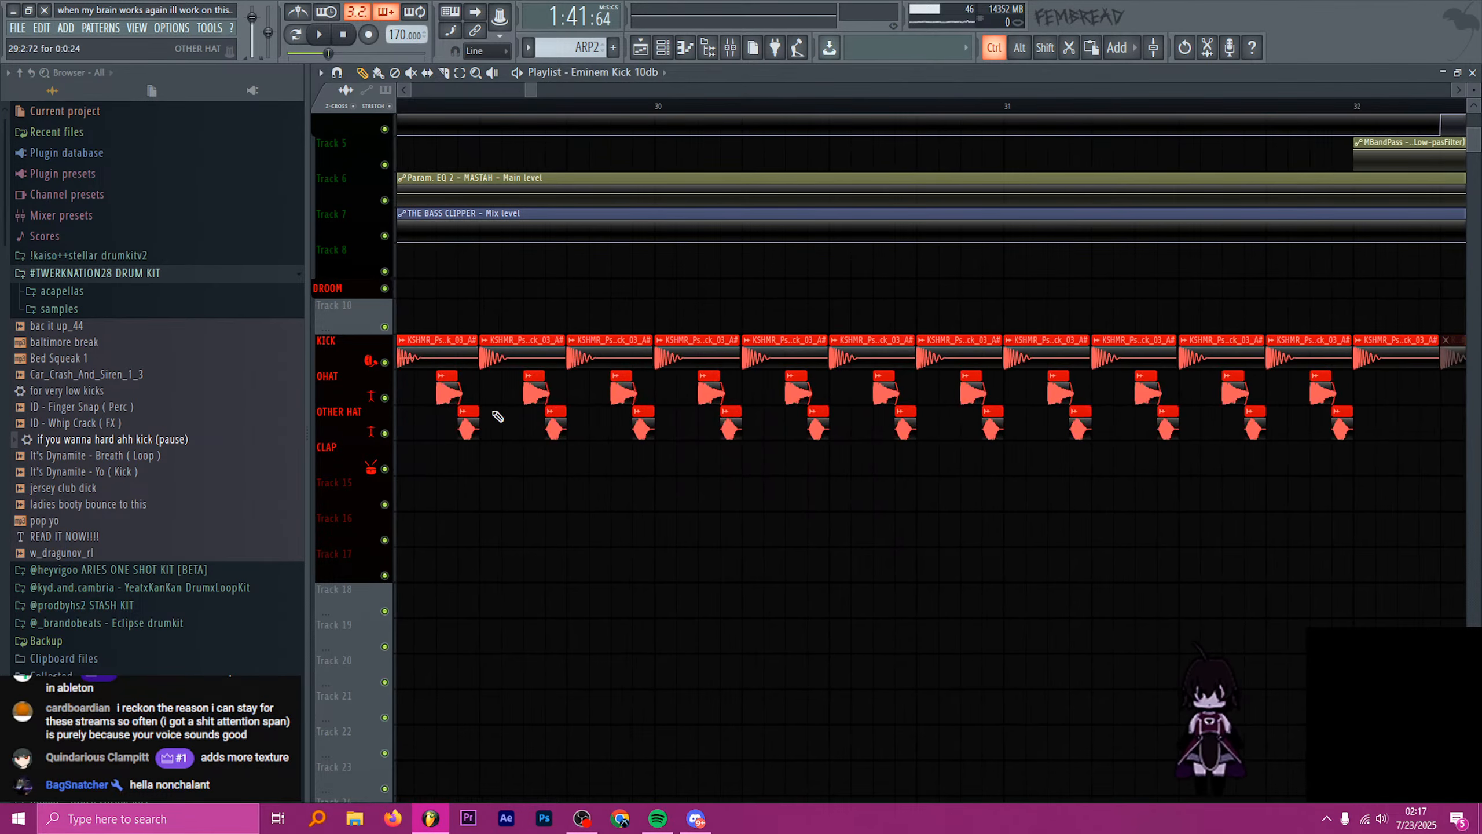
{"action": "scroll", "coordinate": [663, 389], "scroll_direction": "down", "scroll_amount": 10}
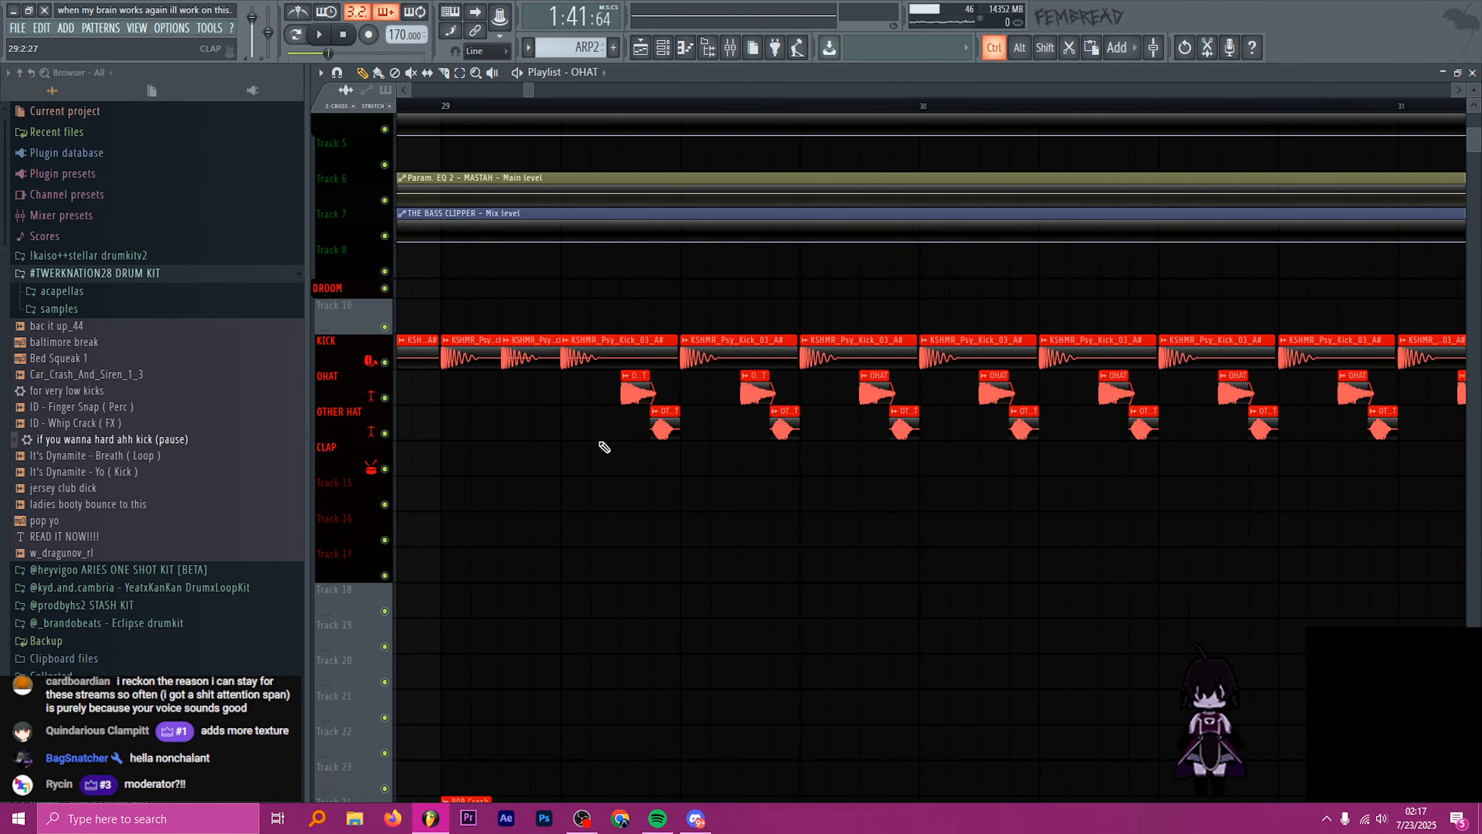
{"action": "scroll", "coordinate": [1044, 390], "scroll_direction": "up", "scroll_amount": 6}
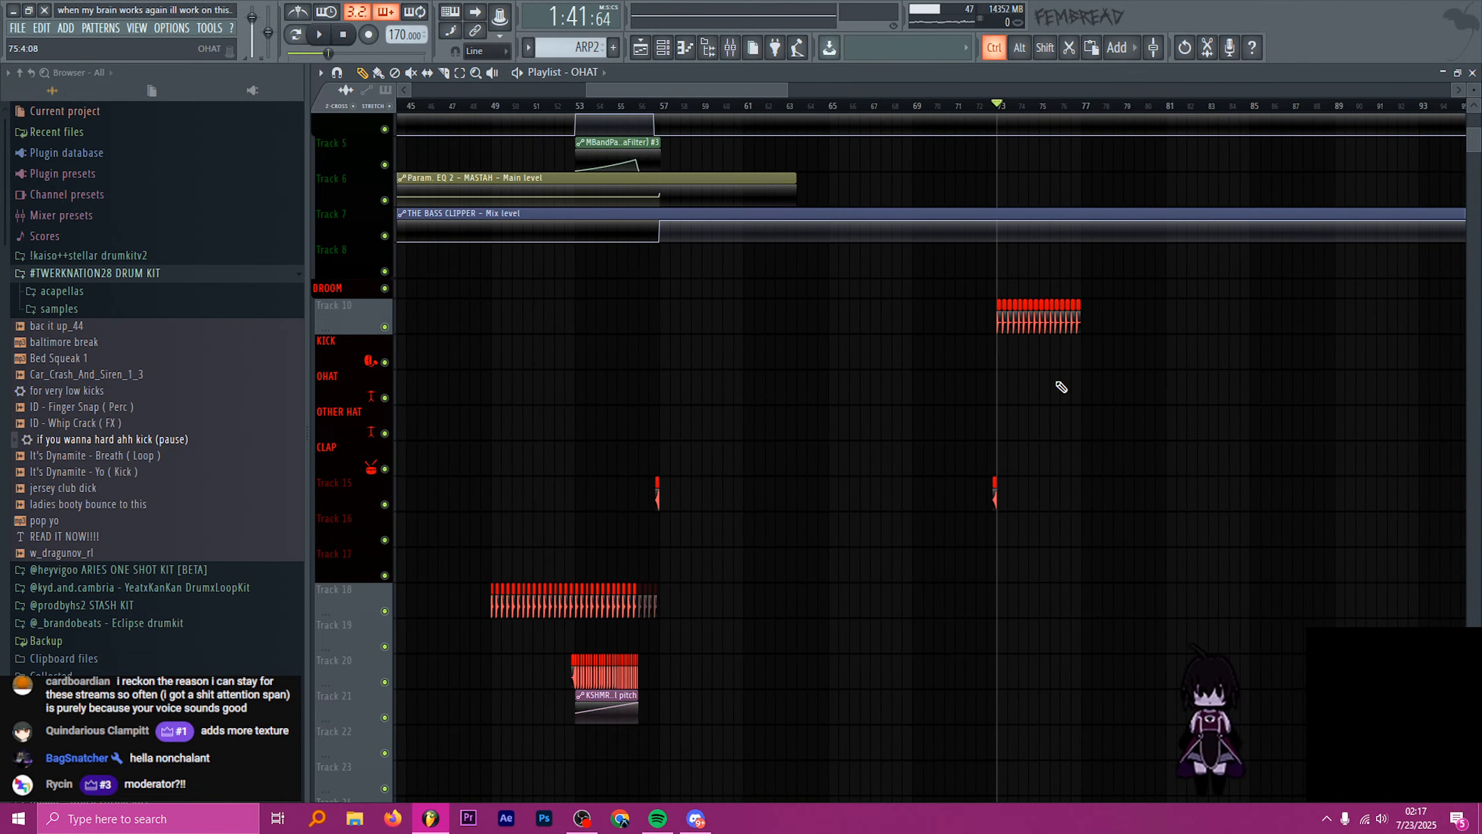
{"action": "scroll", "coordinate": [1003, 400], "scroll_direction": "up", "scroll_amount": 4}
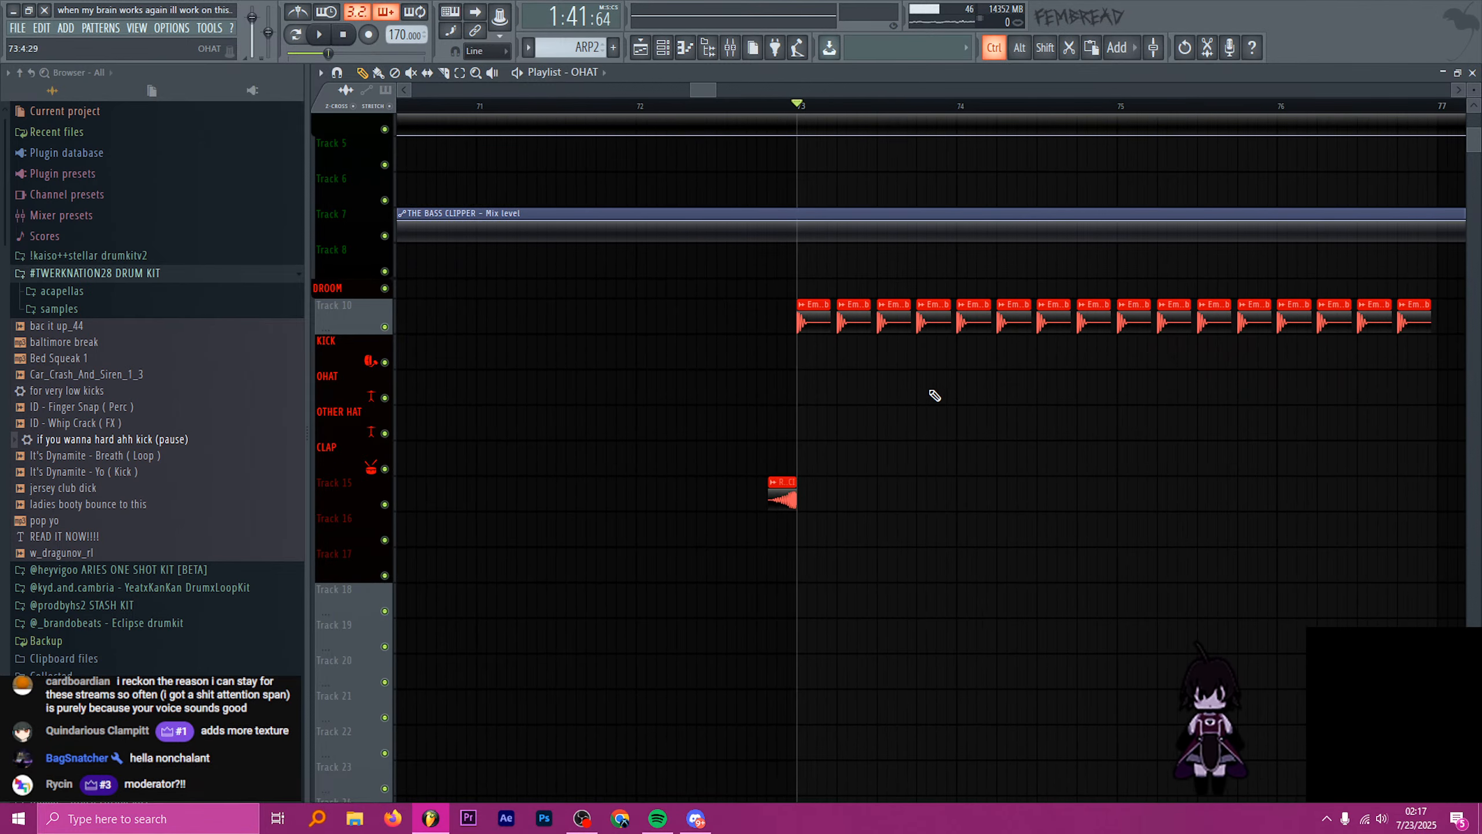
{"action": "scroll", "coordinate": [777, 398], "scroll_direction": "up", "scroll_amount": 2}
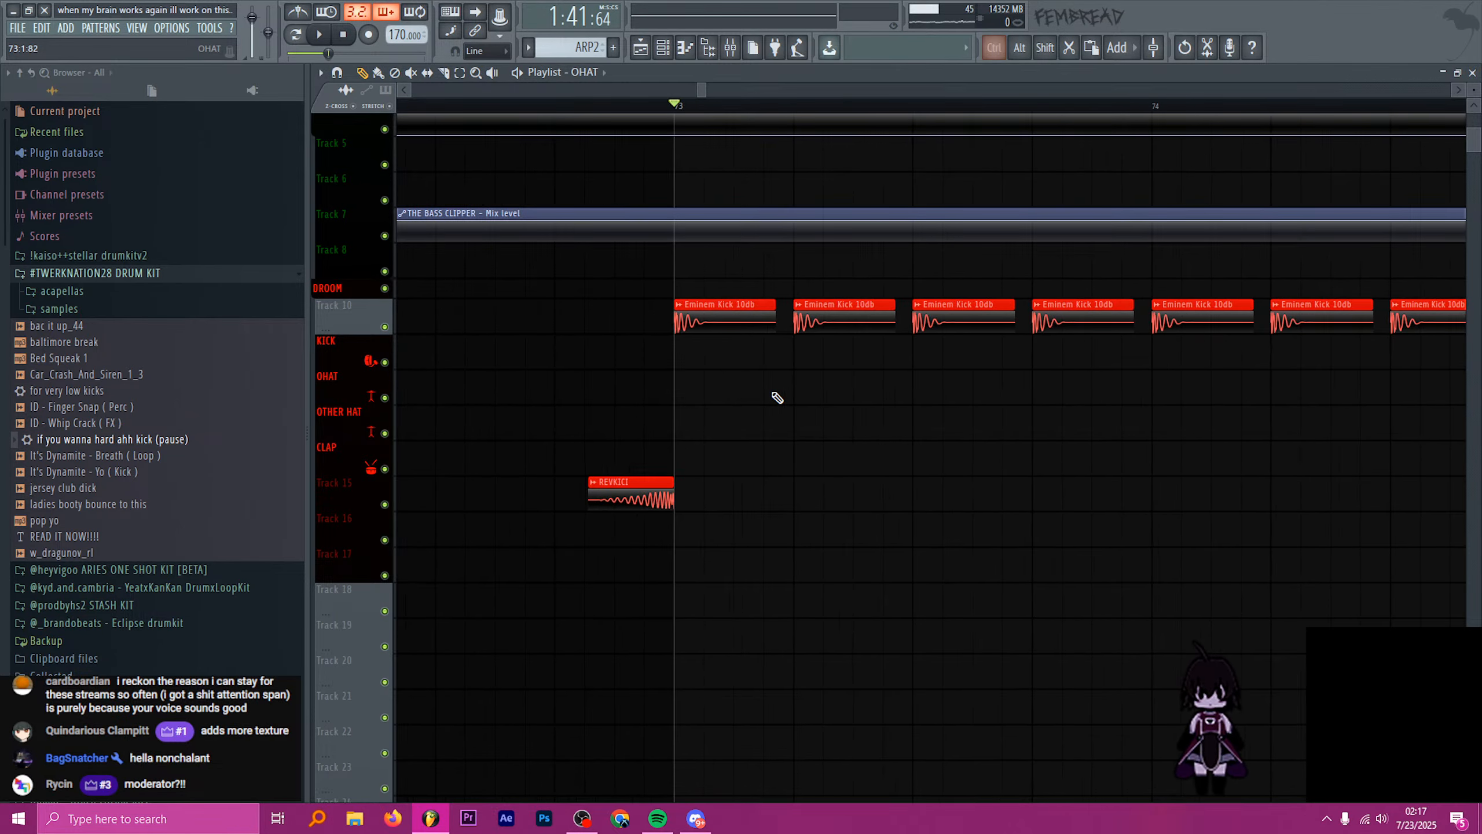
{"action": "left_click", "coordinate": [744, 392]}
{"action": "left_click", "coordinate": [864, 392]}
{"action": "left_click", "coordinate": [983, 392]}
{"action": "left_click", "coordinate": [1086, 392]}
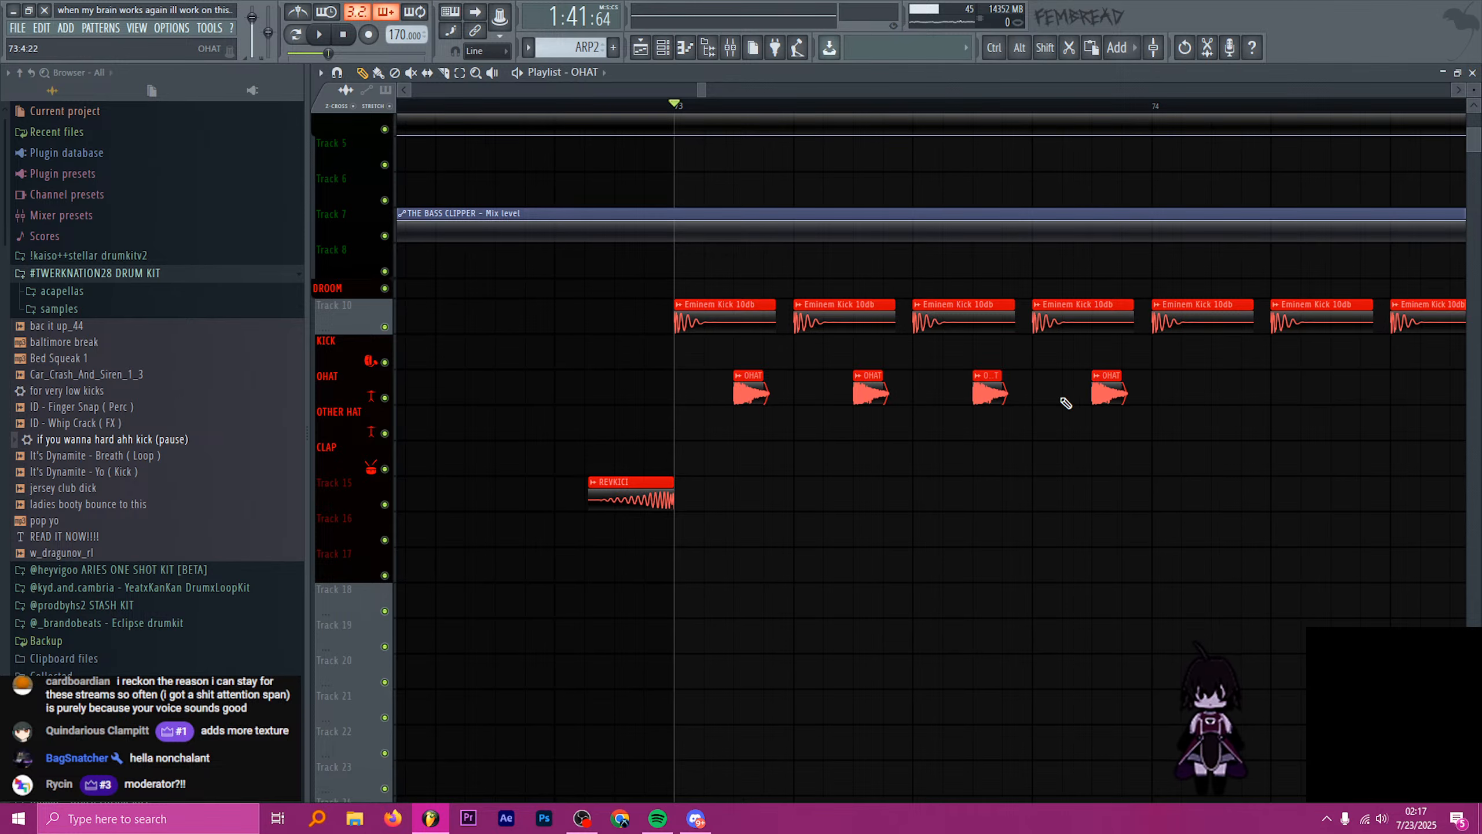
- Continue the offbeat OHAT clips on the OHAT track through bar 74
{"action": "scroll", "coordinate": [1065, 393], "scroll_direction": "down", "scroll_amount": 2}
{"action": "left_click", "coordinate": [1230, 391]}
{"action": "scroll", "coordinate": [1111, 379], "scroll_direction": "down", "scroll_amount": 1}
{"action": "scroll", "coordinate": [1129, 382], "scroll_direction": "up", "scroll_amount": 2}
{"action": "scroll", "coordinate": [1154, 390], "scroll_direction": "right", "scroll_amount": 2}
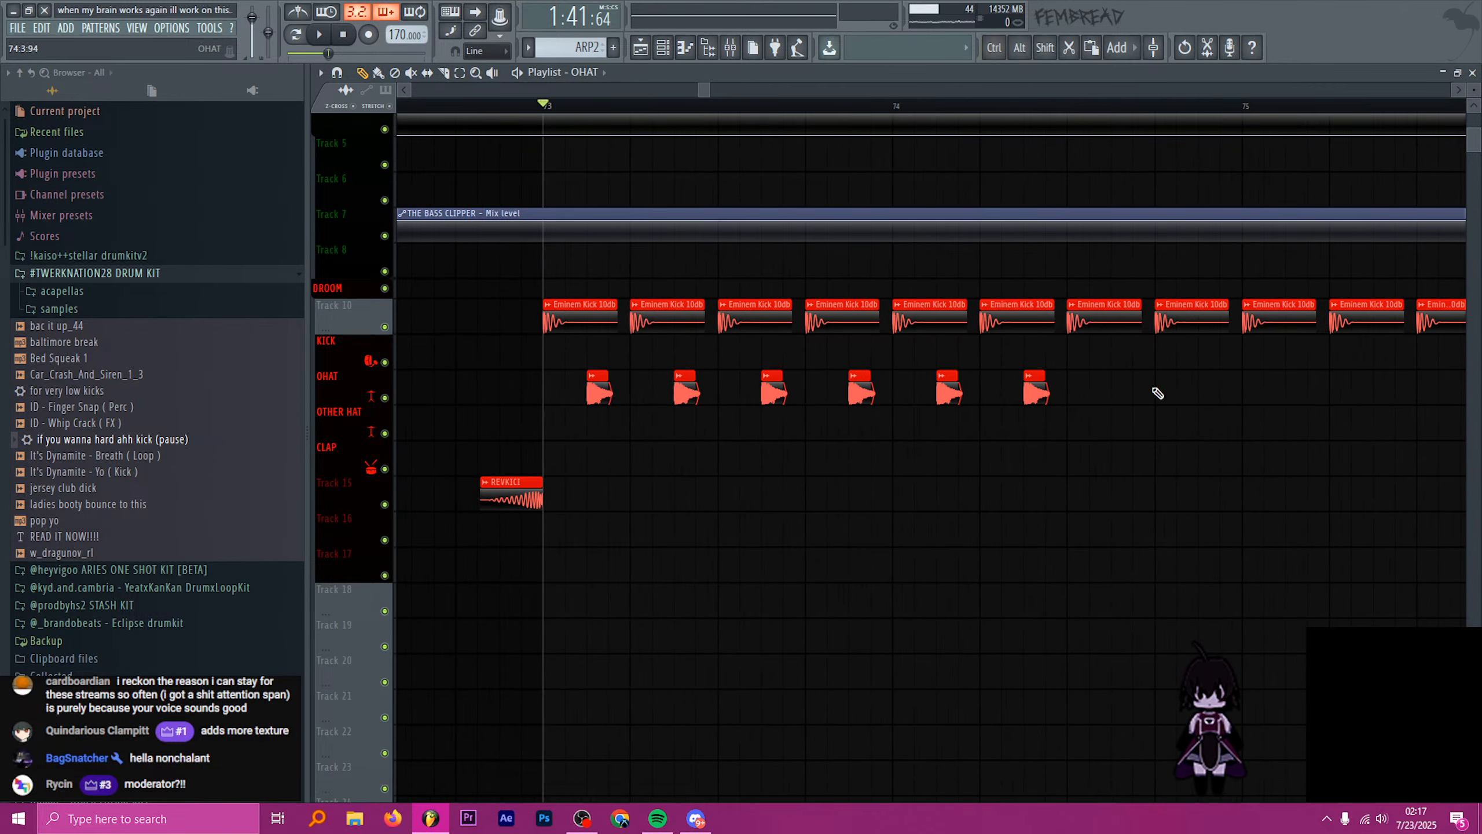
{"action": "left_click", "coordinate": [1116, 392]}
{"action": "left_click", "coordinate": [1195, 388]}
- Duplicate the OHAT clips of bars 73 and 74 once to cover bars 75 and 76
{"action": "scroll", "coordinate": [1009, 232], "scroll_direction": "down", "scroll_amount": 5}
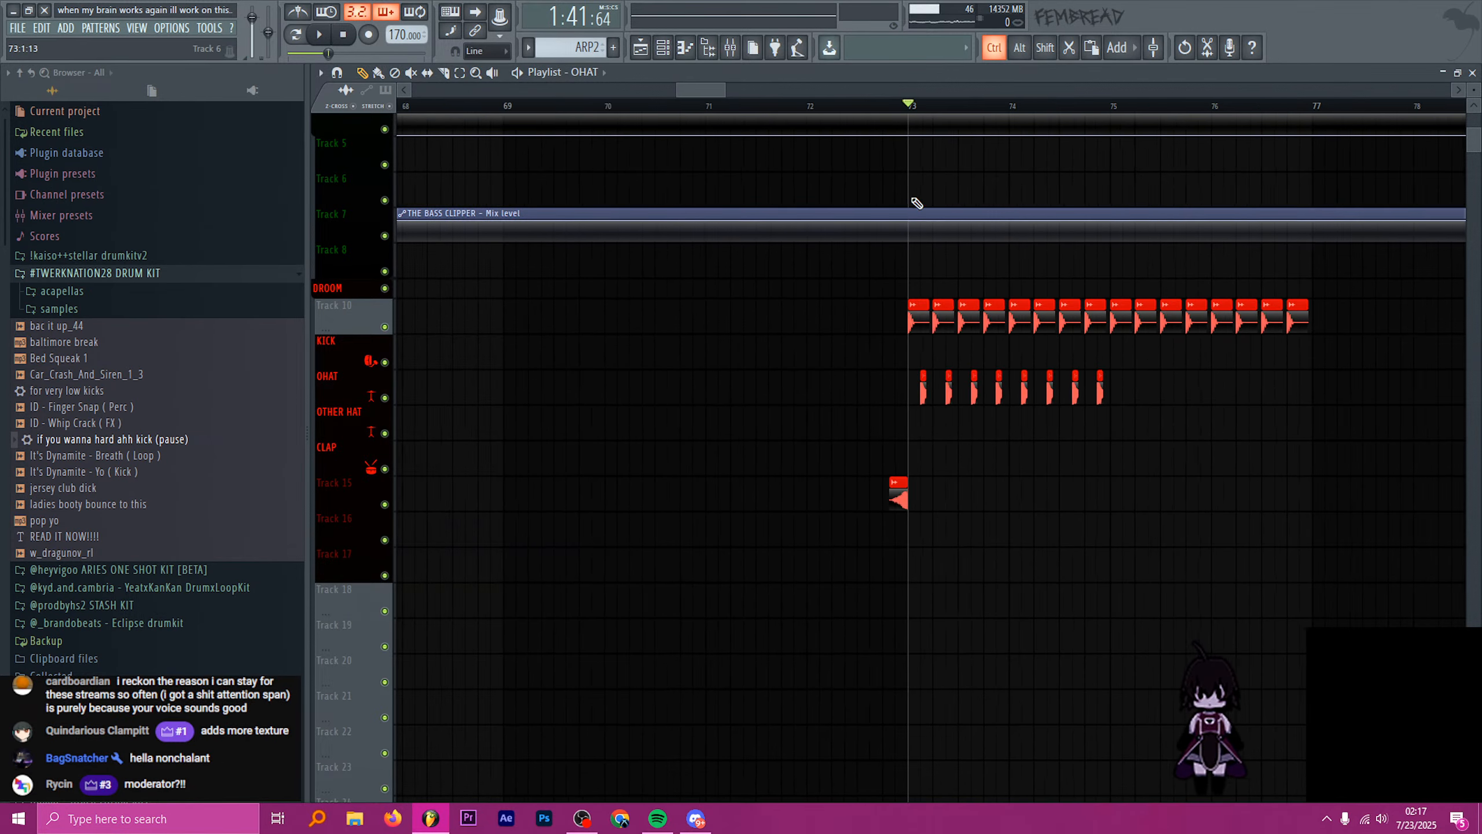
{"action": "scroll", "coordinate": [1027, 204], "scroll_direction": "up", "scroll_amount": 2}
{"action": "left_click_drag", "start_coordinate": [994, 117], "coordinate": [789, 124]}
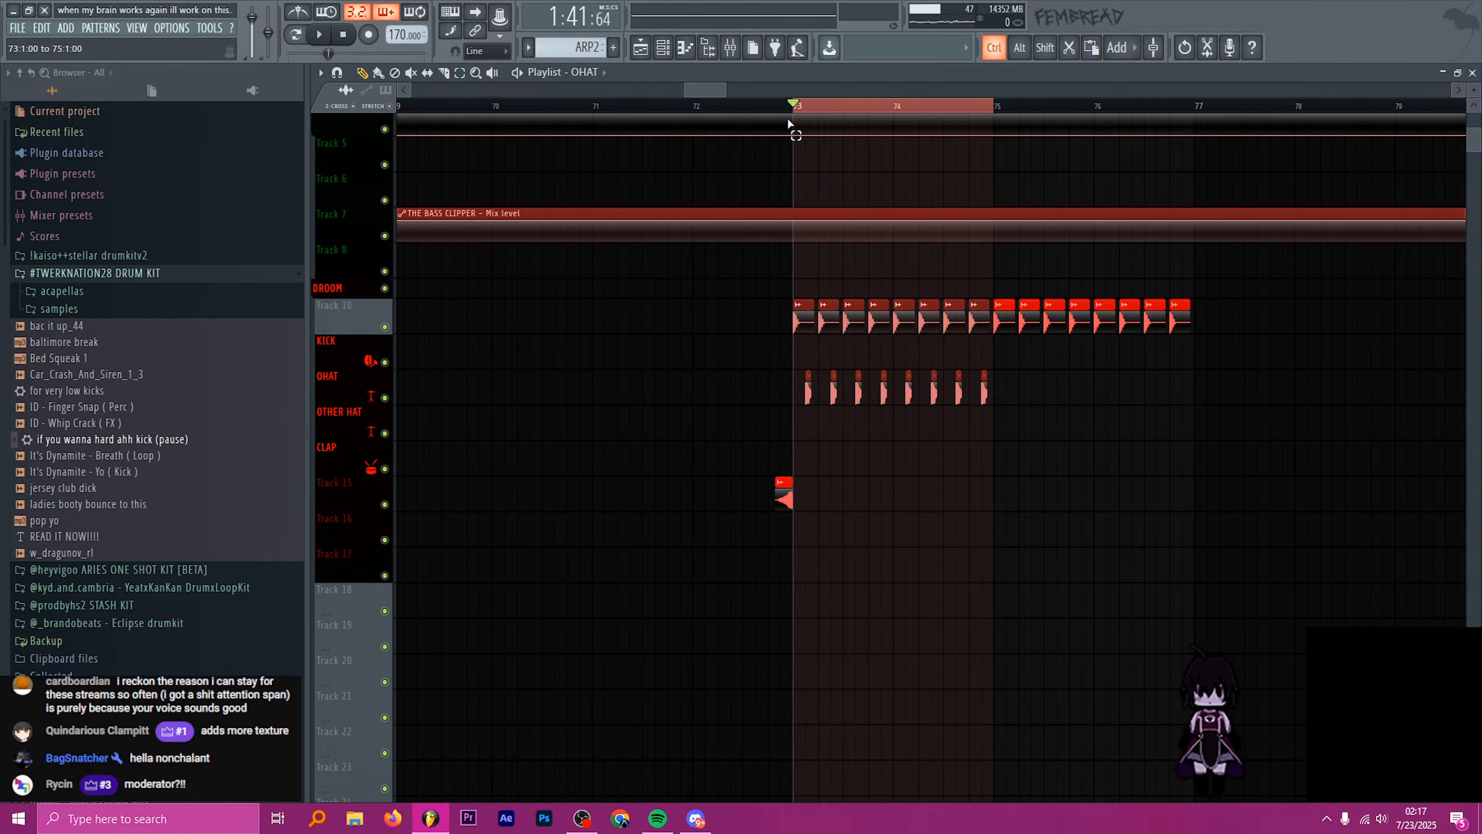
{"action": "left_click", "coordinate": [719, 273], "text": "ctrl"}
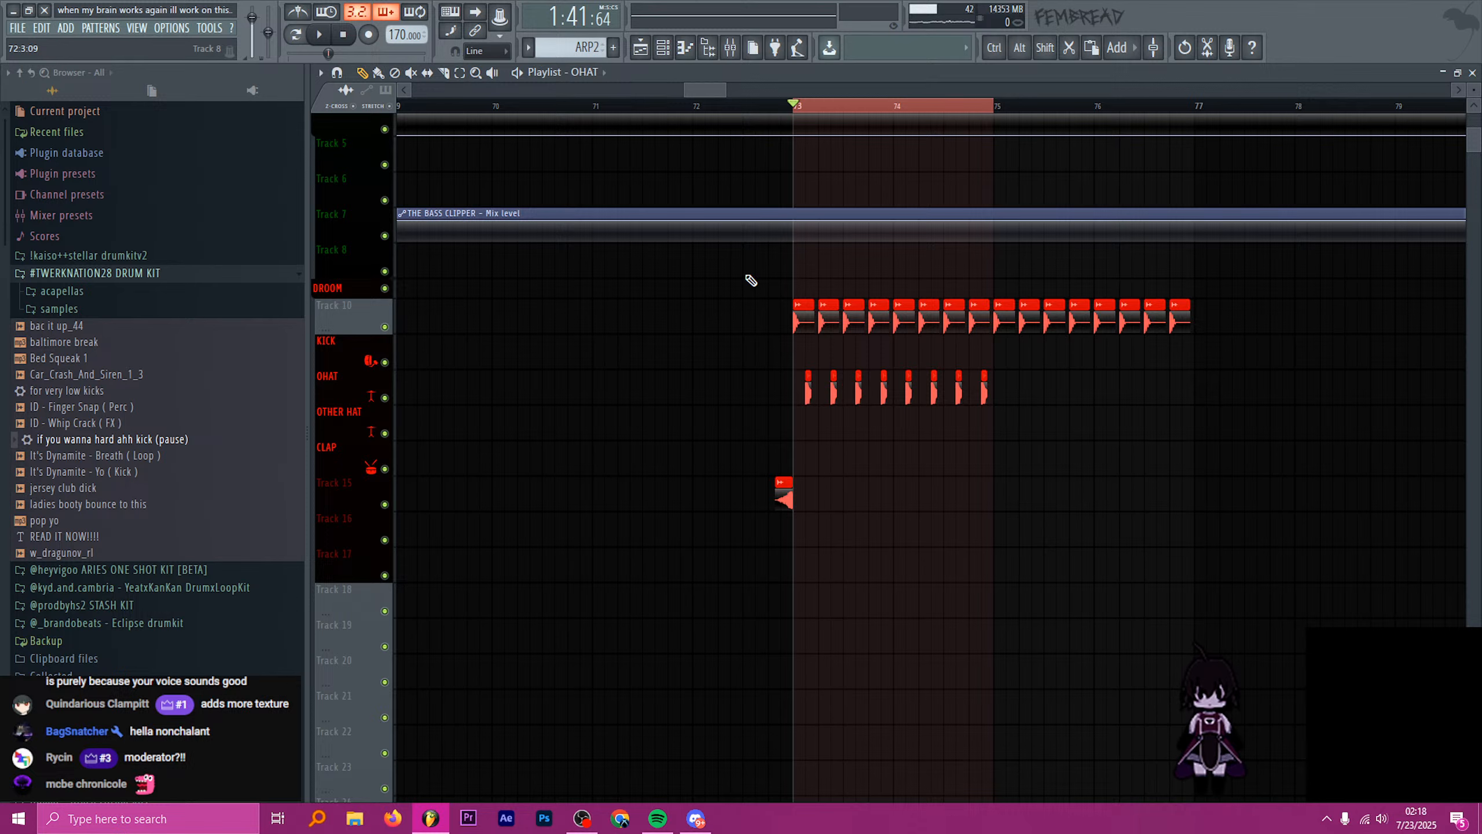
{"action": "left_click_drag", "start_coordinate": [764, 377], "coordinate": [1069, 403]}
{"action": "key", "text": "ctrl+b"}
- Play back the new kick and open-hat pattern from bar 73
{"action": "left_click", "coordinate": [813, 107], "text": "ctrl"}
{"action": "key", "text": "space"}
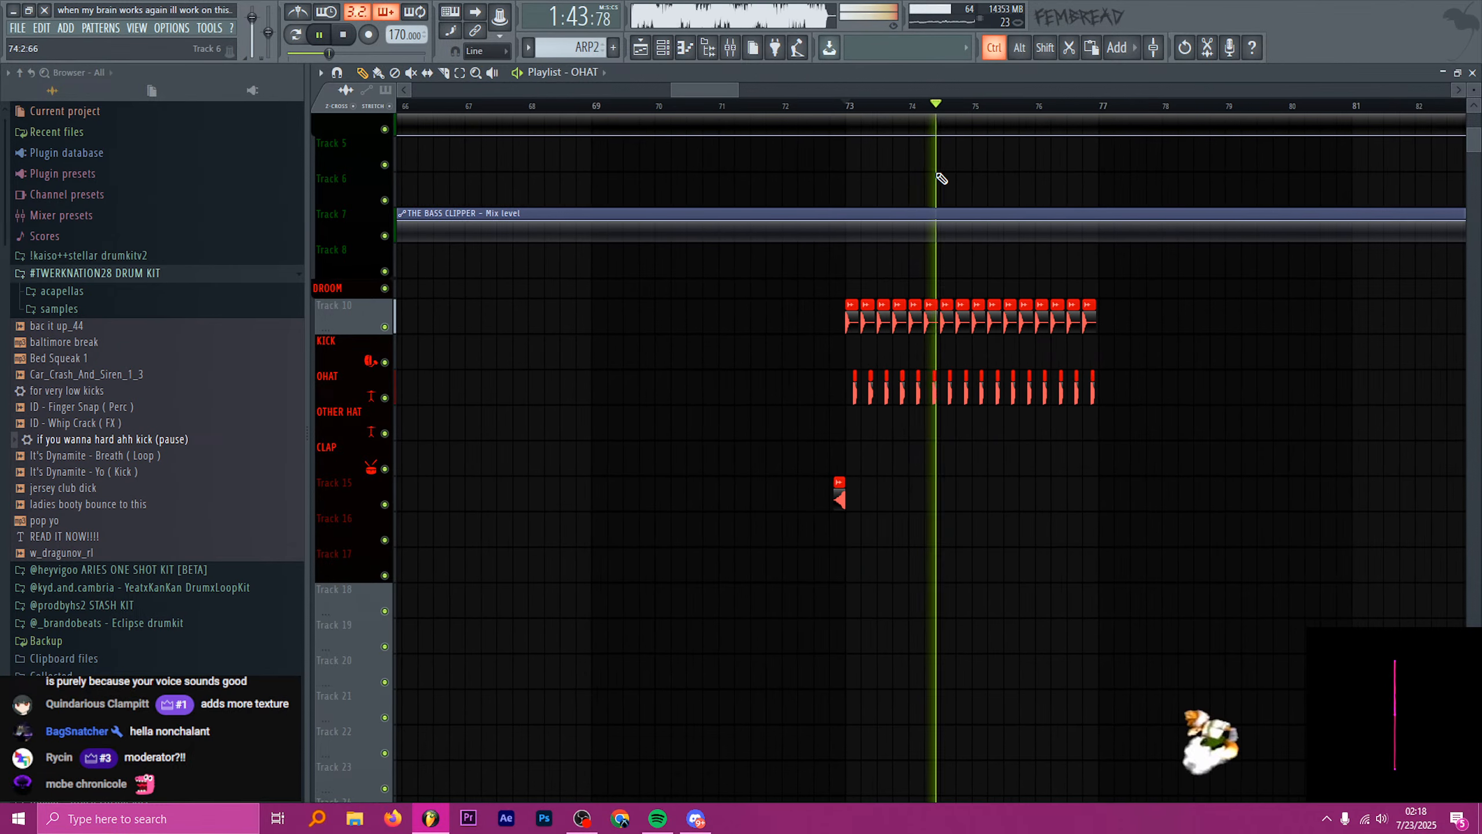
{"action": "scroll", "coordinate": [940, 192], "scroll_direction": "down", "scroll_amount": 6}
{"action": "key", "text": "space"}
- Play the earlier drop from bar 33 to check its drum pattern and pick its CLAP clip for placing
{"action": "scroll", "coordinate": [522, 388], "scroll_direction": "up", "scroll_amount": 4, "text": "ctrl"}
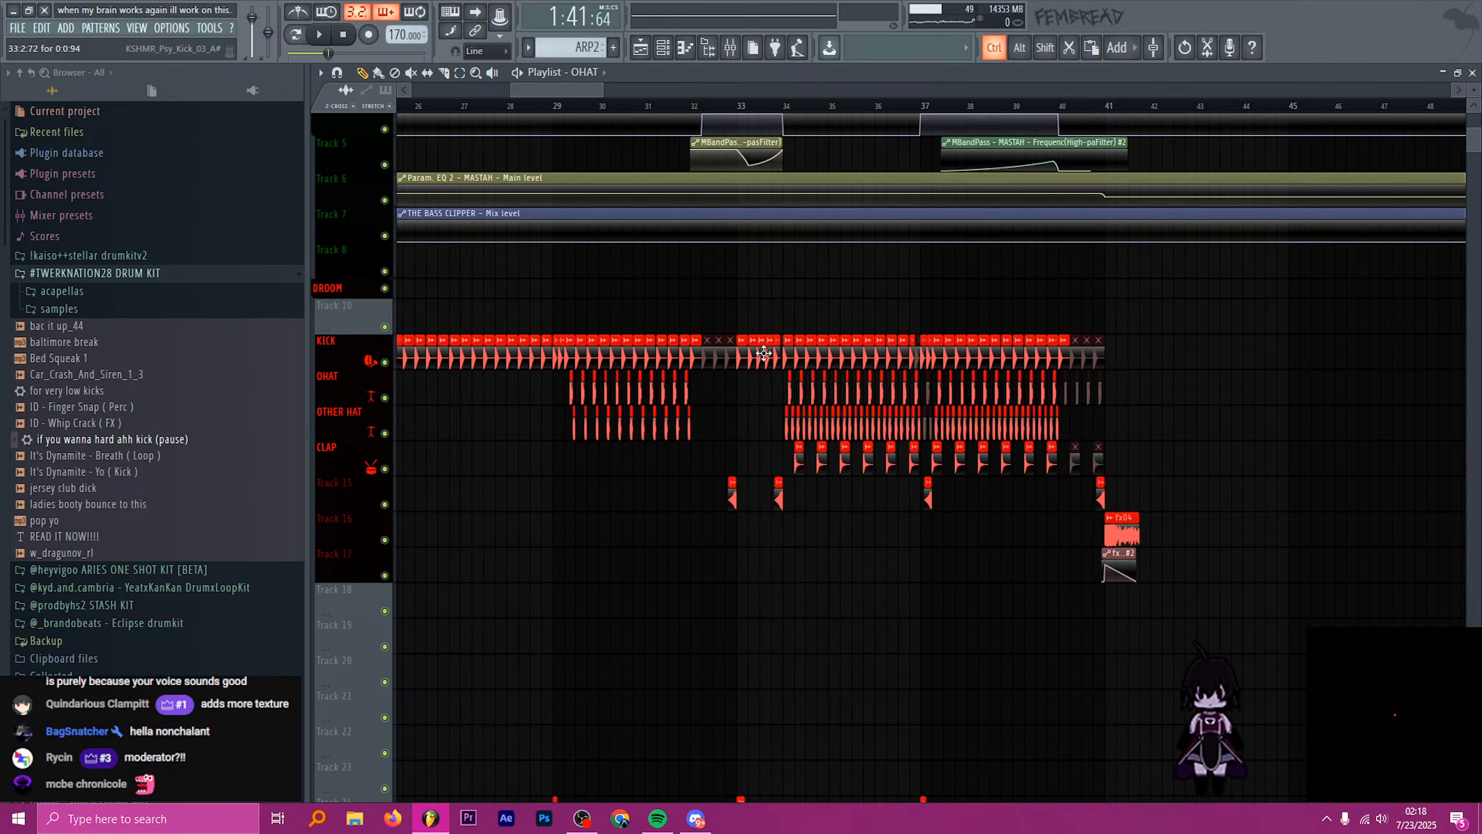
{"action": "left_click", "coordinate": [747, 107]}
{"action": "key", "text": "space"}
{"action": "scroll", "coordinate": [822, 158], "scroll_direction": "up", "scroll_amount": 4, "text": "ctrl"}
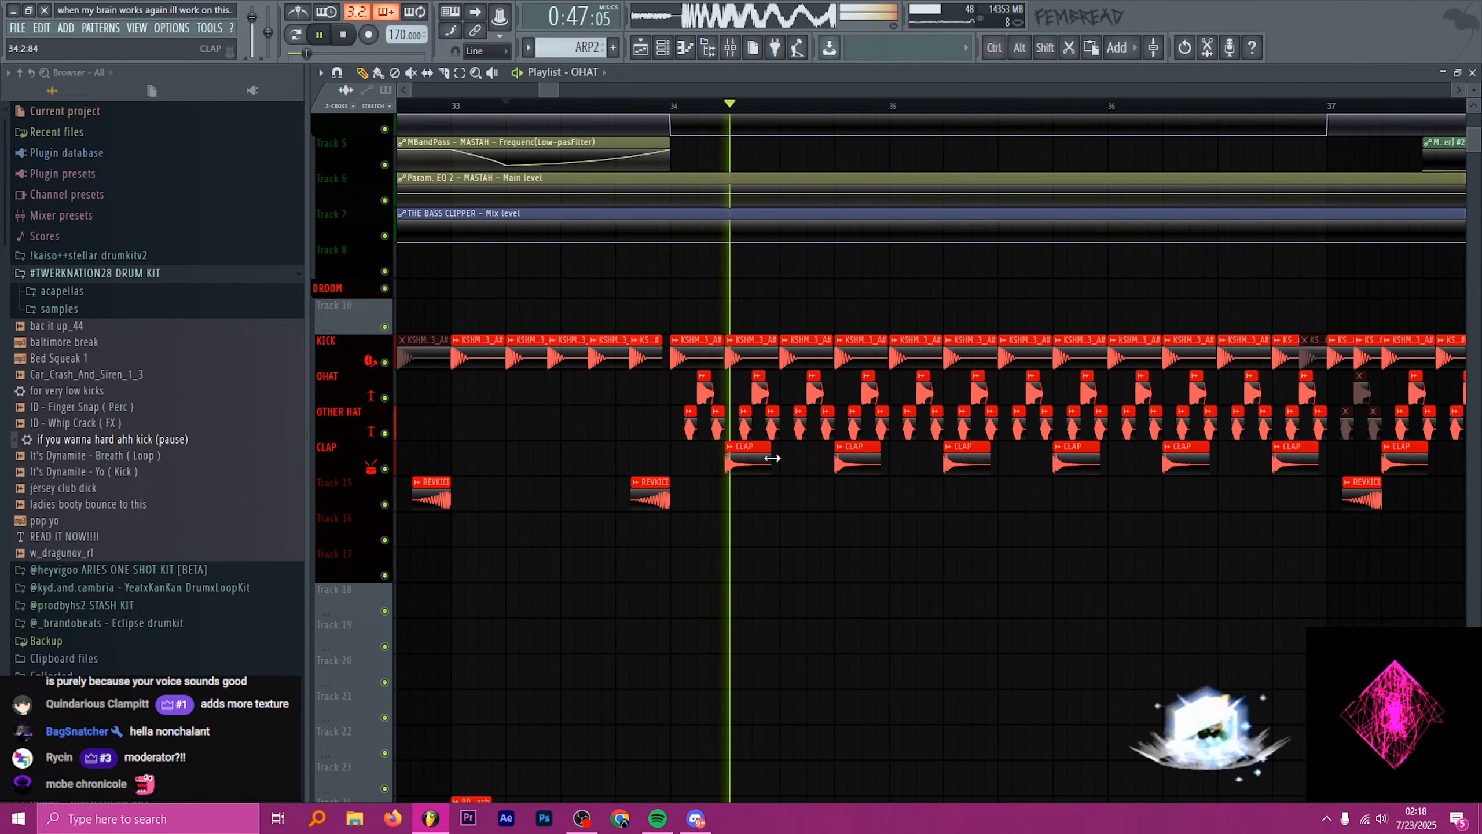
{"action": "key", "text": "space"}
{"action": "key", "text": "space"}
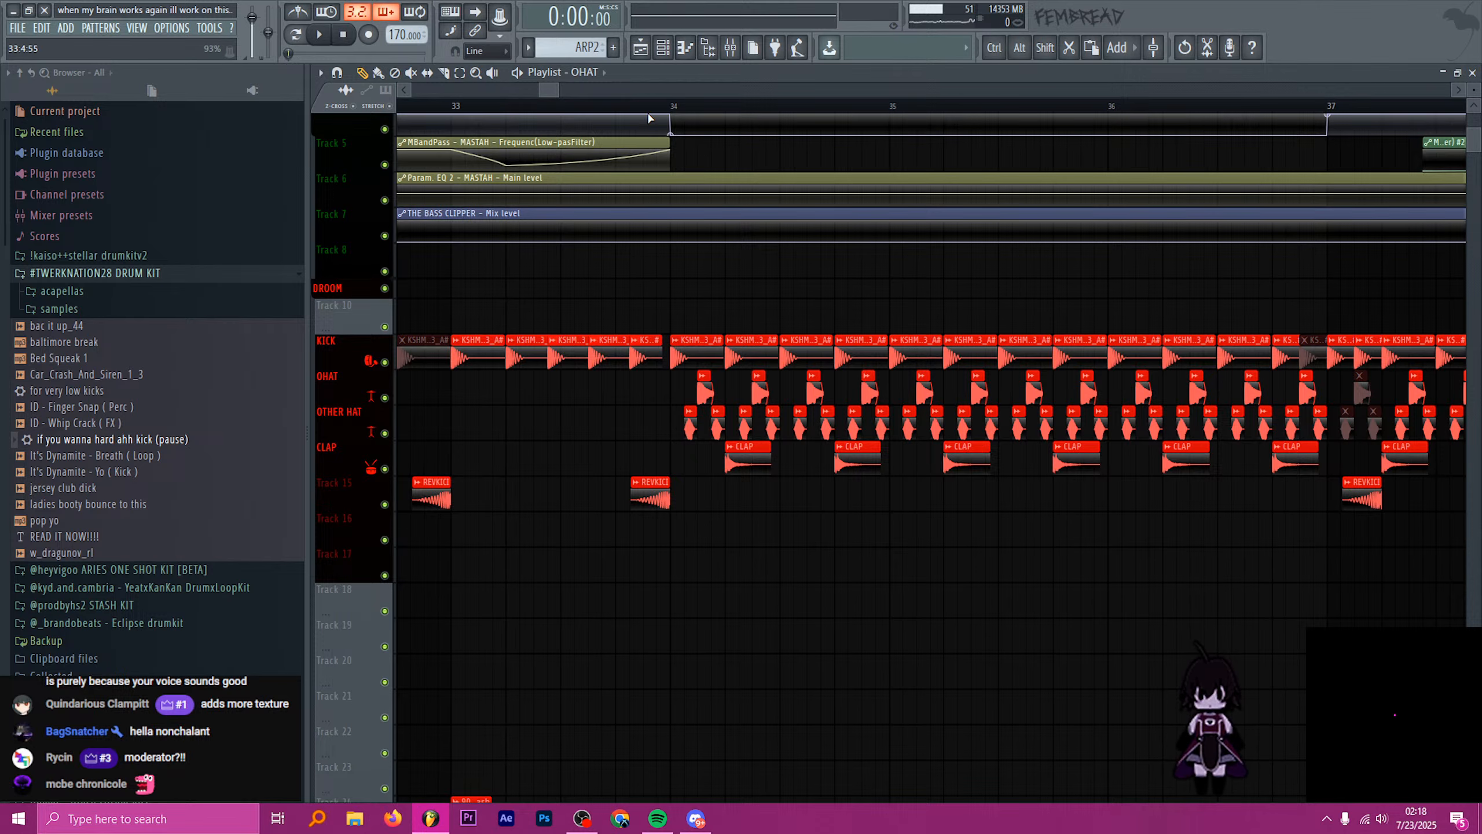
{"action": "scroll", "coordinate": [628, 479], "scroll_direction": "down", "scroll_amount": 8, "text": "ctrl"}
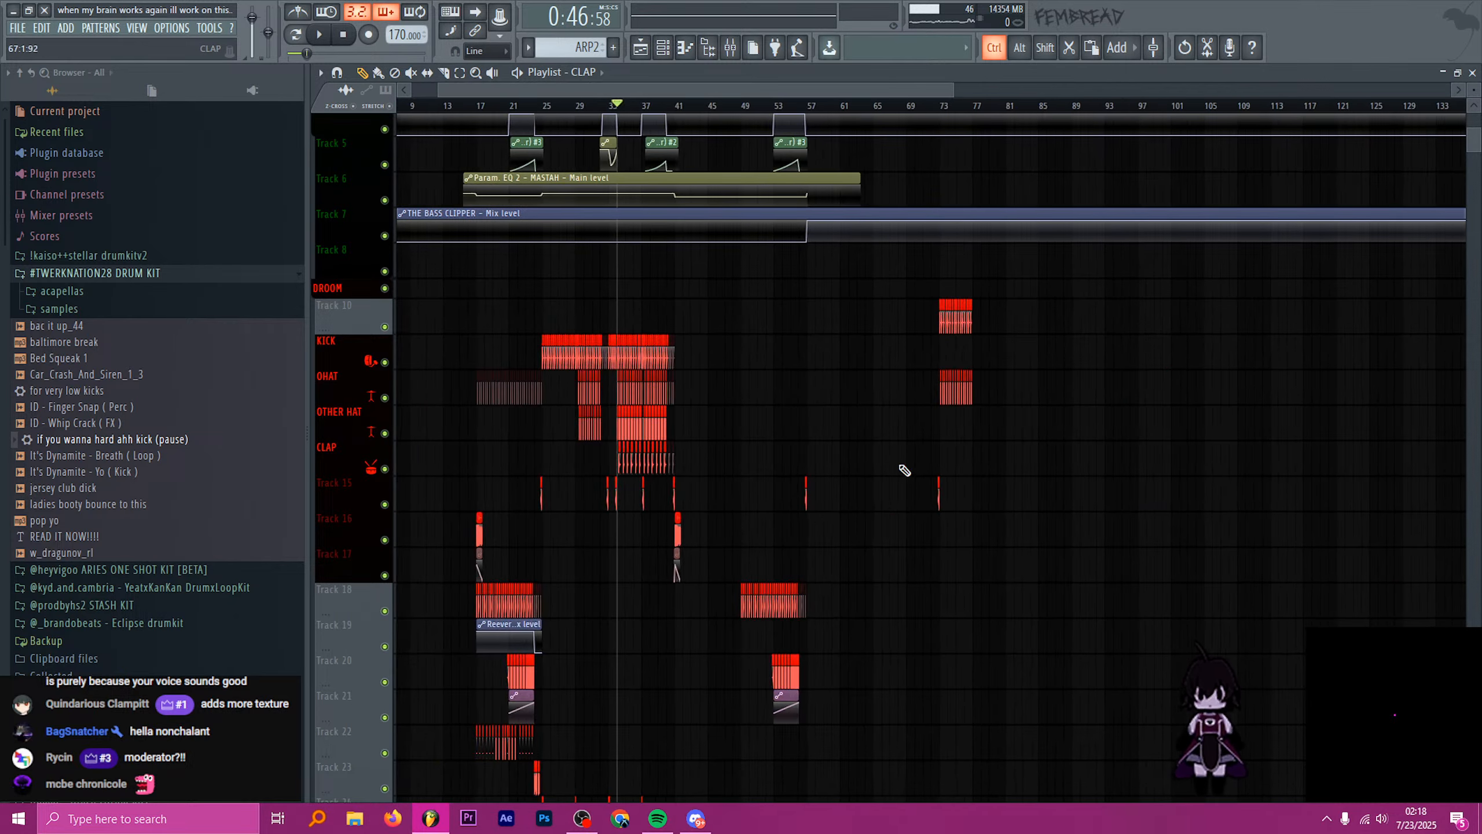
- Place a CLAP clip on the second beat of bar 73 on the CLAP track and set the song position to bar 73
{"action": "scroll", "coordinate": [975, 461], "scroll_direction": "up", "scroll_amount": 4, "text": "ctrl"}
{"action": "scroll", "coordinate": [934, 464], "scroll_direction": "up", "scroll_amount": 2, "text": "ctrl"}
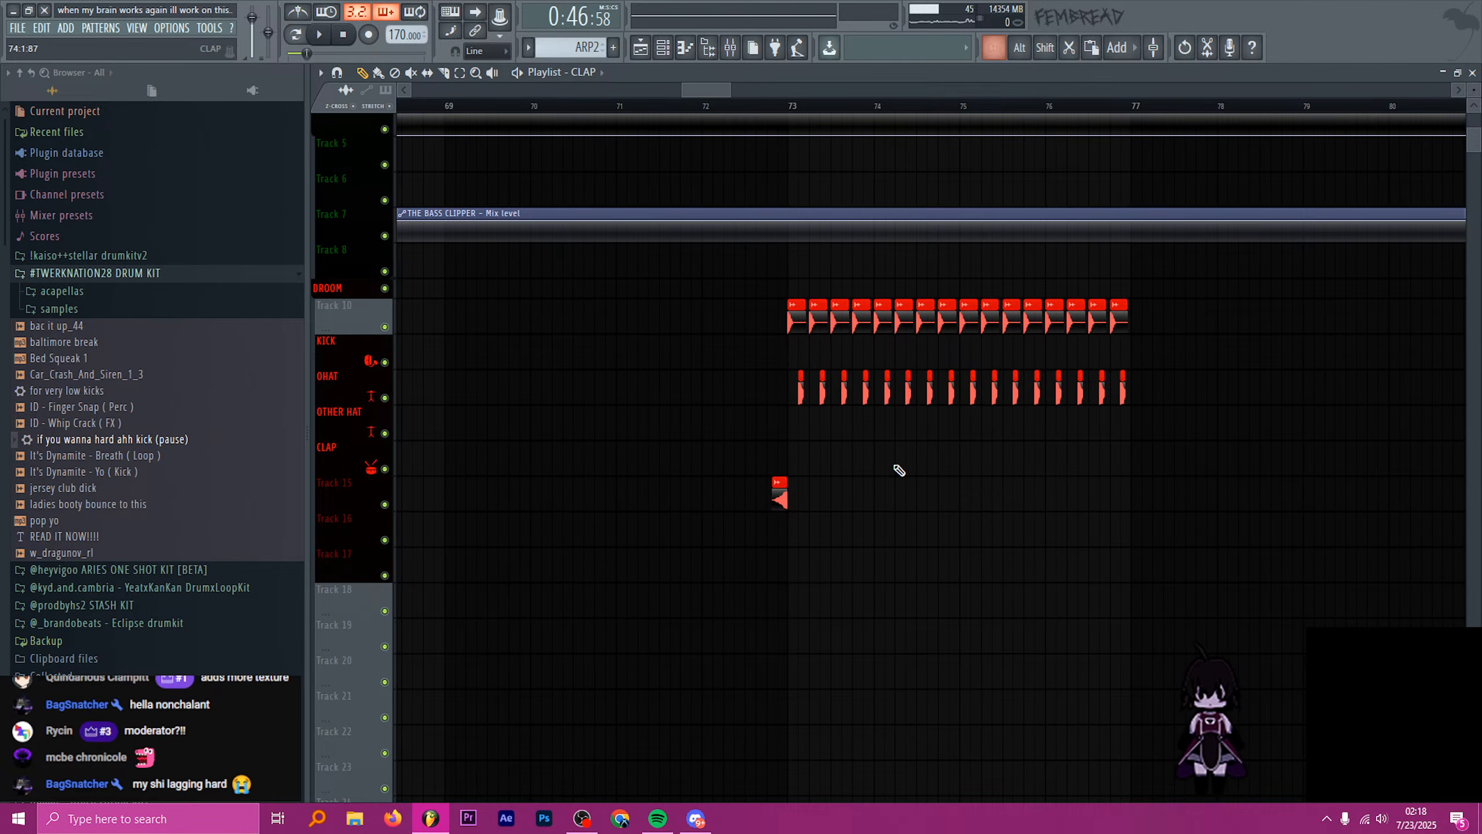
{"action": "scroll", "coordinate": [844, 471], "scroll_direction": "up", "scroll_amount": 2, "text": "ctrl"}
{"action": "left_click", "coordinate": [807, 459]}
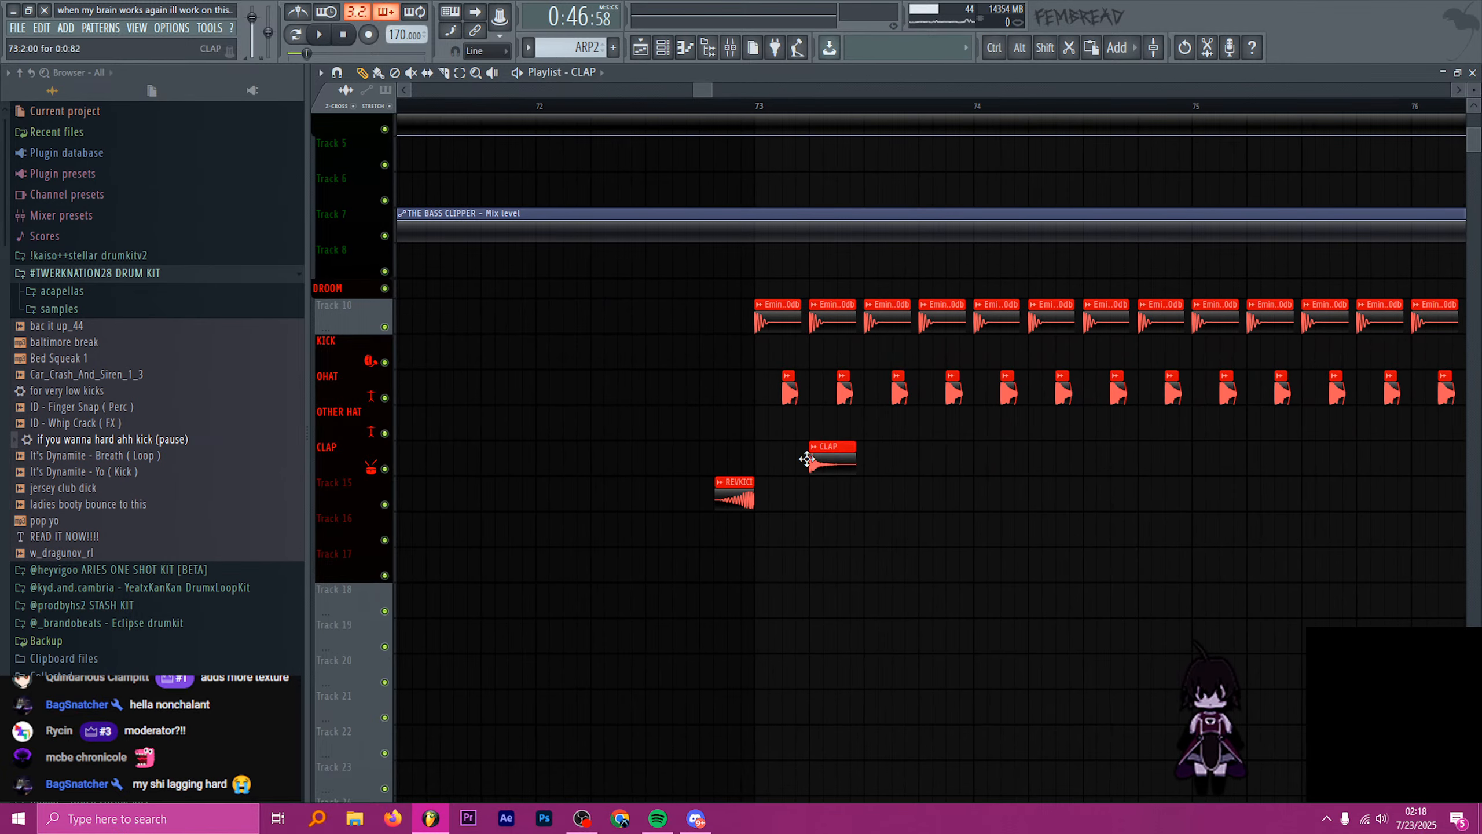
{"action": "scroll", "coordinate": [755, 101], "scroll_direction": "down", "scroll_amount": 1}
{"action": "left_click", "coordinate": [731, 106]}
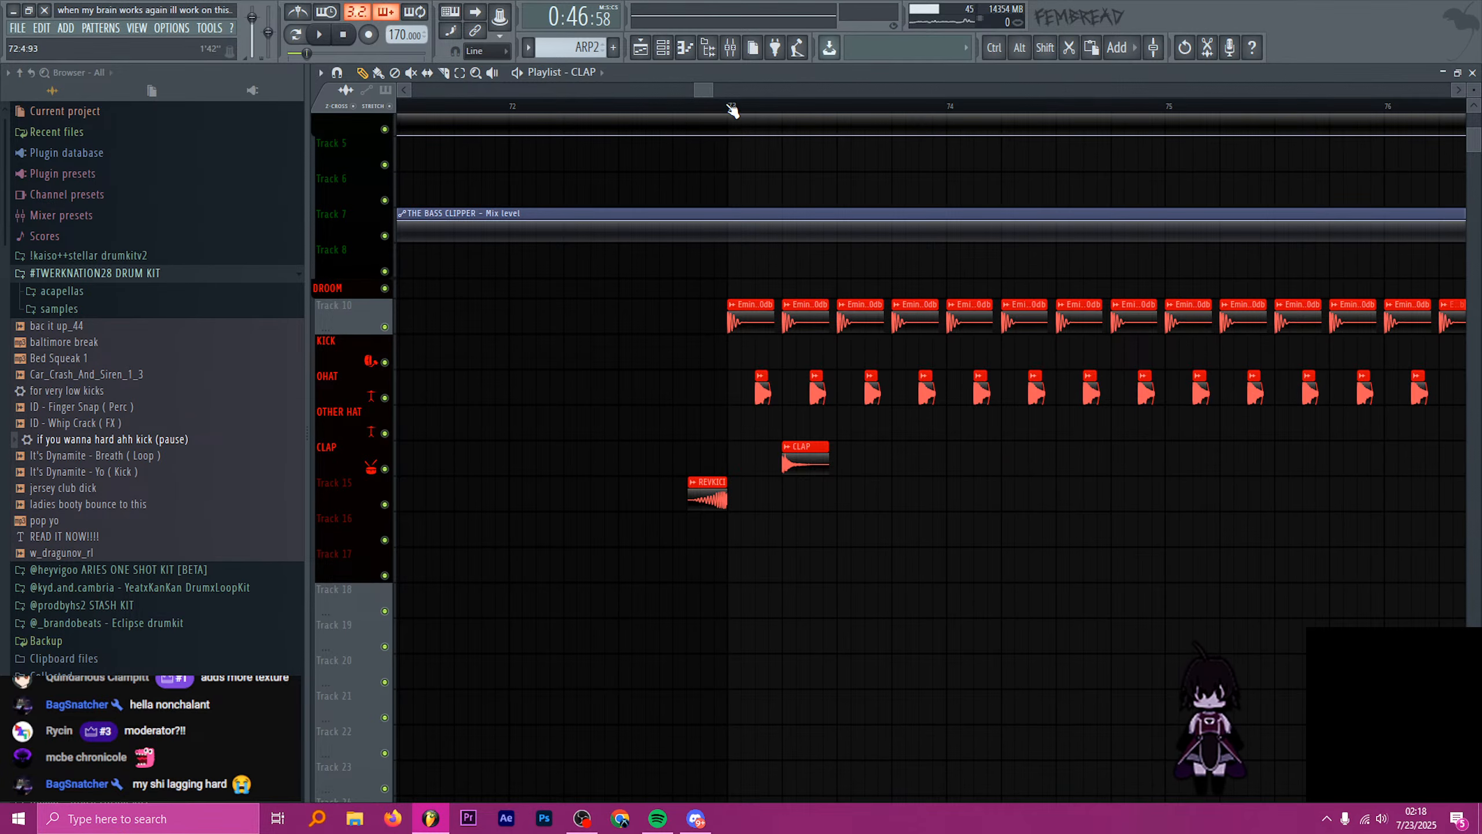
{"action": "scroll", "coordinate": [800, 461], "scroll_direction": "down", "scroll_amount": 1, "text": "ctrl"}
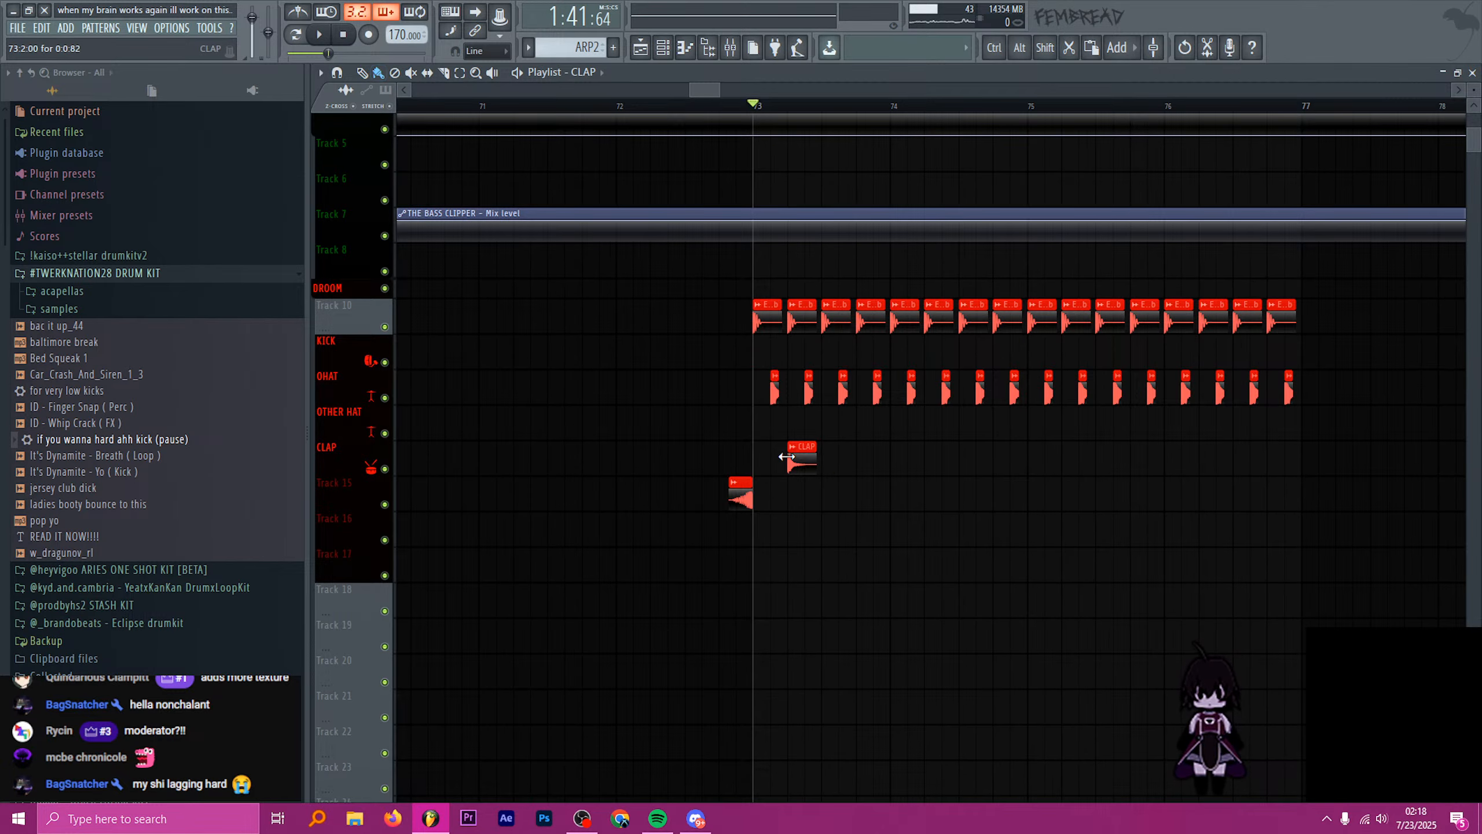
{"action": "scroll", "coordinate": [806, 462], "scroll_direction": "up", "scroll_amount": 1, "text": "ctrl"}
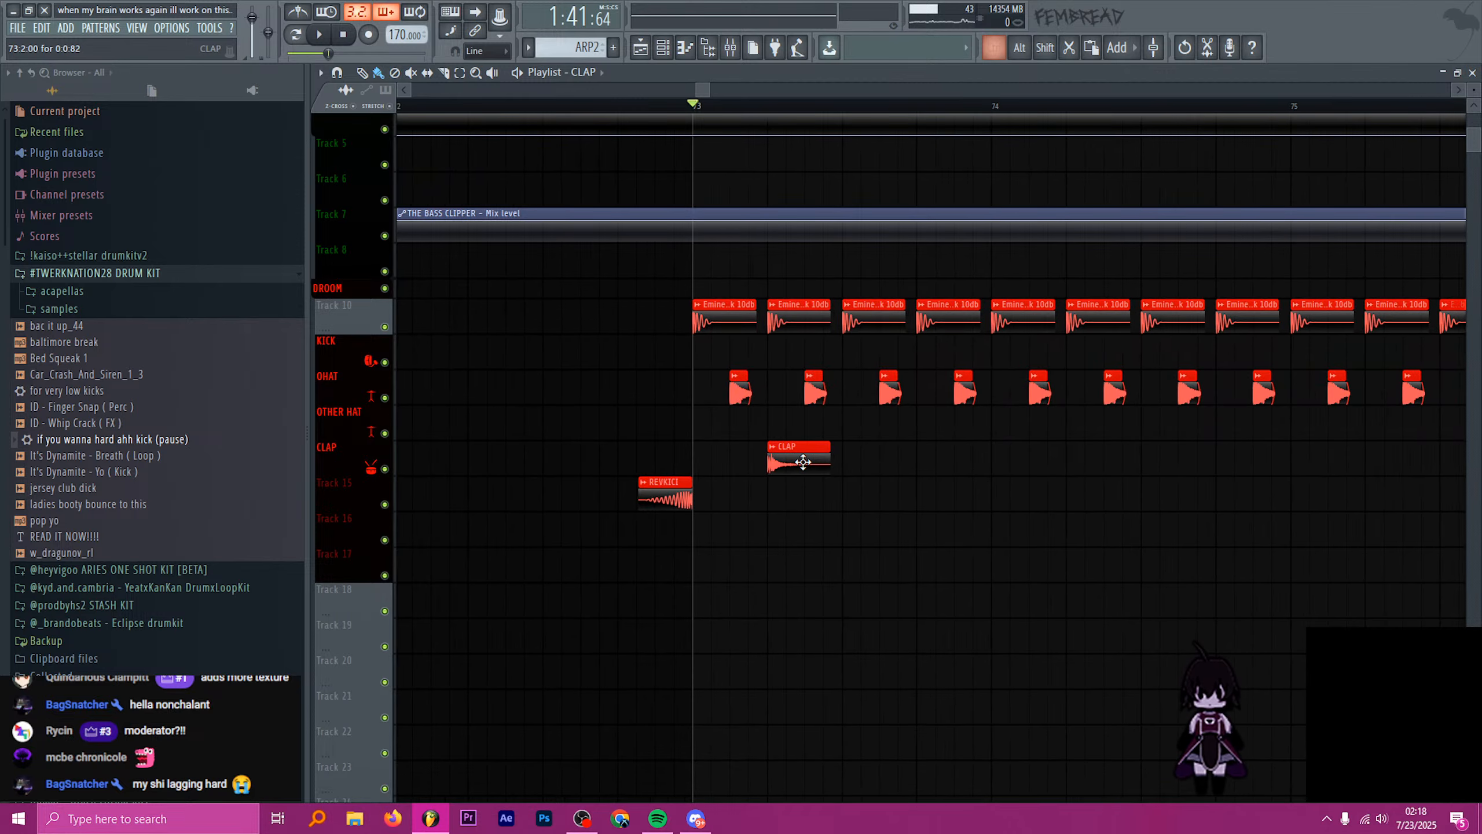
{"action": "scroll", "coordinate": [803, 462], "scroll_direction": "down", "scroll_amount": 3, "text": "ctrl"}
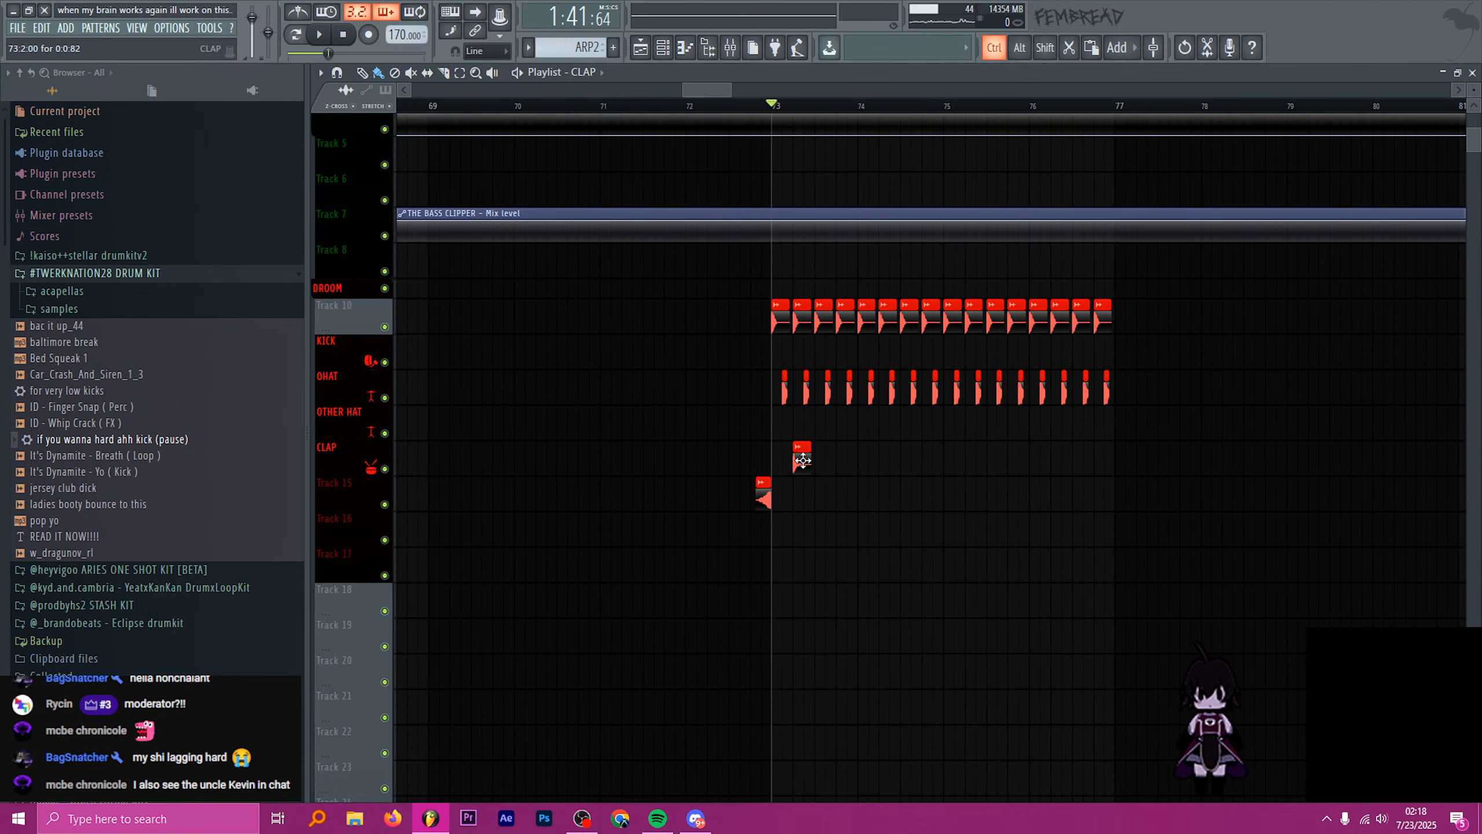
{"action": "scroll", "coordinate": [803, 461], "scroll_direction": "down", "scroll_amount": 1, "text": "ctrl"}
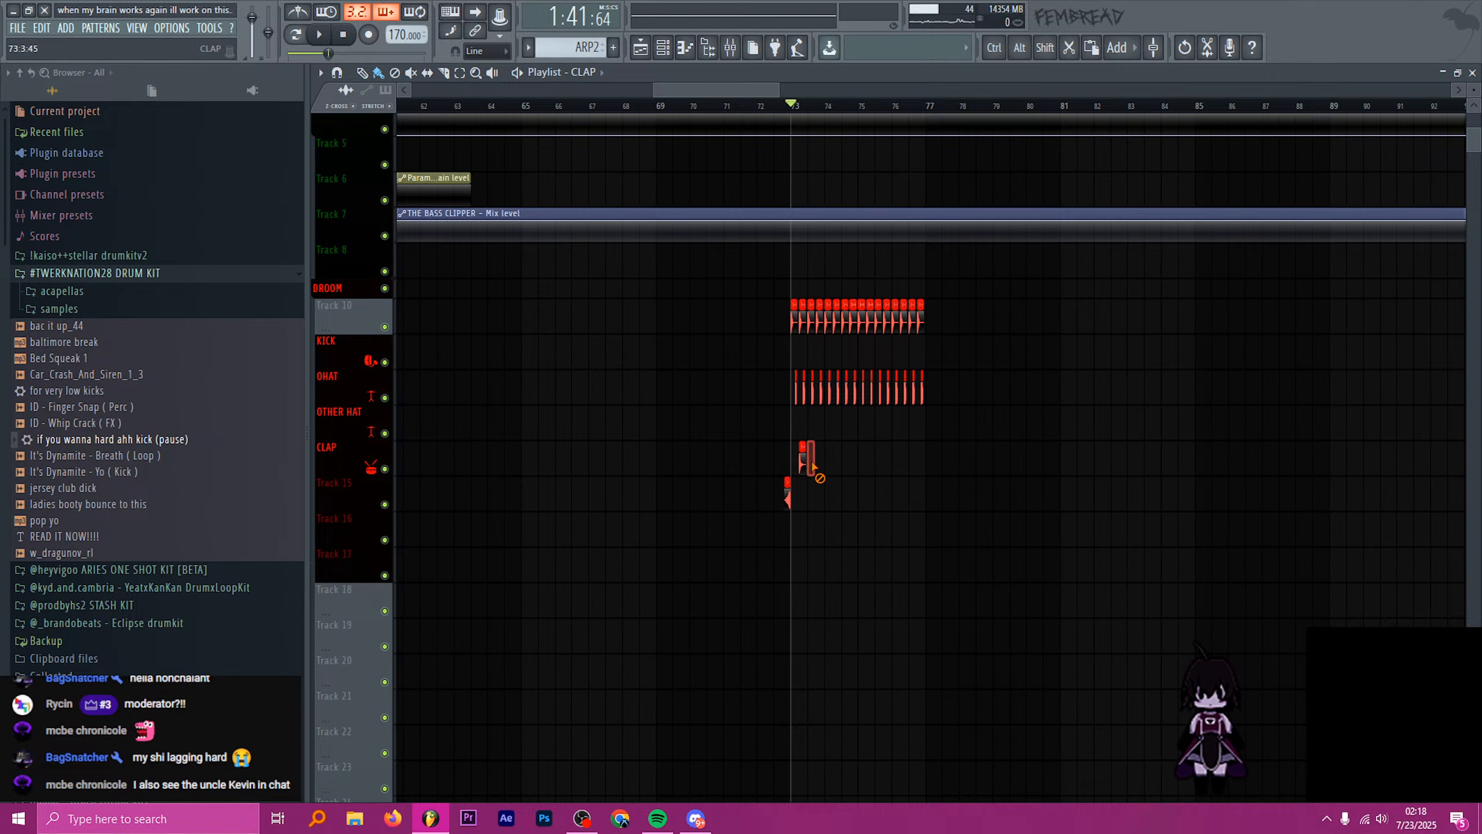
- Select the first two beats of bar 73 and duplicate the CLAP clip every two beats through bar 76
{"action": "left_click_drag", "start_coordinate": [792, 107], "coordinate": [805, 116]}
{"action": "scroll", "coordinate": [870, 446], "scroll_direction": "up", "scroll_amount": 3, "text": "ctrl"}
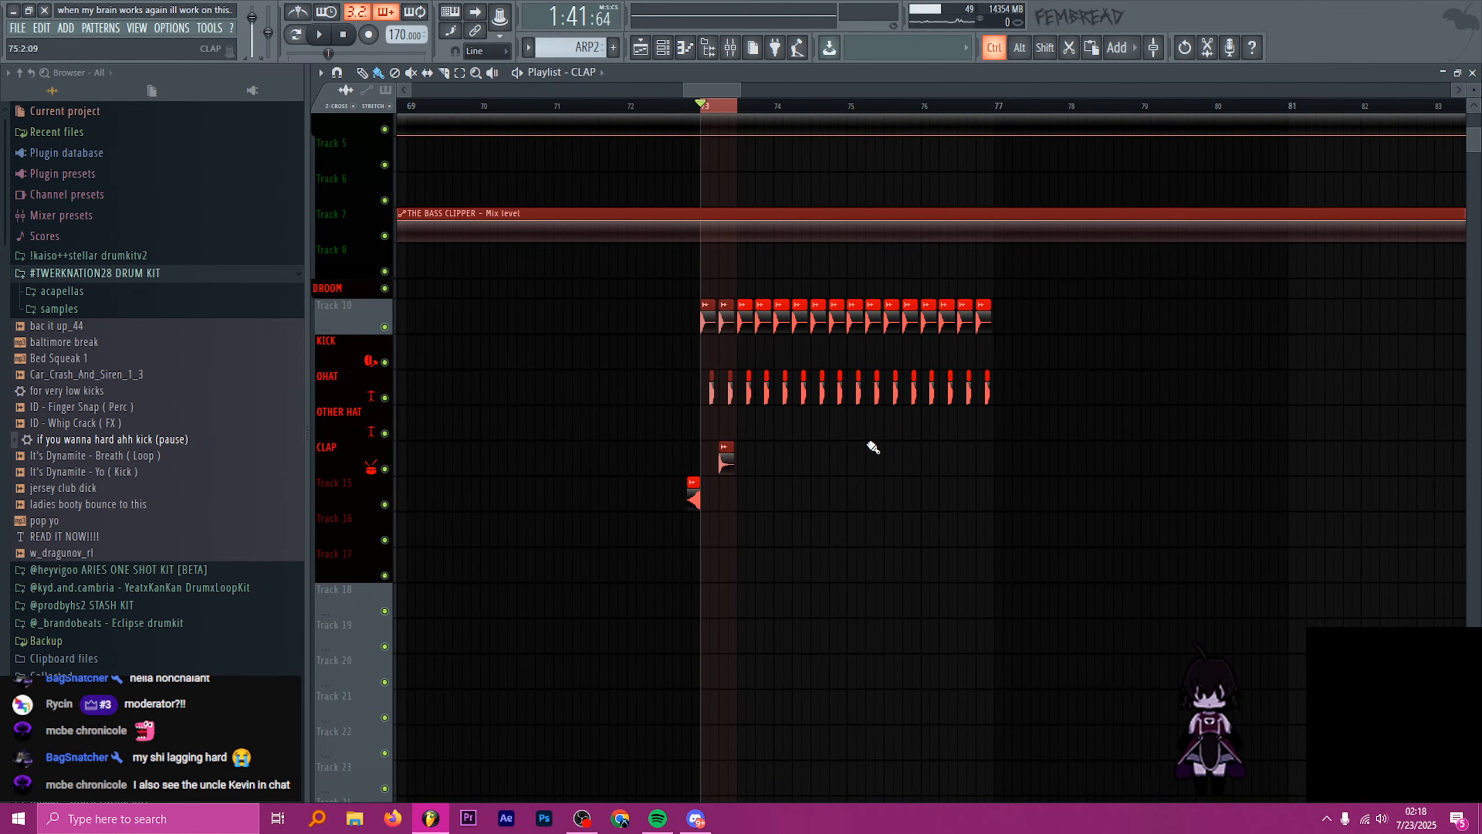
{"action": "key", "text": "ctrl+b"}
{"action": "key", "text": "ctrl+b"}
{"action": "key", "text": "ctrl+b"}
{"action": "key", "text": "ctrl+b"}
{"action": "key", "text": "ctrl+b"}
{"action": "key", "text": "ctrl+b"}
{"action": "key", "text": "ctrl+b"}
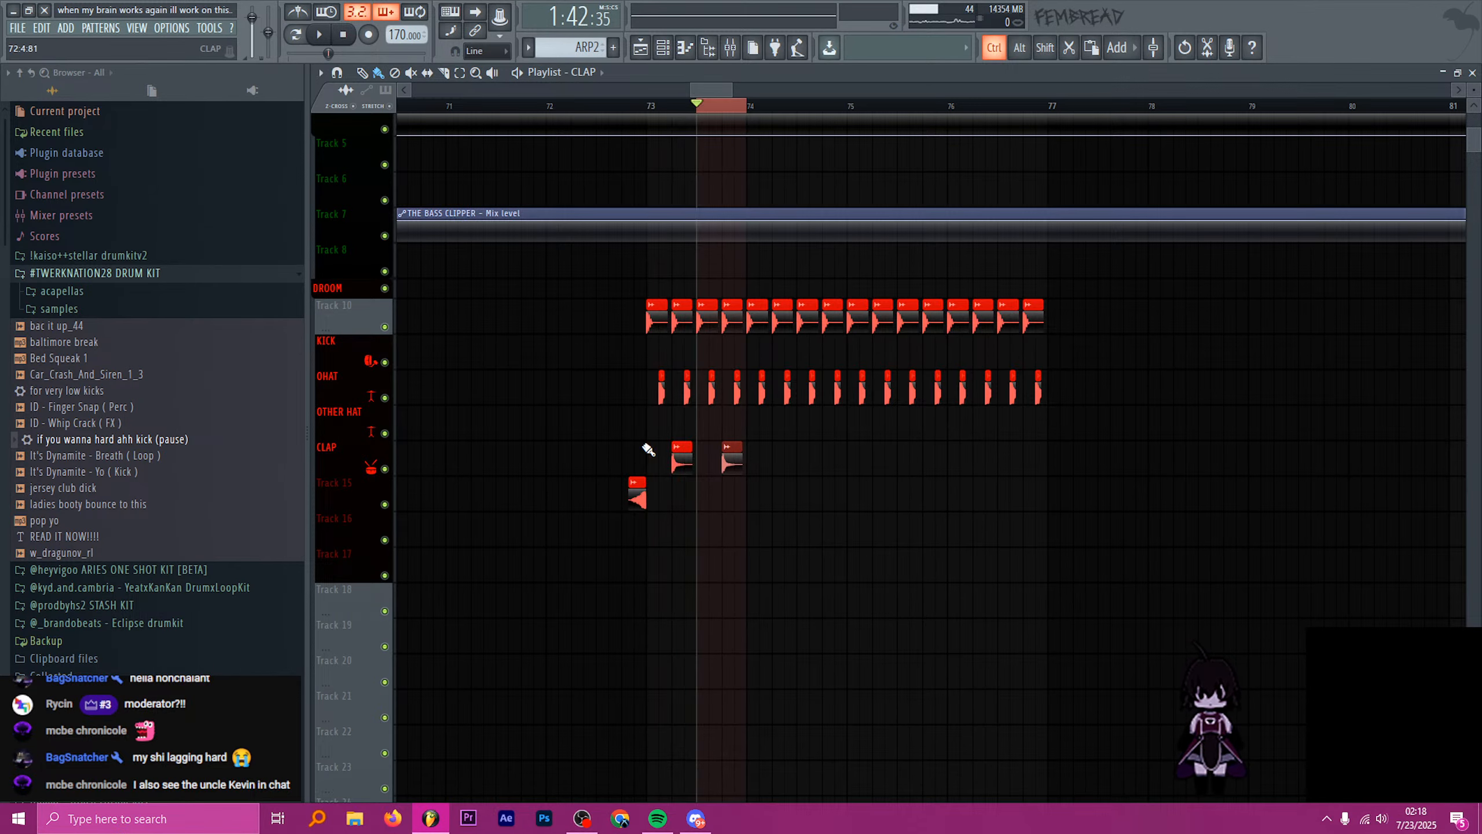
- Play back the kick, open-hat and clap pattern from bar 73
{"action": "left_click", "coordinate": [649, 108]}
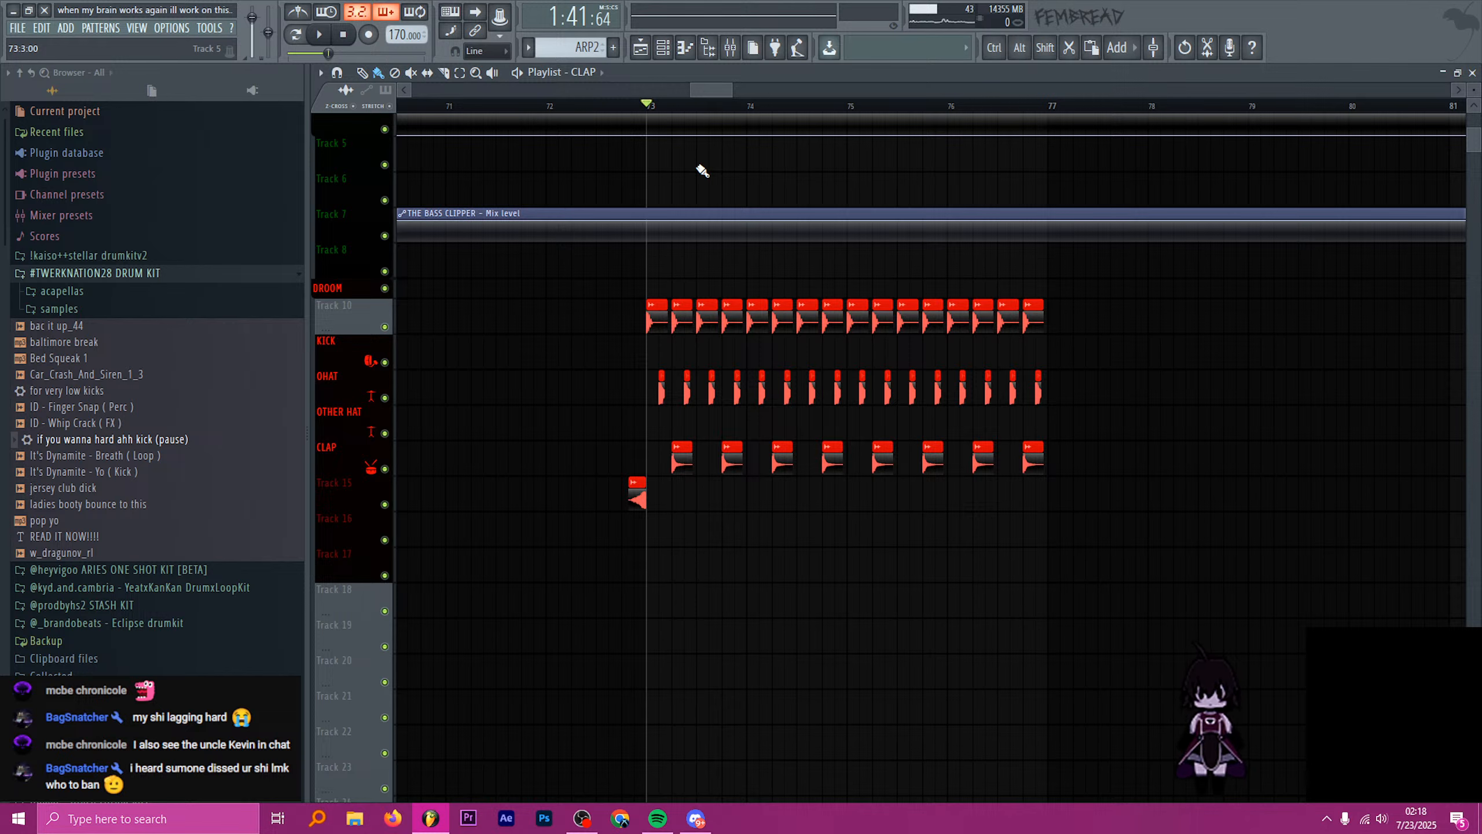
{"action": "key", "text": "space"}
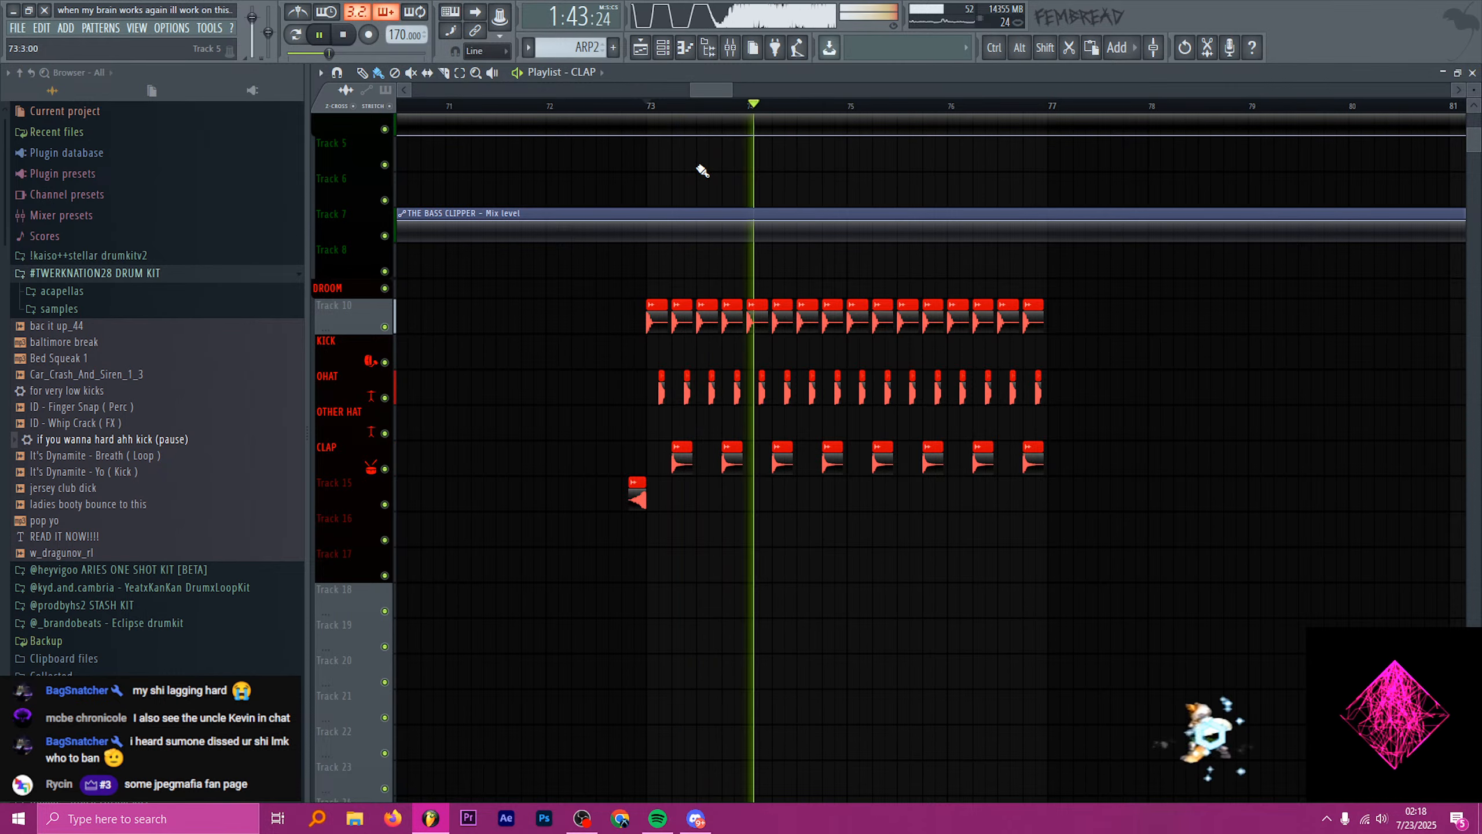
{"action": "key", "text": "space"}
- Inspect the two Fruity parametric EQ 2 effects on the Eminem Kick 10db mixer track
{"action": "scroll", "coordinate": [677, 245], "scroll_direction": "up", "scroll_amount": 2, "text": "ctrl"}
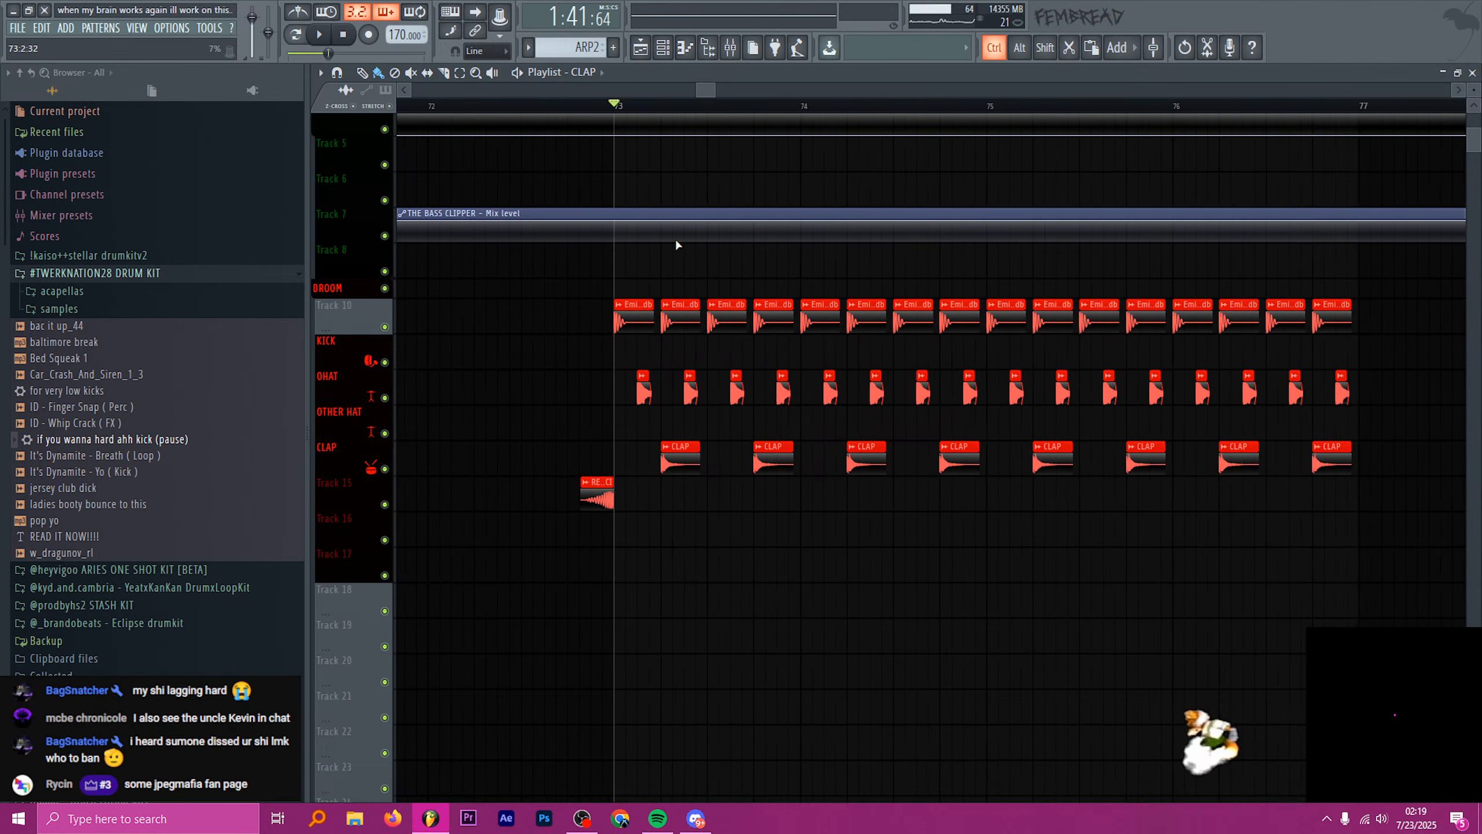
{"action": "scroll", "coordinate": [677, 245], "scroll_direction": "up", "scroll_amount": 4}
{"action": "left_click", "coordinate": [731, 48]}
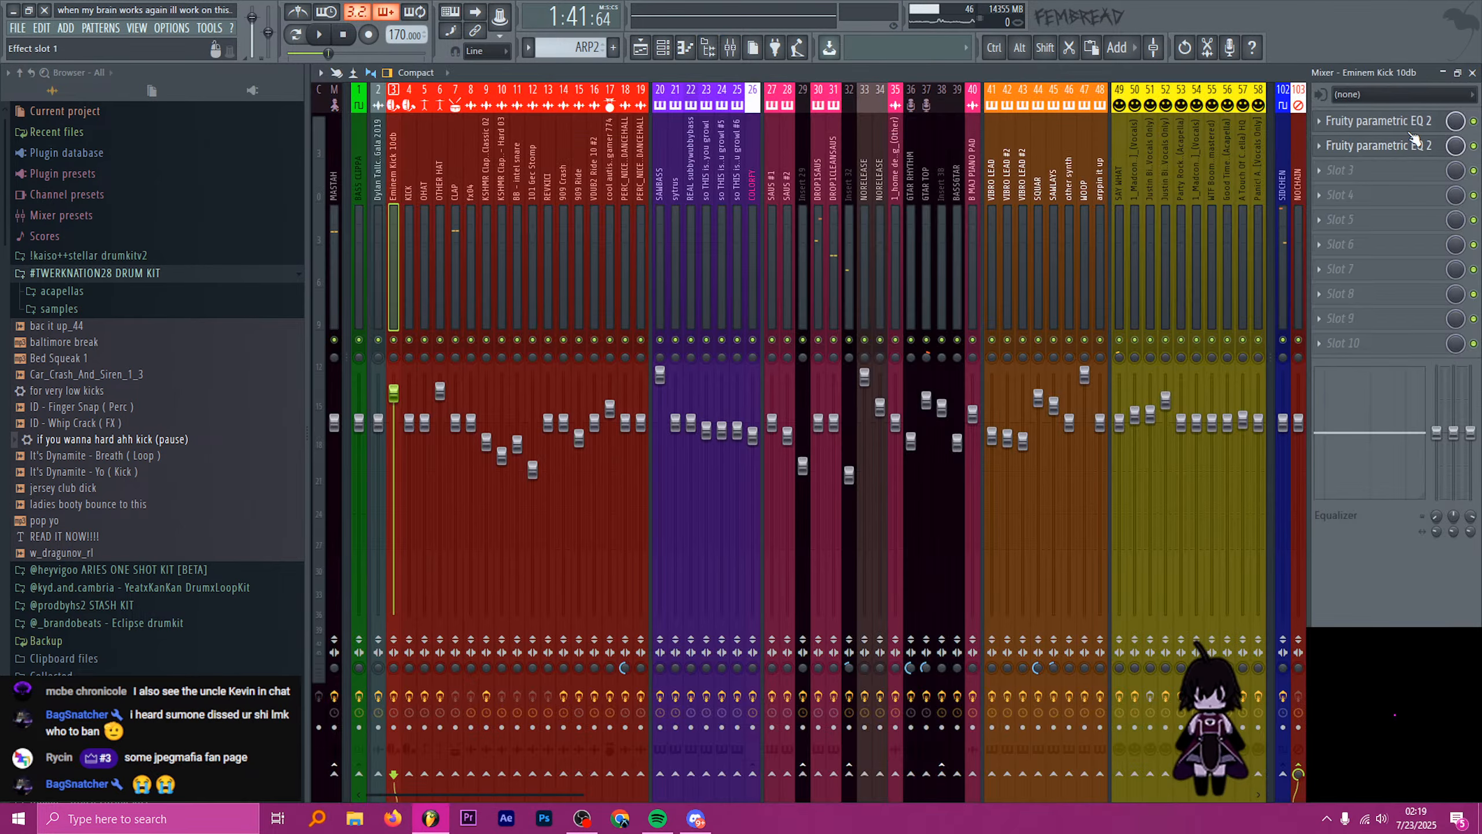
{"action": "left_click", "coordinate": [1409, 134]}
{"action": "left_click", "coordinate": [1409, 134]}
{"action": "left_click", "coordinate": [1403, 159]}
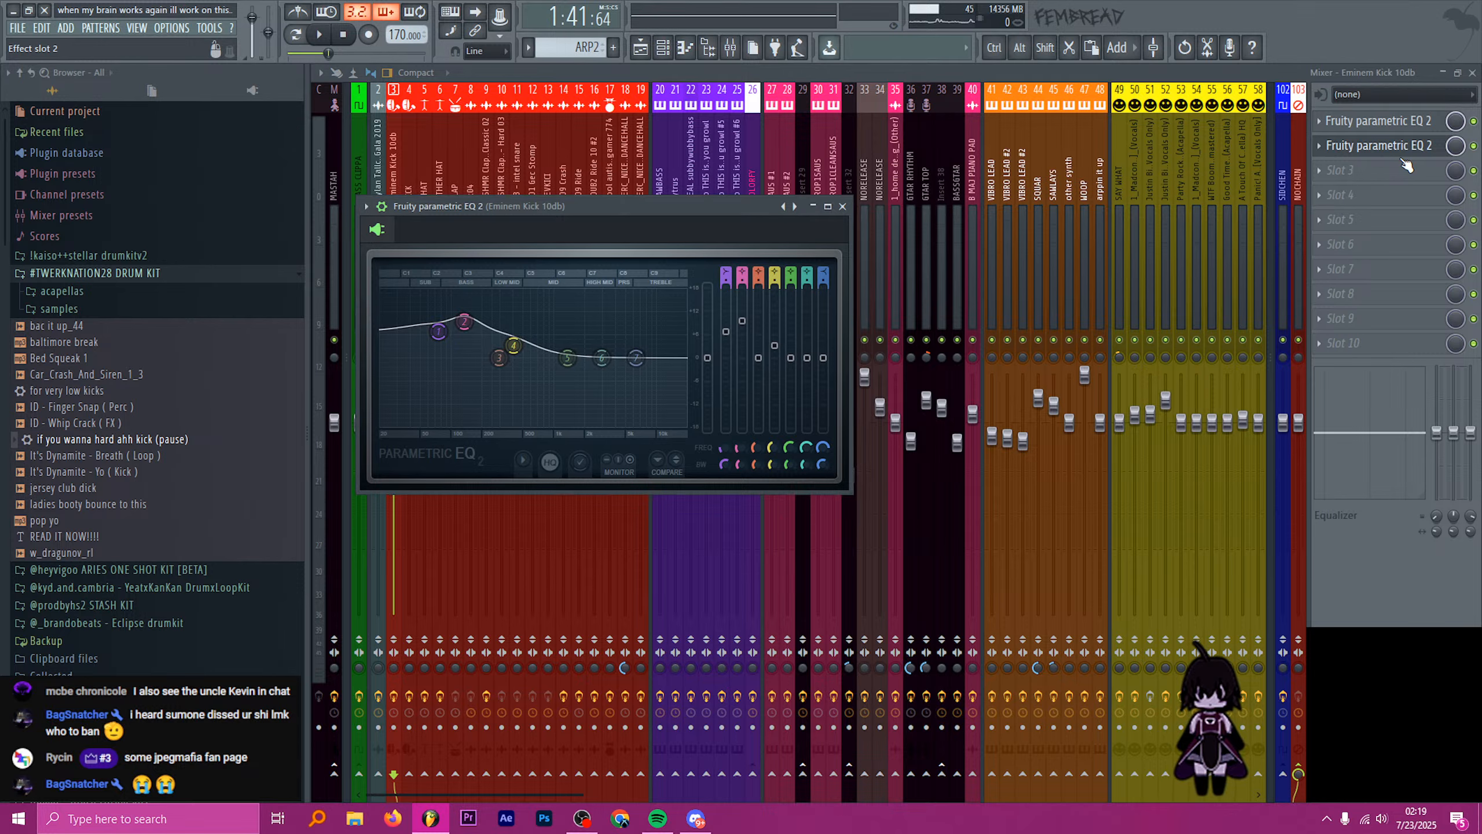
{"action": "left_click", "coordinate": [1403, 146]}
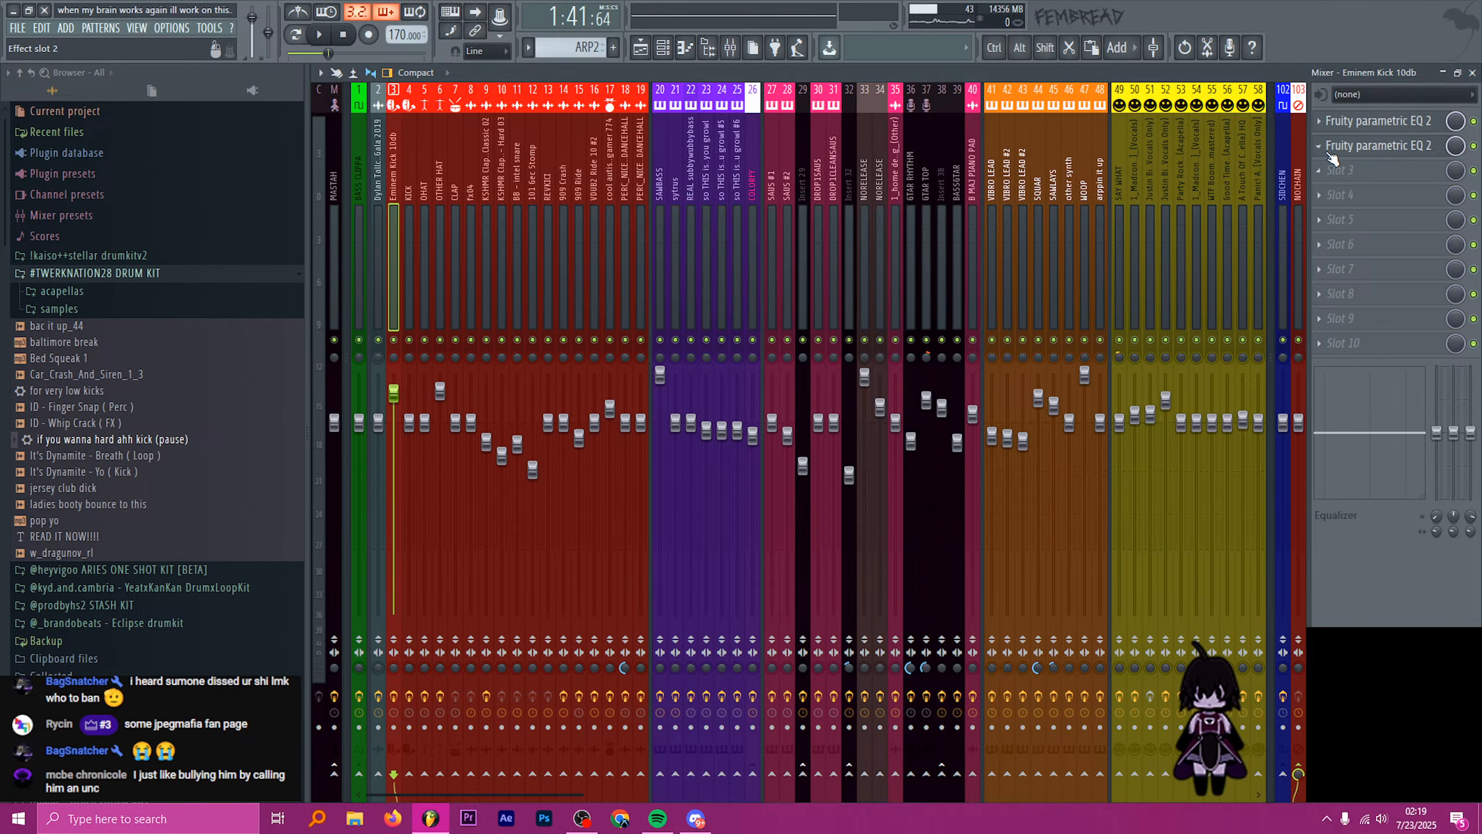
- Lower the Eminem Kick 10db mixer fader while the section plays from bar 73
{"action": "key", "text": "space"}
{"action": "left_click_drag", "start_coordinate": [393, 393], "coordinate": [393, 434]}
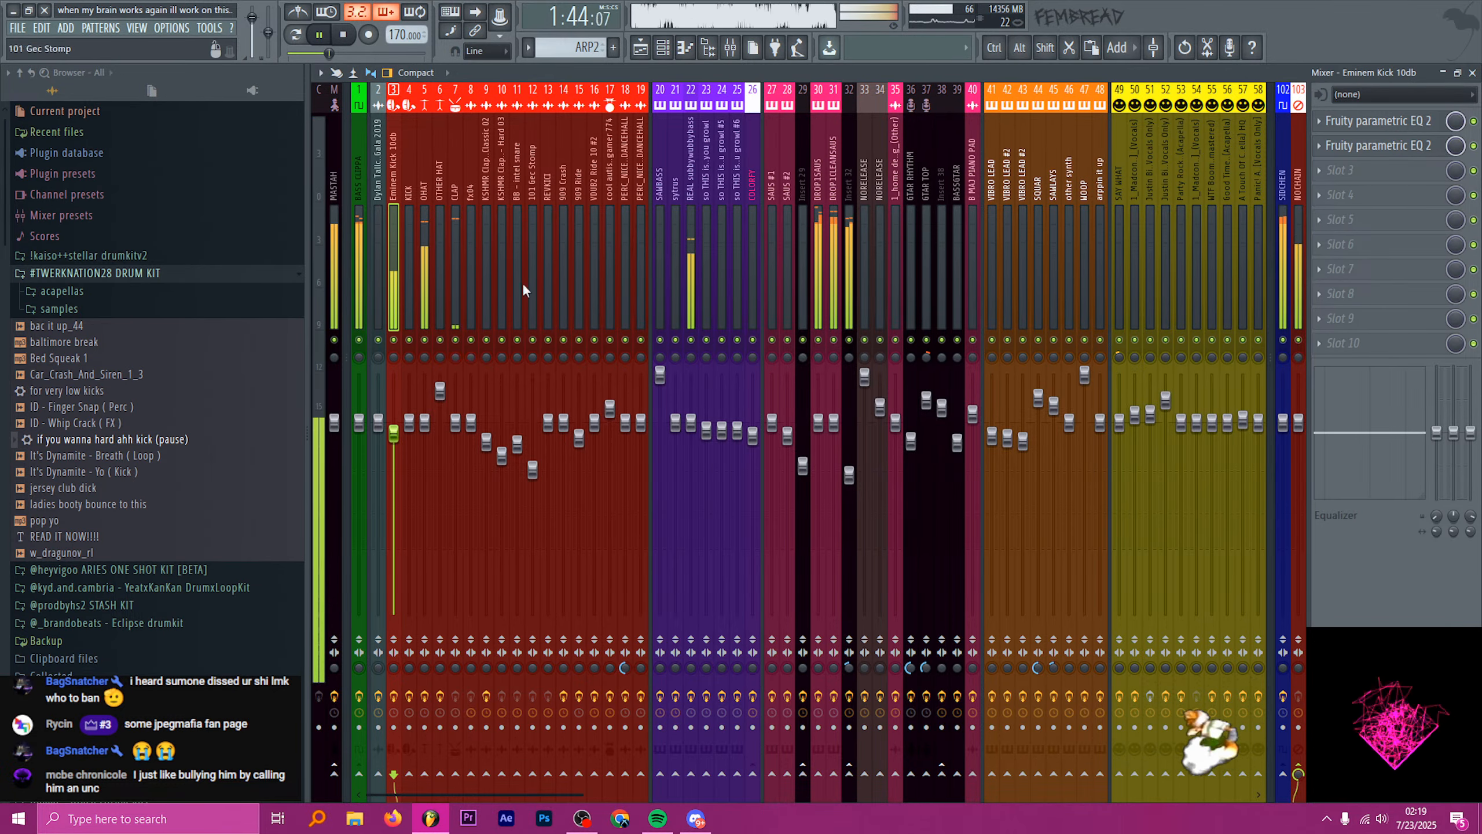
{"action": "left_click", "coordinate": [641, 48]}
{"action": "scroll", "coordinate": [846, 341], "scroll_direction": "up", "scroll_amount": 2}
{"action": "scroll", "coordinate": [846, 341], "scroll_direction": "down", "scroll_amount": 10}
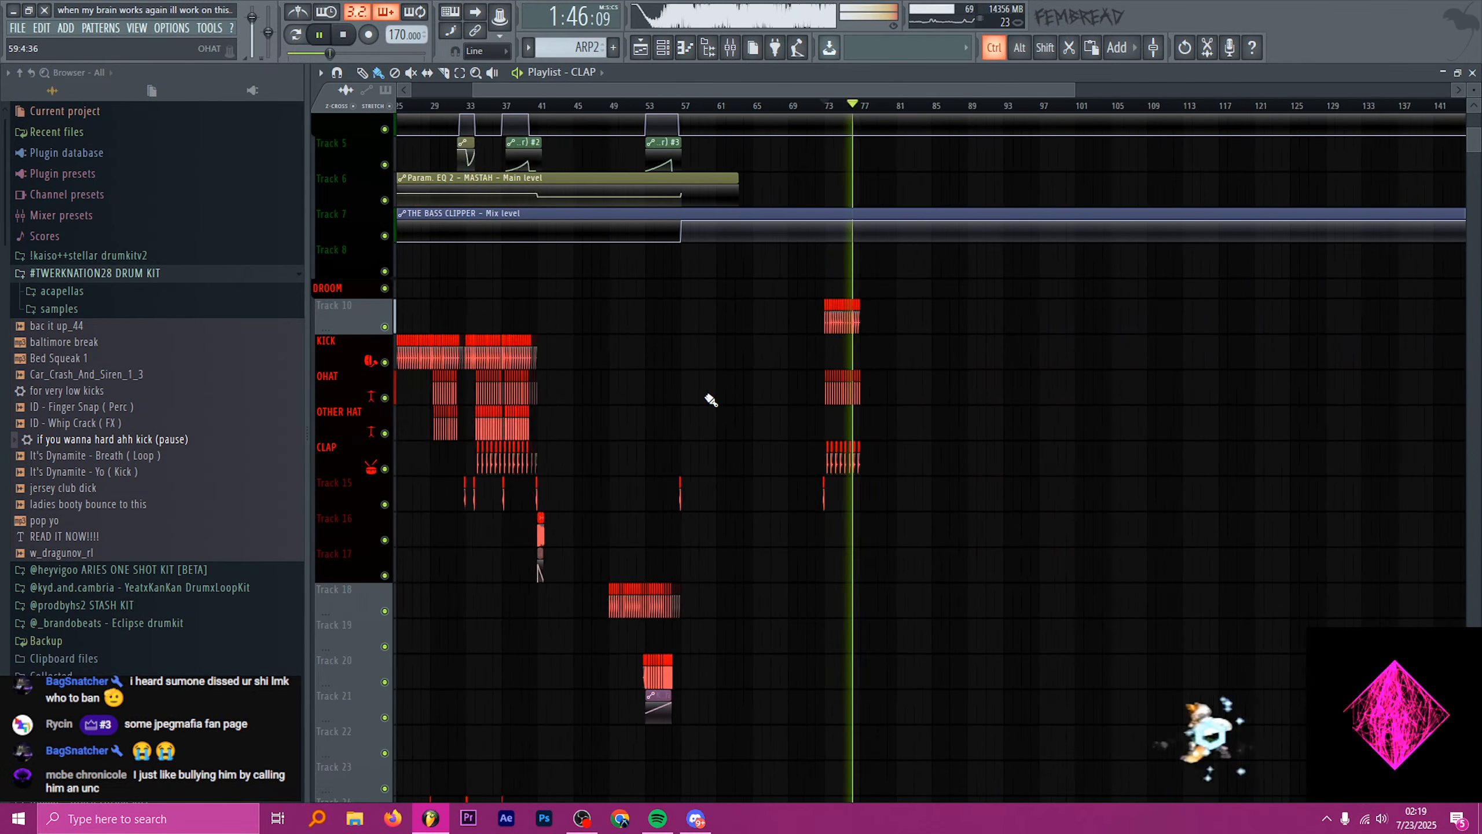
{"action": "key", "text": "space"}
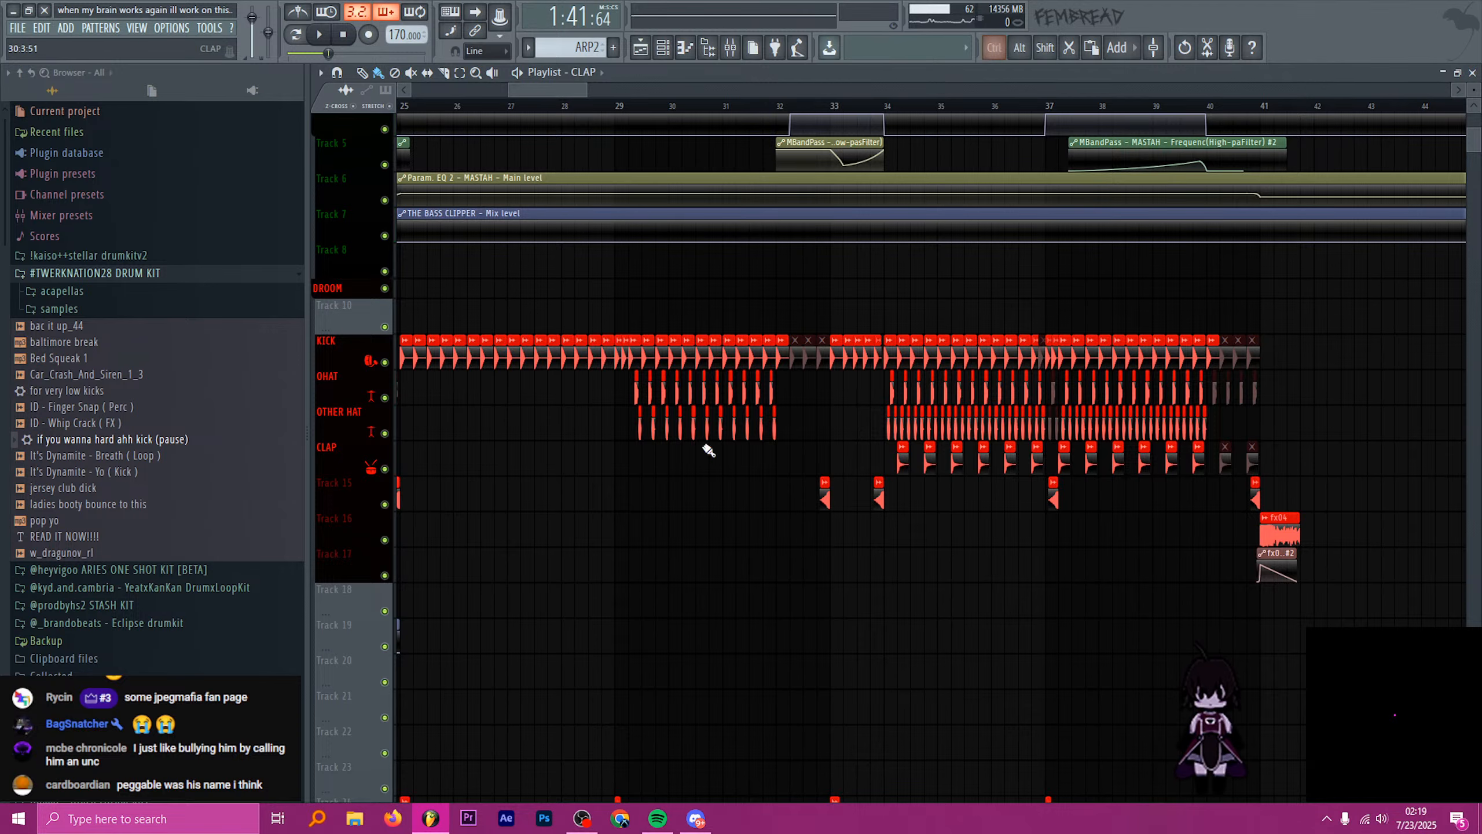
- Pick the VDUB2 Ride 12 clip from the earlier drop at bar 25 and place it at bar 73 on Track 26
{"action": "scroll", "coordinate": [899, 487], "scroll_direction": "down", "scroll_amount": 4}
{"action": "scroll", "coordinate": [726, 557], "scroll_direction": "down", "scroll_amount": 4}
{"action": "scroll", "coordinate": [673, 575], "scroll_direction": "up", "scroll_amount": 8}
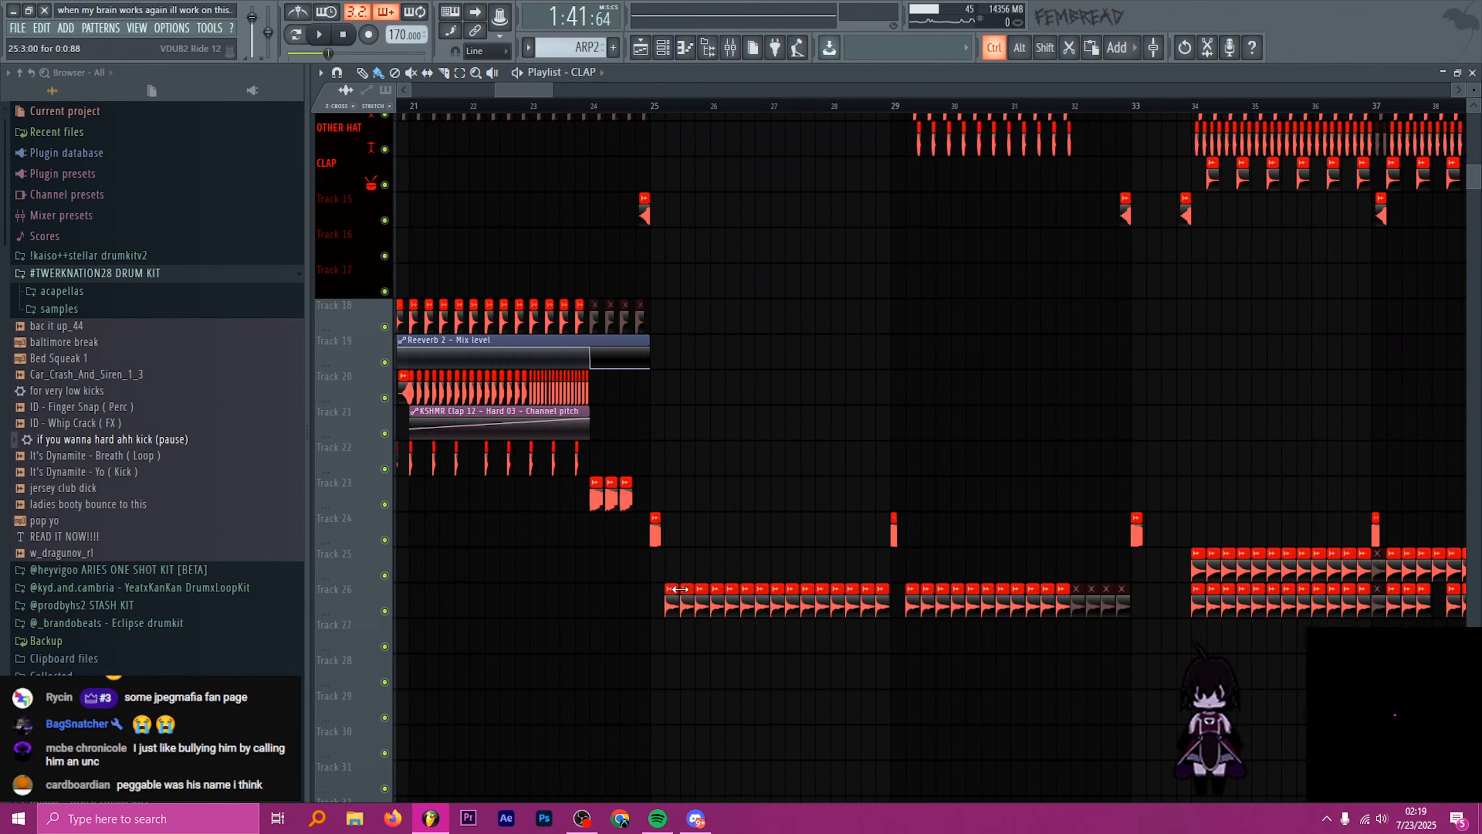
{"action": "scroll", "coordinate": [662, 663], "scroll_direction": "down", "scroll_amount": 12}
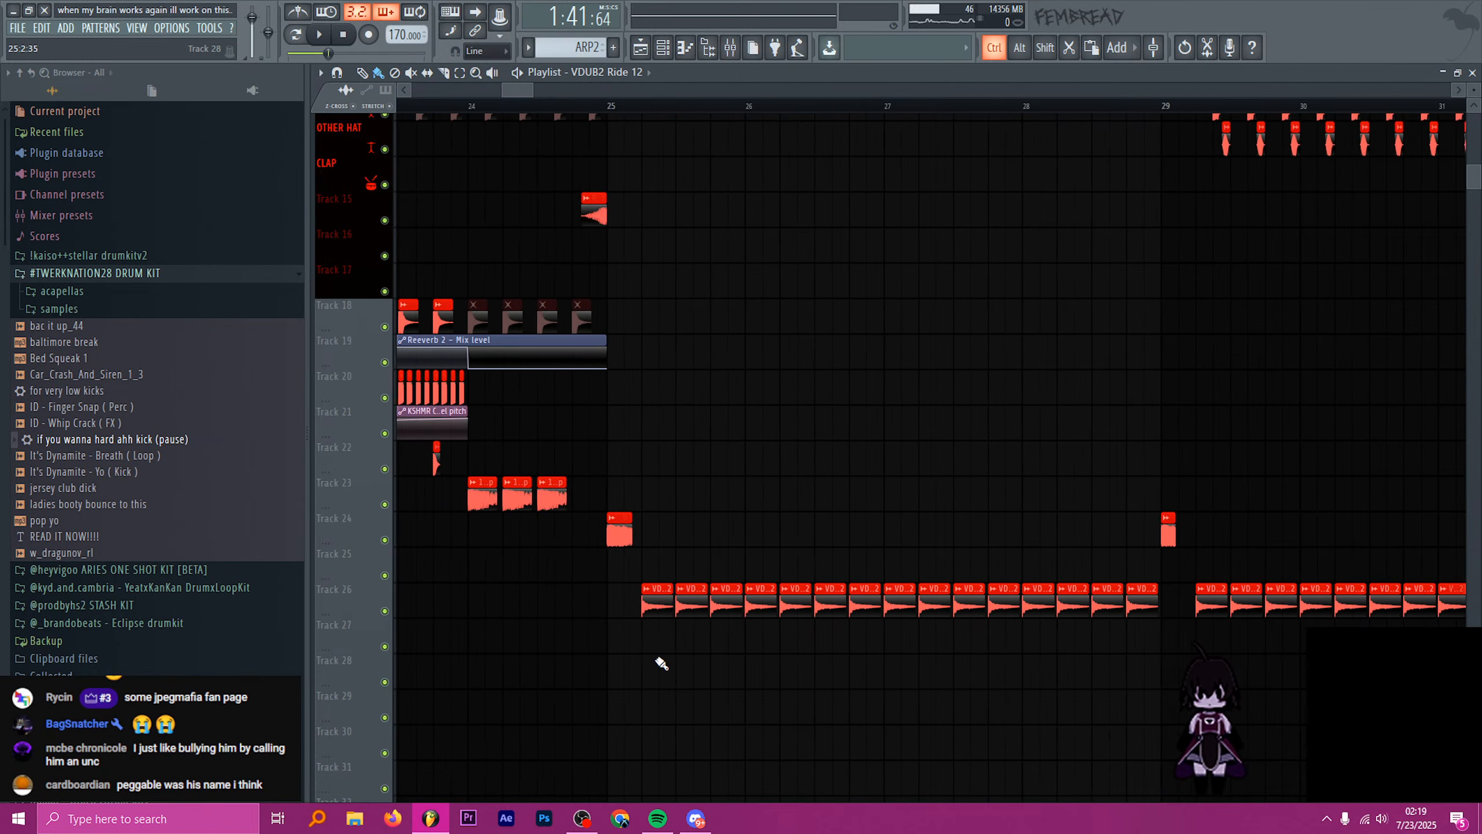
{"action": "scroll", "coordinate": [847, 609], "scroll_direction": "up", "scroll_amount": 10}
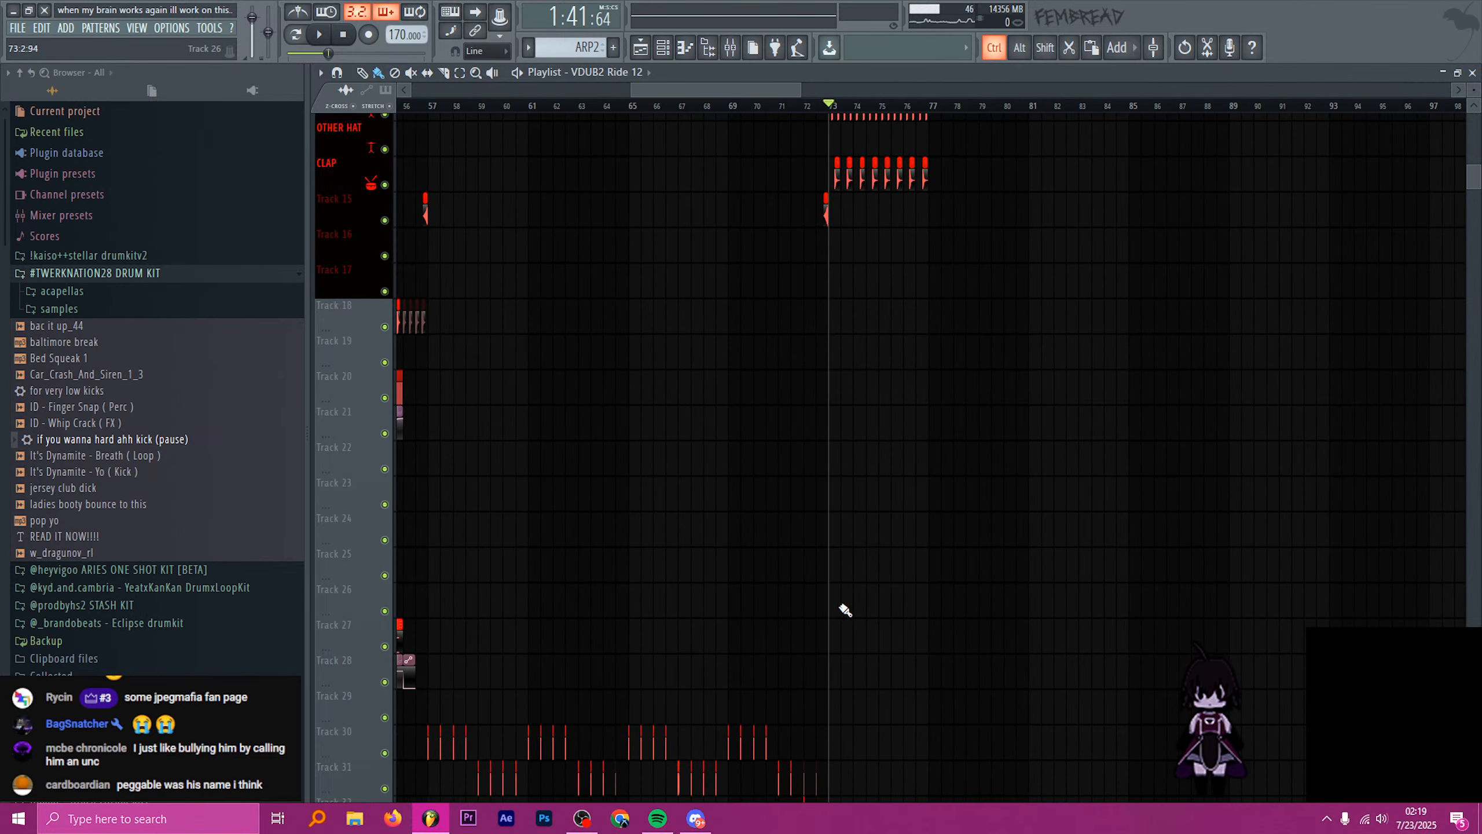
{"action": "left_click", "coordinate": [760, 606]}
- Repeat the VDUB2 Ride 12 clip on every beat of Track 26 through bar 76
{"action": "scroll", "coordinate": [746, 605], "scroll_direction": "down", "scroll_amount": 4}
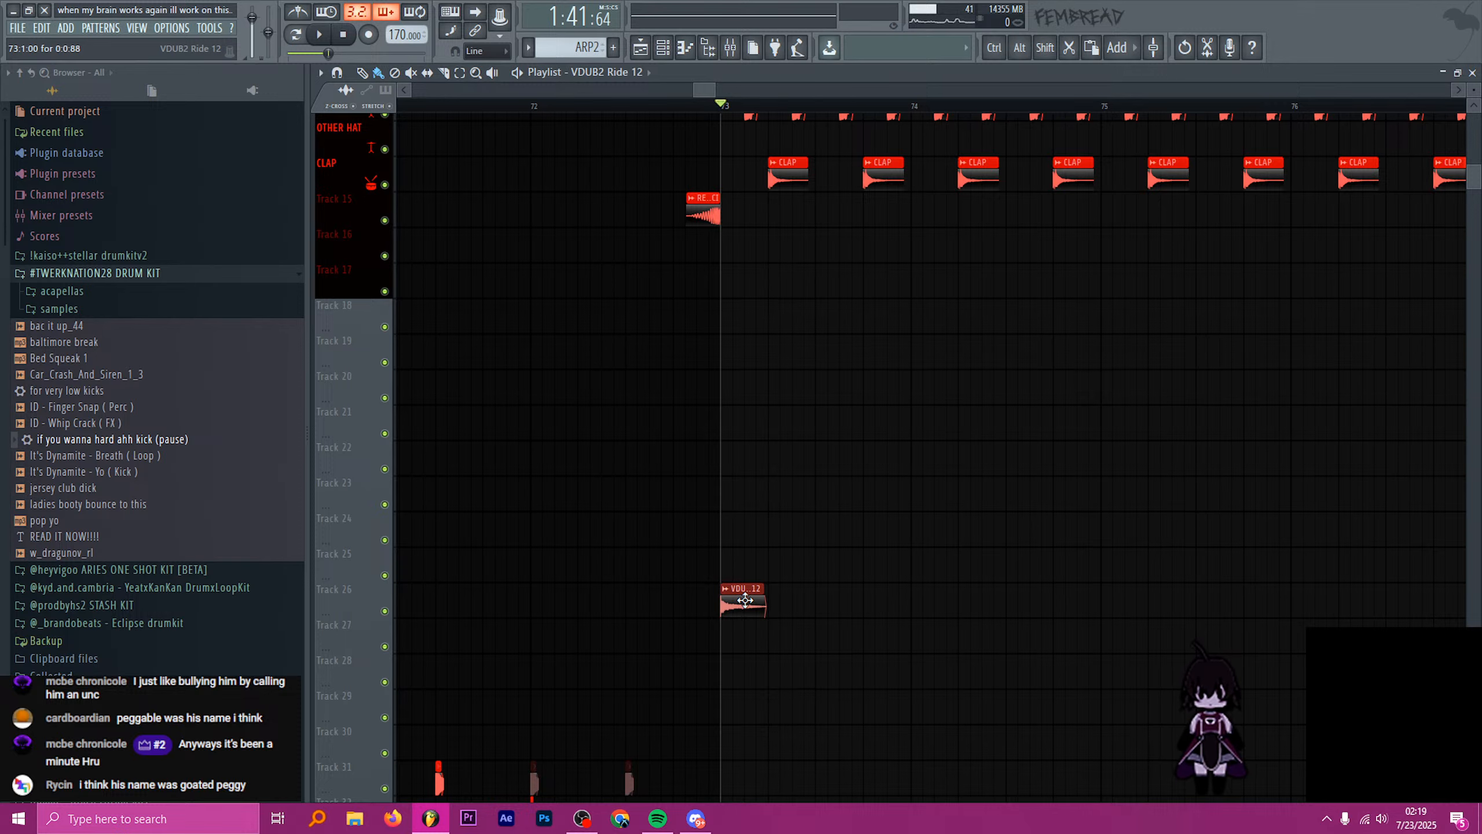
{"action": "scroll", "coordinate": [784, 602], "scroll_direction": "down", "scroll_amount": 2}
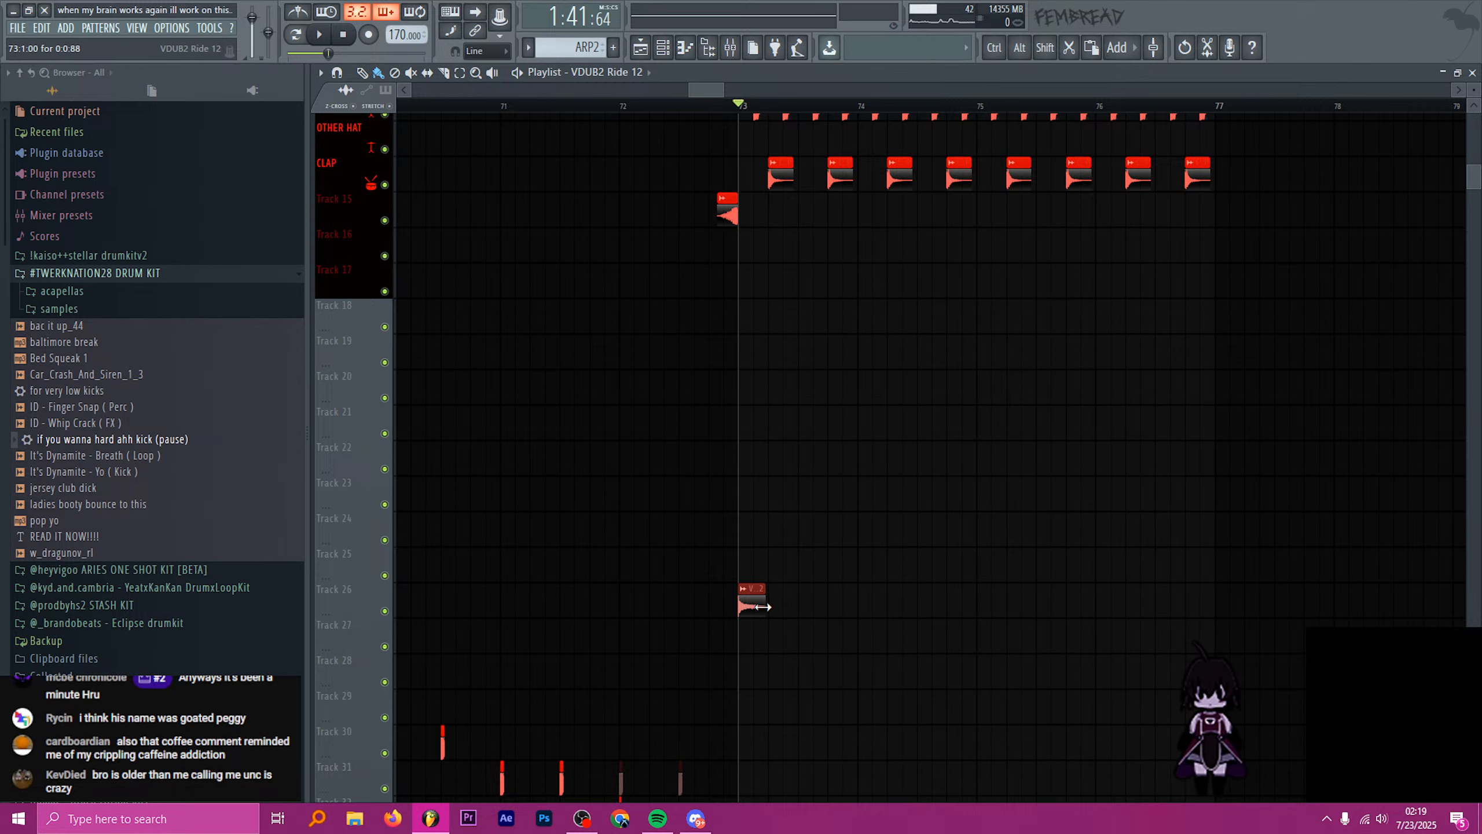
{"action": "left_click_drag", "start_coordinate": [775, 611], "coordinate": [1210, 611]}
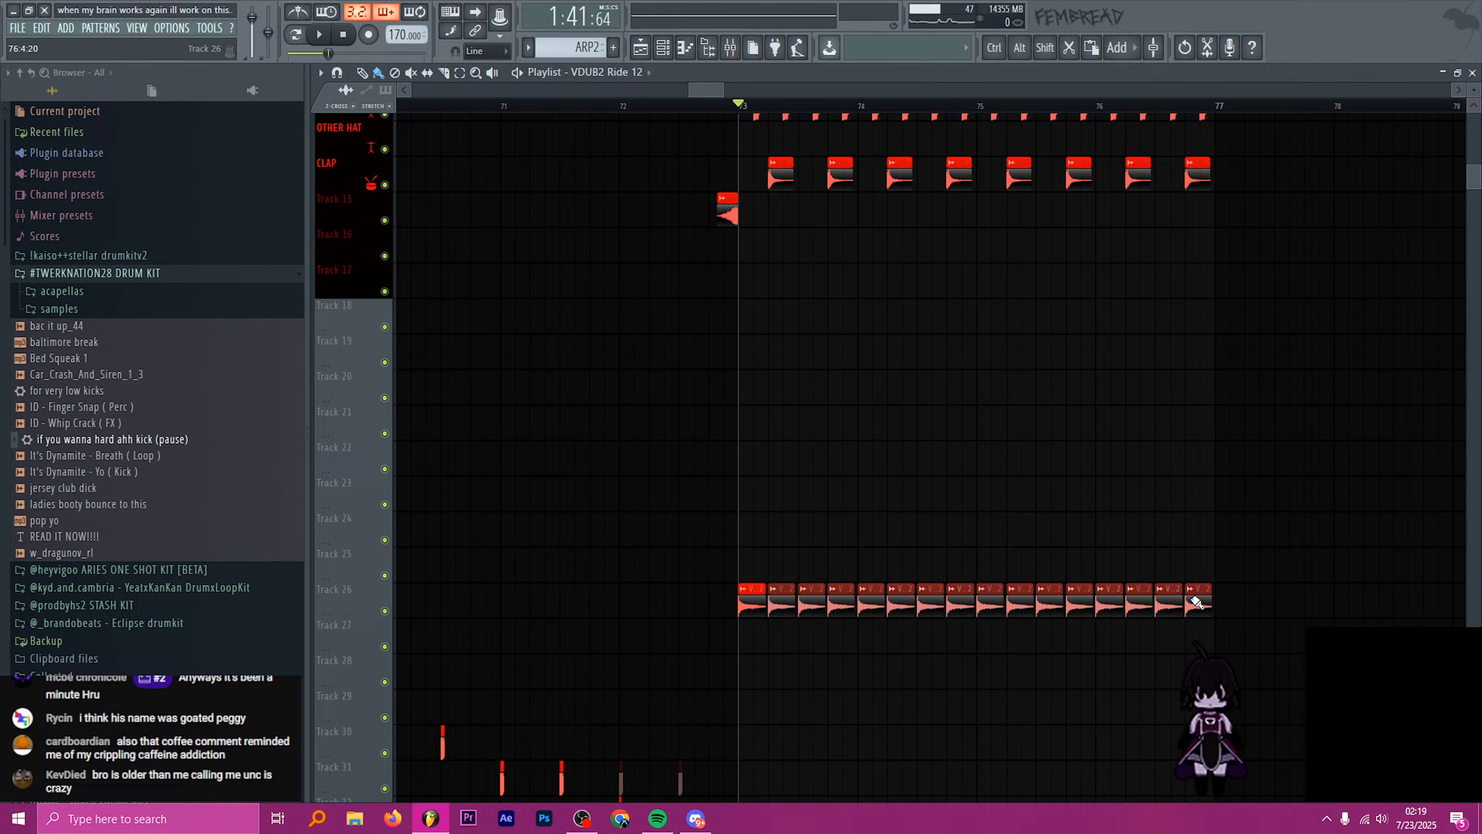
- Play the new ride pattern briefly and check the VDUB2 Ride 10 #2 mixer track
{"action": "key", "text": "space"}
{"action": "key", "text": "space"}
{"action": "key", "text": "F9"}
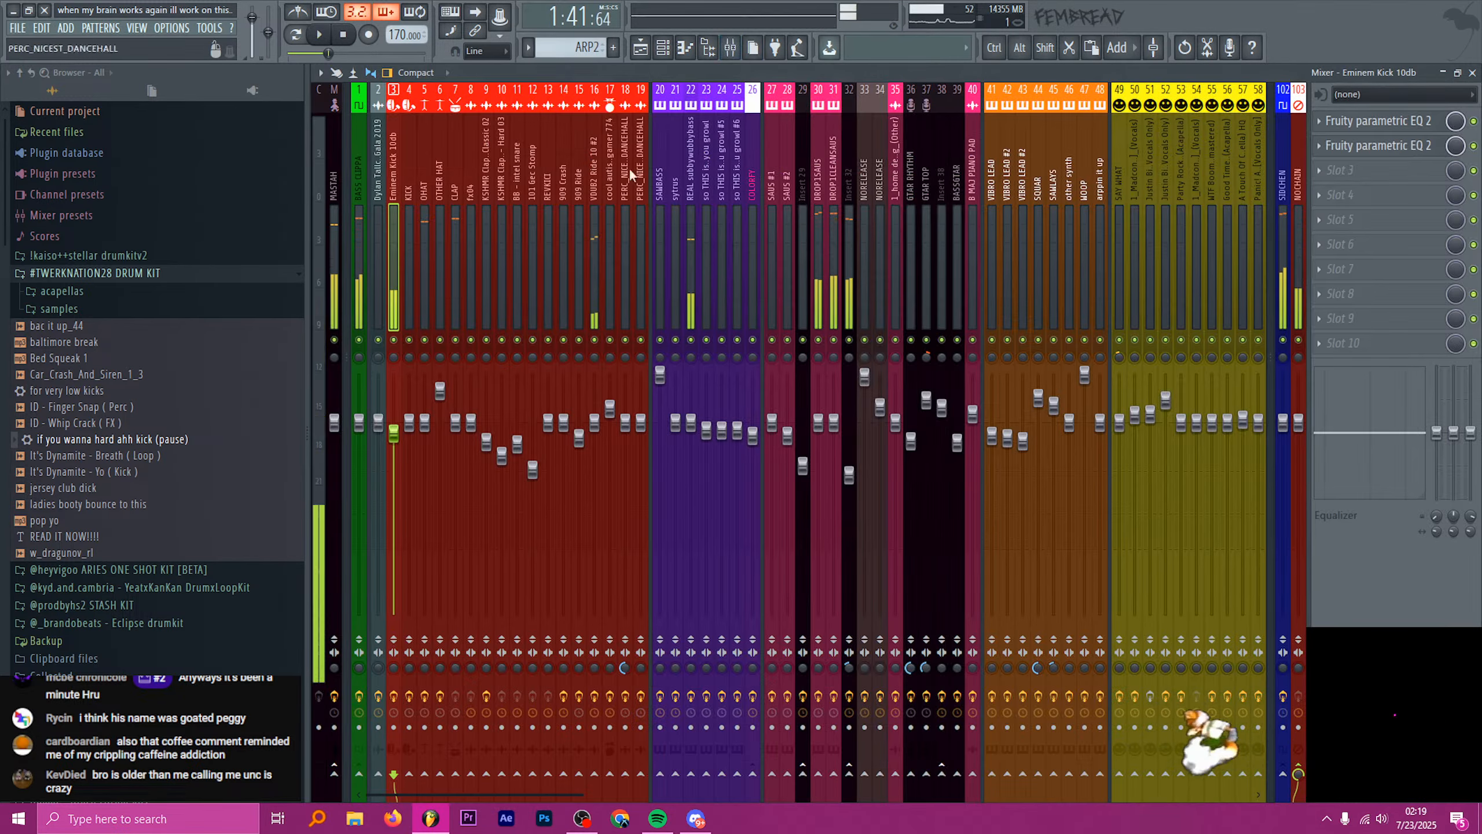
{"action": "left_click", "coordinate": [594, 179]}
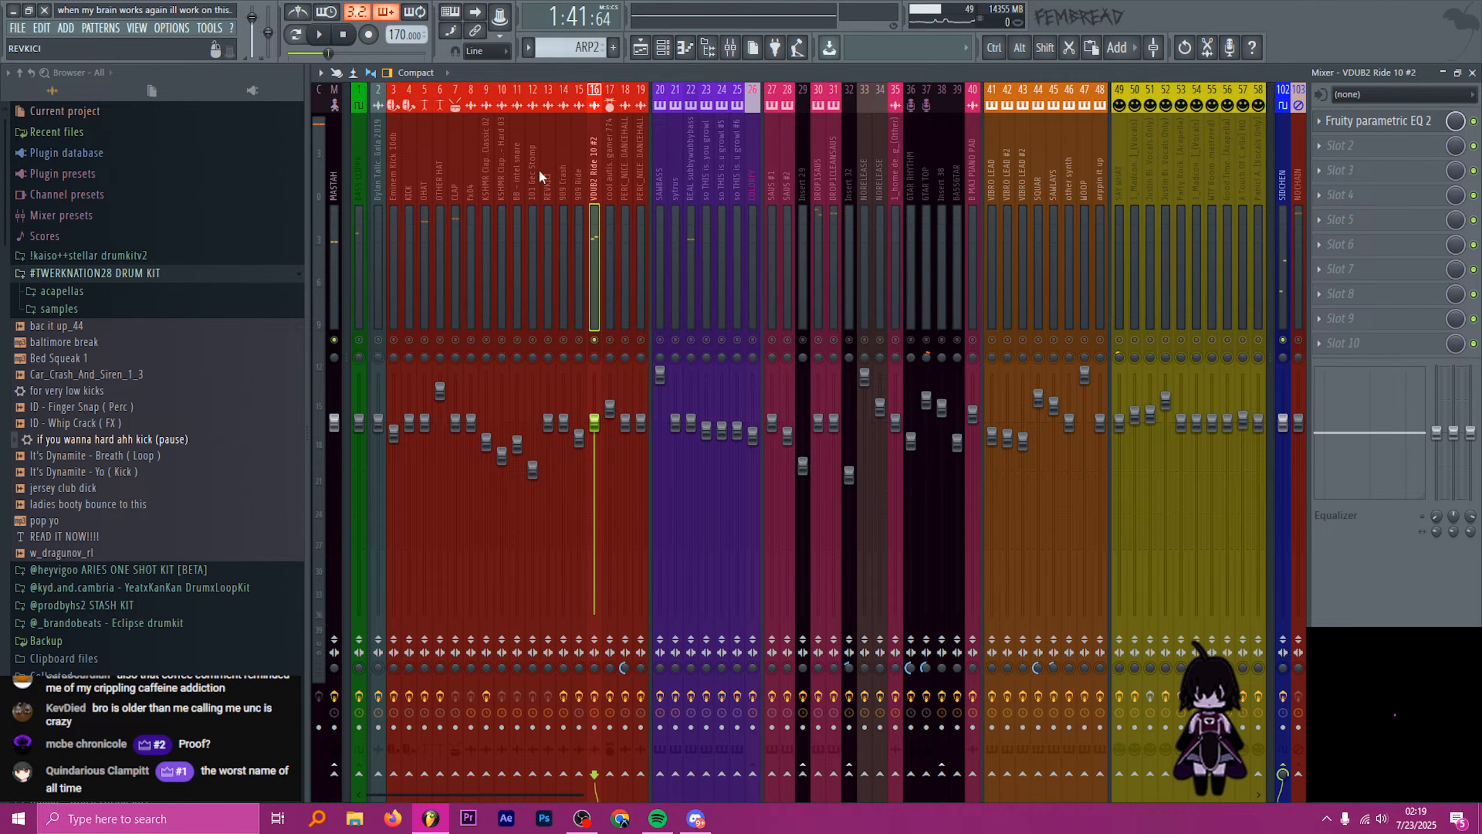
{"action": "left_click", "coordinate": [641, 47]}
- Replace the VDUB2 Ride 12 clips from bar 73 with a VDUB2 Ride 10 clip at the start of bar 73 on Track 25
{"action": "scroll", "coordinate": [734, 246], "scroll_direction": "down", "scroll_amount": 3}
{"action": "scroll", "coordinate": [738, 251], "scroll_direction": "down", "scroll_amount": 5}
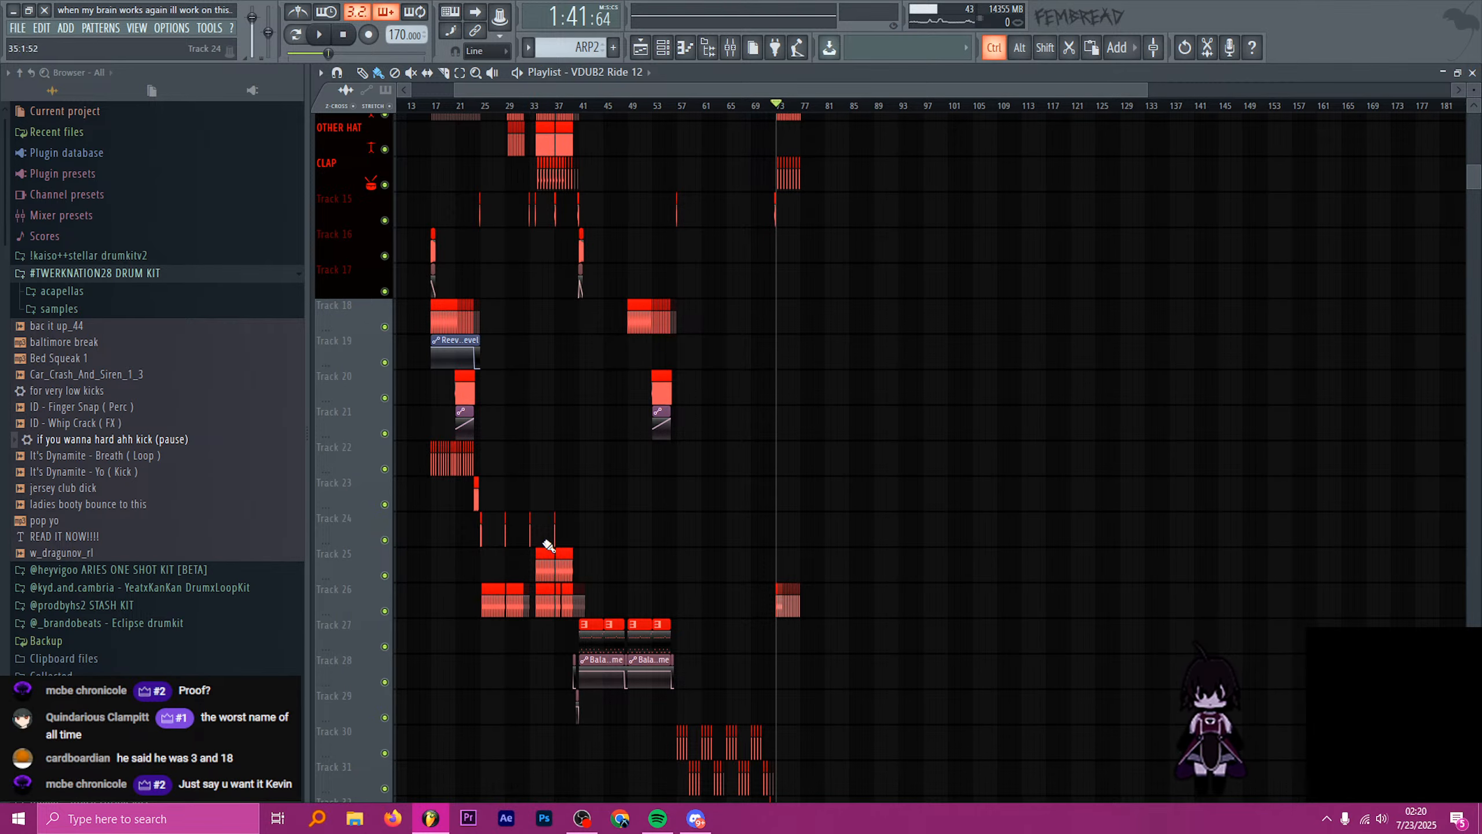
{"action": "scroll", "coordinate": [508, 507], "scroll_direction": "up", "scroll_amount": 8}
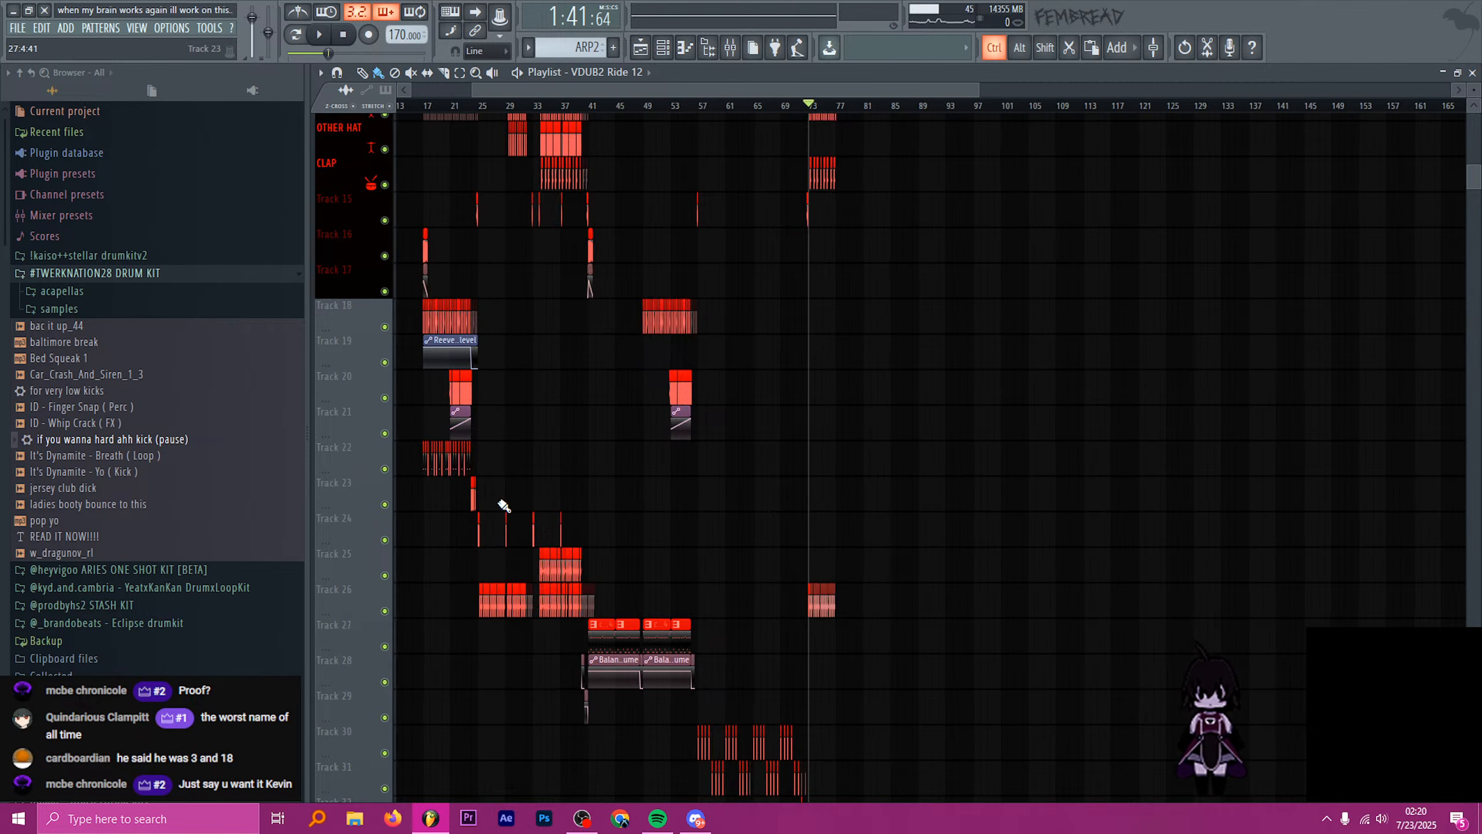
{"action": "scroll", "coordinate": [601, 403], "scroll_direction": "up", "scroll_amount": 6}
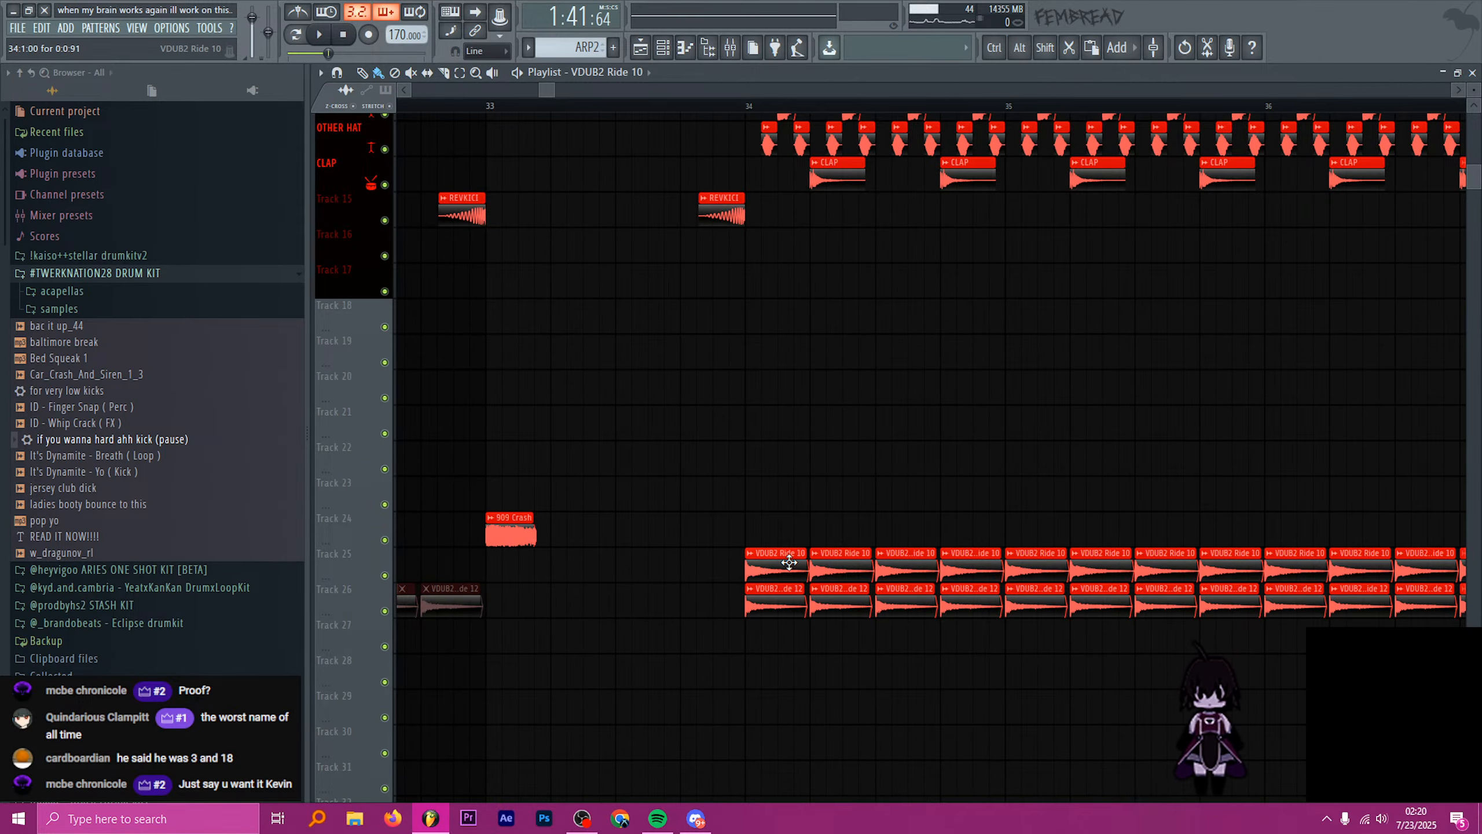
{"action": "scroll", "coordinate": [688, 540], "scroll_direction": "down", "scroll_amount": 12}
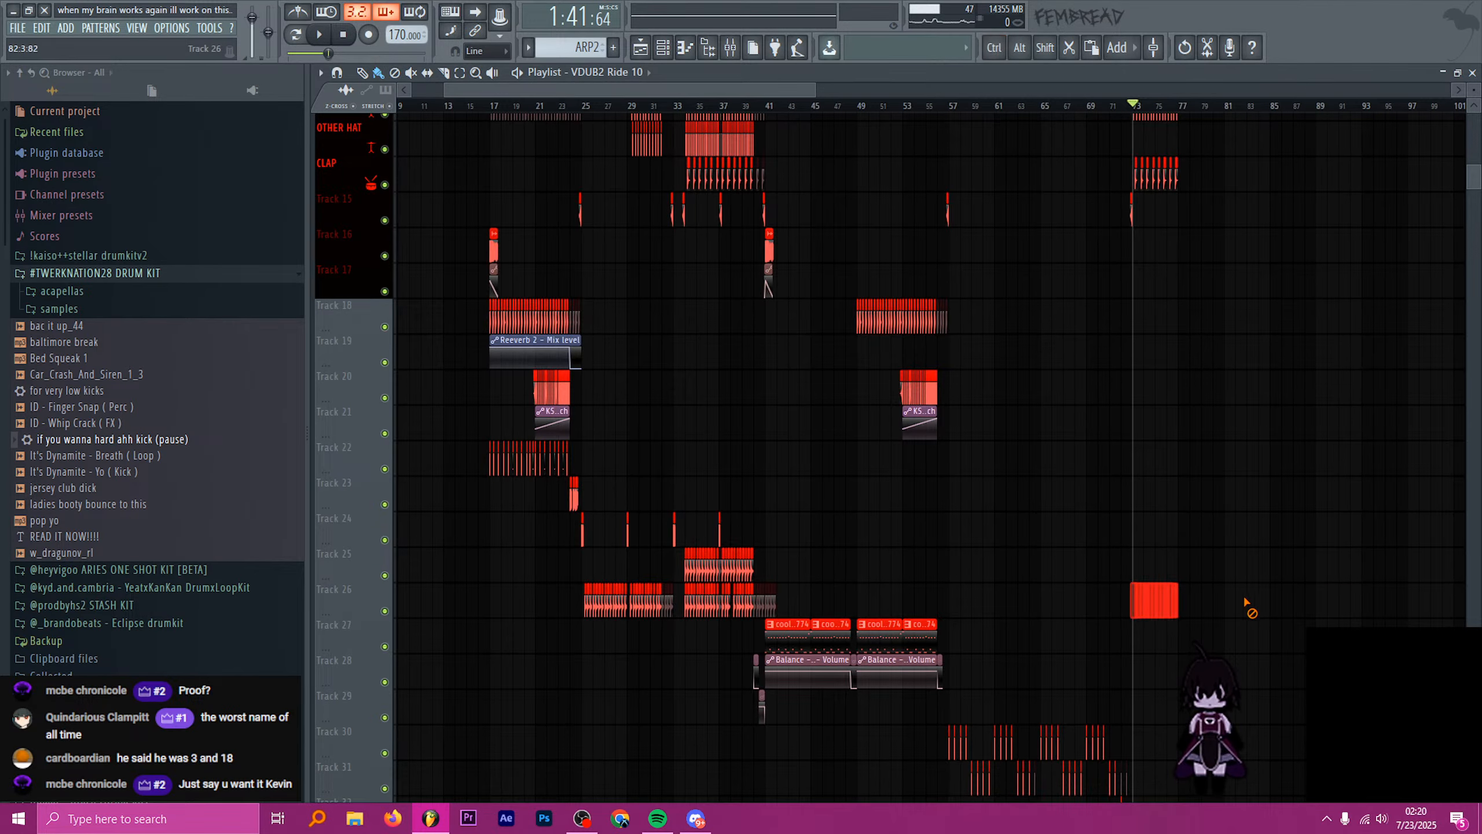
{"action": "scroll", "coordinate": [821, 562], "scroll_direction": "up", "scroll_amount": 6}
{"action": "scroll", "coordinate": [973, 569], "scroll_direction": "down", "scroll_amount": 6}
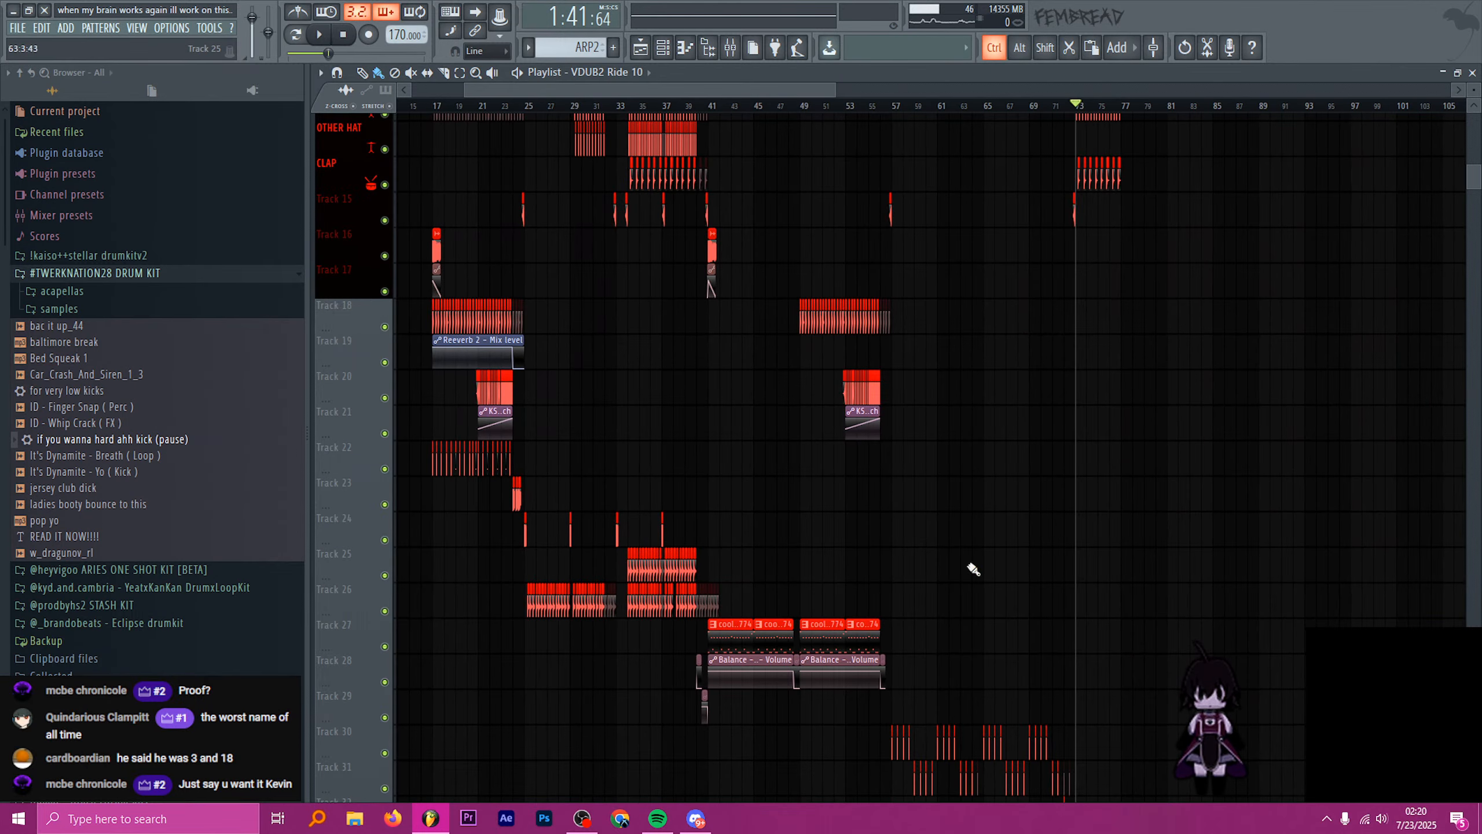
{"action": "scroll", "coordinate": [973, 569], "scroll_direction": "up", "scroll_amount": 6}
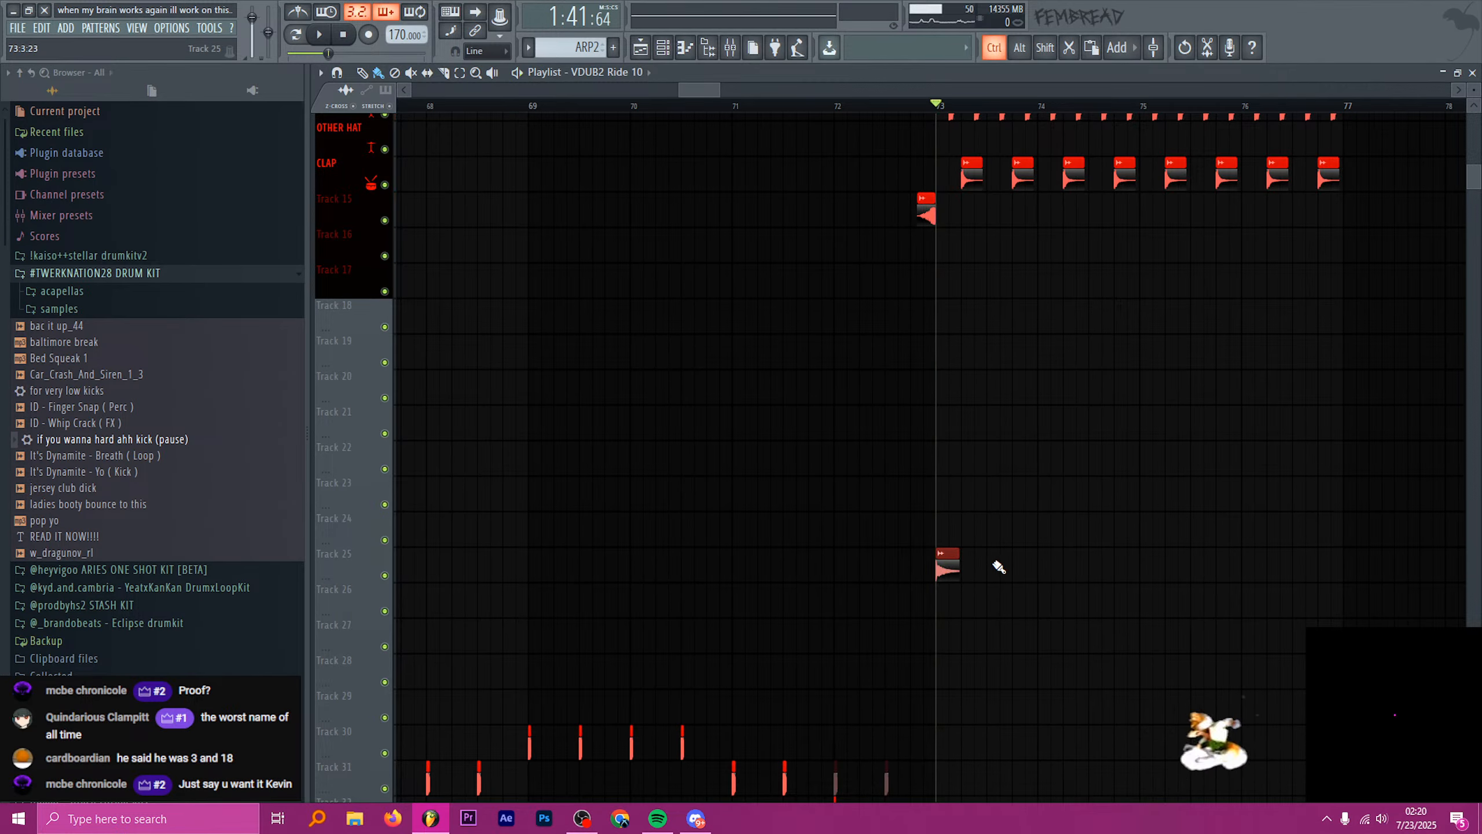
- Select the first beat of bar 73 and duplicate the VDUB2 Ride 10 clip on every beat through bar 76
{"action": "scroll", "coordinate": [1012, 459], "scroll_direction": "up", "scroll_amount": 2}
{"action": "left_click_drag", "start_coordinate": [908, 106], "coordinate": [848, 108]}
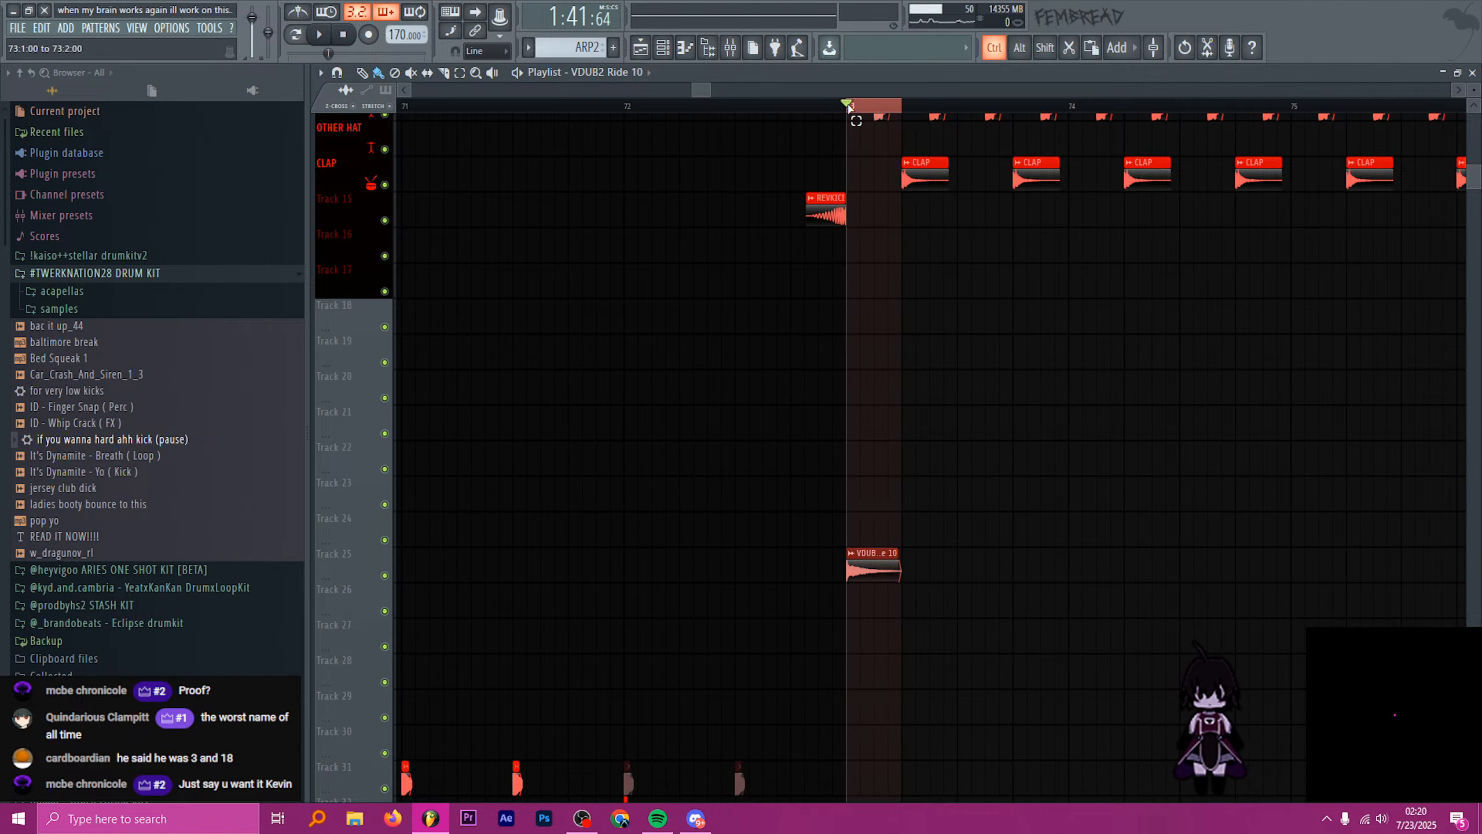
{"action": "left_click_drag", "start_coordinate": [792, 549], "coordinate": [943, 579]}
{"action": "scroll", "coordinate": [866, 503], "scroll_direction": "down", "scroll_amount": 4}
{"action": "key", "text": "ctrl+b"}
{"action": "key", "text": "ctrl+b"}
{"action": "key", "text": "ctrl+b"}
{"action": "key", "text": "ctrl+b"}
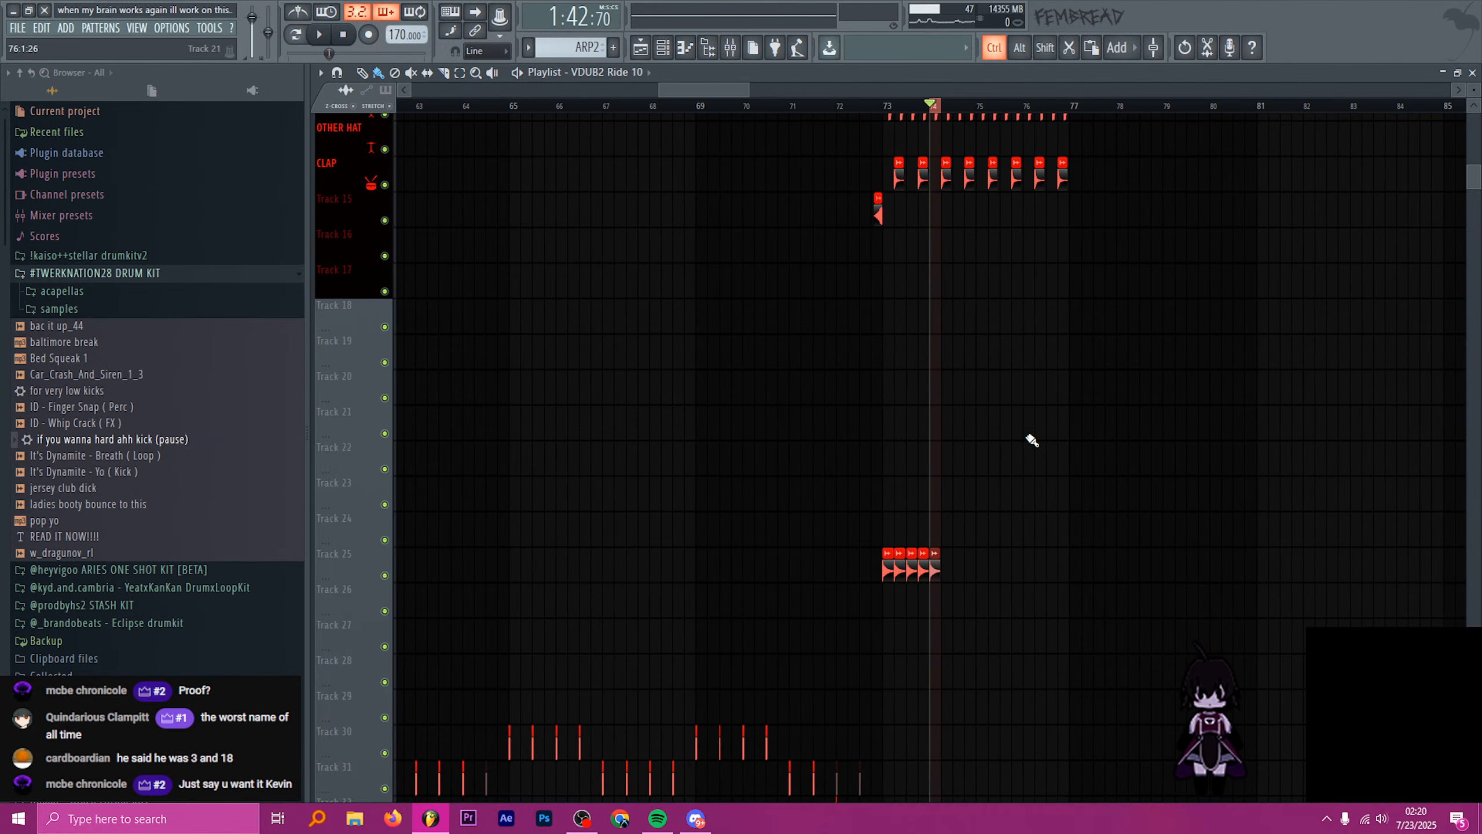
{"action": "key", "text": "ctrl+b"}
{"action": "key", "text": "ctrl+b"}
{"action": "key", "text": "ctrl+b"}
{"action": "key", "text": "ctrl+b"}
{"action": "key", "text": "ctrl+b"}
{"action": "key", "text": "ctrl+b"}
{"action": "key", "text": "ctrl+b"}
{"action": "key", "text": "ctrl+b"}
{"action": "key", "text": "ctrl+b"}
{"action": "key", "text": "ctrl+b"}
{"action": "key", "text": "ctrl+b"}
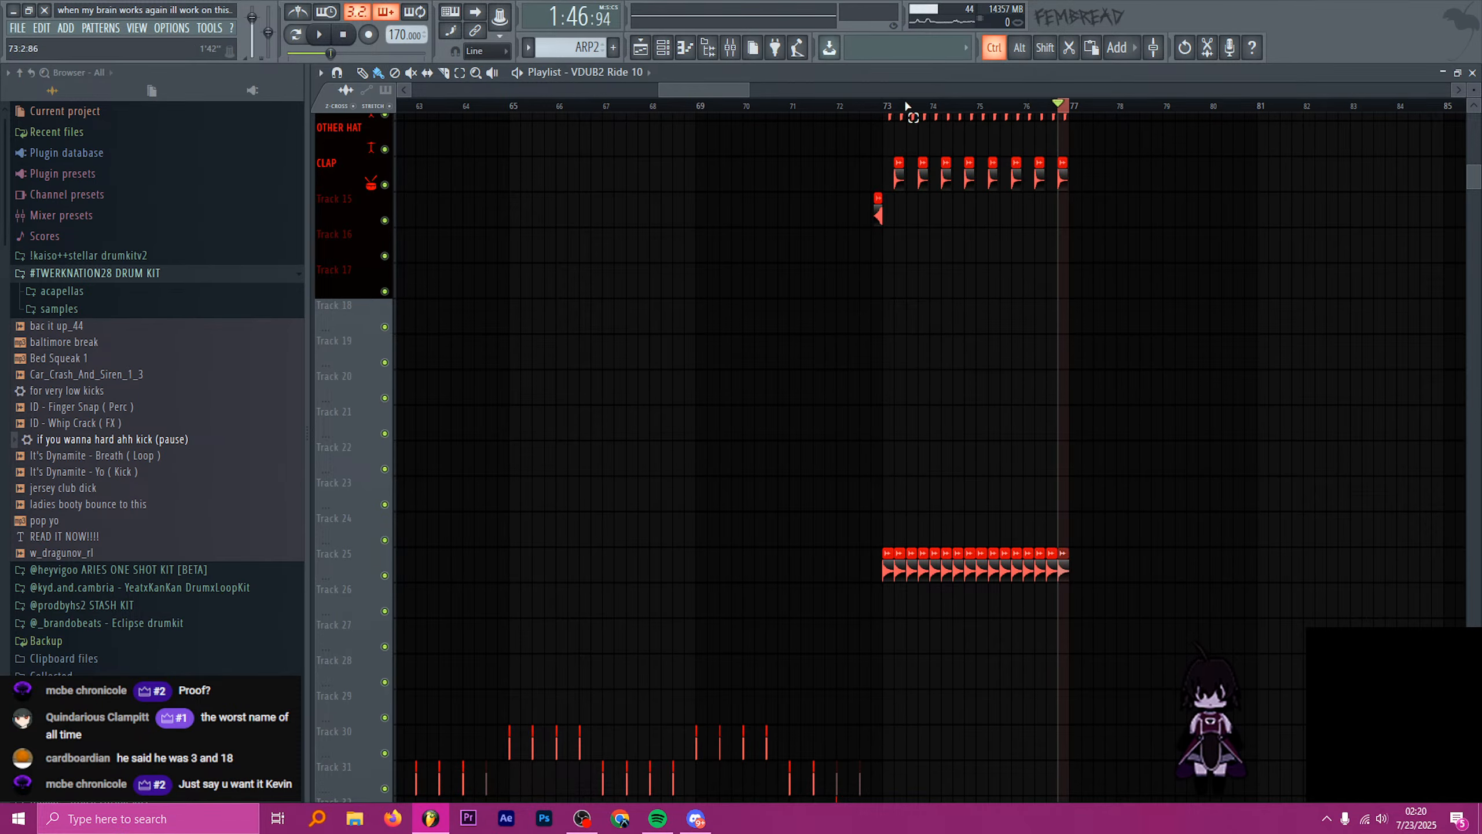
- Play the drum section from bar 73 to check how the VDUB2 Ride 10 pattern sits with the beat
{"action": "left_click", "coordinate": [907, 107]}
{"action": "key", "text": "space"}
{"action": "scroll", "coordinate": [1025, 232], "scroll_direction": "up", "scroll_amount": 2}
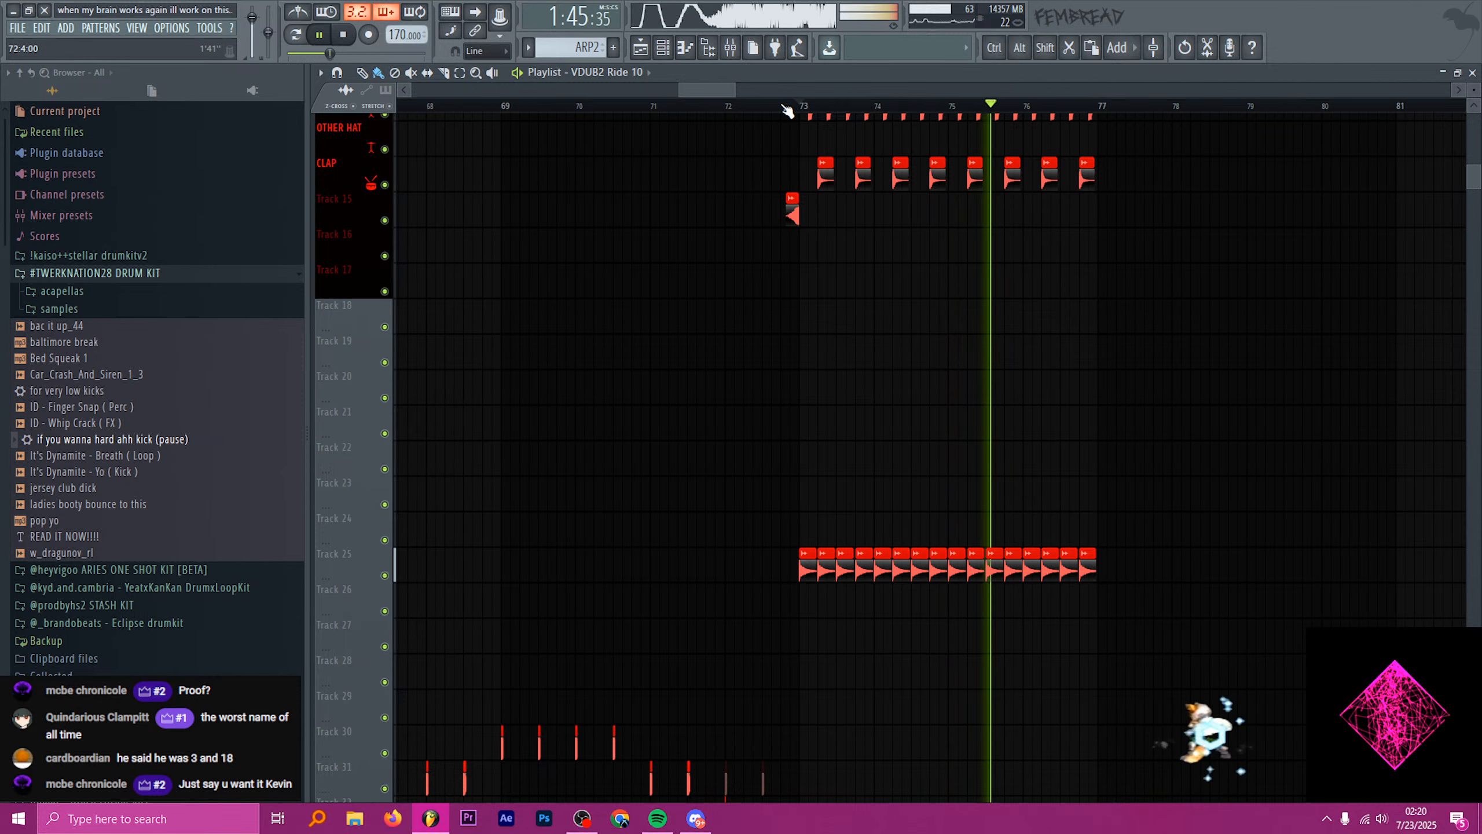
{"action": "scroll", "coordinate": [856, 344], "scroll_direction": "down", "scroll_amount": 6}
{"action": "key", "text": "space"}
- Copy the four ARP2 clips of bars 57–72 on Track 89 so the copies start at bar 73
{"action": "scroll", "coordinate": [868, 334], "scroll_direction": "down", "scroll_amount": 3}
{"action": "scroll", "coordinate": [865, 332], "scroll_direction": "down", "scroll_amount": 9}
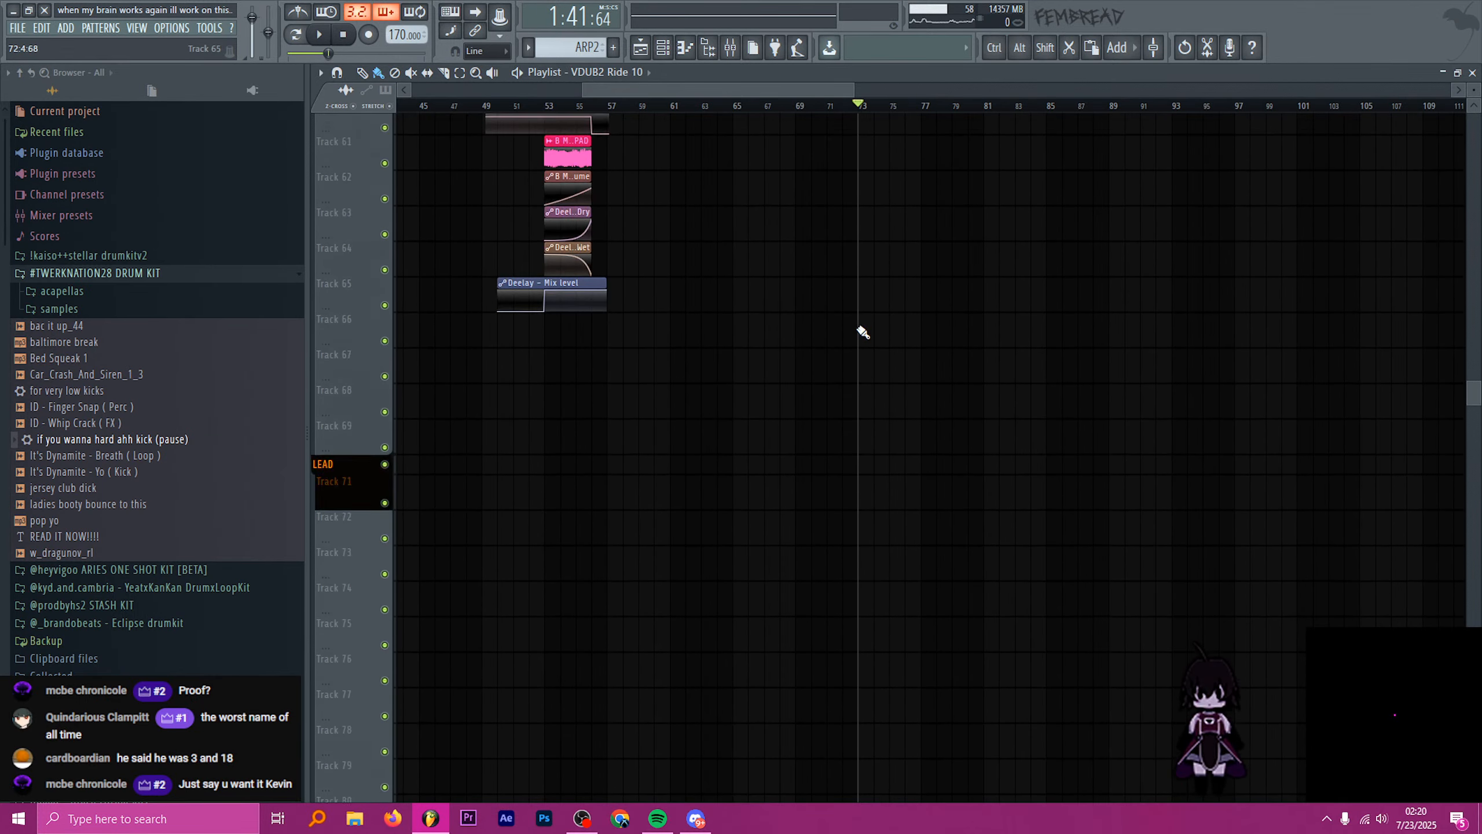
{"action": "scroll", "coordinate": [858, 335], "scroll_direction": "down", "scroll_amount": 7}
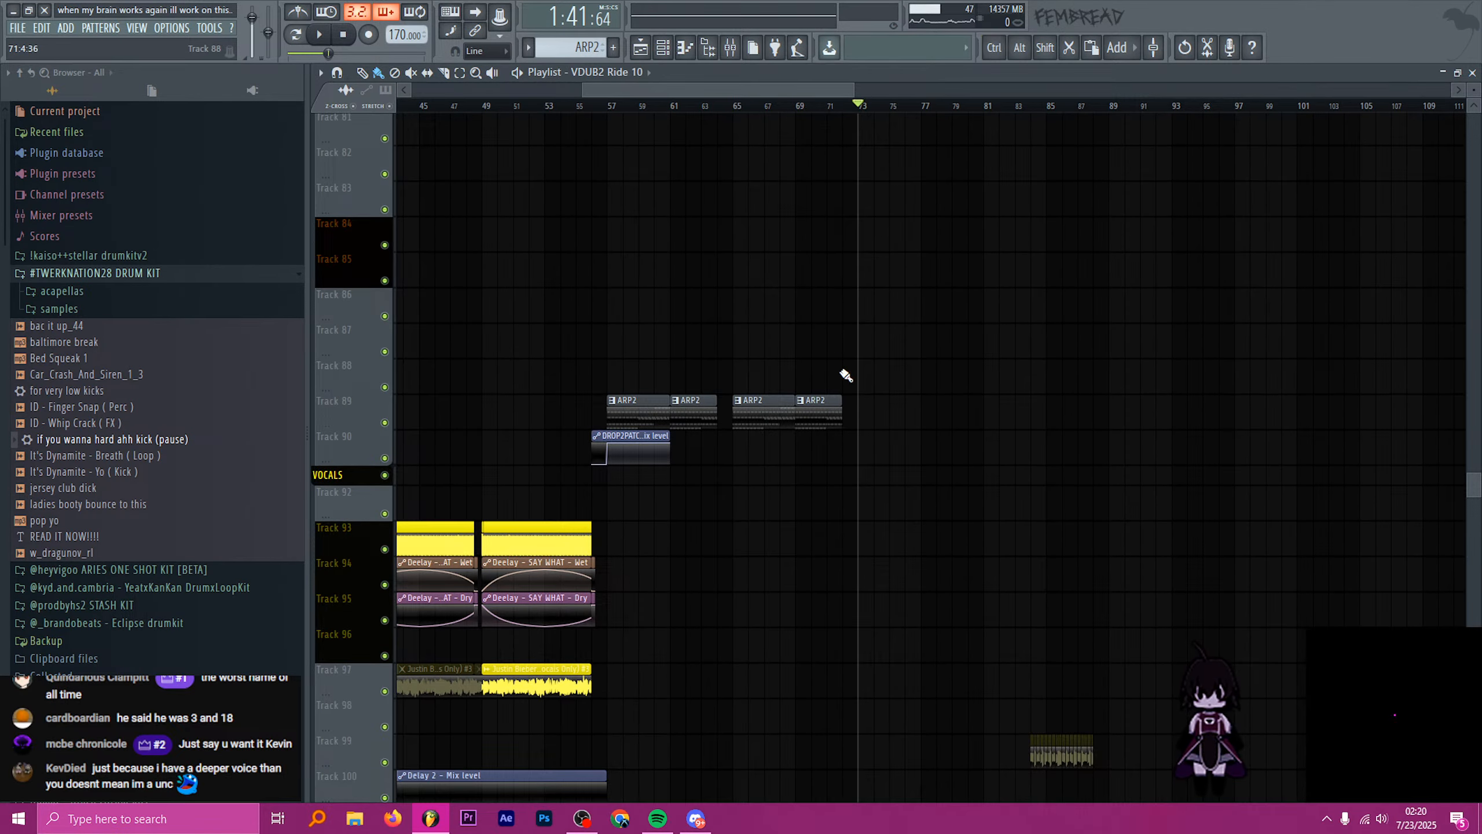
{"action": "mouse_move", "coordinate": [903, 394]}
{"action": "left_mouse_down"}
{"action": "mouse_move", "coordinate": [607, 431]}
{"action": "mouse_move", "coordinate": [885, 397]}
{"action": "left_mouse_up"}
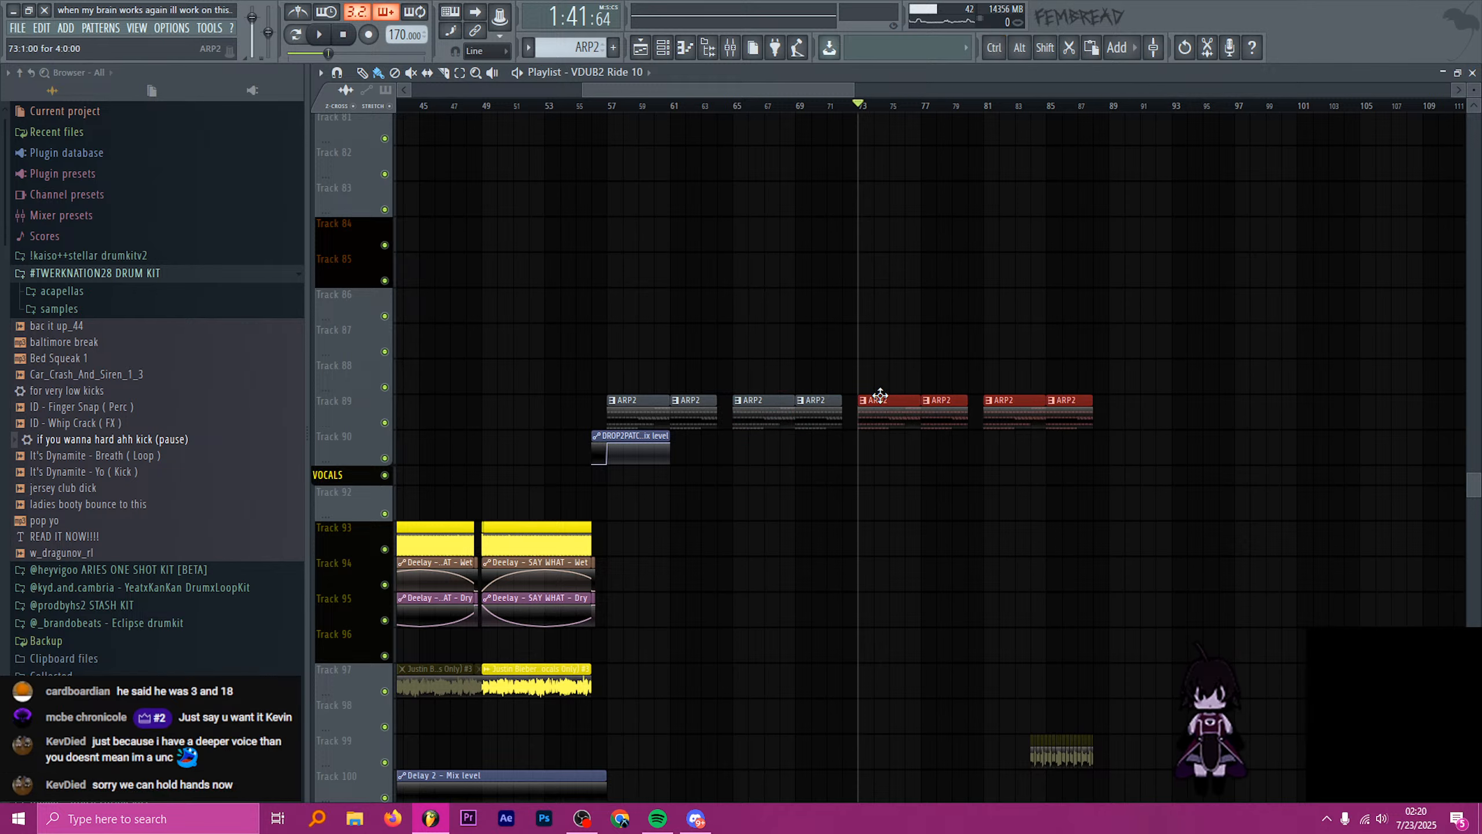
- Play the section from bar 73 to hear the copied ARP2 clips with the drums
{"action": "key", "text": "space"}
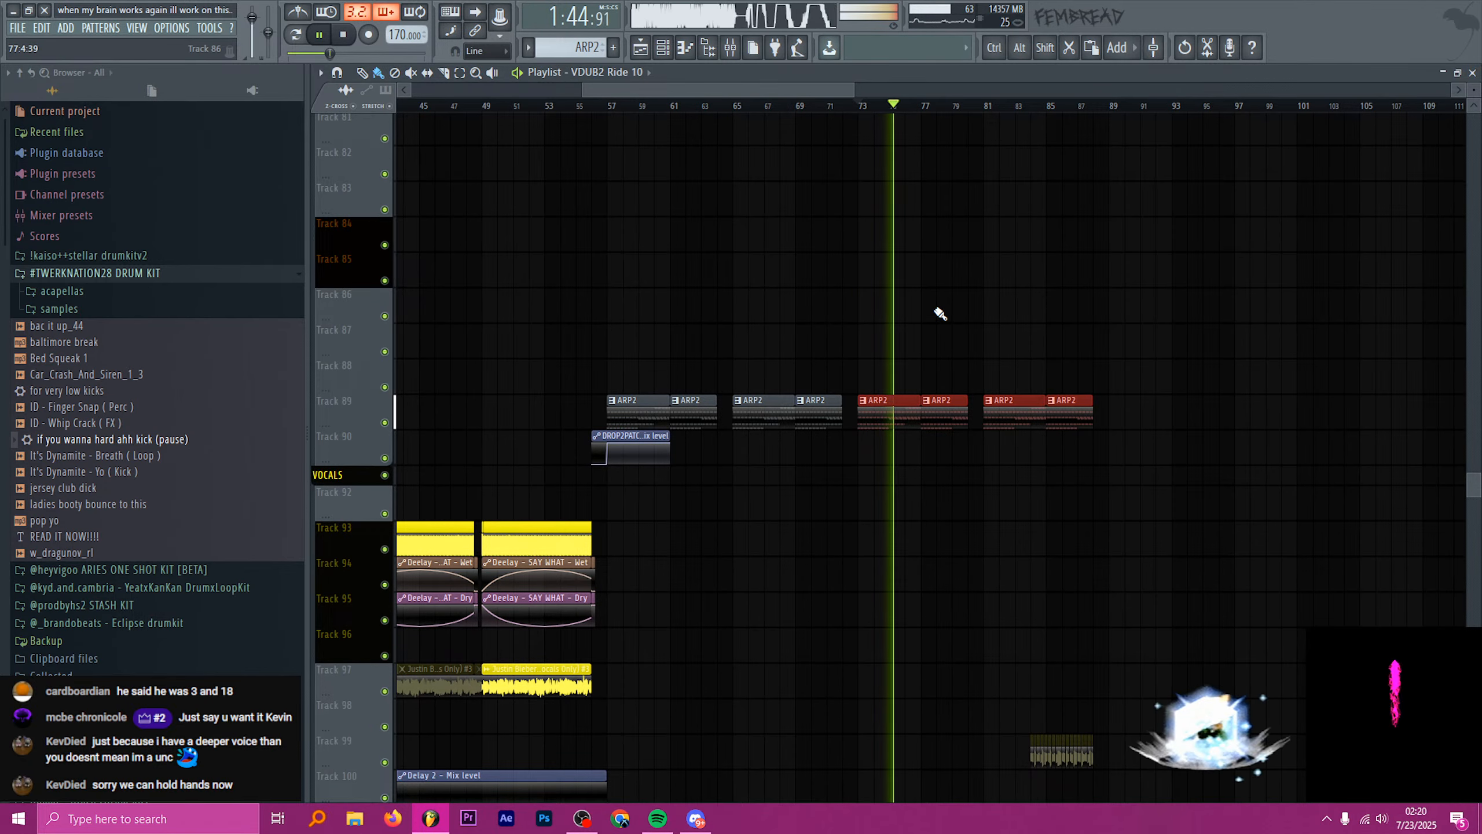
{"action": "scroll", "coordinate": [934, 330], "scroll_direction": "down", "scroll_amount": 3}
{"action": "scroll", "coordinate": [932, 337], "scroll_direction": "down", "scroll_amount": 12}
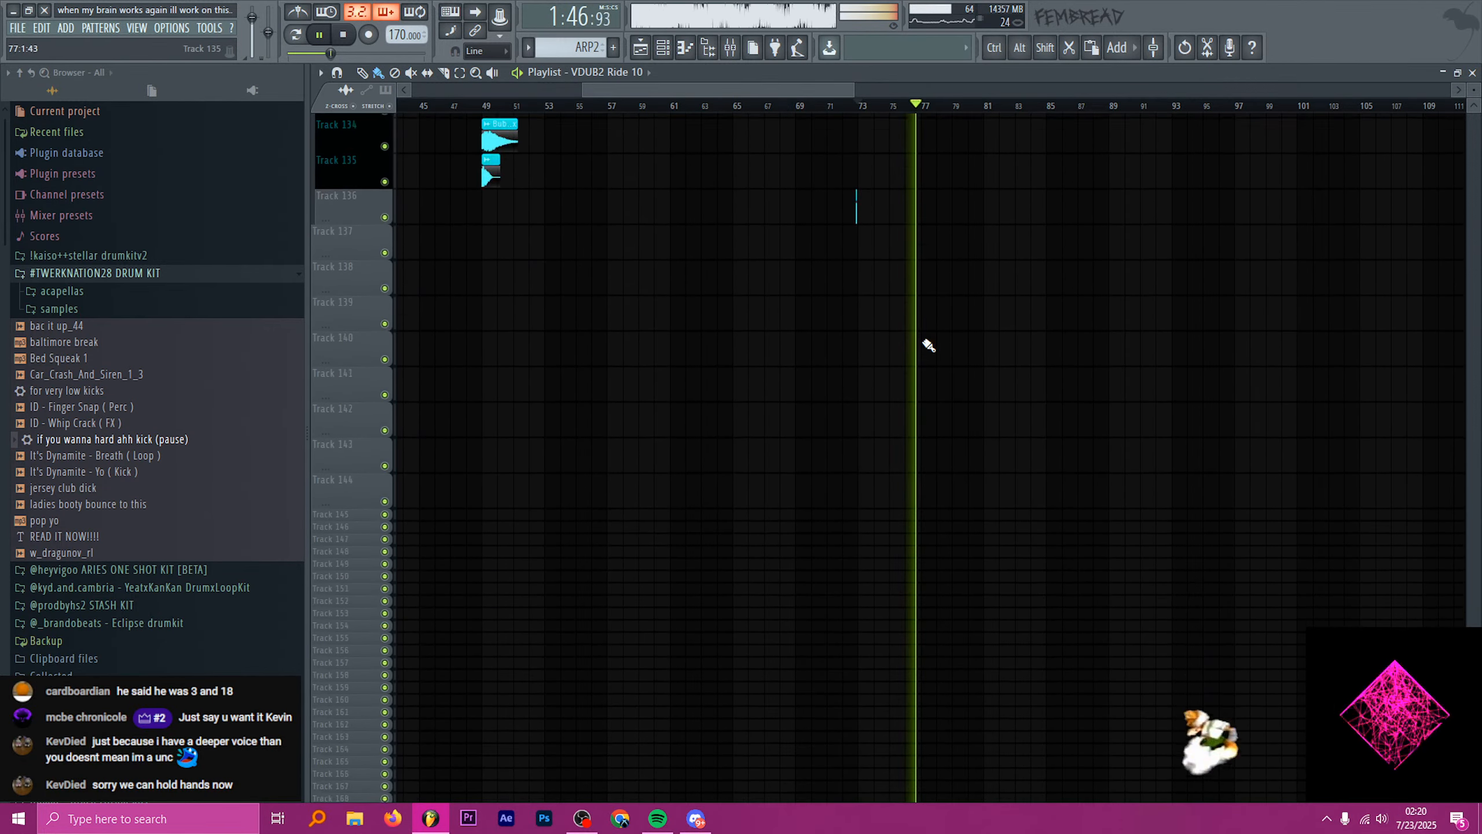
{"action": "key", "text": "space"}
- Select the kick, open hat, clap and VDUB2 Ride 10 clips in bars 73–76 and duplicate them to bar 77
{"action": "scroll", "coordinate": [929, 345], "scroll_direction": "up", "scroll_amount": 16}
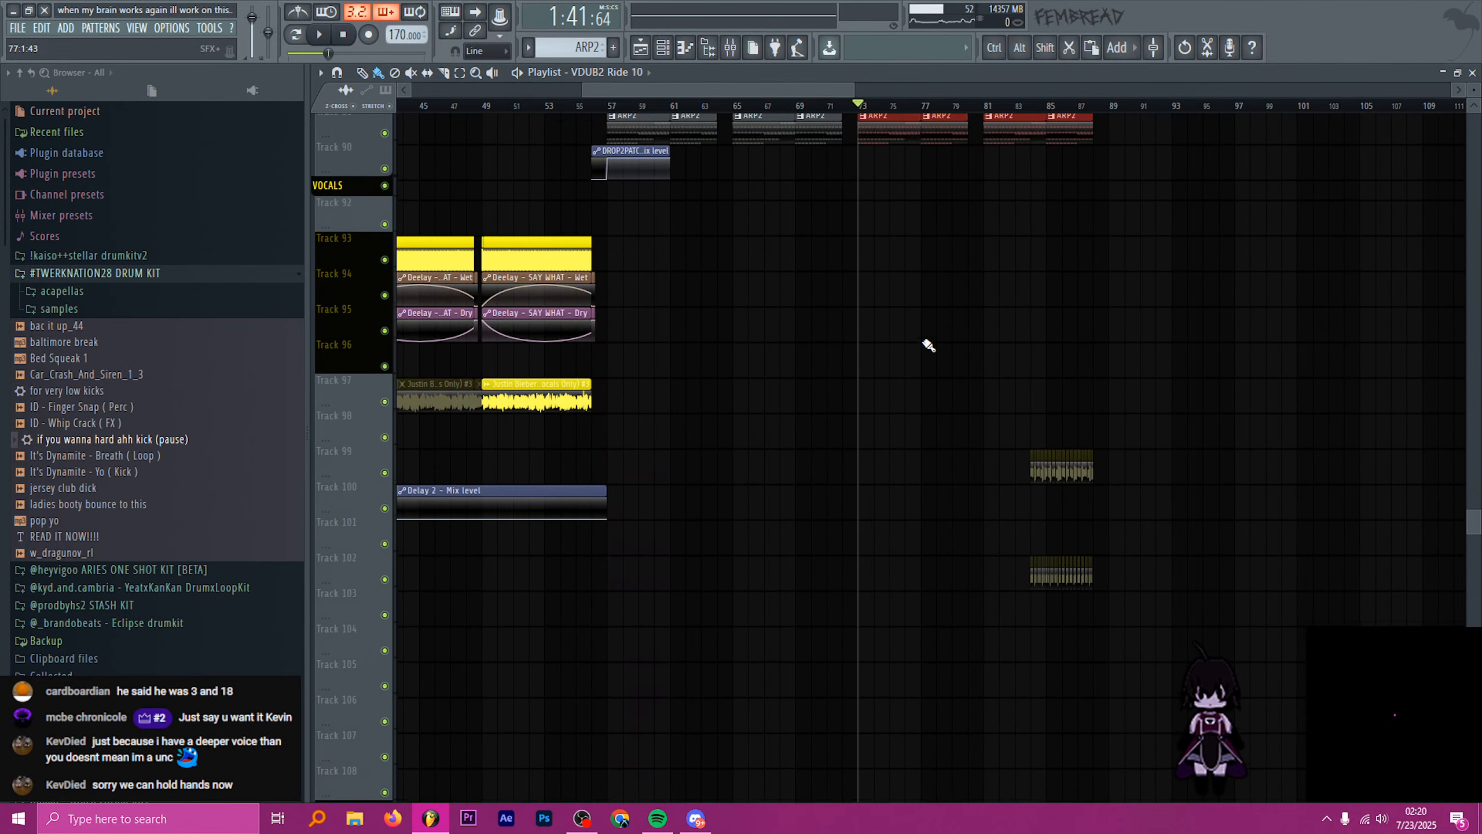
{"action": "scroll", "coordinate": [928, 346], "scroll_direction": "up", "scroll_amount": 16}
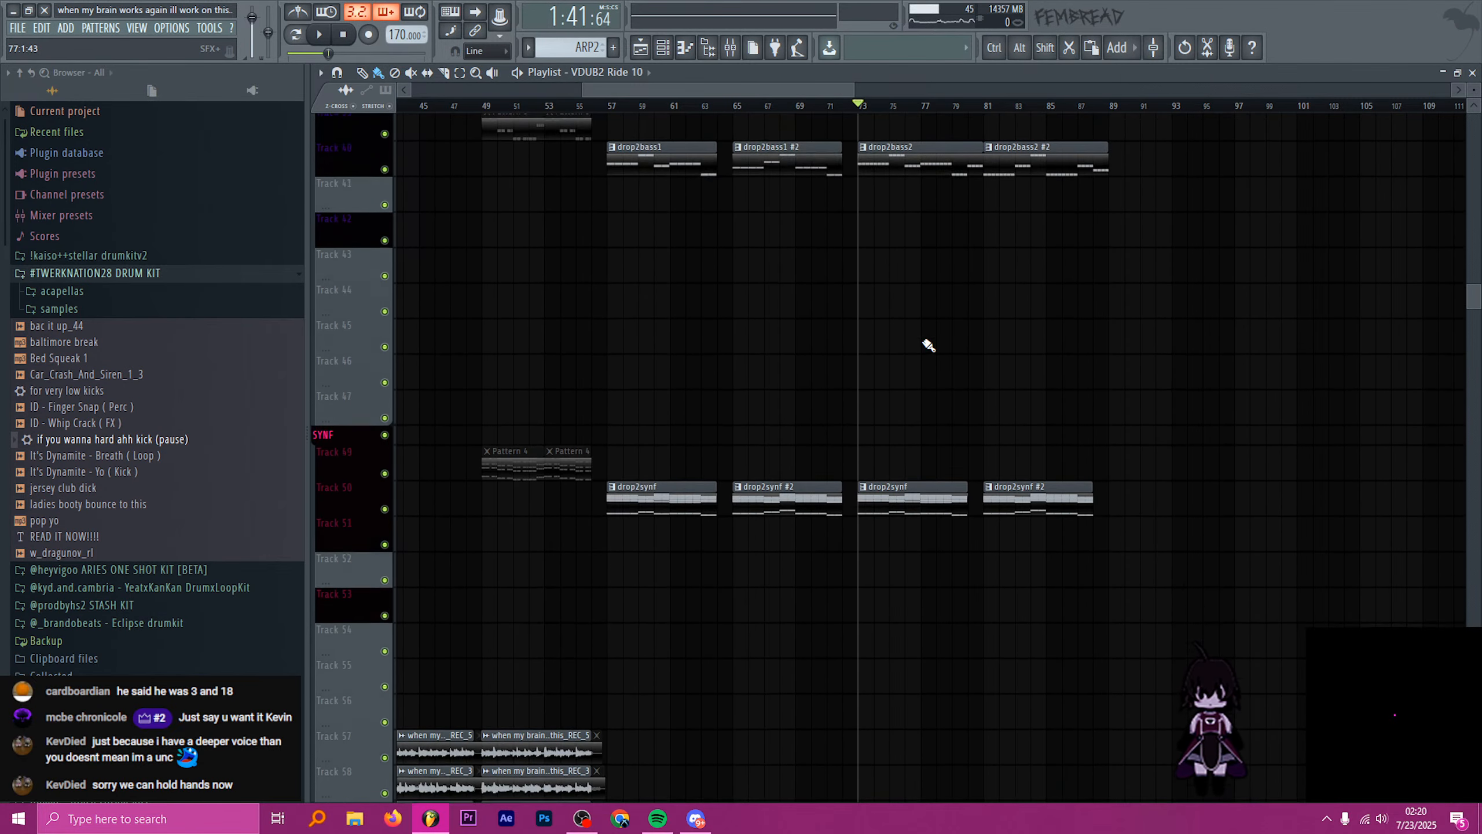
{"action": "scroll", "coordinate": [928, 345], "scroll_direction": "up", "scroll_amount": 9}
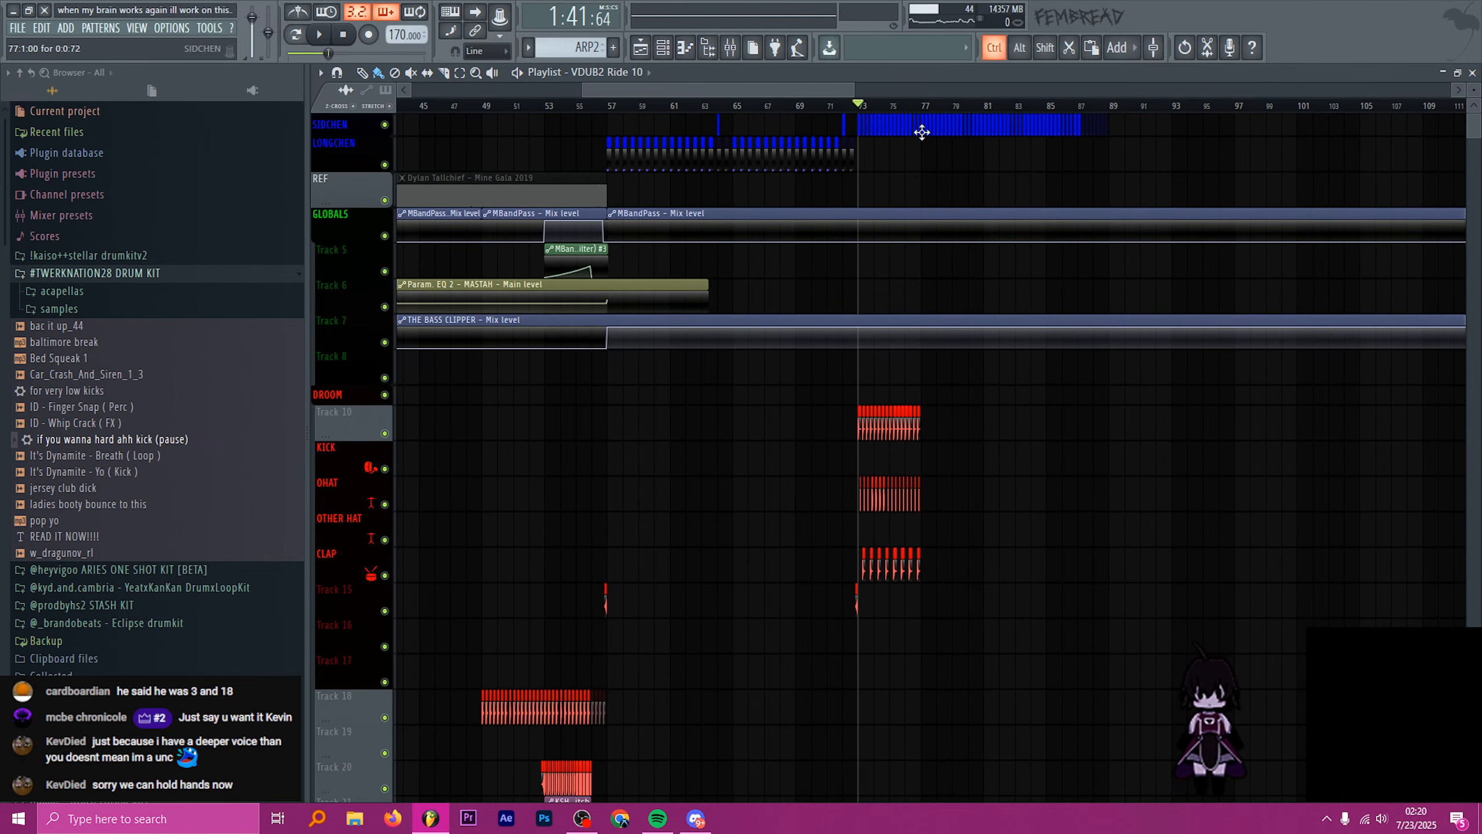
{"action": "left_click_drag", "start_coordinate": [927, 114], "coordinate": [858, 114]}
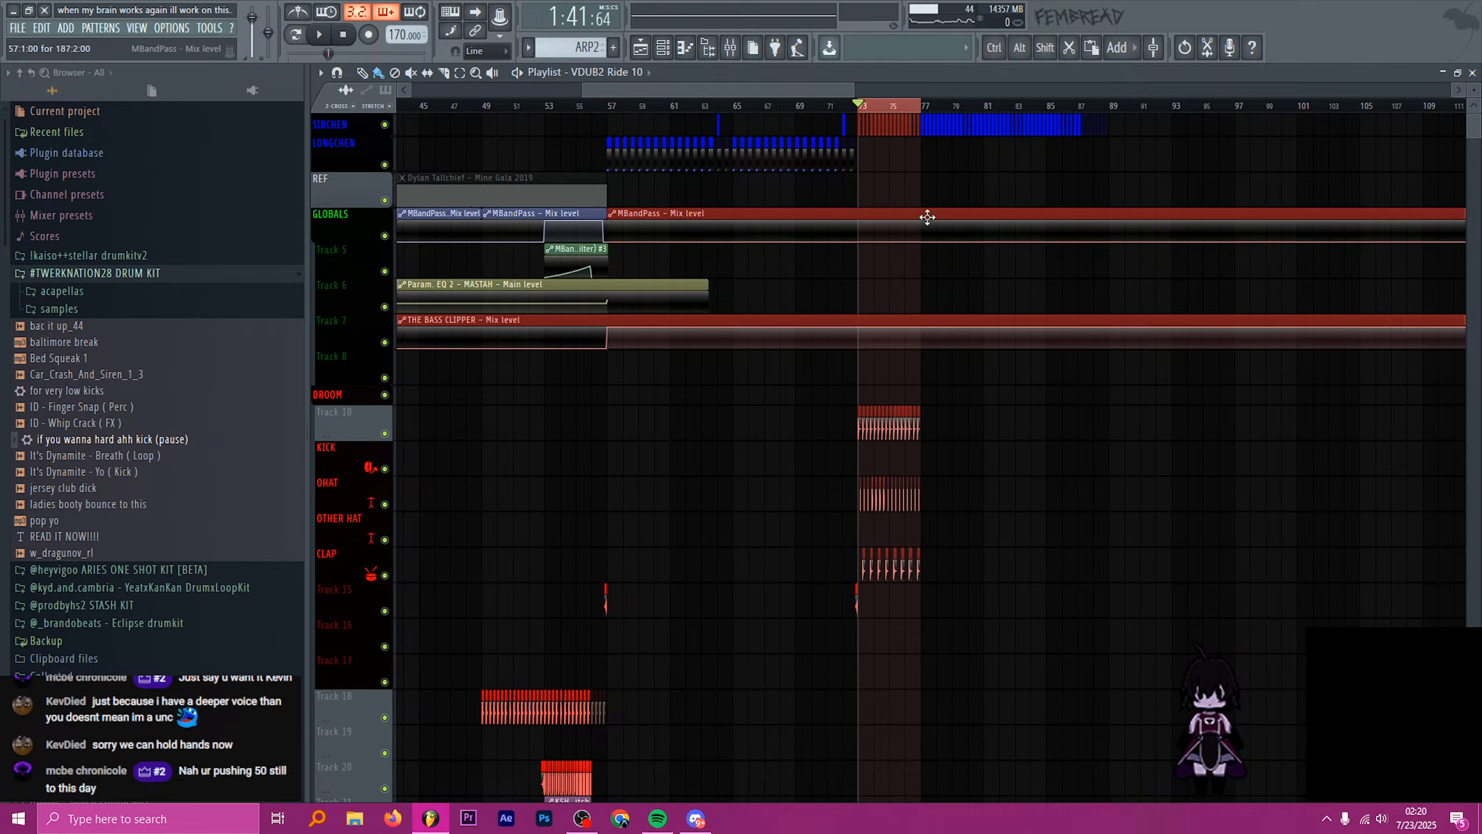
{"action": "scroll", "coordinate": [1013, 367], "scroll_direction": "down", "scroll_amount": 1}
{"action": "scroll", "coordinate": [1012, 367], "scroll_direction": "down", "scroll_amount": 2}
{"action": "left_click_drag", "start_coordinate": [985, 474], "coordinate": [856, 279]}
{"action": "scroll", "coordinate": [939, 480], "scroll_direction": "down", "scroll_amount": 5}
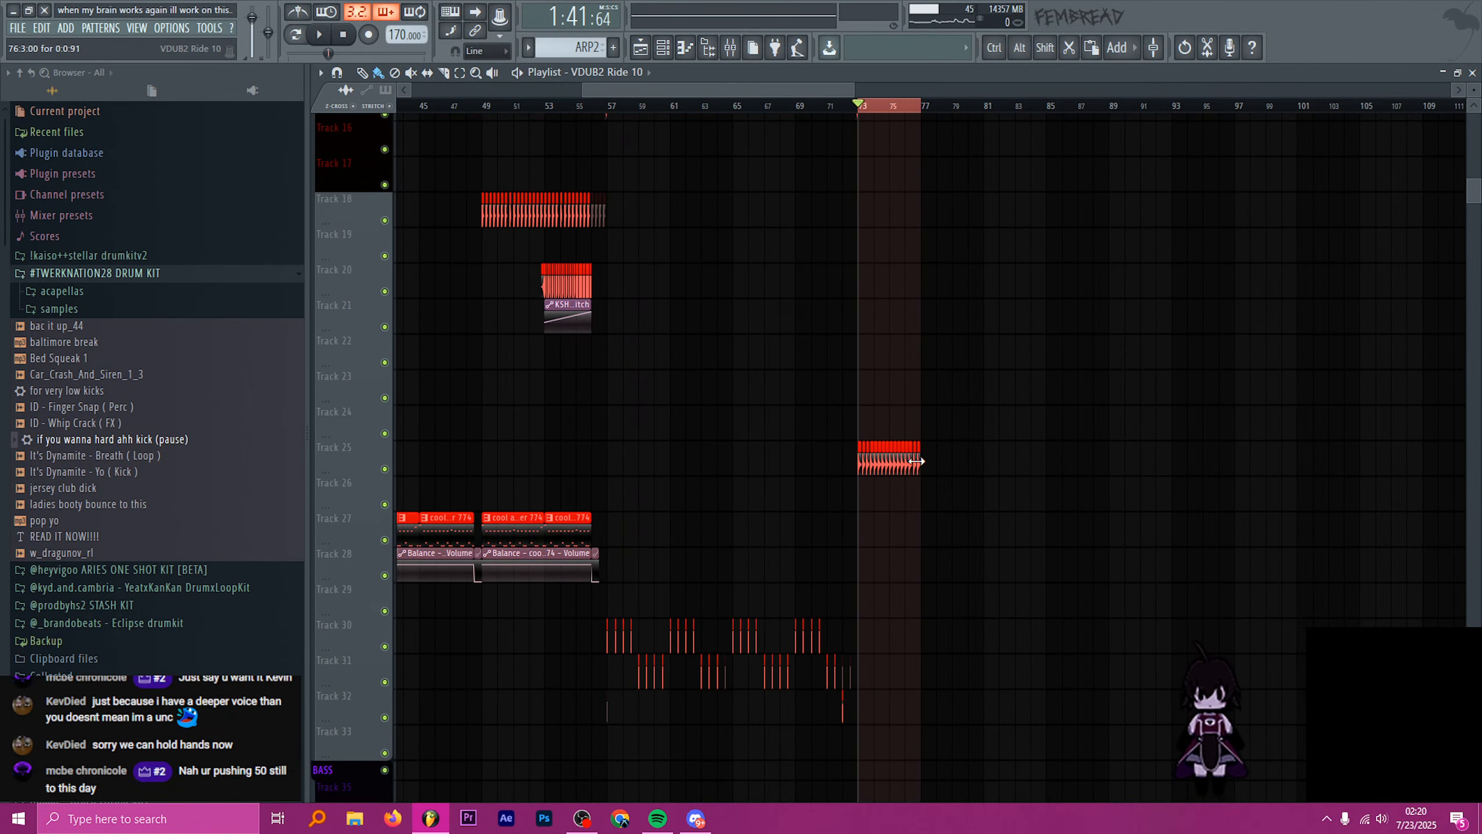
{"action": "left_click_drag", "start_coordinate": [949, 462], "coordinate": [888, 447]}
{"action": "key", "text": "ctrl+b"}
- Place an Eminem Kick 10db clip on the first beat of bar 77 on Track 10
{"action": "scroll", "coordinate": [869, 171], "scroll_direction": "up", "scroll_amount": 2}
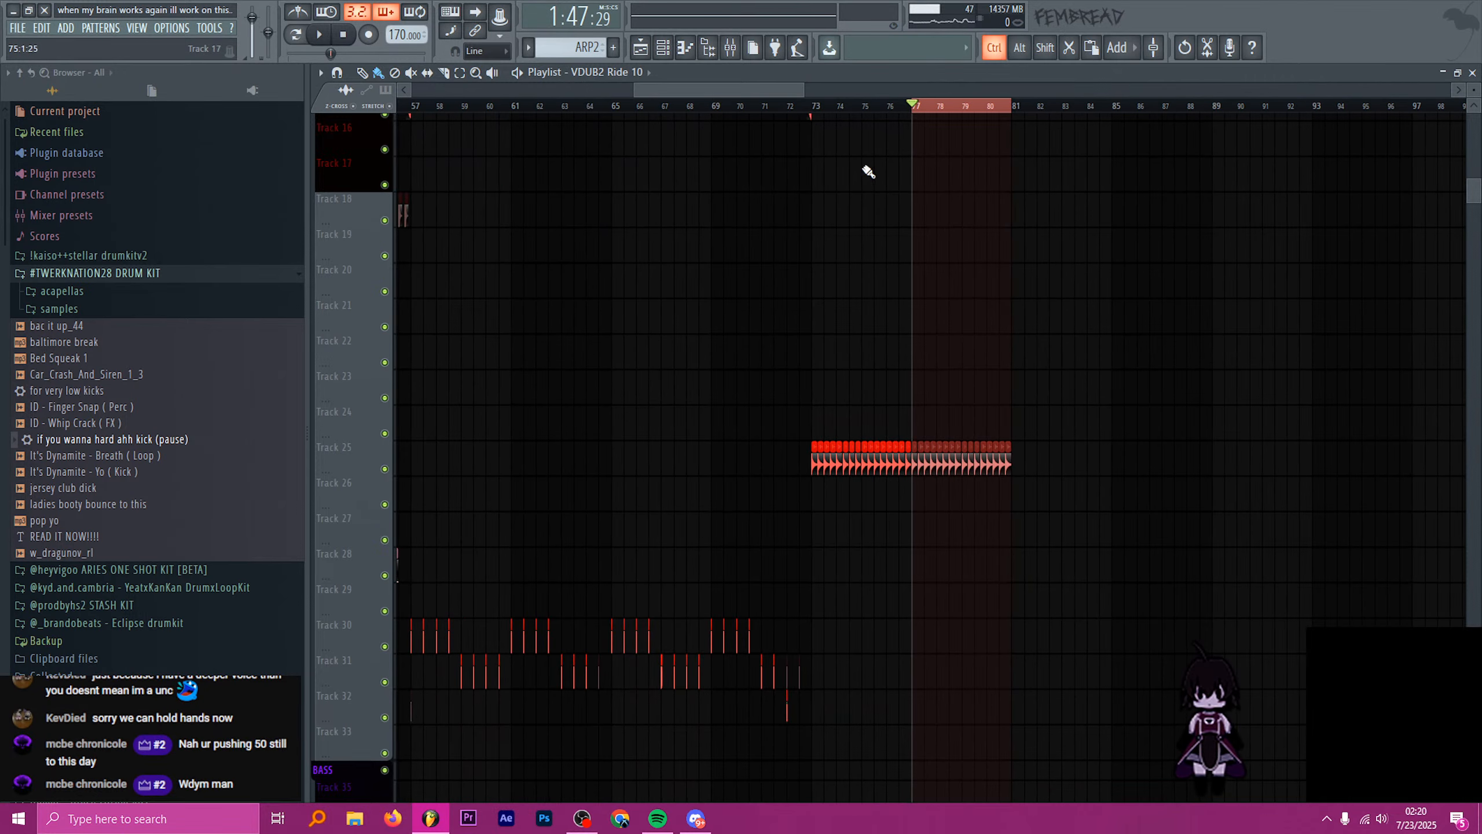
{"action": "scroll", "coordinate": [854, 331], "scroll_direction": "up", "scroll_amount": 4}
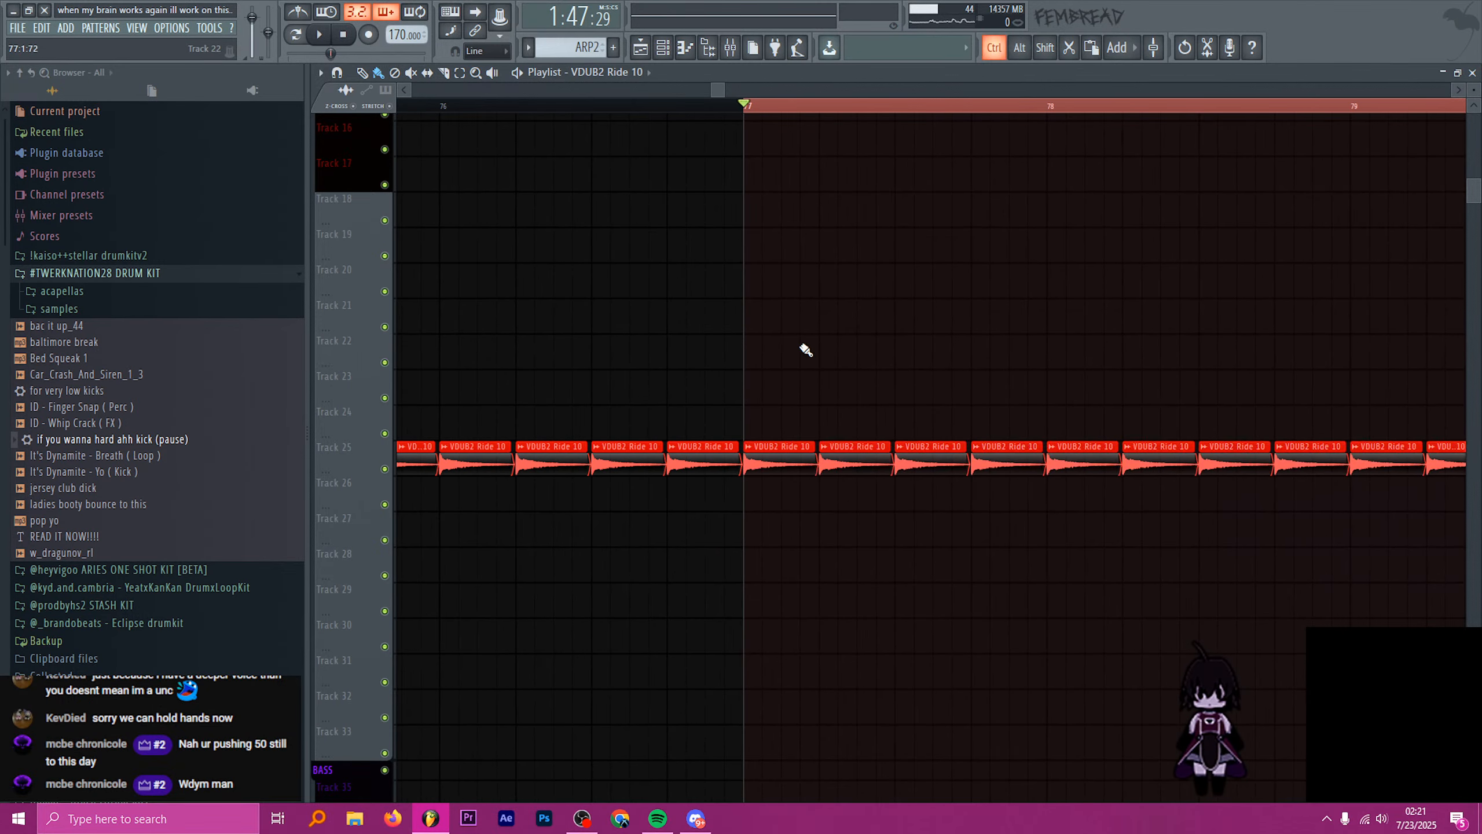
{"action": "scroll", "coordinate": [781, 345], "scroll_direction": "up", "scroll_amount": 5}
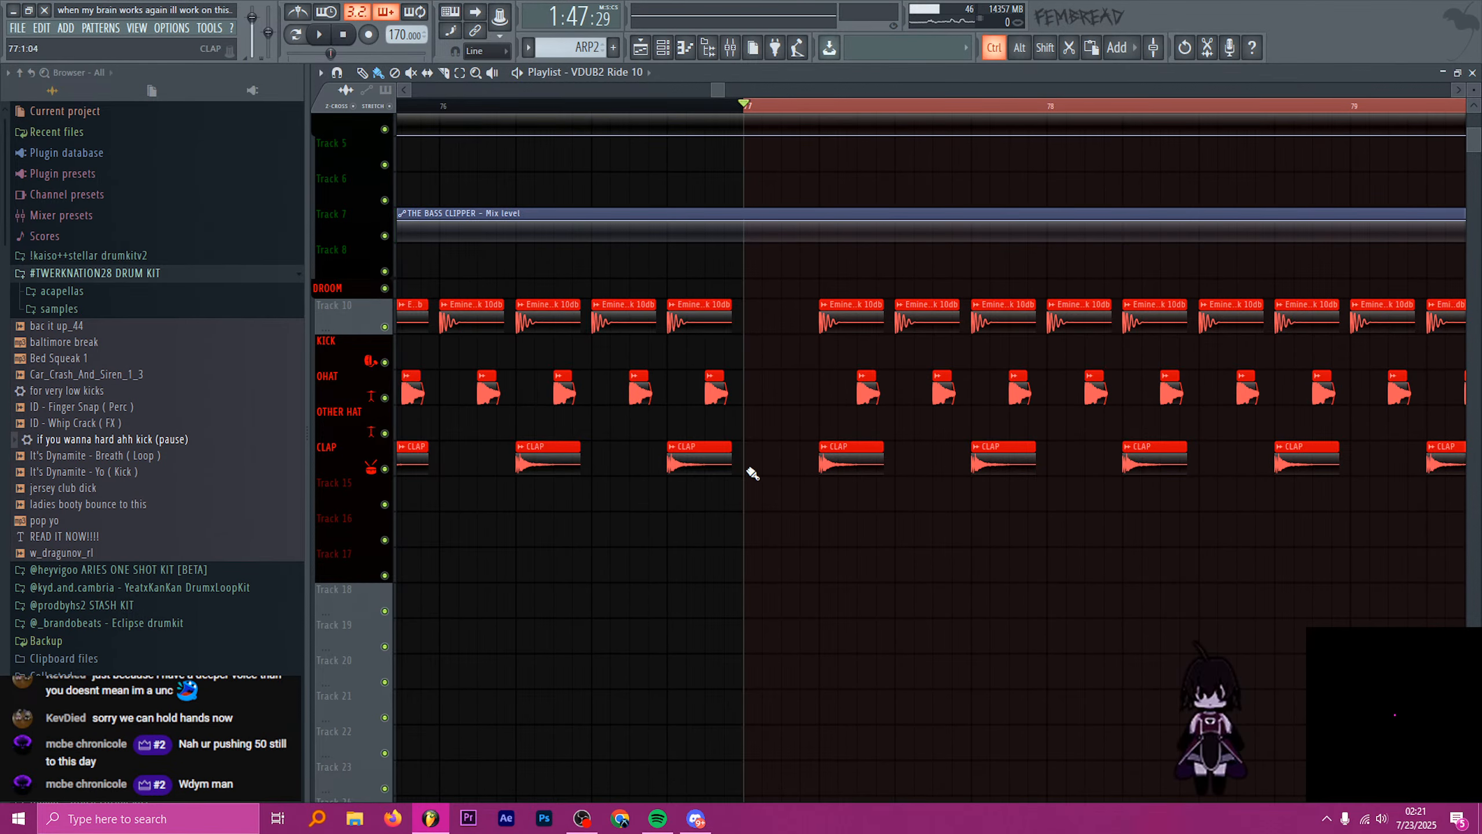
{"action": "left_click_drag", "start_coordinate": [749, 469], "coordinate": [773, 317]}
{"action": "scroll", "coordinate": [776, 403], "scroll_direction": "up", "scroll_amount": 2}
{"action": "right_click", "coordinate": [757, 374]}
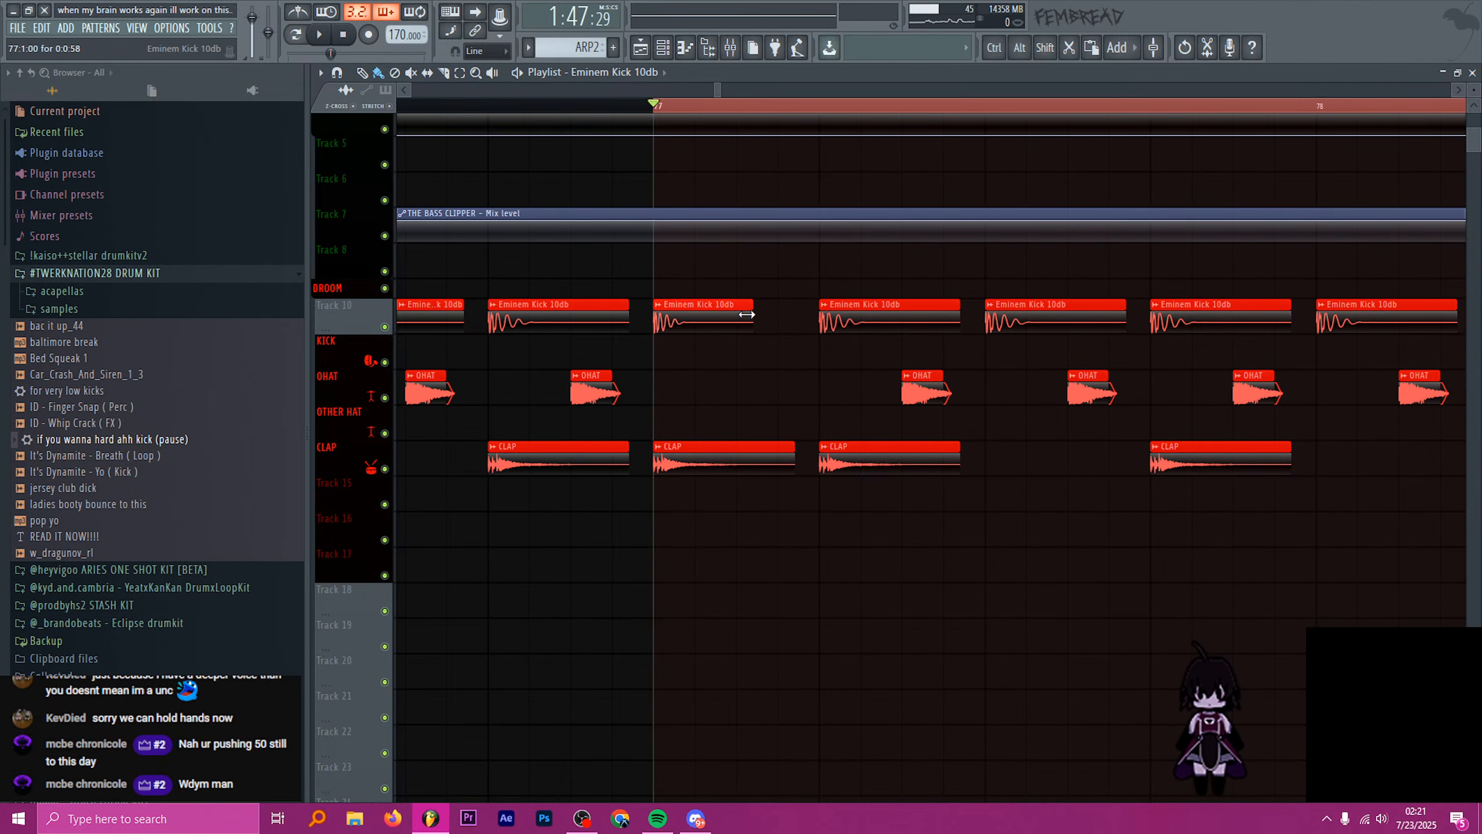
- Shorten the bar 77 kick to half a beat, add a second kick right after it and remove the first-beat clap
{"action": "left_click", "coordinate": [388, 110]}
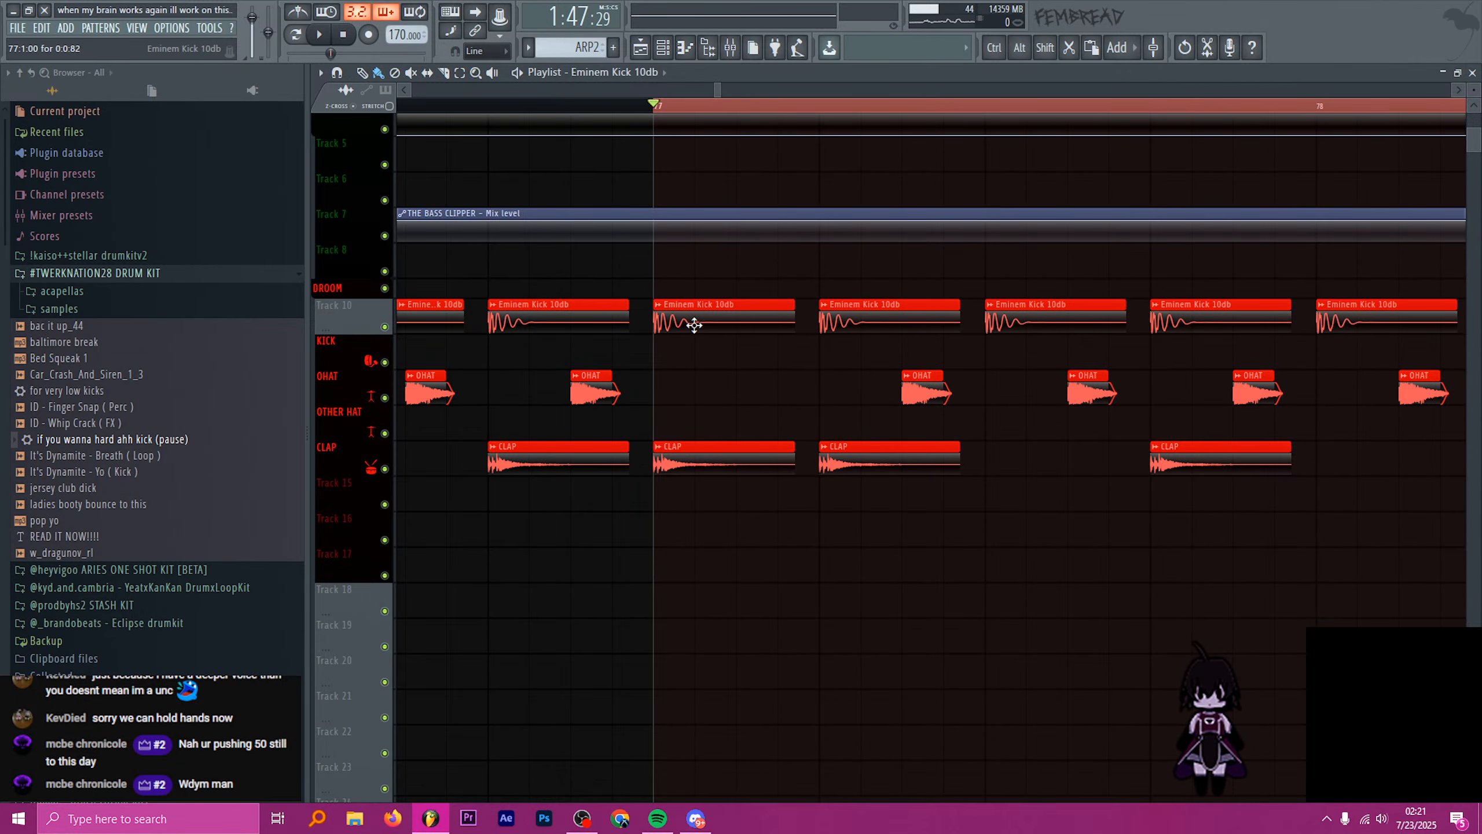
{"action": "key", "text": "c"}
{"action": "right_click", "coordinate": [732, 325], "text": "alt+shift"}
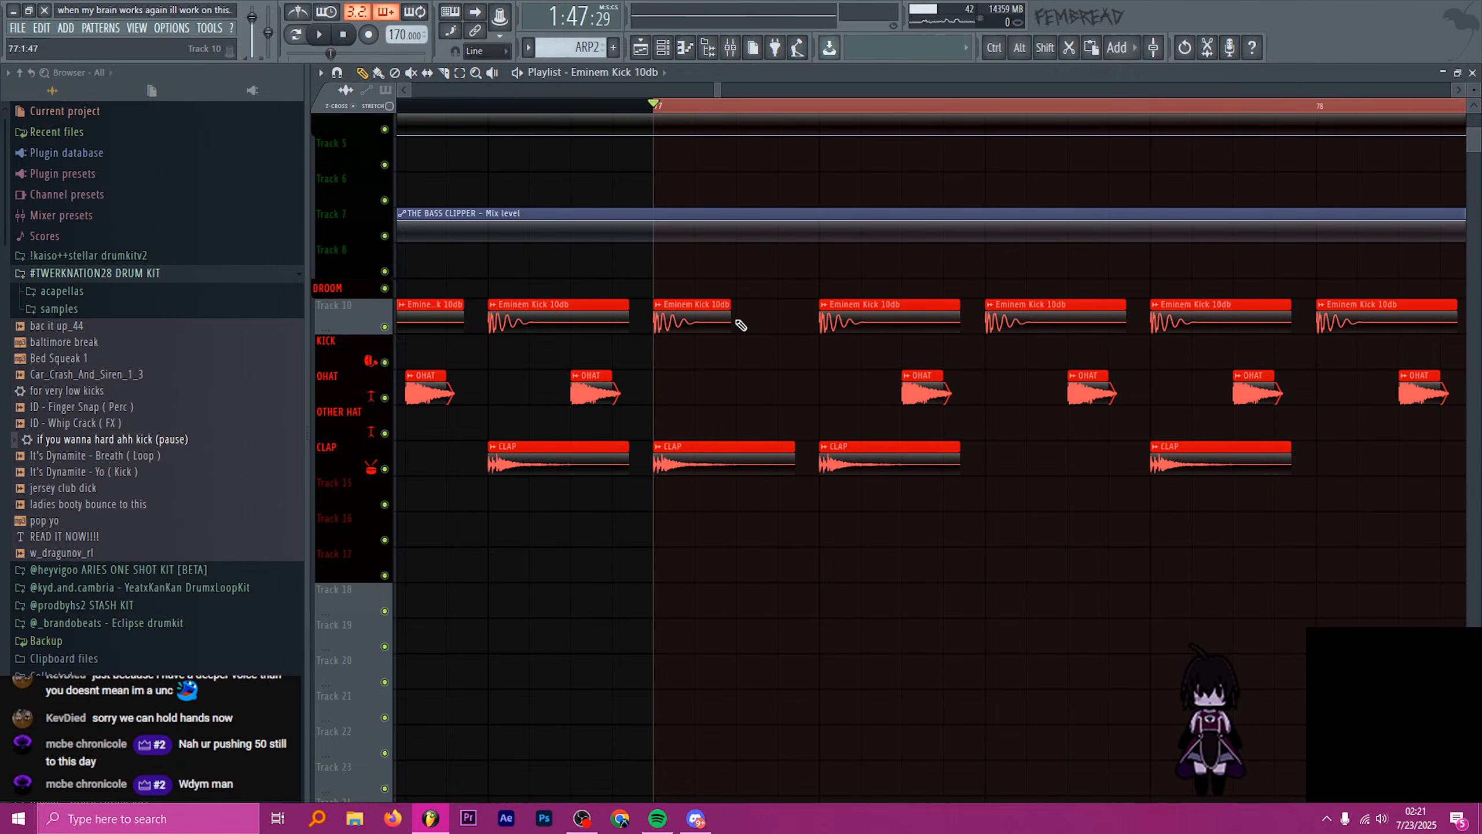
{"action": "left_click", "coordinate": [737, 318]}
{"action": "scroll", "coordinate": [757, 344], "scroll_direction": "up", "scroll_amount": 3}
{"action": "right_click", "coordinate": [729, 562]}
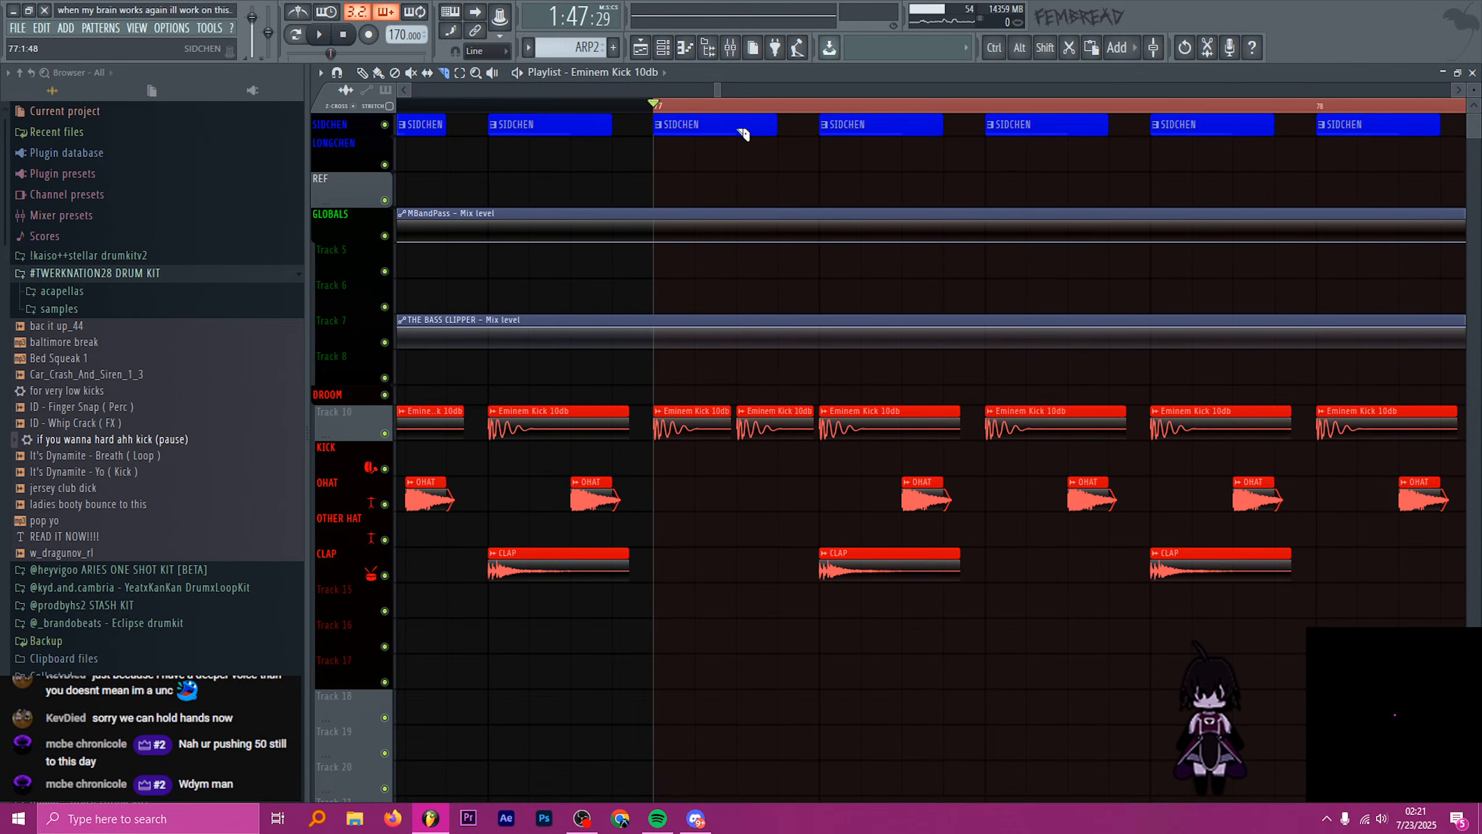
- Slice out the second half of bar 77's first beat from the drop2bass2, drop2synf and ARP2 clips
{"action": "scroll", "coordinate": [753, 327], "scroll_direction": "down", "scroll_amount": 20}
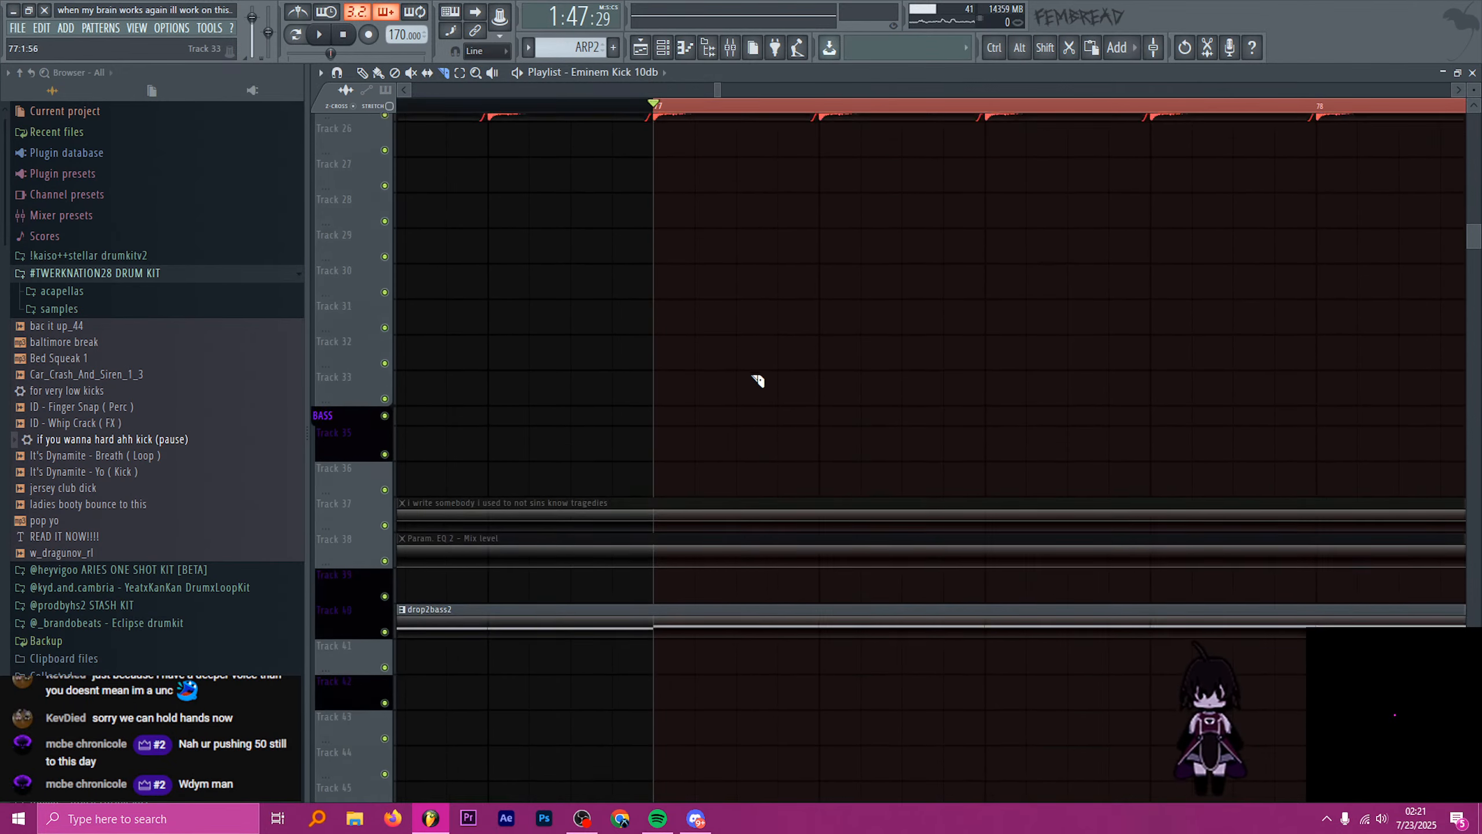
{"action": "left_click", "coordinate": [739, 301], "text": "shift"}
{"action": "right_click", "coordinate": [818, 305], "text": "shift"}
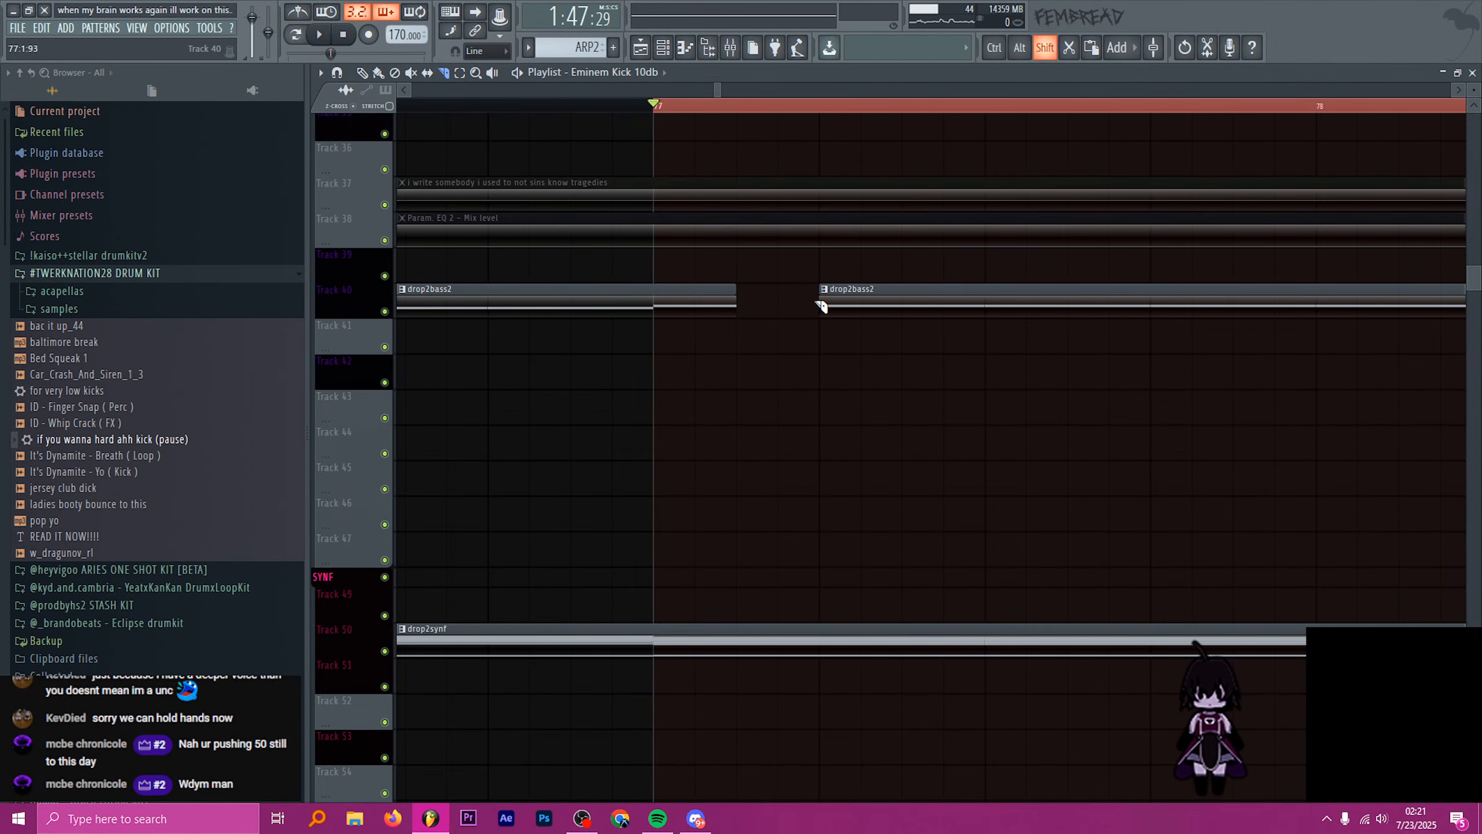
{"action": "left_click", "coordinate": [738, 639], "text": "shift"}
{"action": "right_click", "coordinate": [818, 640], "text": "shift"}
{"action": "scroll", "coordinate": [776, 610], "scroll_direction": "down", "scroll_amount": 20}
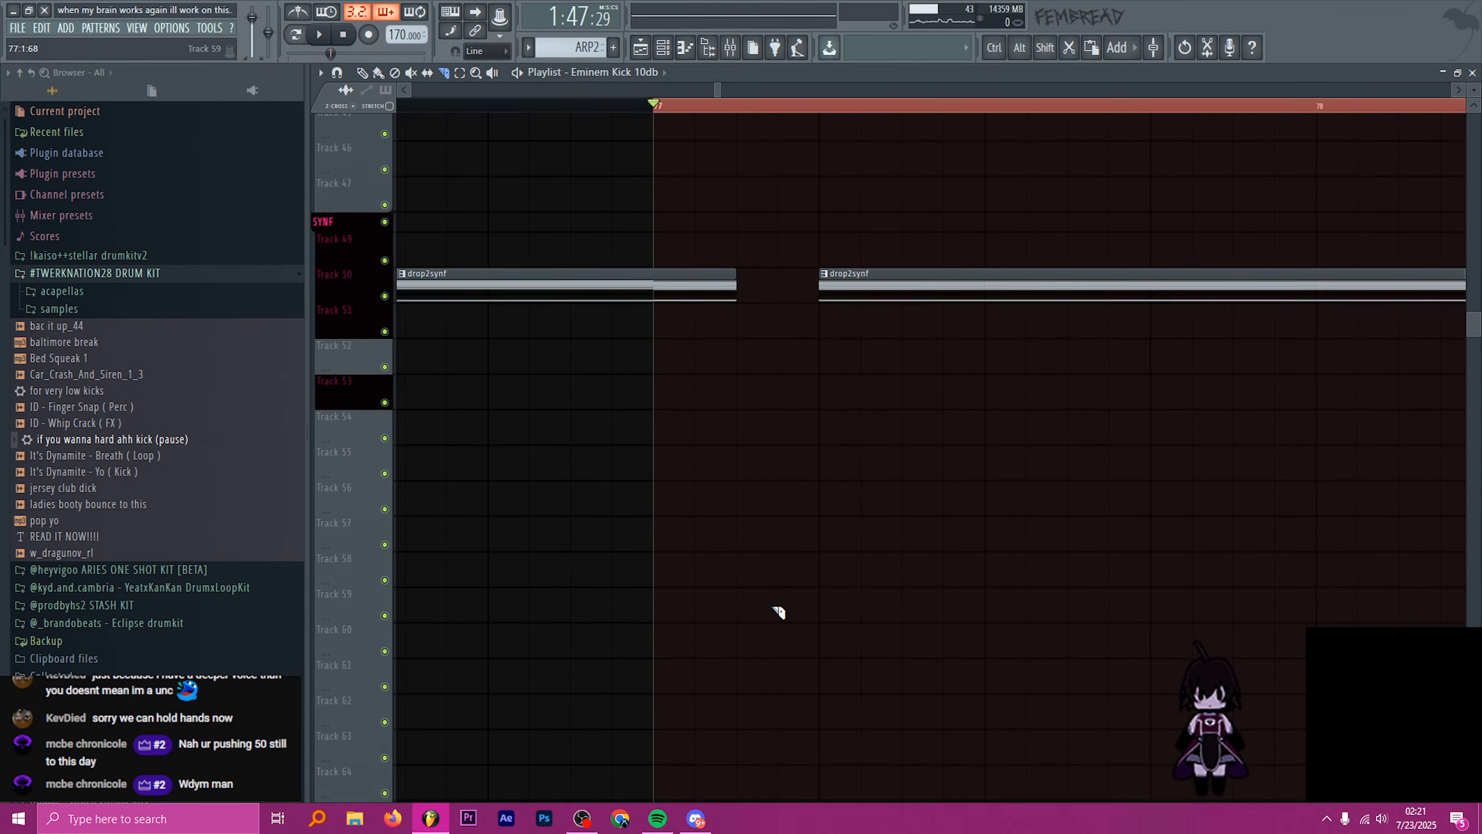
{"action": "scroll", "coordinate": [767, 605], "scroll_direction": "down", "scroll_amount": 20}
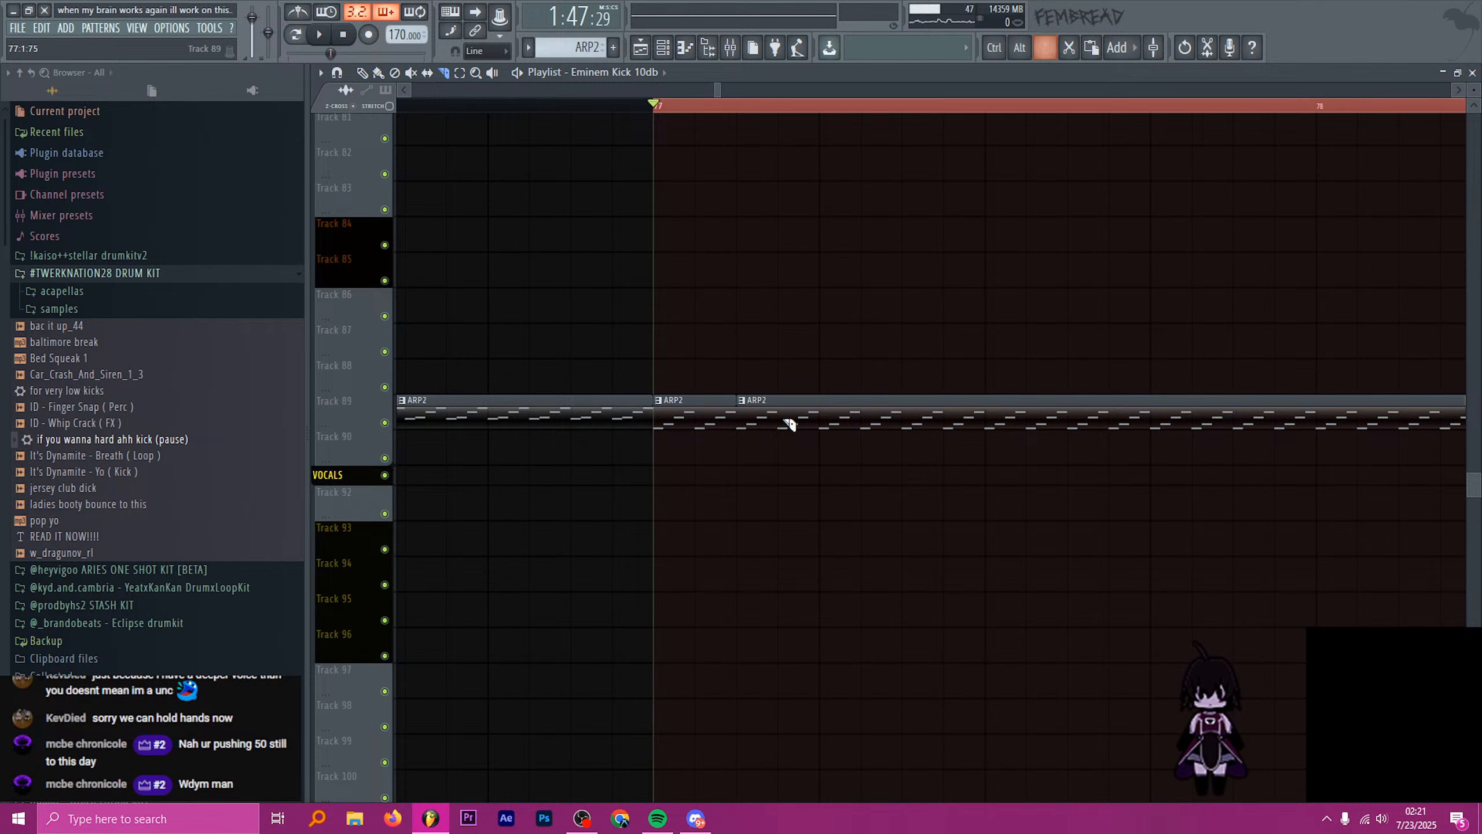
{"action": "right_click", "coordinate": [819, 416], "text": "shift"}
- Slice the same half-beat gap in bar 77 out of both Drown acapella clips on Tracks 122 and 124
{"action": "scroll", "coordinate": [770, 409], "scroll_direction": "down", "scroll_amount": 20}
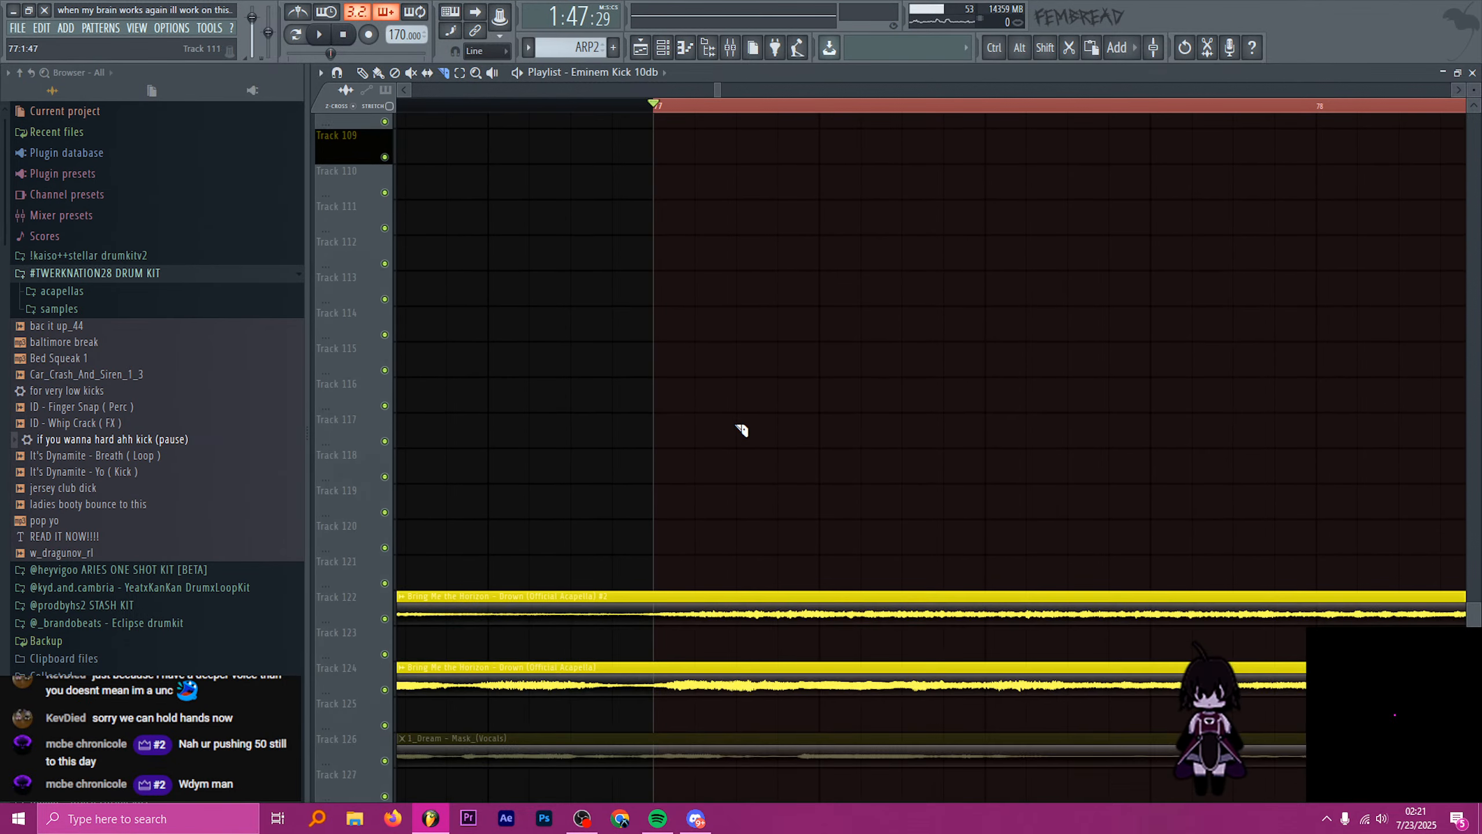
{"action": "scroll", "coordinate": [737, 425], "scroll_direction": "down", "scroll_amount": 7}
{"action": "left_click", "coordinate": [737, 362], "text": "shift"}
{"action": "right_click", "coordinate": [819, 369], "text": "shift"}
{"action": "left_click", "coordinate": [737, 445], "text": "shift"}
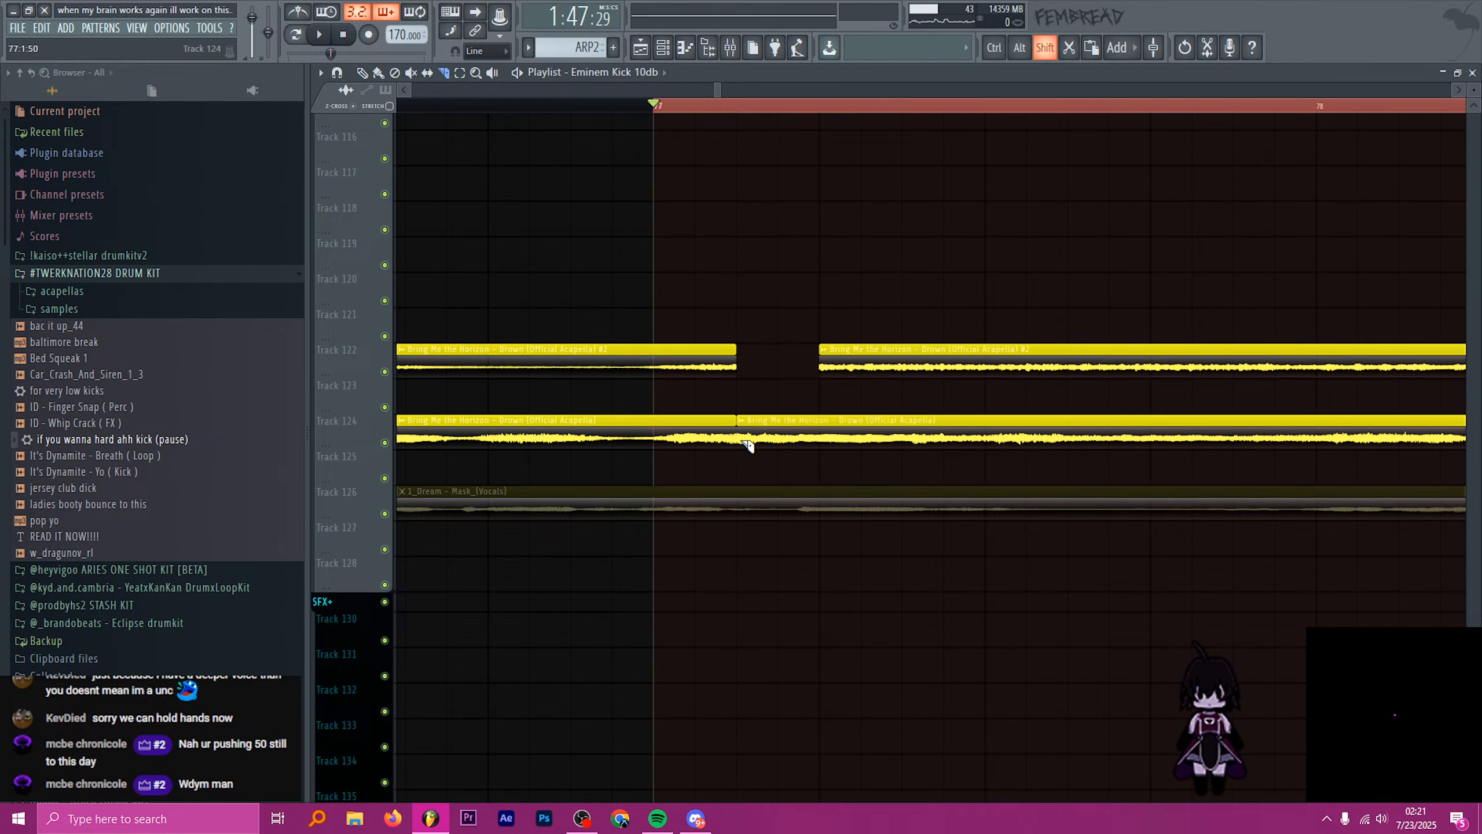
{"action": "right_click", "coordinate": [814, 439], "text": "shift"}
{"action": "key", "text": "space"}
{"action": "key", "text": "space"}
- Cut the second half of the first VDUB2 Ride 10 clip in bar 77 on Track 25 and play the break briefly
{"action": "scroll", "coordinate": [800, 275], "scroll_direction": "down", "scroll_amount": 2}
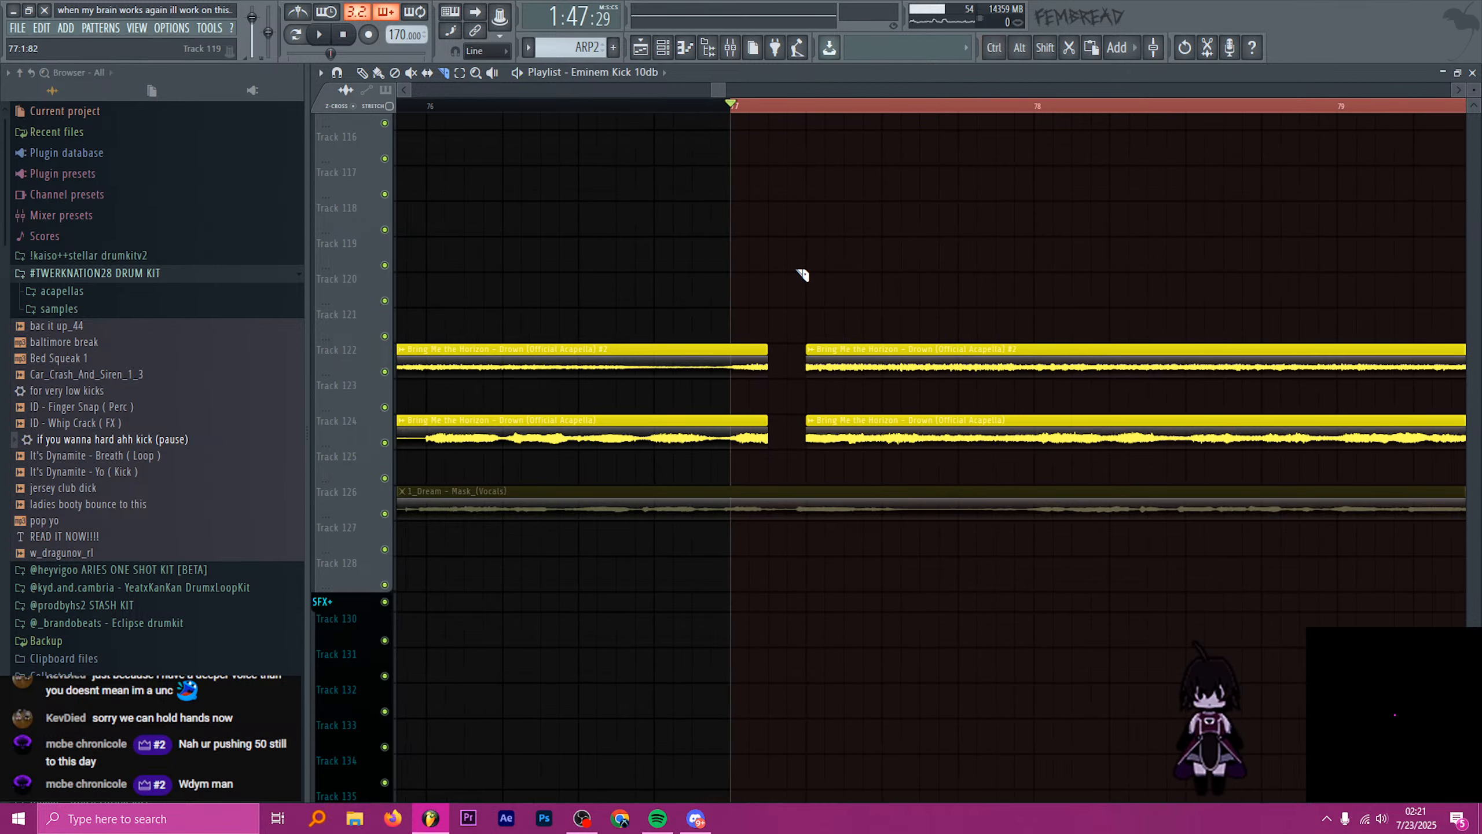
{"action": "scroll", "coordinate": [793, 269], "scroll_direction": "up", "scroll_amount": 20}
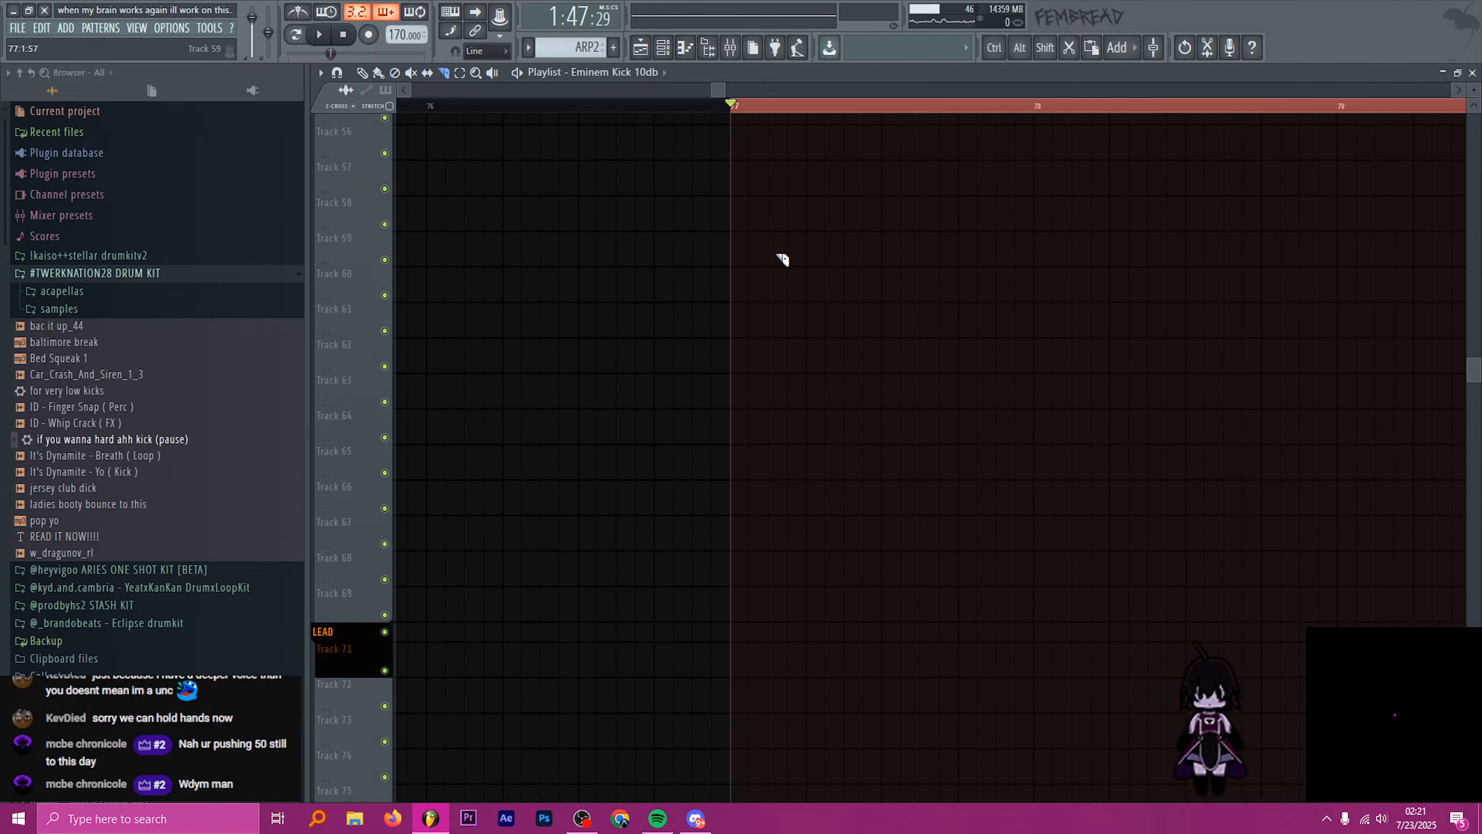
{"action": "scroll", "coordinate": [782, 259], "scroll_direction": "up", "scroll_amount": 20}
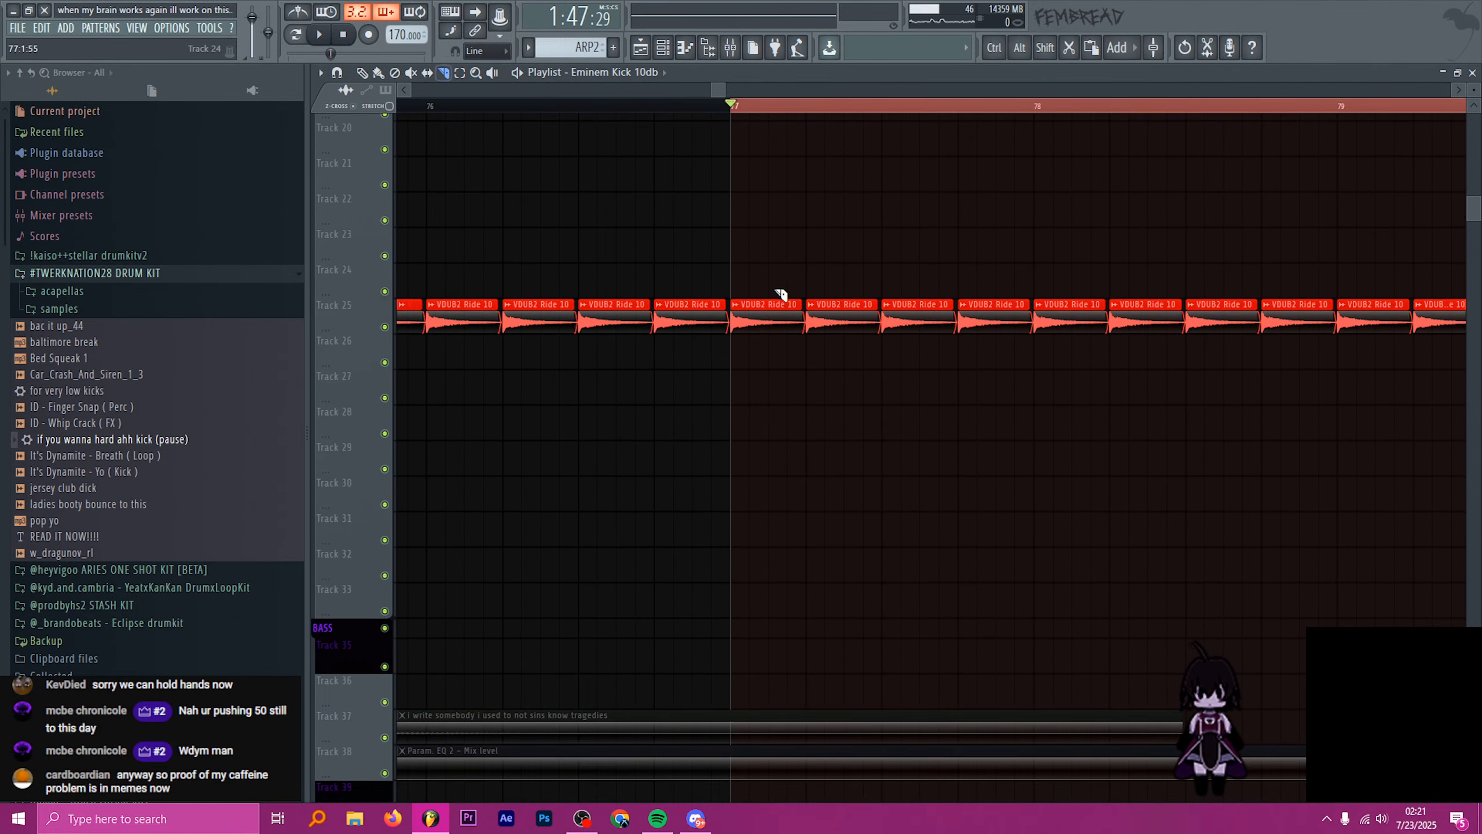
{"action": "right_click", "coordinate": [774, 297], "text": "shift"}
{"action": "key", "text": "space"}
{"action": "key", "text": "space"}
{"action": "scroll", "coordinate": [772, 250], "scroll_direction": "down", "scroll_amount": 5}
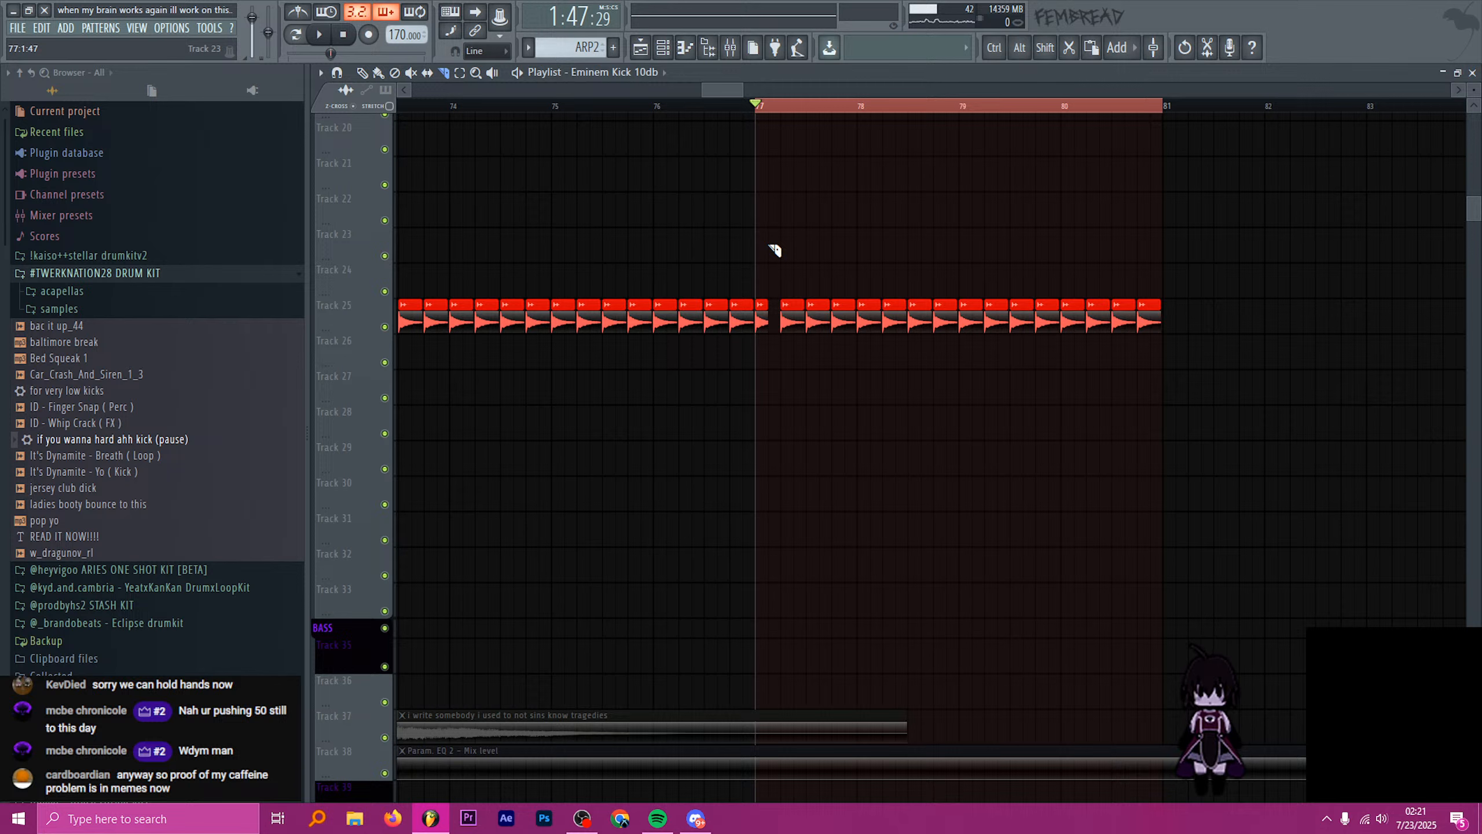
- Switch to Discord, view the energy drink photo in the memes channel, and return to FL Studio
{"action": "left_click", "coordinate": [696, 819]}
{"action": "scroll", "coordinate": [143, 502], "scroll_direction": "down", "scroll_amount": 4}
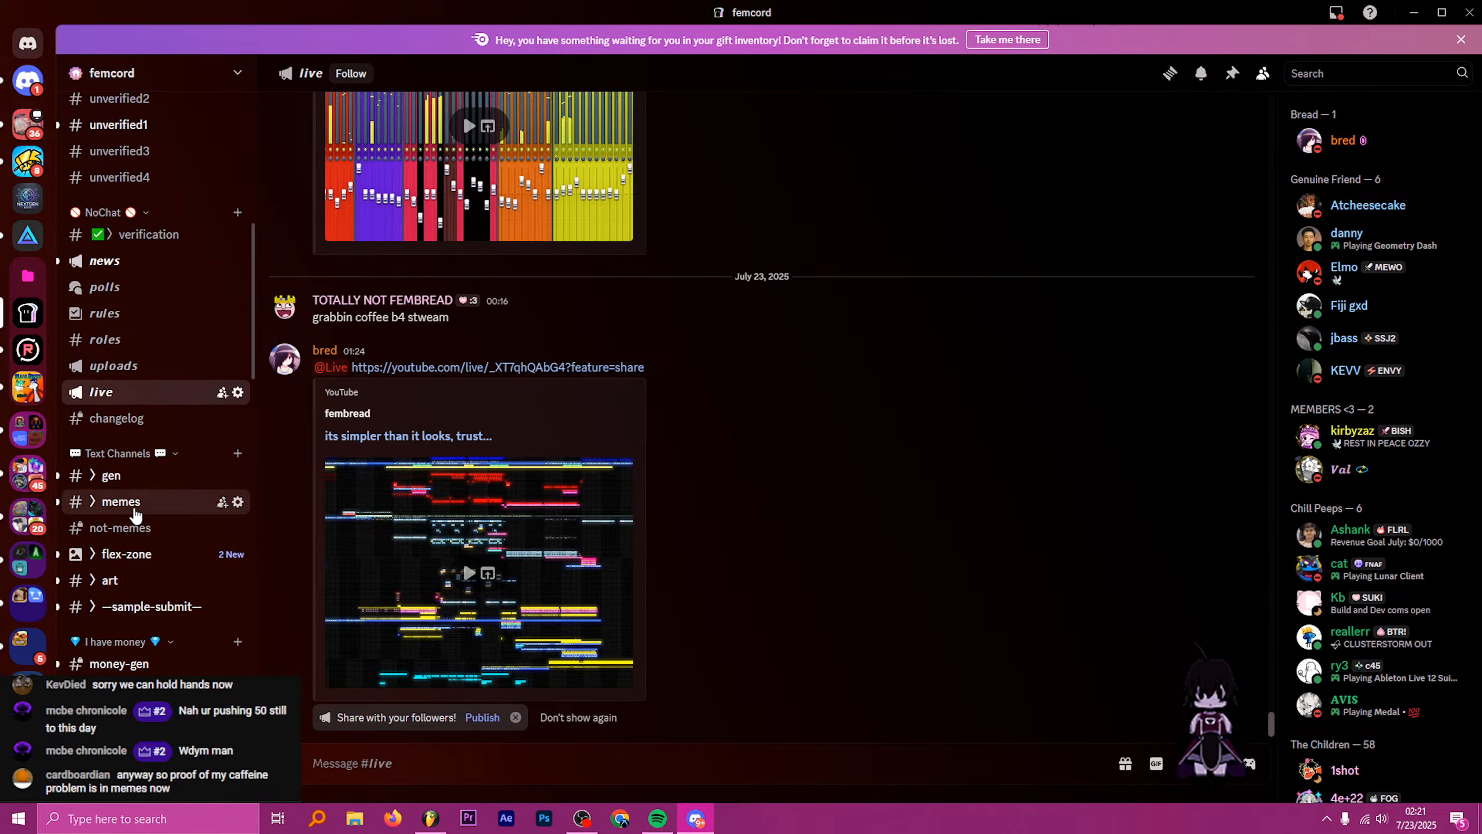
{"action": "left_click", "coordinate": [135, 513]}
{"action": "scroll", "coordinate": [919, 622], "scroll_direction": "down", "scroll_amount": 15}
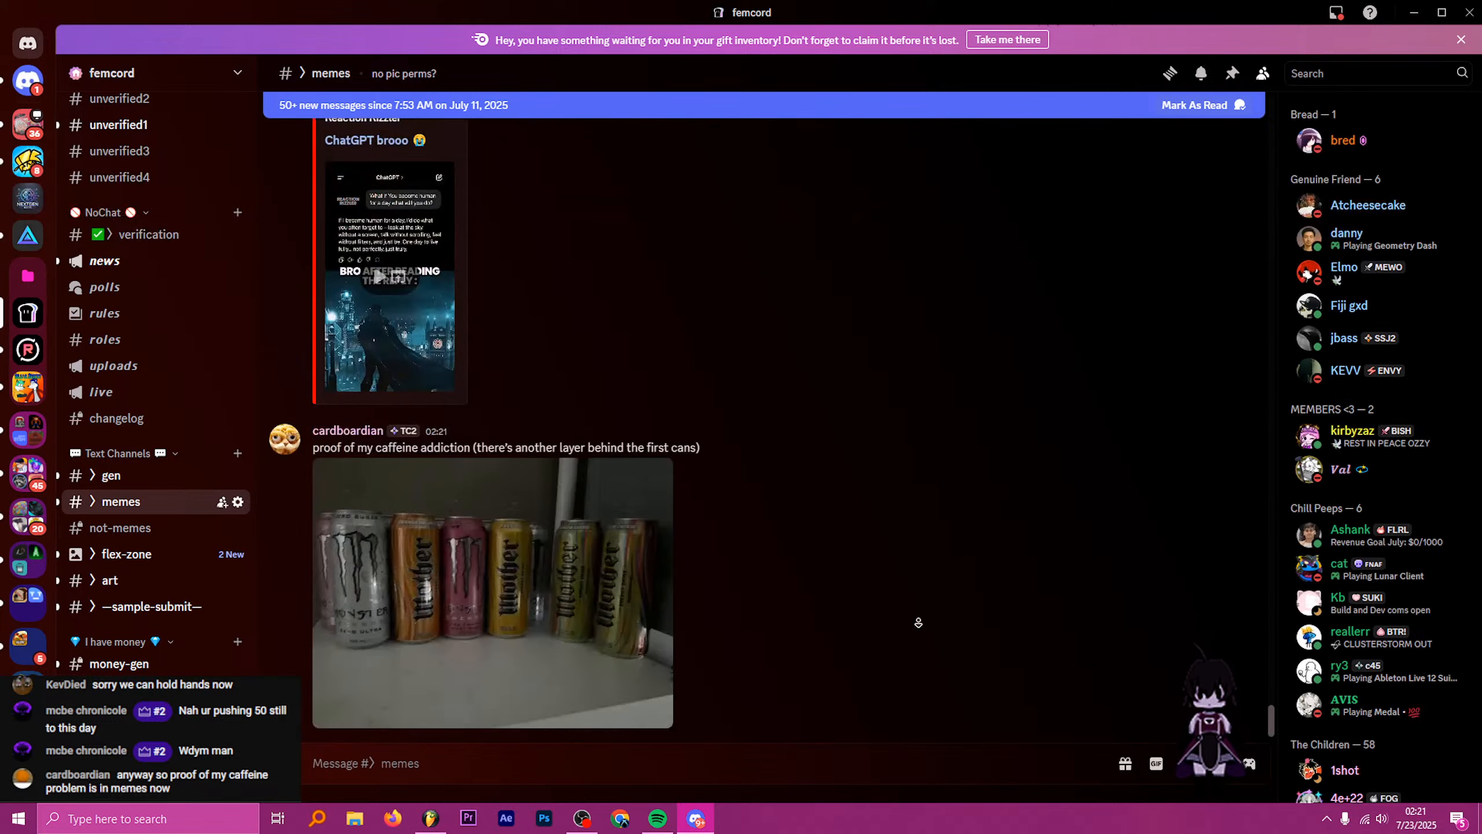
{"action": "left_click", "coordinate": [586, 574]}
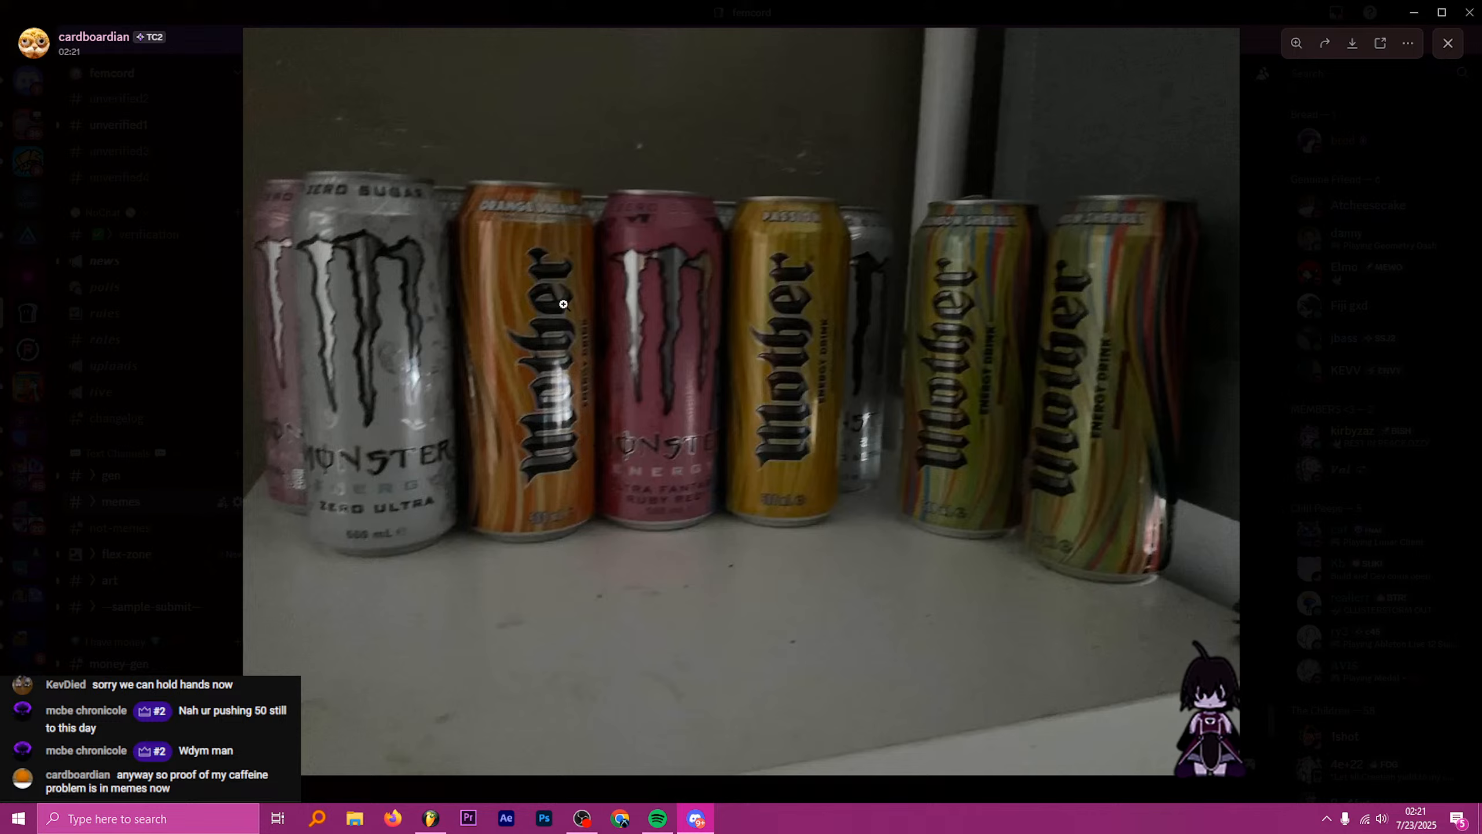
{"action": "left_click", "coordinate": [1369, 267]}
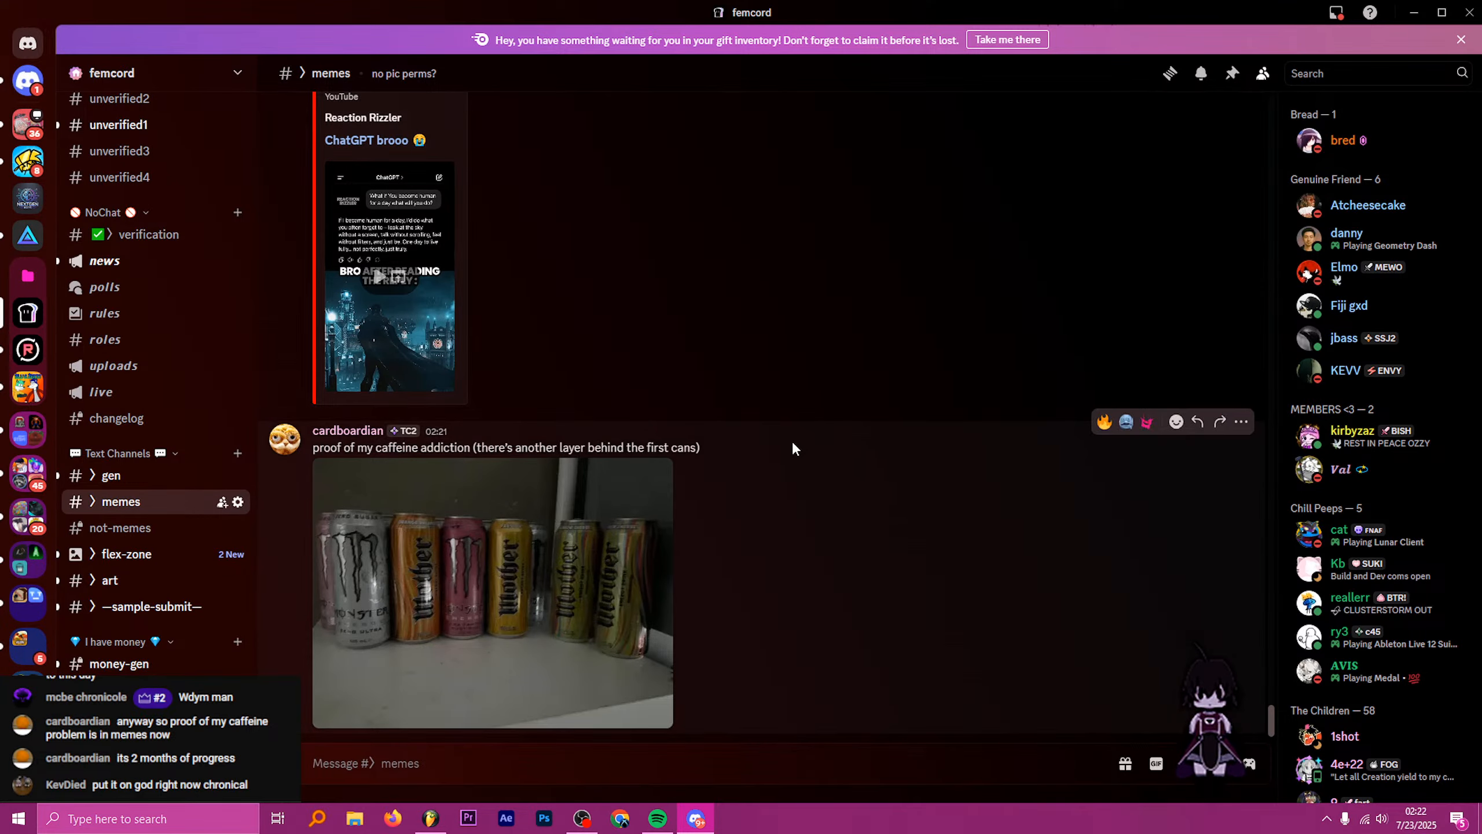
{"action": "key", "text": "alt+Tab"}
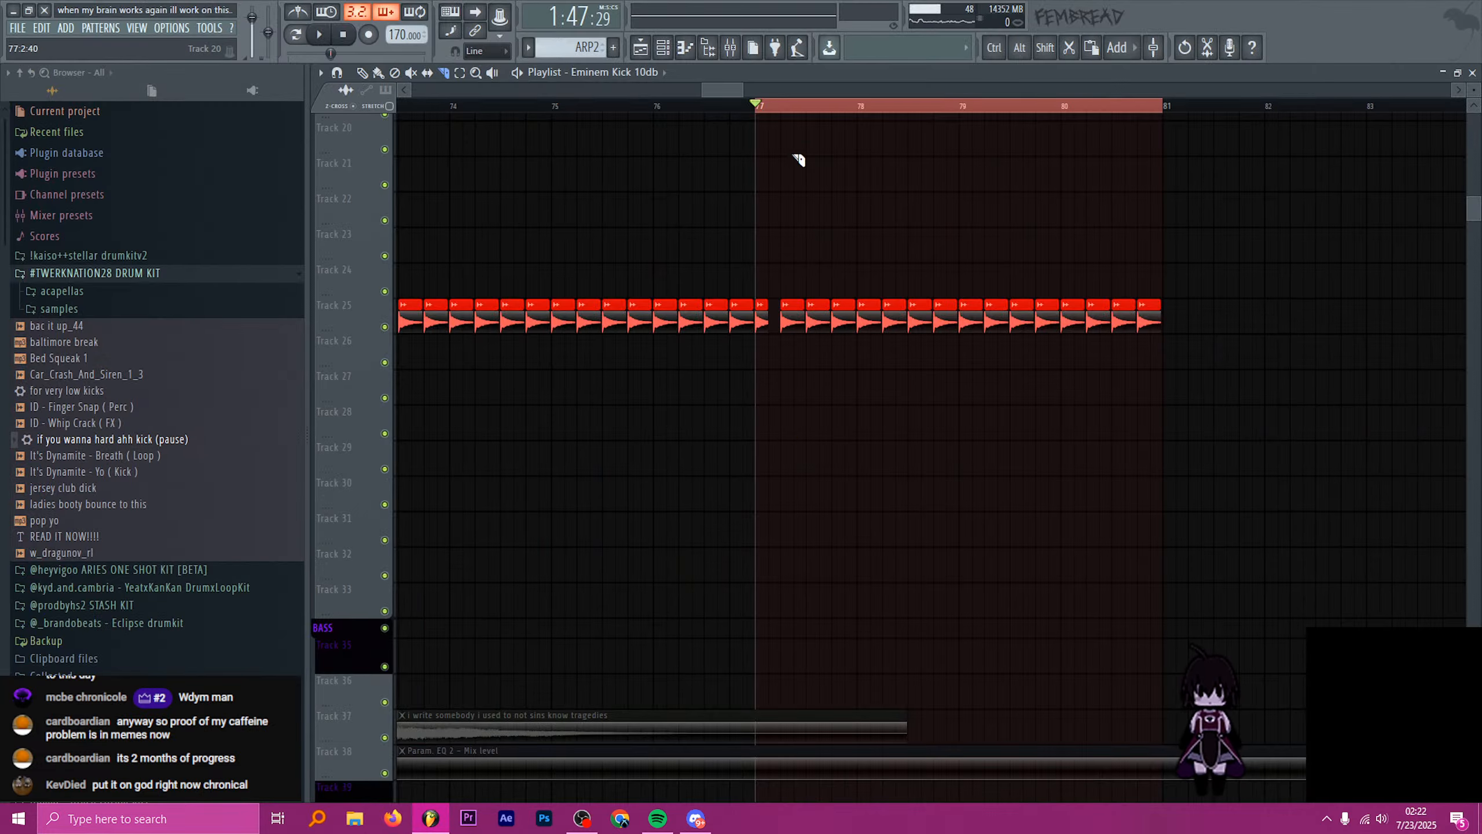
{"action": "scroll", "coordinate": [850, 387], "scroll_direction": "down", "scroll_amount": 12}
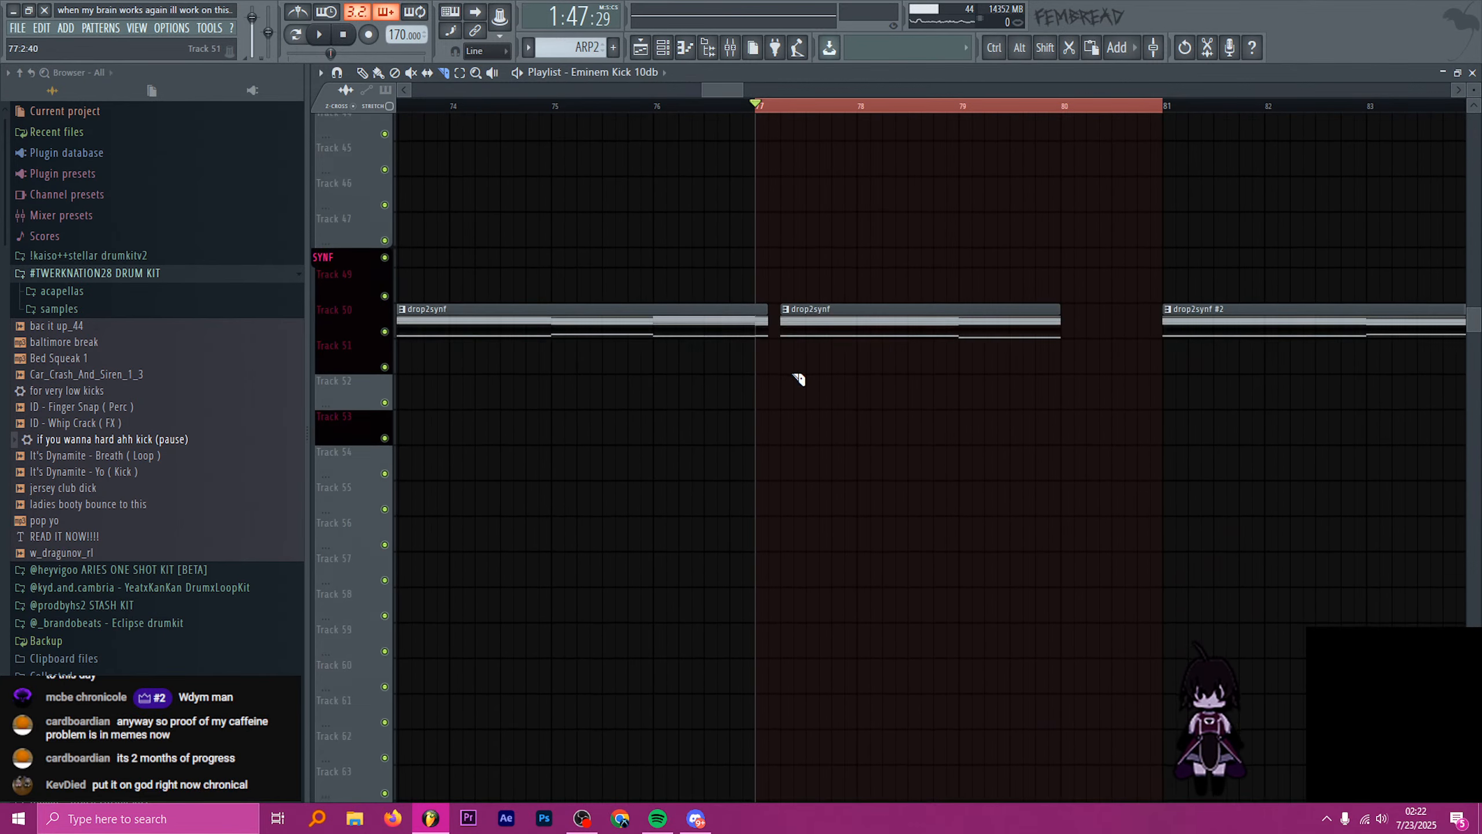
{"action": "scroll", "coordinate": [797, 377], "scroll_direction": "down", "scroll_amount": 5}
{"action": "scroll", "coordinate": [798, 374], "scroll_direction": "down", "scroll_amount": 6}
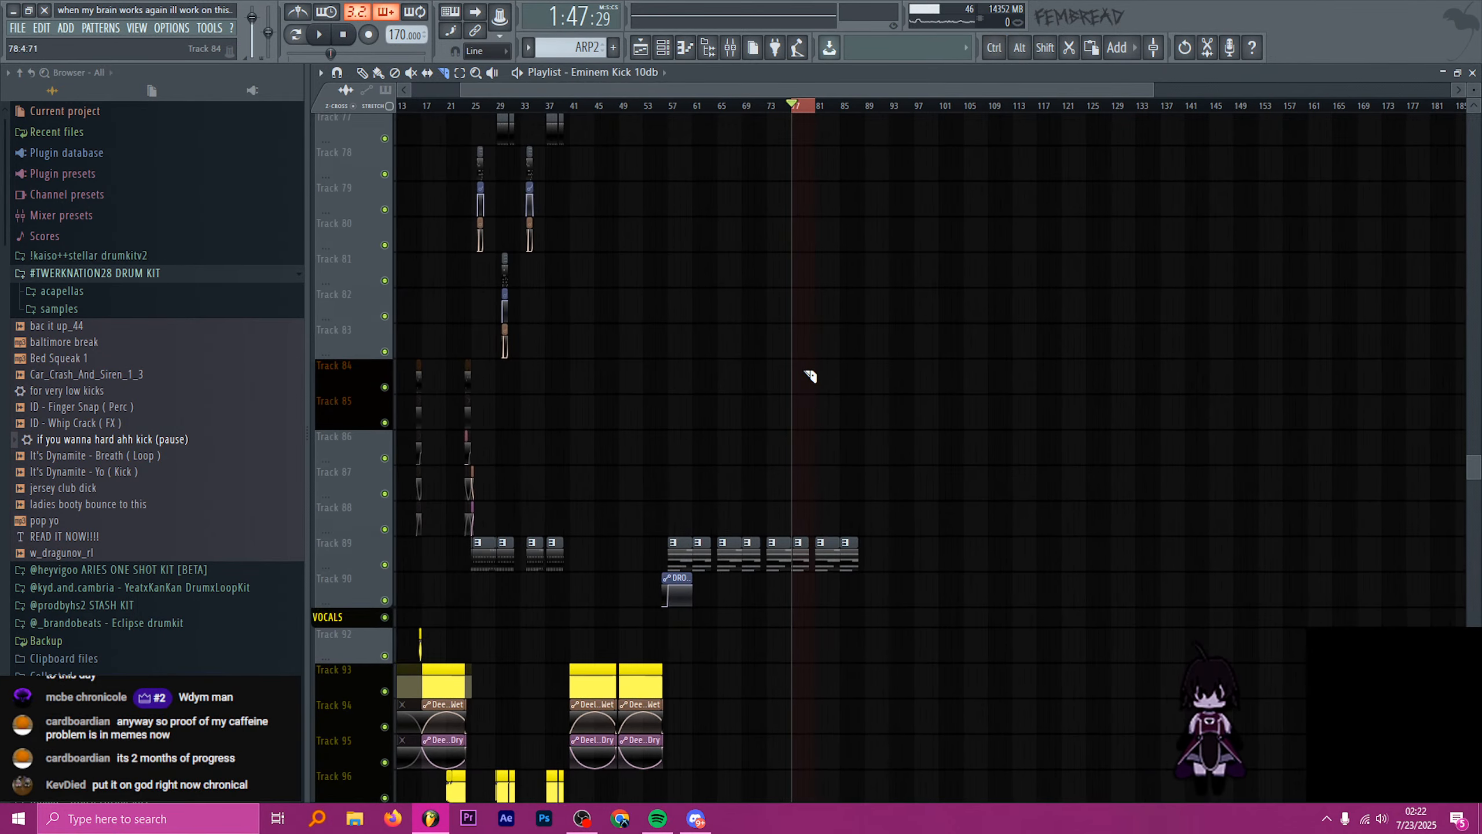
- Insert an empty playlist track directly above the VOCALS track
{"action": "right_click", "coordinate": [358, 399]}
{"action": "key", "text": "i"}
{"action": "scroll", "coordinate": [358, 399], "scroll_direction": "down", "scroll_amount": 1}
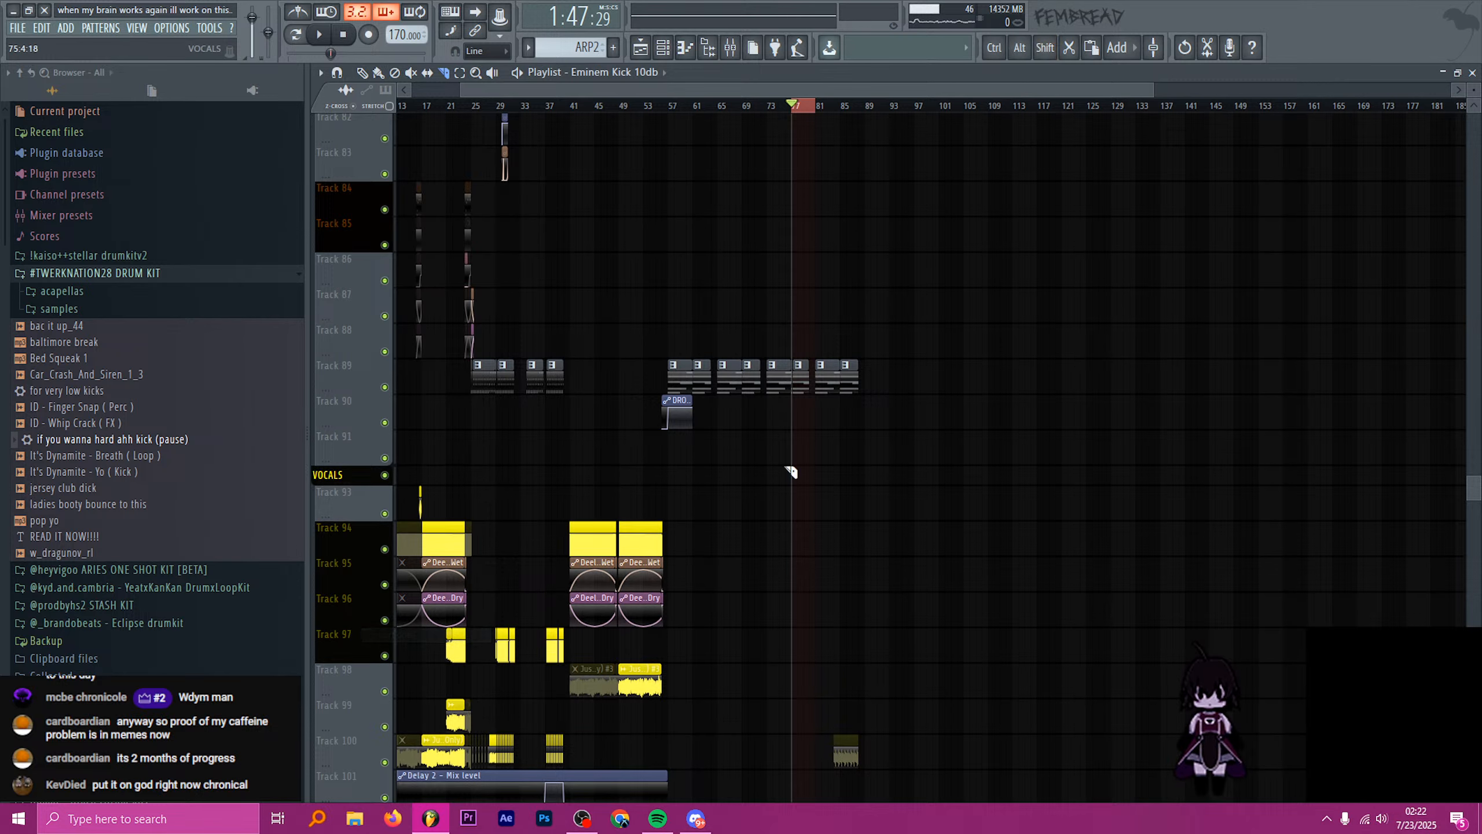
- Create a new pattern named "squar cause im addictededed"
{"action": "key", "text": "F4"}
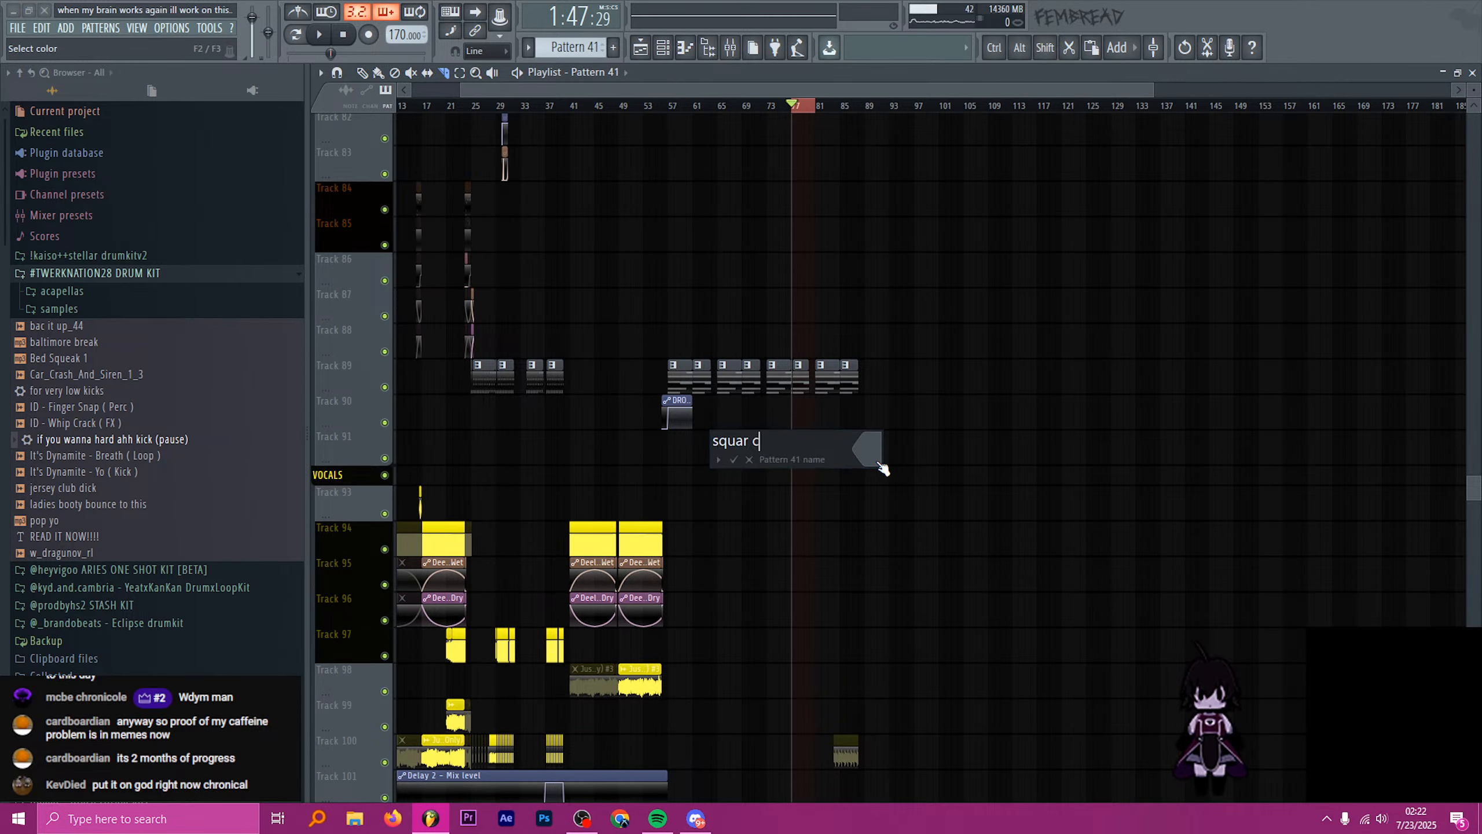
{"action": "type", "text": "squar cause im addic"}
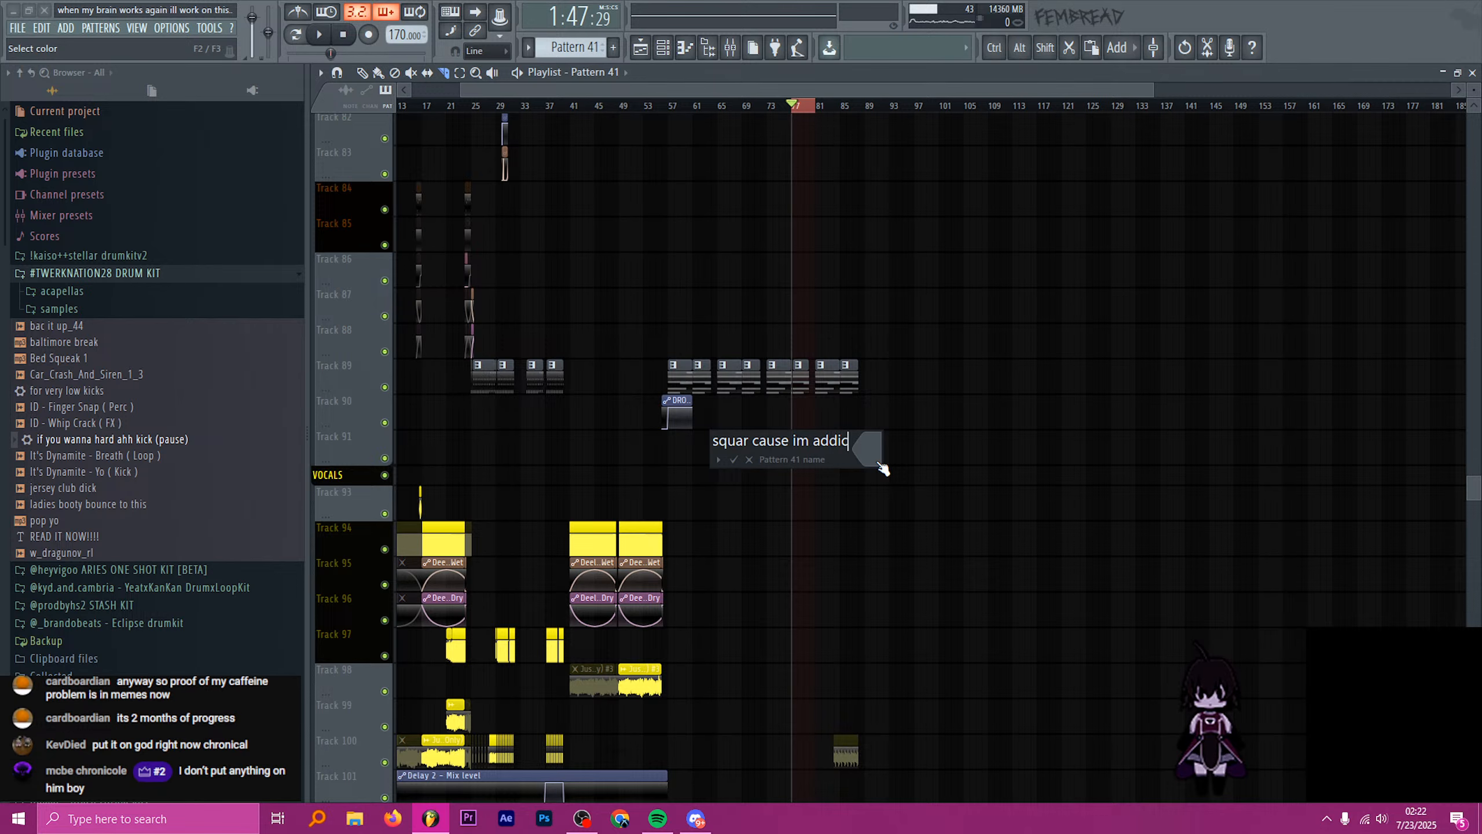
{"action": "type", "text": "tededed"}
{"action": "key", "text": "Return"}
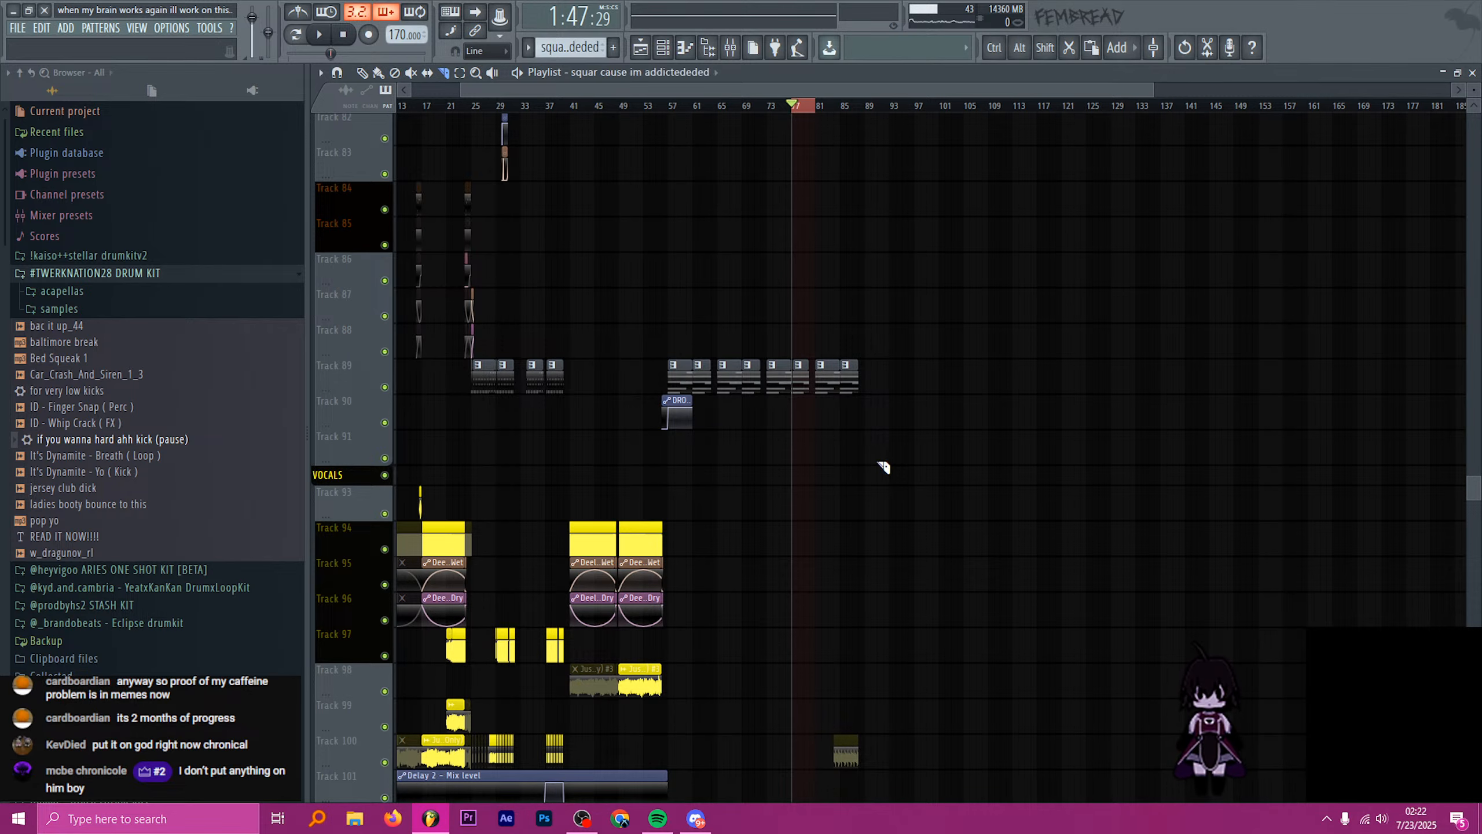
- Place the new pattern on Track 91 at bar 77, slice it at the second beat and delete the remainder
{"action": "scroll", "coordinate": [764, 454], "scroll_direction": "up", "scroll_amount": 5}
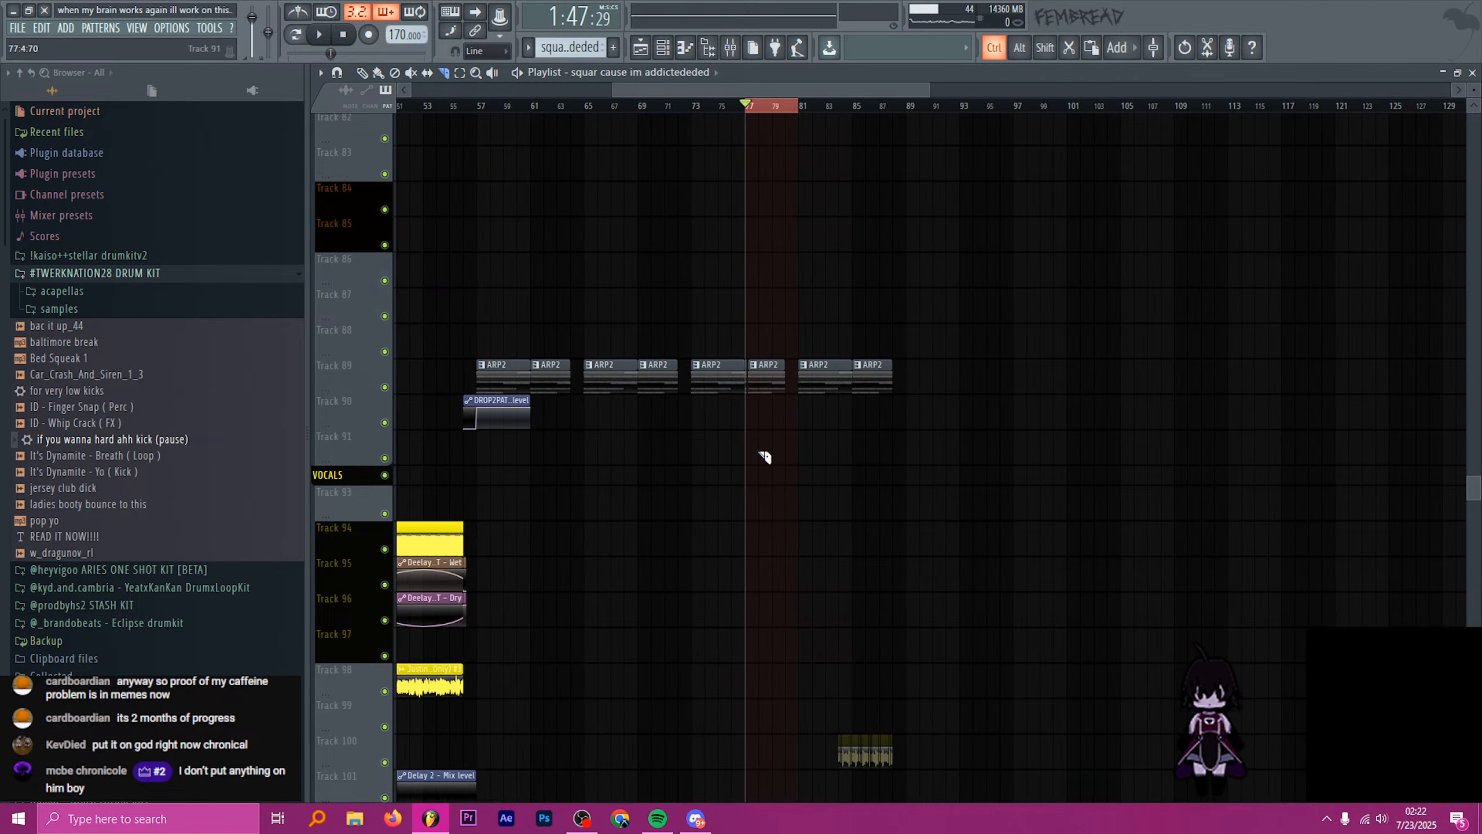
{"action": "scroll", "coordinate": [811, 477], "scroll_direction": "up", "scroll_amount": 3}
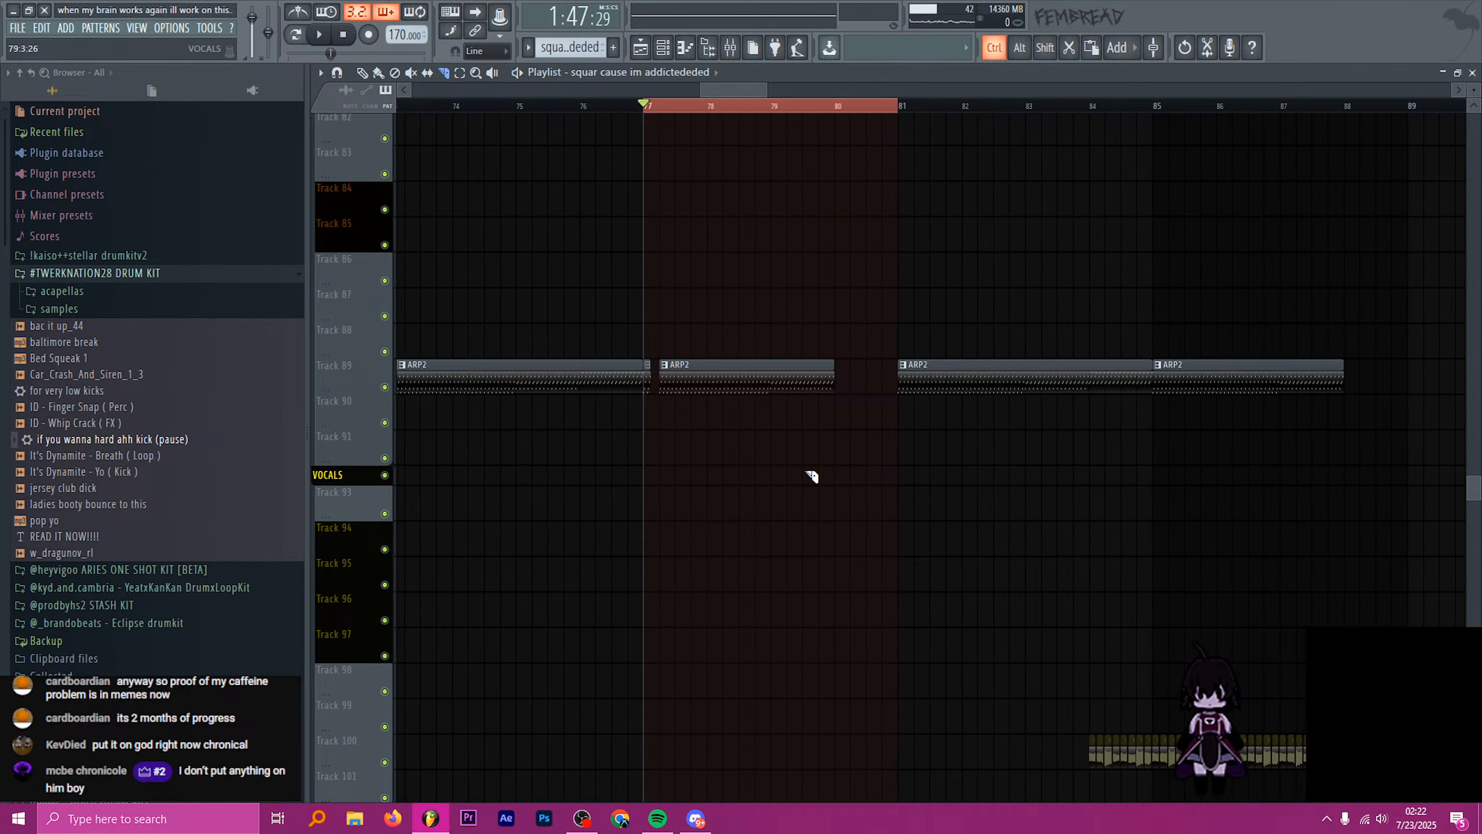
{"action": "scroll", "coordinate": [652, 473], "scroll_direction": "up", "scroll_amount": 4}
{"action": "scroll", "coordinate": [644, 458], "scroll_direction": "up", "scroll_amount": 1}
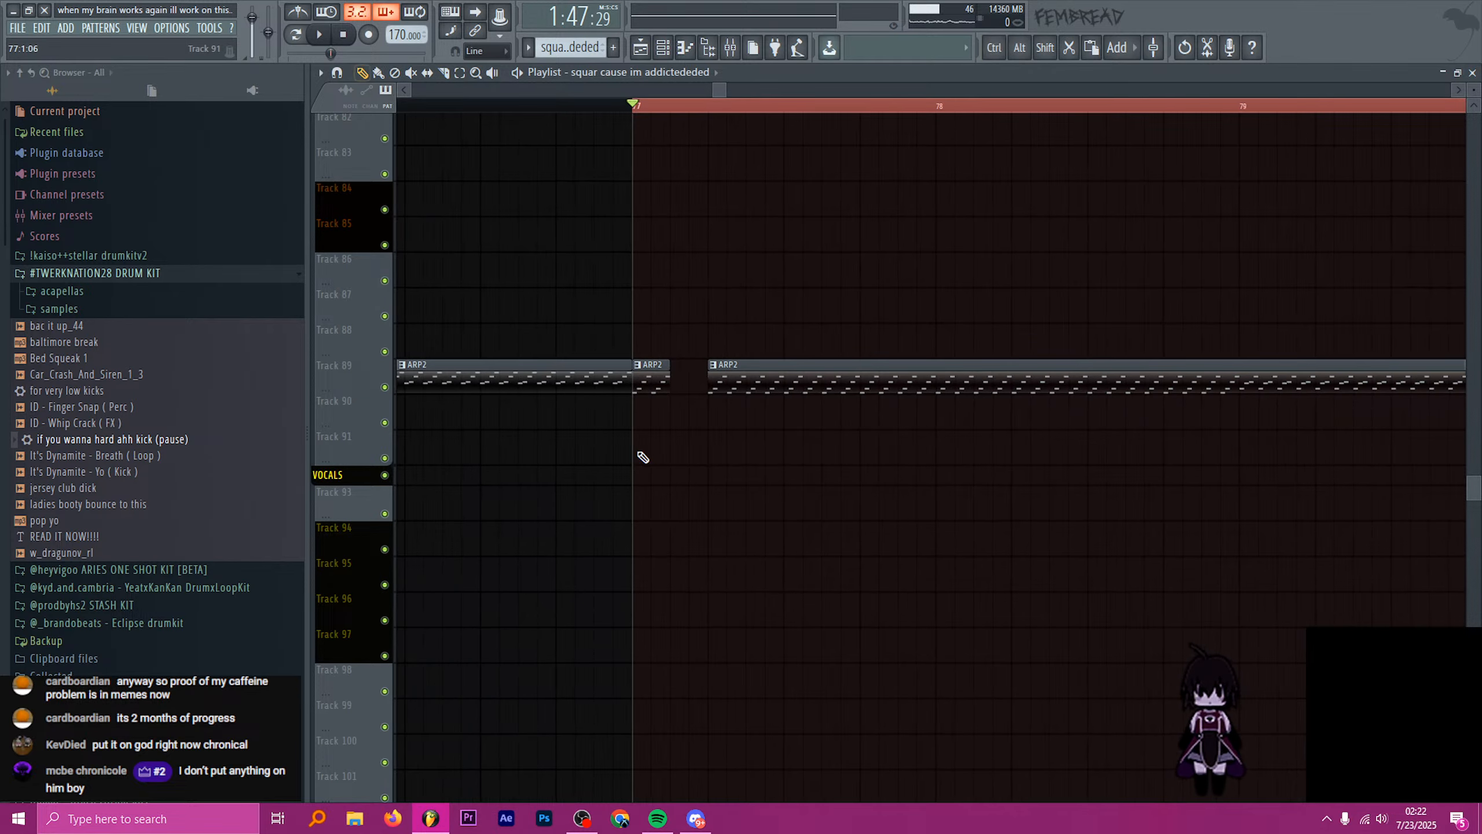
{"action": "left_click", "coordinate": [642, 455]}
{"action": "left_click", "coordinate": [710, 446], "text": "shift"}
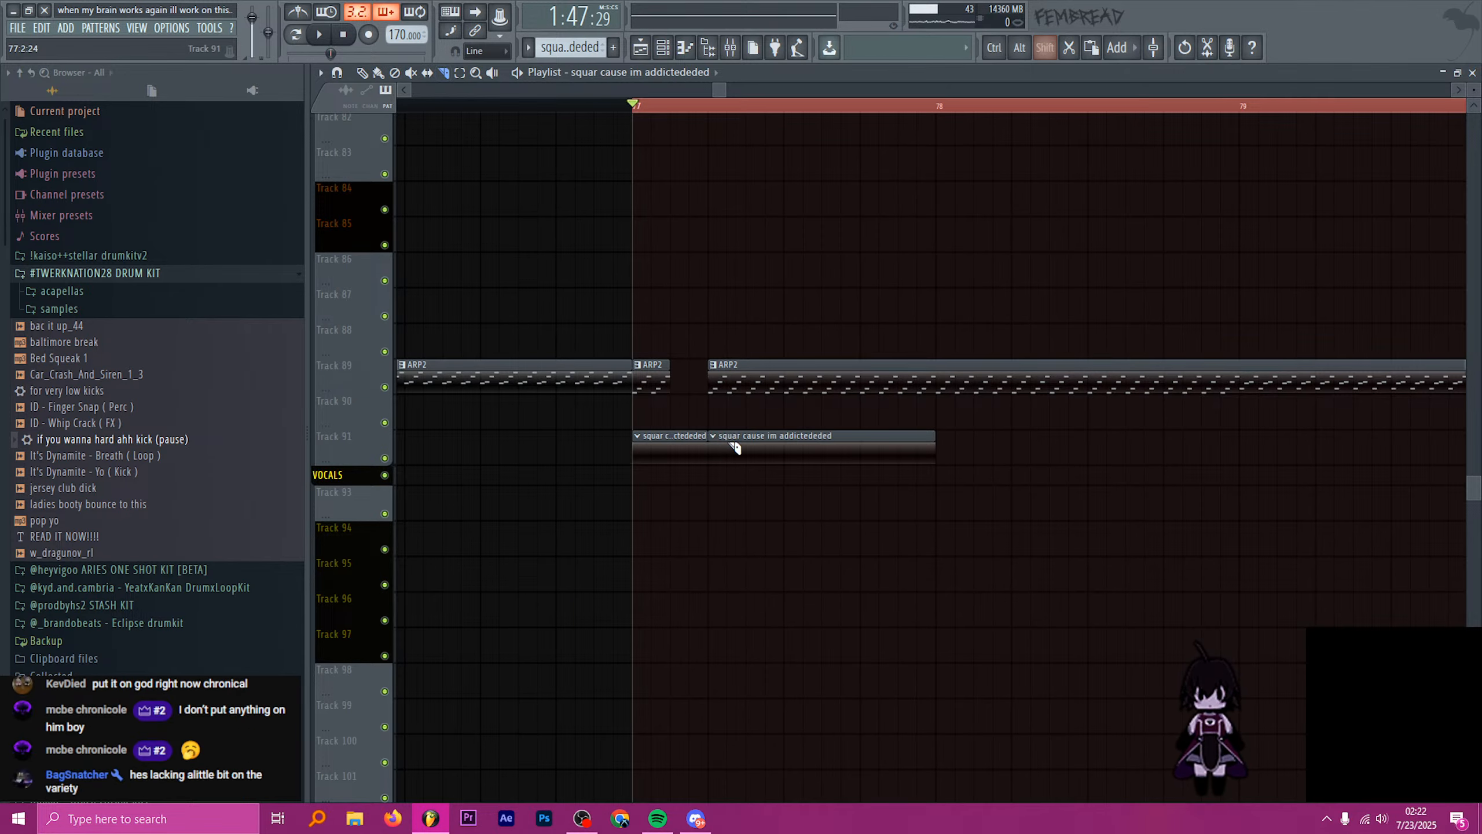
{"action": "right_click", "coordinate": [739, 441]}
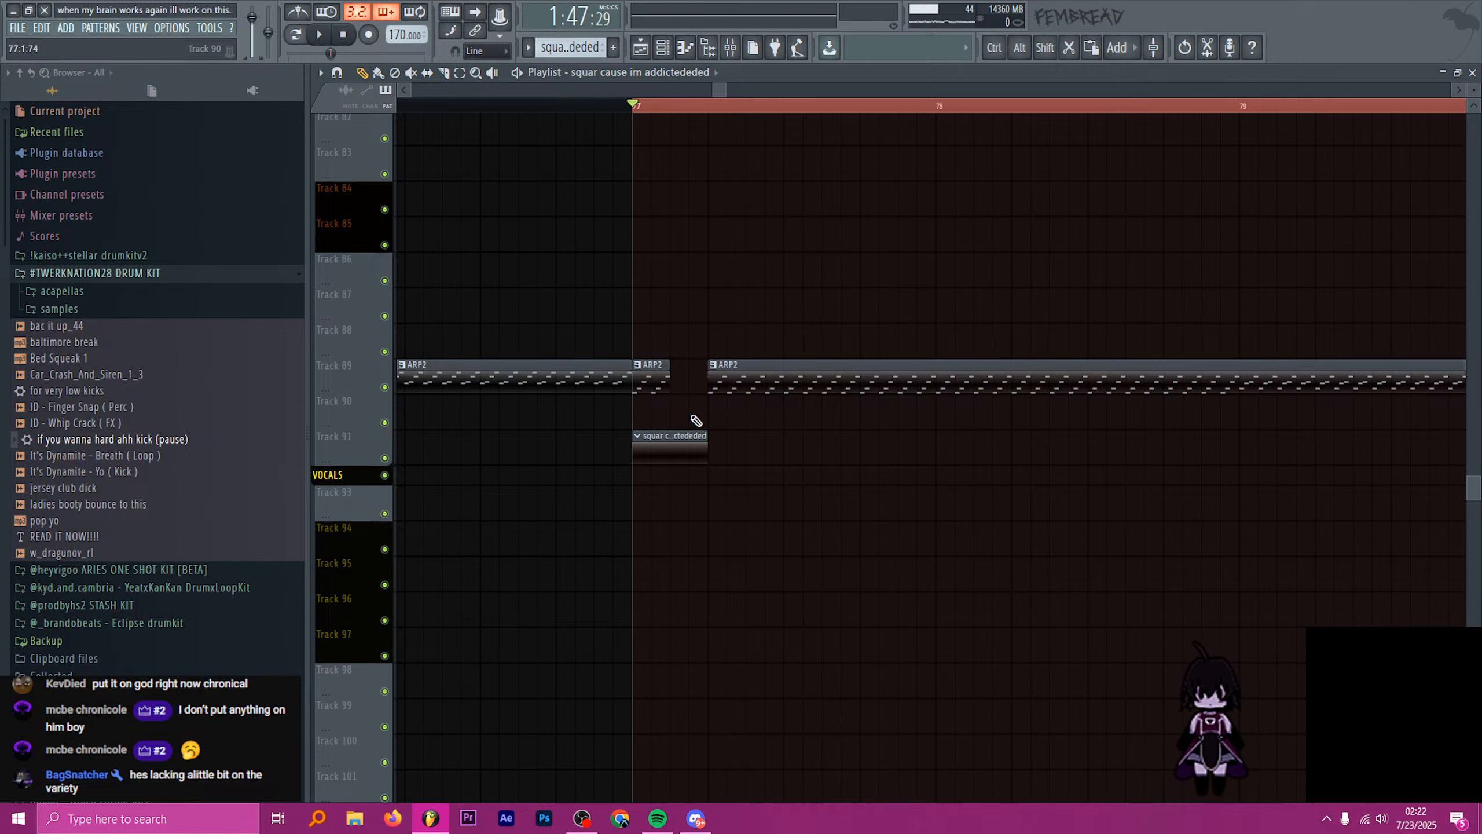
{"action": "key", "text": "ctrl"}
{"action": "scroll", "coordinate": [694, 265], "scroll_direction": "up", "scroll_amount": 2}
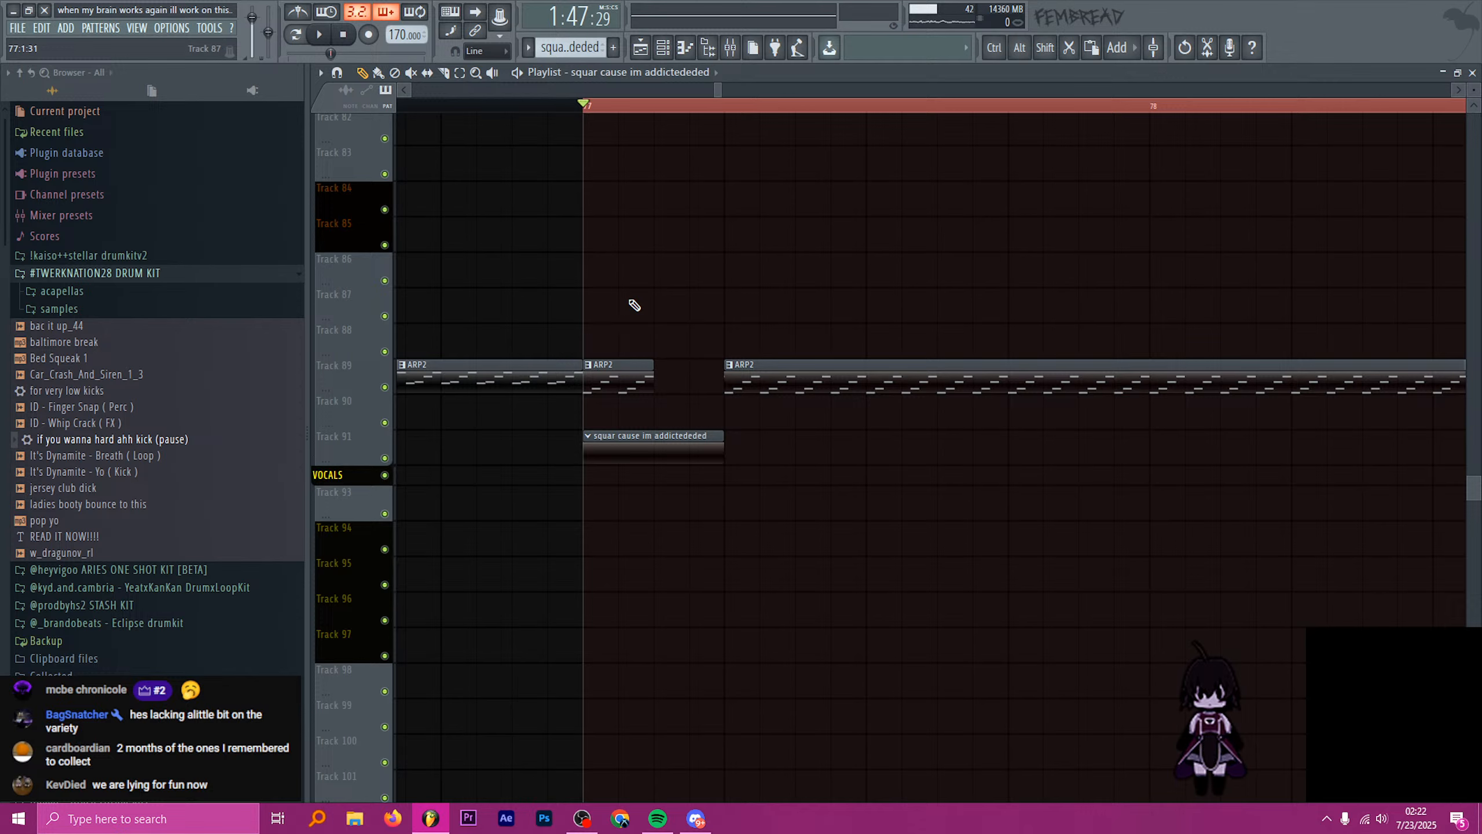
- Switch to Discord, enlarge the photo of energy drink cans in the memes channel, and return to FL Studio
{"action": "key", "text": "alt+Tab"}
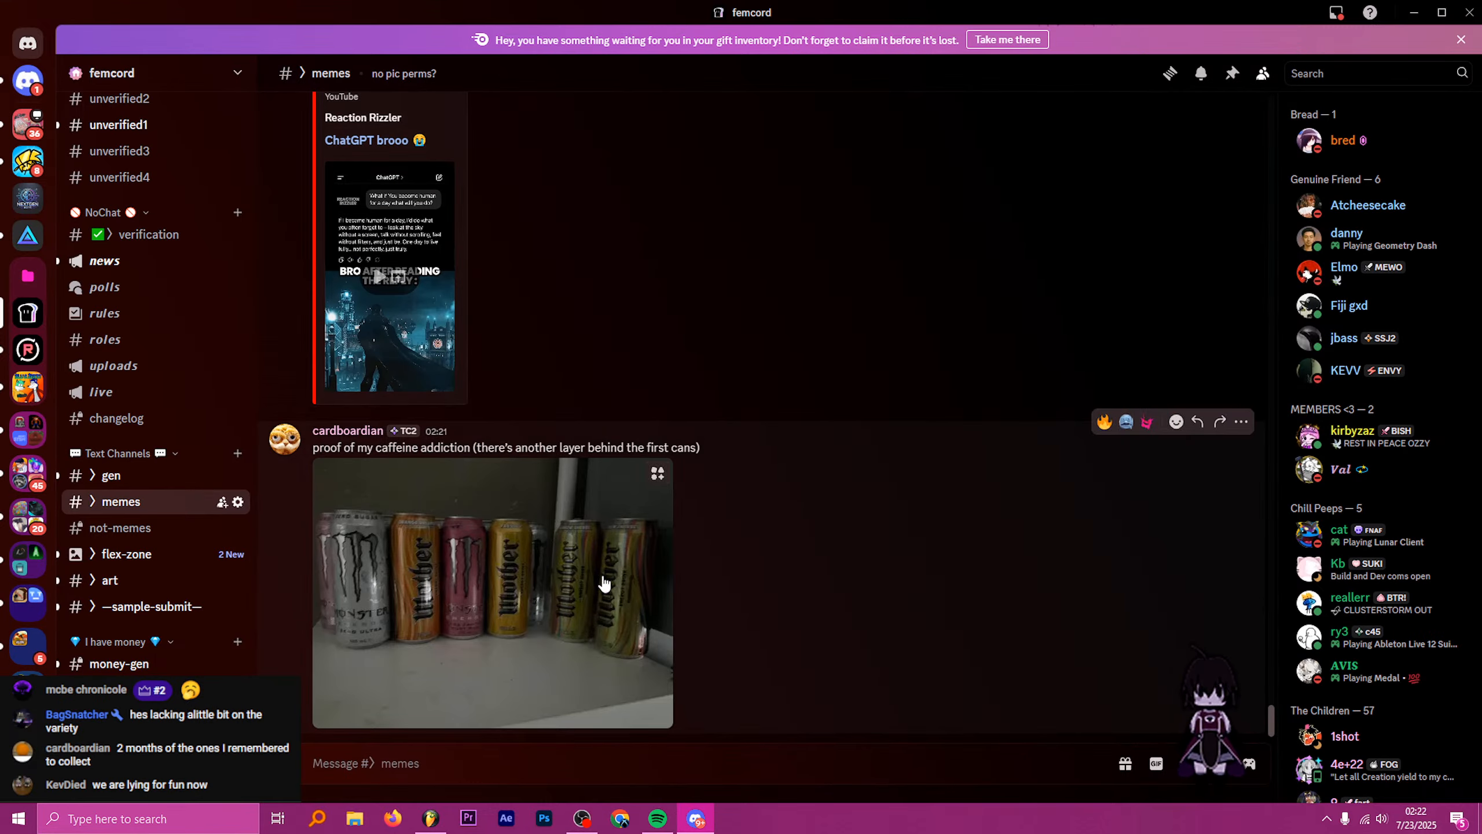
{"action": "left_click", "coordinate": [604, 583]}
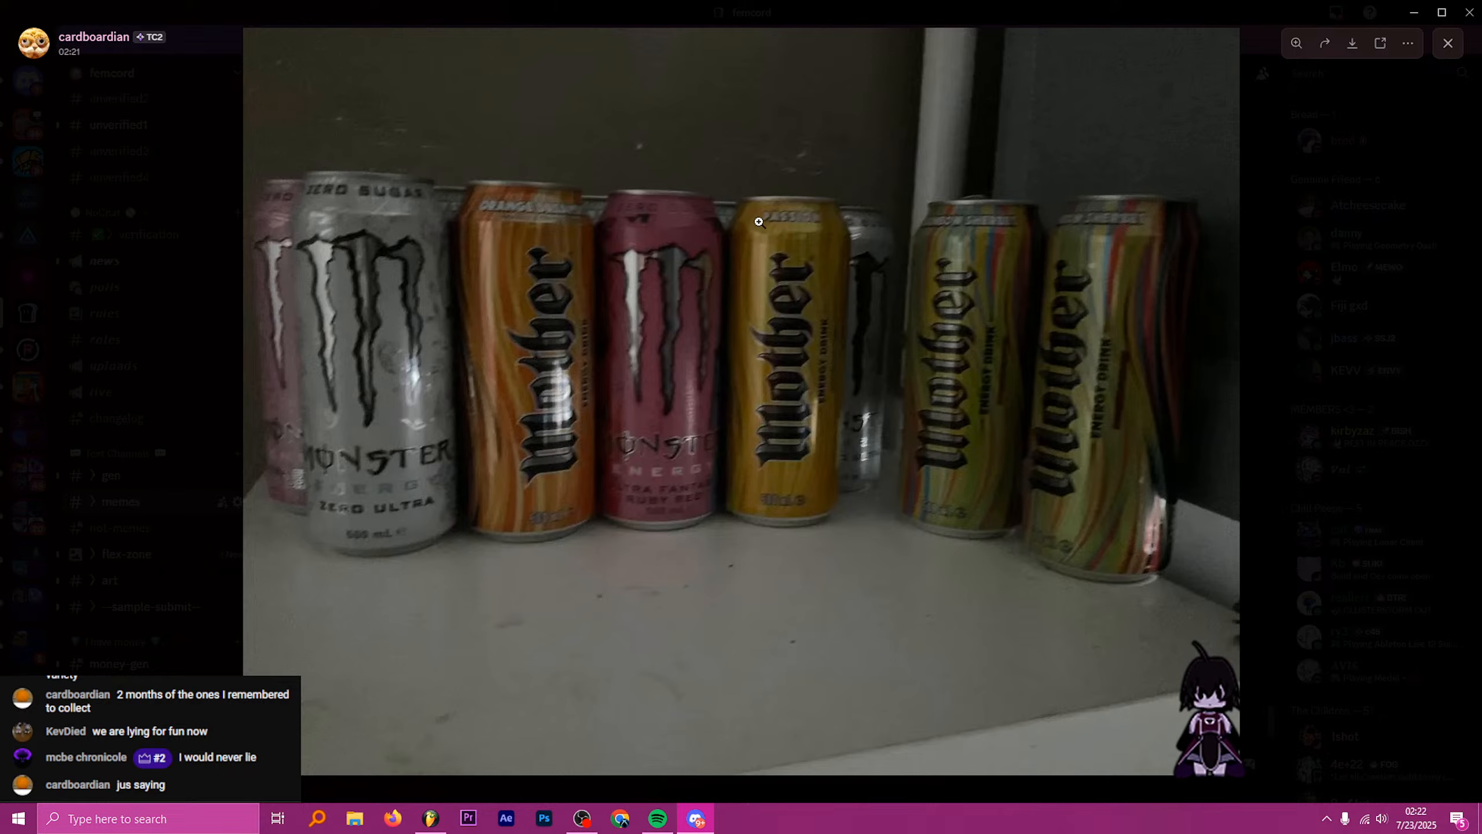
{"action": "left_click", "coordinate": [1325, 224]}
{"action": "key", "text": "alt+Tab"}
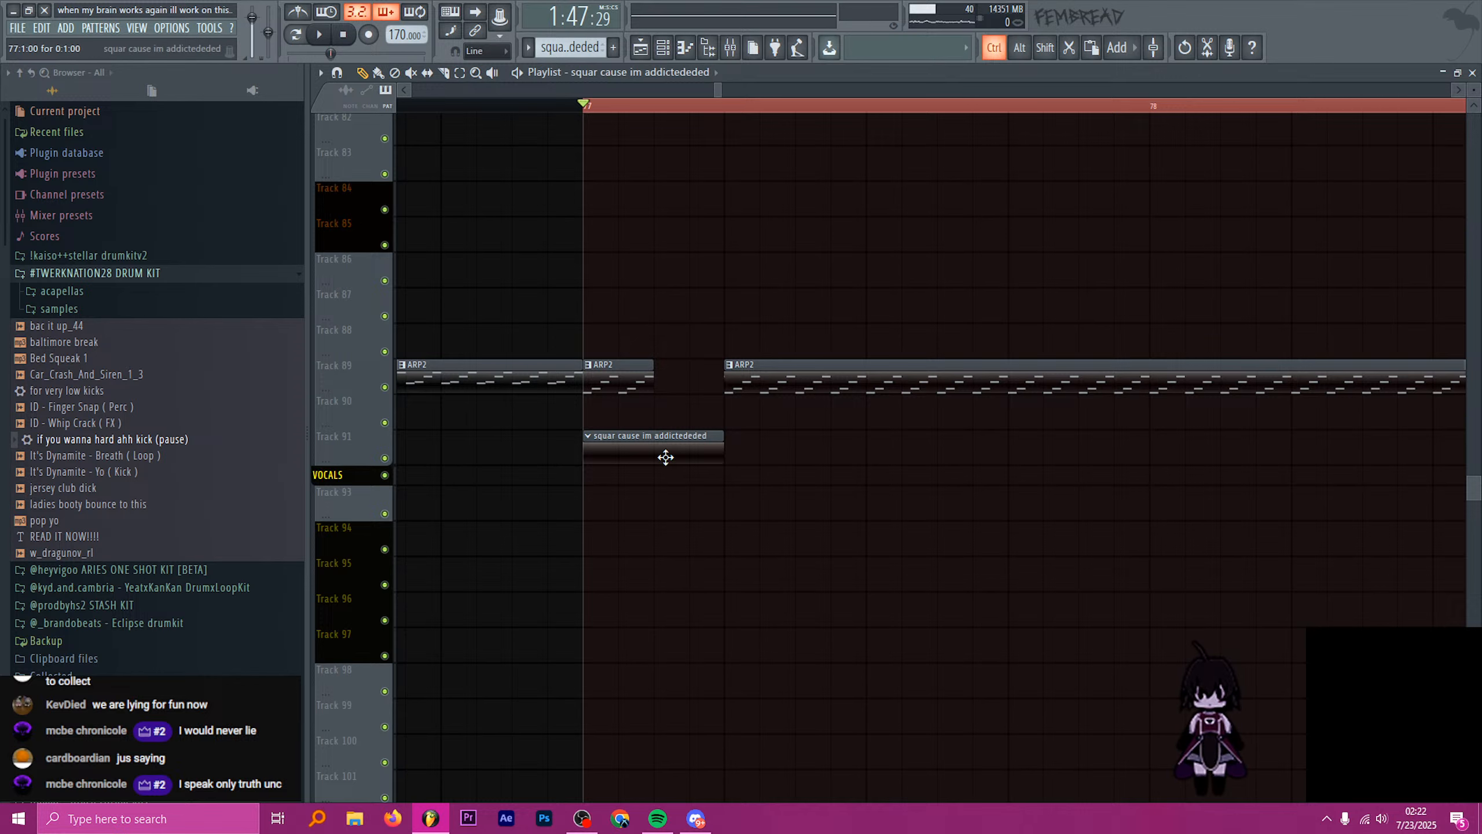
{"action": "scroll", "coordinate": [665, 454], "scroll_direction": "up", "scroll_amount": 3}
{"action": "key", "text": "F6"}
{"action": "scroll", "coordinate": [779, 463], "scroll_direction": "down", "scroll_amount": 3}
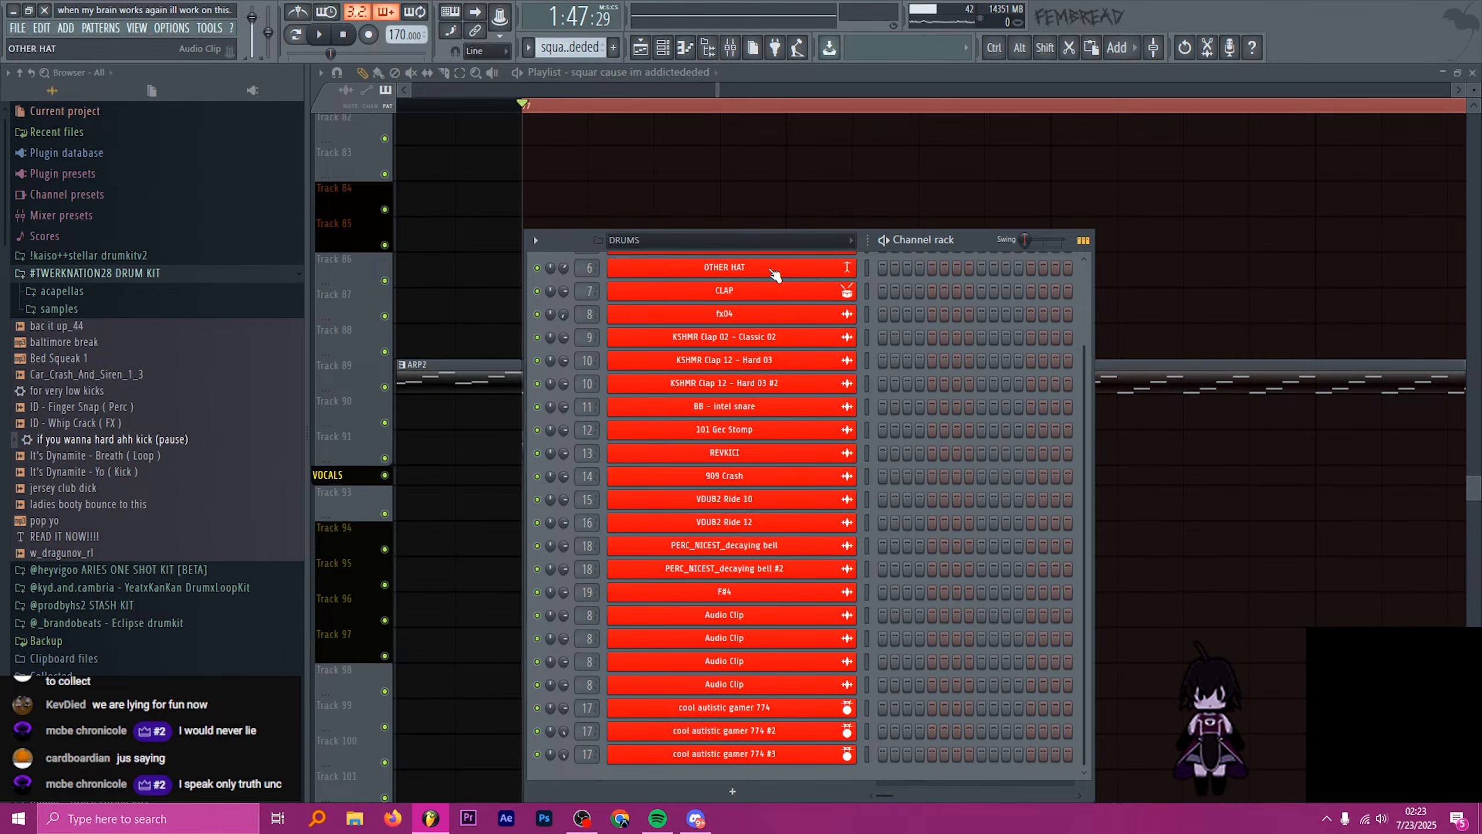
{"action": "key", "text": "F6"}
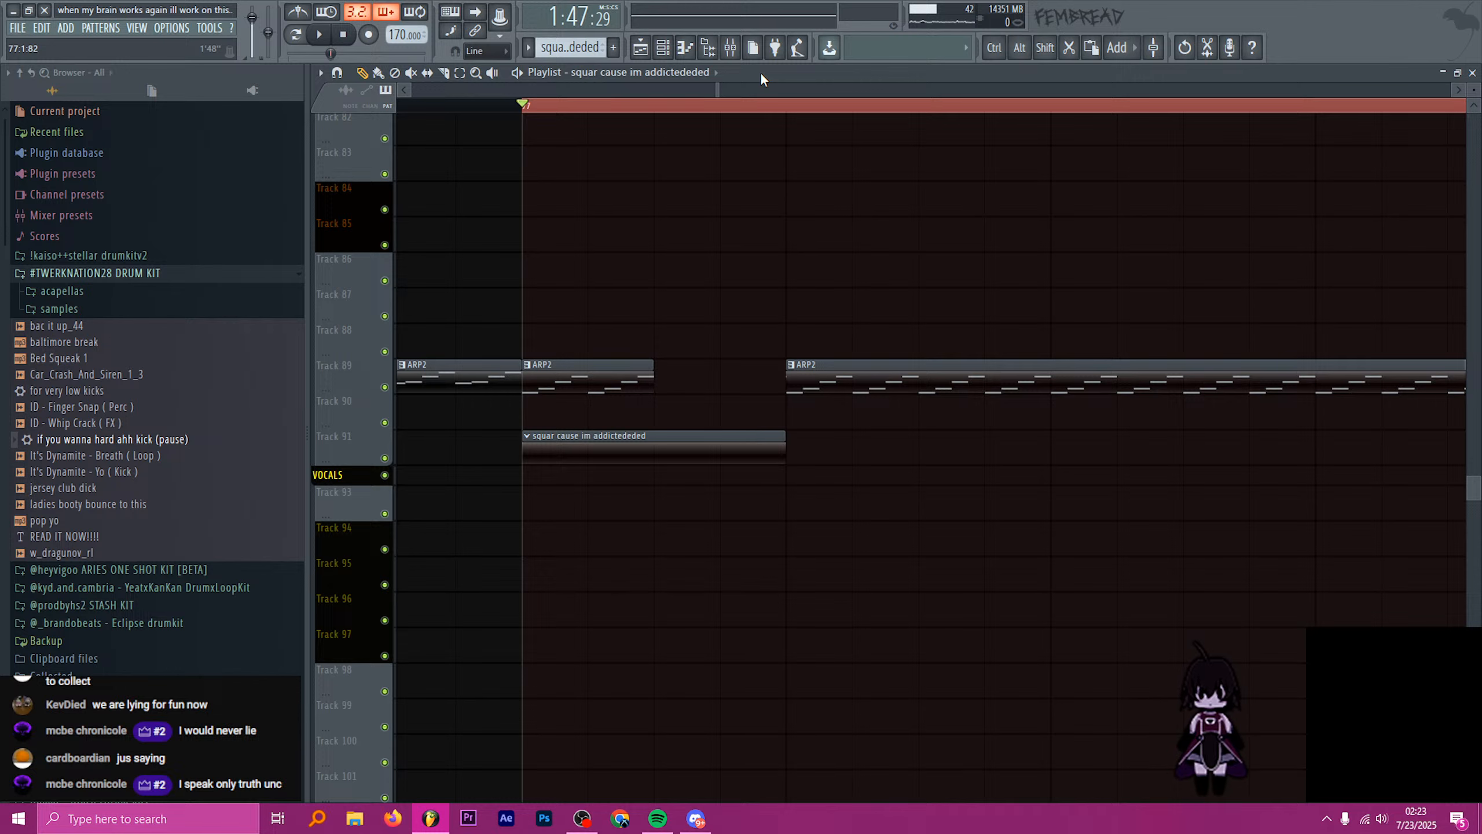
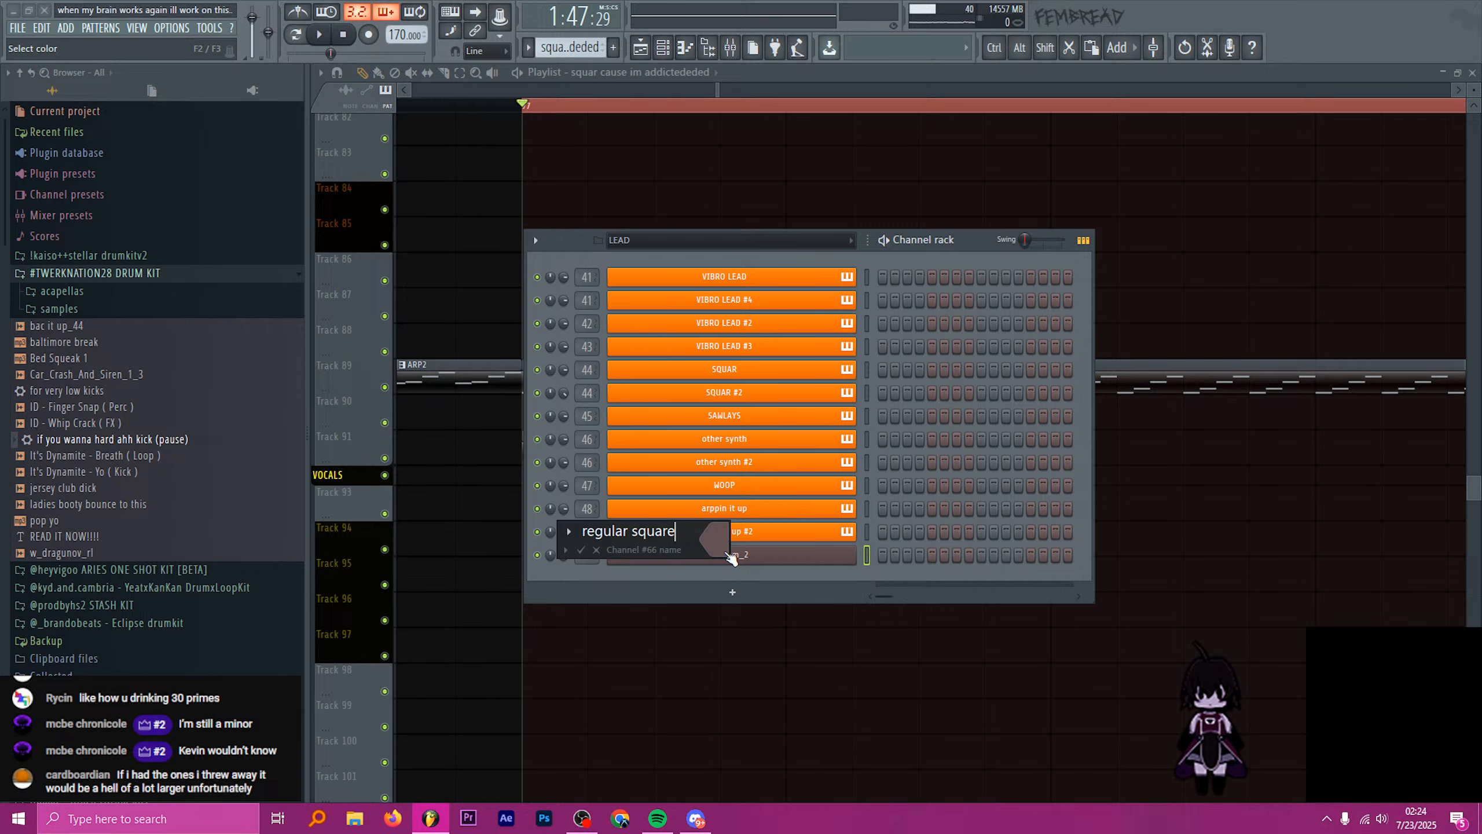
- Name the new LEAD channel "regular square" and give it an orange color and the melodic score icon
{"action": "left_click", "coordinate": [726, 555]}
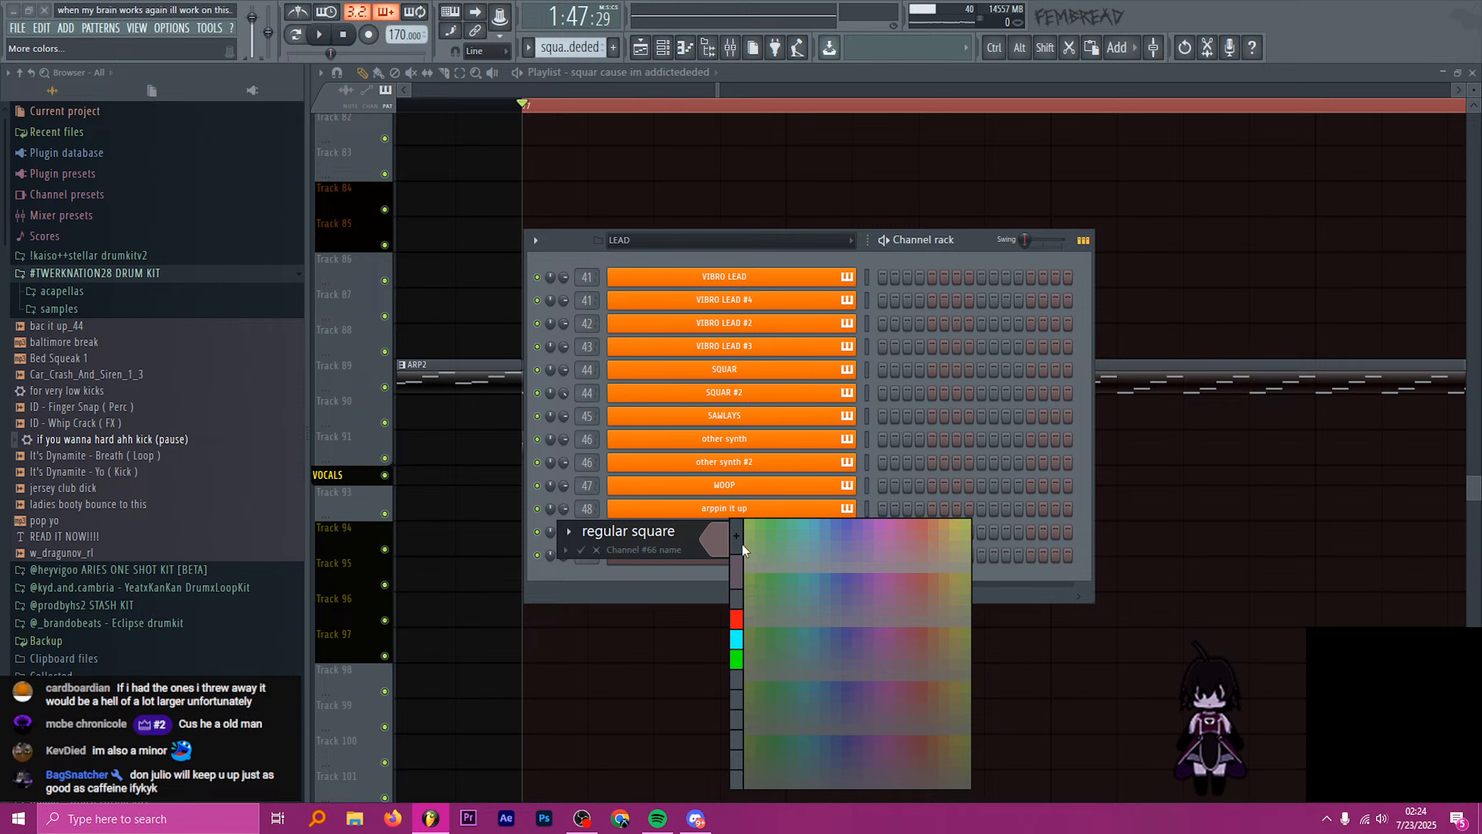
{"action": "left_click", "coordinate": [740, 542]}
{"action": "left_click", "coordinate": [601, 291]}
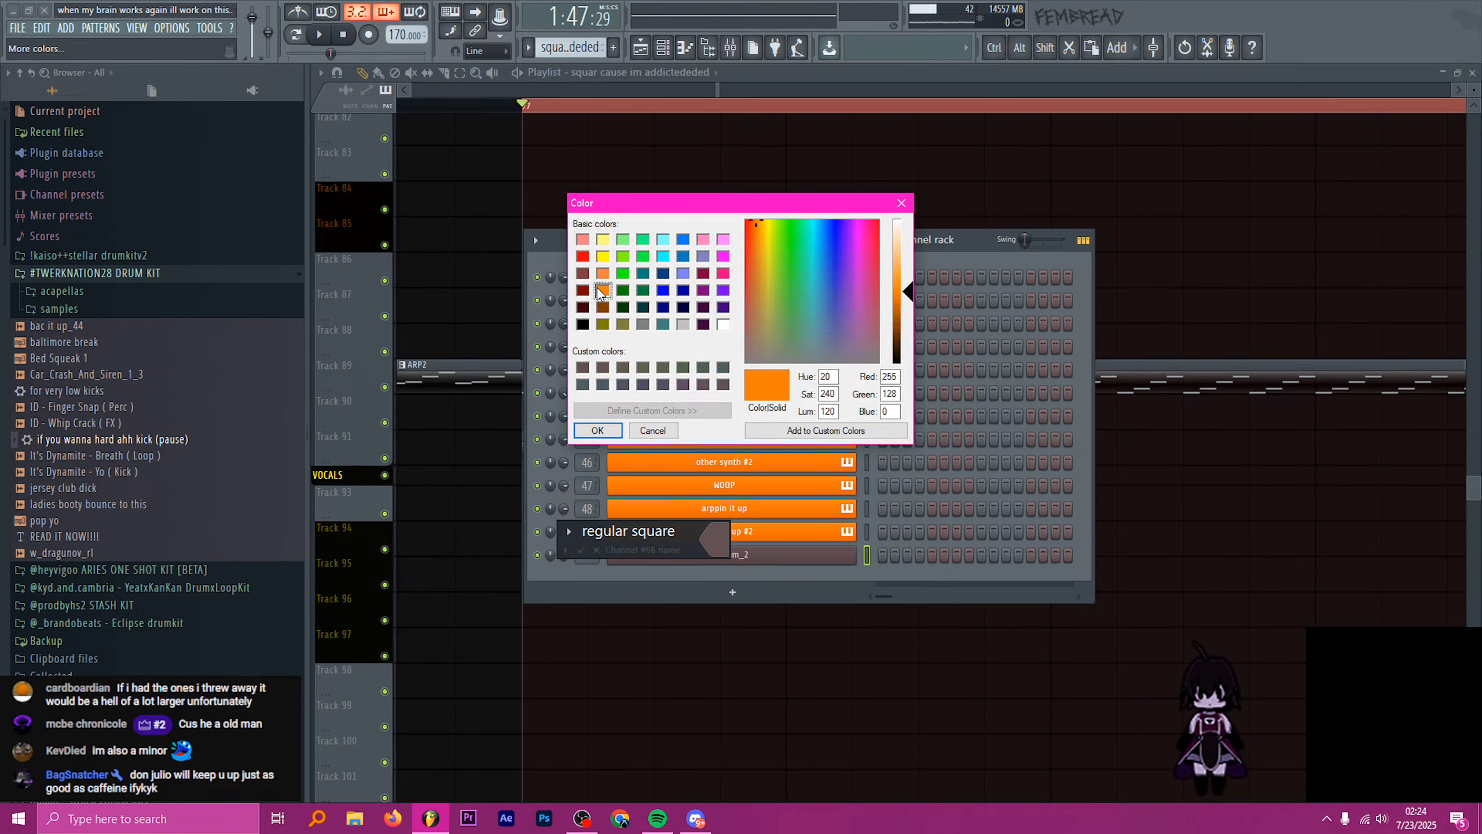
{"action": "key", "text": "Return"}
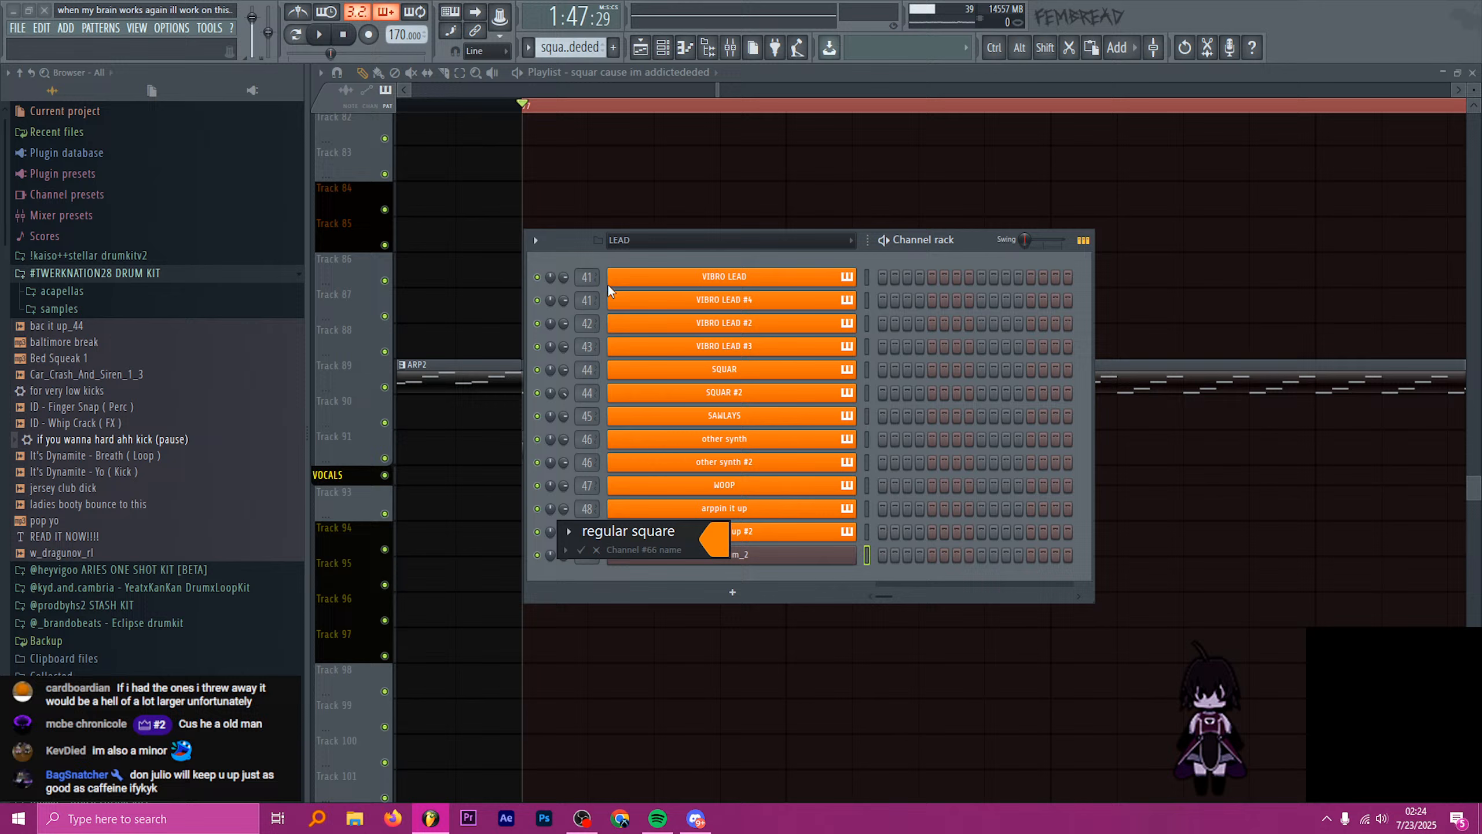
{"action": "left_click", "coordinate": [565, 550]}
{"action": "left_click", "coordinate": [620, 338]}
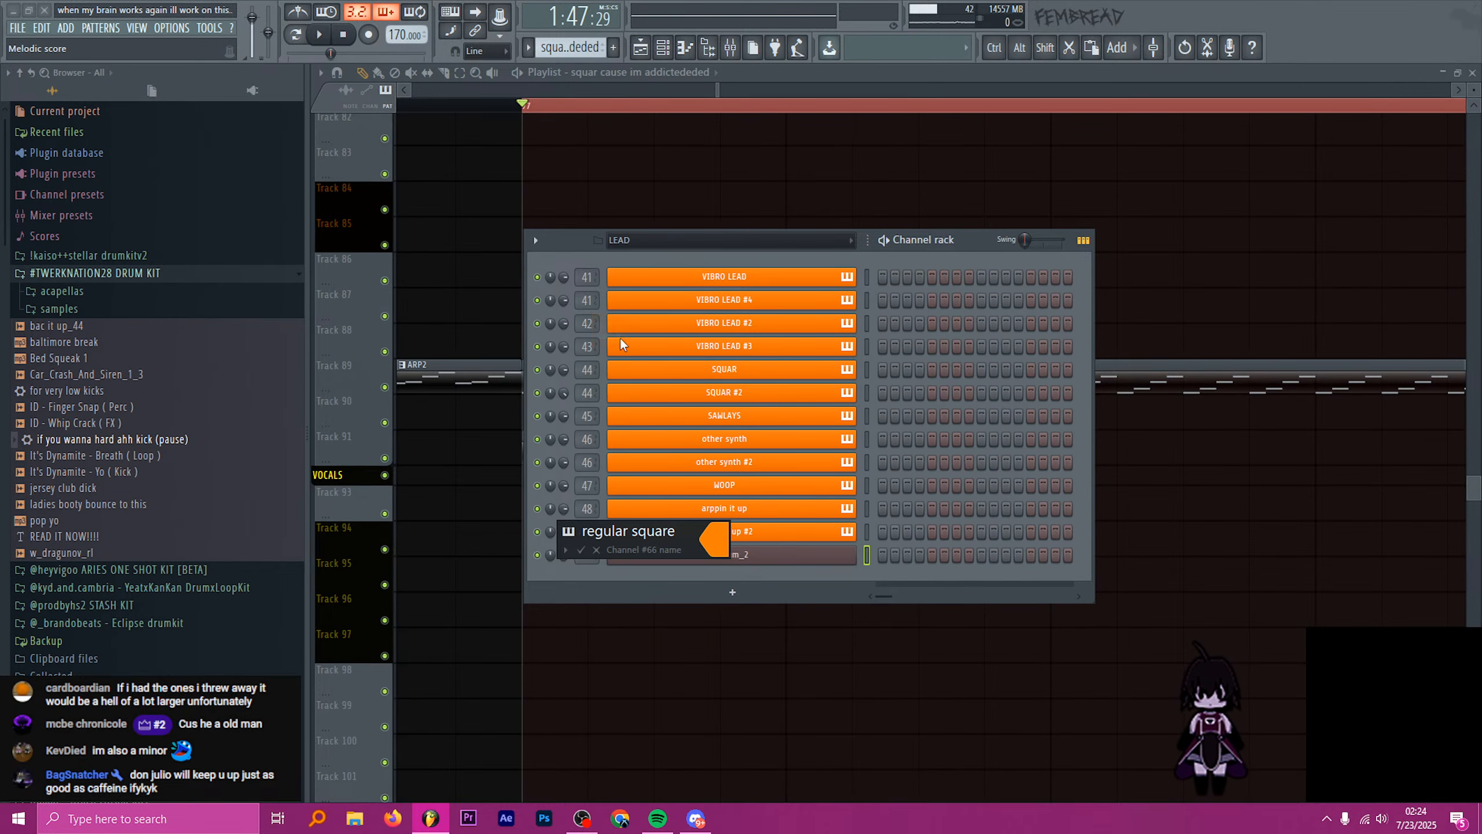
{"action": "key", "text": "Return"}
- Route the regular square channel to its own mixer track and move that track beside "arppin it up" as insert 49
{"action": "left_click", "coordinate": [668, 557]}
{"action": "key", "text": "ctrl+l"}
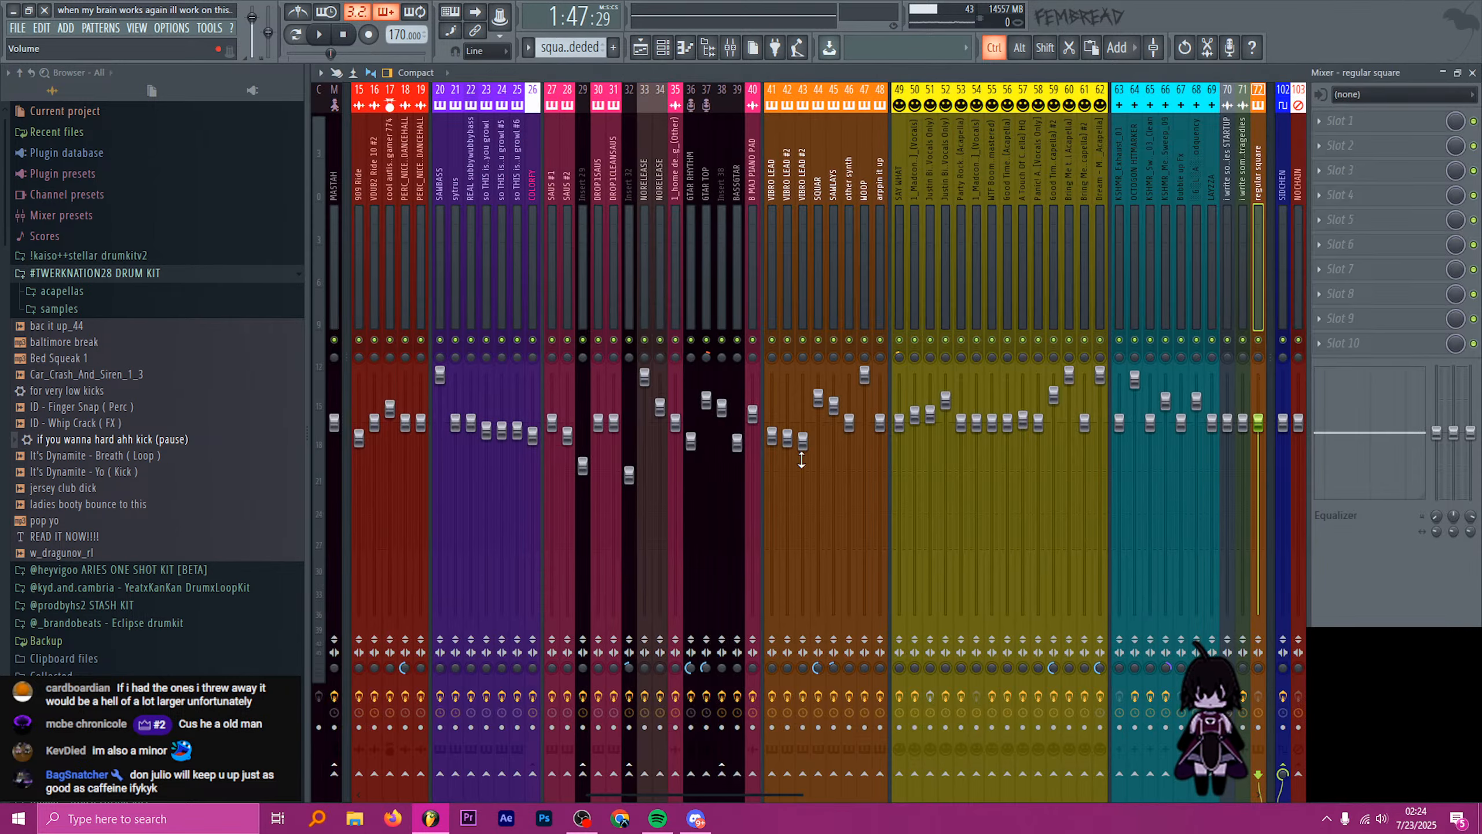
{"action": "left_click_drag", "start_coordinate": [1255, 150], "coordinate": [896, 150]}
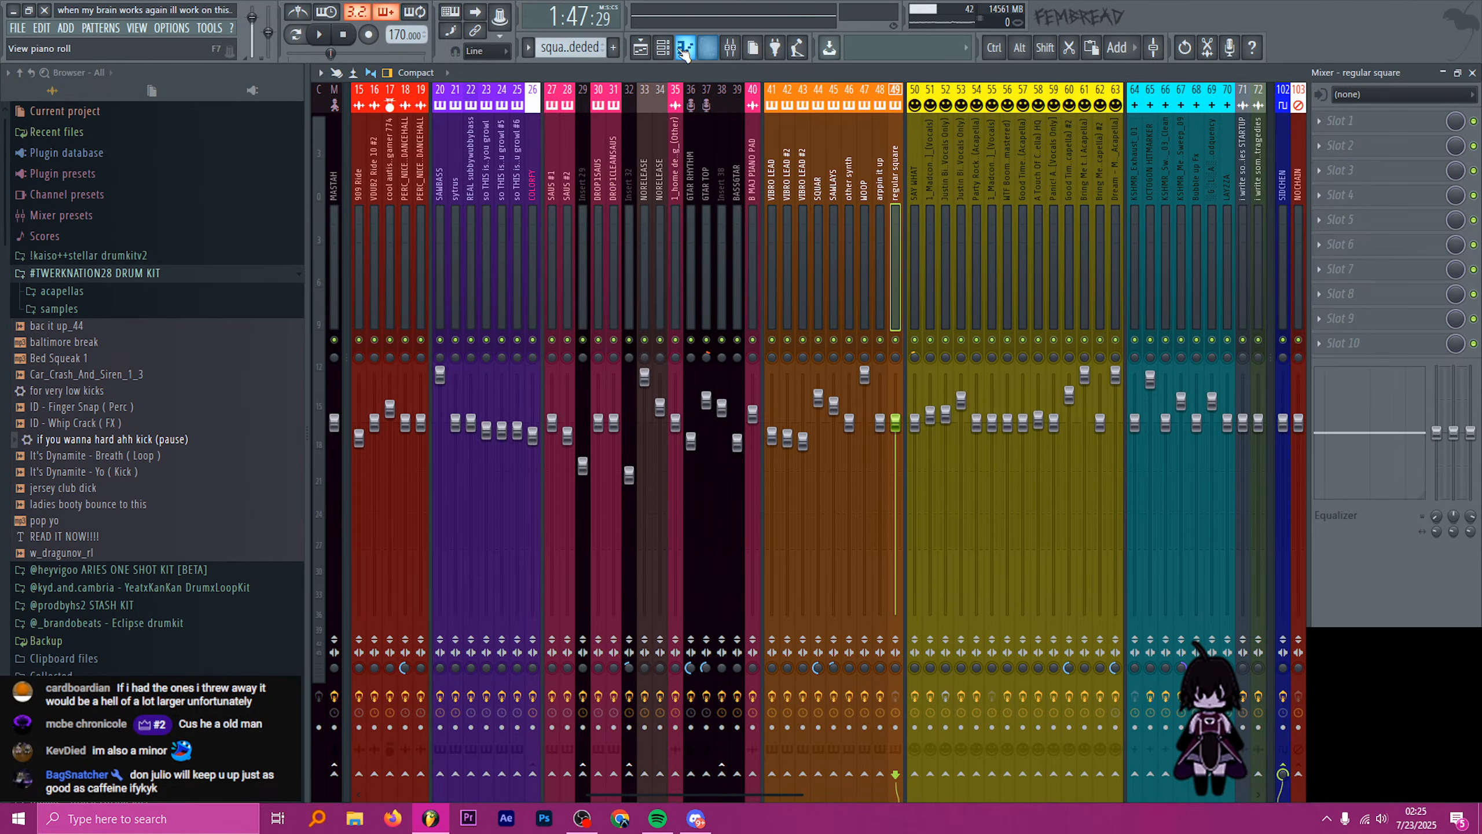
- Set regular square's Serum oscillator A to the Basic Shapes wavetable at position 4 for a square wave
{"action": "left_click", "coordinate": [707, 47]}
{"action": "left_click", "coordinate": [794, 558]}
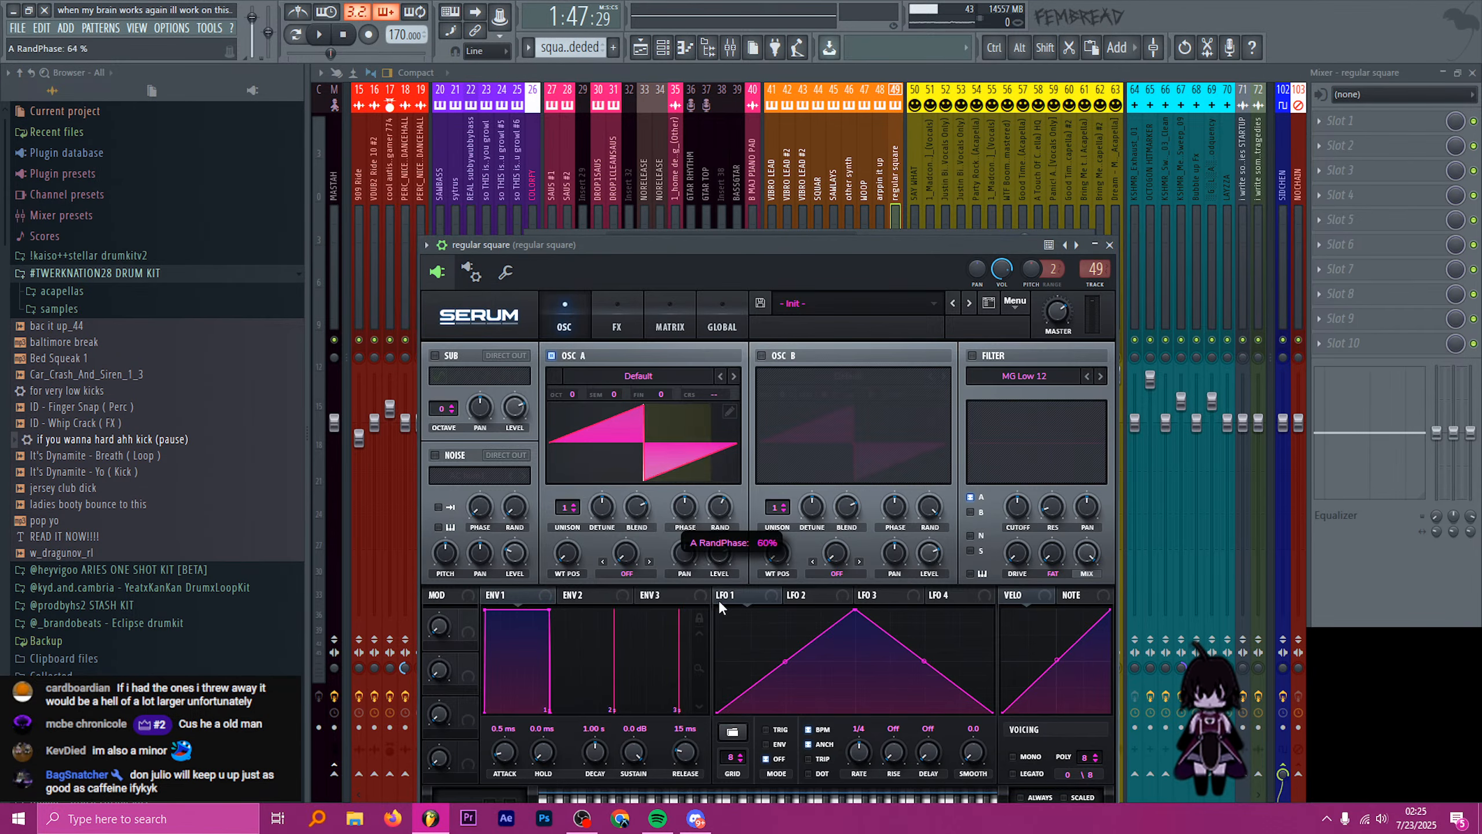
{"action": "left_click", "coordinate": [671, 376]}
{"action": "mouse_move", "coordinate": [679, 392]}
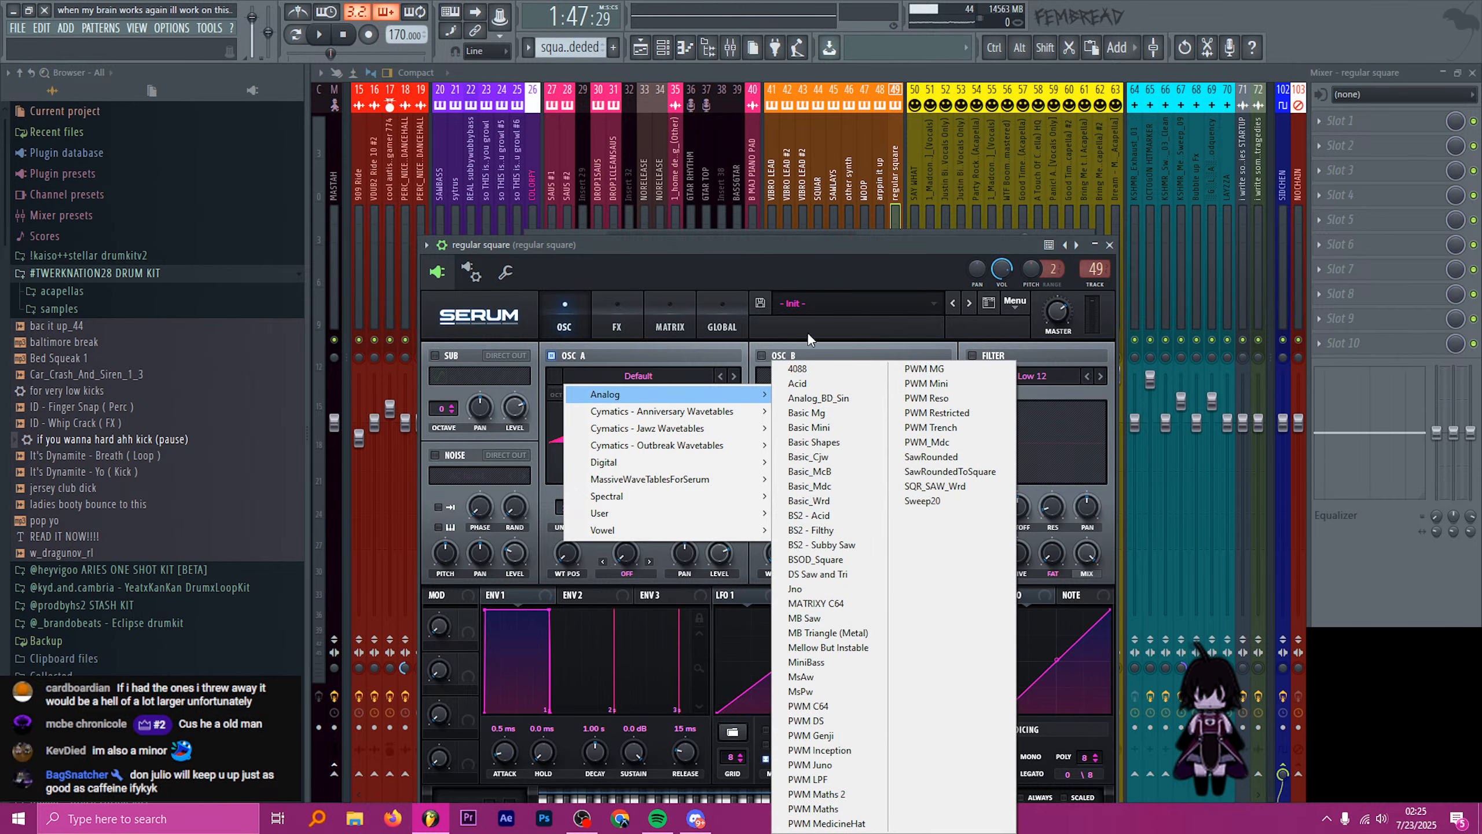
{"action": "left_click", "coordinate": [814, 441]}
{"action": "left_click_drag", "start_coordinate": [567, 552], "coordinate": [572, 497]}
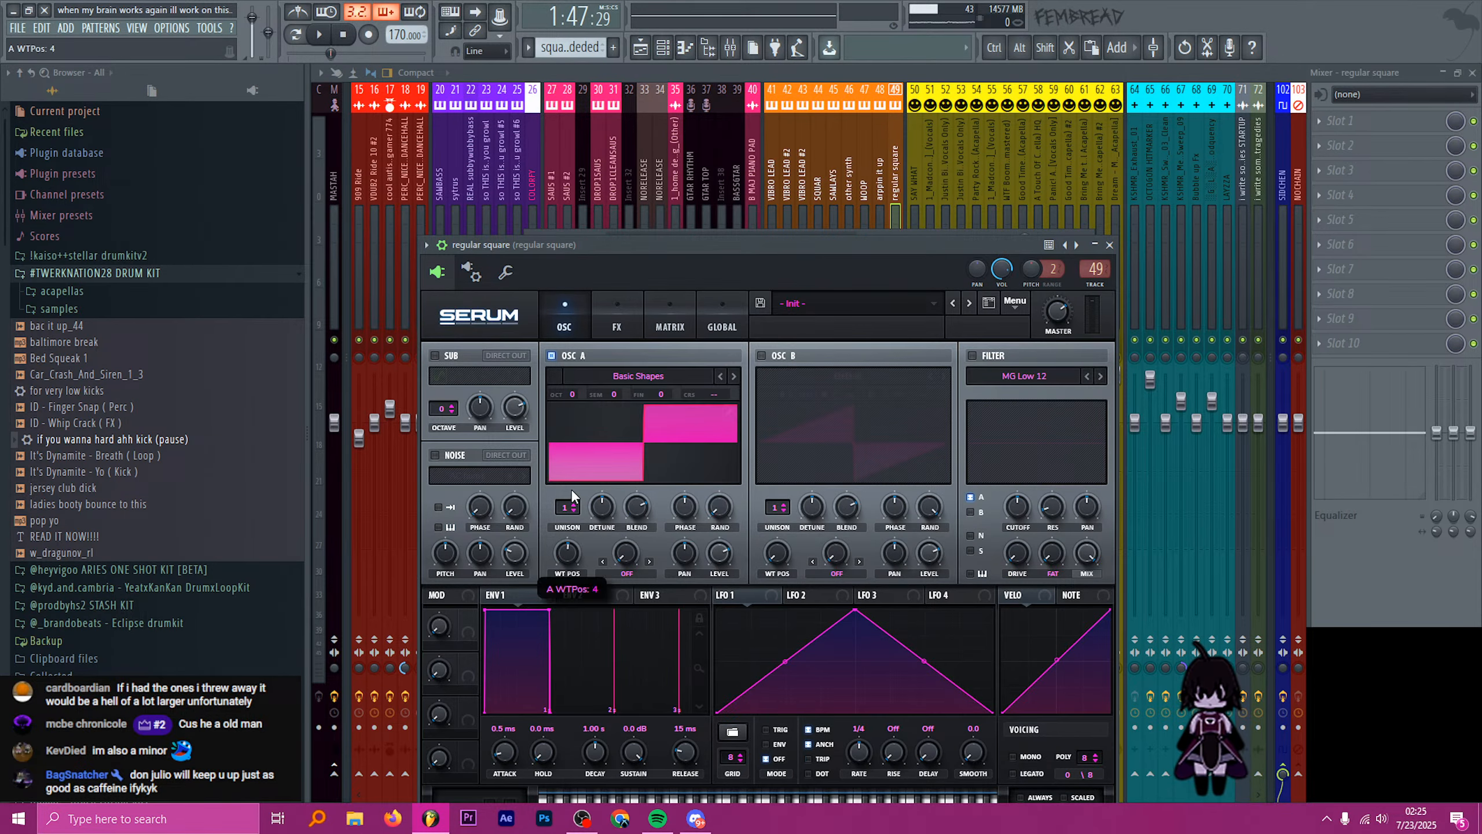
{"action": "left_click", "coordinate": [1109, 245]}
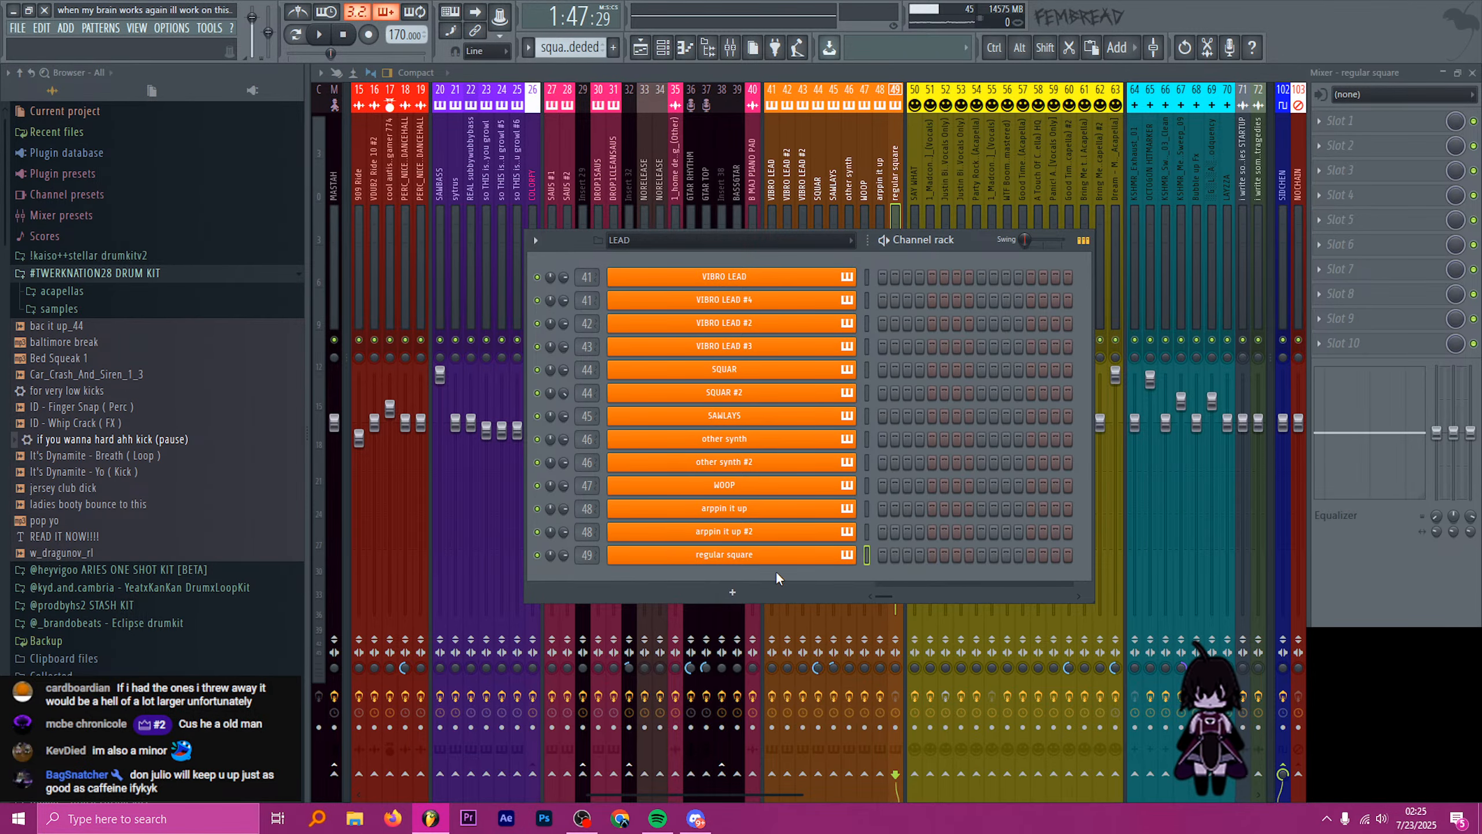
- Add an E6 note for regular square in the second half of bar 1's first beat and play it back
{"action": "right_click", "coordinate": [808, 557]}
{"action": "left_click", "coordinate": [864, 553]}
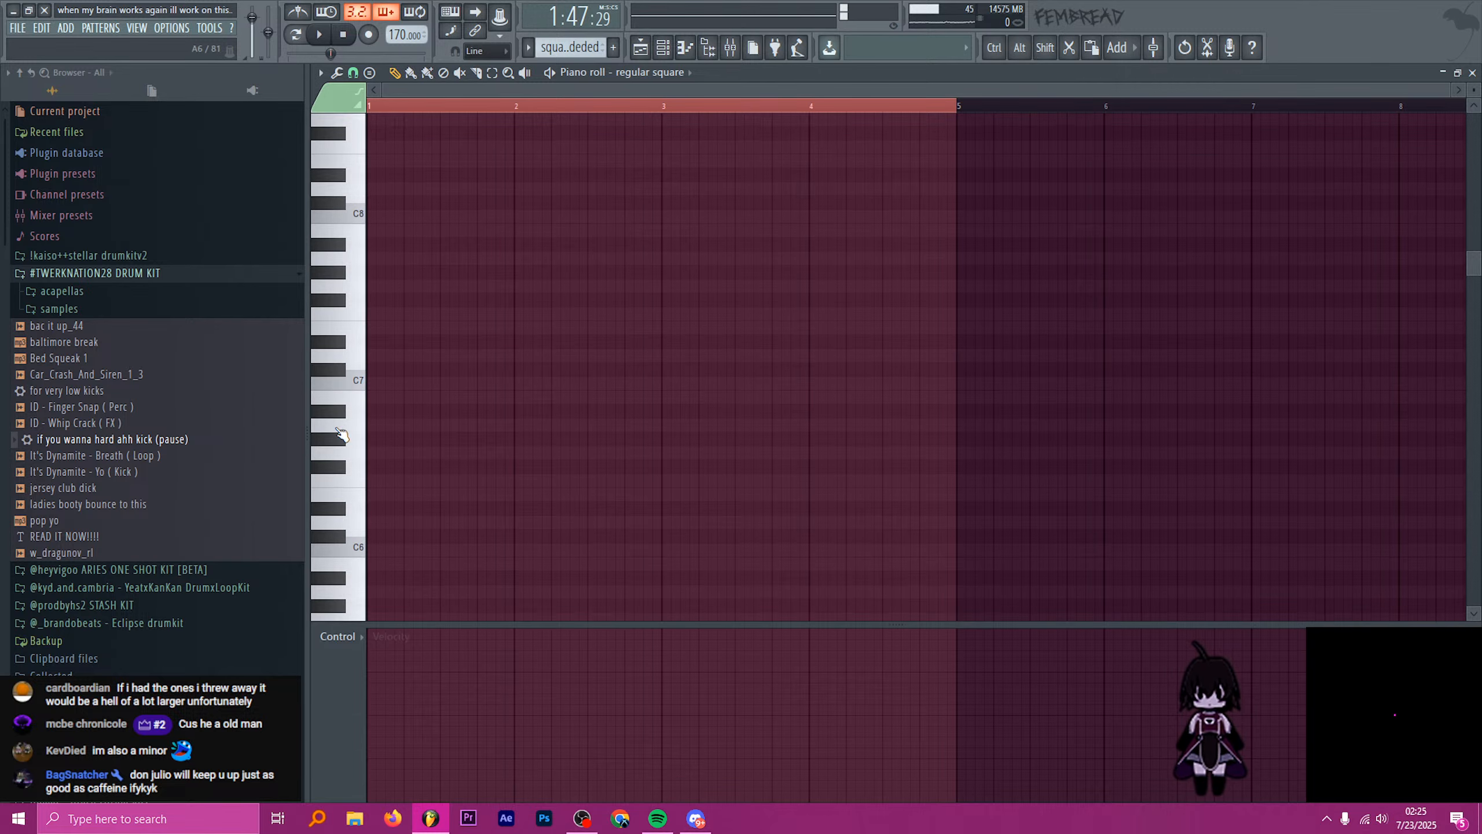
{"action": "scroll", "coordinate": [343, 435], "scroll_direction": "down", "scroll_amount": 2}
{"action": "left_click", "coordinate": [335, 455]}
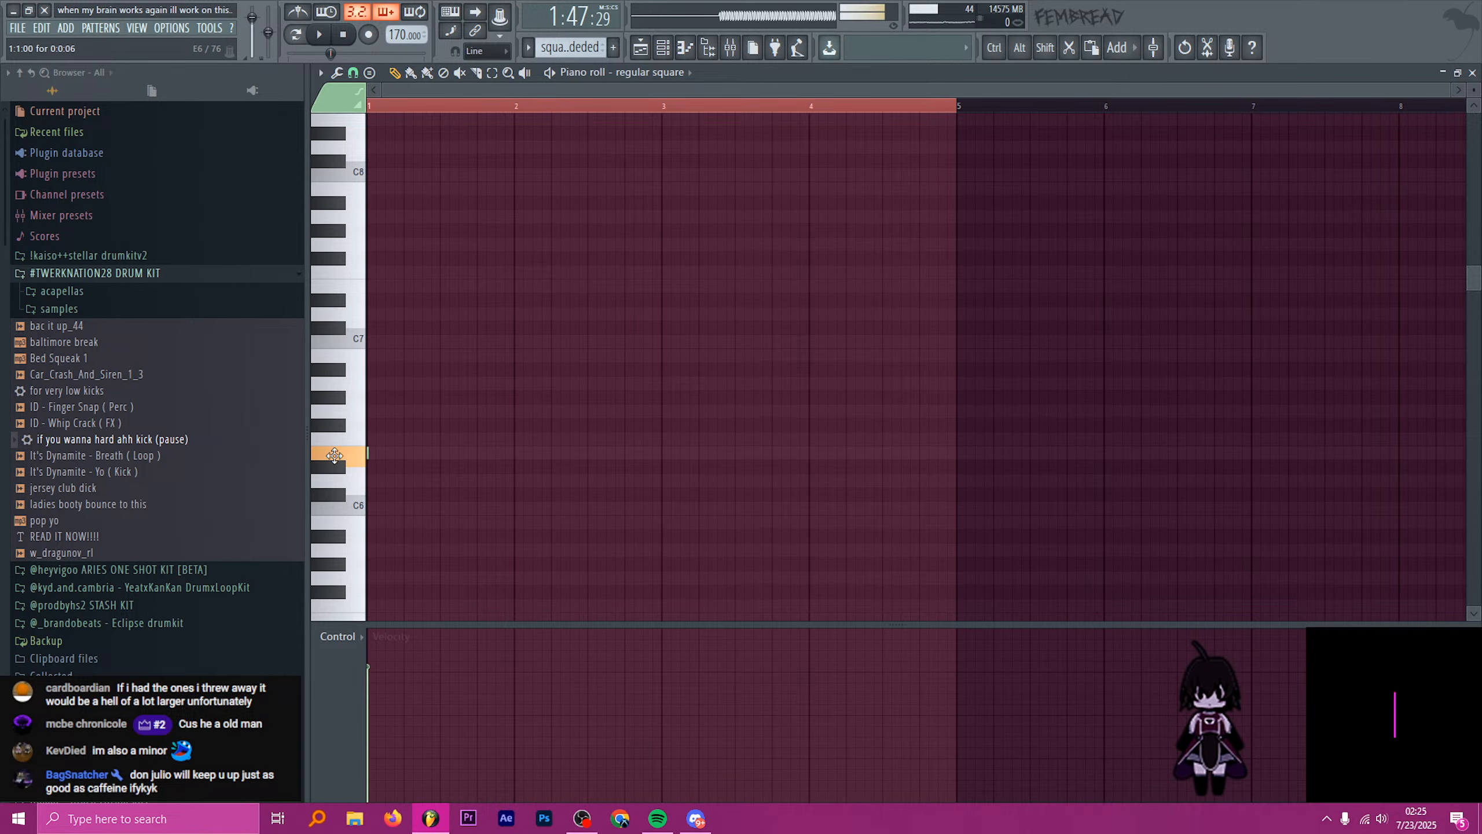
{"action": "scroll", "coordinate": [385, 459], "scroll_direction": "up", "scroll_amount": 5}
{"action": "left_click_drag", "start_coordinate": [376, 453], "coordinate": [605, 454]}
{"action": "right_click", "coordinate": [593, 455], "text": "shift"}
{"action": "key", "text": "space"}
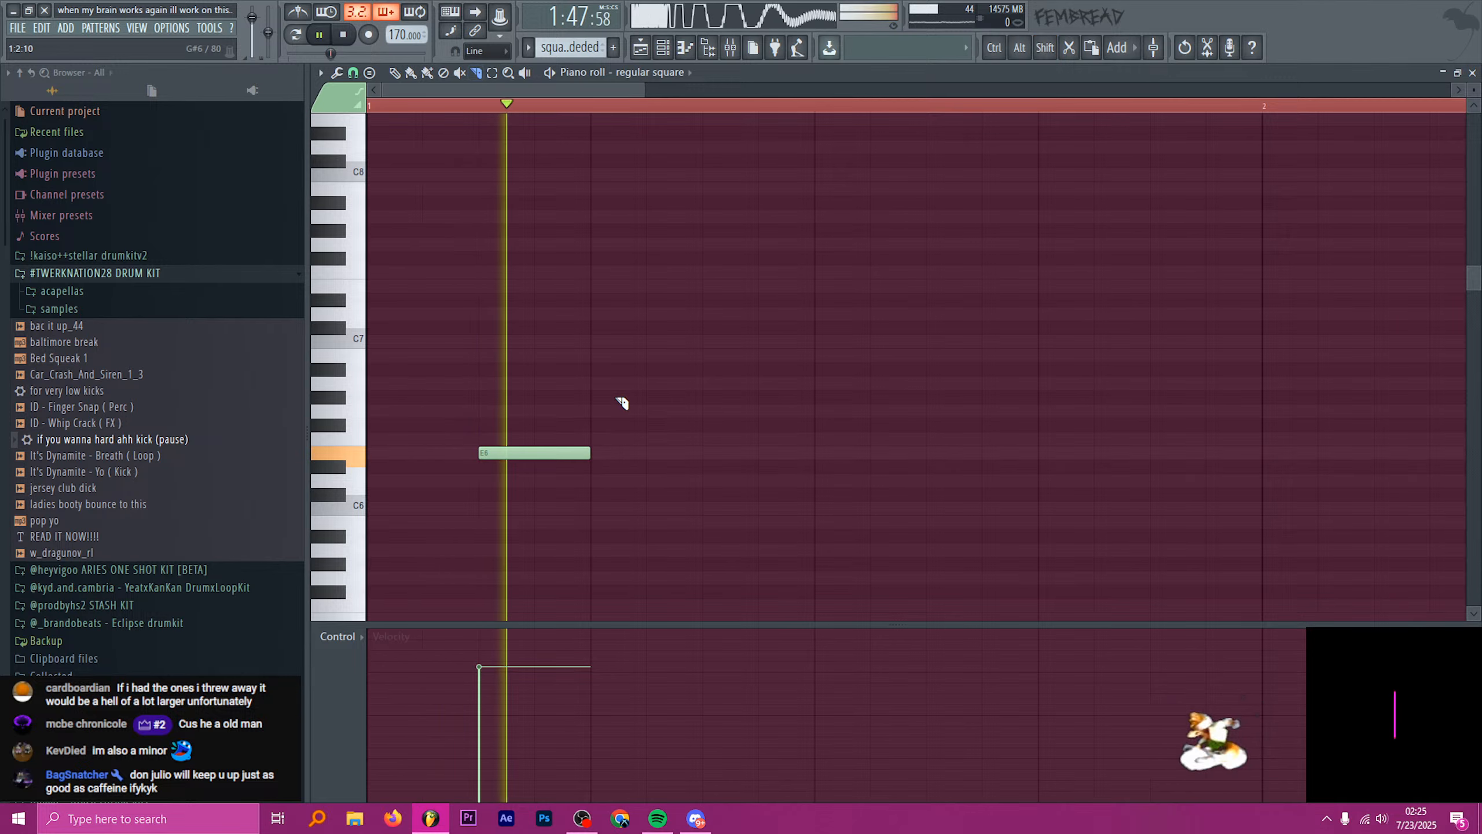
{"action": "key", "text": "space"}
- Return to the playlist, play the break from bar 76 beat 3, and look over the synth, bass and drum tracks
{"action": "left_click", "coordinate": [641, 48]}
{"action": "scroll", "coordinate": [712, 246], "scroll_direction": "down", "scroll_amount": 3}
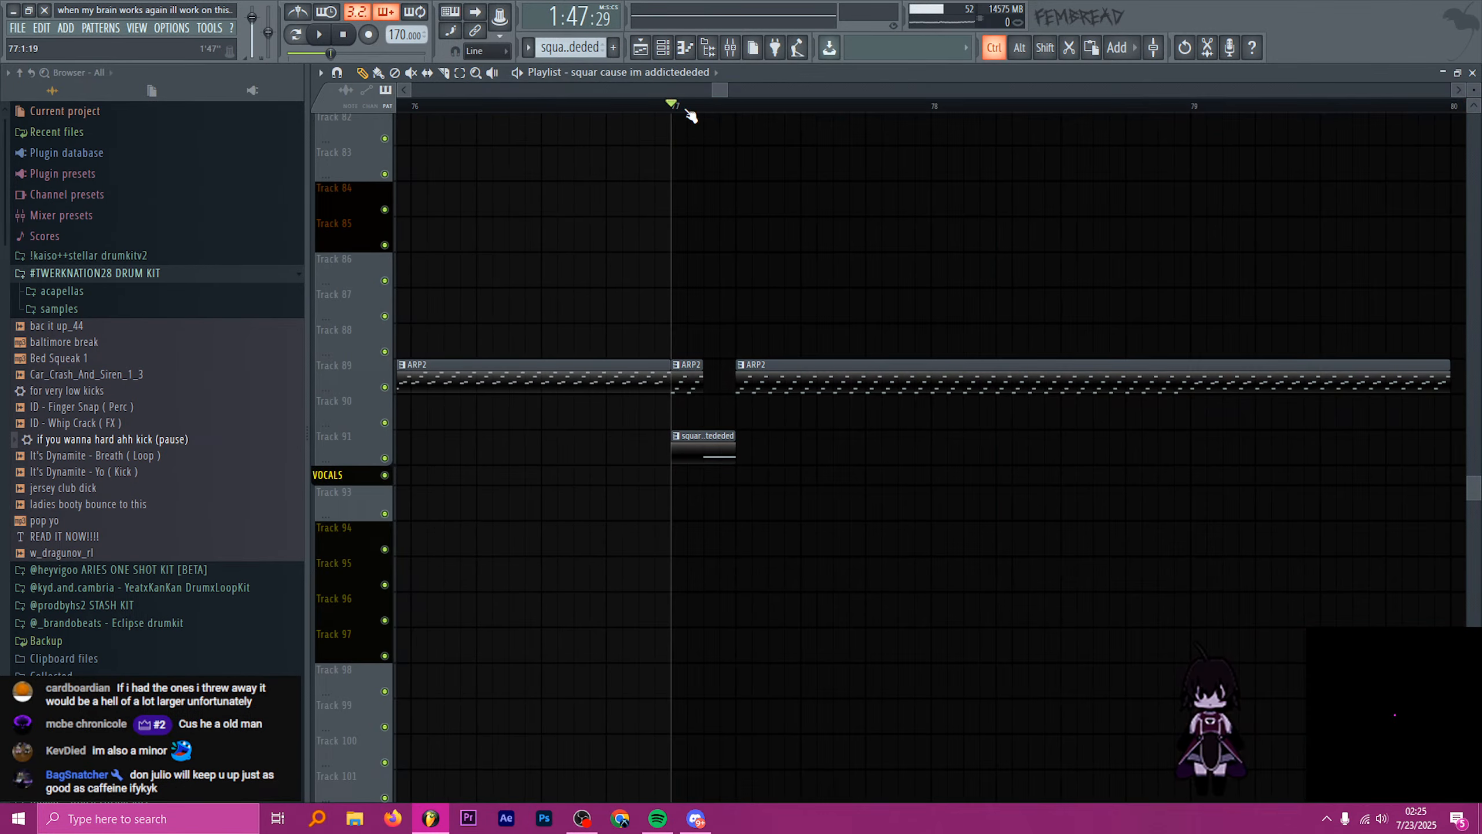
{"action": "scroll", "coordinate": [687, 109], "scroll_direction": "down", "scroll_amount": 3}
{"action": "left_click", "coordinate": [611, 106]}
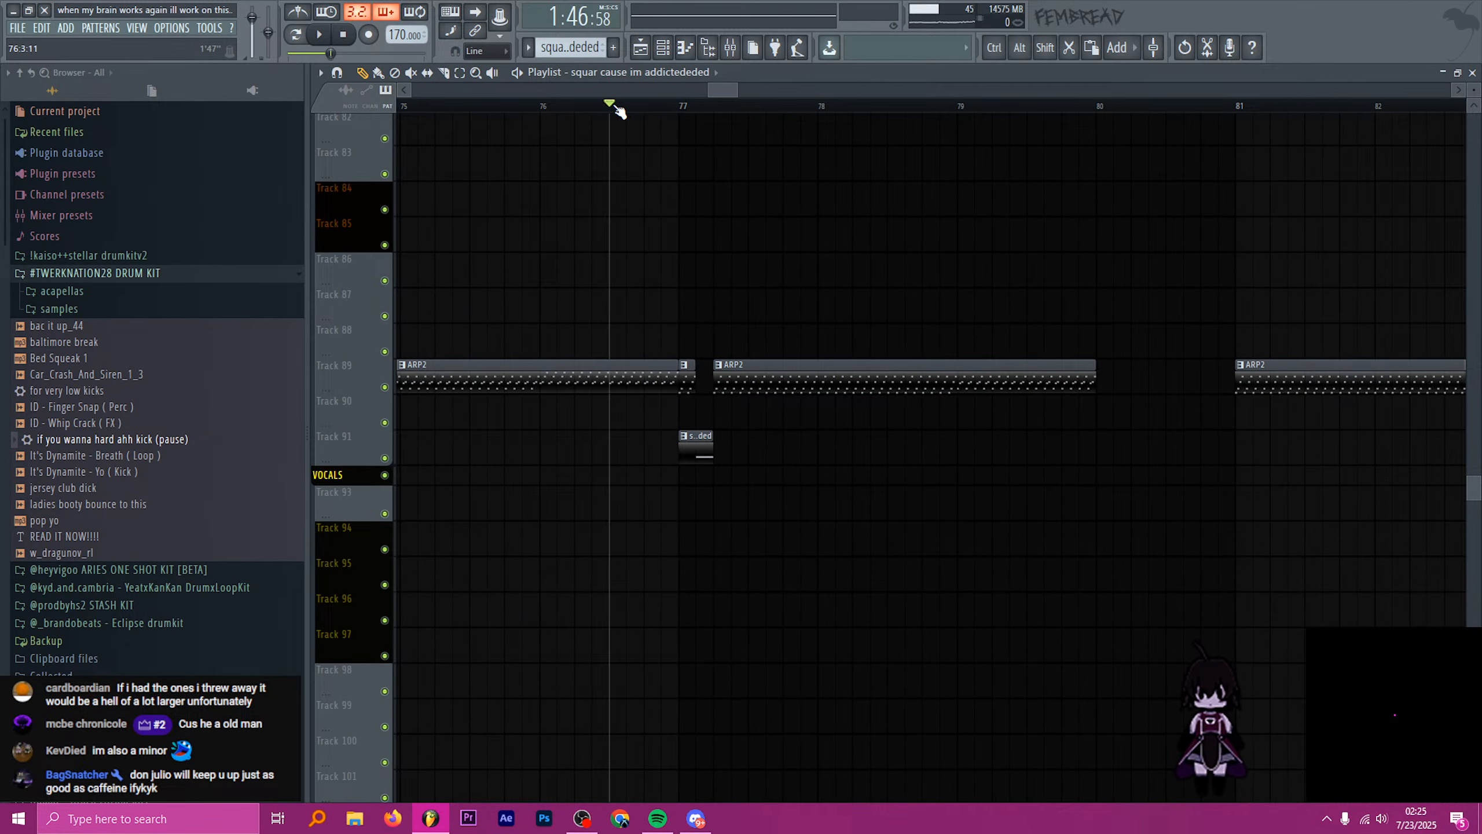
{"action": "key", "text": "space"}
{"action": "scroll", "coordinate": [729, 199], "scroll_direction": "up", "scroll_amount": 2}
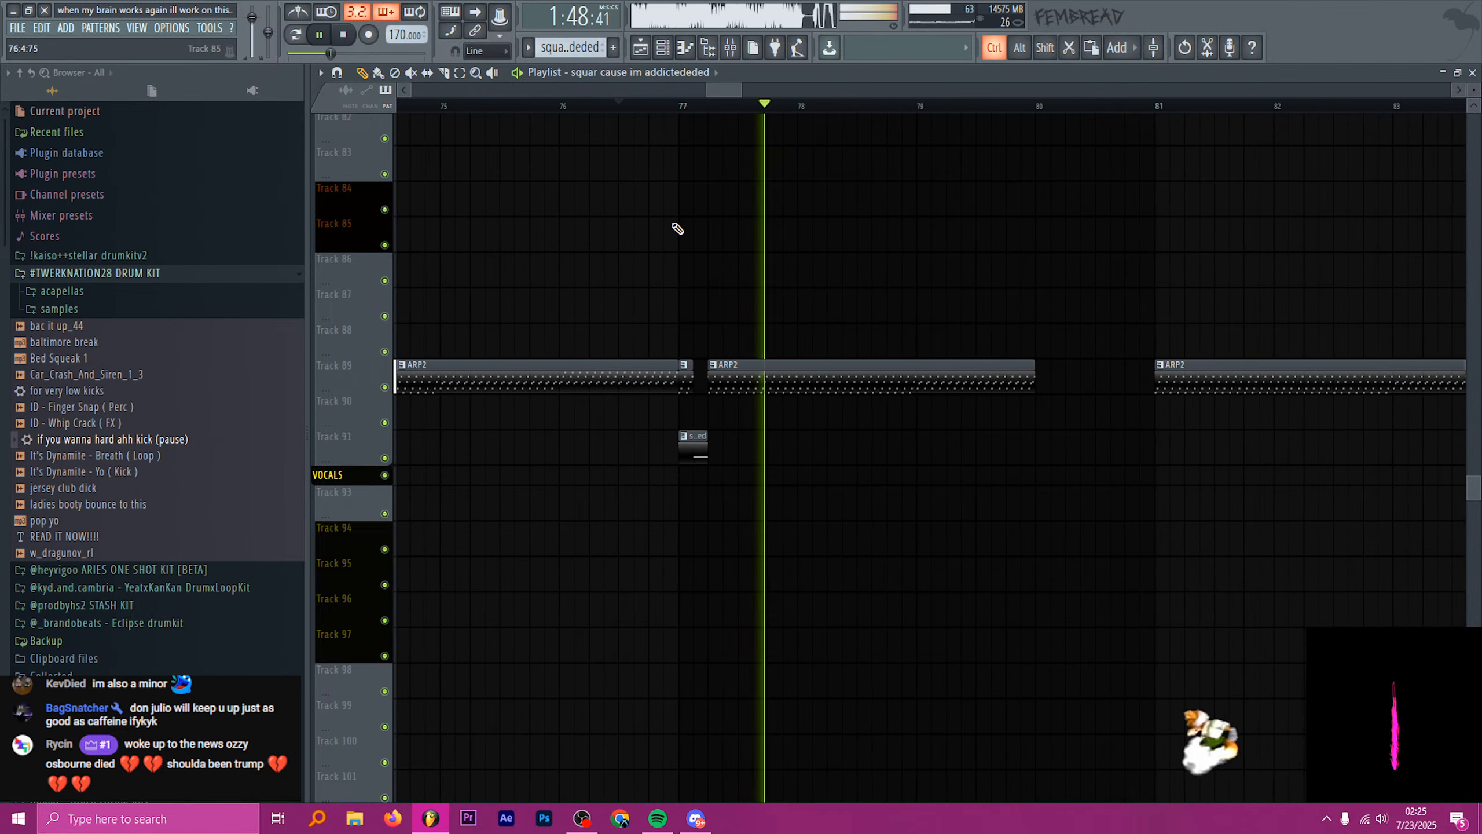
{"action": "scroll", "coordinate": [672, 225], "scroll_direction": "down", "scroll_amount": 3}
{"action": "scroll", "coordinate": [866, 271], "scroll_direction": "up", "scroll_amount": 5}
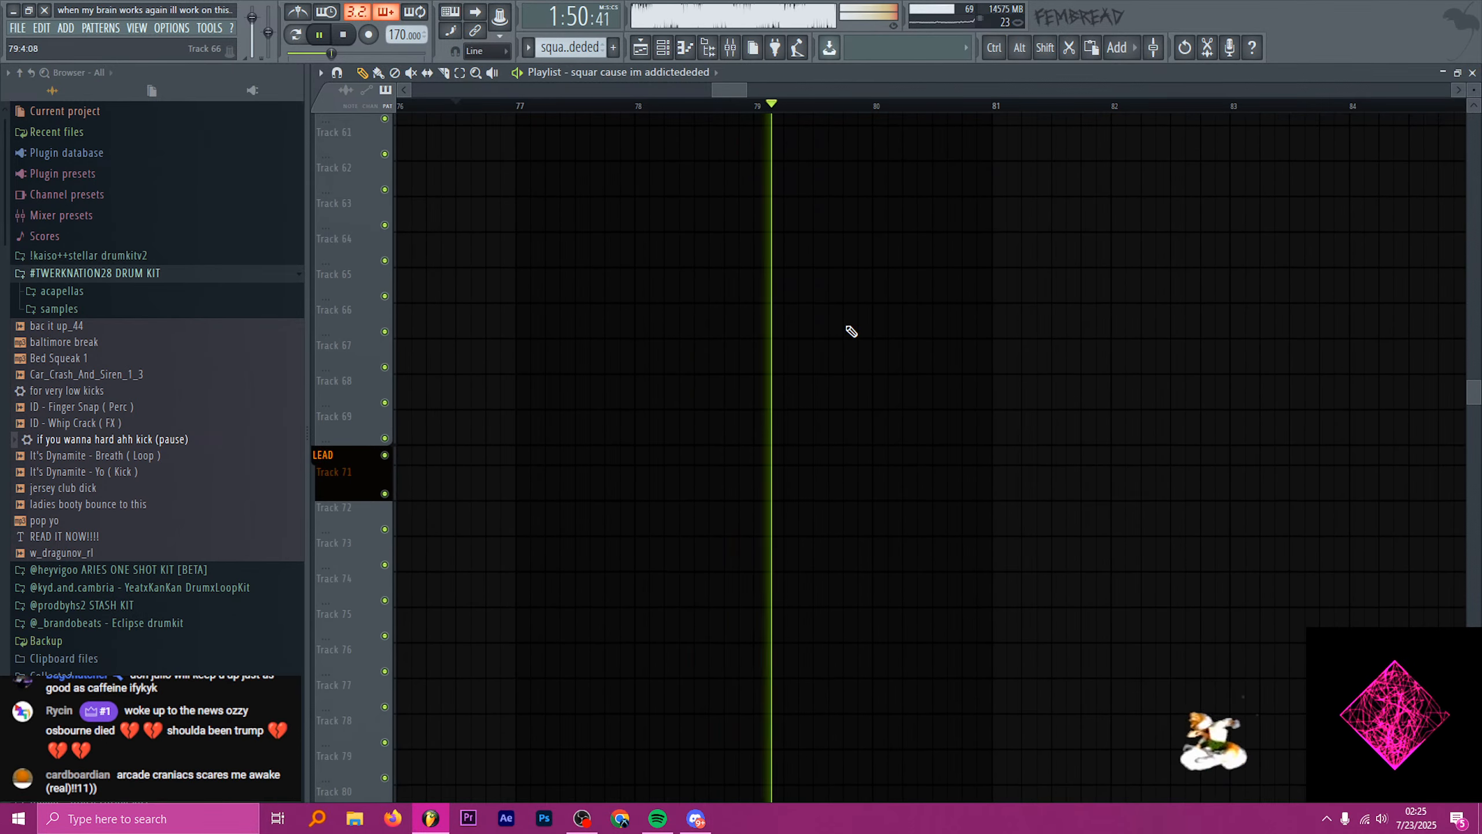
{"action": "scroll", "coordinate": [887, 335], "scroll_direction": "up", "scroll_amount": 7}
{"action": "key", "text": "space"}
{"action": "scroll", "coordinate": [945, 336], "scroll_direction": "up", "scroll_amount": 15}
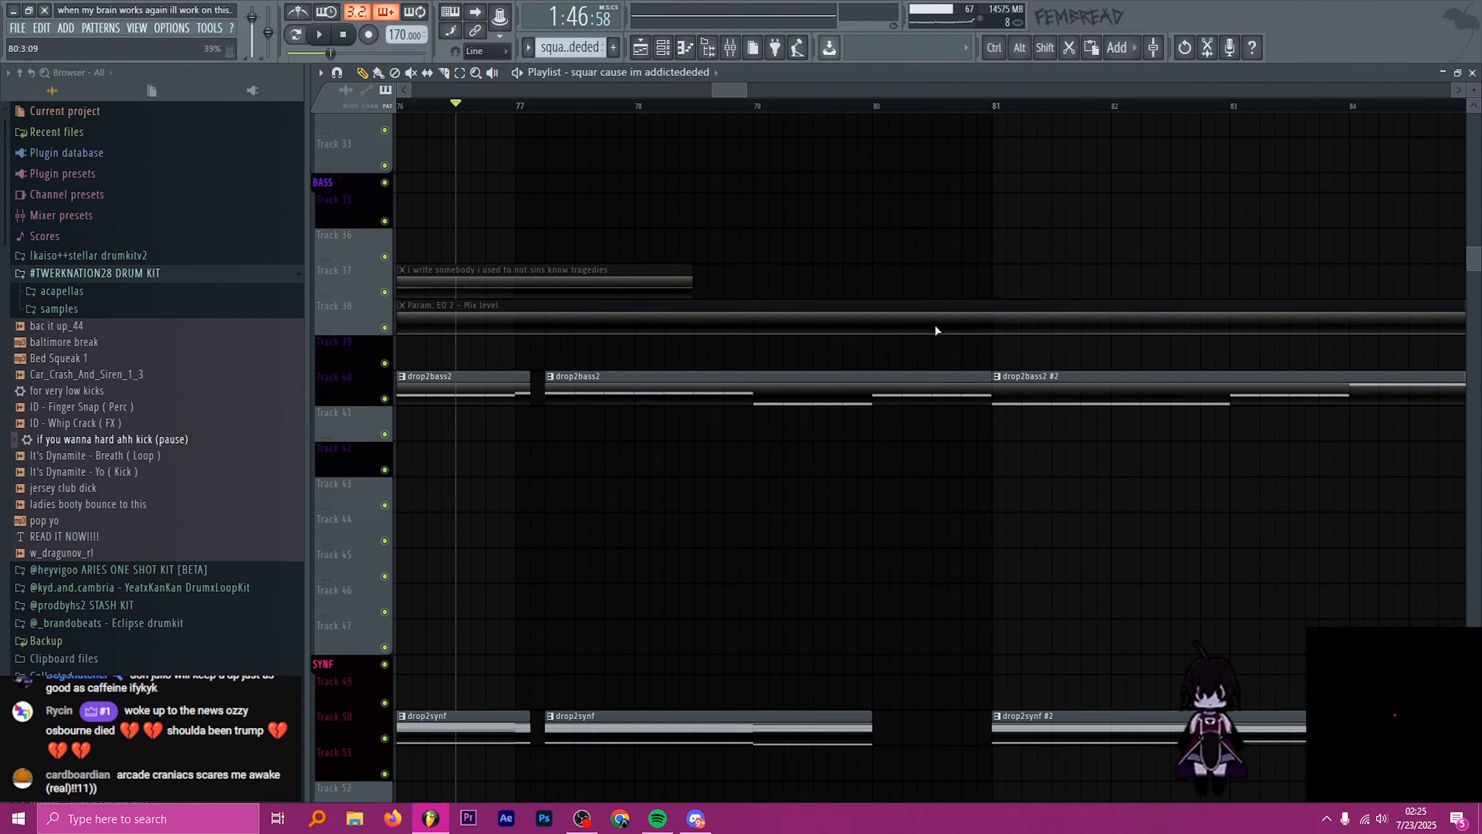
{"action": "scroll", "coordinate": [896, 351], "scroll_direction": "up", "scroll_amount": 1}
{"action": "scroll", "coordinate": [875, 341], "scroll_direction": "down", "scroll_amount": 7}
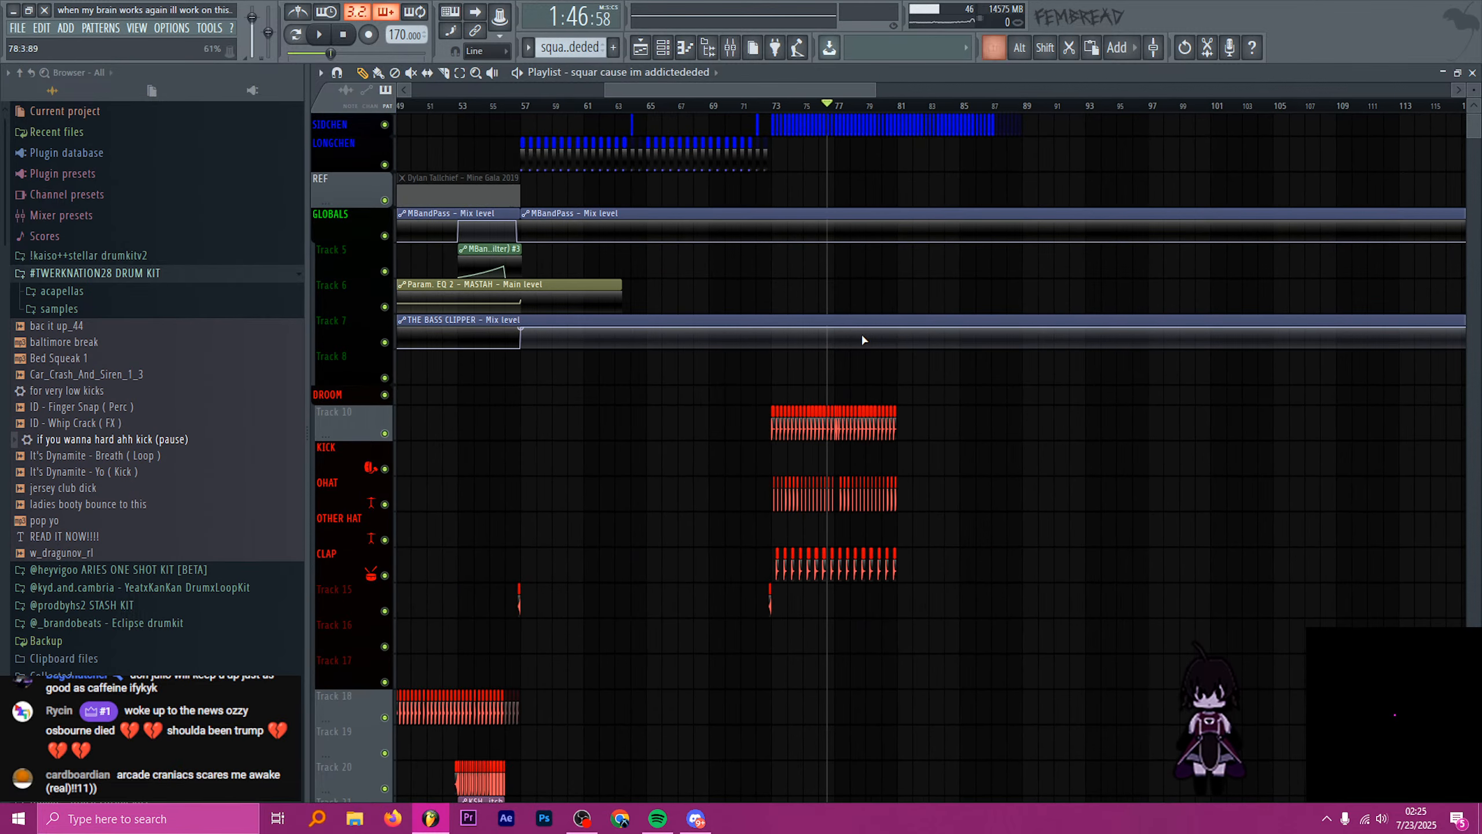
- Extend the drop2synf clip past bar 80 and cut the synth and drop2bass2 clips to leave bar 80's last beat empty
{"action": "scroll", "coordinate": [892, 329], "scroll_direction": "up", "scroll_amount": 8}
{"action": "mouse_move", "coordinate": [608, 110]}
{"action": "left_mouse_down"}
{"action": "mouse_move", "coordinate": [769, 118]}
{"action": "mouse_move", "coordinate": [604, 128]}
{"action": "mouse_move", "coordinate": [779, 140]}
{"action": "mouse_move", "coordinate": [774, 160]}
{"action": "left_mouse_up"}
{"action": "scroll", "coordinate": [805, 268], "scroll_direction": "up", "scroll_amount": 6}
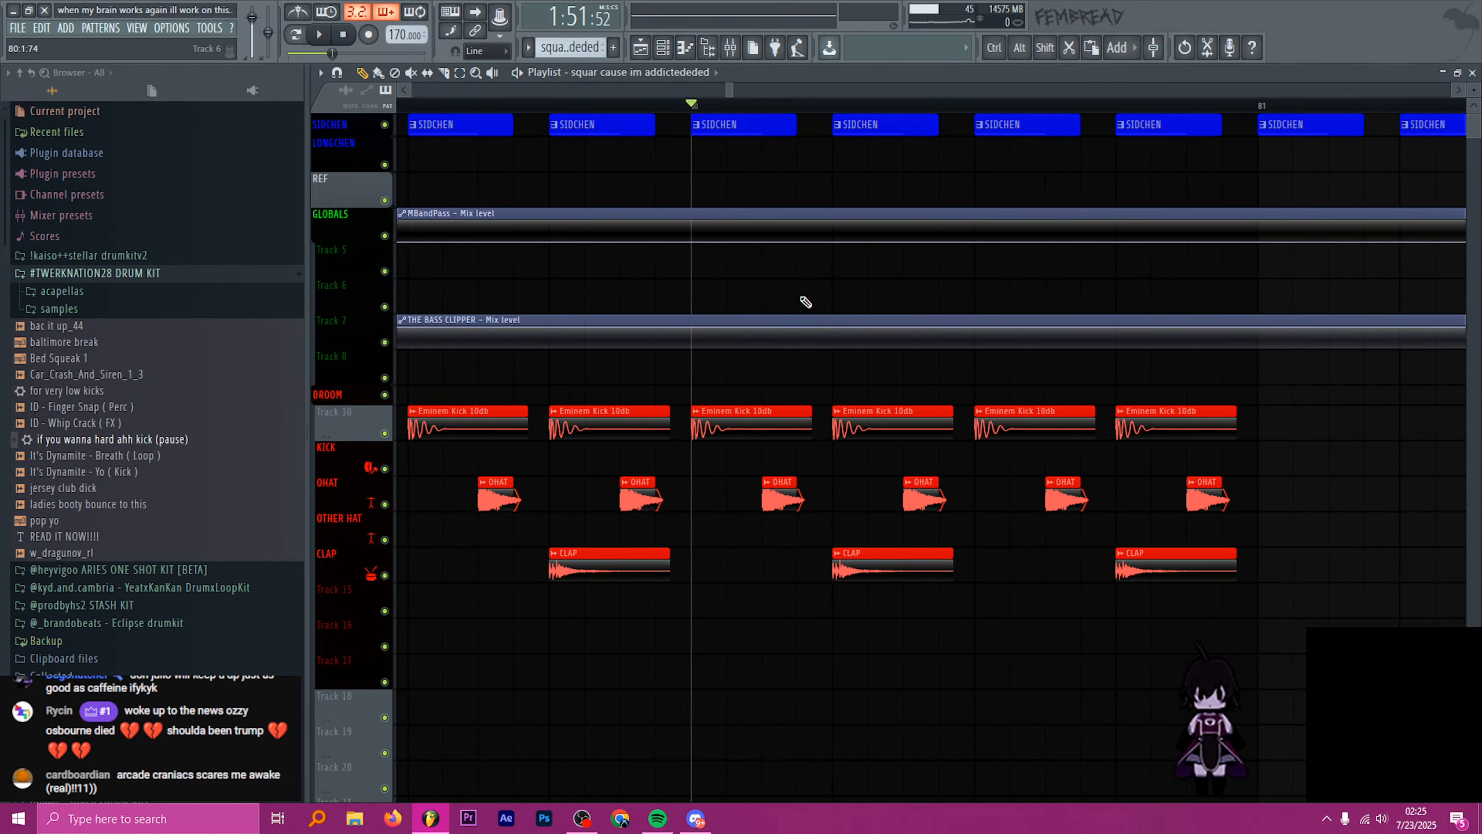
{"action": "scroll", "coordinate": [764, 331], "scroll_direction": "down", "scroll_amount": 7}
{"action": "scroll", "coordinate": [752, 339], "scroll_direction": "down", "scroll_amount": 3}
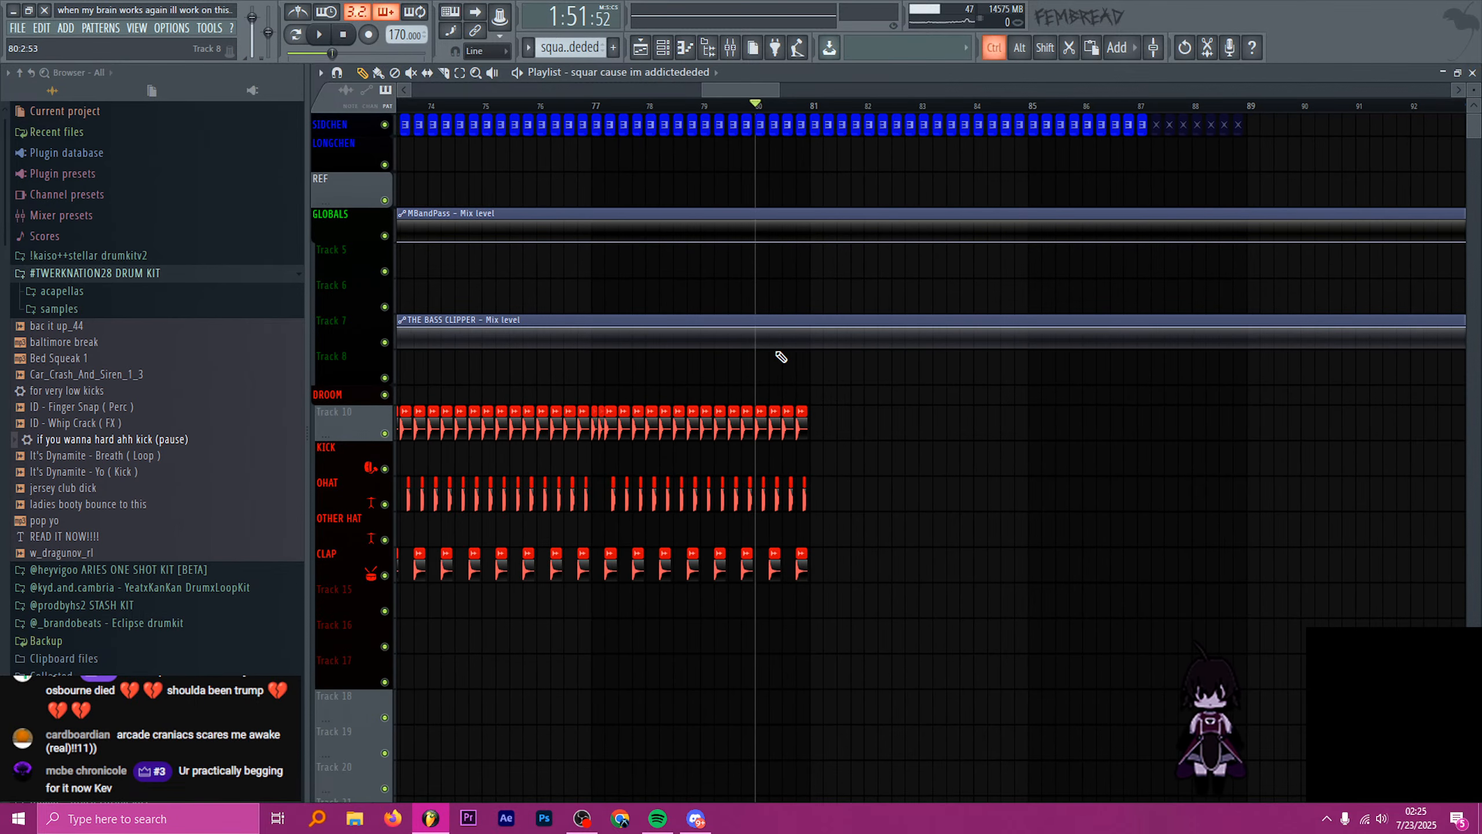
{"action": "scroll", "coordinate": [788, 341], "scroll_direction": "down", "scroll_amount": 10}
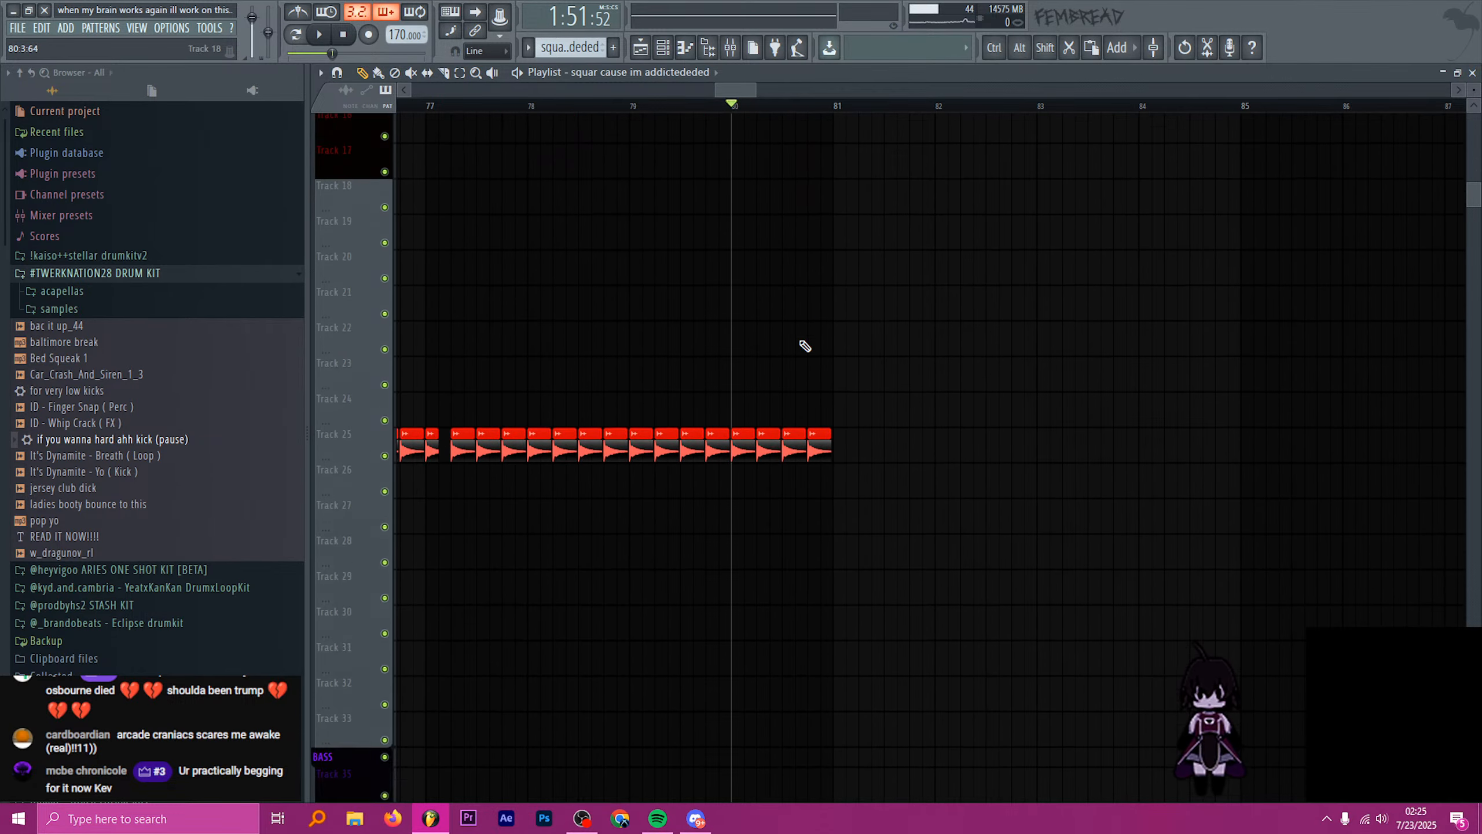
{"action": "scroll", "coordinate": [809, 342], "scroll_direction": "down", "scroll_amount": 2}
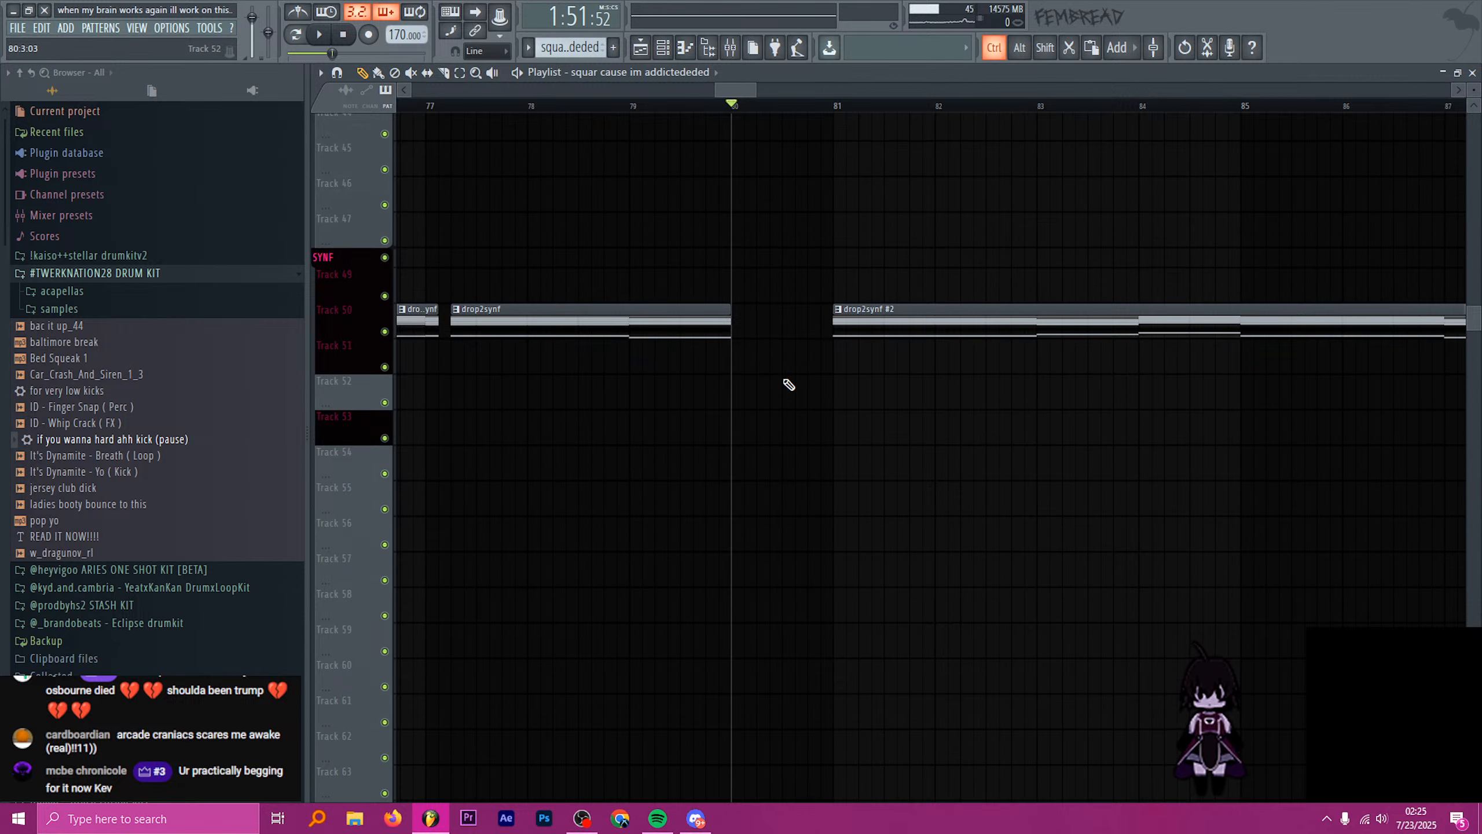
{"action": "left_click_drag", "start_coordinate": [730, 323], "coordinate": [808, 332]}
{"action": "scroll", "coordinate": [844, 404], "scroll_direction": "up", "scroll_amount": 6}
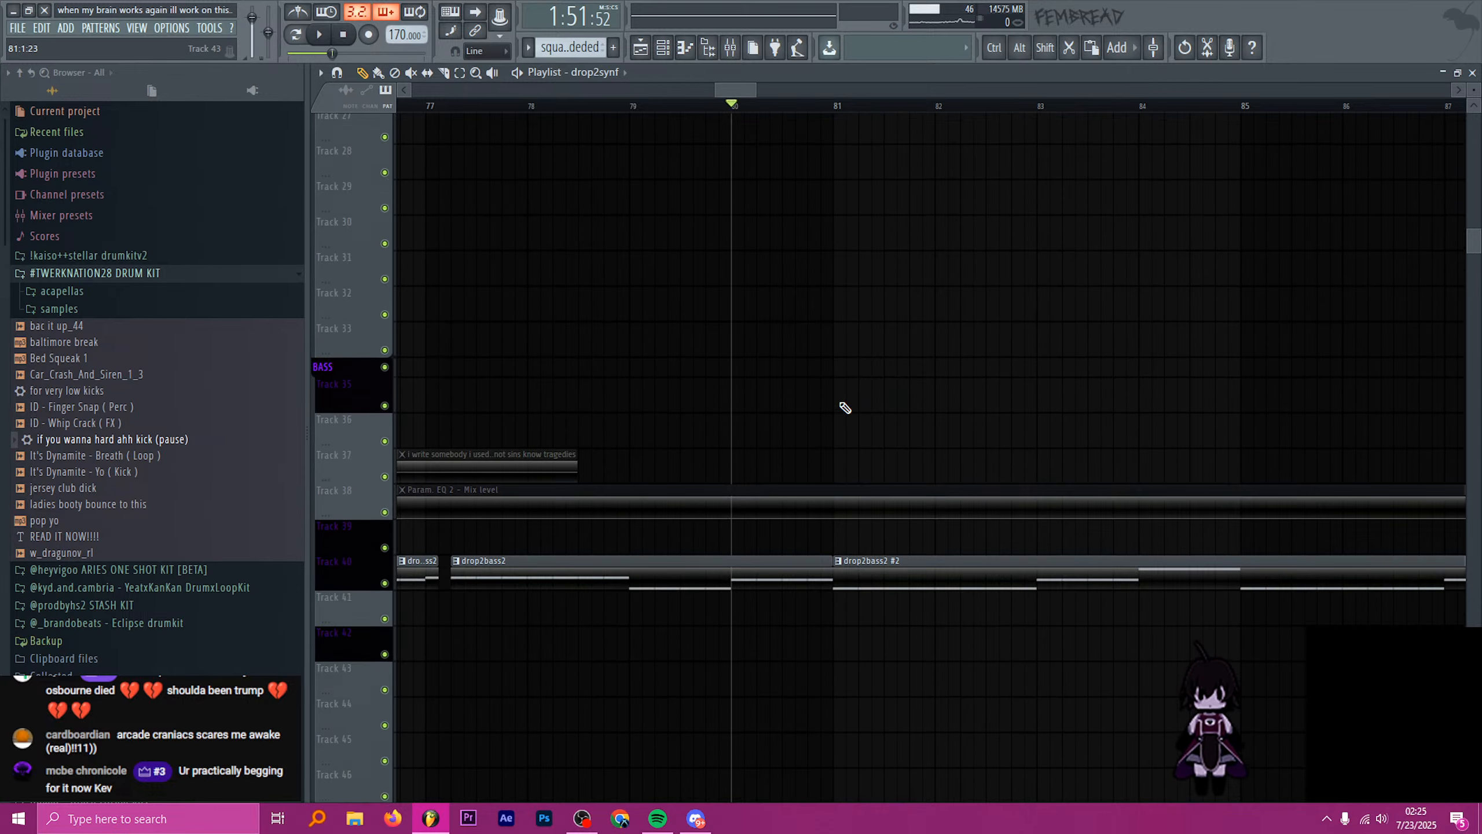
{"action": "scroll", "coordinate": [809, 413], "scroll_direction": "up", "scroll_amount": 3}
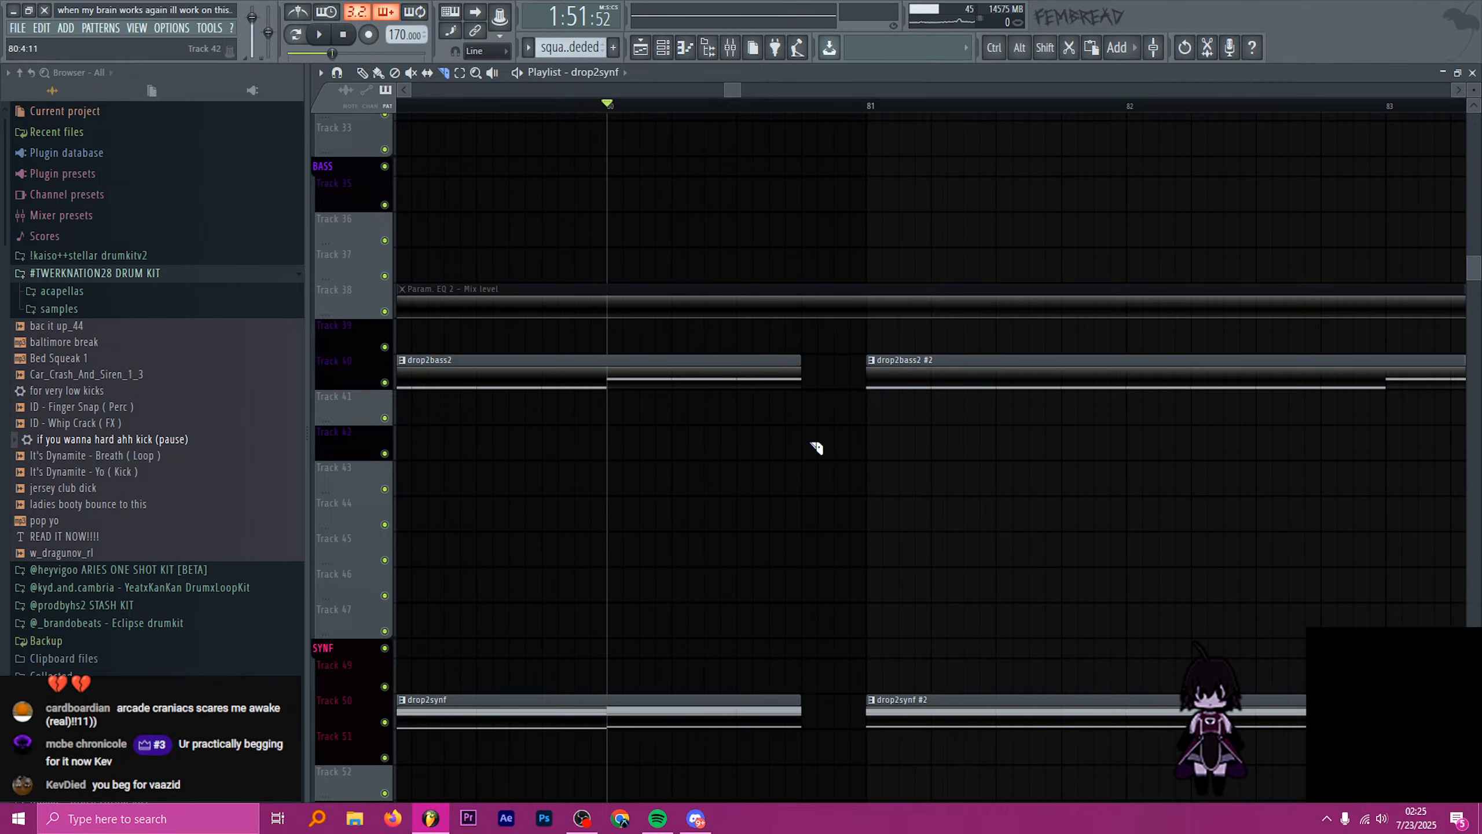
- Cut the second half off the last ride and clap clips before bar 81
{"action": "scroll", "coordinate": [814, 446], "scroll_direction": "up", "scroll_amount": 3}
{"action": "scroll", "coordinate": [816, 449], "scroll_direction": "up", "scroll_amount": 6}
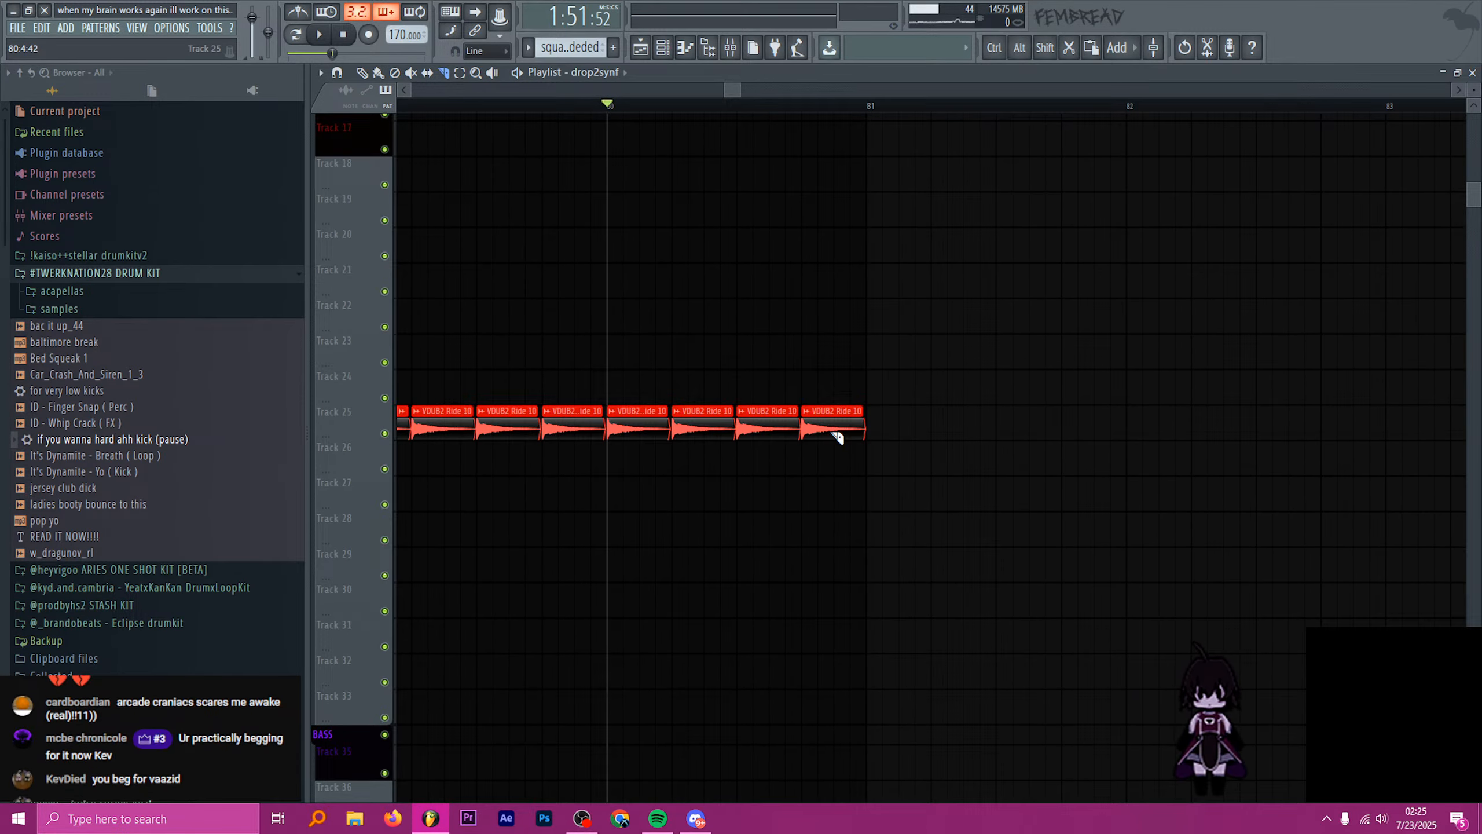
{"action": "key", "text": "shift"}
{"action": "scroll", "coordinate": [837, 435], "scroll_direction": "up", "scroll_amount": 7}
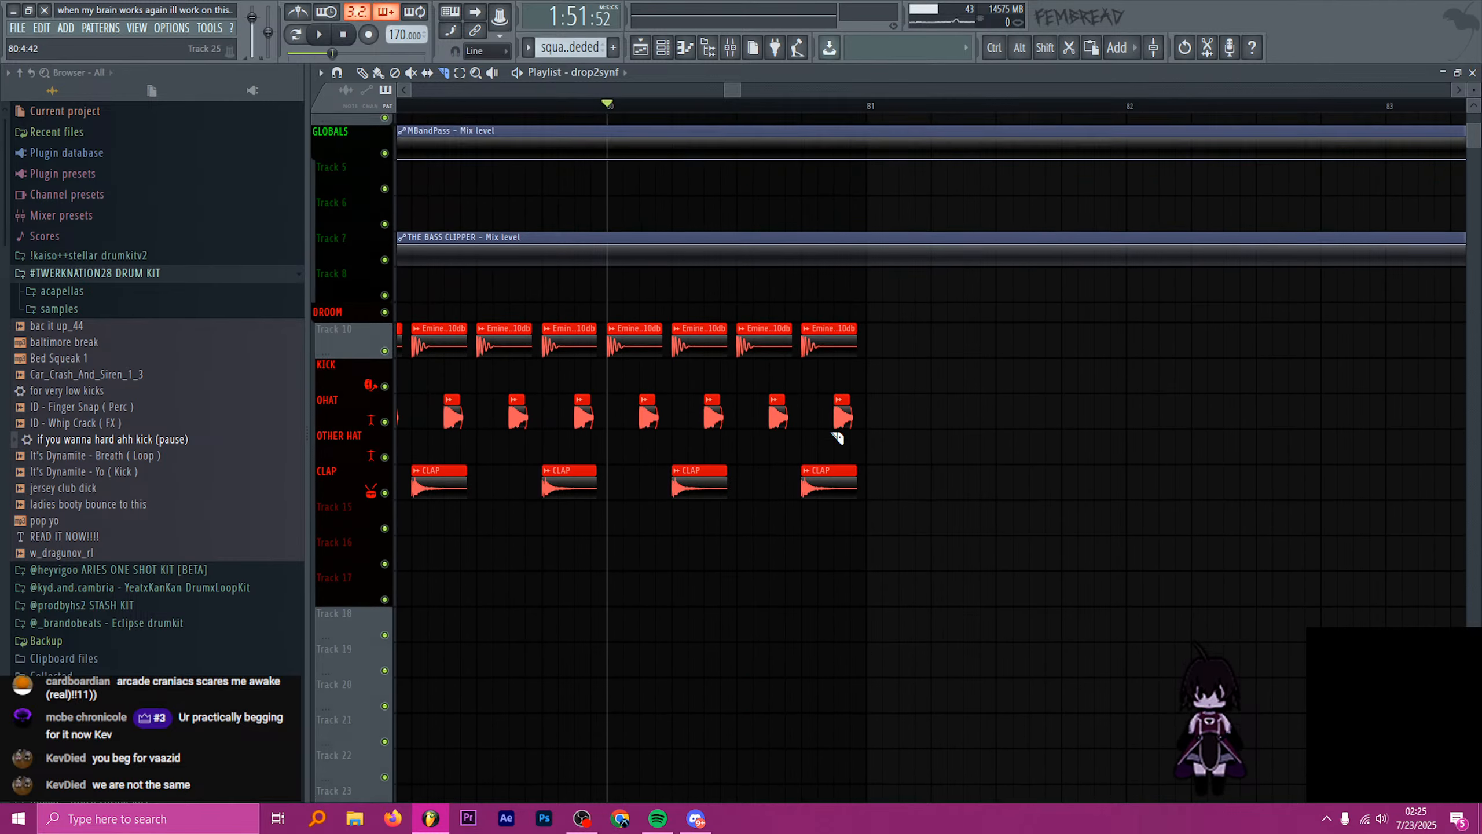
{"action": "scroll", "coordinate": [840, 487], "scroll_direction": "down", "scroll_amount": 2}
{"action": "scroll", "coordinate": [846, 480], "scroll_direction": "up", "scroll_amount": 3}
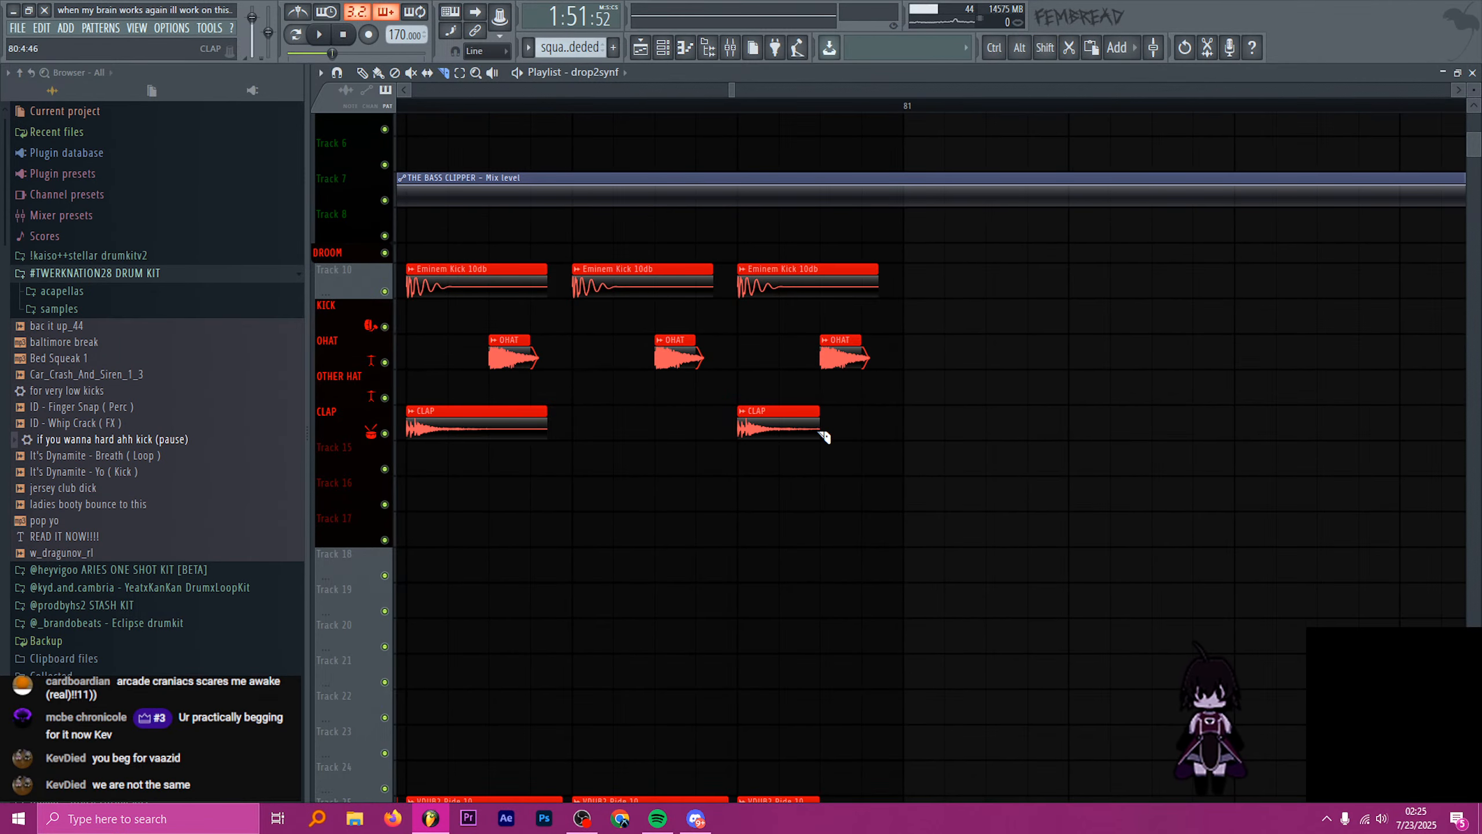
- Mute the last open hat before bar 81 and play the break from bar 80
{"action": "key", "text": "t"}
{"action": "left_click", "coordinate": [839, 366]}
{"action": "key", "text": "space"}
{"action": "scroll", "coordinate": [799, 475], "scroll_direction": "down", "scroll_amount": 4}
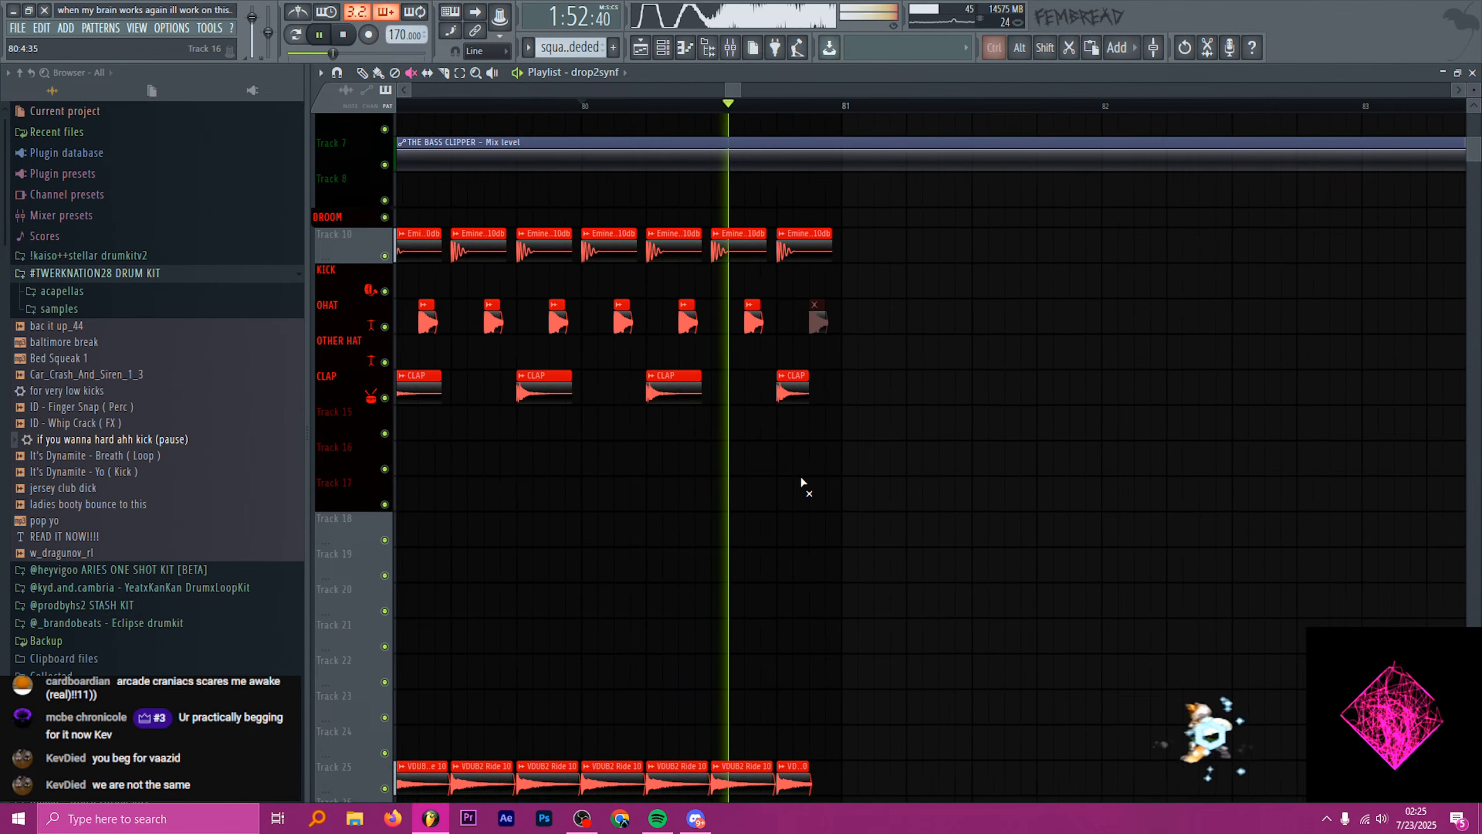
{"action": "key", "text": "space"}
- Slice both Drown acapella clips on Tracks 123 and 125 and remove their last half beat before bar 81
{"action": "scroll", "coordinate": [799, 513], "scroll_direction": "down", "scroll_amount": 20}
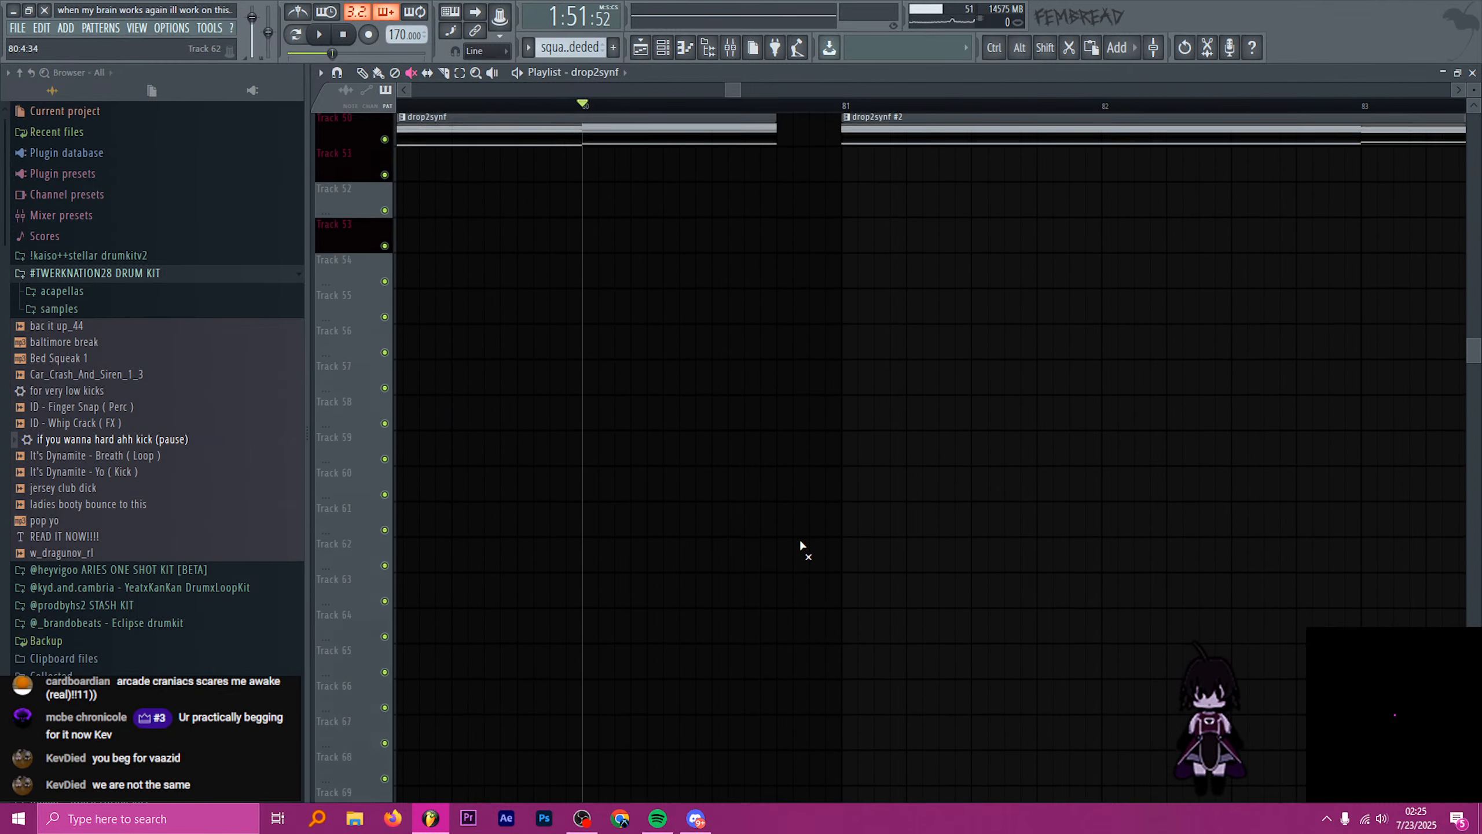
{"action": "scroll", "coordinate": [845, 535], "scroll_direction": "down", "scroll_amount": 20}
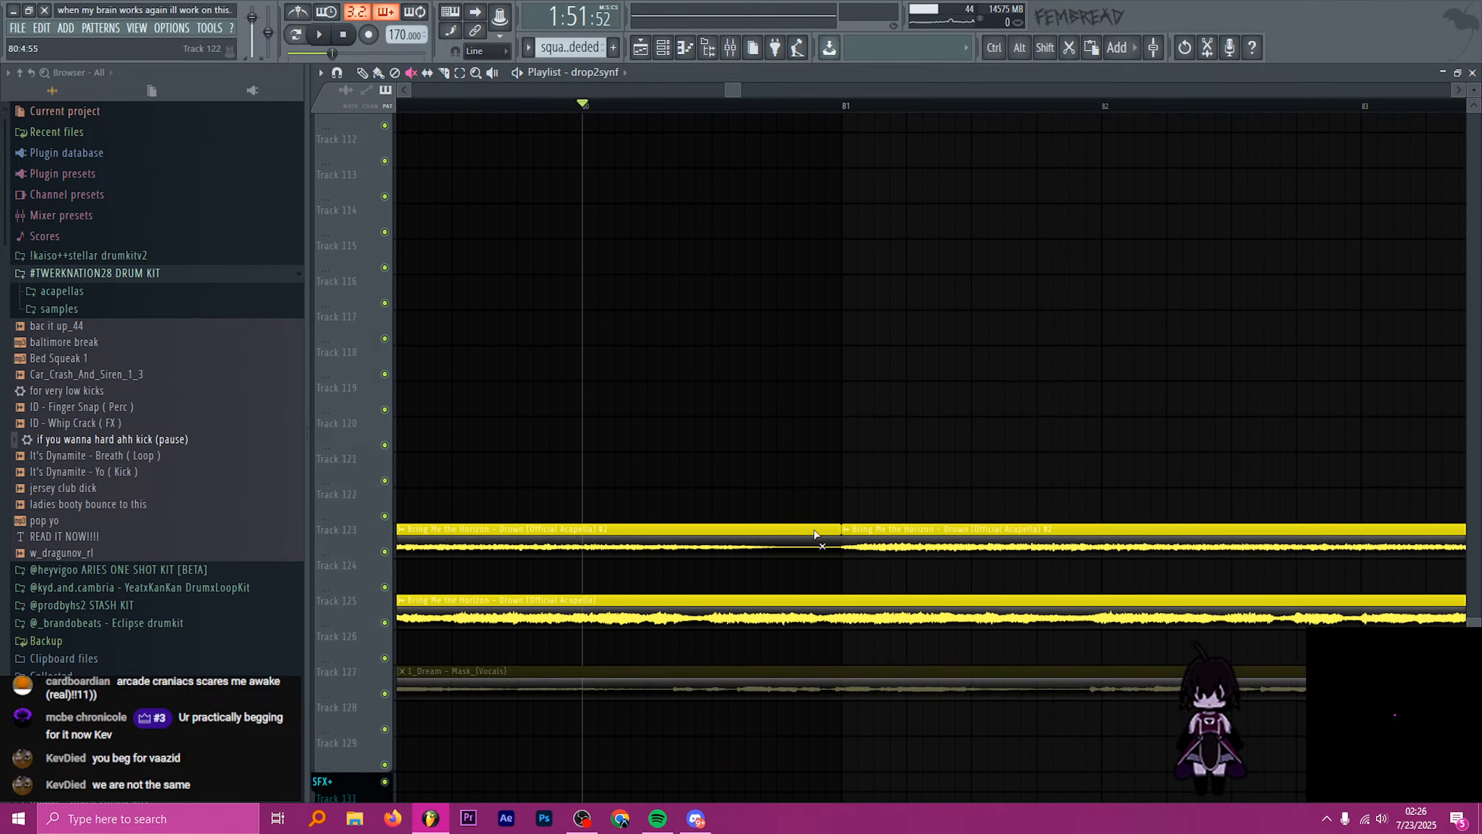
{"action": "scroll", "coordinate": [829, 423], "scroll_direction": "up", "scroll_amount": 3}
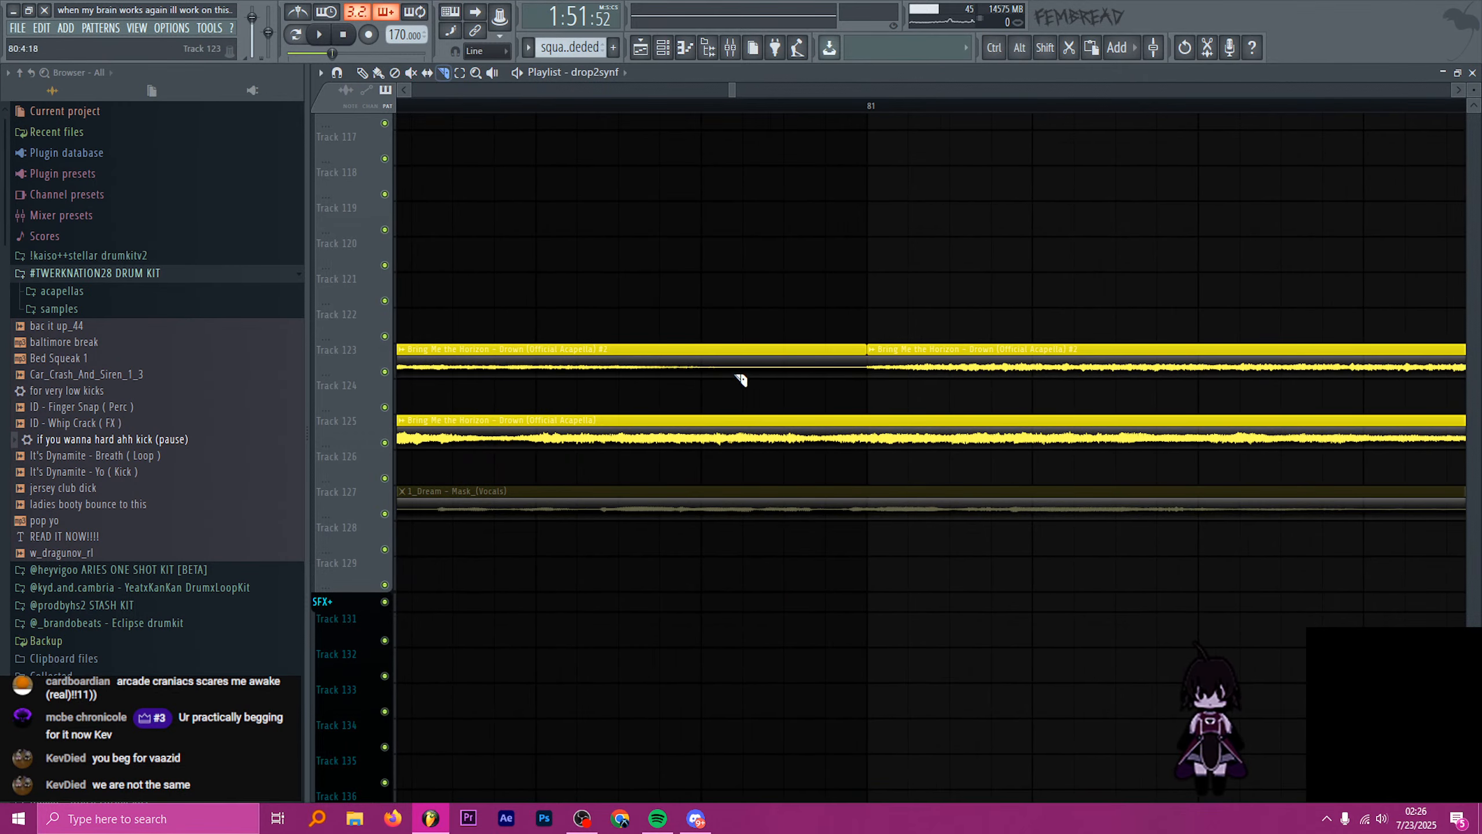
{"action": "left_click", "coordinate": [707, 361], "text": "shift"}
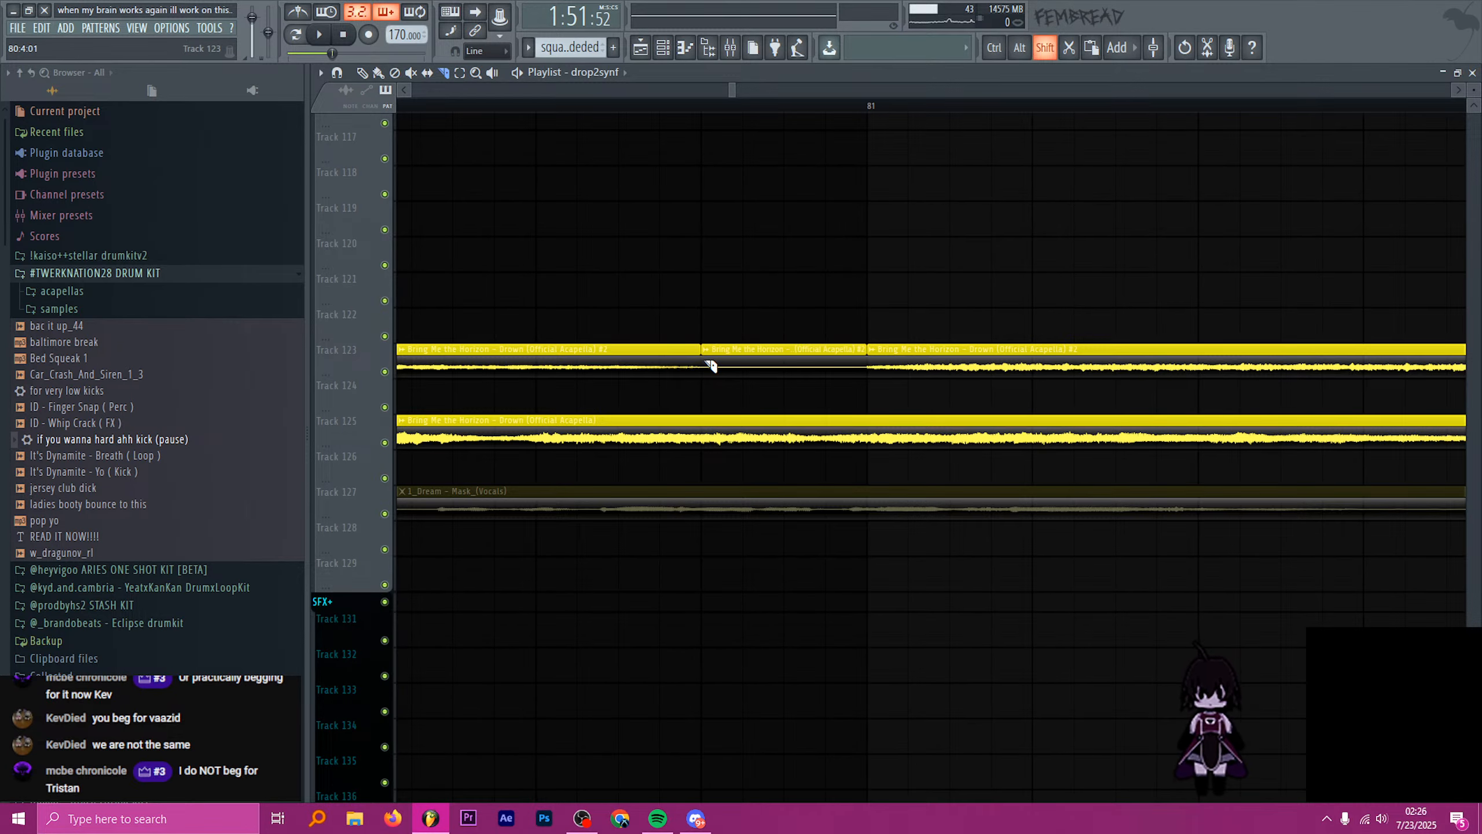
{"action": "right_click", "coordinate": [790, 368], "text": "shift"}
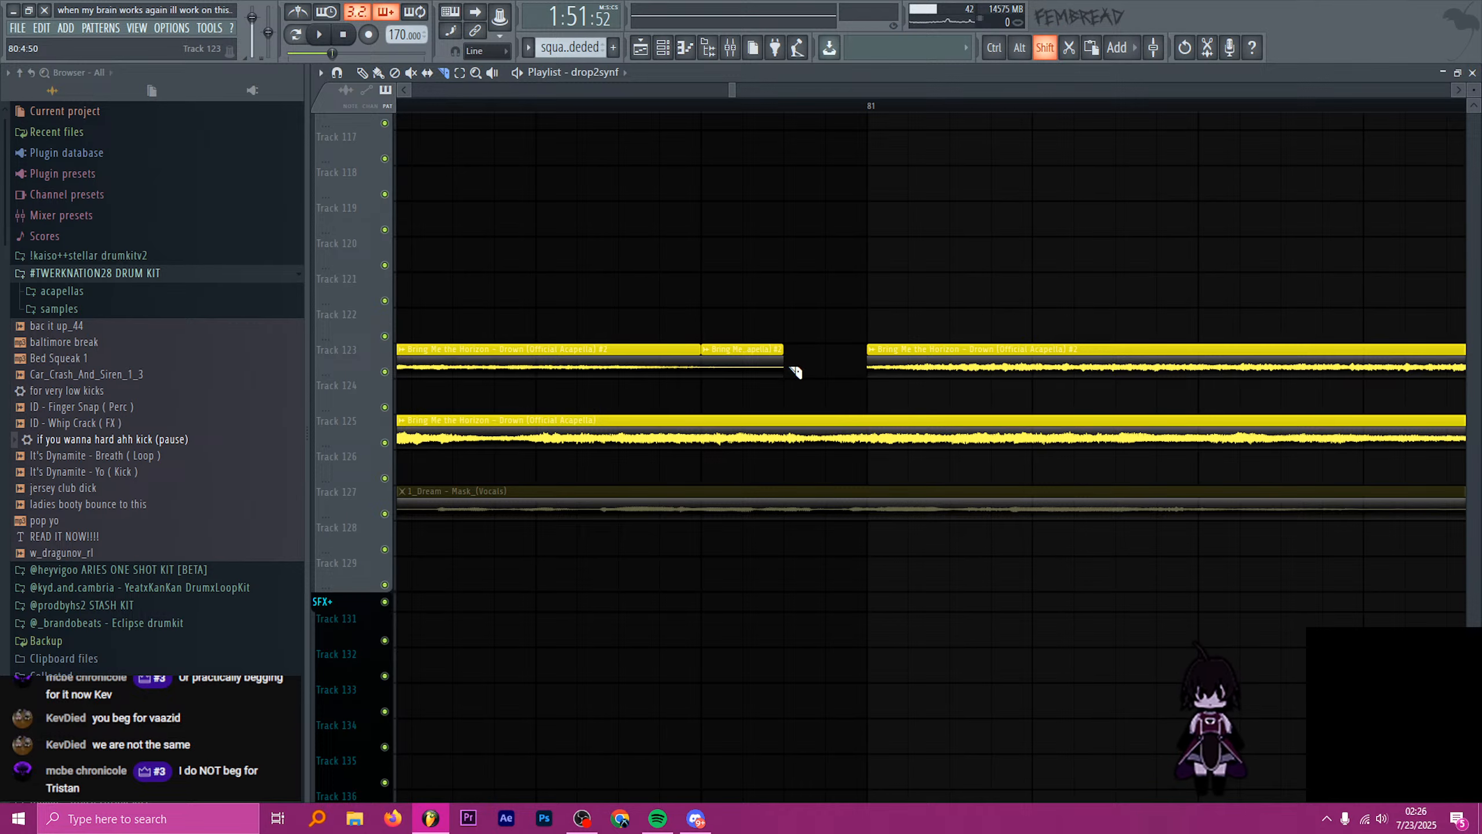
{"action": "left_click", "coordinate": [788, 437], "text": "shift"}
{"action": "right_click", "coordinate": [873, 438], "text": "shift"}
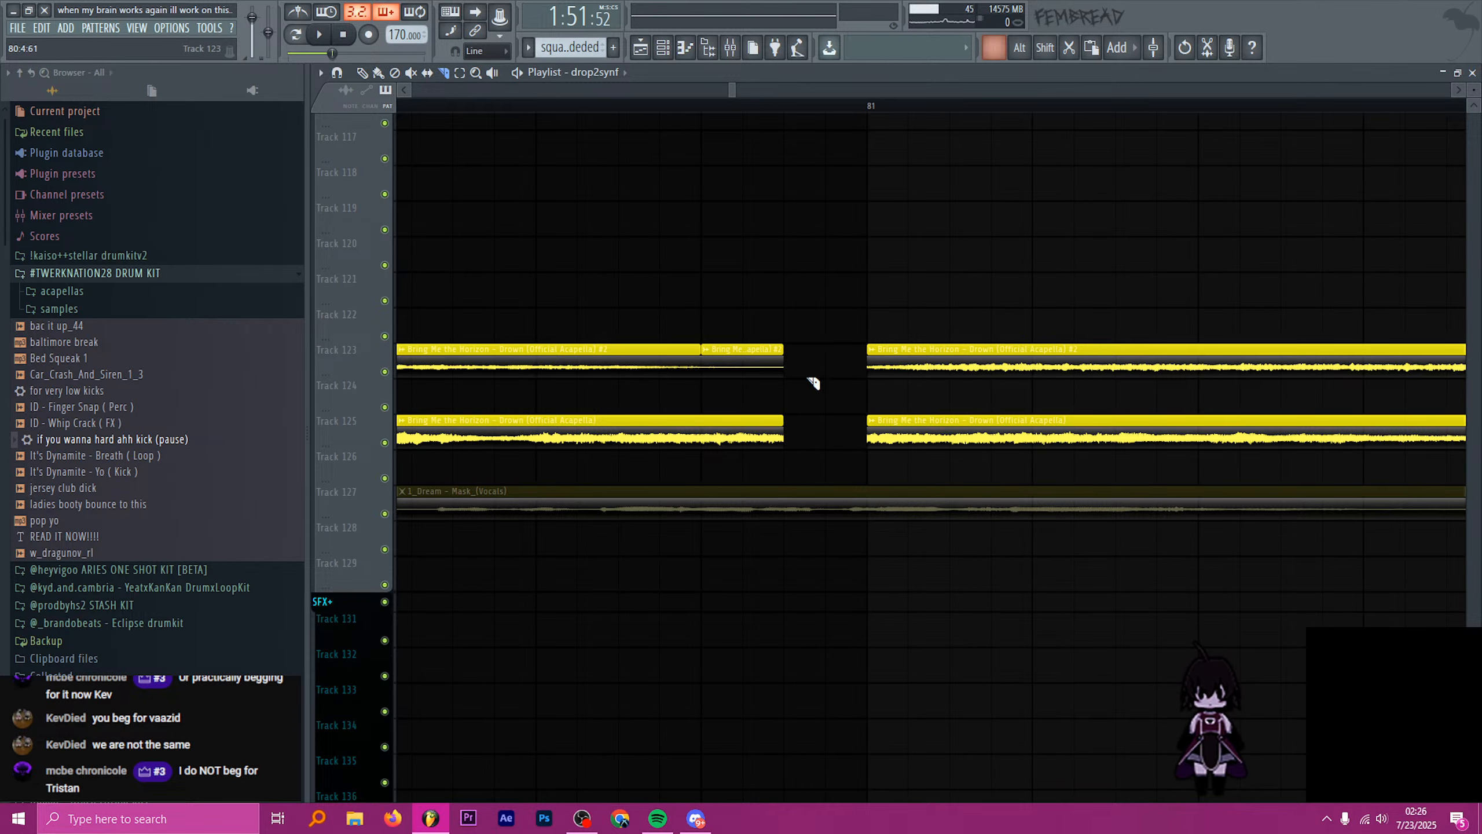
- Copy the LAYZZA effect from before bar 73 to the last half beat of bar 80 on Track 137 and play it
{"action": "scroll", "coordinate": [765, 454], "scroll_direction": "down", "scroll_amount": 4}
{"action": "scroll", "coordinate": [770, 459], "scroll_direction": "down", "scroll_amount": 4}
{"action": "scroll", "coordinate": [767, 428], "scroll_direction": "down", "scroll_amount": 5}
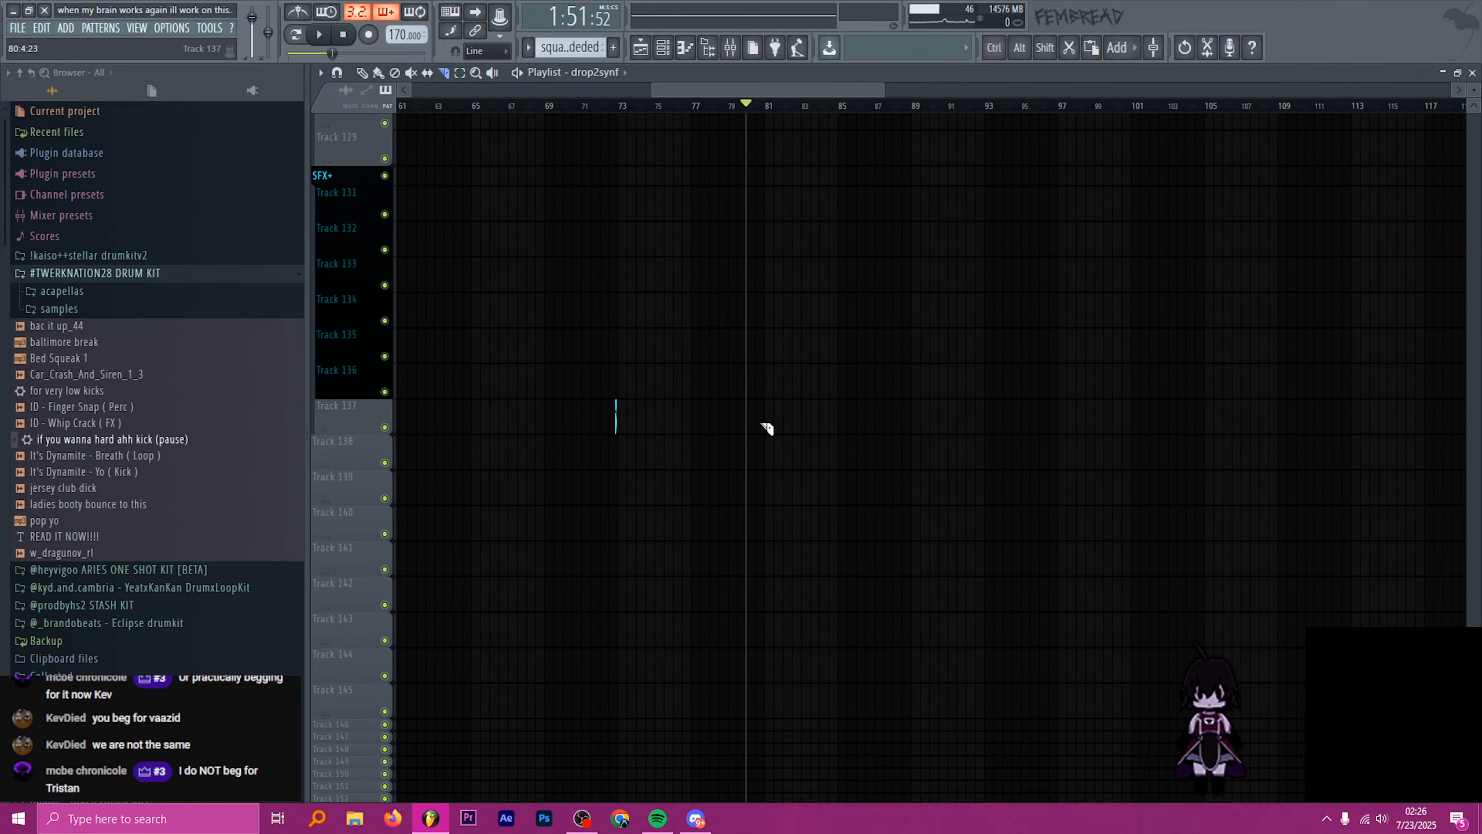
{"action": "scroll", "coordinate": [637, 426], "scroll_direction": "up", "scroll_amount": 4}
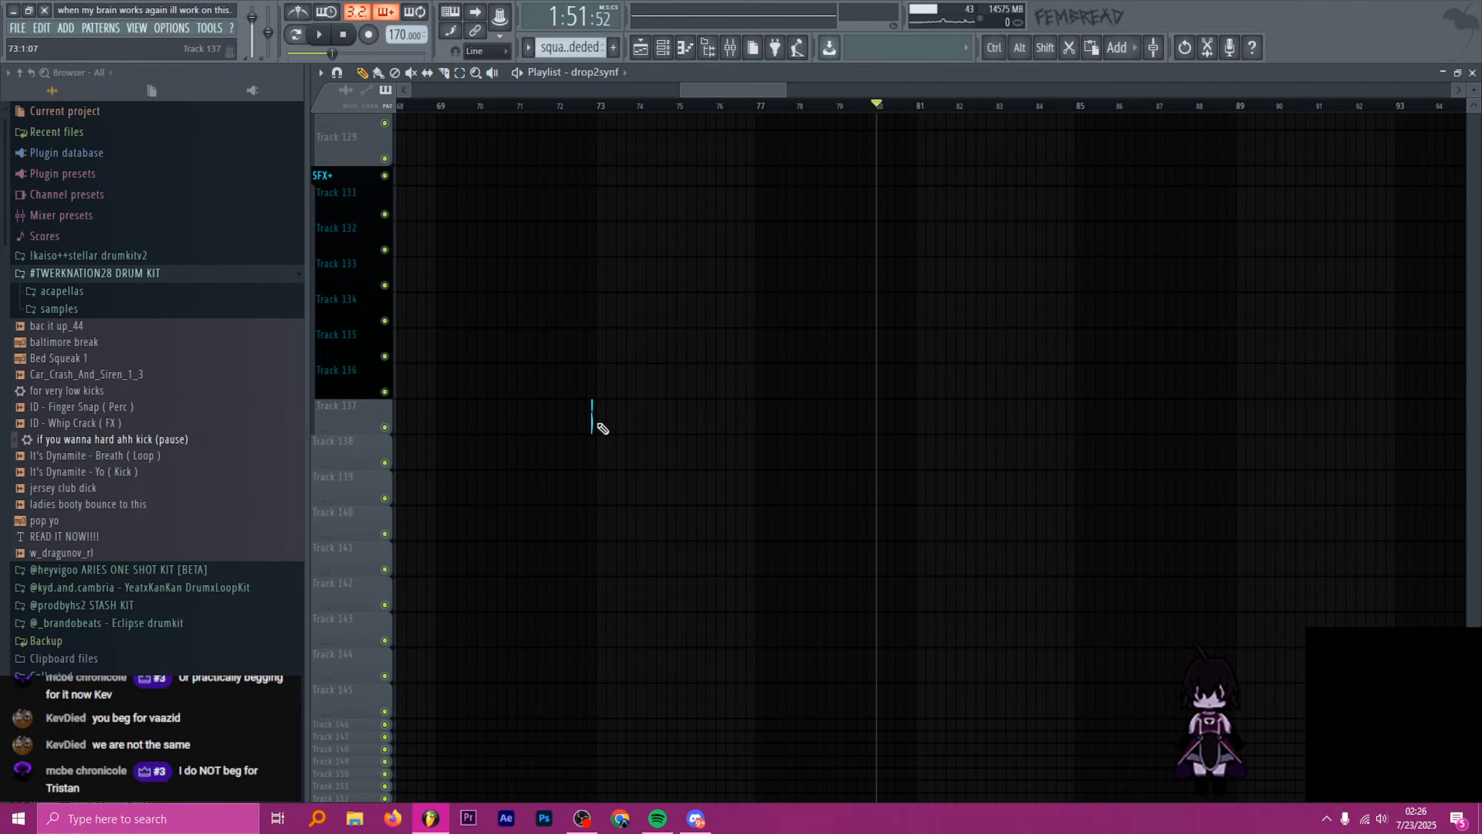
{"action": "scroll", "coordinate": [873, 438], "scroll_direction": "up", "scroll_amount": 5}
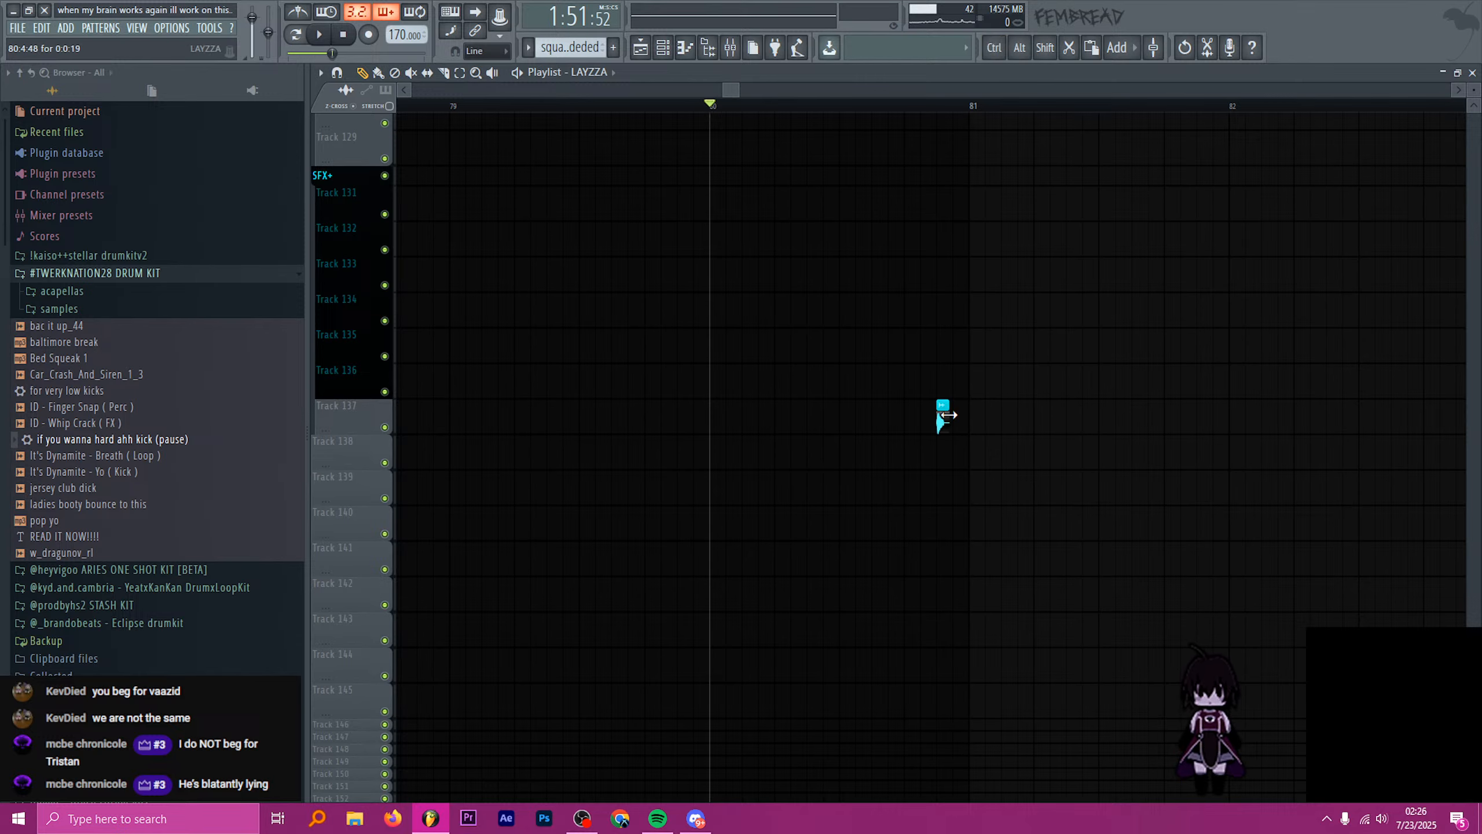
{"action": "key", "text": "space"}
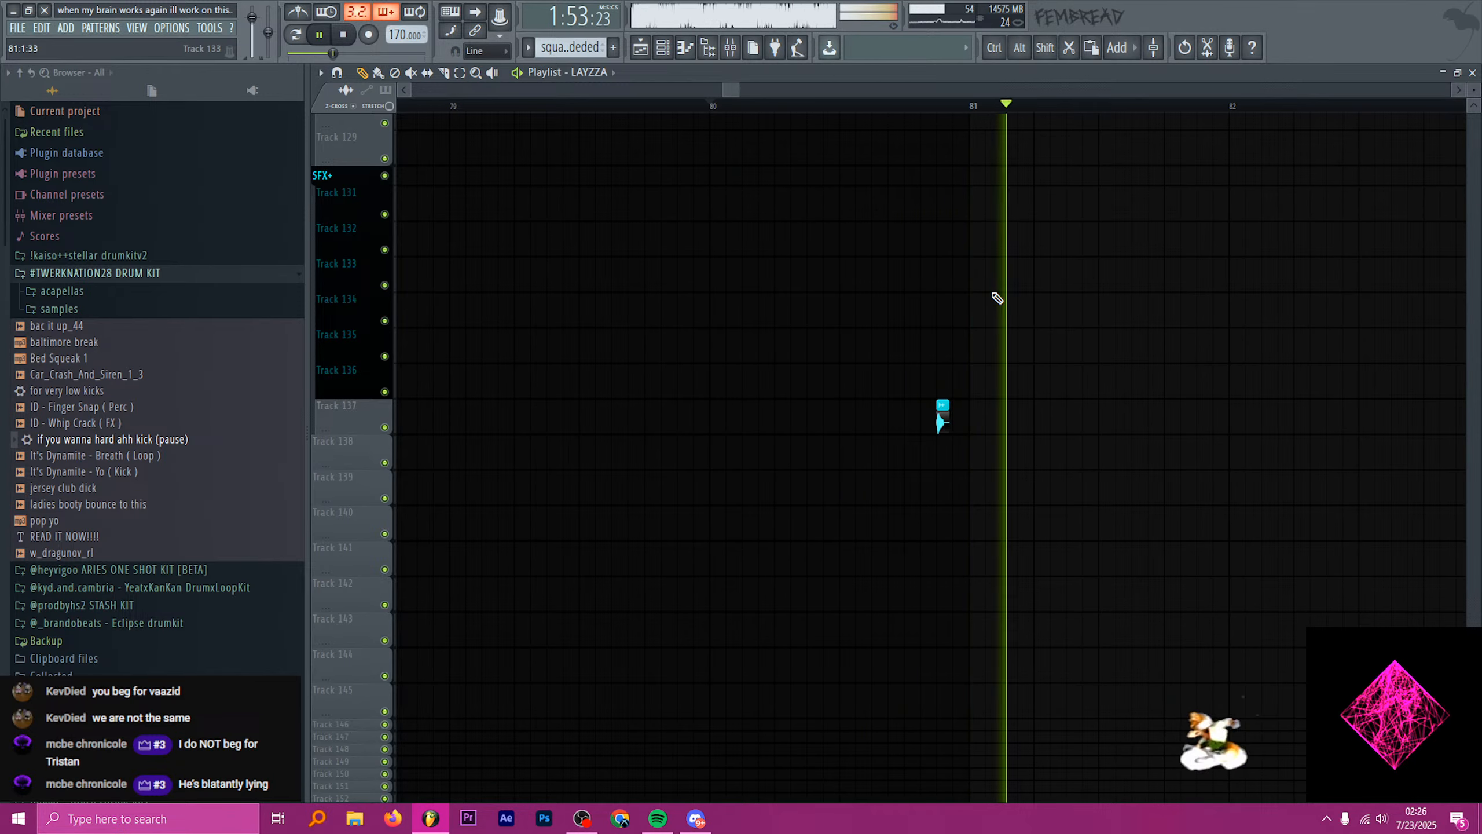
{"action": "key", "text": "space"}
- Set the playlist time selection from bar 73 to bar 81 and deselect the clips inside it
{"action": "scroll", "coordinate": [986, 327], "scroll_direction": "up", "scroll_amount": 5}
{"action": "scroll", "coordinate": [982, 389], "scroll_direction": "down", "scroll_amount": 5}
{"action": "scroll", "coordinate": [974, 383], "scroll_direction": "up", "scroll_amount": 7}
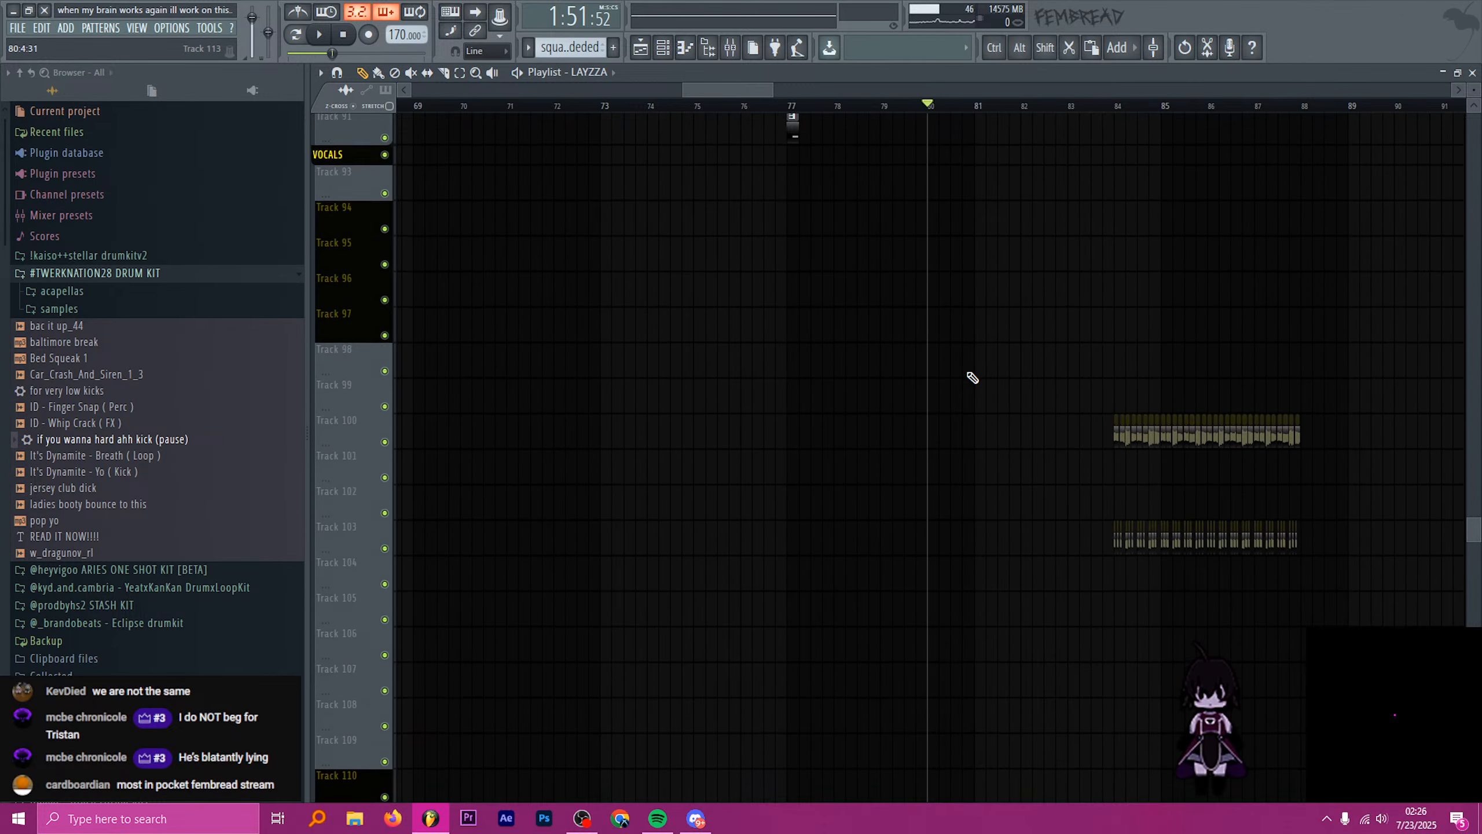
{"action": "scroll", "coordinate": [971, 377], "scroll_direction": "up", "scroll_amount": 10}
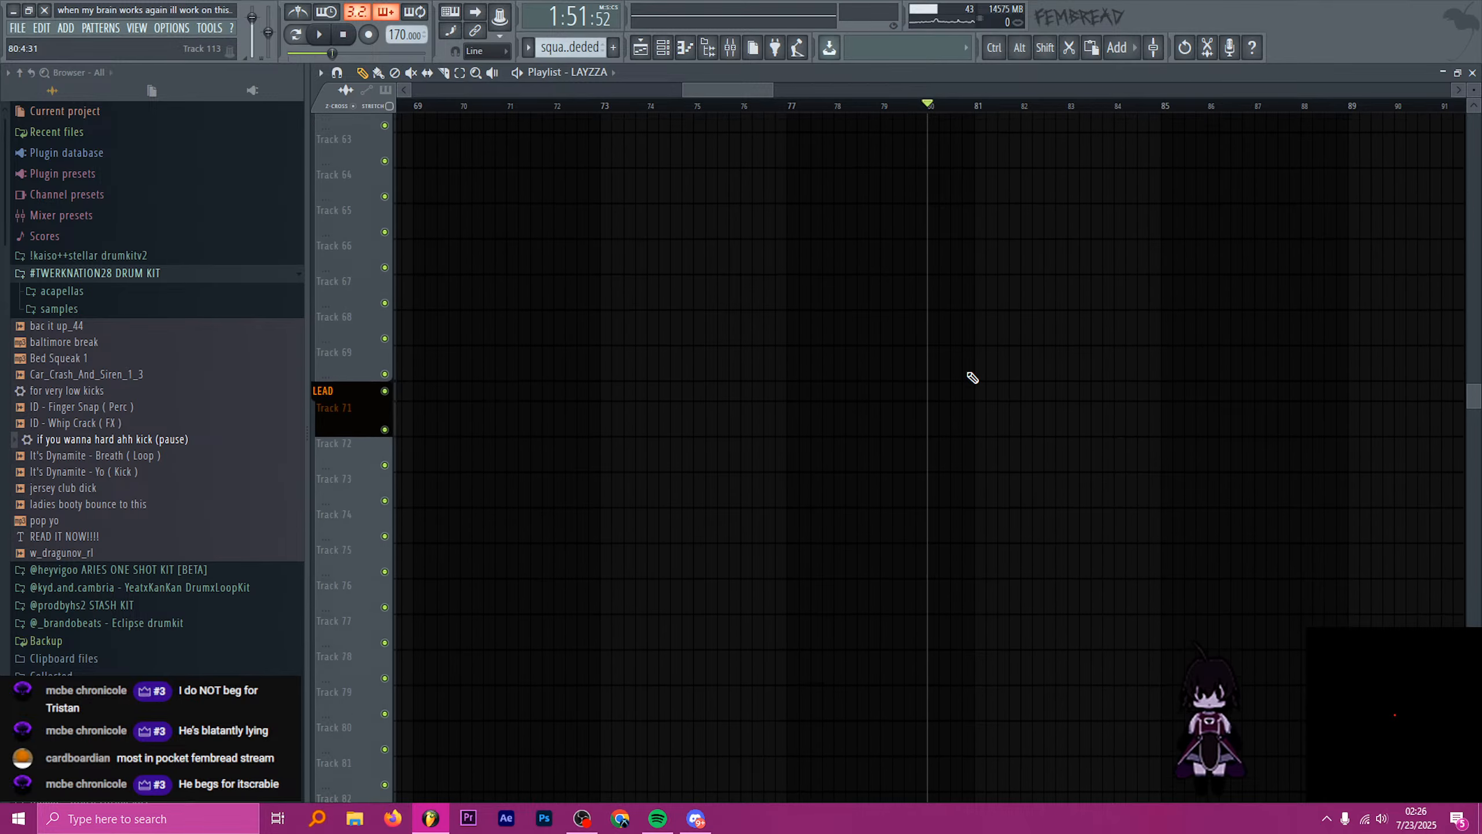
{"action": "scroll", "coordinate": [972, 376], "scroll_direction": "up", "scroll_amount": 10}
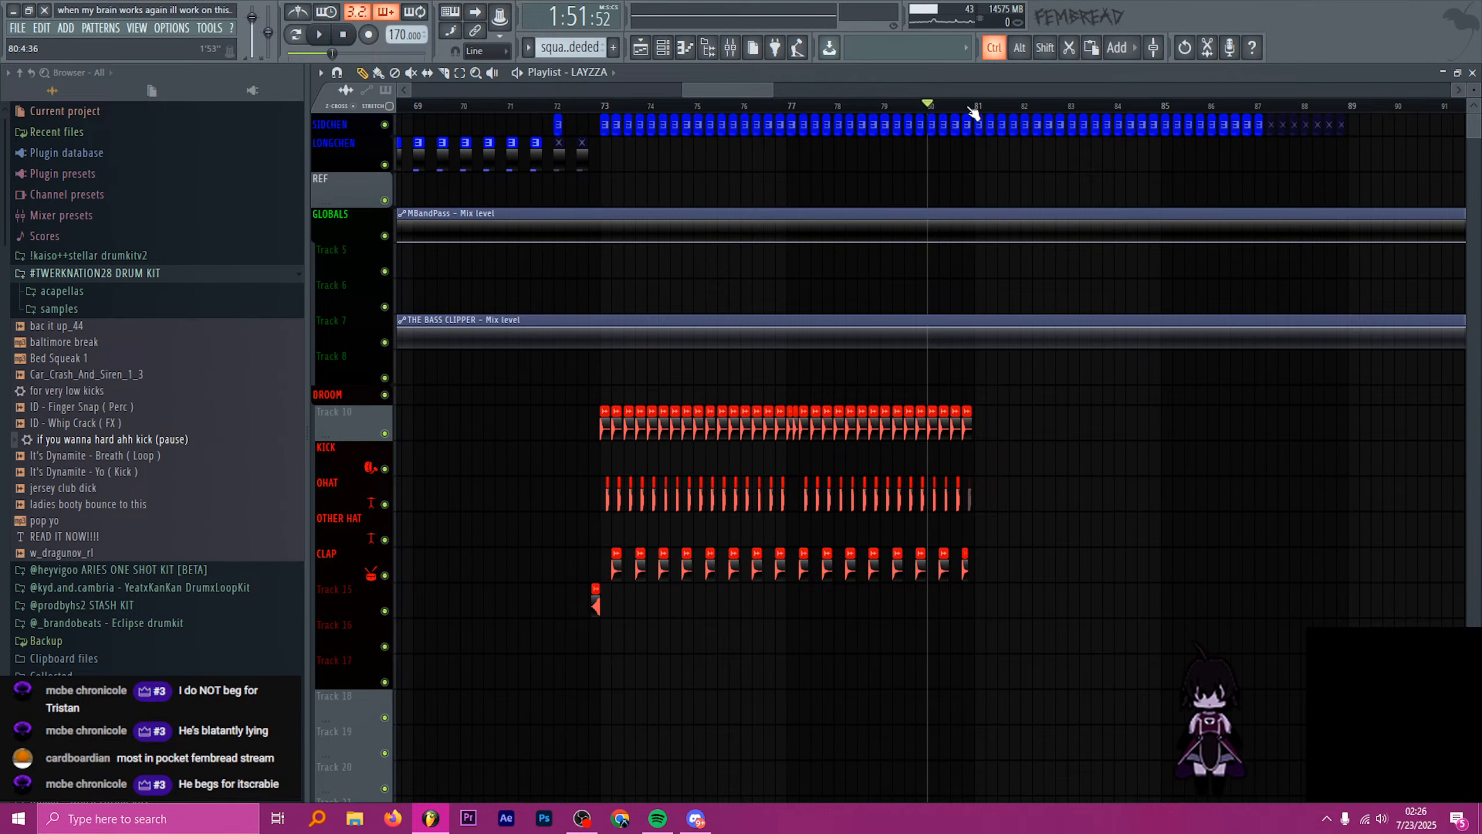
{"action": "left_click_drag", "start_coordinate": [974, 110], "coordinate": [604, 111]}
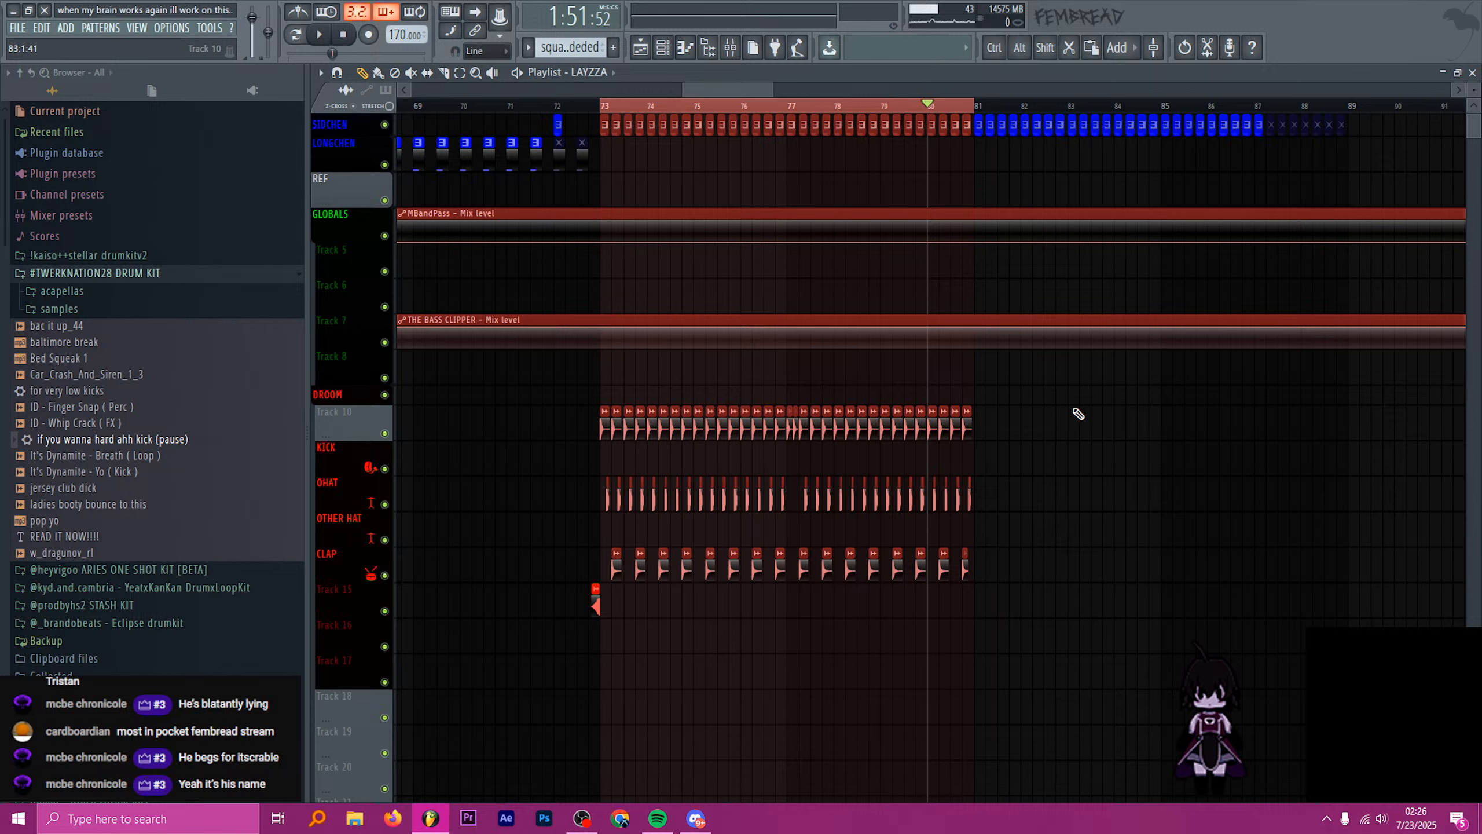
{"action": "left_click", "coordinate": [1097, 410], "text": "ctrl"}
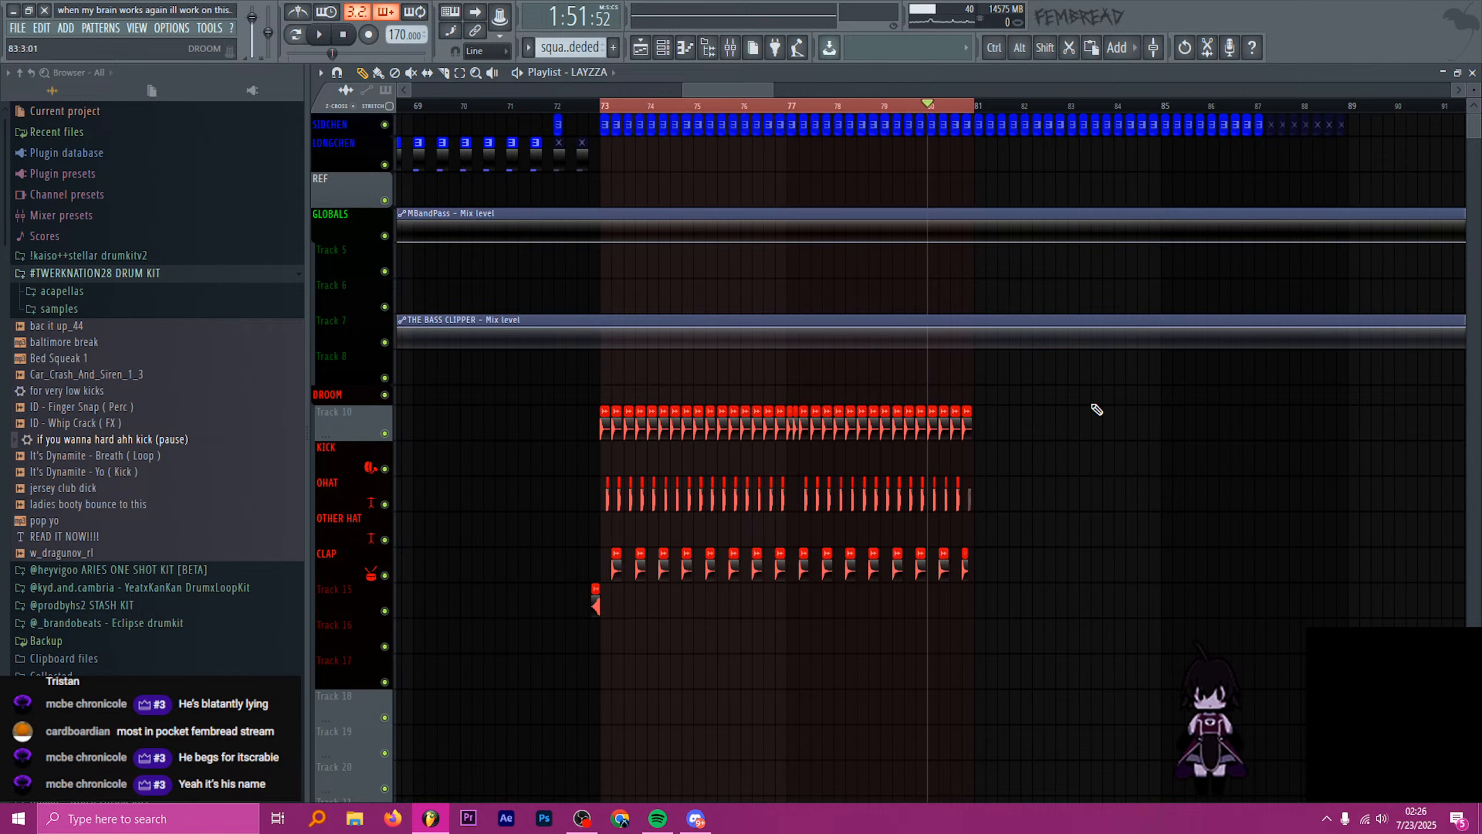
- Select all kick, open hat, clap and ride clips between bars 73 and 81
{"action": "left_click_drag", "start_coordinate": [1049, 423], "coordinate": [577, 413]}
{"action": "left_click_drag", "start_coordinate": [1062, 509], "coordinate": [593, 493]}
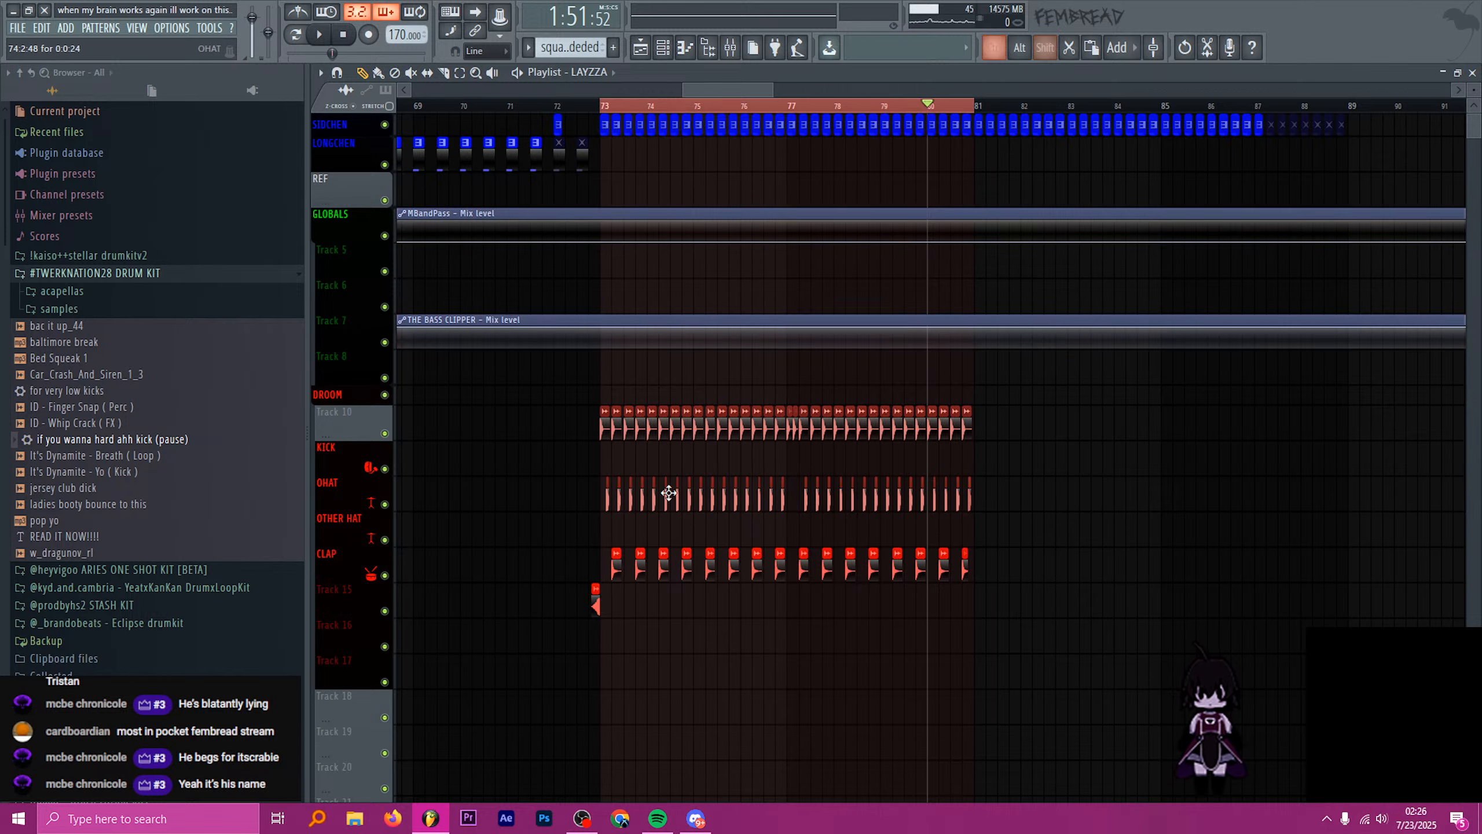
{"action": "left_click_drag", "start_coordinate": [1064, 567], "coordinate": [611, 543]}
{"action": "scroll", "coordinate": [758, 562], "scroll_direction": "down", "scroll_amount": 4}
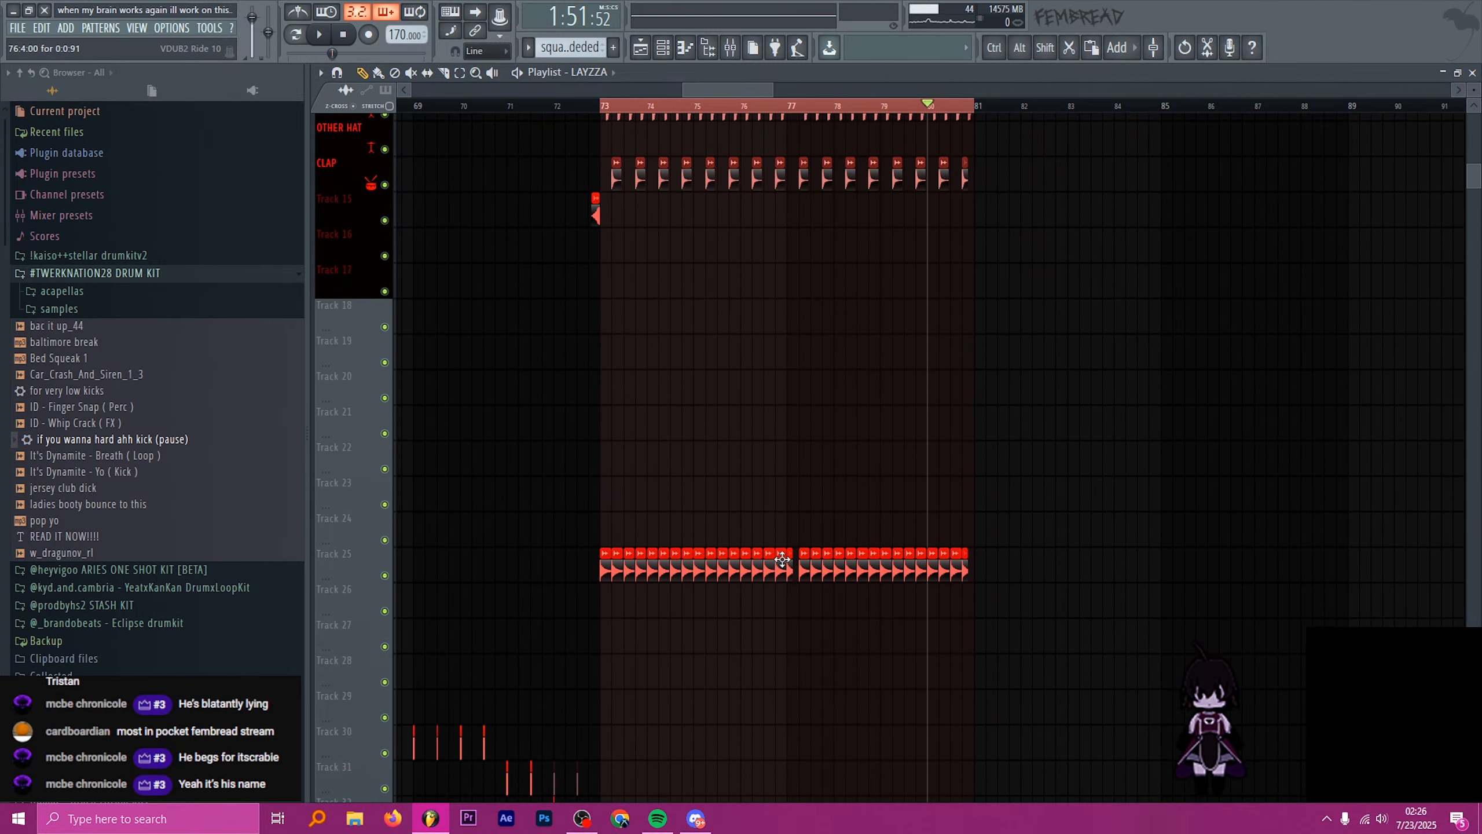
{"action": "left_click_drag", "start_coordinate": [1046, 568], "coordinate": [608, 557]}
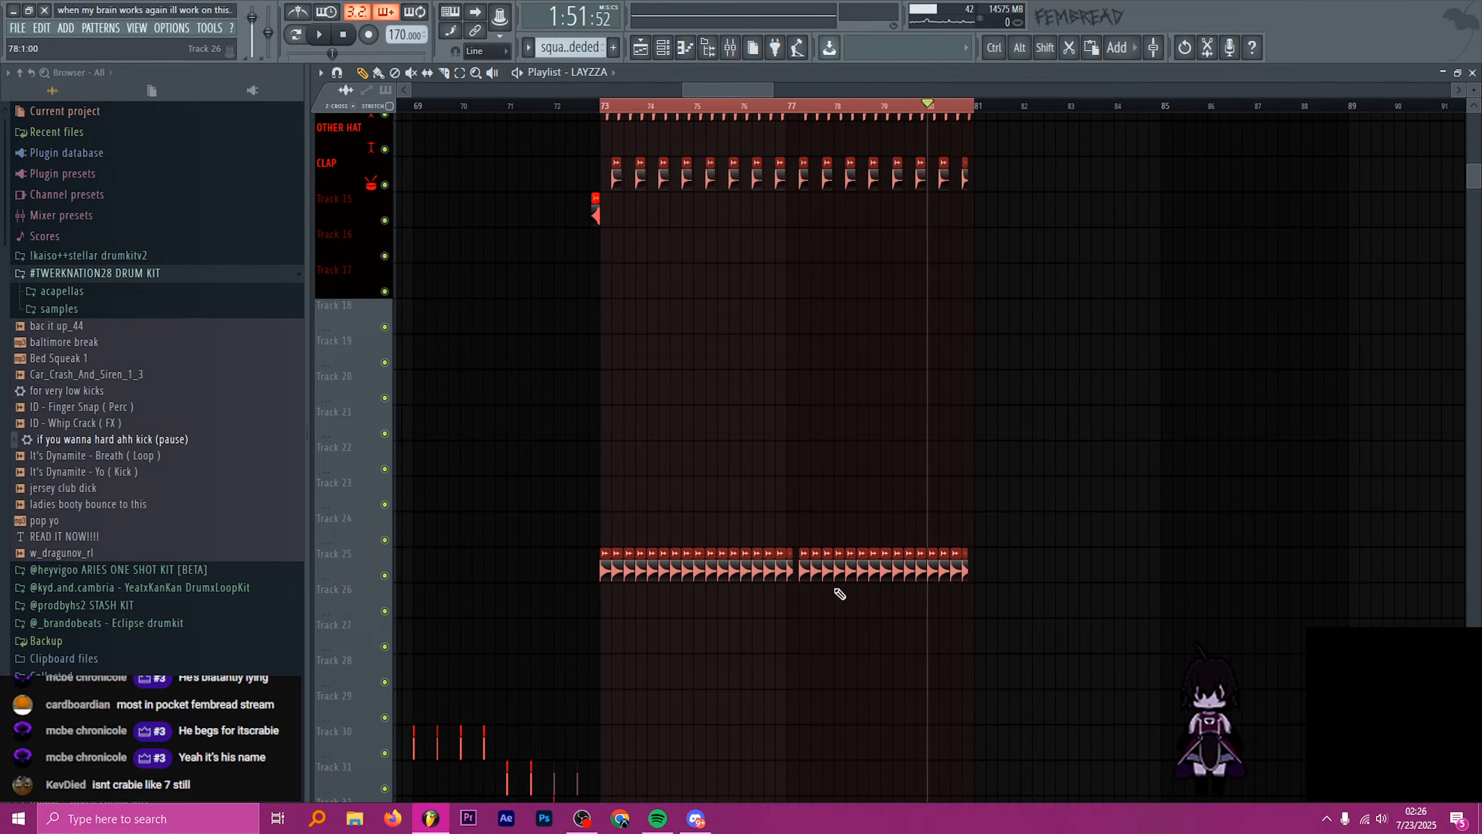
- Review the drum, bass and synth tracks of the drop across bars 57 to 89 in the playlist
{"action": "scroll", "coordinate": [839, 594], "scroll_direction": "down", "scroll_amount": 4}
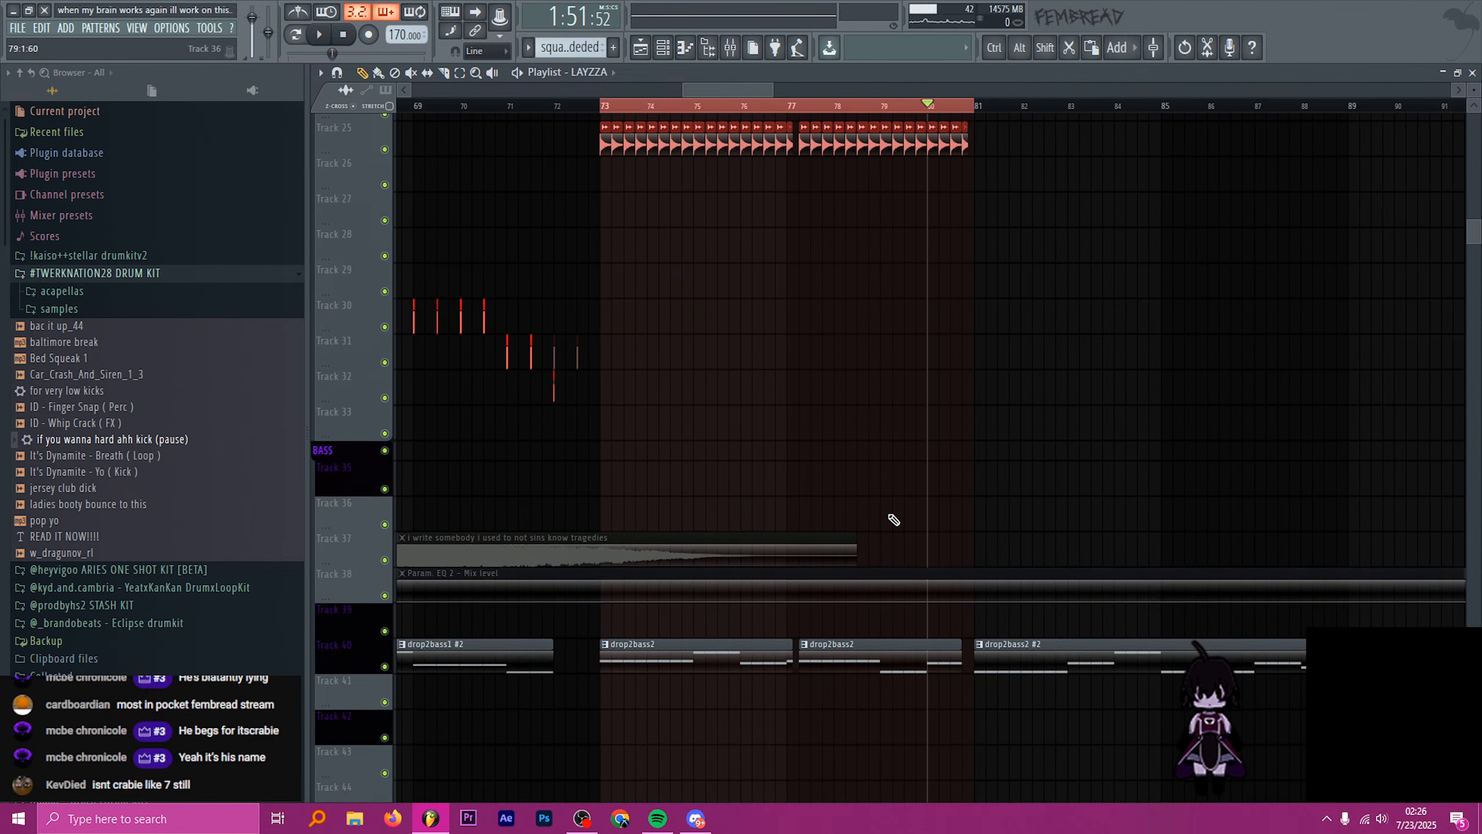
{"action": "scroll", "coordinate": [893, 519], "scroll_direction": "down", "scroll_amount": 1}
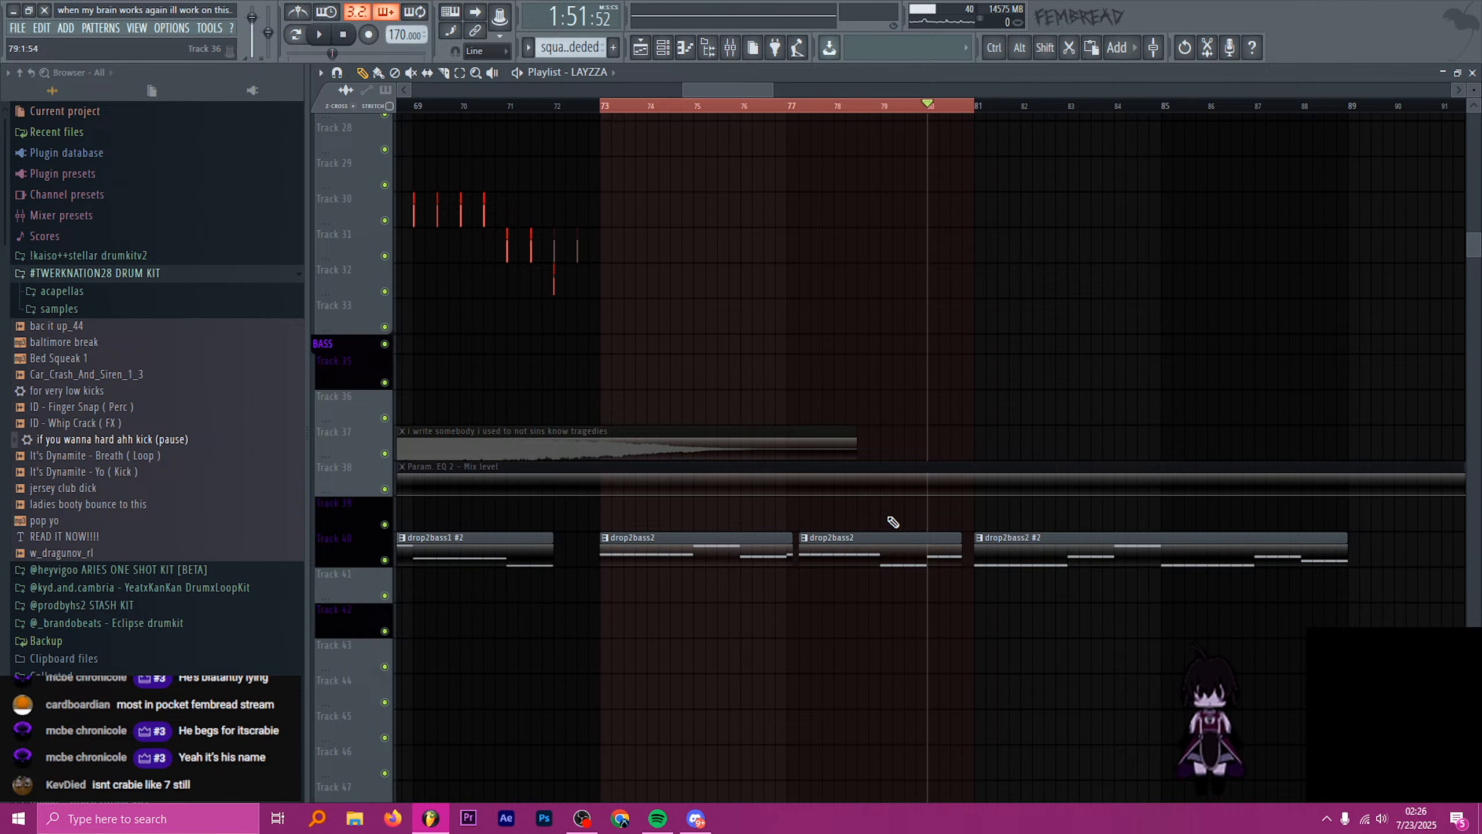
{"action": "scroll", "coordinate": [894, 522], "scroll_direction": "down", "scroll_amount": 2}
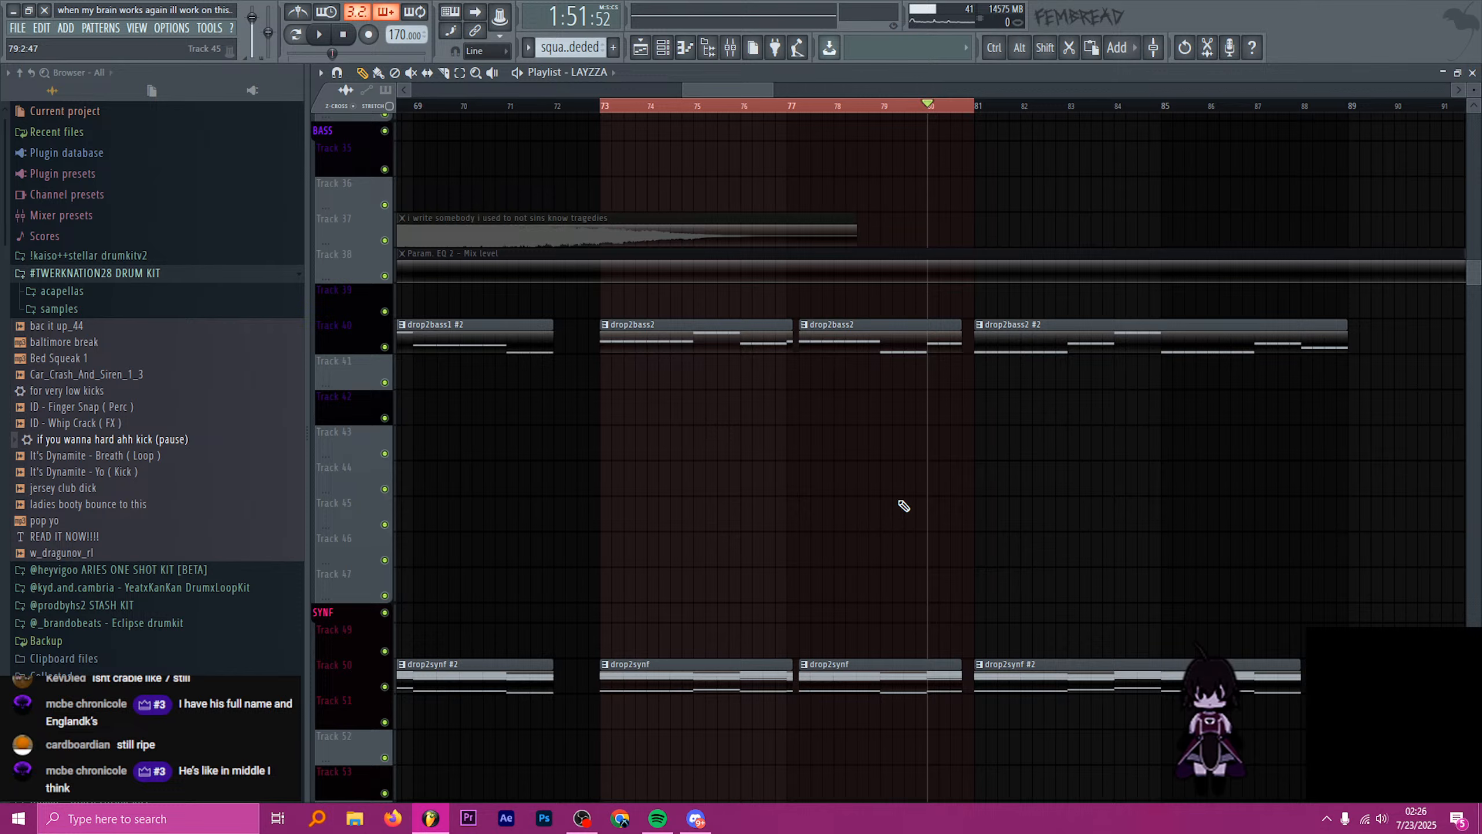
{"action": "scroll", "coordinate": [907, 499], "scroll_direction": "down", "scroll_amount": 5}
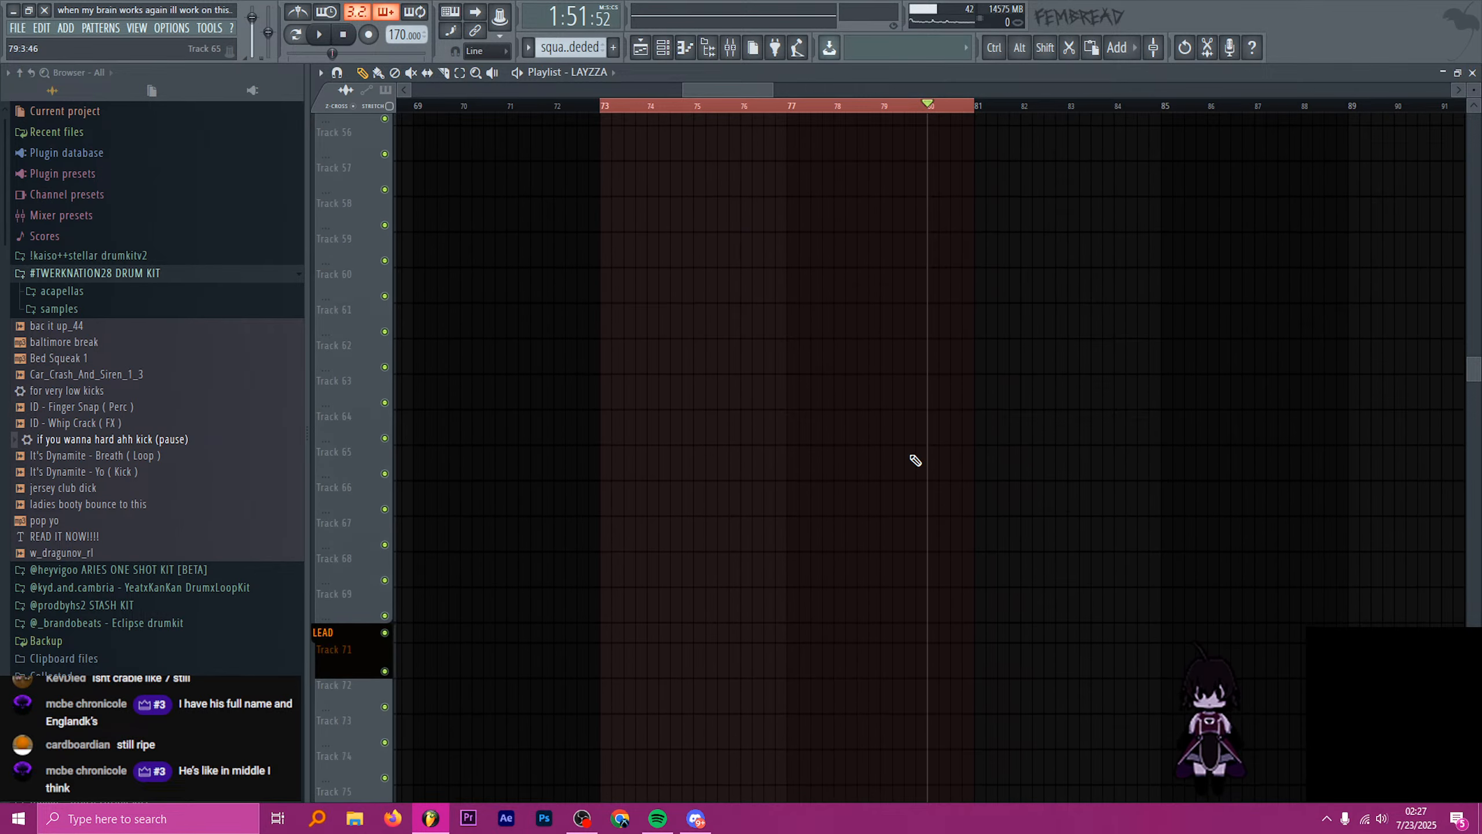
{"action": "scroll", "coordinate": [905, 478], "scroll_direction": "up", "scroll_amount": 12}
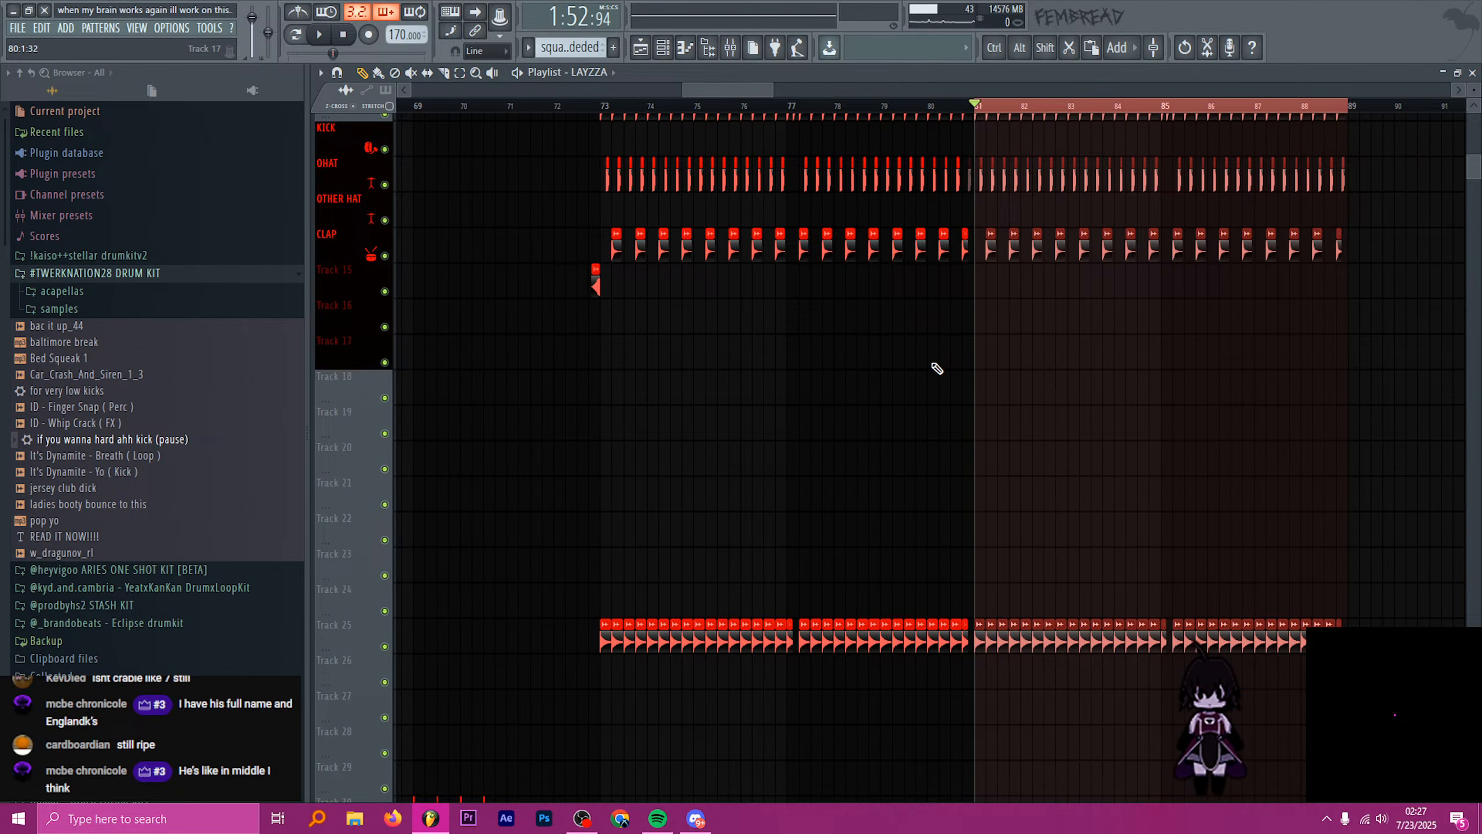
{"action": "scroll", "coordinate": [852, 355], "scroll_direction": "down", "scroll_amount": 3, "text": "ctrl"}
{"action": "scroll", "coordinate": [859, 357], "scroll_direction": "down", "scroll_amount": 8}
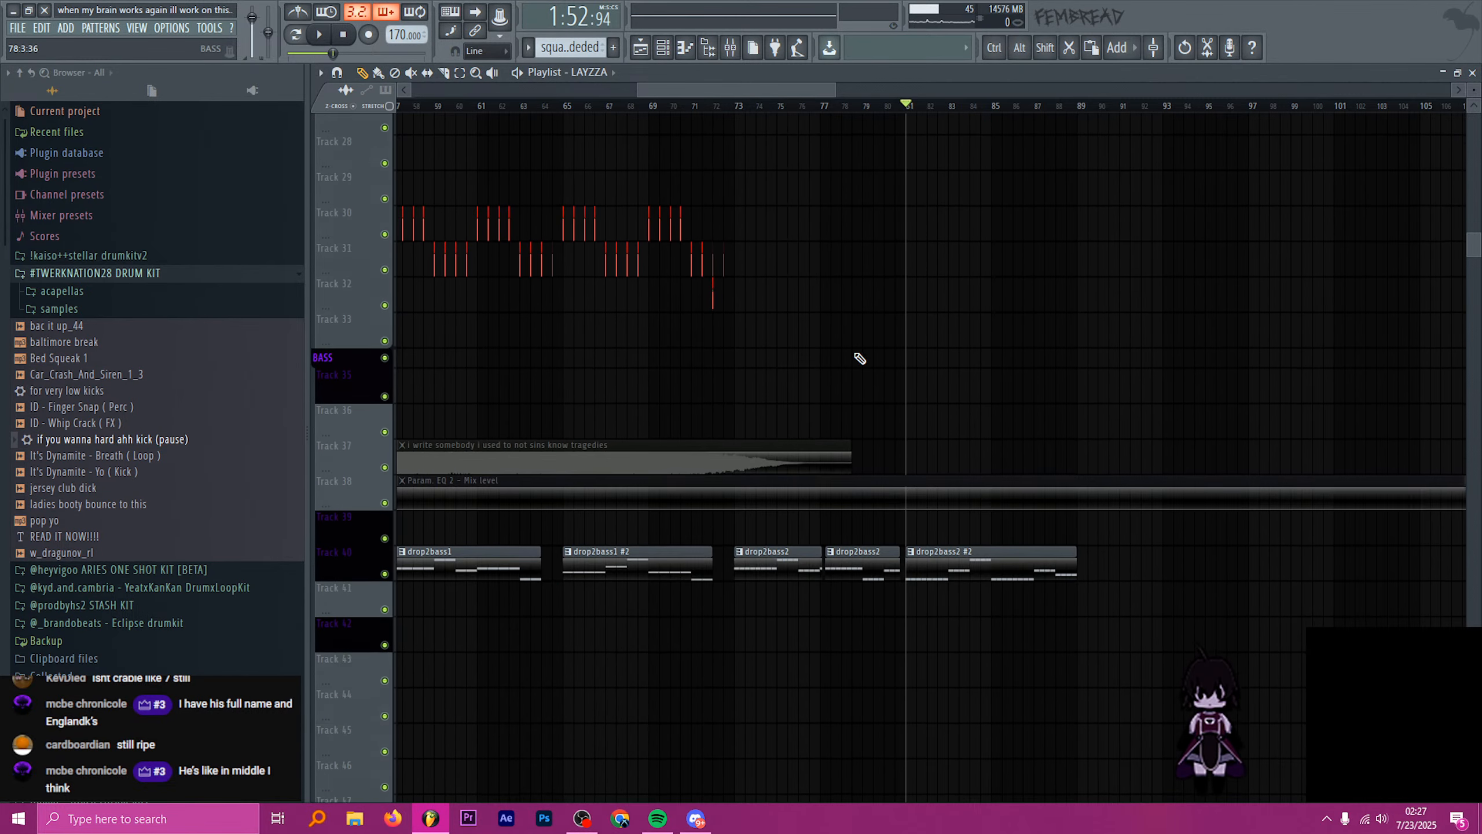
{"action": "scroll", "coordinate": [859, 358], "scroll_direction": "down", "scroll_amount": 7}
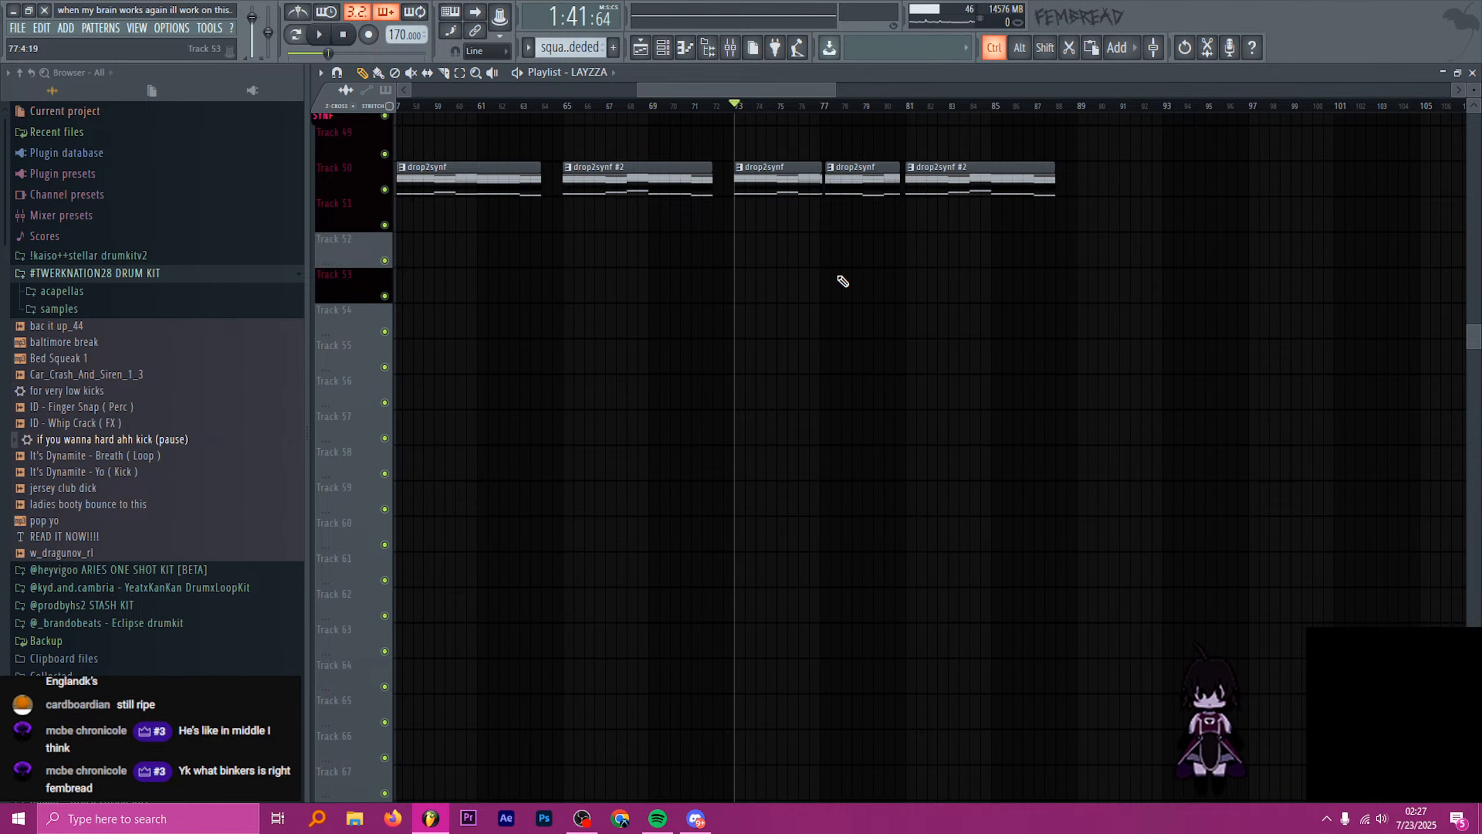
{"action": "scroll", "coordinate": [843, 281], "scroll_direction": "down", "scroll_amount": 3, "text": "ctrl"}
{"action": "scroll", "coordinate": [860, 291], "scroll_direction": "up", "scroll_amount": 2, "text": "ctrl"}
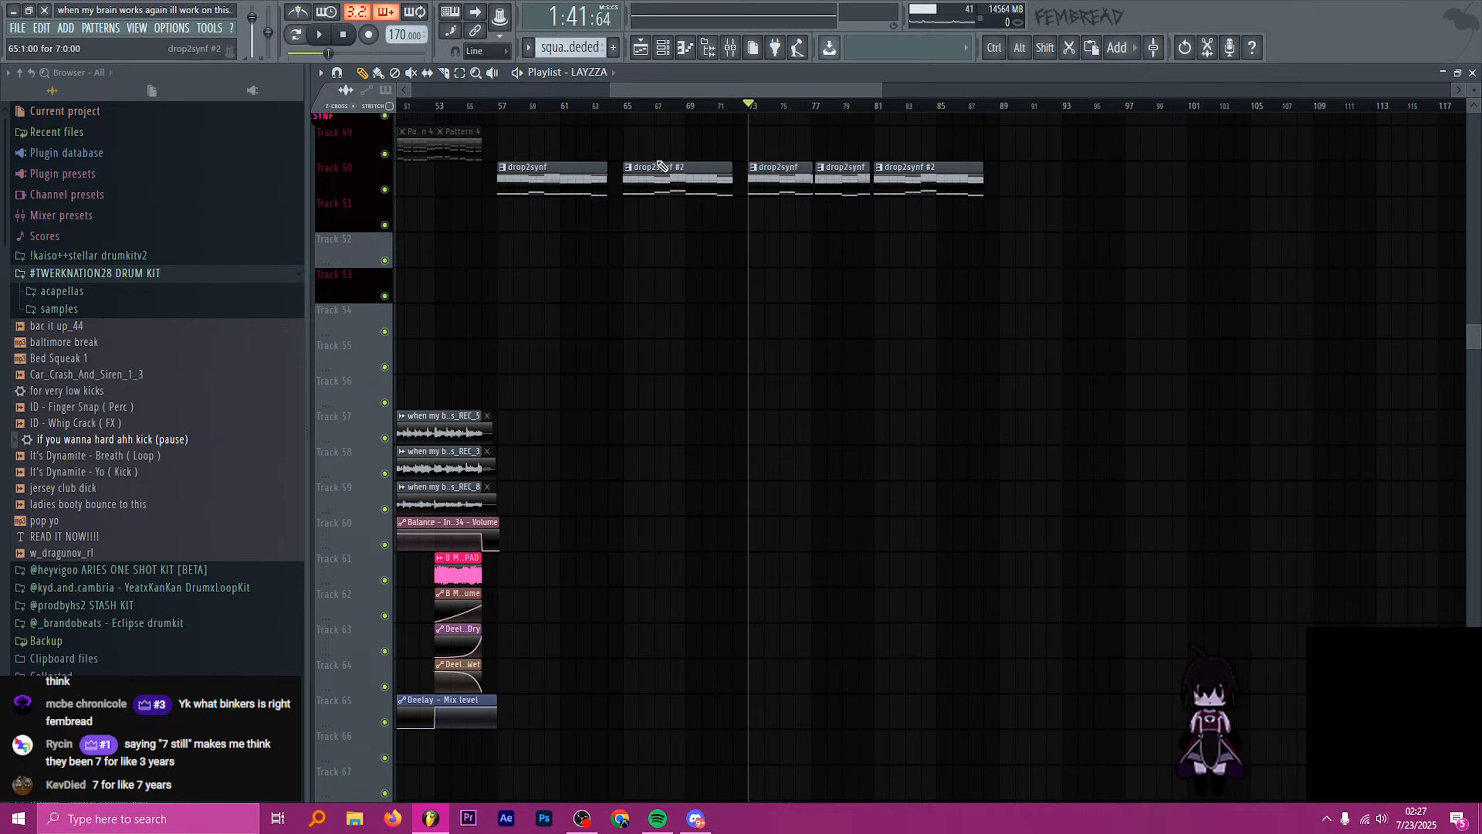
- Set the playback position to bar 57 and place a KSHMR_Exhaust_01 clip there on Track 131
{"action": "left_click", "coordinate": [509, 106]}
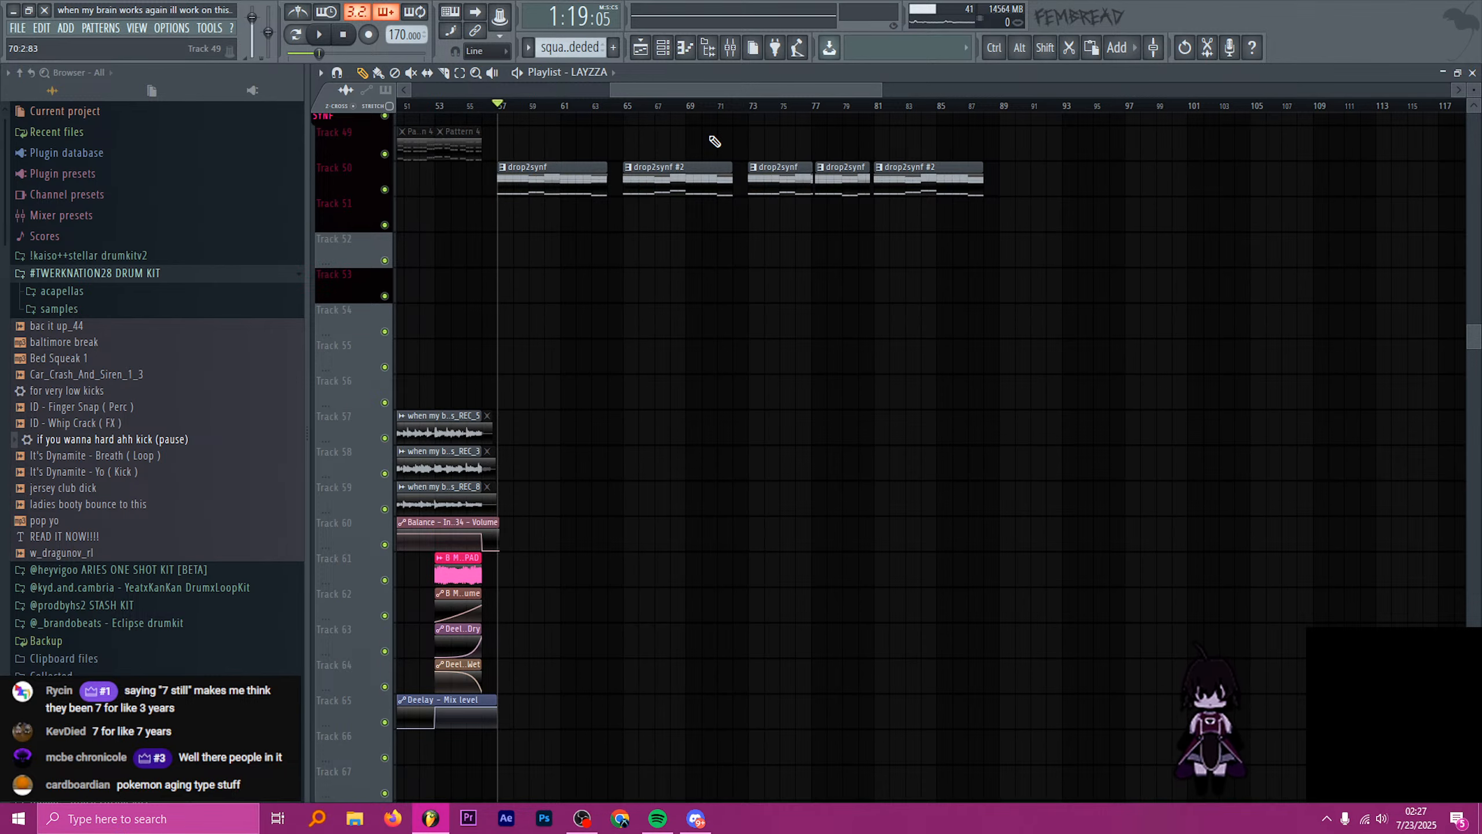
{"action": "key", "text": "space"}
{"action": "key", "text": "space"}
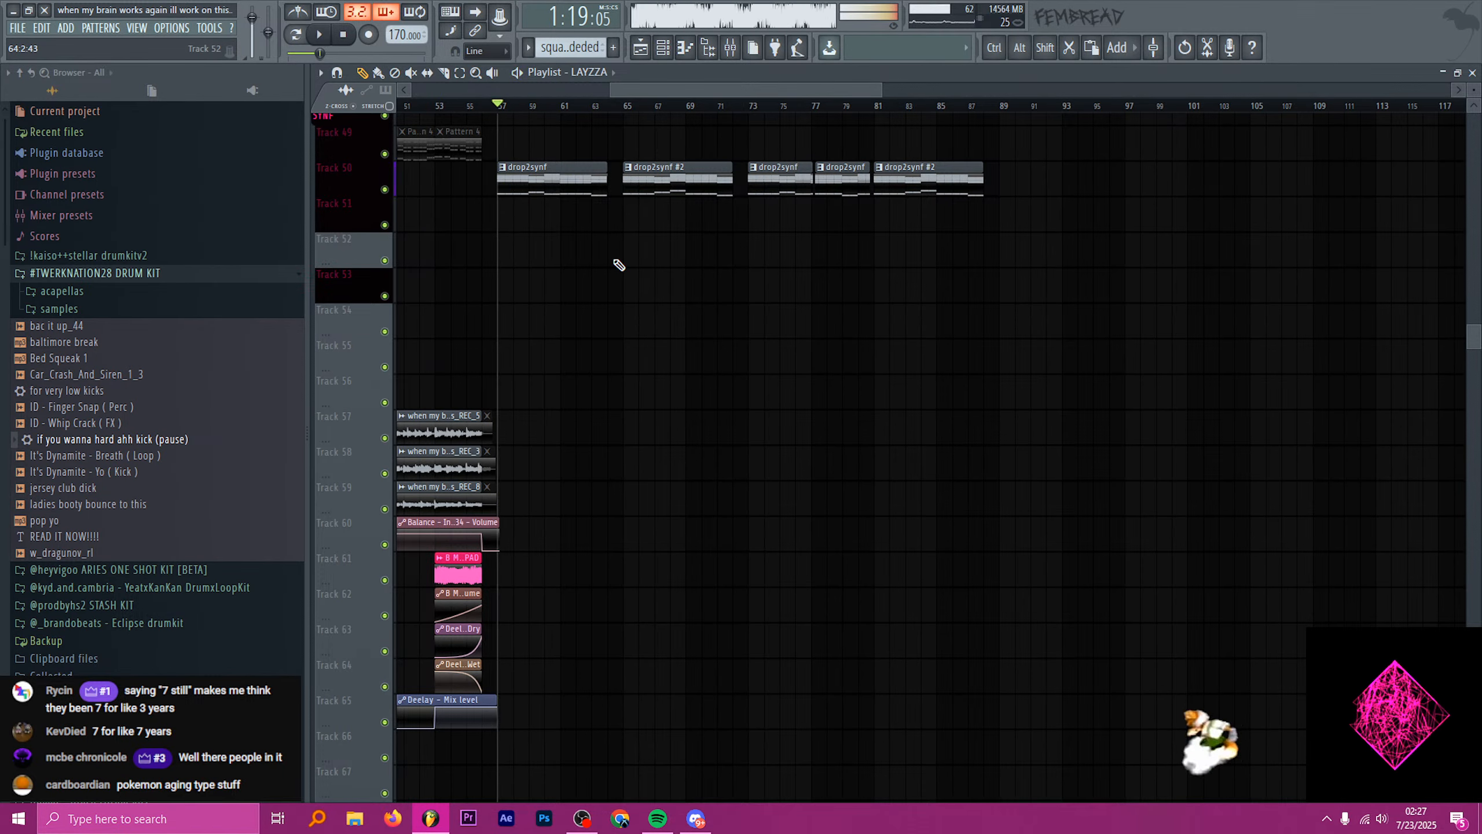
{"action": "scroll", "coordinate": [618, 265], "scroll_direction": "down", "scroll_amount": 10}
{"action": "scroll", "coordinate": [642, 400], "scroll_direction": "down", "scroll_amount": 5}
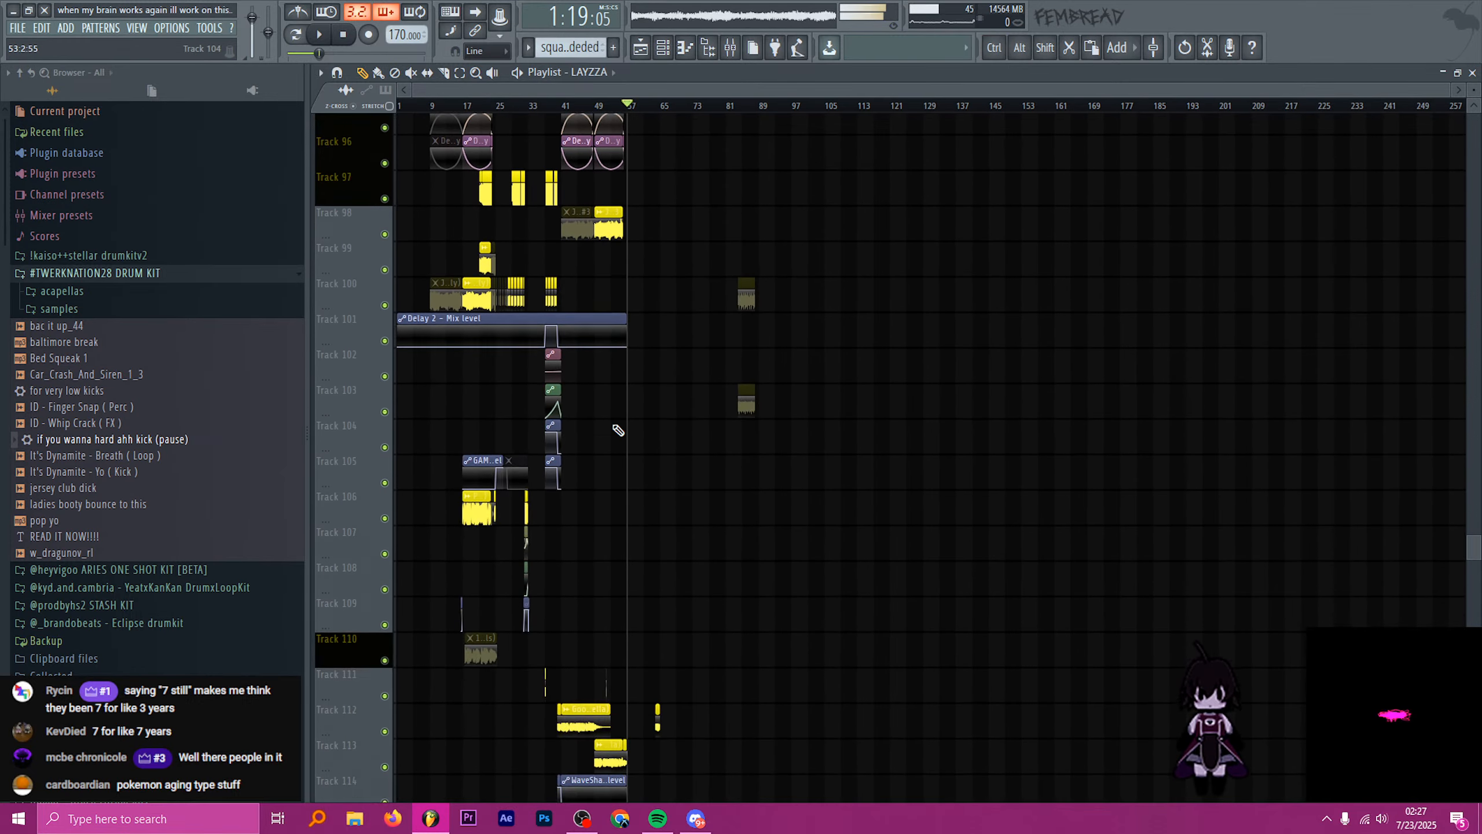
{"action": "scroll", "coordinate": [612, 428], "scroll_direction": "down", "scroll_amount": 6}
{"action": "scroll", "coordinate": [487, 421], "scroll_direction": "up", "scroll_amount": 2}
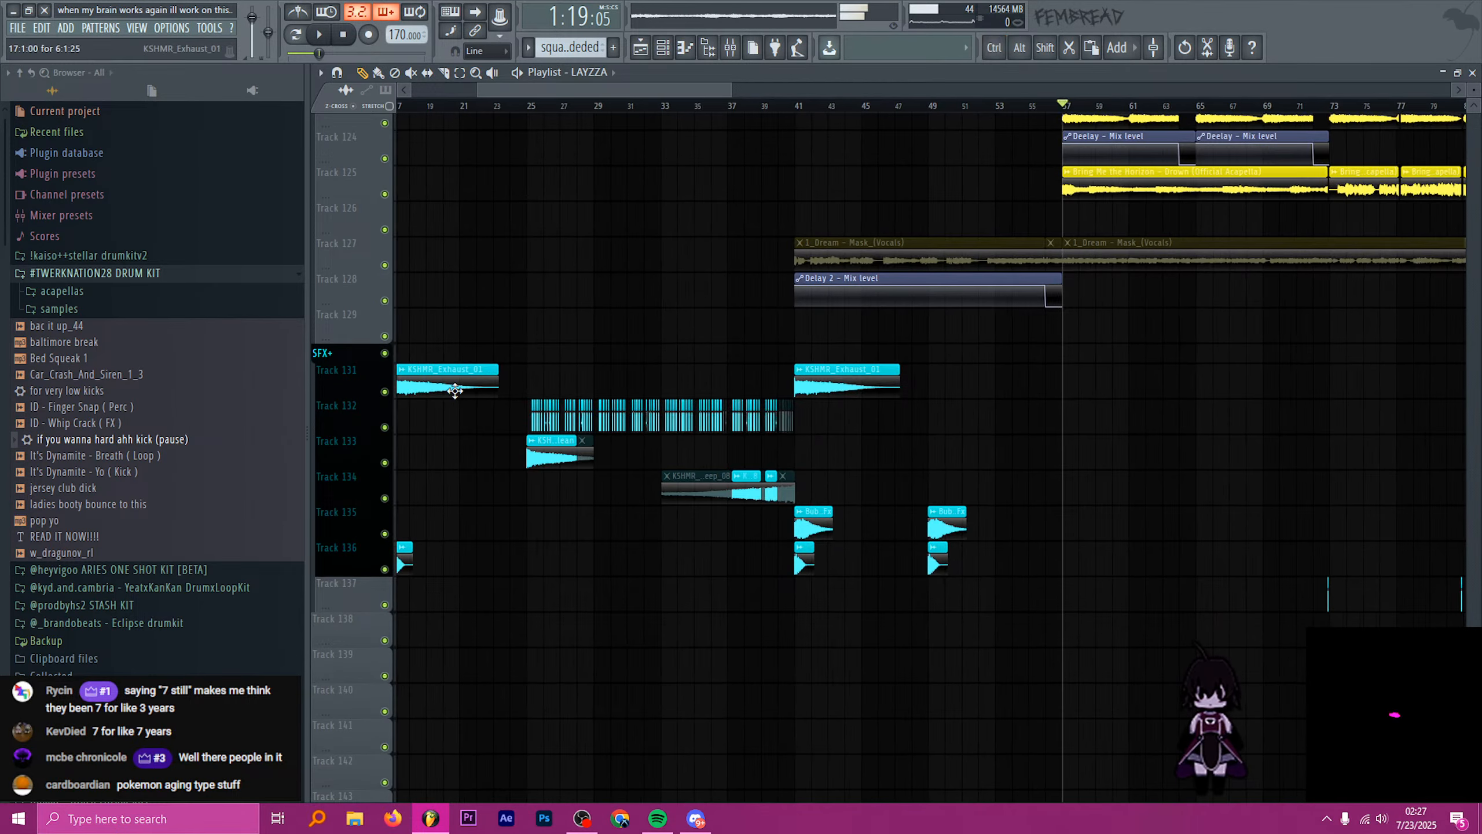
{"action": "left_click", "coordinate": [1067, 384]}
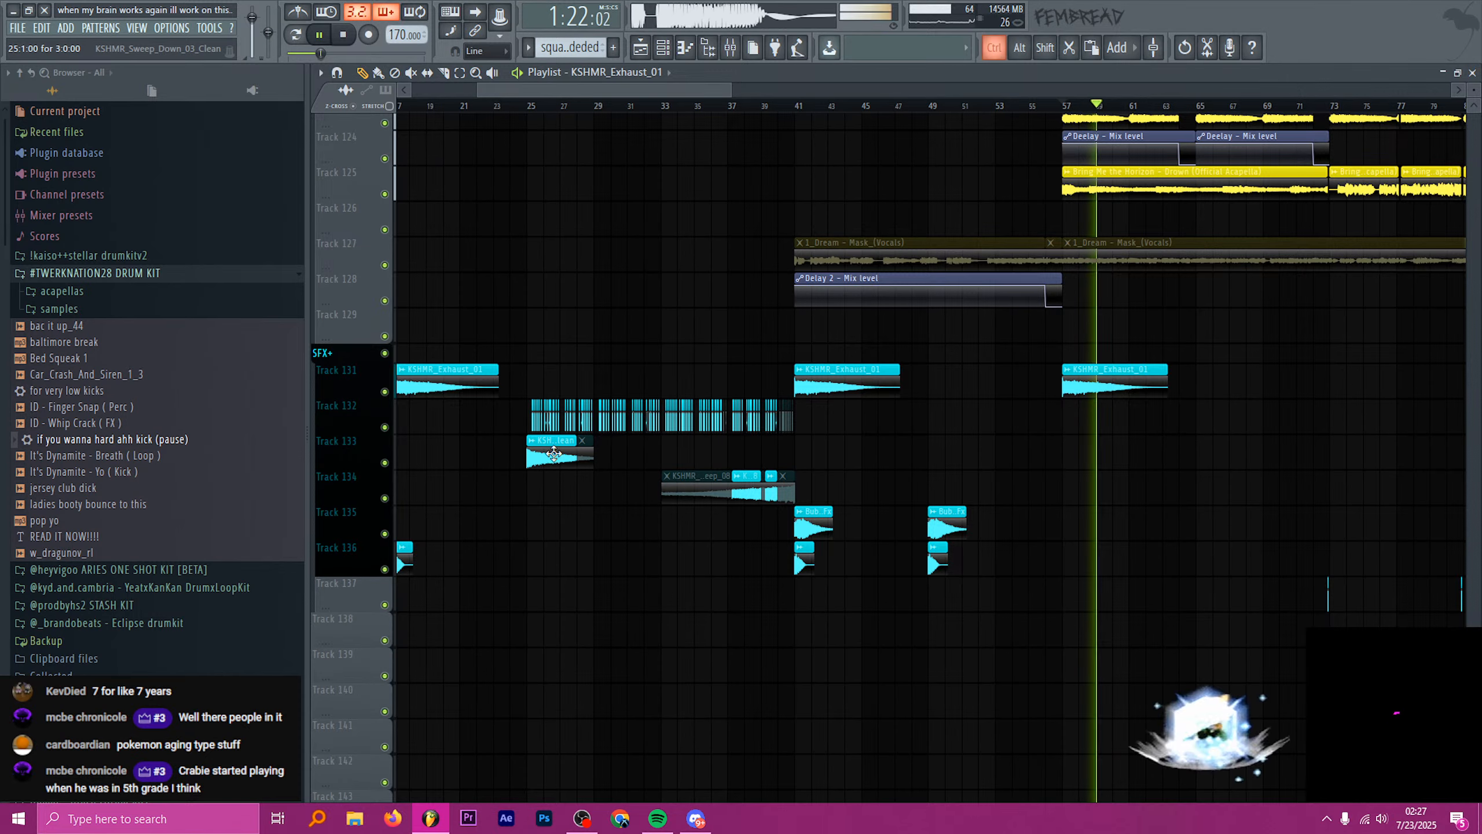
- Pick up the KSHMR_Long_Sweep_08 sample from its clips on Track 134 before bar 41 and stop playback
{"action": "scroll", "coordinate": [554, 454], "scroll_direction": "down", "scroll_amount": 1}
{"action": "scroll", "coordinate": [684, 473], "scroll_direction": "down", "scroll_amount": 2}
{"action": "scroll", "coordinate": [844, 486], "scroll_direction": "up", "scroll_amount": 3}
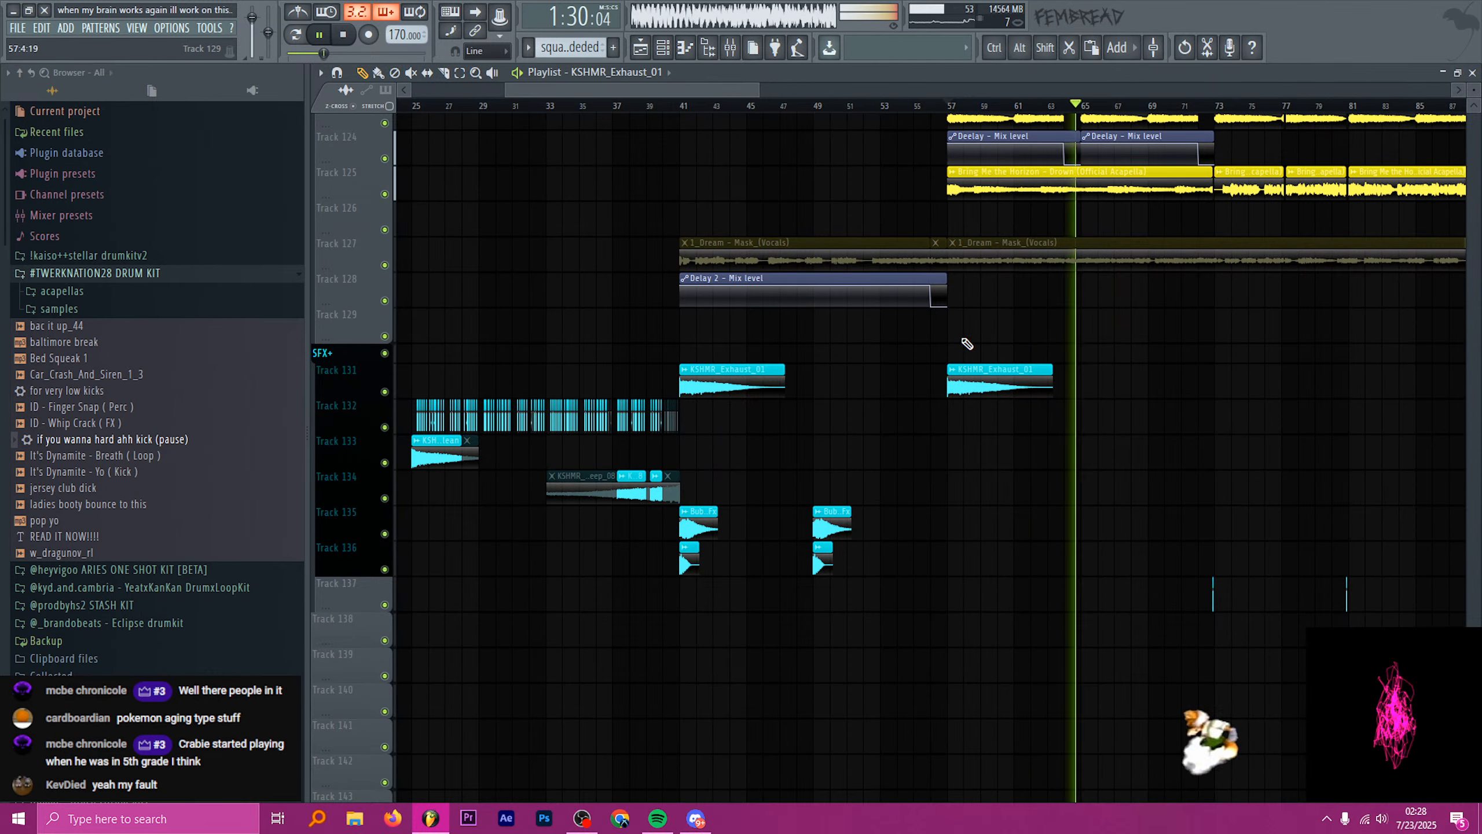
{"action": "scroll", "coordinate": [953, 397], "scroll_direction": "down", "scroll_amount": 2}
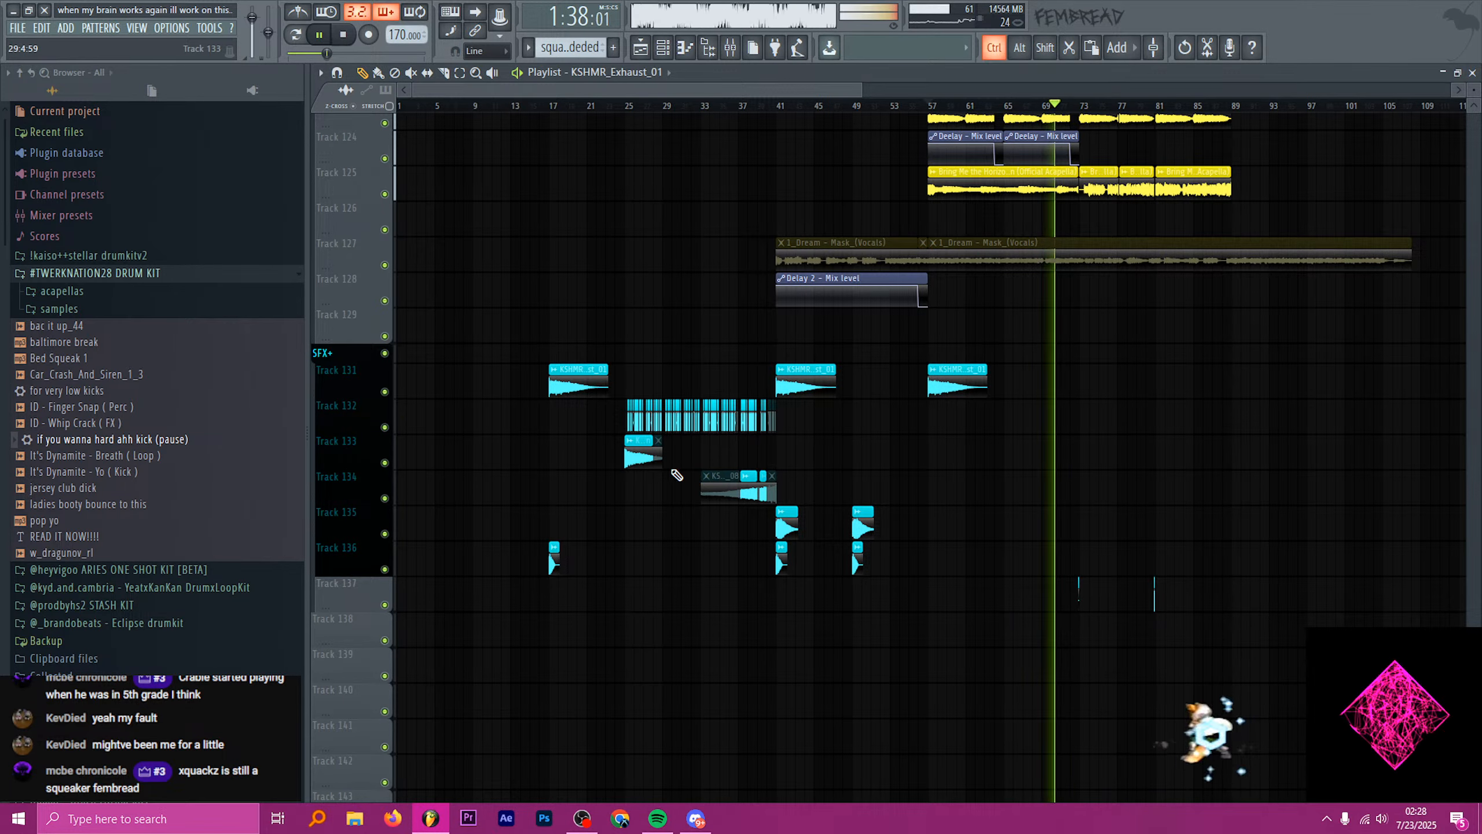
{"action": "left_click_drag", "start_coordinate": [676, 475], "coordinate": [797, 504]}
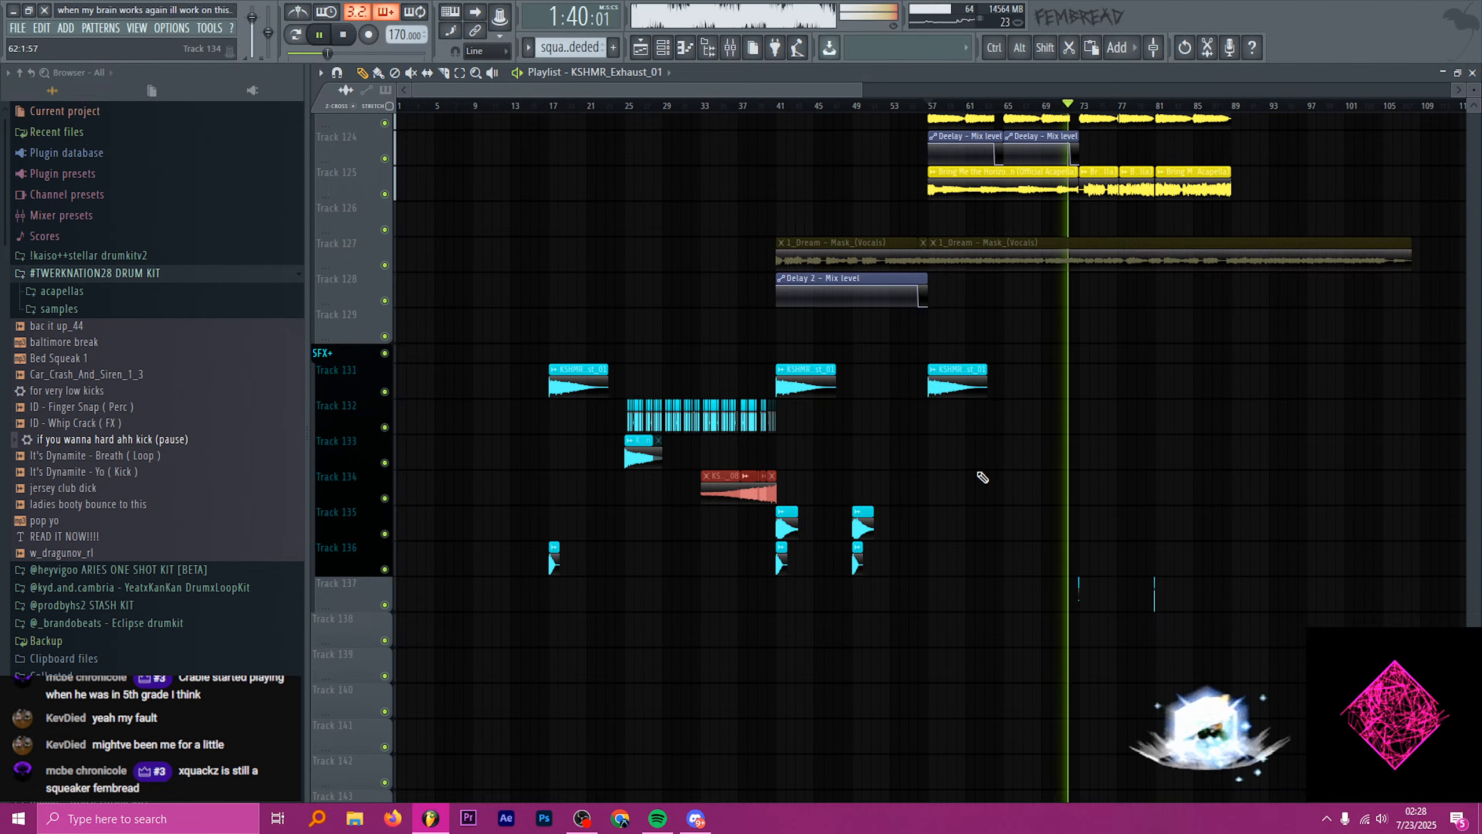
{"action": "key", "text": "space"}
{"action": "left_click", "coordinate": [889, 476], "text": "ctrl"}
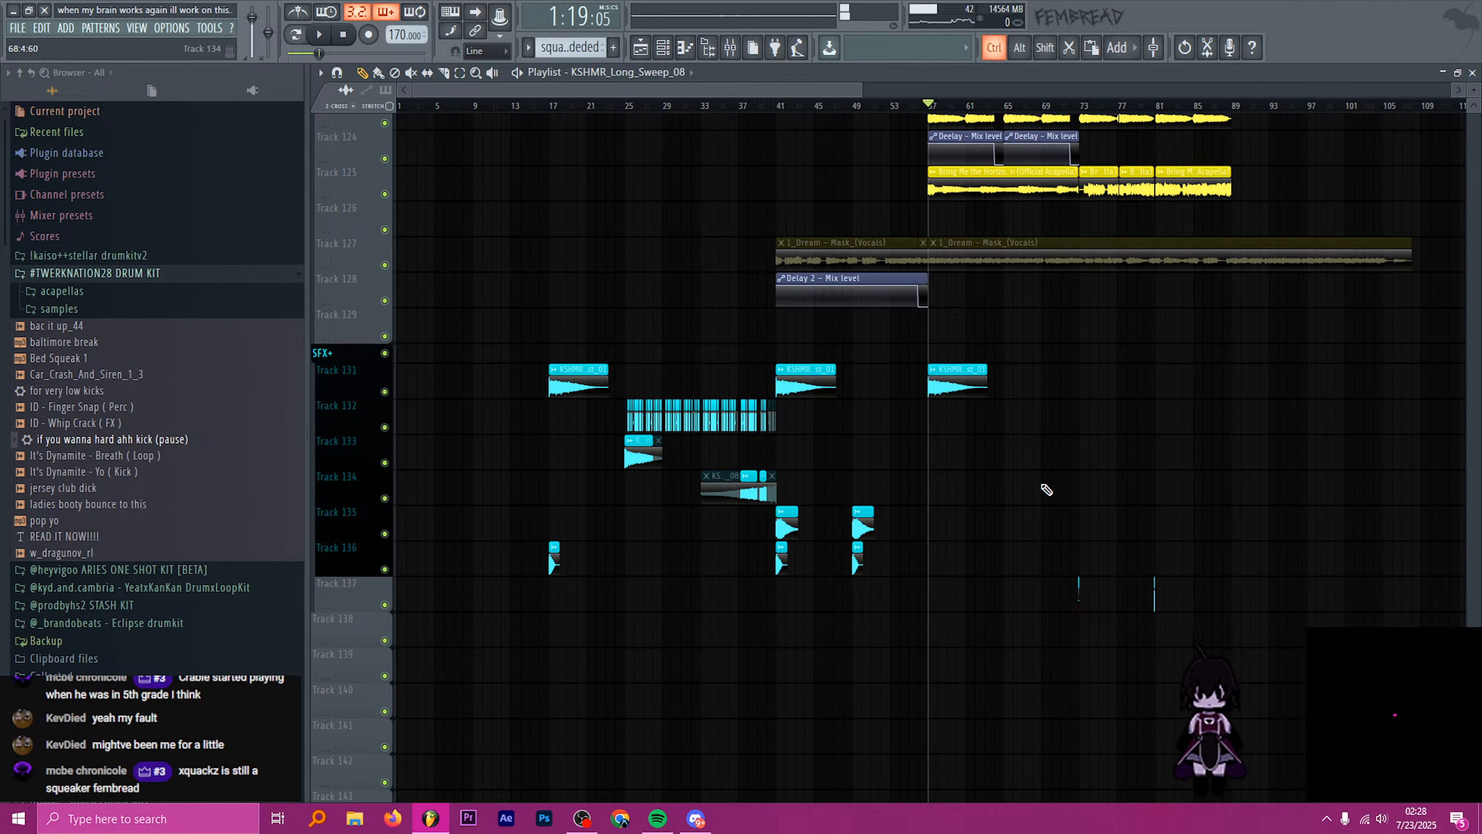
- Place a KSHMR_Long_Sweep_08 clip on Track 134 ending at bar 73 and extend its start back to about bar 65
{"action": "scroll", "coordinate": [1046, 489], "scroll_direction": "up", "scroll_amount": 4}
{"action": "scroll", "coordinate": [1113, 496], "scroll_direction": "down", "scroll_amount": 1}
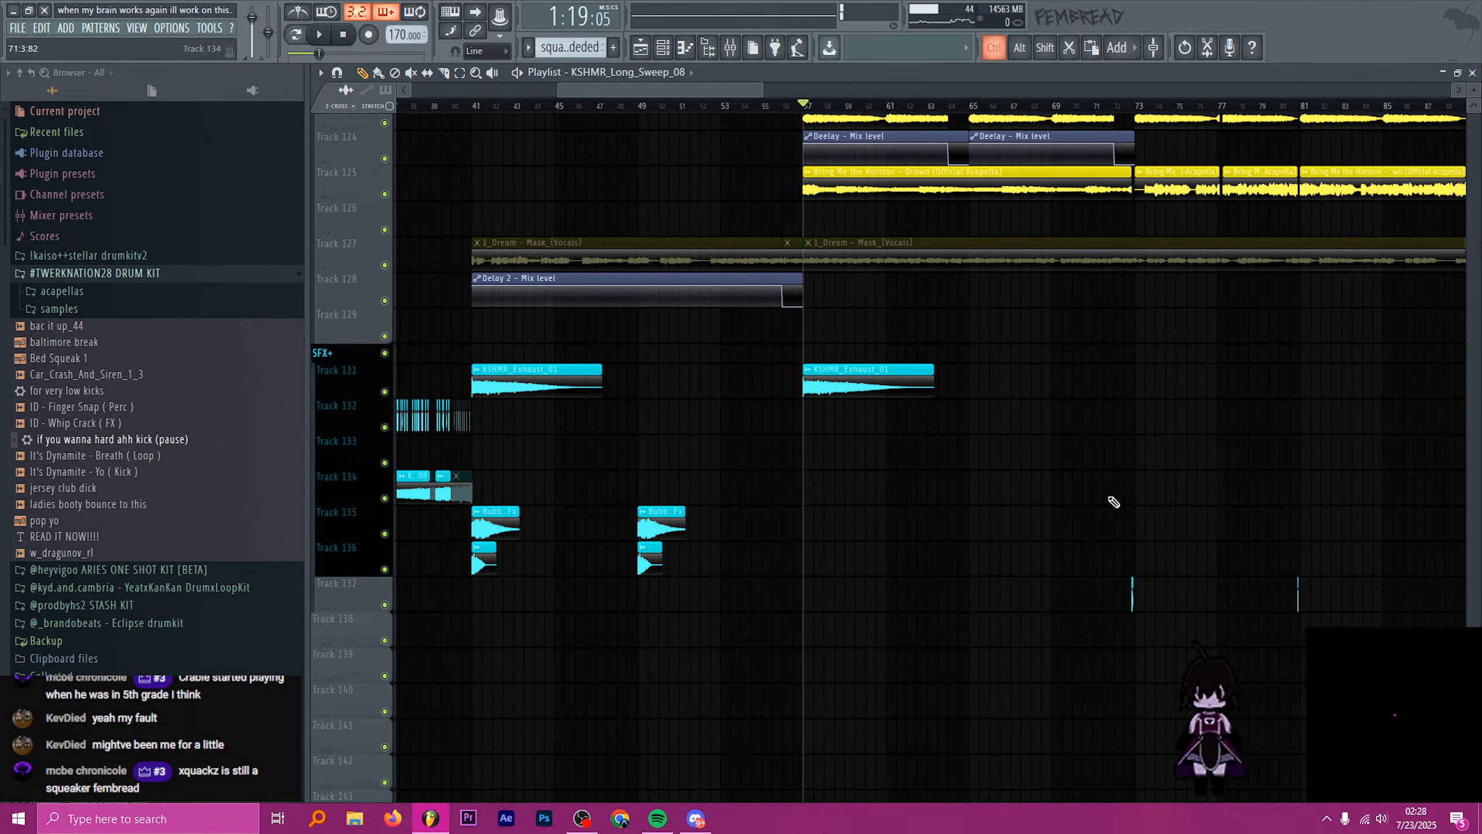
{"action": "scroll", "coordinate": [1113, 496], "scroll_direction": "up", "scroll_amount": 2}
{"action": "left_click", "coordinate": [1116, 491]}
{"action": "scroll", "coordinate": [1116, 491], "scroll_direction": "up", "scroll_amount": 3}
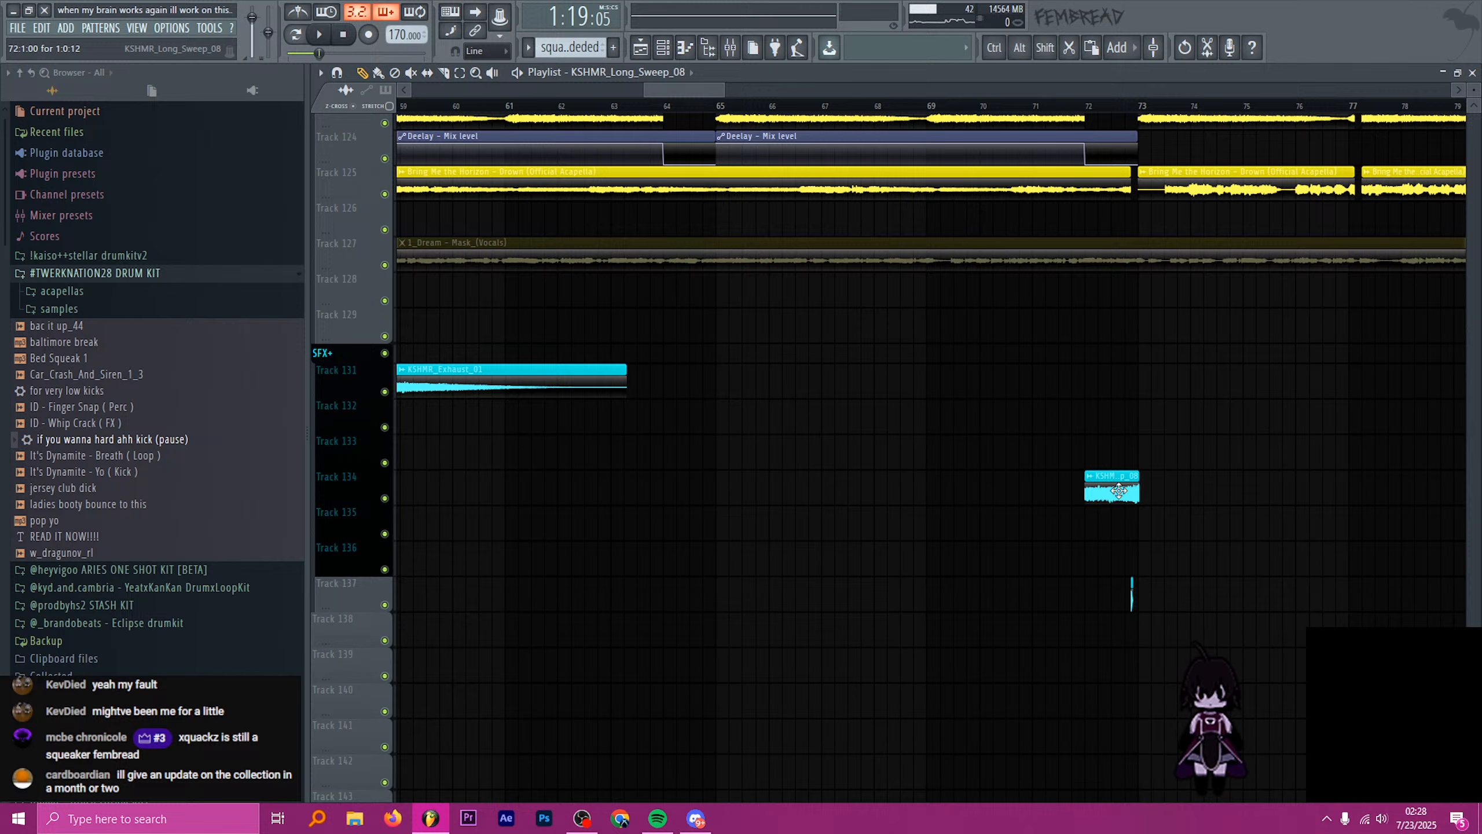
{"action": "left_click_drag", "start_coordinate": [1087, 492], "coordinate": [699, 503]}
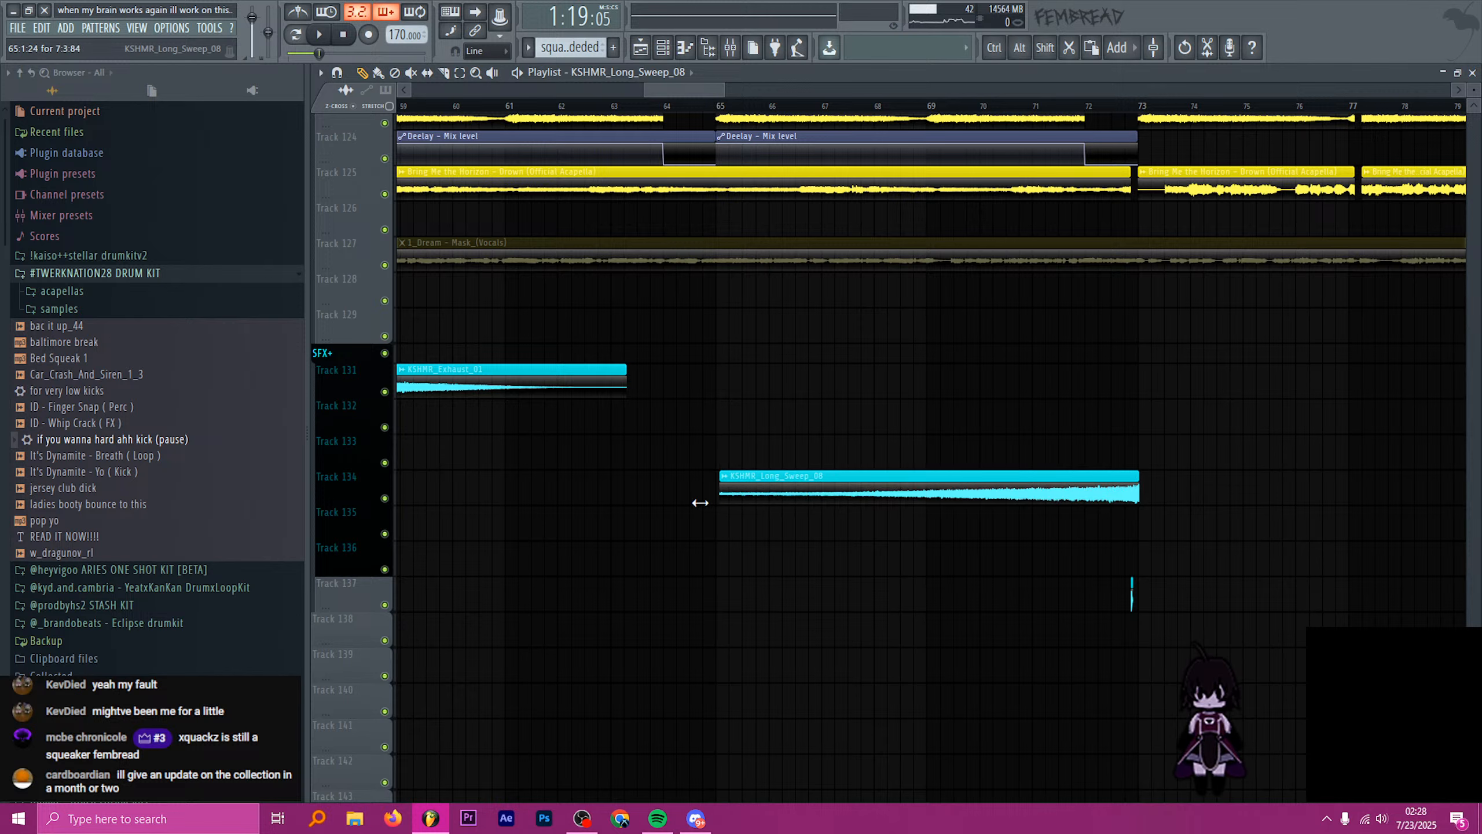
- Play the section from bar 65 and again from bar 69 to hear the long sweep in context
{"action": "left_click", "coordinate": [722, 110]}
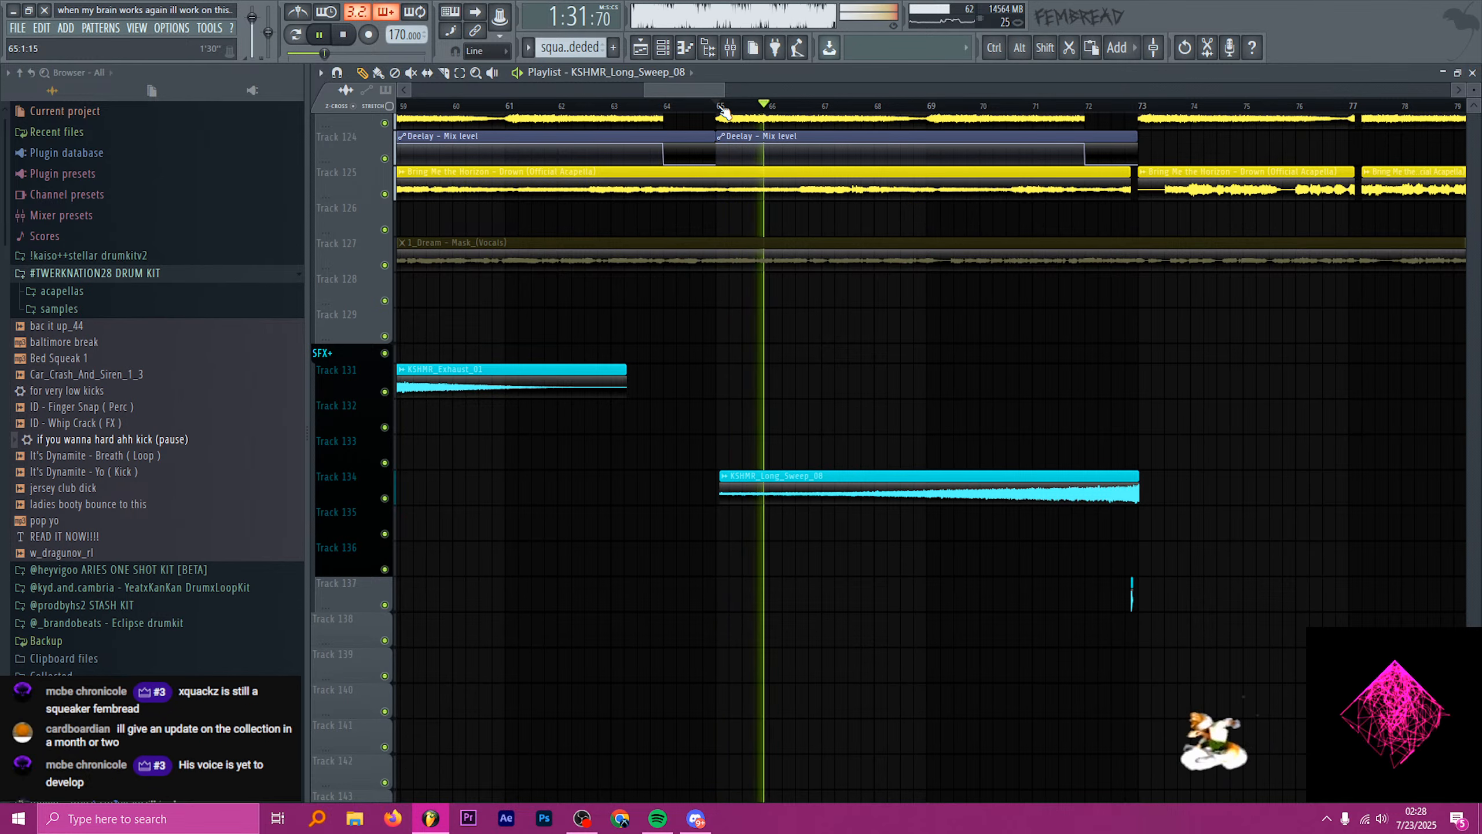
{"action": "key", "text": "space"}
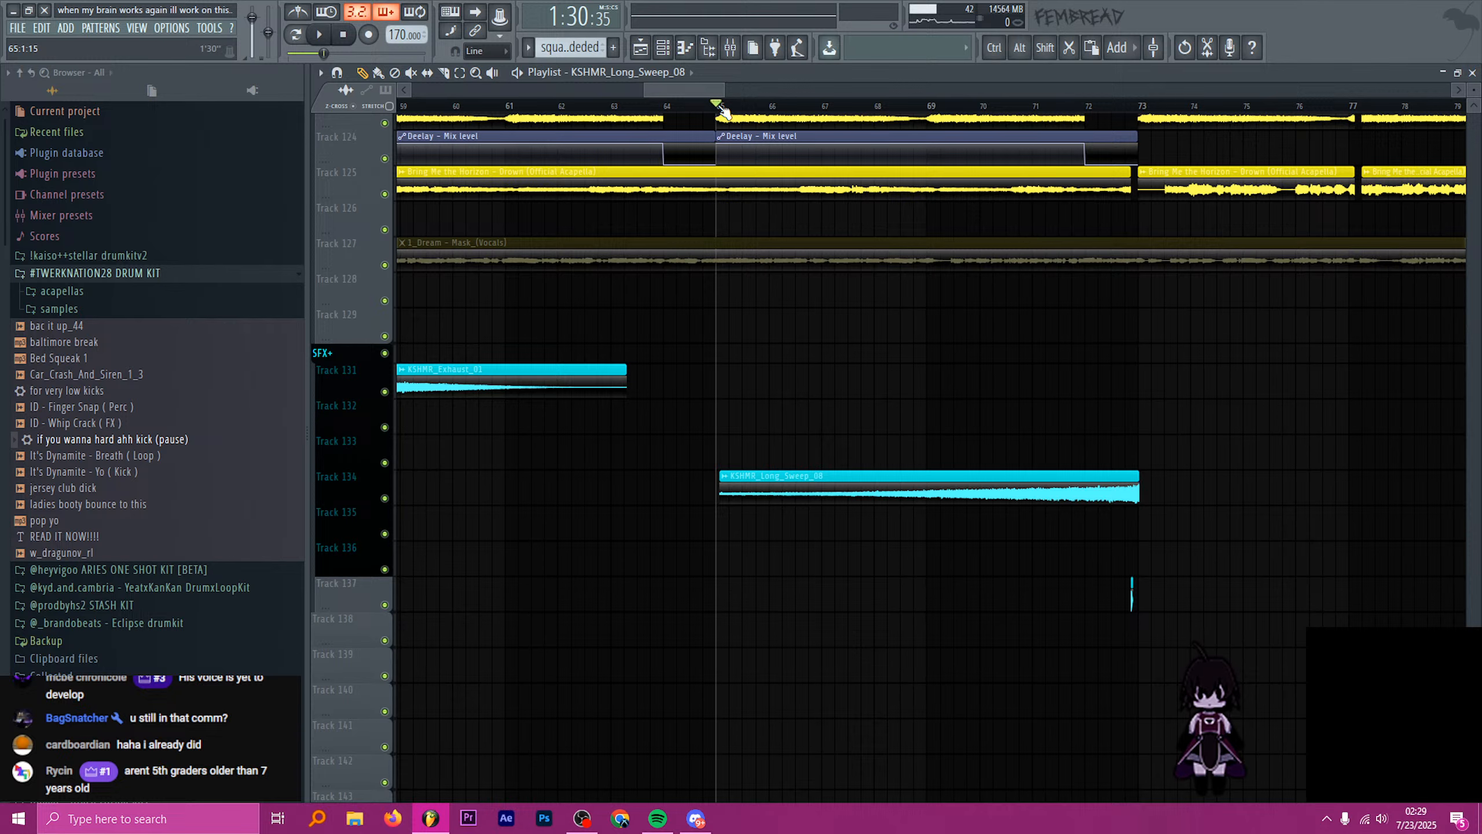
{"action": "left_click", "coordinate": [934, 107]}
{"action": "key", "text": "space"}
- Slice the KSHMR_Long_Sweep_08 clip on Track 134 at bar 72 and mute the piece after the cut
{"action": "scroll", "coordinate": [1111, 403], "scroll_direction": "up", "scroll_amount": 2}
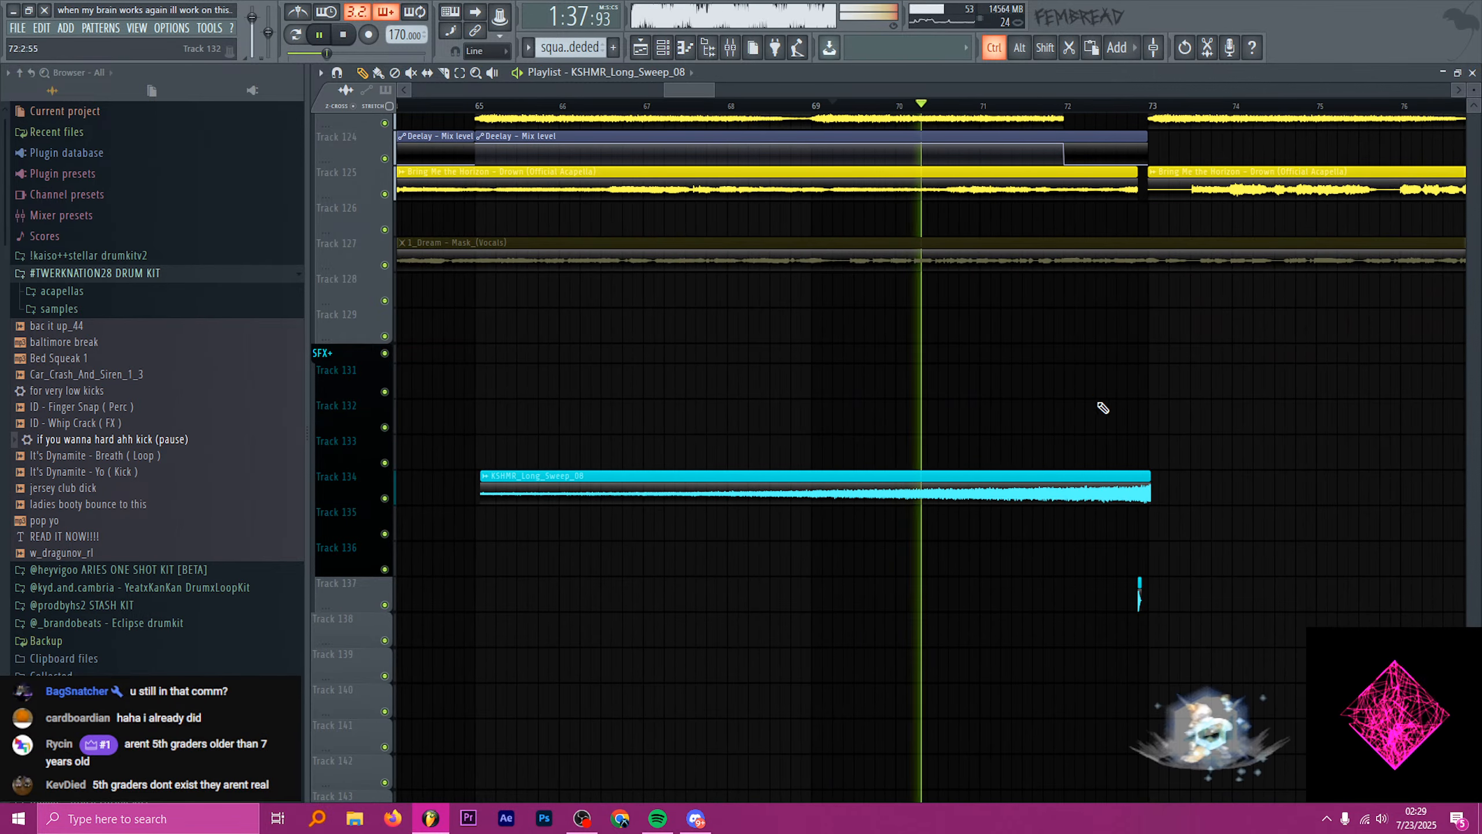
{"action": "key", "text": "c"}
{"action": "left_click", "coordinate": [1037, 489], "text": "shift"}
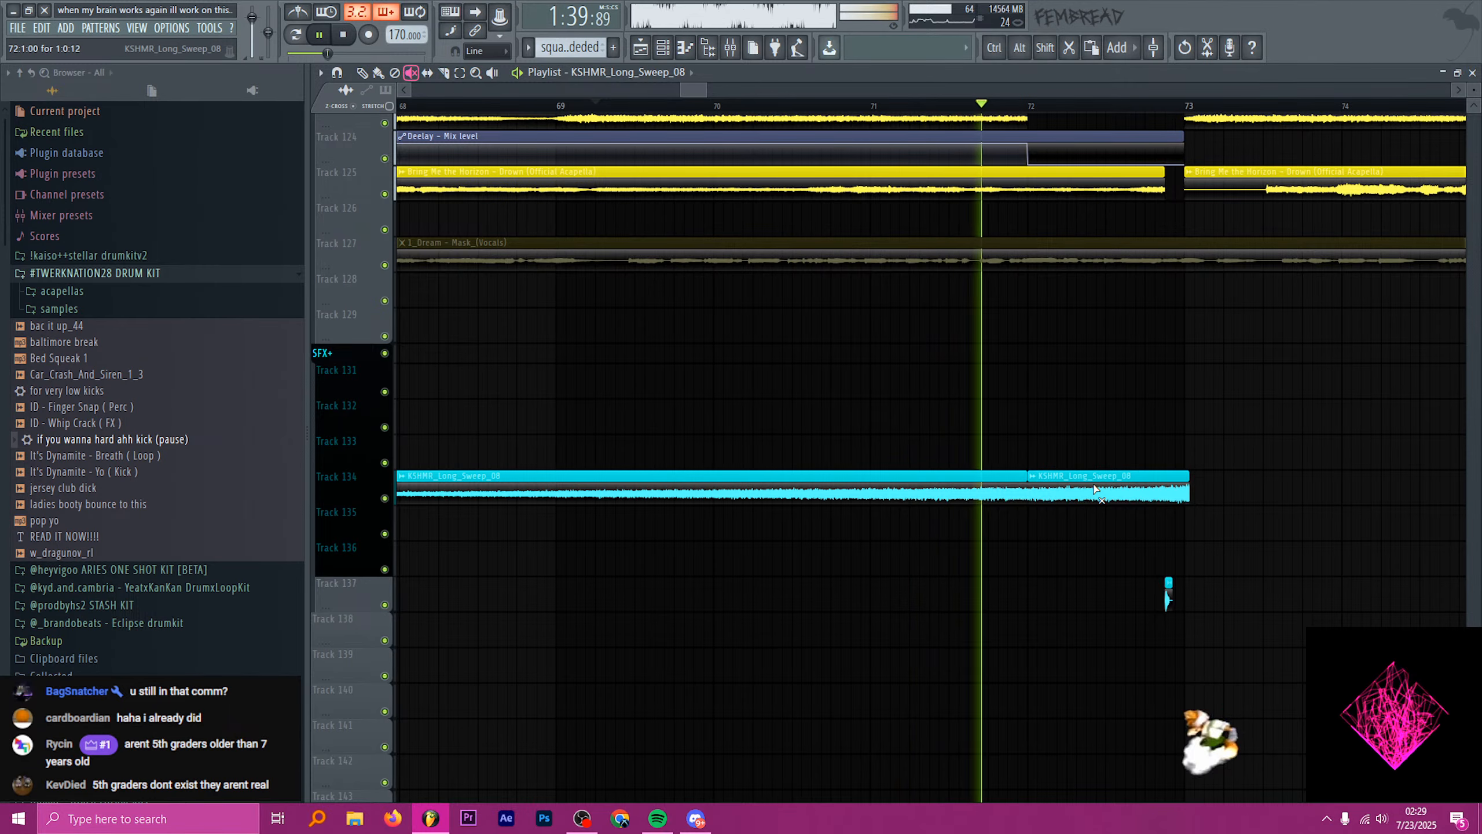
{"action": "key", "text": "t"}
{"action": "left_click", "coordinate": [1076, 490]}
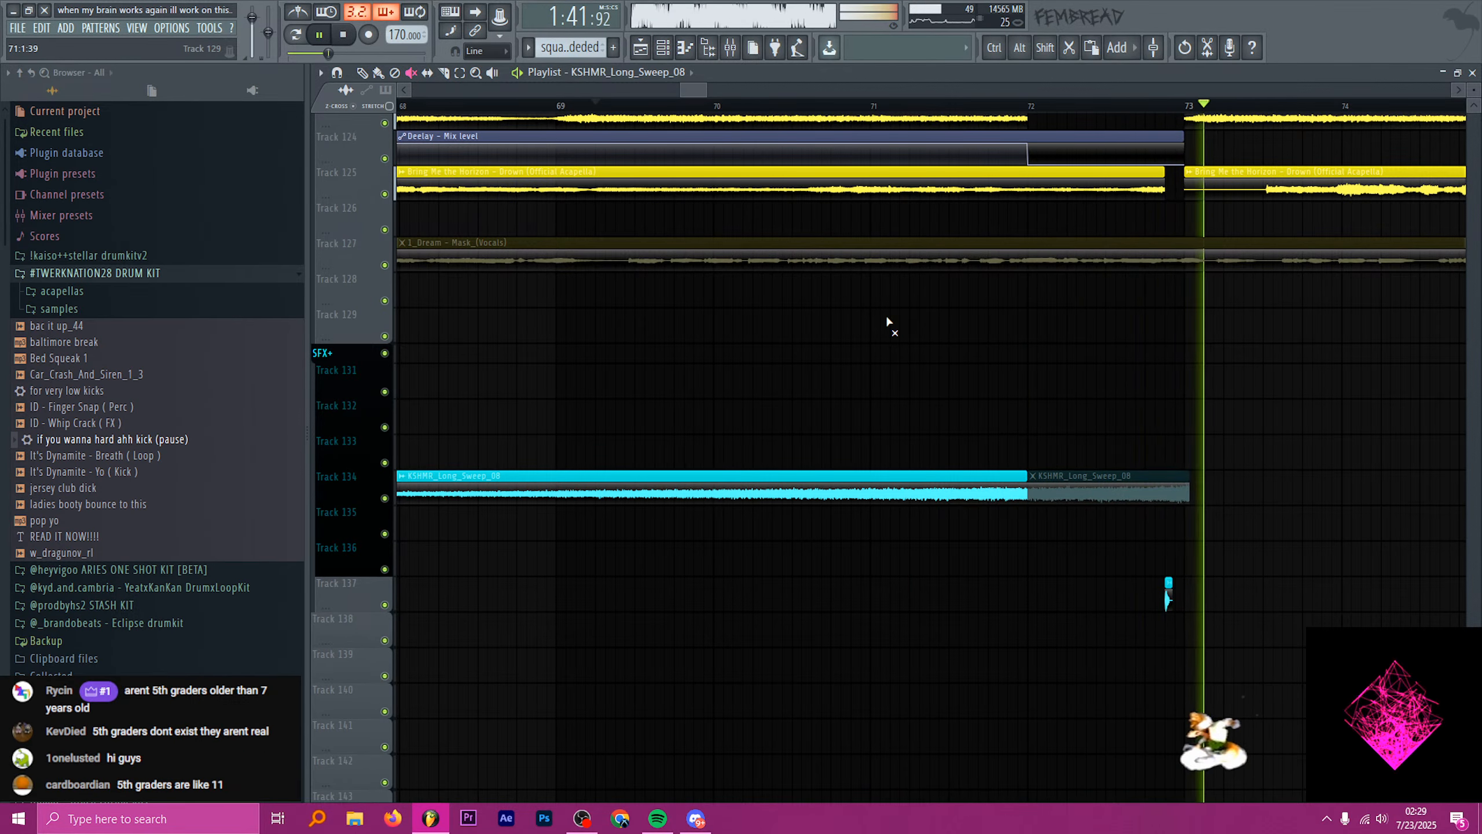
- Listen through the drop after bar 73, go to the drum tracks and replay from bar 79
{"action": "scroll", "coordinate": [885, 325], "scroll_direction": "down", "scroll_amount": 5}
{"action": "scroll", "coordinate": [875, 325], "scroll_direction": "down", "scroll_amount": 3}
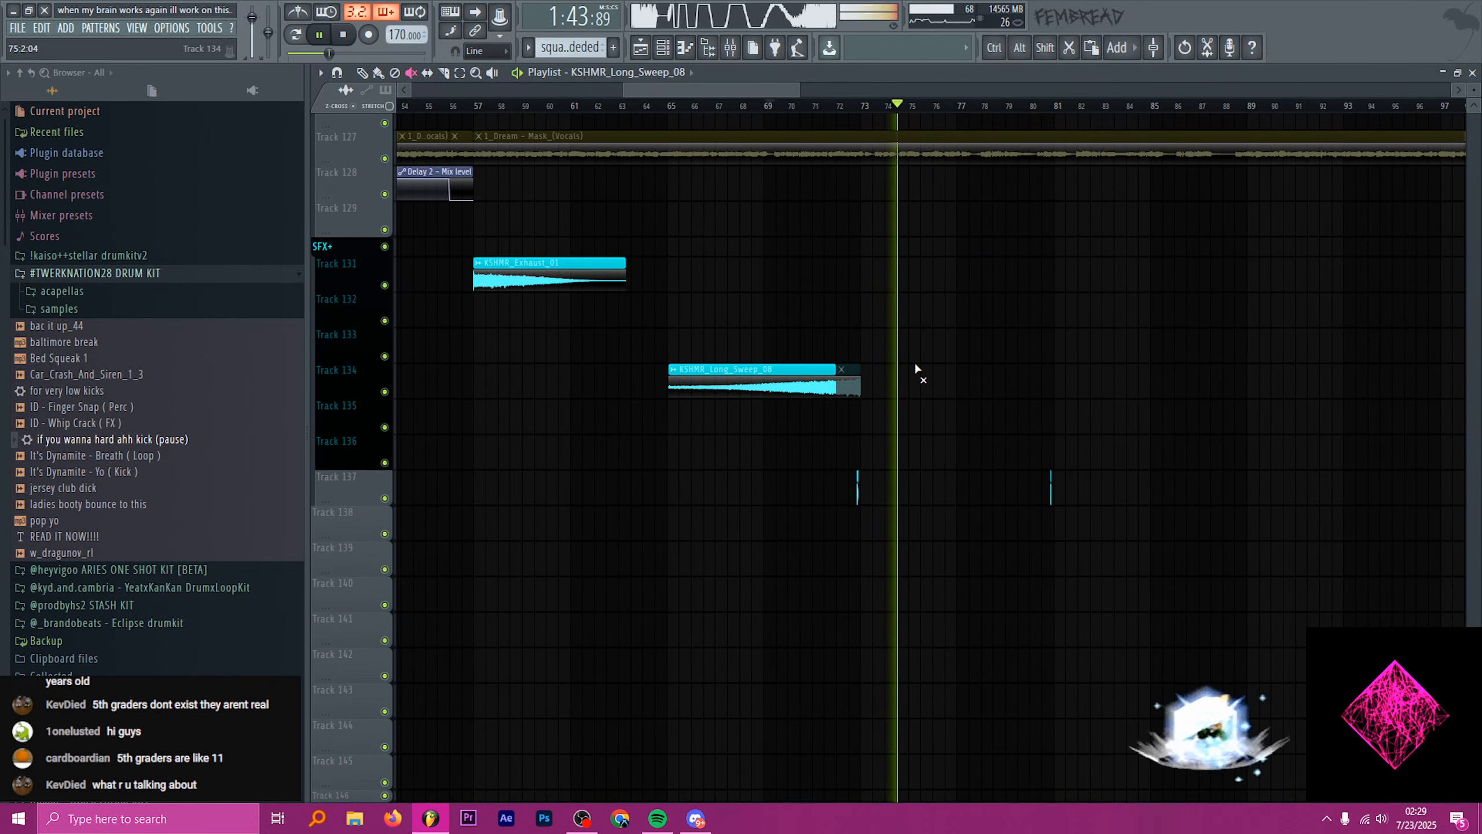
{"action": "scroll", "coordinate": [933, 373], "scroll_direction": "up", "scroll_amount": 10}
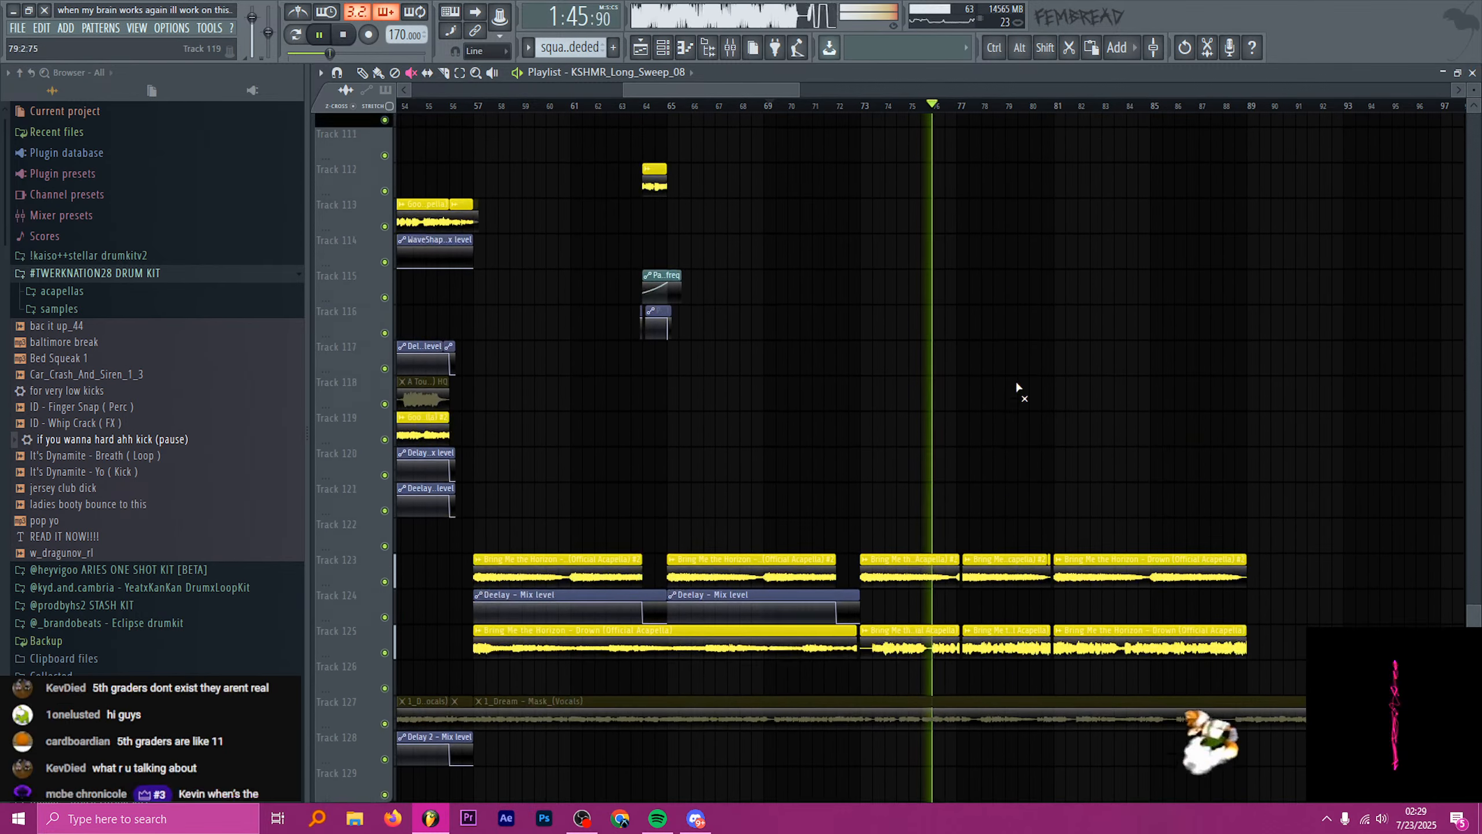
{"action": "scroll", "coordinate": [1030, 457], "scroll_direction": "up", "scroll_amount": 15}
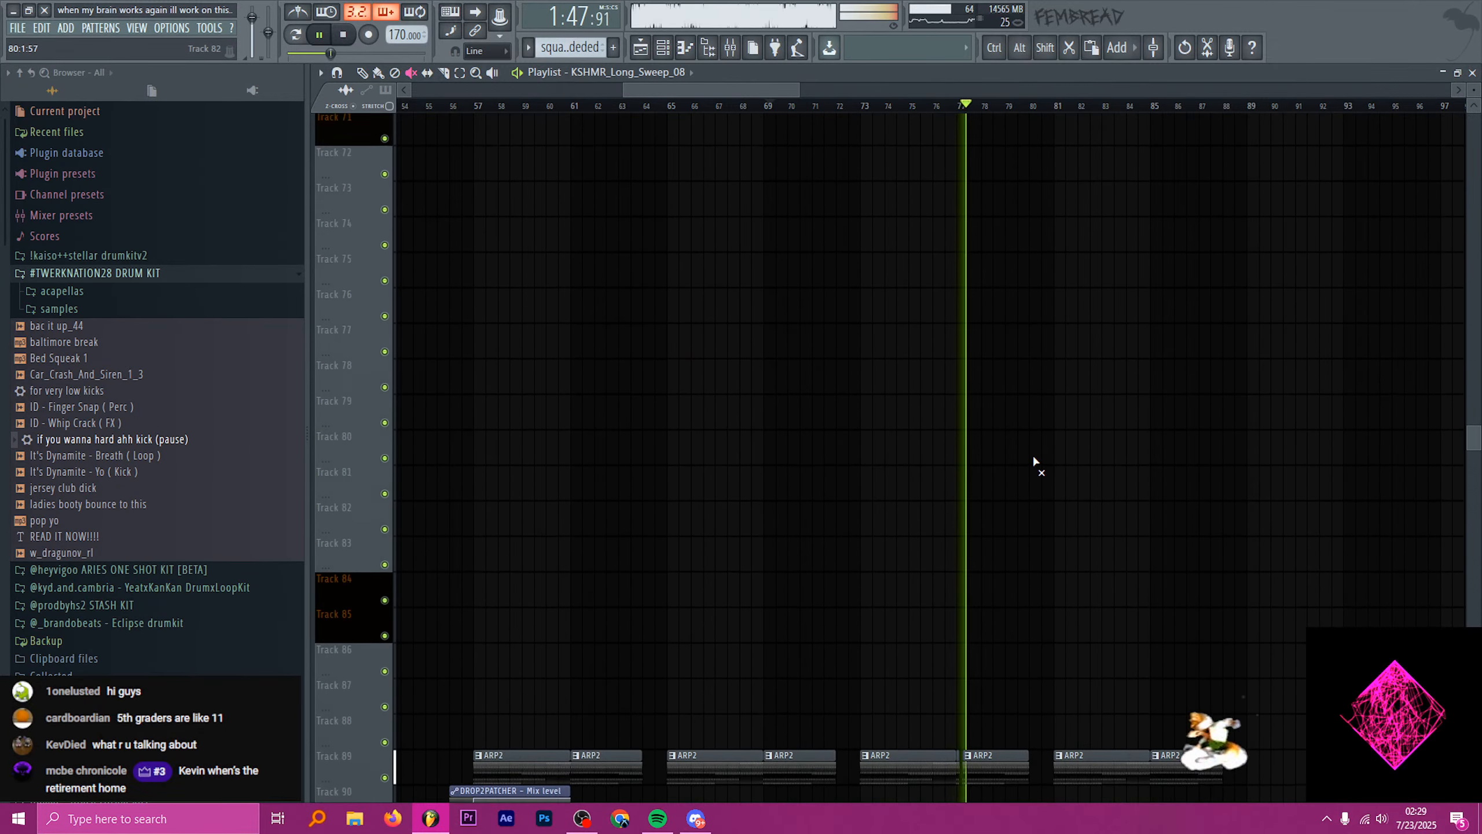
{"action": "scroll", "coordinate": [1057, 411], "scroll_direction": "up", "scroll_amount": 14}
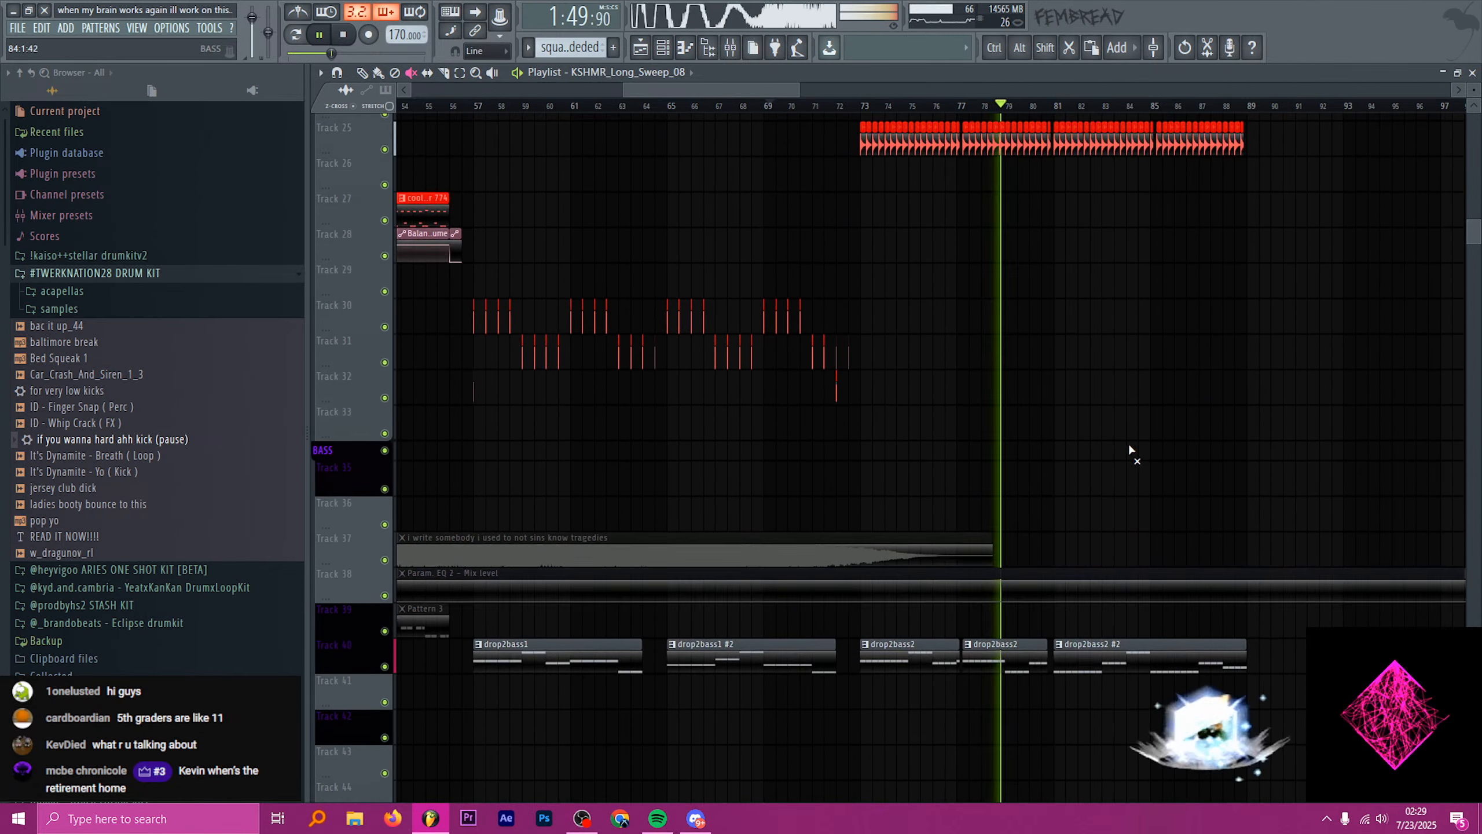
{"action": "scroll", "coordinate": [1184, 478], "scroll_direction": "up", "scroll_amount": 5}
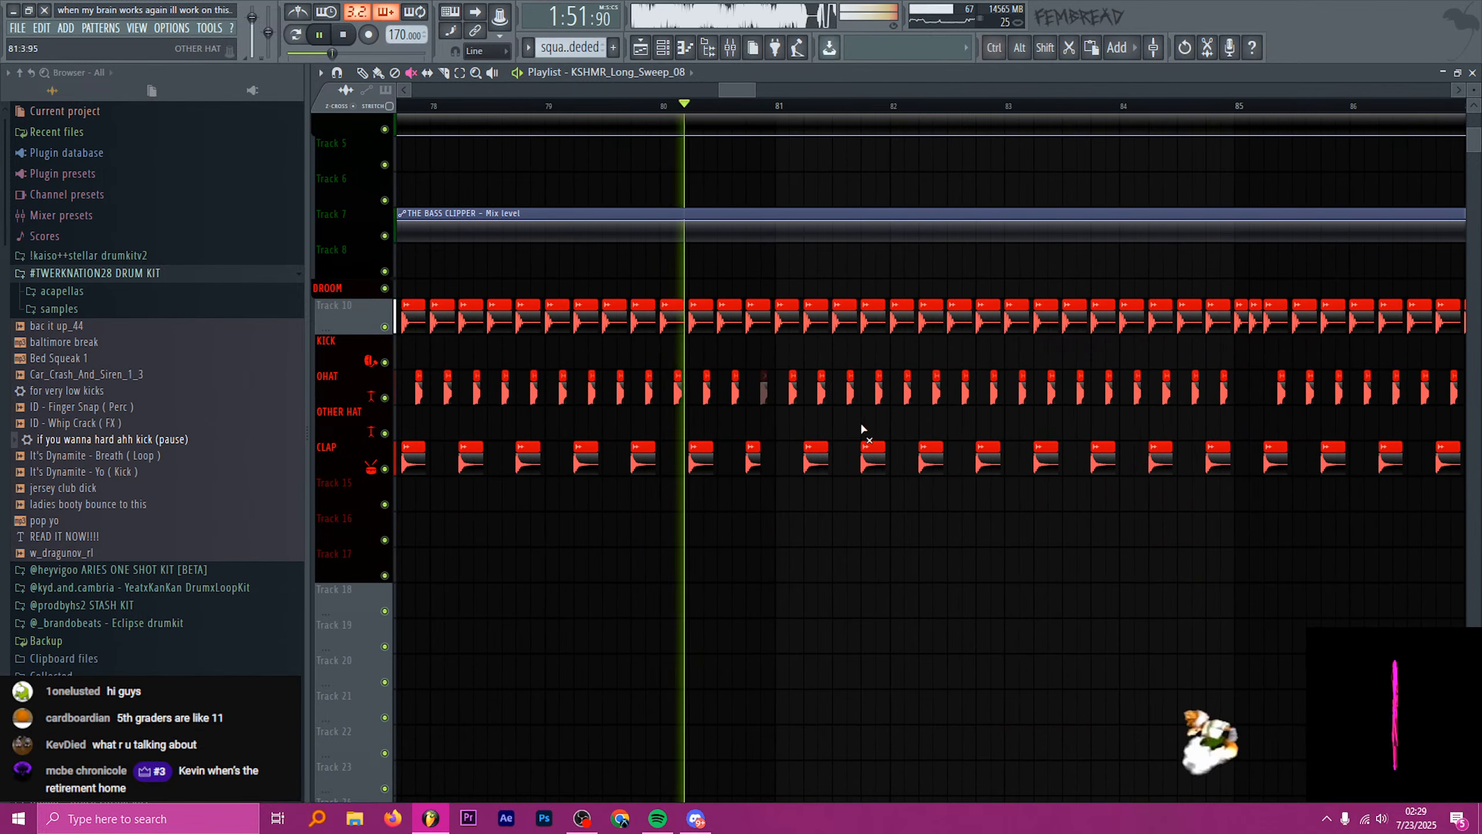
{"action": "left_click", "coordinate": [553, 117]}
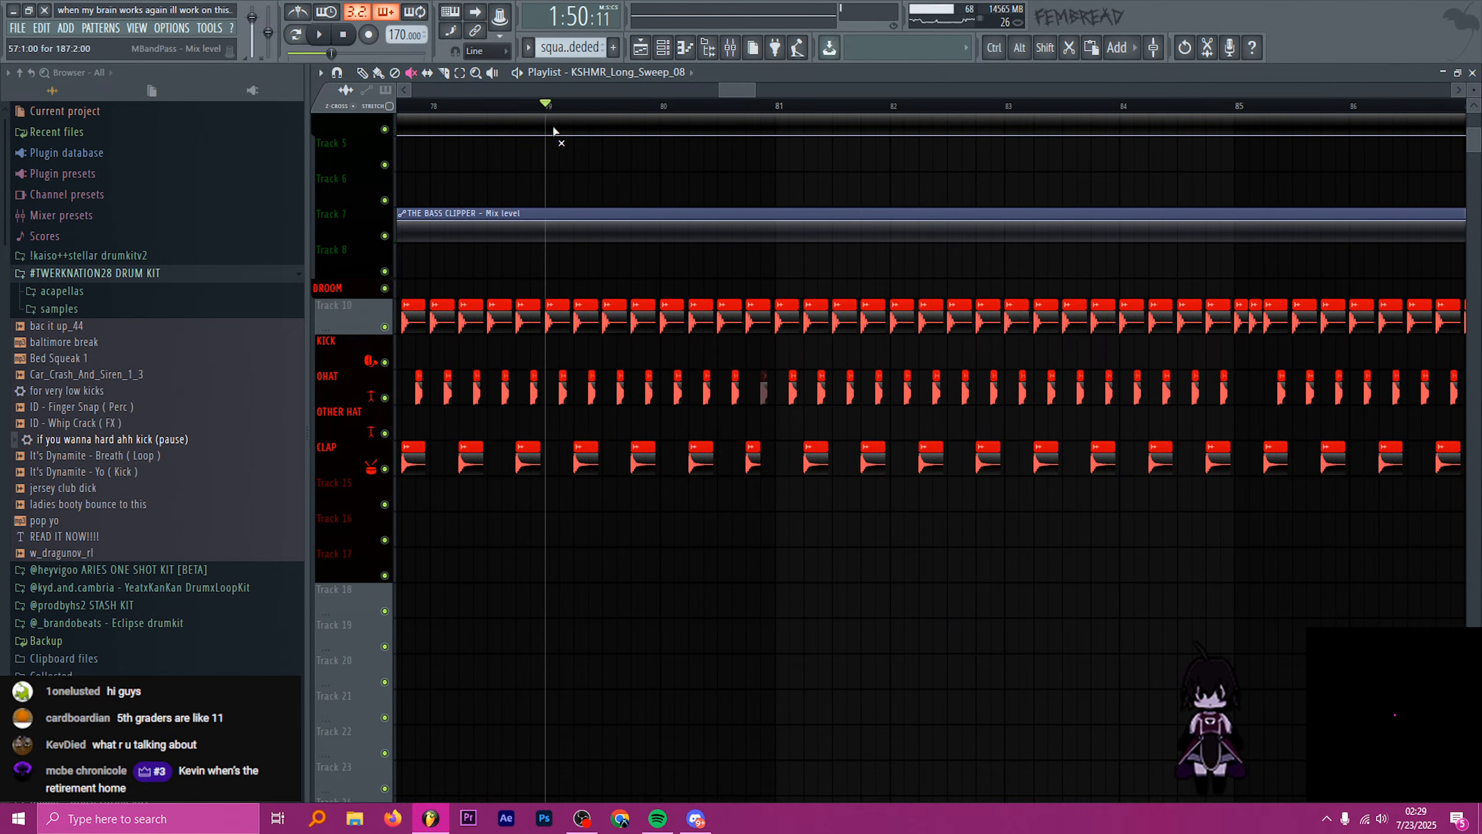
{"action": "scroll", "coordinate": [621, 336], "scroll_direction": "up", "scroll_amount": 4}
{"action": "key", "text": "space"}
- Add CLAP clips on the clap track at beats 1 and 3 of bar 80
{"action": "key", "text": "p"}
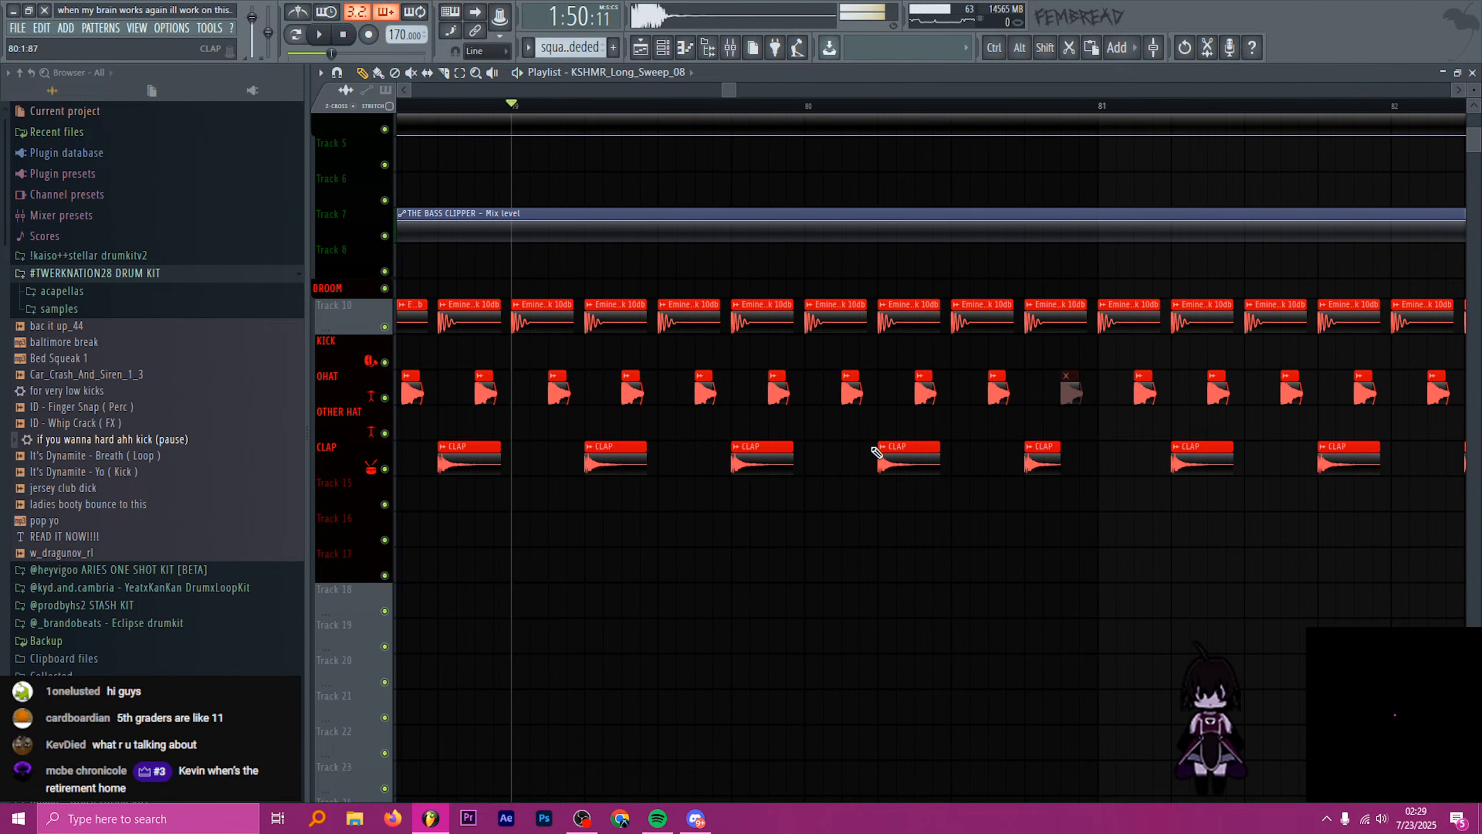
{"action": "left_click", "coordinate": [881, 457]}
{"action": "scroll", "coordinate": [825, 483], "scroll_direction": "up", "scroll_amount": 2}
{"action": "left_click", "coordinate": [796, 463]}
{"action": "scroll", "coordinate": [819, 328], "scroll_direction": "right", "scroll_amount": 2}
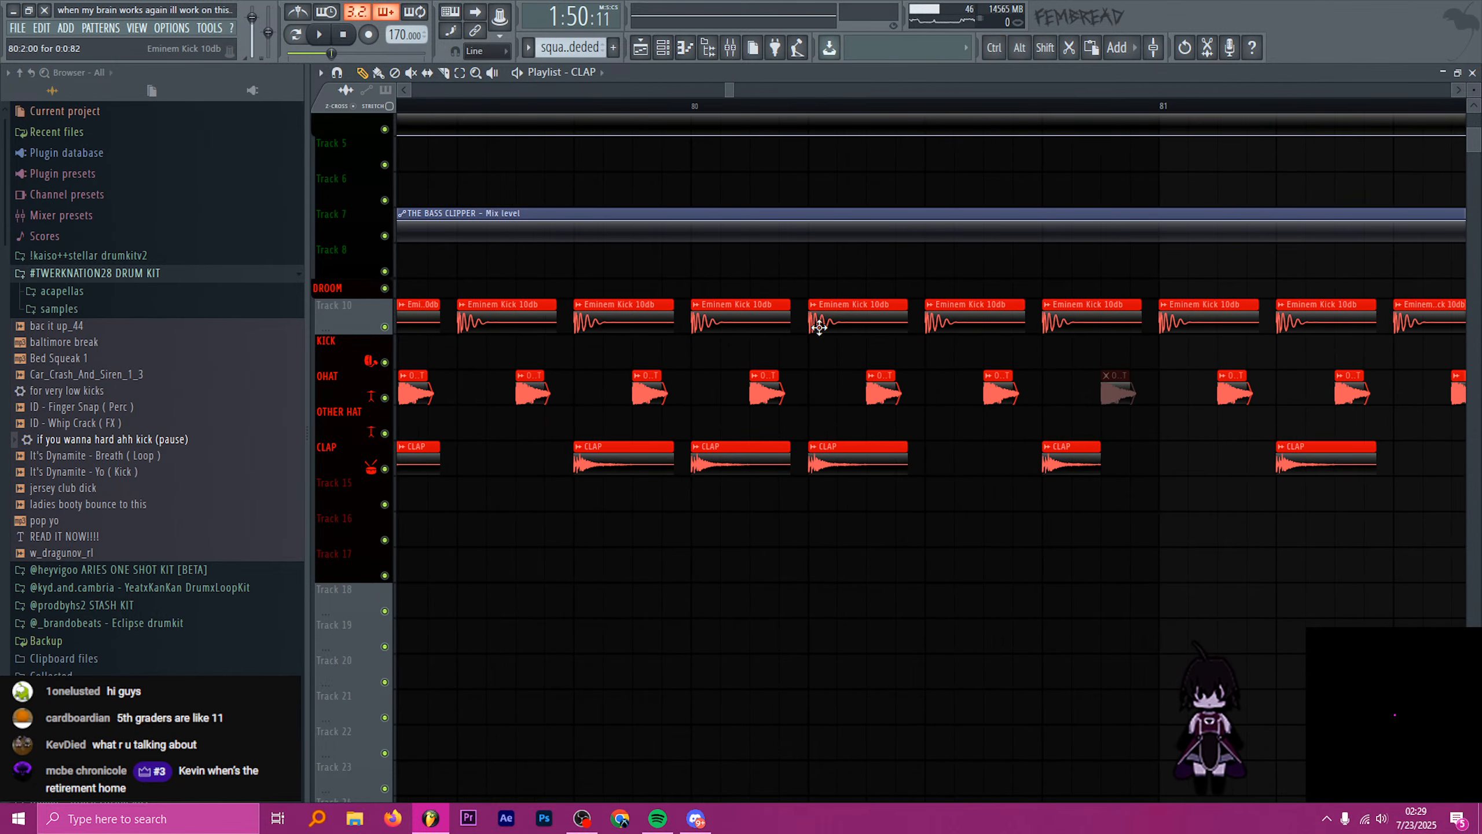
{"action": "left_click", "coordinate": [923, 459]}
{"action": "scroll", "coordinate": [1035, 466], "scroll_direction": "up", "scroll_amount": 2}
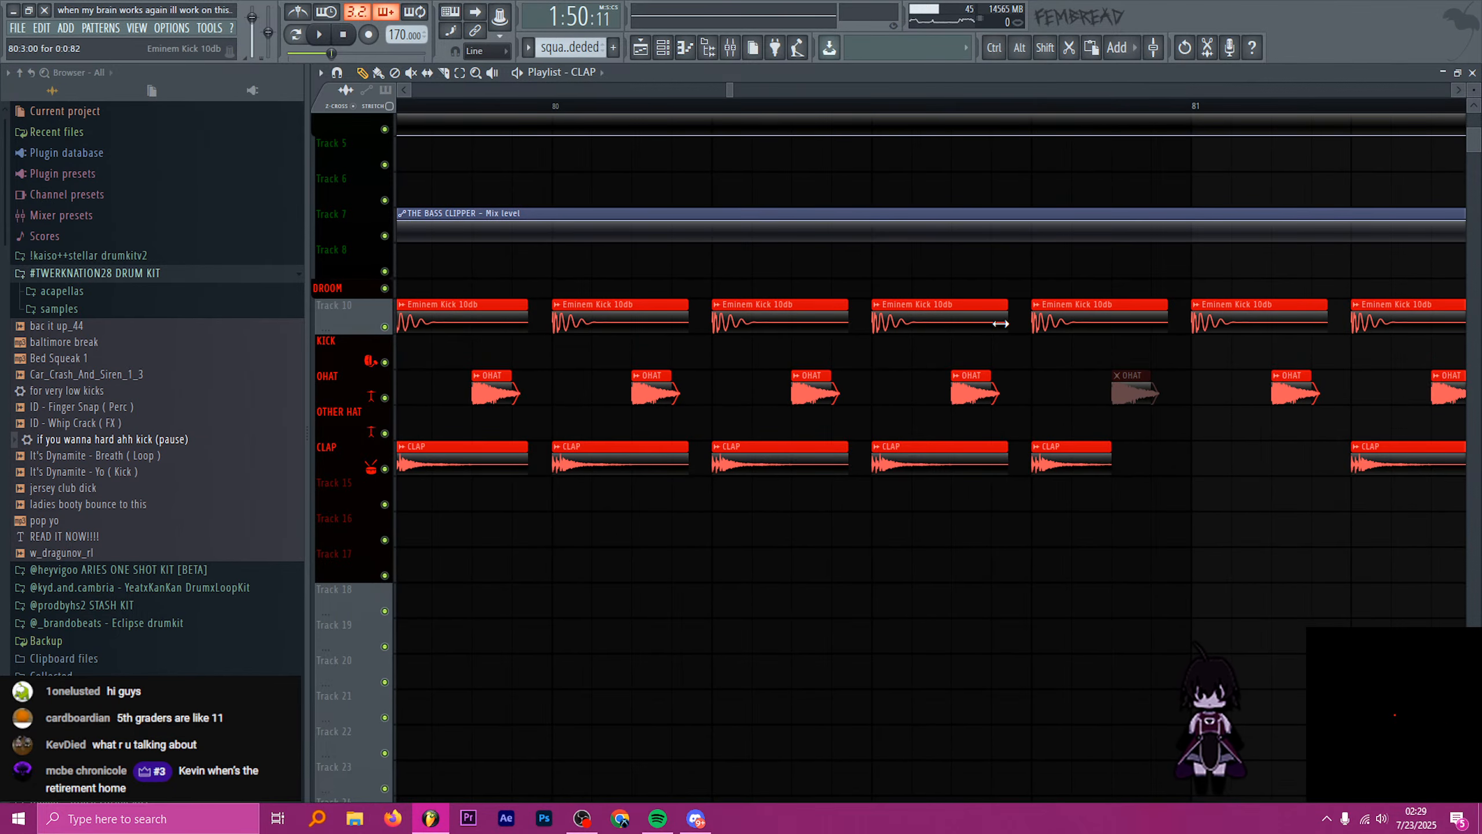
- Shorten the Eminem Kick 10db clip at beat 3 of bar 80 to about half a beat, add a second short kick after it and play back
{"action": "left_click_drag", "start_coordinate": [1009, 320], "coordinate": [969, 320]}
{"action": "scroll", "coordinate": [957, 322], "scroll_direction": "down", "scroll_amount": 3}
{"action": "key", "text": "space"}
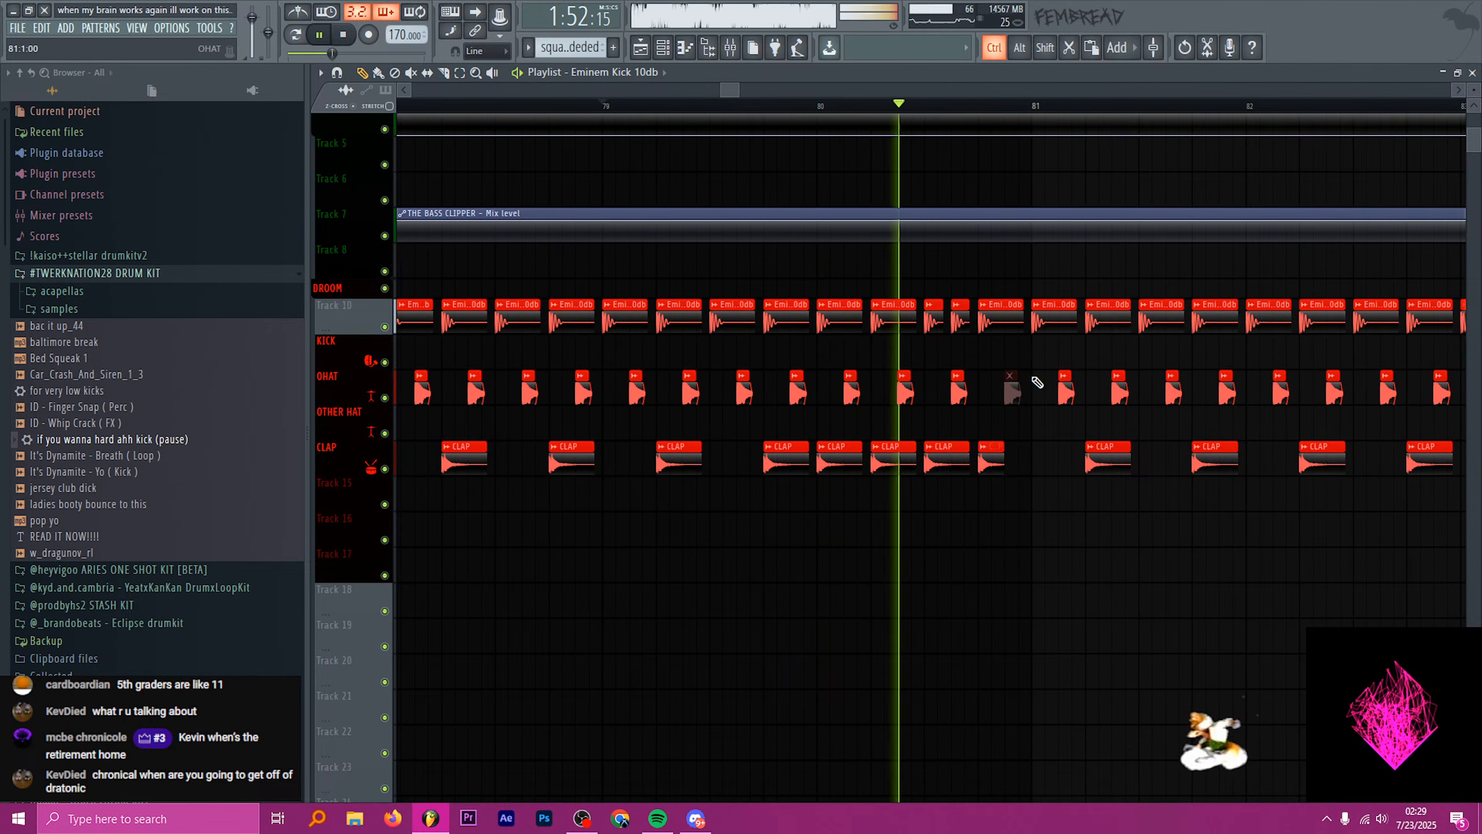
- Slice the drop's clips half a beat before bar 81, from the kick track down to the effects tracks, and silence the remainders
{"action": "scroll", "coordinate": [1030, 386], "scroll_direction": "up", "scroll_amount": 3}
{"action": "key", "text": "space"}
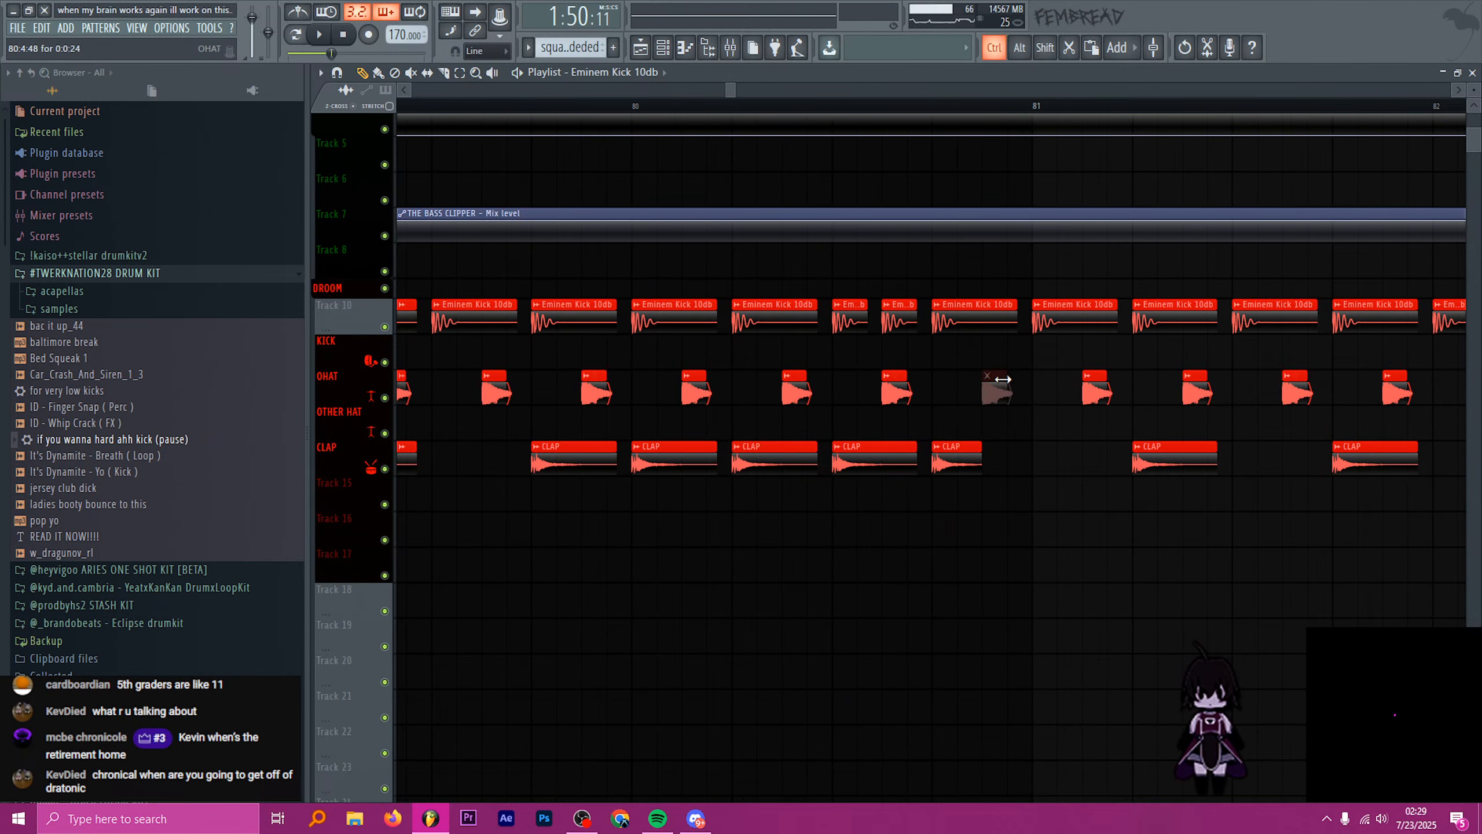
{"action": "right_click", "coordinate": [987, 332], "text": "shift"}
{"action": "scroll", "coordinate": [989, 490], "scroll_direction": "up", "scroll_amount": 1}
{"action": "scroll", "coordinate": [989, 490], "scroll_direction": "down", "scroll_amount": 17}
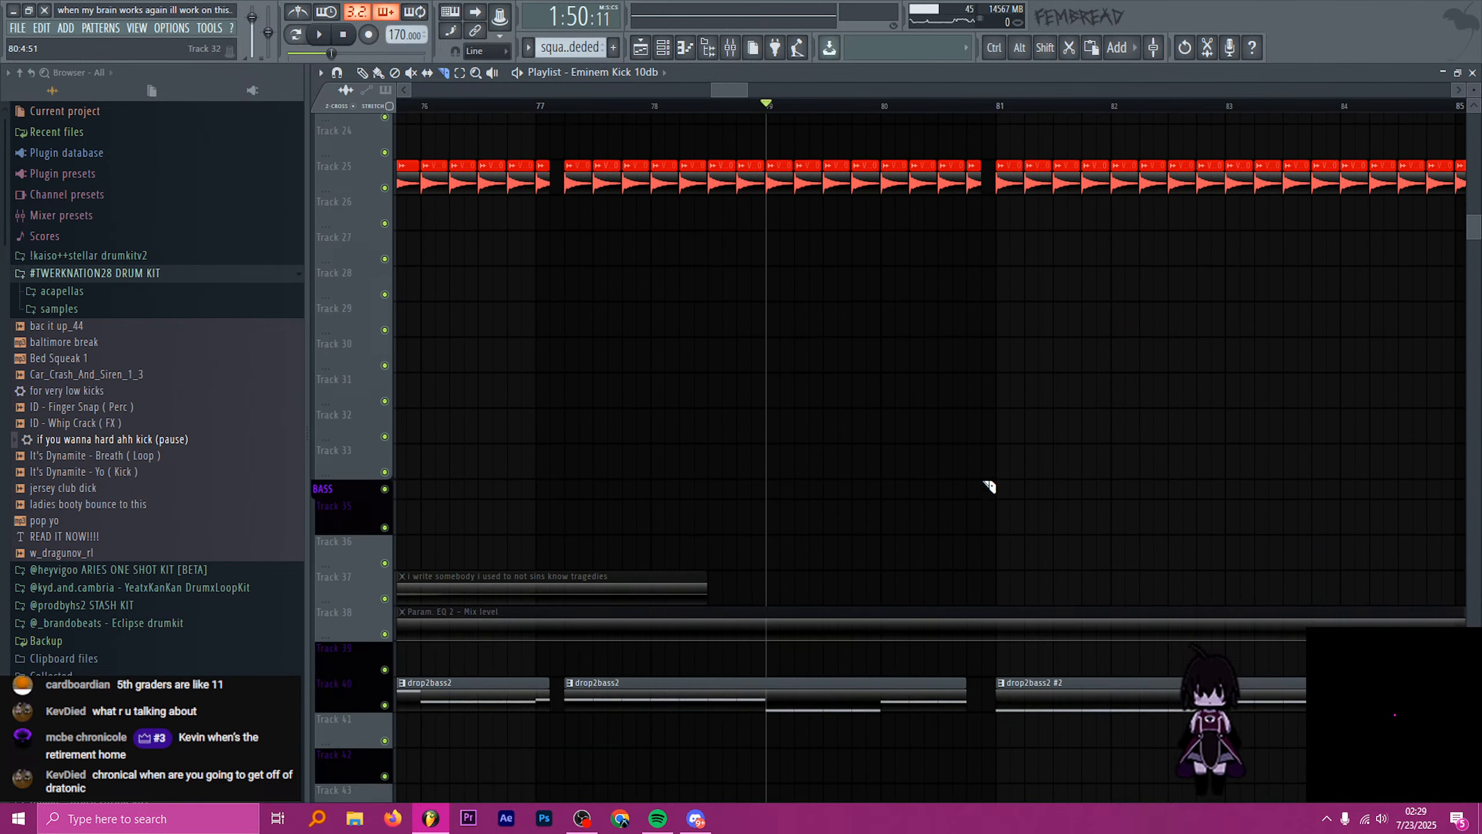
{"action": "scroll", "coordinate": [982, 486], "scroll_direction": "down", "scroll_amount": 15}
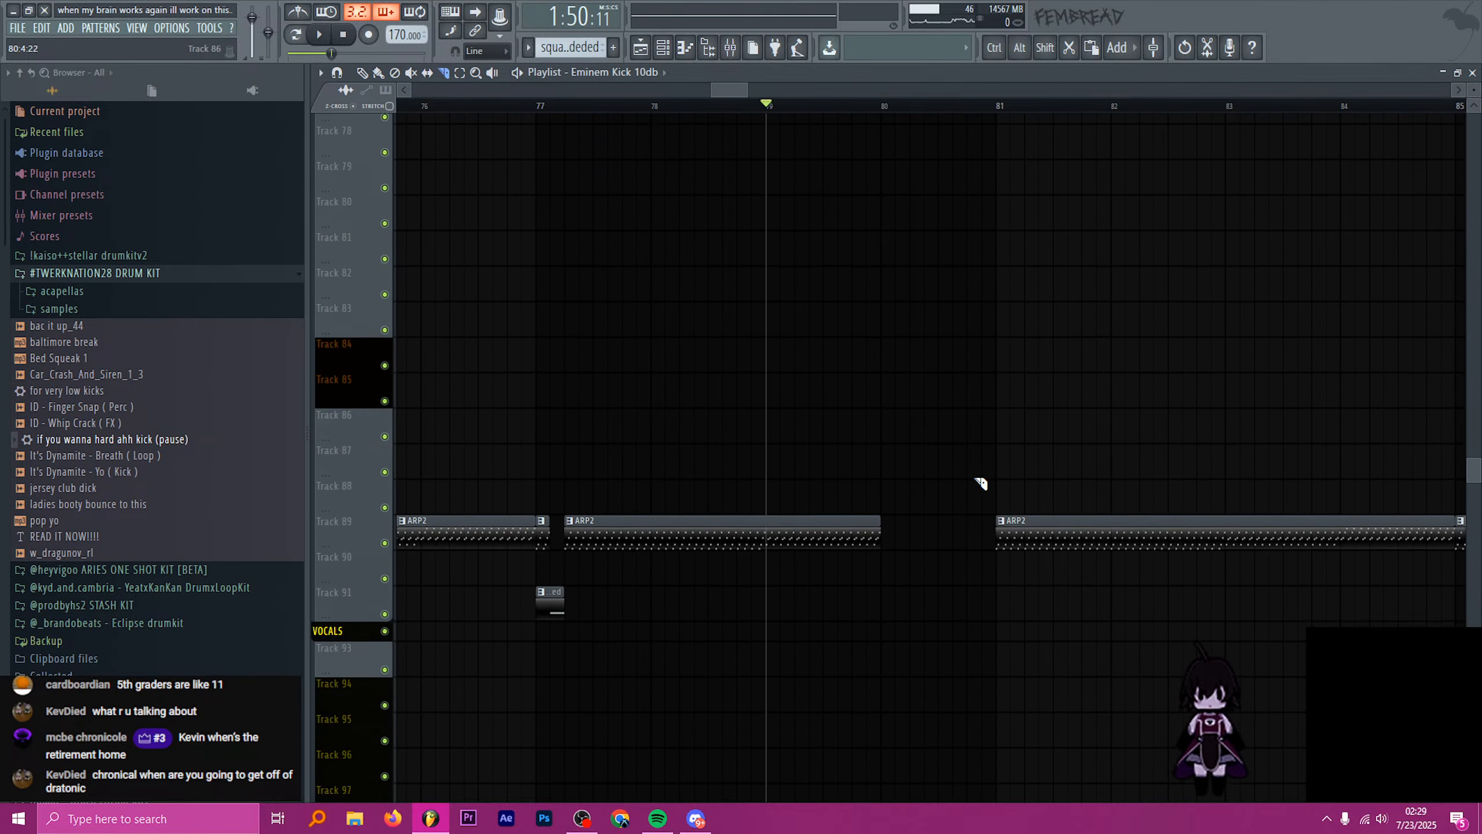
{"action": "scroll", "coordinate": [978, 481], "scroll_direction": "up", "scroll_amount": 2}
{"action": "scroll", "coordinate": [974, 476], "scroll_direction": "down", "scroll_amount": 3}
{"action": "scroll", "coordinate": [968, 484], "scroll_direction": "down", "scroll_amount": 9}
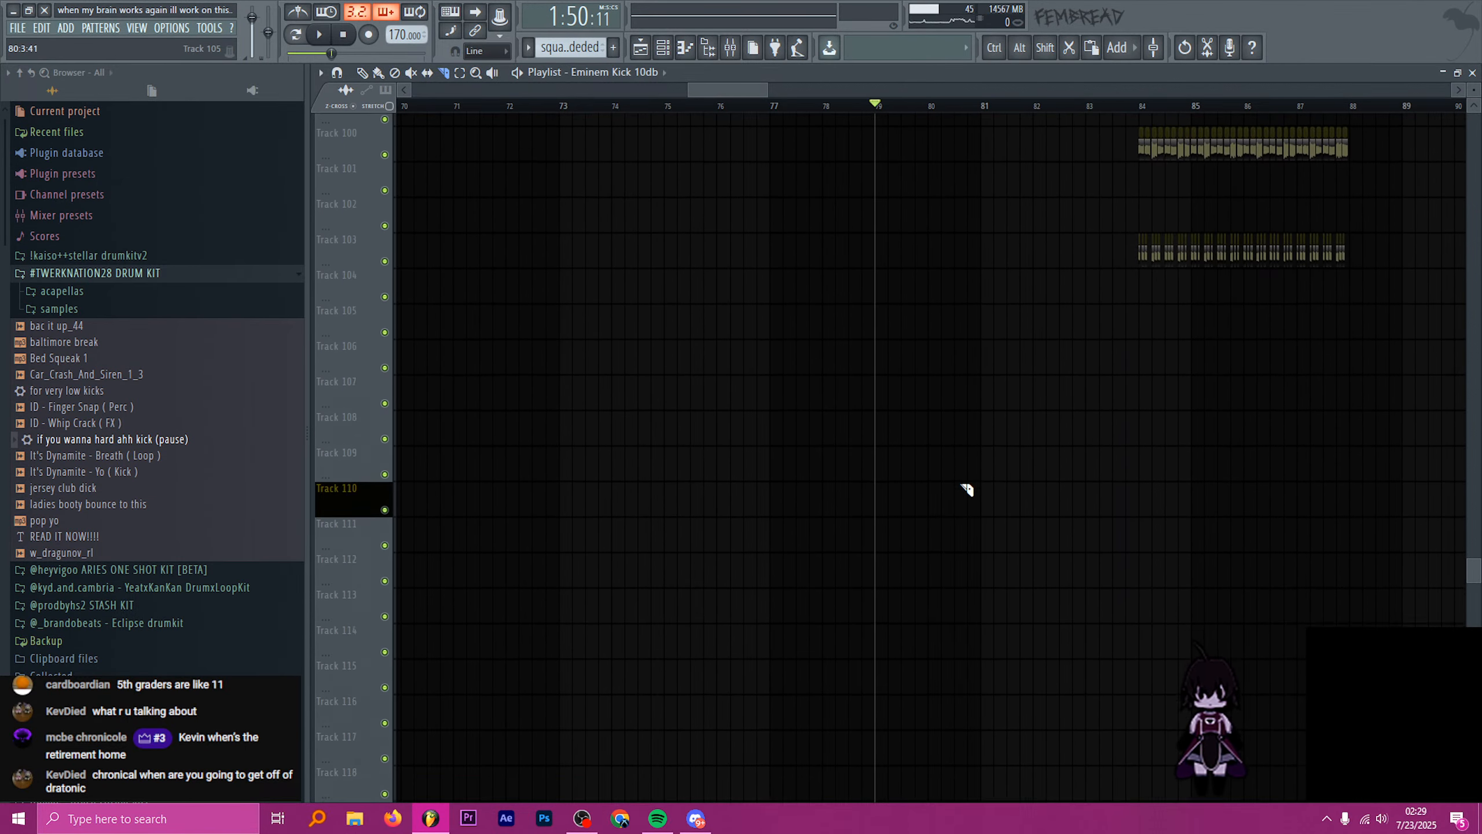
{"action": "scroll", "coordinate": [951, 495], "scroll_direction": "down", "scroll_amount": 6}
{"action": "scroll", "coordinate": [974, 432], "scroll_direction": "up", "scroll_amount": 4}
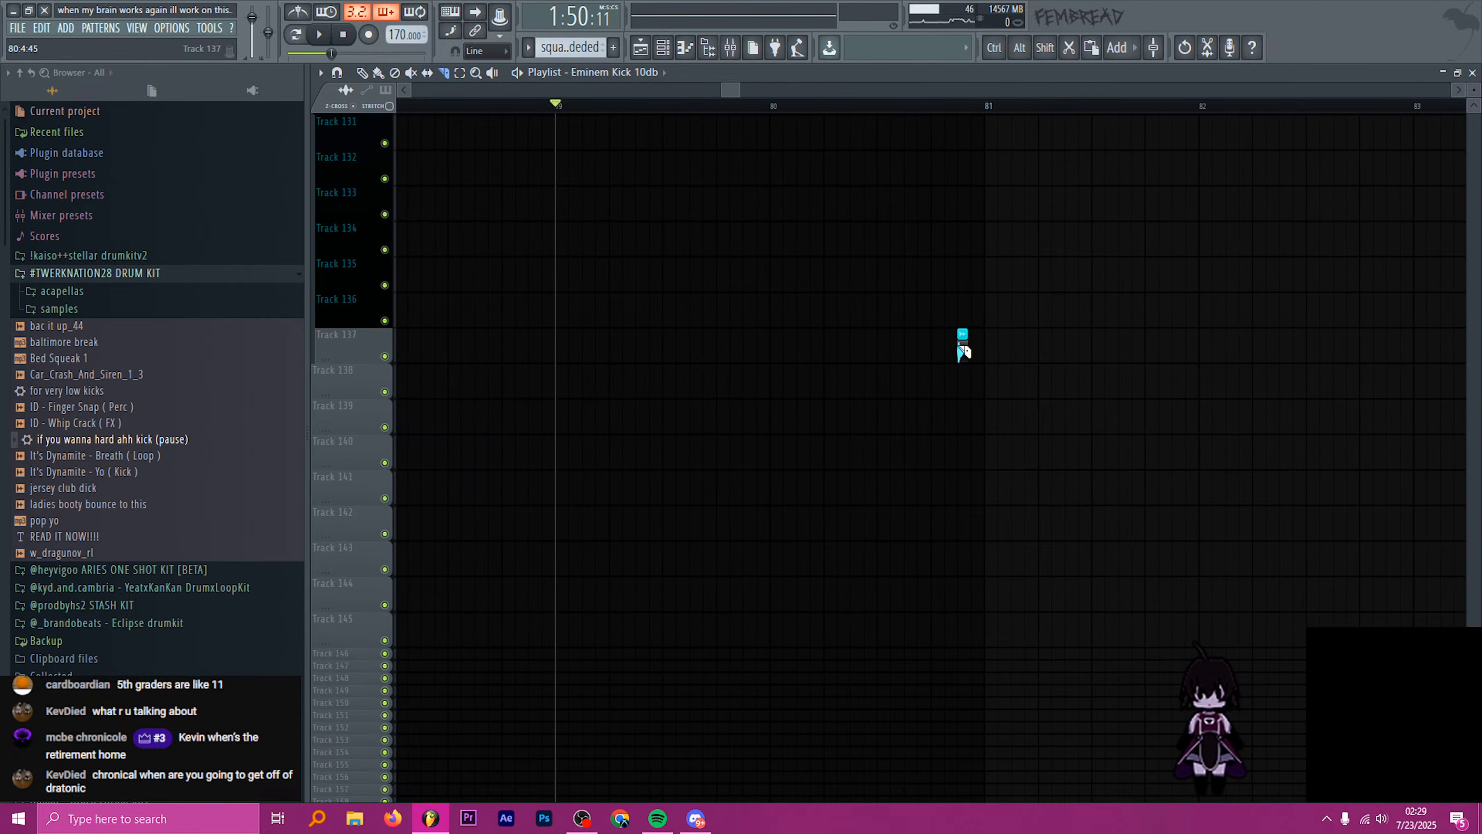
{"action": "scroll", "coordinate": [951, 426], "scroll_direction": "down", "scroll_amount": 4}
{"action": "scroll", "coordinate": [948, 412], "scroll_direction": "up", "scroll_amount": 4}
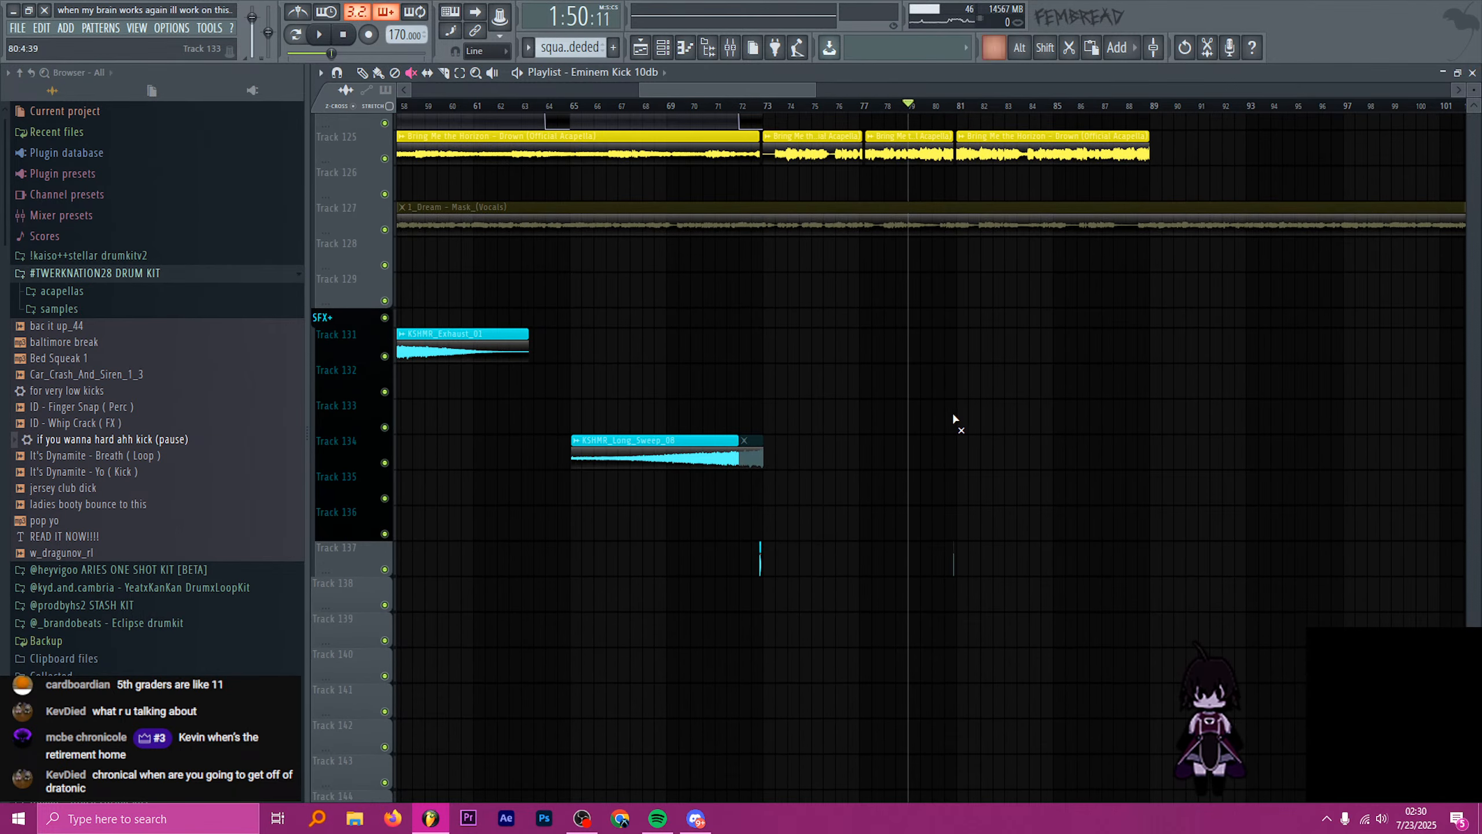
- Copy the one-beat "squar" pattern clip at bar 77 on Track 91 to beat 4 of bar 80 and make it unique
{"action": "scroll", "coordinate": [951, 417], "scroll_direction": "up", "scroll_amount": 12}
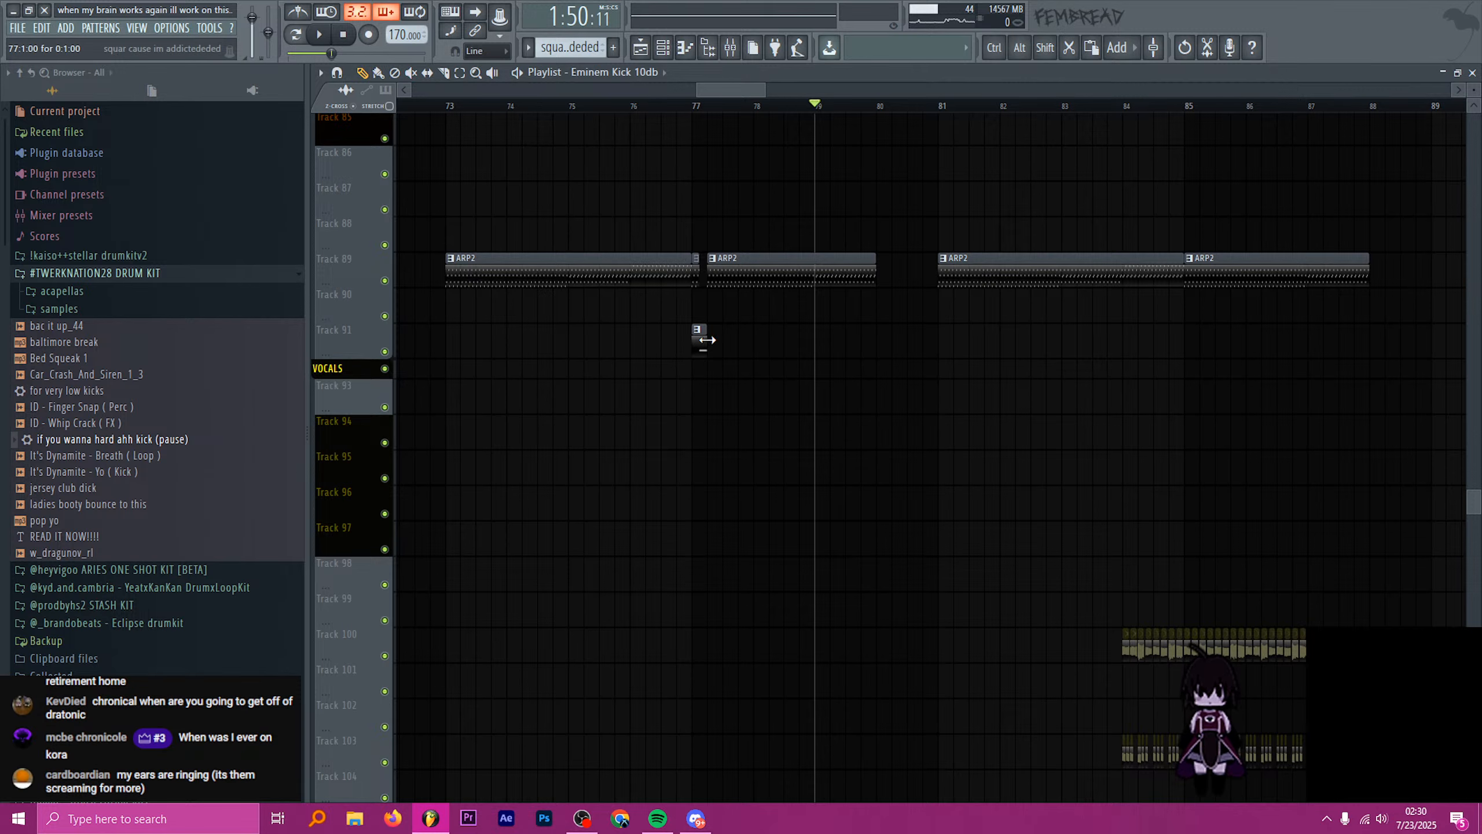
{"action": "key", "text": "ctrl"}
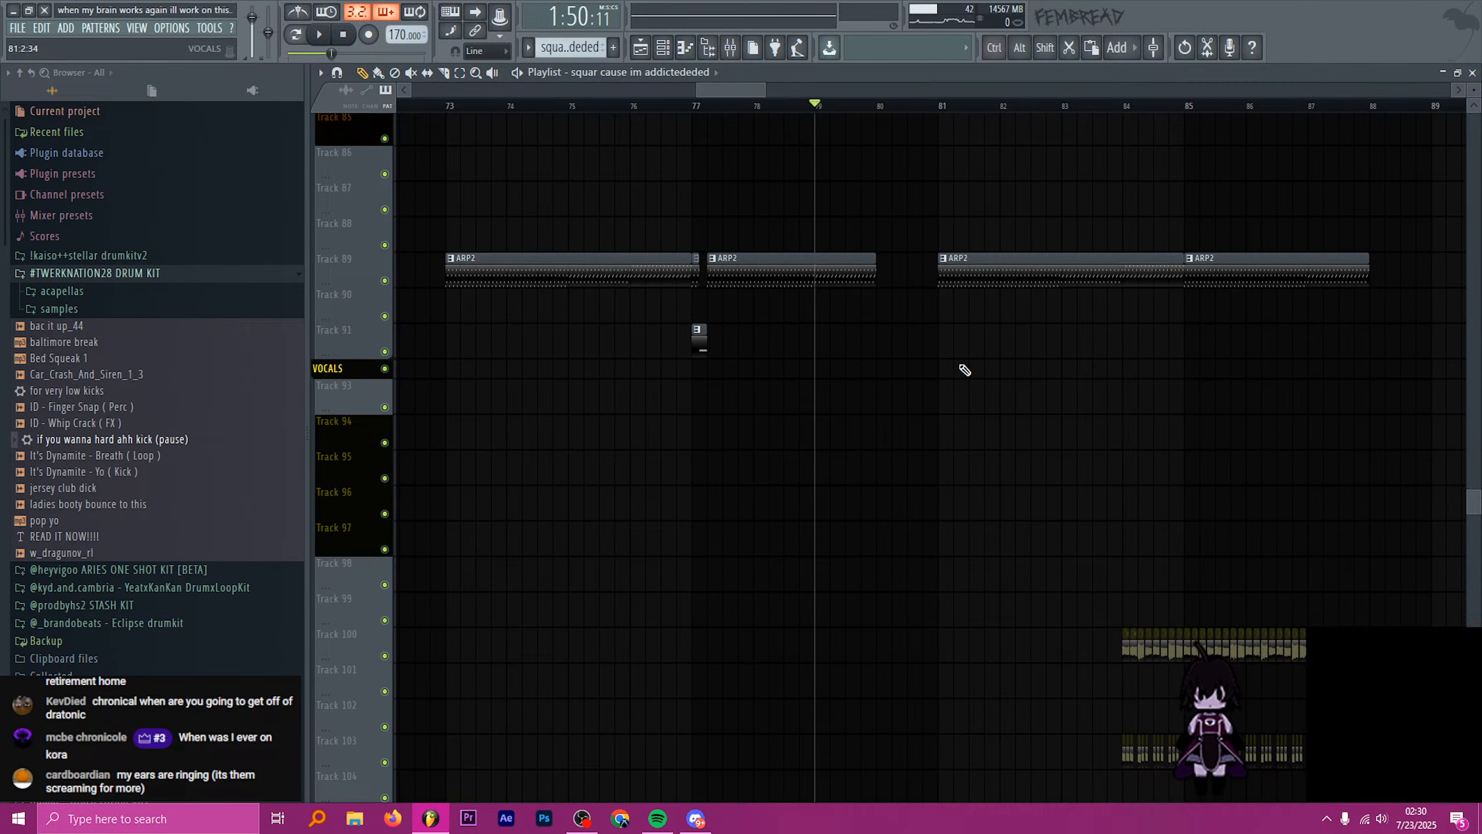
{"action": "left_click", "coordinate": [914, 344]}
{"action": "scroll", "coordinate": [986, 362], "scroll_direction": "up", "scroll_amount": 5}
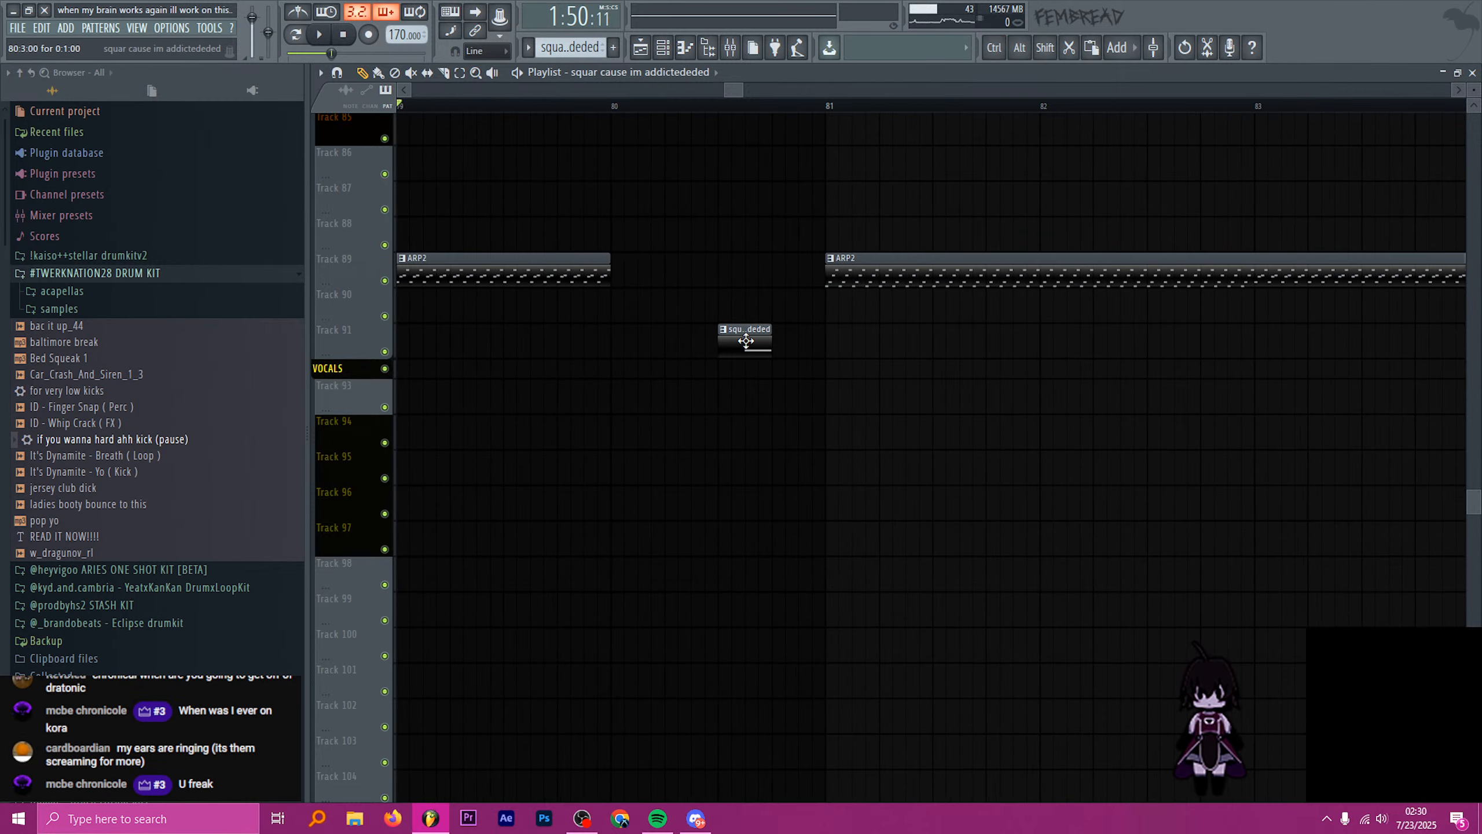
{"action": "left_click_drag", "start_coordinate": [754, 341], "coordinate": [793, 341]}
{"action": "scroll", "coordinate": [793, 341], "scroll_direction": "up", "scroll_amount": 2}
{"action": "left_click", "coordinate": [761, 330]}
{"action": "left_click", "coordinate": [805, 430]}
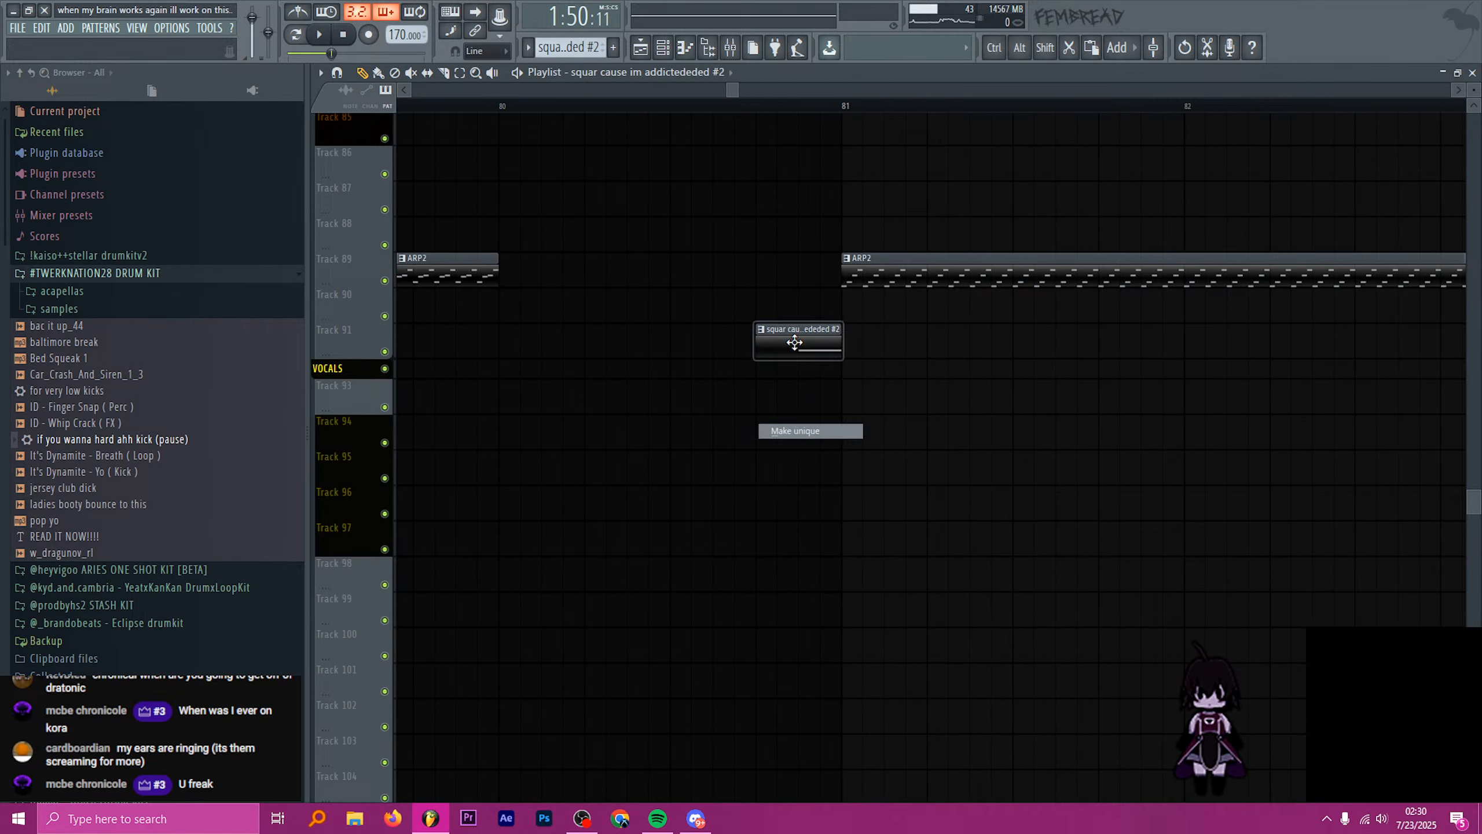
- Raise the note in the unique "squar" pattern to G6 and play the arrangement into bar 81
{"action": "double_click", "coordinate": [793, 342]}
{"action": "left_click_drag", "start_coordinate": [507, 452], "coordinate": [501, 403]}
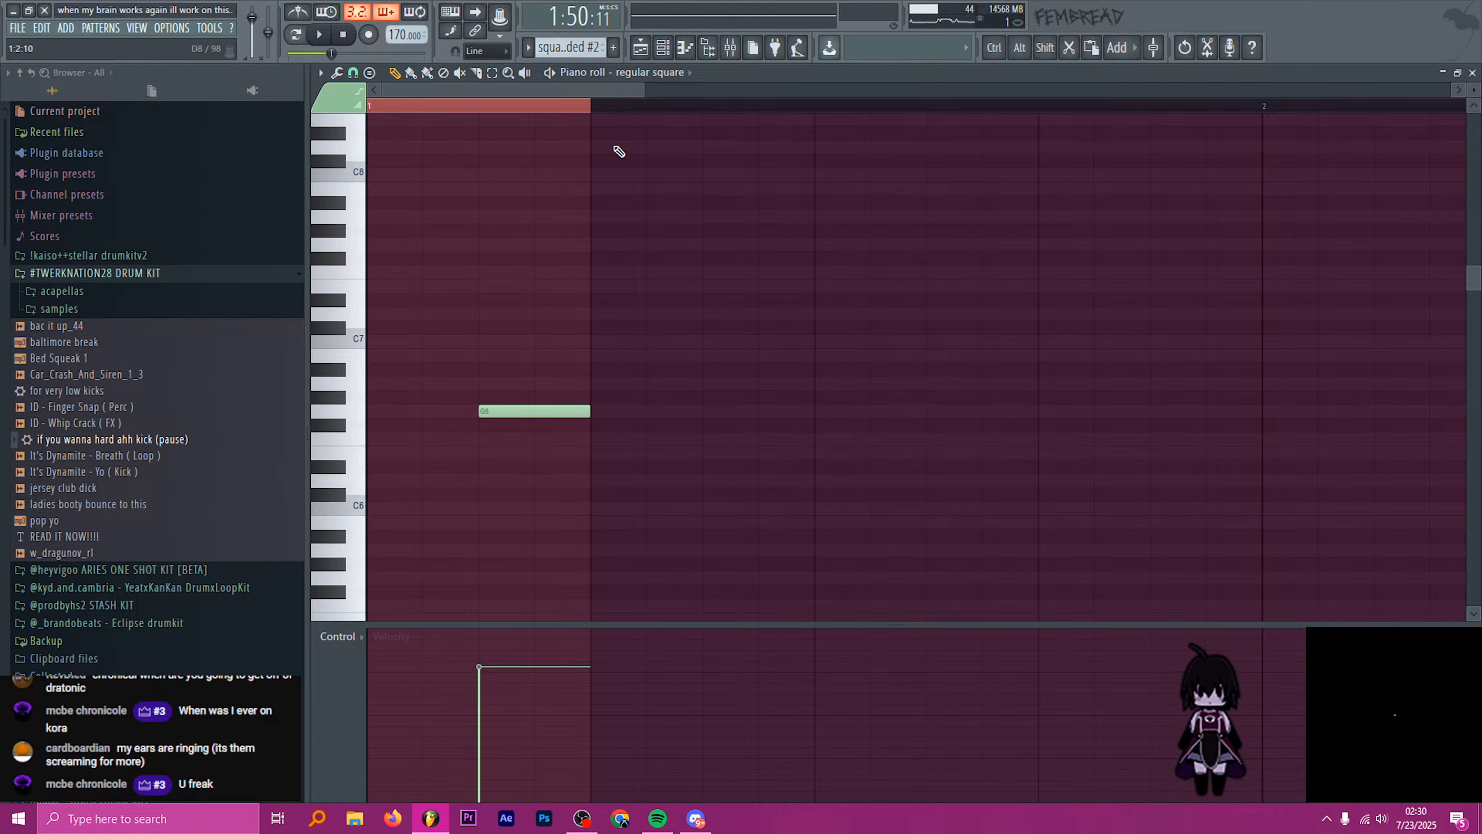
{"action": "left_click", "coordinate": [640, 49]}
{"action": "key", "text": "space"}
{"action": "scroll", "coordinate": [734, 303], "scroll_direction": "down", "scroll_amount": 2}
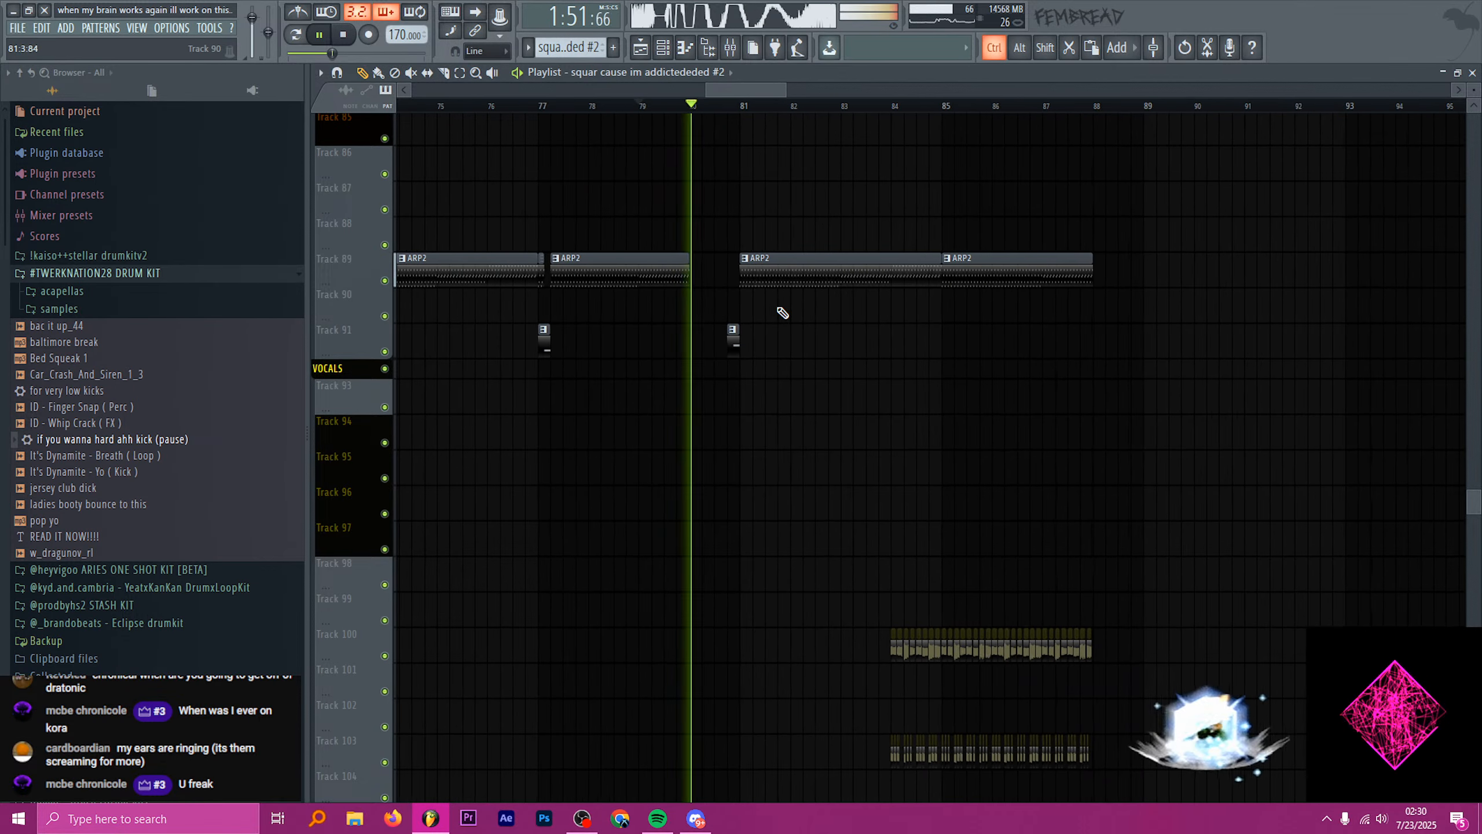
{"action": "scroll", "coordinate": [700, 320], "scroll_direction": "down", "scroll_amount": 5}
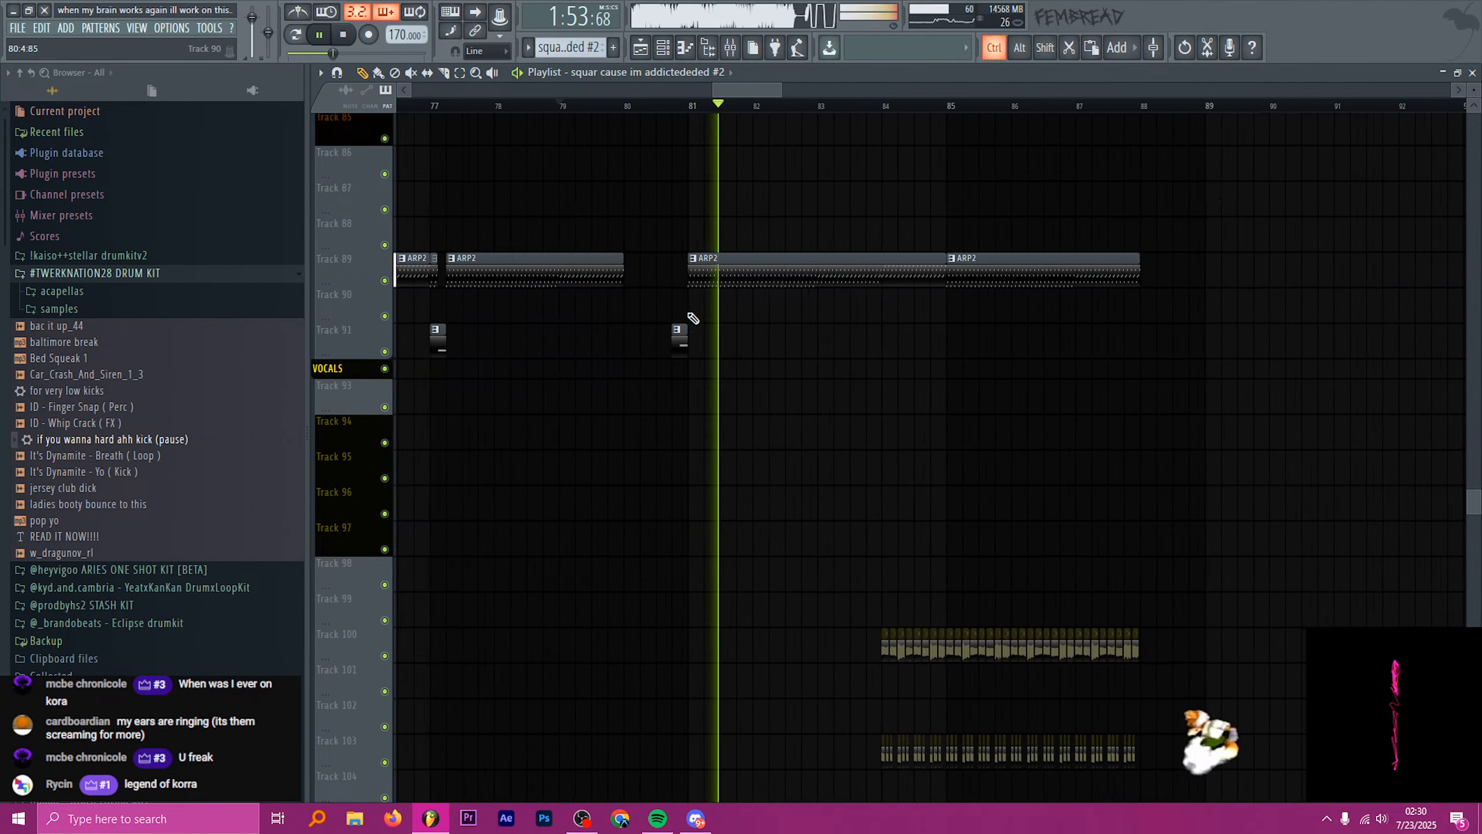
- Add a REVKICI reverse kick clip on Track 15 that ends exactly at bar 81
{"action": "scroll", "coordinate": [697, 324], "scroll_direction": "up", "scroll_amount": 3}
{"action": "scroll", "coordinate": [695, 327], "scroll_direction": "up", "scroll_amount": 16}
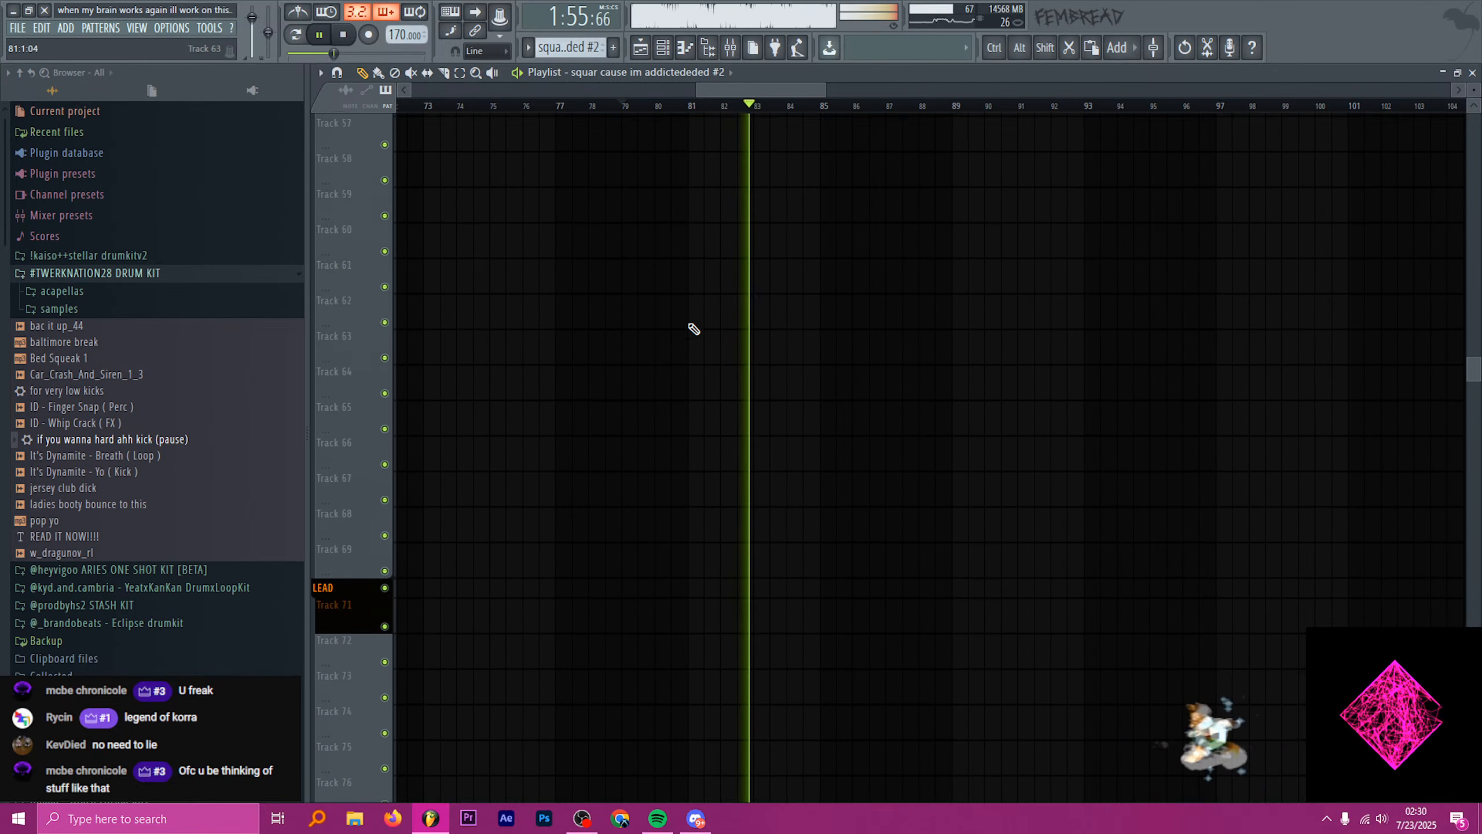
{"action": "scroll", "coordinate": [694, 337], "scroll_direction": "up", "scroll_amount": 8}
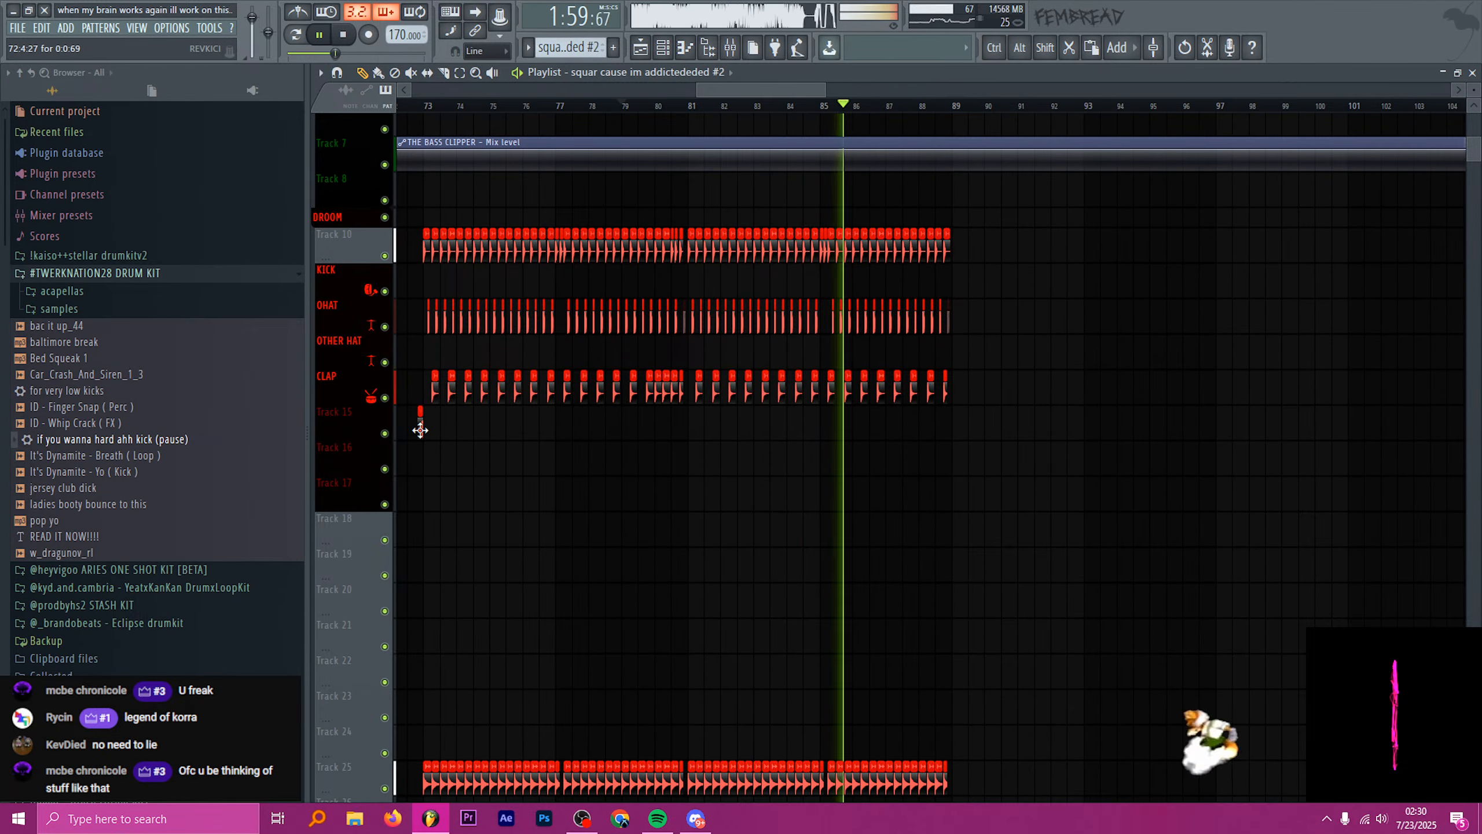
{"action": "scroll", "coordinate": [671, 446], "scroll_direction": "up", "scroll_amount": 6}
{"action": "left_click", "coordinate": [715, 438]}
{"action": "scroll", "coordinate": [741, 449], "scroll_direction": "up", "scroll_amount": 4}
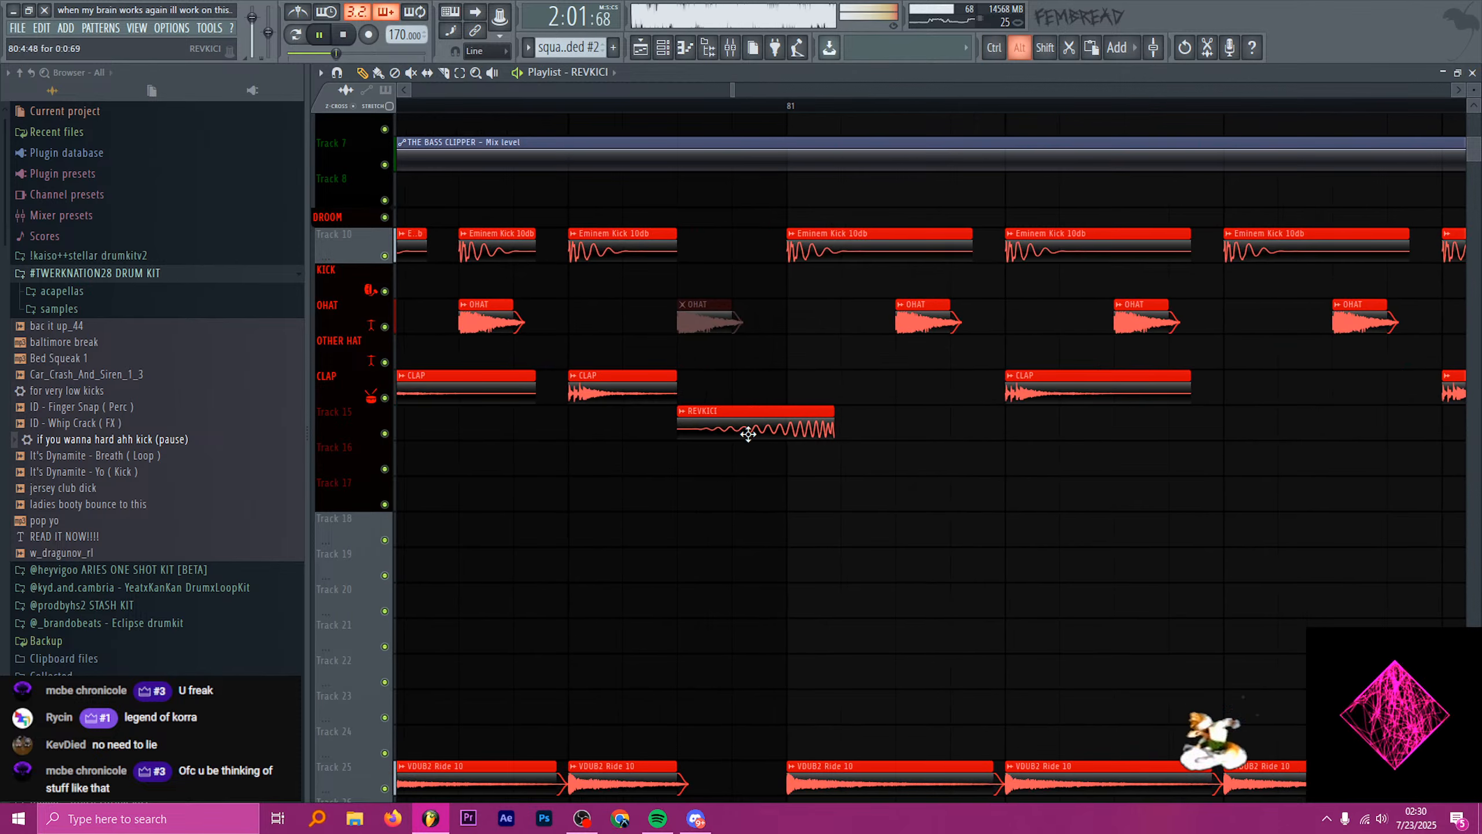
{"action": "key", "text": "space"}
{"action": "scroll", "coordinate": [741, 458], "scroll_direction": "down", "scroll_amount": 3}
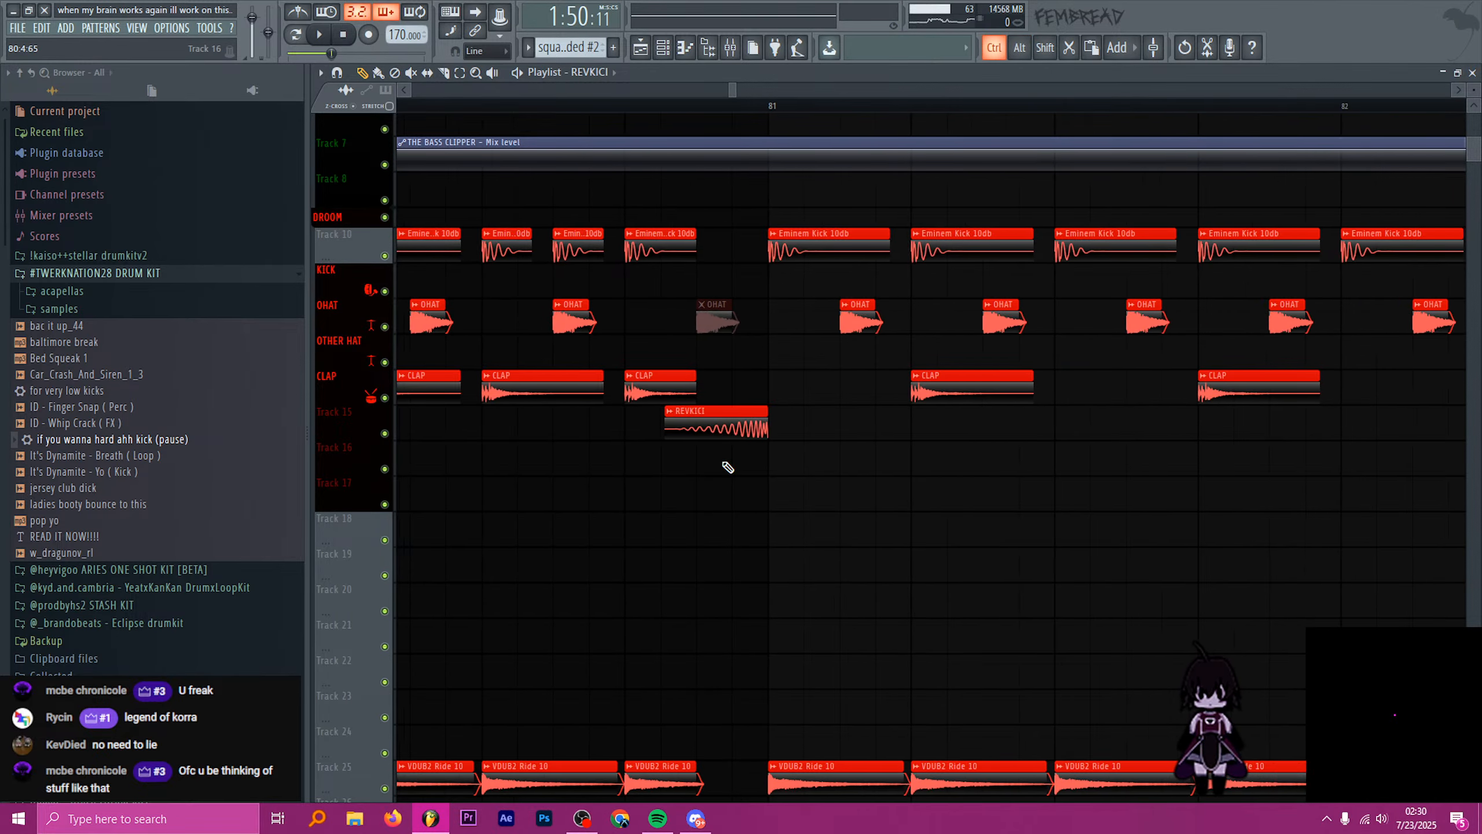
{"action": "scroll", "coordinate": [758, 435], "scroll_direction": "up", "scroll_amount": 5}
{"action": "scroll", "coordinate": [761, 432], "scroll_direction": "down", "scroll_amount": 6}
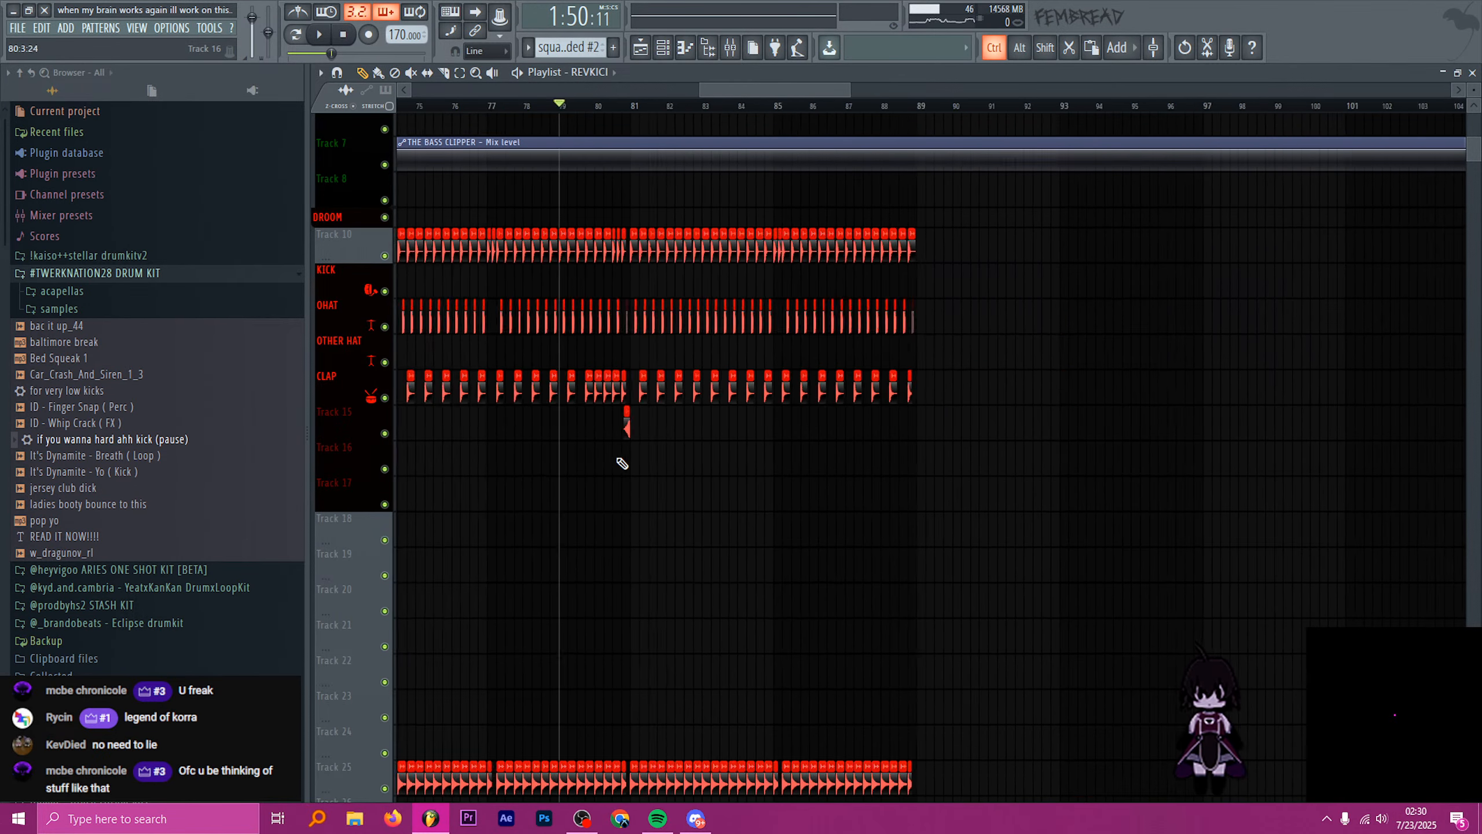
- Set the playback position to bar 87 and listen to the end of the drop
{"action": "left_click", "coordinate": [637, 118]}
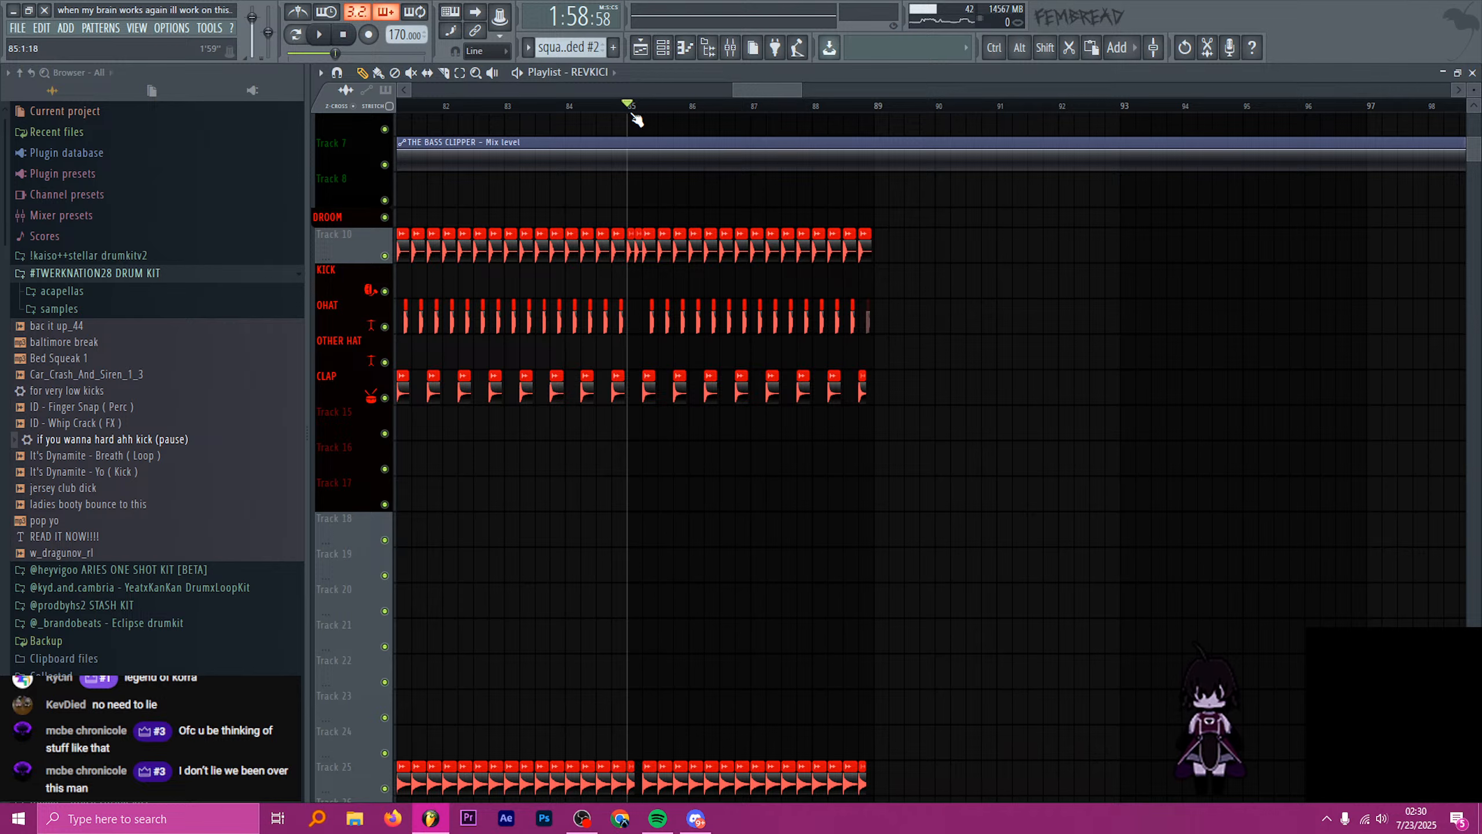
{"action": "left_click", "coordinate": [782, 109]}
{"action": "left_click", "coordinate": [752, 107]}
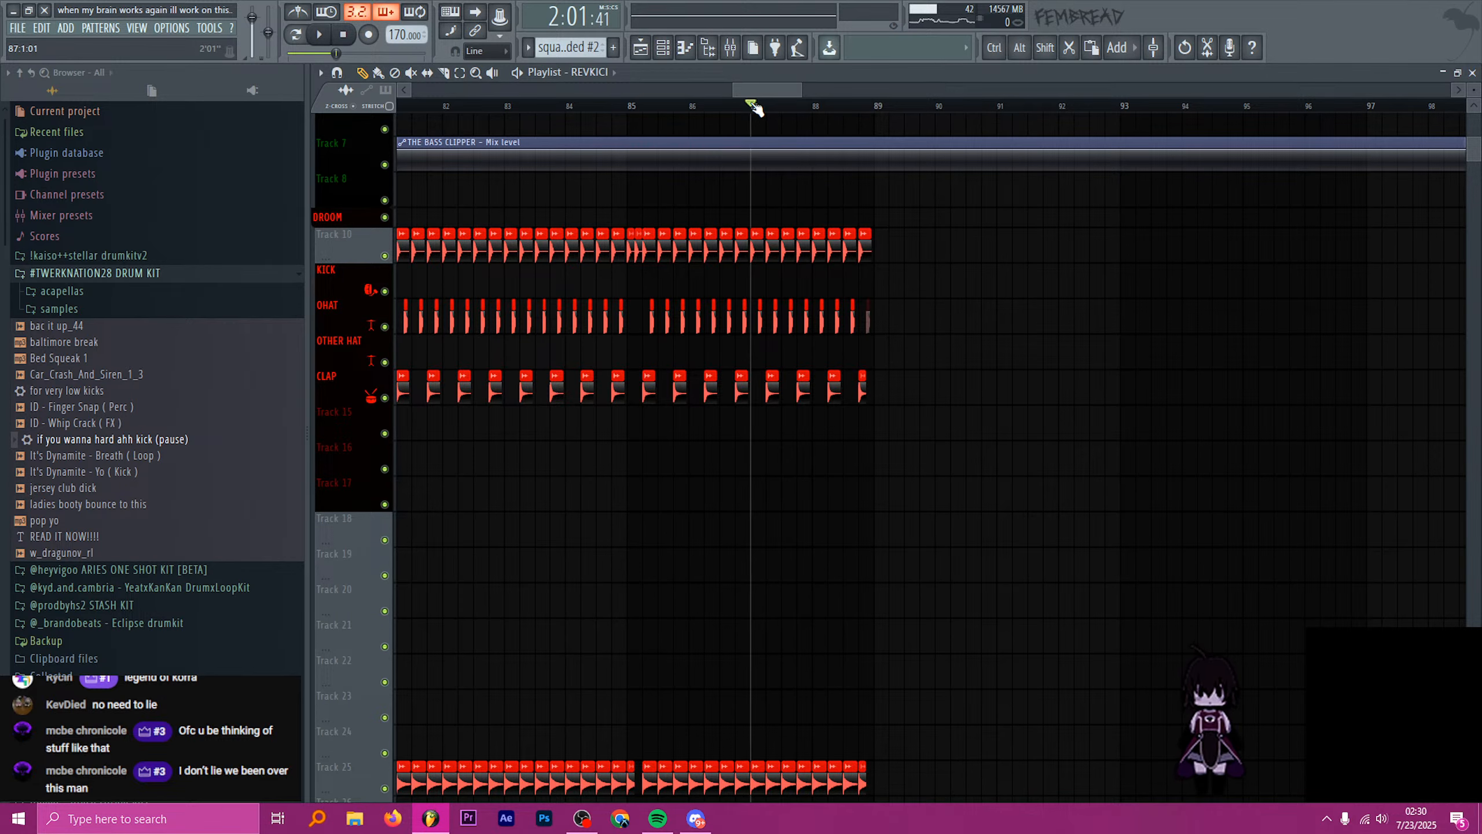
{"action": "scroll", "coordinate": [879, 292], "scroll_direction": "down", "scroll_amount": 5}
{"action": "scroll", "coordinate": [876, 323], "scroll_direction": "down", "scroll_amount": 1}
{"action": "scroll", "coordinate": [867, 318], "scroll_direction": "up", "scroll_amount": 2}
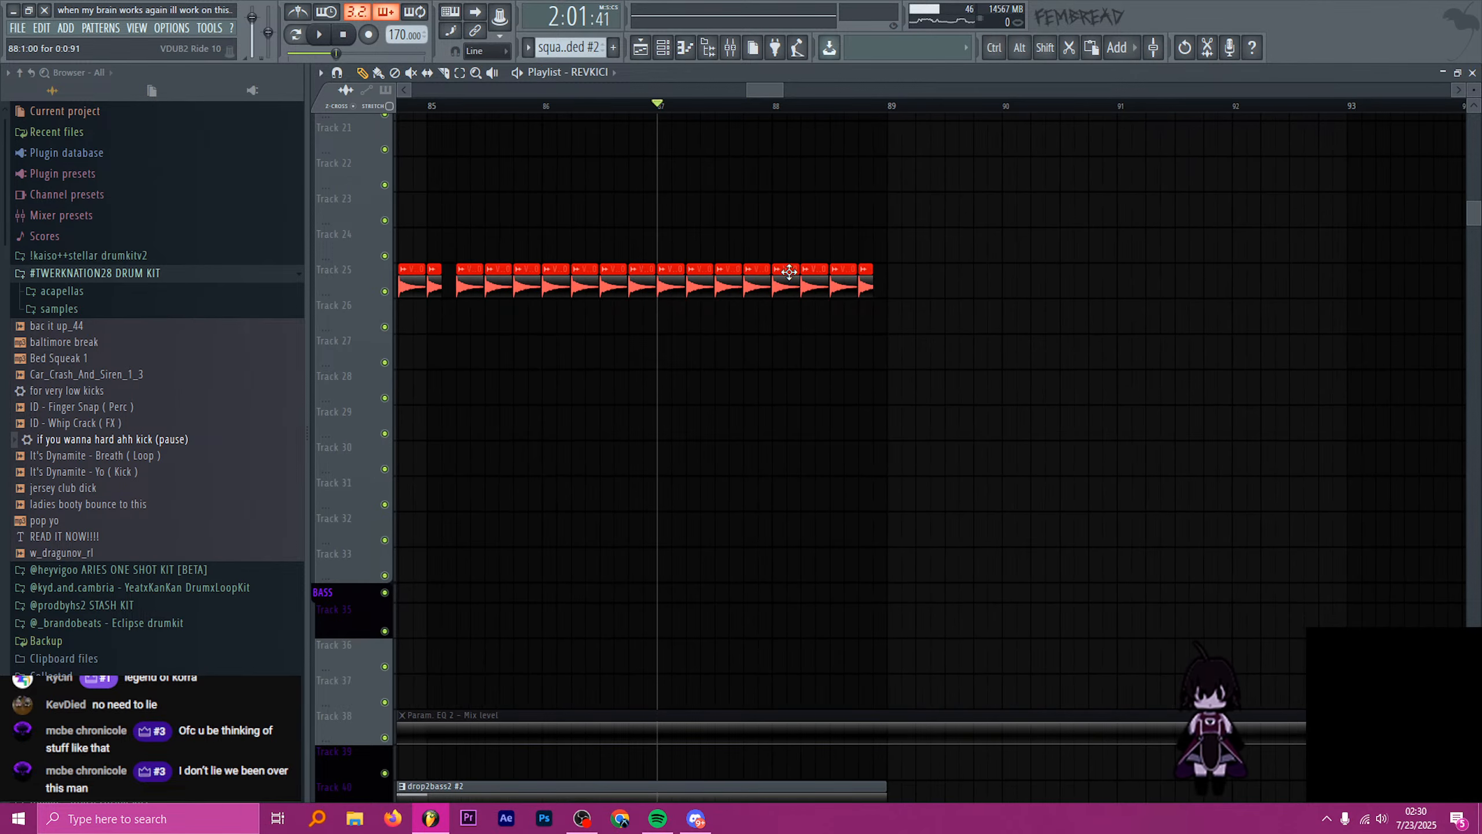
{"action": "key", "text": "space"}
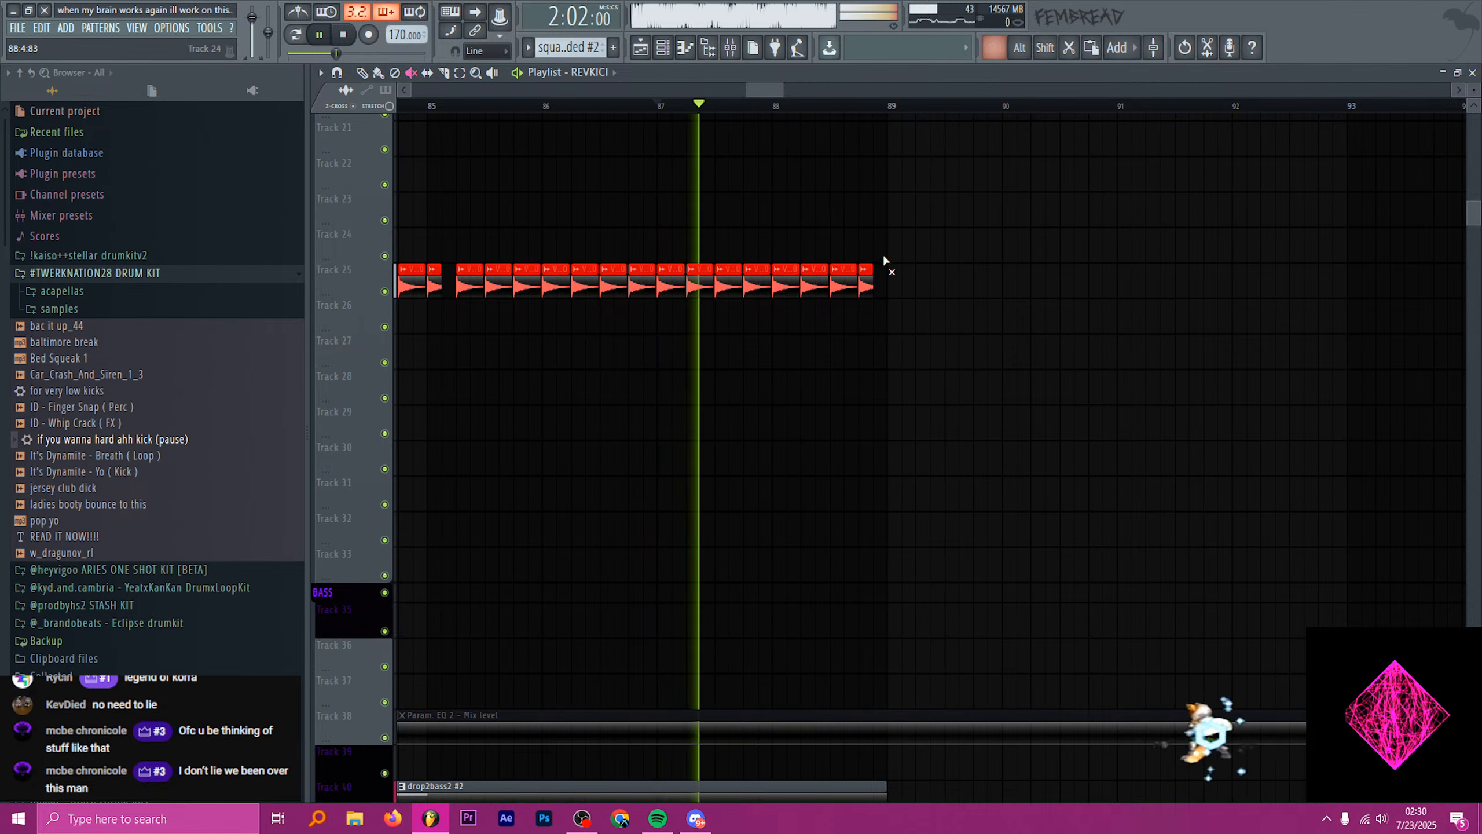
{"action": "scroll", "coordinate": [882, 257], "scroll_direction": "up", "scroll_amount": 2}
{"action": "key", "text": "space"}
- Mute the SIDCHEN clips from beat 2 through the end of bar 88, replaying from bar 87
{"action": "scroll", "coordinate": [721, 248], "scroll_direction": "up", "scroll_amount": 2}
{"action": "scroll", "coordinate": [692, 268], "scroll_direction": "up", "scroll_amount": 6}
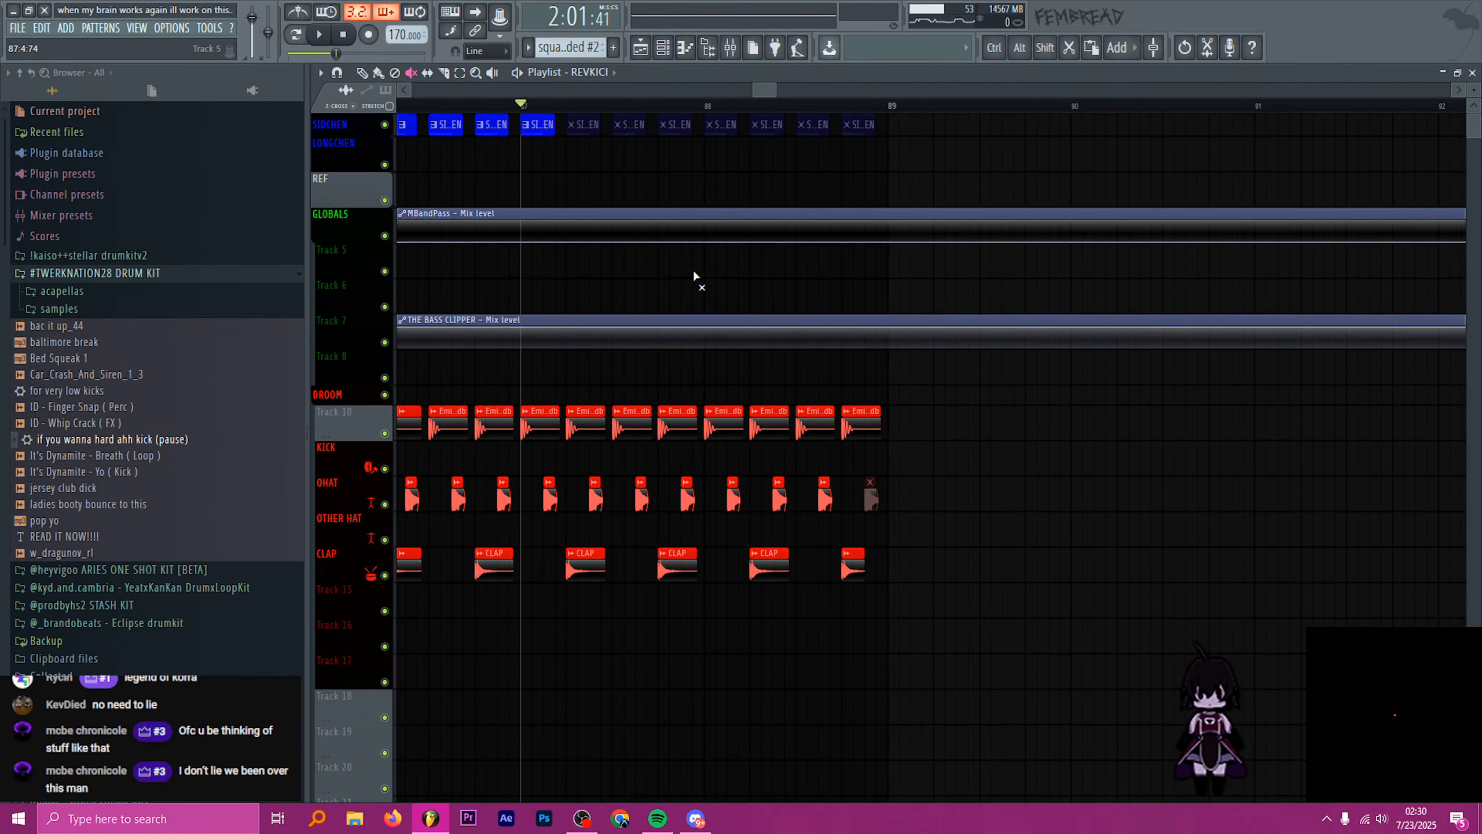
{"action": "key", "text": "space"}
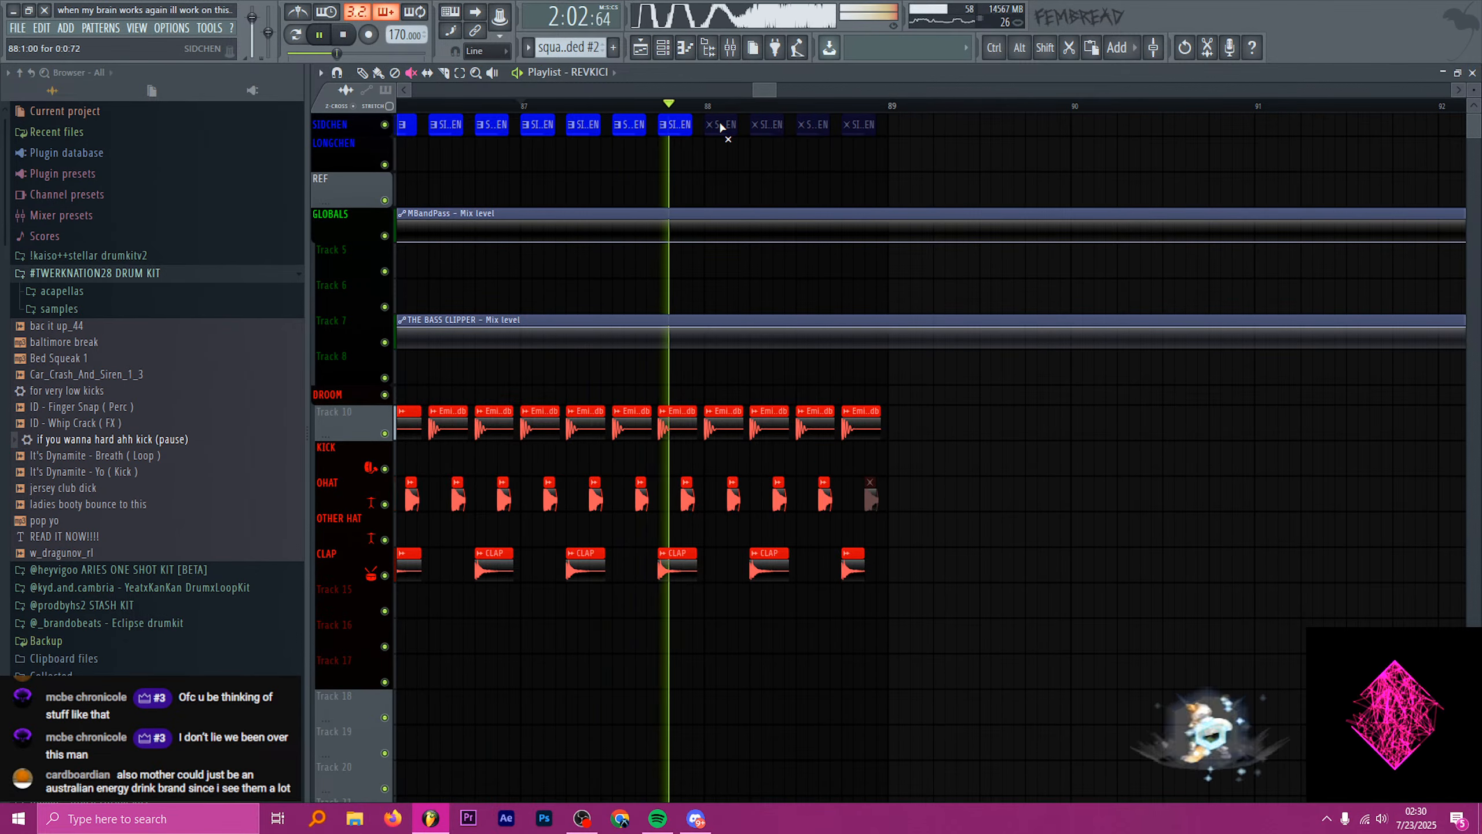
{"action": "key", "text": "space"}
{"action": "scroll", "coordinate": [744, 456], "scroll_direction": "up", "scroll_amount": 2}
- Mute bar 88's open hats and claps, along with the kick and ride clips from beat 2 onward
{"action": "left_click", "coordinate": [702, 482]}
{"action": "left_click", "coordinate": [790, 433]}
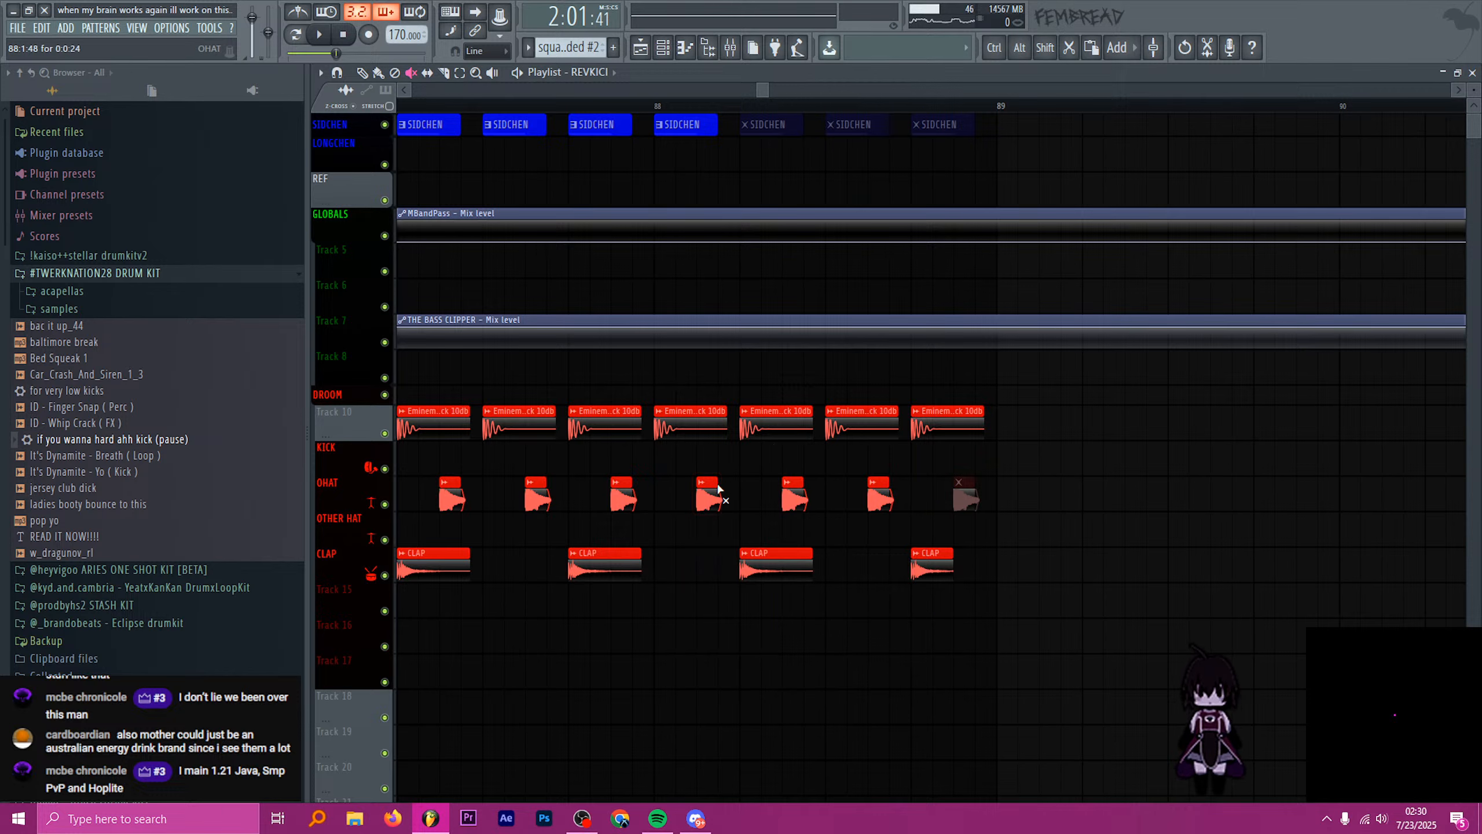
{"action": "left_click_drag", "start_coordinate": [771, 435], "coordinate": [933, 429]}
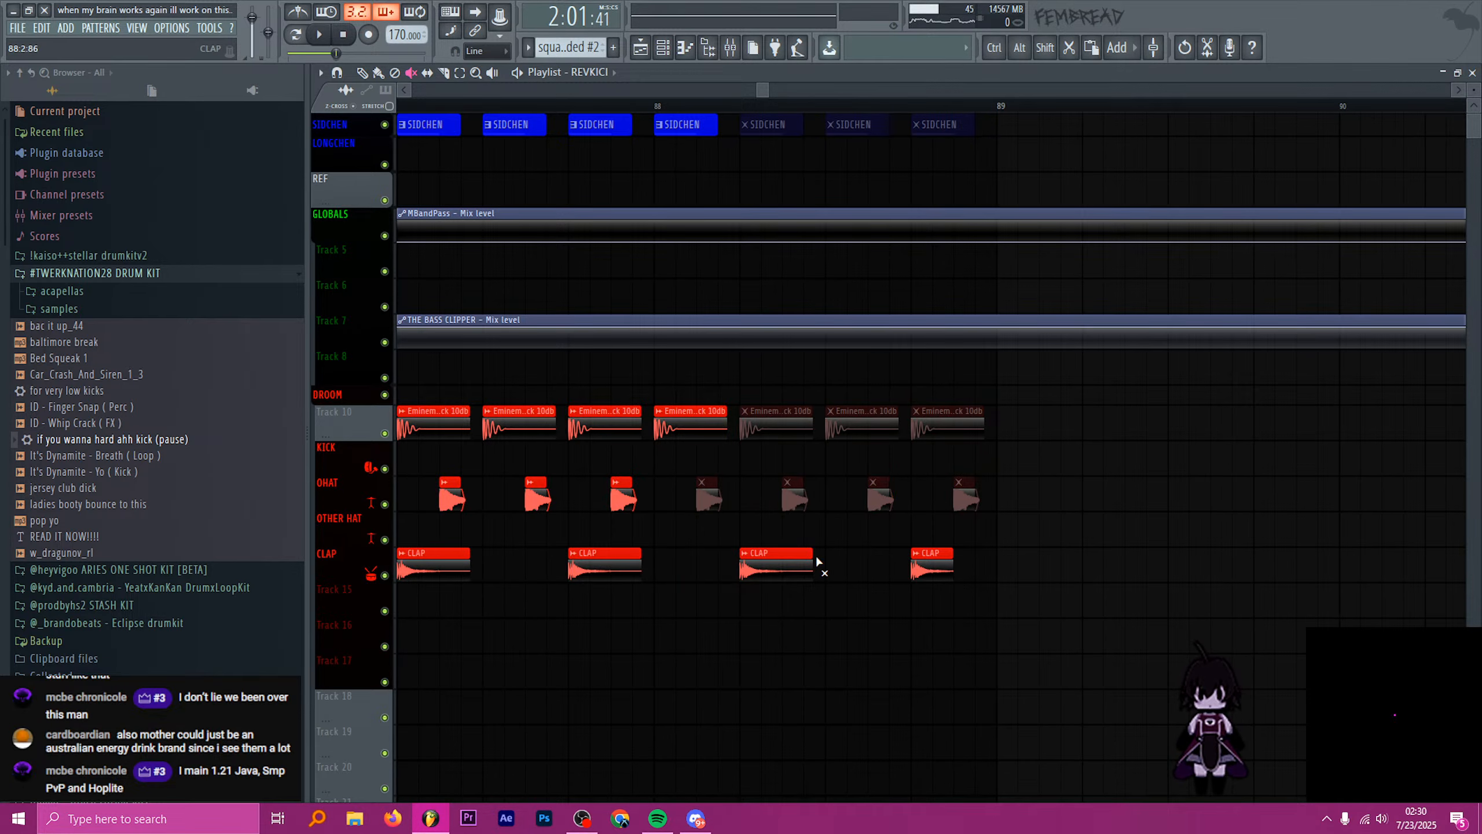
{"action": "left_click_drag", "start_coordinate": [802, 559], "coordinate": [929, 559]}
{"action": "scroll", "coordinate": [834, 552], "scroll_direction": "down", "scroll_amount": 4}
{"action": "left_click_drag", "start_coordinate": [752, 566], "coordinate": [928, 567]}
- Slice the drop2bass2 #2 clip at bar 88, mute the piece after the cut and replay from bar 87
{"action": "scroll", "coordinate": [817, 575], "scroll_direction": "down", "scroll_amount": 7}
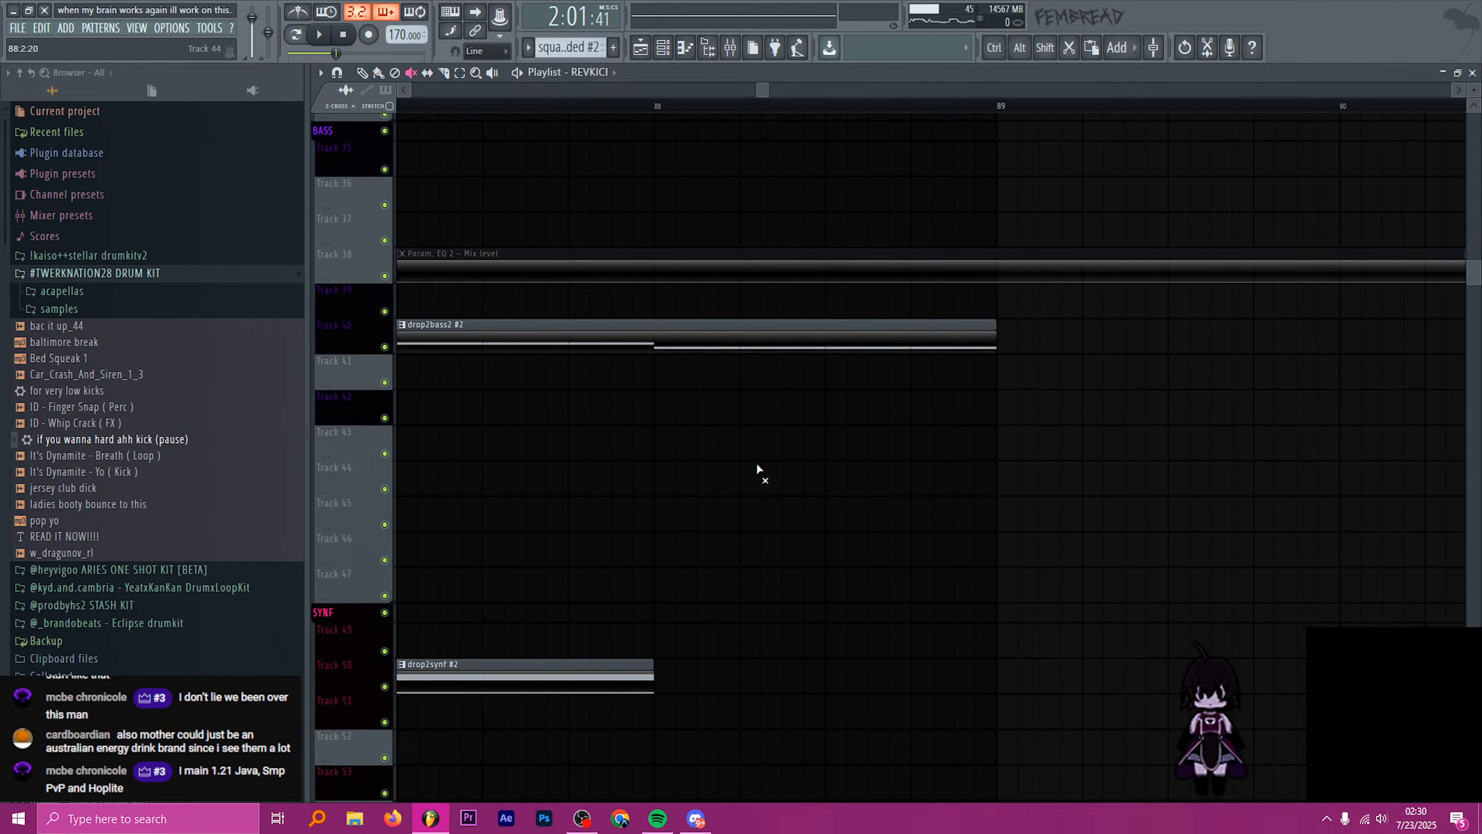
{"action": "left_click", "coordinate": [717, 338]}
{"action": "scroll", "coordinate": [732, 274], "scroll_direction": "down", "scroll_amount": 2}
{"action": "key", "text": "space"}
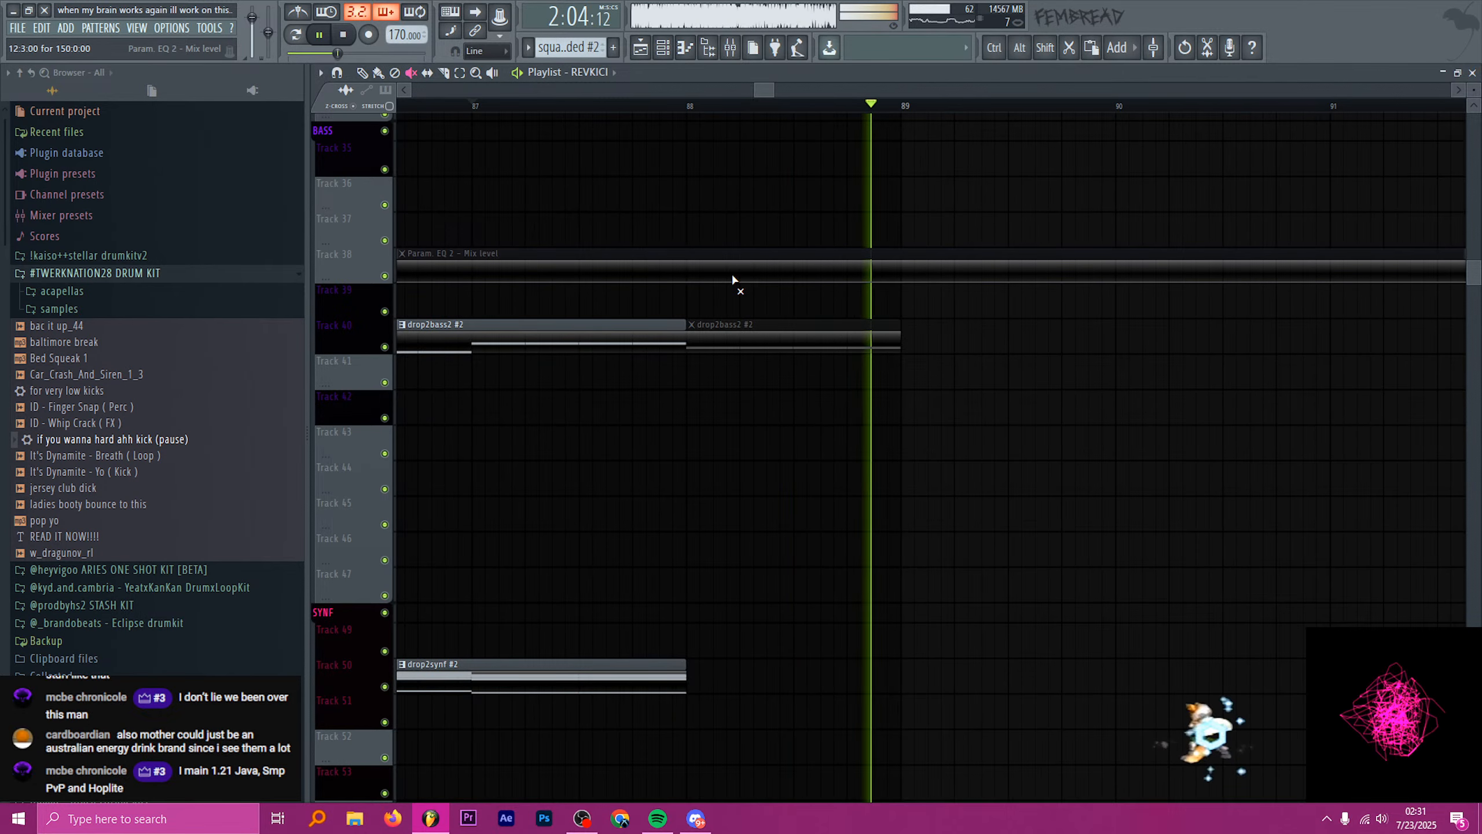
{"action": "key", "text": "space"}
{"action": "scroll", "coordinate": [835, 435], "scroll_direction": "down", "scroll_amount": 4}
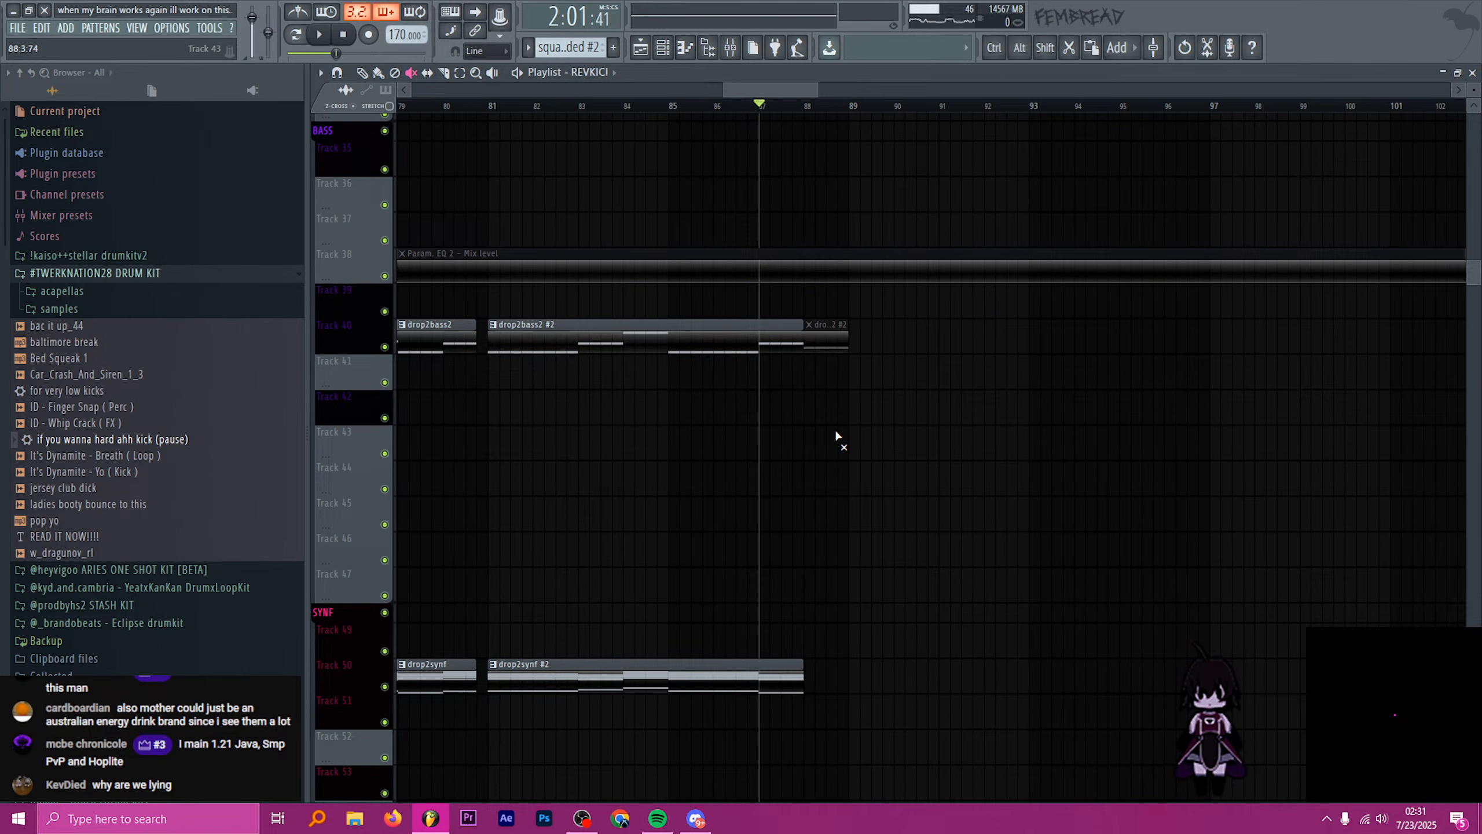
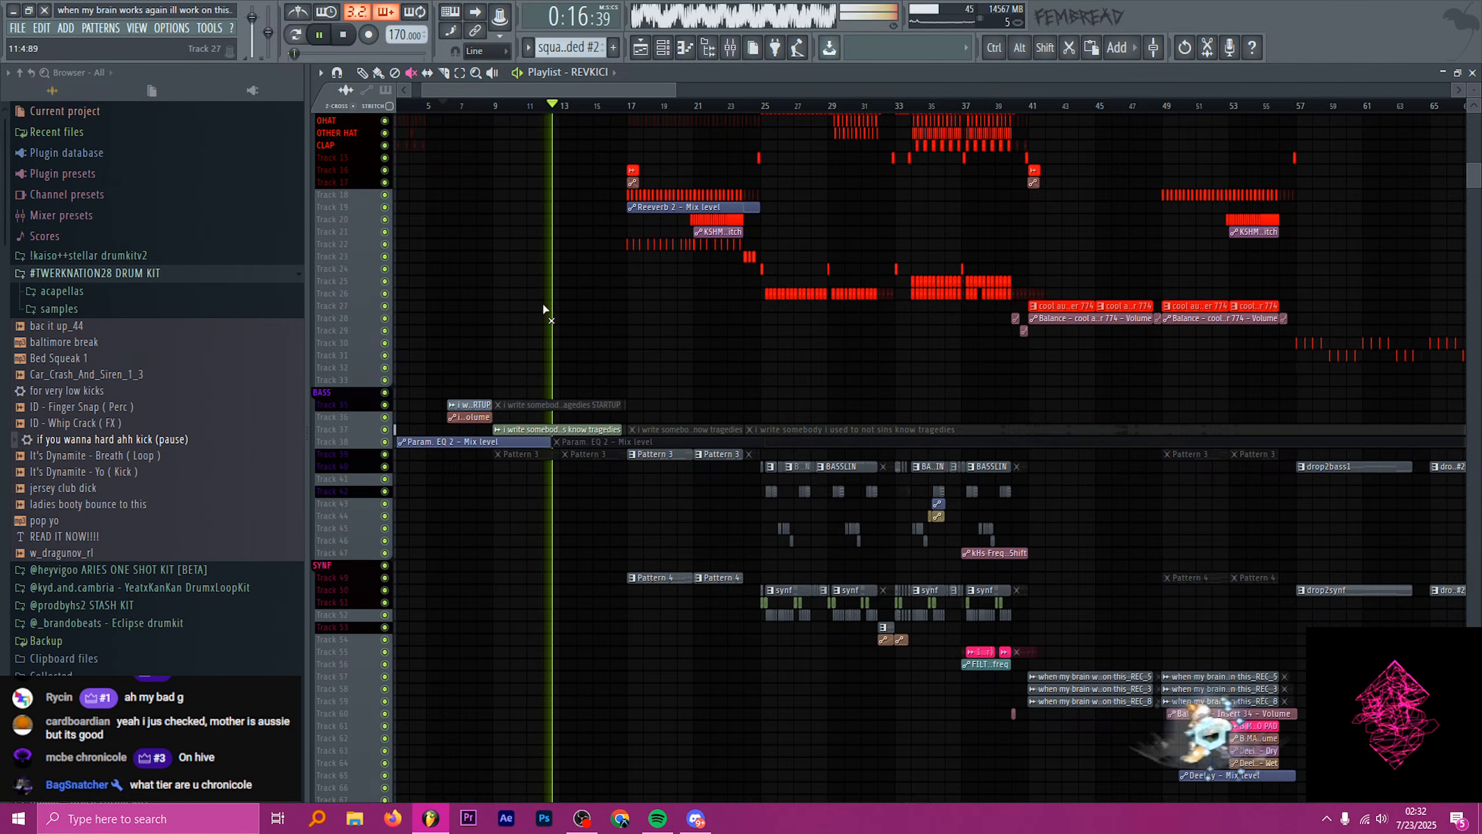
- Play the song's intro and first build-up while reviewing the global, drum, bass and synth tracks
{"action": "scroll", "coordinate": [551, 349], "scroll_direction": "up", "scroll_amount": 3}
{"action": "scroll", "coordinate": [572, 375], "scroll_direction": "up", "scroll_amount": 3}
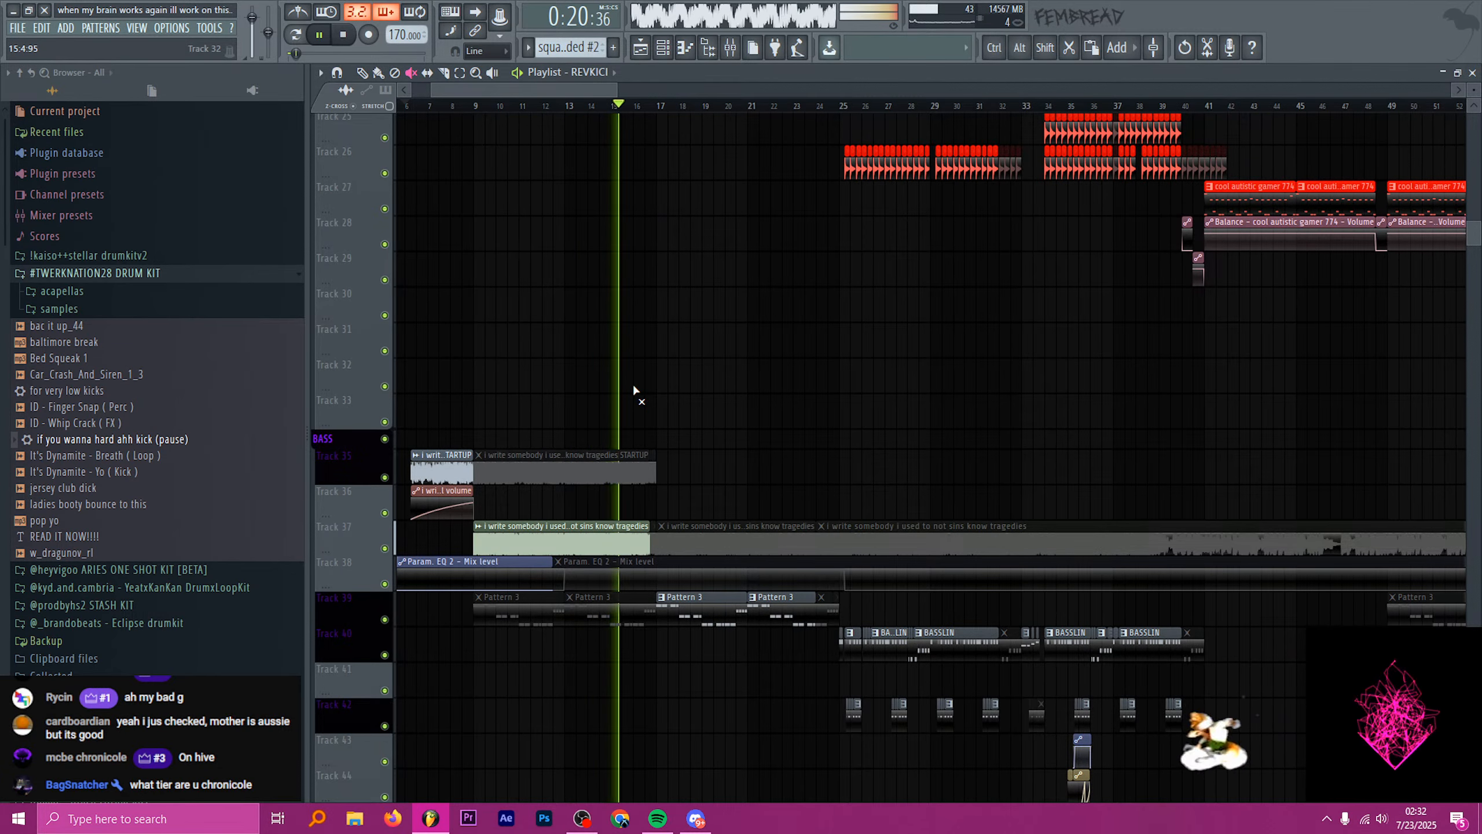
{"action": "scroll", "coordinate": [665, 402], "scroll_direction": "up", "scroll_amount": 6}
{"action": "scroll", "coordinate": [686, 420], "scroll_direction": "up", "scroll_amount": 2}
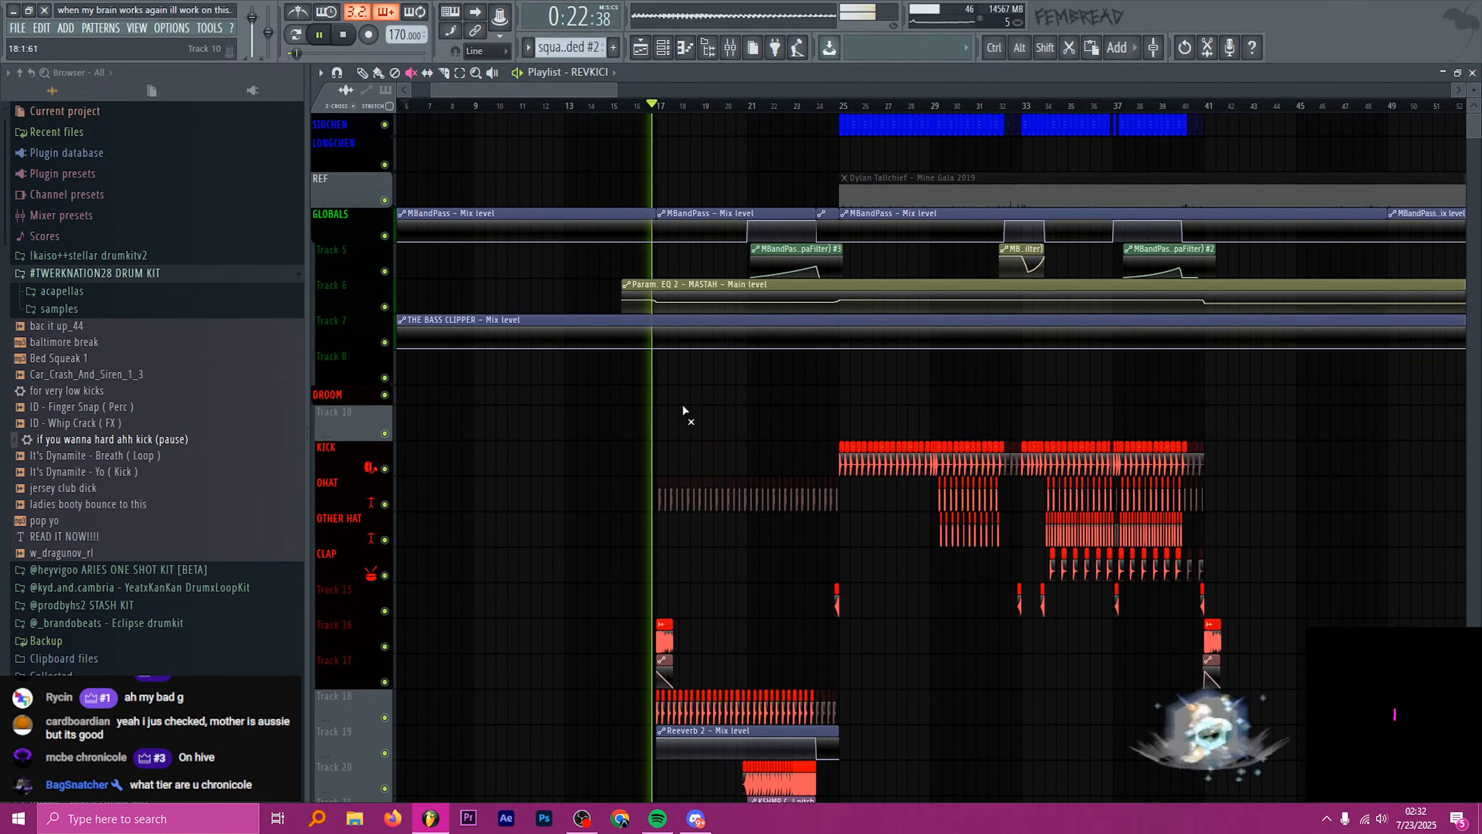
{"action": "scroll", "coordinate": [642, 403], "scroll_direction": "down", "scroll_amount": 3}
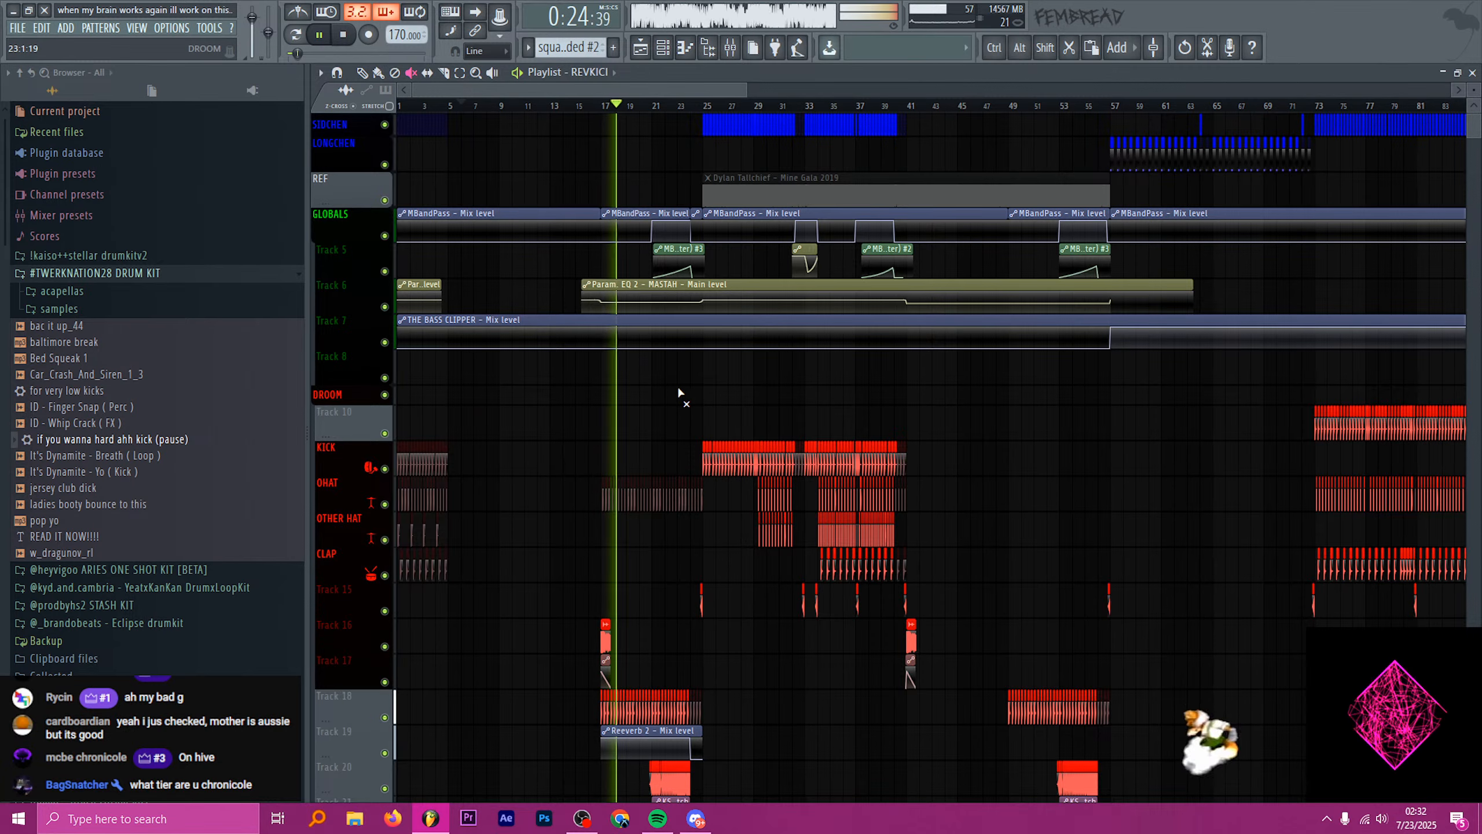
{"action": "scroll", "coordinate": [674, 449], "scroll_direction": "down", "scroll_amount": 6}
{"action": "scroll", "coordinate": [680, 473], "scroll_direction": "down", "scroll_amount": 5}
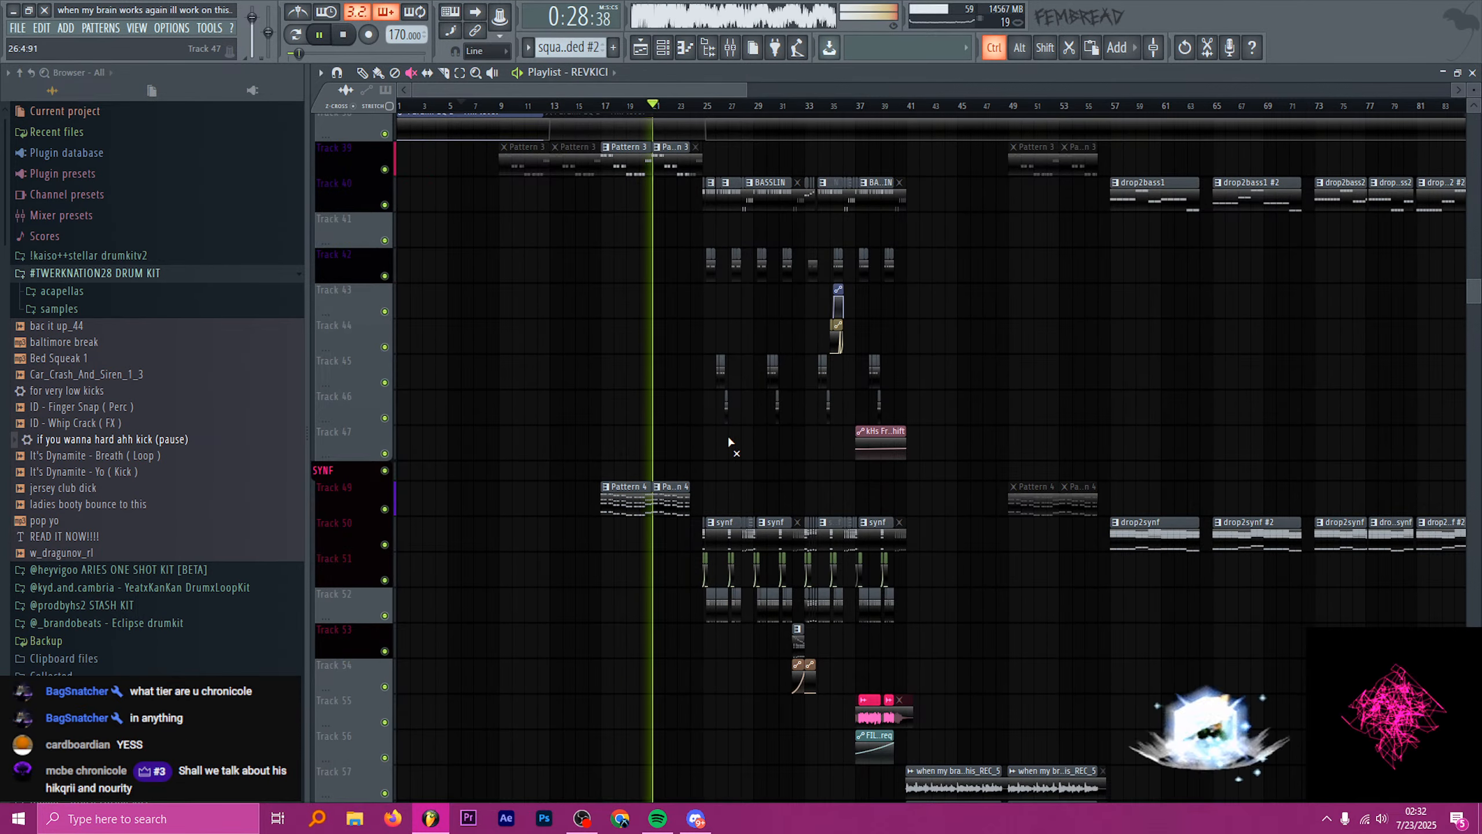
{"action": "scroll", "coordinate": [736, 438], "scroll_direction": "up", "scroll_amount": 2}
{"action": "scroll", "coordinate": [766, 445], "scroll_direction": "up", "scroll_amount": 1}
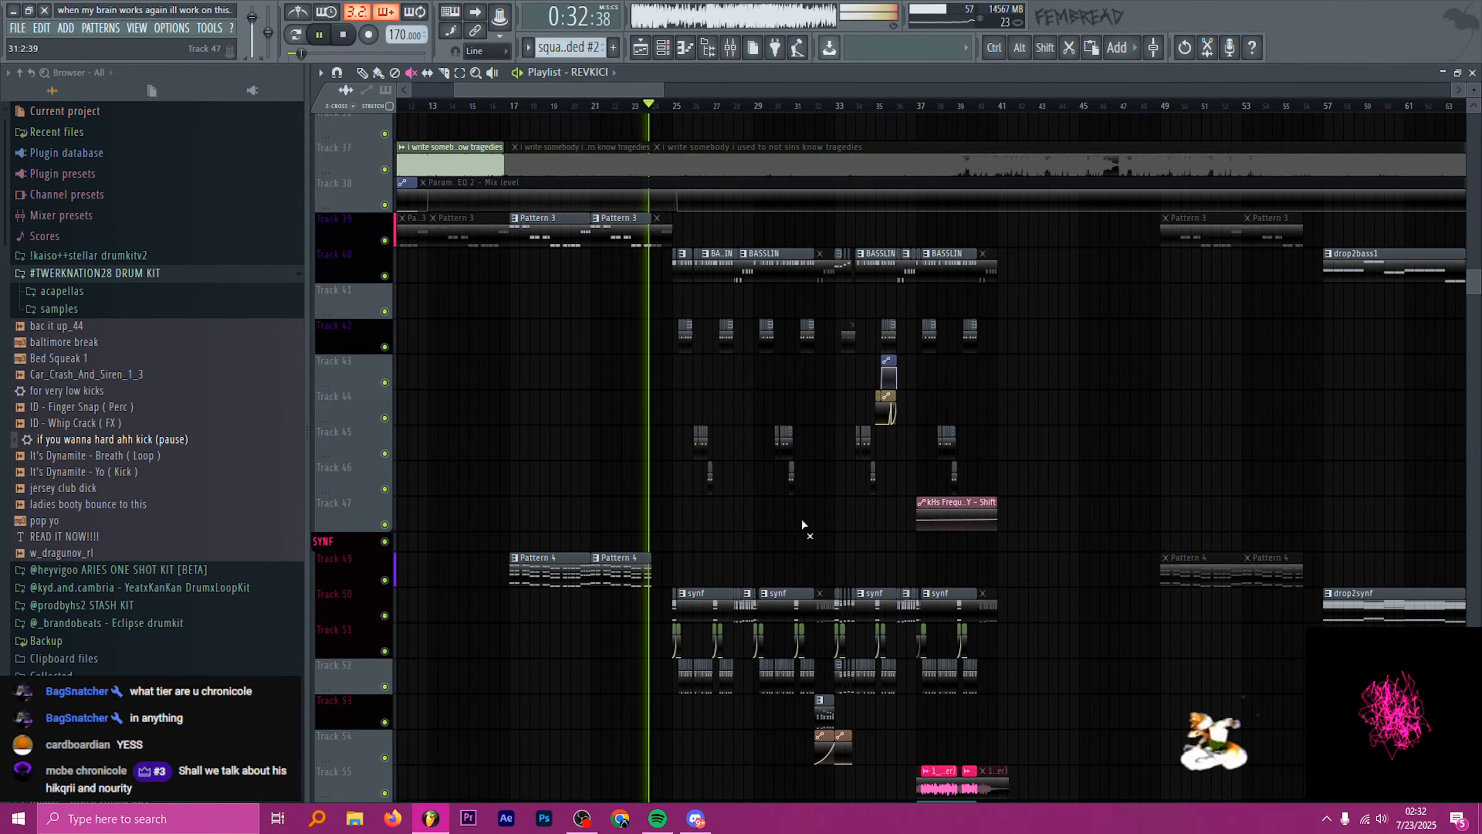
- Play the first drop through bar 40 while examining its bass, synth and lead tracks and the clips leading into bar 41
{"action": "scroll", "coordinate": [794, 526], "scroll_direction": "up", "scroll_amount": 6}
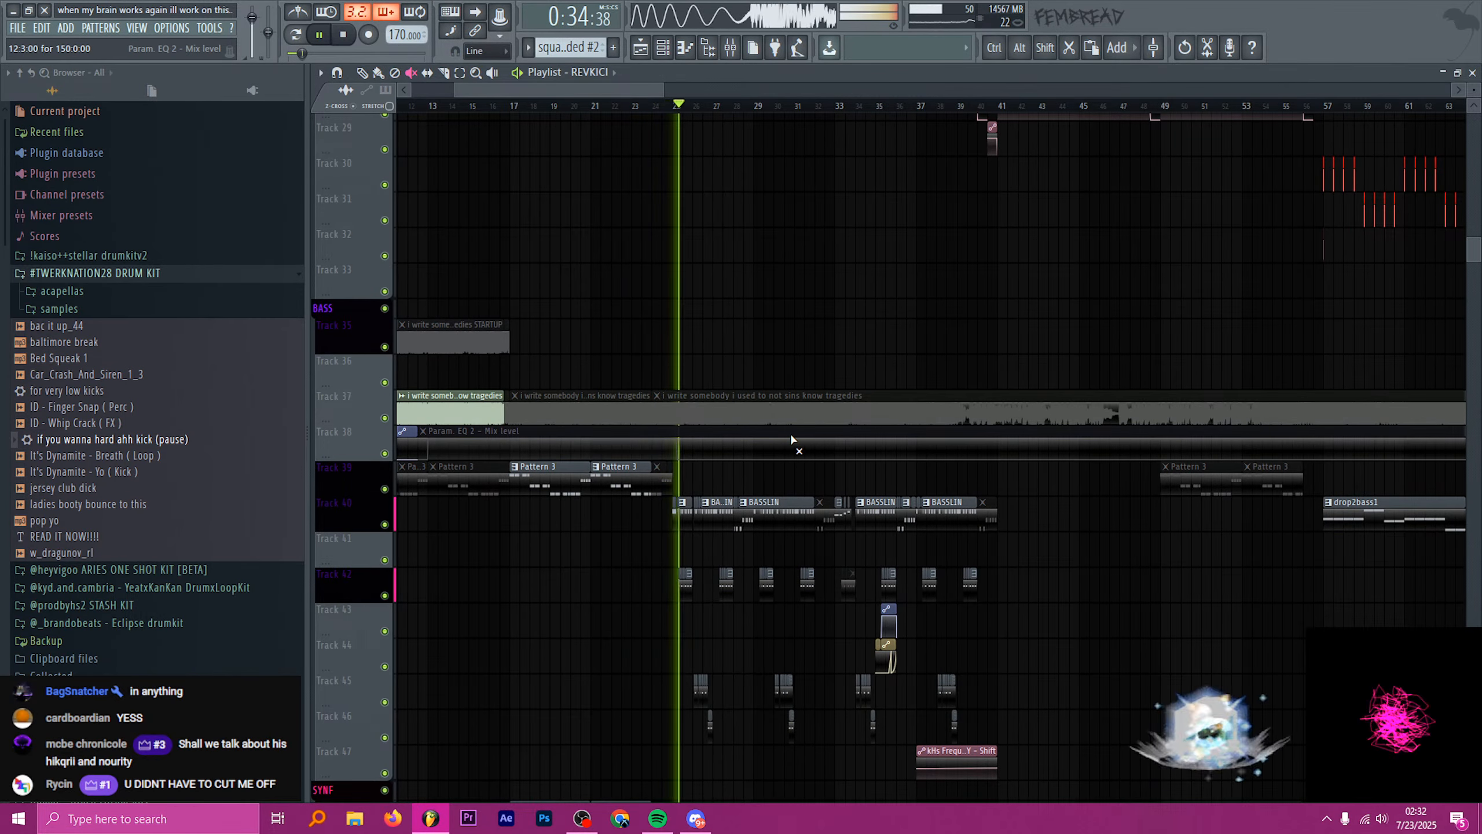
{"action": "scroll", "coordinate": [917, 462], "scroll_direction": "down", "scroll_amount": 18}
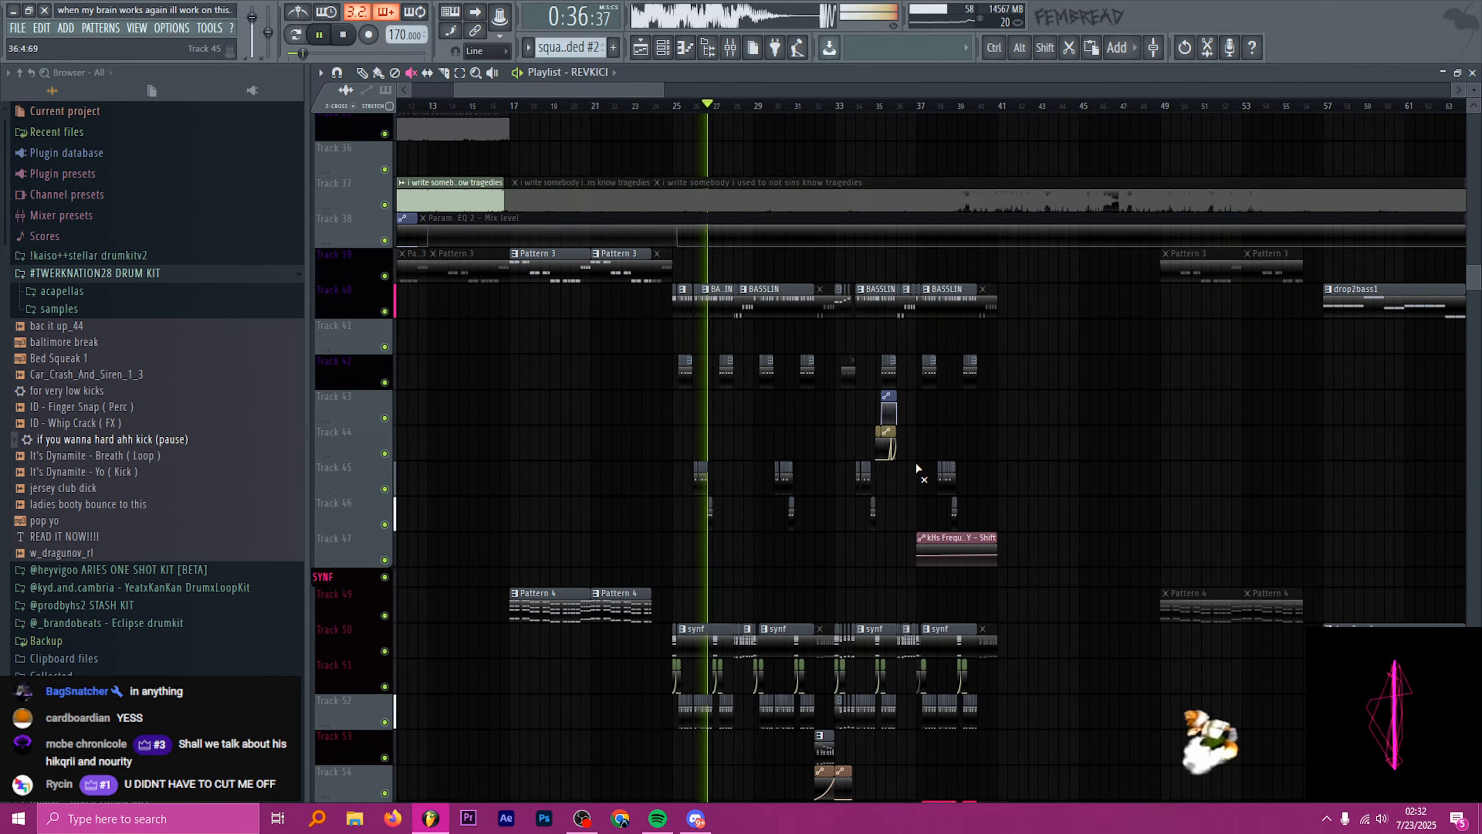
{"action": "scroll", "coordinate": [951, 470], "scroll_direction": "down", "scroll_amount": 14}
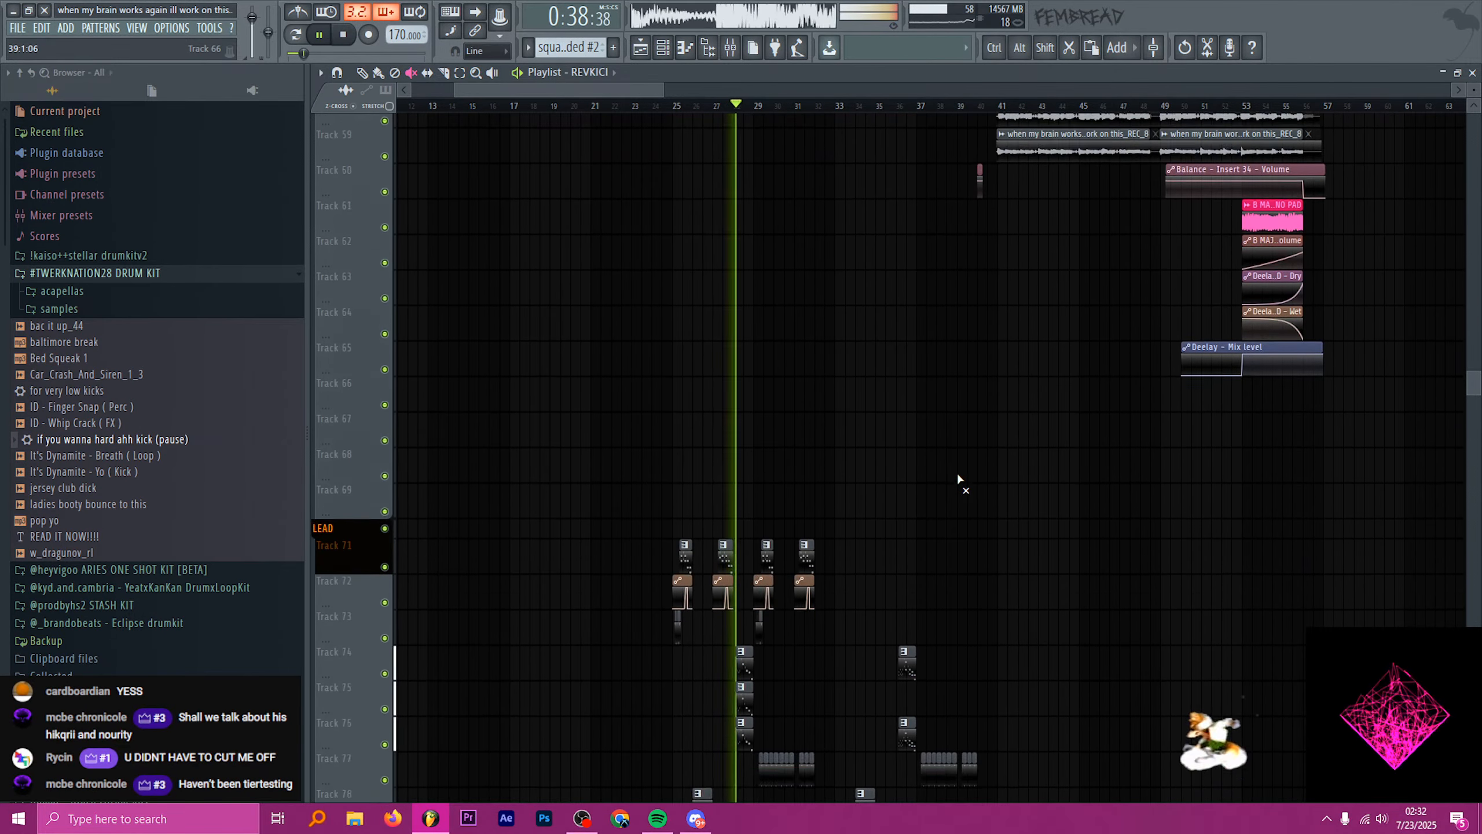
{"action": "scroll", "coordinate": [936, 412], "scroll_direction": "up", "scroll_amount": 3}
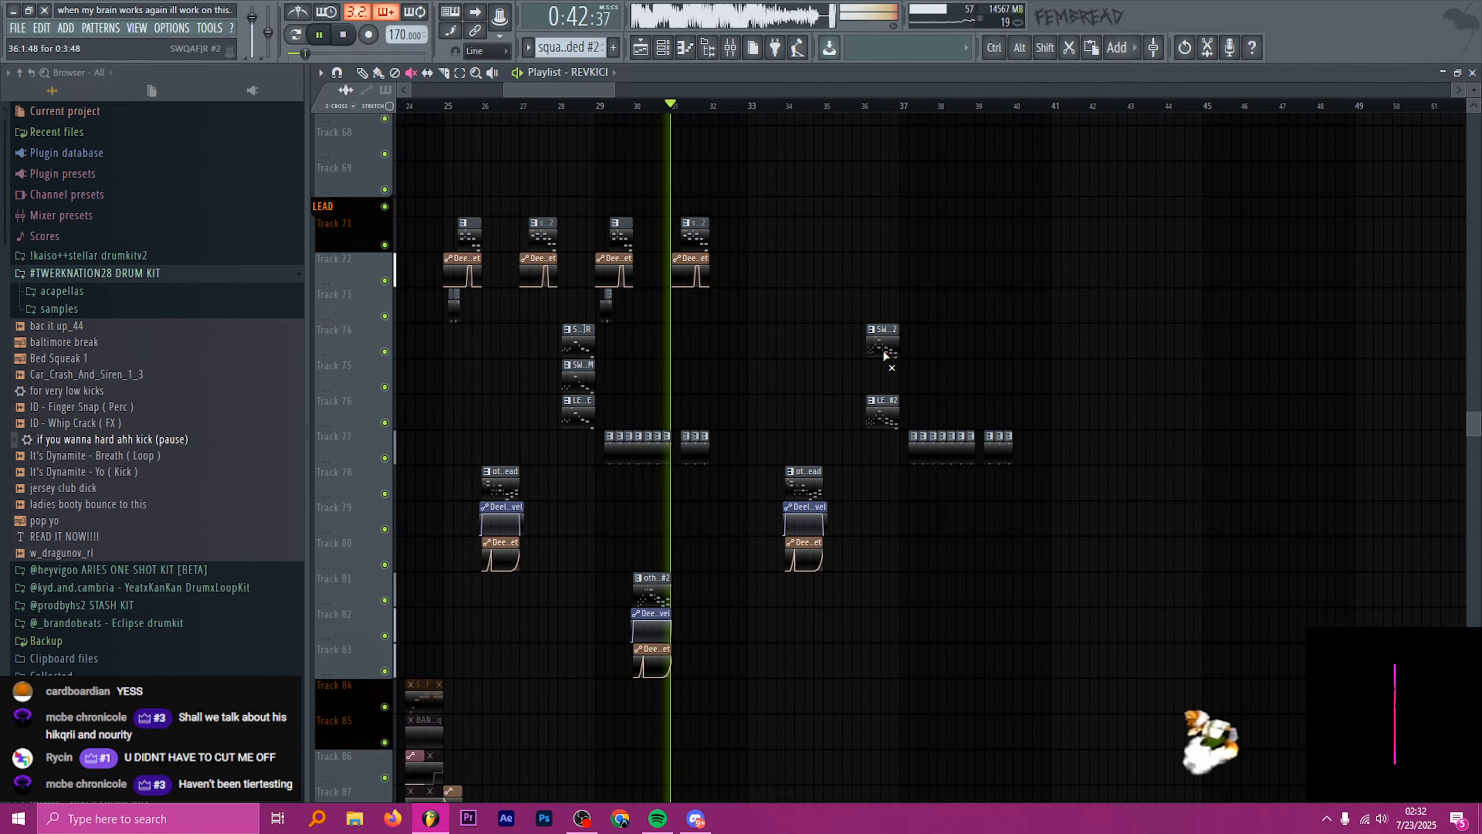
{"action": "scroll", "coordinate": [863, 332], "scroll_direction": "up", "scroll_amount": 2}
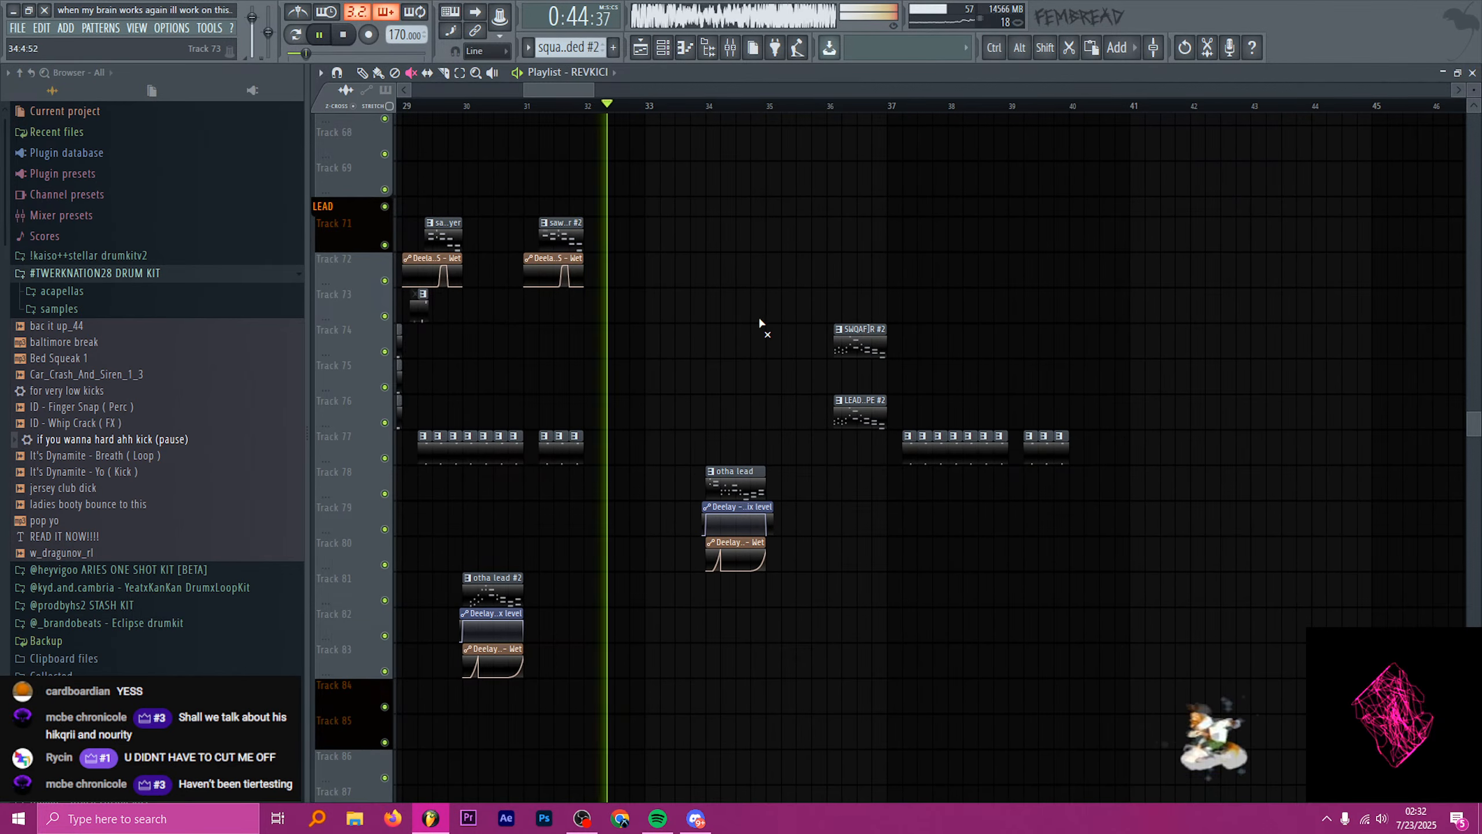
{"action": "scroll", "coordinate": [857, 352], "scroll_direction": "up", "scroll_amount": 10}
{"action": "scroll", "coordinate": [834, 380], "scroll_direction": "down", "scroll_amount": 9}
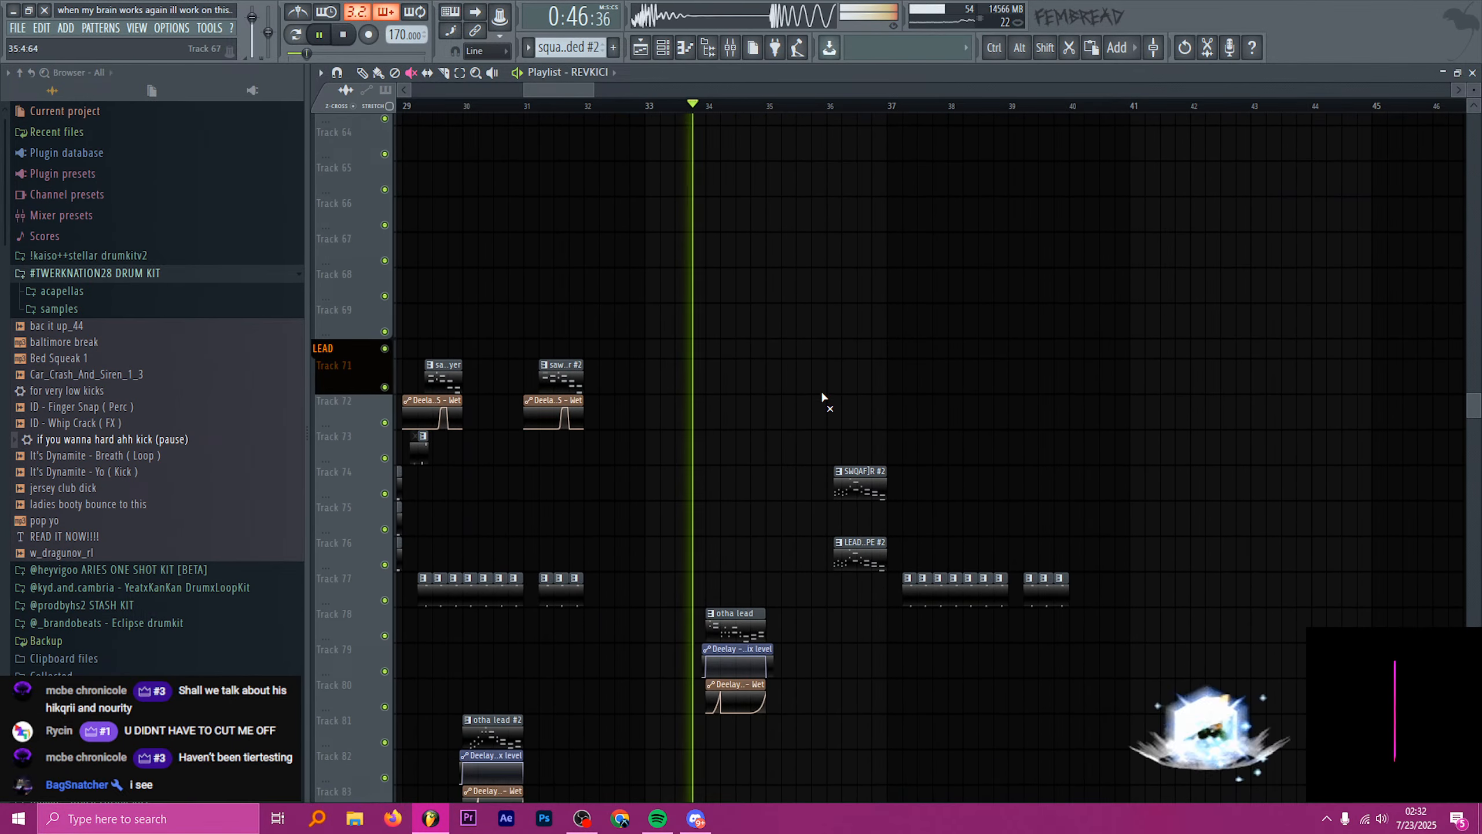
{"action": "scroll", "coordinate": [1050, 417], "scroll_direction": "up", "scroll_amount": 1}
{"action": "scroll", "coordinate": [1104, 428], "scroll_direction": "up", "scroll_amount": 4}
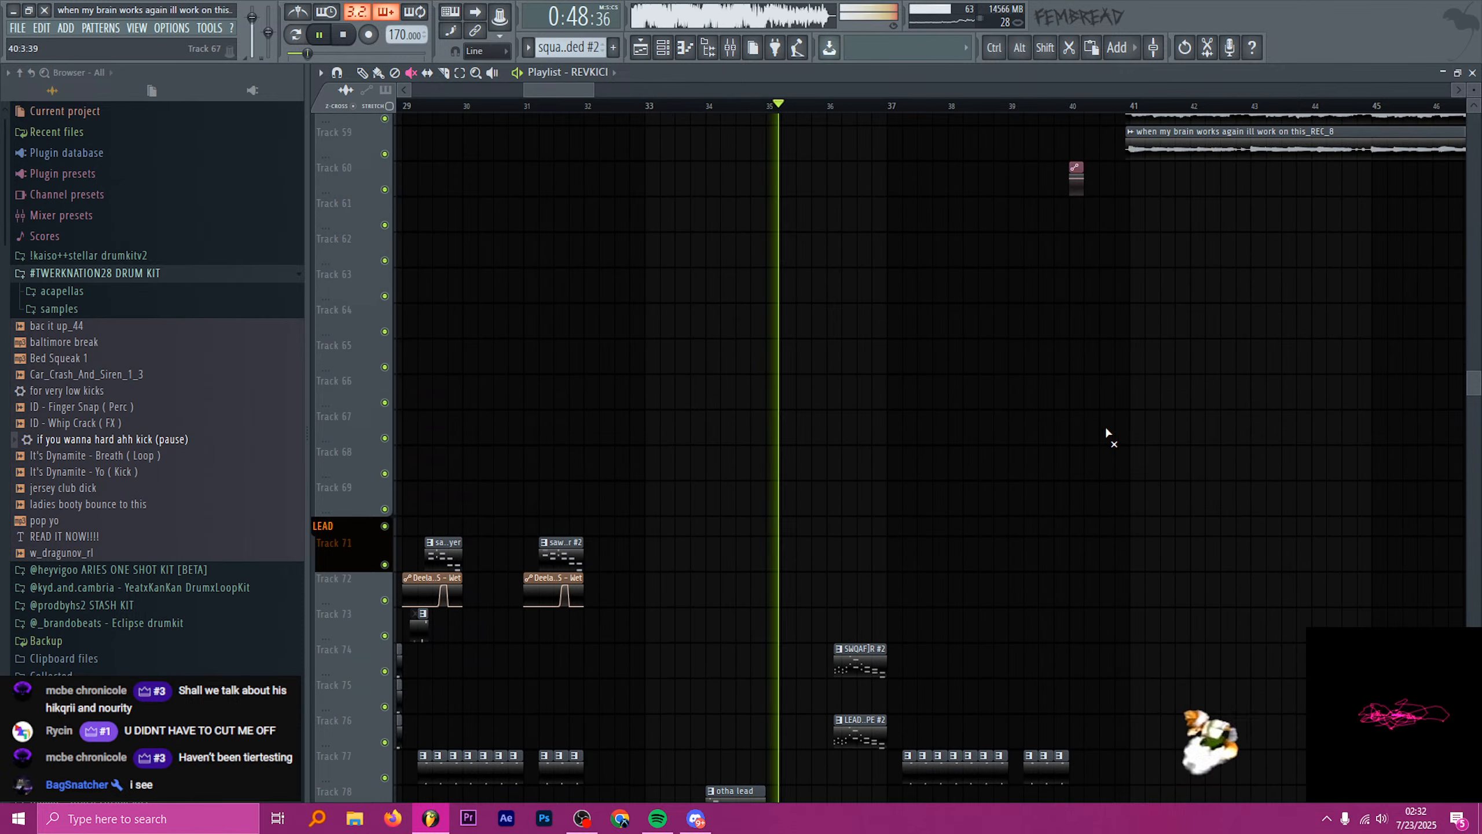
{"action": "scroll", "coordinate": [1068, 447], "scroll_direction": "down", "scroll_amount": 4}
{"action": "scroll", "coordinate": [1076, 456], "scroll_direction": "up", "scroll_amount": 3}
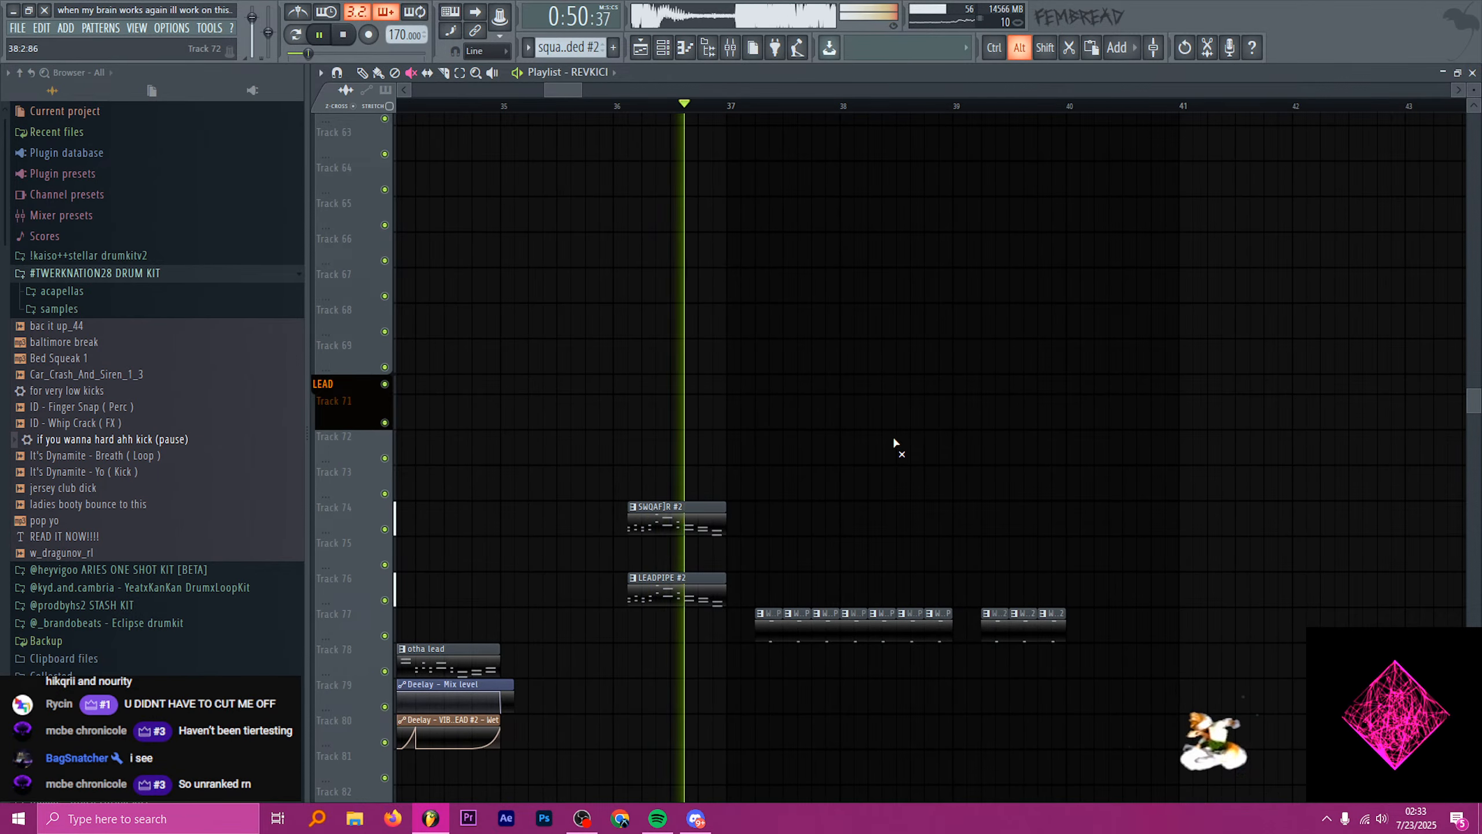
{"action": "scroll", "coordinate": [894, 440], "scroll_direction": "down", "scroll_amount": 4}
{"action": "scroll", "coordinate": [841, 361], "scroll_direction": "up", "scroll_amount": 5}
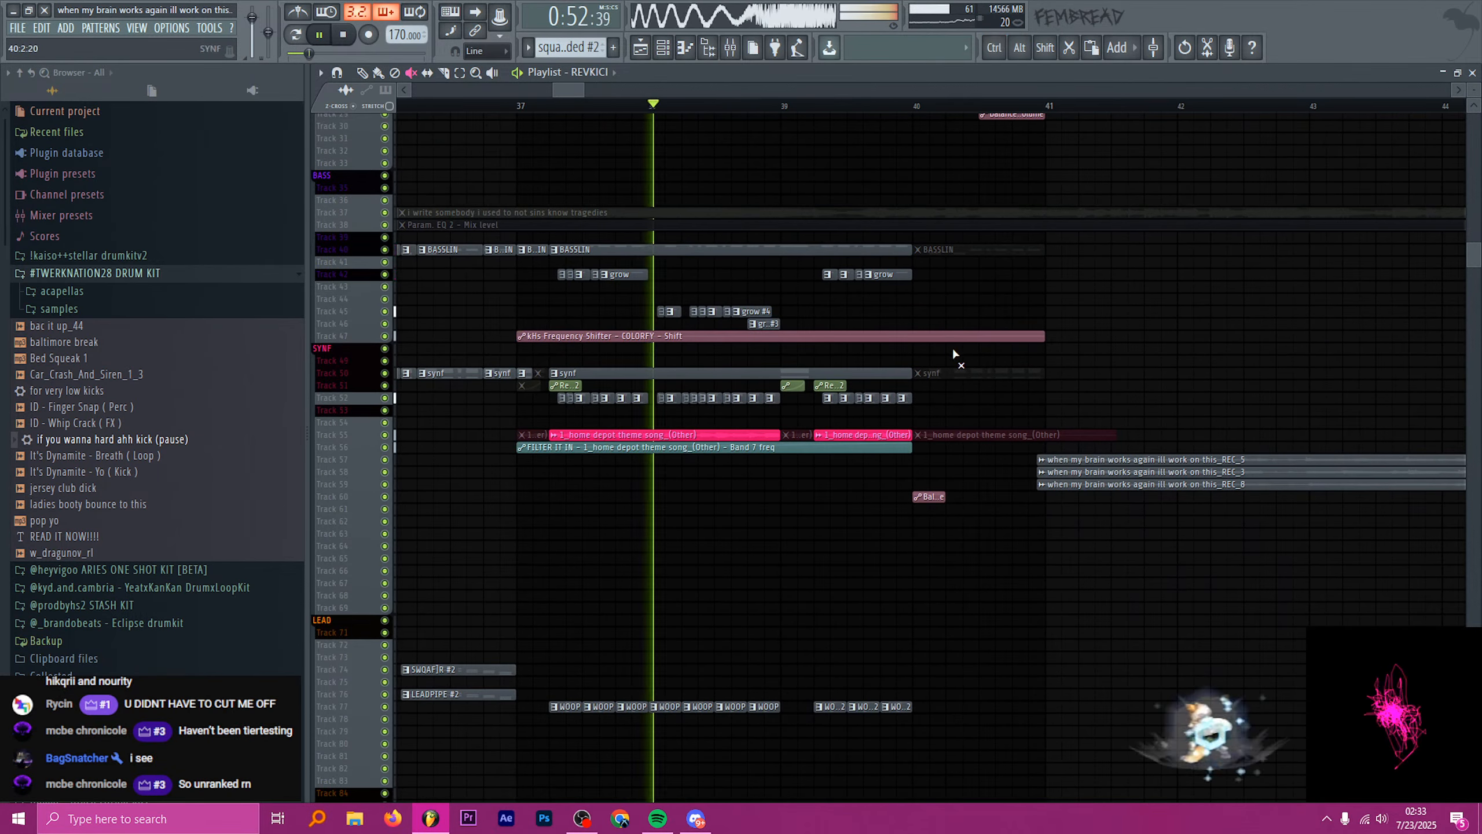
{"action": "scroll", "coordinate": [951, 346], "scroll_direction": "up", "scroll_amount": 5}
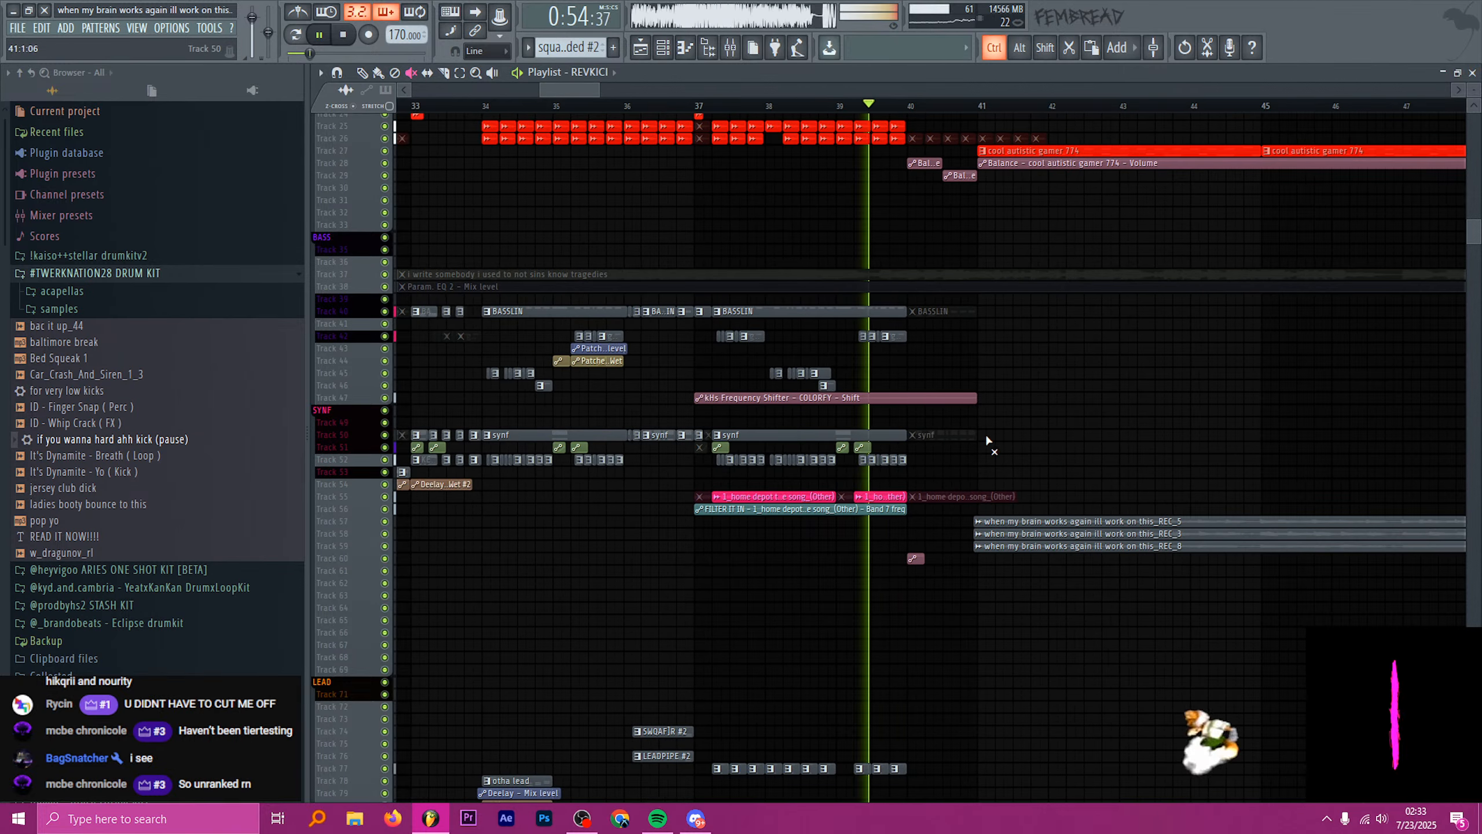
{"action": "scroll", "coordinate": [1139, 464], "scroll_direction": "down", "scroll_amount": 2}
{"action": "scroll", "coordinate": [922, 436], "scroll_direction": "down", "scroll_amount": 3}
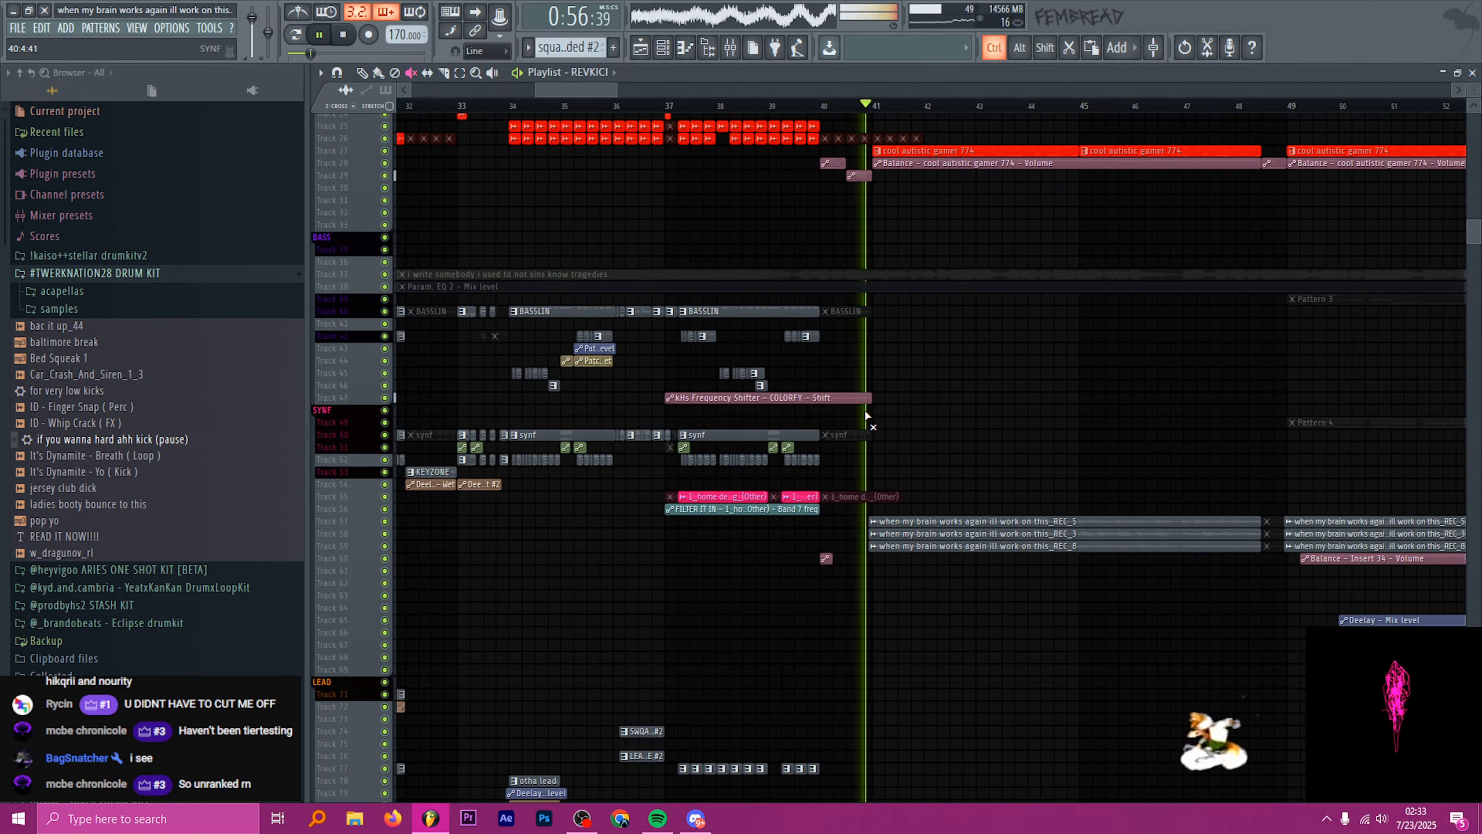
- Play the break from bar 41 to 56 while examining its synth recordings, vocal clips and delay automation
{"action": "scroll", "coordinate": [875, 484], "scroll_direction": "up", "scroll_amount": 3}
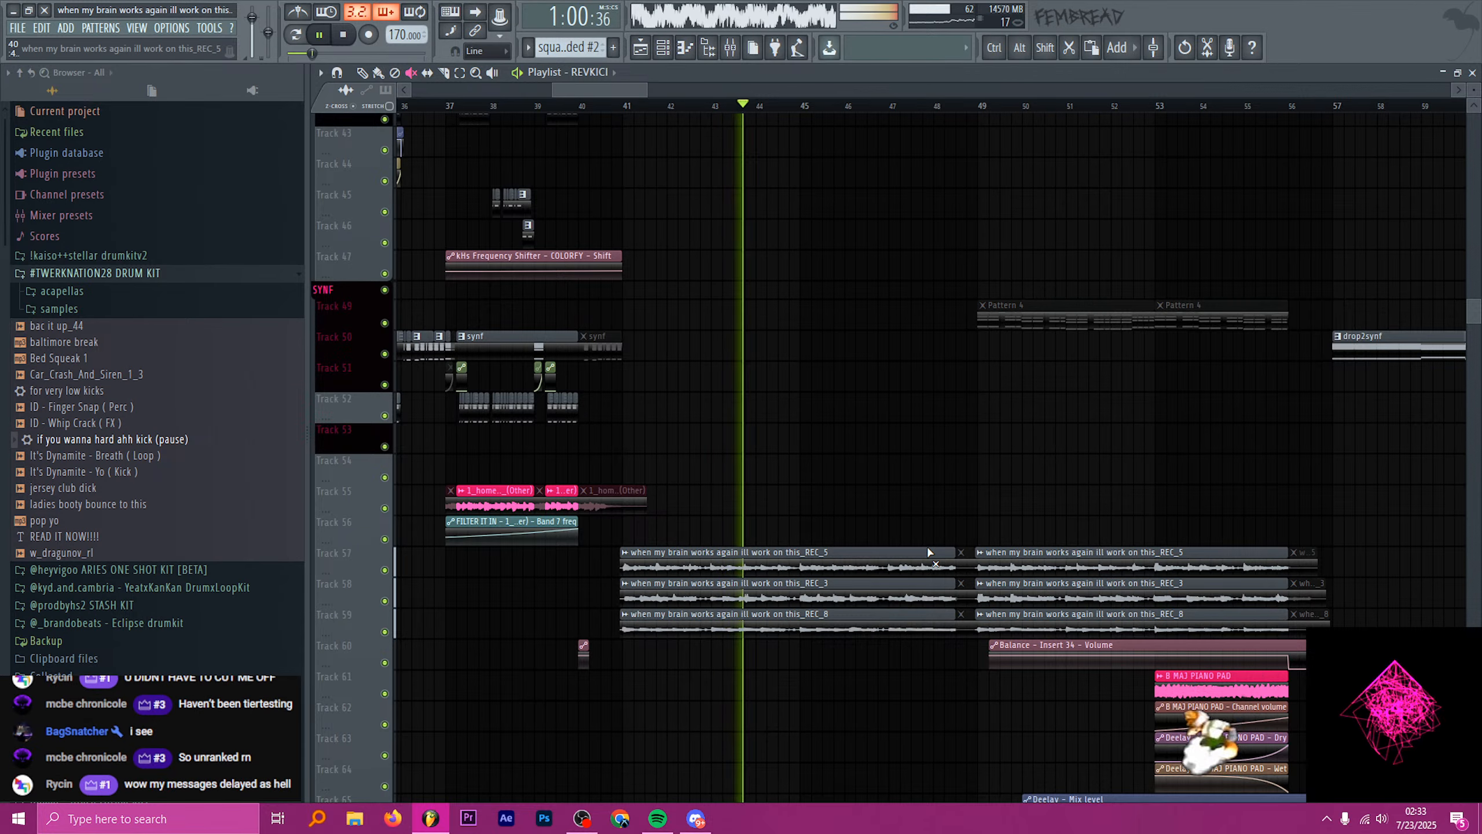
{"action": "scroll", "coordinate": [918, 543], "scroll_direction": "down", "scroll_amount": 5}
{"action": "scroll", "coordinate": [918, 540], "scroll_direction": "down", "scroll_amount": 5}
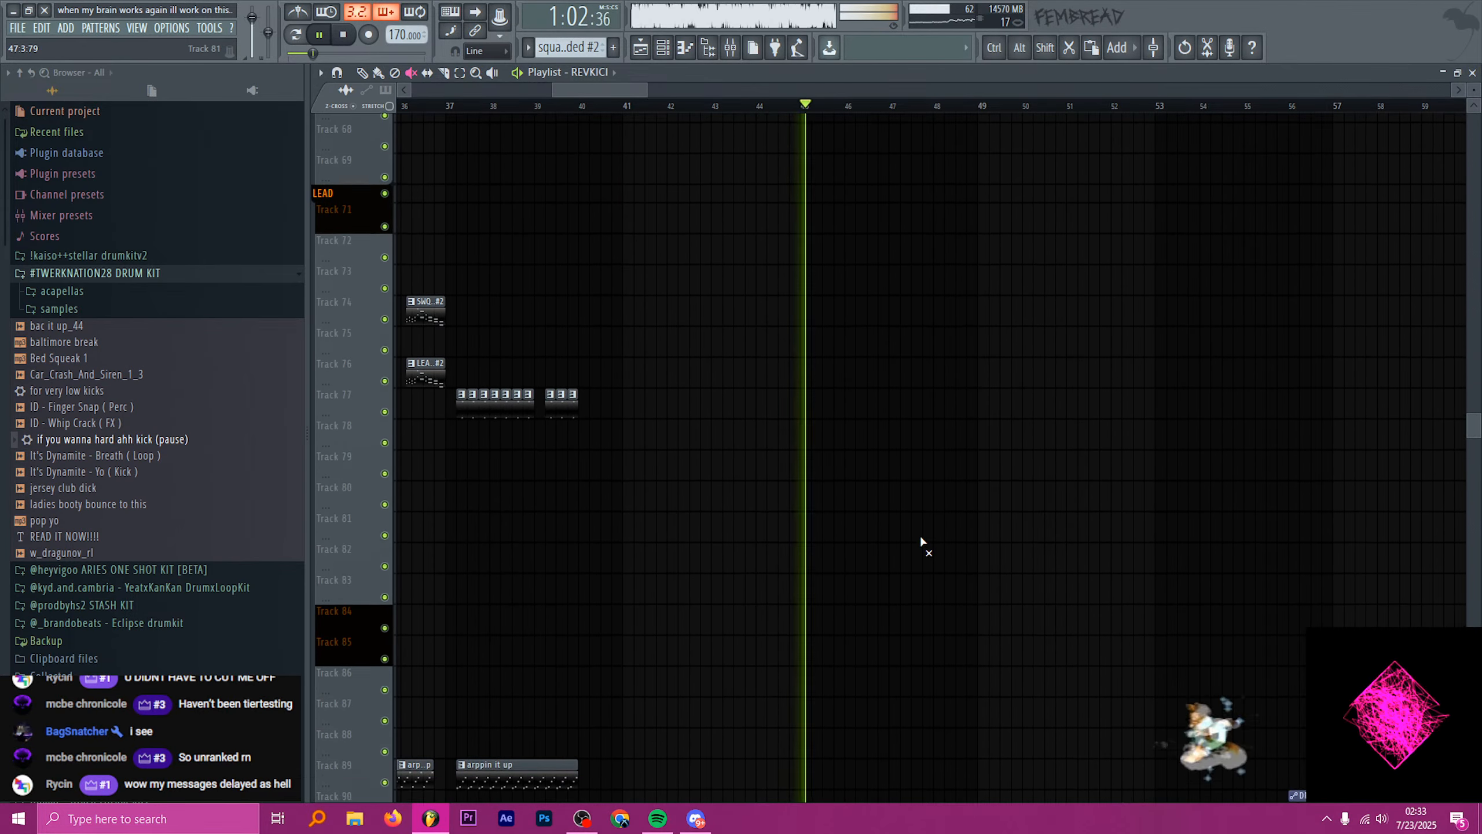
{"action": "scroll", "coordinate": [986, 502], "scroll_direction": "down", "scroll_amount": 4}
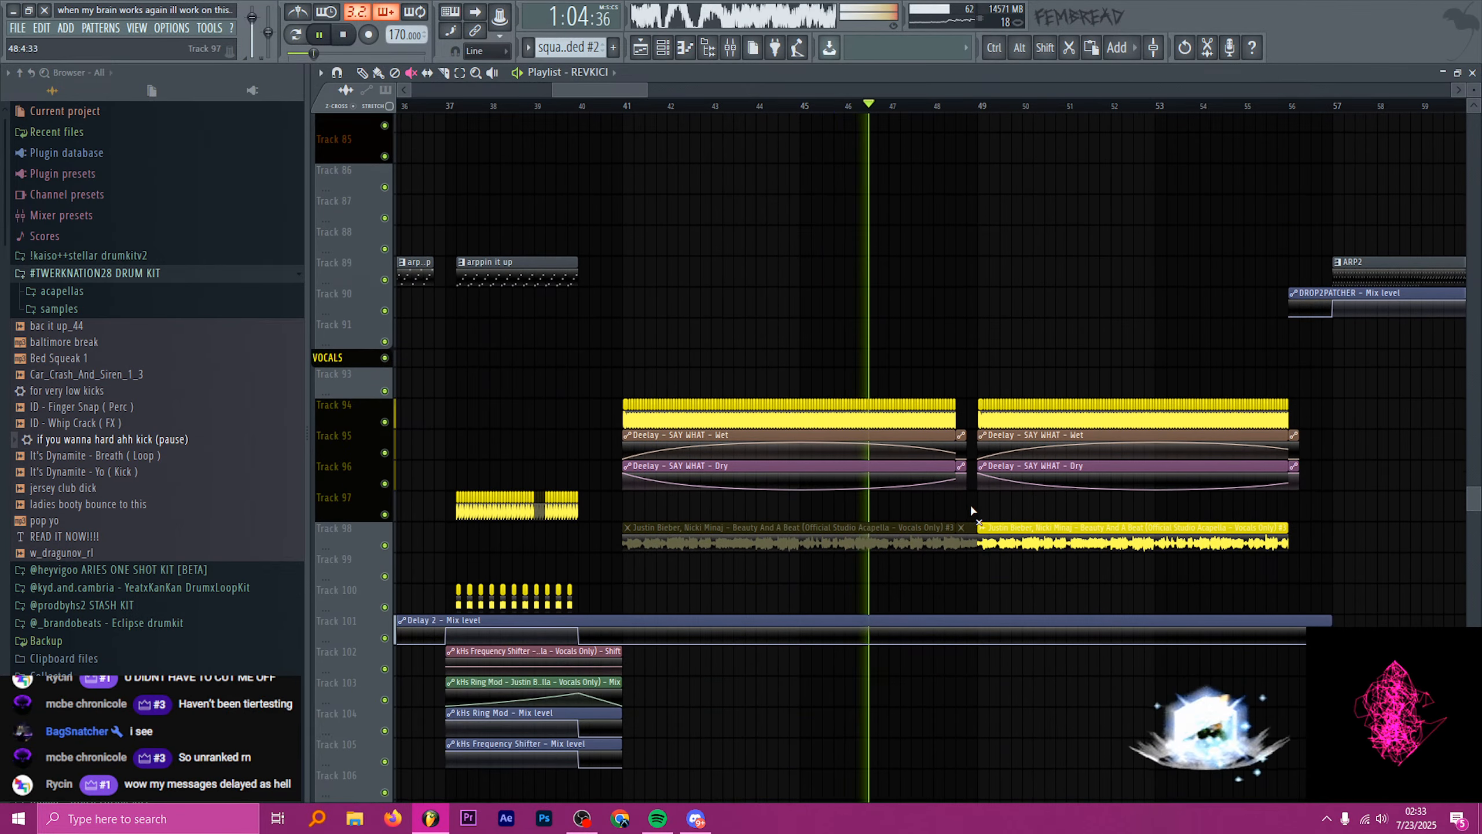
{"action": "scroll", "coordinate": [975, 555], "scroll_direction": "down", "scroll_amount": 2}
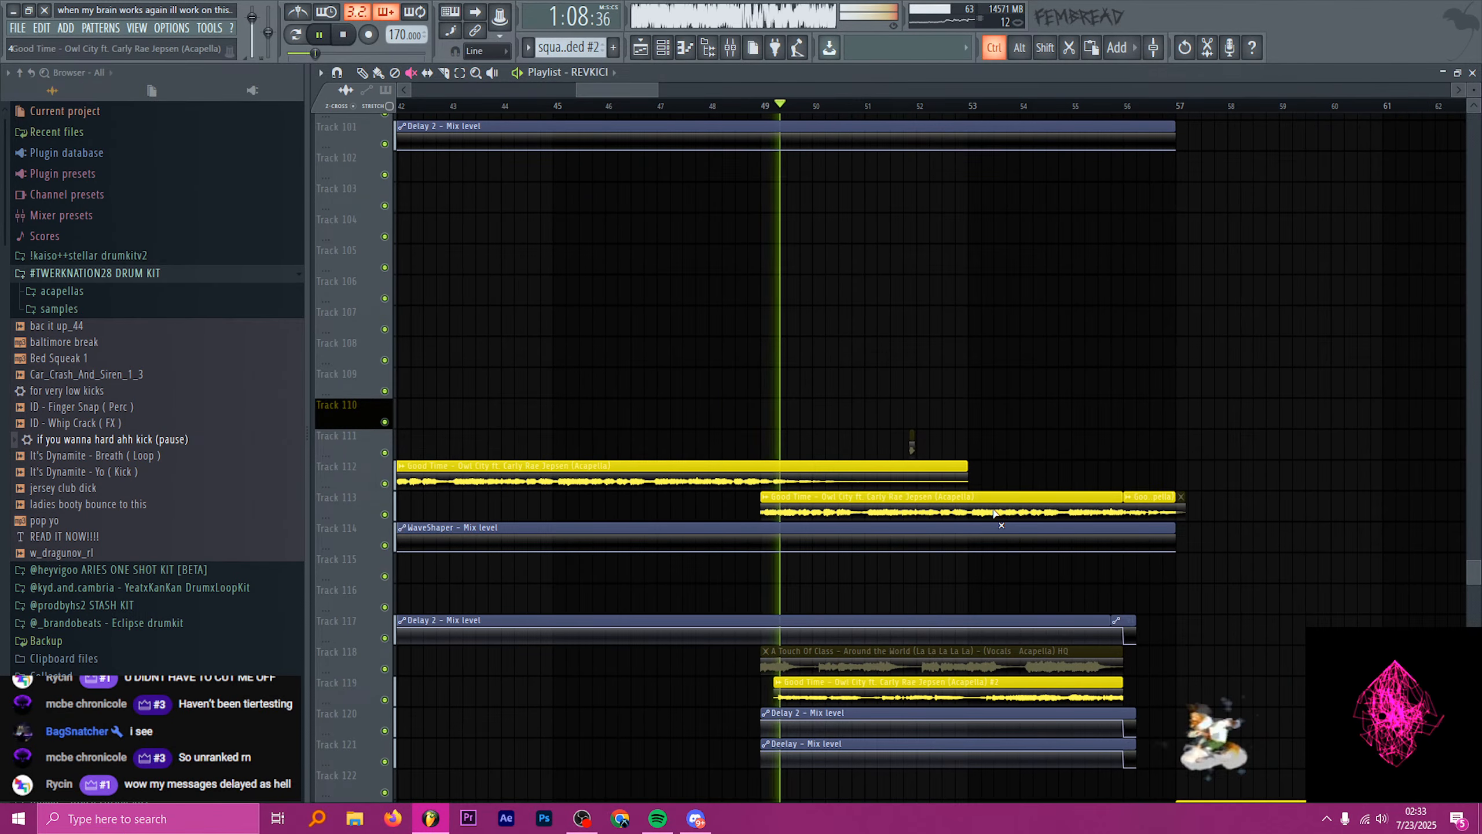
{"action": "scroll", "coordinate": [916, 489], "scroll_direction": "down", "scroll_amount": 4}
{"action": "scroll", "coordinate": [1101, 486], "scroll_direction": "up", "scroll_amount": 3}
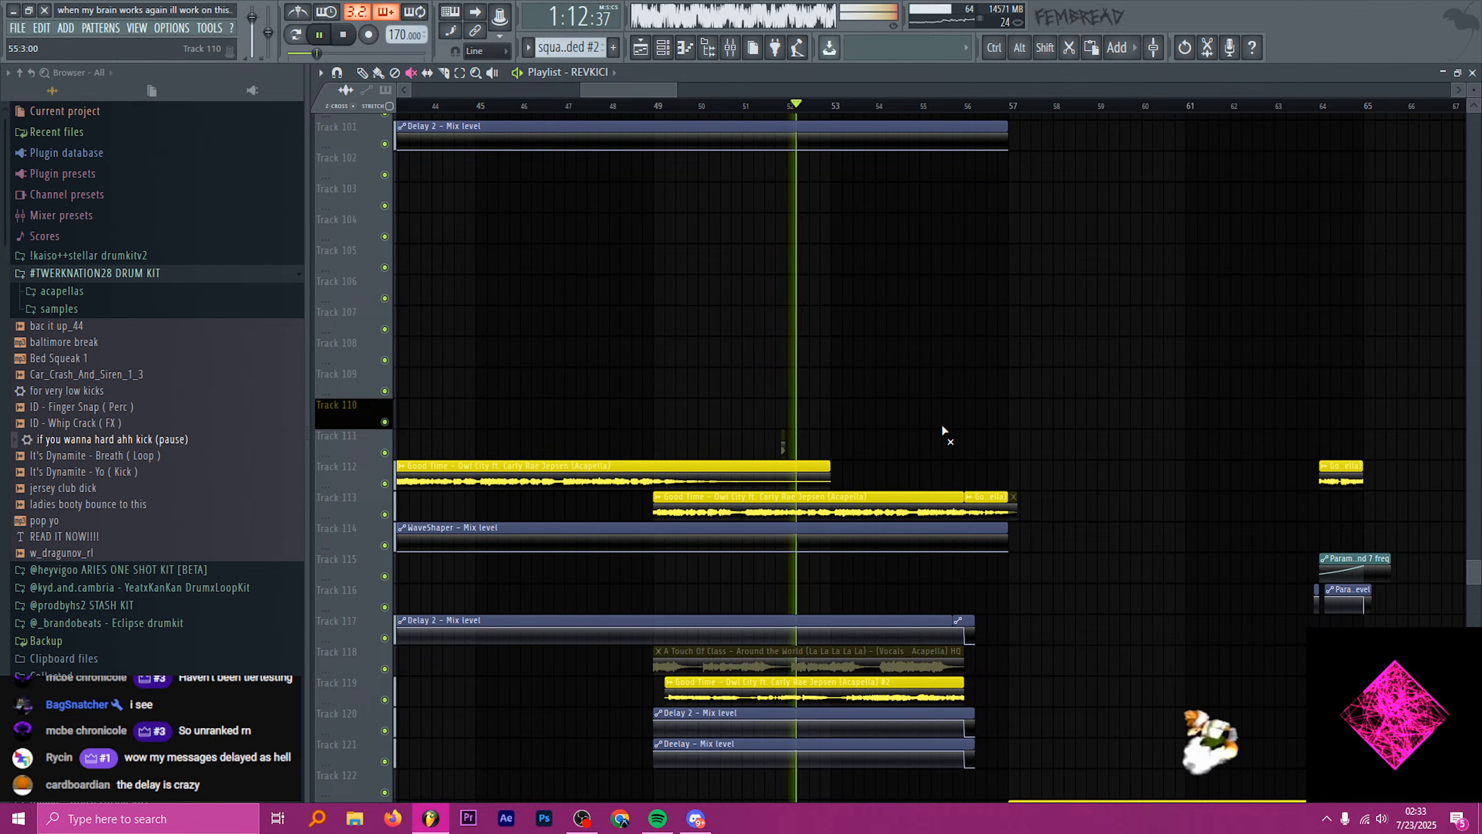
{"action": "scroll", "coordinate": [938, 432], "scroll_direction": "down", "scroll_amount": 1}
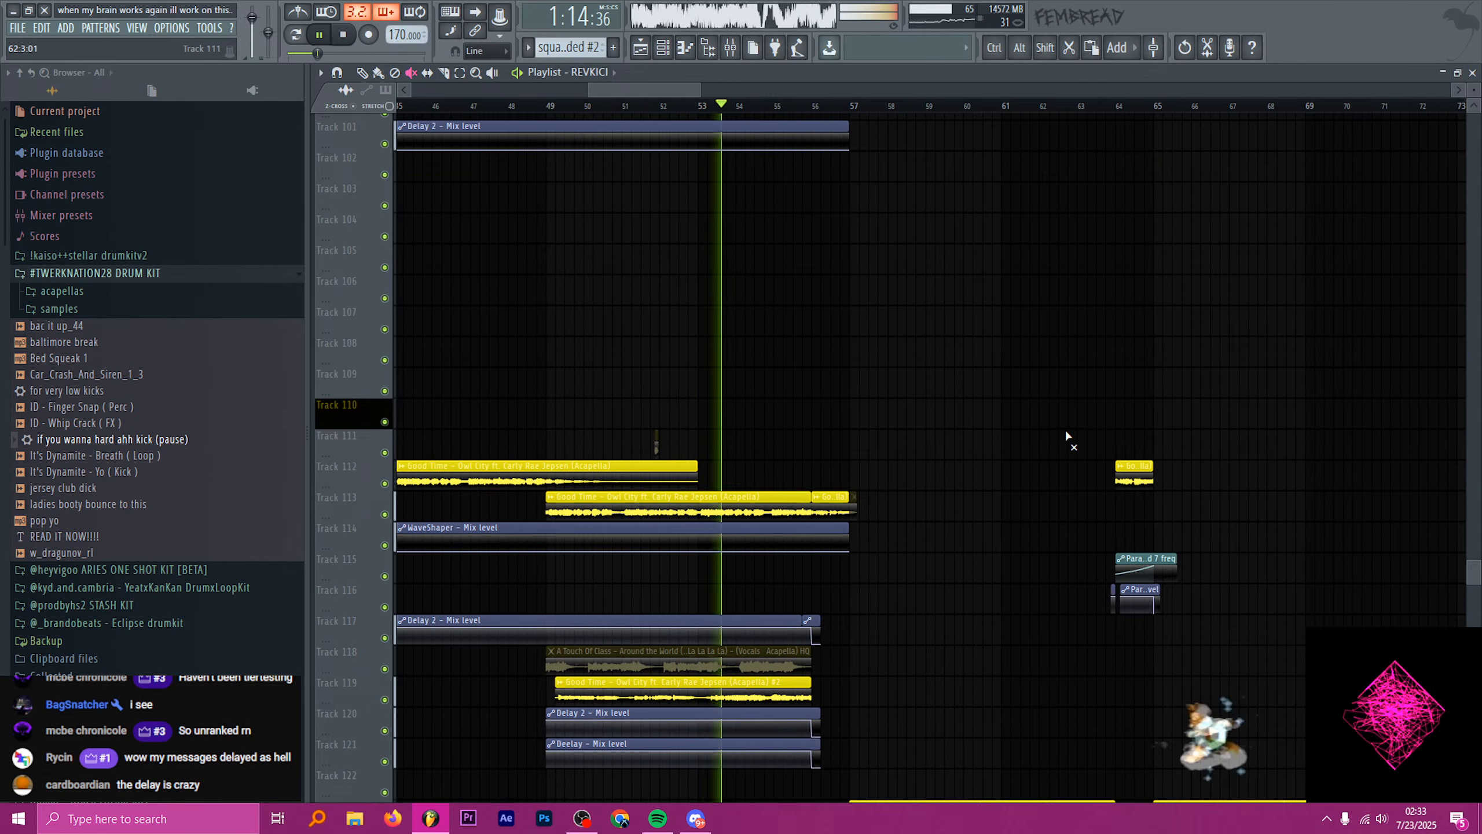
{"action": "scroll", "coordinate": [993, 365], "scroll_direction": "down", "scroll_amount": 2}
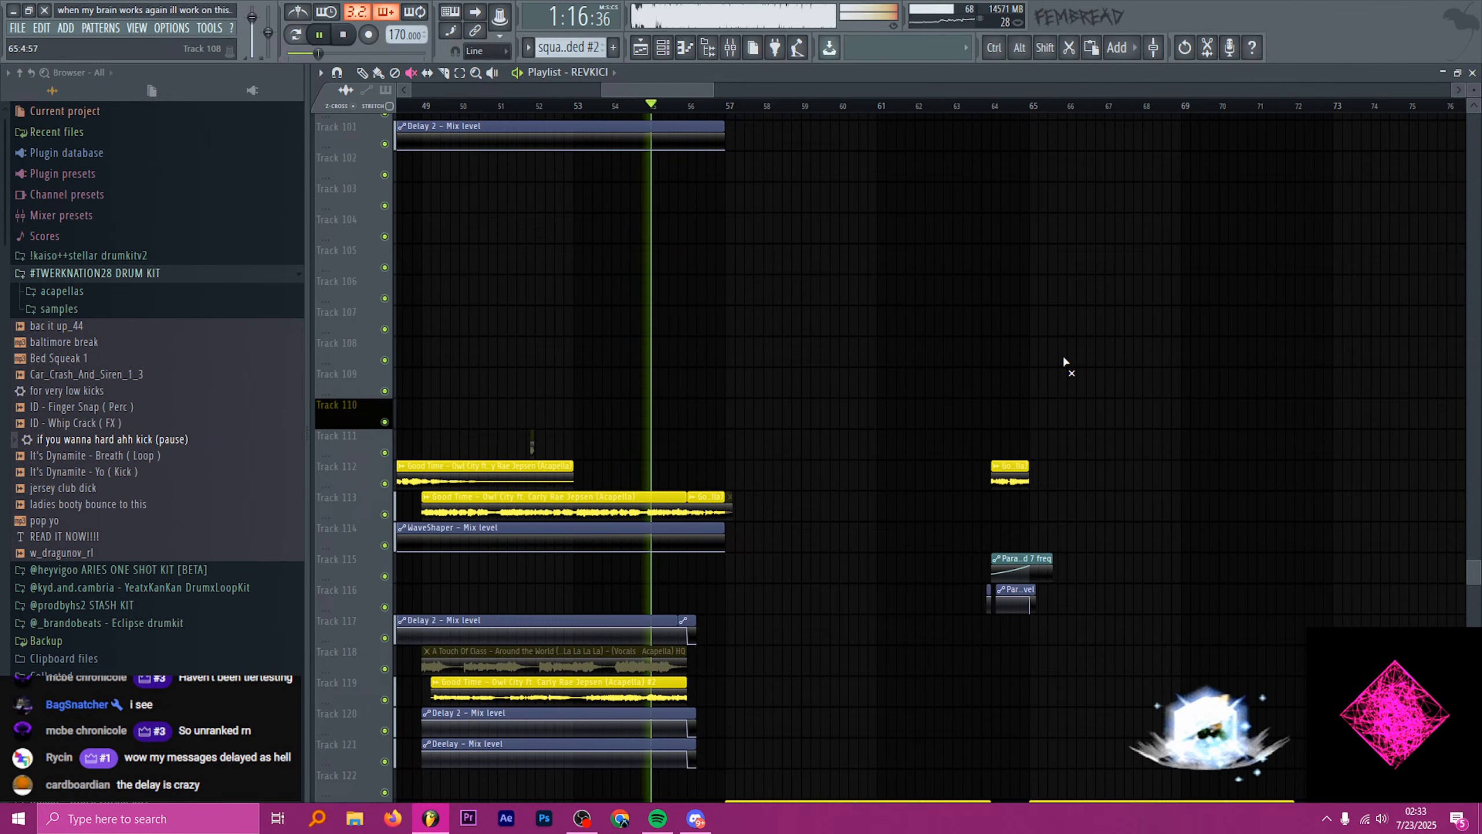
{"action": "scroll", "coordinate": [1066, 356], "scroll_direction": "up", "scroll_amount": 1}
{"action": "scroll", "coordinate": [1003, 387], "scroll_direction": "up", "scroll_amount": 5}
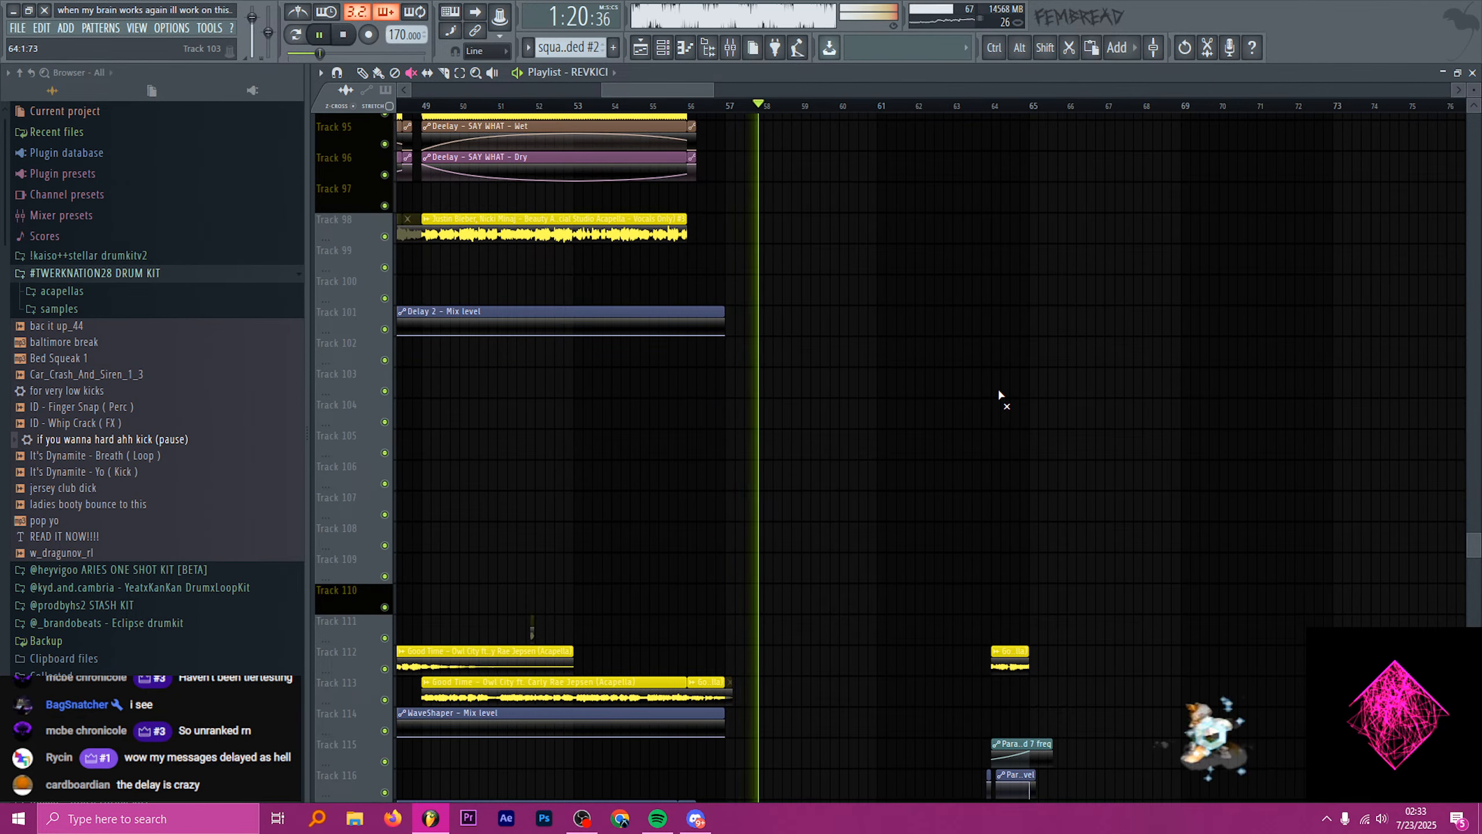
- Examine the vocal and automation clips on the tracks below the break as playback continues from bar 57
{"action": "scroll", "coordinate": [873, 437], "scroll_direction": "down", "scroll_amount": 3, "text": "ctrl"}
{"action": "scroll", "coordinate": [934, 446], "scroll_direction": "up", "scroll_amount": 2, "text": "ctrl"}
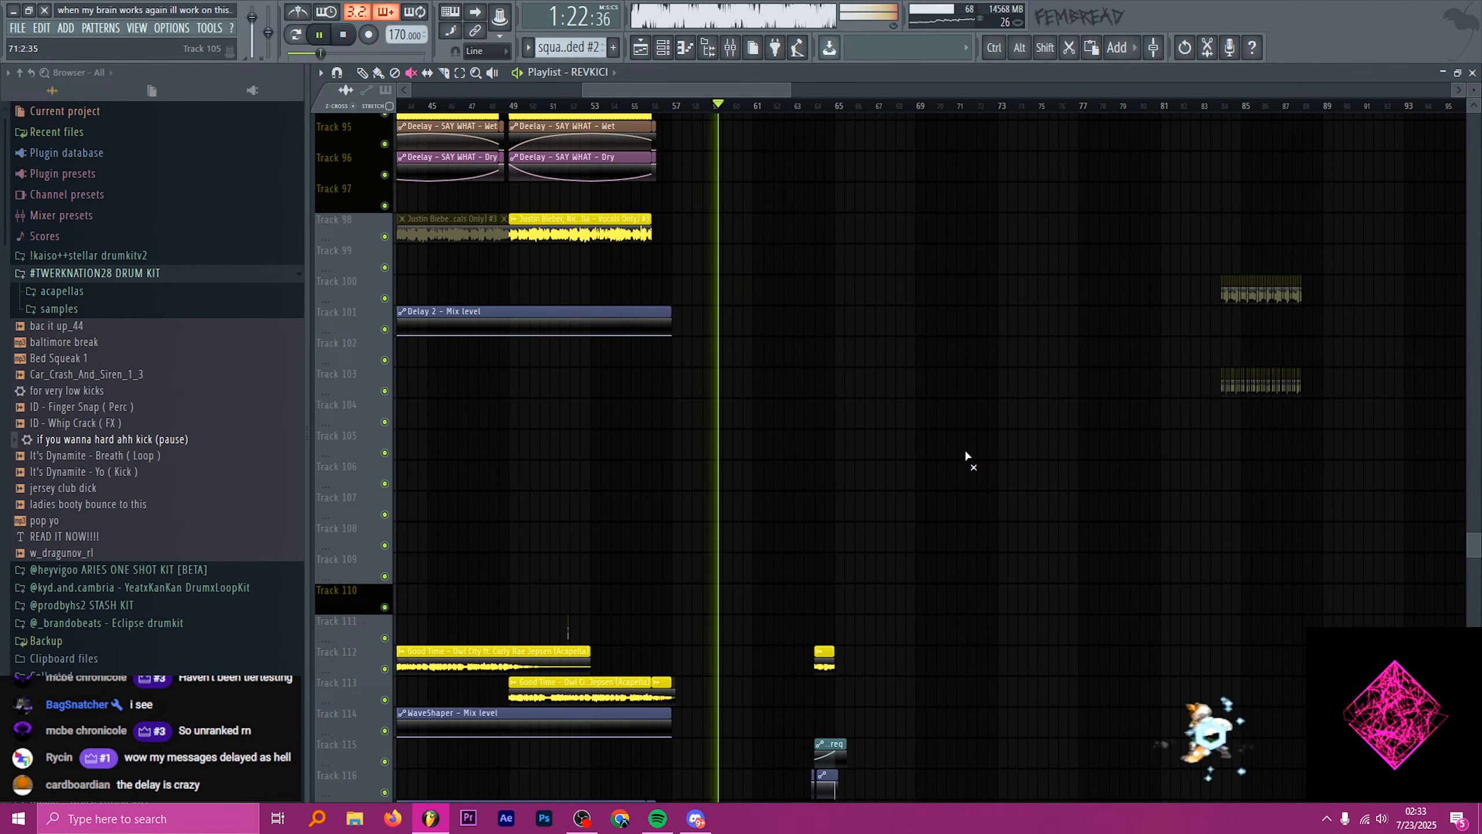
{"action": "scroll", "coordinate": [919, 492], "scroll_direction": "down", "scroll_amount": 13}
{"action": "scroll", "coordinate": [893, 459], "scroll_direction": "down", "scroll_amount": 2, "text": "ctrl"}
{"action": "scroll", "coordinate": [894, 456], "scroll_direction": "up", "scroll_amount": 2, "text": "ctrl"}
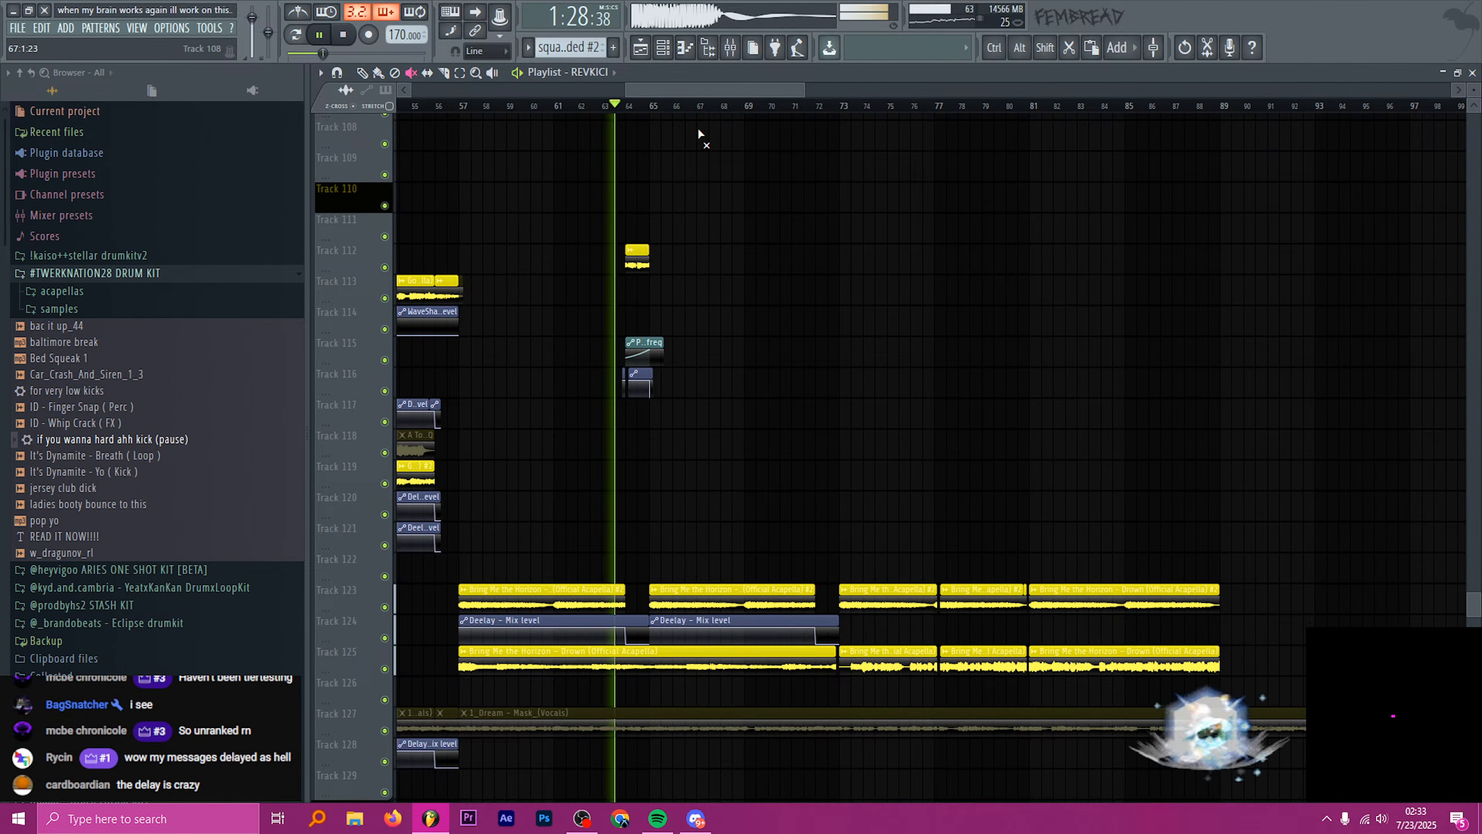
- Inspect the master track's levels and effect chain in the mixer during playback, and return to the playlist
{"action": "left_click", "coordinate": [730, 48]}
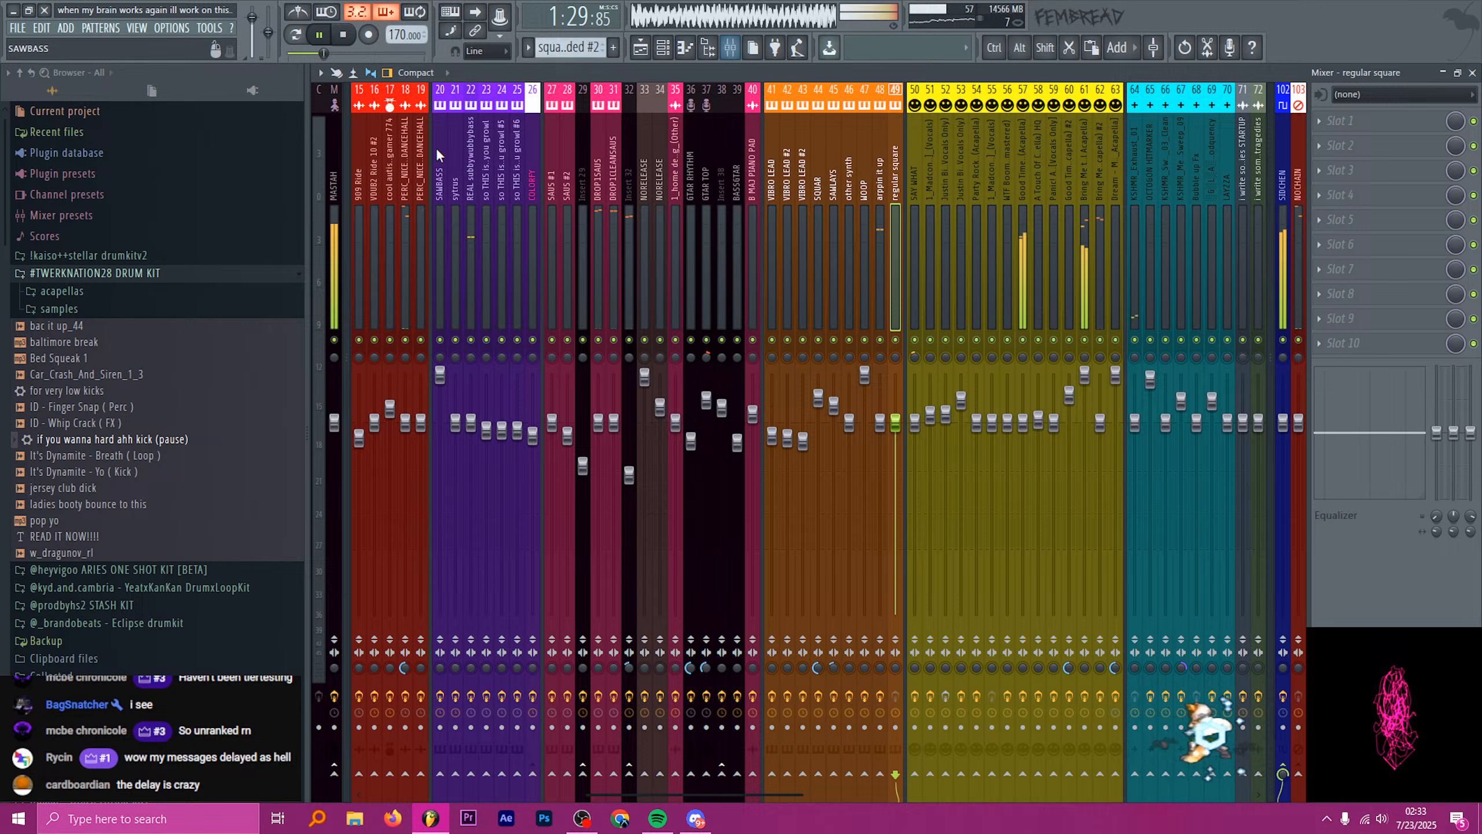
{"action": "left_click", "coordinate": [336, 160]}
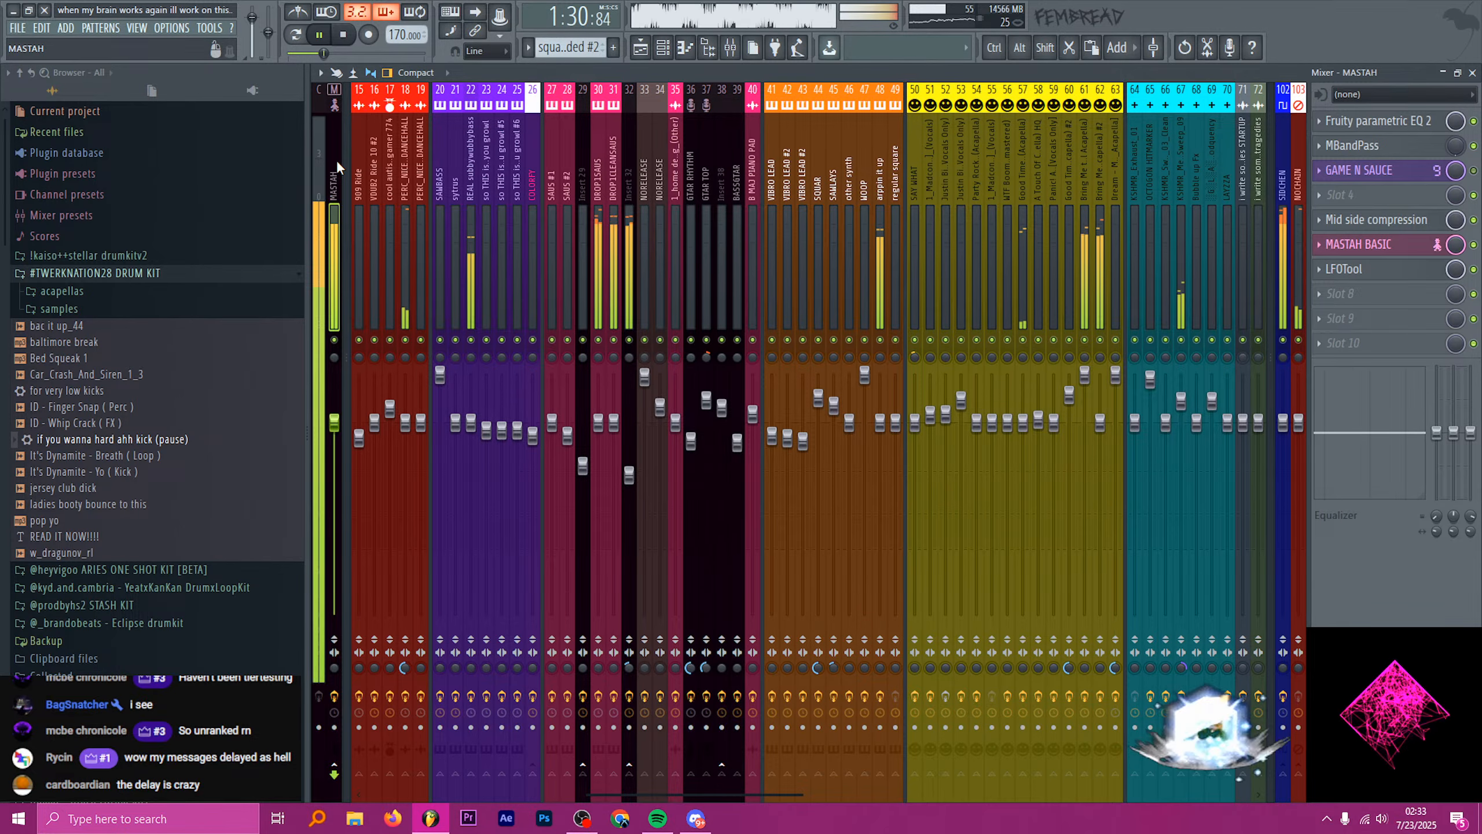
{"action": "left_click", "coordinate": [640, 47]}
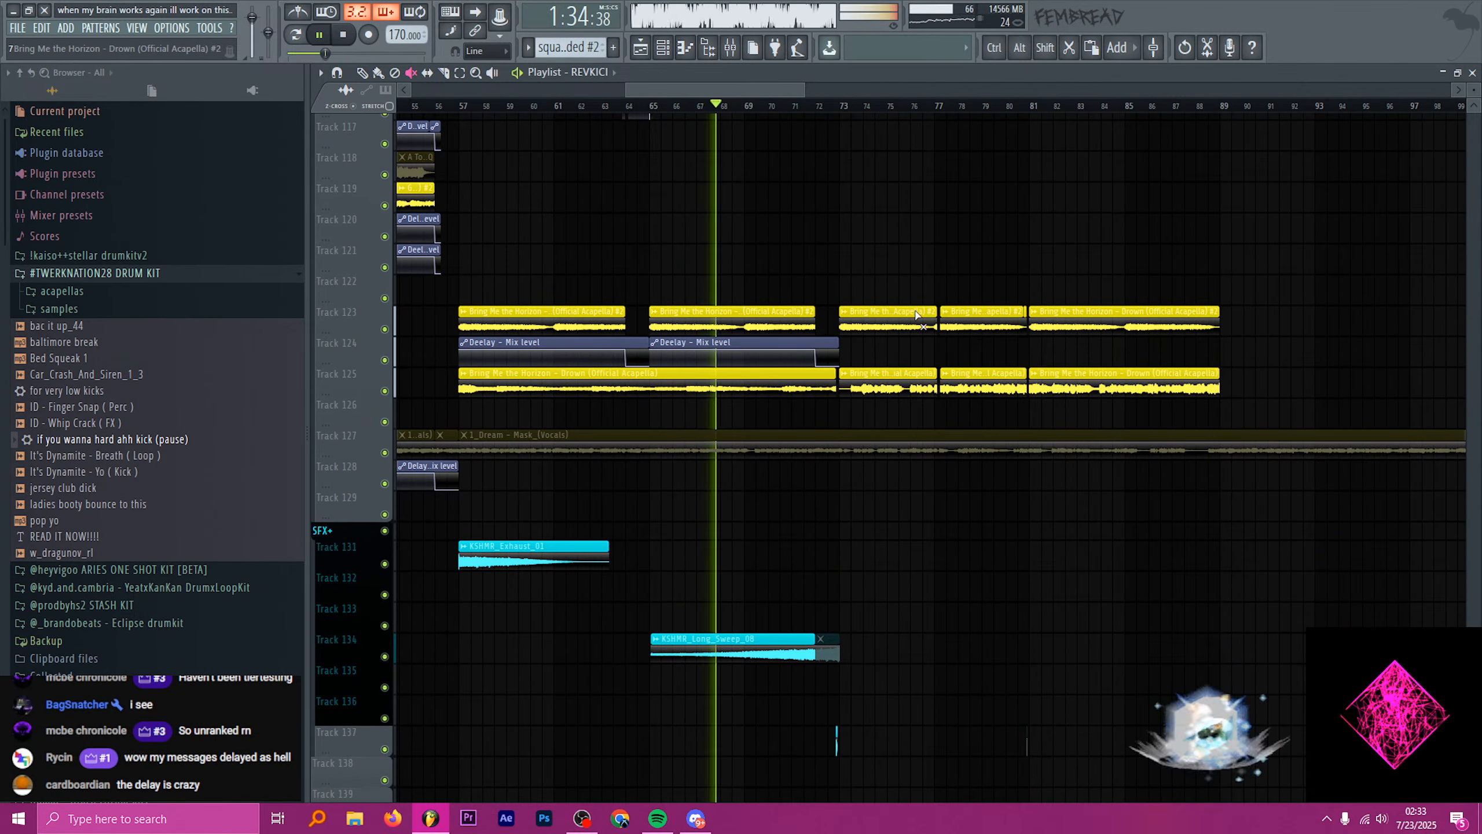
- Examine the Bring Me the Horizon vocal clips and the KSHMR sweep while playback runs into bar 73
{"action": "scroll", "coordinate": [934, 299], "scroll_direction": "up", "scroll_amount": 3}
{"action": "scroll", "coordinate": [840, 337], "scroll_direction": "down", "scroll_amount": 3}
{"action": "scroll", "coordinate": [875, 331], "scroll_direction": "up", "scroll_amount": 2}
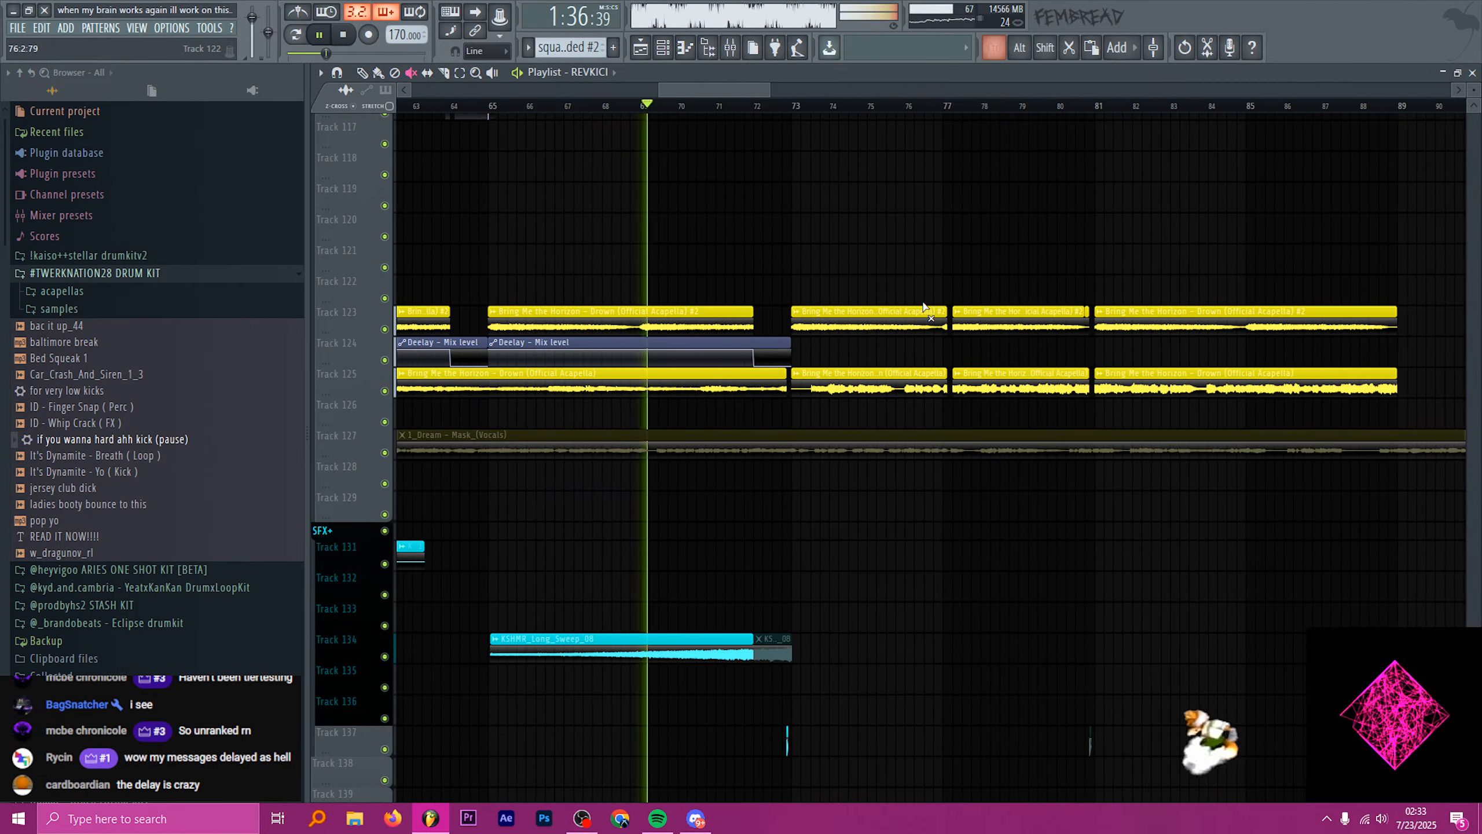
{"action": "scroll", "coordinate": [964, 313], "scroll_direction": "up", "scroll_amount": 4}
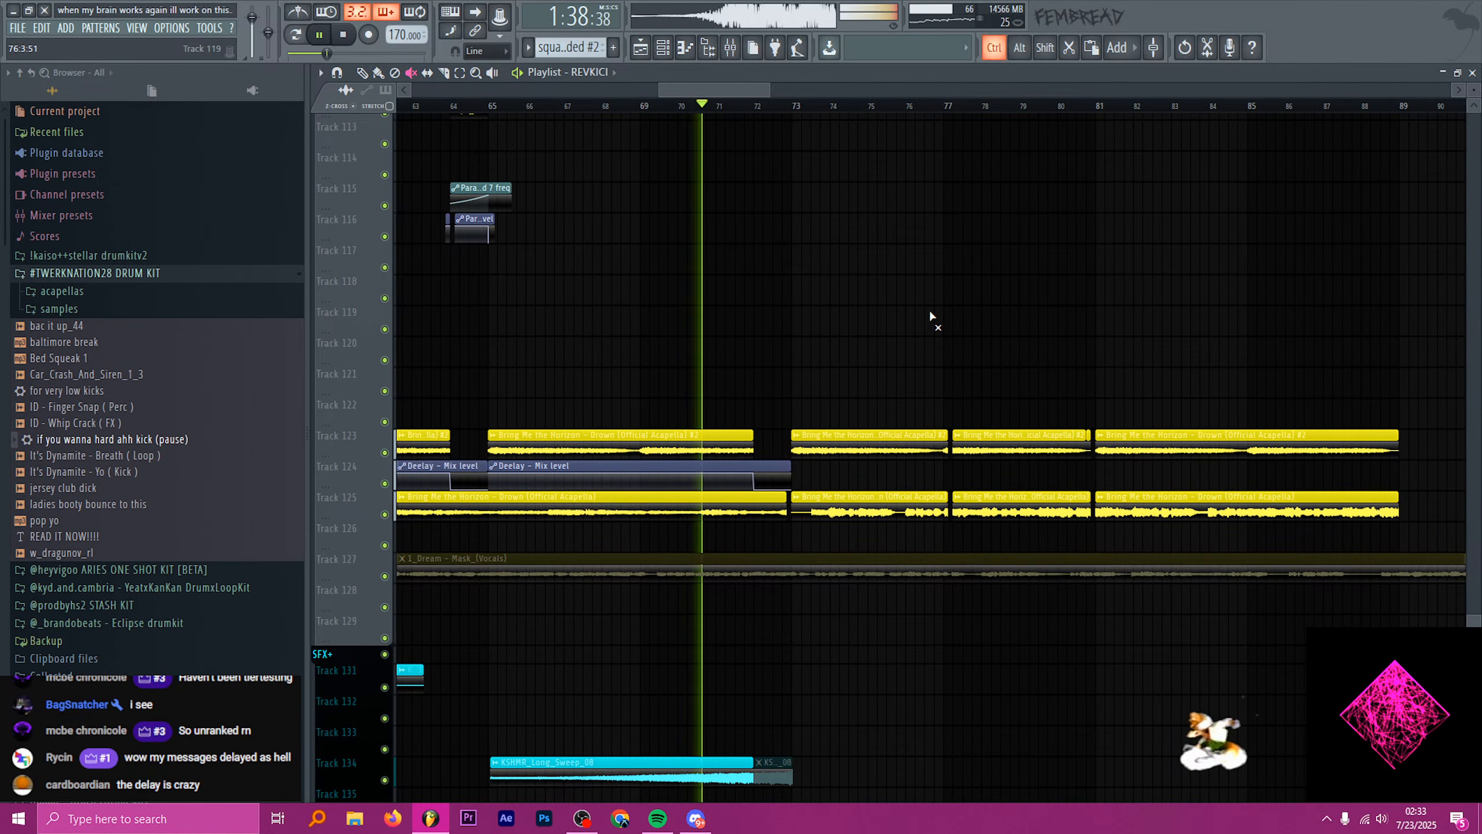
{"action": "scroll", "coordinate": [874, 303], "scroll_direction": "up", "scroll_amount": 2}
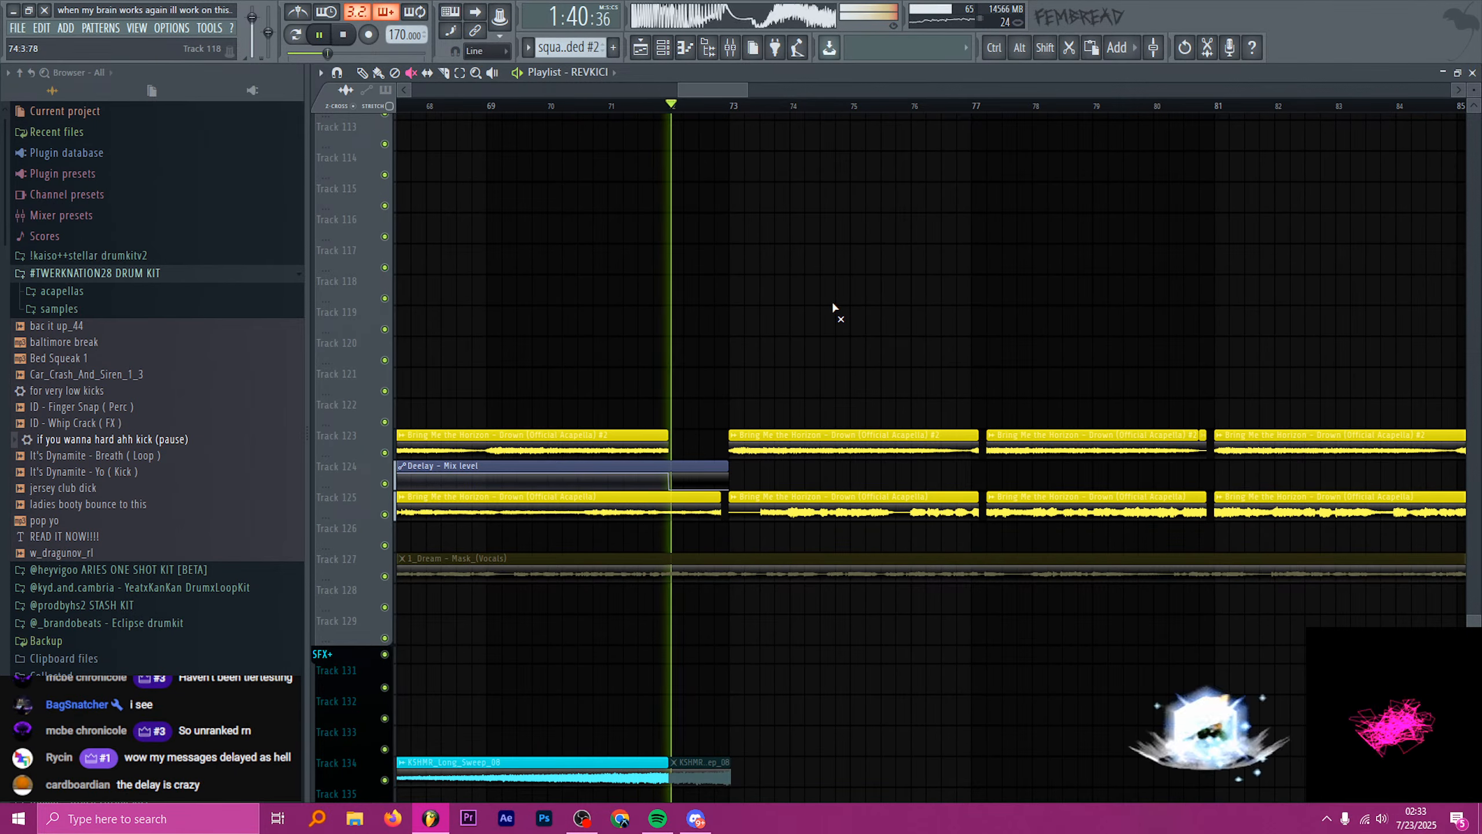
{"action": "scroll", "coordinate": [864, 306], "scroll_direction": "down", "scroll_amount": 2}
{"action": "scroll", "coordinate": [862, 310], "scroll_direction": "up", "scroll_amount": 2}
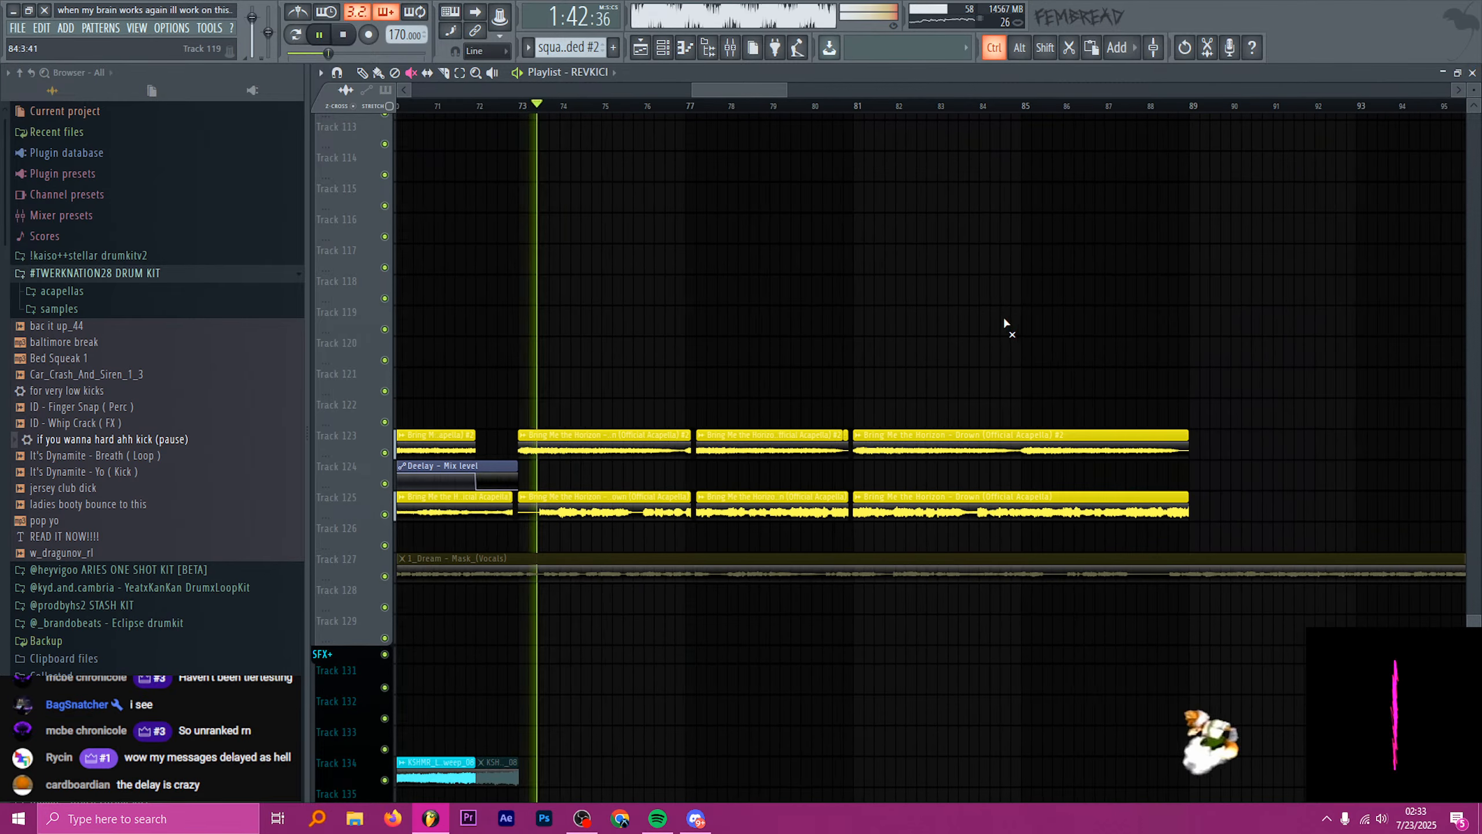
- Review the arp, synth, bass and drum tracks from bar 73 through the bar 88 cut-out during playback
{"action": "scroll", "coordinate": [699, 301], "scroll_direction": "up", "scroll_amount": 3}
{"action": "scroll", "coordinate": [583, 301], "scroll_direction": "up", "scroll_amount": 9}
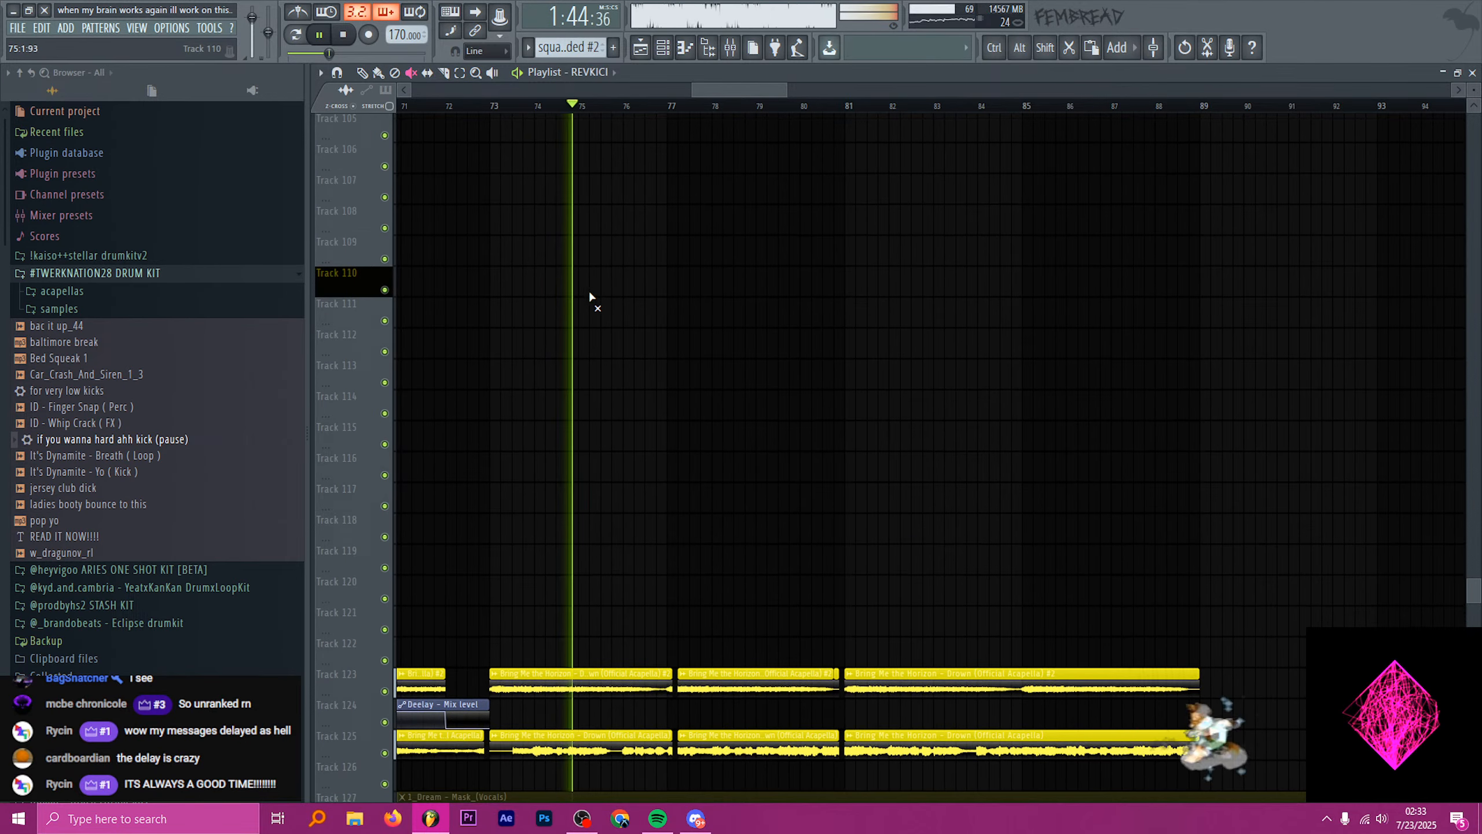
{"action": "scroll", "coordinate": [730, 333], "scroll_direction": "up", "scroll_amount": 3}
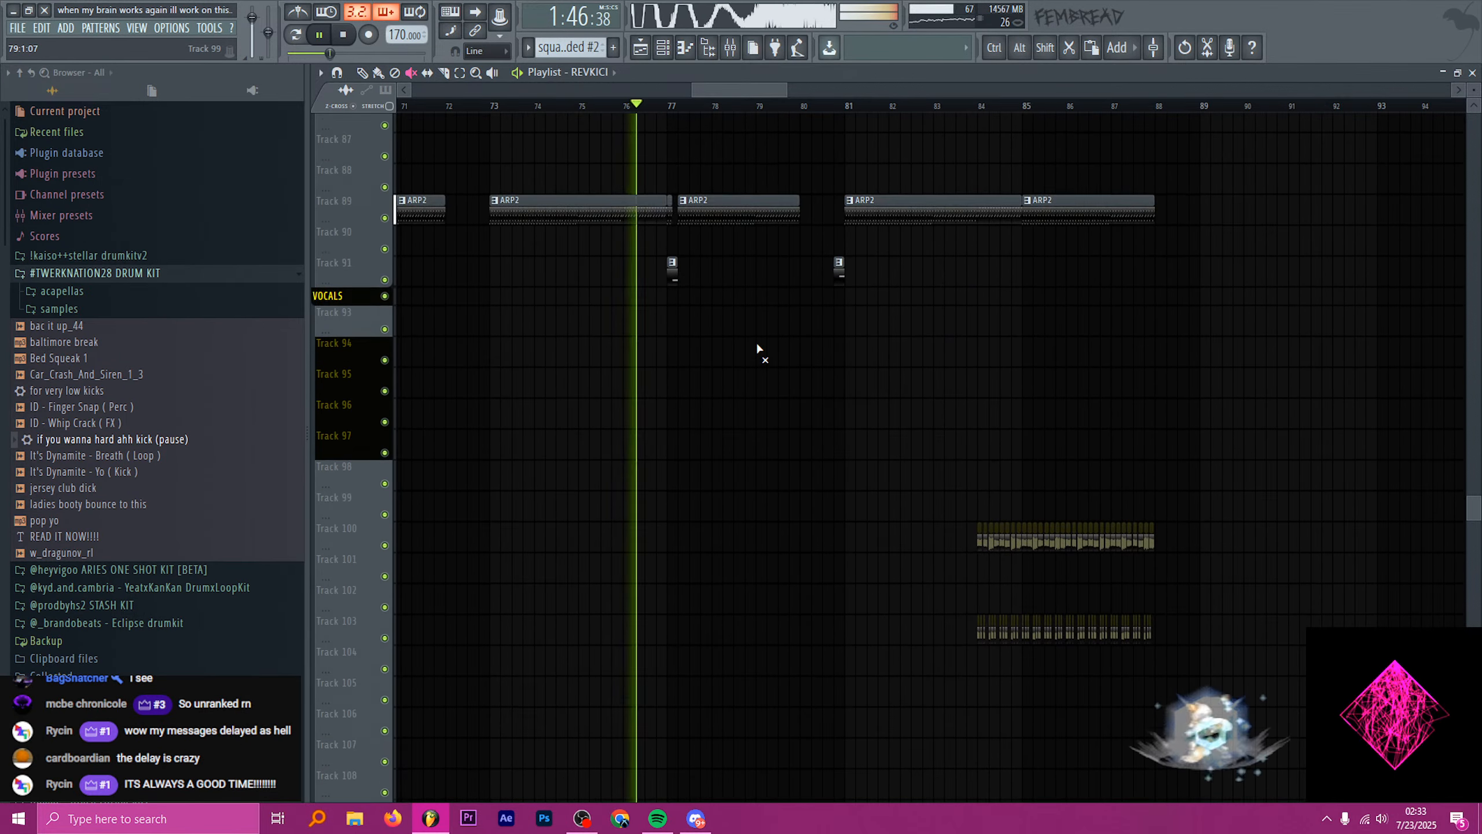
{"action": "scroll", "coordinate": [800, 354], "scroll_direction": "up", "scroll_amount": 6}
{"action": "scroll", "coordinate": [834, 361], "scroll_direction": "up", "scroll_amount": 3}
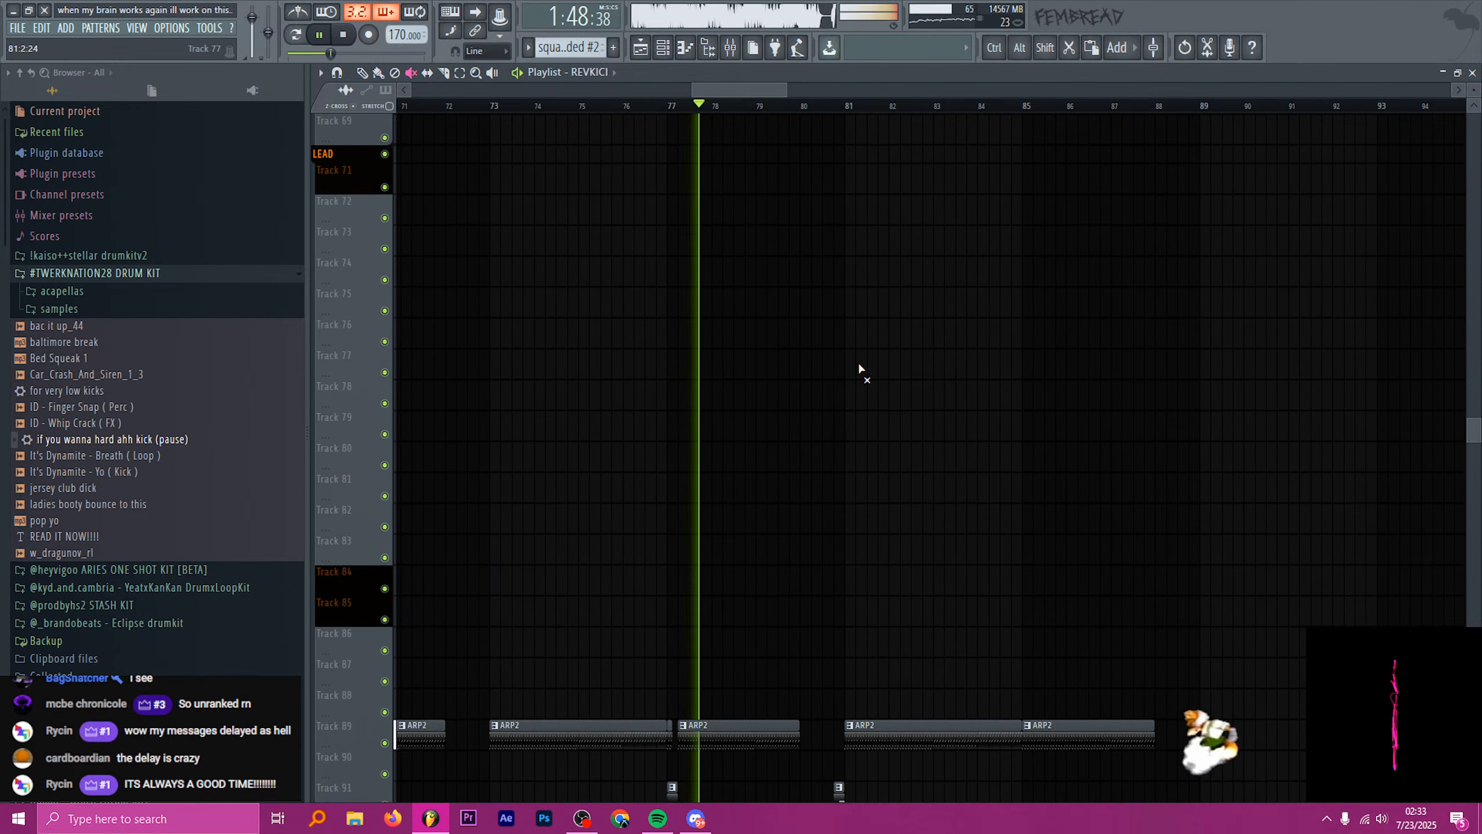
{"action": "scroll", "coordinate": [858, 361], "scroll_direction": "down", "scroll_amount": 3}
{"action": "scroll", "coordinate": [957, 376], "scroll_direction": "up", "scroll_amount": 4}
{"action": "scroll", "coordinate": [985, 379], "scroll_direction": "up", "scroll_amount": 13}
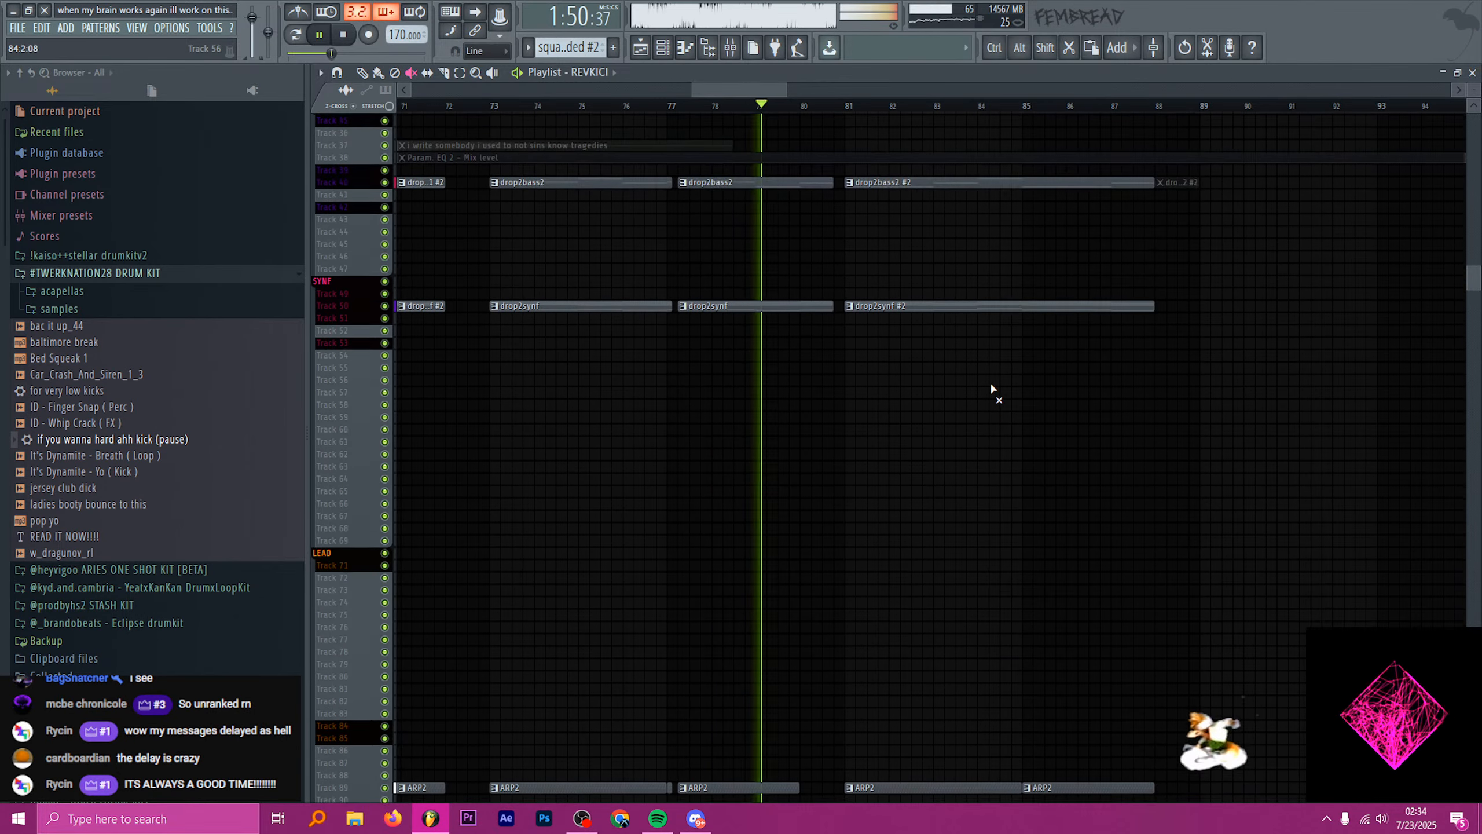
{"action": "scroll", "coordinate": [1010, 372], "scroll_direction": "up", "scroll_amount": 4}
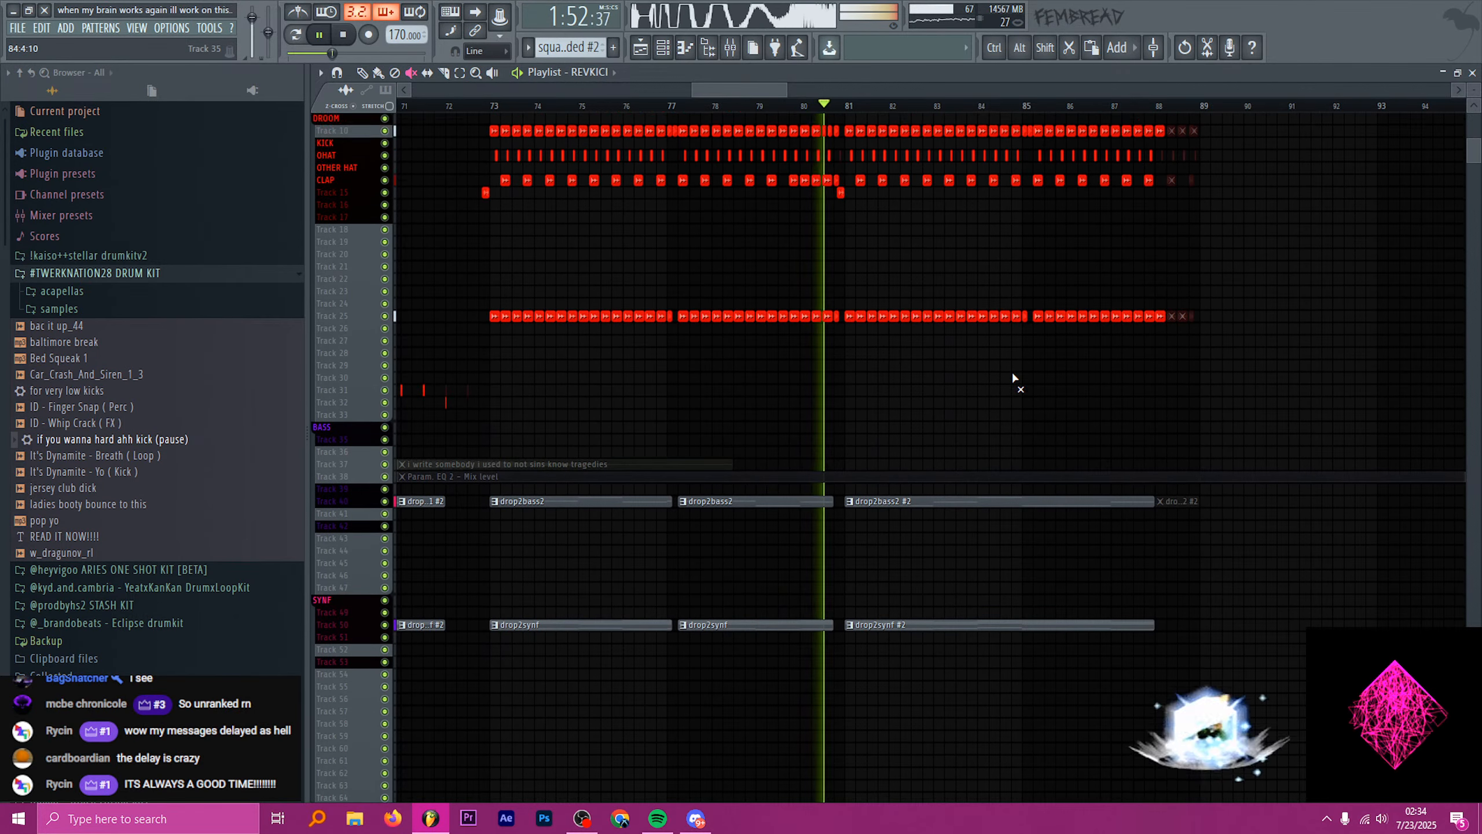
{"action": "scroll", "coordinate": [894, 358], "scroll_direction": "down", "scroll_amount": 1}
{"action": "scroll", "coordinate": [1109, 377], "scroll_direction": "up", "scroll_amount": 3}
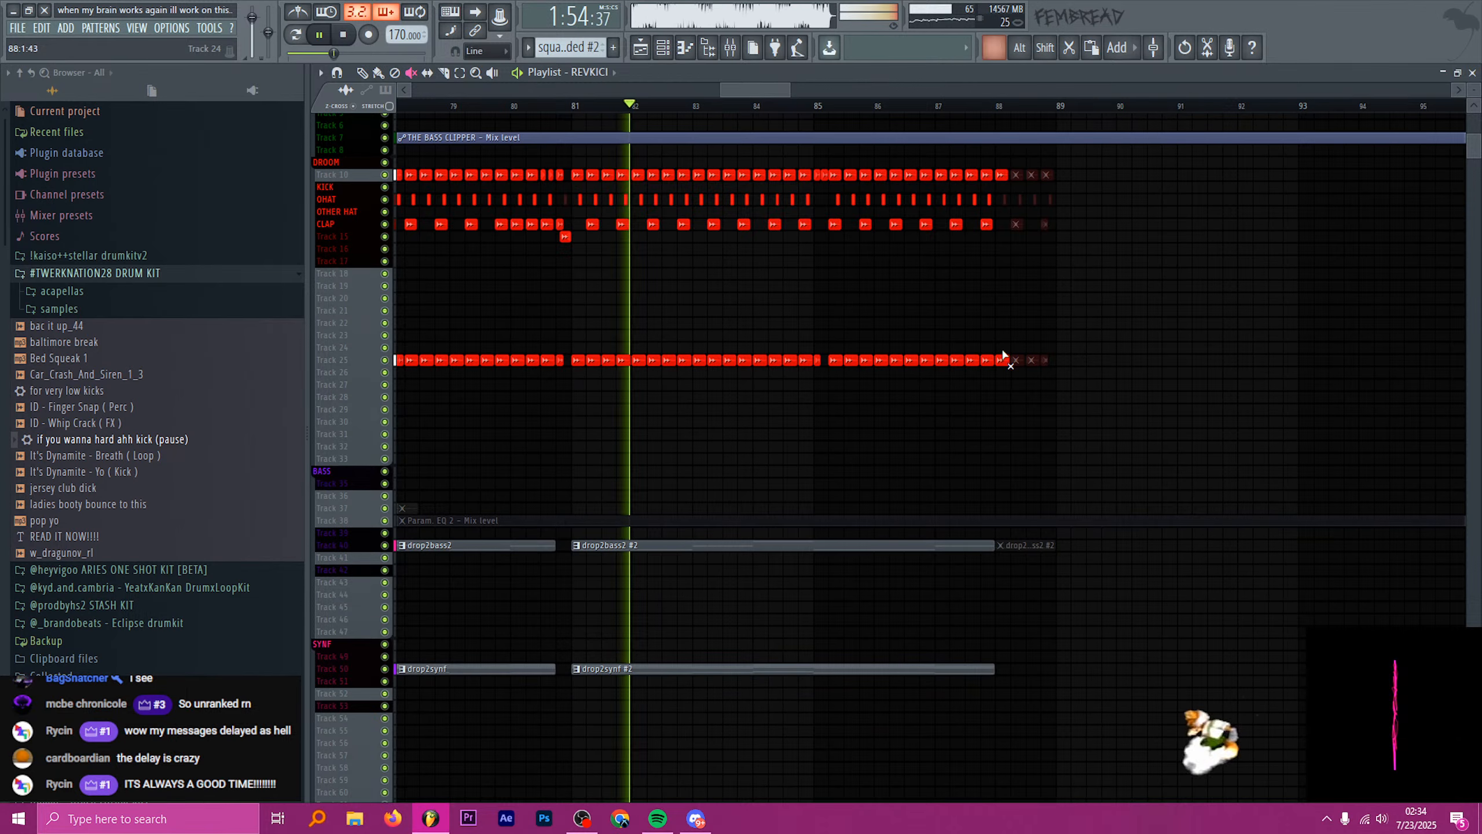
{"action": "scroll", "coordinate": [877, 390], "scroll_direction": "down", "scroll_amount": 2}
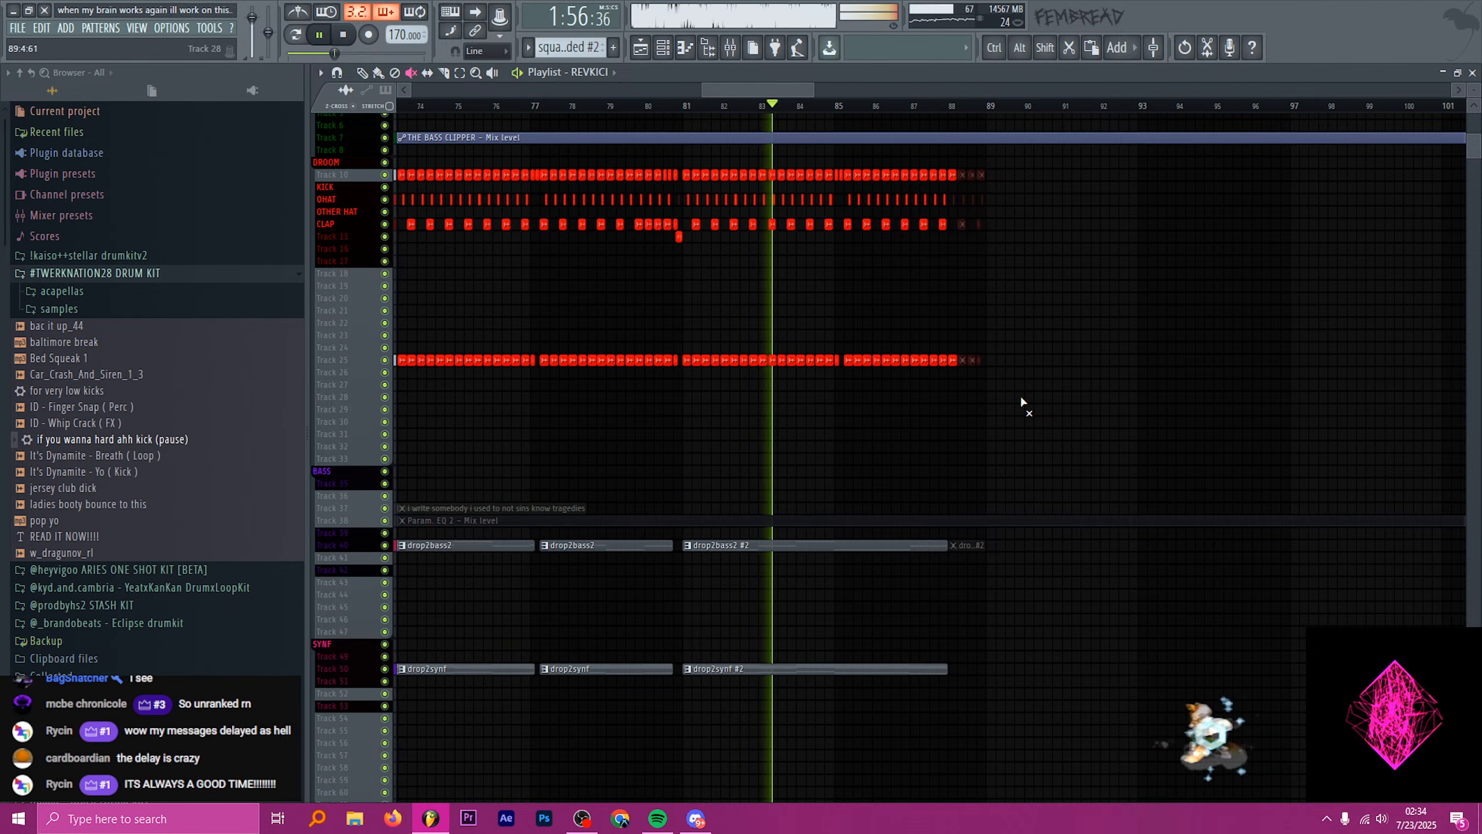
- Follow the second drop's playback through the bar 88 cut-out, stop it, and review the arrangement from bar 57
{"action": "scroll", "coordinate": [831, 352], "scroll_direction": "down", "scroll_amount": 3}
{"action": "scroll", "coordinate": [817, 345], "scroll_direction": "up", "scroll_amount": 3}
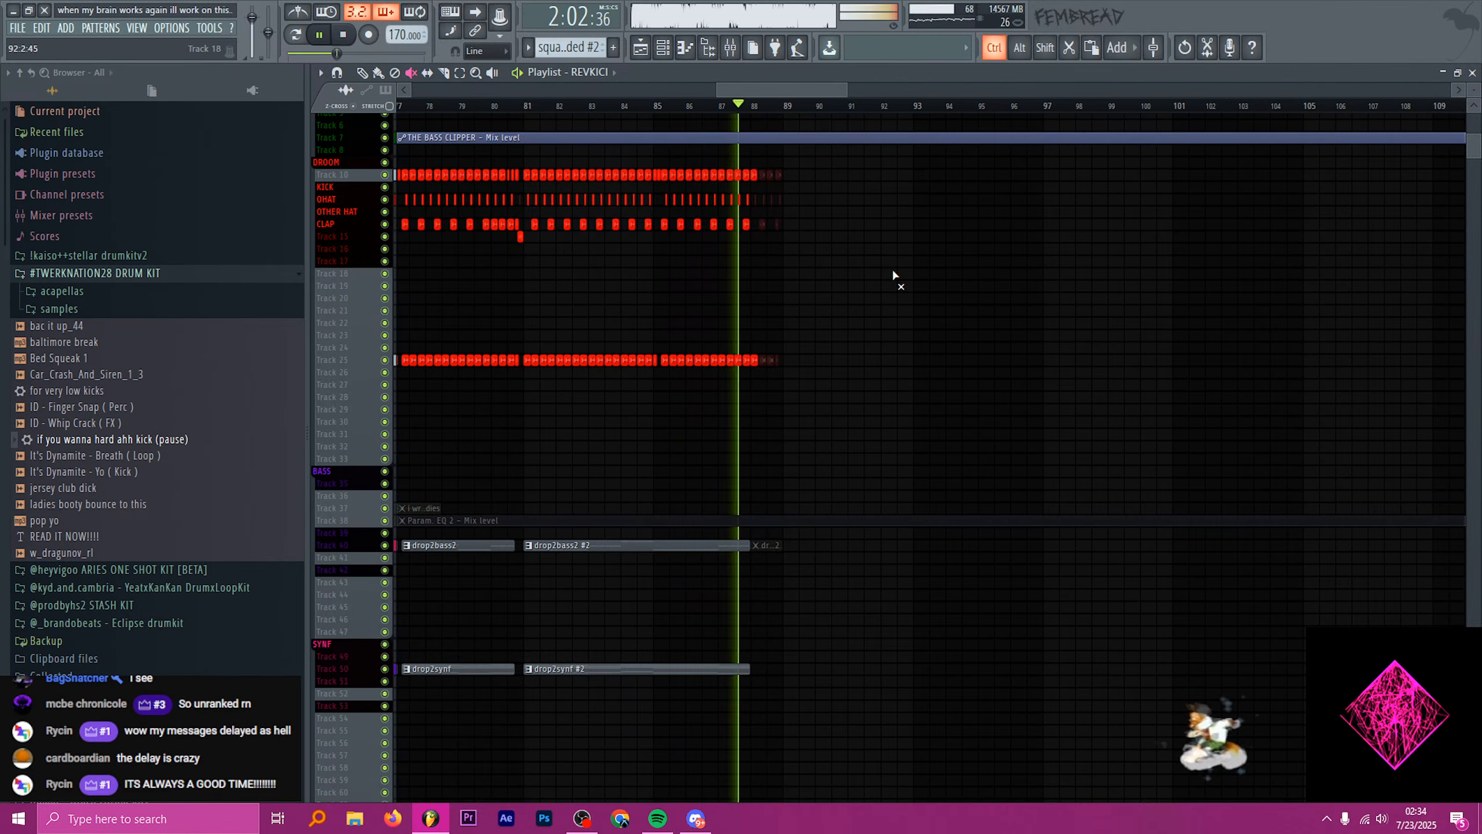
{"action": "scroll", "coordinate": [797, 297], "scroll_direction": "up", "scroll_amount": 2}
{"action": "key", "text": "space"}
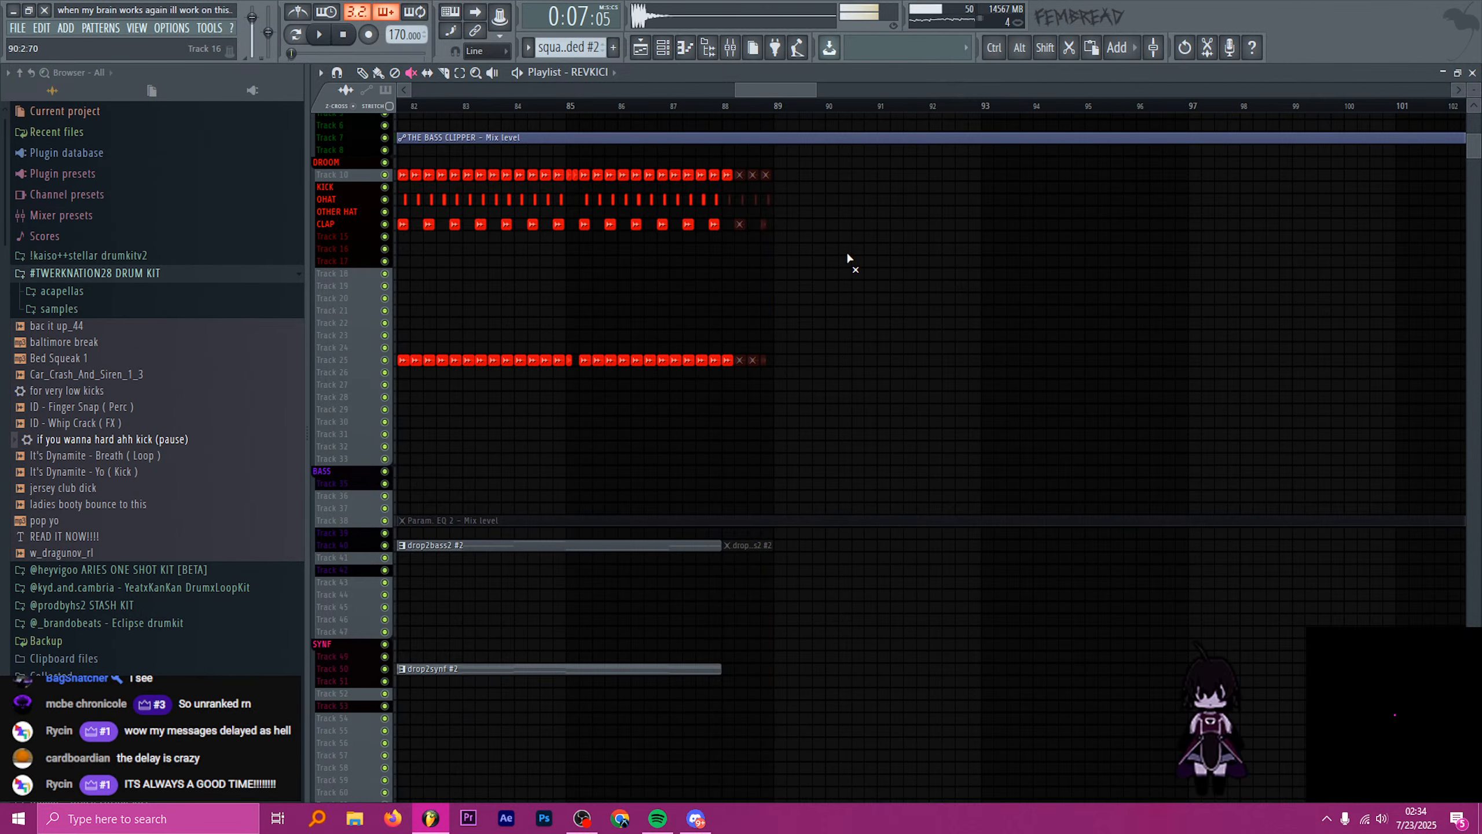
{"action": "scroll", "coordinate": [852, 274], "scroll_direction": "down", "scroll_amount": 4}
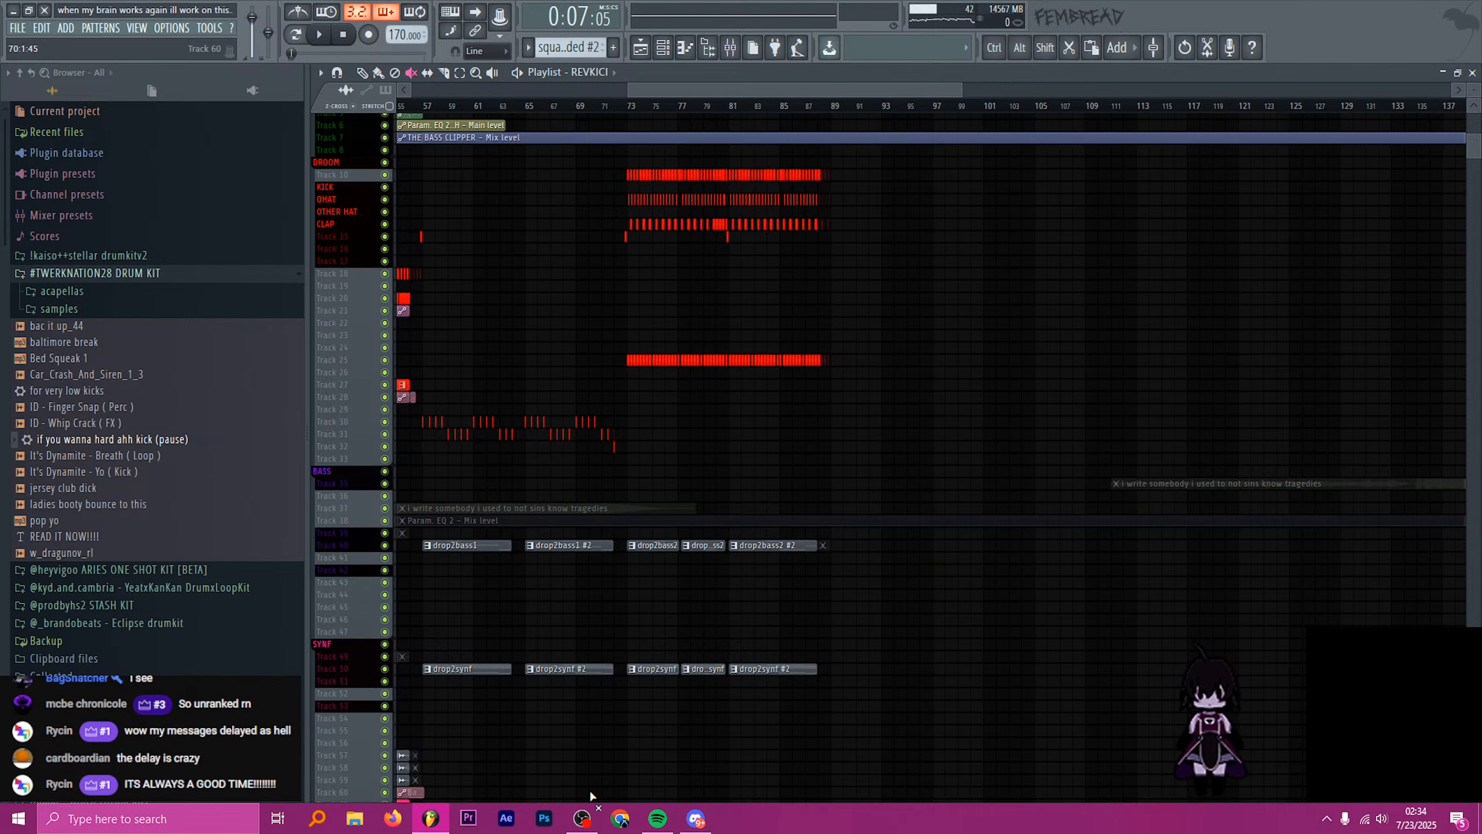
- Switch to OBS, disable its scene preview, and return to FL Studio
{"action": "left_click", "coordinate": [583, 818]}
{"action": "left_click", "coordinate": [963, 298]}
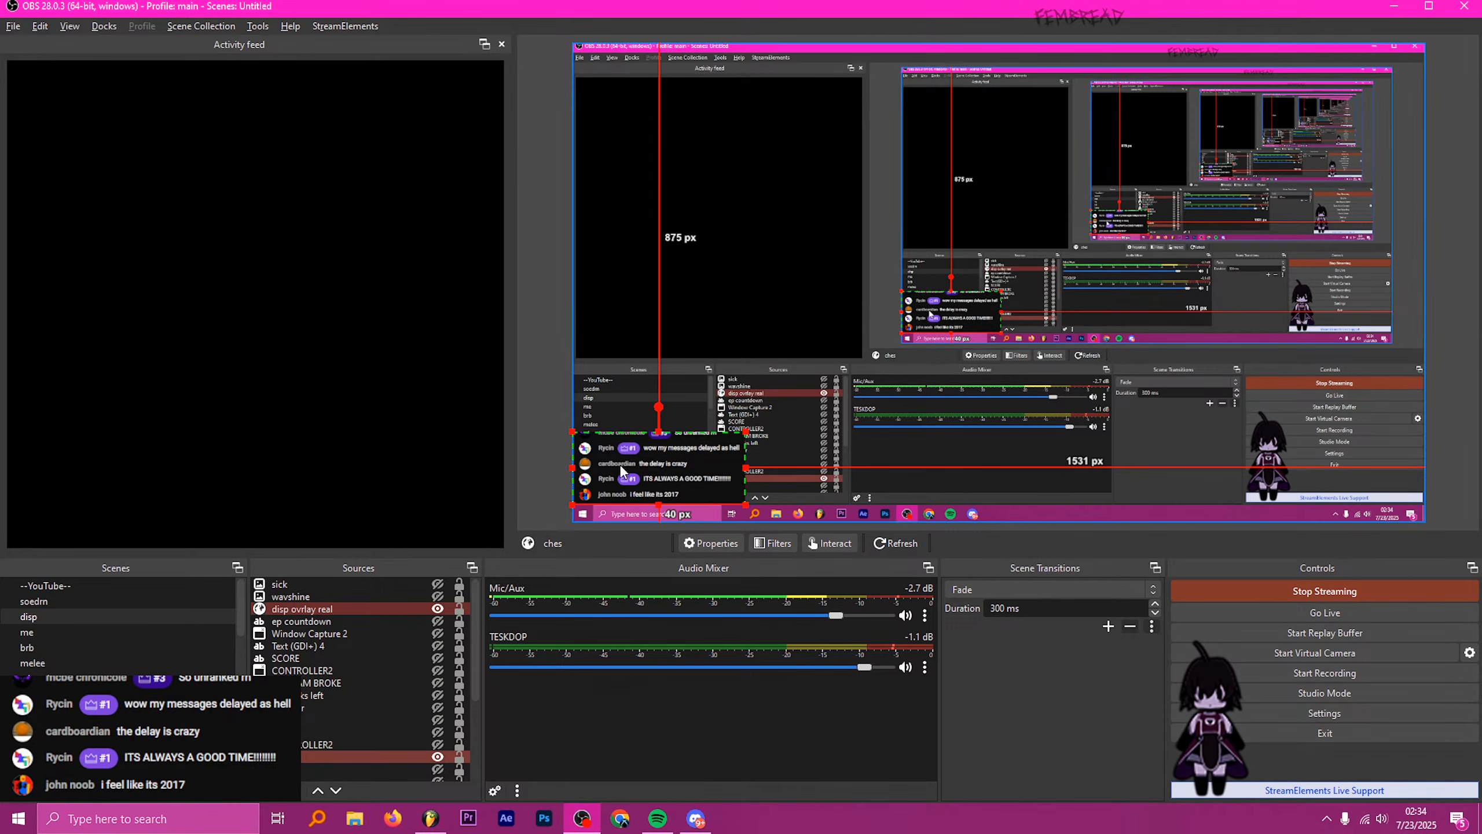
{"action": "left_click", "coordinate": [548, 440]}
{"action": "right_click", "coordinate": [775, 327]}
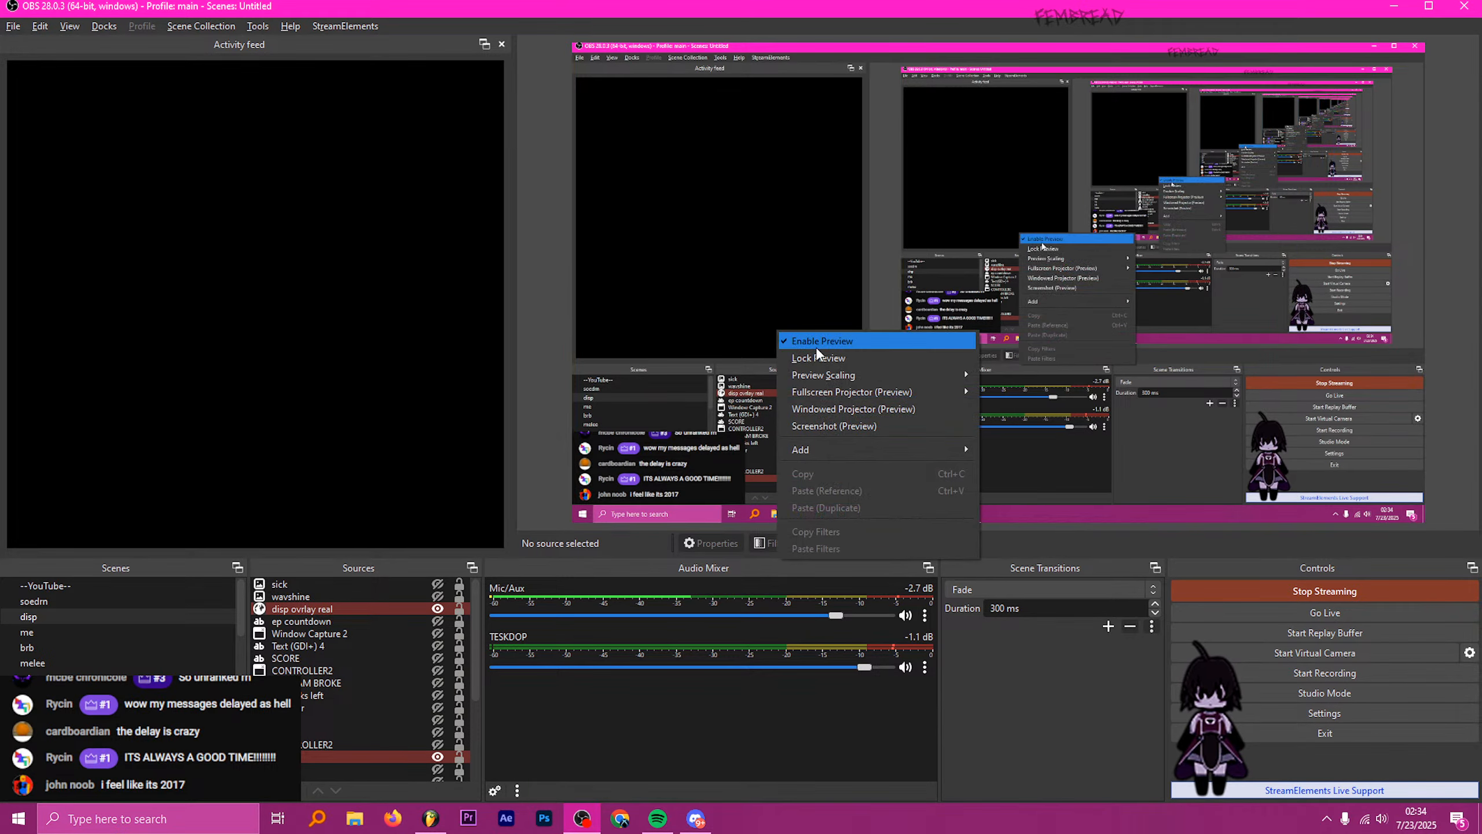
{"action": "left_click", "coordinate": [818, 341]}
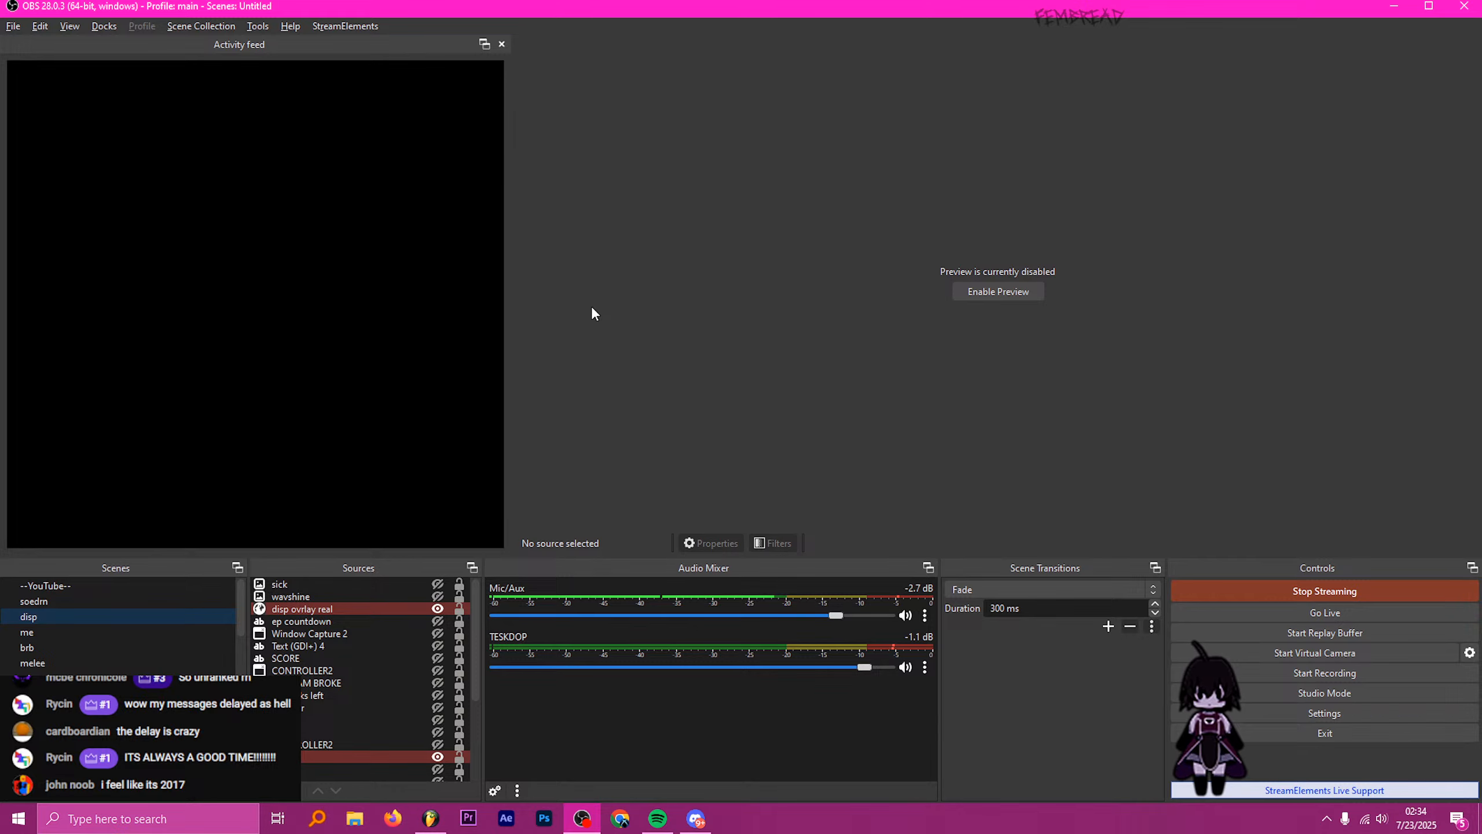
{"action": "key", "text": "alt+Tab"}
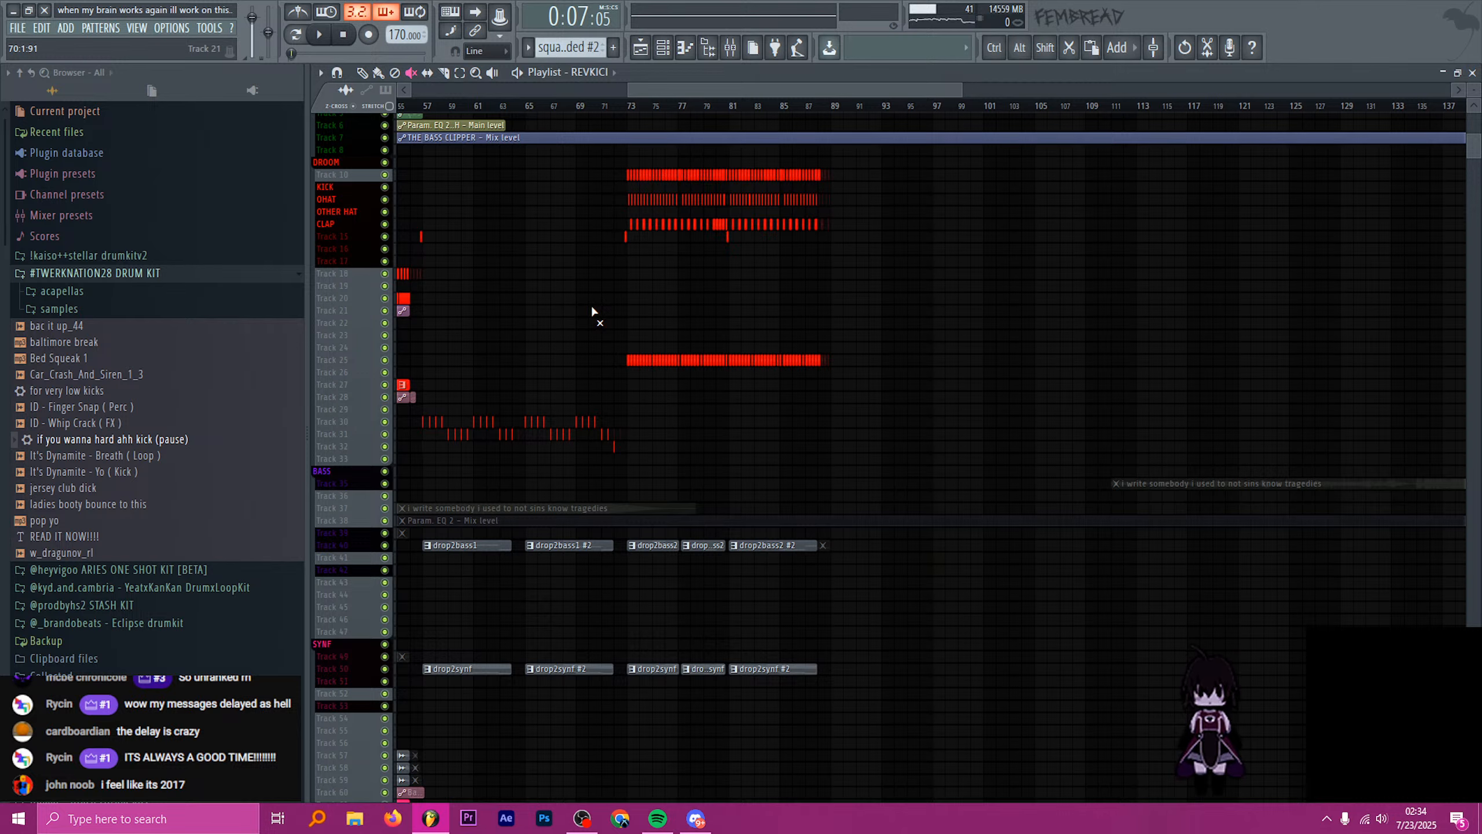
- Go back to OBS, move the desktop character off the stream controls onto the Scene Transitions area, and return to FL Studio
{"action": "key", "text": "alt+Tab"}
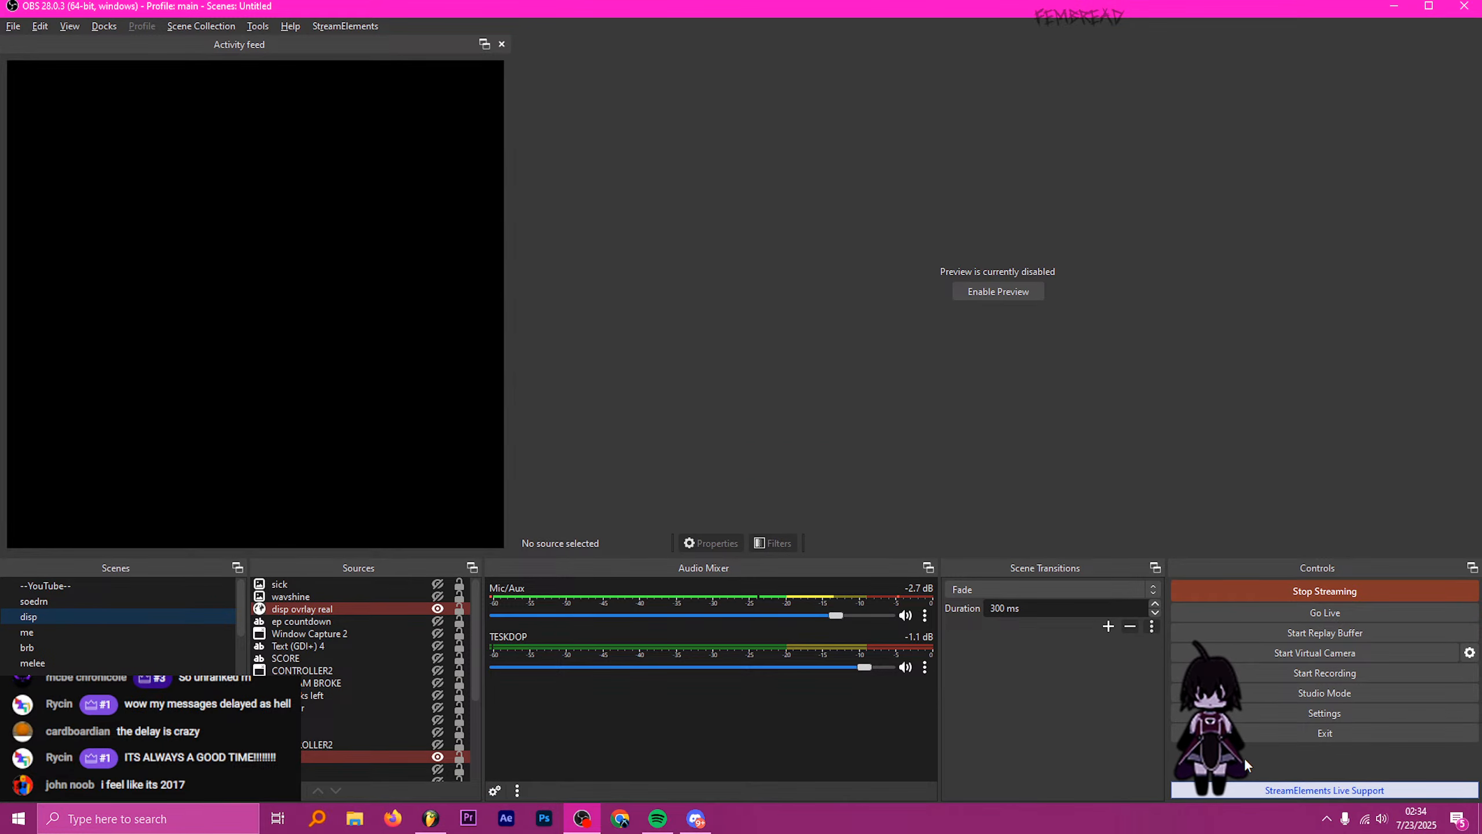
{"action": "left_click_drag", "start_coordinate": [1189, 747], "coordinate": [1098, 654]}
{"action": "left_click", "coordinate": [1144, 786]}
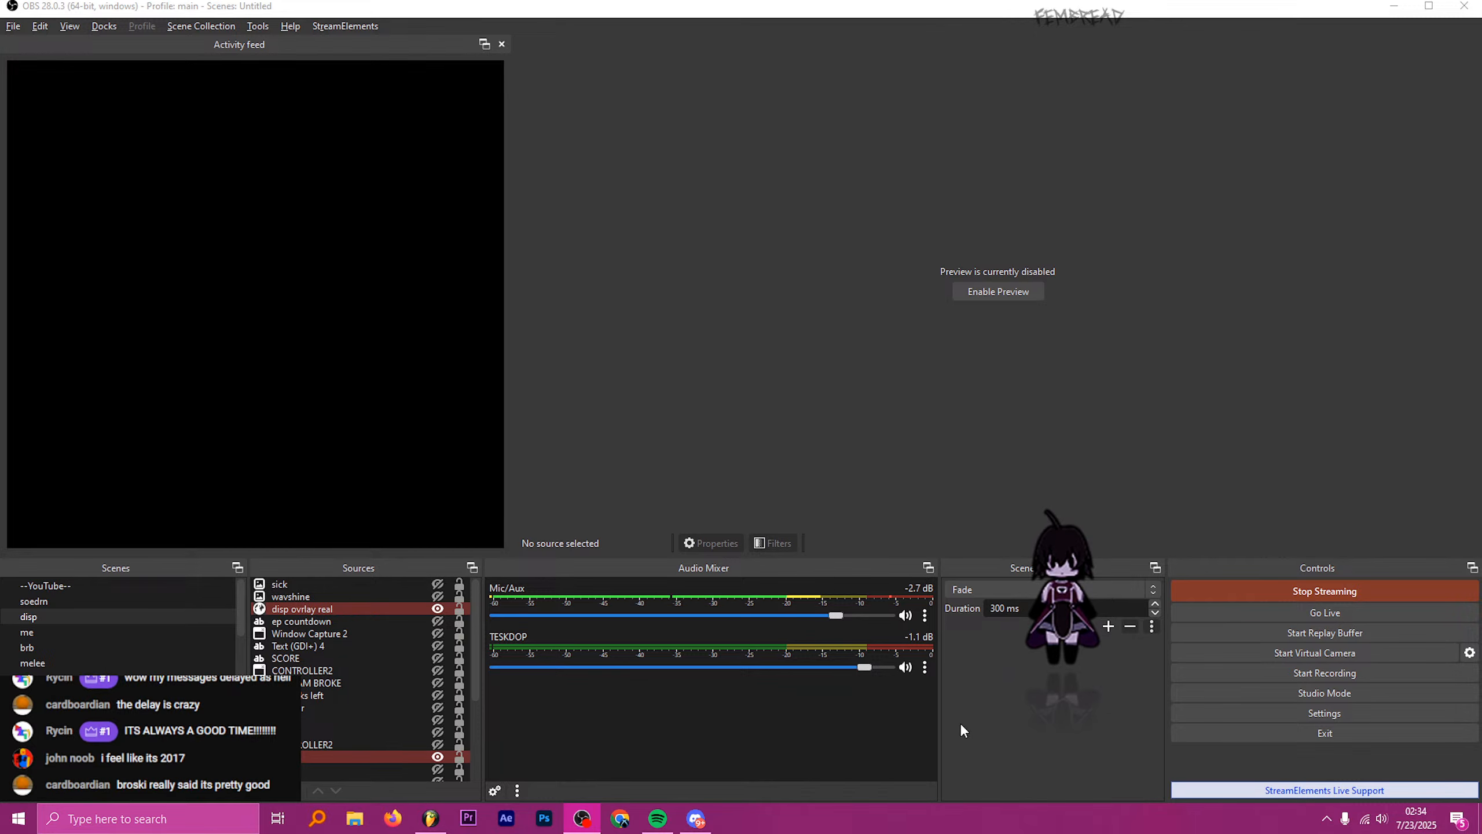
{"action": "key", "text": "alt+Tab"}
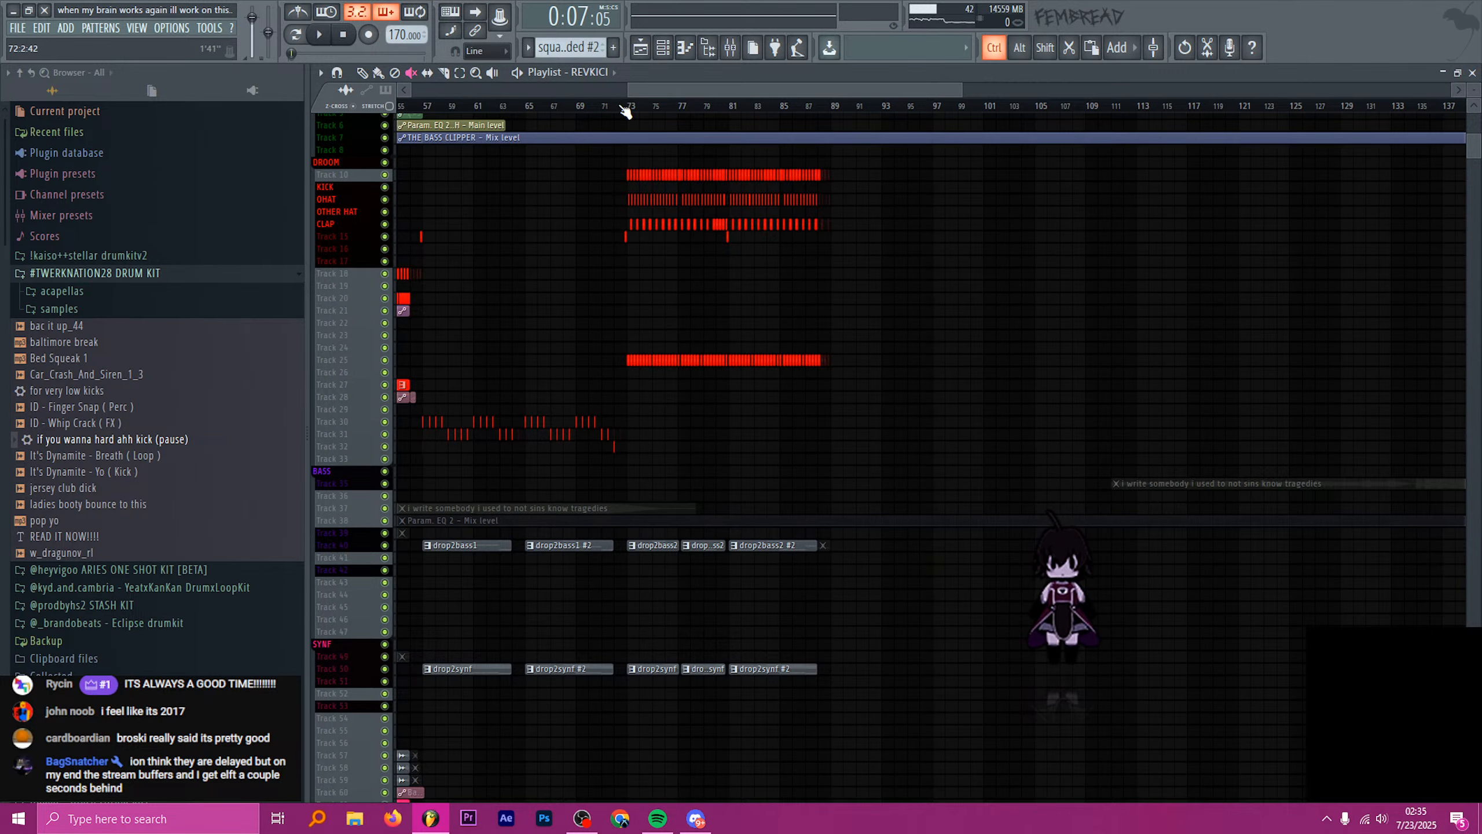
- Set the song position to bar 57 by selecting bars 57 to 73 on the timeline and clearing the selection
{"action": "left_click_drag", "start_coordinate": [625, 109], "coordinate": [462, 107]}
{"action": "scroll", "coordinate": [688, 238], "scroll_direction": "down", "scroll_amount": 3}
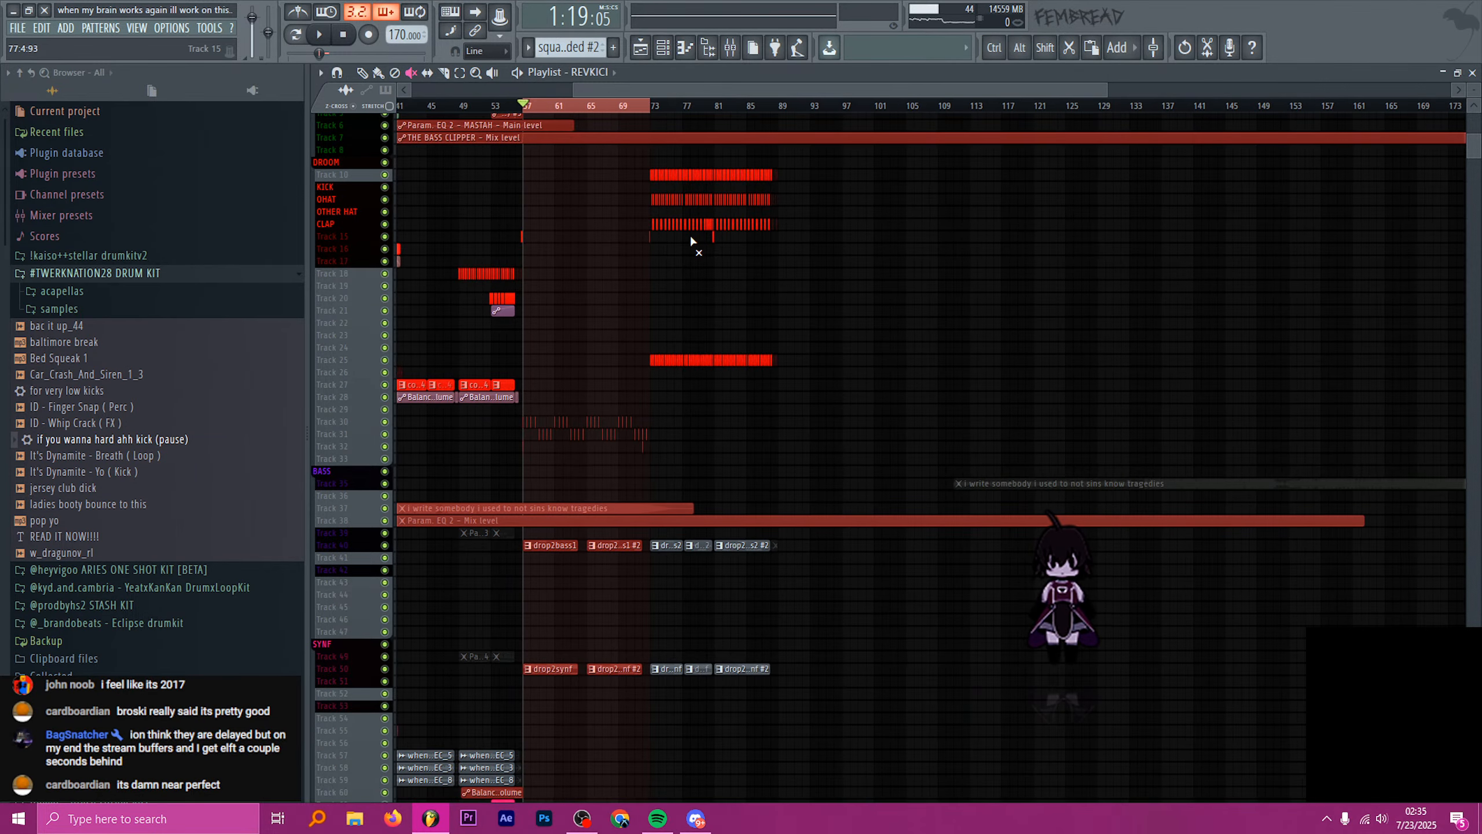
{"action": "scroll", "coordinate": [690, 233], "scroll_direction": "up", "scroll_amount": 3}
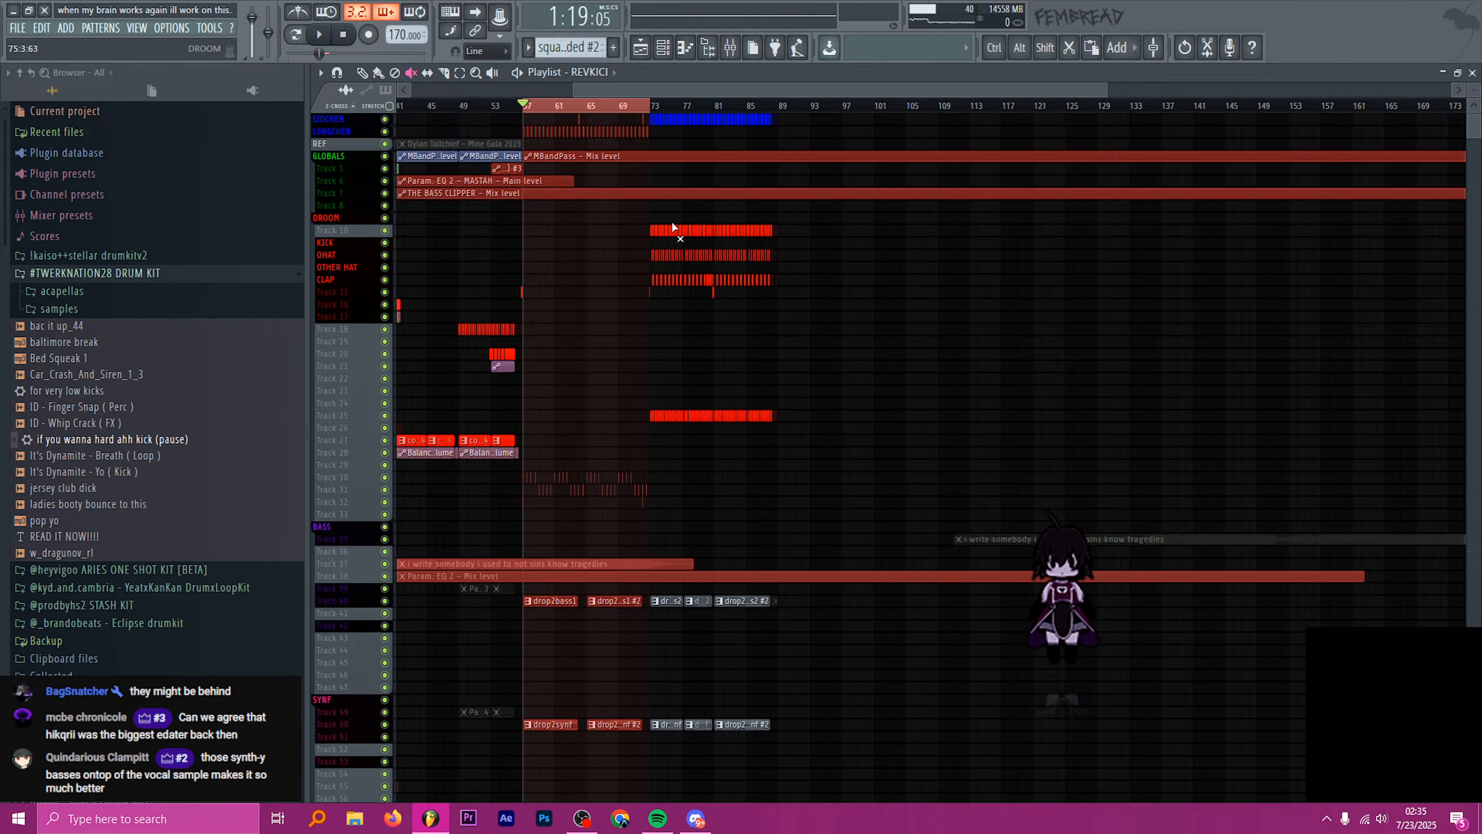
{"action": "scroll", "coordinate": [530, 199], "scroll_direction": "up", "scroll_amount": 2}
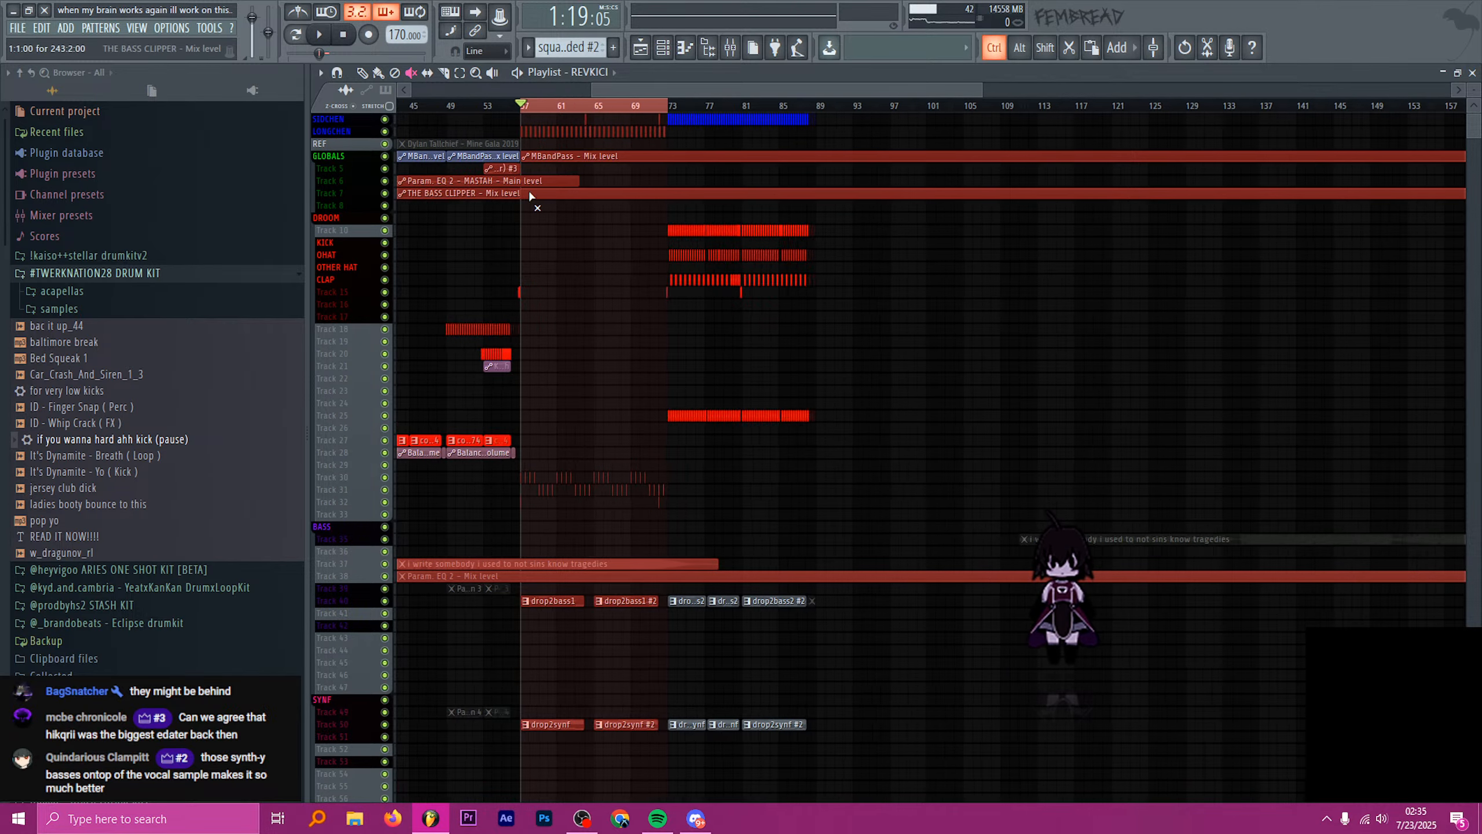
{"action": "left_click", "coordinate": [537, 109], "text": "ctrl"}
- Place an 8-bar copy of the drop2bass1 pattern on Track 41 at bar 57, directly below the original clip
{"action": "scroll", "coordinate": [535, 263], "scroll_direction": "down", "scroll_amount": 4}
{"action": "scroll", "coordinate": [516, 355], "scroll_direction": "up", "scroll_amount": 6}
{"action": "scroll", "coordinate": [515, 357], "scroll_direction": "down", "scroll_amount": 3}
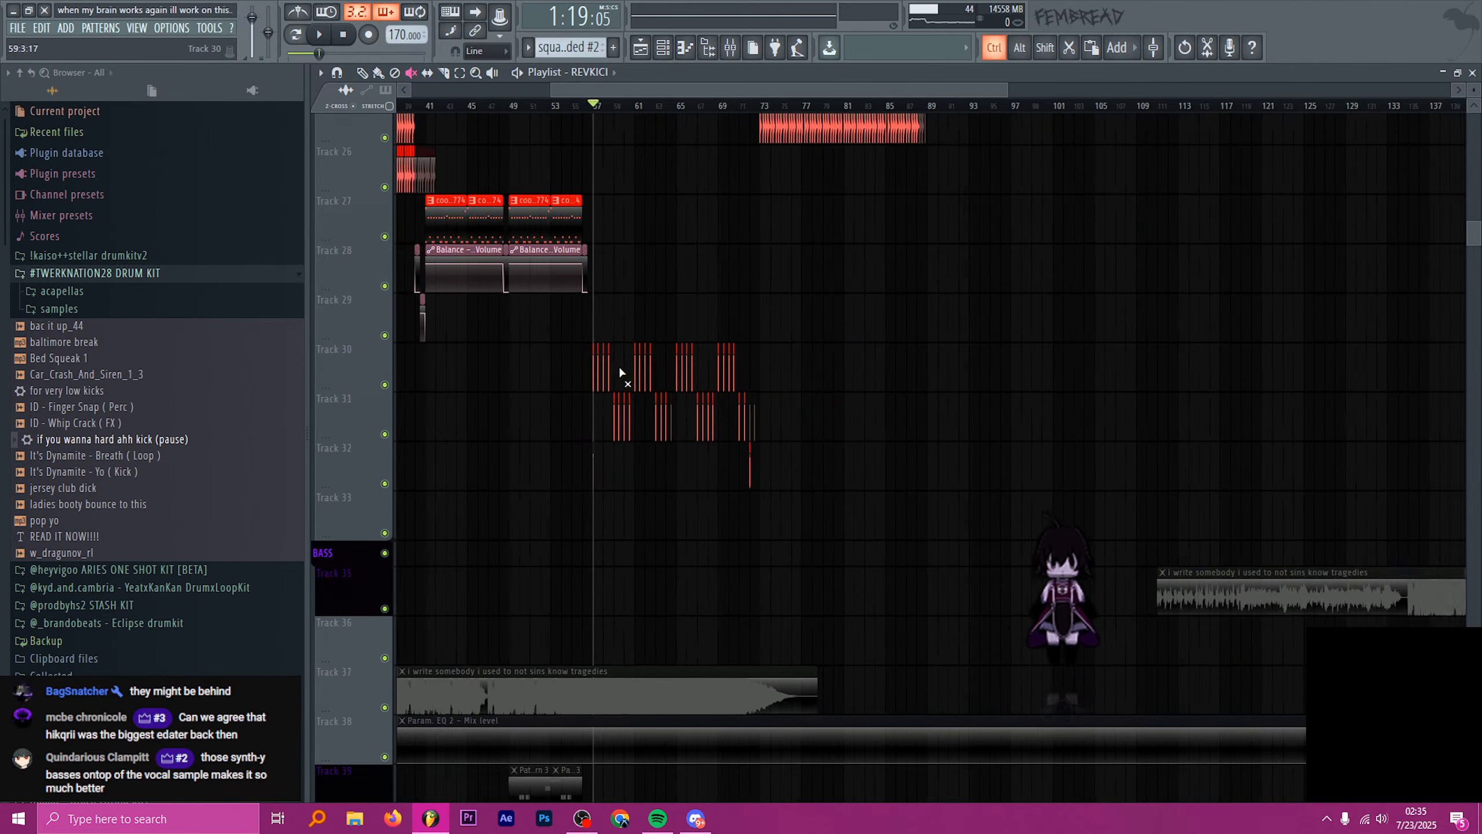
{"action": "scroll", "coordinate": [622, 374], "scroll_direction": "down", "scroll_amount": 5}
{"action": "scroll", "coordinate": [648, 327], "scroll_direction": "up", "scroll_amount": 5}
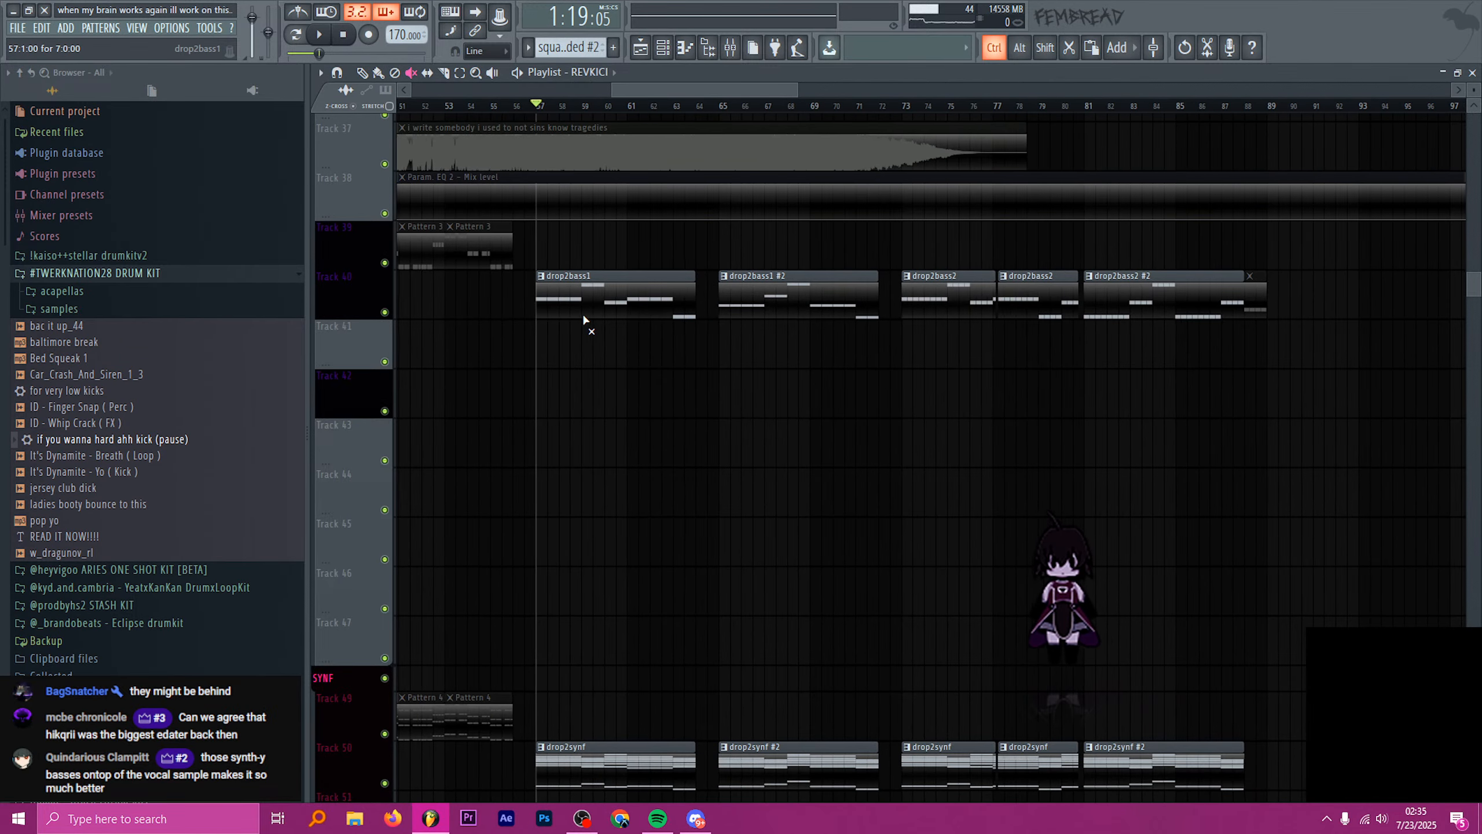
{"action": "scroll", "coordinate": [631, 315], "scroll_direction": "down", "scroll_amount": 3}
{"action": "left_click_drag", "start_coordinate": [640, 316], "coordinate": [634, 342]}
{"action": "scroll", "coordinate": [672, 345], "scroll_direction": "up", "scroll_amount": 4}
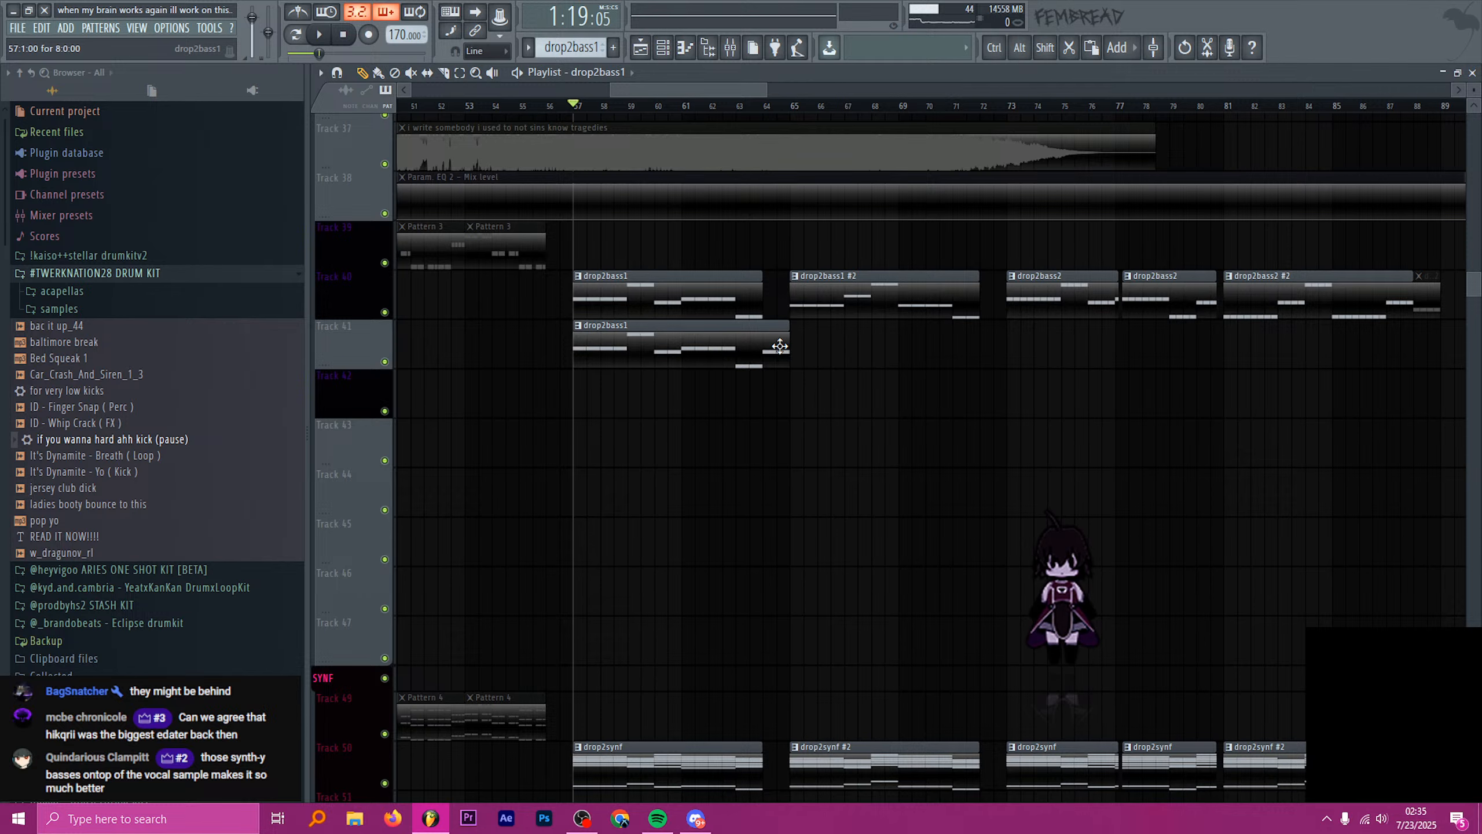
{"action": "scroll", "coordinate": [616, 346], "scroll_direction": "up", "scroll_amount": 2}
- Make the Track 41 clip unique and rename its pattern "ADD ANOTHER FUCKING LAYER cause why the fuck not"
{"action": "right_click", "coordinate": [616, 346], "text": "shift"}
{"action": "key", "text": "u"}
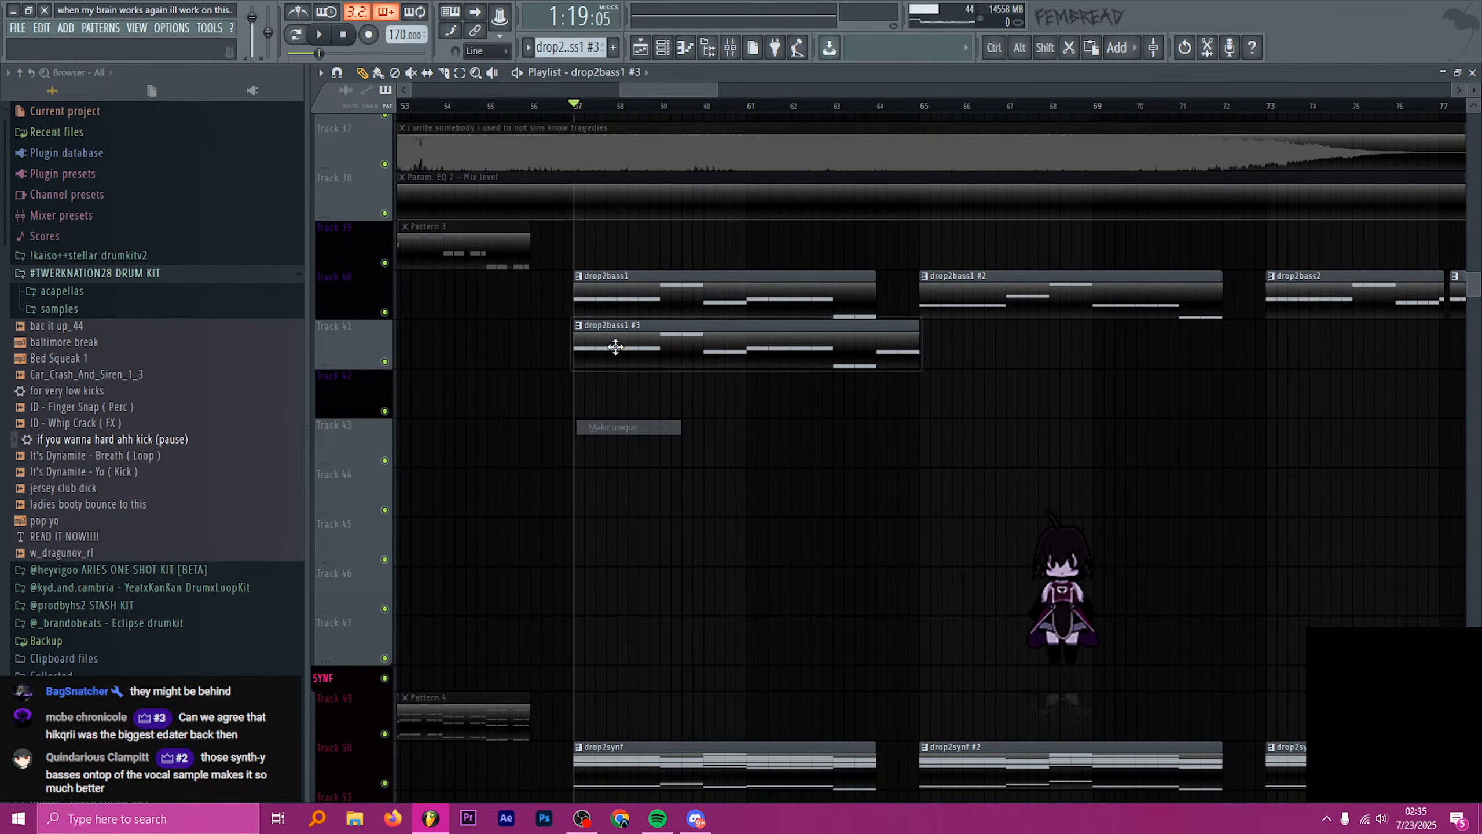
{"action": "right_click", "coordinate": [618, 348], "text": "shift"}
{"action": "type", "text": "rAD"}
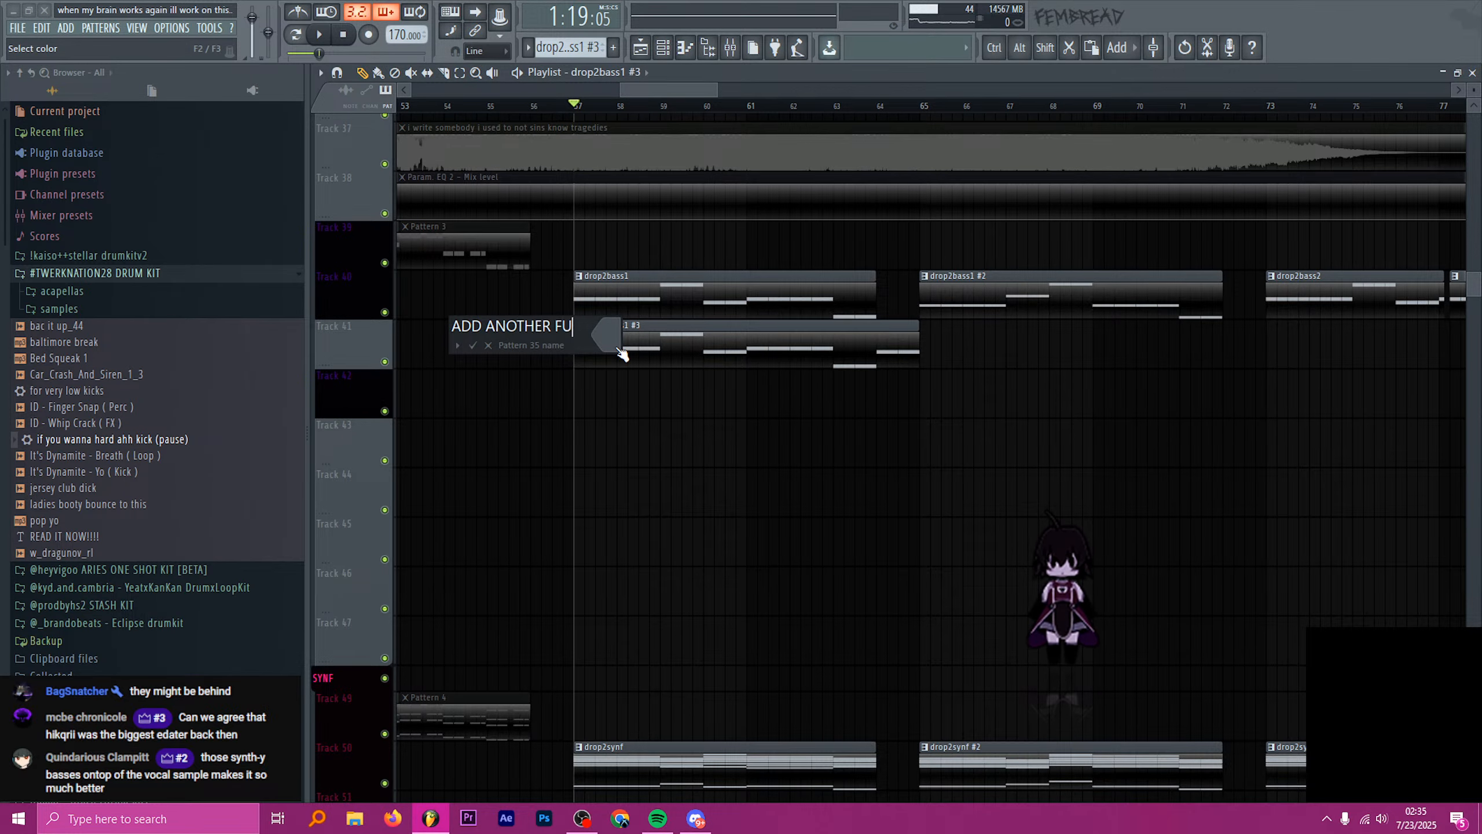
{"action": "type", "text": "D ANOTHER FUCKING LAYER cause why t"}
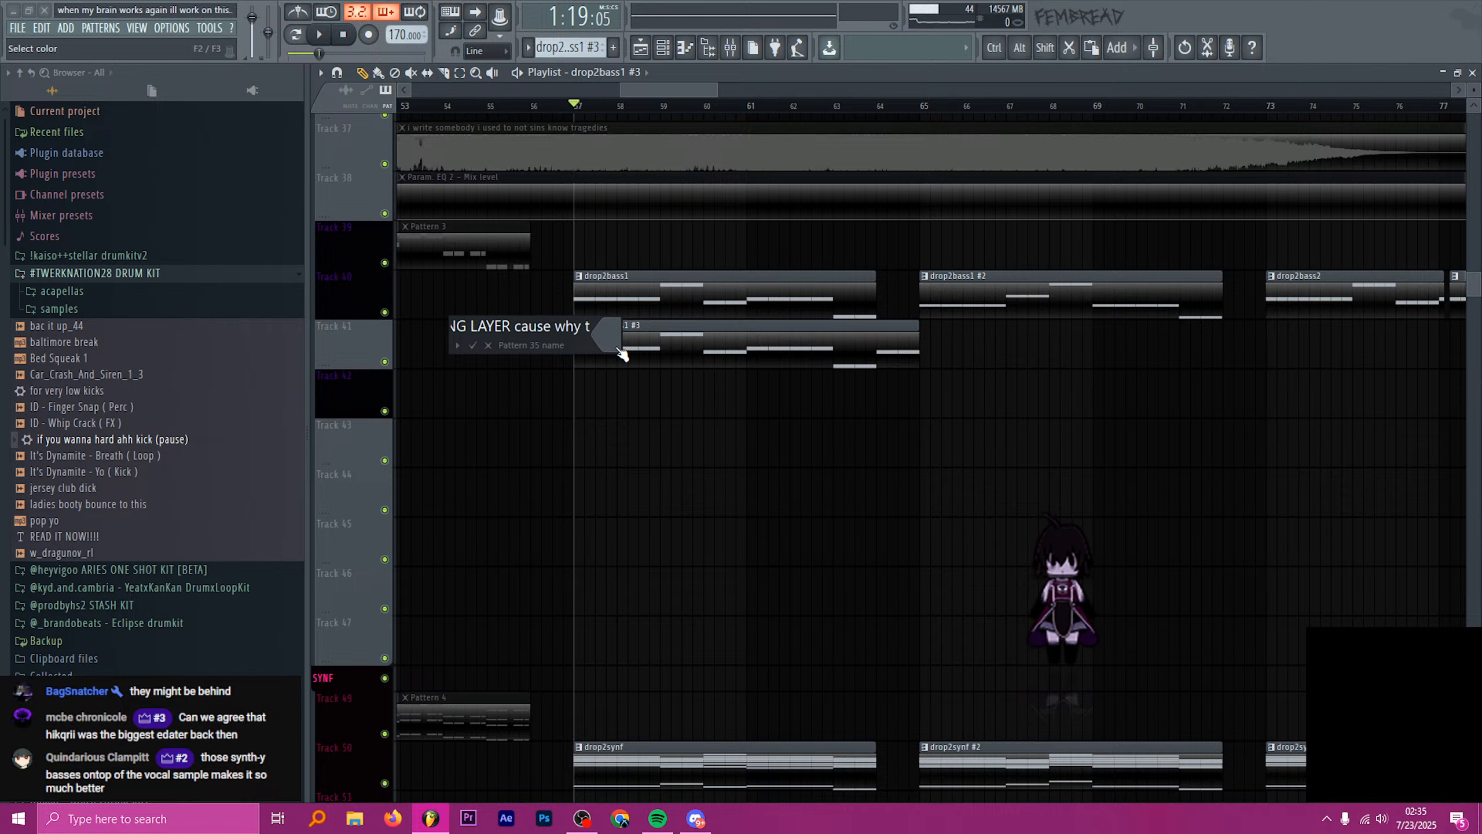
{"action": "type", "text": "he fuck not"}
{"action": "key", "text": "Return"}
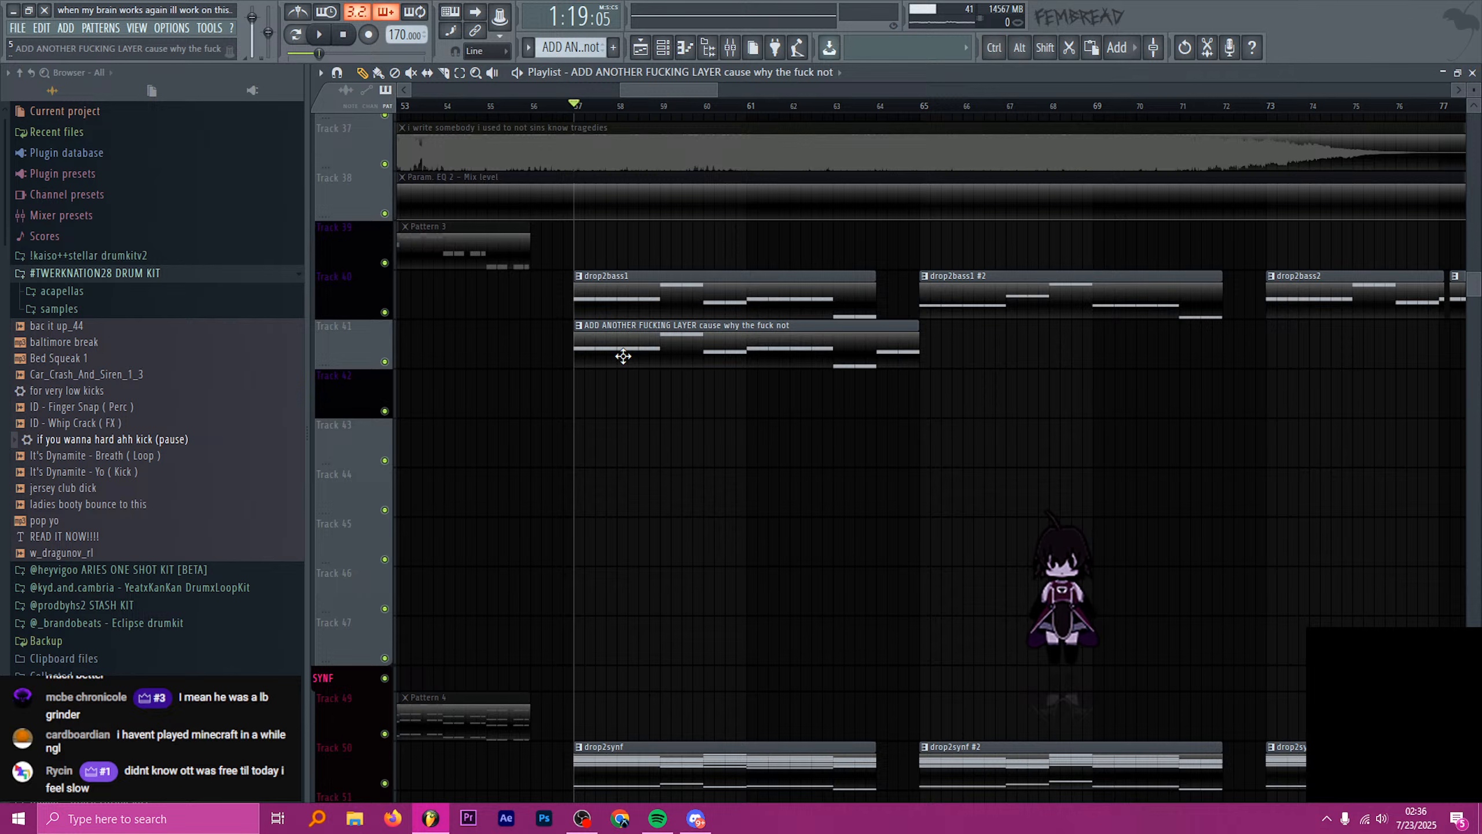
- Clone the REAL subbywubbybass channel in the BASS group of the channel rack
{"action": "left_click", "coordinate": [671, 49]}
{"action": "left_click", "coordinate": [867, 300]}
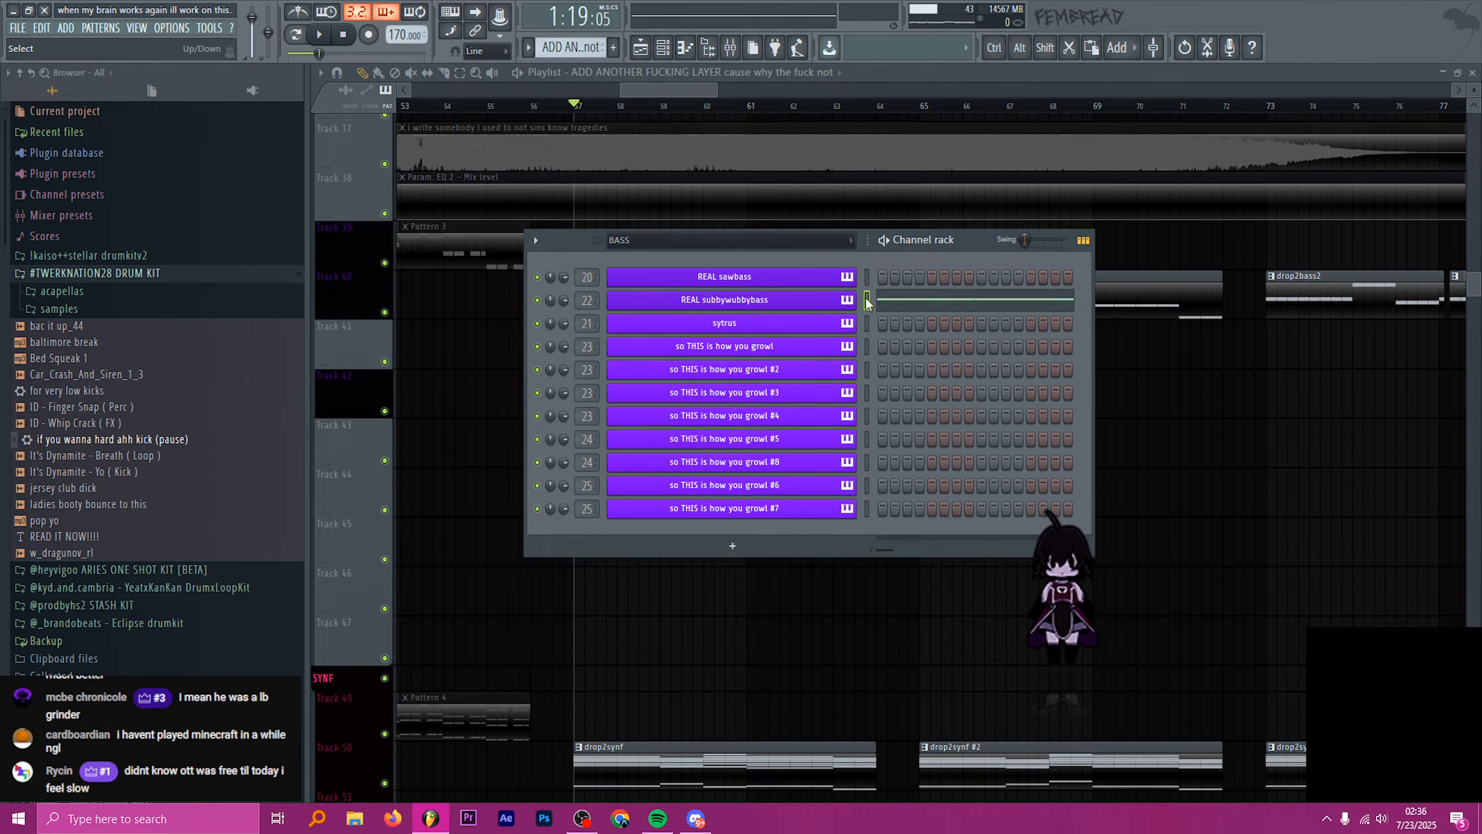
{"action": "key", "text": "alt+c"}
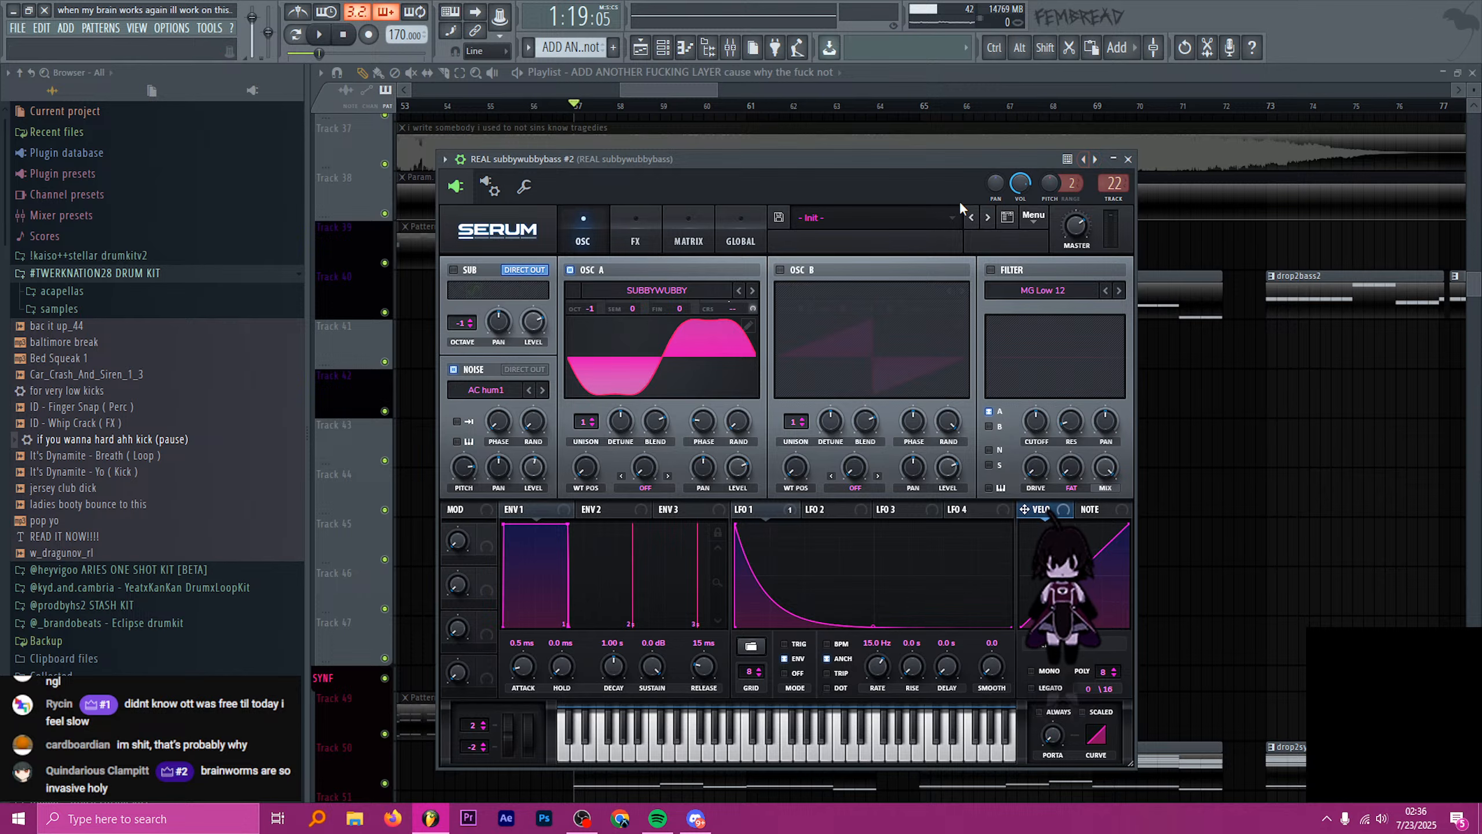
- Reset the Serum instance on REAL subbywubbybass #2 with Init Preset
{"action": "left_click_drag", "start_coordinate": [825, 153], "coordinate": [837, 153]}
{"action": "left_click", "coordinate": [892, 218]}
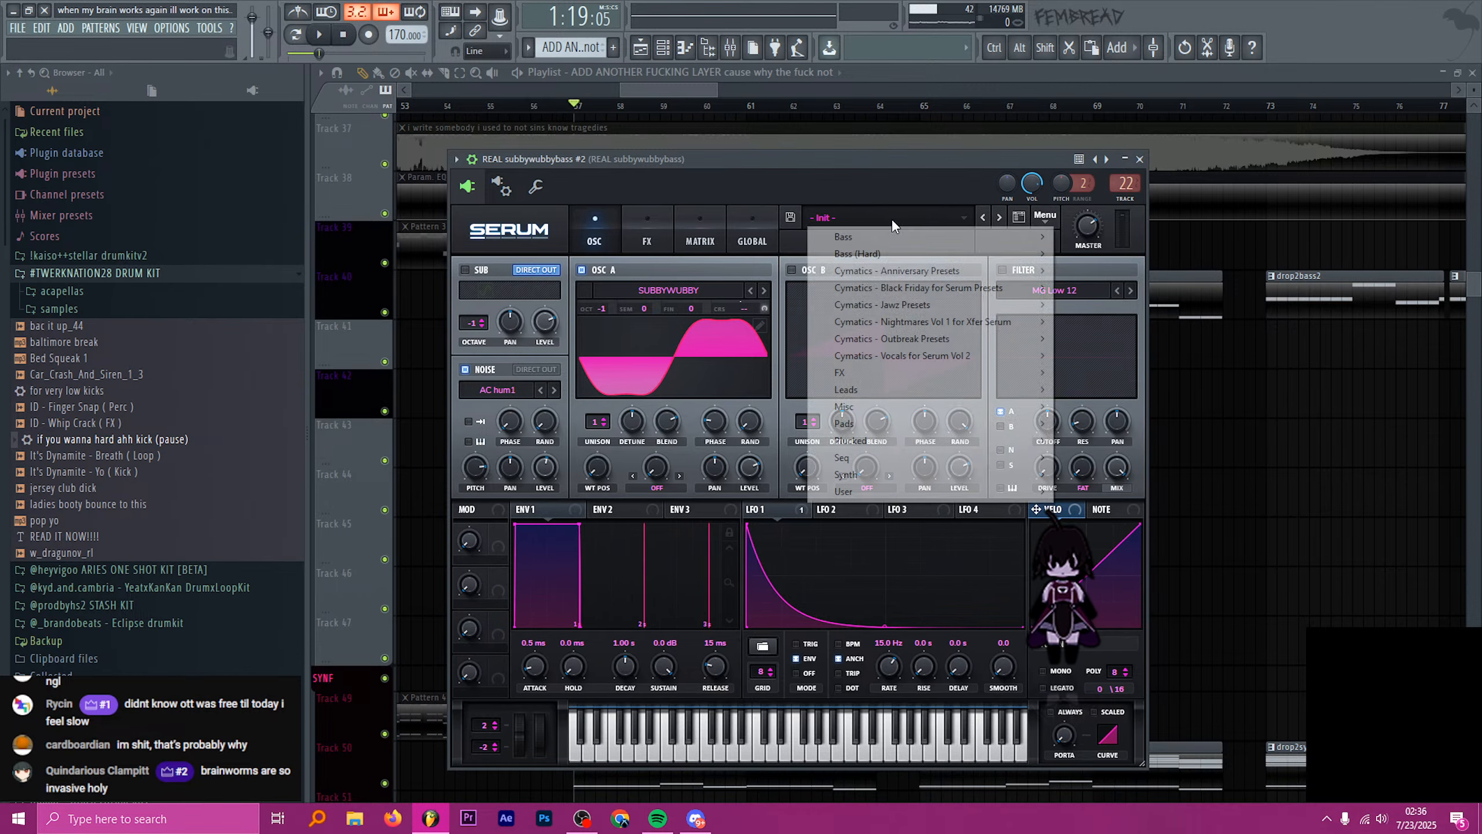
{"action": "left_click", "coordinate": [1045, 216]}
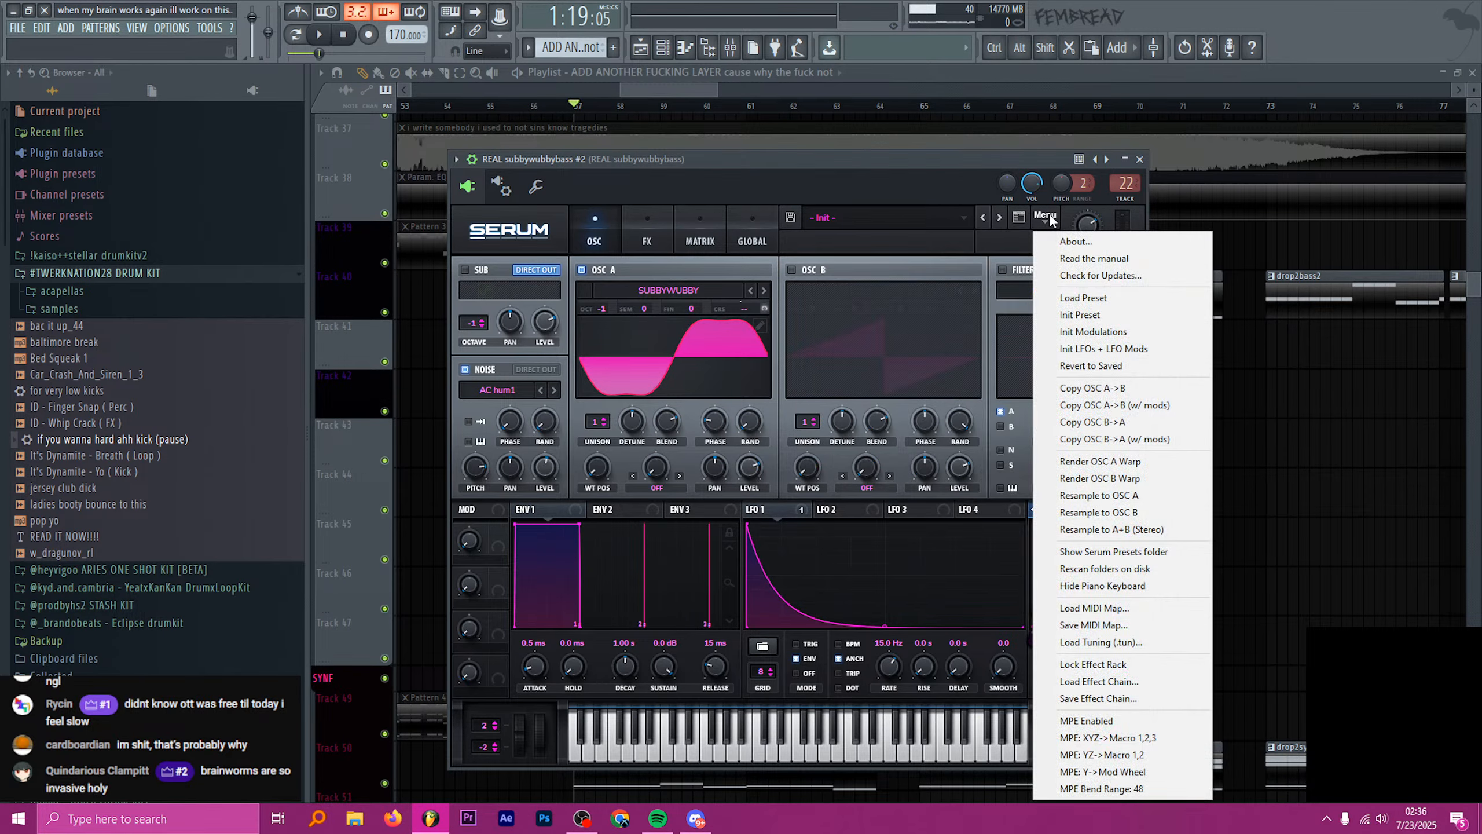
{"action": "left_click", "coordinate": [1097, 316]}
{"action": "left_click_drag", "start_coordinate": [801, 156], "coordinate": [823, 159]}
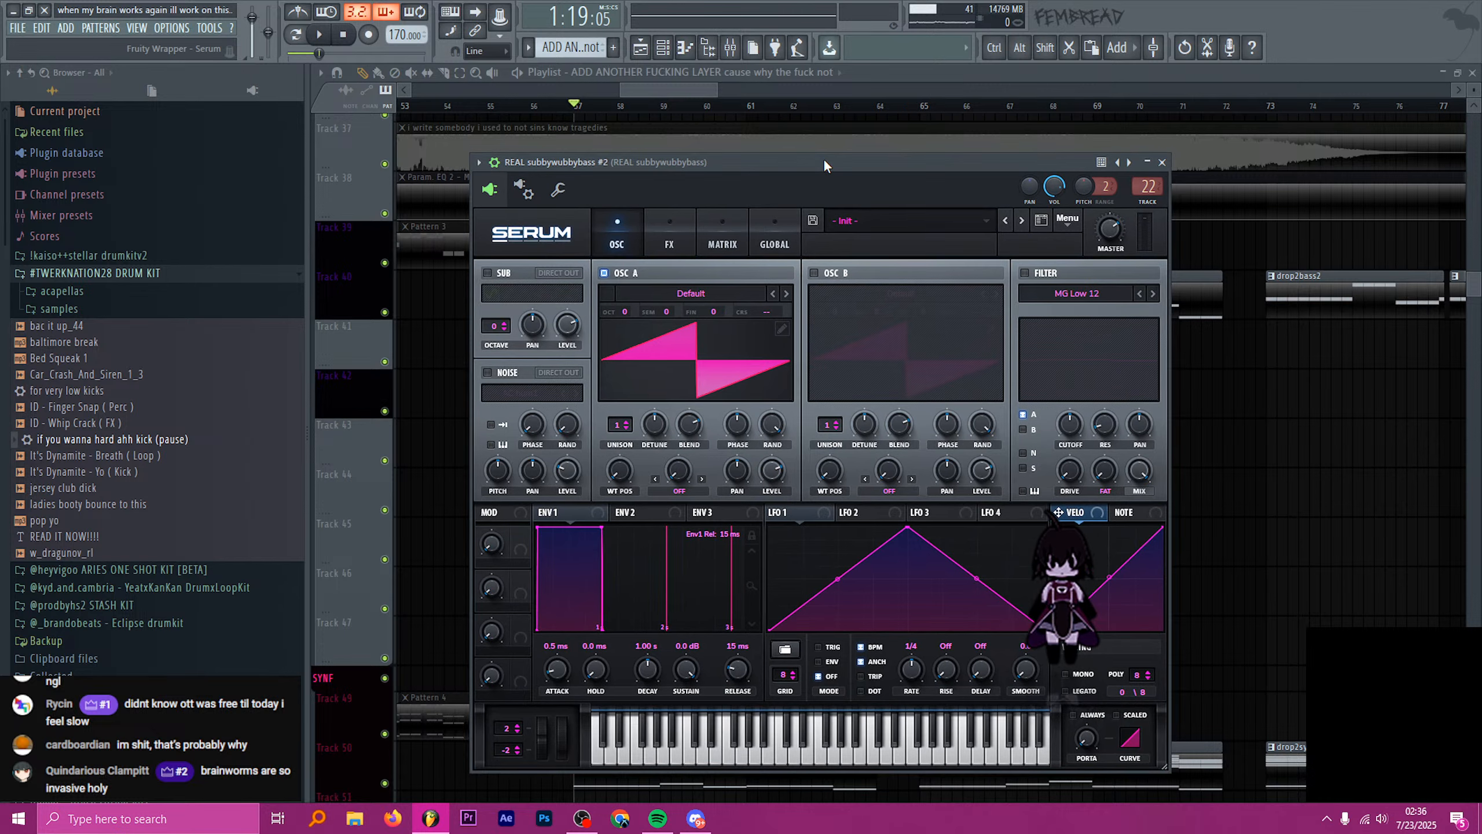
- Audition the initialised Serum sound with a few test notes and close its window
{"action": "key", "text": "e"}
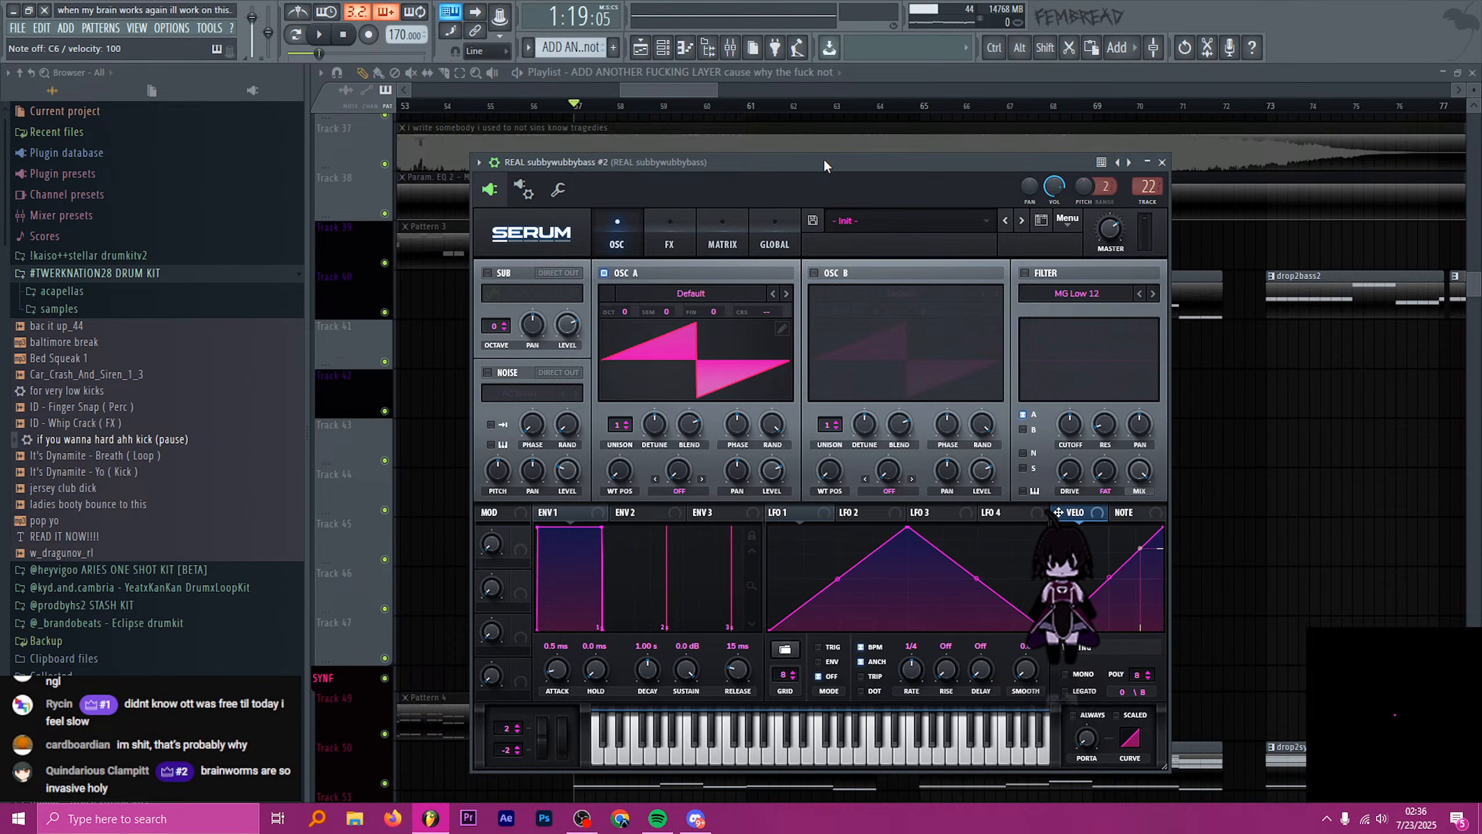
{"action": "key", "text": "e"}
{"action": "key", "text": "e"}
{"action": "key", "text": "w"}
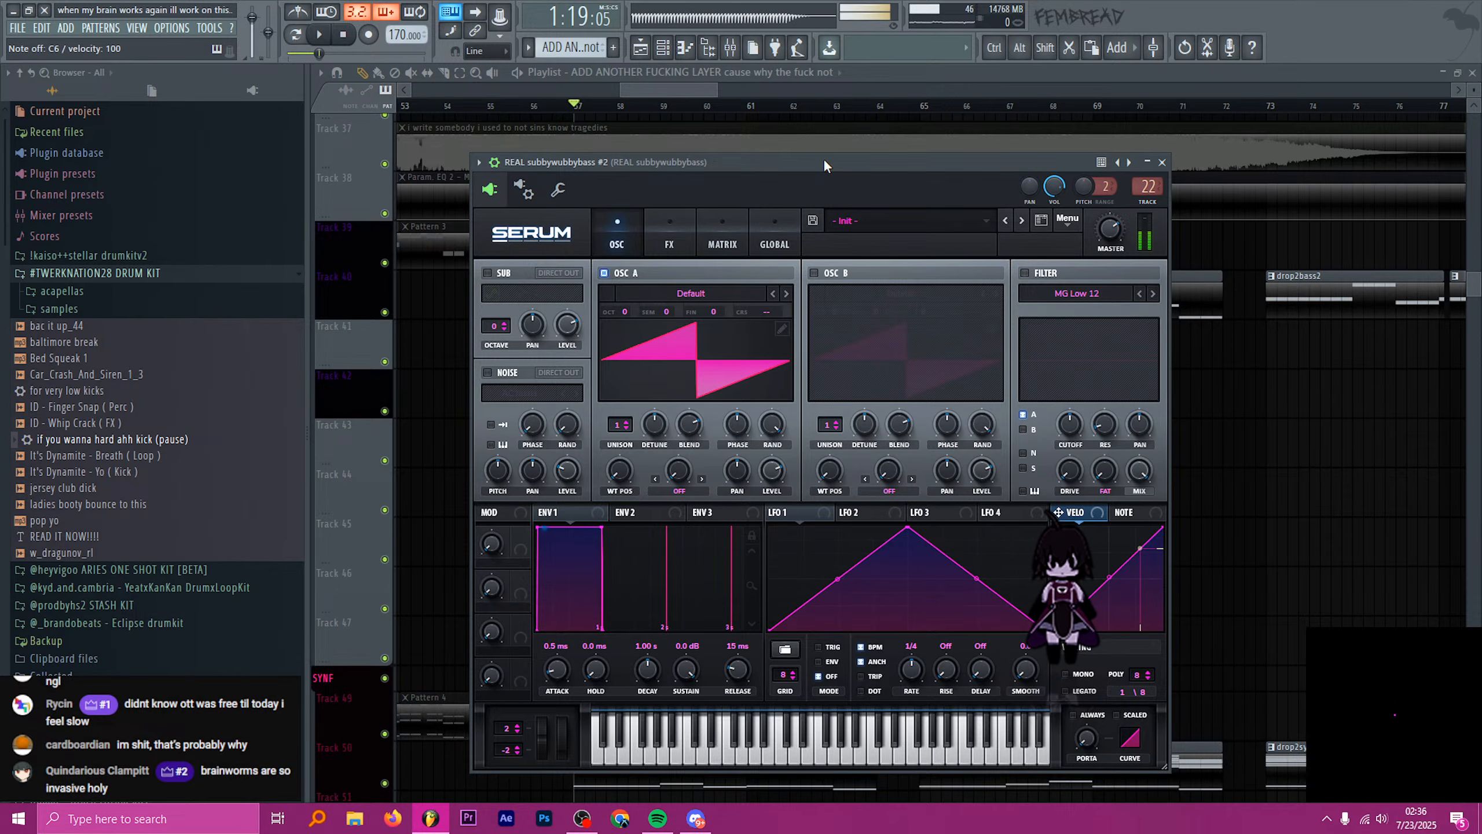
{"action": "key", "text": "q"}
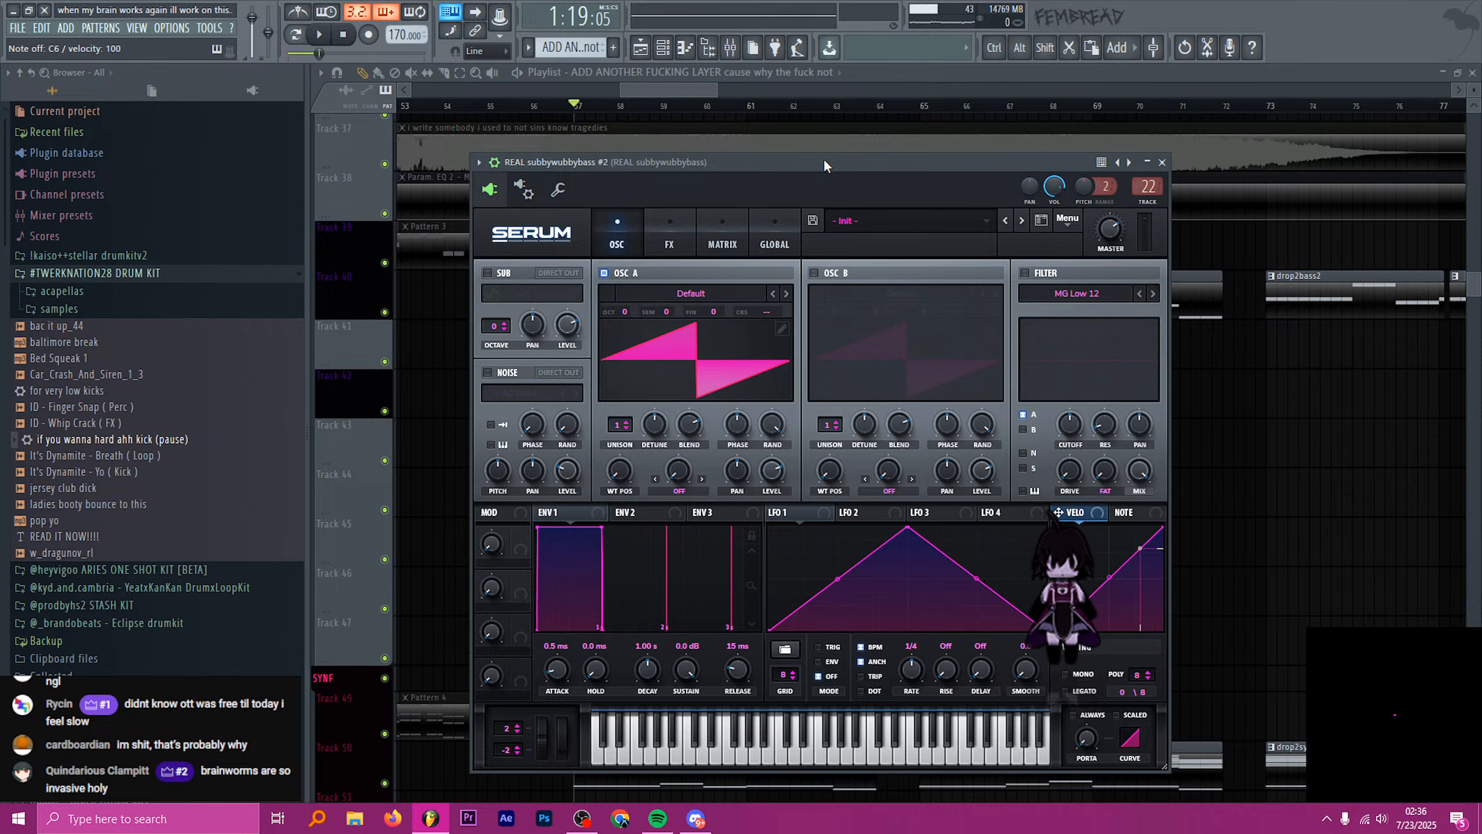
{"action": "left_click", "coordinate": [1162, 162]}
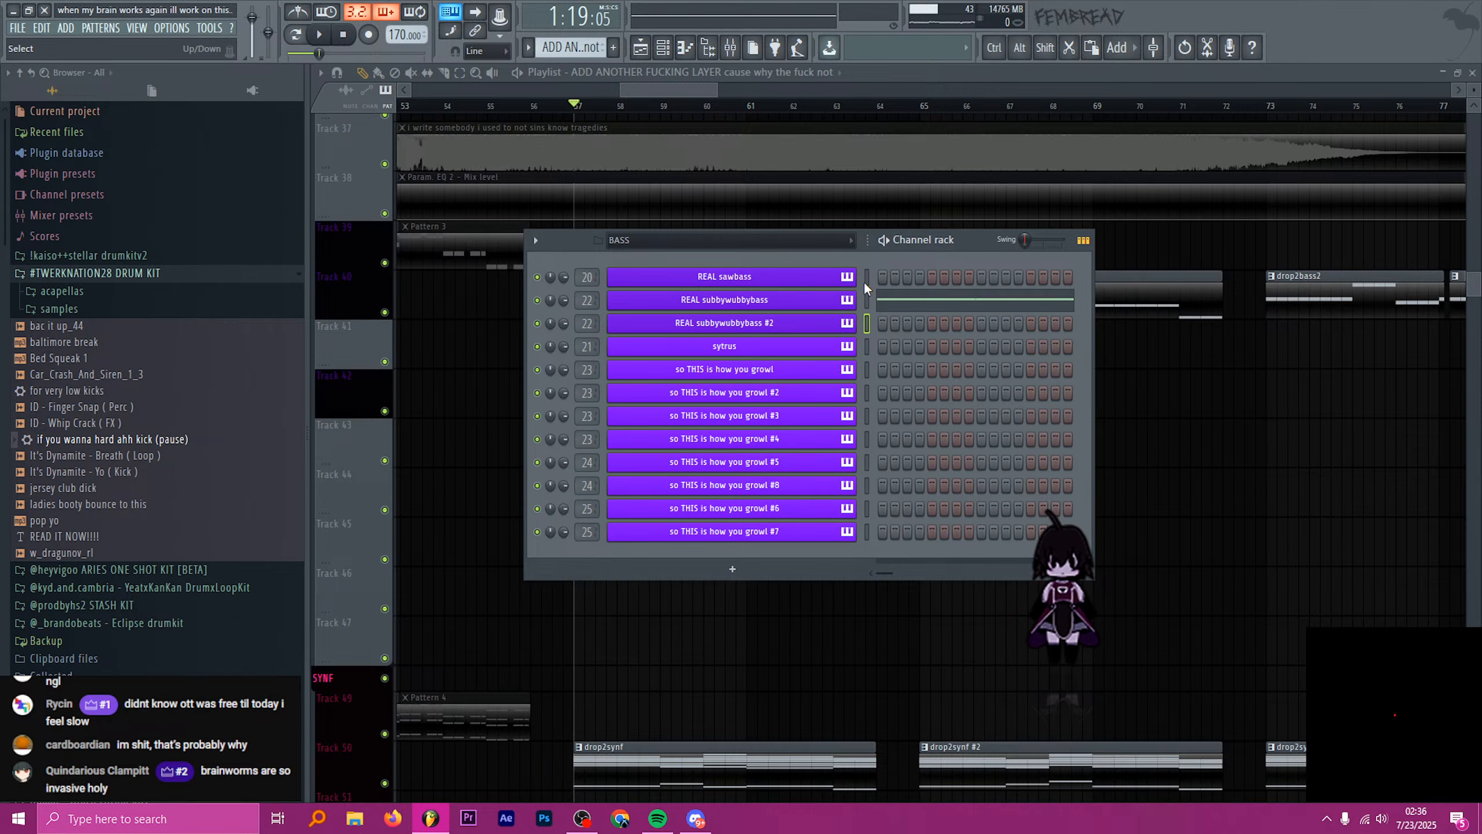
- Clear REAL subbywubbybass in the layer pattern, copy its drop2bass1 notes into REAL subbywubbybass #2 there, and open the clone's Serum
{"action": "left_click", "coordinate": [866, 299]}
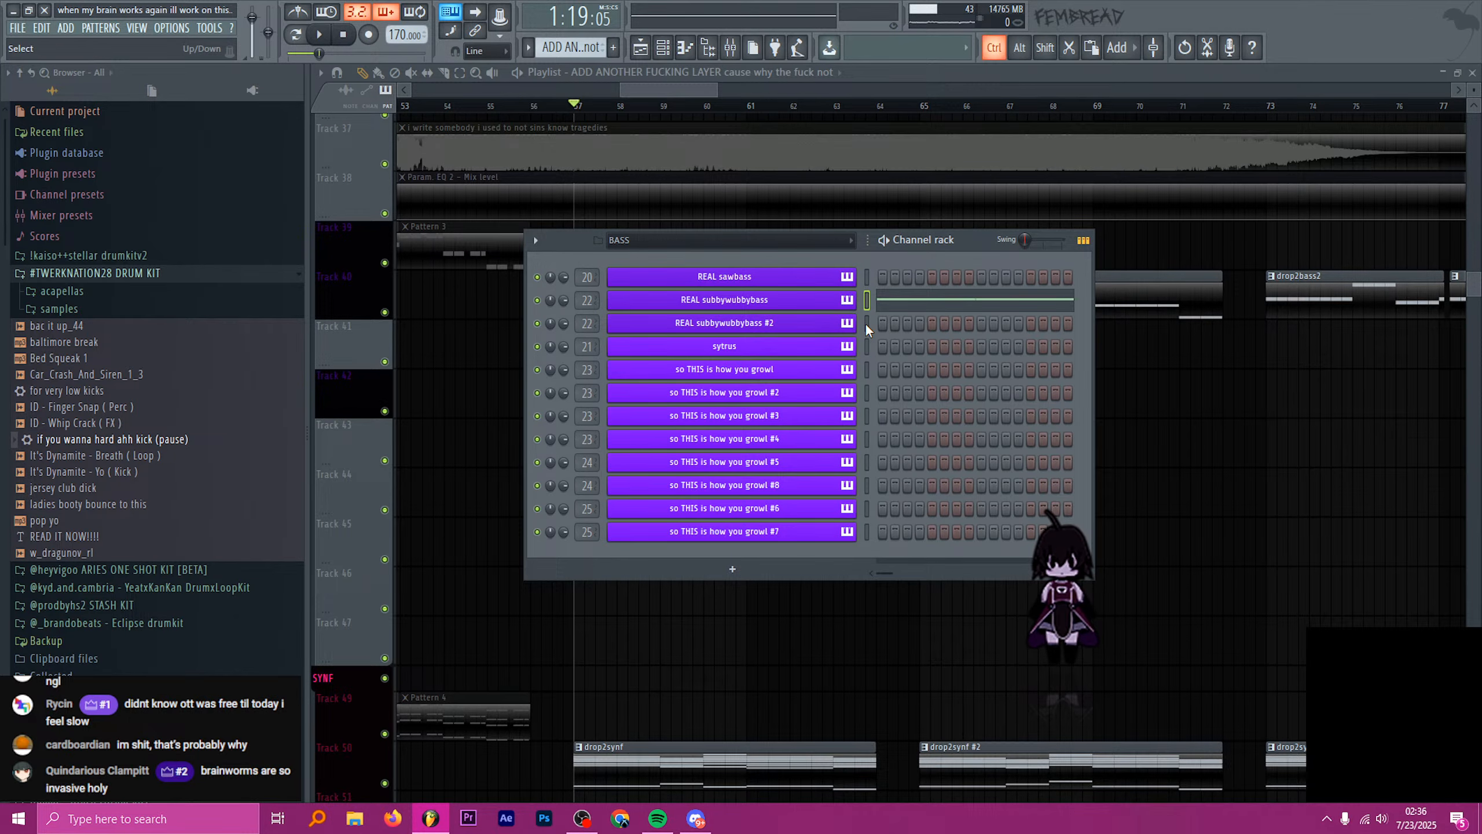
{"action": "left_click", "coordinate": [867, 323]}
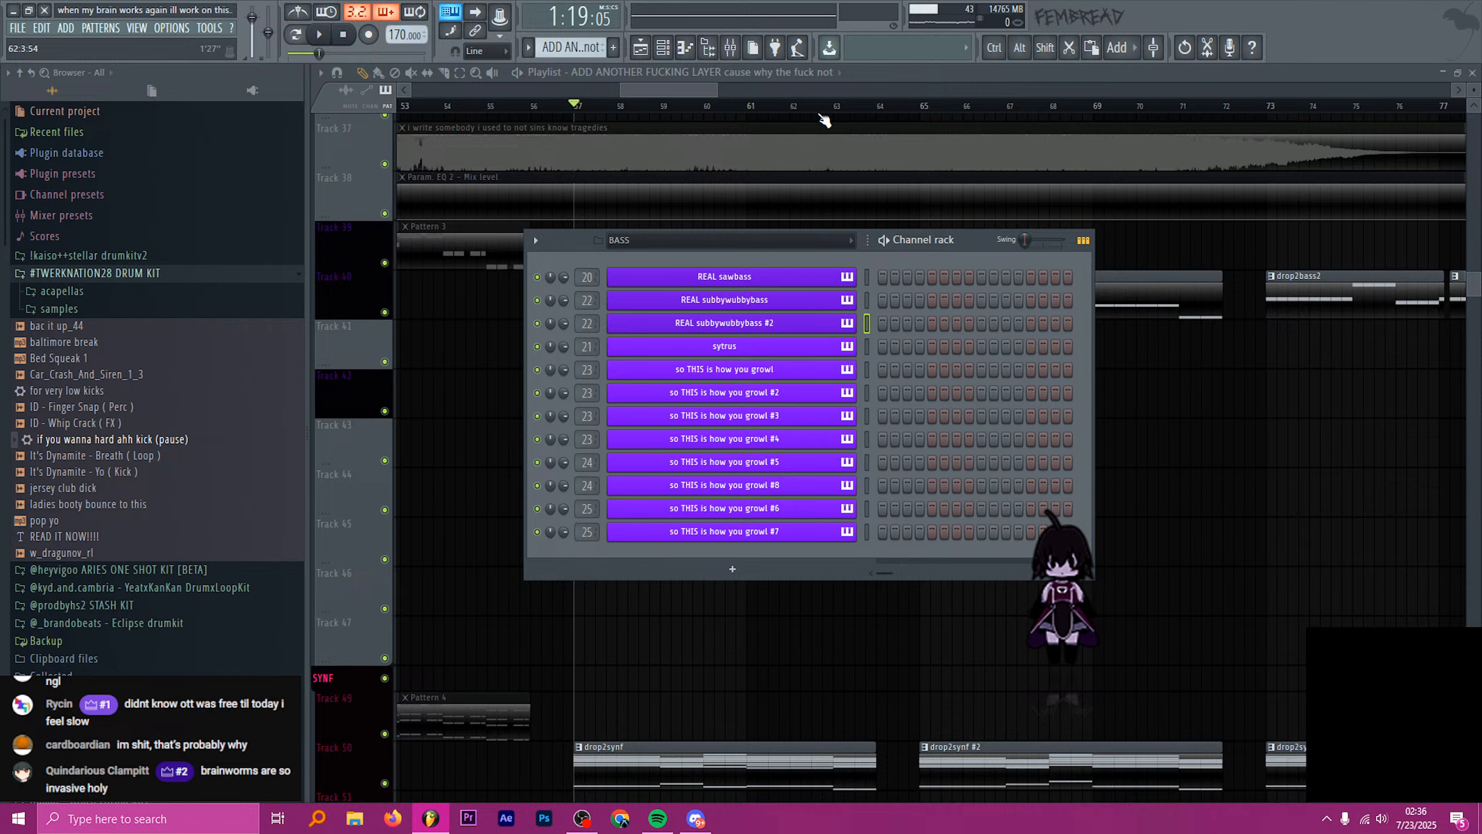
{"action": "scroll", "coordinate": [571, 48], "scroll_direction": "up", "scroll_amount": 1}
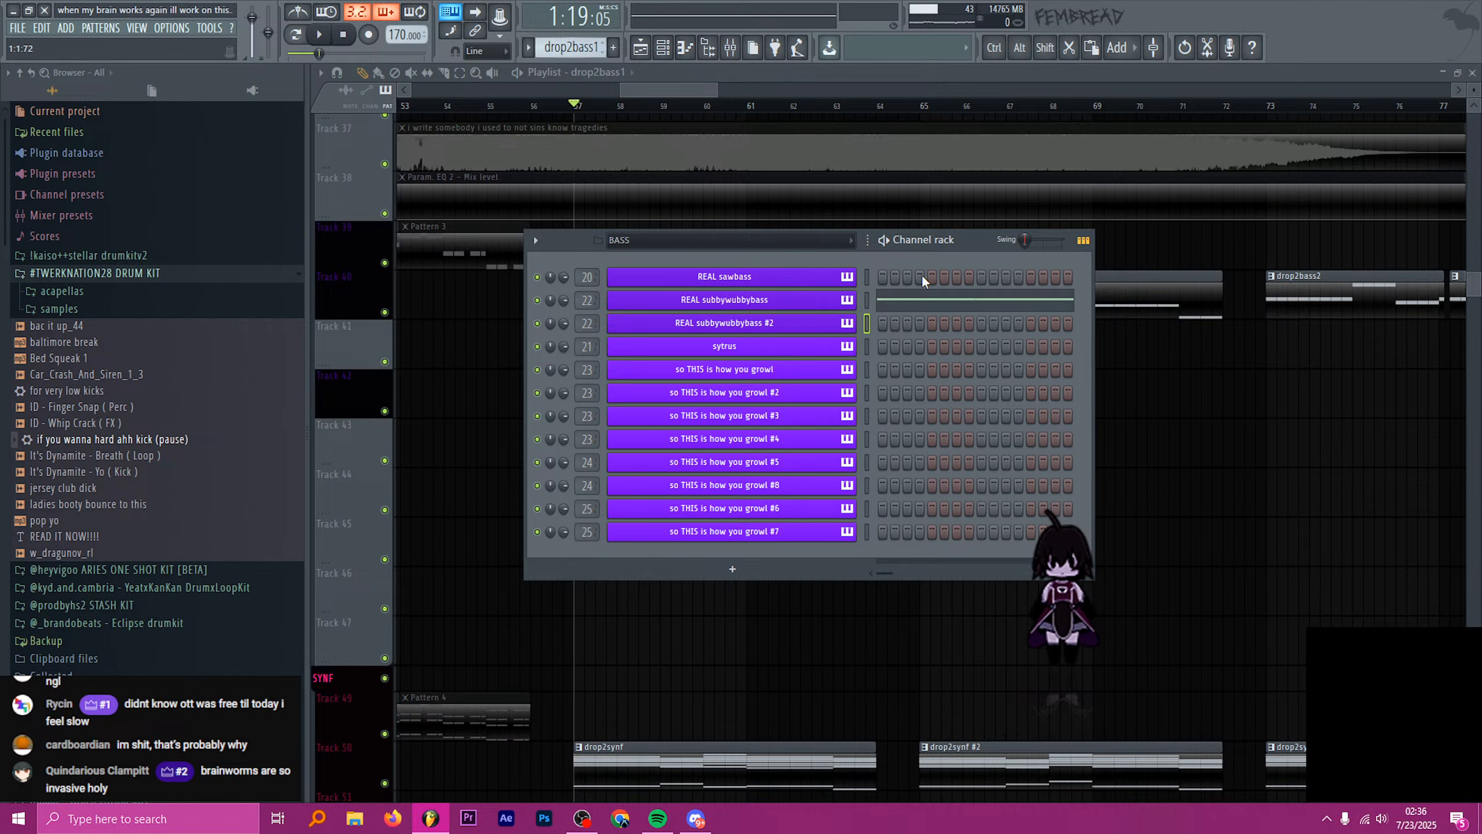
{"action": "left_click", "coordinate": [867, 299]}
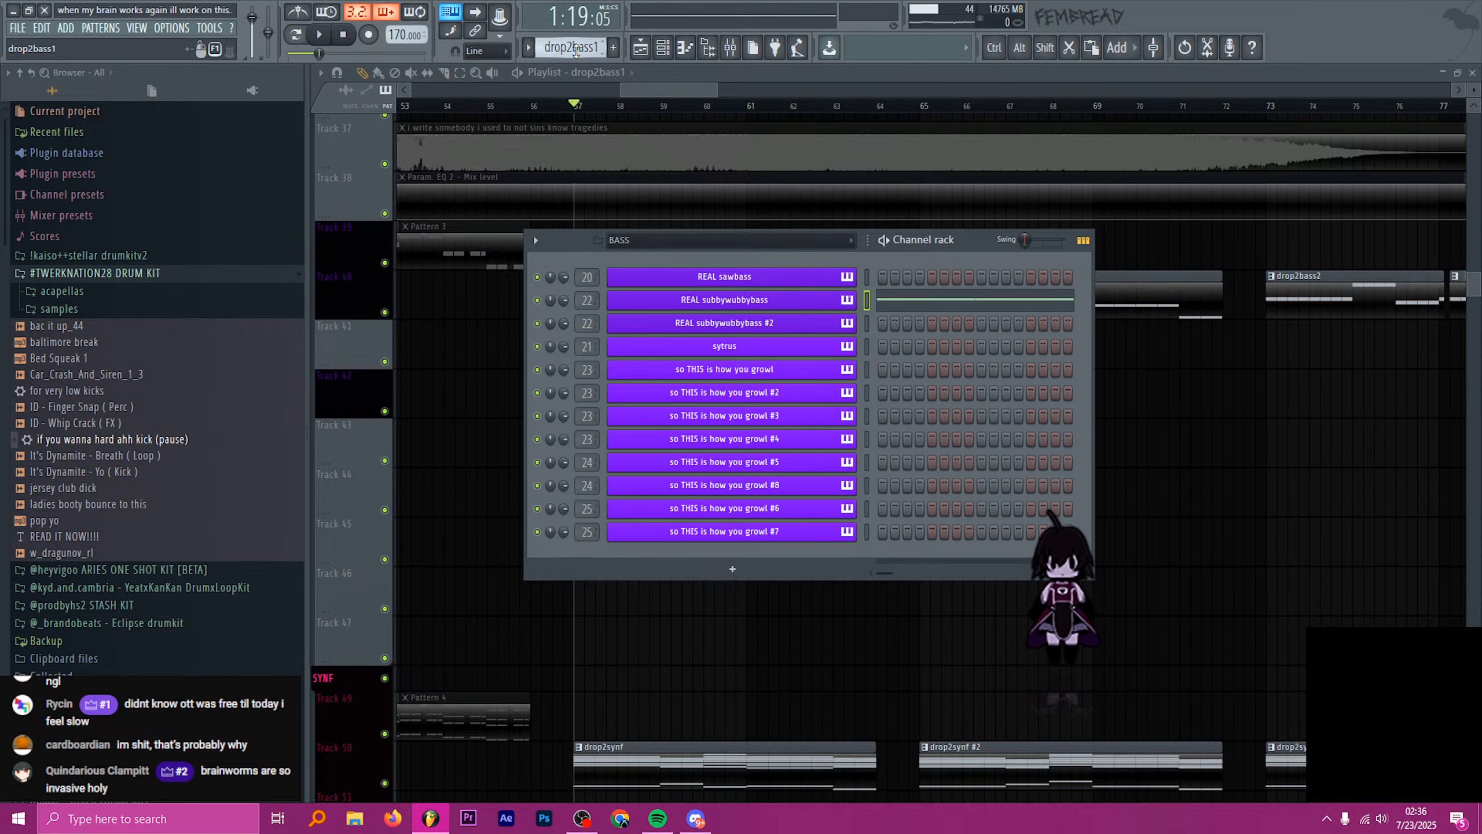
{"action": "scroll", "coordinate": [575, 48], "scroll_direction": "down", "scroll_amount": 1}
{"action": "left_click", "coordinate": [867, 323]}
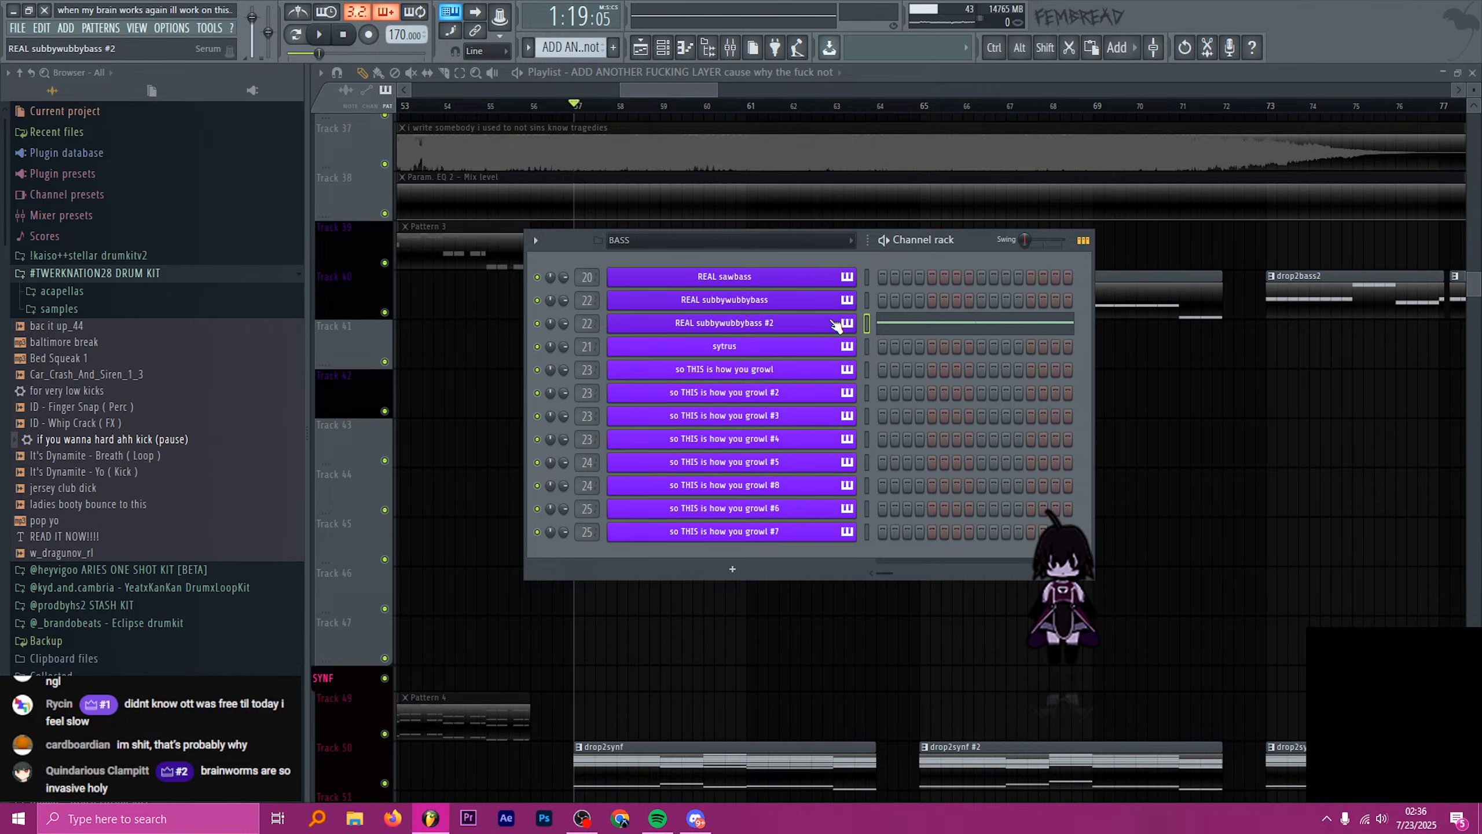
{"action": "left_click", "coordinate": [835, 324]}
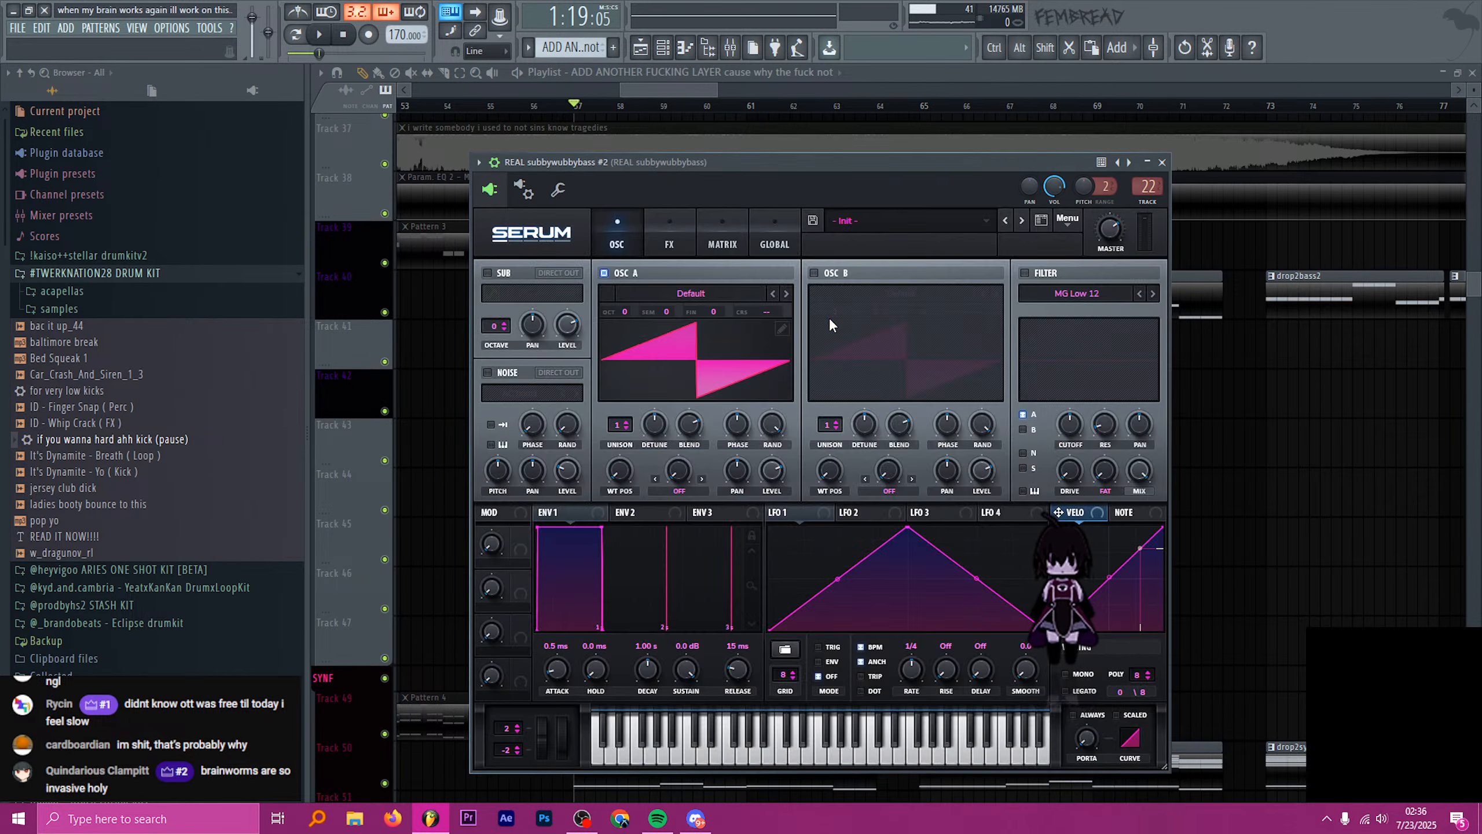
- Rename the REAL subbywubbybass #2 channel with the layer pattern's name, ADD ANOTHER FUCKING LAYER cause why the fuck not
{"action": "left_click", "coordinate": [1162, 162]}
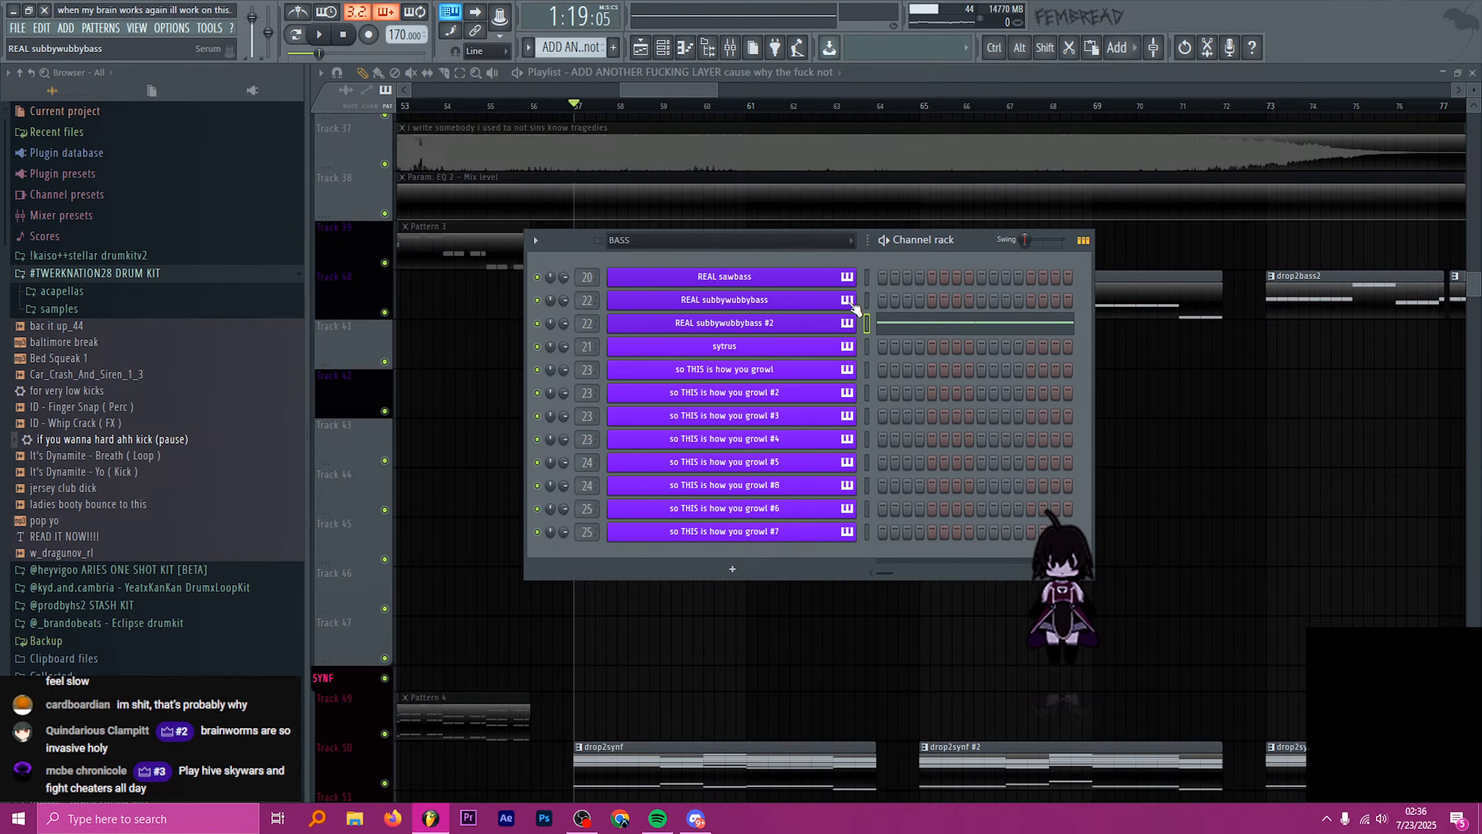
{"action": "middle_click", "coordinate": [786, 325]}
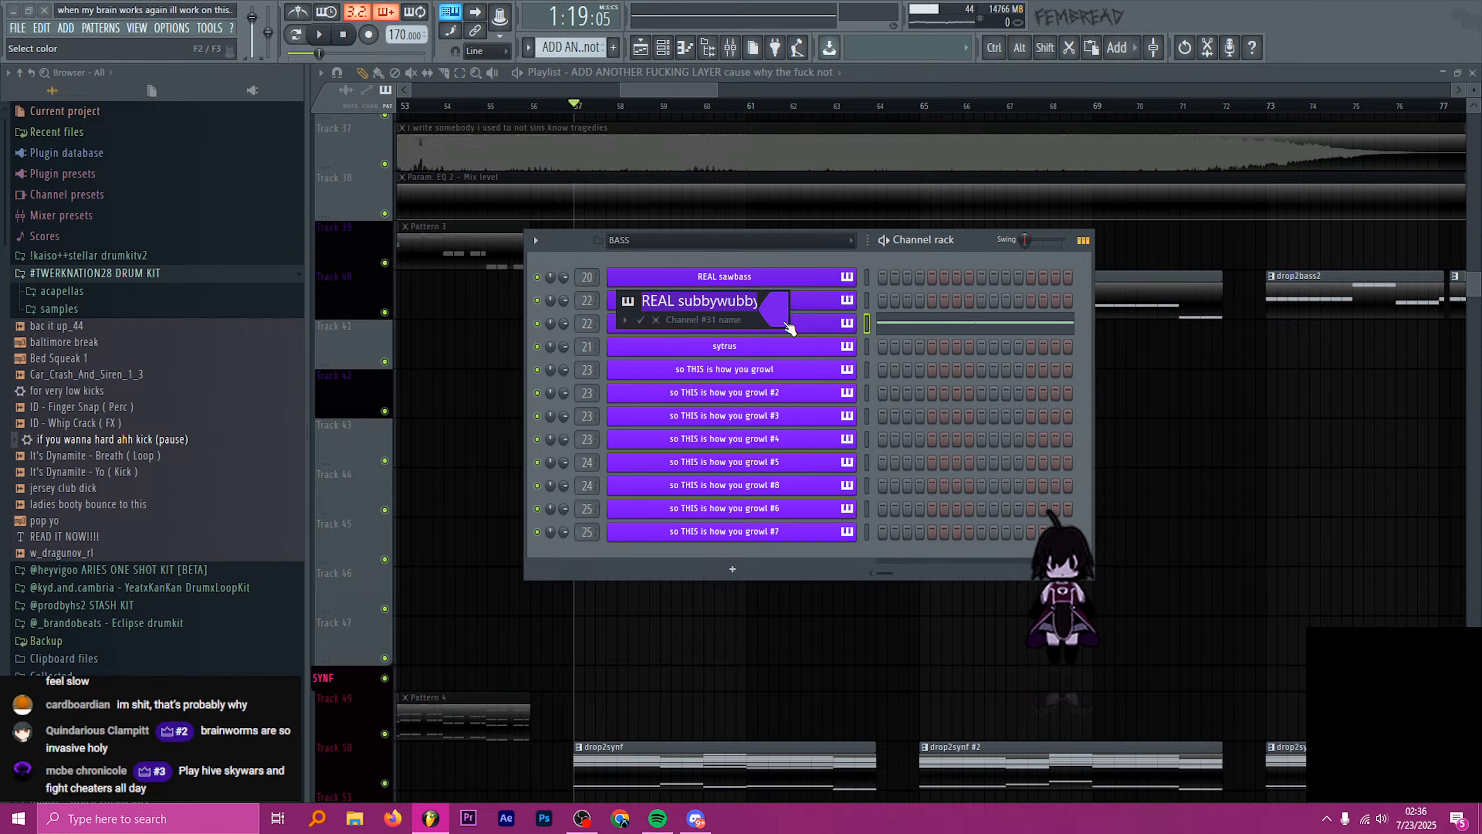
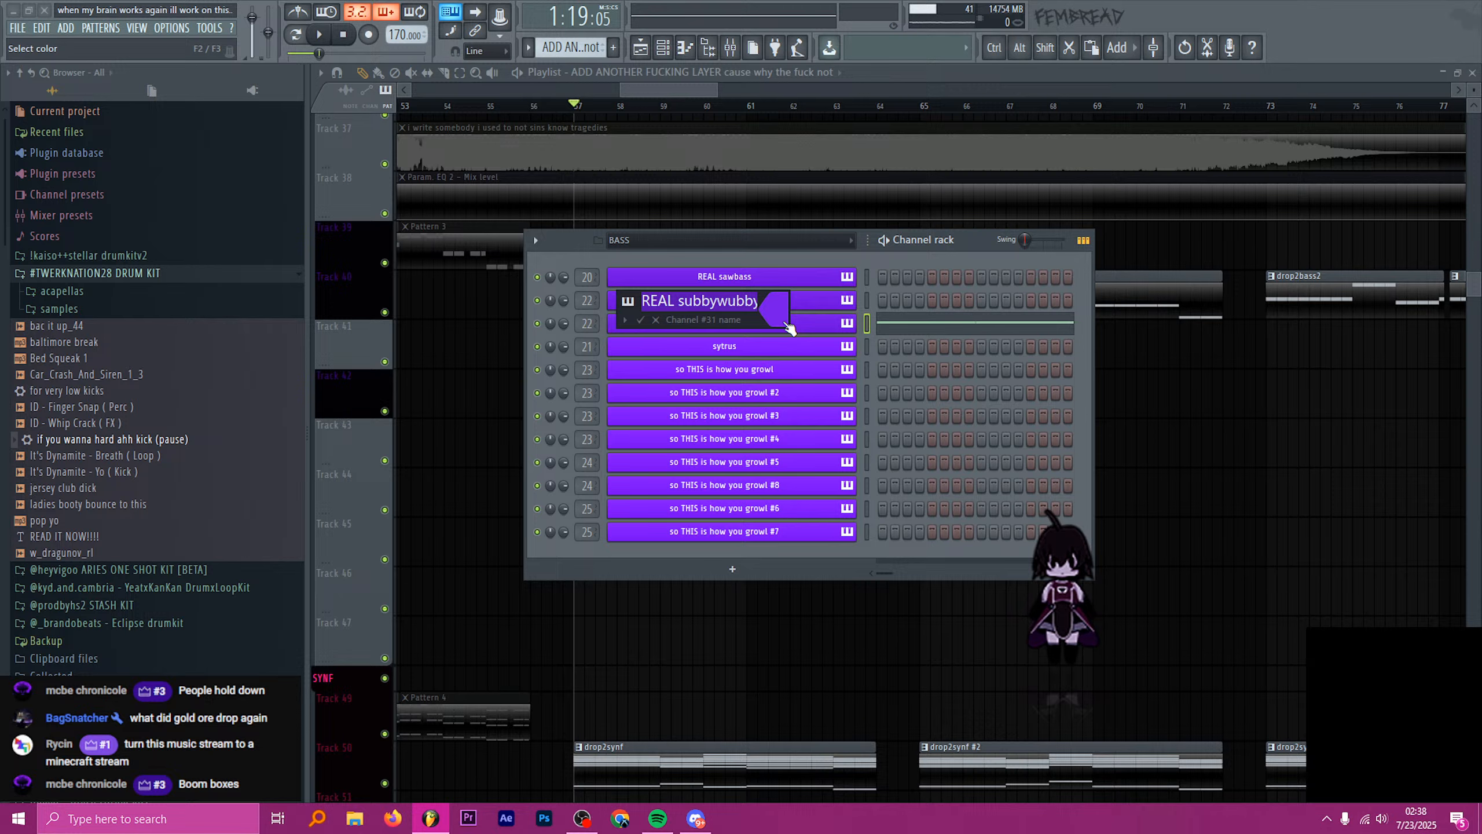
{"action": "key", "text": "Escape"}
{"action": "key", "text": "F6"}
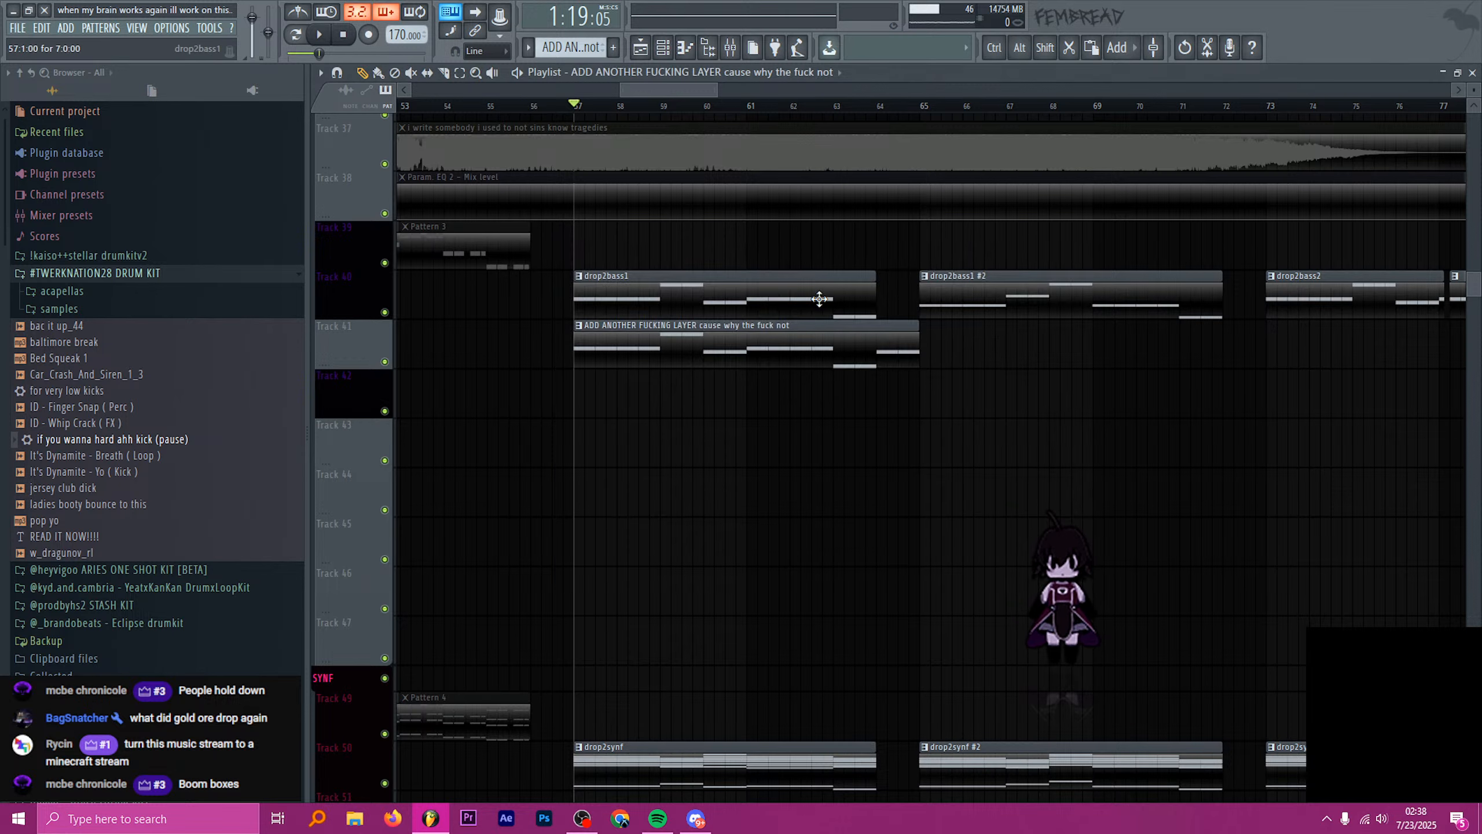
{"action": "key", "text": "F2"}
{"action": "key", "text": "ctrl+c"}
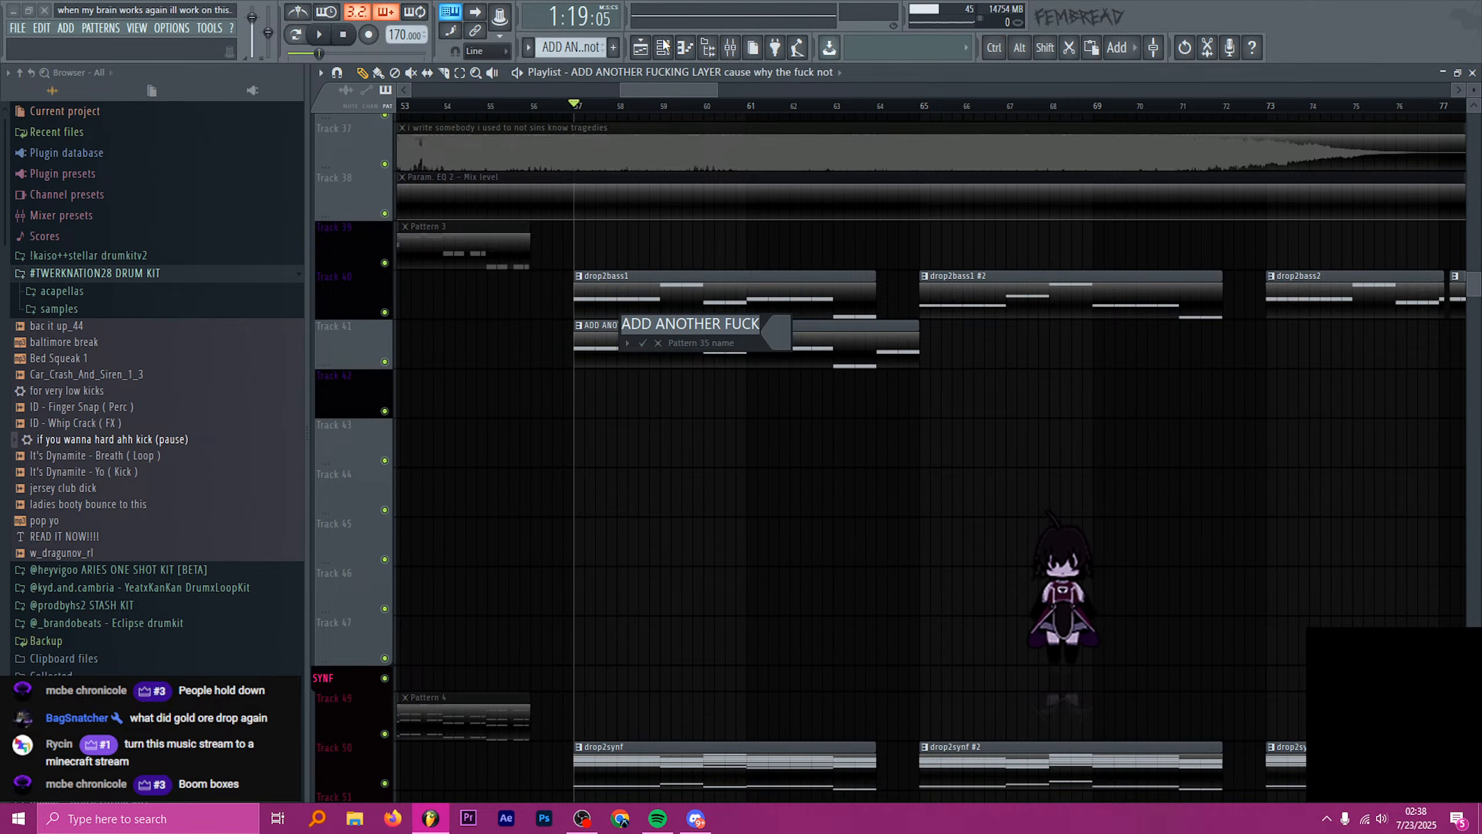
{"action": "key", "text": "Escape"}
{"action": "key", "text": "F6"}
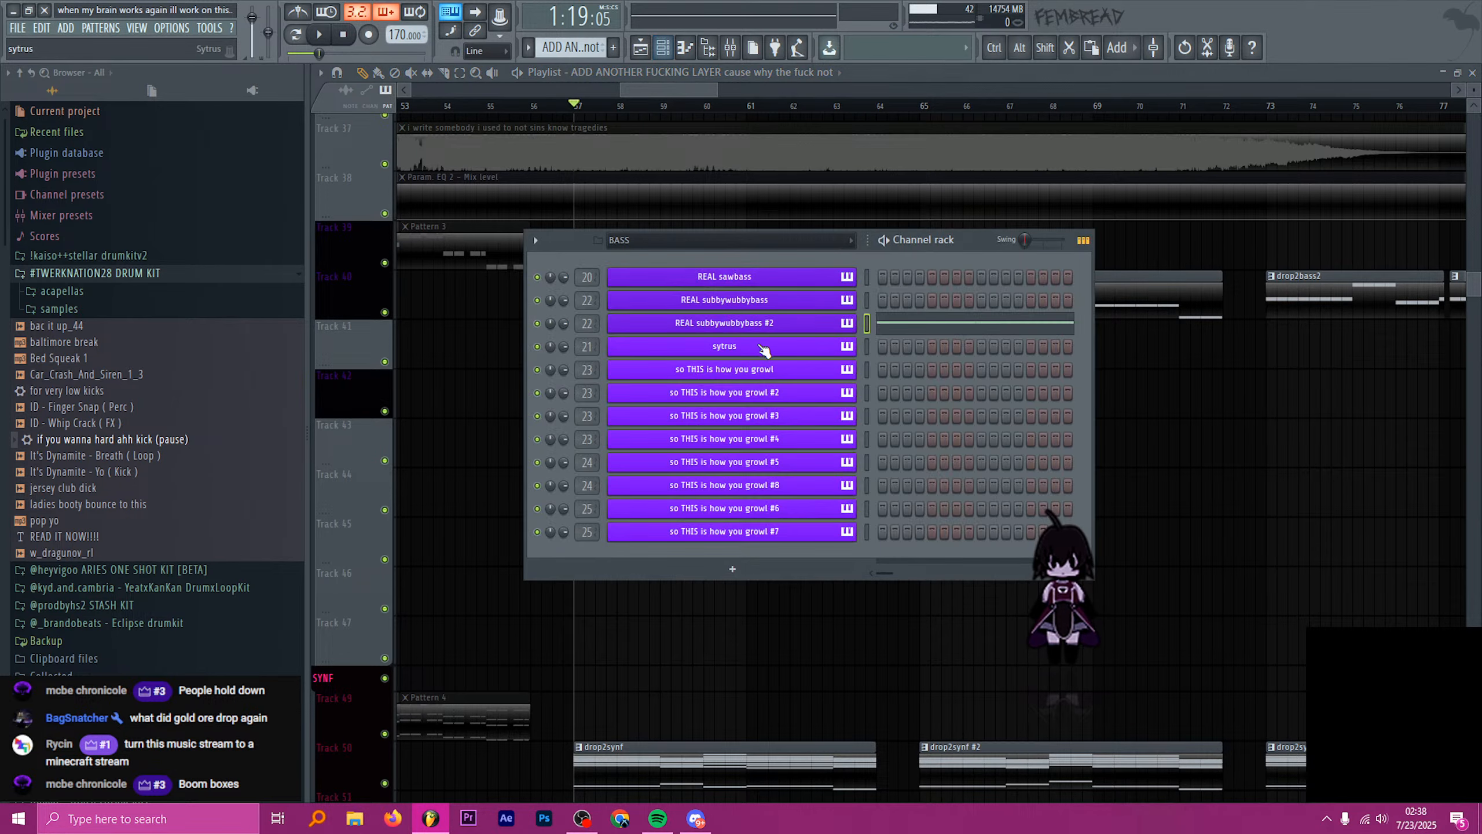
{"action": "key", "text": "F2"}
{"action": "key", "text": "ctrl+v"}
{"action": "key", "text": "Return"}
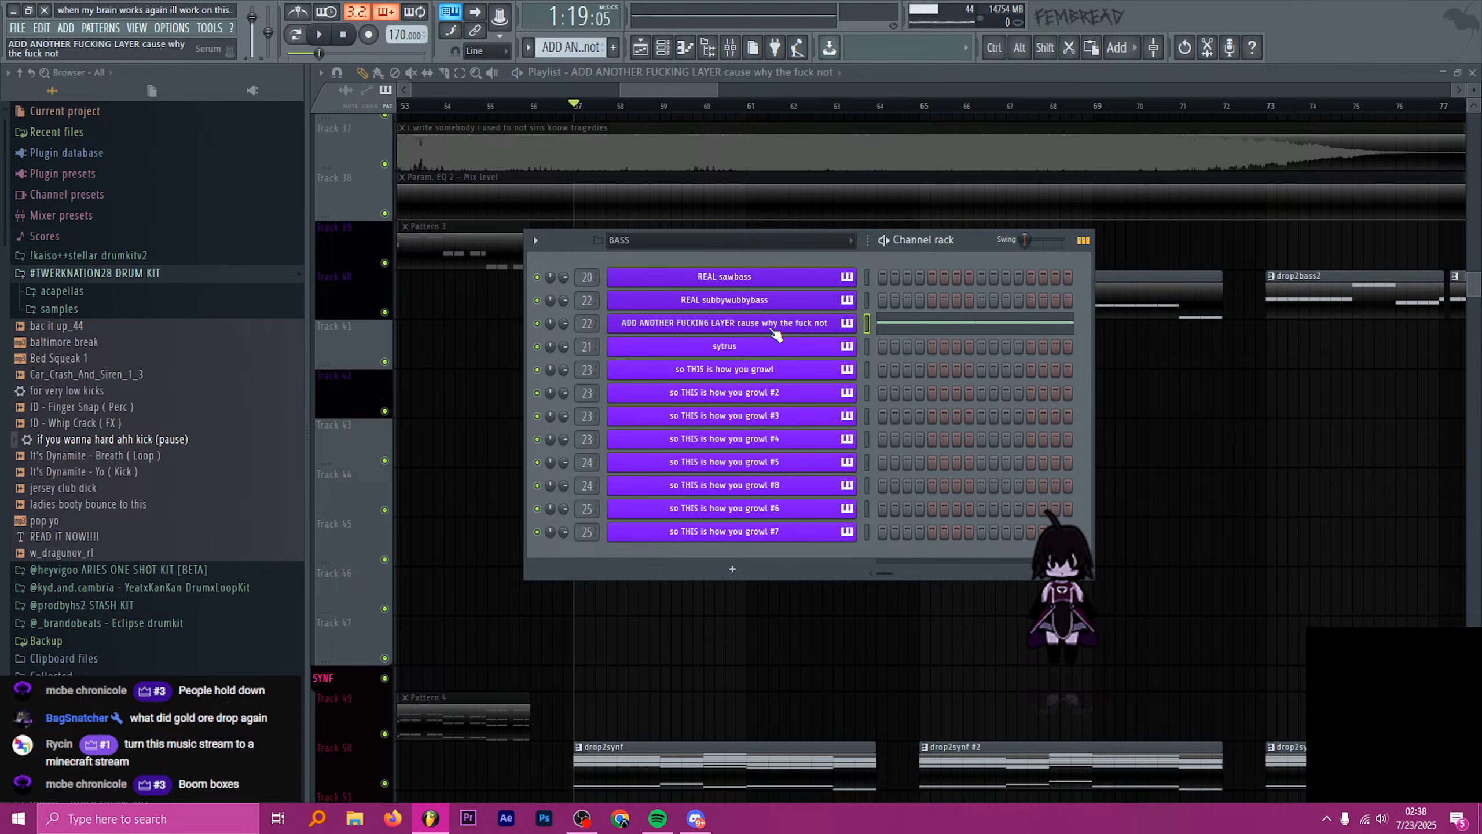
- Assign the renamed layer channel to its own mixer track and place that track at the end of the purple bass group
{"action": "left_click", "coordinate": [775, 330]}
{"action": "key", "text": "F9"}
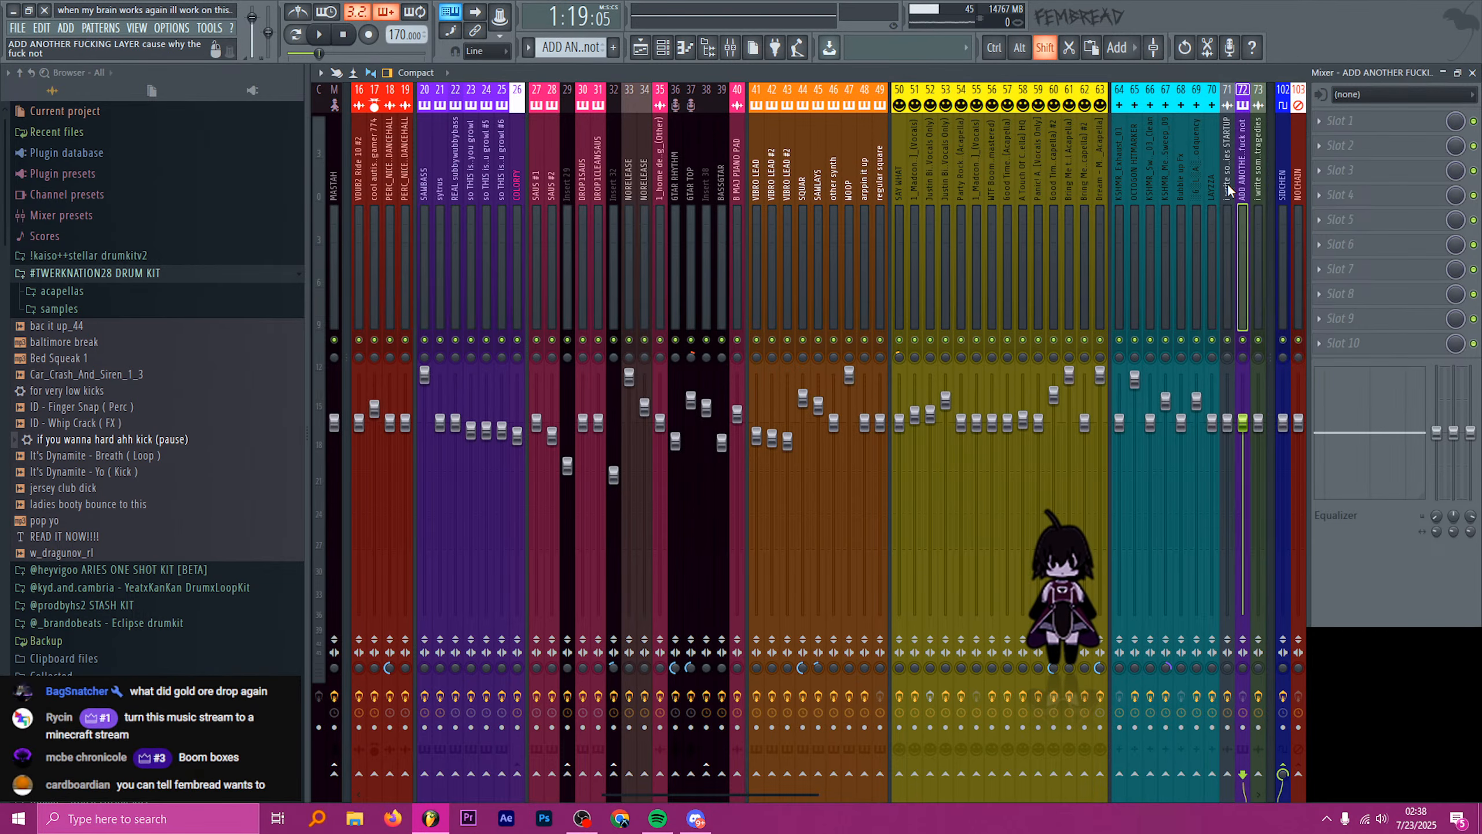
{"action": "left_click_drag", "start_coordinate": [1227, 183], "coordinate": [533, 185]}
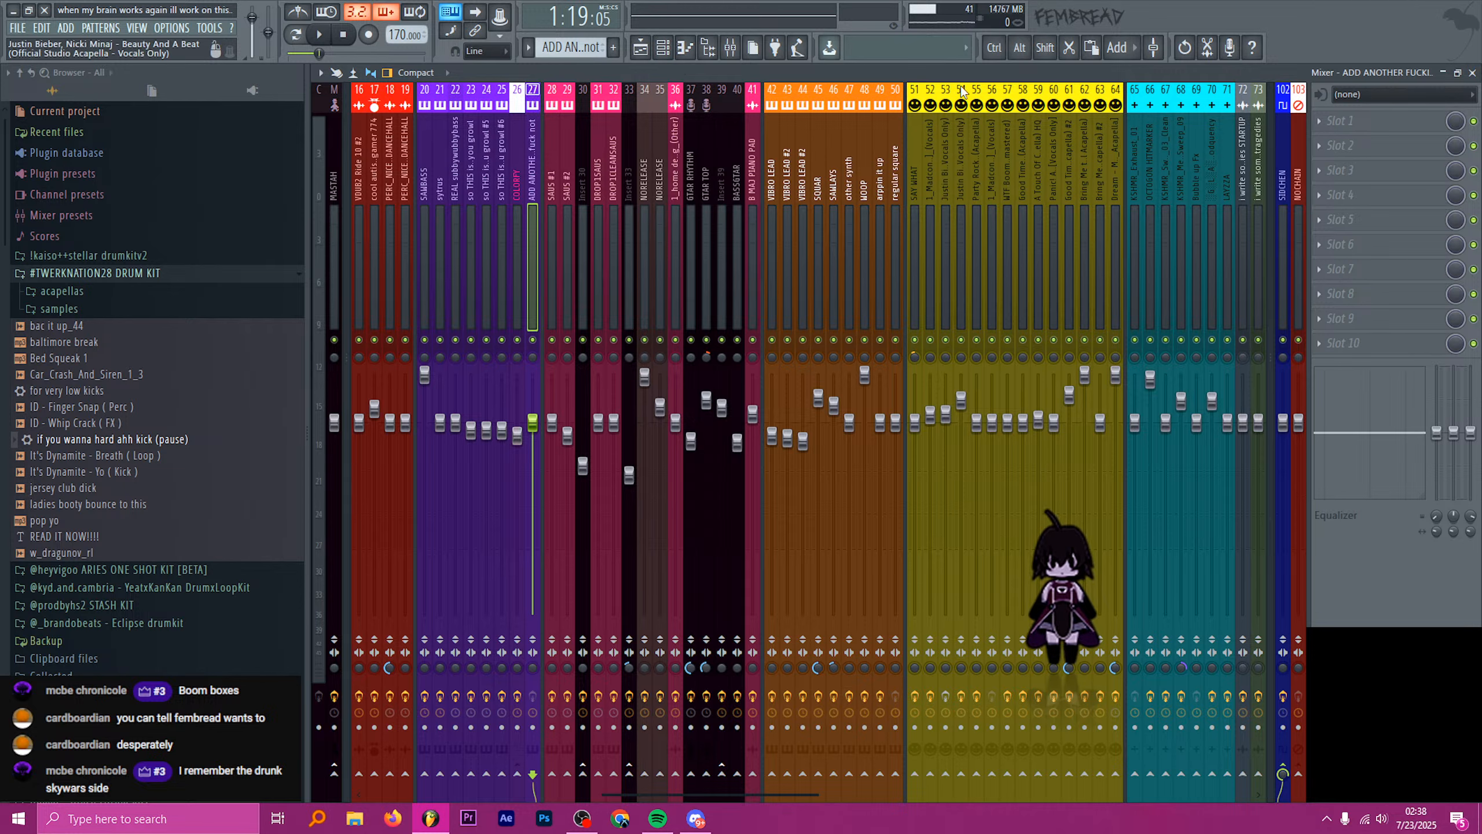
- Load Fruity parametric EQ 2 in the layer track's first effect slot and cut the lows with a band 1 high-pass
{"action": "left_click", "coordinate": [1337, 128]}
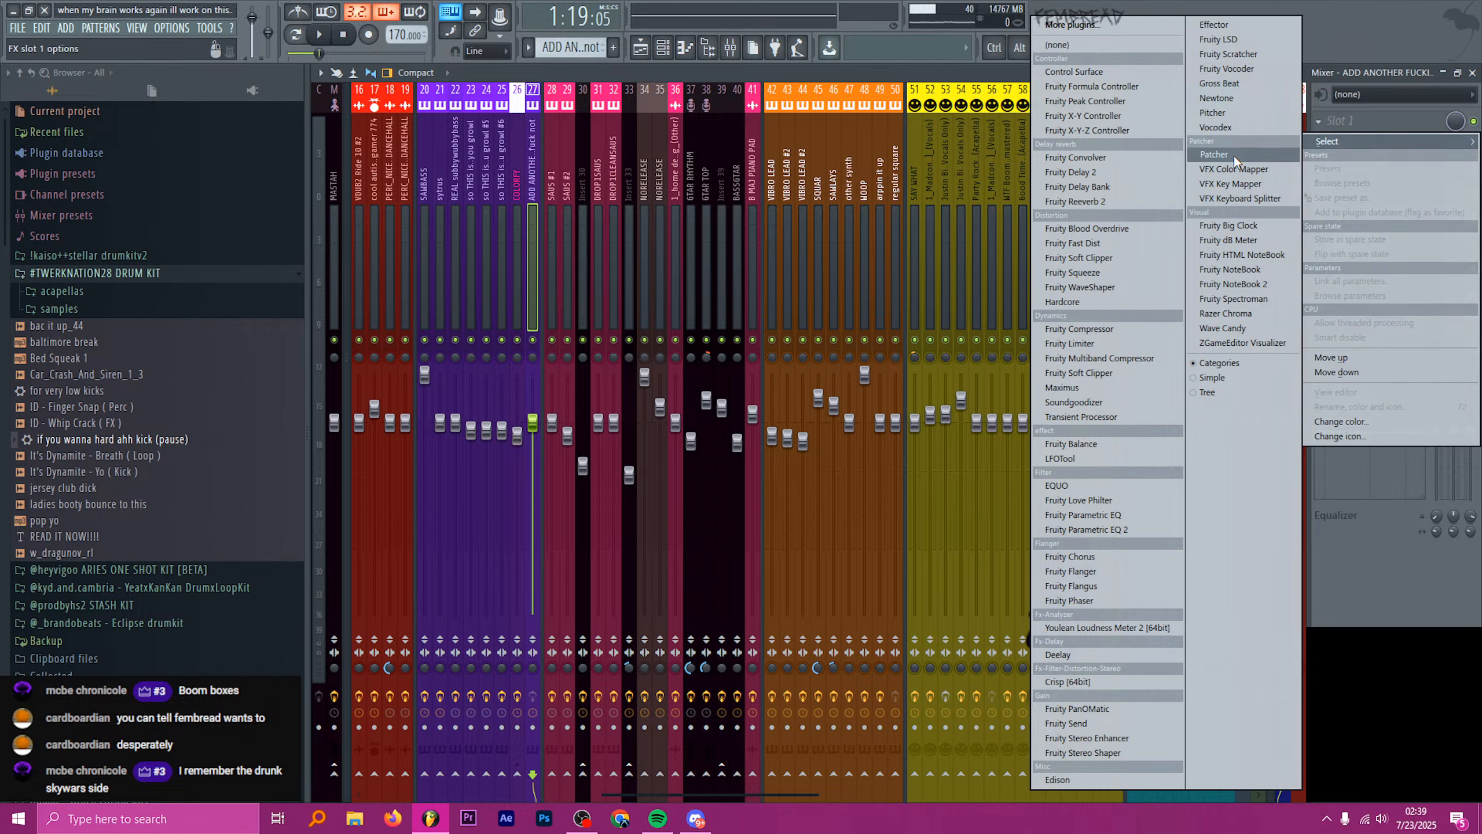
{"action": "left_click", "coordinate": [1128, 529]}
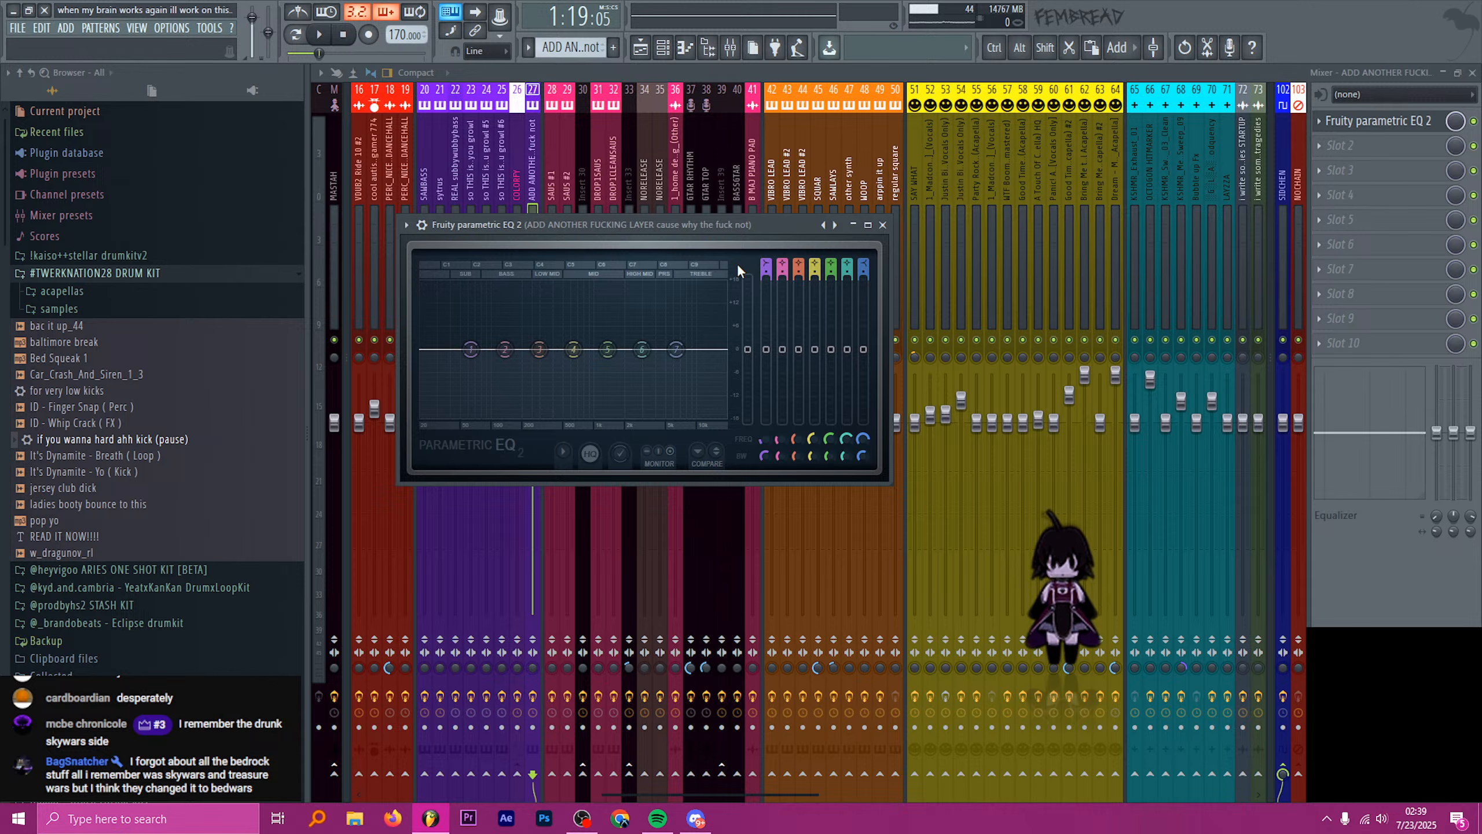
{"action": "right_click", "coordinate": [838, 226]}
{"action": "left_click", "coordinate": [868, 253]}
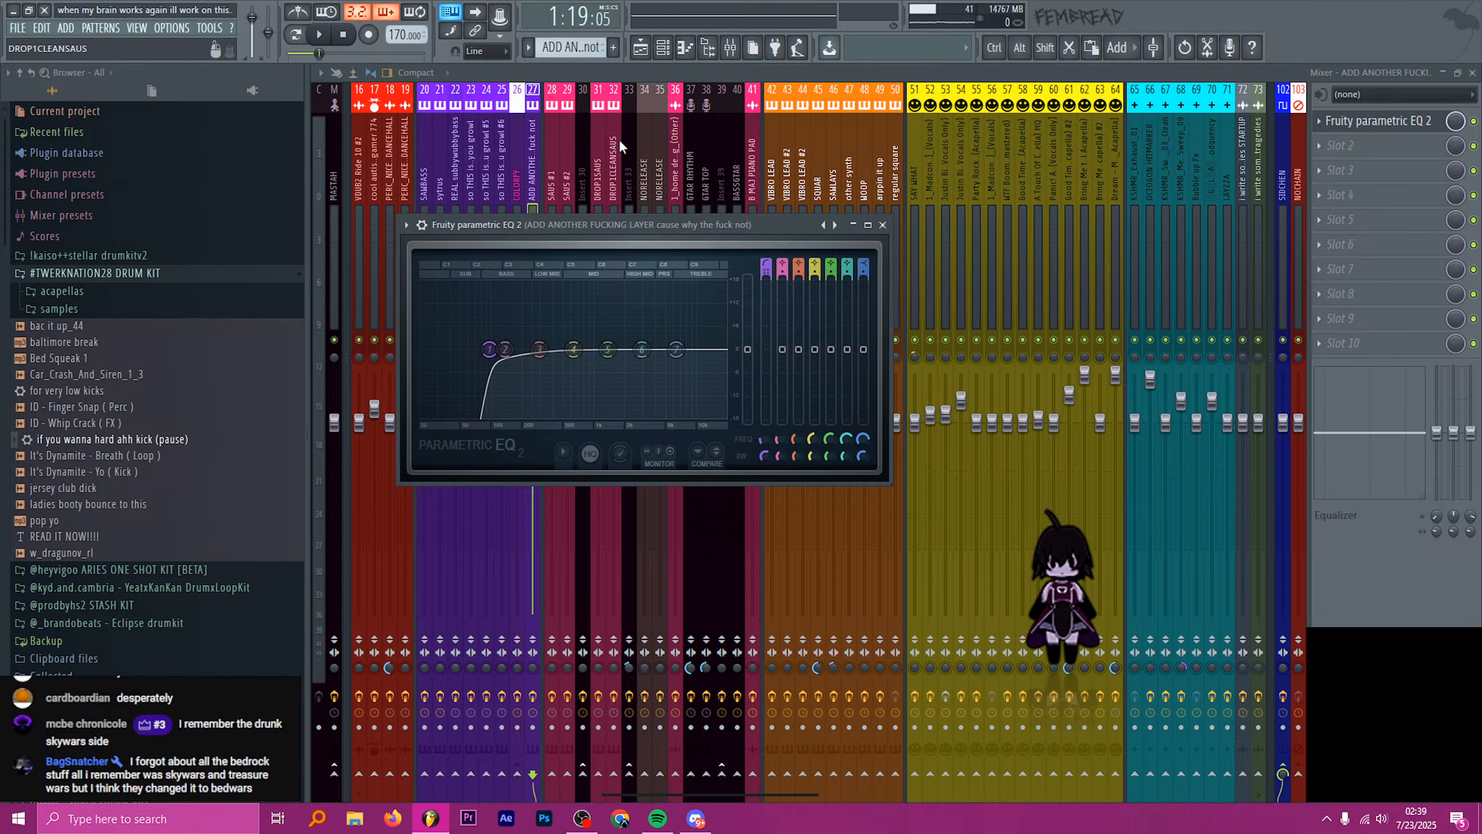
- Open the layer channel's Serum and set OSC A to 8 unison voices at octave -1
{"action": "left_click", "coordinate": [662, 48]}
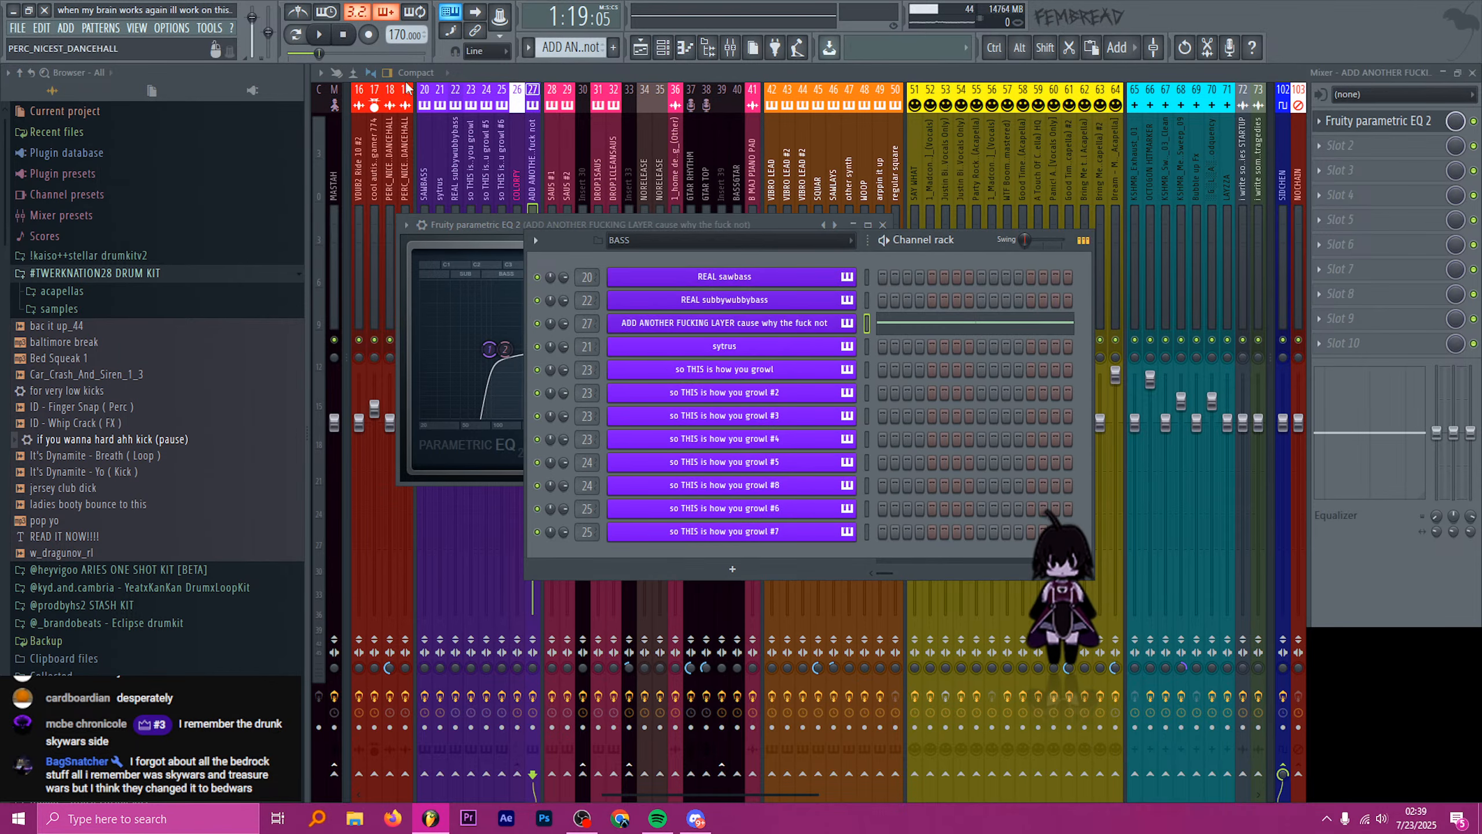
{"action": "key", "text": "space"}
{"action": "key", "text": "space"}
{"action": "left_click", "coordinate": [766, 323]}
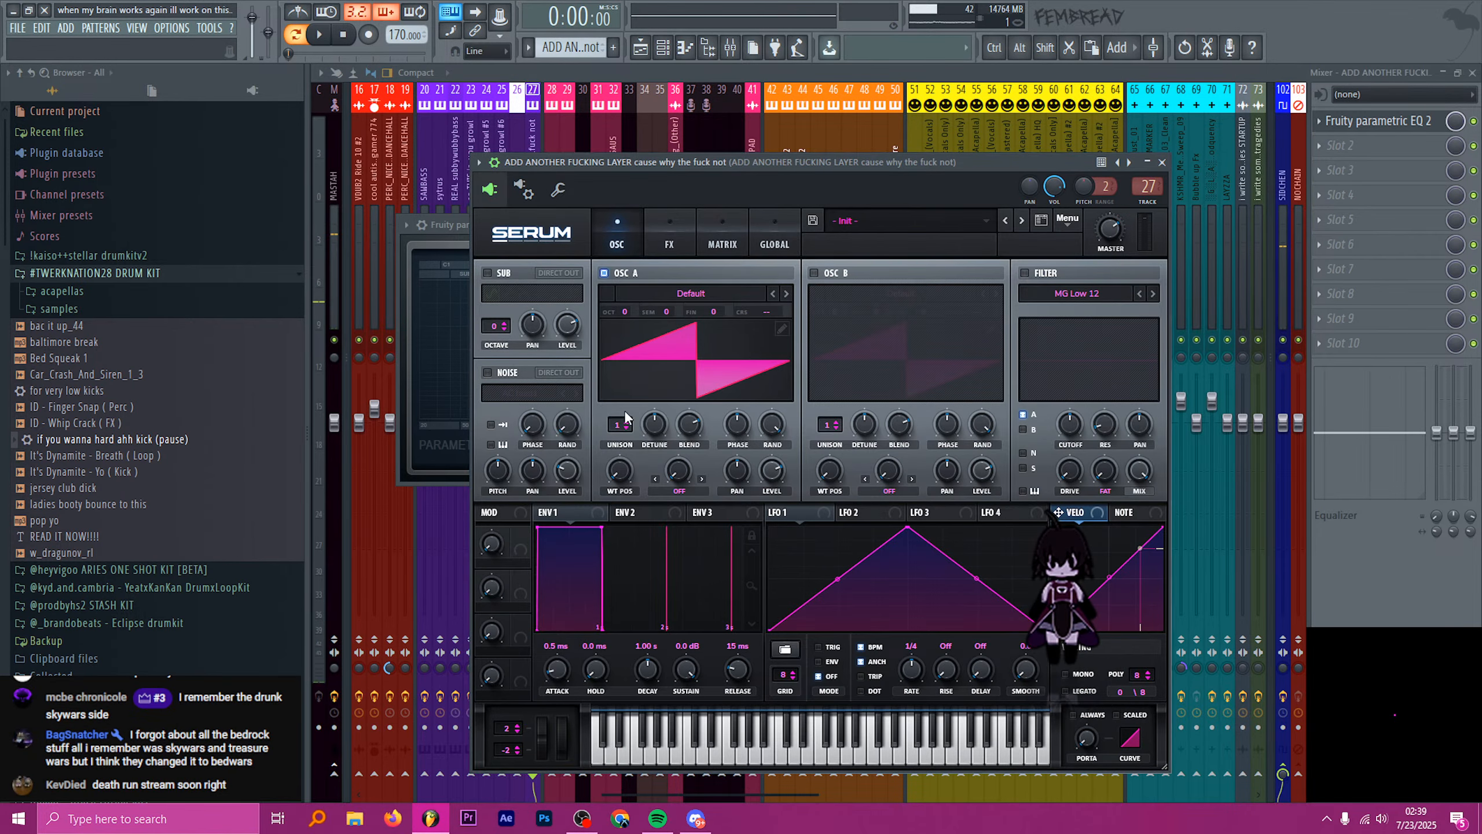
{"action": "left_click_drag", "start_coordinate": [623, 421], "coordinate": [654, 423]}
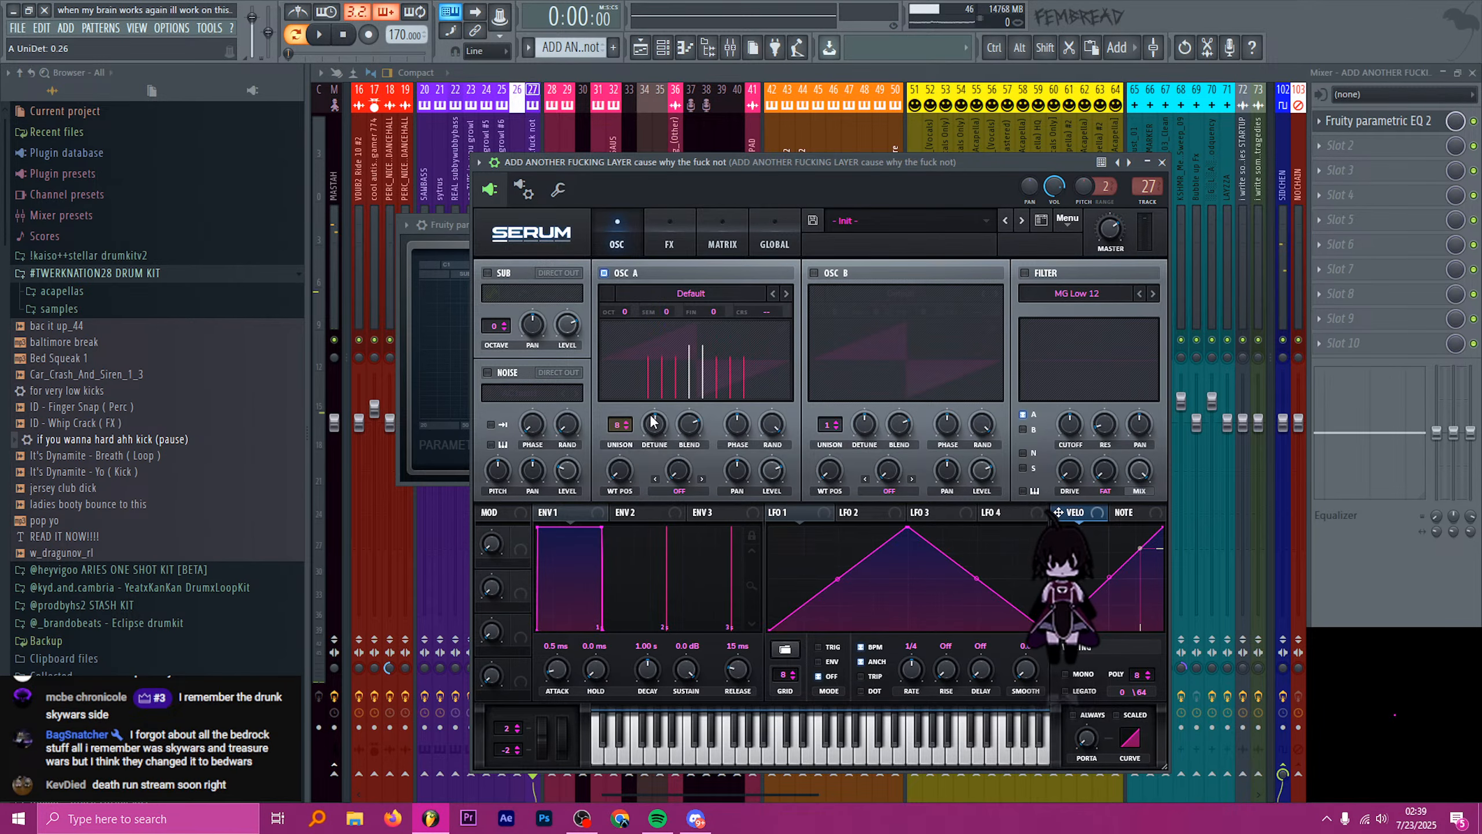
- Enable OSC B at octave +1 and +7 semitones with 8 unison voices, and reduce OSC A's detune to 0.14
{"action": "left_click", "coordinate": [814, 273]}
{"action": "left_click_drag", "start_coordinate": [879, 310], "coordinate": [894, 279]}
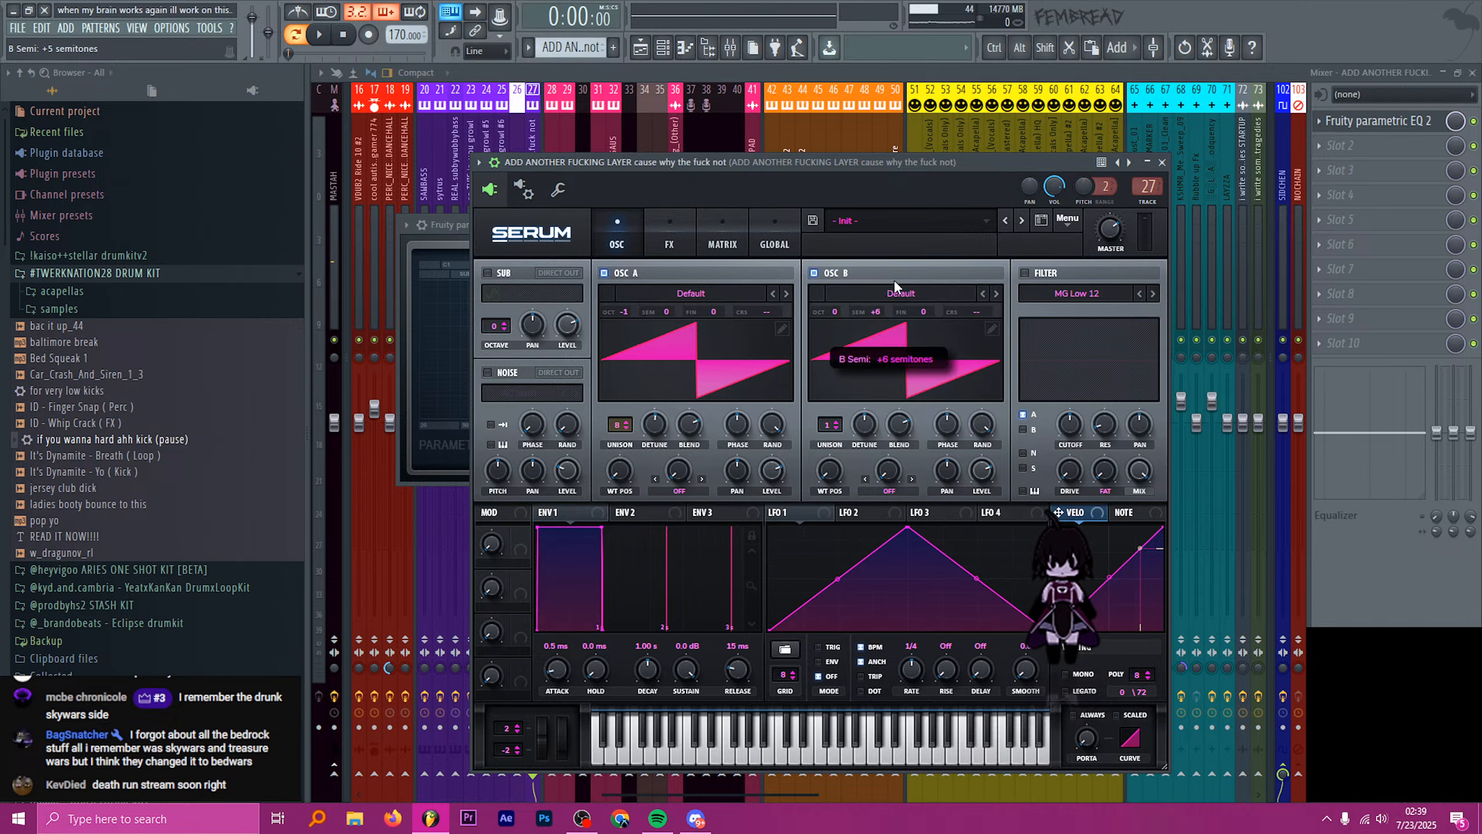
{"action": "left_click_drag", "start_coordinate": [829, 425], "coordinate": [851, 353]}
{"action": "left_click_drag", "start_coordinate": [654, 425], "coordinate": [656, 466]}
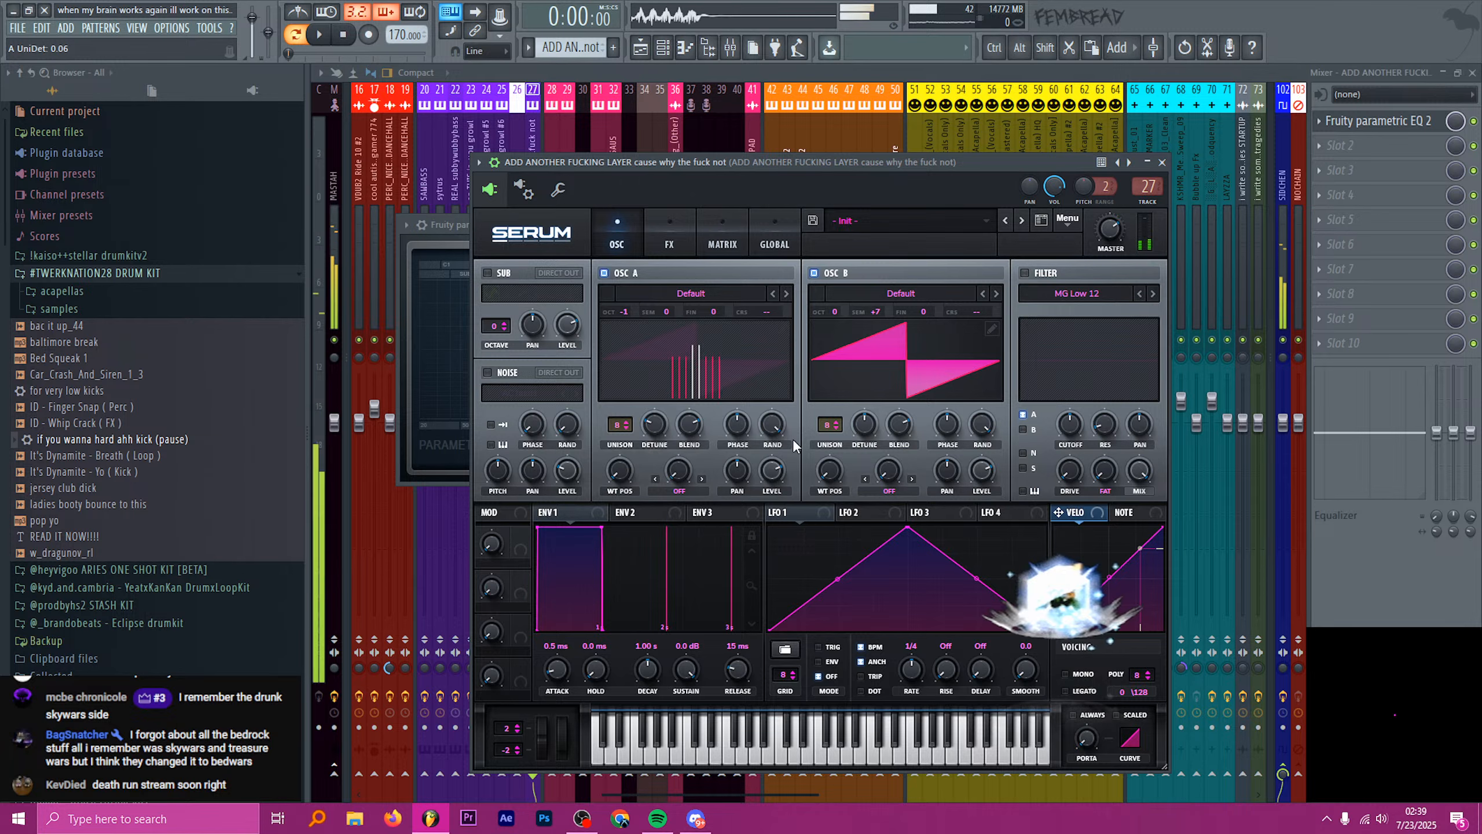
{"action": "left_click_drag", "start_coordinate": [836, 312], "coordinate": [844, 297]}
{"action": "left_click_drag", "start_coordinate": [650, 434], "coordinate": [648, 412]}
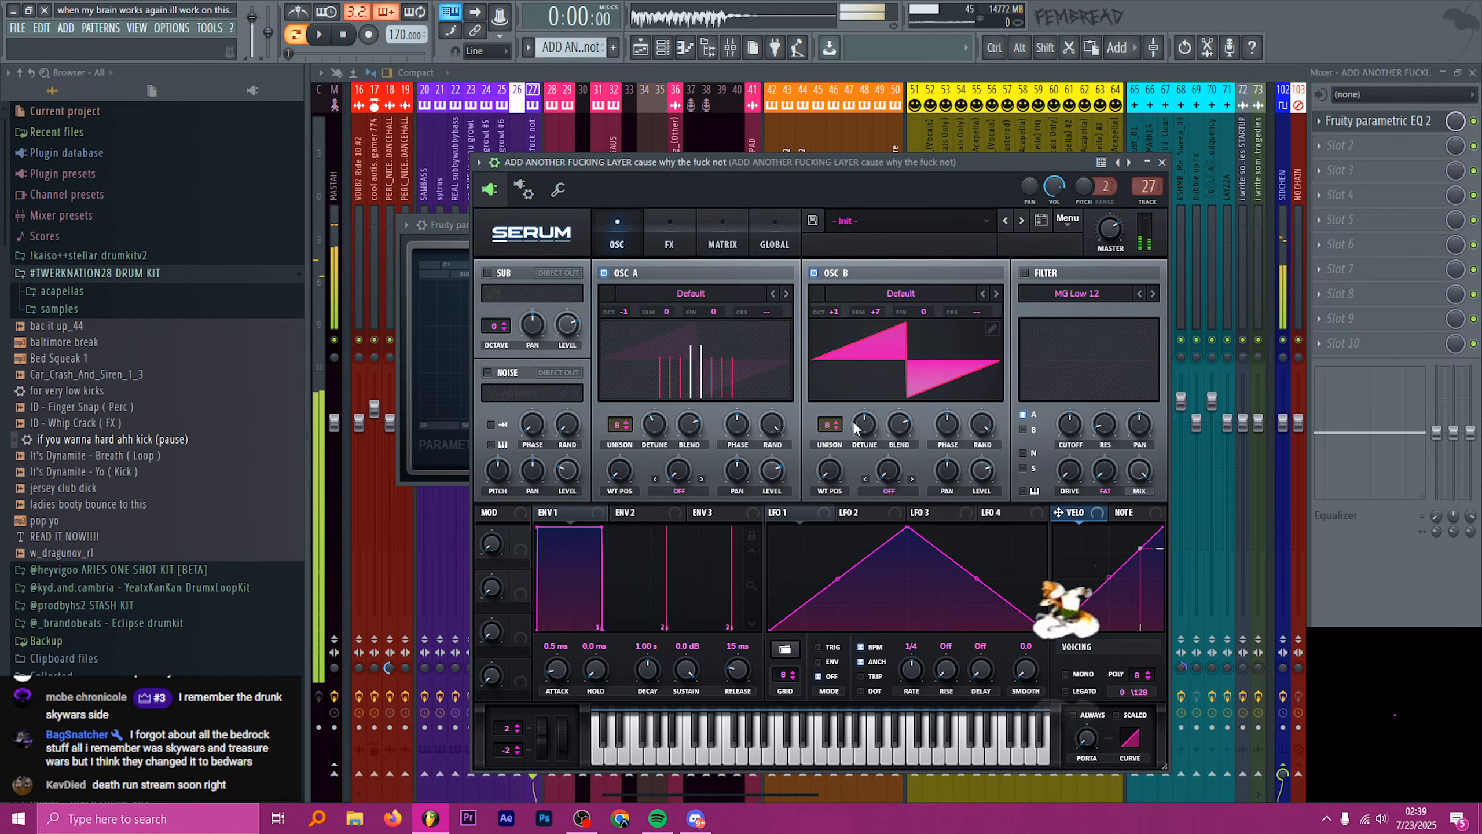
{"action": "left_click_drag", "start_coordinate": [863, 426], "coordinate": [863, 415]}
- Add Tube distortion at 100% drive in Serum's effects and fine-tune the oscillators' detune while auditioning the pattern
{"action": "left_click", "coordinate": [652, 229]}
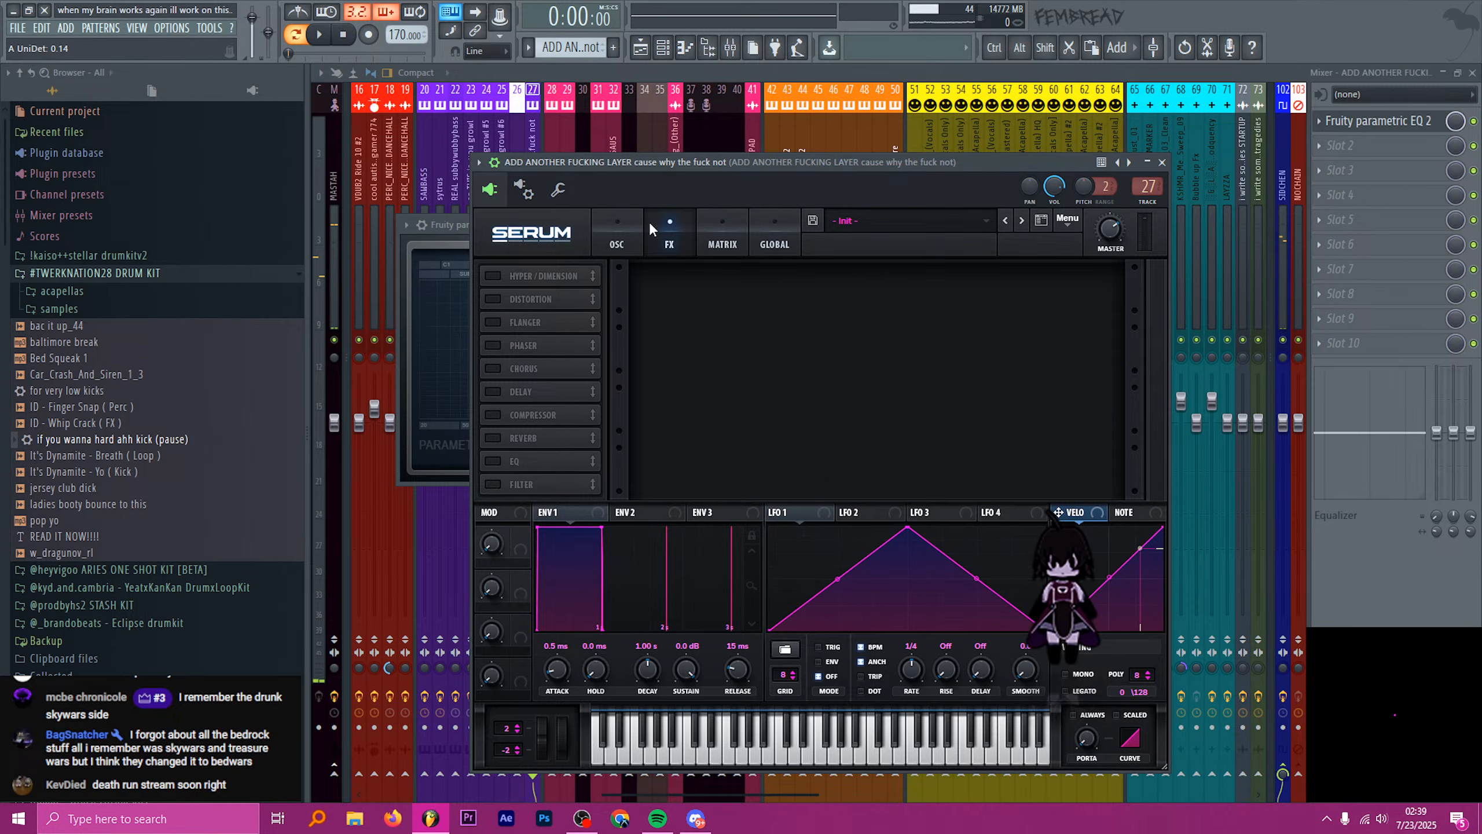
{"action": "left_click", "coordinate": [517, 300]}
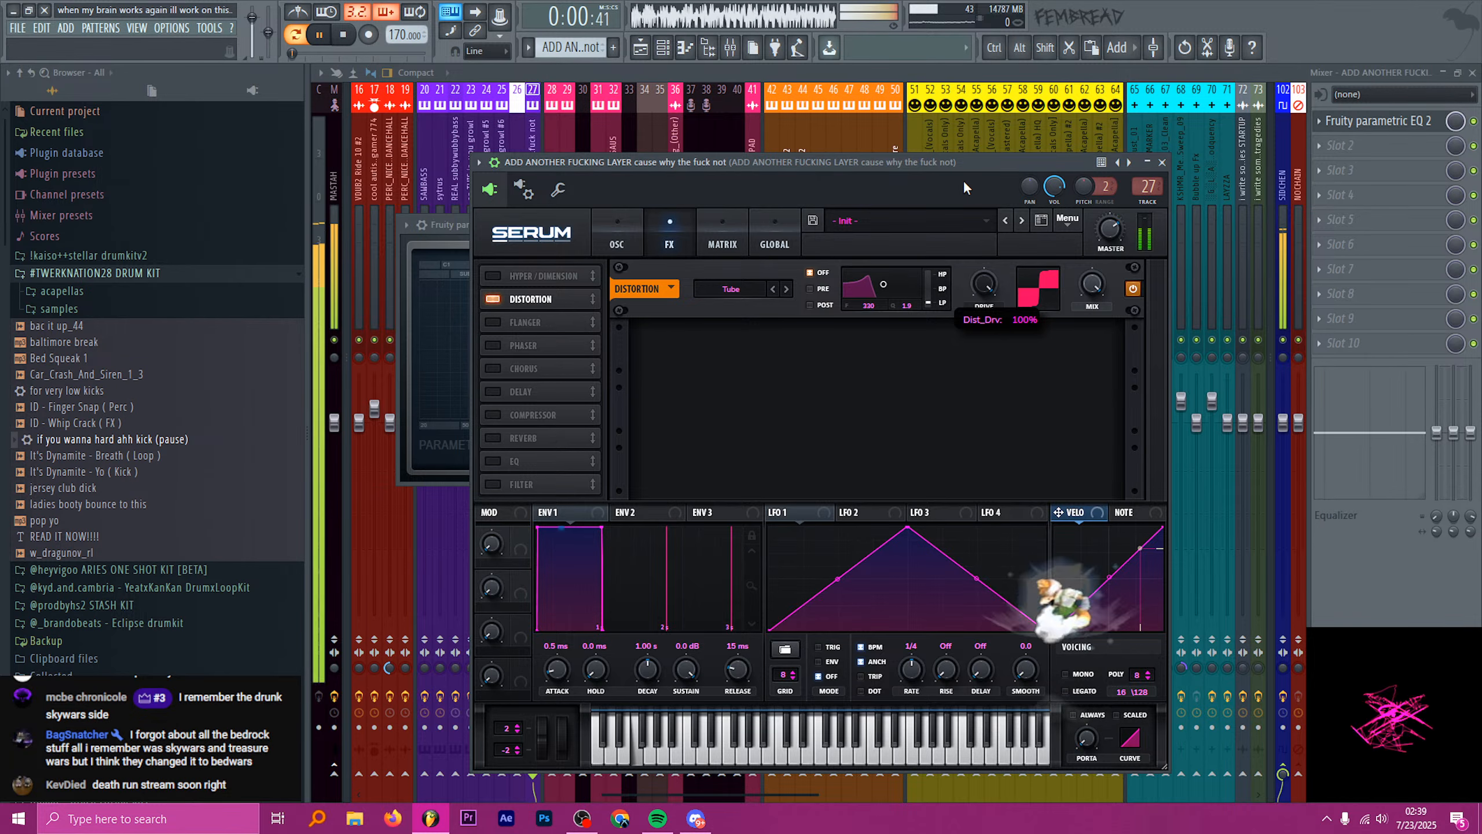
{"action": "left_click", "coordinate": [640, 234]}
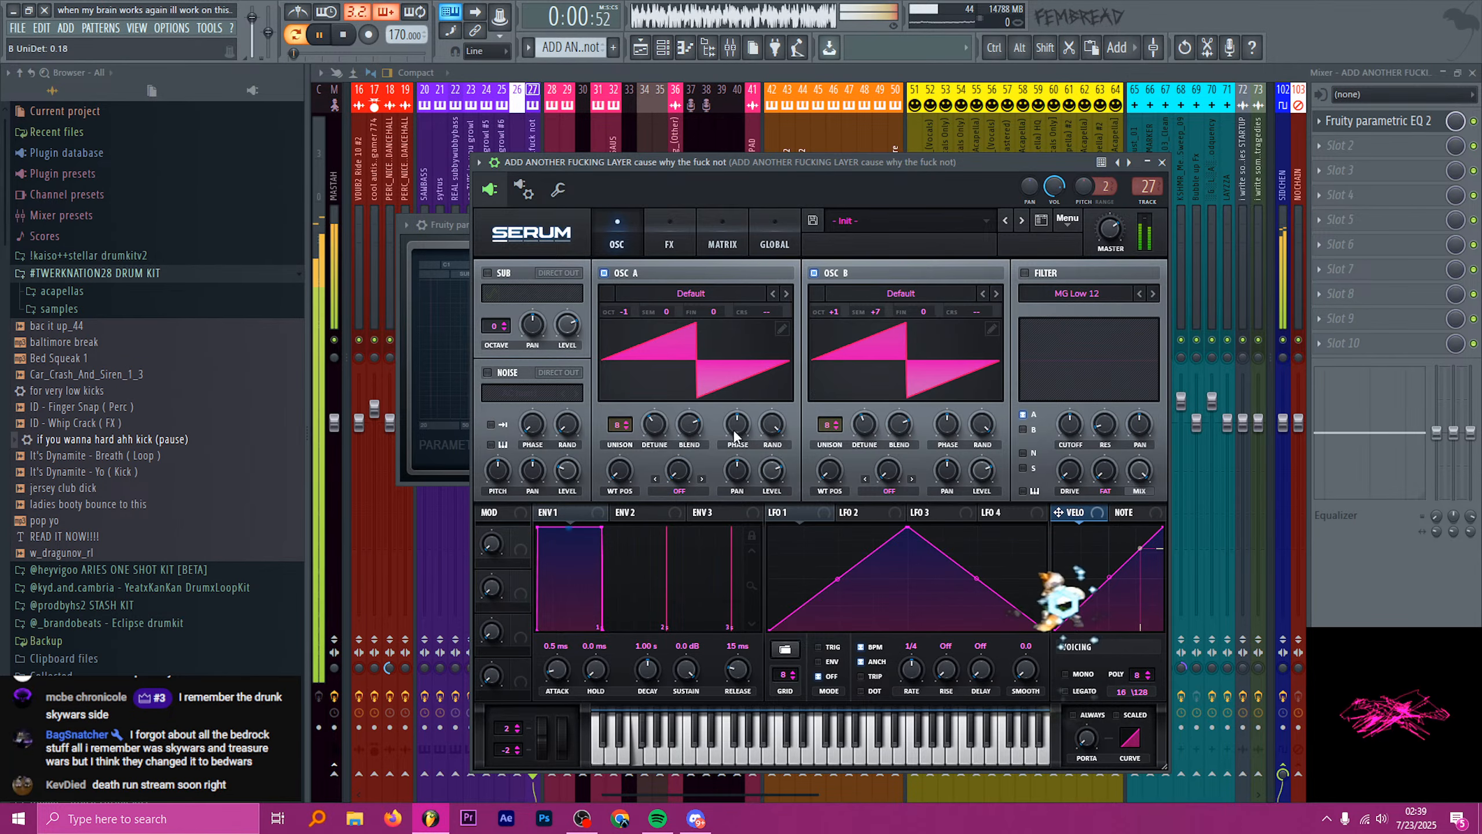
{"action": "left_click", "coordinate": [668, 423]}
{"action": "key", "text": "space"}
{"action": "left_click_drag", "start_coordinate": [668, 423], "coordinate": [659, 425]}
{"action": "key", "text": "space"}
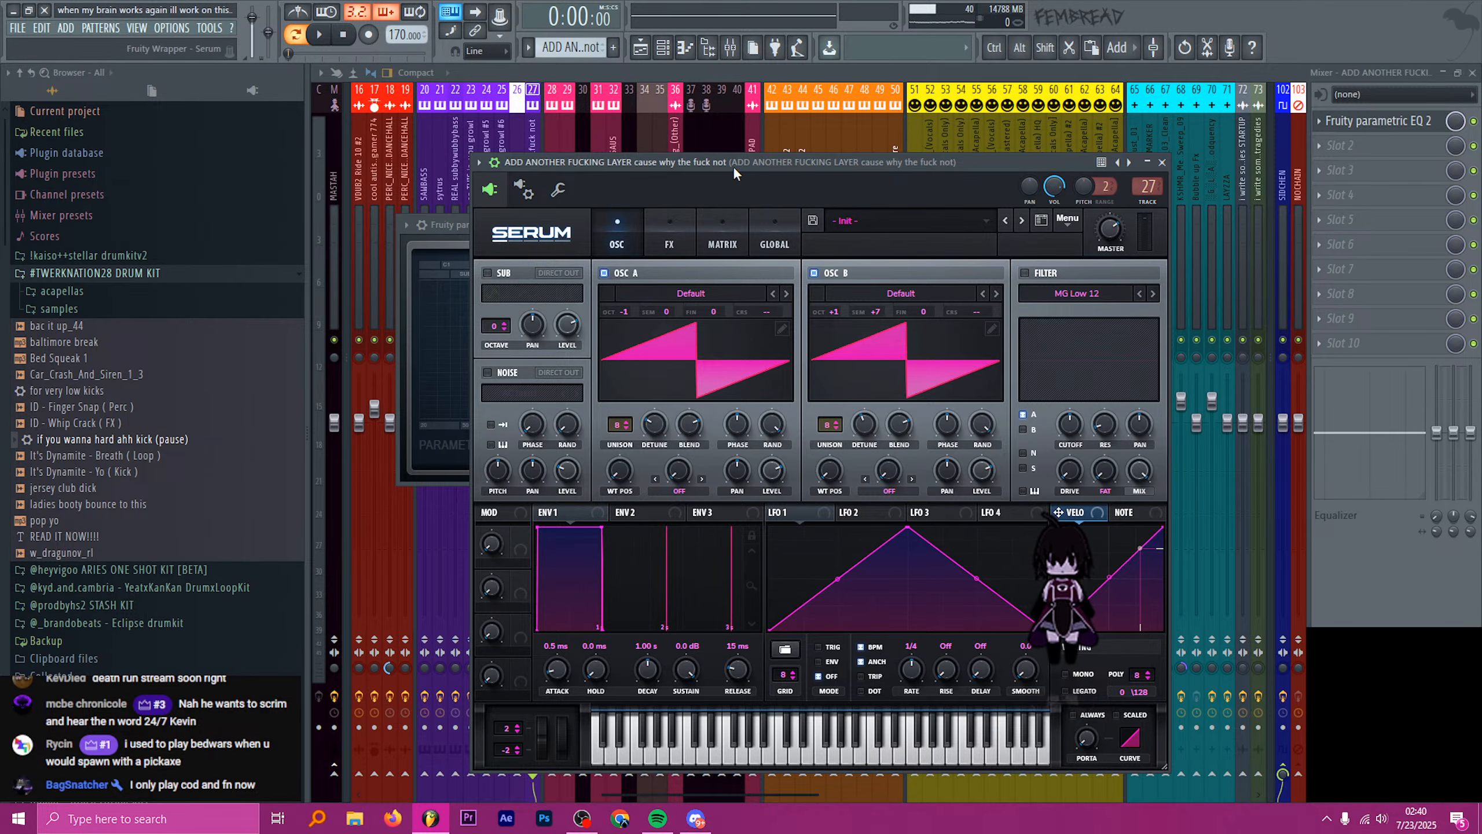
- Enable Serum's sub oscillator with the second waveform, octave -1 and 100% level, and close the synth after auditioning it
{"action": "left_click_drag", "start_coordinate": [733, 166], "coordinate": [744, 116]}
{"action": "left_click", "coordinate": [498, 223]}
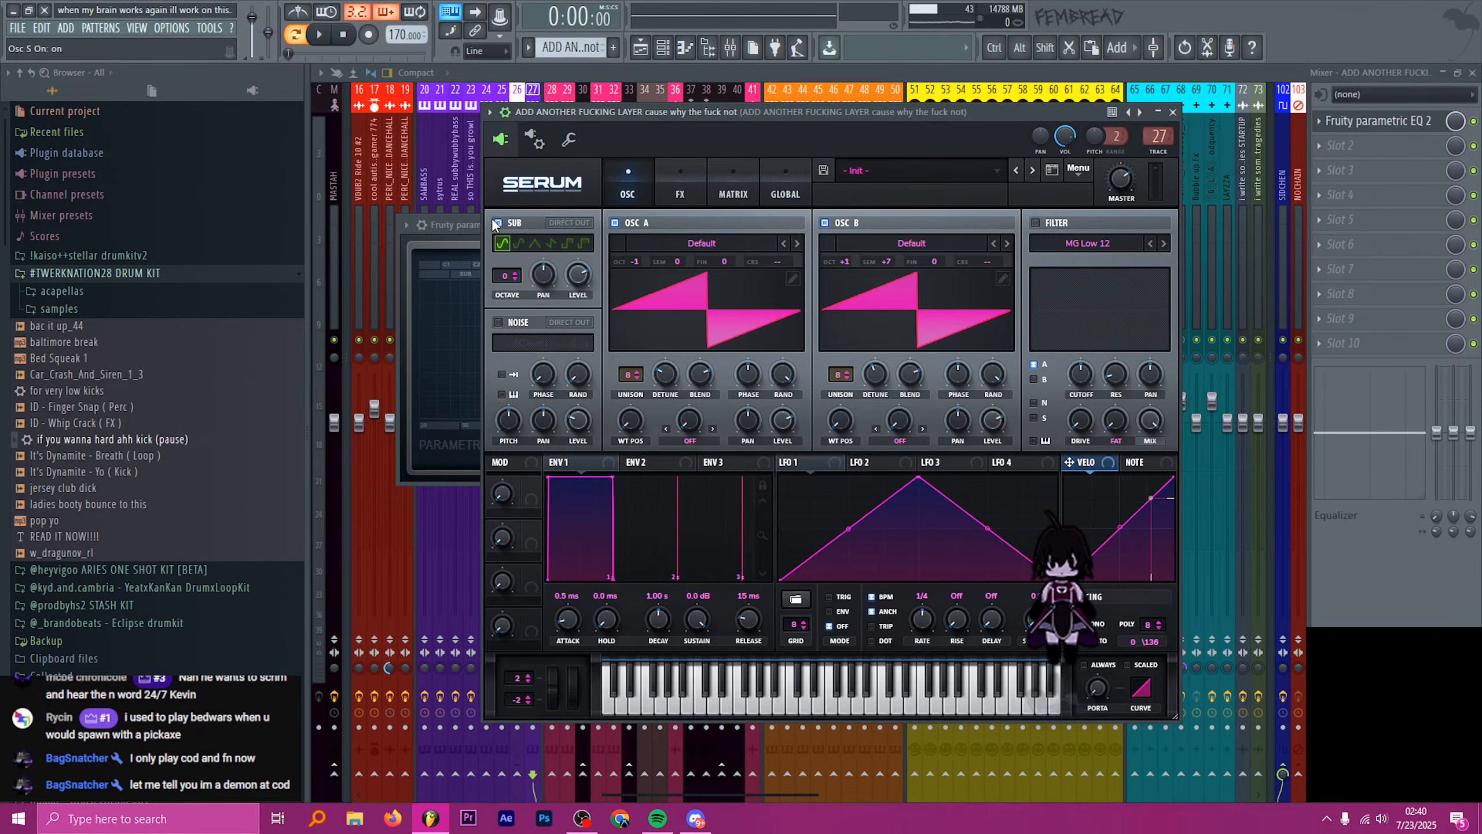
{"action": "left_click", "coordinate": [515, 279]}
{"action": "left_click", "coordinate": [515, 279]}
{"action": "key", "text": "space"}
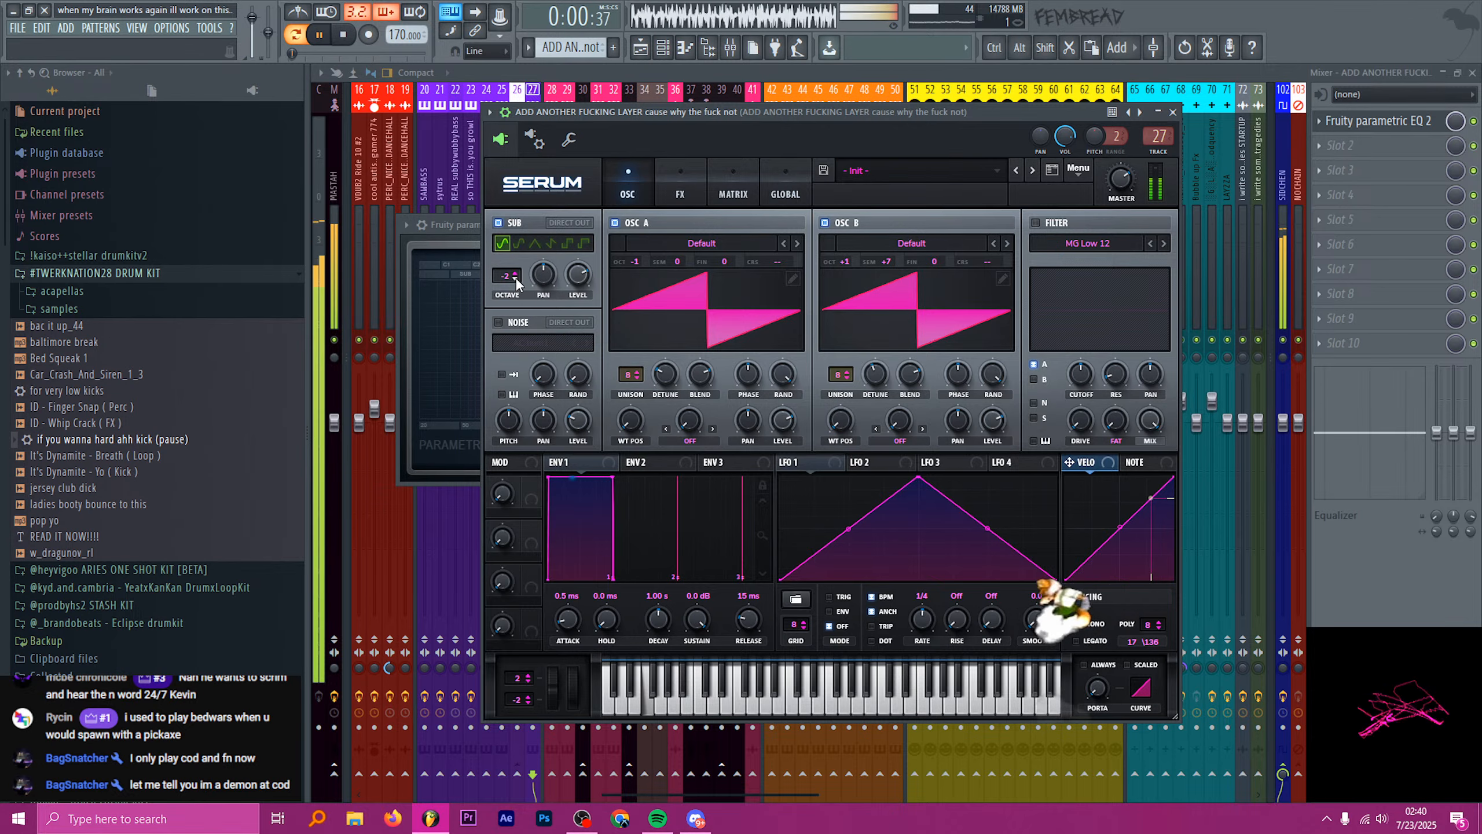
{"action": "left_click", "coordinate": [516, 273]}
{"action": "left_click", "coordinate": [518, 242]}
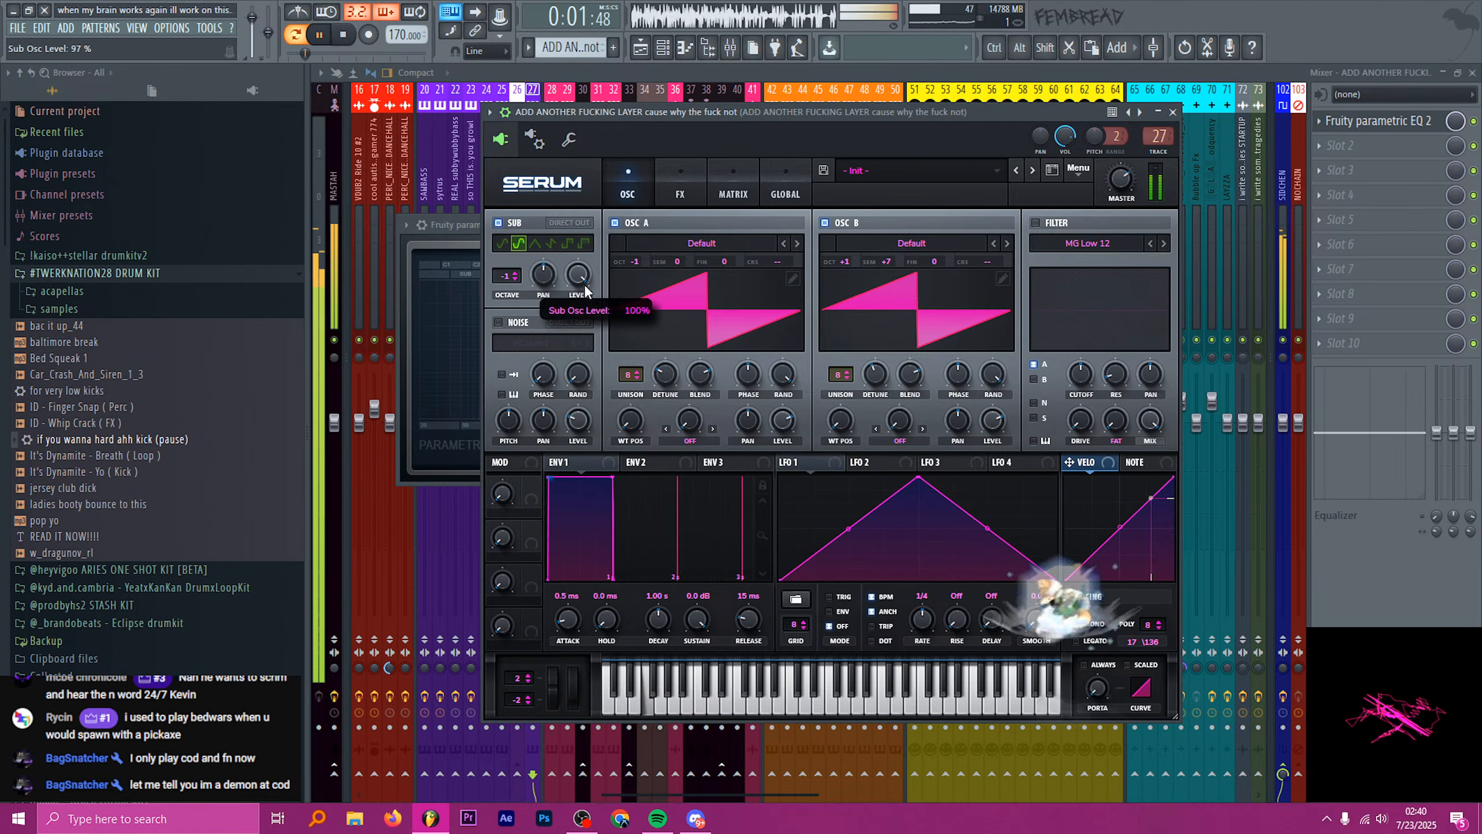
{"action": "left_click", "coordinate": [1171, 110]}
{"action": "key", "text": "space"}
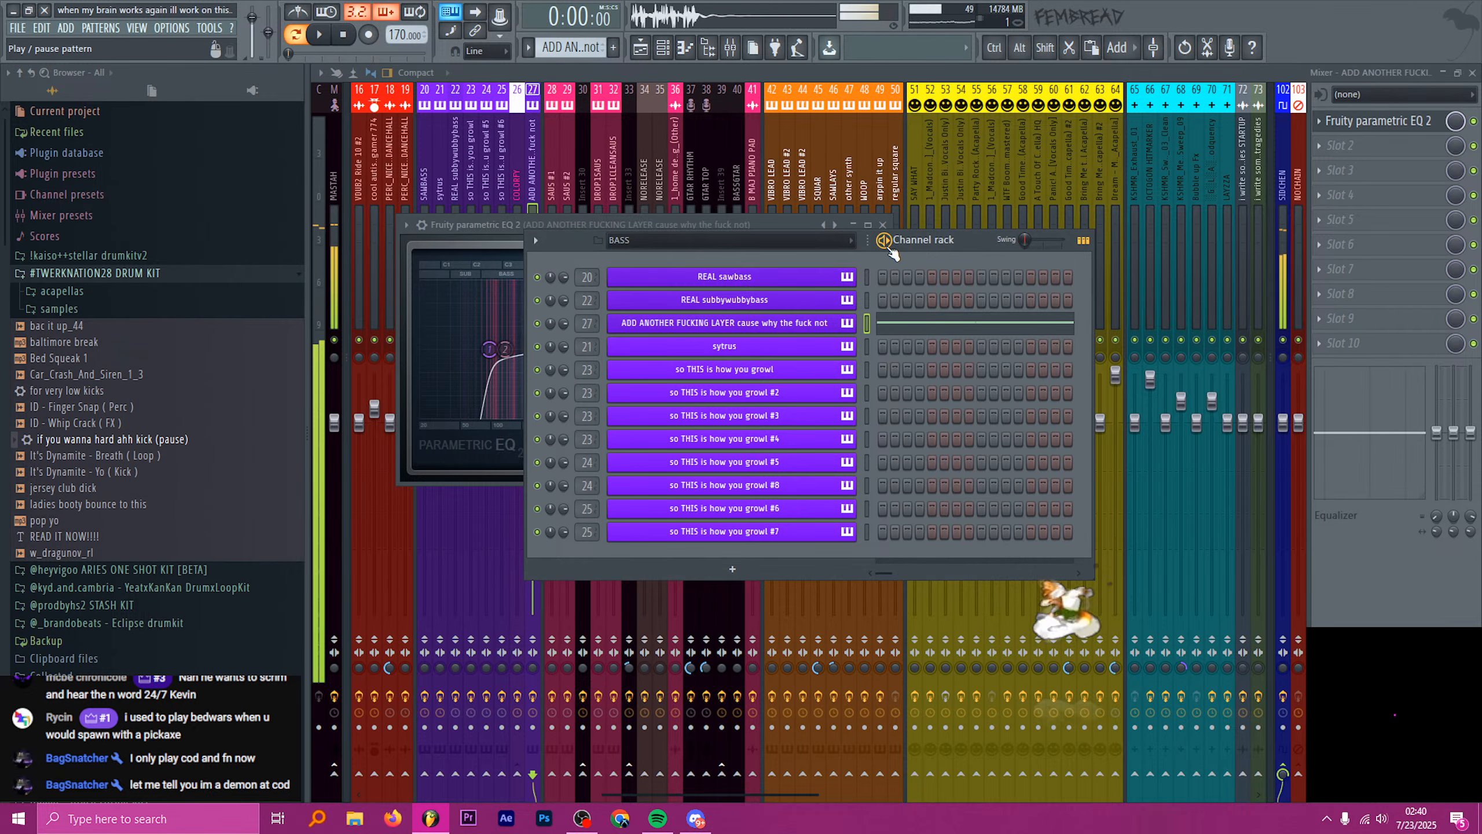
{"action": "left_click", "coordinate": [769, 326]}
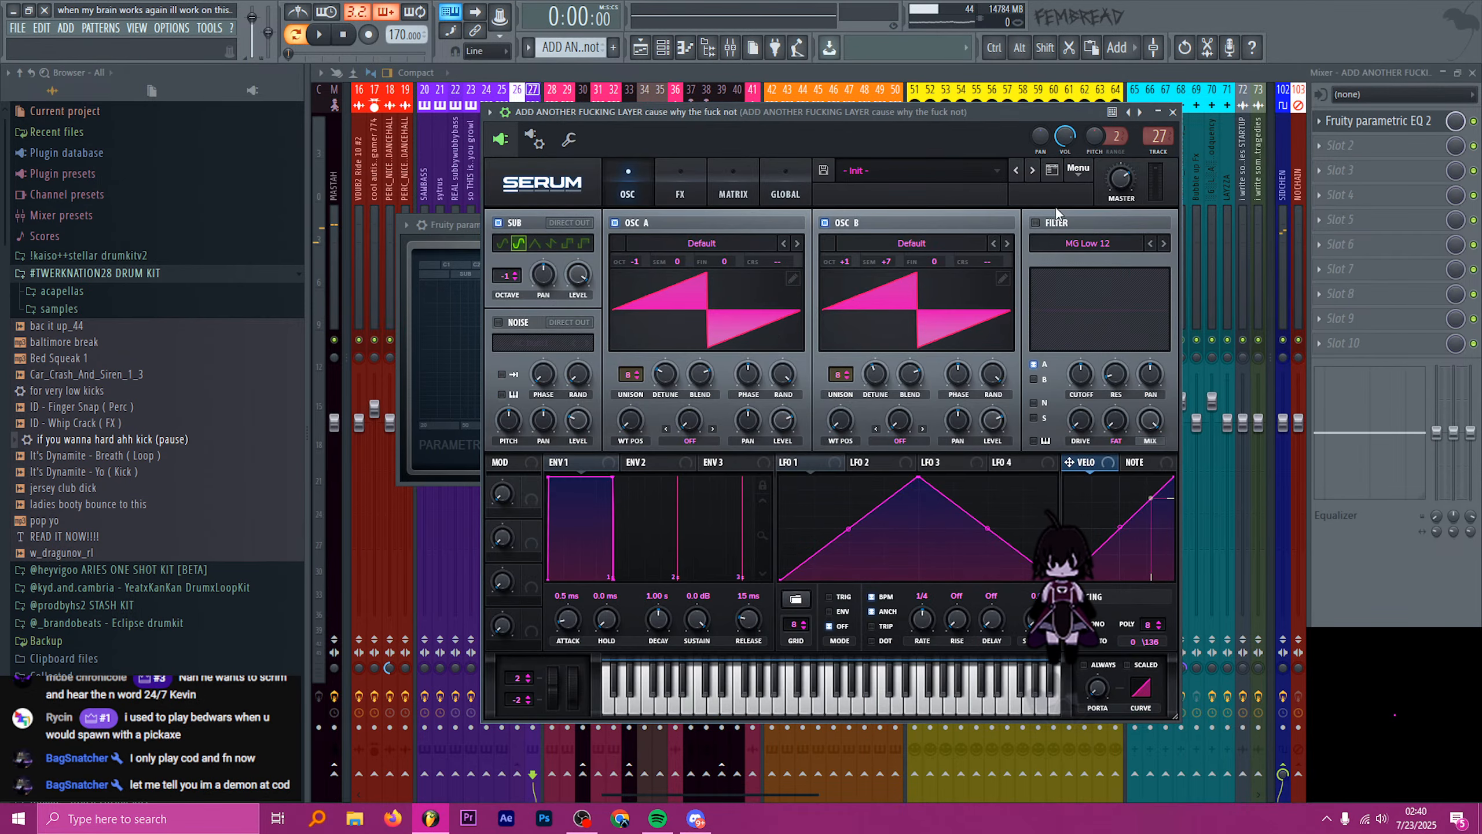
{"action": "left_click", "coordinate": [1173, 112]}
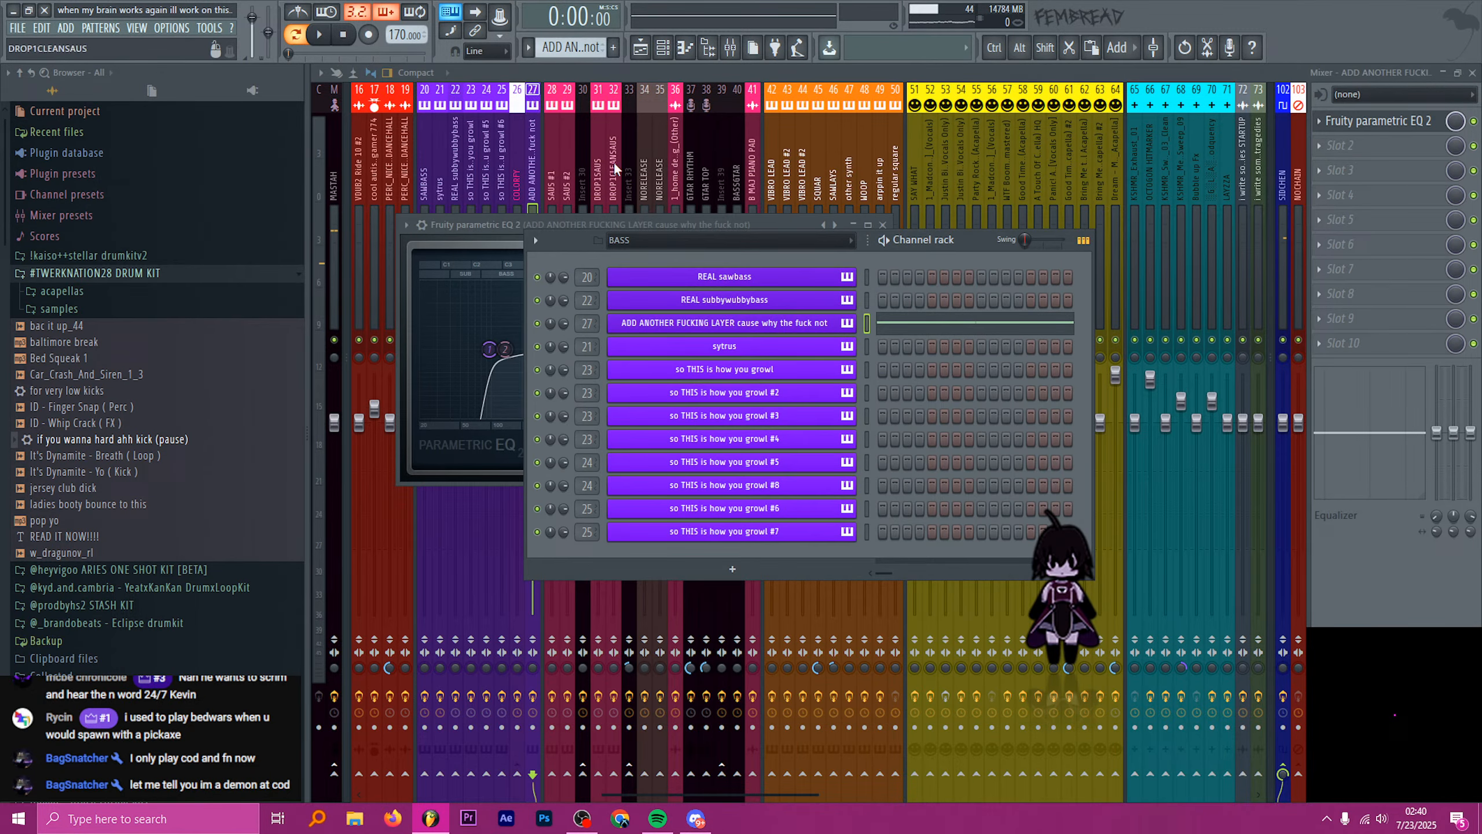
- Route the layer's mixer track only to the BASS CLIPPA track
{"action": "left_click", "coordinate": [526, 169]}
{"action": "scroll", "coordinate": [518, 290], "scroll_direction": "left", "scroll_amount": 5}
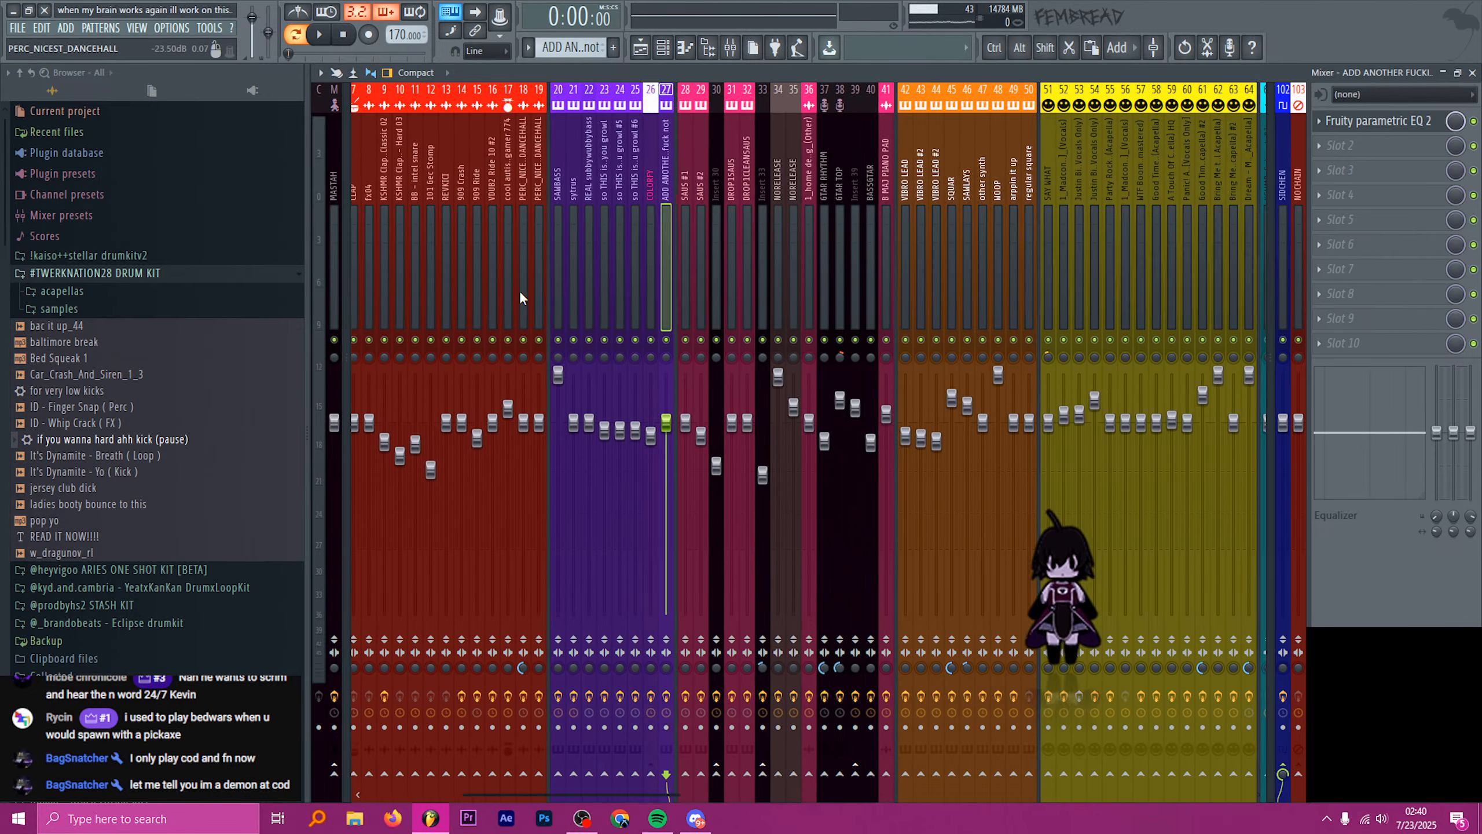
{"action": "right_click", "coordinate": [359, 778]}
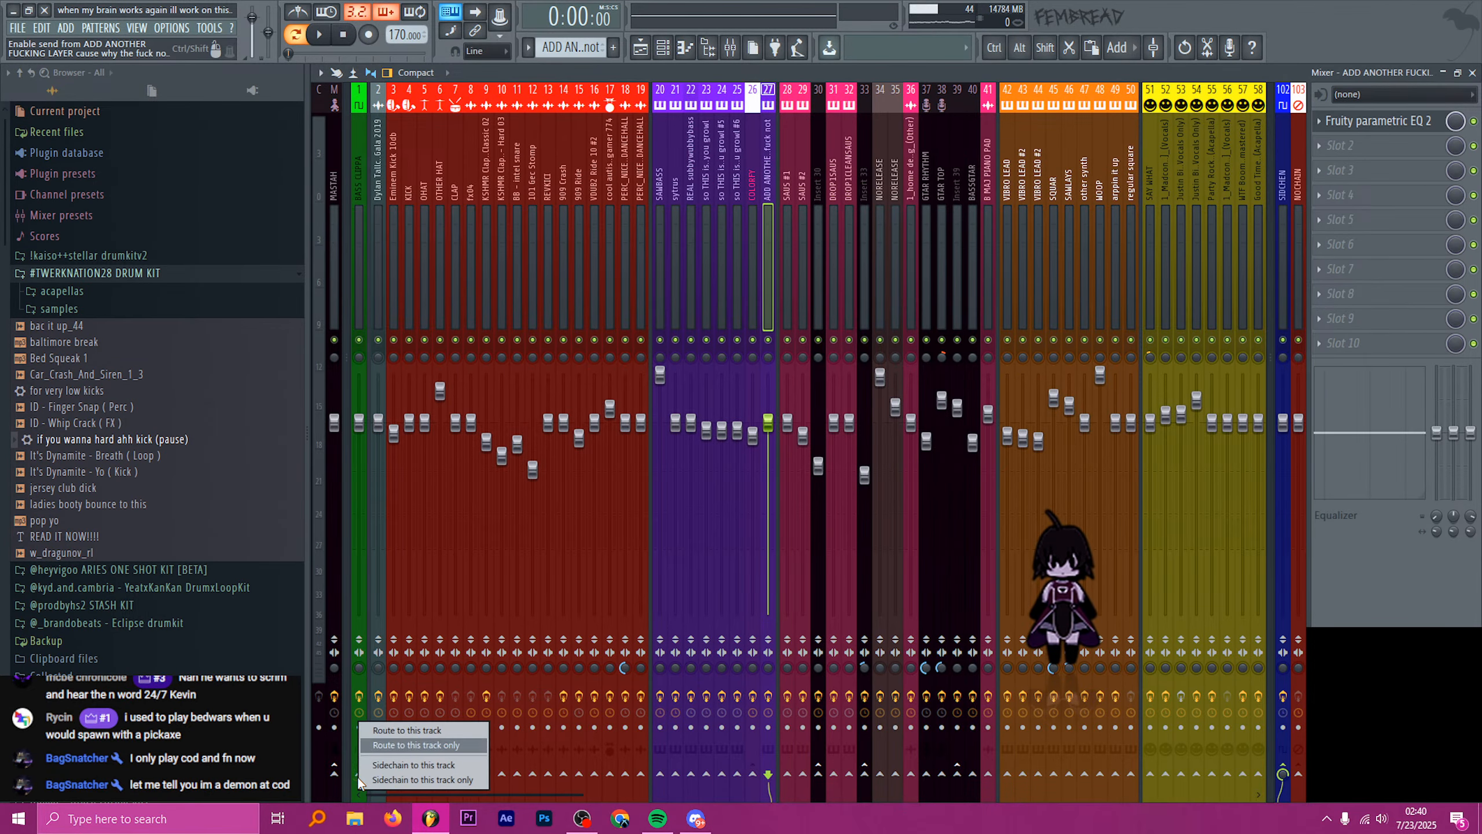
{"action": "left_click", "coordinate": [358, 779]}
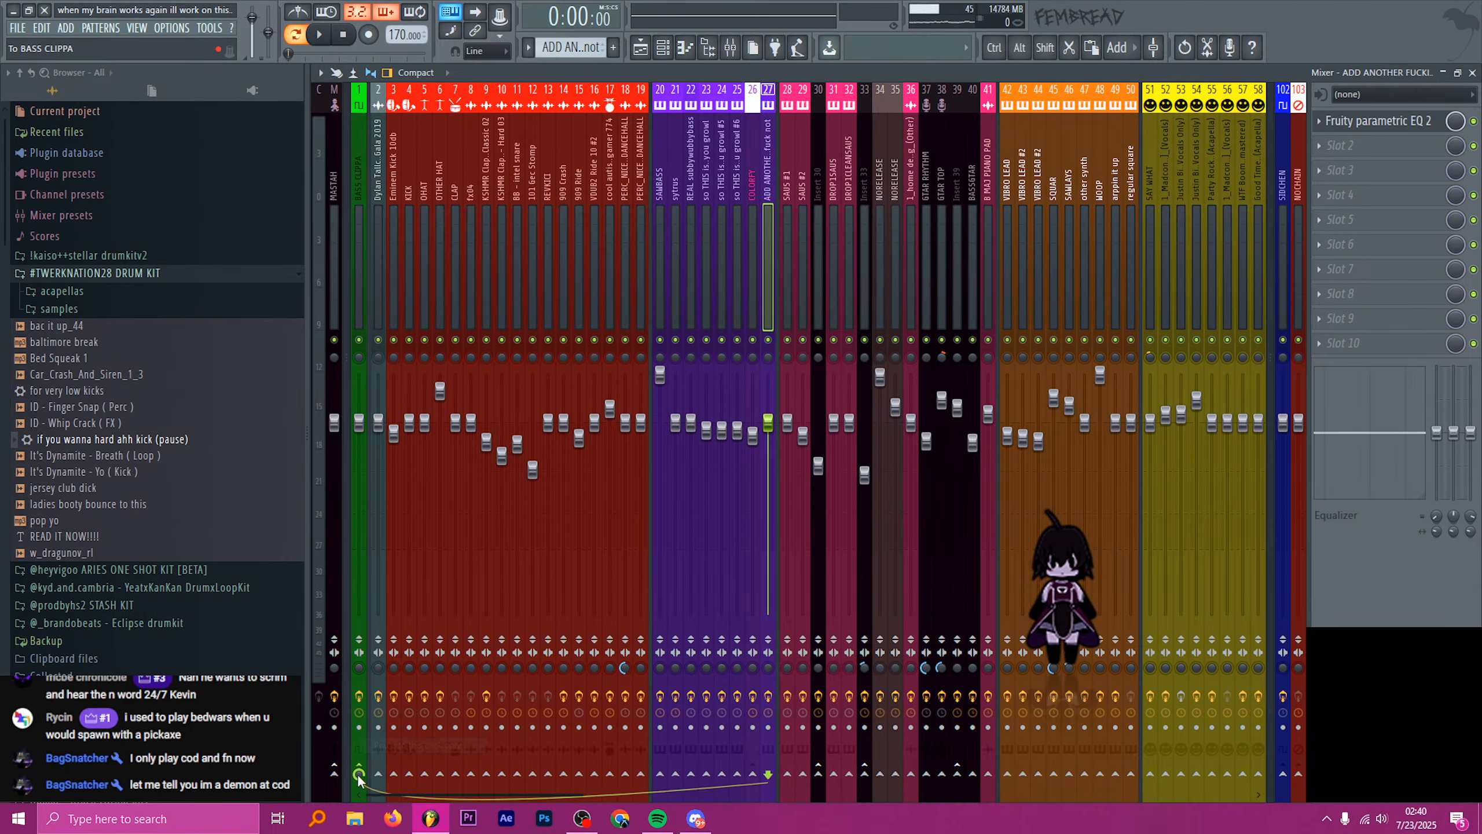
- Shape the layer's EQ with boosts in the low mids and near 4 kHz, cuts near 1.4 kHz and in the highs, and return to the playlist
{"action": "left_click", "coordinate": [1339, 130]}
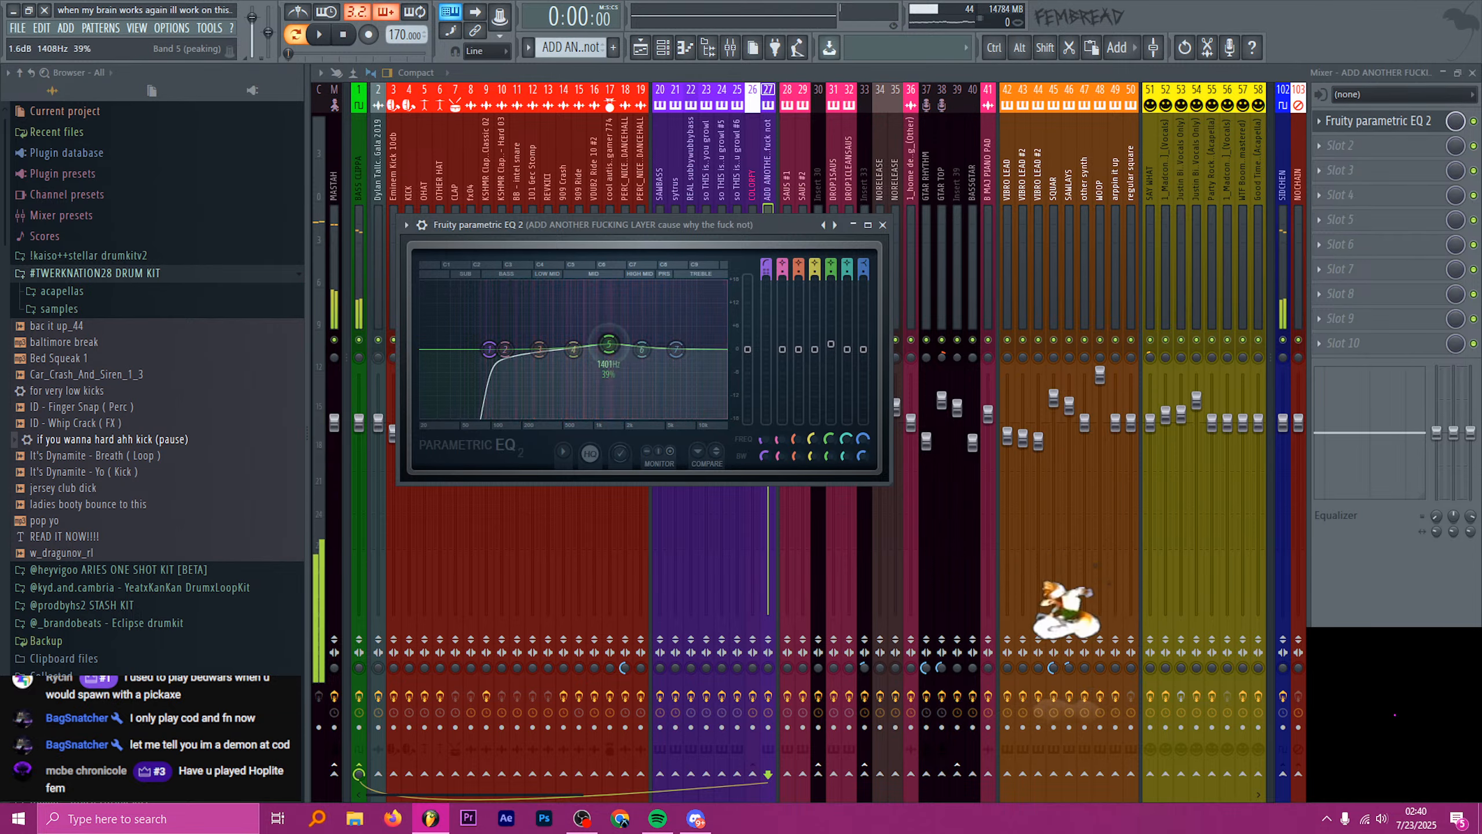
{"action": "left_click_drag", "start_coordinate": [608, 344], "coordinate": [542, 339]}
{"action": "key", "text": "space"}
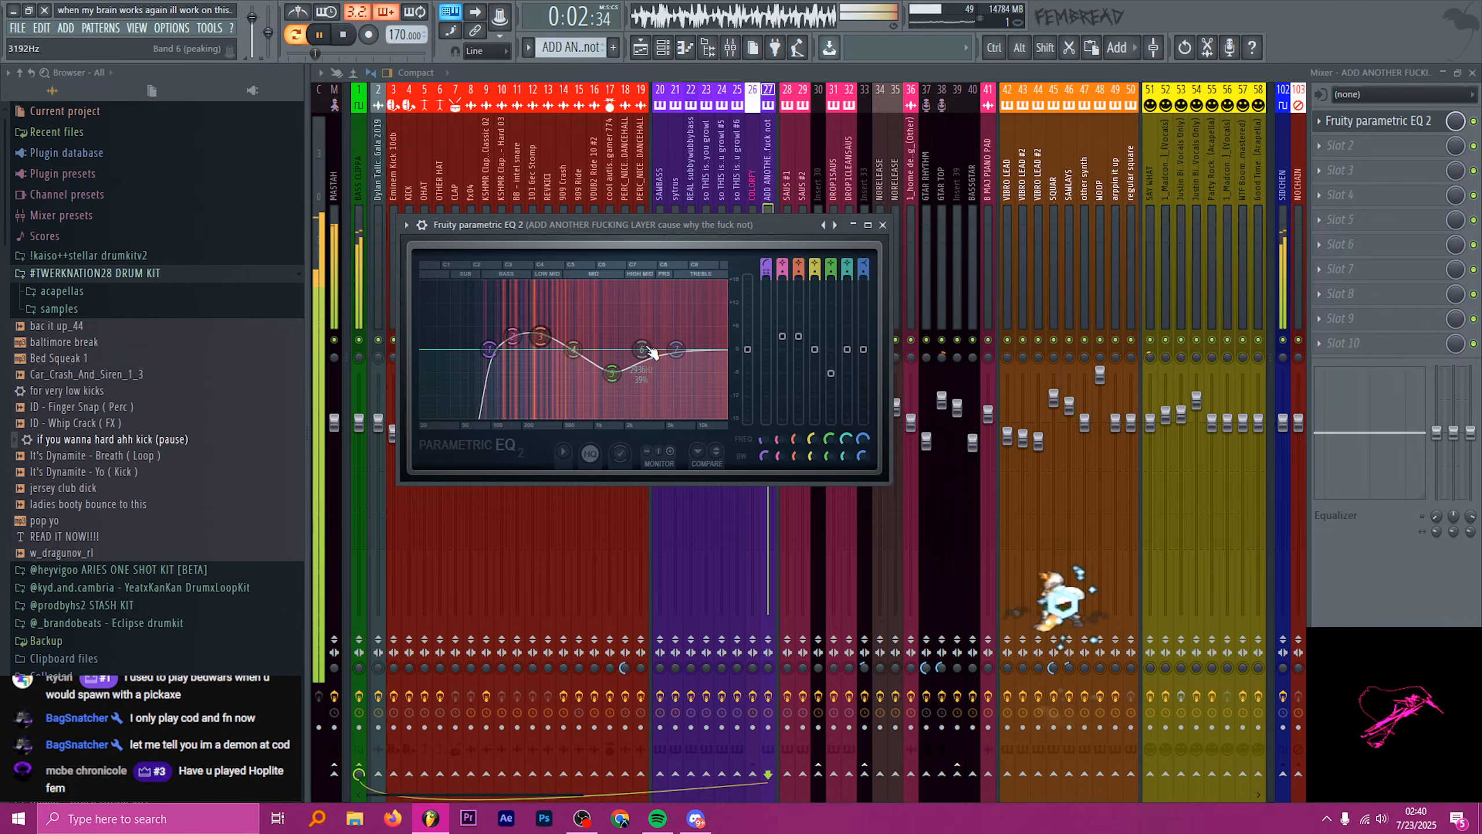
{"action": "left_click_drag", "start_coordinate": [678, 351], "coordinate": [708, 365]}
{"action": "left_click_drag", "start_coordinate": [612, 374], "coordinate": [608, 378]}
{"action": "left_click_drag", "start_coordinate": [645, 351], "coordinate": [660, 344]}
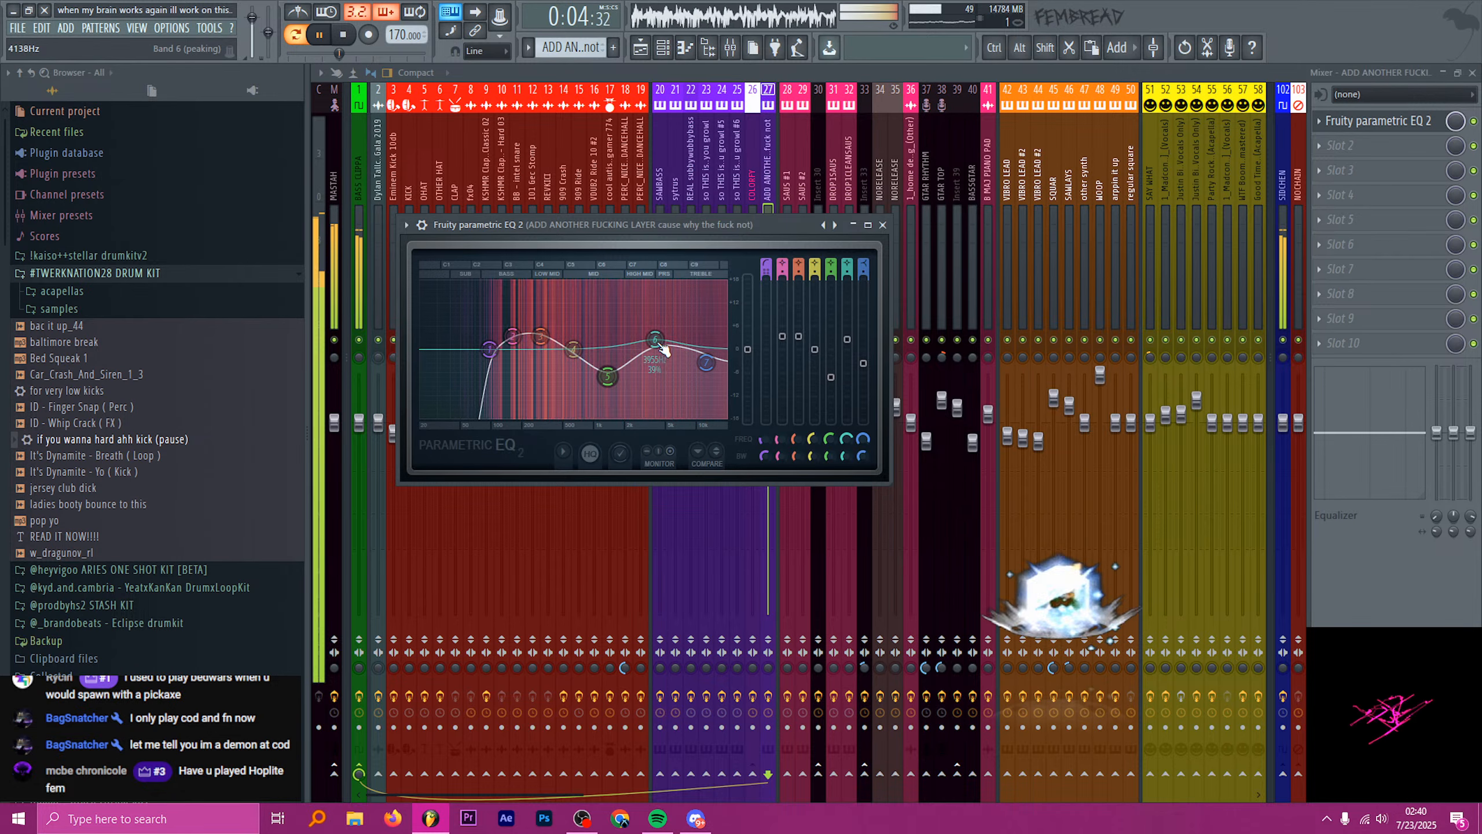
{"action": "left_click", "coordinate": [883, 225]}
{"action": "key", "text": "space"}
{"action": "left_click", "coordinate": [641, 48]}
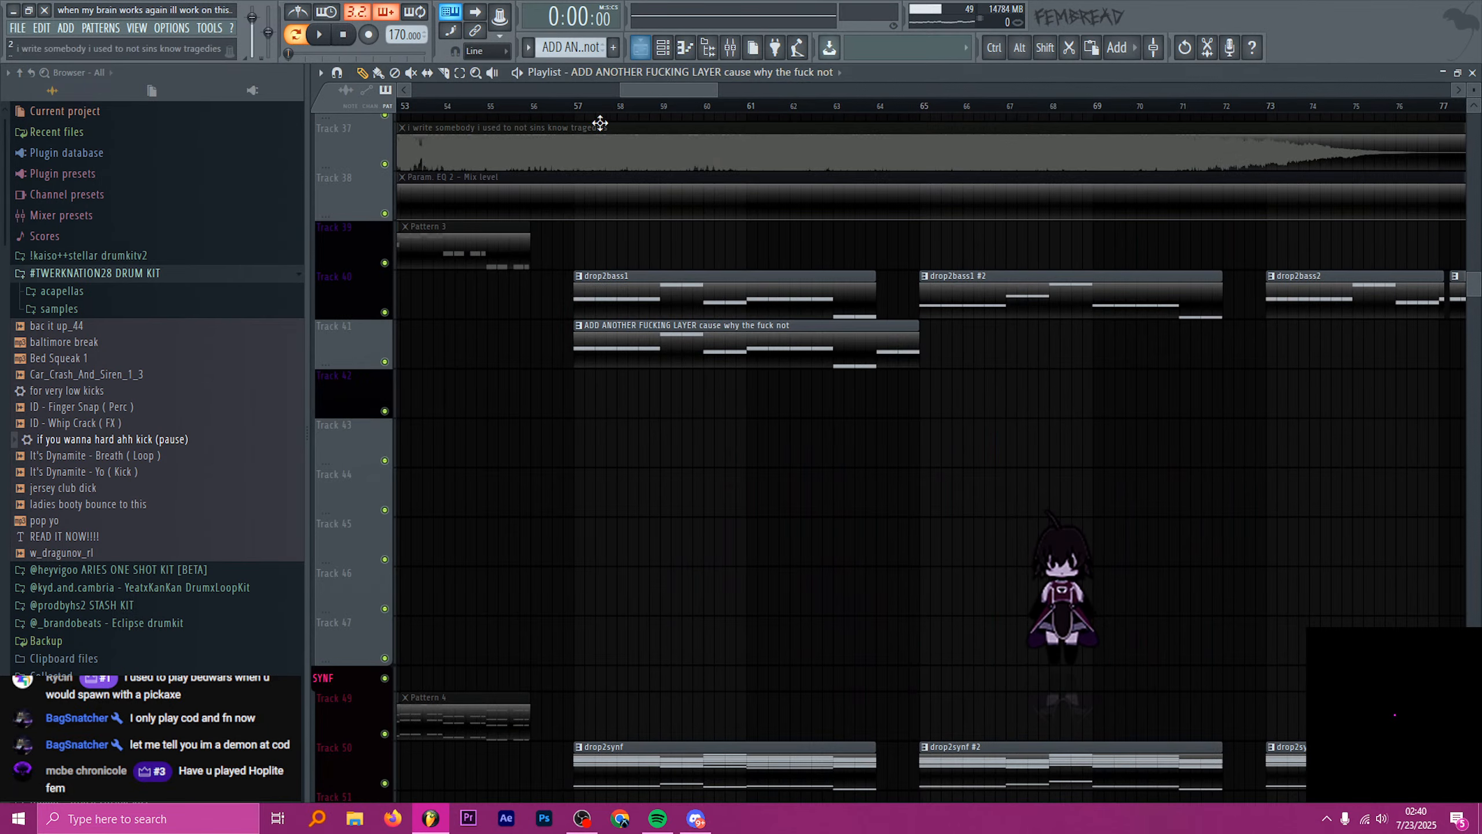
- Trim the new layer's clip at bar 57 to end with the drop2bass1 clip and audition it from bar 57
{"action": "left_click", "coordinate": [573, 106]}
{"action": "key", "text": "space"}
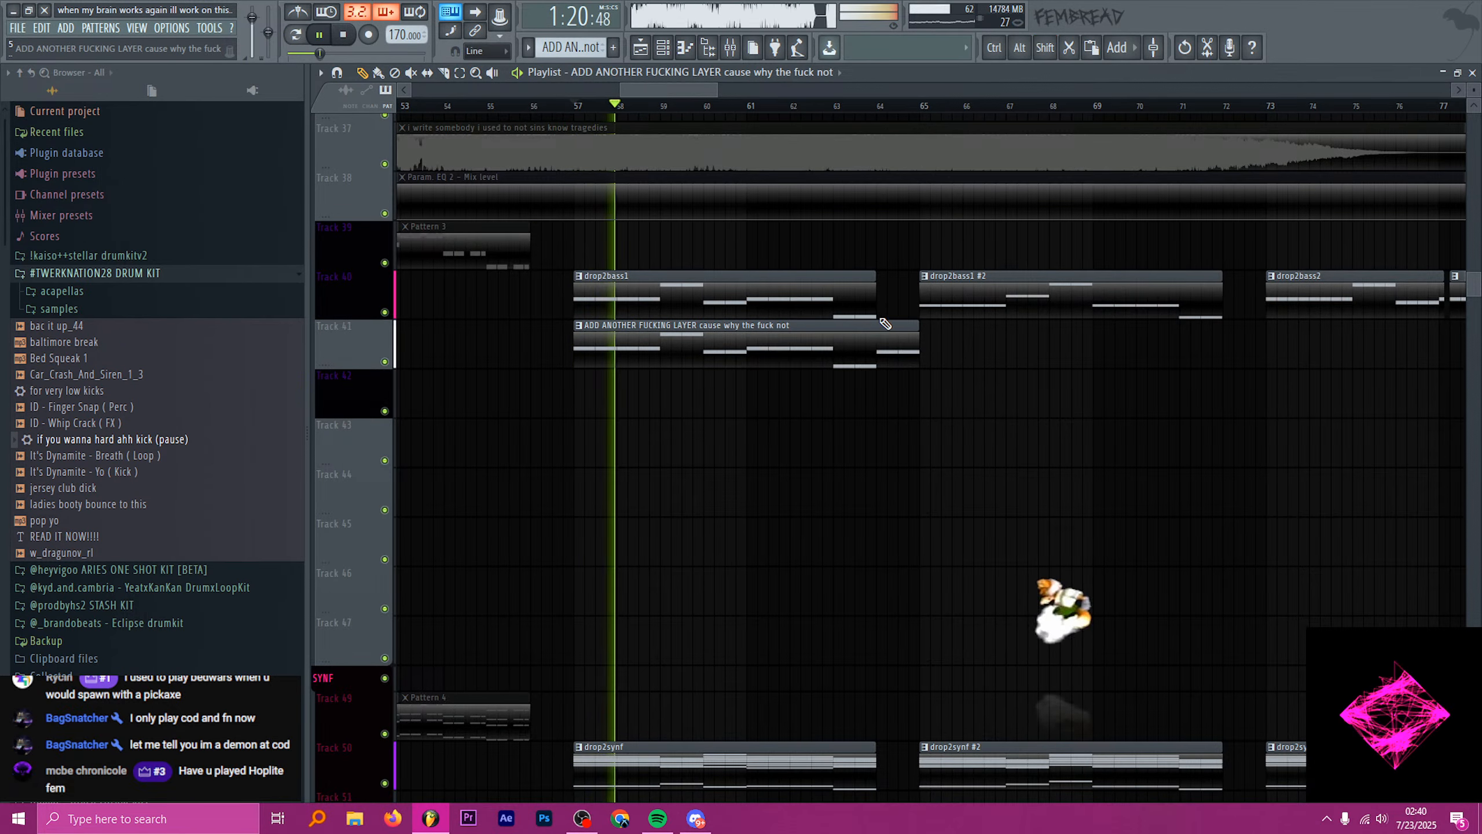
{"action": "key", "text": "space"}
{"action": "left_click", "coordinate": [450, 12]}
{"action": "key", "text": "c"}
{"action": "left_click_drag", "start_coordinate": [878, 355], "coordinate": [876, 323]}
{"action": "key", "text": "space"}
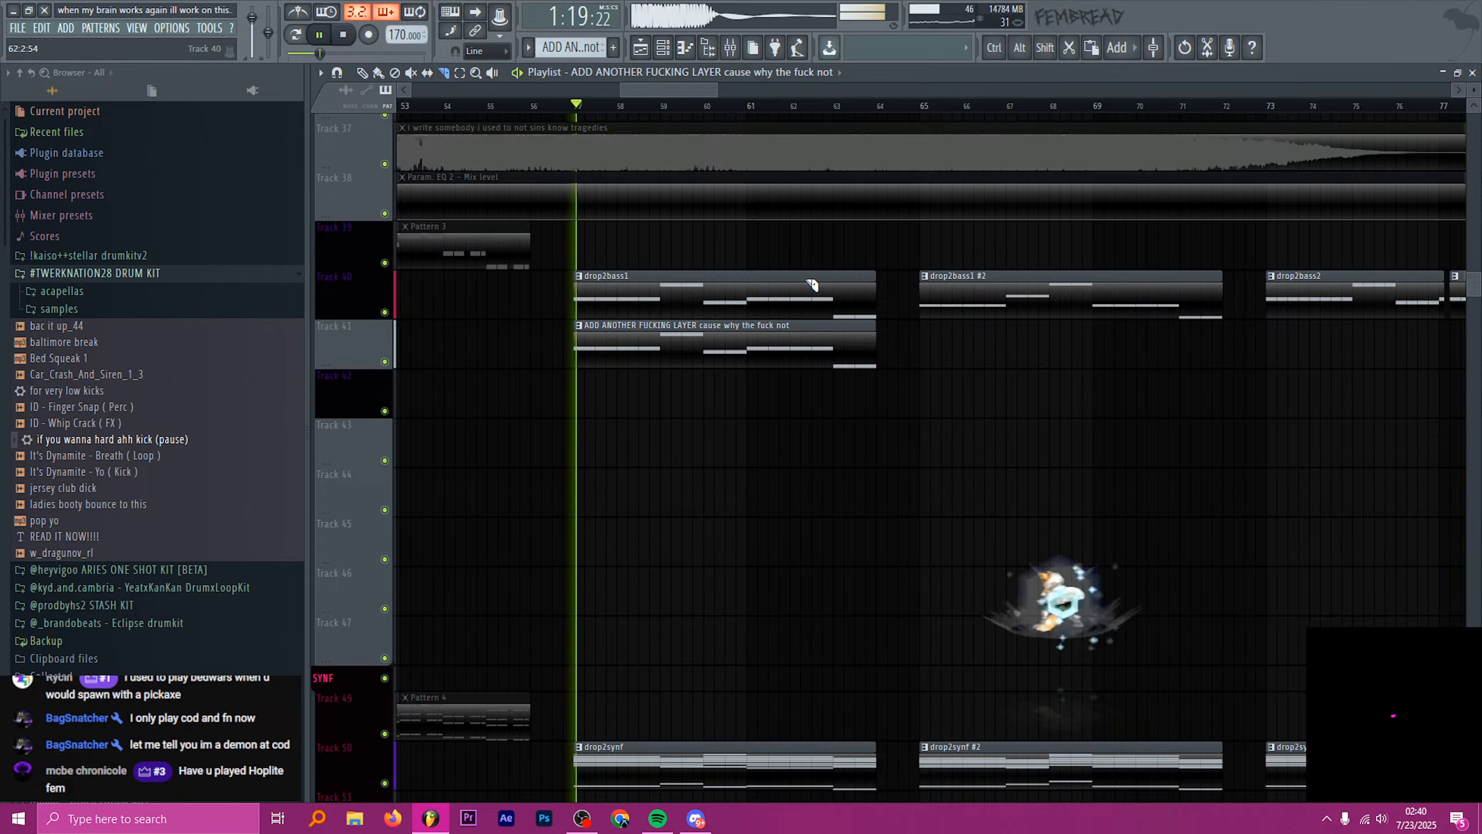
- Raise the layer EQ's low-cut frequency, reduce its low-mid boosts with band 3 near 255 Hz, and return to the playlist
{"action": "left_click", "coordinate": [732, 48]}
{"action": "left_click", "coordinate": [1377, 121]}
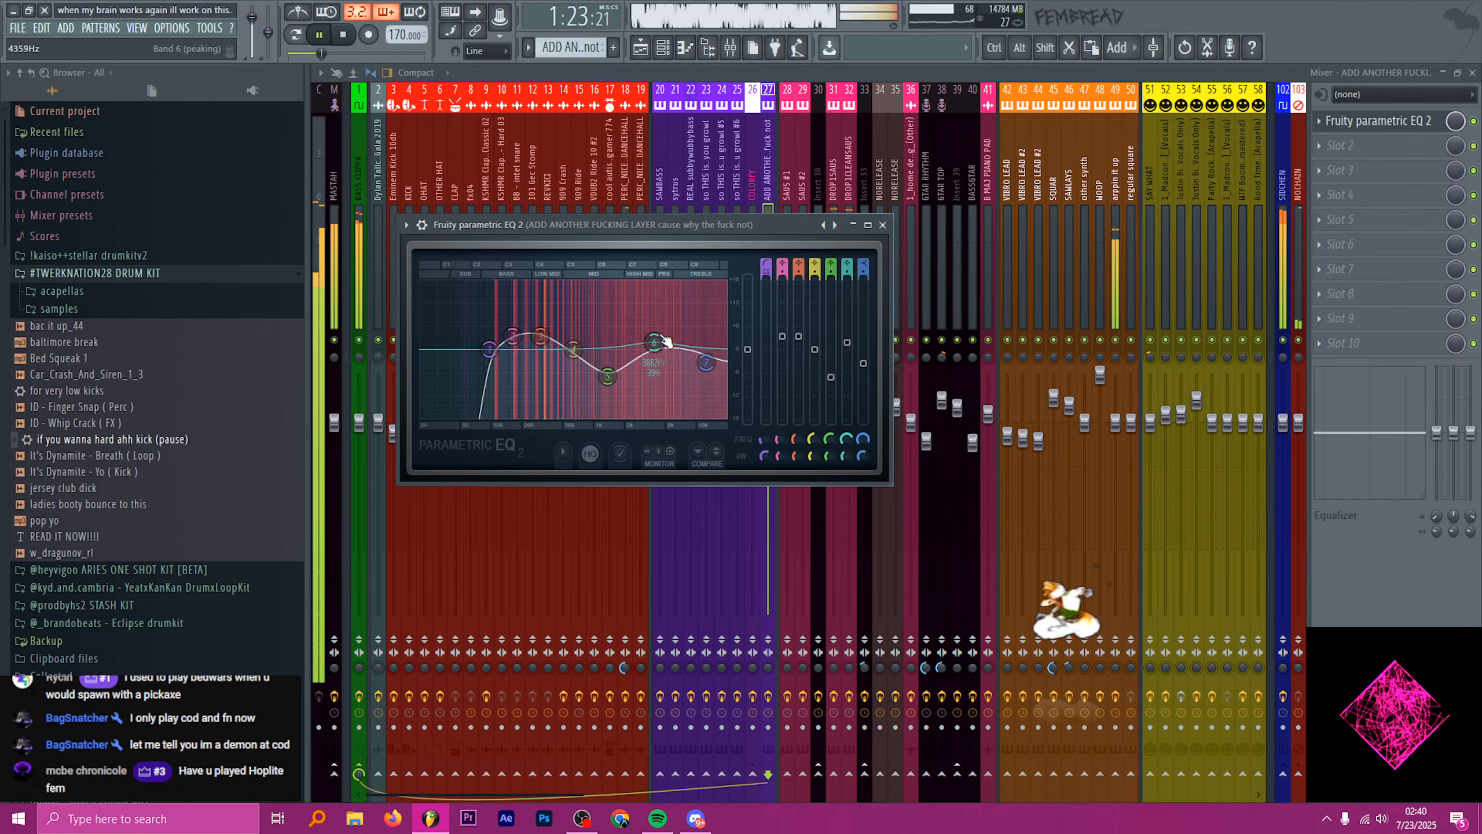
{"action": "left_click_drag", "start_coordinate": [491, 348], "coordinate": [541, 345]}
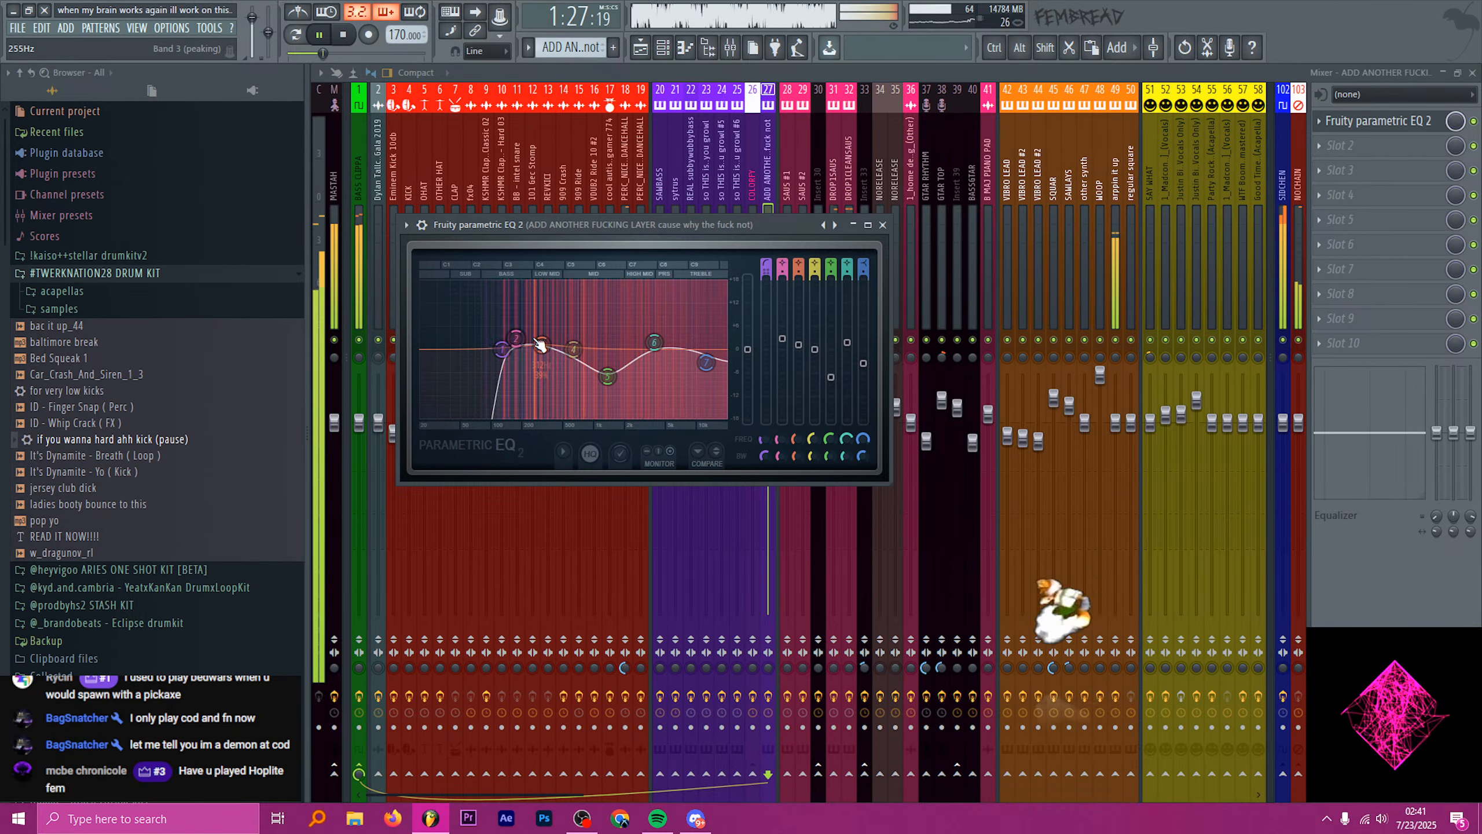
{"action": "left_click", "coordinate": [883, 225]}
{"action": "left_click", "coordinate": [642, 48]}
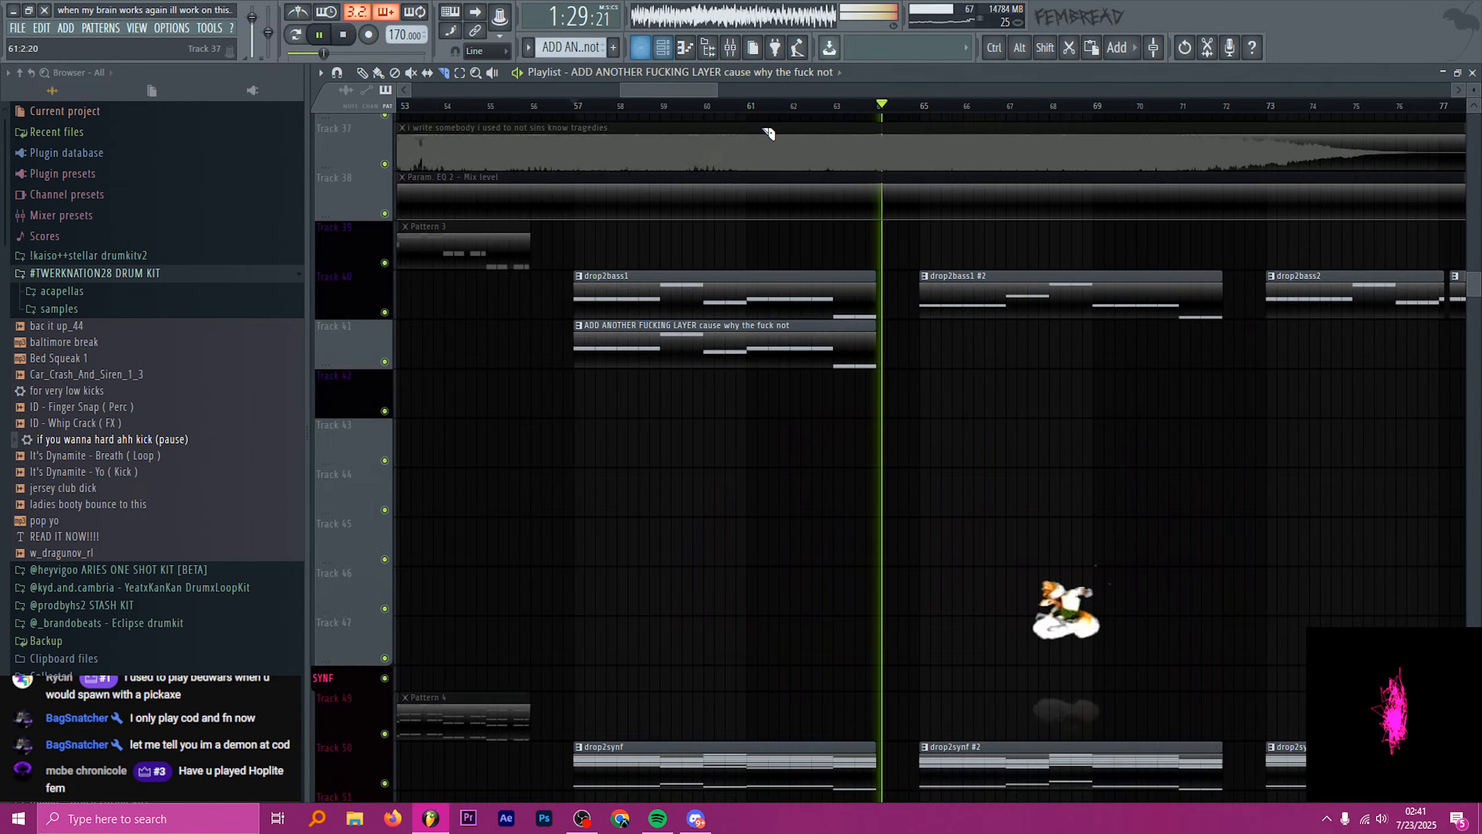
- Place another clip of the layer pattern at bar 65 beneath drop2bass1 #2 and set the playback start there
{"action": "key", "text": "space"}
{"action": "key", "text": "p"}
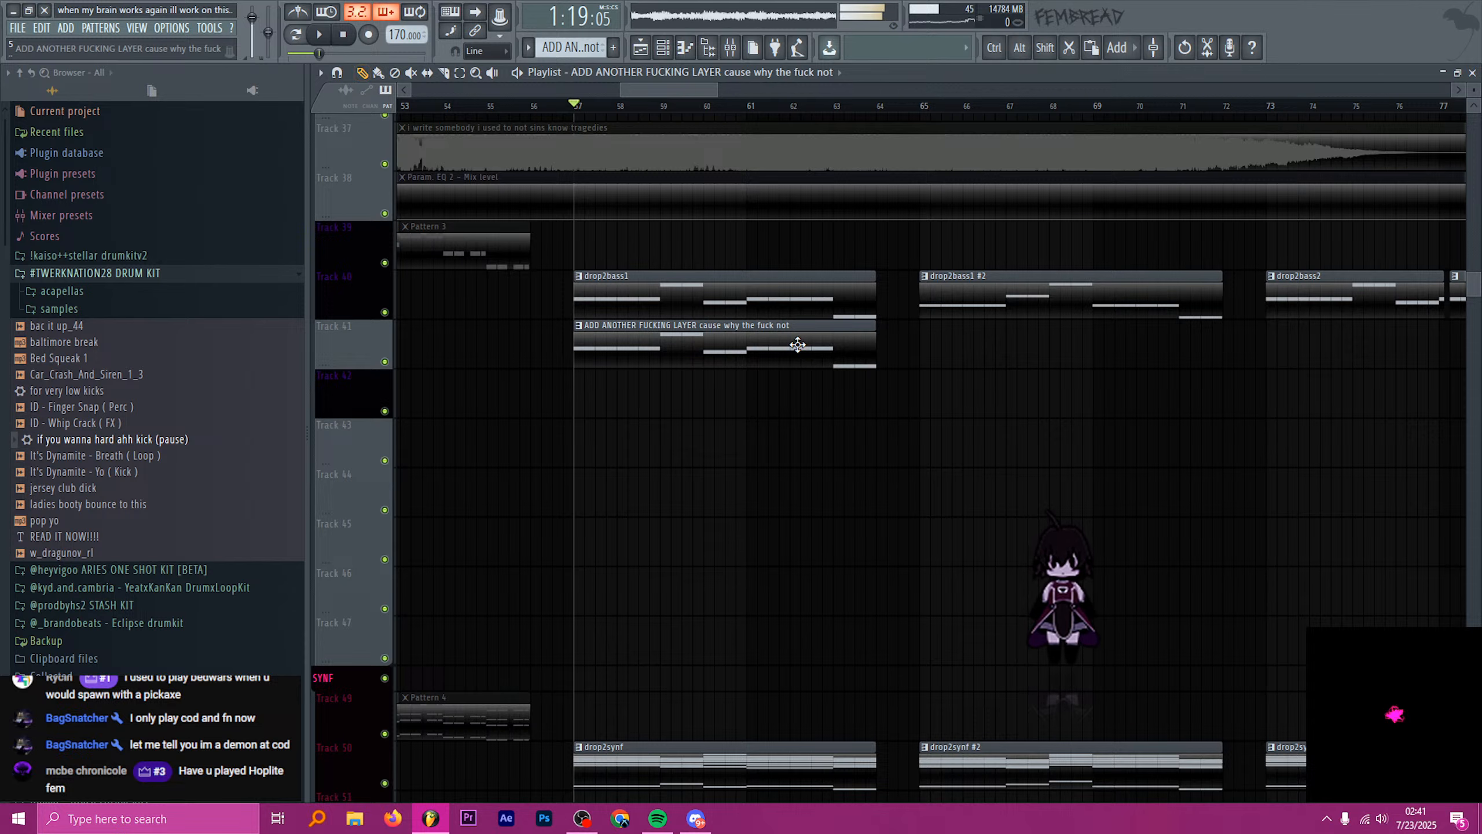
{"action": "left_click", "coordinate": [936, 341]}
{"action": "mouse_move", "coordinate": [926, 108]}
{"action": "left_mouse_down"}
{"action": "mouse_move", "coordinate": [999, 109]}
{"action": "mouse_move", "coordinate": [920, 109]}
{"action": "left_mouse_up"}
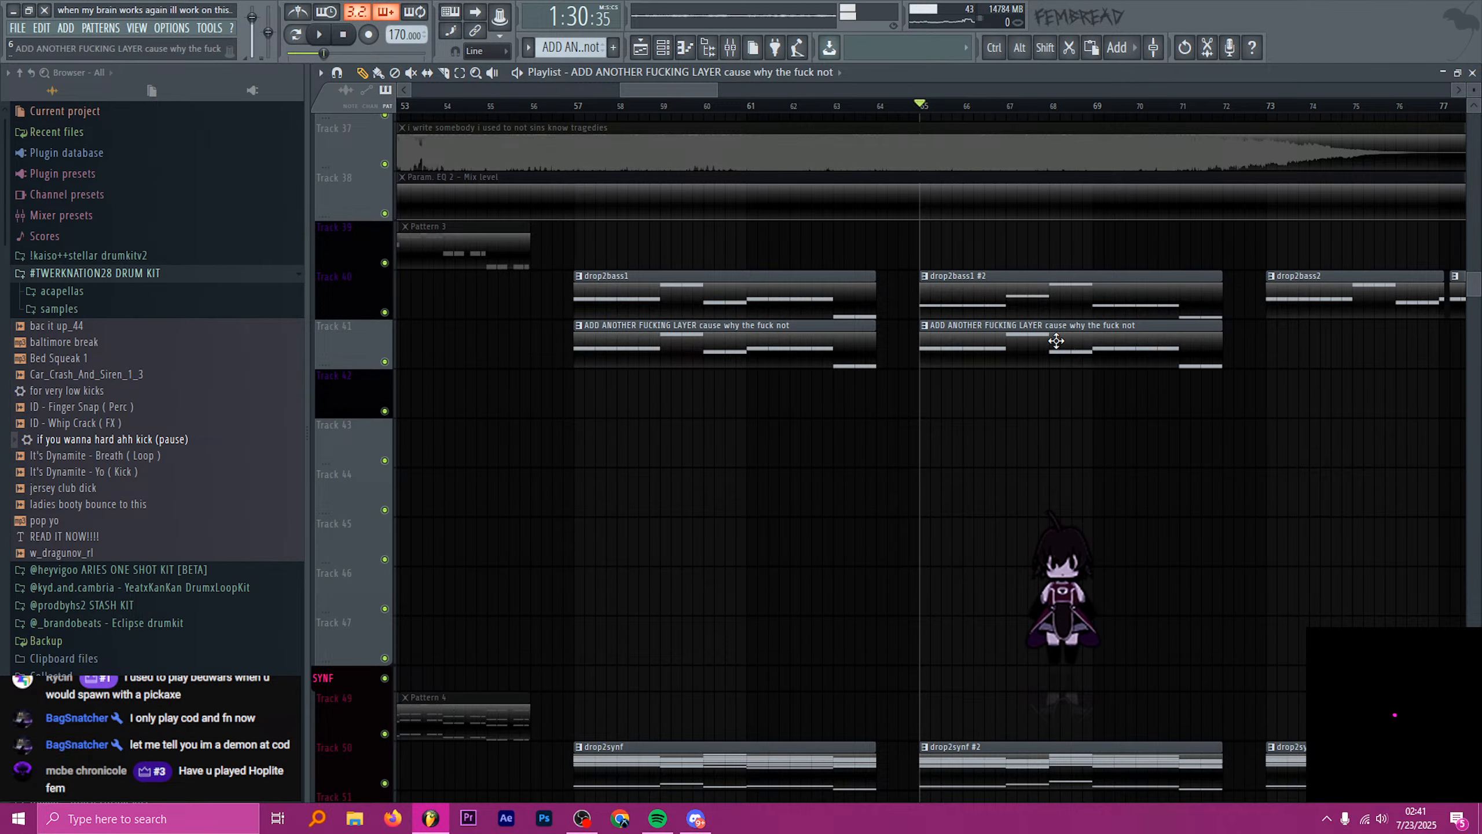
- Replace the notes of the layer pattern at bar 65 with the bass notes copied from drop2bass1 #2
{"action": "double_click", "coordinate": [1055, 307]}
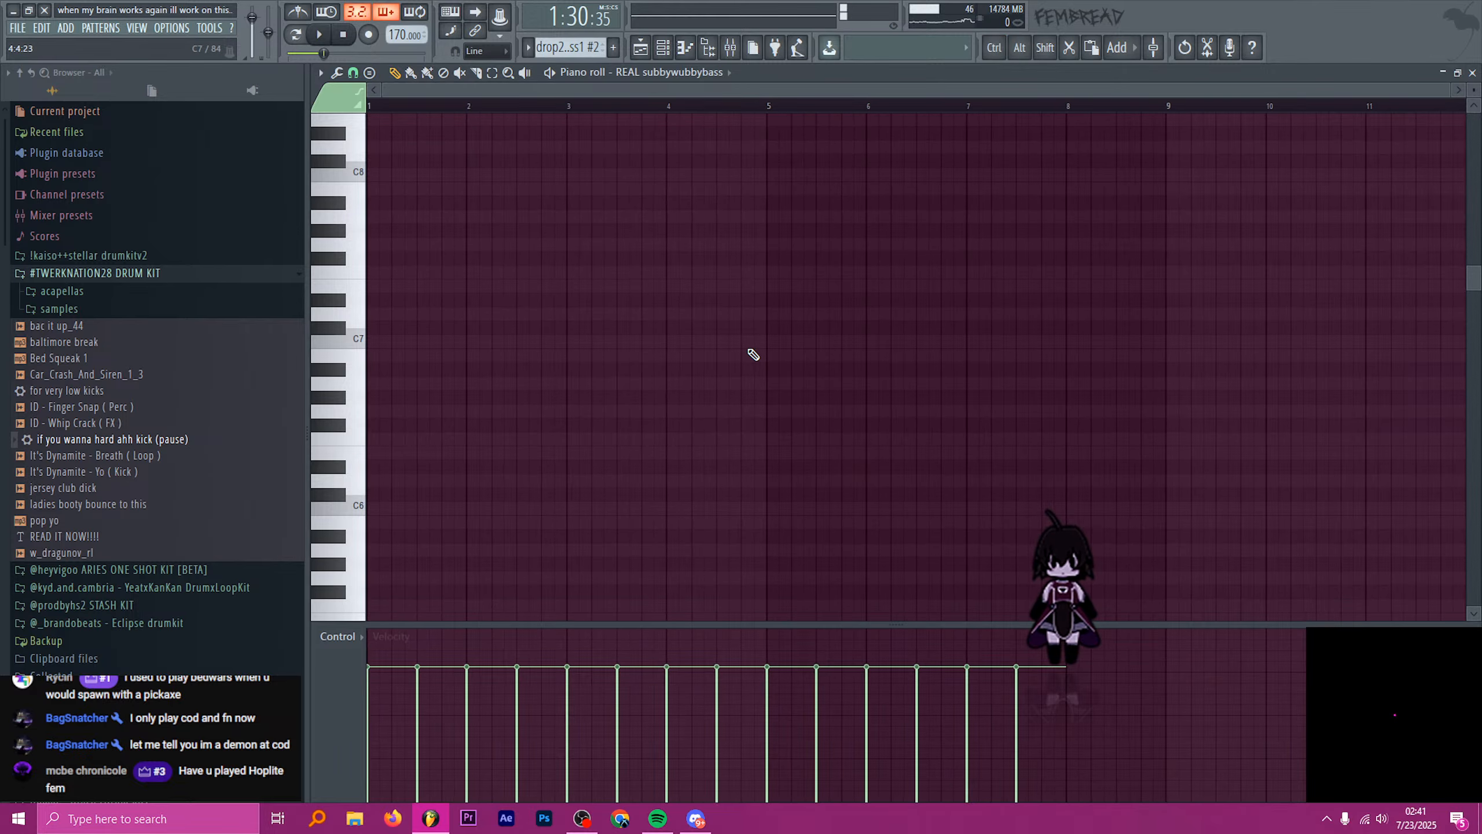
{"action": "scroll", "coordinate": [749, 351], "scroll_direction": "down", "scroll_amount": 6}
{"action": "key", "text": "ctrl+a"}
{"action": "key", "text": "ctrl+c"}
{"action": "left_click", "coordinate": [641, 48]}
{"action": "double_click", "coordinate": [991, 341]}
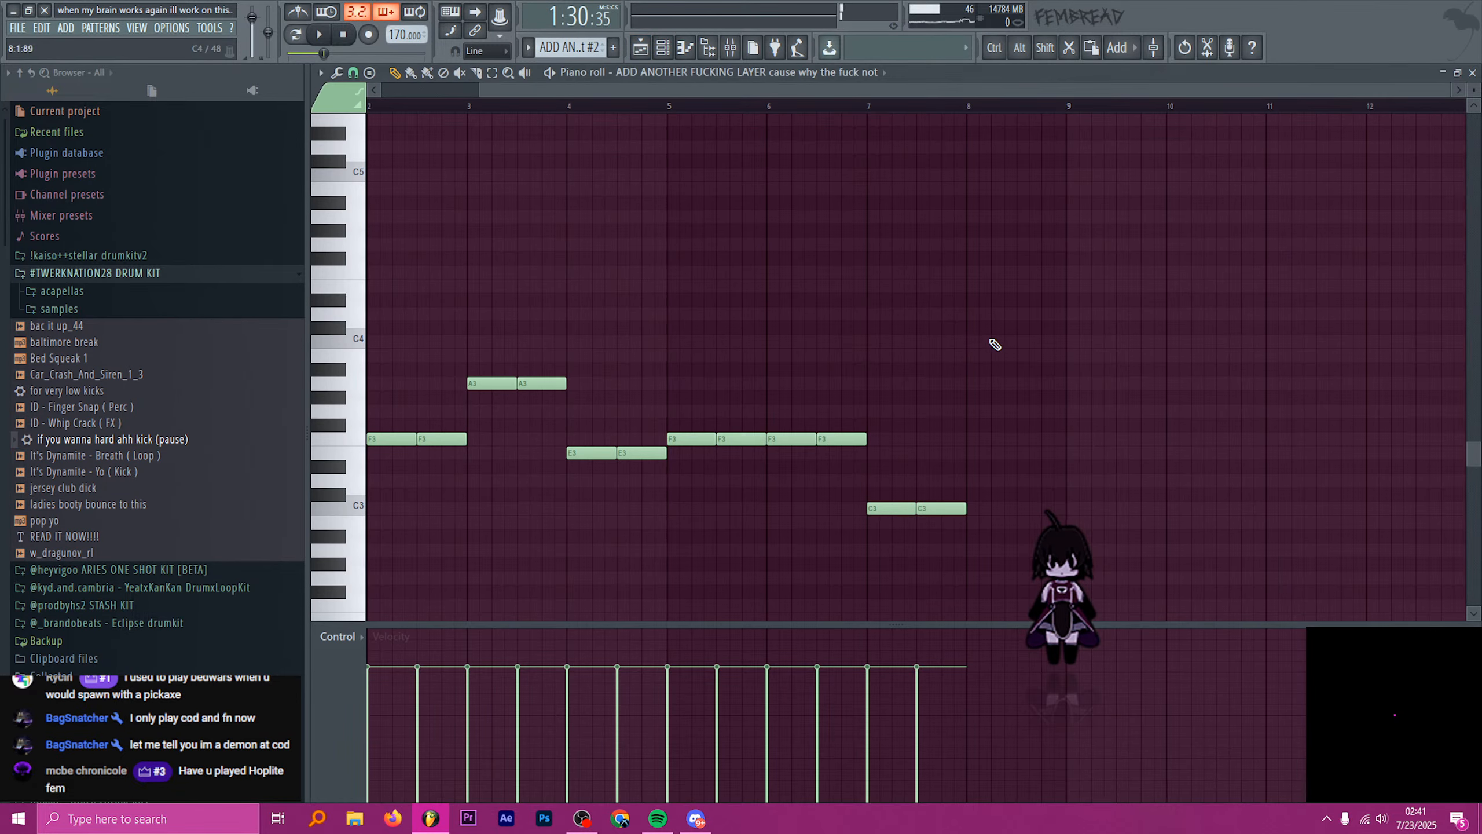
{"action": "key", "text": "ctrl+v"}
{"action": "key", "text": "Delete"}
{"action": "key", "text": "ctrl+v"}
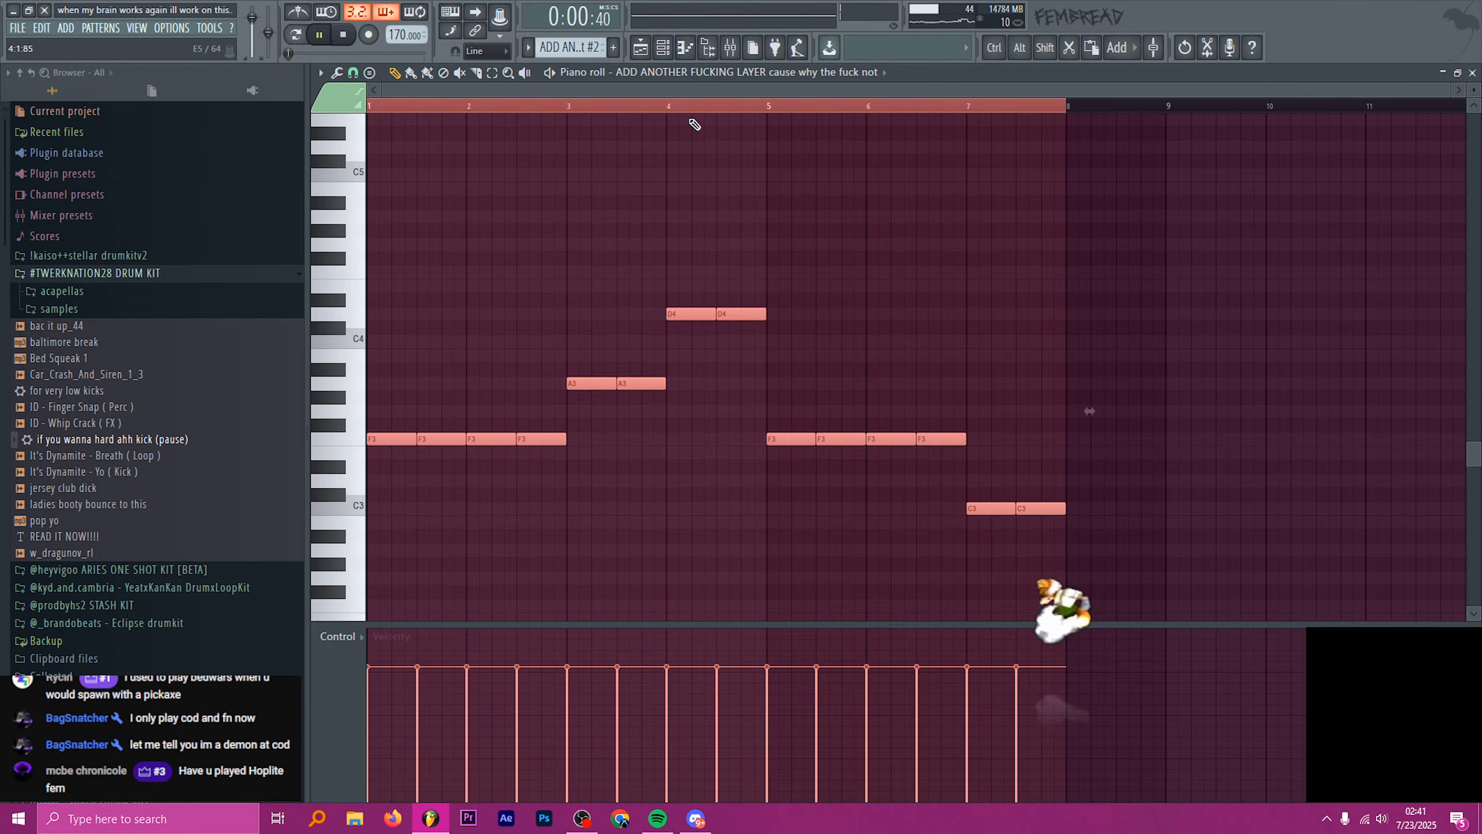
- Duplicate both layer clips to bars 73 and 81 beneath the drop2bass2 clips while auditioning from bar 65
{"action": "left_click", "coordinate": [641, 48]}
{"action": "left_click", "coordinate": [922, 111]}
{"action": "scroll", "coordinate": [835, 249], "scroll_direction": "down", "scroll_amount": 4}
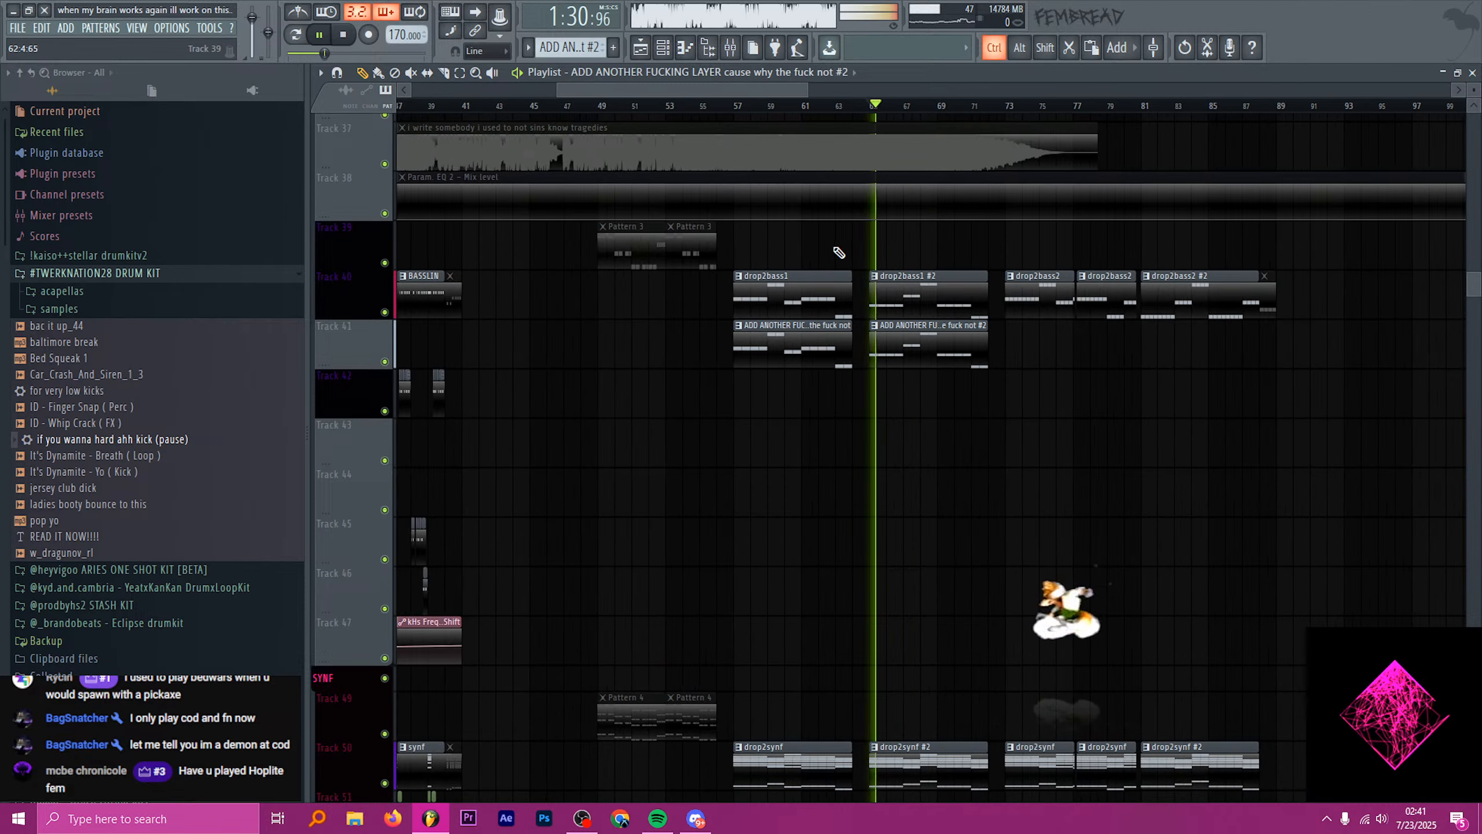
{"action": "left_click_drag", "start_coordinate": [1045, 346], "coordinate": [789, 351]}
{"action": "left_click_drag", "start_coordinate": [786, 353], "coordinate": [1054, 350]}
{"action": "scroll", "coordinate": [1054, 351], "scroll_direction": "up", "scroll_amount": 3}
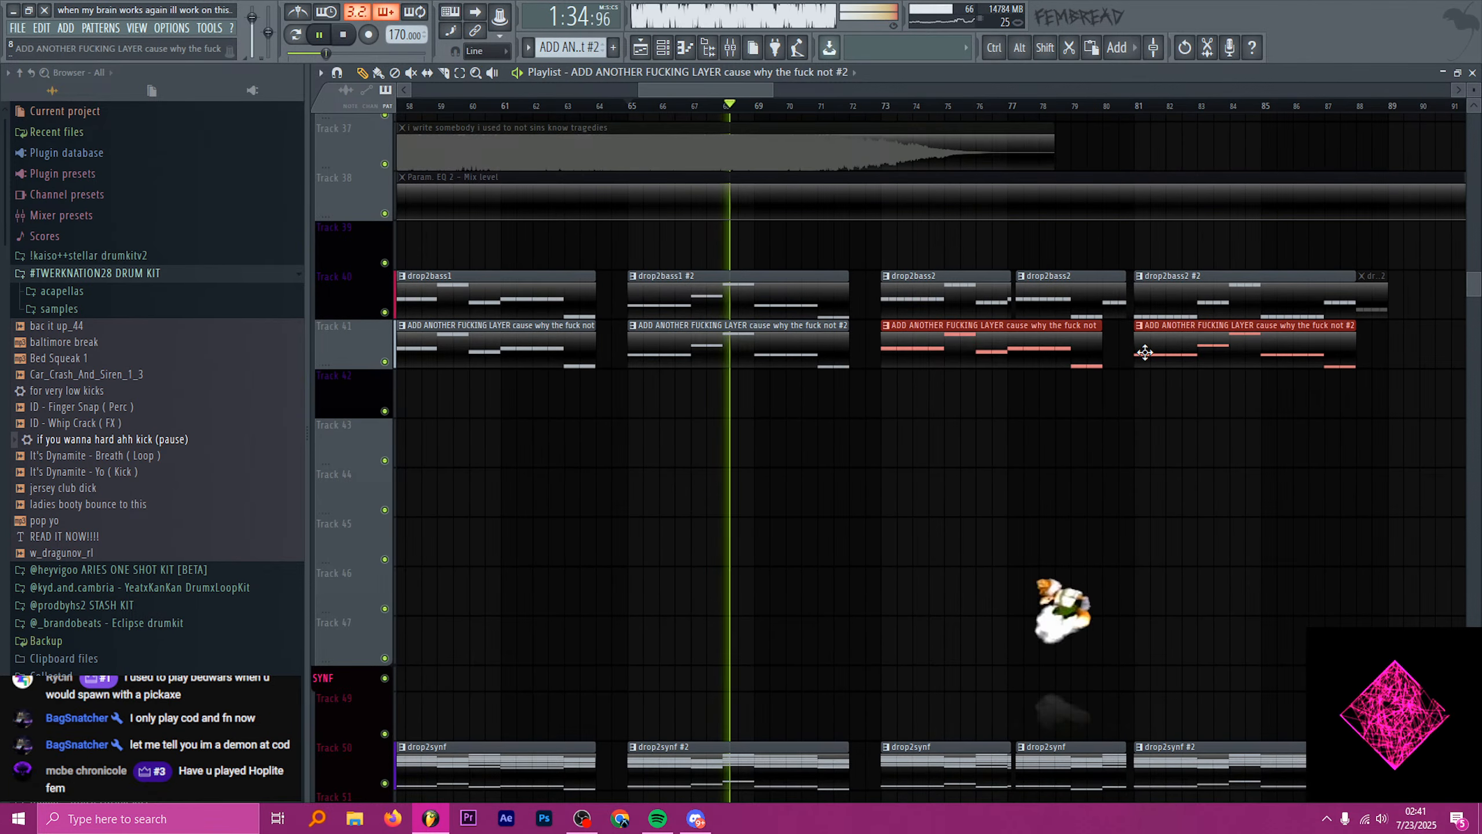
{"action": "key", "text": "space"}
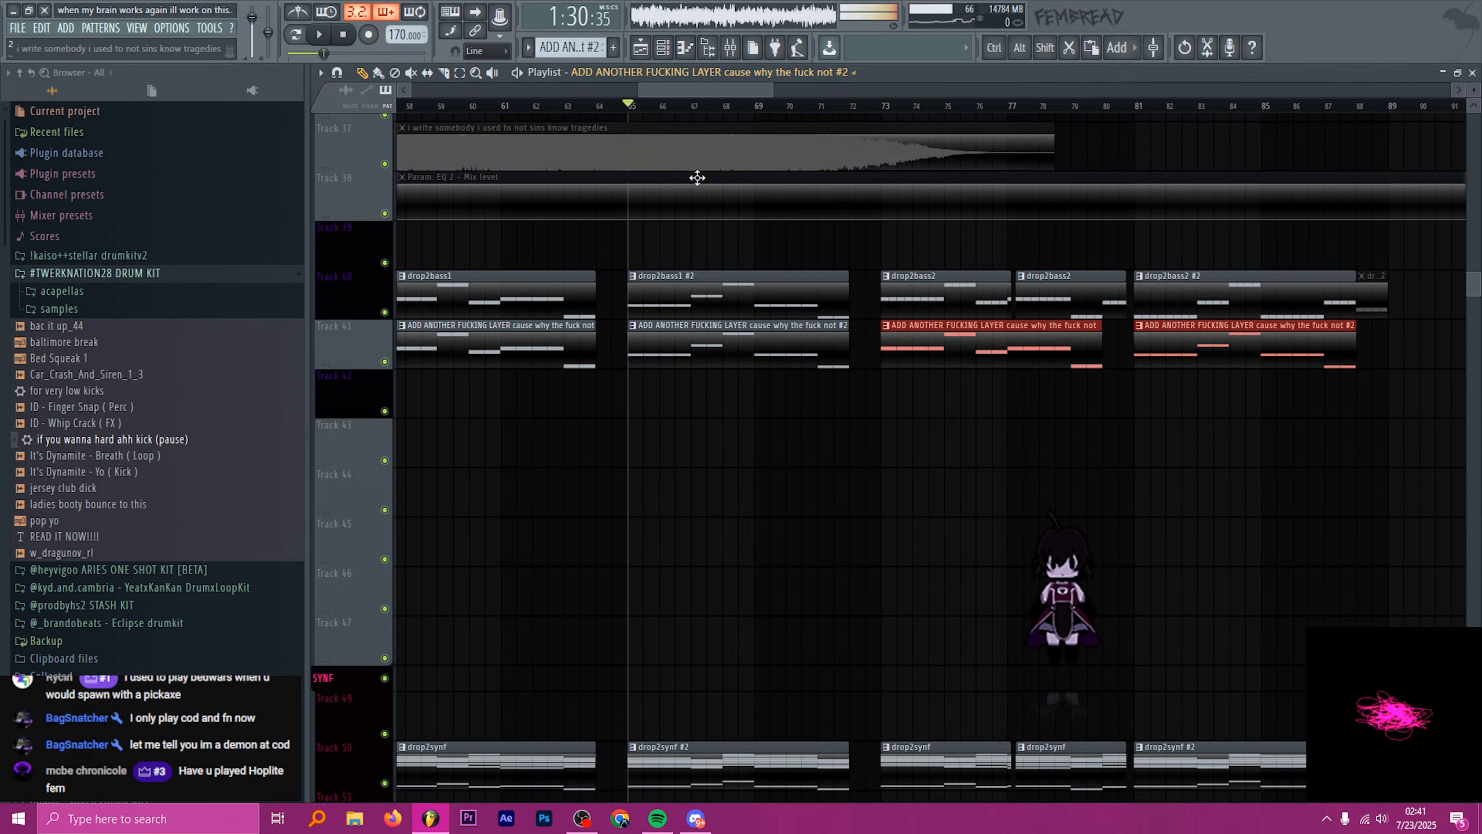
- Audition the second layer pattern on its own, check its Serum oscillator settings, and return to the playlist
{"action": "double_click", "coordinate": [712, 347]}
{"action": "left_click", "coordinate": [296, 35]}
{"action": "key", "text": "space"}
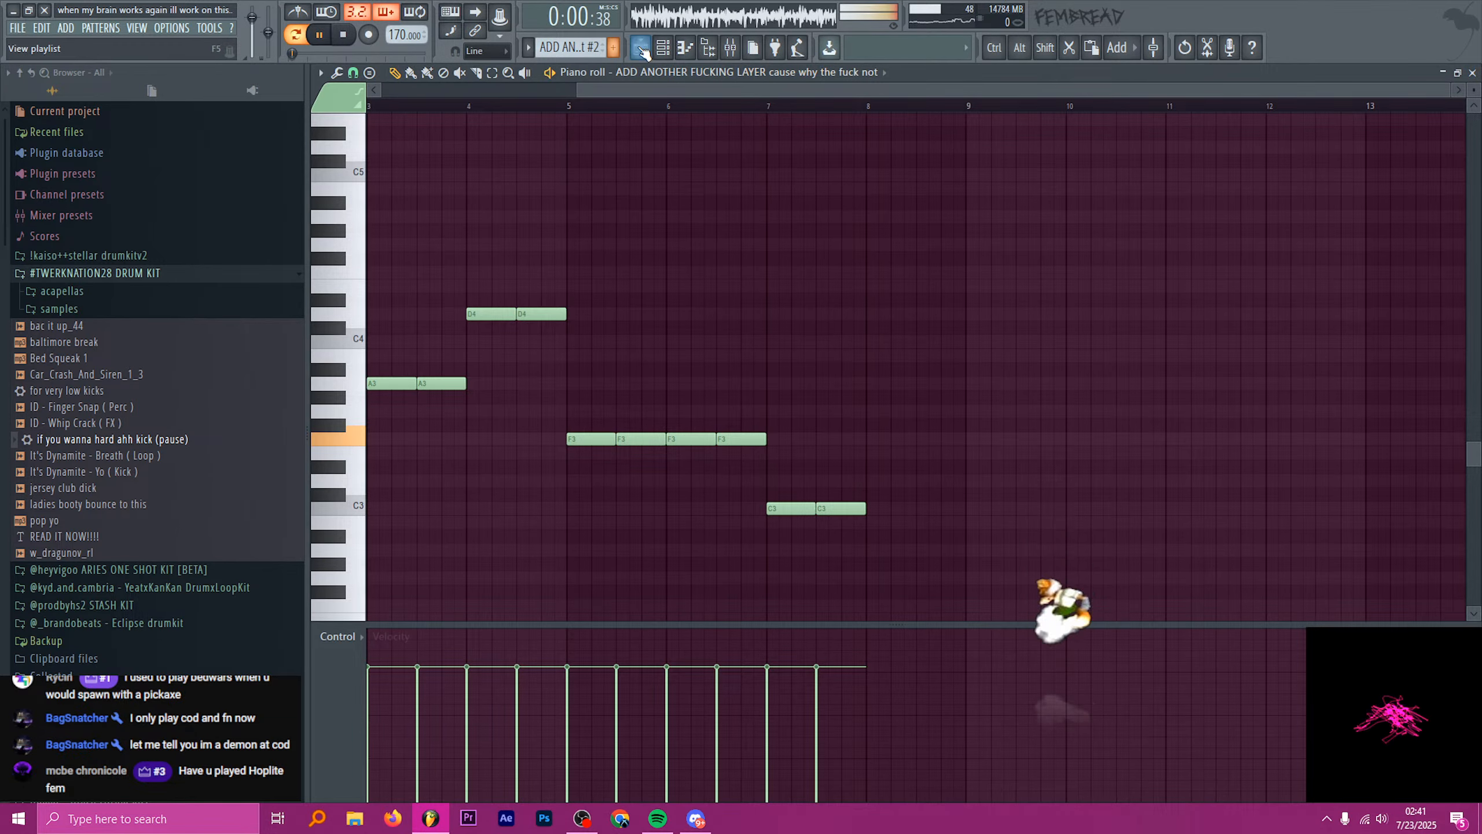
{"action": "key", "text": "space"}
{"action": "left_click", "coordinate": [663, 48]}
{"action": "left_click", "coordinate": [740, 324]}
{"action": "key", "text": "space"}
{"action": "key", "text": "space"}
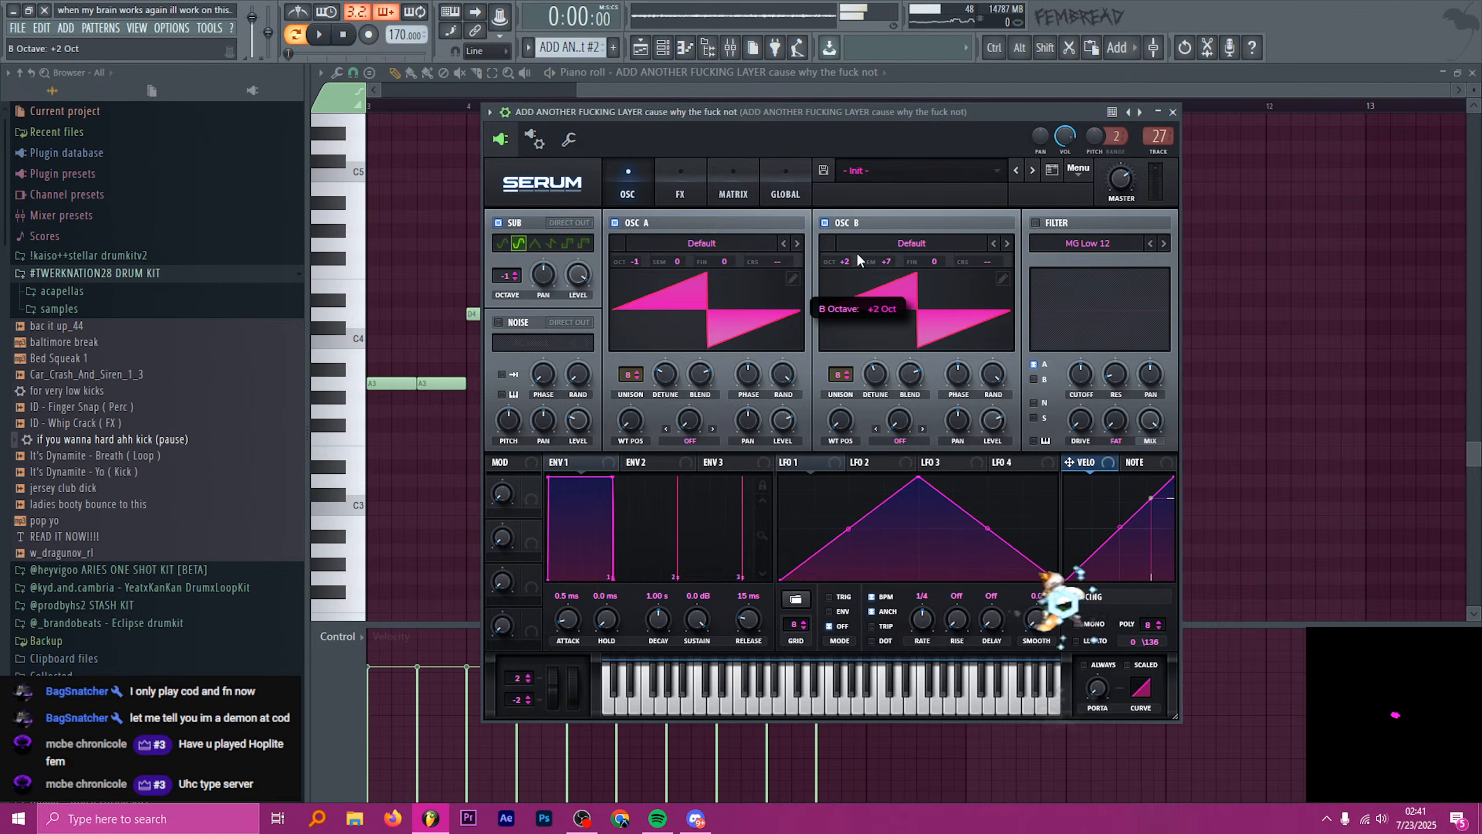
{"action": "left_click", "coordinate": [736, 51]}
{"action": "key", "text": "F5"}
- Play the second drop from bar 57 and examine the mixer levels and the master track's Parametric EQ 2 spectrum
{"action": "left_click", "coordinate": [540, 107]}
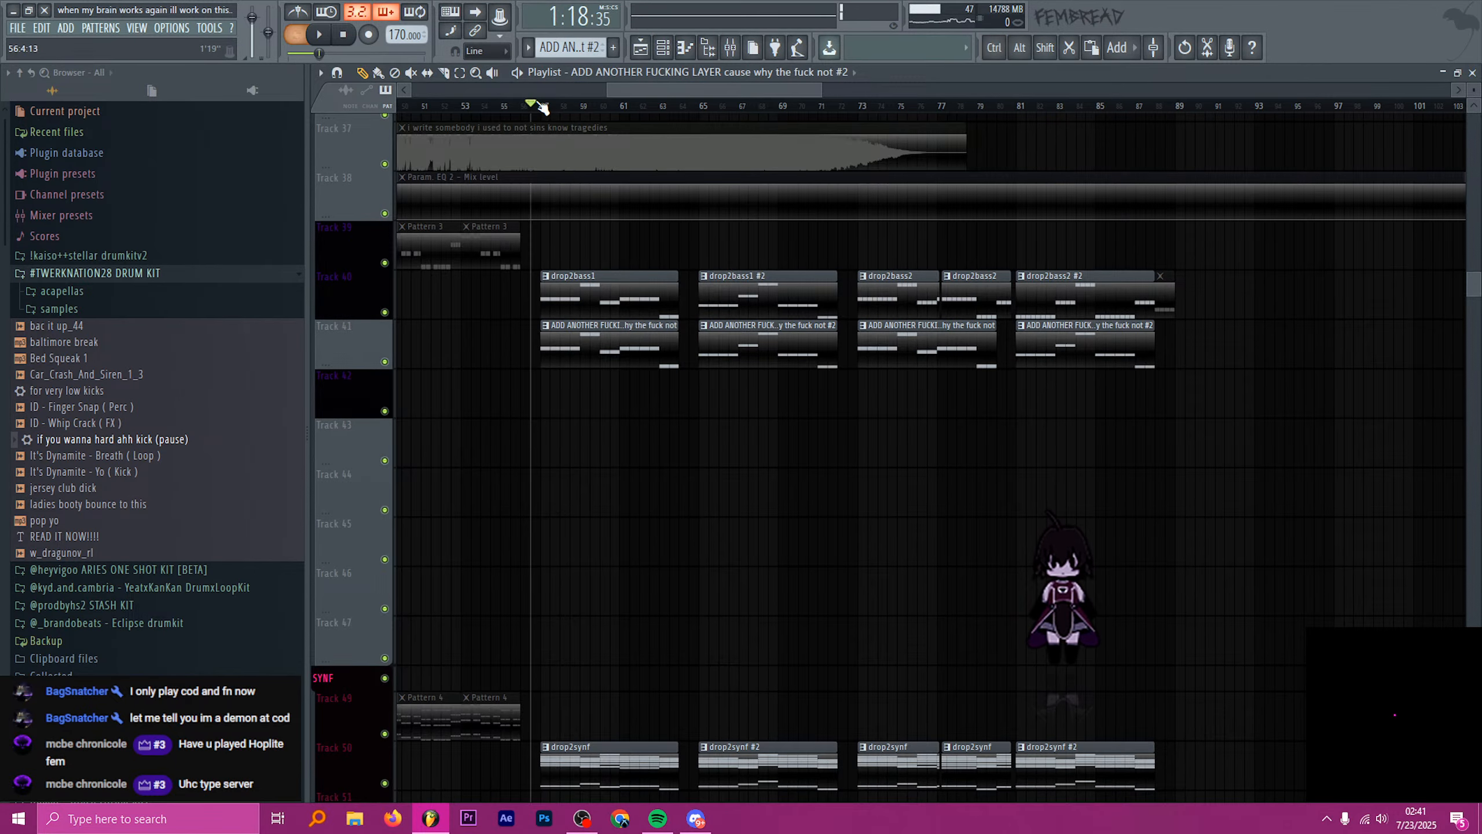
{"action": "key", "text": "space"}
{"action": "left_click", "coordinate": [730, 48]}
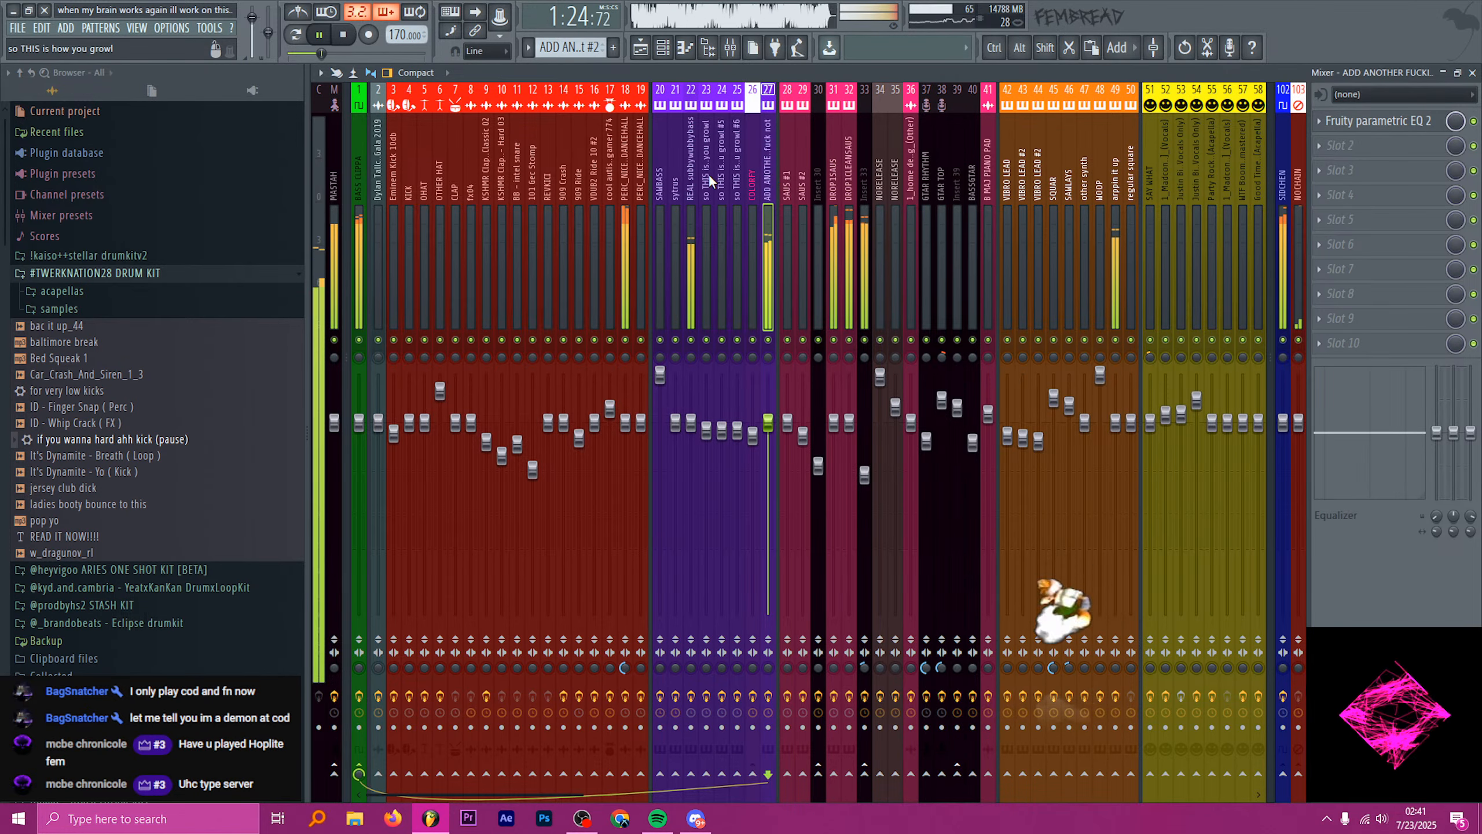
{"action": "left_click", "coordinate": [336, 169]}
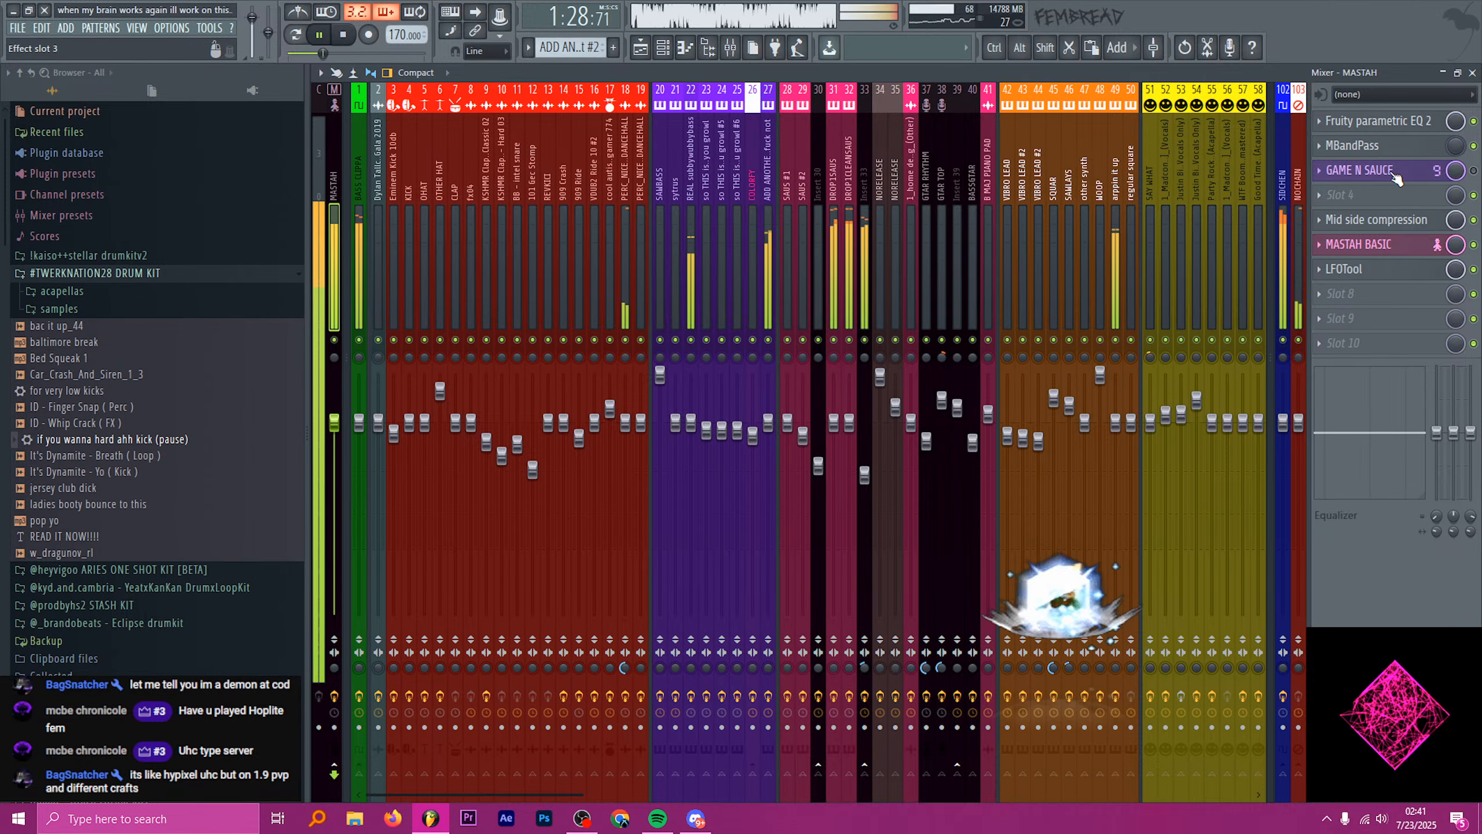
{"action": "left_click", "coordinate": [1408, 125]}
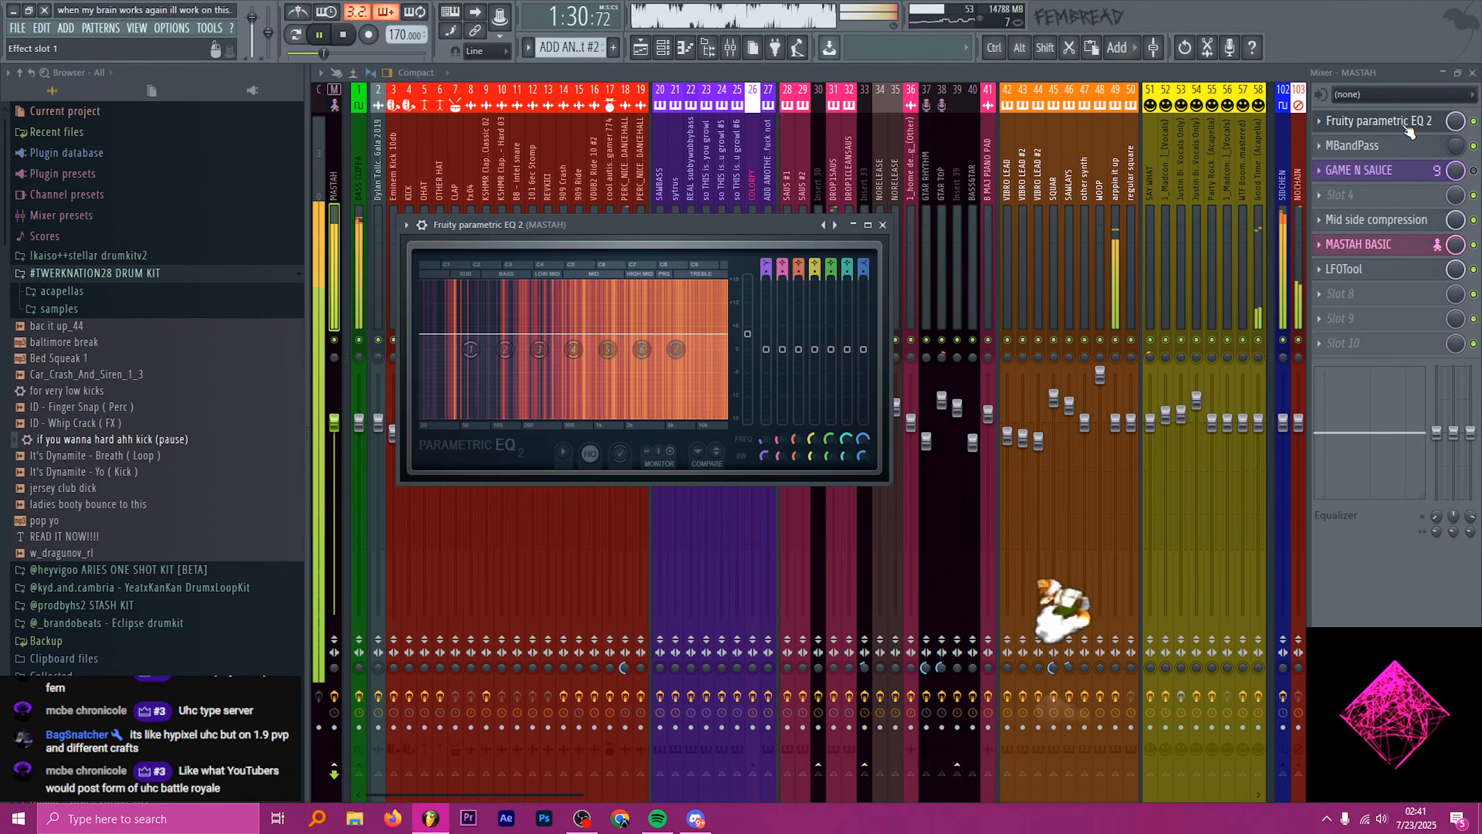
{"action": "left_click", "coordinate": [1407, 123]}
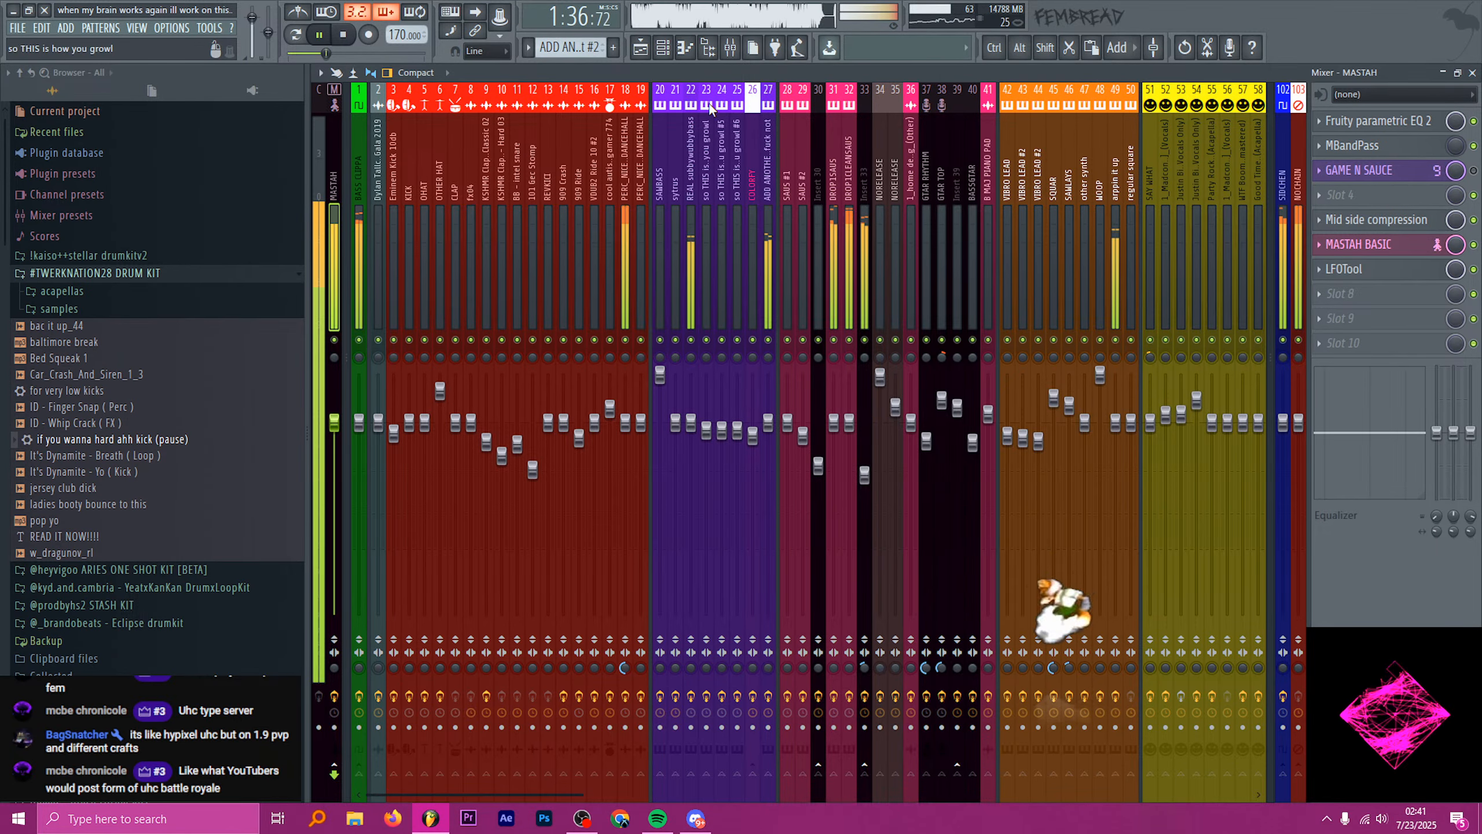
{"action": "key", "text": "space"}
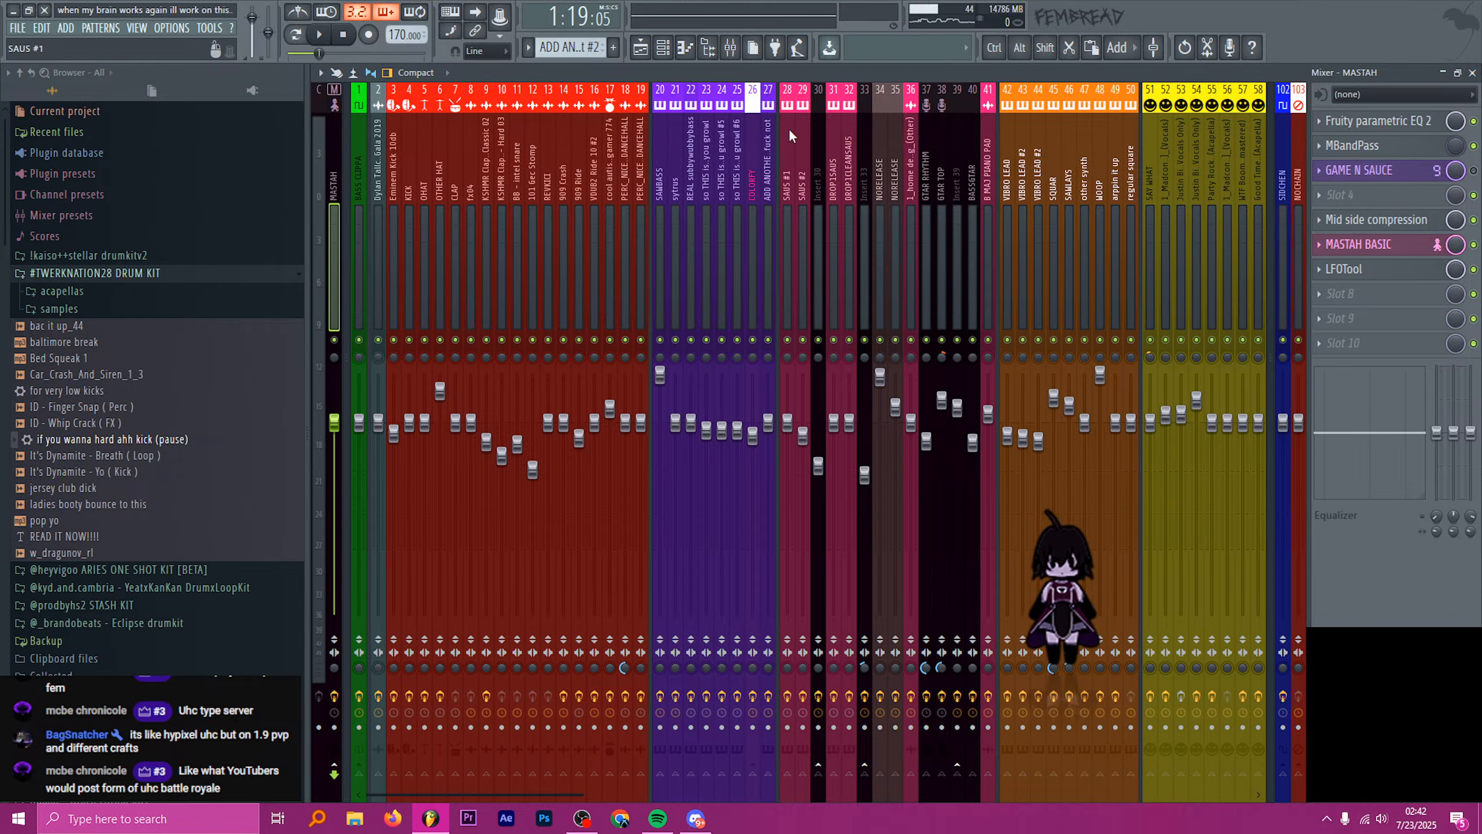
- Replay the second drop from bar 57 and look through the mixer's remaining tracks
{"action": "left_click", "coordinate": [641, 48]}
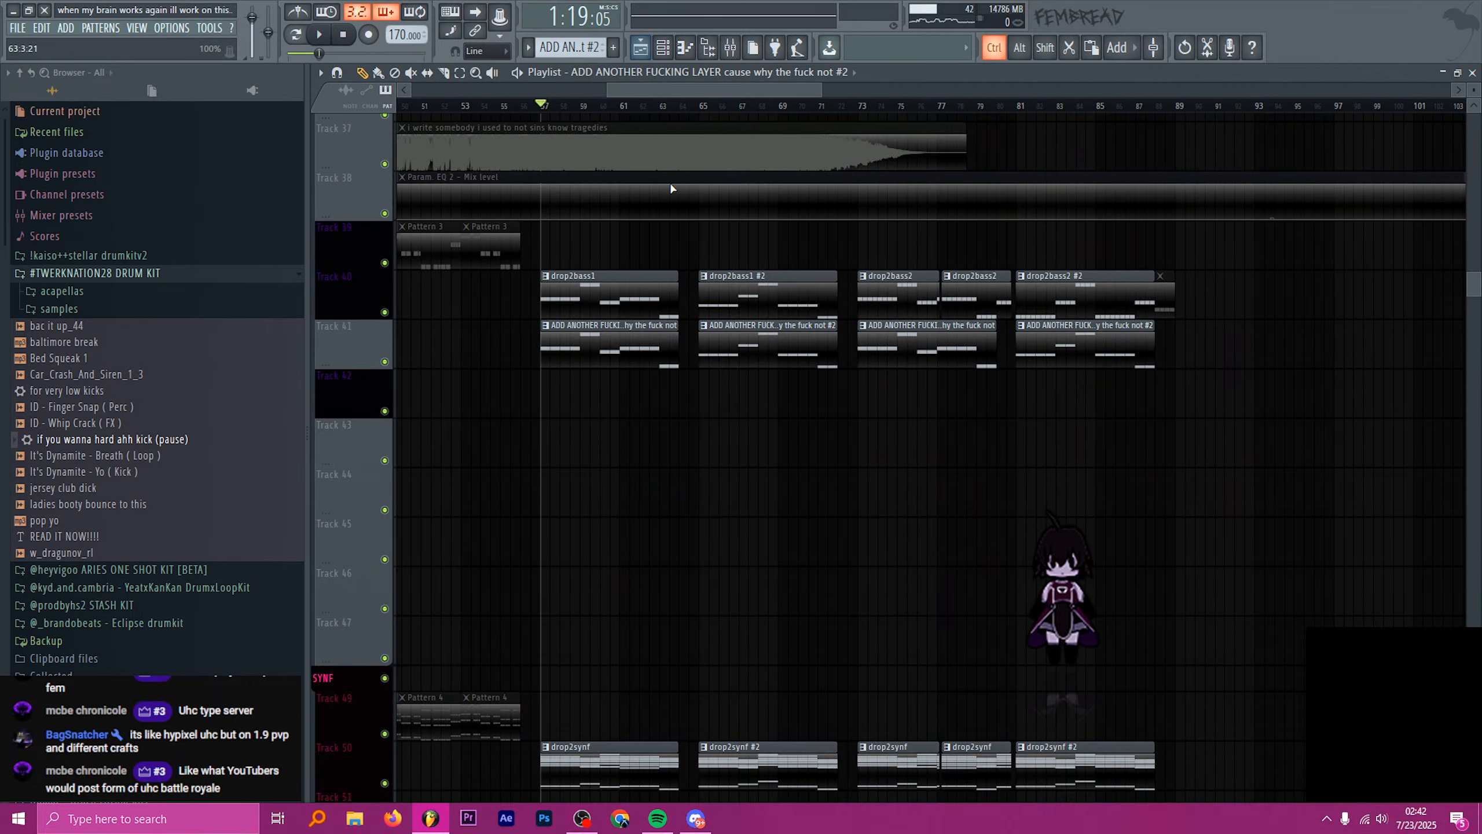
{"action": "mouse_move", "coordinate": [575, 110]}
{"action": "left_mouse_down"}
{"action": "mouse_move", "coordinate": [590, 110]}
{"action": "mouse_move", "coordinate": [570, 111]}
{"action": "left_mouse_up"}
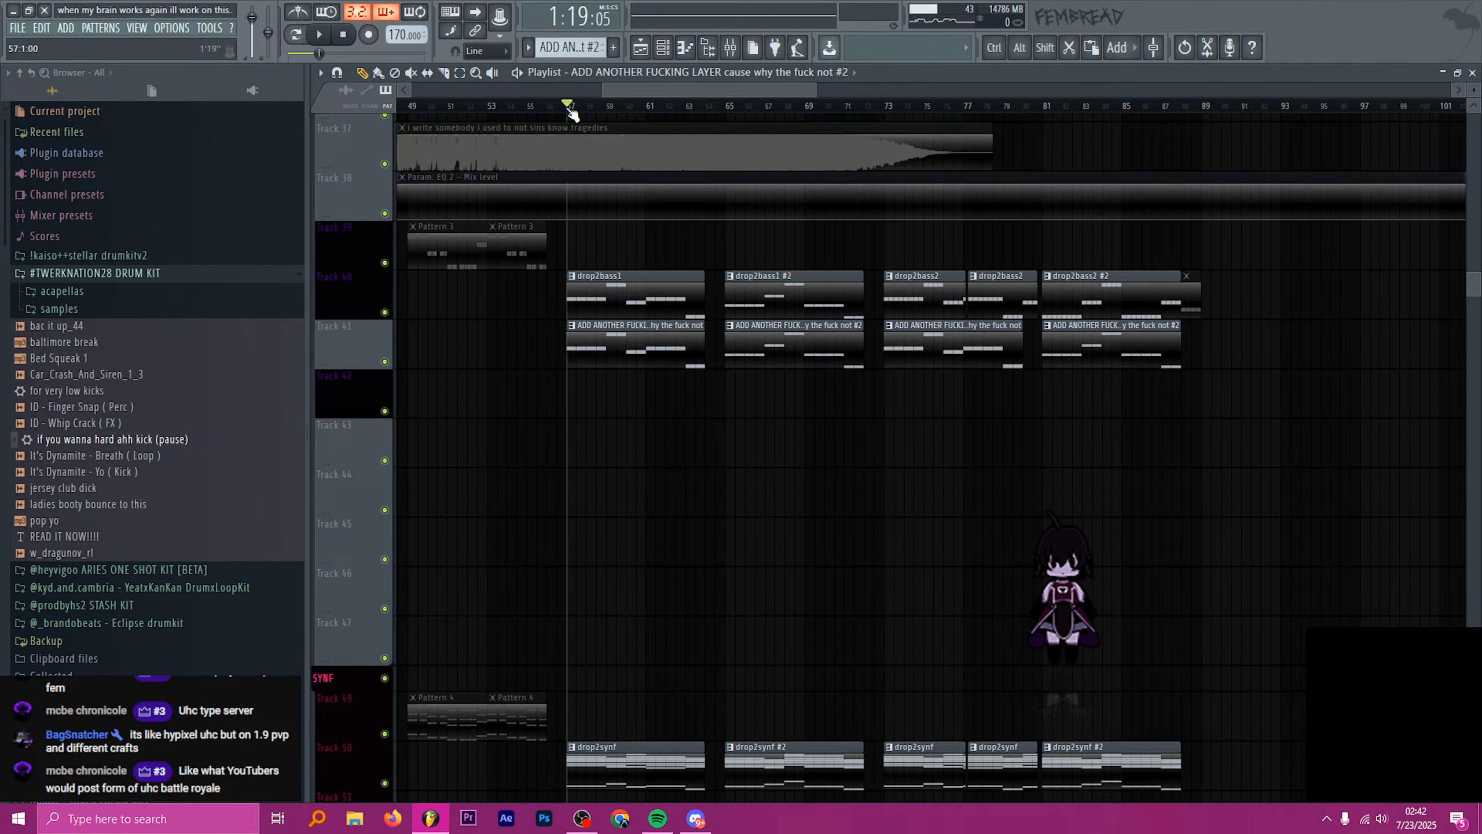
{"action": "key", "text": "space"}
{"action": "left_click", "coordinate": [730, 48]}
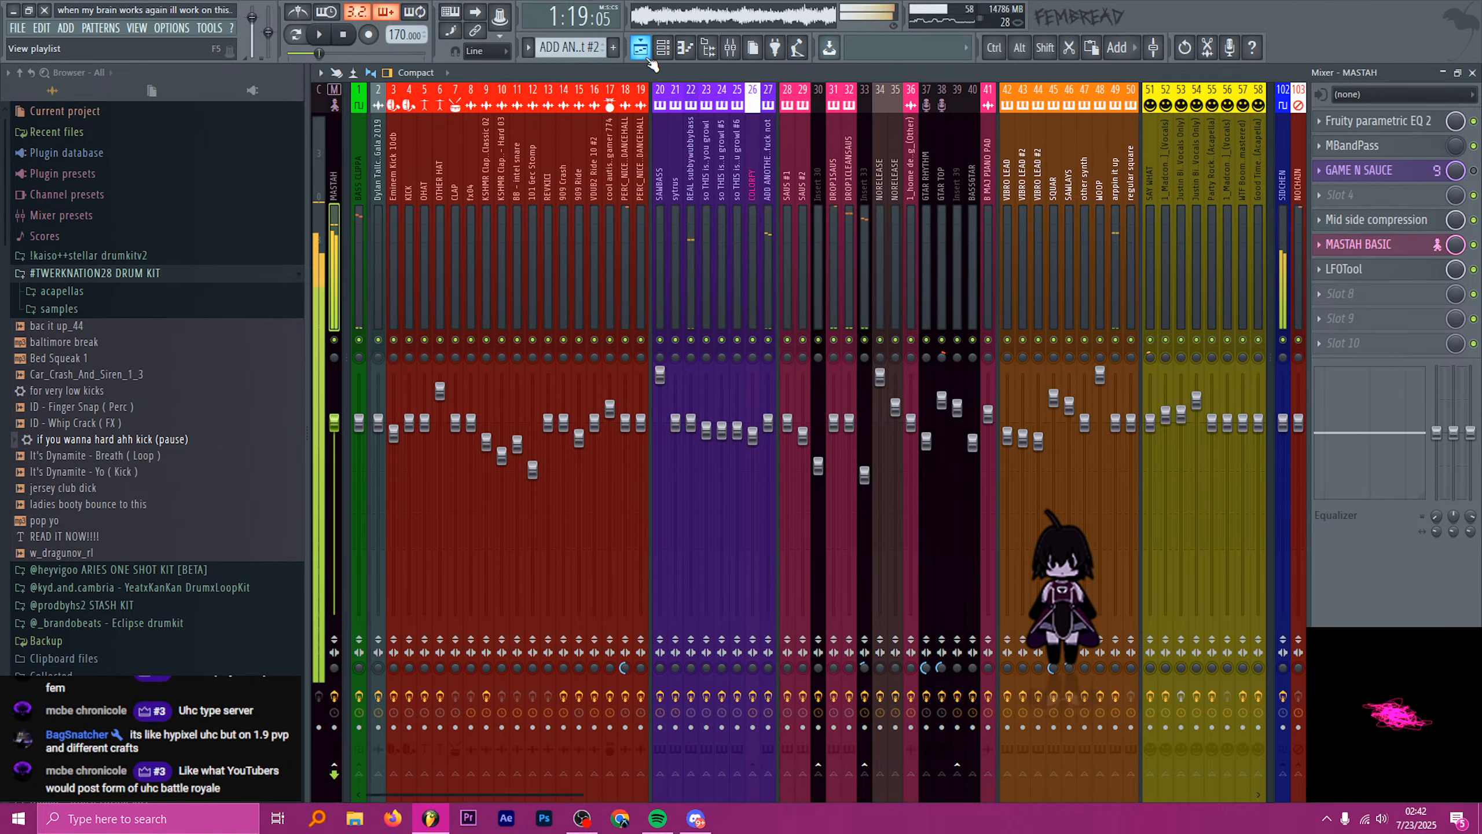
{"action": "left_click", "coordinate": [346, 34]}
{"action": "scroll", "coordinate": [1069, 158], "scroll_direction": "down", "scroll_amount": 5}
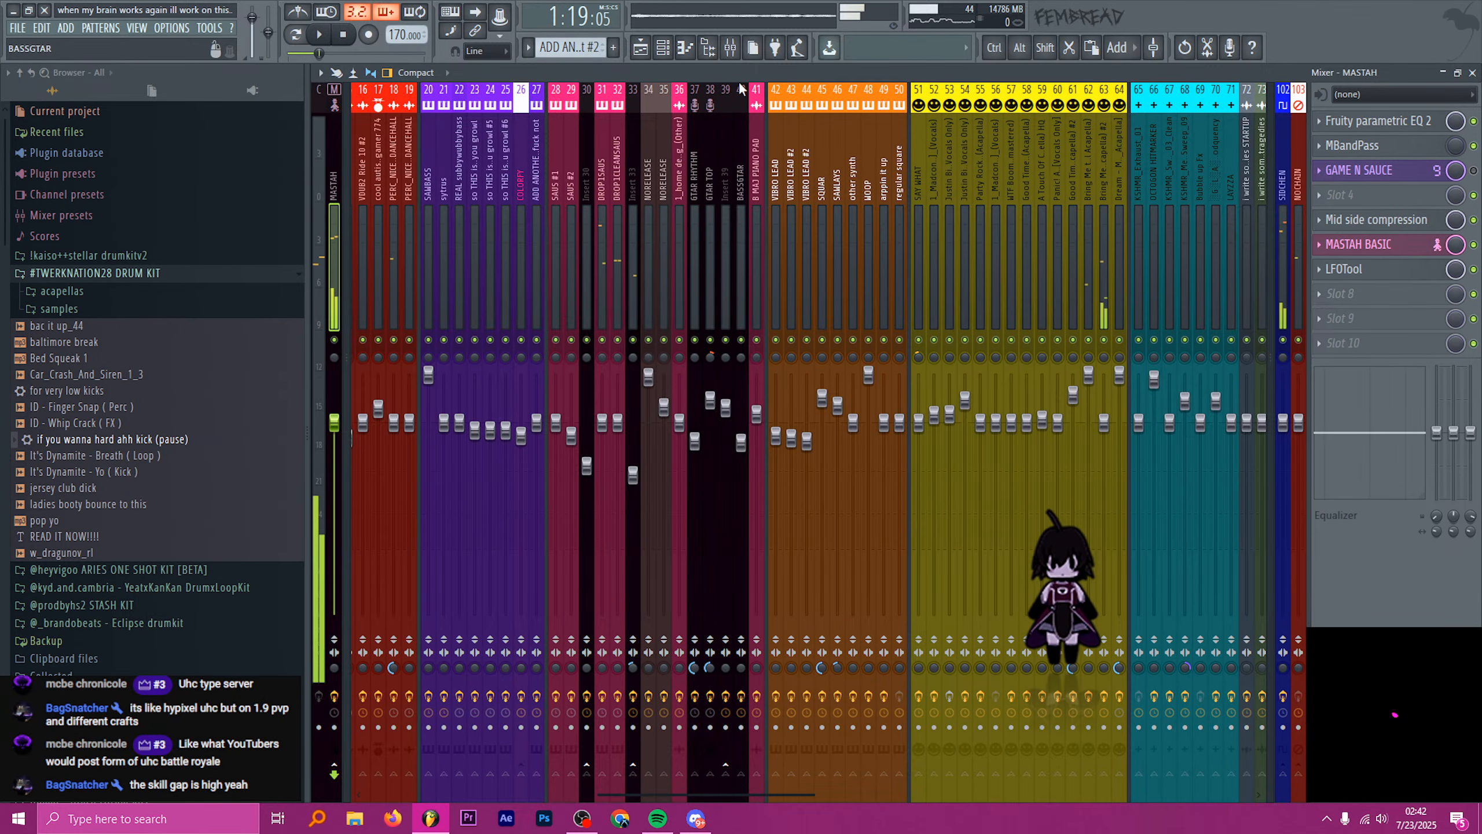
- Return to the playlist and set playback to bar 26 to compare with the first drop
{"action": "left_click", "coordinate": [648, 47]}
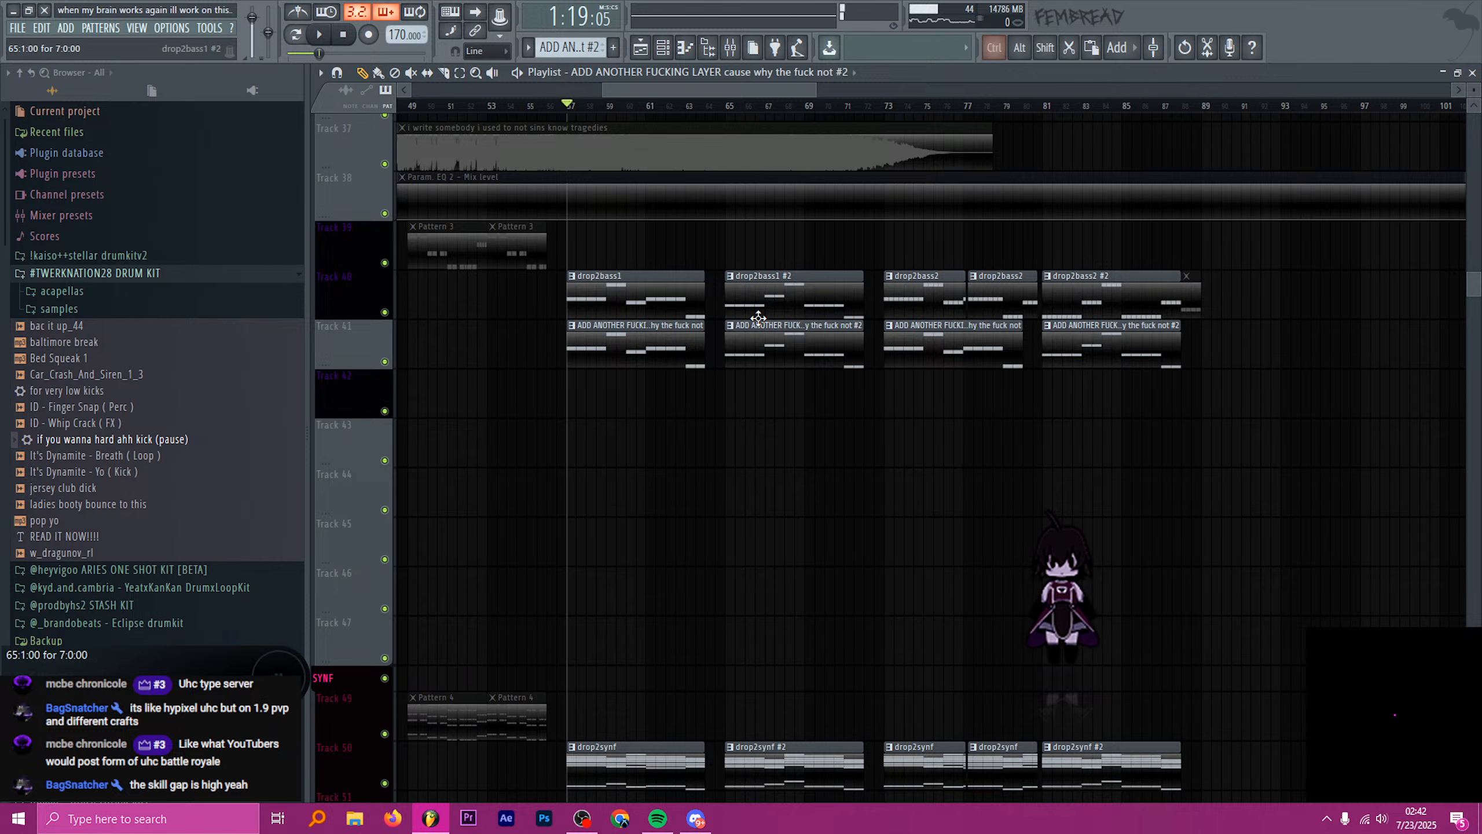
{"action": "scroll", "coordinate": [758, 320], "scroll_direction": "down", "scroll_amount": 4}
{"action": "left_click", "coordinate": [524, 105]}
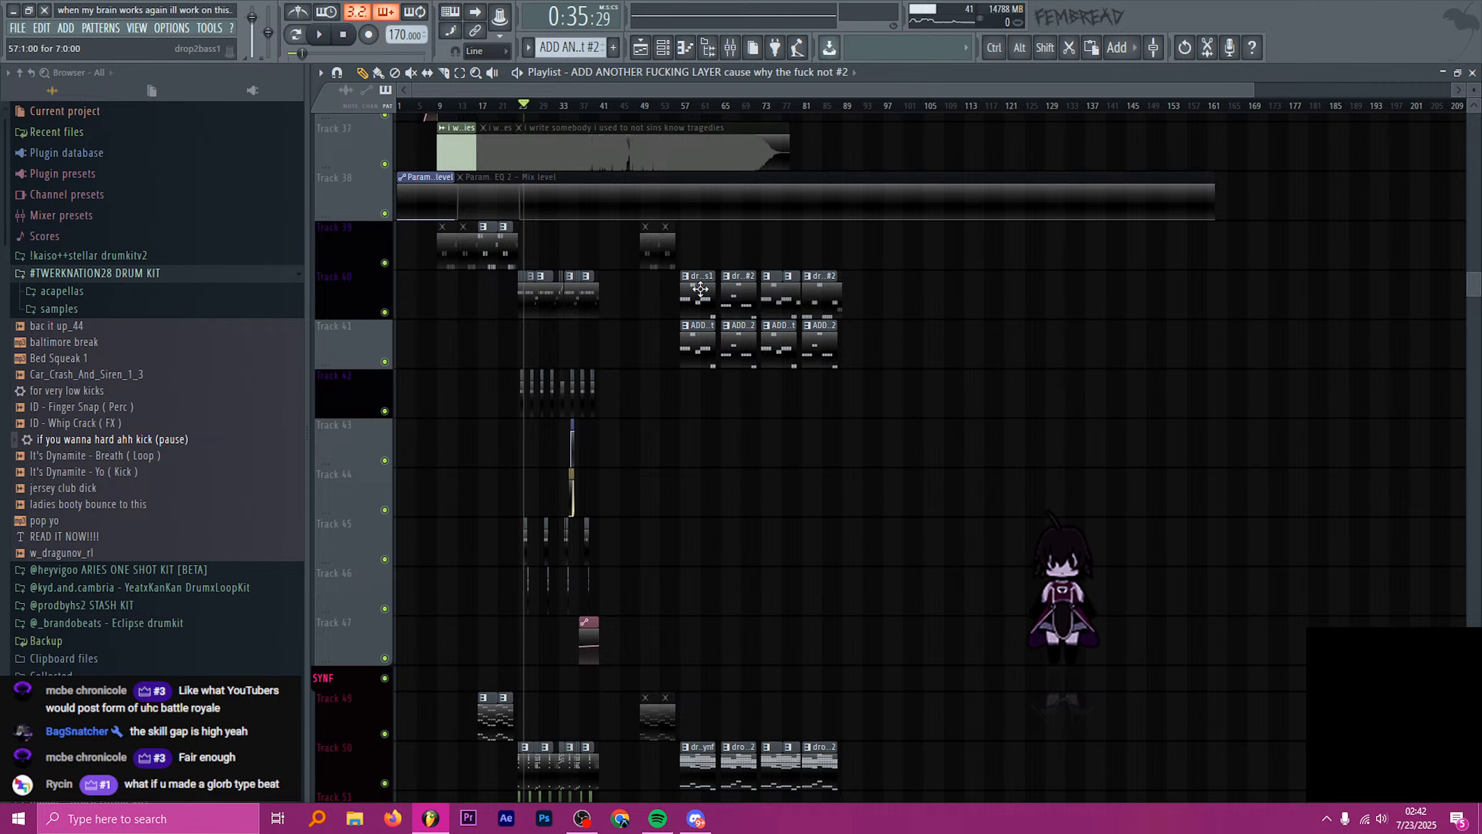
- Mute the layer clips at bars 73 and 81 and audition the drop from bar 73
{"action": "scroll", "coordinate": [792, 368], "scroll_direction": "up", "scroll_amount": 5}
{"action": "left_click_drag", "start_coordinate": [778, 357], "coordinate": [893, 354]}
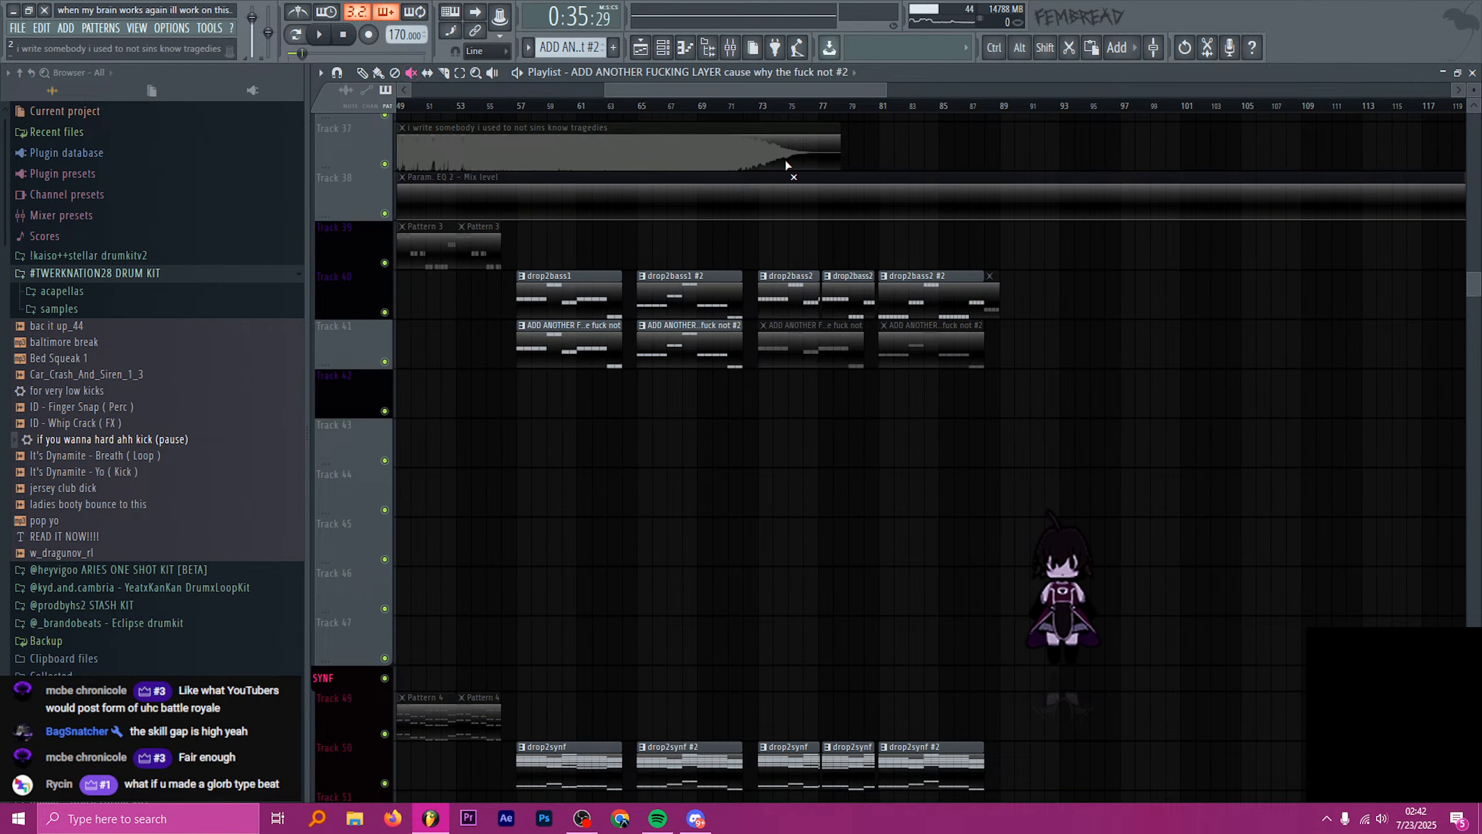
{"action": "left_click", "coordinate": [760, 107]}
{"action": "key", "text": "space"}
{"action": "key", "text": "space"}
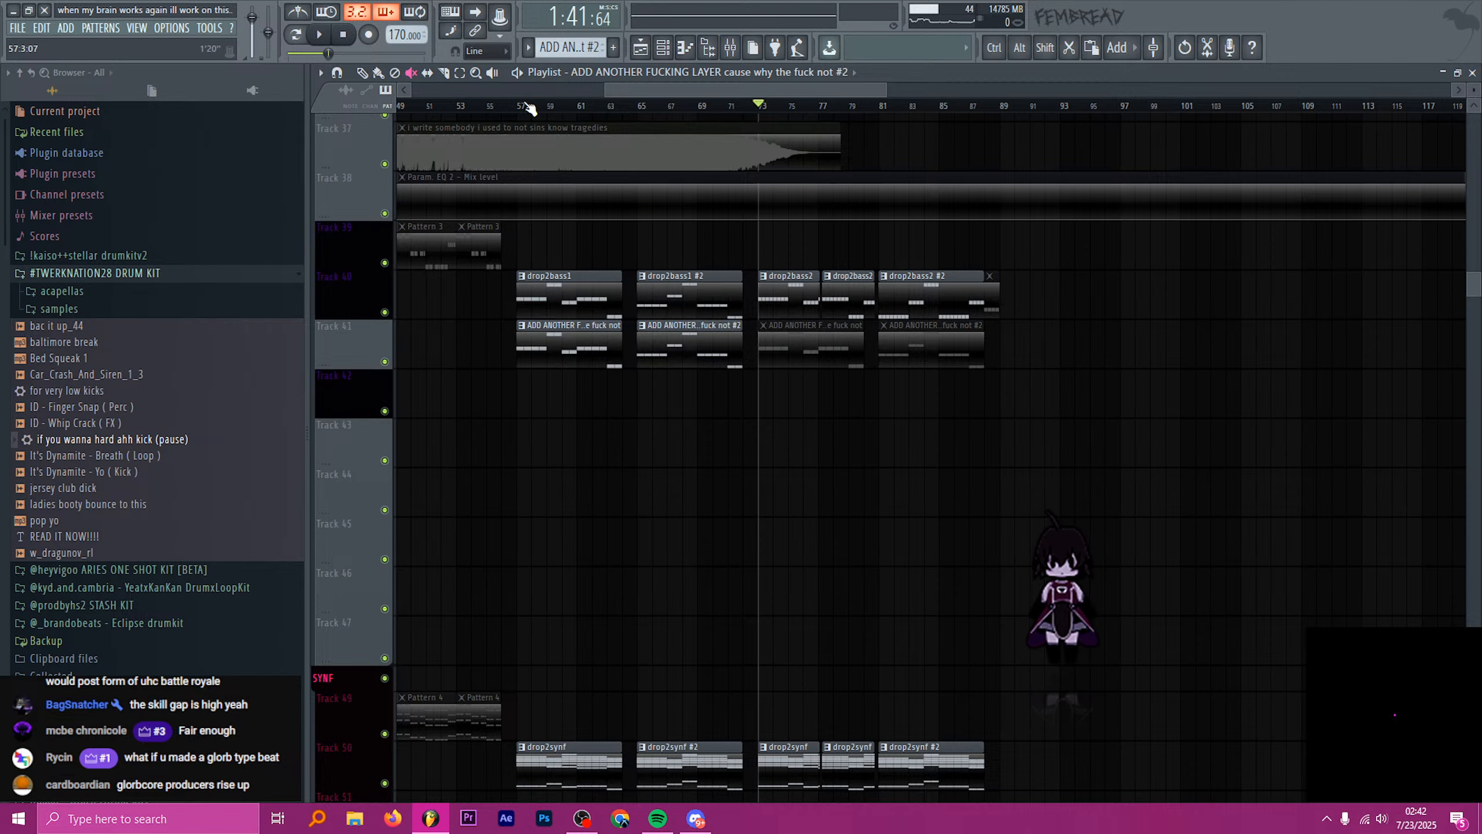
- Open SPAN inside the master track's MASTAH BASIC patch and examine the second drop's frequency spectrum from bar 57
{"action": "left_click", "coordinate": [730, 48]}
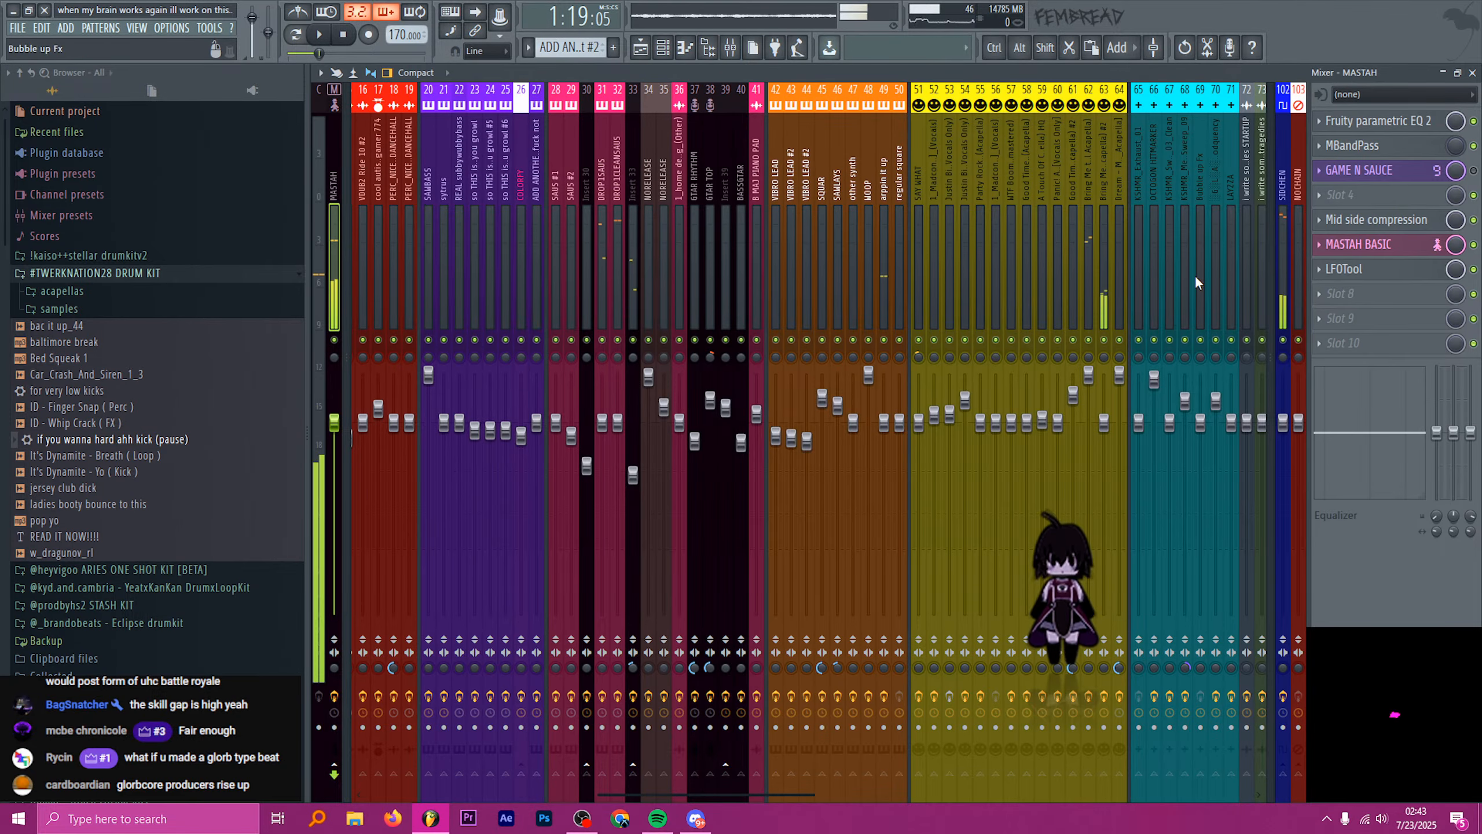
{"action": "left_click", "coordinate": [1359, 244]}
{"action": "double_click", "coordinate": [755, 283]}
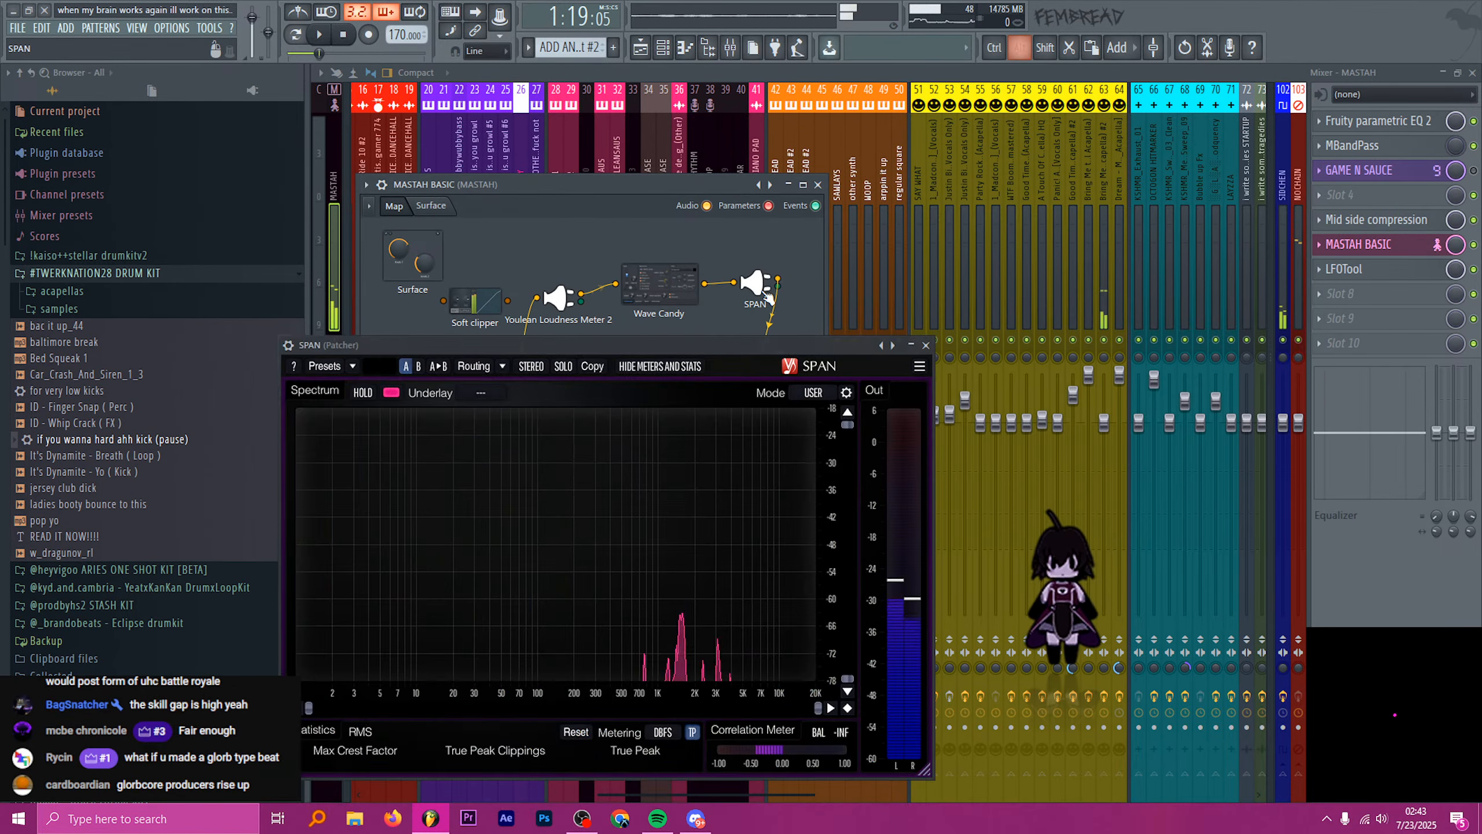
{"action": "key", "text": "space"}
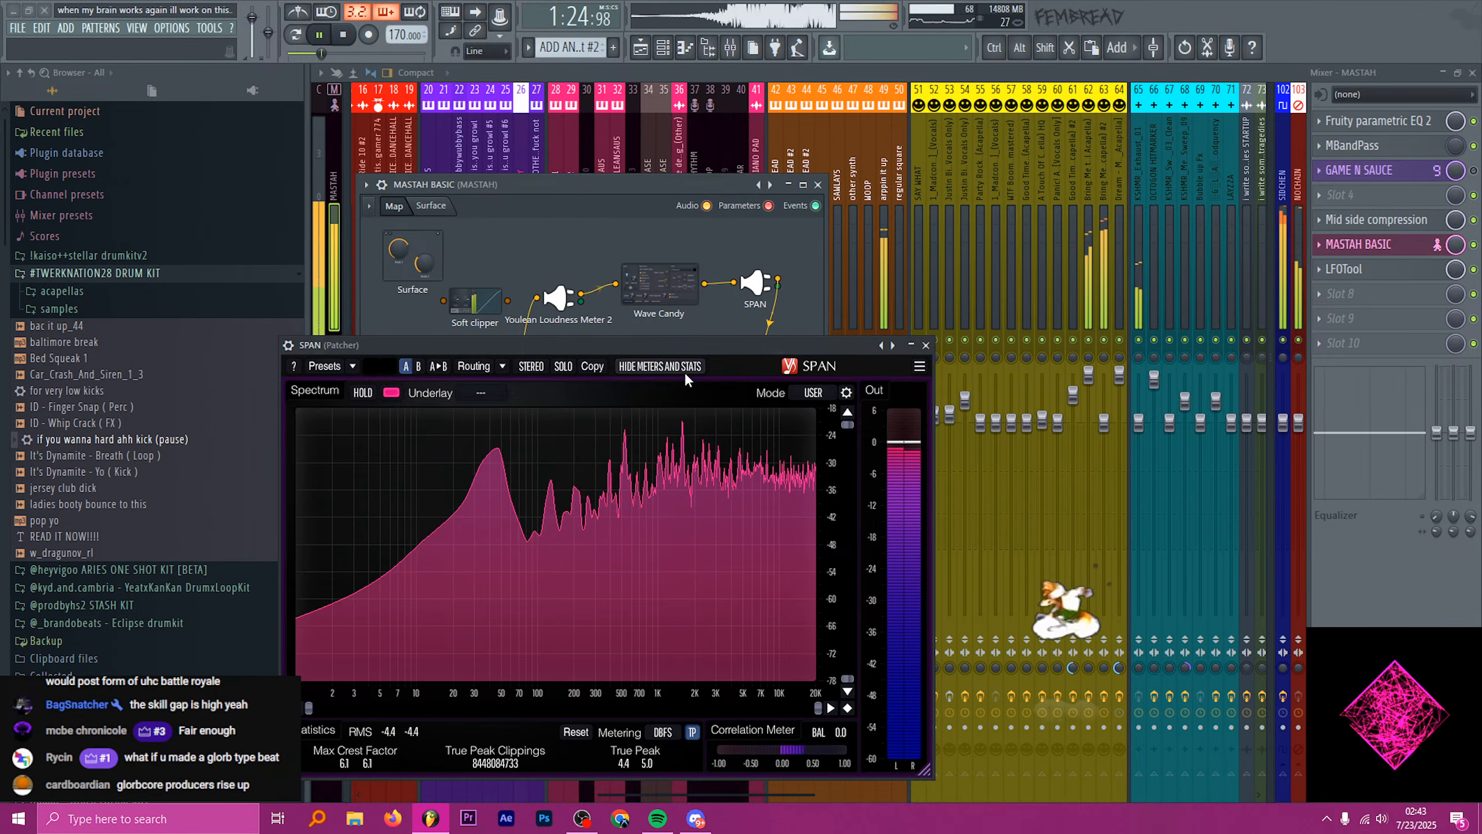
{"action": "left_click", "coordinate": [910, 345]}
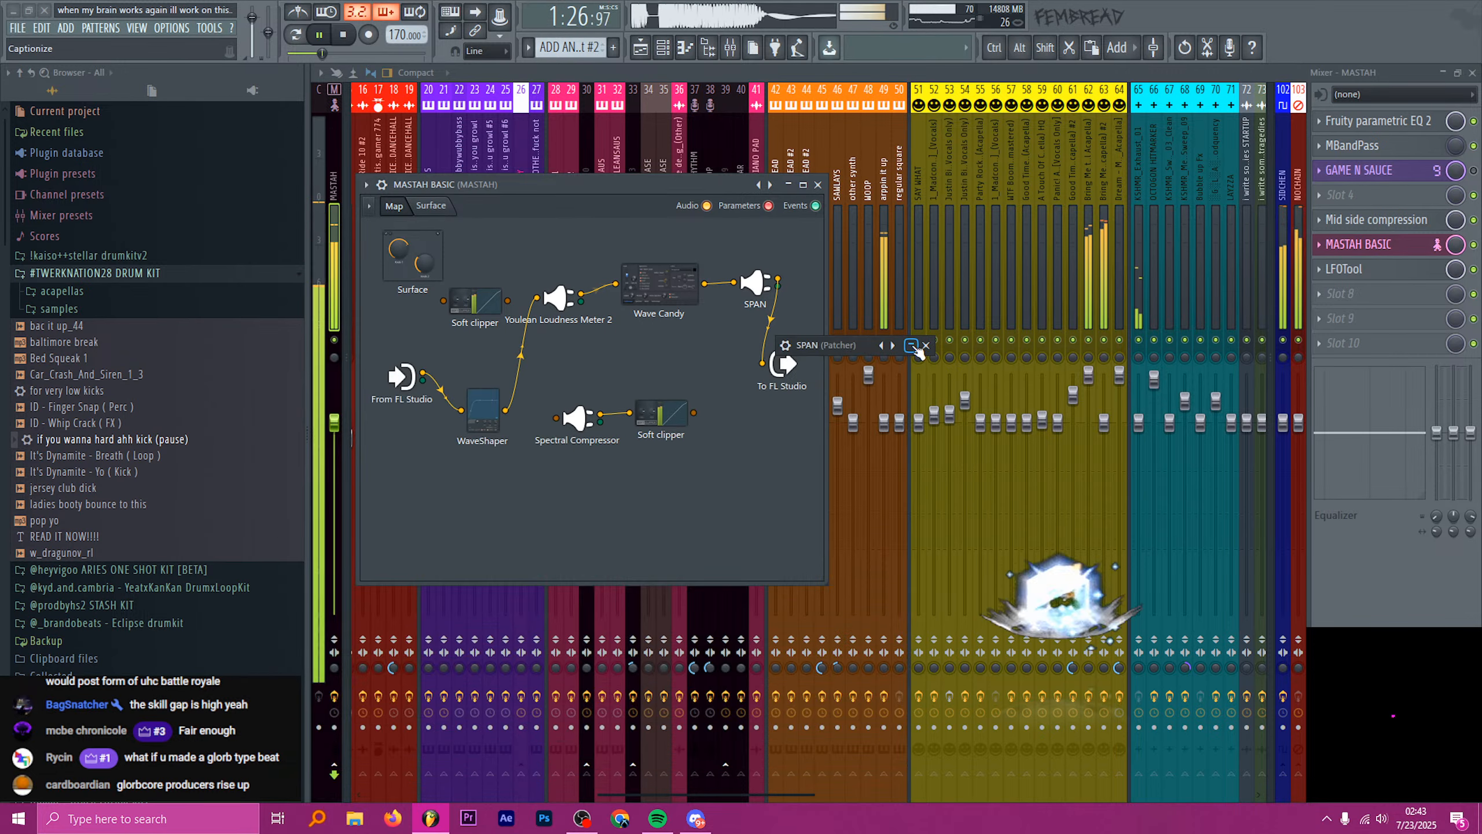
{"action": "left_click", "coordinate": [910, 346]}
{"action": "left_click", "coordinate": [912, 345]}
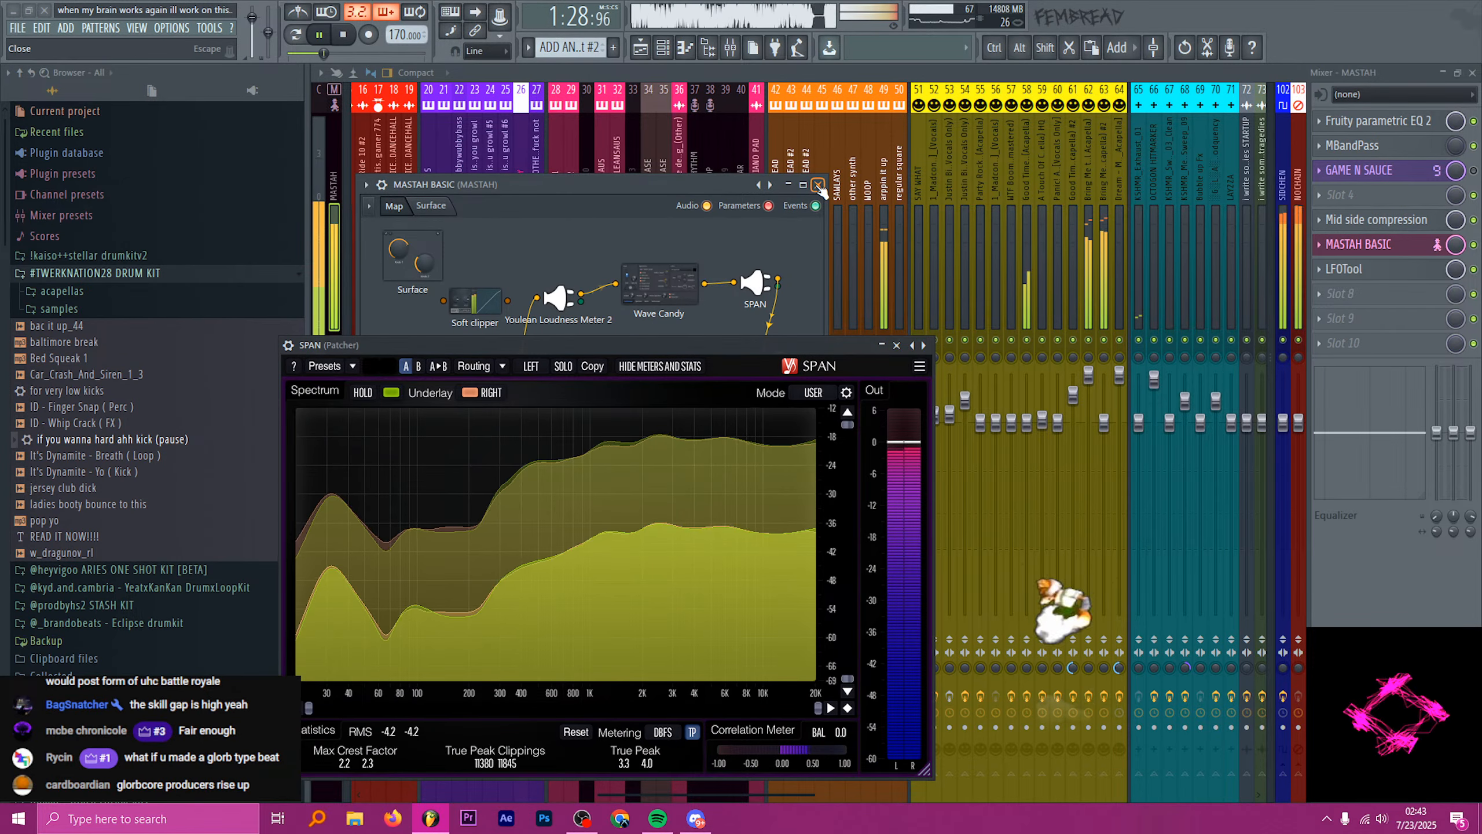
{"action": "key", "text": "space"}
{"action": "left_click_drag", "start_coordinate": [674, 340], "coordinate": [769, 337]}
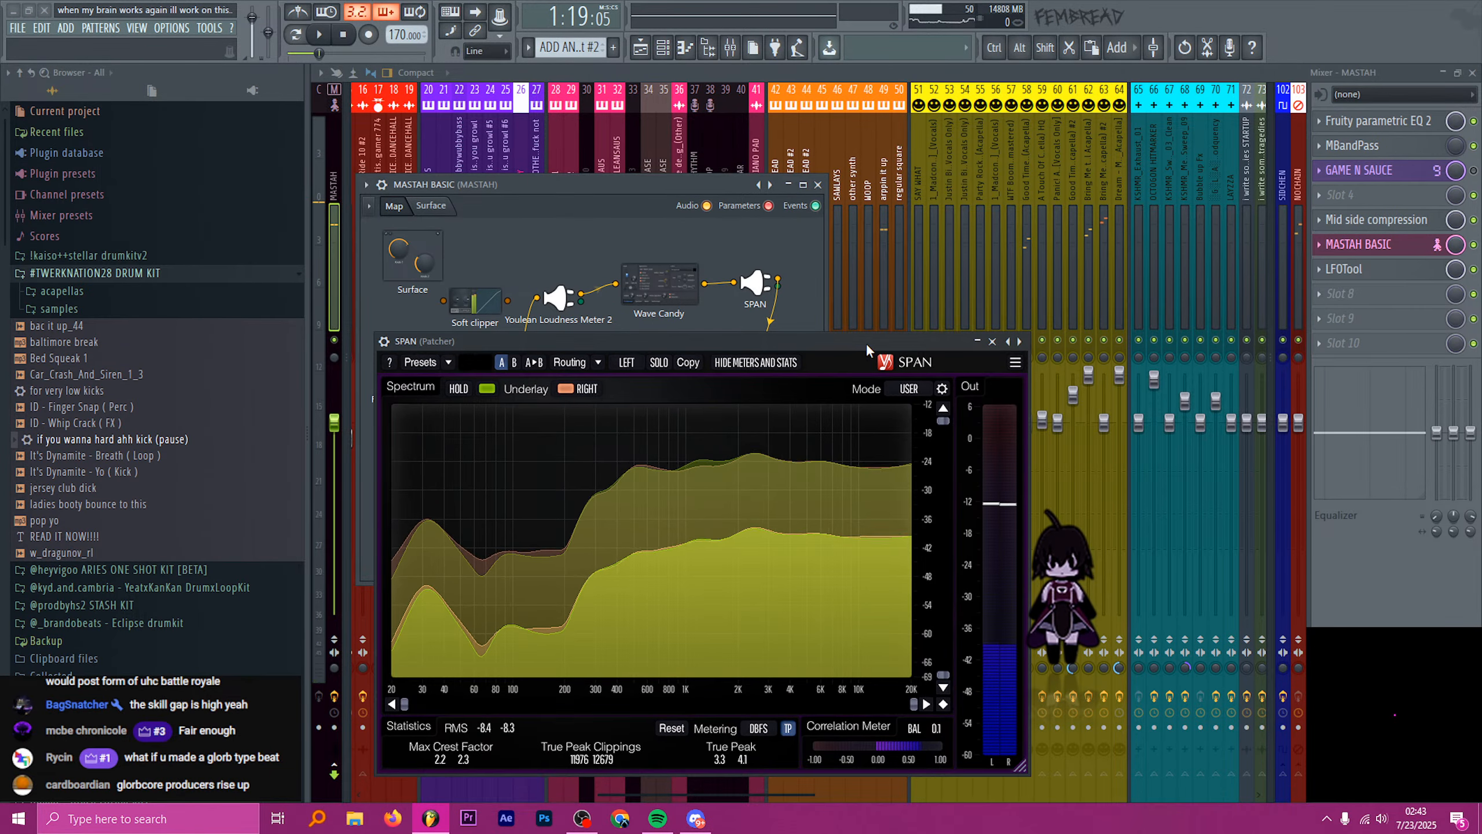
- Try the Lo-Freq Inspection preset in SPAN and close the analyzer
{"action": "right_click", "coordinate": [1019, 341]}
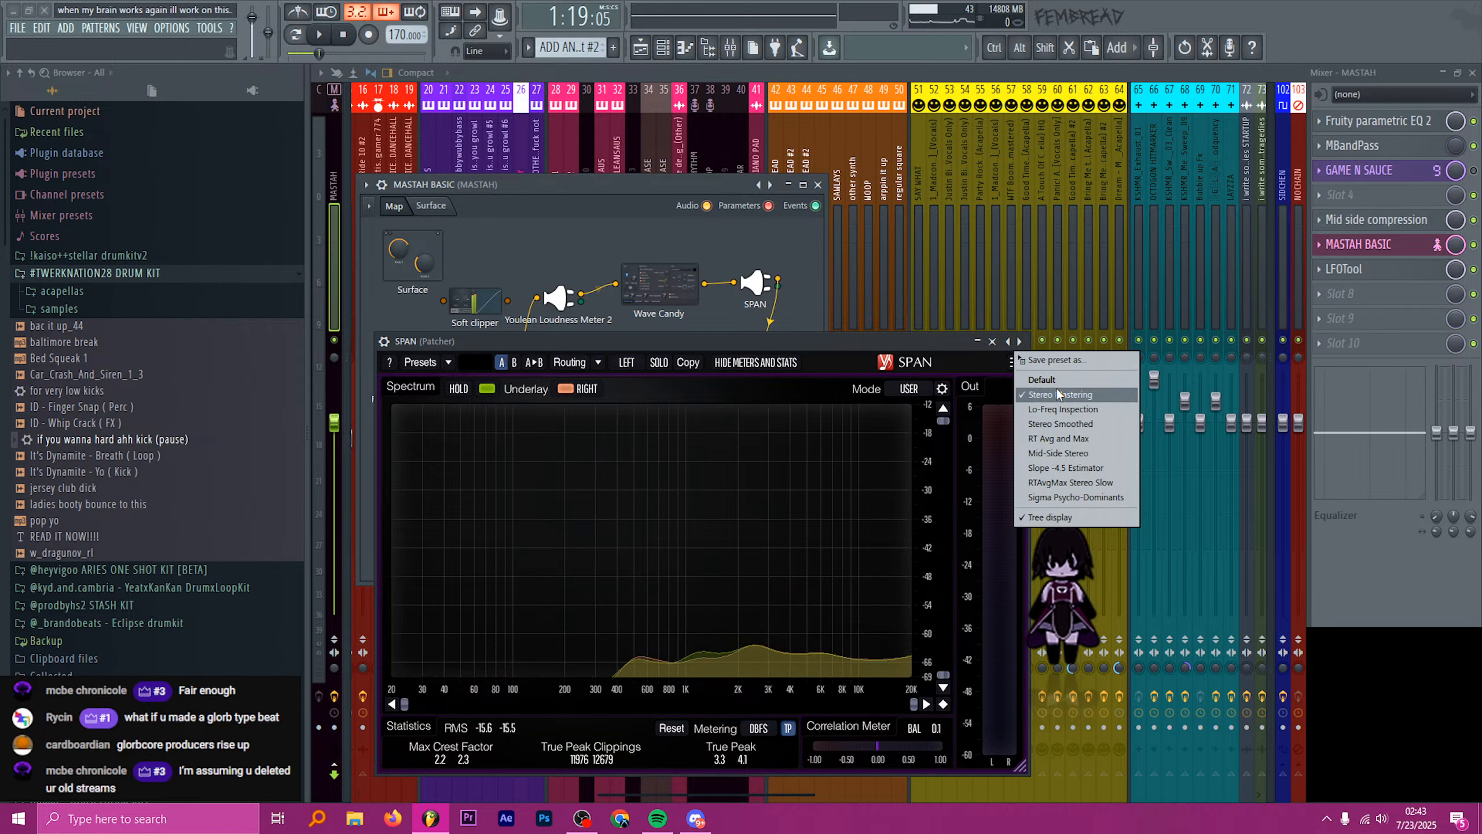
{"action": "left_click", "coordinate": [820, 357]}
{"action": "right_click", "coordinate": [1019, 345]}
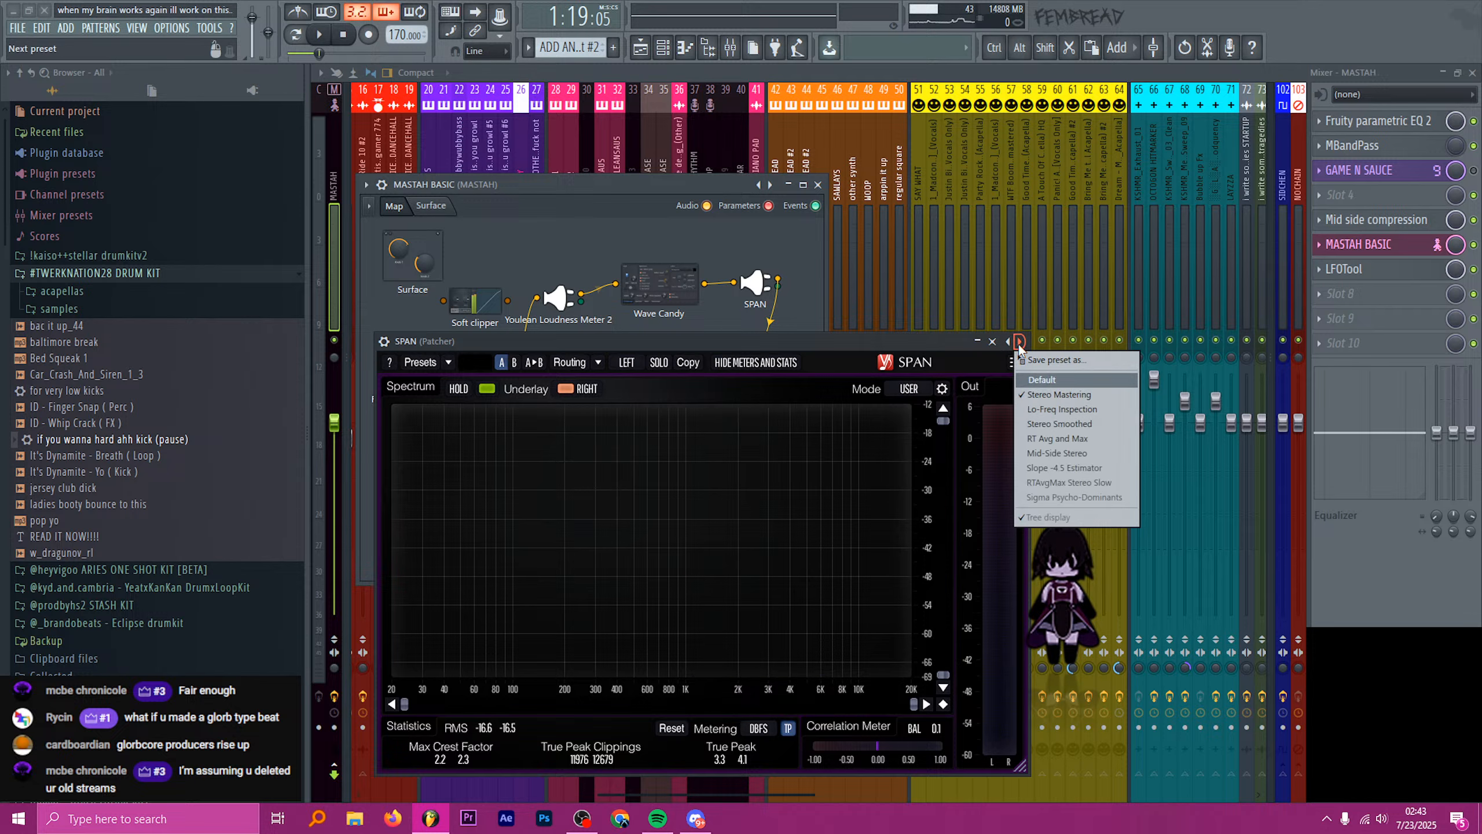
{"action": "left_click", "coordinate": [948, 345]}
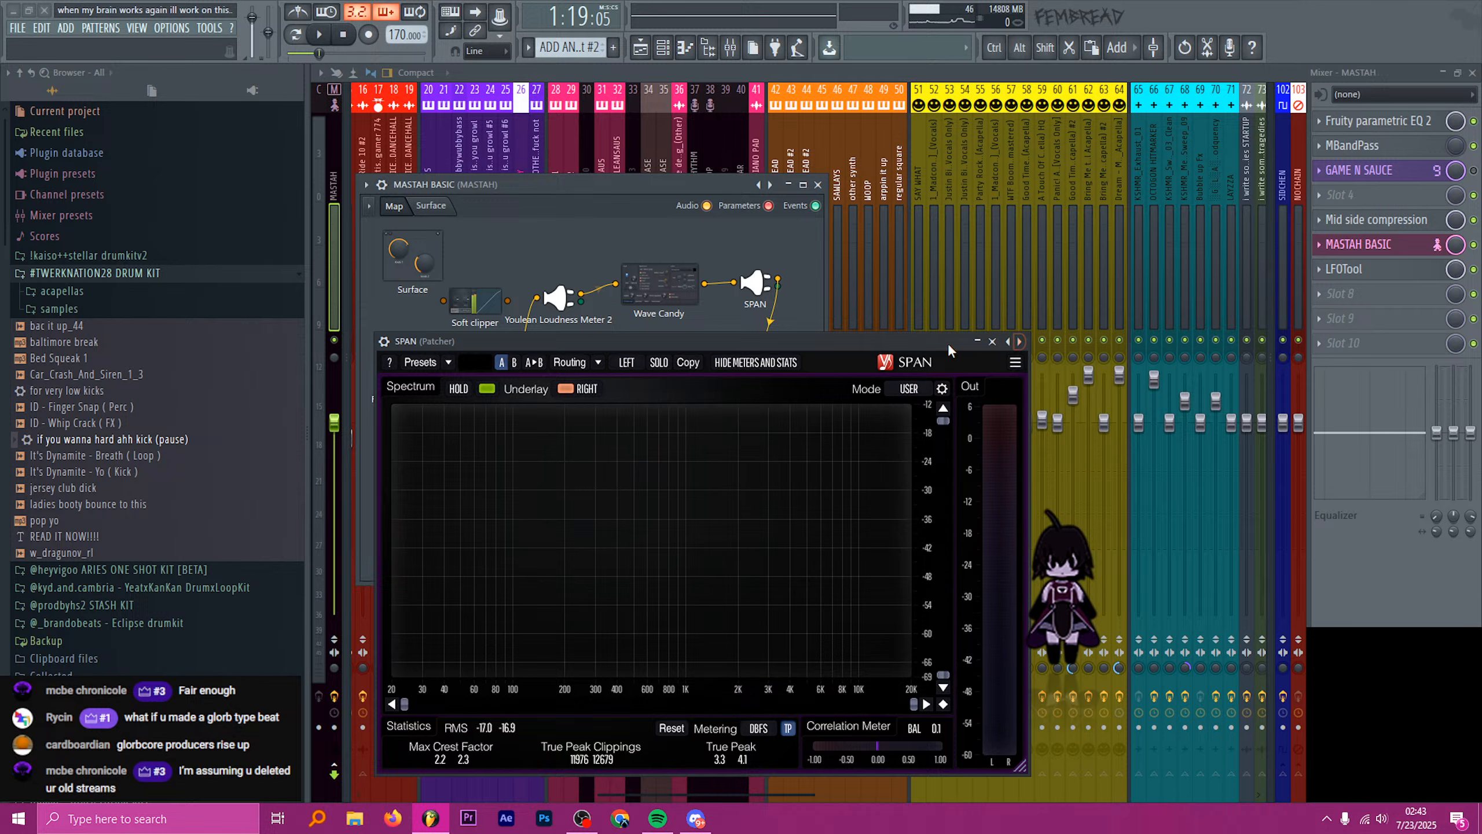
{"action": "left_click", "coordinate": [1020, 341]}
{"action": "left_click_drag", "start_coordinate": [924, 344], "coordinate": [1000, 350]}
{"action": "right_click", "coordinate": [1083, 349]}
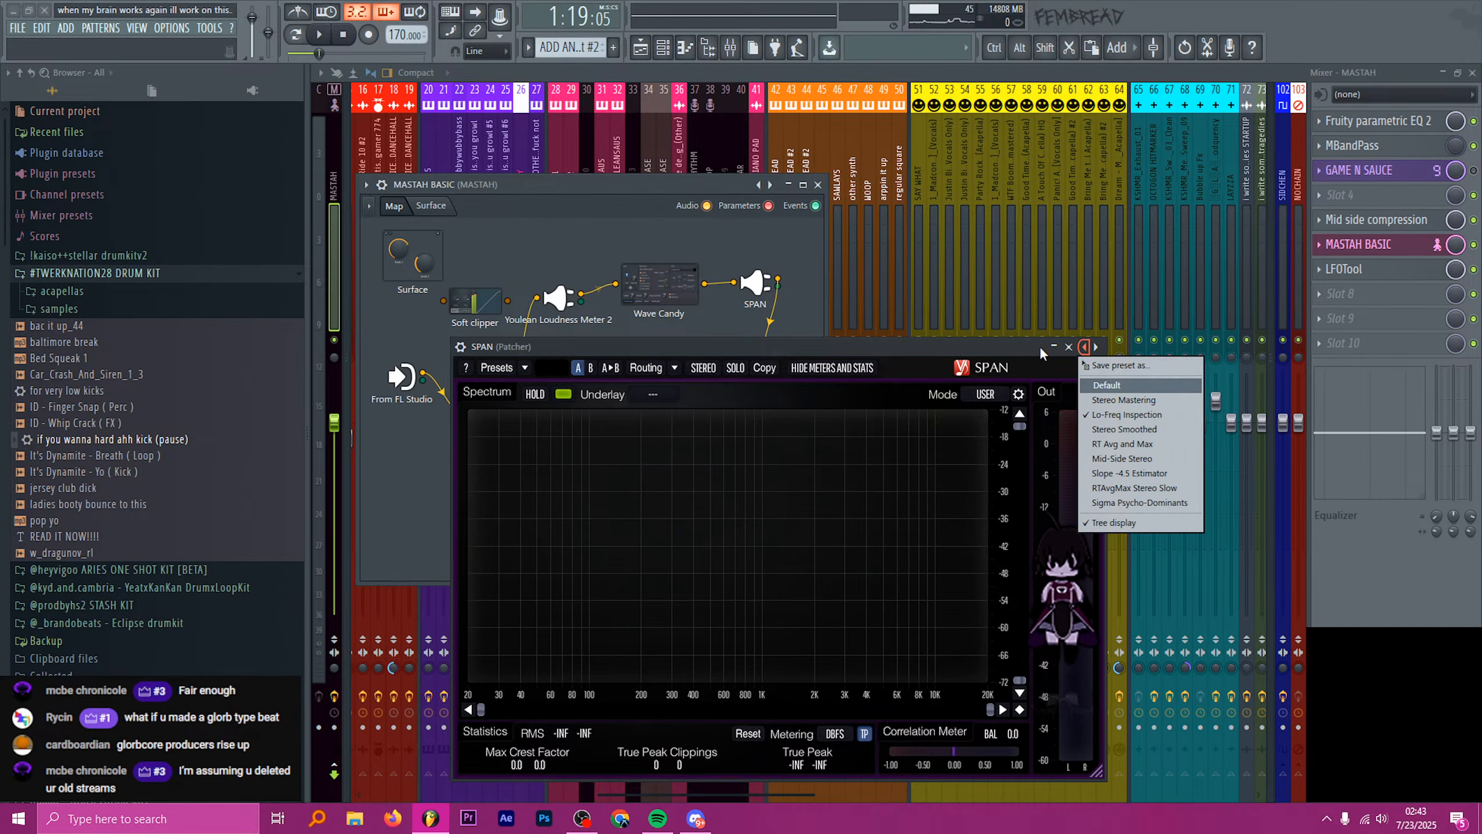
{"action": "left_click", "coordinate": [1018, 344]}
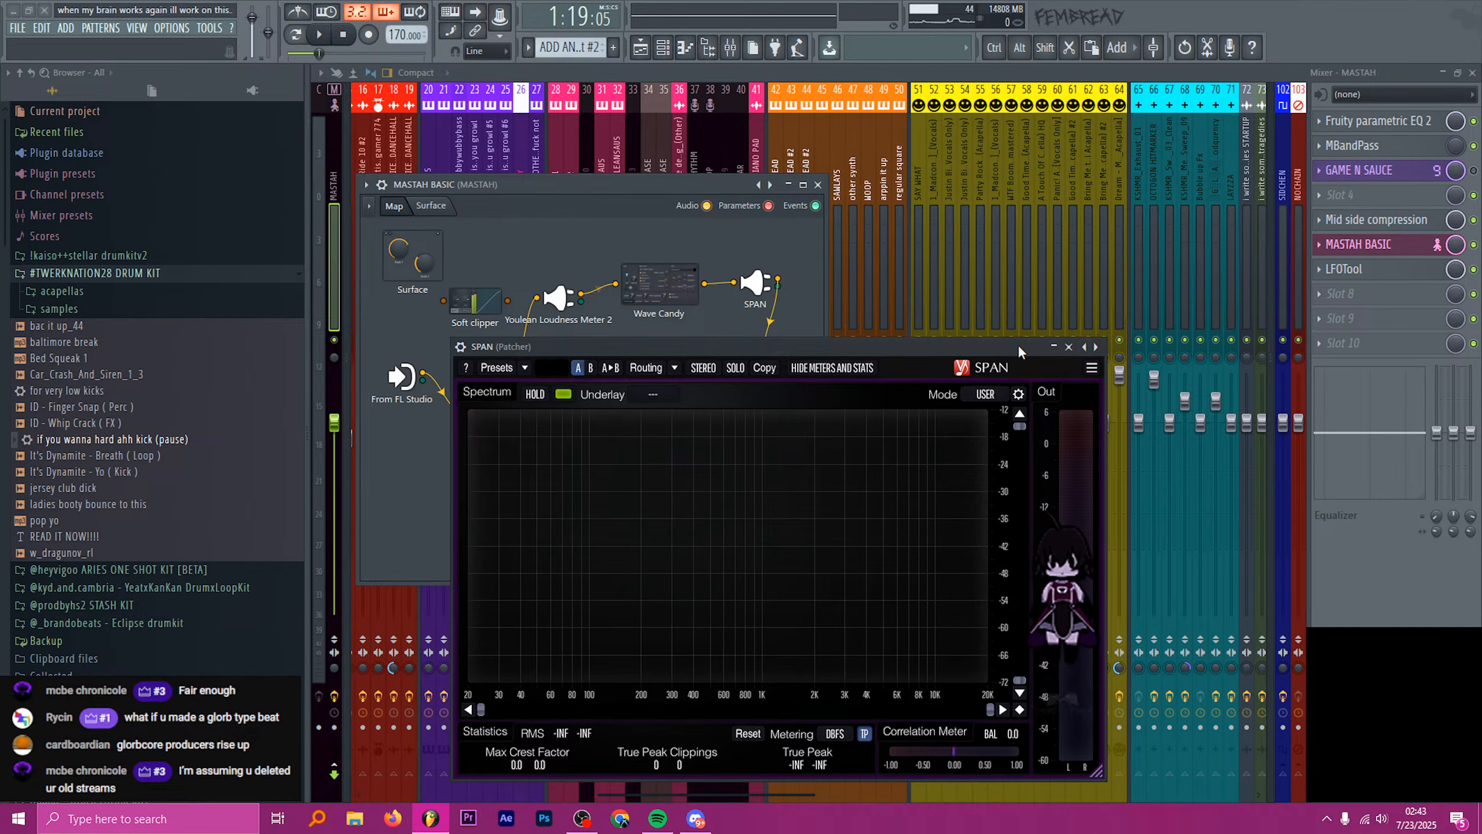
{"action": "left_click", "coordinate": [1068, 347]}
- Search the browser for the saved "femonitor fr" preset
{"action": "type", "text": "femmonitor"}
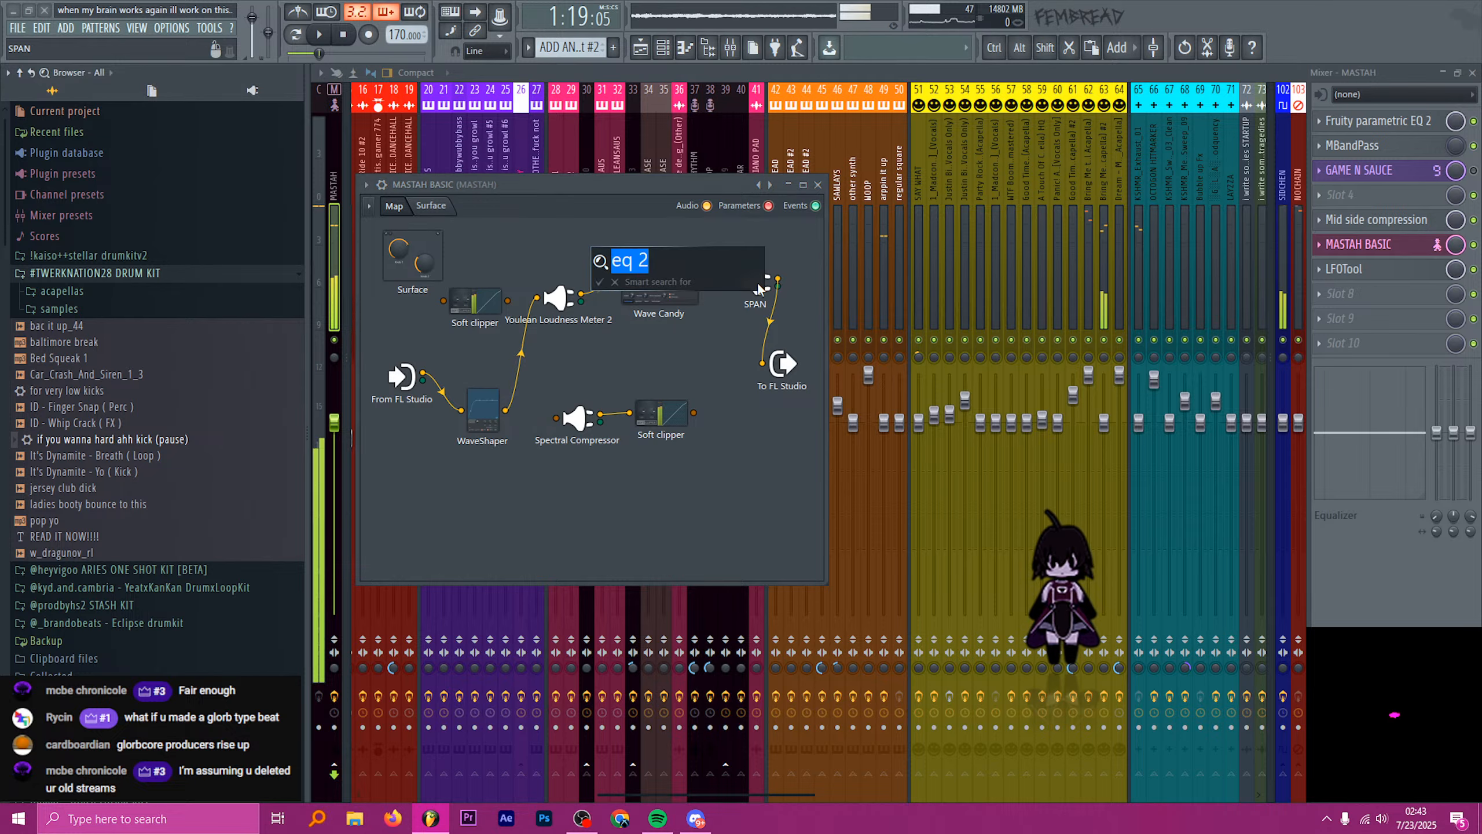
{"action": "type", "text": " fr"}
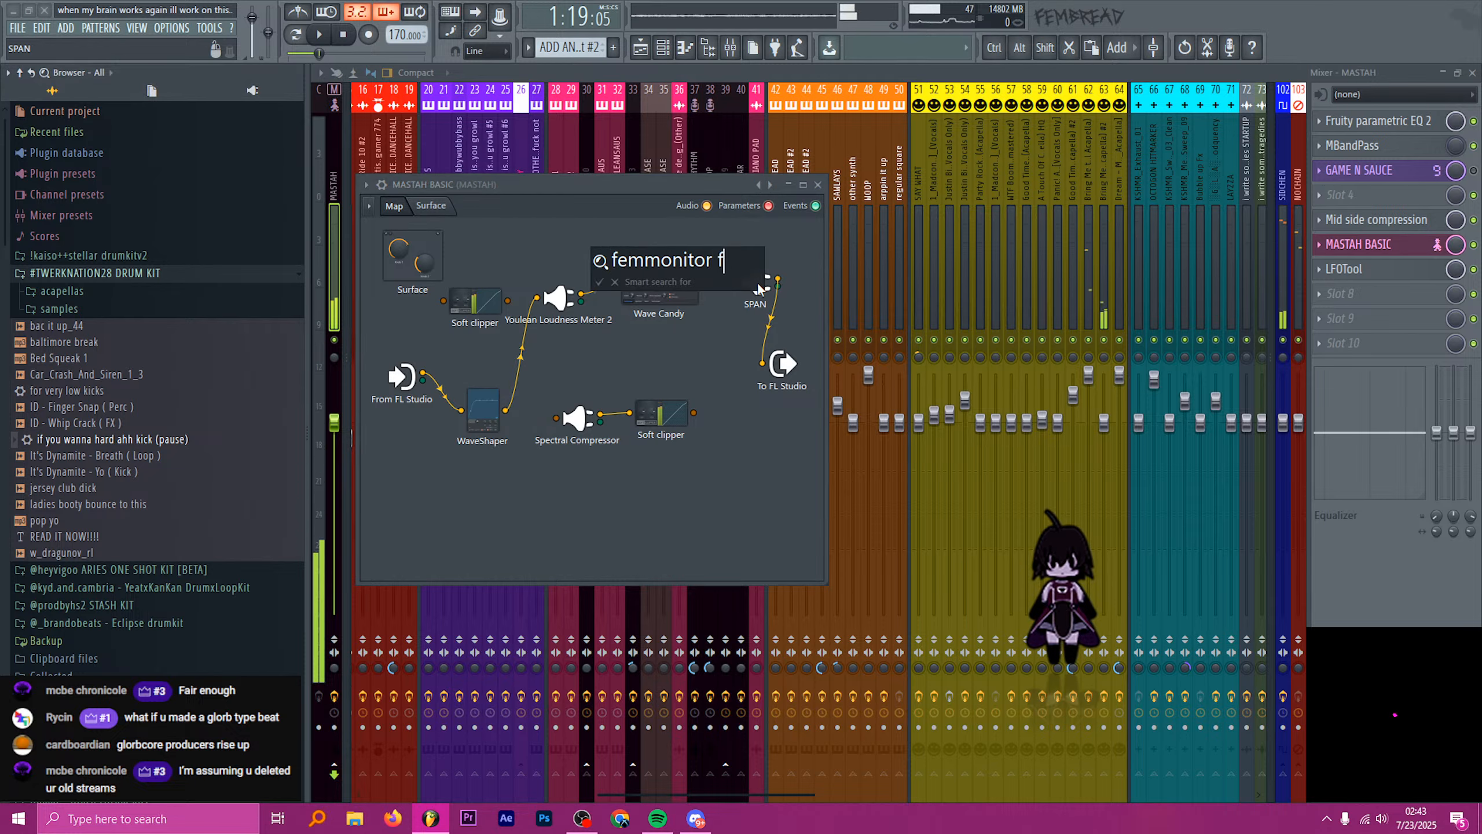
{"action": "key", "text": "Return"}
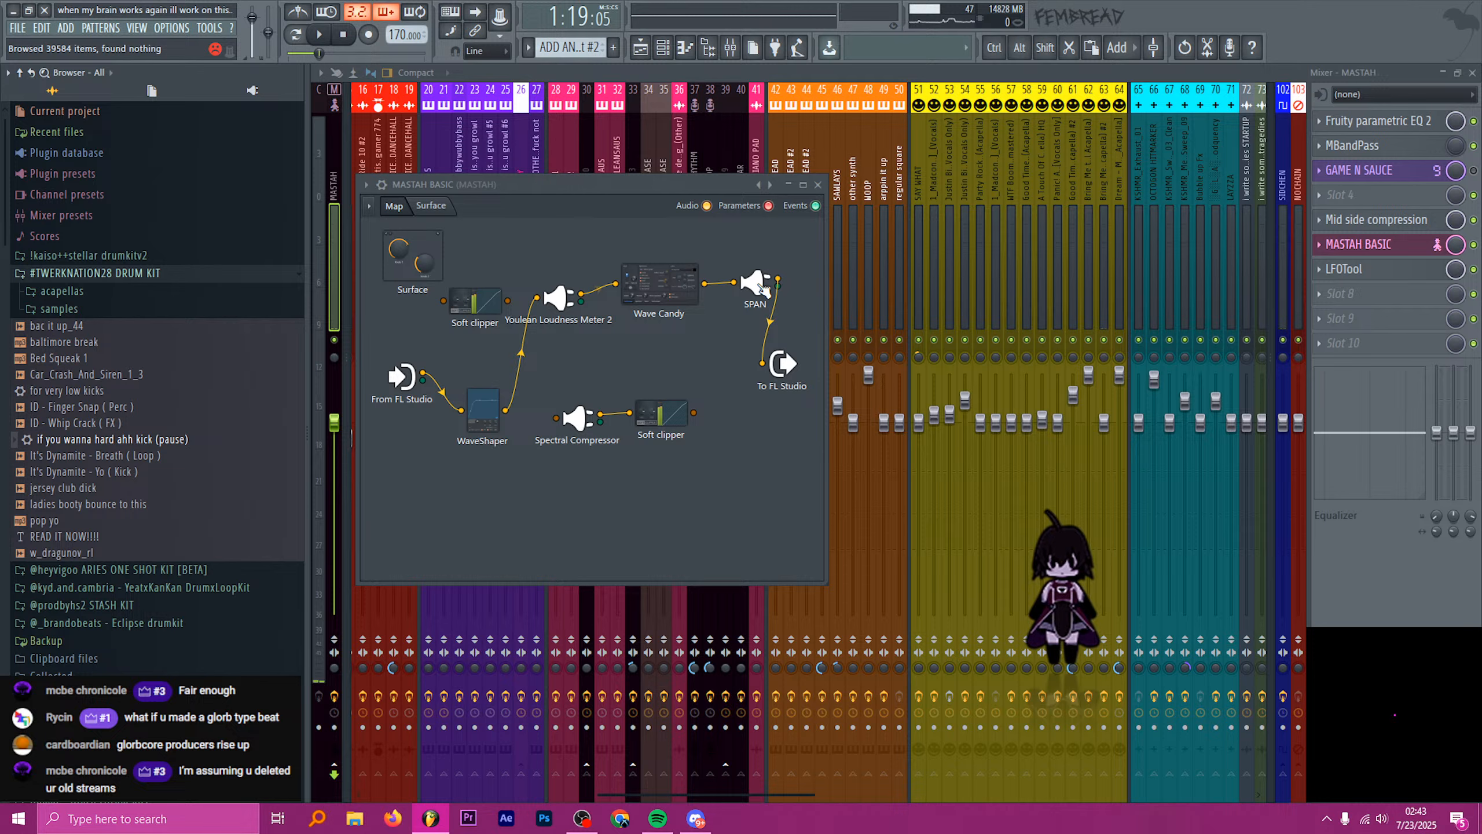
{"action": "key", "text": "ctrl+f"}
{"action": "type", "text": "femonitor fr"}
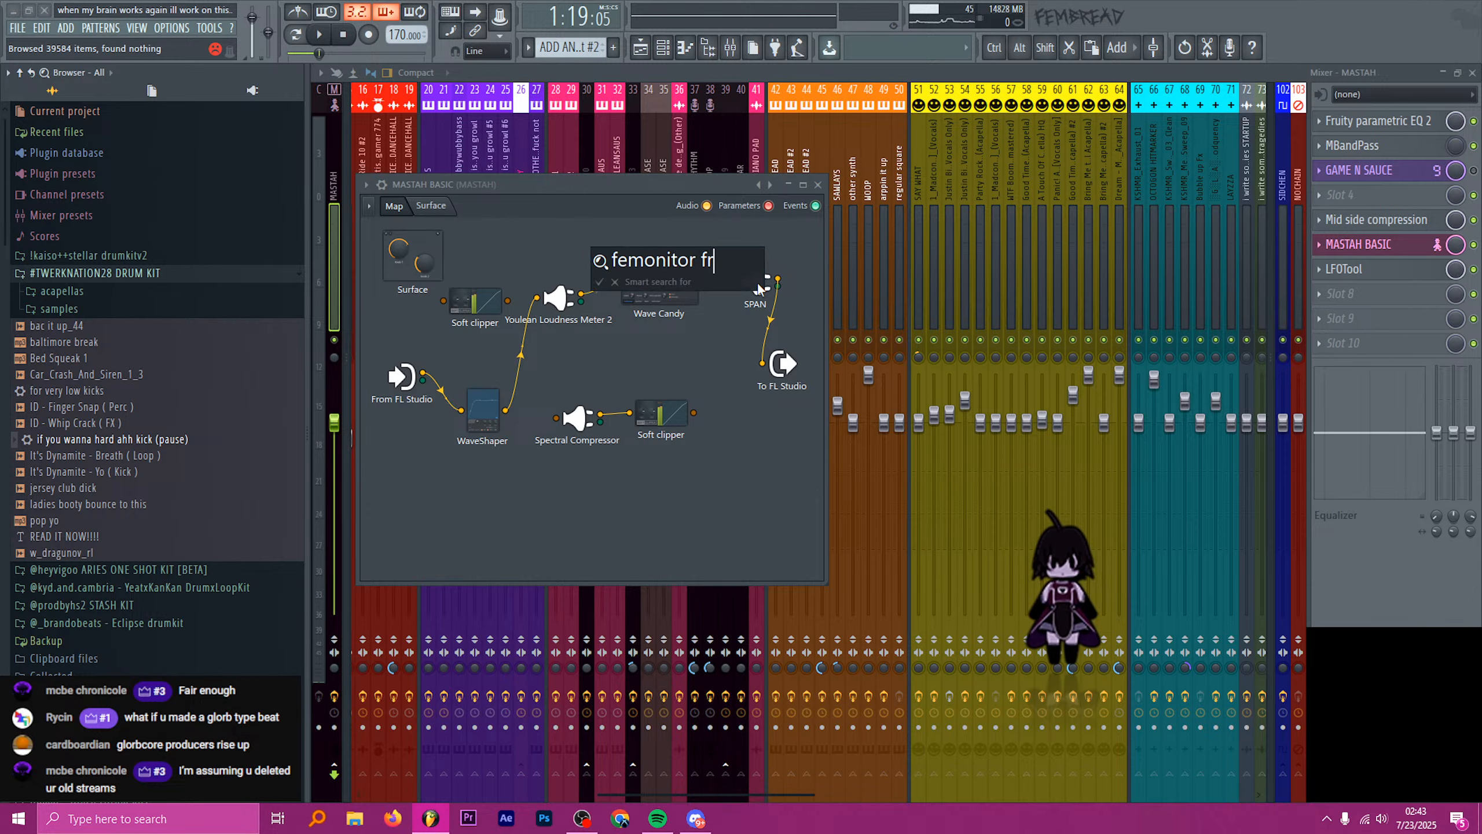
{"action": "key", "text": "Return"}
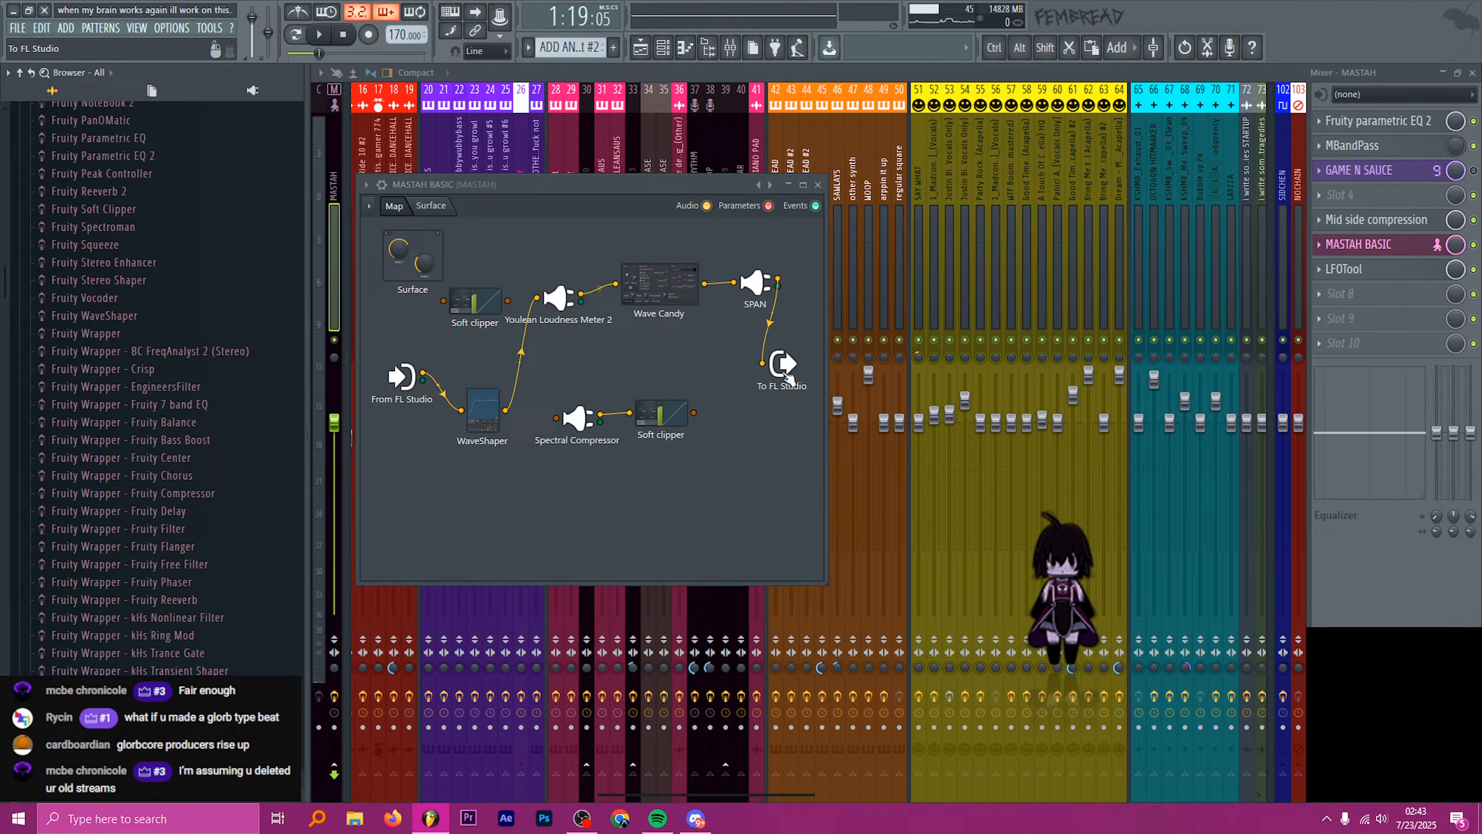
- Delete SPAN from the MASTAH BASIC map and insert the found preset in its place between Wave Candy and To FL Studio
{"action": "right_click", "coordinate": [713, 290]}
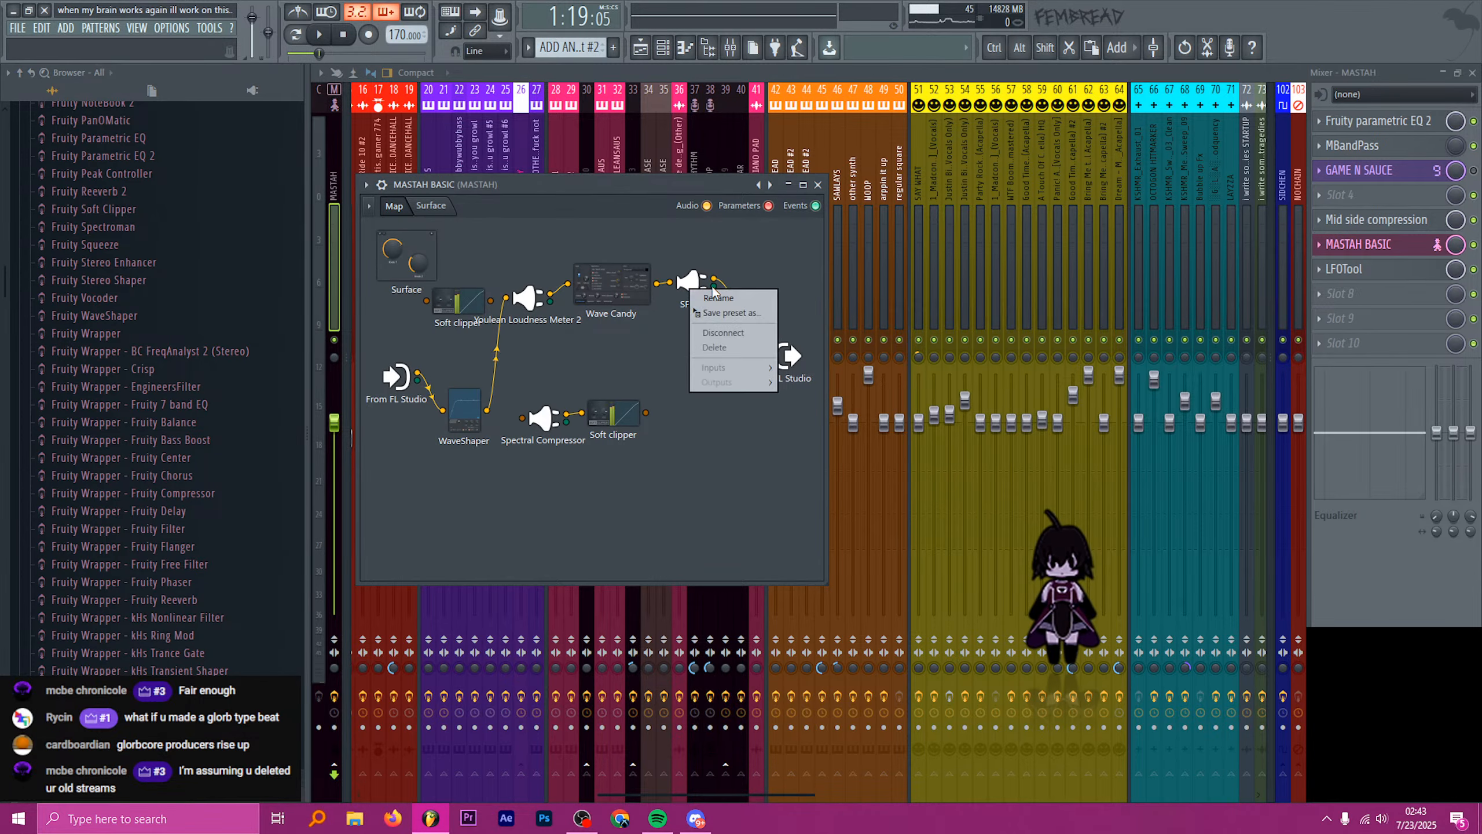
{"action": "left_click", "coordinate": [736, 346]}
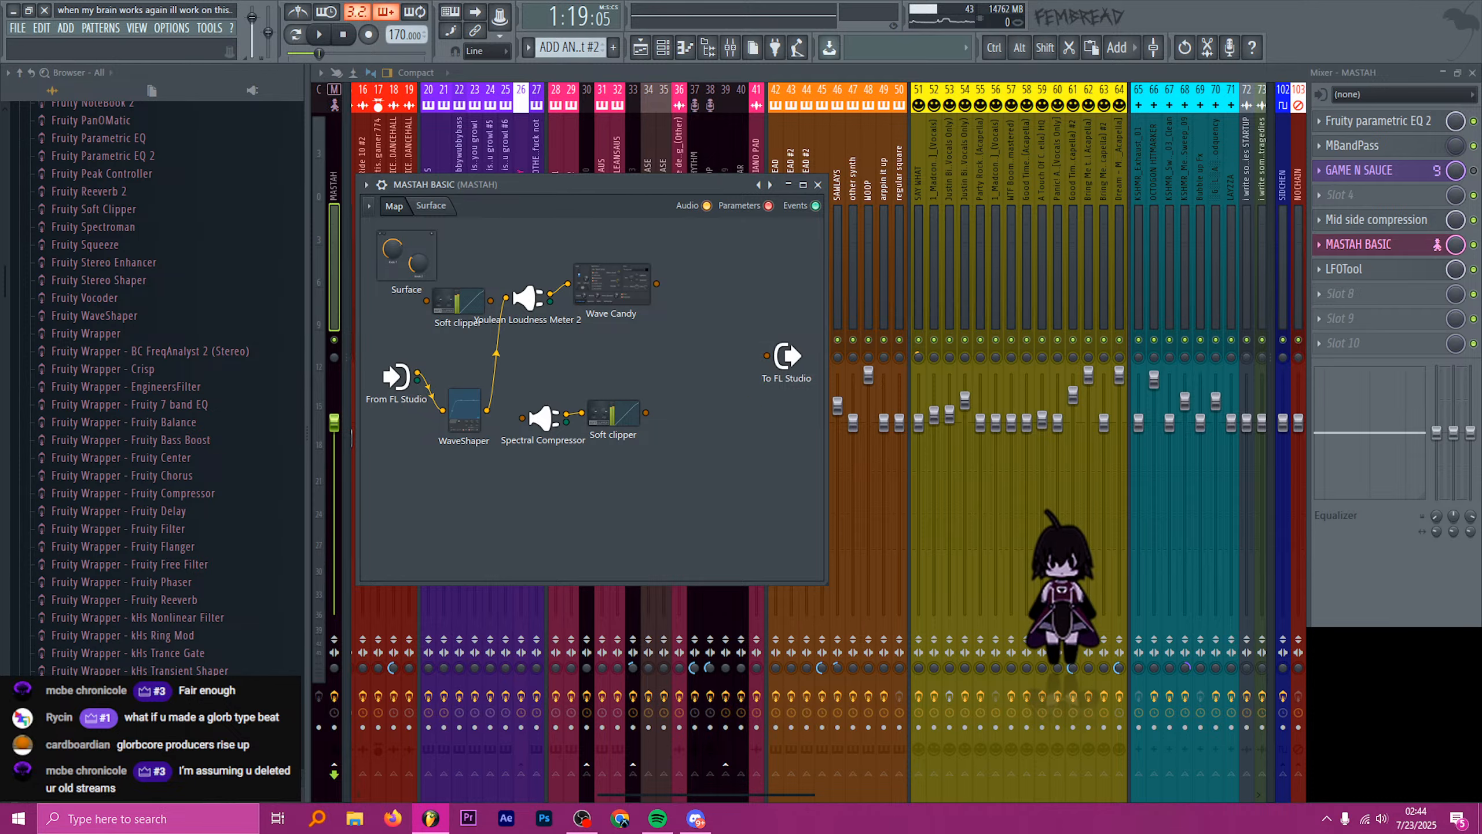
{"action": "left_click_drag", "start_coordinate": [117, 723], "coordinate": [767, 356]}
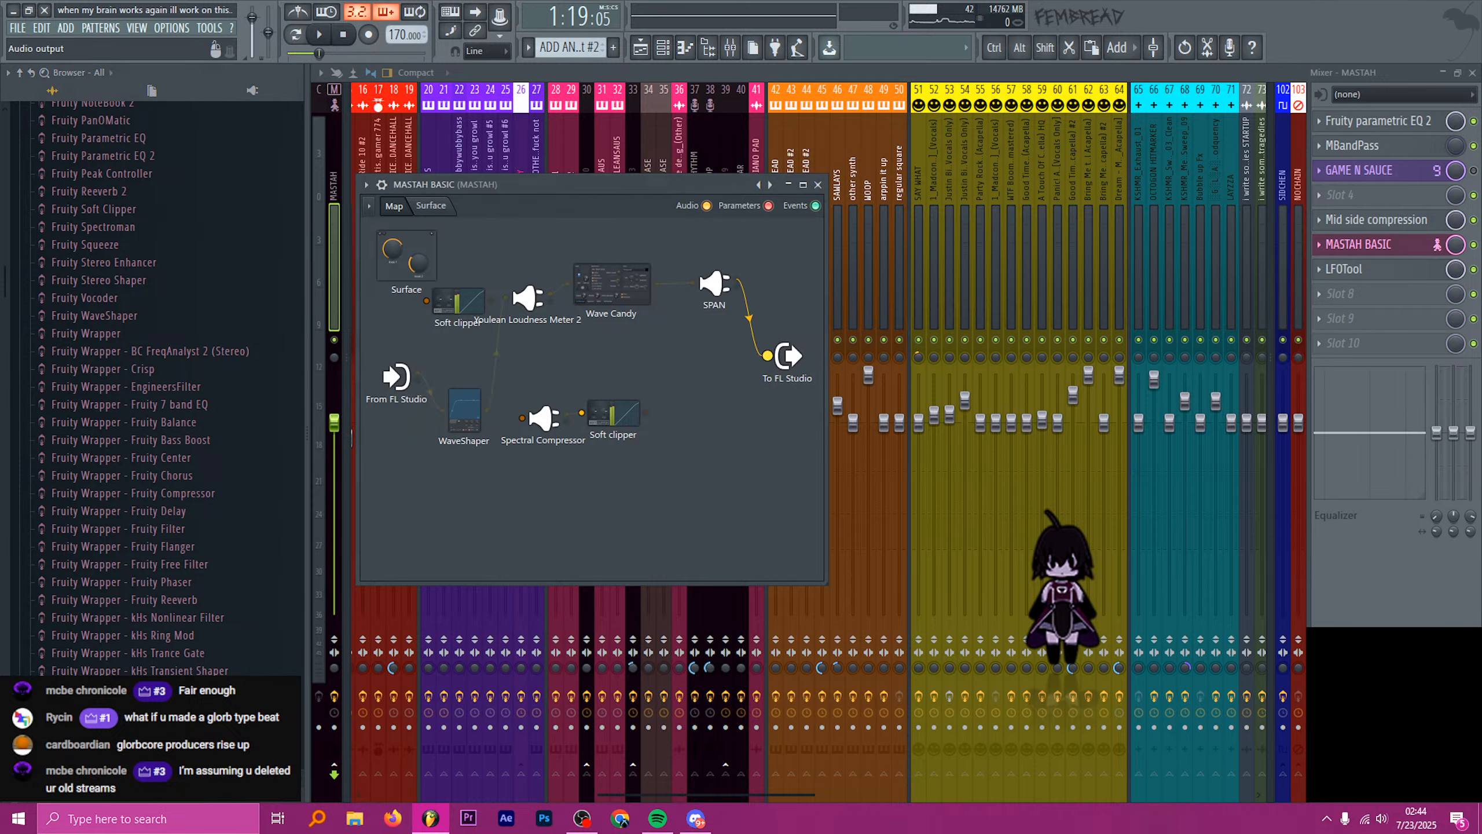
- Set the new SPAN's low display frequency to 1.0 in its Spectrum Mode Editor and close the analyzer
{"action": "left_click", "coordinate": [714, 309]}
{"action": "left_click", "coordinate": [846, 393]}
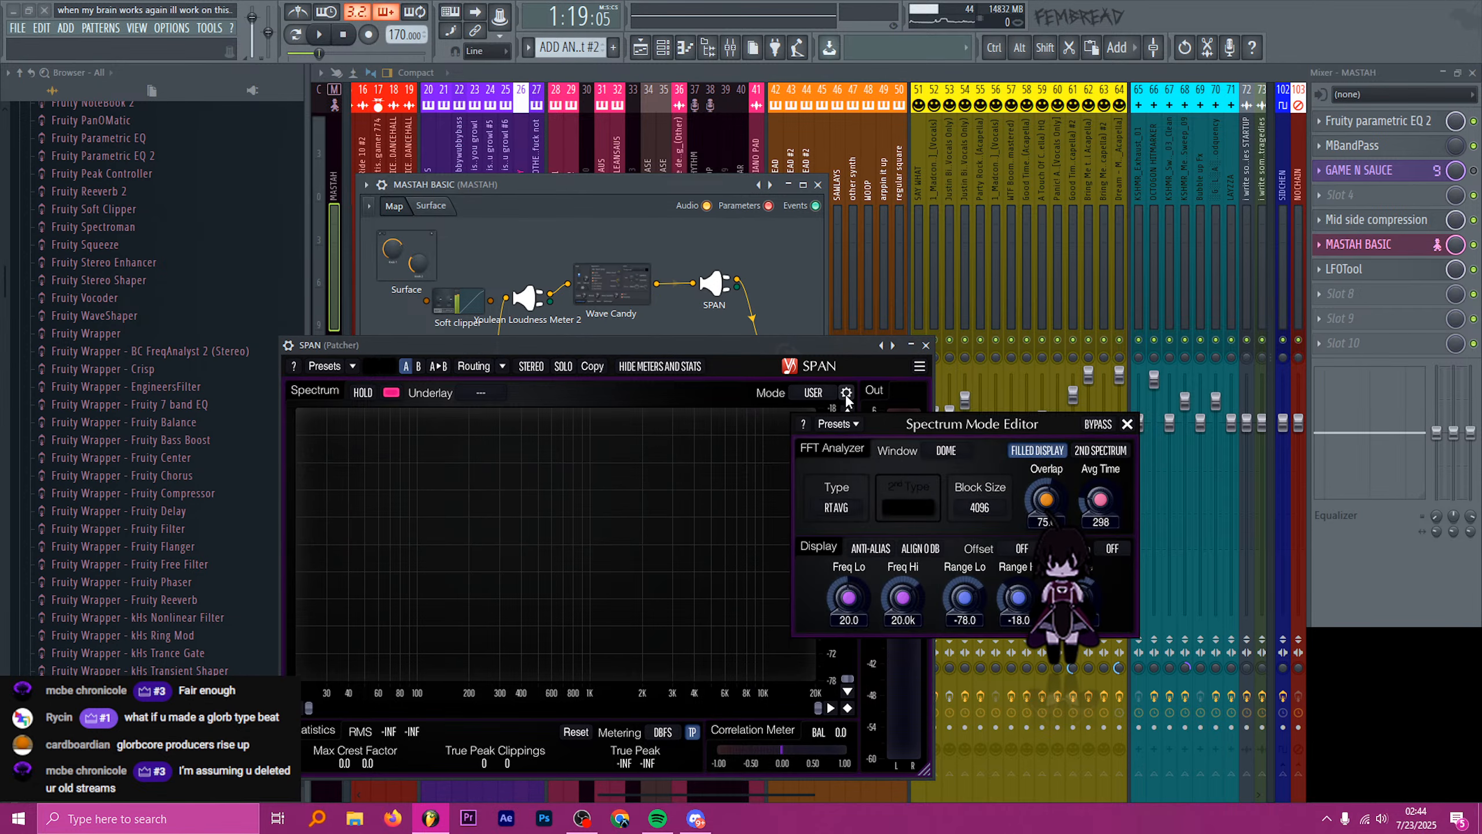
{"action": "mouse_move", "coordinate": [861, 596]}
{"action": "left_mouse_down"}
{"action": "mouse_move", "coordinate": [819, 614]}
{"action": "mouse_move", "coordinate": [858, 595]}
{"action": "left_mouse_up"}
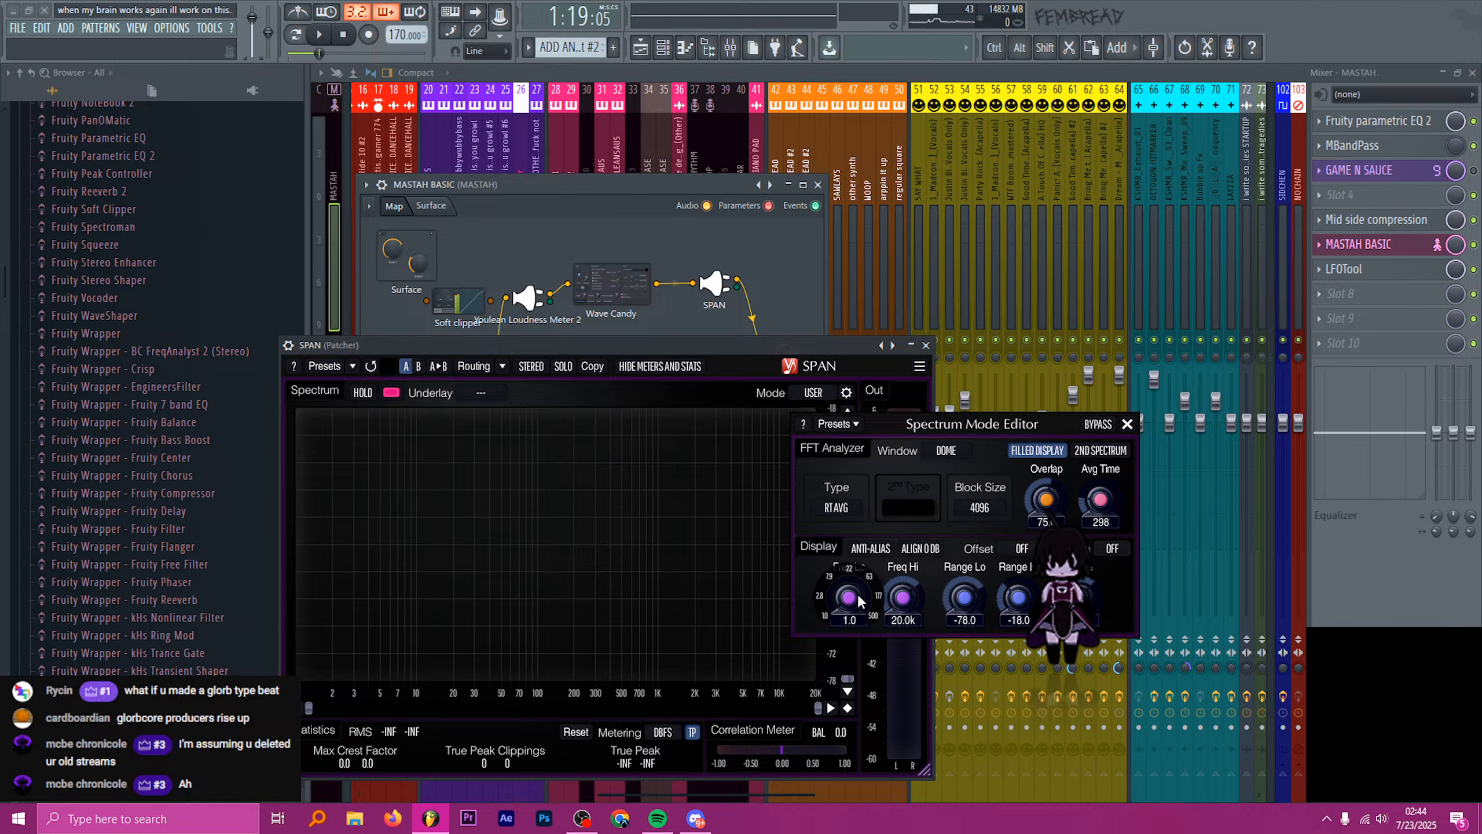
{"action": "left_click", "coordinate": [1127, 423]}
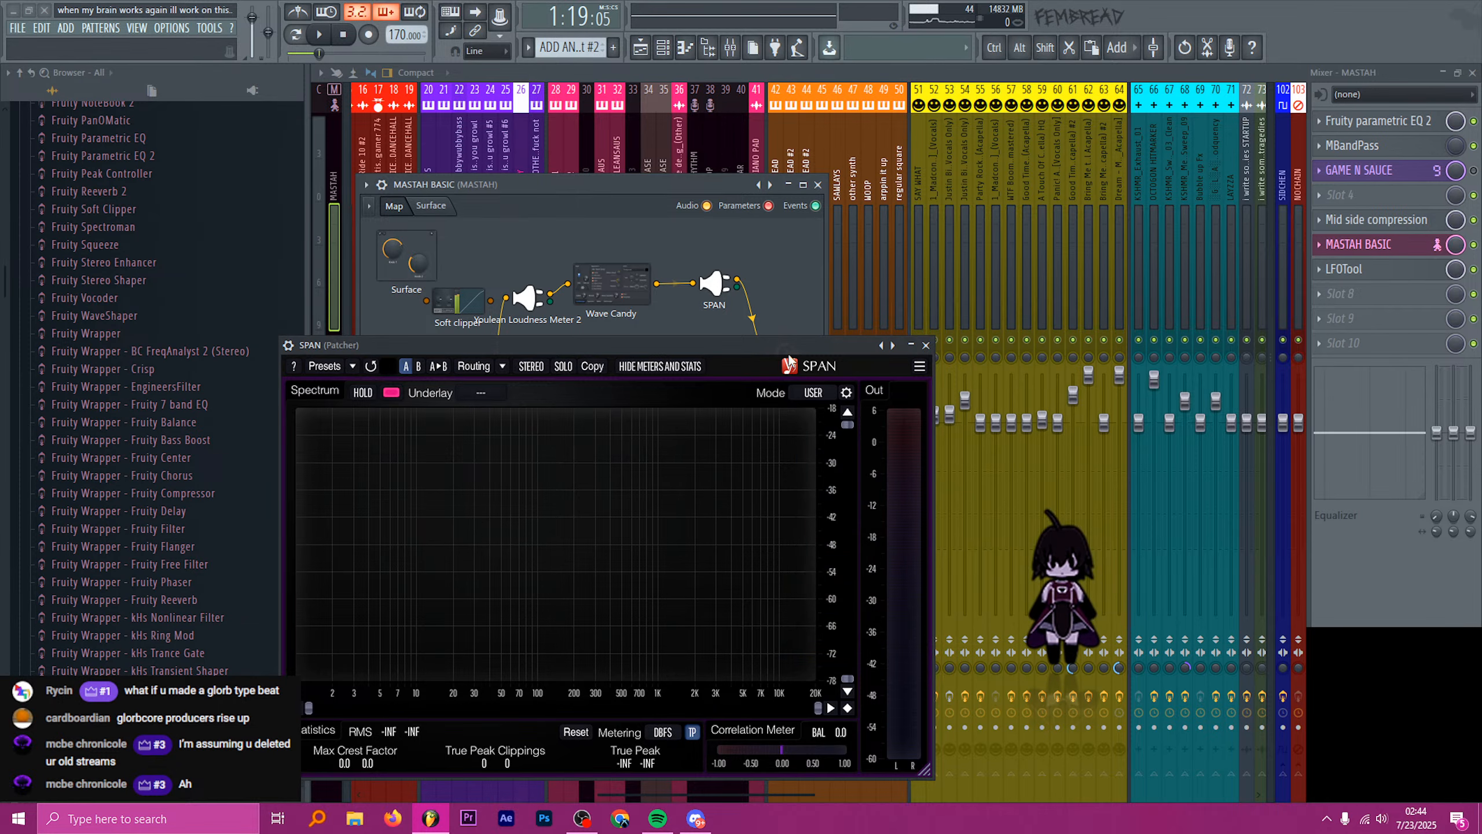
{"action": "left_click_drag", "start_coordinate": [818, 345], "coordinate": [869, 341]}
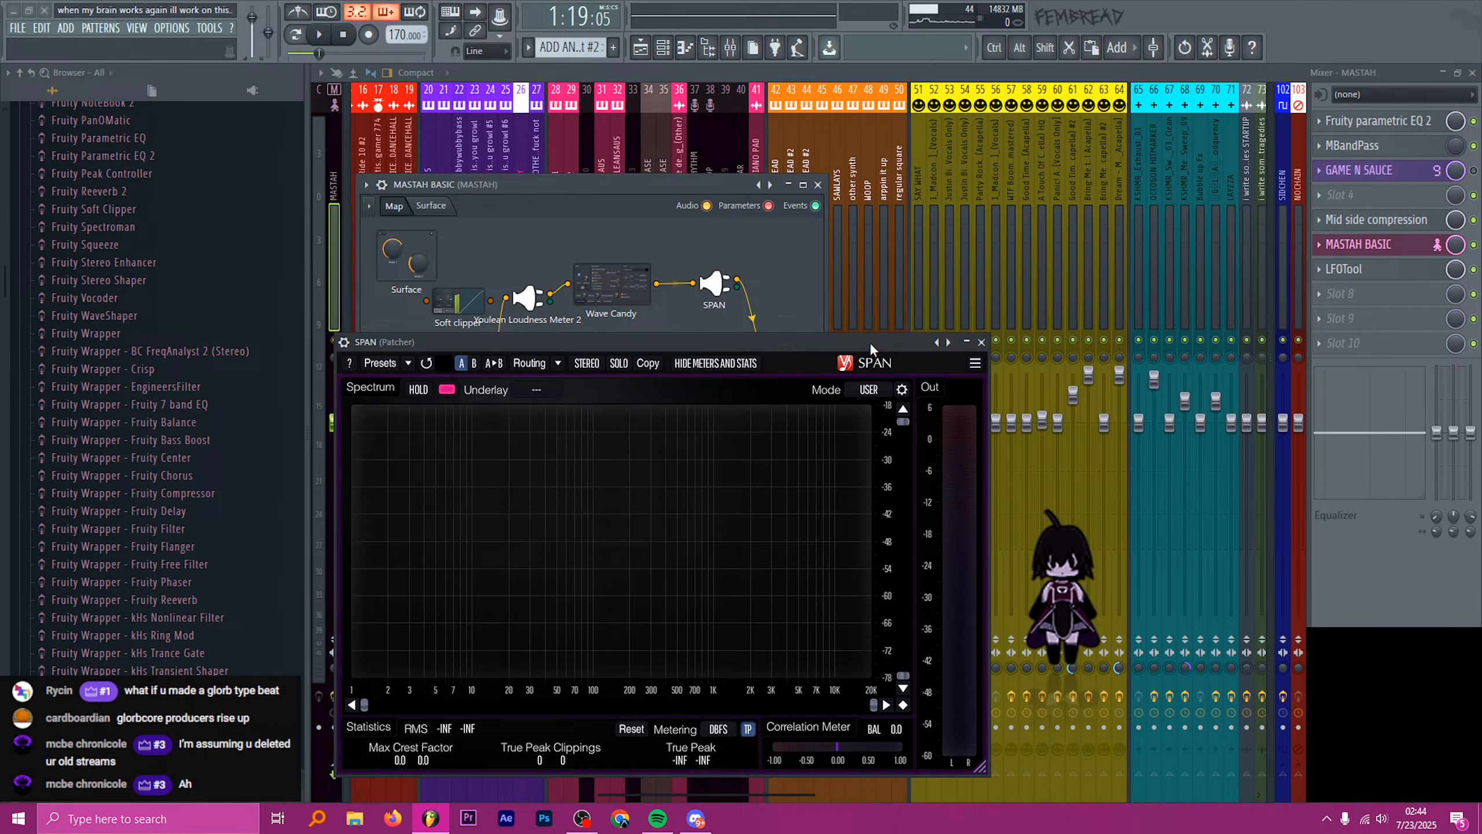
{"action": "left_click", "coordinate": [981, 342]}
- Play the second drop from bar 57, examine its low-end spectrum in SPAN, and close the MASTAH BASIC patch
{"action": "left_click_drag", "start_coordinate": [563, 188], "coordinate": [650, 192]}
{"action": "key", "text": "space"}
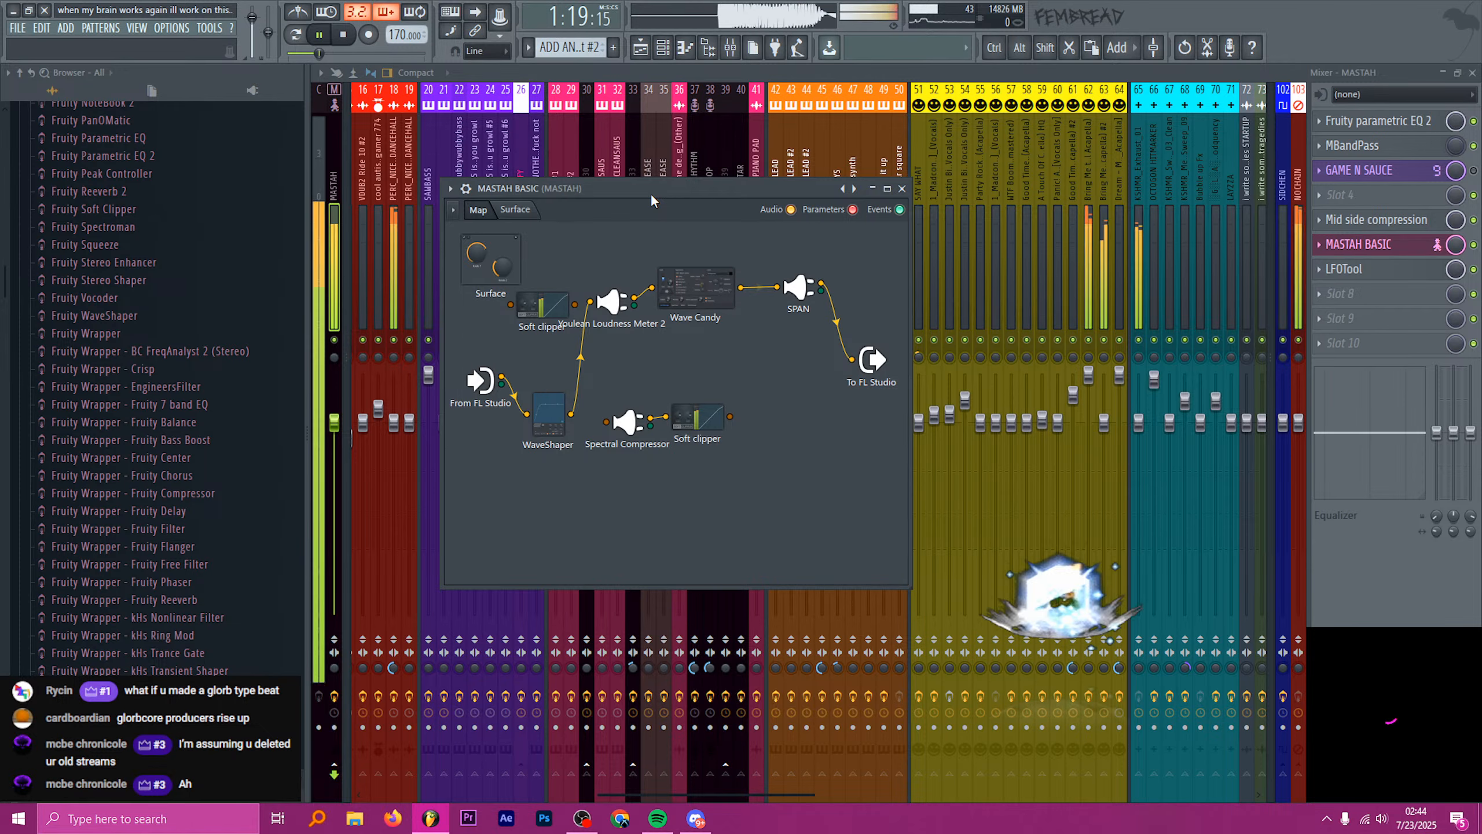
{"action": "left_click", "coordinate": [799, 287]}
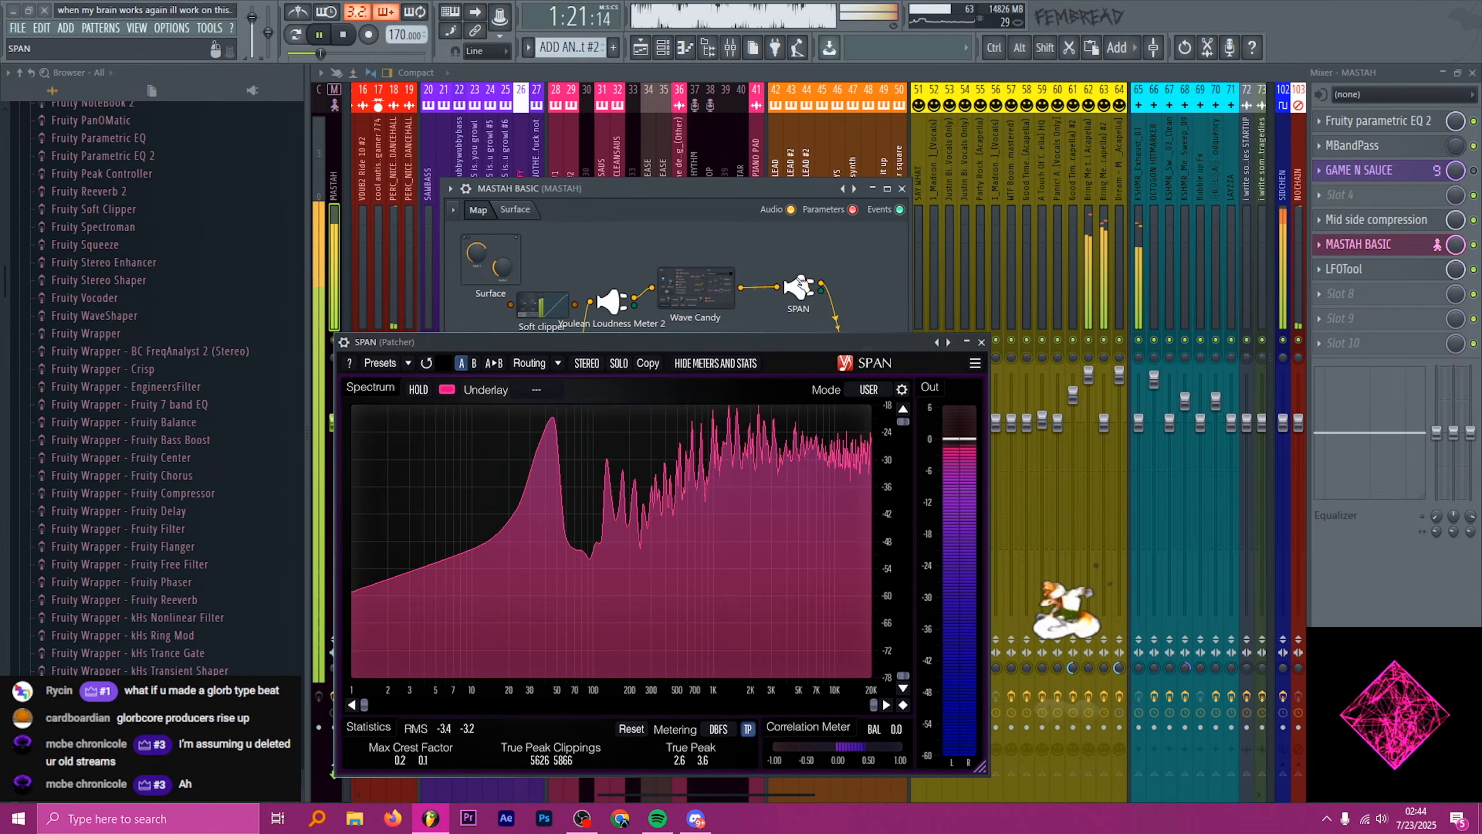
{"action": "left_click", "coordinate": [984, 344]}
{"action": "left_click_drag", "start_coordinate": [729, 190], "coordinate": [734, 188]}
{"action": "key", "text": "space"}
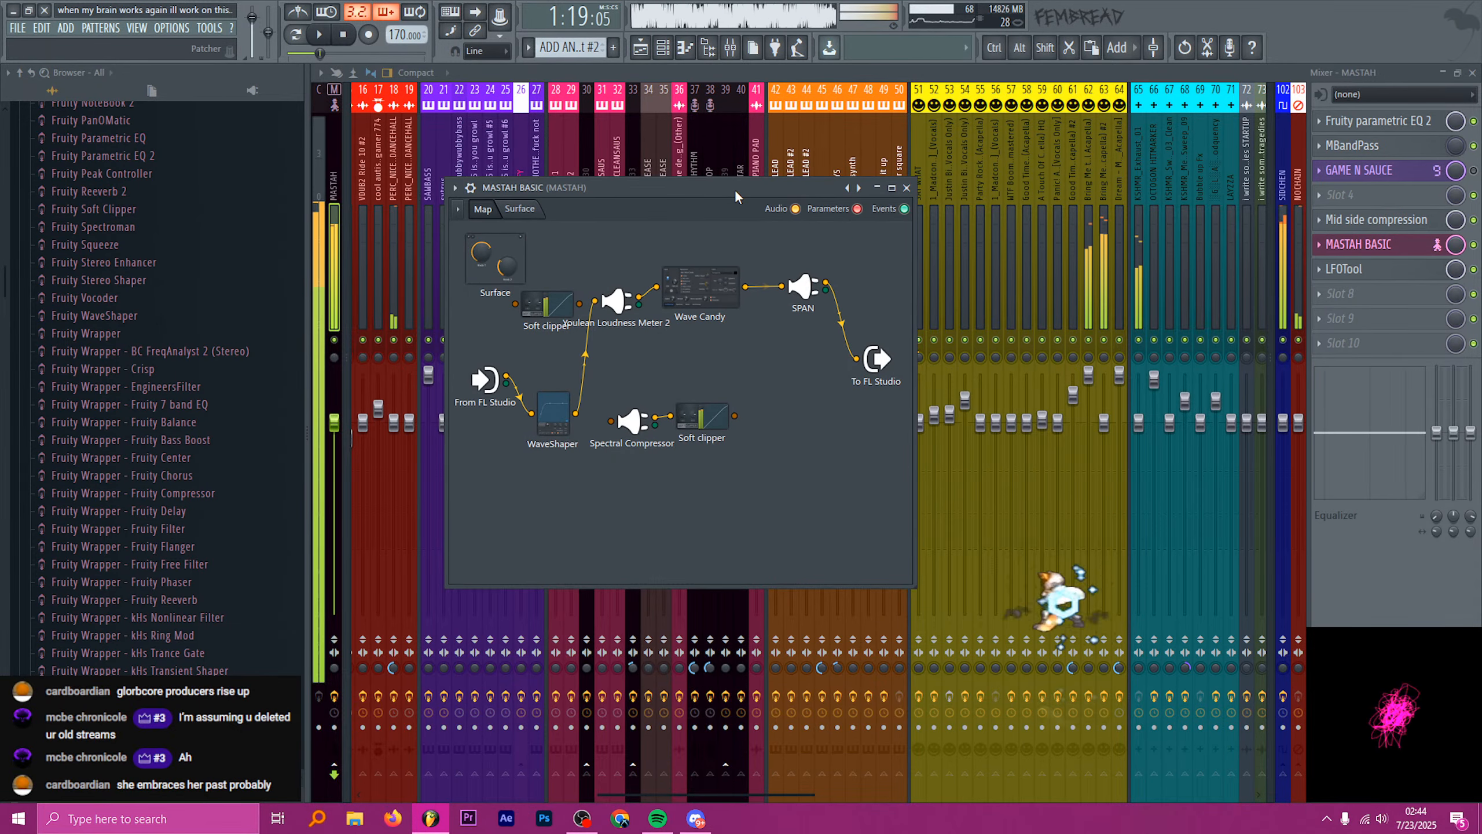
{"action": "left_click", "coordinate": [913, 196]}
- Dip band 6 around 4.4 kHz in the slot 5 Fruity parametric EQ 2 on mixer track 63 and audition the drop
{"action": "left_click", "coordinate": [1102, 181]}
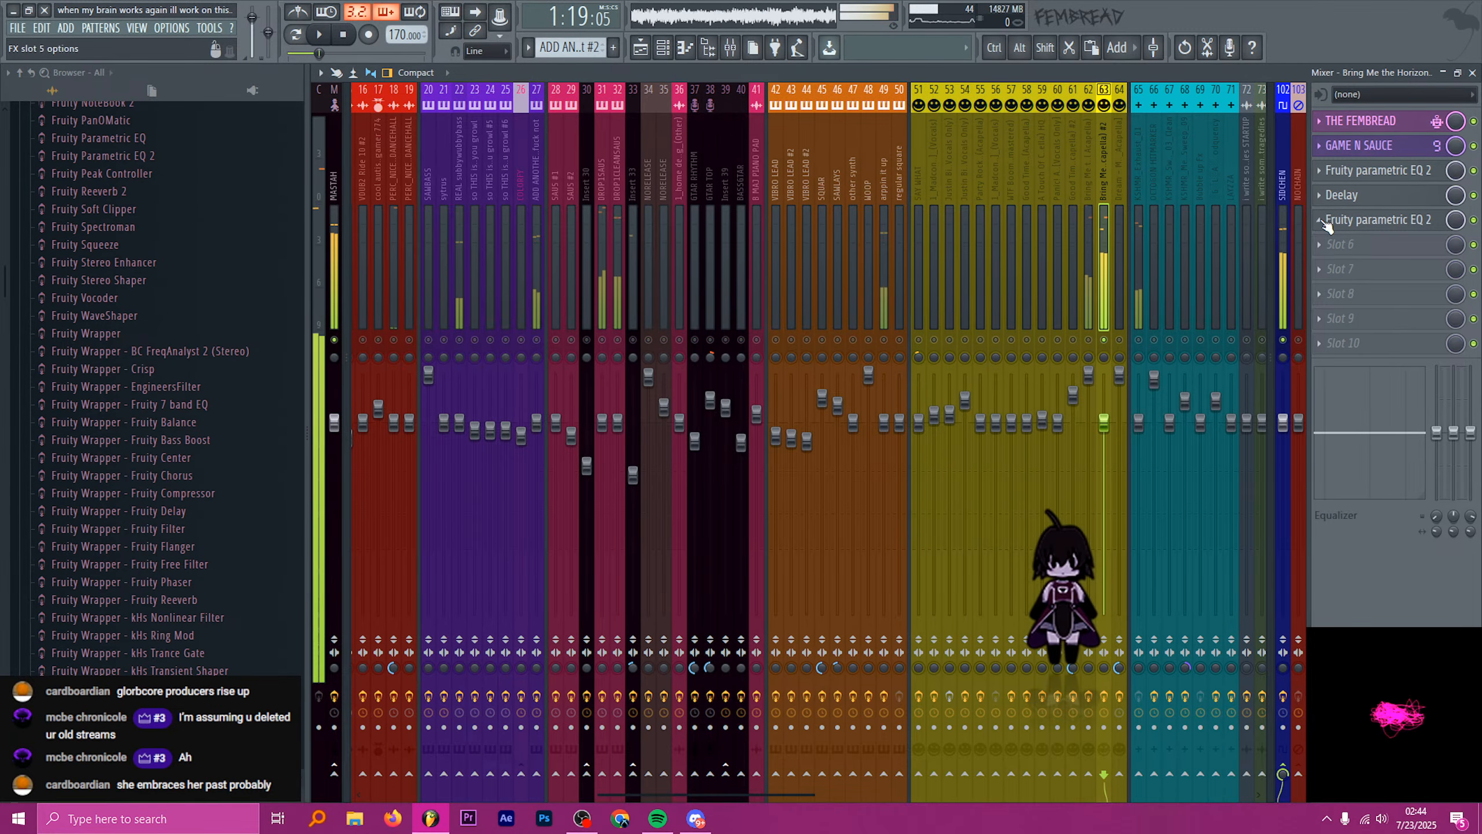
{"action": "left_click", "coordinate": [1342, 220]}
{"action": "left_click_drag", "start_coordinate": [627, 369], "coordinate": [681, 387]}
{"action": "key", "text": "space"}
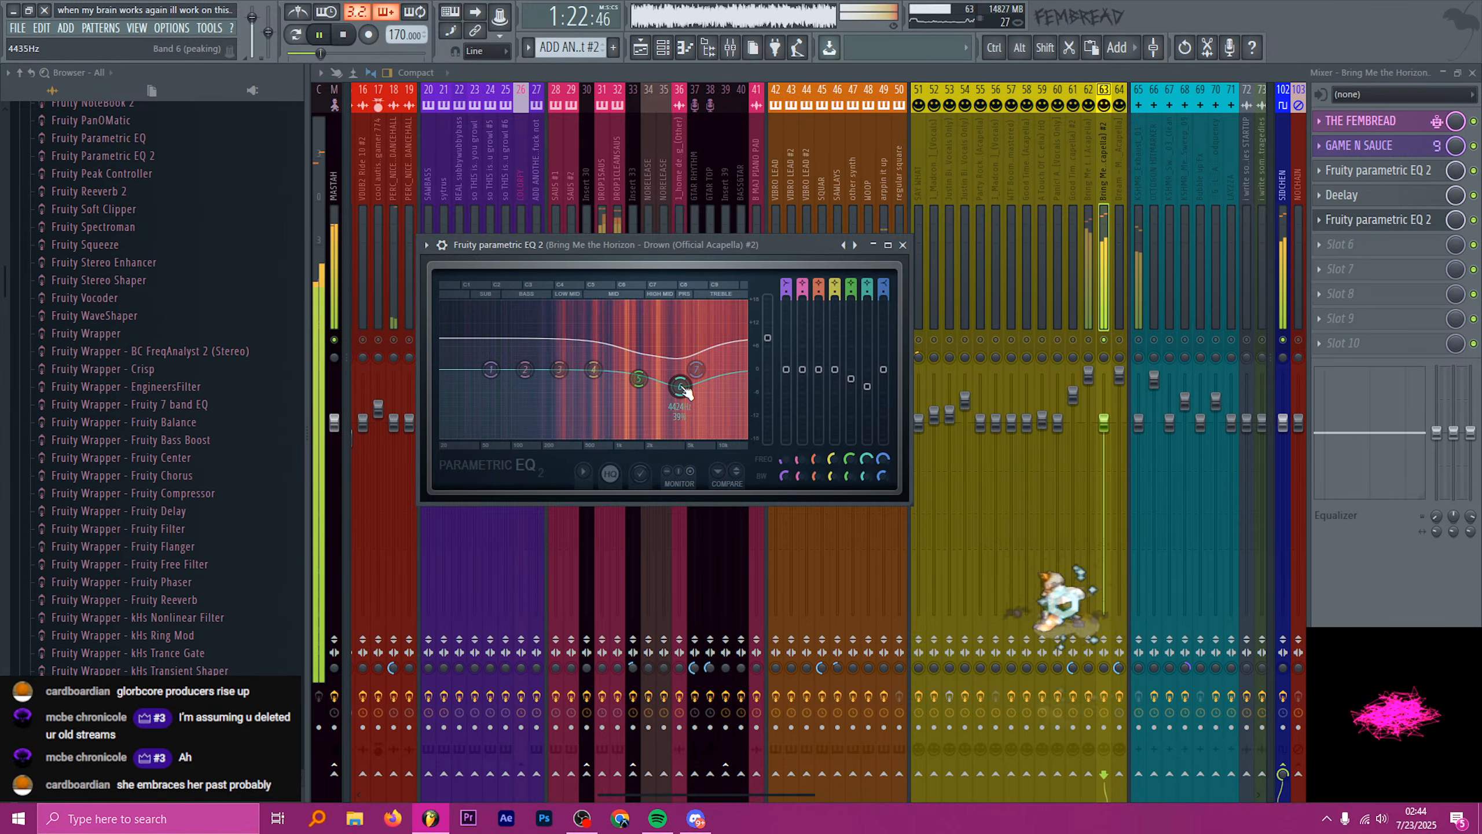
- Reopen the acapella's slot 5 parametric EQ and make band 6's cut shallower
{"action": "left_click", "coordinate": [1104, 217]}
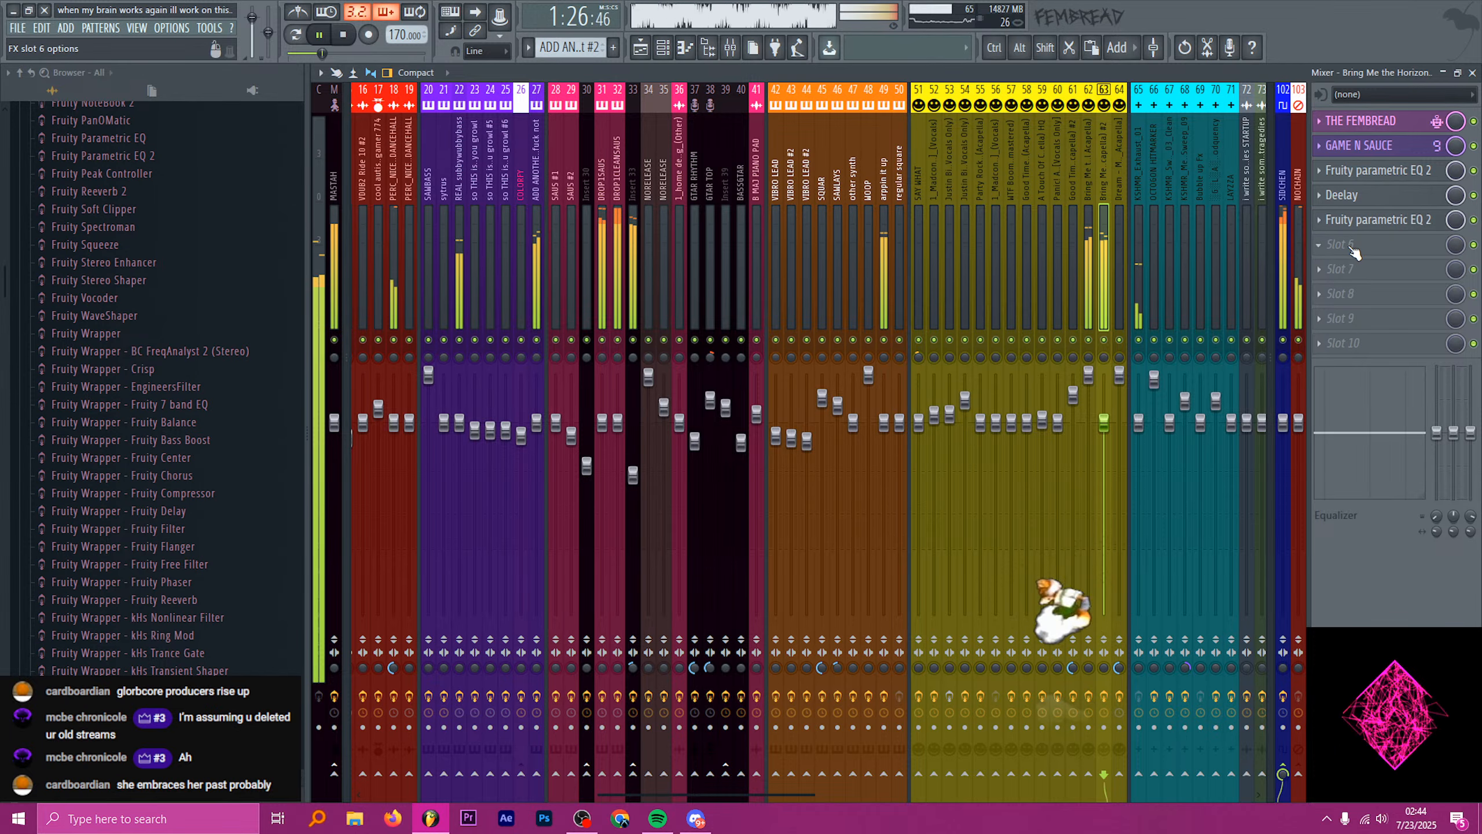
{"action": "left_click", "coordinate": [1321, 234]}
{"action": "left_click_drag", "start_coordinate": [679, 389], "coordinate": [680, 382]}
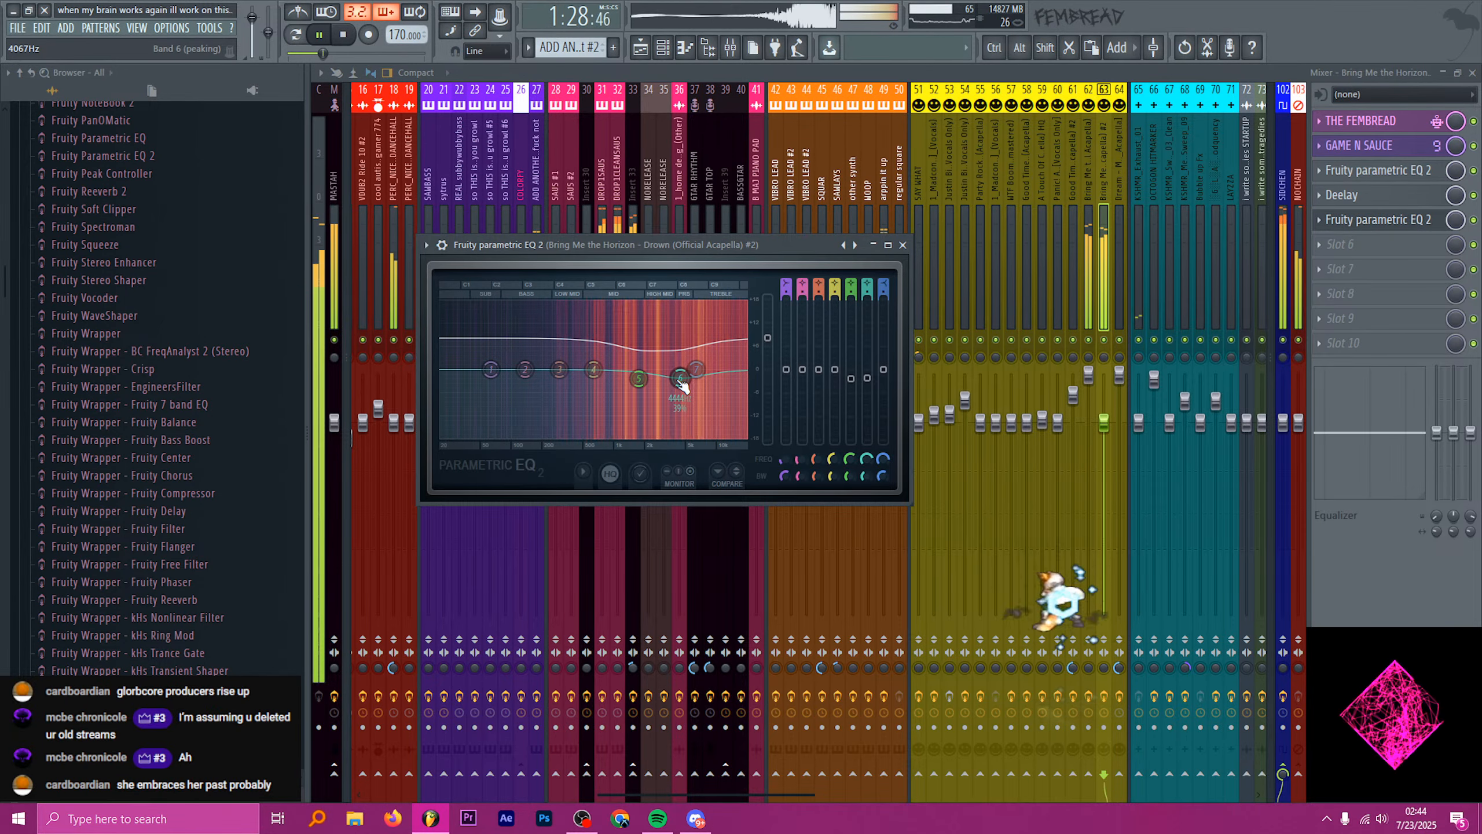
{"action": "left_click", "coordinate": [902, 245]}
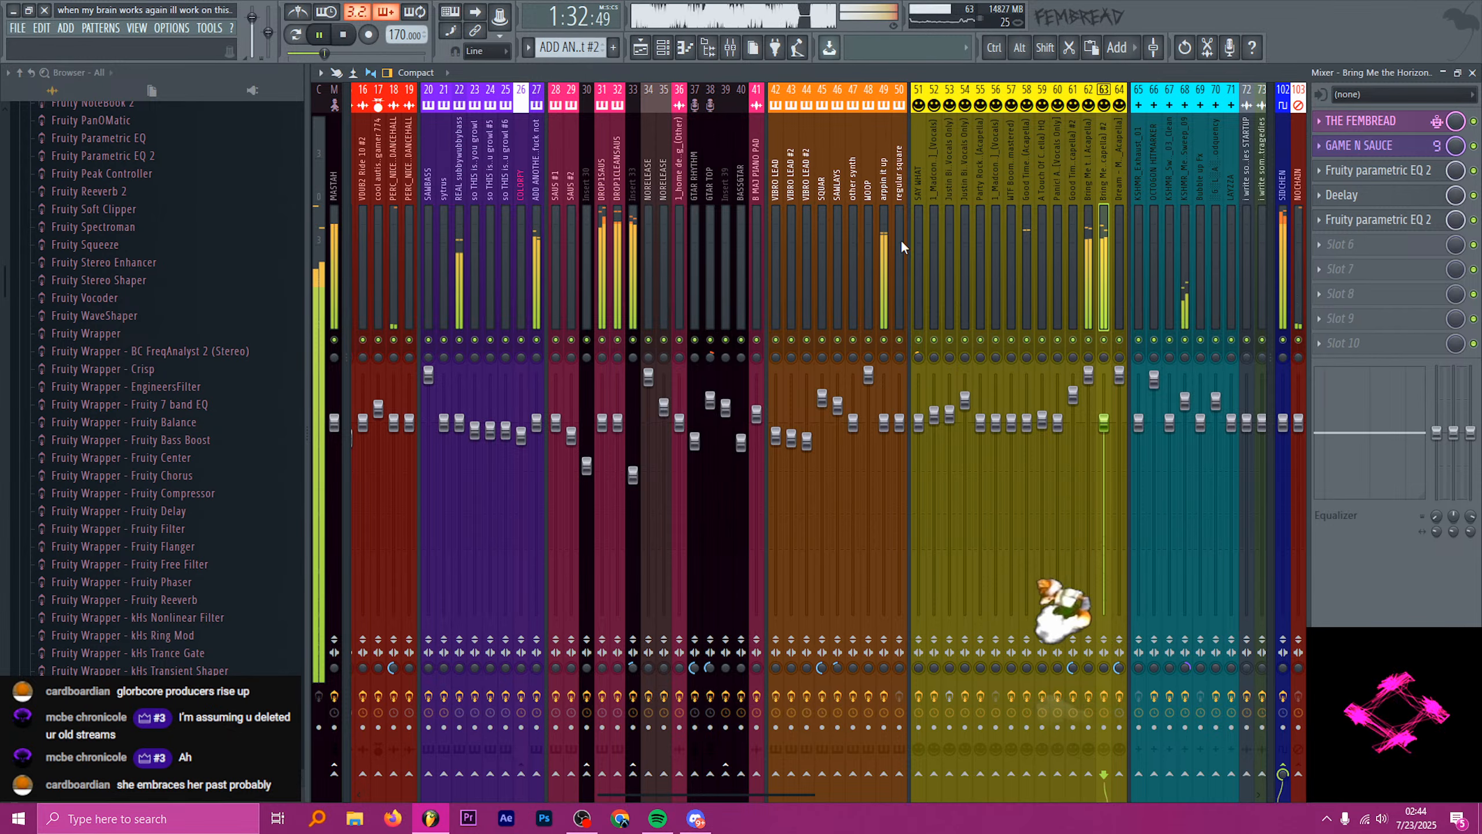
- Replay the second drop from bar 57 and check the master's loudness with Youlean Loudness Meter 2 in MASTAH BASIC
{"action": "left_click", "coordinate": [335, 183]}
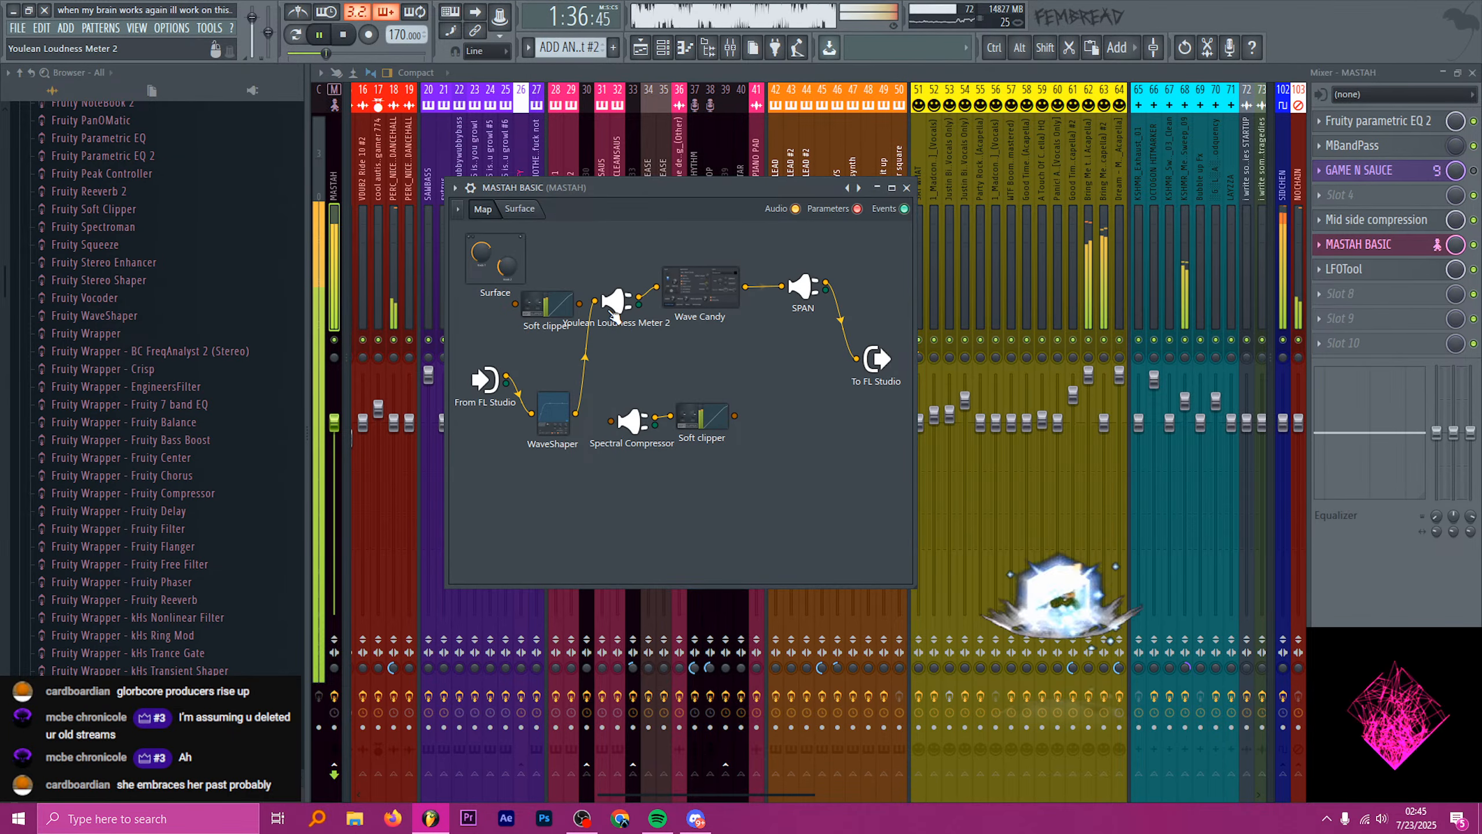
{"action": "left_click_drag", "start_coordinate": [627, 194], "coordinate": [650, 190]}
{"action": "key", "text": "space"}
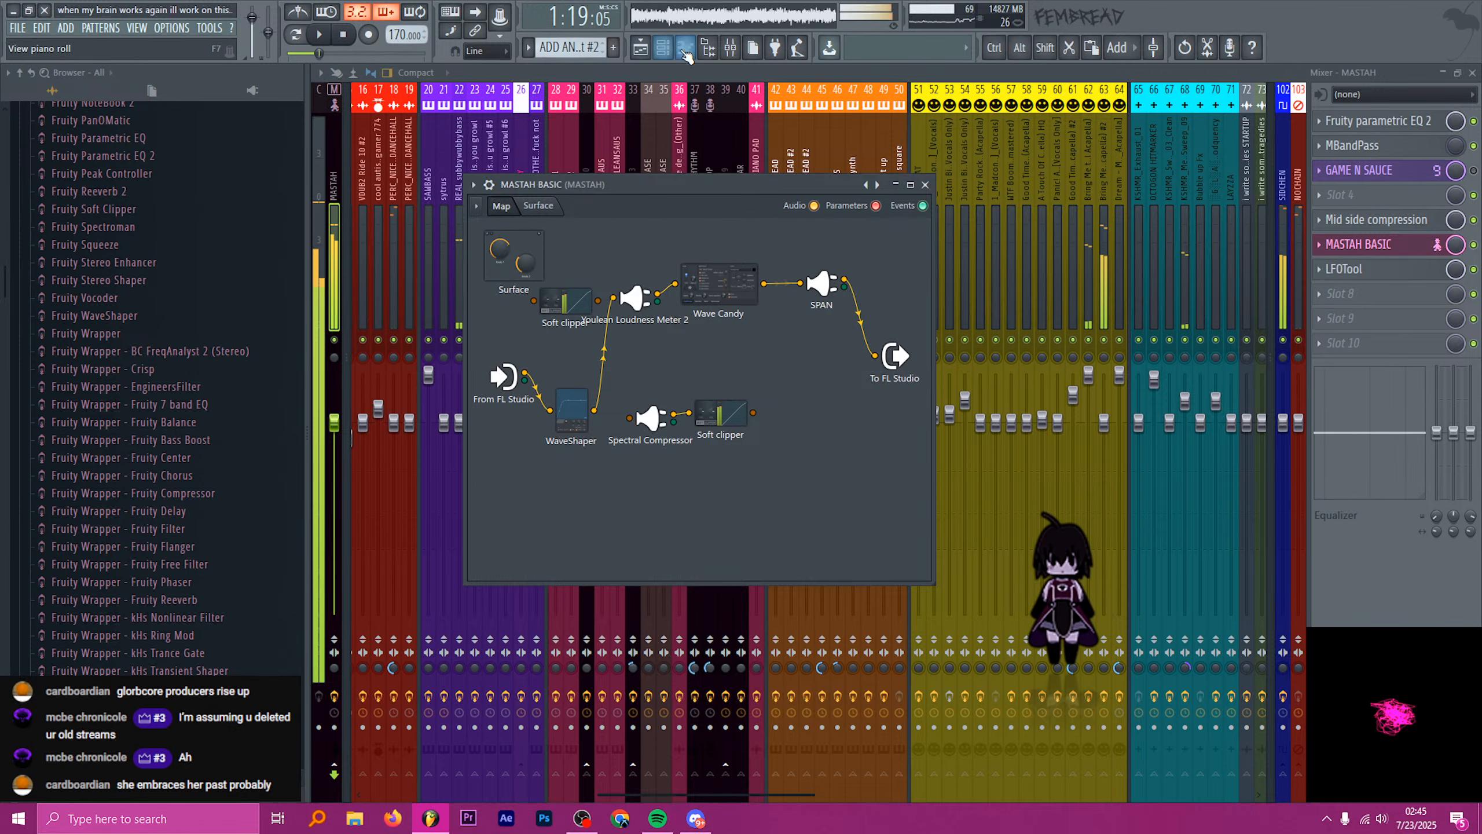
{"action": "left_click", "coordinate": [636, 297]}
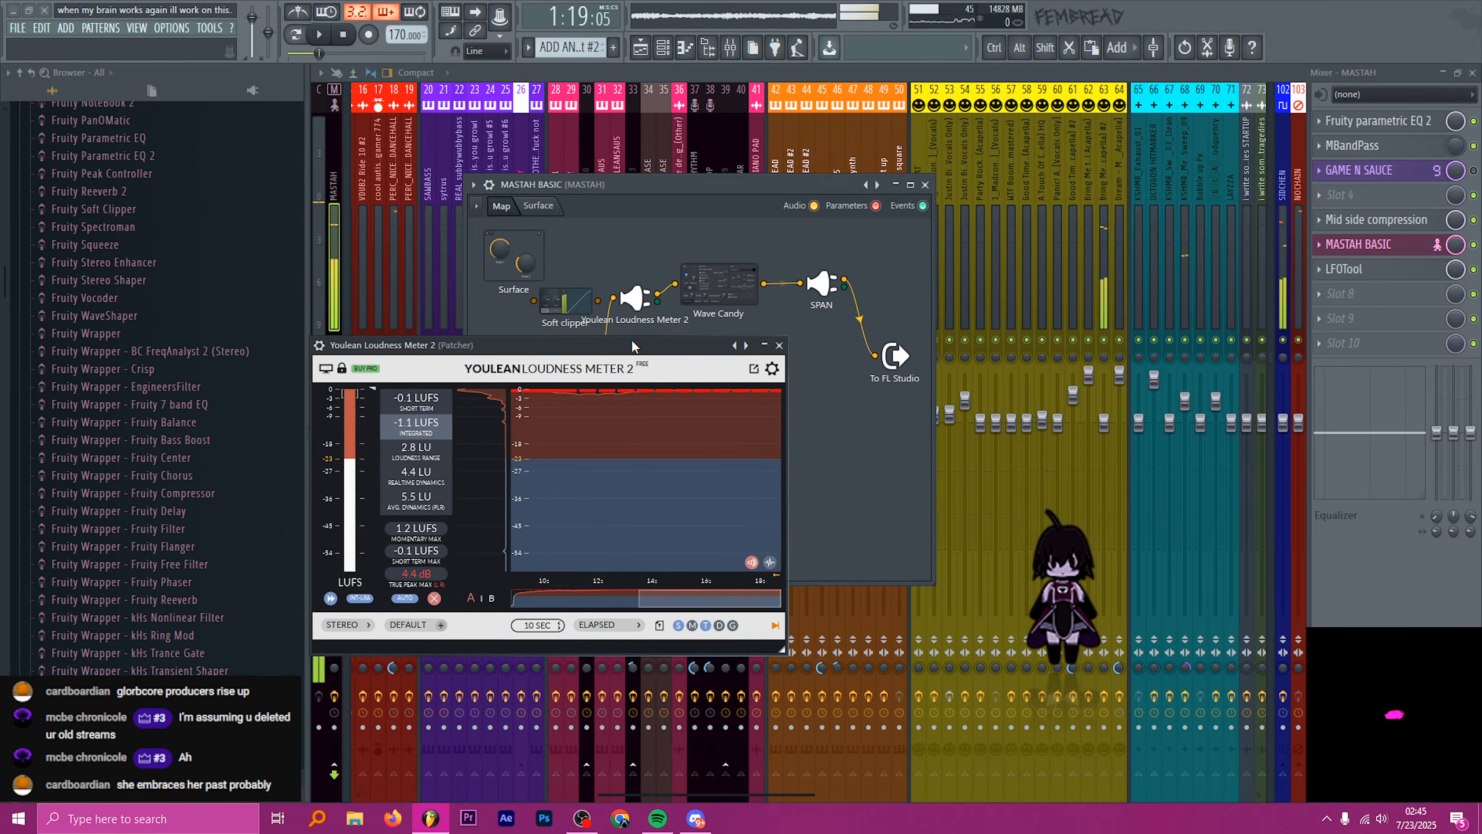
{"action": "left_click", "coordinate": [639, 47]}
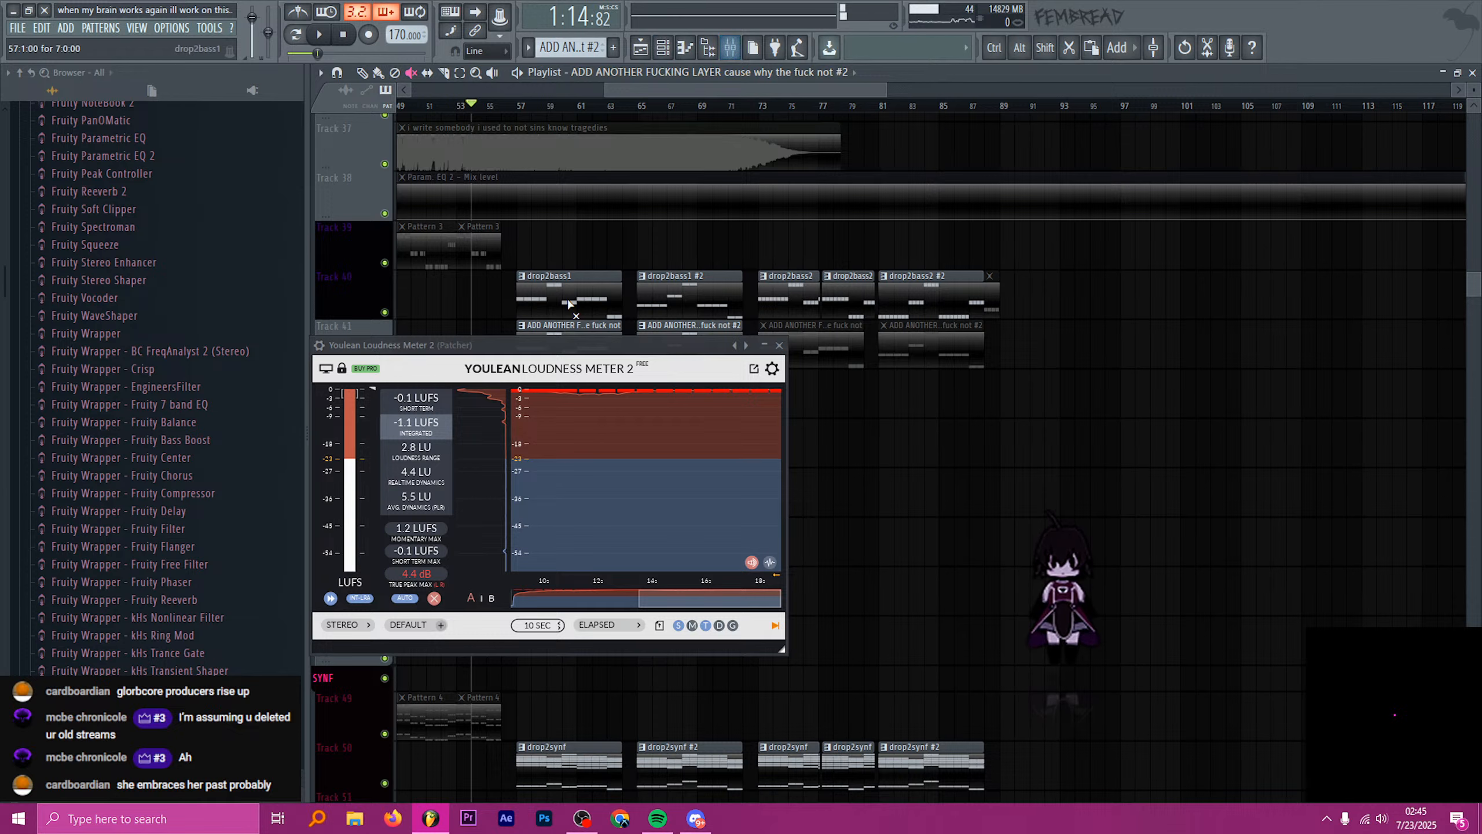
{"action": "key", "text": "space"}
{"action": "left_click_drag", "start_coordinate": [542, 345], "coordinate": [702, 334]}
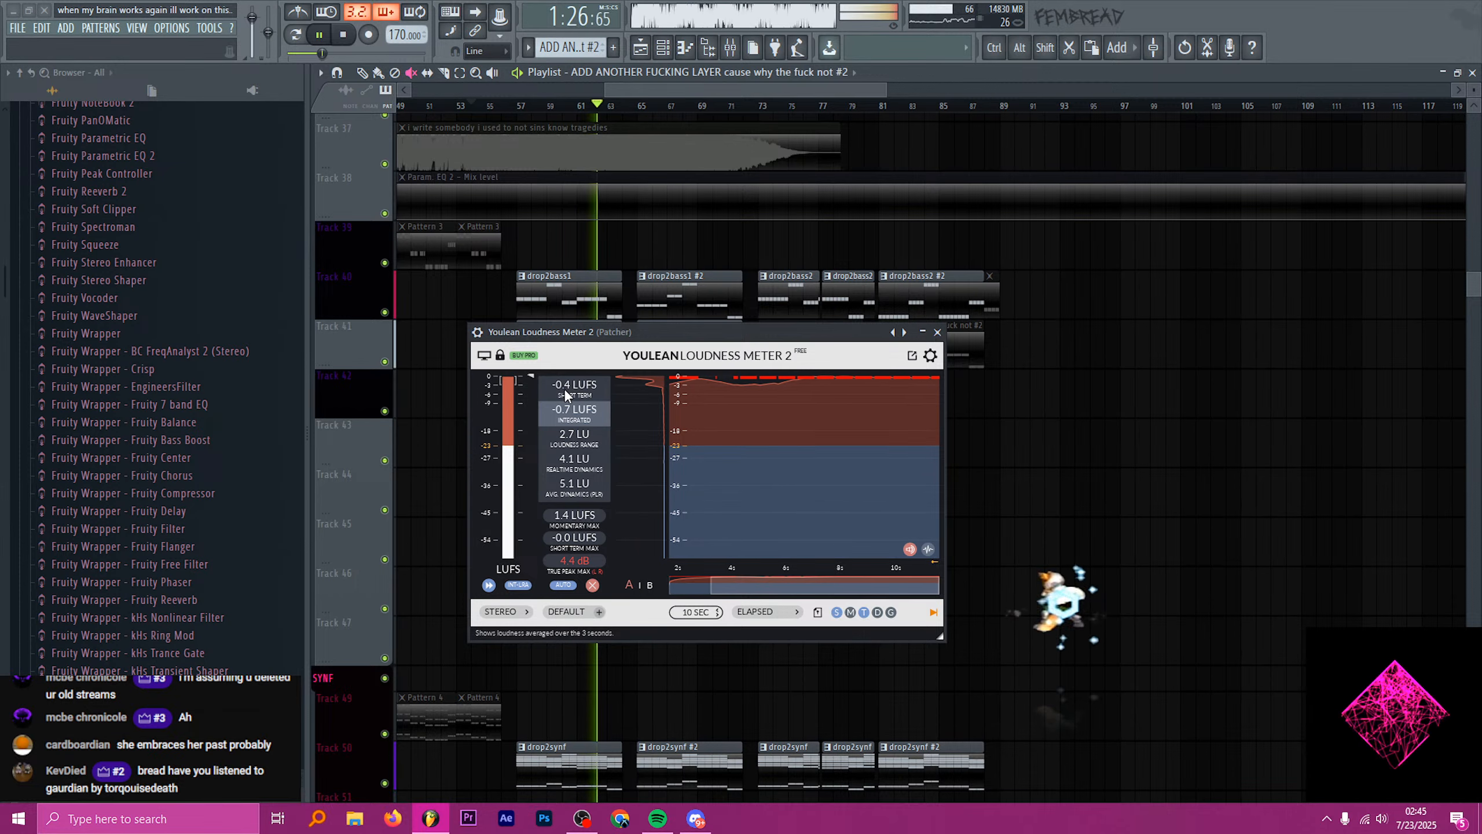
{"action": "left_click", "coordinate": [937, 332]}
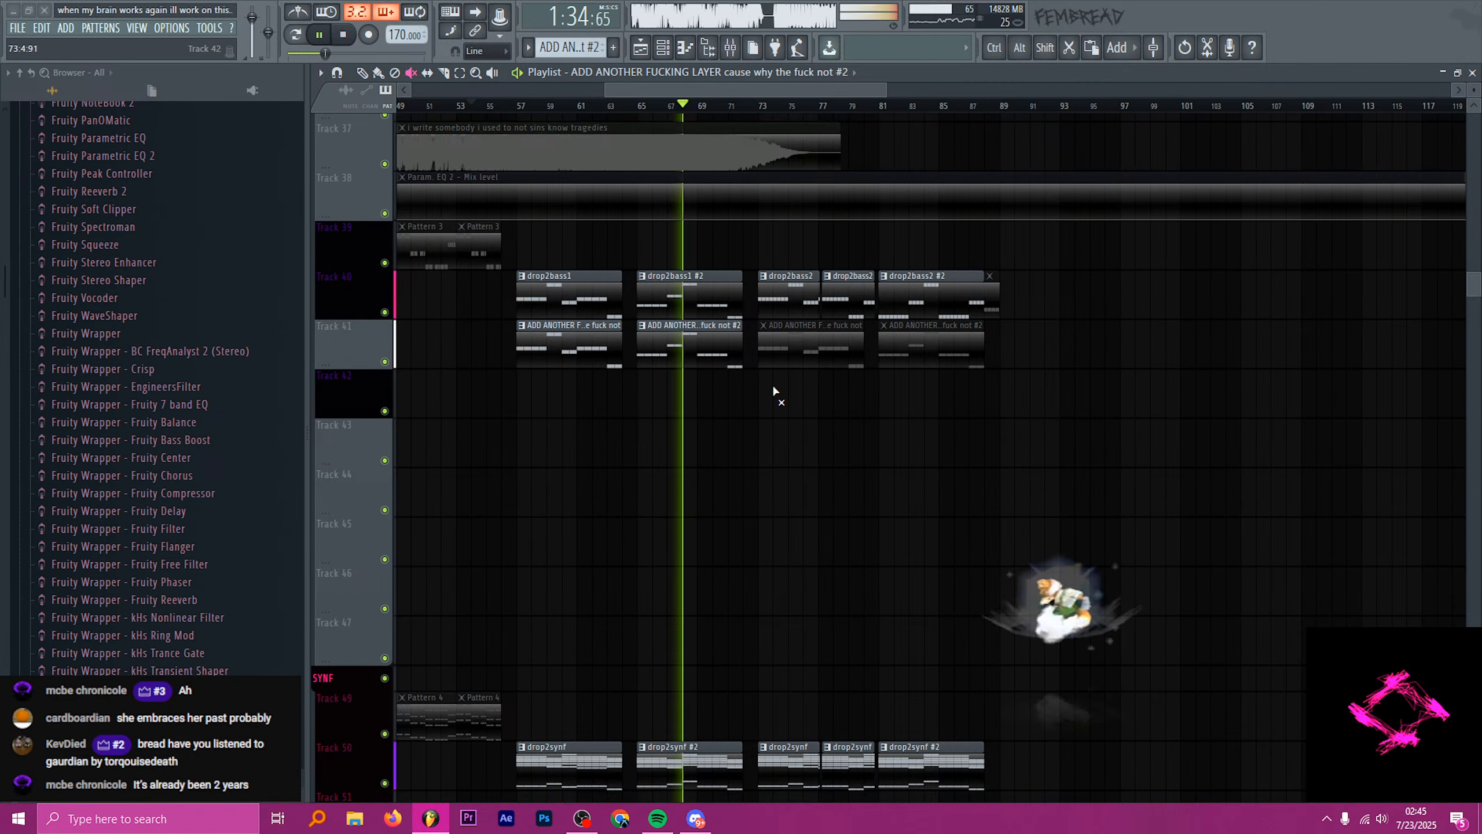
- Save the project and bring the drum clips from bar 73 into view in the playlist
{"action": "scroll", "coordinate": [801, 401], "scroll_direction": "up", "scroll_amount": 2}
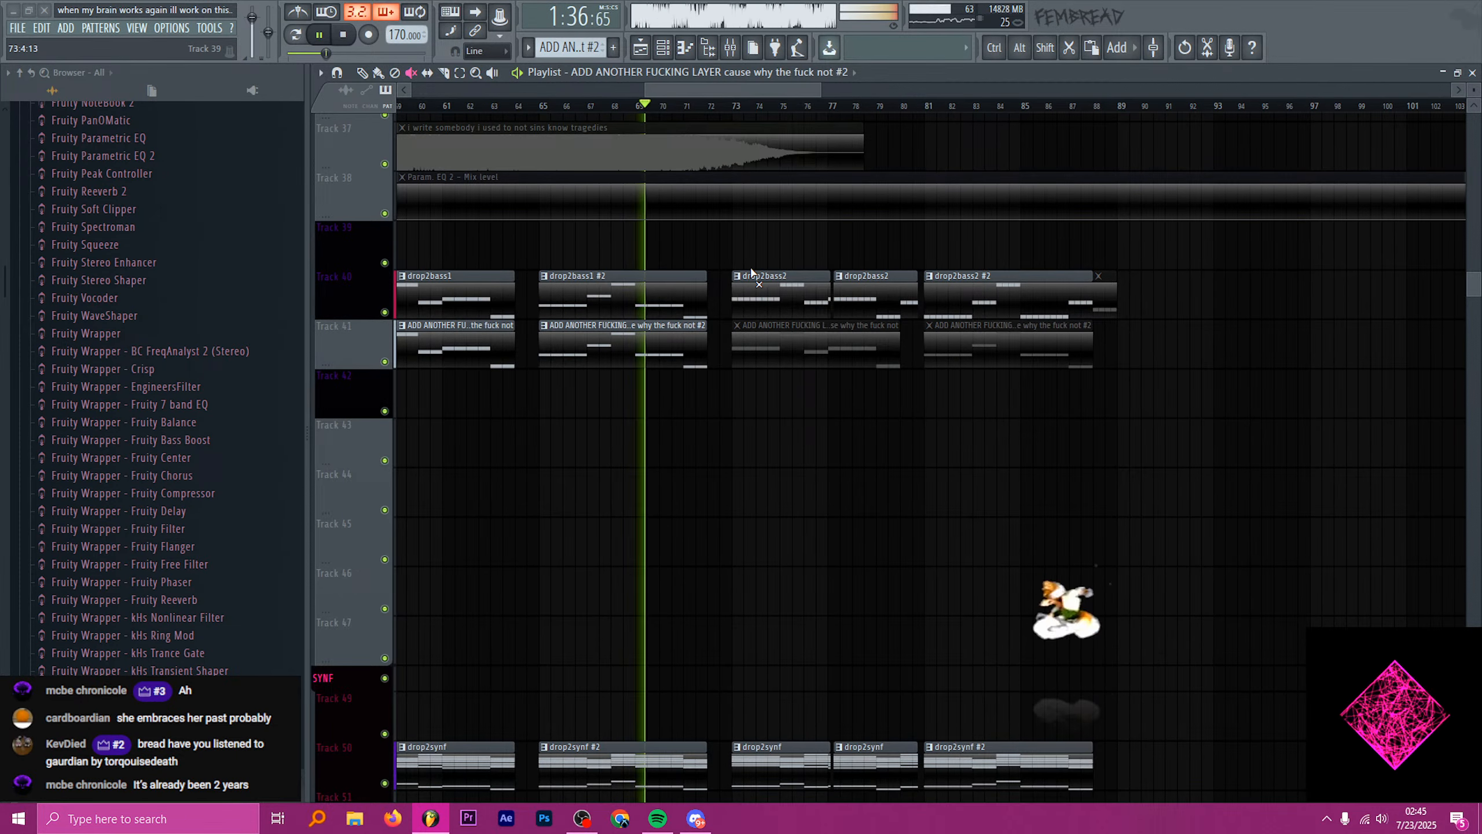
{"action": "key", "text": "ctrl+s"}
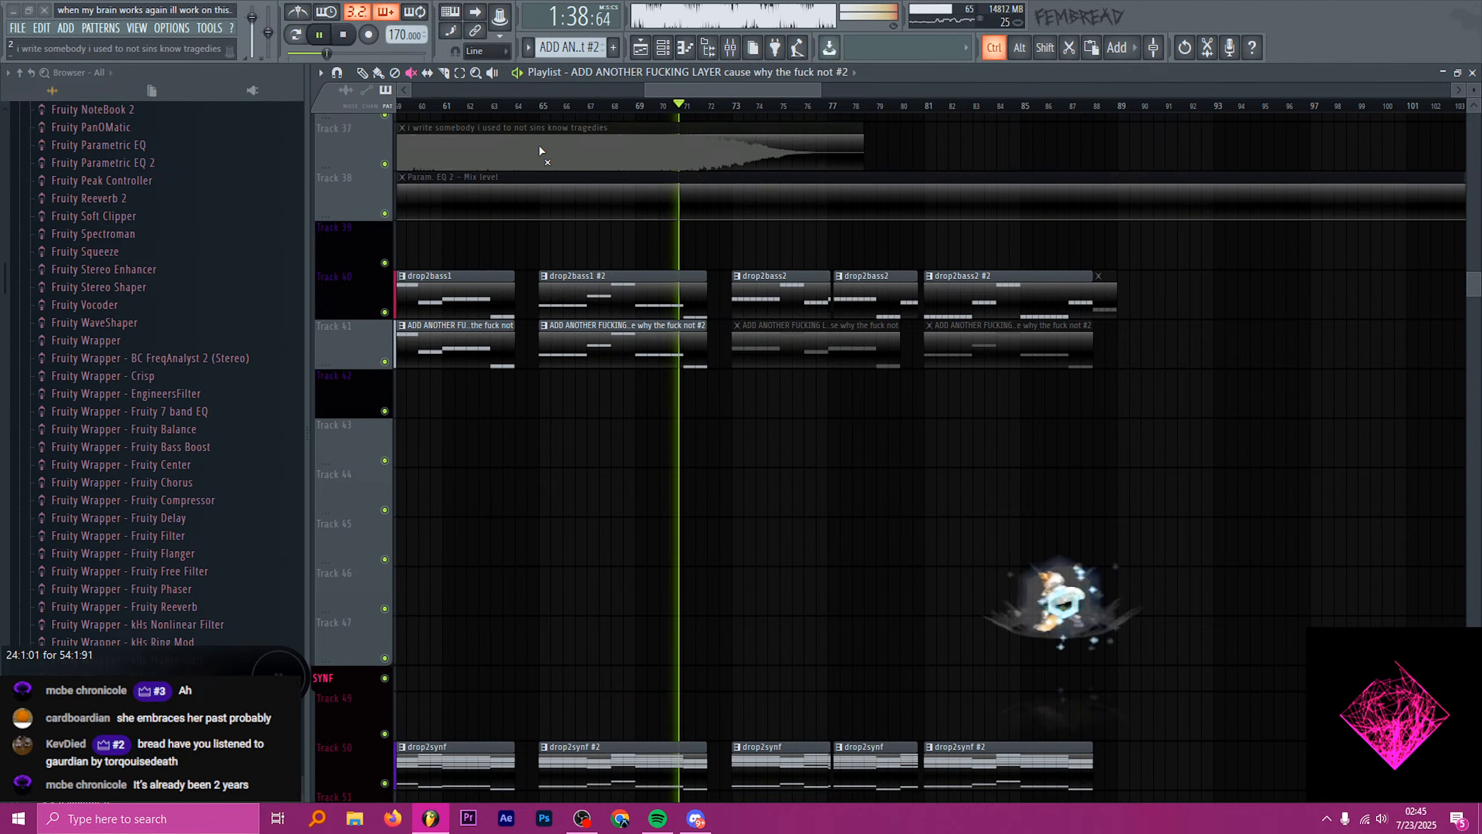
{"action": "scroll", "coordinate": [671, 211], "scroll_direction": "right", "scroll_amount": 2}
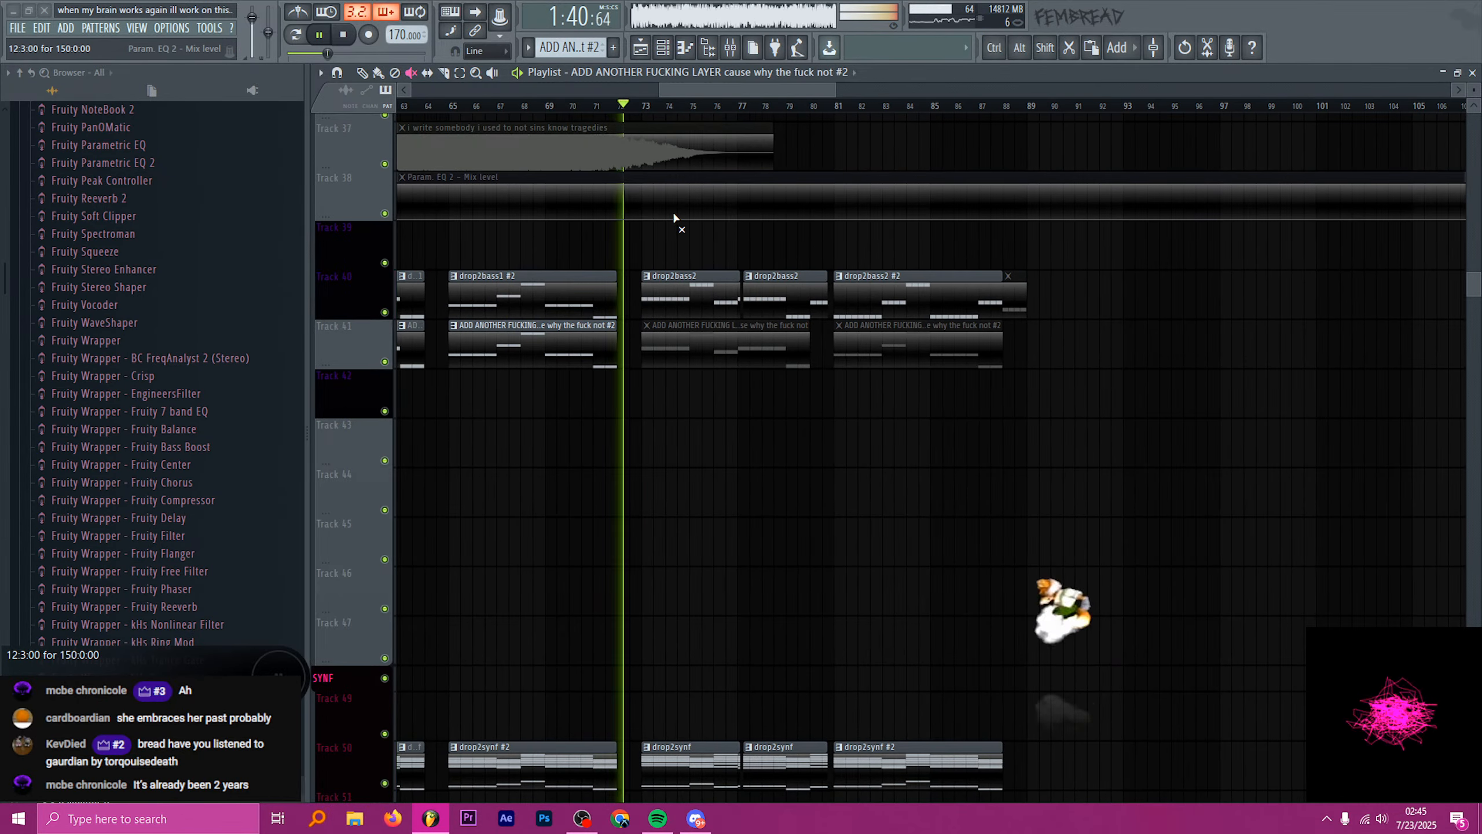
{"action": "scroll", "coordinate": [671, 216], "scroll_direction": "up", "scroll_amount": 2}
{"action": "scroll", "coordinate": [594, 217], "scroll_direction": "up", "scroll_amount": 5}
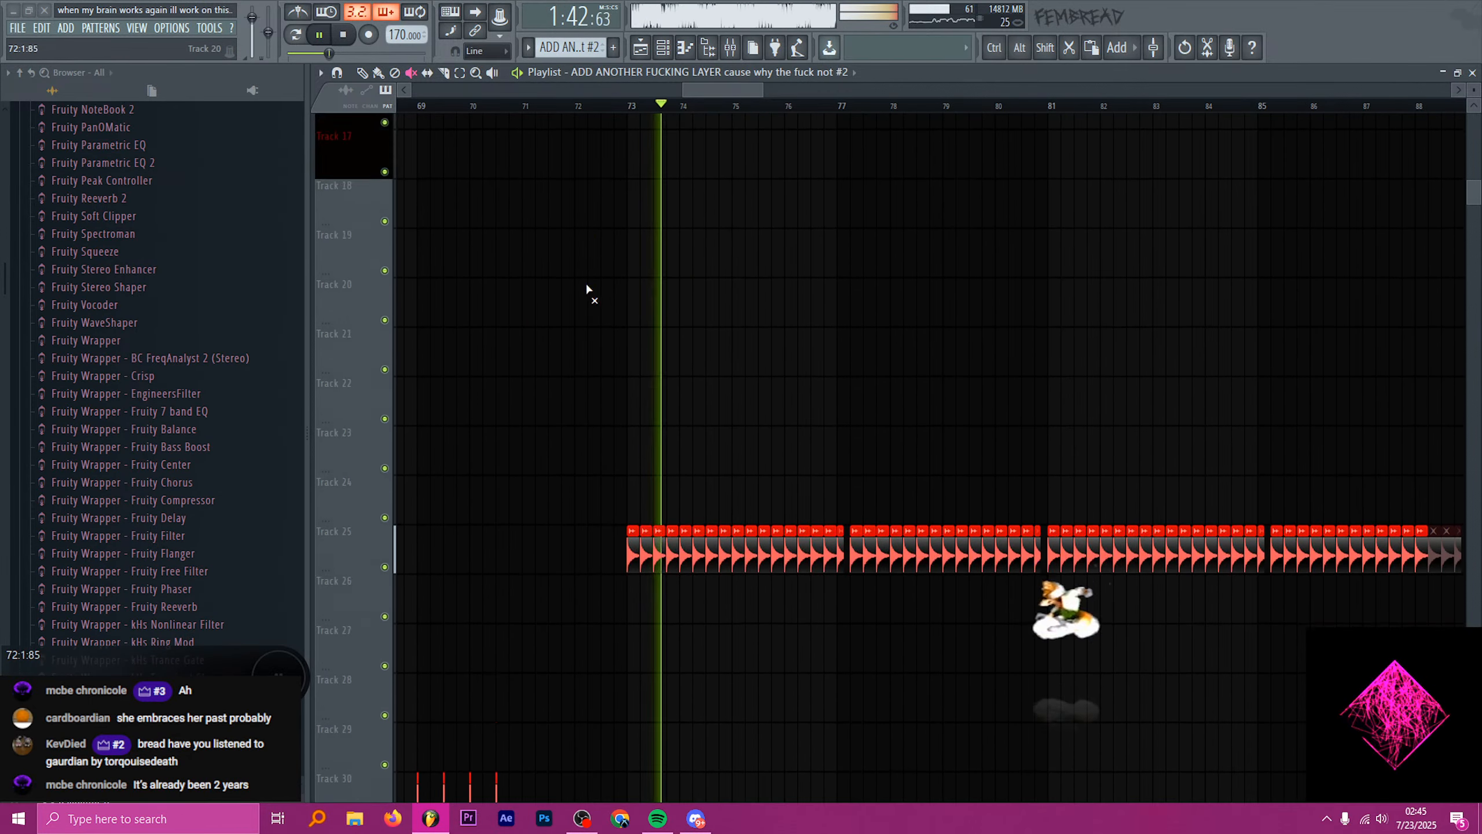
- Add an Eminem Kick 10db clip at bar 72 on Track 10 of the playlist and audition it against the bass
{"action": "scroll", "coordinate": [587, 286], "scroll_direction": "up", "scroll_amount": 3}
{"action": "key", "text": "space"}
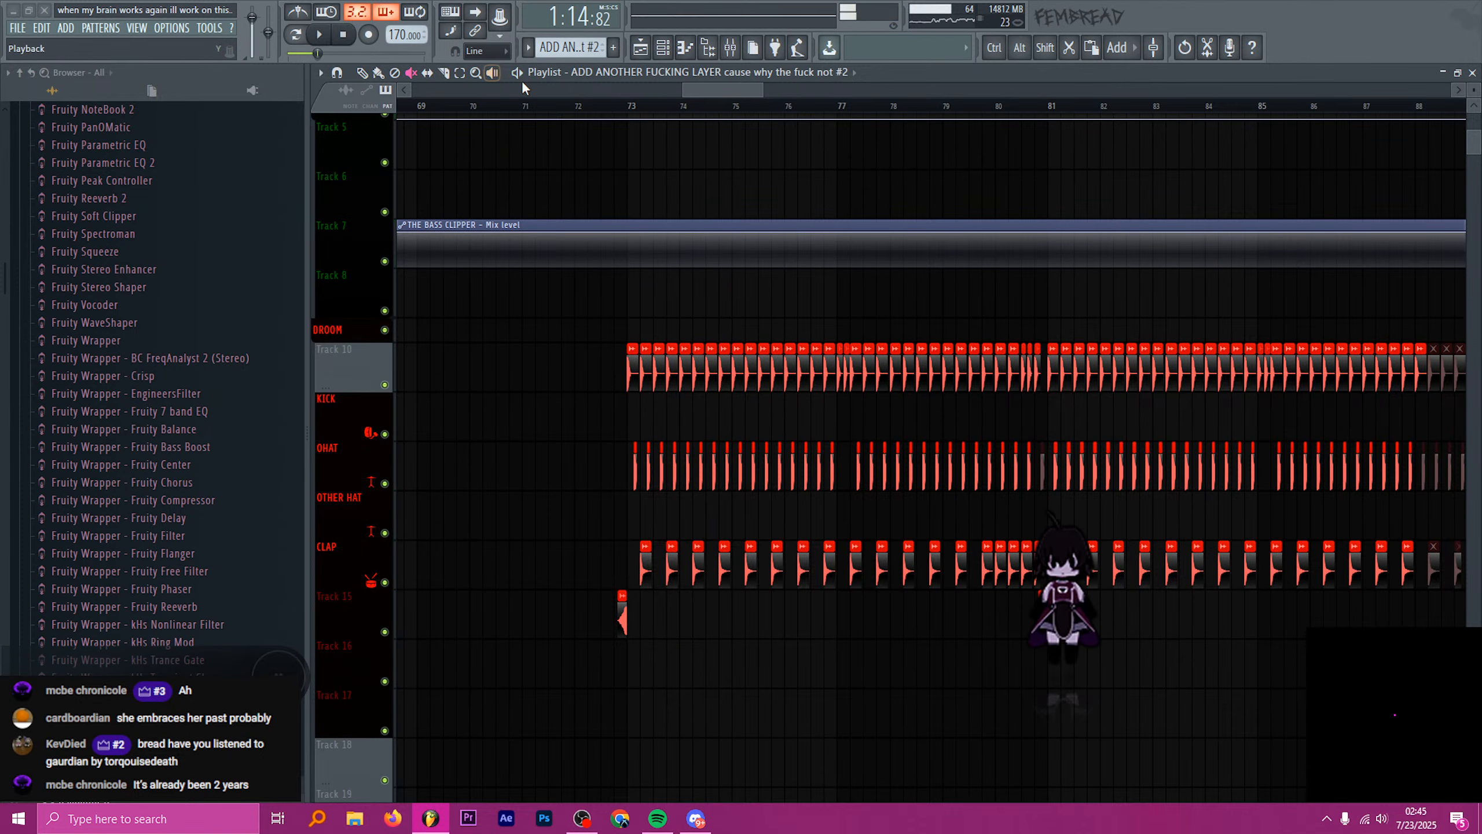
{"action": "left_click", "coordinate": [563, 108]}
{"action": "scroll", "coordinate": [557, 244], "scroll_direction": "up", "scroll_amount": 4}
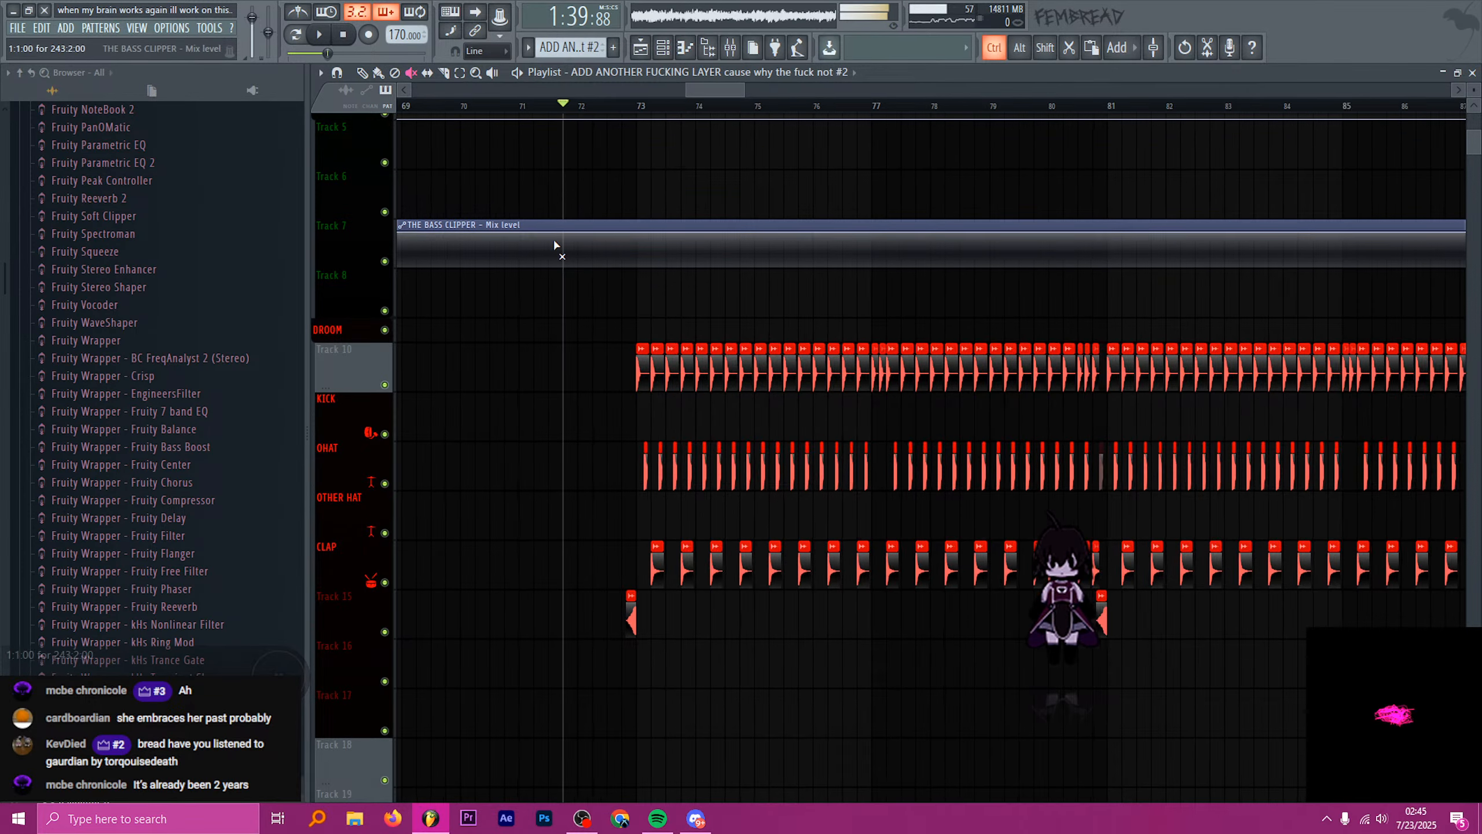
{"action": "left_click", "coordinate": [762, 369]}
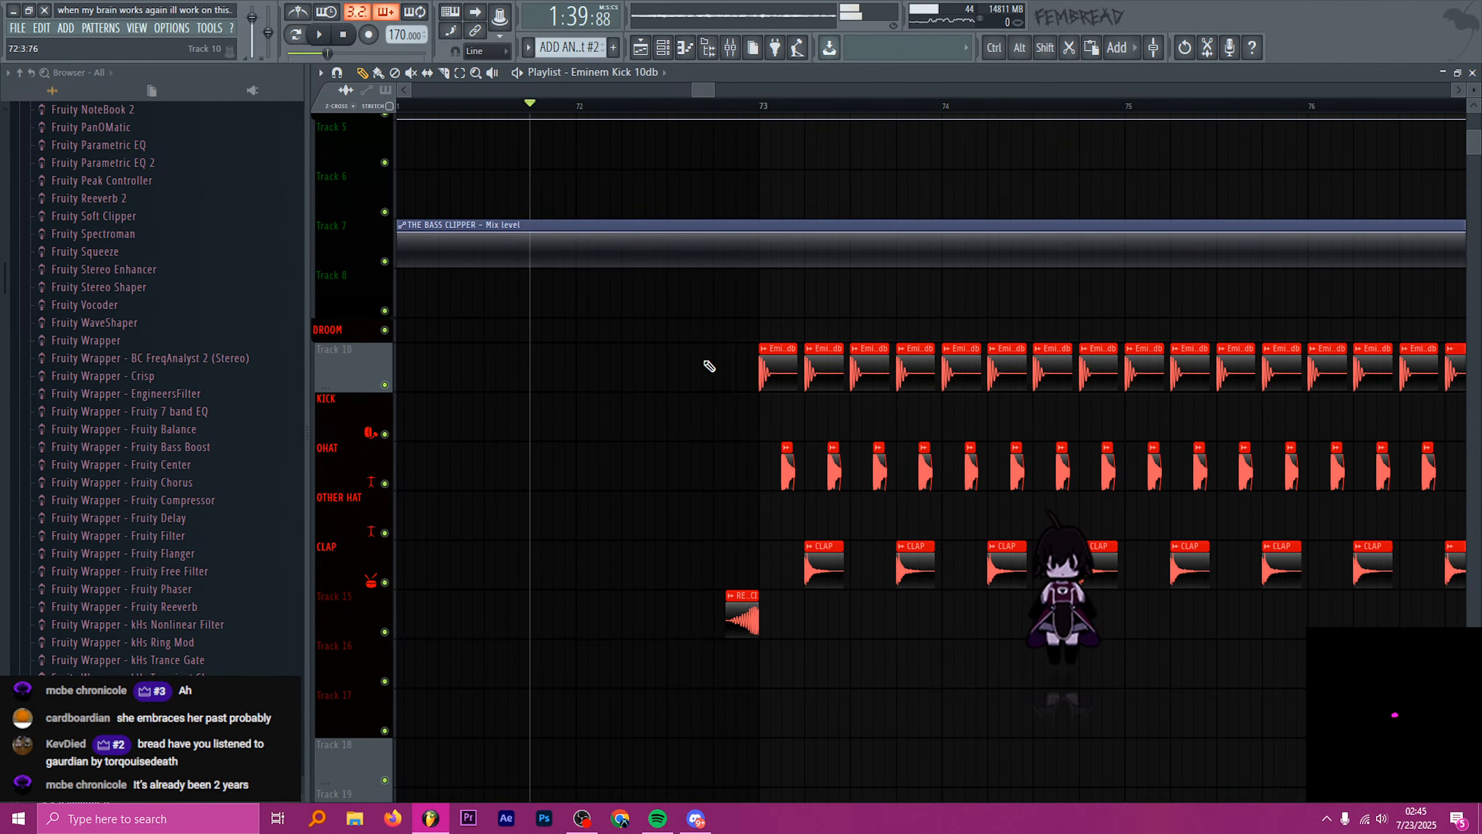
{"action": "key", "text": "space"}
{"action": "key", "text": "space"}
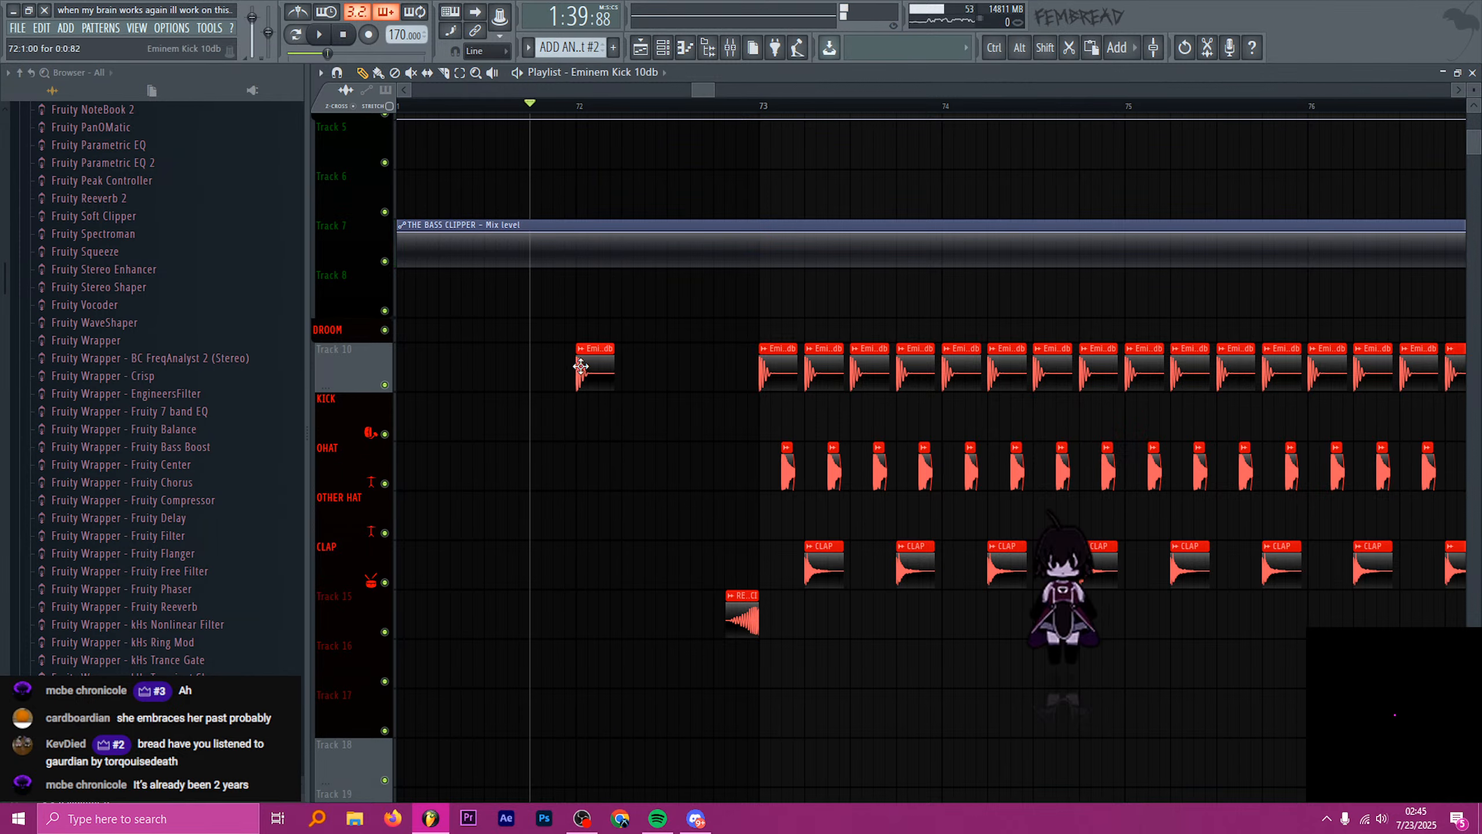
{"action": "scroll", "coordinate": [609, 448], "scroll_direction": "down", "scroll_amount": 3}
{"action": "scroll", "coordinate": [608, 449], "scroll_direction": "down", "scroll_amount": 5}
{"action": "key", "text": "space"}
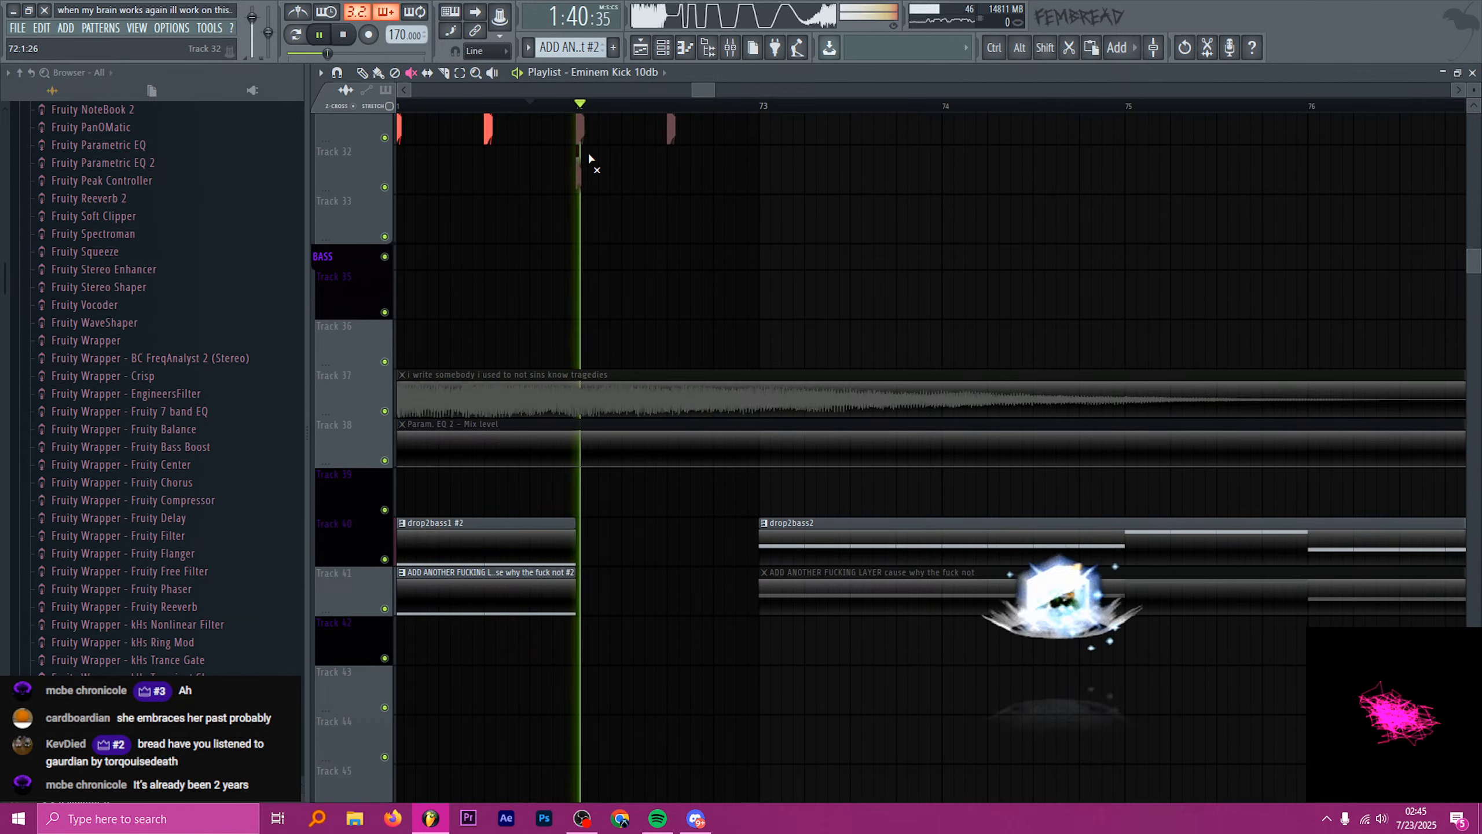
{"action": "scroll", "coordinate": [600, 257], "scroll_direction": "up", "scroll_amount": 6}
{"action": "key", "text": "space"}
- Play the drop from bar 72, checking the mixer track levels and examining the drum clips through bar 89
{"action": "scroll", "coordinate": [674, 309], "scroll_direction": "up", "scroll_amount": 4}
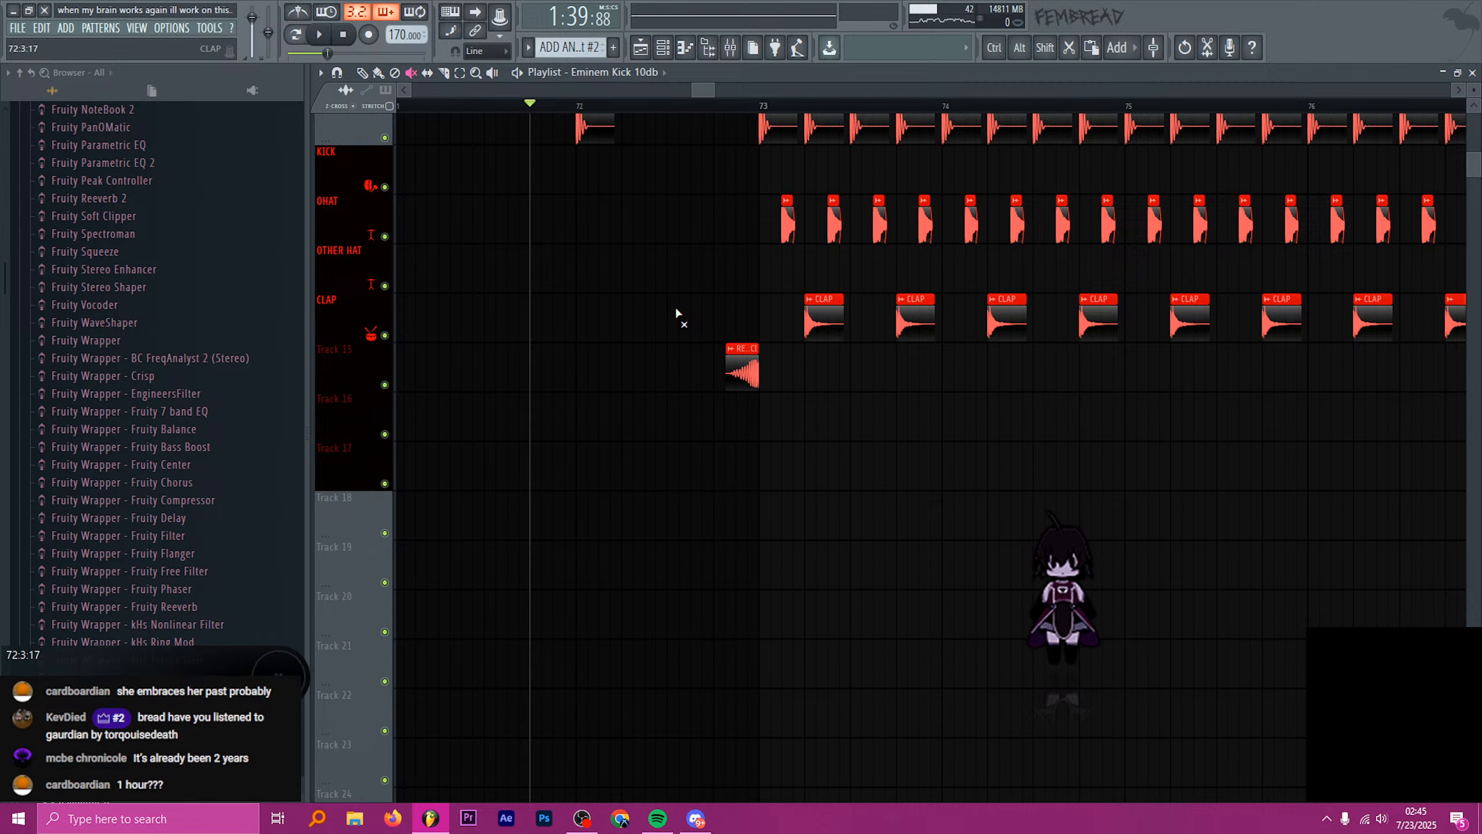
{"action": "scroll", "coordinate": [609, 321], "scroll_direction": "down", "scroll_amount": 8}
{"action": "scroll", "coordinate": [632, 232], "scroll_direction": "down", "scroll_amount": 5}
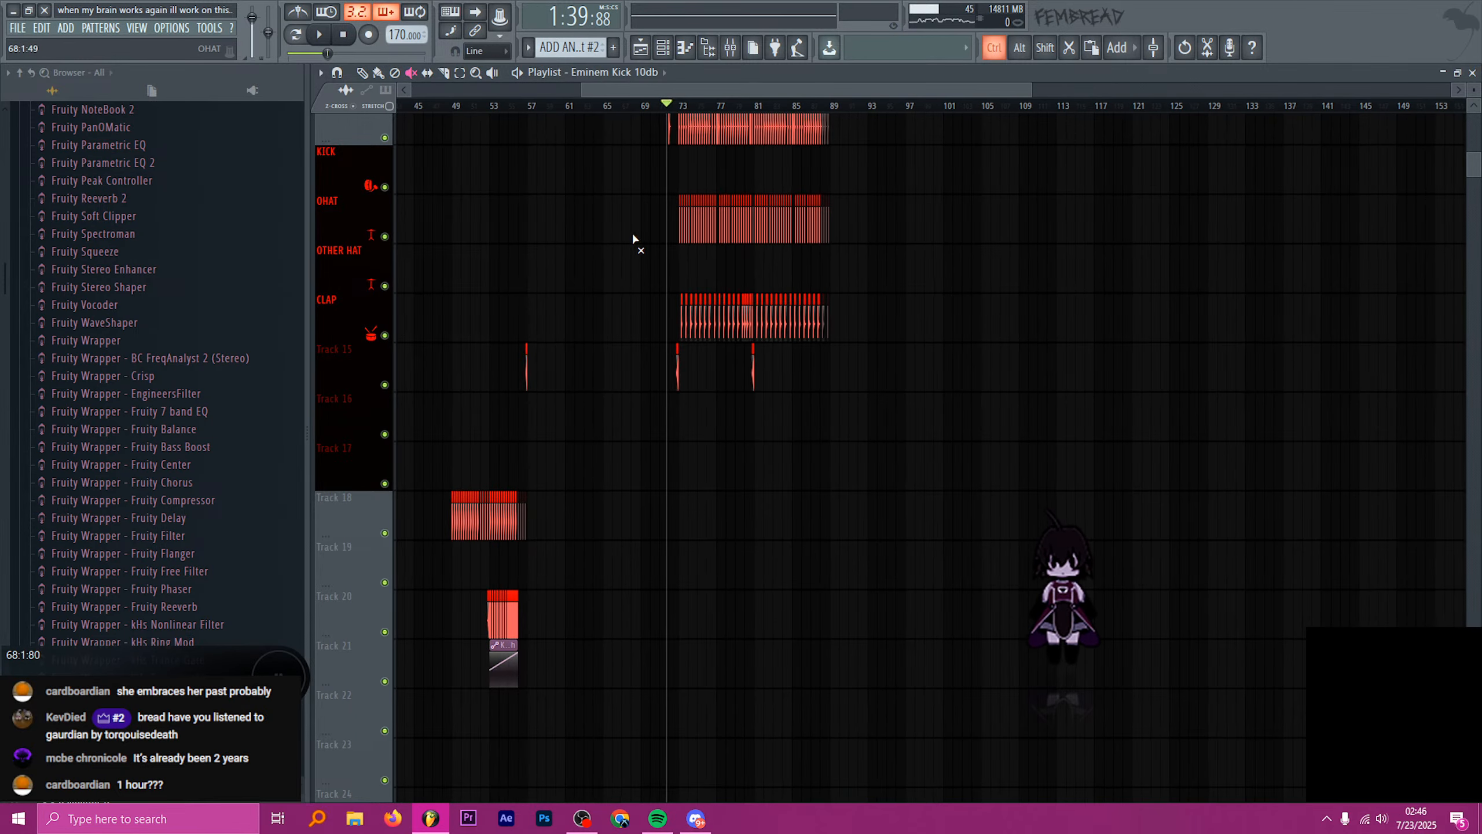
{"action": "scroll", "coordinate": [626, 213], "scroll_direction": "up", "scroll_amount": 7}
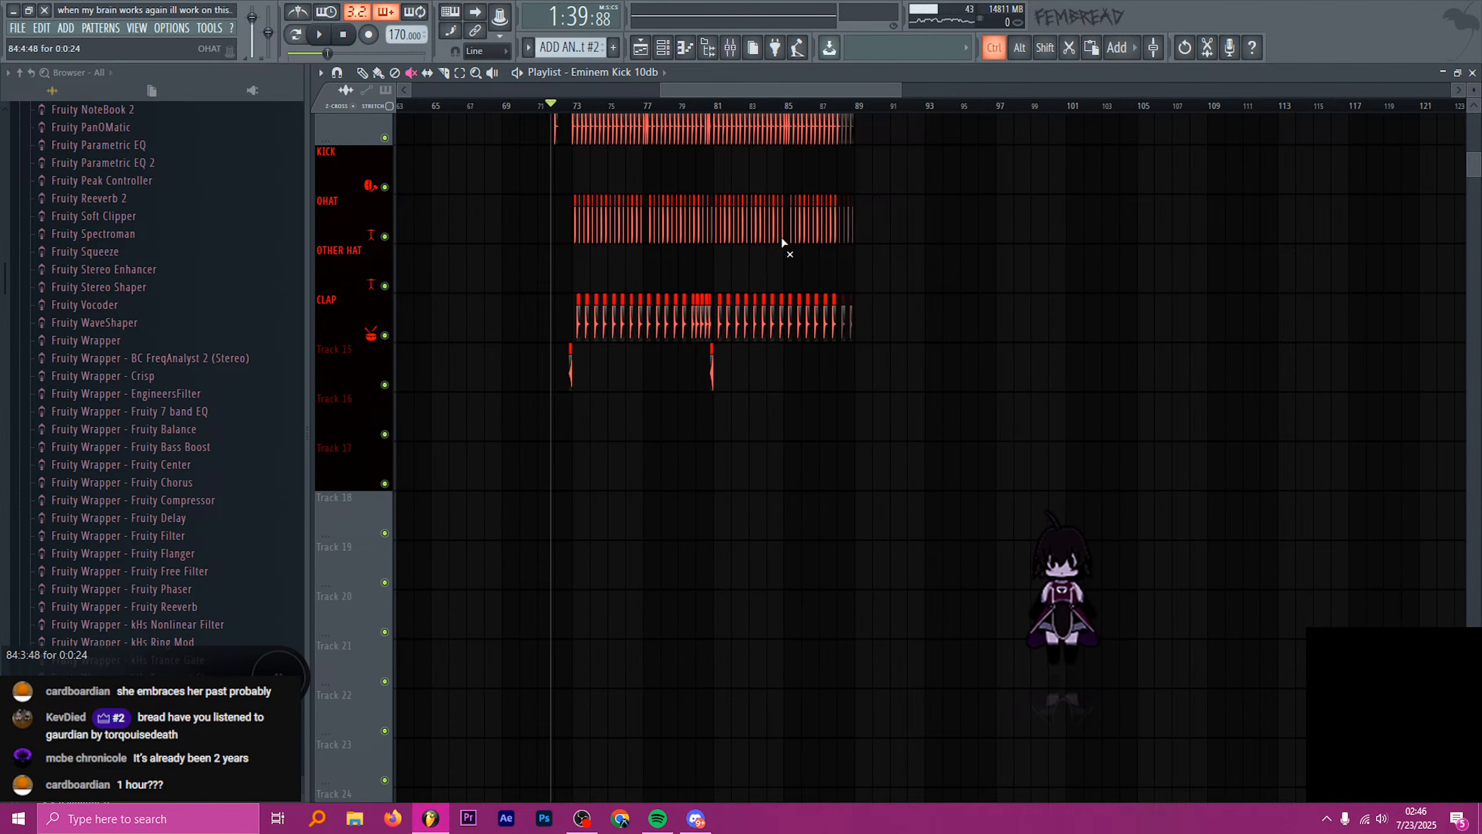
{"action": "key", "text": "space"}
{"action": "left_click", "coordinate": [736, 49]}
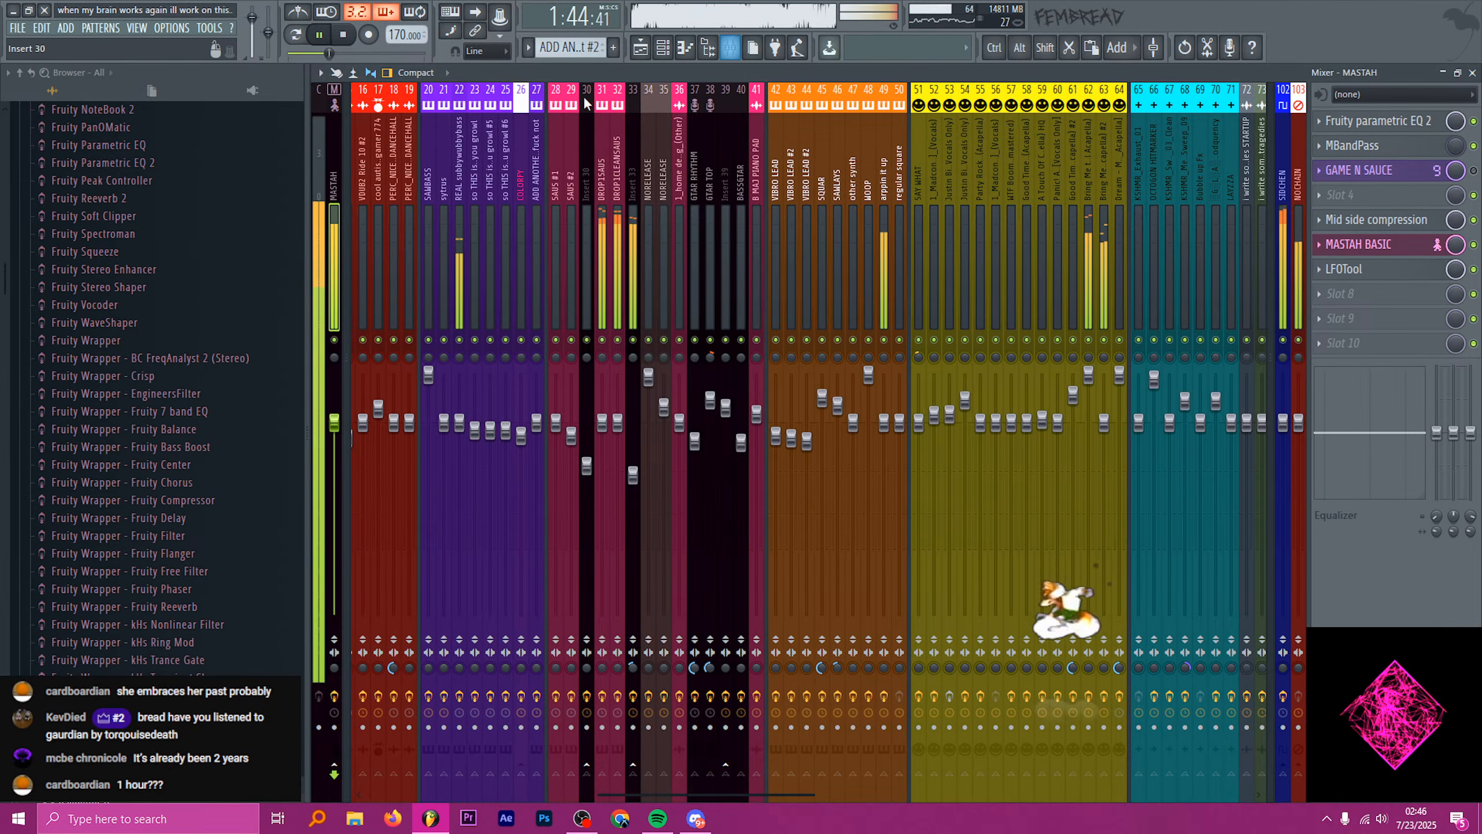
{"action": "scroll", "coordinate": [616, 160], "scroll_direction": "left", "scroll_amount": 5}
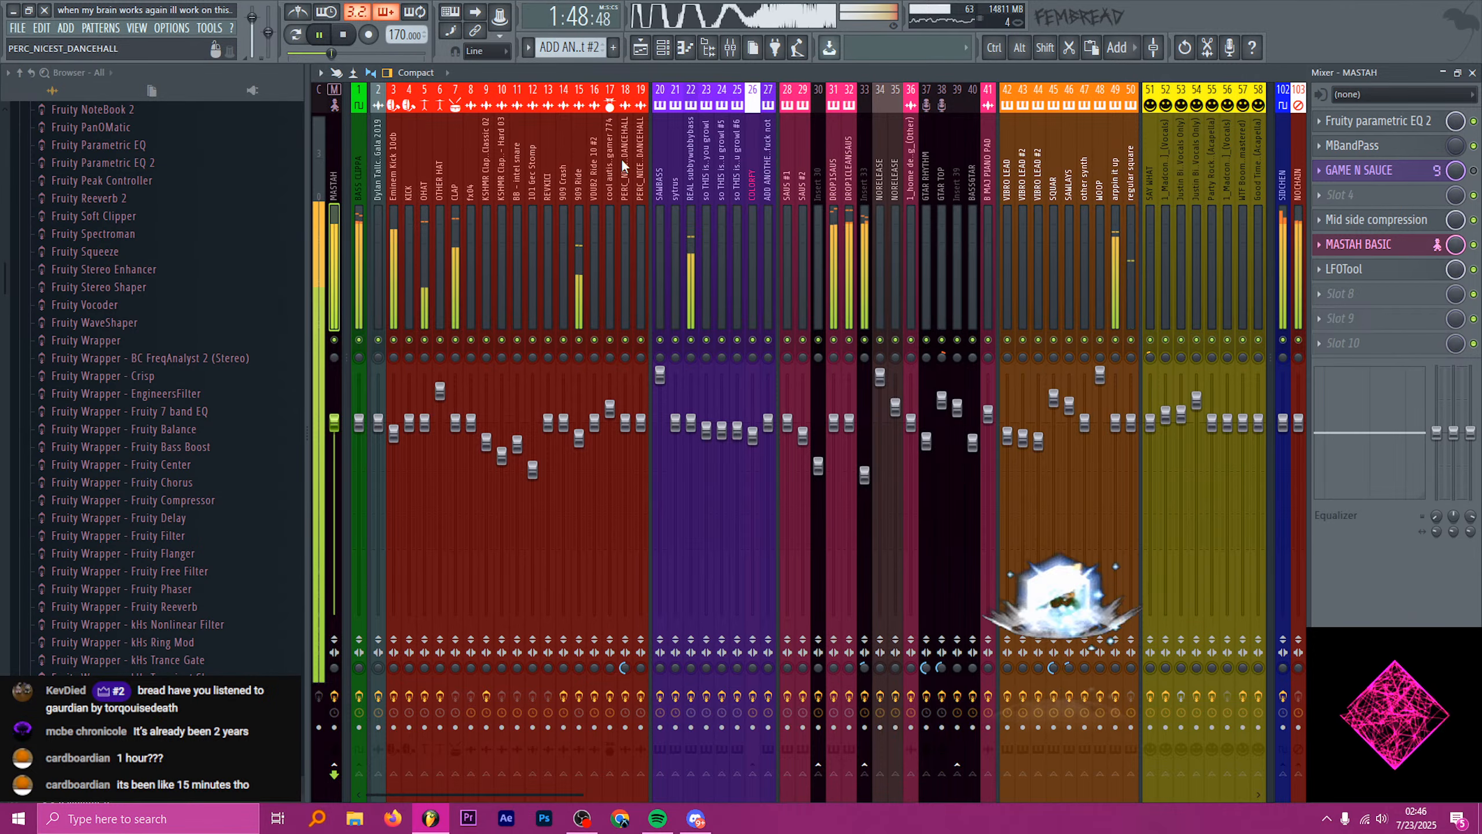
{"action": "left_click", "coordinate": [641, 48]}
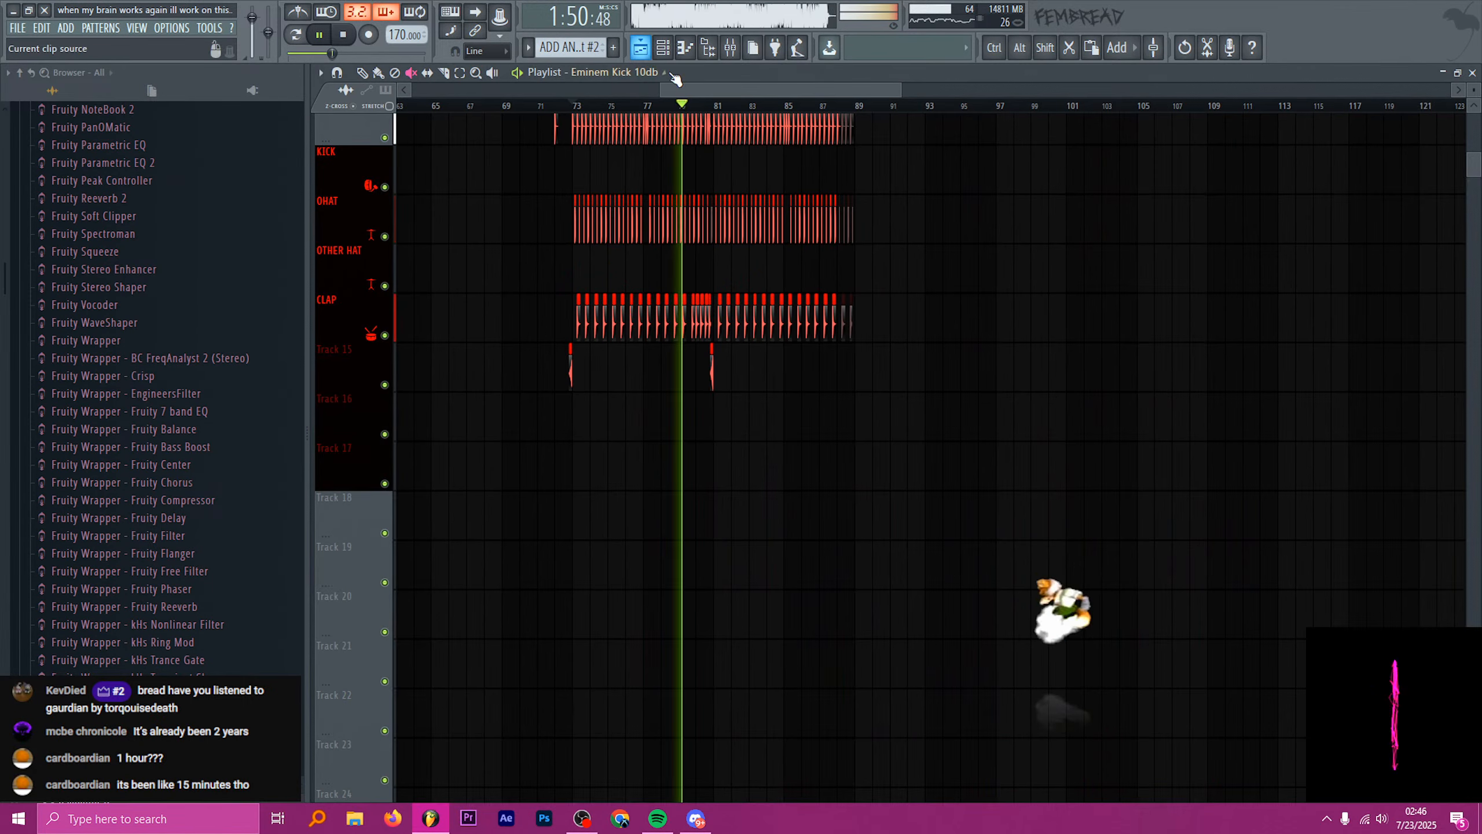
{"action": "scroll", "coordinate": [804, 231], "scroll_direction": "down", "scroll_amount": 4}
{"action": "scroll", "coordinate": [759, 233], "scroll_direction": "up", "scroll_amount": 4}
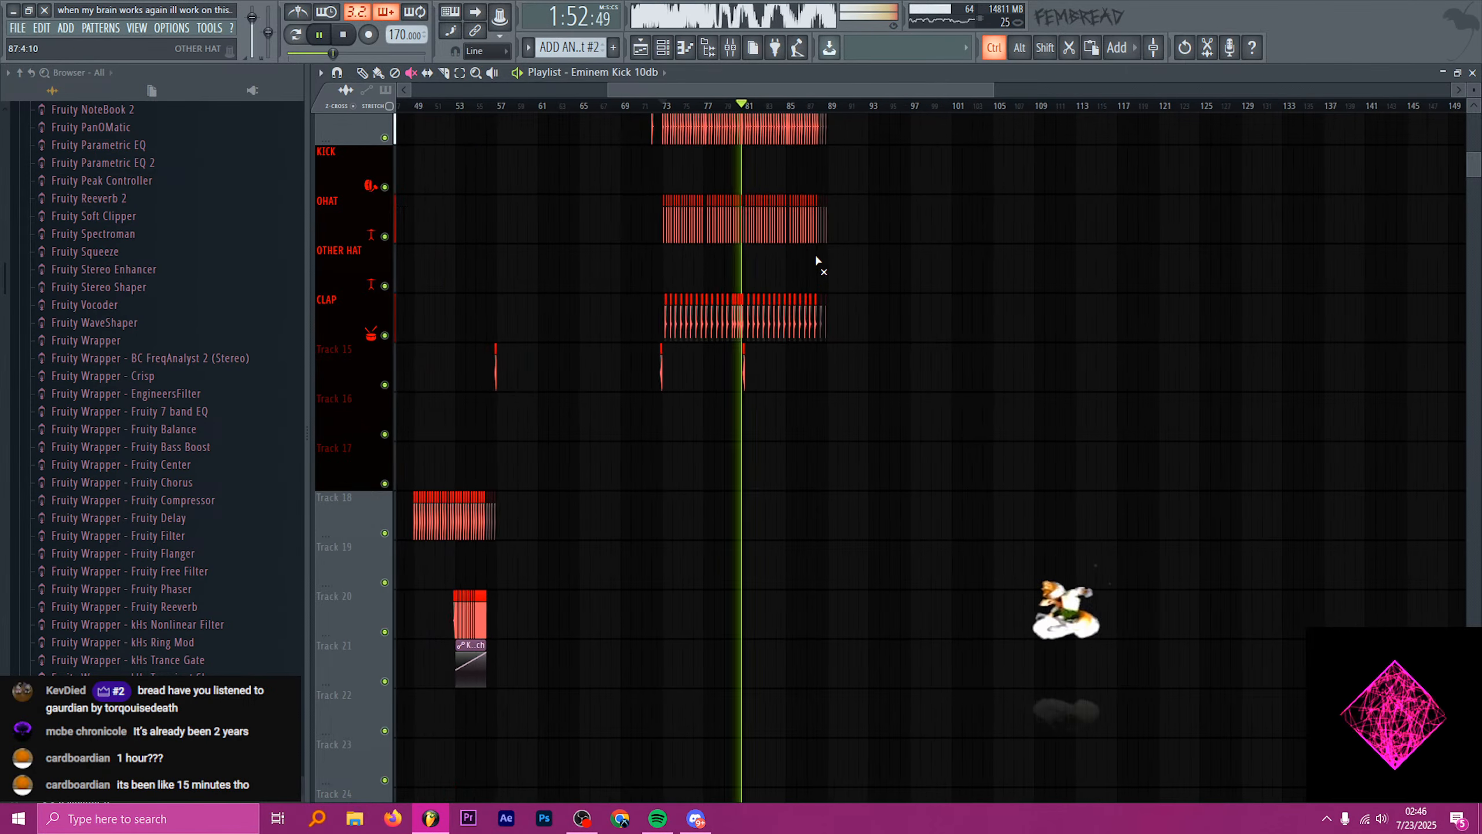
{"action": "scroll", "coordinate": [708, 273], "scroll_direction": "down", "scroll_amount": 2}
{"action": "scroll", "coordinate": [726, 273], "scroll_direction": "up", "scroll_amount": 5}
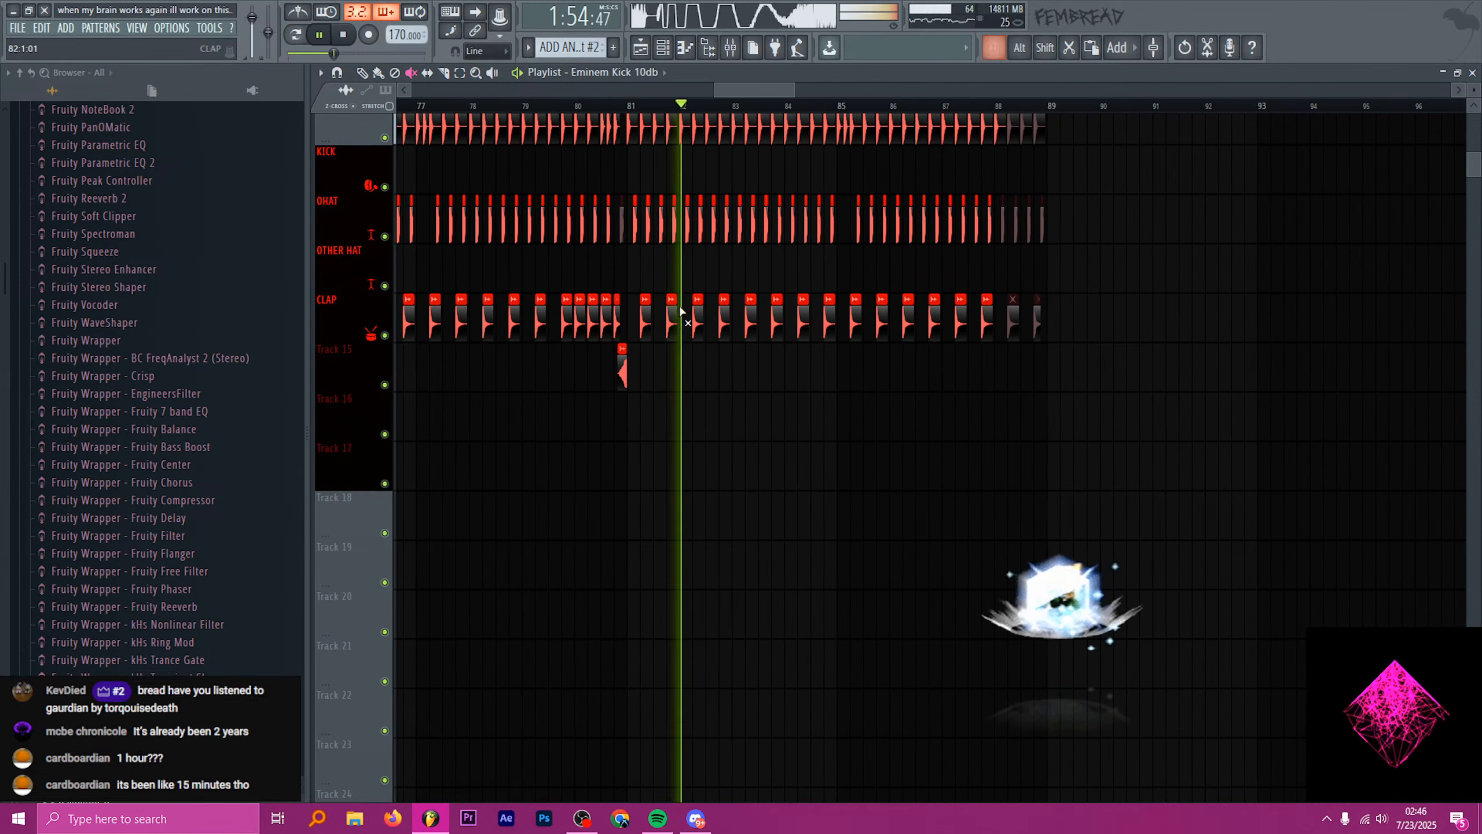
{"action": "scroll", "coordinate": [655, 315], "scroll_direction": "down", "scroll_amount": 4}
{"action": "scroll", "coordinate": [653, 314], "scroll_direction": "down", "scroll_amount": 4}
- Copy the OTHER HAT clip used near bar 29 and place two hats around the first OHAT hit of bar 81
{"action": "key", "text": "space"}
{"action": "scroll", "coordinate": [519, 293], "scroll_direction": "up", "scroll_amount": 8}
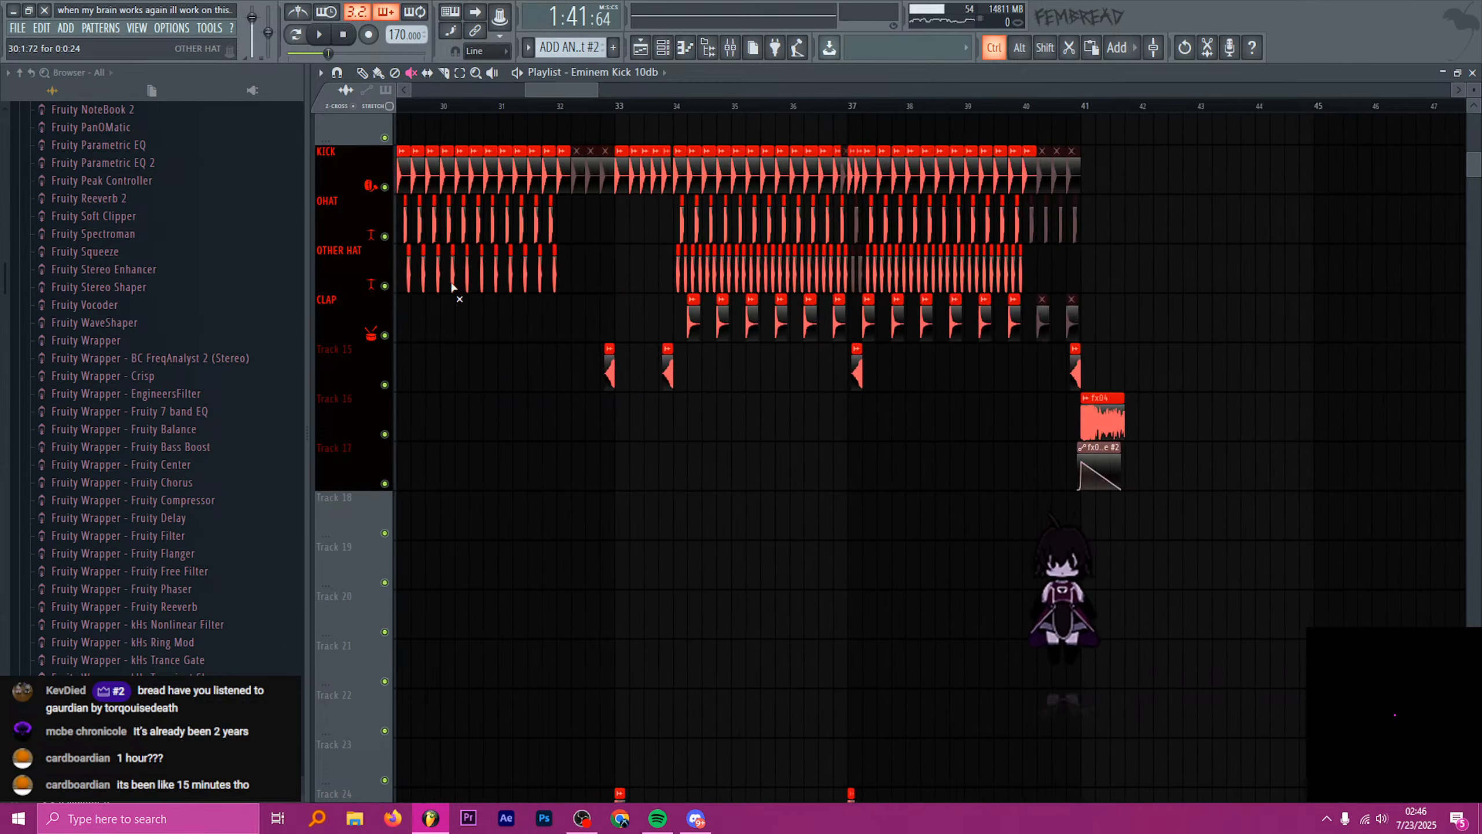
{"action": "scroll", "coordinate": [667, 291], "scroll_direction": "down", "scroll_amount": 2}
{"action": "scroll", "coordinate": [565, 277], "scroll_direction": "up", "scroll_amount": 4}
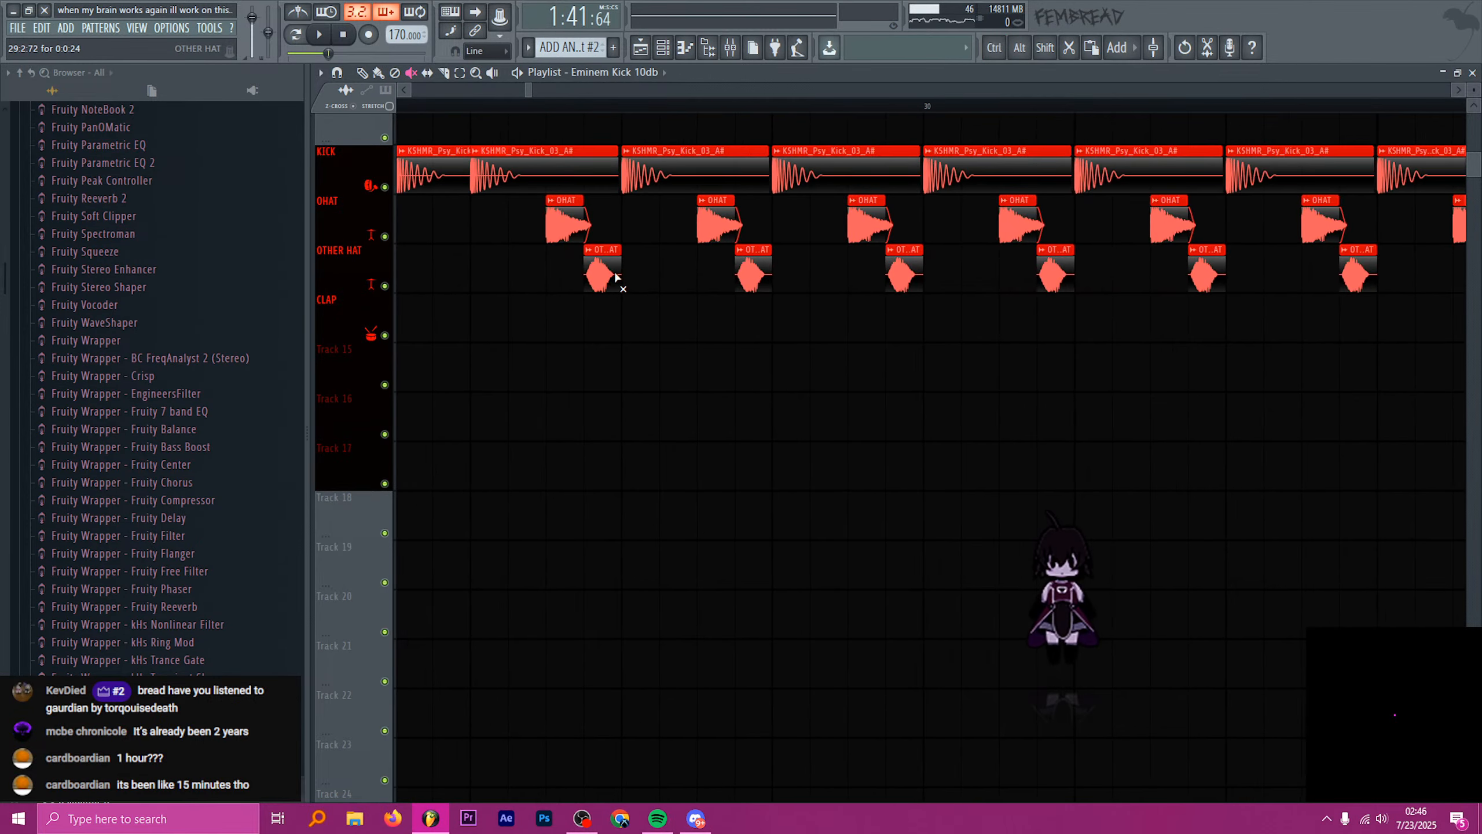
{"action": "scroll", "coordinate": [601, 291], "scroll_direction": "down", "scroll_amount": 4}
{"action": "scroll", "coordinate": [887, 274], "scroll_direction": "up", "scroll_amount": 6}
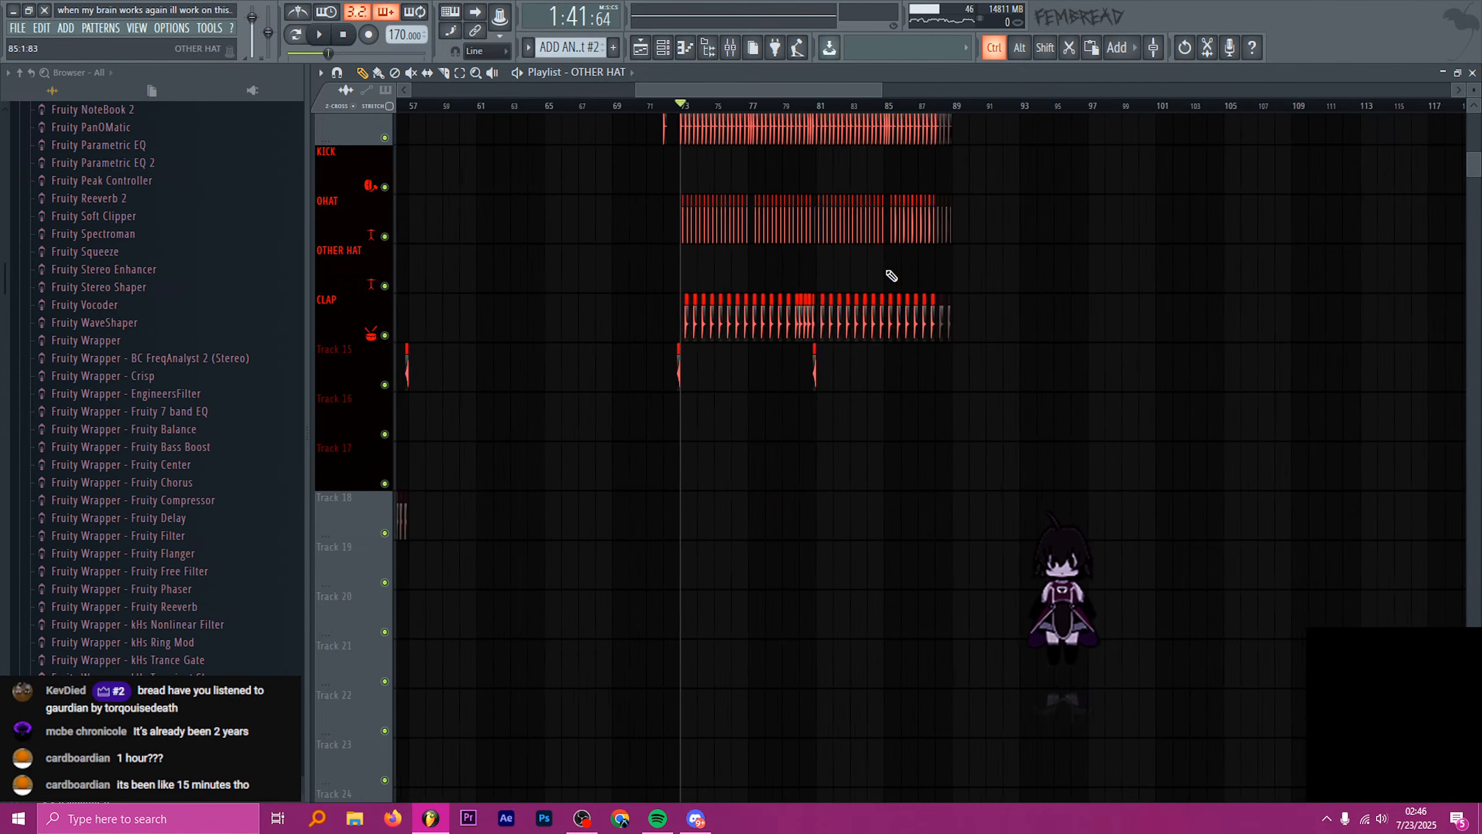
{"action": "scroll", "coordinate": [753, 267], "scroll_direction": "up", "scroll_amount": 2}
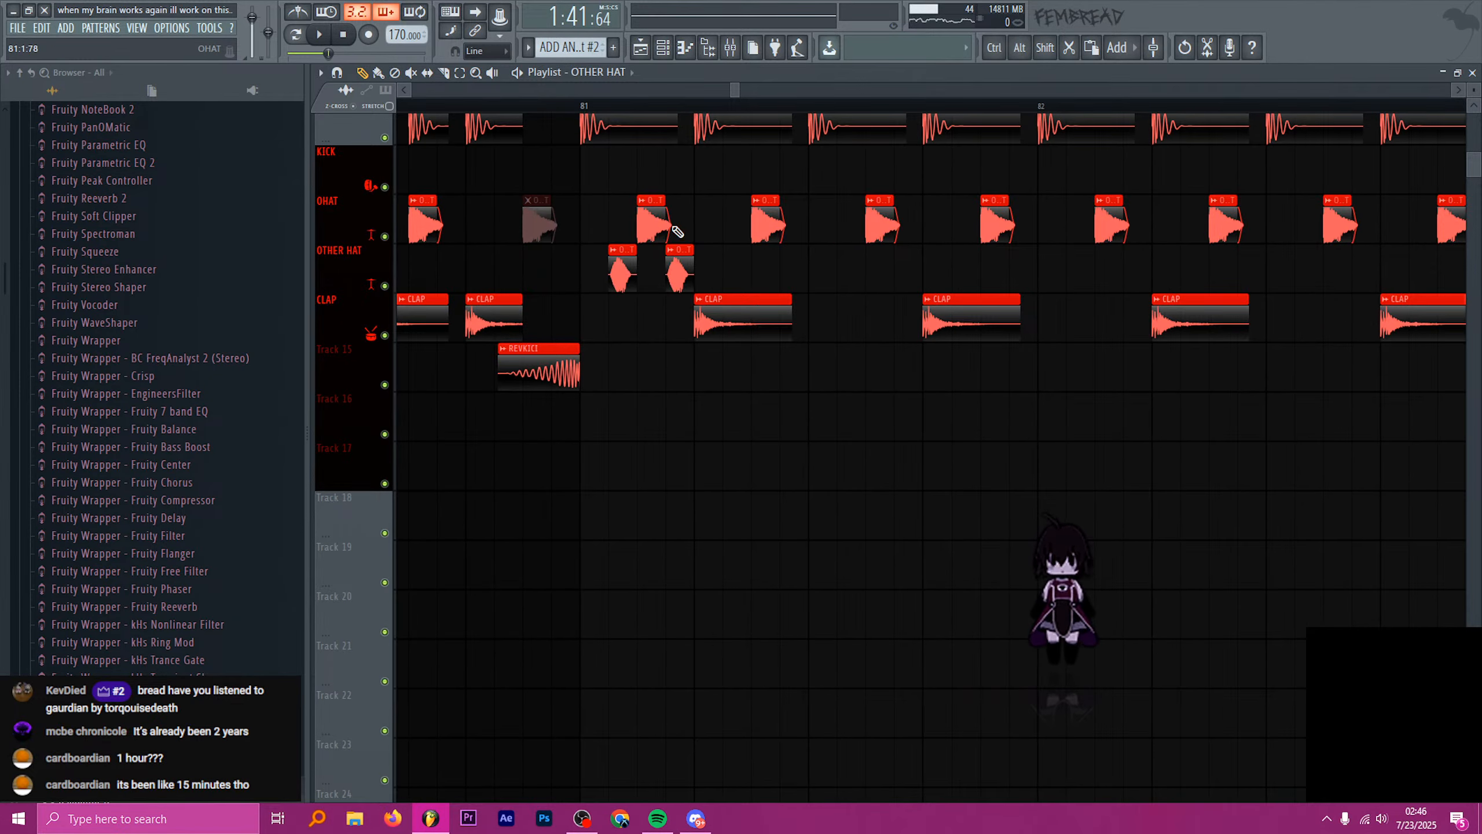
{"action": "key", "text": "space"}
{"action": "key", "text": "space"}
- Select the one-beat OTHER HAT pair at the start of bar 81 and duplicate it repeatedly through bar 84
{"action": "left_click_drag", "start_coordinate": [698, 108], "coordinate": [585, 111]}
{"action": "left_click_drag", "start_coordinate": [744, 271], "coordinate": [660, 275]}
{"action": "scroll", "coordinate": [666, 273], "scroll_direction": "down", "scroll_amount": 3}
{"action": "key", "text": "ctrl+b"}
{"action": "key", "text": "ctrl+b"}
{"action": "scroll", "coordinate": [730, 254], "scroll_direction": "down", "scroll_amount": 4}
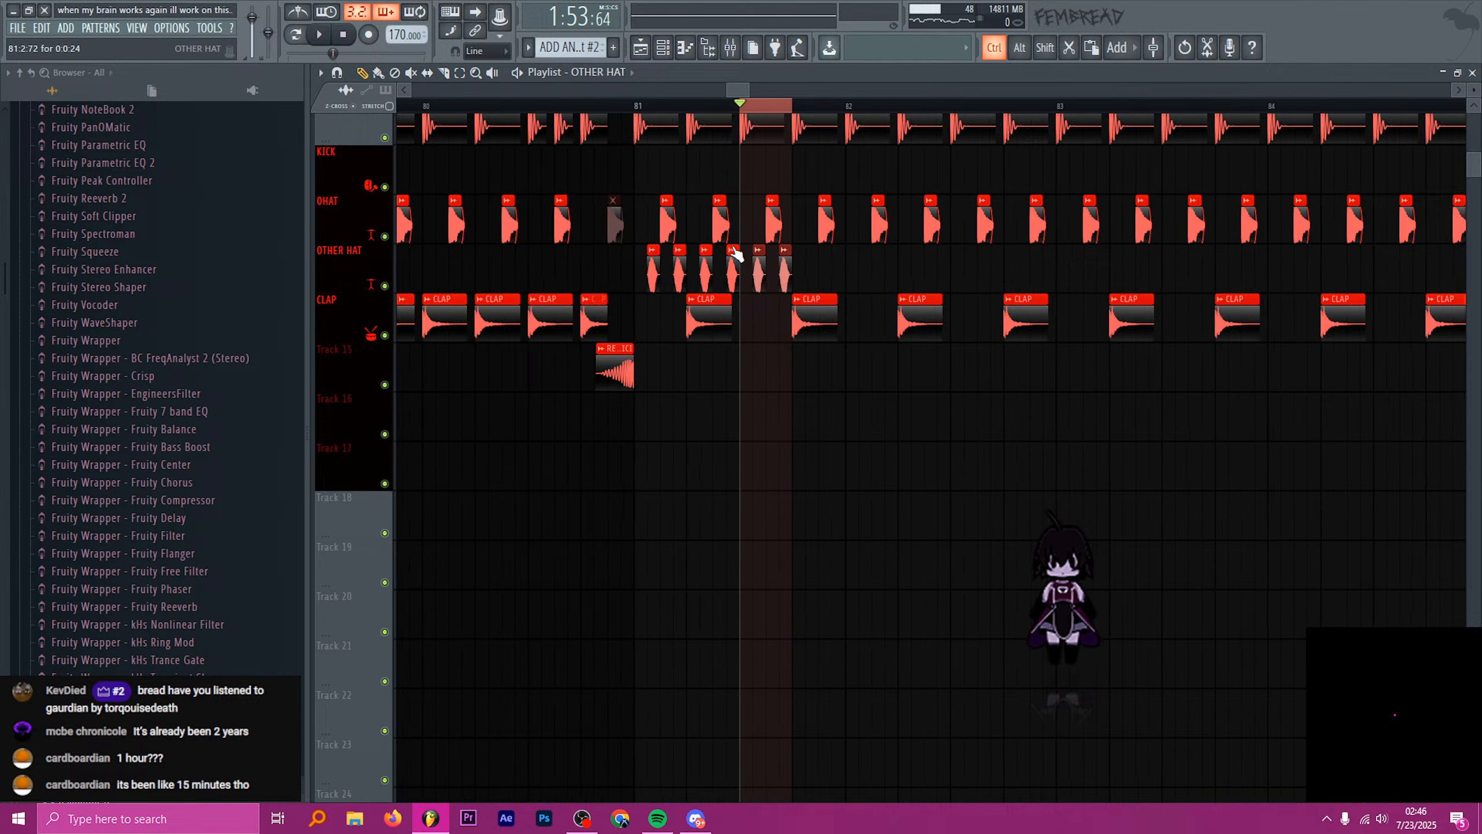
{"action": "key", "text": "ctrl+b"}
{"action": "key", "text": "ctrl+b"}
{"action": "key", "text": "ctrl+b"}
{"action": "key", "text": "ctrl+b"}
{"action": "key", "text": "ctrl+b"}
{"action": "key", "text": "ctrl+b"}
{"action": "key", "text": "ctrl+b"}
{"action": "key", "text": "ctrl+b"}
{"action": "key", "text": "ctrl+b"}
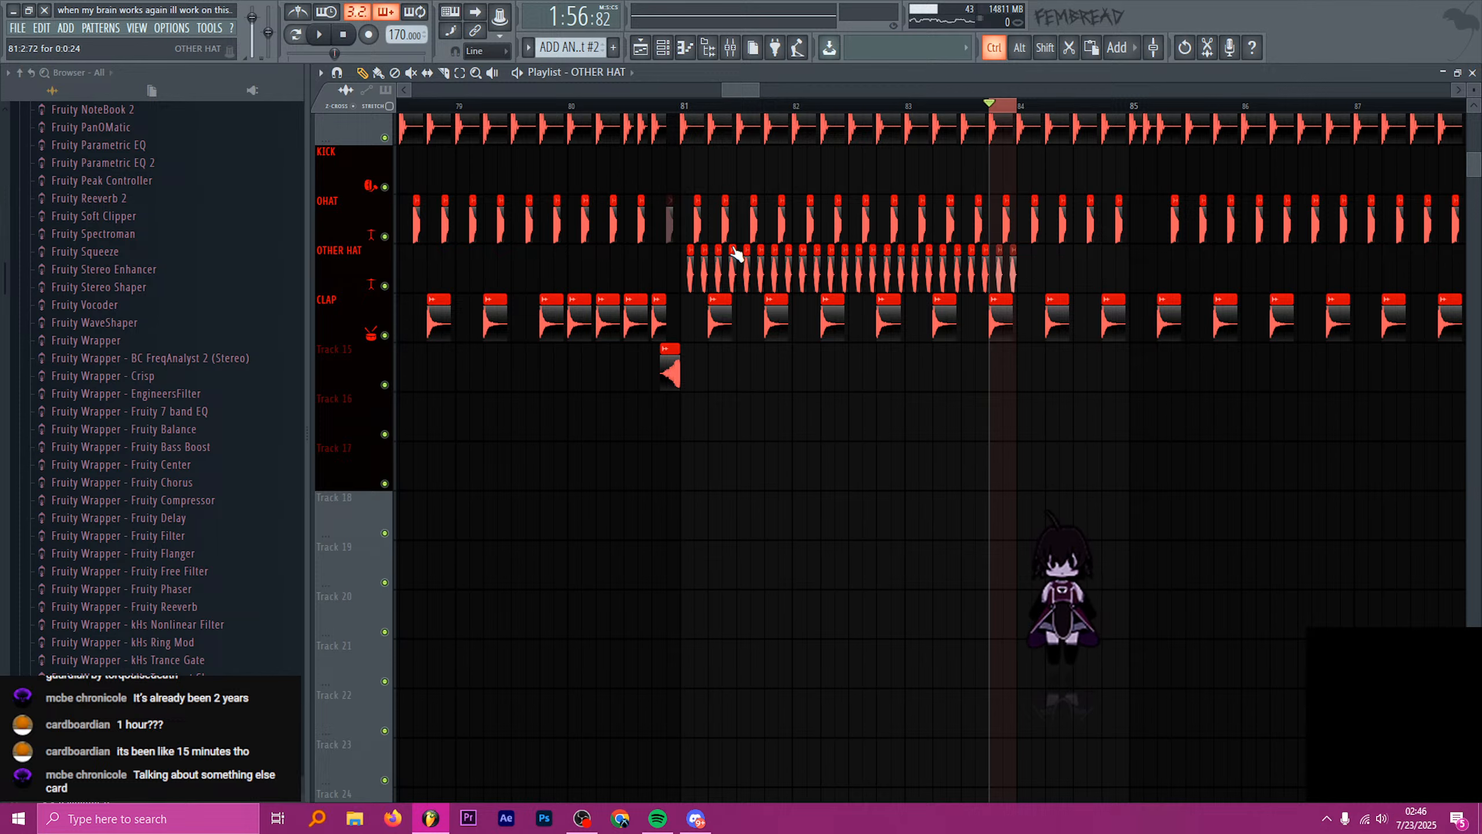
{"action": "key", "text": "ctrl+b"}
{"action": "key", "text": "ctrl+b"}
{"action": "key", "text": "ctrl+b"}
{"action": "key", "text": "ctrl+b"}
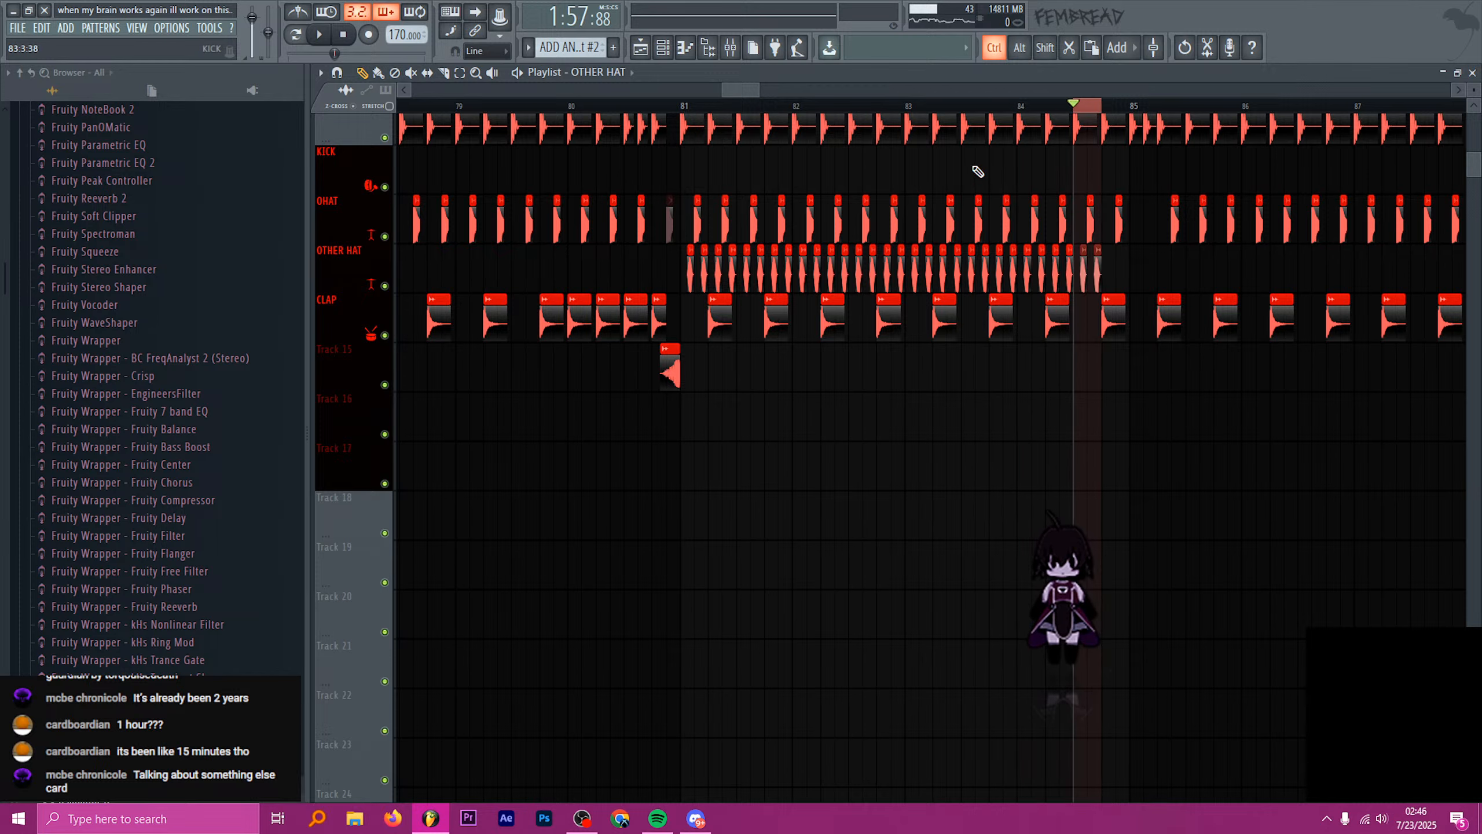
- Repeat the bars 81–84 OTHER HAT pattern from bar 85 and mute the hat just before that bar's first clap
{"action": "left_click_drag", "start_coordinate": [1131, 111], "coordinate": [648, 100]}
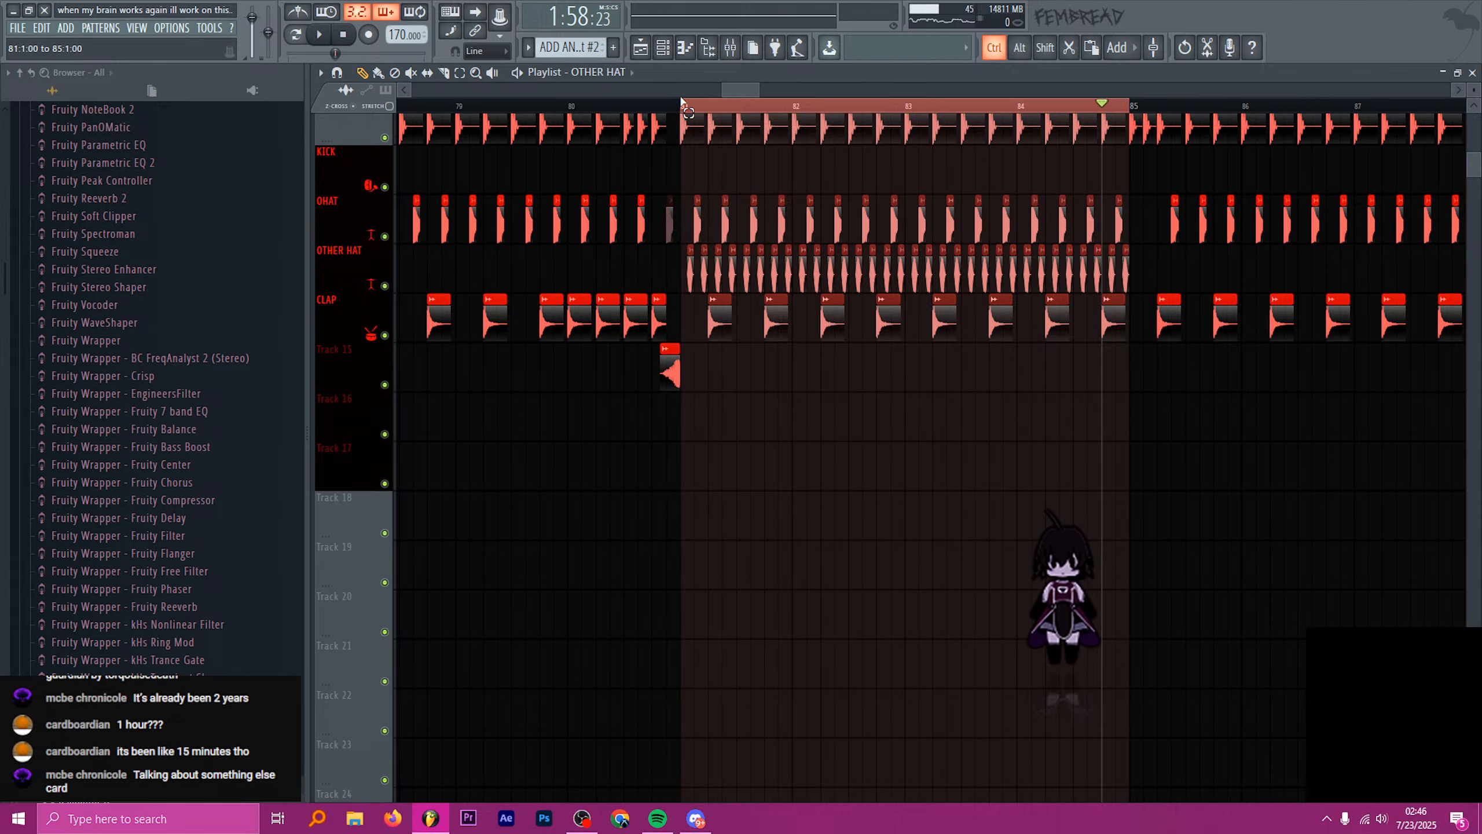
{"action": "left_click_drag", "start_coordinate": [642, 244], "coordinate": [1170, 293]}
{"action": "key", "text": "ctrl+b"}
{"action": "scroll", "coordinate": [966, 284], "scroll_direction": "up", "scroll_amount": 4}
{"action": "key", "text": "t"}
{"action": "left_click", "coordinate": [901, 274]}
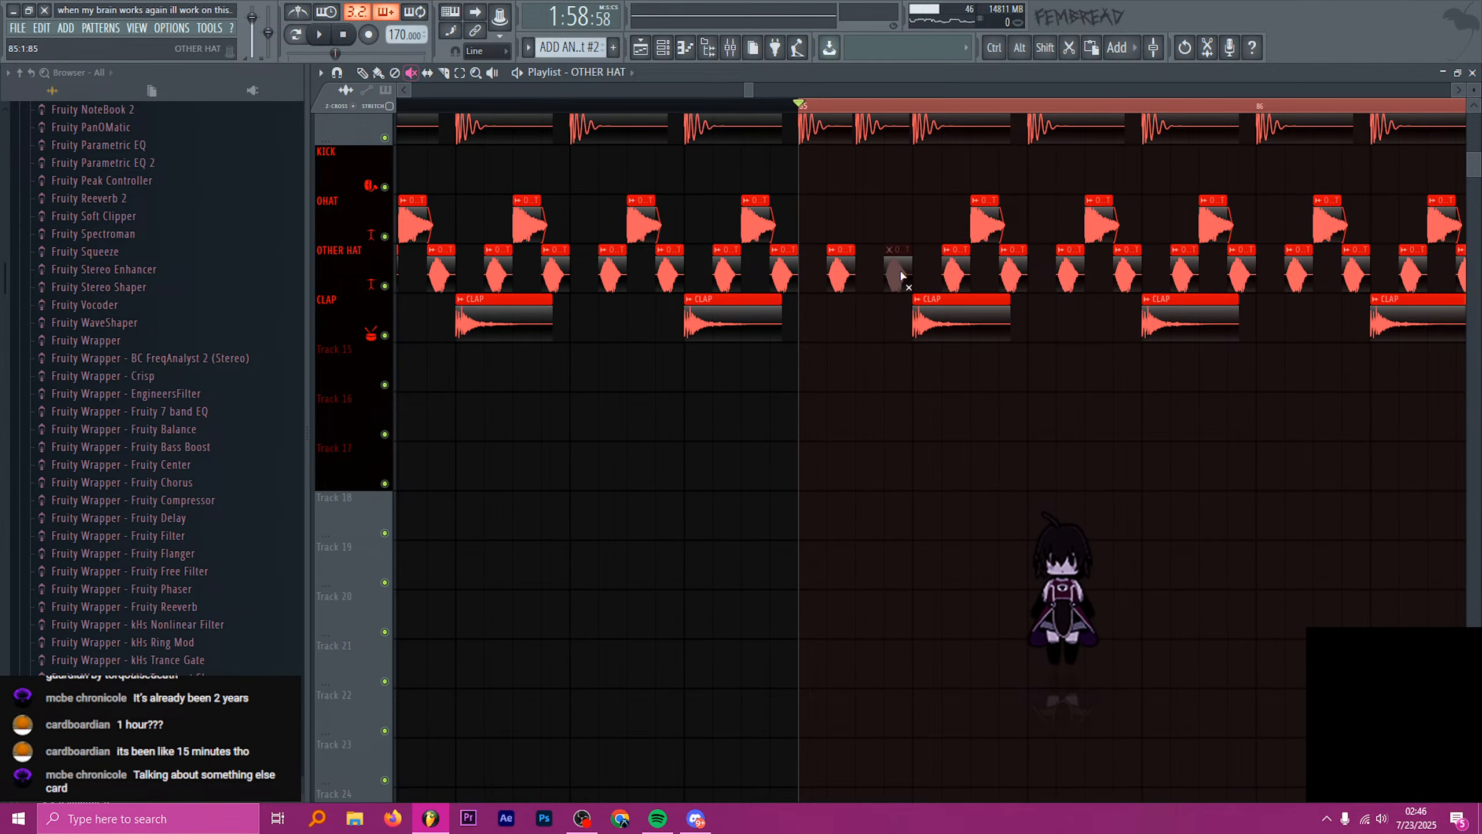
- Slice drop2bass2 #2 and drop2synf #2 around the second half of bar 85's first beat and mute the cut-out slices
{"action": "scroll", "coordinate": [880, 316], "scroll_direction": "down", "scroll_amount": 10}
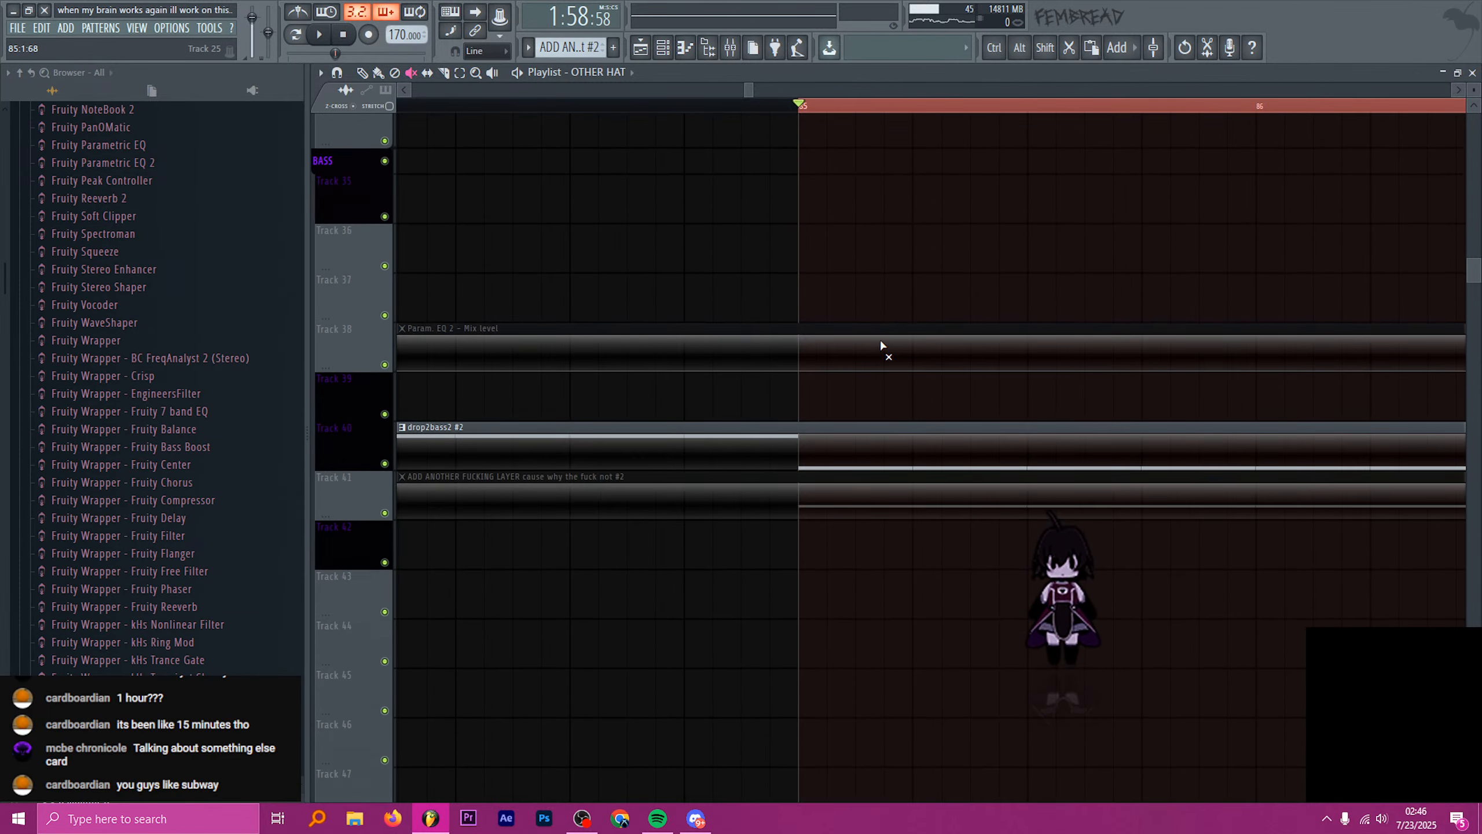
{"action": "key", "text": "c"}
{"action": "left_click", "coordinate": [857, 347], "text": "shift"}
{"action": "left_click", "coordinate": [903, 350], "text": "shift"}
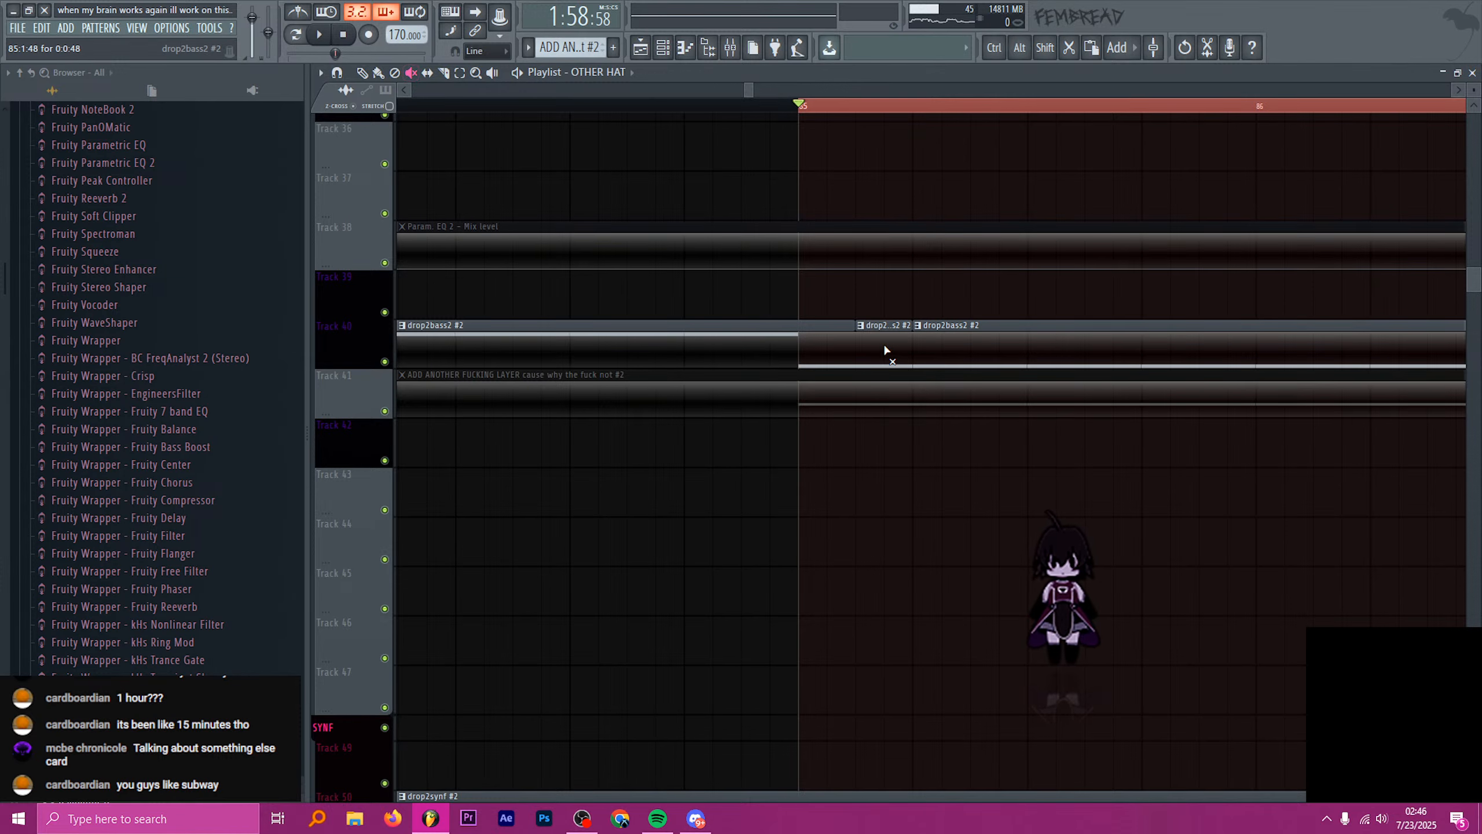
{"action": "scroll", "coordinate": [882, 341], "scroll_direction": "down", "scroll_amount": 6}
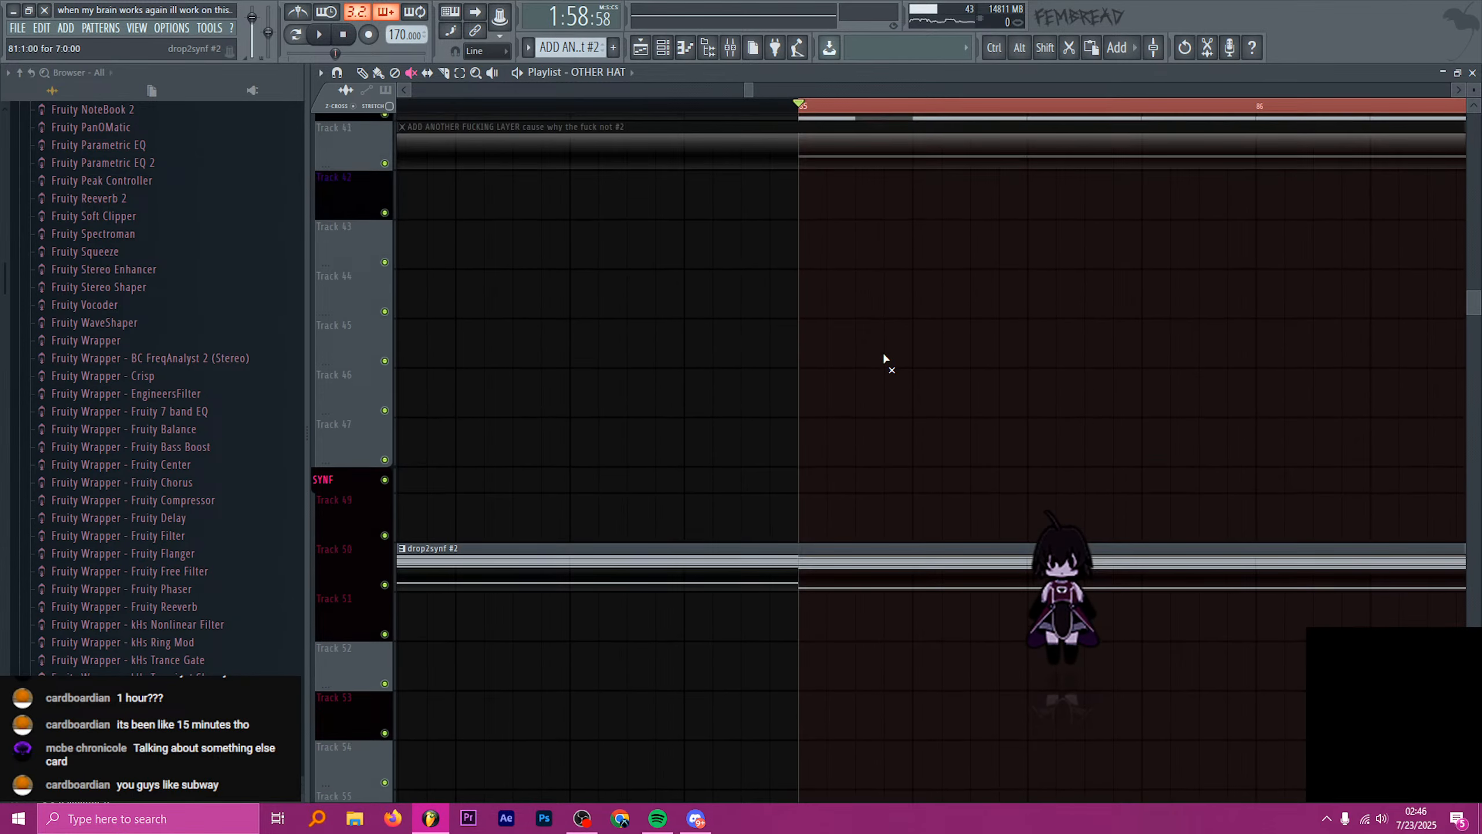
{"action": "key", "text": "shift"}
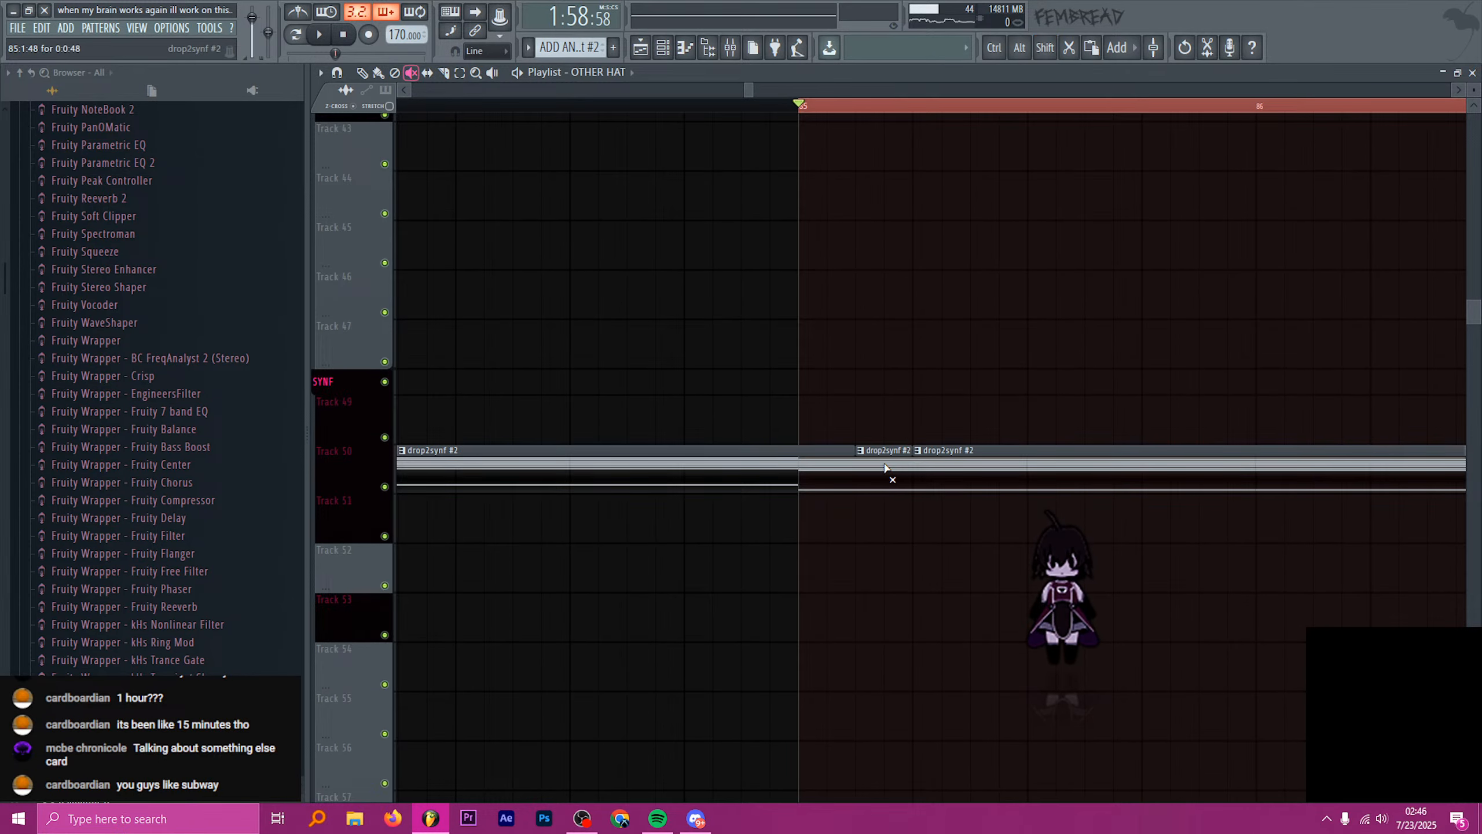
- Slice both Bring Me the Horizon - Drown acapella clips at the same half-beat gap in bar 85 and mute those slices
{"action": "scroll", "coordinate": [876, 480], "scroll_direction": "down", "scroll_amount": 15}
{"action": "key", "text": "shift"}
{"action": "left_click_drag", "start_coordinate": [869, 470], "coordinate": [882, 419]}
{"action": "scroll", "coordinate": [887, 443], "scroll_direction": "down", "scroll_amount": 9}
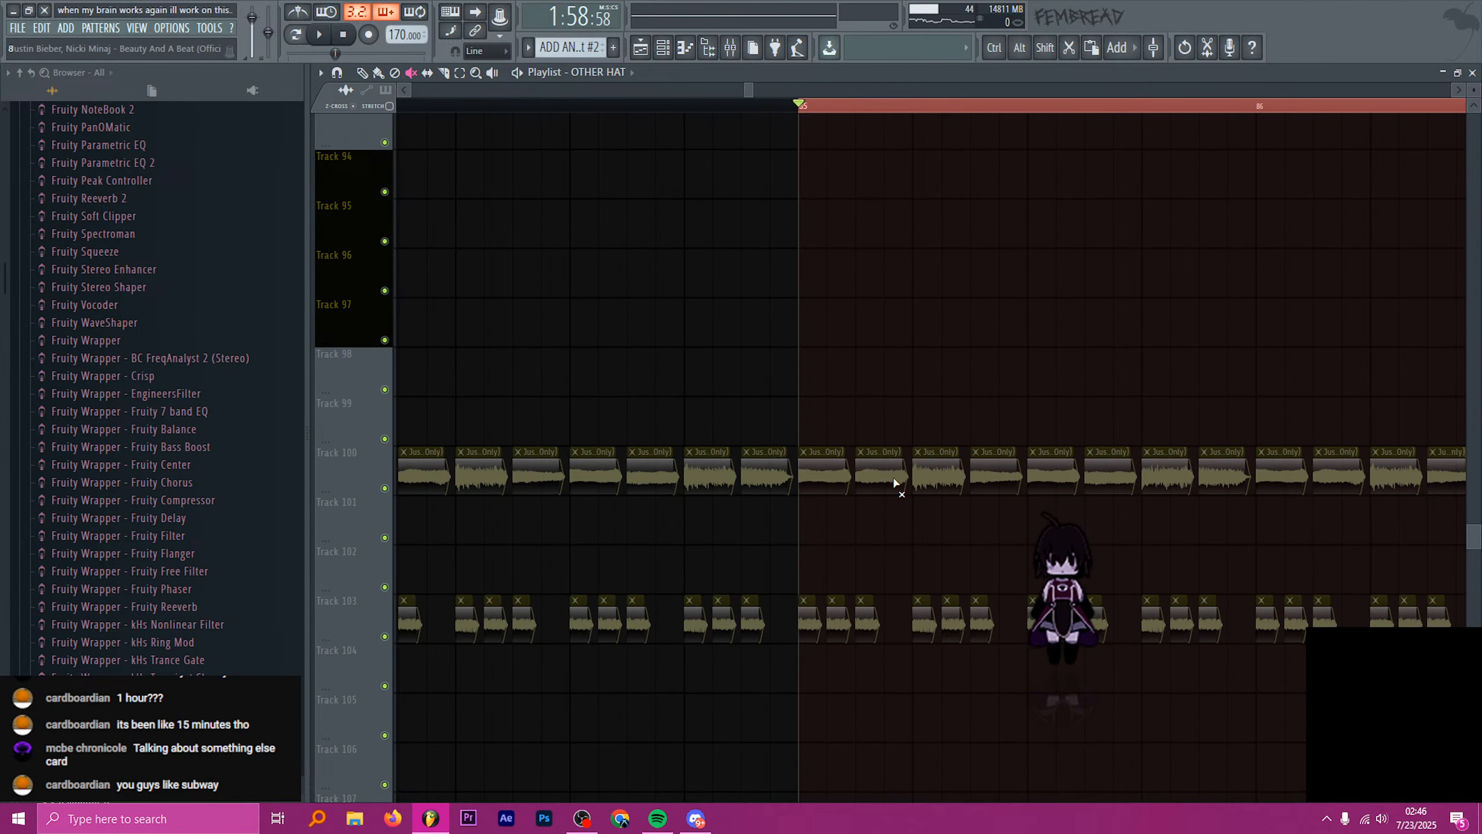
{"action": "scroll", "coordinate": [894, 480], "scroll_direction": "down", "scroll_amount": 5}
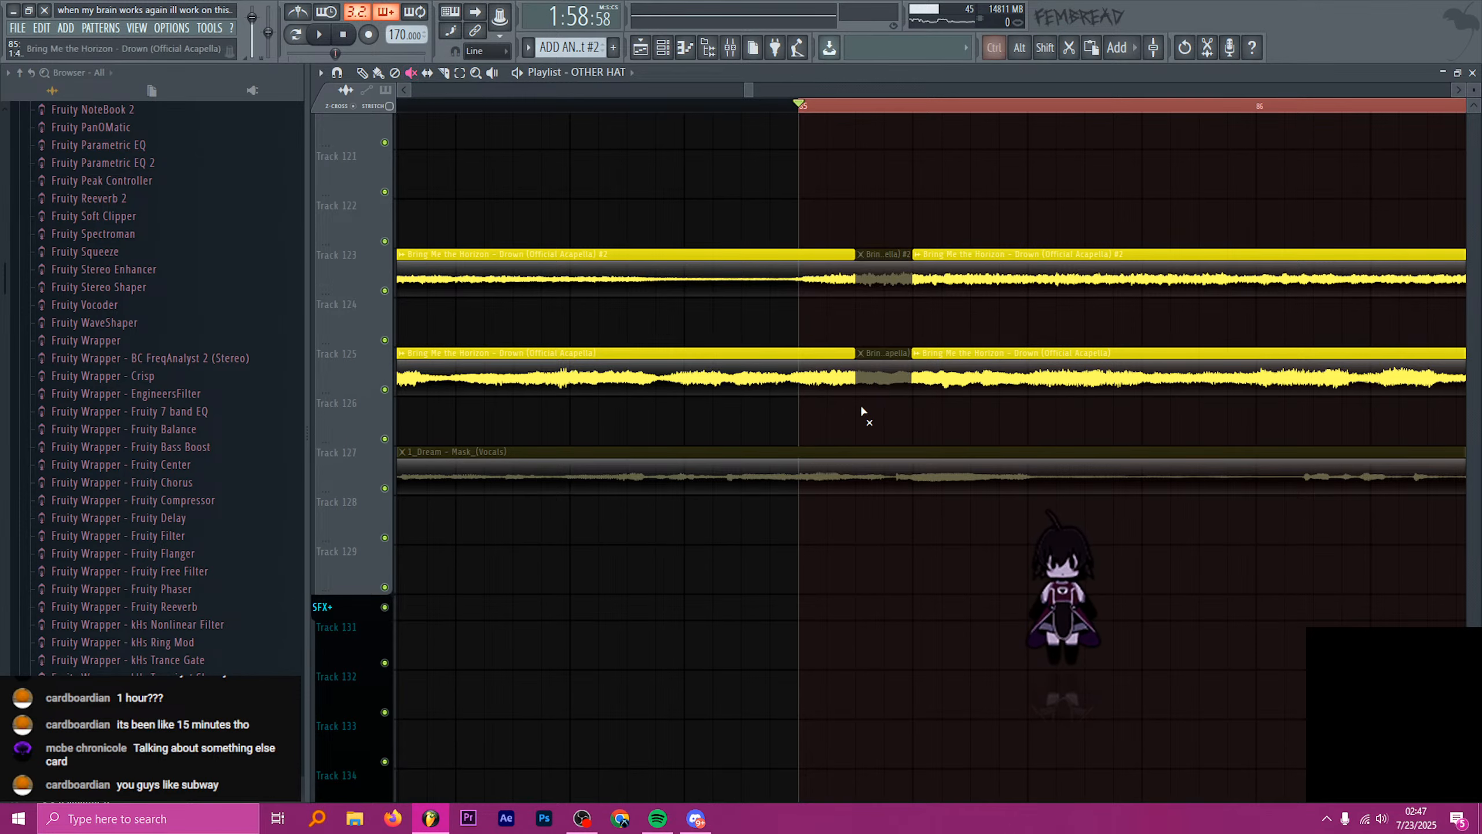
- Find the WTF Boom (HD) (Remastered) clip in bar 37, audition it and pick it as the clip to paint
{"action": "scroll", "coordinate": [880, 306], "scroll_direction": "down", "scroll_amount": 8}
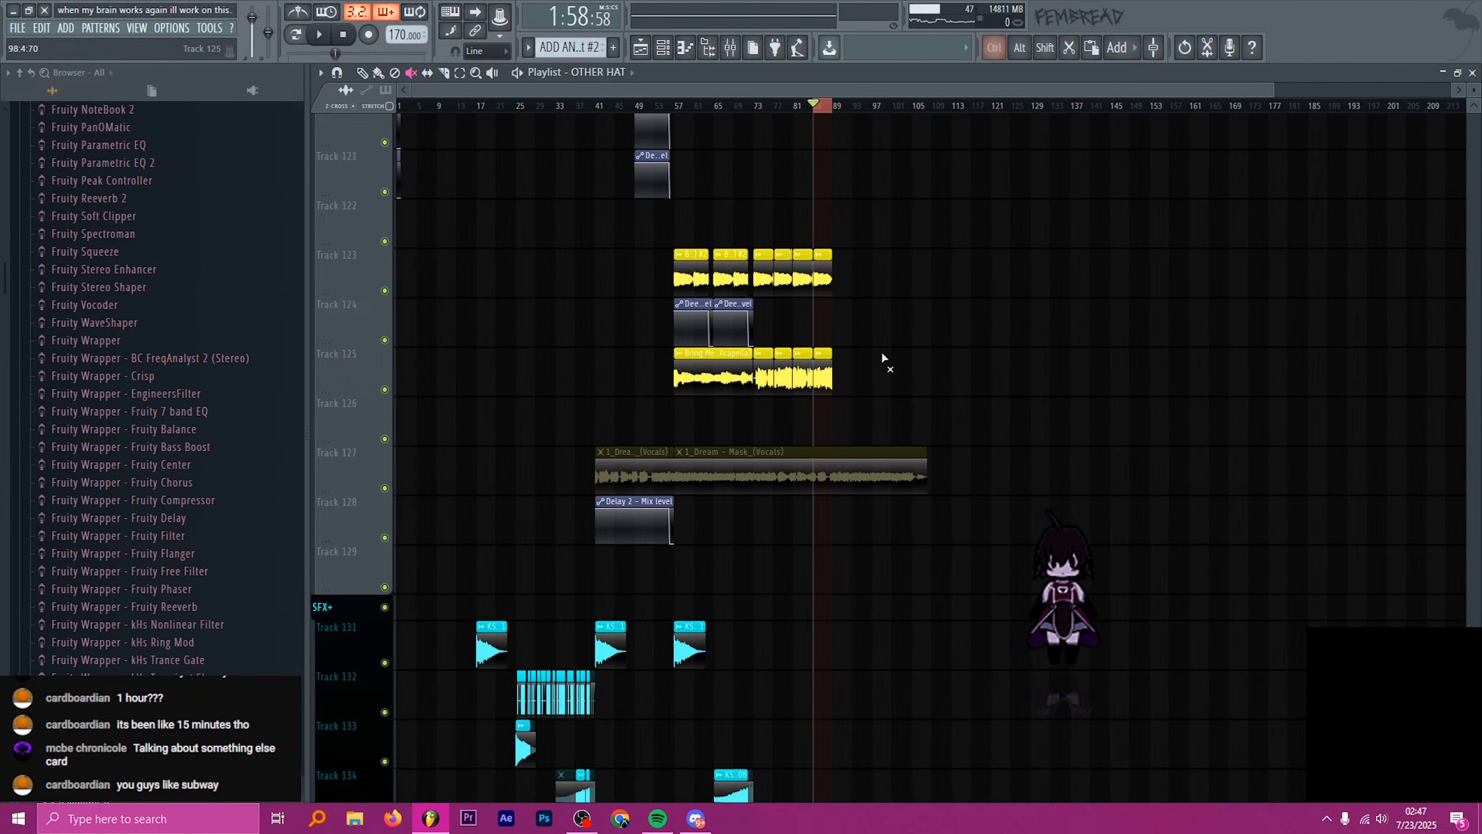
{"action": "scroll", "coordinate": [753, 344], "scroll_direction": "up", "scroll_amount": 6}
{"action": "scroll", "coordinate": [639, 388], "scroll_direction": "up", "scroll_amount": 4}
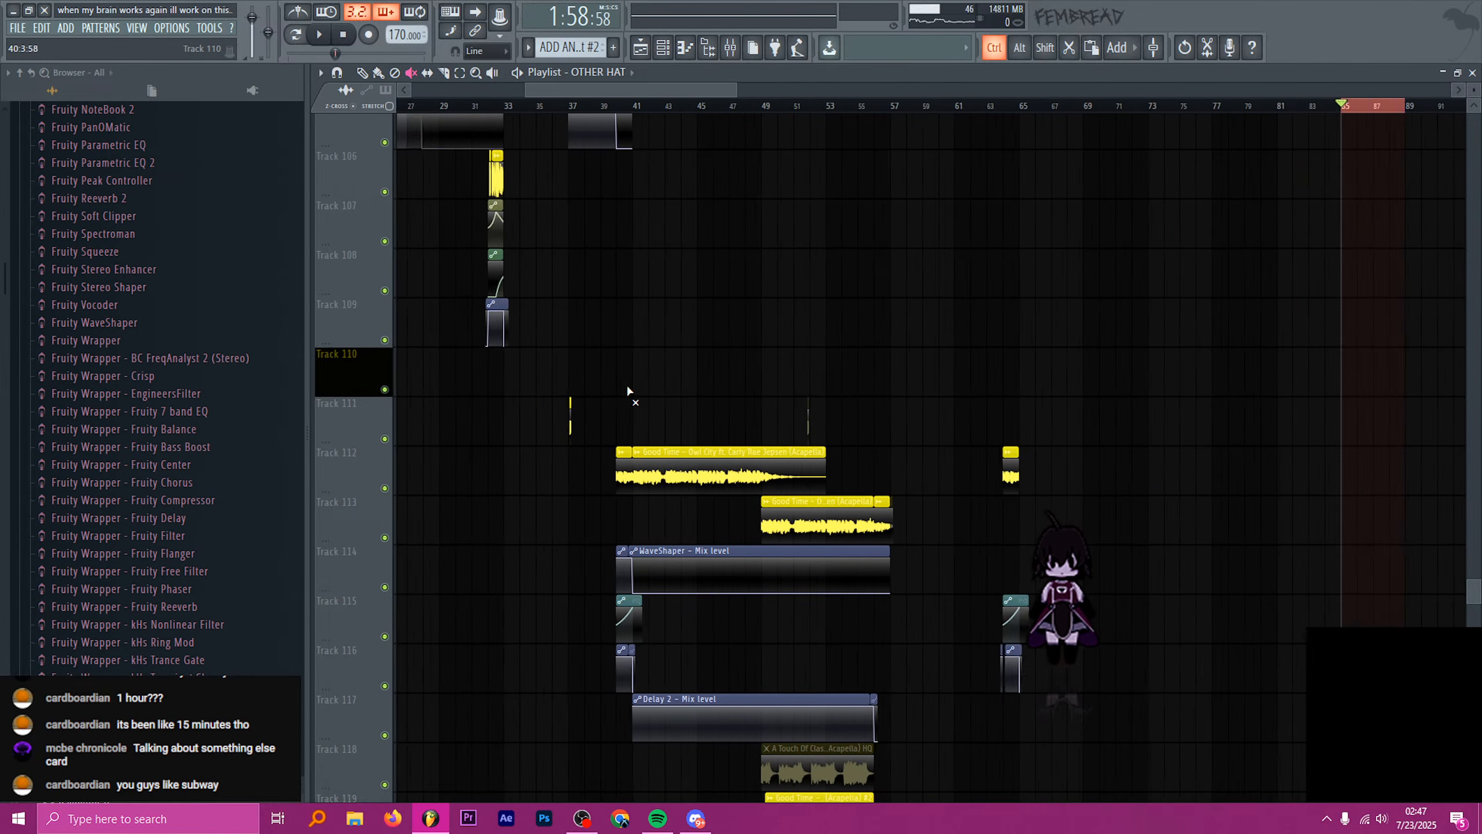
{"action": "scroll", "coordinate": [639, 389], "scroll_direction": "up", "scroll_amount": 8}
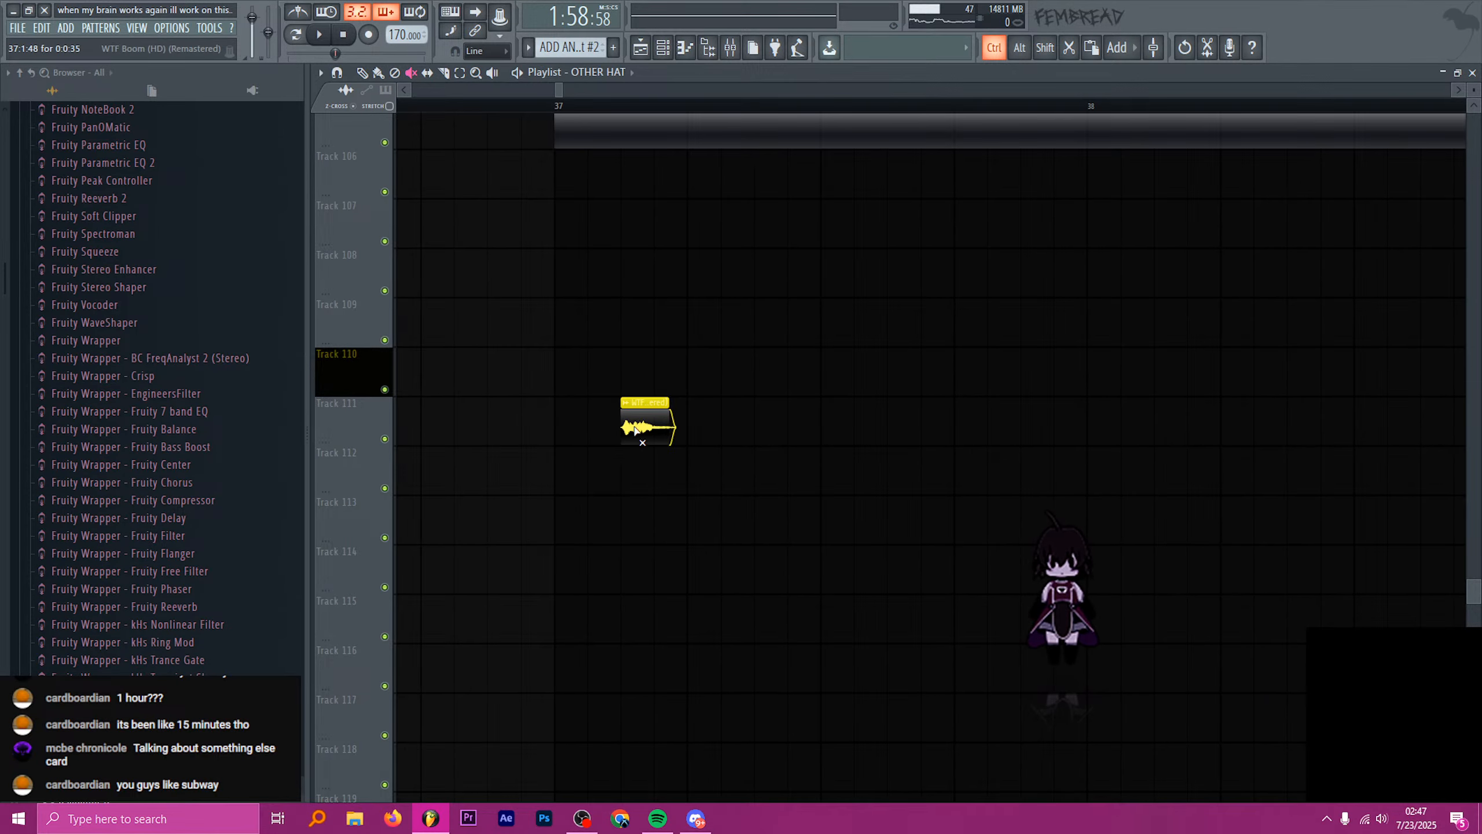
{"action": "left_click", "coordinate": [517, 116]}
{"action": "key", "text": "space"}
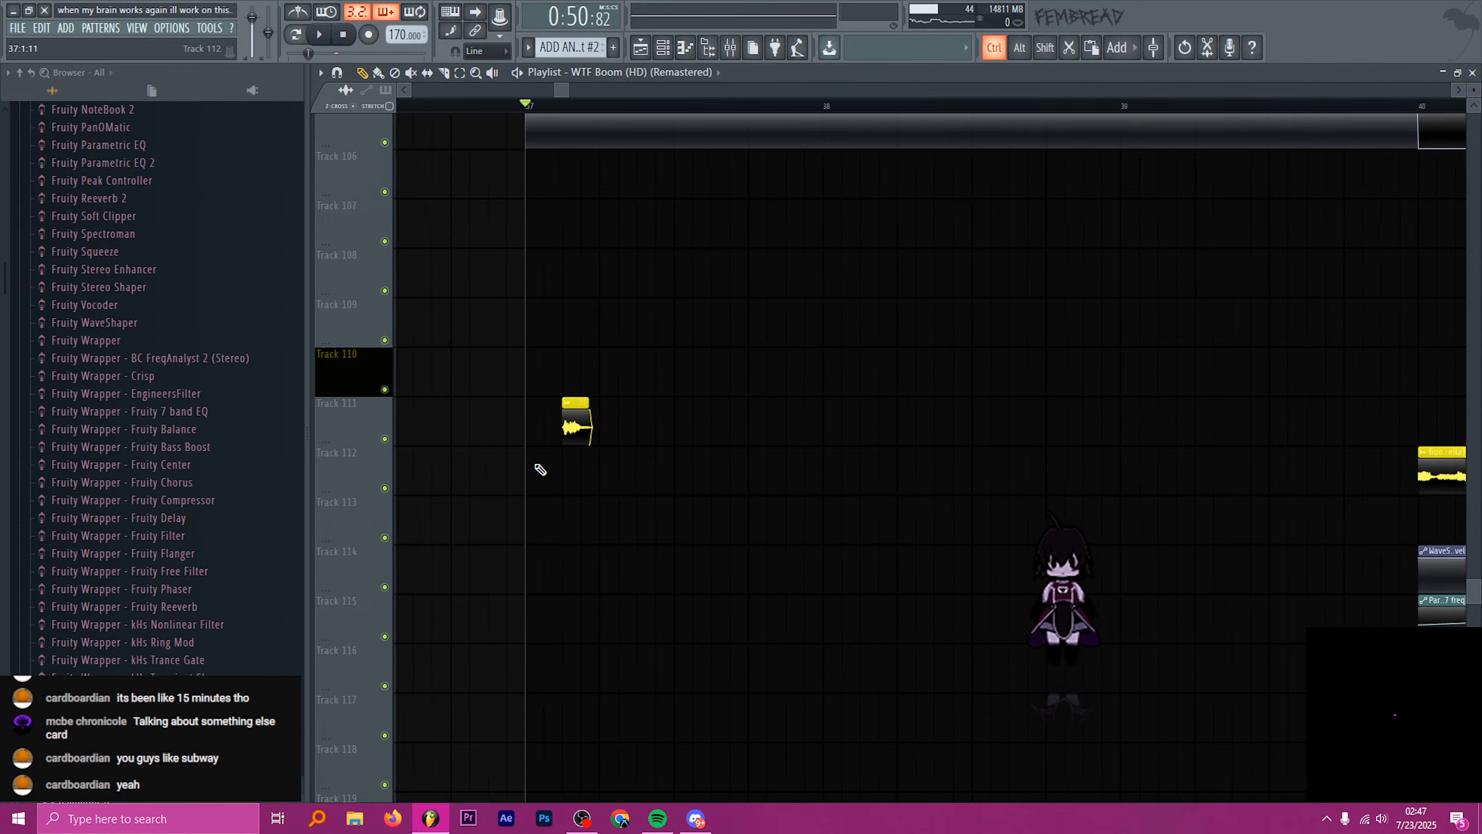
- Place the WTF Boom clip on Track 110 half a beat into bar 85 and play the section back
{"action": "scroll", "coordinate": [539, 467], "scroll_direction": "down", "scroll_amount": 10}
{"action": "scroll", "coordinate": [1137, 447], "scroll_direction": "up", "scroll_amount": 6}
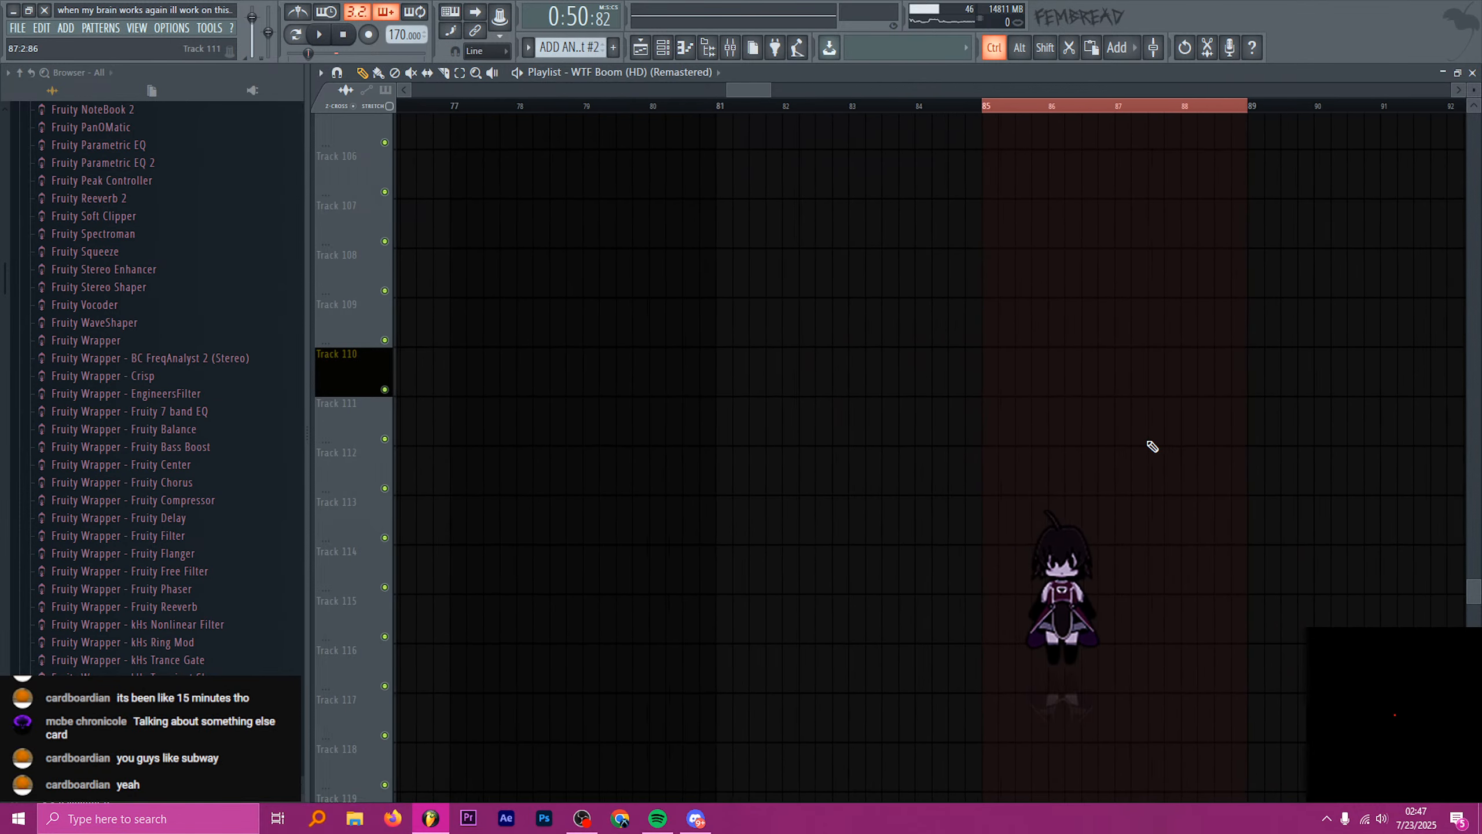
{"action": "scroll", "coordinate": [840, 257], "scroll_direction": "up", "scroll_amount": 1}
{"action": "left_click", "coordinate": [781, 110]}
{"action": "key", "text": "space"}
{"action": "key", "text": "space"}
{"action": "left_click", "coordinate": [803, 421]}
{"action": "key", "text": "space"}
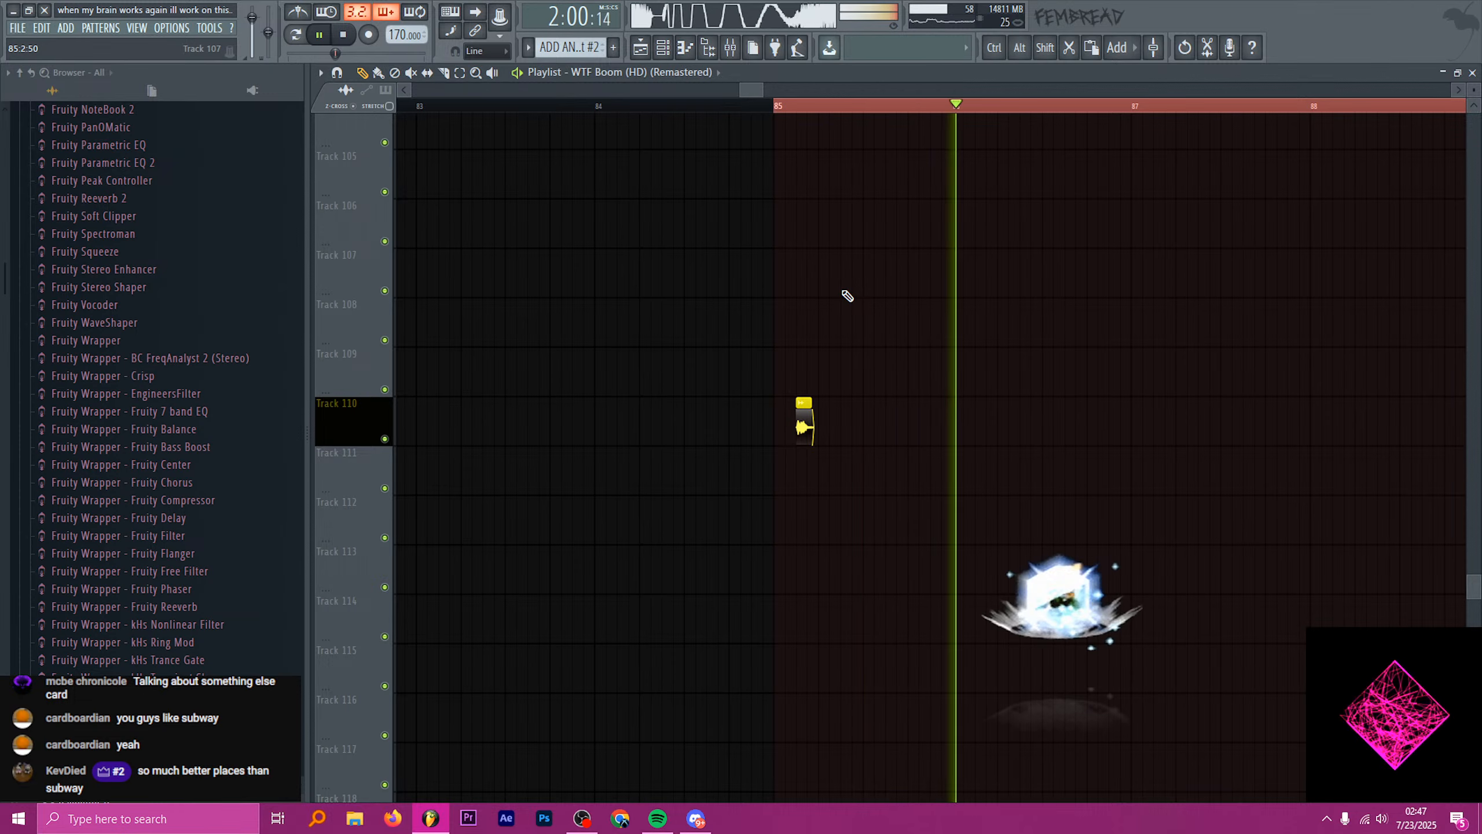
{"action": "scroll", "coordinate": [767, 385], "scroll_direction": "up", "scroll_amount": 5}
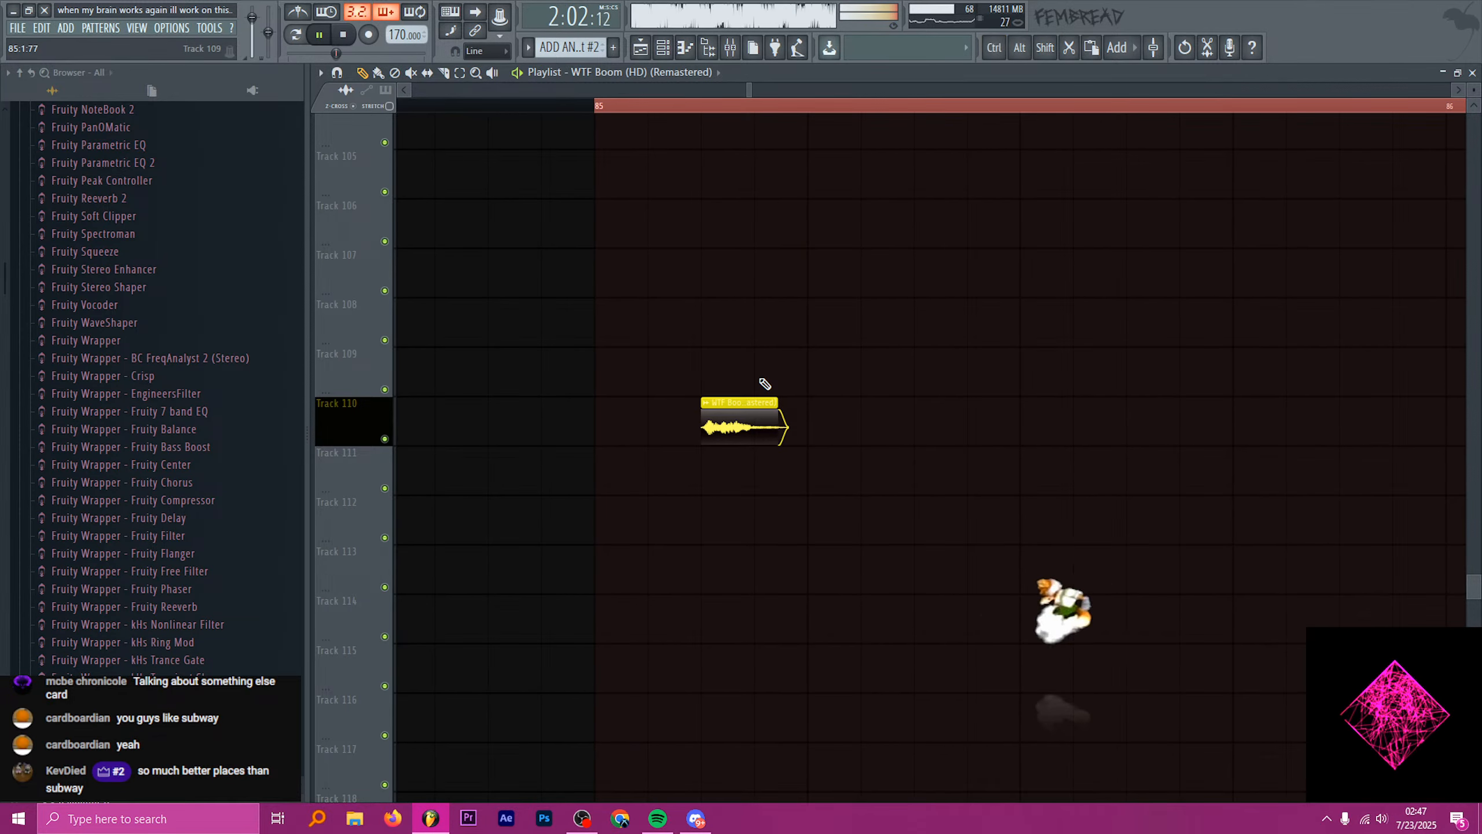
- Stop playback and mute the OTHER HAT clips throughout bar 88
{"action": "scroll", "coordinate": [712, 380], "scroll_direction": "down", "scroll_amount": 10}
{"action": "scroll", "coordinate": [826, 297], "scroll_direction": "up", "scroll_amount": 6}
{"action": "key", "text": "space"}
{"action": "scroll", "coordinate": [823, 297], "scroll_direction": "up", "scroll_amount": 15}
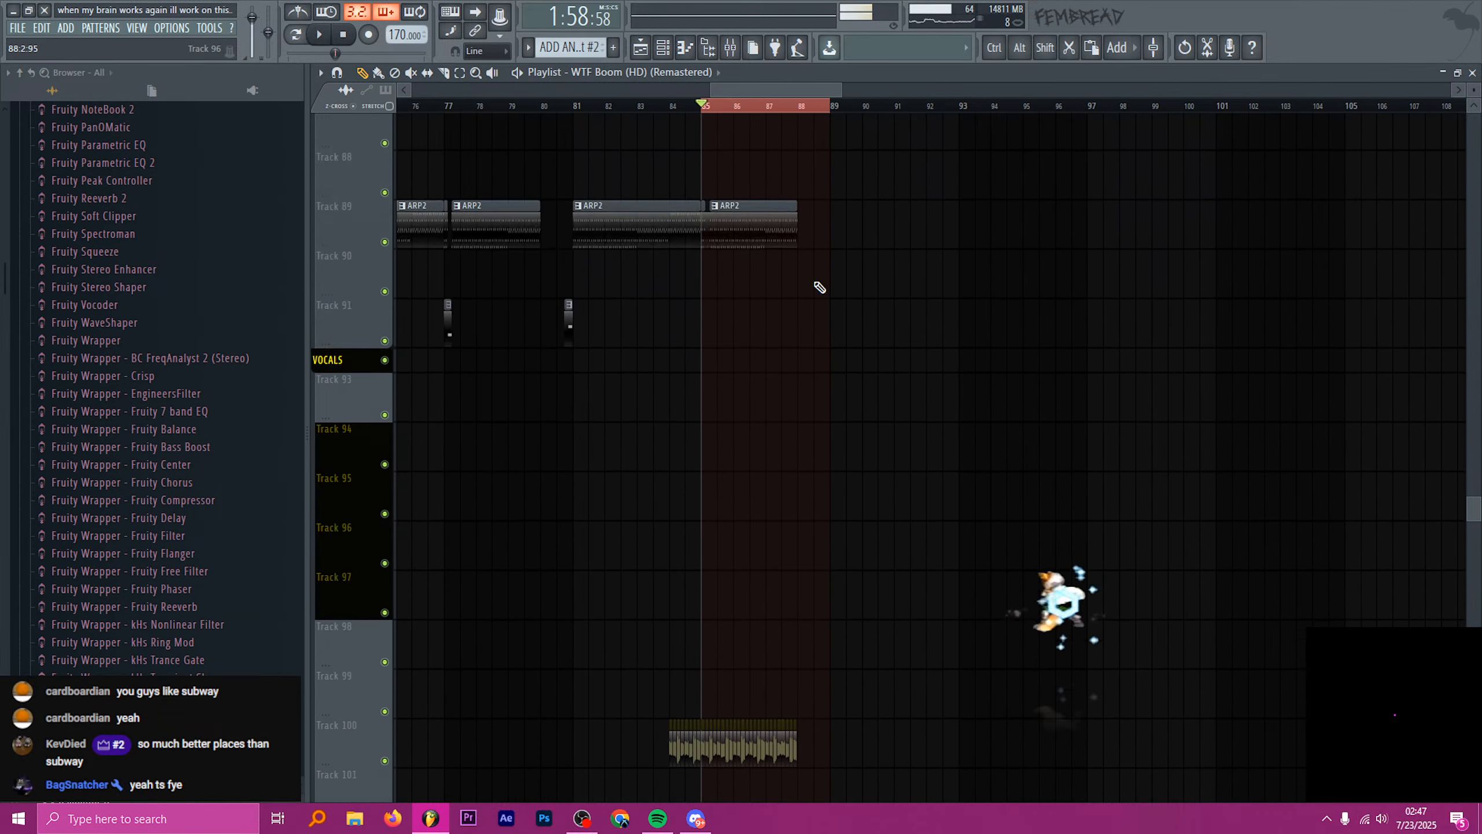
{"action": "scroll", "coordinate": [820, 297], "scroll_direction": "up", "scroll_amount": 6}
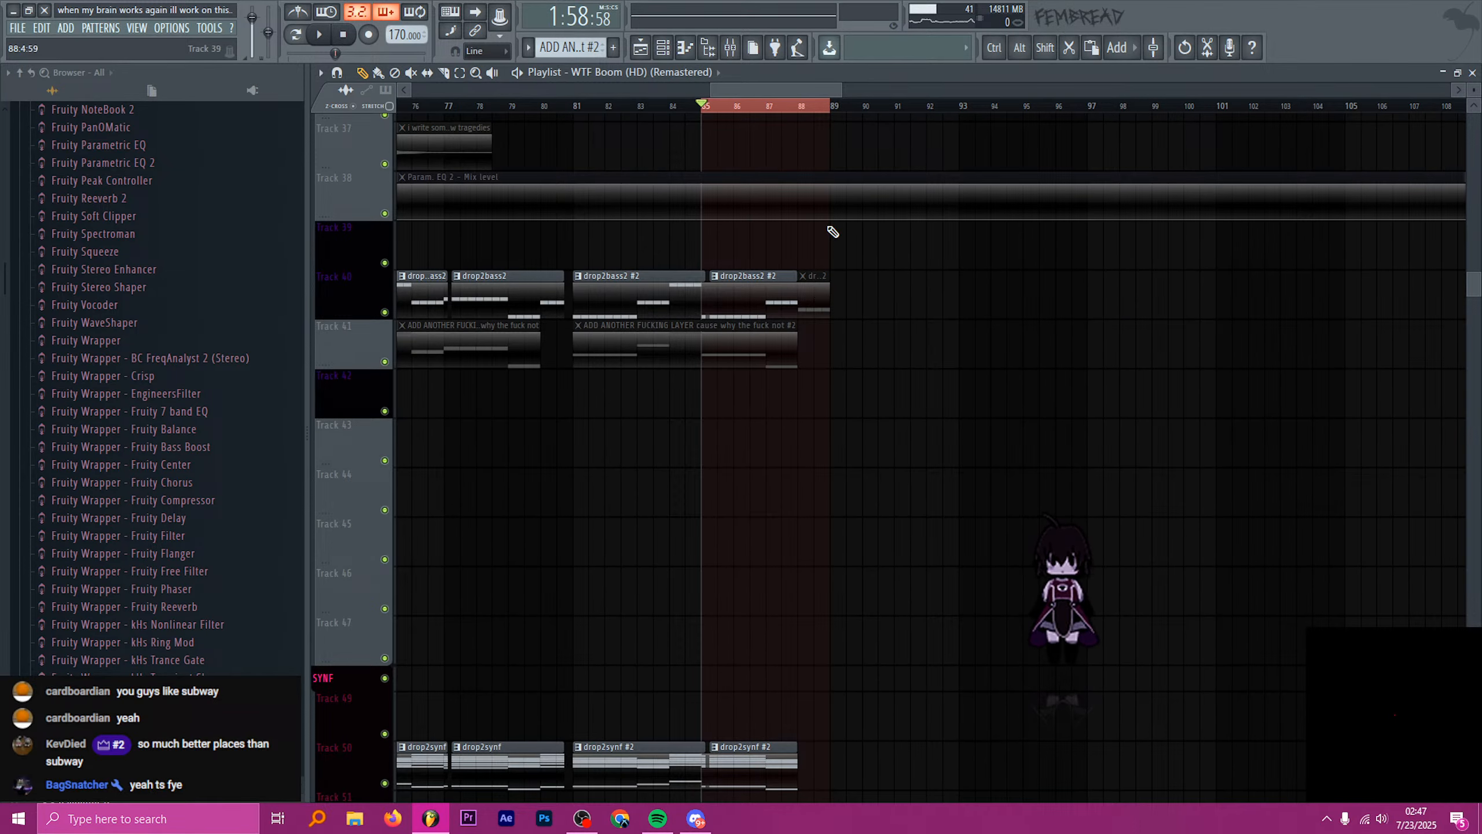
{"action": "scroll", "coordinate": [835, 235], "scroll_direction": "up", "scroll_amount": 11}
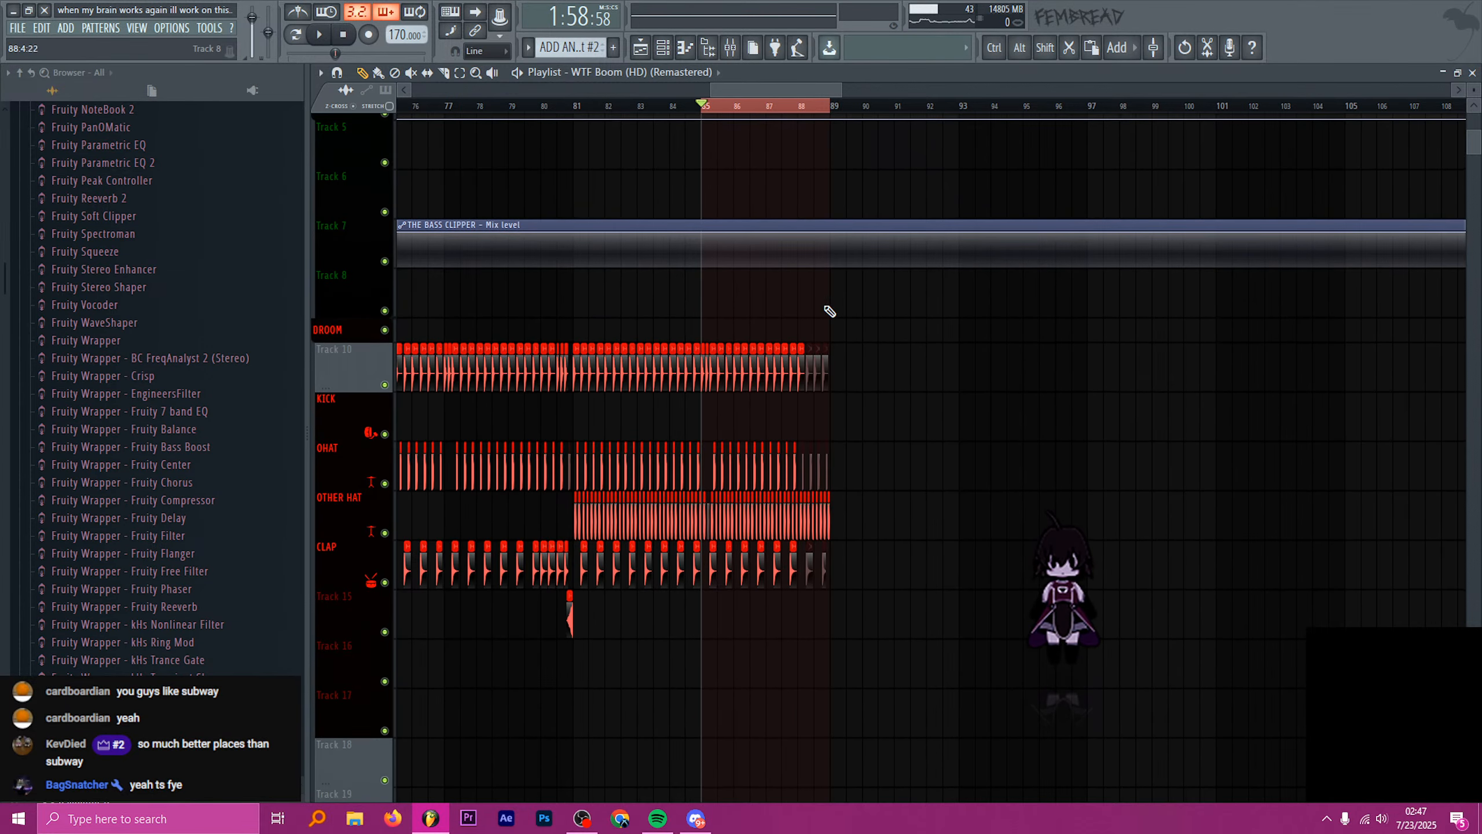
{"action": "scroll", "coordinate": [795, 463], "scroll_direction": "up", "scroll_amount": 8}
{"action": "left_click_drag", "start_coordinate": [924, 504], "coordinate": [1020, 506]}
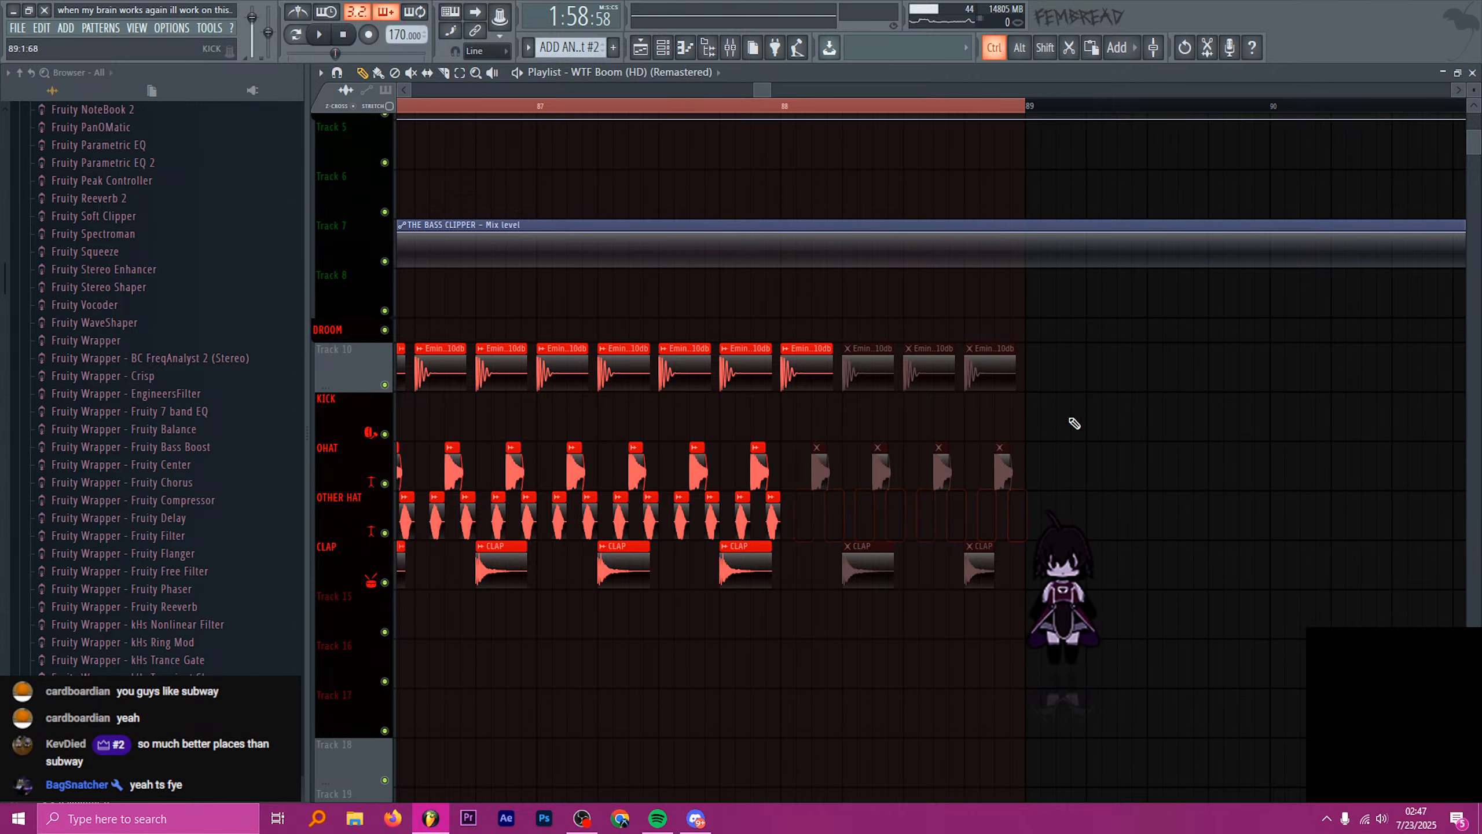
{"action": "scroll", "coordinate": [1073, 429], "scroll_direction": "down", "scroll_amount": 6}
{"action": "scroll", "coordinate": [1059, 379], "scroll_direction": "up", "scroll_amount": 5}
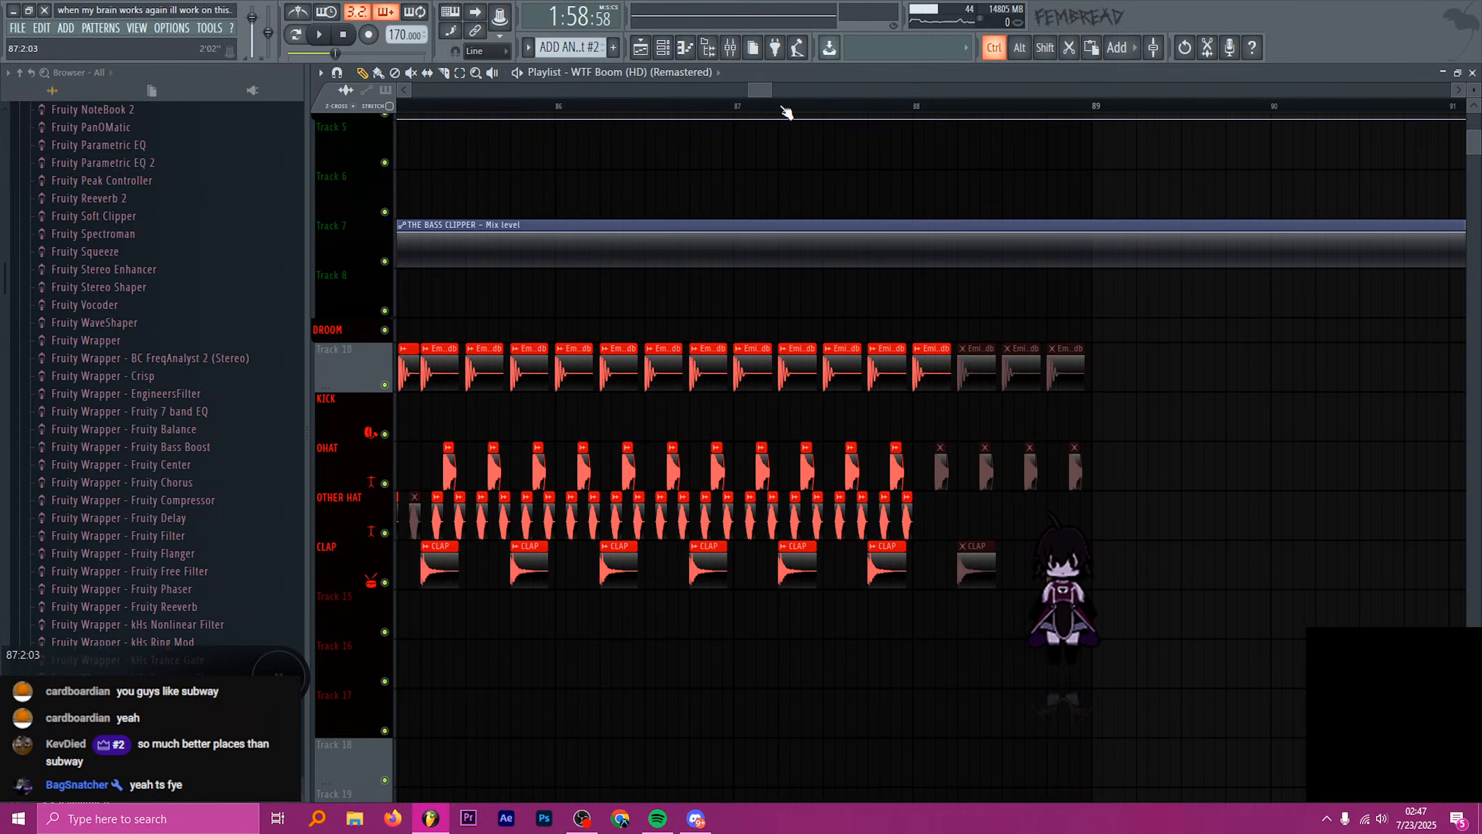
- Solo the OTHER HAT and OHAT mixer tracks and listen to the hats from bar 81
{"action": "scroll", "coordinate": [784, 117], "scroll_direction": "down", "scroll_amount": 4, "text": "ctrl"}
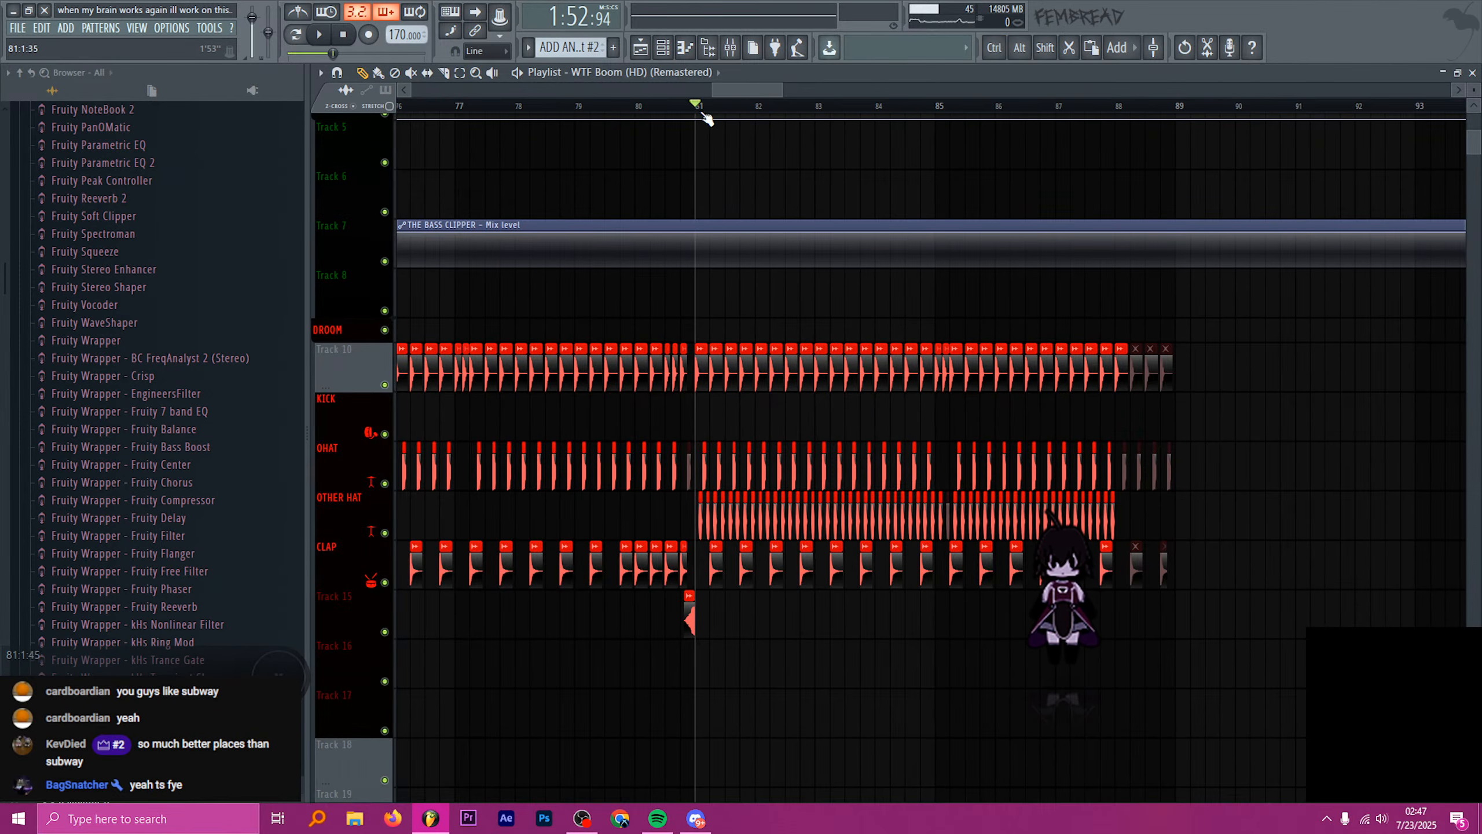
{"action": "scroll", "coordinate": [840, 170], "scroll_direction": "down", "scroll_amount": 3, "text": "ctrl"}
{"action": "scroll", "coordinate": [771, 154], "scroll_direction": "down", "scroll_amount": 5, "text": "ctrl"}
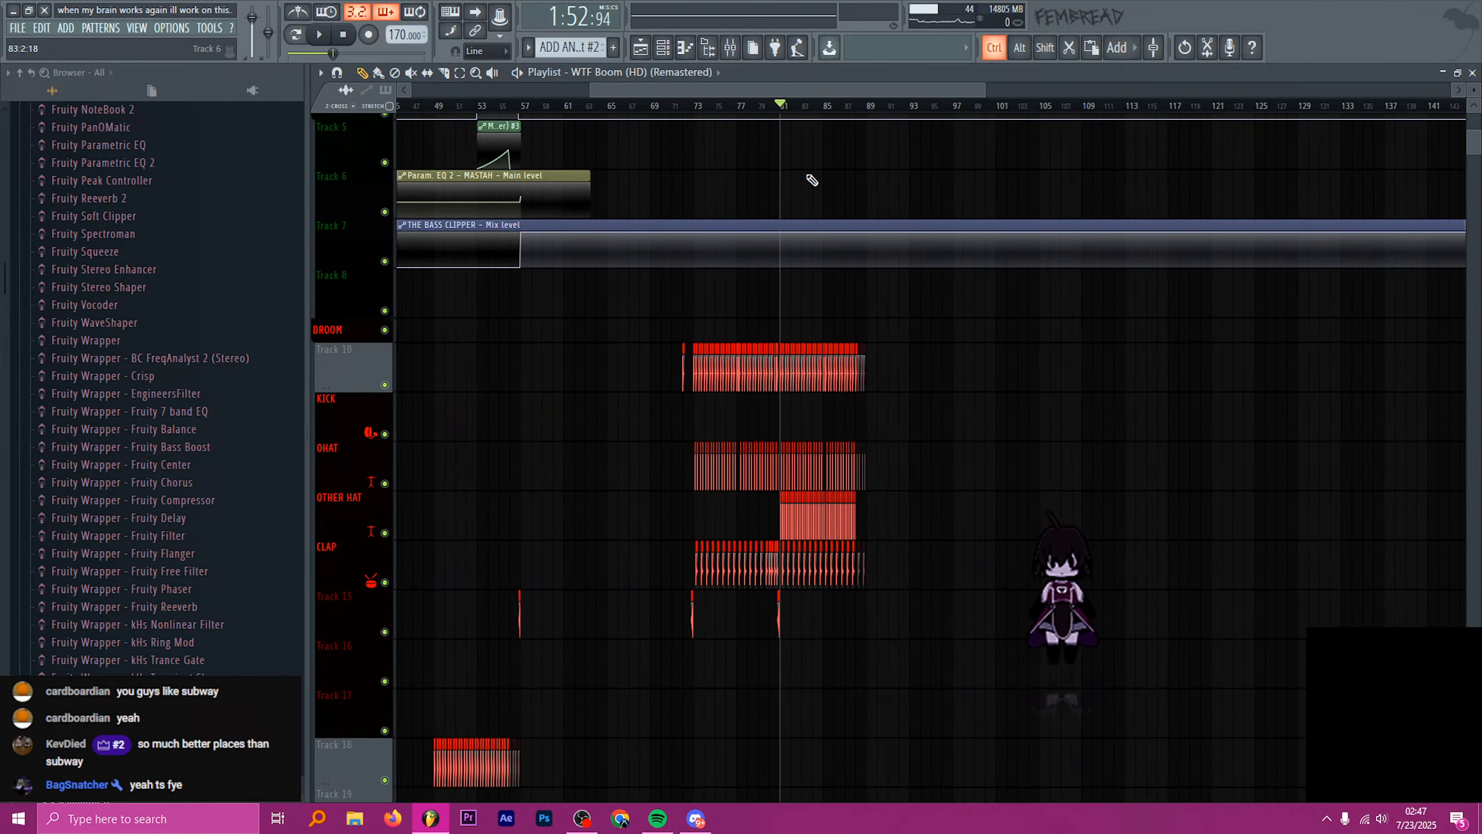
{"action": "left_click", "coordinate": [731, 48]}
{"action": "key", "text": "space"}
{"action": "key", "text": "space"}
{"action": "left_click", "coordinate": [440, 163]}
{"action": "key", "text": "space"}
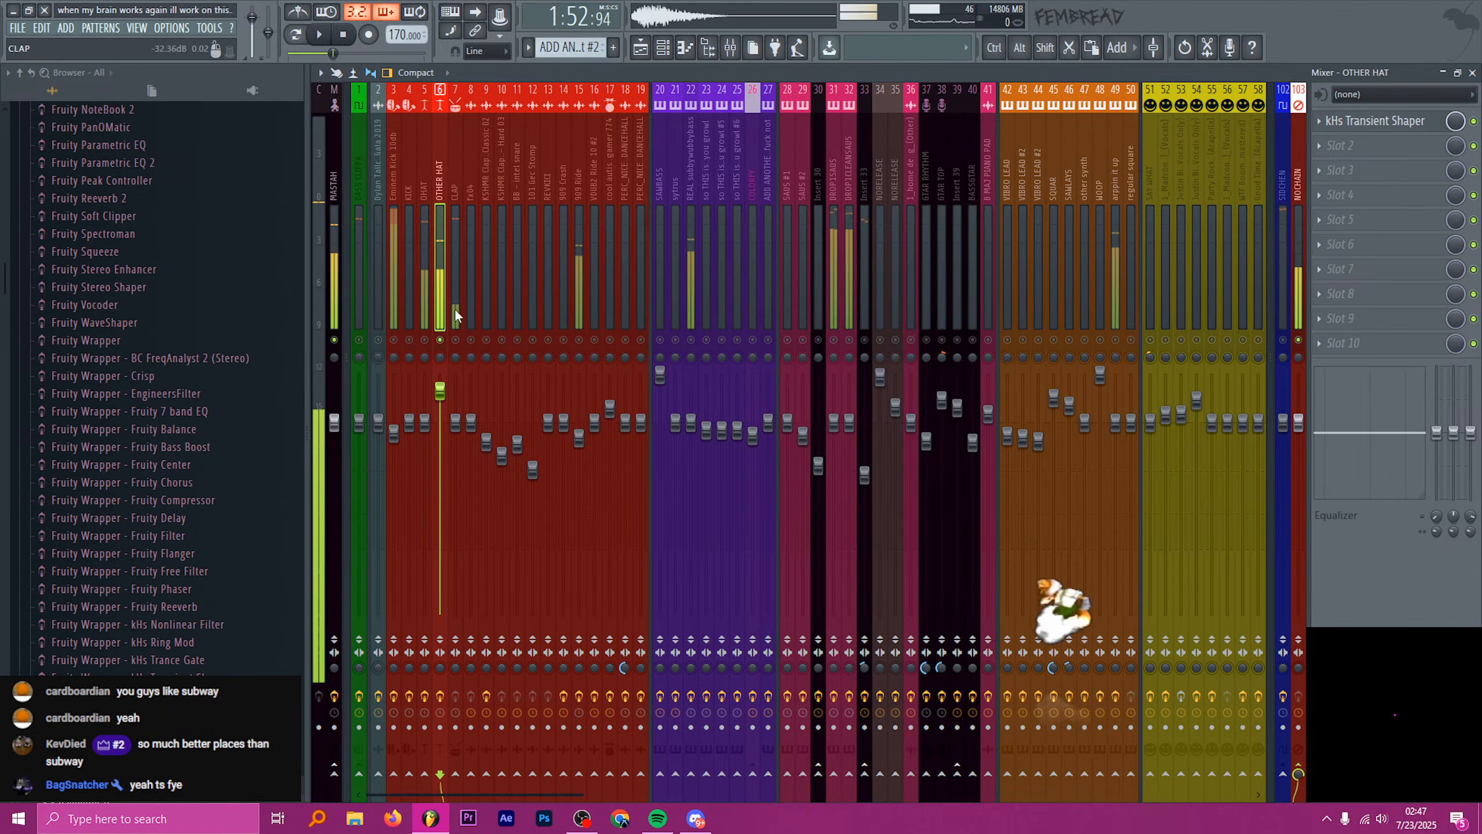
{"action": "key", "text": "space"}
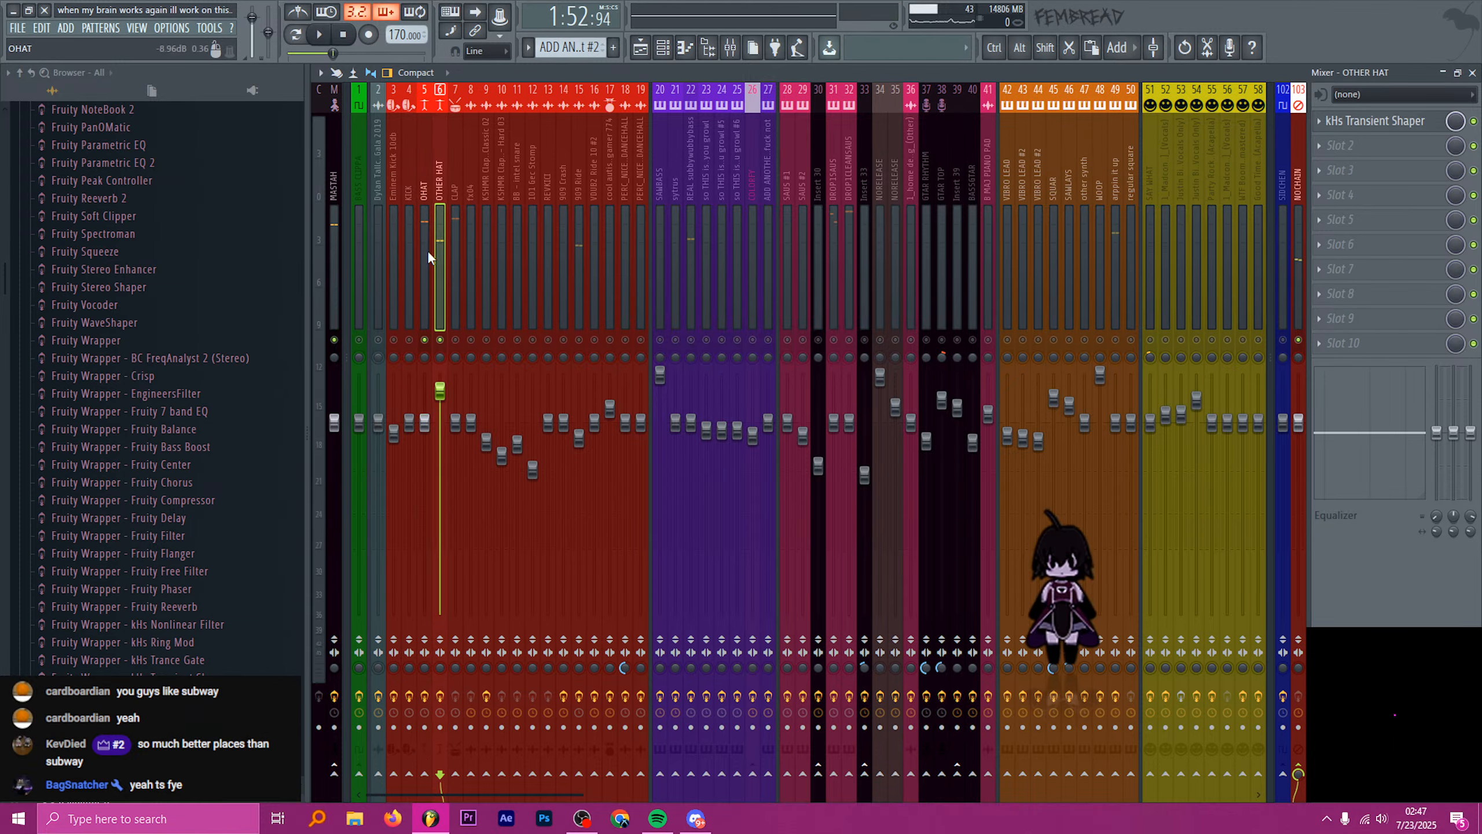
{"action": "left_click", "coordinate": [426, 248]}
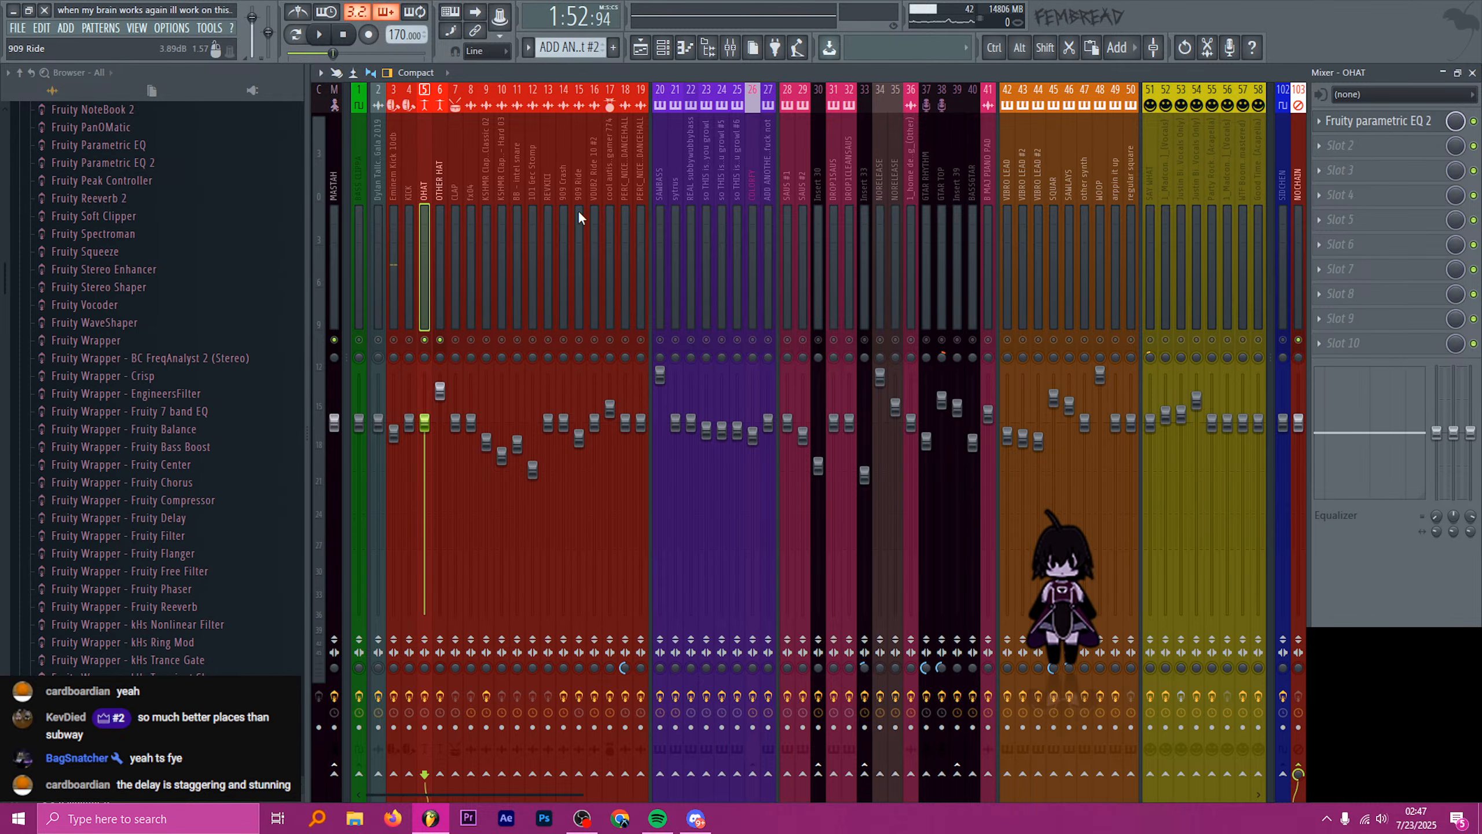
{"action": "key", "text": "alt+Tab"}
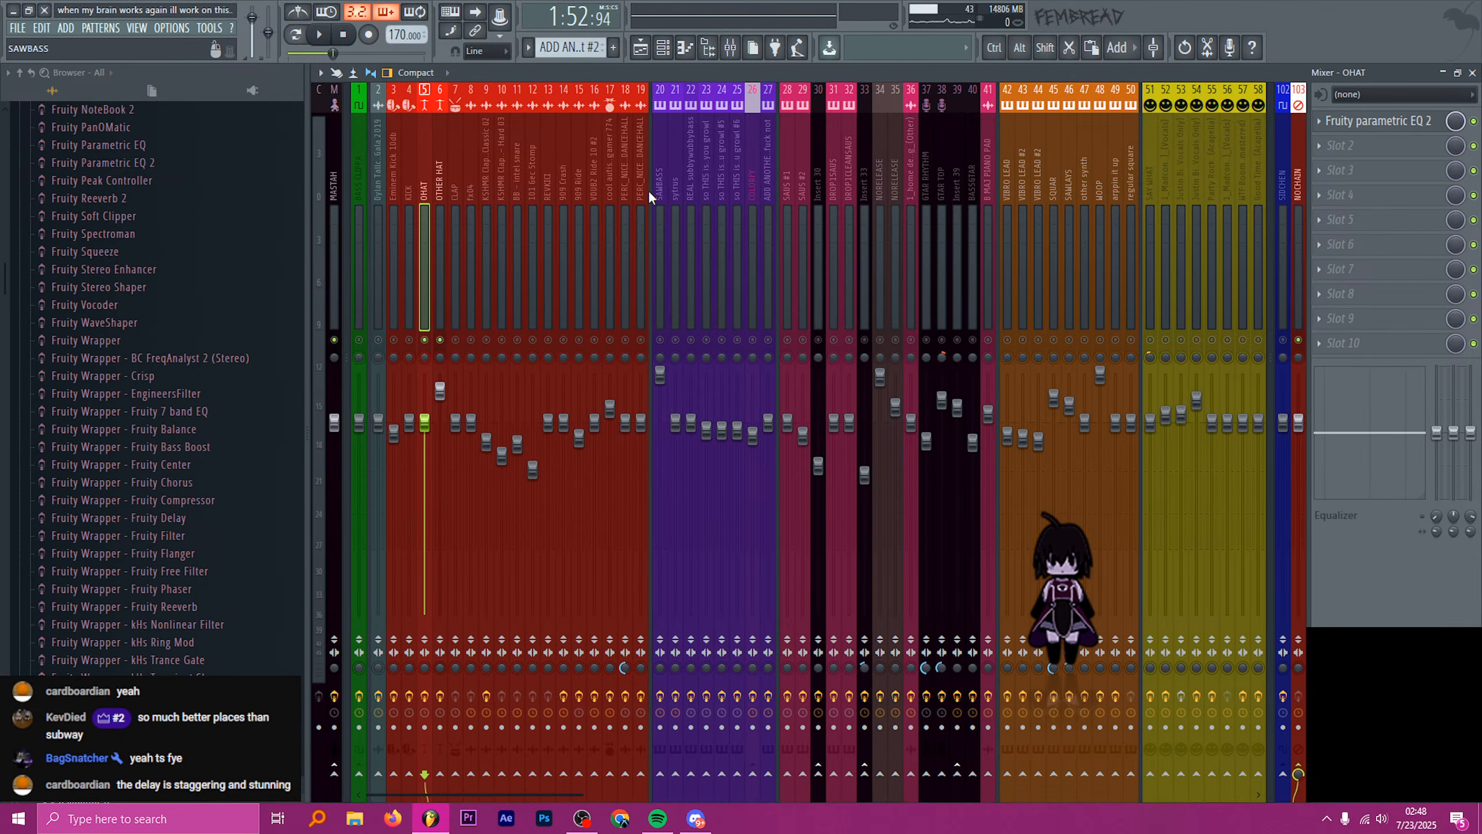
- Solo all drum mixer tracks from Eminem Kick 10db to PERC_NICEST_DANCEHALL and listen to the drums alone
{"action": "left_click", "coordinate": [636, 187]}
{"action": "left_click", "coordinate": [415, 198], "text": "shift"}
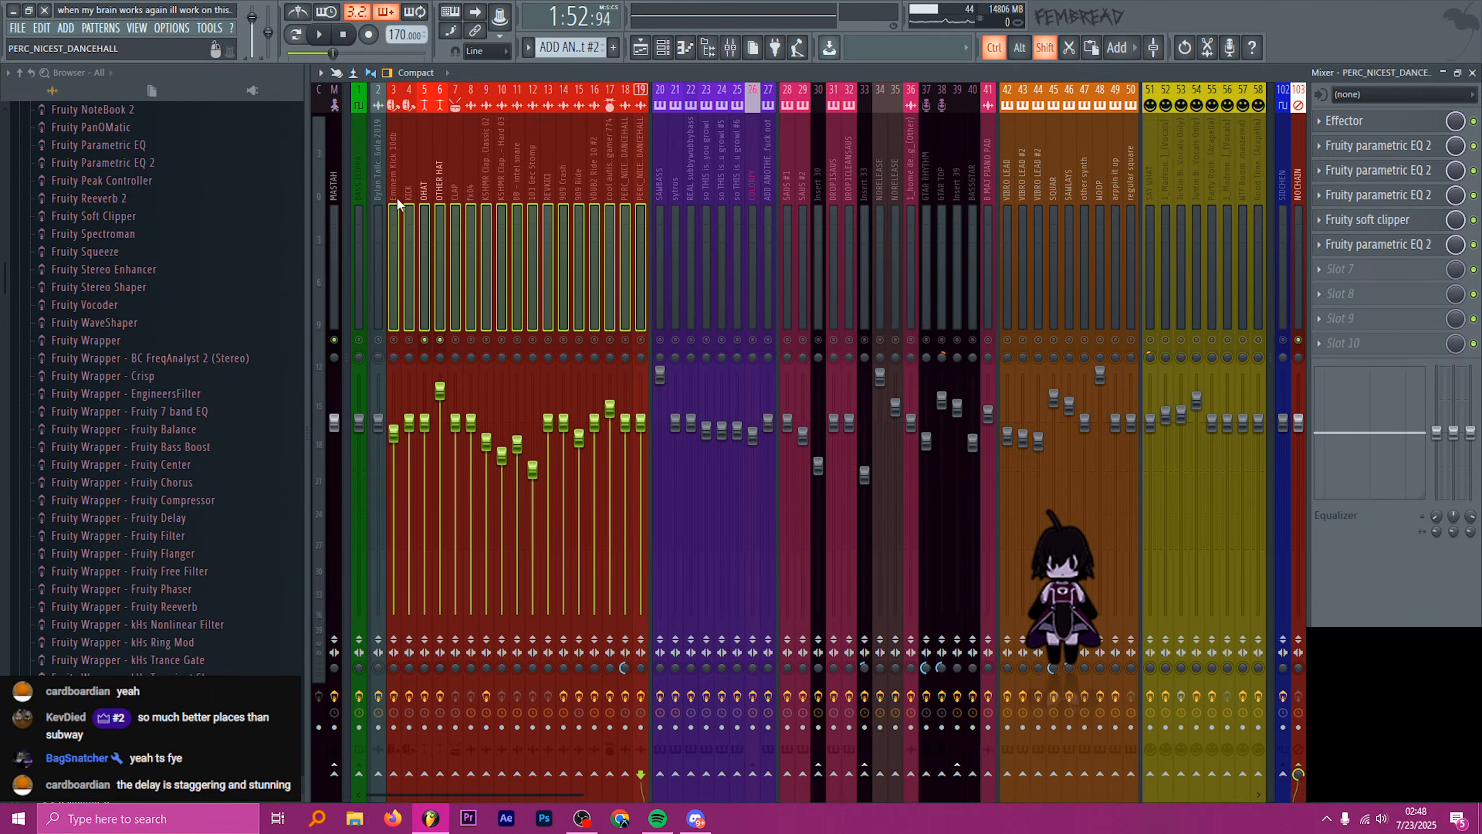
{"action": "key", "text": "s"}
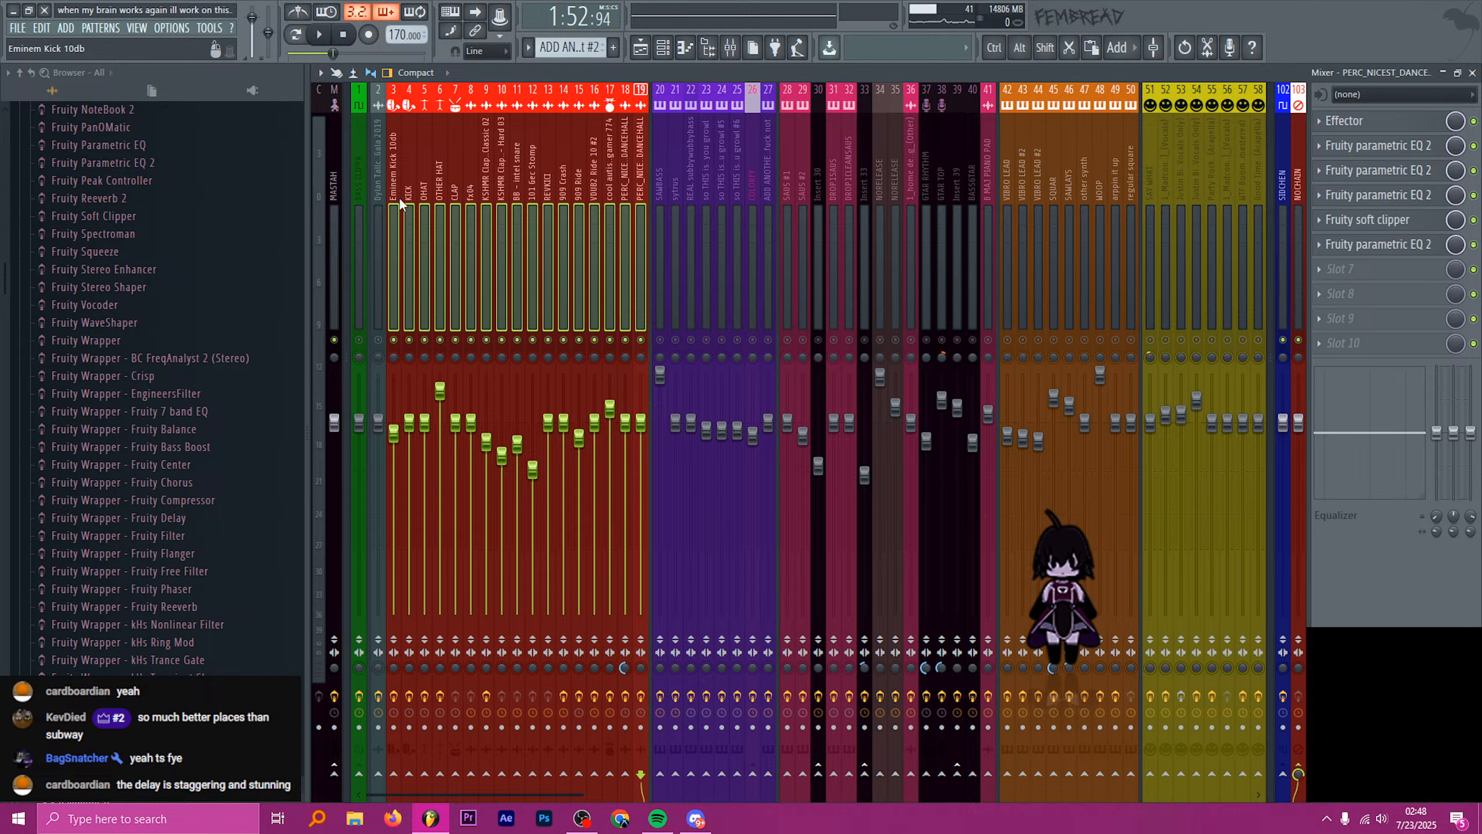
{"action": "key", "text": "space"}
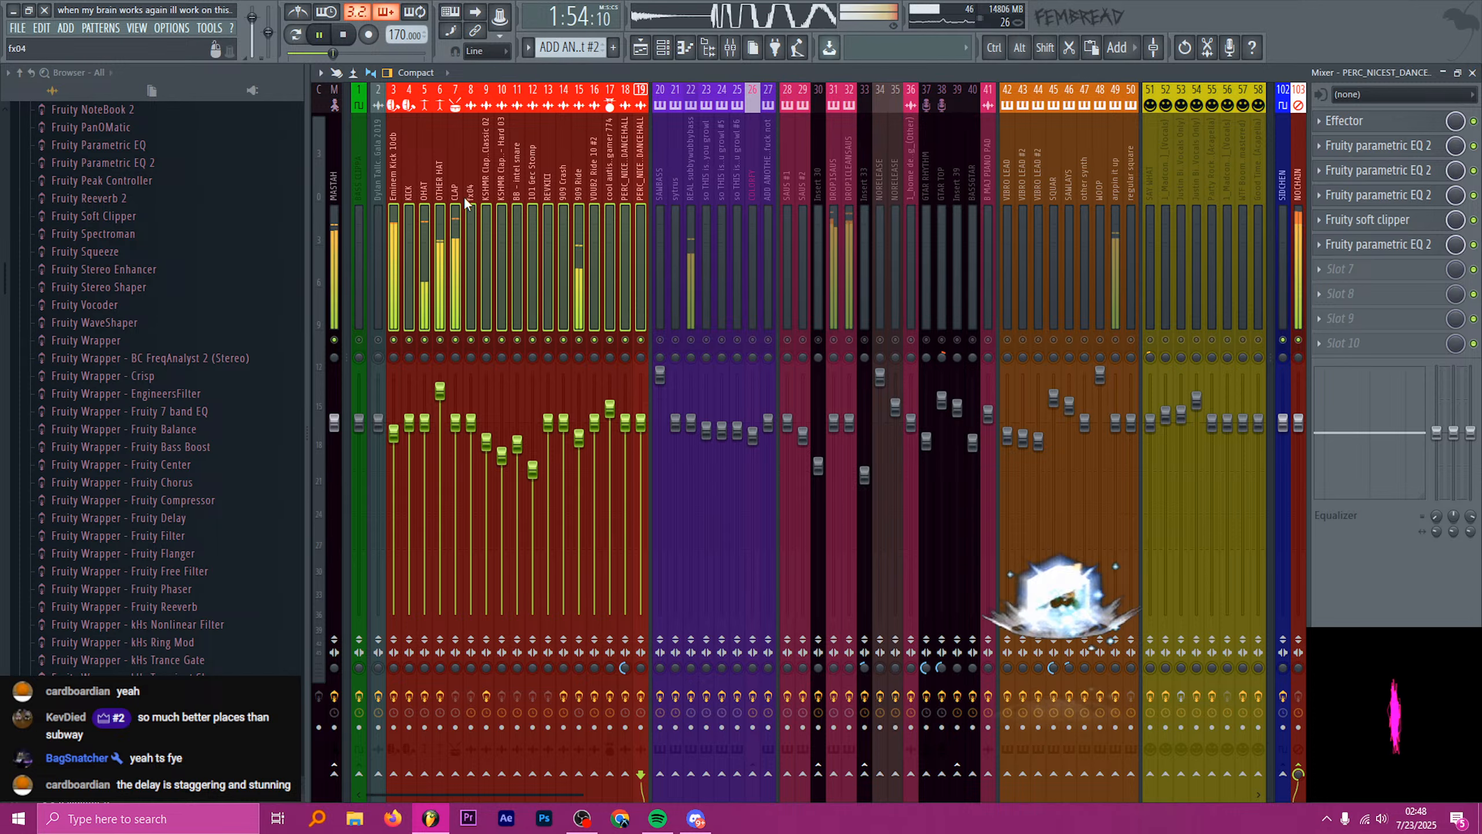
{"action": "key", "text": "space"}
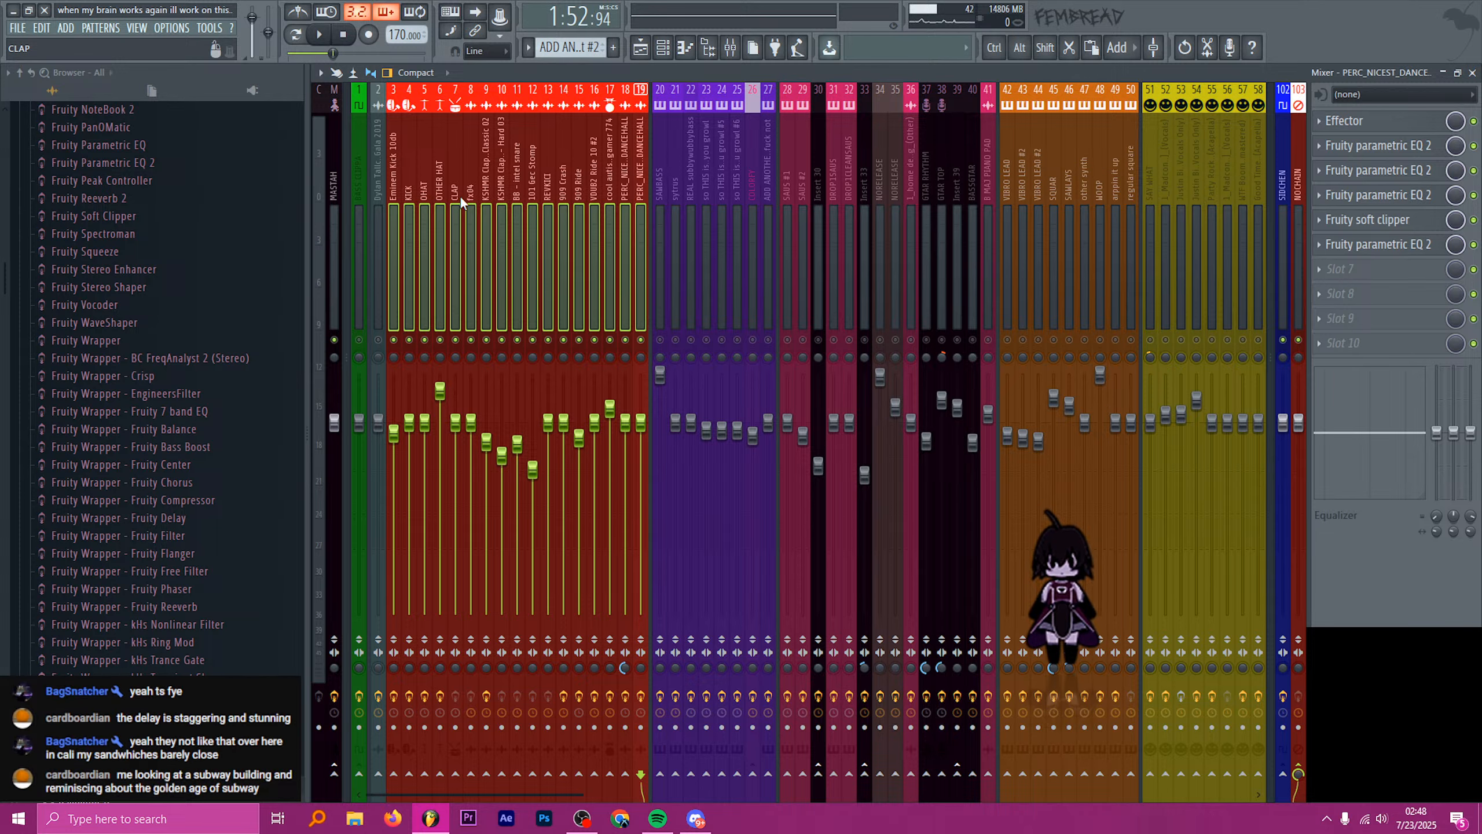
- Bring all mixer tracks back in, play the full mix from bar 81 and check the playlist clips around bar 85
{"action": "key", "text": "space"}
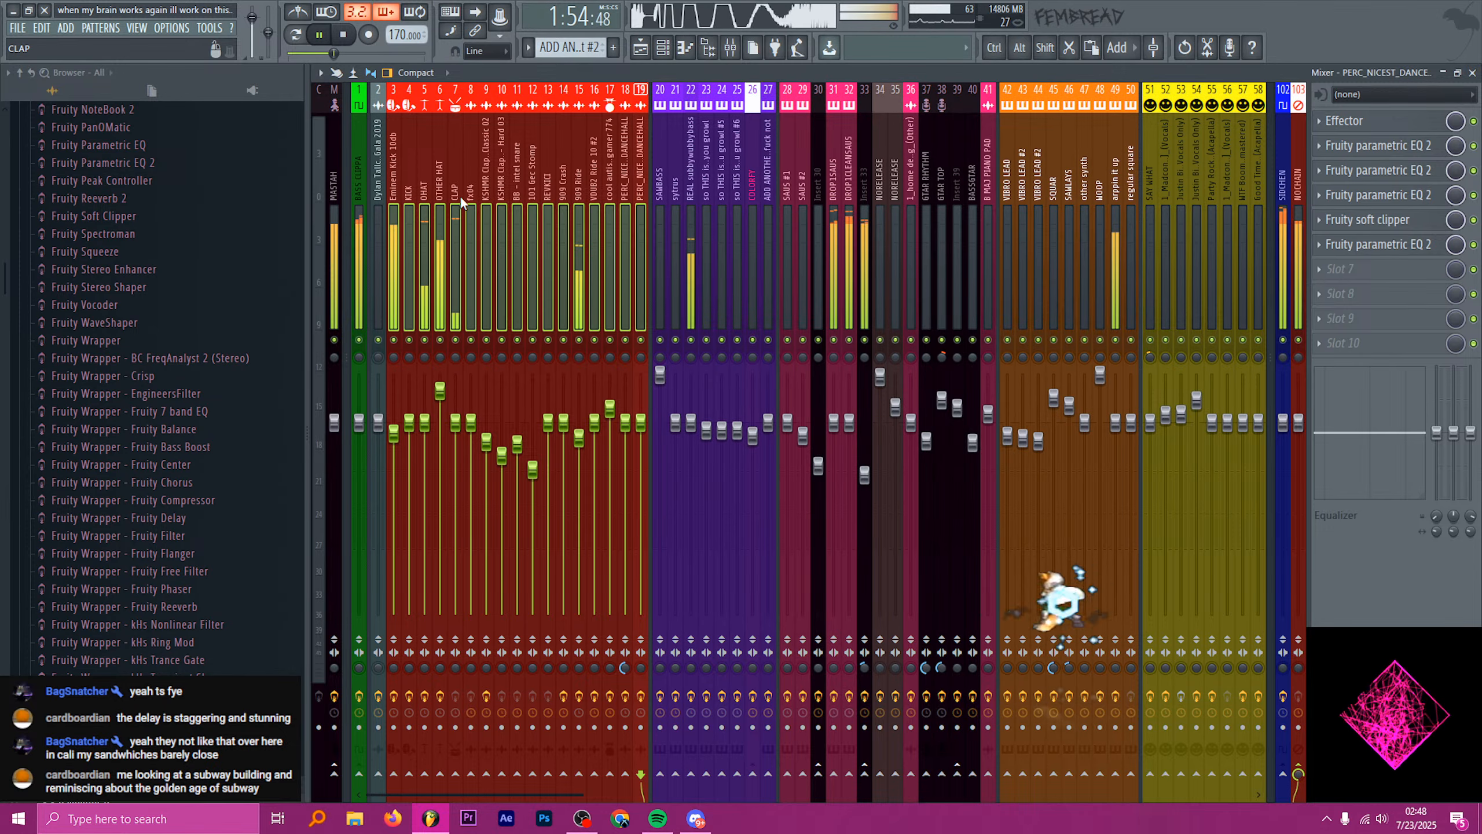
{"action": "left_click", "coordinate": [441, 182]}
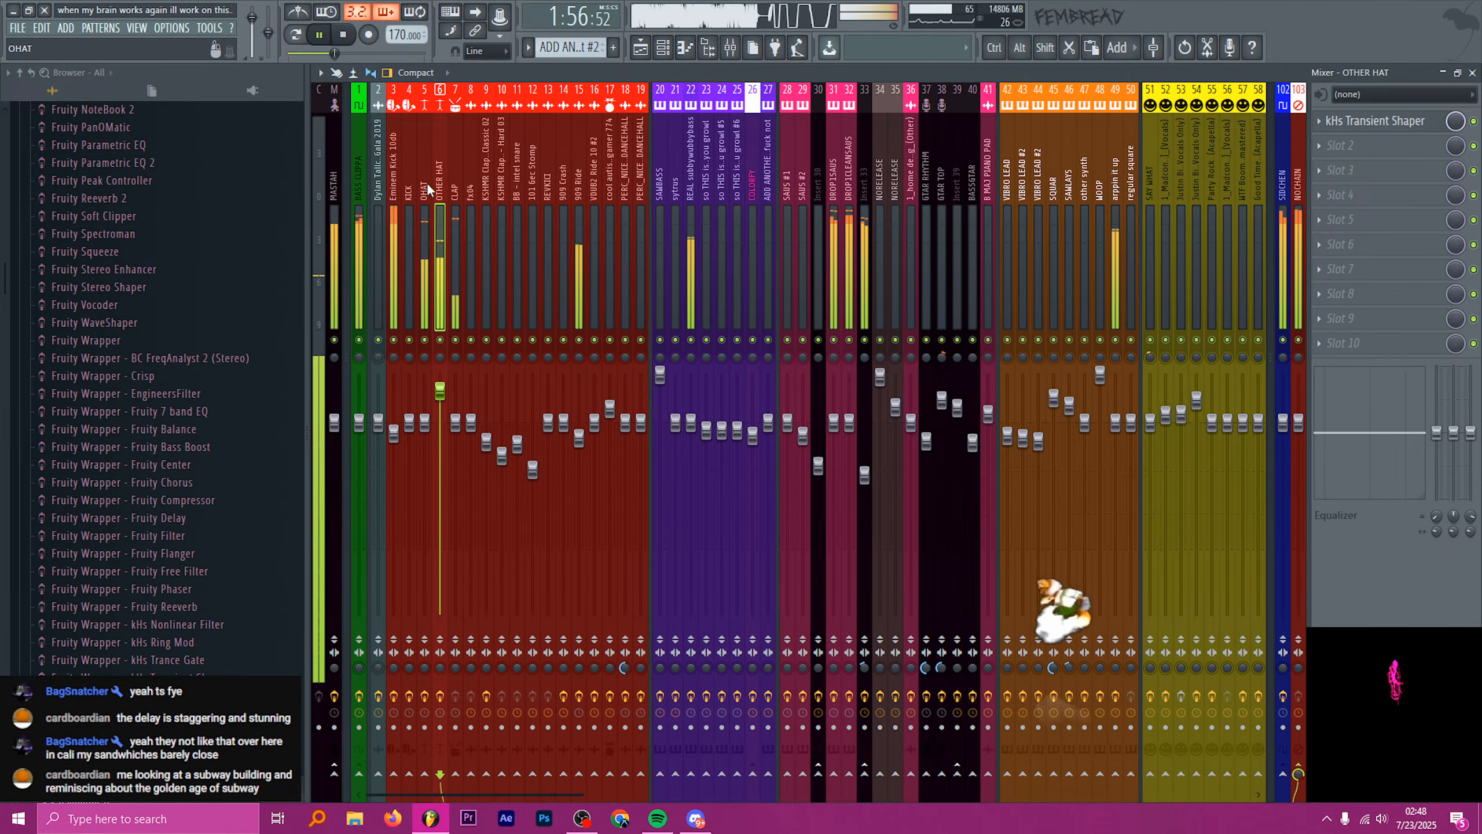
{"action": "left_click", "coordinate": [641, 49]}
{"action": "scroll", "coordinate": [706, 390], "scroll_direction": "up", "scroll_amount": 5}
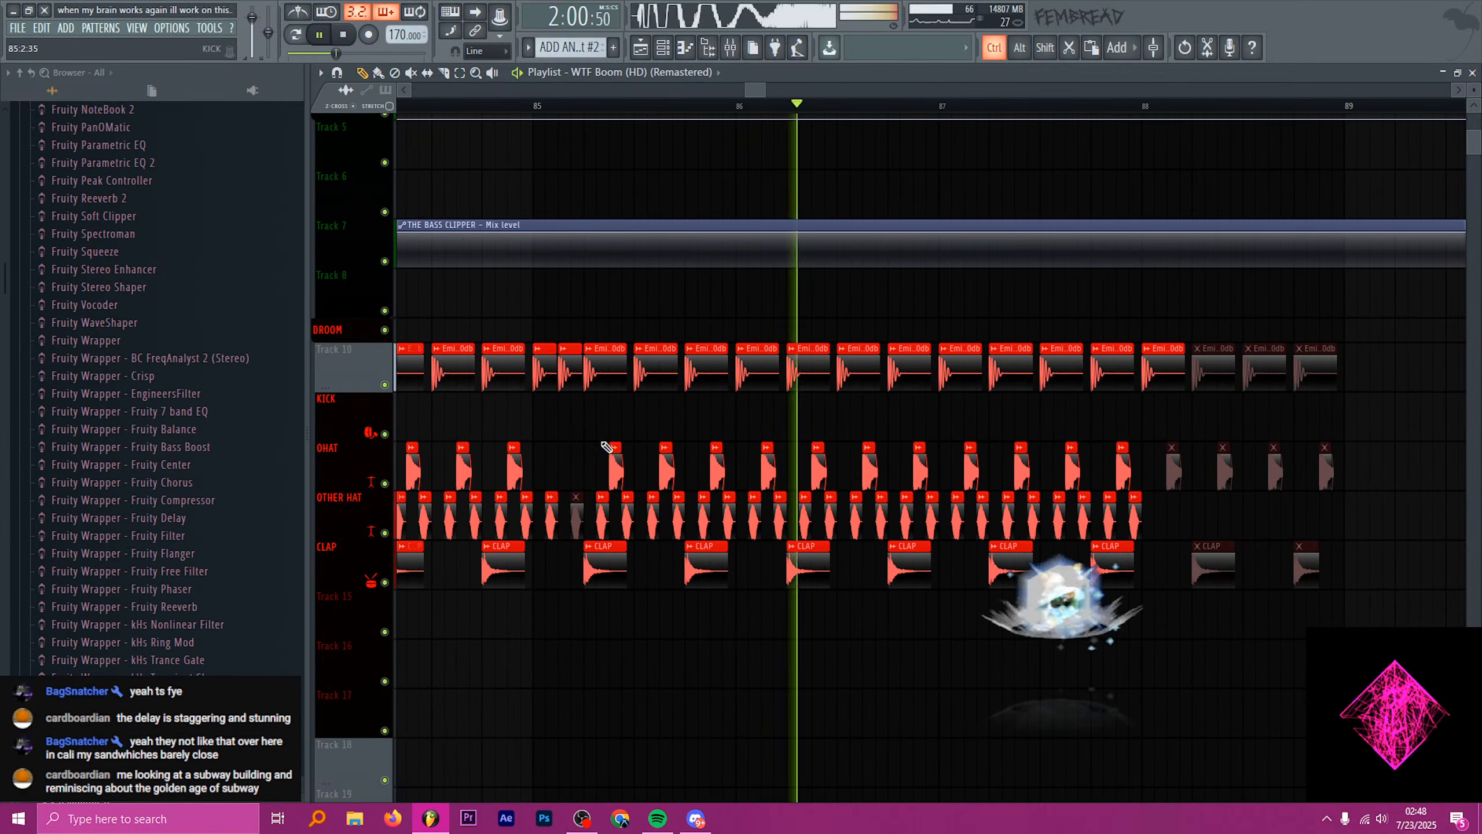
{"action": "scroll", "coordinate": [583, 443], "scroll_direction": "down", "scroll_amount": 10}
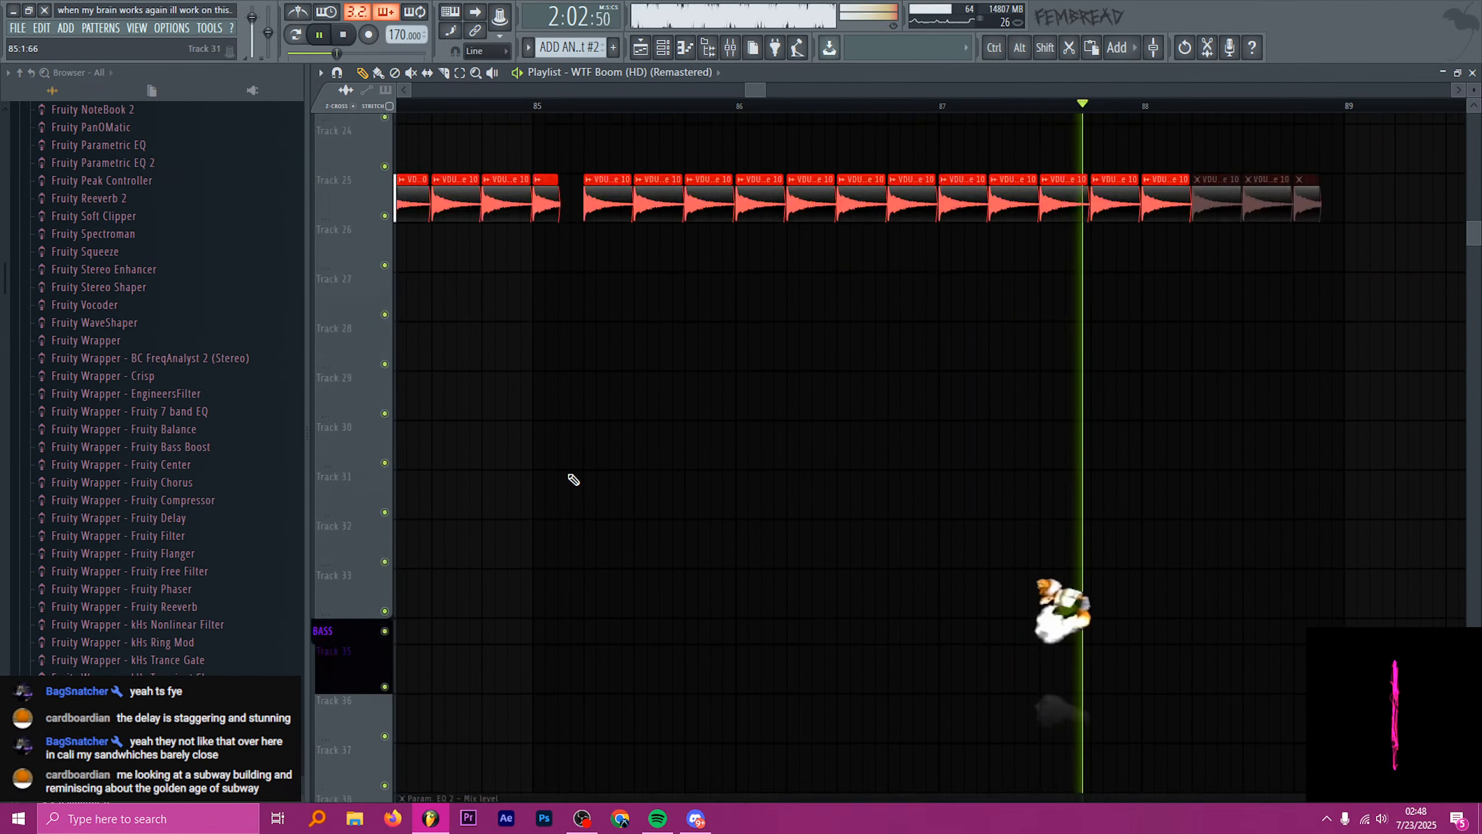
{"action": "scroll", "coordinate": [581, 461], "scroll_direction": "down", "scroll_amount": 6}
{"action": "key", "text": "space"}
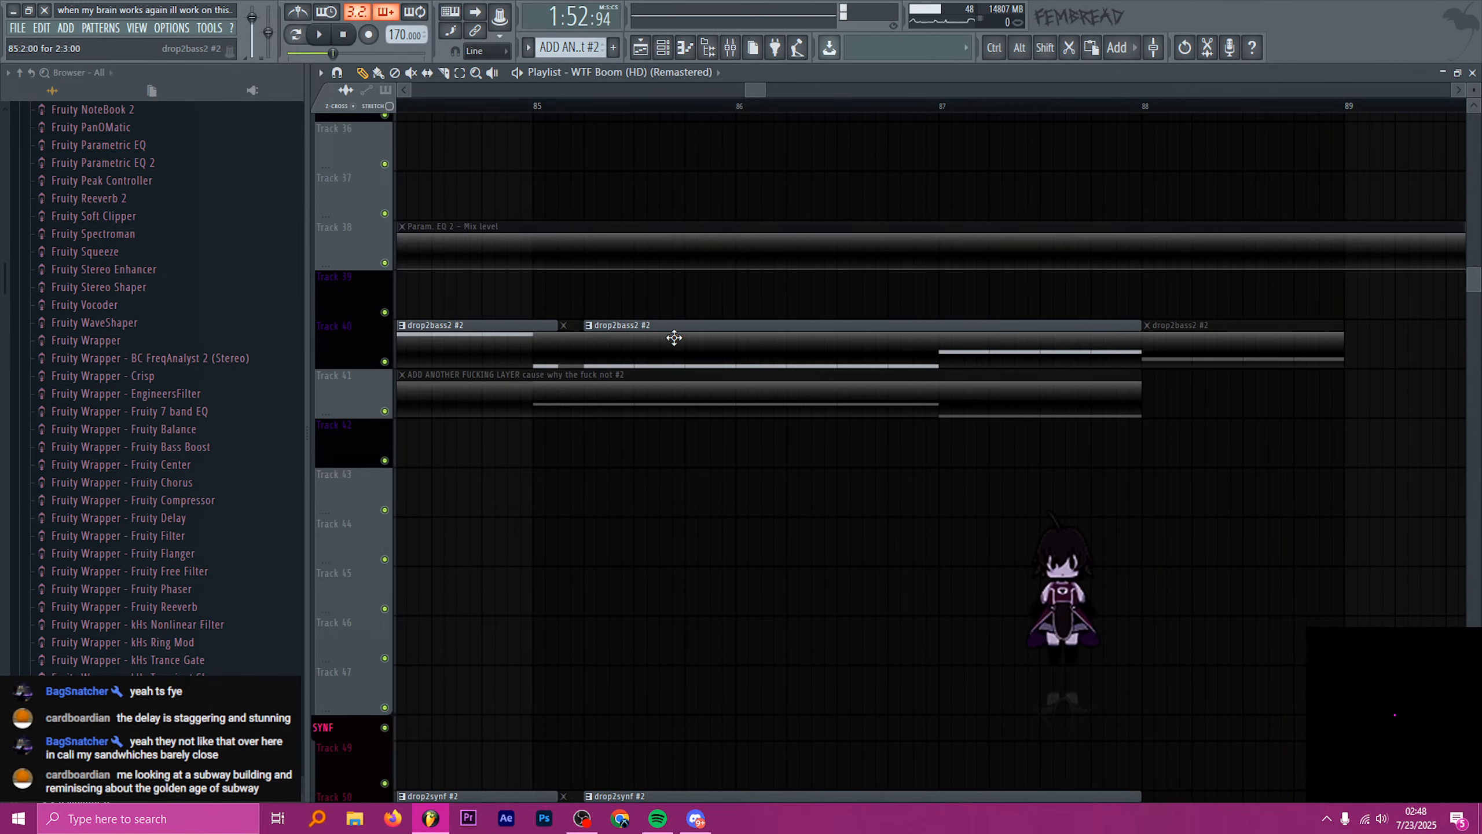
- Save the project and set the playback position to bar 6
{"action": "scroll", "coordinate": [671, 331], "scroll_direction": "down", "scroll_amount": 15}
{"action": "key", "text": "ctrl+s"}
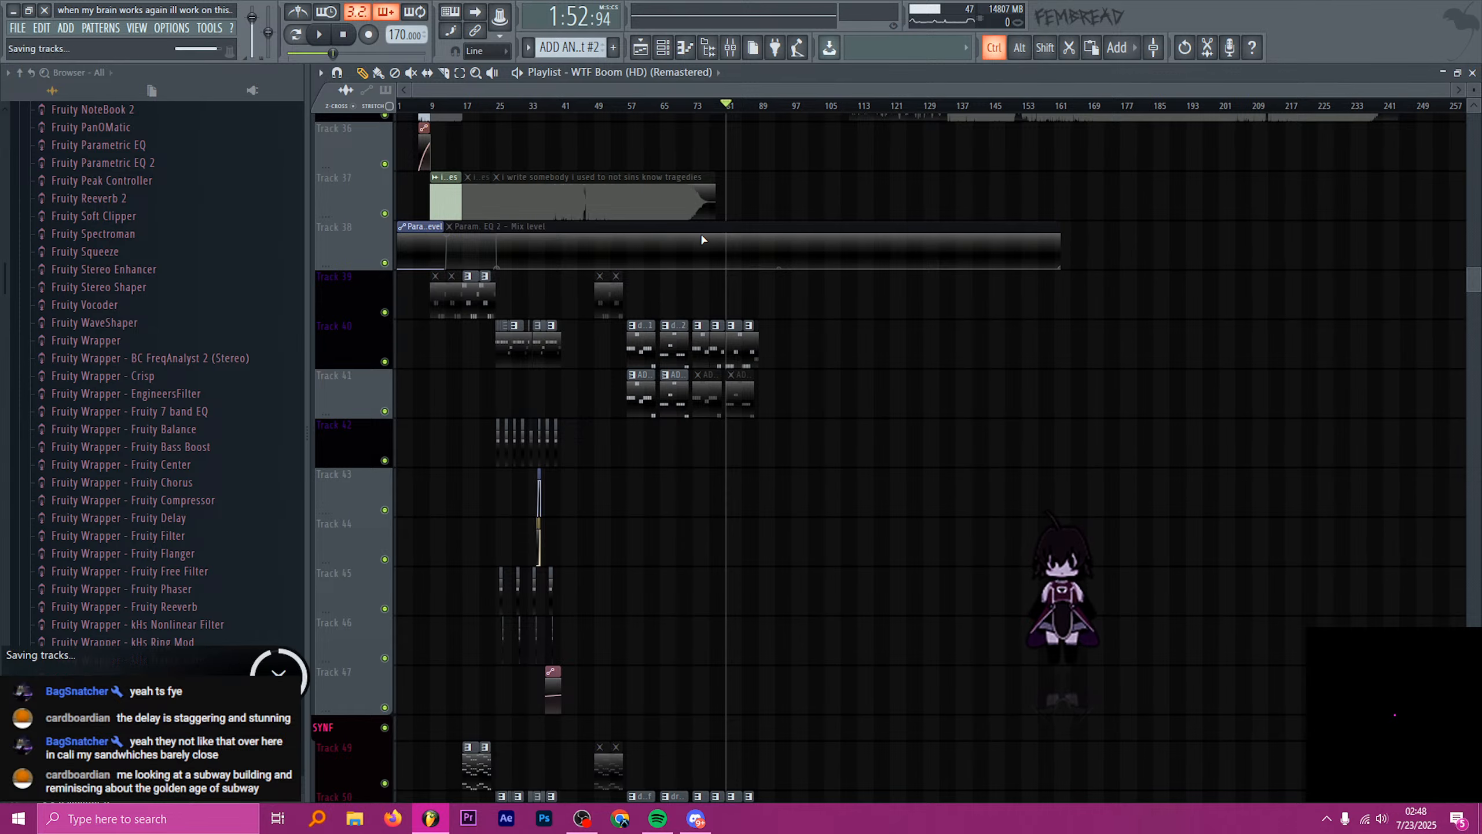
{"action": "scroll", "coordinate": [606, 327], "scroll_direction": "down", "scroll_amount": 8}
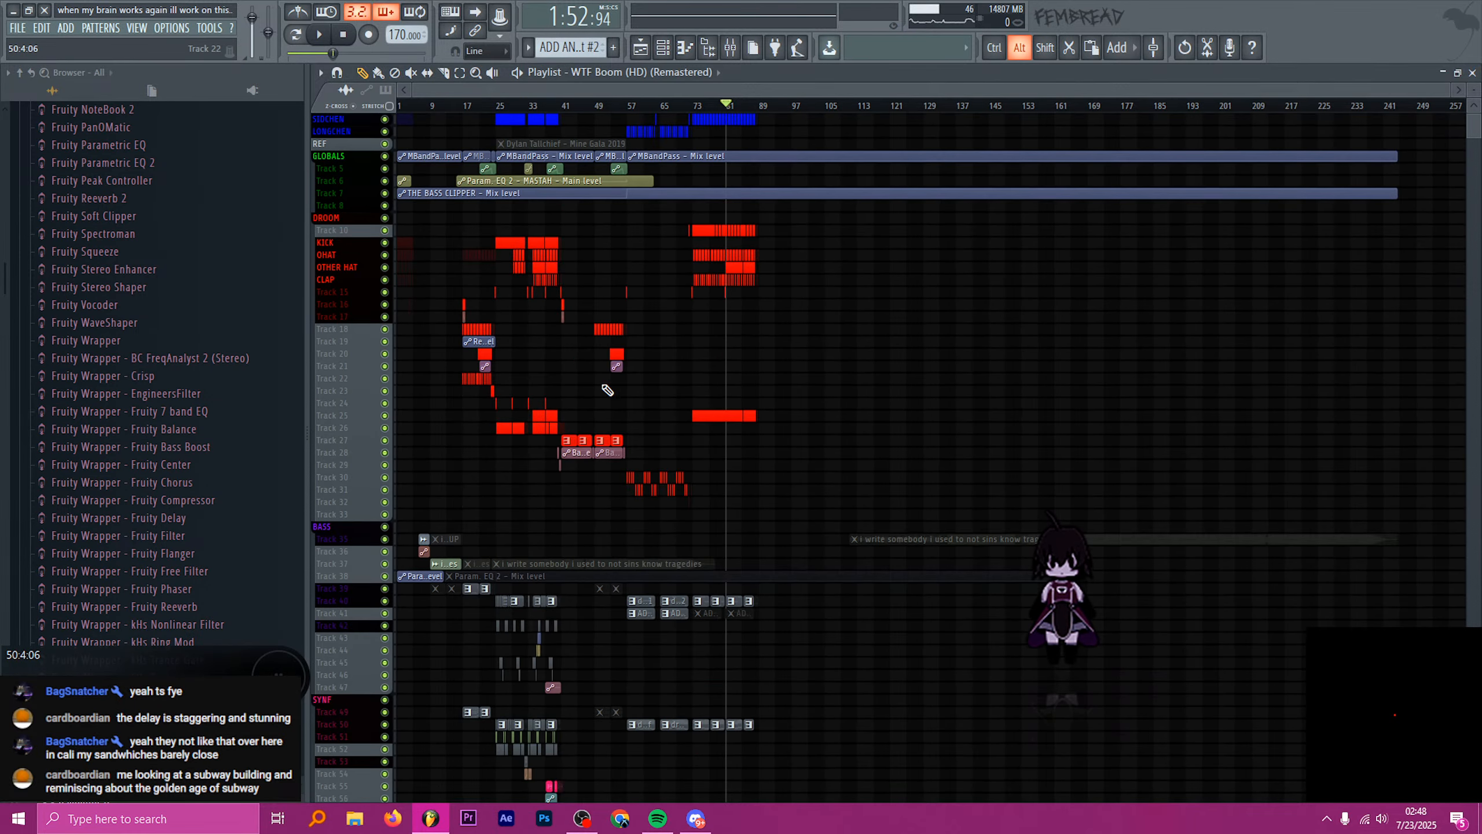
{"action": "scroll", "coordinate": [426, 251], "scroll_direction": "up", "scroll_amount": 7}
{"action": "scroll", "coordinate": [416, 251], "scroll_direction": "down", "scroll_amount": 6}
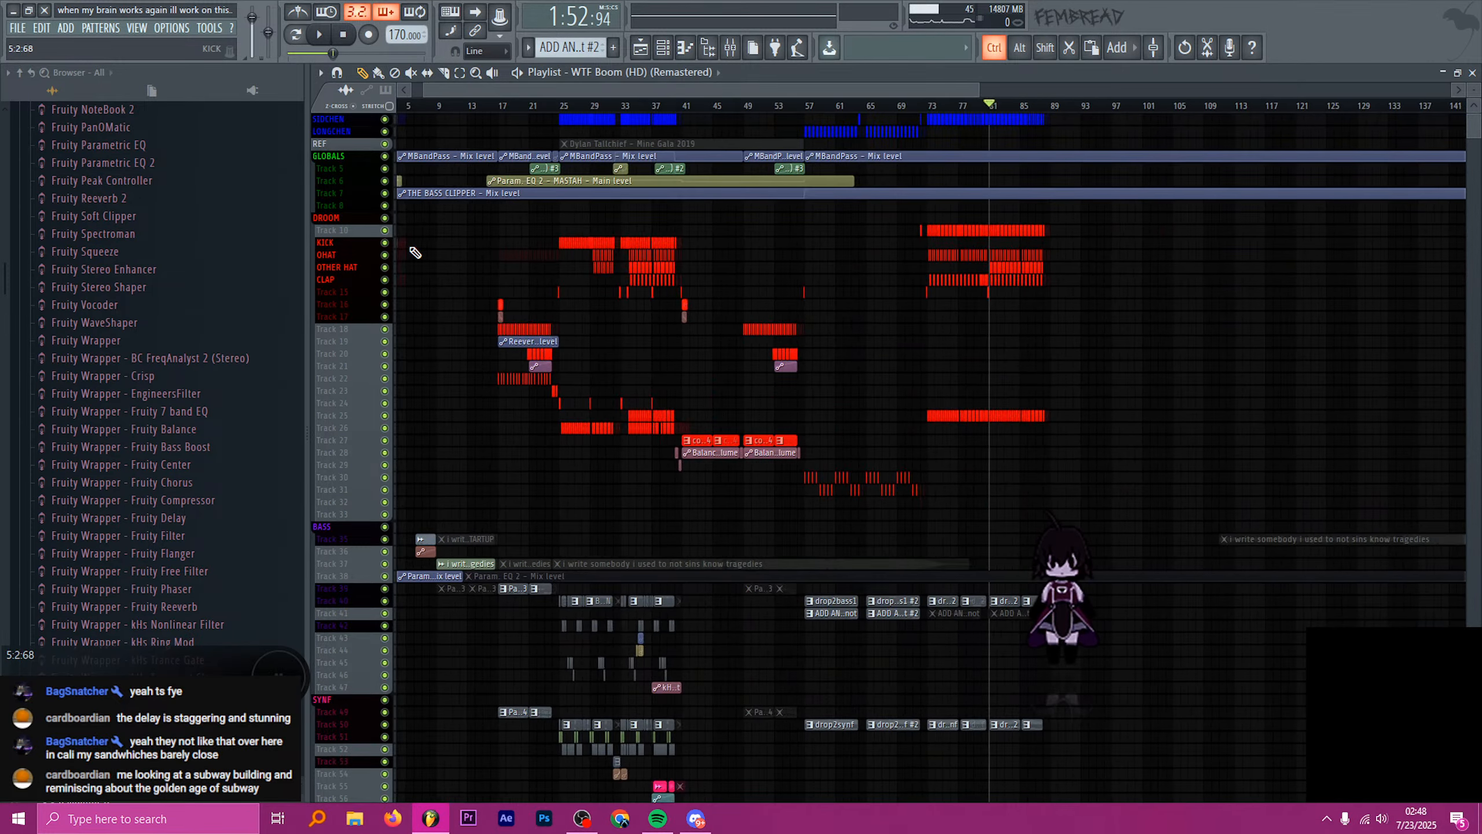
{"action": "scroll", "coordinate": [405, 247], "scroll_direction": "up", "scroll_amount": 1}
{"action": "scroll", "coordinate": [404, 247], "scroll_direction": "up", "scroll_amount": 6}
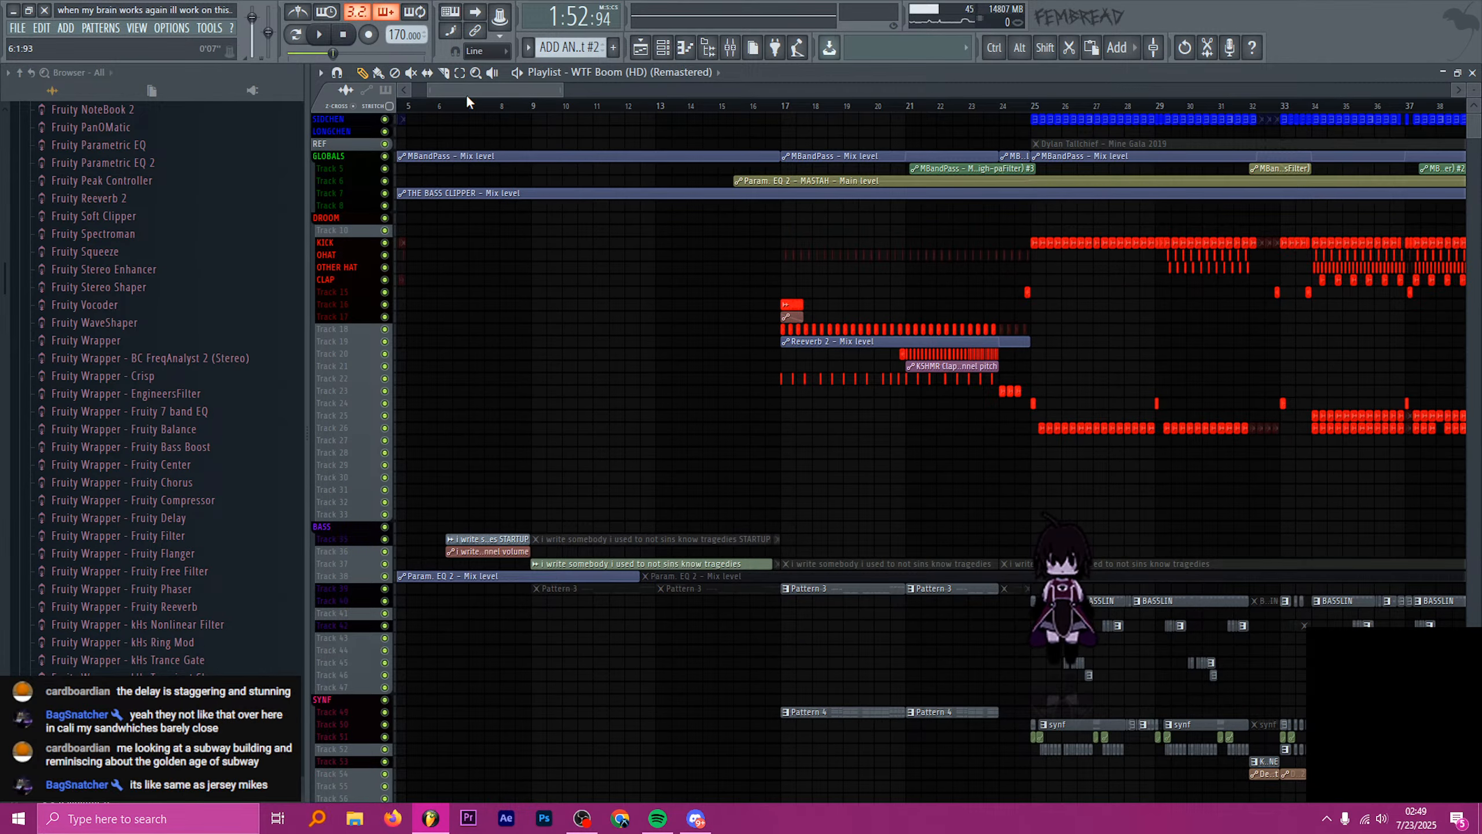
{"action": "scroll", "coordinate": [432, 109], "scroll_direction": "left", "scroll_amount": 2}
{"action": "left_click_drag", "start_coordinate": [537, 110], "coordinate": [554, 110]}
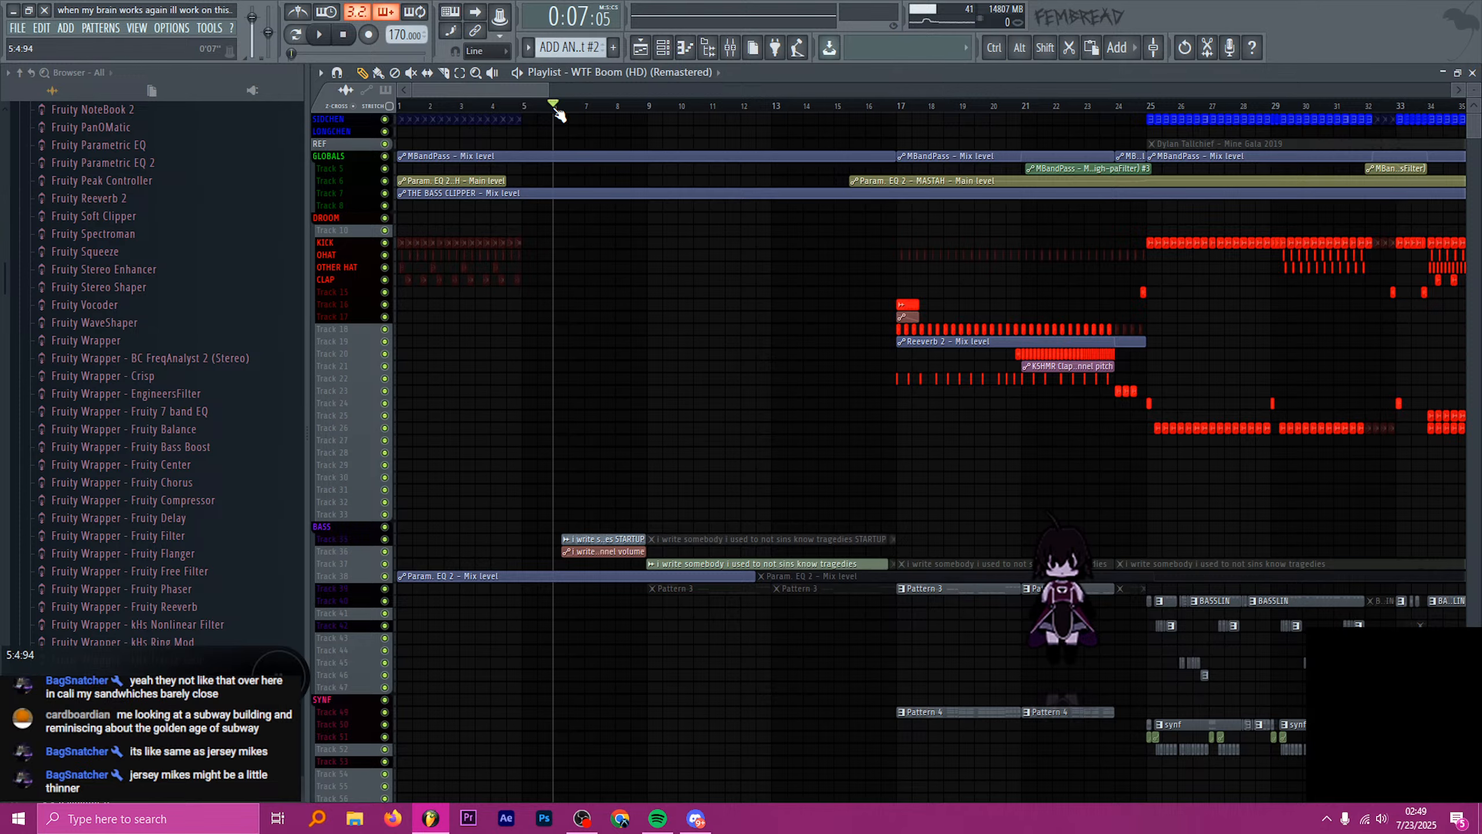
- Play the song from bar 6 and review the intro's audio clips on the BASS tracks
{"action": "scroll", "coordinate": [708, 343], "scroll_direction": "down", "scroll_amount": 6}
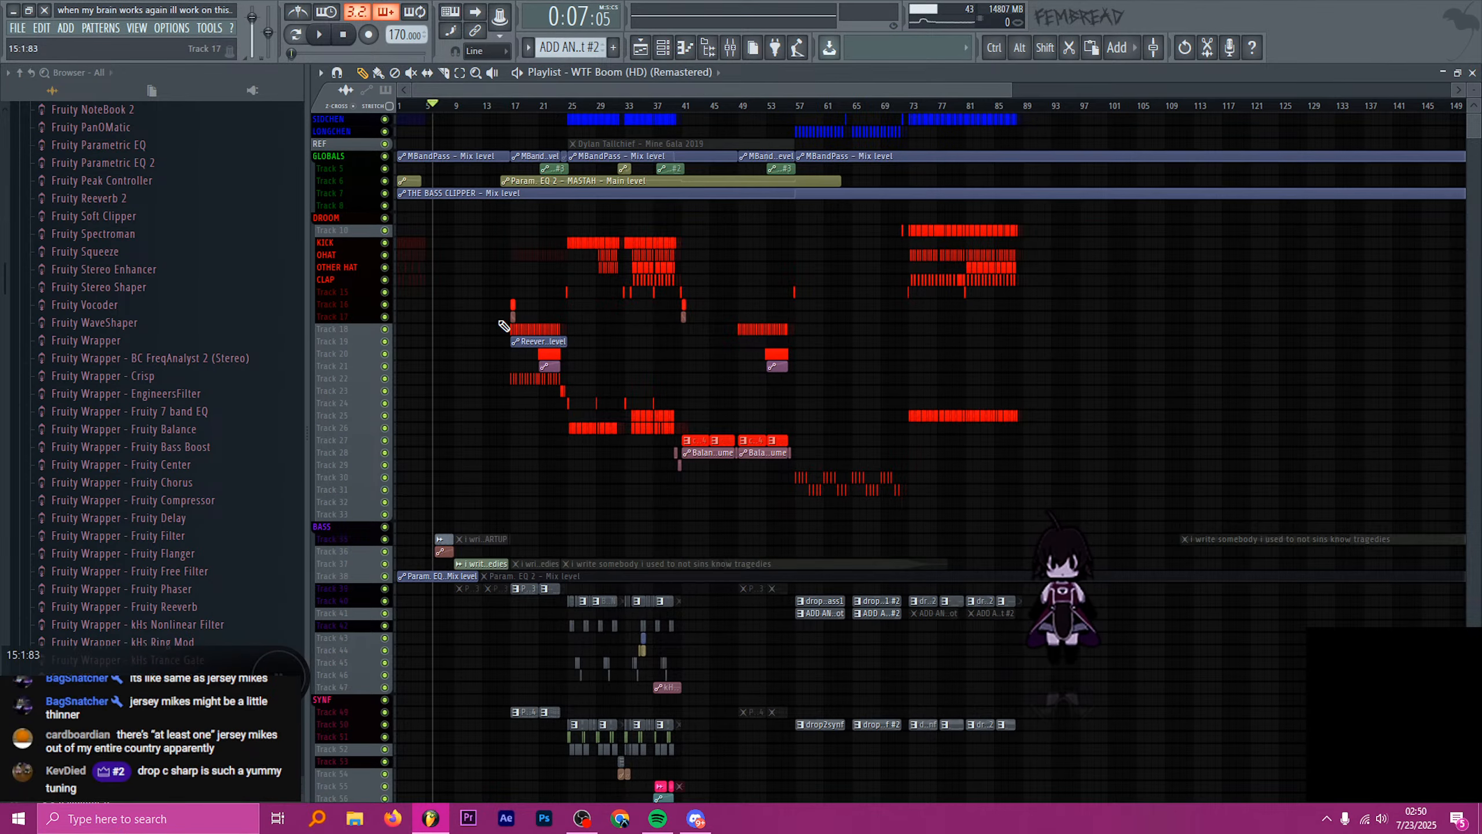
{"action": "key", "text": "ctrl"}
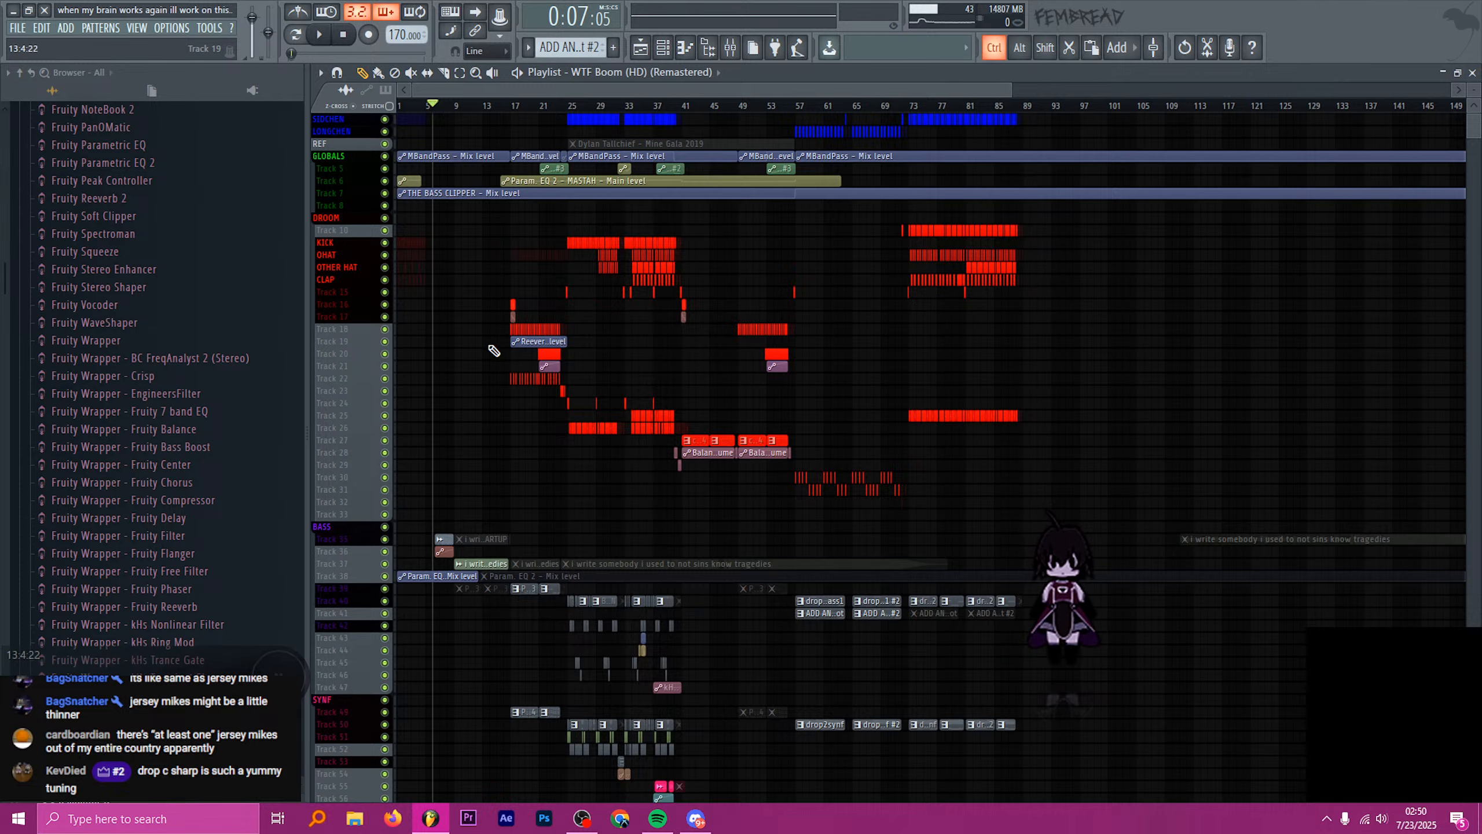
{"action": "scroll", "coordinate": [423, 453], "scroll_direction": "up", "scroll_amount": 4}
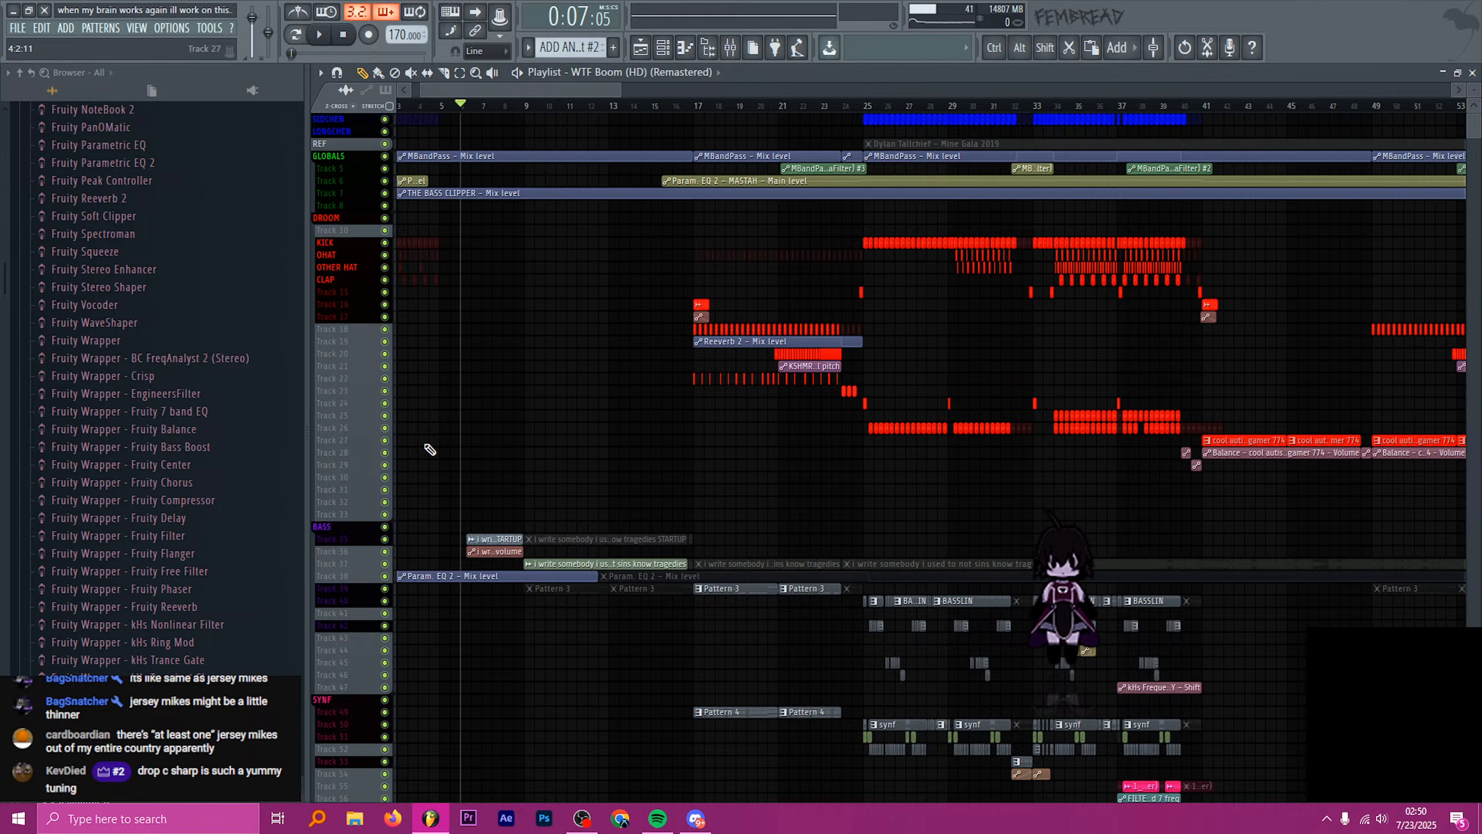
{"action": "key", "text": "space"}
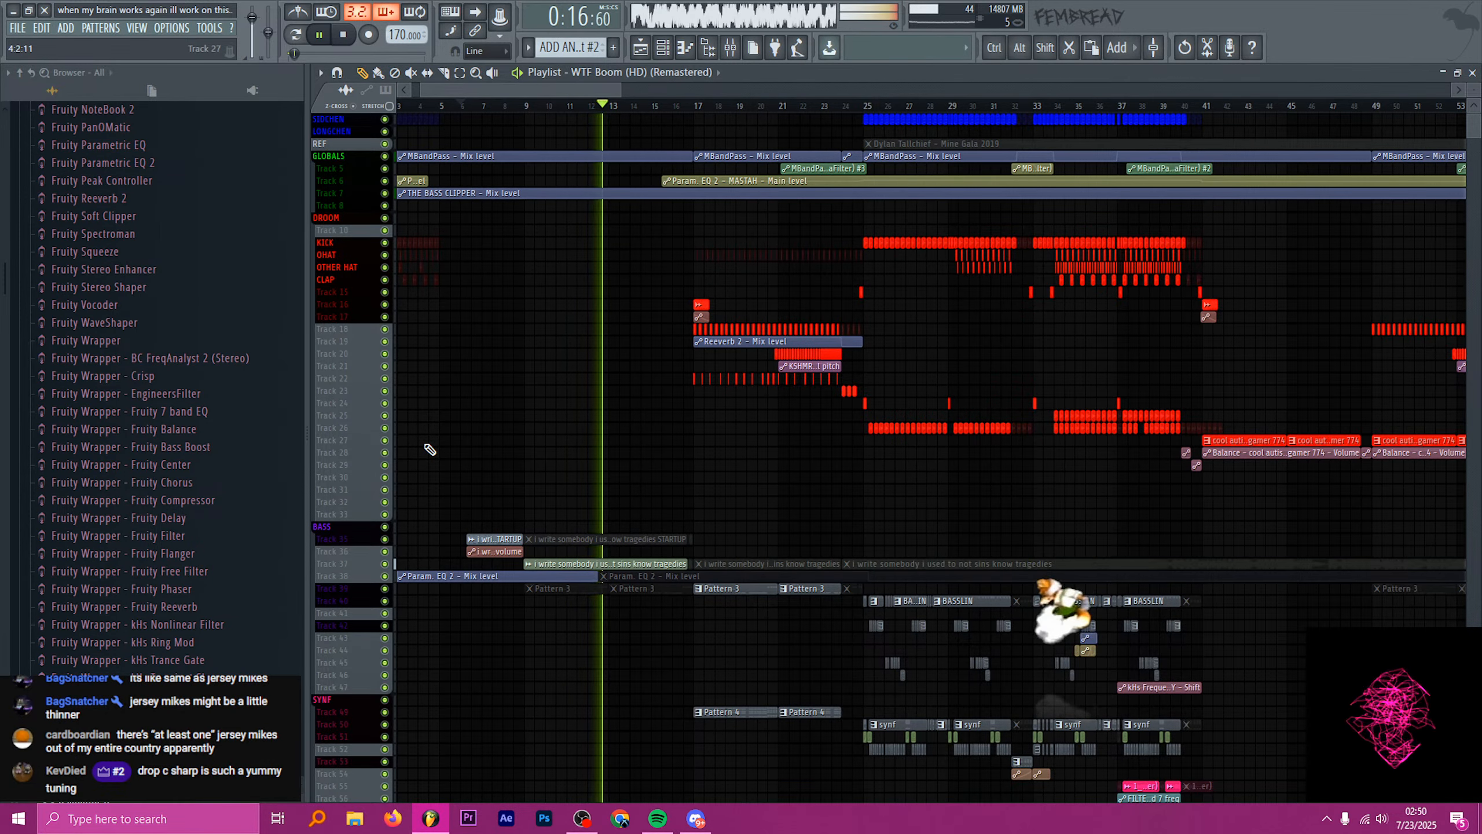
{"action": "scroll", "coordinate": [668, 582], "scroll_direction": "up", "scroll_amount": 5}
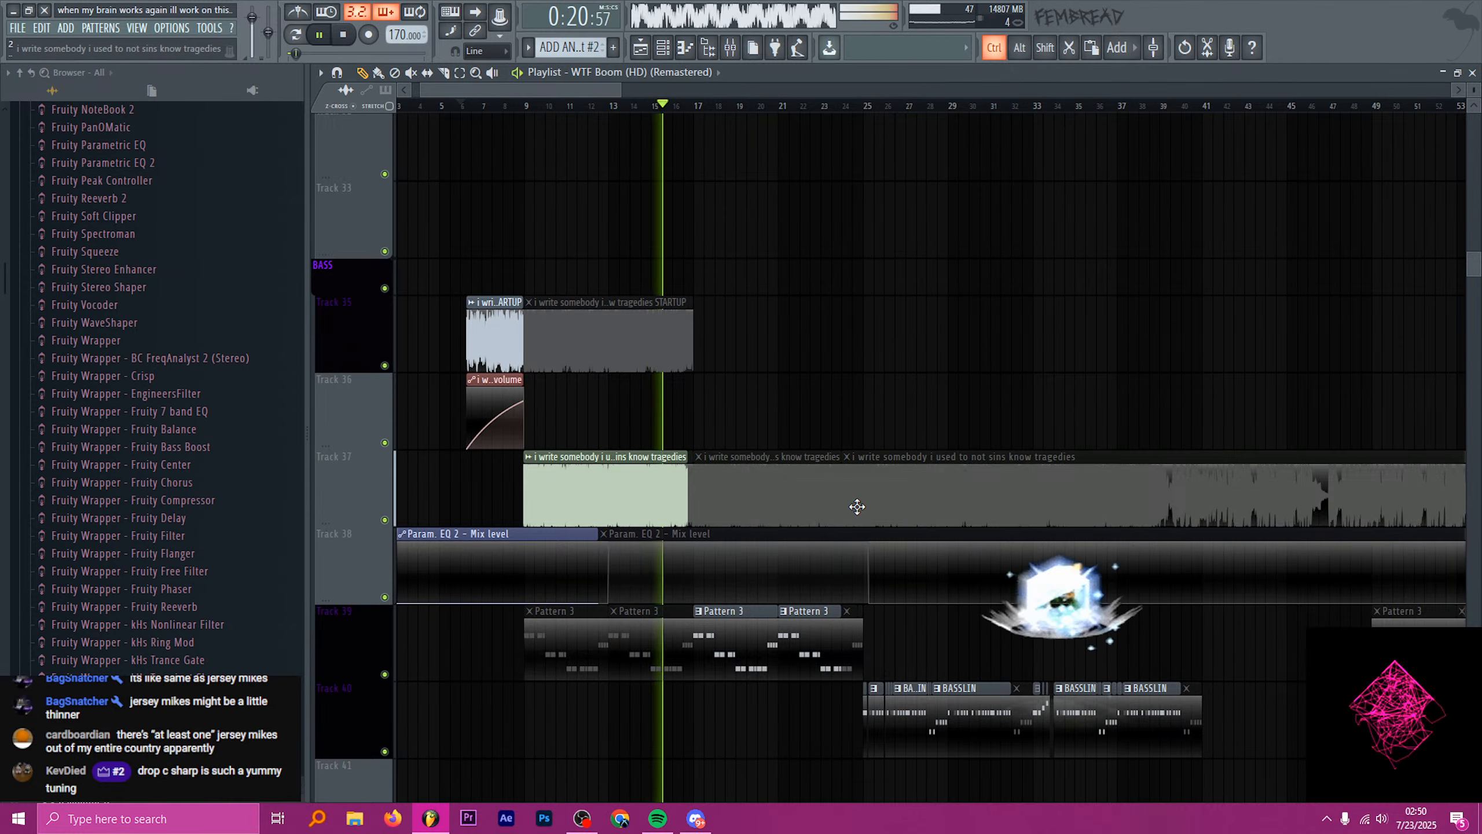
{"action": "scroll", "coordinate": [857, 507], "scroll_direction": "up", "scroll_amount": 4}
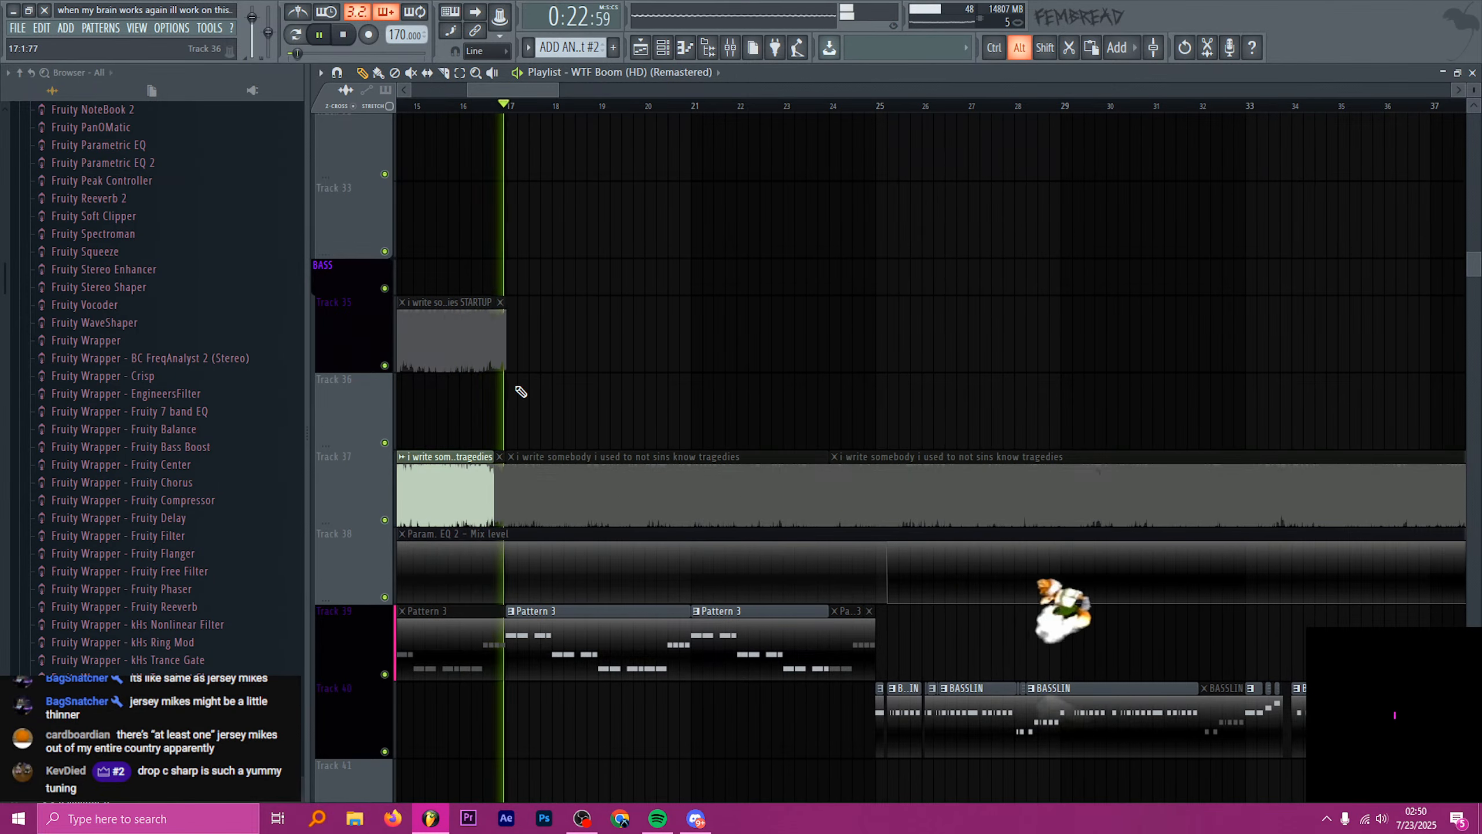
- Follow playback through the build-up and into the first drop, examining the drum, BASS and SYNF clips from bar 17 onward
{"action": "scroll", "coordinate": [521, 392], "scroll_direction": "down", "scroll_amount": 5}
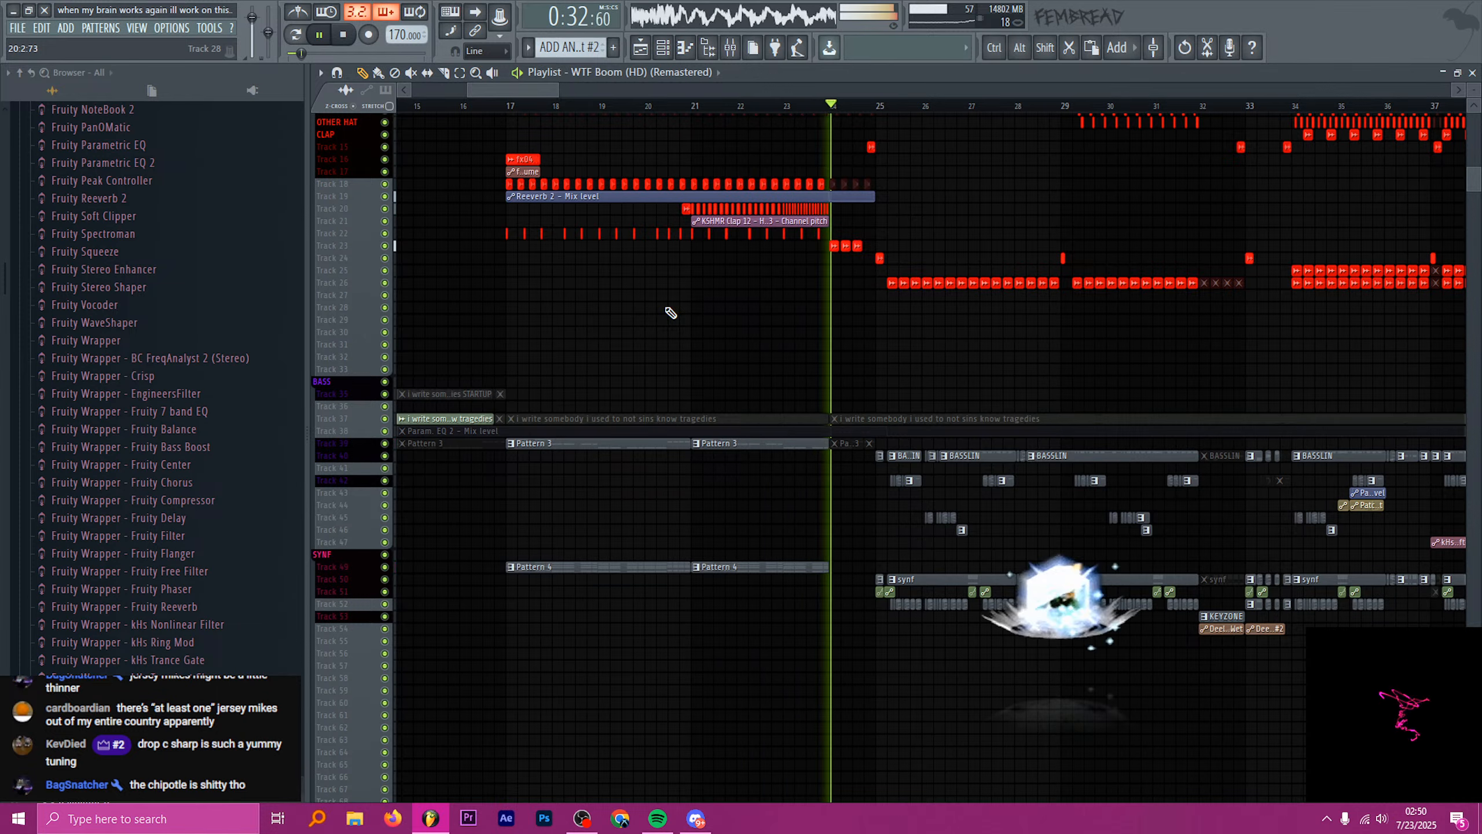
{"action": "scroll", "coordinate": [825, 325], "scroll_direction": "down", "scroll_amount": 2}
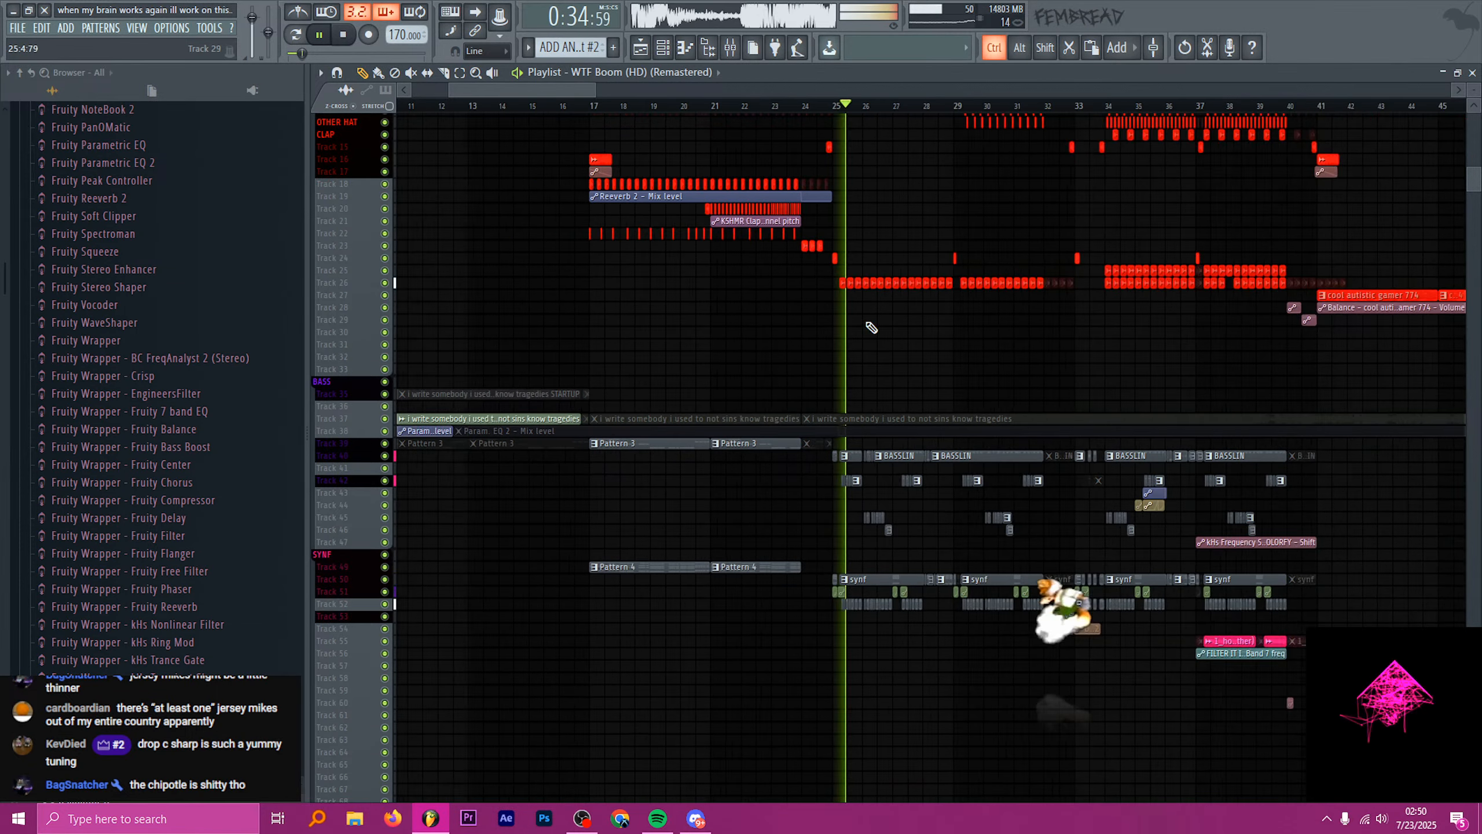
{"action": "scroll", "coordinate": [917, 410], "scroll_direction": "up", "scroll_amount": 3}
{"action": "scroll", "coordinate": [827, 430], "scroll_direction": "up", "scroll_amount": 3}
{"action": "scroll", "coordinate": [890, 467], "scroll_direction": "down", "scroll_amount": 3}
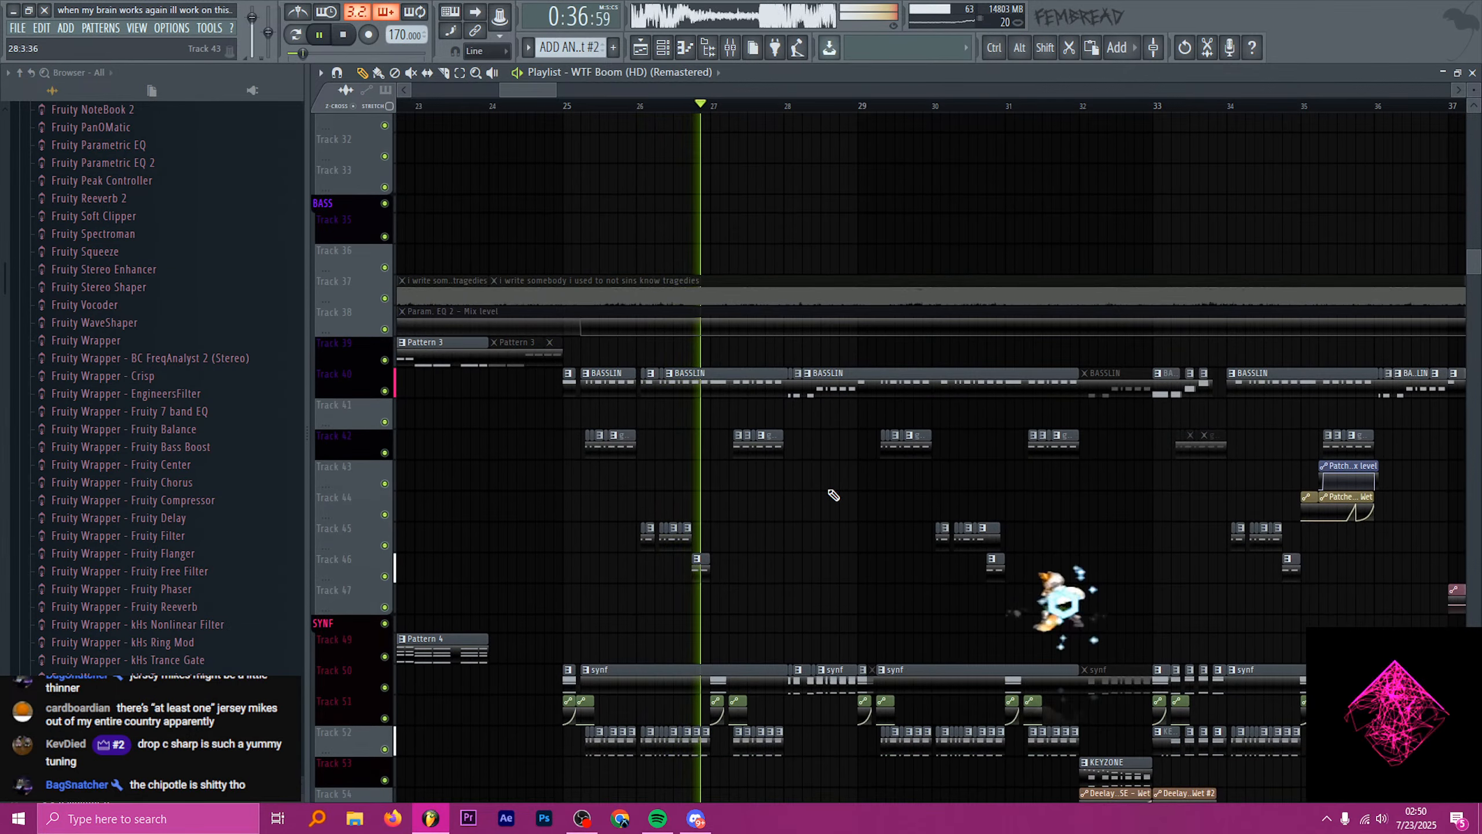
{"action": "scroll", "coordinate": [849, 474], "scroll_direction": "down", "scroll_amount": 7}
{"action": "scroll", "coordinate": [992, 407], "scroll_direction": "up", "scroll_amount": 3}
{"action": "scroll", "coordinate": [794, 341], "scroll_direction": "down", "scroll_amount": 3}
{"action": "scroll", "coordinate": [950, 339], "scroll_direction": "up", "scroll_amount": 3}
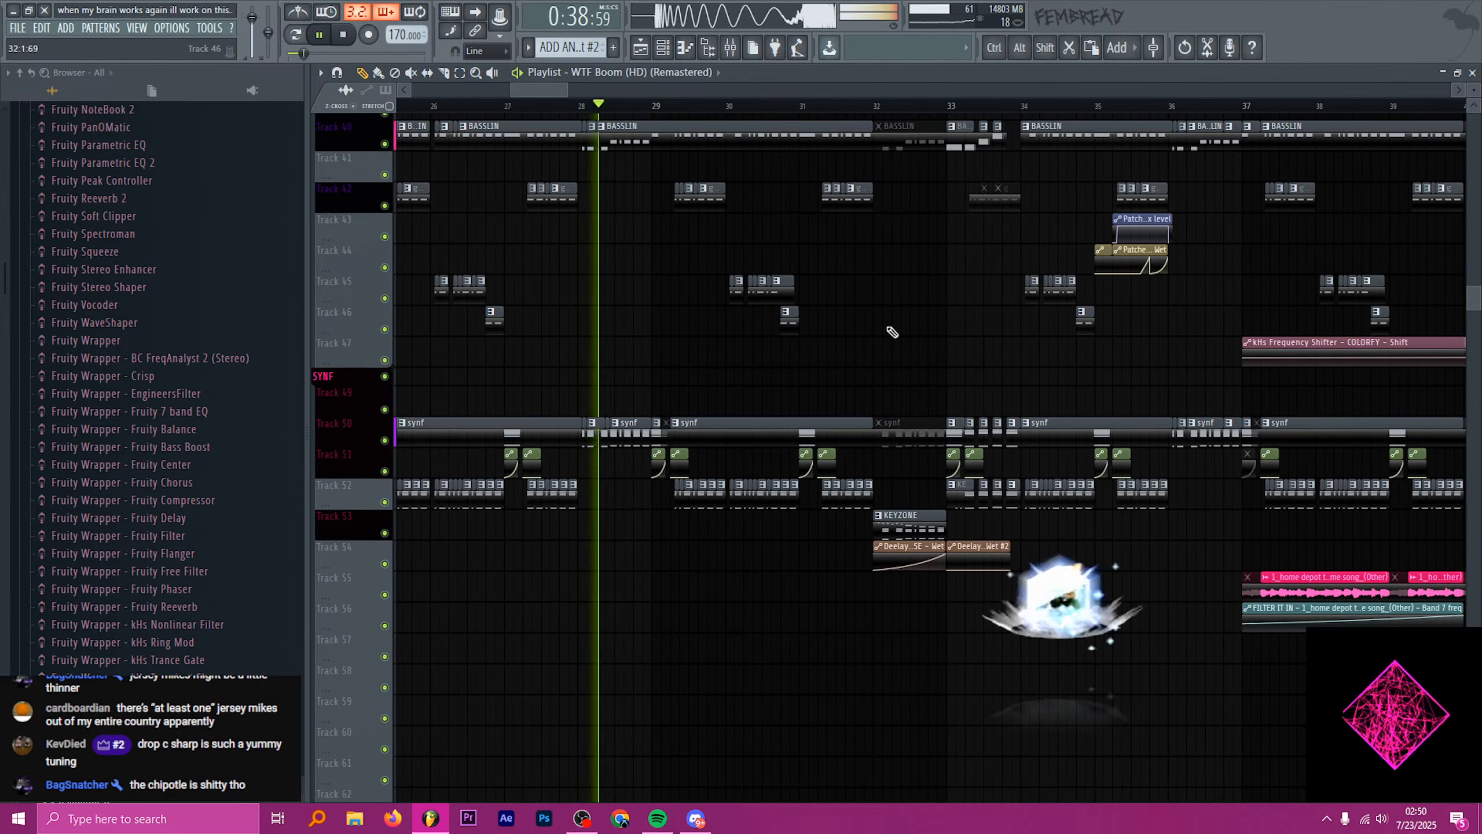
- Review the first drop's LEAD and SYNF clips and automation up to bar 41 while the song plays
{"action": "scroll", "coordinate": [870, 433], "scroll_direction": "down", "scroll_amount": 11}
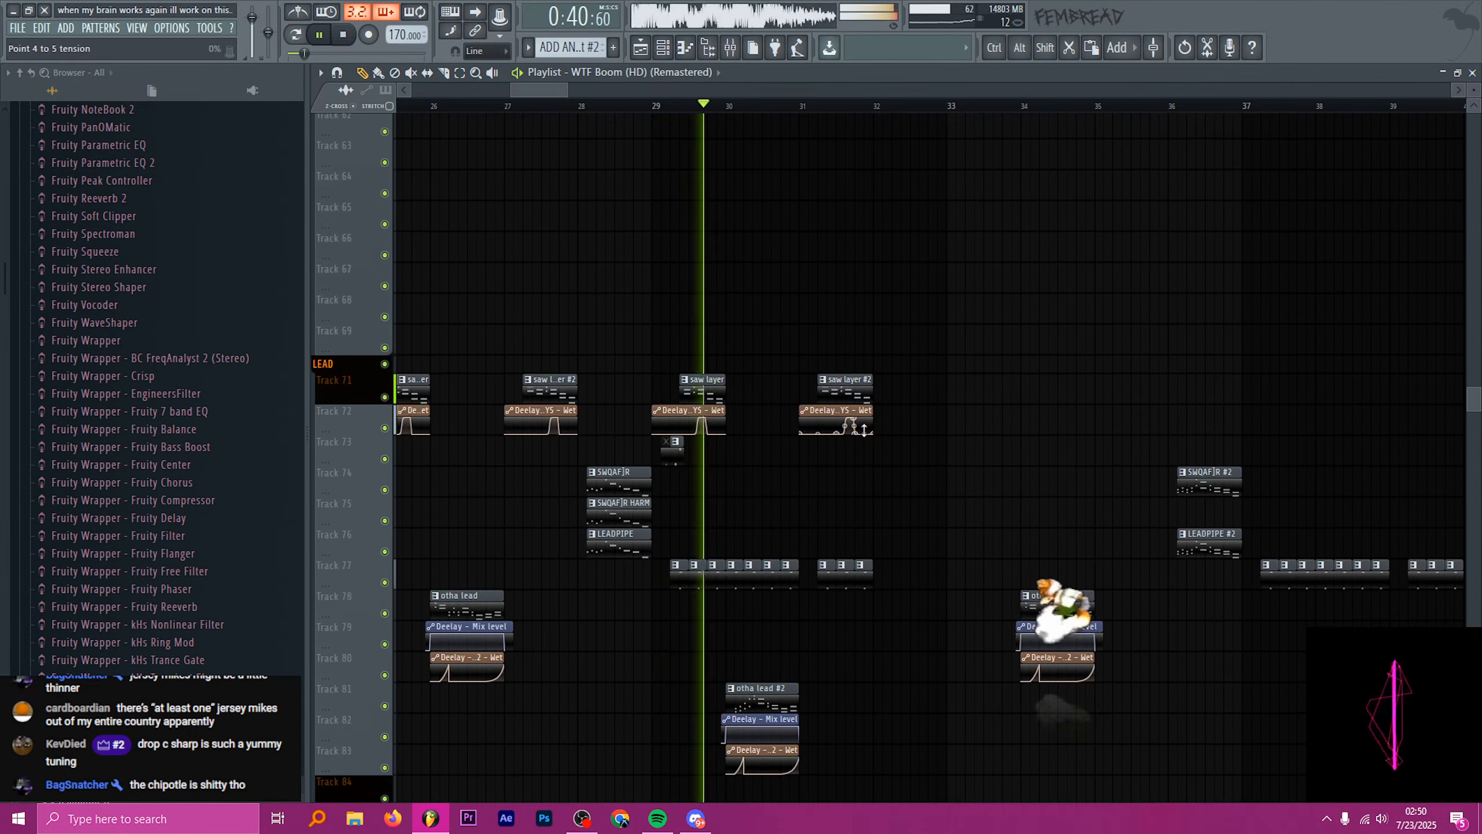
{"action": "scroll", "coordinate": [933, 420], "scroll_direction": "down", "scroll_amount": 2}
{"action": "scroll", "coordinate": [989, 411], "scroll_direction": "down", "scroll_amount": 1}
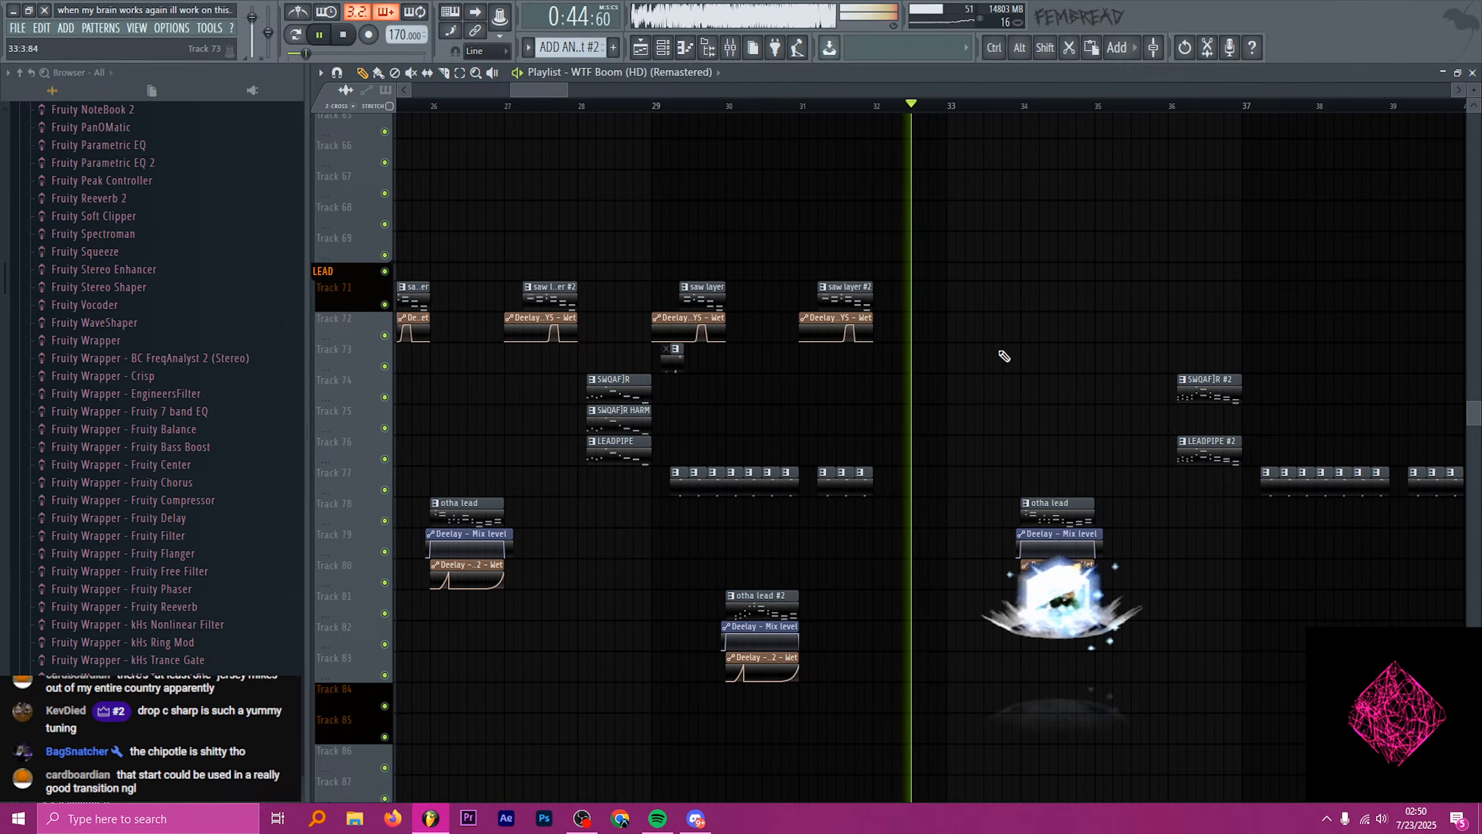
{"action": "scroll", "coordinate": [1003, 357], "scroll_direction": "up", "scroll_amount": 10}
{"action": "scroll", "coordinate": [1003, 357], "scroll_direction": "down", "scroll_amount": 3, "text": "ctrl"}
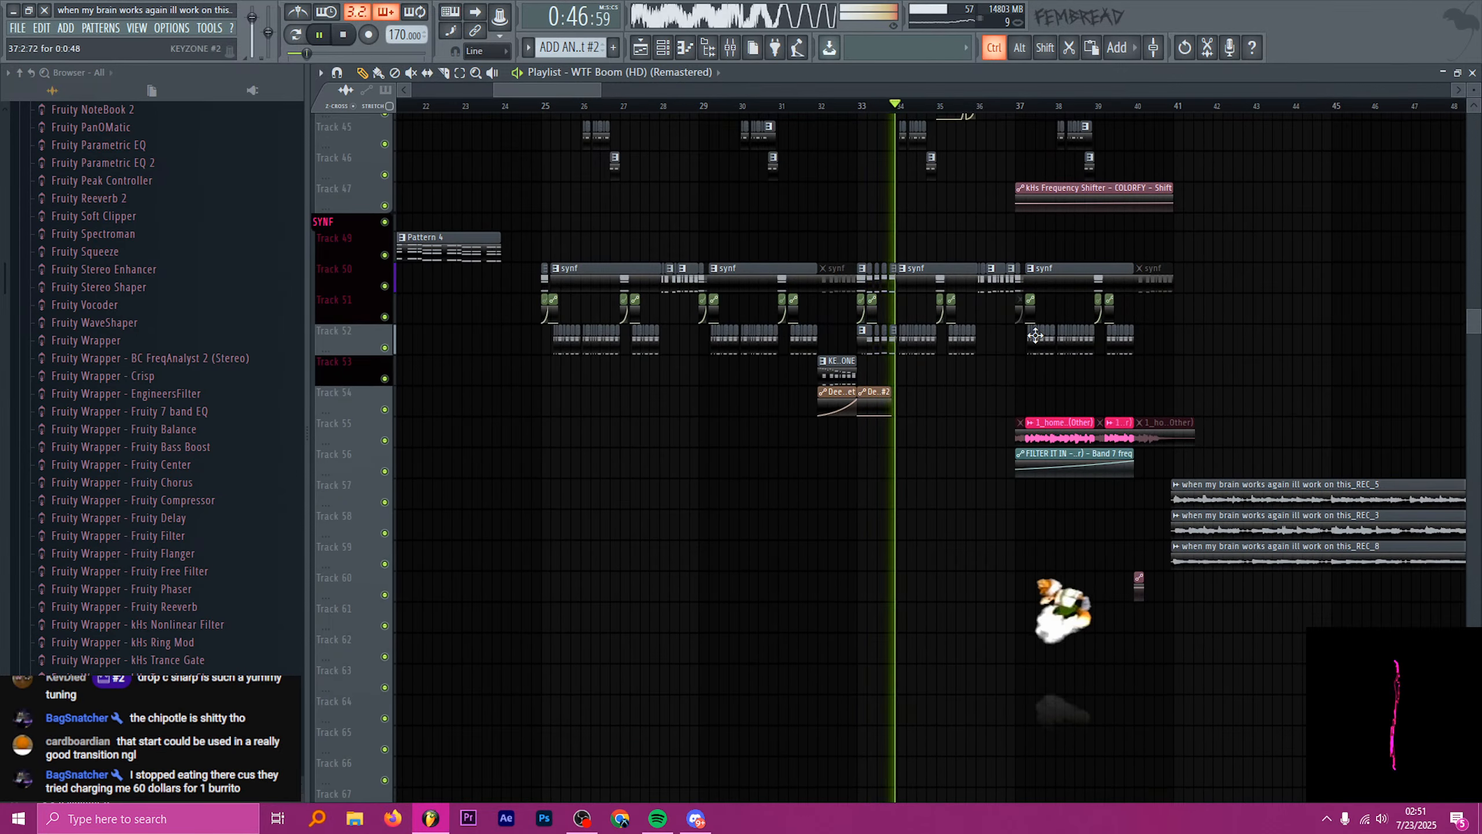
{"action": "scroll", "coordinate": [997, 335], "scroll_direction": "up", "scroll_amount": 3, "text": "ctrl"}
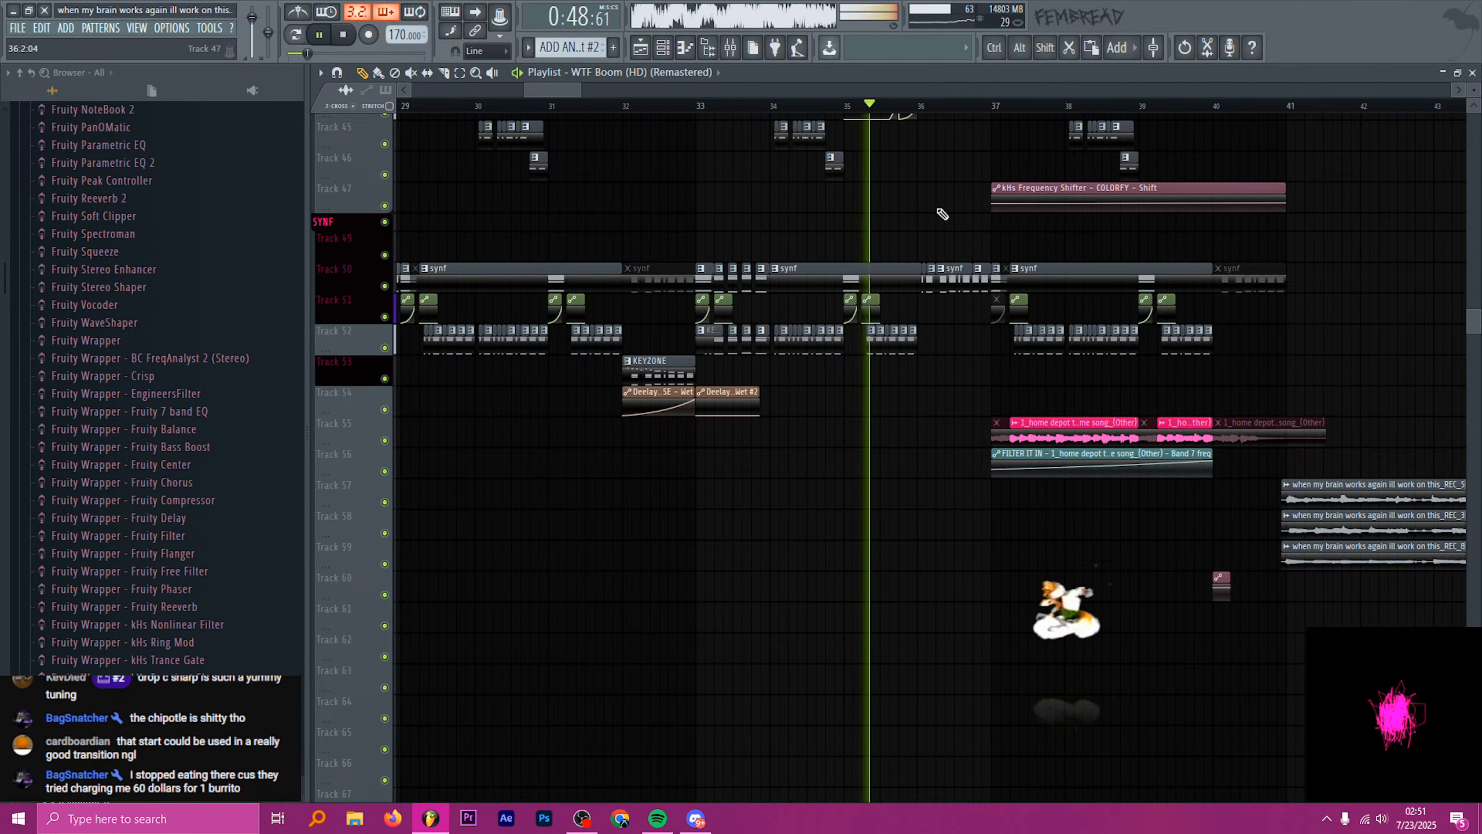
{"action": "scroll", "coordinate": [725, 176], "scroll_direction": "down", "scroll_amount": 4, "text": "ctrl"}
{"action": "scroll", "coordinate": [1025, 209], "scroll_direction": "up", "scroll_amount": 3, "text": "ctrl"}
{"action": "scroll", "coordinate": [1004, 212], "scroll_direction": "up", "scroll_amount": 2}
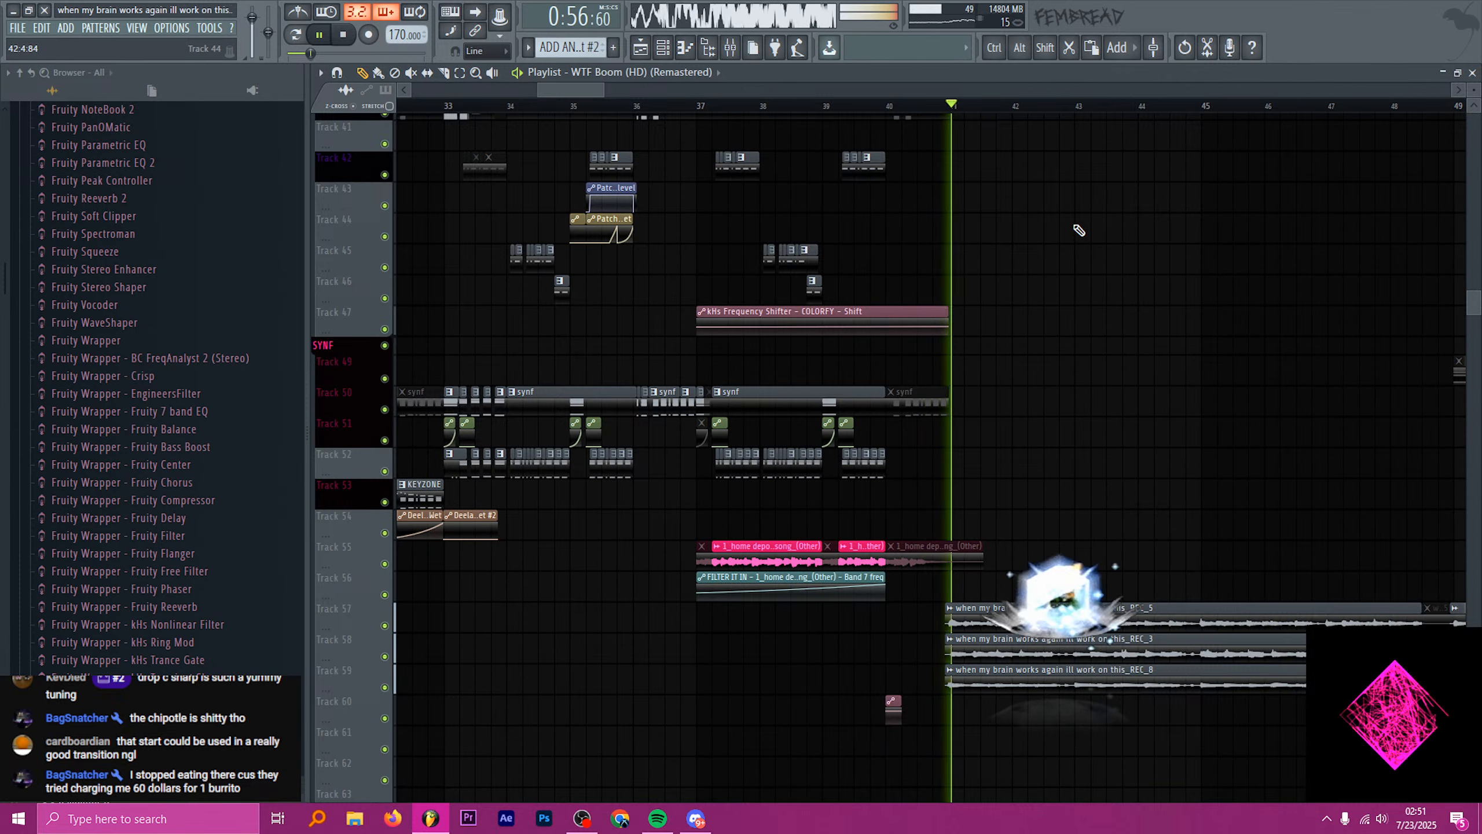
{"action": "double_click", "coordinate": [337, 527]}
{"action": "type", "text": "6-"}
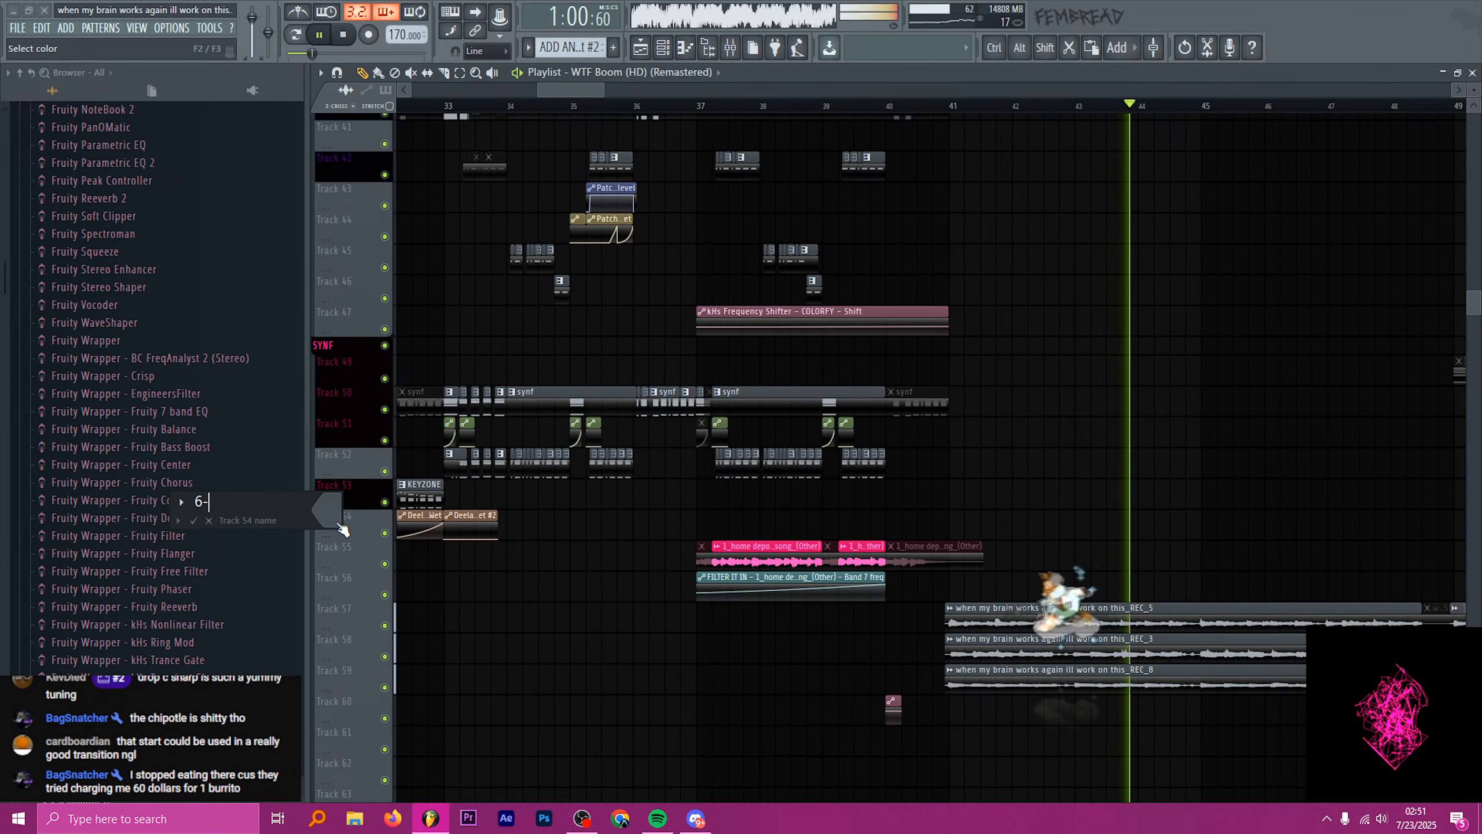
{"action": "type", "text": " fucking dollars???????????"}
{"action": "key", "text": "ctrl+a"}
{"action": "key", "text": "BackSpace"}
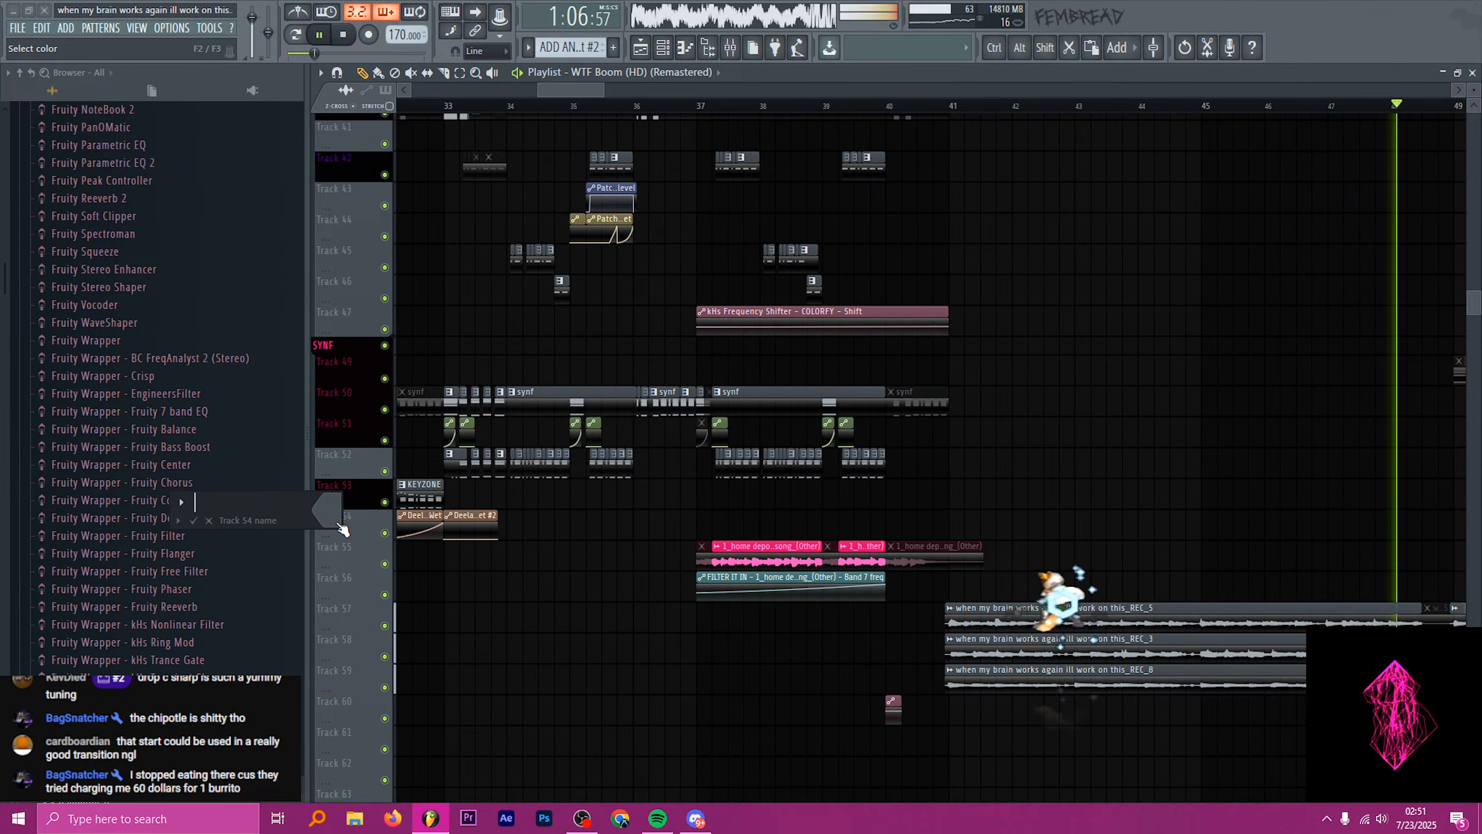
{"action": "key", "text": "Return"}
- Review the drum clips and GLOBALS automation from the break at bar 41 to the second drop during playback
{"action": "scroll", "coordinate": [708, 500], "scroll_direction": "down", "scroll_amount": 3}
{"action": "scroll", "coordinate": [660, 503], "scroll_direction": "down", "scroll_amount": 2}
{"action": "scroll", "coordinate": [1032, 496], "scroll_direction": "up", "scroll_amount": 8}
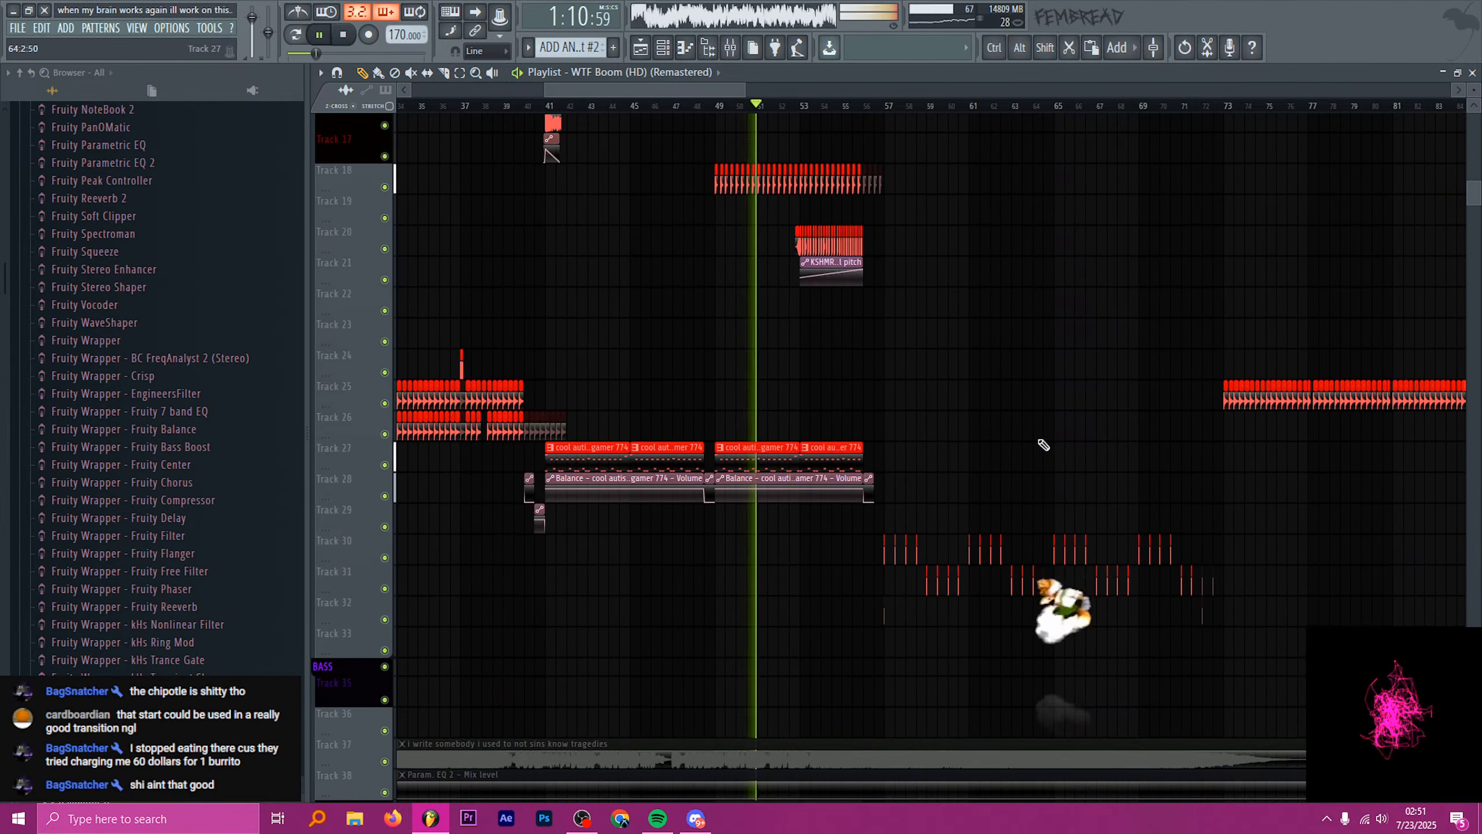
{"action": "scroll", "coordinate": [1049, 420], "scroll_direction": "up", "scroll_amount": 2}
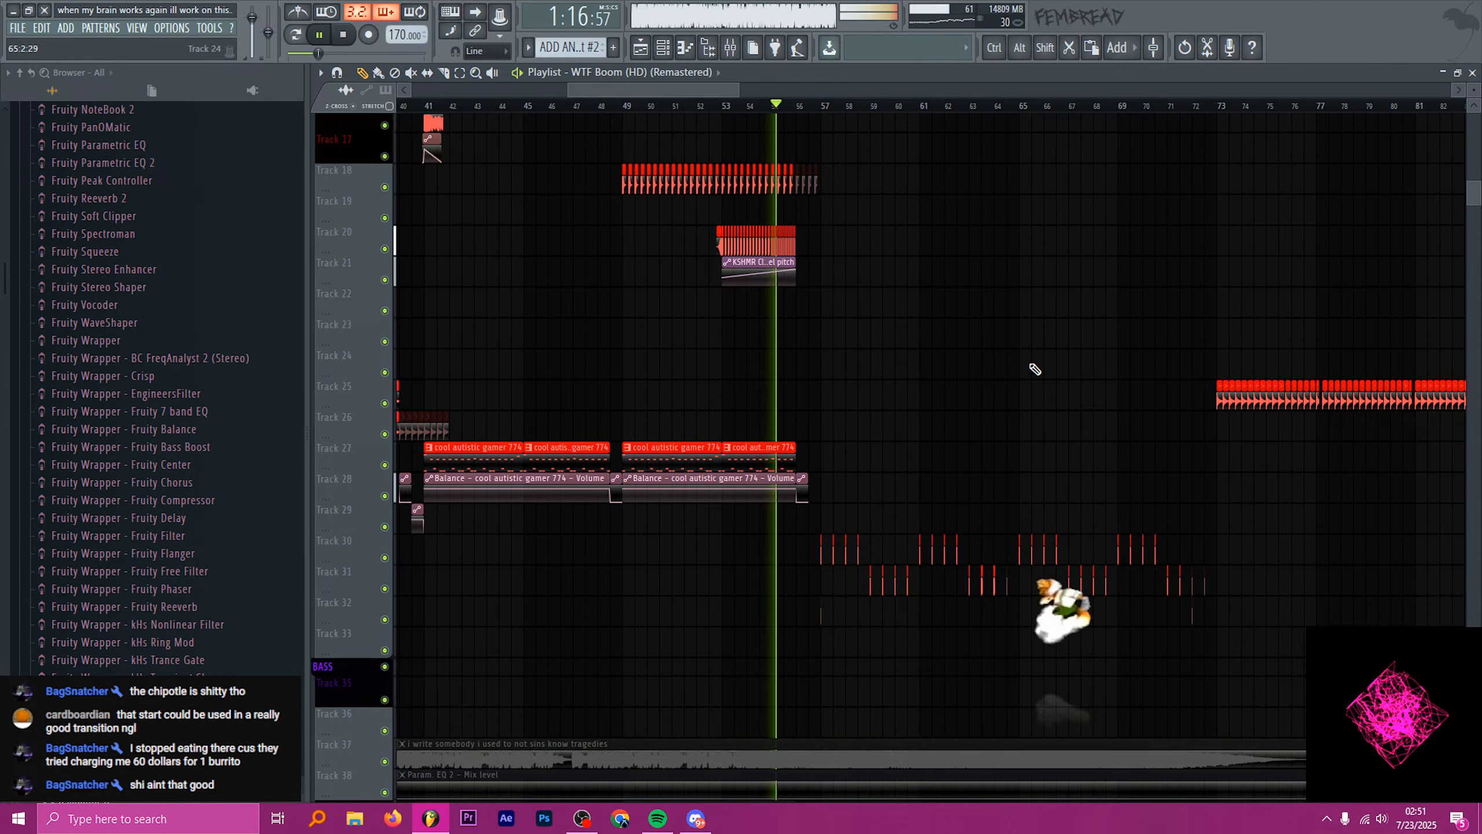
{"action": "scroll", "coordinate": [1068, 371], "scroll_direction": "up", "scroll_amount": 5}
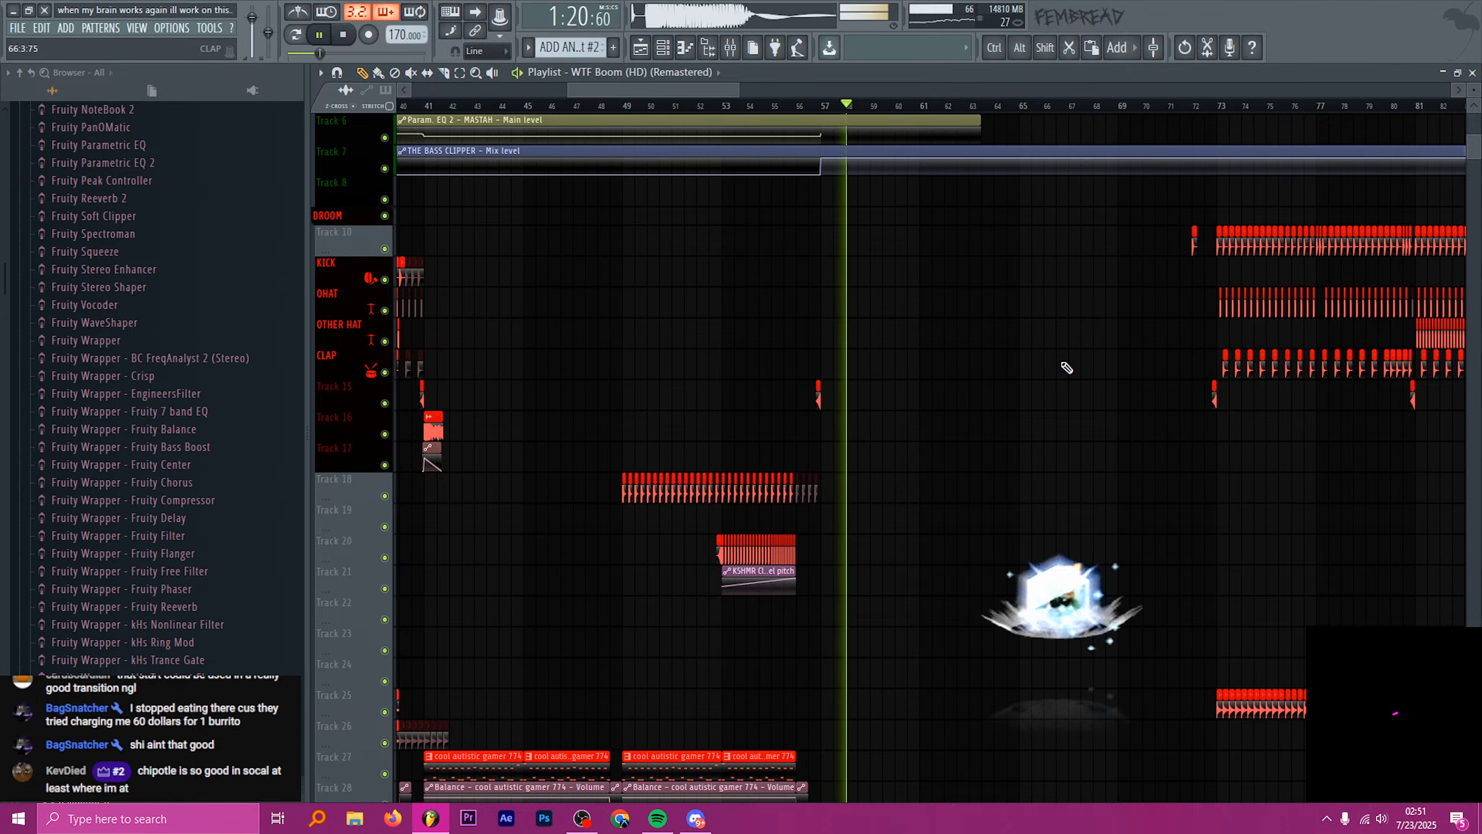
{"action": "scroll", "coordinate": [1063, 368], "scroll_direction": "up", "scroll_amount": 2}
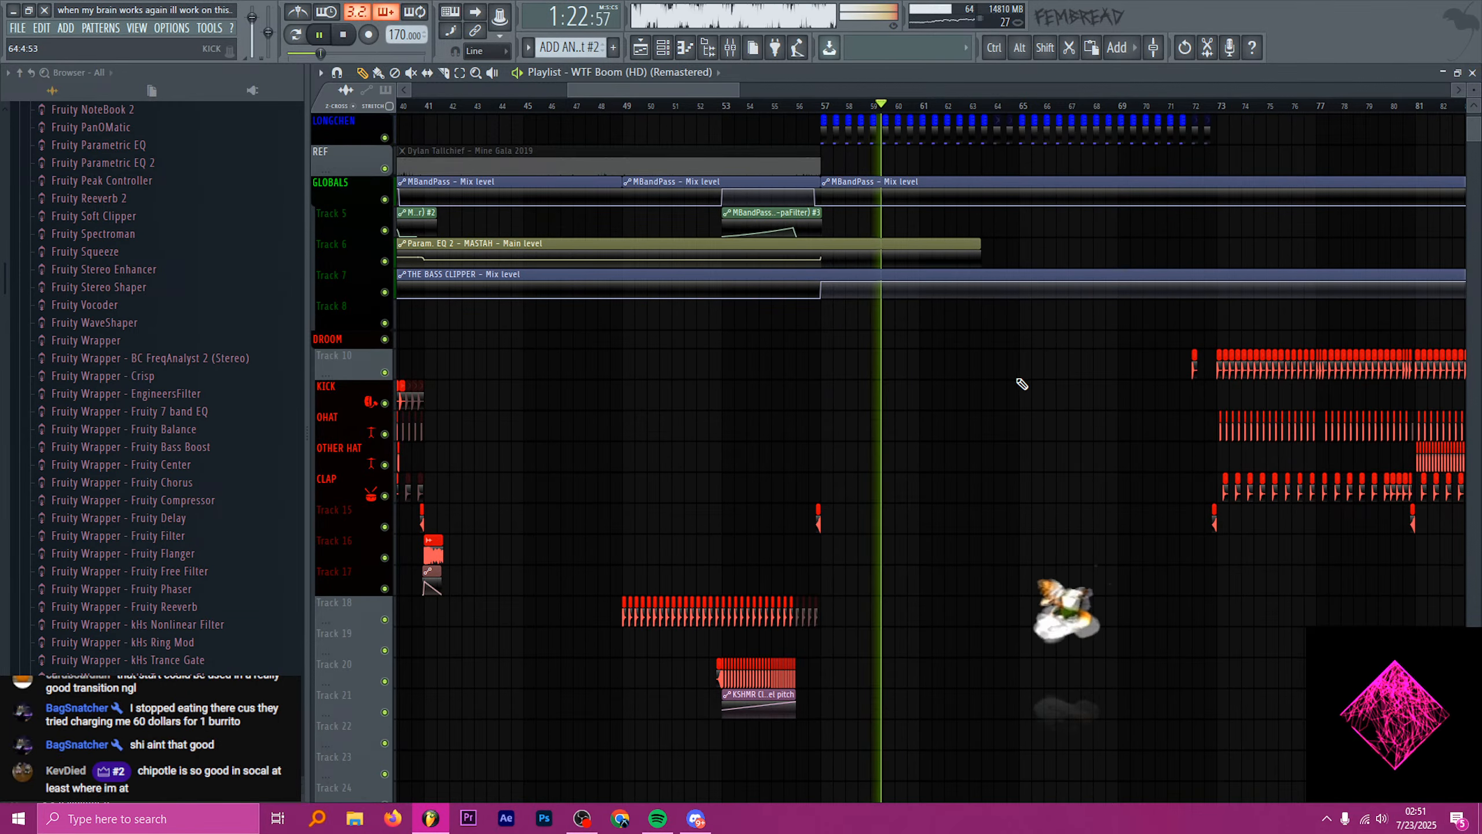
- Examine the vocal clips and their delay and filter automation on tracks 105 to 126 across the second drop
{"action": "scroll", "coordinate": [1024, 383], "scroll_direction": "down", "scroll_amount": 20}
{"action": "scroll", "coordinate": [908, 379], "scroll_direction": "down", "scroll_amount": 20}
{"action": "scroll", "coordinate": [888, 346], "scroll_direction": "down", "scroll_amount": 3}
{"action": "scroll", "coordinate": [1107, 340], "scroll_direction": "up", "scroll_amount": 4}
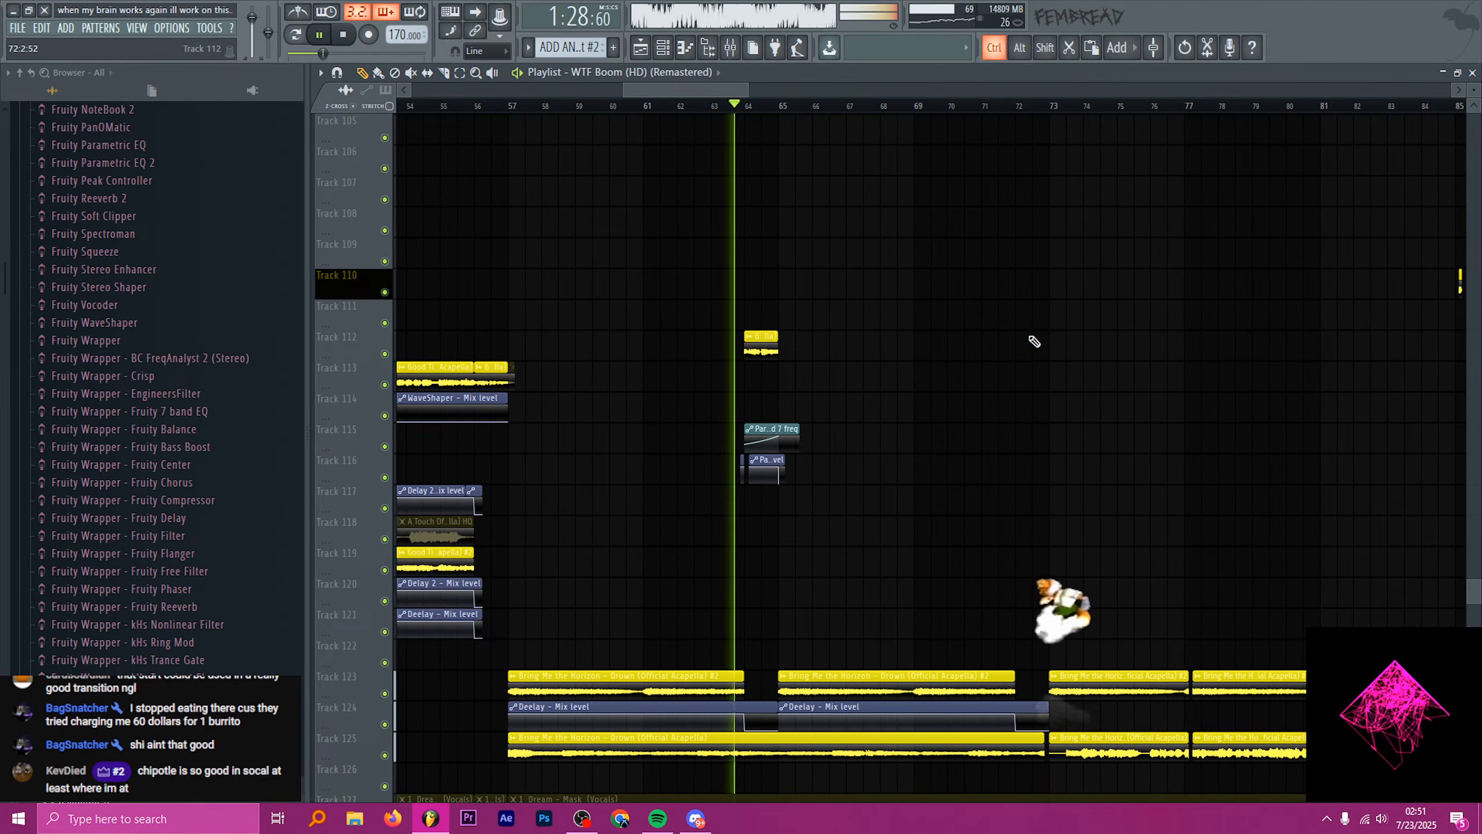
{"action": "scroll", "coordinate": [1031, 342], "scroll_direction": "down", "scroll_amount": 4}
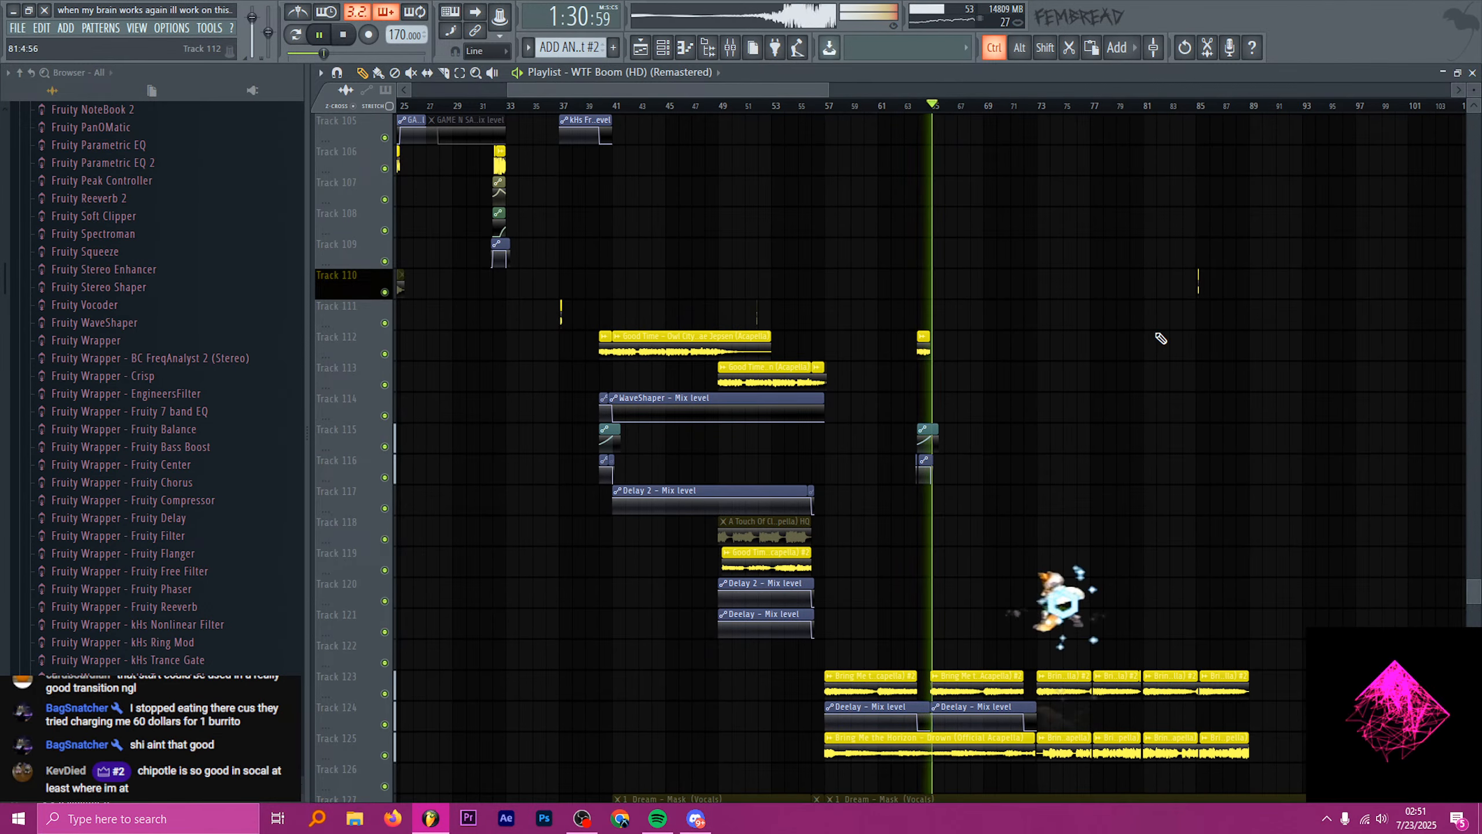
{"action": "scroll", "coordinate": [1032, 342], "scroll_direction": "up", "scroll_amount": 3}
{"action": "scroll", "coordinate": [1099, 330], "scroll_direction": "up", "scroll_amount": 1}
{"action": "scroll", "coordinate": [1143, 324], "scroll_direction": "down", "scroll_amount": 3}
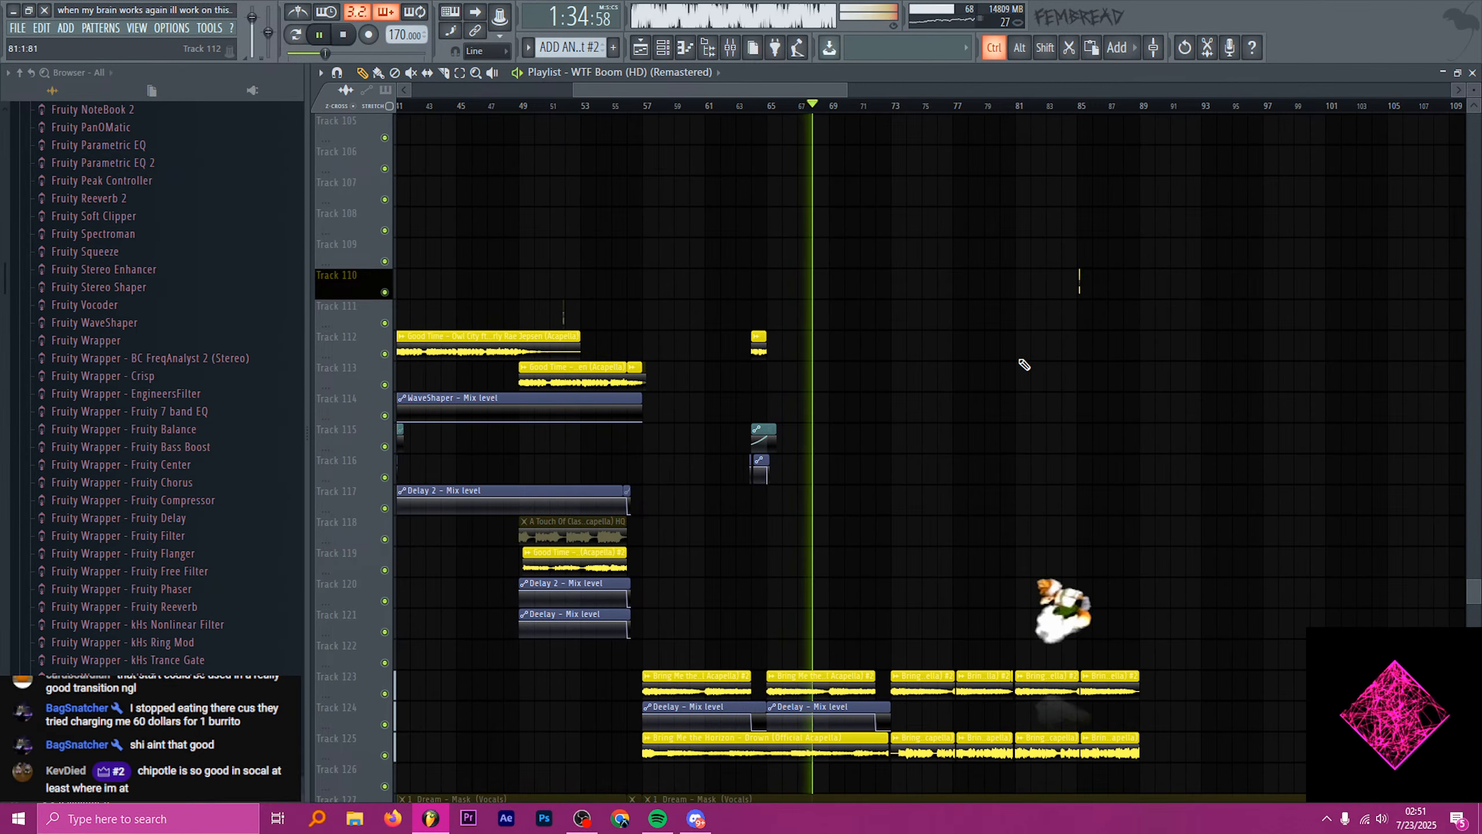
- Examine the second drop's ARP2, drop2synf, drop2bass and drum clips from bar 57 to 89 during playback
{"action": "scroll", "coordinate": [1013, 357], "scroll_direction": "up", "scroll_amount": 1}
{"action": "scroll", "coordinate": [1013, 364], "scroll_direction": "up", "scroll_amount": 4}
{"action": "scroll", "coordinate": [1018, 366], "scroll_direction": "up", "scroll_amount": 10}
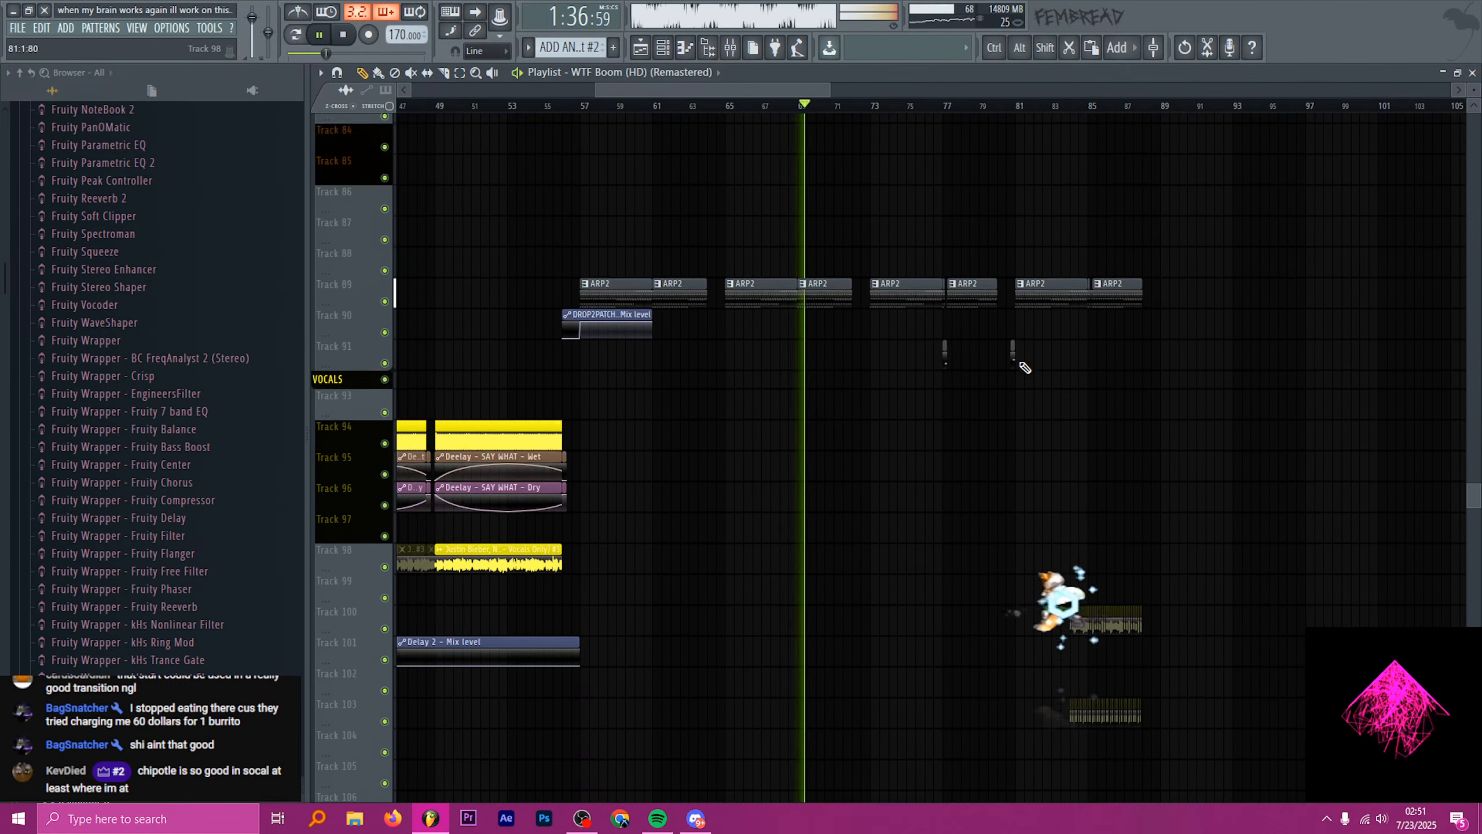
{"action": "scroll", "coordinate": [1065, 359], "scroll_direction": "down", "scroll_amount": 3}
{"action": "scroll", "coordinate": [1073, 357], "scroll_direction": "up", "scroll_amount": 8}
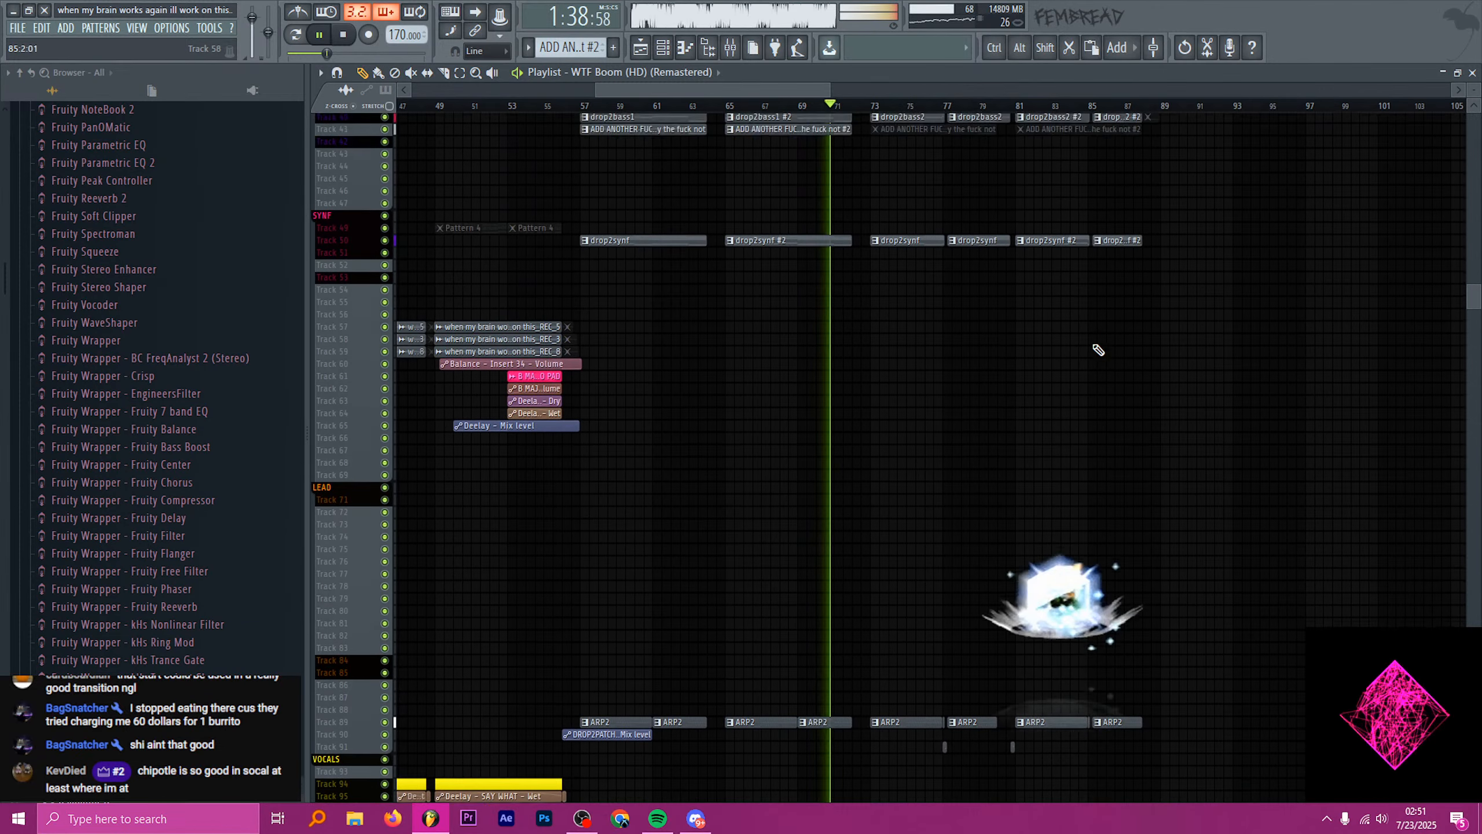
{"action": "scroll", "coordinate": [1046, 298], "scroll_direction": "up", "scroll_amount": 1}
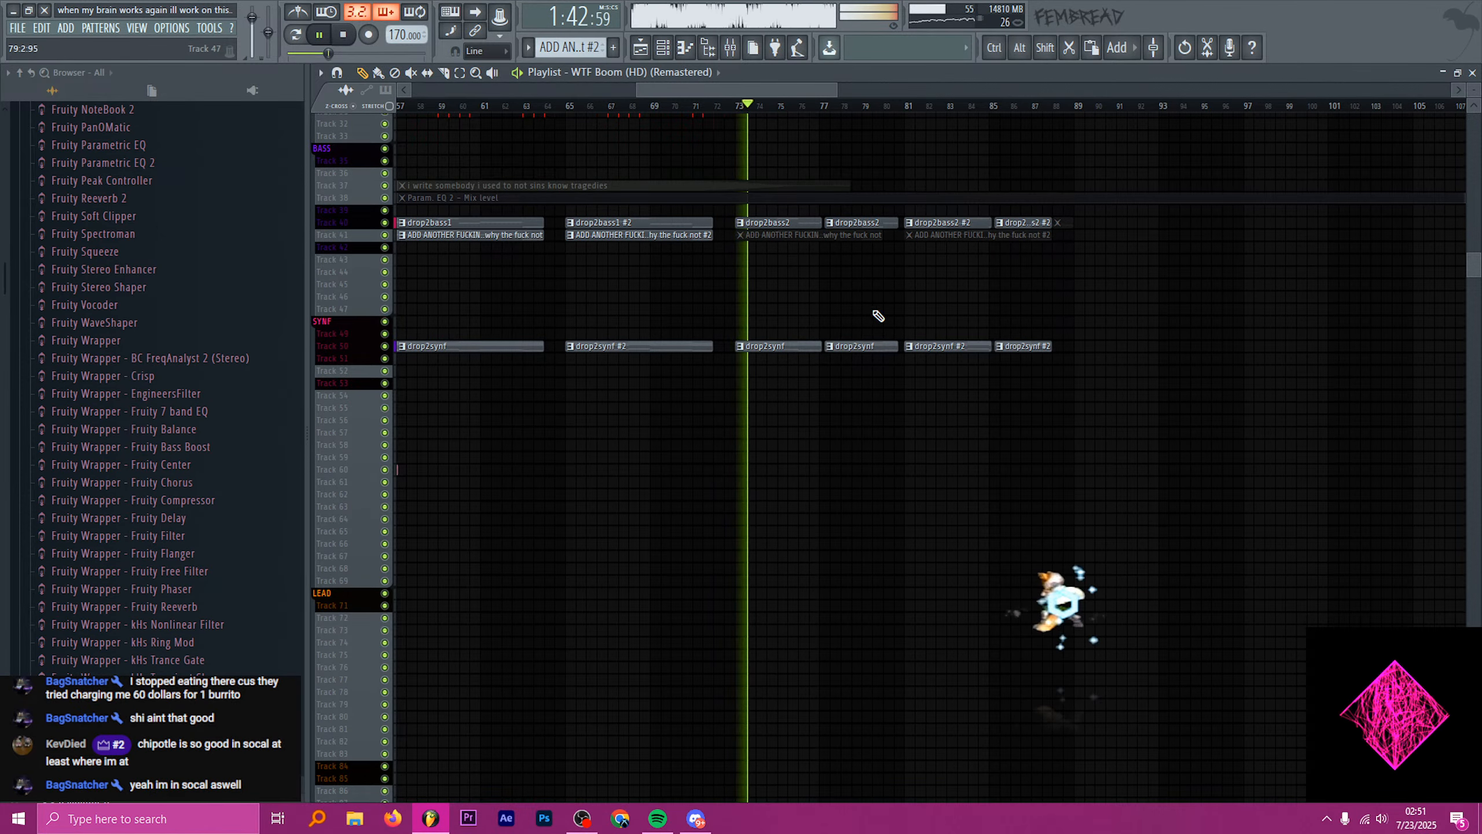
{"action": "scroll", "coordinate": [875, 316], "scroll_direction": "down", "scroll_amount": 8}
{"action": "scroll", "coordinate": [904, 336], "scroll_direction": "down", "scroll_amount": 2}
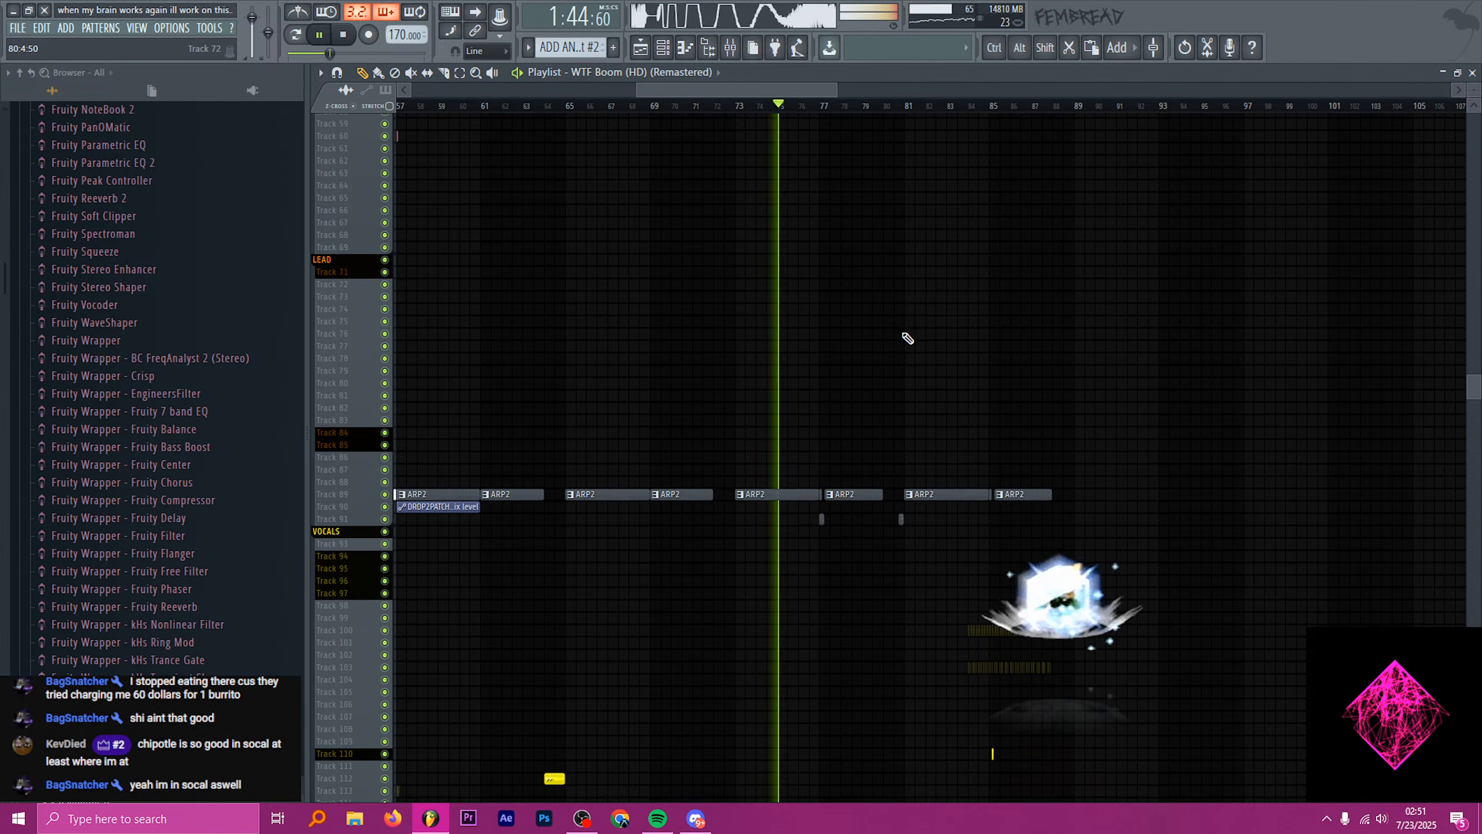
{"action": "scroll", "coordinate": [953, 321], "scroll_direction": "up", "scroll_amount": 6}
{"action": "scroll", "coordinate": [969, 350], "scroll_direction": "up", "scroll_amount": 8}
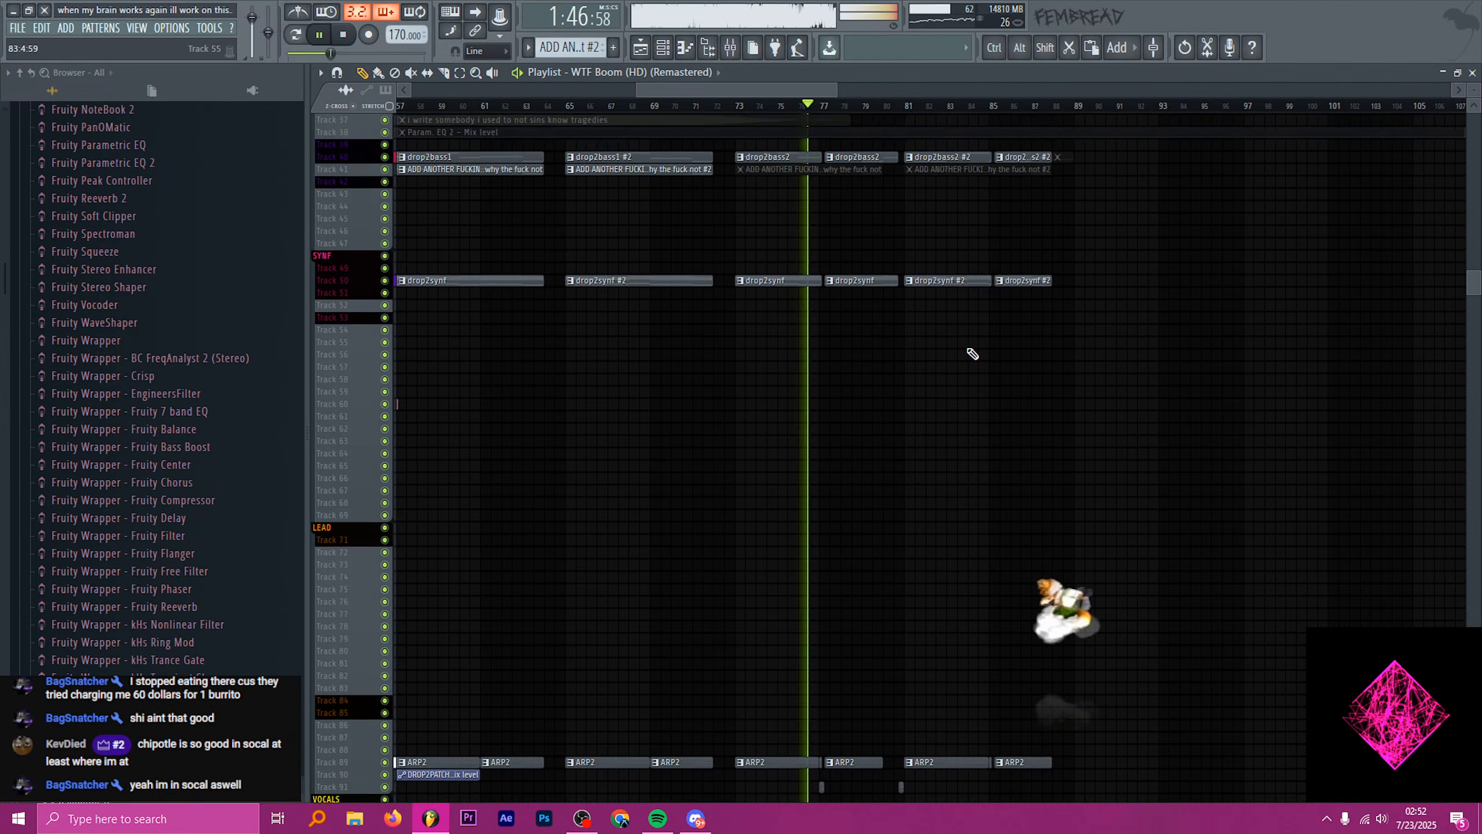
{"action": "scroll", "coordinate": [1025, 307], "scroll_direction": "up", "scroll_amount": 4}
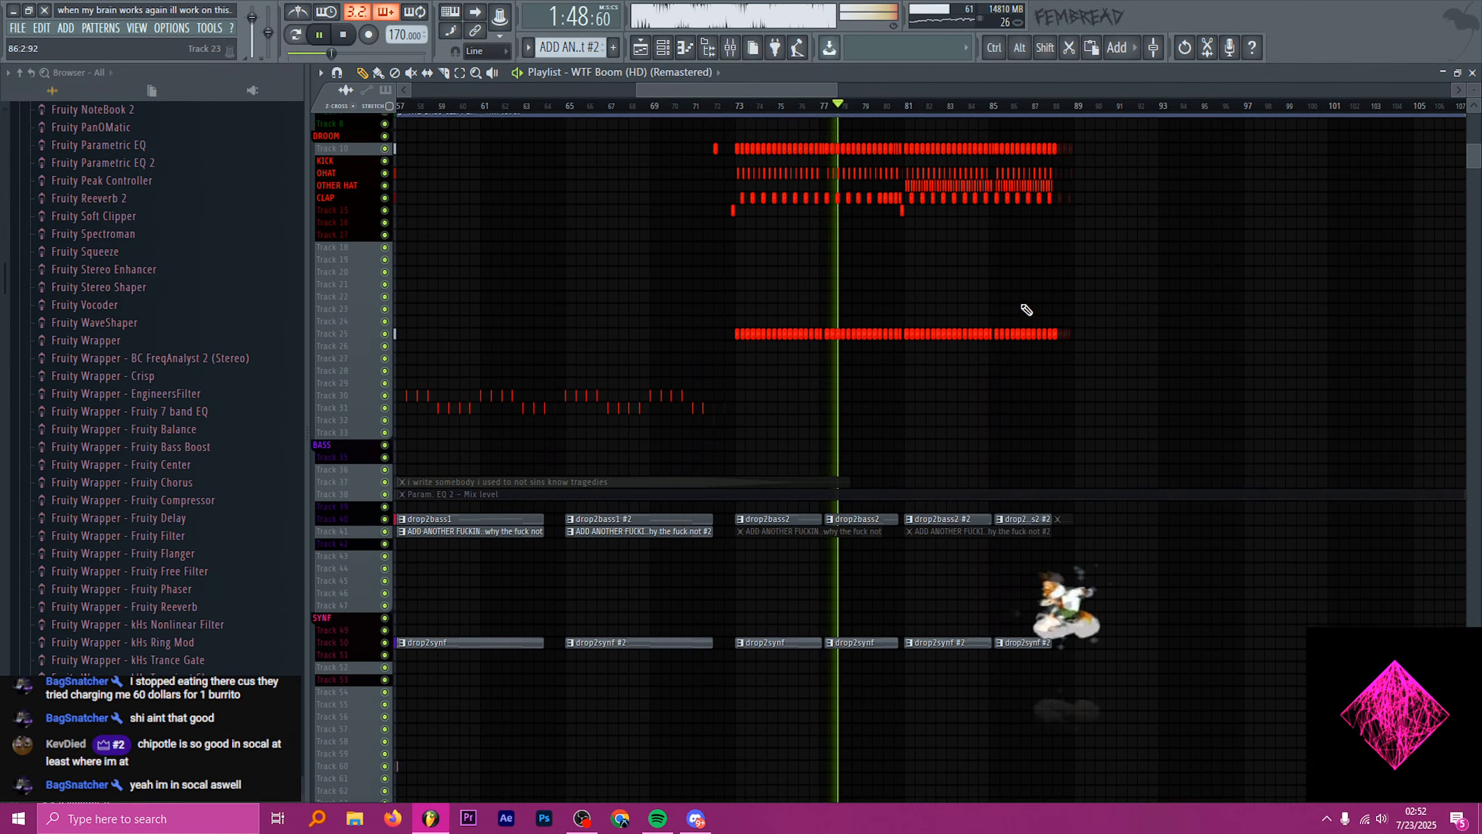
- Check the second drop's ending around bars 81 to 89 from the drums down to the vocals, and stop playback
{"action": "scroll", "coordinate": [1036, 292], "scroll_direction": "up", "scroll_amount": 2, "text": "ctrl"}
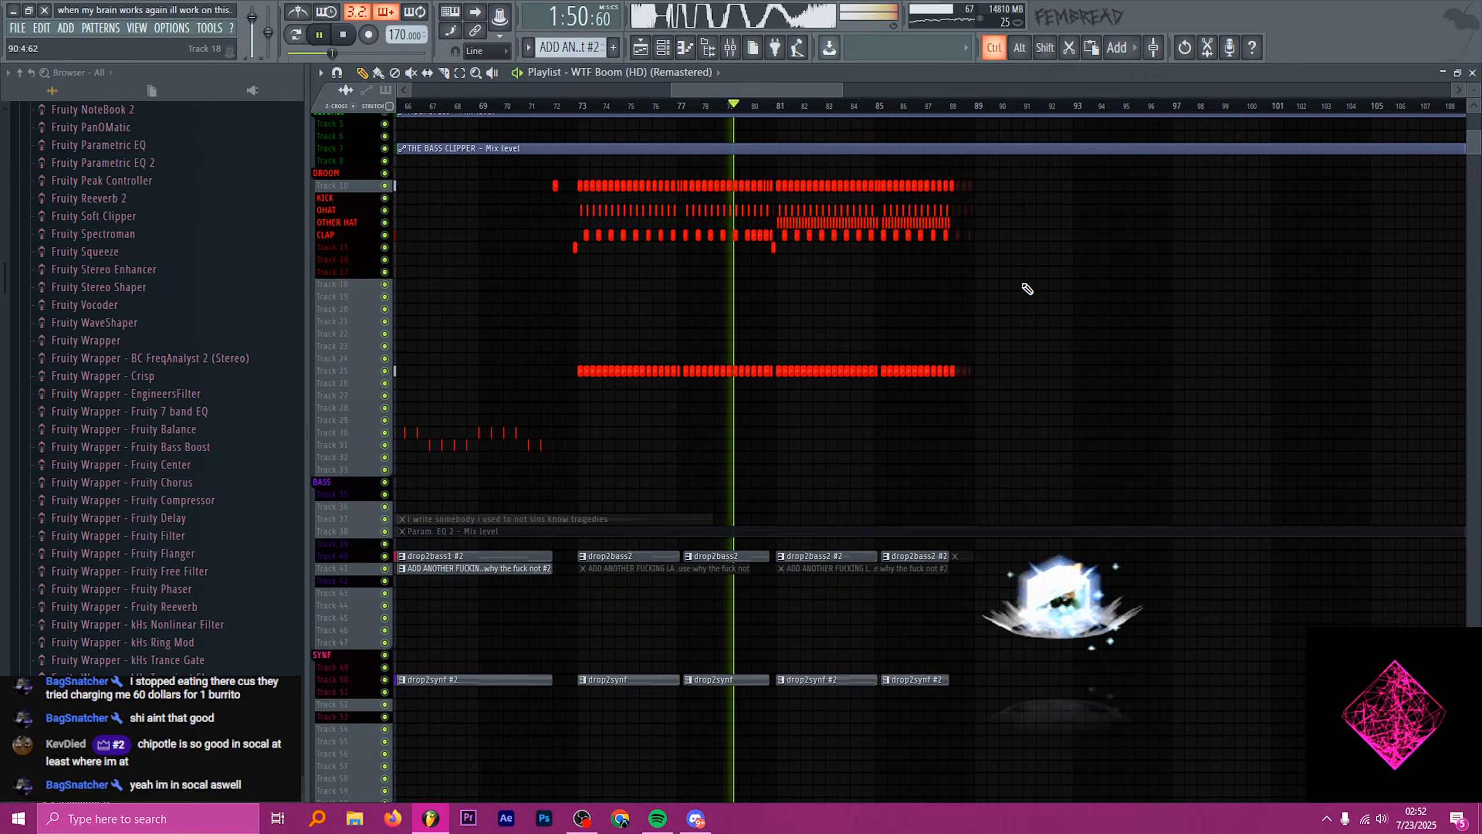
{"action": "scroll", "coordinate": [957, 283], "scroll_direction": "up", "scroll_amount": 2, "text": "ctrl"}
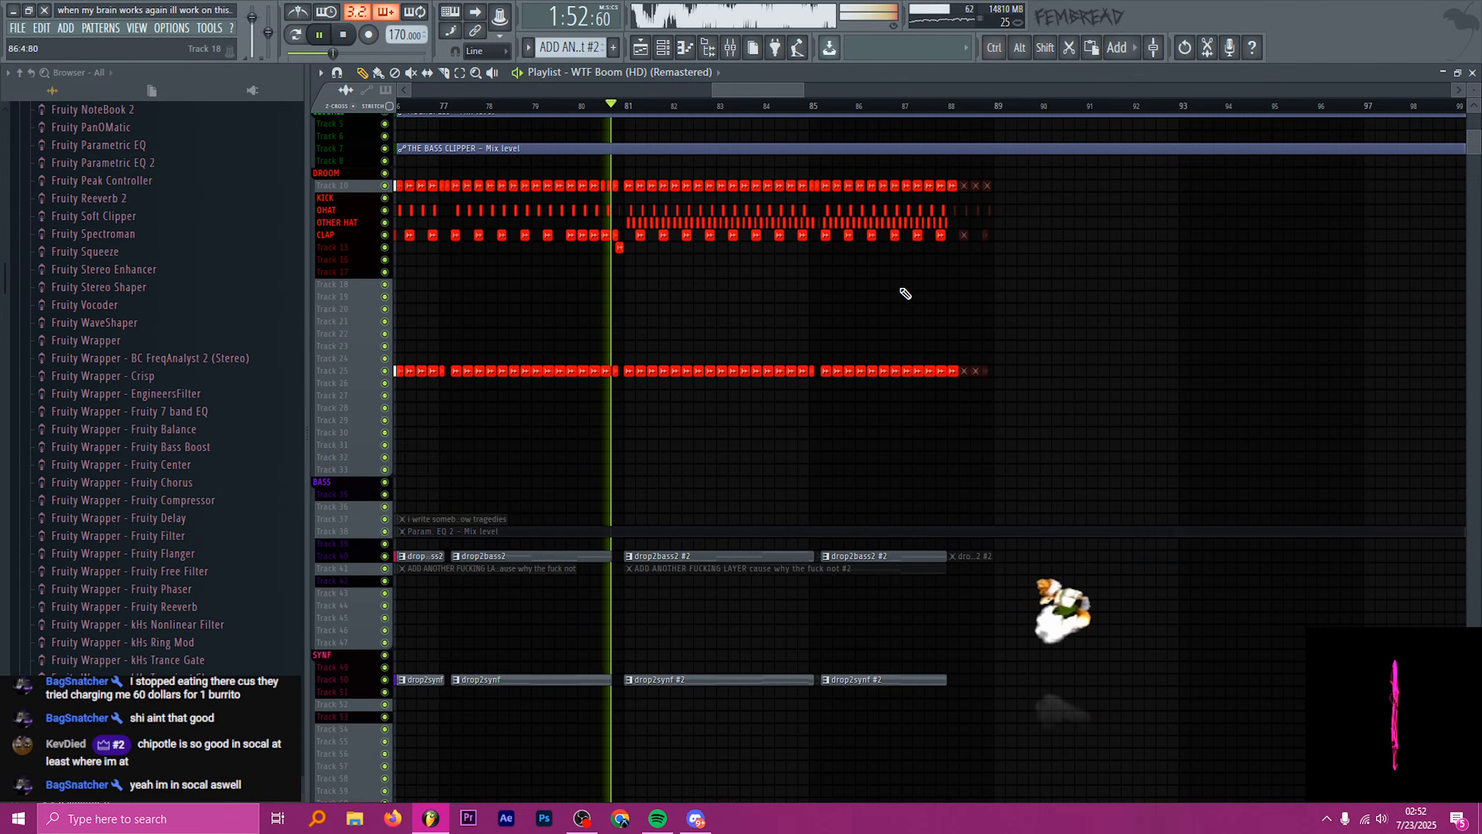
{"action": "scroll", "coordinate": [893, 315], "scroll_direction": "down", "scroll_amount": 2}
{"action": "scroll", "coordinate": [899, 334], "scroll_direction": "down", "scroll_amount": 2}
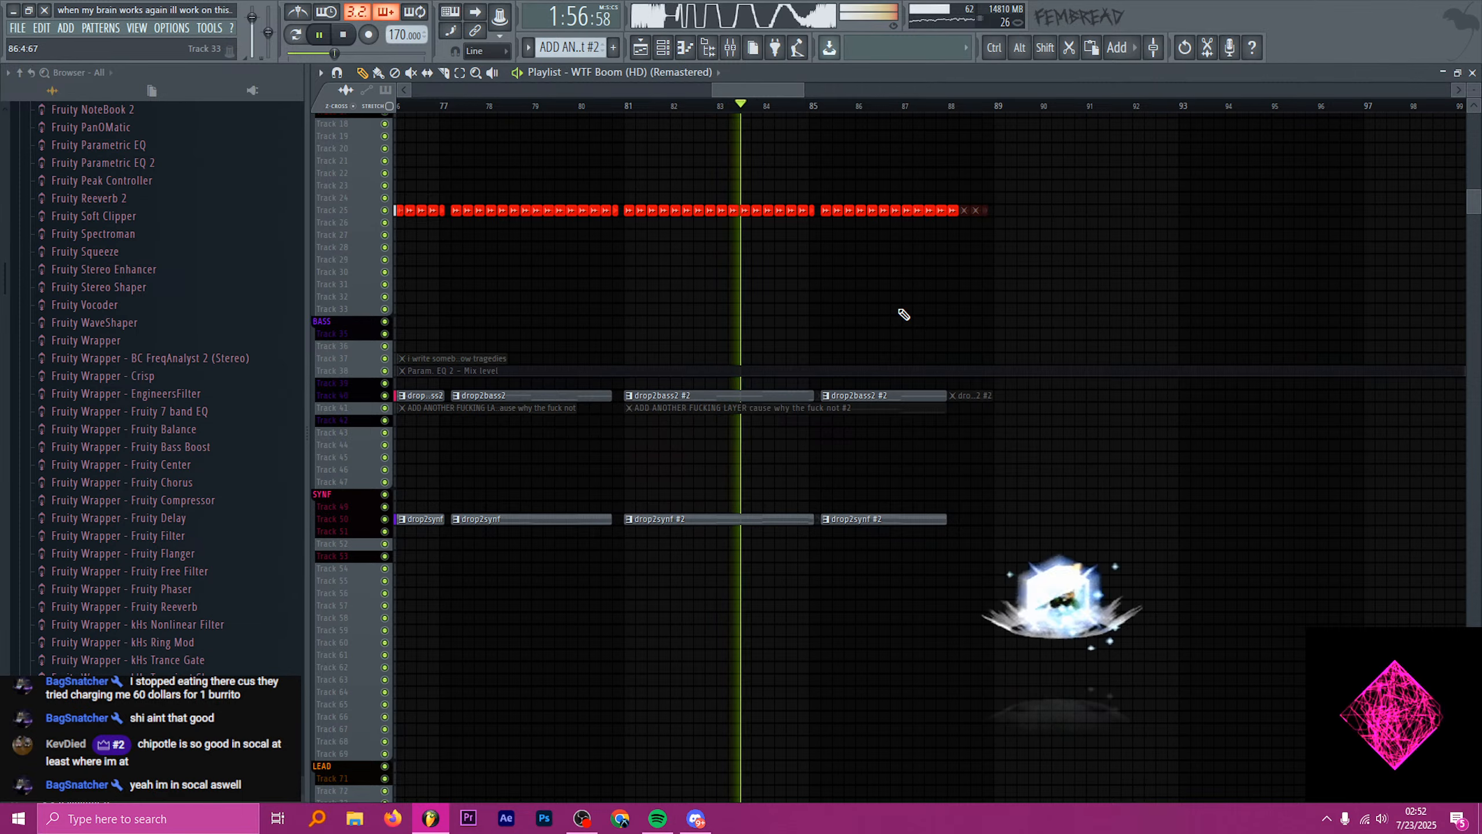
{"action": "scroll", "coordinate": [903, 315], "scroll_direction": "down", "scroll_amount": 2}
{"action": "scroll", "coordinate": [903, 314], "scroll_direction": "down", "scroll_amount": 12}
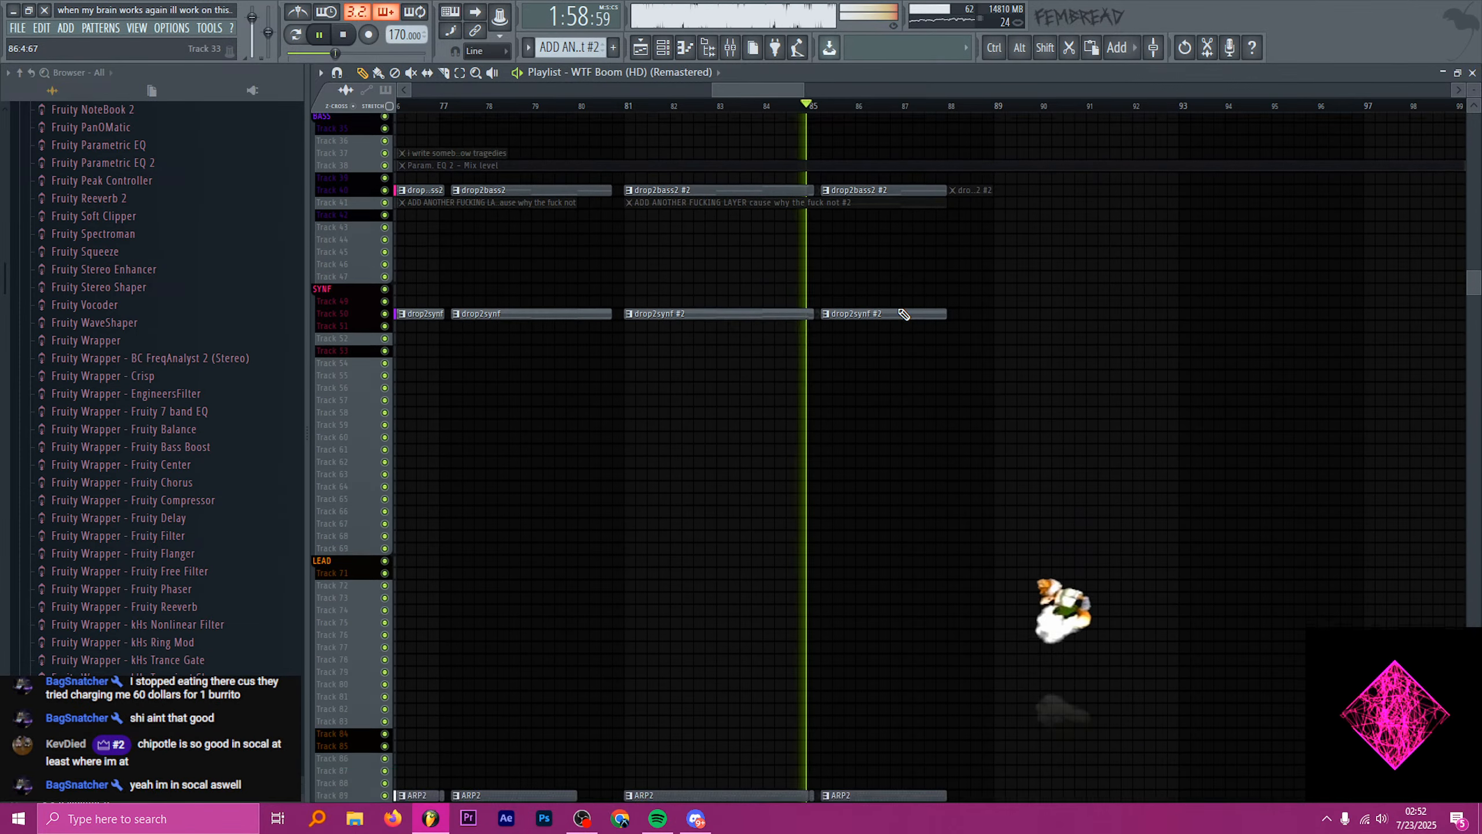
{"action": "scroll", "coordinate": [903, 314], "scroll_direction": "down", "scroll_amount": 8}
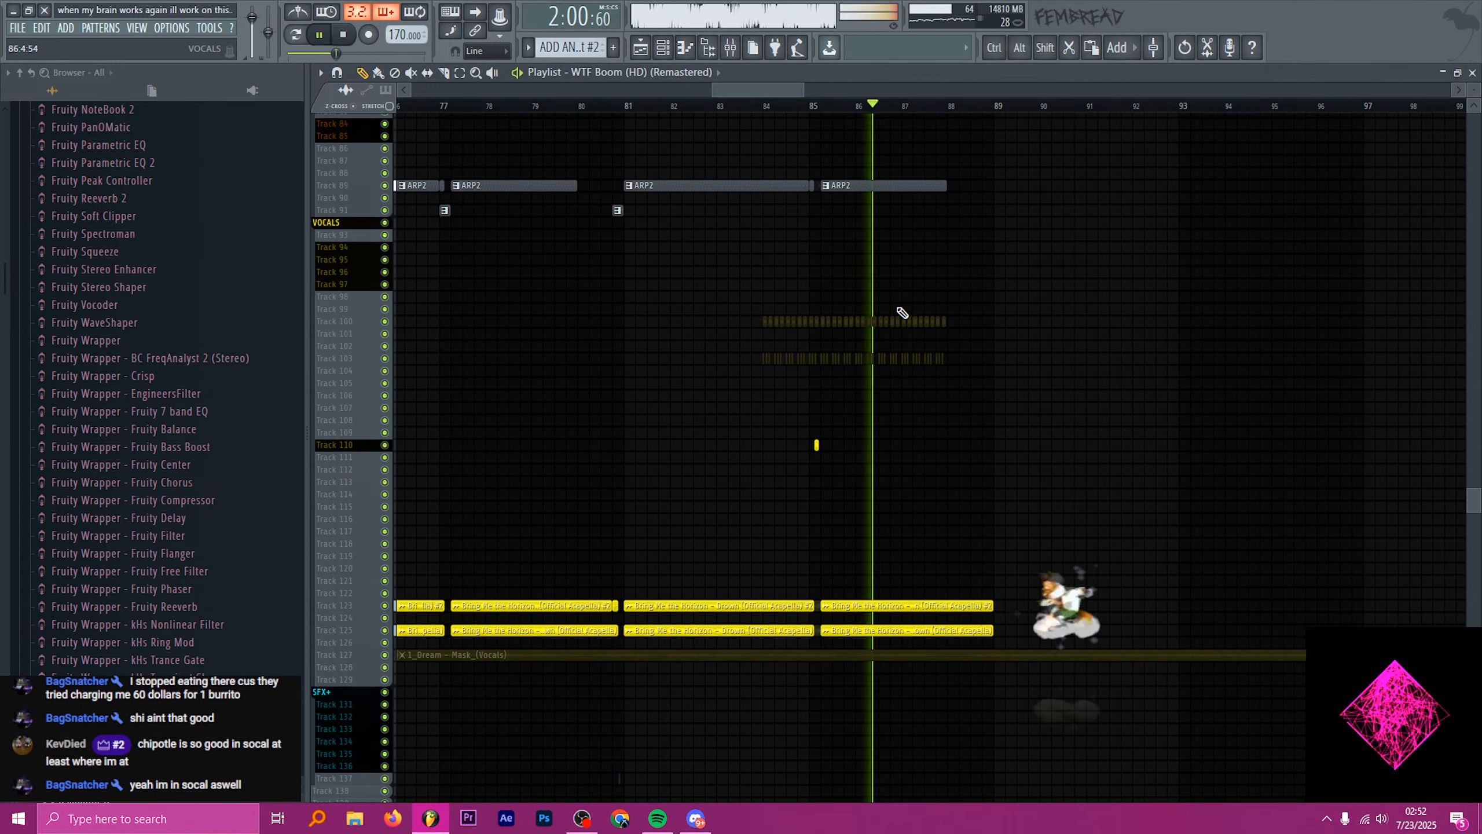
{"action": "scroll", "coordinate": [899, 309], "scroll_direction": "down", "scroll_amount": 3}
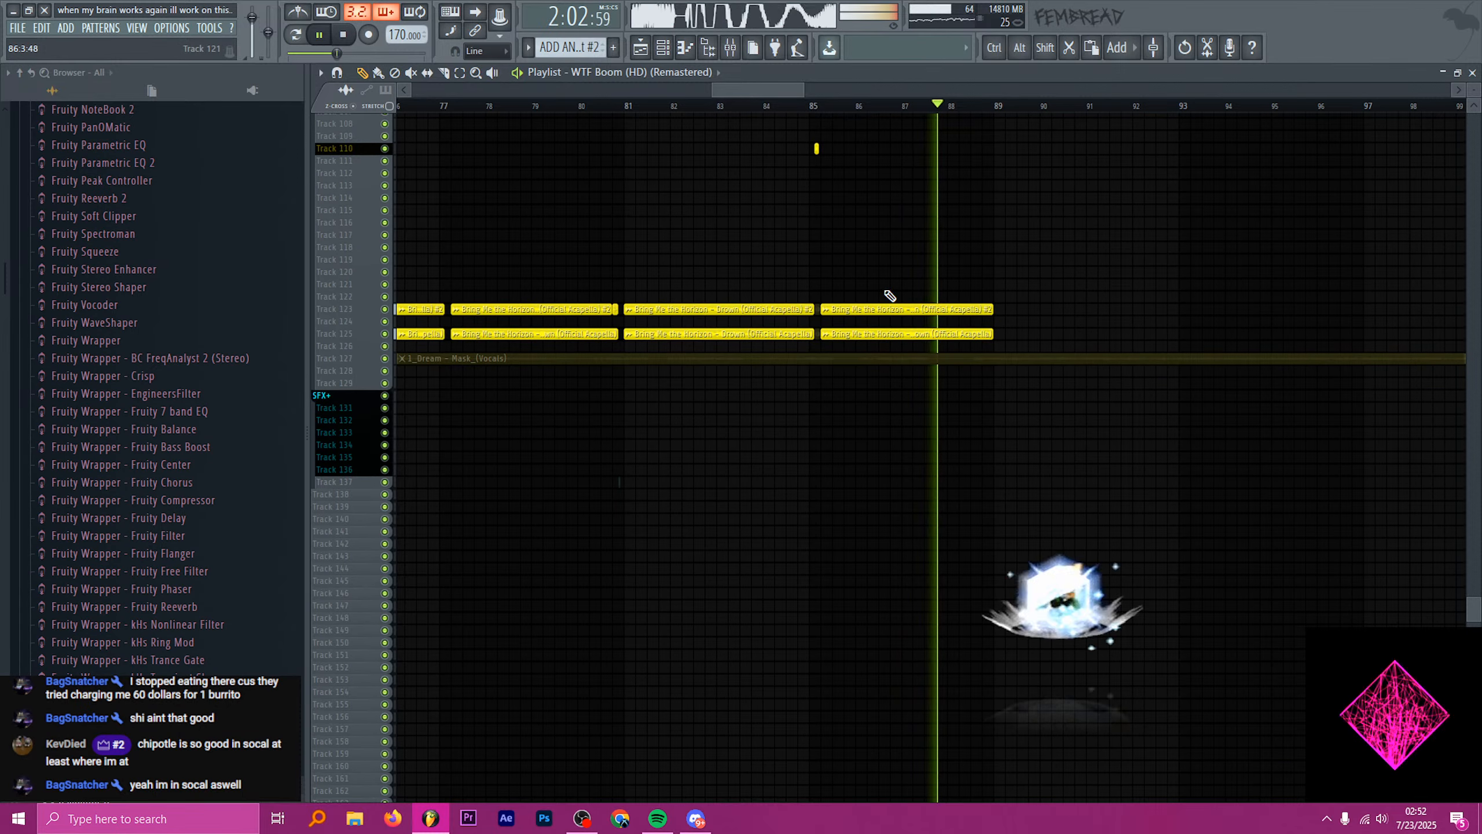
{"action": "key", "text": "space"}
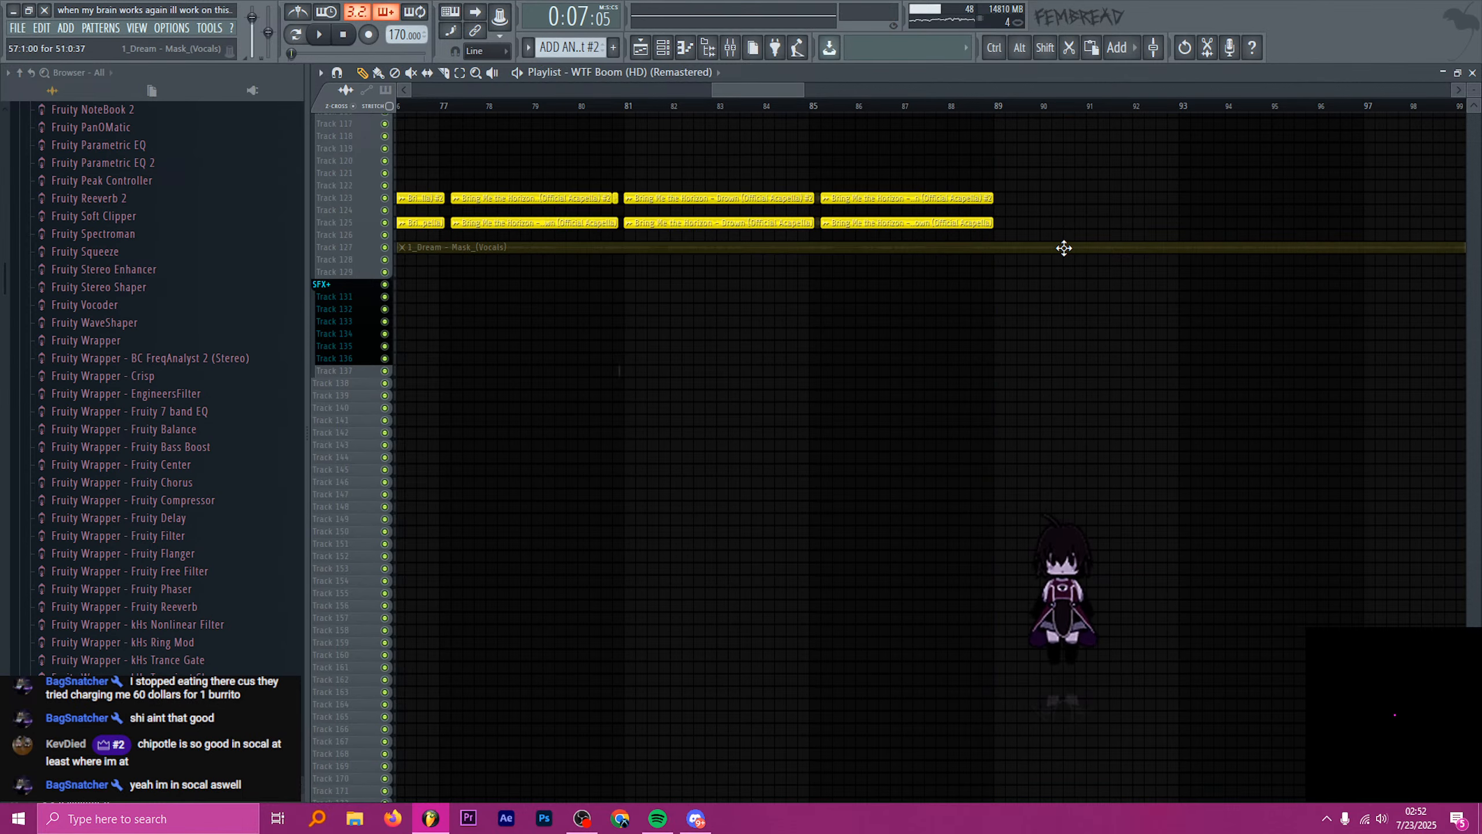